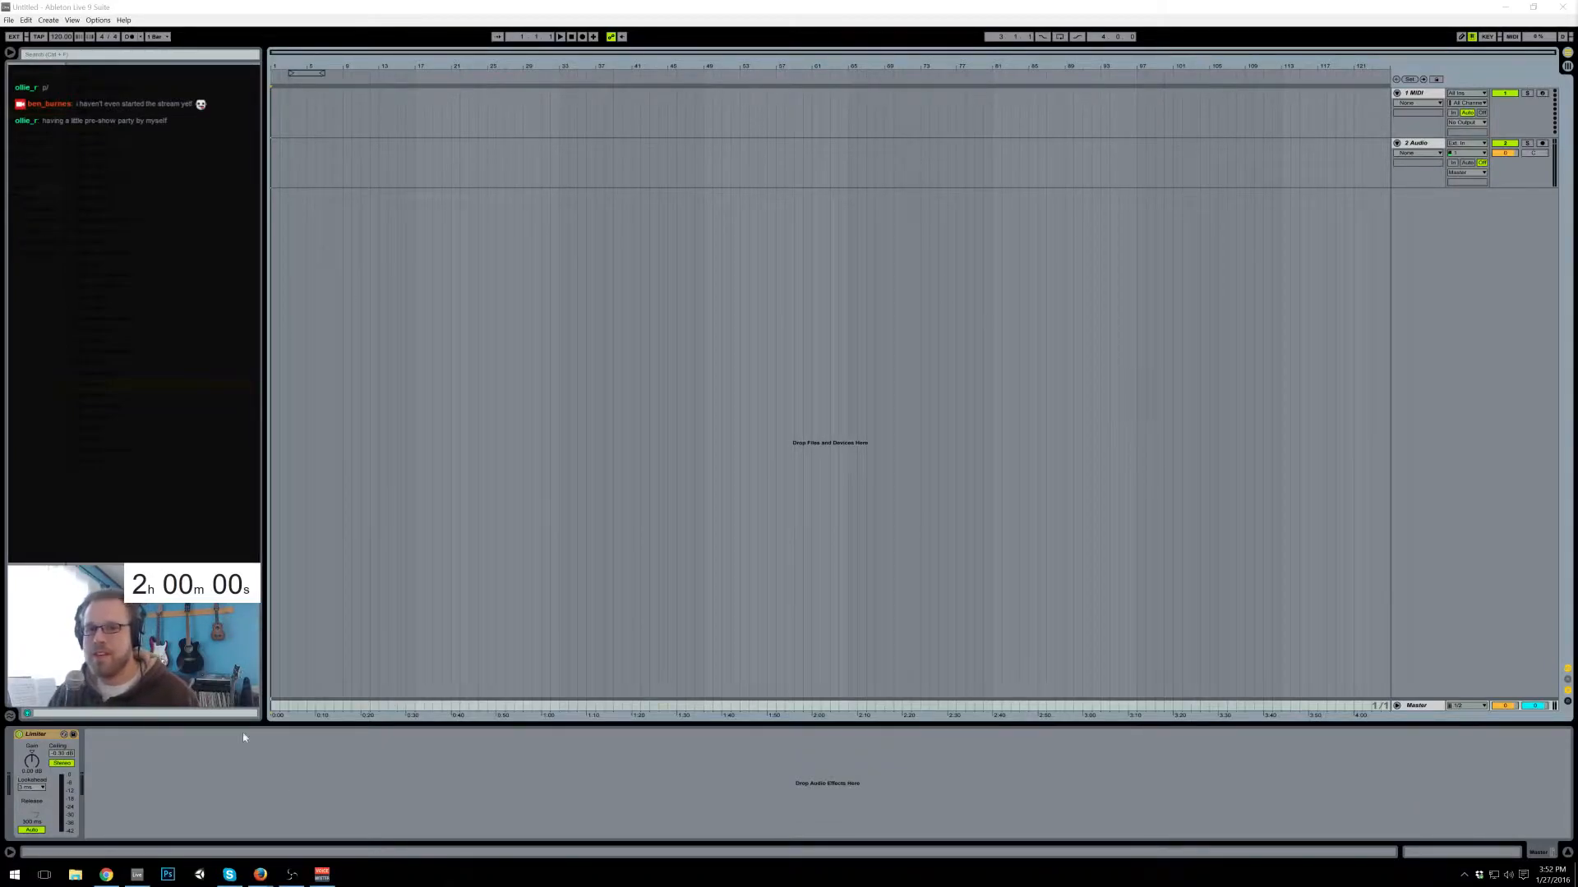
- Switch to Voicemeeter, load the Ableton Streaming.xml settings, and toggle the virtual input's B routing off and on again
left_click(333, 880)
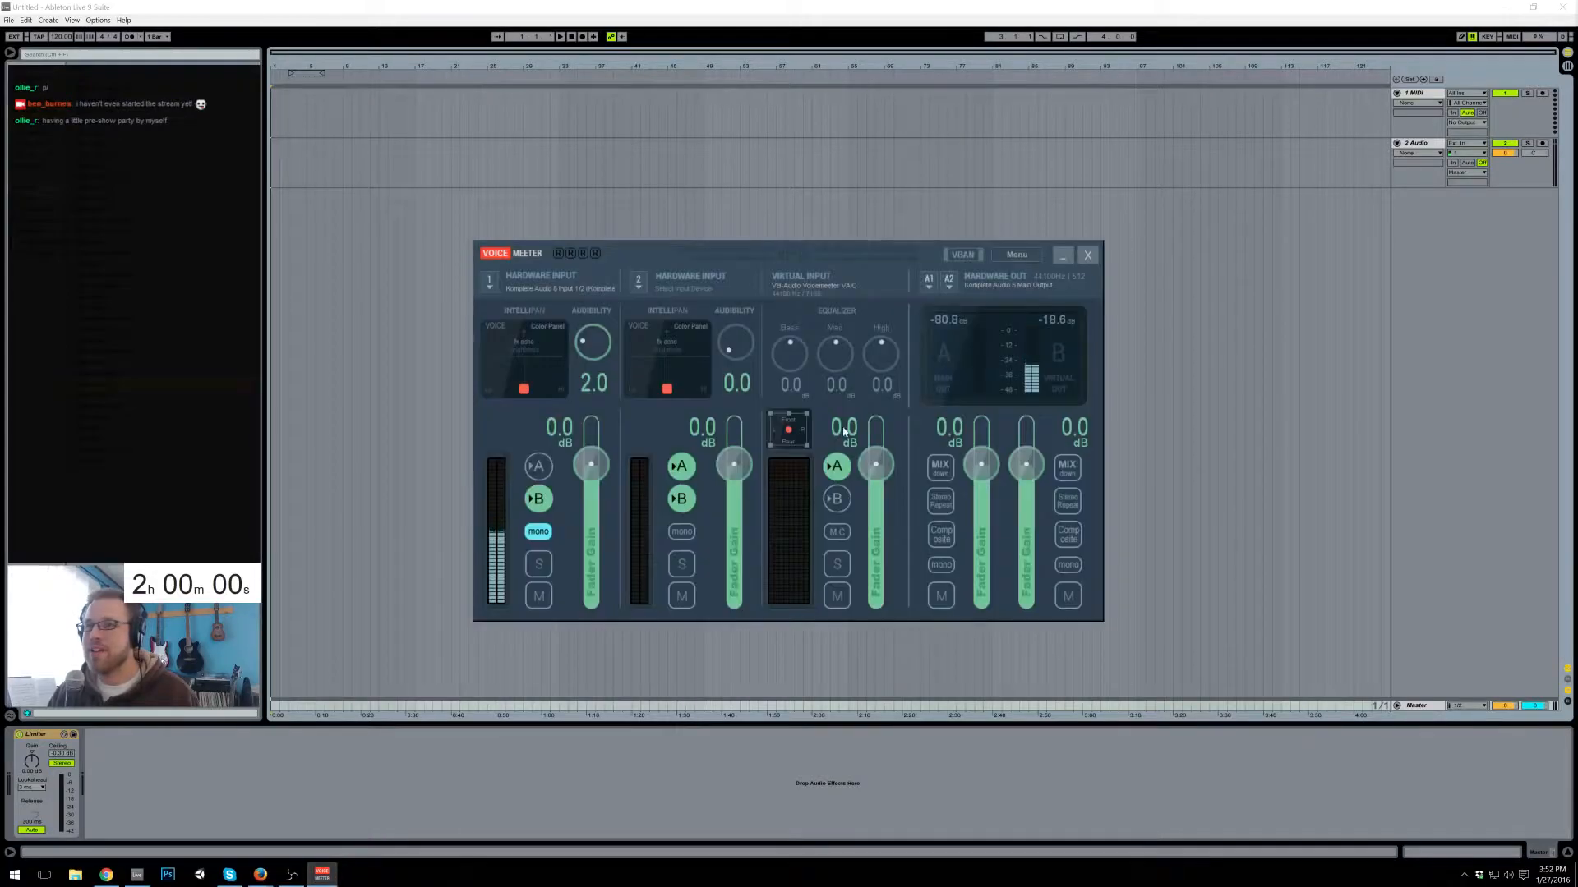
left_click(1018, 257)
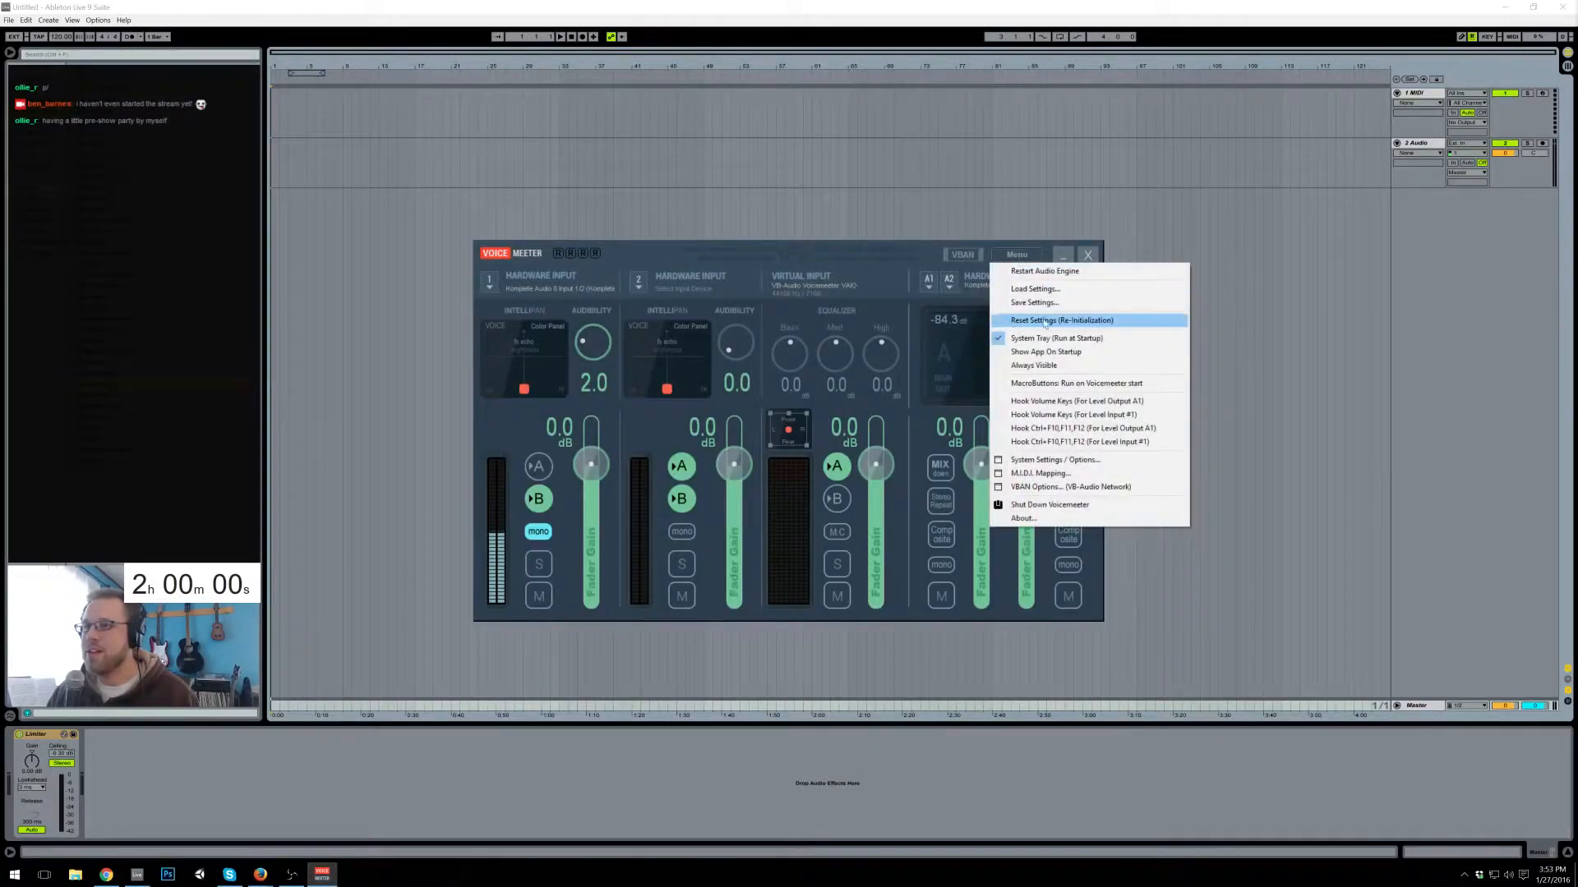
left_click(1044, 288)
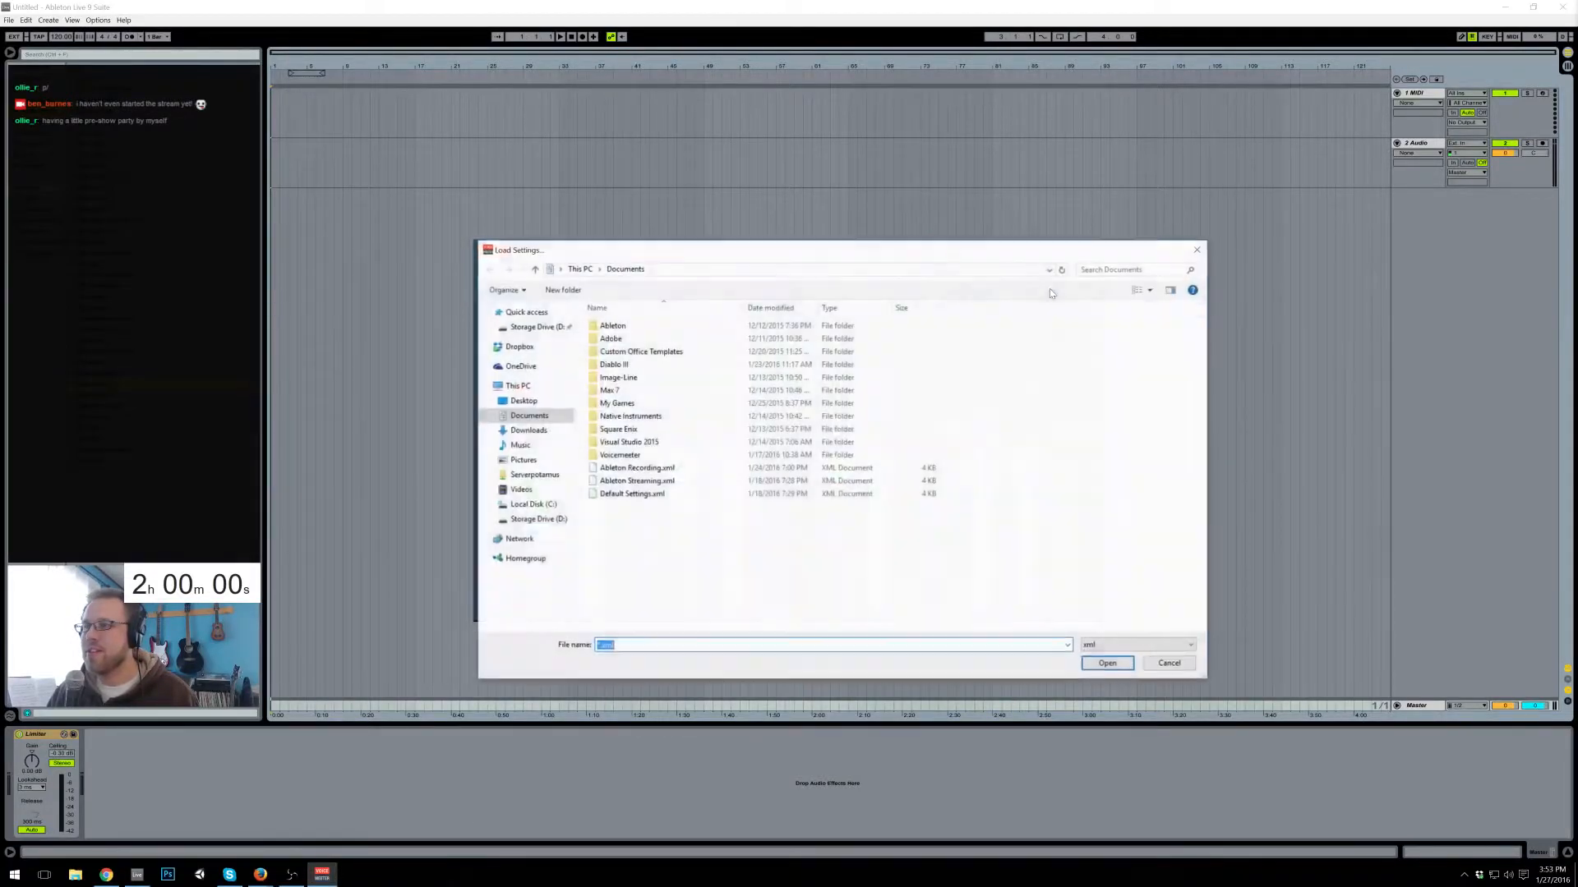
double_click(668, 482)
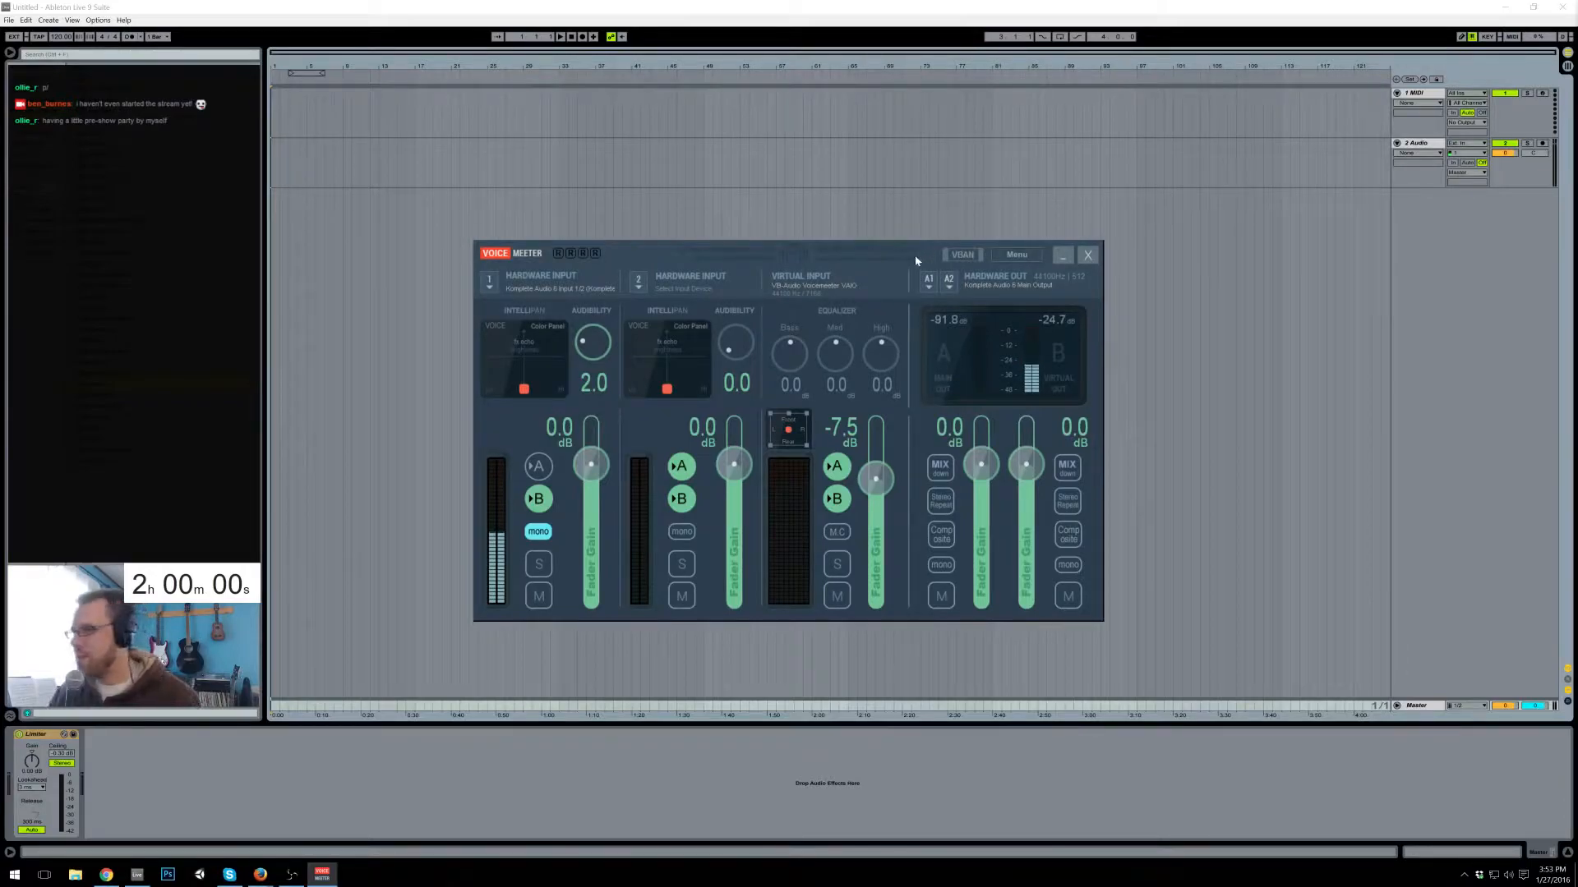
left_click(836, 499)
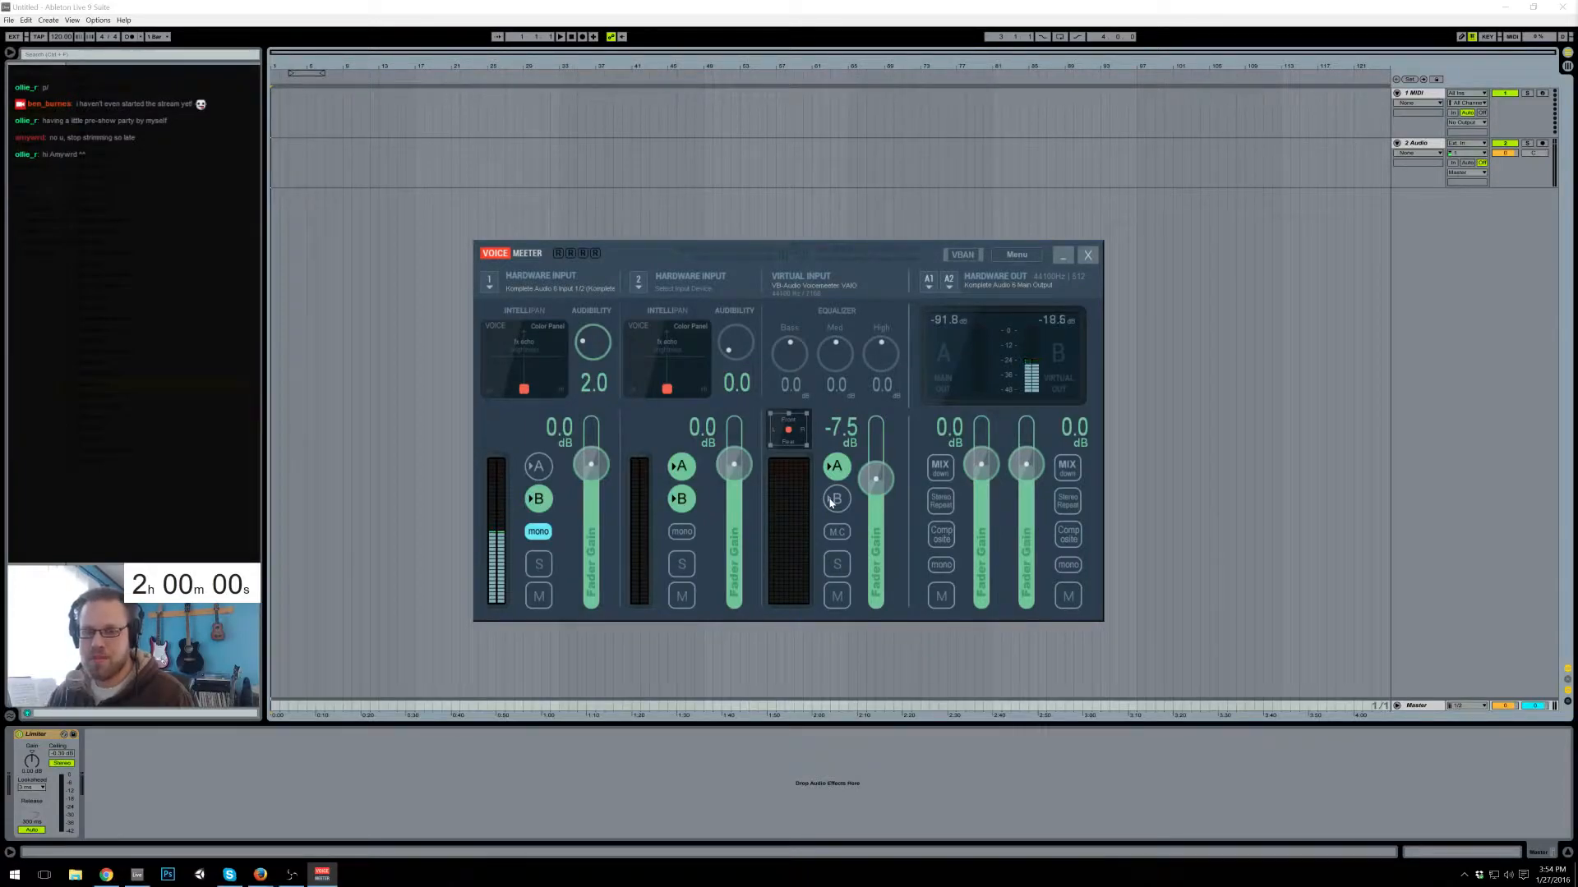
left_click(831, 500)
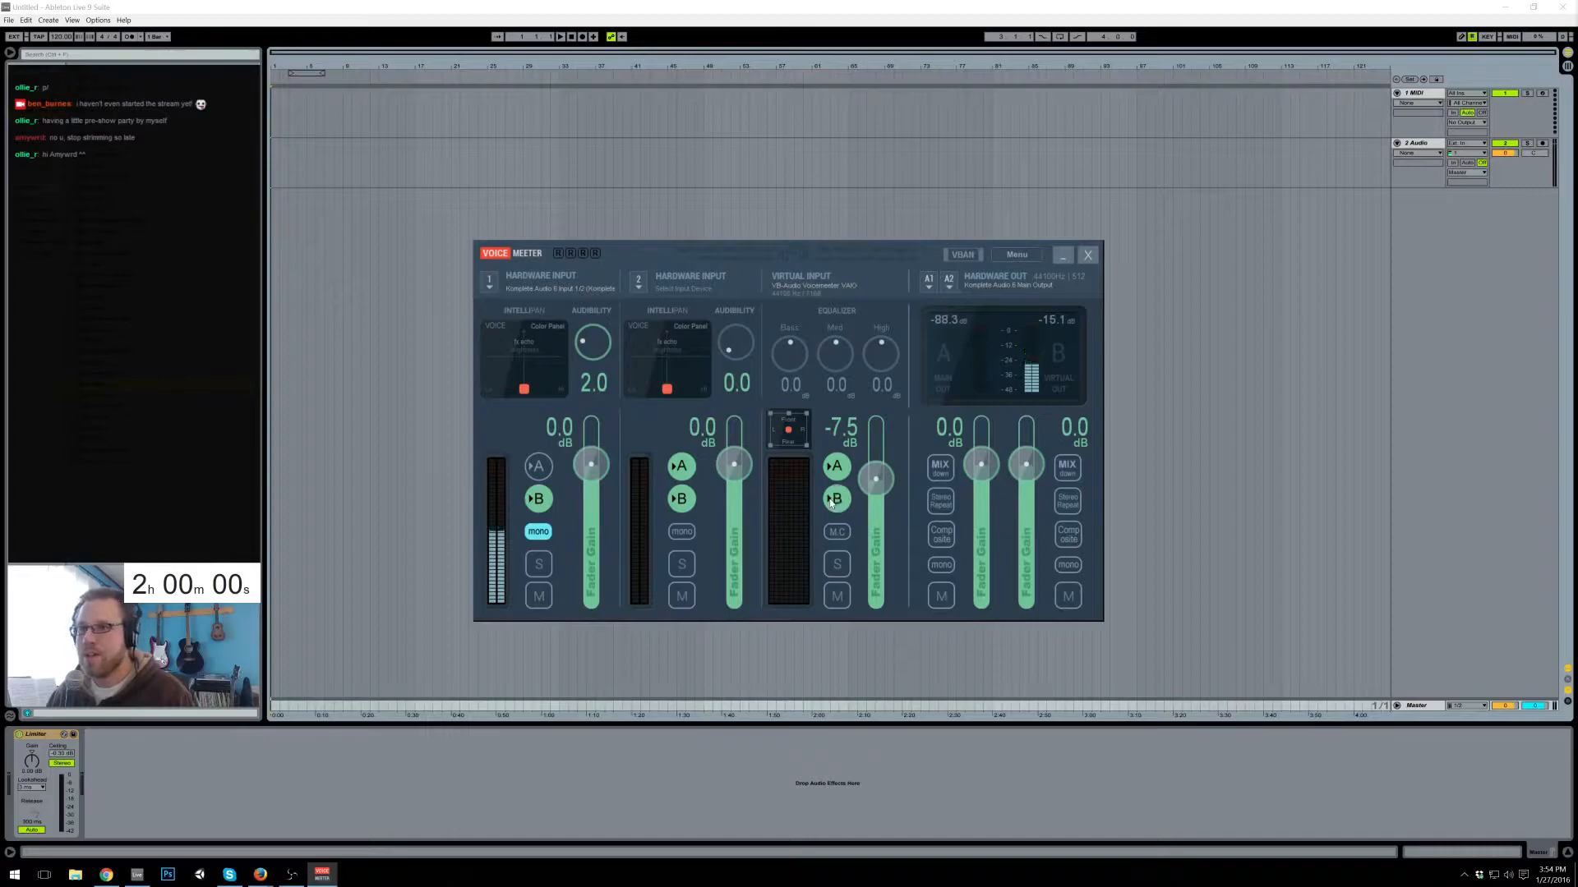
- Load the Default Settings.xml configuration and switch off the virtual input's B routing
left_click(1004, 254)
left_click(1034, 288)
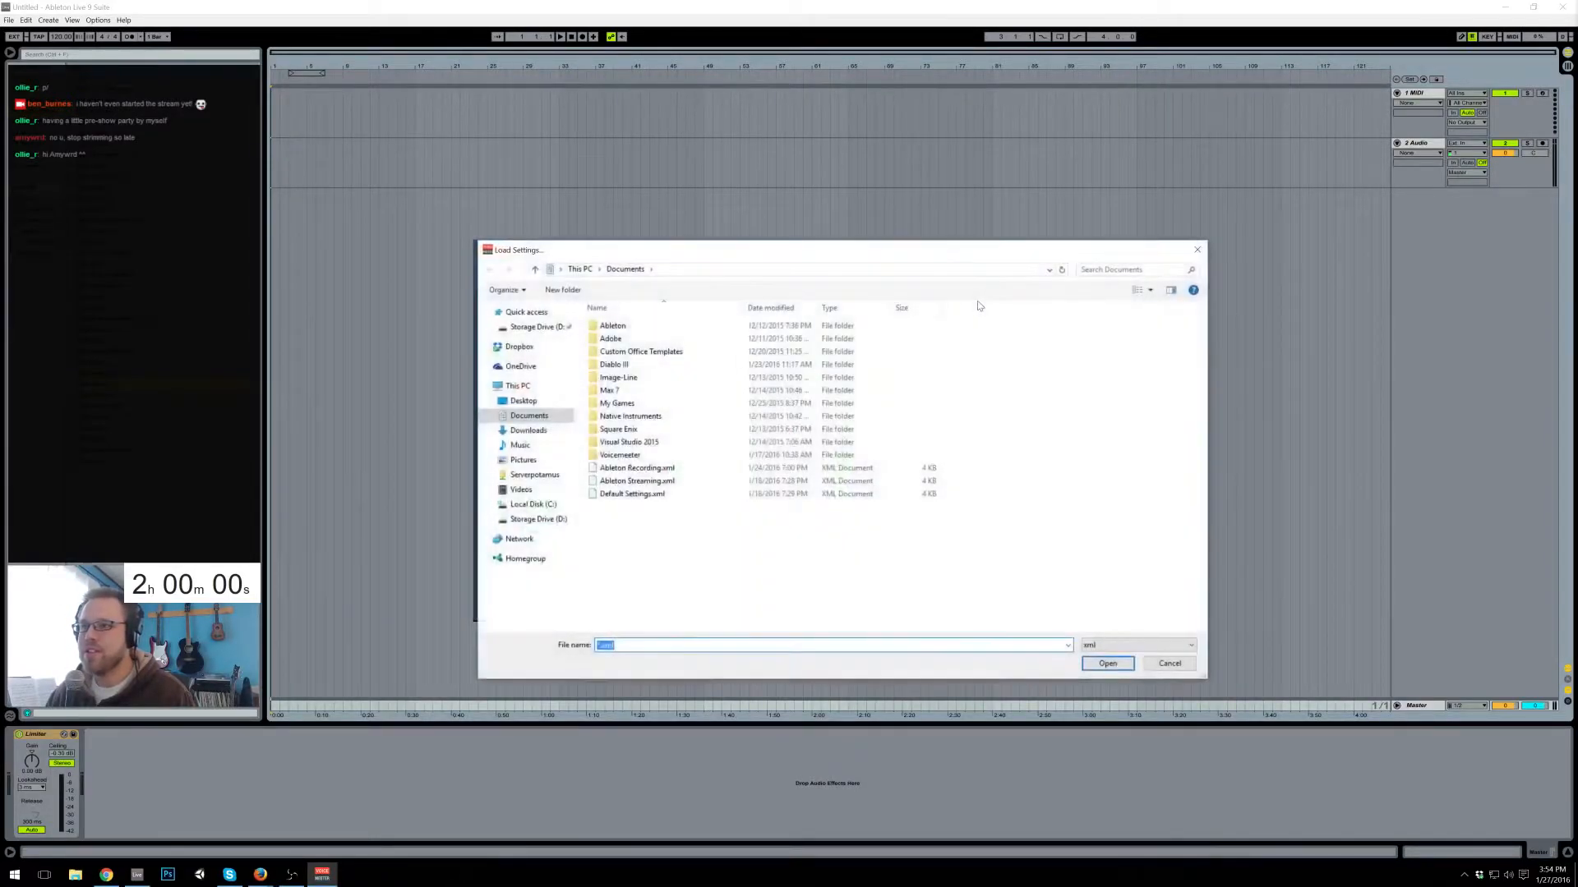
double_click(681, 494)
left_click(838, 507)
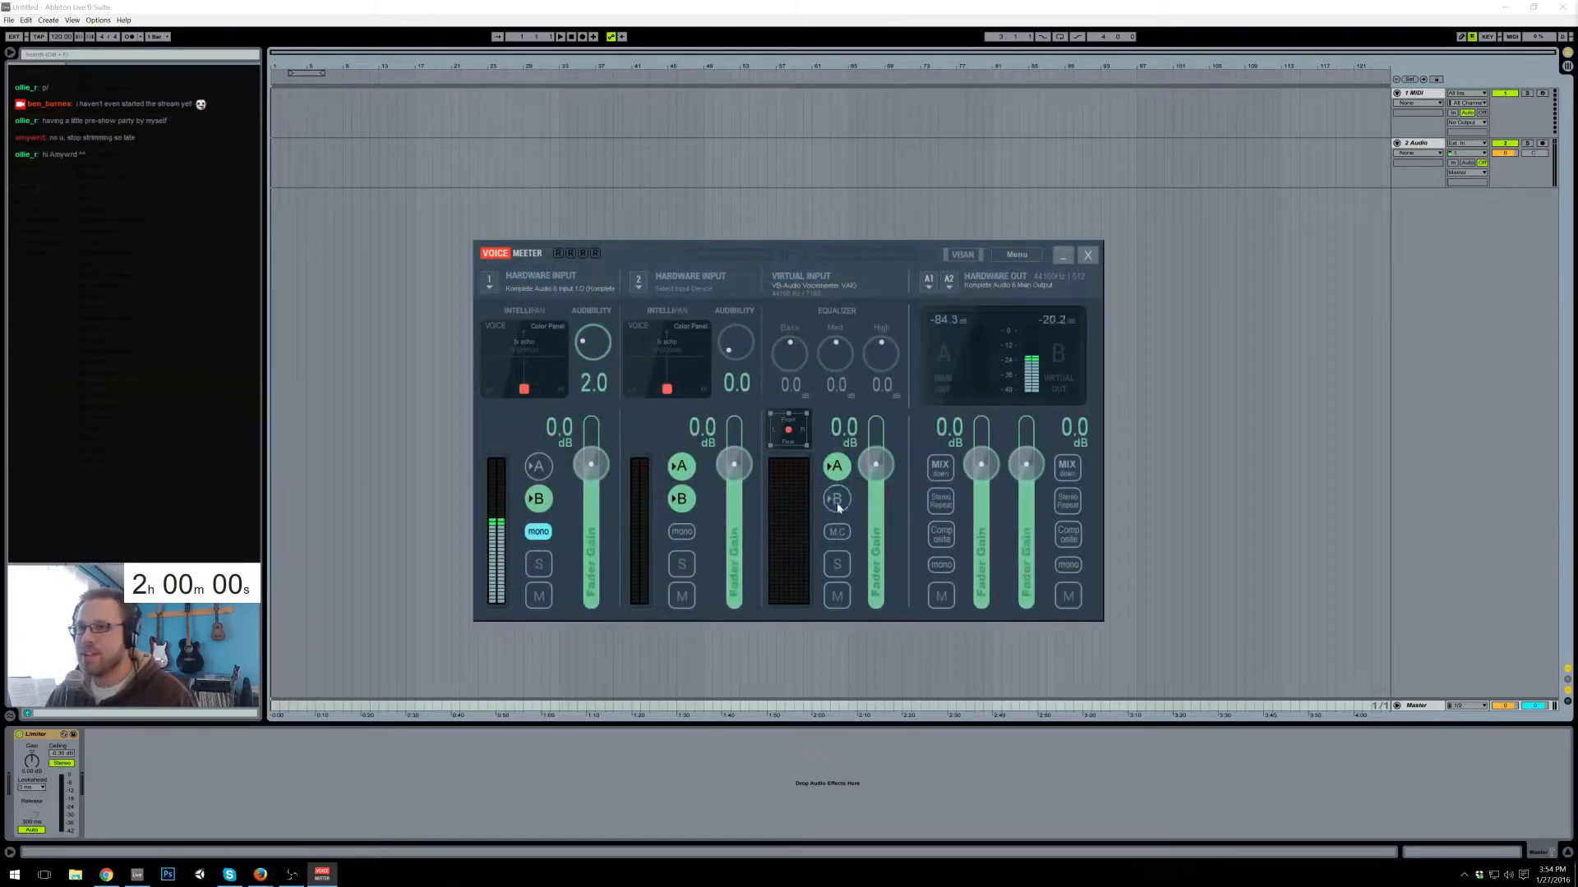
- Save the current mixer settings over the existing Default Settings.xml file
left_click(1019, 262)
left_click(1019, 306)
double_click(659, 494)
left_click(775, 481)
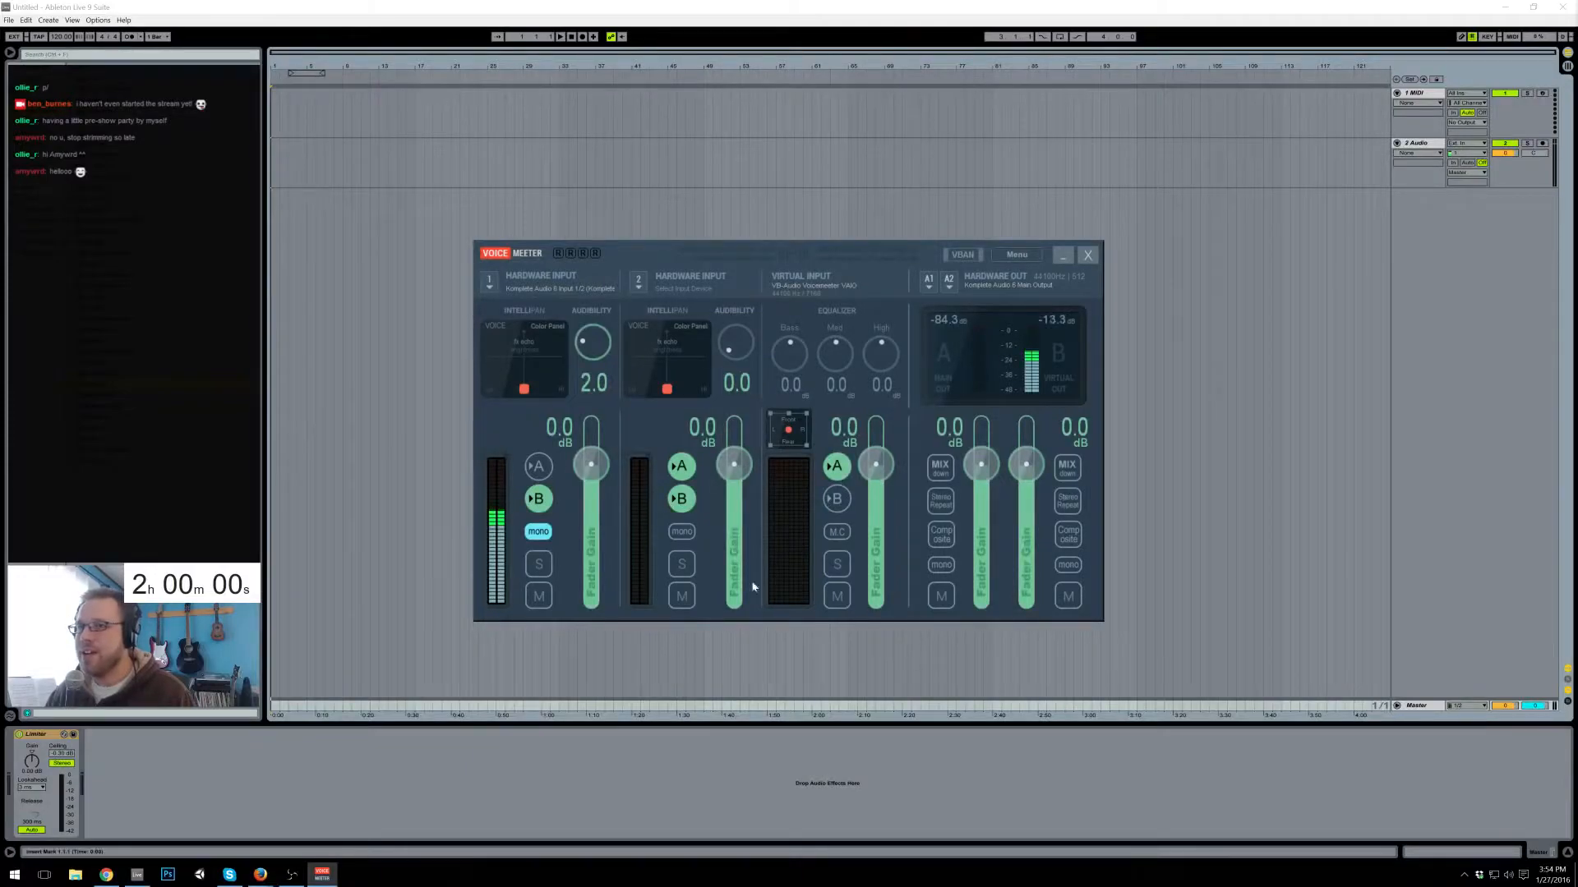
- Load the Ableton Streaming.xml settings into the mixer again and minimize the Voicemeeter window
left_click(805, 191)
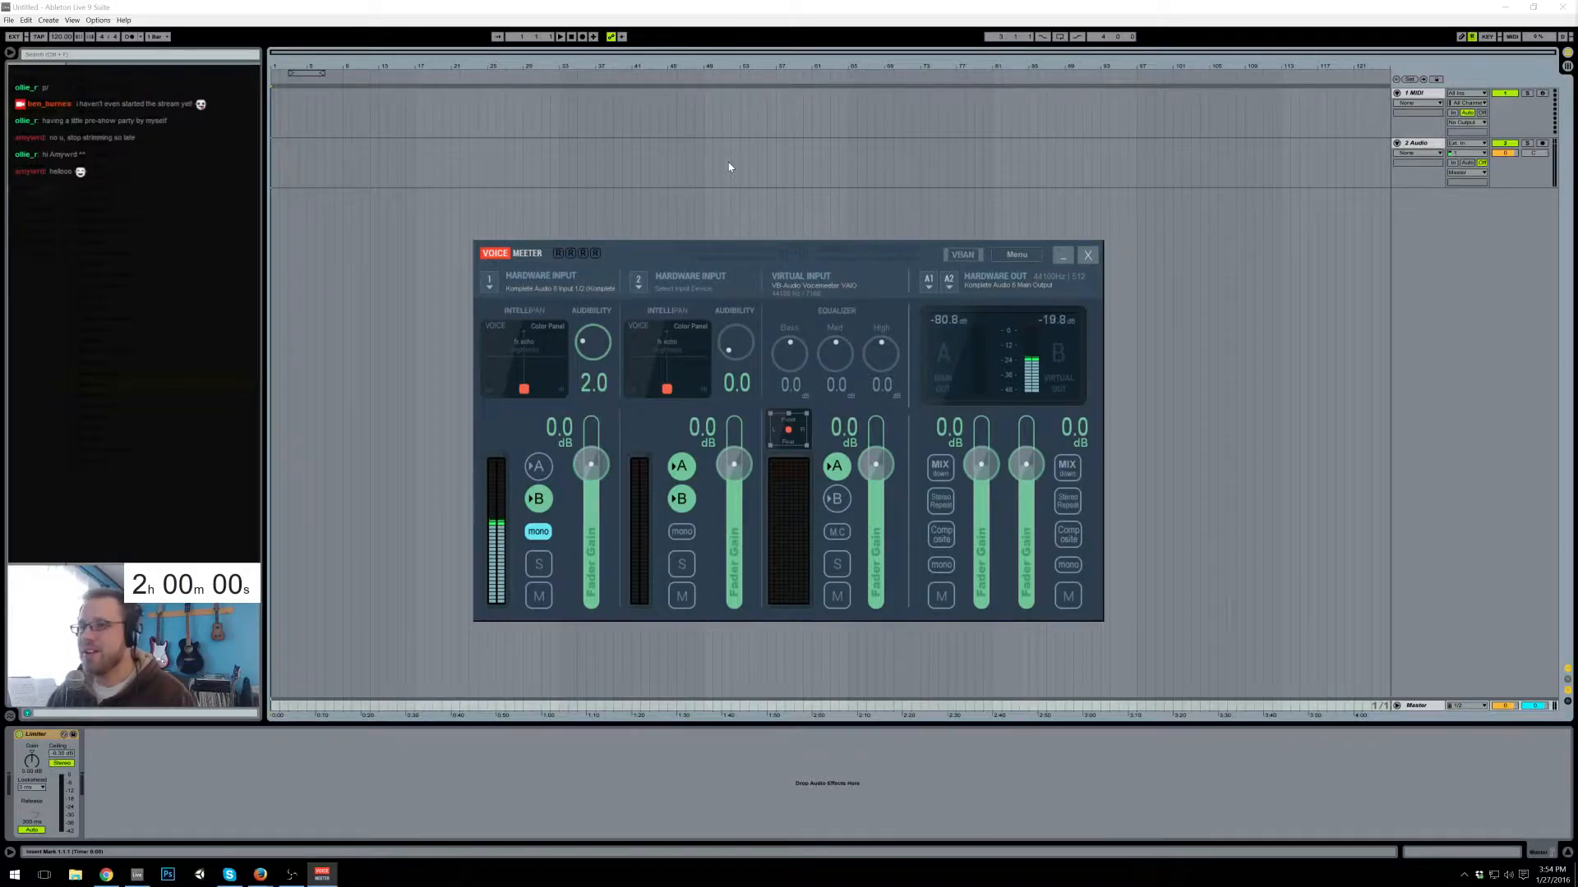
left_click(1017, 256)
left_click(1023, 289)
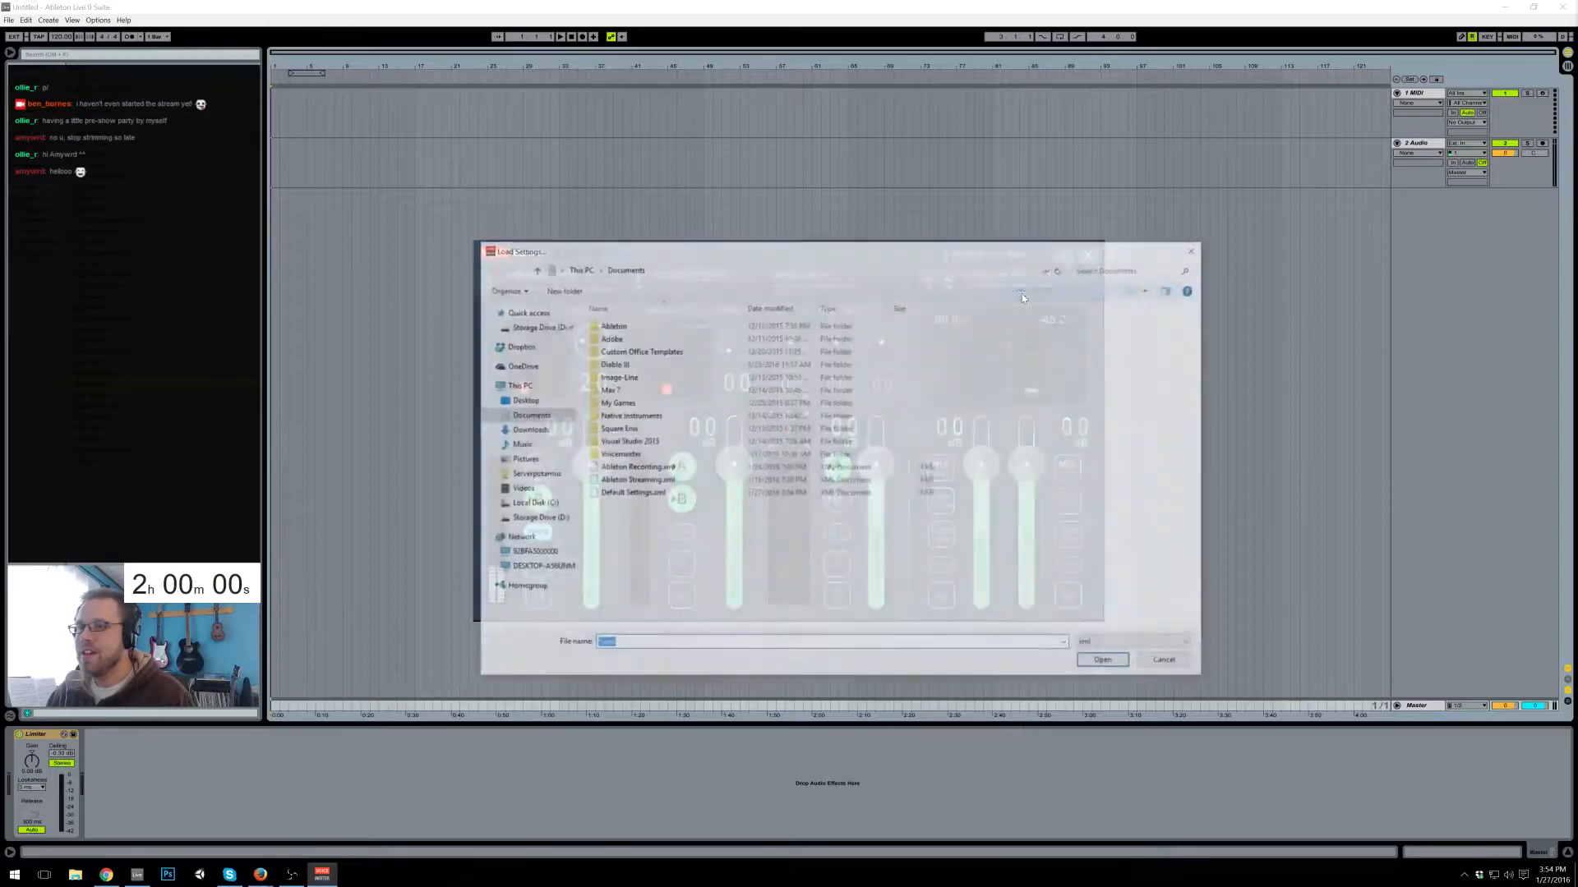
double_click(672, 481)
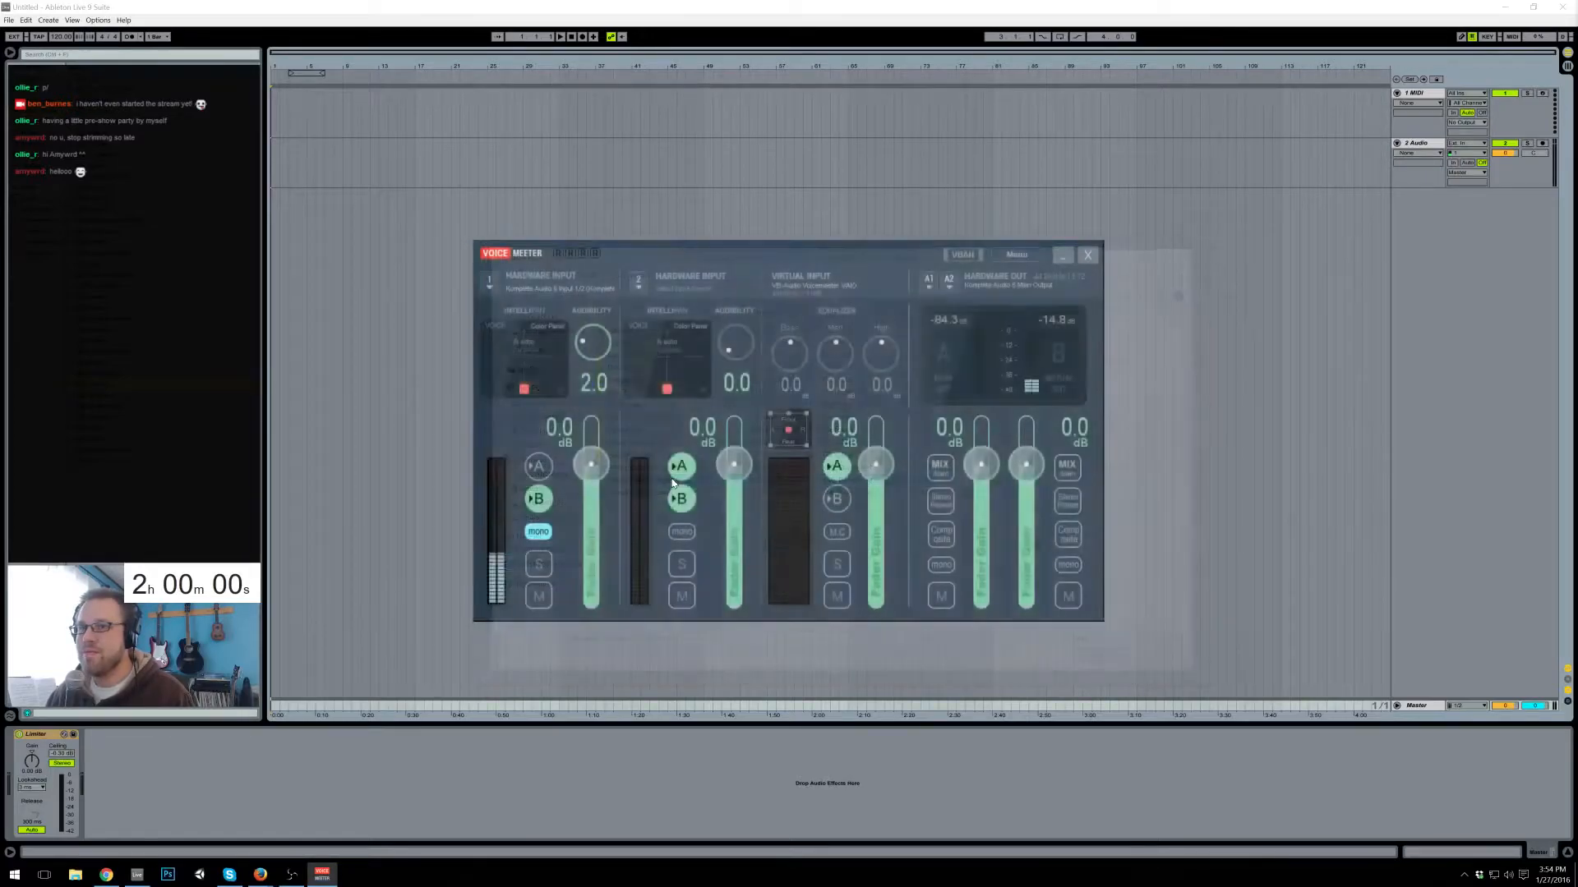
left_click(1062, 255)
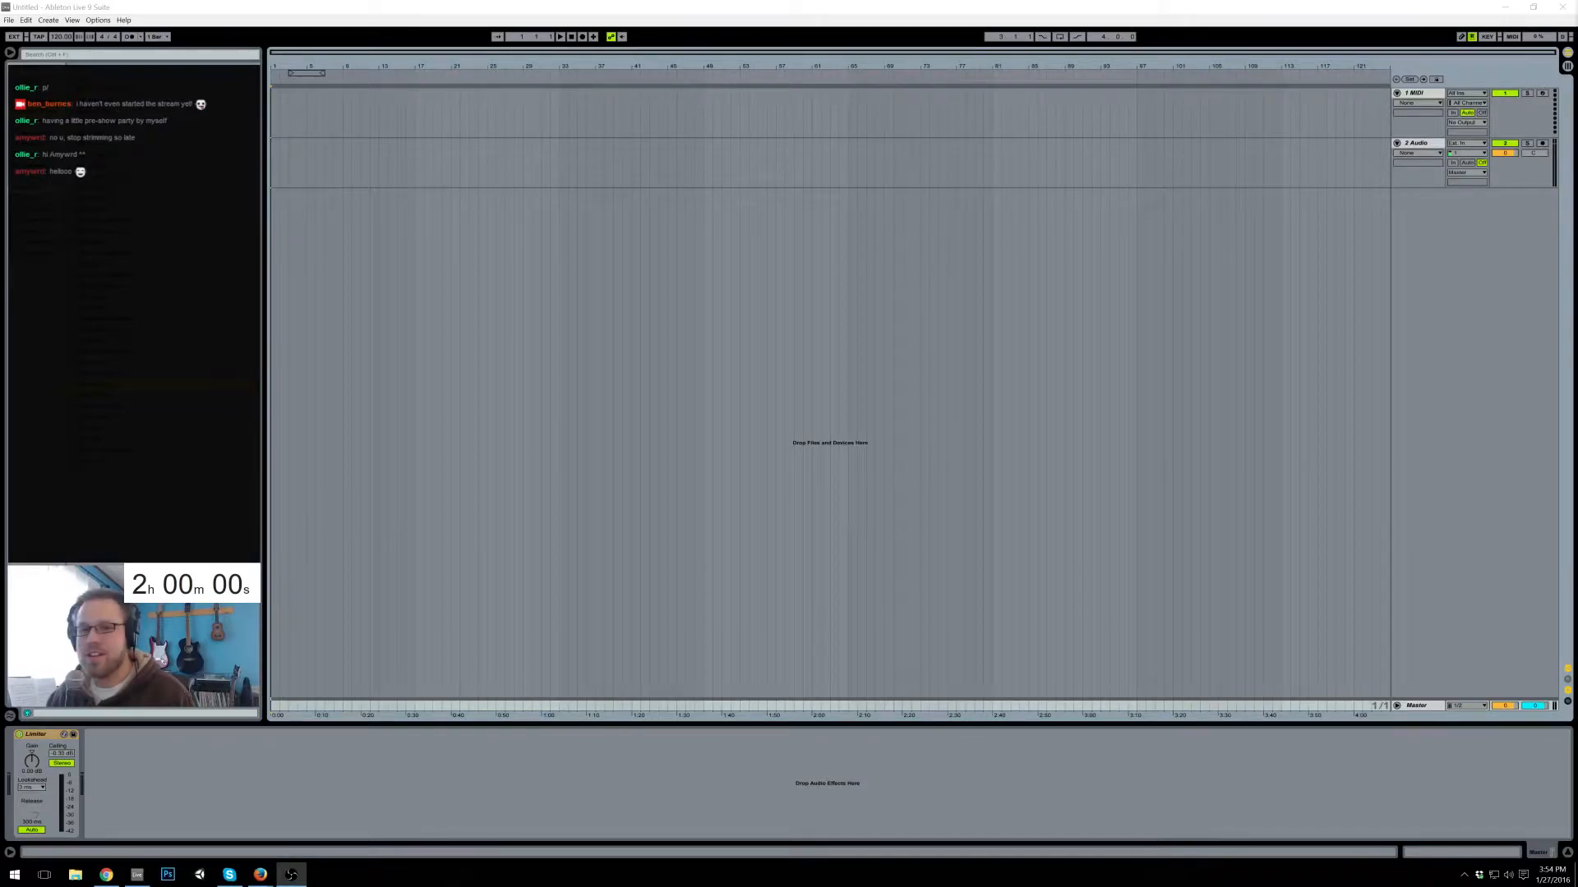
- Bring up the Google countdown timer window in Firefox and return to Ableton Live
mouse_move(268, 884)
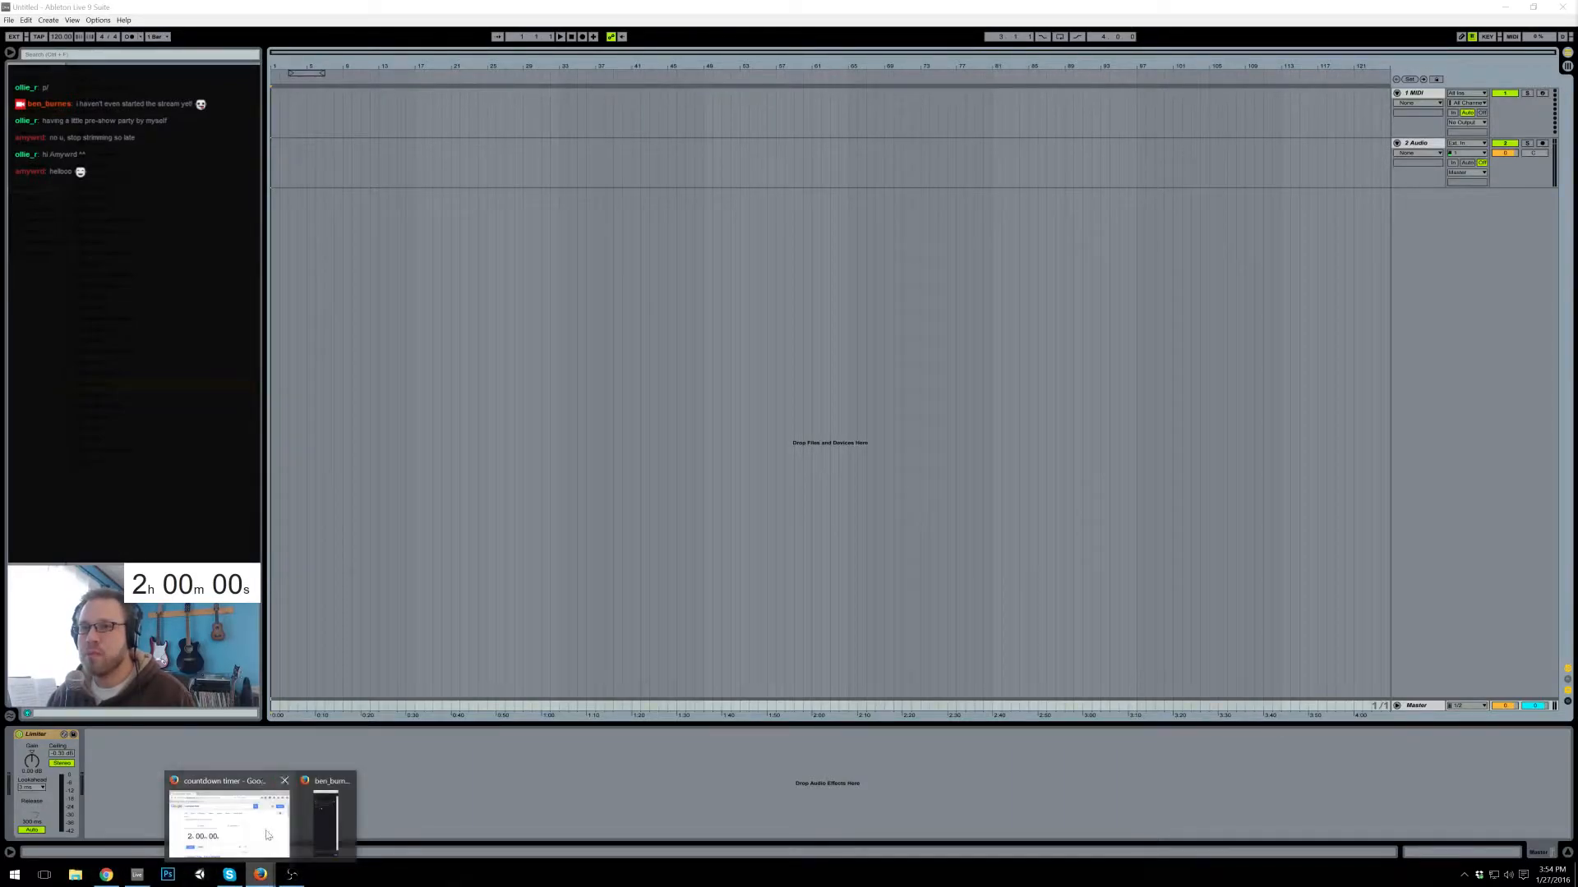
left_click(228, 817)
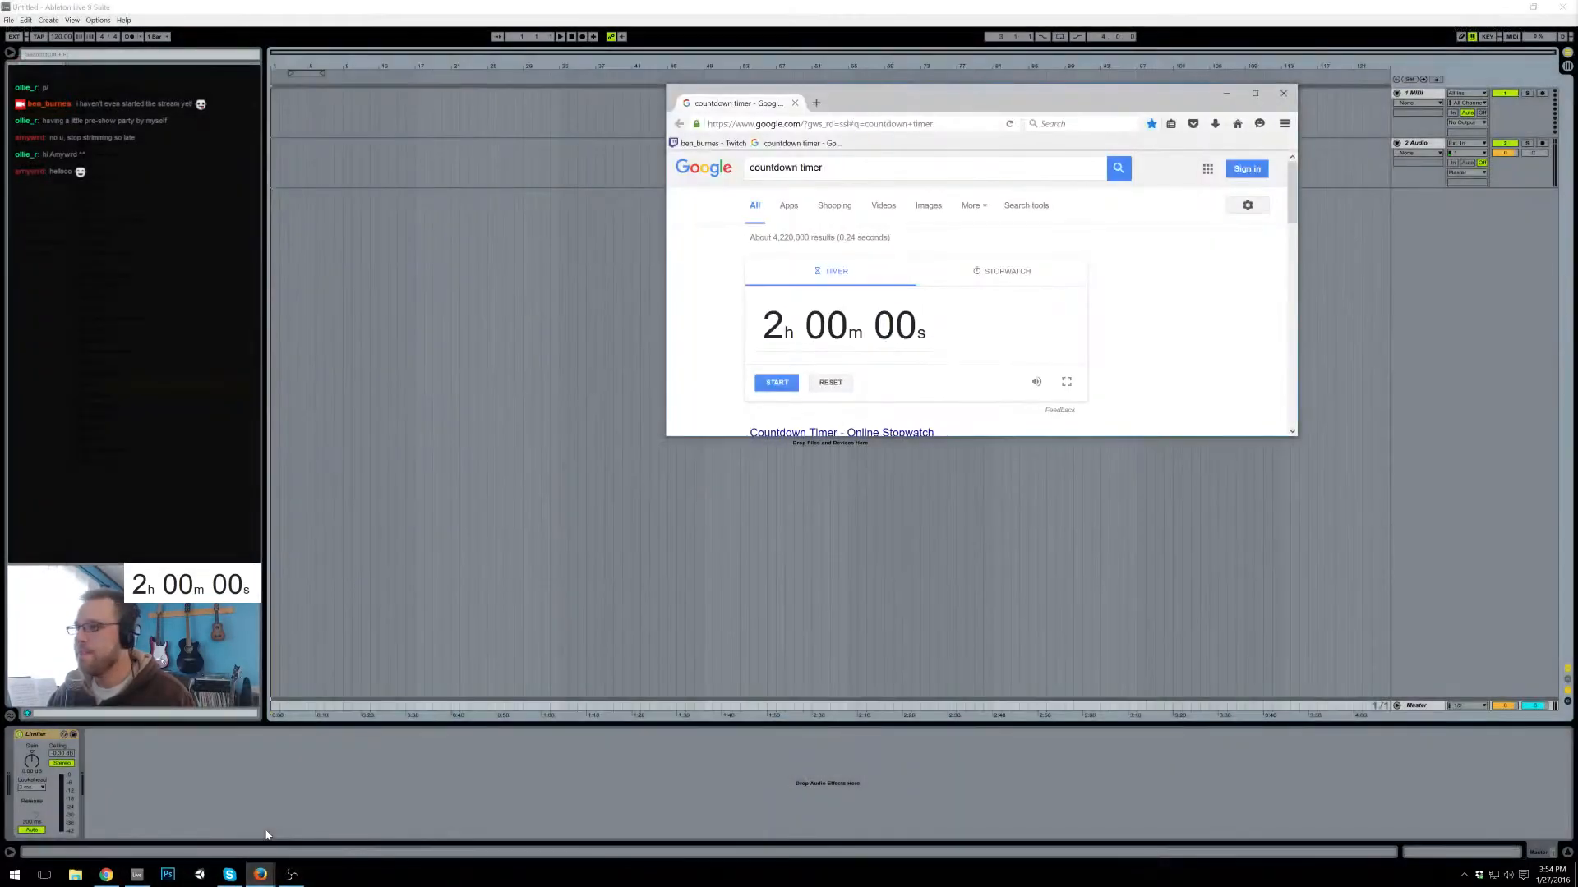
left_click(920, 5)
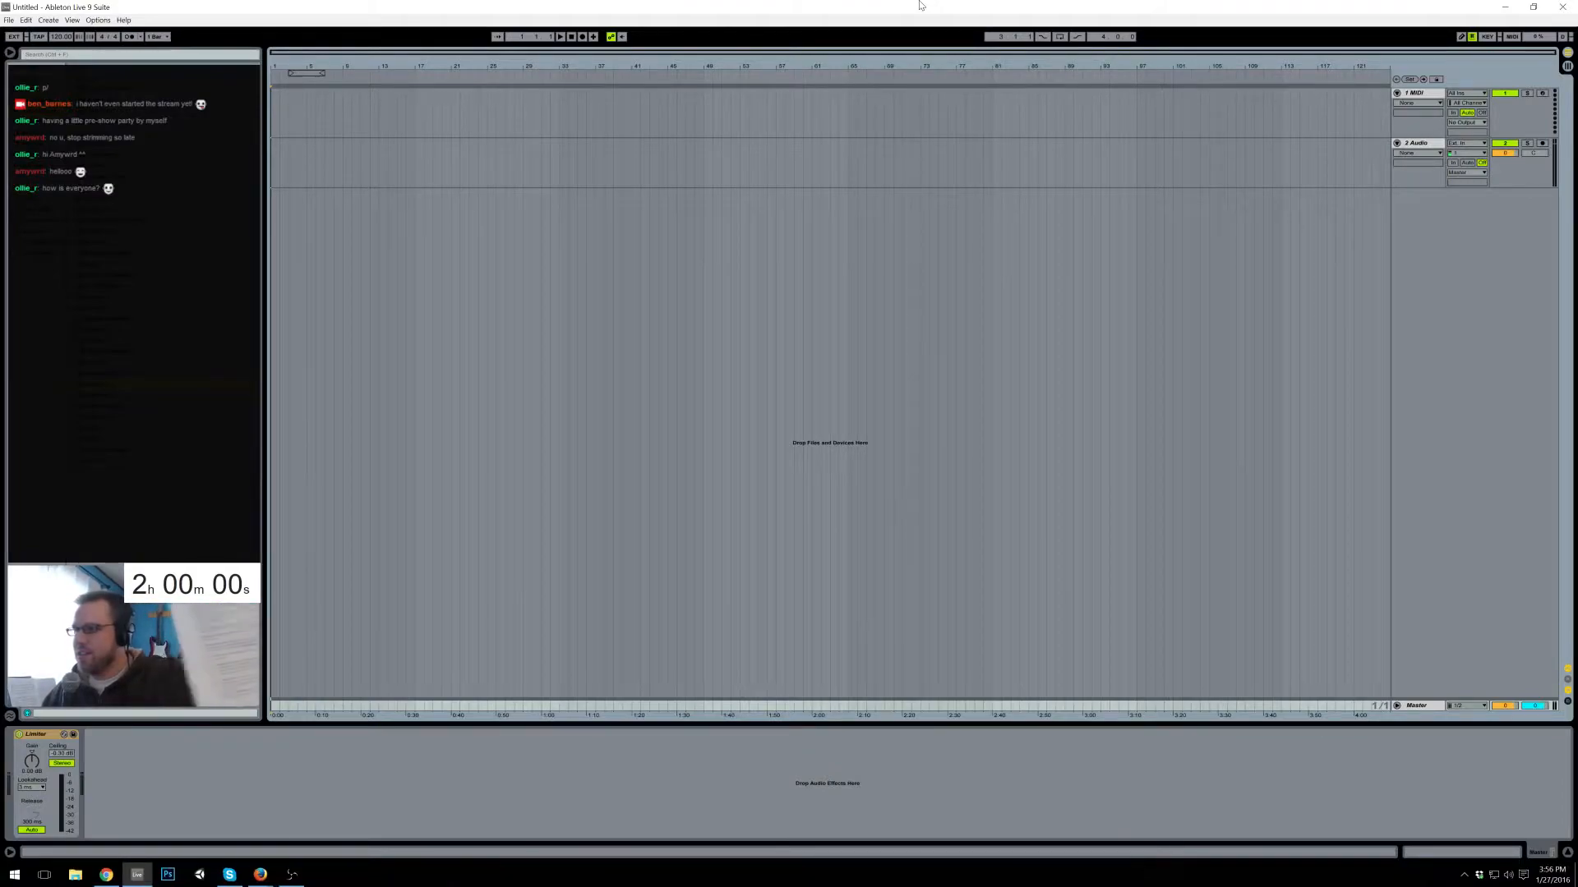
- Bring the Composition_Quest_Log_1.pdf window in Acrobat Reader to the front over the maximized Live window
double_click(1062, 8)
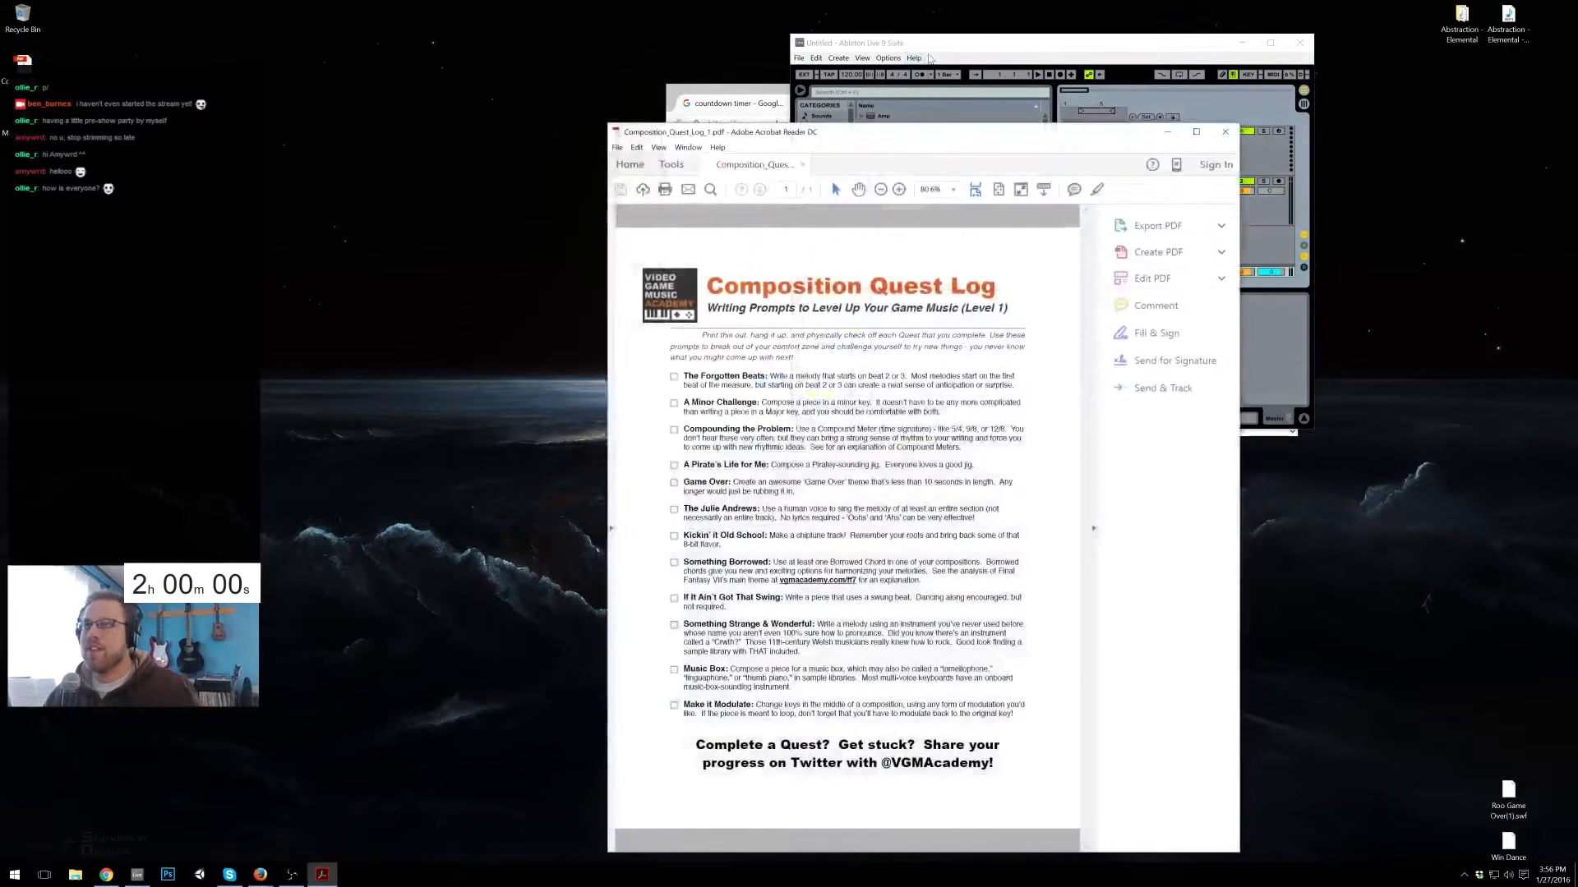
left_click_drag(929, 43, 675, 0)
left_click(322, 875)
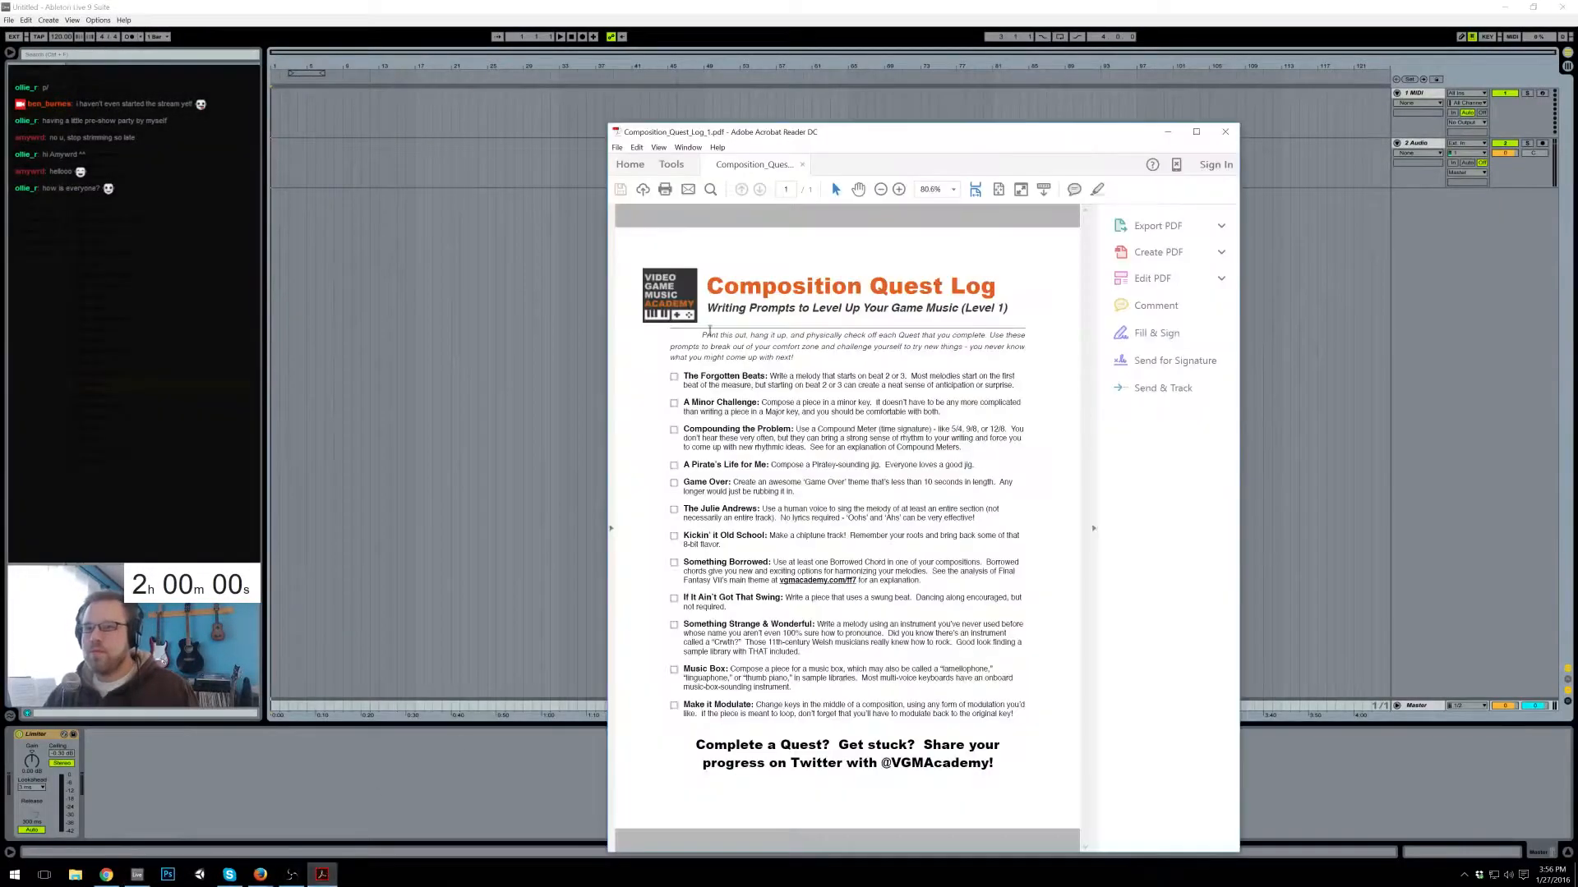
- Enlarge the quest log PDF for reading and temporarily highlight the "Game Over" prompt
left_click_drag(883, 136, 755, 6)
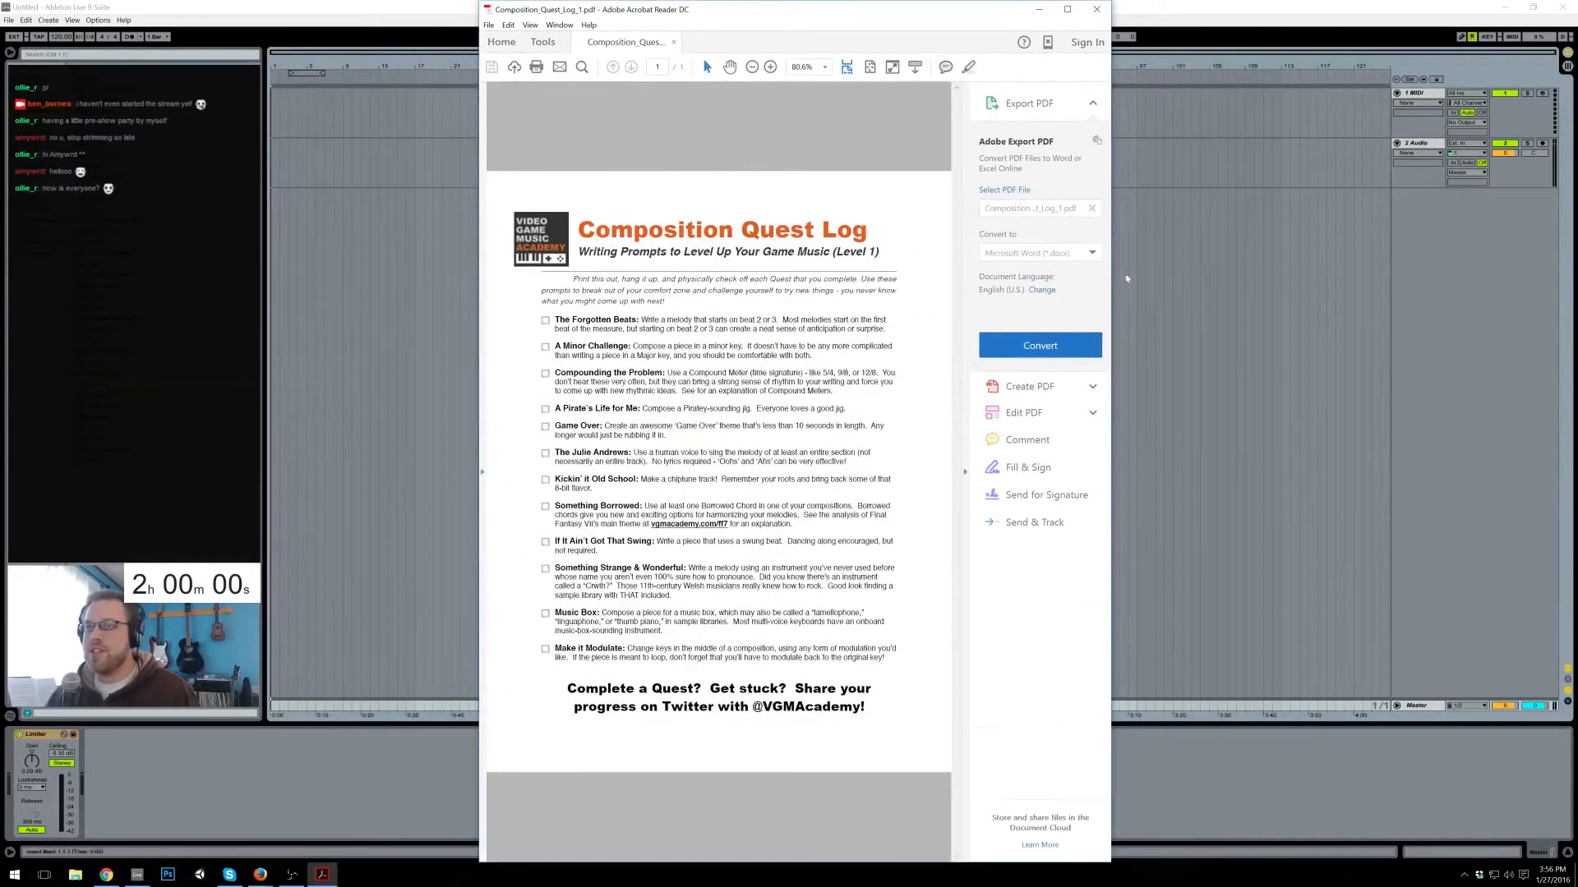
left_click_drag(1114, 279, 1312, 297)
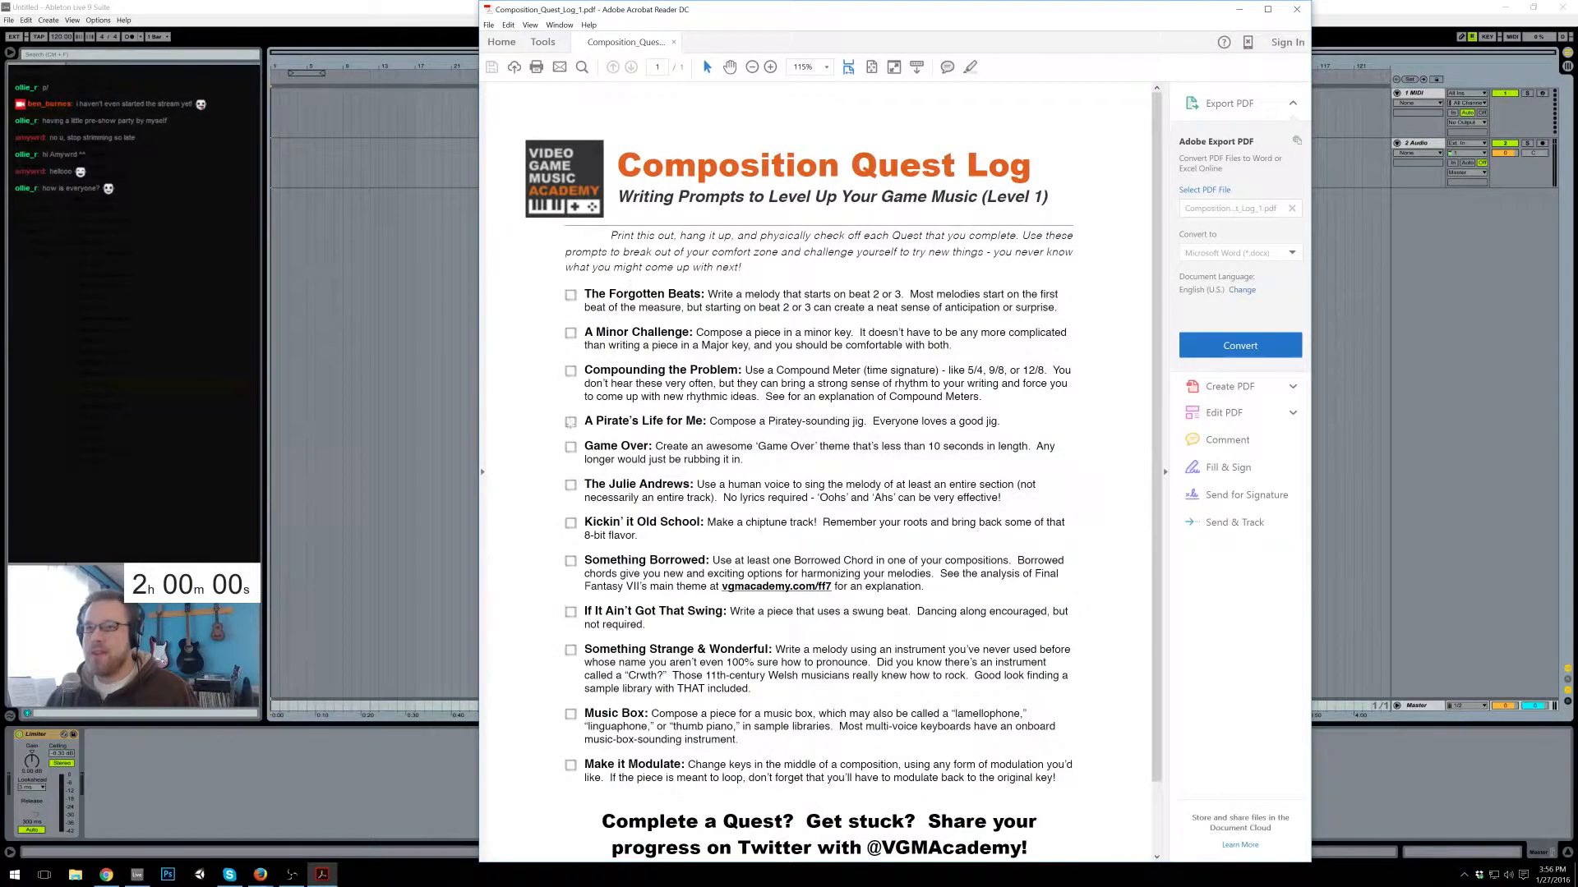
left_click_drag(582, 444, 749, 461)
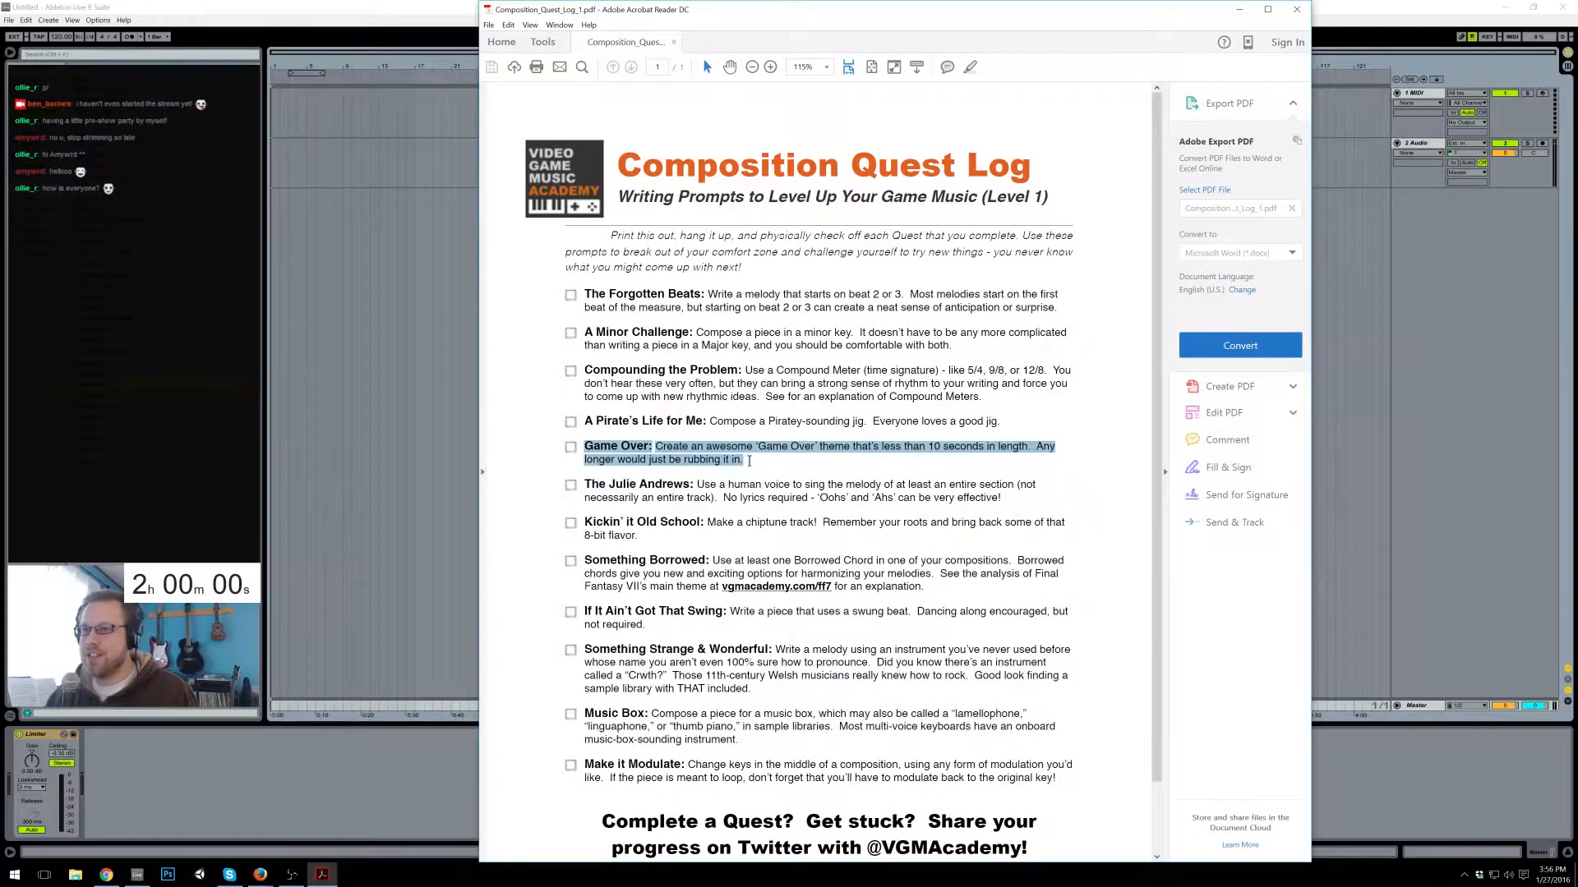
left_click(756, 448)
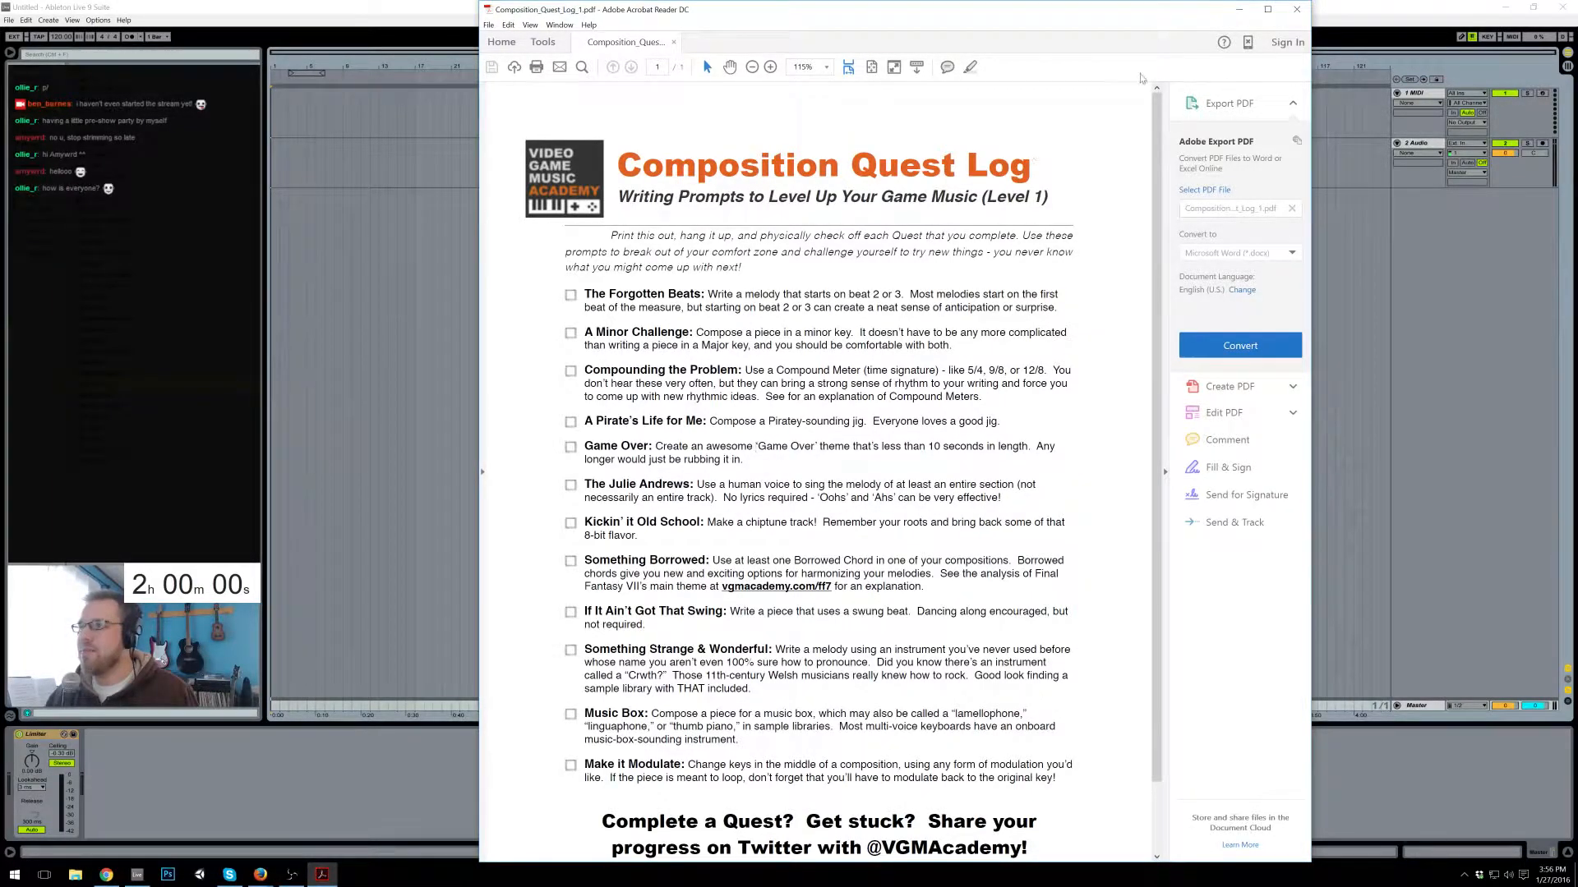
- Move the PDF window lower, collapse its tools pane, and close the document
left_click_drag(1210, 25, 1048, 84)
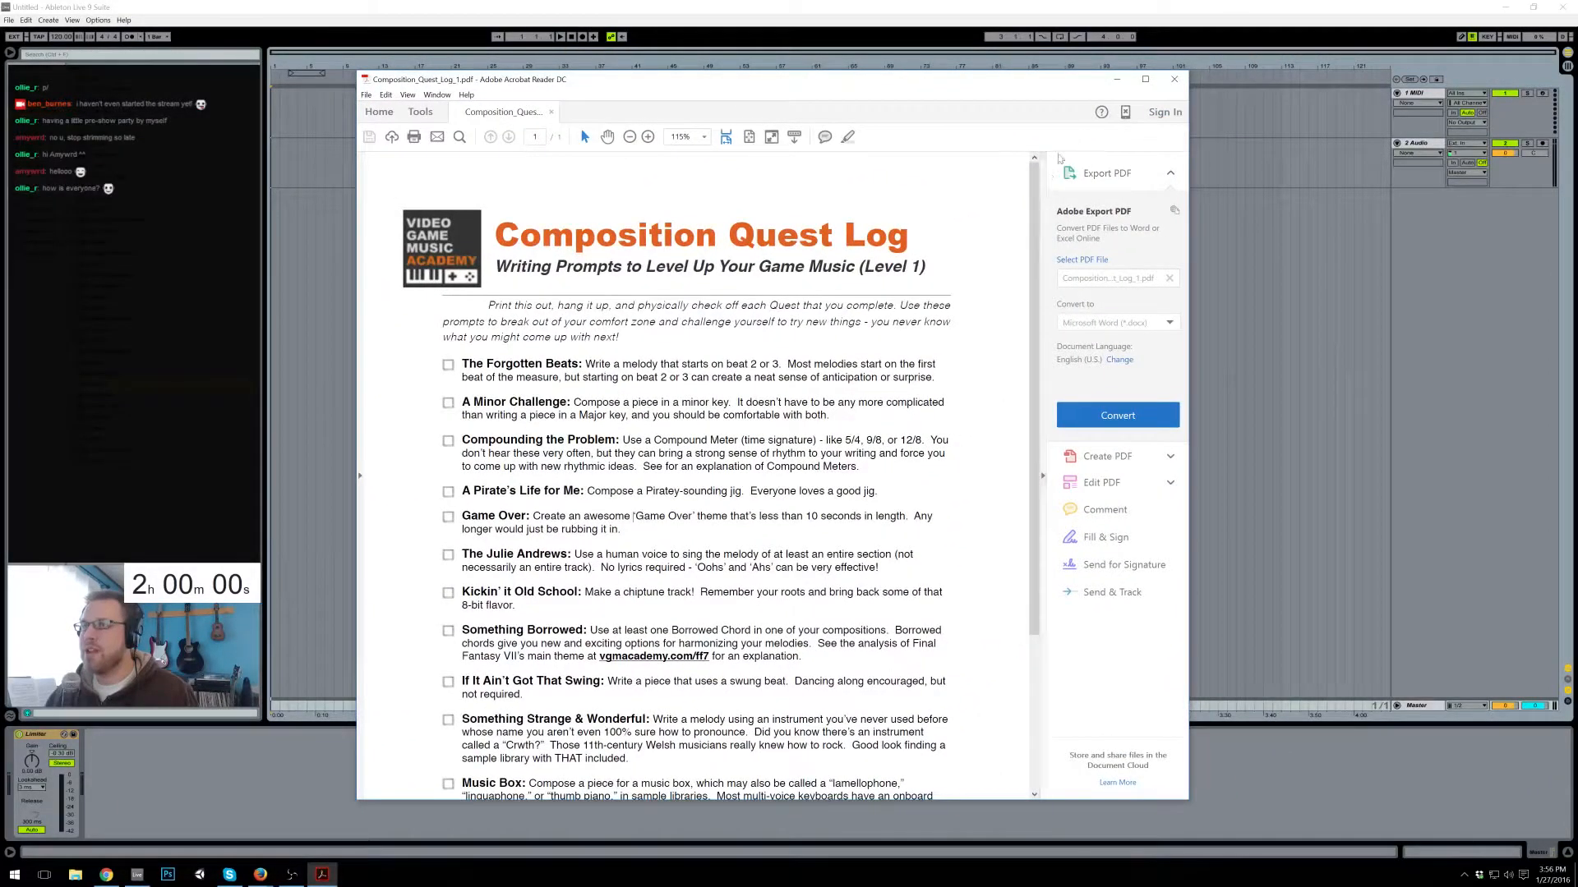
left_click(1043, 475)
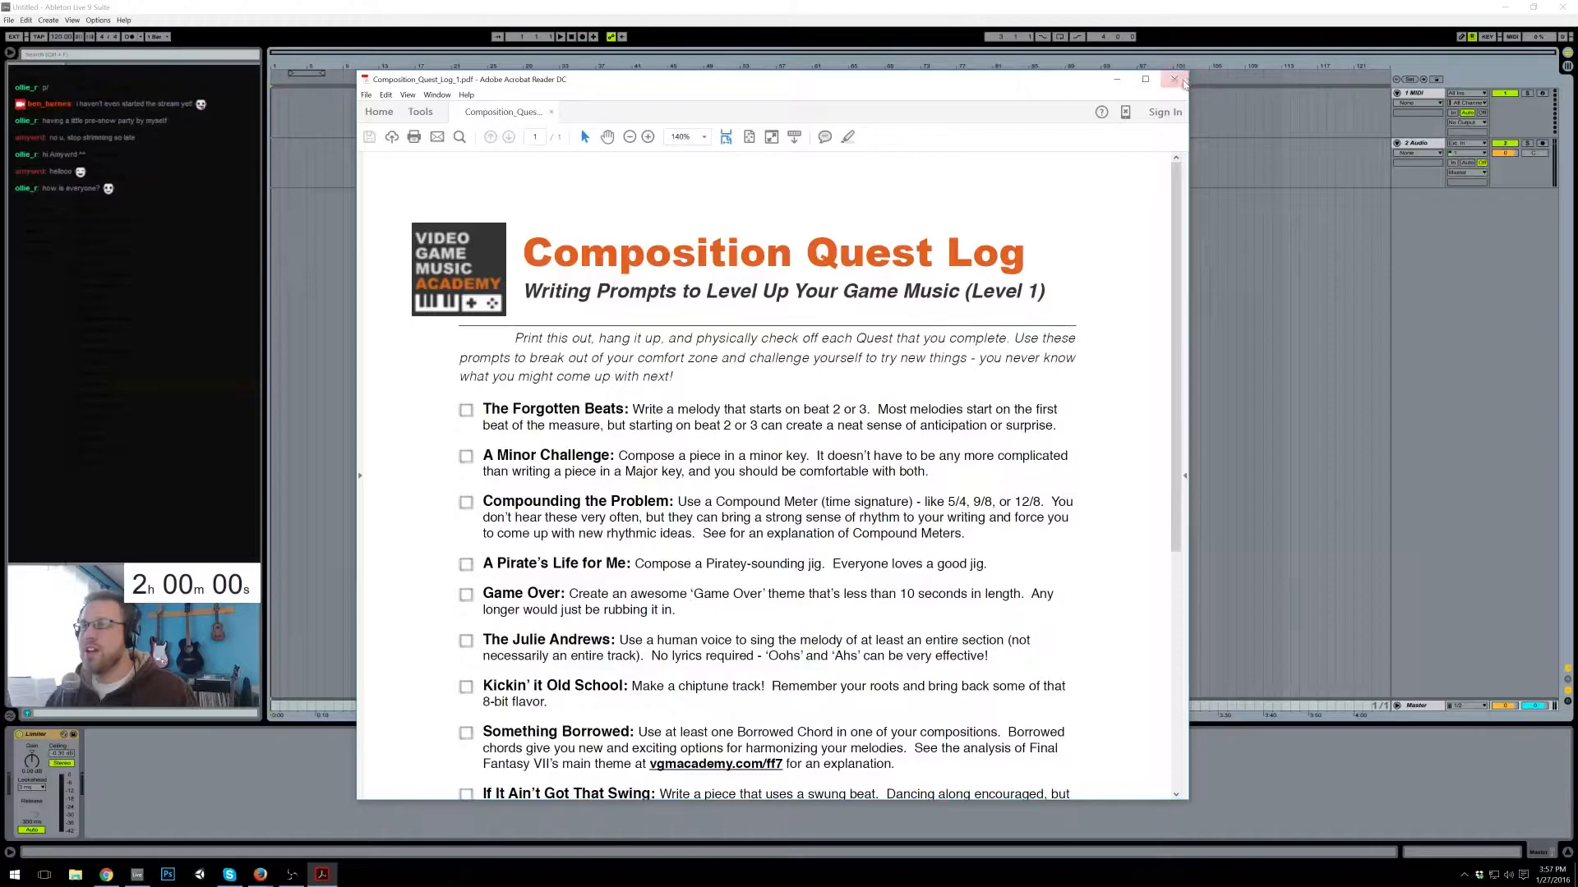
left_click(1176, 80)
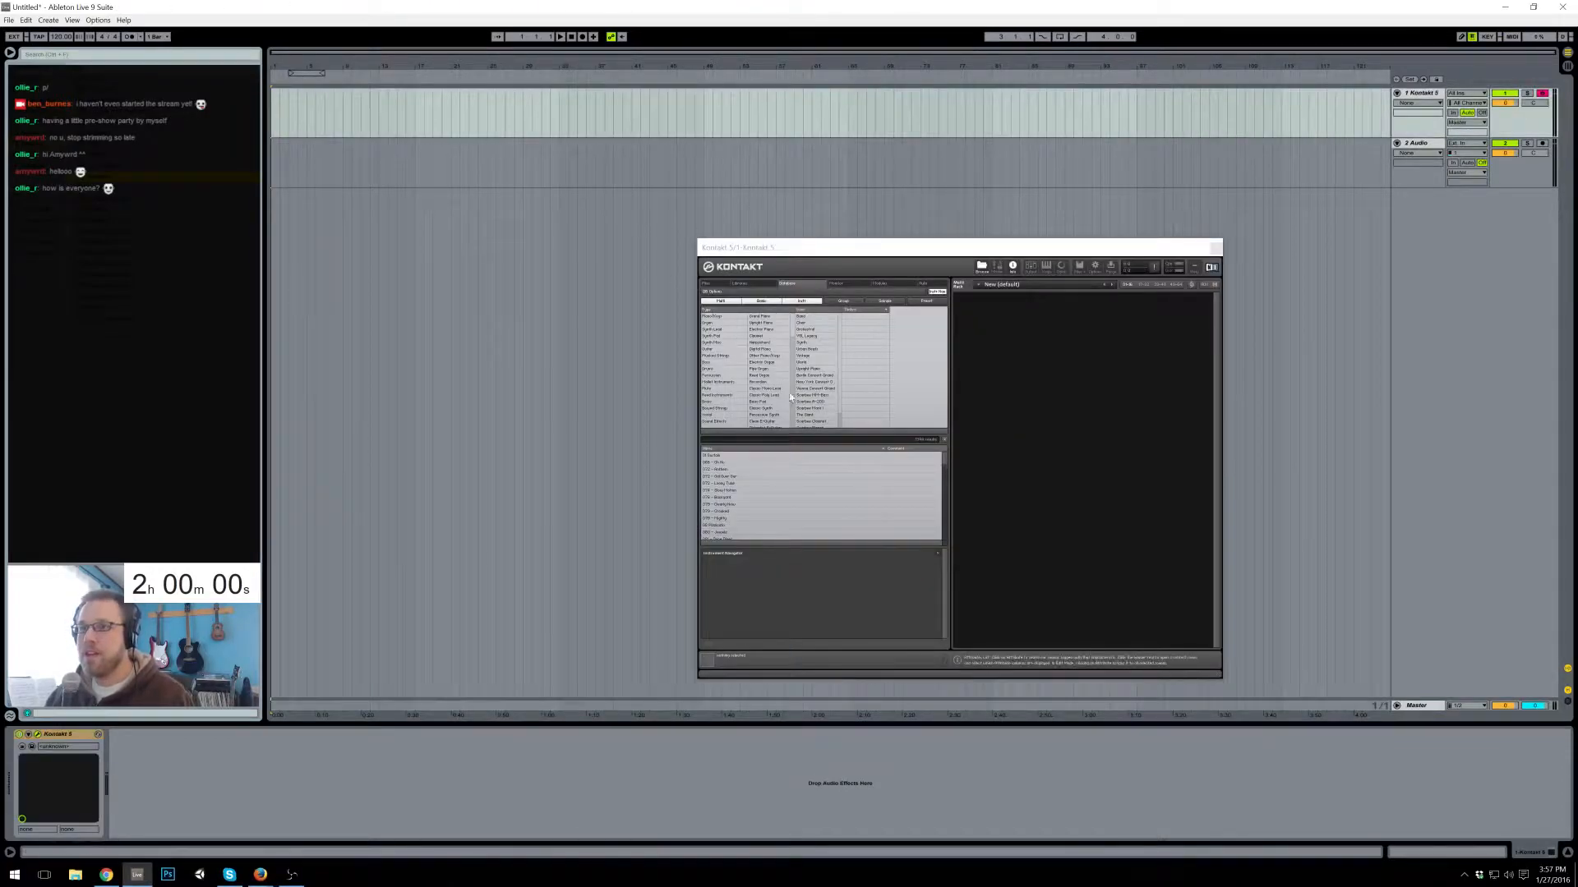
- Load The Giant piano instrument from the Kontakt library list
left_click(739, 284)
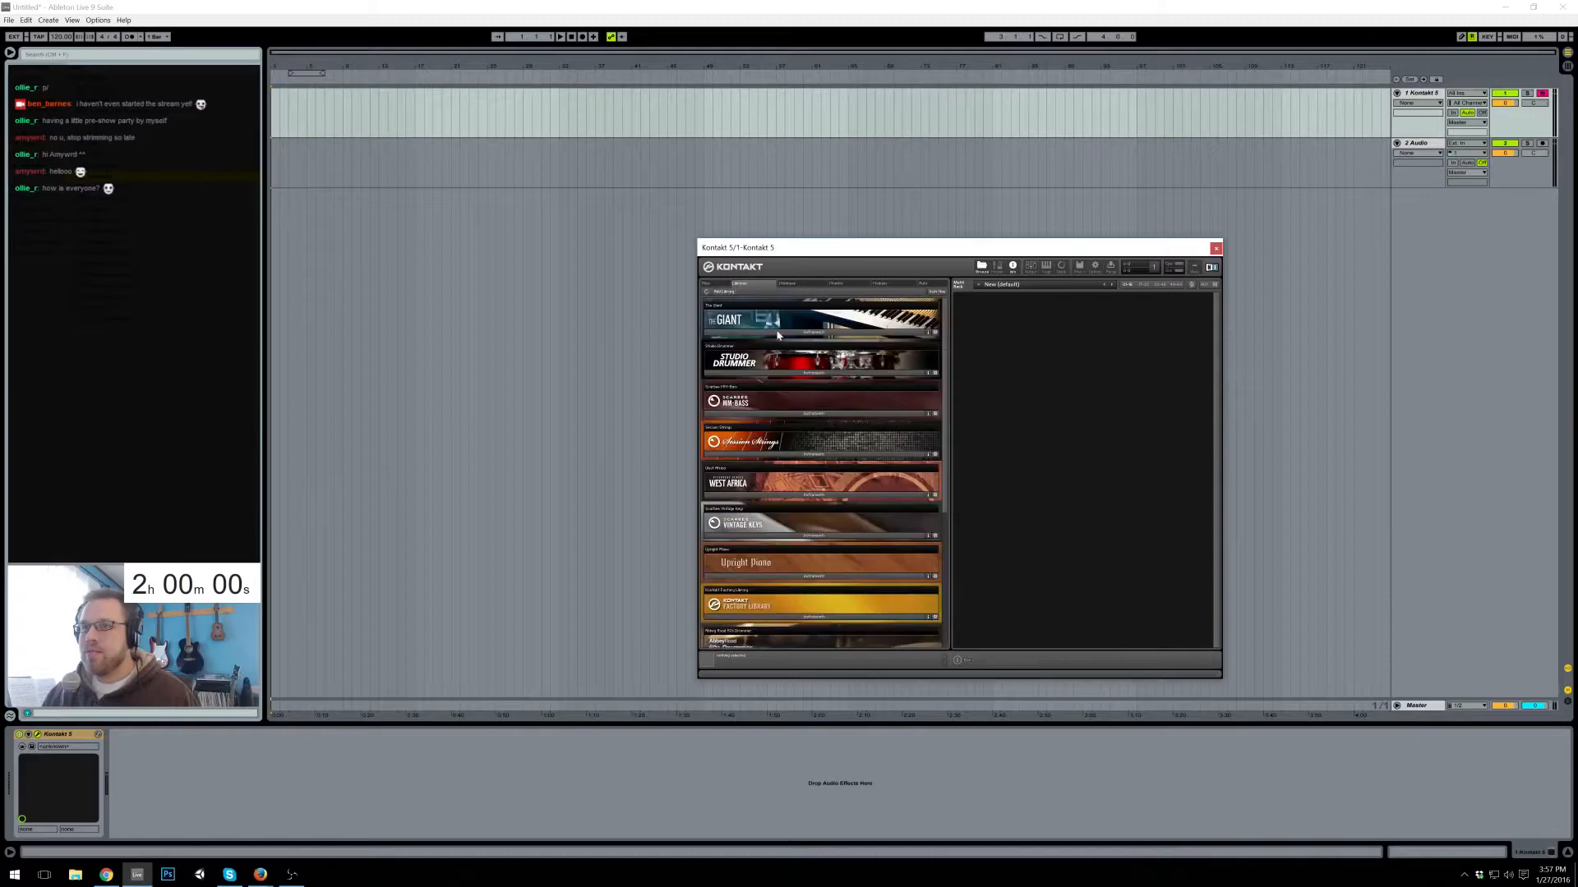
left_click(782, 333)
double_click(765, 352)
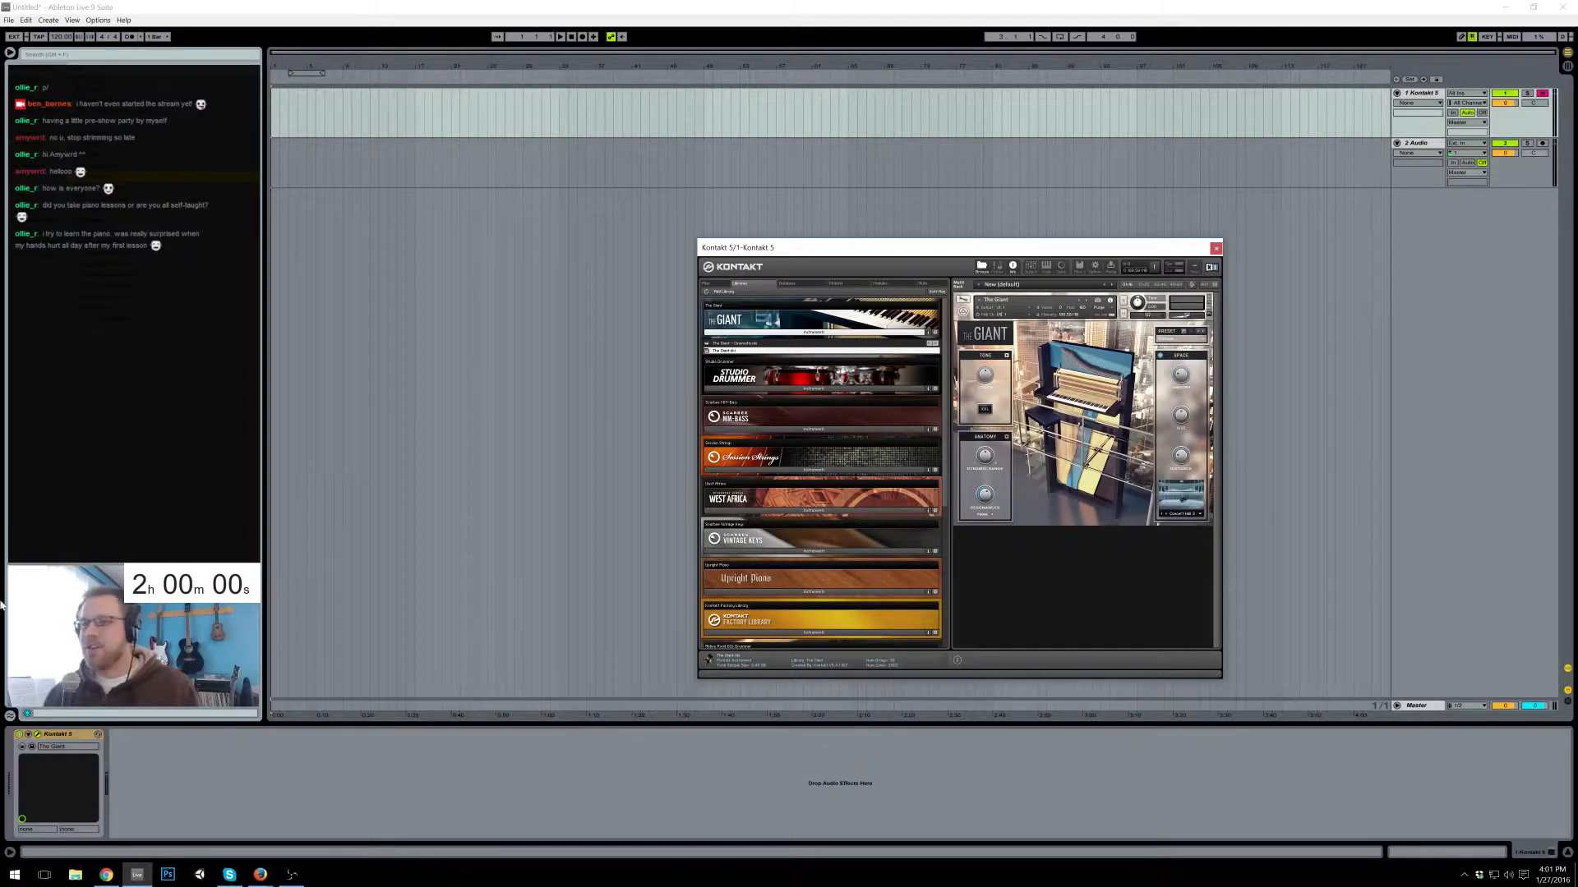
- Start the two-hour Google countdown timer in Firefox and return to the Live arrangement
left_click(260, 874)
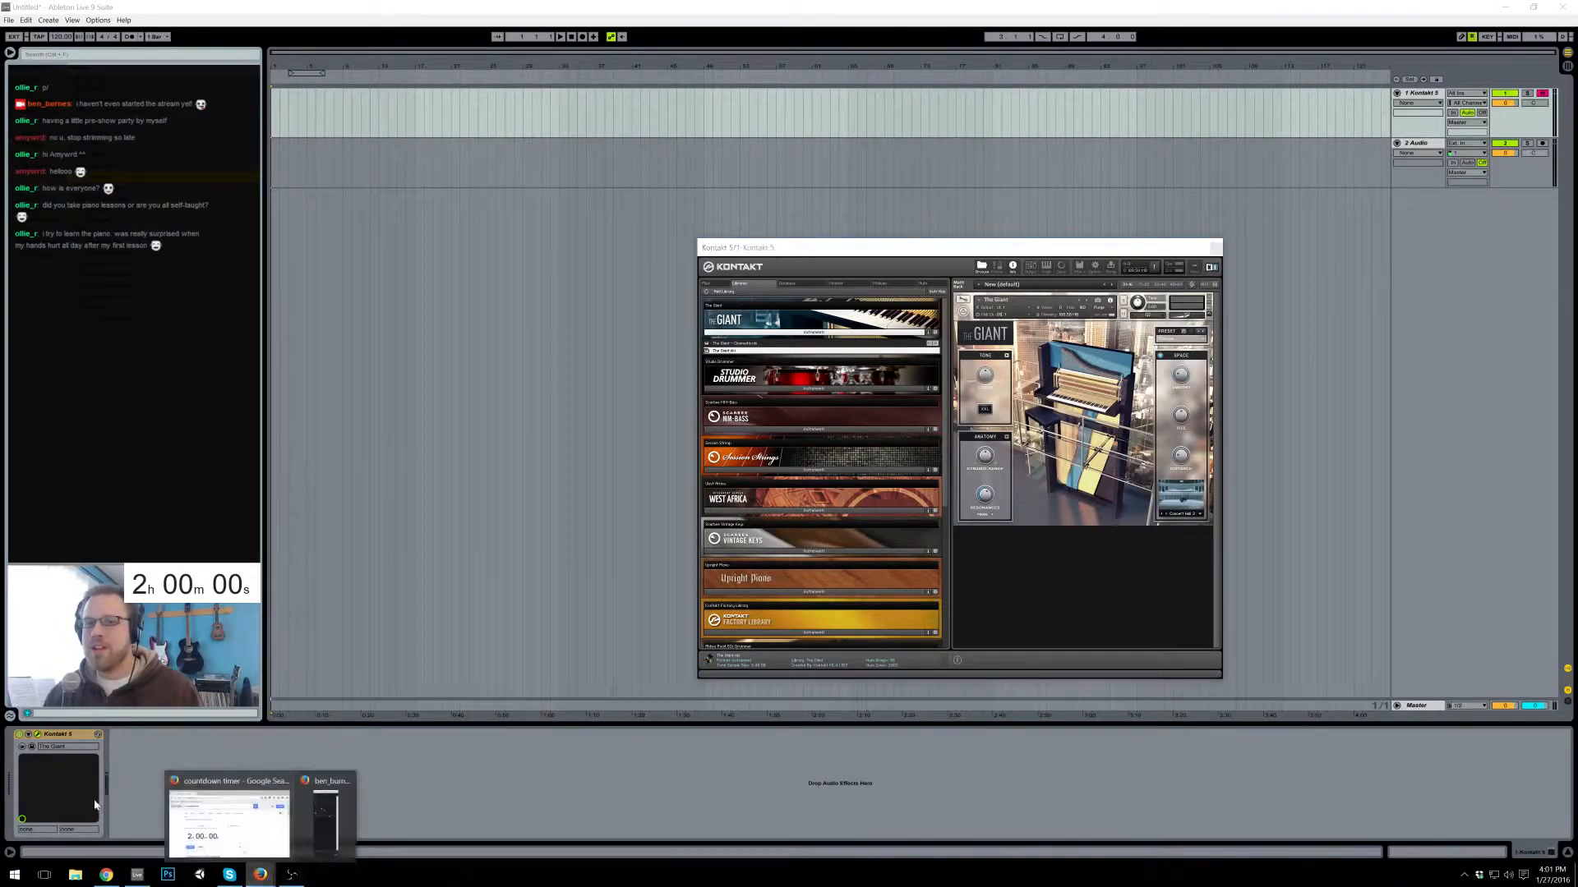
left_click(250, 816)
left_click(776, 384)
left_click(442, 415)
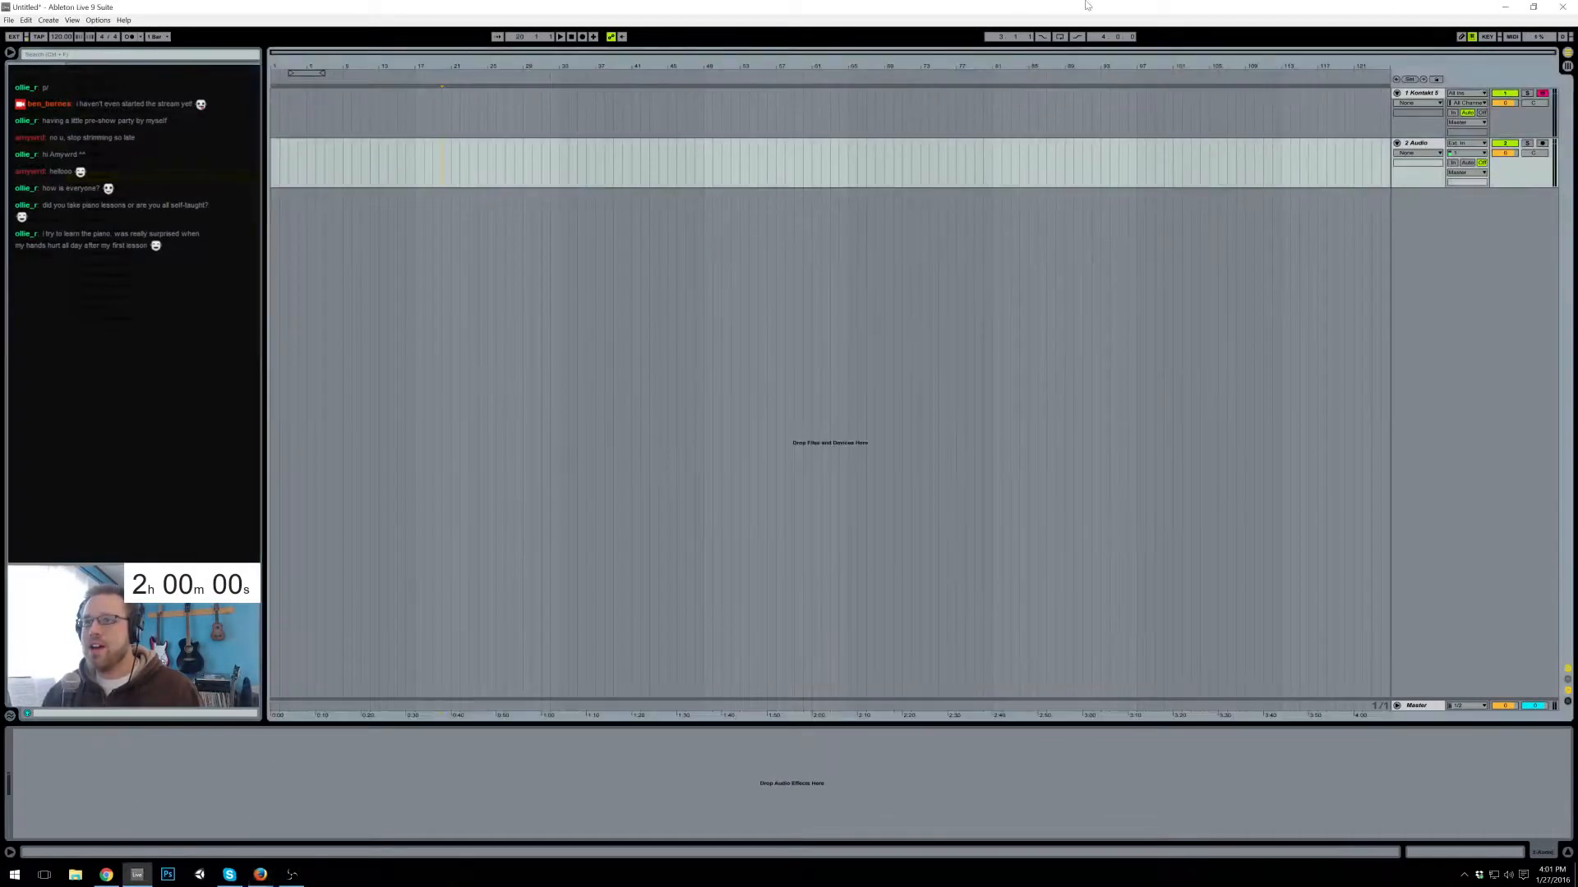
- Delete the Kontakt 5 track and add a second audio track with a sample clip near bar 5
left_click(1418, 95)
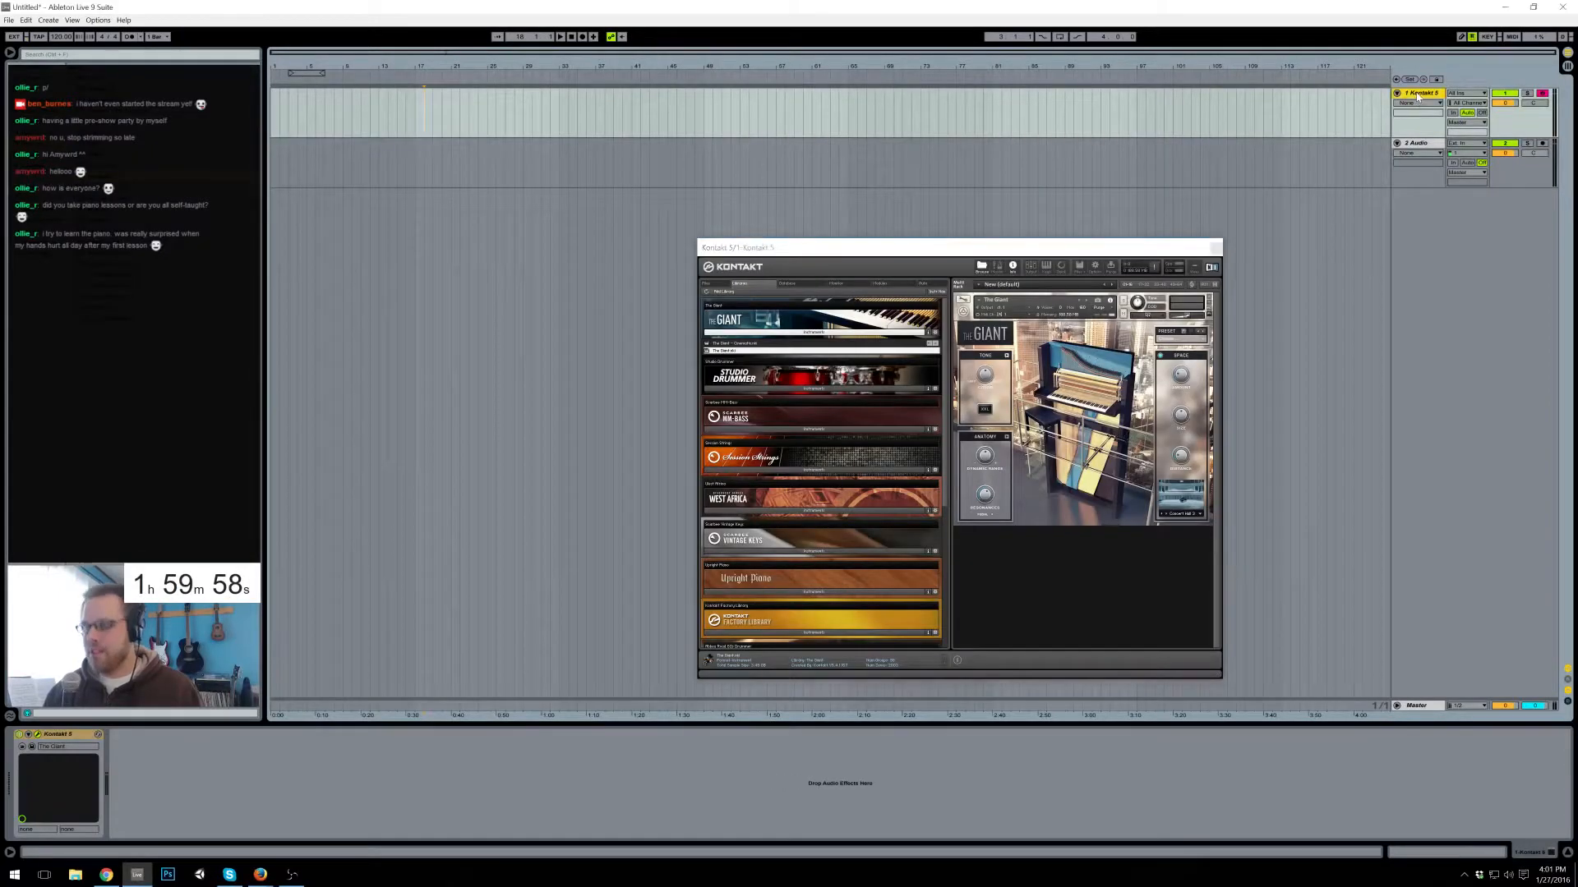
key("Delete")
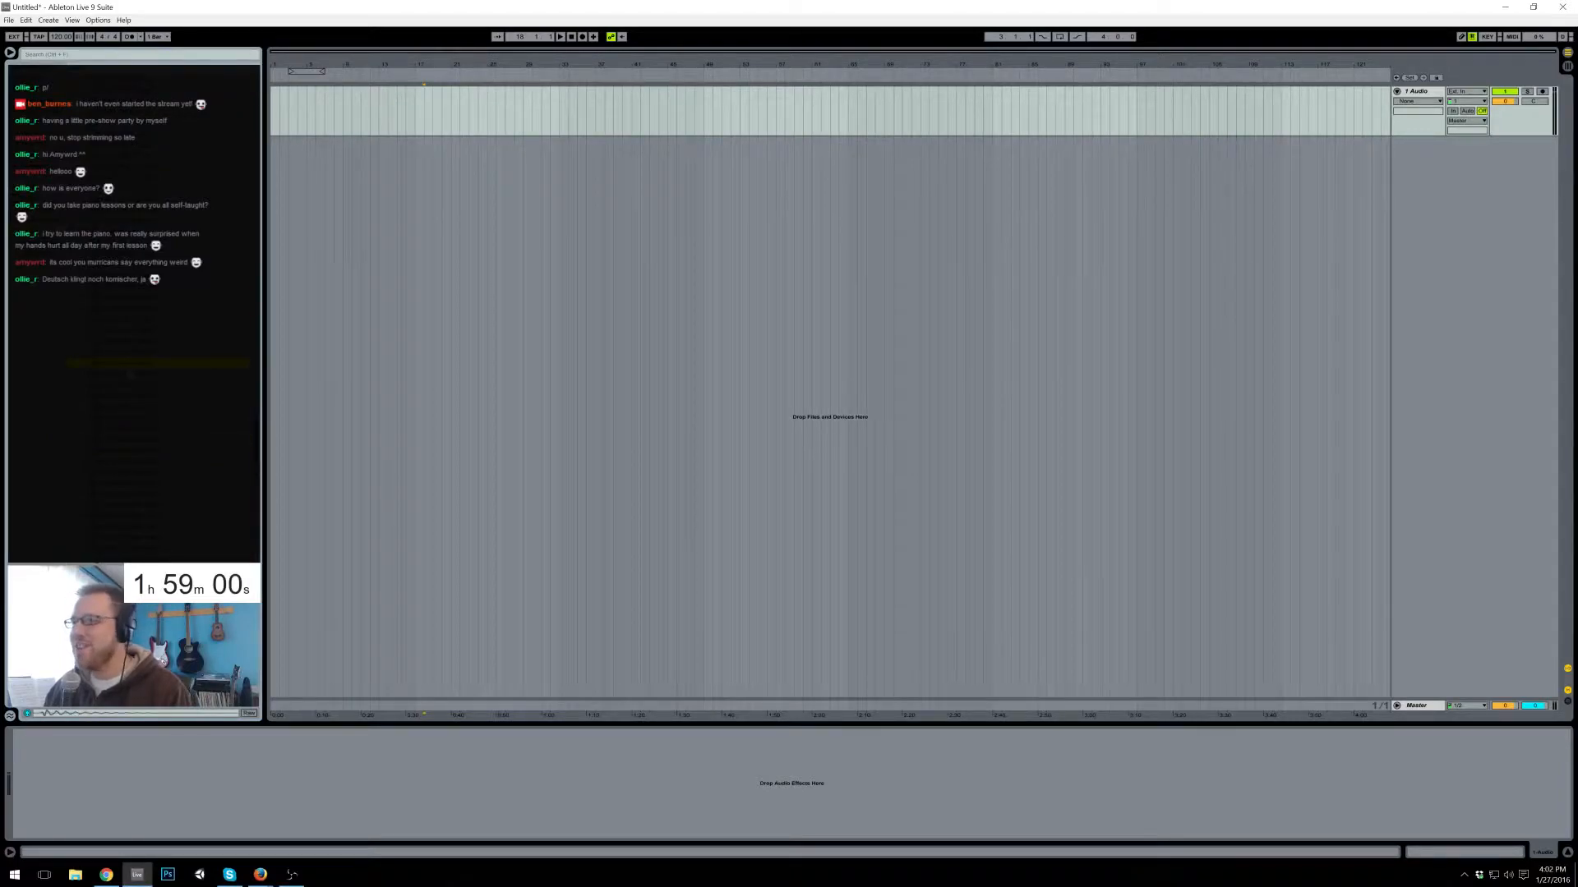
left_click(298, 176)
left_click(307, 176)
key("ctrl+t")
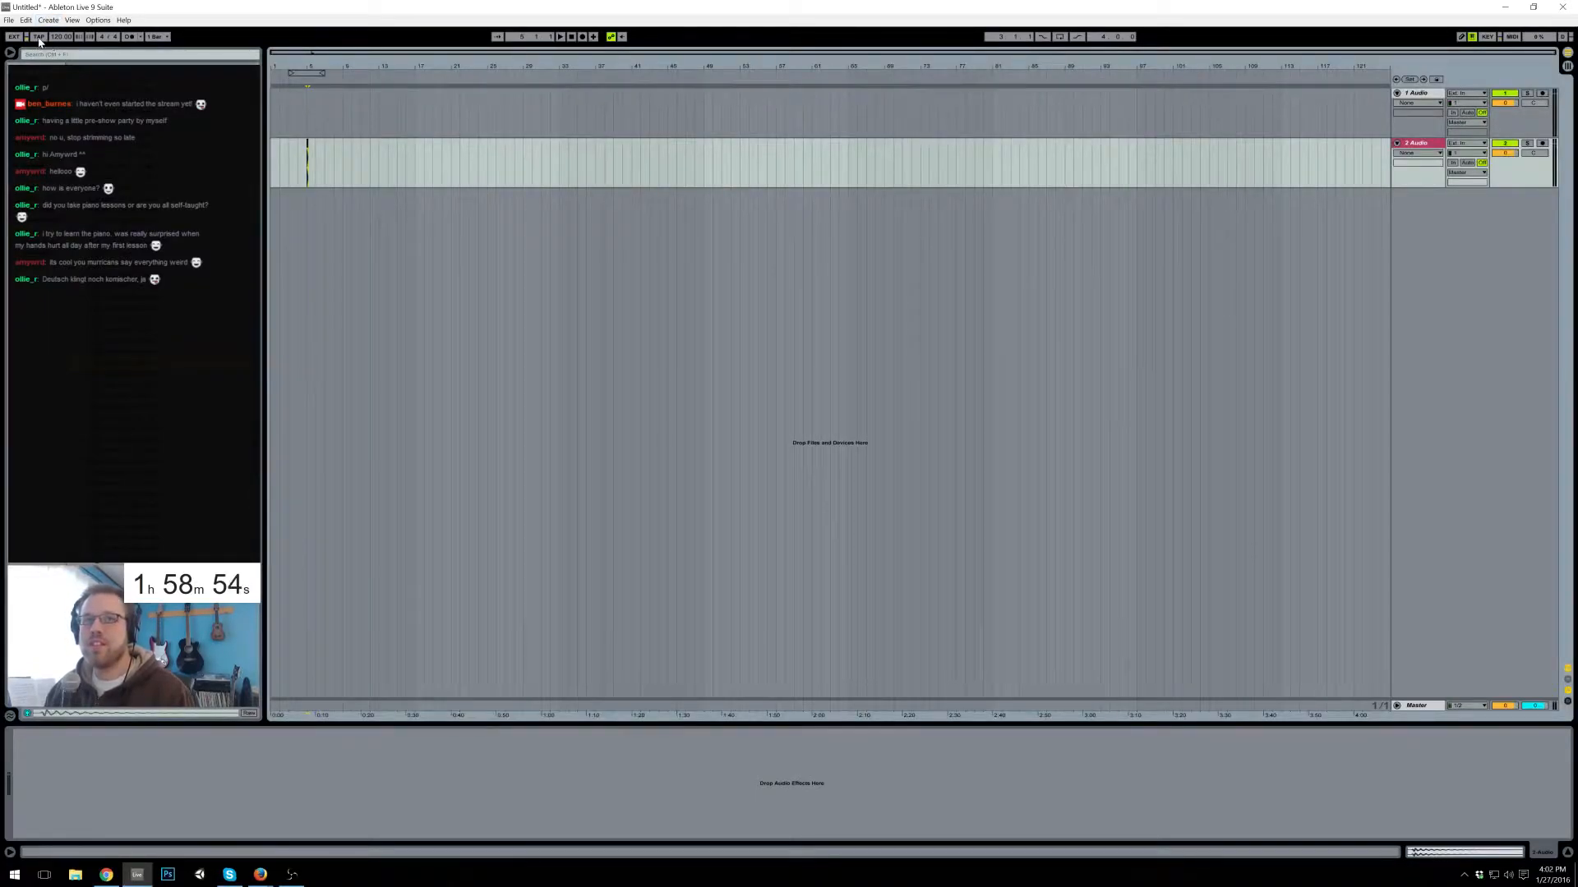
- Try tapping a tempo for the set, and set the tempo value to 100 BPM
left_click(39, 37)
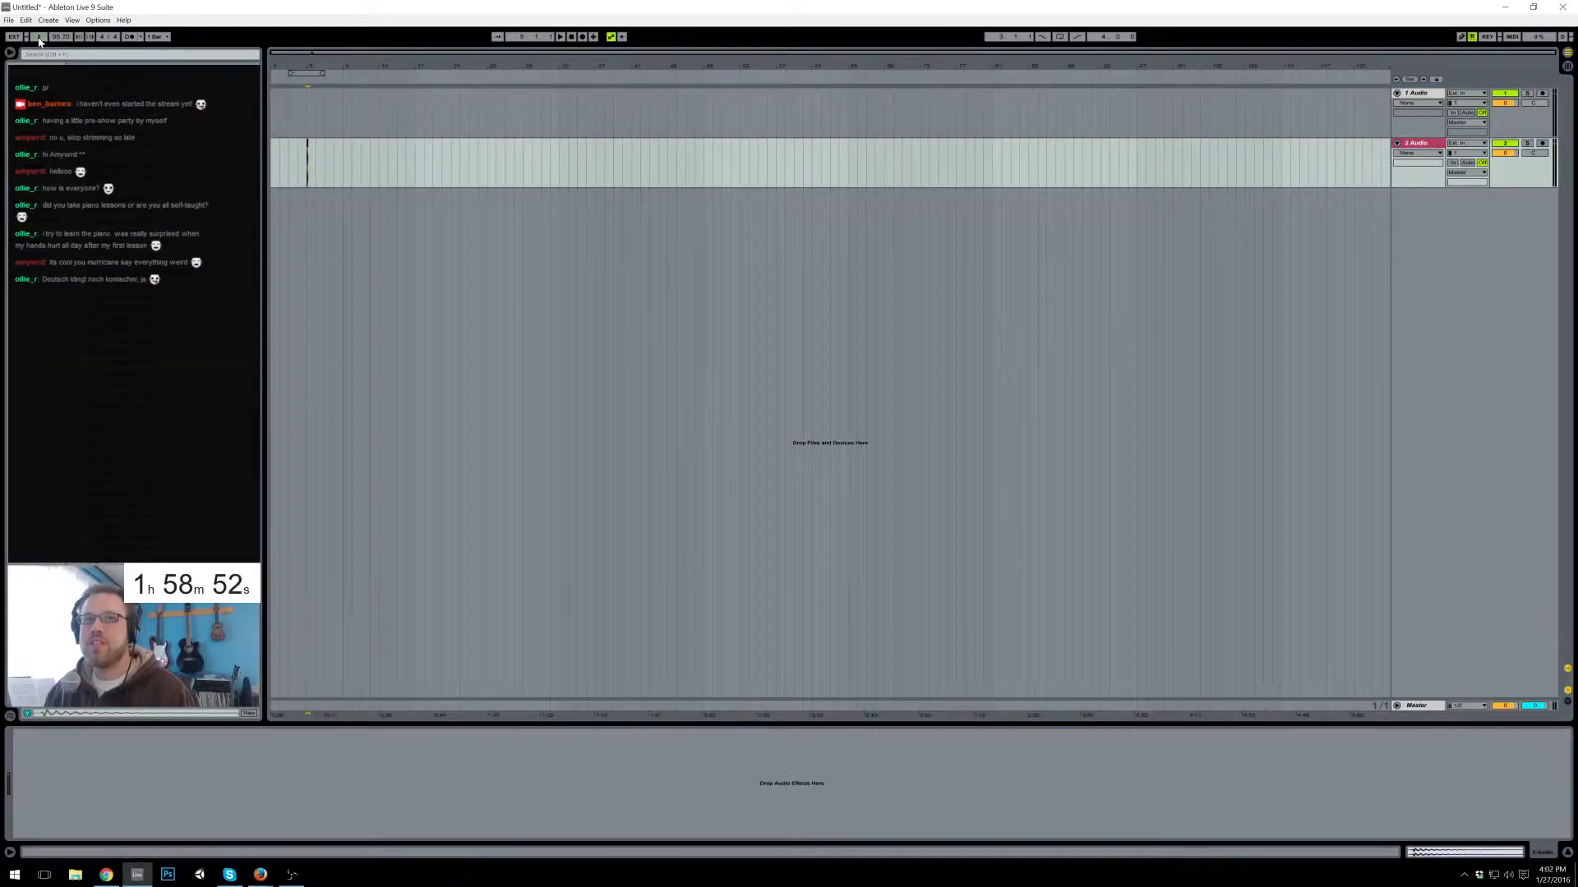
left_click(60, 38)
type("100")
key("Return")
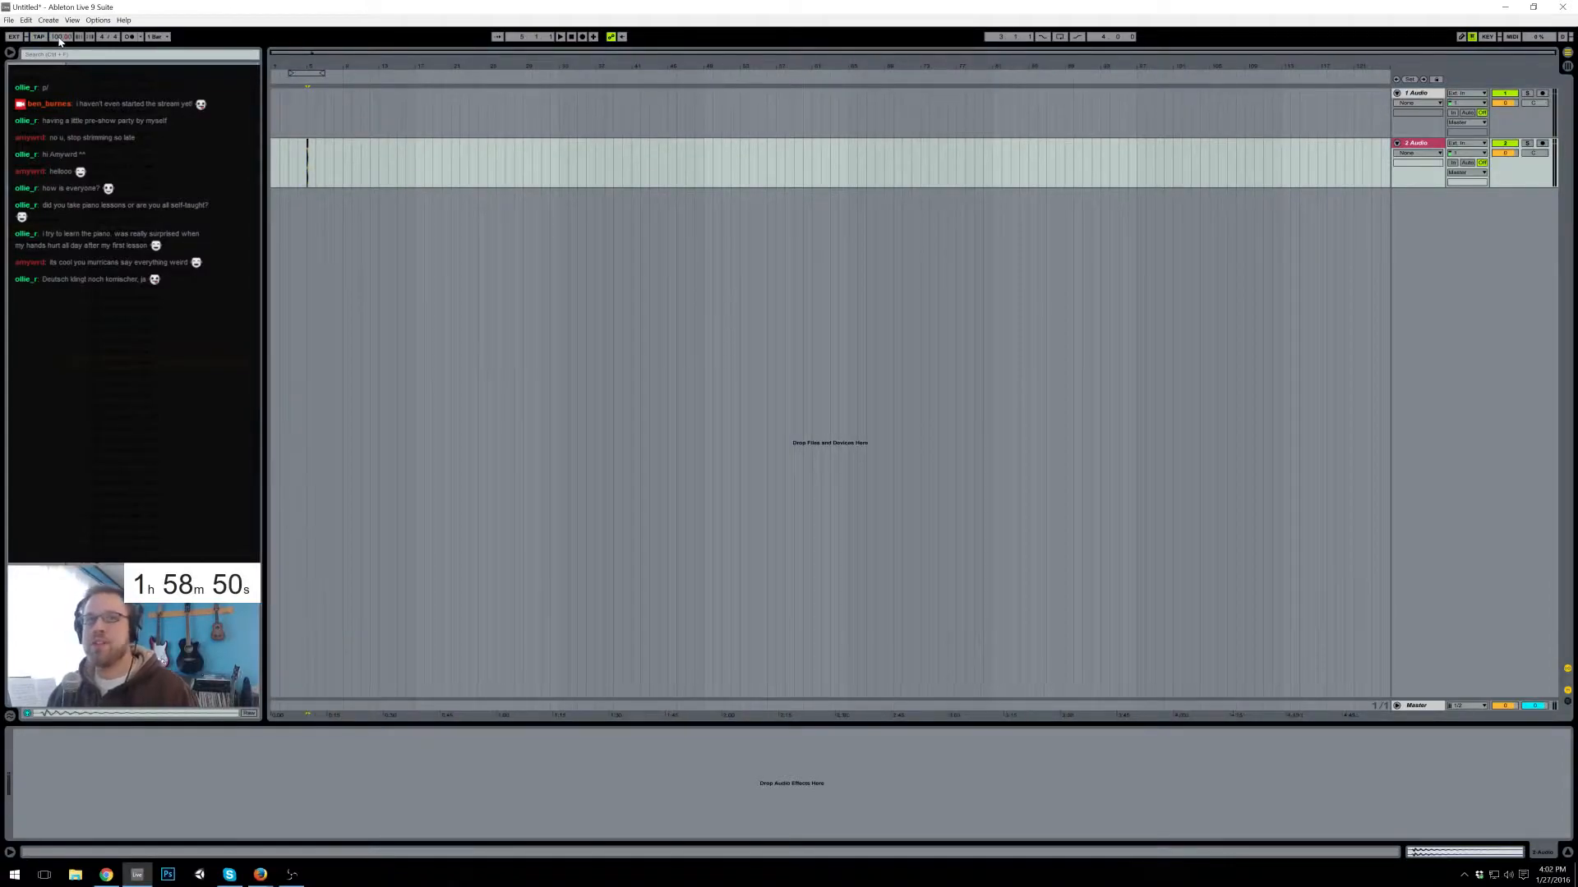
left_click_drag(309, 65, 508, 152)
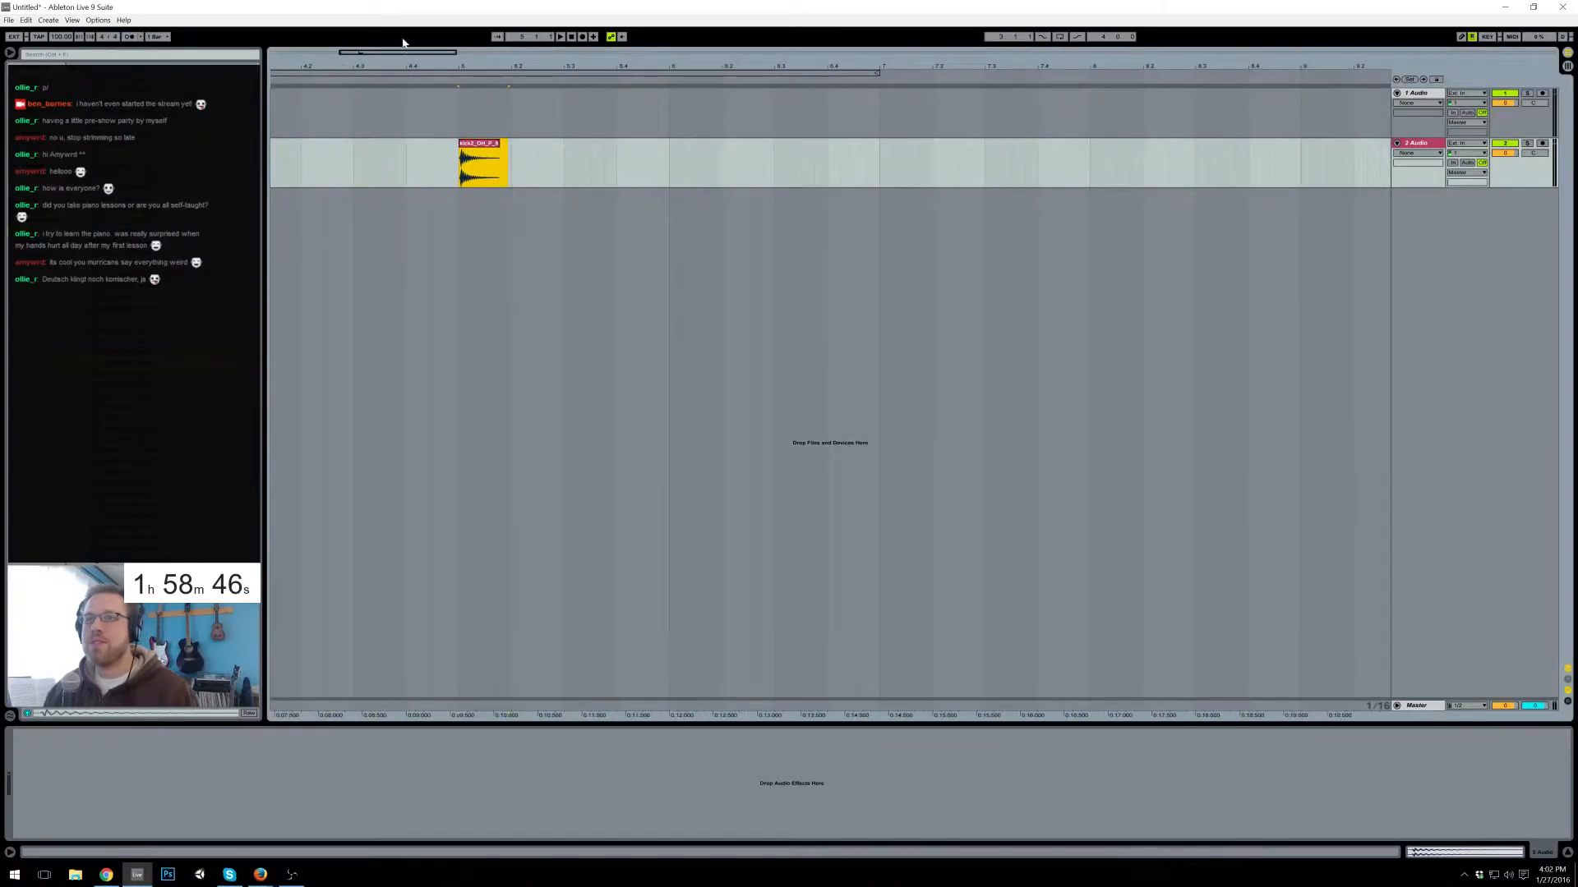
- Paste a copy of the kick clip at 5.2.3 on the second audio track
left_click_drag(401, 55, 389, 80)
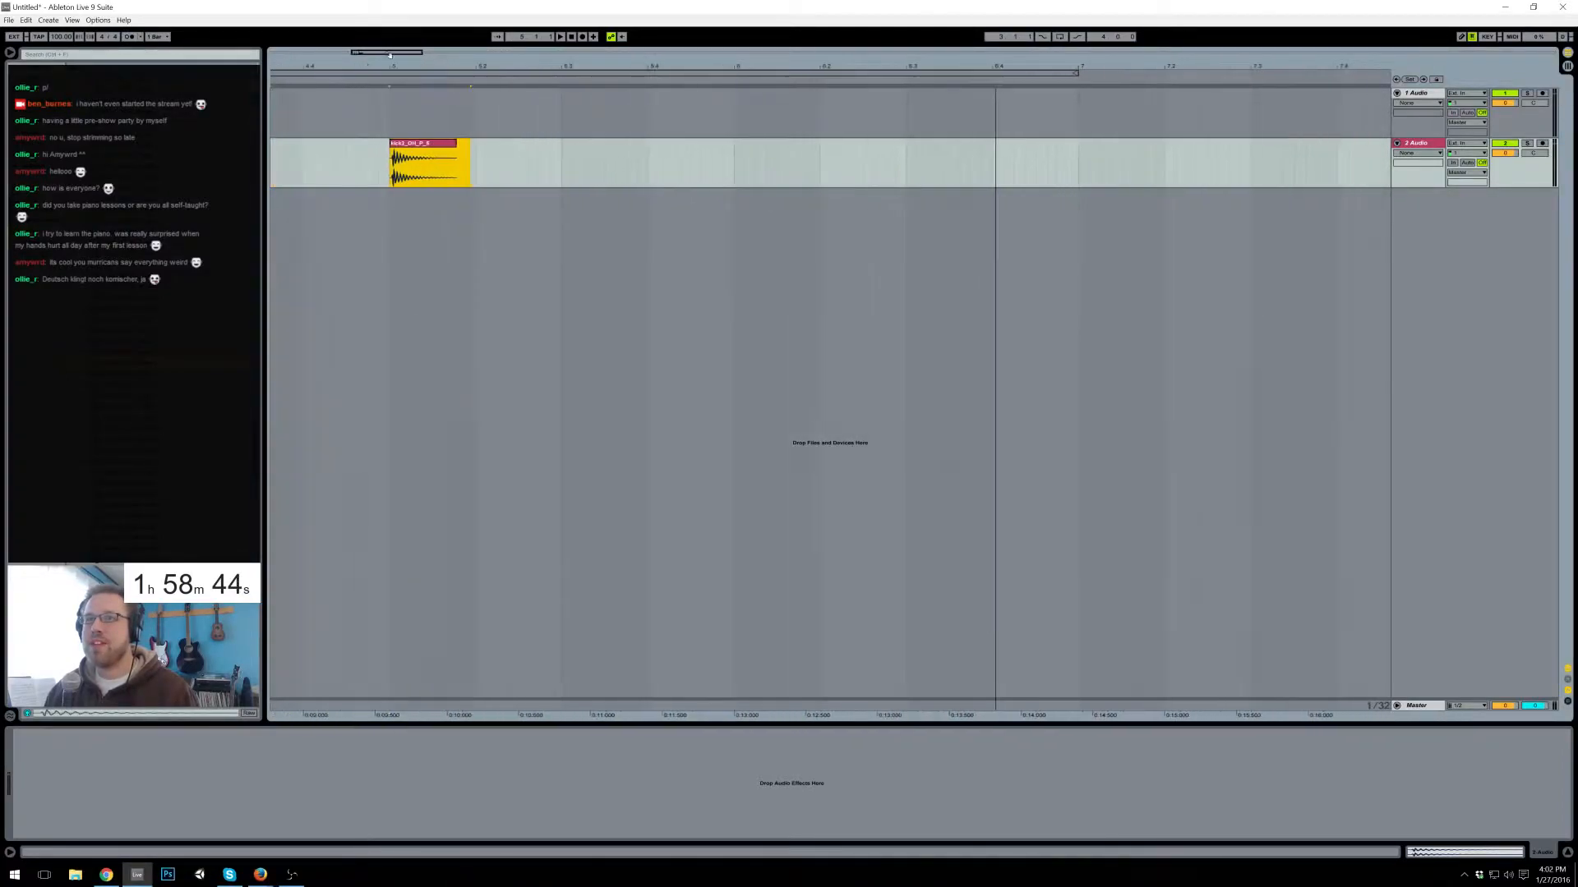
left_click(519, 162)
key("ctrl+v")
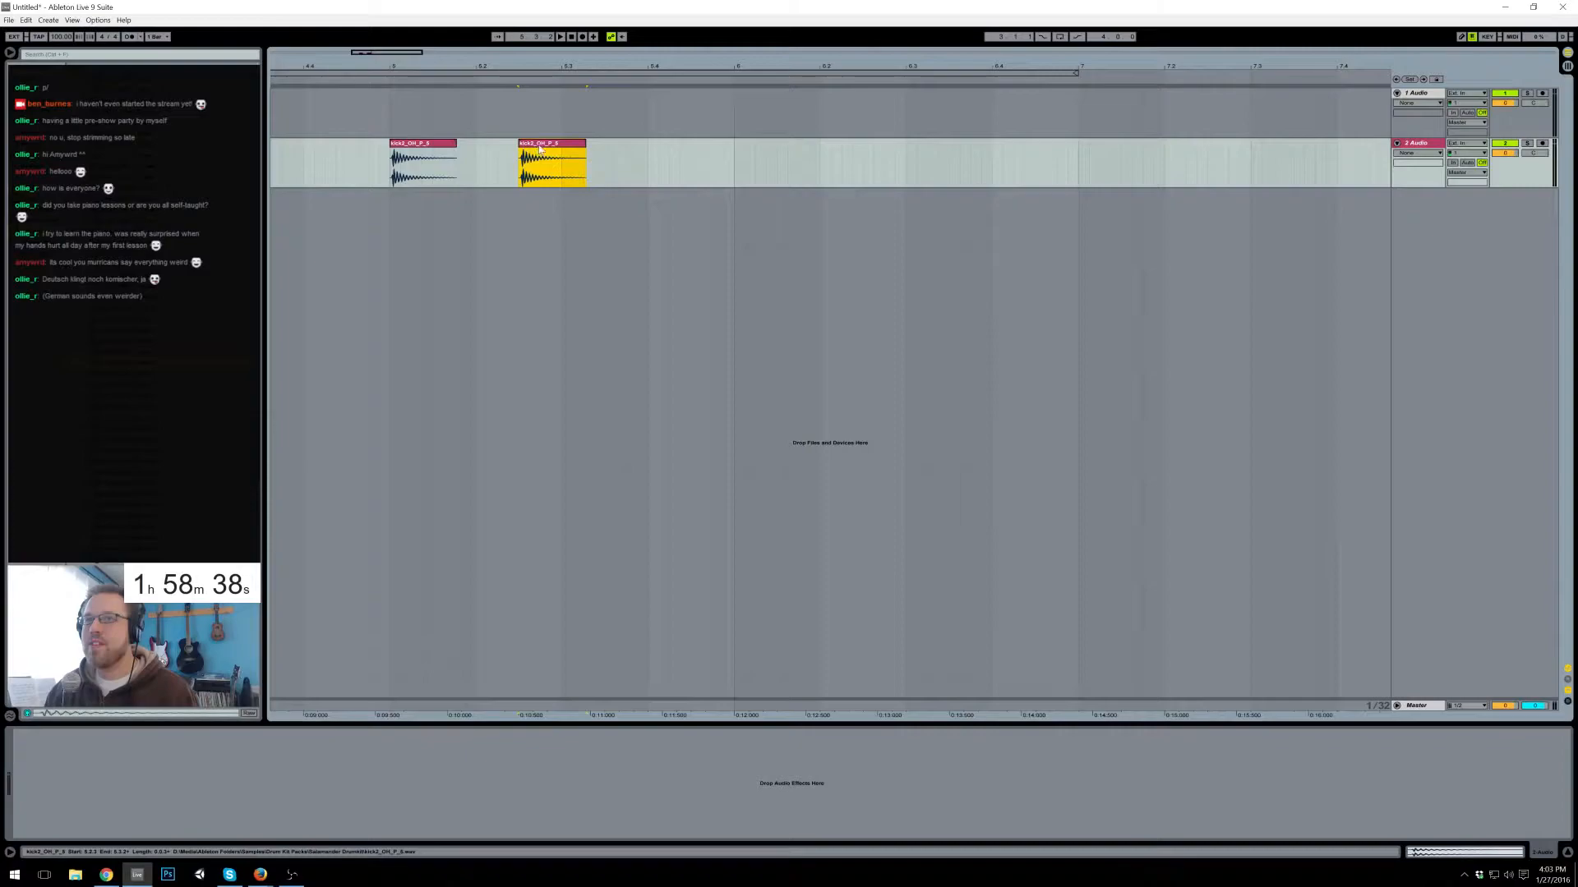
- Loop bar 5 from 5.1.1 to 6.1.1 and audition the two kick hits
left_click(395, 162, "shift")
left_click_drag(753, 172, 730, 175)
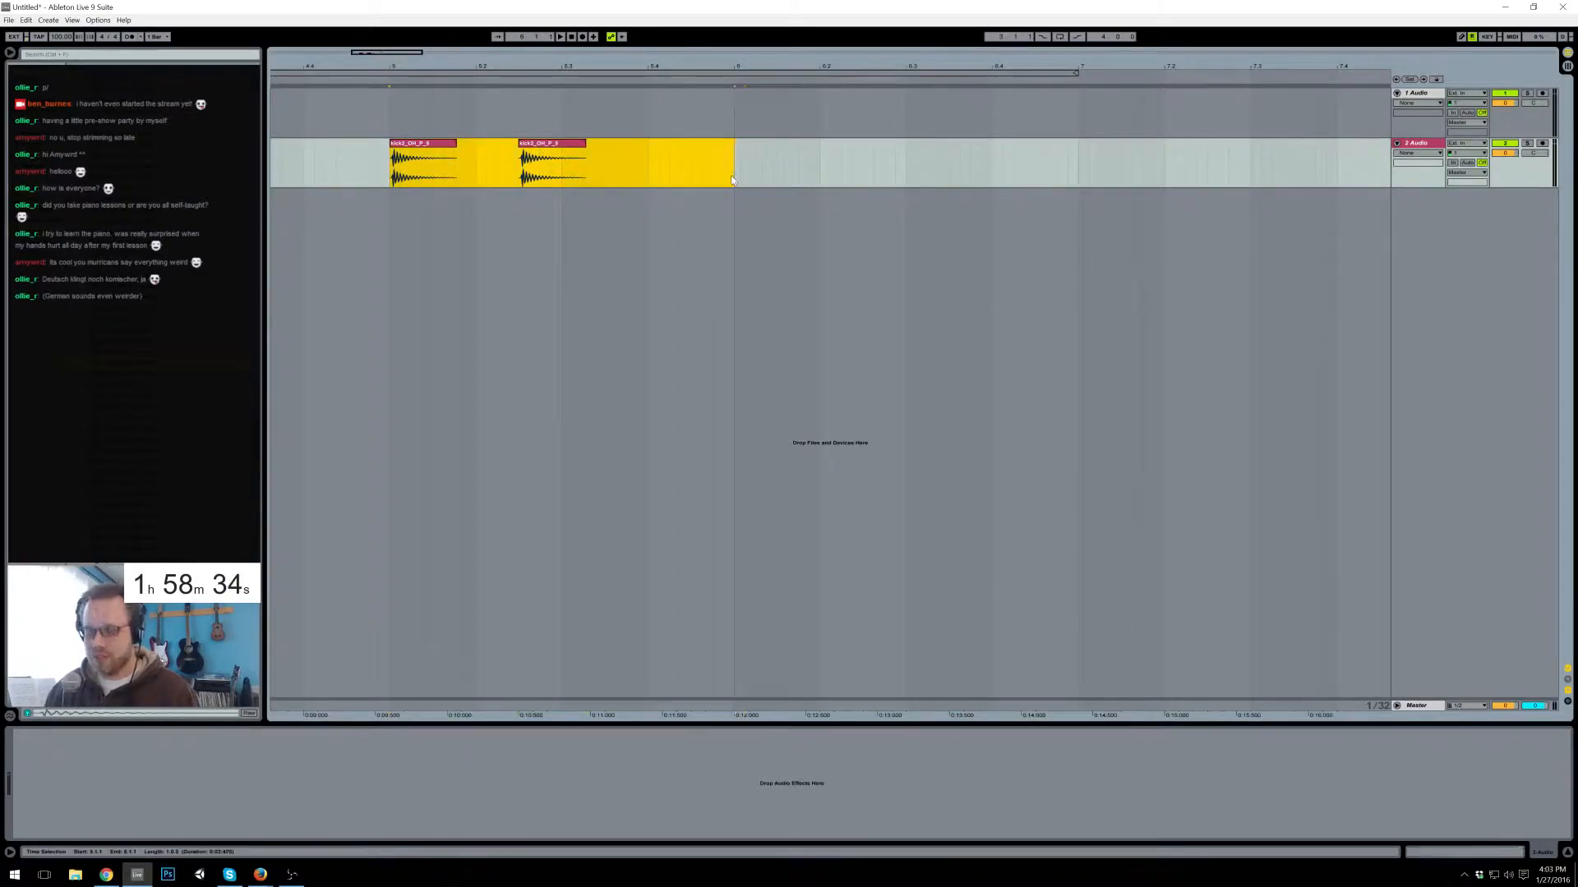
key("ctrl+l")
key("space")
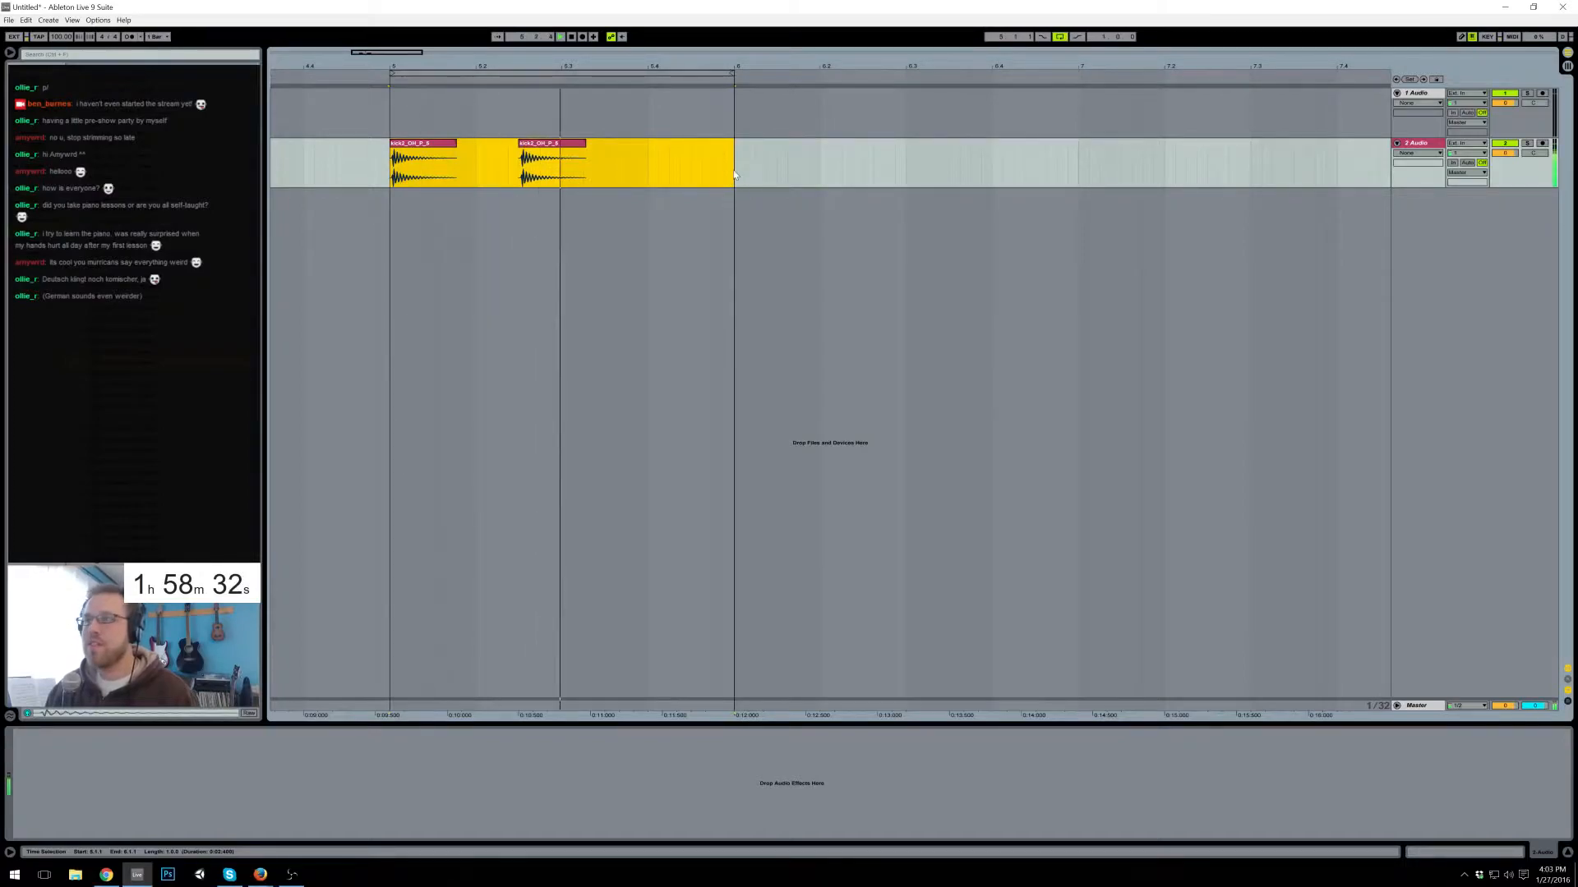
key("space")
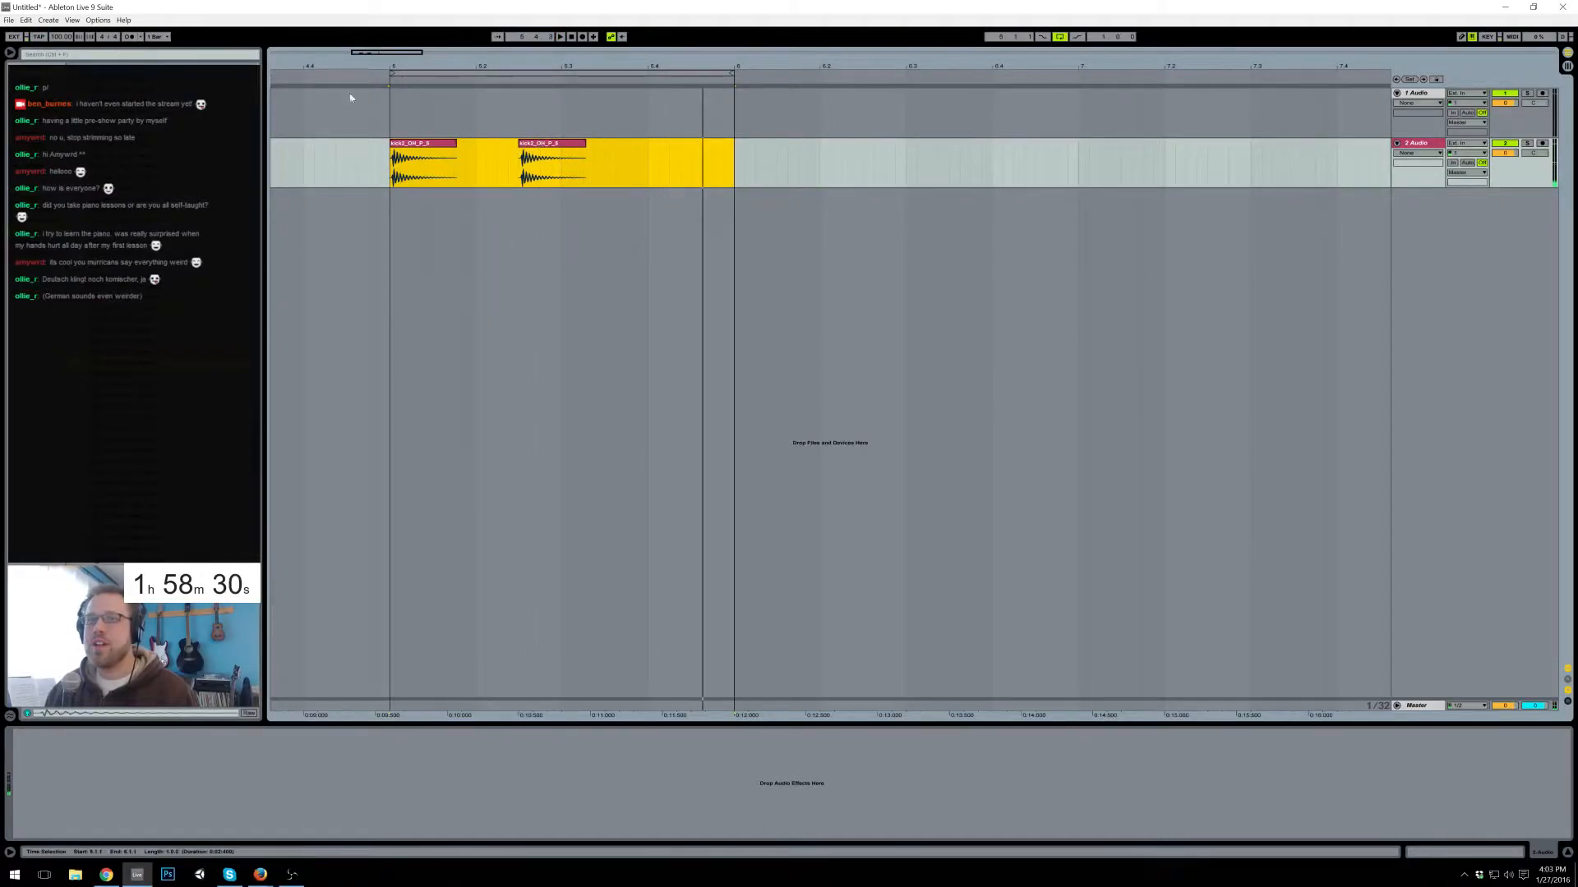
- Set the tempo to 135 BPM and audition the looped bar at that speed
left_click(62, 38)
type("135")
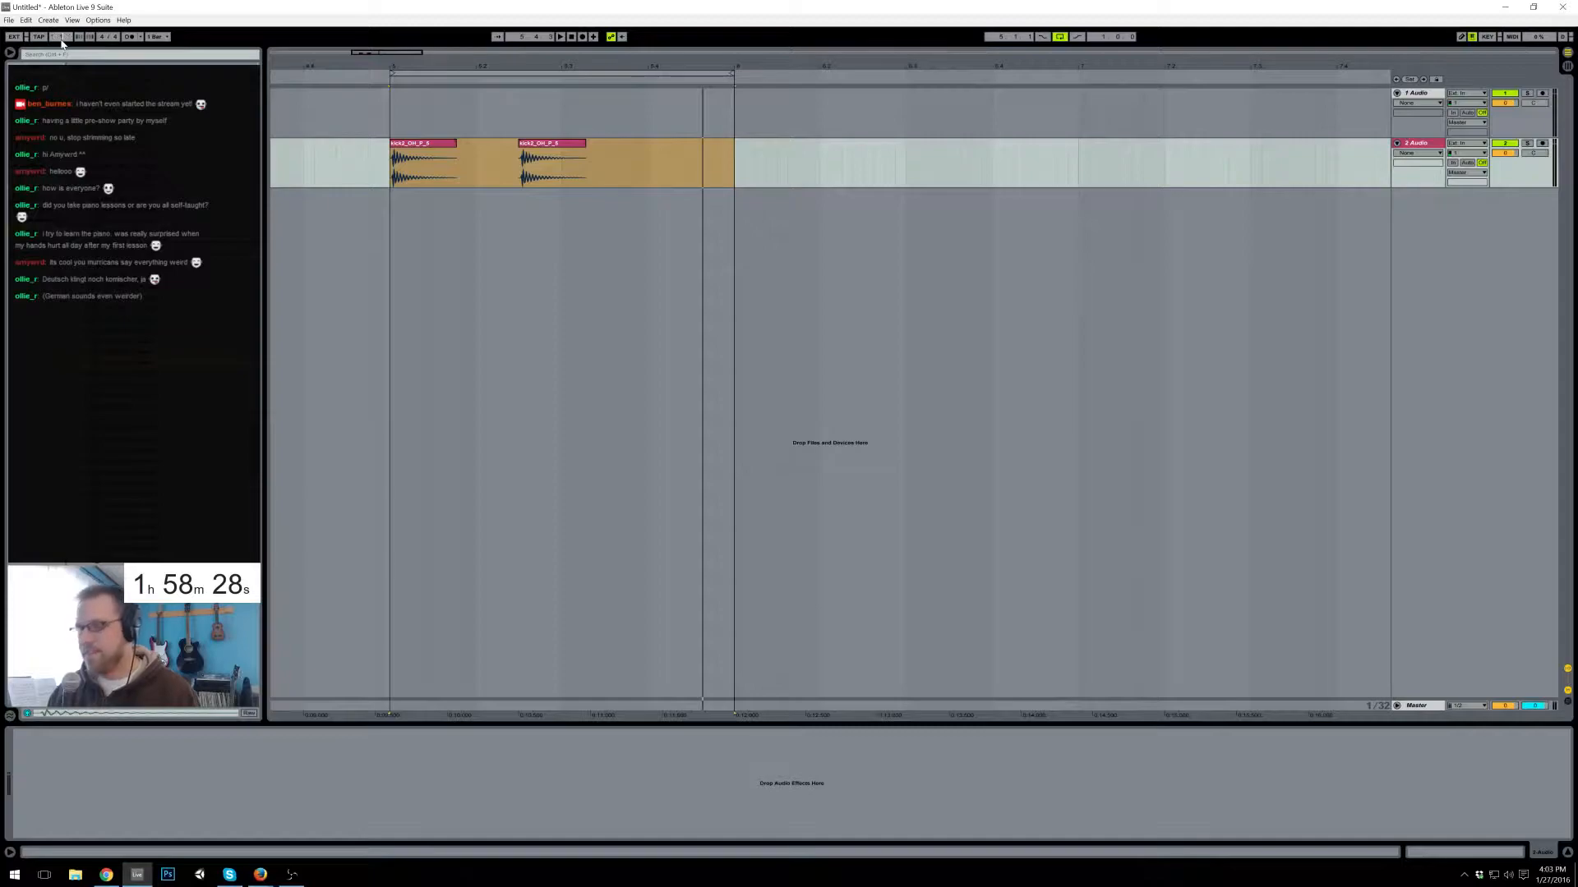
key("Return")
key("space")
key("space")
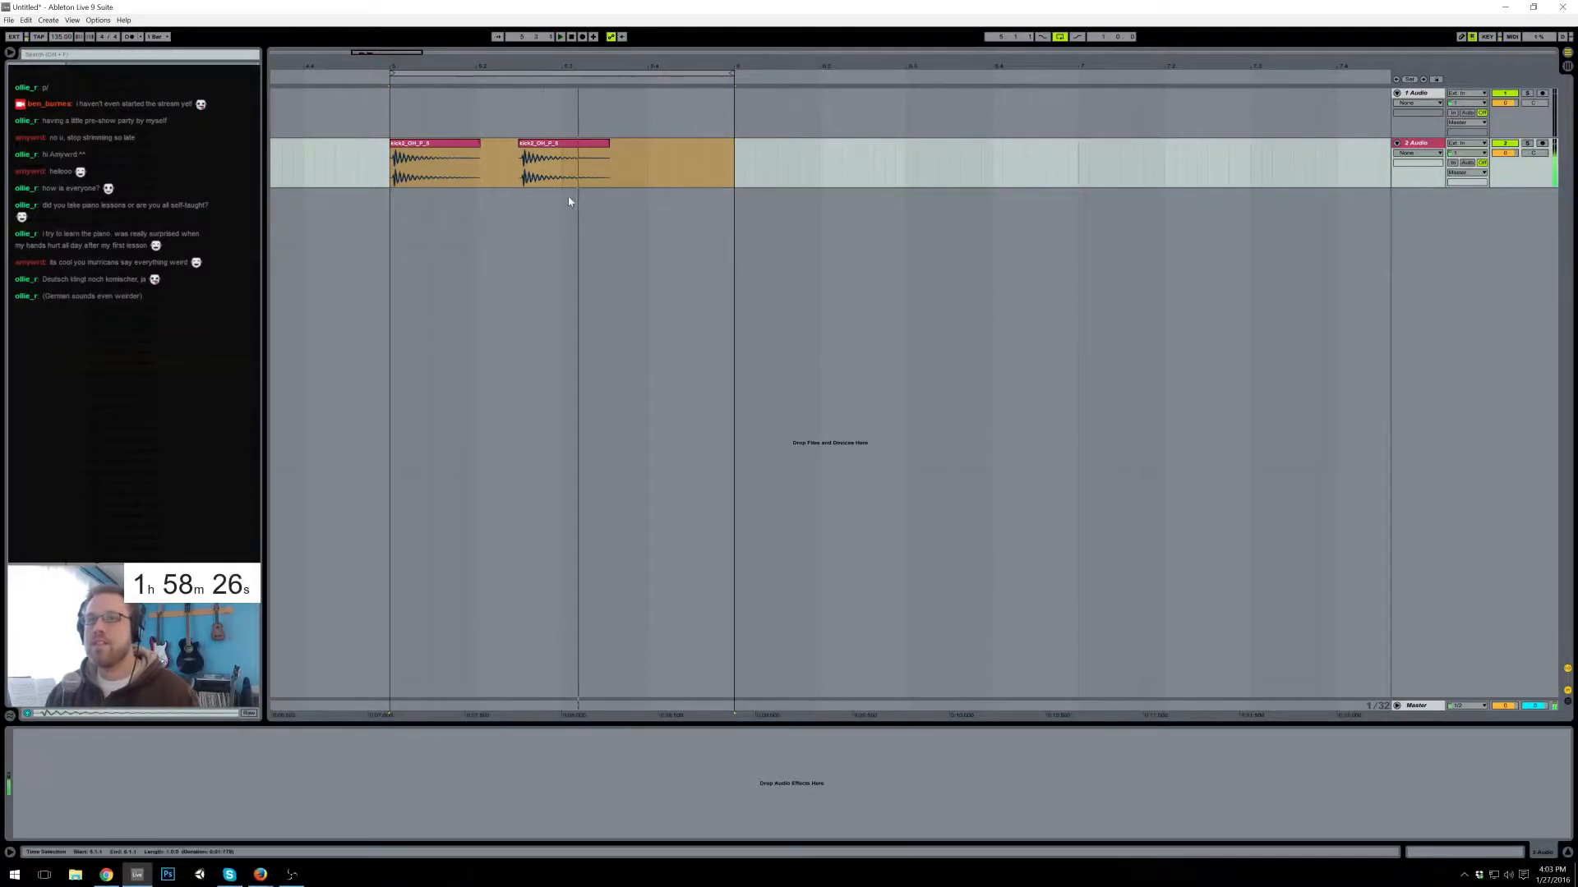
left_click(554, 161)
left_click(478, 323)
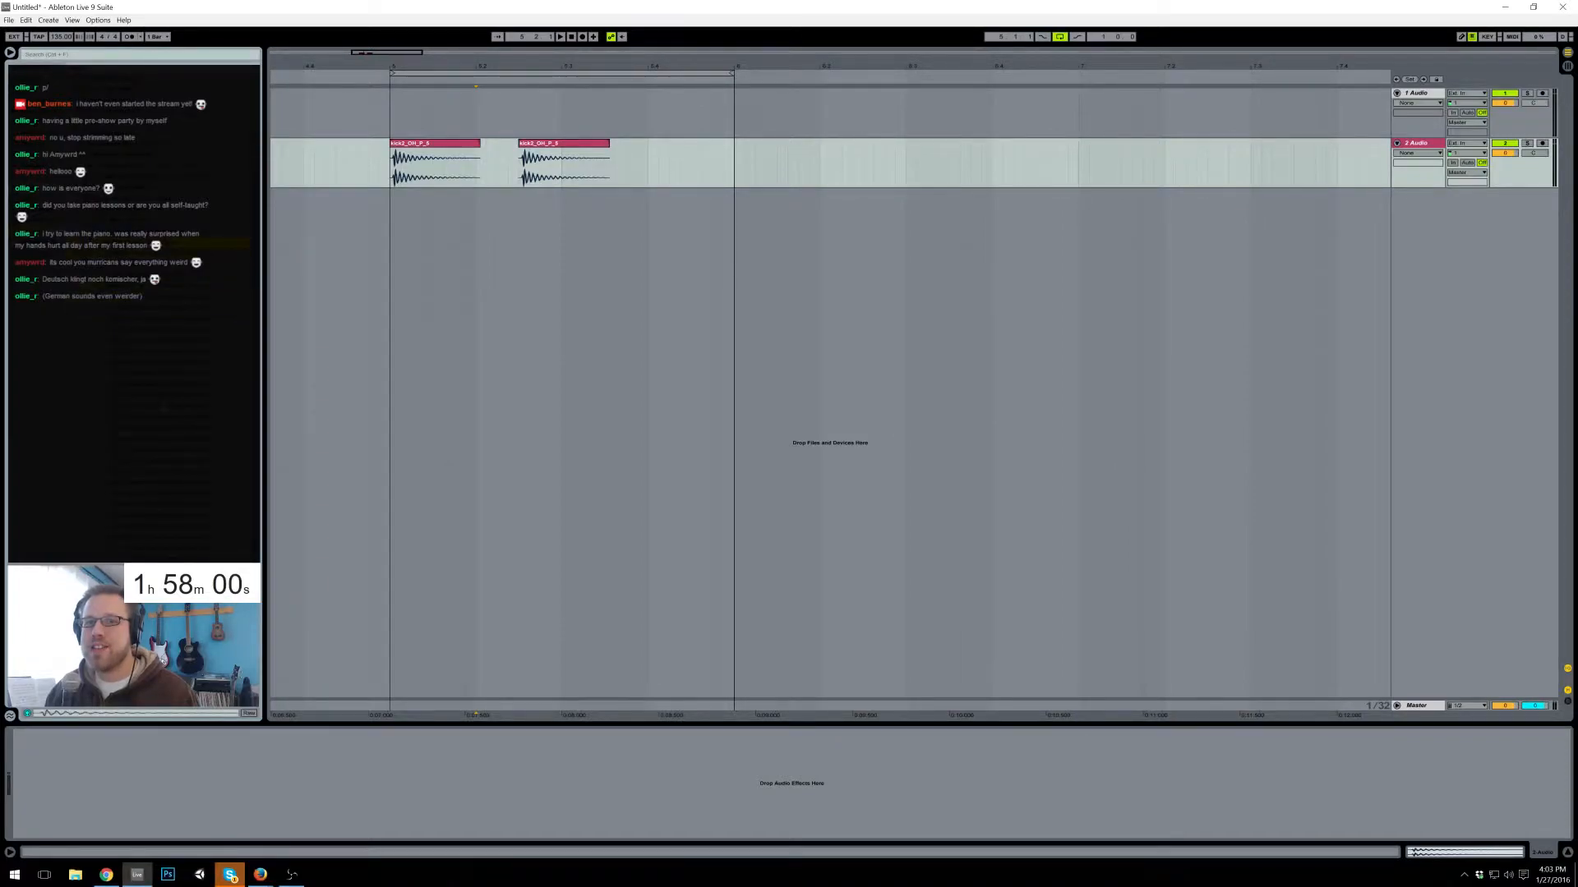
- Replace the two kick clips on the second audio track with a VEH2 kick sample at the start of bar 5
left_click_drag(157, 450, 395, 156)
left_click(439, 144)
key("Delete")
left_click(537, 144)
key("Delete")
left_click(397, 148)
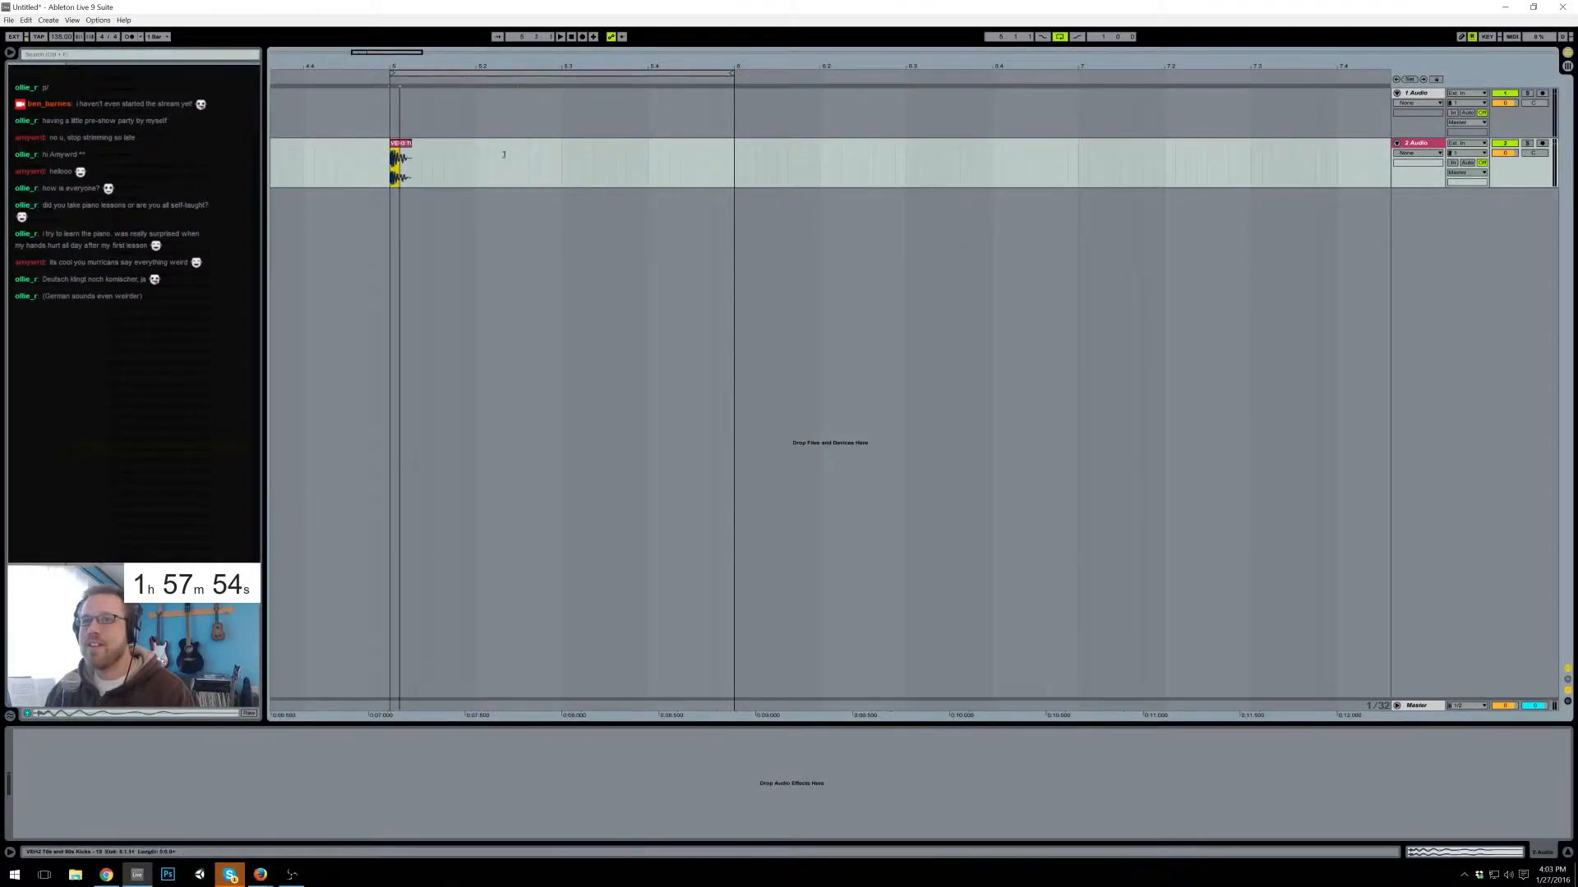
- Copy the new kick clip and place the duplicate at 5.1.4 on the same track
left_click(401, 144)
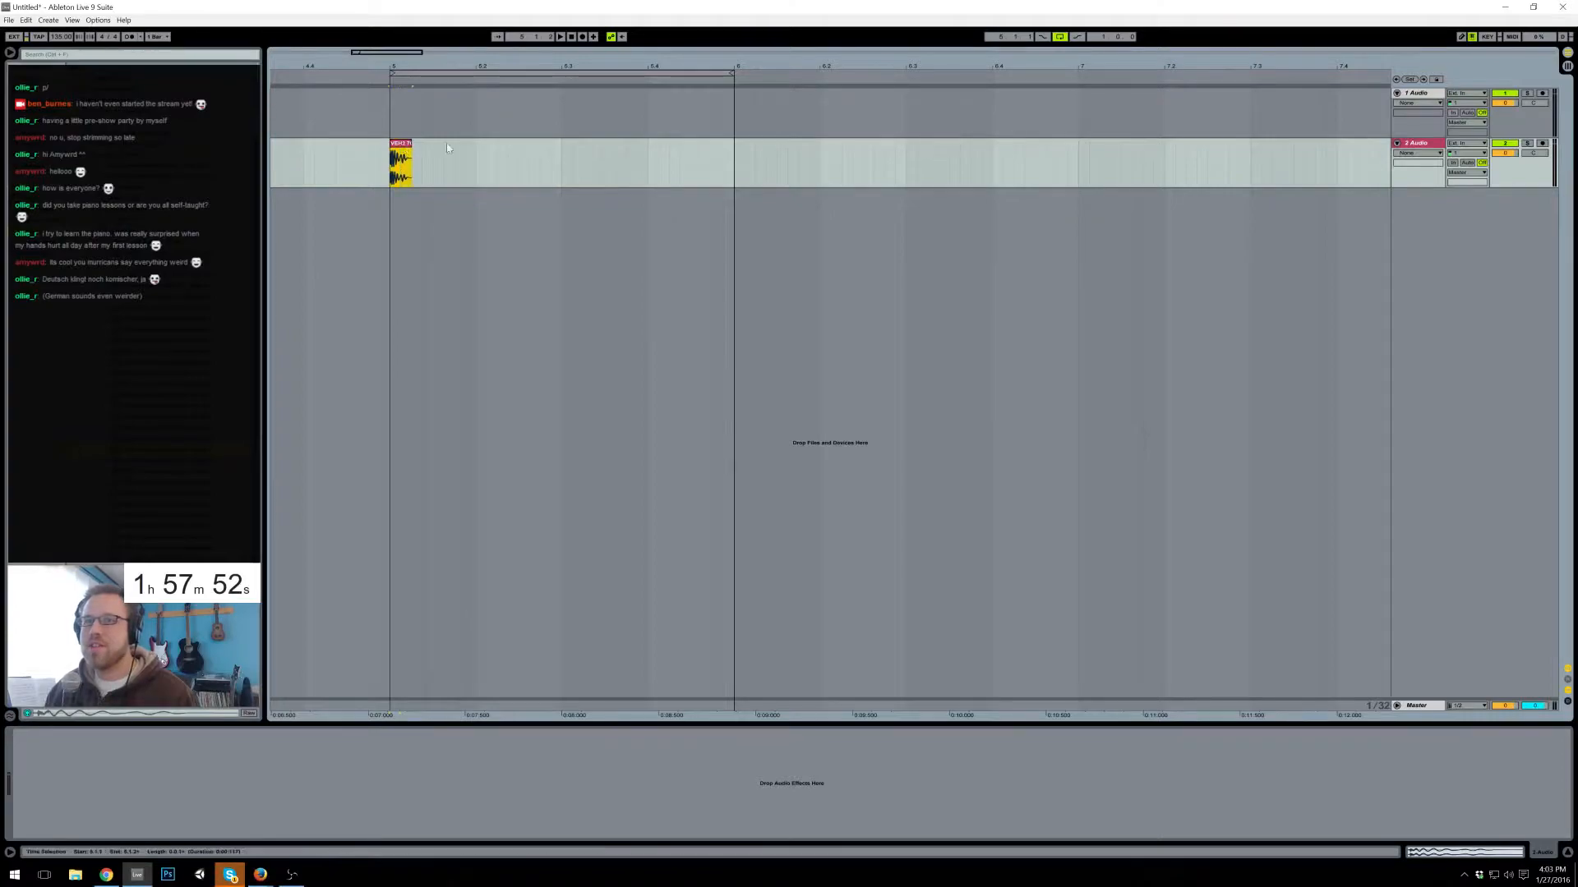
left_click(521, 162)
key("ctrl+v")
mouse_move(533, 145)
left_mouse_down()
mouse_move(448, 151)
mouse_move(469, 155)
left_mouse_up()
left_click(506, 155)
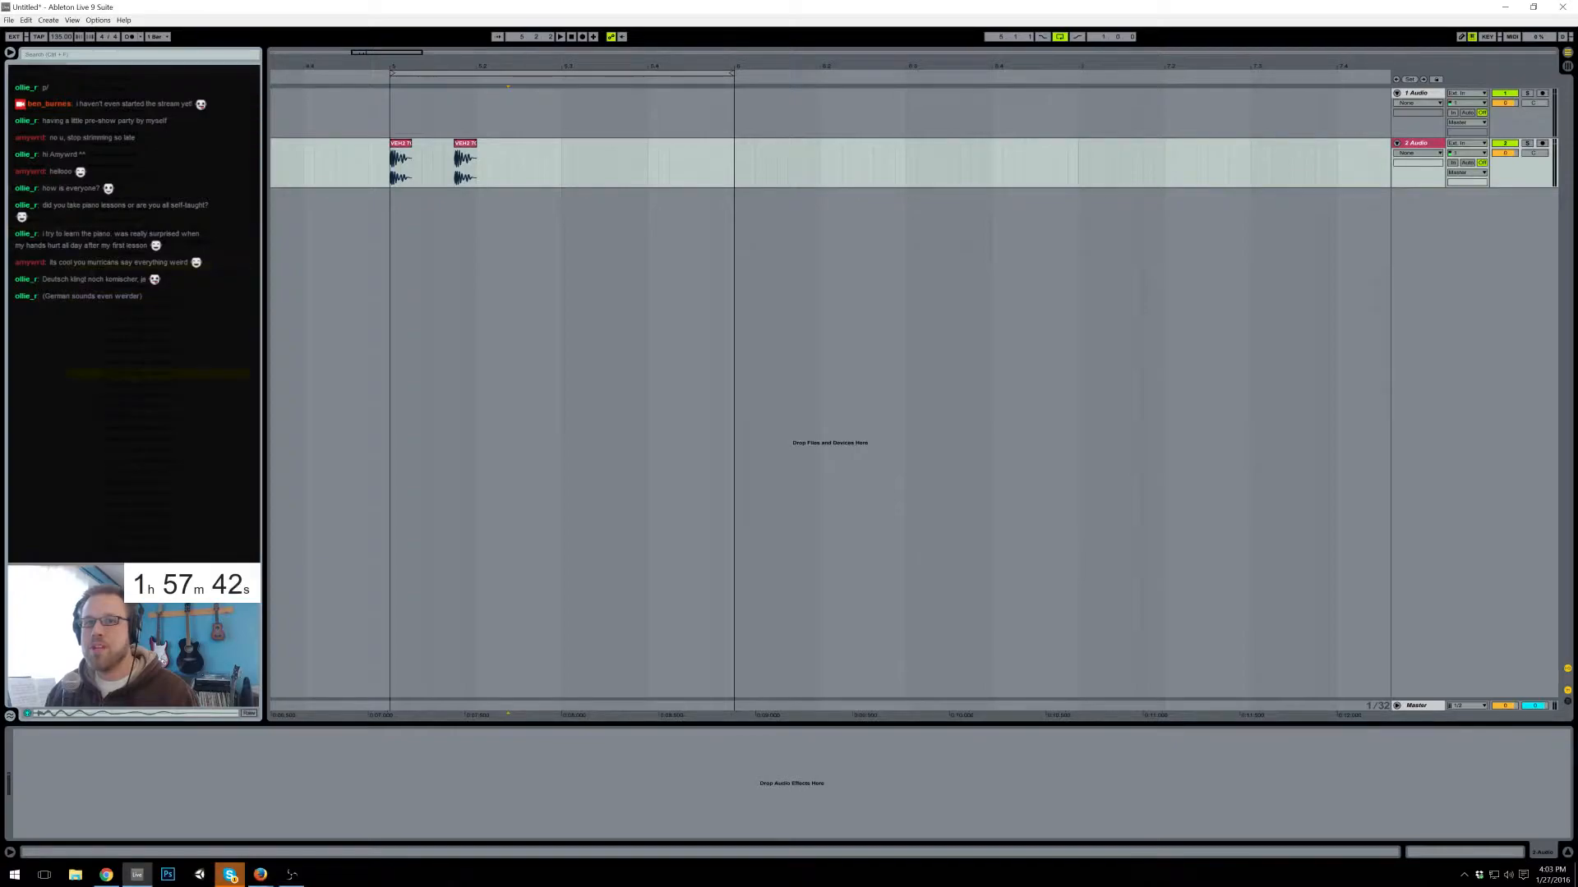
- Add a VEH2 clap sample on a new audio track at 5.2 and paste a copy at 5.4
left_click_drag(247, 228, 481, 231)
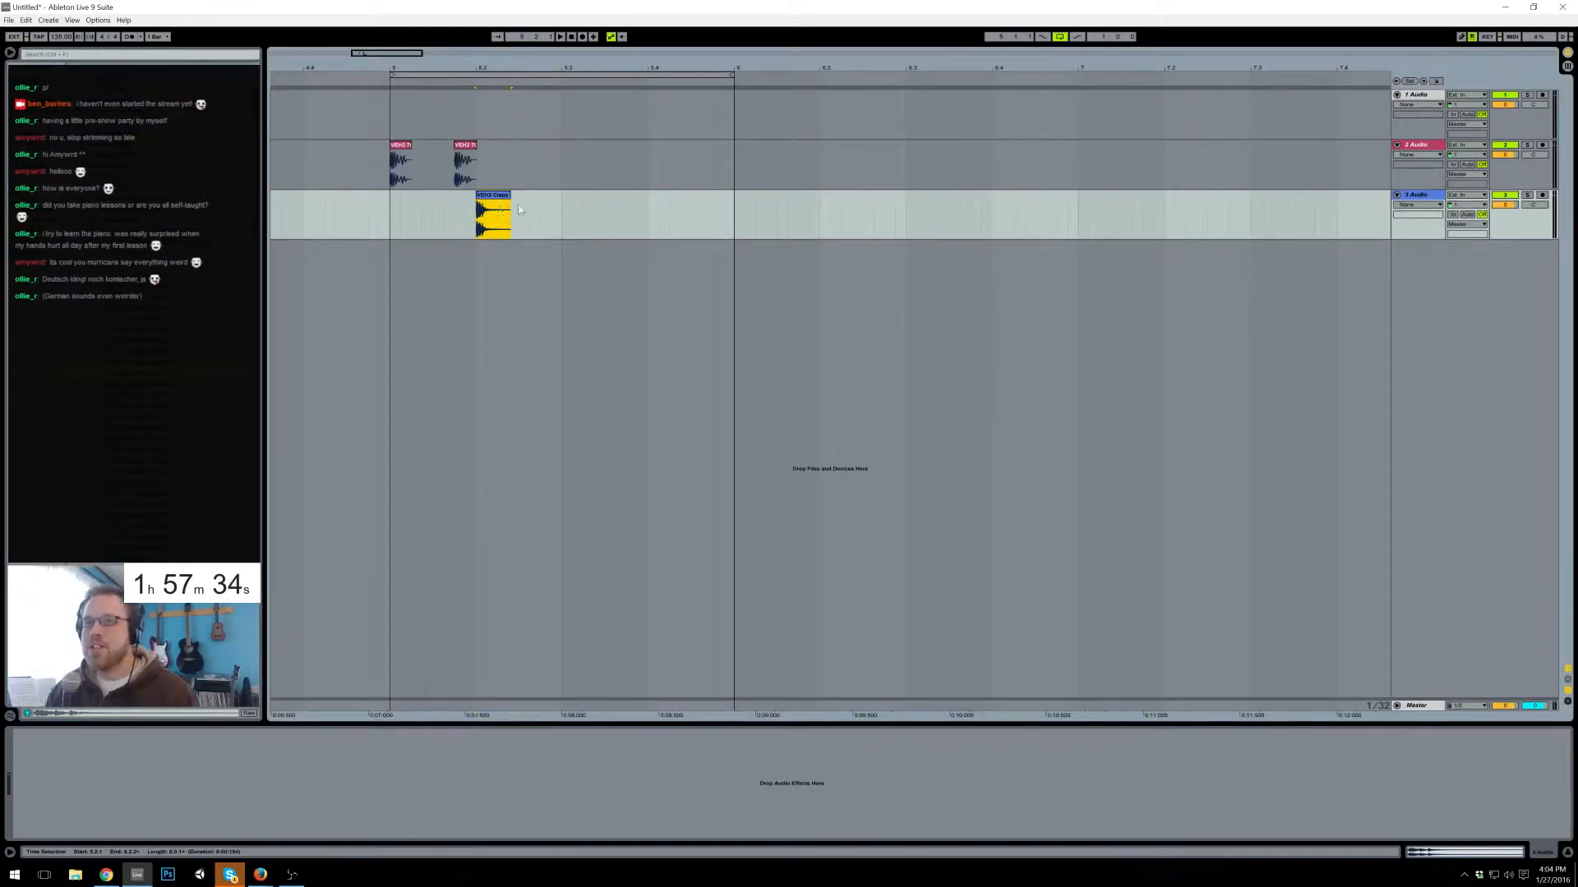
left_click(648, 214)
key("ctrl+v")
- Place a third kick copy at 5.3.2 and audition the kick and clap loop
left_click(466, 165)
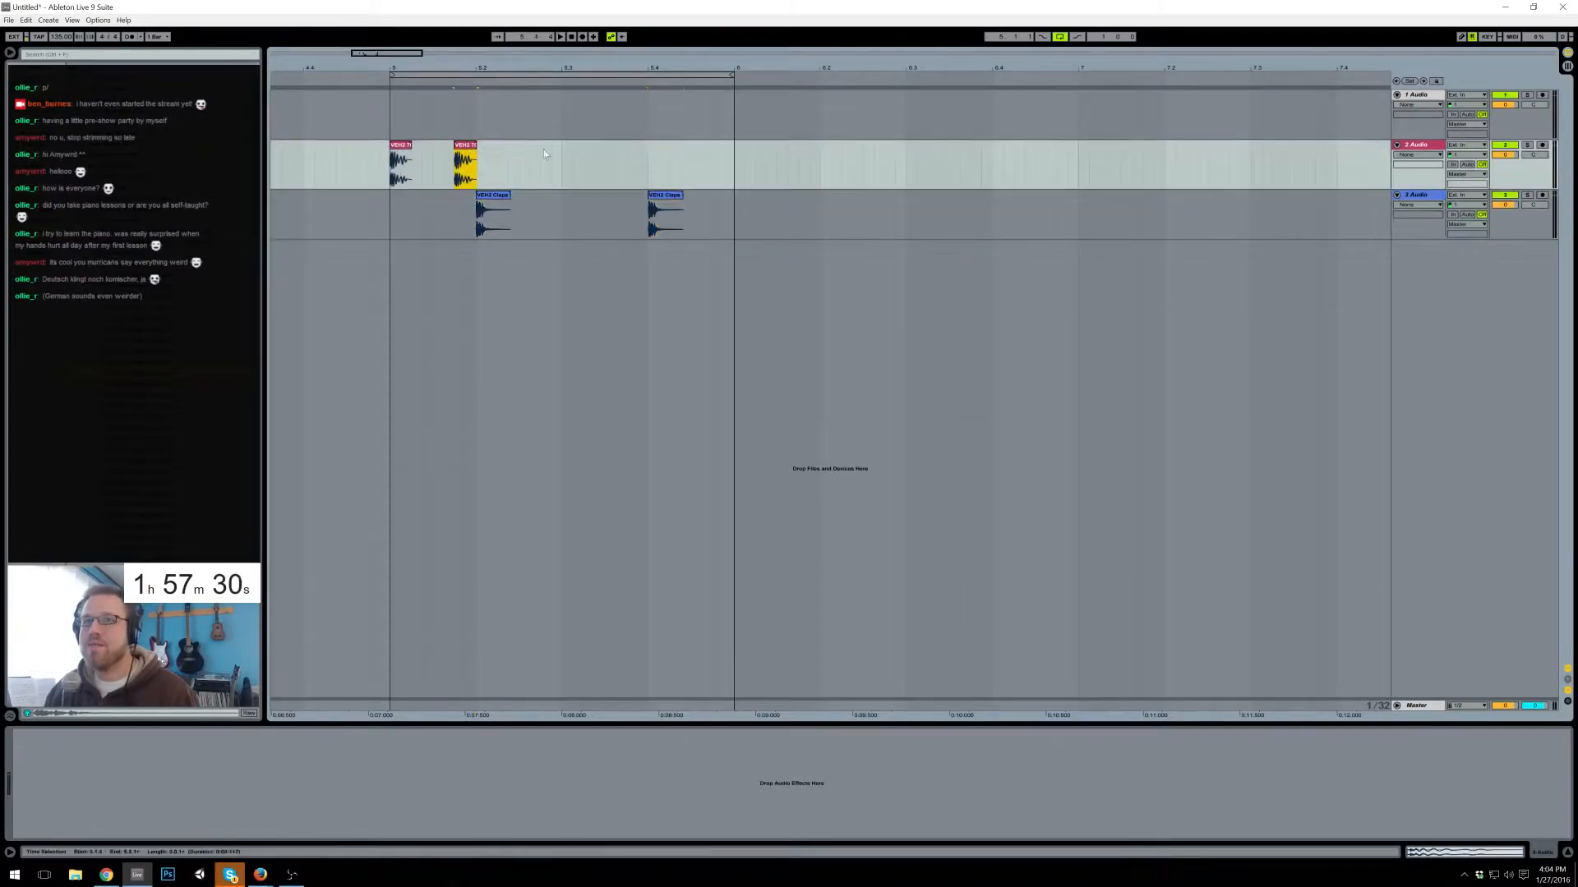
left_click(605, 154)
key("ctrl+v")
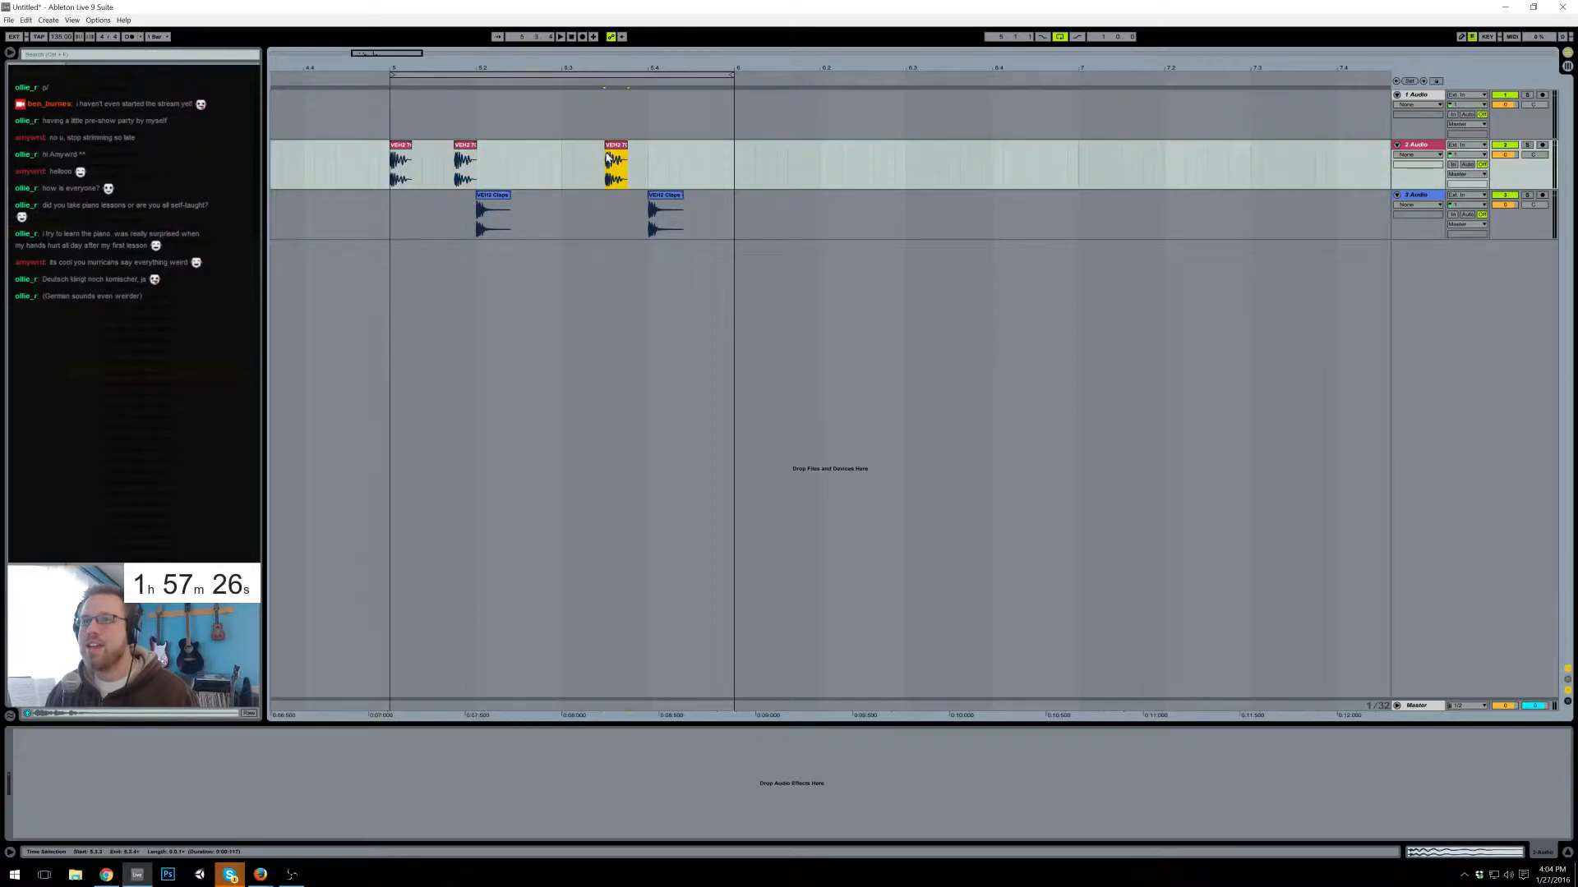
left_click(595, 148)
key("ctrl+v")
left_click(394, 217)
key("space")
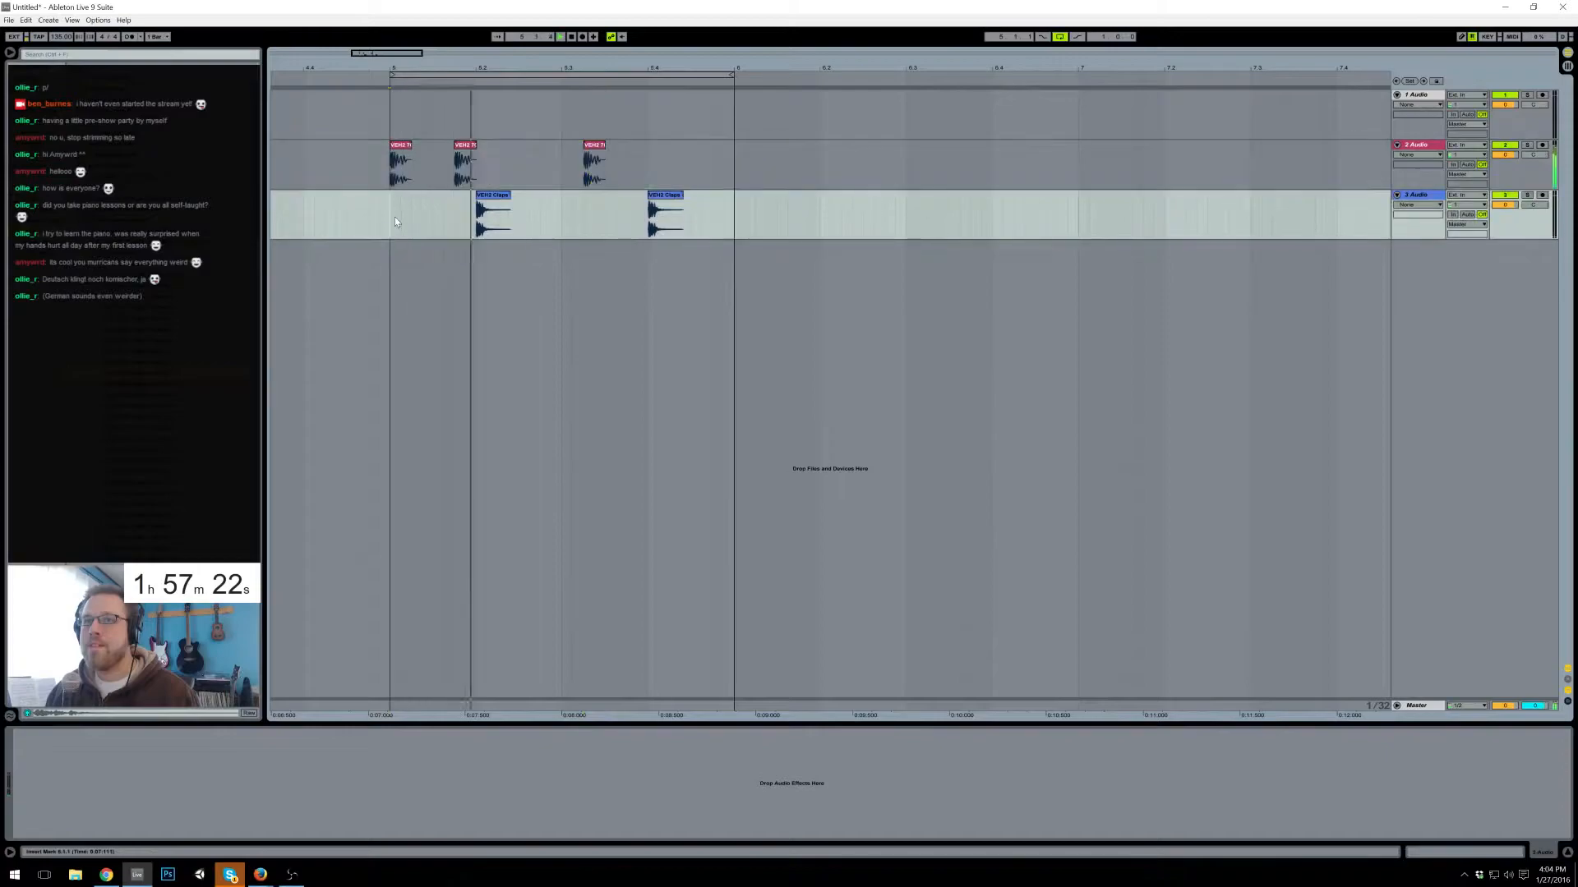
key("space")
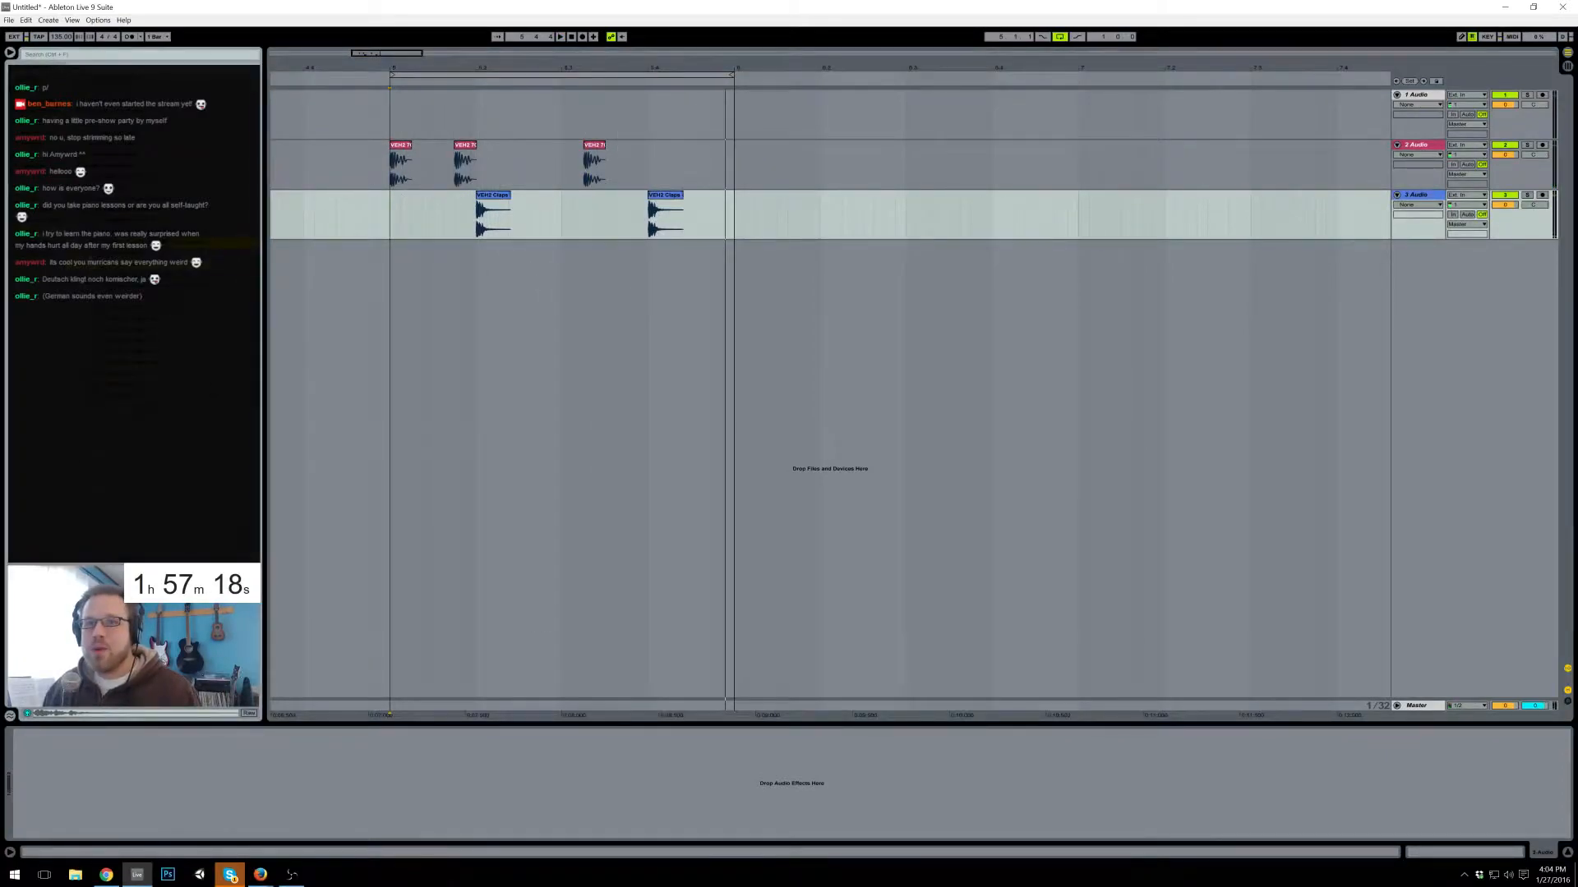
- Move the third kick to 5.2.4 and paste further kick copies at 5.3.3 and 5.4.3
left_click_drag(595, 152, 575, 146)
left_click(605, 150)
key("ctrl+v")
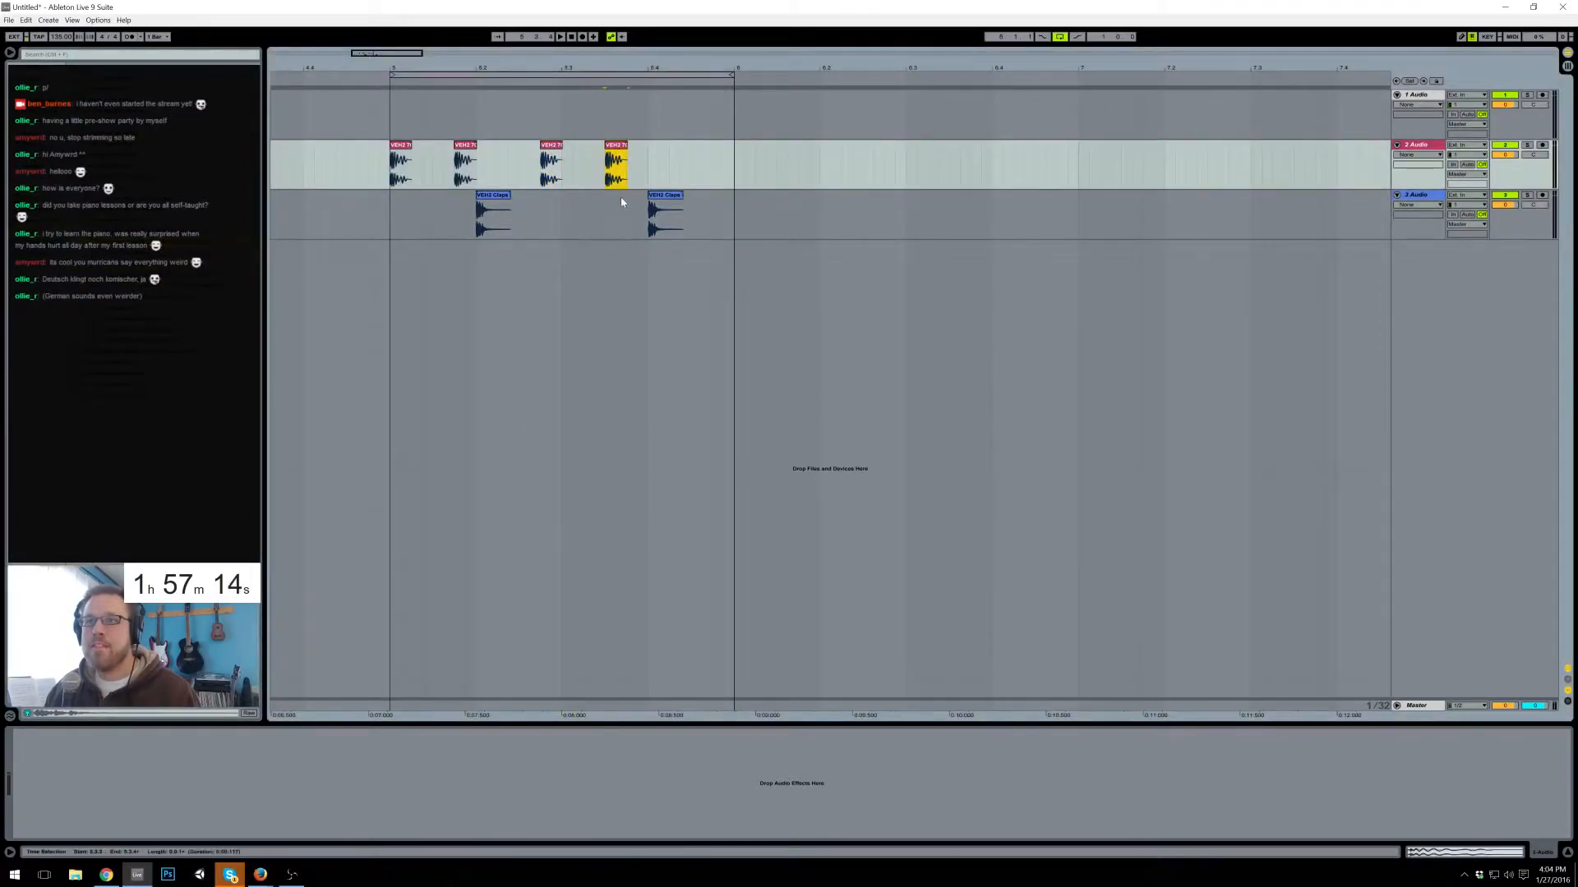
left_click(692, 160)
key("ctrl+v")
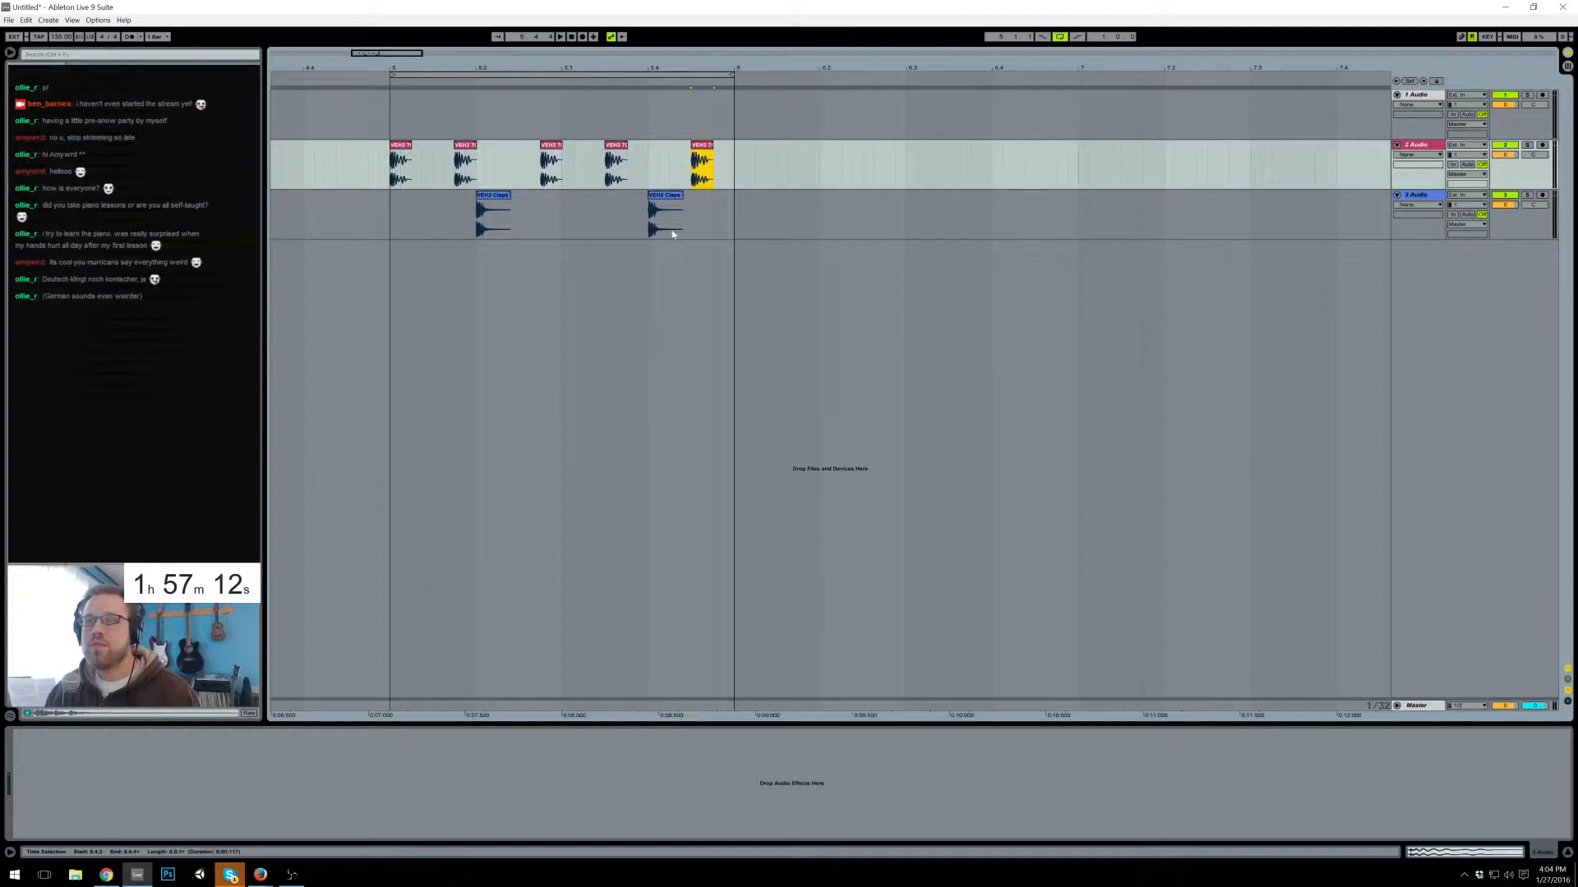
- Play the revised kick and clap pattern from the start of bar 5
left_click(540, 215)
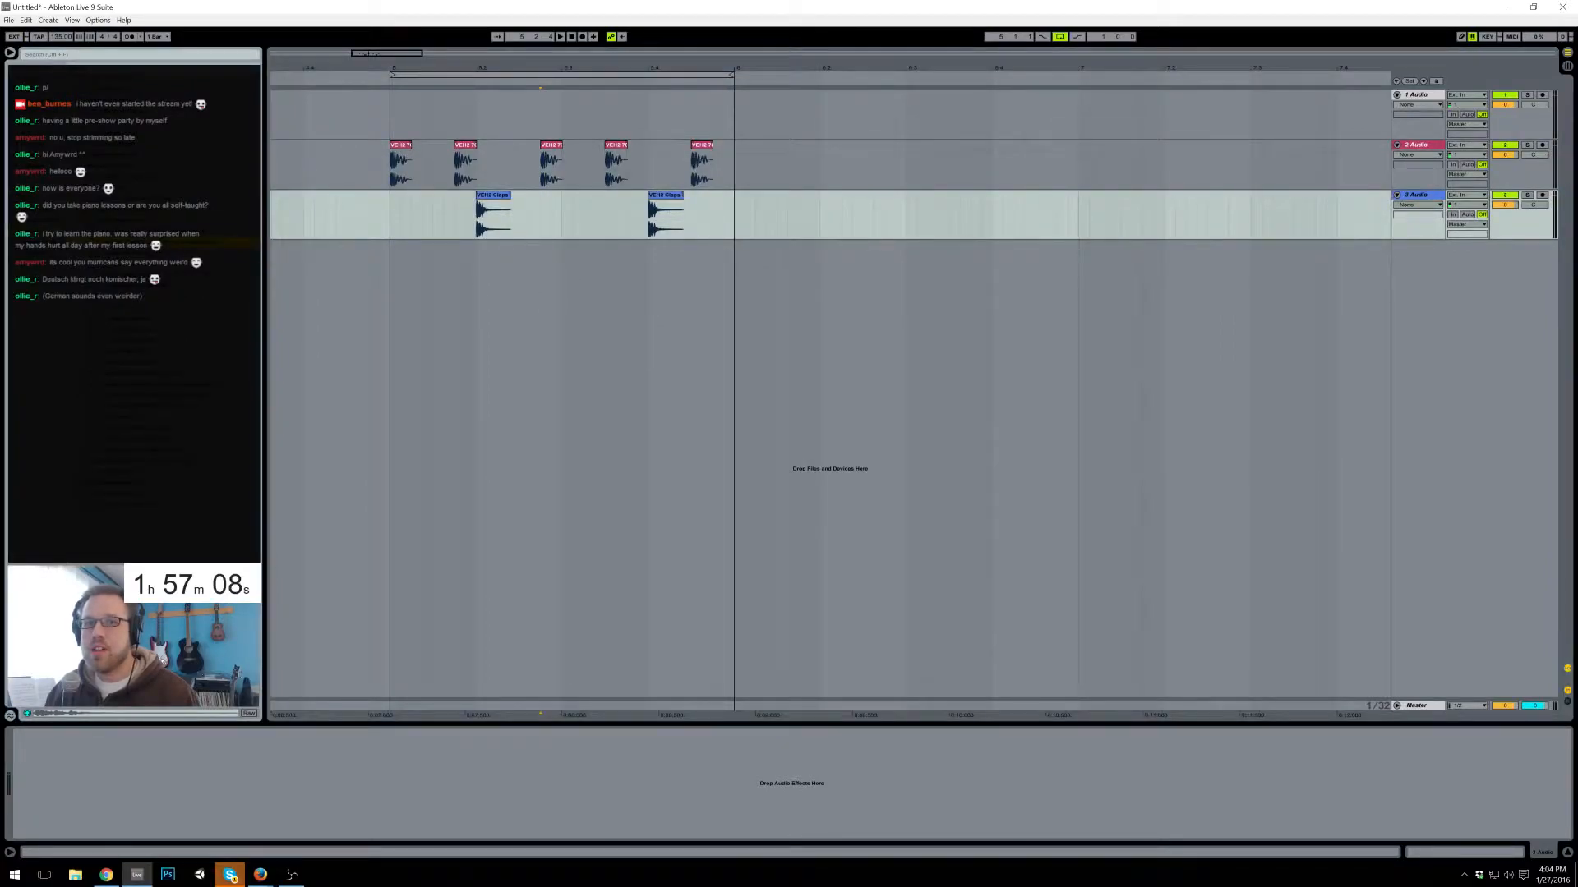
left_click(389, 224)
key("space")
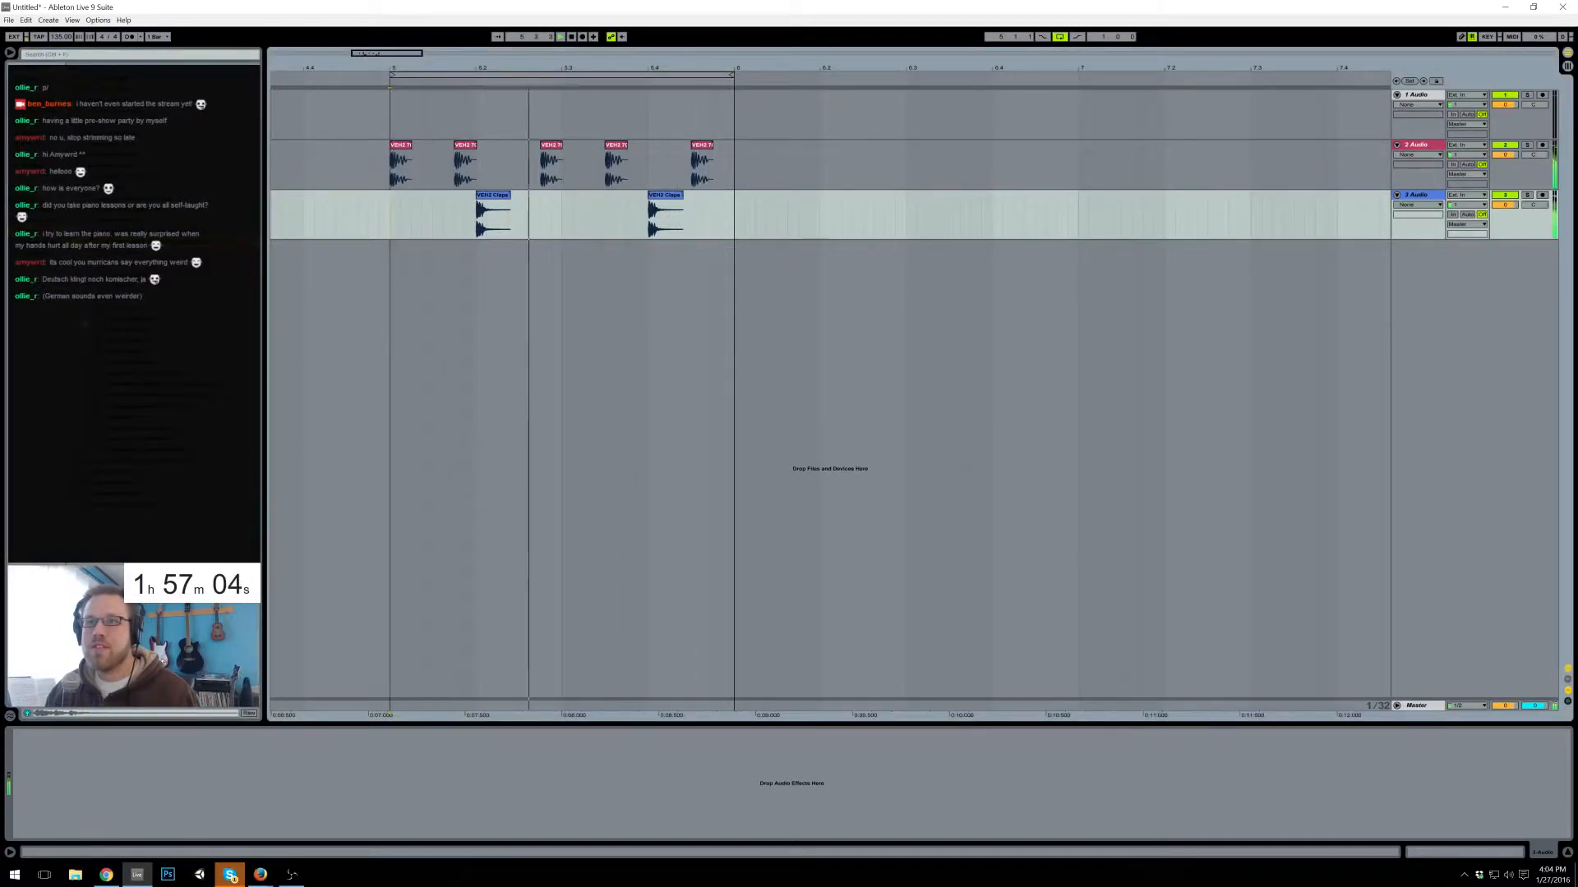
key("space")
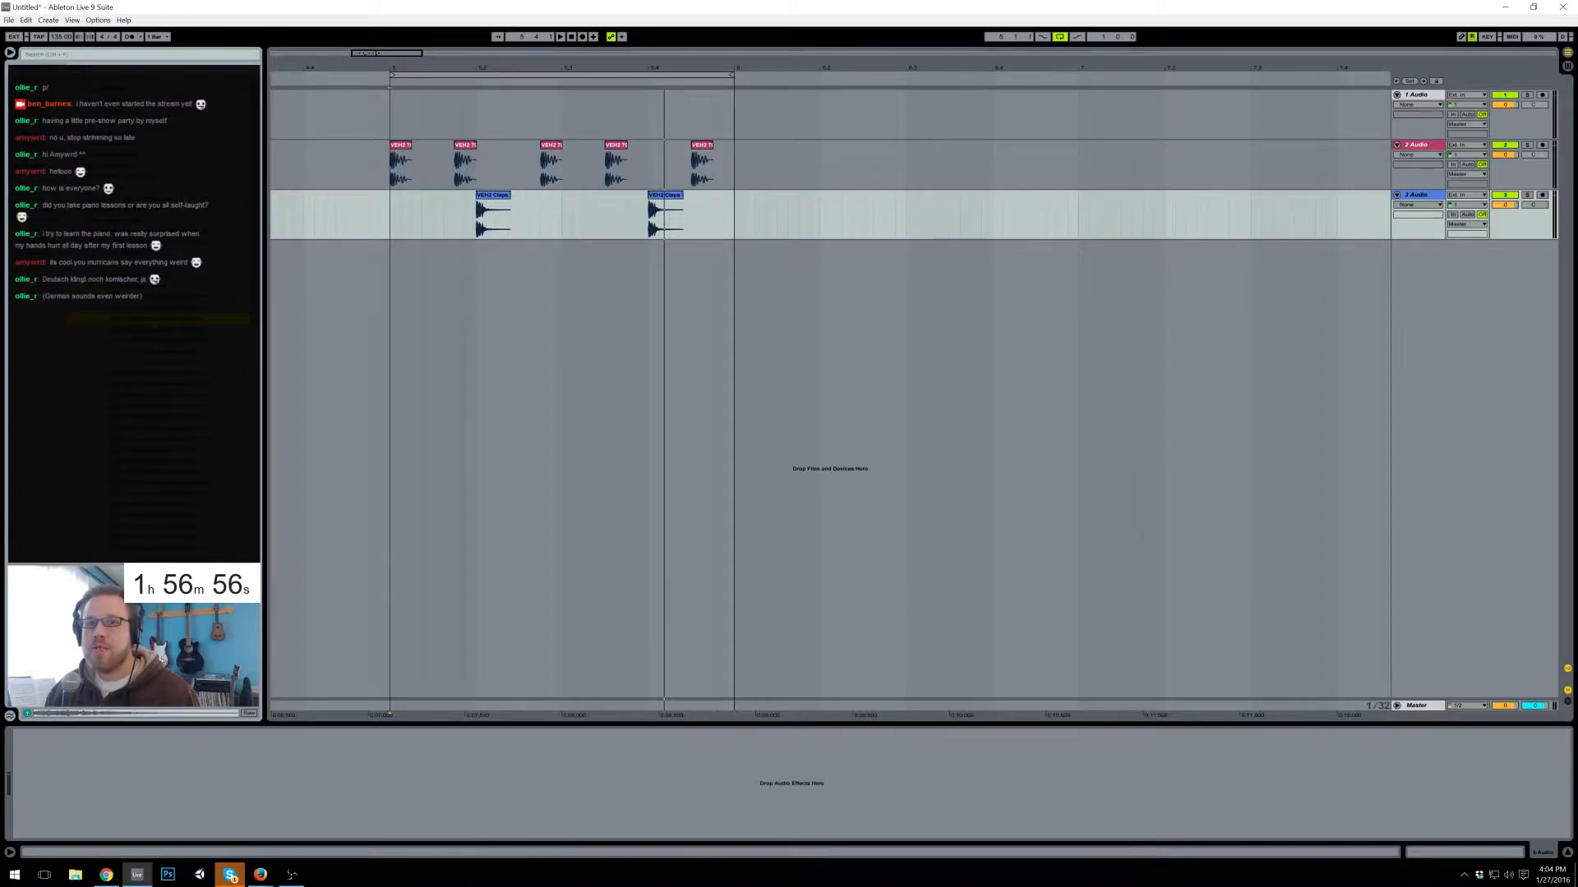
- Add a VEH2 hi-hat sample on a new audio track at the start of bar 5
mouse_move(156, 318)
left_mouse_down()
mouse_move(394, 305)
mouse_move(393, 285)
left_mouse_up()
left_click(422, 265)
left_click(397, 264)
- Try filling bar 5 with closely spaced duplicates of the hi-hat clip and audition the result
key("ctrl+d")
key("ctrl+d")
key("ctrl+d")
key("ctrl+d")
key("ctrl+d")
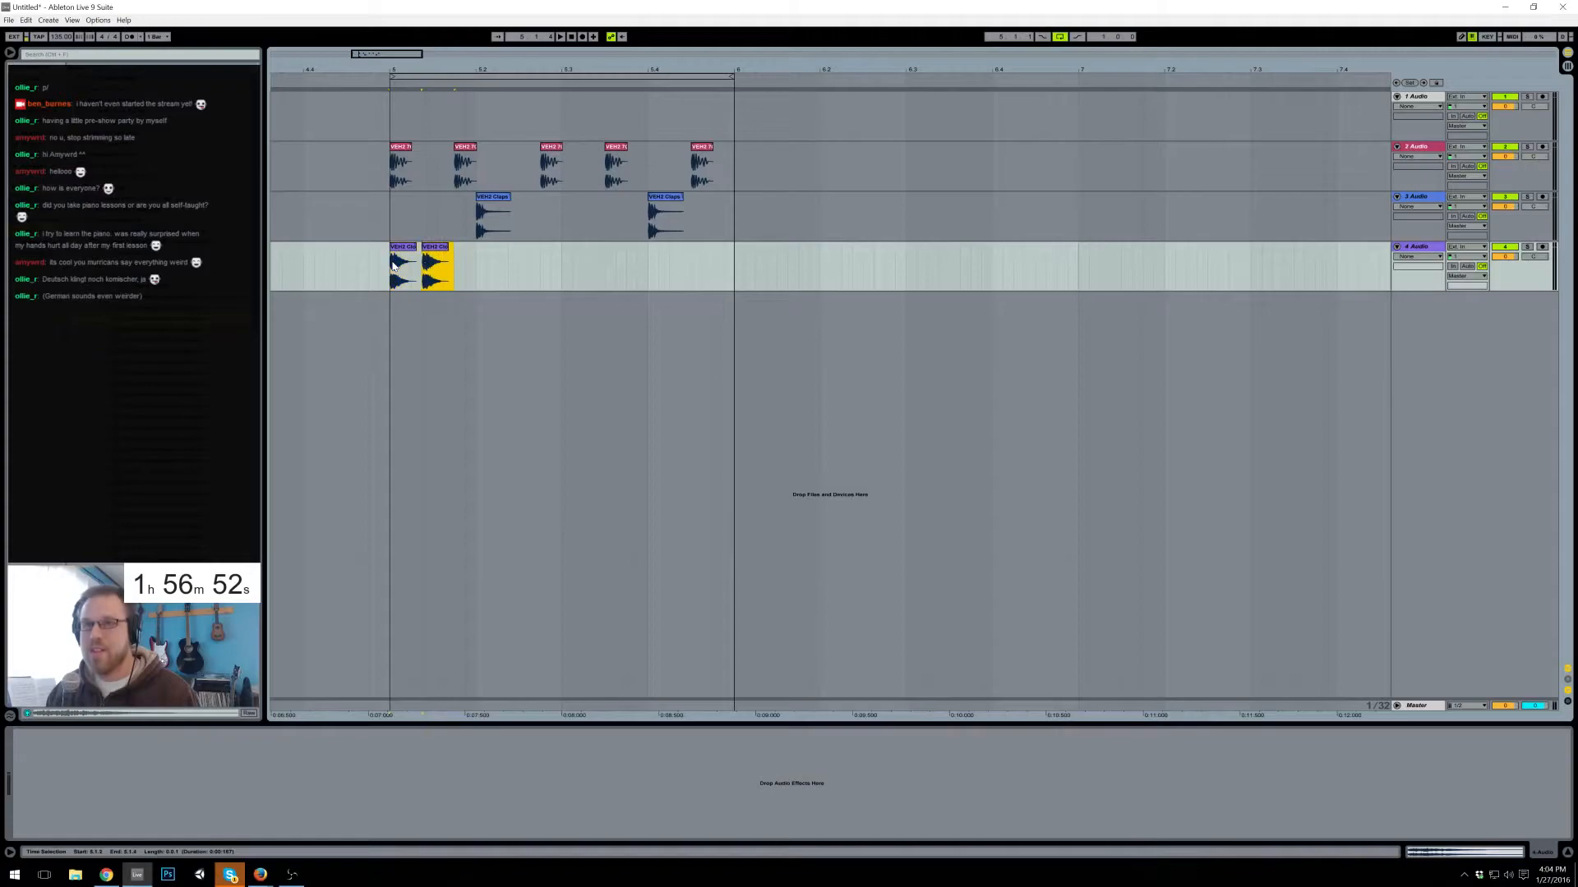
key("ctrl+d")
key("ctrl+d")
key("ctrl+d")
key("ctrl+d")
key("ctrl+d")
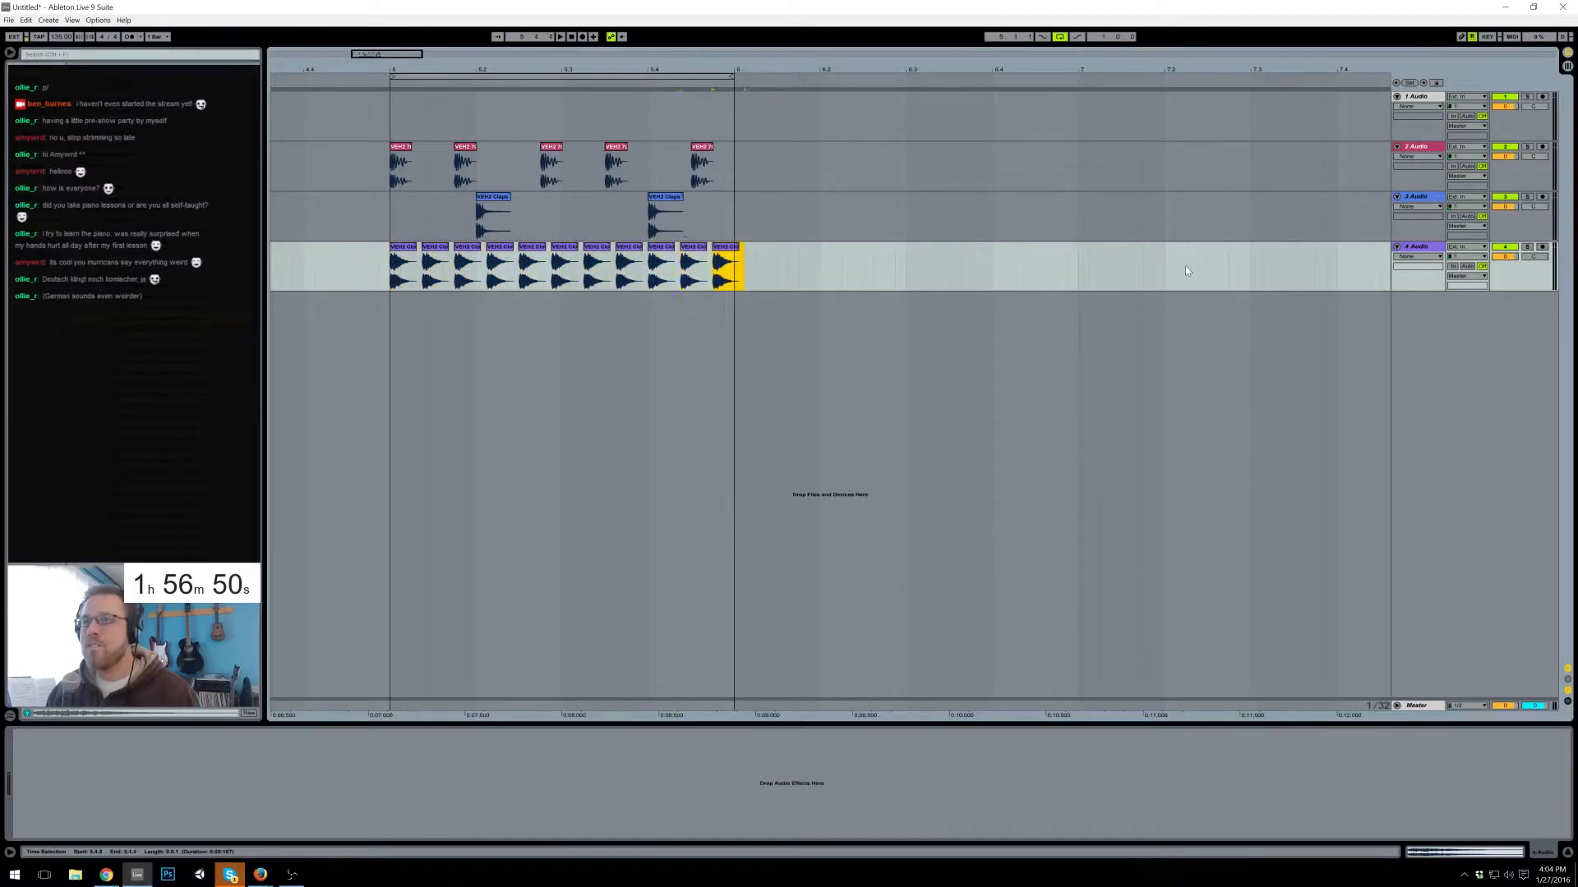
key("space")
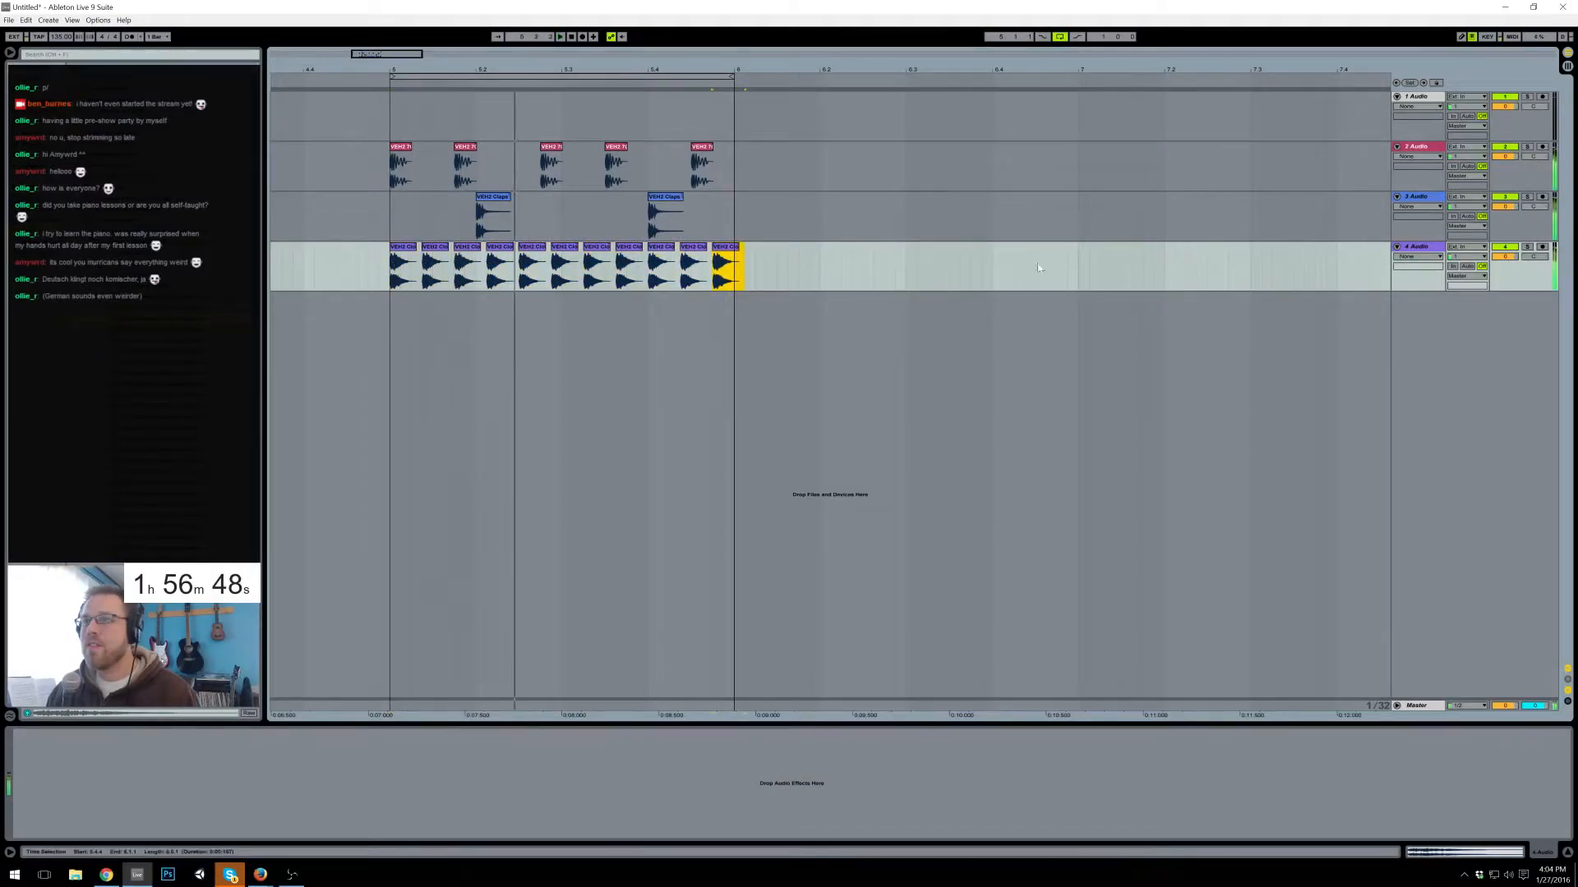
- Undo the closely spaced hi-hat duplicates
key("ctrl+z")
key("ctrl+z")
key("ctrl+z")
key("ctrl+z")
key("ctrl+z")
key("ctrl+z")
key("ctrl+z")
key("ctrl+z")
key("ctrl+z")
key("ctrl+z")
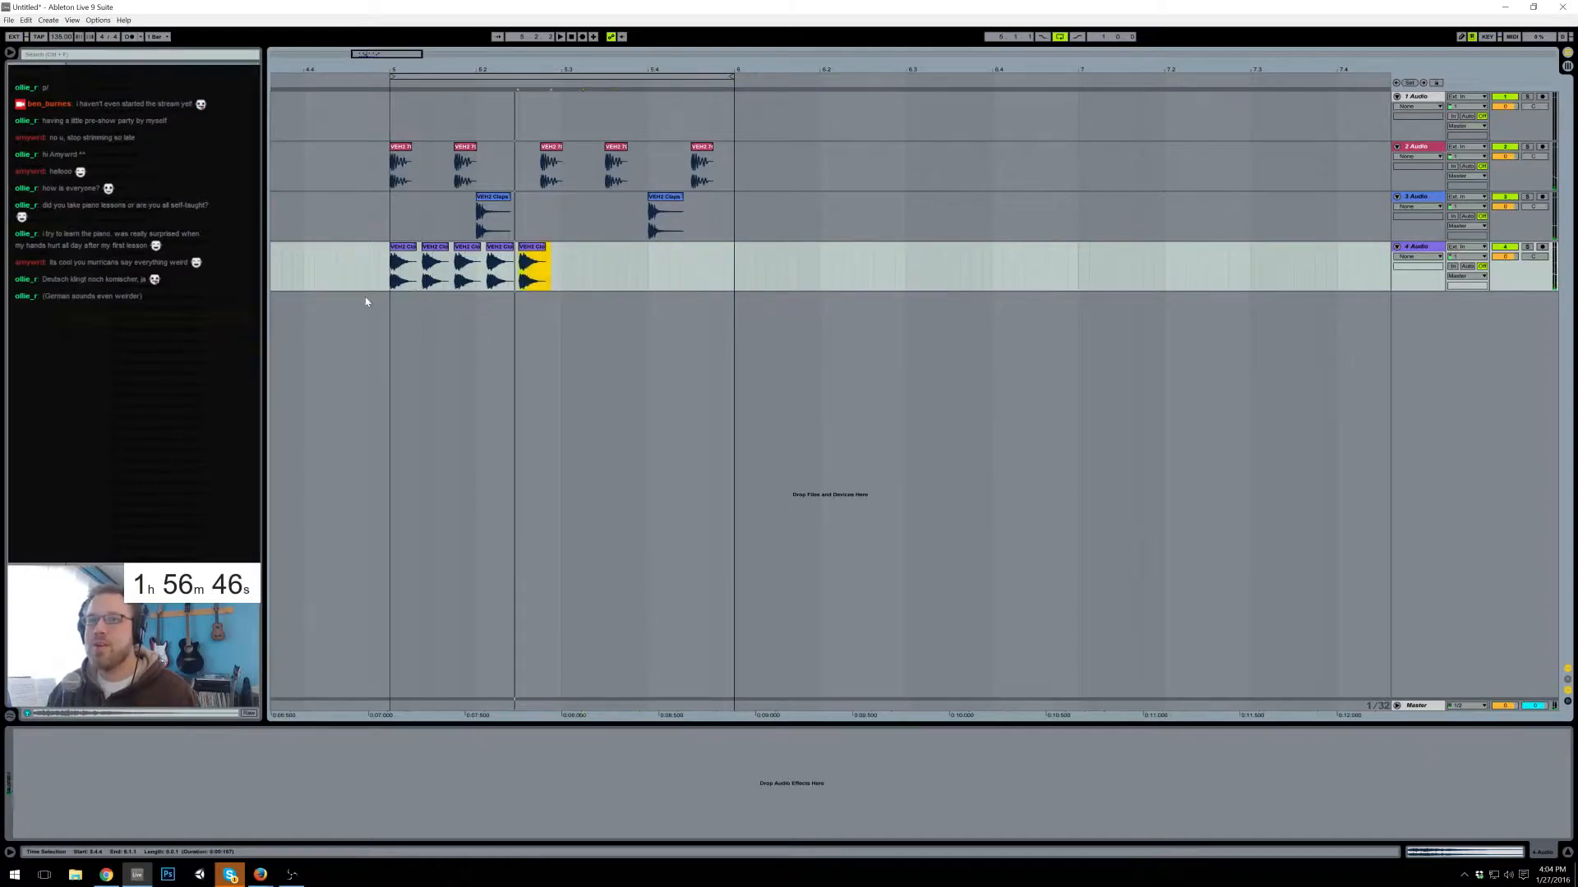
- Duplicate the hi-hat at eighth-note intervals until it fills bar 5, and audition the drum loop
left_click_drag(433, 273, 388, 275)
key("ctrl+d")
key("ctrl+d")
key("ctrl+d")
key("ctrl+d")
key("ctrl+d")
key("ctrl+d")
key("ctrl+d")
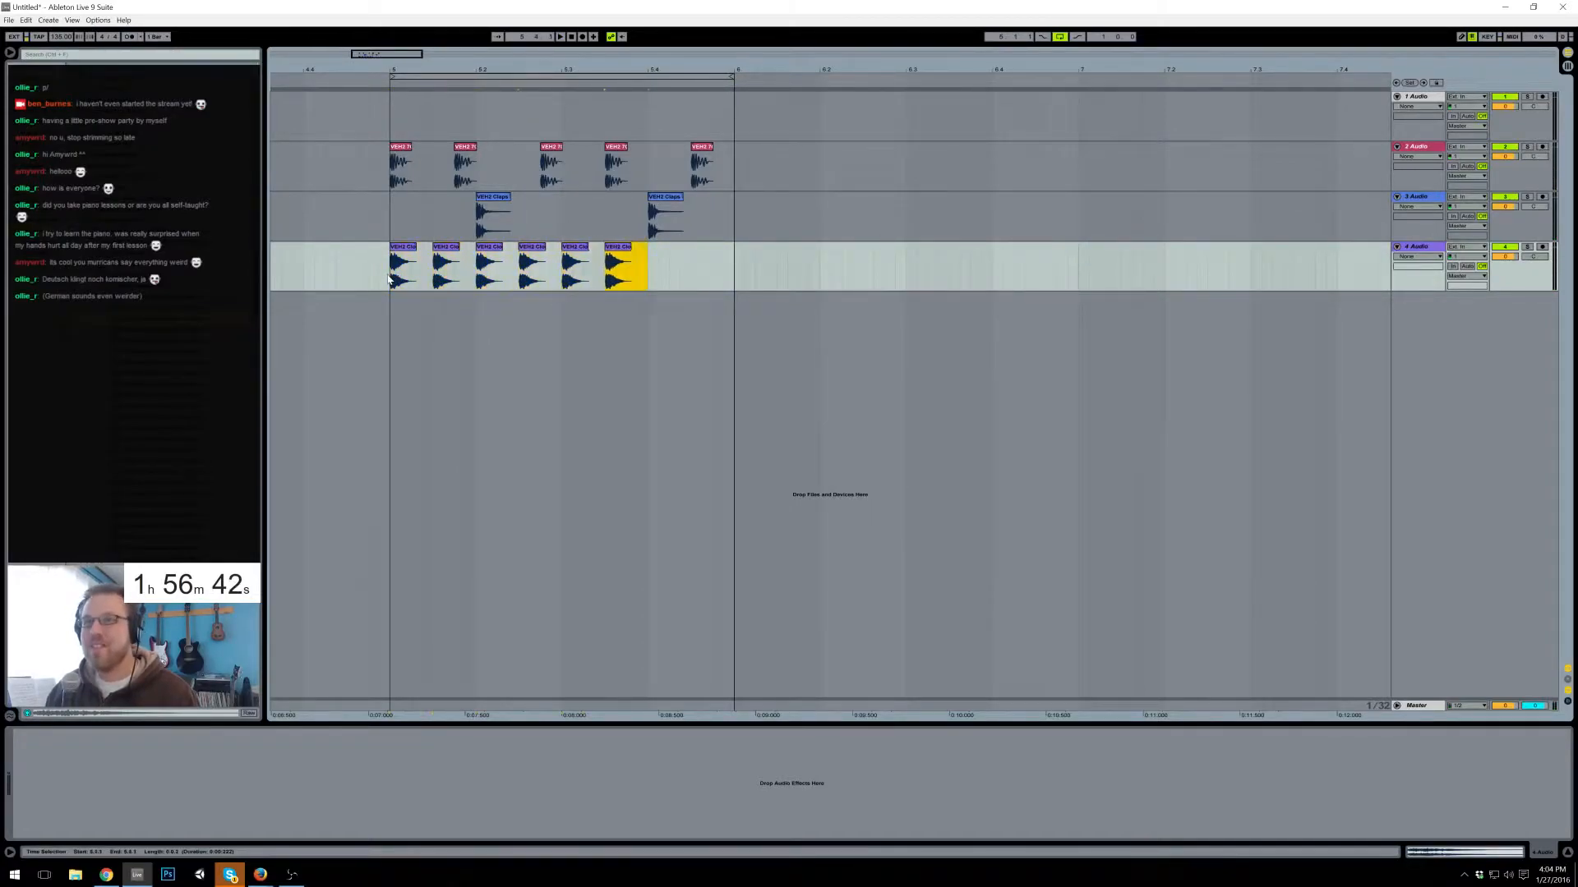
key("space")
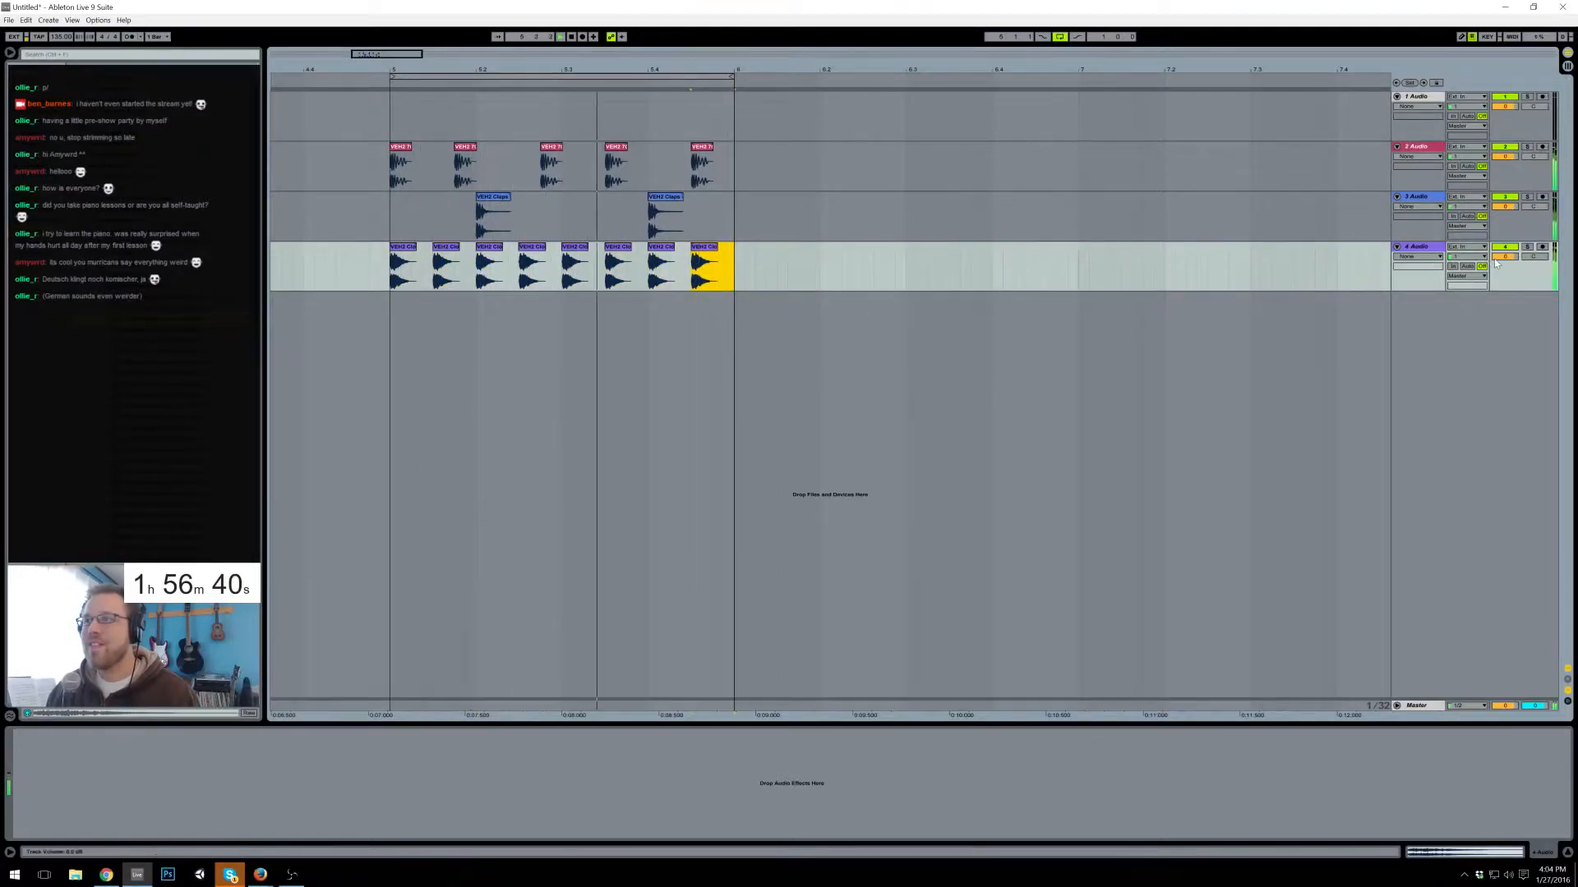
- Adjust the volumes of the kick, clap and hi-hat tracks and audition the balance
left_click(379, 229)
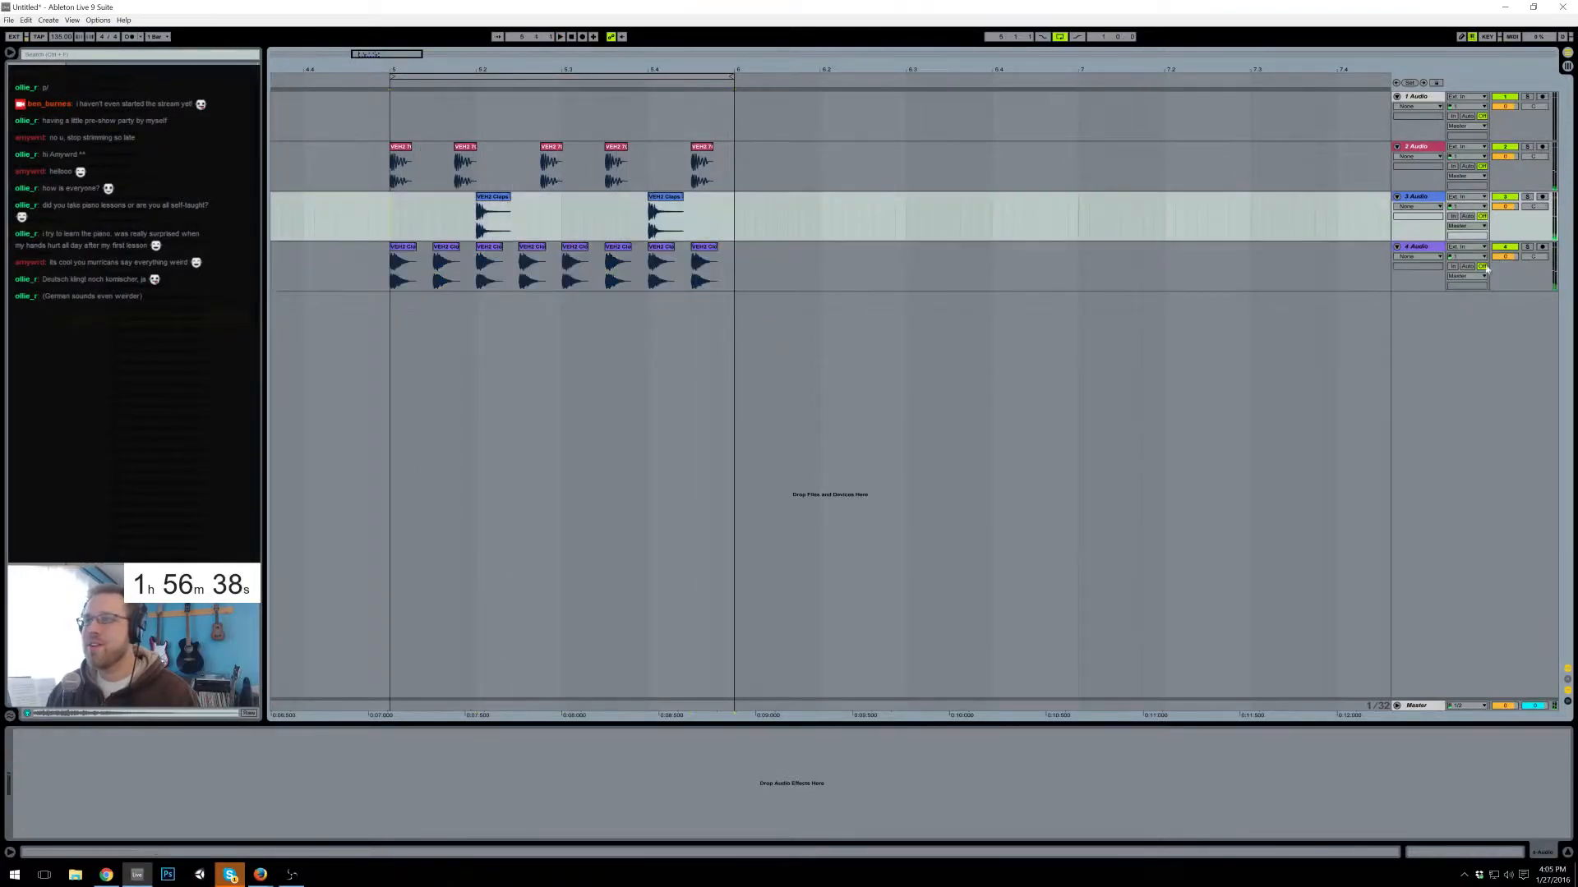
left_click_drag(1505, 257, 1505, 269)
left_click_drag(1505, 207, 1504, 168)
key("space")
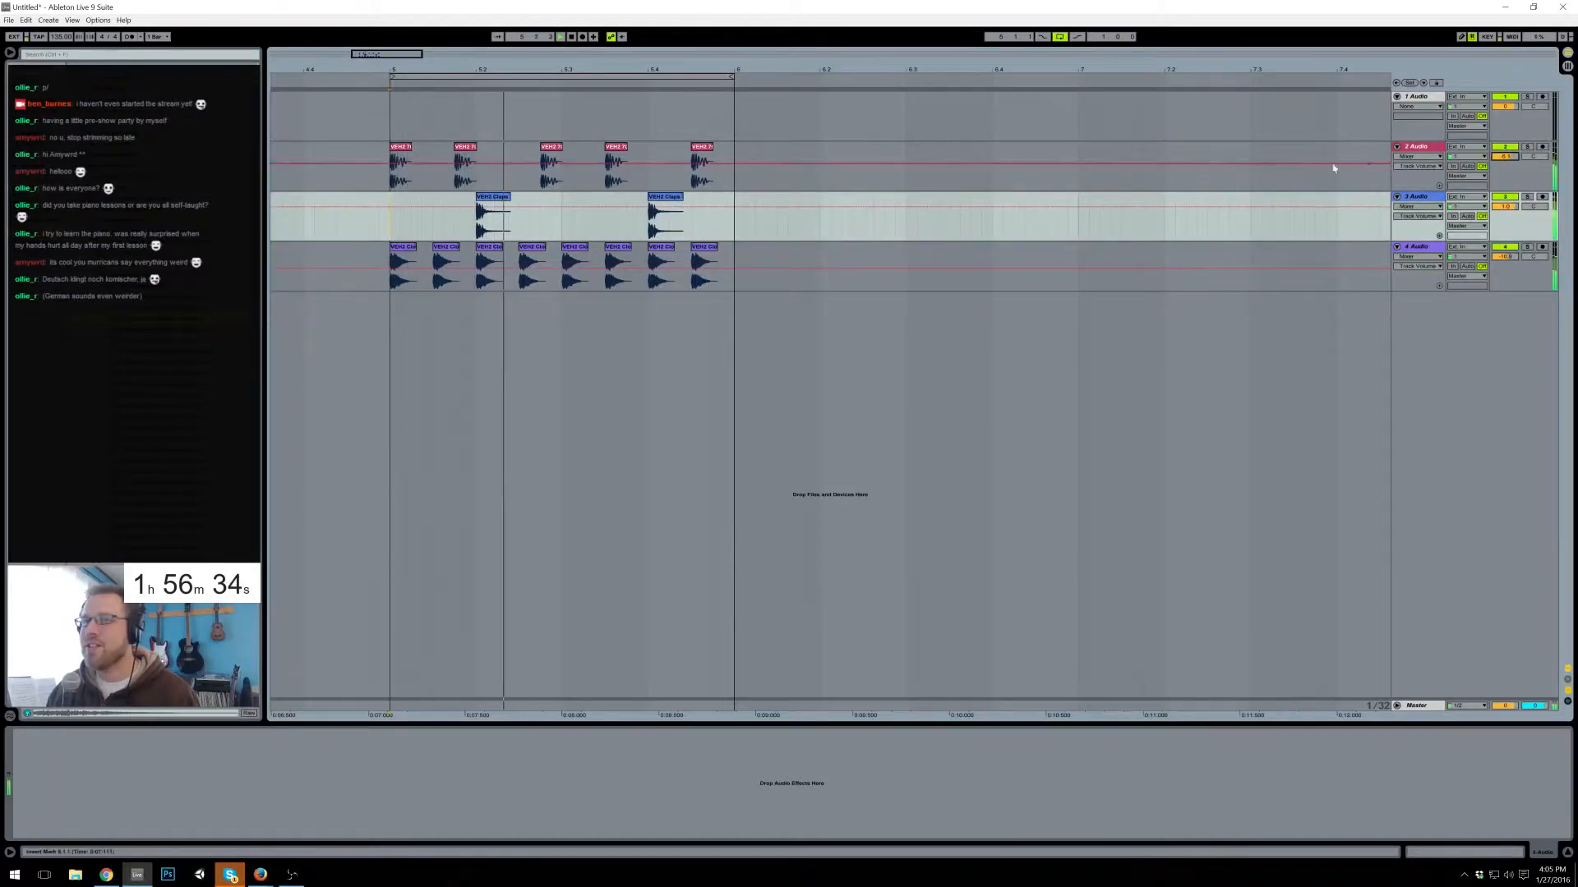
key("space")
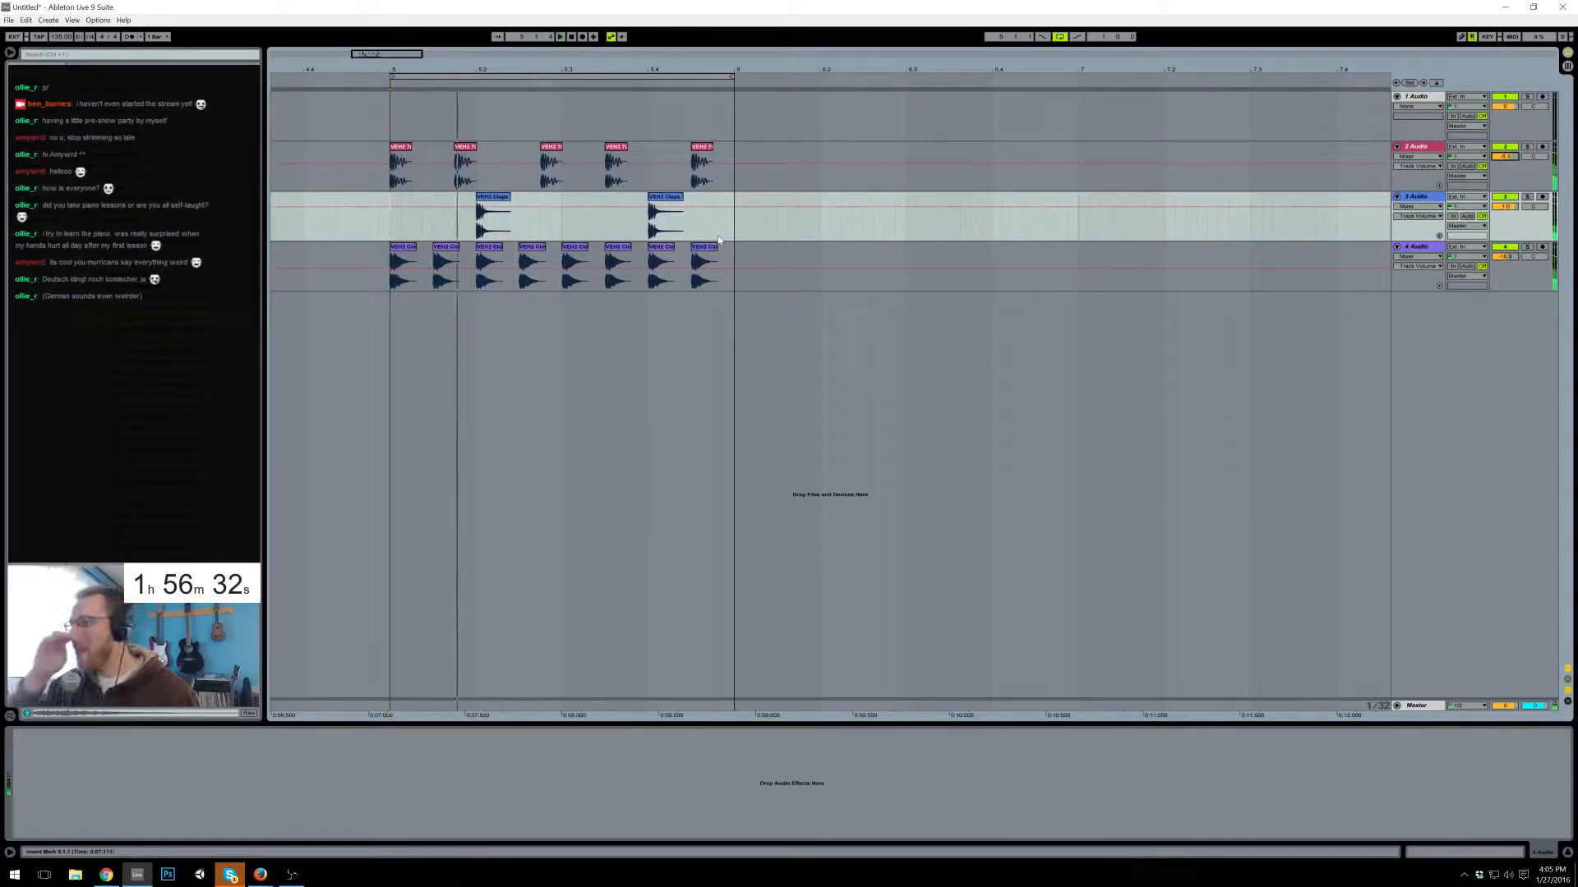
left_click(493, 215)
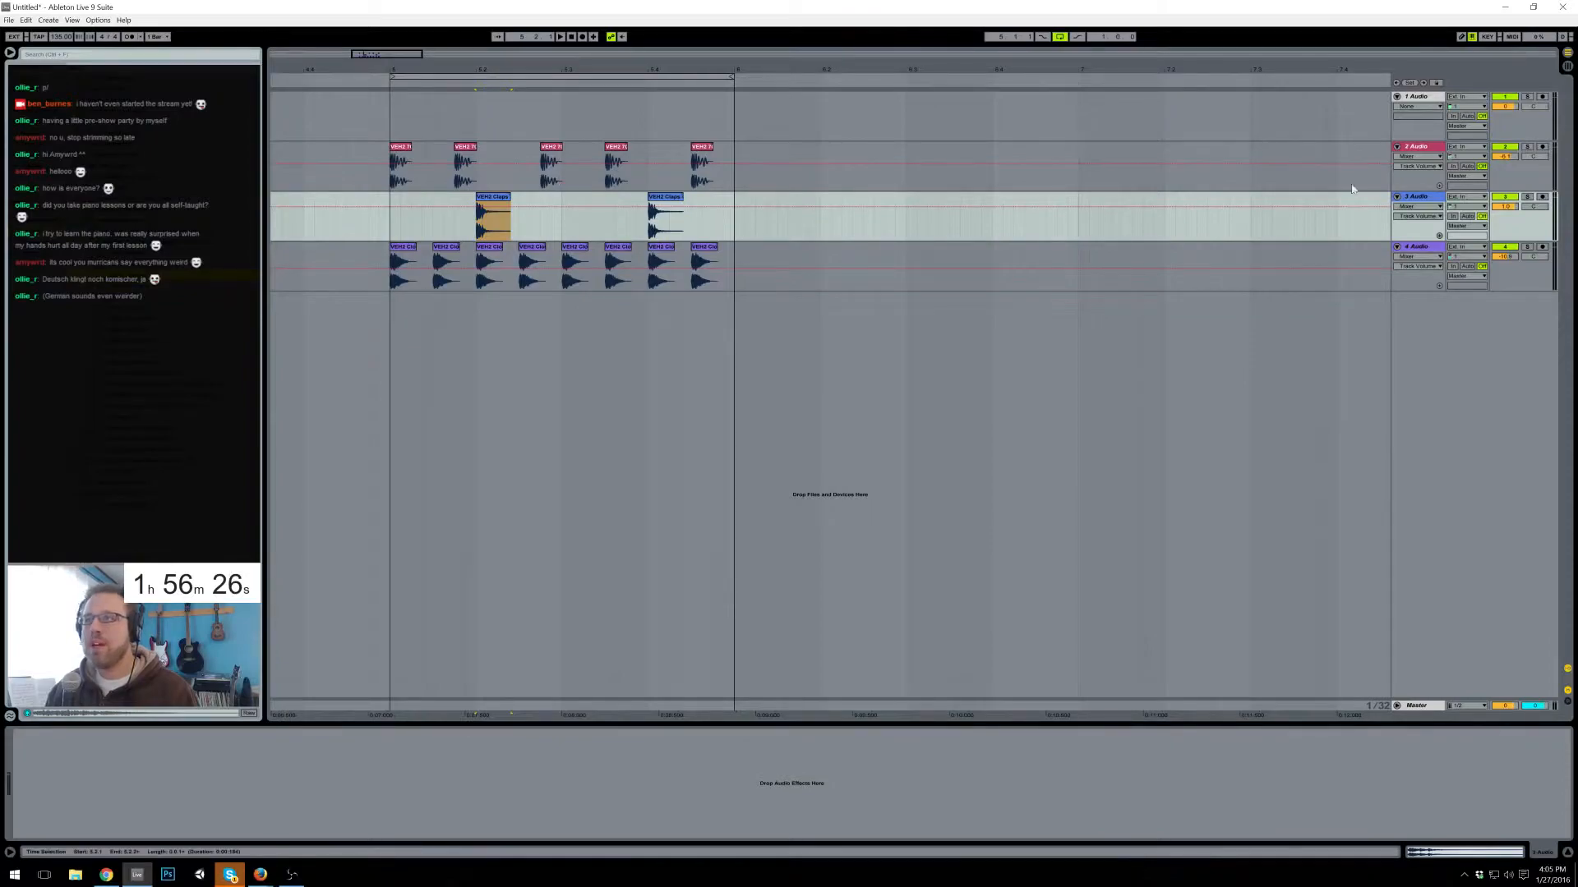
- Fold the kick, clap and hi-hat tracks and combine them into one group track
left_click(1397, 246)
left_click(1397, 197)
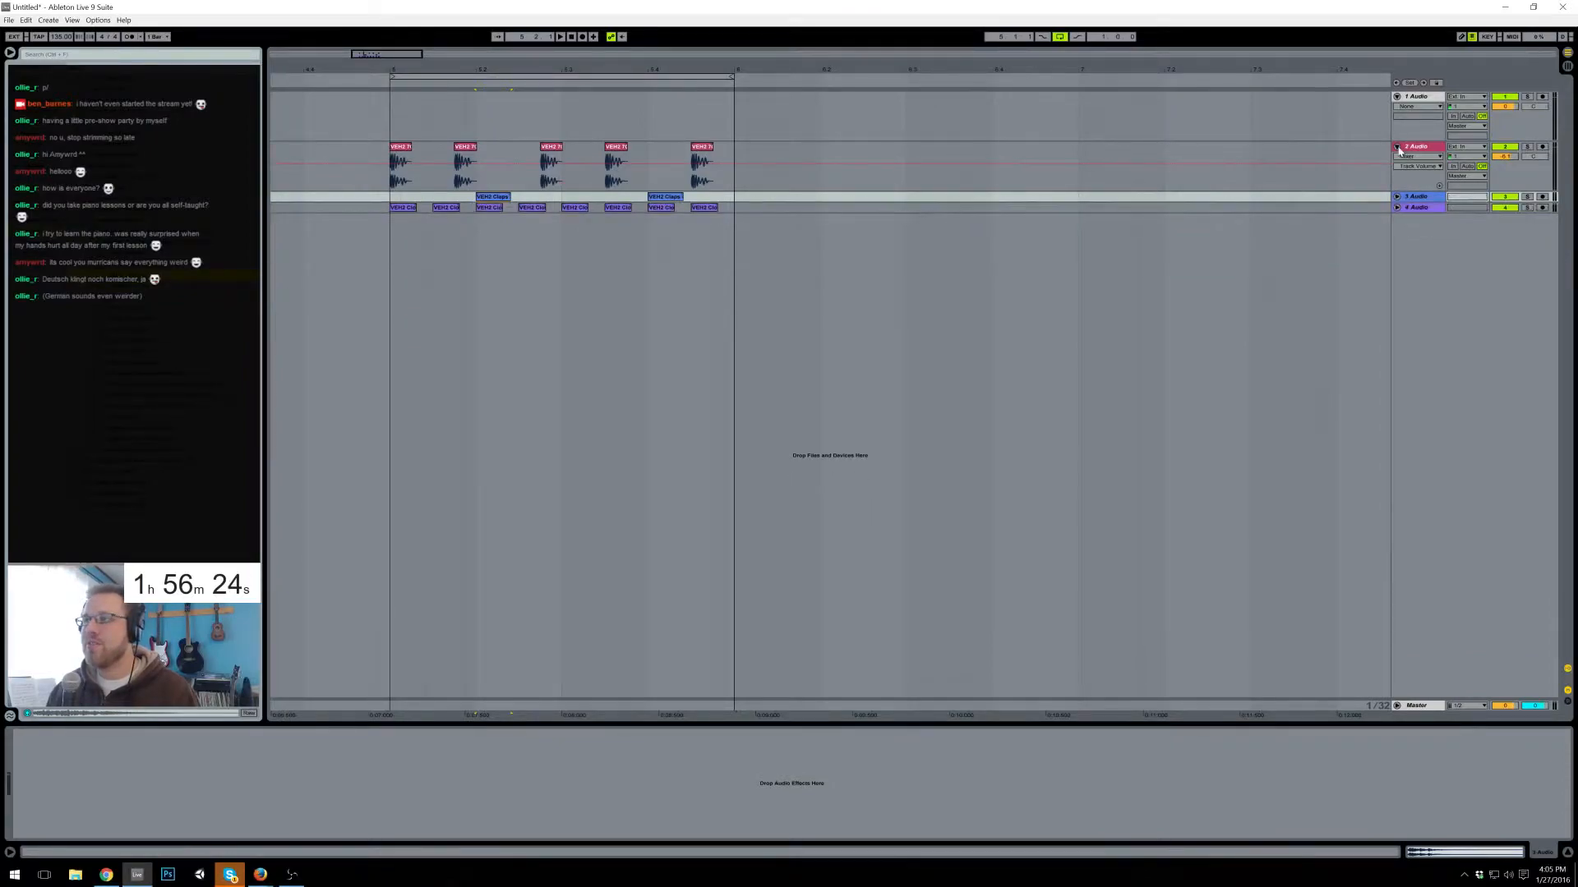
left_click(1397, 147)
left_click(1417, 147)
left_click(1426, 170, "shift")
key("ctrl+g")
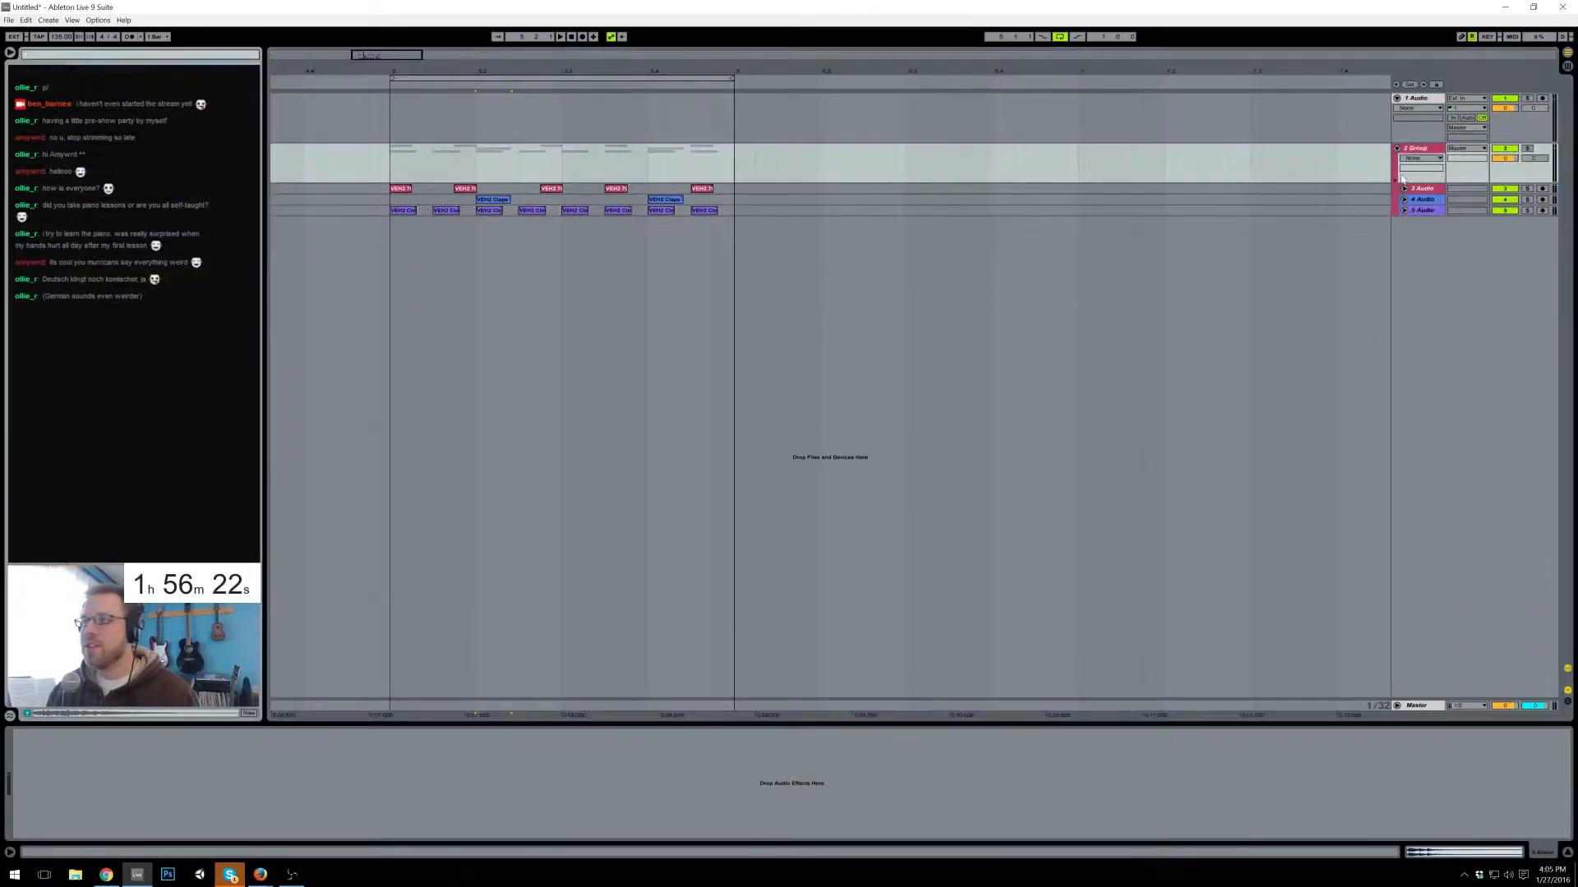
- Rename the drum group track DRAMS and select the first audio track
left_click(1411, 150)
key("ctrl+r")
type("DRAMS")
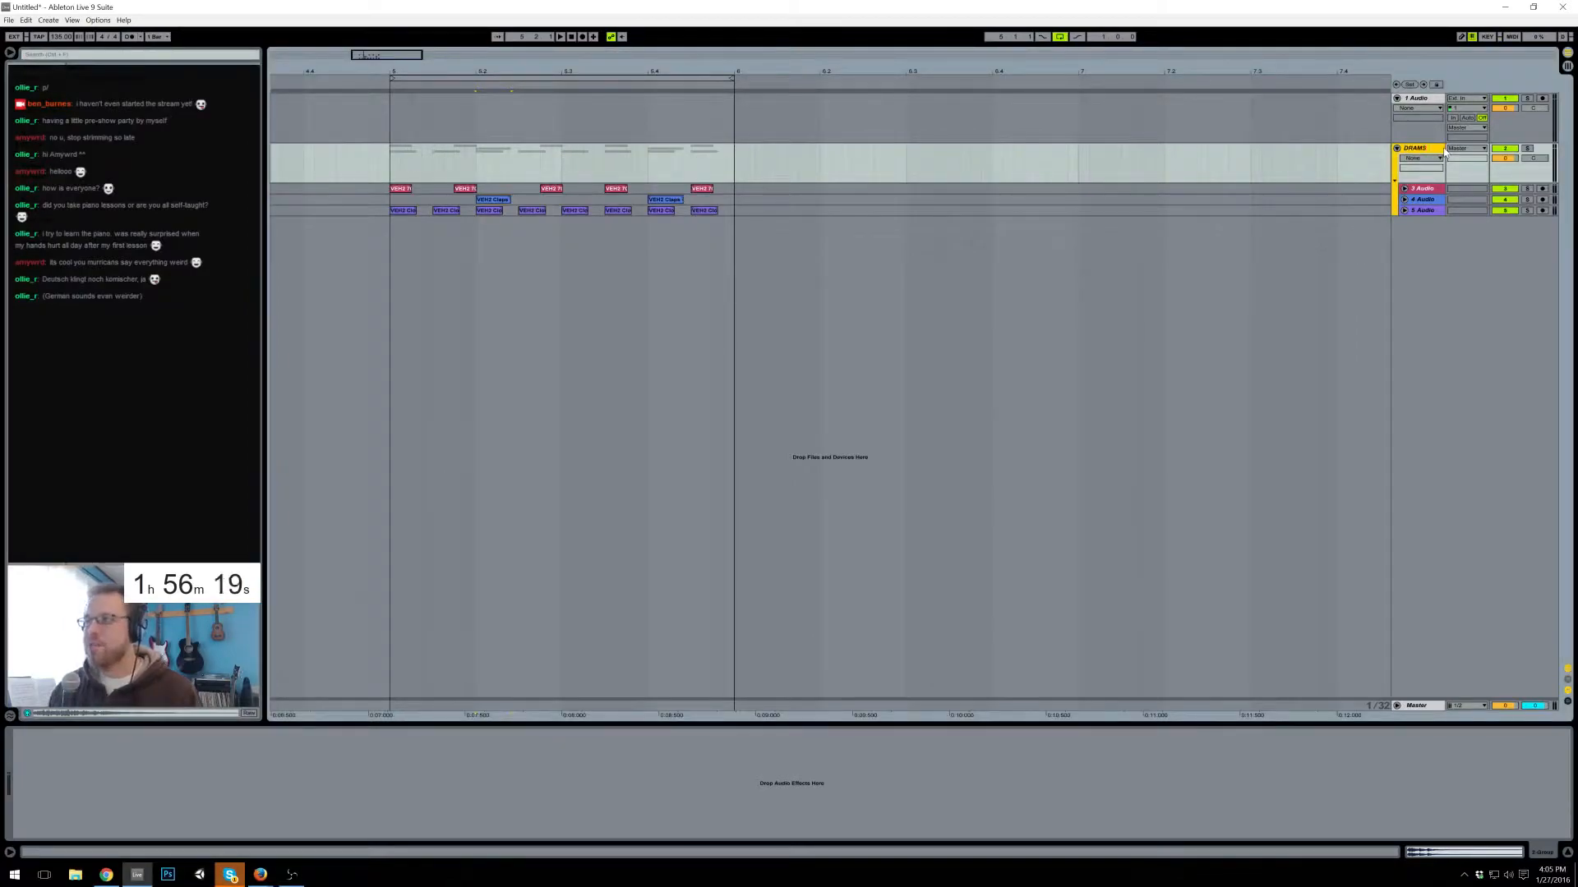
left_click(1422, 100)
left_click(35, 111)
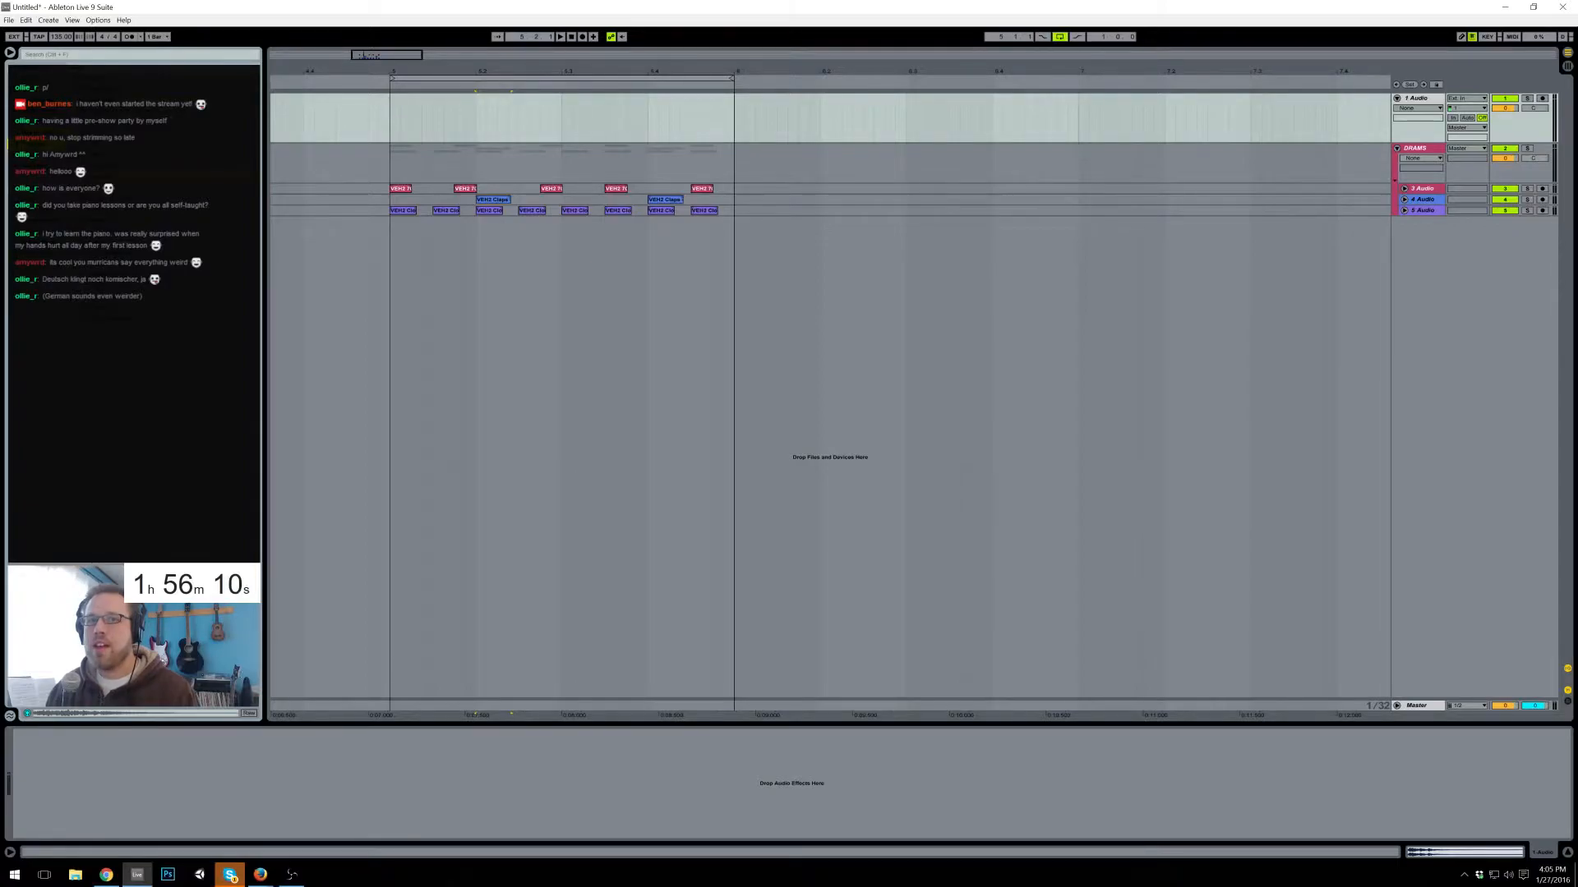
- Add the Massive synth on a new MIDI track and create an empty one-bar MIDI clip in bar 5
left_click_drag(139, 205, 391, 287)
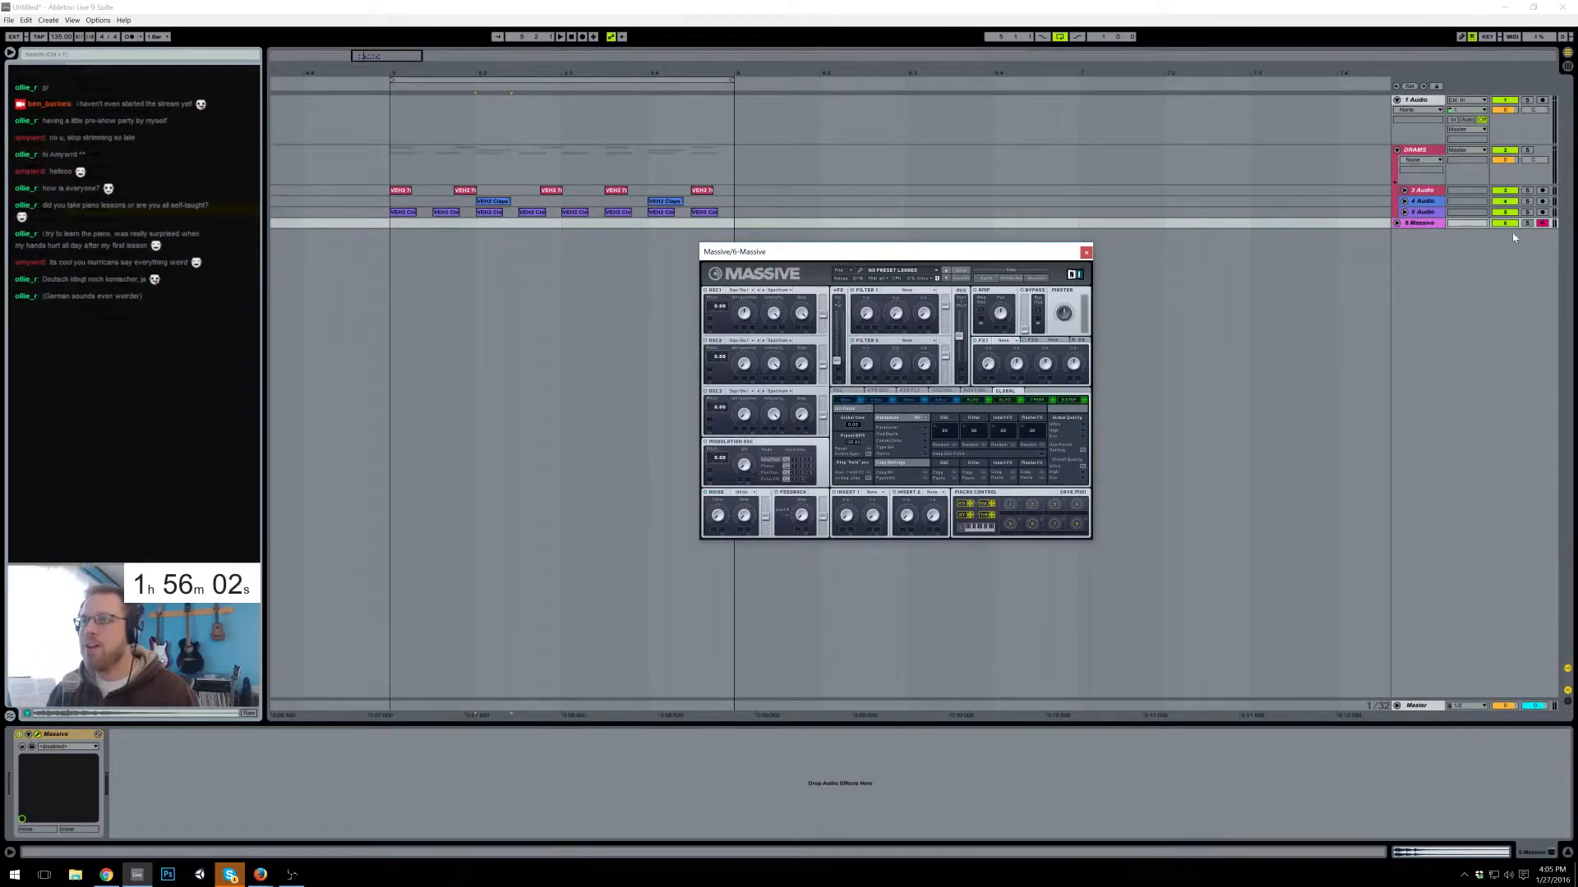
left_click(395, 237)
left_click_drag(394, 236, 728, 245)
key("ctrl+shift+m")
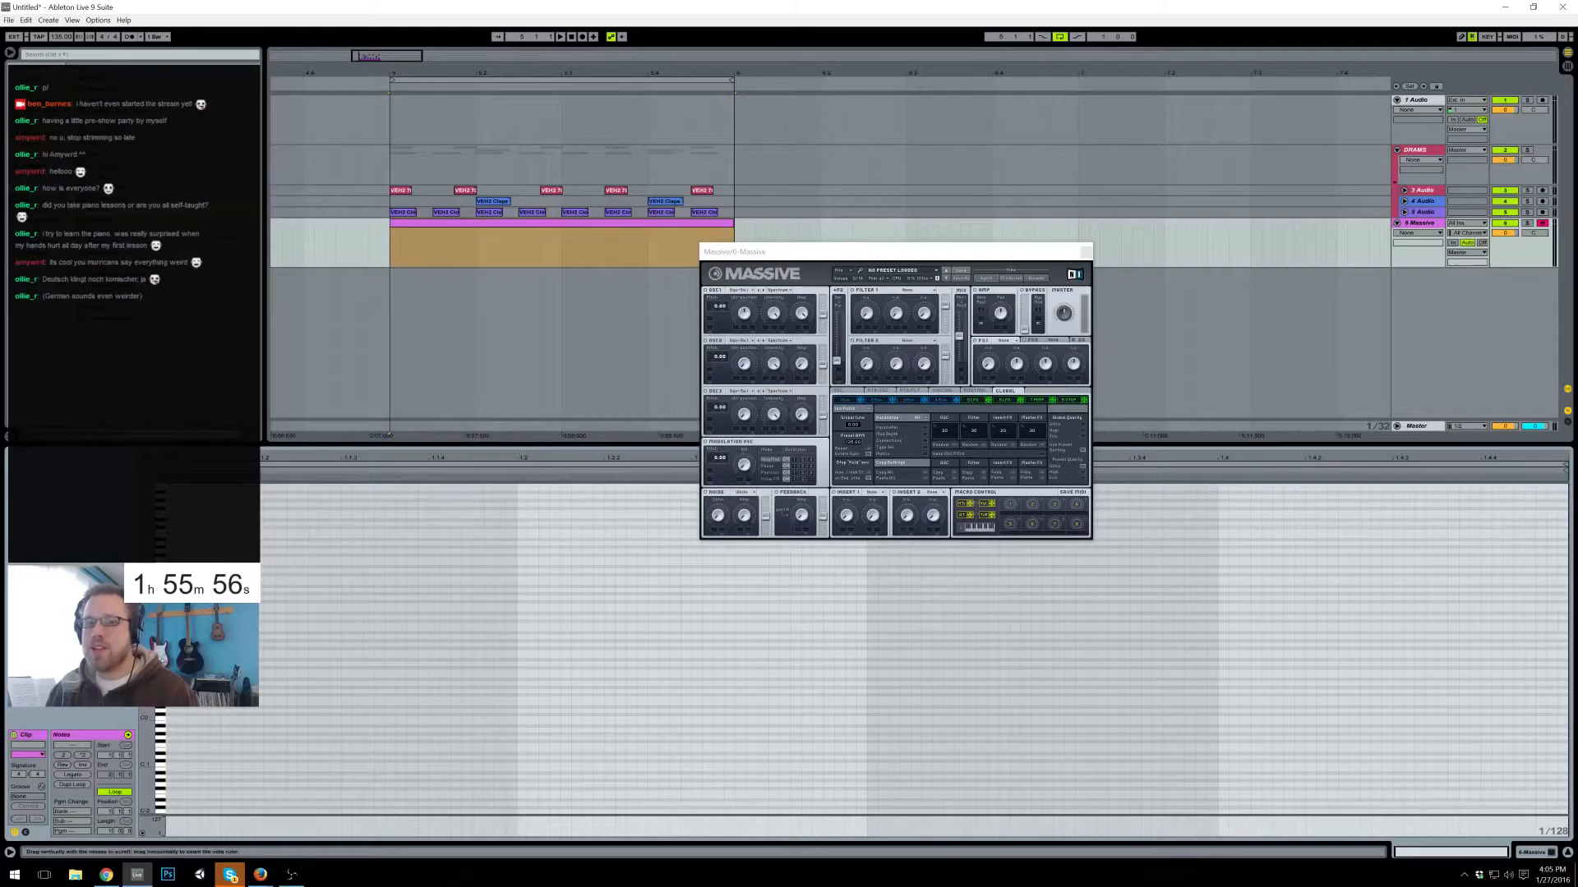
- Add a one-beat A note at the start of the clip, audition it and lower it an octave to A0
double_click(170, 637)
left_click_drag(176, 638, 516, 640)
key("space")
key("space")
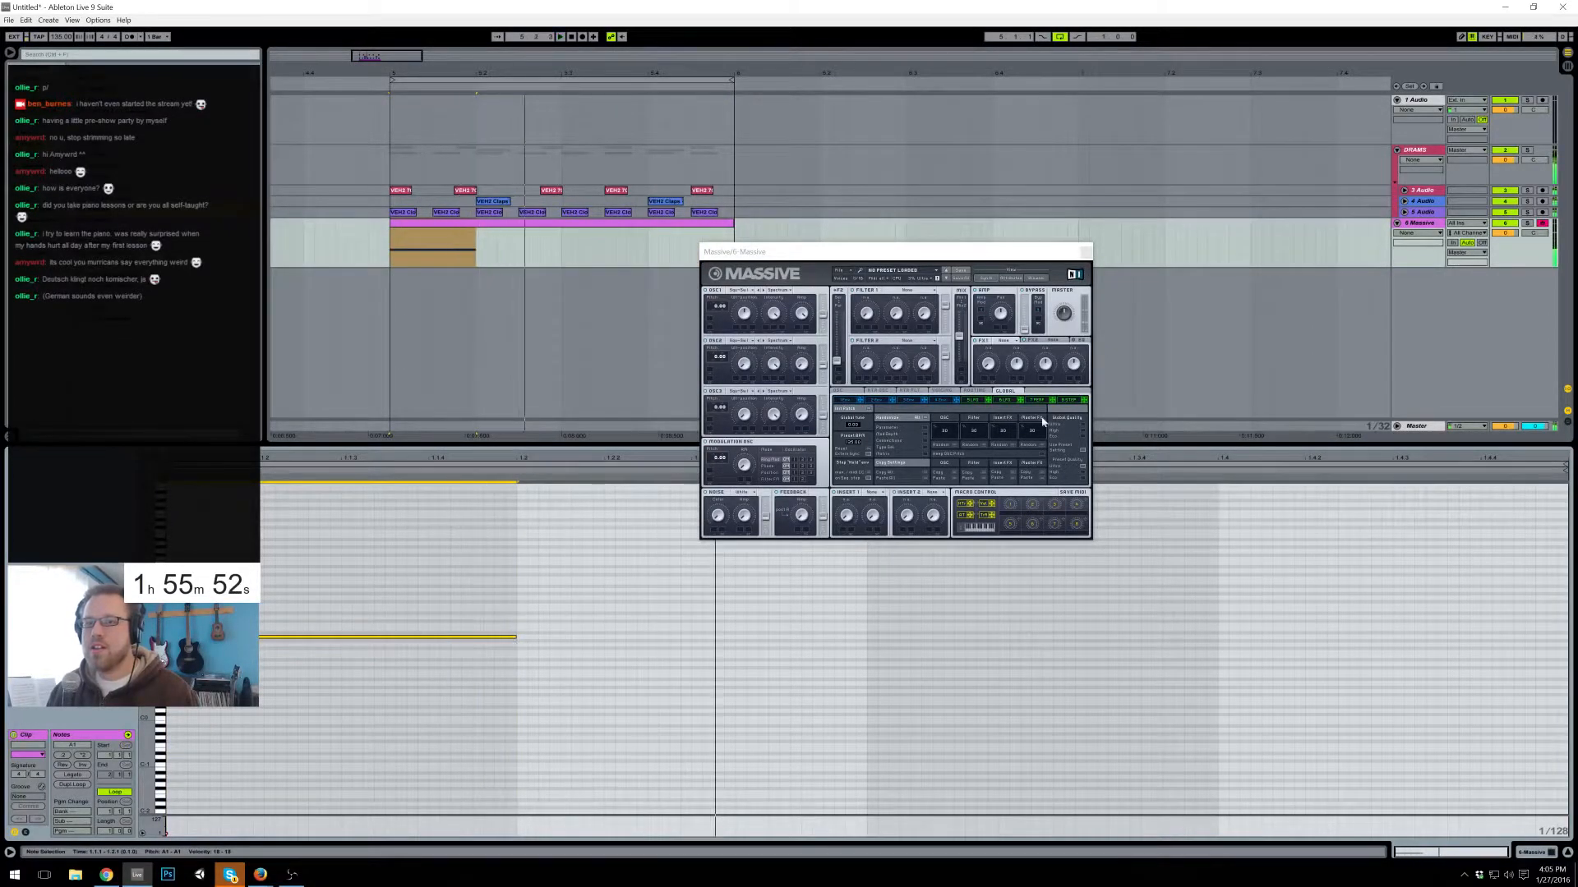
left_click_drag(1018, 251, 1243, 116)
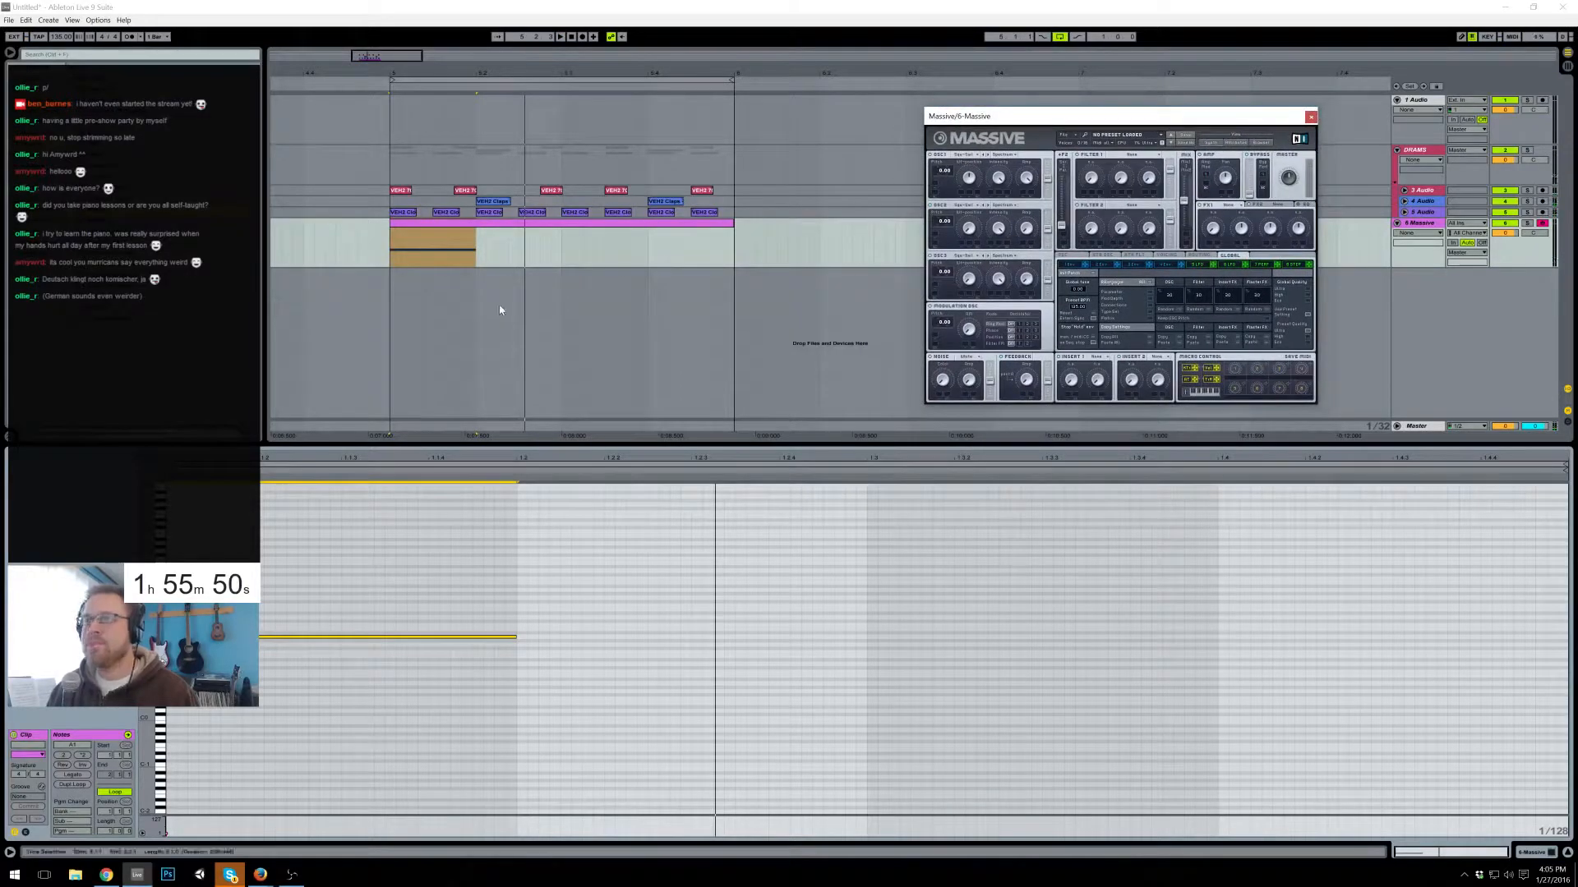
left_click(374, 640)
key("shift+Down")
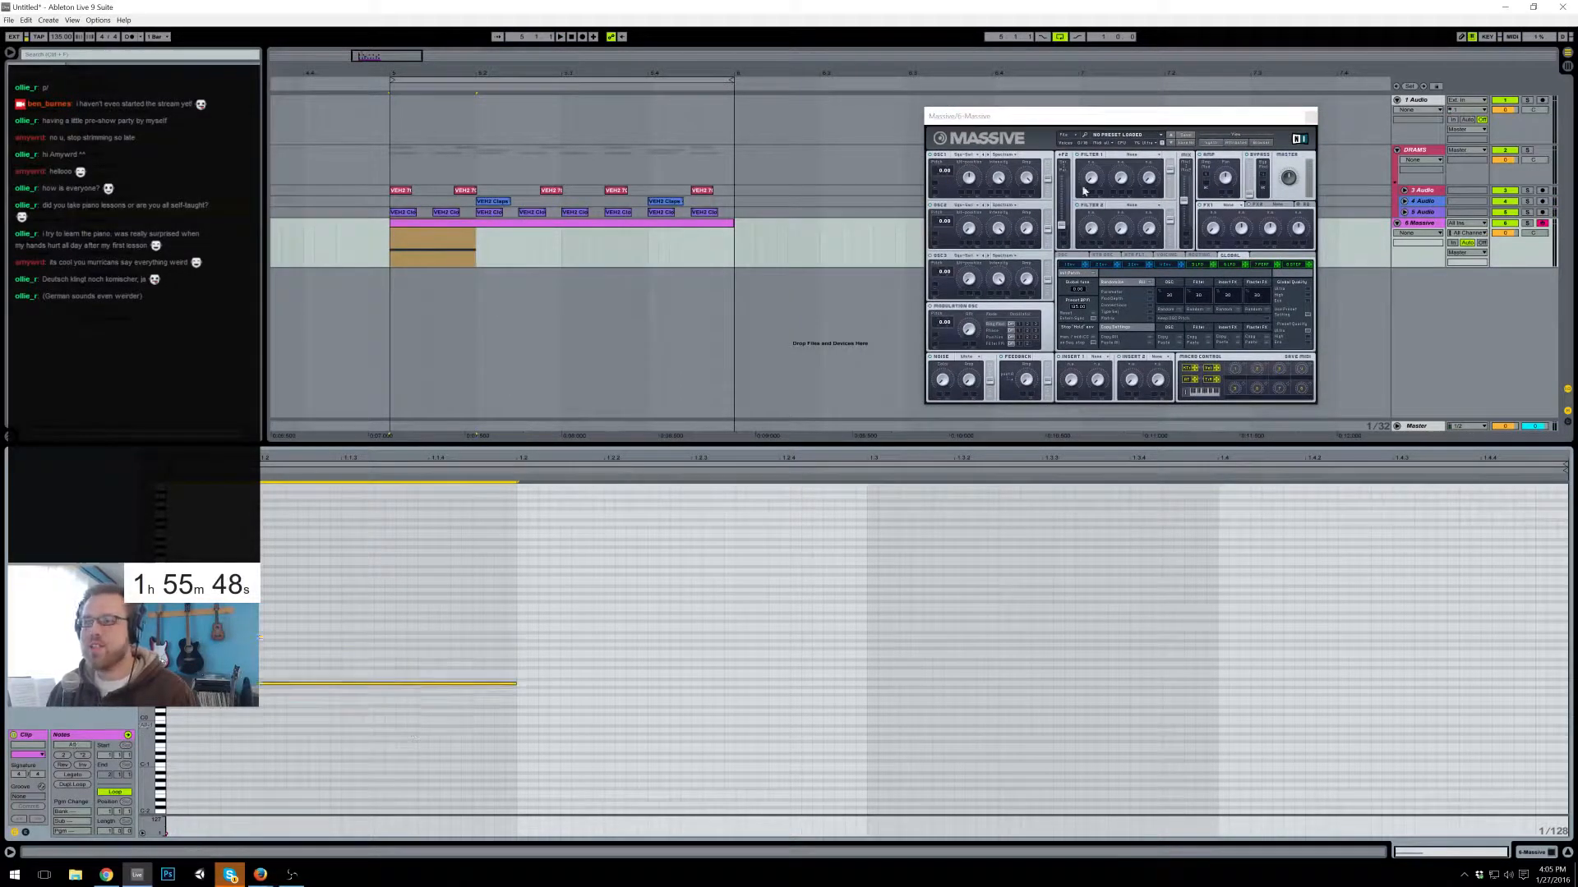
- Adjust Massive's oscillators and the tail of its envelope while auditioning the loop, and close the synth window
left_click(969, 179)
left_click_drag(969, 233, 1018, 218)
key("space")
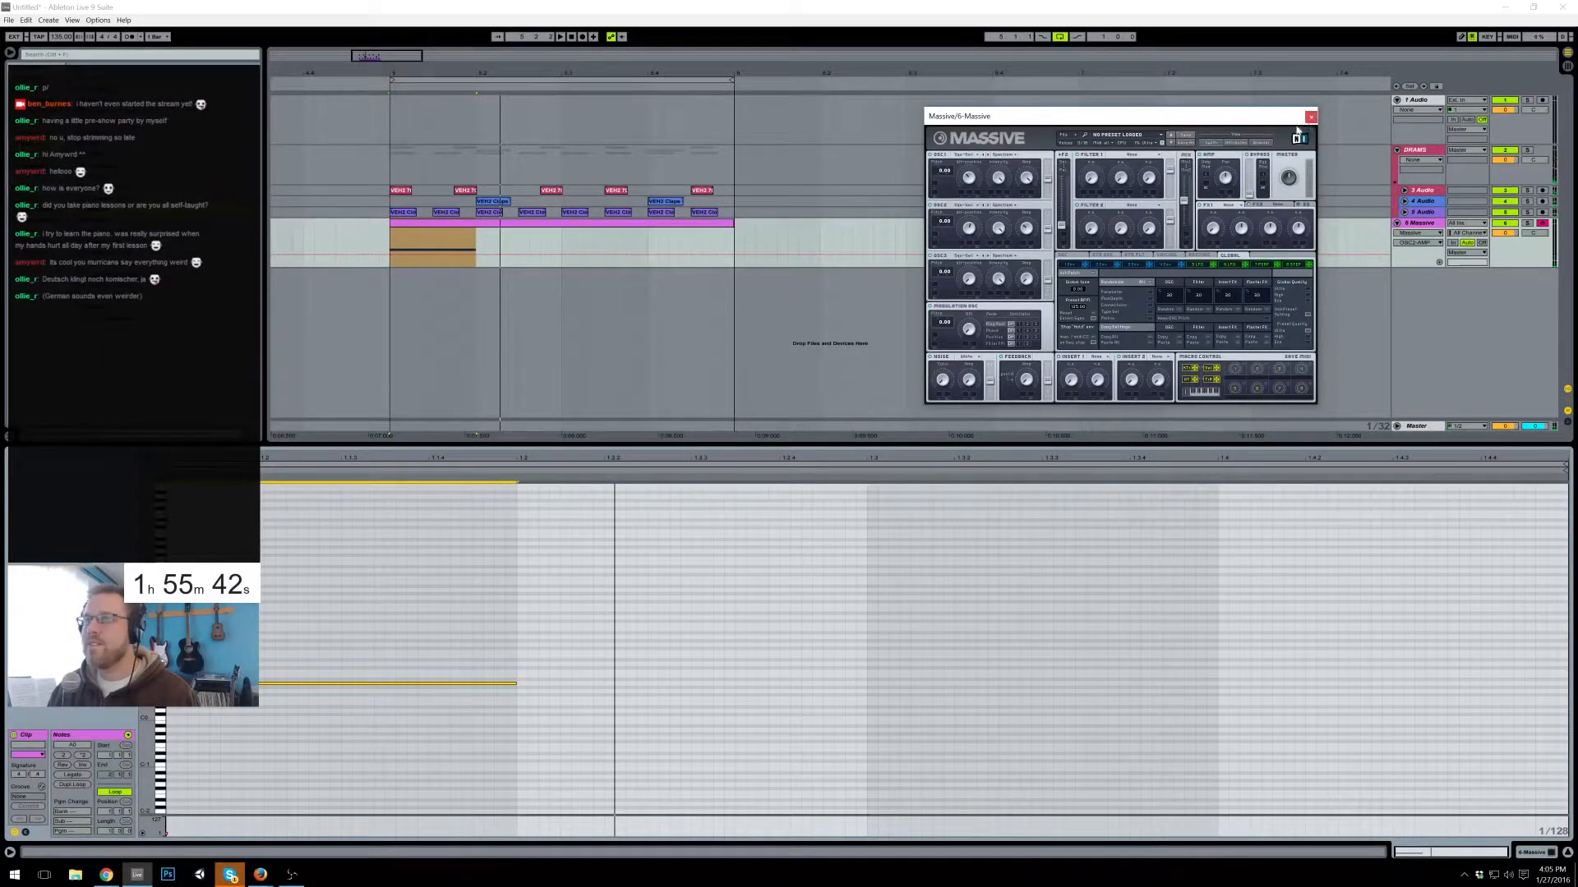
left_click(1164, 264)
left_click_drag(1271, 303, 1268, 312)
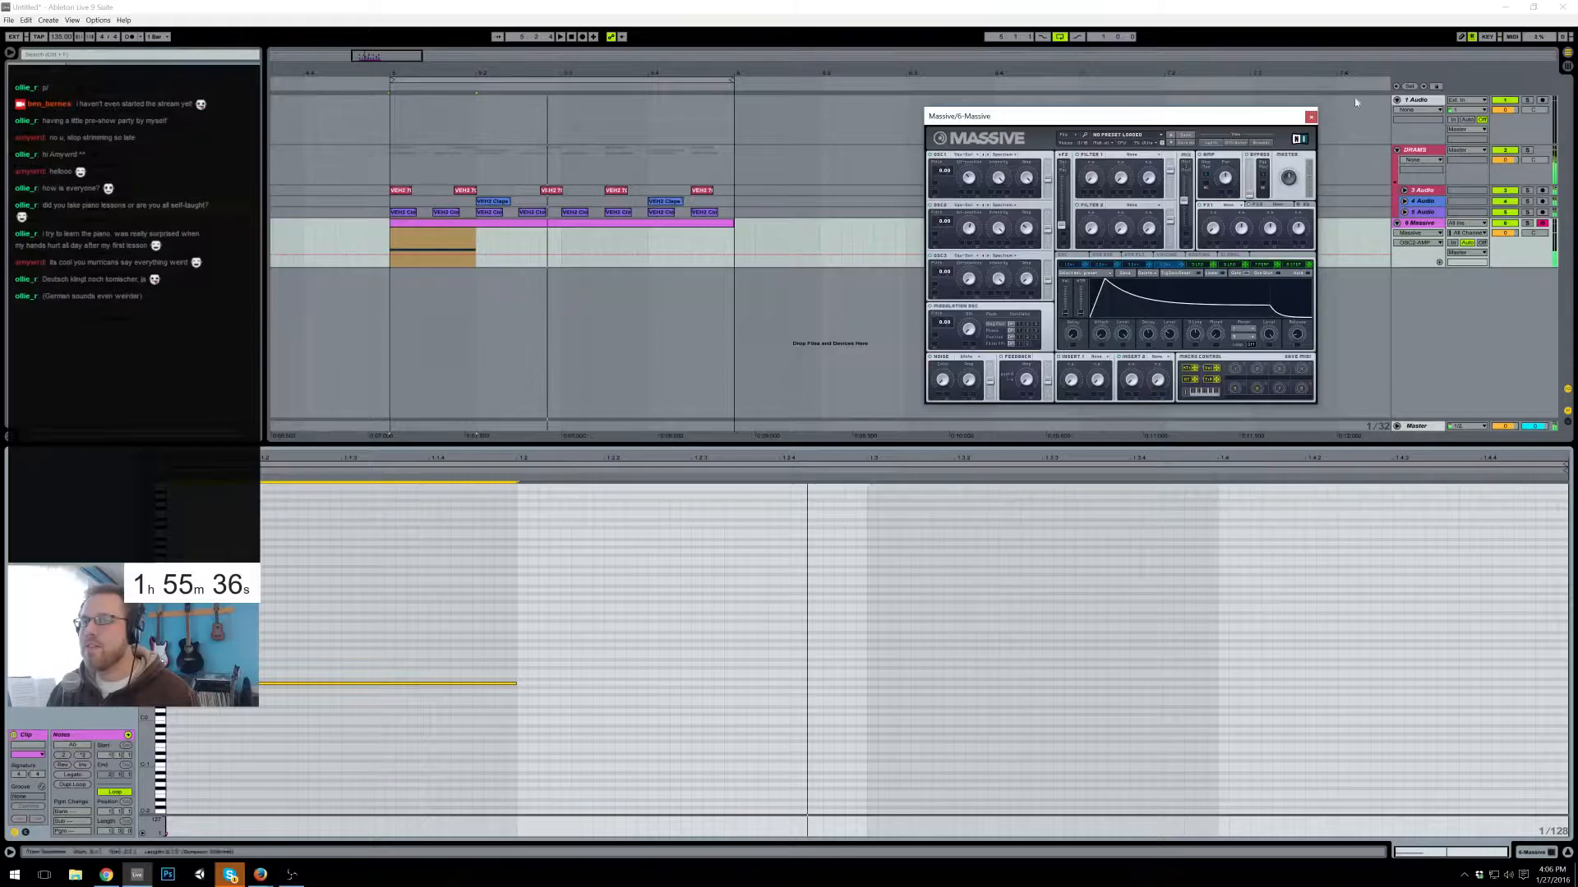
left_click(1311, 116)
- Widen the grid in the Massive clip's note editor to 1/16
left_click(473, 683)
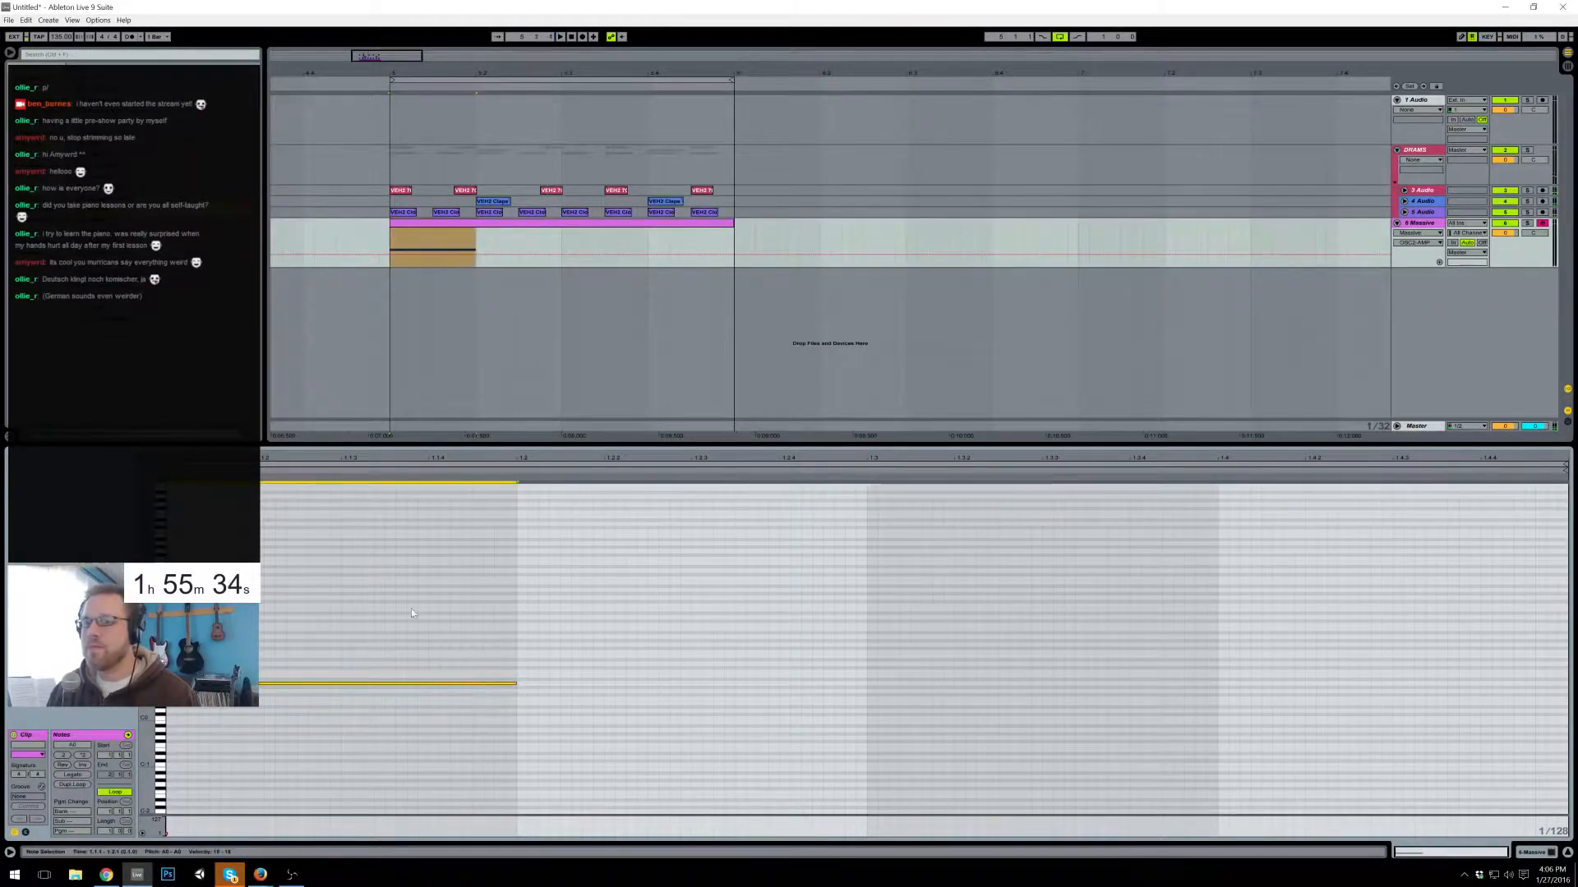
key("ctrl+2")
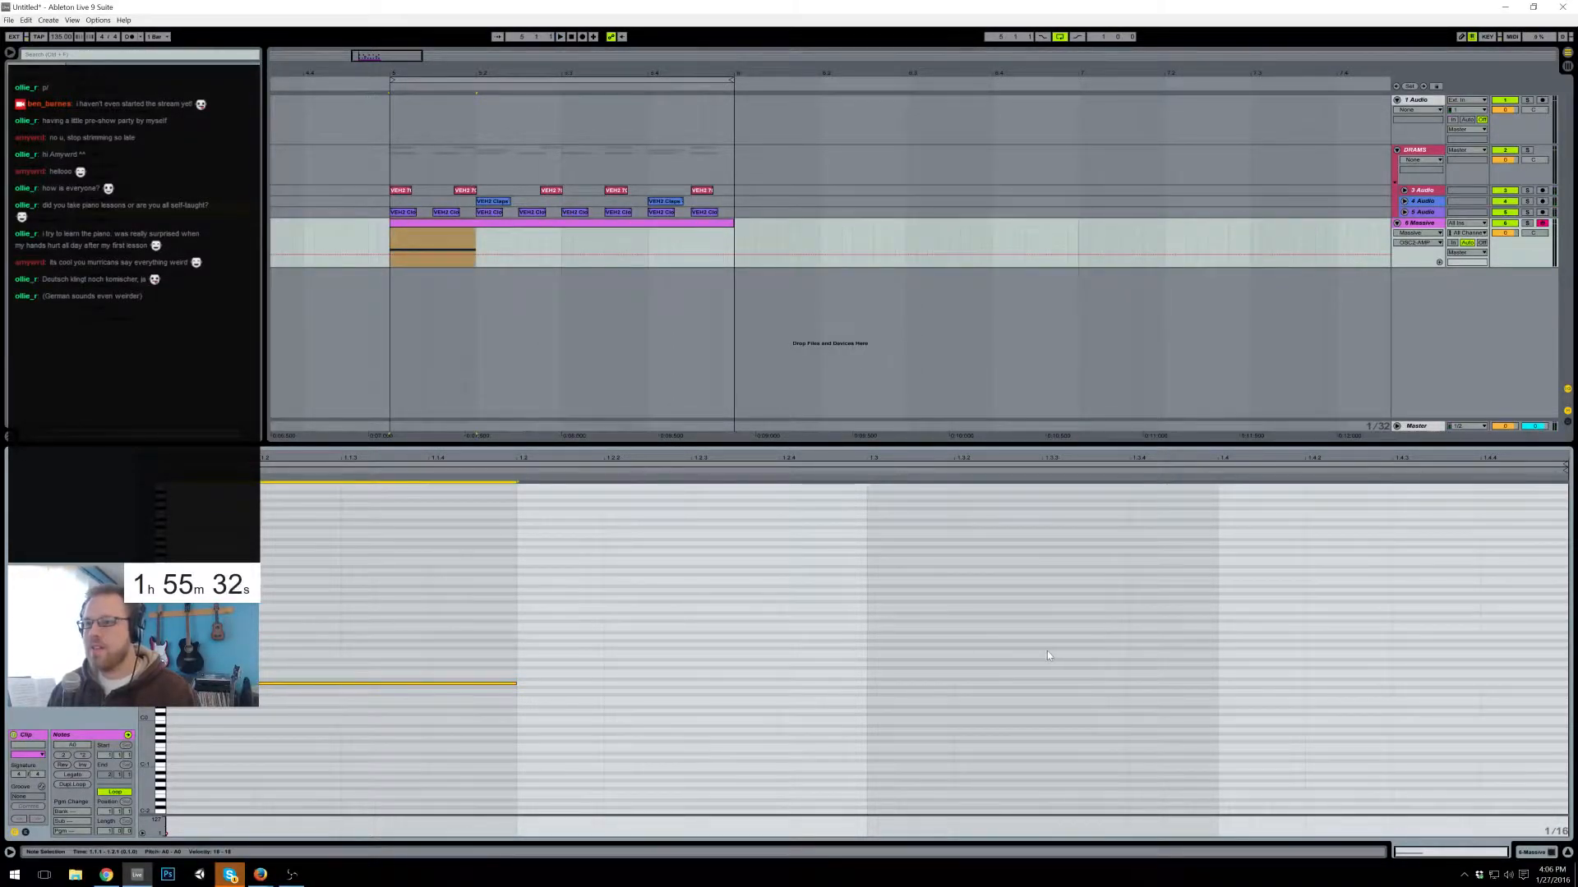
left_click_drag(148, 657, 192, 583)
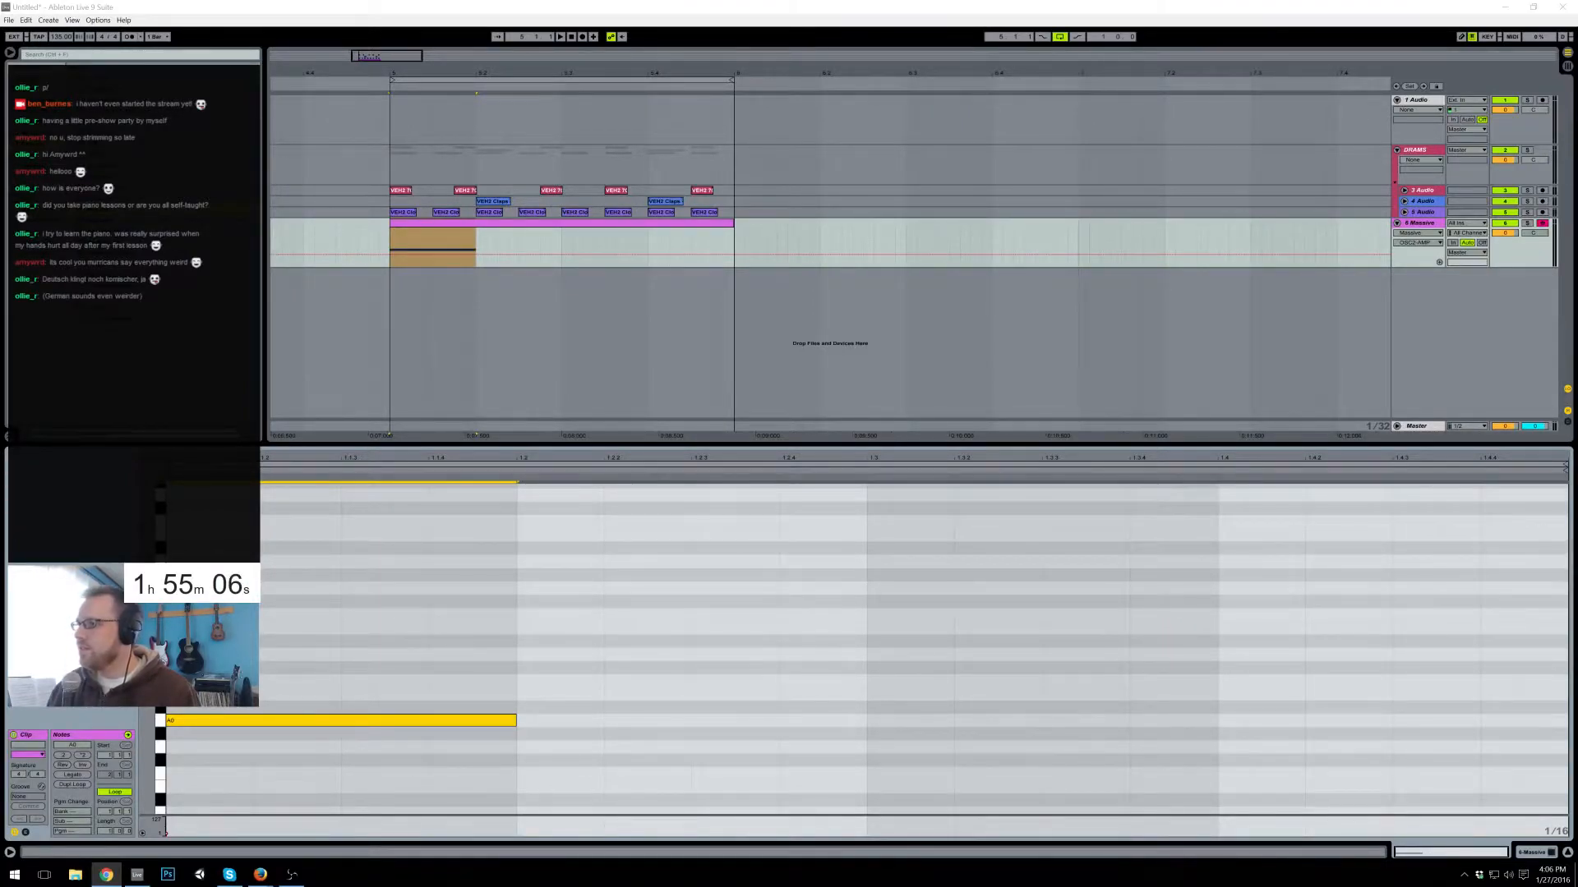
key("alt+Tab")
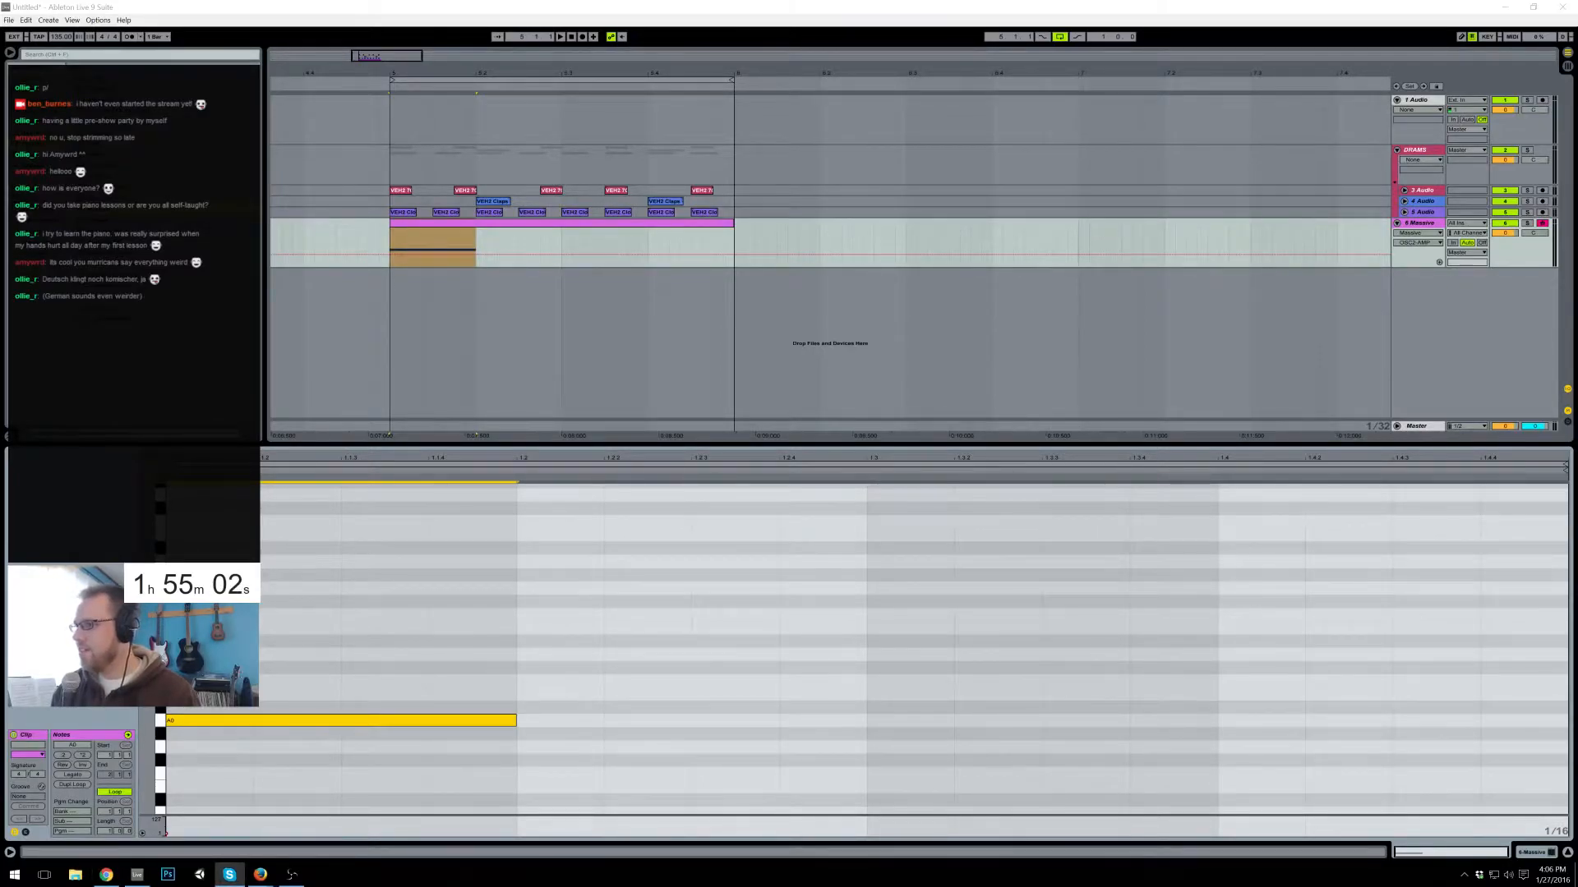
key("alt+Tab")
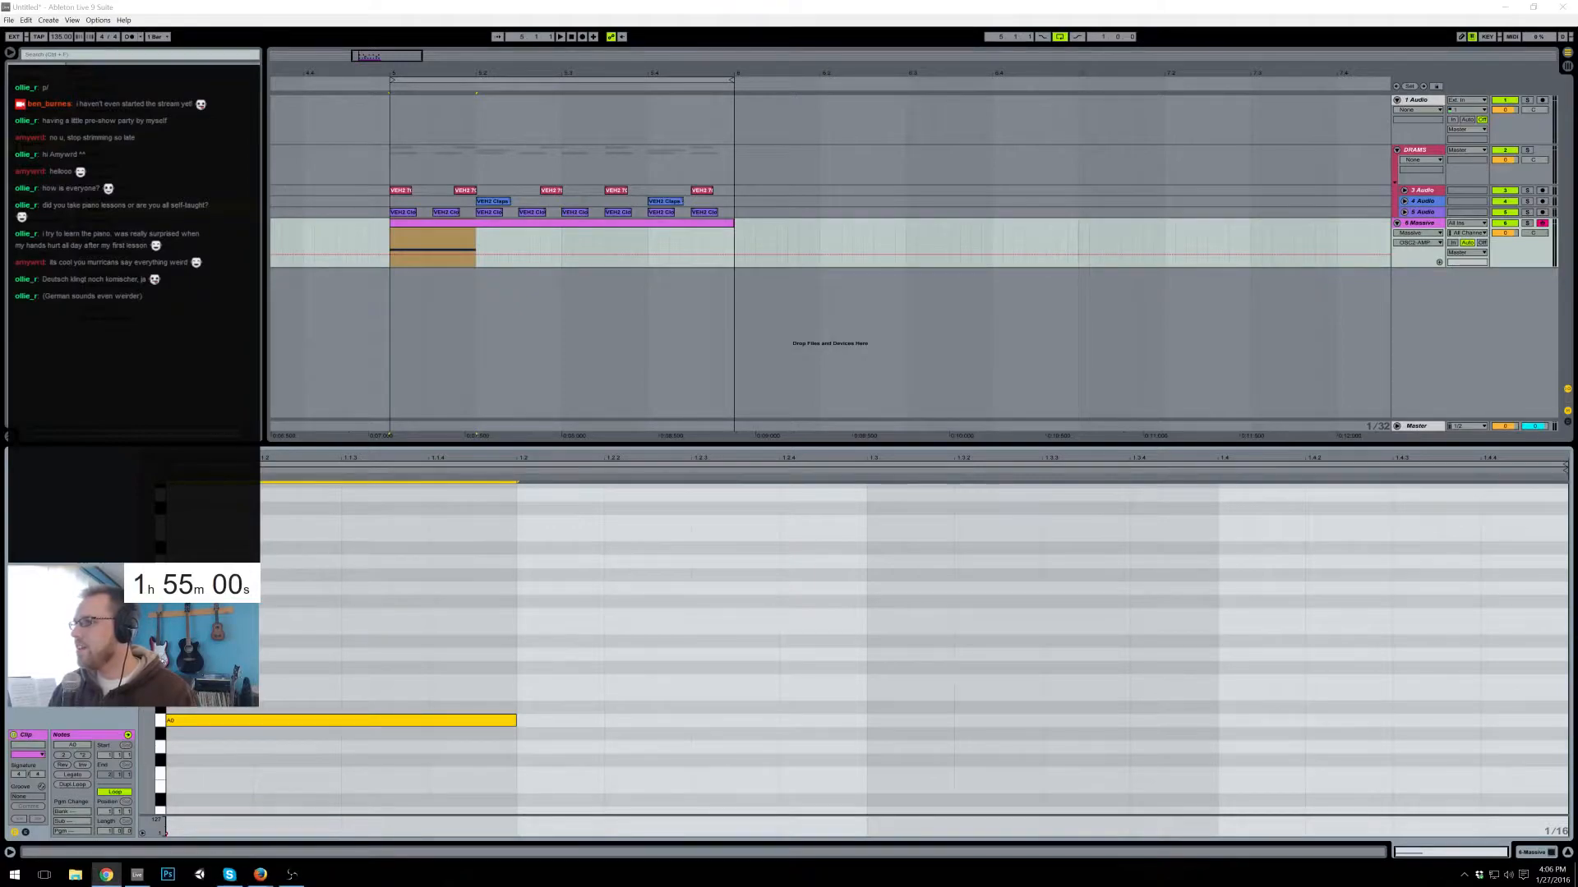
key("alt+Tab")
key("alt+Tab")
key("alt+Tab")
left_click(592, 5)
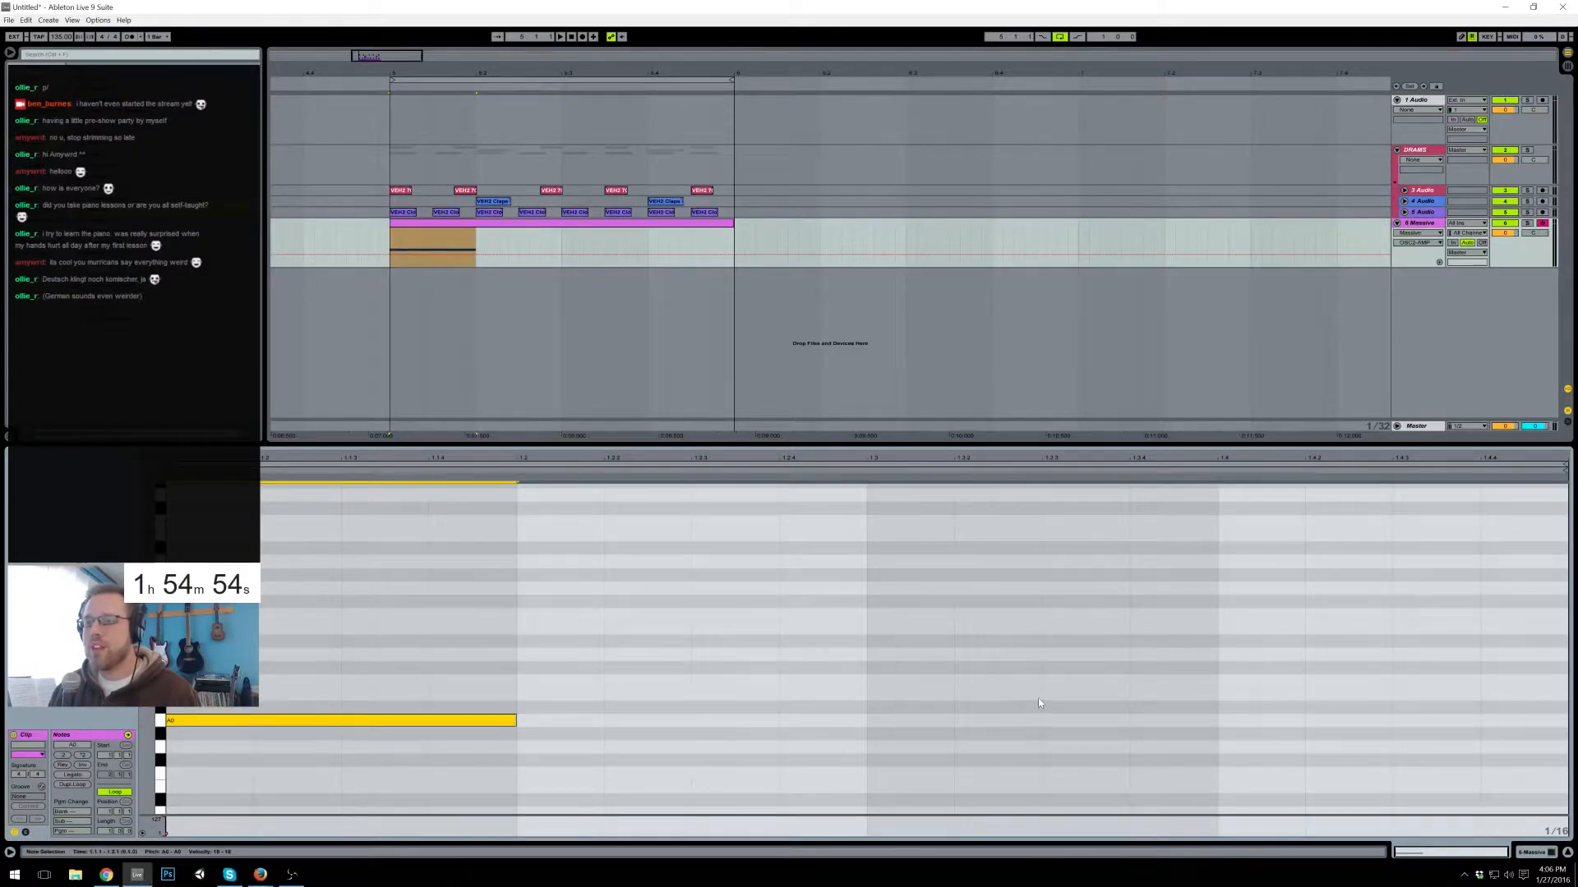
- Add a D1 note from 1.3.3 to 1.4.1 and raise the velocity of both bass notes
double_click(1049, 654)
mouse_move(1269, 784)
left_mouse_down()
mouse_move(999, 770)
mouse_move(431, 579)
left_mouse_up()
left_click_drag(1044, 836, 1044, 823)
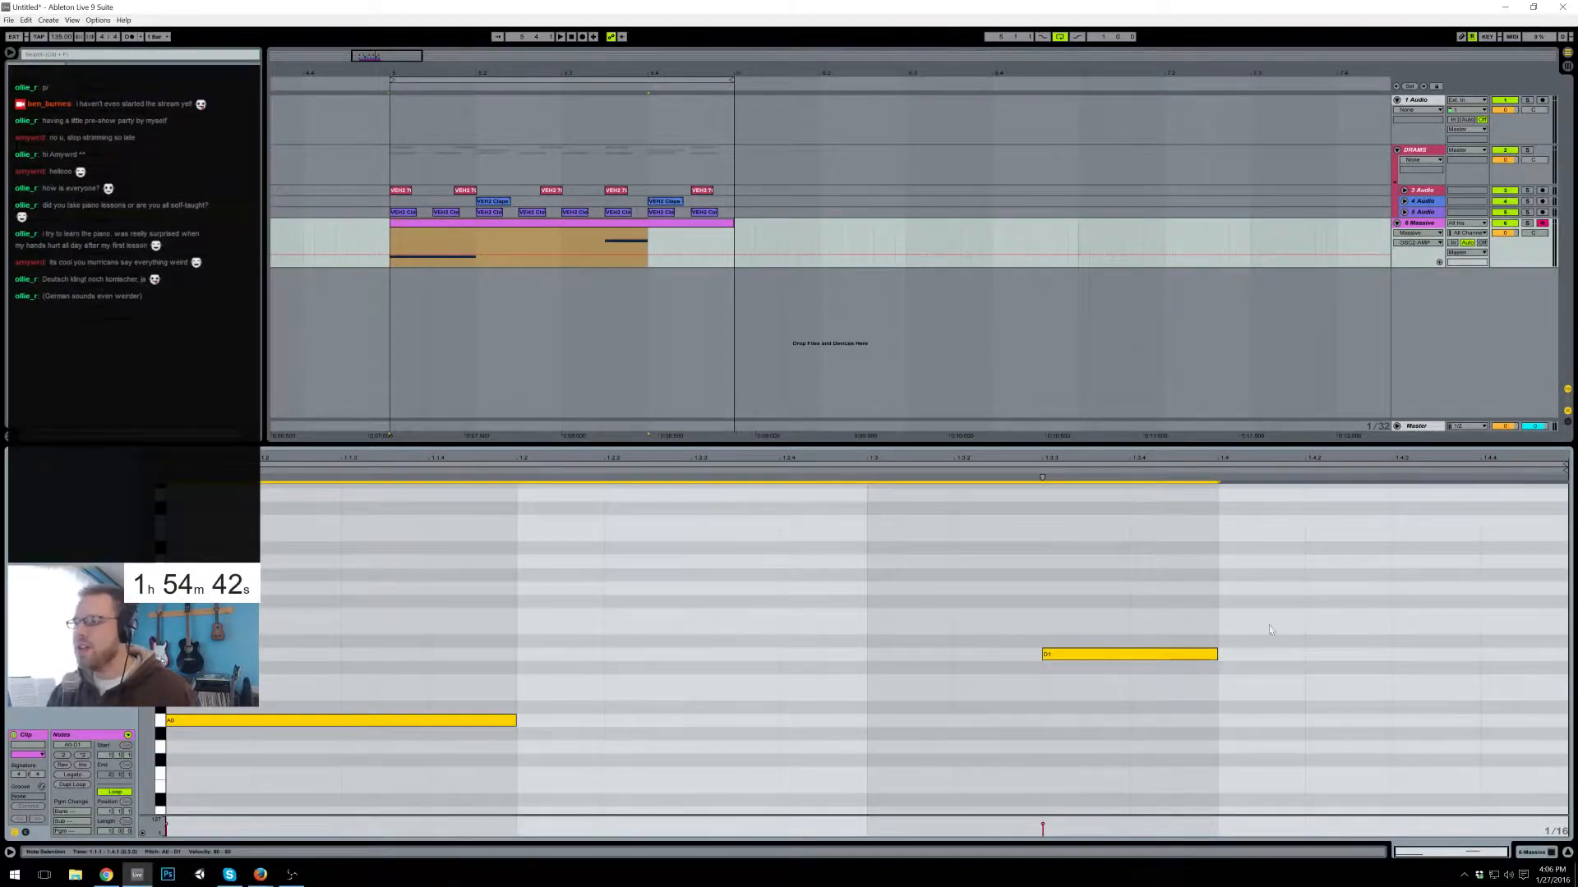
- Add a D1 note from 1.4.2 to the clip's end, raise the 1.3.3 note to E1, and audition the bass line
mouse_move(1307, 614)
left_mouse_down()
mouse_move(1557, 615)
mouse_move(1498, 618)
left_mouse_up()
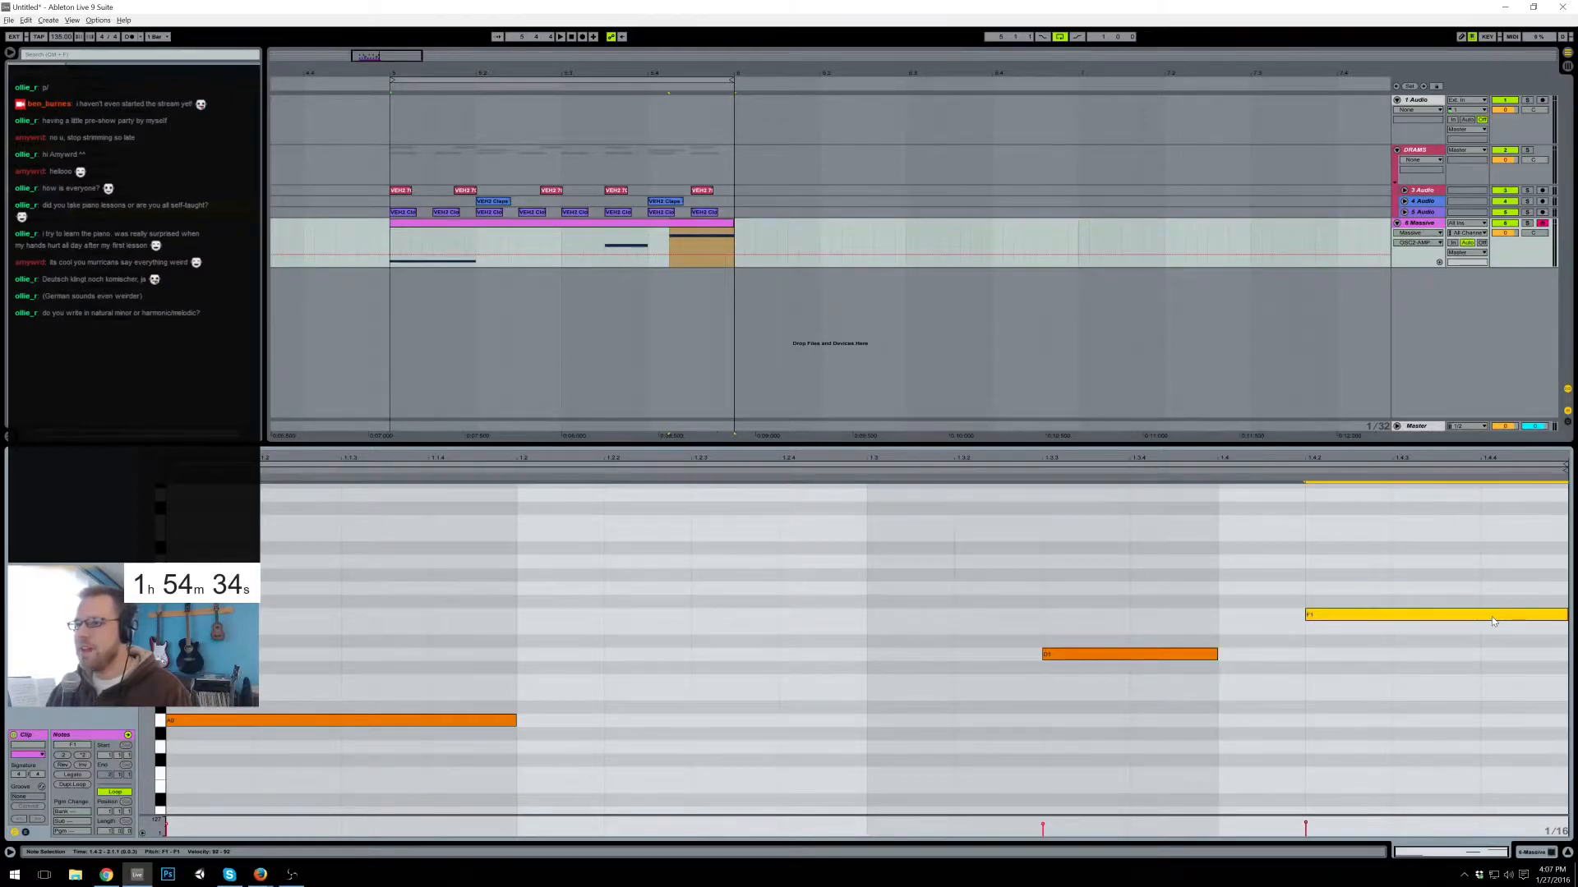
key("Up")
left_click_drag(1156, 686, 1442, 613)
key("Up")
key("Down")
key("Down")
key("Down")
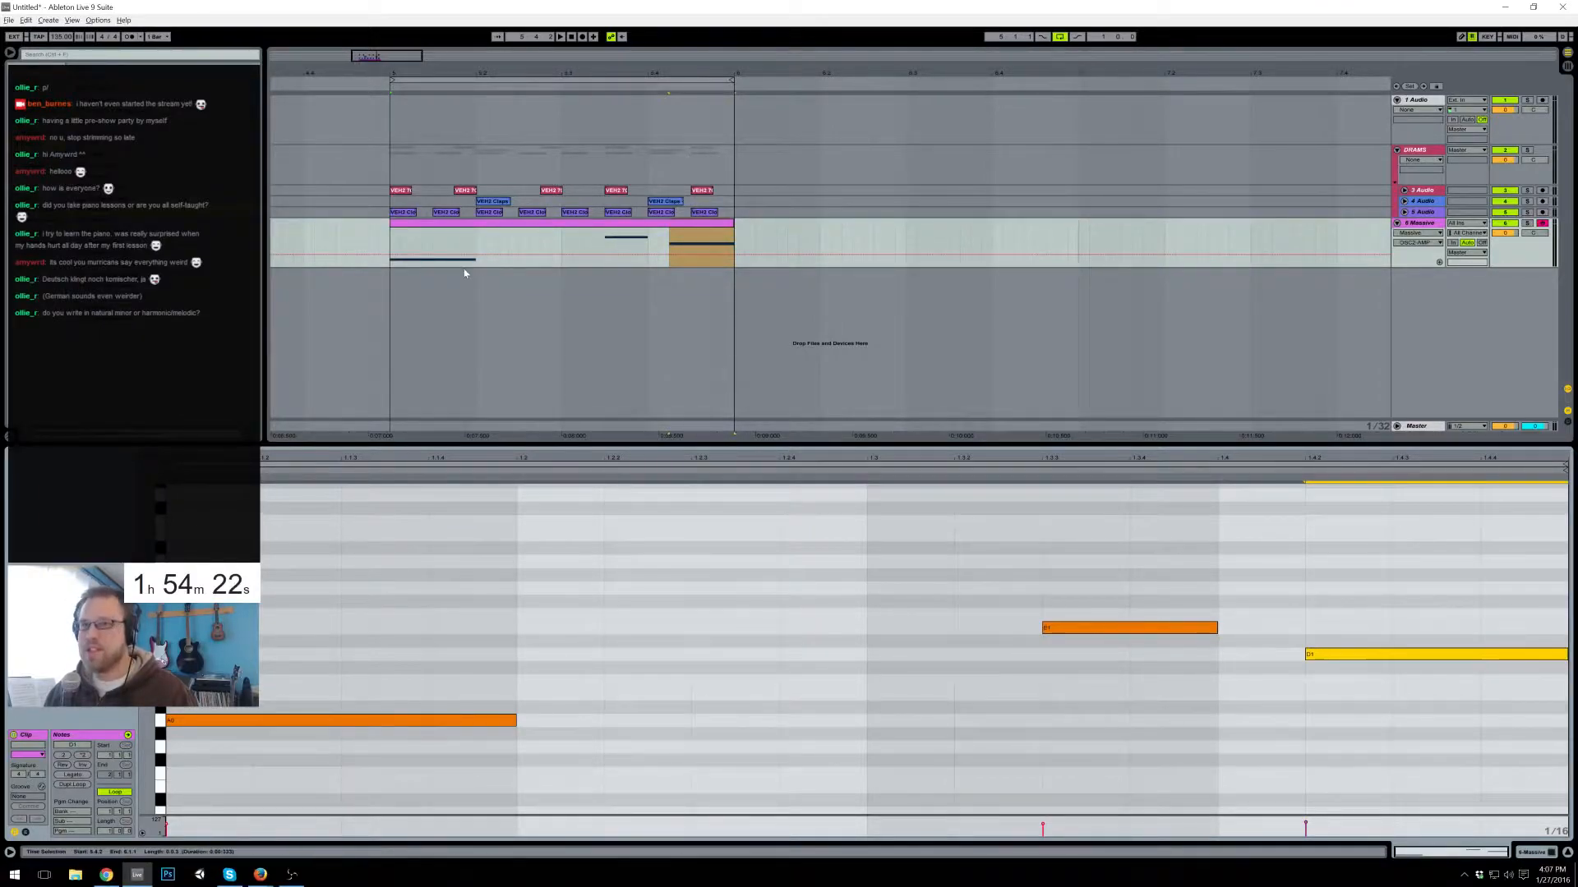
key("space")
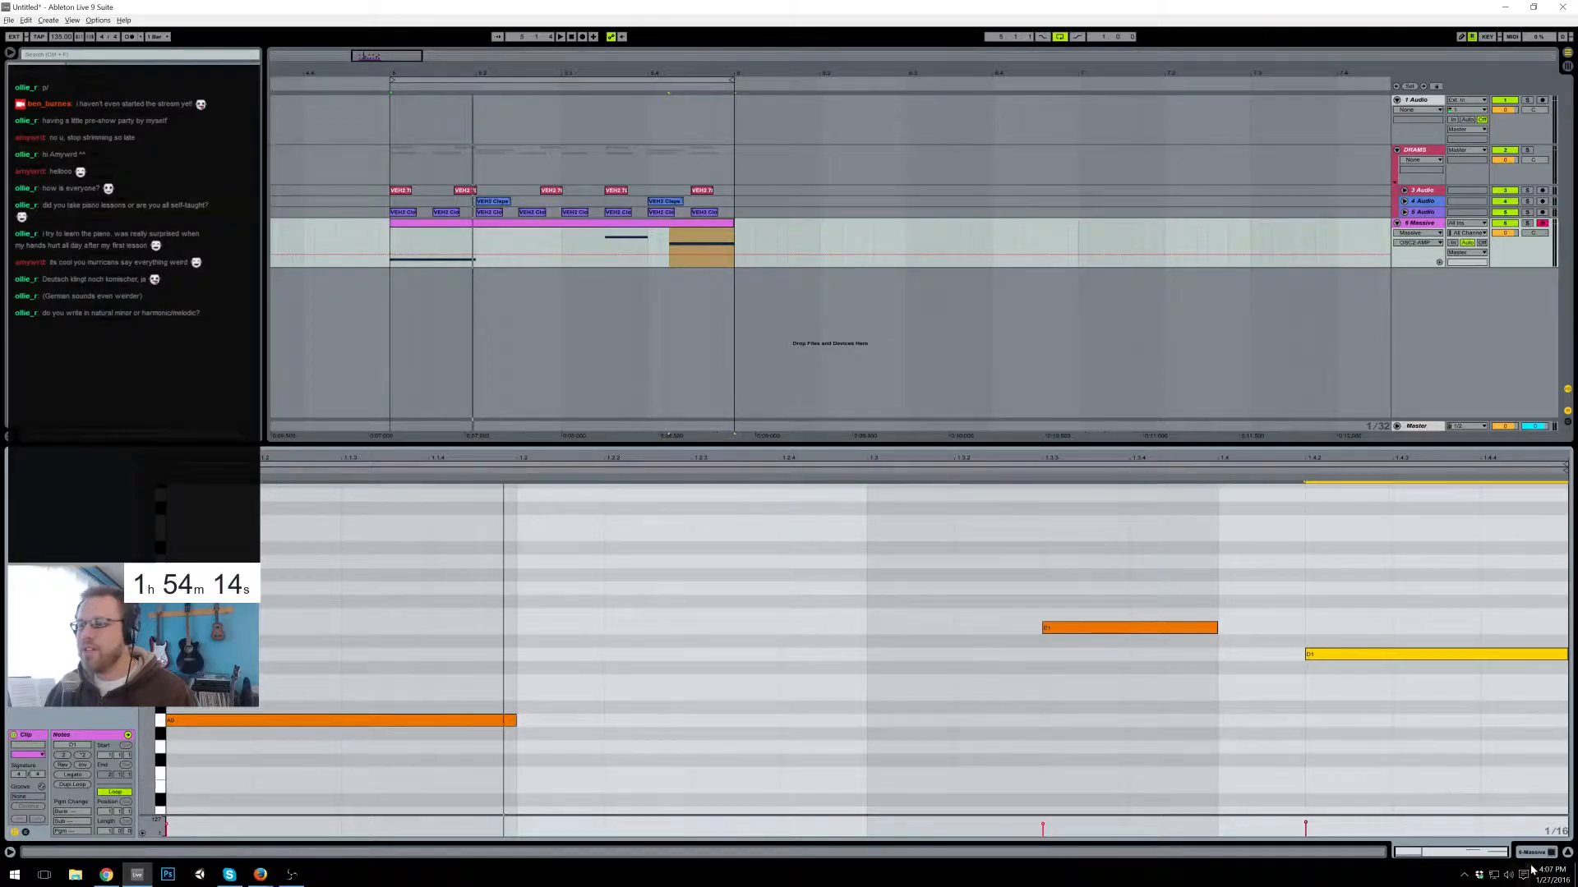
- Reopen the Massive synth and set Filter 1 to a lowpass type
key("shift+Tab")
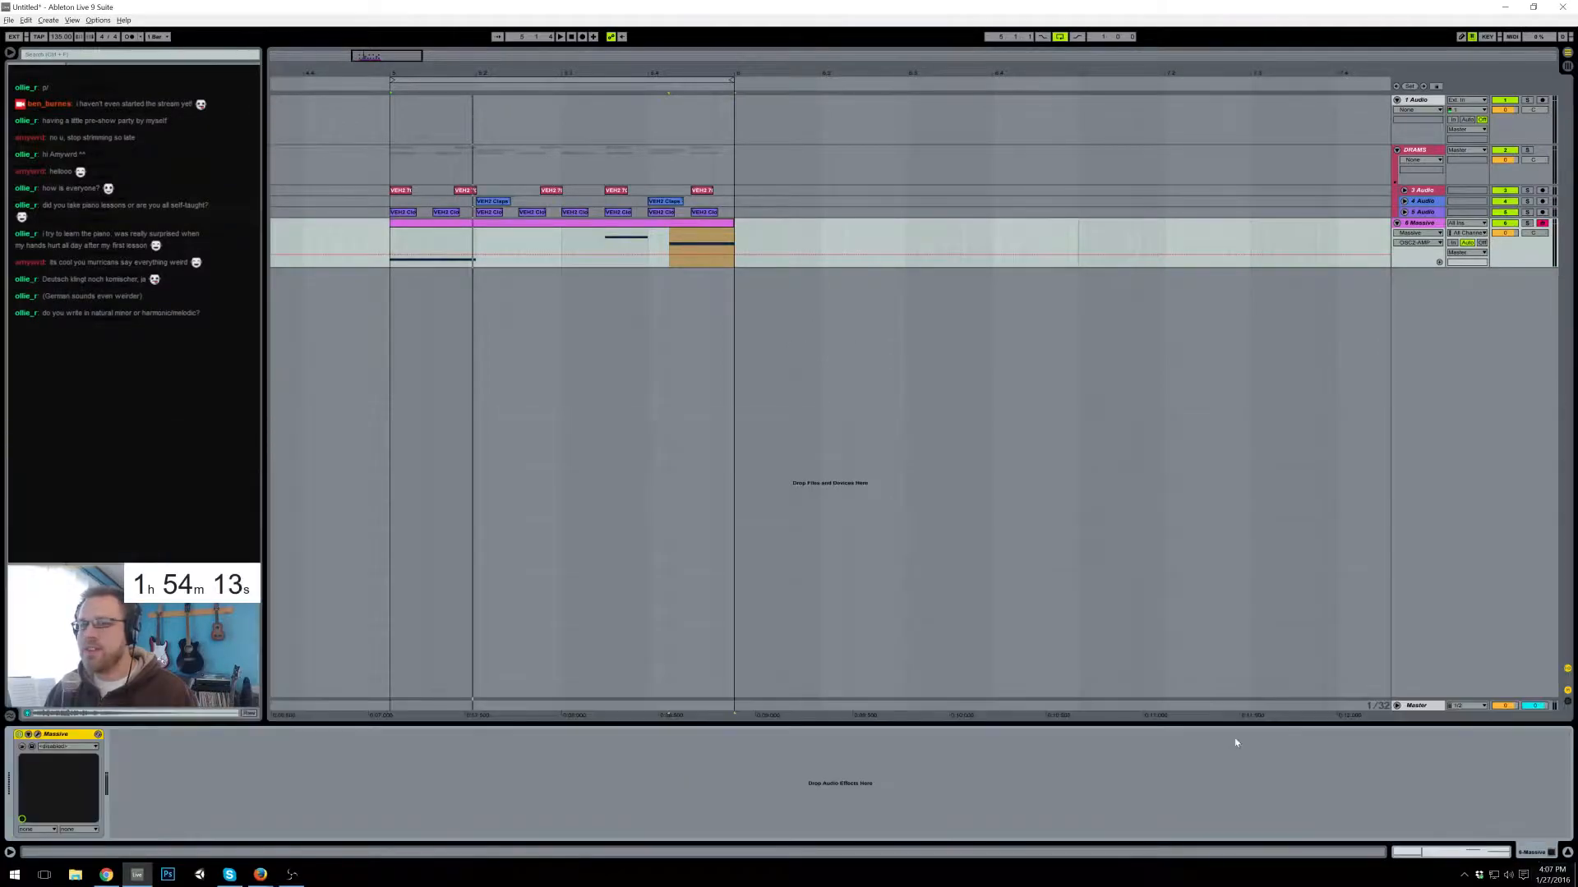
left_click(37, 736)
left_click_drag(1107, 114, 996, 379)
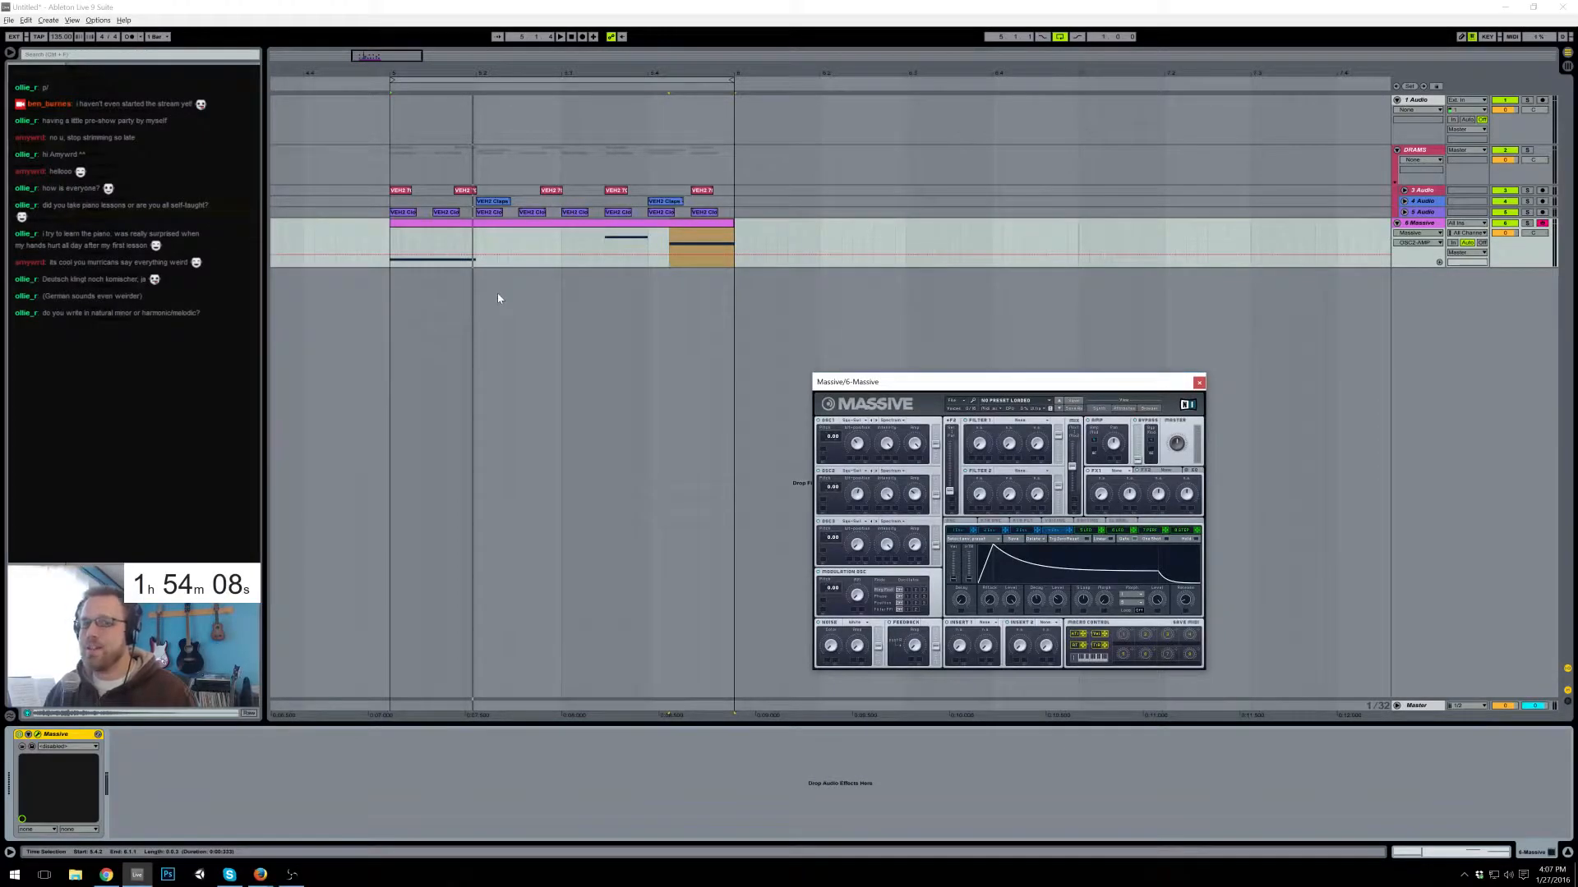
left_click(1022, 421)
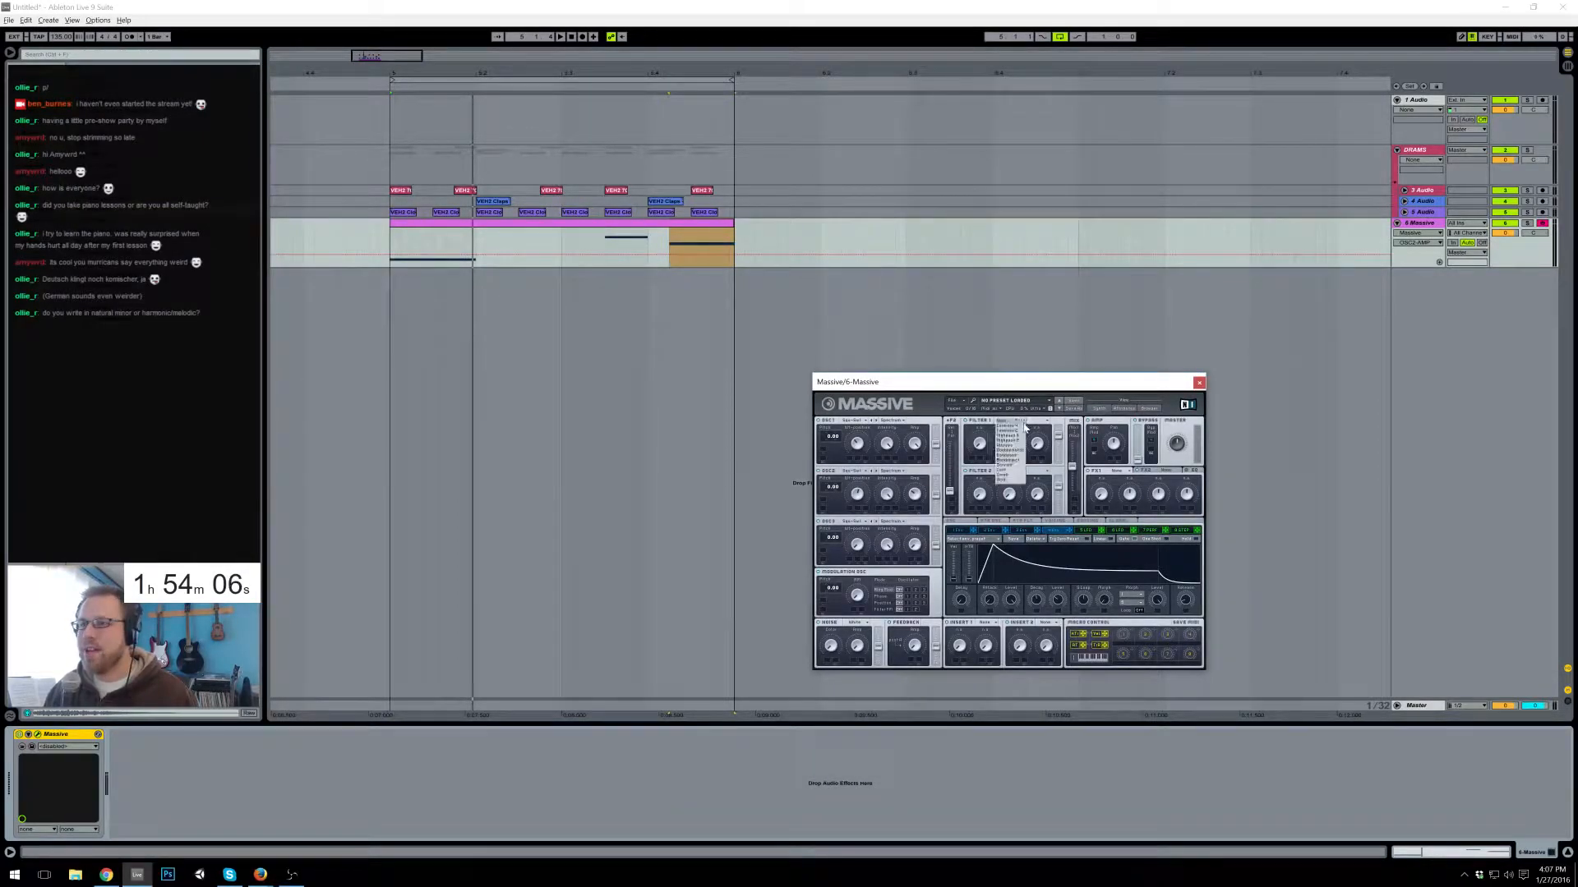
left_click(1021, 427)
- Adjust Filter 1's cutoff and resonance in Massive while auditioning the loop
left_click_drag(981, 445, 974, 403)
left_click_drag(1037, 444, 1033, 421)
key("space")
left_click(979, 444)
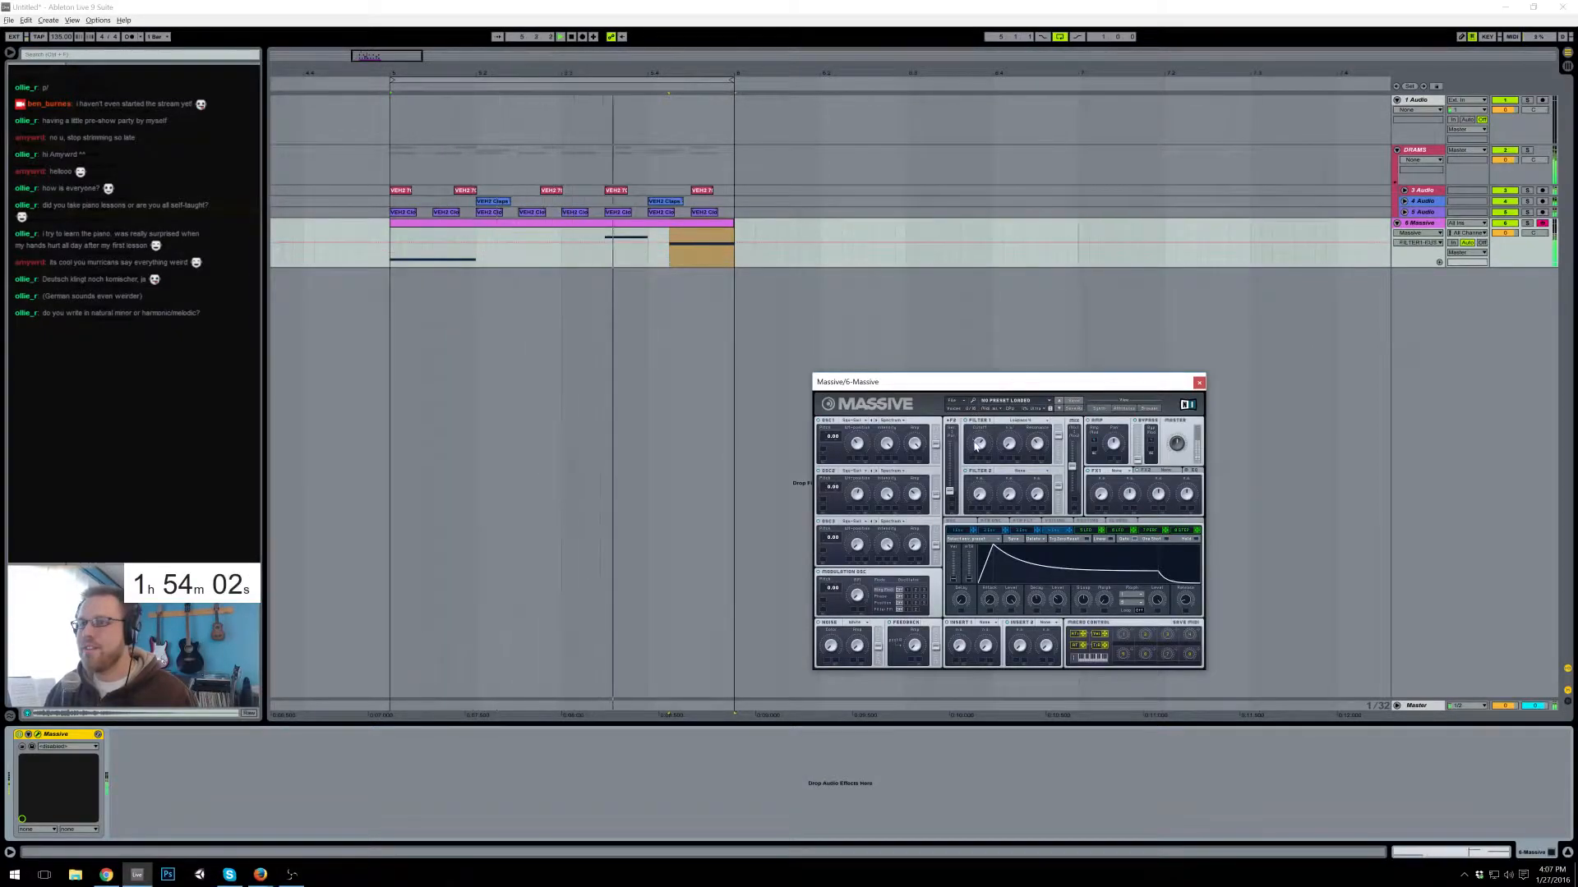
left_click(1037, 445)
key("space")
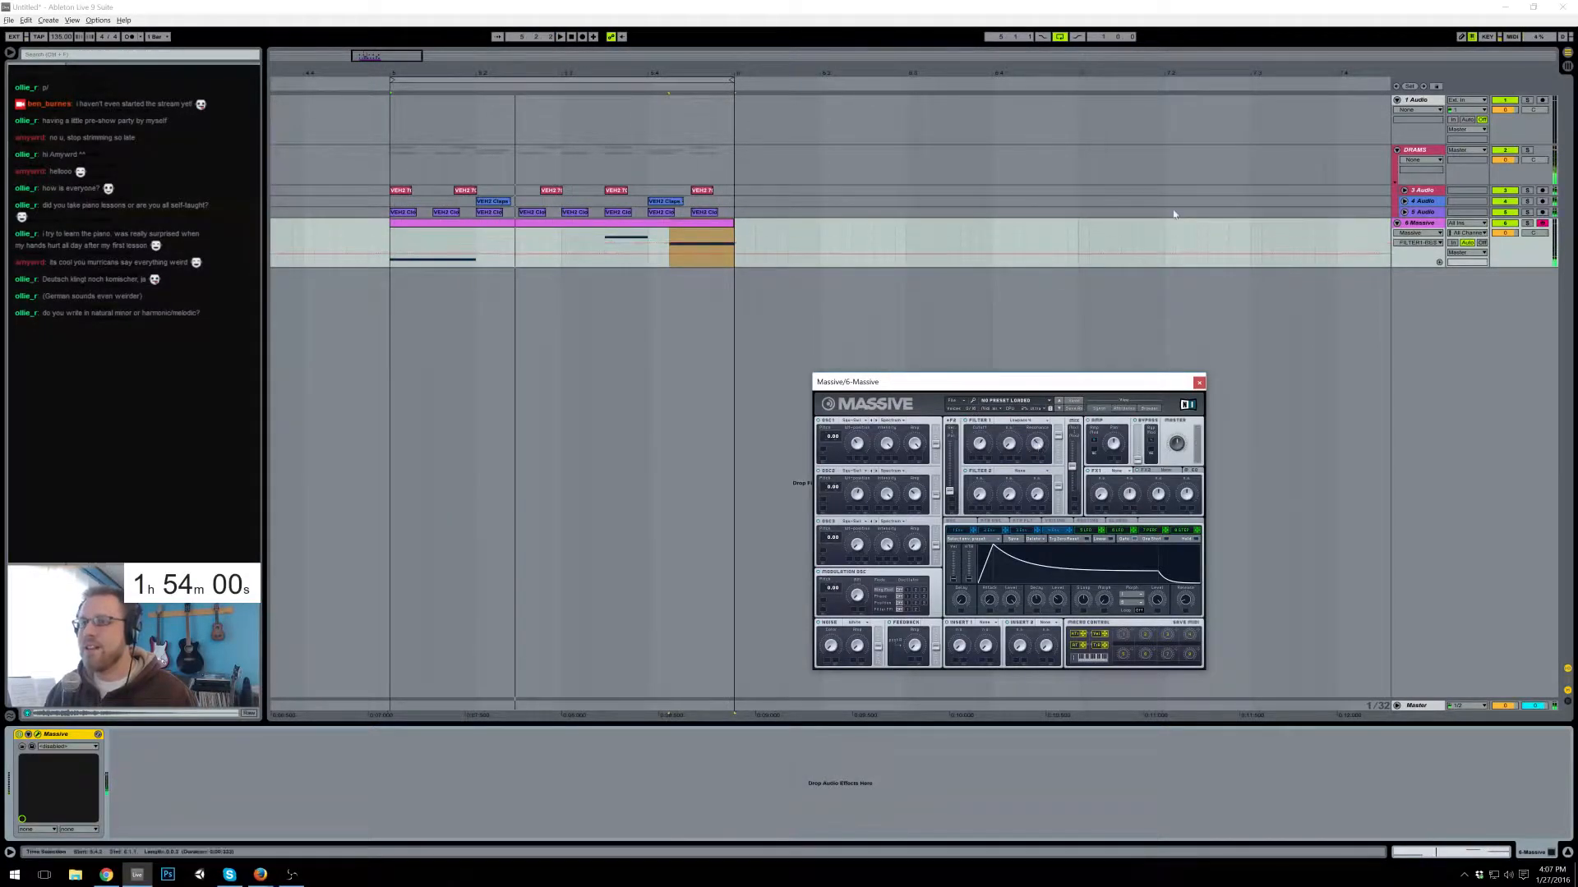
- Set the song tempo to 115 BPM and audition the loop
left_click(61, 38)
type("128")
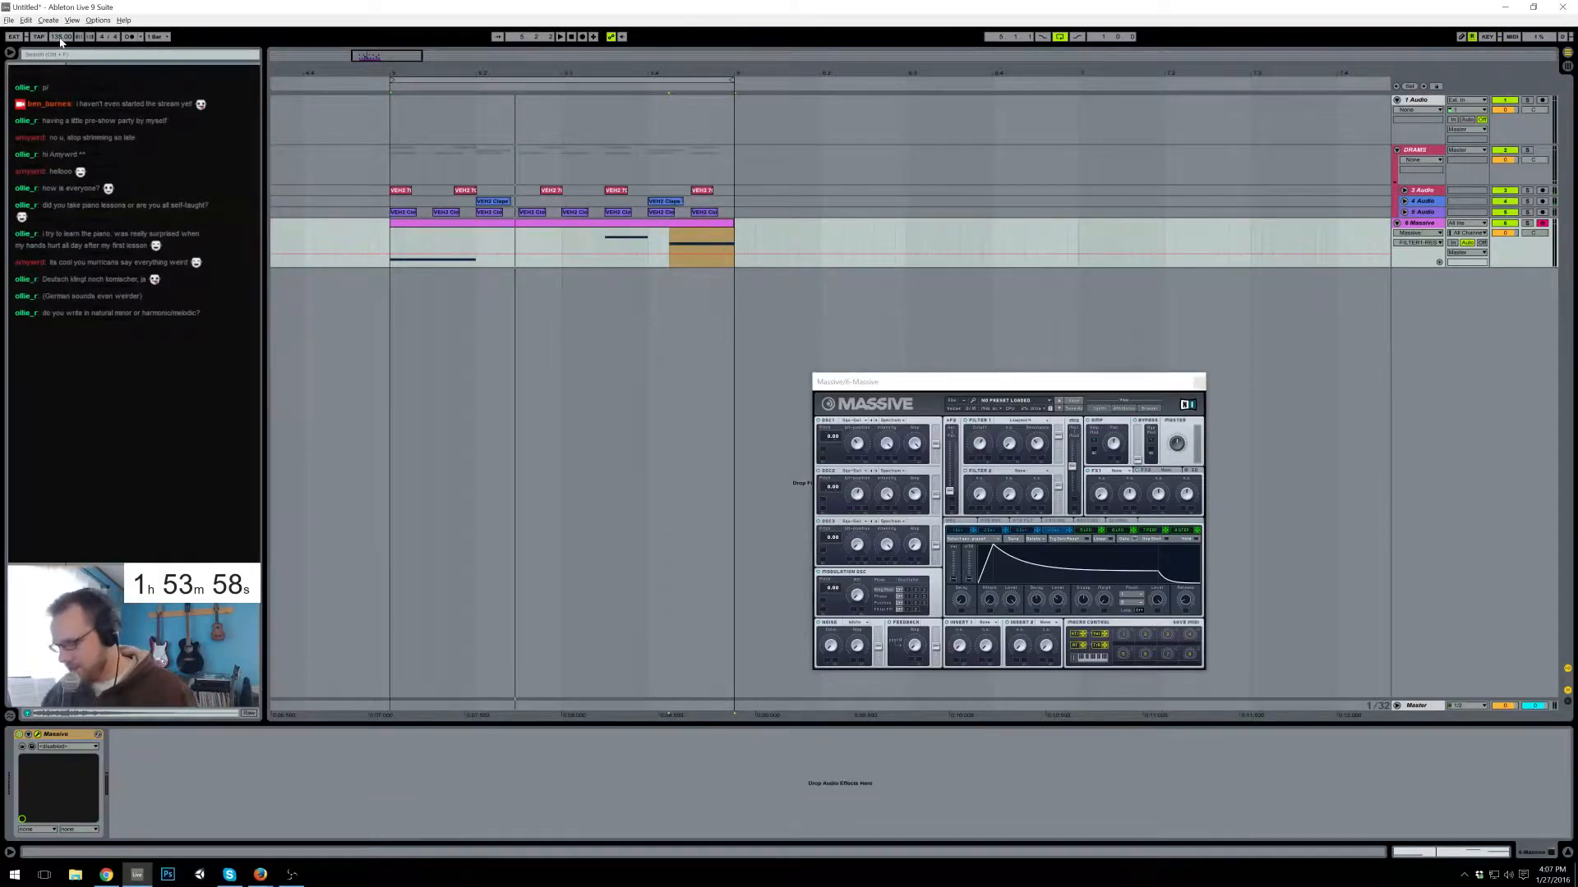
key("Return")
key("space")
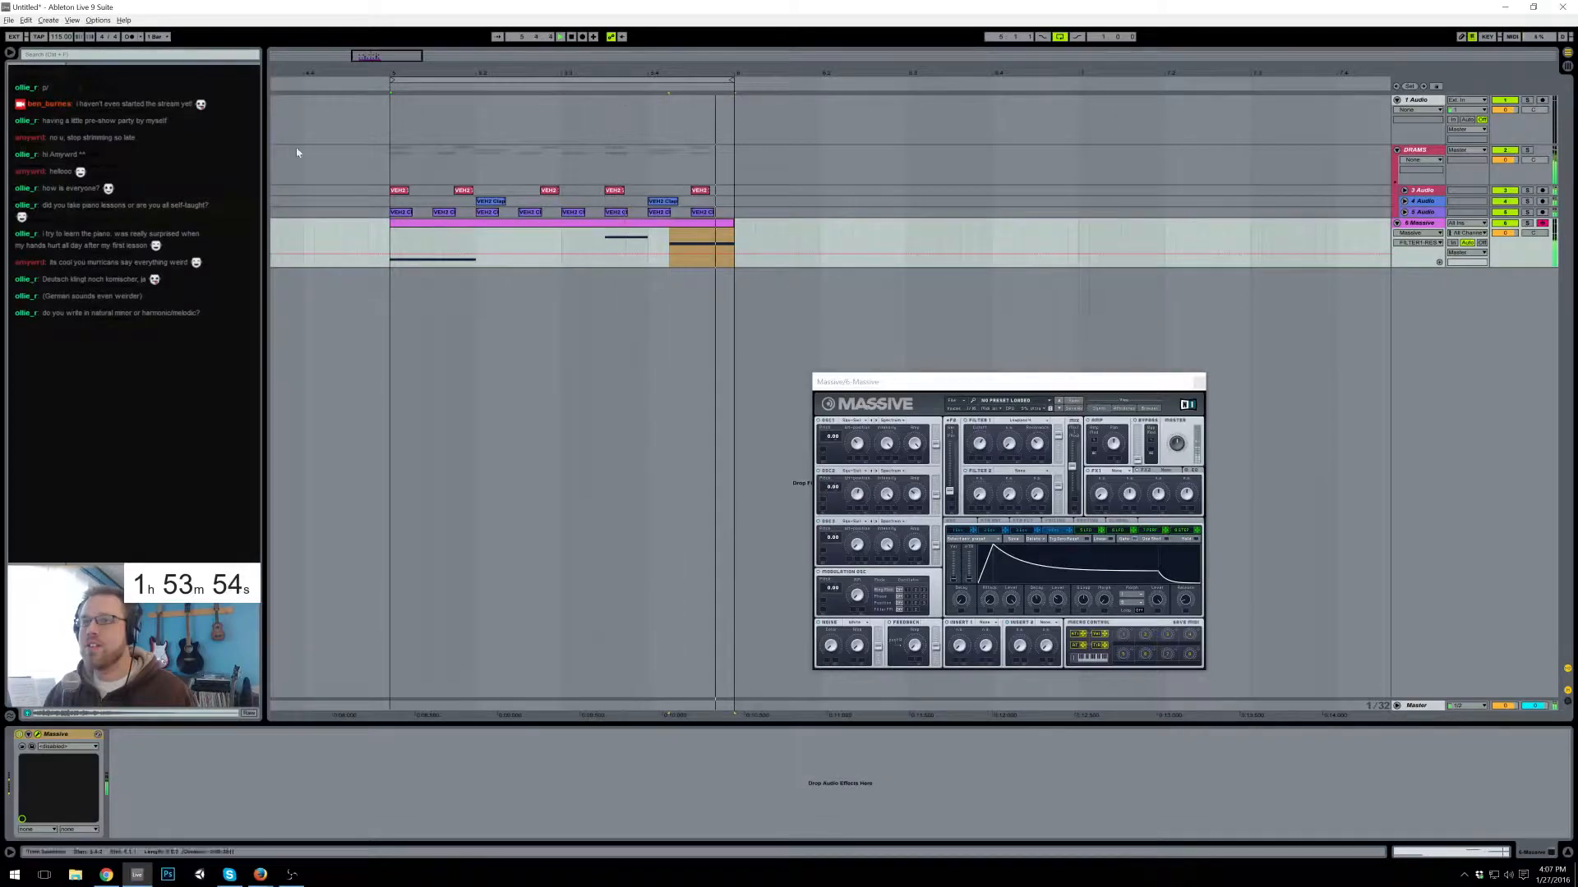
key("space")
- Shorten the bass note at 1.4.2 to a sixteenth, add a G1 note from 1.4.3 to the clip's end, and audition
double_click(724, 221)
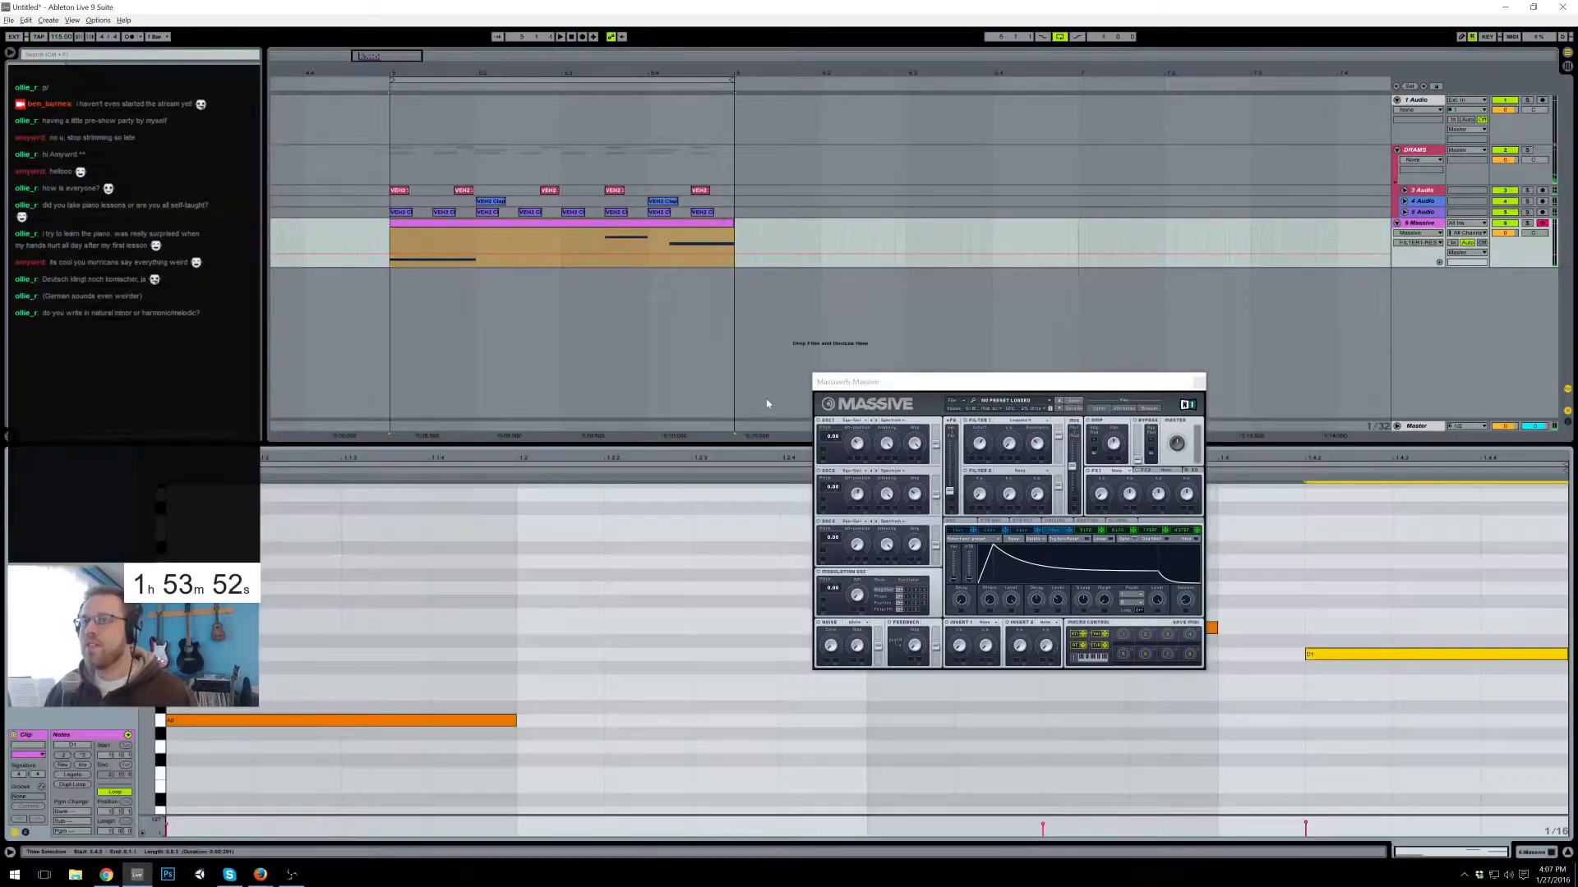
left_click(1387, 597)
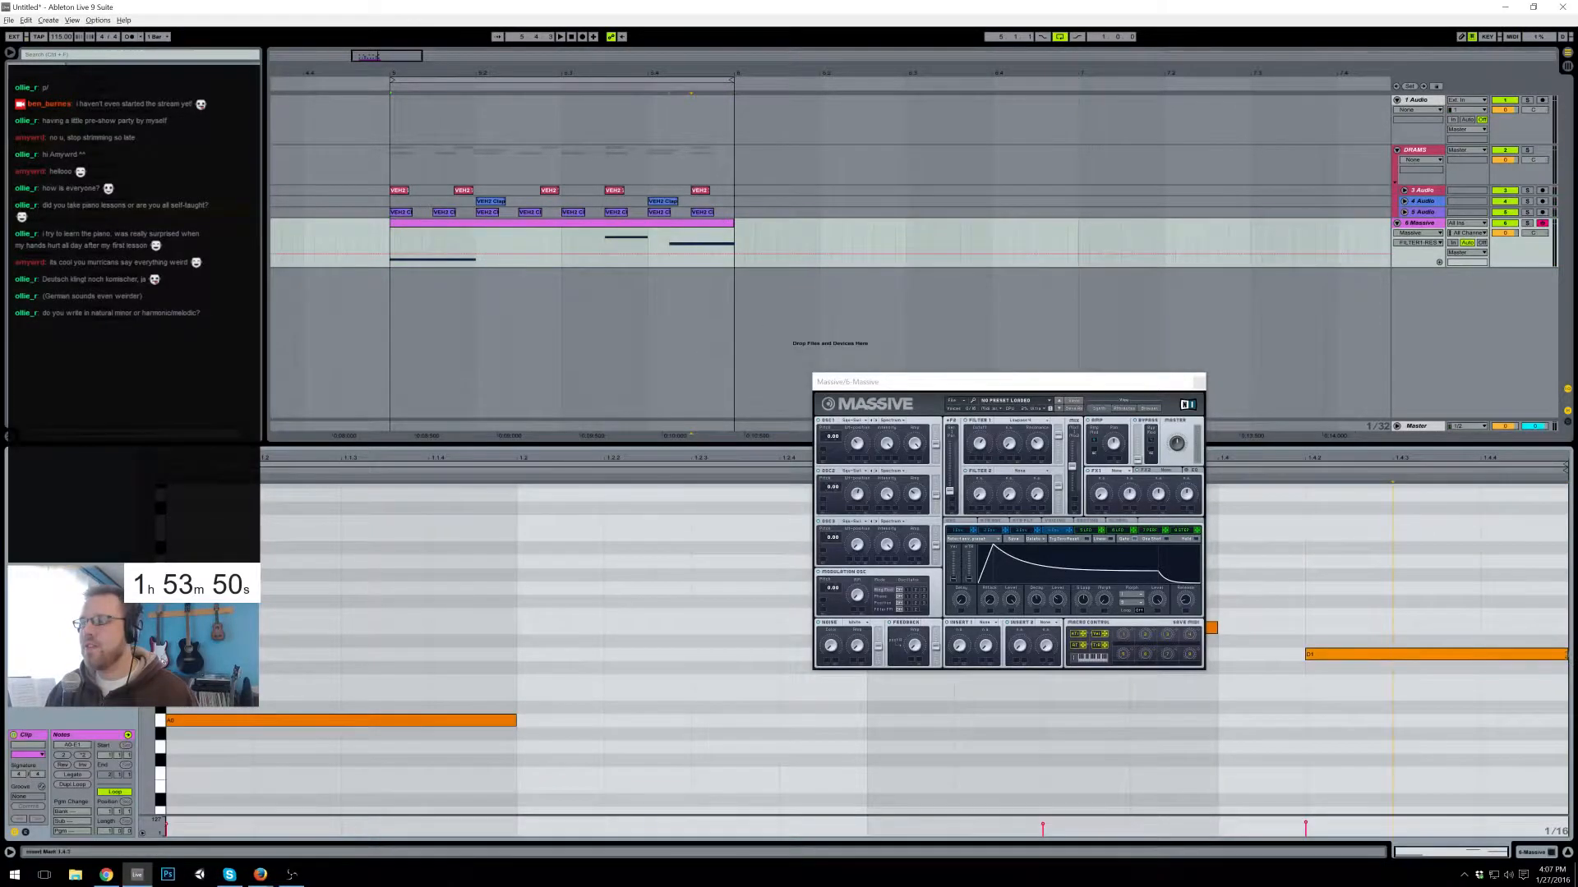
left_click_drag(1565, 657, 1392, 655)
left_click_drag(1407, 586, 1535, 599)
key("space")
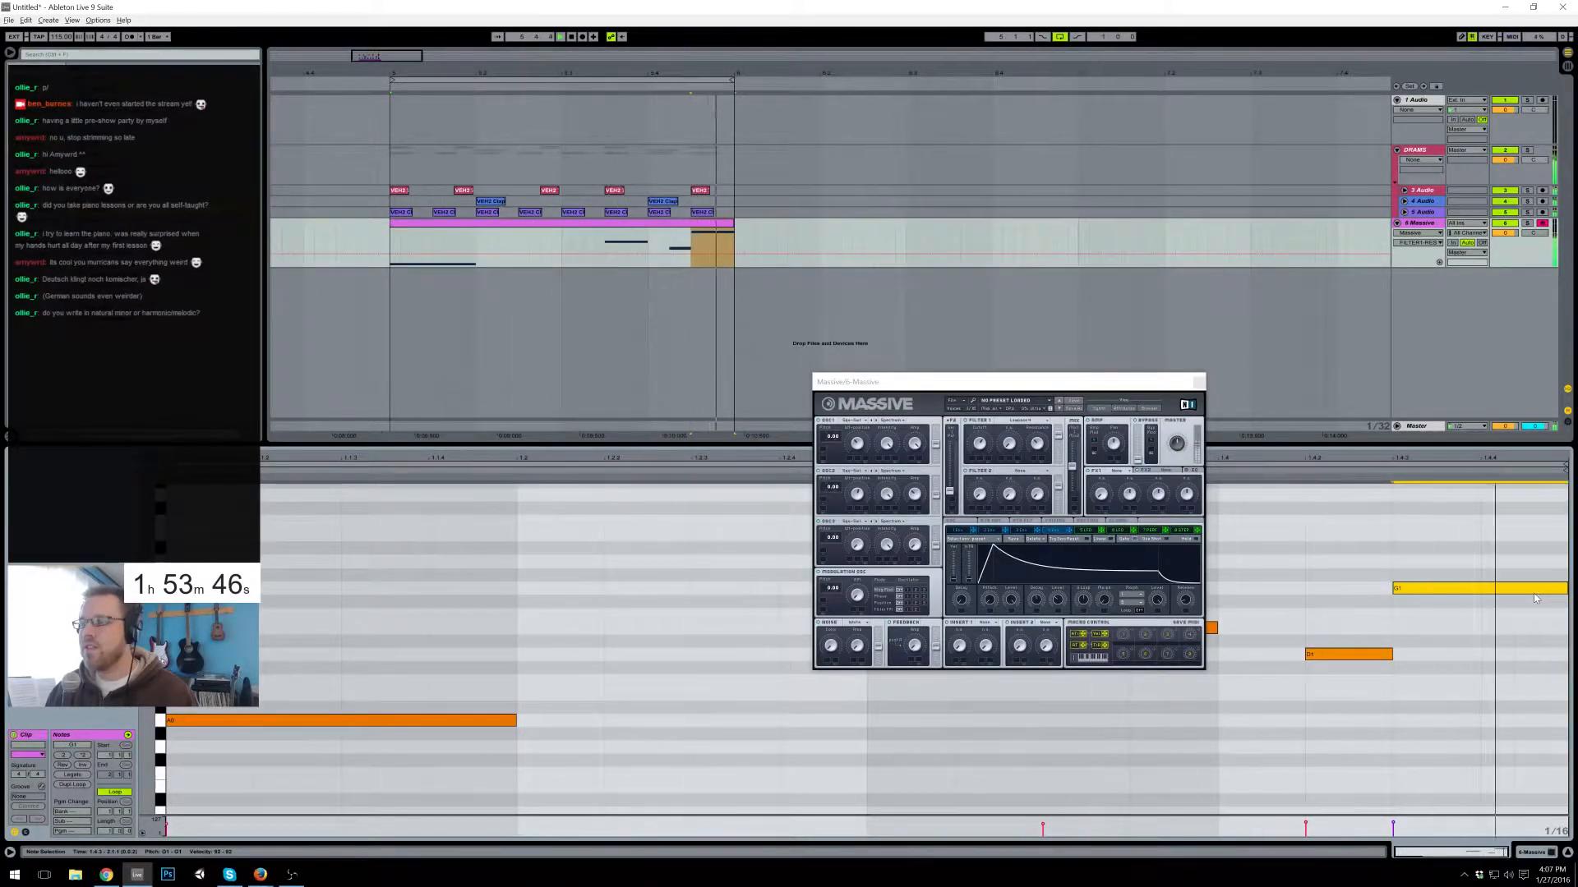
- Lower the last bass note to F1 and the note at 1.3.3 to D1
left_click_drag(1507, 570, 1510, 608)
key("Down")
key("Down")
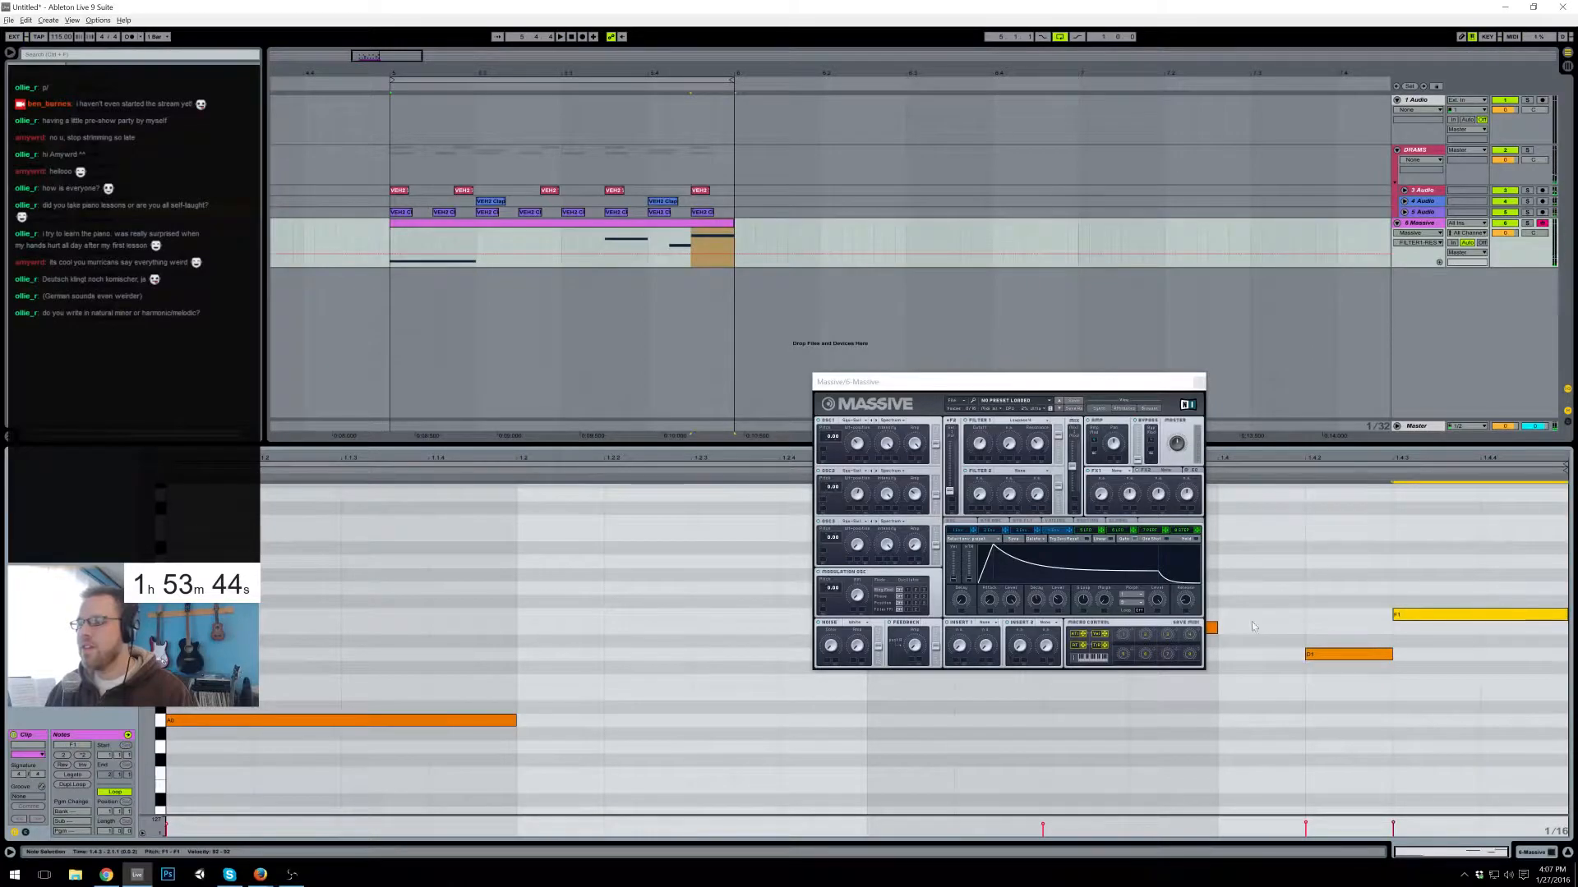
left_click_drag(1218, 601, 1318, 672)
left_click_drag(1143, 390, 1031, 245)
left_click_drag(1176, 547, 1335, 678)
key("Down")
key("Down")
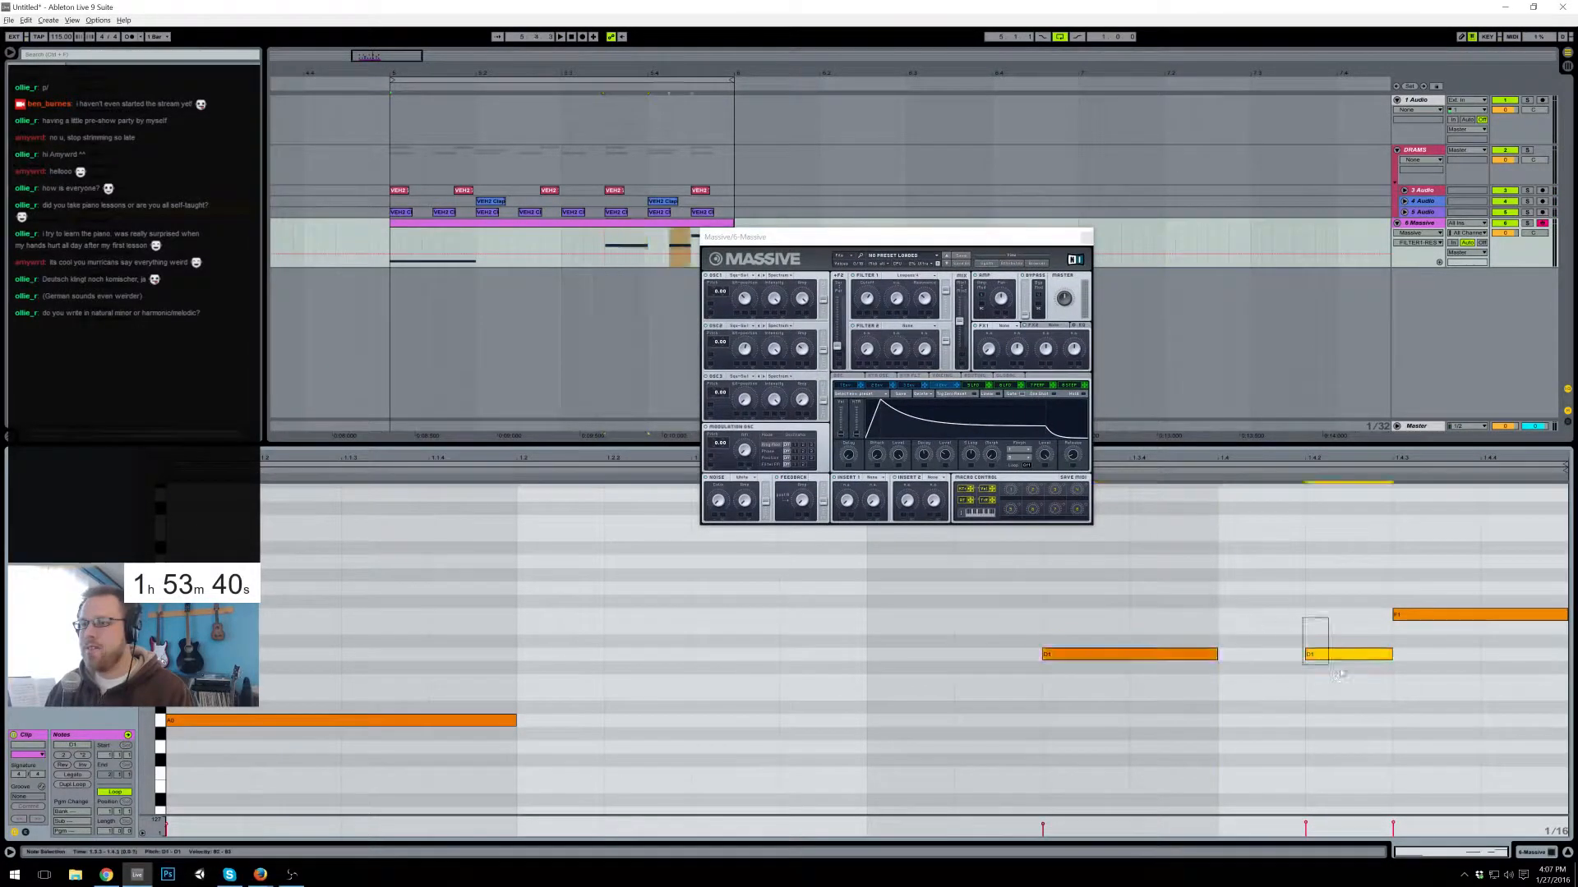
- Lower the note at 1.4.2 to C1 and the last note to E1, audition, and close the Massive window
key("Down")
key("Down")
left_click(1449, 614)
key("Down")
key("space")
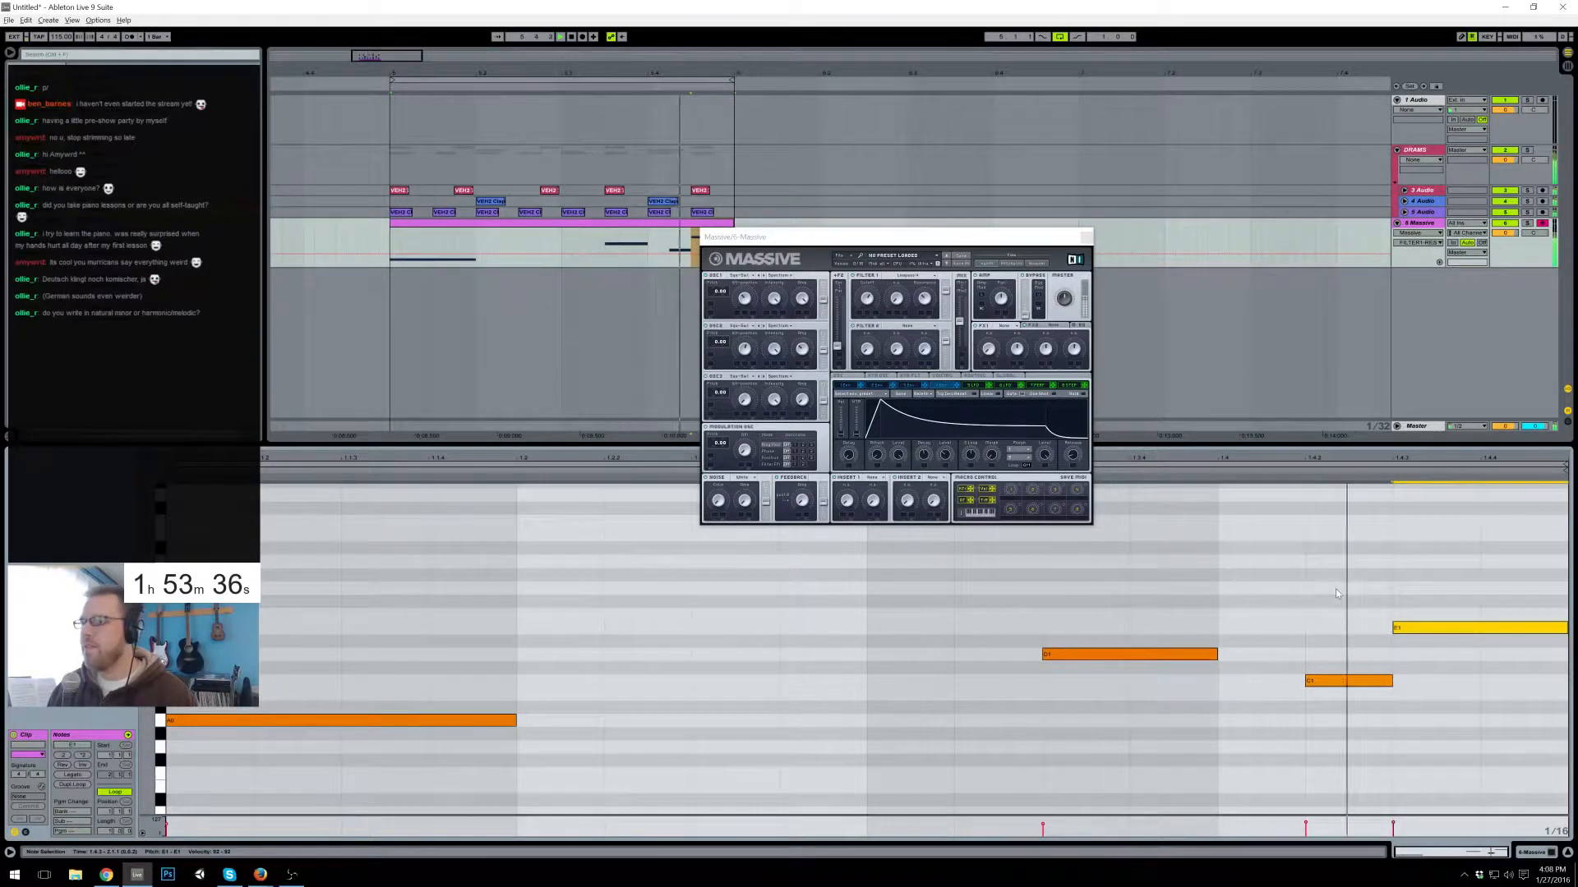
left_click(1086, 239)
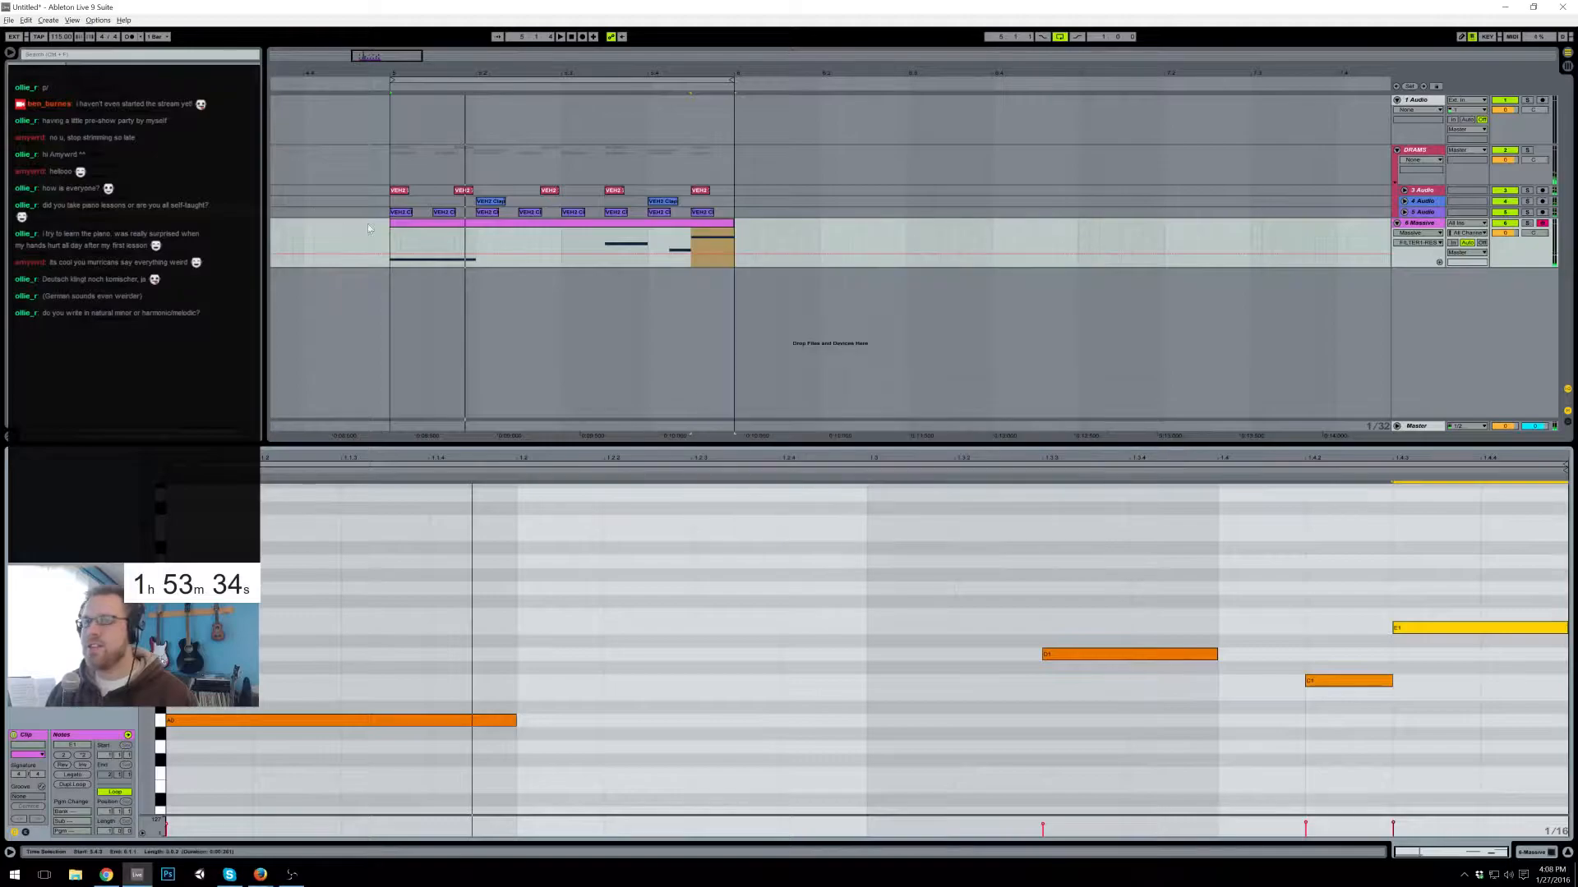
- Unfold the hi-hat track, select the Massive clip and show that track's device chain
left_click(387, 240)
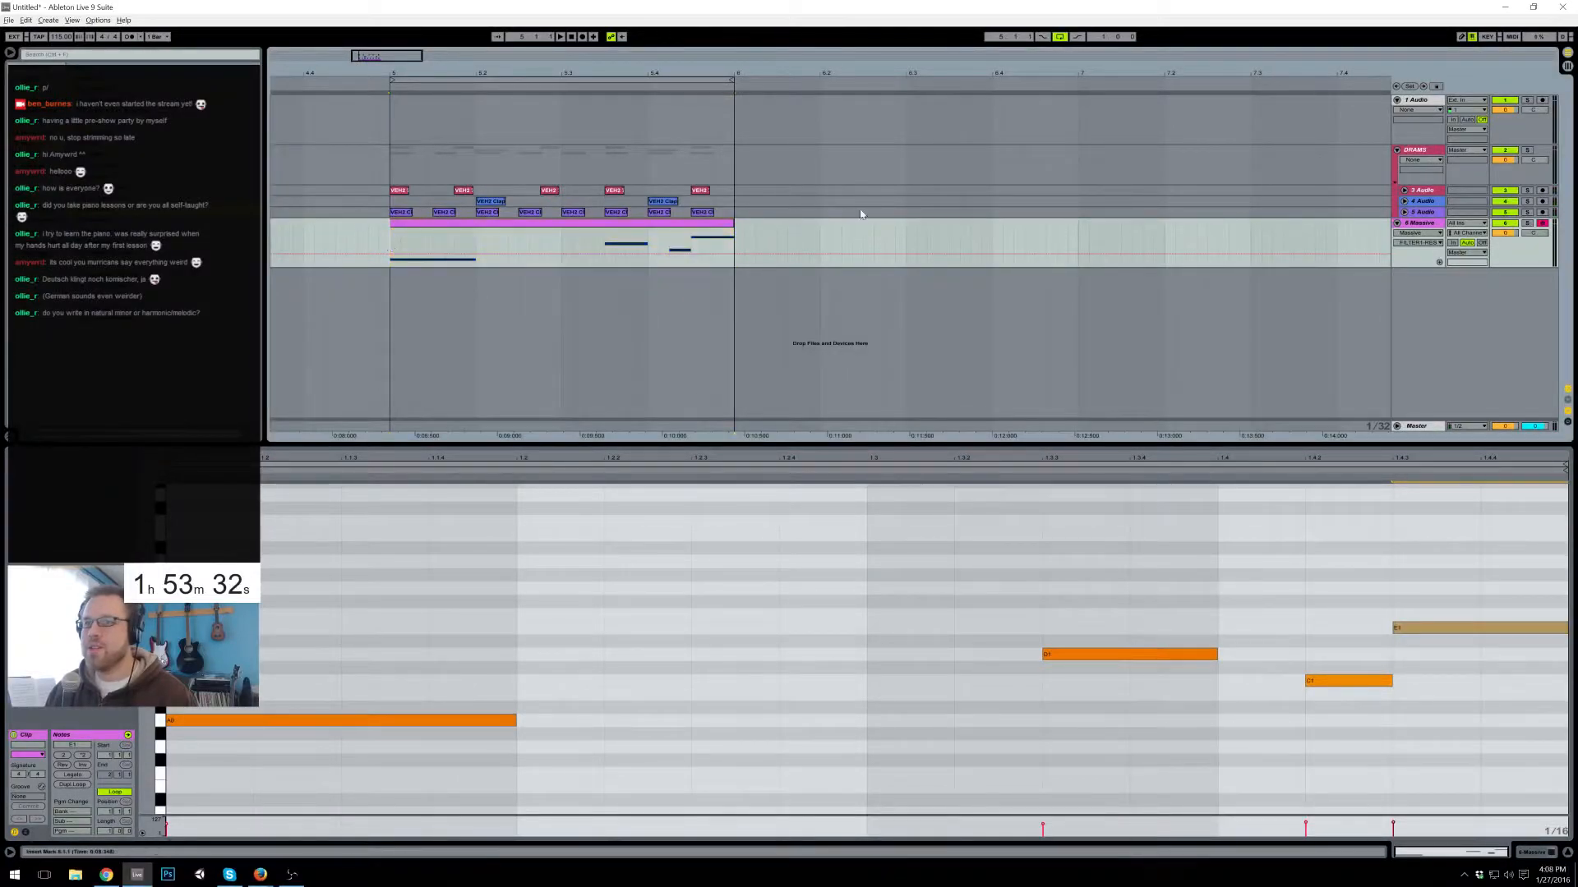
left_click(1404, 211)
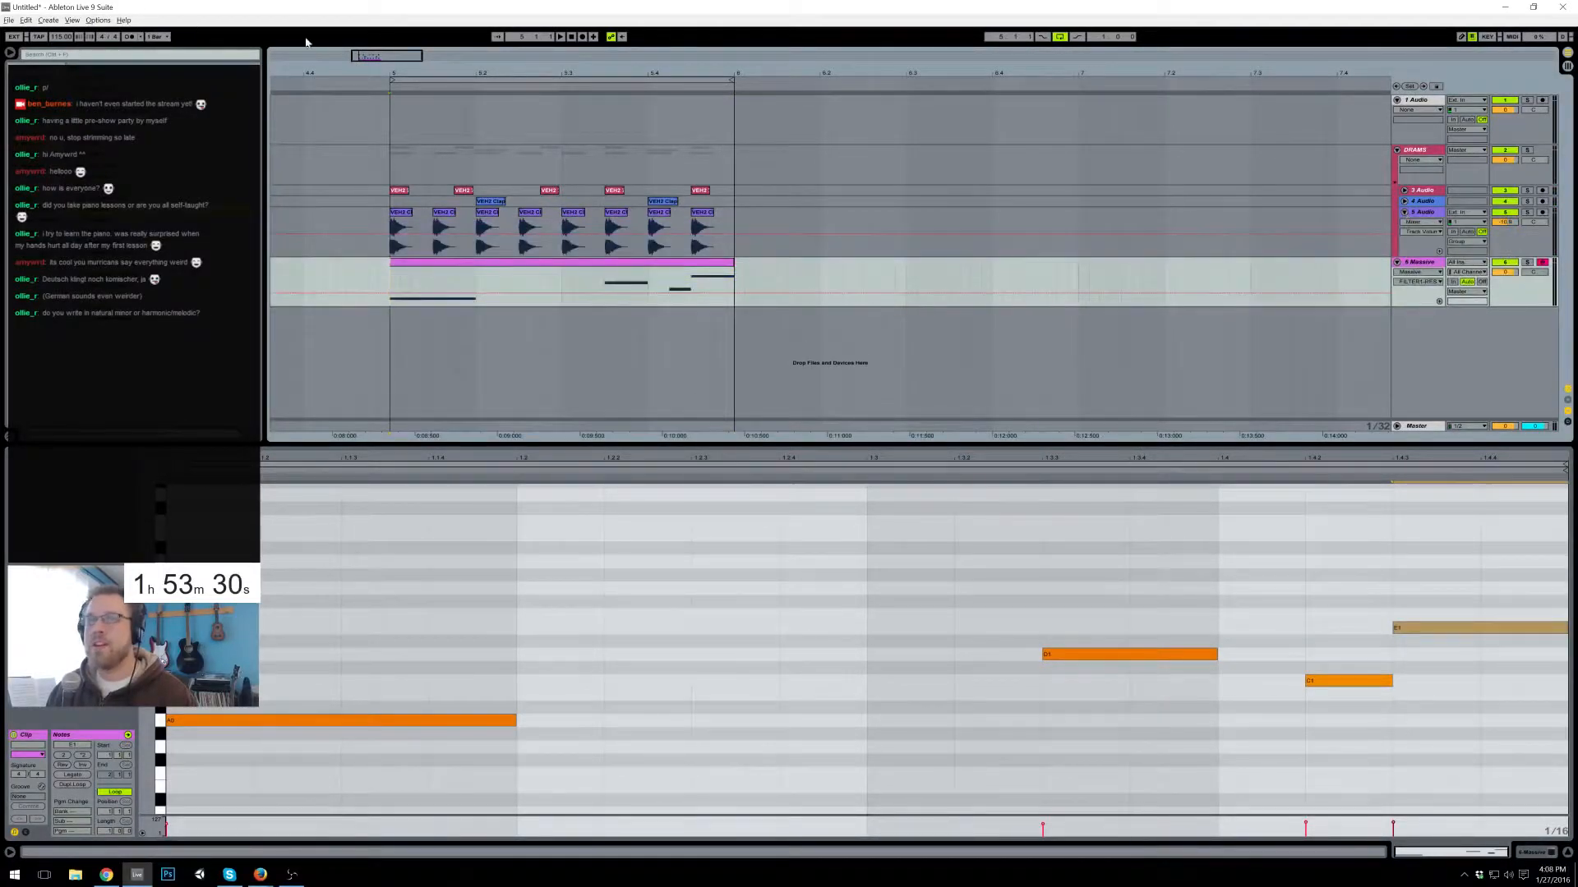
left_click(405, 269)
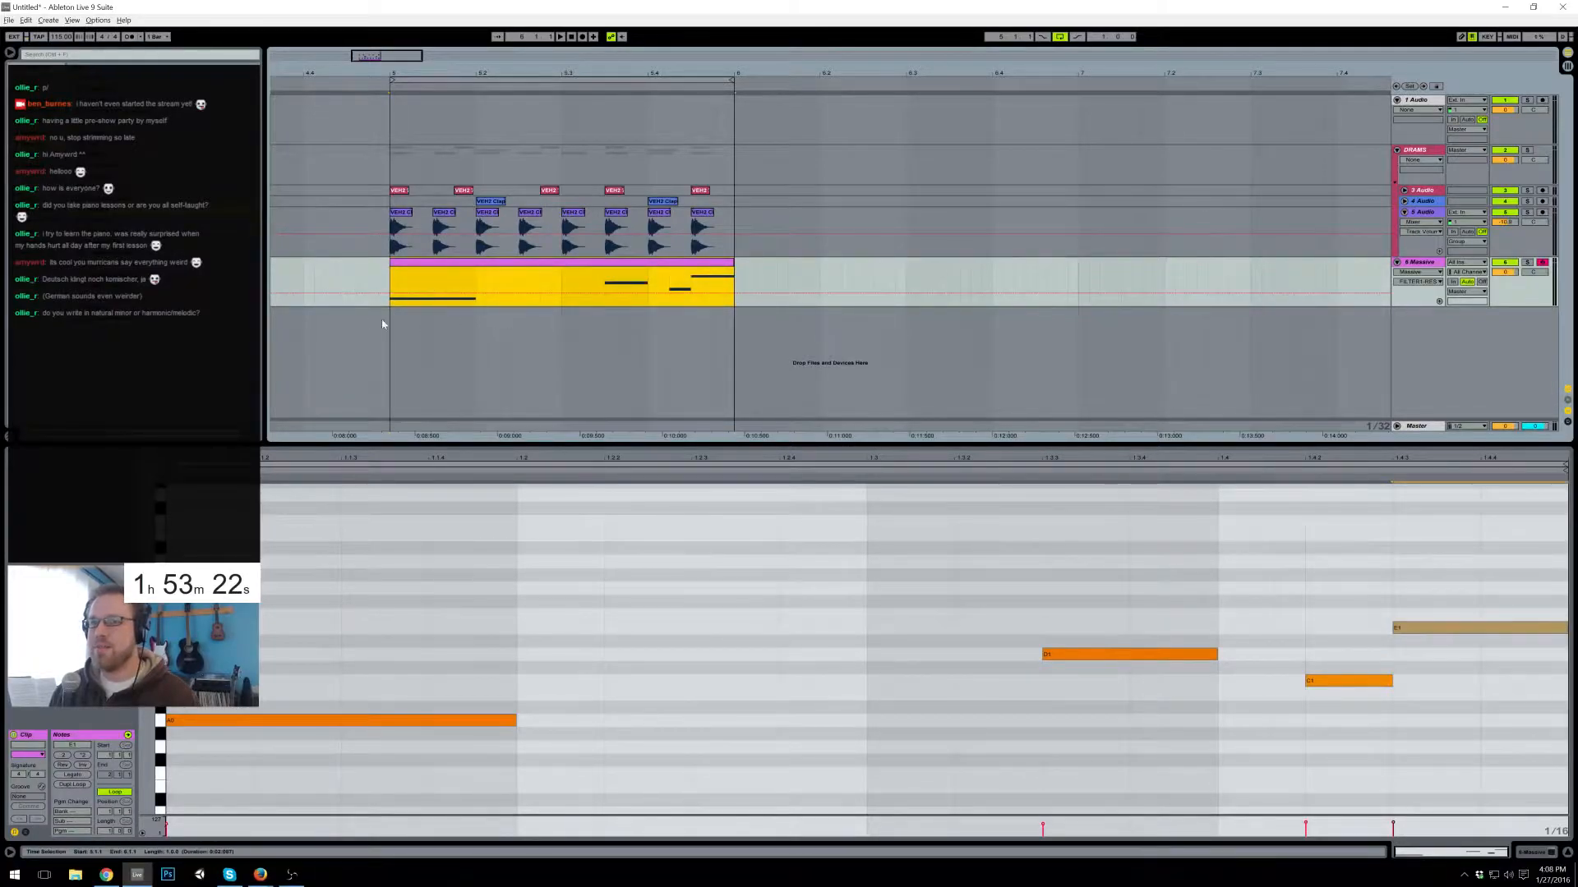
left_click(1550, 854)
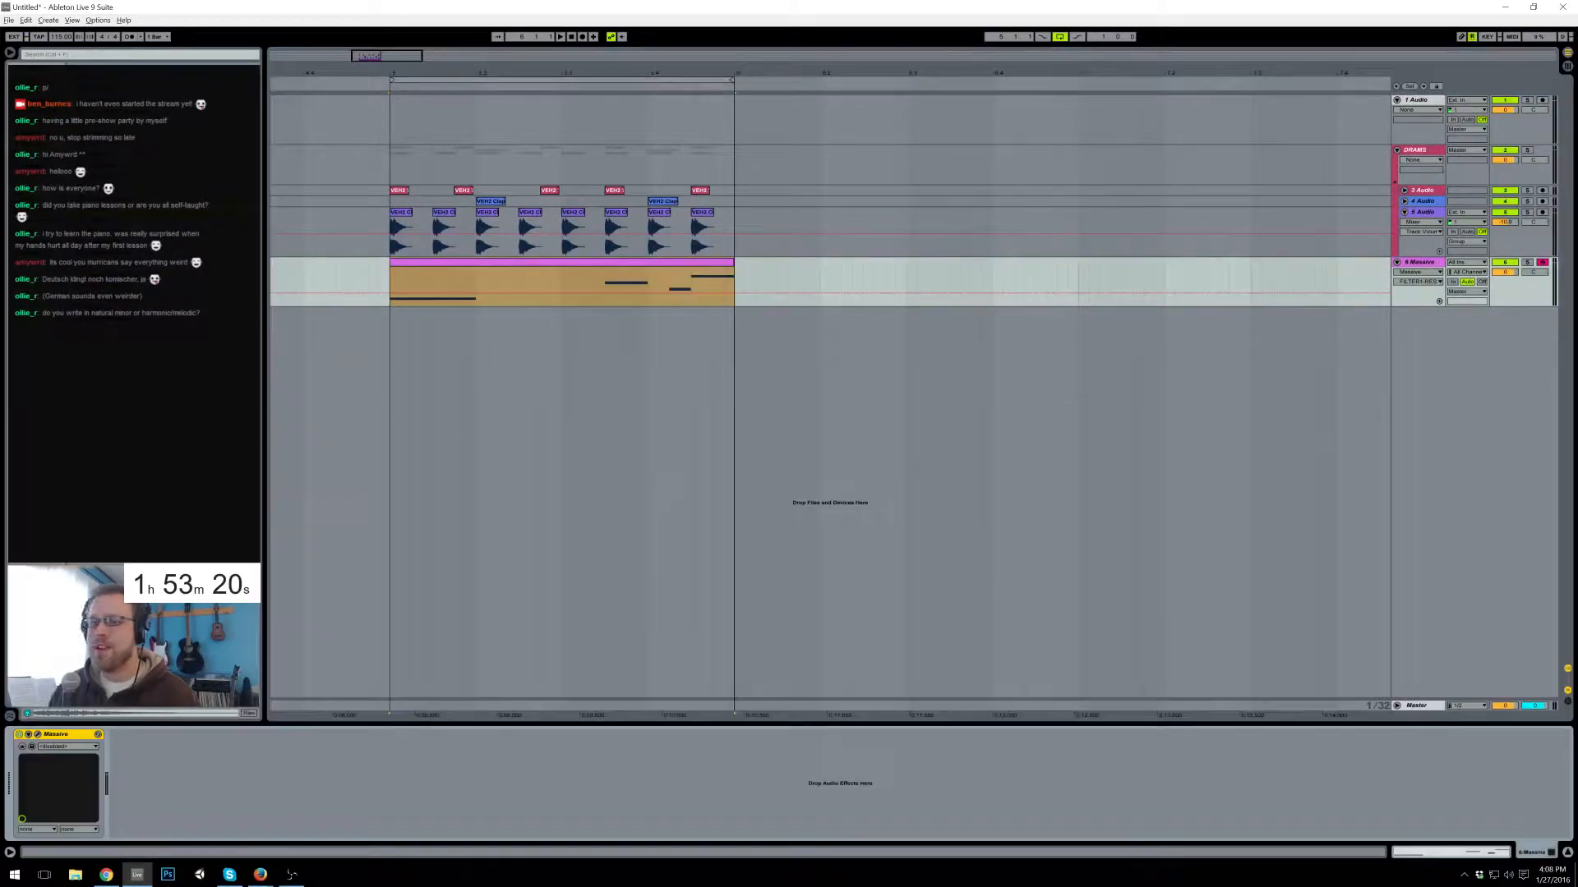
- Open the Massive instrument, choose a different wavetable for the second oscillator and raise its amplitude while the loop plays
left_click(38, 735)
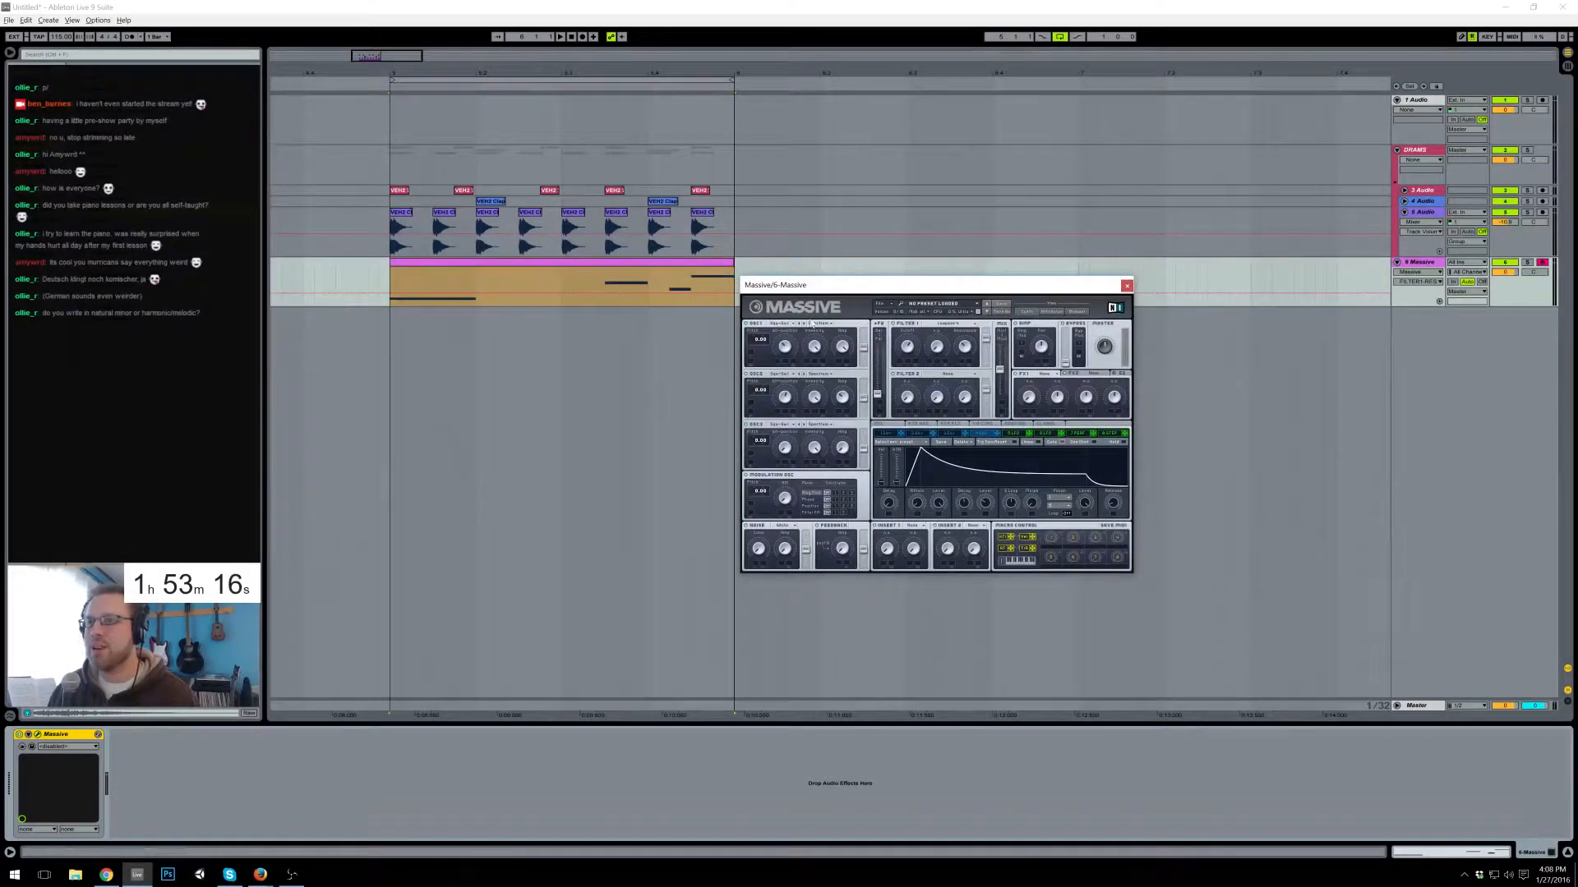
left_click(785, 332)
left_click(786, 329)
left_click(781, 378)
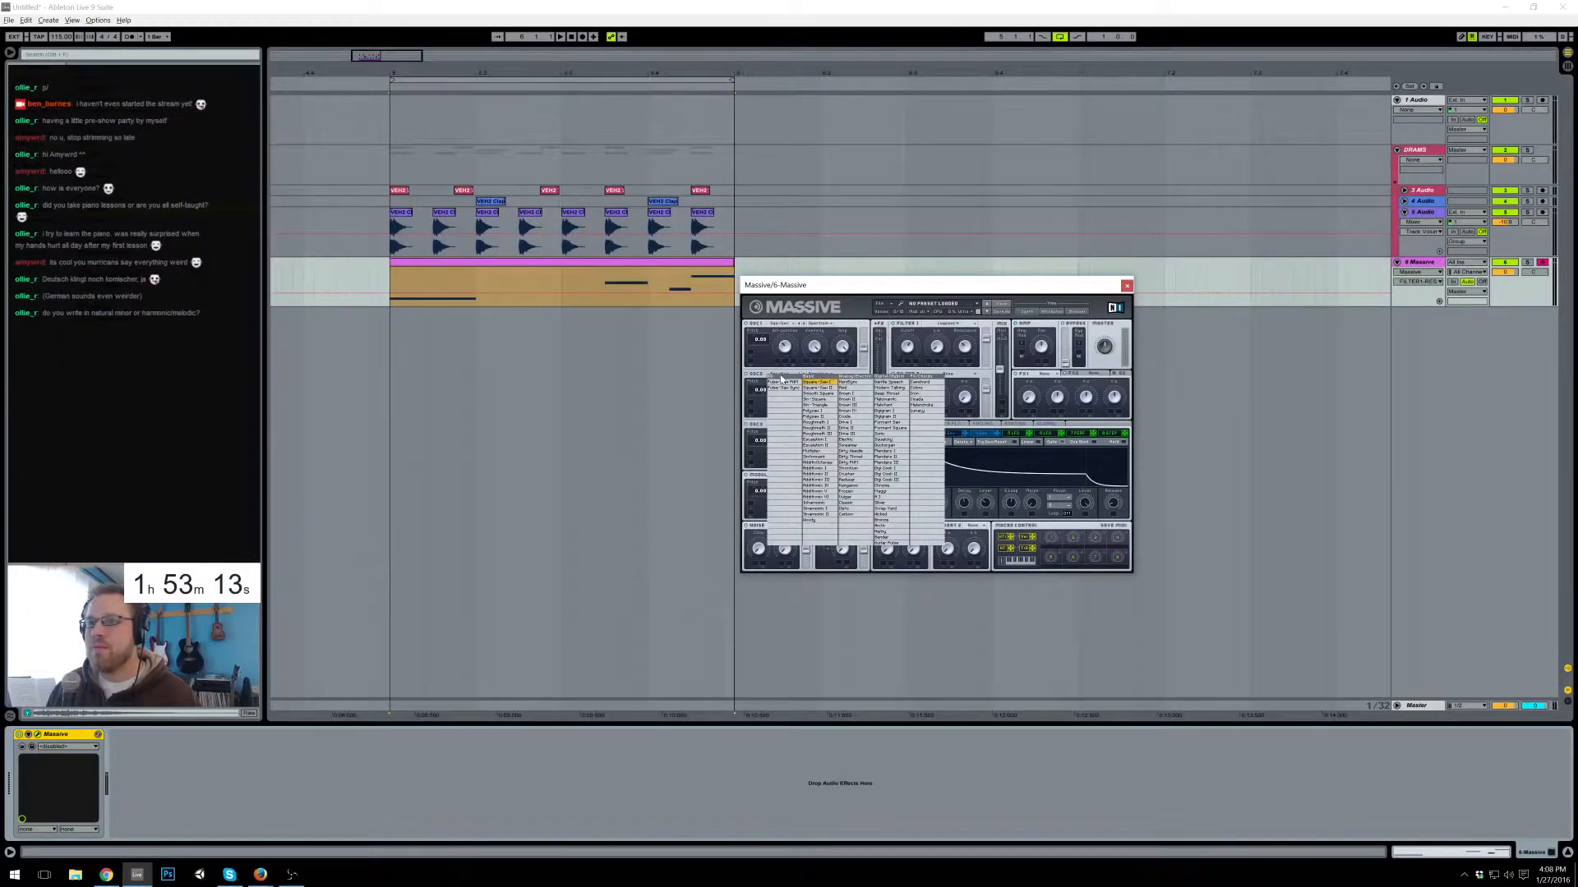
left_click(897, 491)
key("space")
left_click_drag(842, 398, 844, 355)
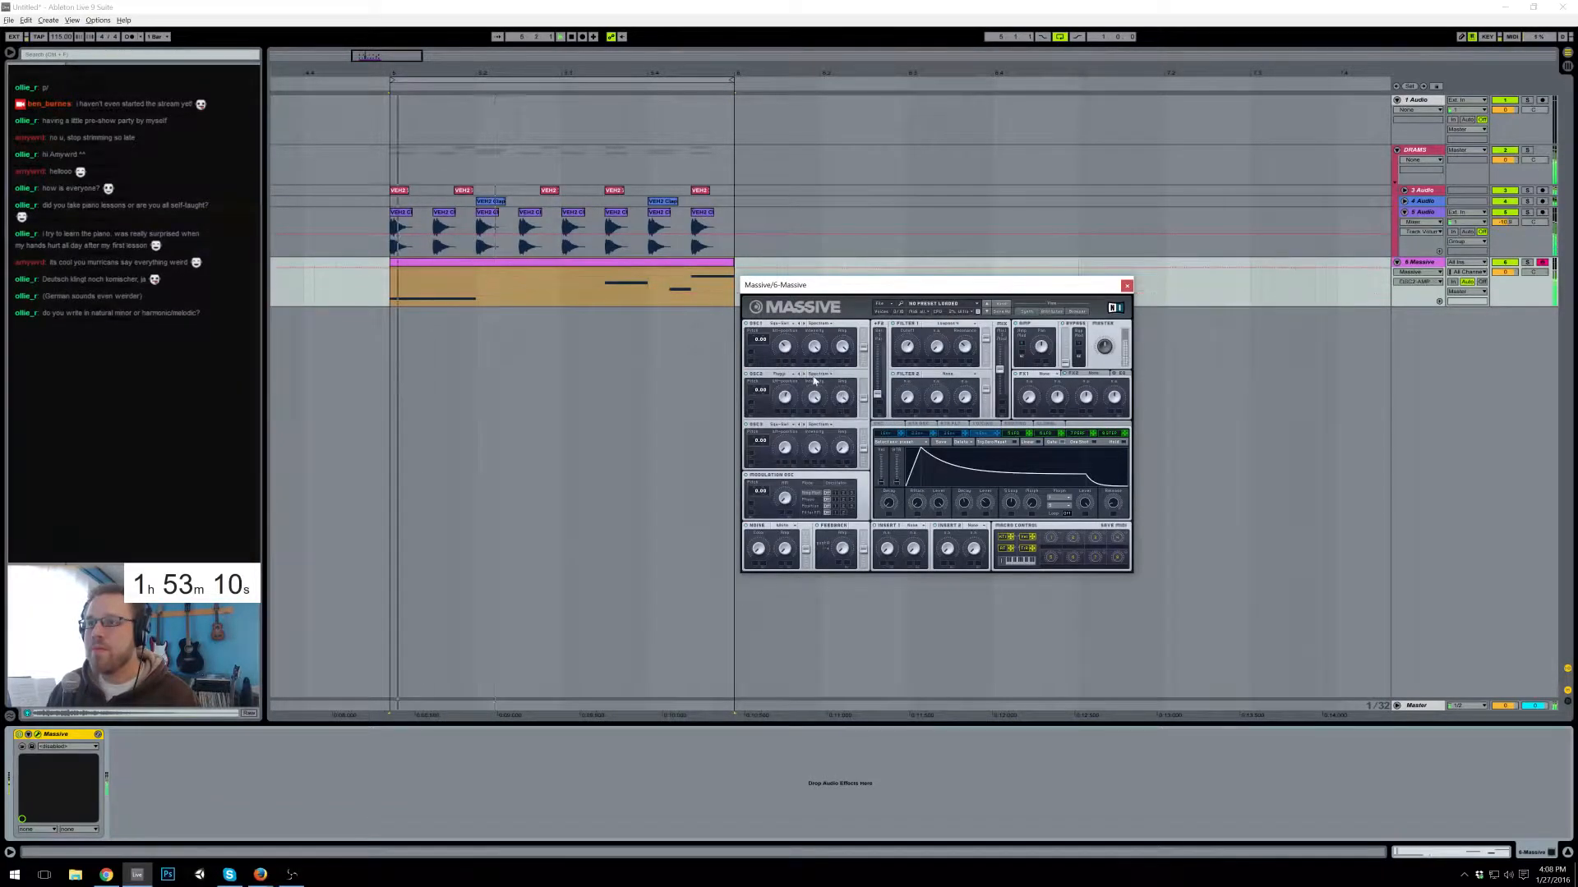
- Raise the second oscillator's pitch and switch that oscillator to another wavetable
mouse_move(784, 398)
left_mouse_down()
mouse_move(789, 383)
mouse_move(759, 385)
left_mouse_up()
left_click(754, 388)
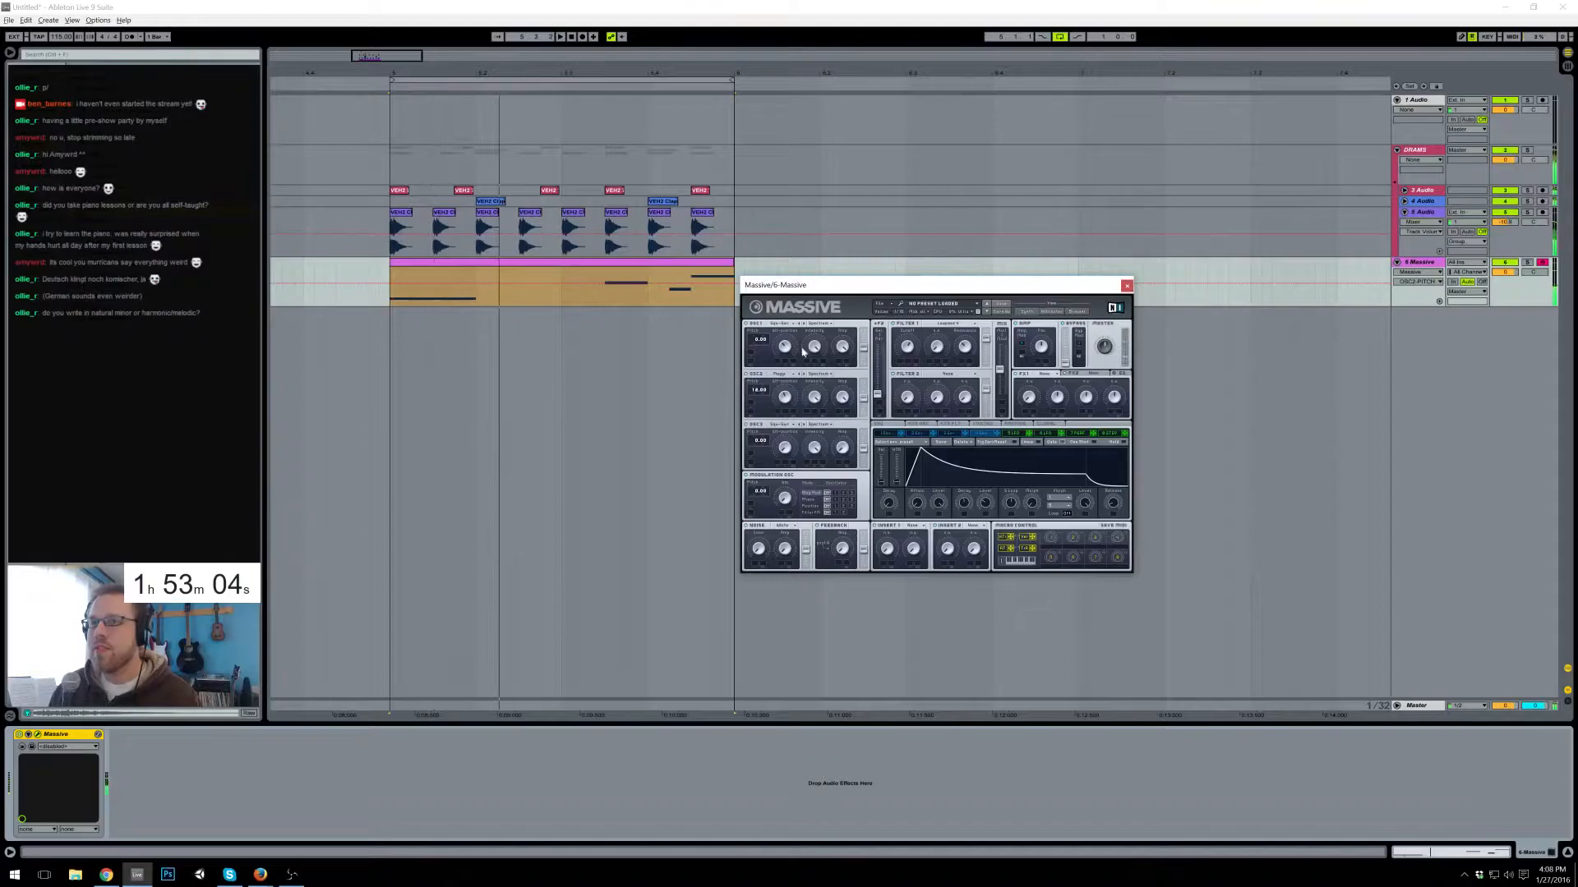
left_click(781, 375)
left_click(898, 469)
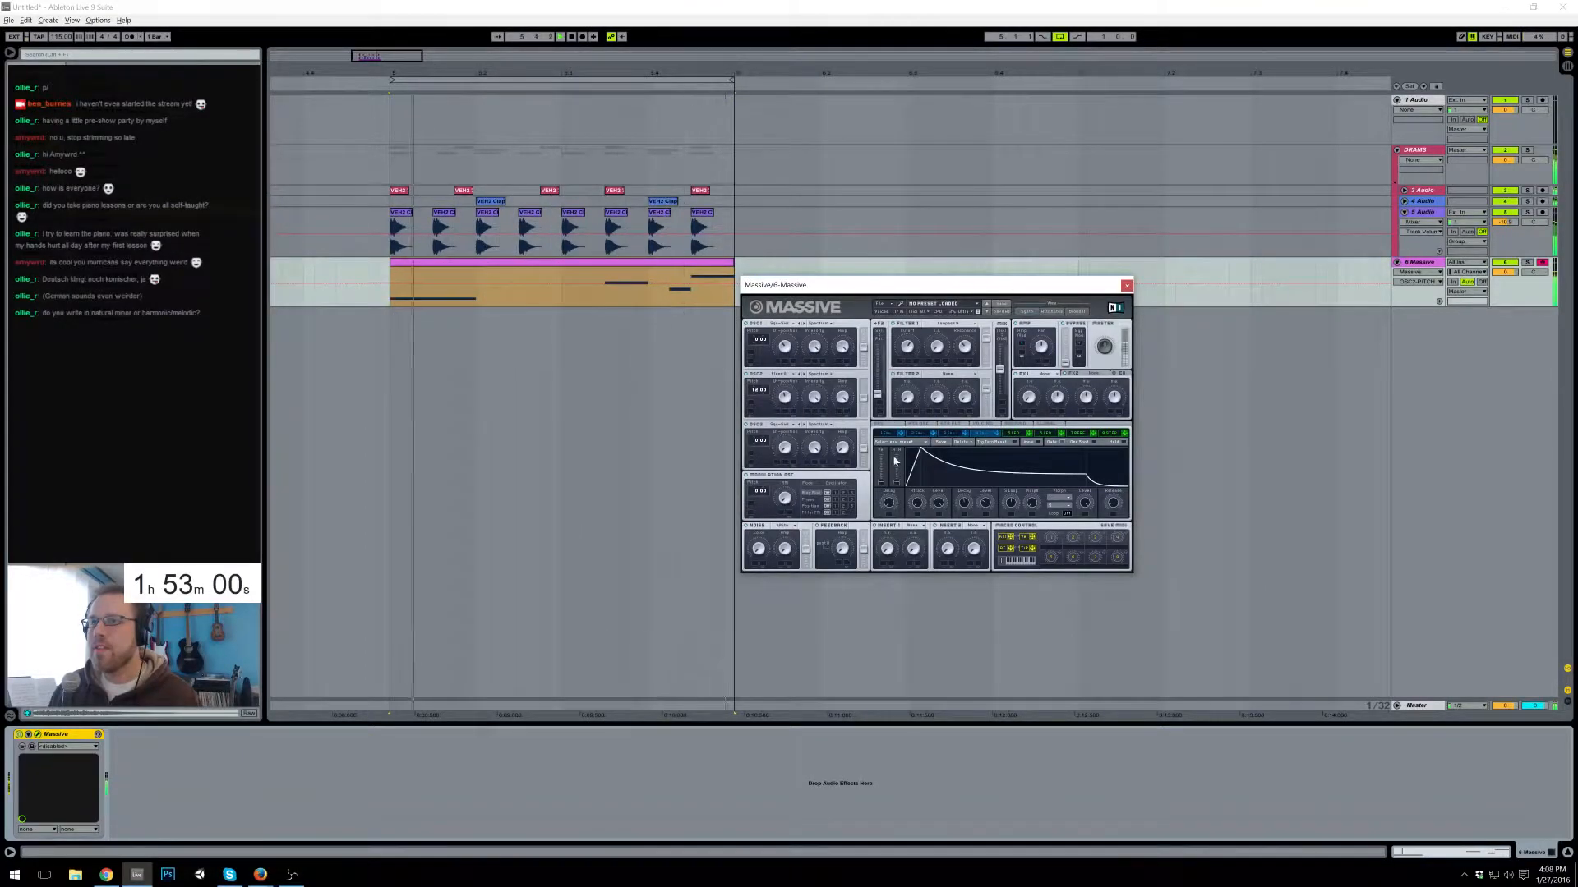
- Delete the C1 bass note at 1.4.2, extend the last E1 note back to 1.4.2, audition, and close Massive
left_click(701, 263)
double_click(701, 263)
left_click(1348, 681)
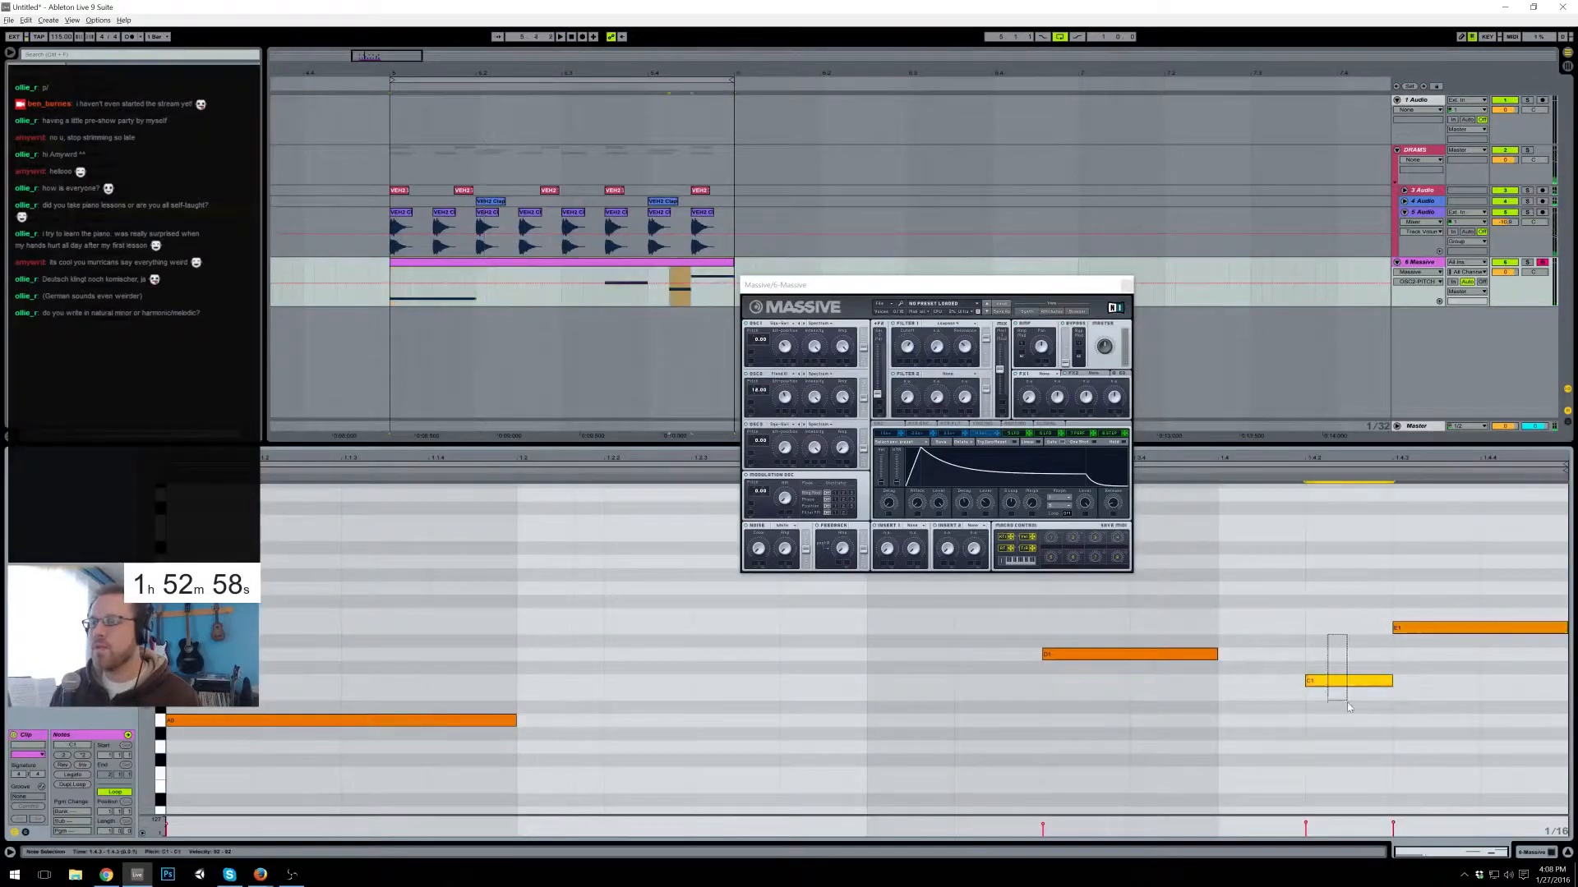
key("Delete")
left_click_drag(1390, 622, 1316, 624)
key("space")
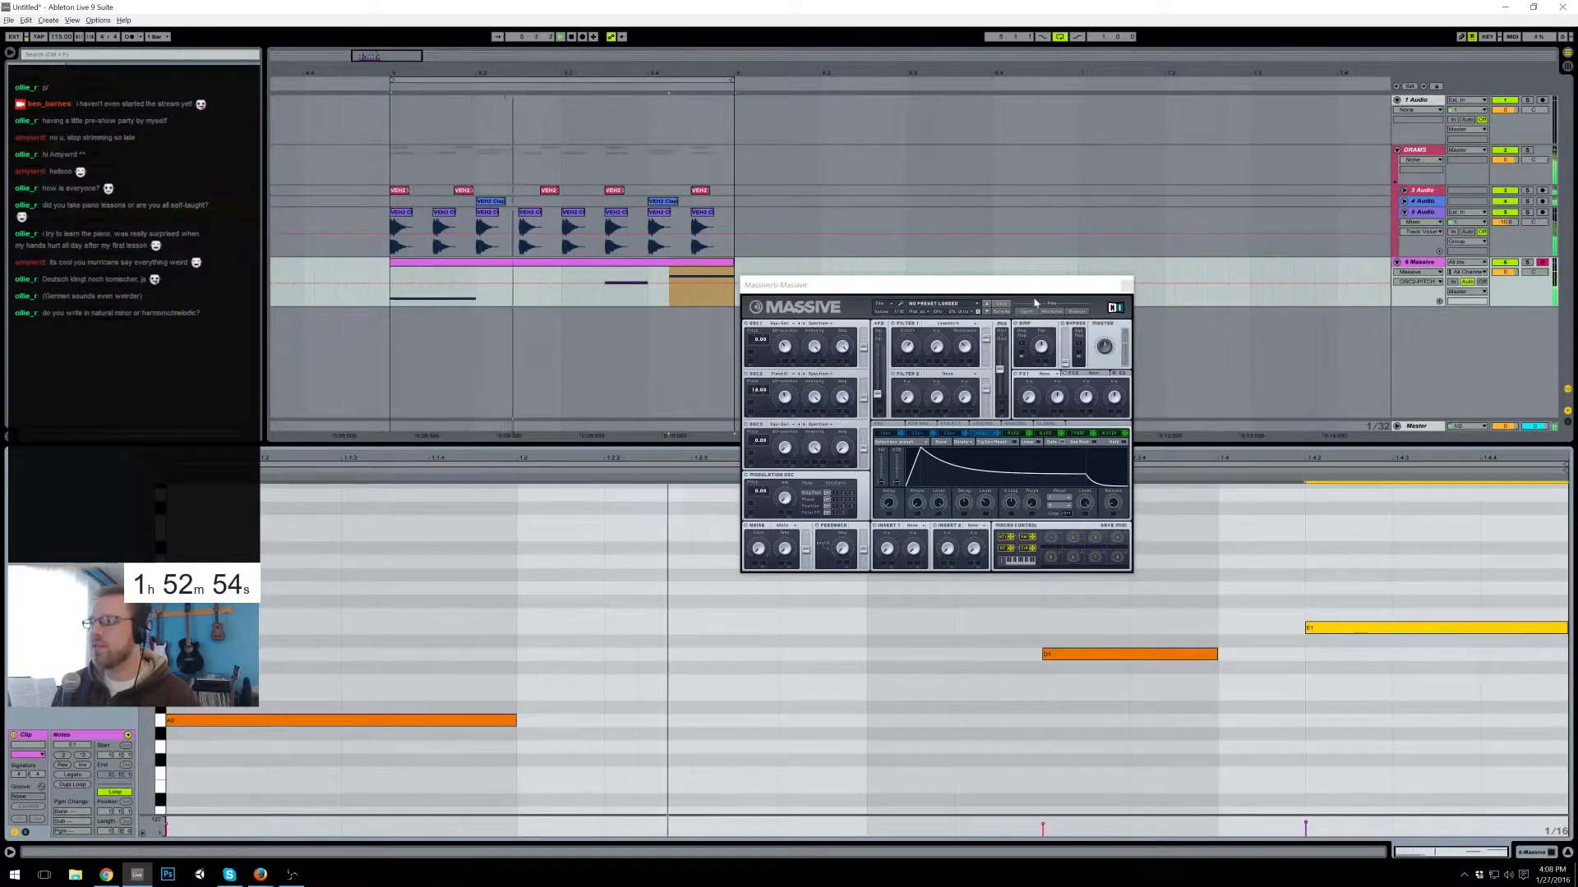
left_click(1127, 288)
key("space")
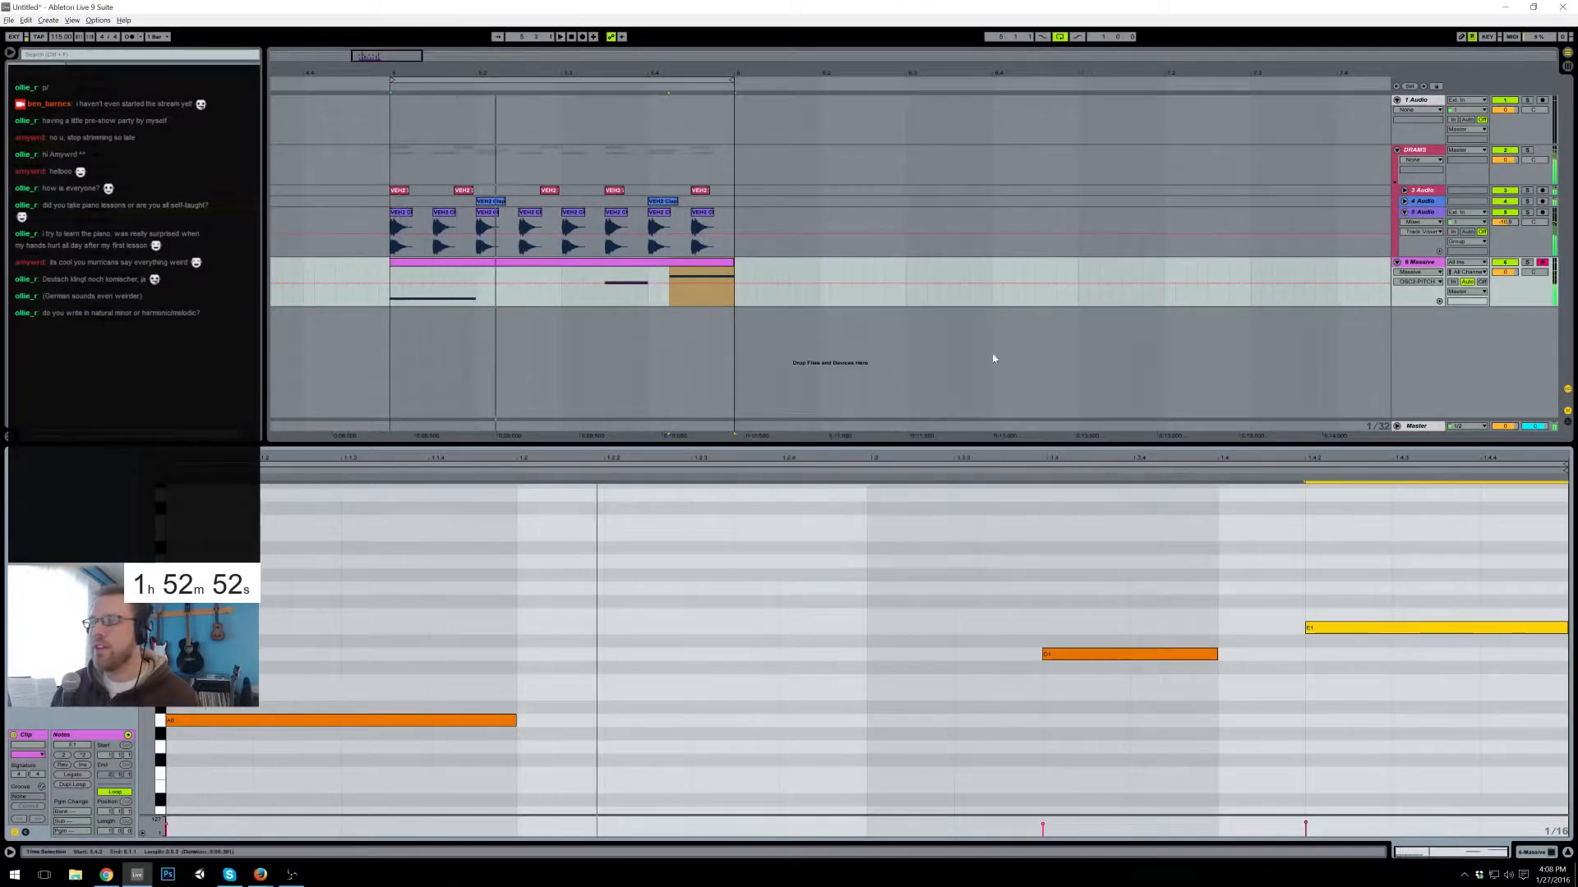
- Add a Compressor to the drums group and lower its threshold to about -14 dB
left_click(1551, 855)
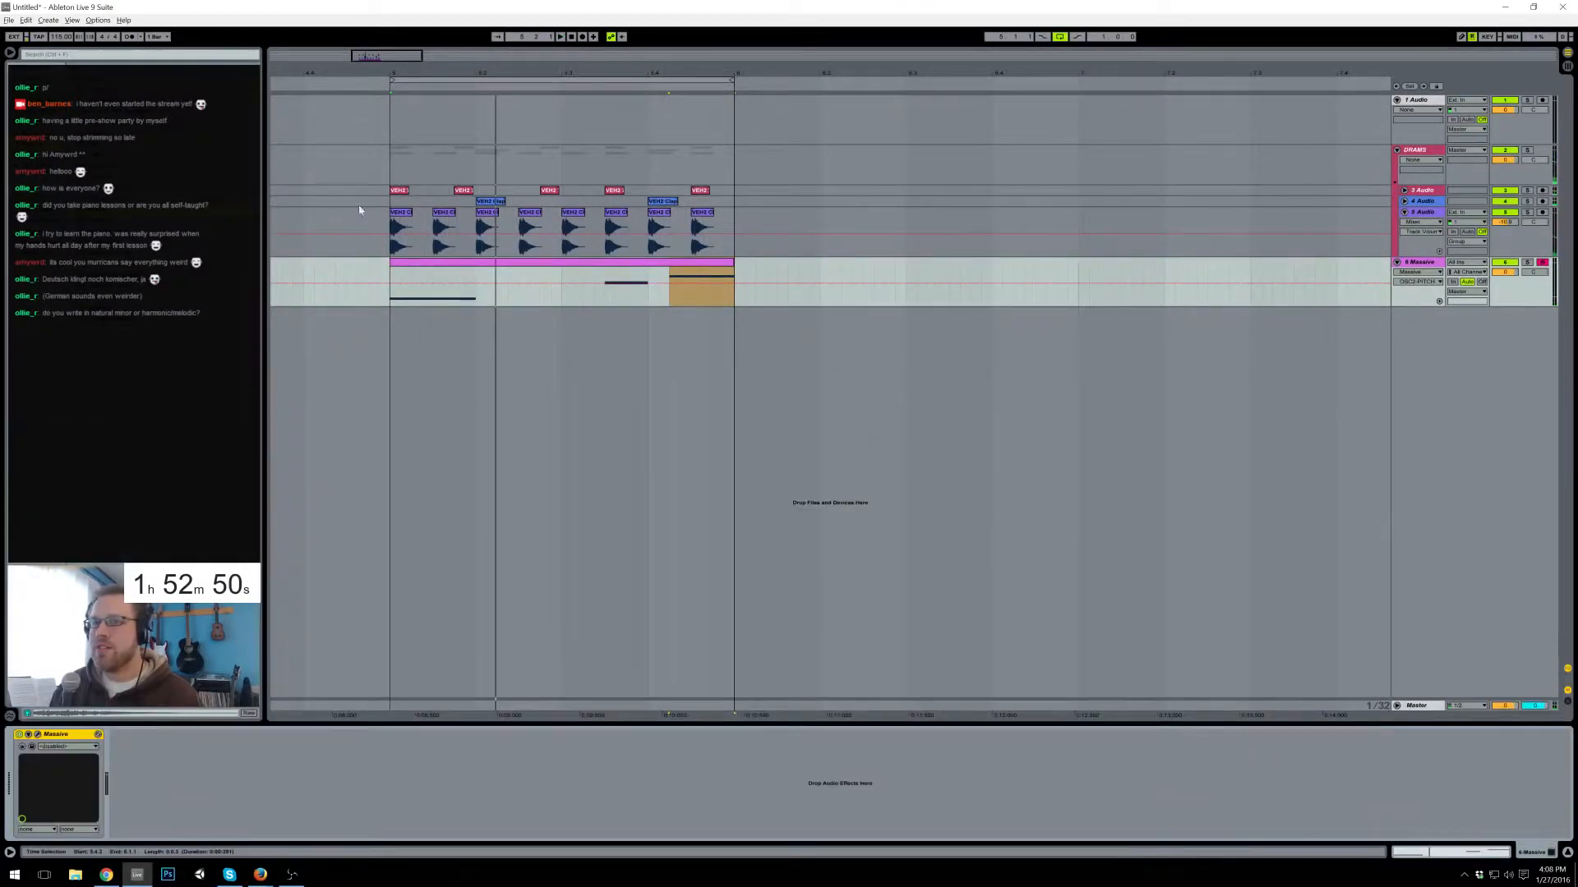
left_click(407, 277)
left_click(407, 216)
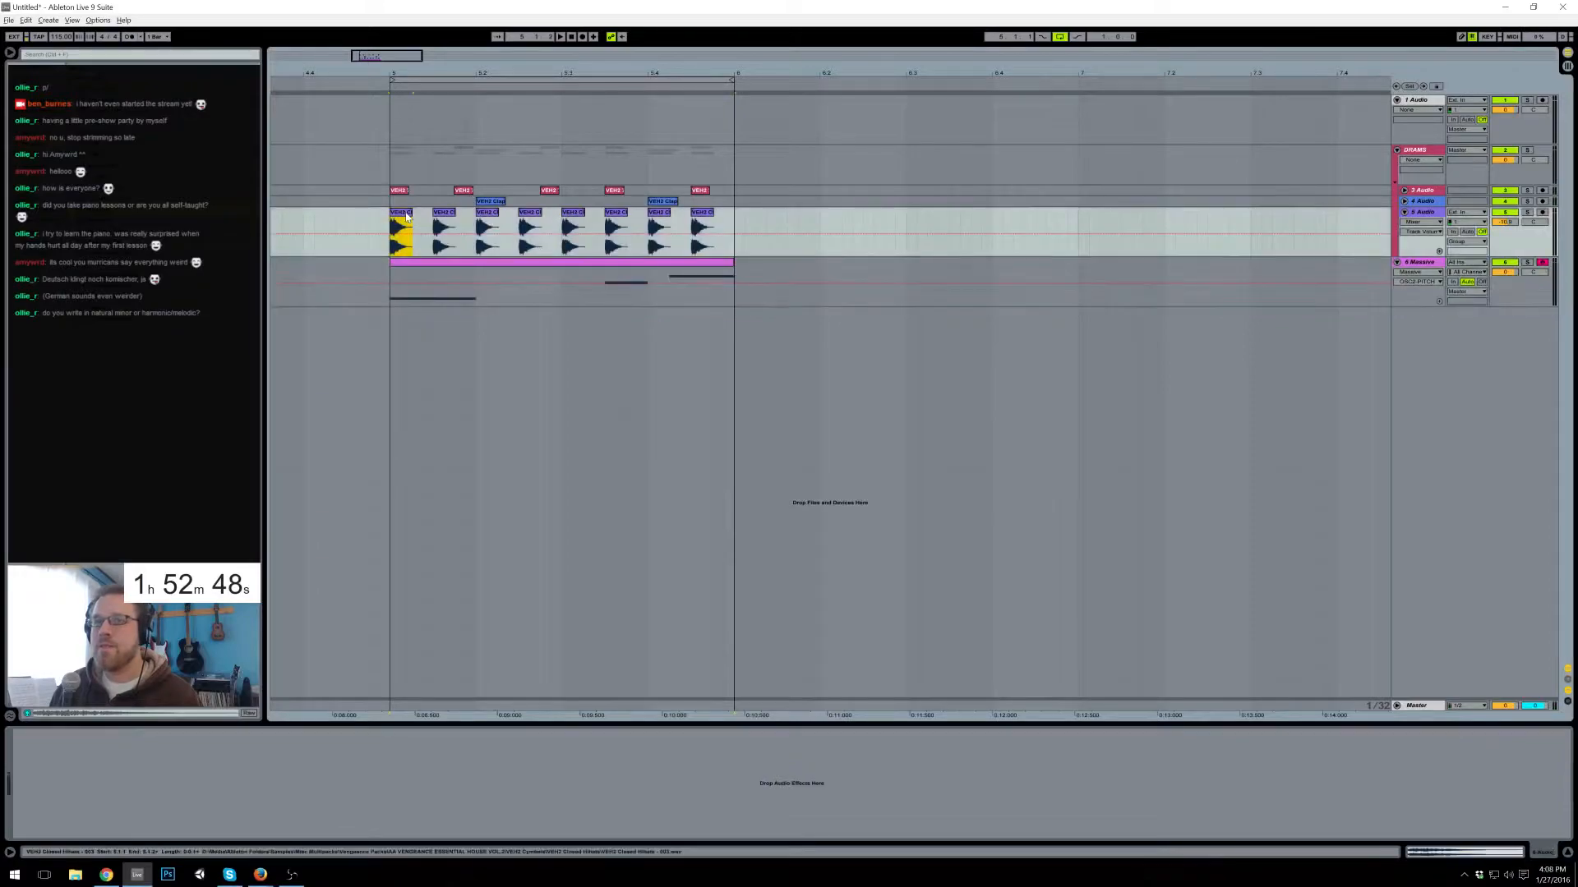
left_click(1423, 152)
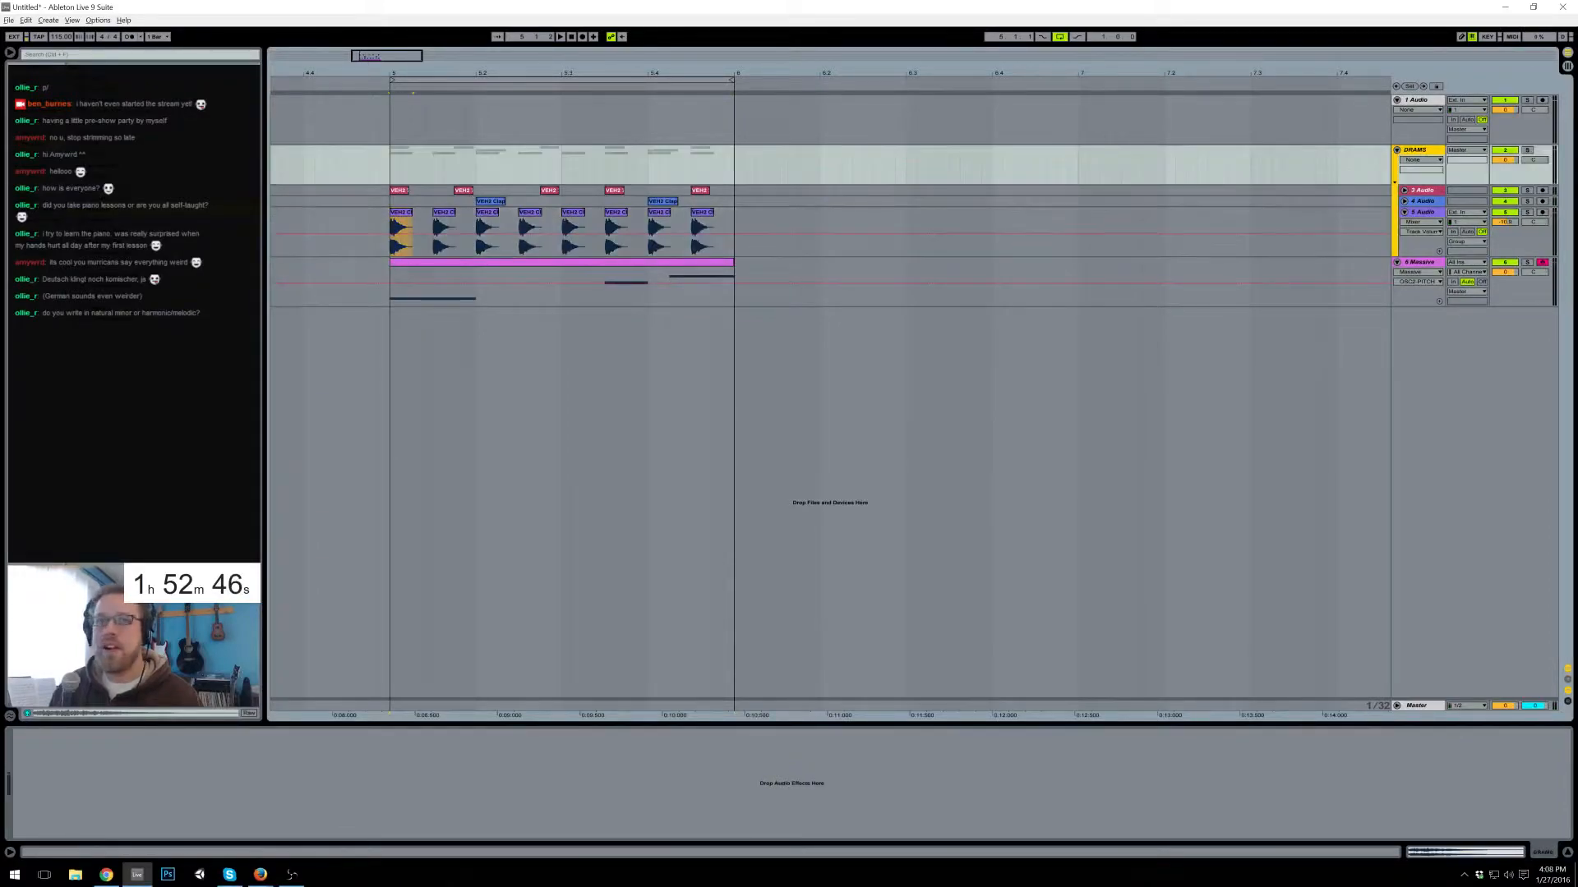
left_click(41, 111)
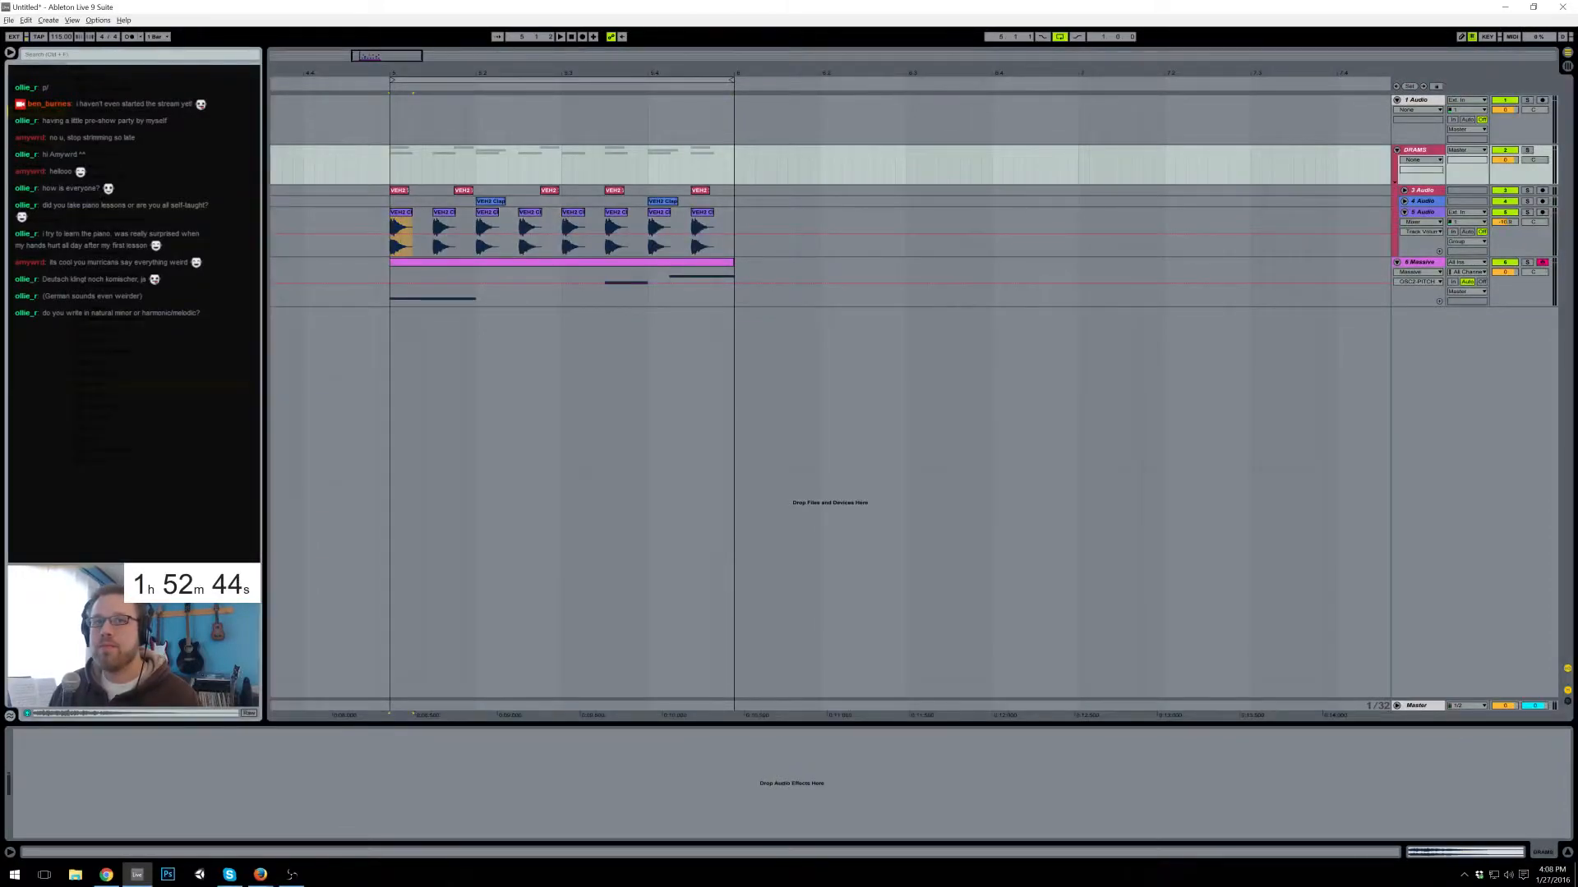
left_click_drag(107, 155, 215, 792)
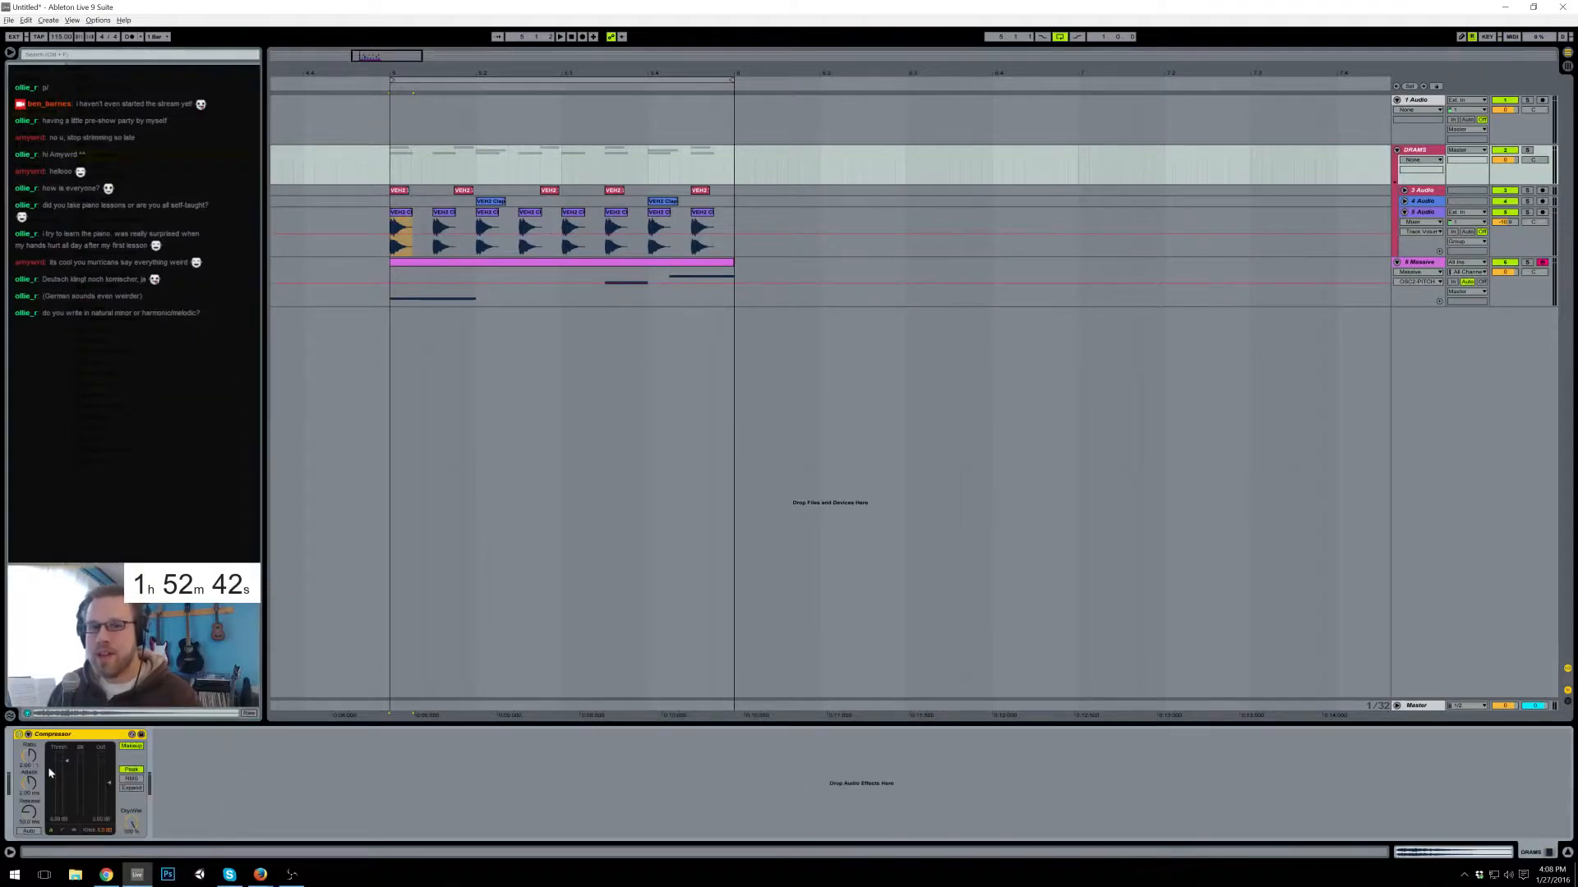
left_click_drag(69, 764, 70, 785)
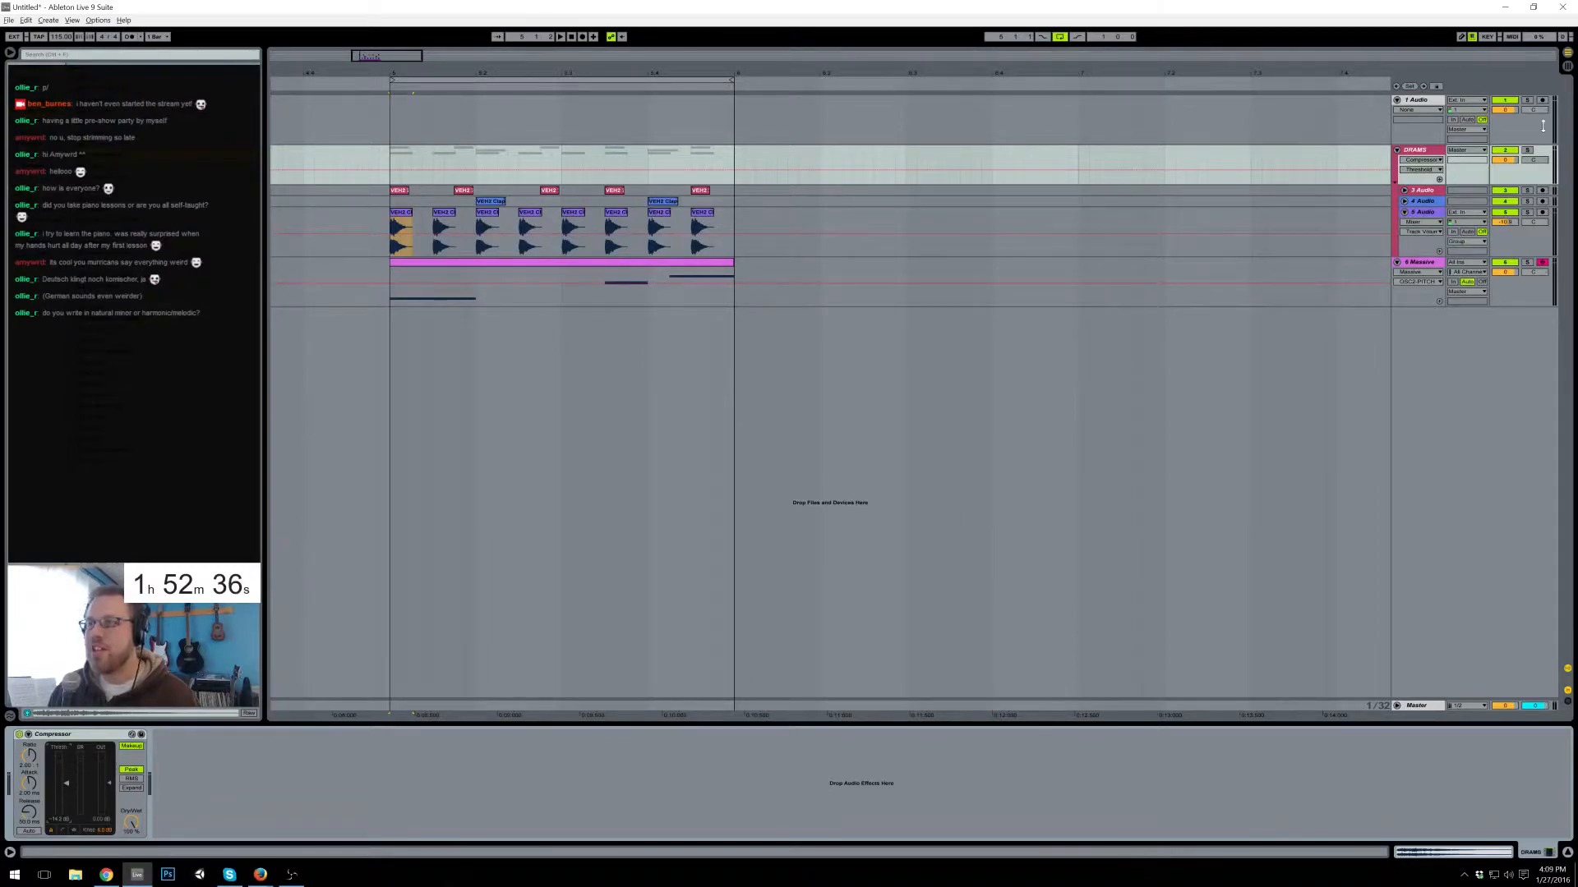
- Set the drums group's volume to -6 dB
left_click(1504, 160)
type("-6")
key("Return")
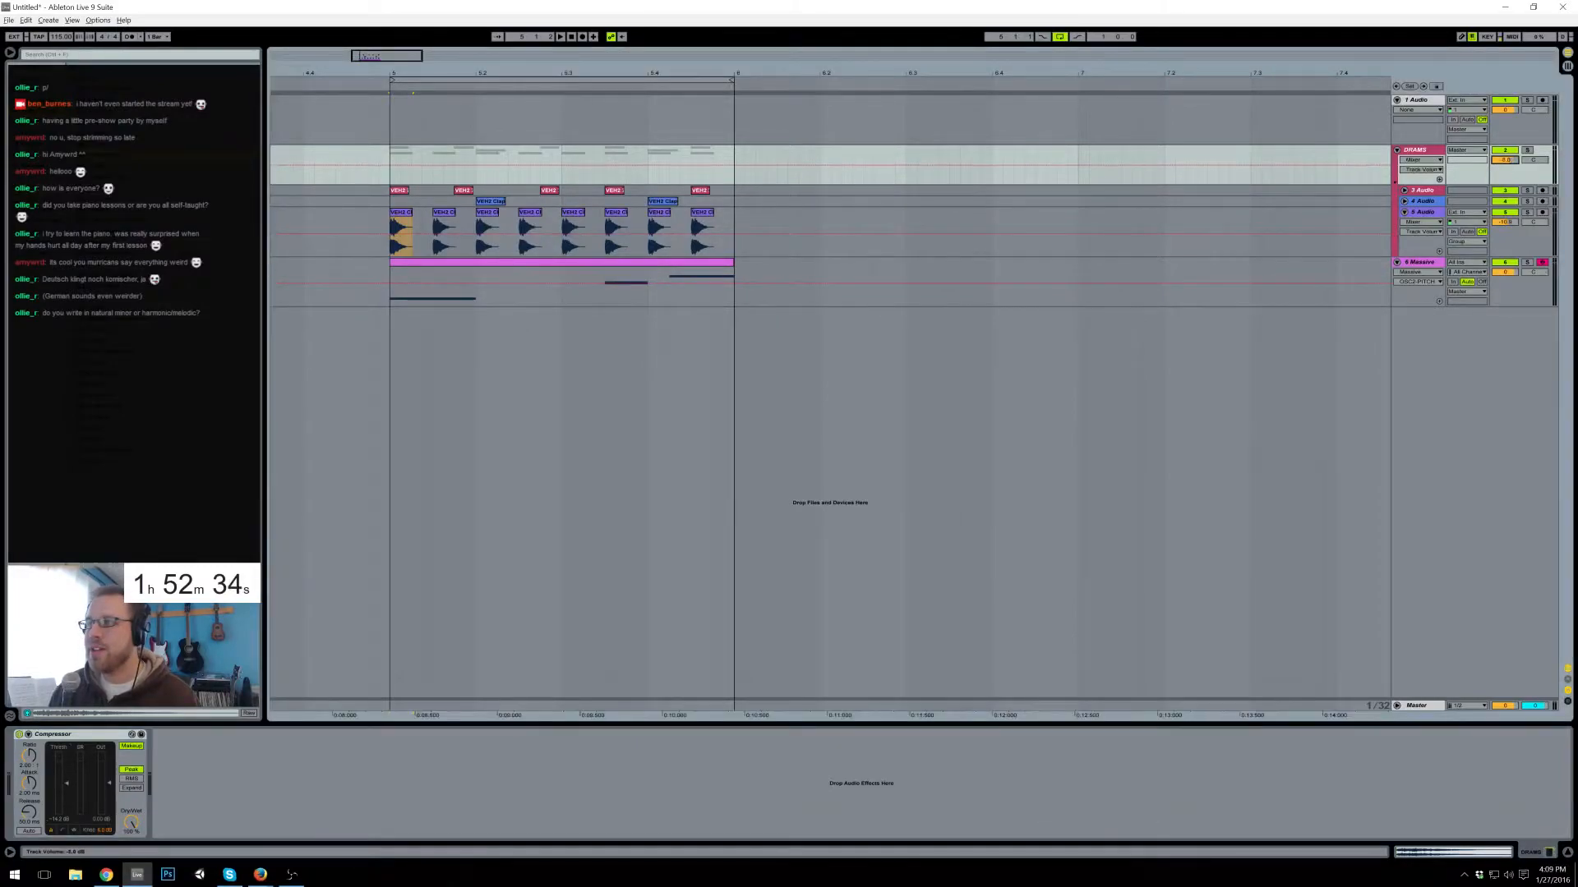
- Add an EQ Eight to the hi-hat track with a raised low cut and a lowered high shelf, and audition
left_click(1370, 235)
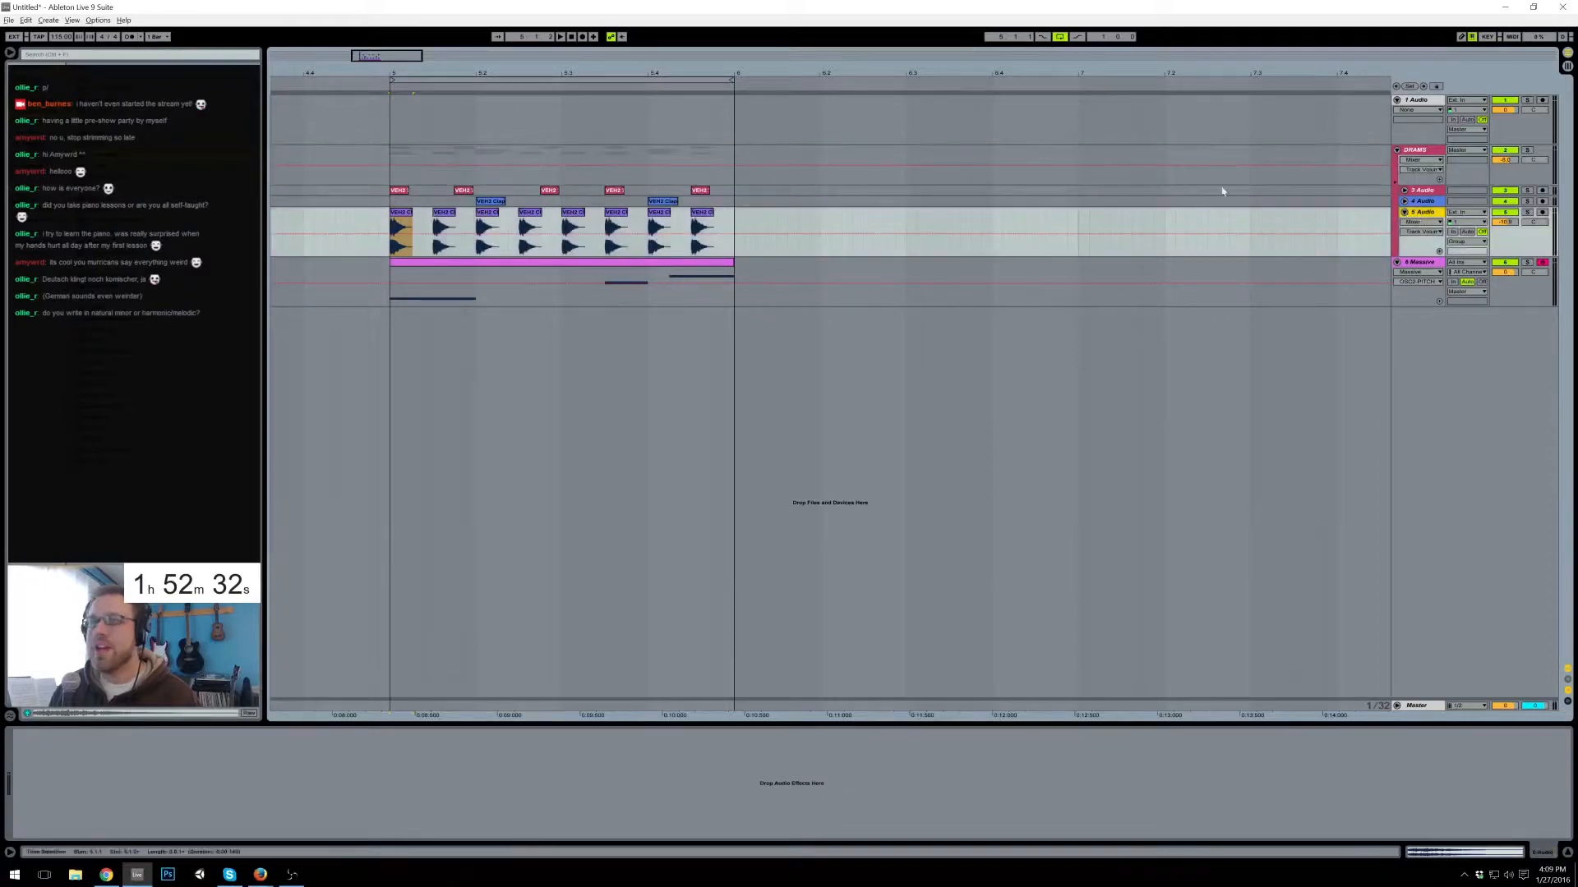
left_click_drag(107, 188, 86, 789)
left_click_drag(207, 784, 188, 791)
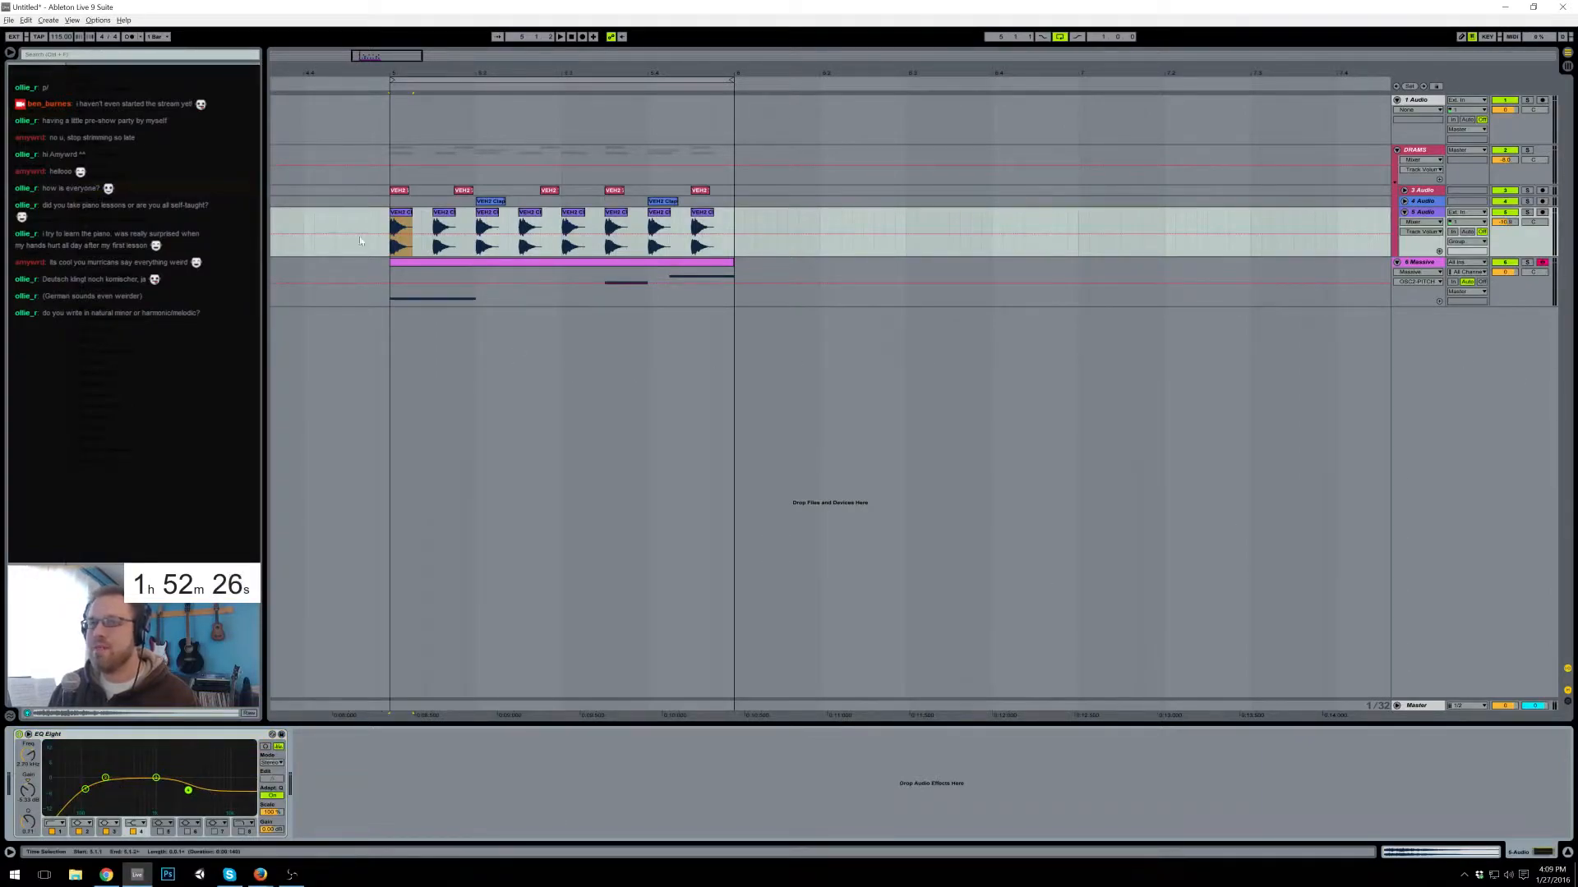
left_click(389, 254)
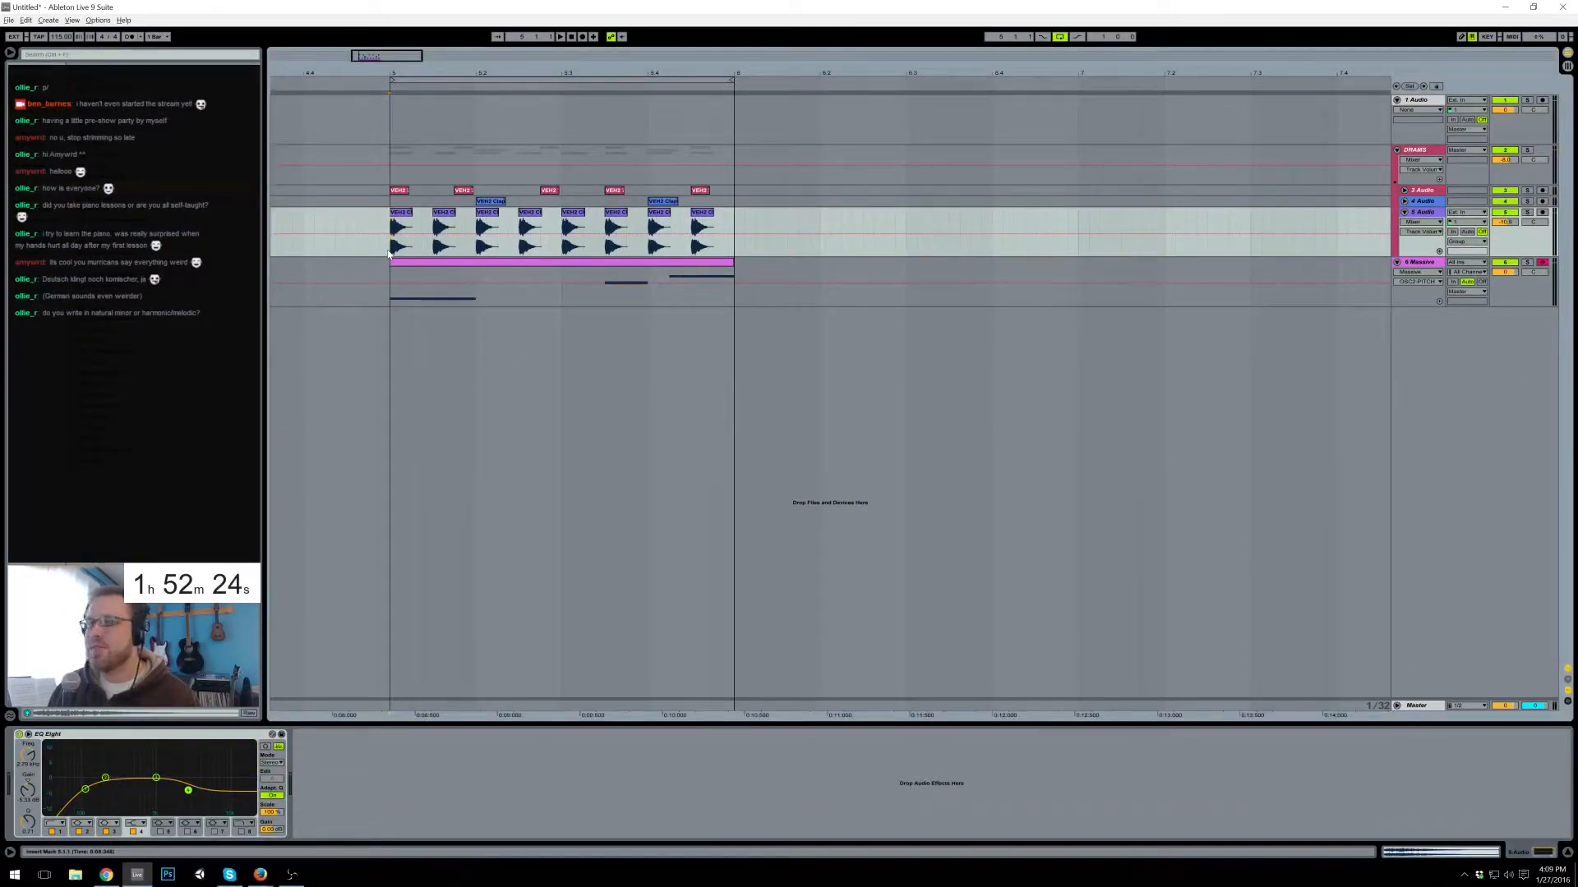
key("space")
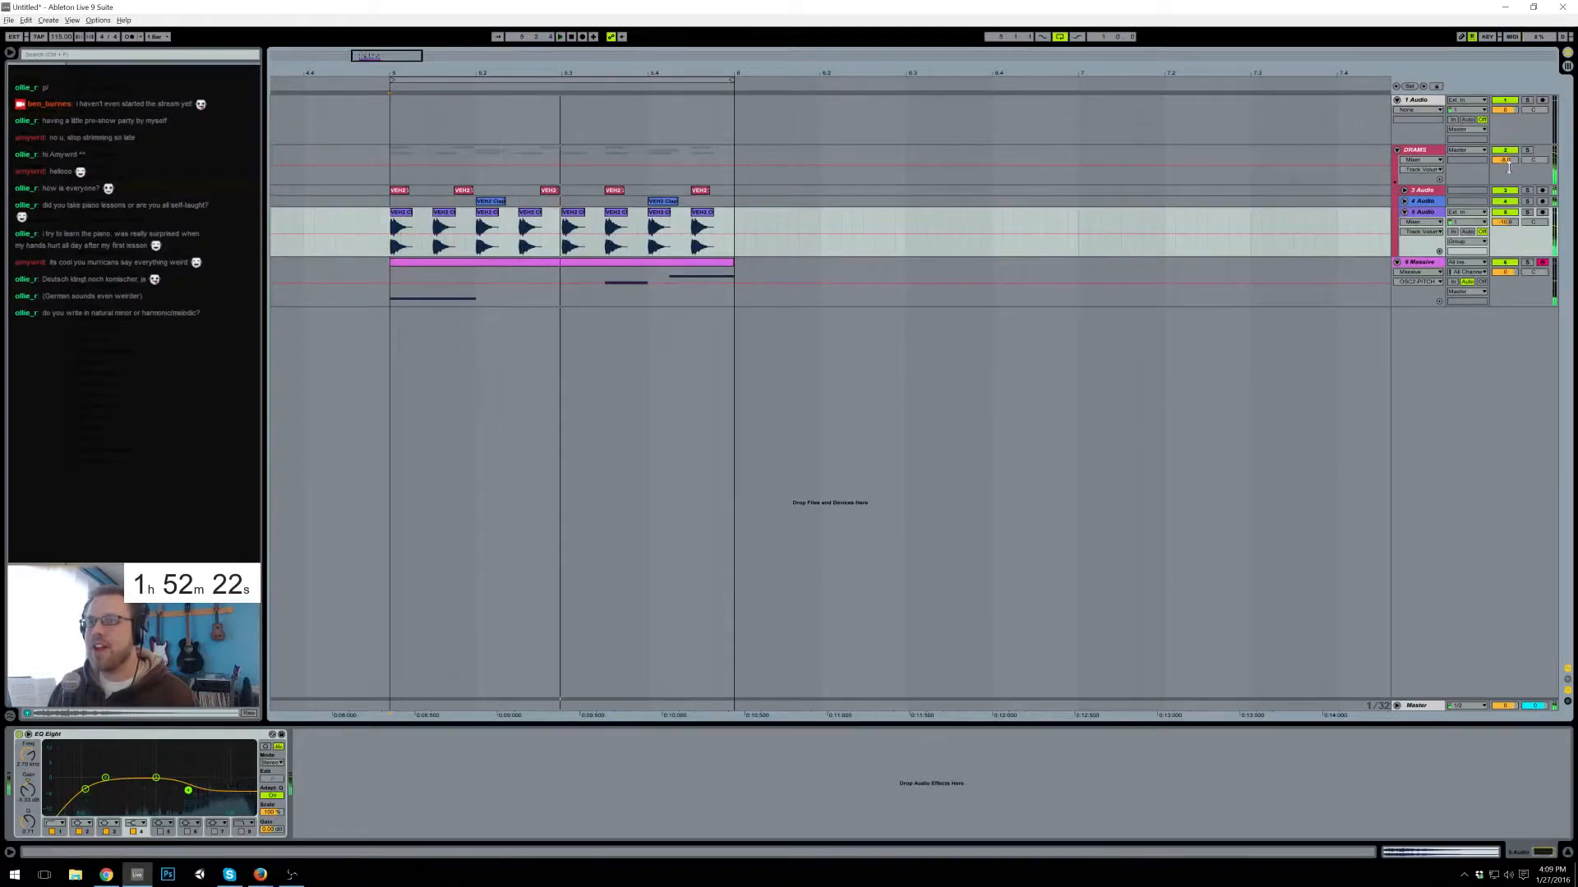
- Unfold the clap track and add an EQ Eight with a low cut, a slight mid boost and reduced highs, then audition
left_click(1422, 203)
left_click(1404, 201)
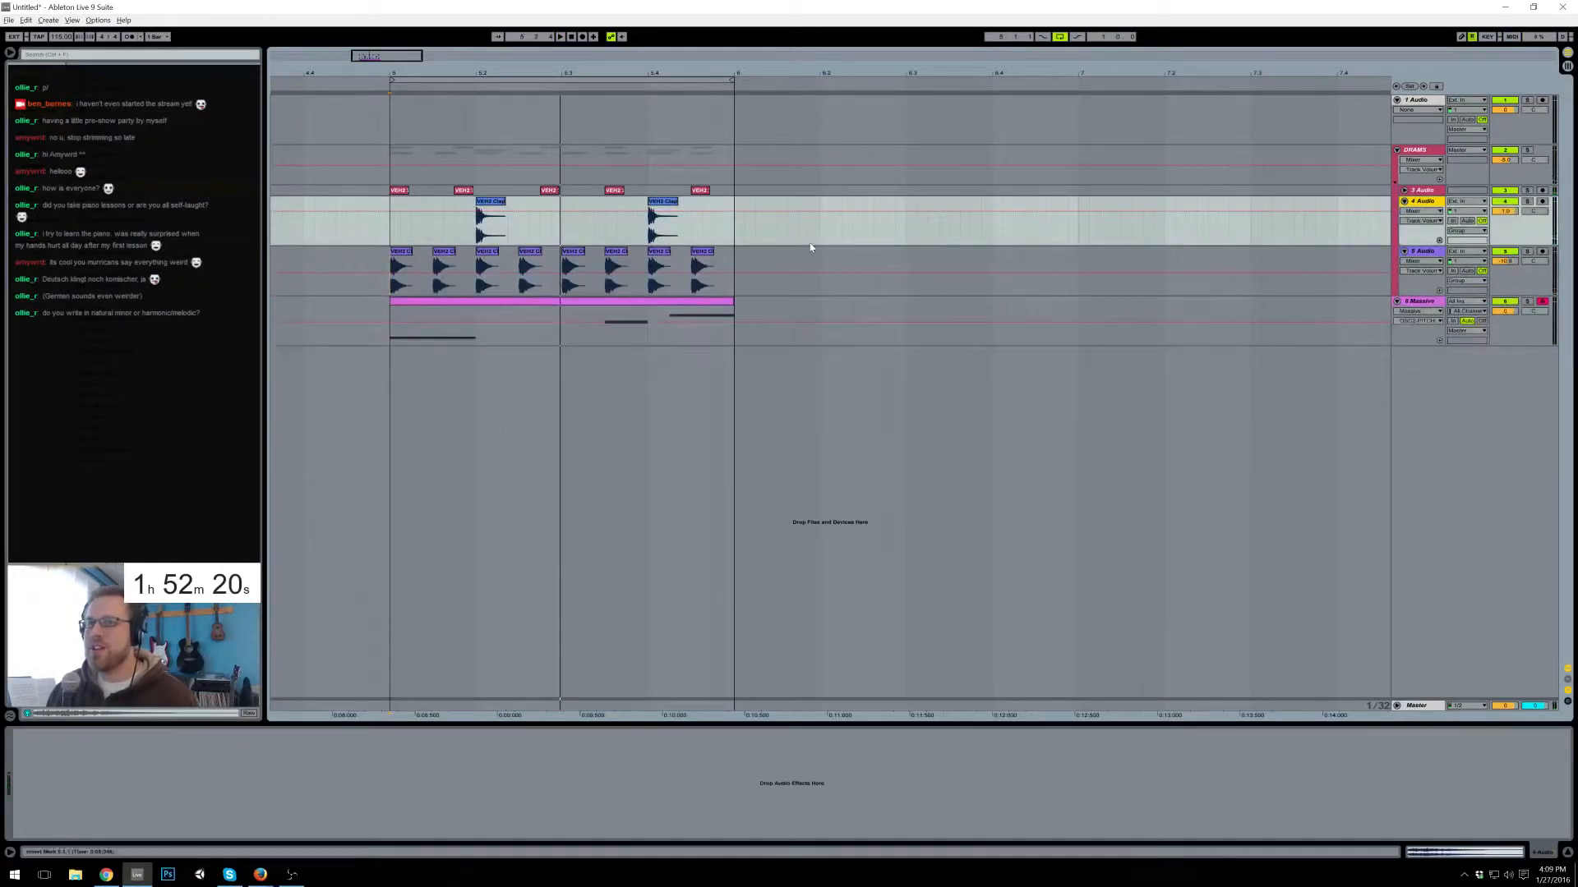
left_click_drag(94, 188, 157, 773)
left_click_drag(46, 787, 193, 794)
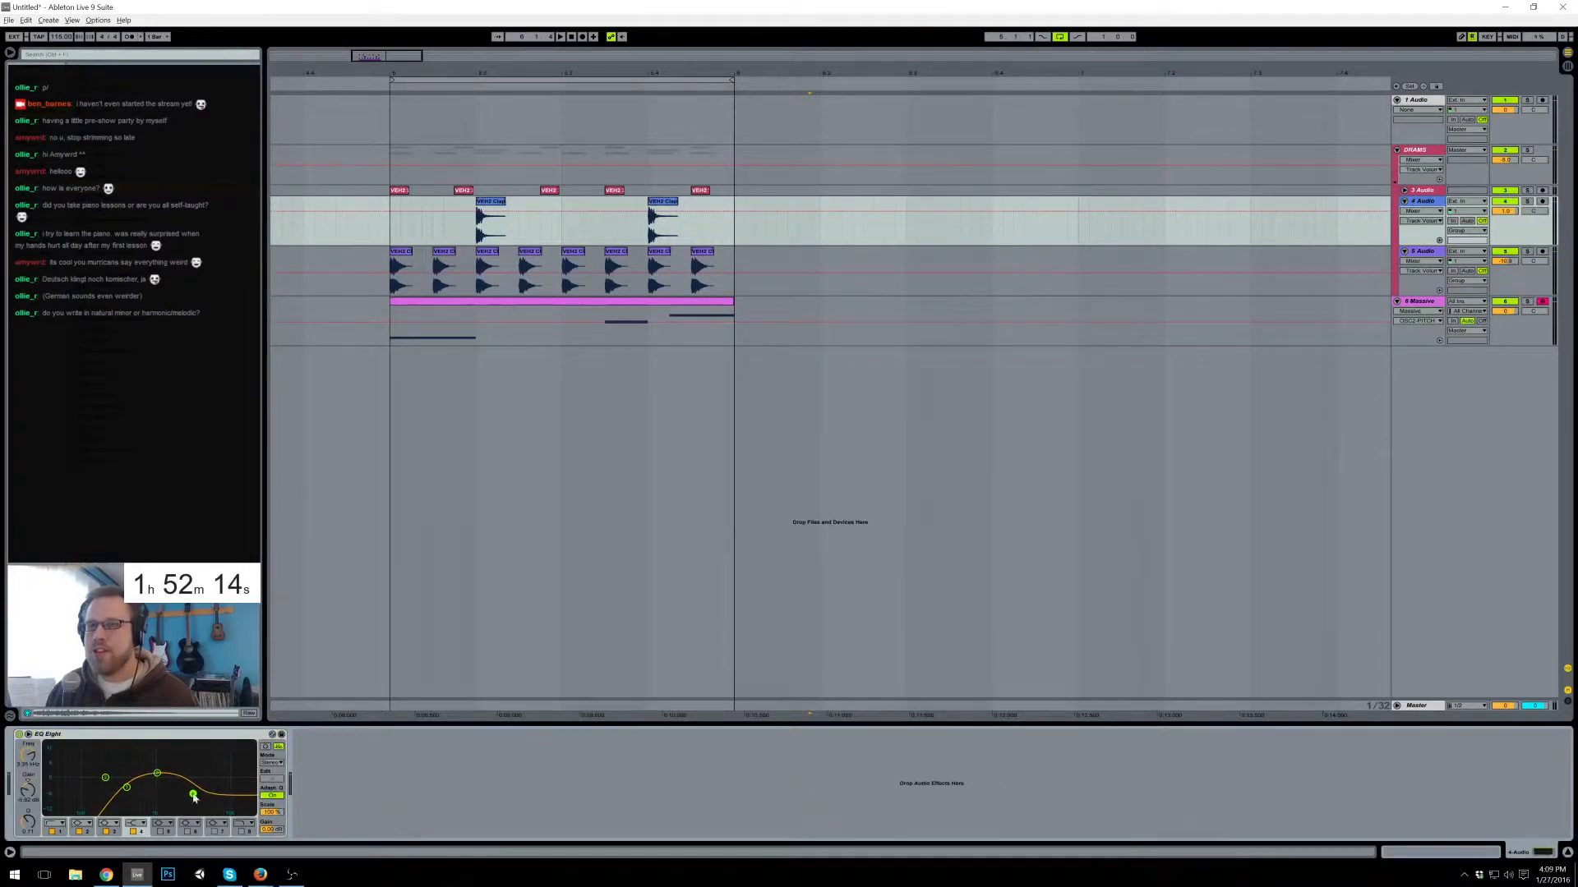
left_click(393, 235)
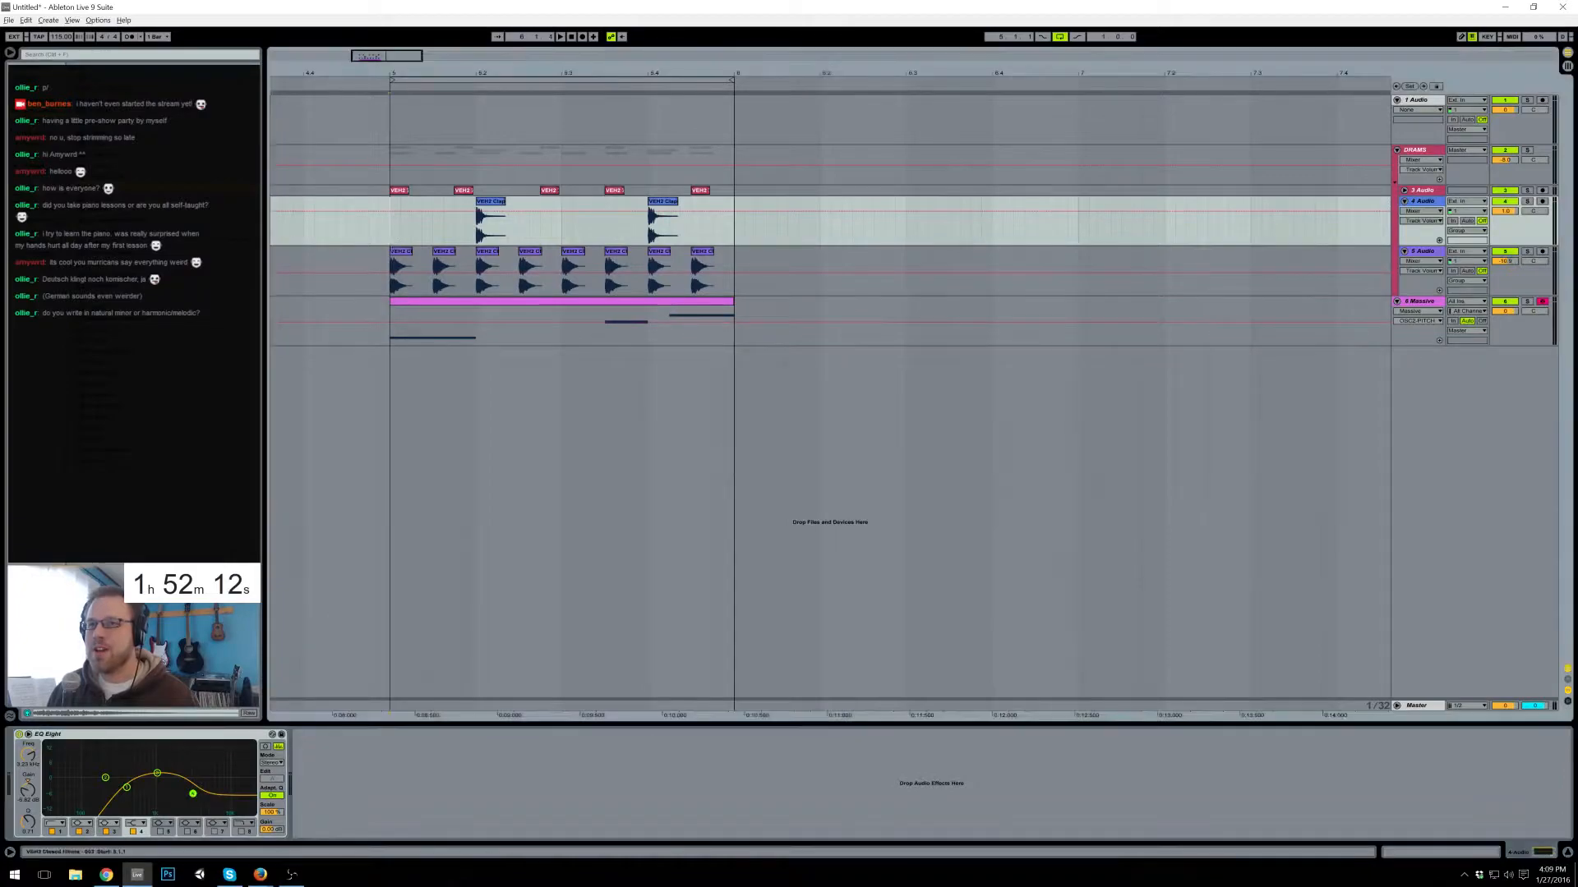
key("space")
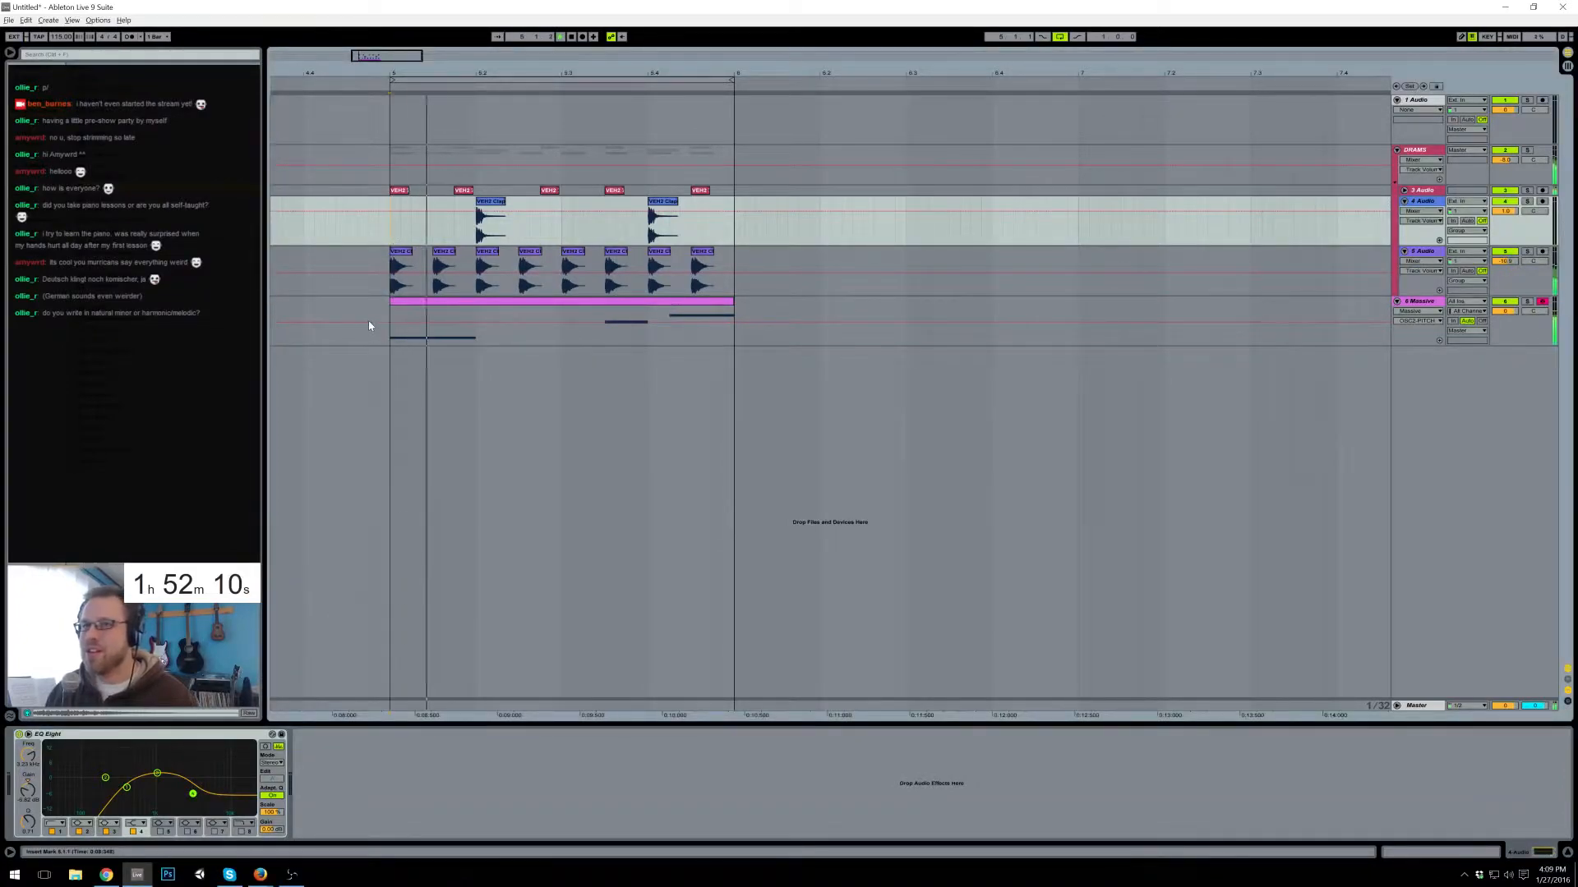
- Fine-tune the clap EQ's low cut, mid boost and high shelf while the loop plays, and stop playback
left_click_drag(193, 793, 181, 792)
left_click(157, 773)
left_click_drag(181, 792, 187, 795)
key("space")
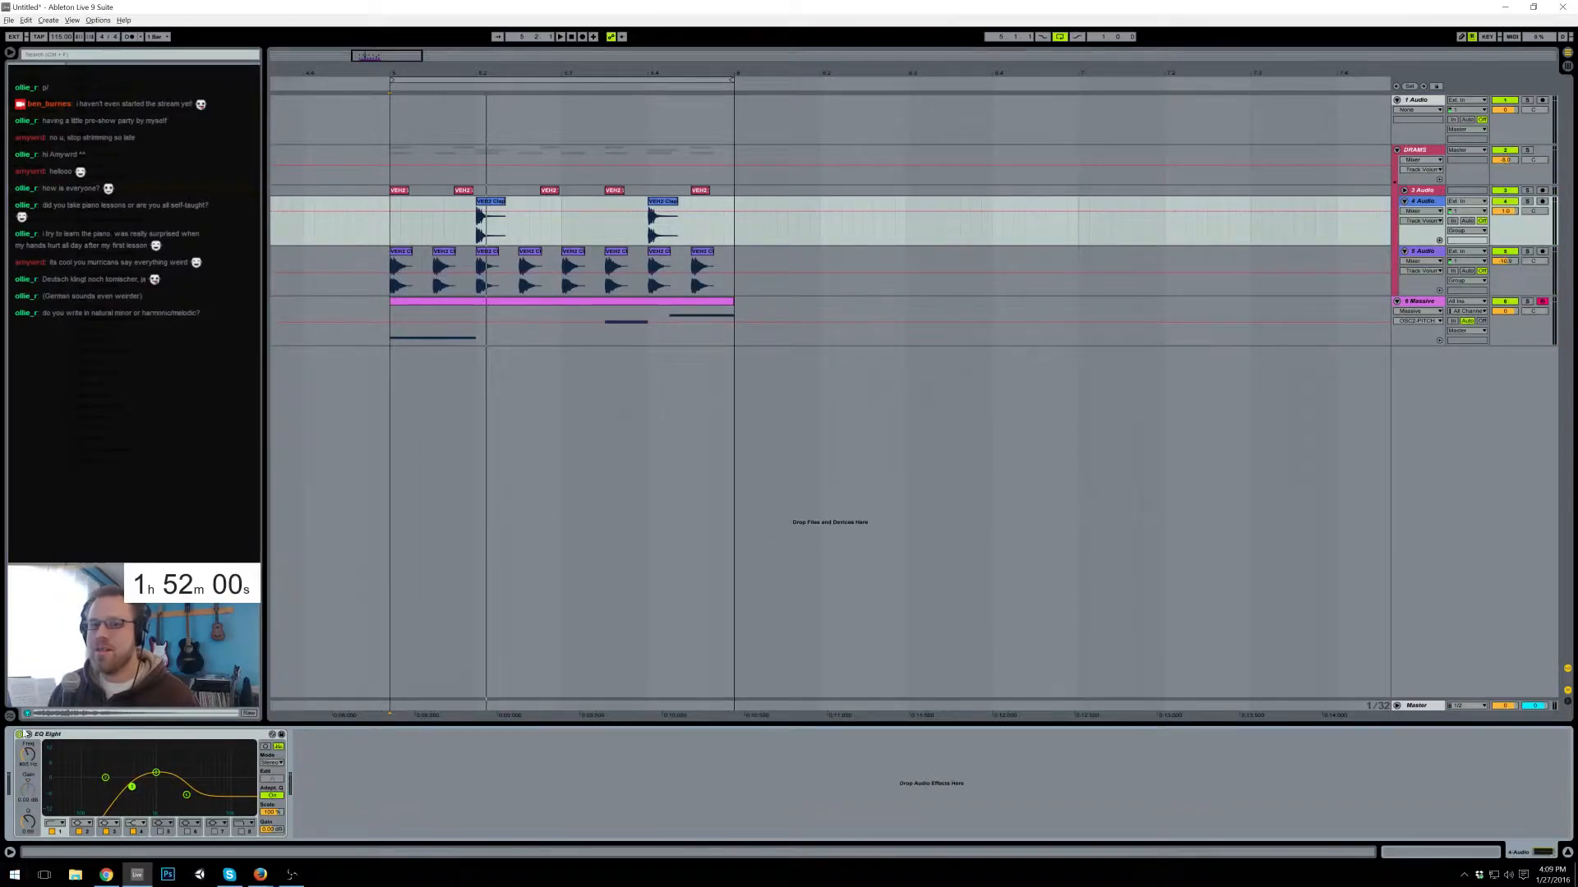
- Try a second, flat EQ Eight on the soloed clap track with the shaped EQ bypassed, and remove it
left_click_drag(111, 188, 326, 746)
left_click(301, 735)
key("space")
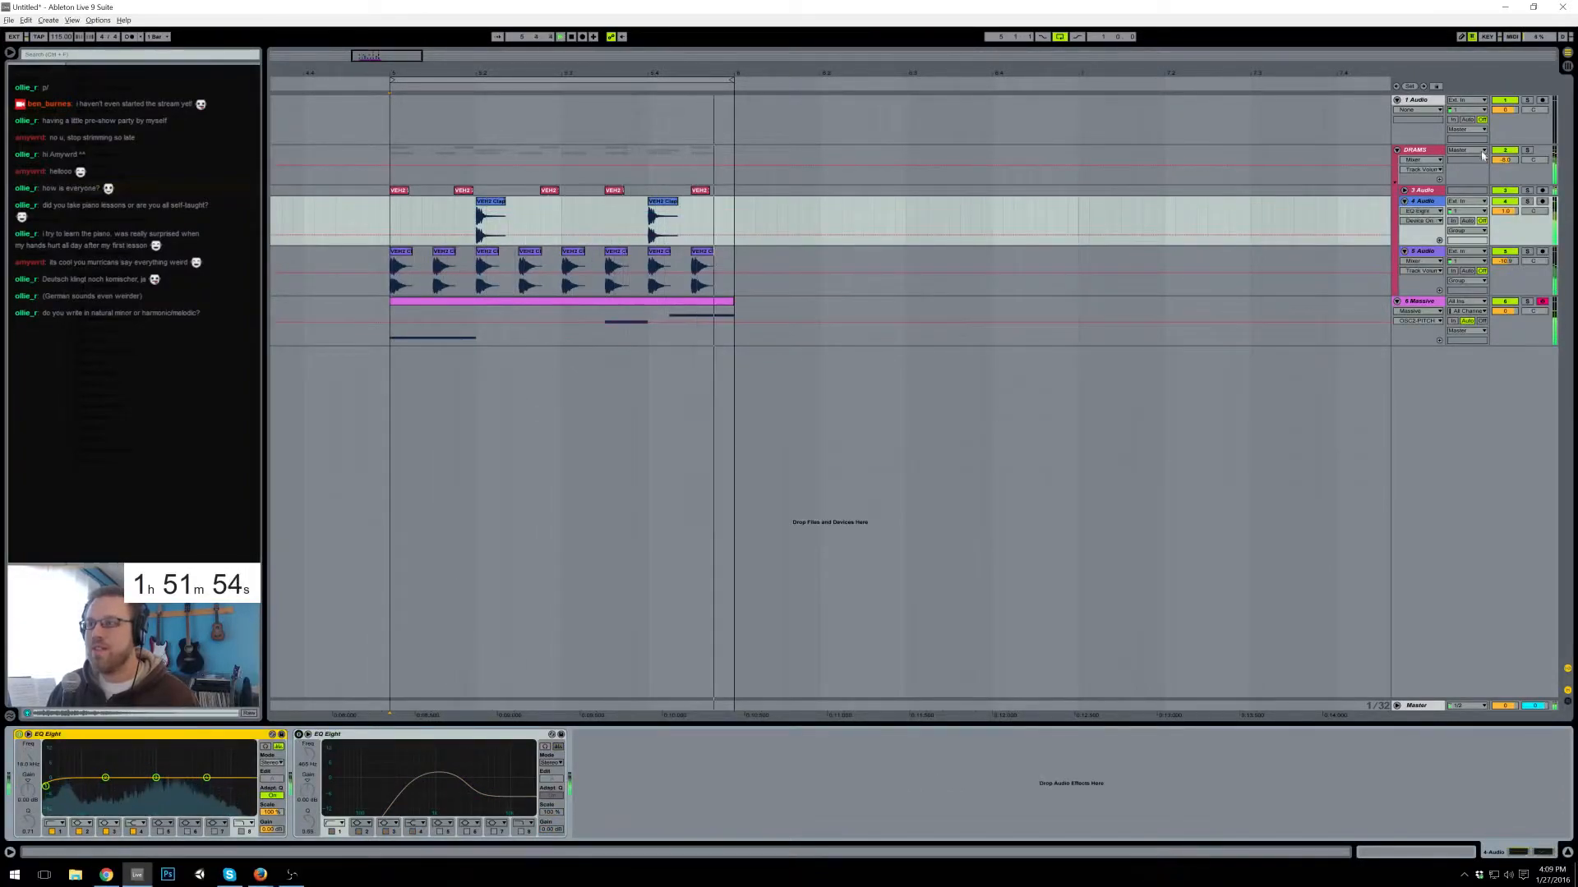
left_click(1526, 201)
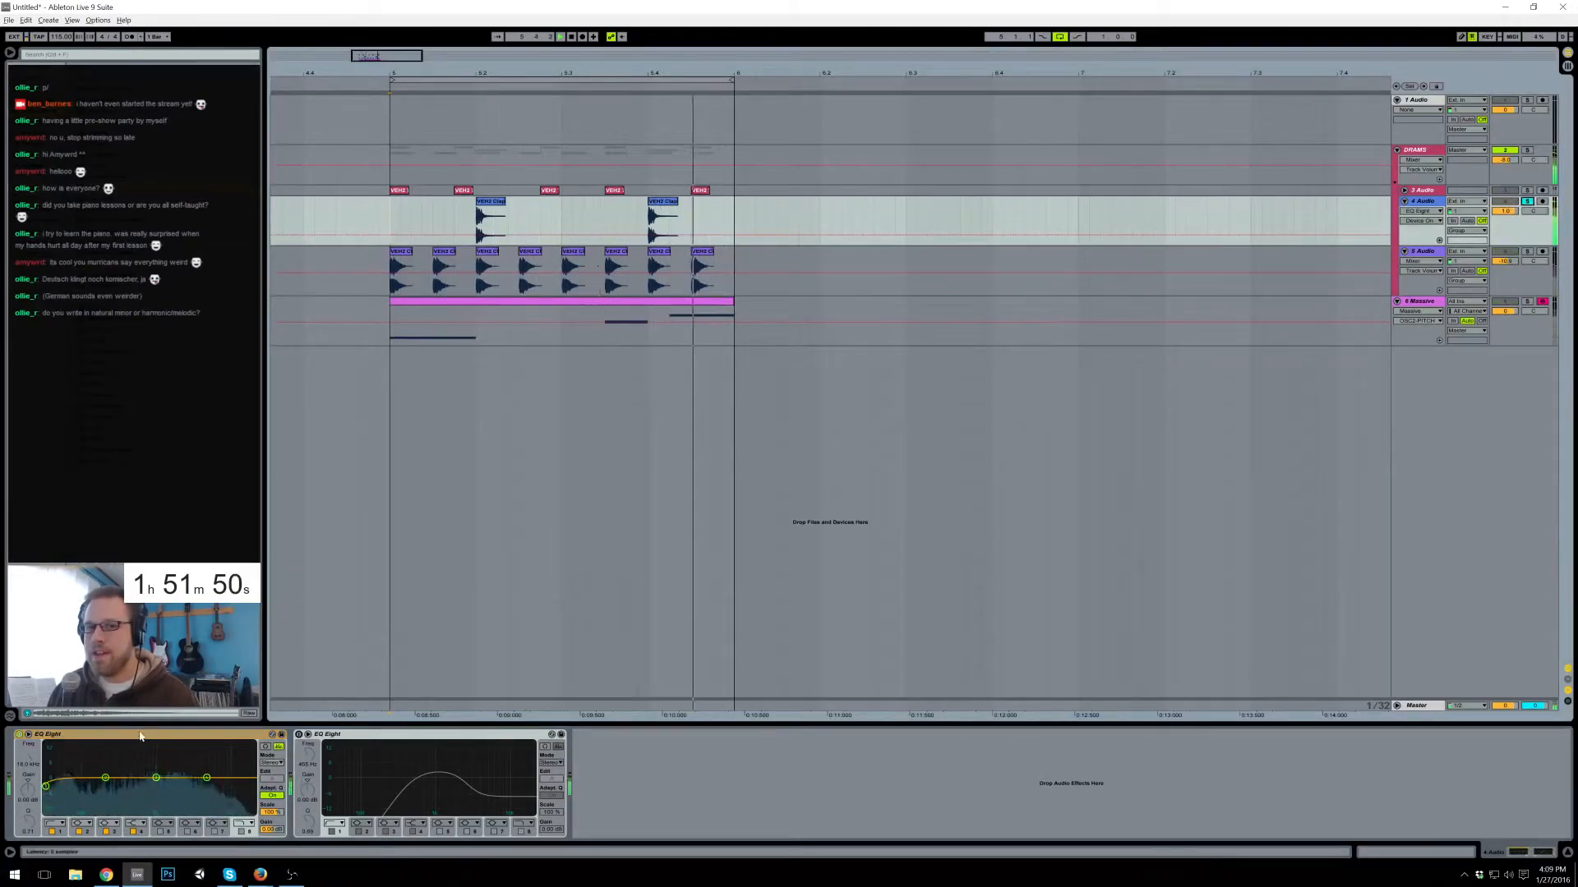
left_click(186, 749)
key("Delete")
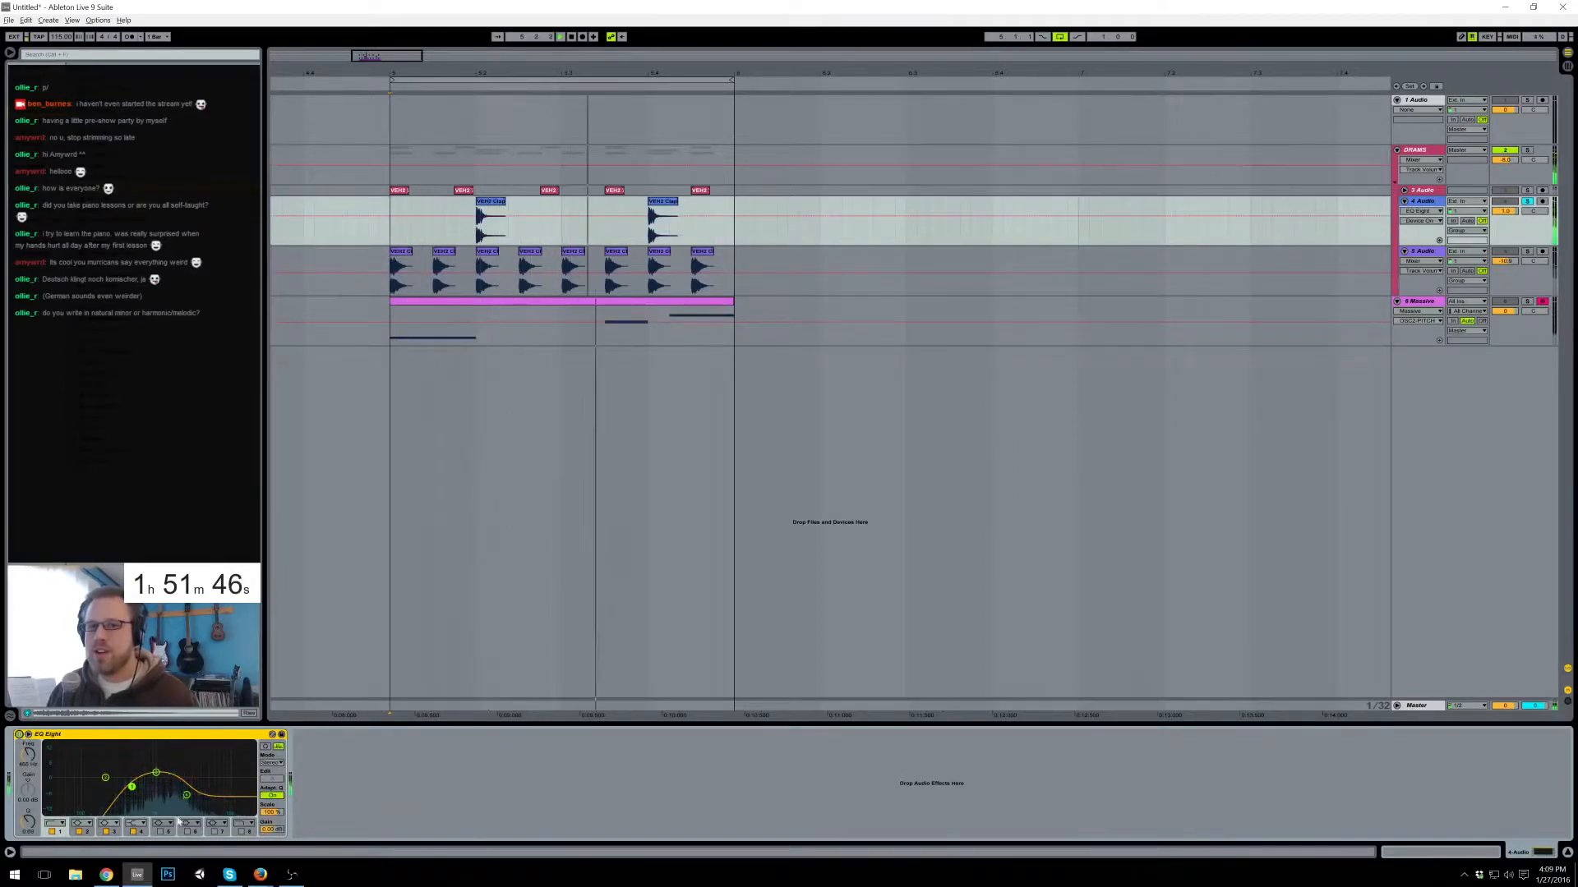
- Lower the clap EQ's low-cut frequency slightly, adjust its mid band, and fold the clap track
left_click_drag(132, 787, 126, 786)
left_click(158, 774)
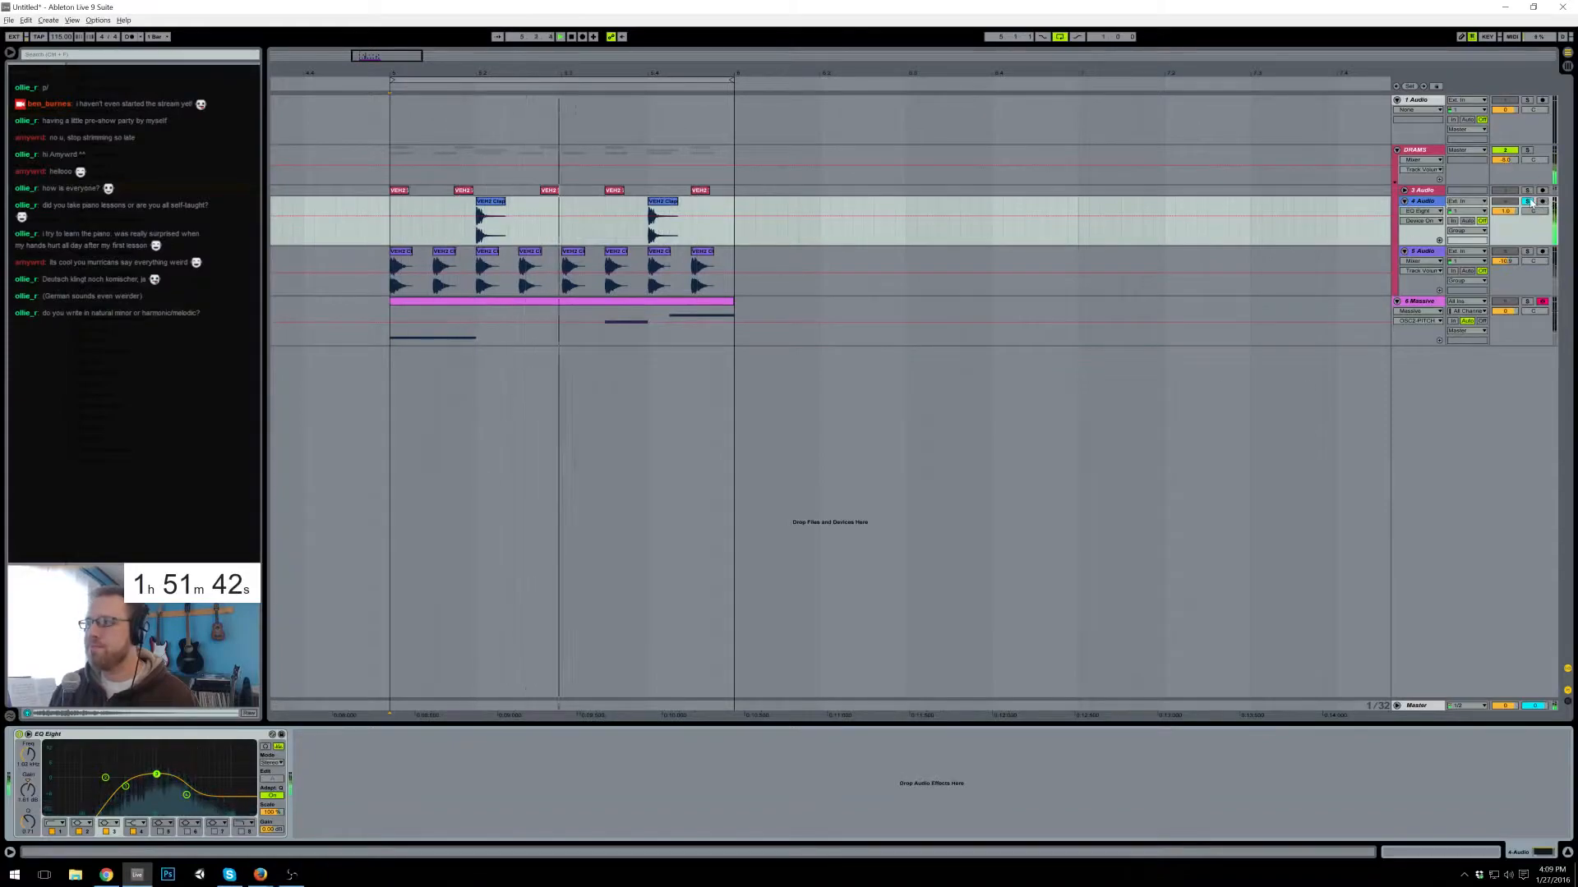
left_click(1405, 201)
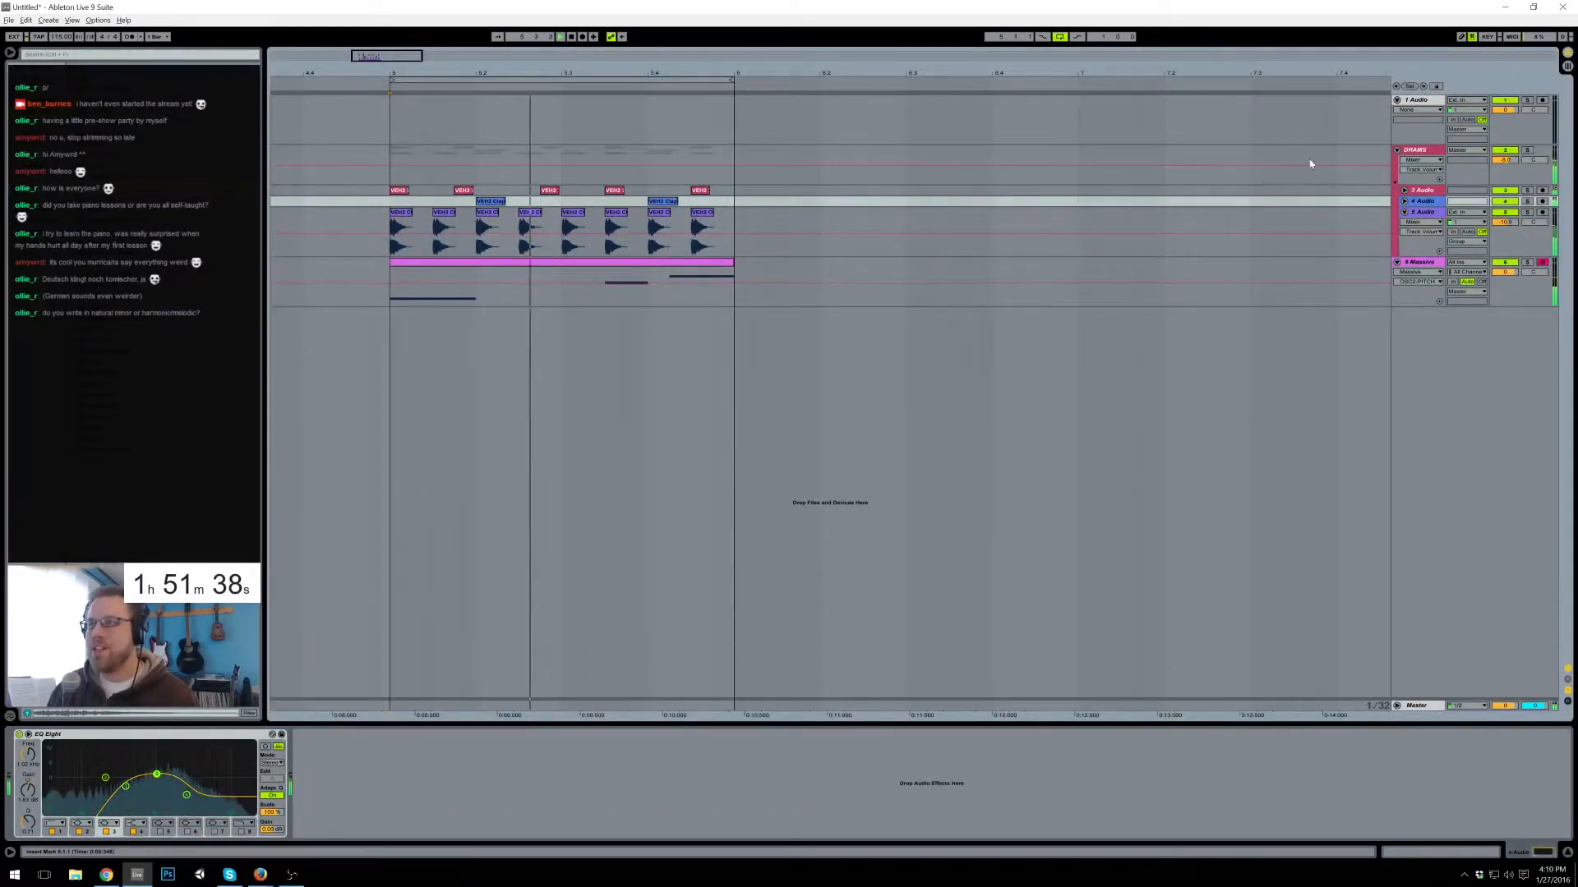
- Unfold the 3 Audio track and add an EQ Eight with a wide mid dip and a raised low cut
left_click(1415, 191)
left_click(1405, 191)
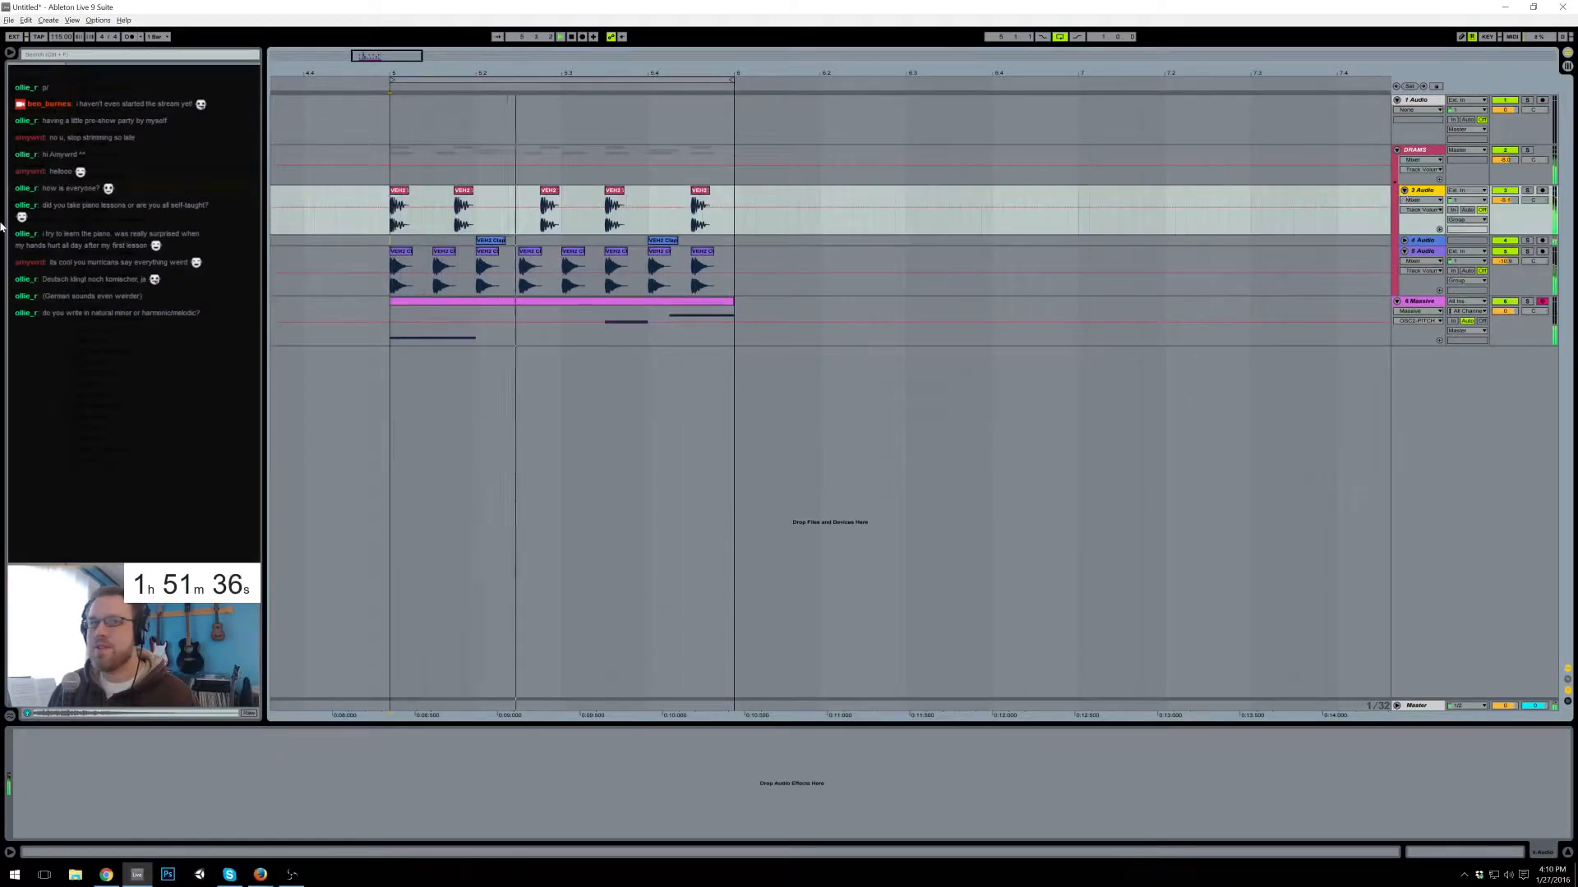
left_click_drag(94, 188, 151, 798)
left_click_drag(28, 822, 28, 852)
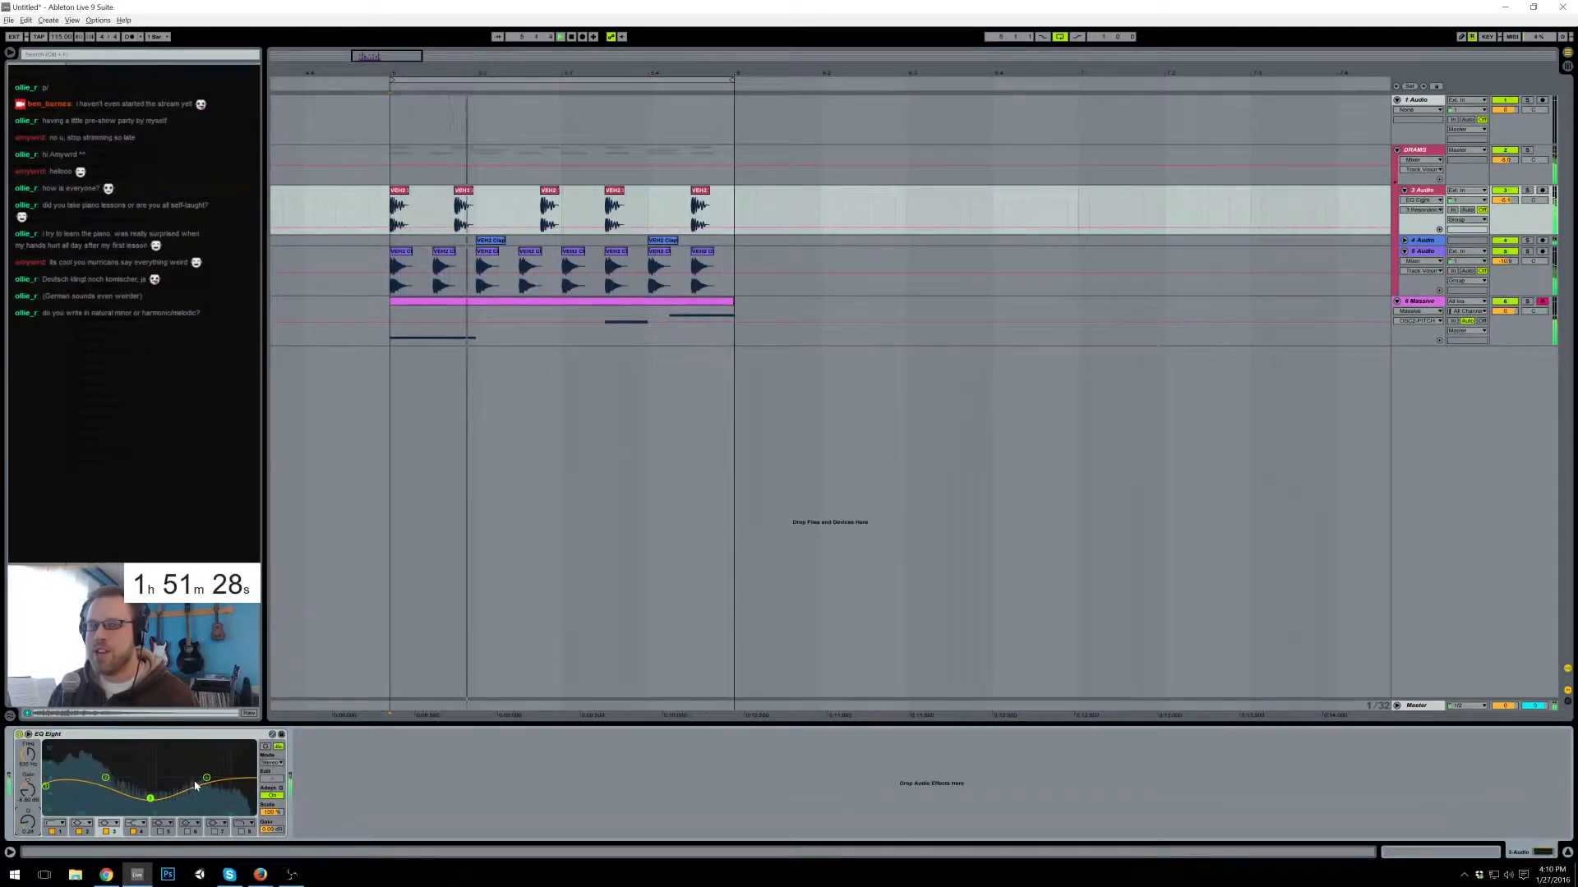
left_click_drag(46, 786, 75, 783)
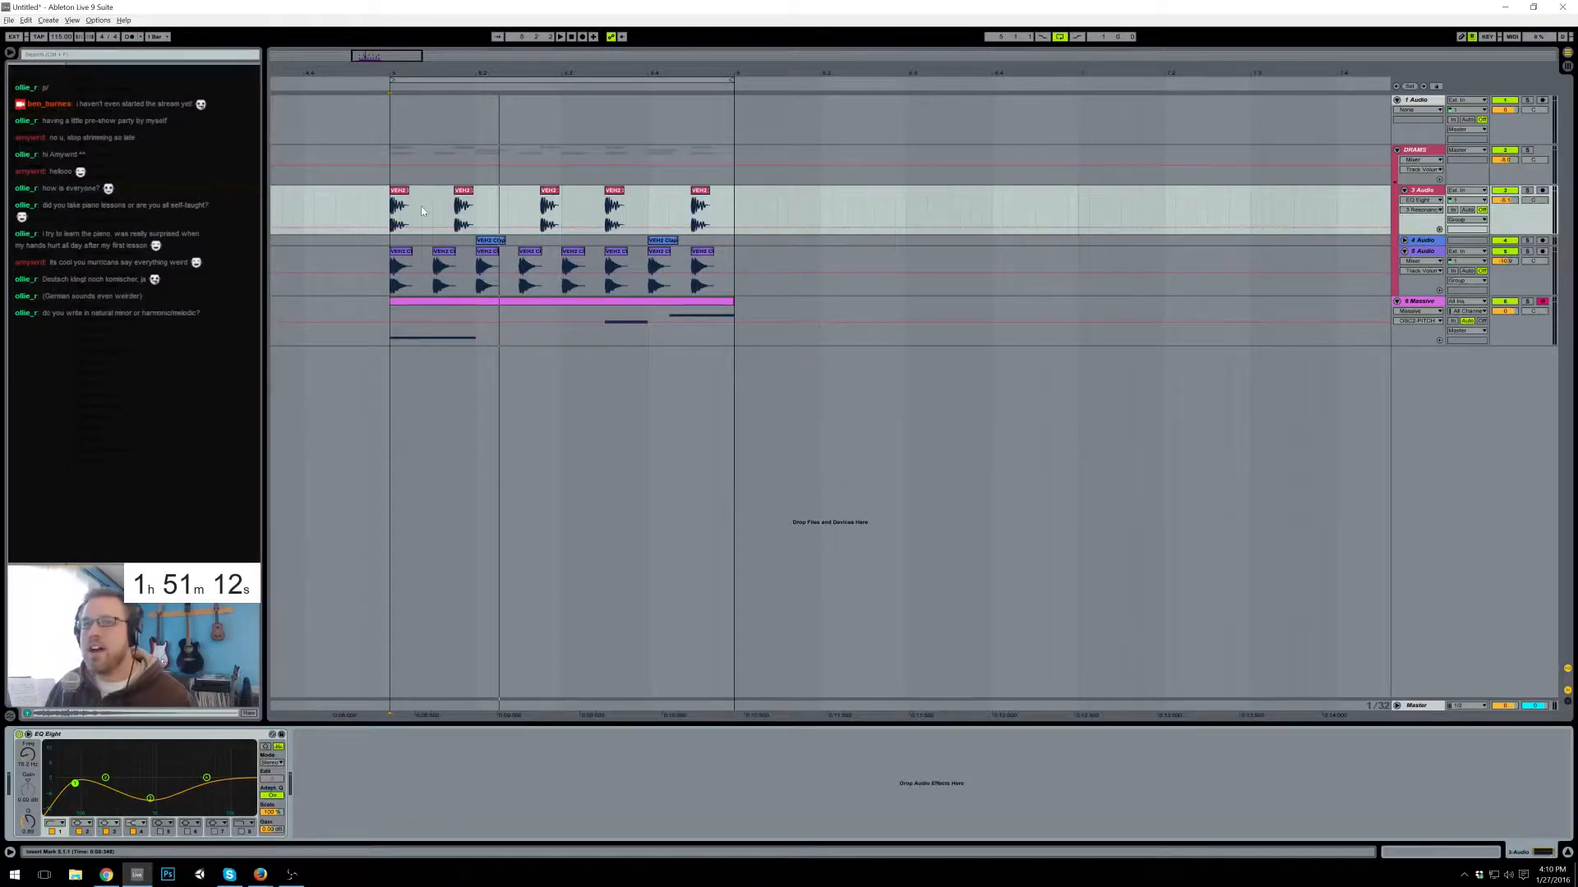
- Inspect the Massive track's bass clip and its synth window, and close the synth window
left_click(521, 311)
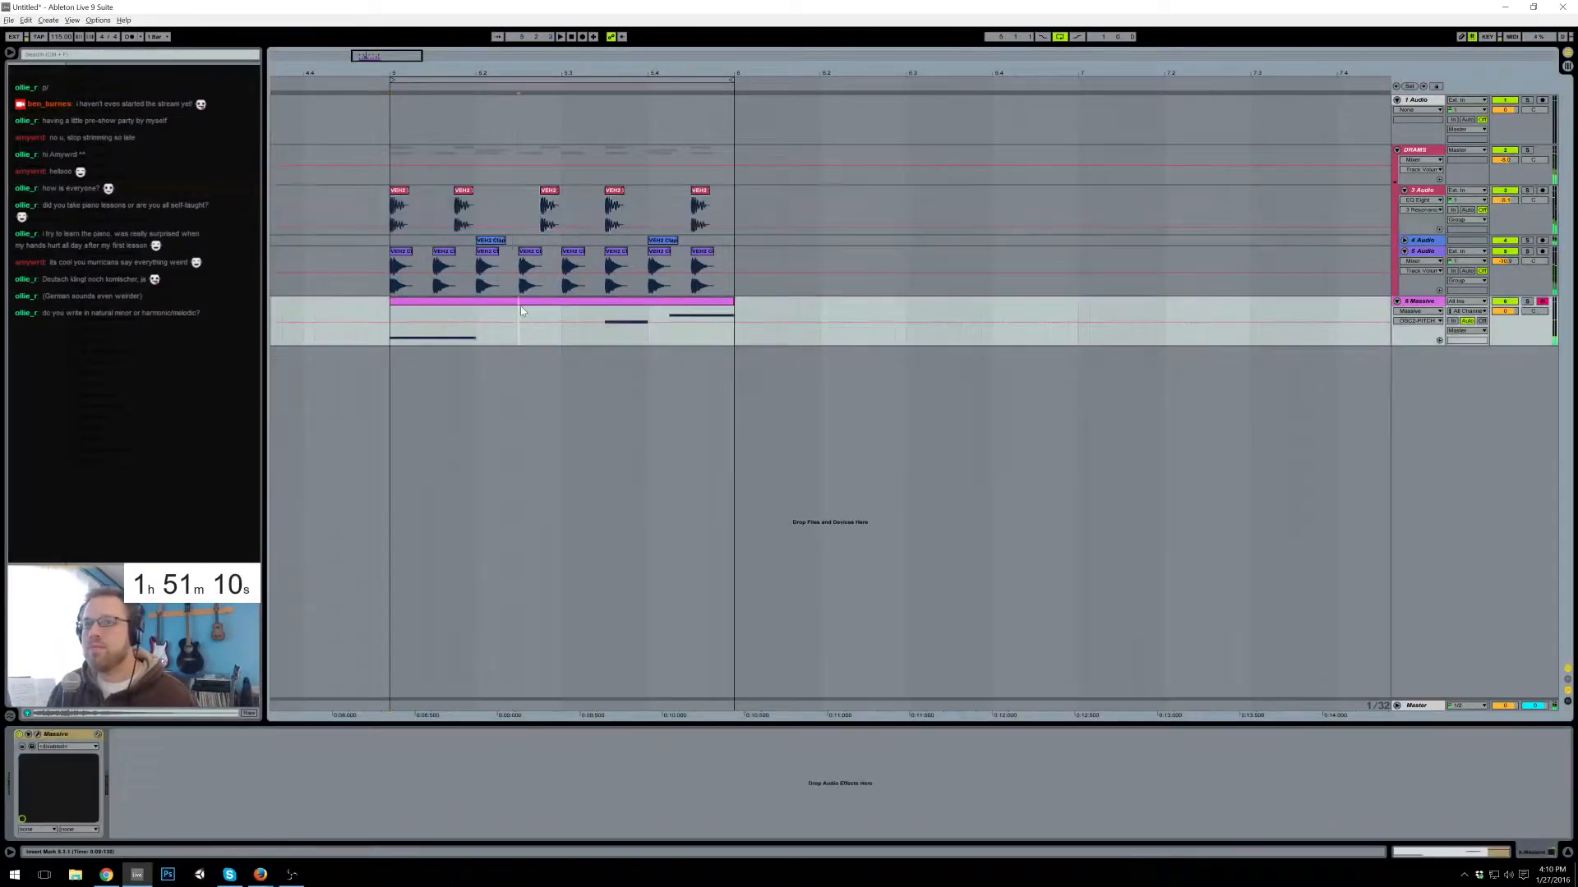
double_click(487, 320)
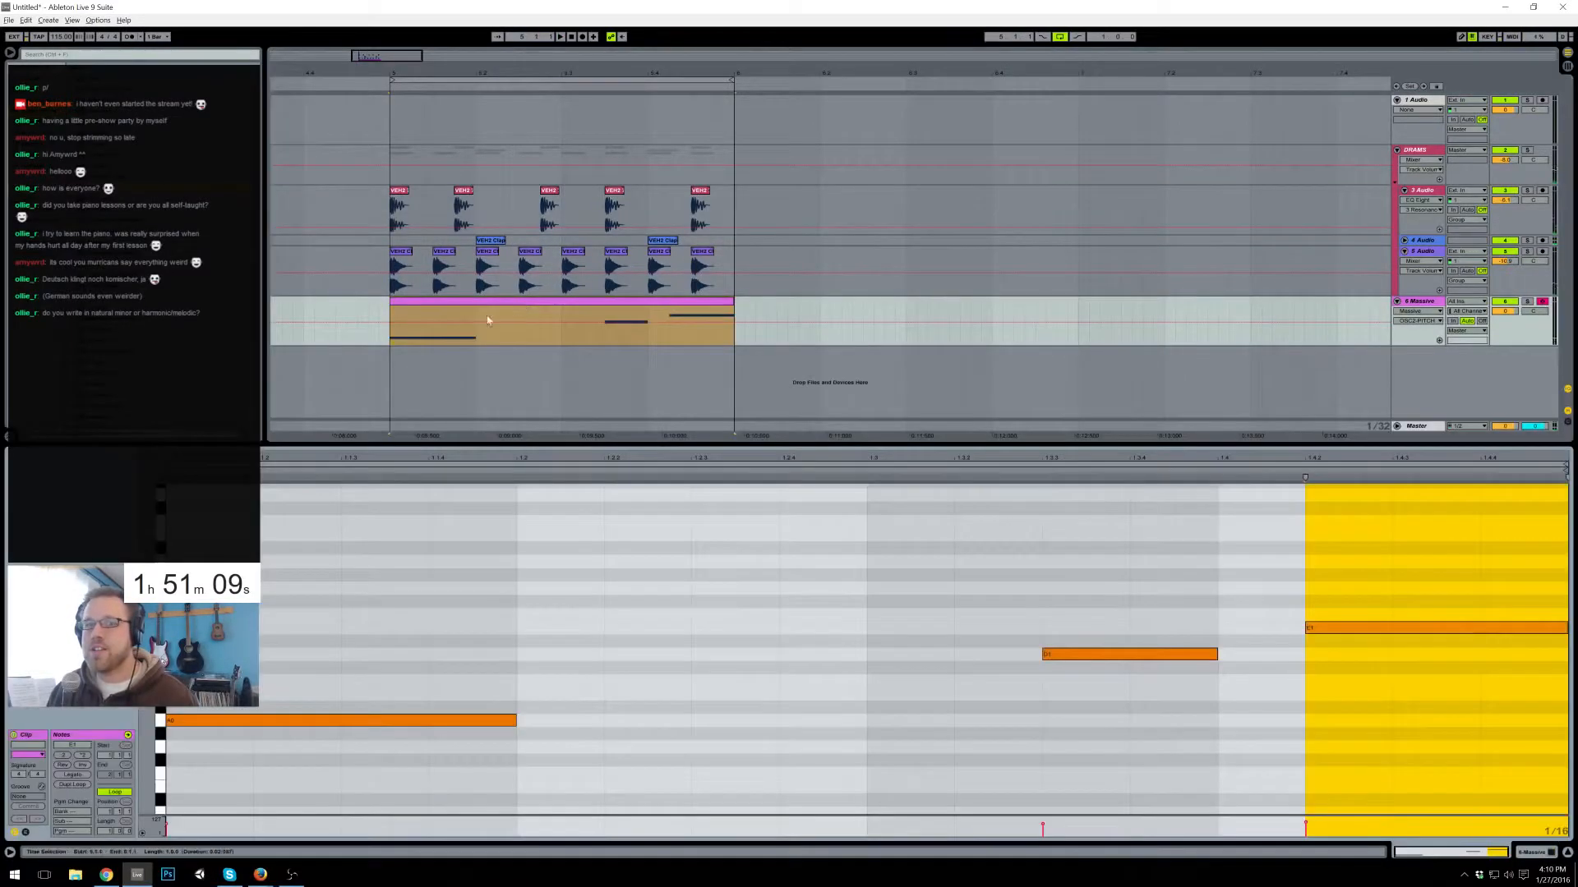
left_click(1527, 852)
left_click(38, 734)
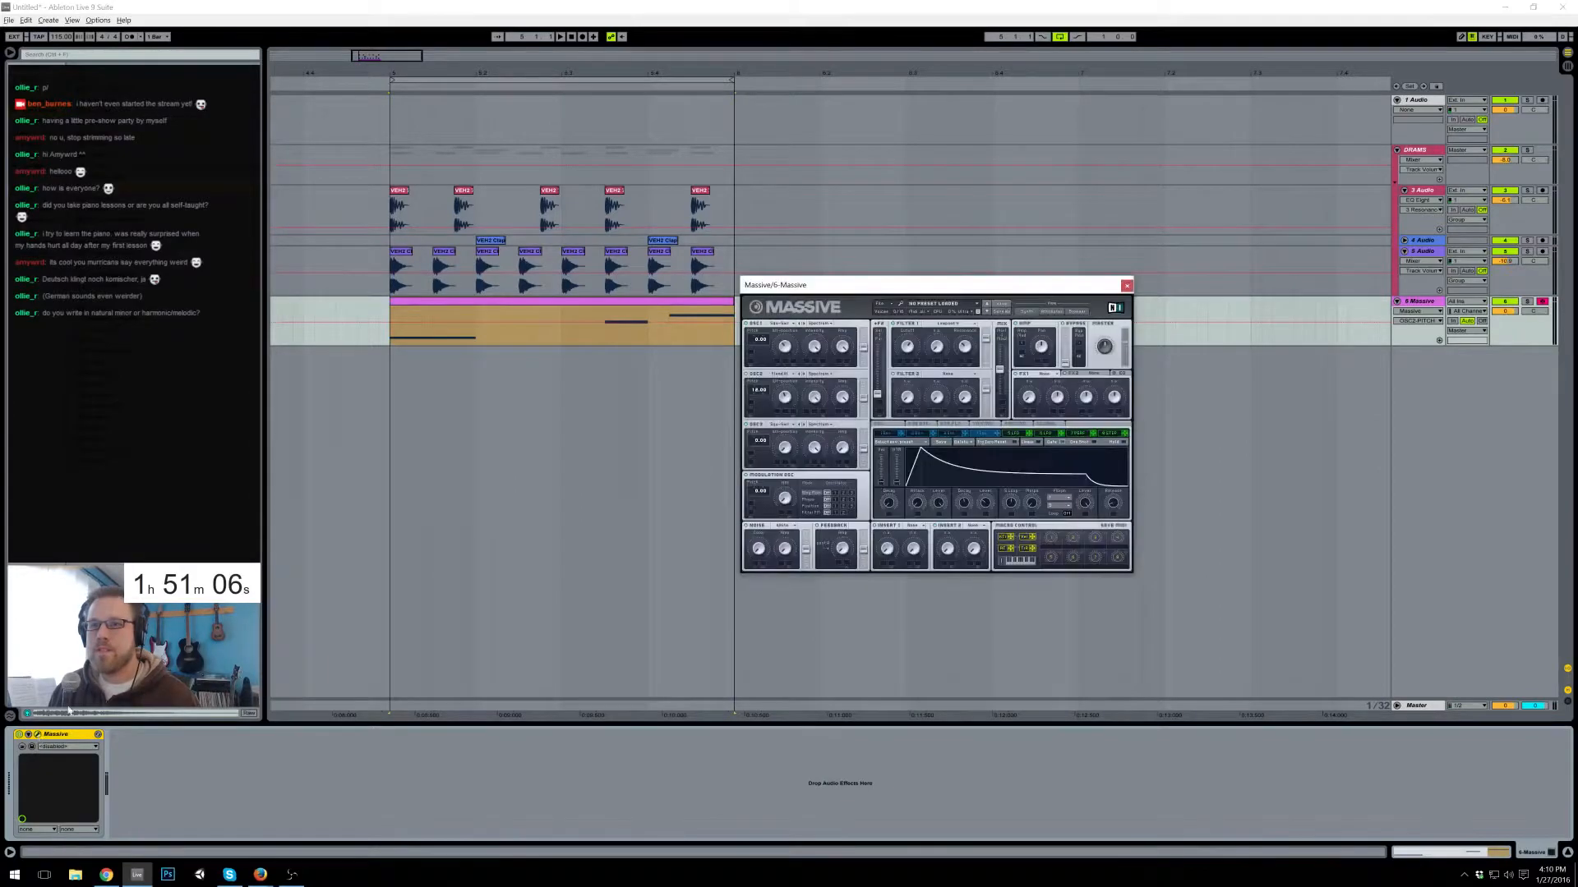
left_click(1127, 286)
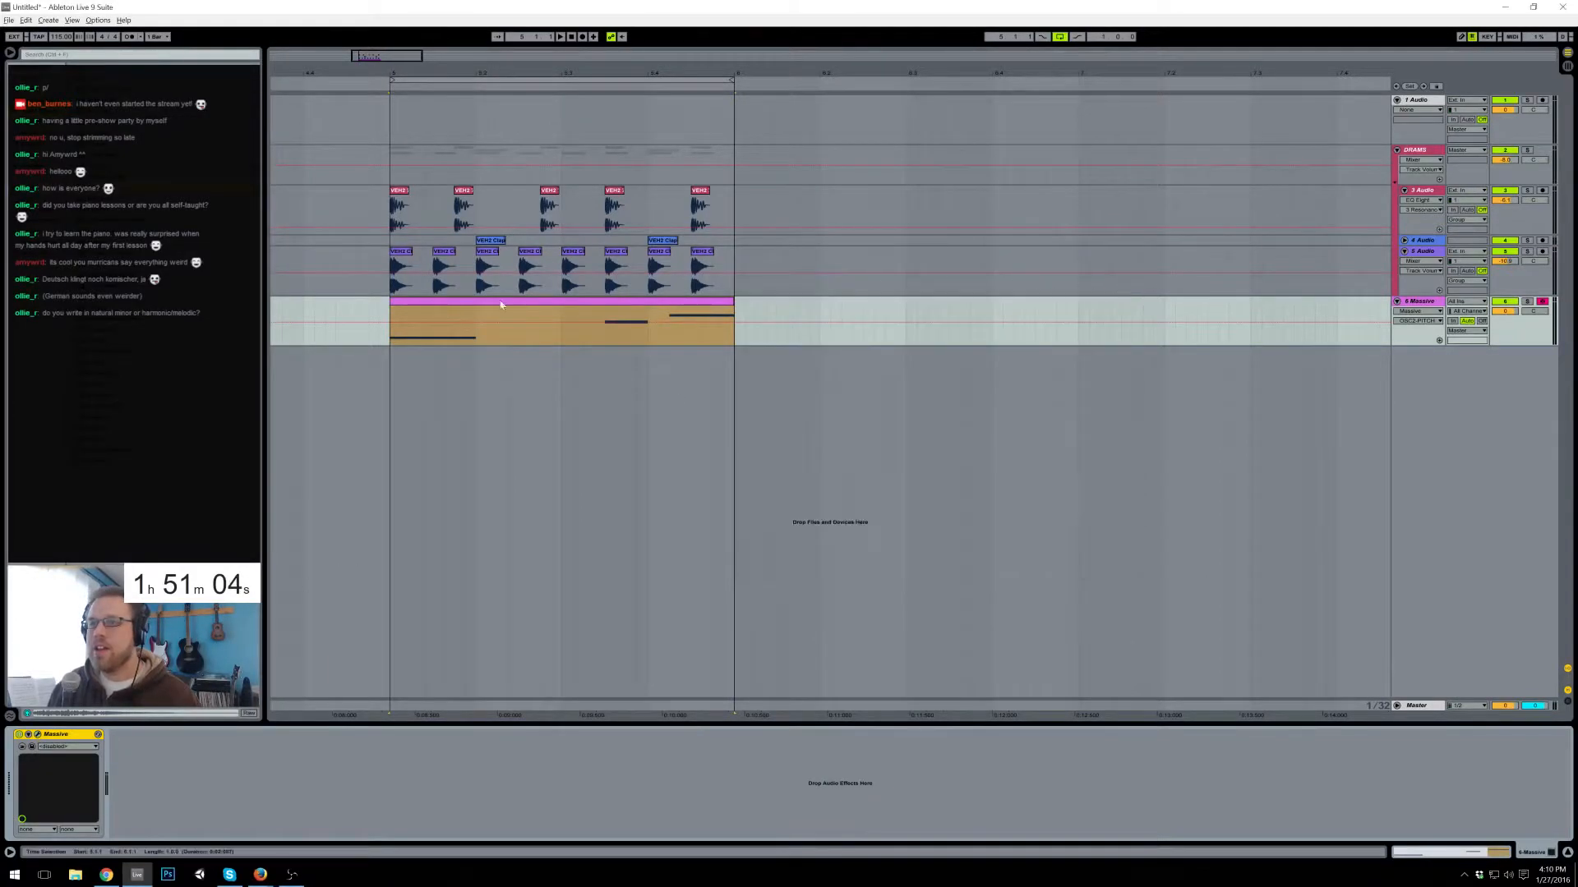
left_click(596, 306)
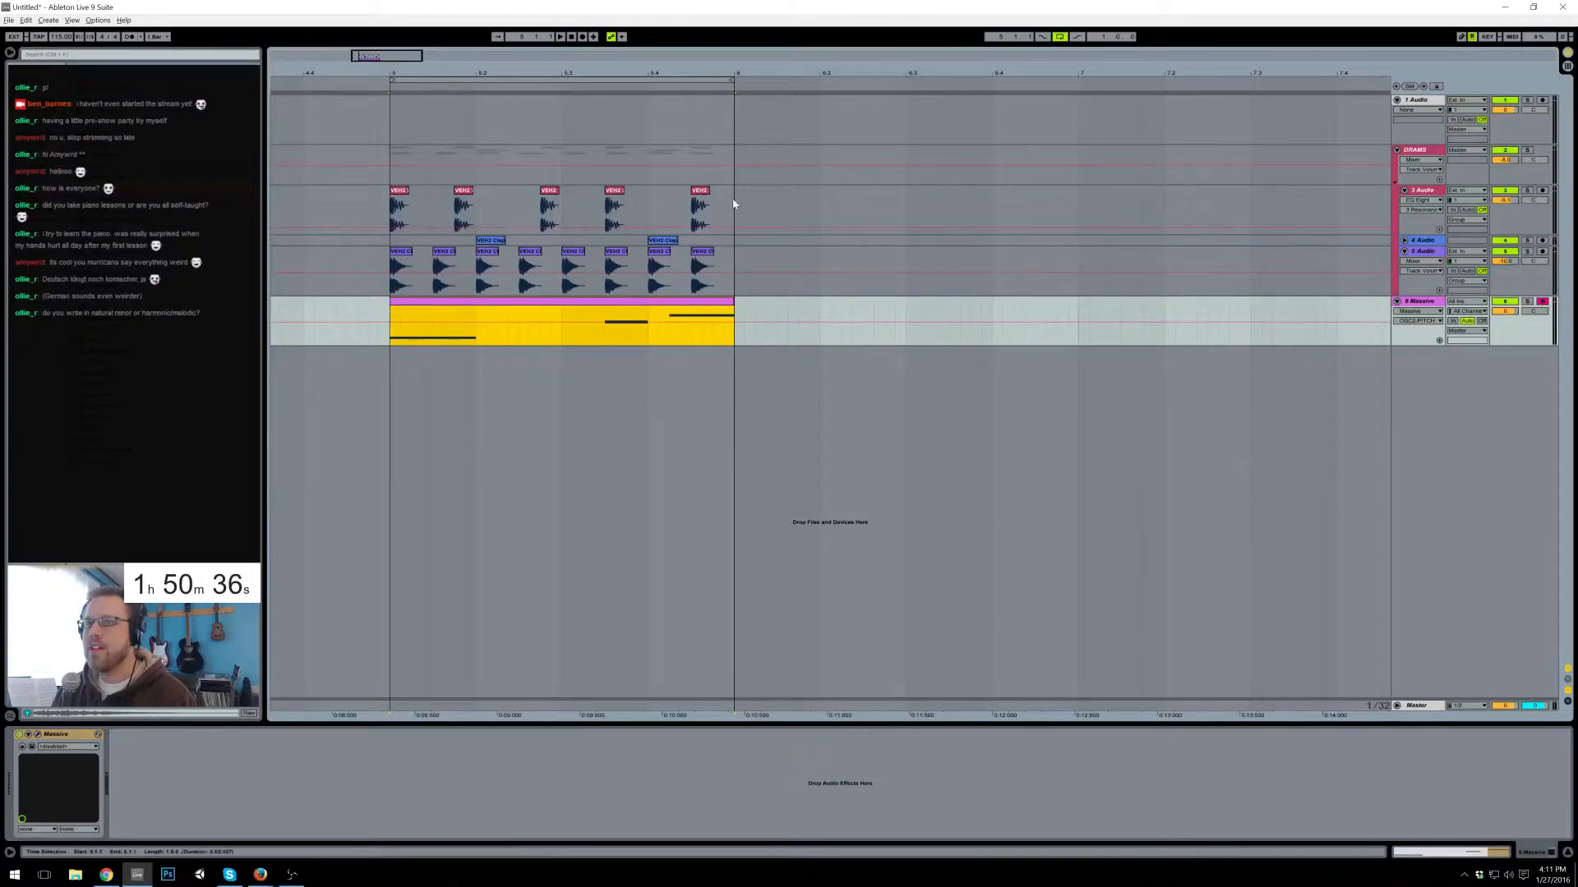
- Duplicate the one-bar drum clips on all drum tracks four times to make five bars of drums
left_click_drag(388, 55, 403, 63)
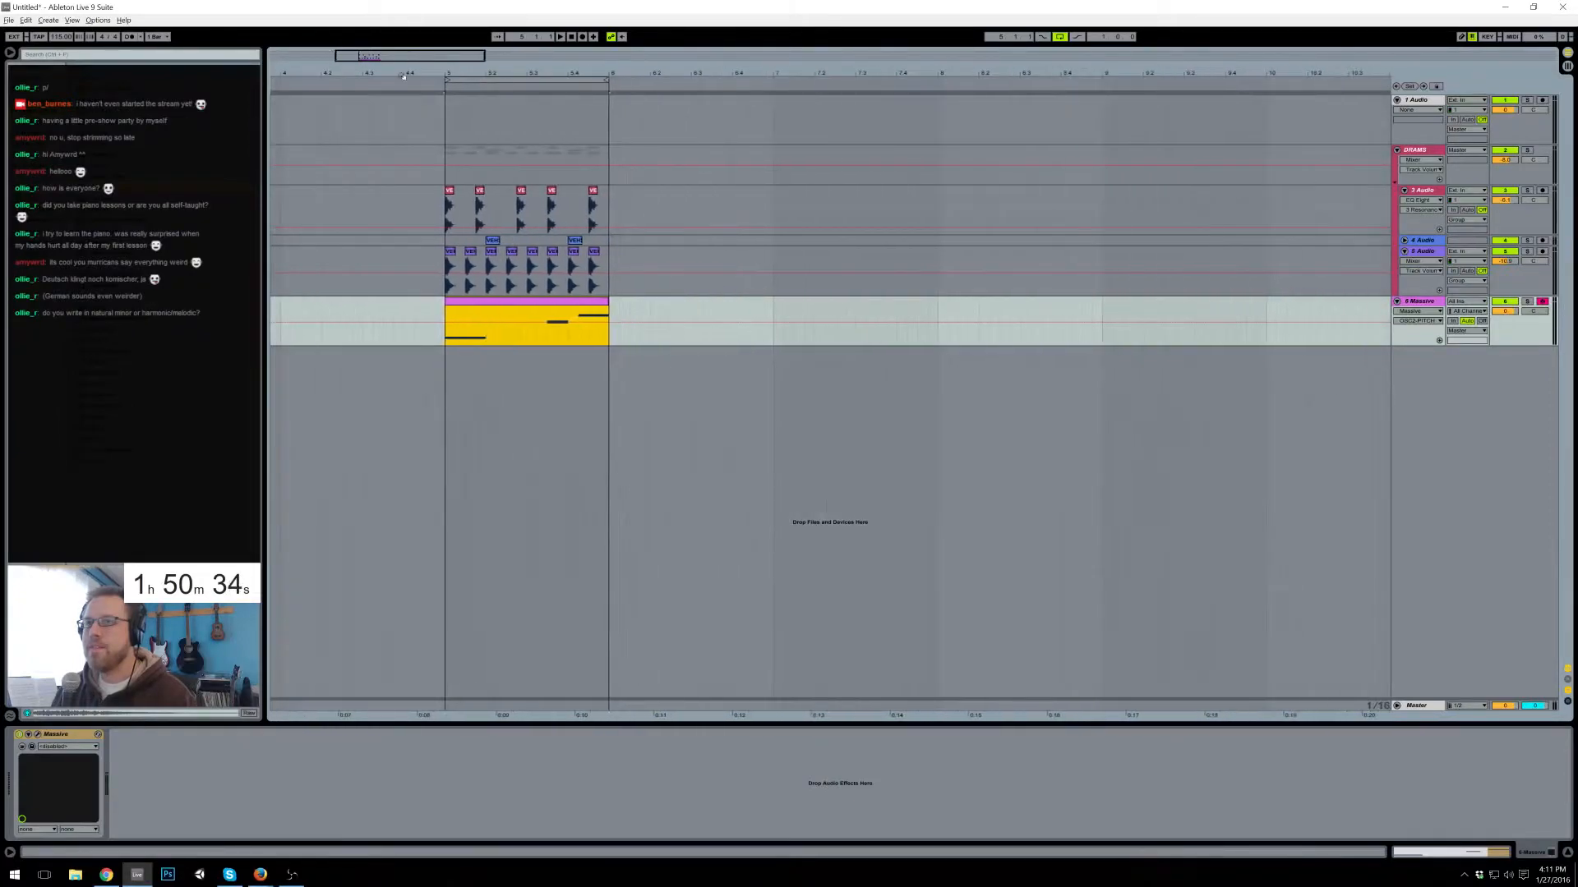
left_click_drag(606, 215, 451, 284)
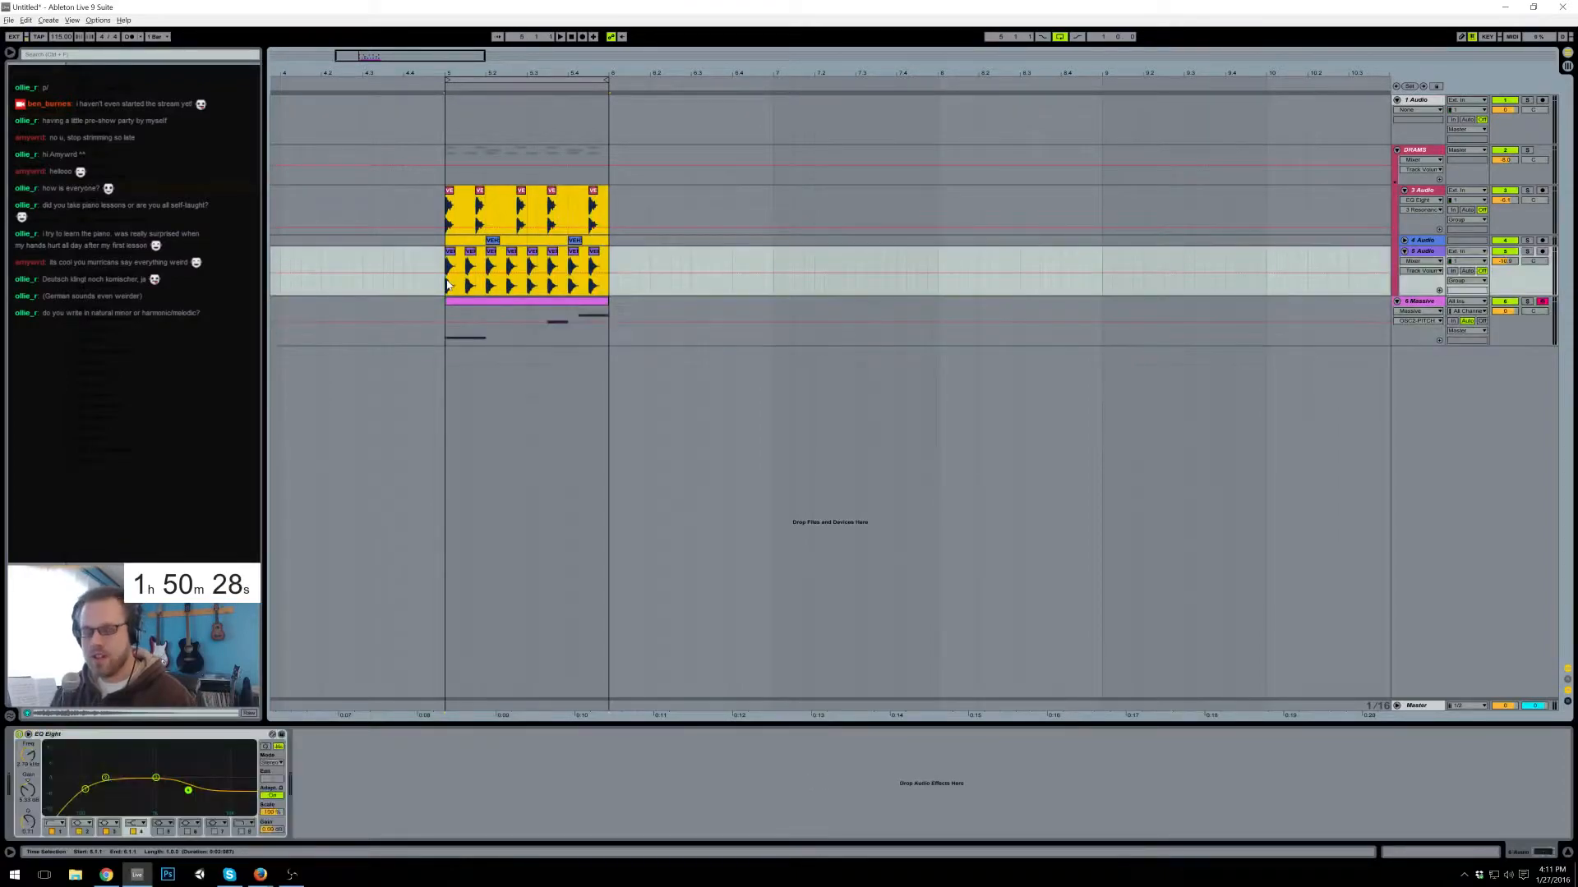
key("ctrl+d")
key("ctrl+d")
key("ctrl+d")
key("ctrl+d")
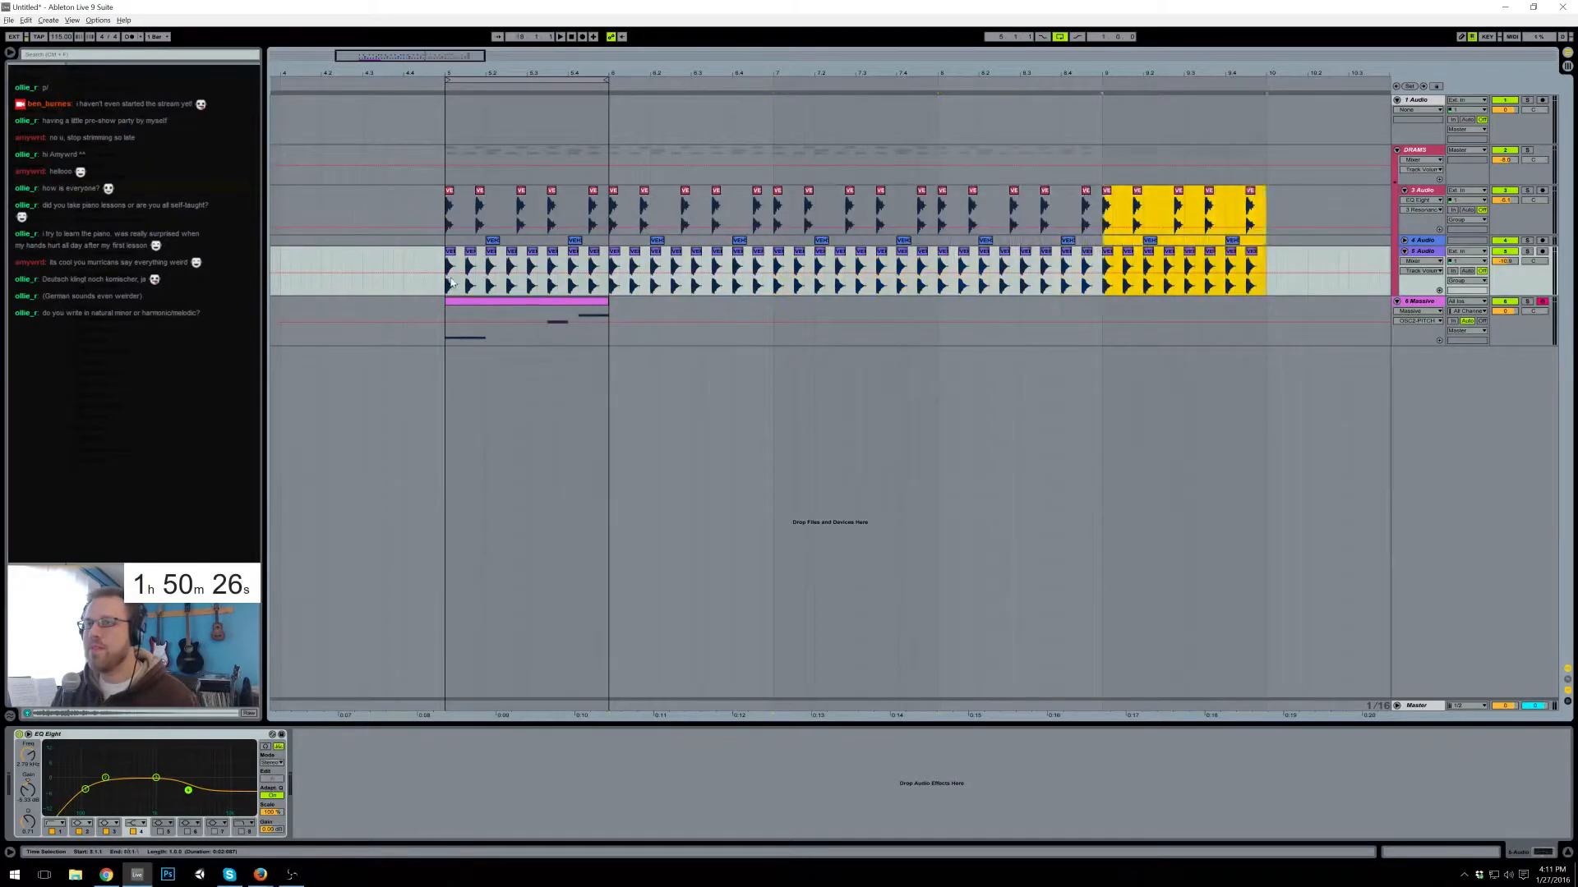
- Duplicate the one-bar Massive bass clip four times so it spans the same five bars as the drums
left_click(604, 315)
key("ctrl+d")
key("ctrl+d")
key("ctrl+d")
key("ctrl+d")
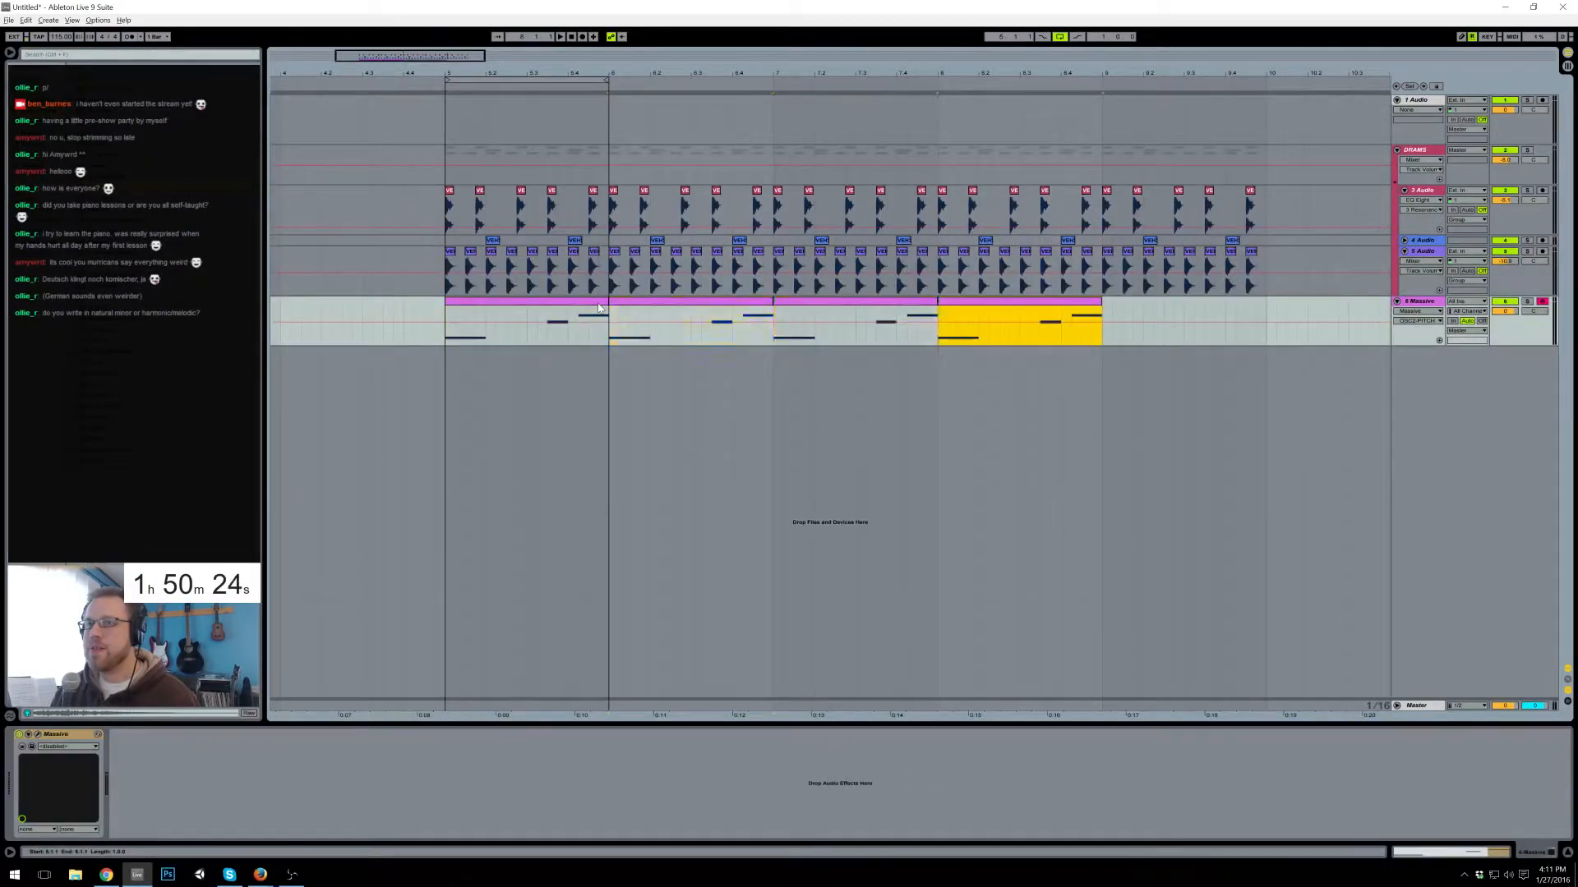
- Raise the first note of the third bass clip by five semitones
double_click(842, 307)
left_click_drag(392, 617, 411, 765)
key("Up")
key("Up")
key("Up")
key("Up")
key("Up")
- Raise the second and last notes of the third bass clip by three semitones each and play the result
left_click_drag(1240, 535, 1148, 699)
key("Up")
key("Up")
key("Up")
left_click(1356, 630)
key("Up")
key("Up")
key("Up")
key("space")
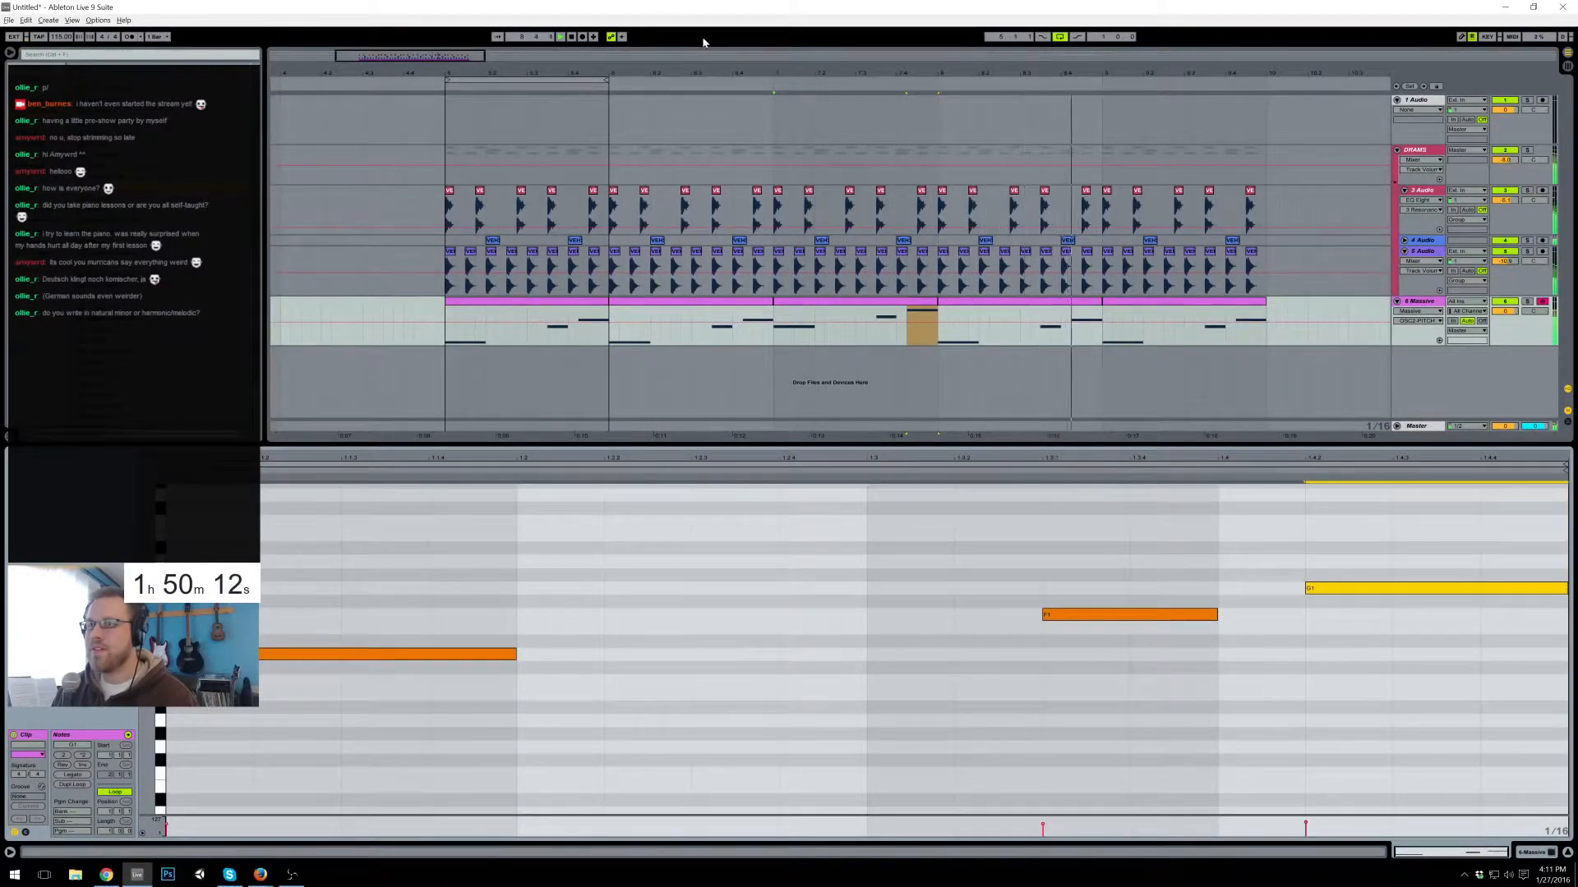
key("space")
- Duplicate the last bass clip to add a sixth one and raise all its notes by seven semitones
left_click_drag(376, 54, 454, 49)
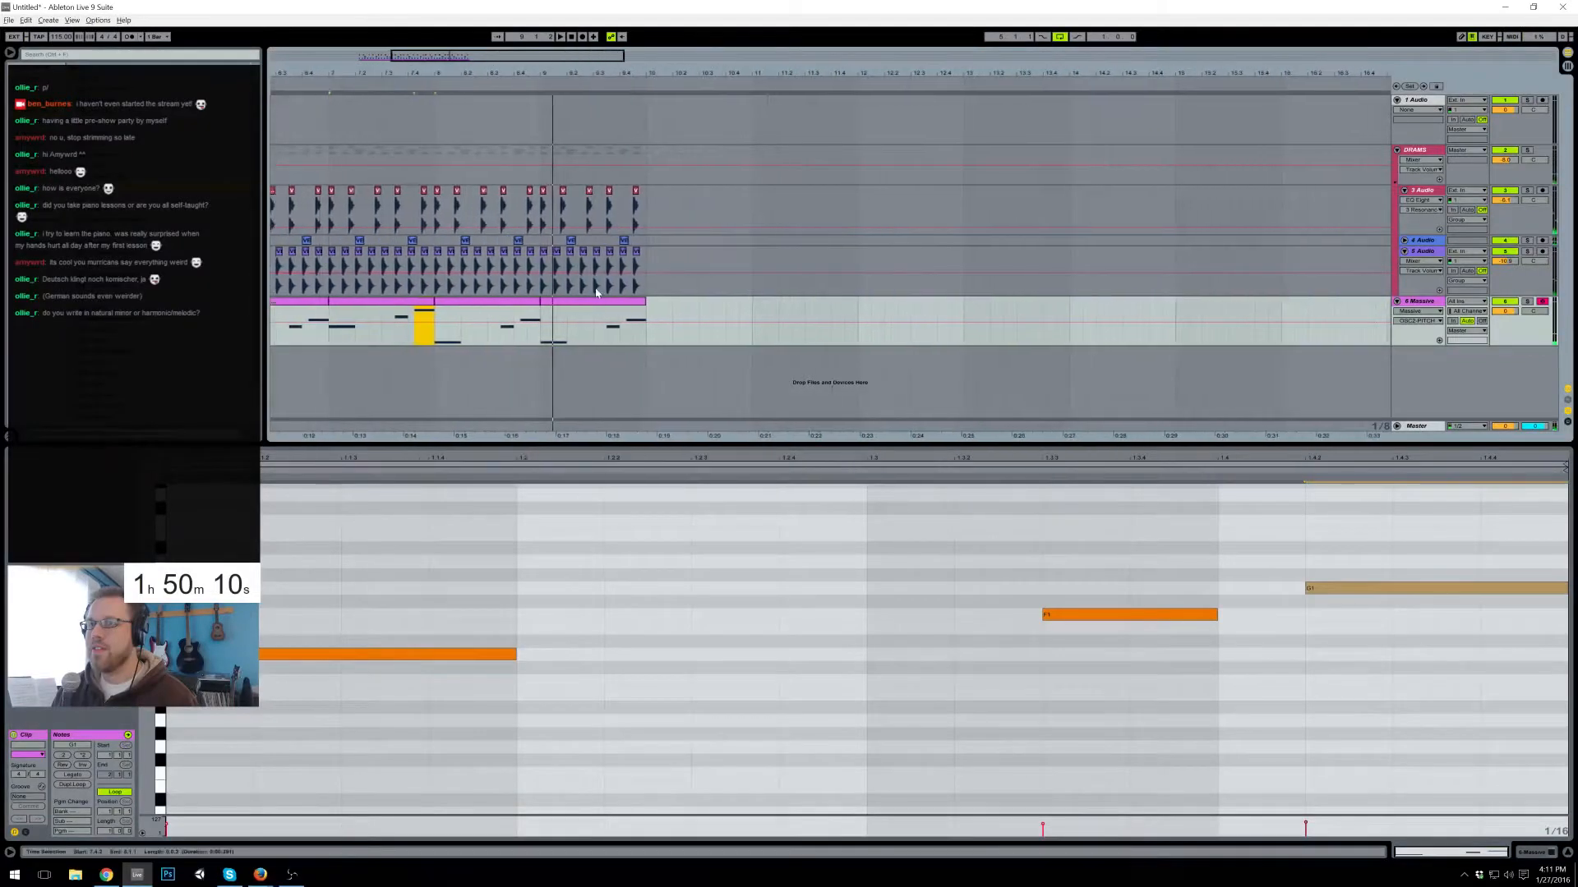
left_click(604, 303)
key("ctrl+d")
left_click_drag(382, 616, 1464, 784)
key("Up")
key("Up")
key("Up")
key("Up")
key("Up")
key("Up")
key("Up")
- Lower the second note of the sixth bass clip by four semitones to F1
left_click(1151, 693)
left_click(1121, 562)
key("Down")
key("Down")
key("Down")
key("Down")
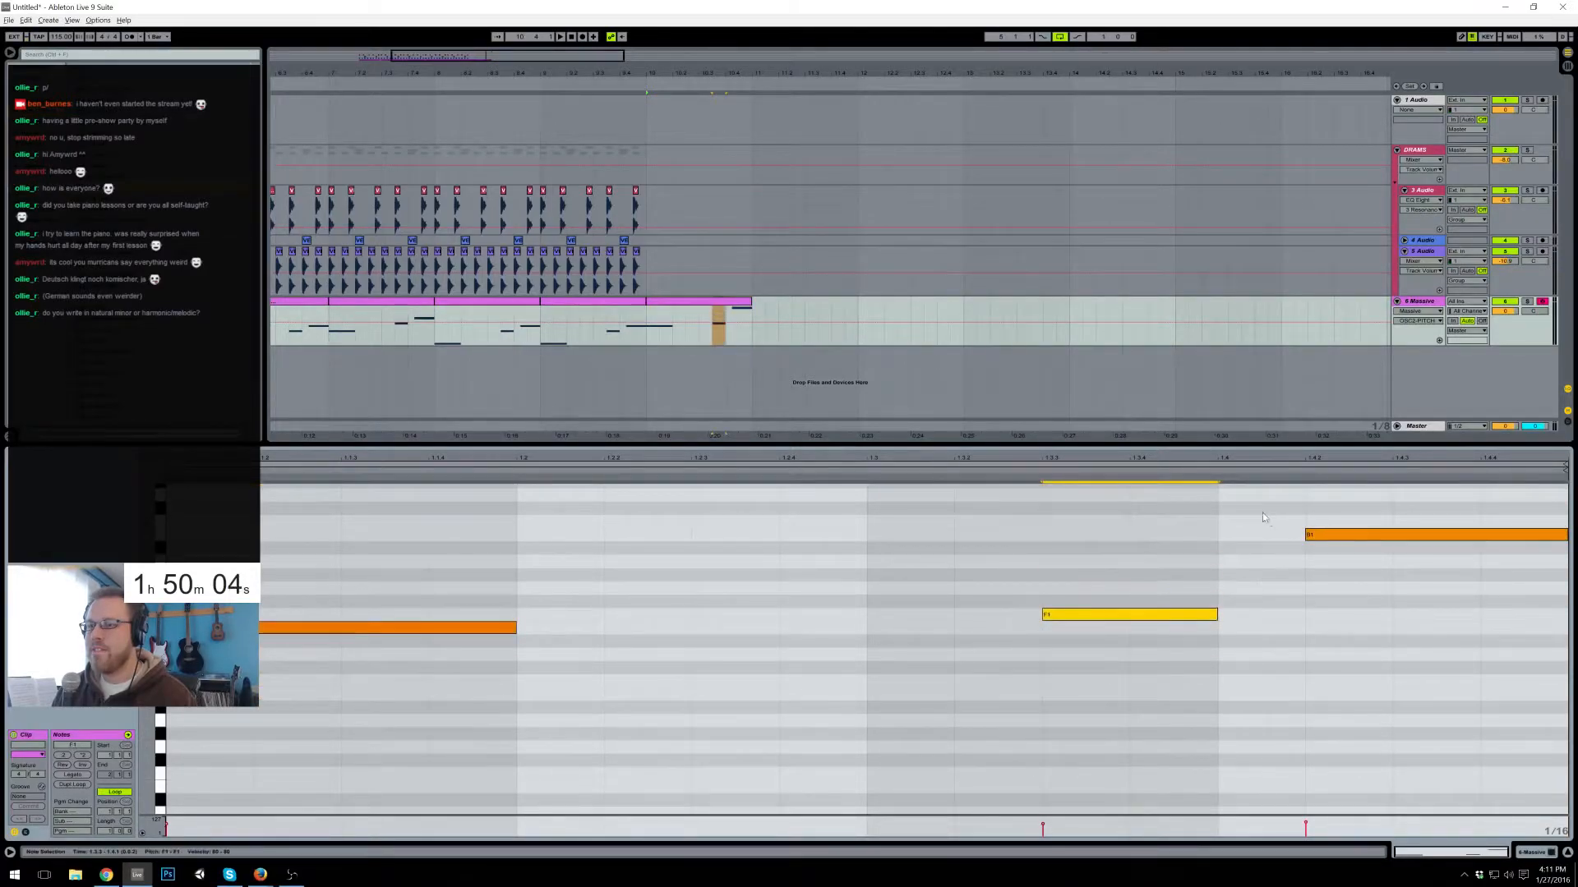
- Lower the last note of the sixth bass clip by seven semitones to E1
left_click(1347, 535)
key("Down")
key("Down")
key("Down")
key("Down")
key("Down")
key("Down")
key("Down")
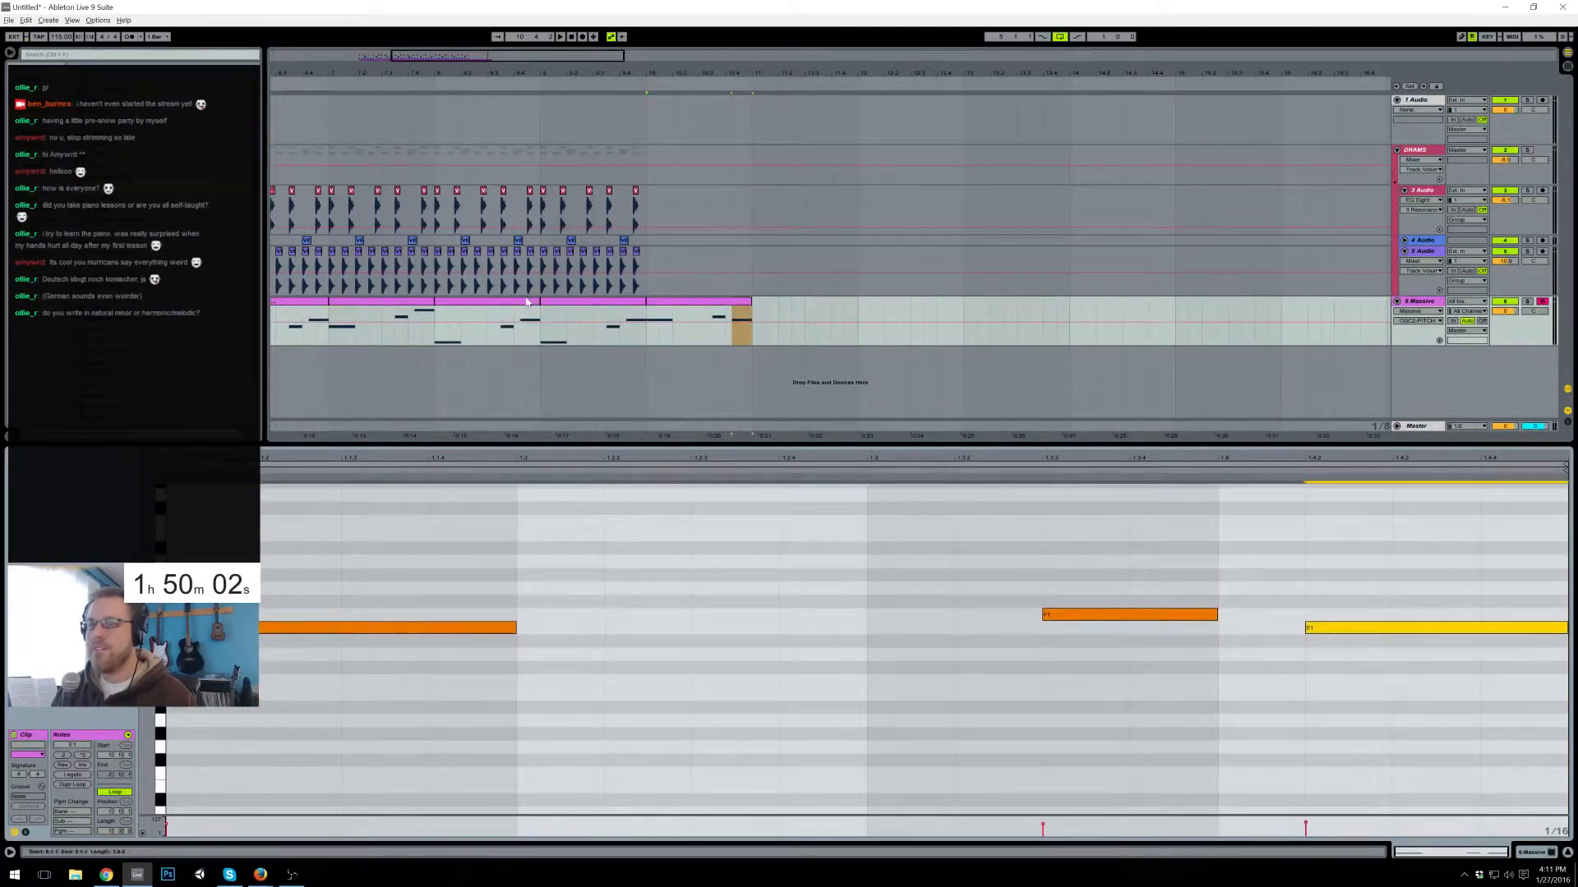
- Place a copy of the third bass clip at the end of the bass line
left_click(416, 304)
left_click(749, 317)
key("ctrl+v")
- Raise the last note of the fifth bass clip by three semitones
left_click(627, 304)
left_click(1391, 628)
key("Up")
key("Up")
key("Up")
- Duplicate the five bars of drums and delete the drum clips that extend past the end of the bass line
left_click_drag(590, 57, 529, 56)
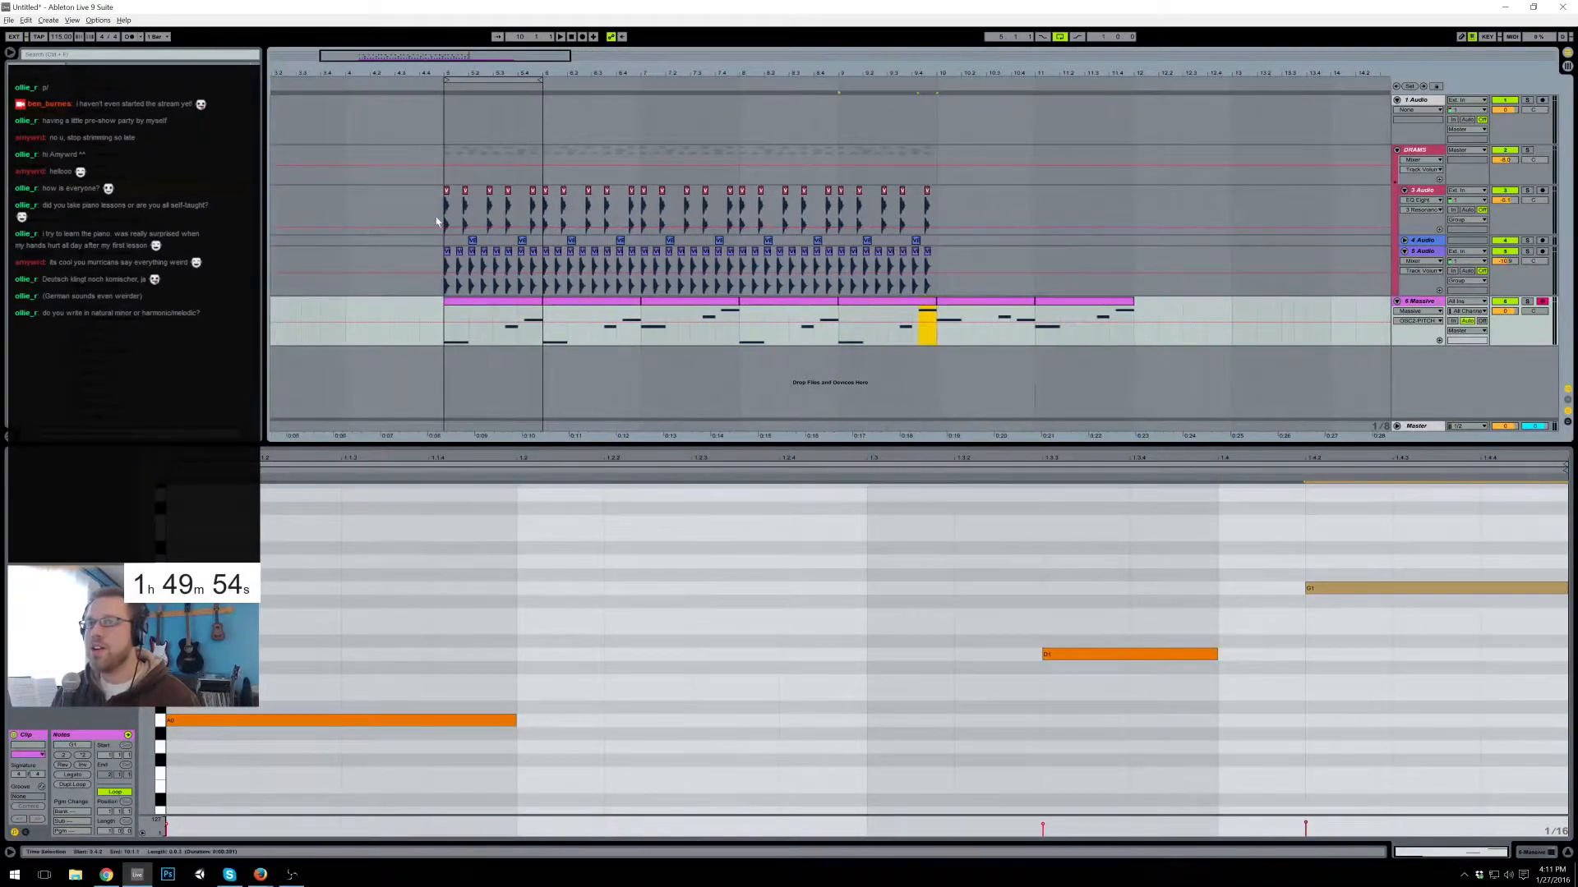
left_click_drag(441, 218, 934, 278)
key("ctrl+d")
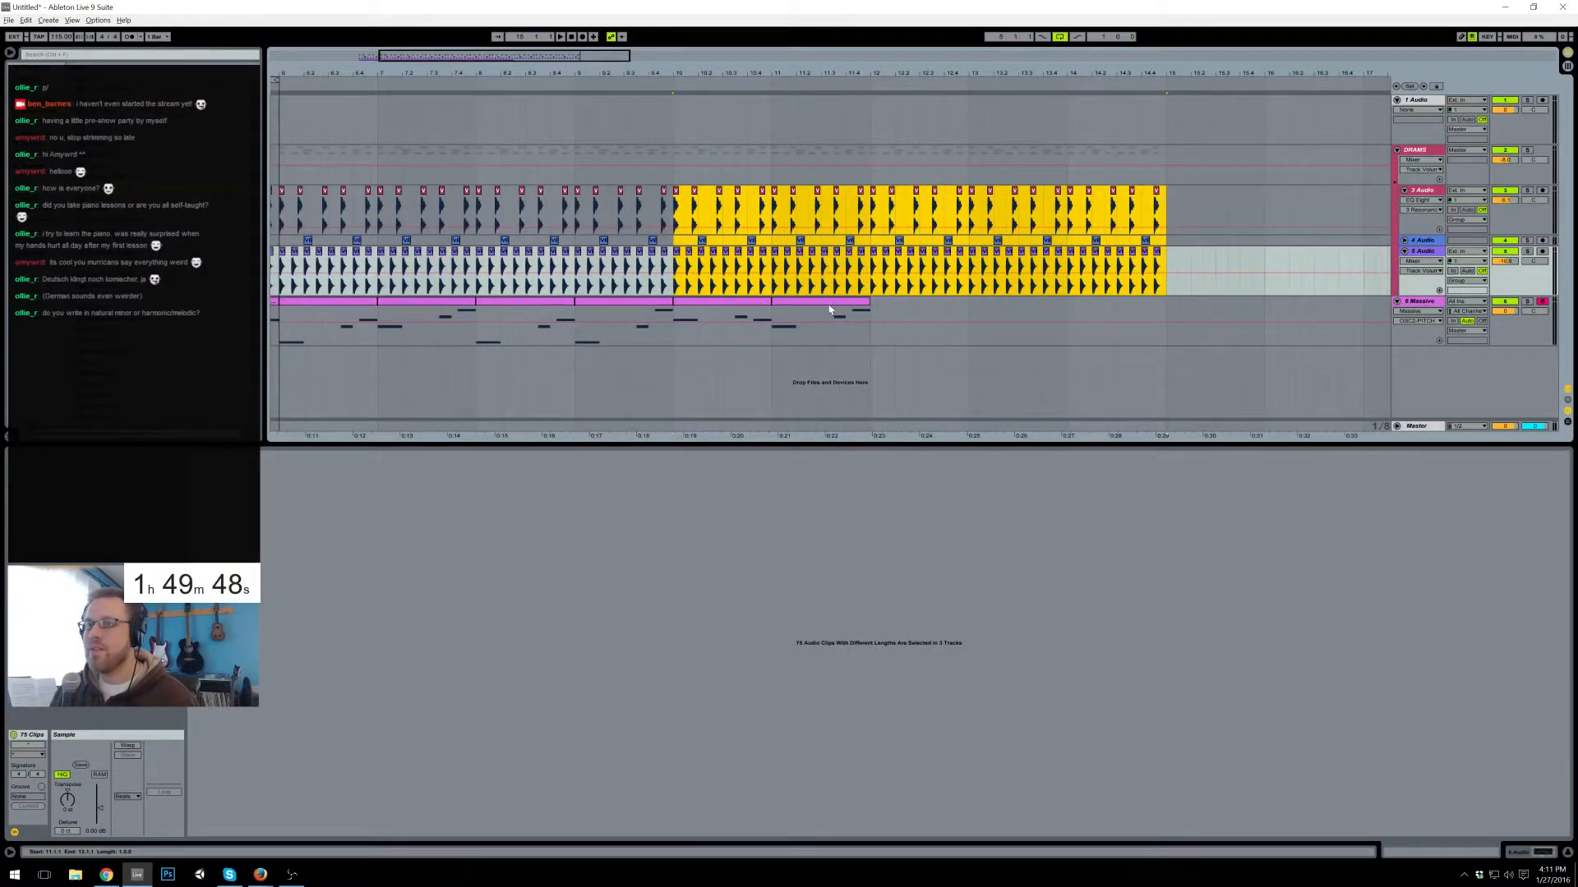
left_click_drag(1191, 247, 888, 223)
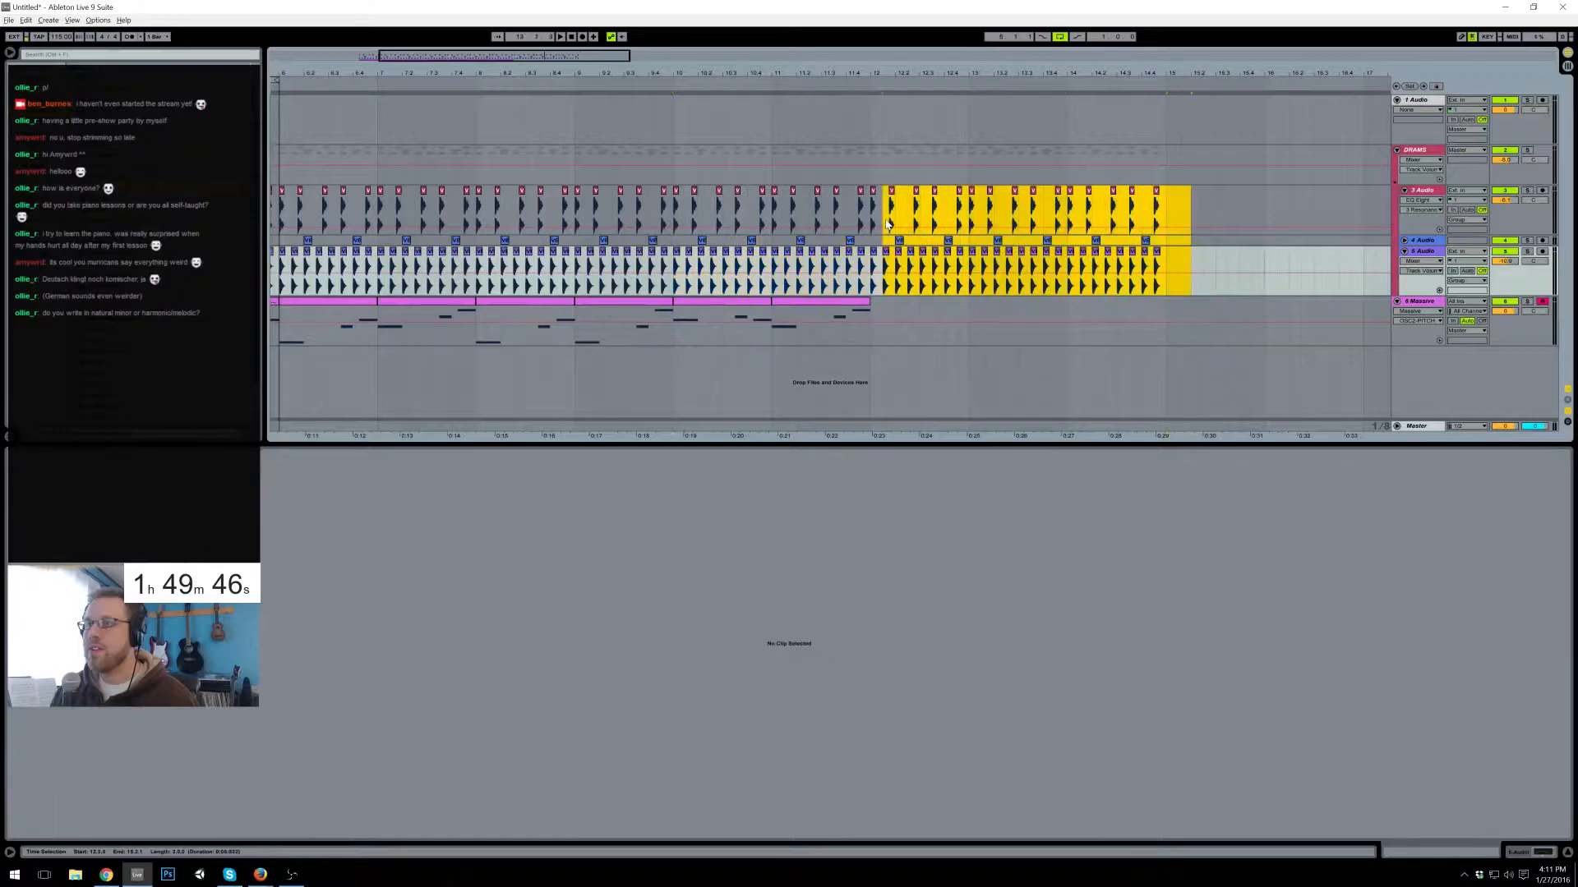
key("Delete")
- Set the loop from bar 5 to bar 12 around the whole arrangement and play it
left_click_drag(561, 73, 1000, 80)
key("space")
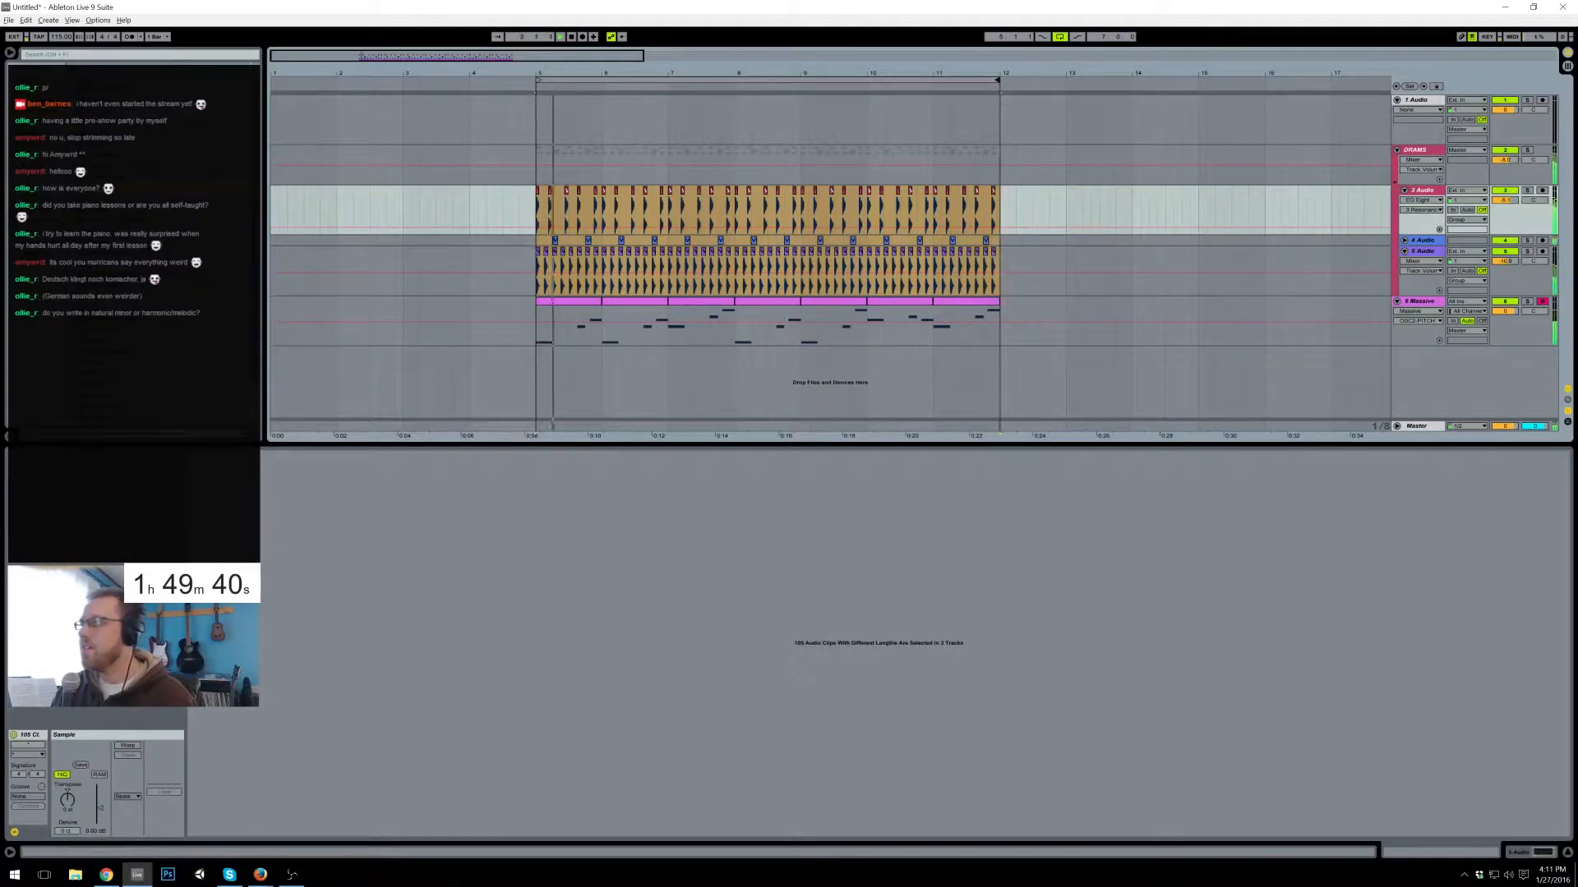
key("alt+Tab")
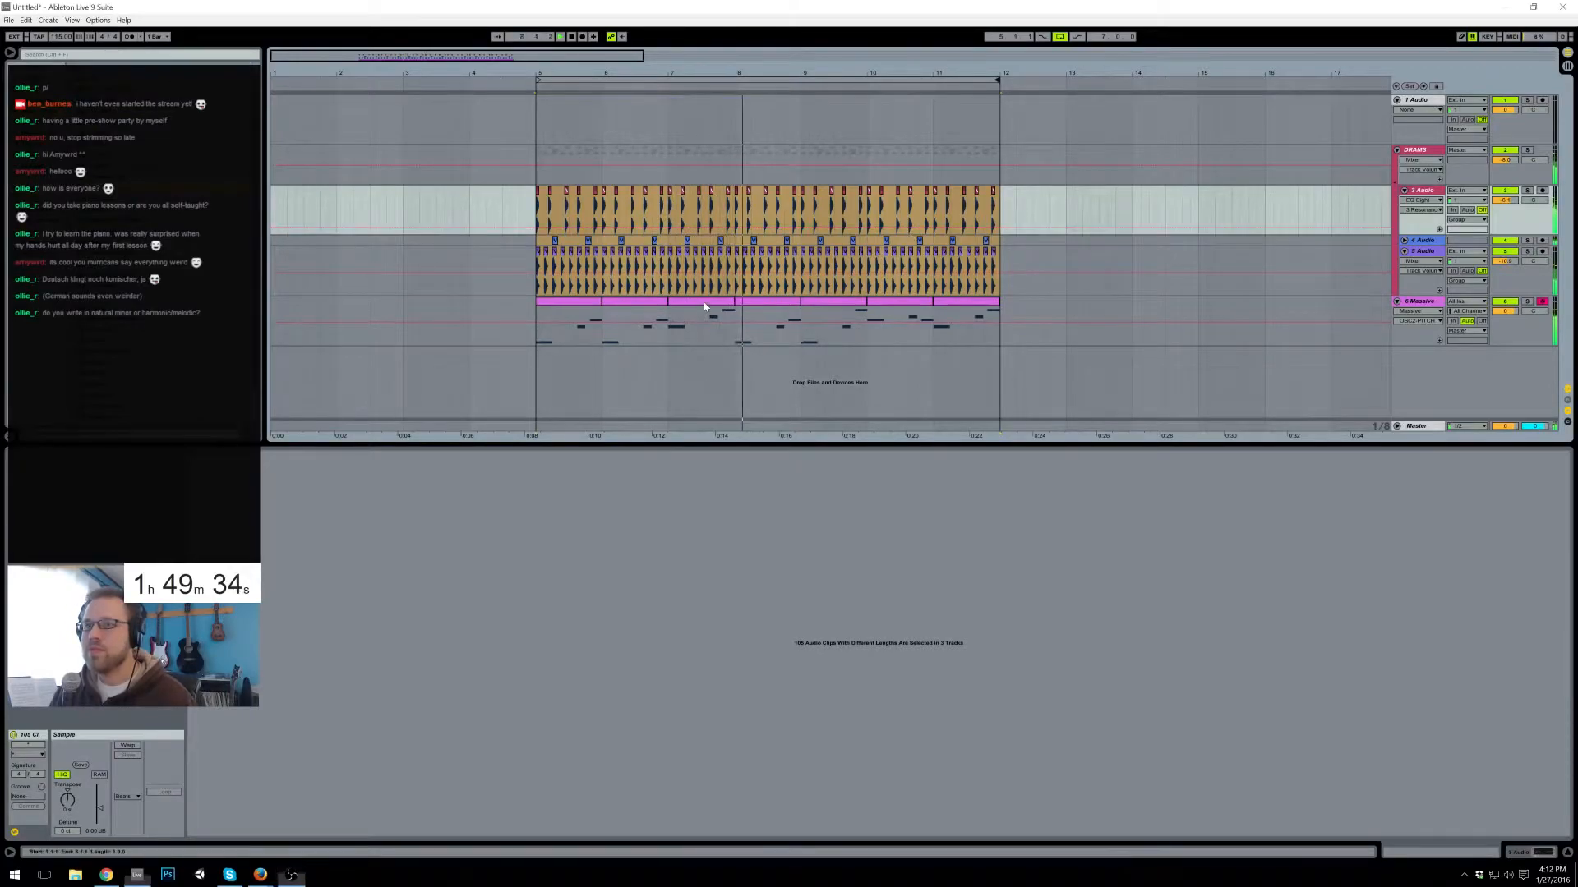
- Lower the second note of the third bass clip by three semitones
left_click(708, 328)
left_click_drag(971, 535, 1120, 686)
key("Down")
key("Down")
key("Down")
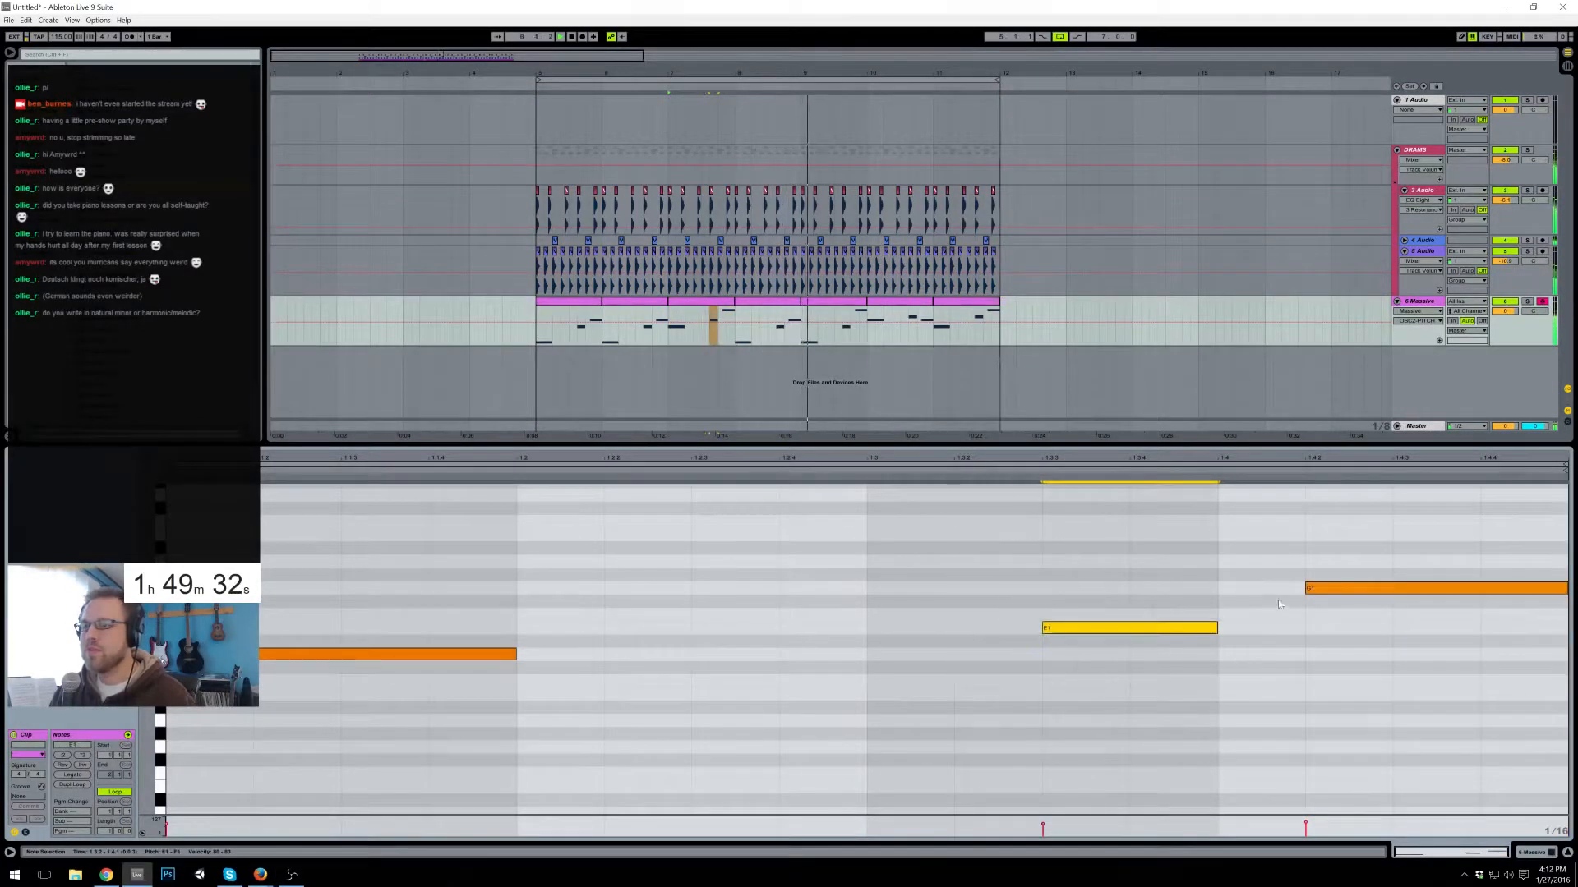
- Lower the last note of the third bass clip by seven semitones
left_click(1356, 587)
key("Down")
key("Down")
key("Down")
key("Down")
key("Down")
key("Down")
key("Down")
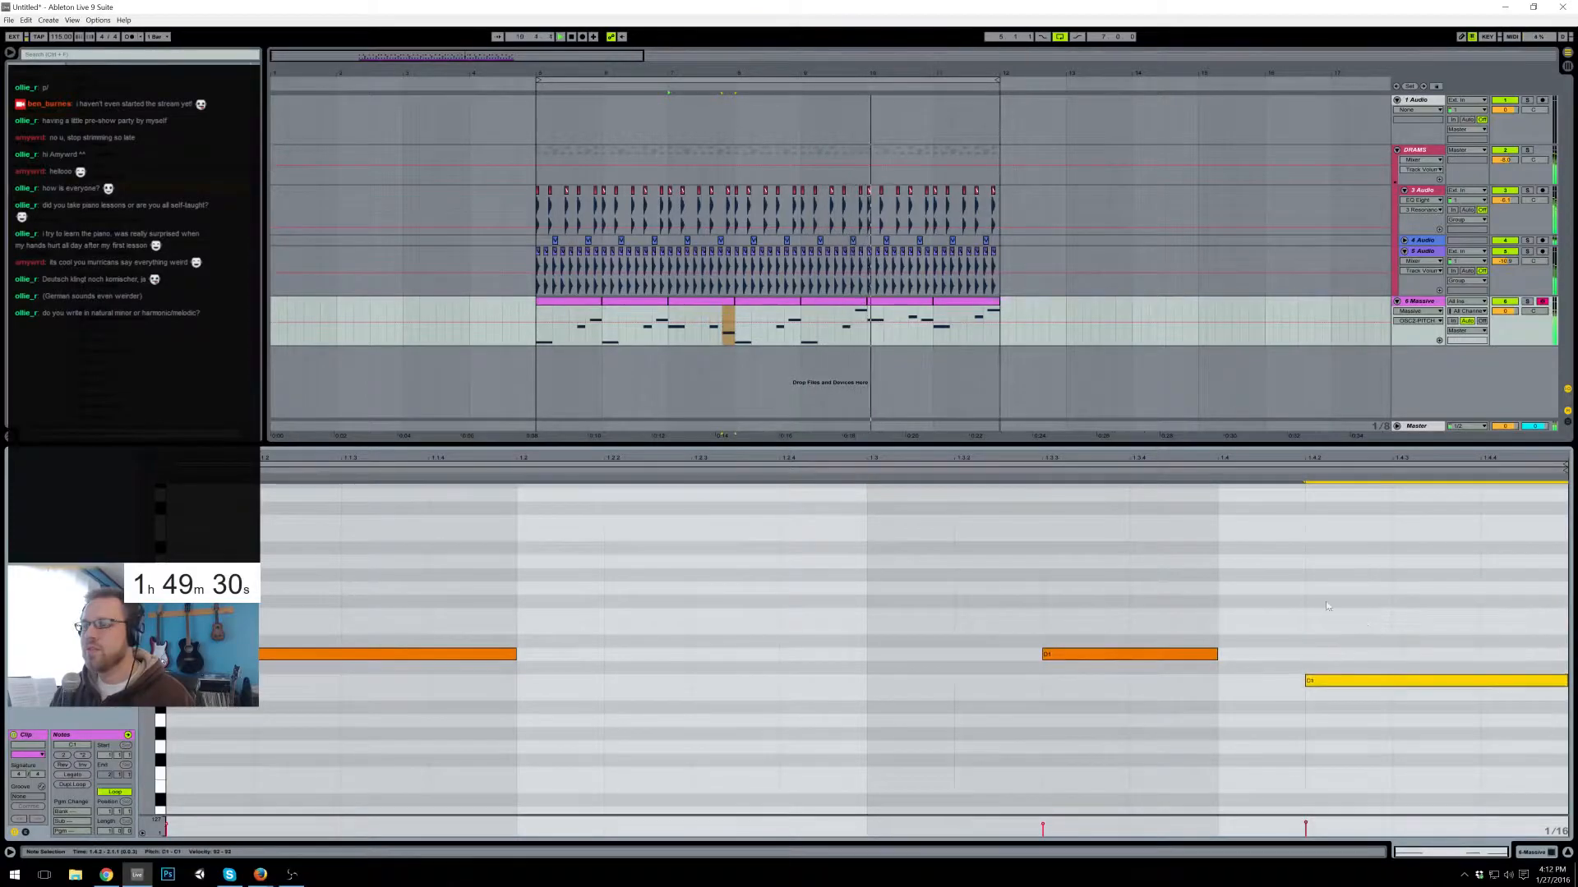
- Move the last three bass clips one bar earlier over the fourth clip, and shorten the drums and loop to end at bar 11
left_click(821, 311)
left_click(967, 303, "shift")
left_click_drag(967, 303, 902, 301)
left_click_drag(1017, 288, 935, 190)
left_click_drag(997, 73, 931, 80)
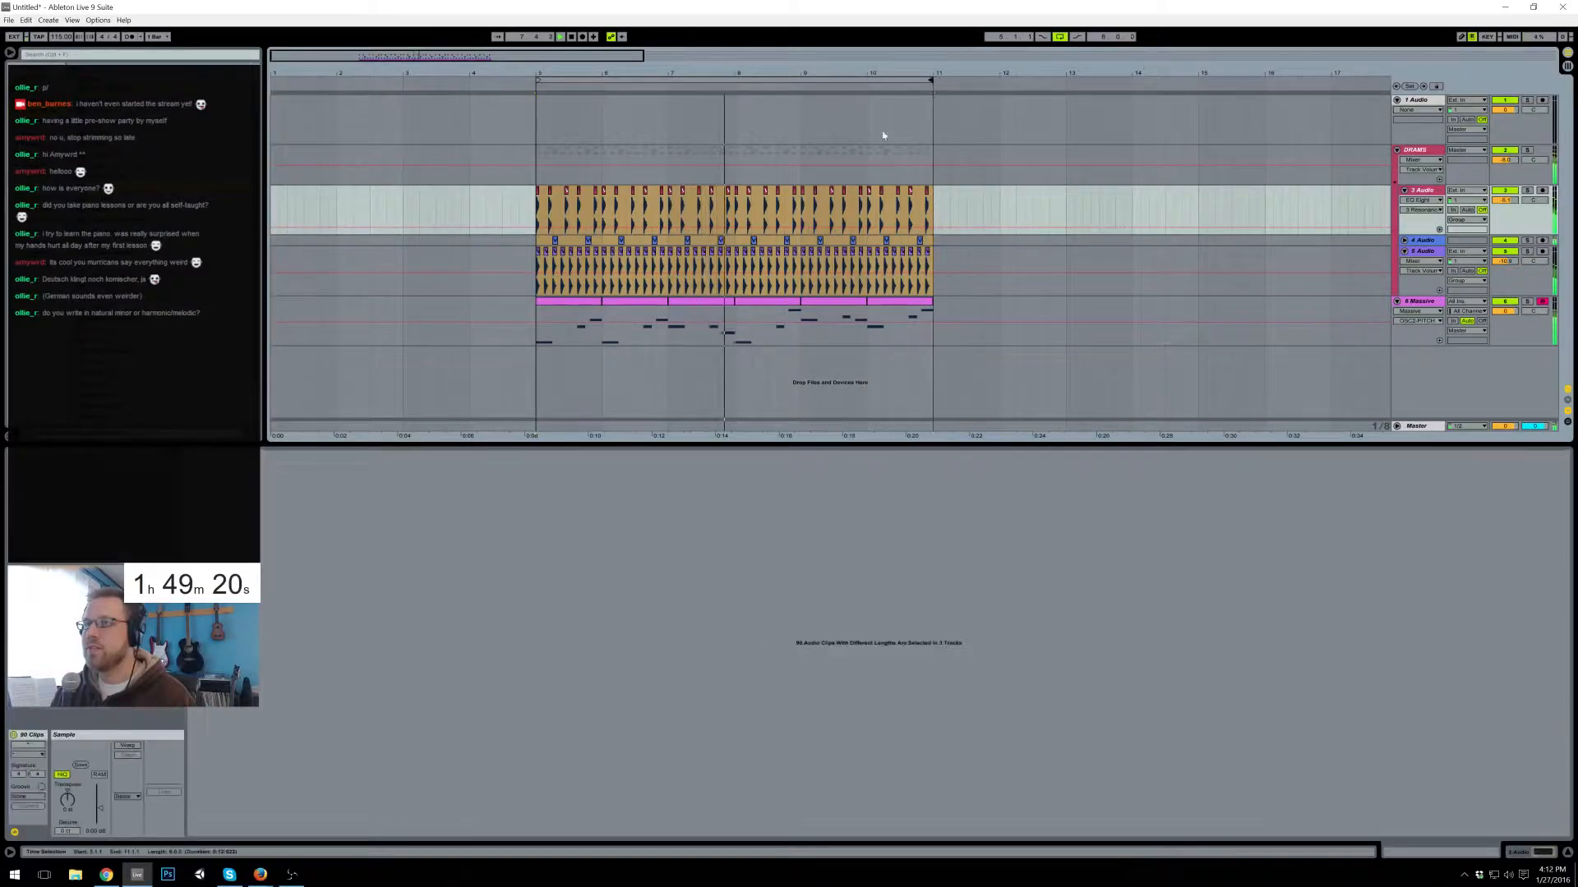
- Try adding a copy of the first bar of drums and bass at the arrangement's end, and undo it
left_click(702, 320)
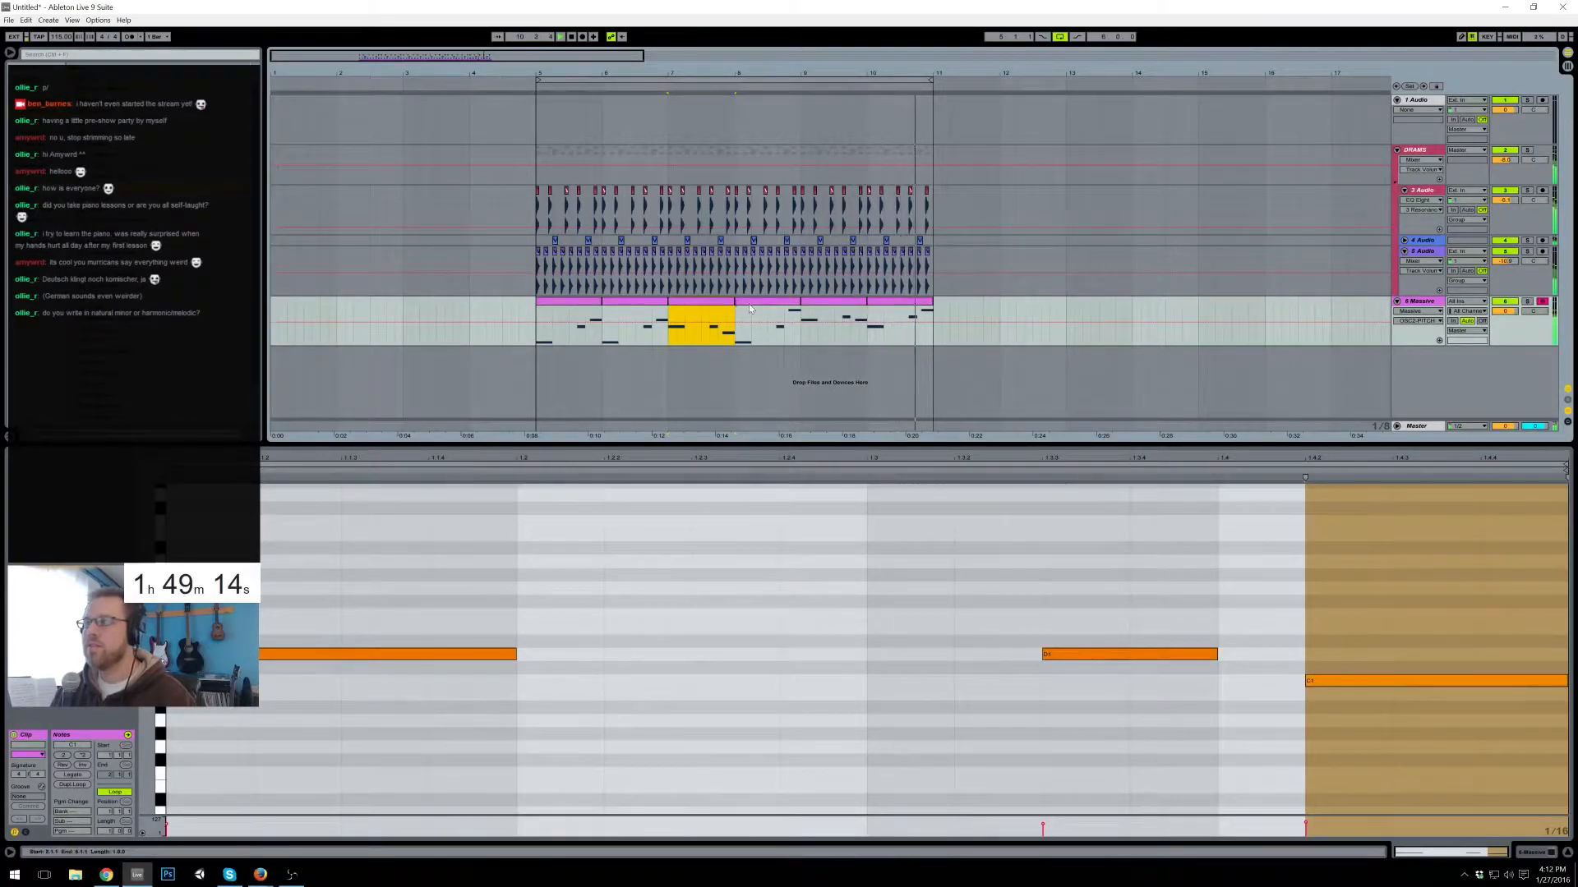
left_click(577, 302)
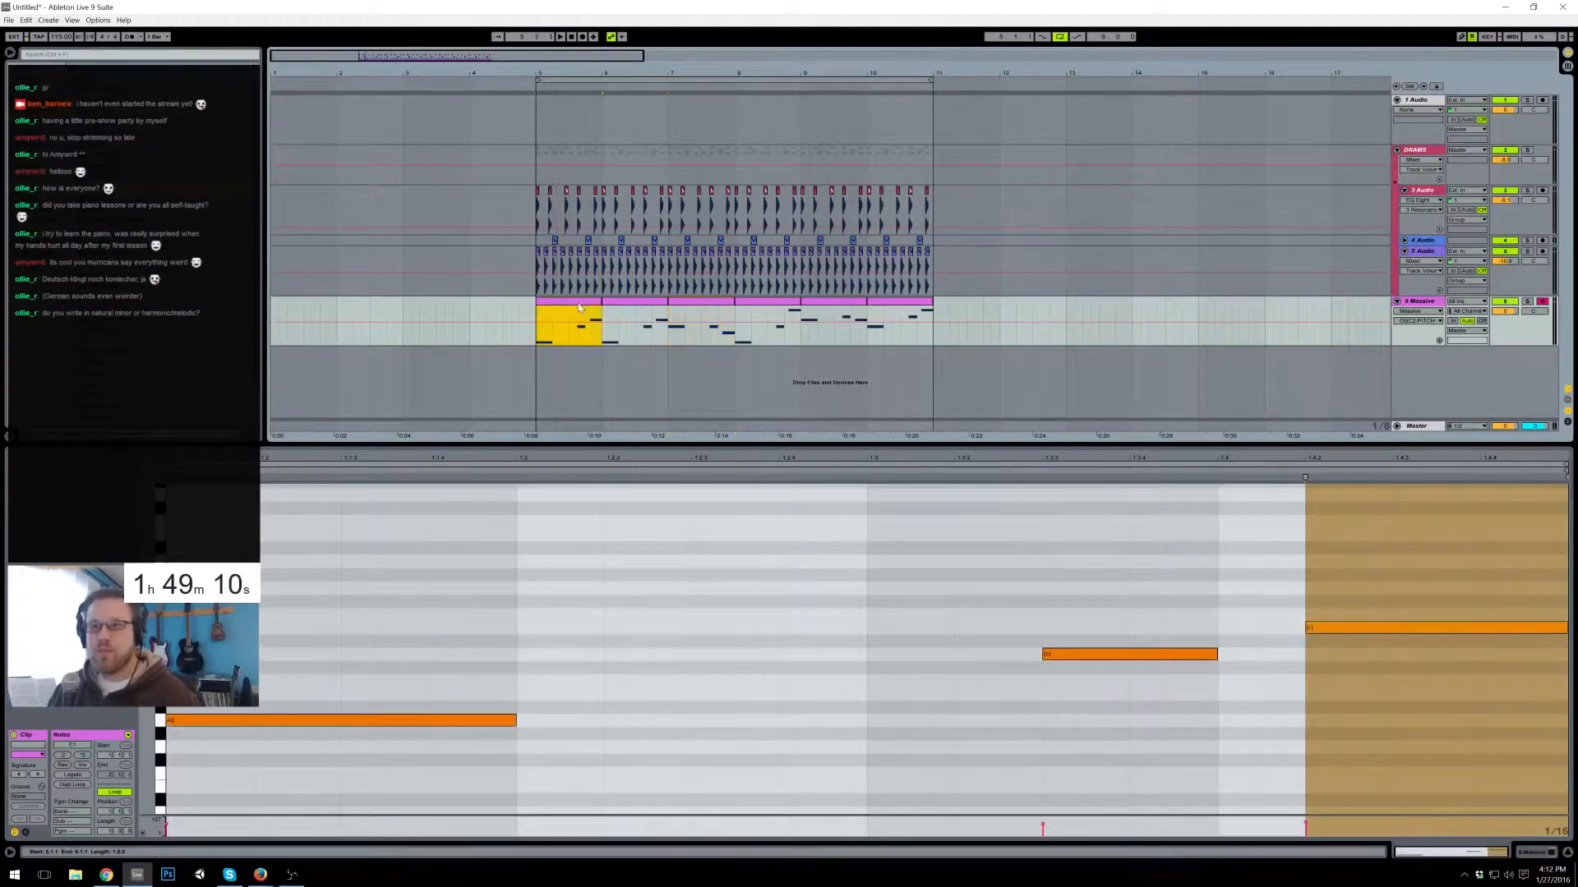
left_click_drag(535, 205, 602, 351)
left_click(934, 215)
key("ctrl+v")
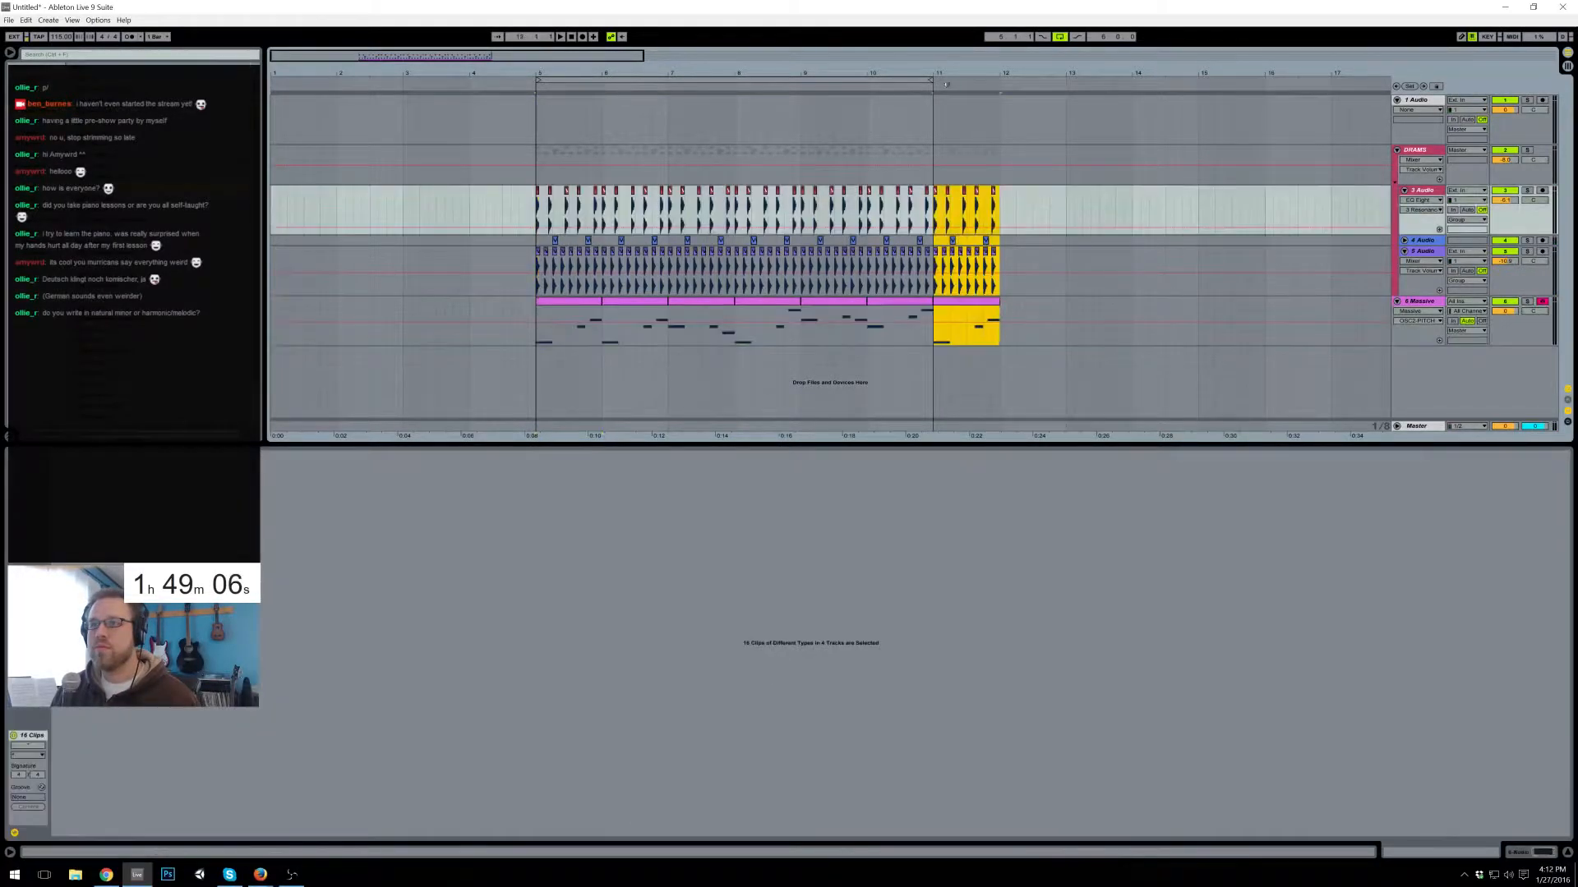
key("ctrl+z")
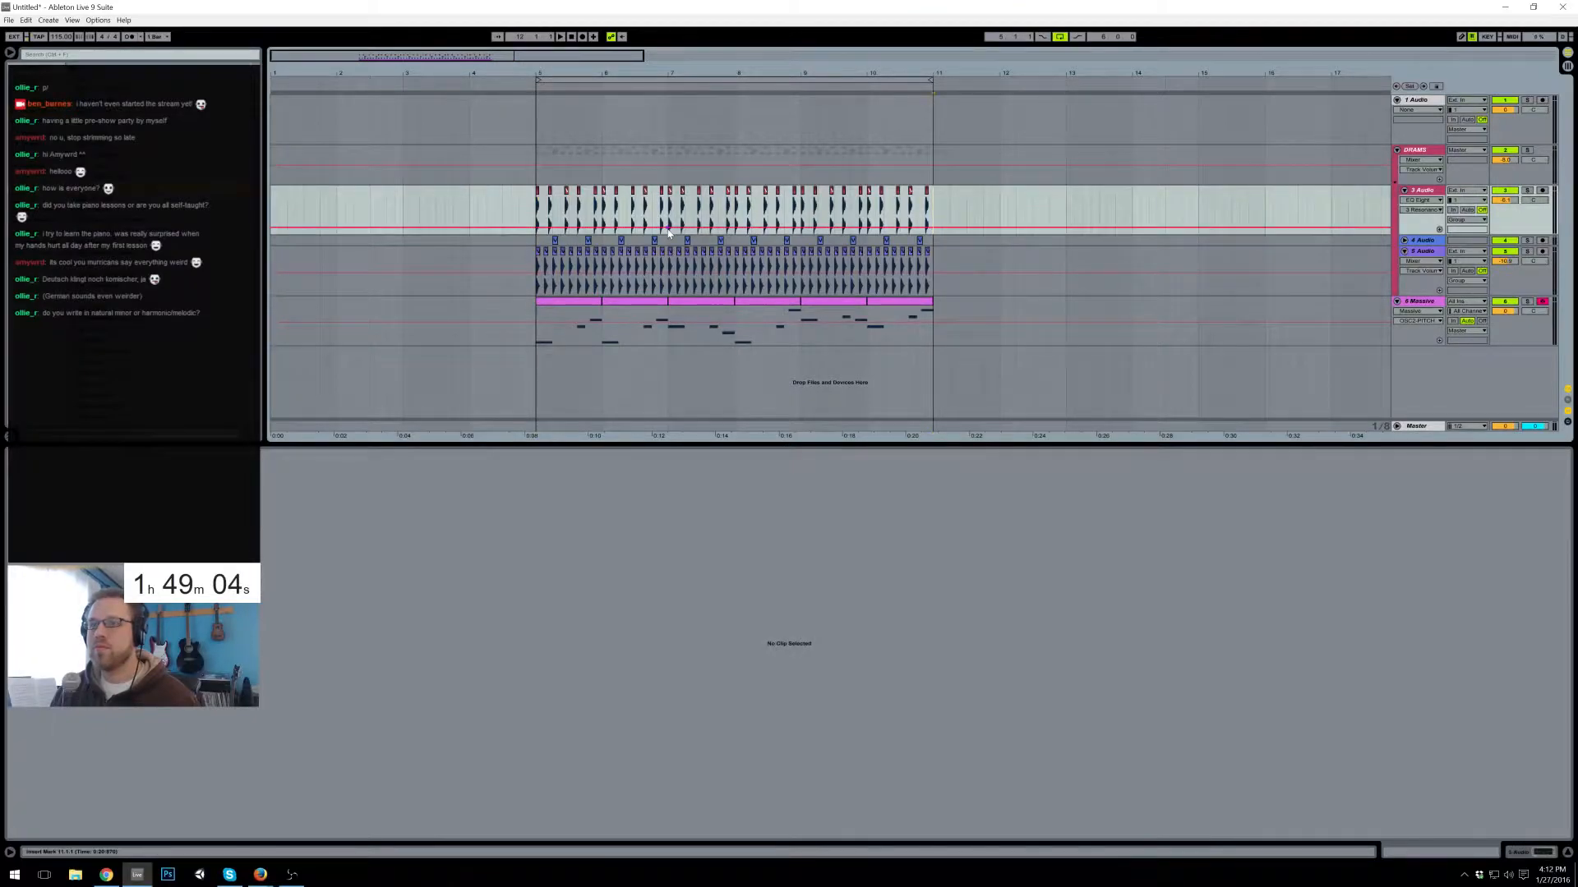
- Try moving the opening bar of drums and bass to the end with the loop shifted one bar later, and undo the move
left_click_drag(535, 214, 945, 322)
left_click_drag(756, 82, 823, 82)
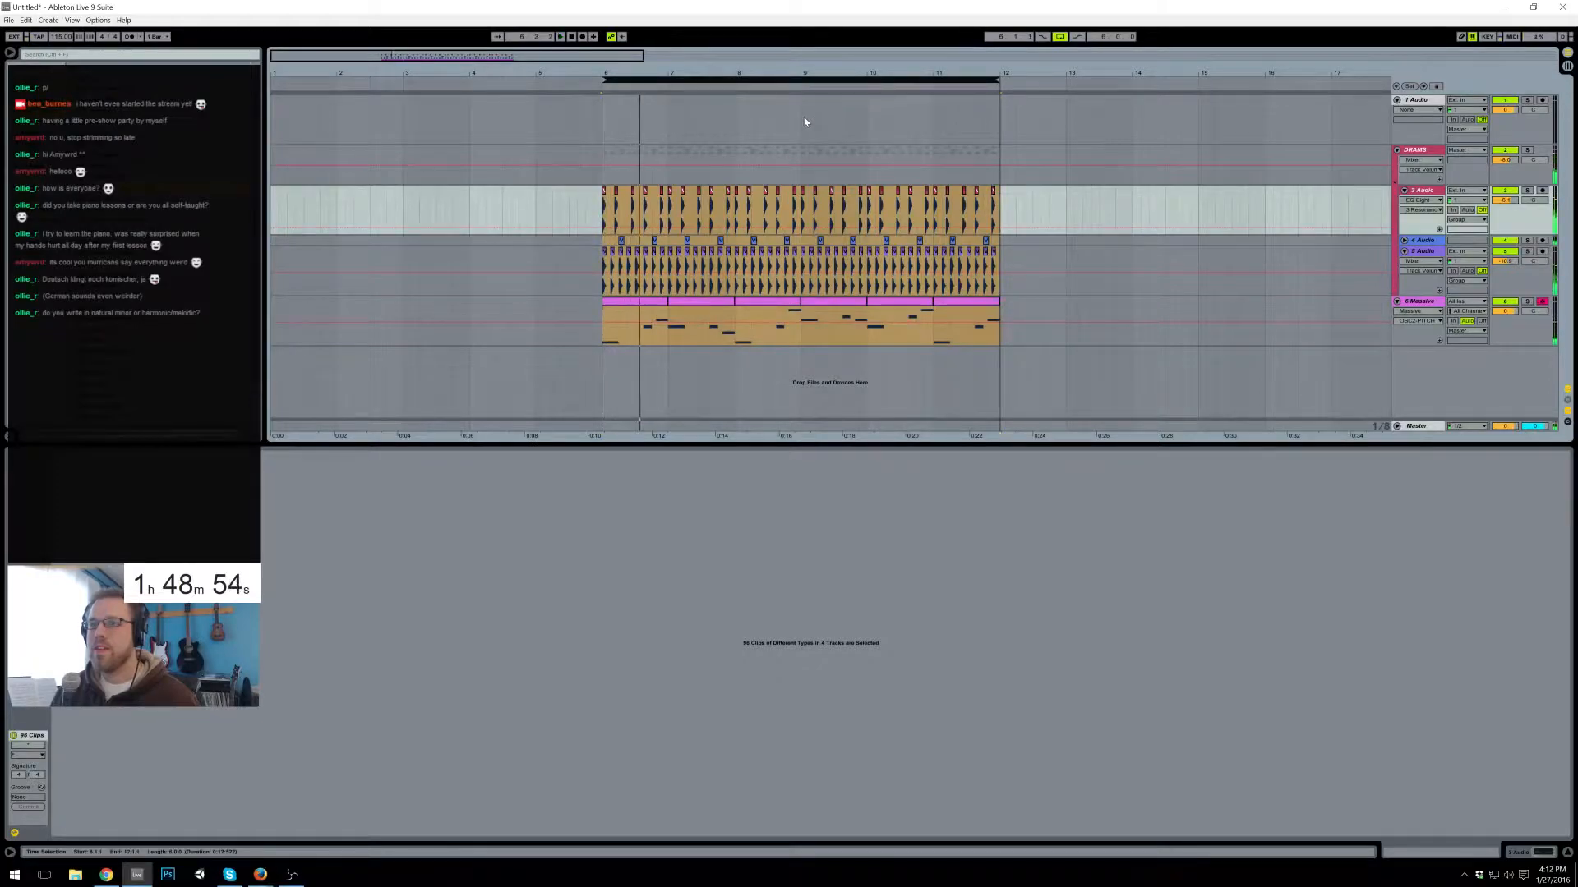
key("ctrl+z")
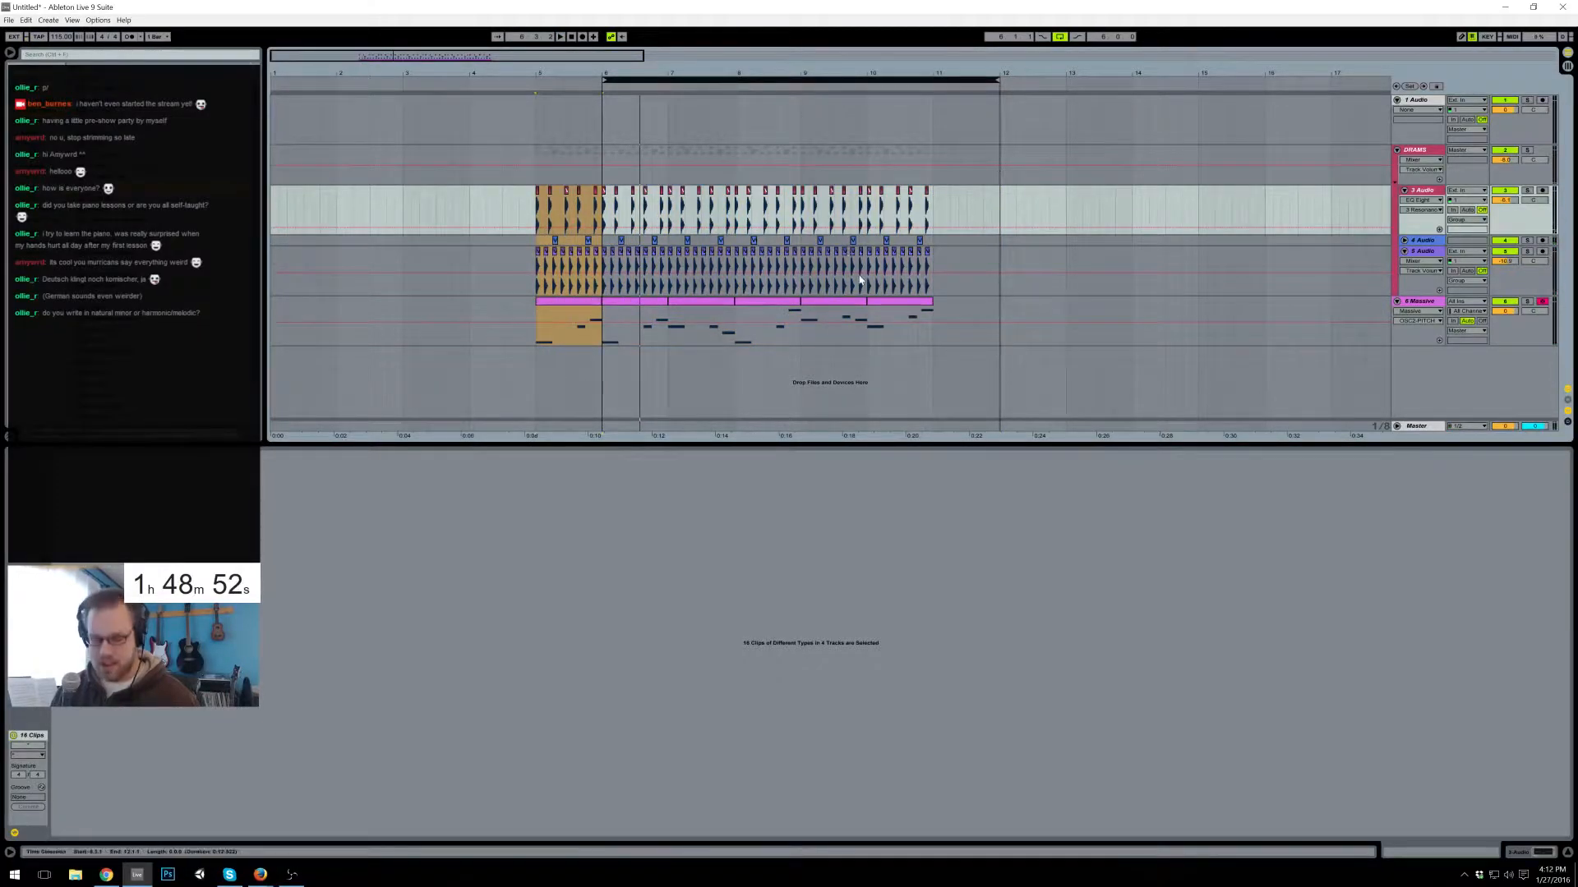
- Paste the first bar of drums and bass at bar 11 and extend the loop's start back to bar 5
left_click(932, 210)
key("ctrl+v")
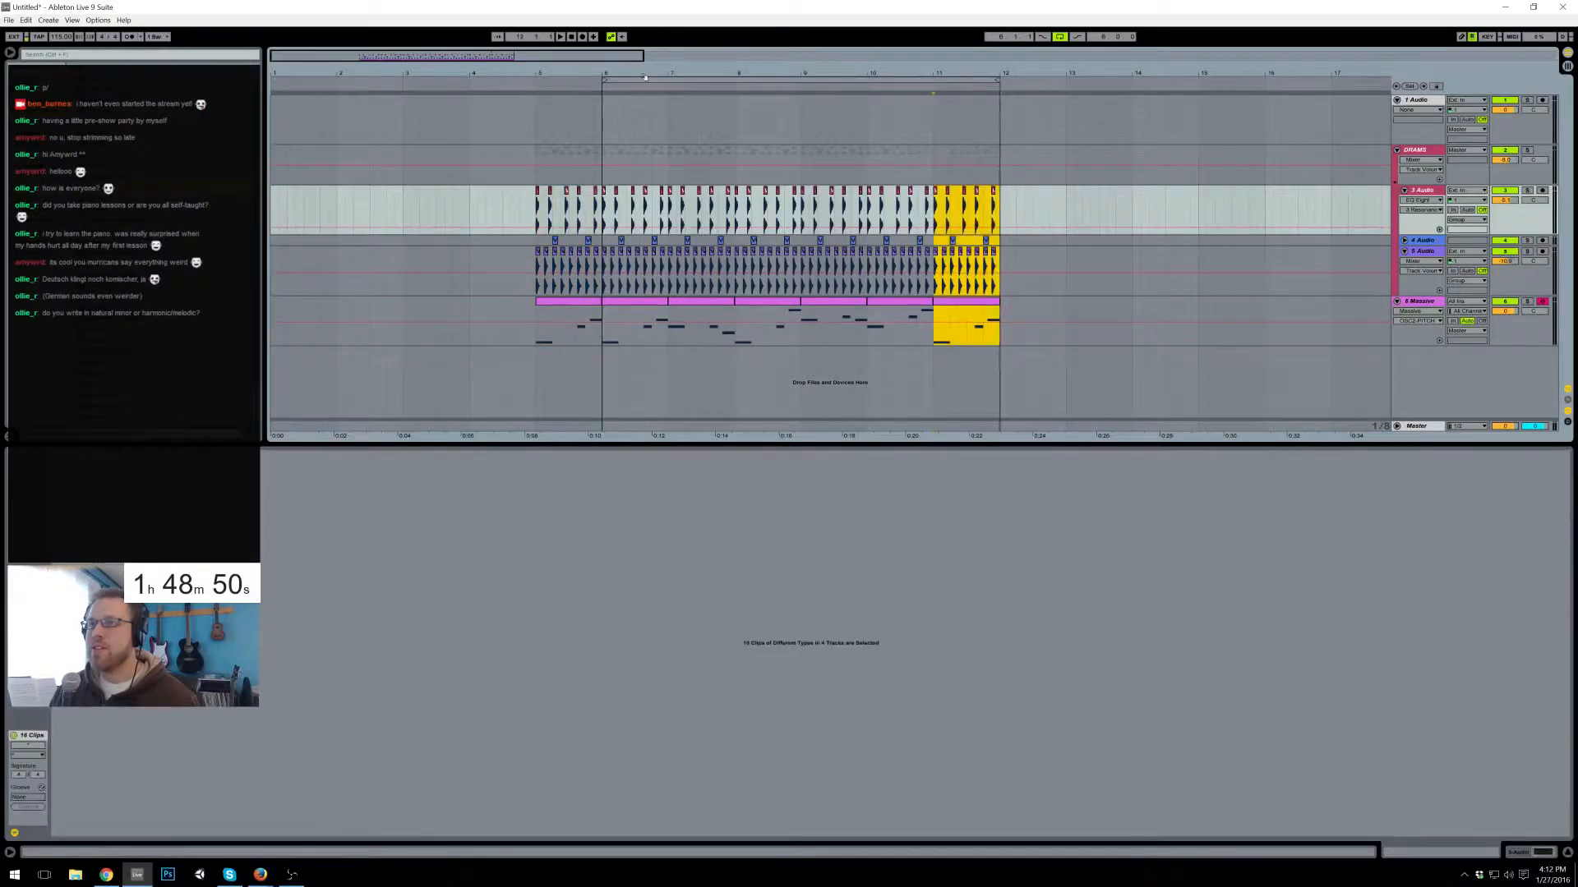
left_click_drag(604, 80, 535, 82)
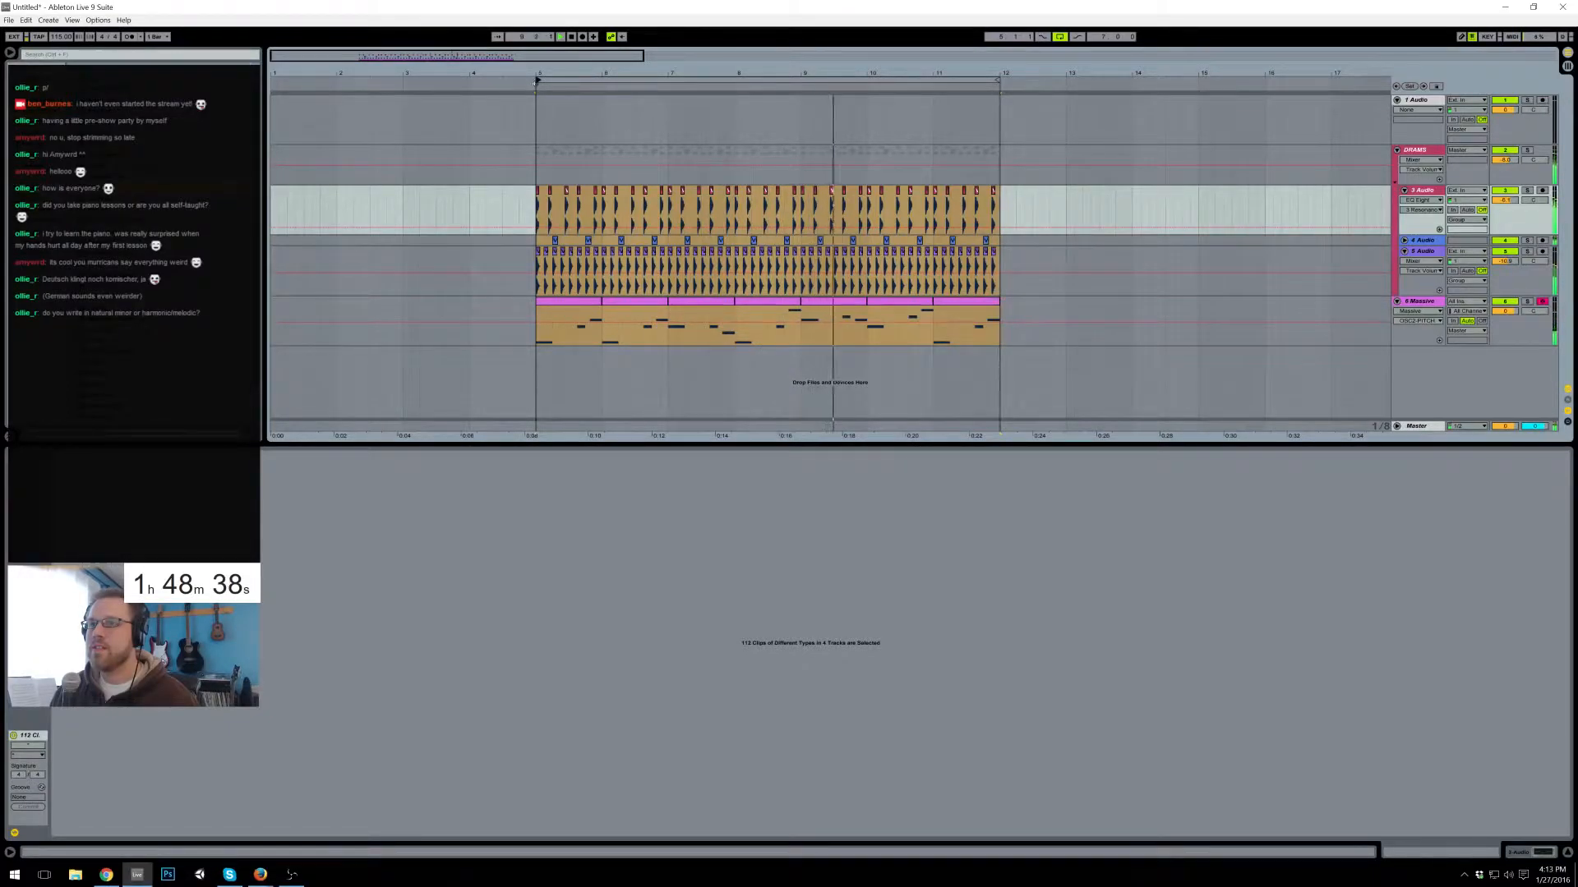
- Add a short E1 grace note before the second note of the fifth bass clip, delaying the F1's start, and play it
left_click(834, 302)
left_click(1046, 628)
double_click(1045, 628)
left_click_drag(1114, 629, 1060, 614)
key("space")
key("space")
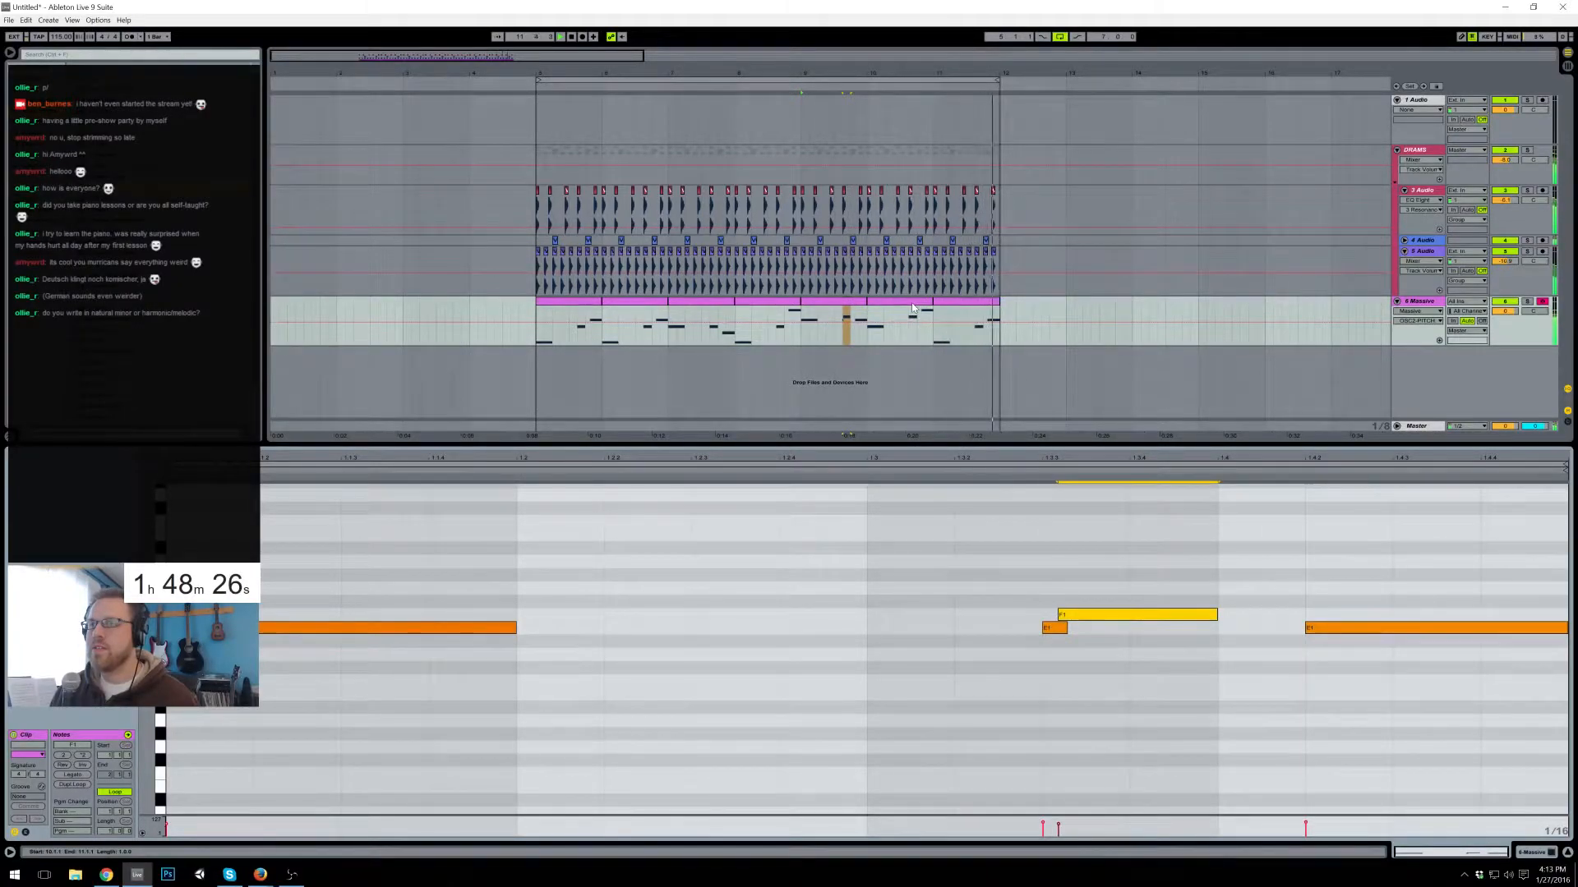
key("space")
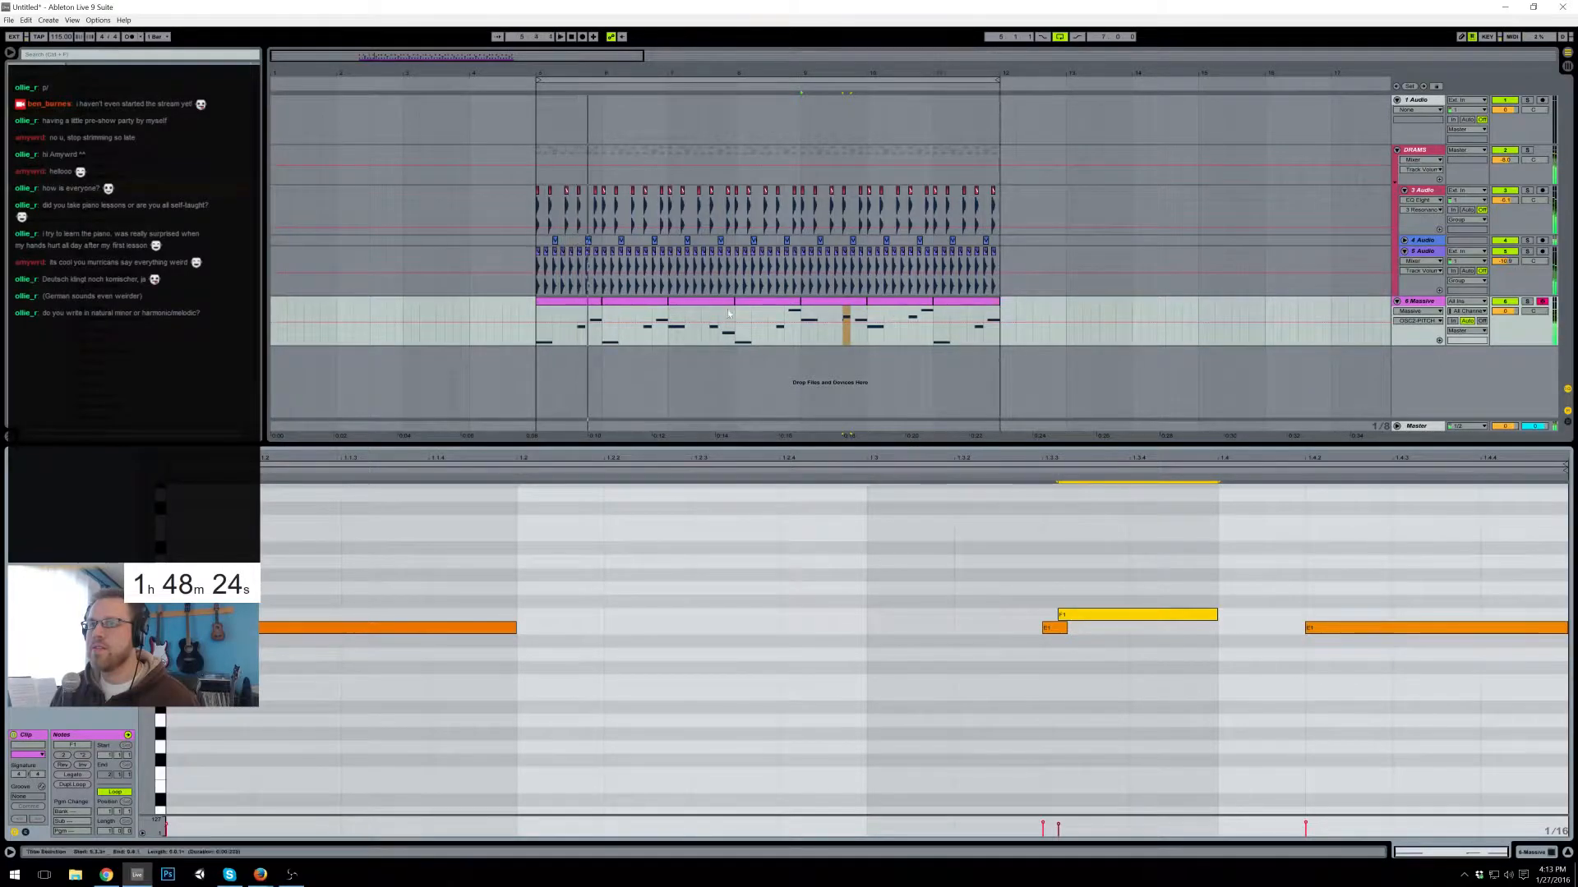
- Copy the first bar of drums and bass to bar 12 and extend the loop's end to bar 13
left_click_drag(602, 327, 535, 224)
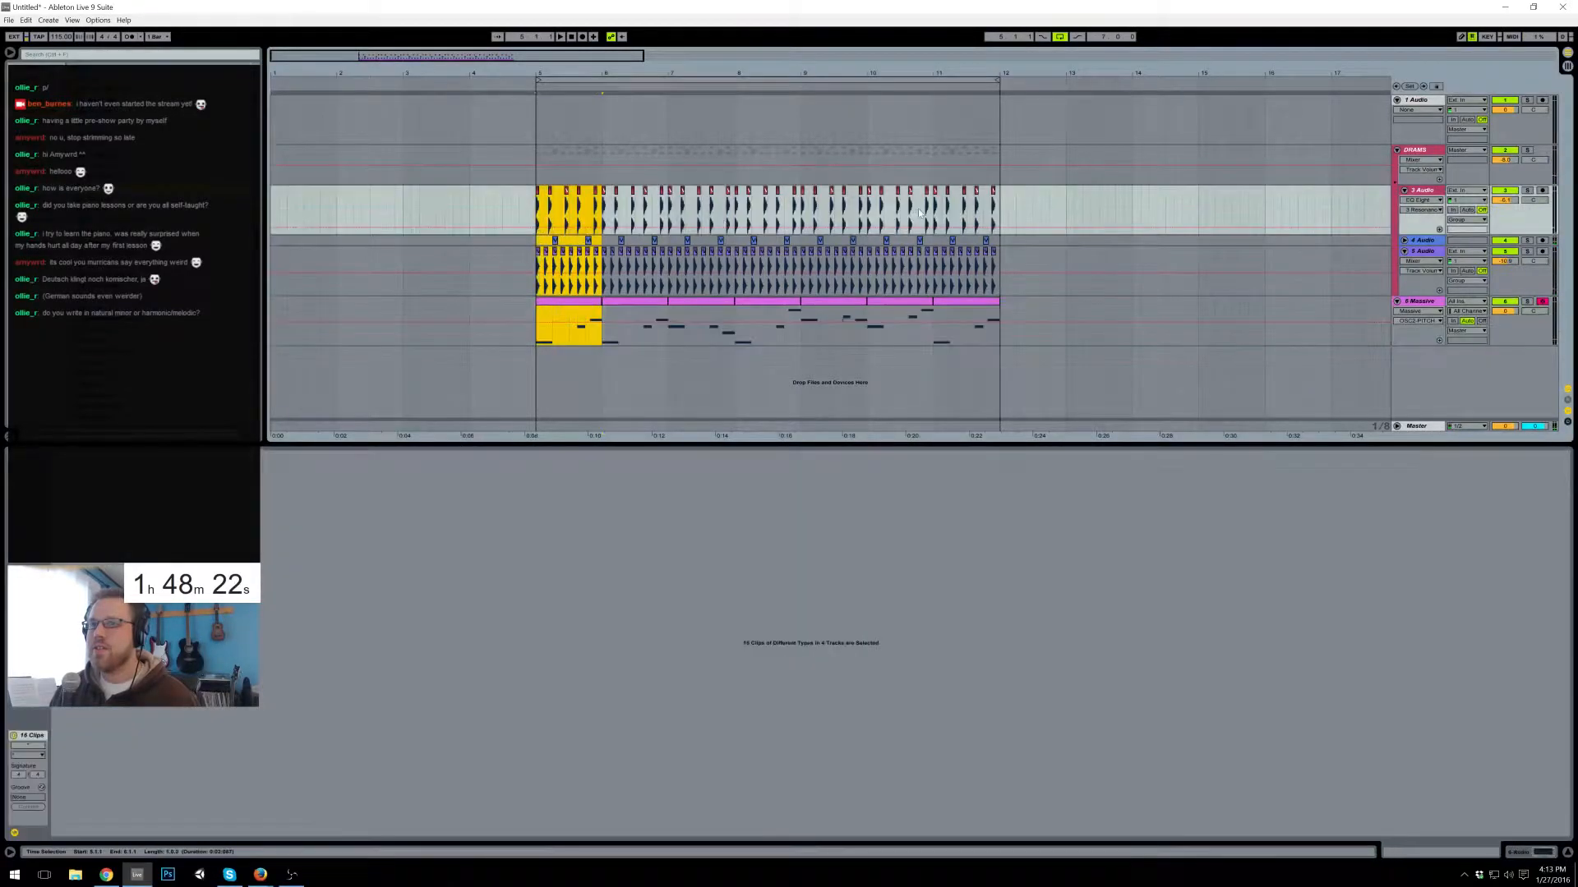
left_click(1001, 217)
key("ctrl+v")
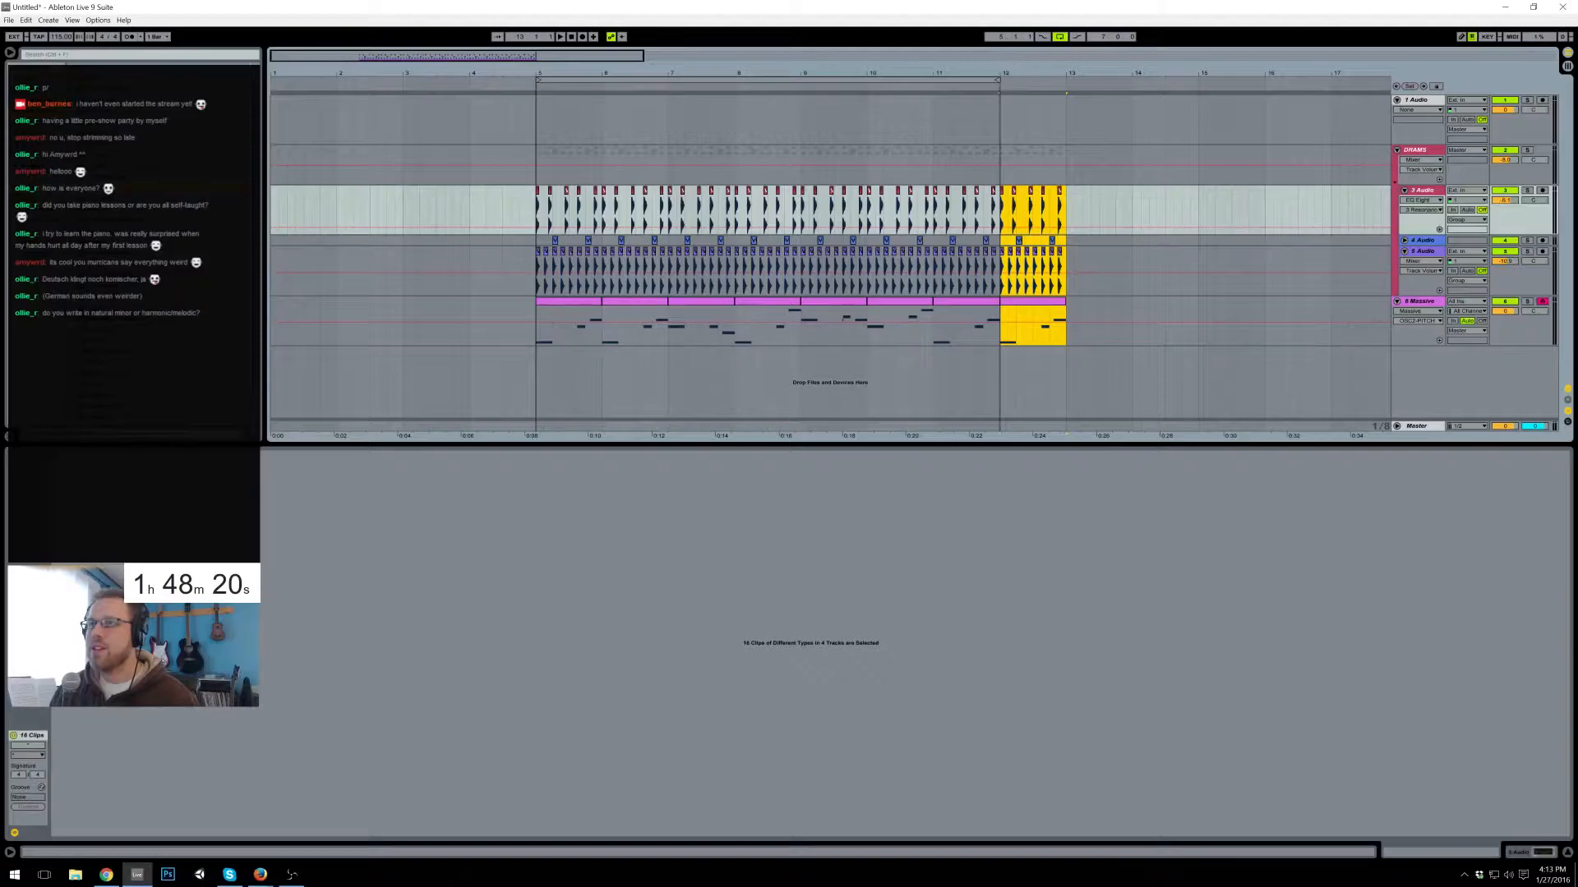
left_click_drag(998, 80, 1065, 83)
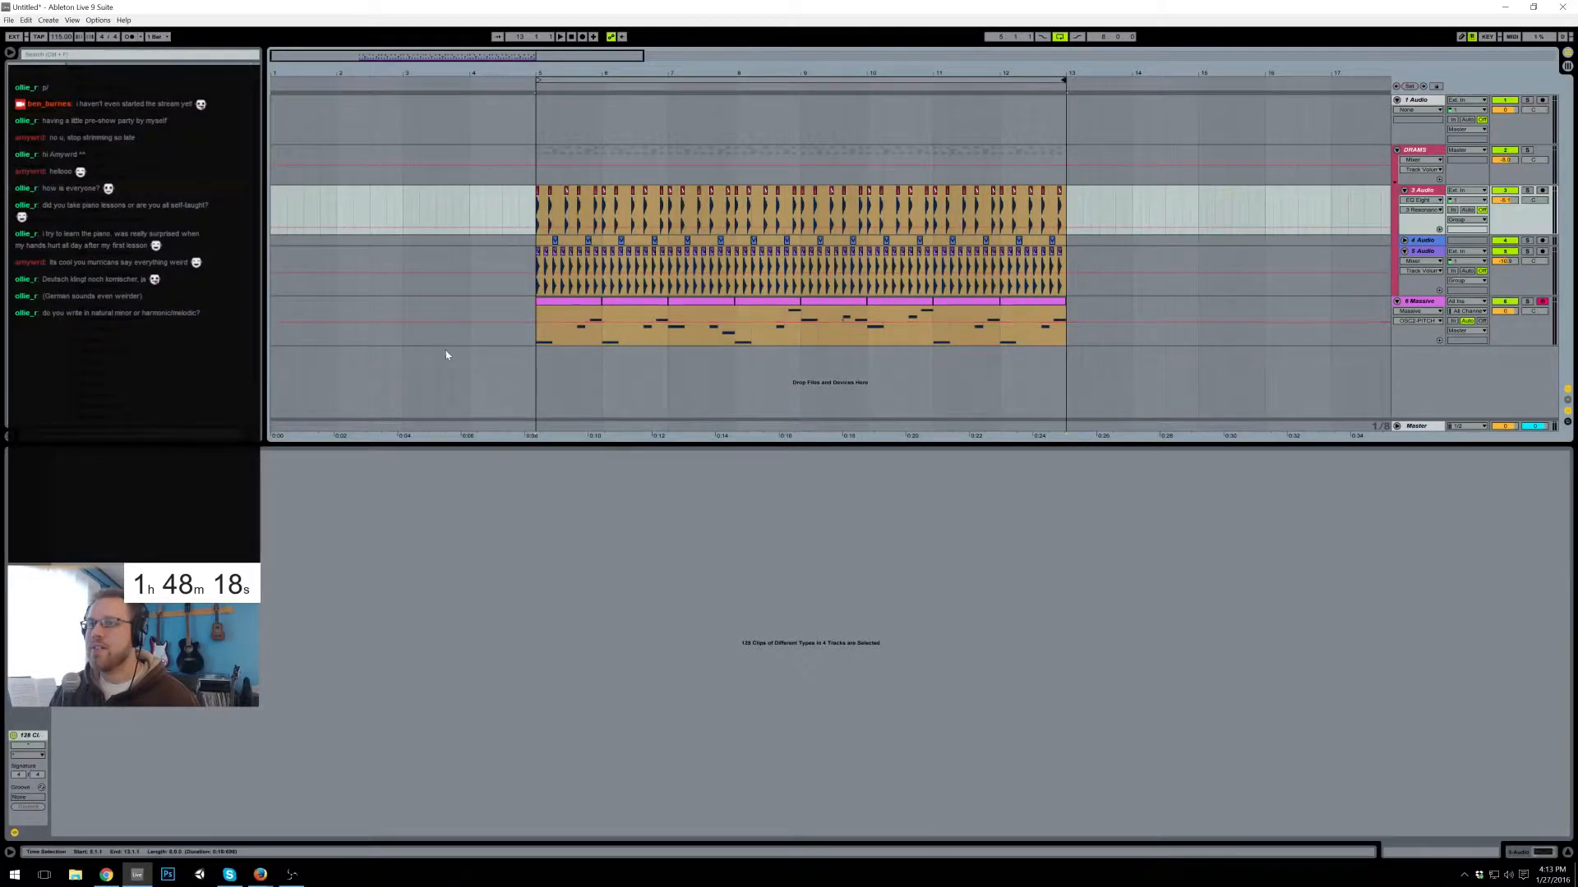
left_click(538, 340)
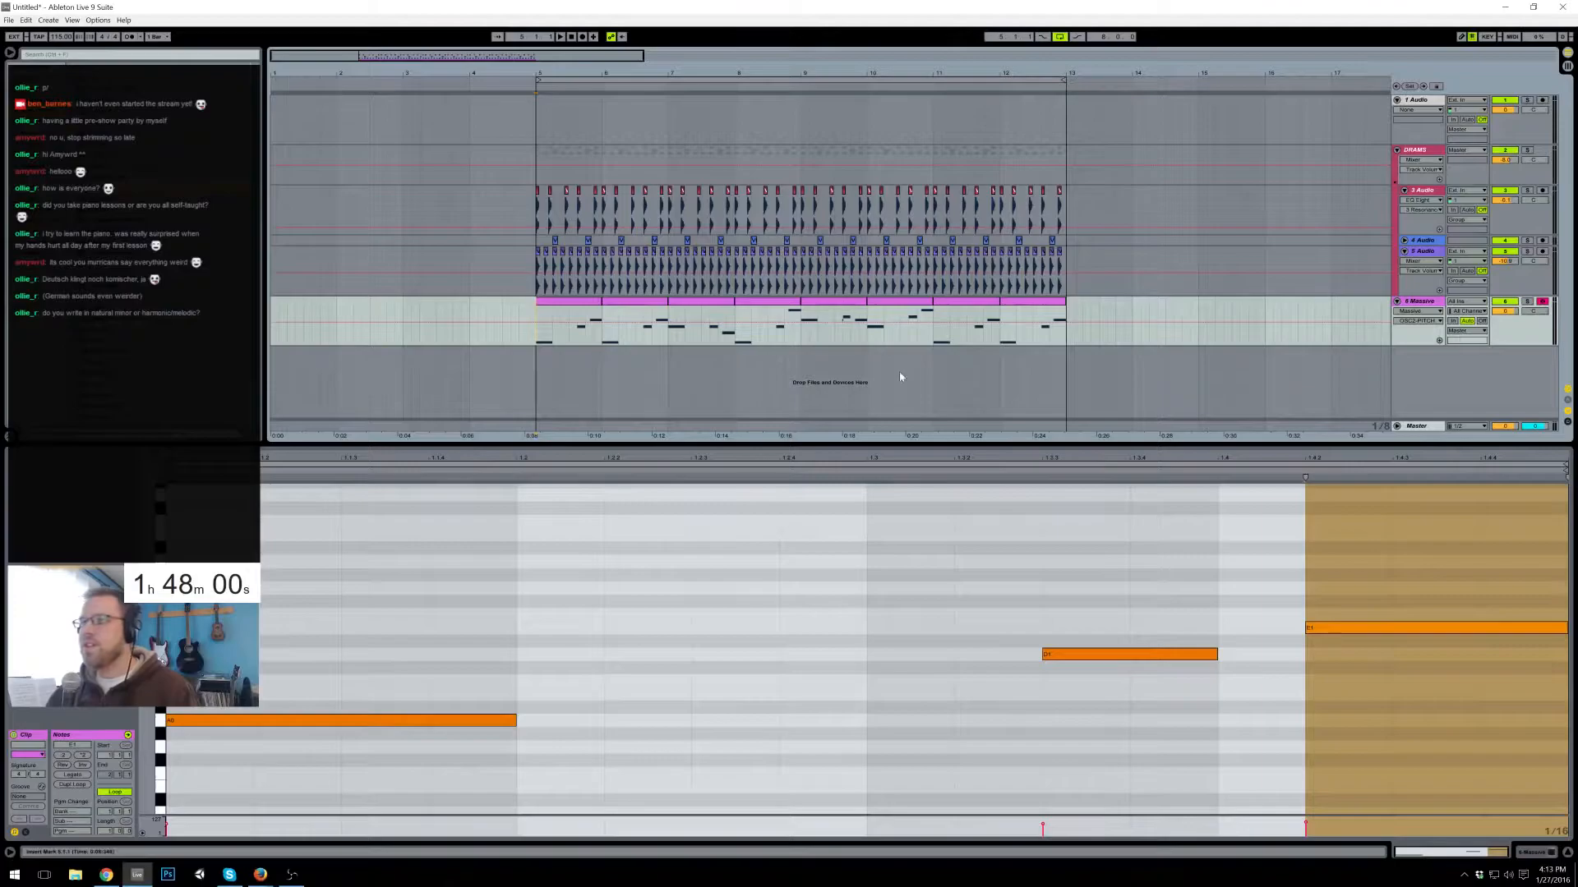
- Unfold and solo the clap track, and play it from bar 5
left_click(1397, 242)
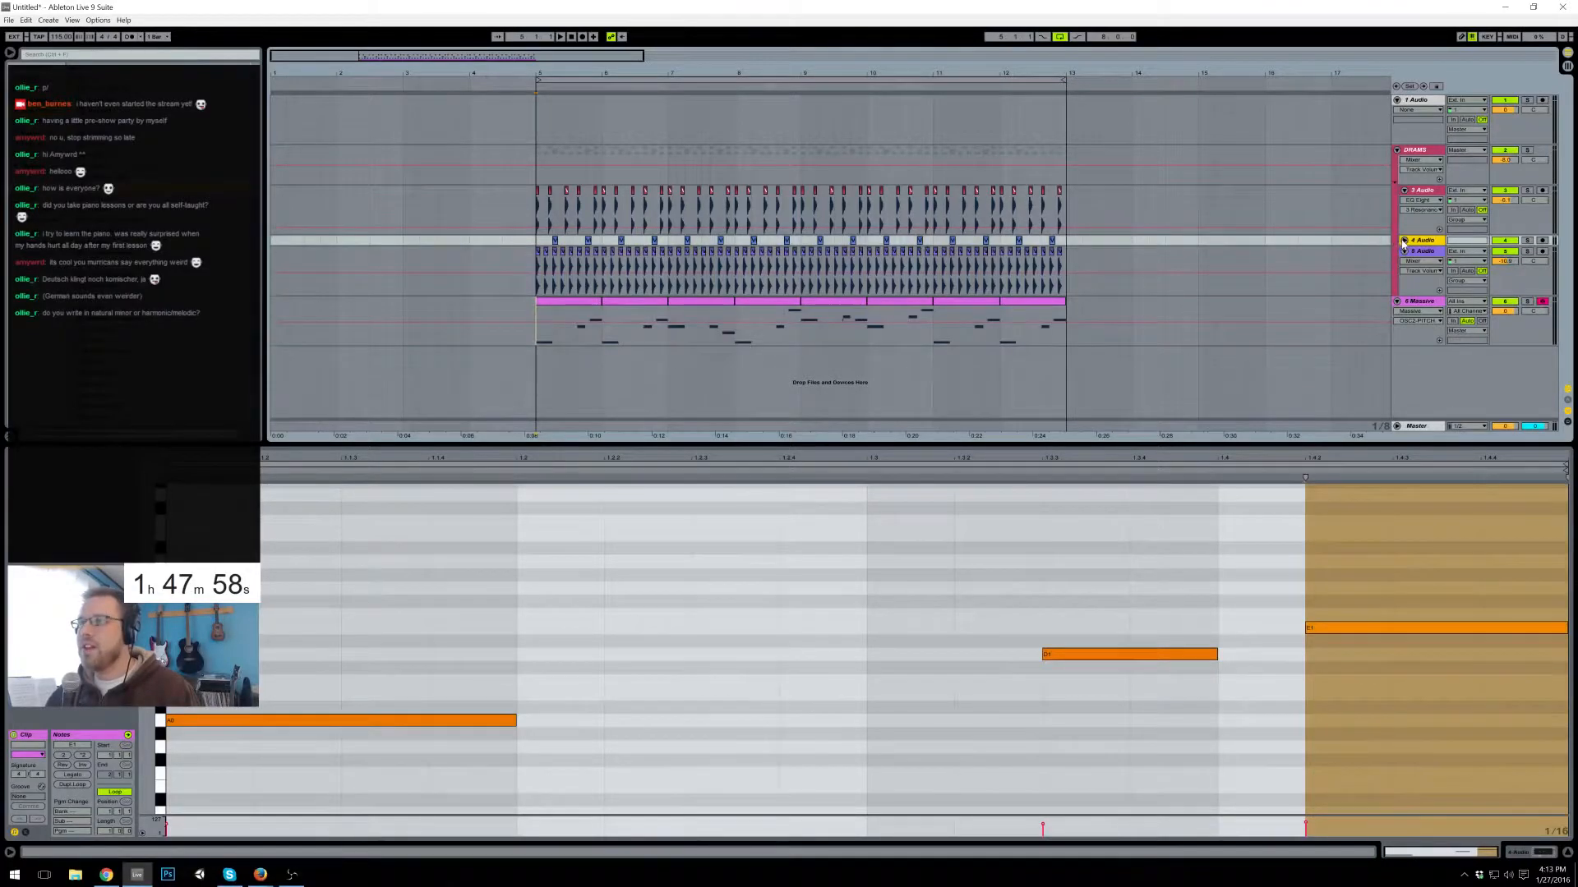
left_click(1404, 242)
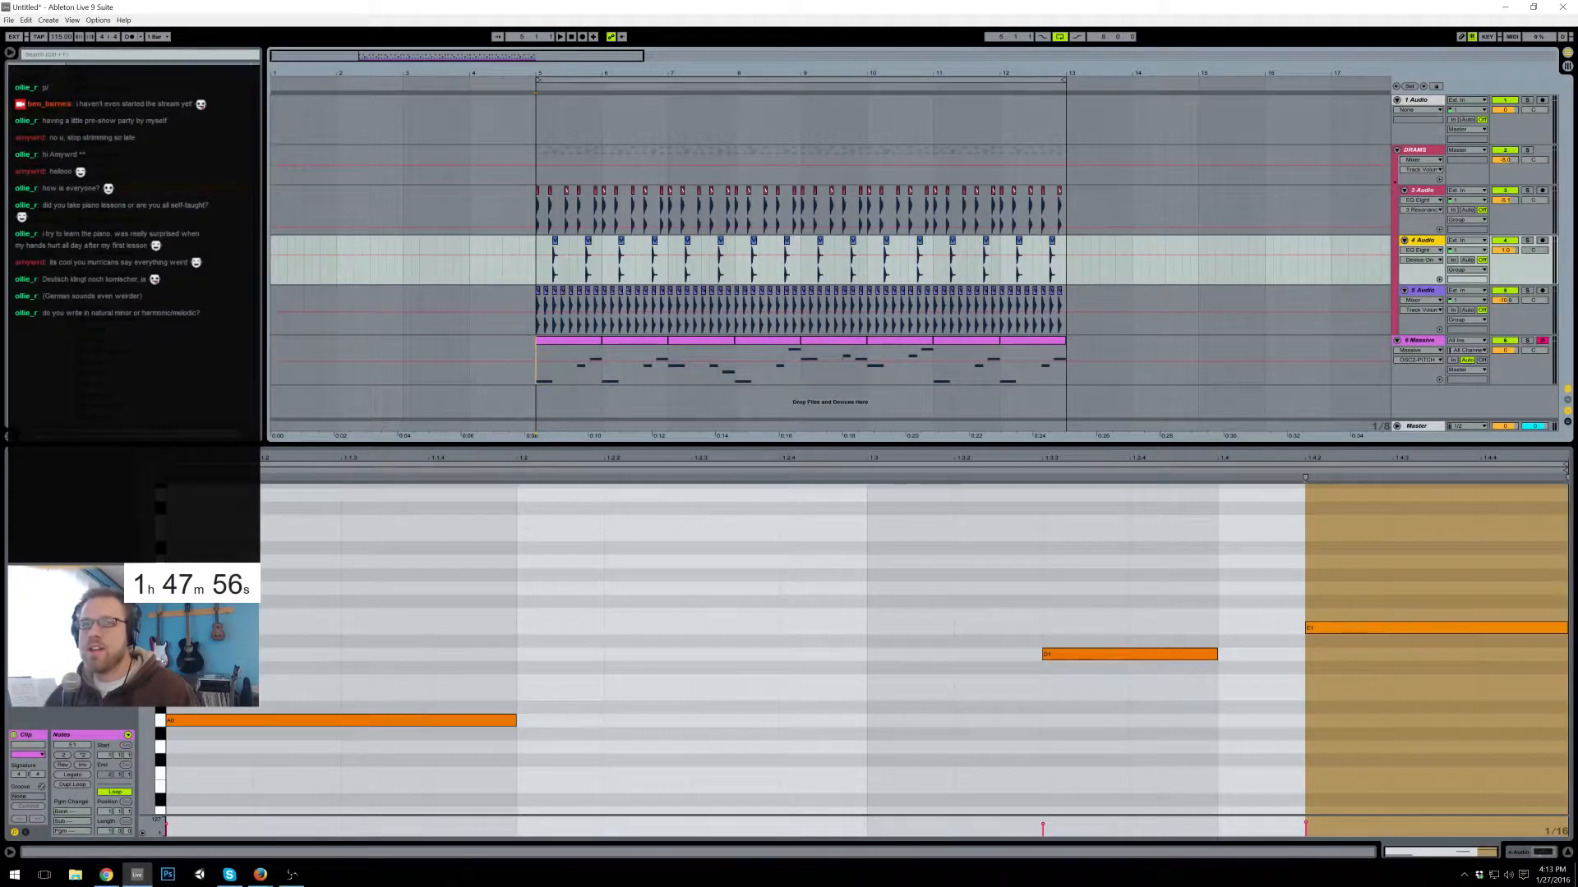
left_click(1527, 857)
left_click(1527, 240)
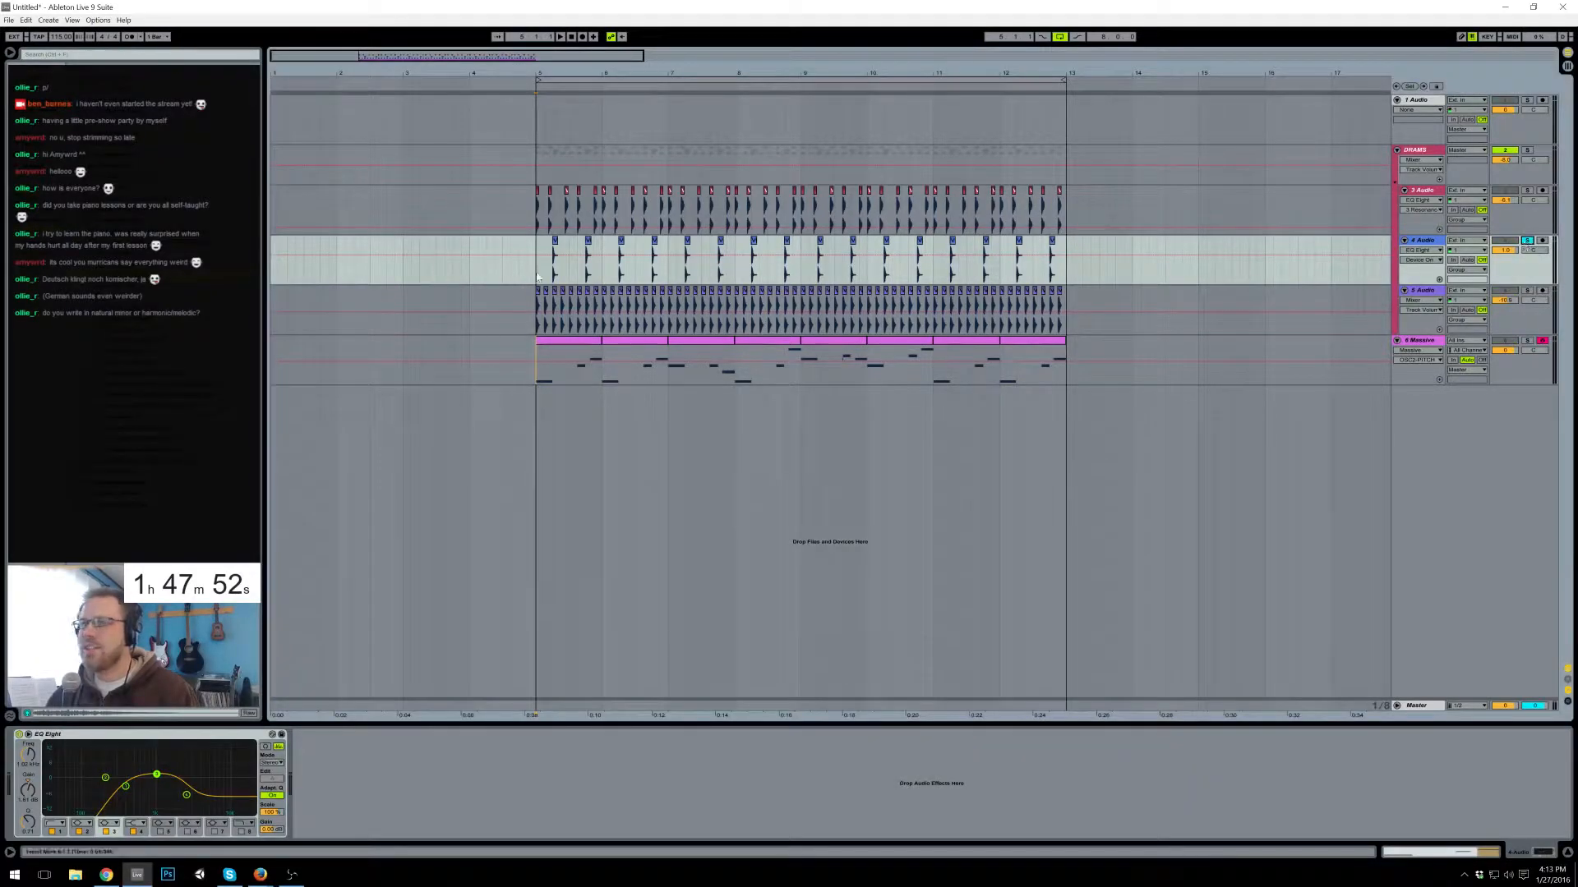
key("space")
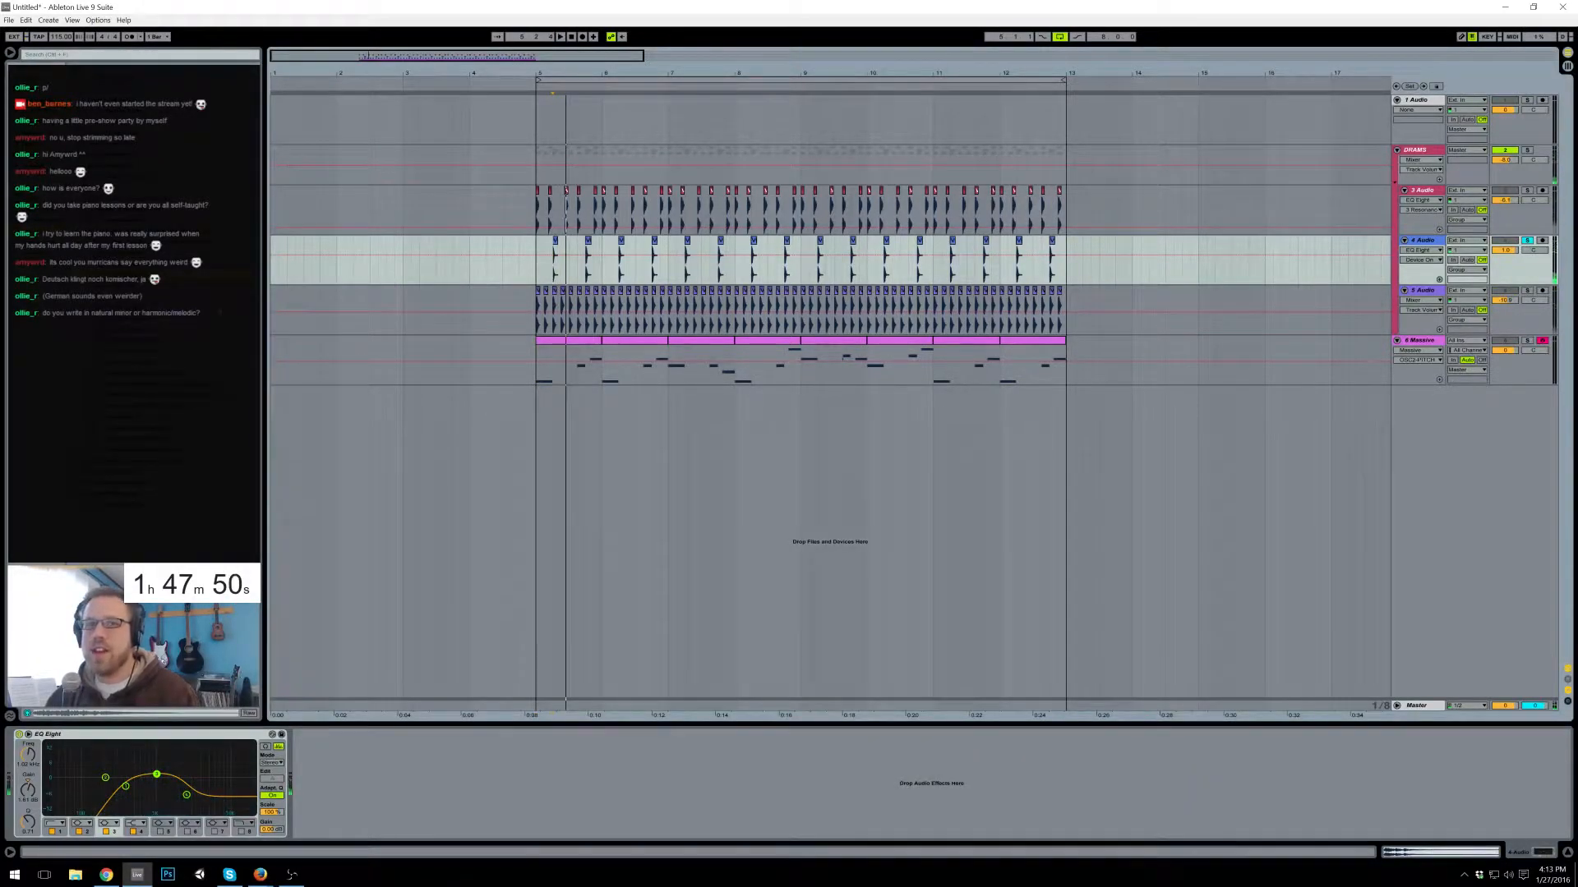
- Try a shorter first clap in bar 5 with a curved fade-out, and play it soloed
left_click(555, 241)
left_click_drag(367, 55, 366, 185)
left_click_drag(632, 241, 580, 255)
key("ctrl+alt+f")
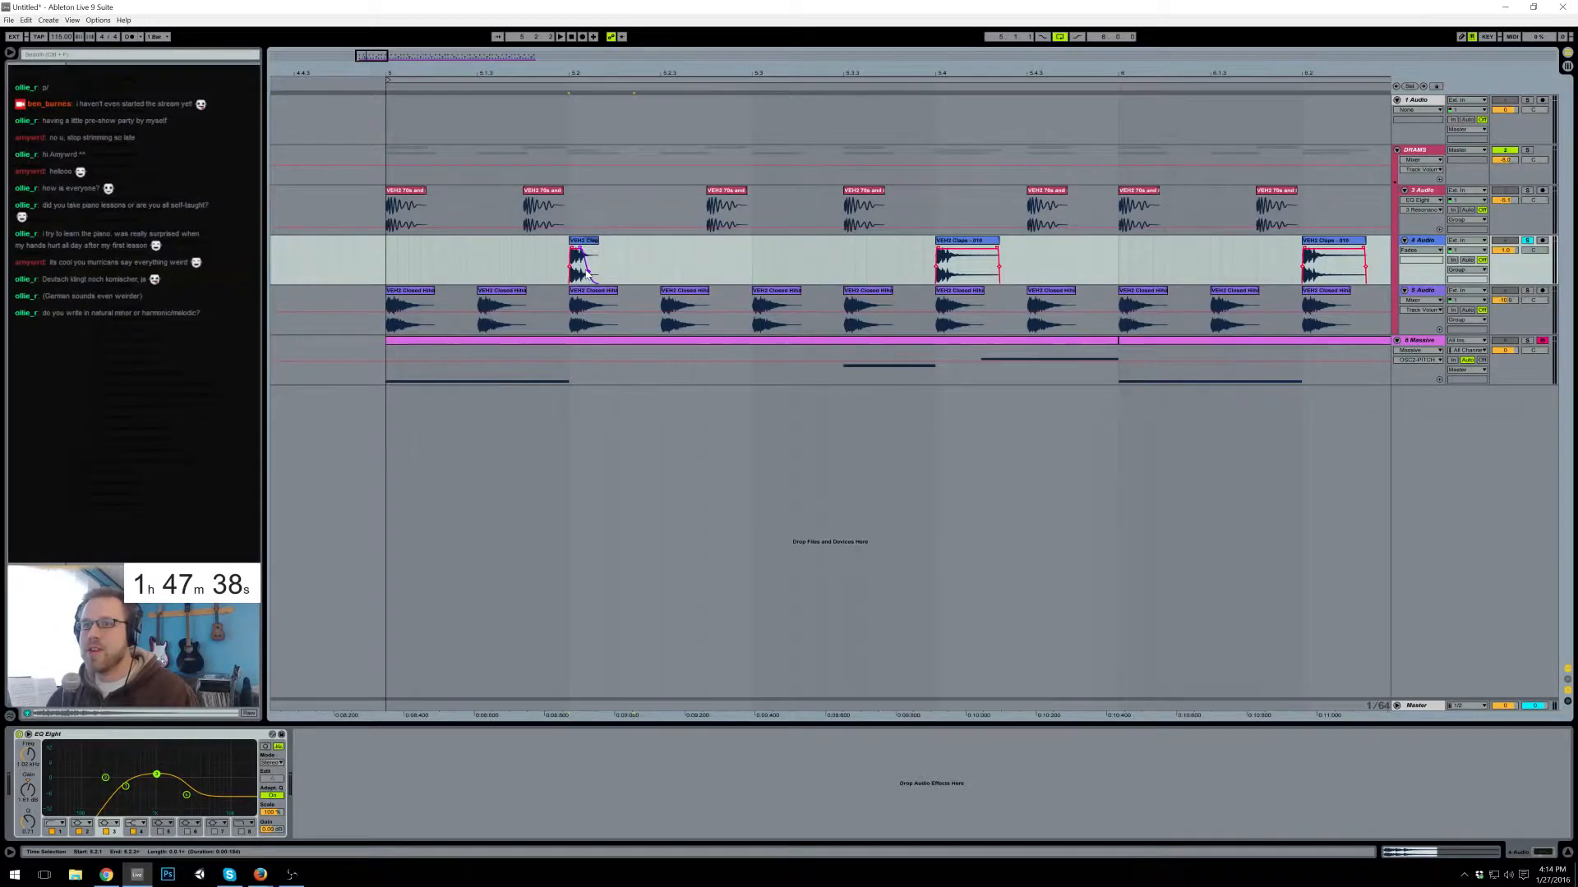
left_click(377, 258)
key("space")
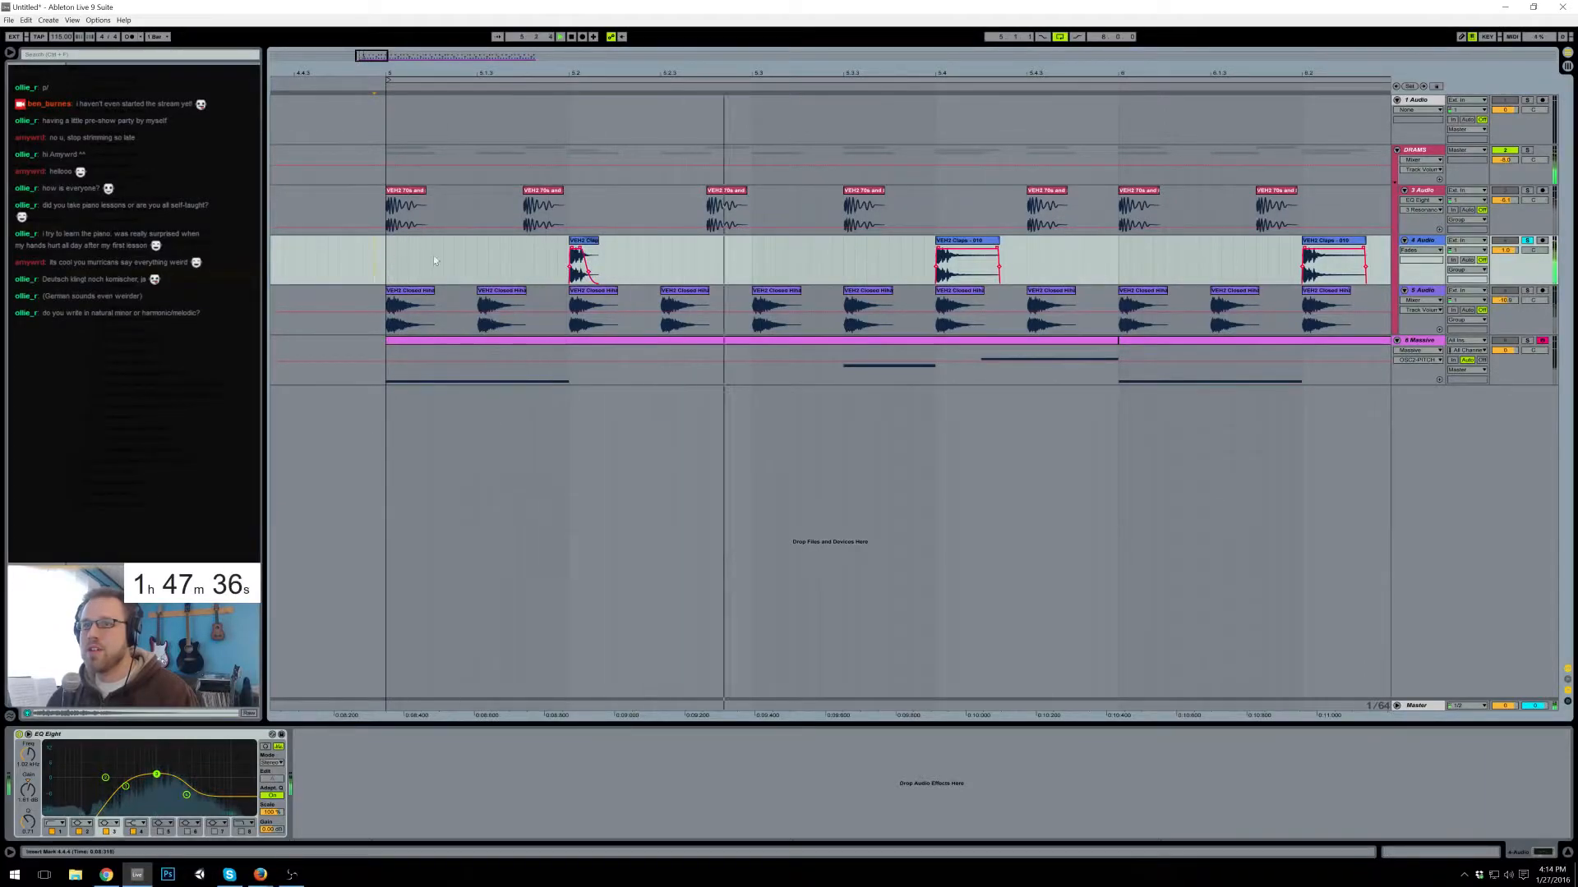
key("space")
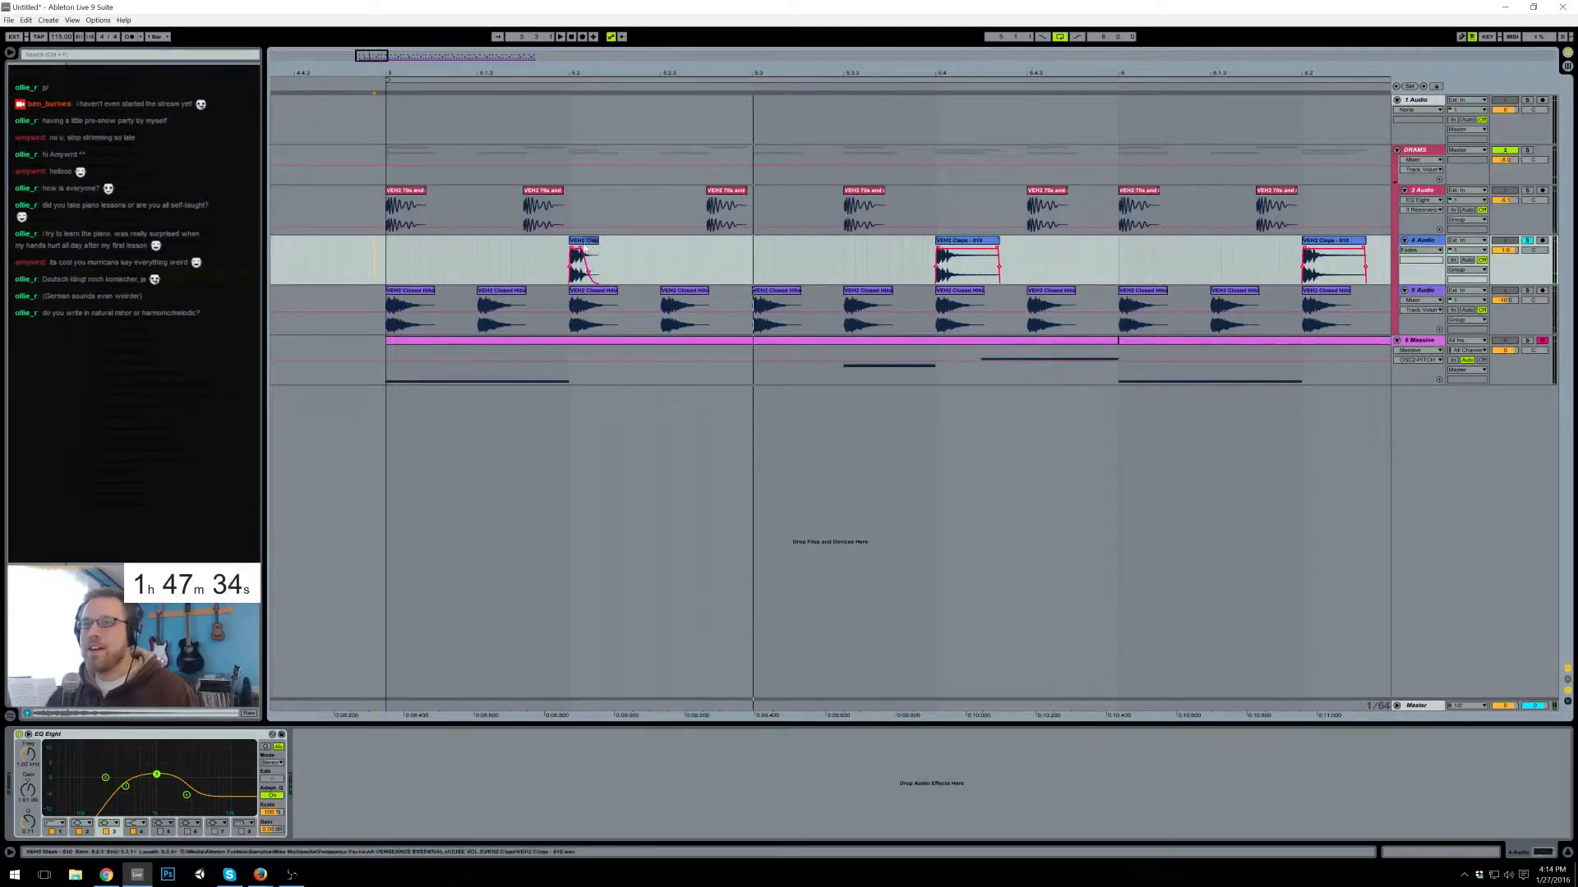
- Try a slightly longer first clap with a reshaped fade-out, and play it
left_click(590, 253)
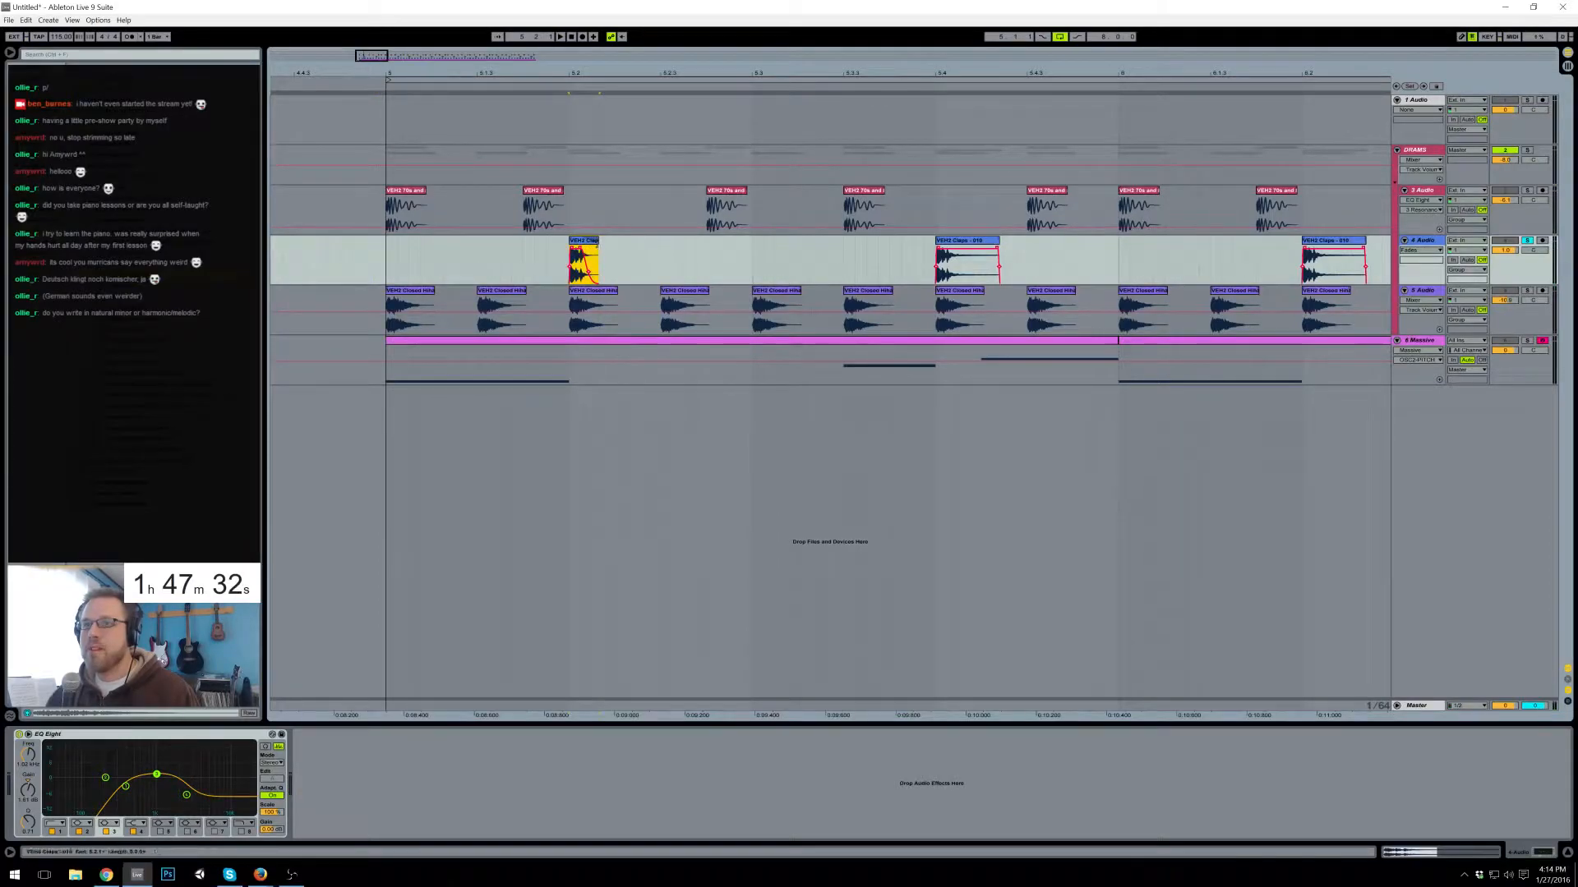
left_click_drag(592, 252, 588, 250)
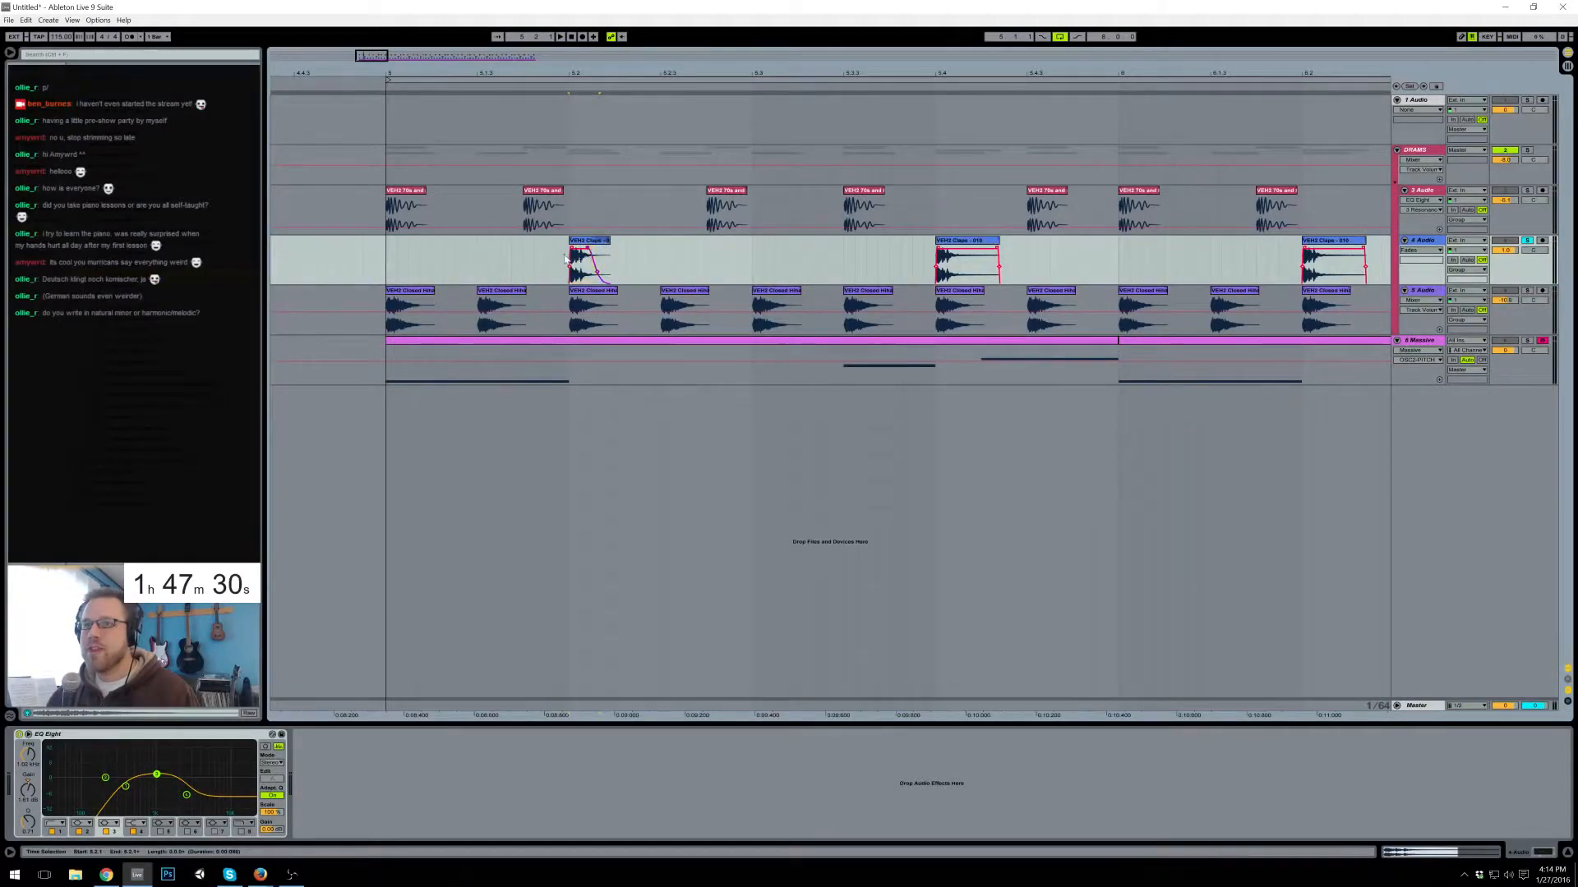
key("space")
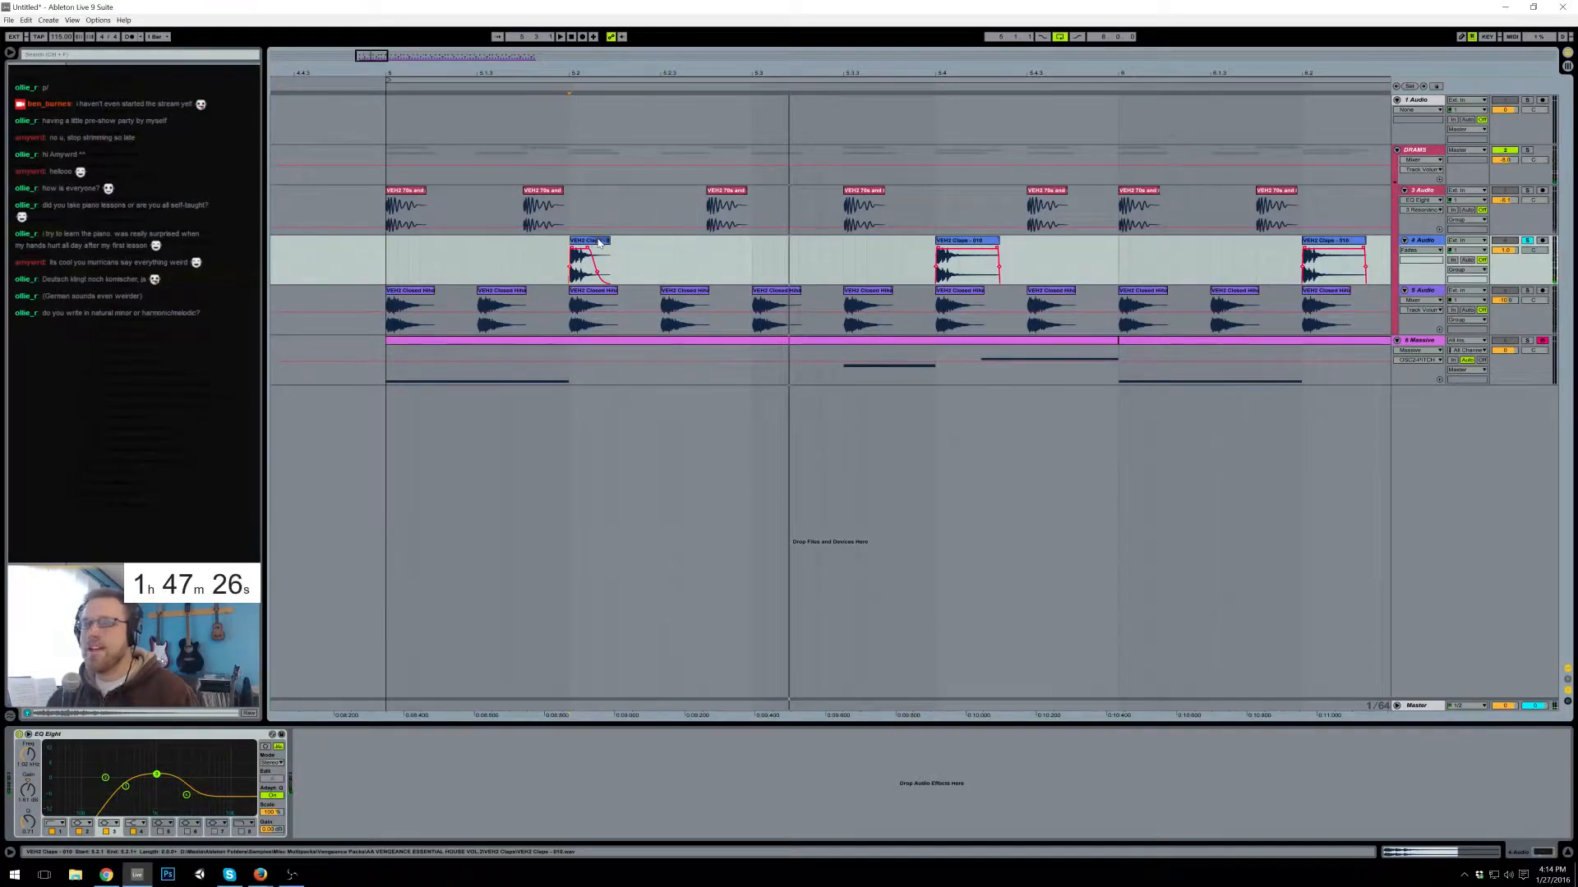
left_click(599, 242)
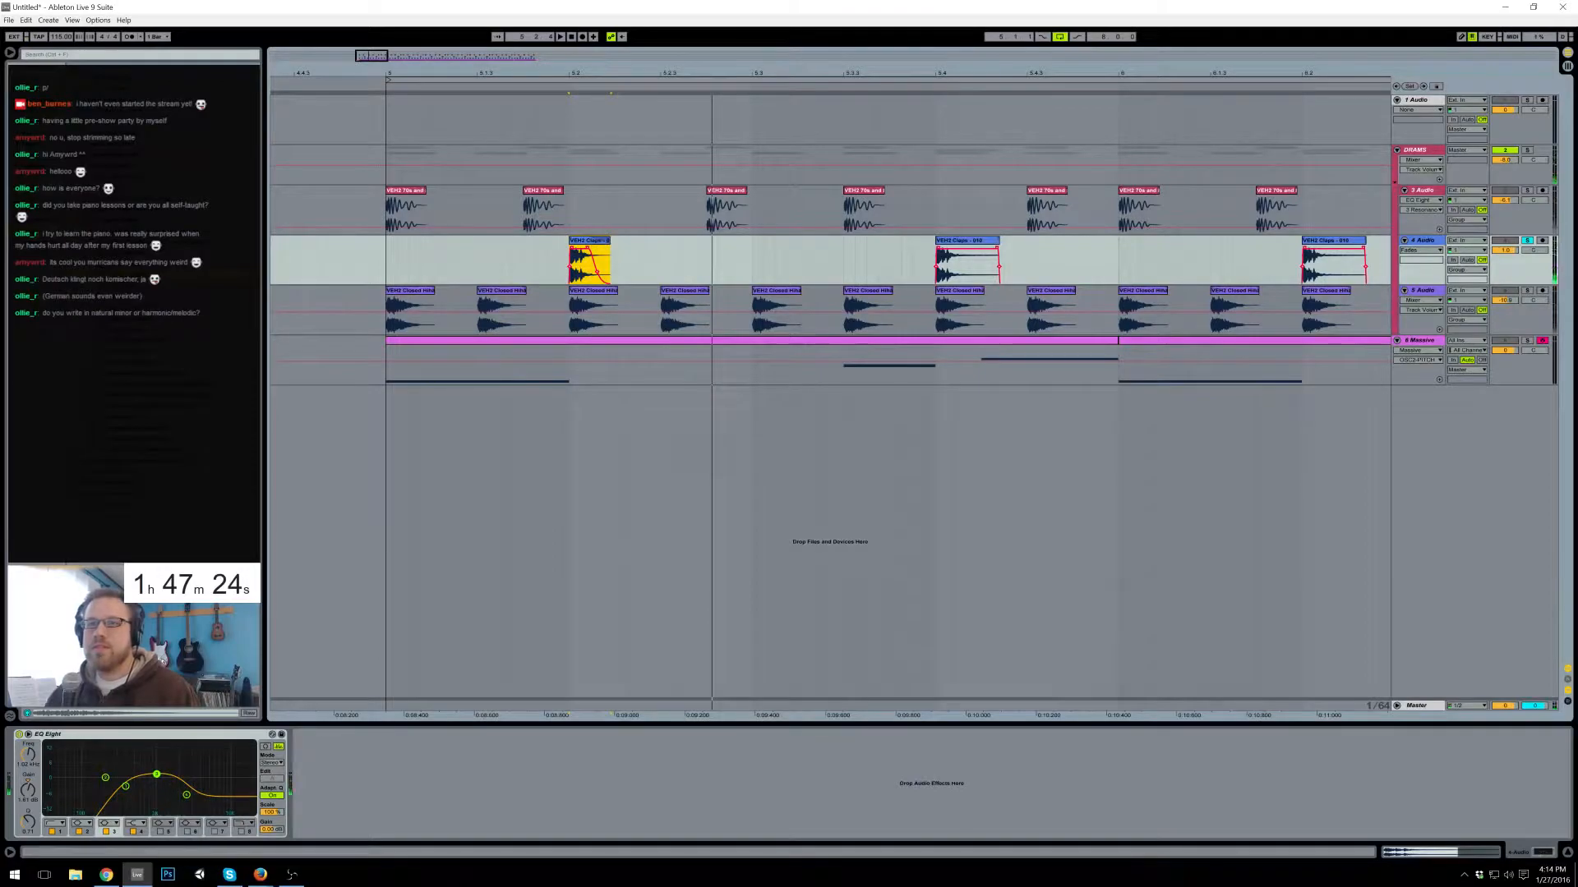
- Try a different clap sample on beat two of bar 5 with a curved fade-out, and play it
left_click(224, 263)
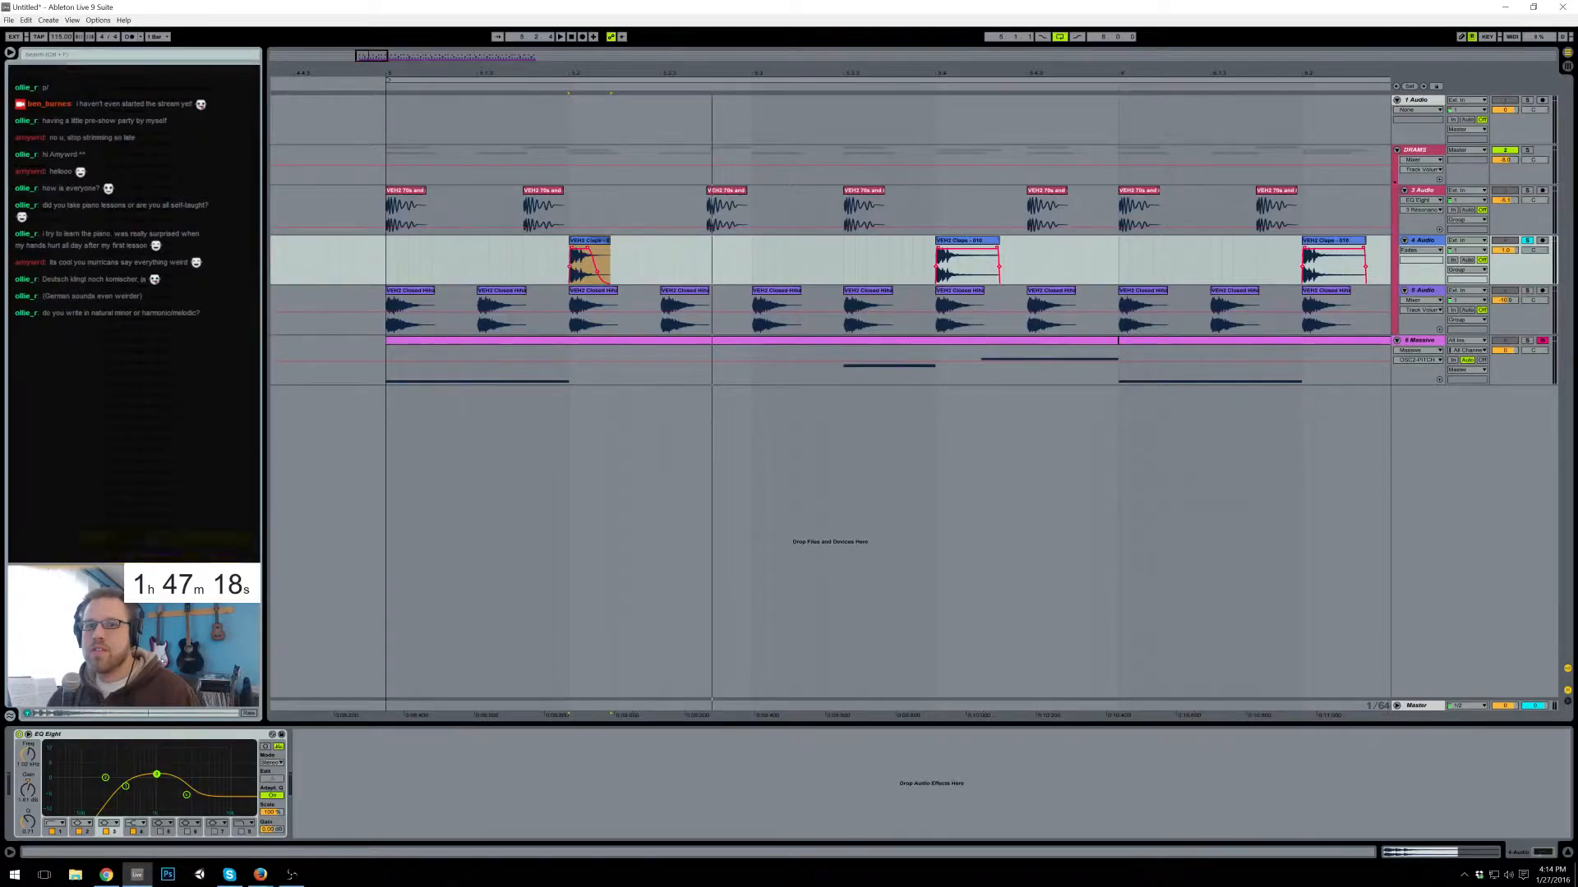
mouse_move(609, 247)
left_mouse_down()
mouse_move(676, 246)
mouse_move(598, 252)
mouse_move(597, 274)
left_mouse_up()
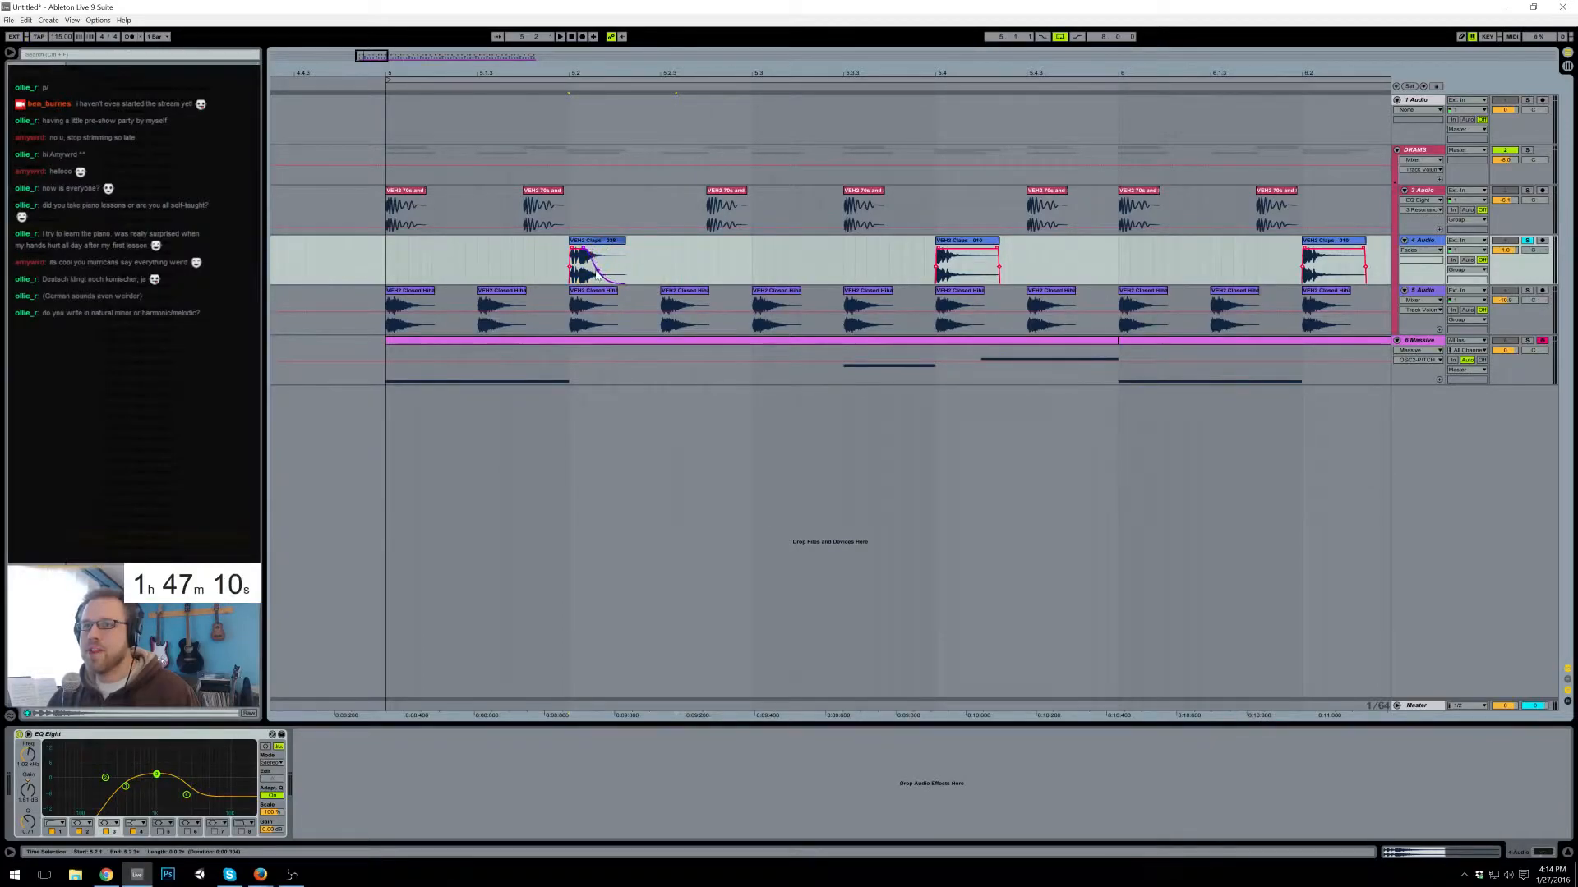
left_click(564, 263)
key("space")
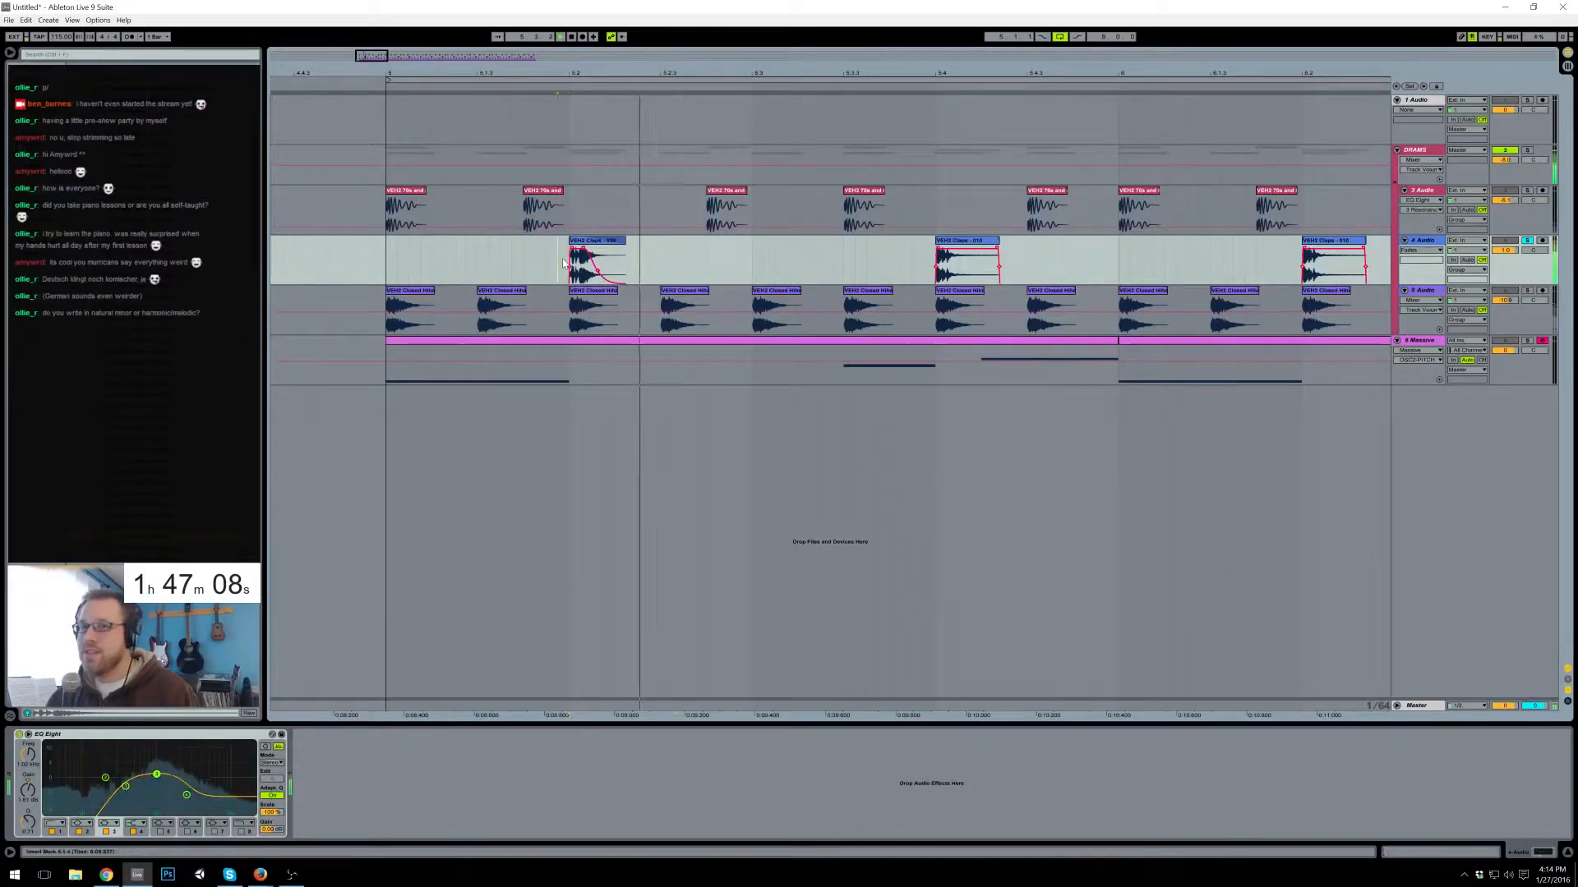
- Try another clap sample on beat two of bar 5, play it, and delete it
left_click_drag(417, 495, 602, 241)
left_click(526, 265)
key("space")
key("space")
left_click(613, 241)
key("Delete")
- Play the replacement clap on beat two of bar 5 and extend its end slightly
left_click(538, 264)
key("space")
key("space")
left_click(572, 255)
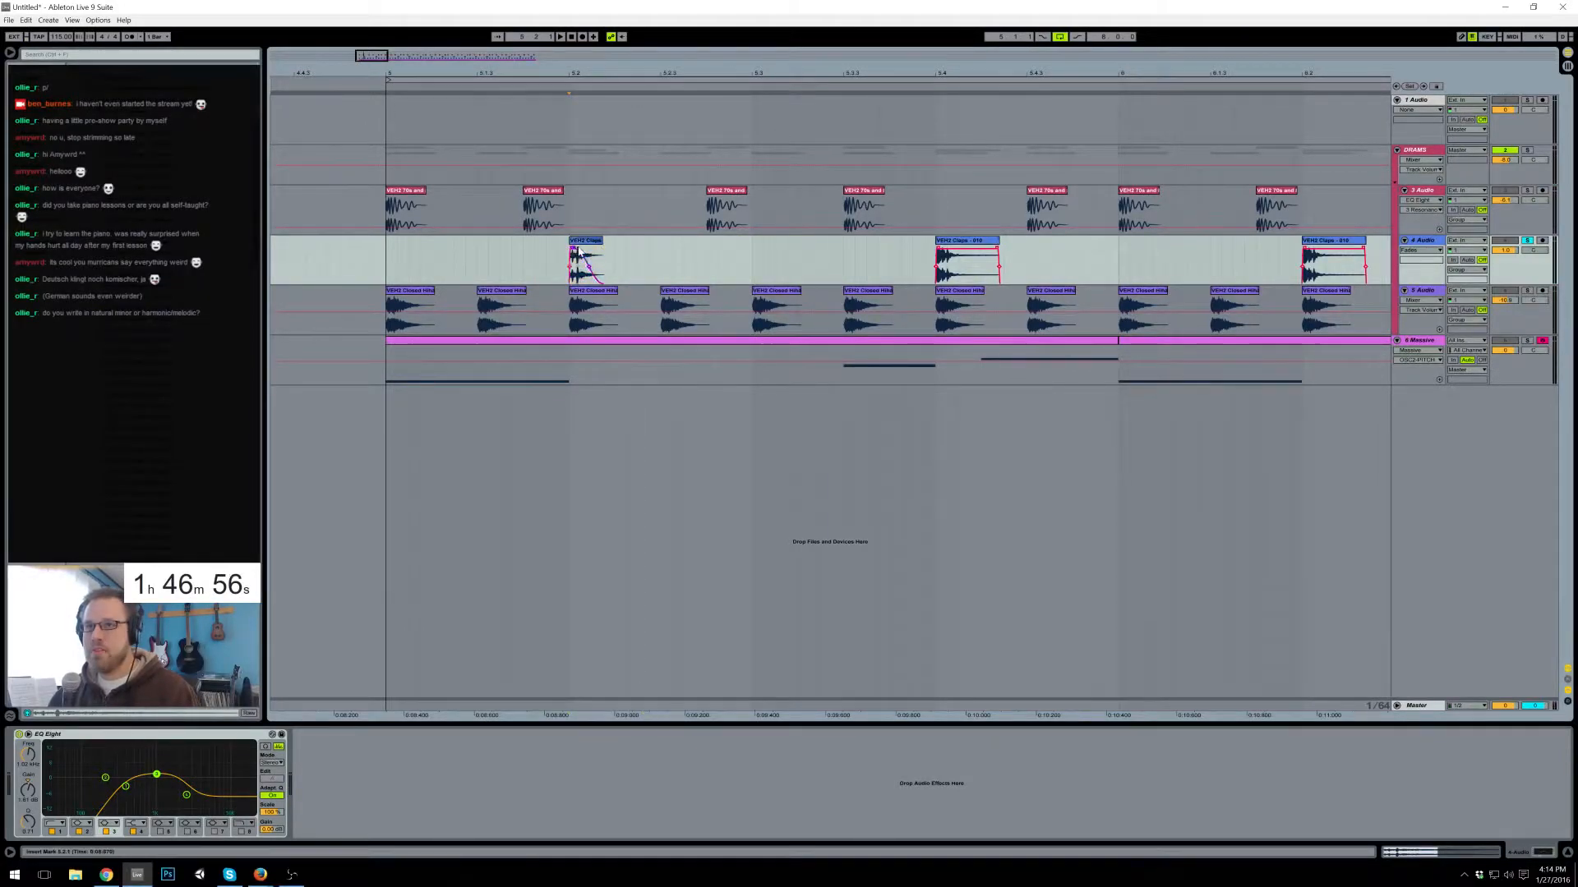
key("space")
key("space")
left_click_drag(602, 241, 614, 241)
key("space")
key("space")
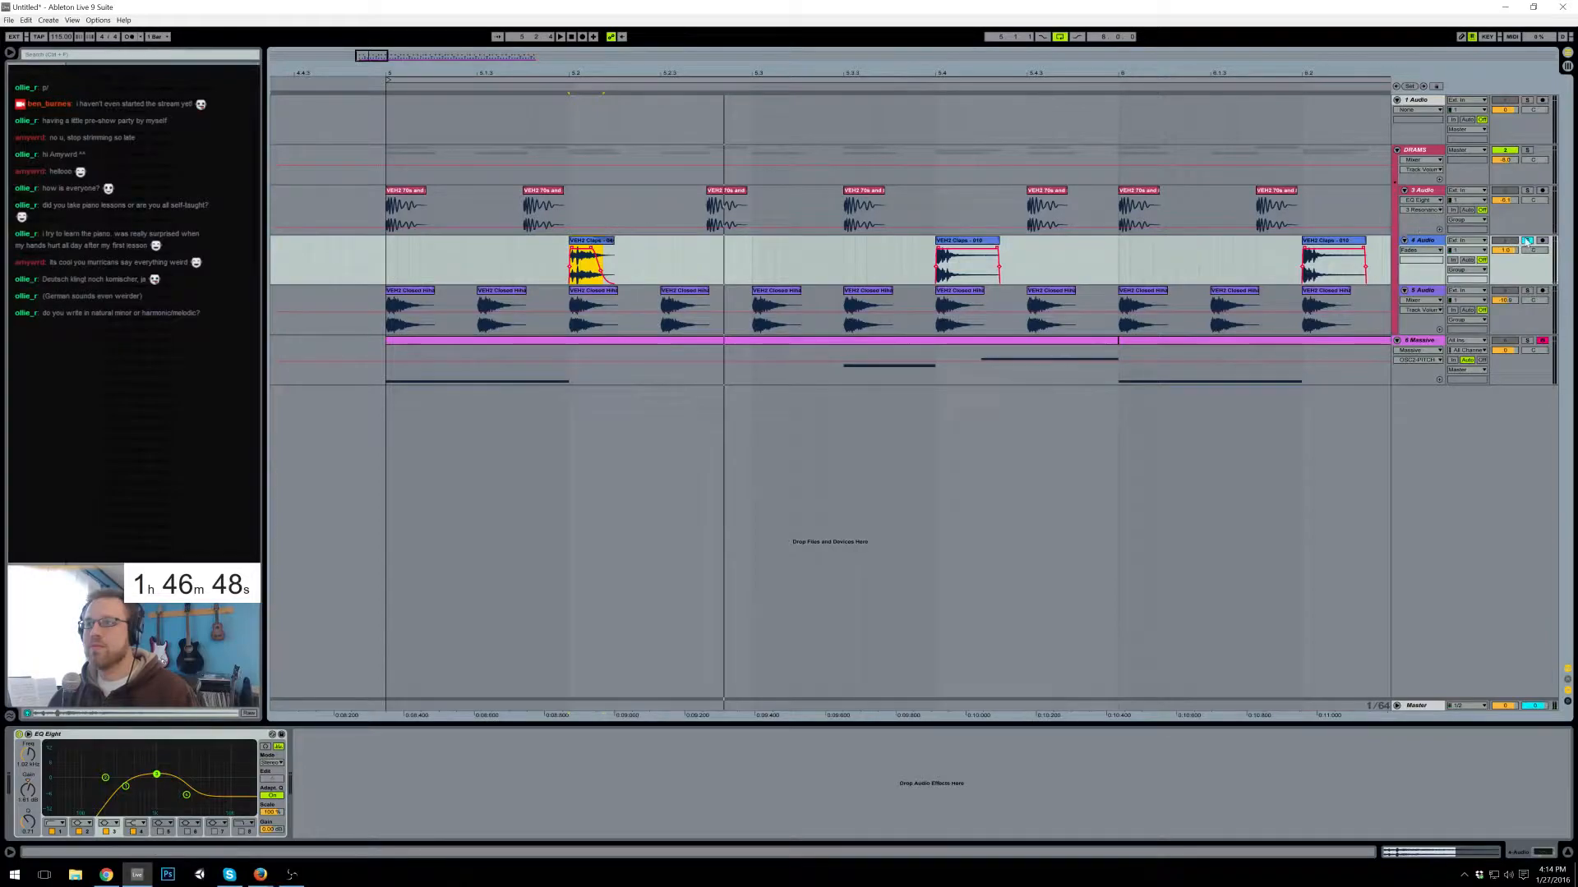
- Unsolo the clap track and play bar 5 with all drums and bass
left_click(1527, 242)
key("space")
key("space")
left_click(379, 257)
key("space")
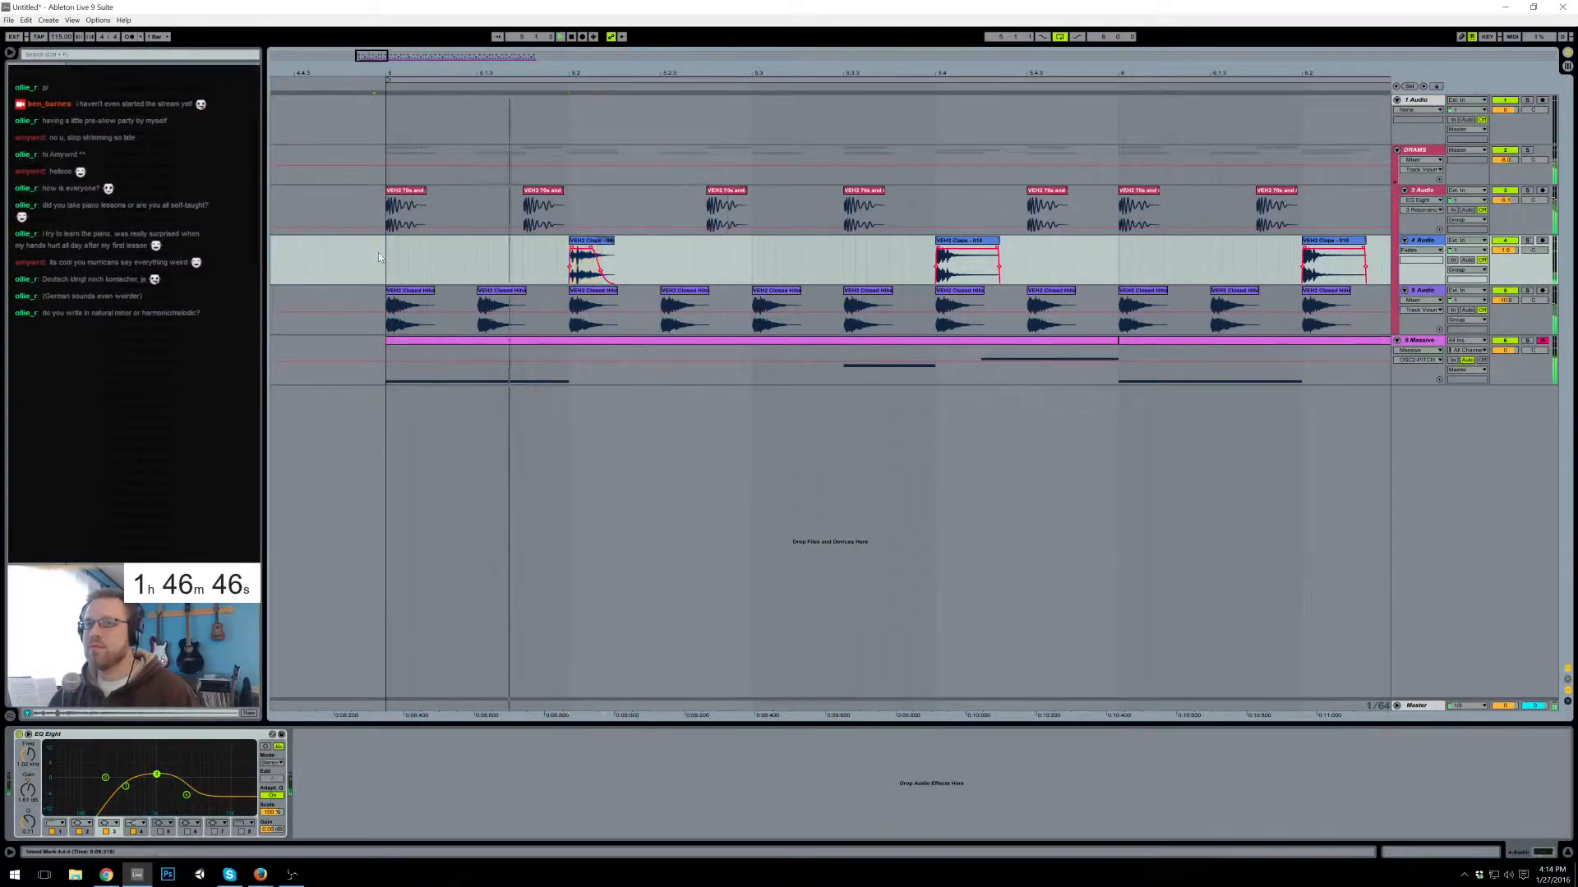
key("space")
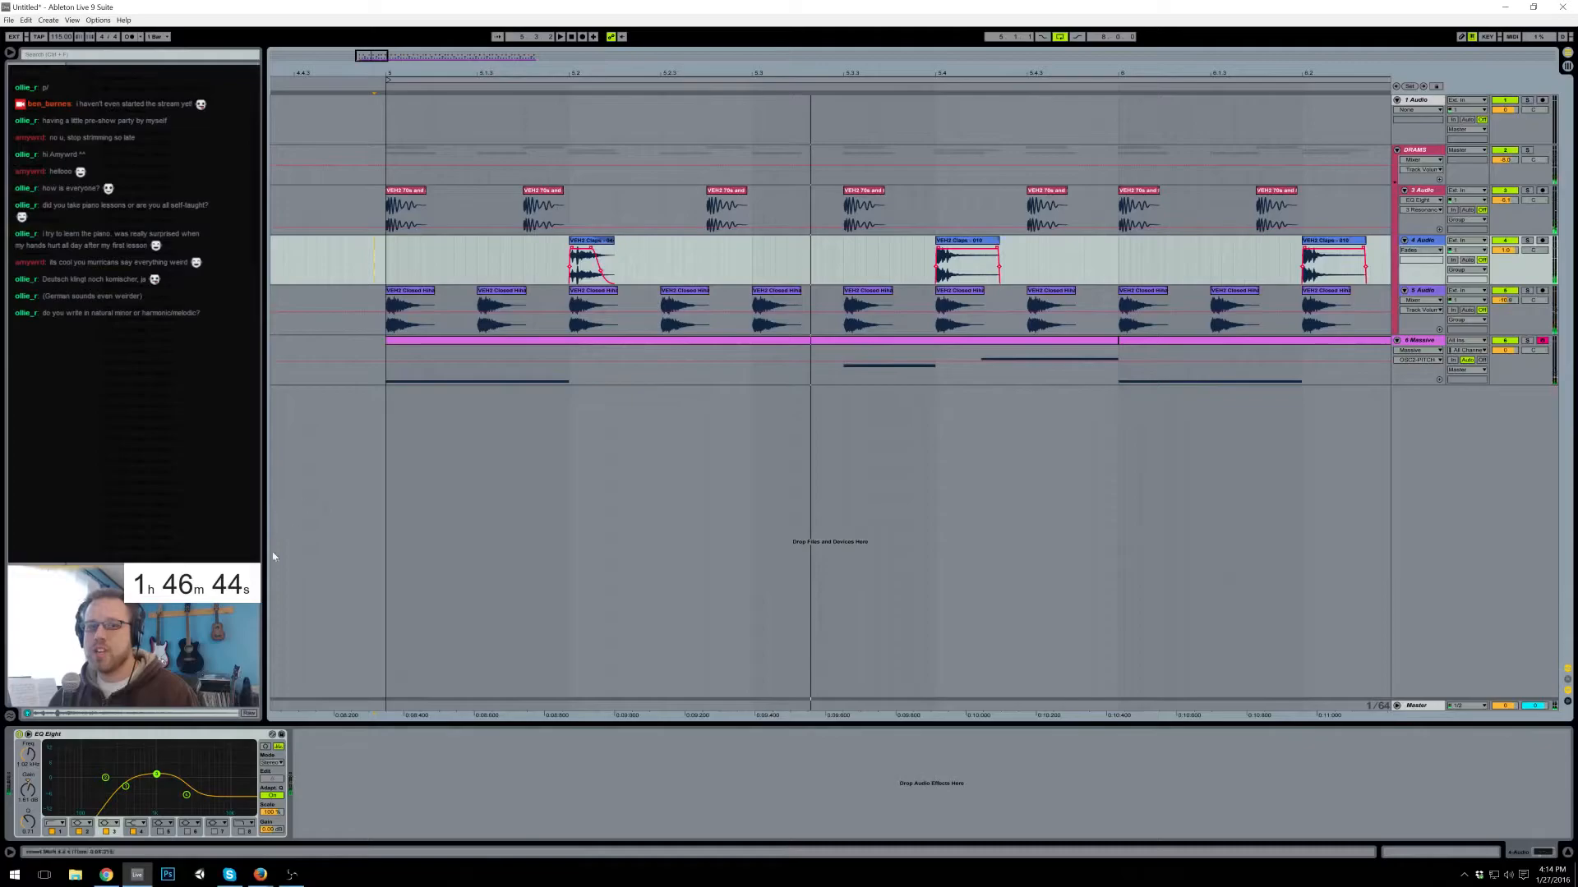
- Bypass the clap track's EQ Eight during playback and set the loop to bar 5 only
left_click(19, 735)
key("space")
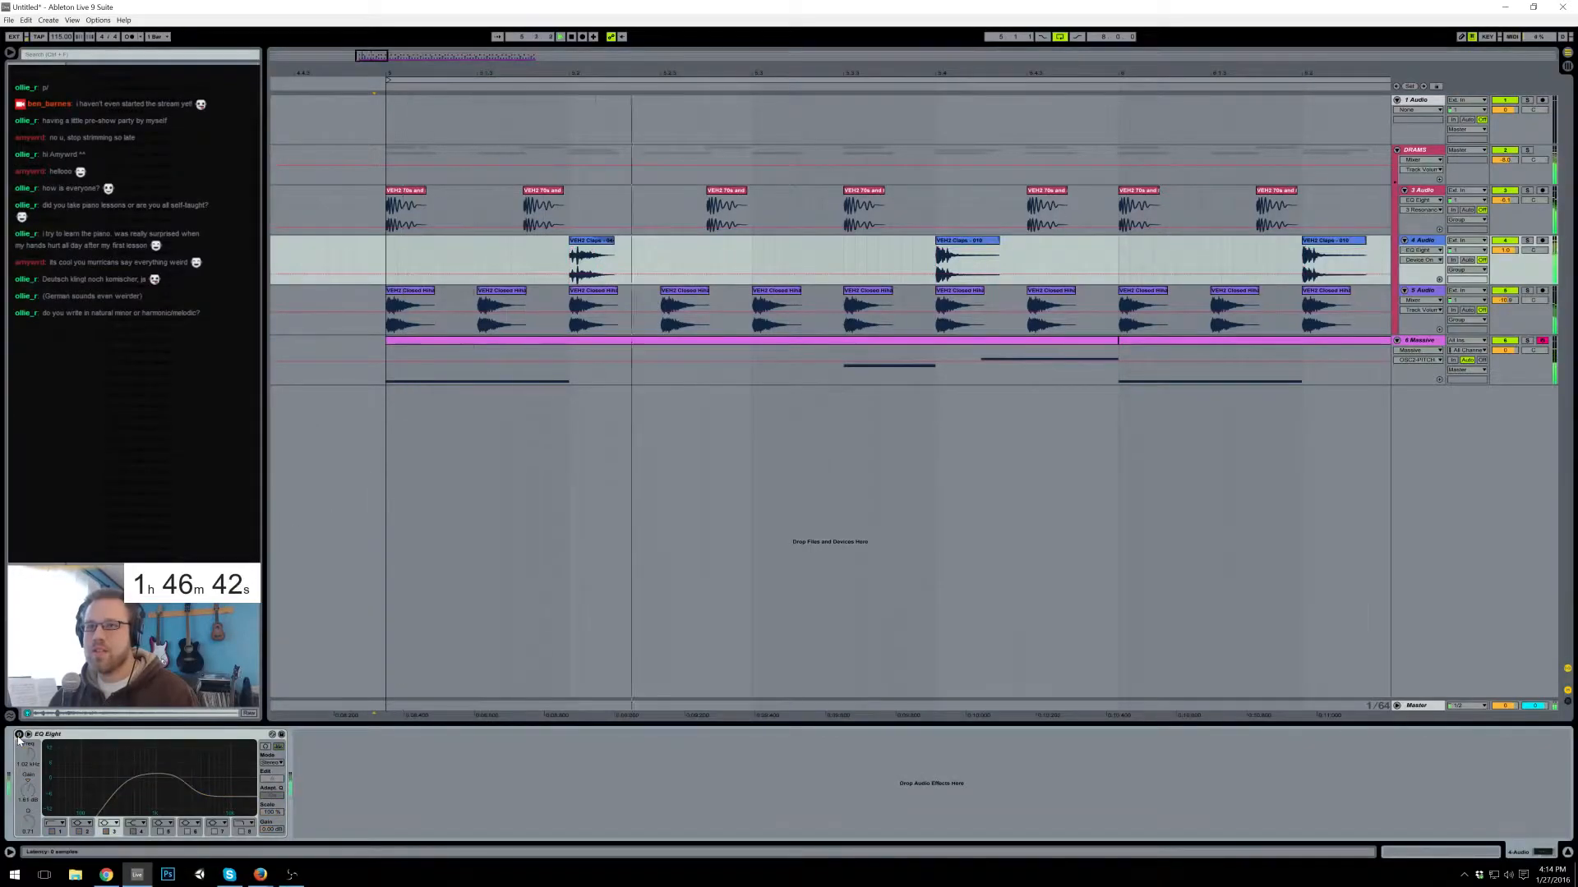
left_click(19, 734)
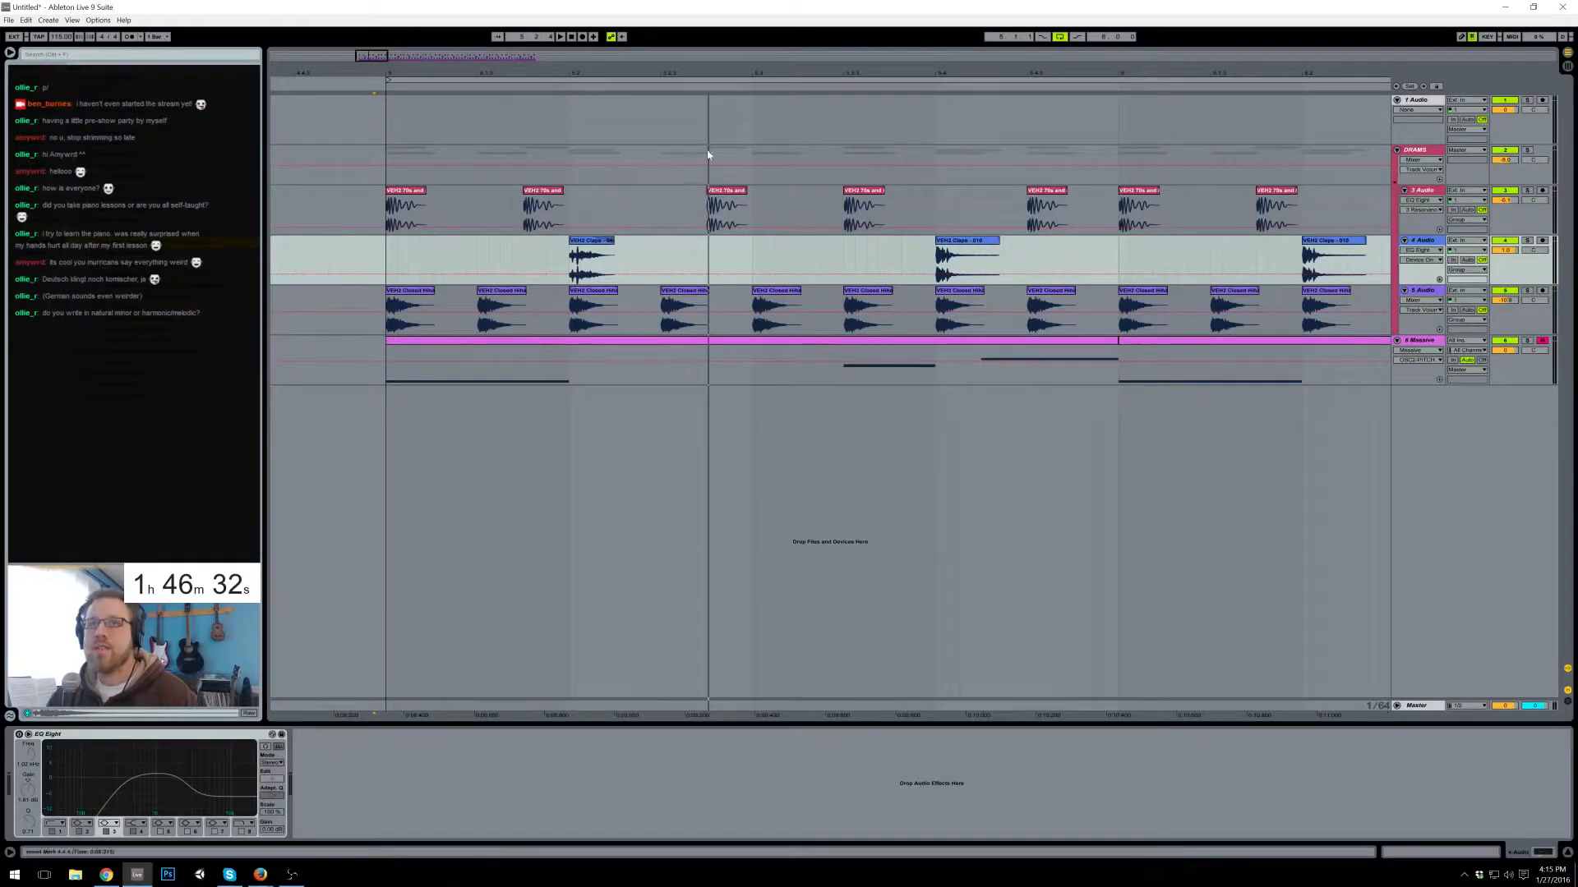
left_click_drag(385, 267, 568, 262)
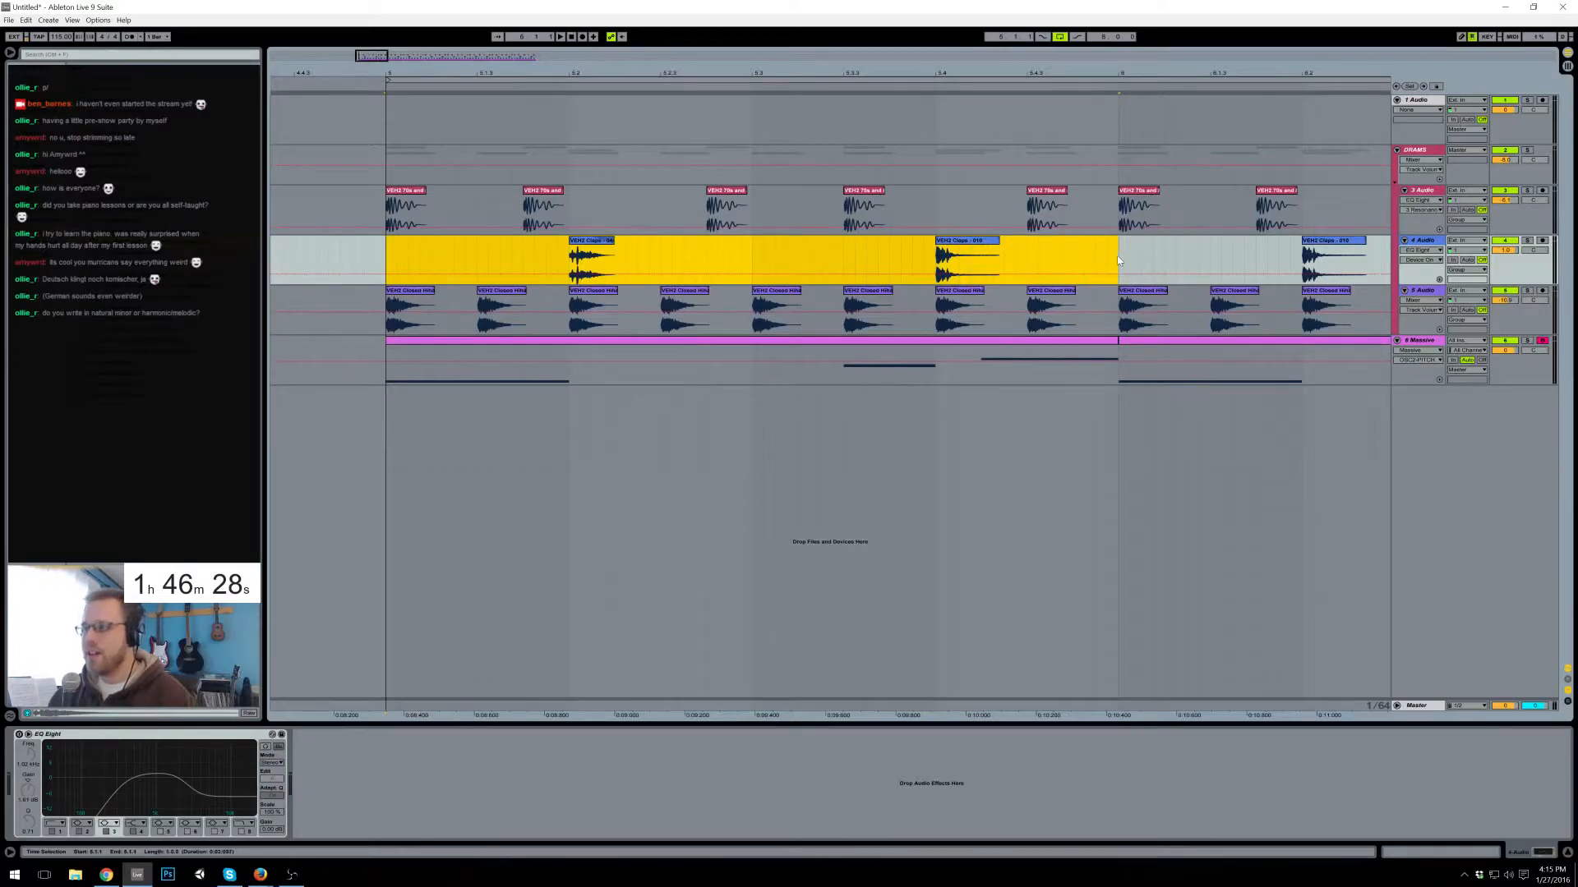
key("ctrl+l")
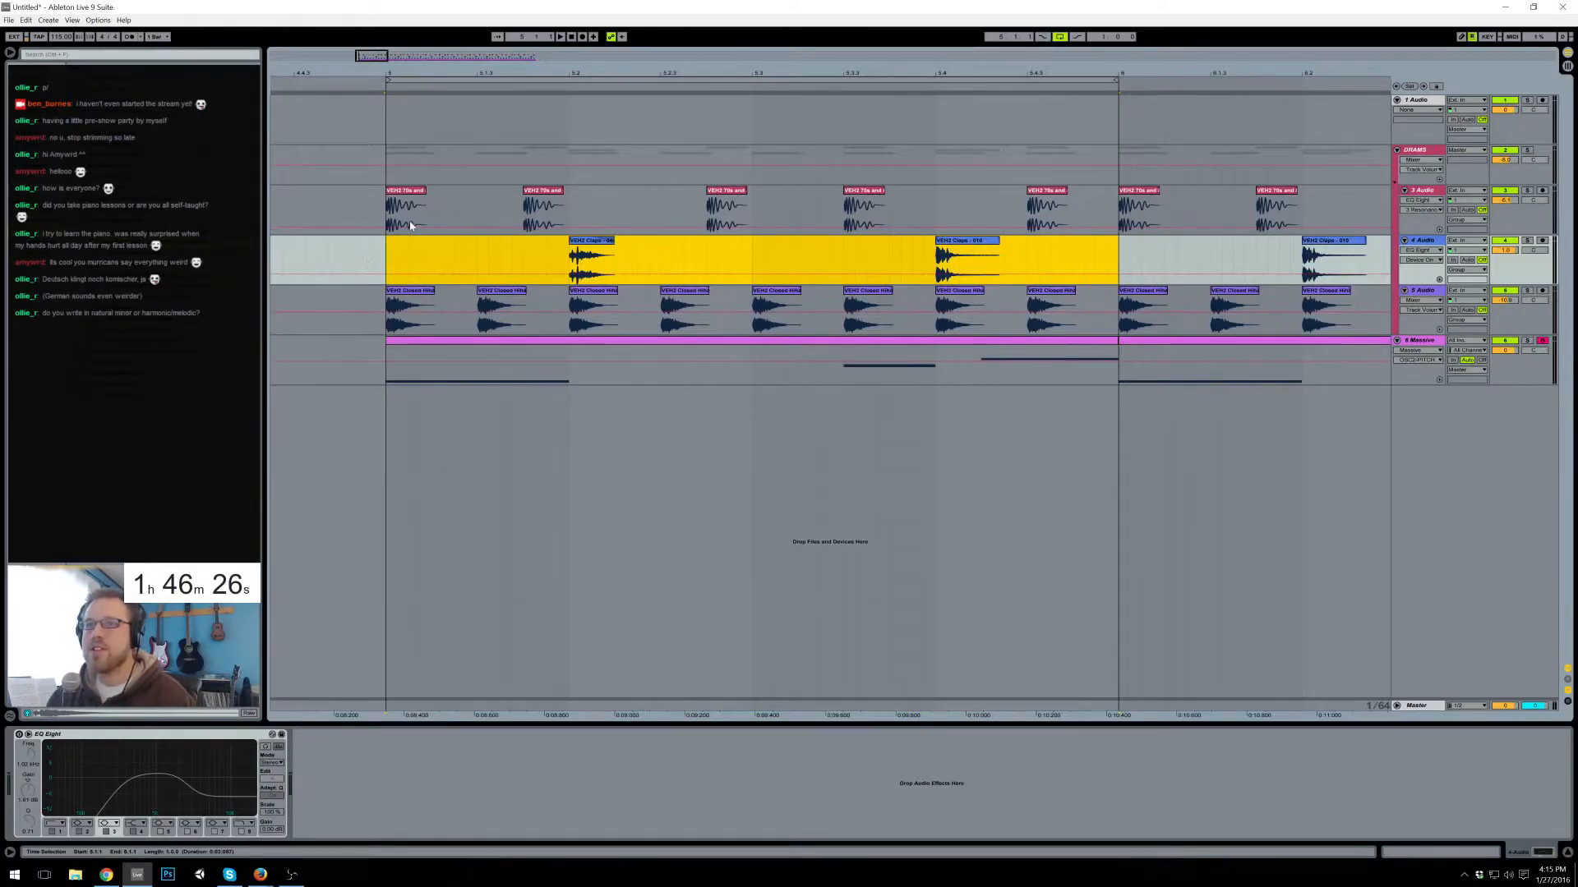
- Collapse the DRUMS group and insert a new audio track directly beneath it
left_click(1417, 150)
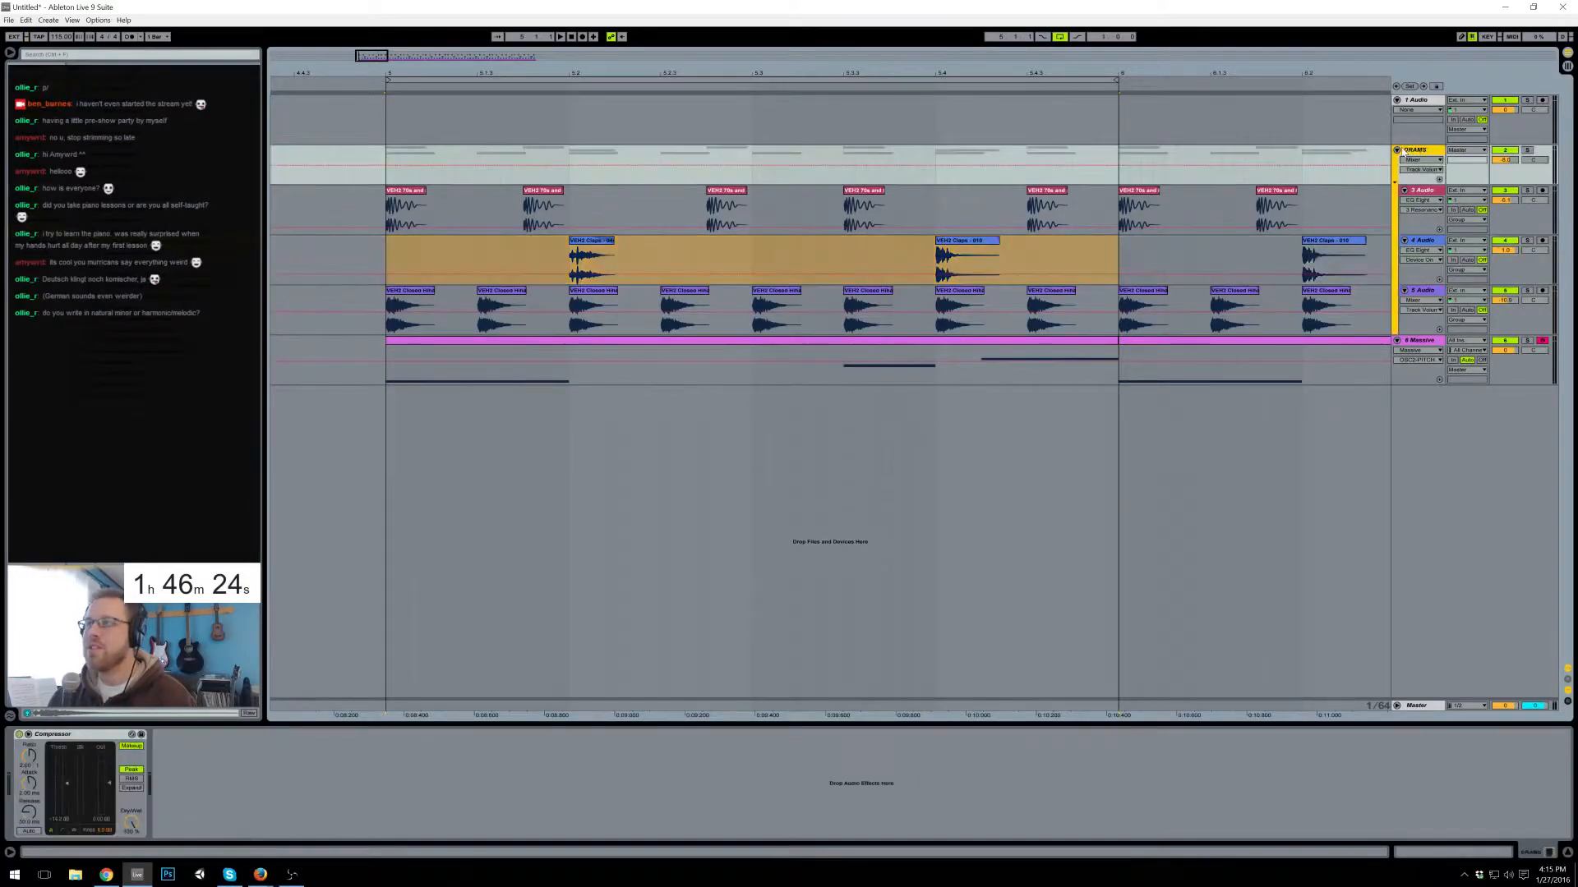
left_click(1398, 151)
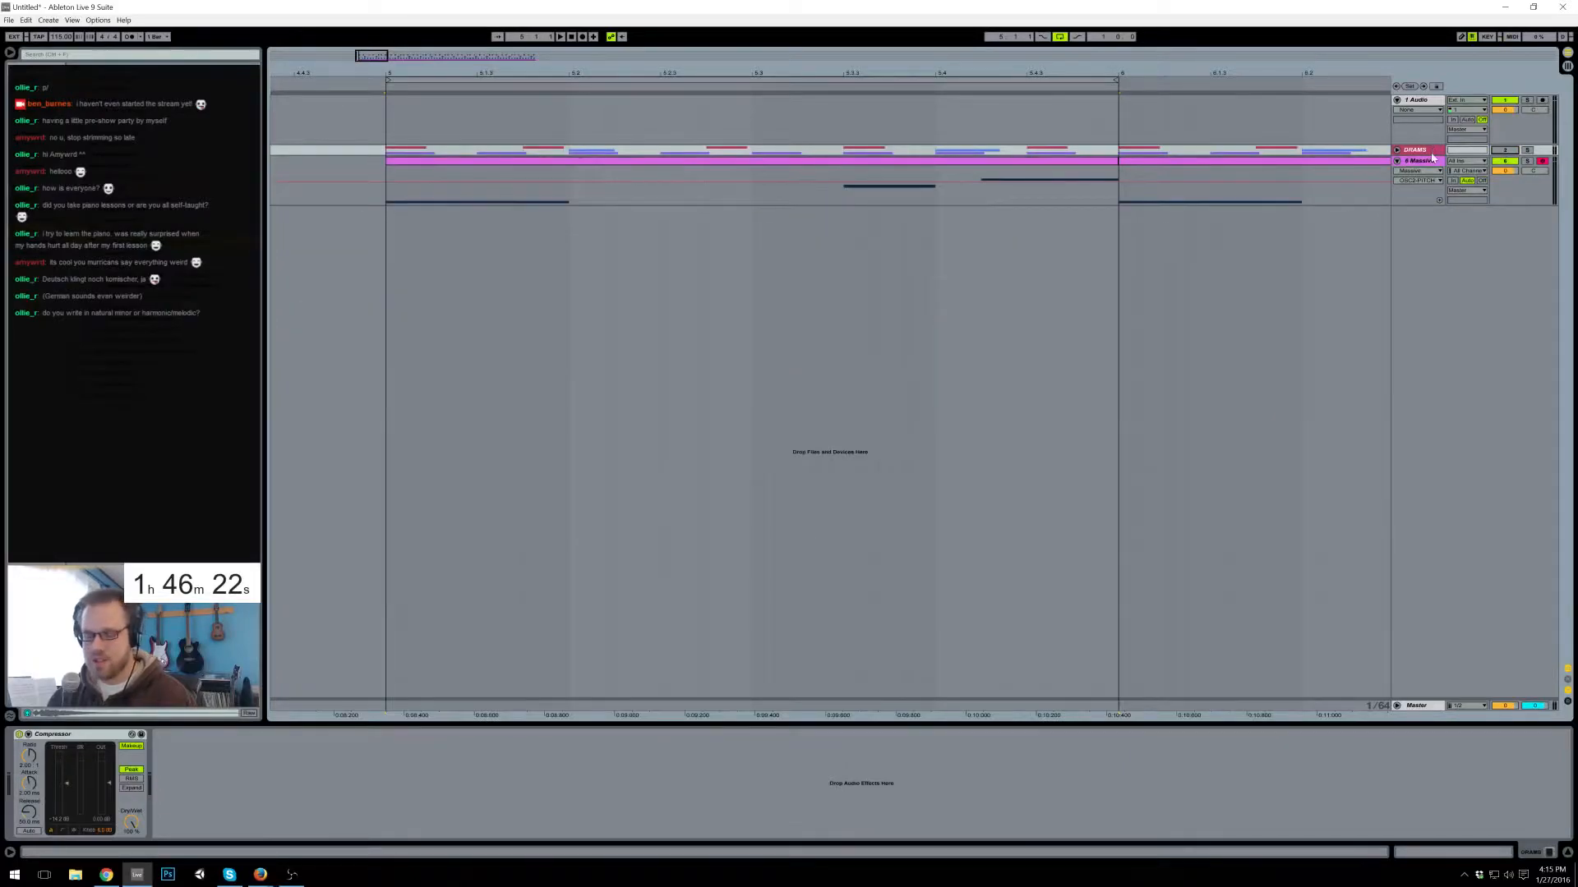
key("ctrl+t")
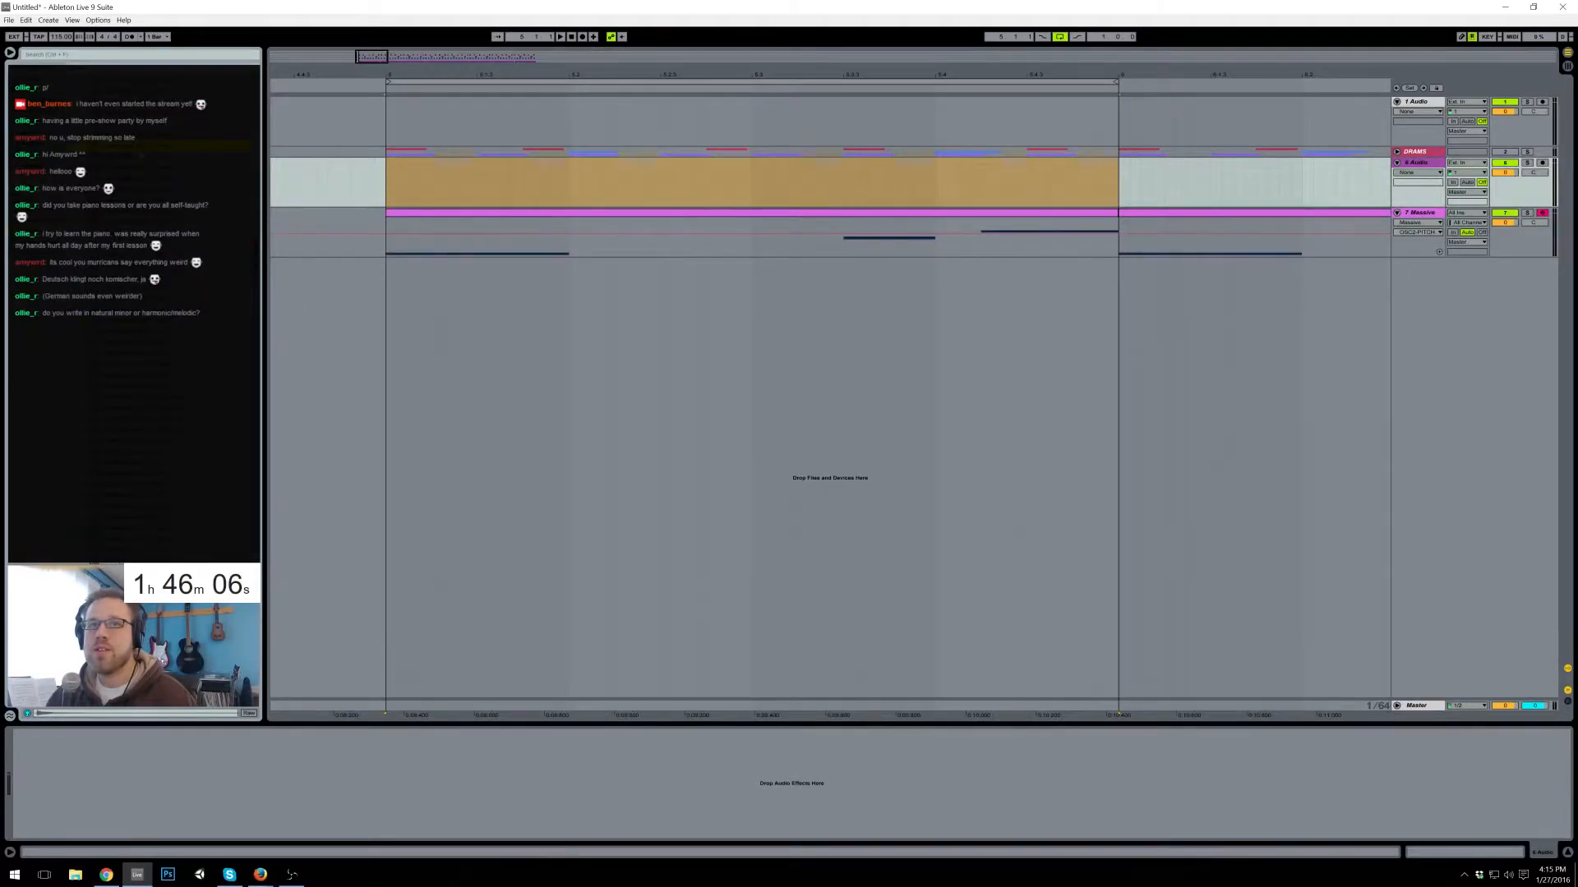
- Place a closed hi-hat sample at bar 5 on the new audio track and trim off its leading silence and long tail
left_click_drag(444, 177, 388, 178)
left_click_drag(371, 61, 485, 156)
left_click(546, 181)
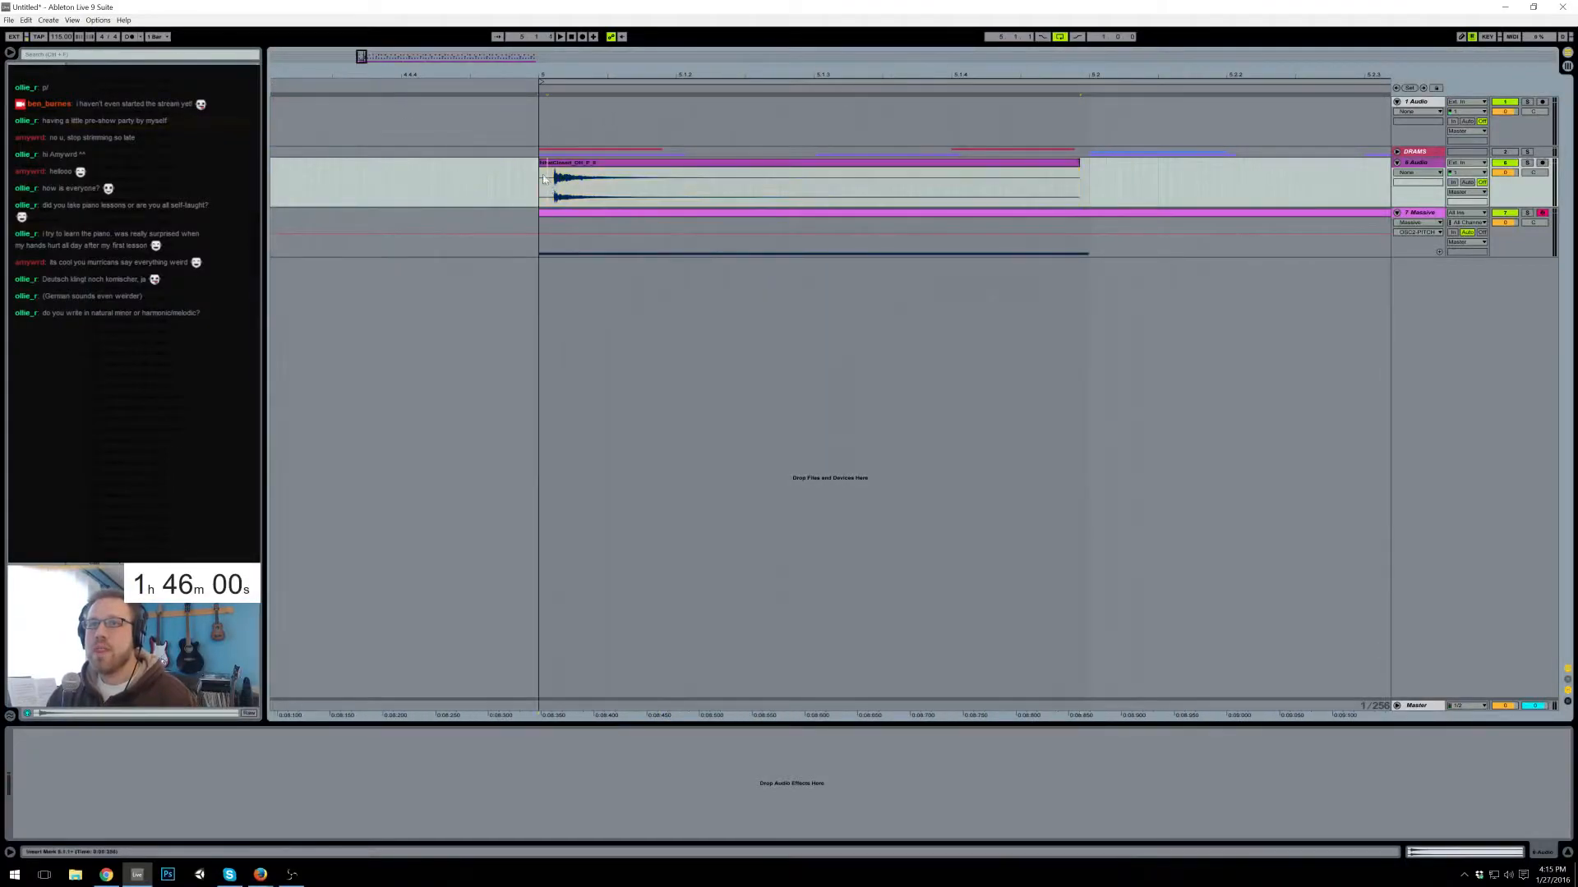
left_click_drag(540, 164, 554, 162)
left_click_drag(1079, 162, 695, 163)
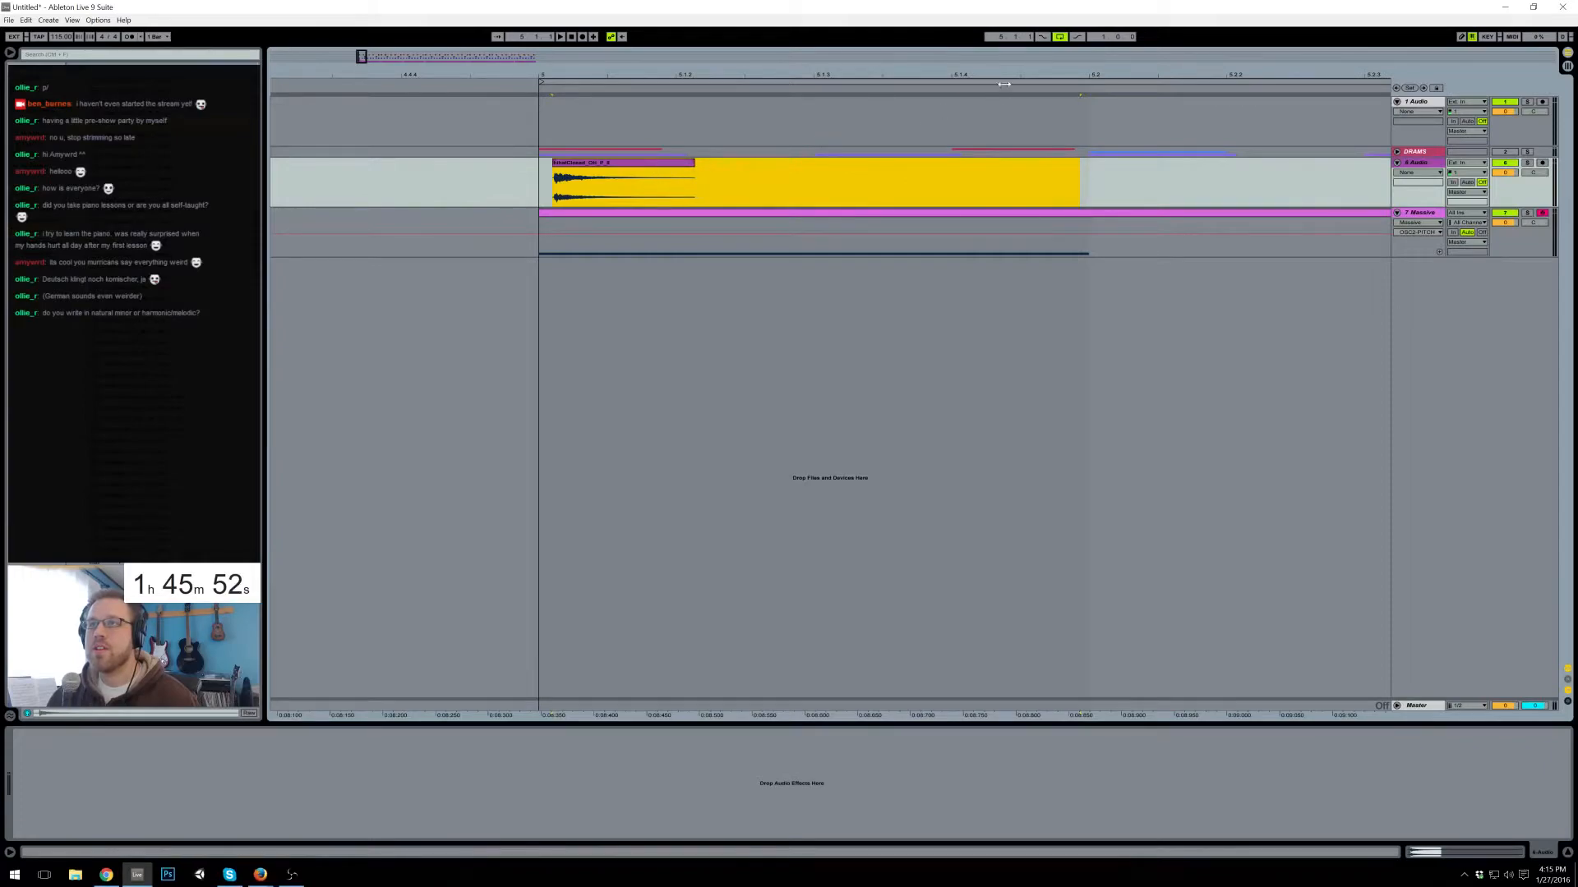
- Move the trimmed hi-hat clip so it starts exactly at bar 5
left_click_drag(362, 57, 375, 27)
left_click(519, 176)
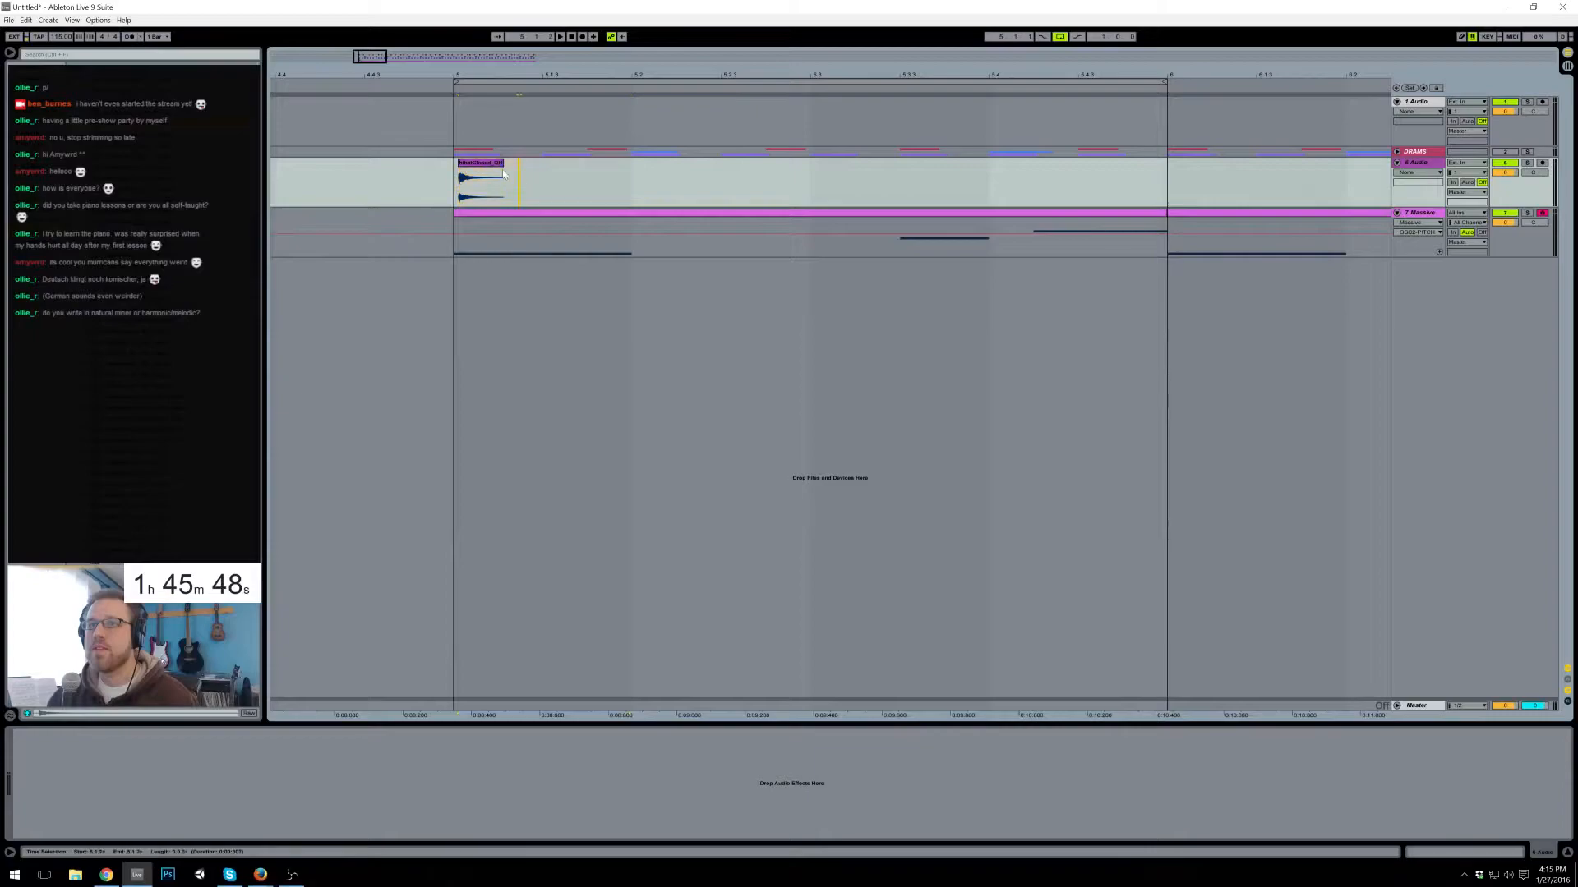
left_click(482, 171)
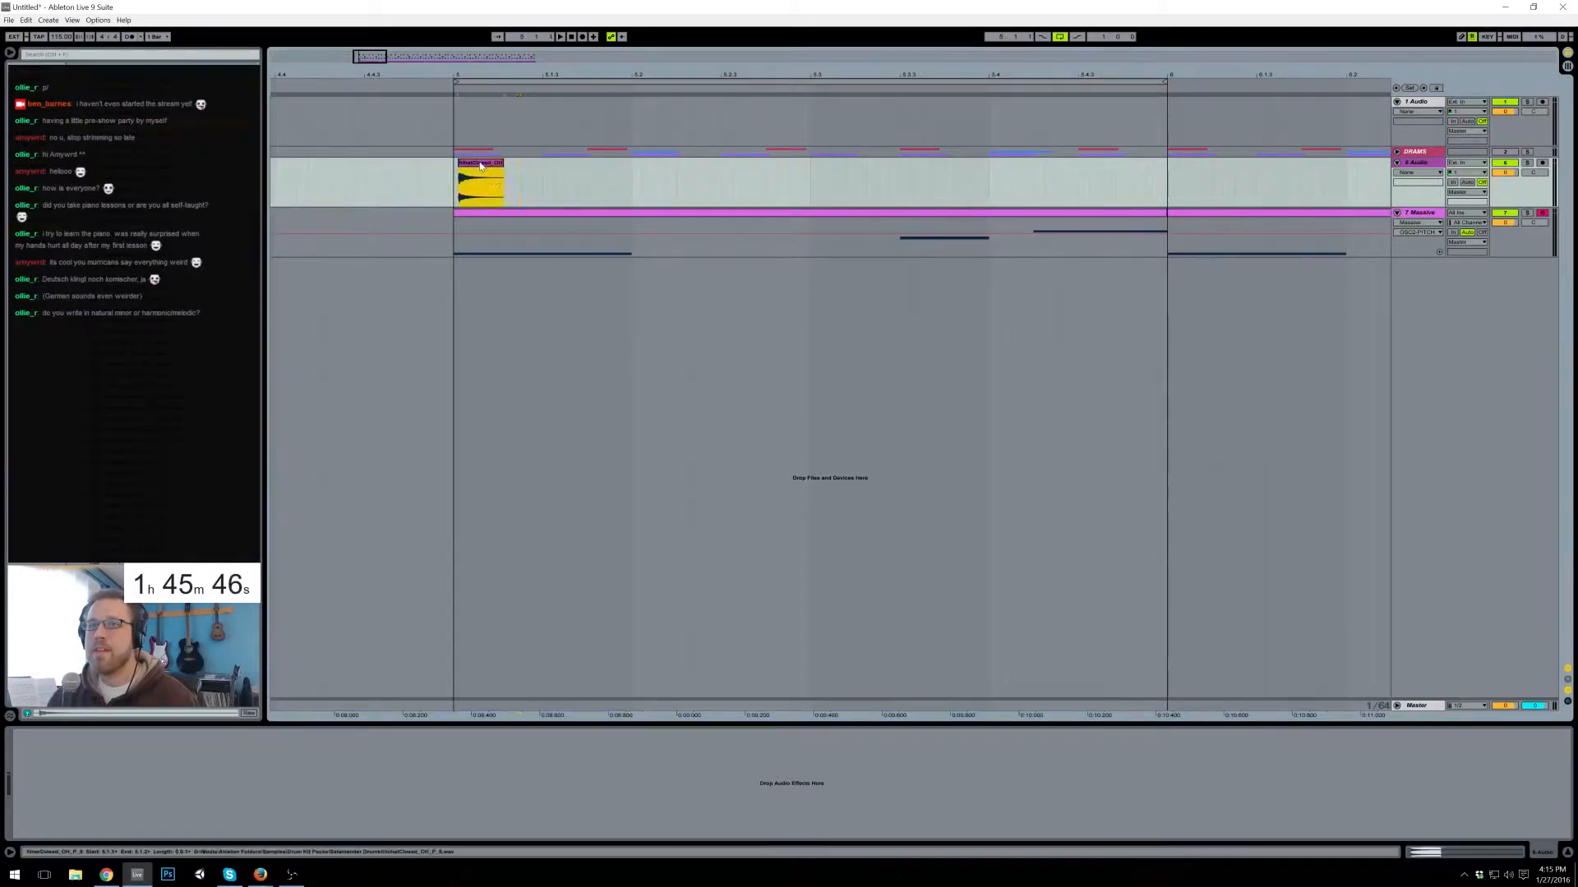
left_click(432, 178)
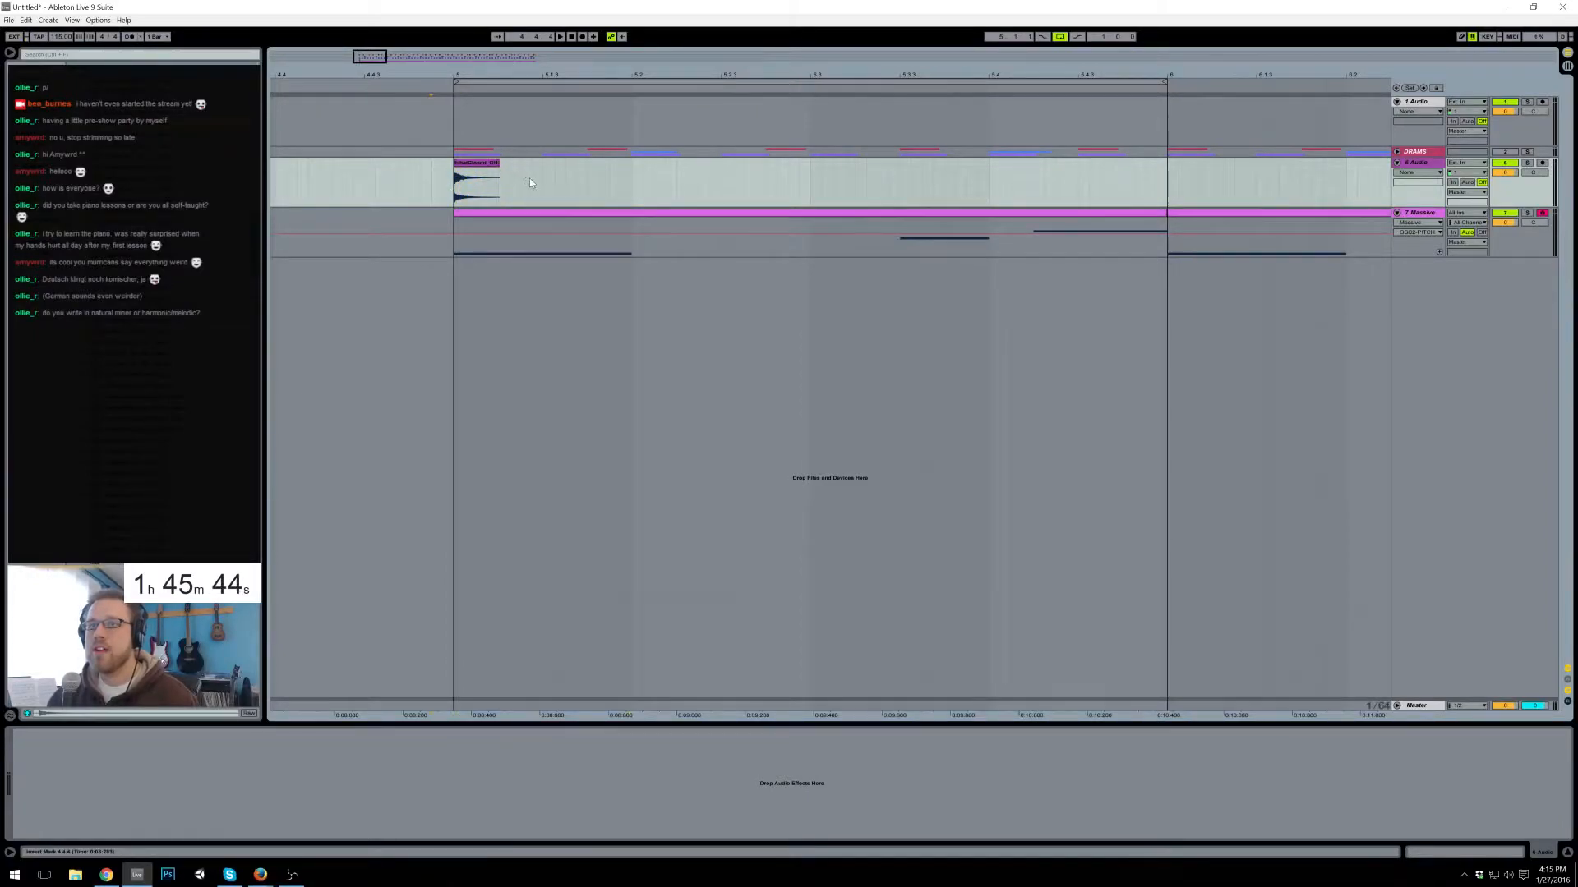
- Shorten the hi-hat clip slightly, shape a curved fade-out on it, and play it
left_click_drag(544, 176, 455, 182)
left_click(489, 167)
left_click_drag(497, 189, 476, 189)
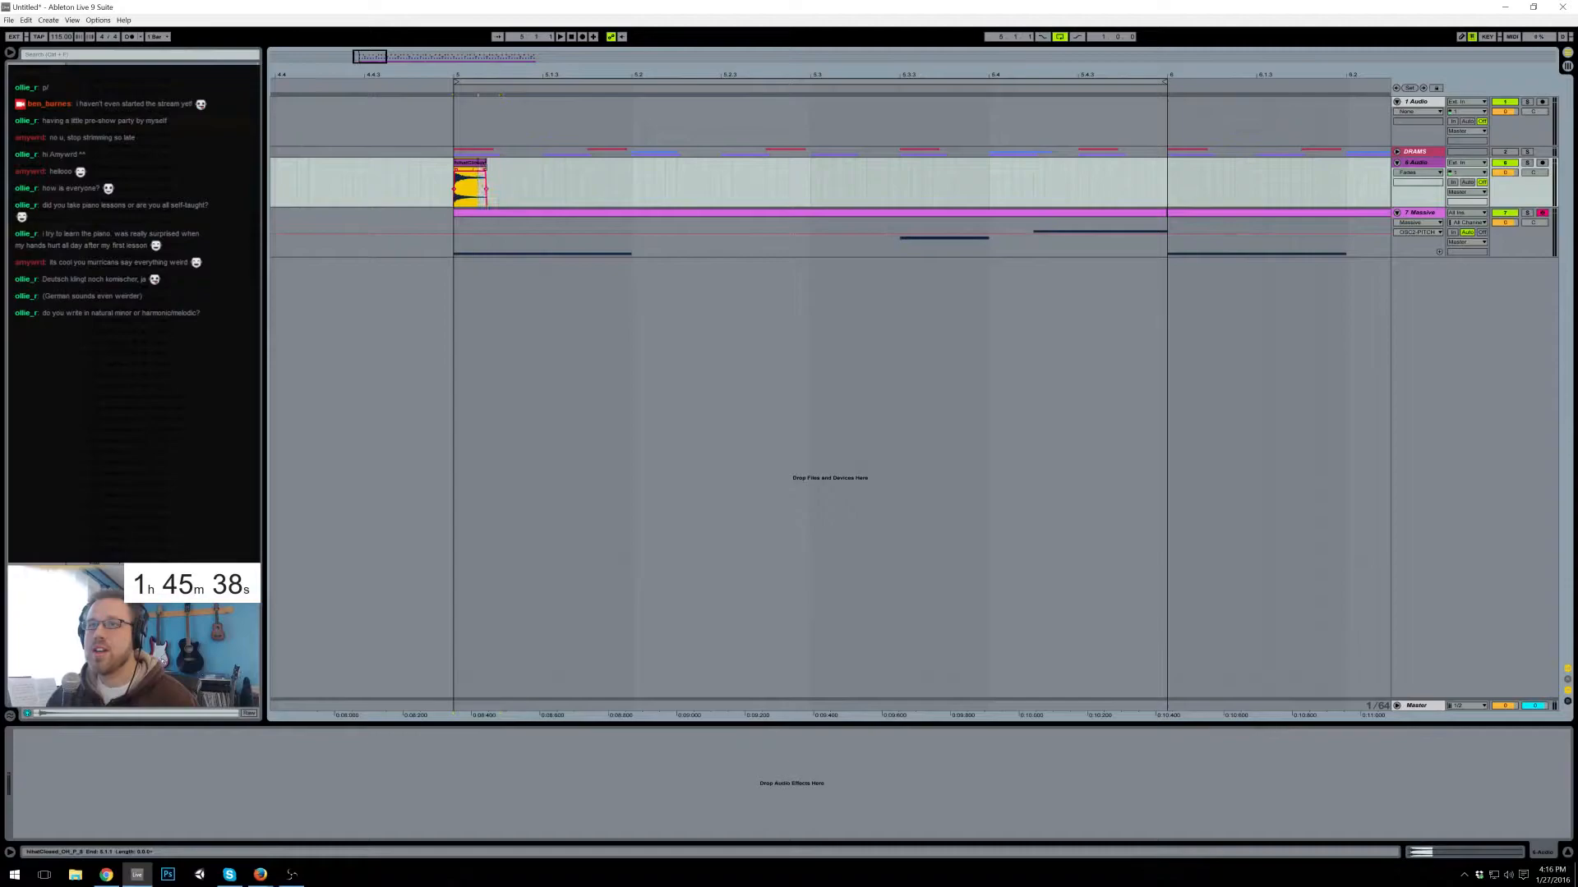
mouse_move(480, 166)
left_mouse_down()
mouse_move(500, 165)
mouse_move(469, 177)
left_mouse_up()
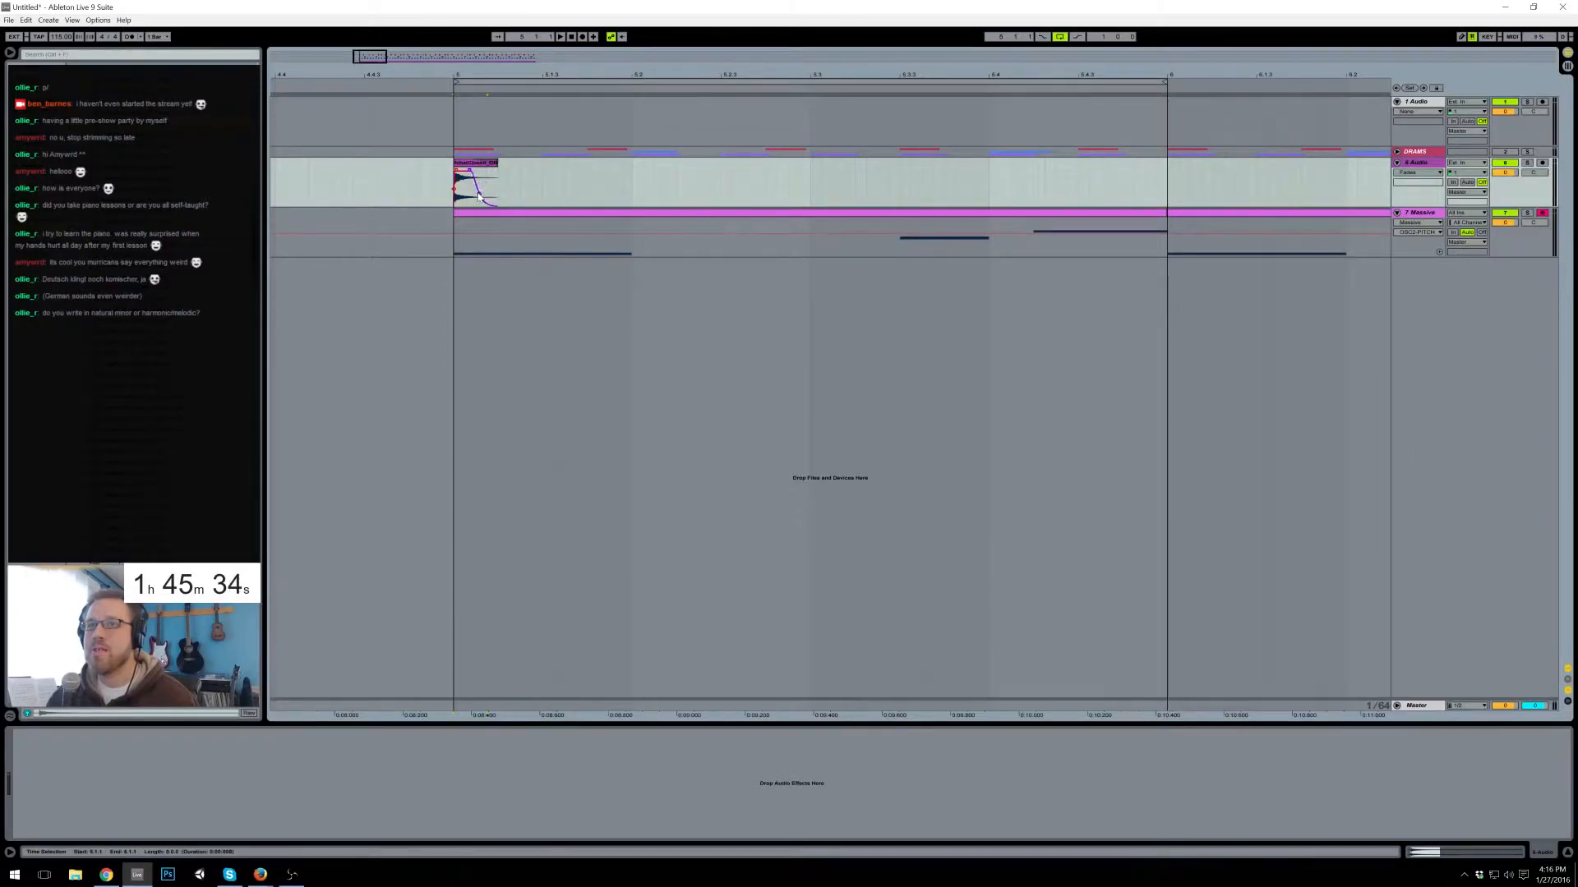
left_click(487, 162)
key("space")
key("space")
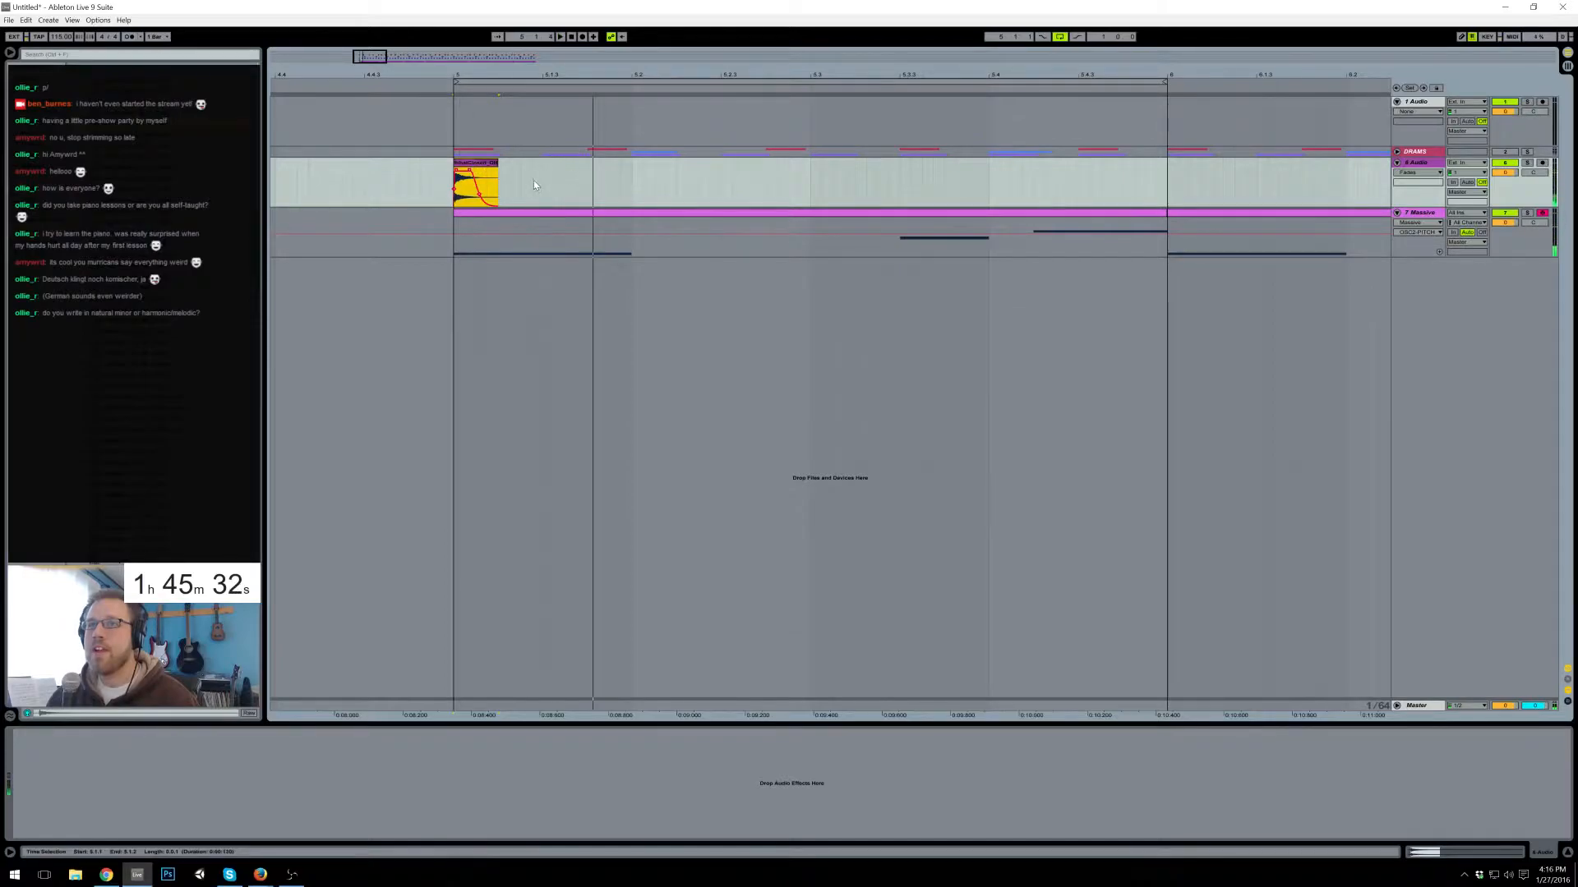
- Duplicate the hi-hat hit an eighth note later and lower the duplicate's clip gain
left_click_drag(541, 186, 454, 186)
key("ctrl+d")
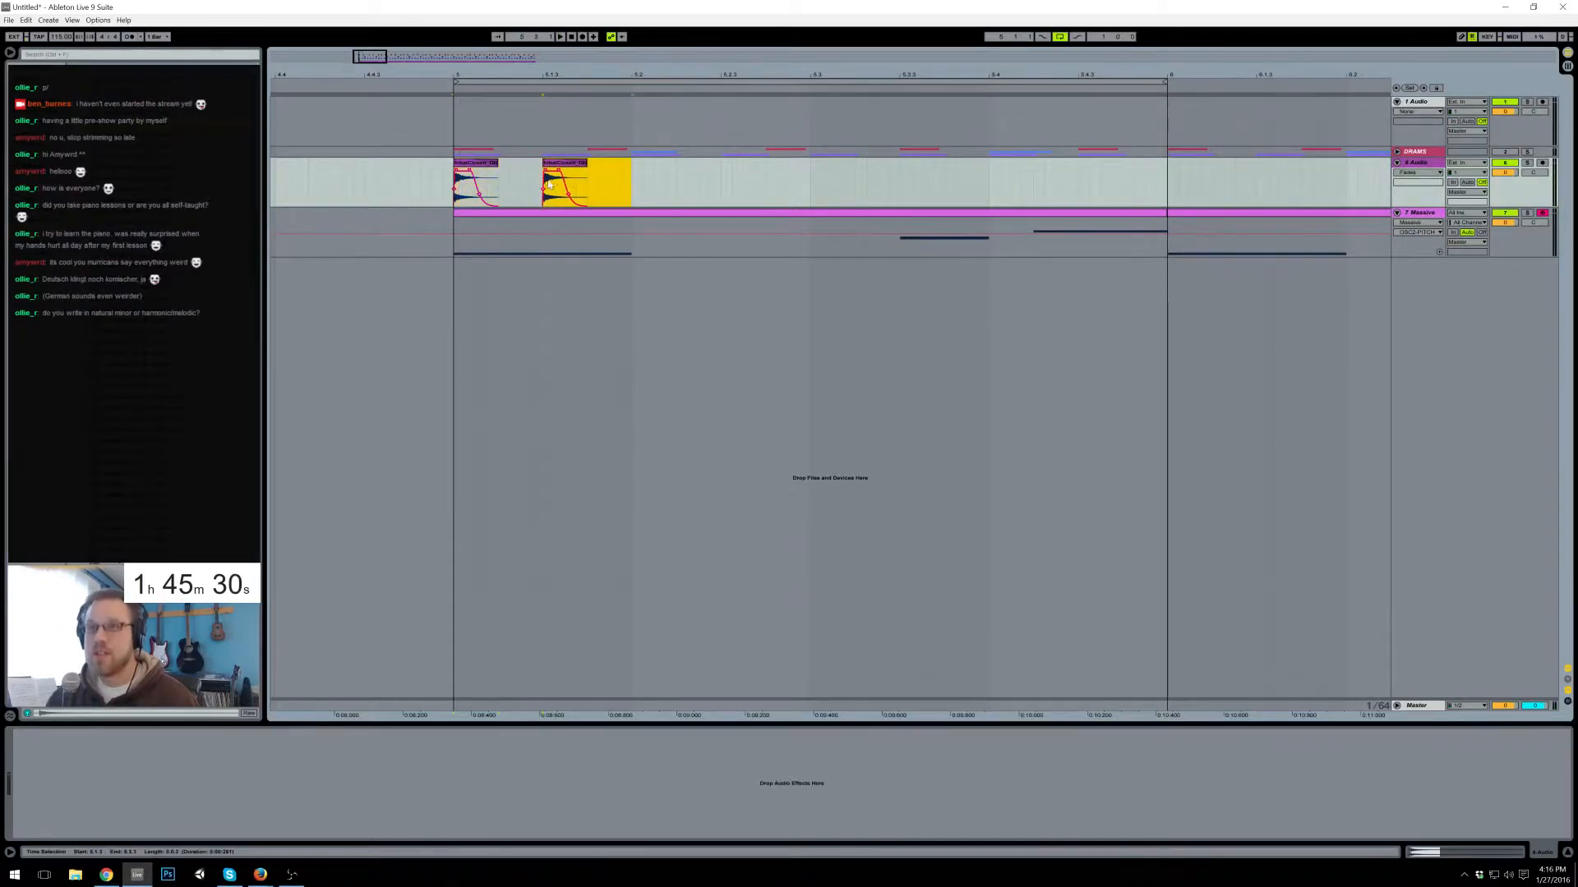
double_click(562, 167)
left_click_drag(107, 818, 106, 828)
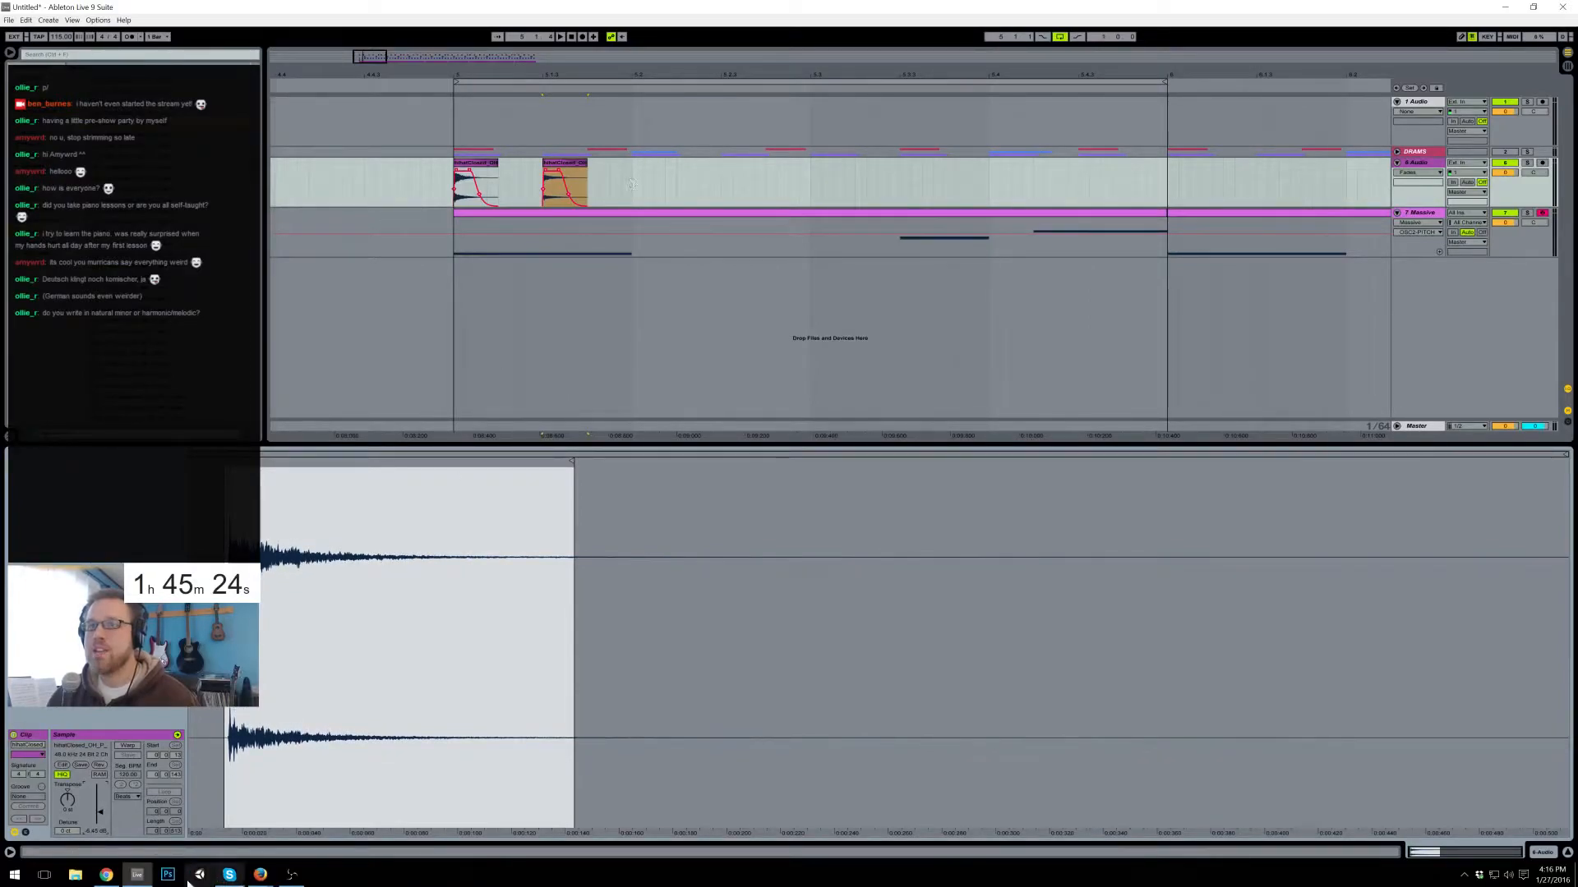
- Fine-tune the second hi-hat's clip gain, then repeat the pair of hits to fill bar 5 with eighth notes and play it
left_click_drag(100, 812, 100, 807)
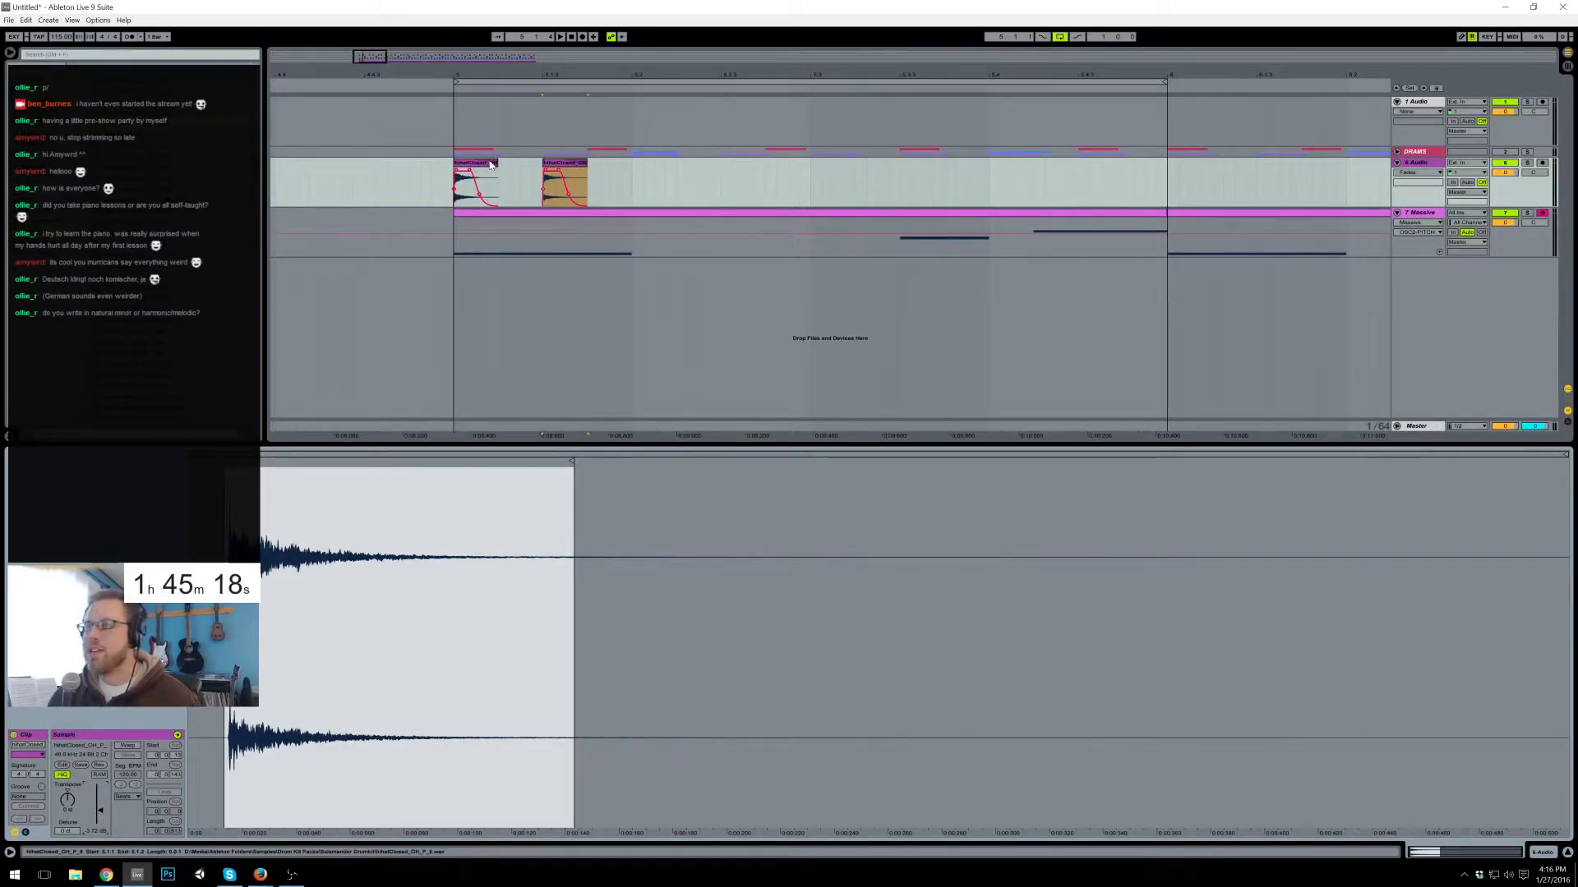
left_click(566, 163)
left_click_drag(638, 180, 454, 189)
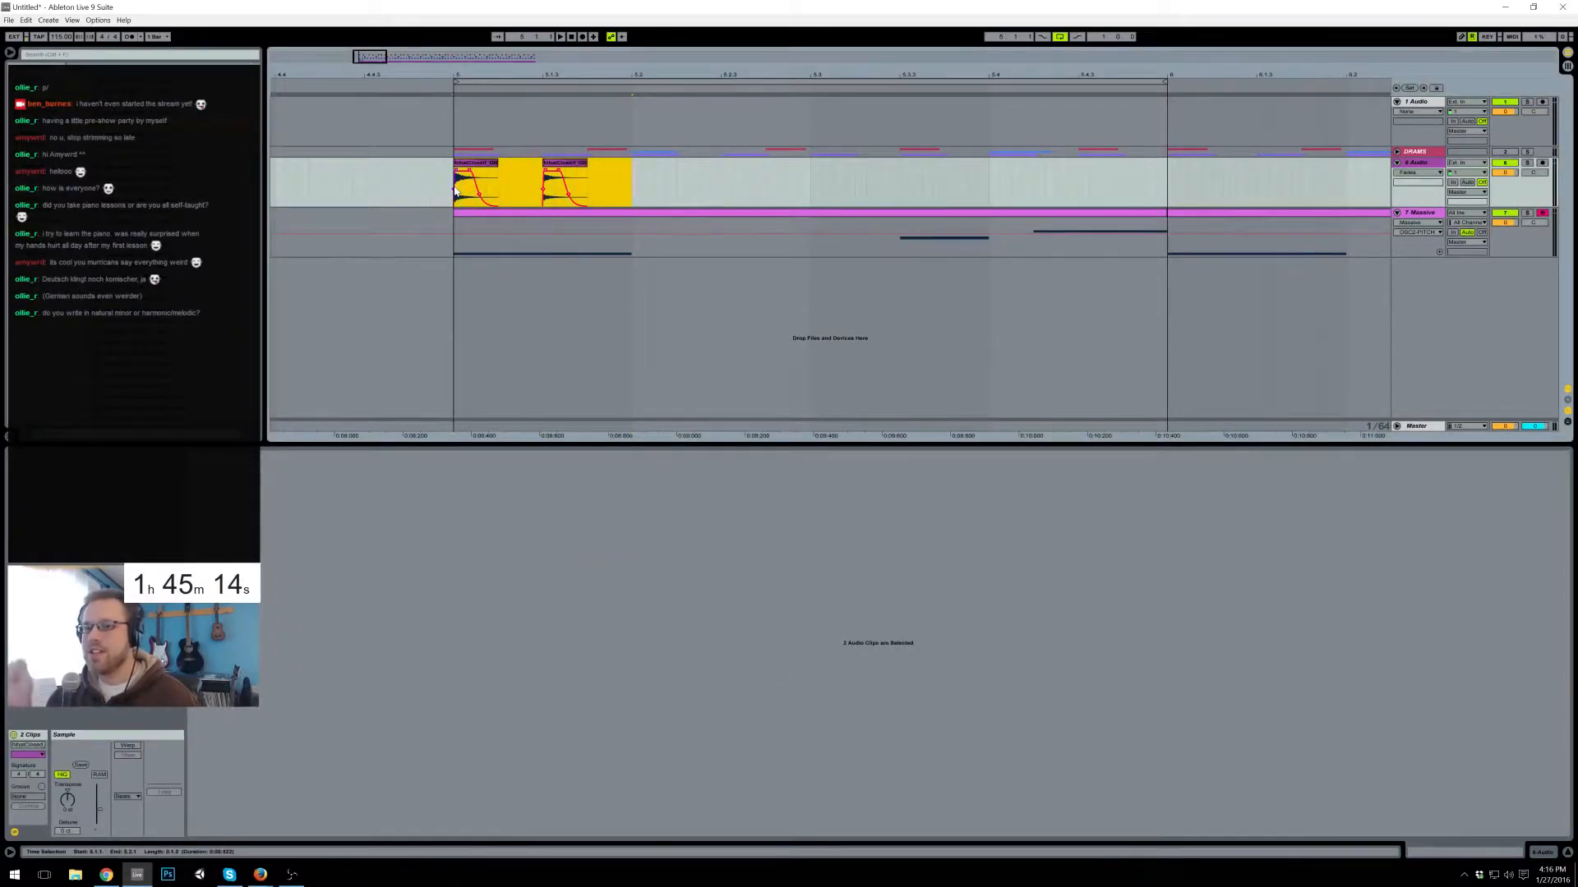
key("ctrl+d")
key("ctrl+d")
key("ctrl+d")
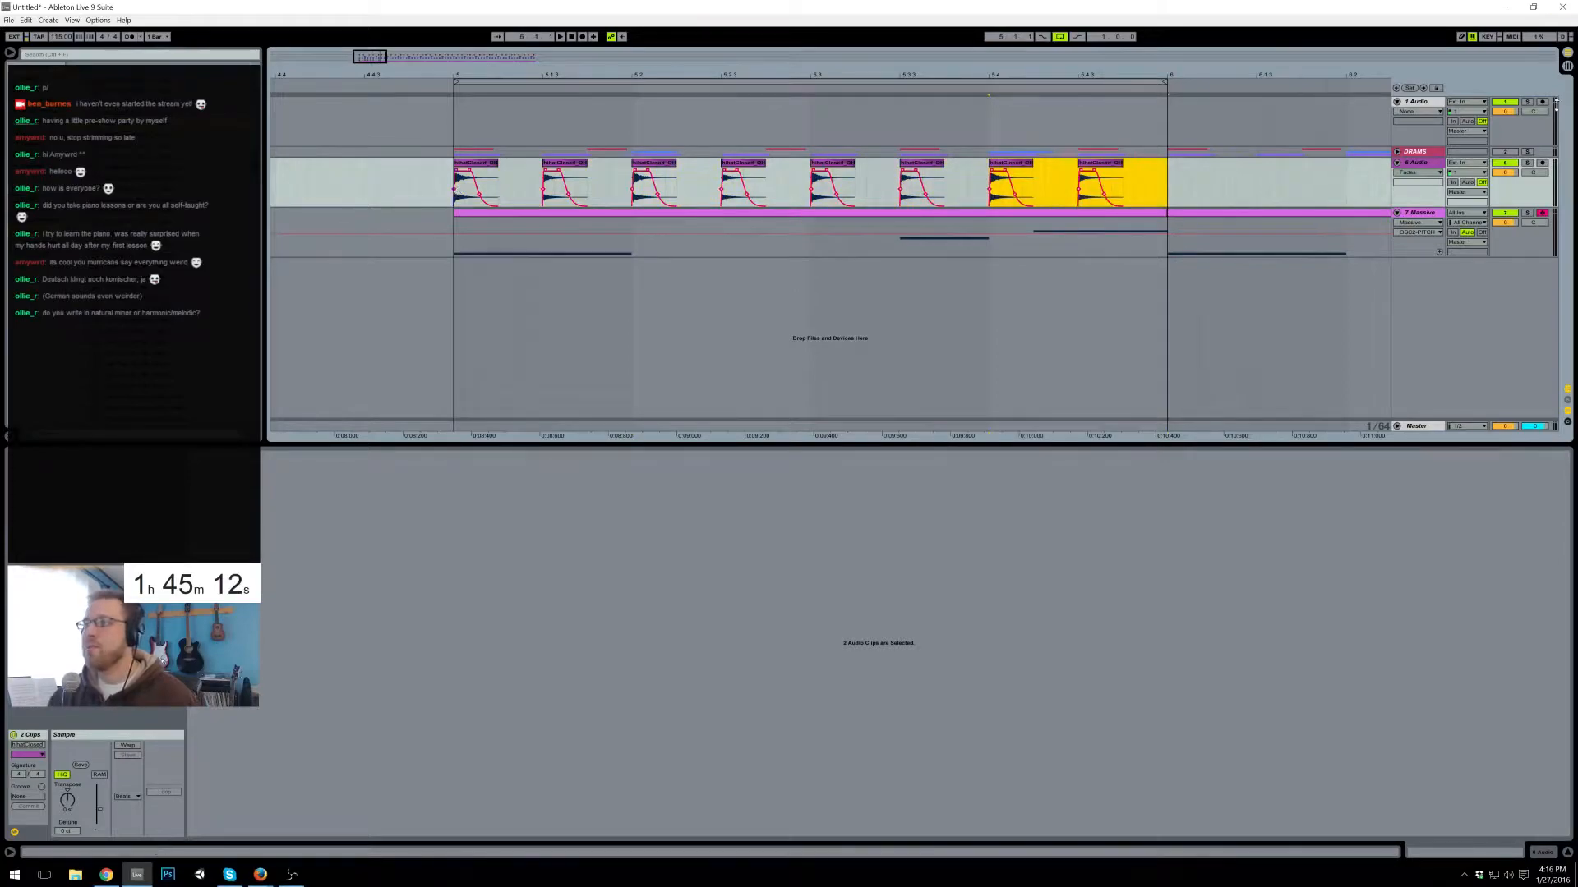
key("space")
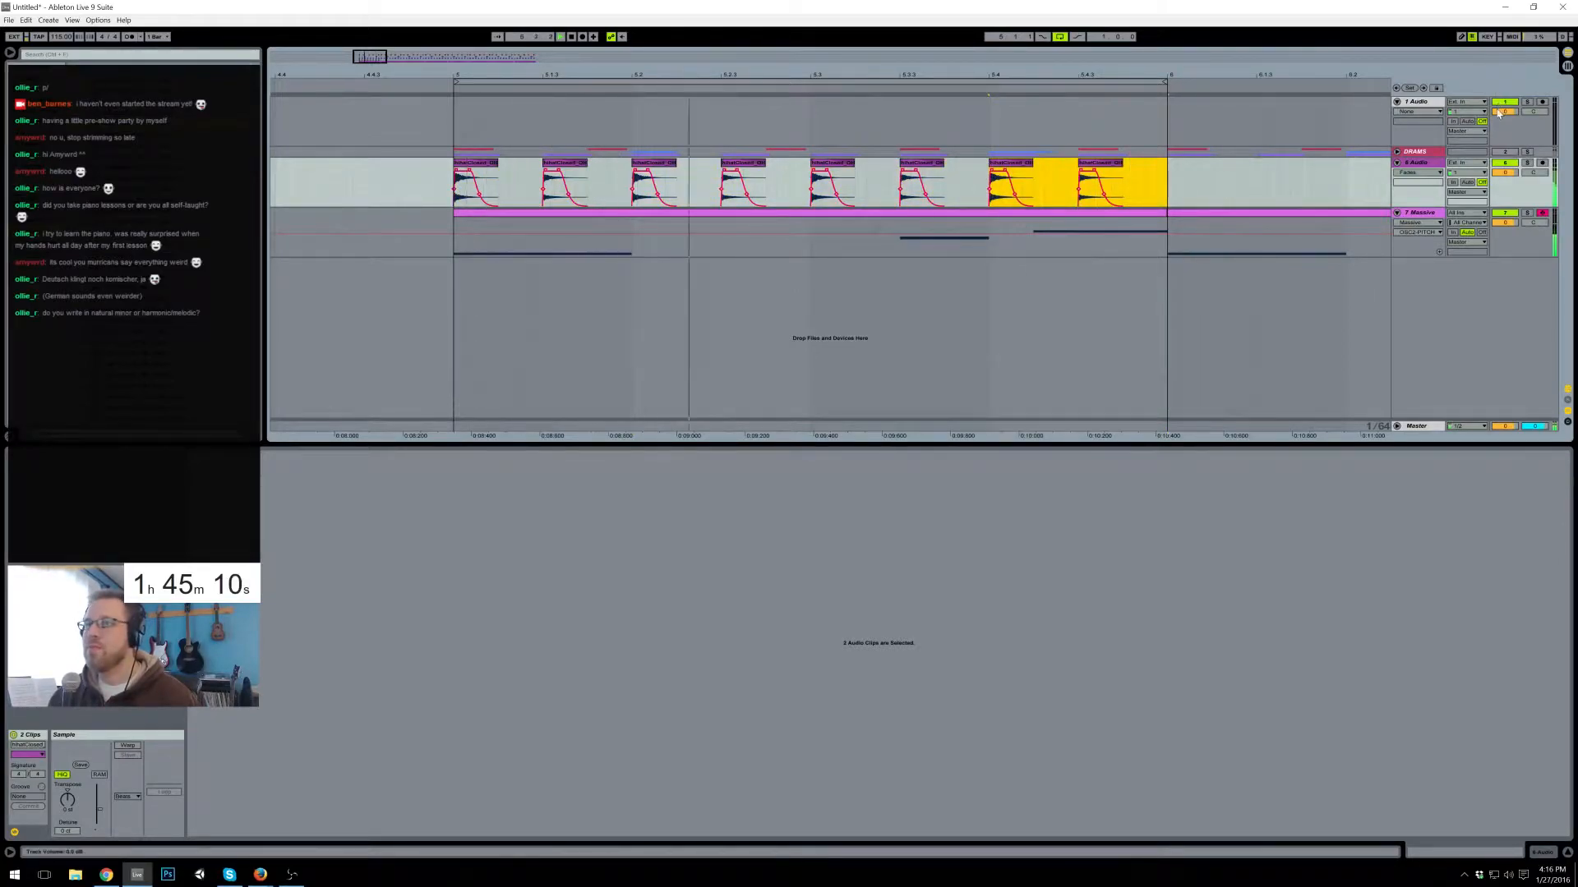
key("space")
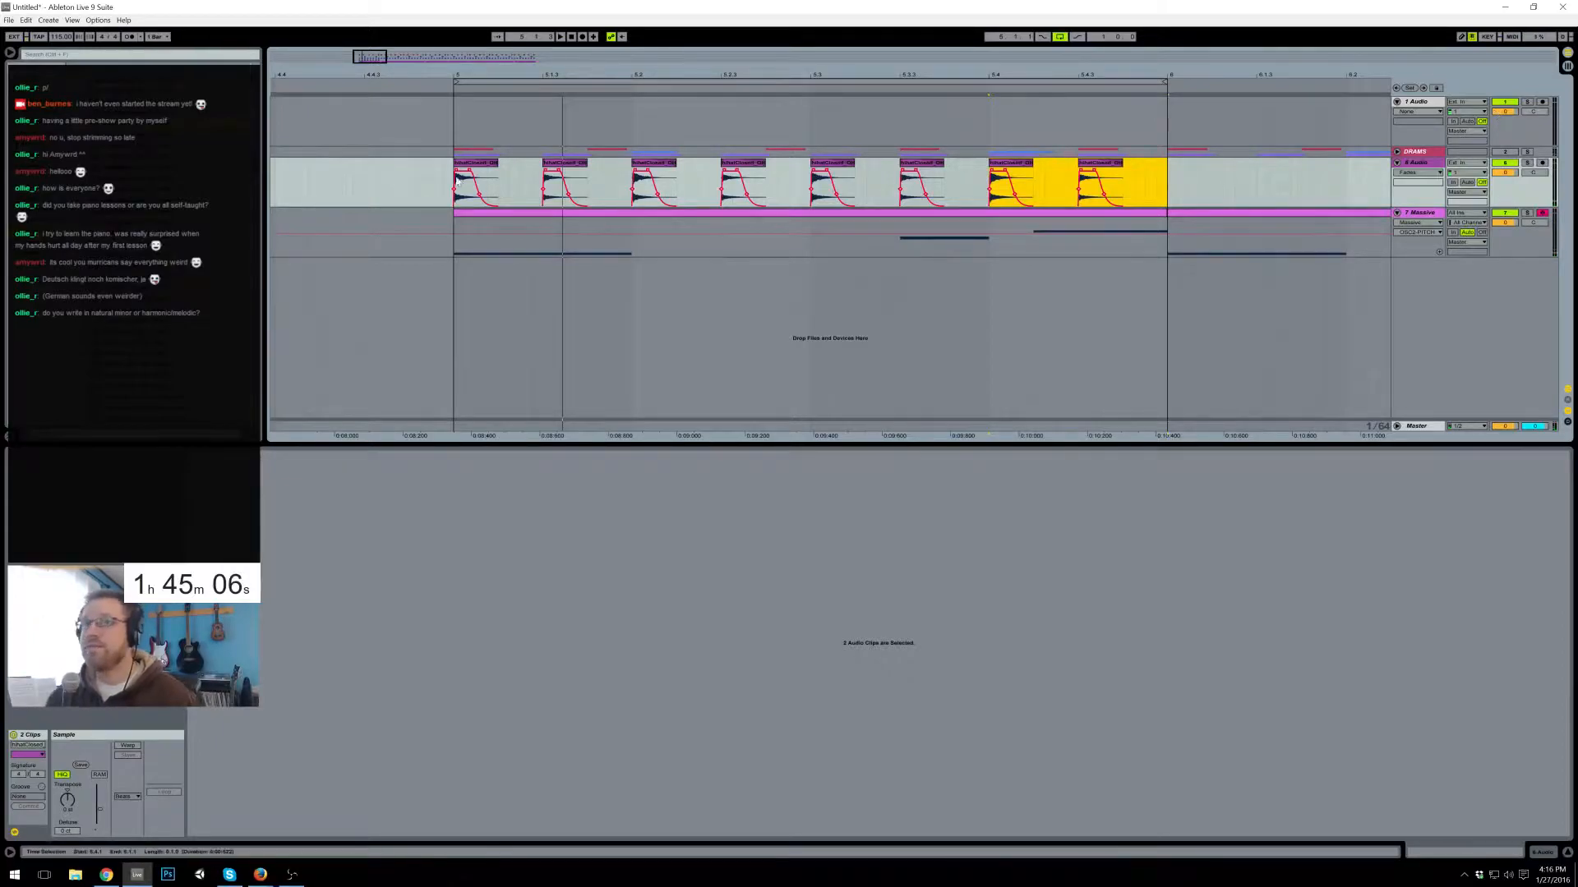
- Add an audio track below the hi-hat track, place a snare sample on beat 2 of bar 5 and trim its leading silence
left_click(1414, 164)
key("ctrl+t")
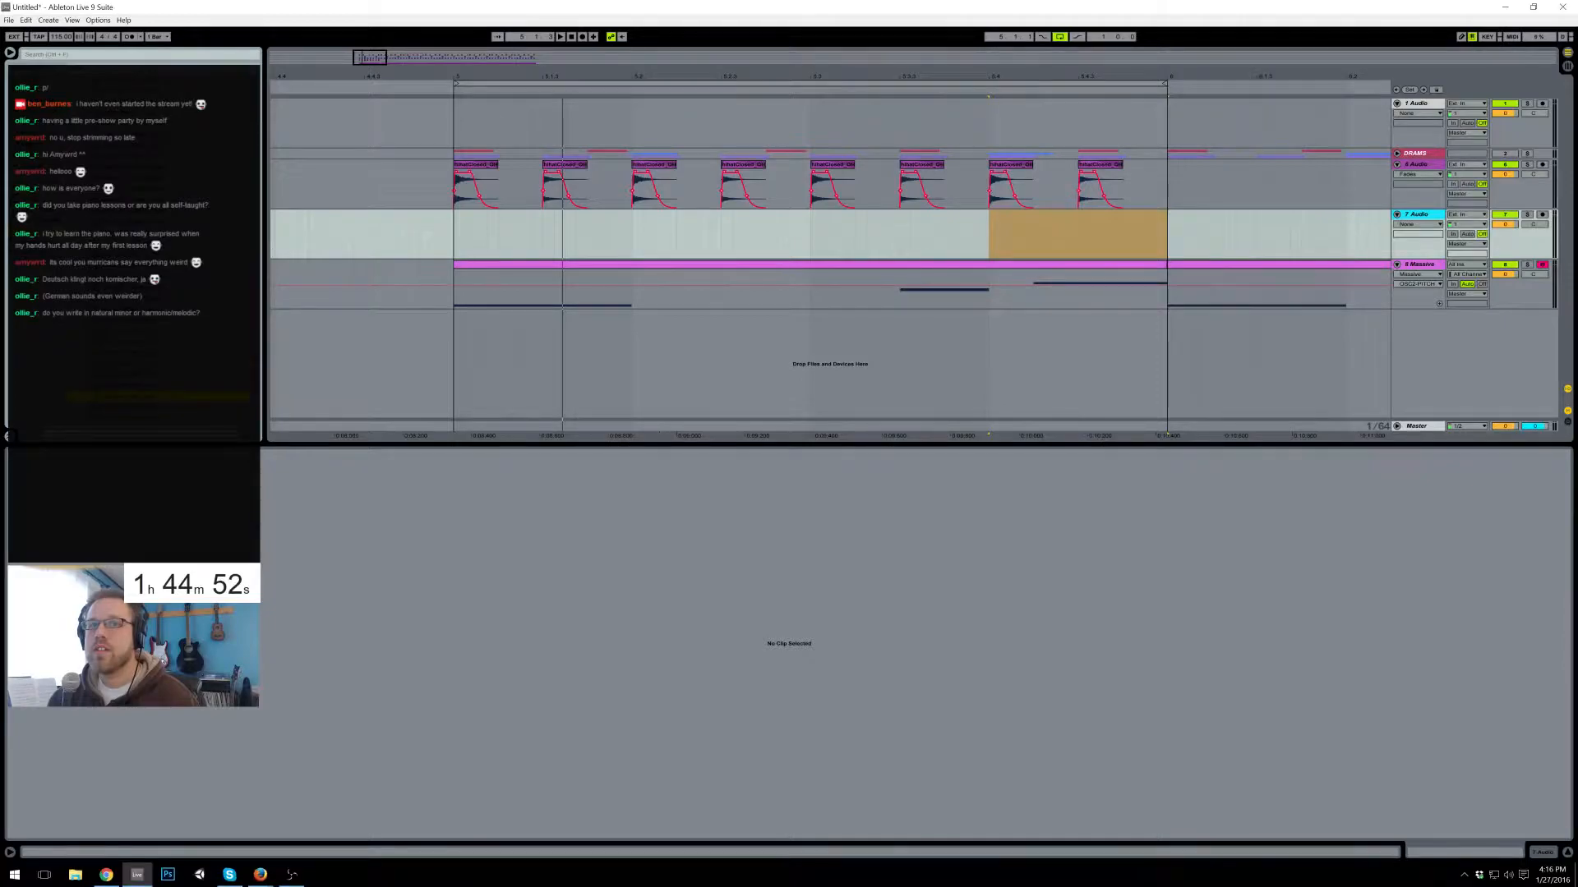
left_click_drag(131, 352, 637, 224)
left_click_drag(215, 559, 425, 666)
left_click_drag(192, 461, 286, 461)
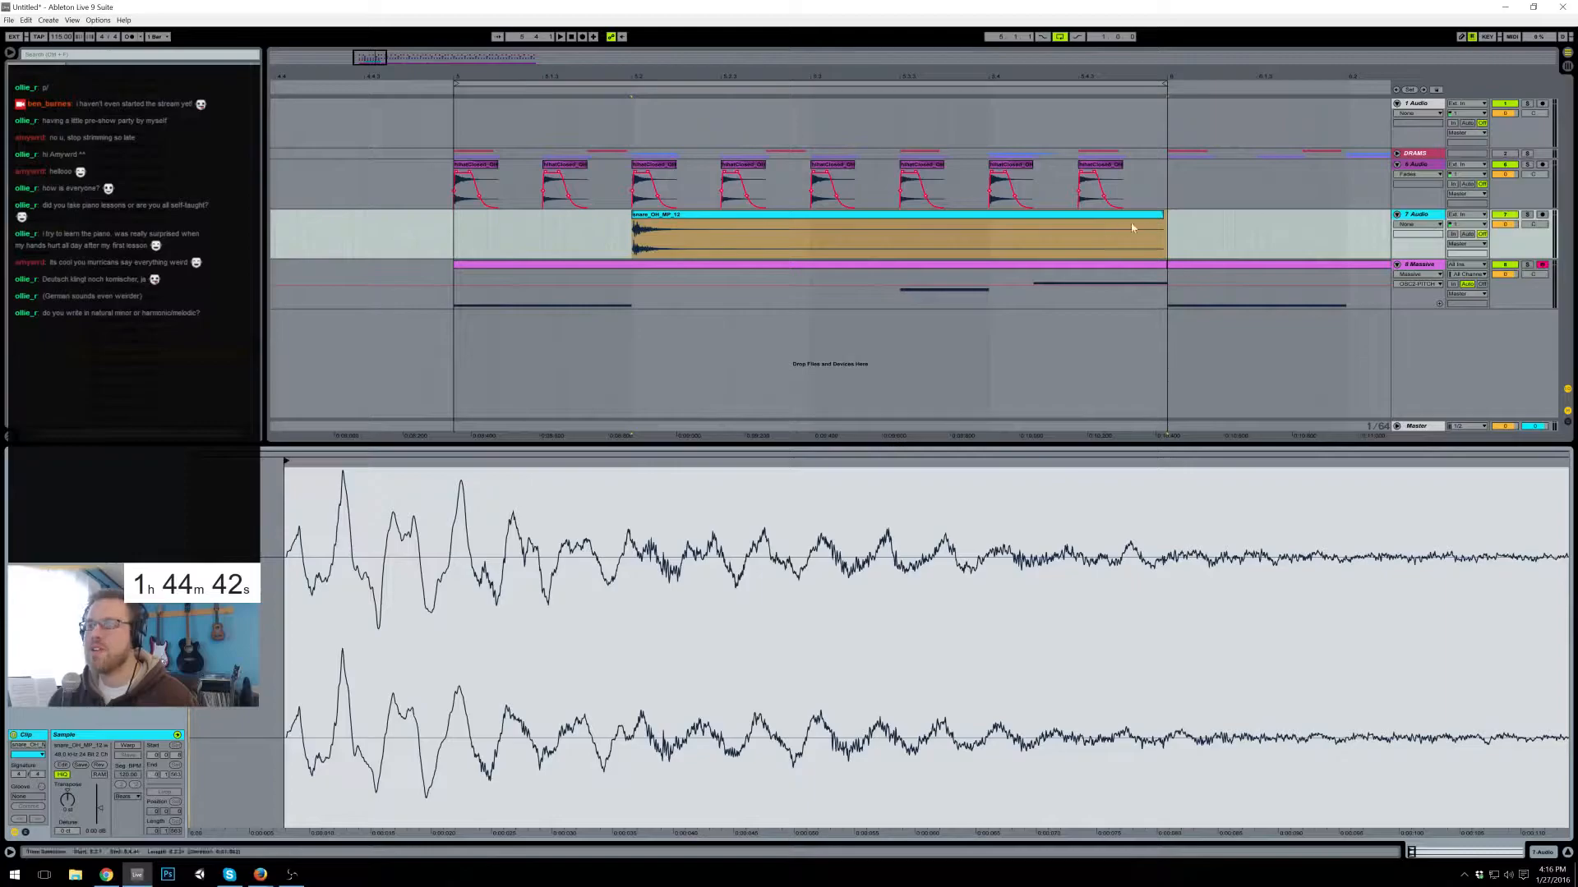
- Shorten the snare clip to an eighth note with a curved fade-out and copy it to beat 4
left_click_drag(1162, 215, 671, 250)
left_click(674, 238)
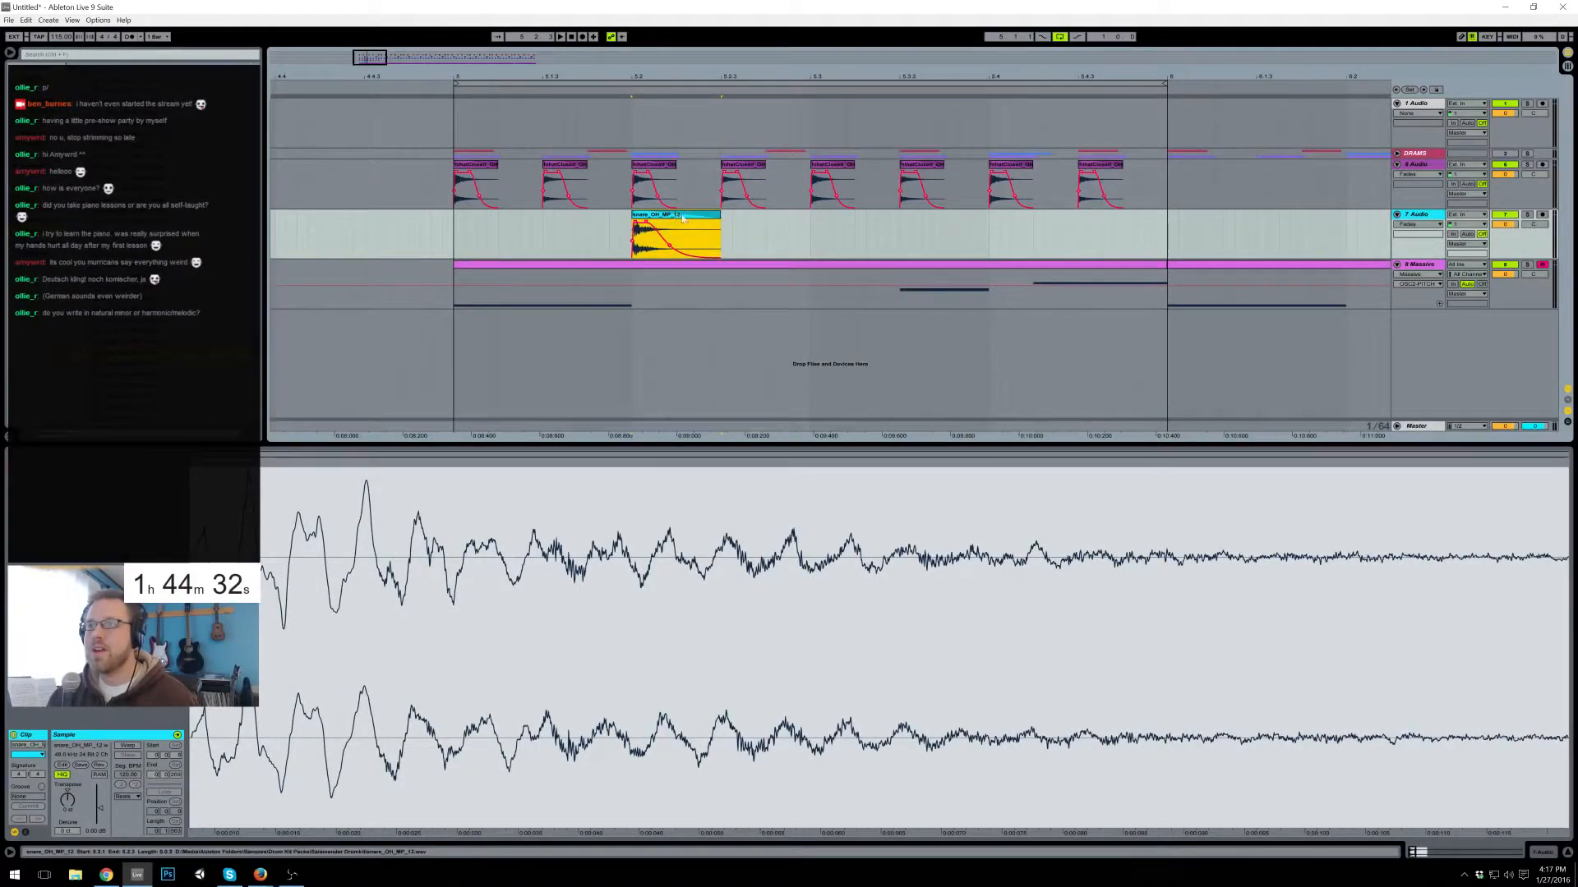
left_click(990, 229)
key("ctrl+v")
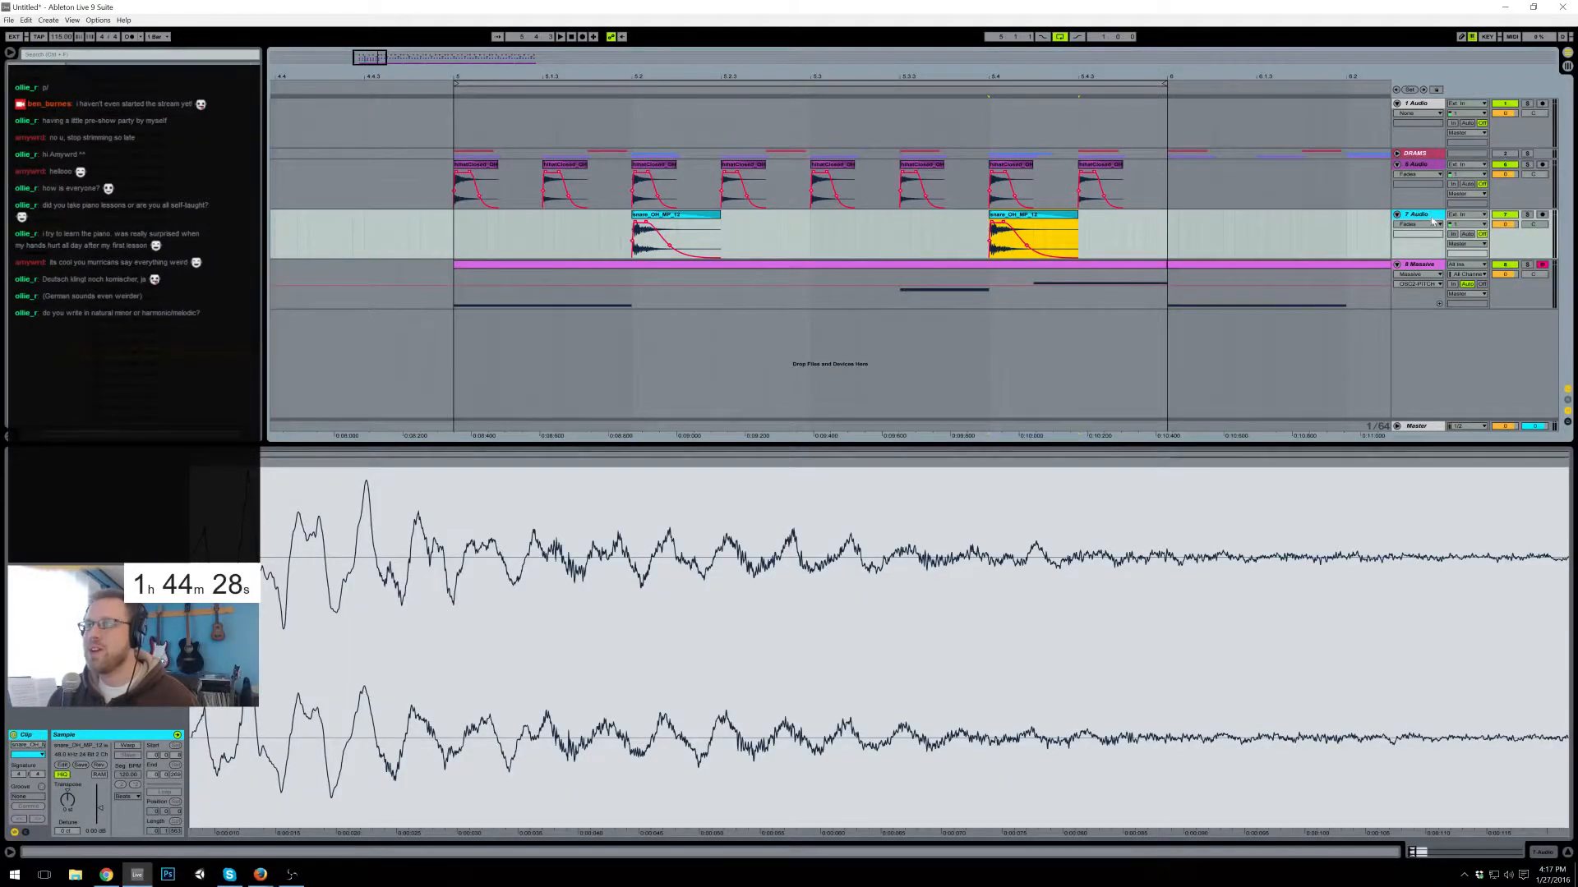
- Add an audio track below the snare, place a kick sample at bar 5, trim its leading silence and shorten it to an eighth note
key("ctrl+t")
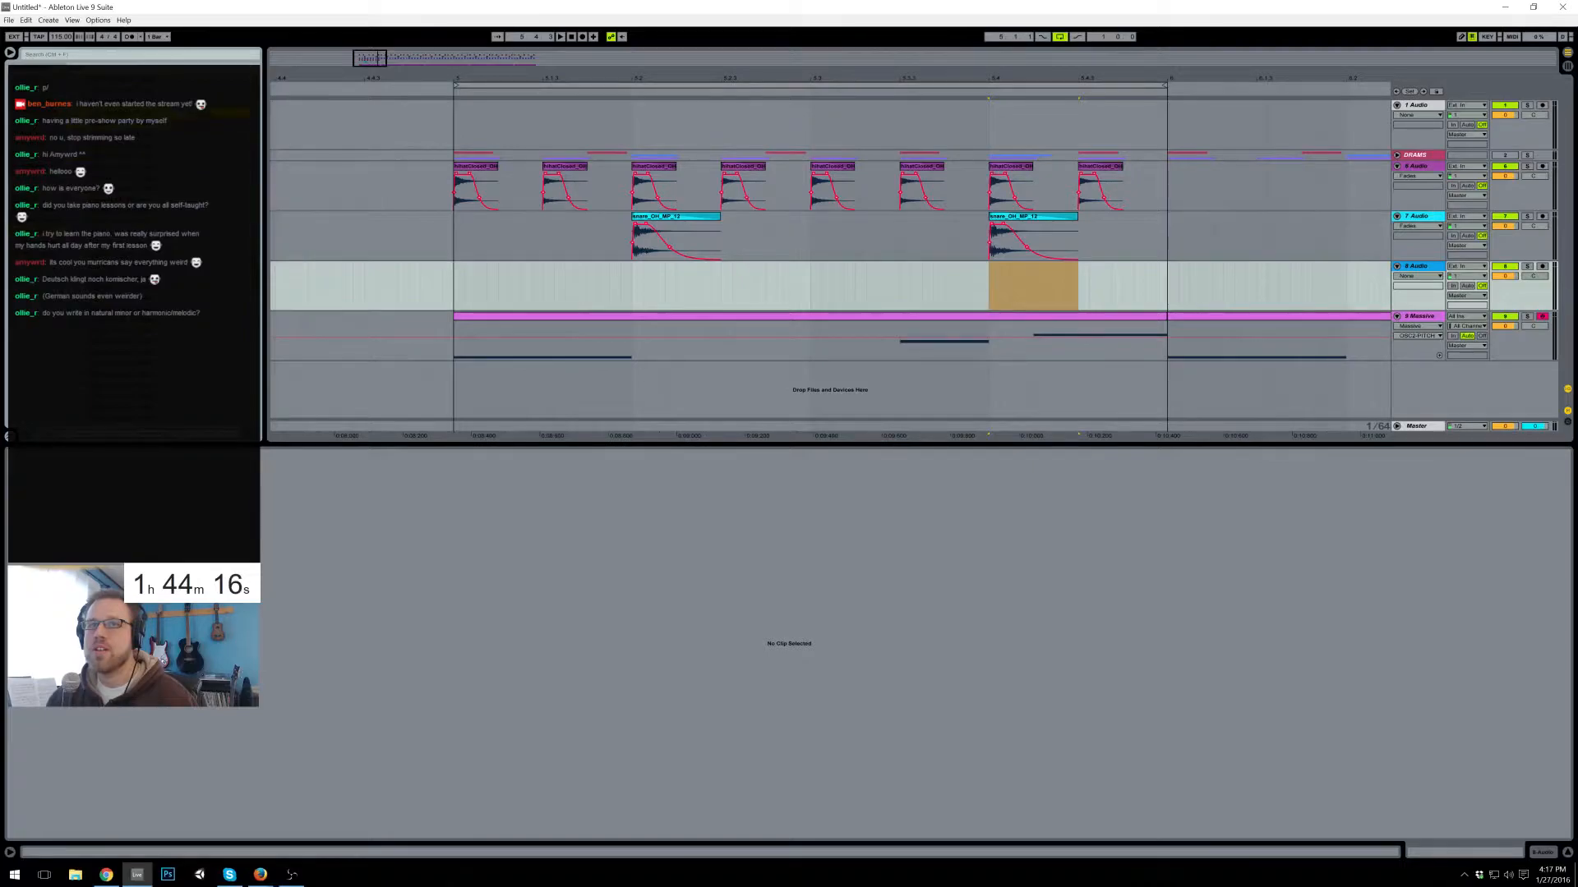
left_click_drag(123, 188, 455, 288)
mouse_move(192, 461)
left_mouse_down()
mouse_move(251, 461)
mouse_move(218, 461)
left_mouse_up()
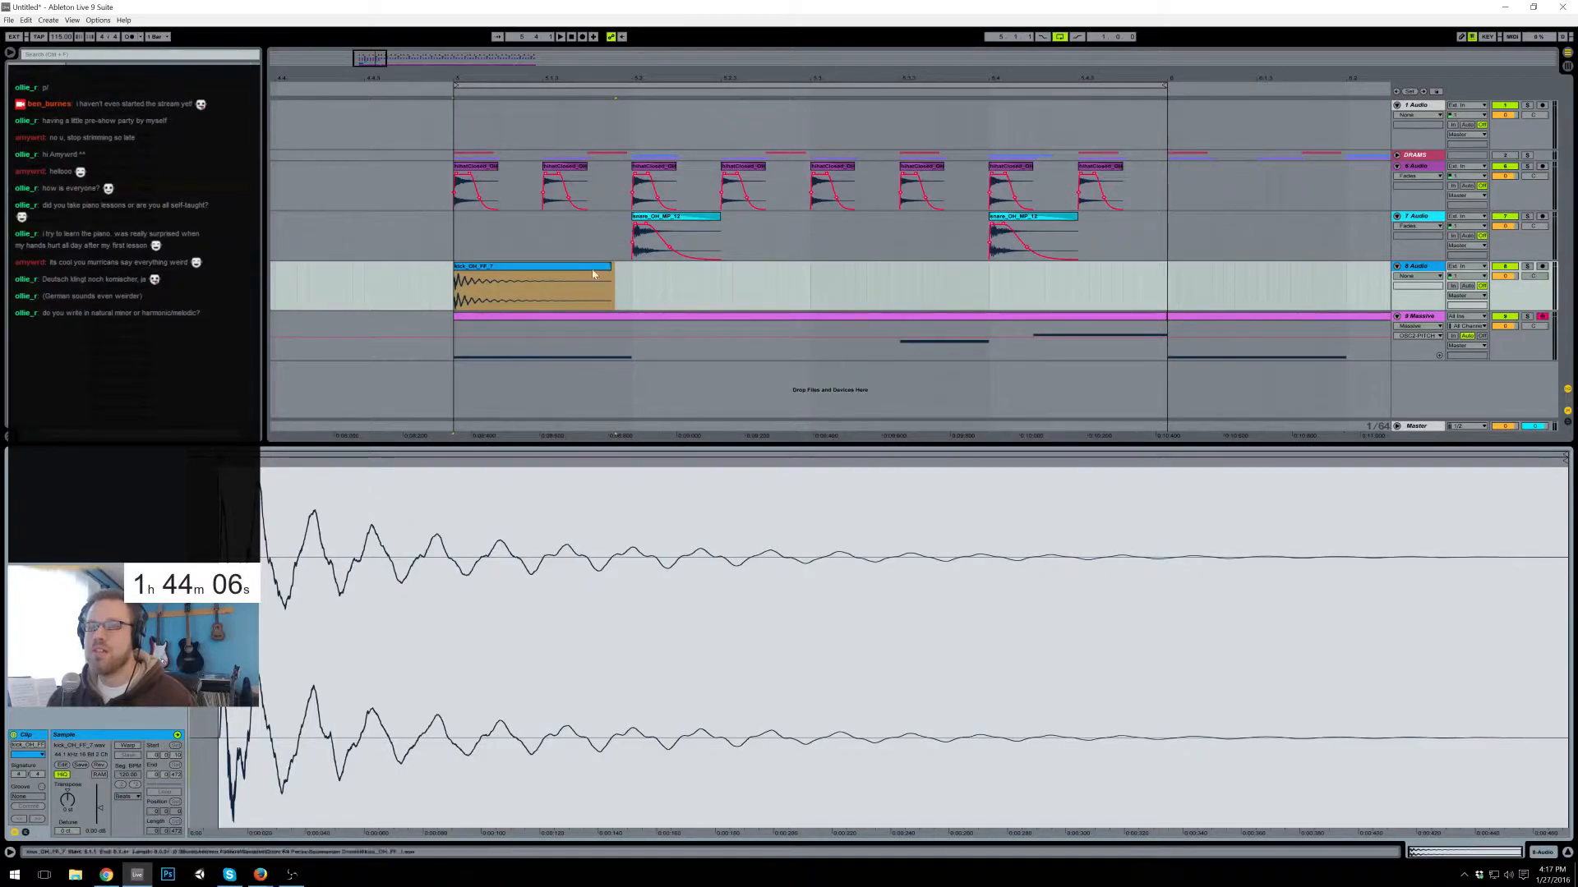
left_click_drag(610, 268, 543, 274)
left_click(567, 279)
left_click(516, 269)
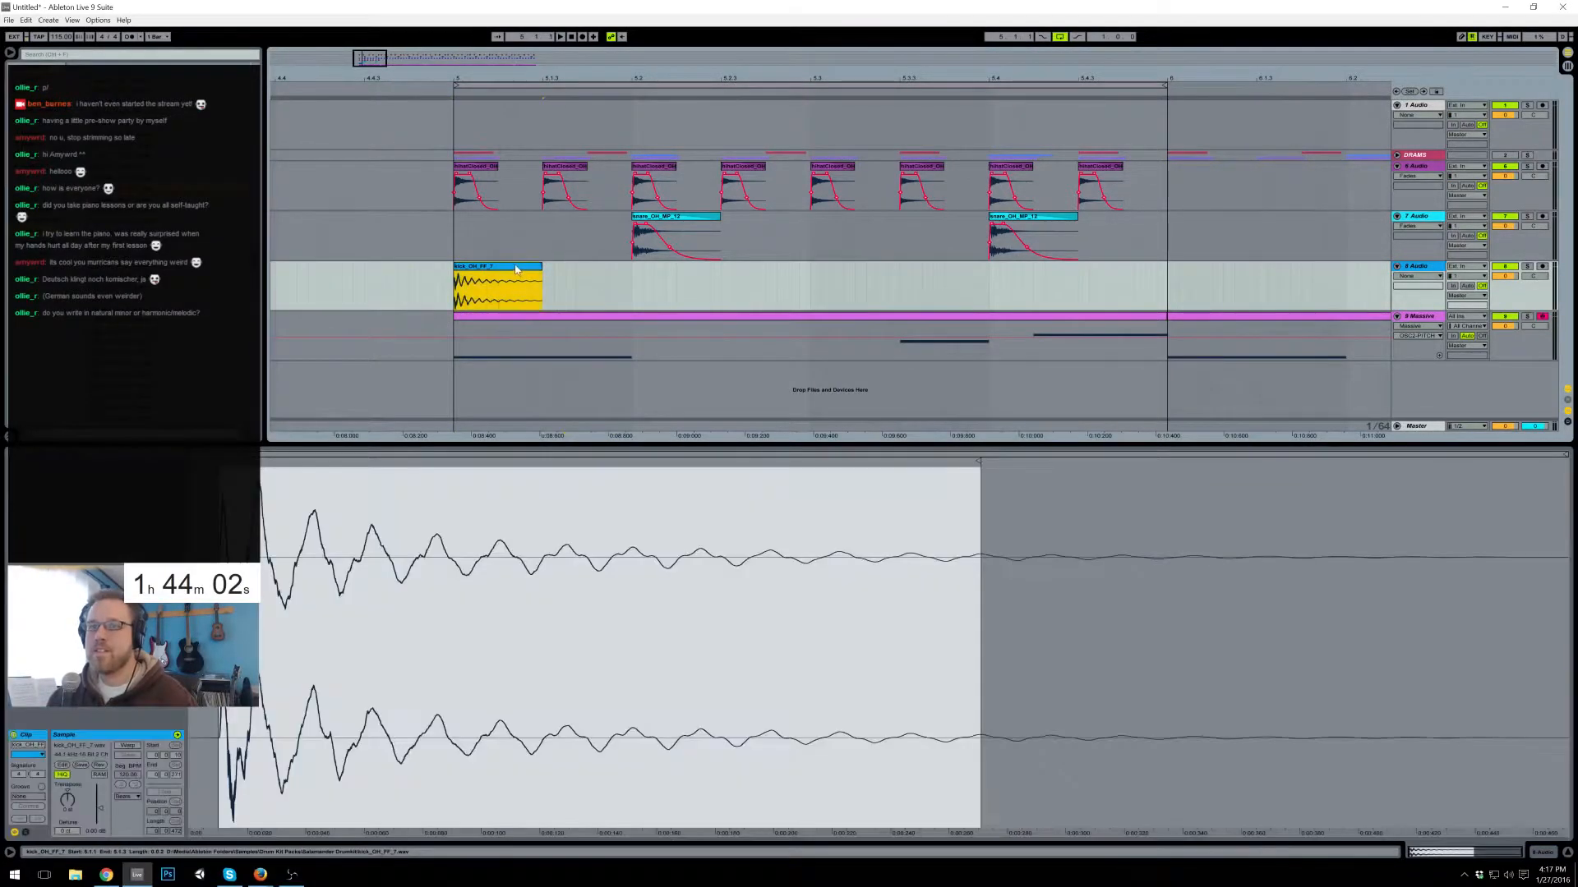
- Copy the kick clip to 5.1.4, 5.2.4, 5.3.3 and 5.4.3, and play the loop from bar 5
left_click(585, 279)
key("ctrl+v")
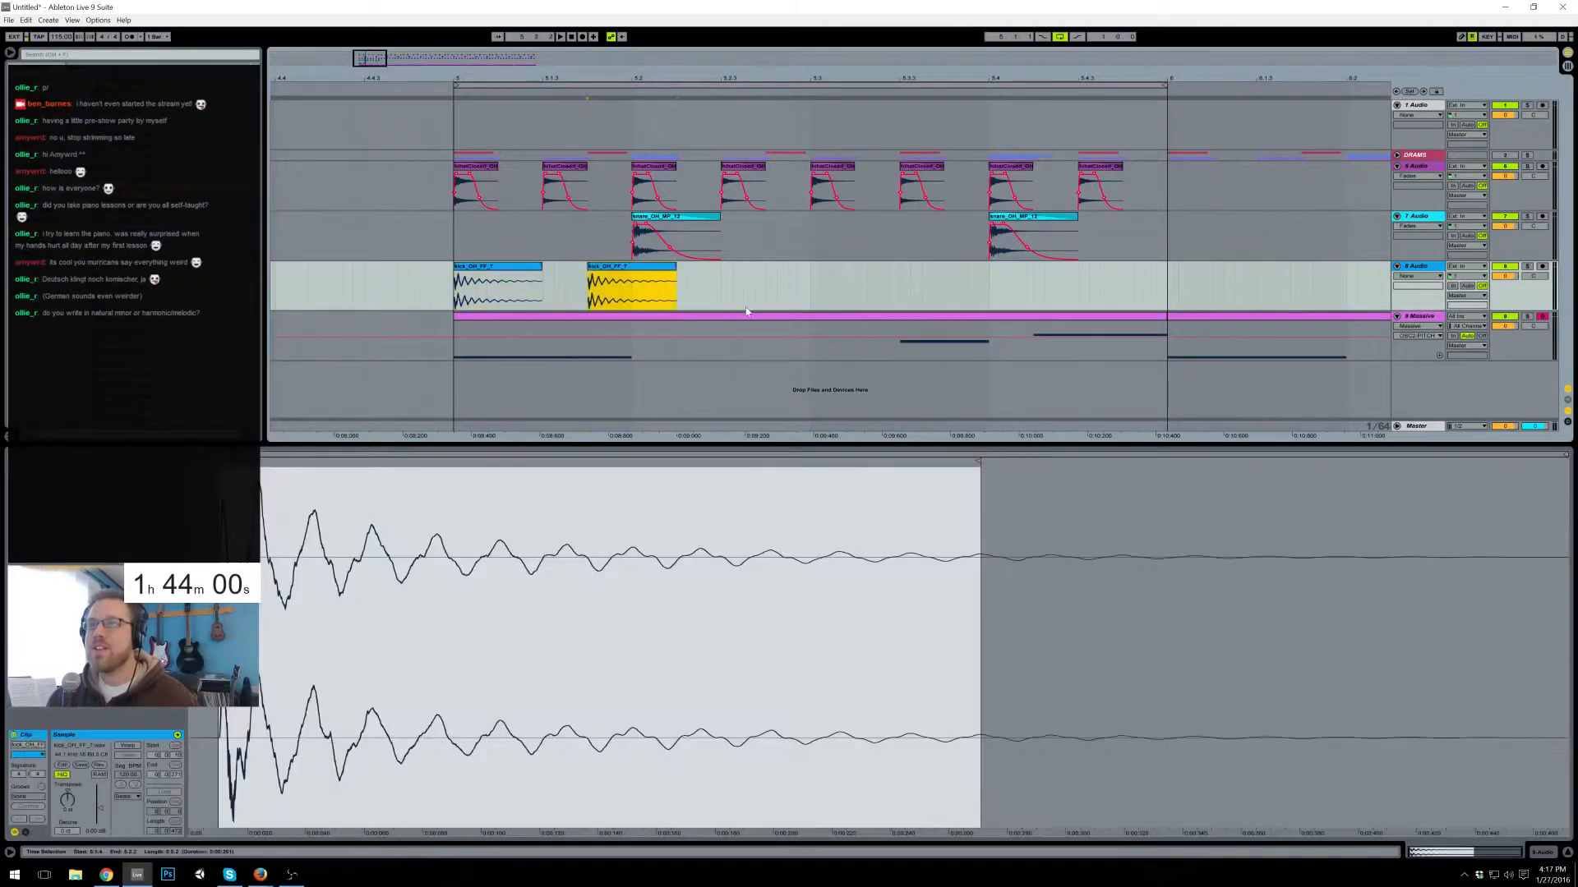
left_click(767, 282)
key("ctrl+v")
left_click(901, 279)
key("ctrl+v")
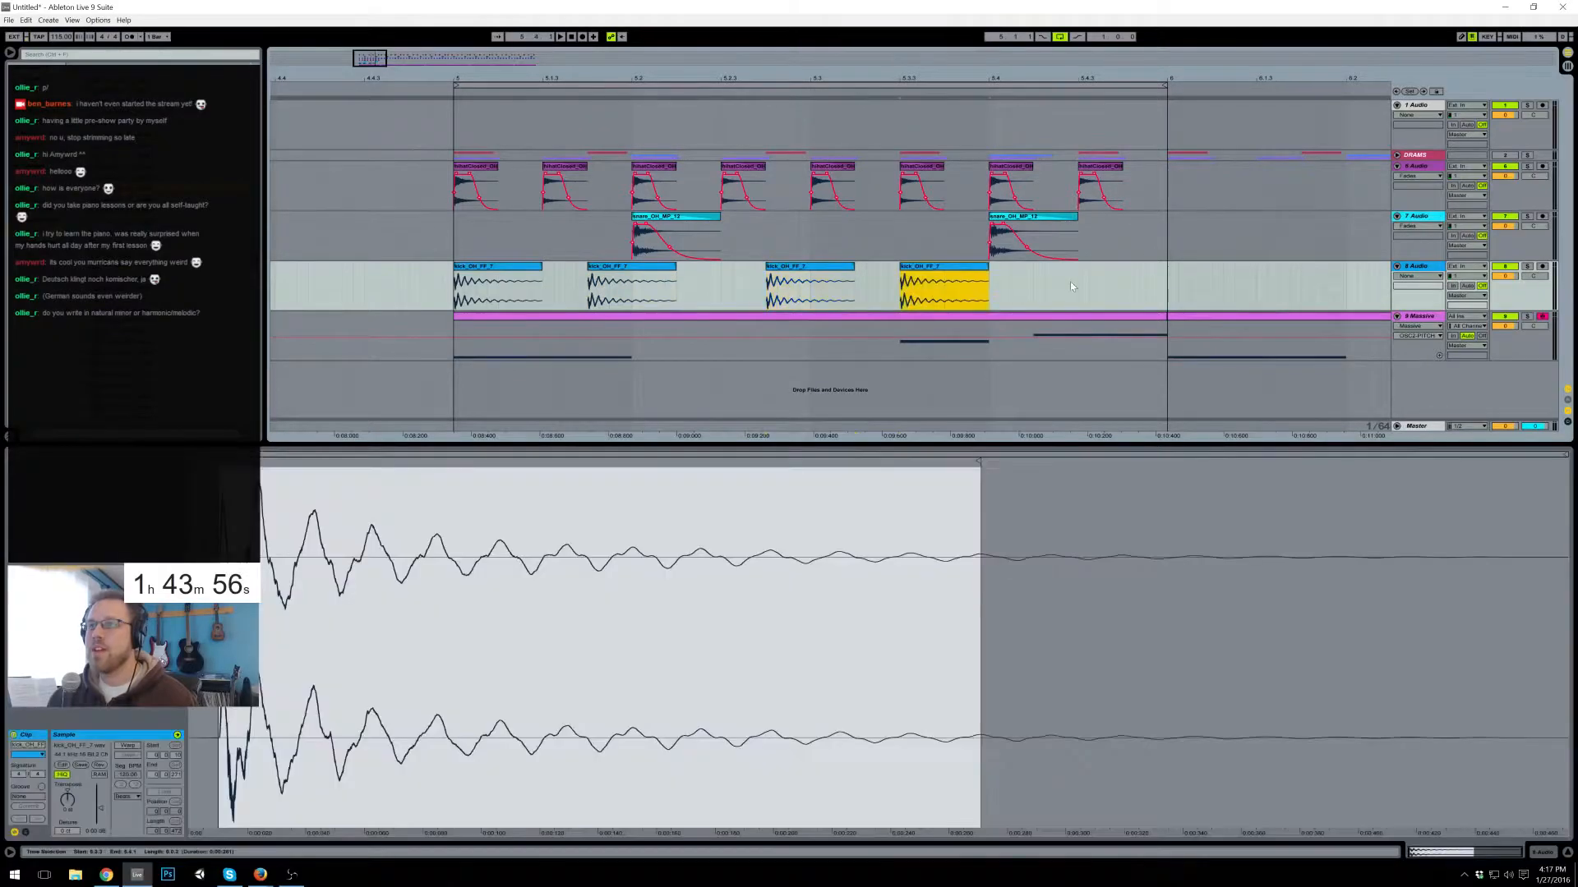
left_click(1080, 281)
key("ctrl+v")
left_click(452, 284)
key("space")
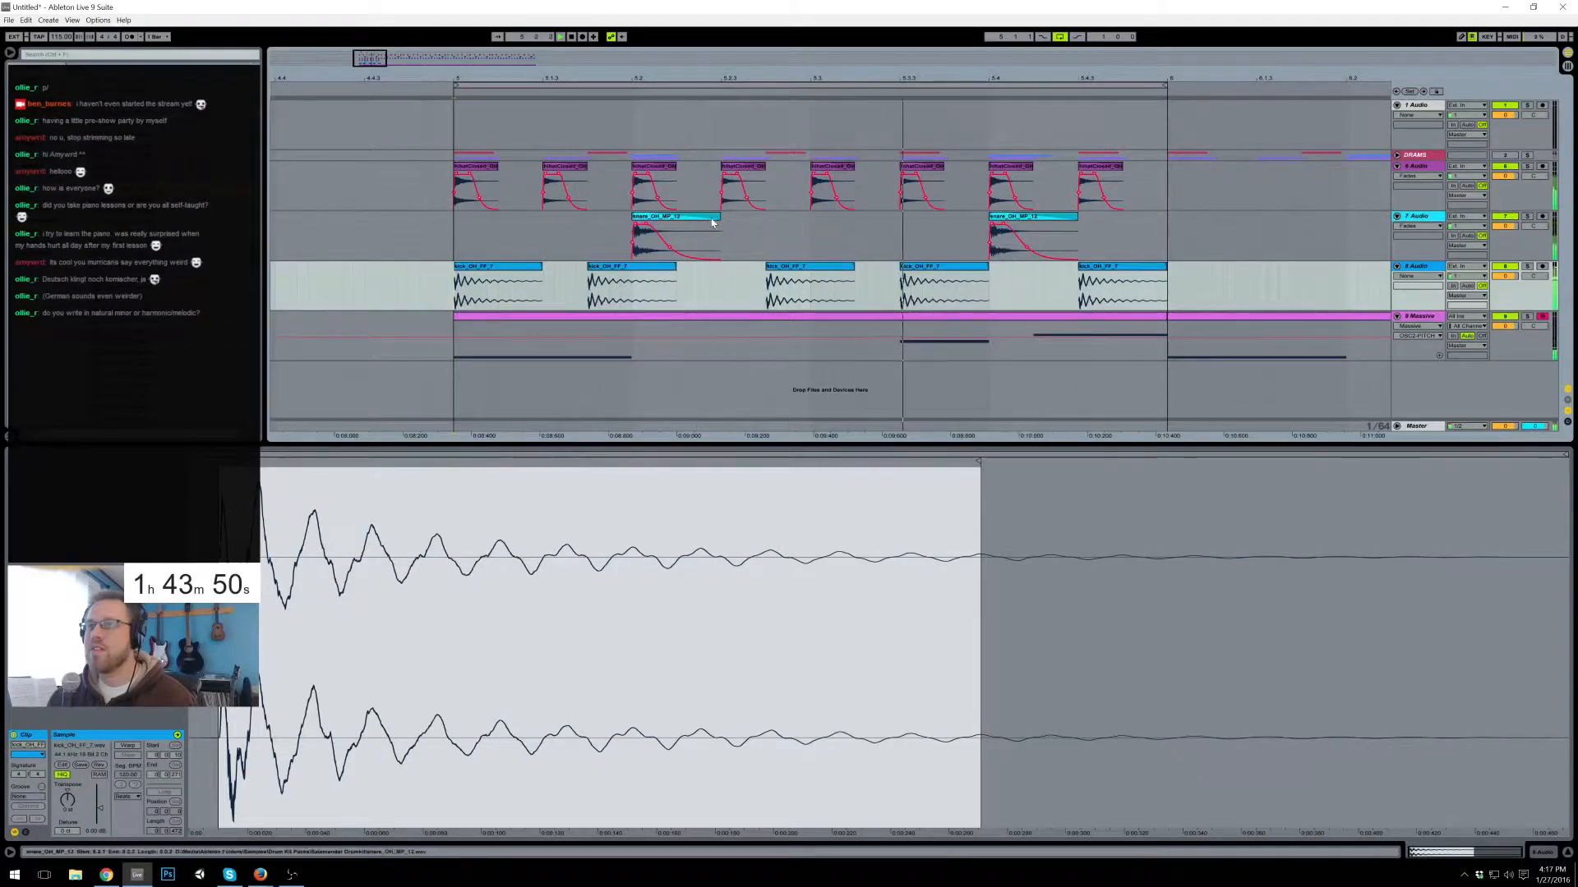
- Show the device chain, fold the hi-hat track and play the loop to compare the new drums with the DRAMS group
left_click(1530, 851)
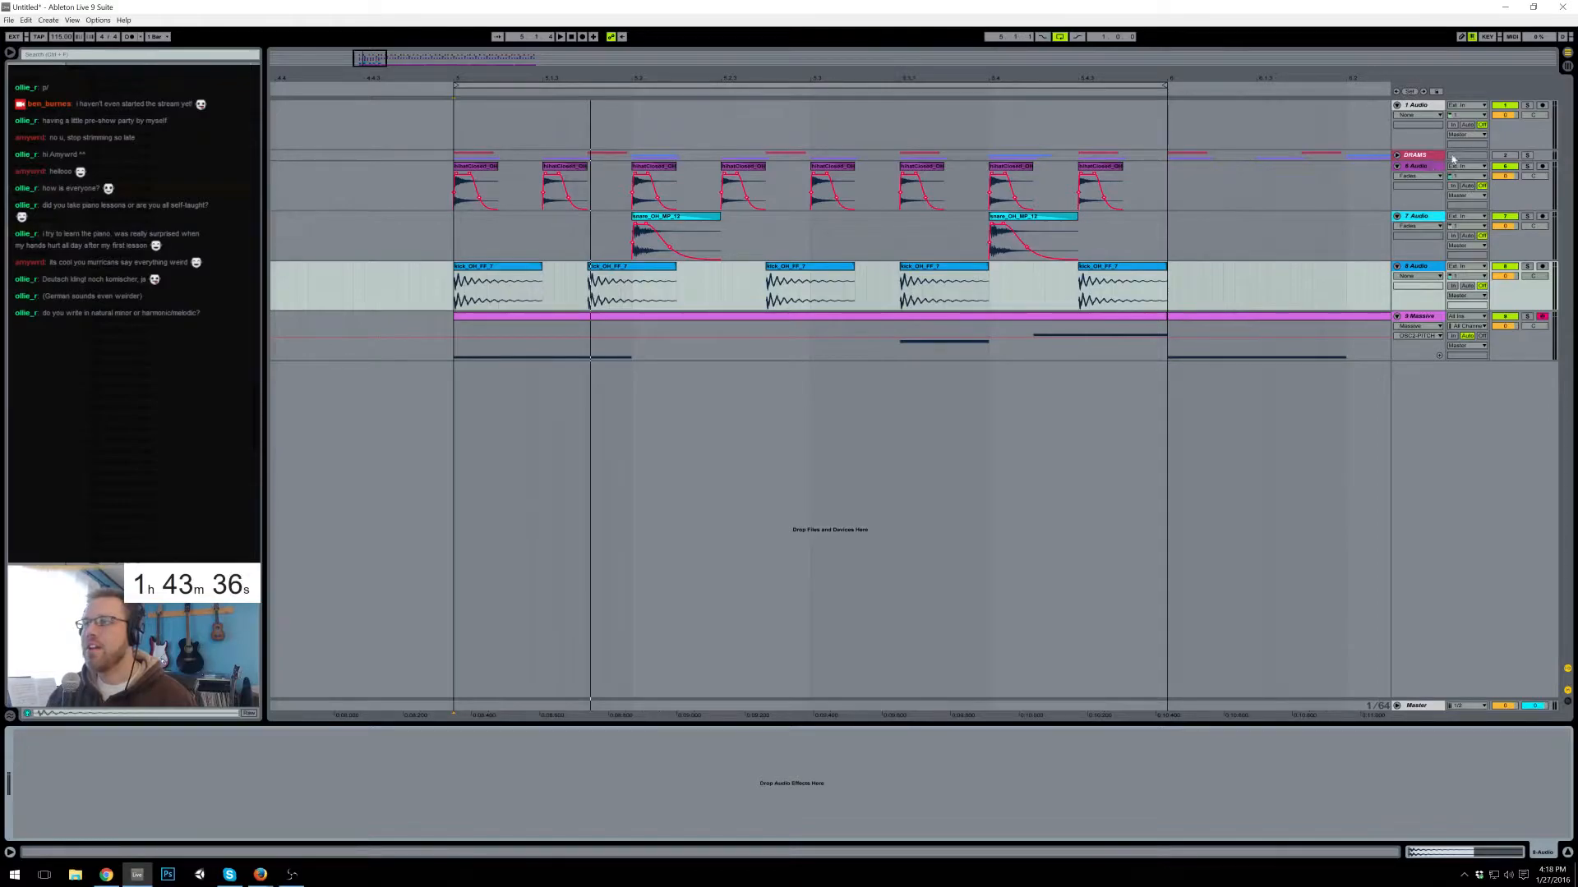
left_click(1396, 167)
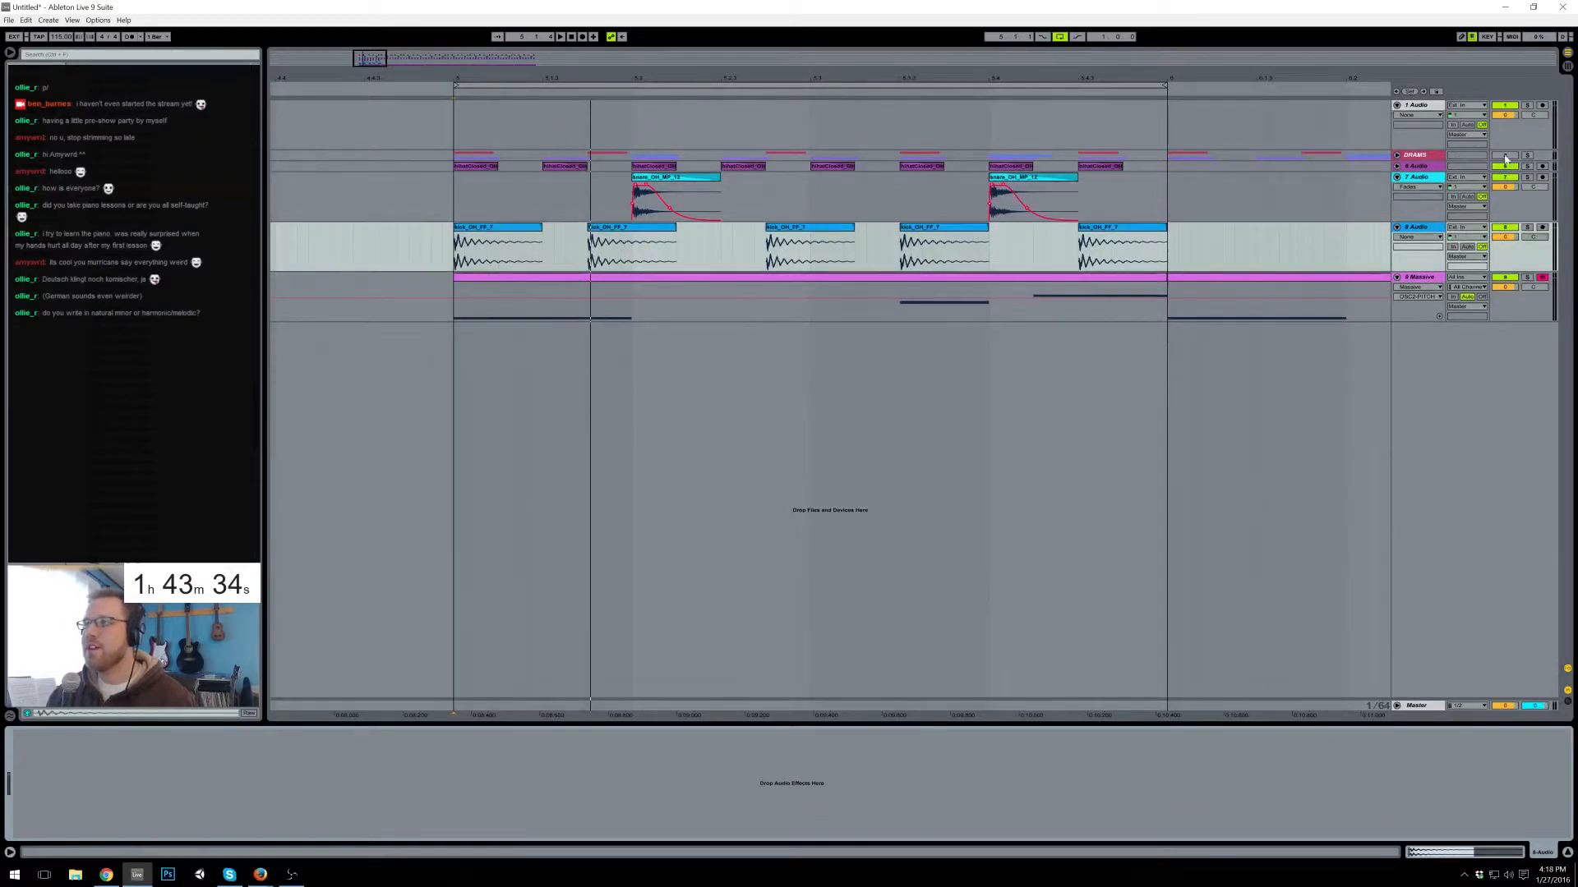
key("space")
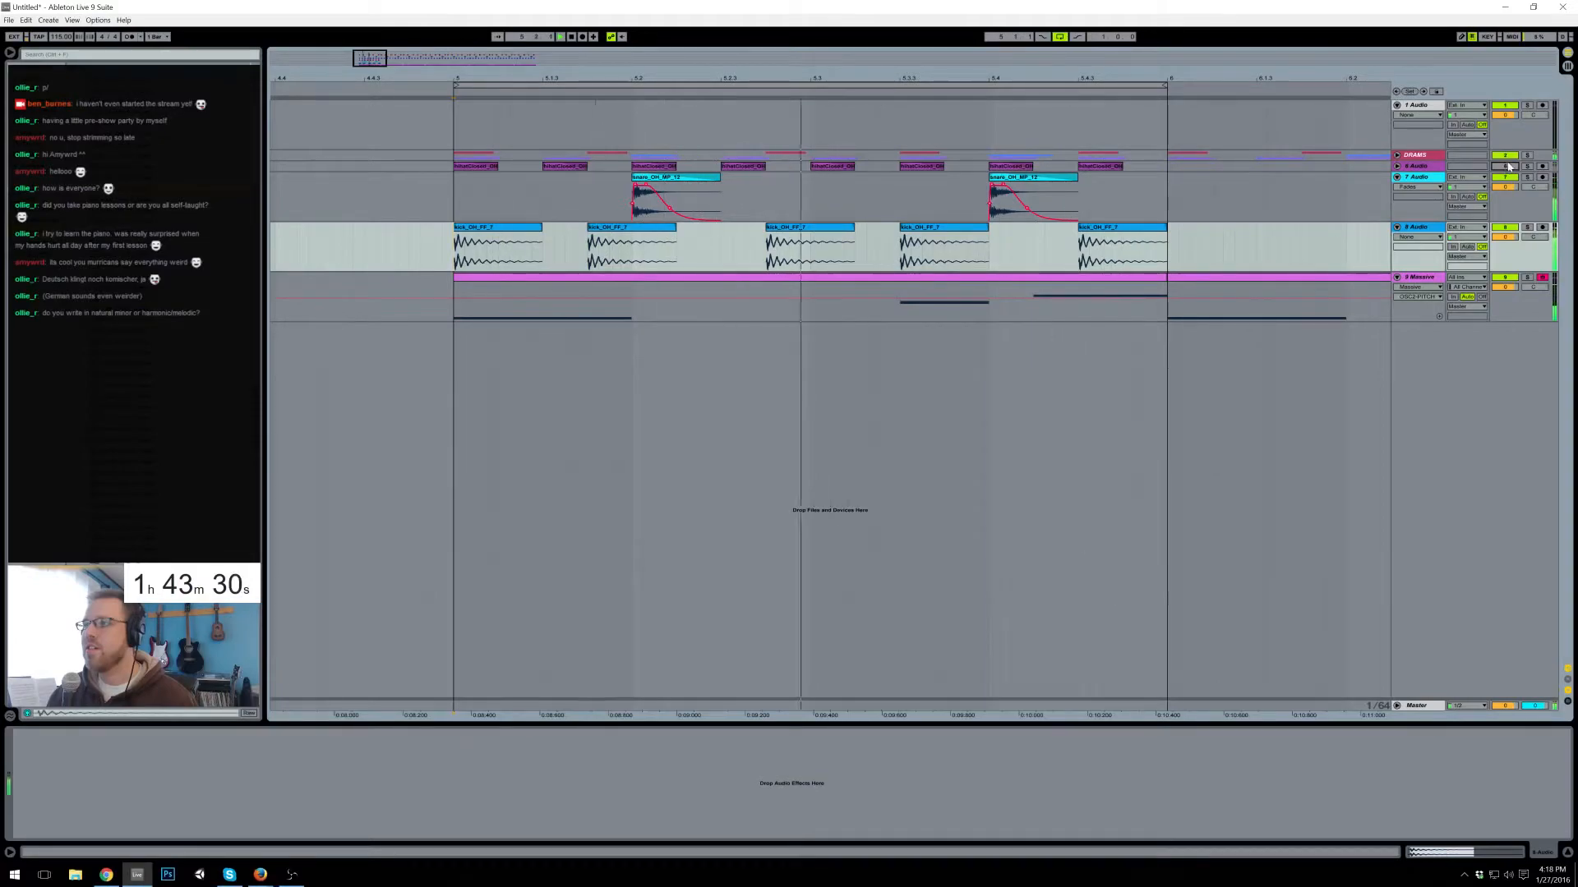
left_click(1506, 166)
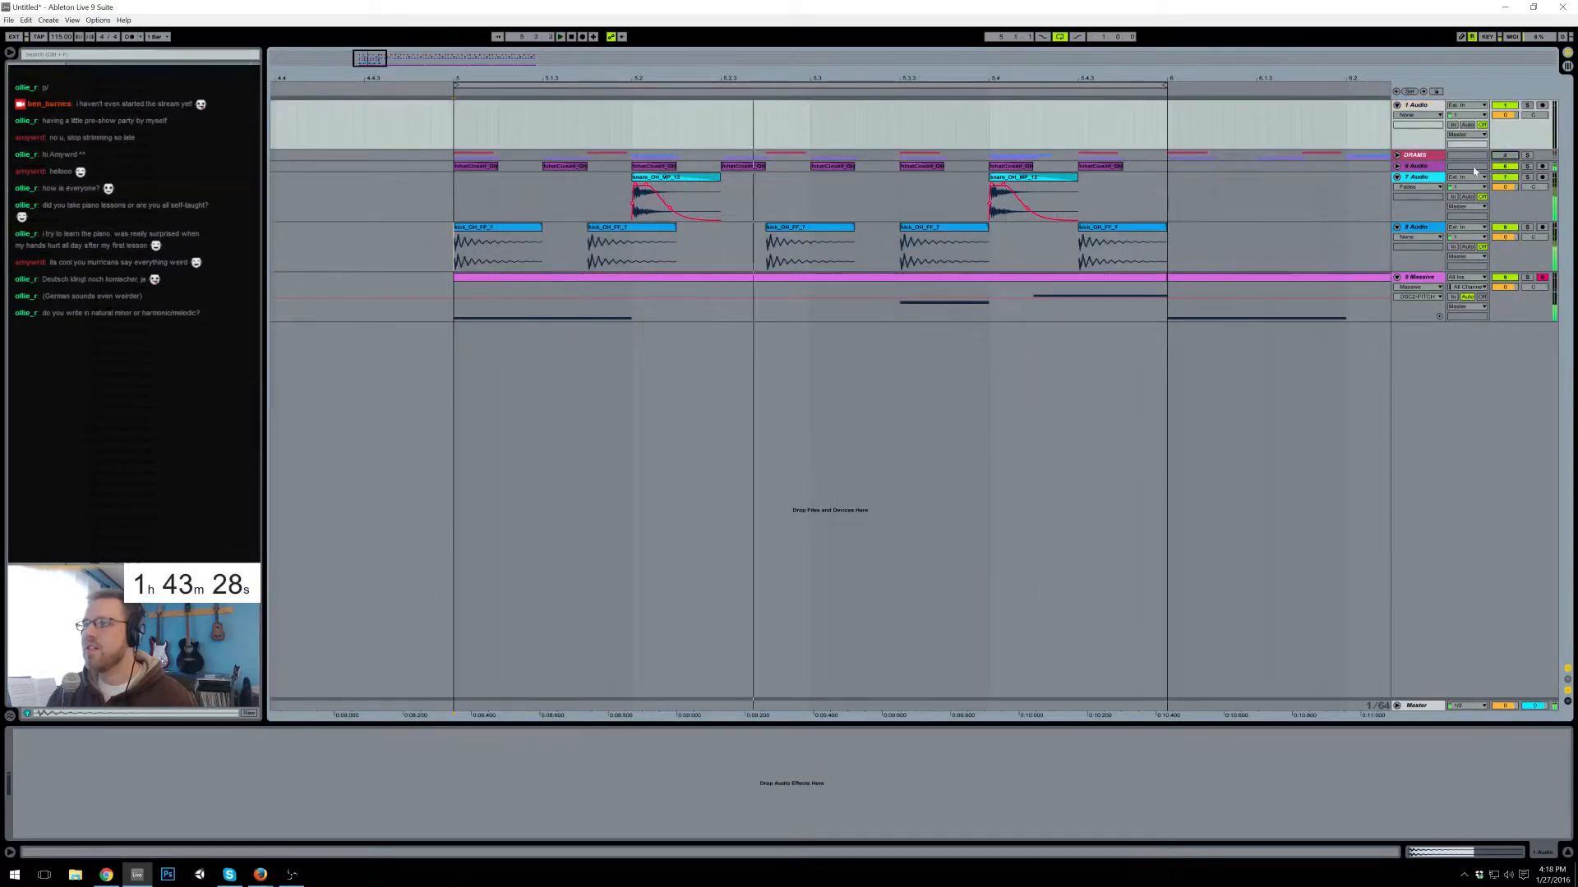
- Recolor the old DRAMS group track black
left_click(1406, 158)
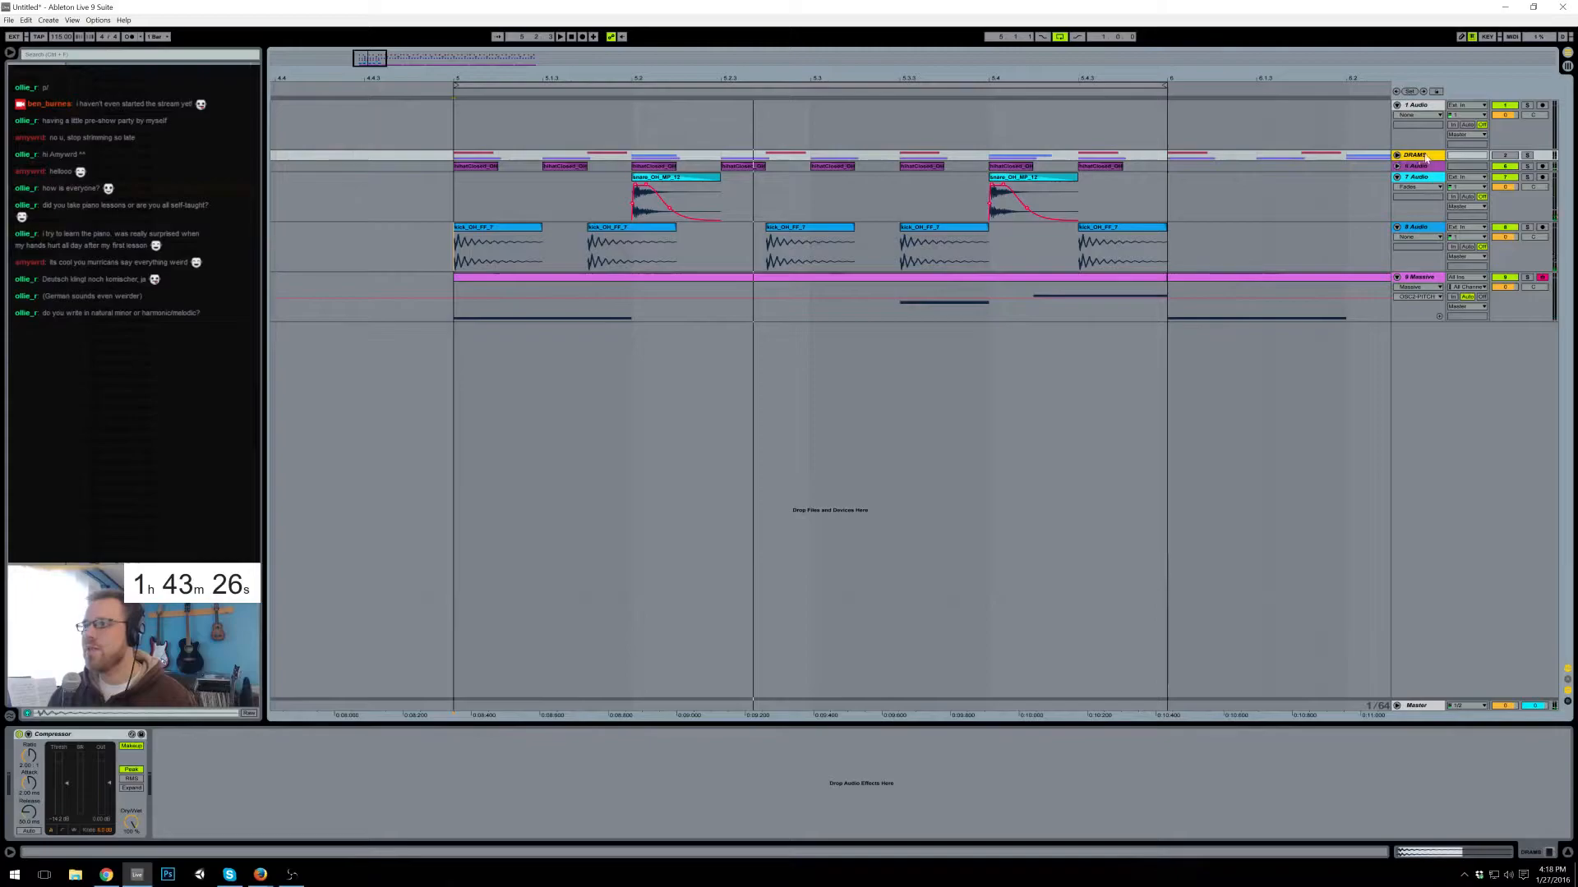
right_click(1425, 158)
left_click(1541, 279)
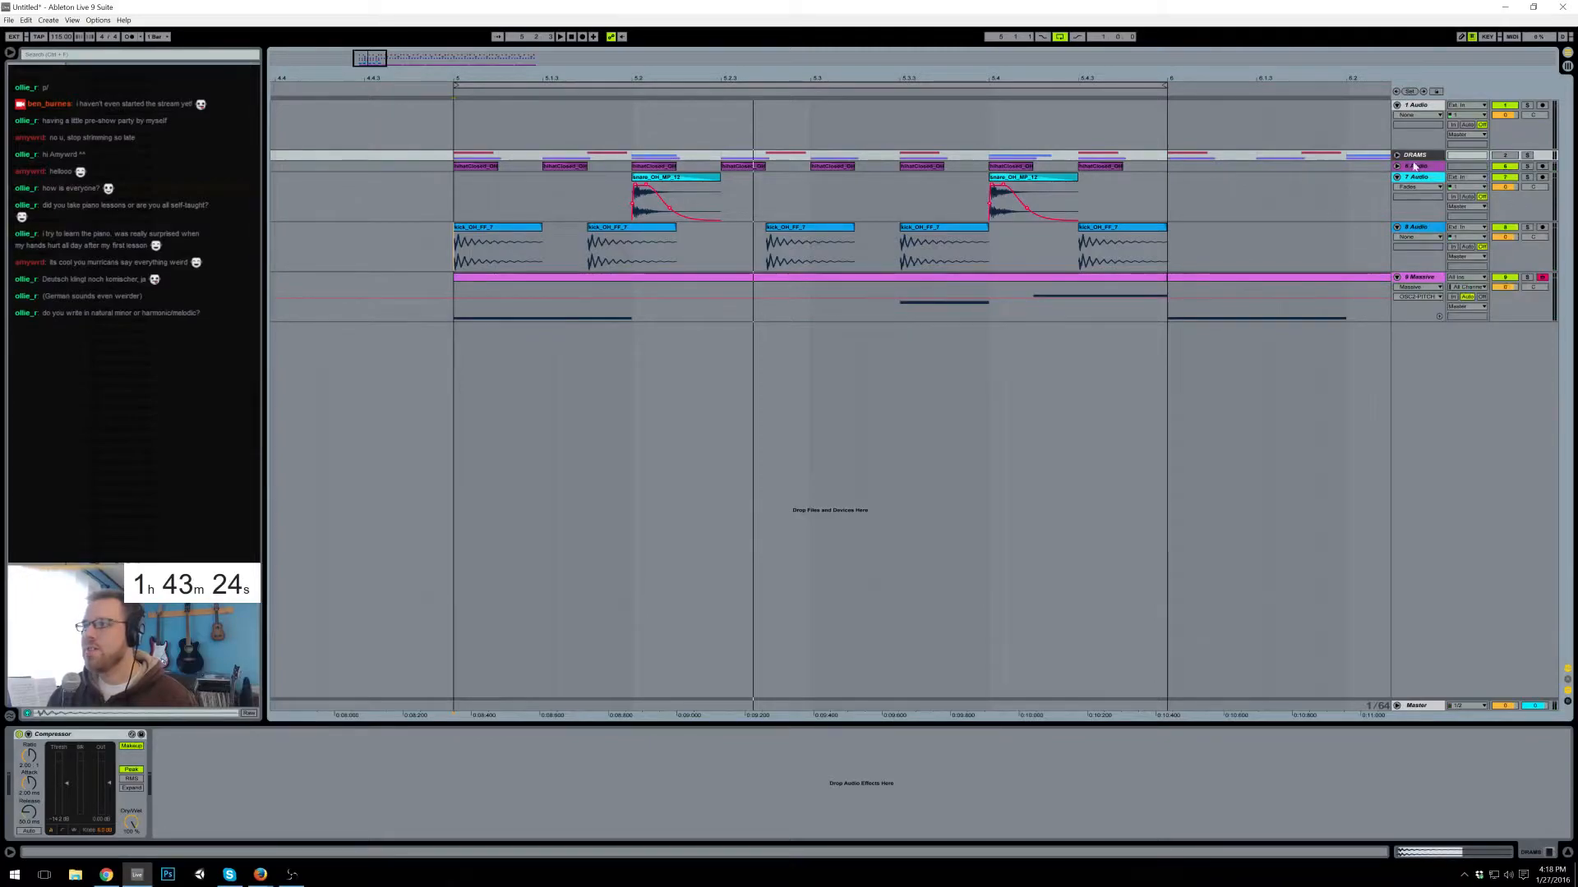
- Group the hi-hat, snare and kick tracks as DRAMS2 and fold the snare and kick tracks inside it
left_click(1417, 167)
left_click(1426, 231)
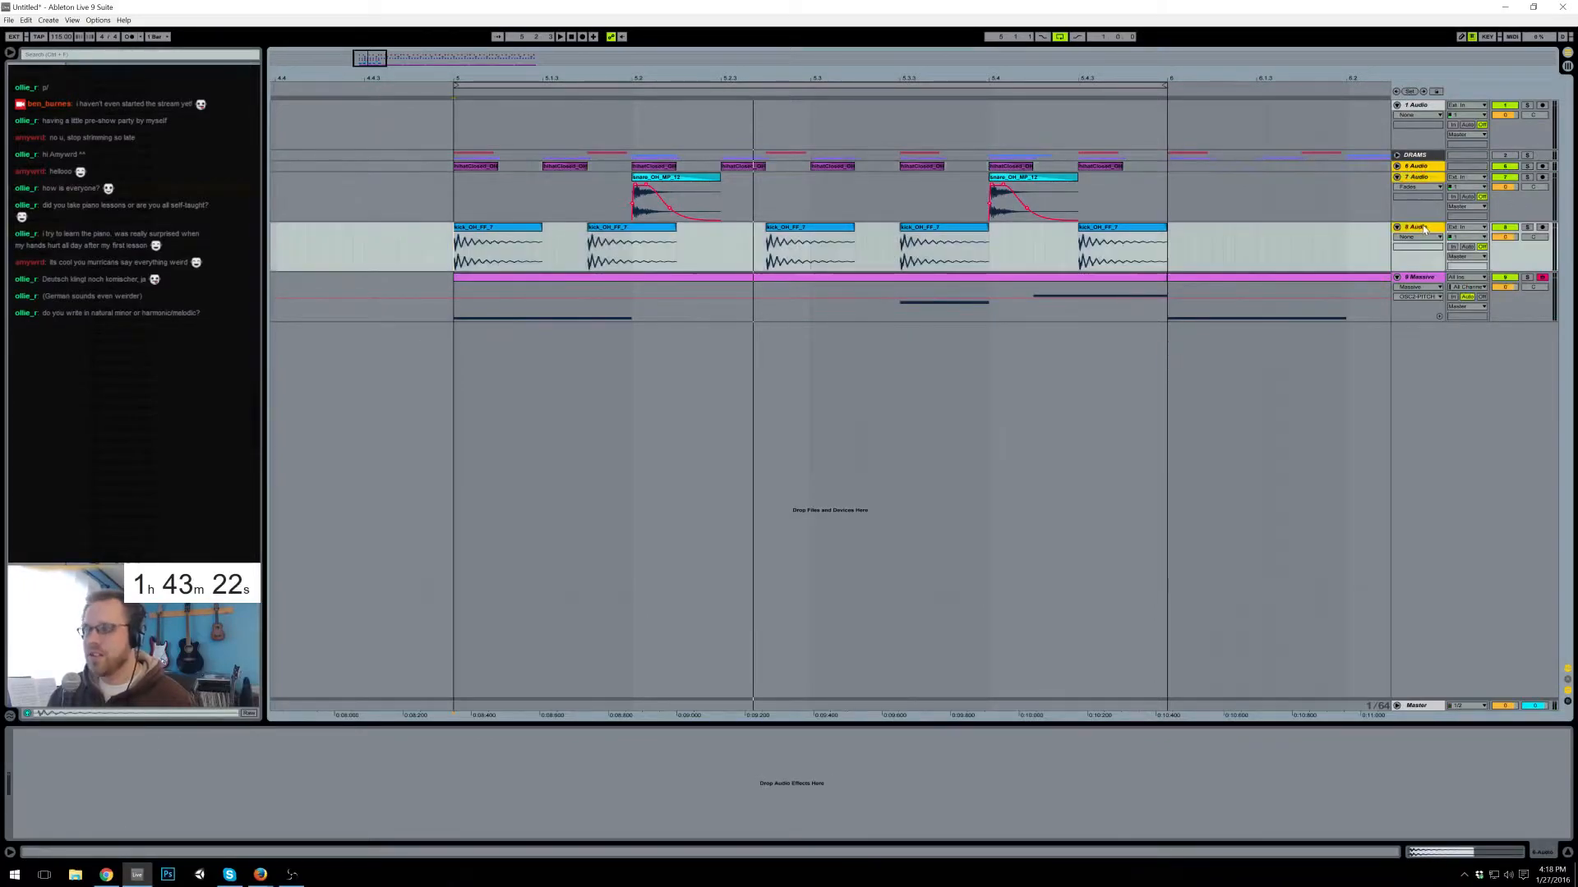
key("ctrl+g")
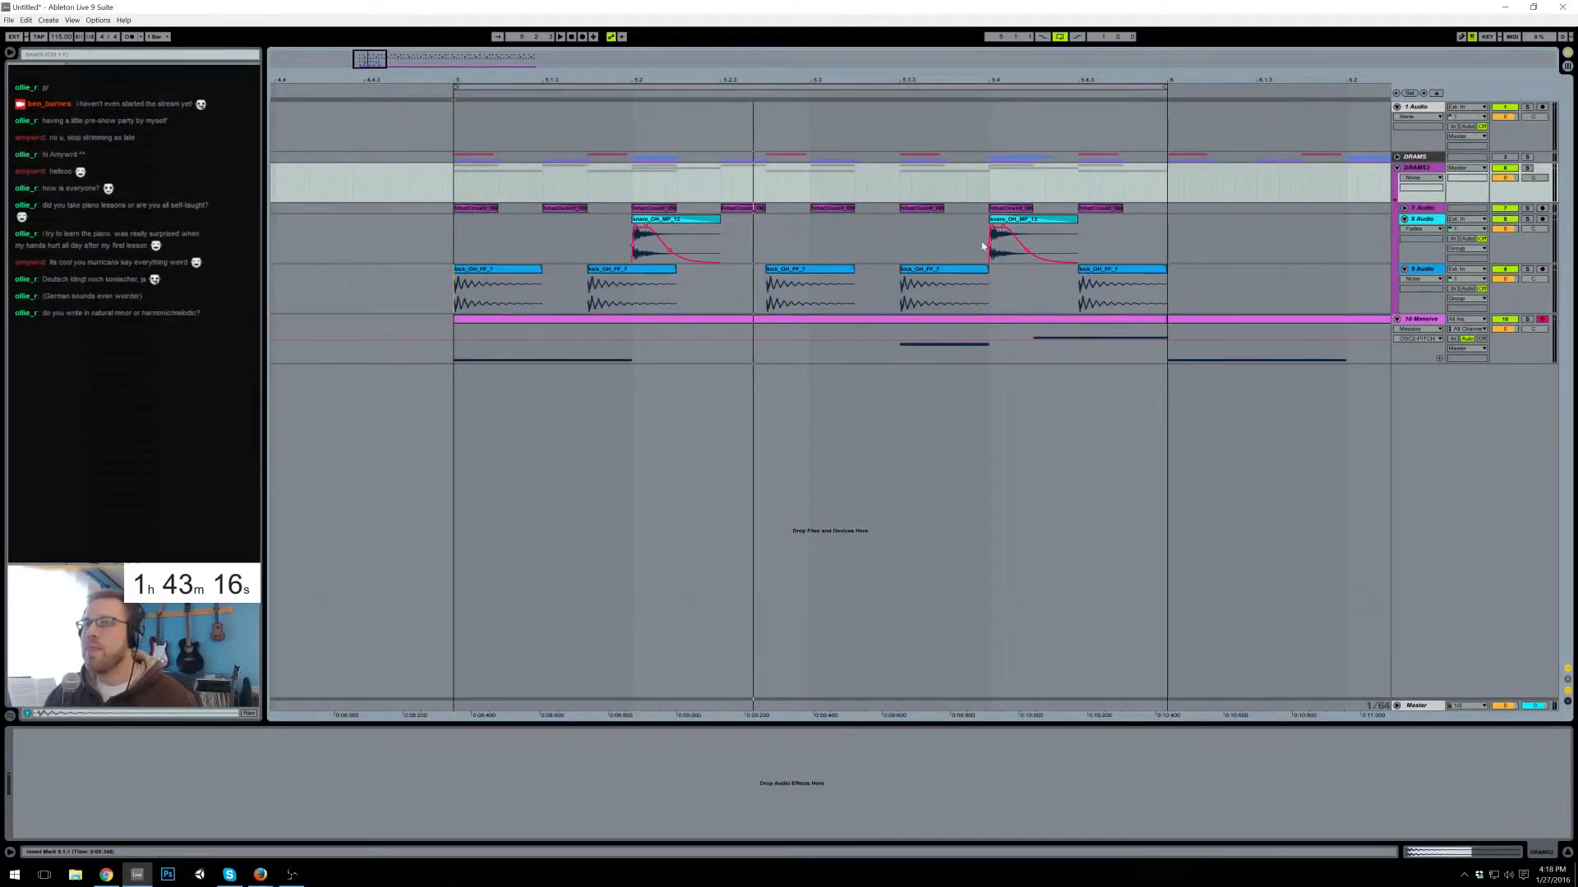
left_click(1412, 220)
left_click(1405, 221)
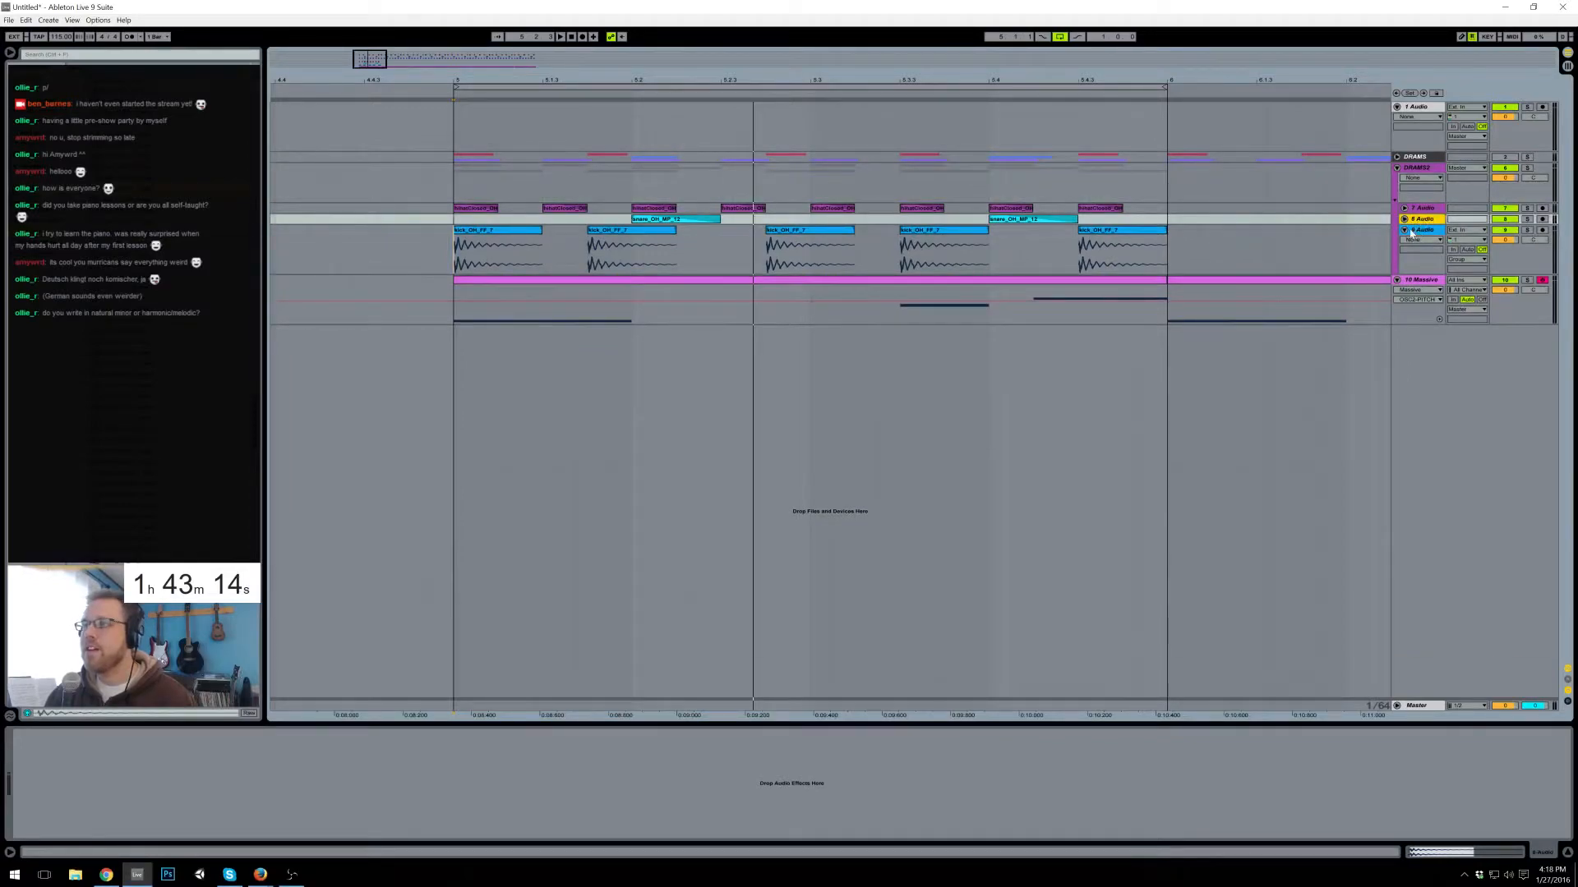
left_click(1405, 230)
left_click(1427, 174)
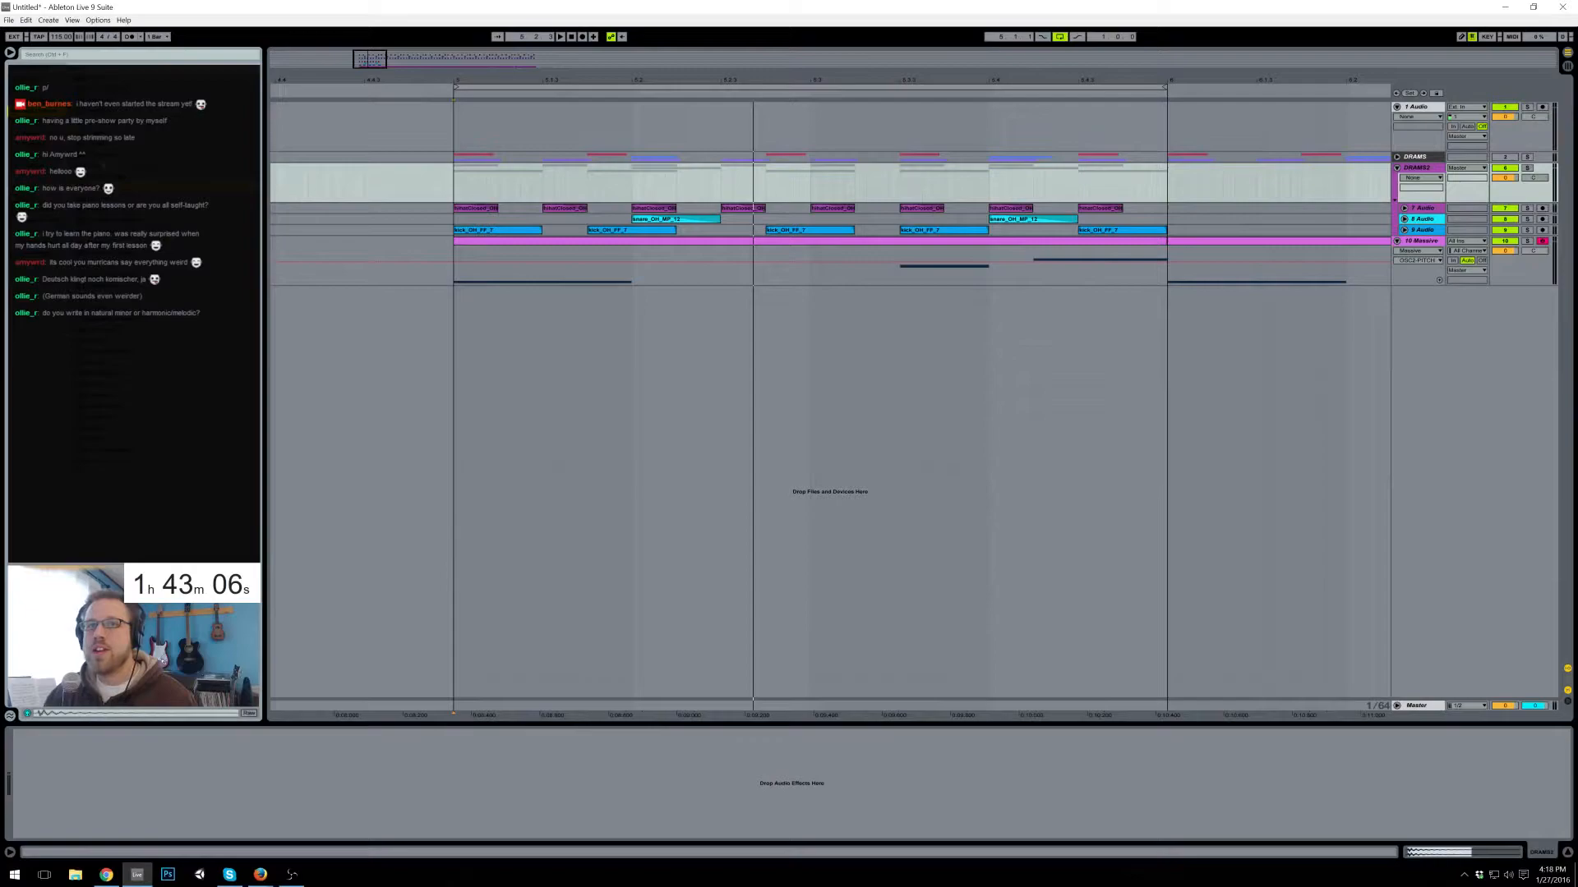
- Add a Reverb to the DRAMS2 group, followed by a Glue Compressor in place of the standard Compressor
double_click(99, 144)
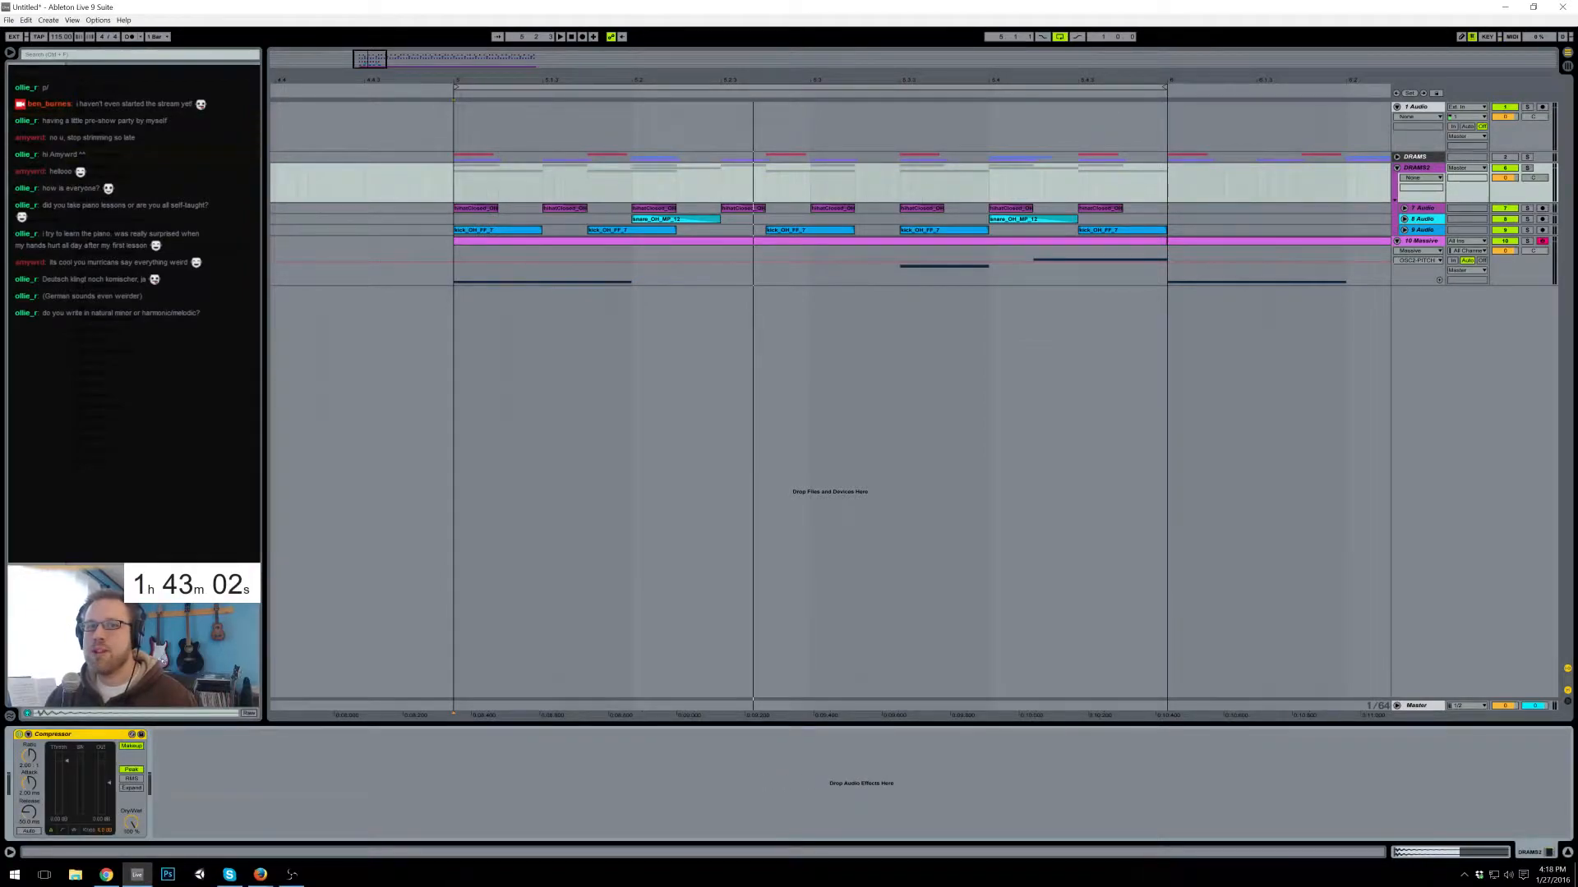
left_click(99, 385)
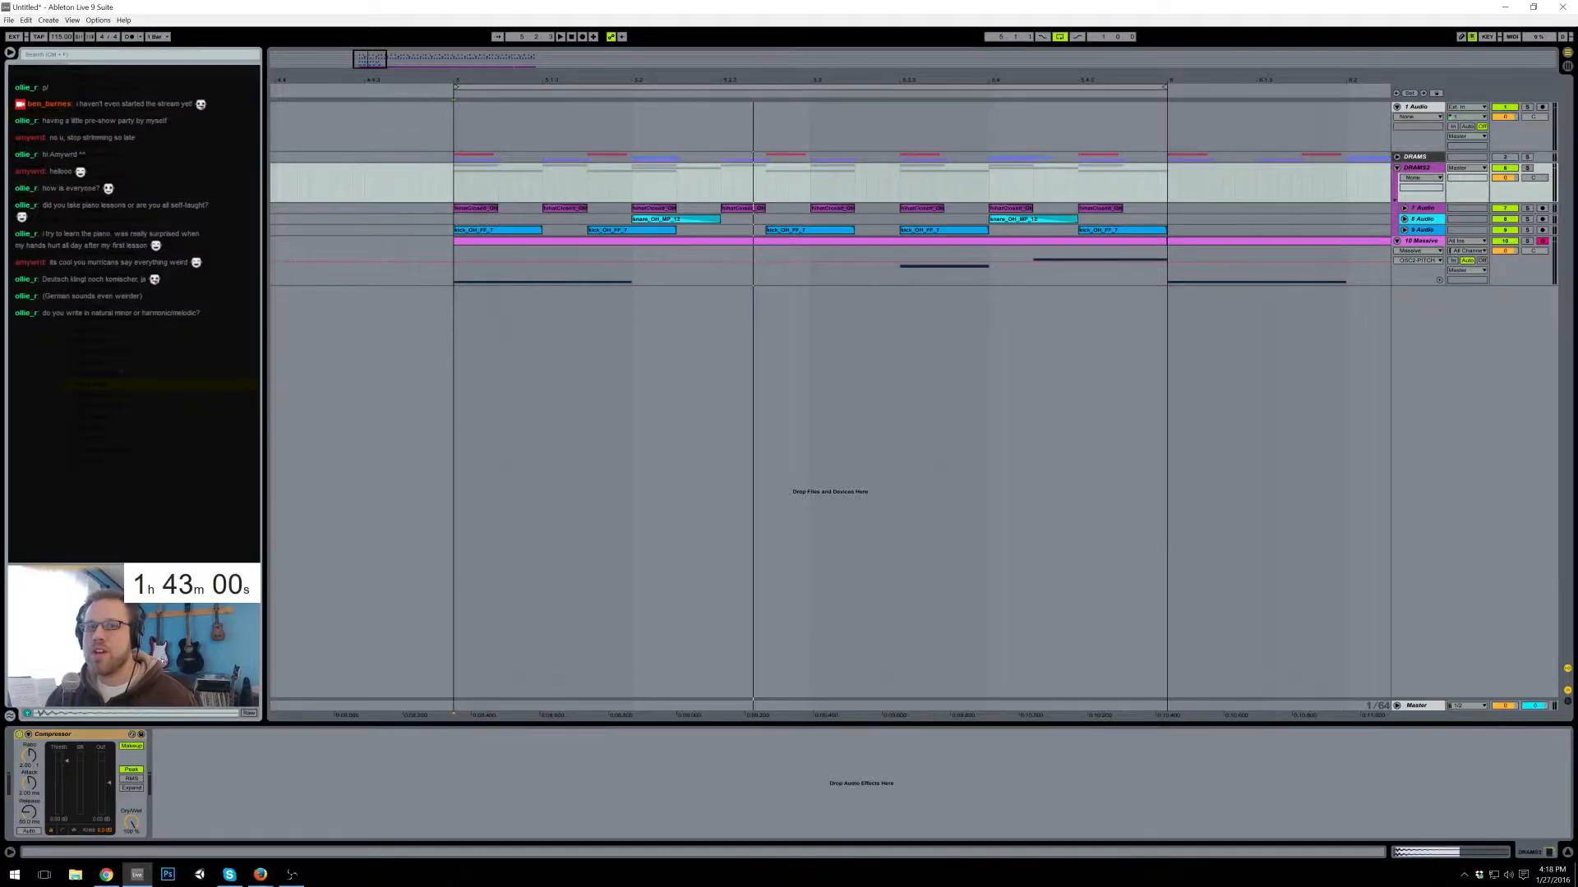
left_click_drag(100, 384, 110, 741)
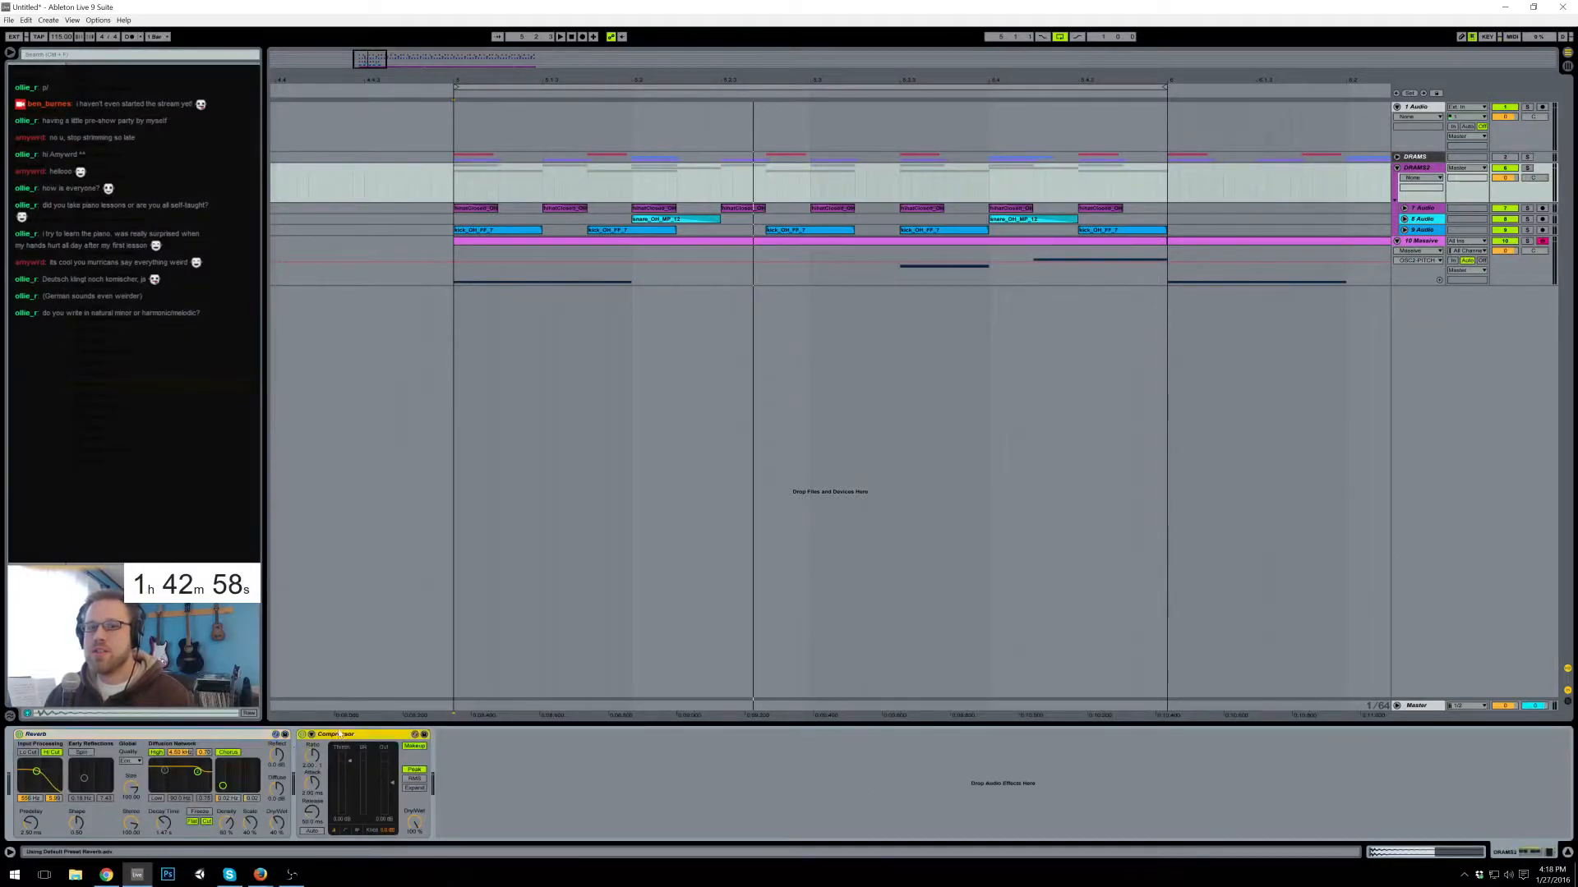
left_click(342, 736)
key("Delete")
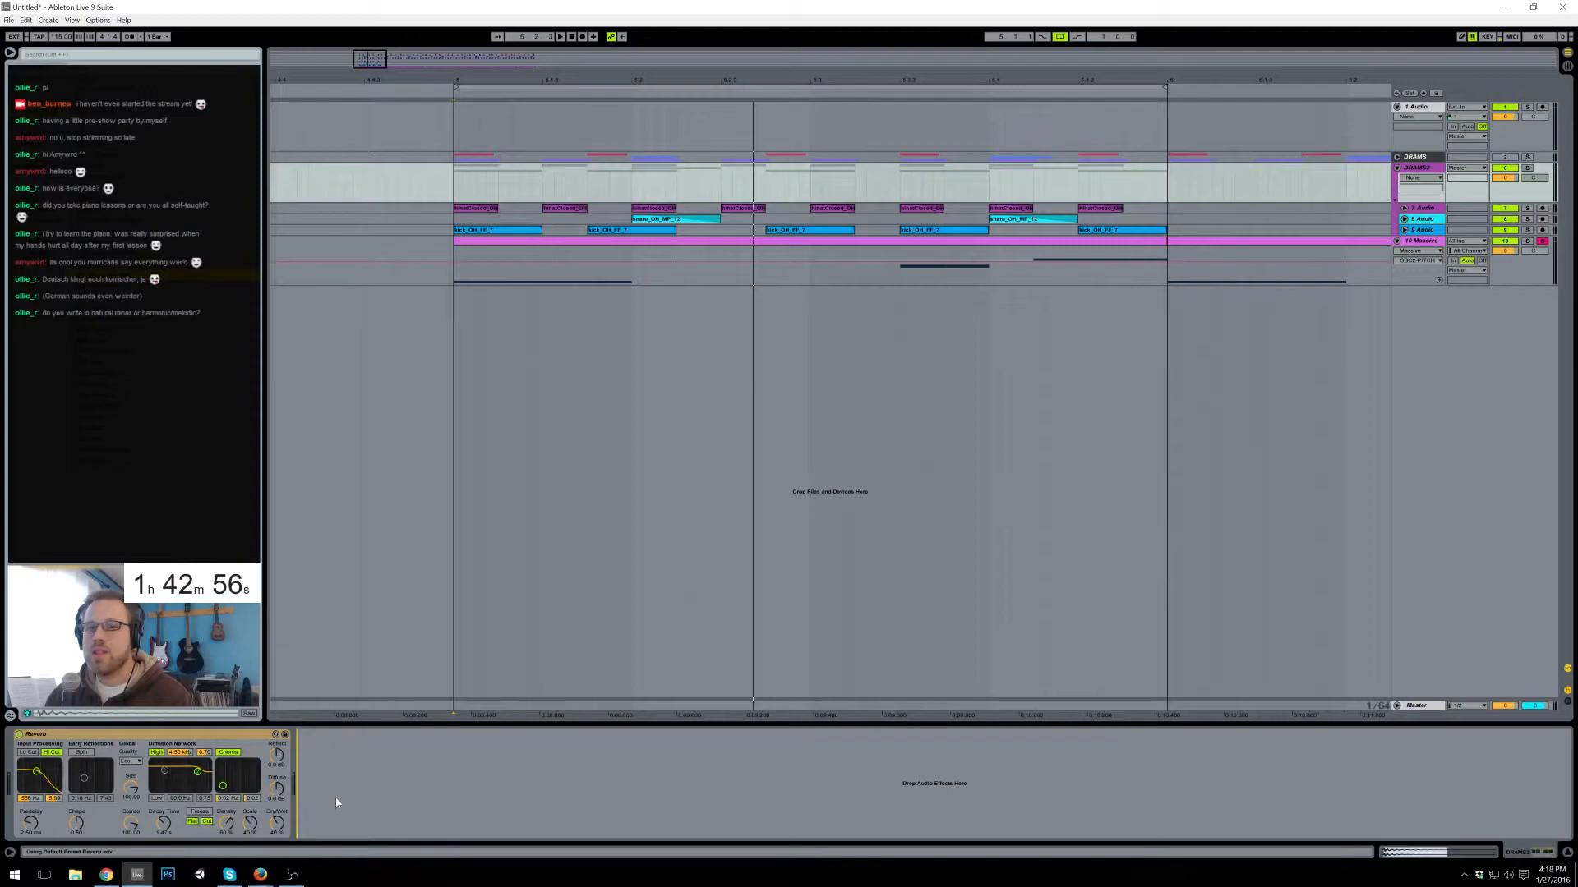
key("ctrl+z")
- While the loop plays, shorten the group Reverb's decay time, reduce its dry/wet mix and lower the Glue Compressor's threshold
key("space")
left_click_drag(361, 814, 360, 809)
left_click_drag(163, 824, 163, 843)
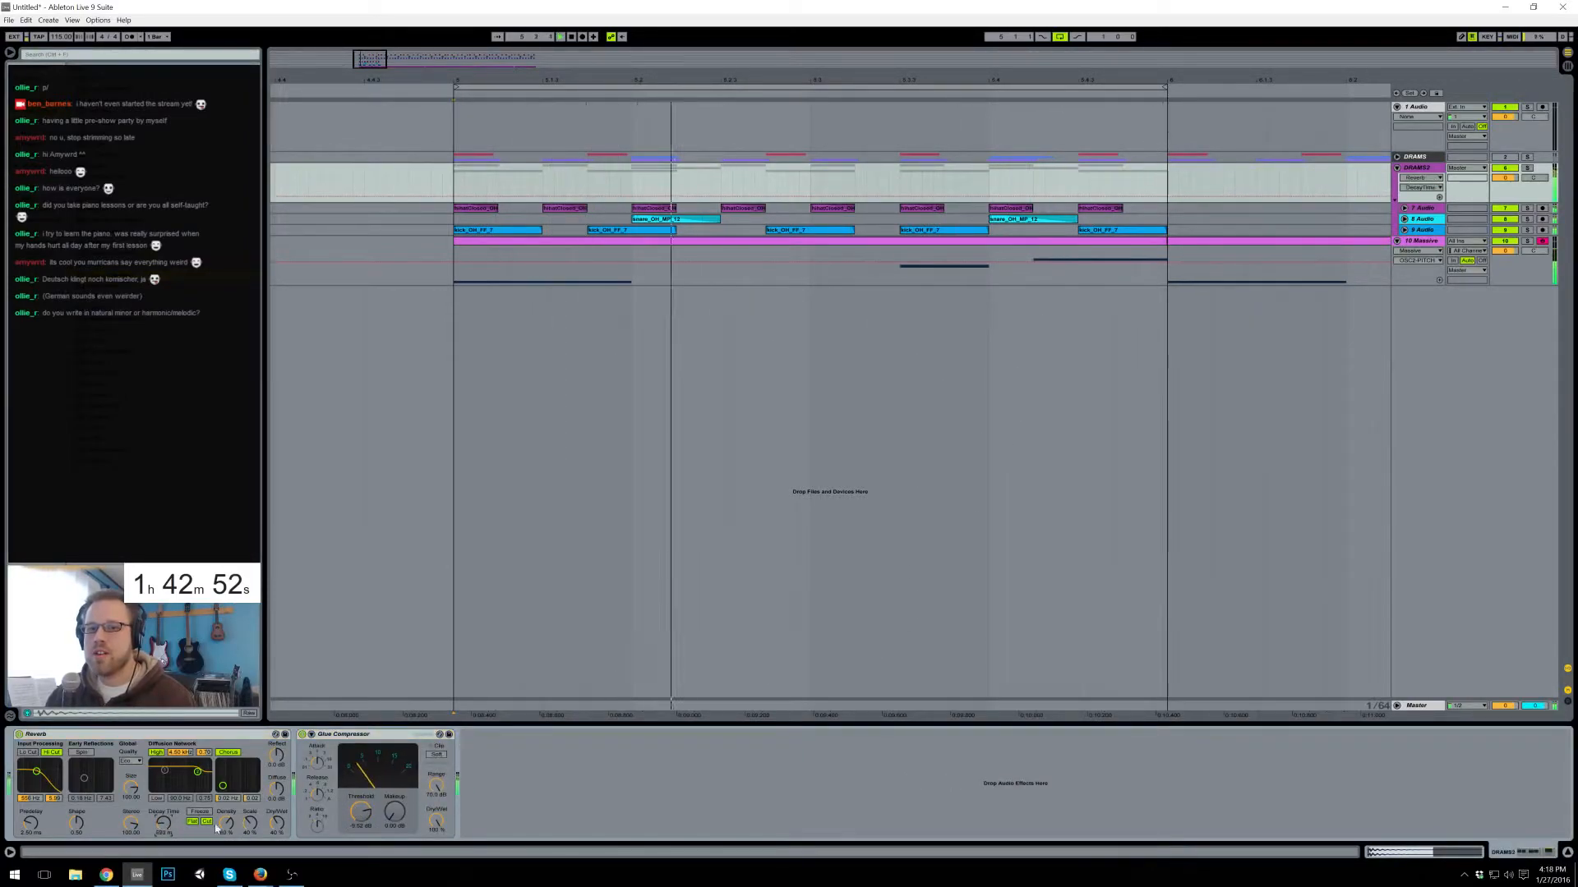
left_click_drag(277, 824, 277, 839)
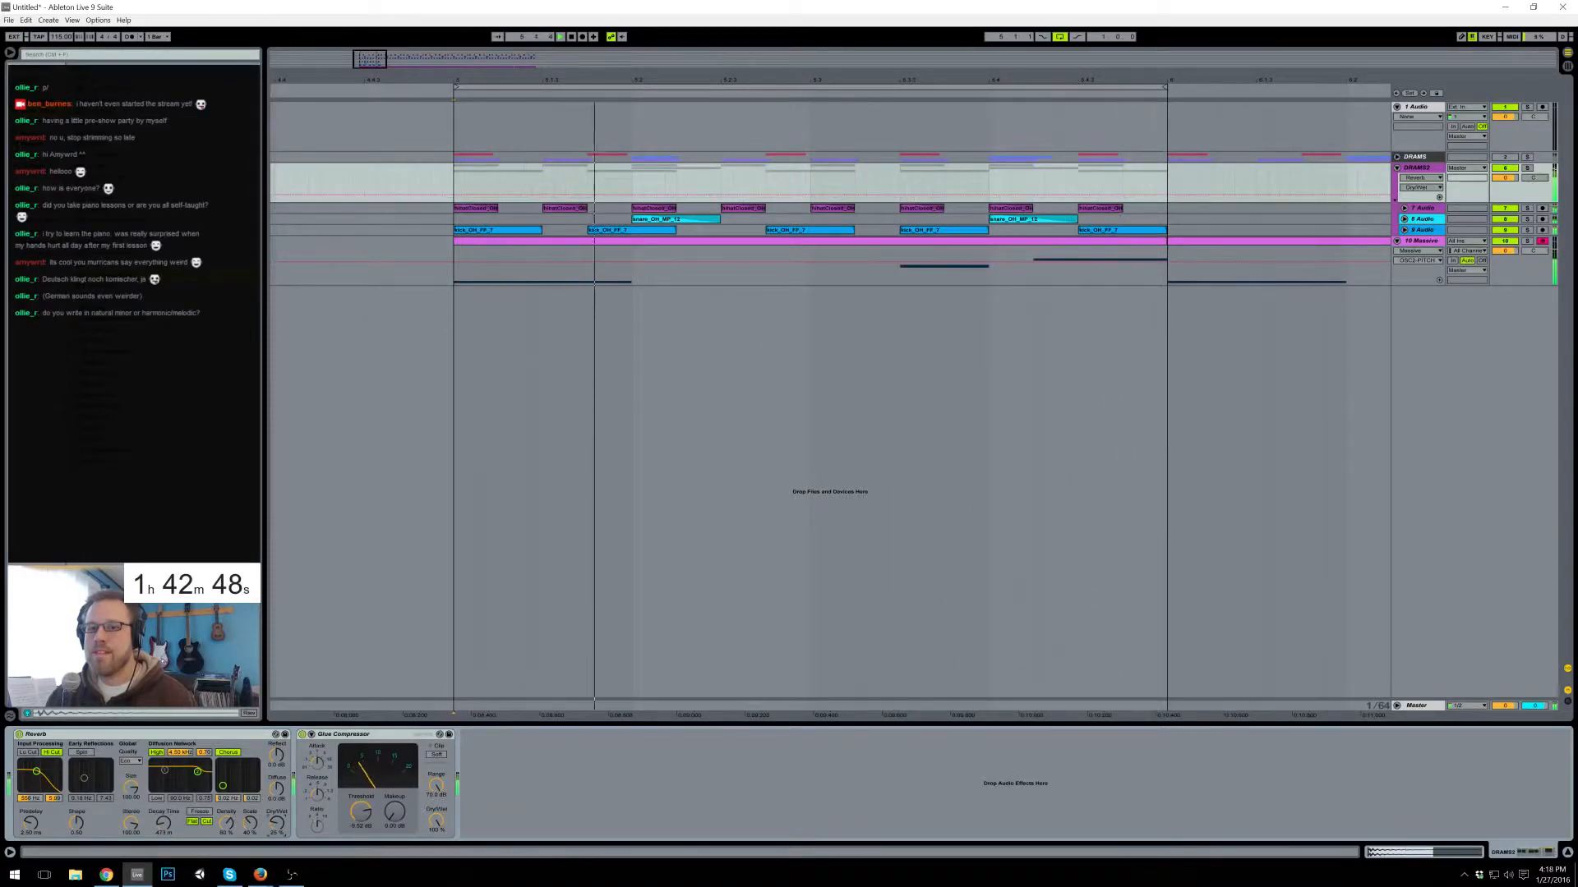
left_click_drag(394, 812, 361, 789)
key("ctrl+z")
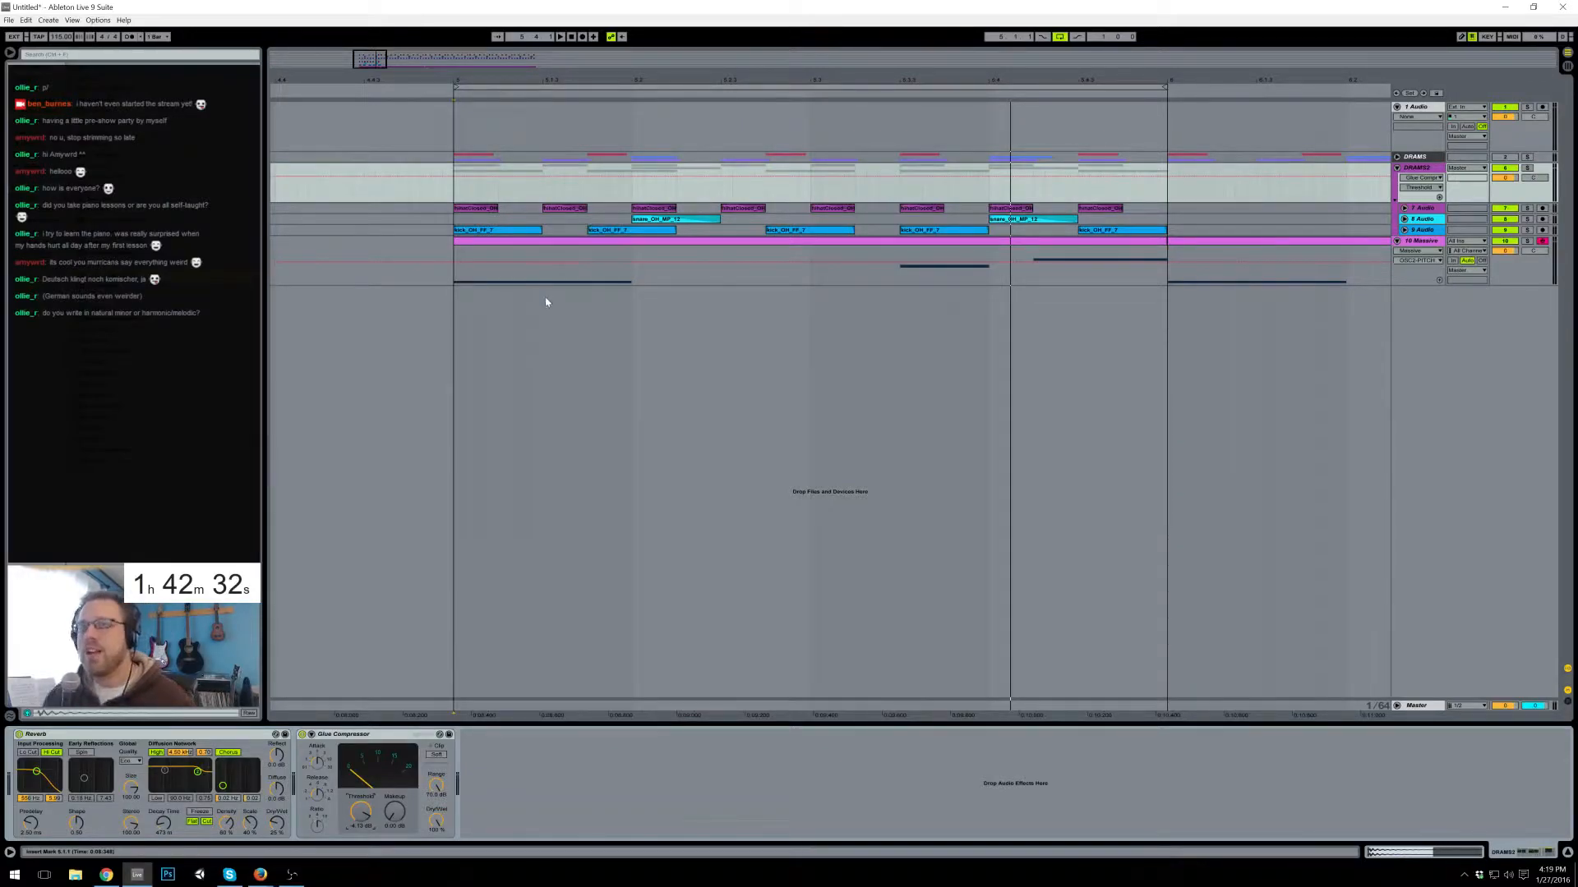
- Put the Reverb with its current settings on the snare track, enable its low cut and raise the input filter frequency during playback
left_click(609, 219)
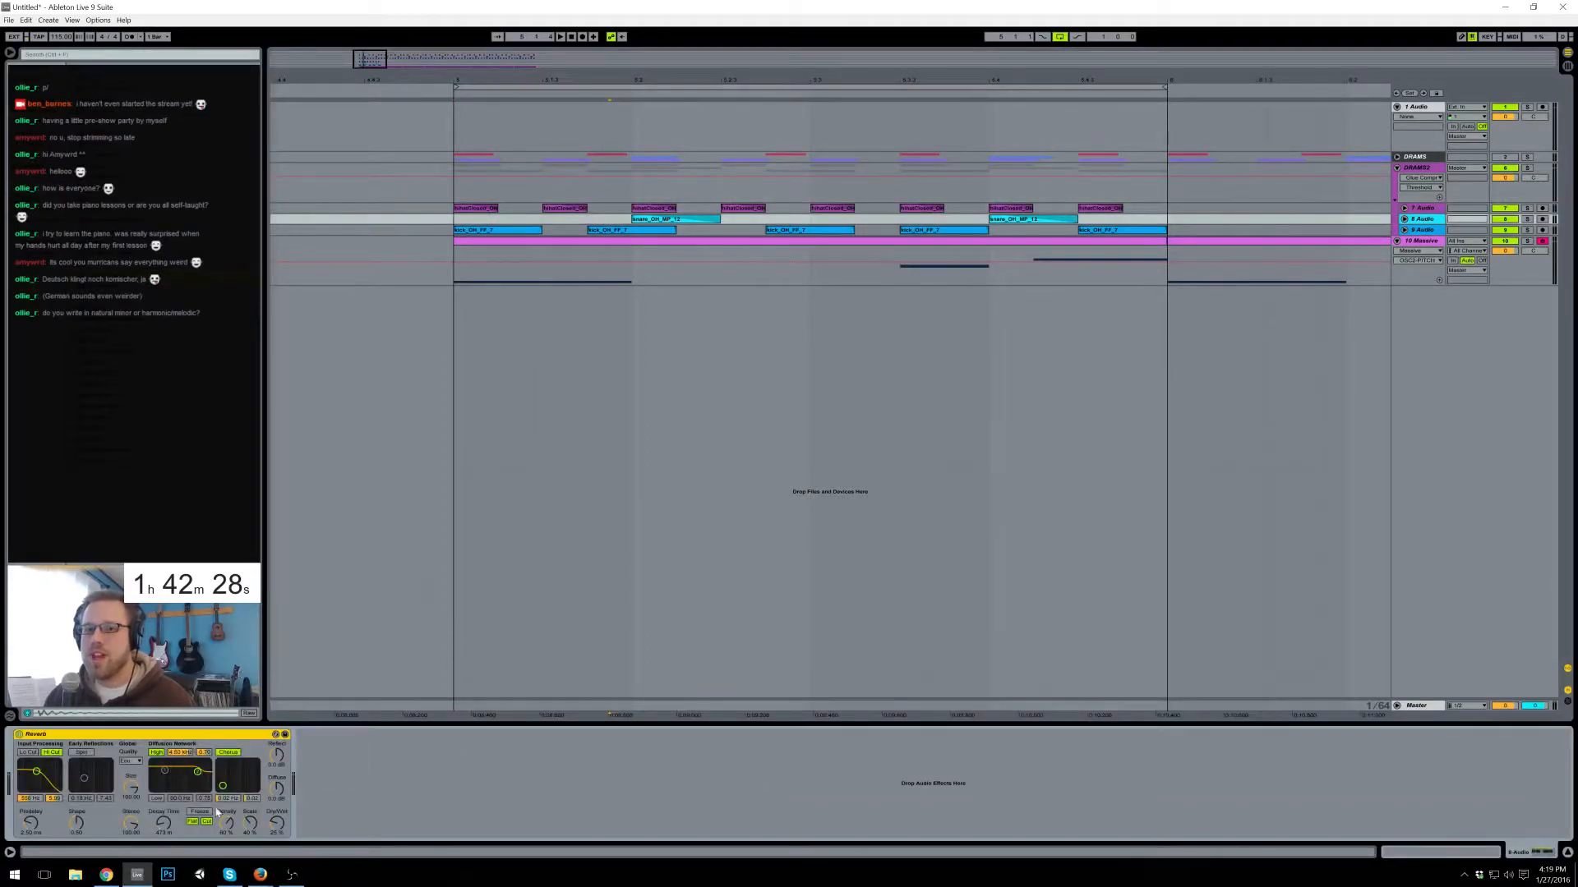
key("space")
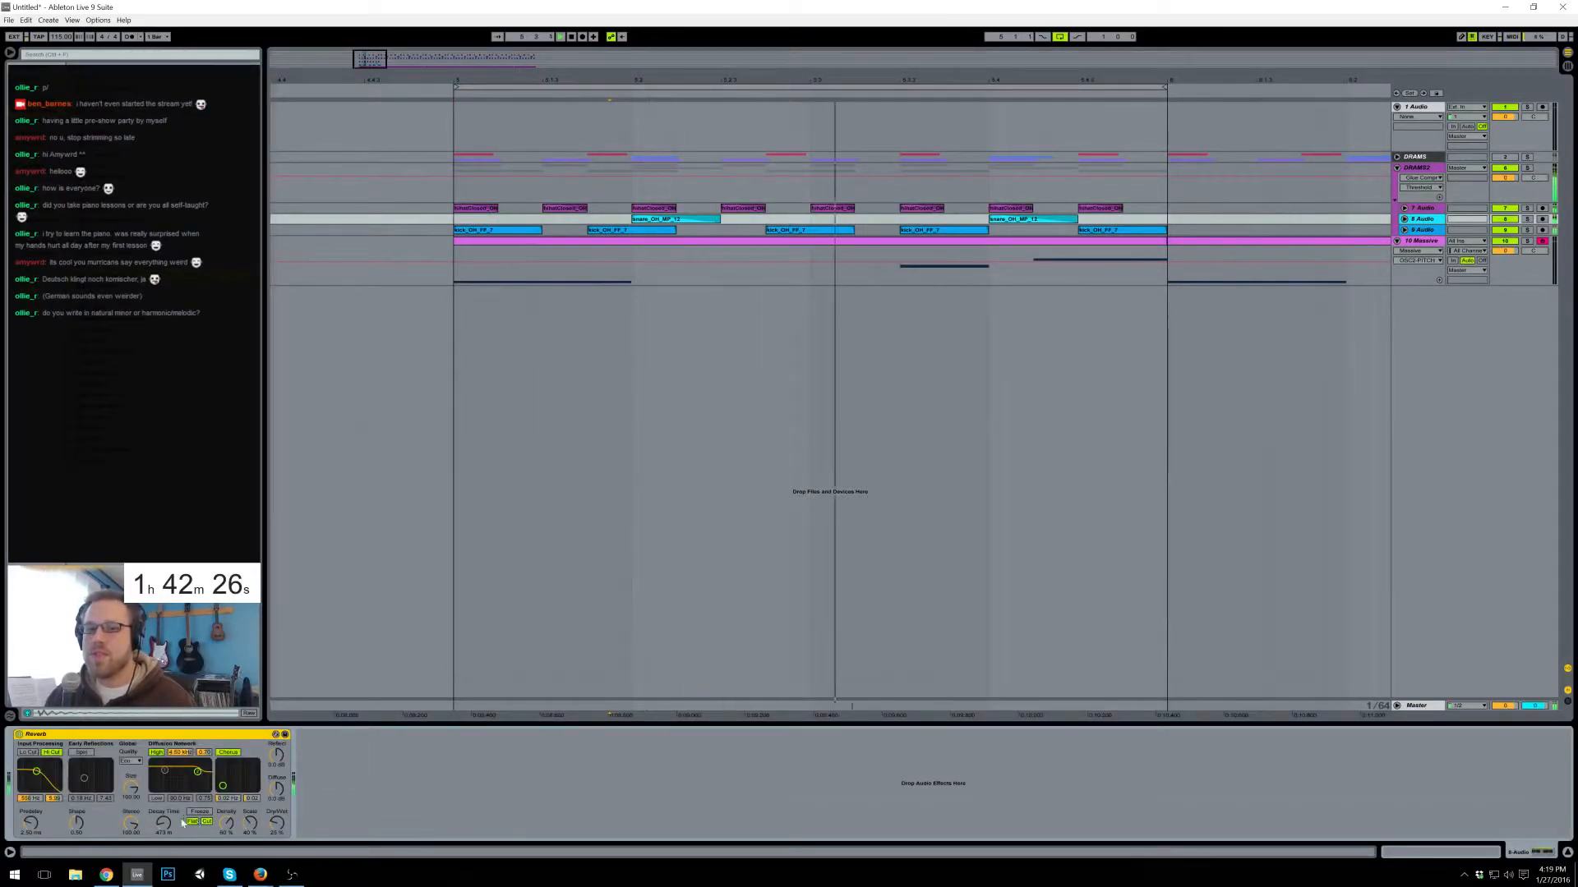
left_click(28, 752)
left_click_drag(36, 772, 50, 771)
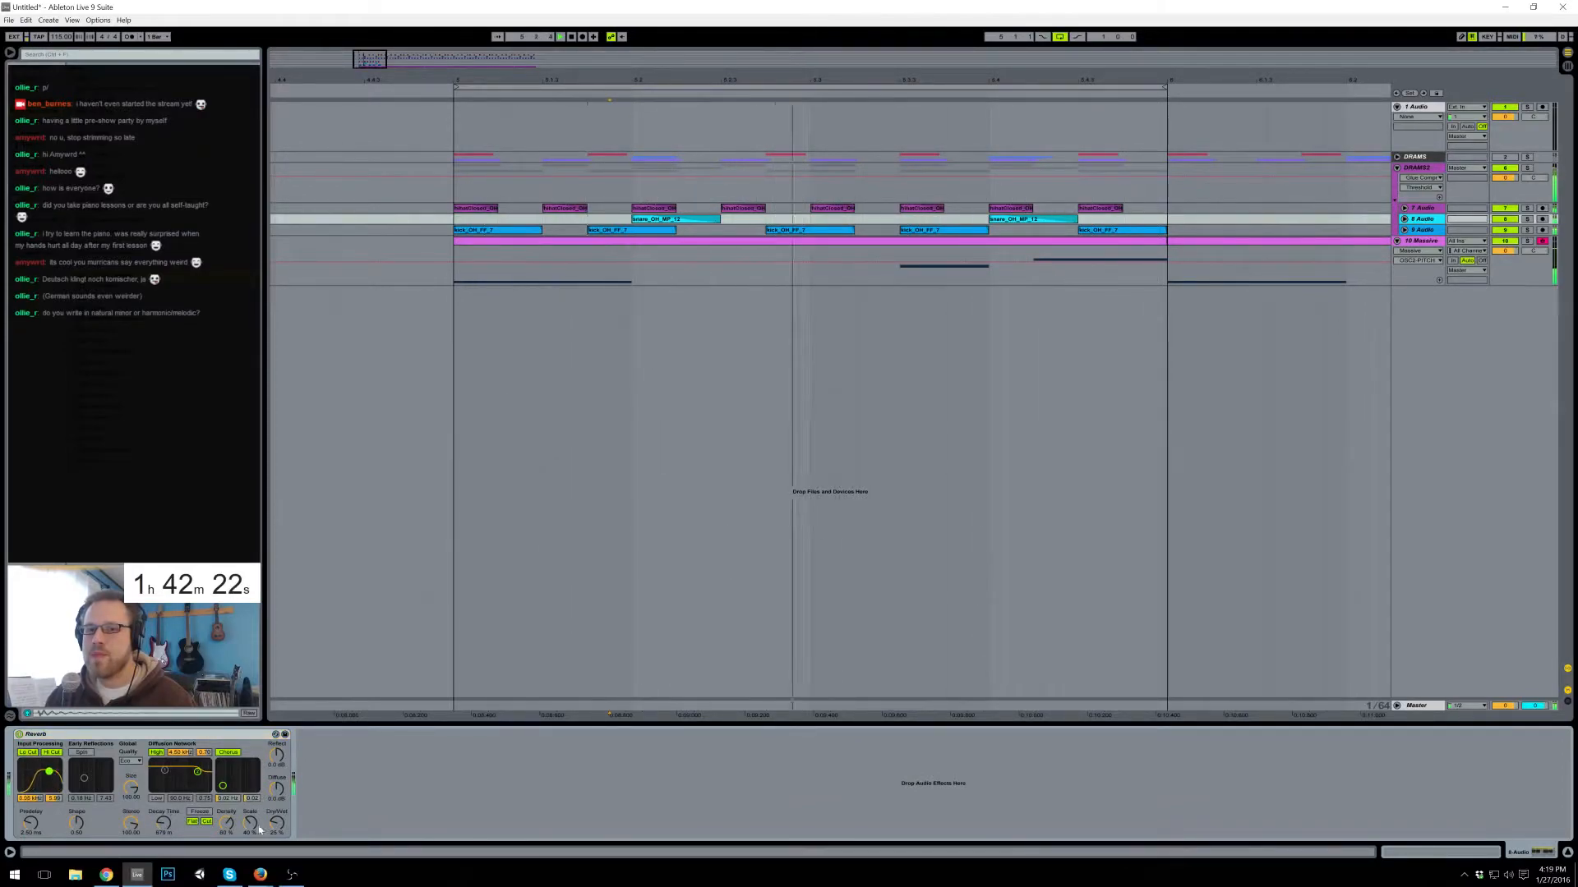
- Add a short low note to bar 5 of the Massive part, directly before its second note and matching the first note's pitch
double_click(1079, 246)
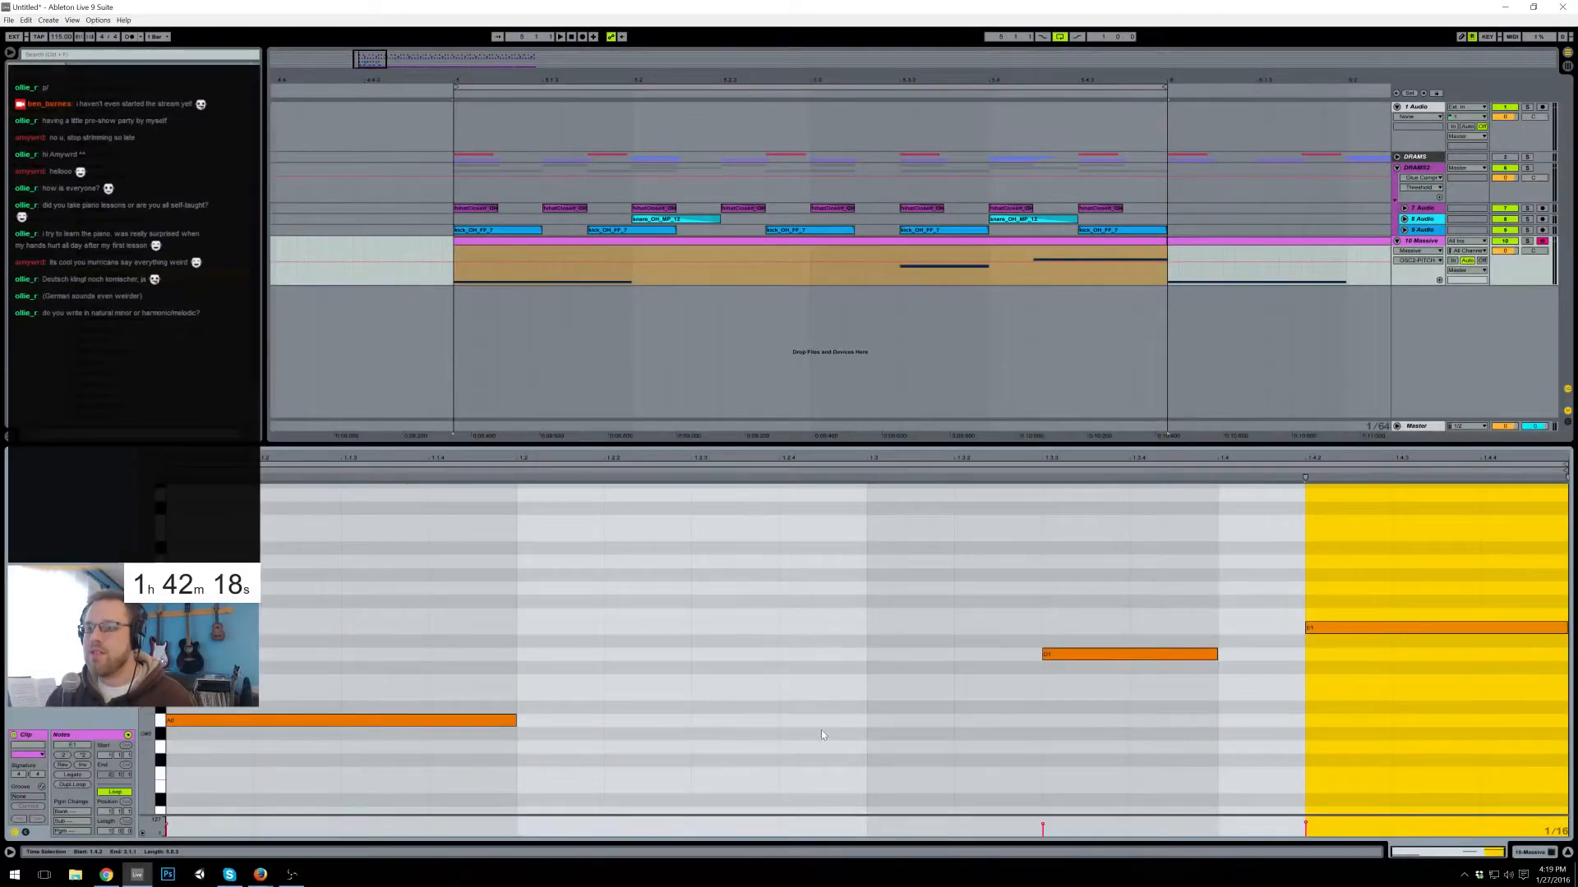
left_click(858, 659)
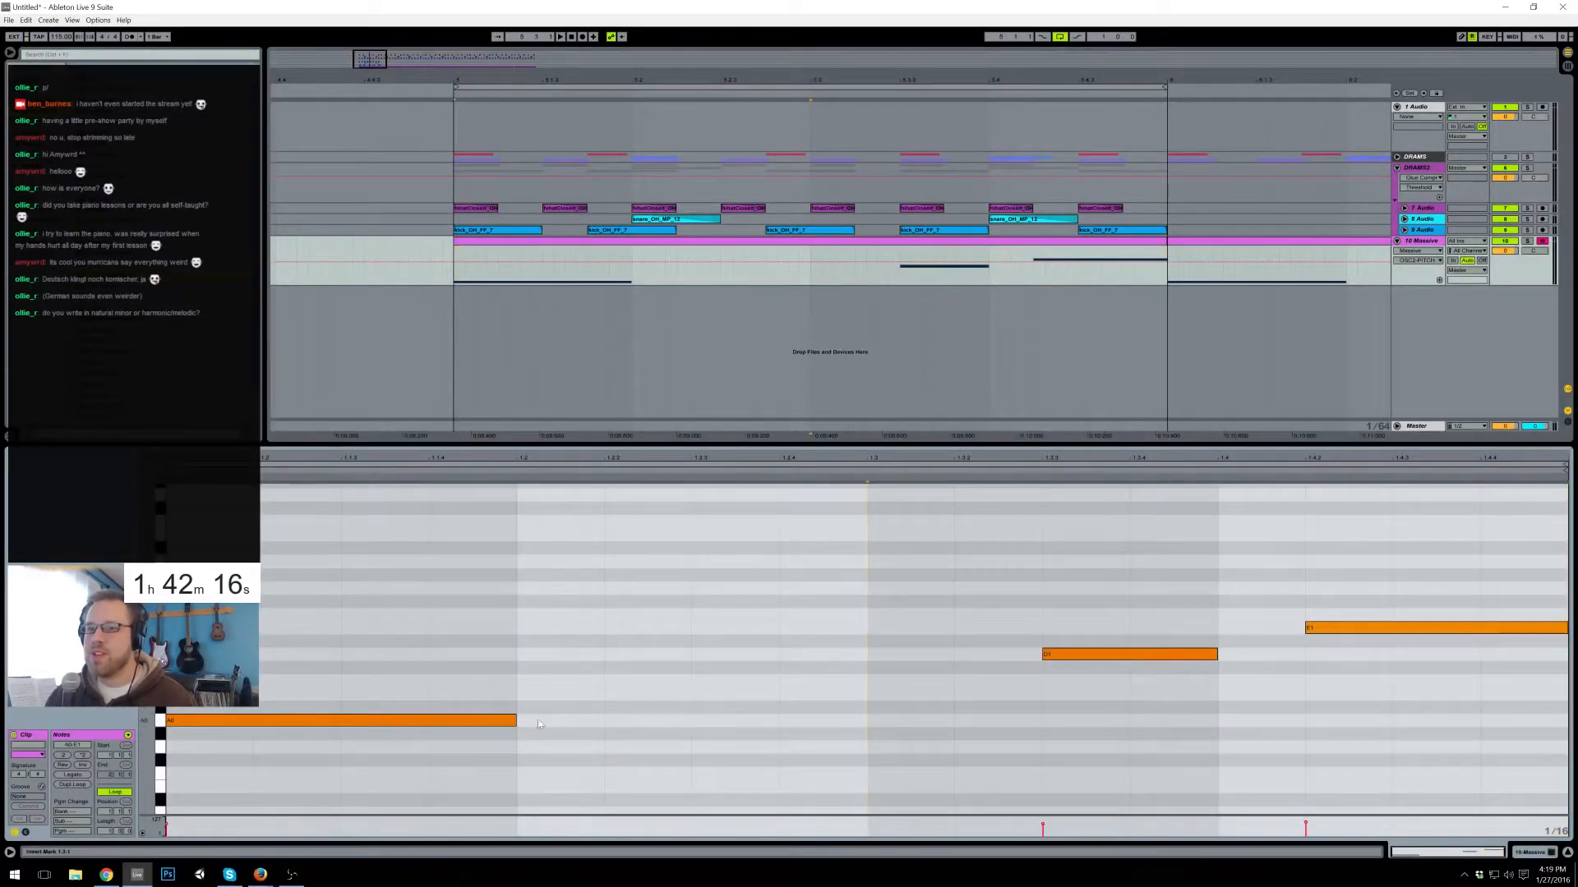
double_click(963, 723)
key("space")
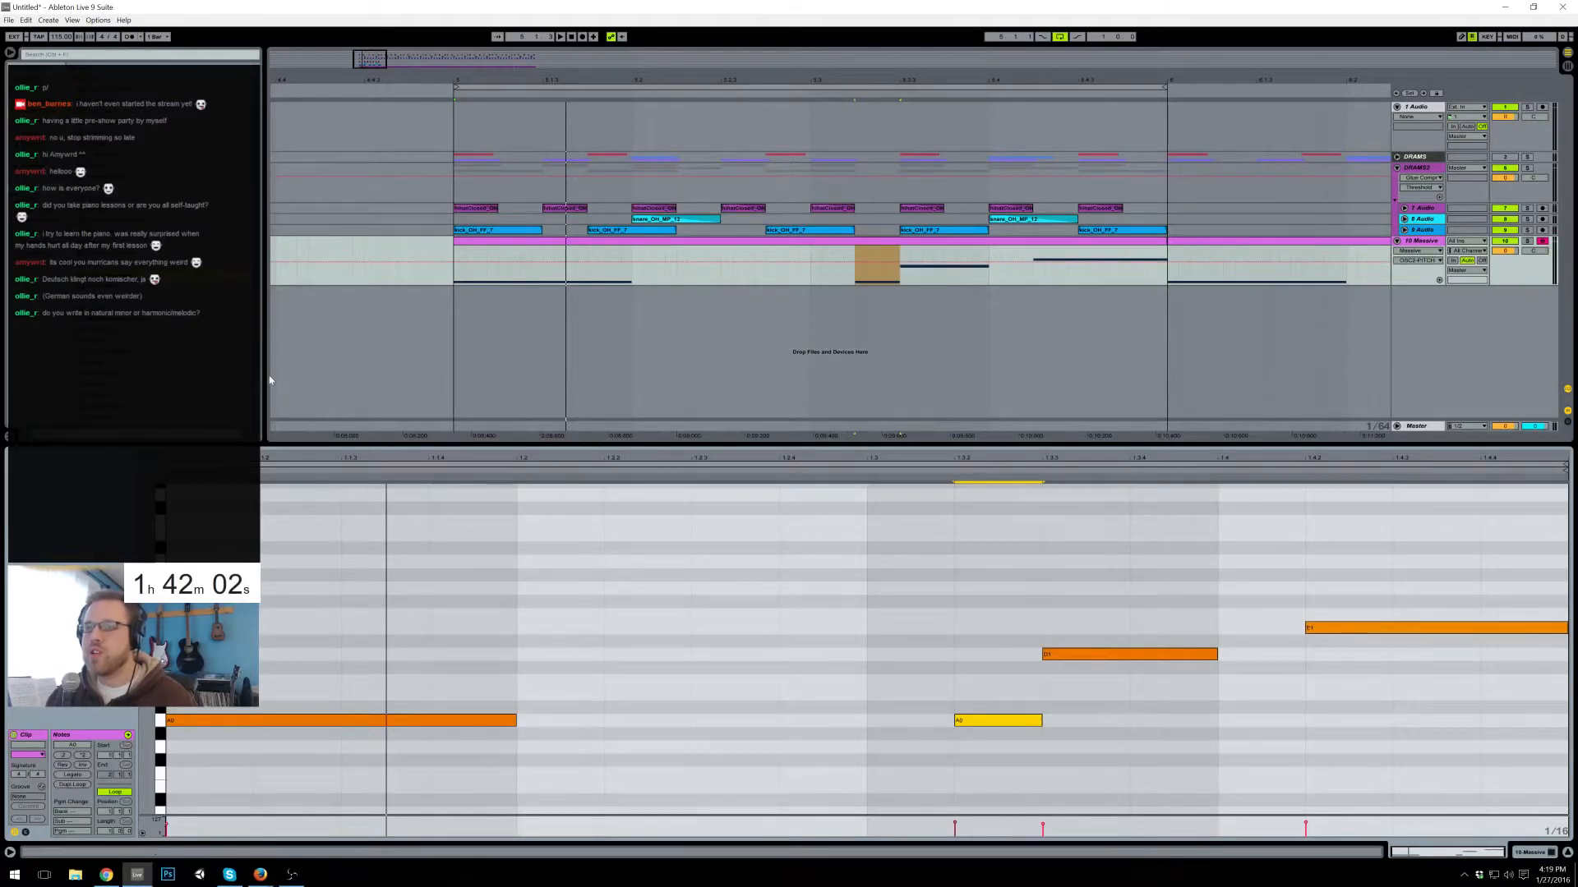
- Audition the bass line, then consolidate all of the Massive track's clips from bar 5 up to bar 13 into one MIDI clip
left_click_drag(453, 81, 453, 85)
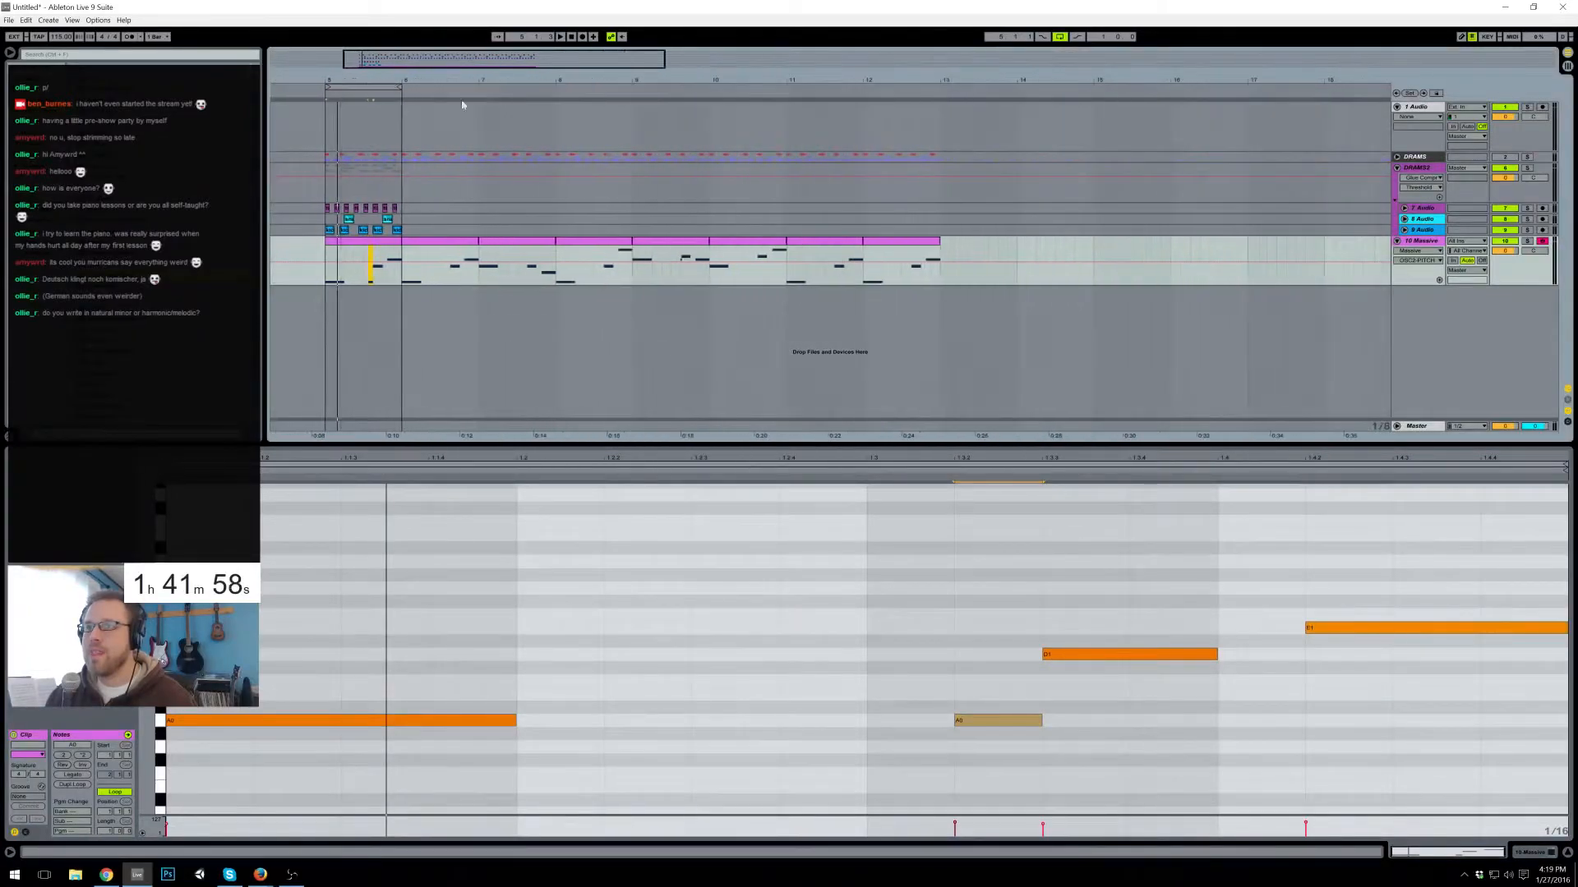
left_click(892, 250, "shift")
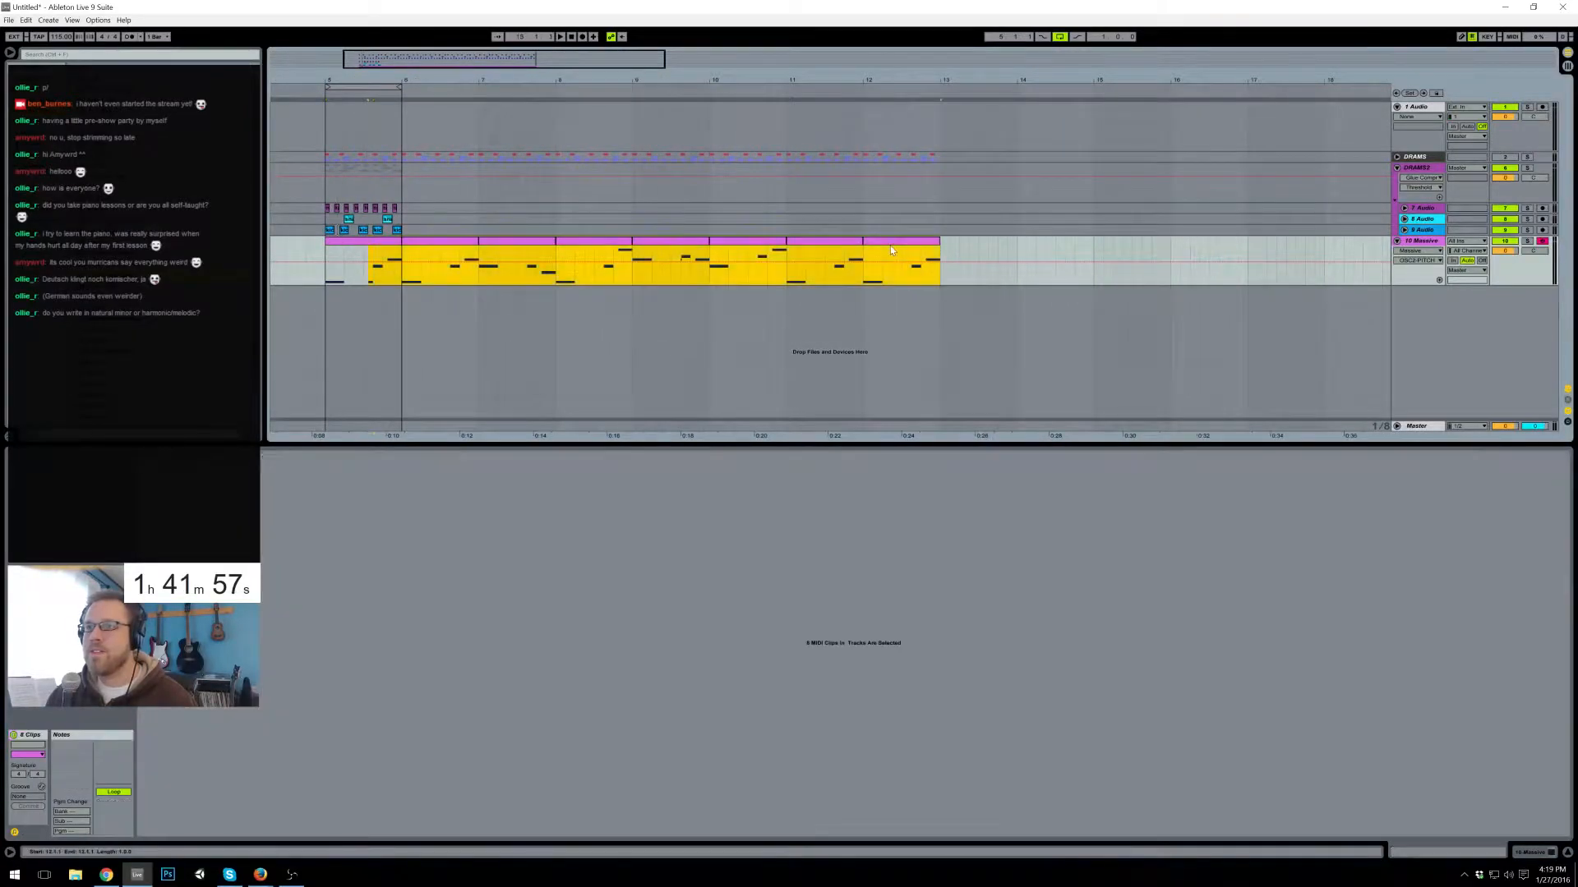
left_click(381, 245)
key("space")
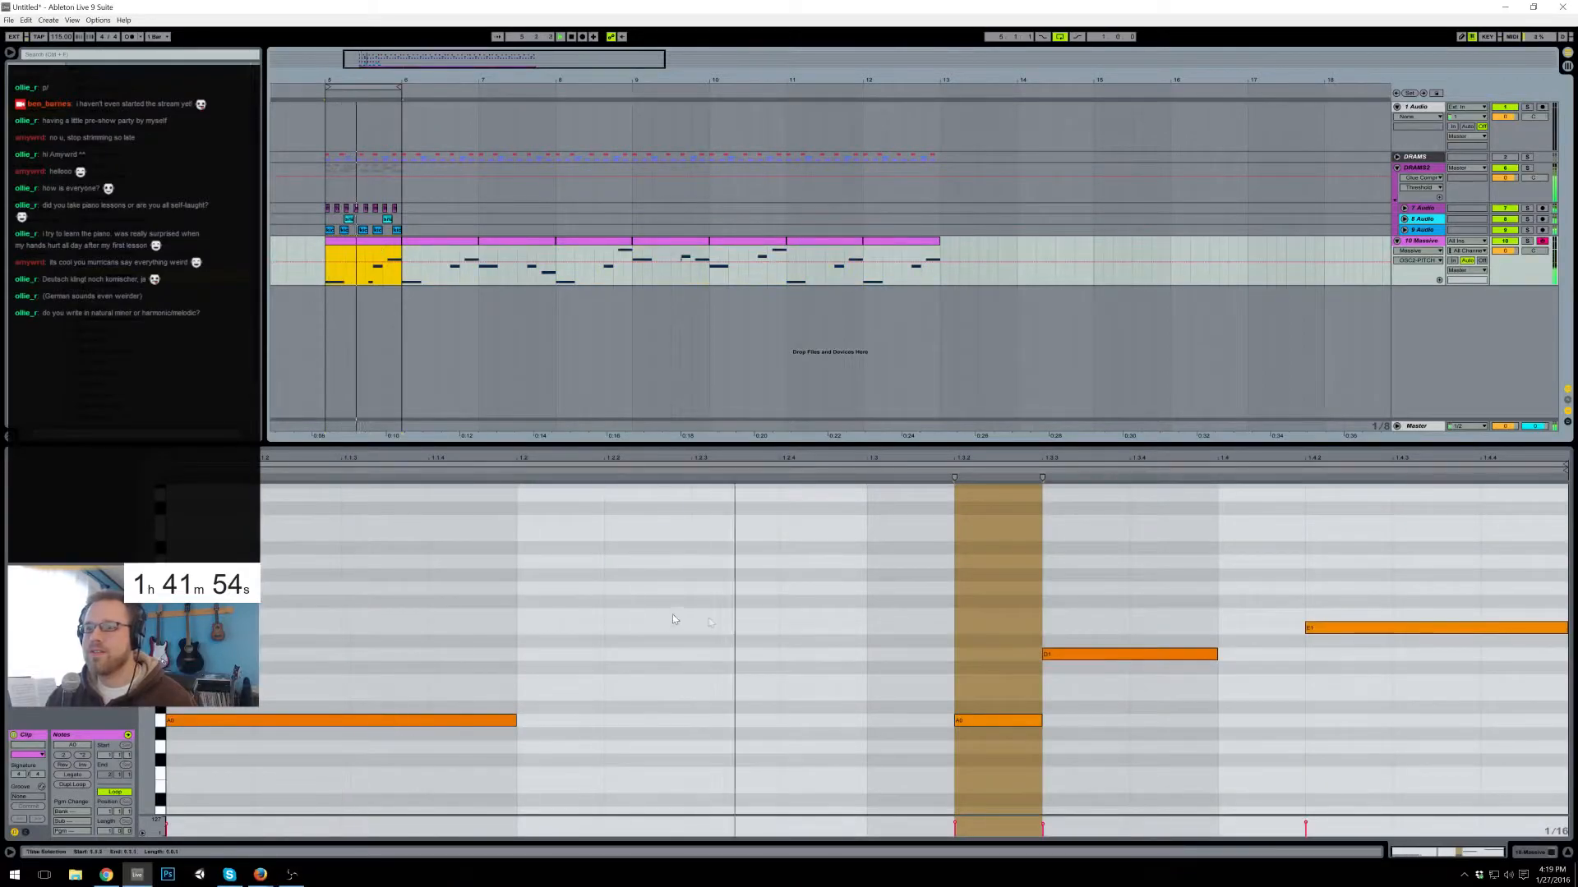
key("shift+Tab")
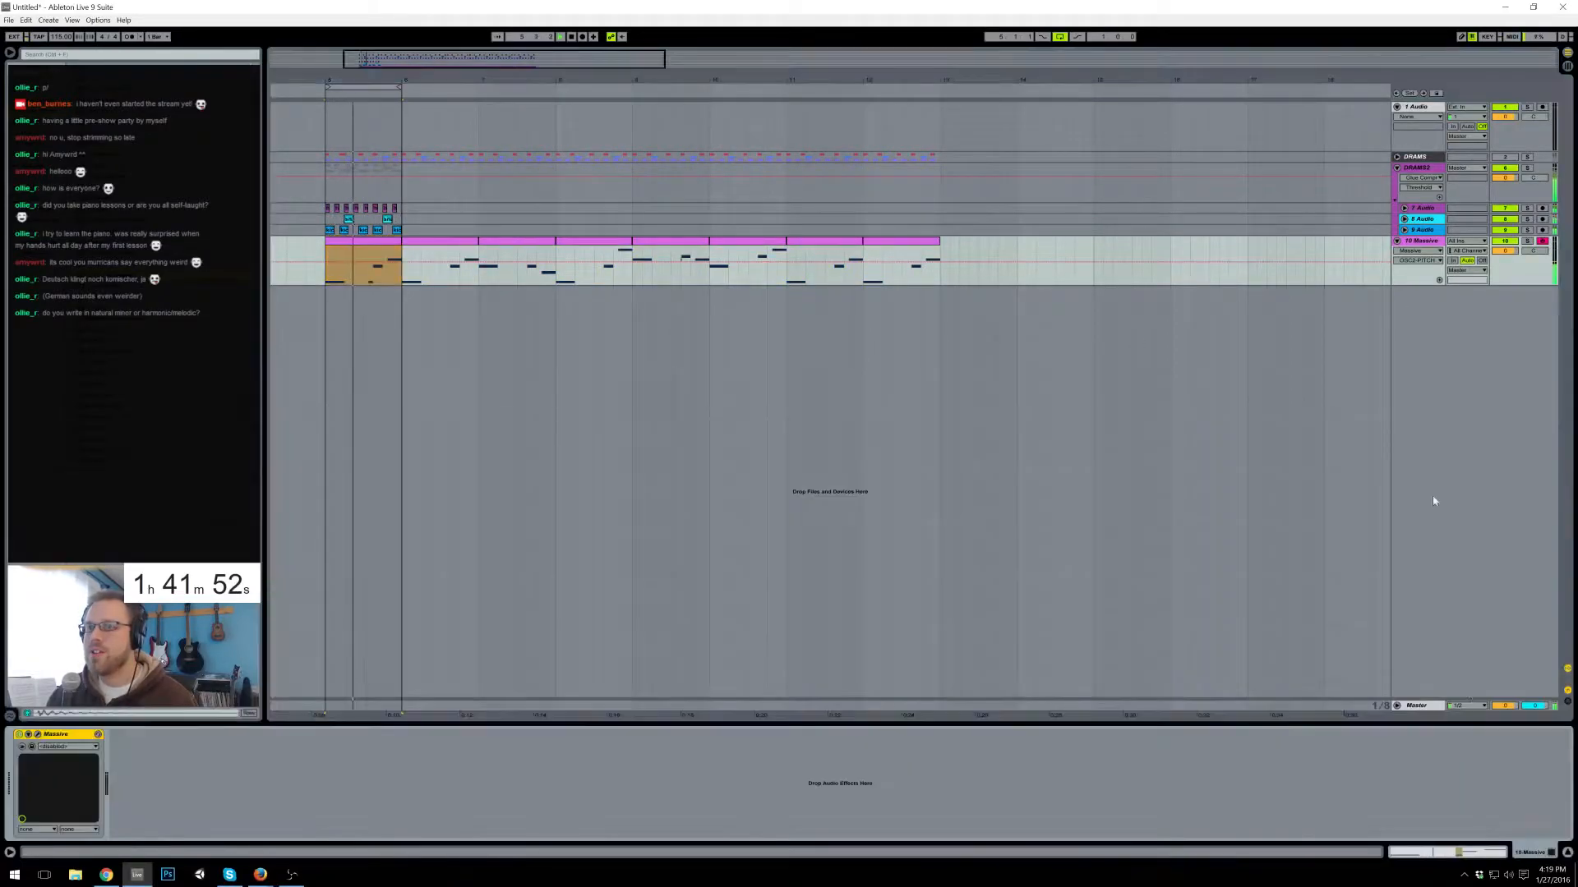
key("space")
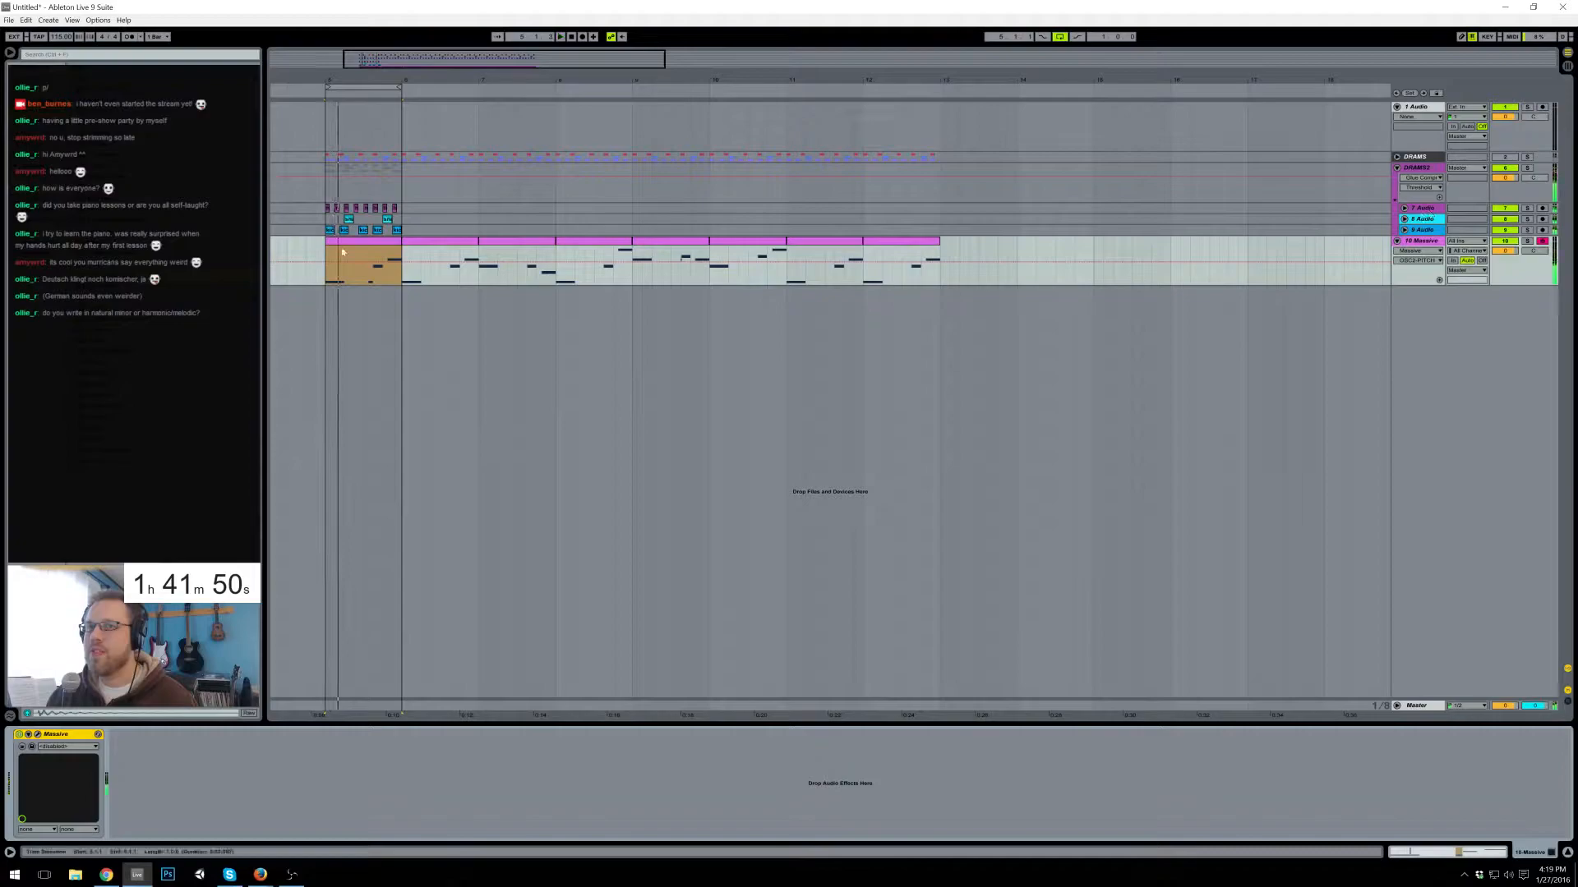
left_click(378, 244)
left_click(908, 262, "shift")
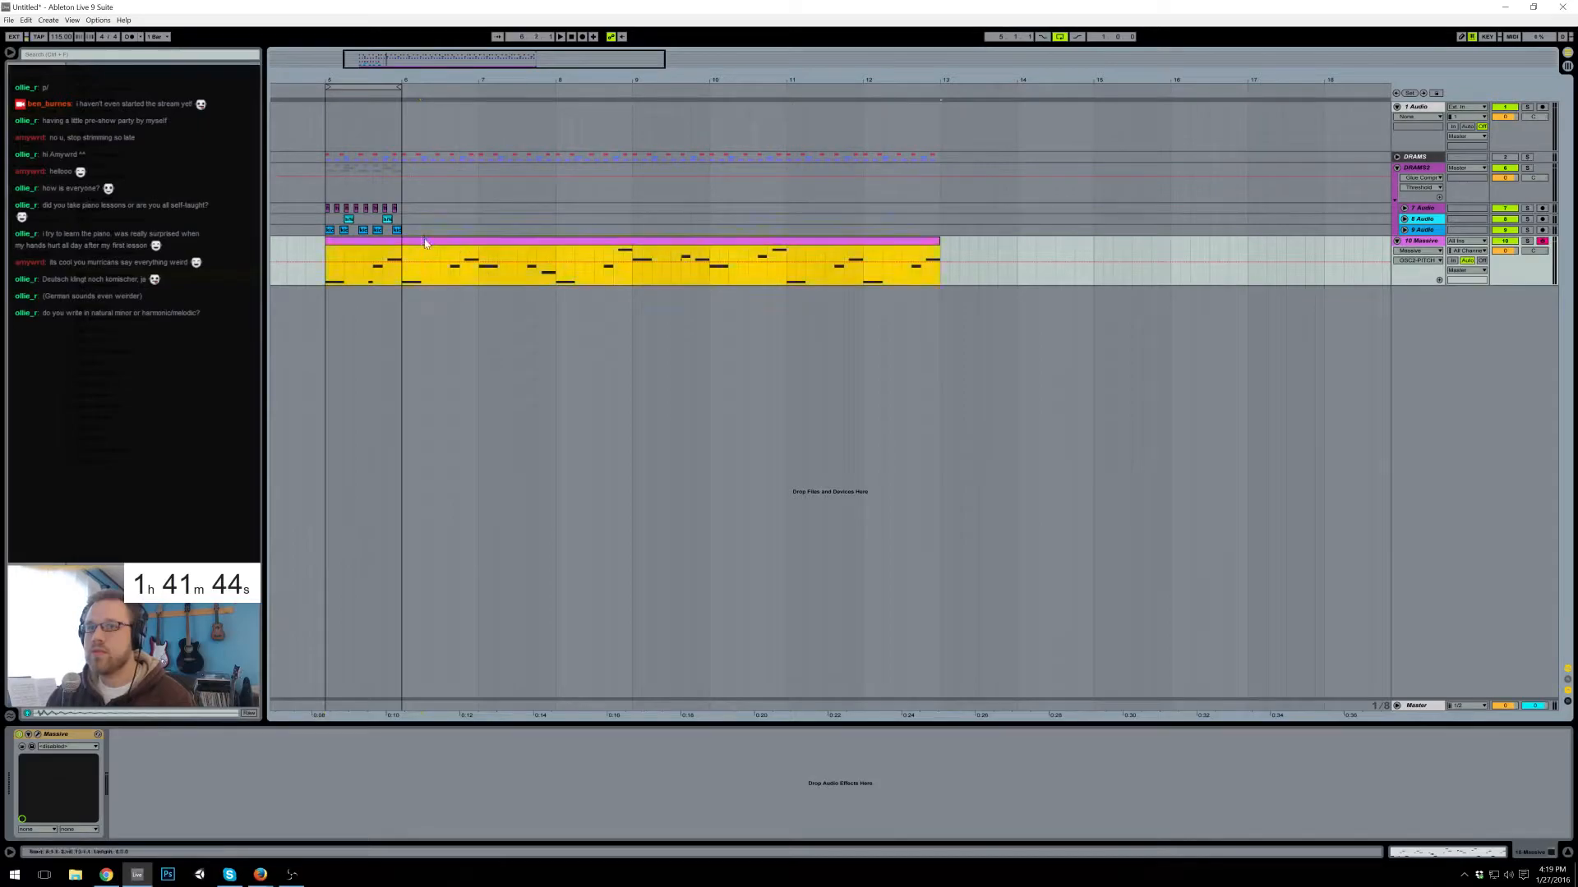
- Duplicate bar 5's closing Massive notes into bar 6 and add another short low note before bar 6's last note
double_click(424, 243)
left_click_drag(332, 604, 189, 687)
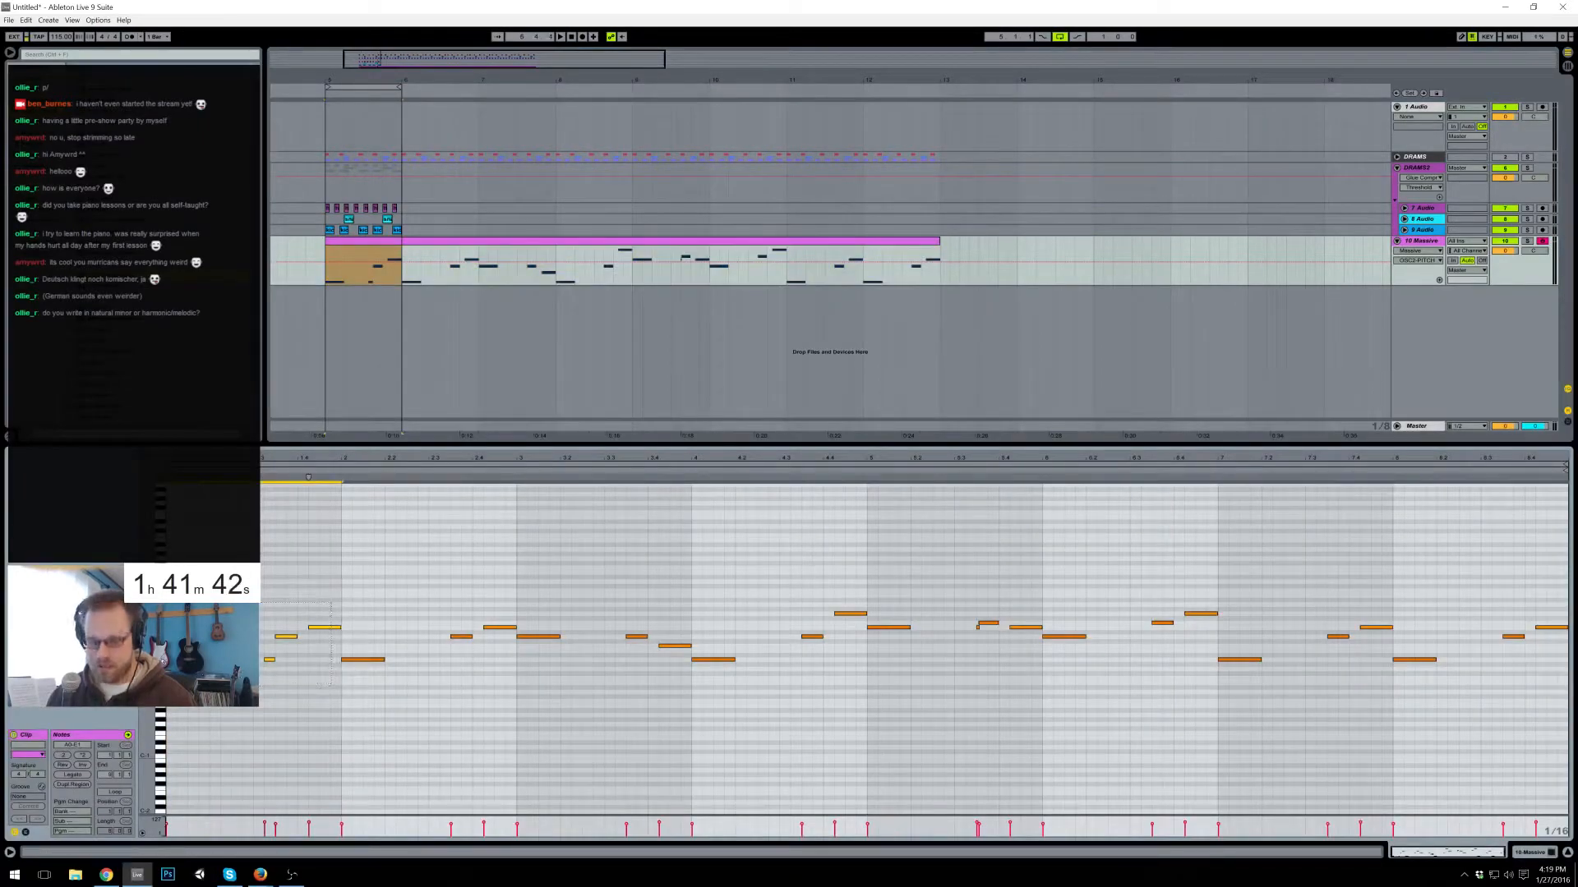
key("ctrl+d")
left_click(477, 664)
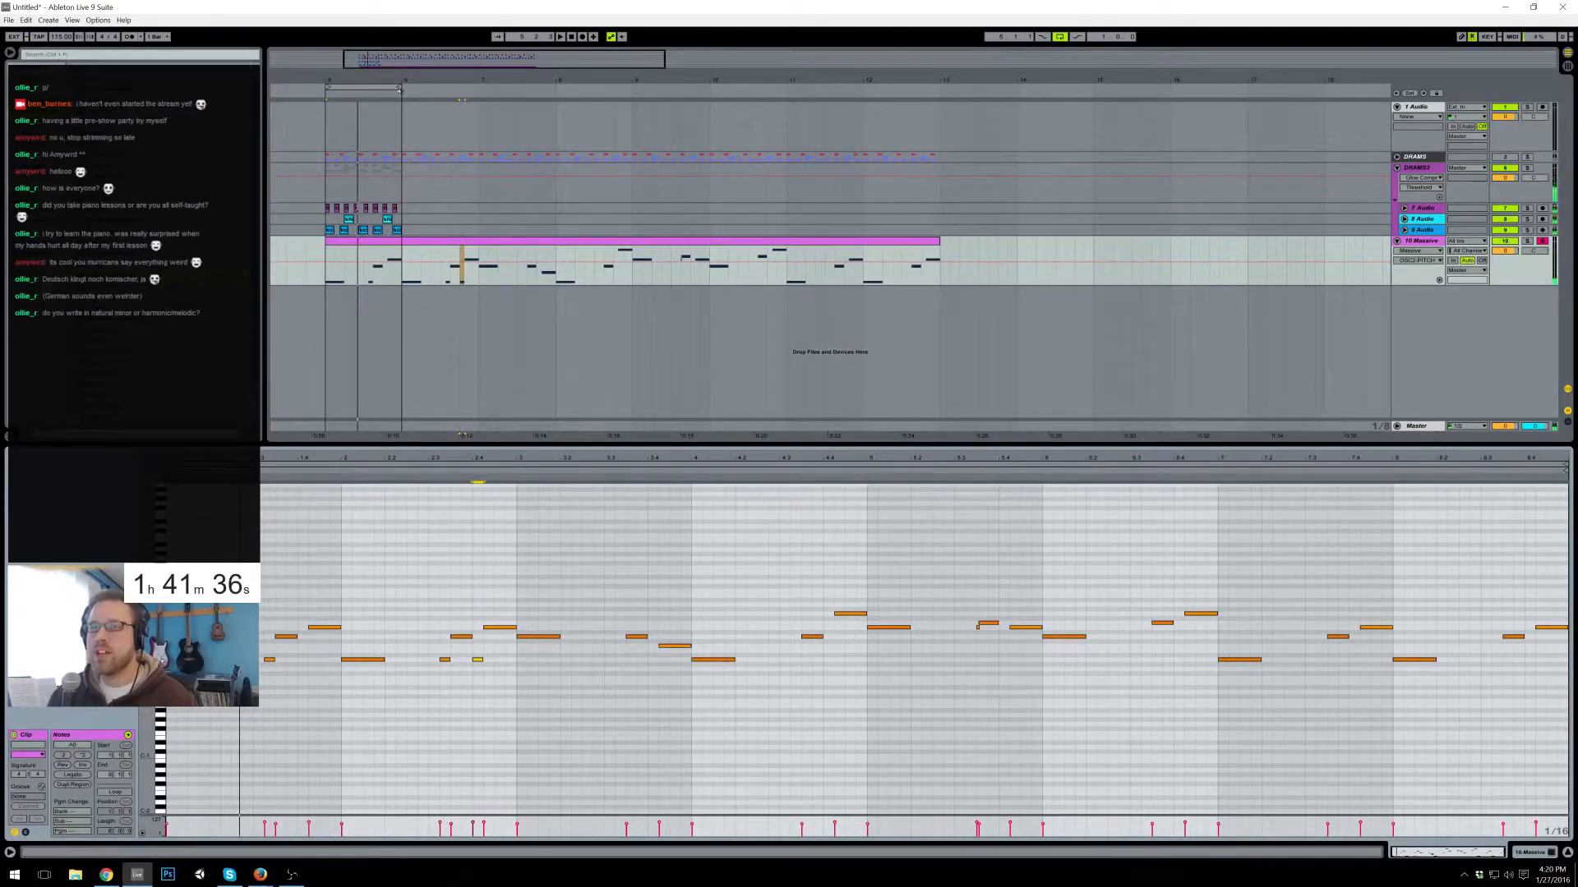
- Duplicate the one-bar pattern on the three DRAMS2 tracks seven times up to bar 13 and extend the loop over the whole section
left_click_drag(403, 212, 328, 229)
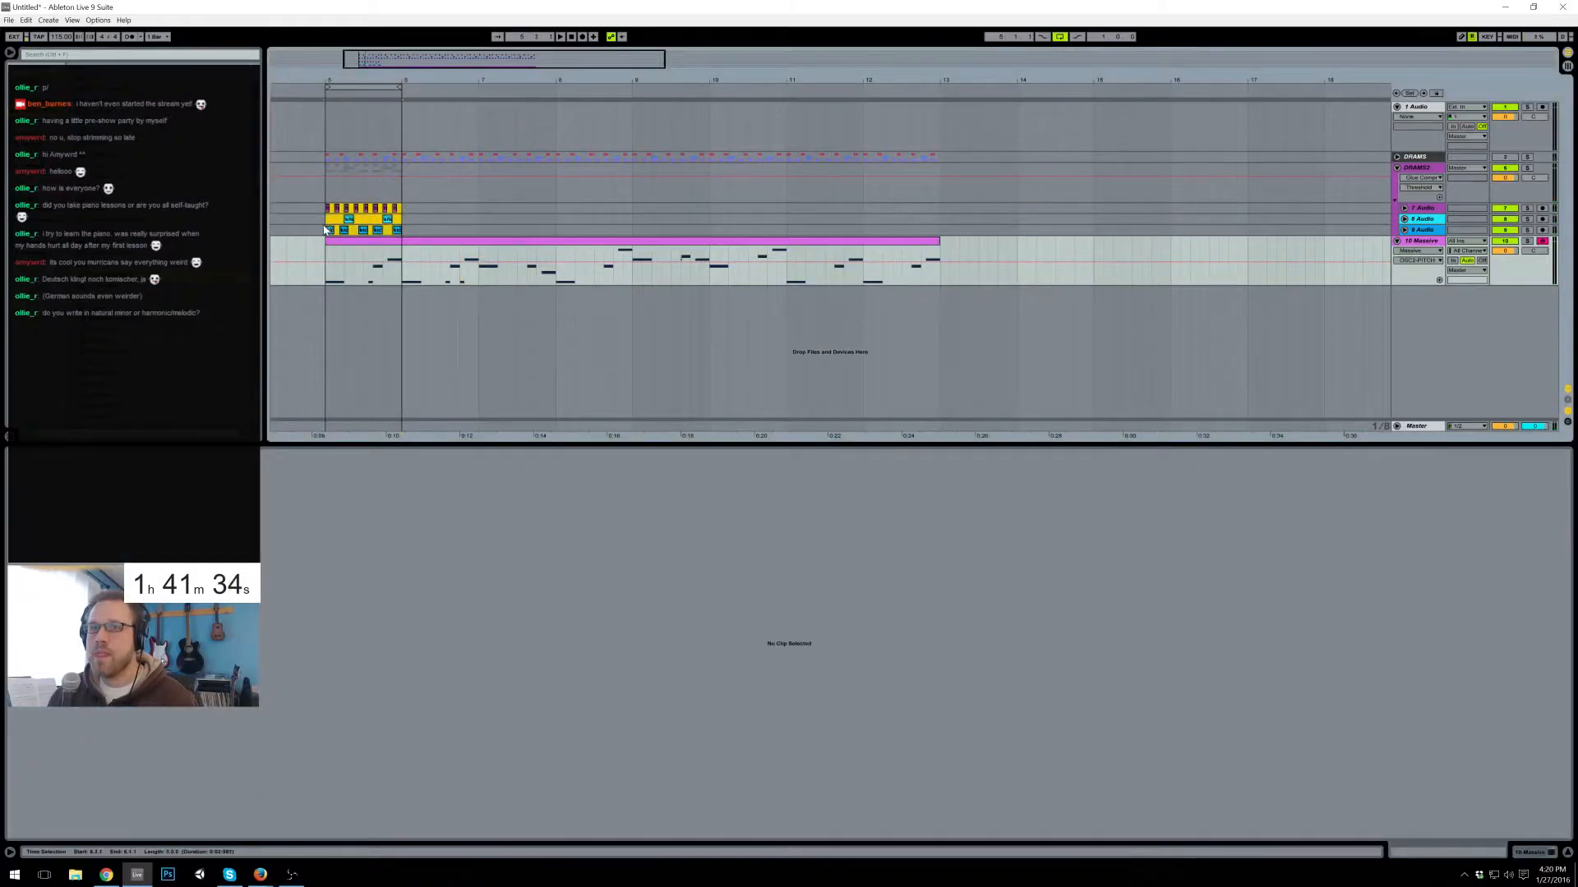
key("ctrl+d")
key("ctrl+d")
key("ctrl+d")
key("ctrl+d")
key("ctrl+d")
key("ctrl+d")
key("ctrl+d")
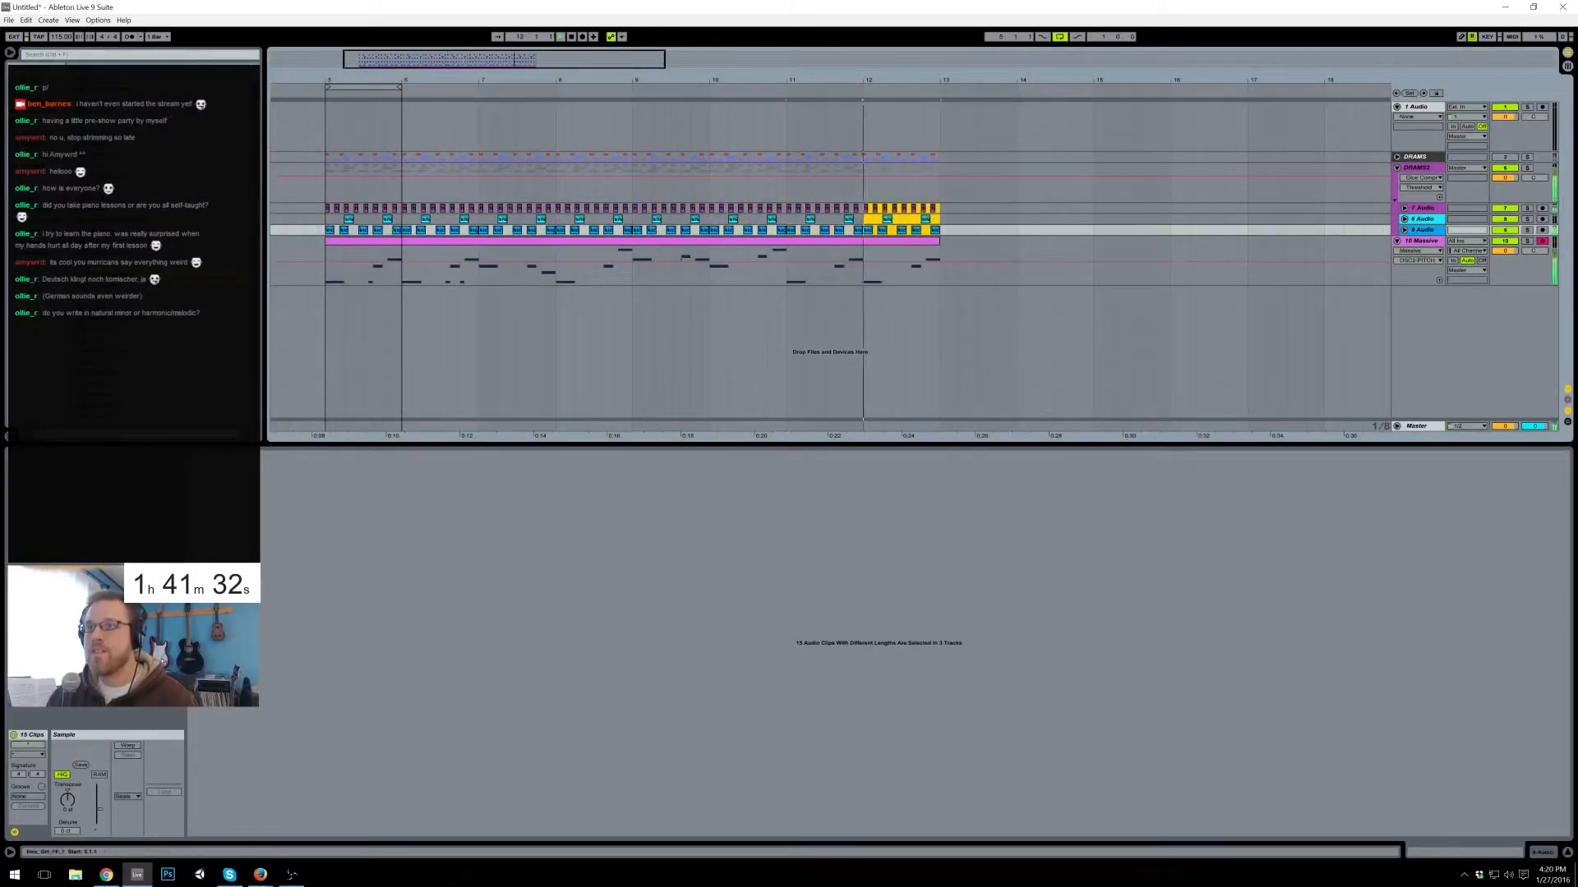
left_click_drag(401, 85, 921, 95)
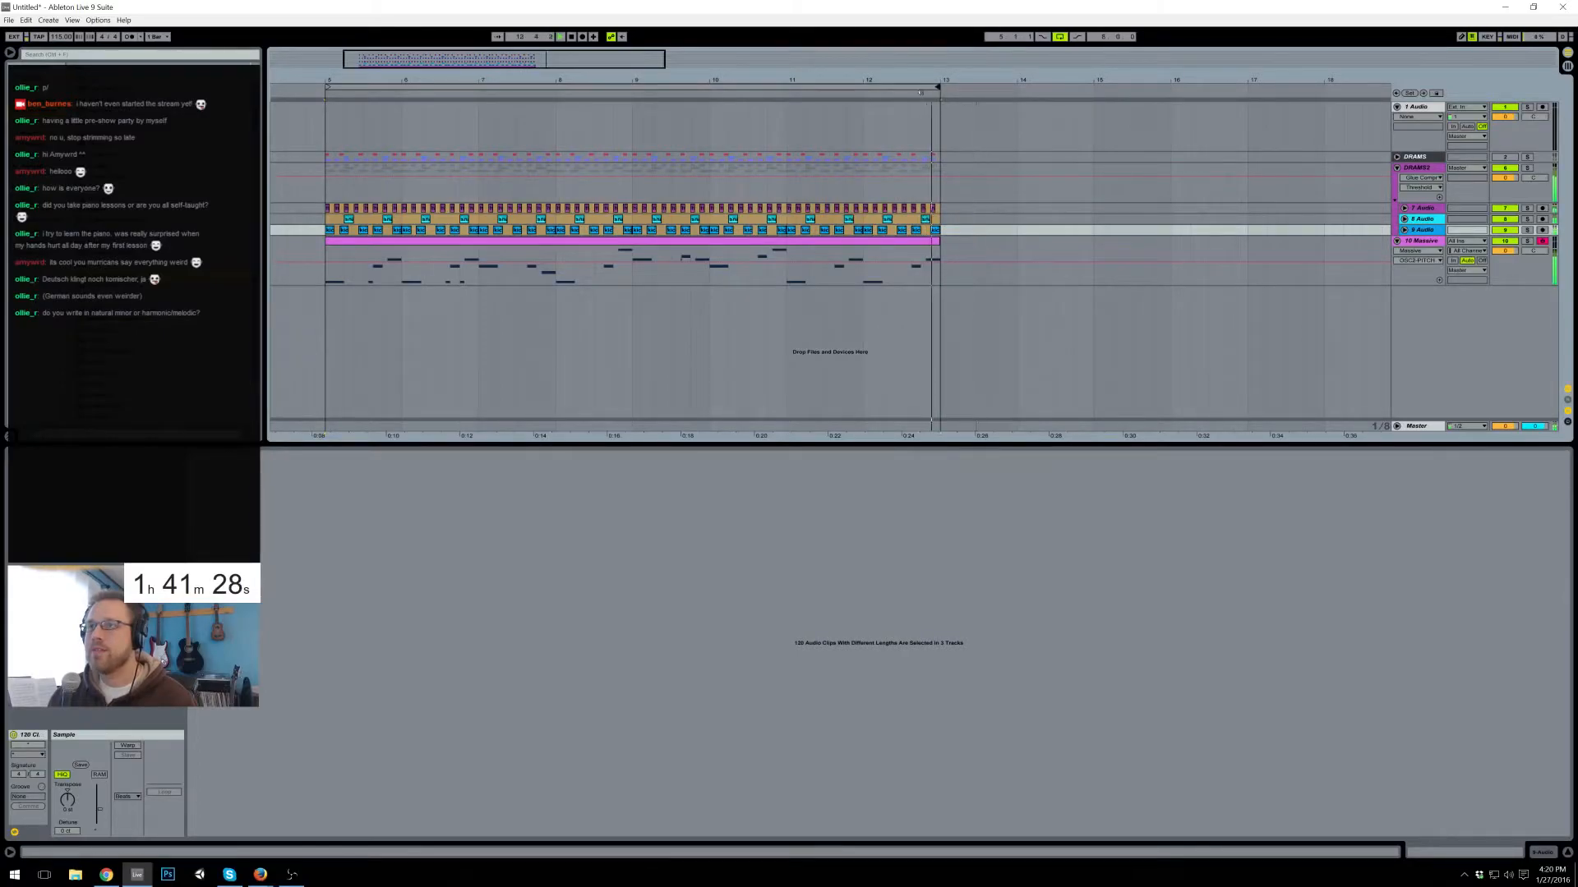
- Add two short rising notes in the middle of bar 7 of the Massive clip, lengthen the second one and audition them
left_click(325, 257)
left_click(526, 247)
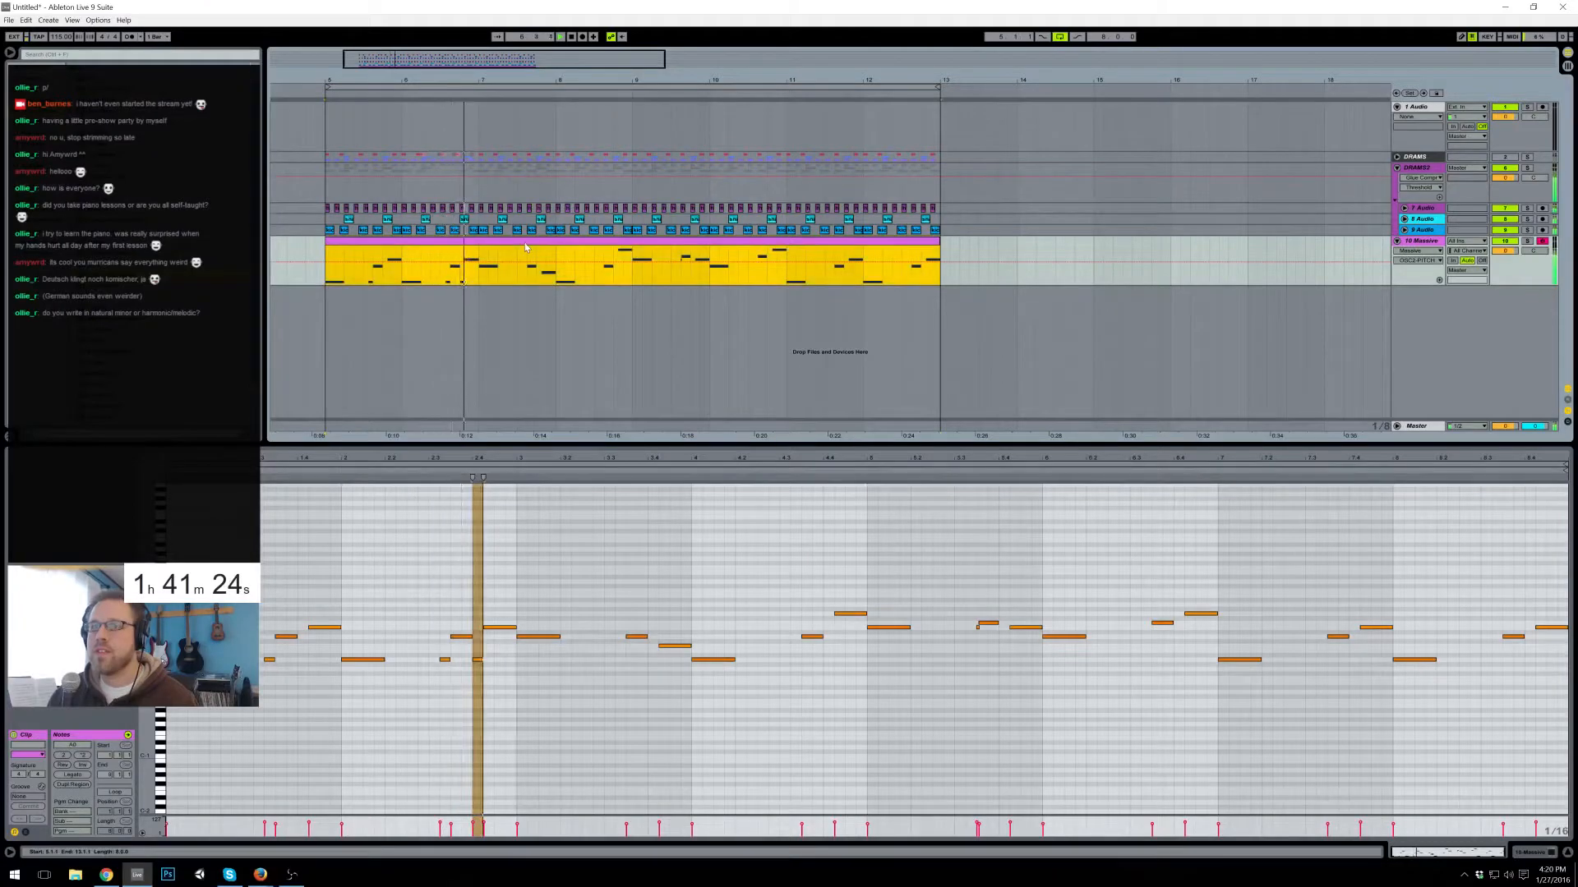
double_click(599, 615)
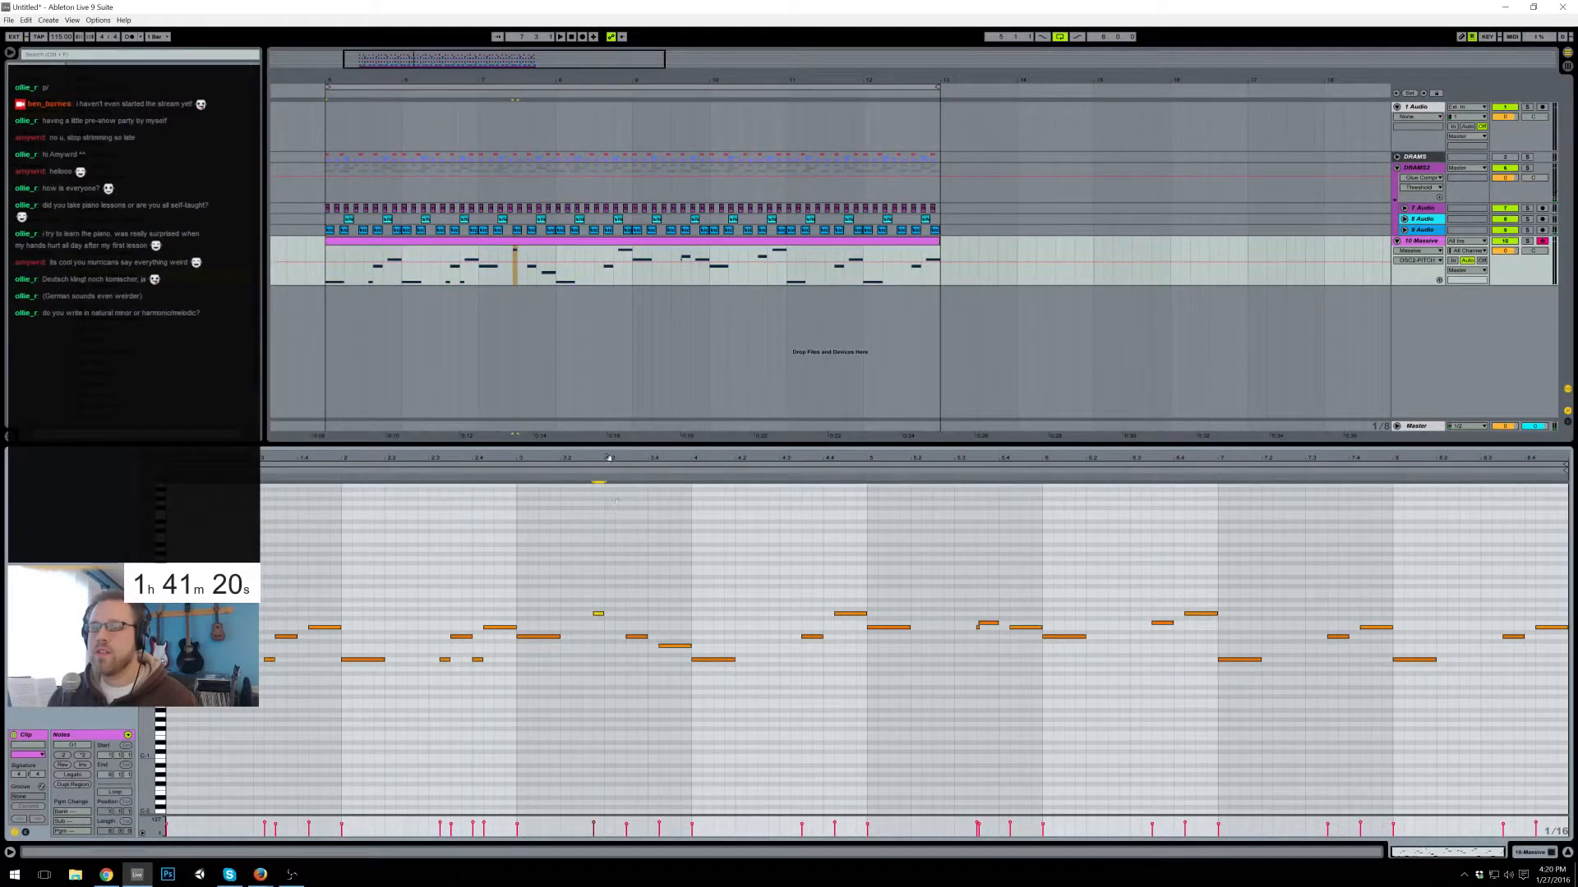
left_click_drag(609, 458, 611, 518)
double_click(617, 605)
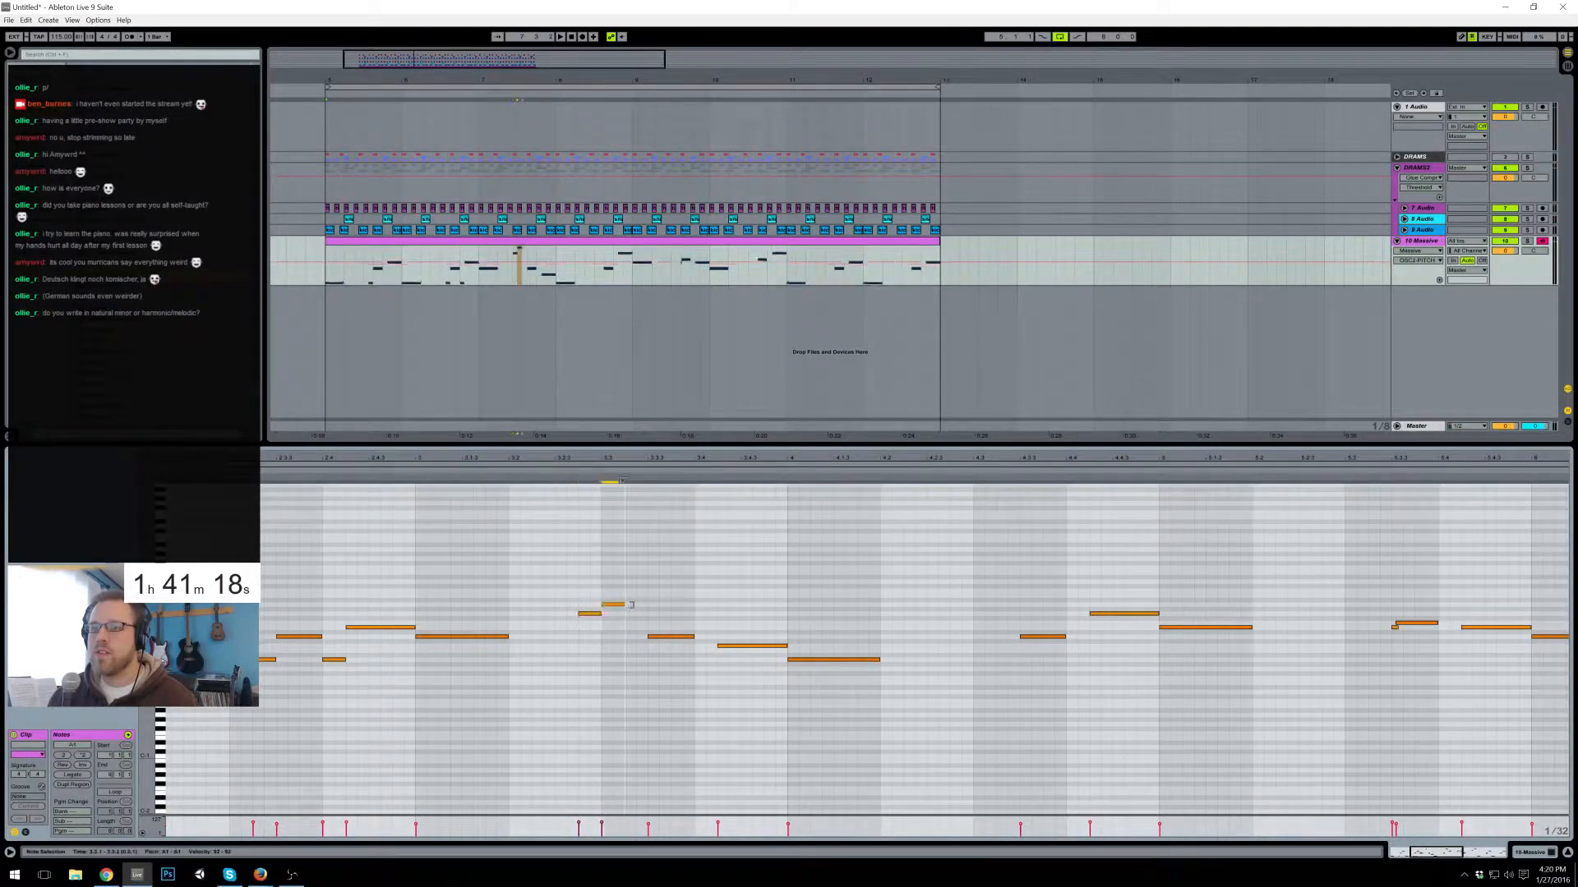
left_click(534, 471)
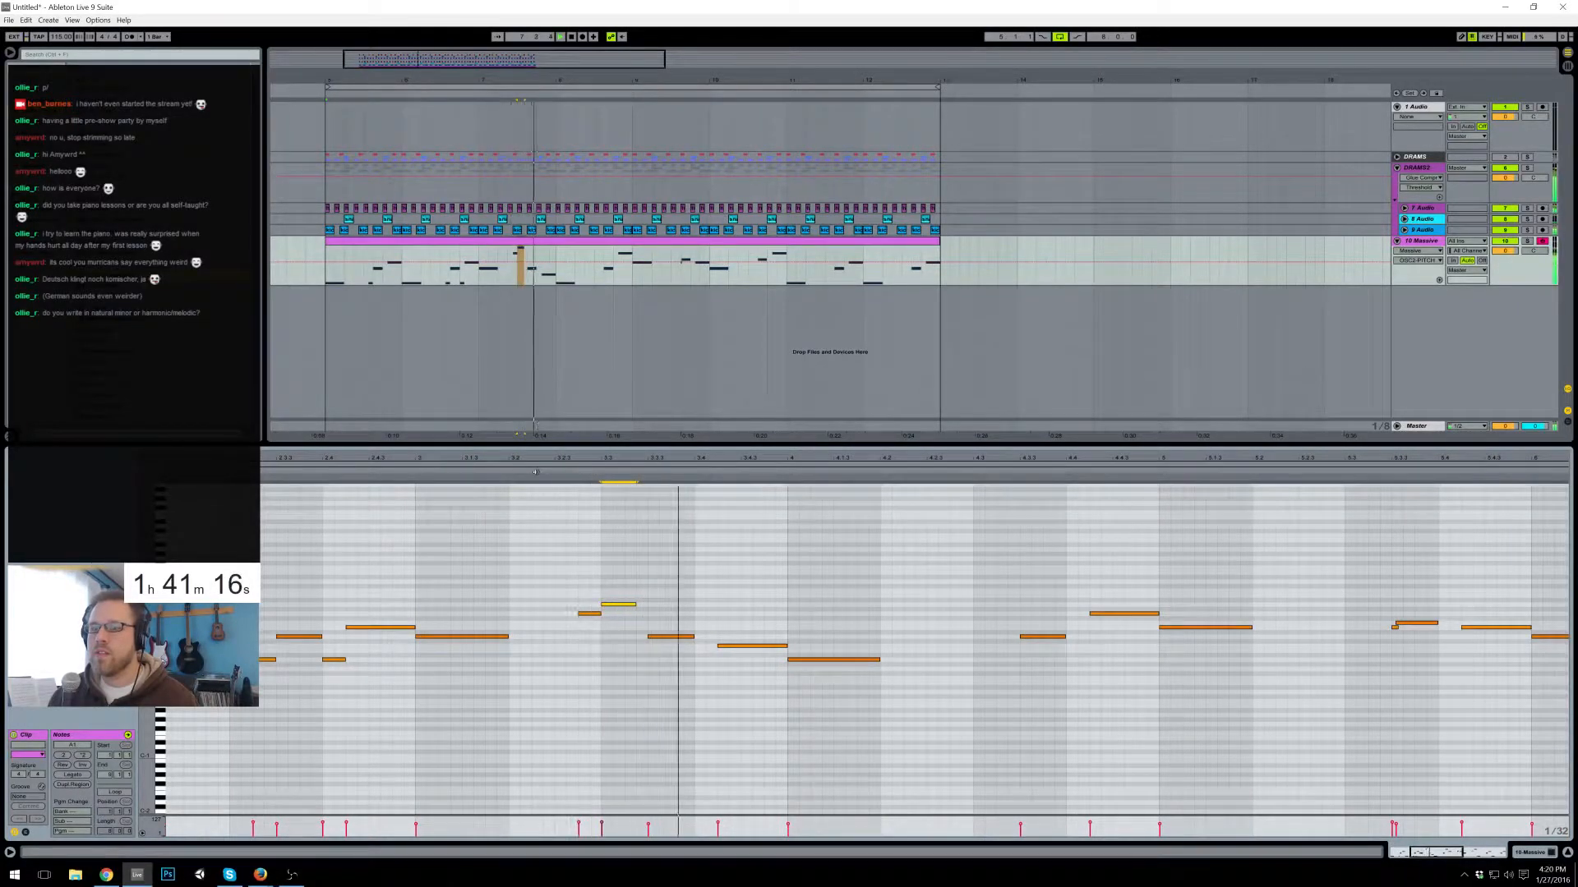
- Open the Massive synth's window, move it clear of the arrangement and slightly raise the envelope's release
left_click(1534, 852)
left_click(38, 735)
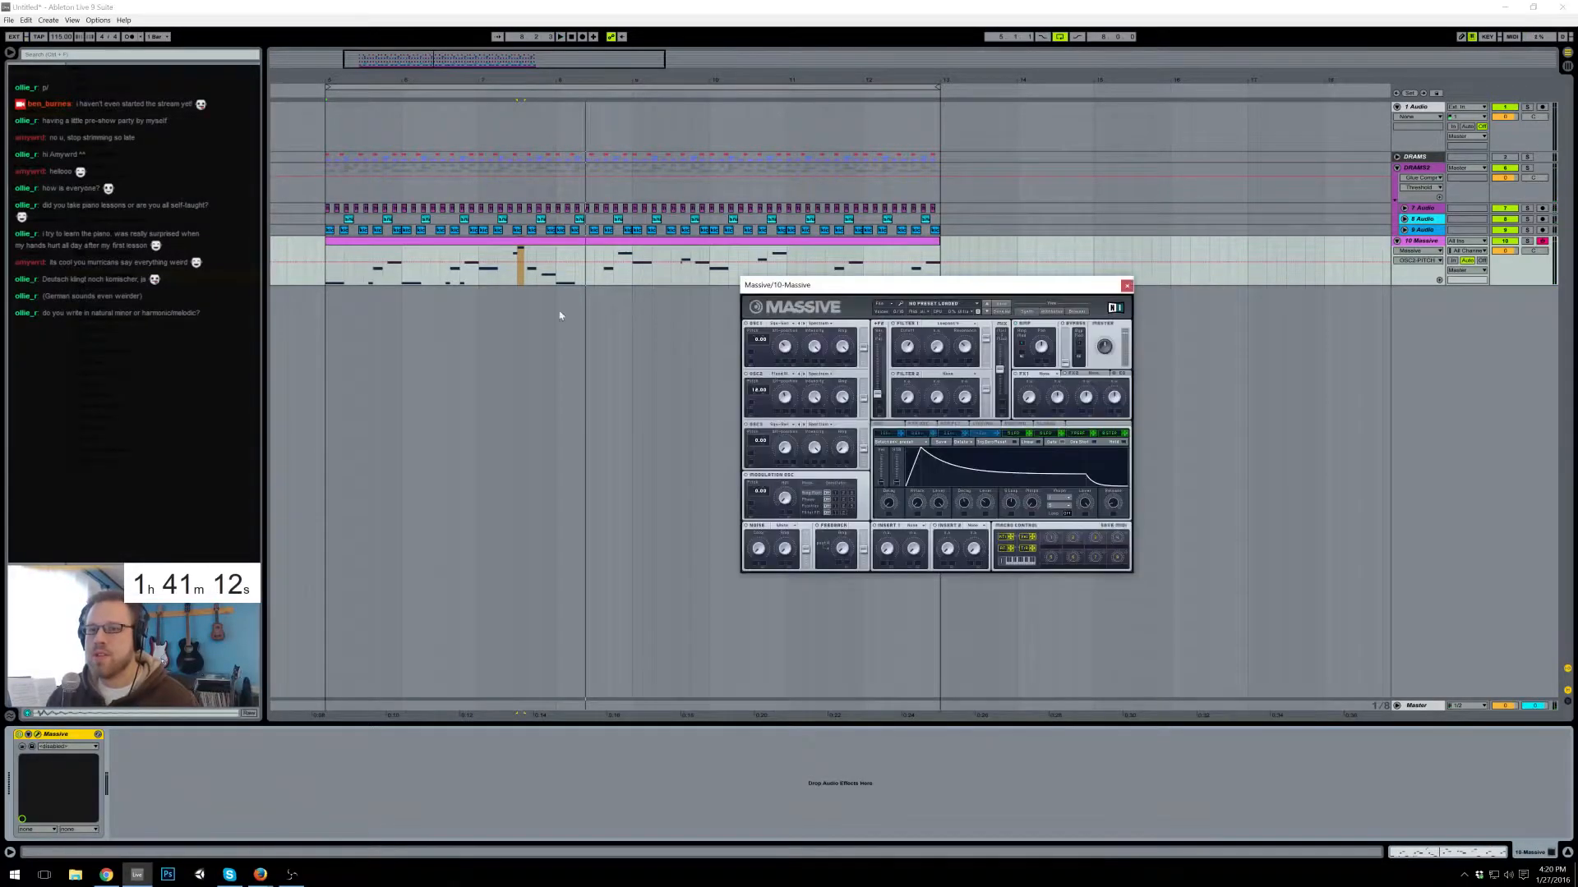
left_click_drag(912, 286, 682, 362)
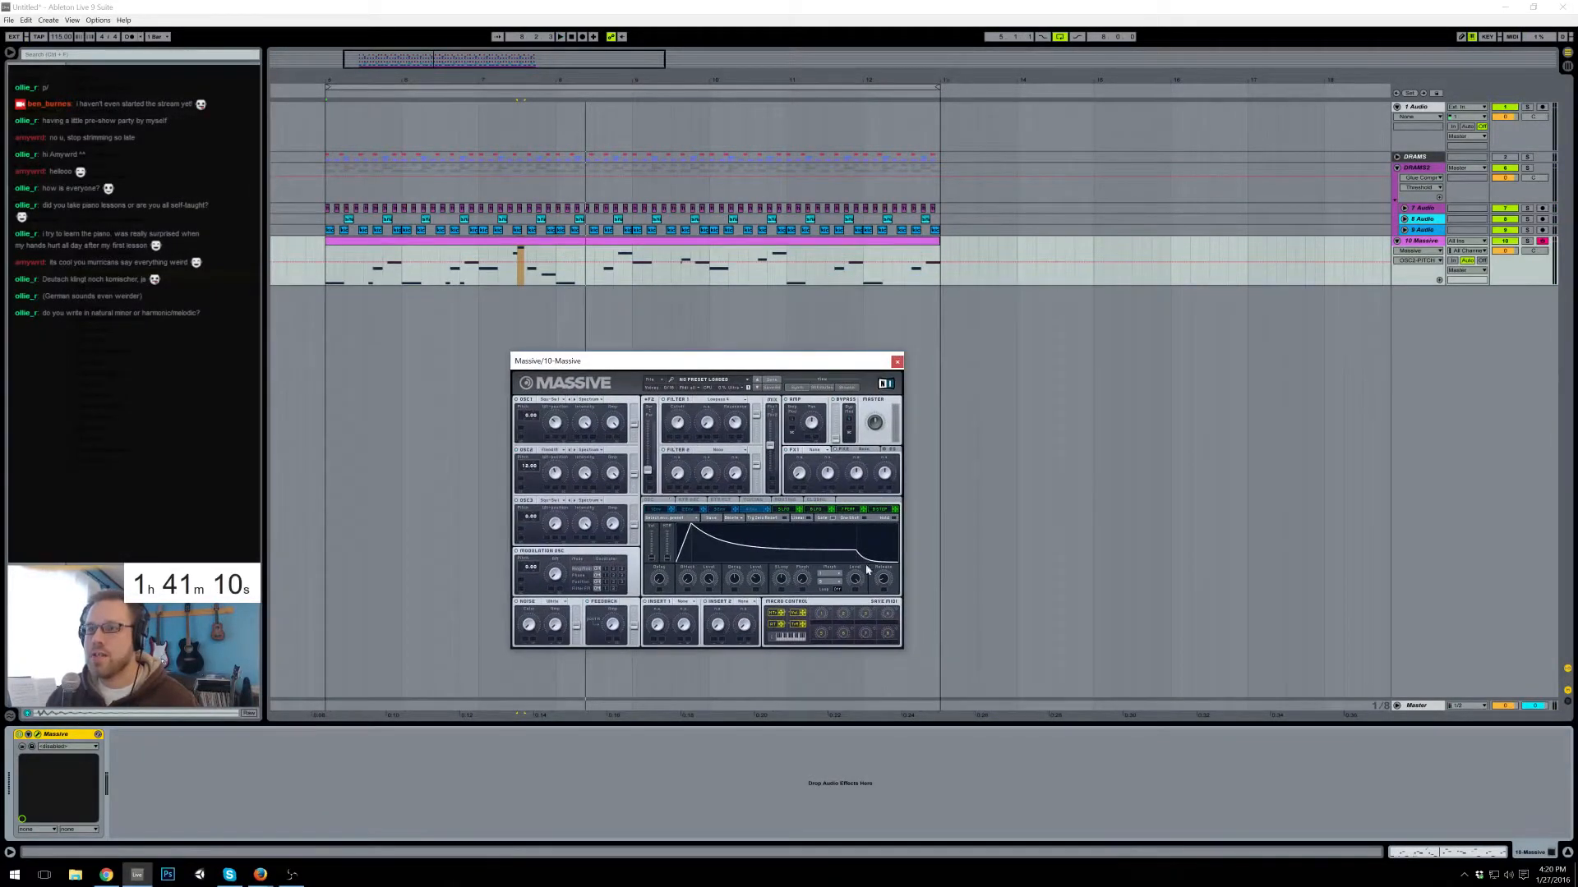
left_click_drag(881, 581, 880, 577)
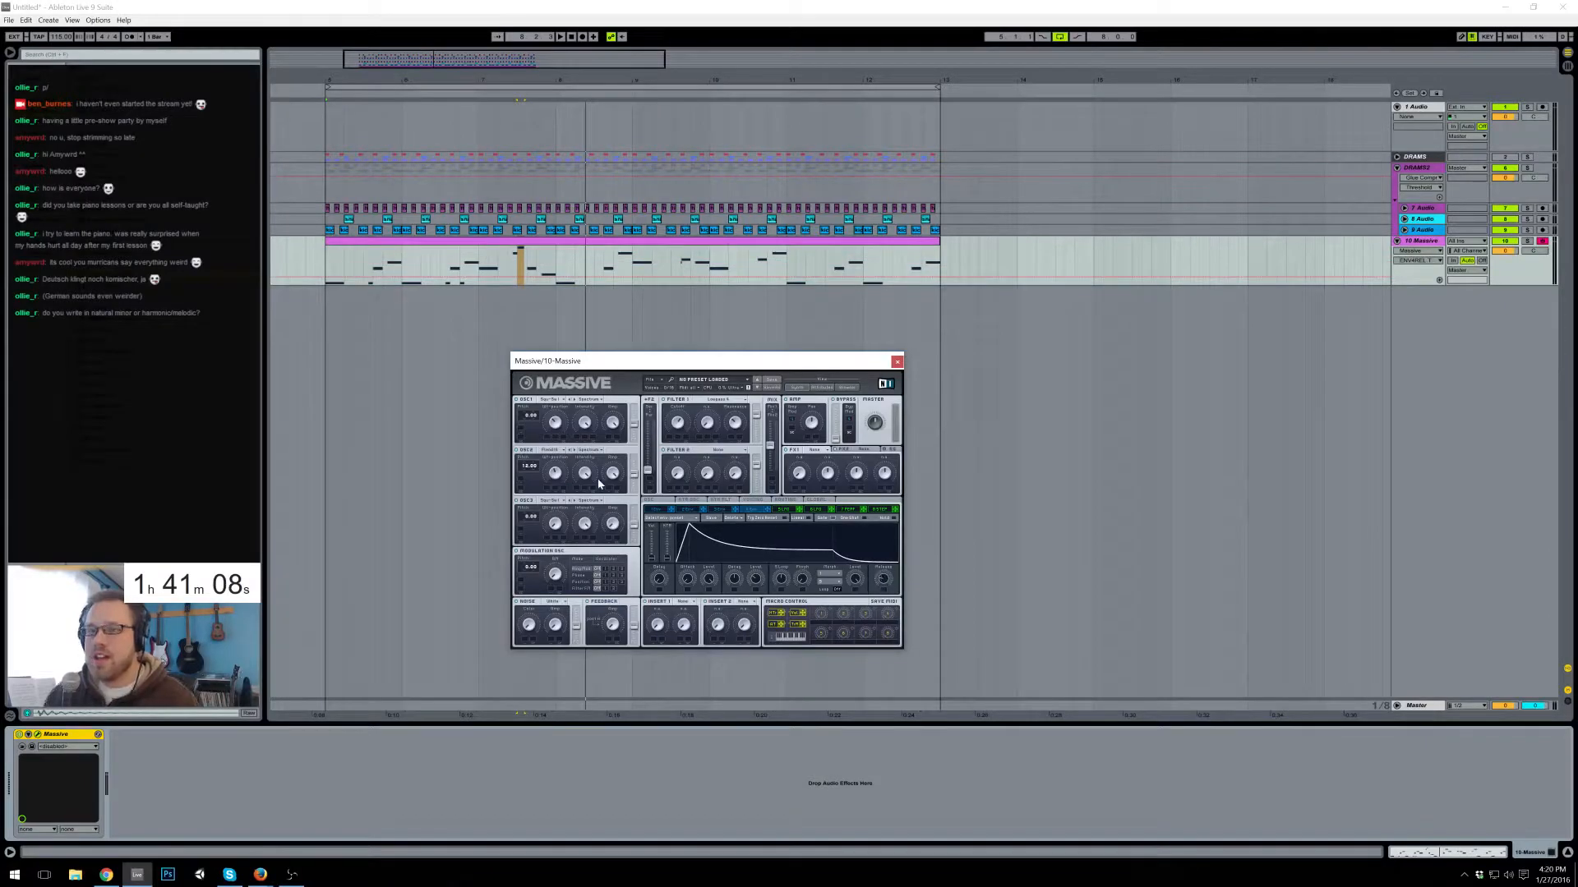
- Load an effect into Massive's Insert 1 slot and adjust the noise oscillator's color and amp while the loop plays
left_click(683, 603)
left_click(698, 611)
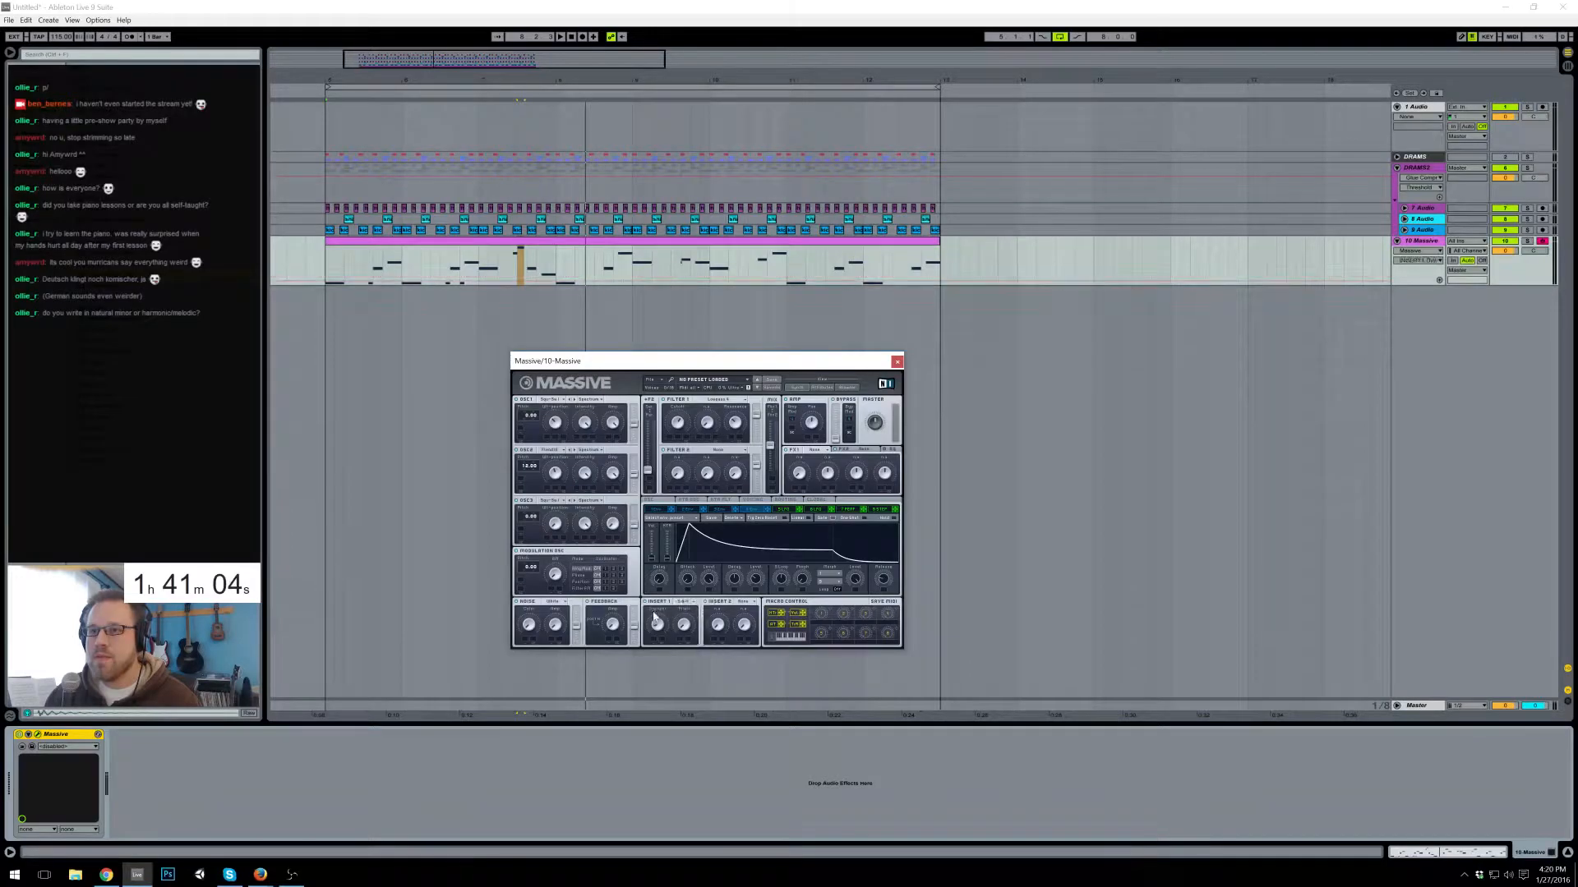
key("space")
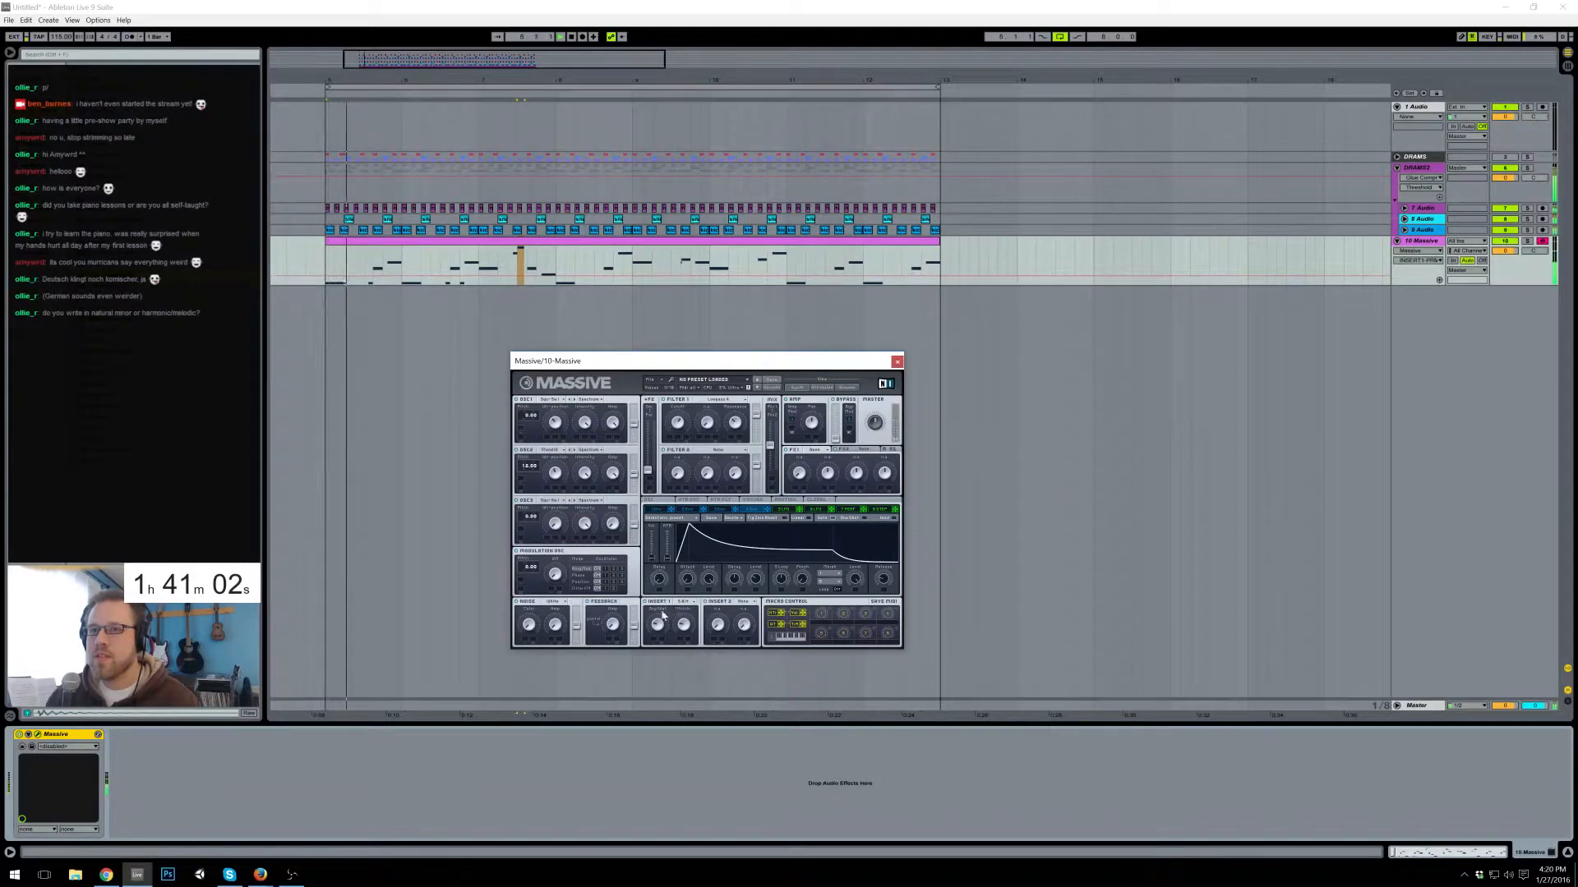
left_click_drag(529, 627, 528, 601)
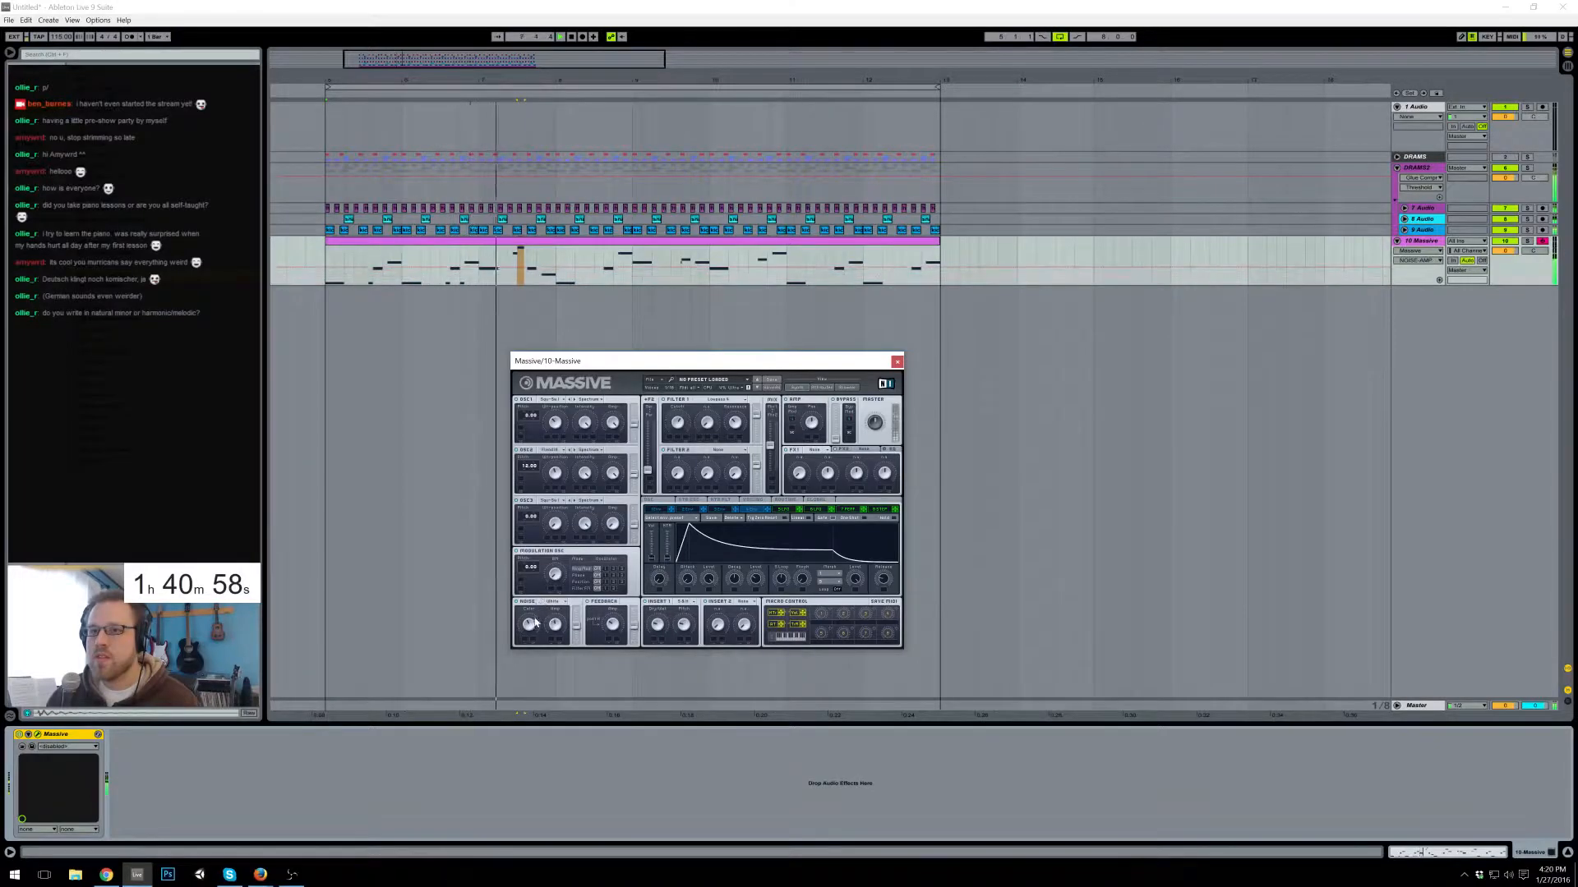
left_click(555, 625)
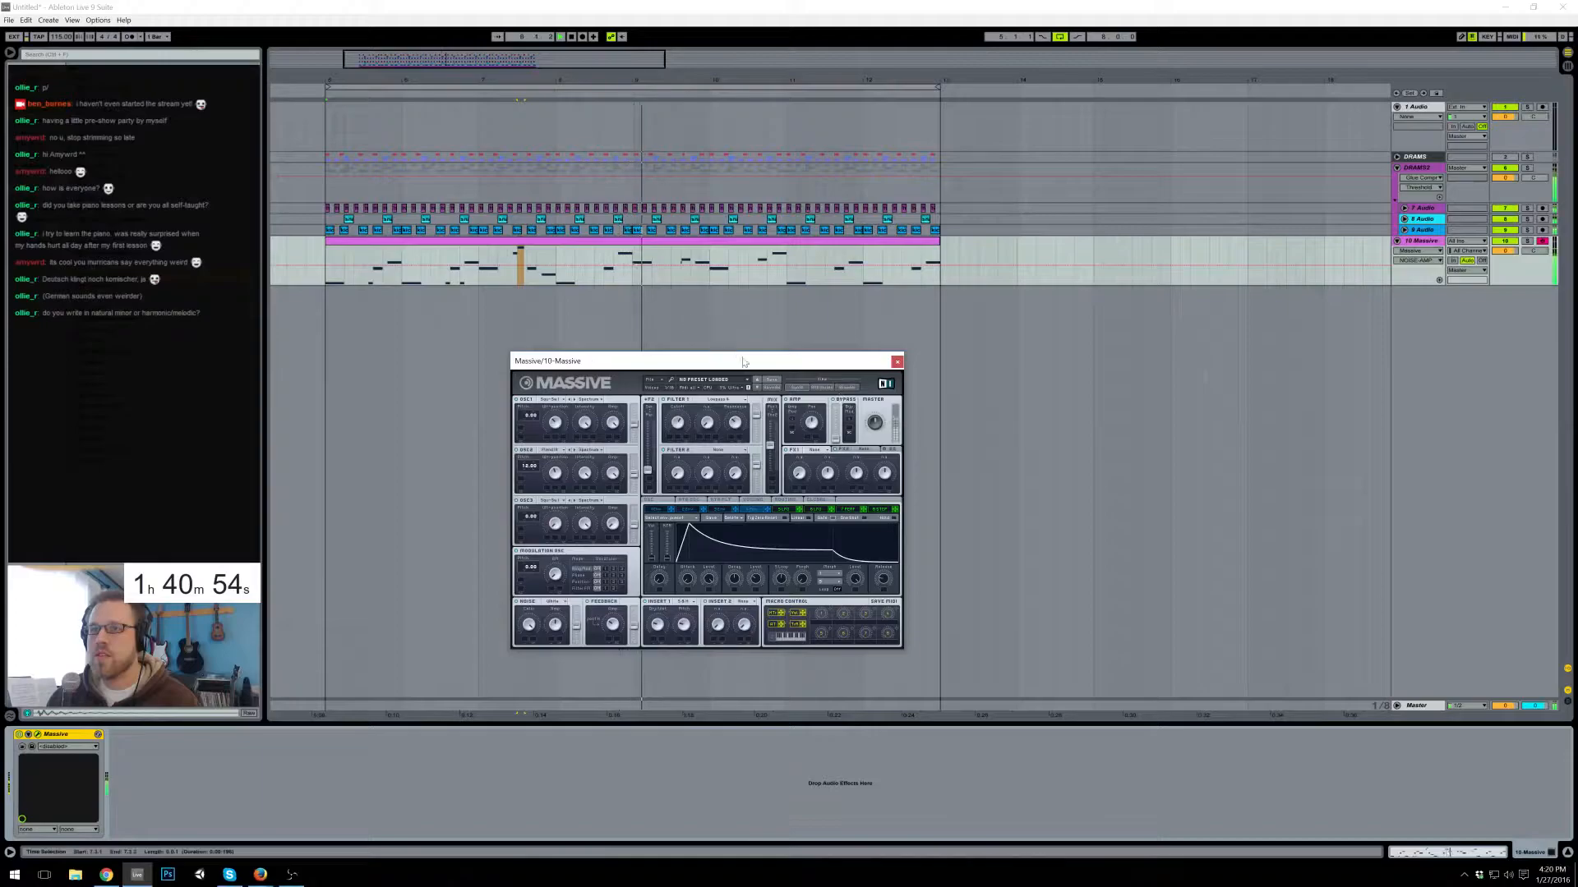
key("space")
- Add a short note at 9.4.1 in the Massive clip, raise it five semitones and play back from just before it
double_click(834, 241)
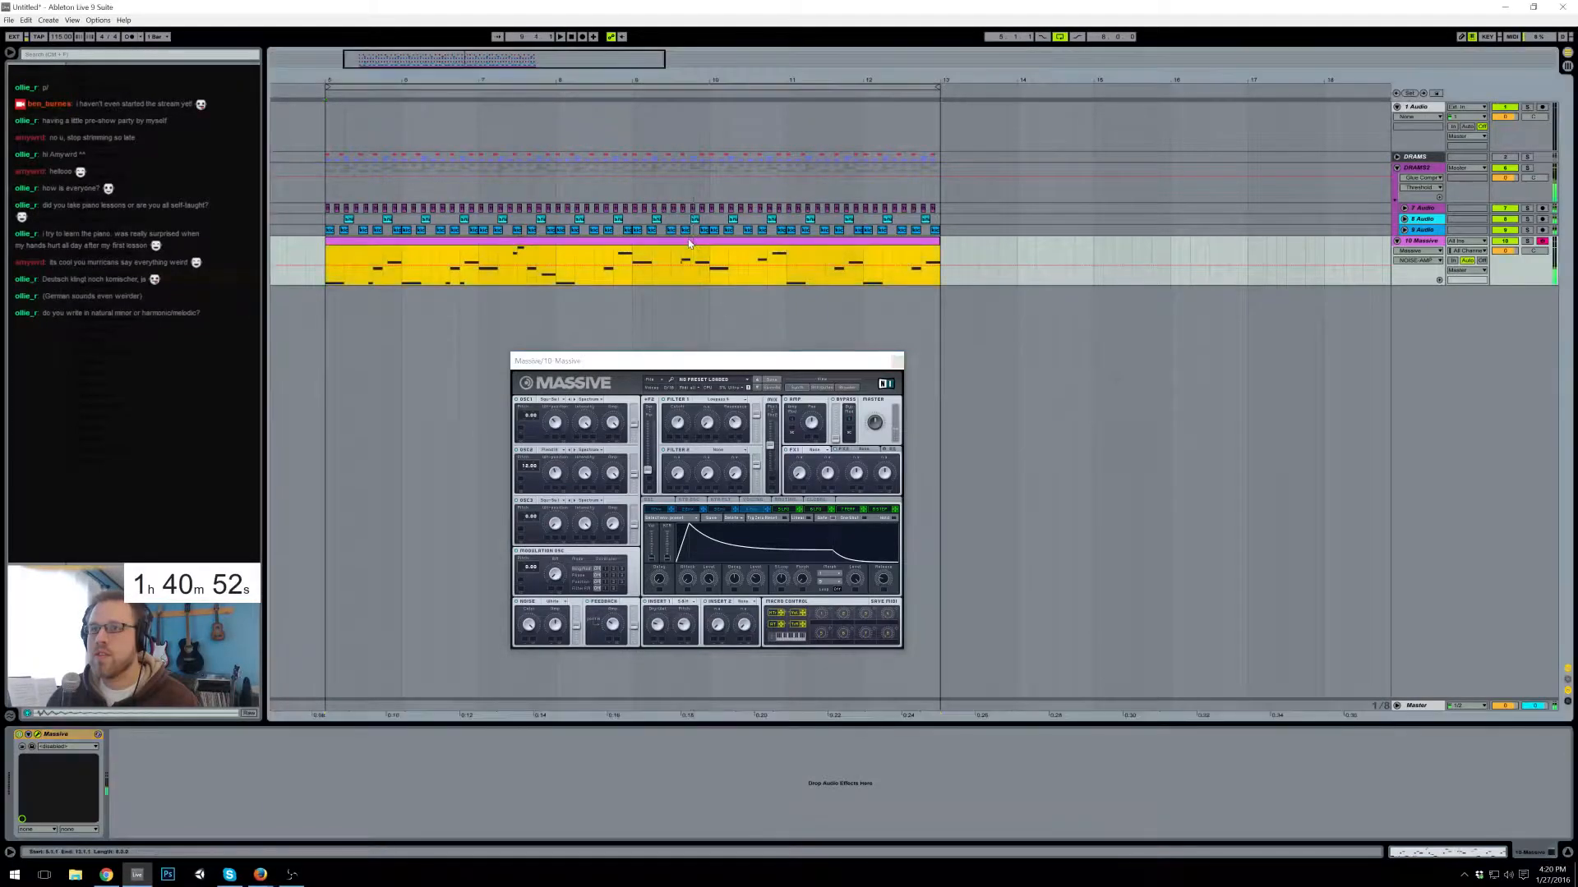
left_click_drag(1059, 457, 652, 457)
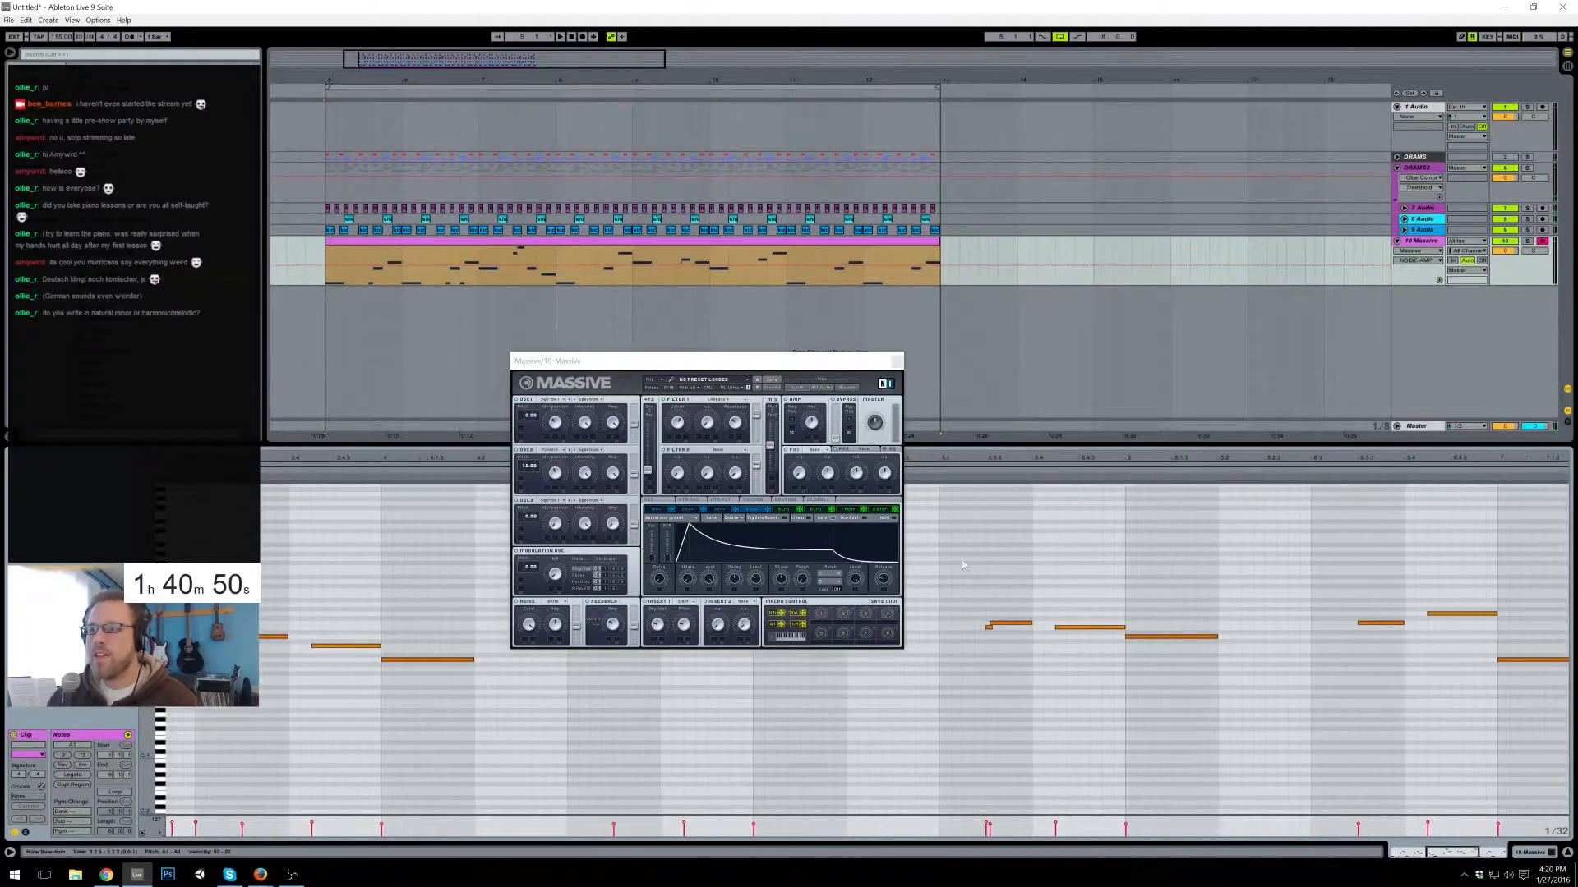
left_click(1037, 606)
key("Up")
key("Up")
key("Up")
key("Up")
key("Up")
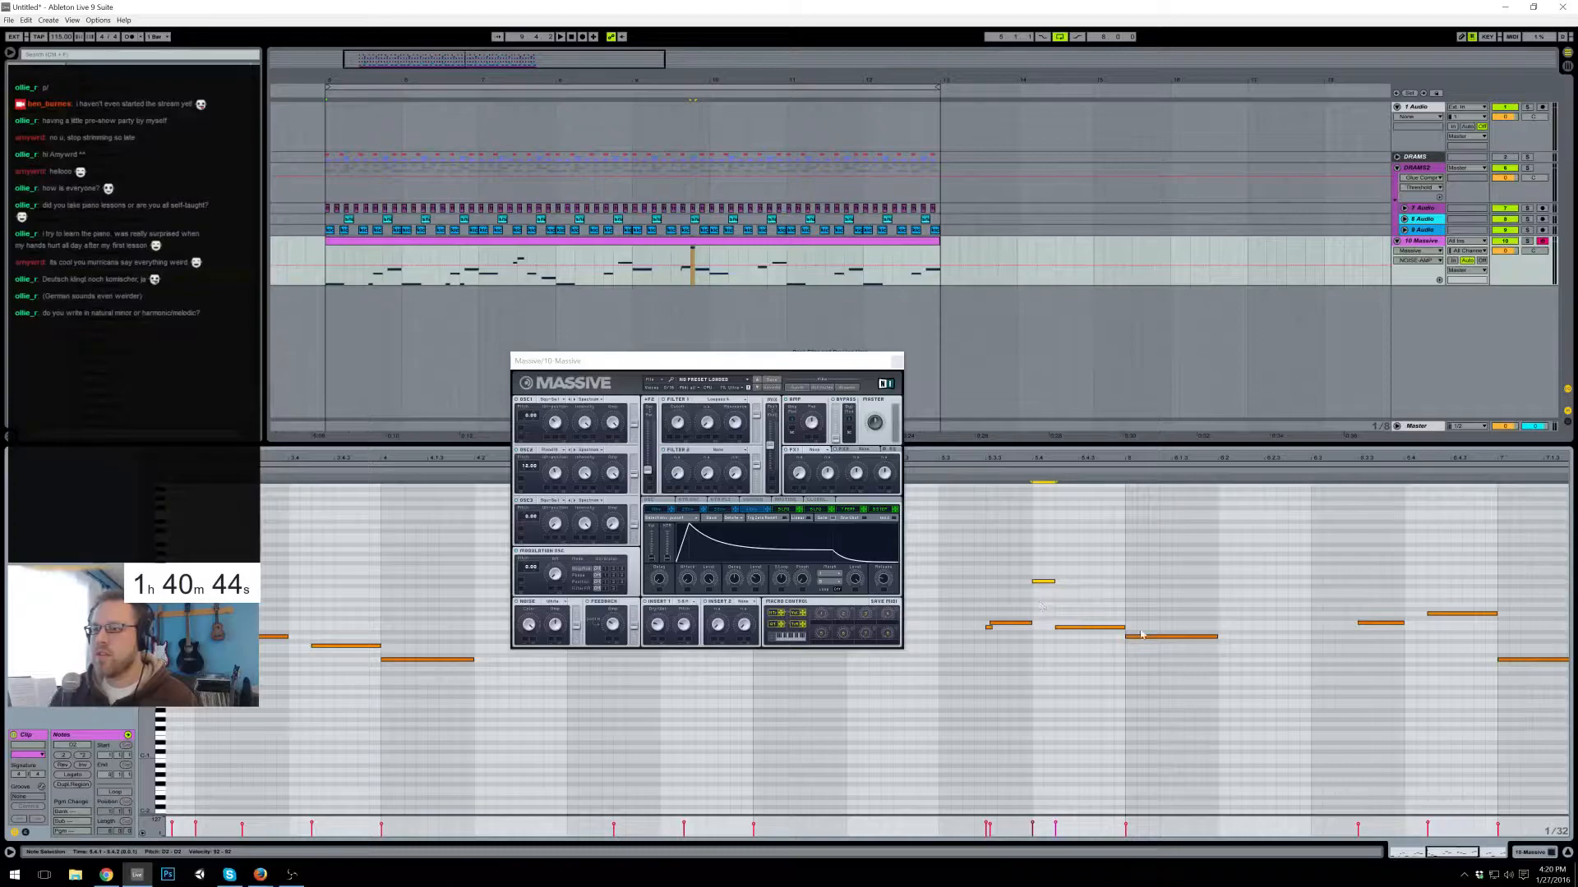
left_click(980, 475)
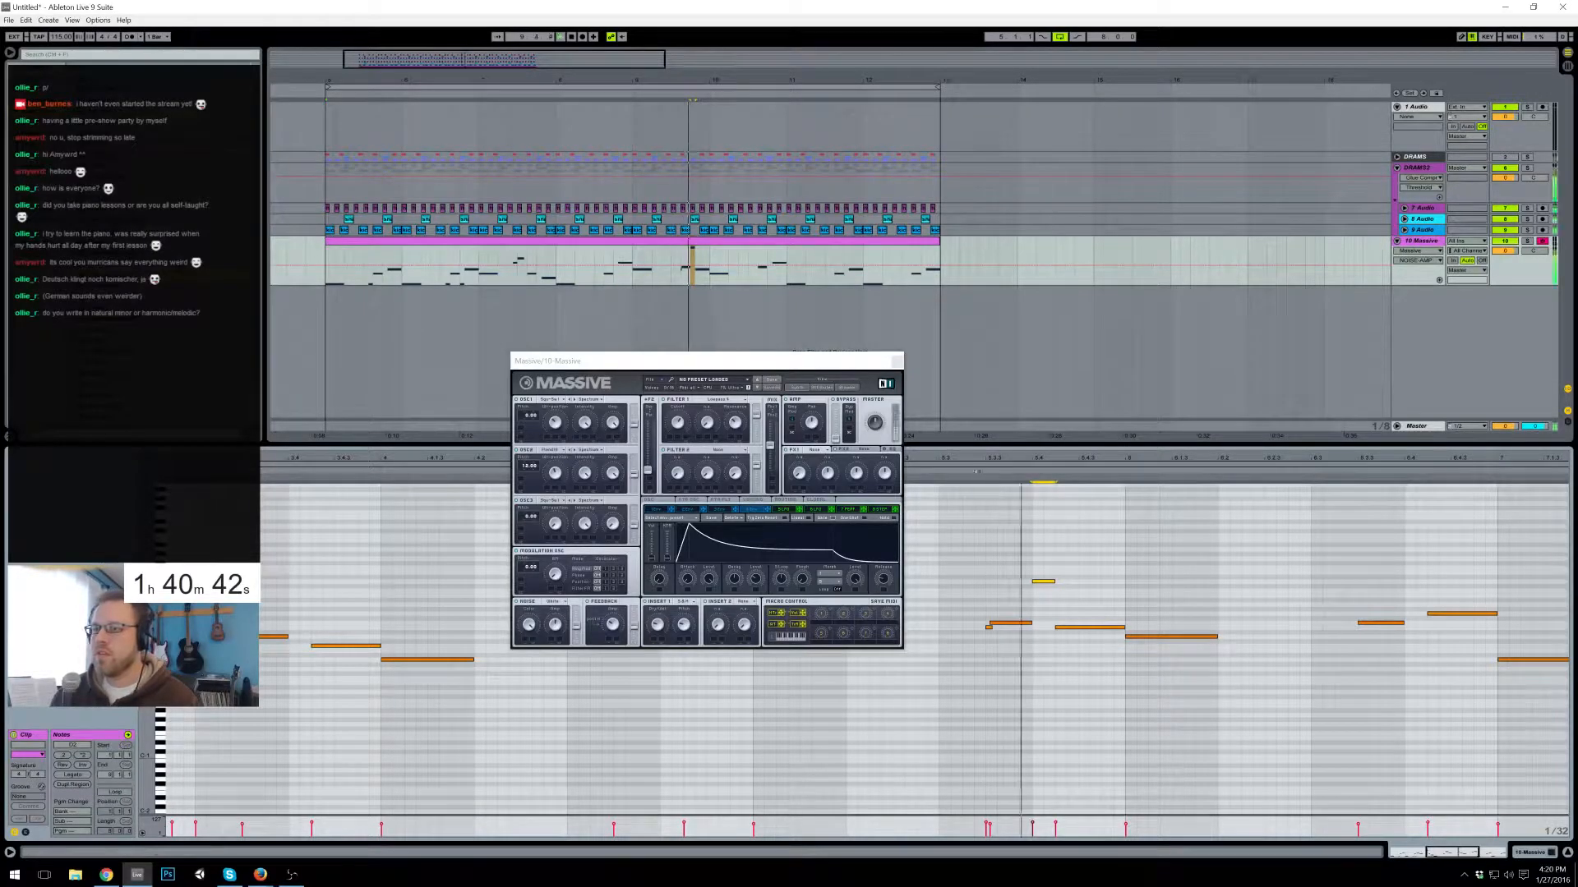
- Shorten the new high note in bar 9 to half its length and resume playback
key("space")
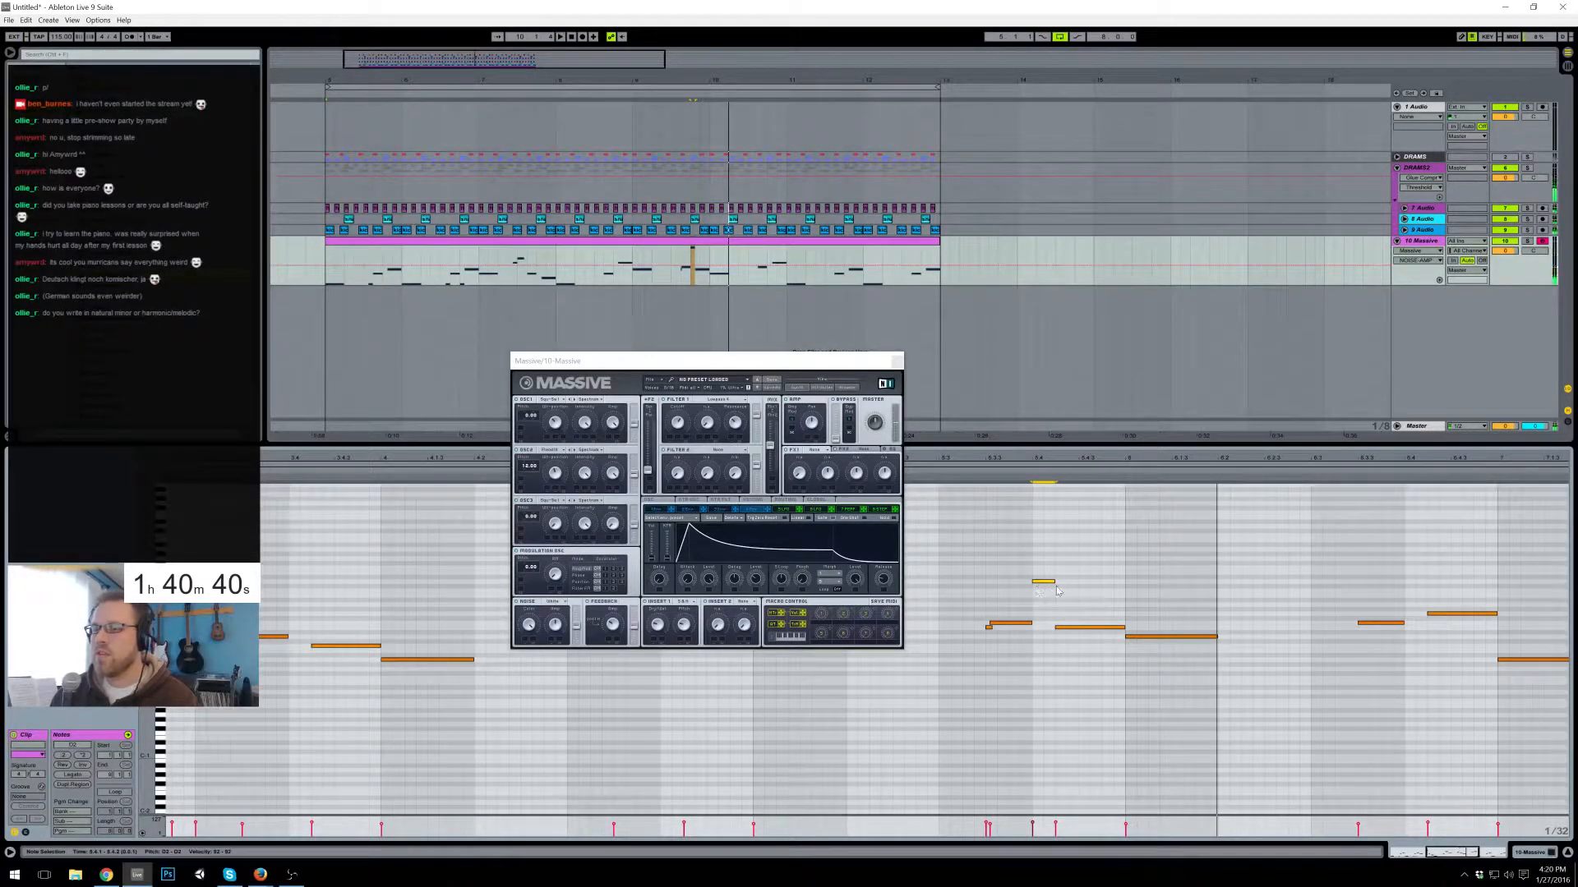
left_click_drag(1053, 582, 1044, 582)
key("space")
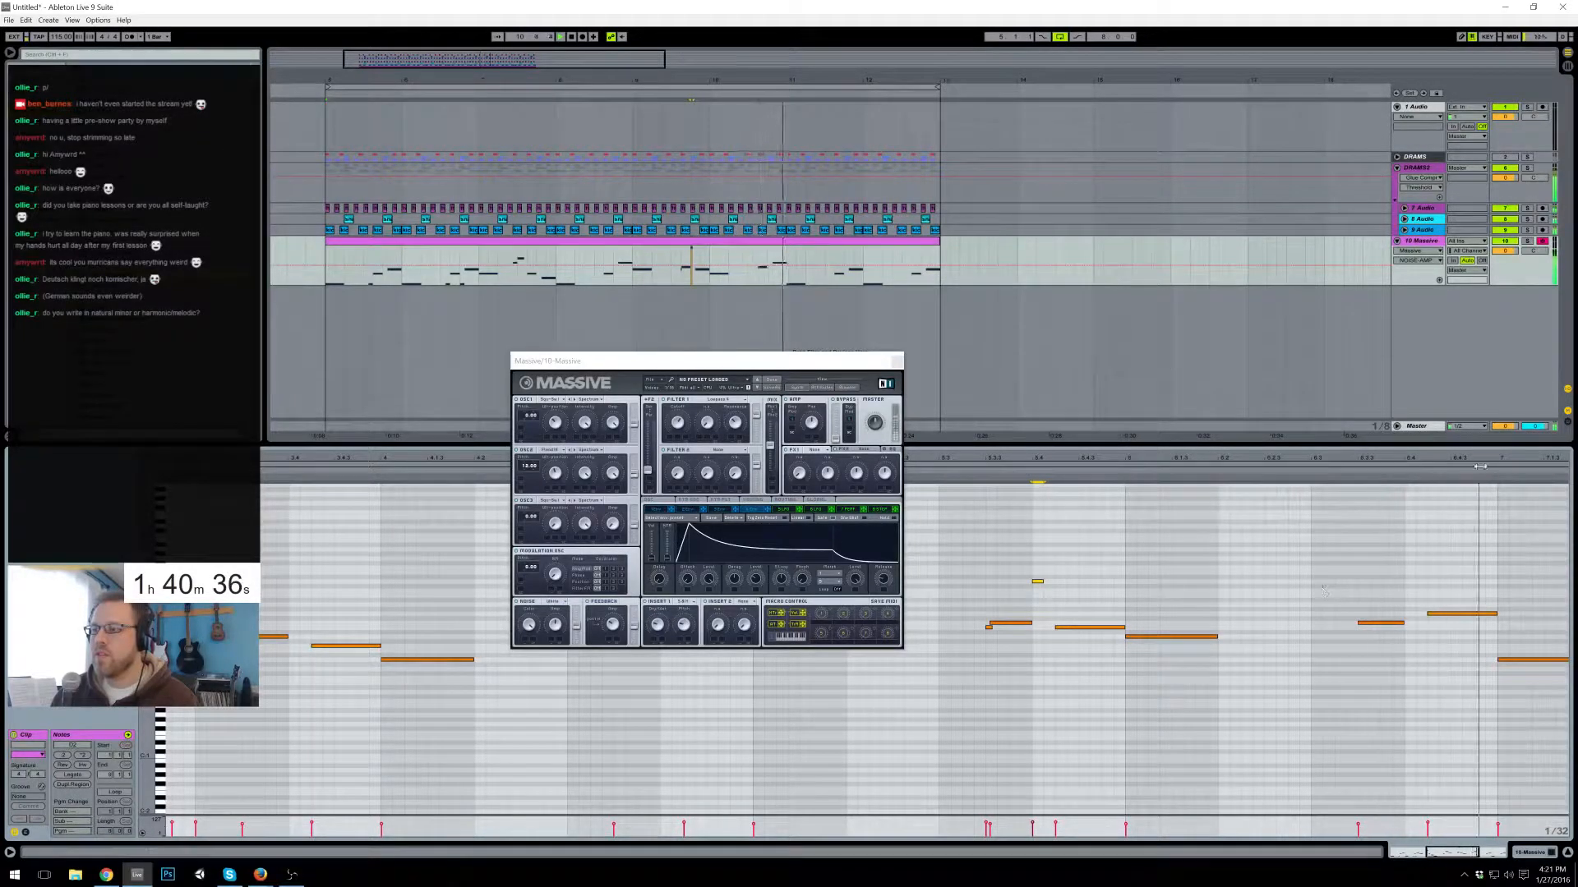
- In bar 10, make the two closing notes adjoin and add a higher note filling the gap before bar 11
key("space")
mouse_move(1287, 597)
left_mouse_down()
mouse_move(1290, 631)
mouse_move(1254, 635)
left_mouse_up()
left_click(1230, 624)
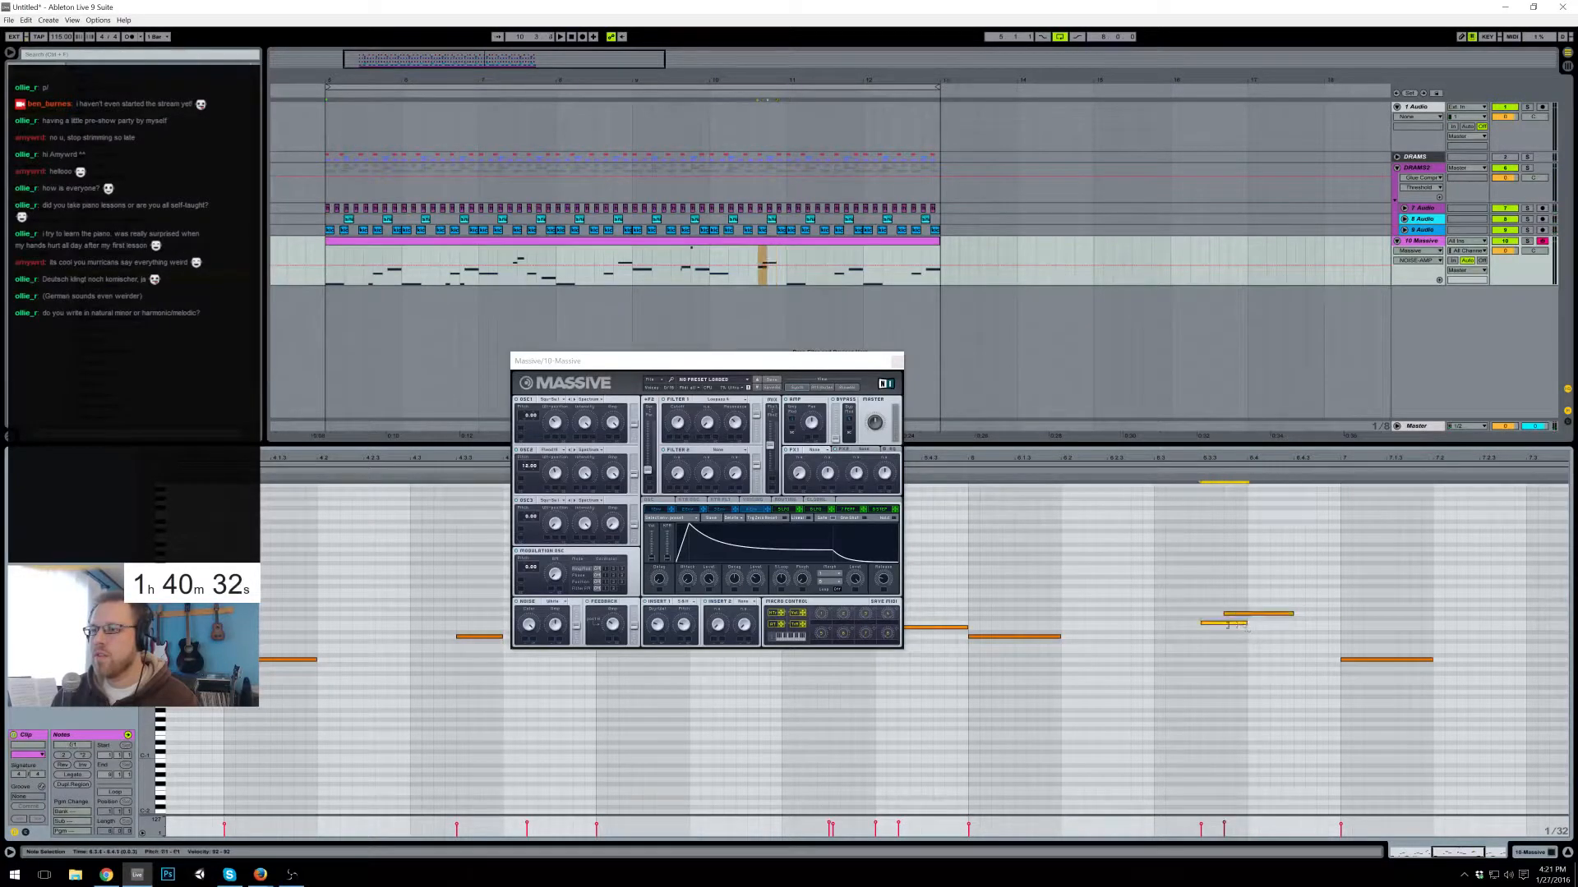
double_click(1301, 605)
left_click_drag(1304, 605, 1340, 604)
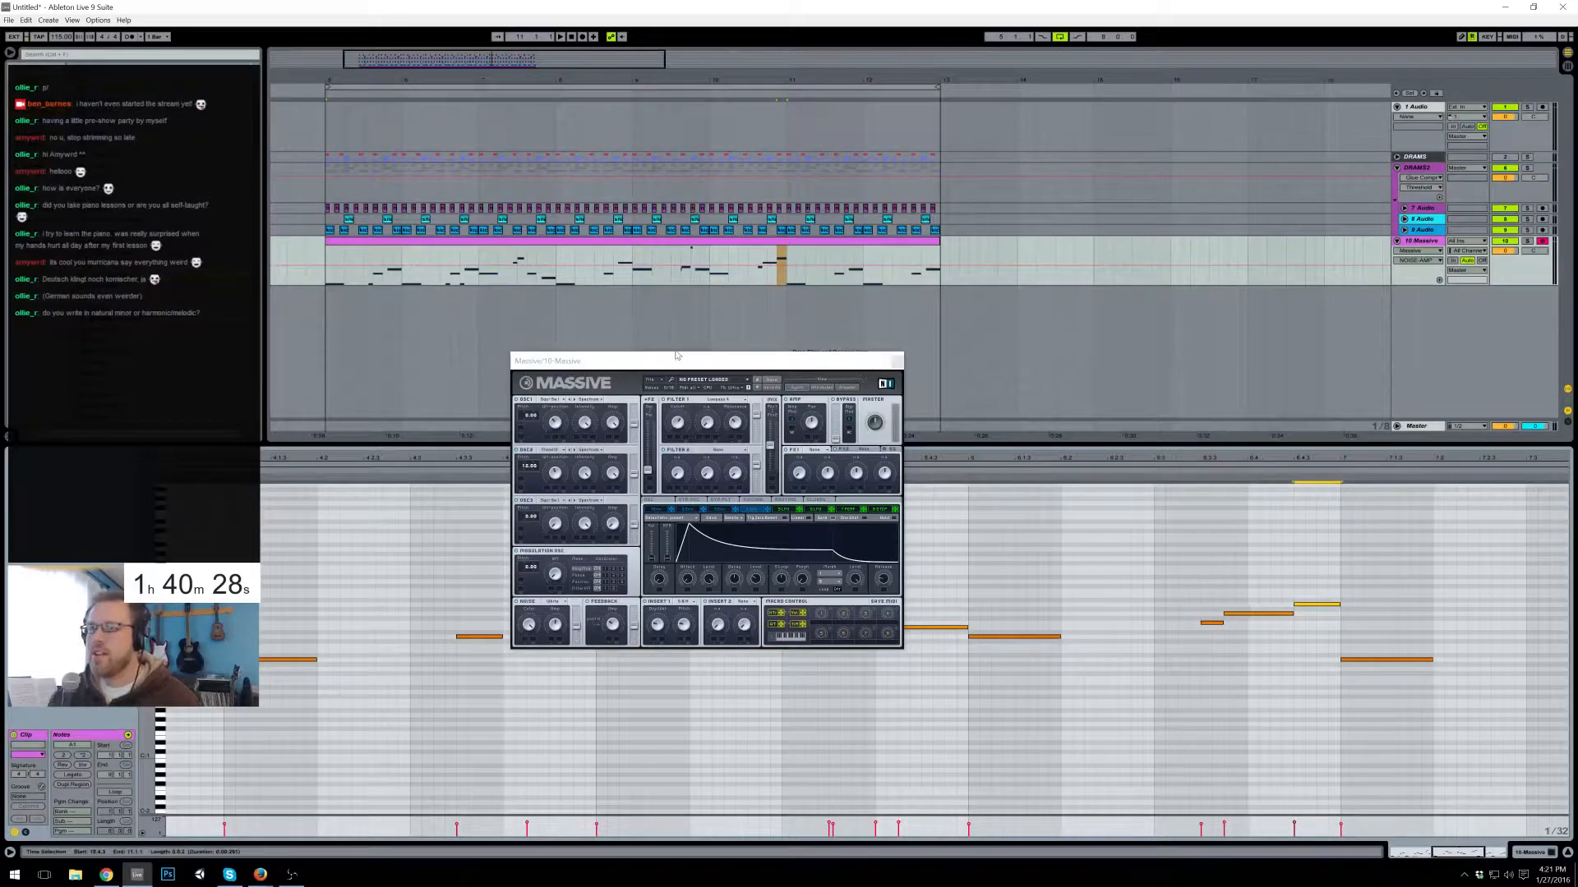
- Play the Massive clip from its start and adjust the synth's Filter 1 cutoff
left_click(384, 245)
key("space")
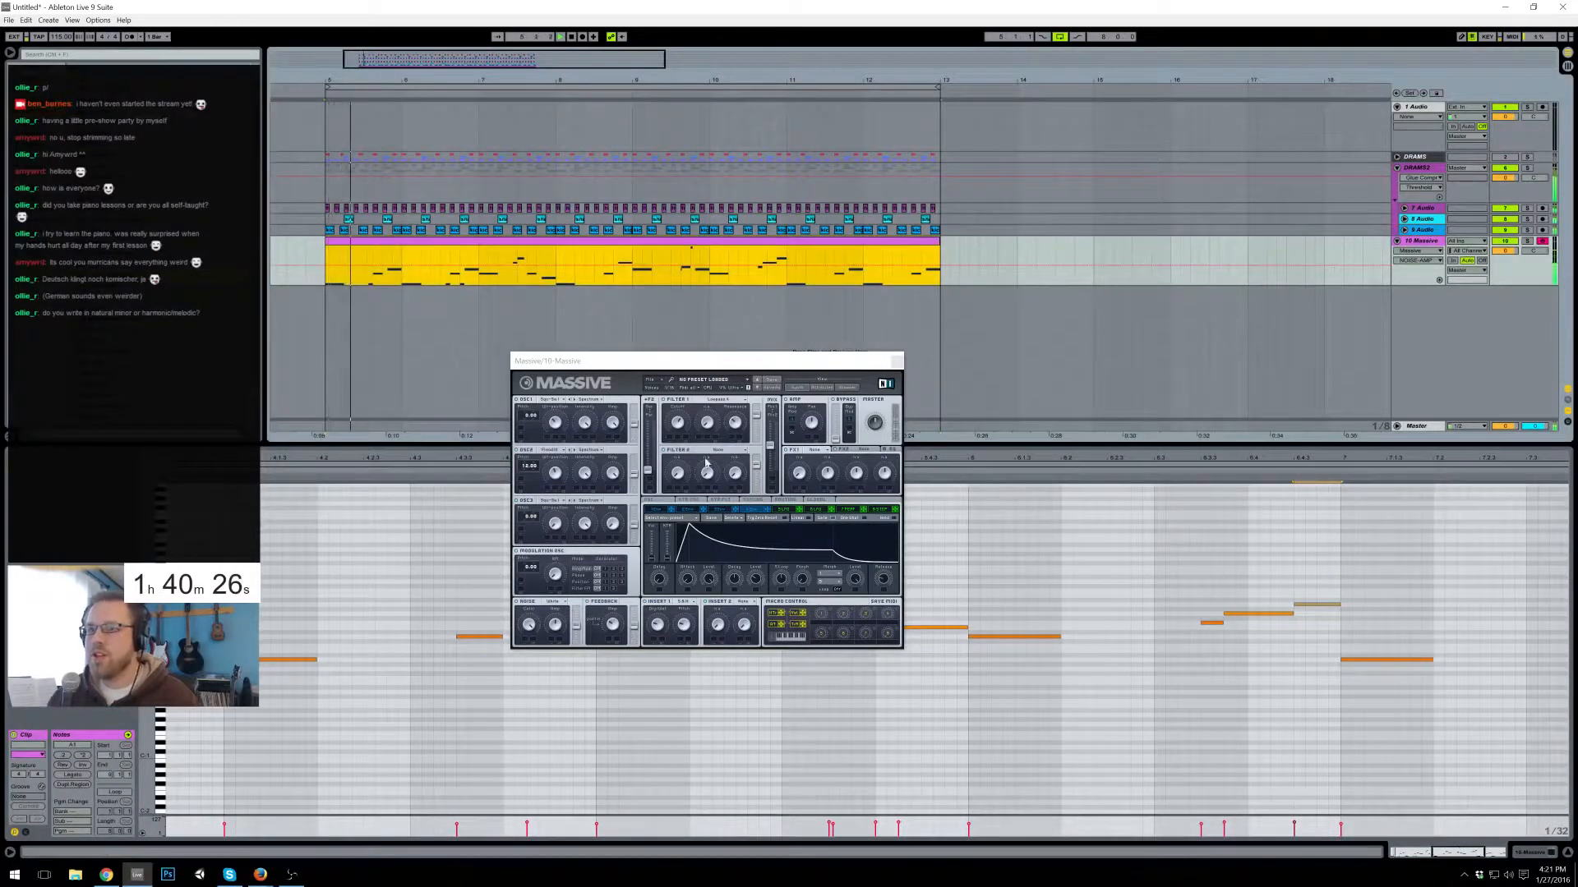
left_click(670, 413)
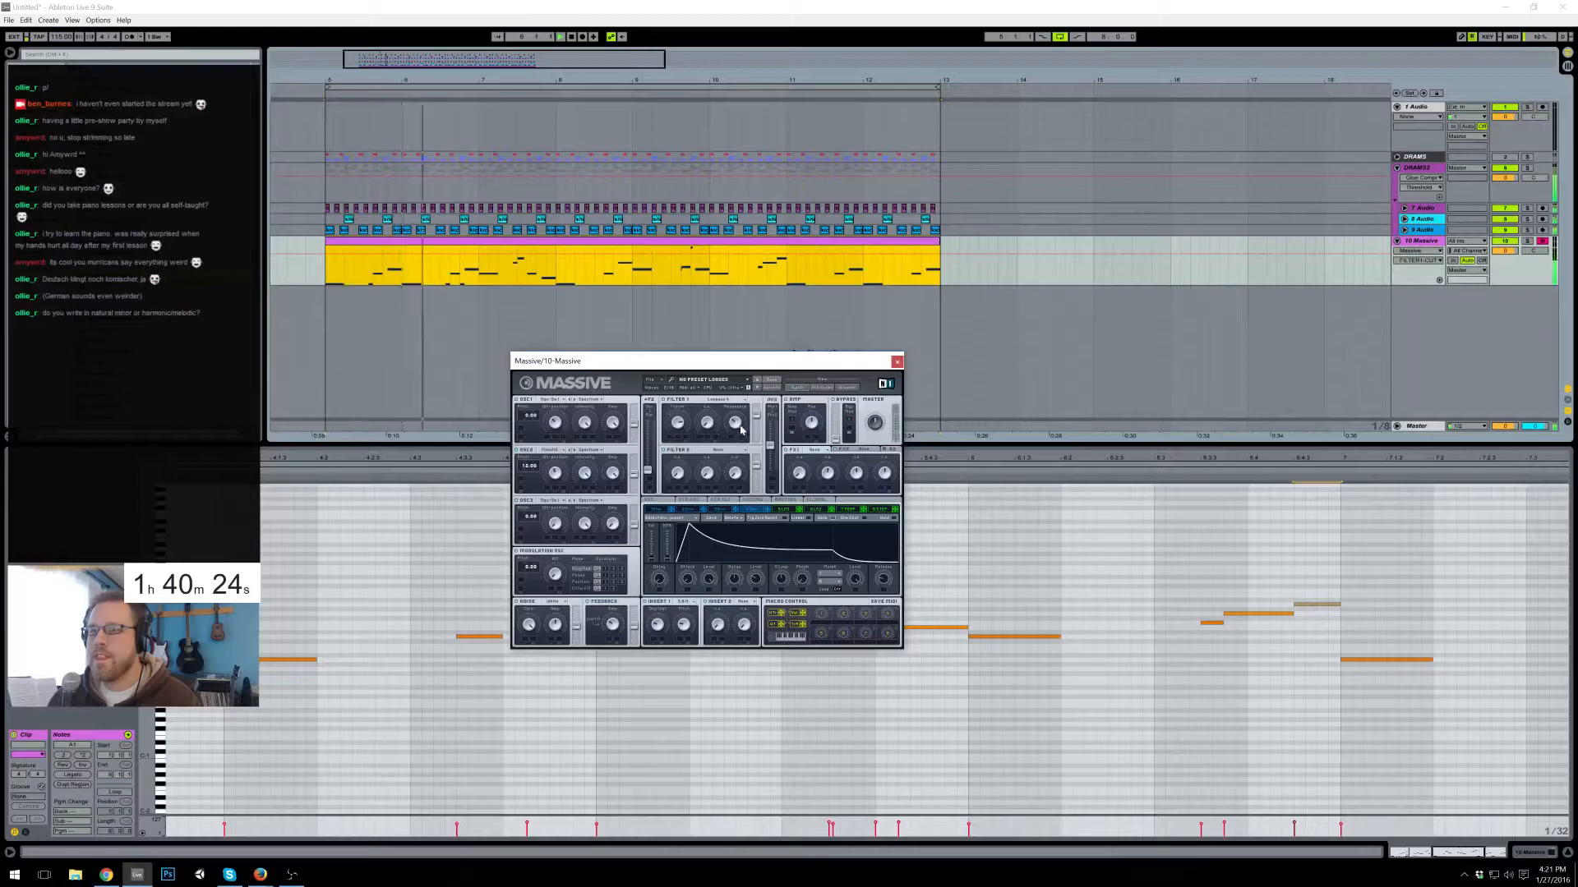
- Adjust Massive's Filter 1 cutoff and noise amp while the loop plays
left_click_drag(676, 422, 677, 424)
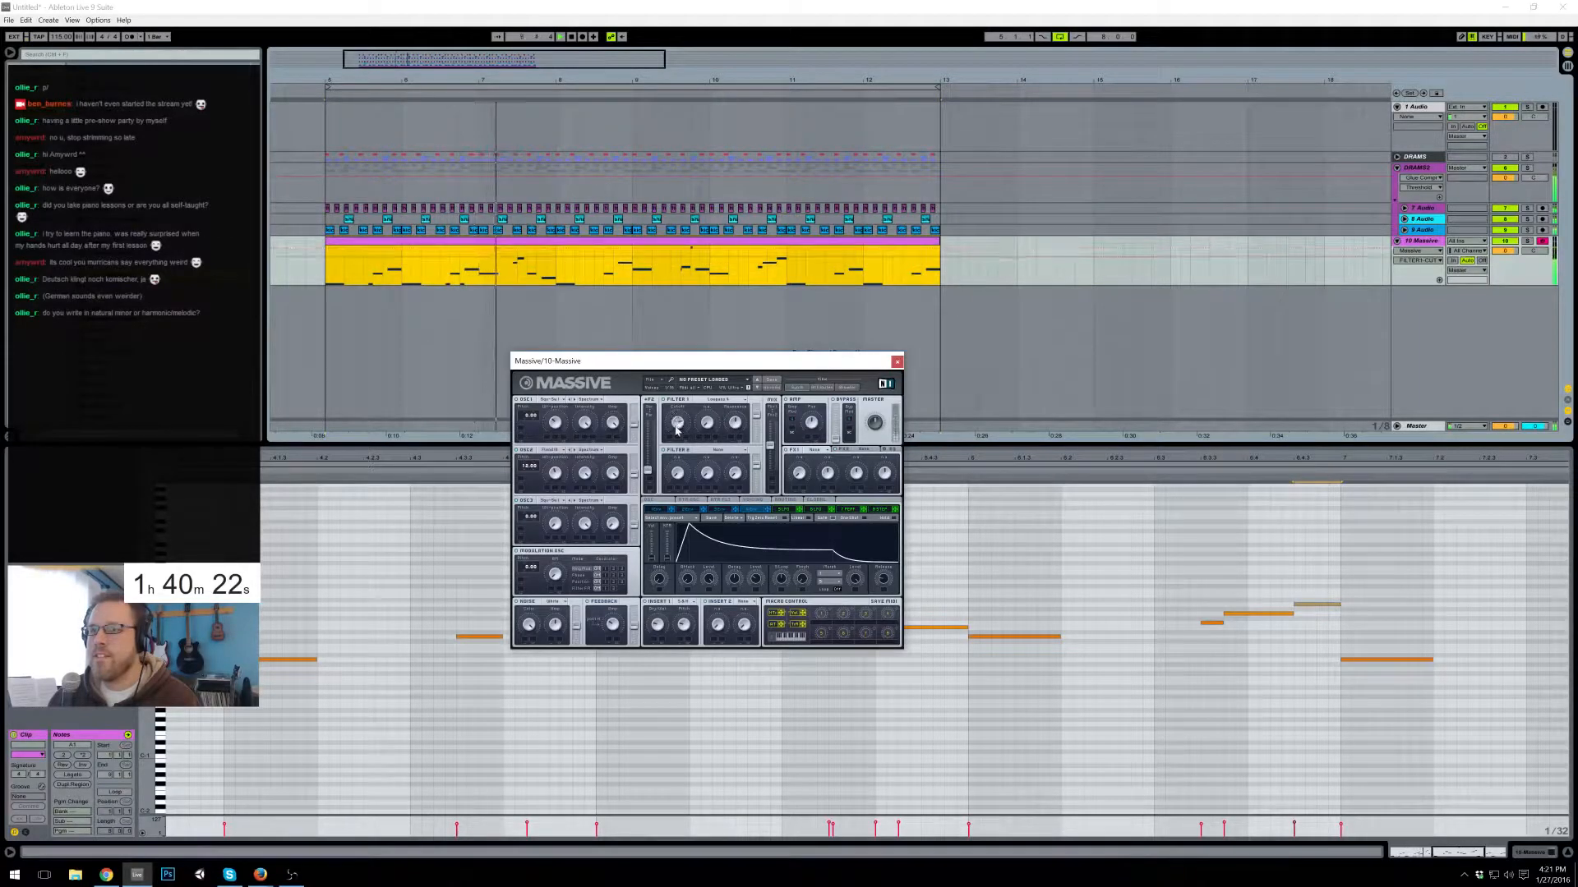
left_click(552, 627)
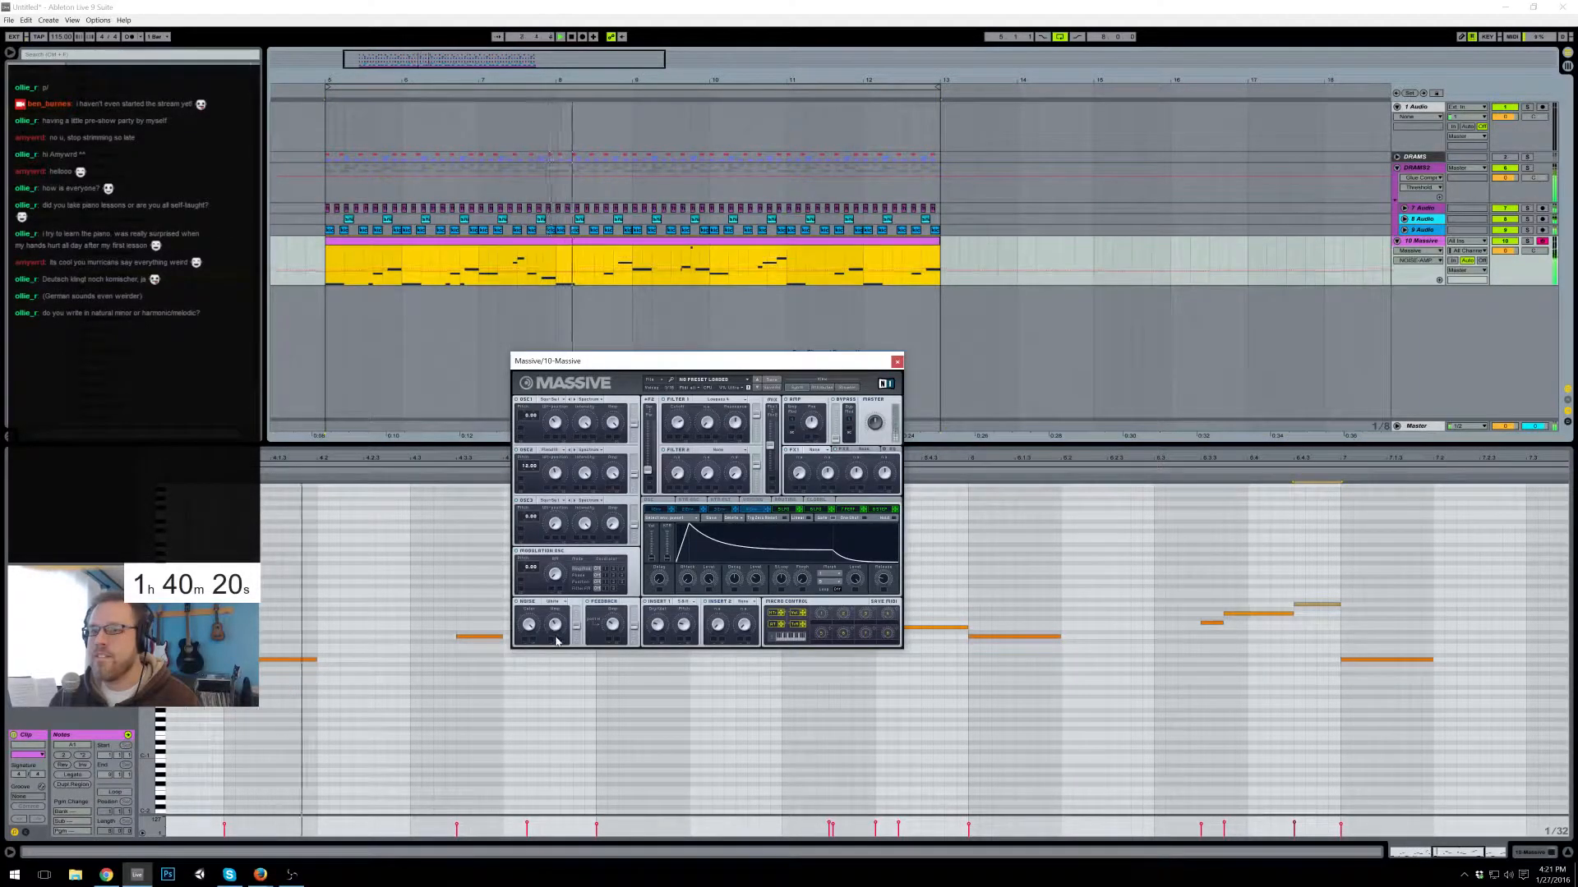
- Unfold the 7 Audio and 9 Audio drum tracks and adjust their track volumes during playback
left_click(1410, 220)
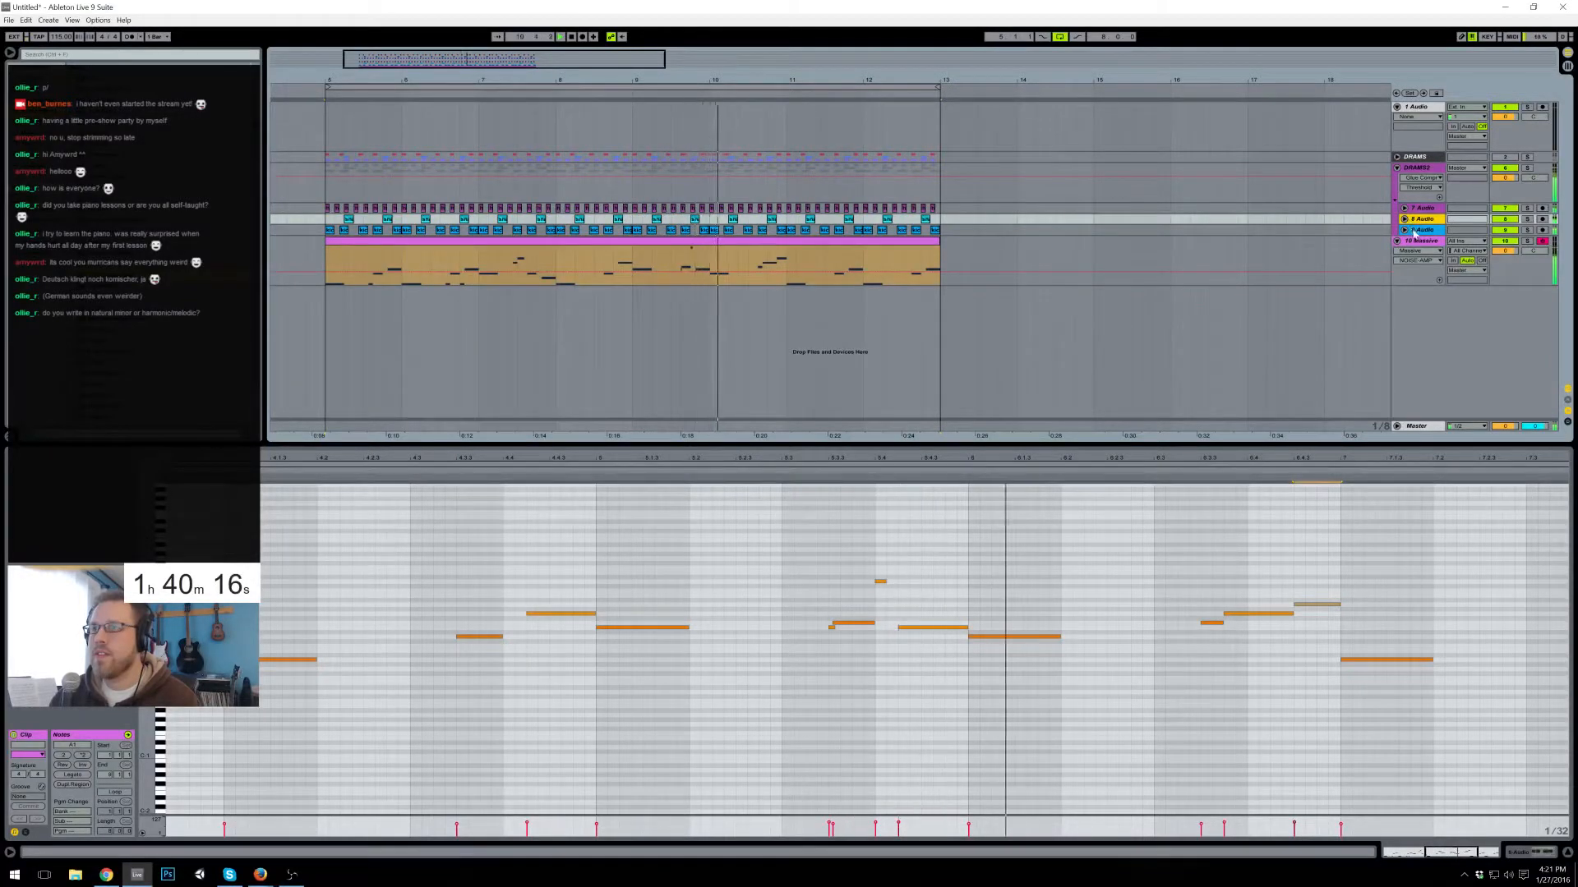
left_click(1424, 209)
left_click(1404, 208)
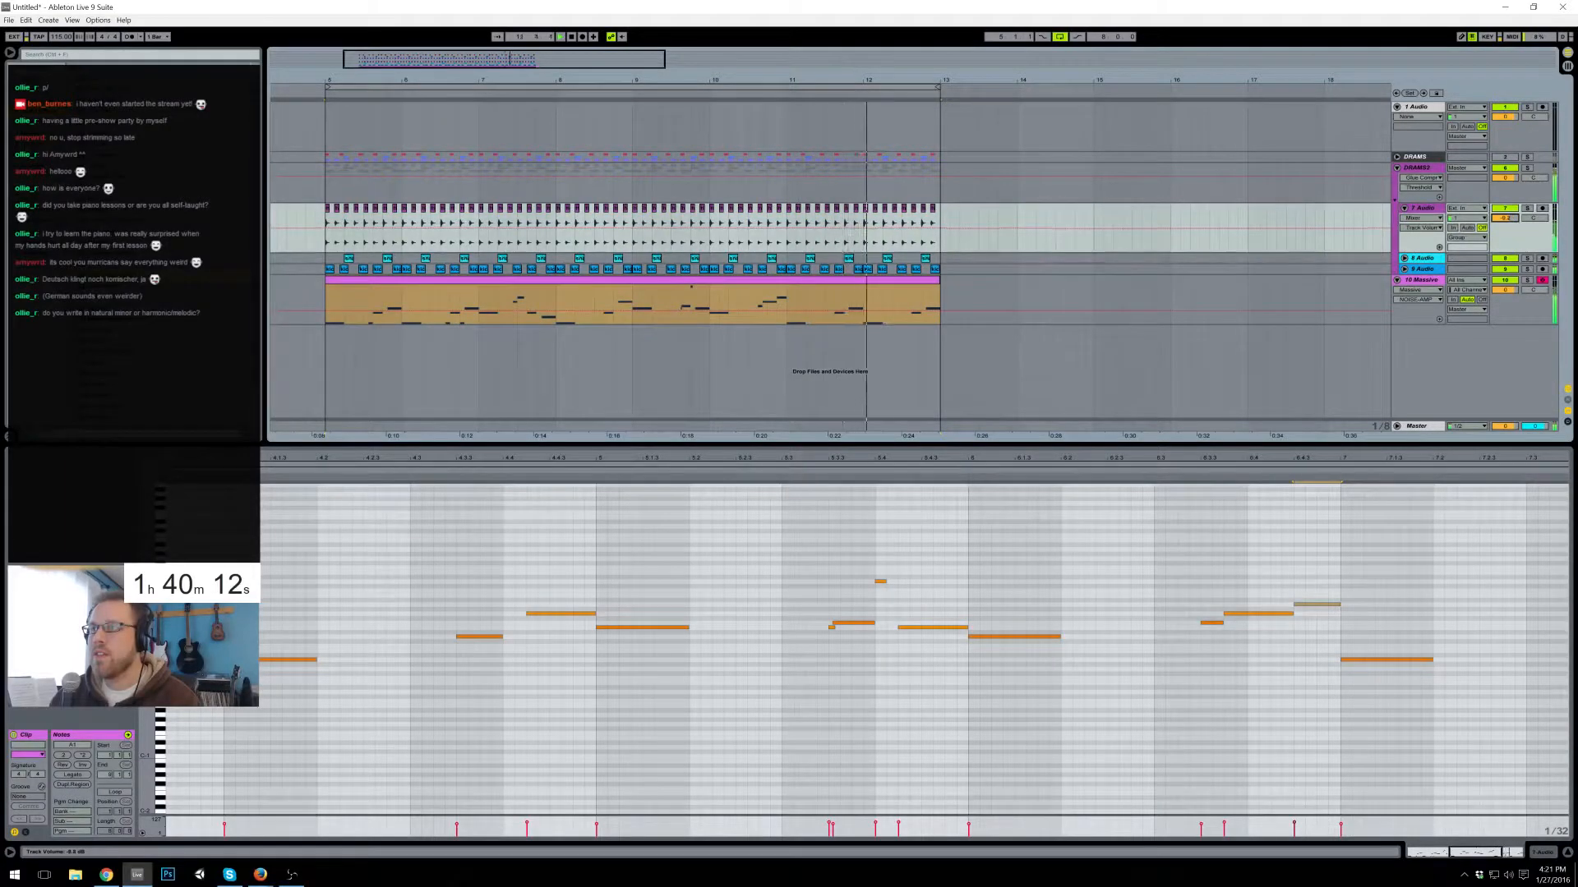
left_click_drag(1505, 217, 1504, 215)
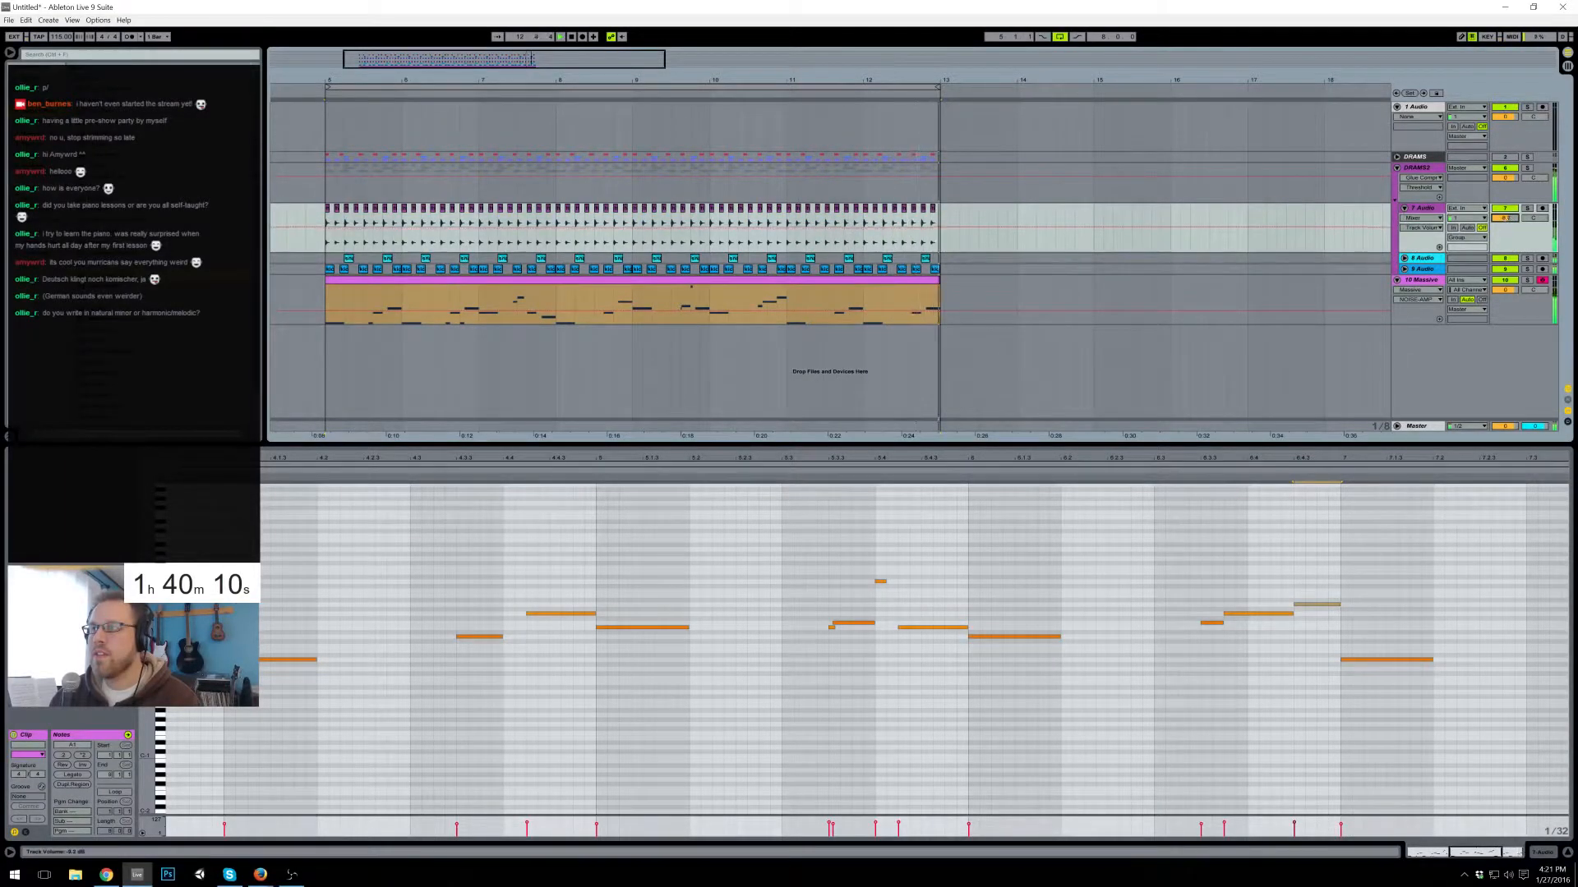
left_click(1404, 269)
left_click_drag(1504, 278, 1505, 282)
- Add an EQ Eight to the 7 Audio track, shape its bands to roll off the lows, and audition the loop
left_click(1542, 853)
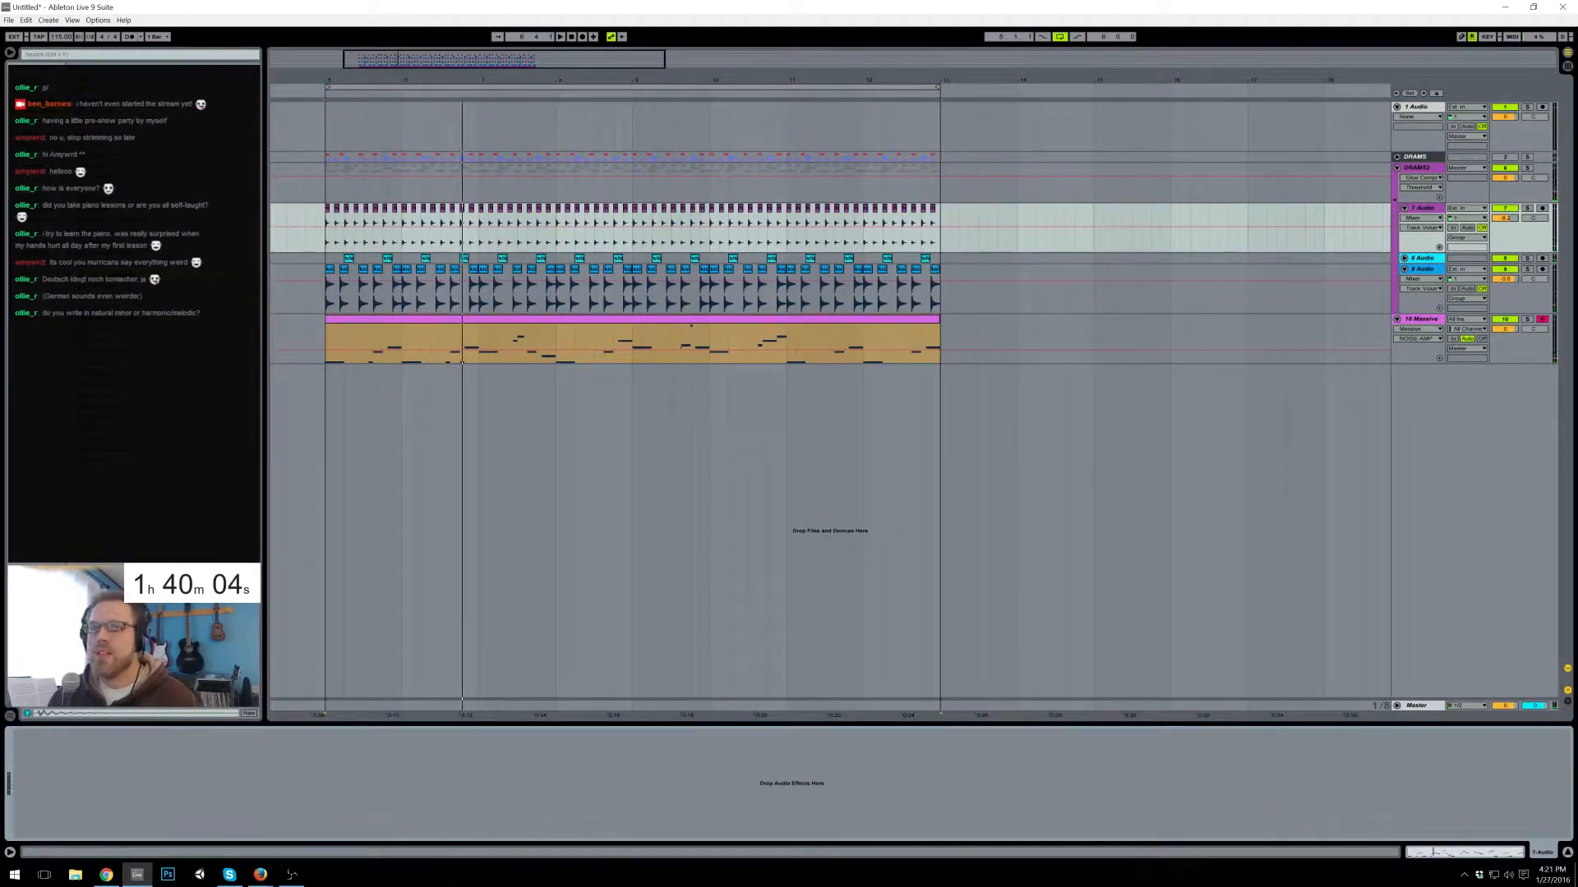
left_click_drag(107, 188, 373, 763)
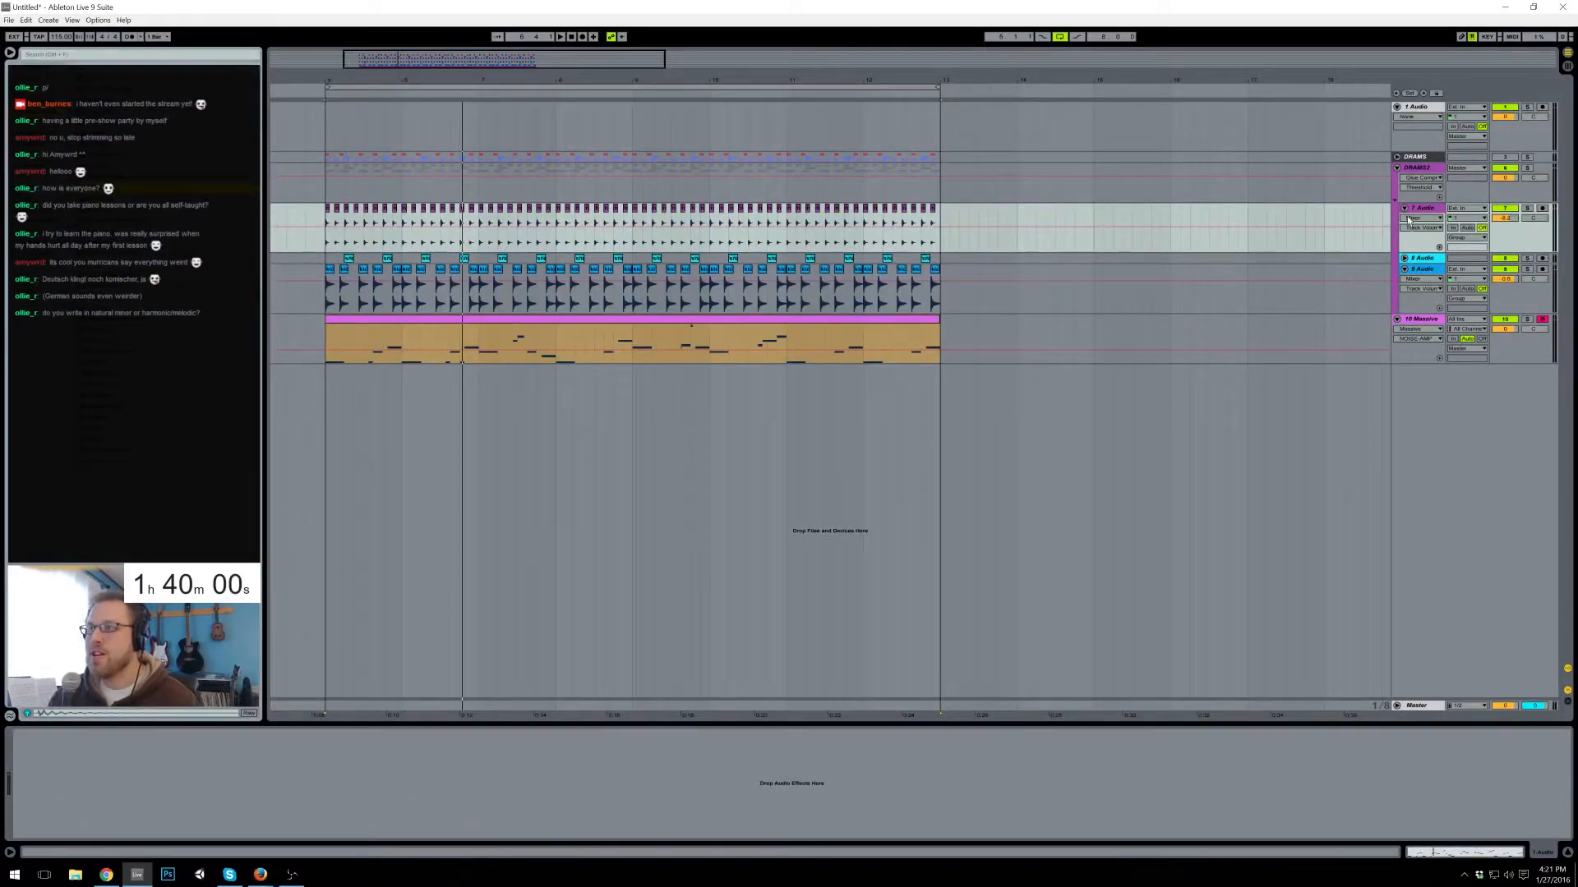
left_click_drag(1424, 210, 1424, 211)
left_click_drag(47, 788, 224, 775)
key("space")
key("space")
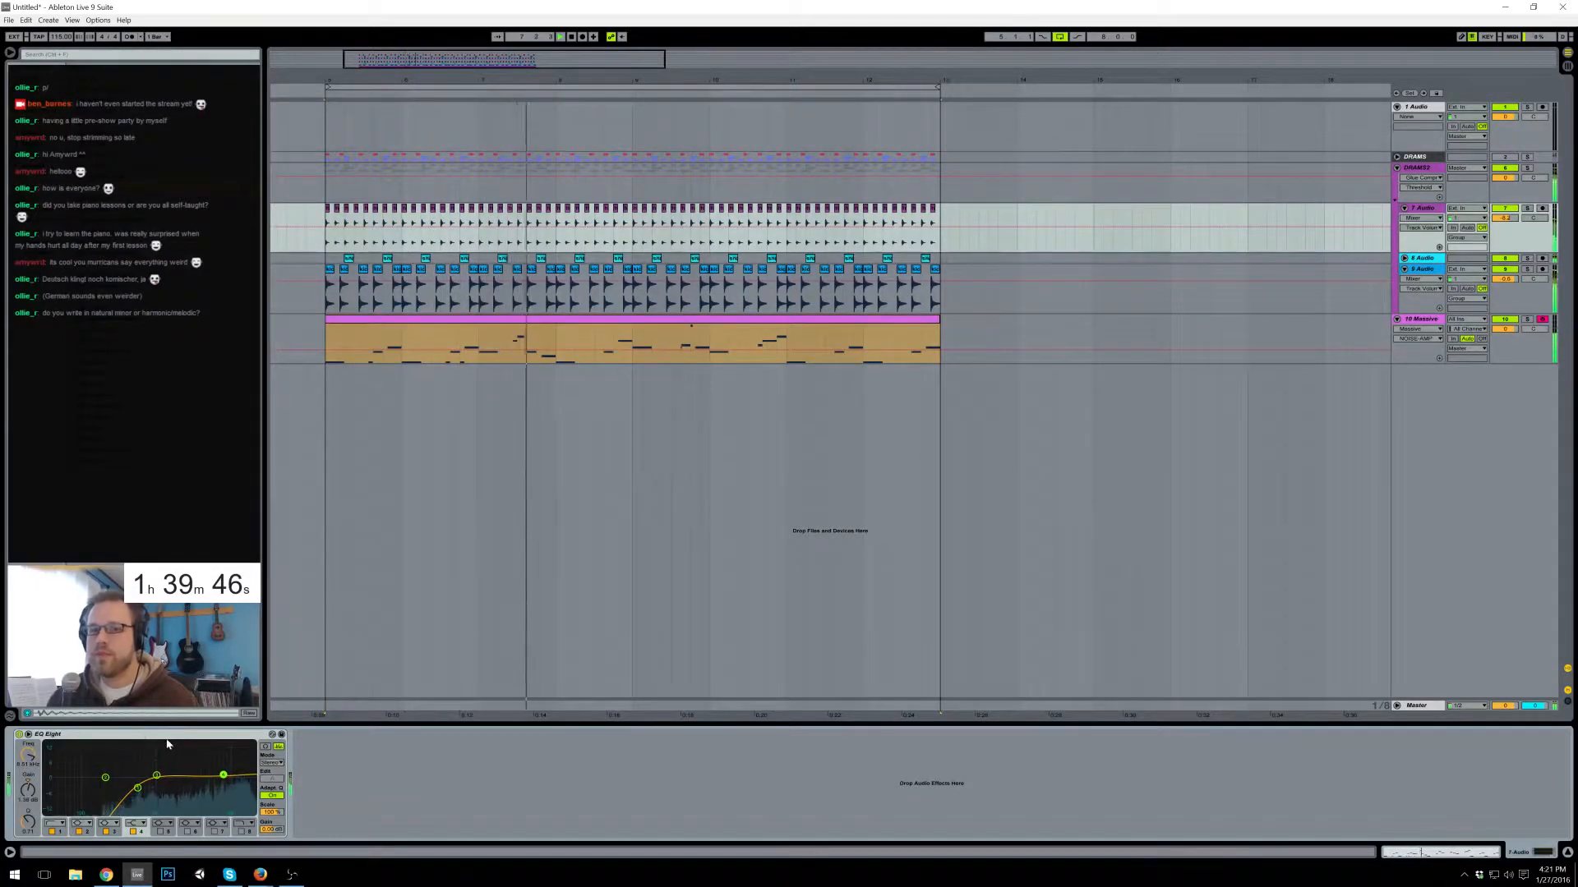
- Copy the EQ Eight to the 8 Audio track ahead of its Reverb and reshape the low-cut, mid and high bands
left_click(958, 260)
left_click(363, 774)
key("ctrl+v")
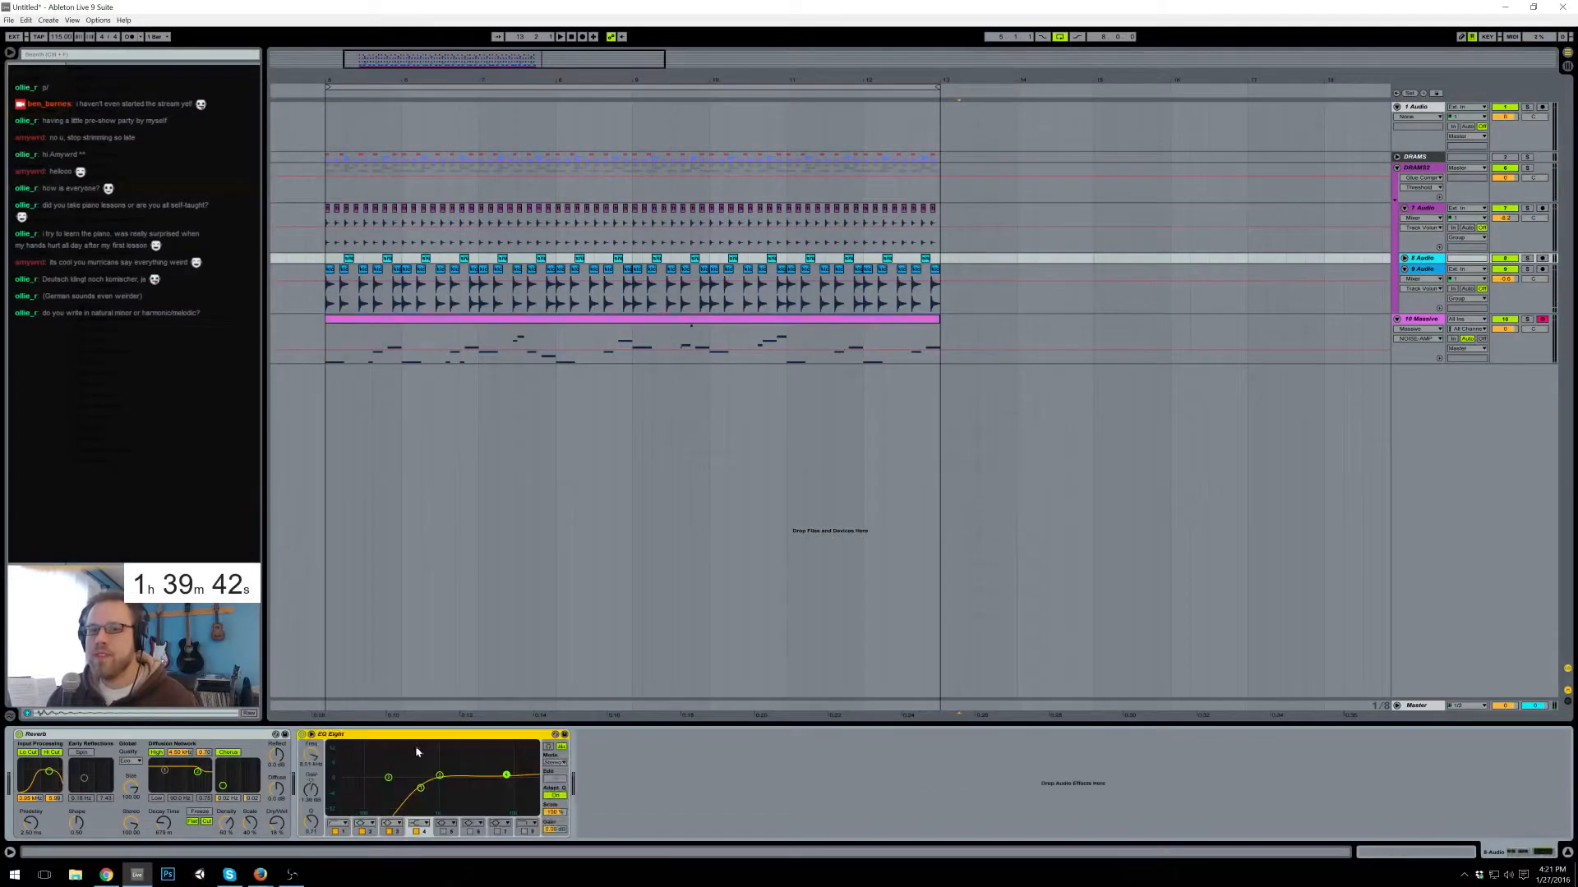
left_click_drag(409, 737, 98, 750)
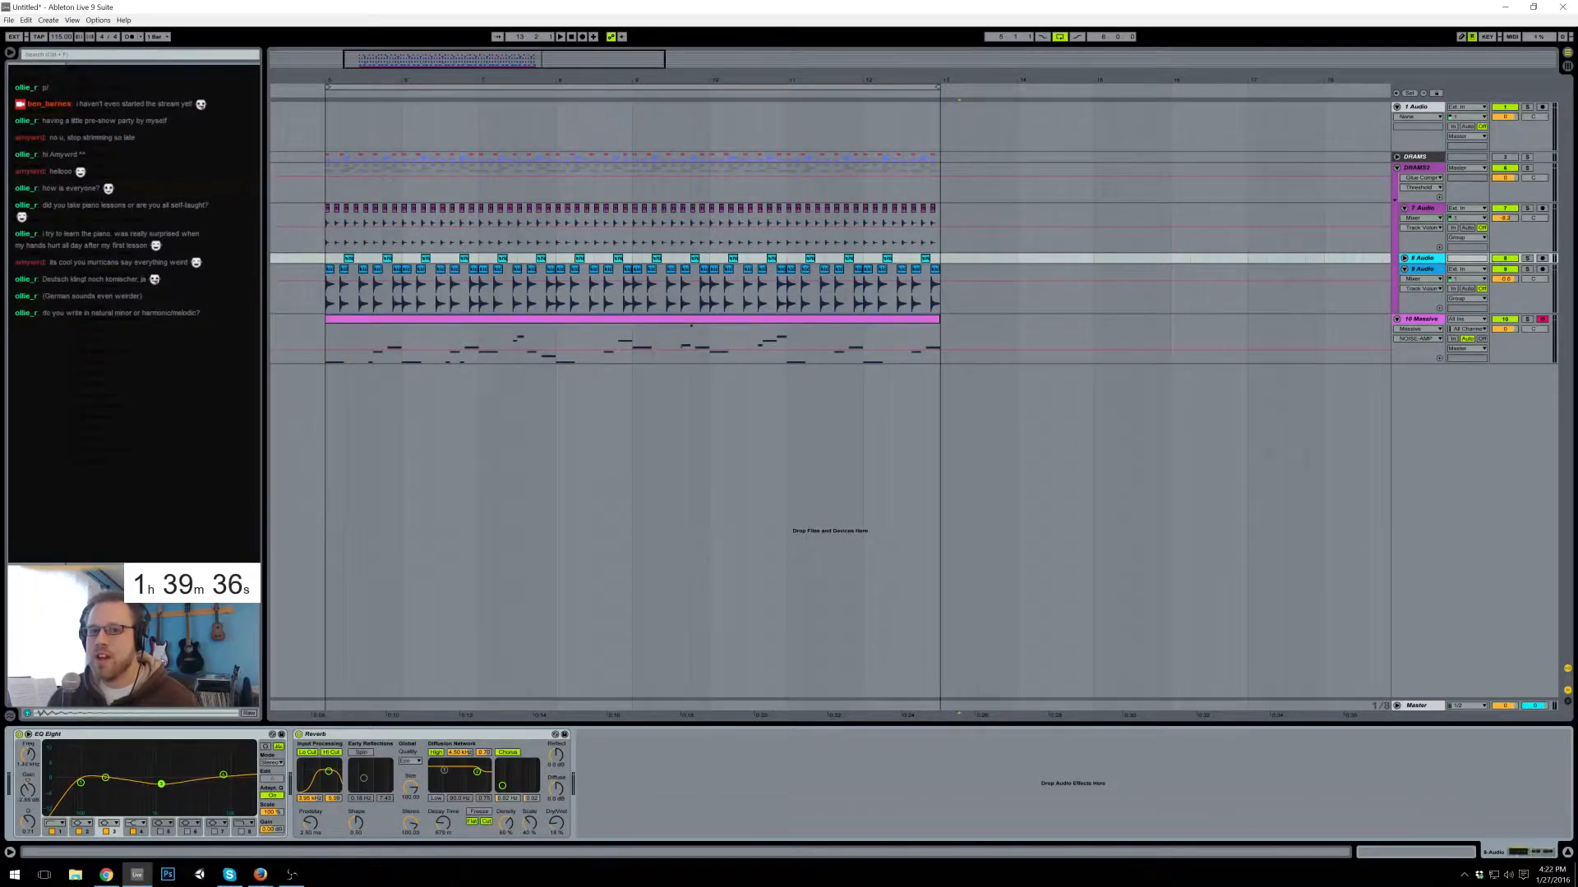
left_click_drag(224, 776, 222, 776)
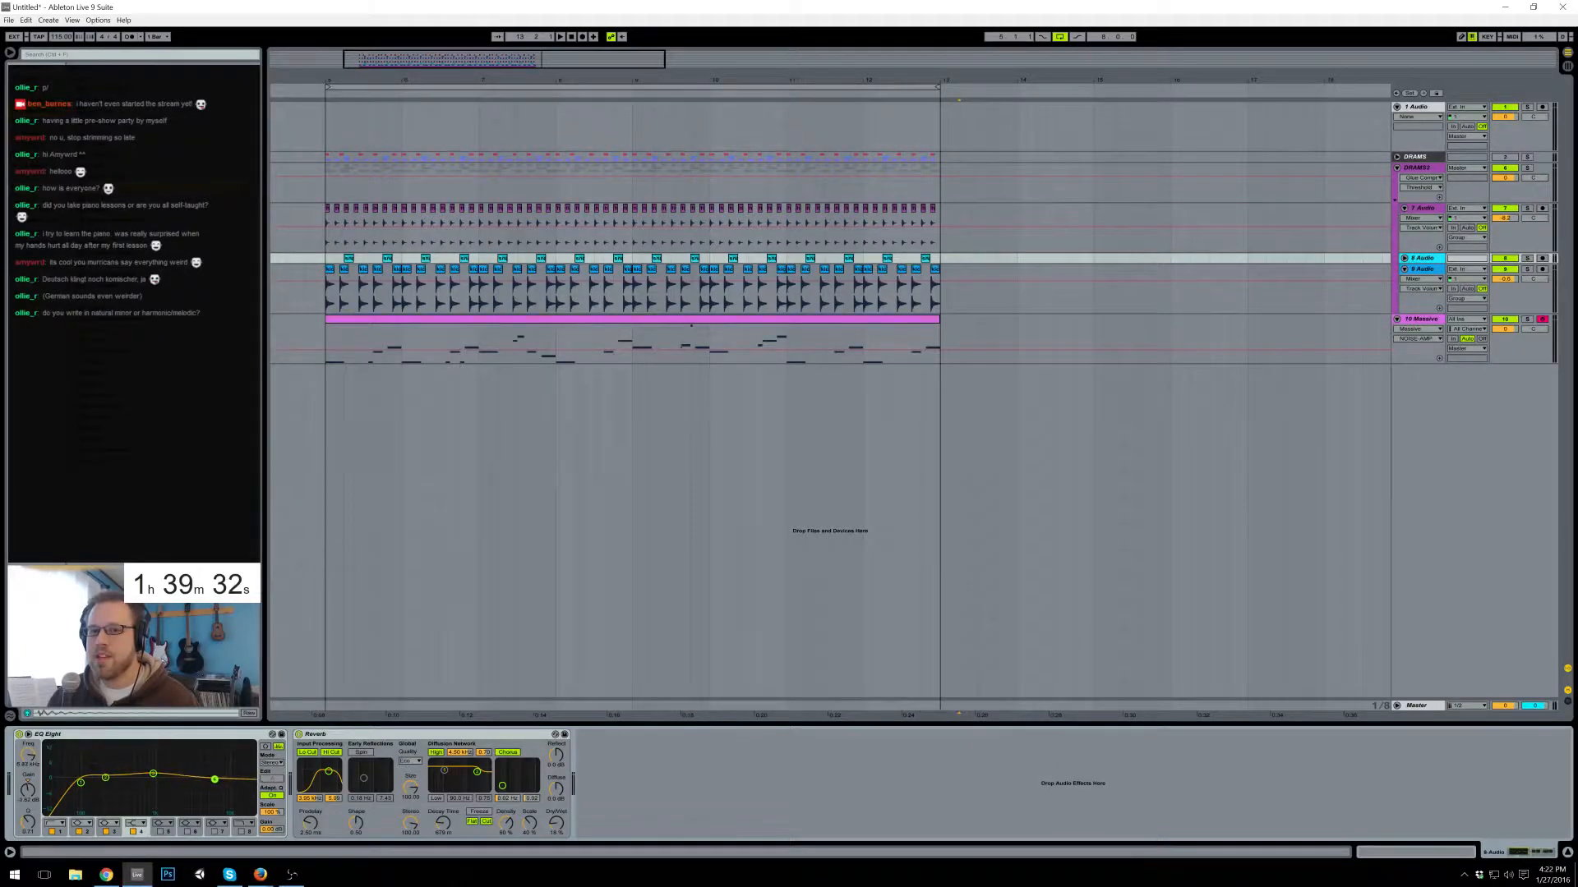
left_click_drag(79, 787, 81, 791)
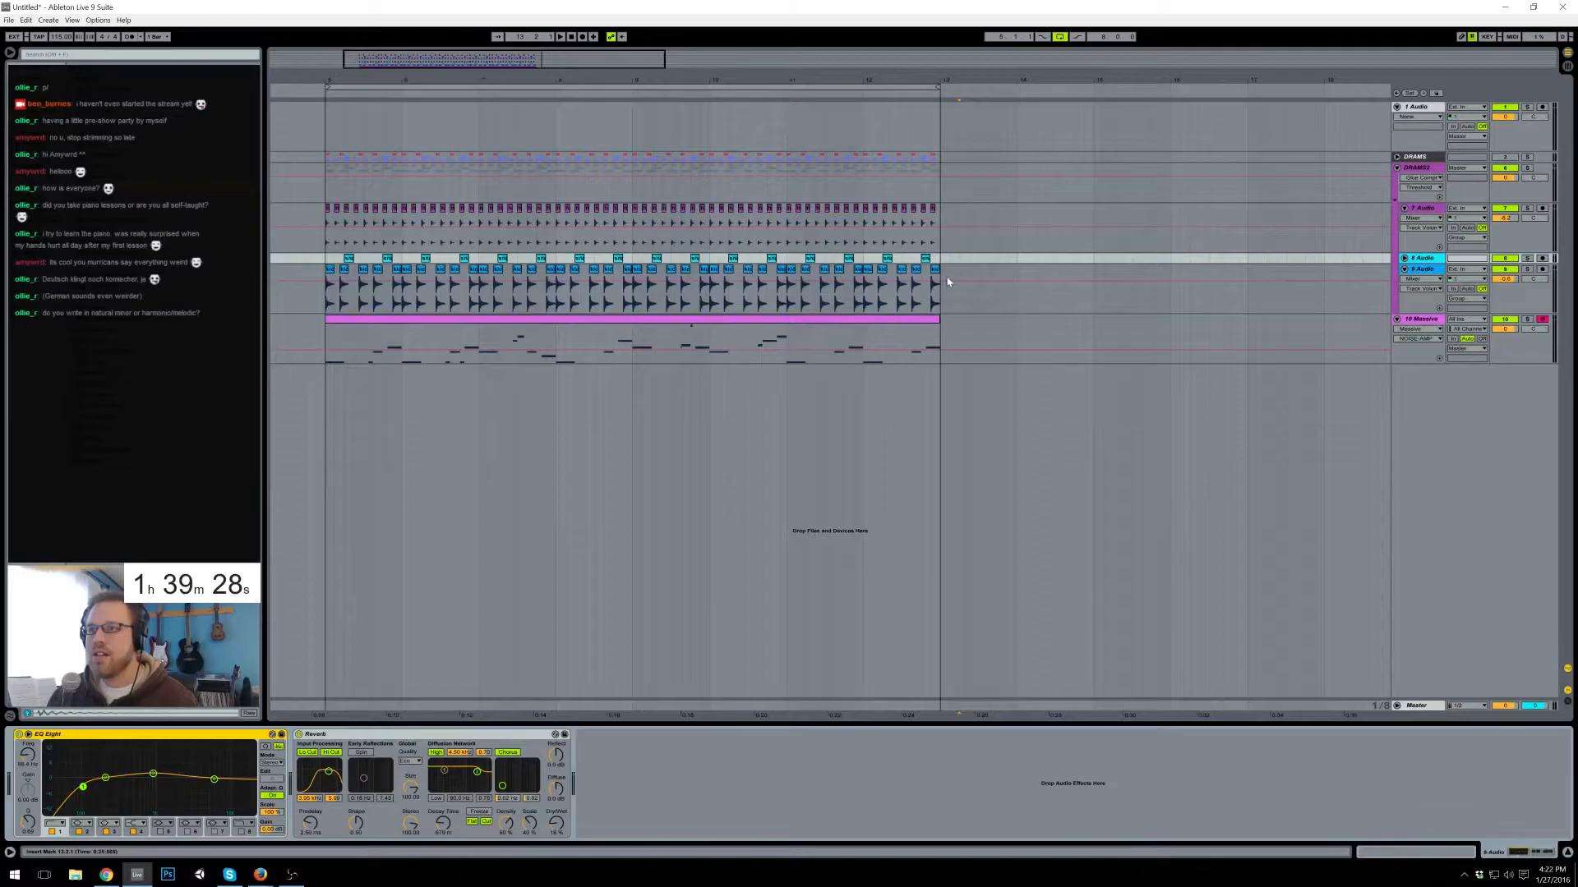
- Put a copy of the EQ Eight on the 9 Audio track, dipping the low mids and lifting the highs
left_click(948, 282)
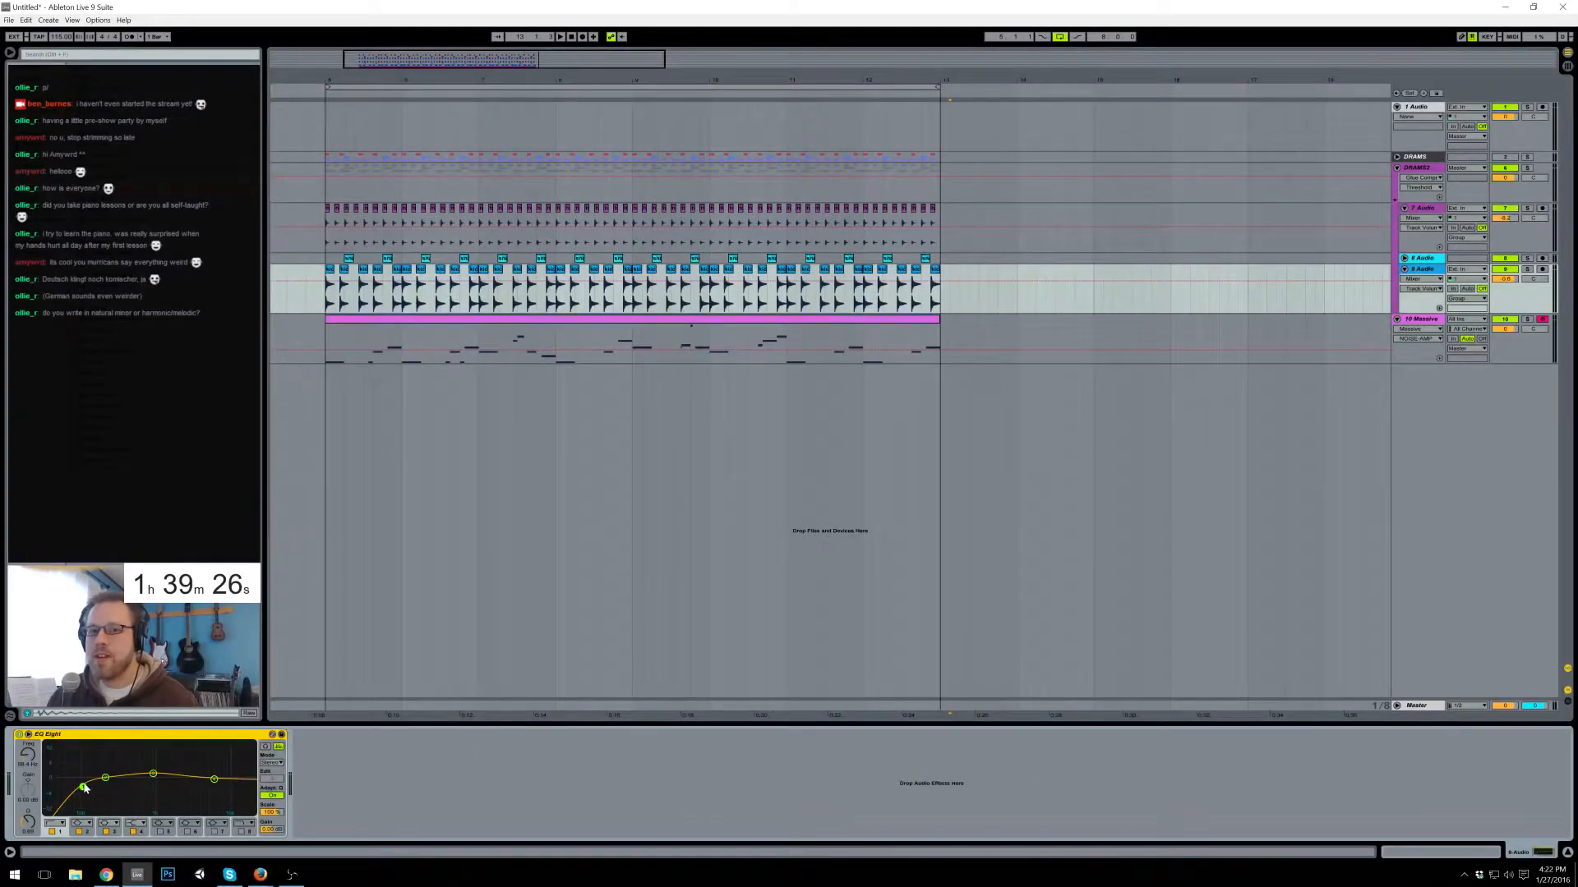
left_click_drag(153, 774, 214, 776)
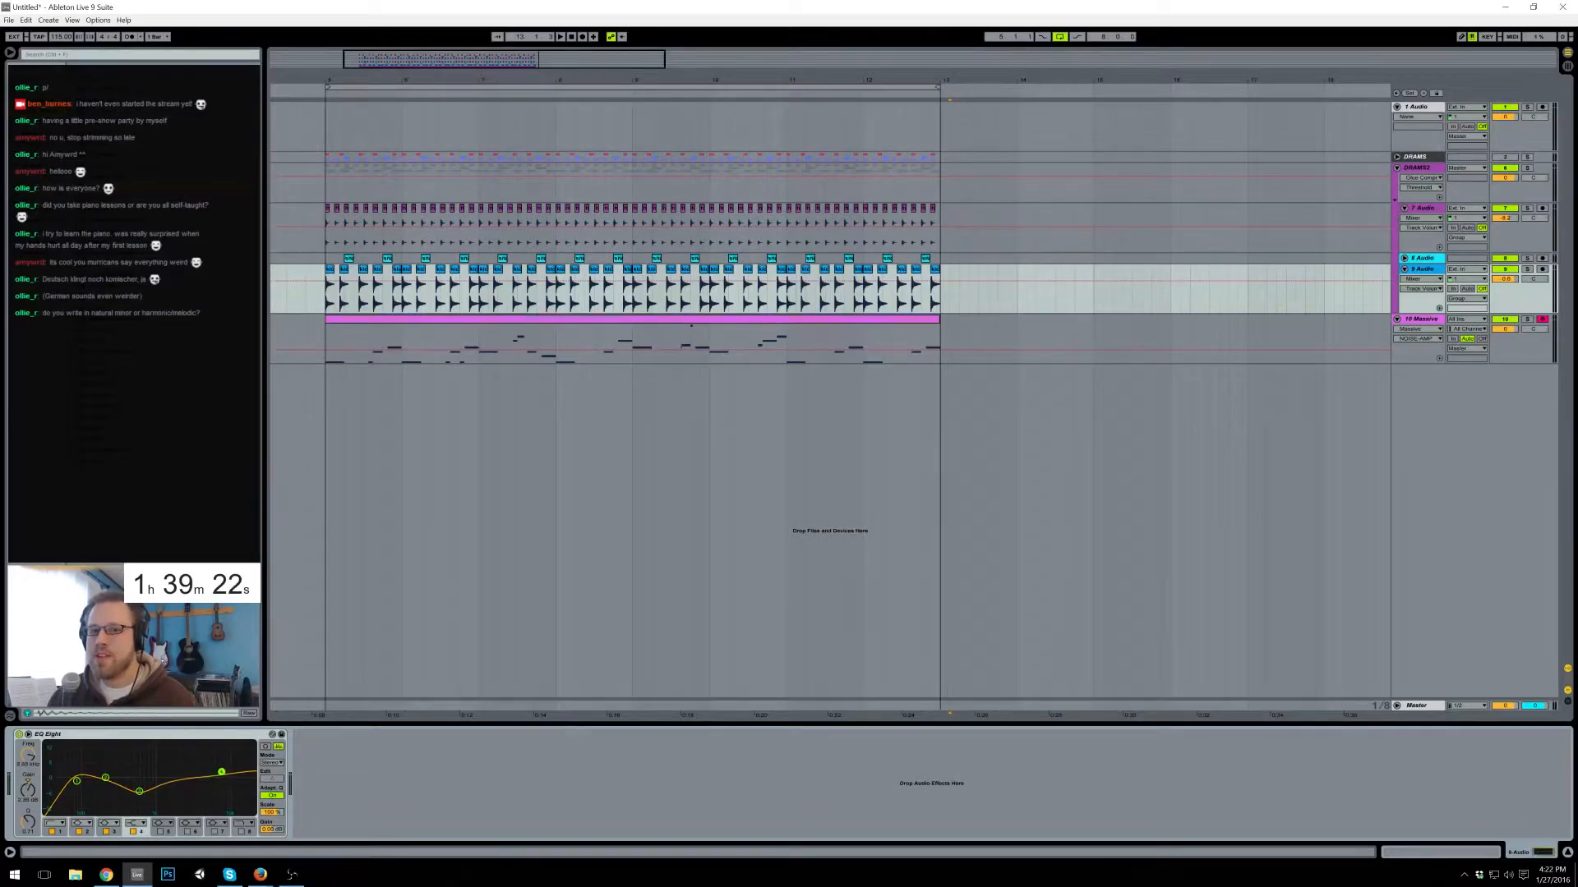
left_click_drag(142, 792, 142, 795)
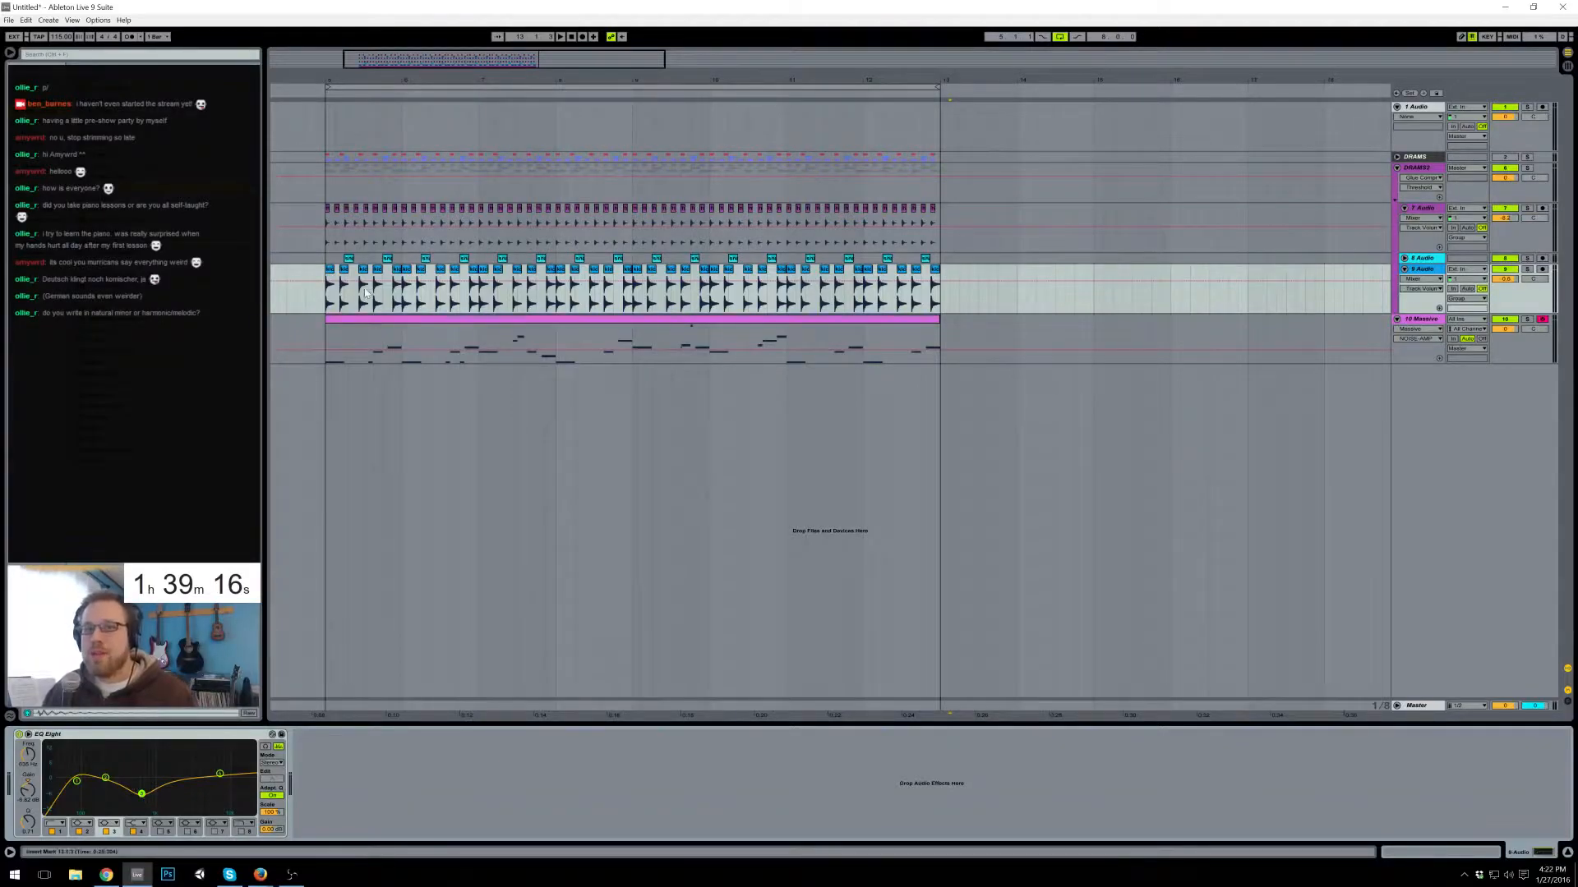
- Play from bar 5, unfold the 8 Audio track and rebalance the volumes of 8 Audio and 9 Audio
left_click(325, 296)
key("space")
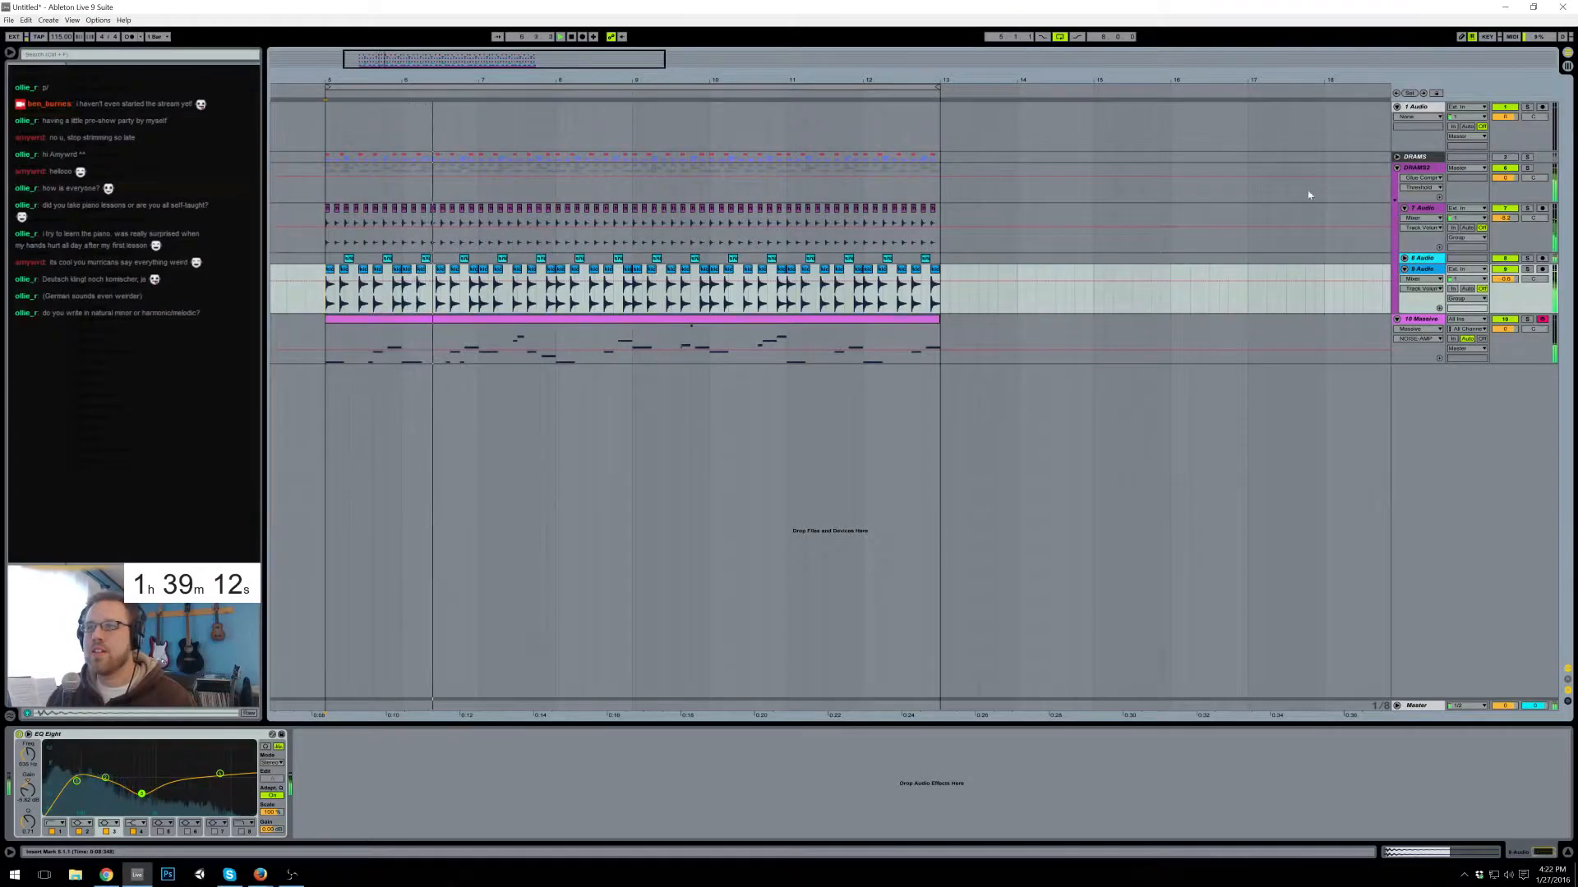
left_click(1404, 259)
left_click_drag(1504, 268, 1505, 295)
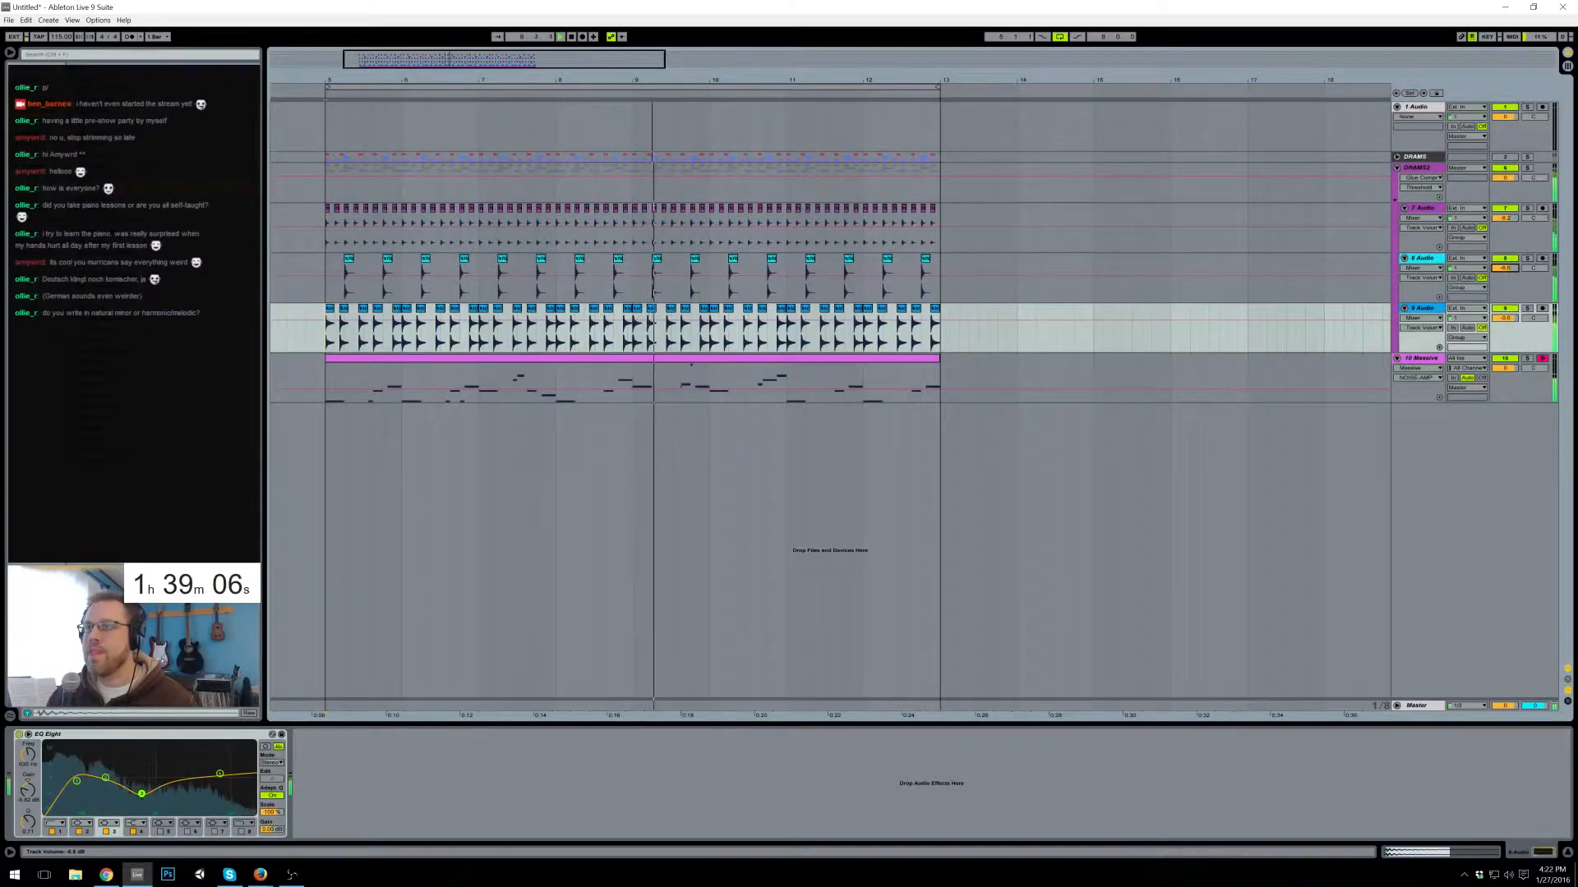
left_click_drag(1505, 318, 1505, 321)
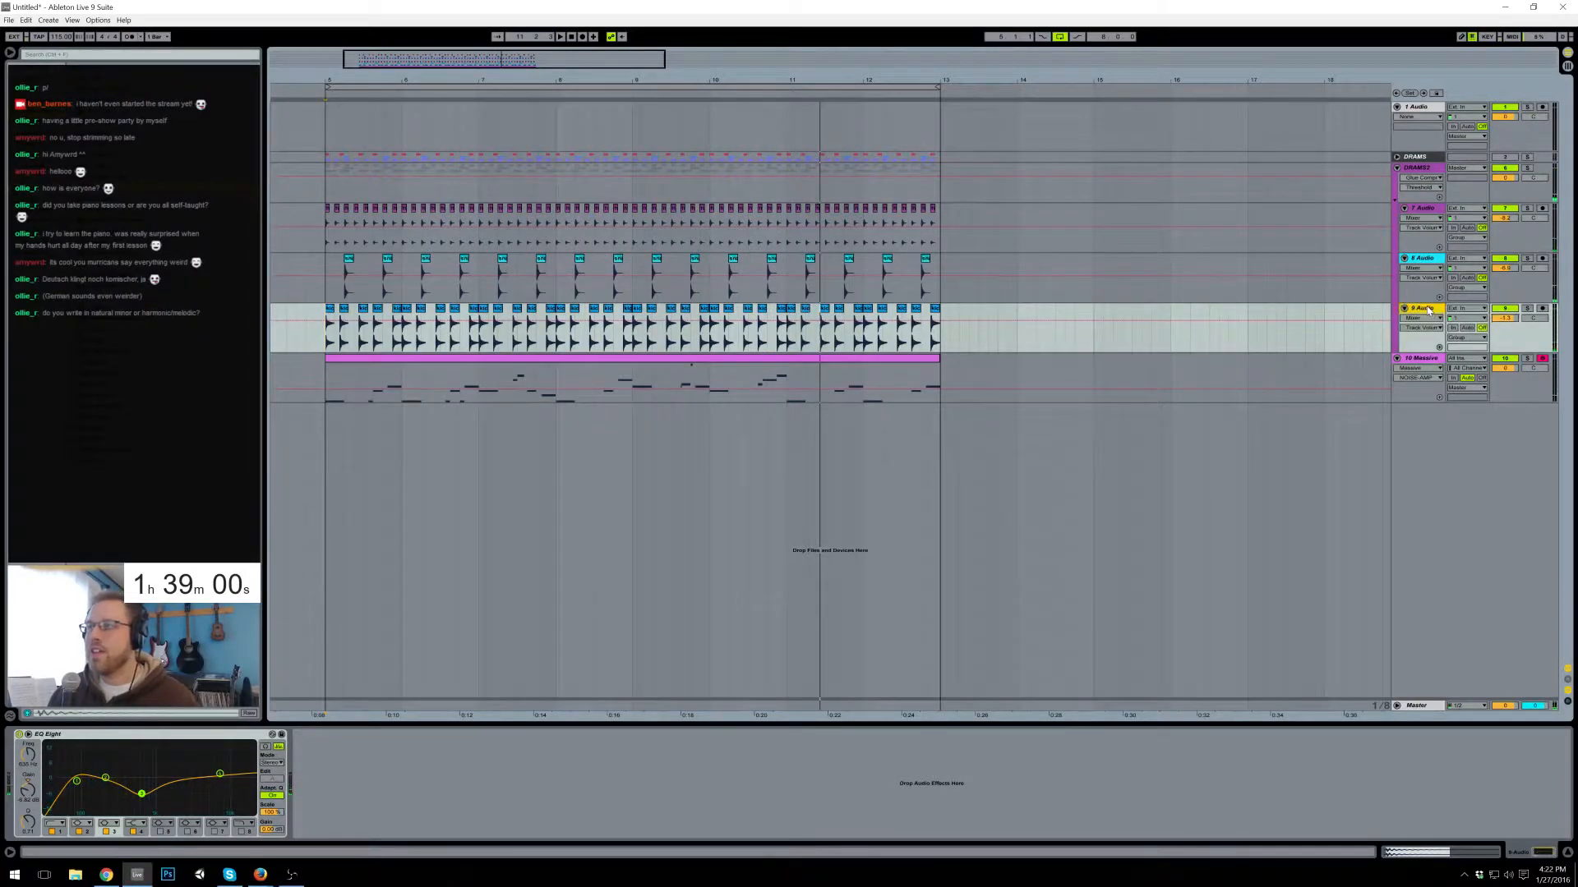
- Insert an audio track below 9 Audio, place the fast swing groove loop at bar 5 and play it
key("ctrl+t")
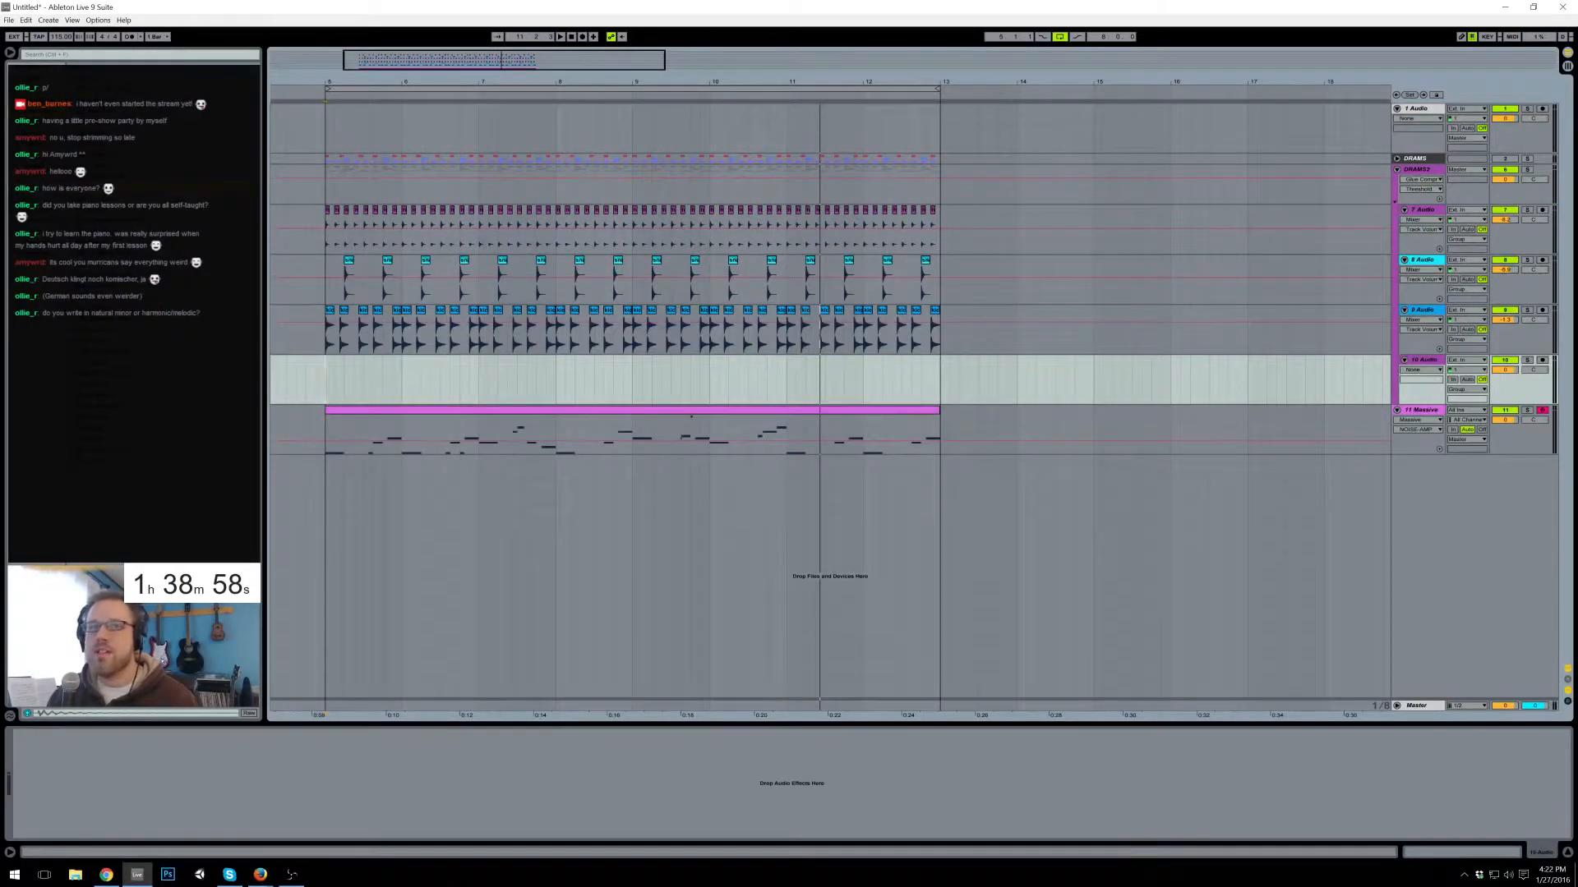
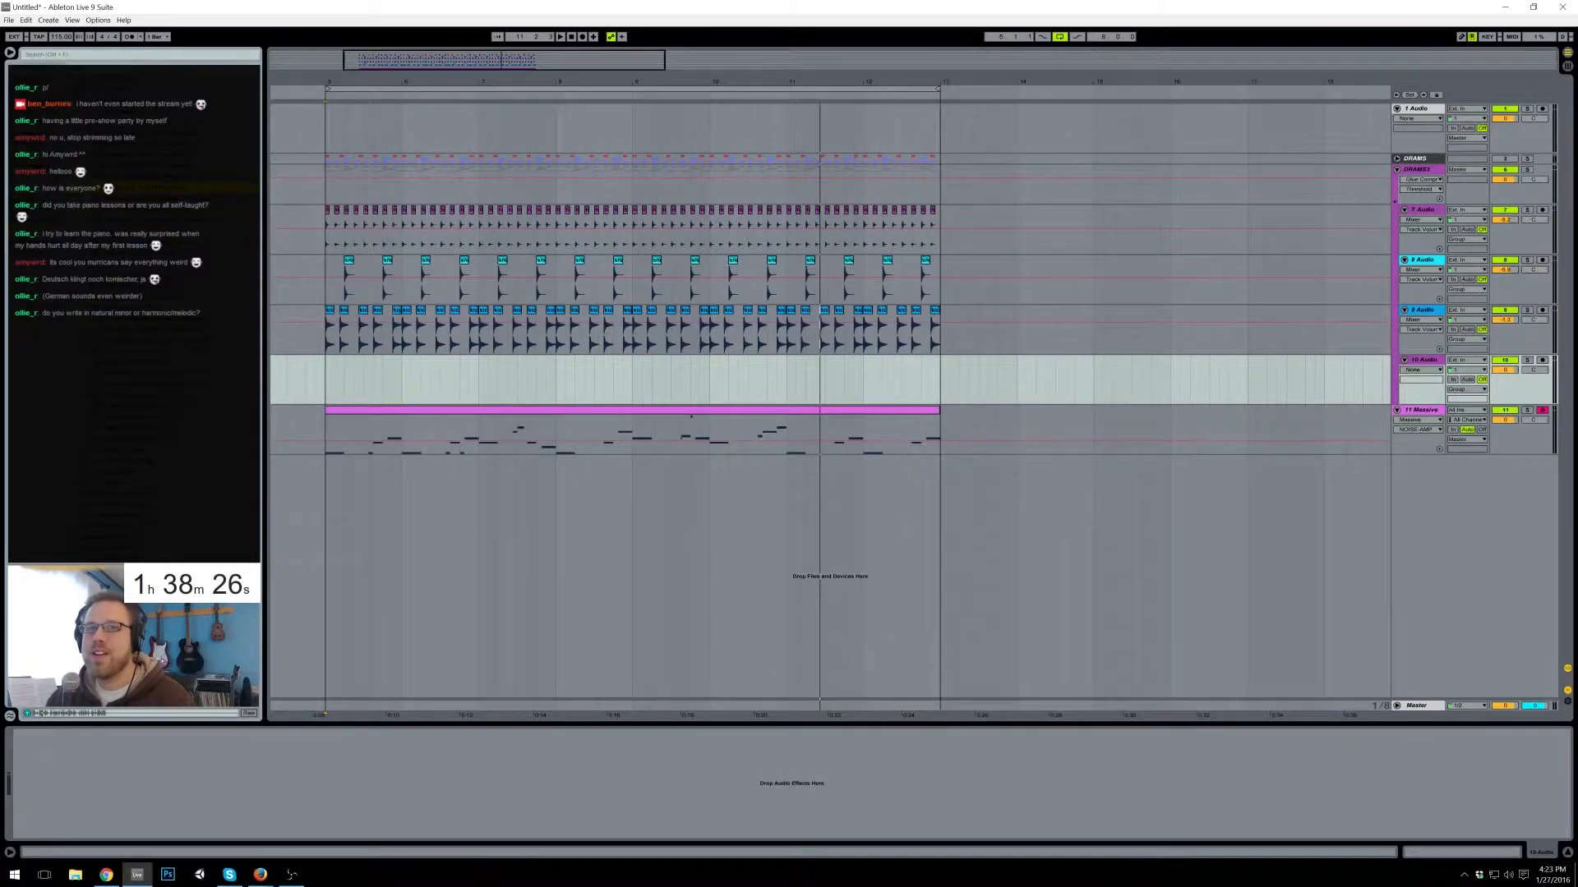
left_click(370, 353)
left_click_drag(370, 354, 330, 378)
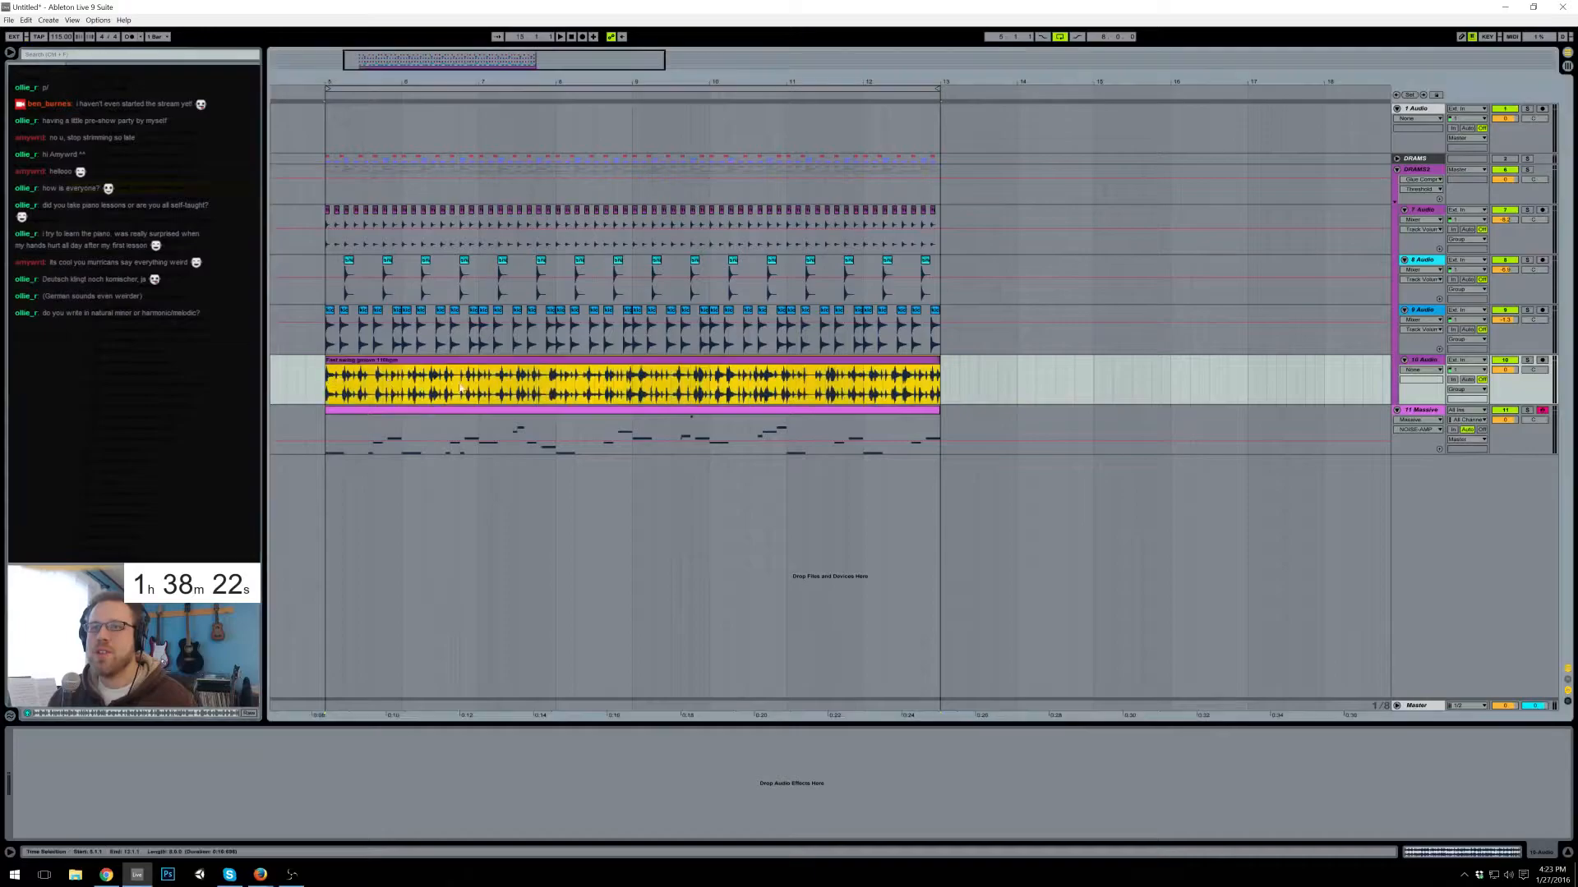
left_click(329, 383)
key("space")
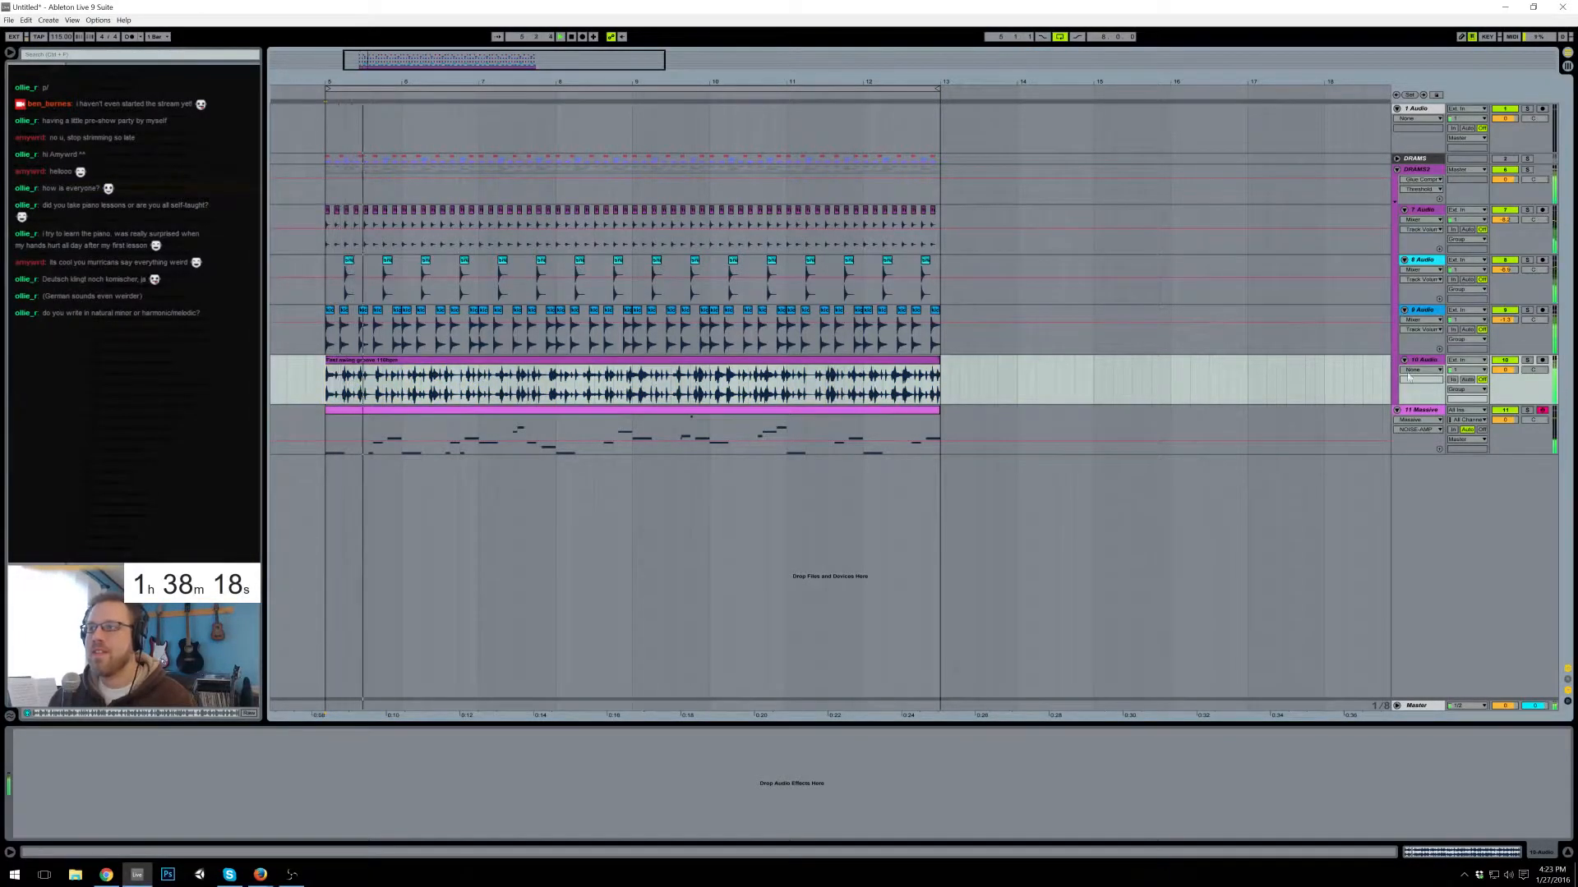
- Open the swing groove clip, play it against the drums and delete its audio track
double_click(773, 376)
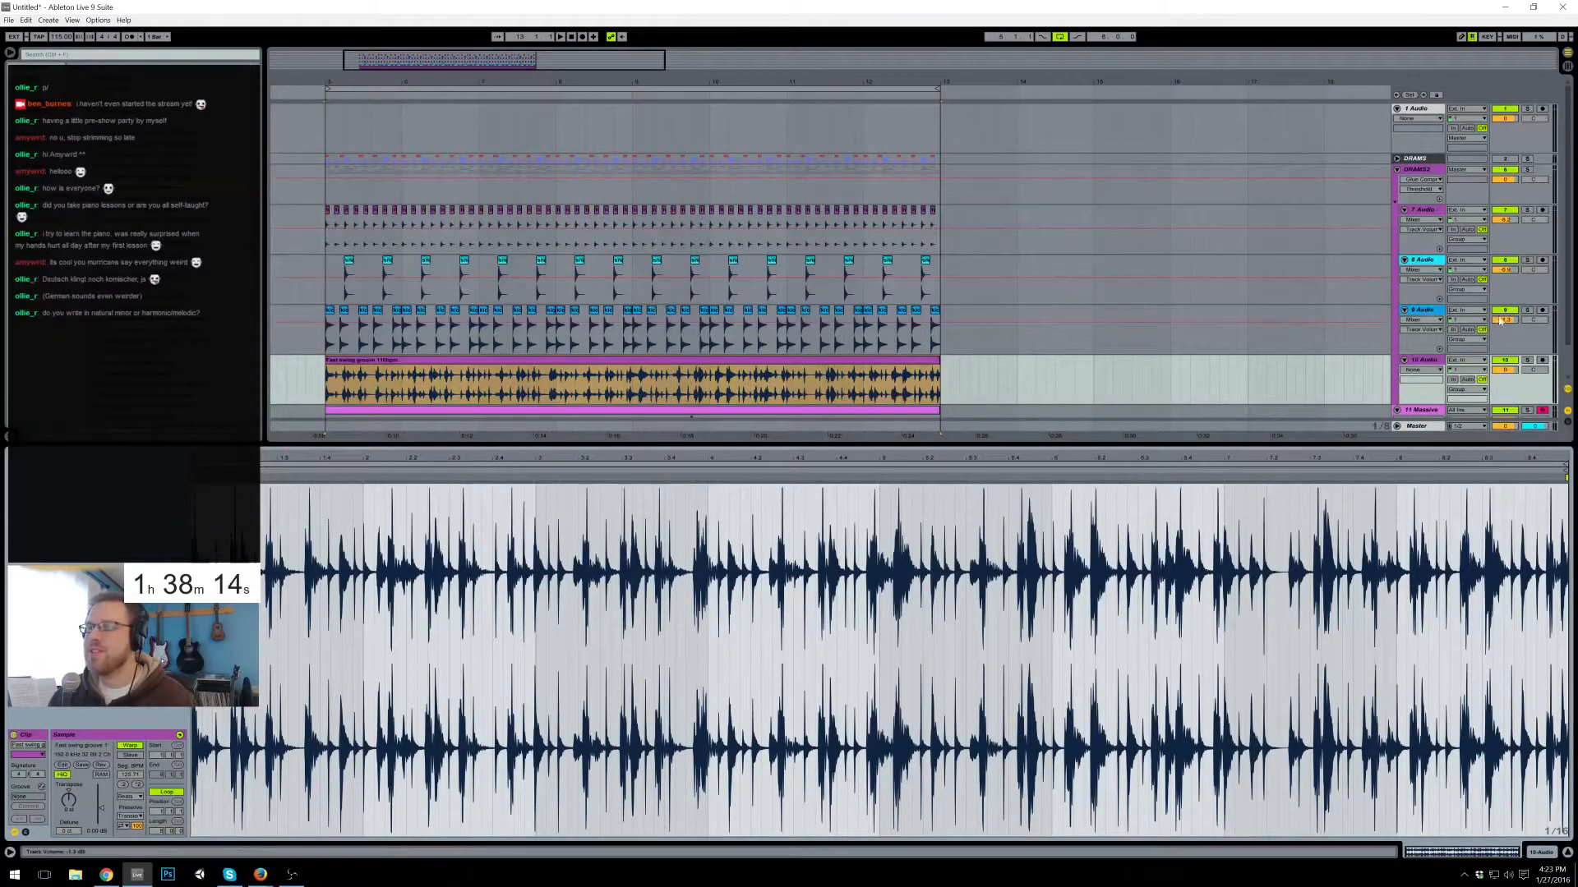
key("space")
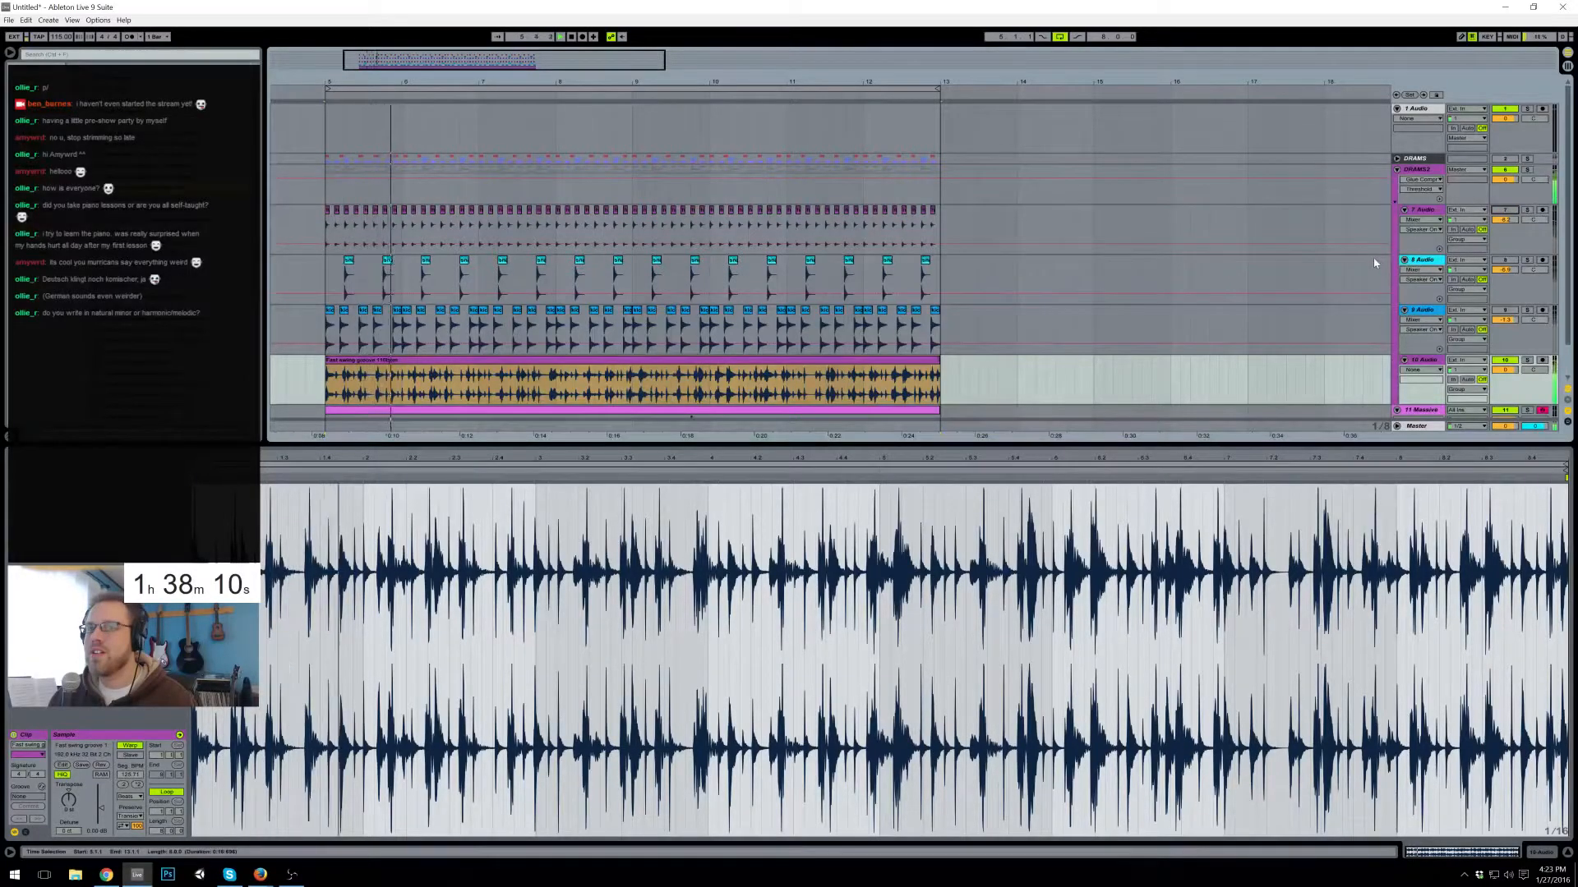
left_click(1430, 361)
key("Delete")
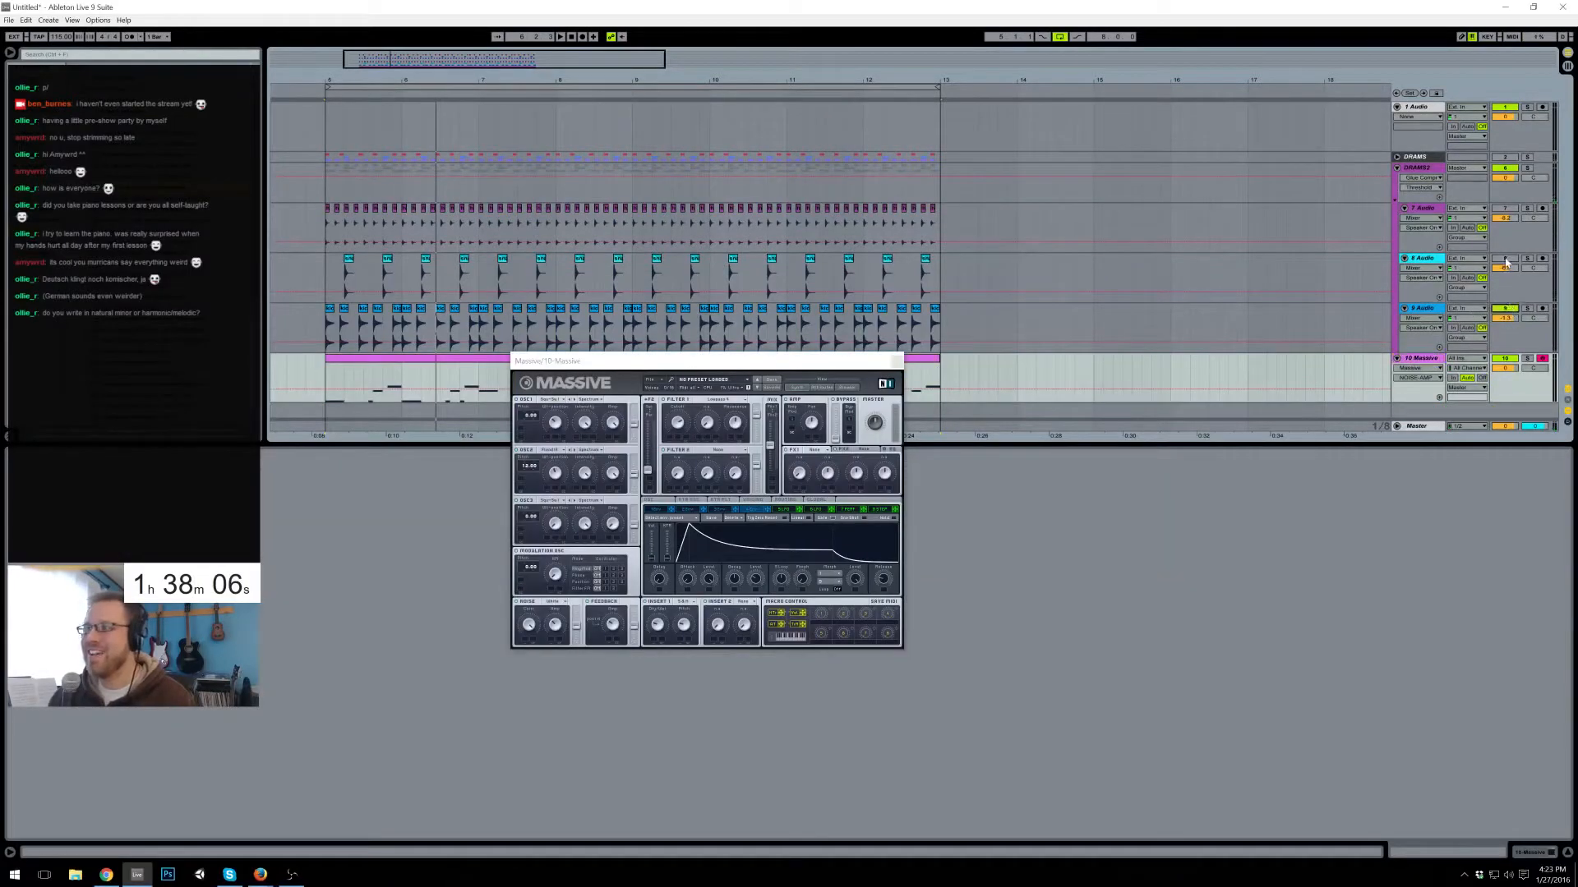
- Close the Massive window, search the browser for "swing" and apply a swing groove to the Massive clip
key("space")
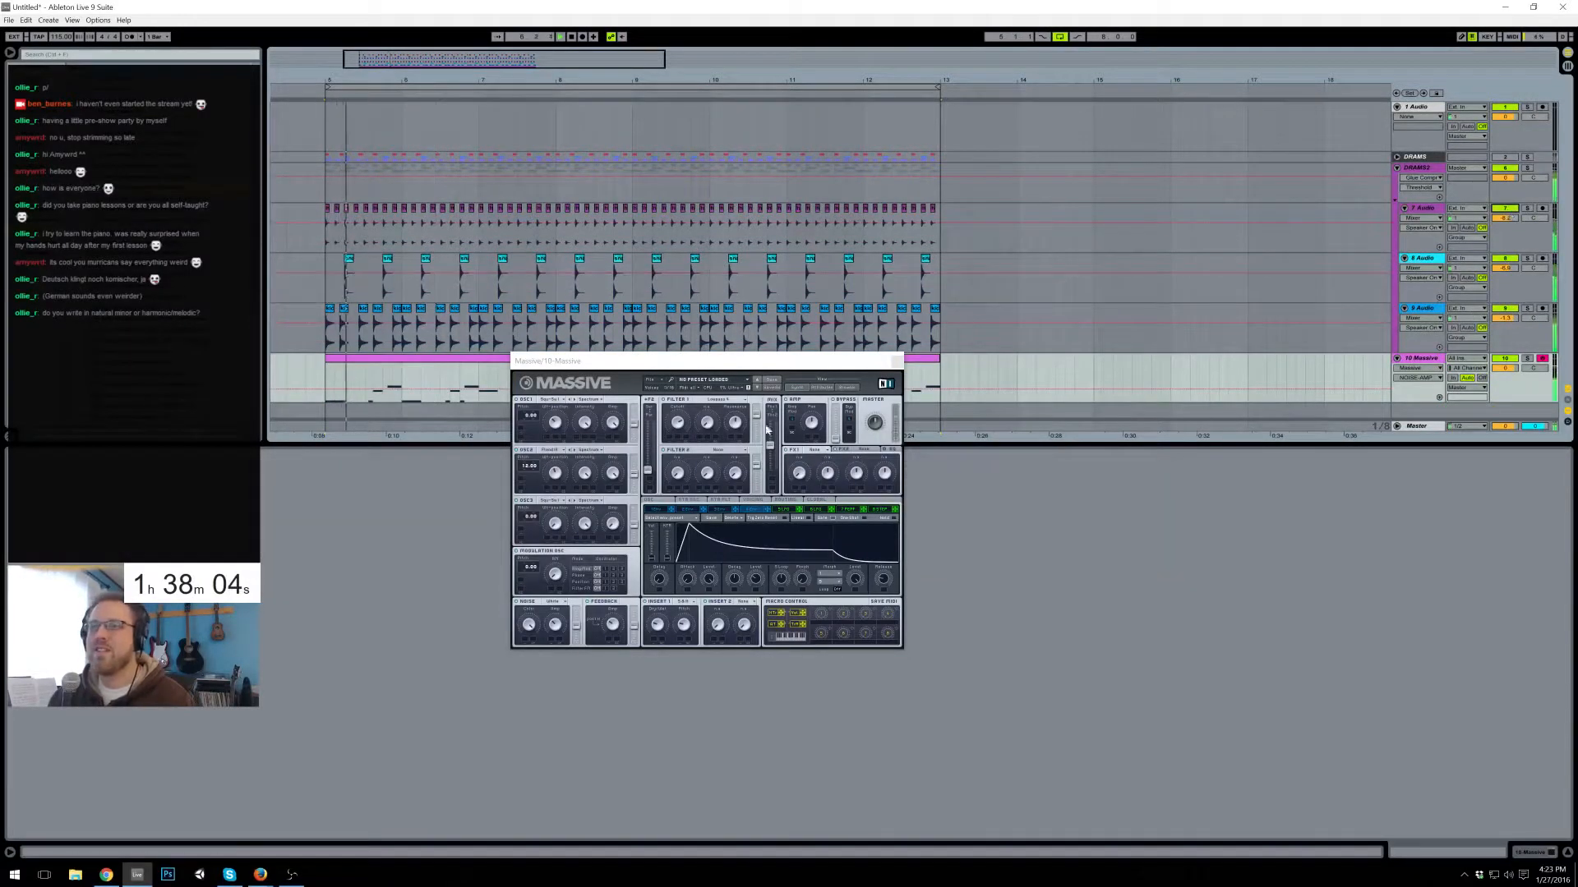
left_click(895, 361)
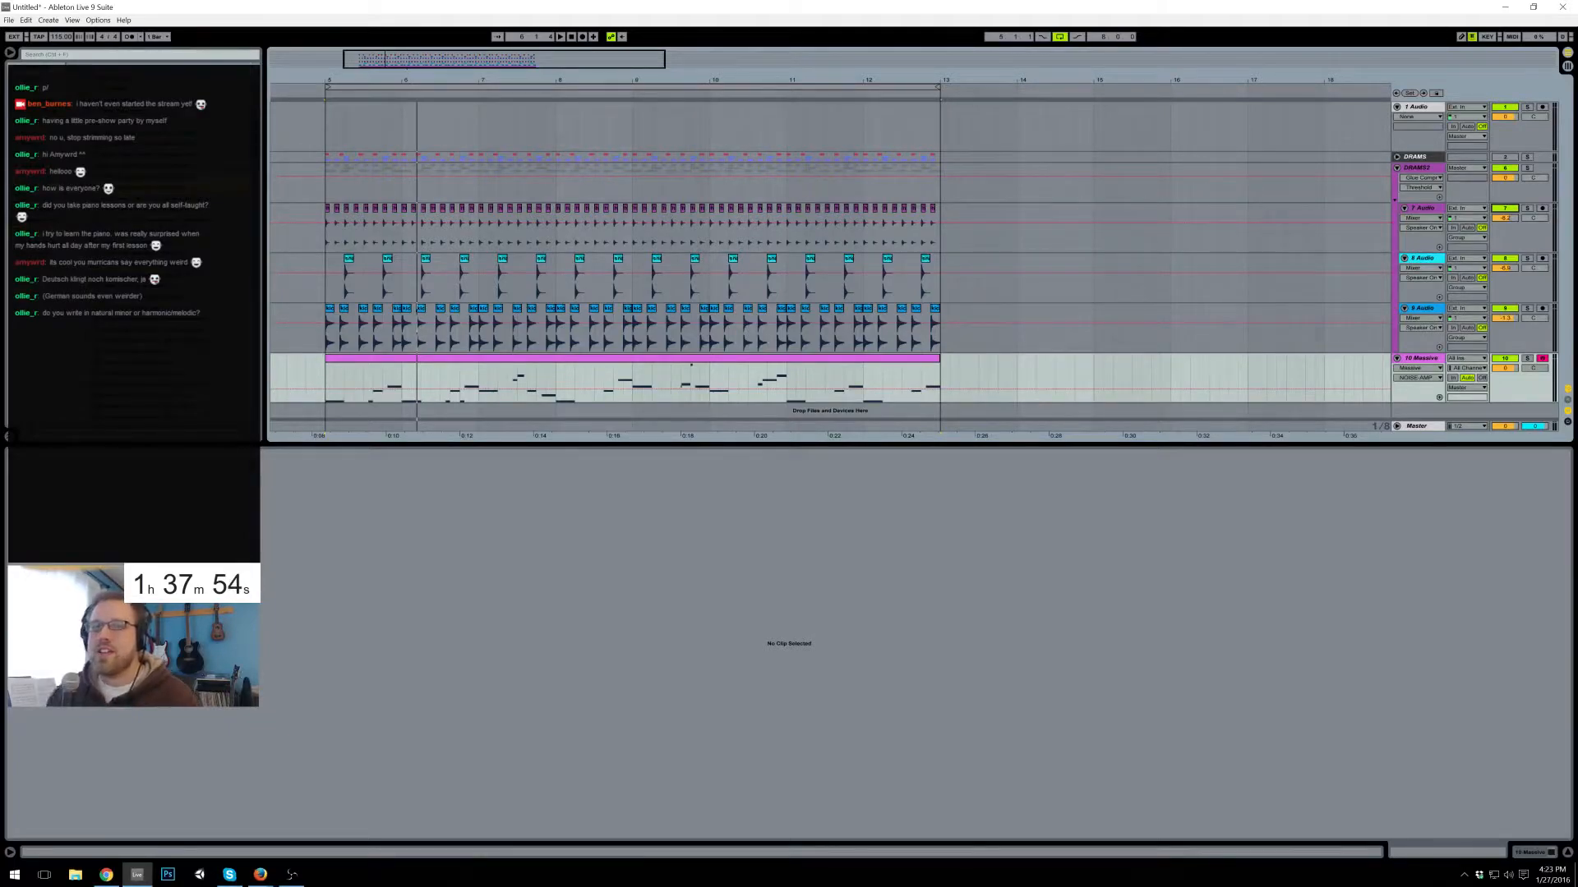
left_click(419, 360)
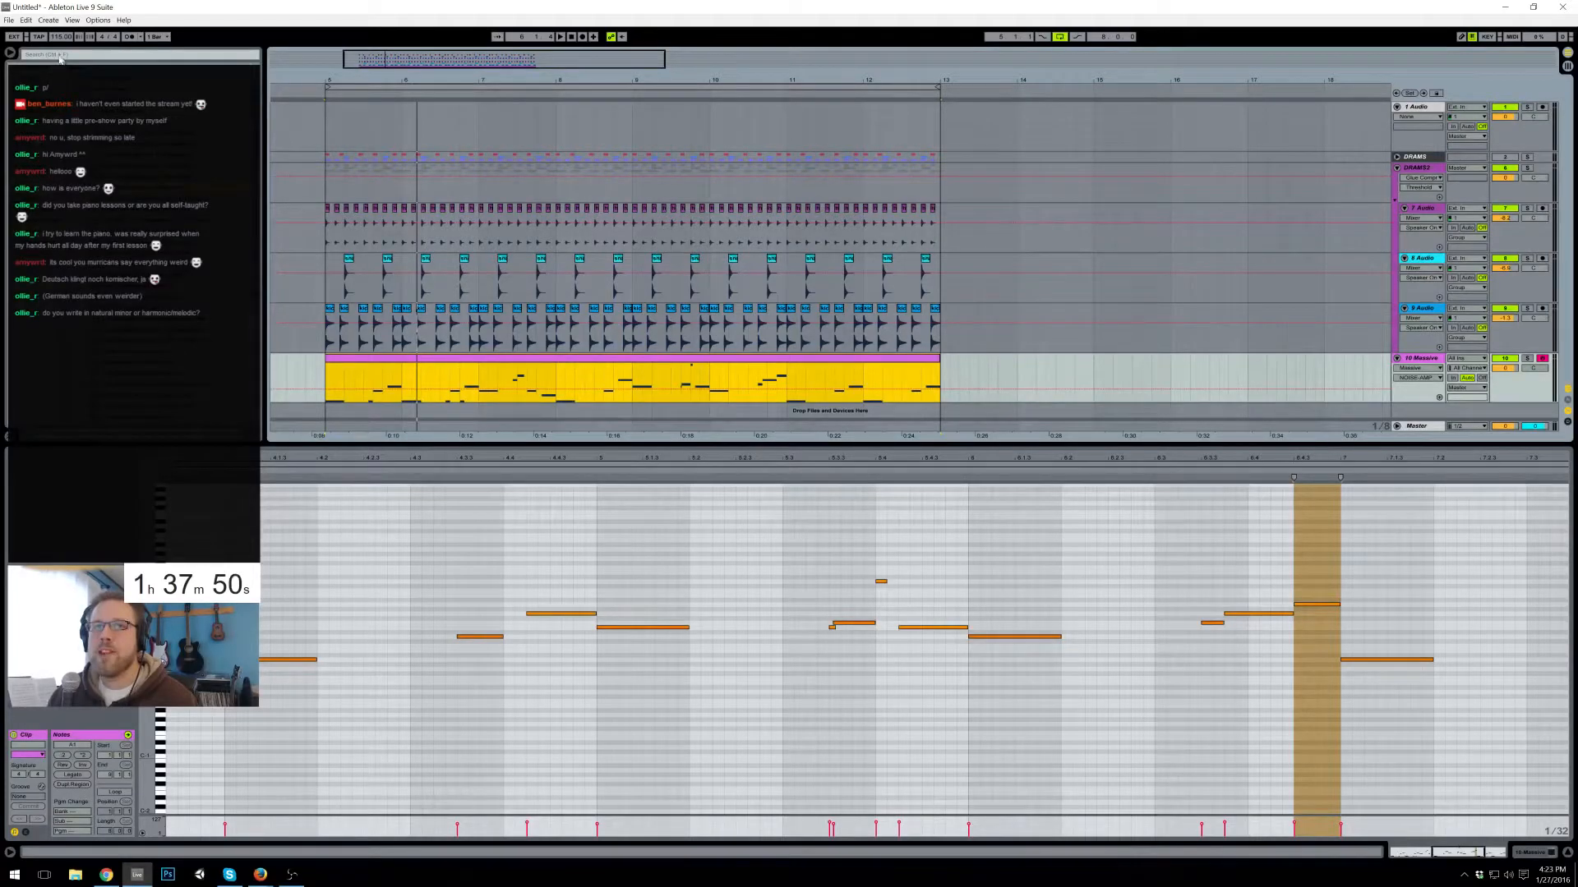
left_click(41, 209)
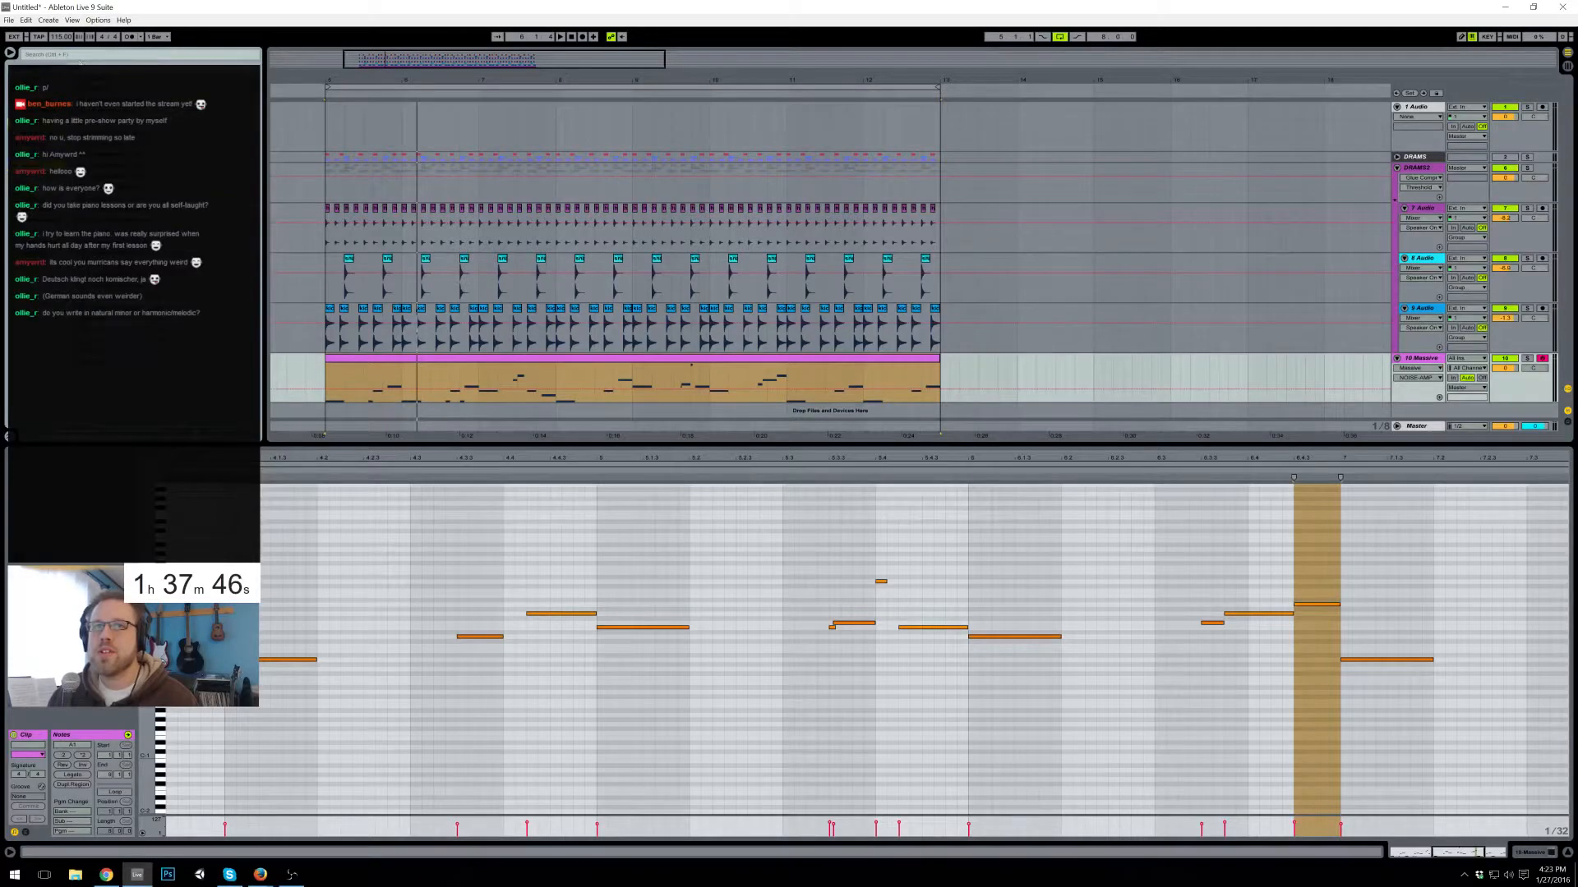
left_click(68, 56)
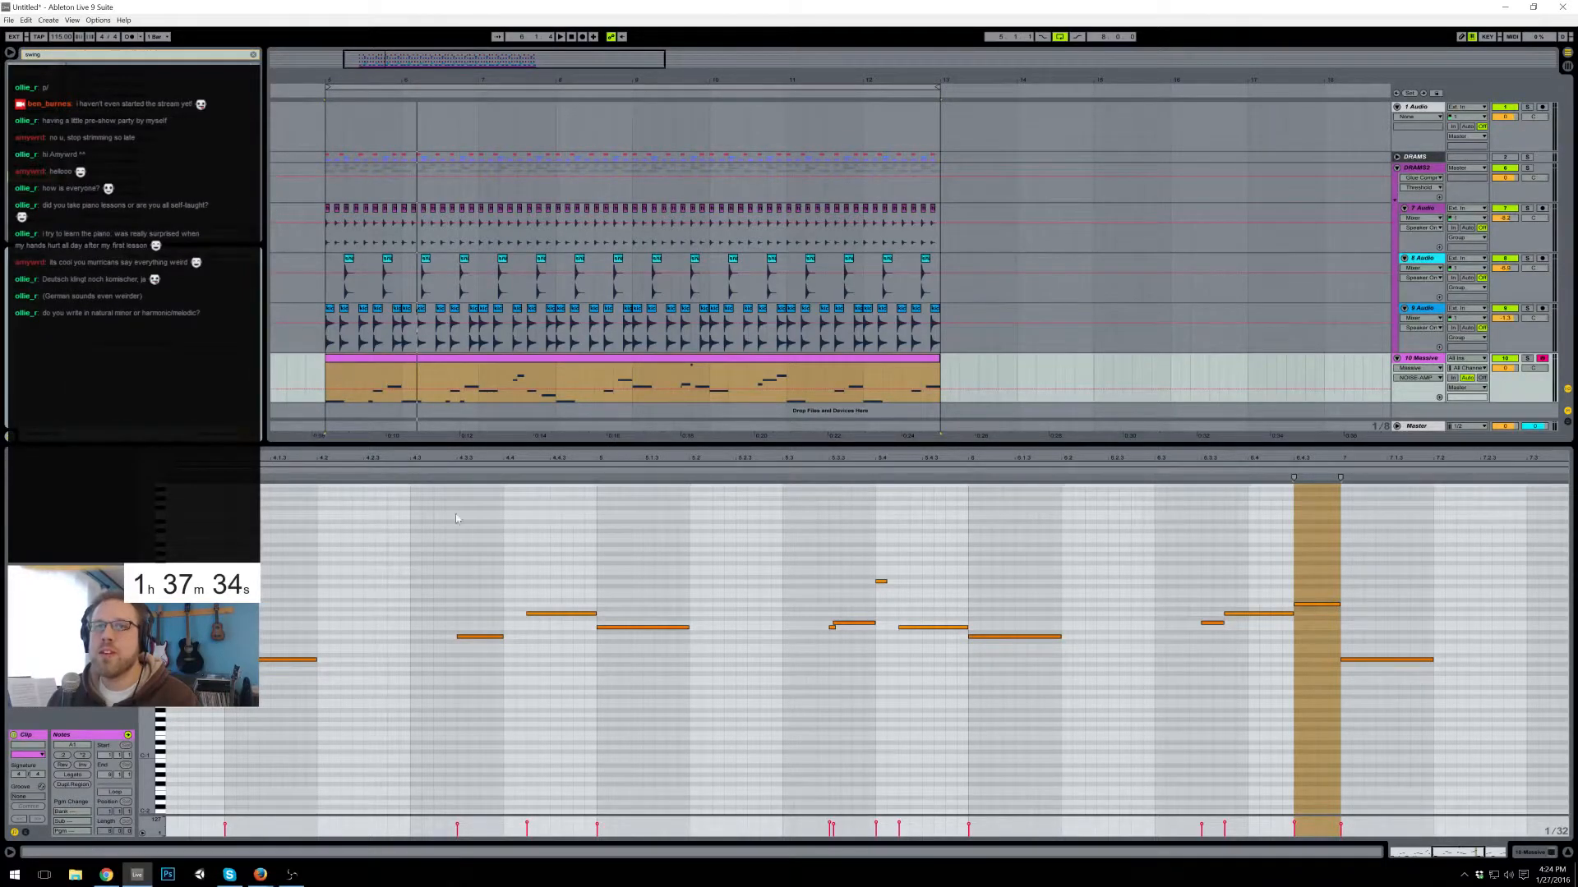
left_click(1536, 852)
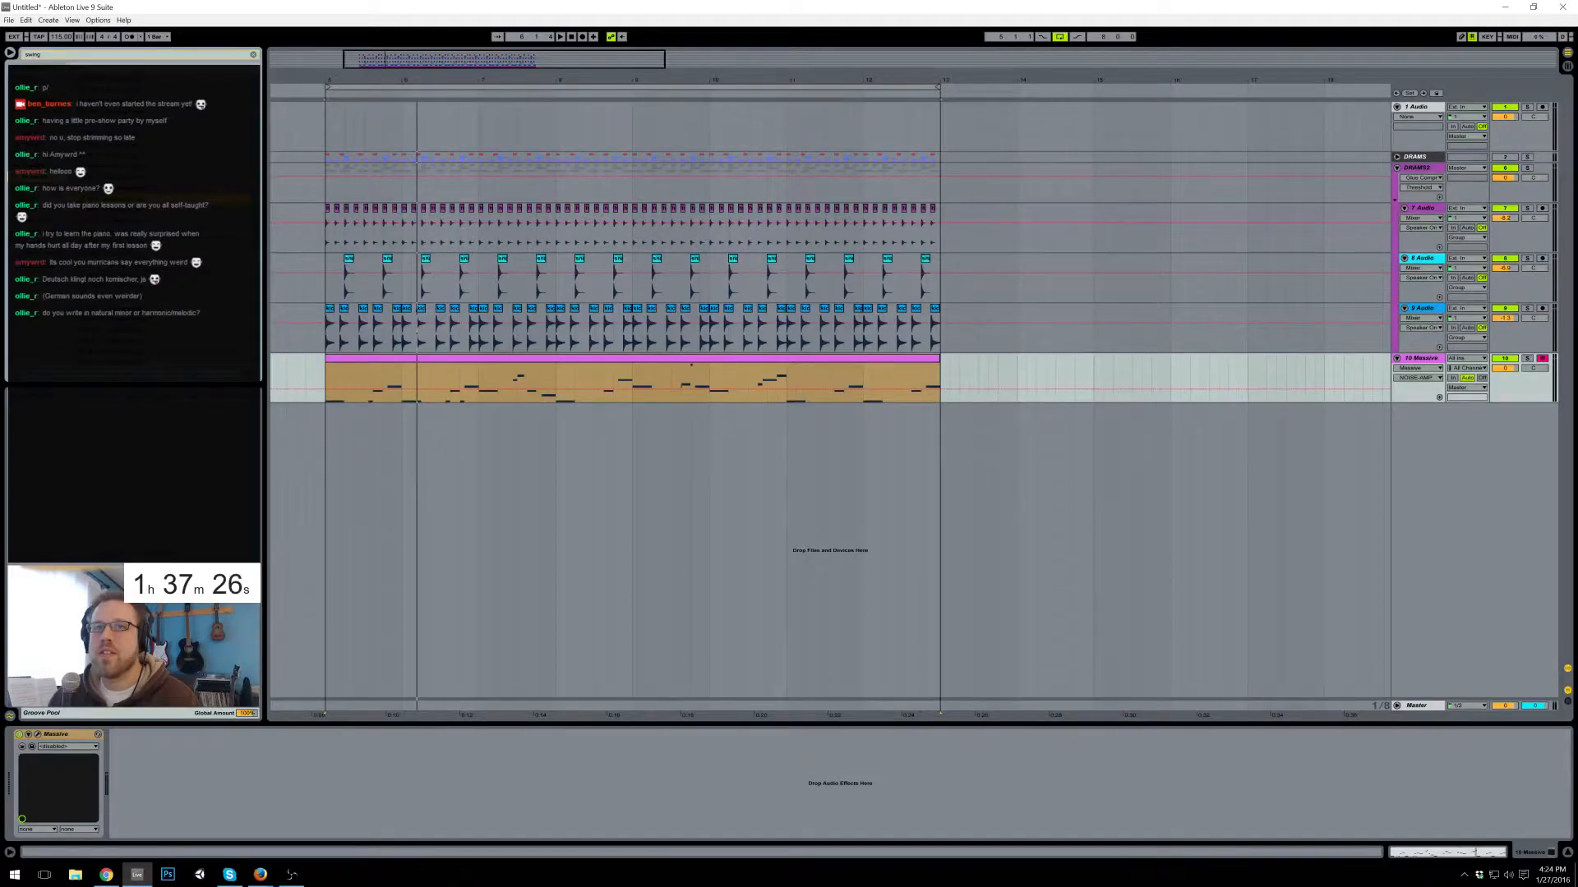
left_click_drag(37, 405, 447, 357)
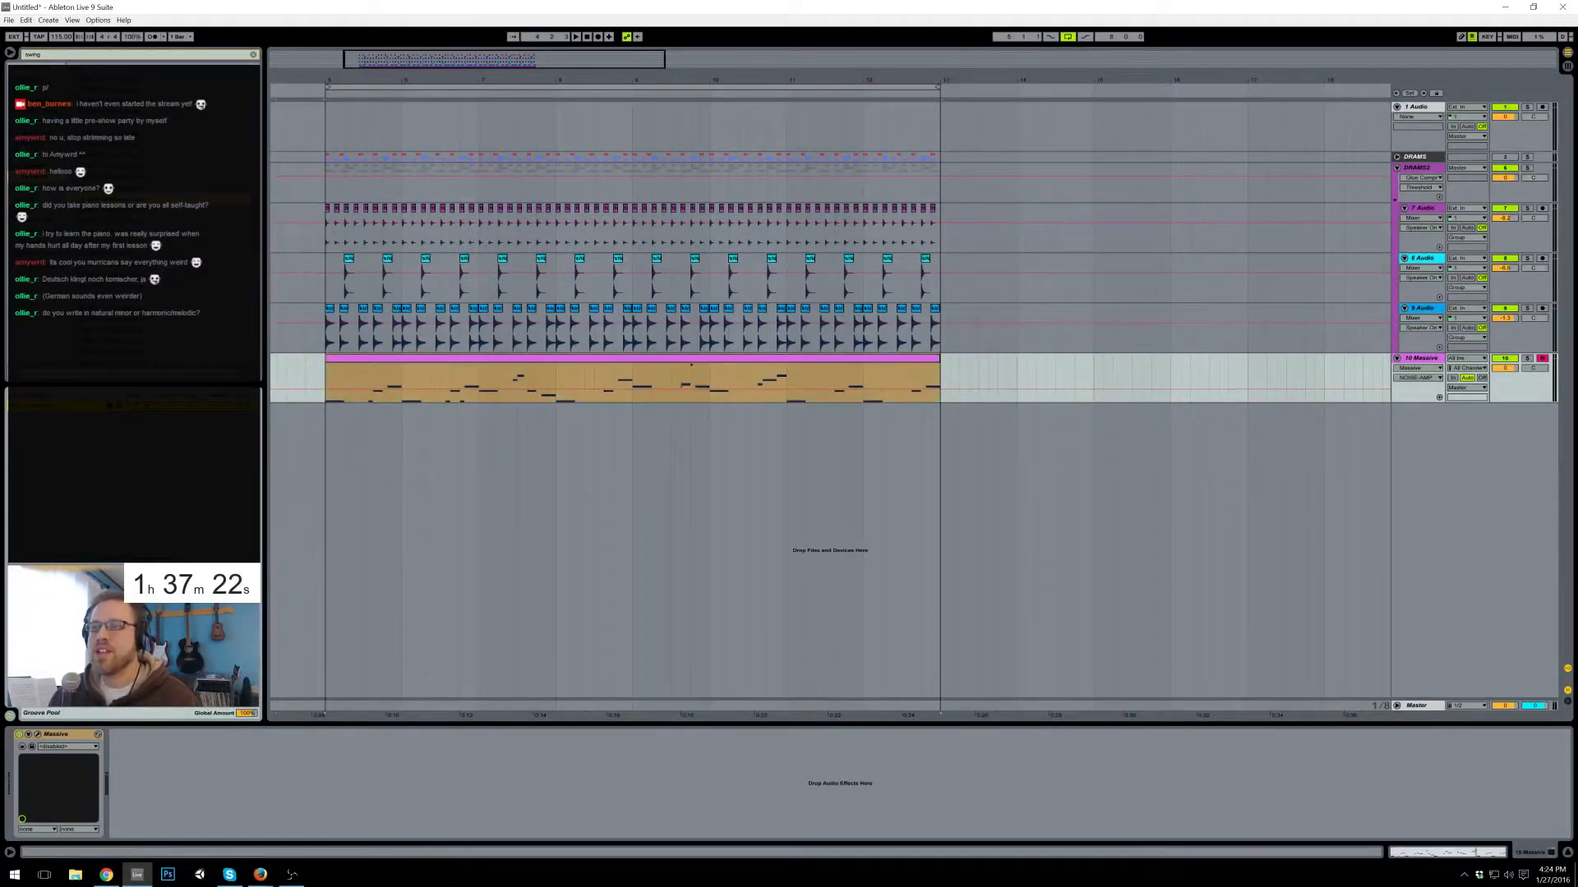
- Play the loop, solo the Massive track and replay it from the start
key("space")
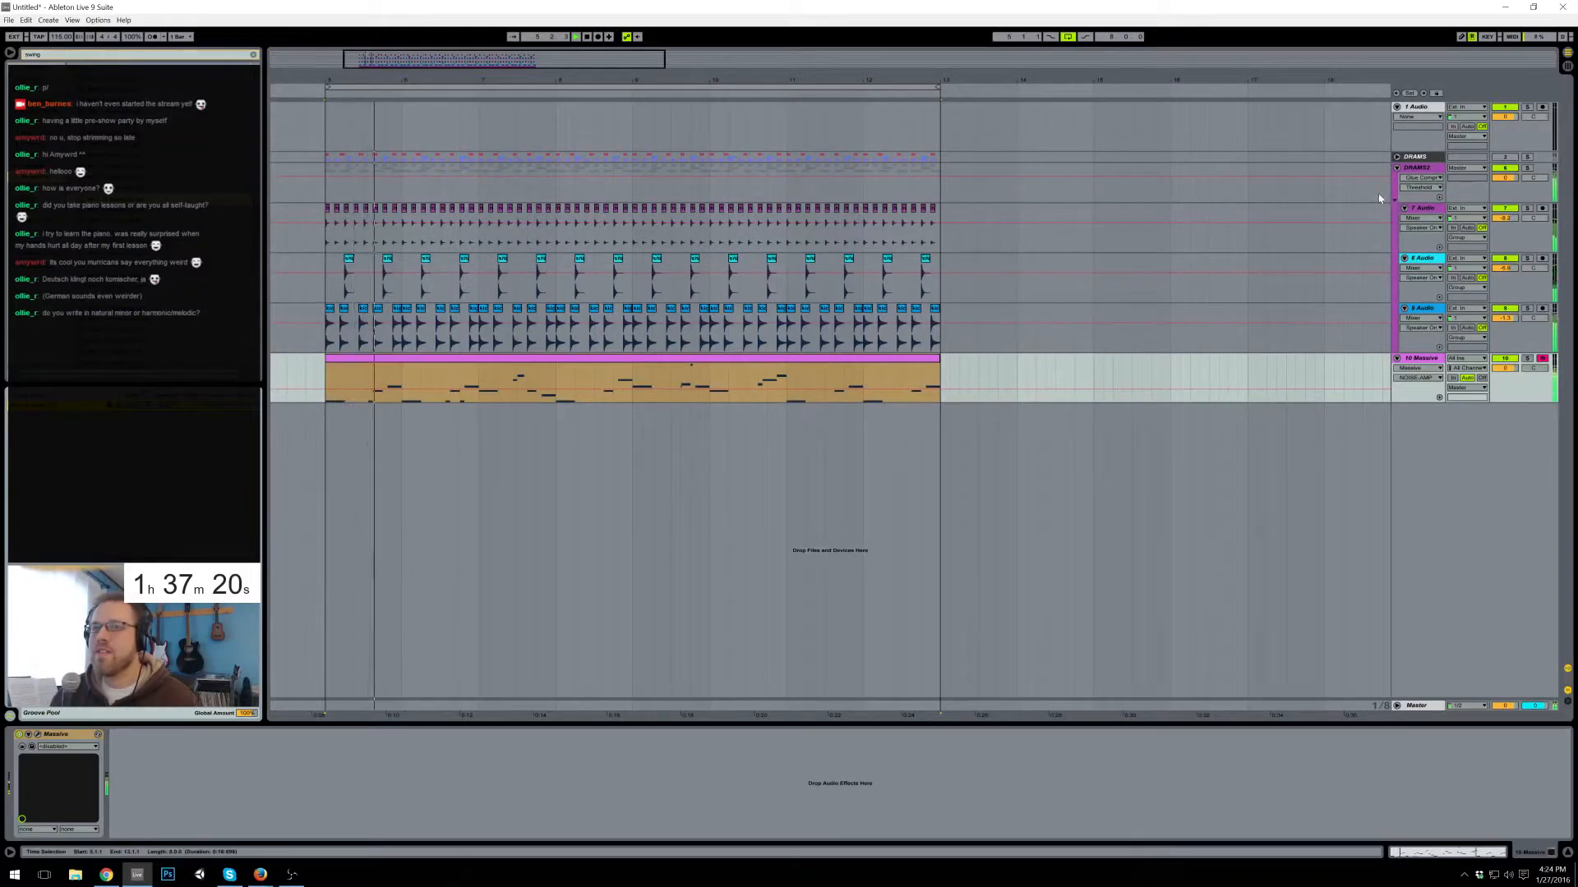
left_click(1526, 359)
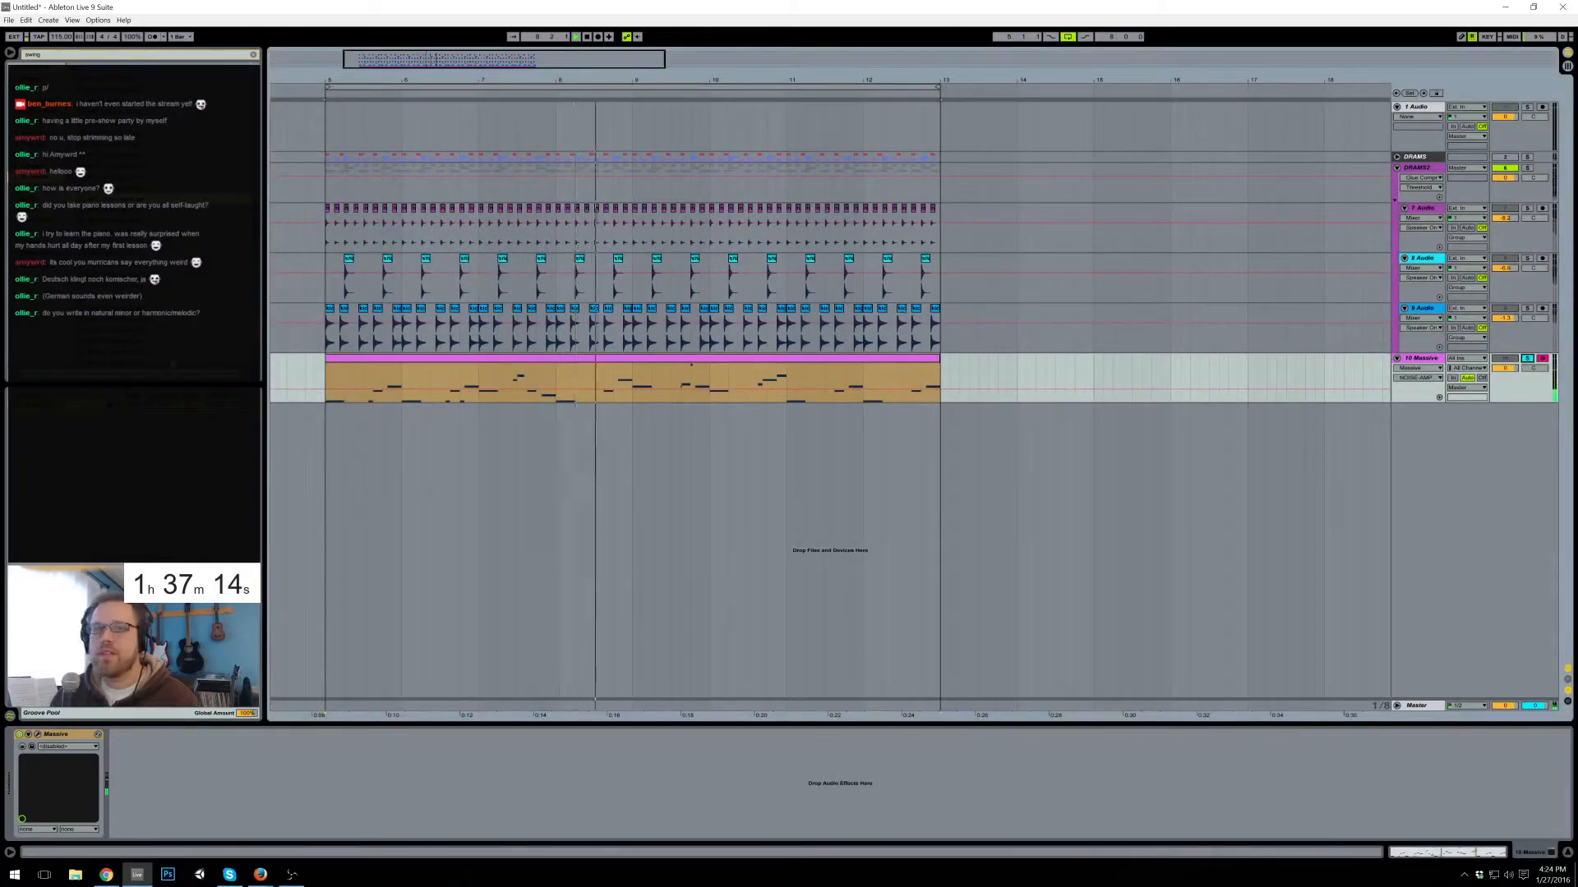
key("space")
key("space")
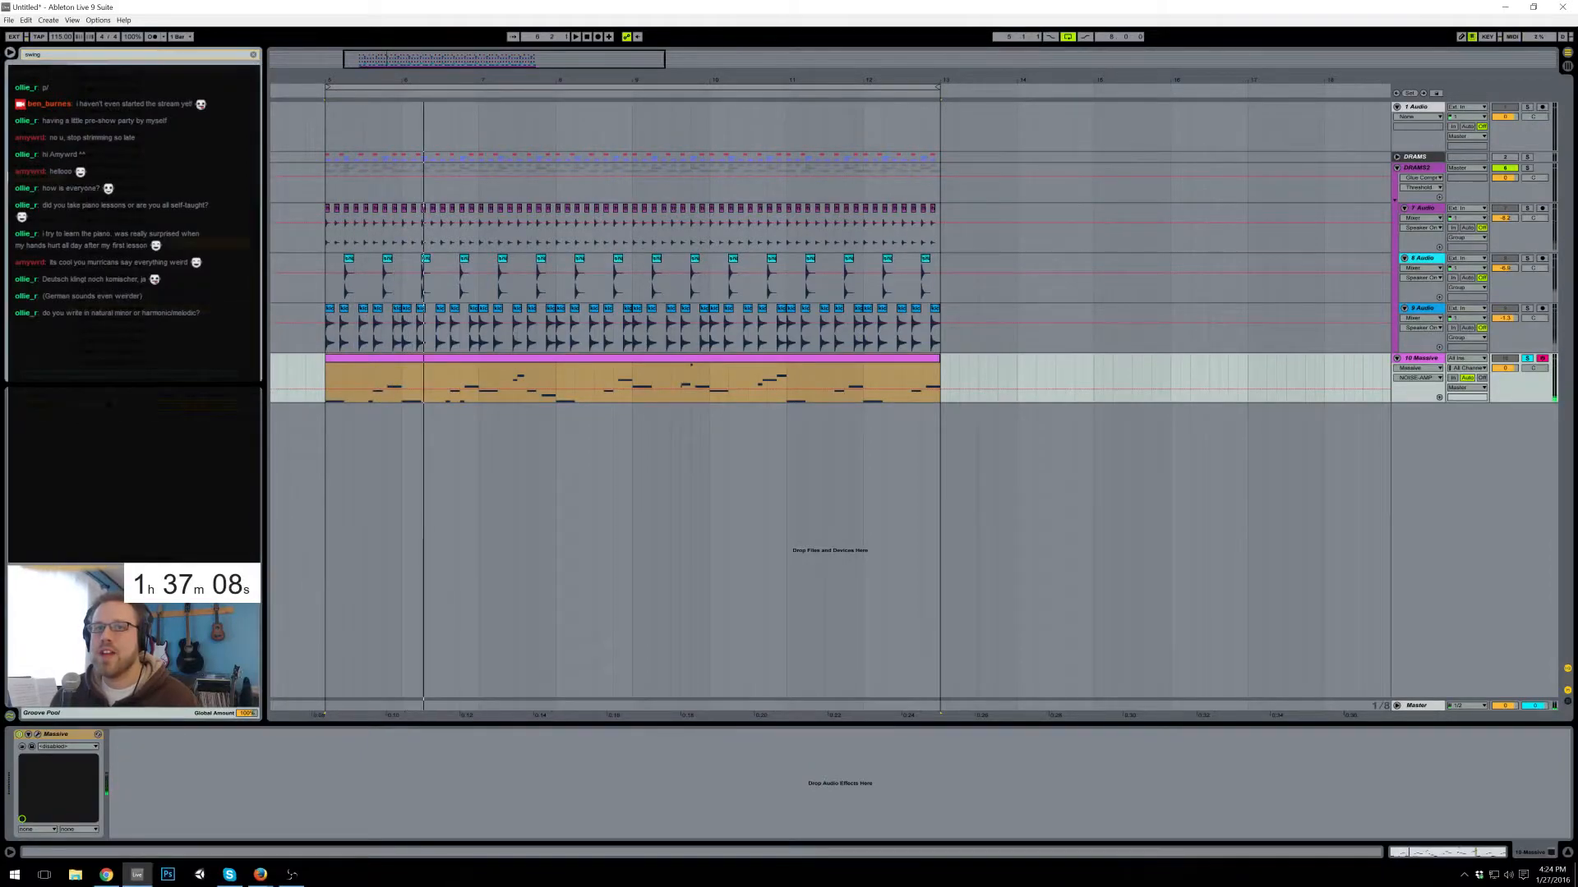
- Consolidate the bar 5 clips on the 7 Audio track into a single clip
key("space")
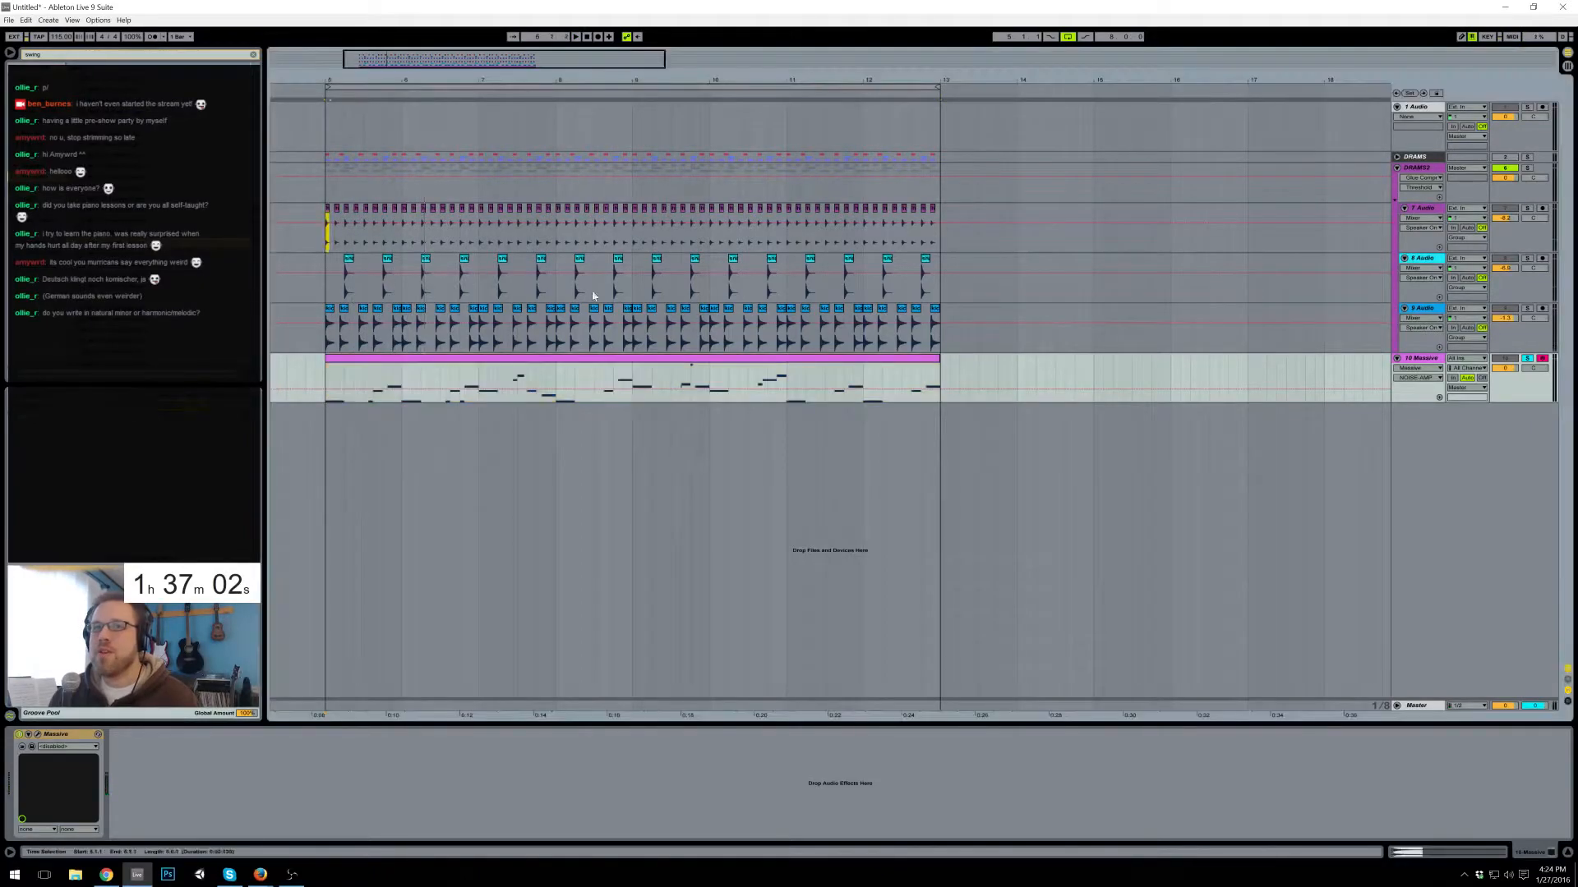
left_click_drag(326, 241, 943, 331)
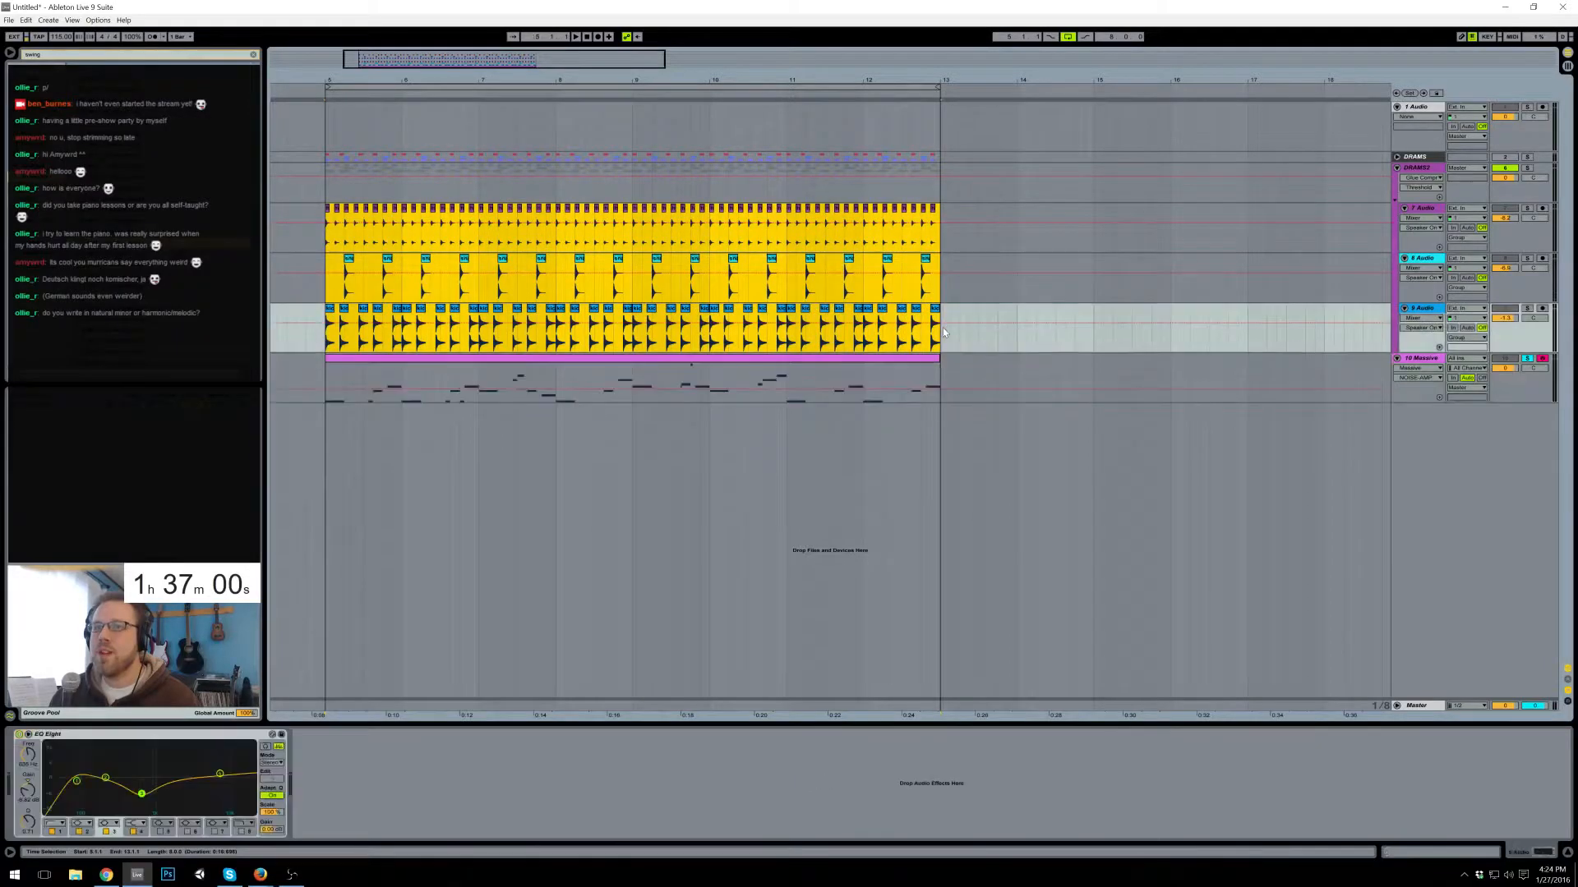
left_click(938, 244)
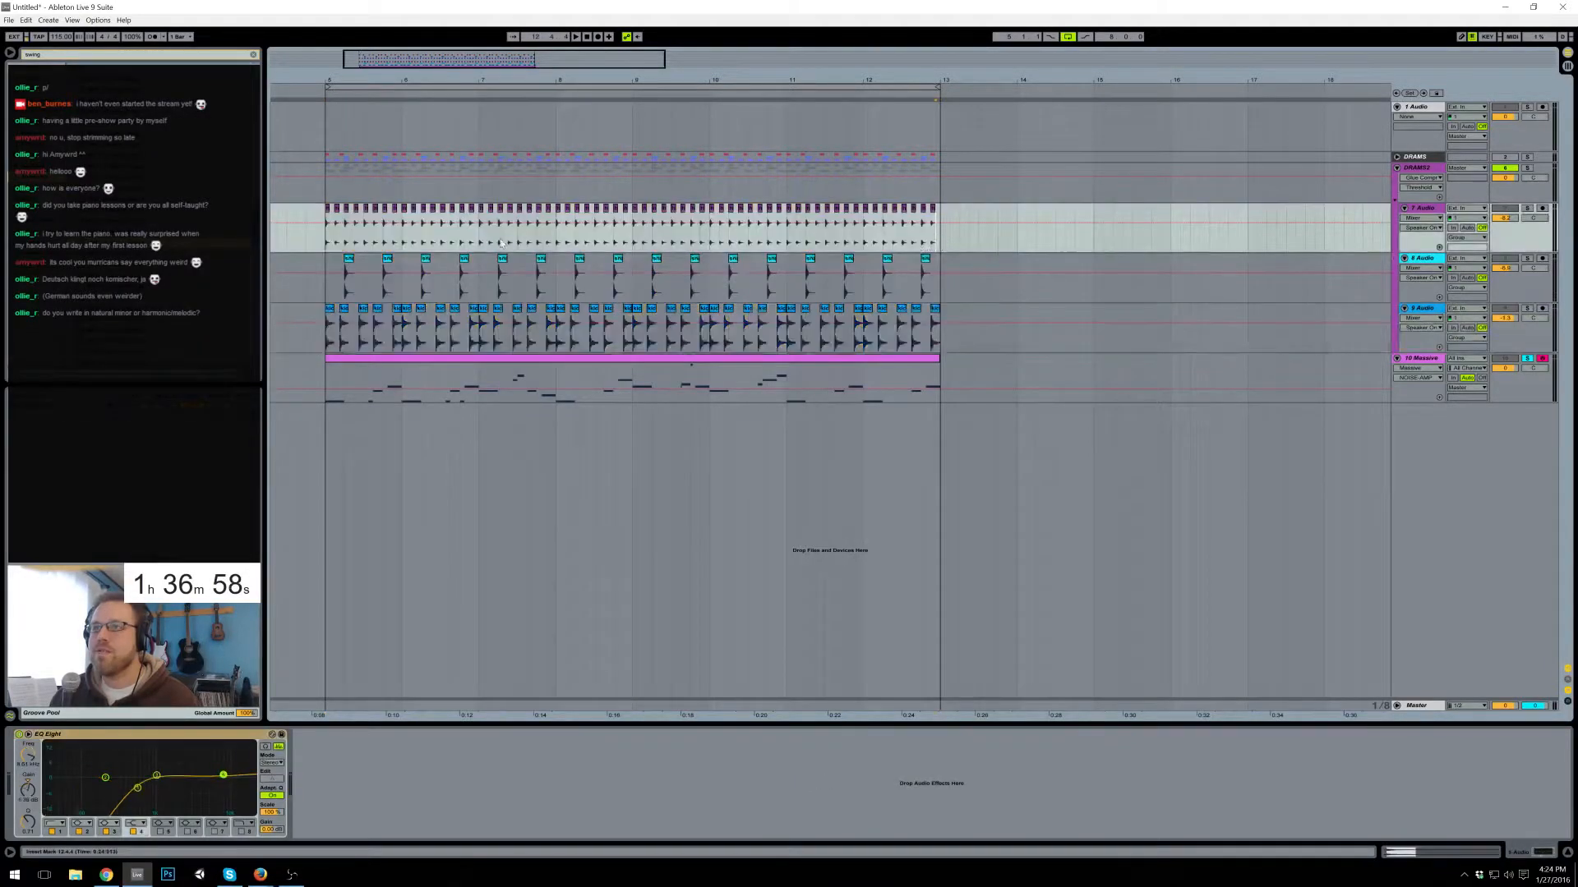
left_click_drag(327, 243, 402, 244)
key("ctrl+j")
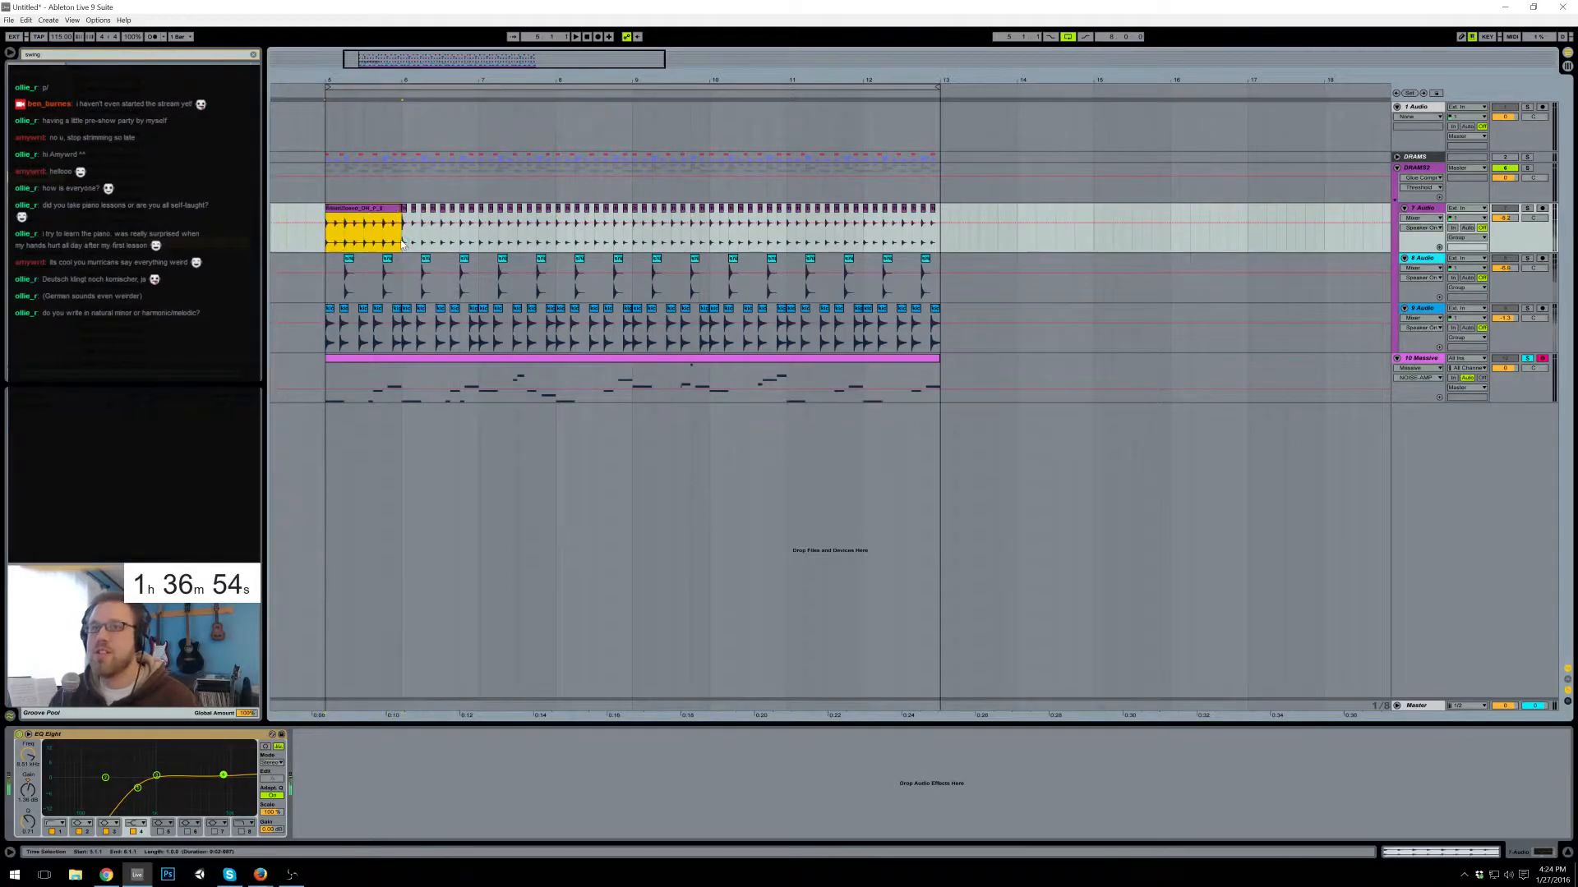
left_click(403, 244)
left_click_drag(403, 244, 488, 244)
left_click(415, 236)
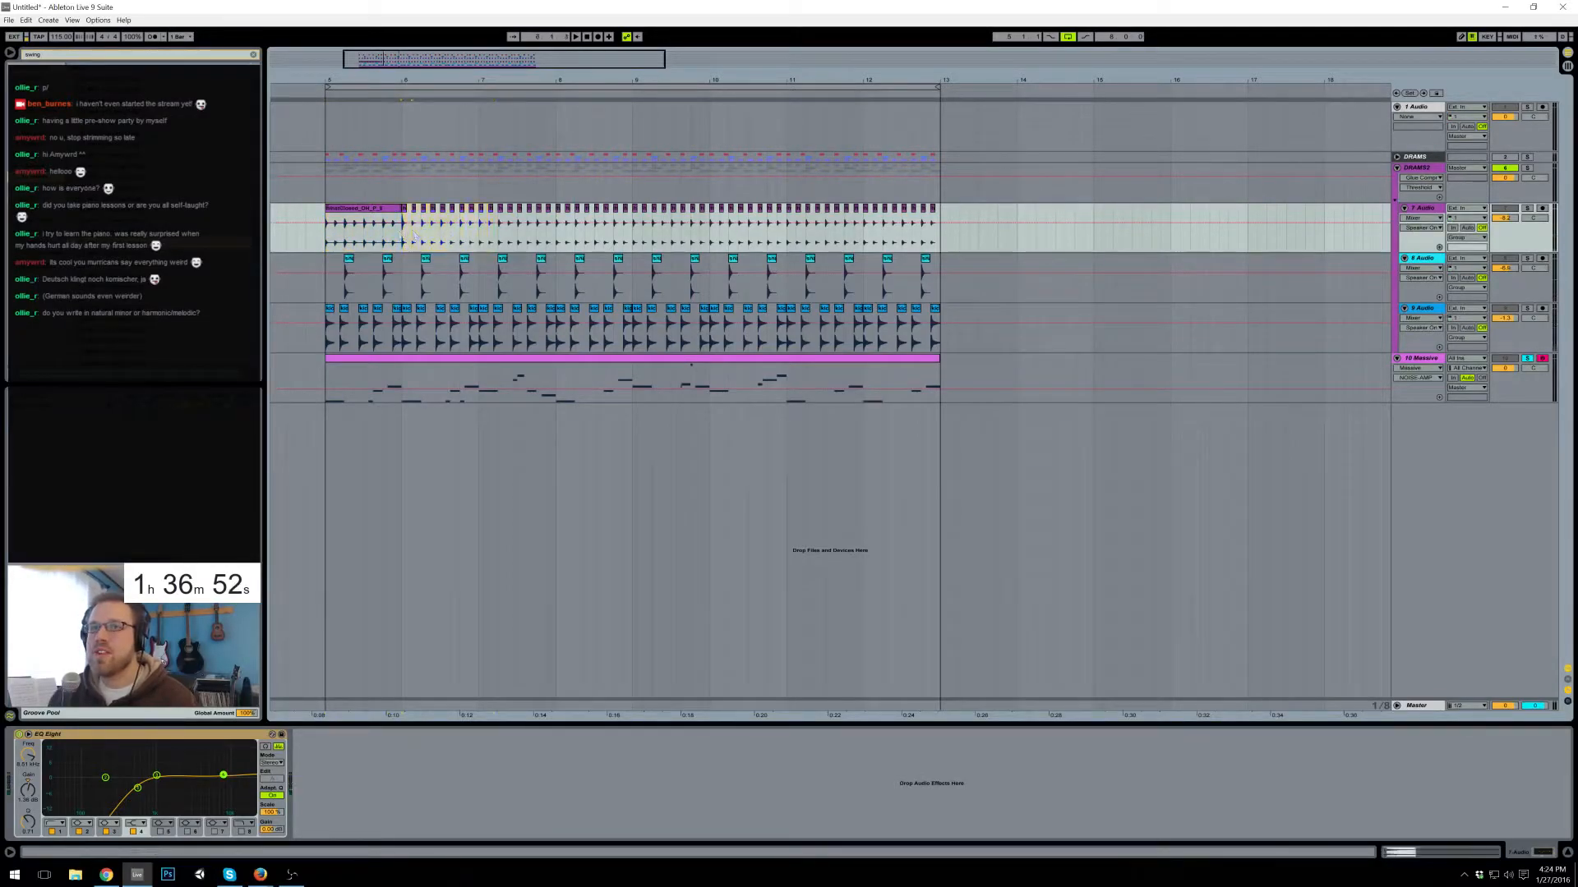
- Turn off the Massive track's solo and play the loop from bar 5 with the drums
left_click(334, 280)
key("space")
key("space")
left_click(328, 249)
key("space")
key("space")
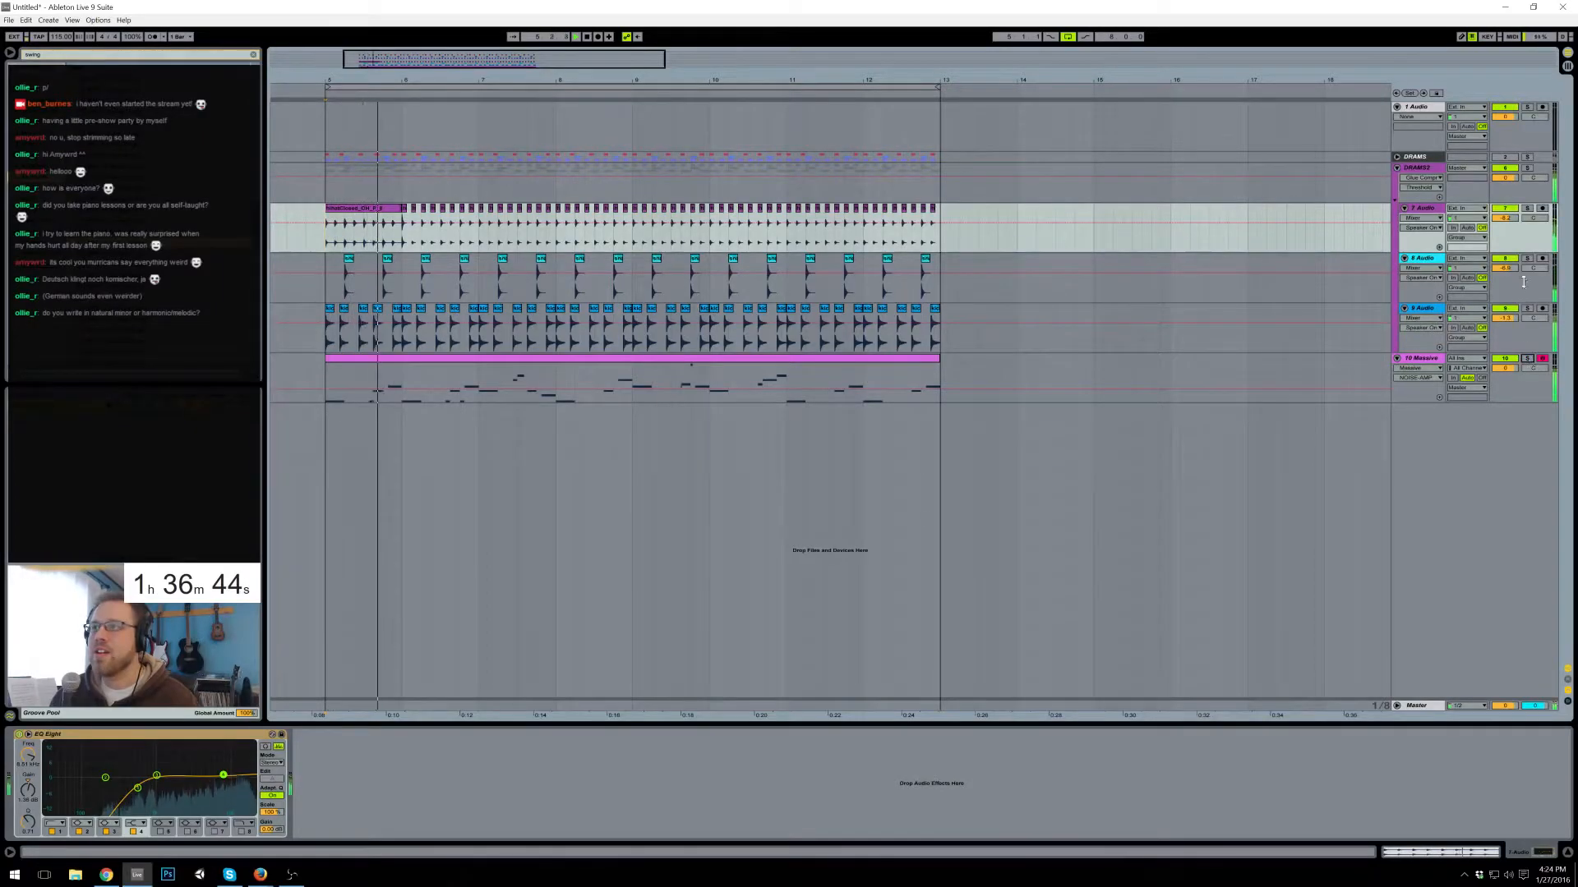
key("space")
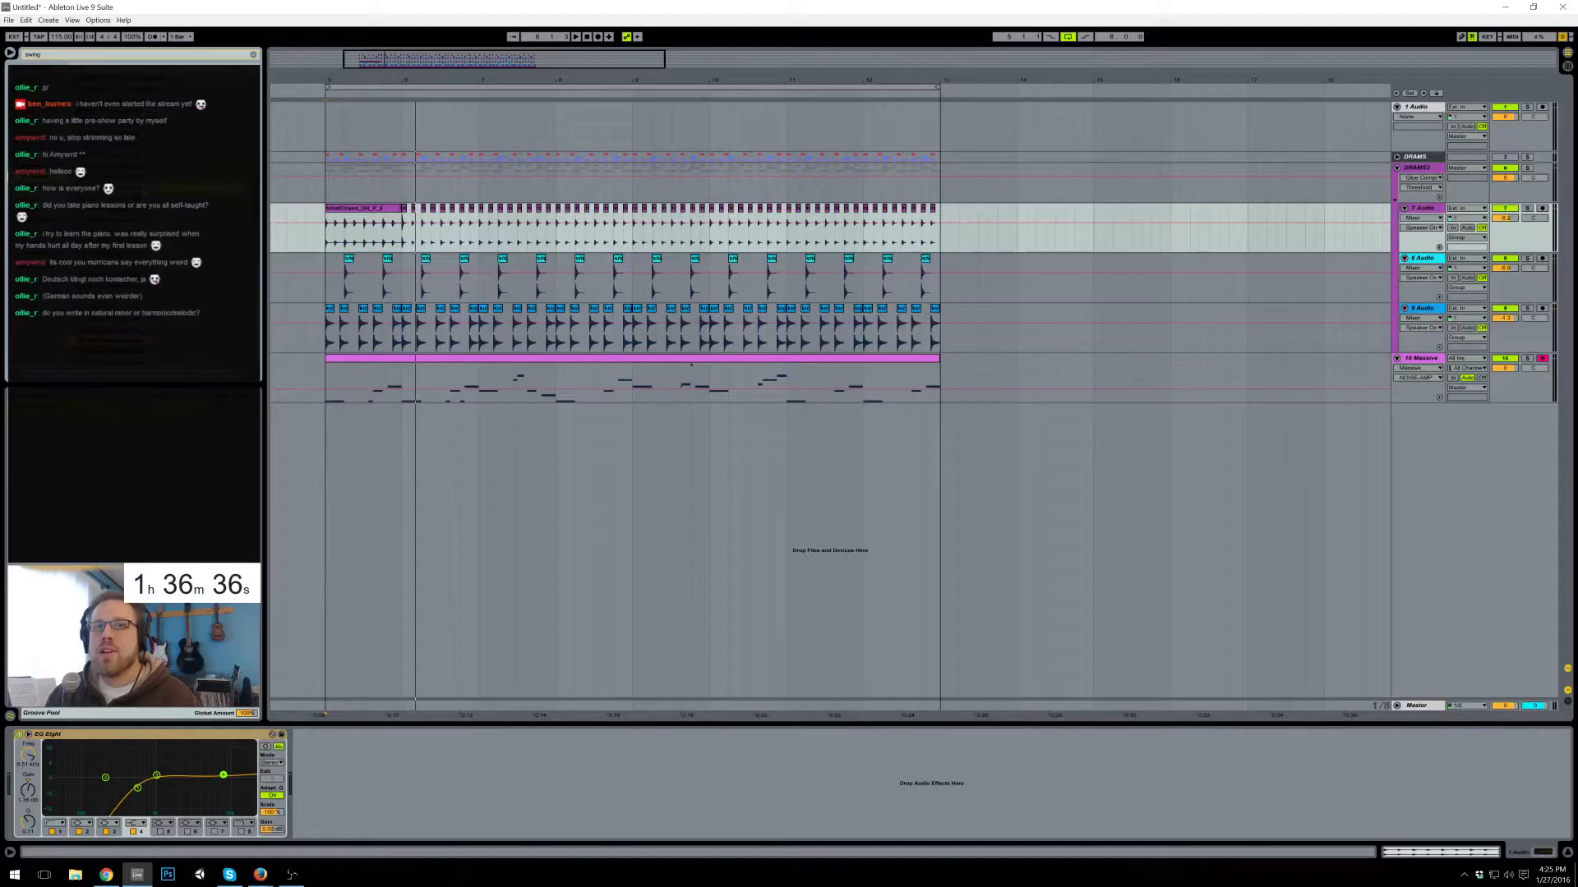
- Replay the opening bars from bar 5 to compare the drum timing with the Massive bass
left_click(349, 367)
key("space")
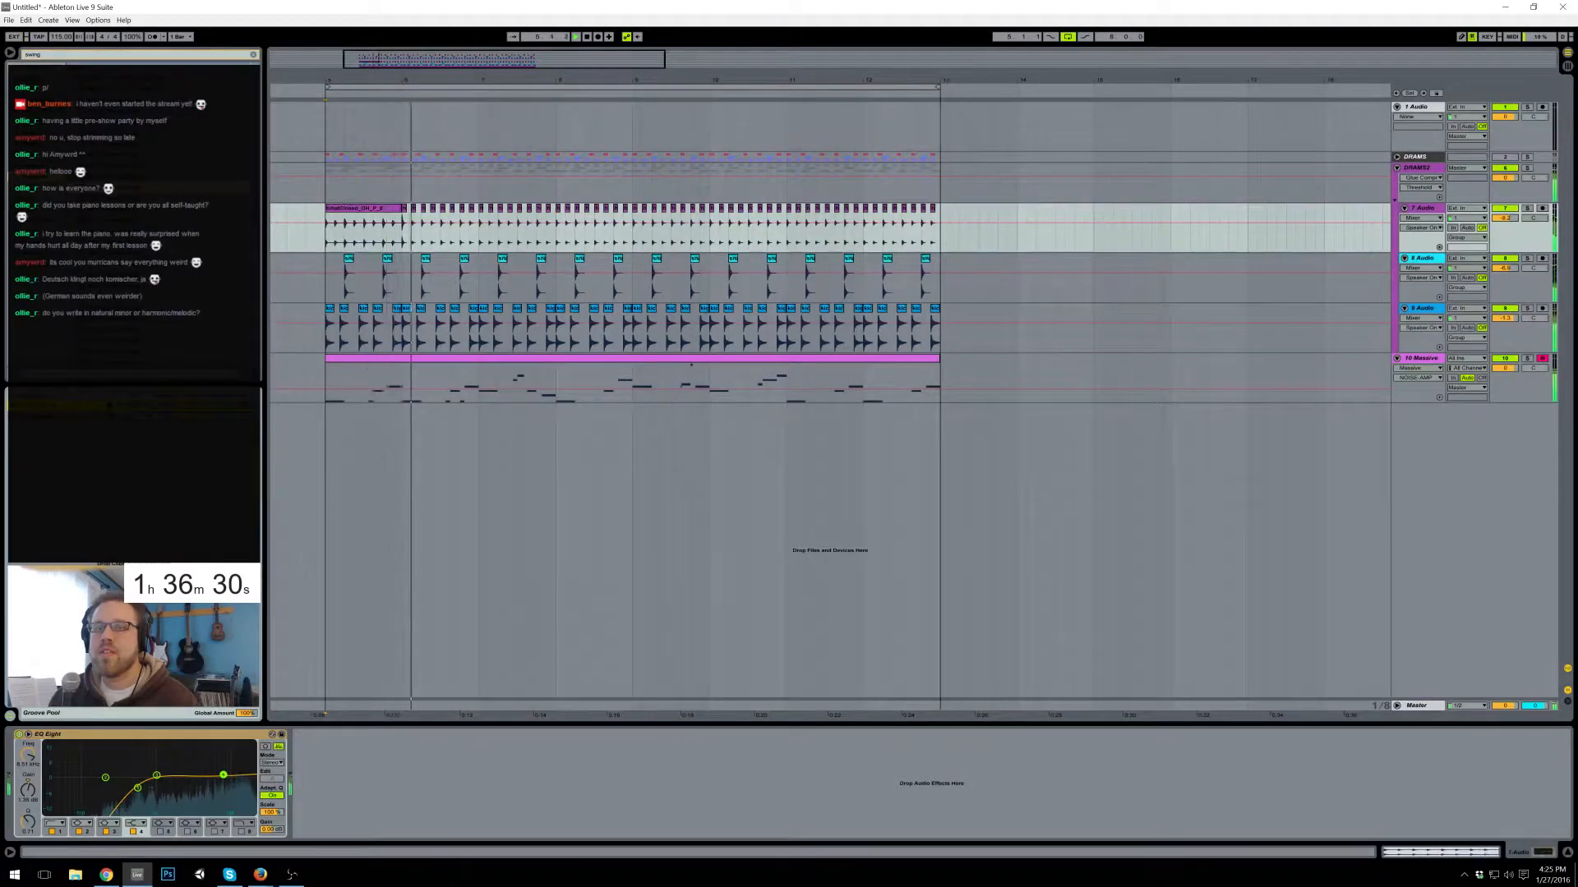
left_click(353, 209)
key("Left")
key("space")
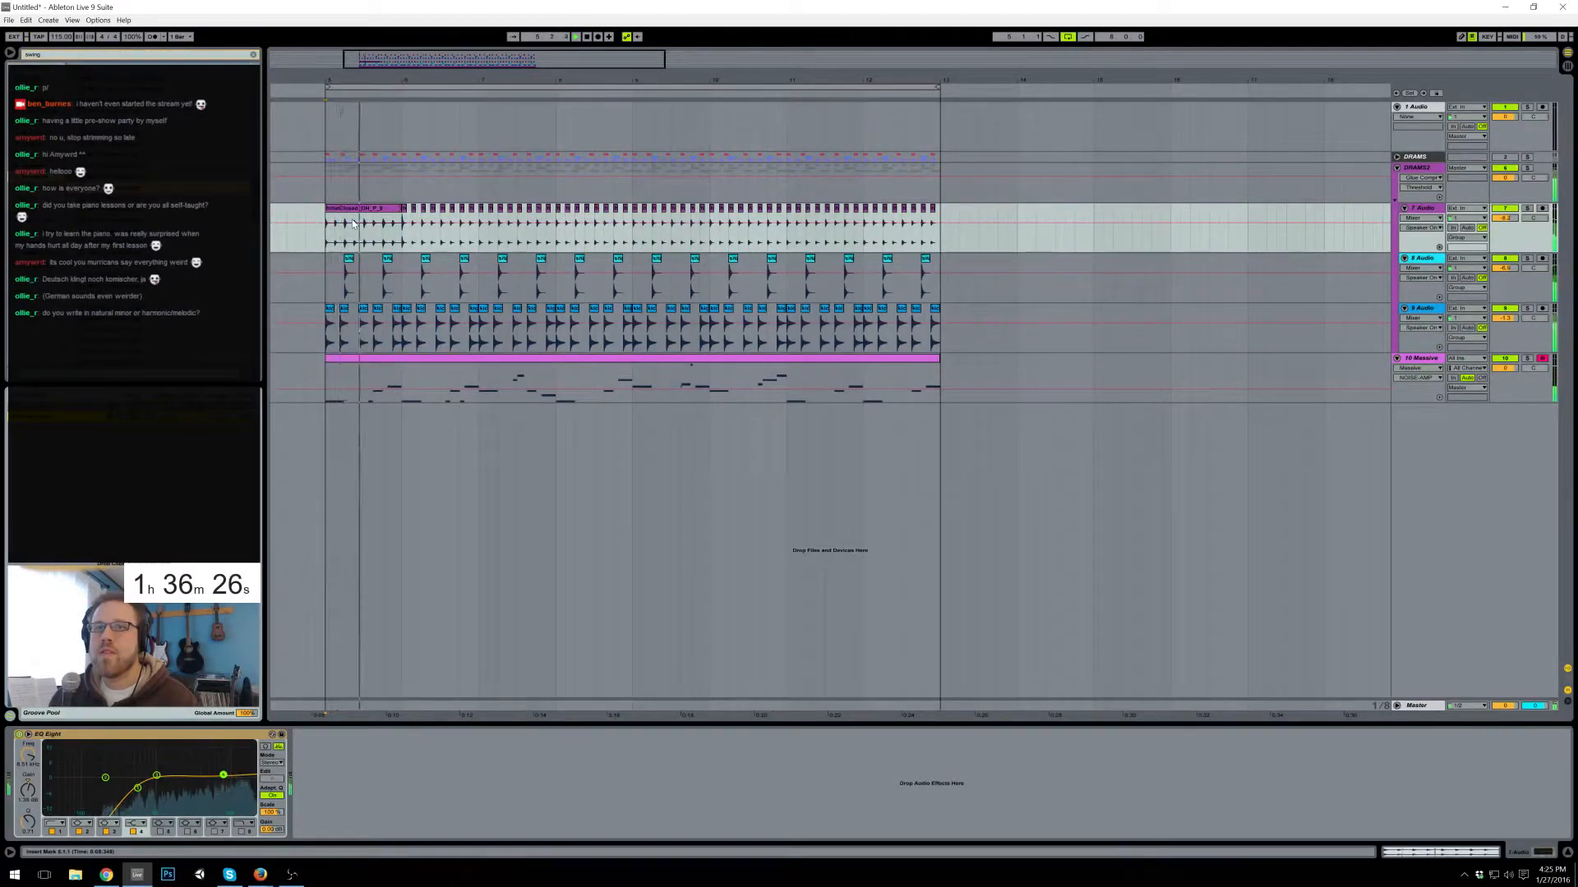
key("space")
- Consolidate the bar 5 clips on the 9 Audio track into one clip and play it with the bass
left_click(407, 294)
left_click_drag(403, 332, 323, 333)
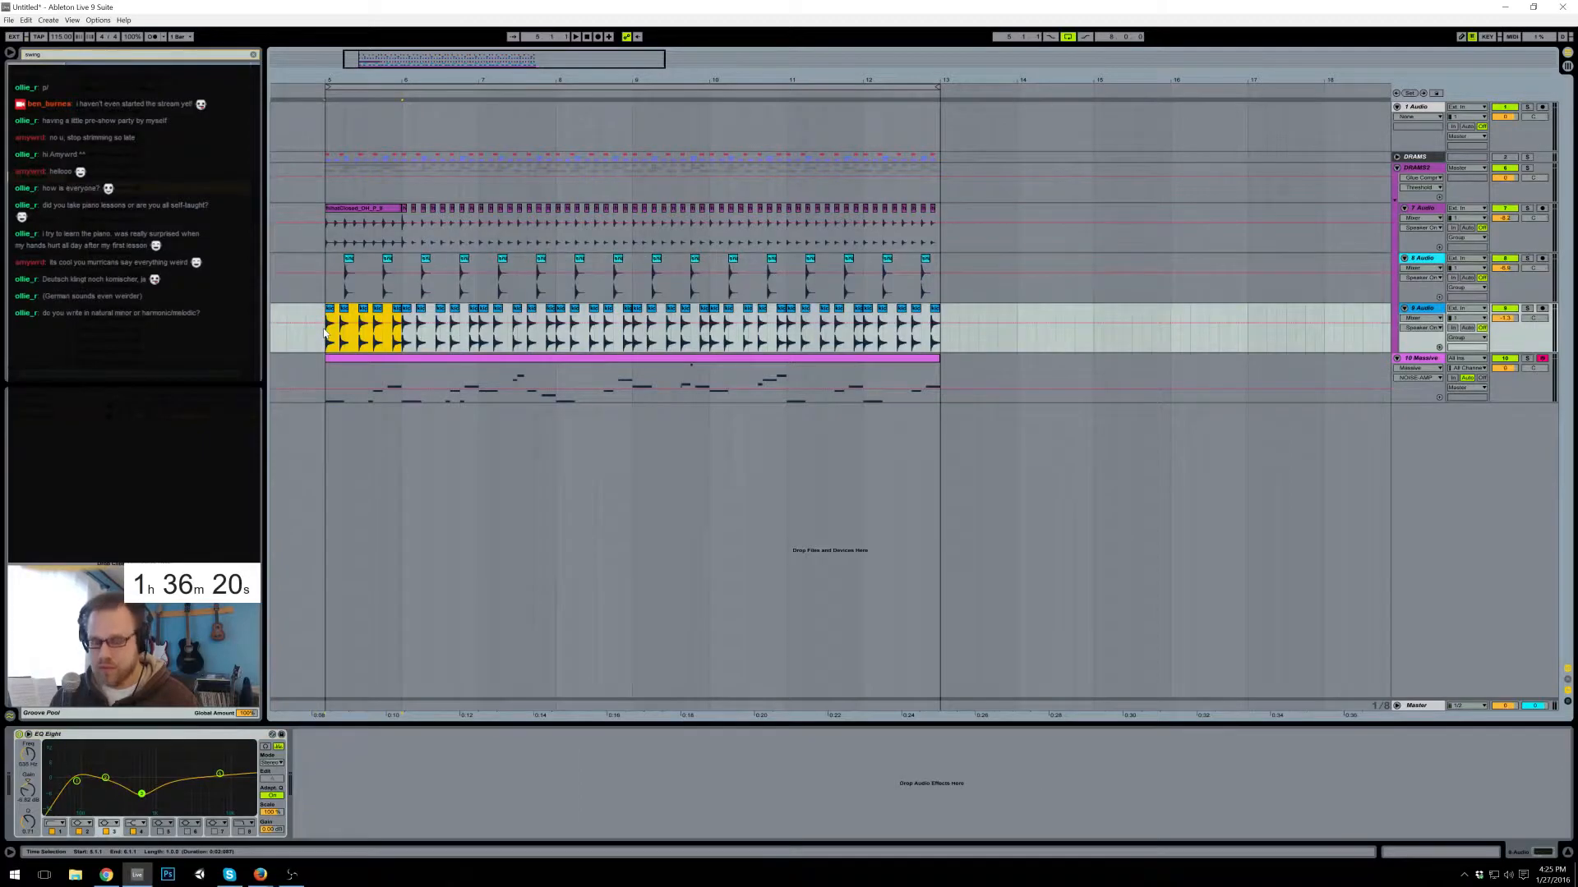
key("ctrl+j")
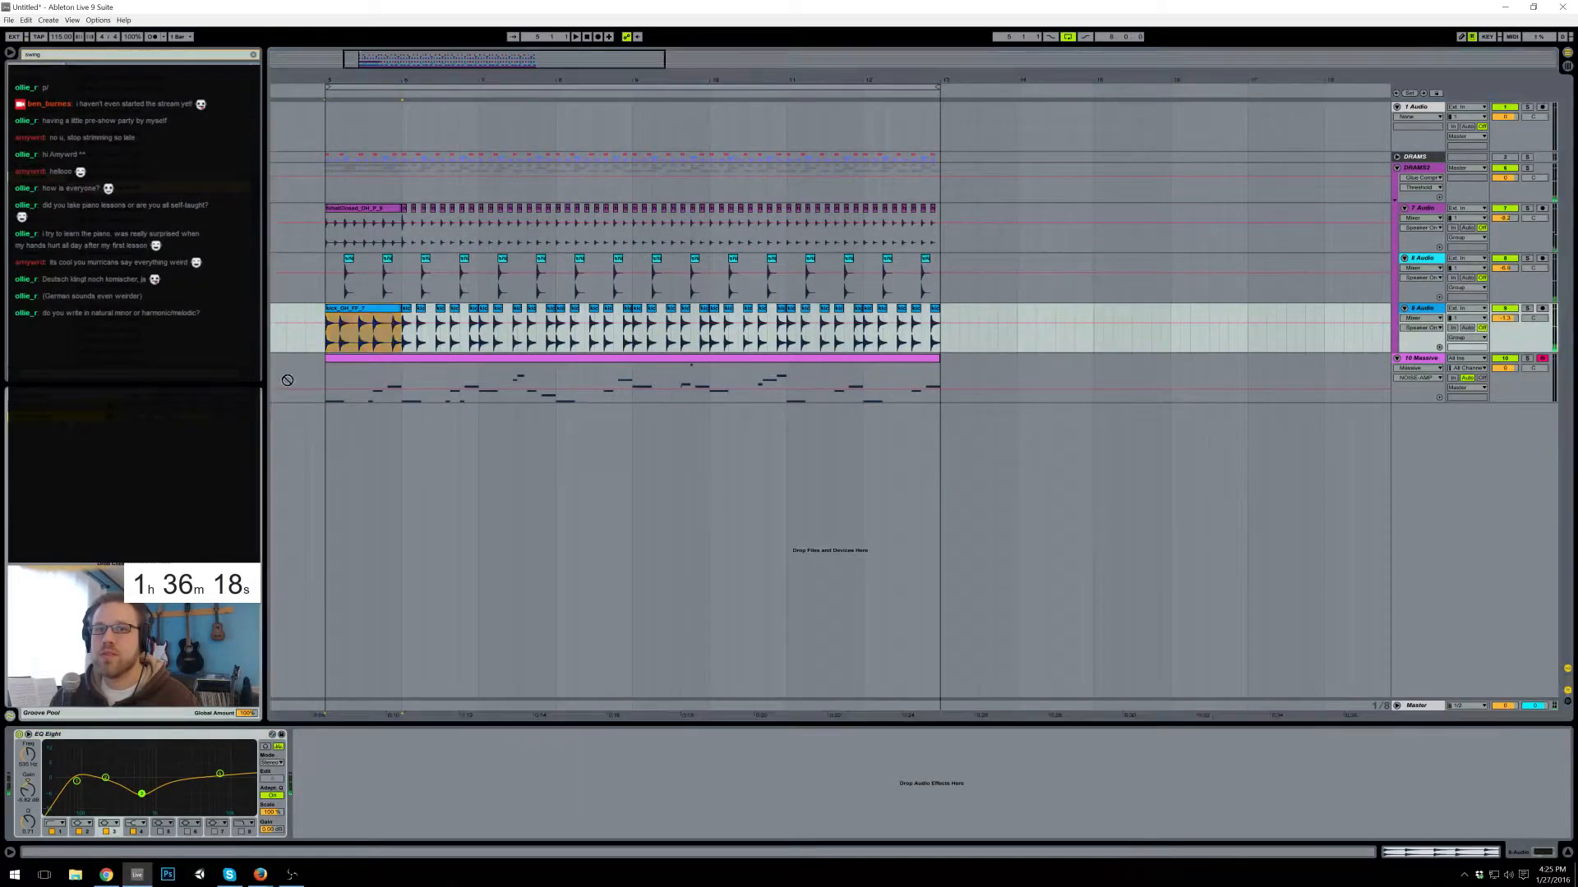
key("space")
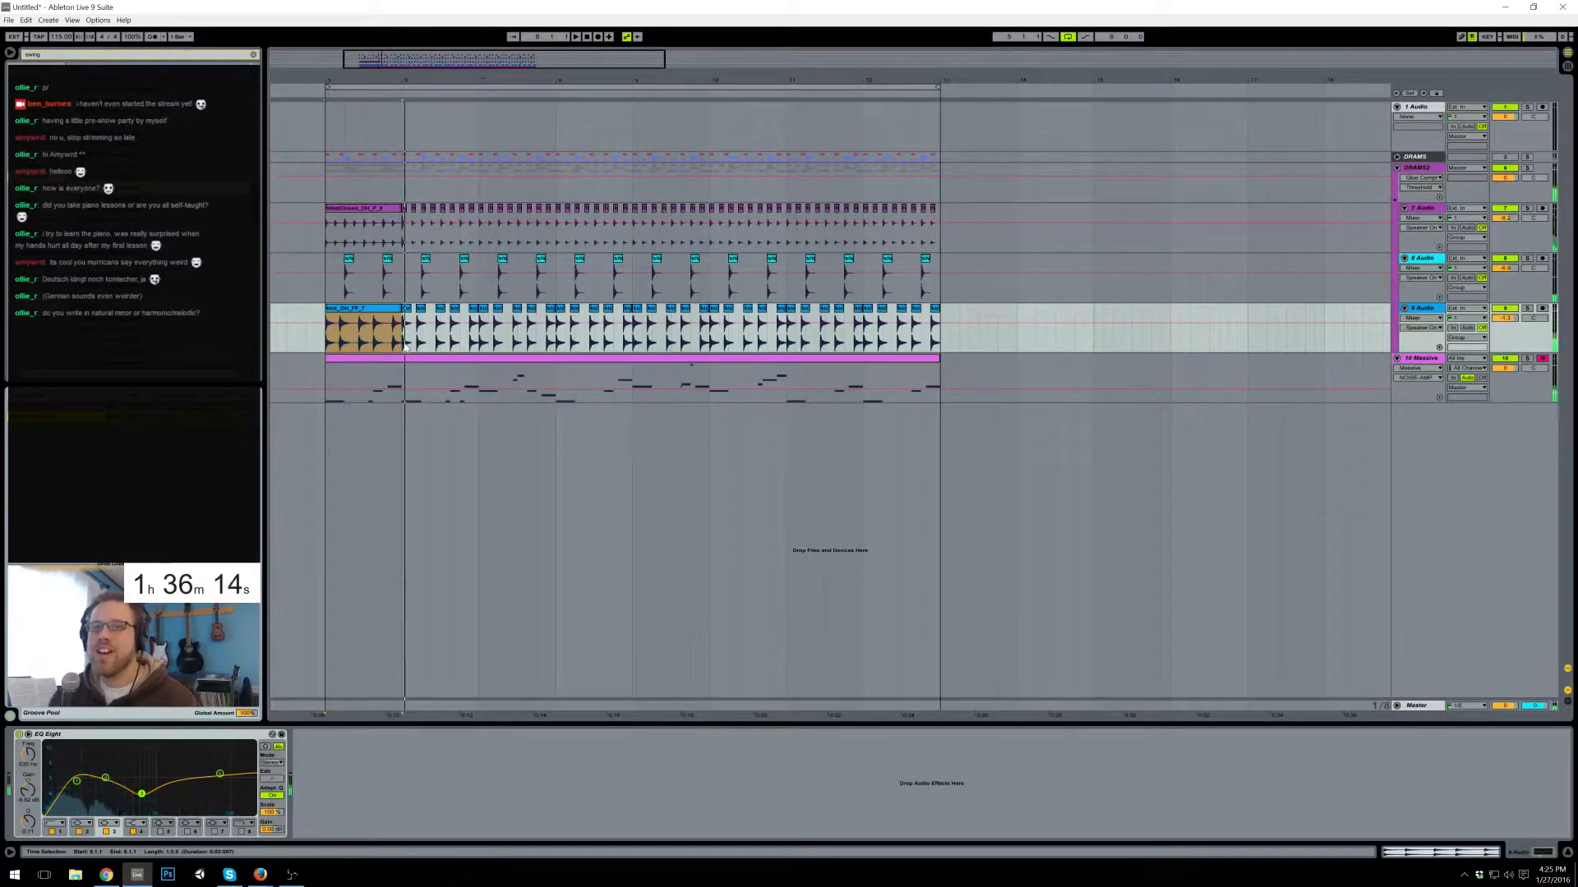
- Undo the clip consolidations on 9 Audio and 7 Audio and replay the loop
key("ctrl+z")
key("ctrl+z")
key("space")
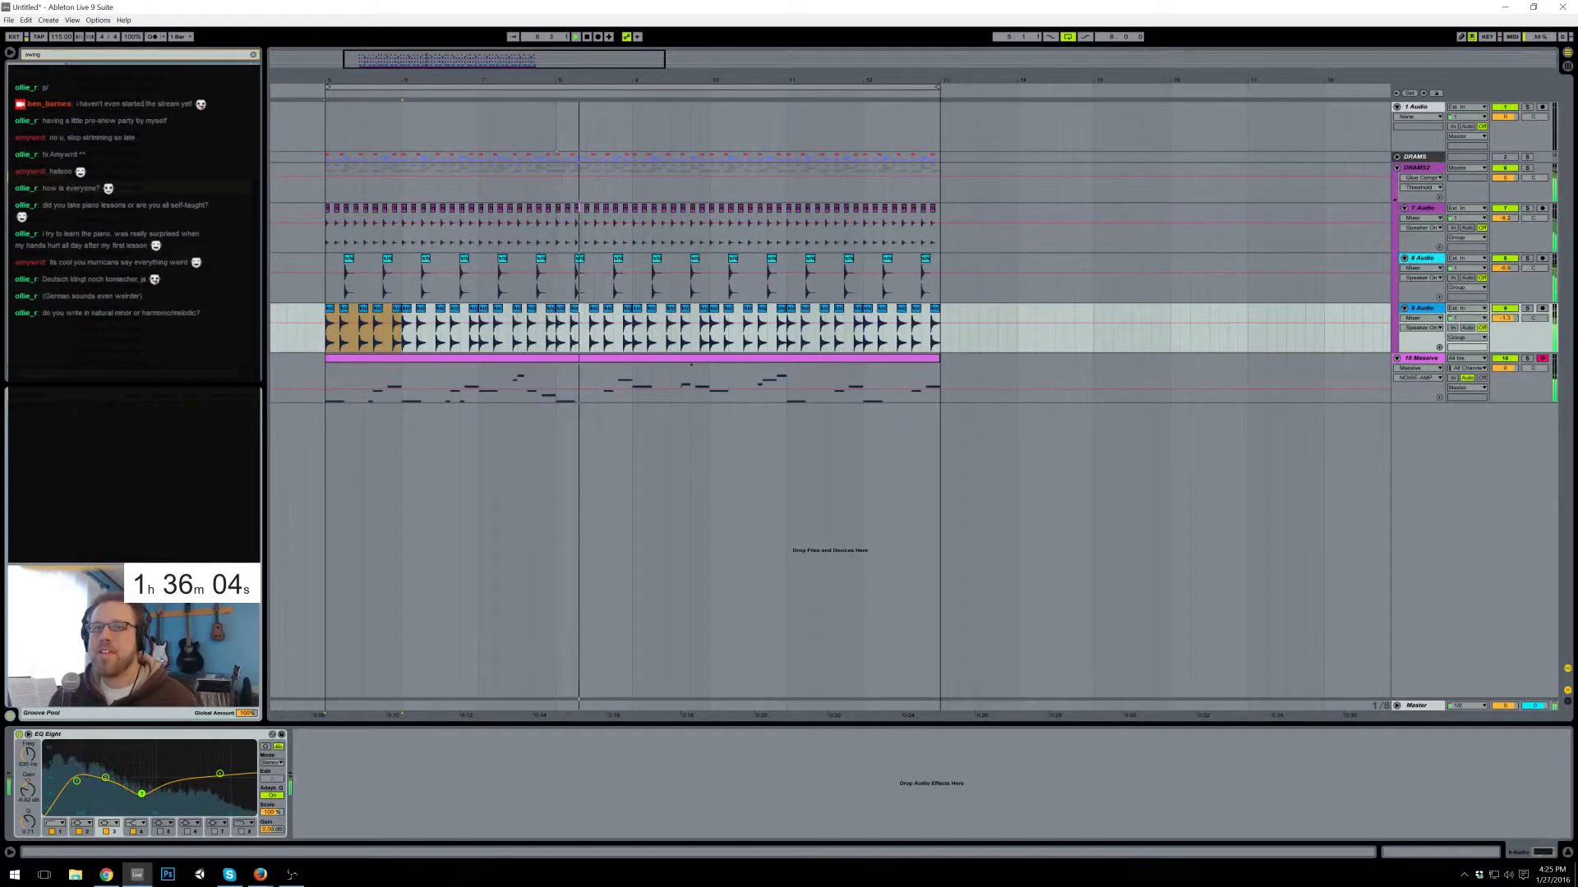
- Fold the second drum group and open the Massive instrument window from the 10 Massive track
left_click(405, 368)
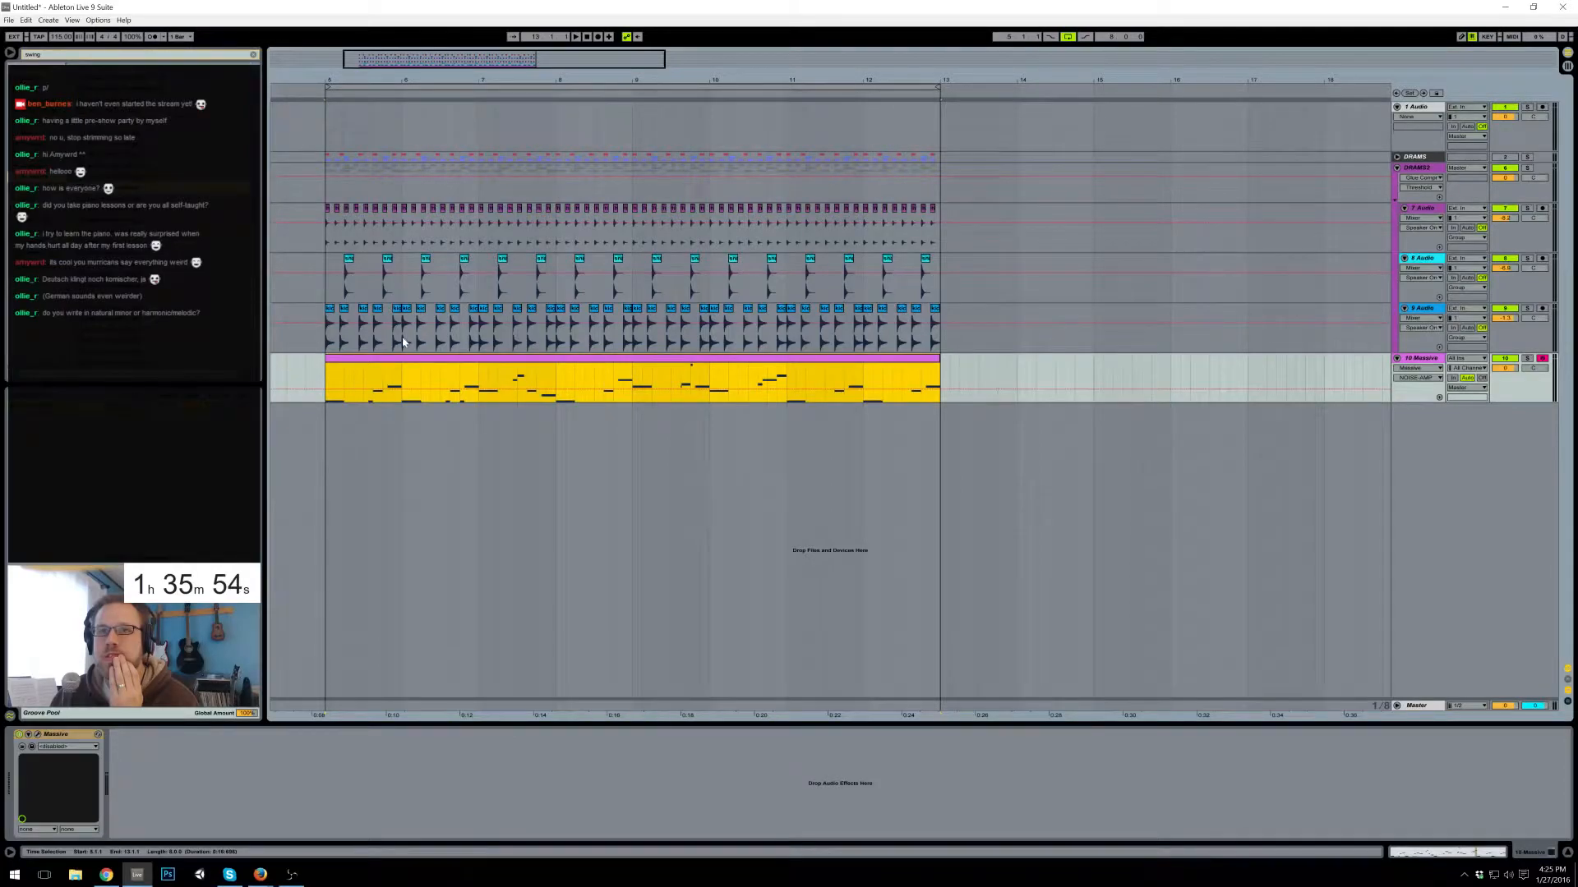
left_click(1396, 168)
left_click(1428, 179)
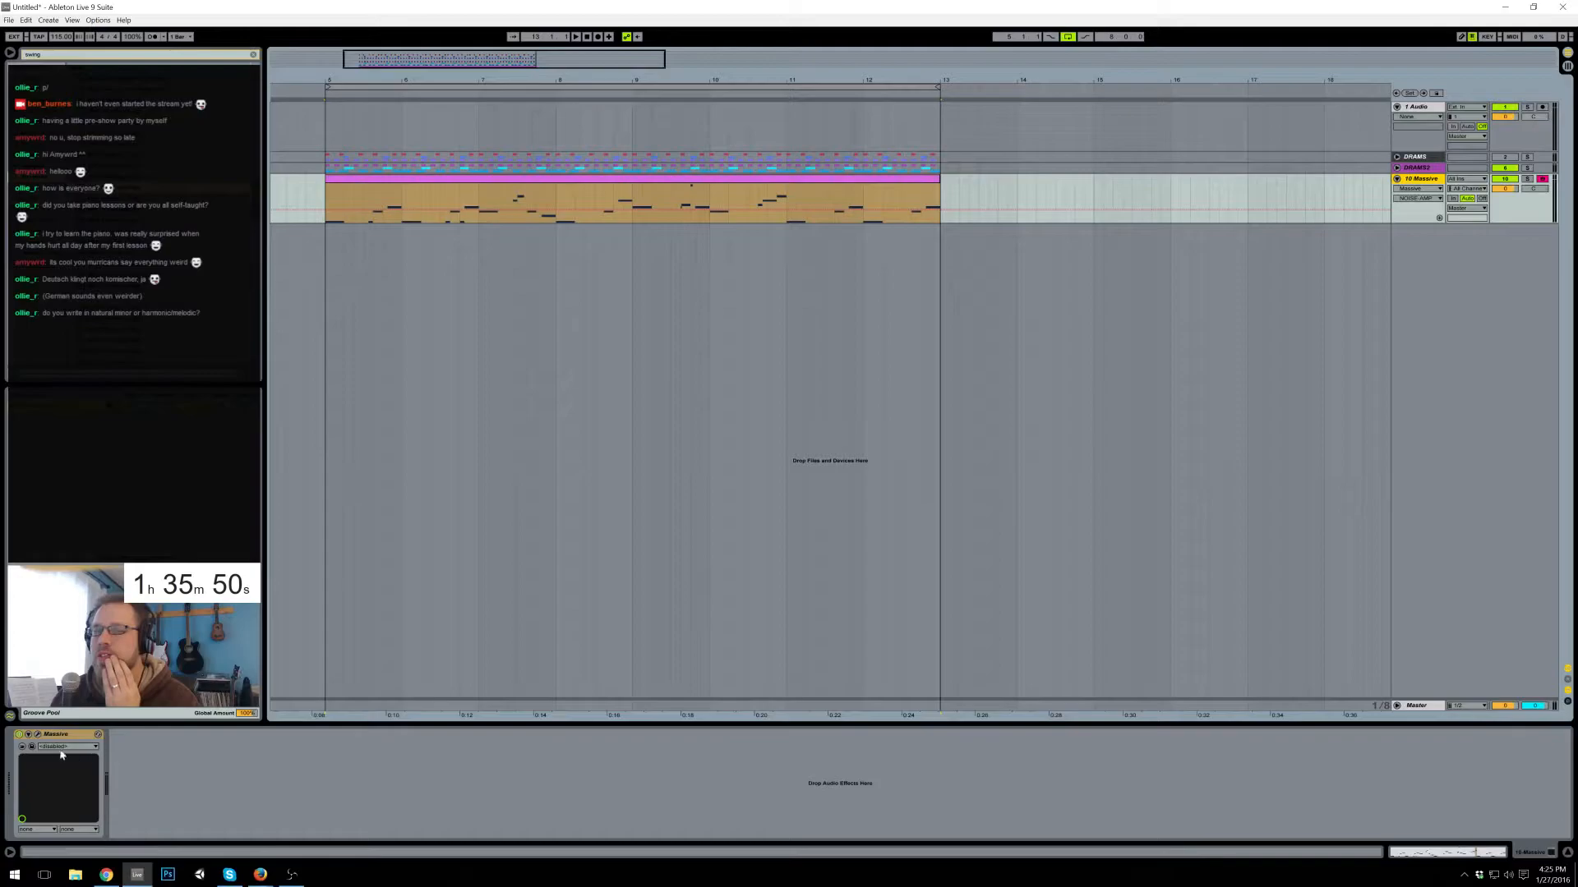
left_click(37, 734)
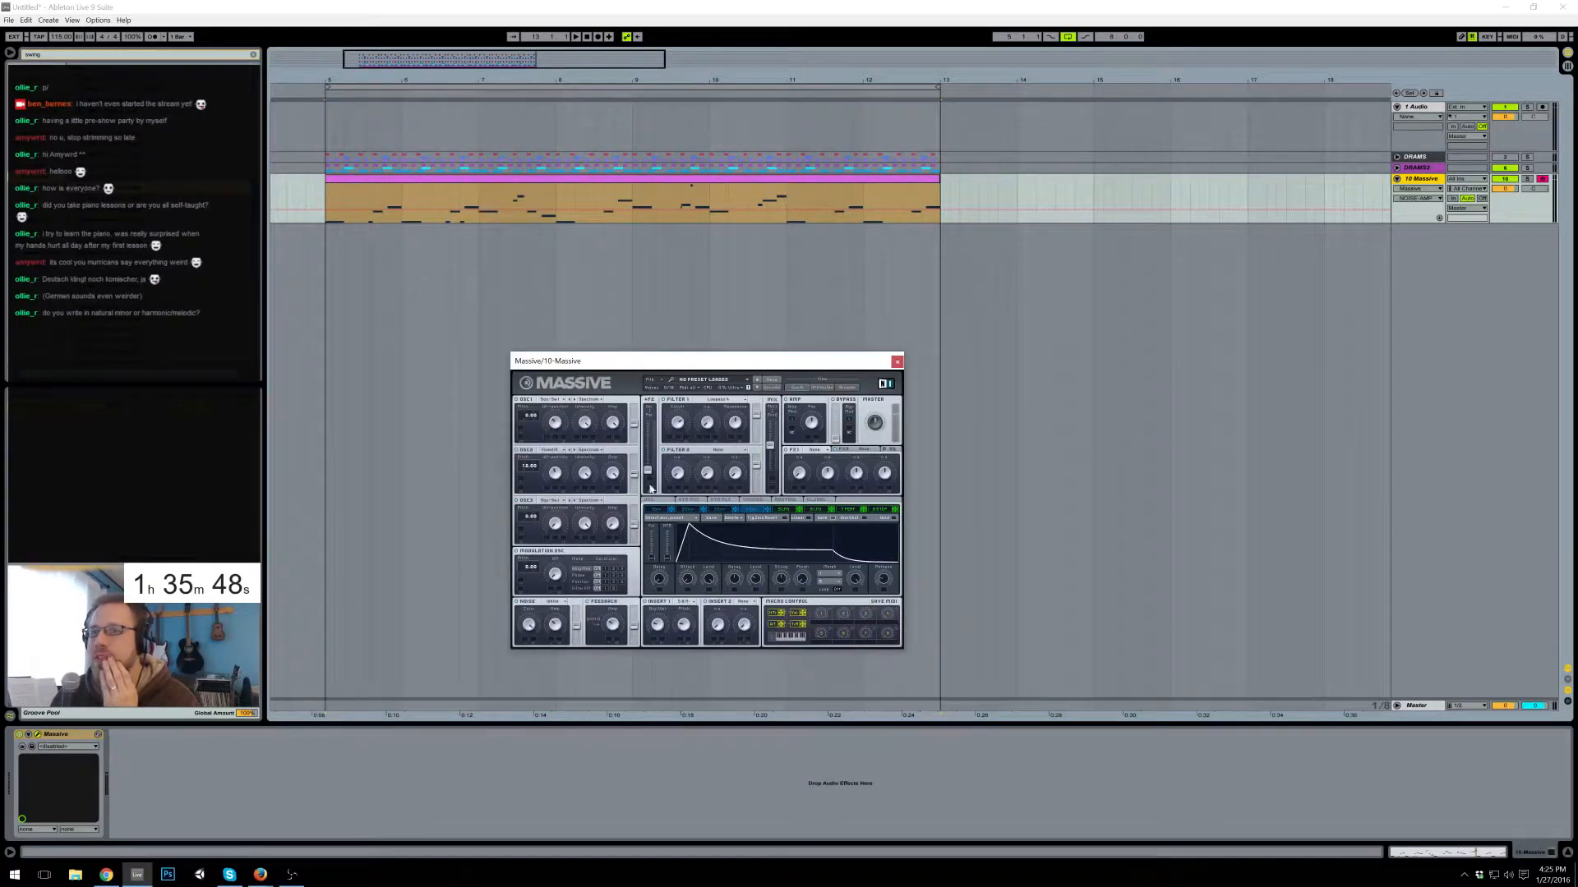
- Adjust the wavetable positions of Massive's oscillators 1 and 2 against playback and open the Massive clip's notes
left_click_drag(558, 423, 559, 391)
key("space")
mouse_move(553, 477)
left_mouse_down()
mouse_move(555, 493)
mouse_move(621, 495)
mouse_move(554, 484)
left_mouse_up()
key("space")
key("space")
key("space")
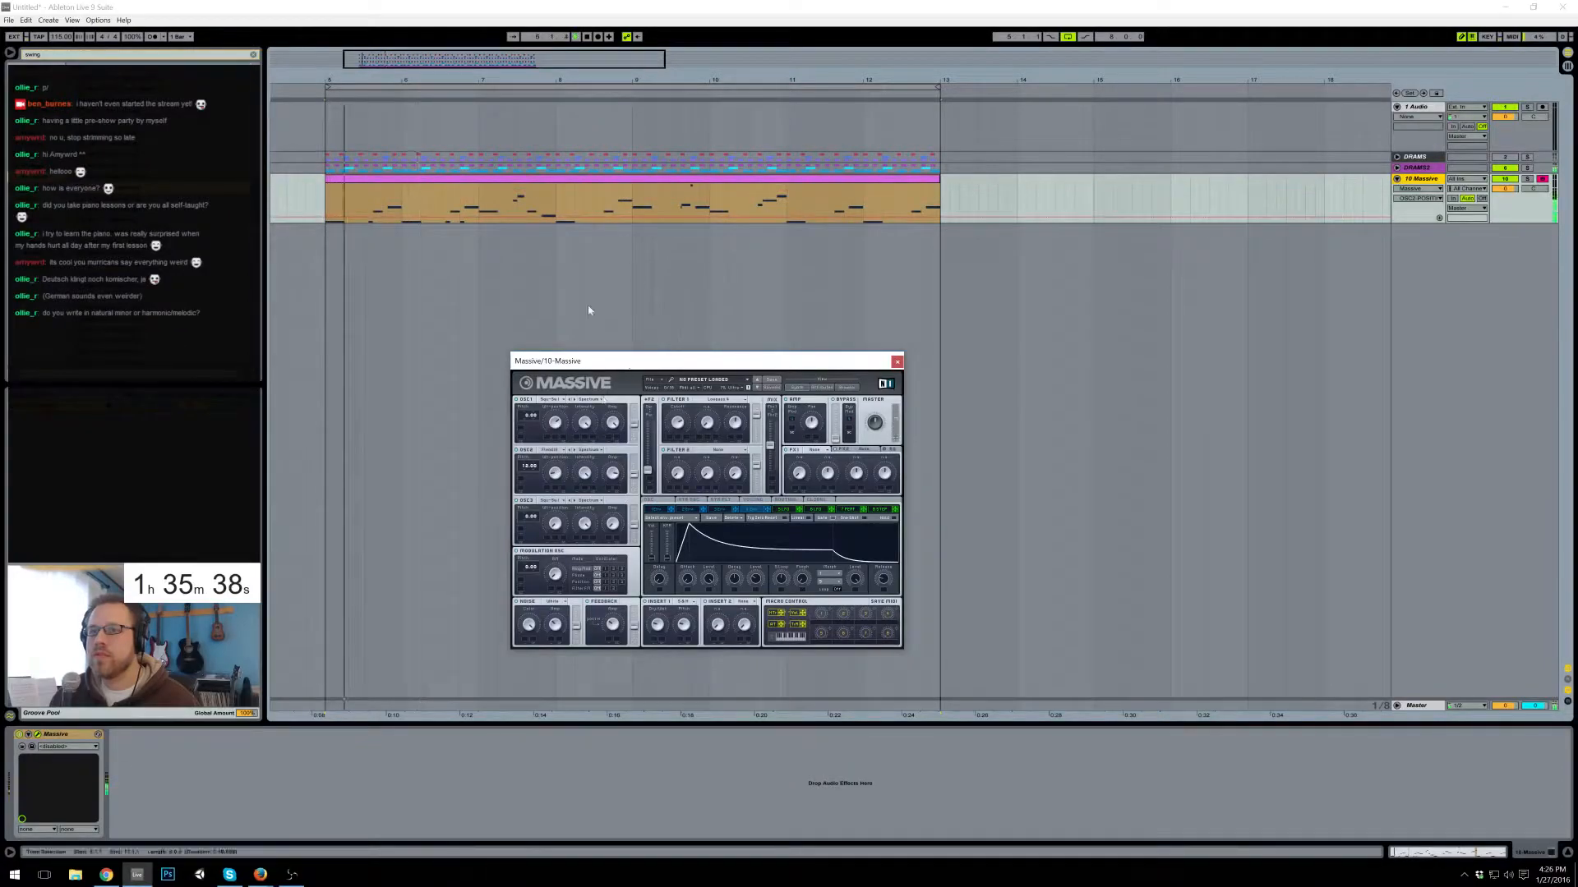
key("space")
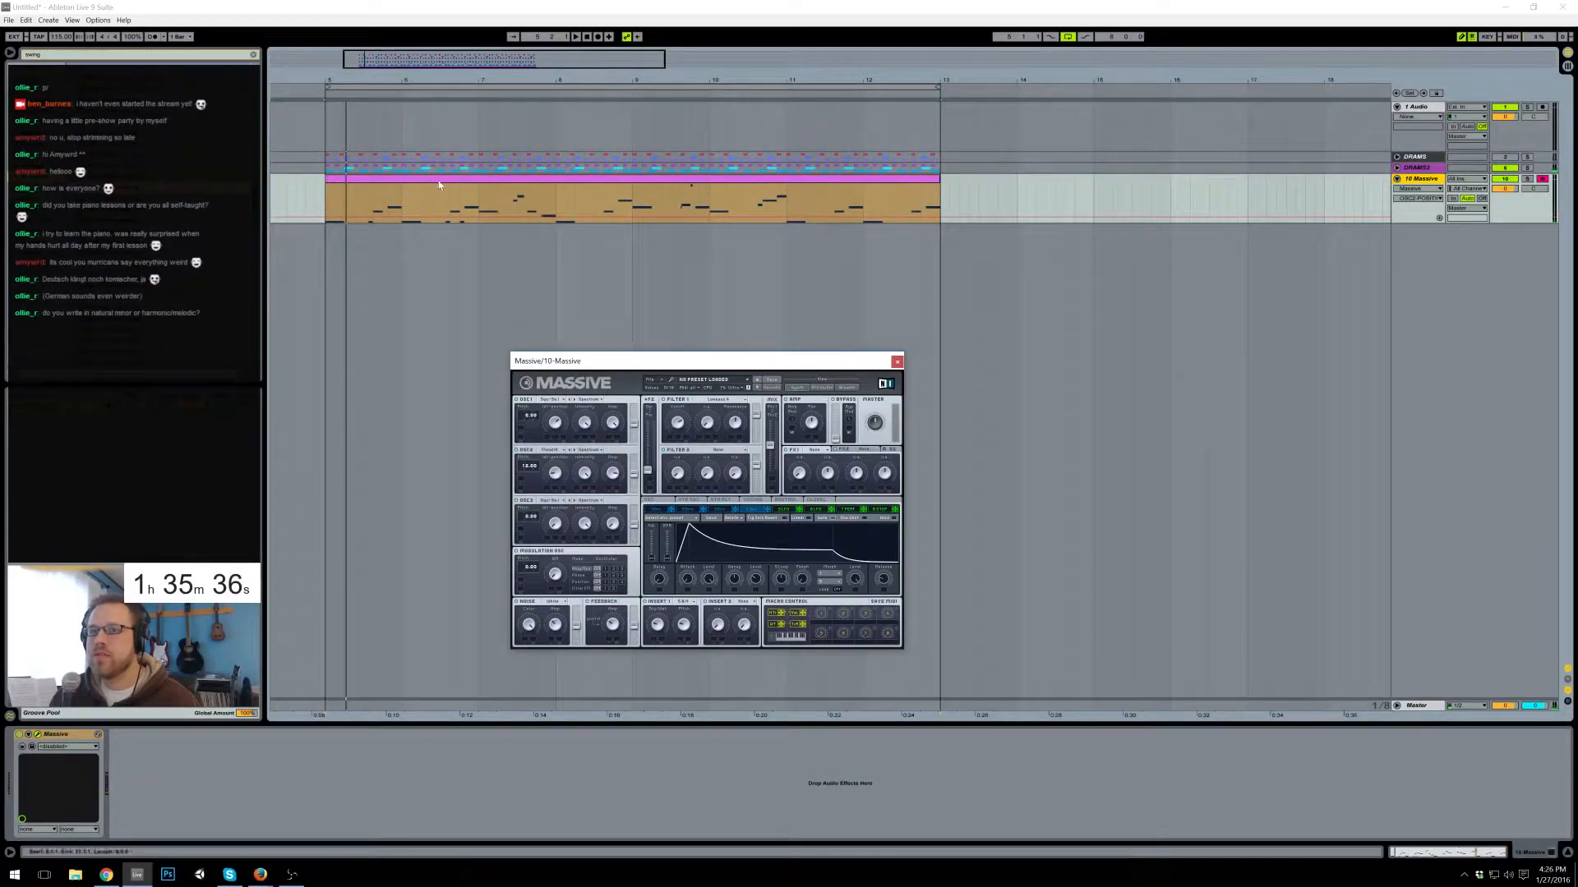
double_click(438, 179)
left_click(288, 576)
left_click(289, 559)
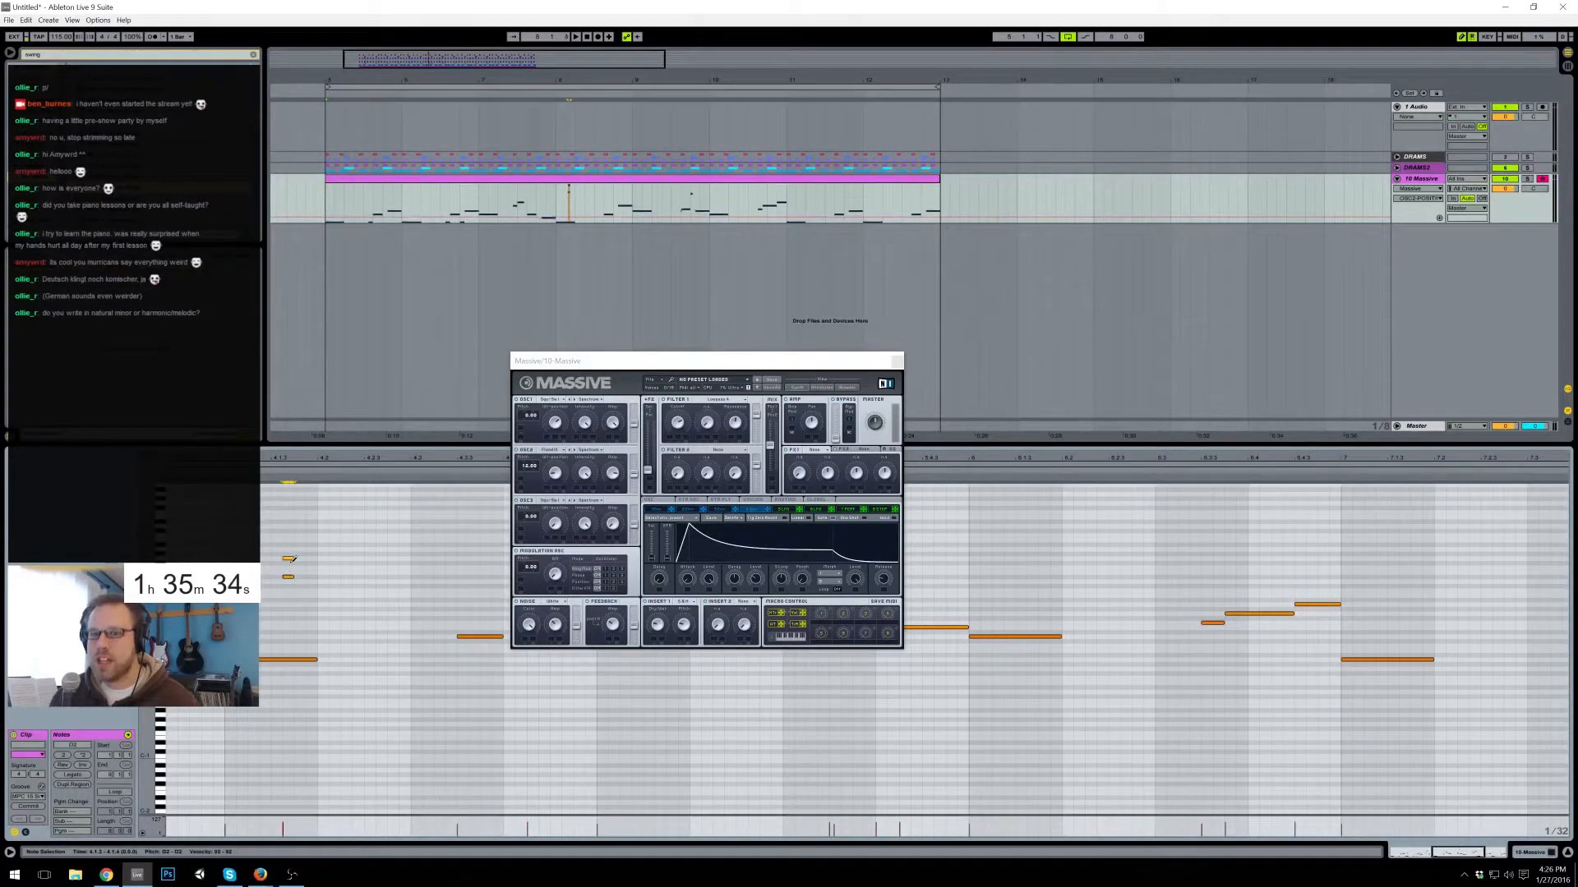
left_click_drag(265, 544, 332, 605)
key("Delete")
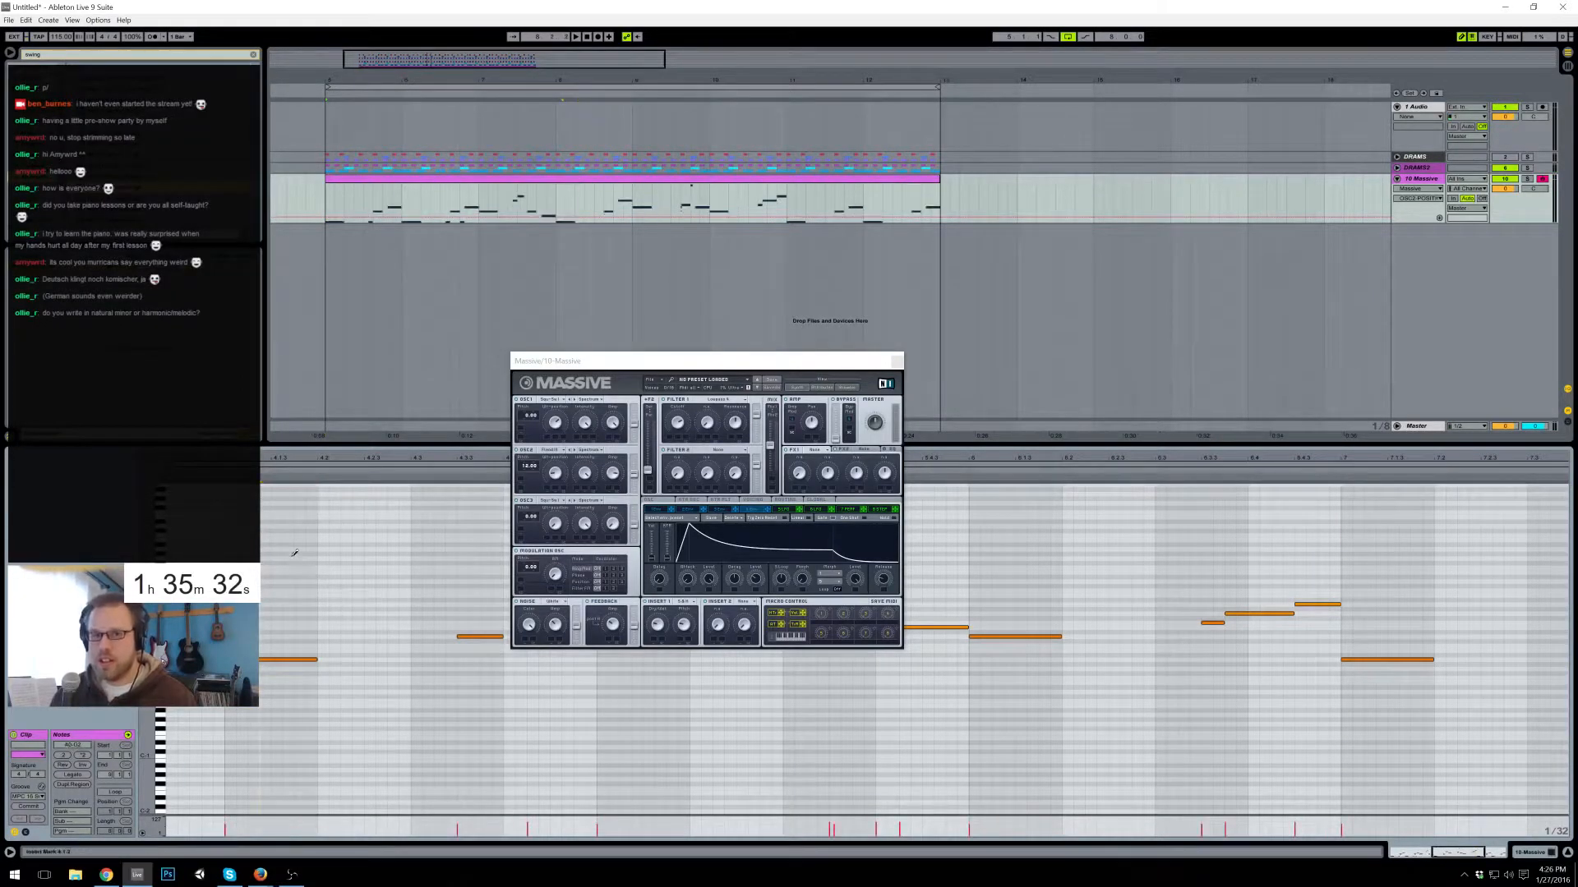
- Try all the Massive clip's notes one octave higher during playback and move them back down
key("ctrl+a")
key("shift+Up")
key("space")
key("shift+Down")
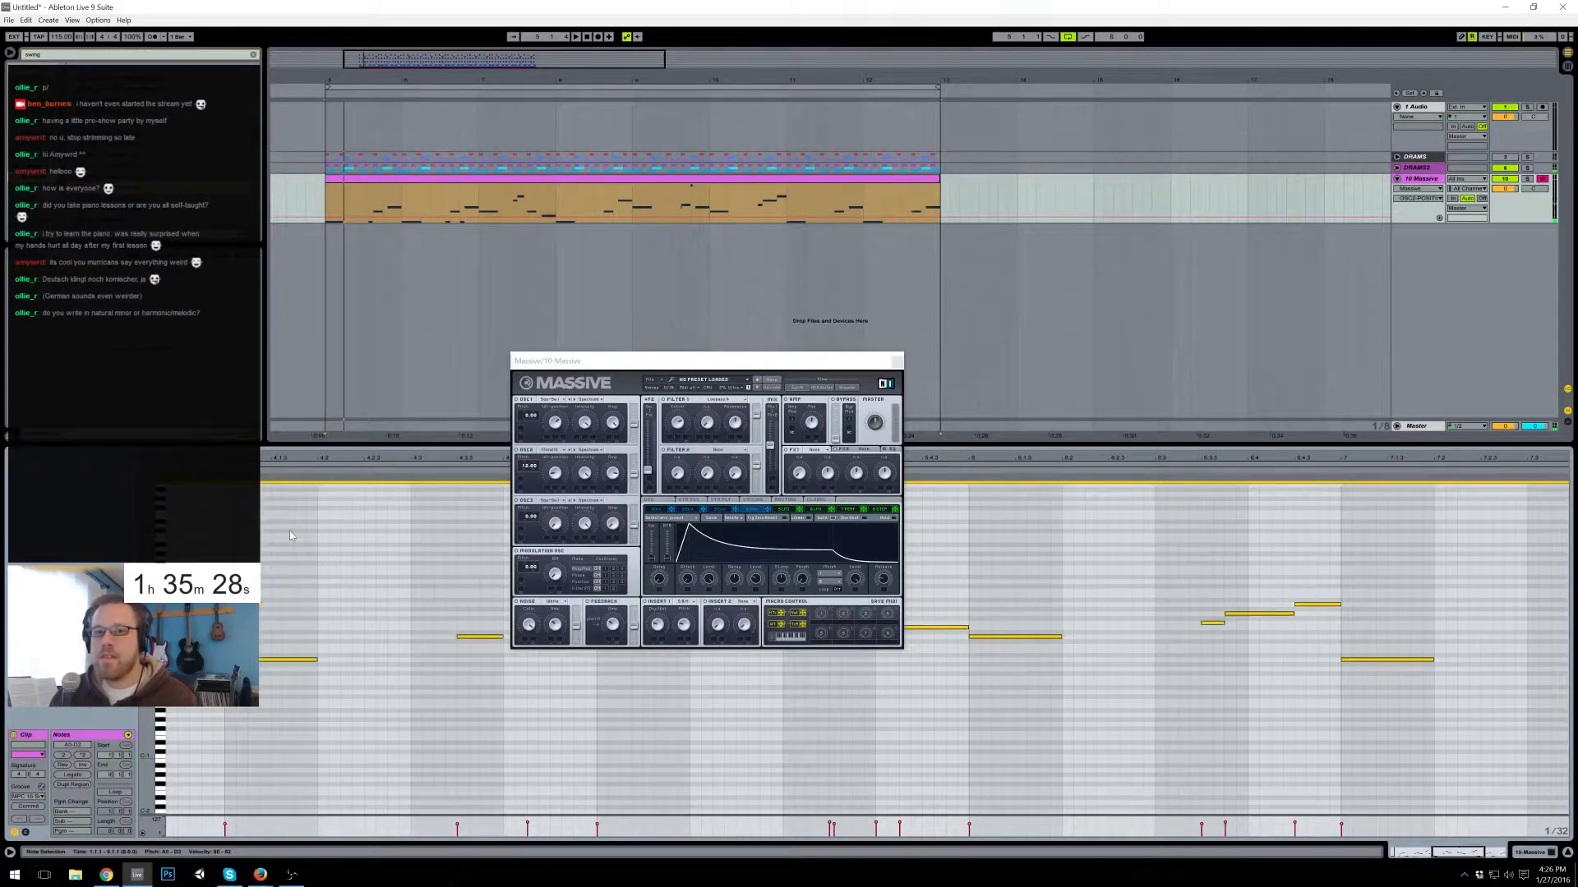
- Show the whole Massive clip in the note editor and set oscillator 2's pitch to 0.00 in Massive
double_click(383, 460)
key("ctrl+a")
left_click(414, 557)
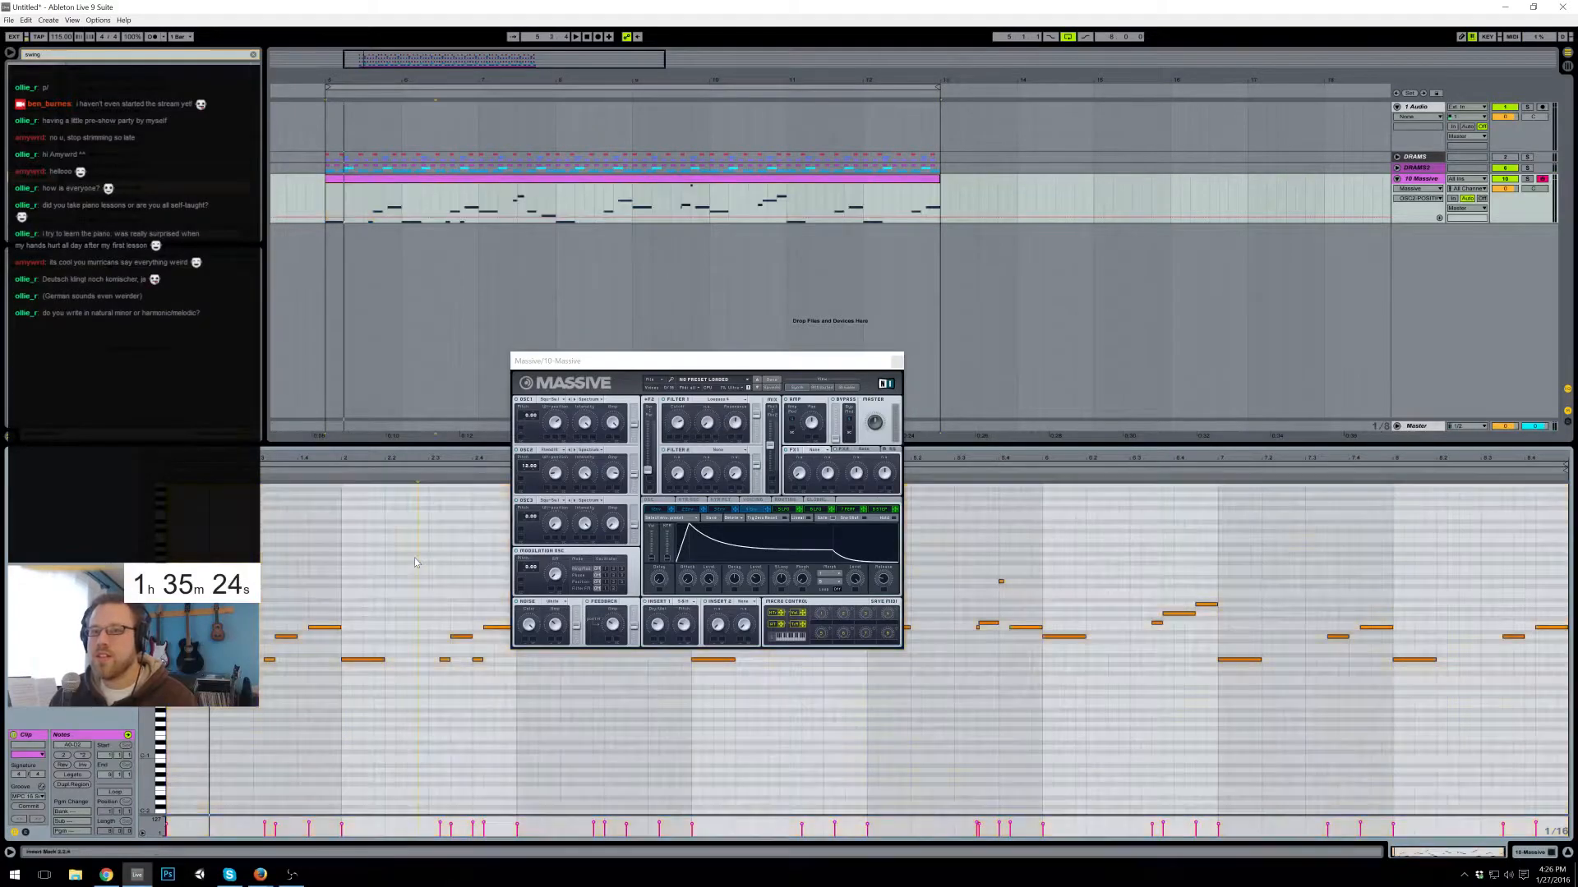
left_click_drag(528, 470, 530, 481)
- Transpose all notes in the Massive clip up one octave and play the result
left_click(1170, 641)
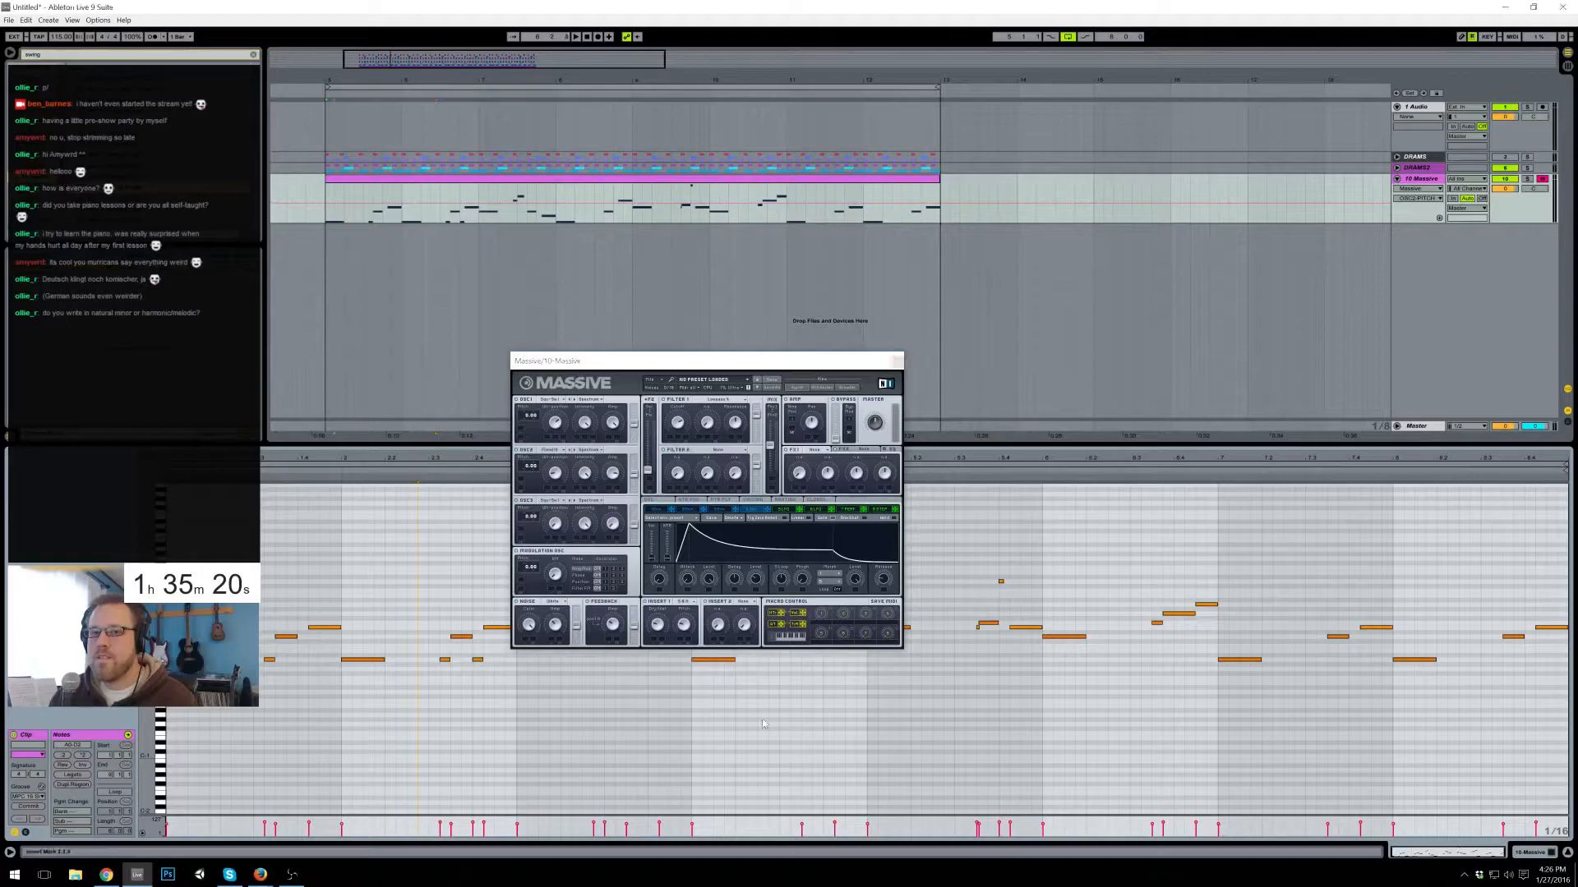
key("ctrl+a")
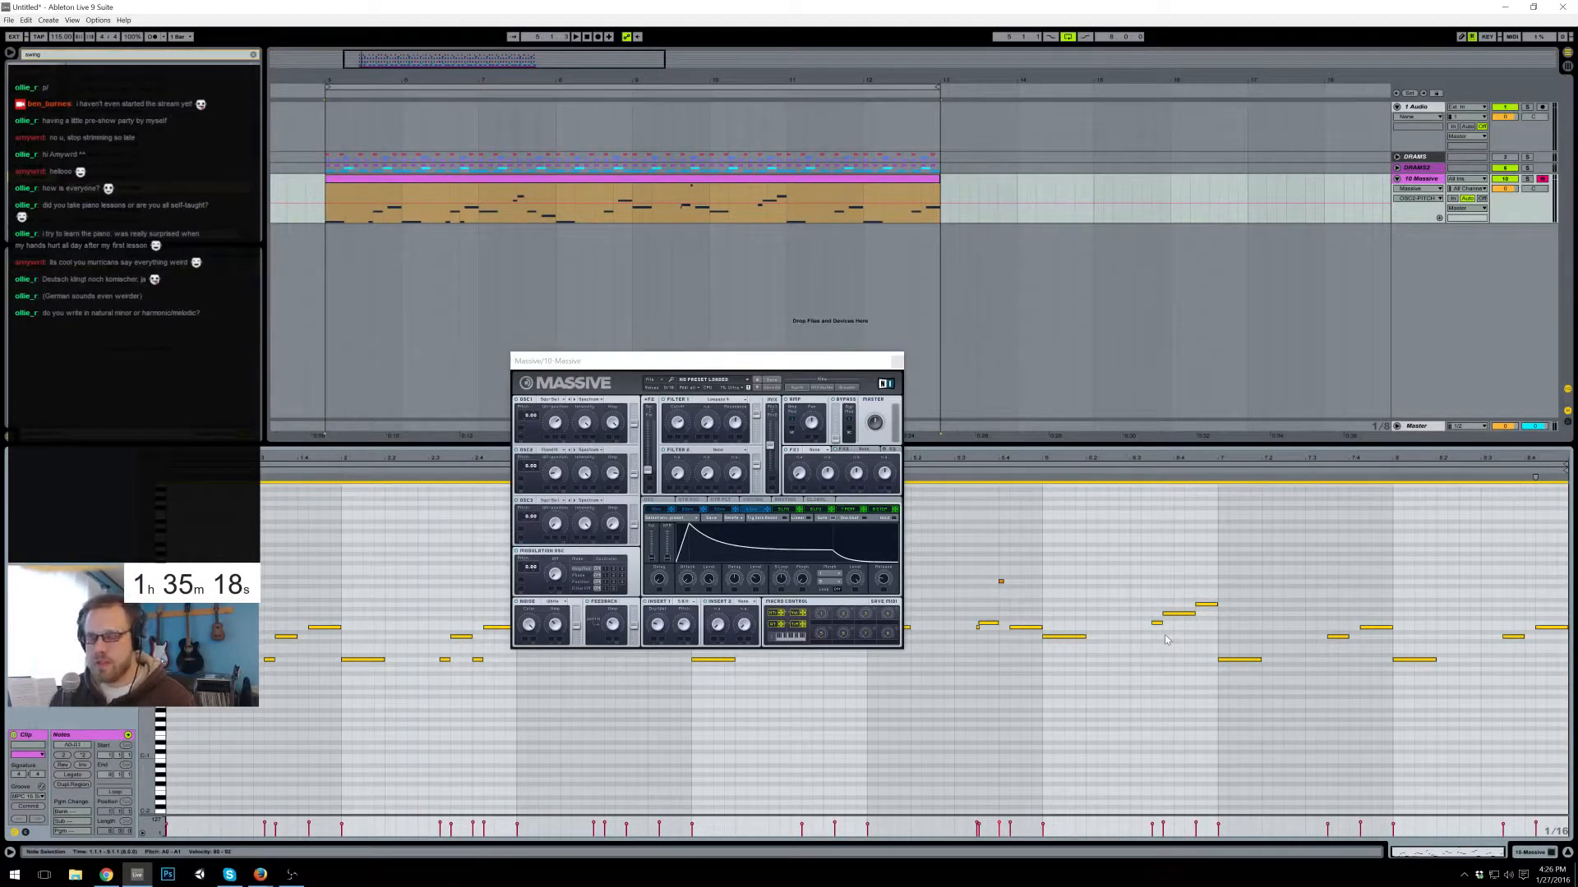
key("shift+Up")
key("space")
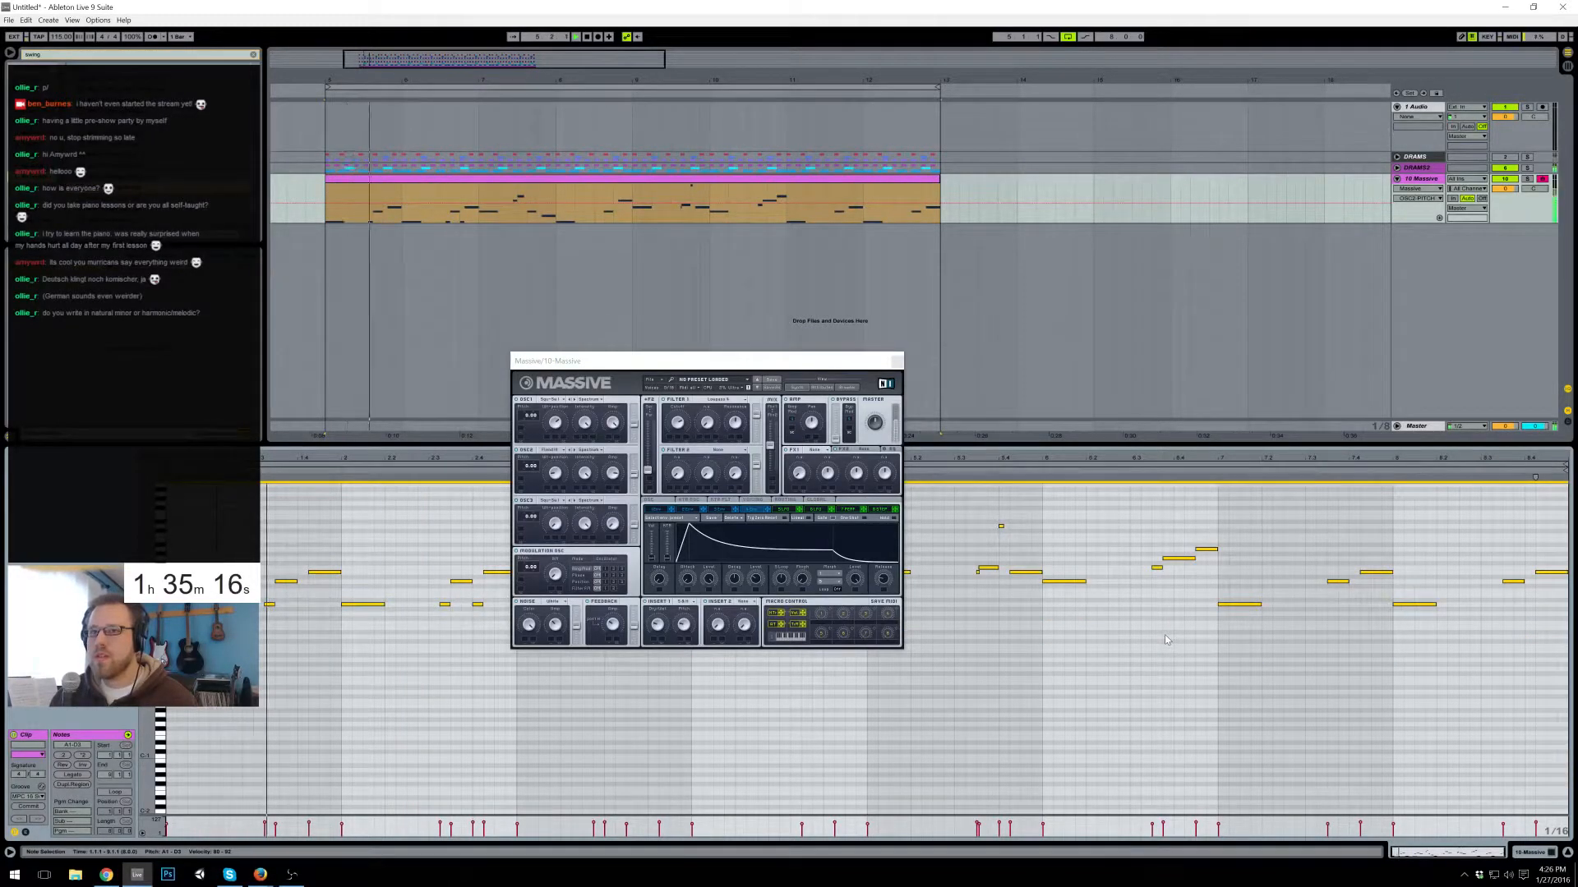
- Close the Massive window, deselect the clip's notes and fold the 10 Massive track
left_click(896, 362)
left_click(268, 530)
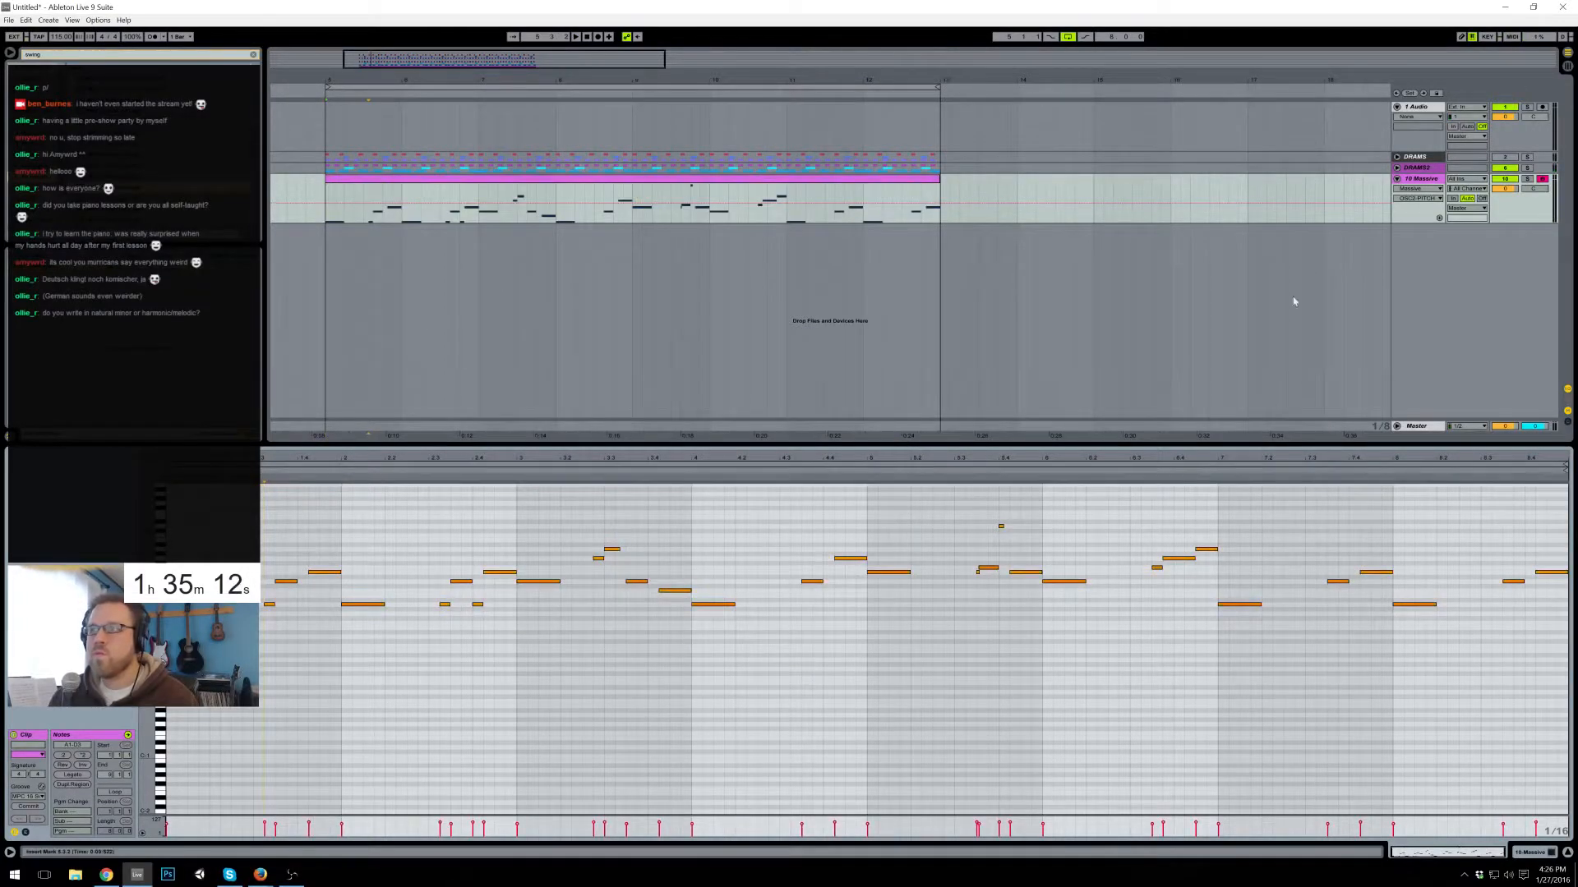
left_click(1397, 179)
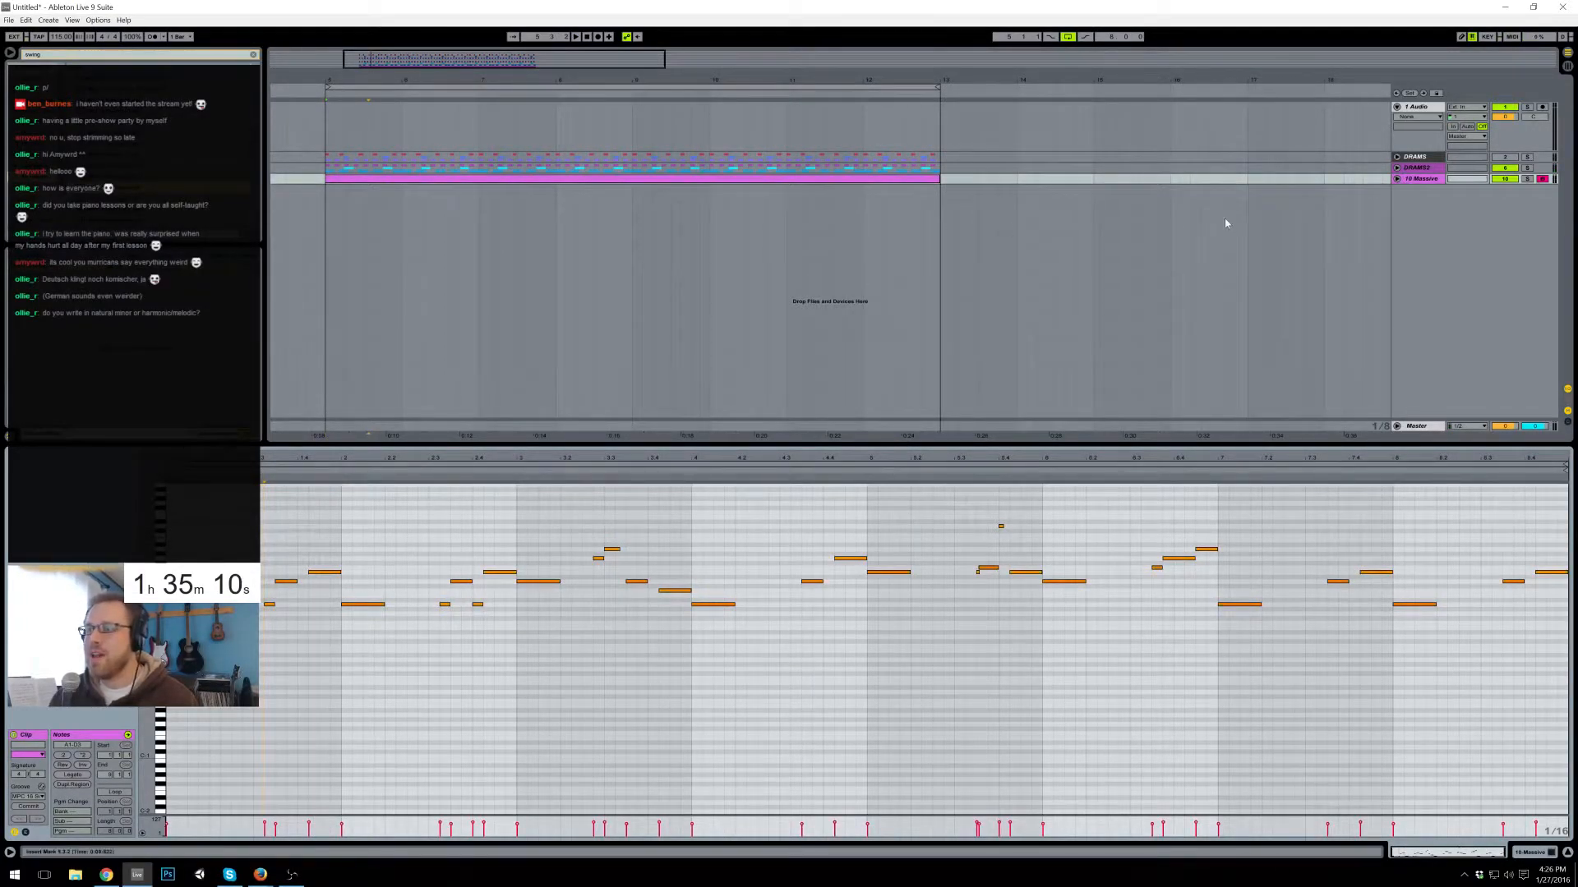
- Delete the empty 1 Audio track above the drum groups
left_click(1412, 181)
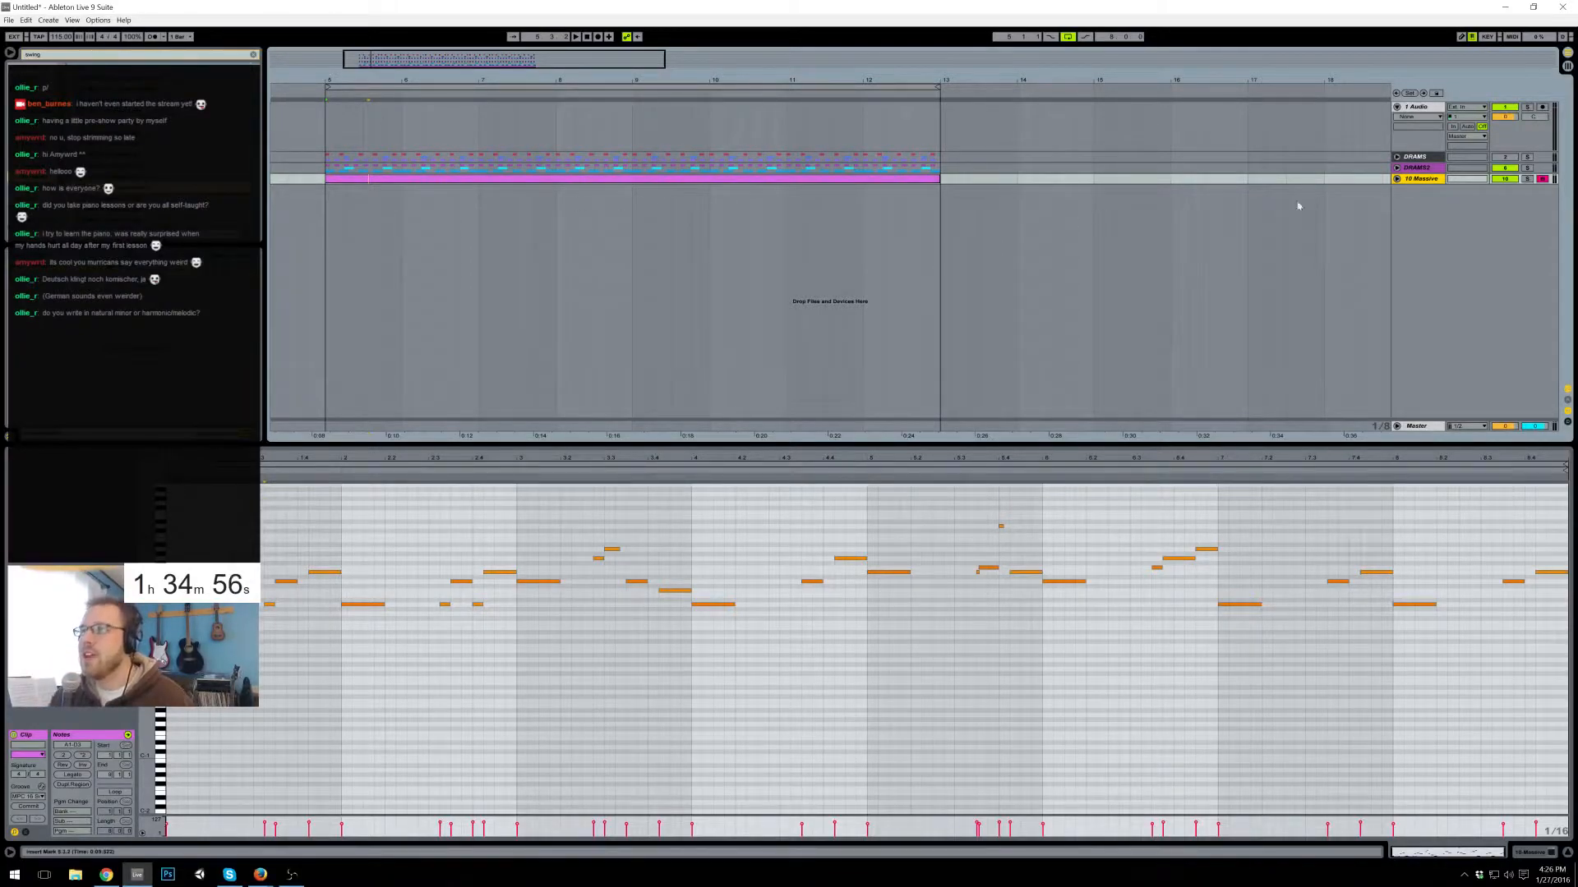
left_click(1411, 108)
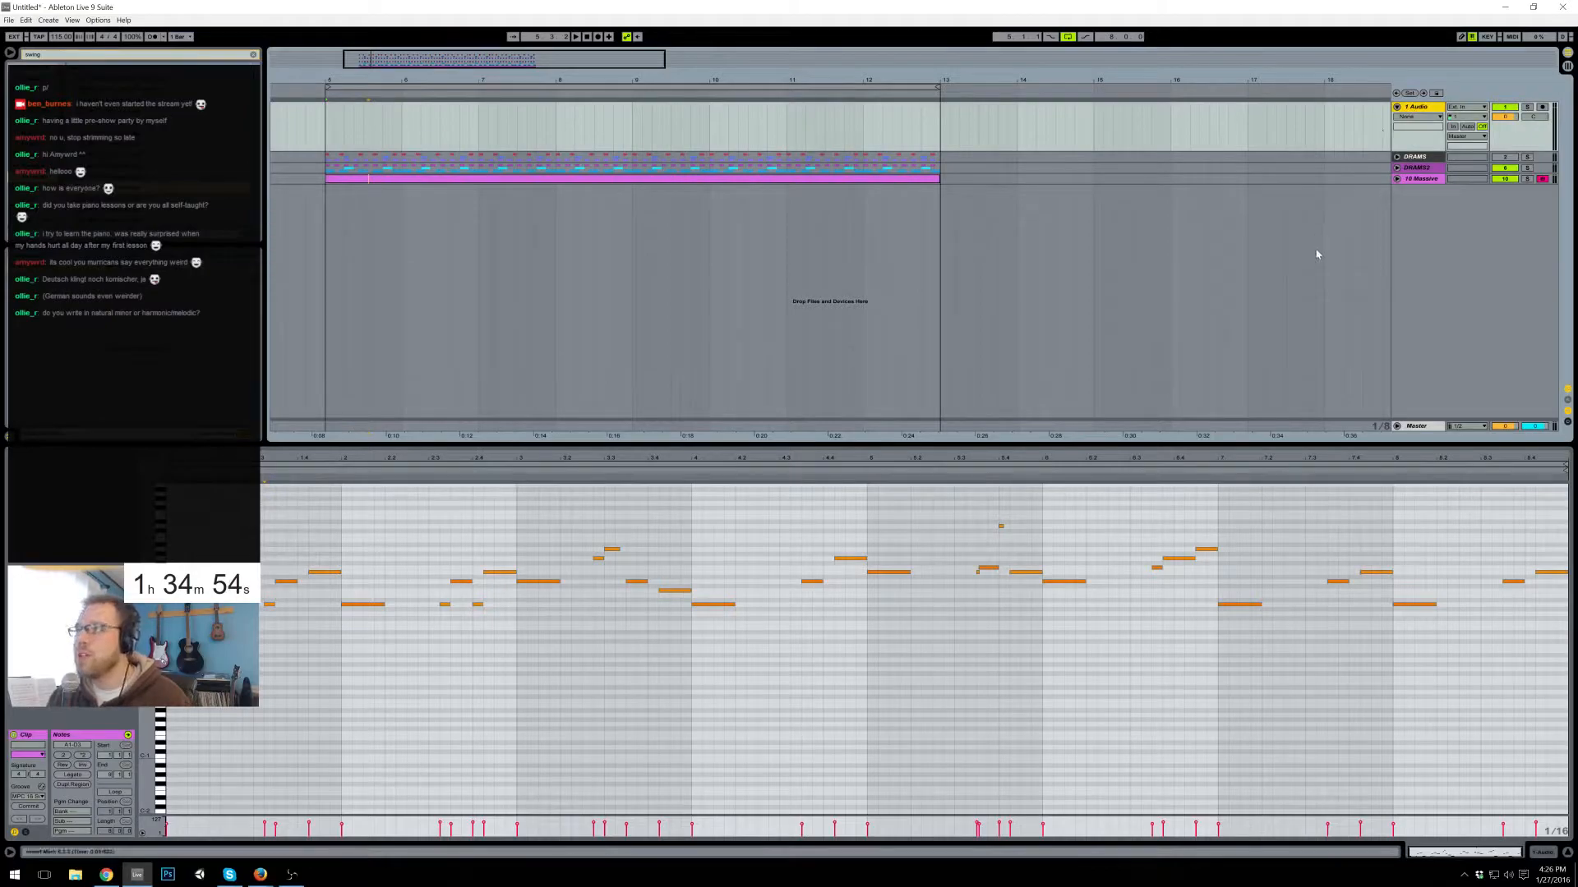
key("Delete")
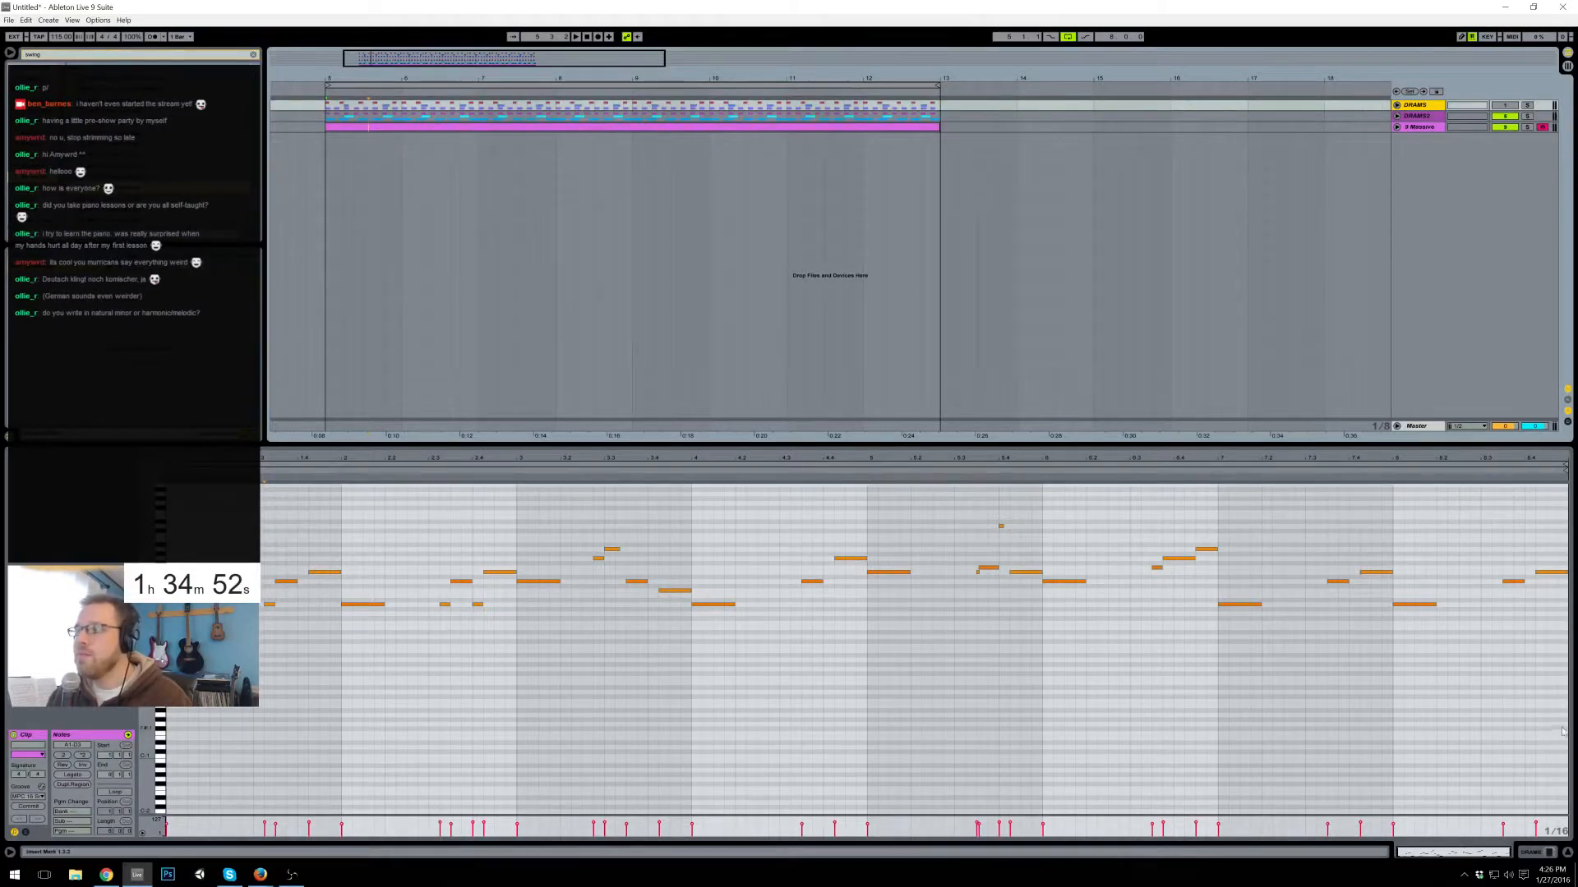
- Insert a MIDI track below the Massive track and load Kontakt 5 on it
left_click(1419, 127)
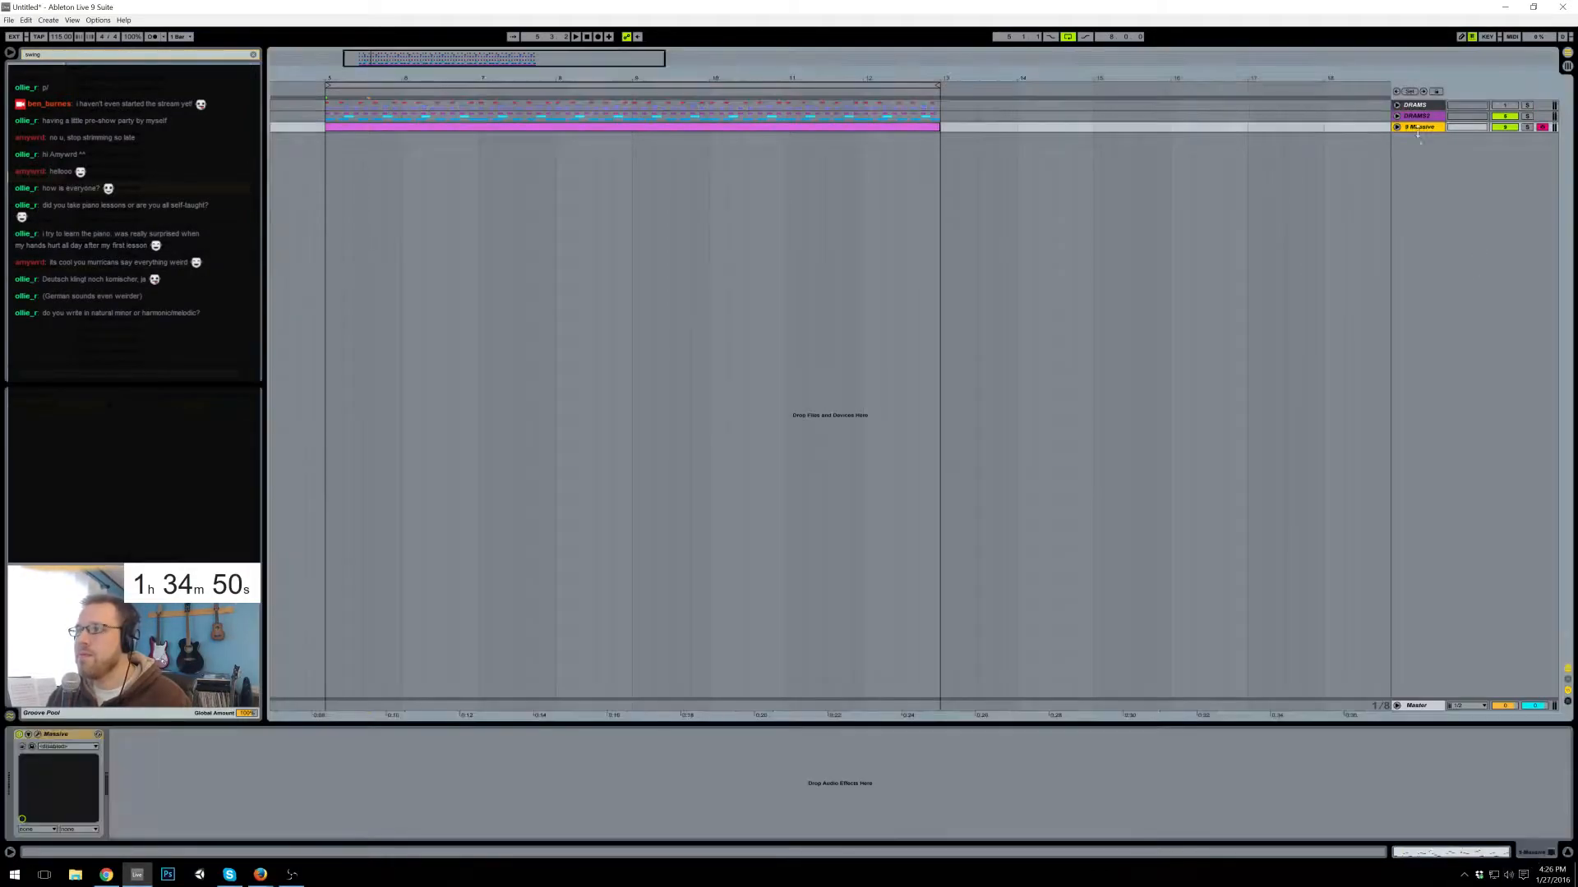
key("ctrl+shift+t")
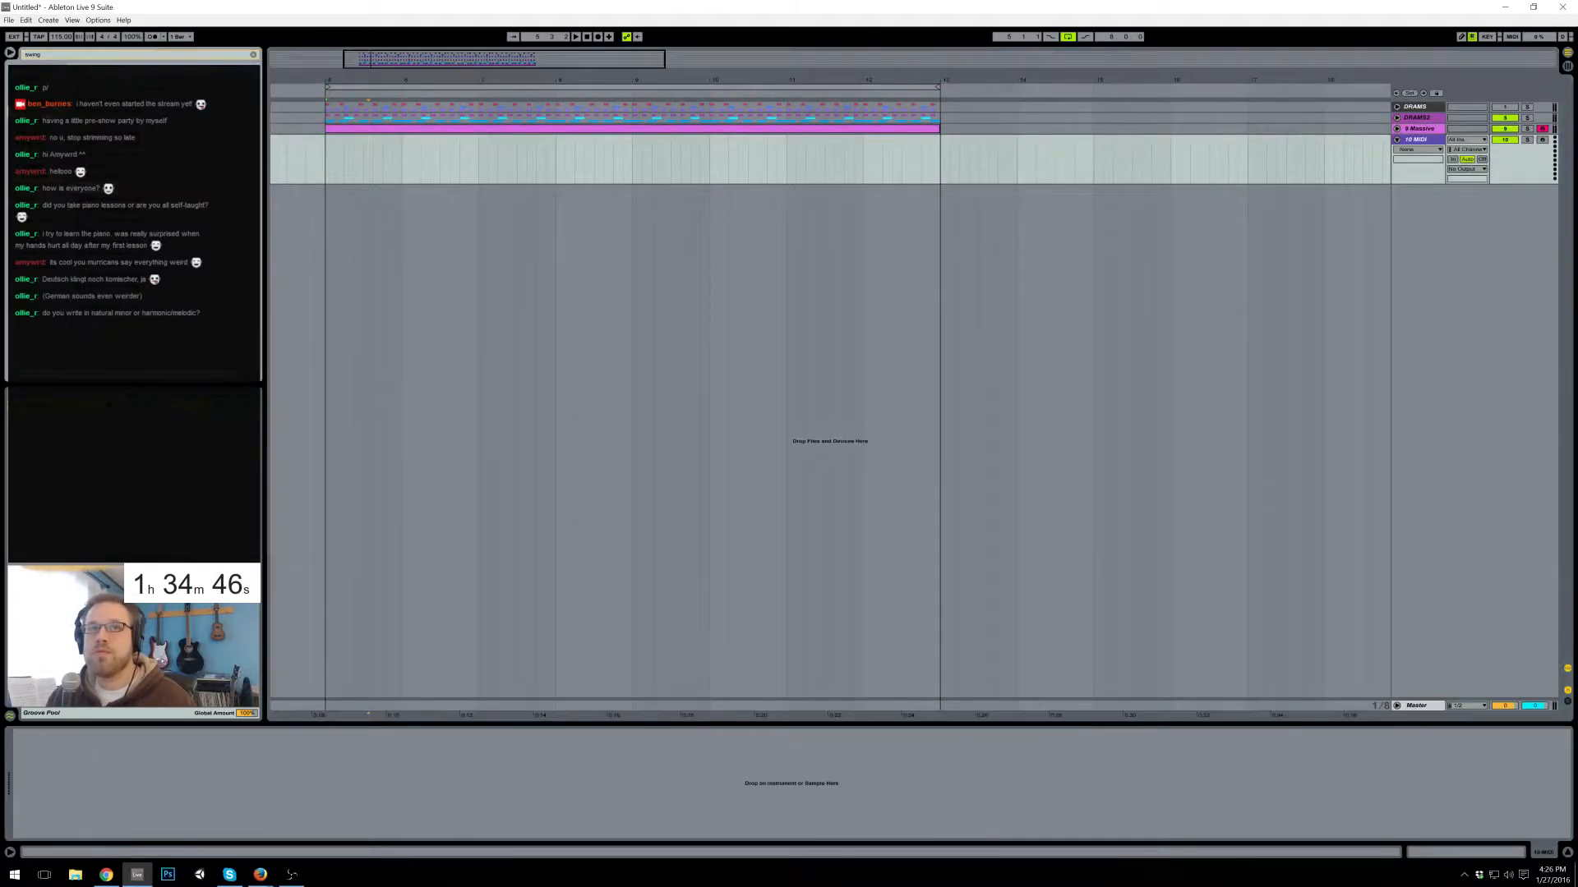
key("ctrl+f")
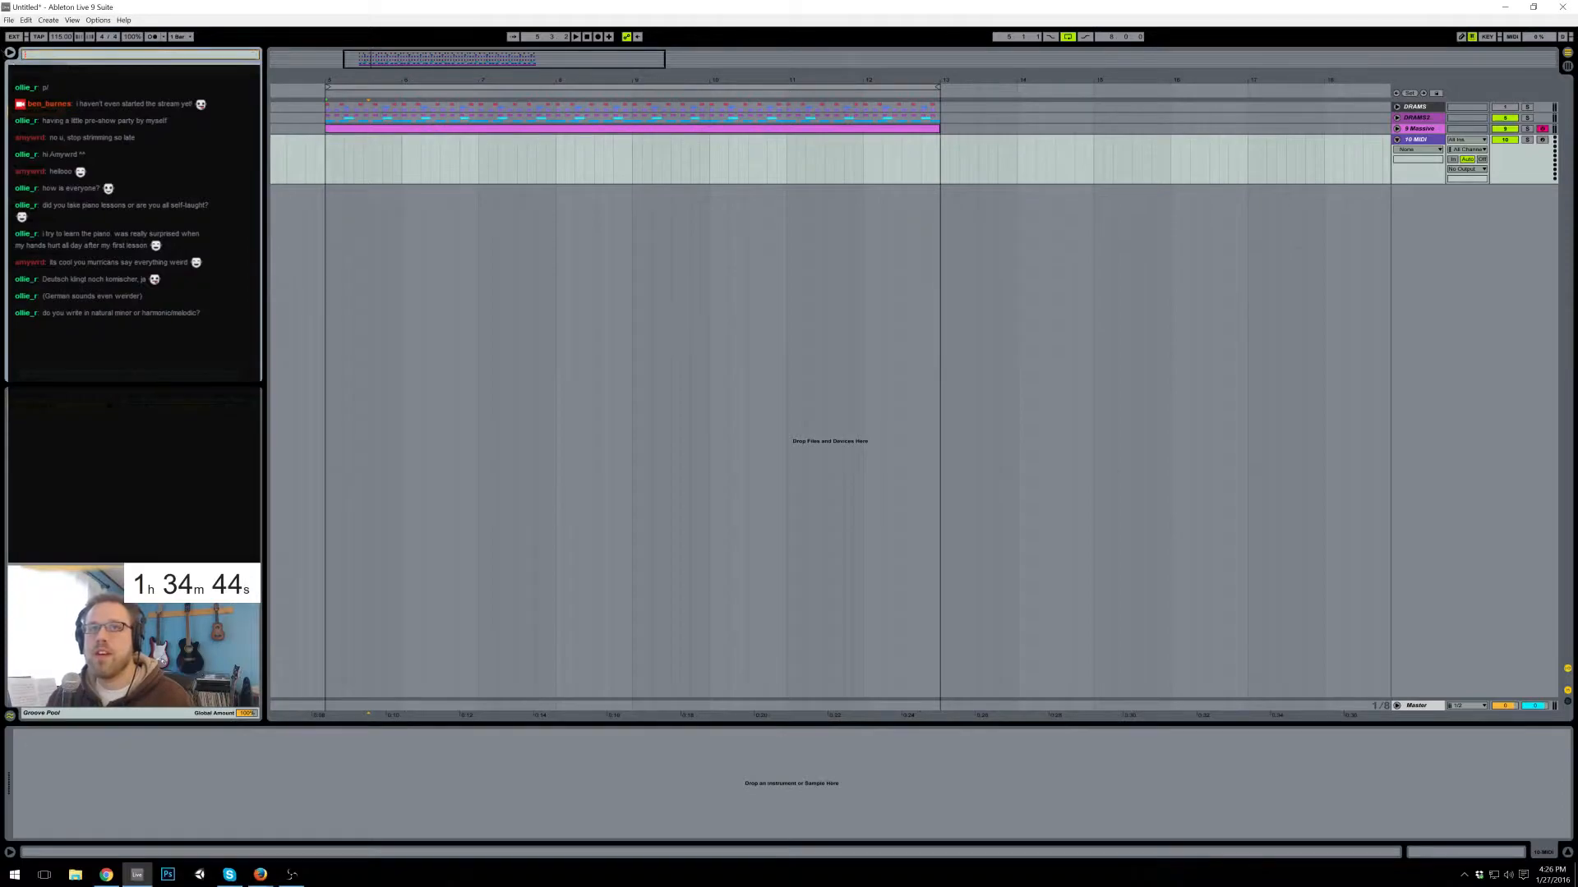
key("Escape")
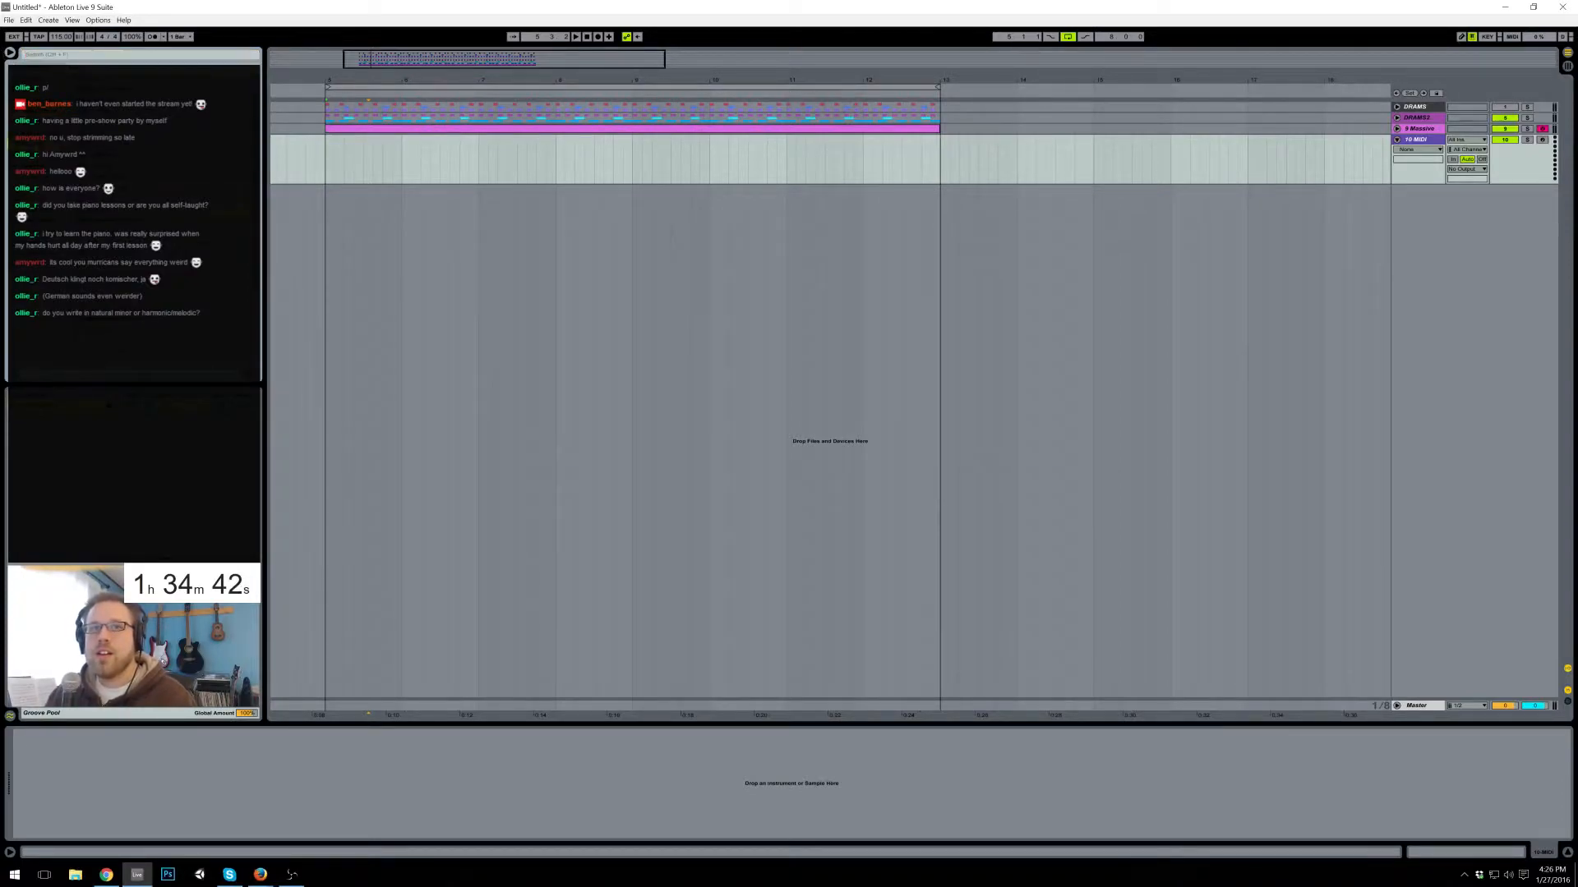
left_click_drag(471, 199, 452, 146)
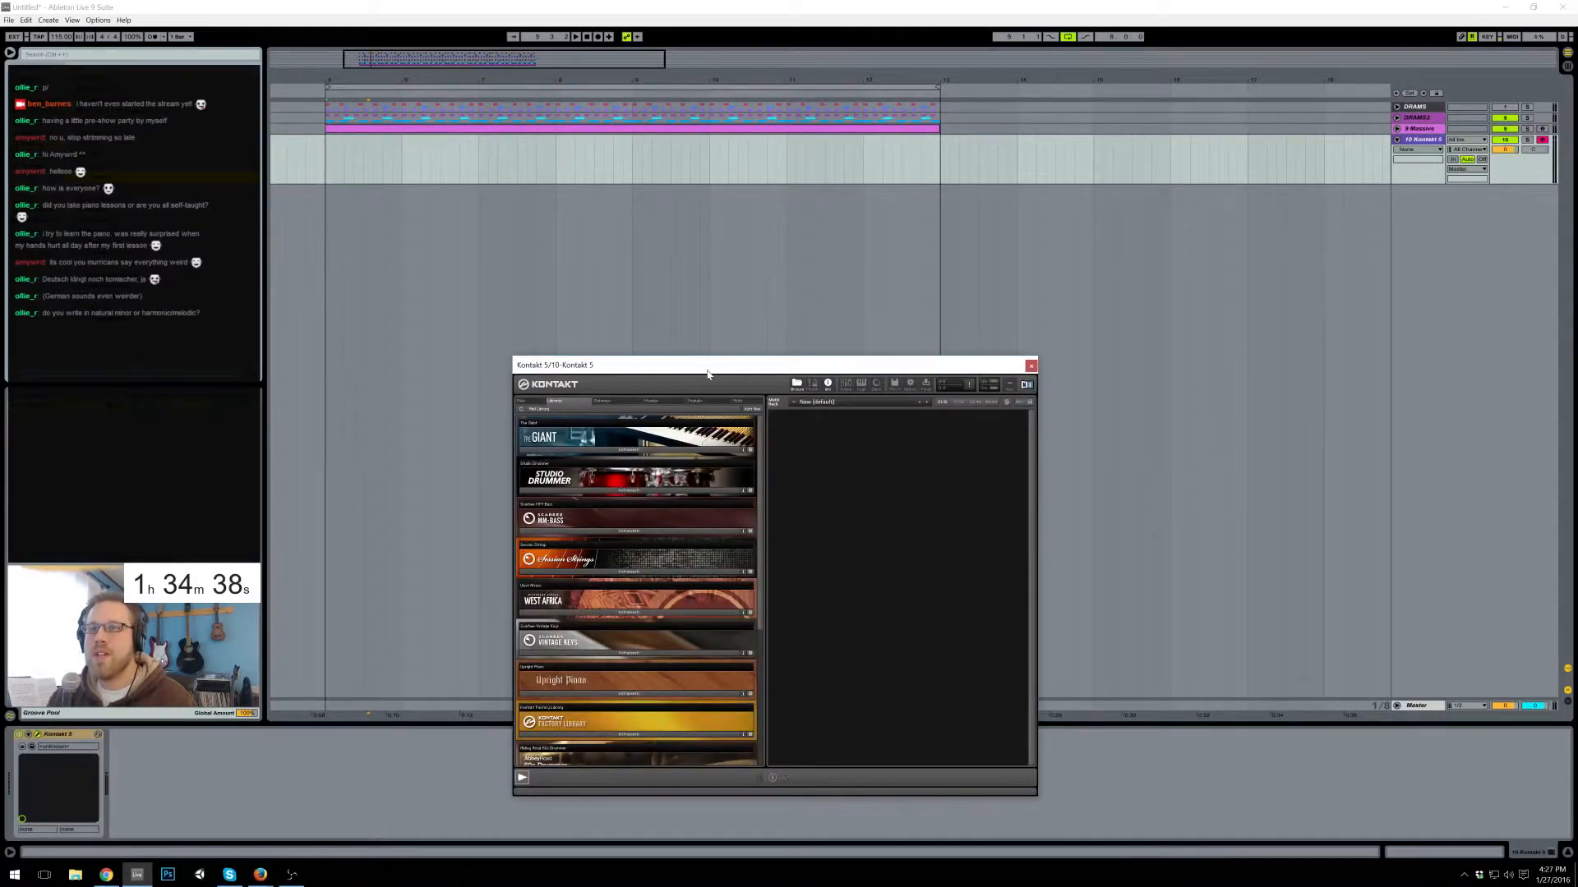
- Load the funky Mark I electric piano preset from the Vintage Keys library and move the Kontakt window clear of the tracks
left_click_drag(709, 375, 770, 201)
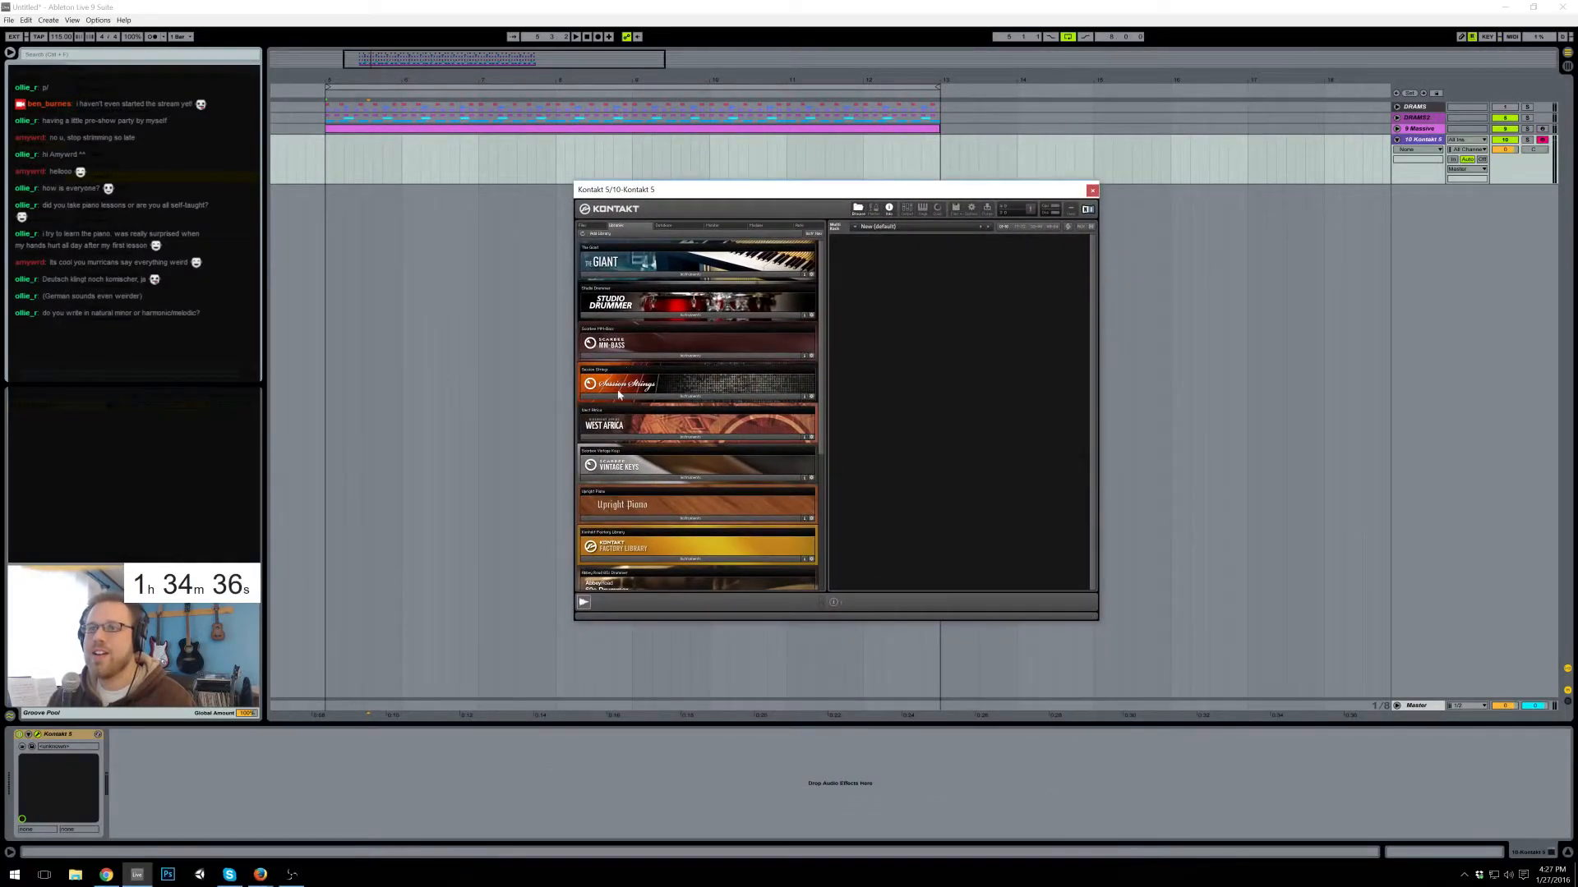
left_click(651, 478)
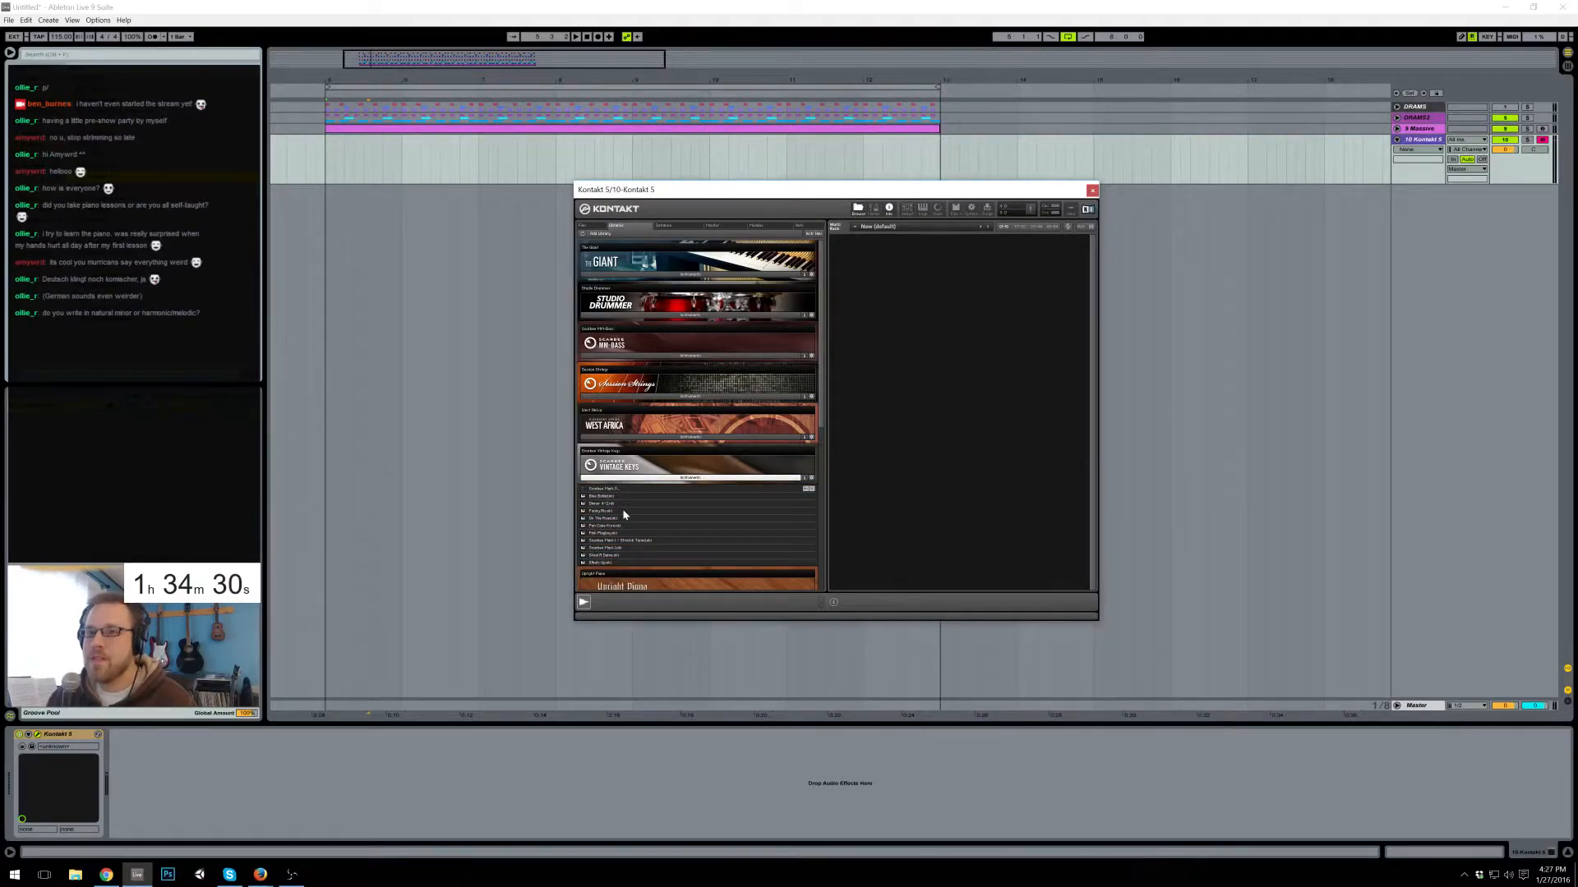
double_click(623, 510)
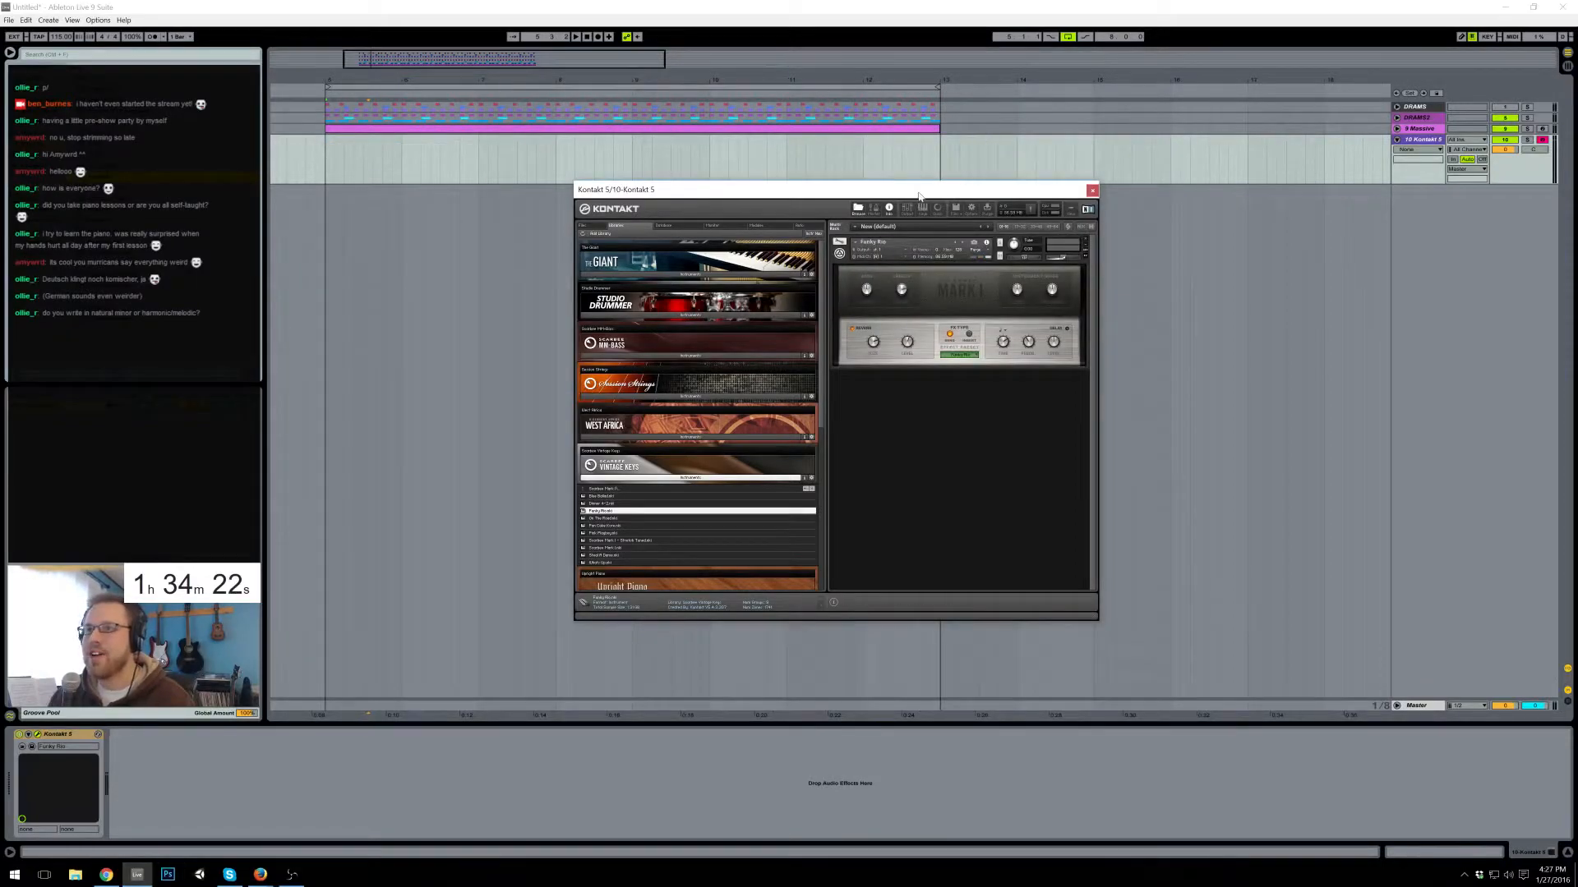
left_click_drag(918, 196, 1340, 271)
- Play the arrangement from bar 5 to try out the electric piano over the drums and bass, and stop playback
left_click(327, 155)
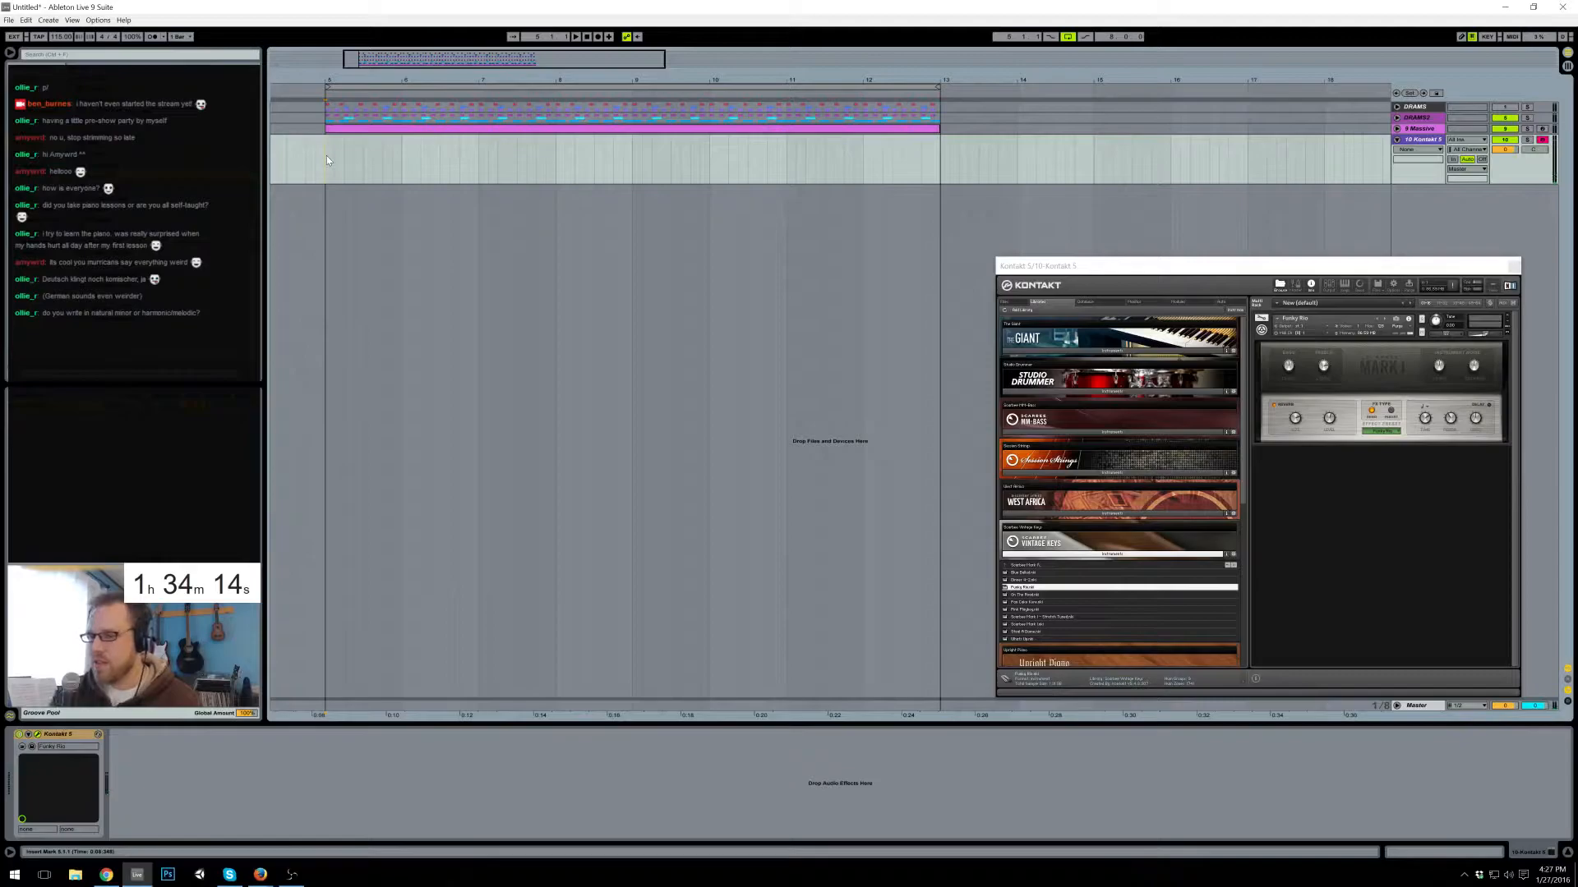
key("space")
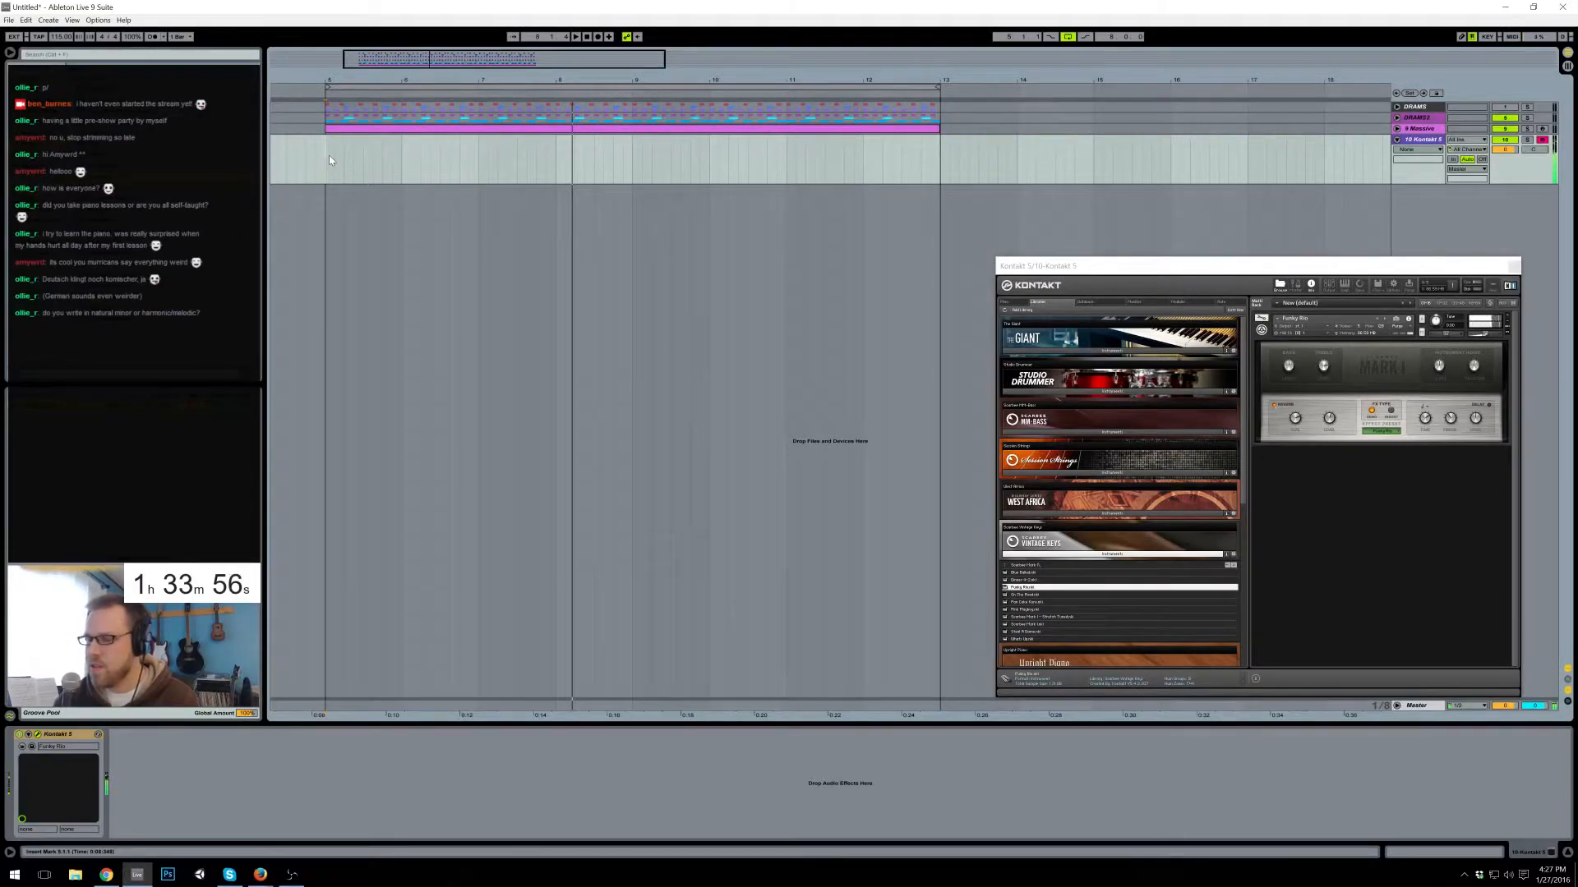
key("space")
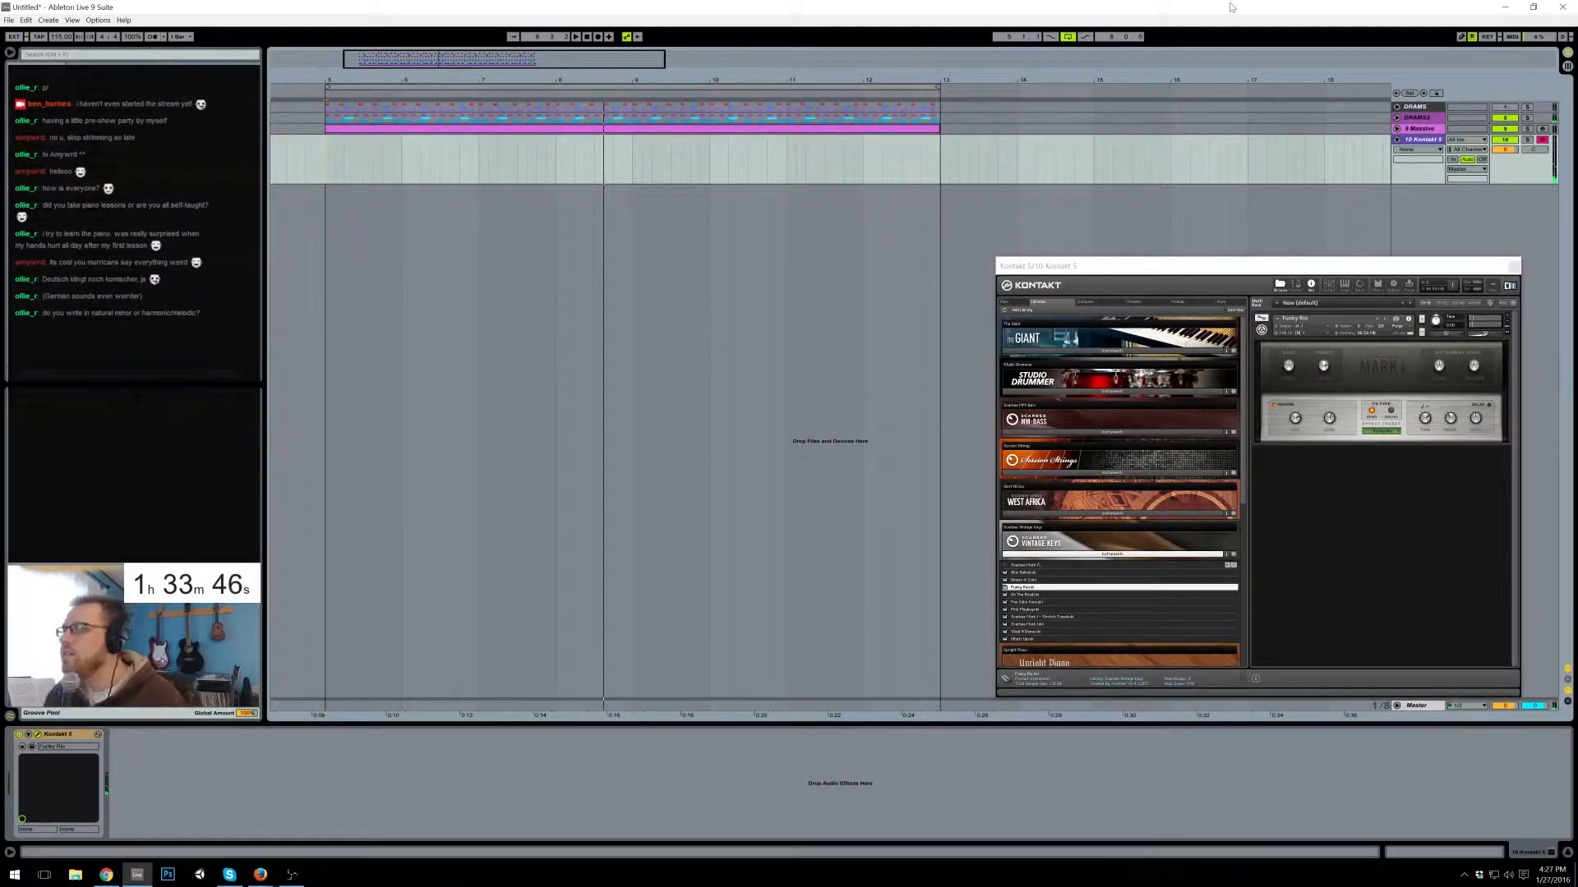
- Unfold the Massive bass track, check its synth window and replace Massive with a new Kontakt 5 instrument
left_click(1418, 129)
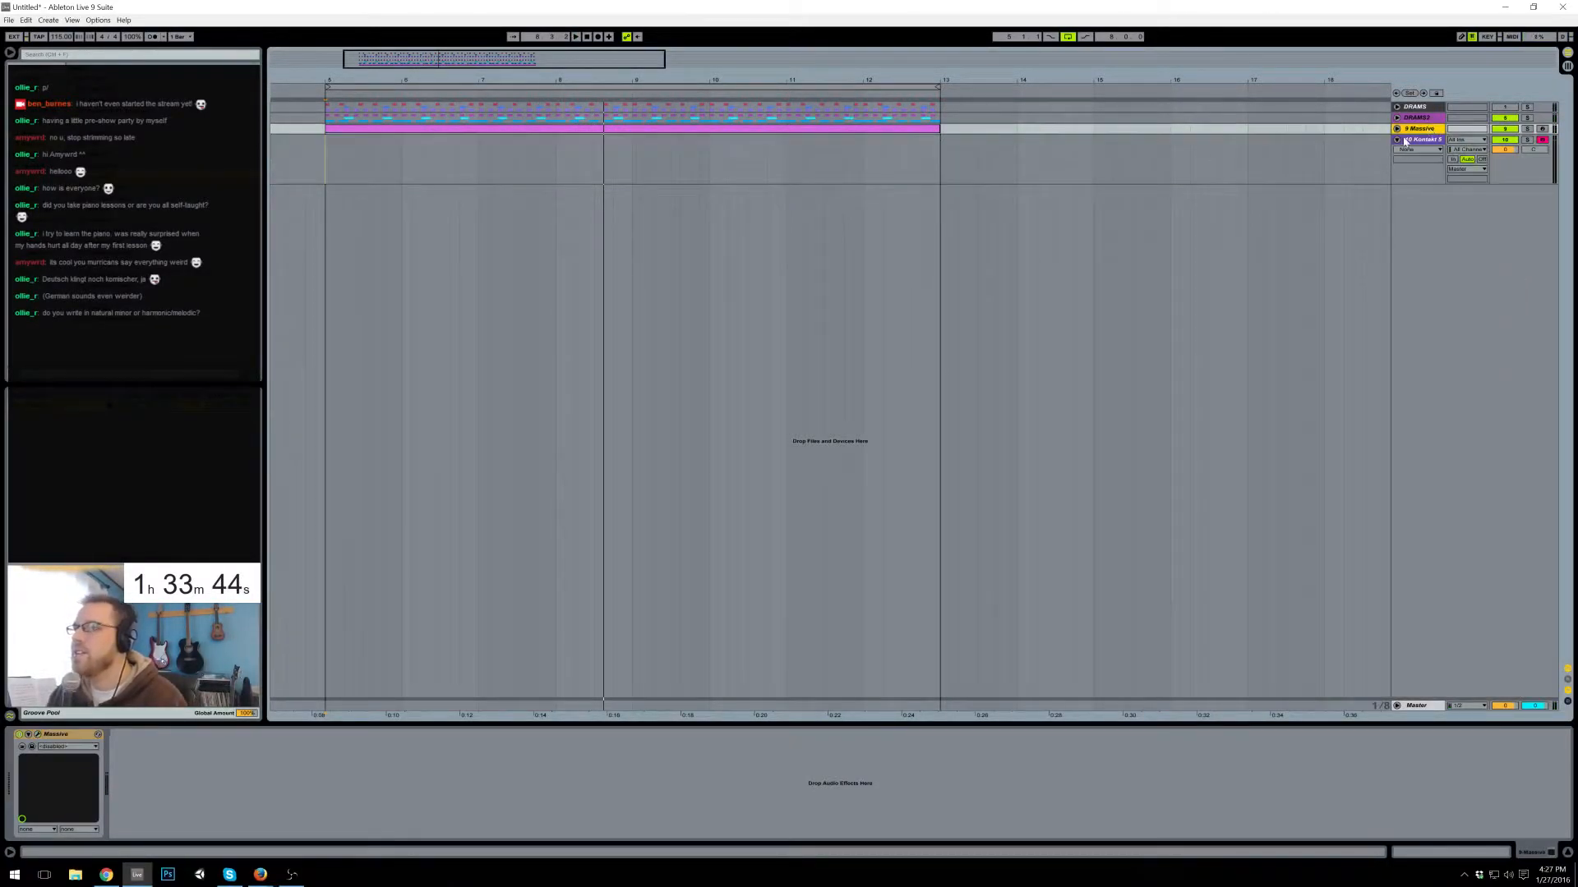
left_click(1397, 129)
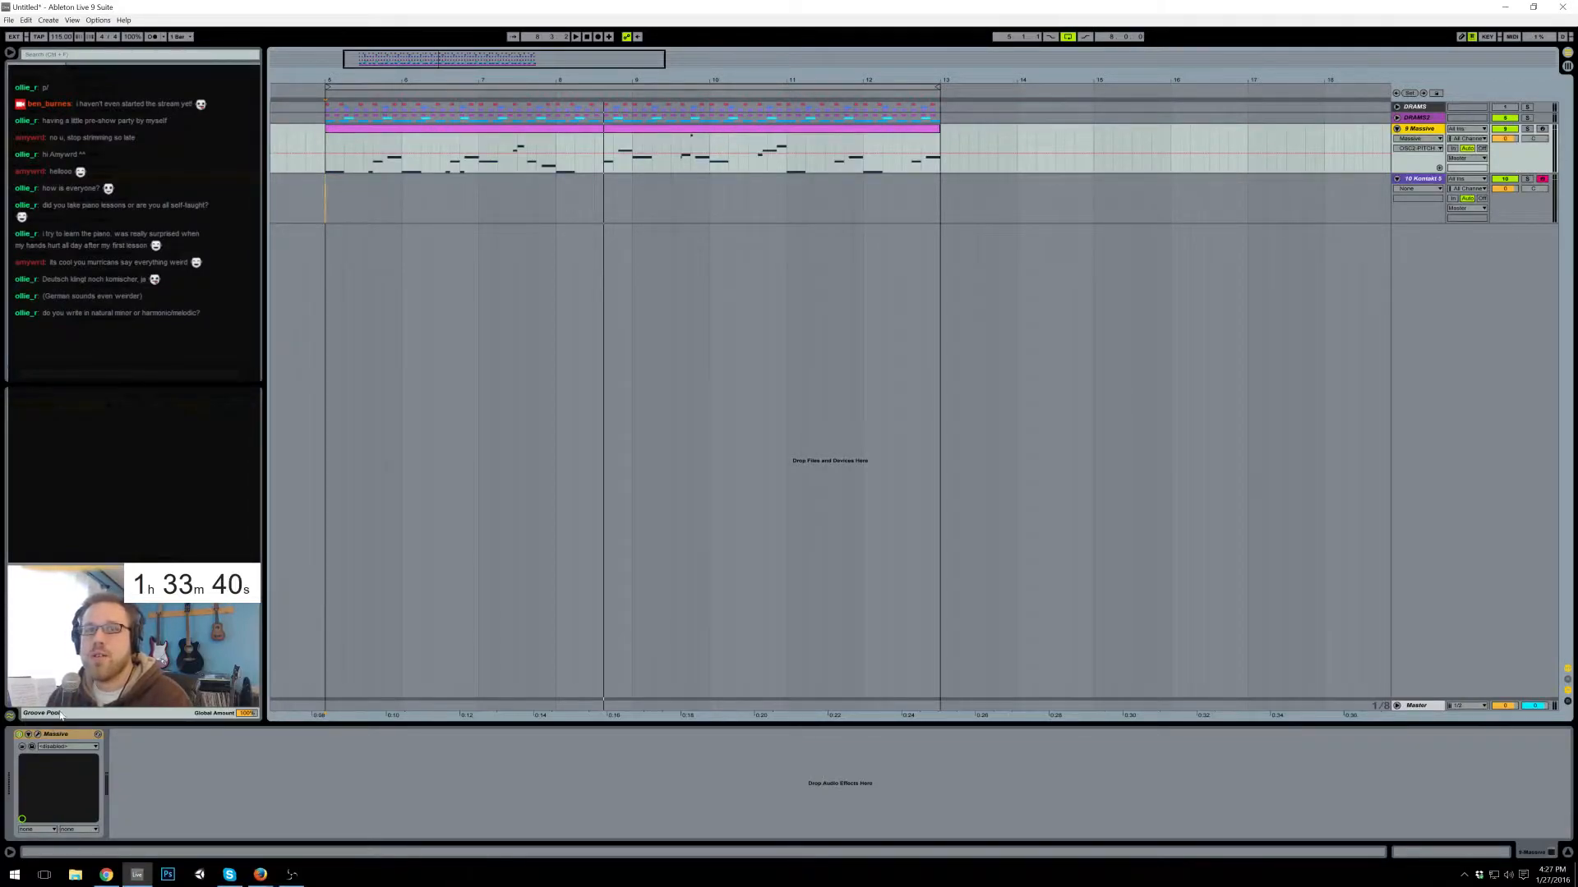
left_click(38, 734)
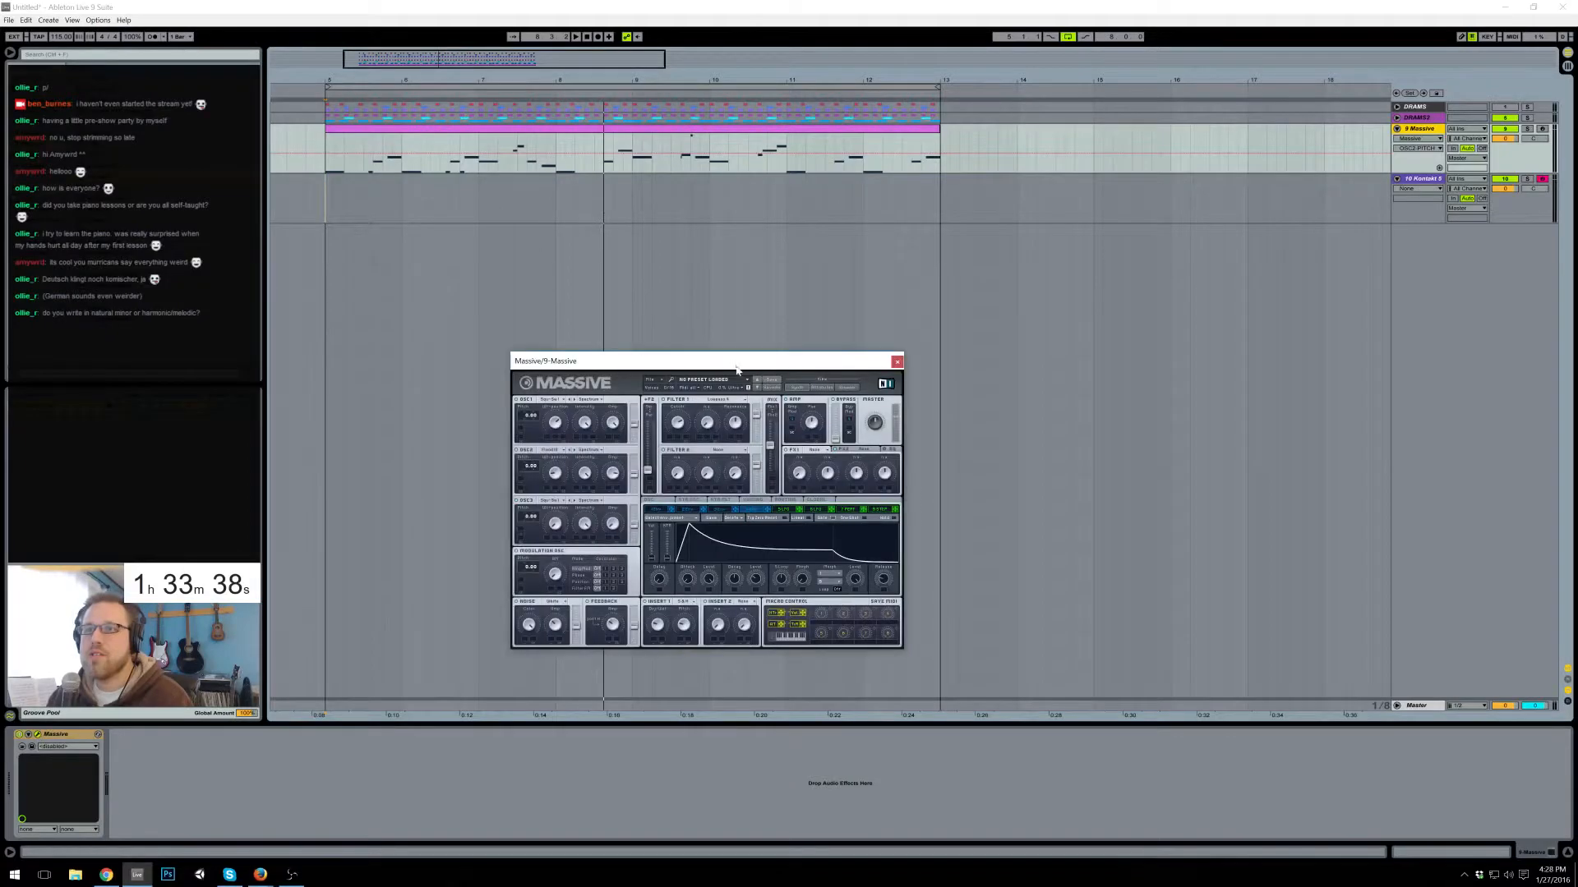
left_click(895, 361)
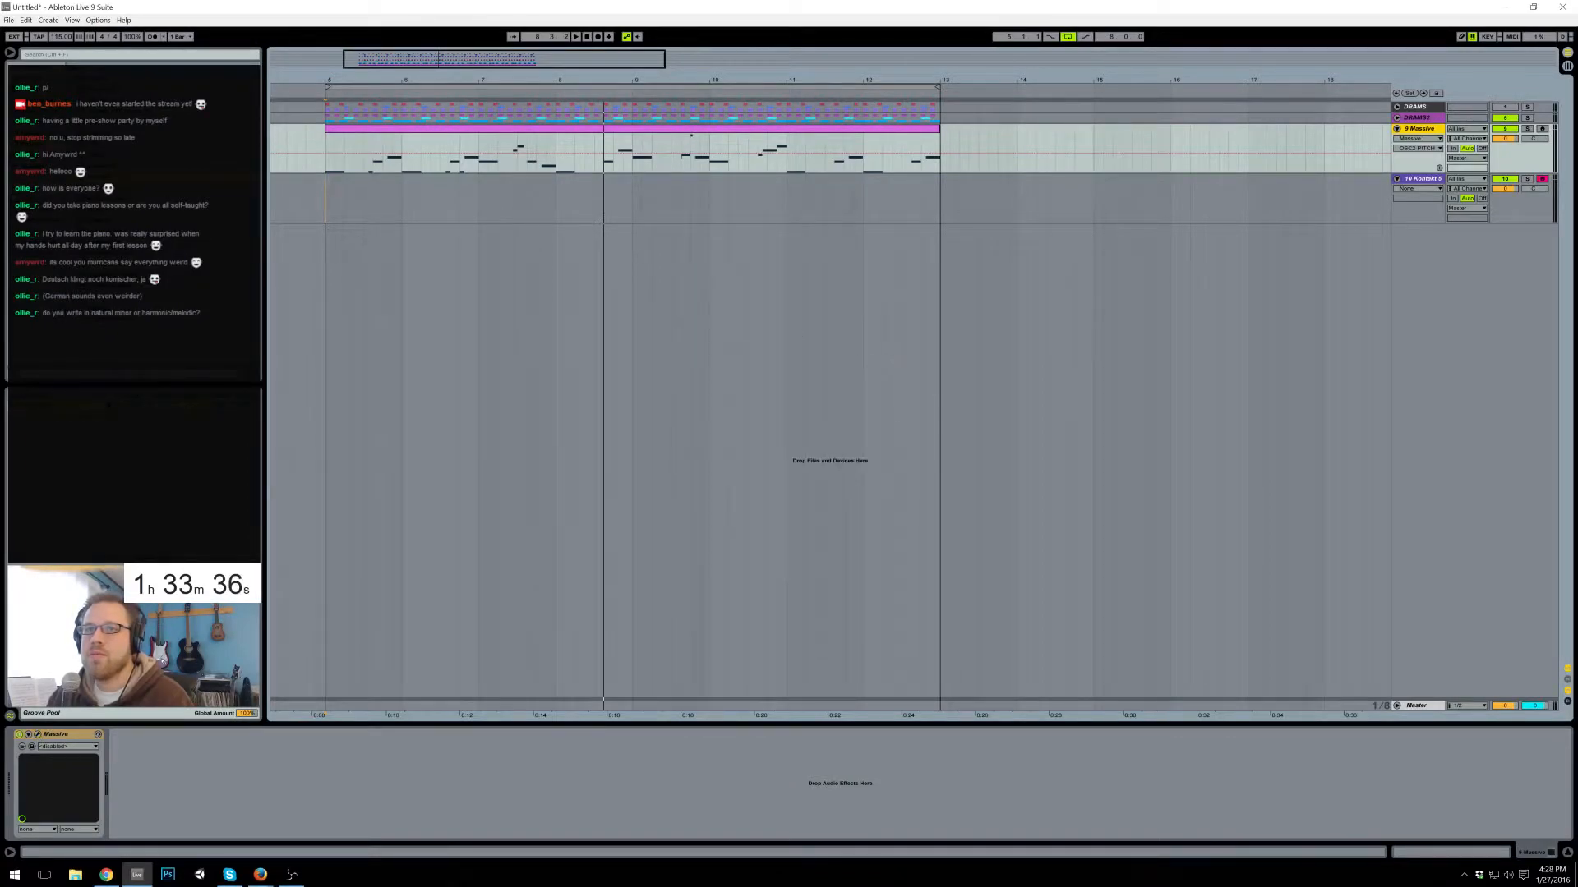
left_click_drag(491, 150, 492, 152)
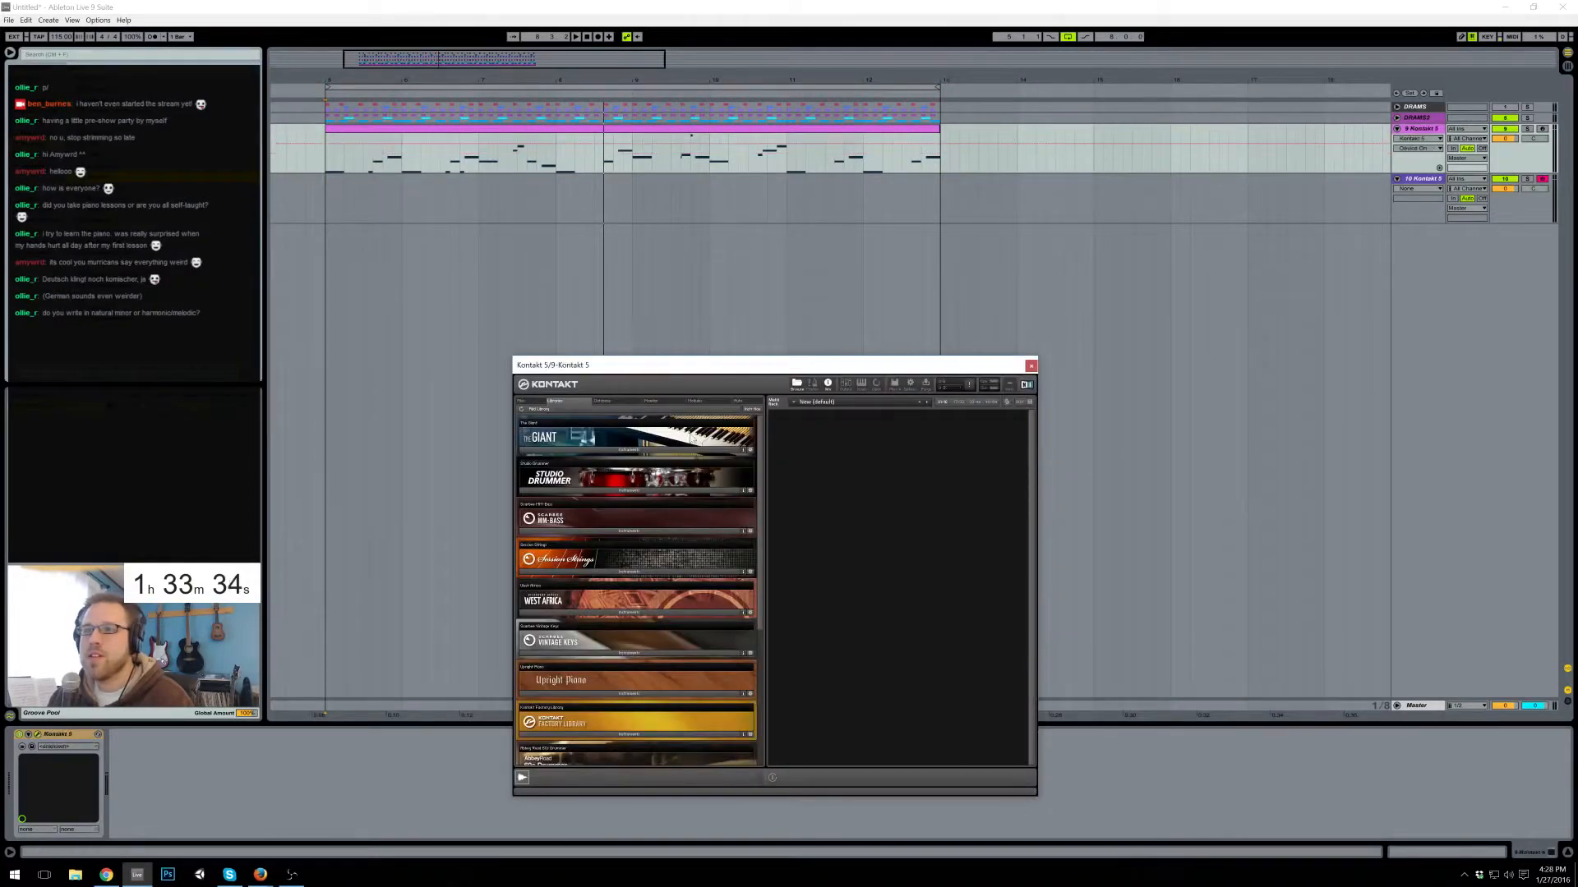
- Search Kontakt's instrument database for a bass sound for the bass track
left_click(639, 401)
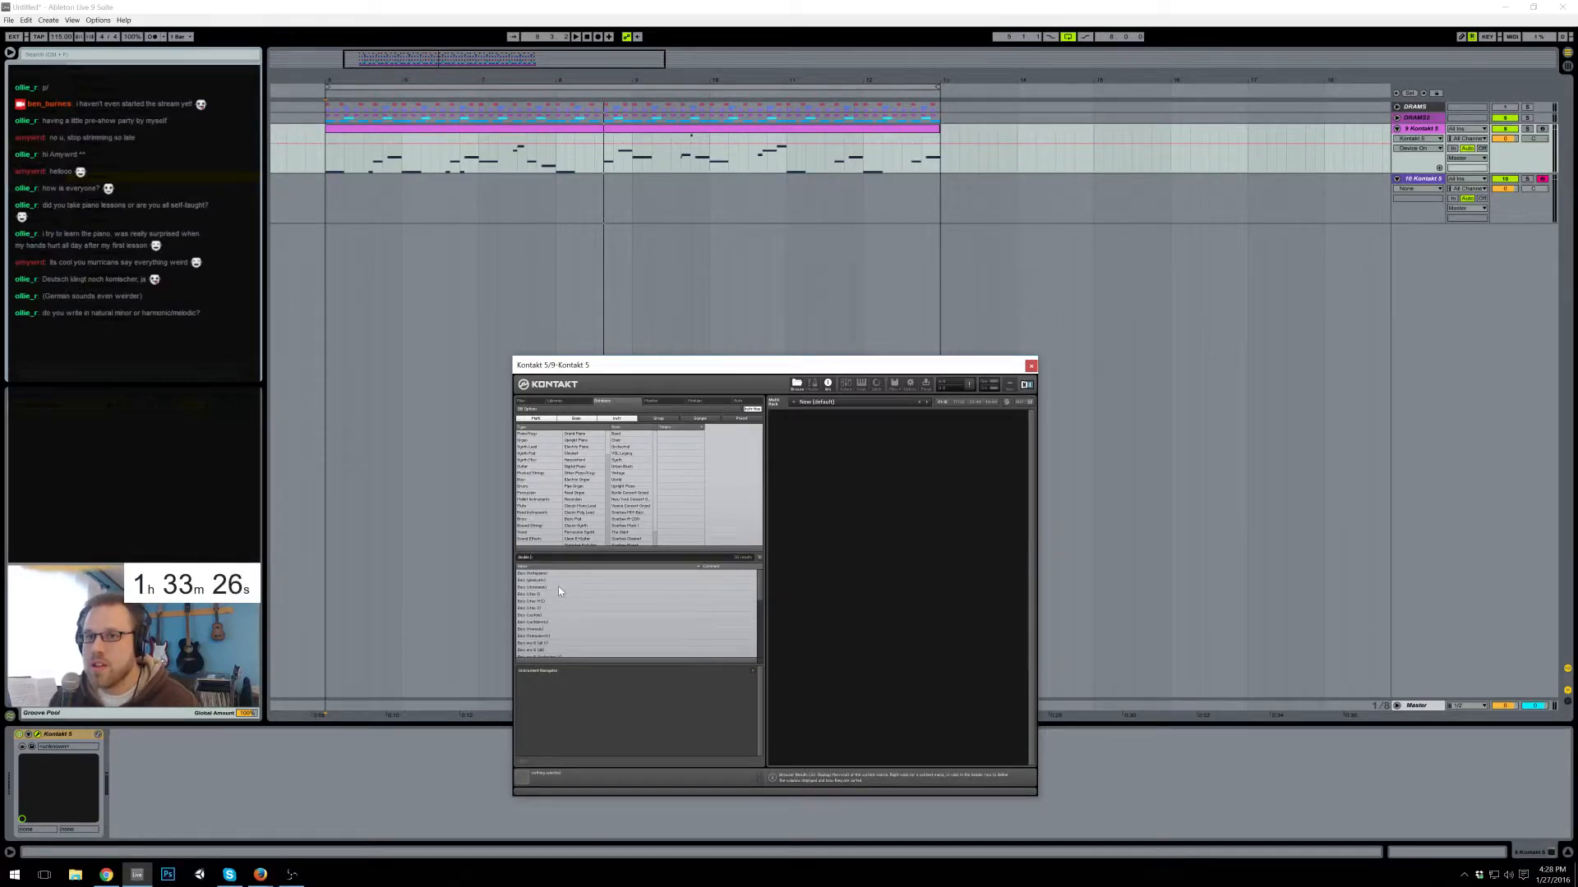
type("ass")
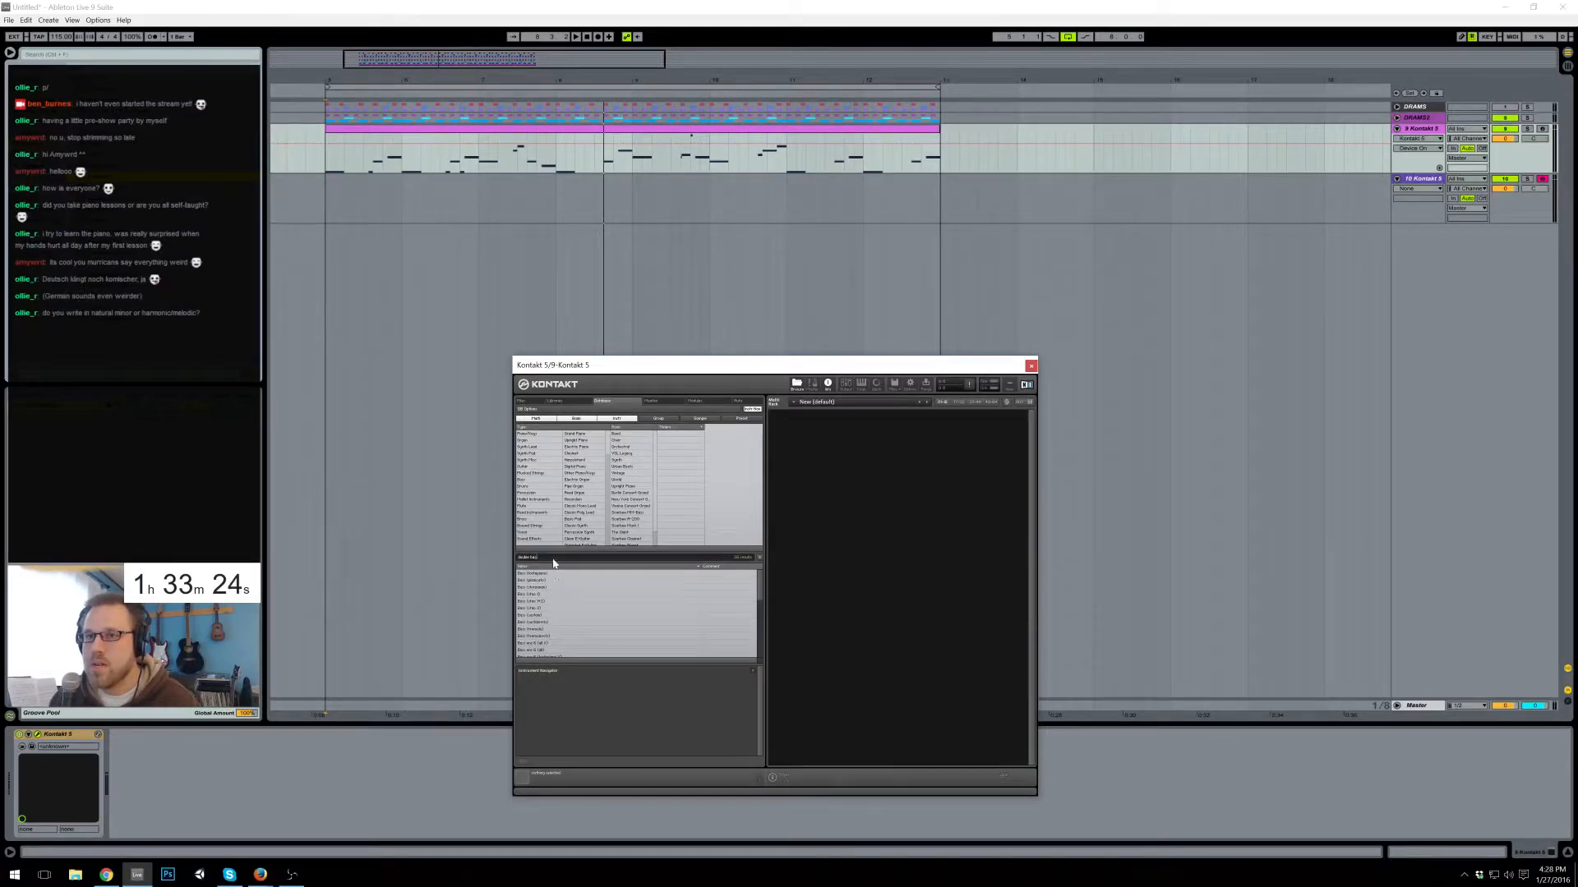
- Load the Double Bass Solo instrument in the bass track's Kontakt and audition it from the start of the arrangement
scroll(561, 582, "down", 3)
scroll(561, 588, "down", 3)
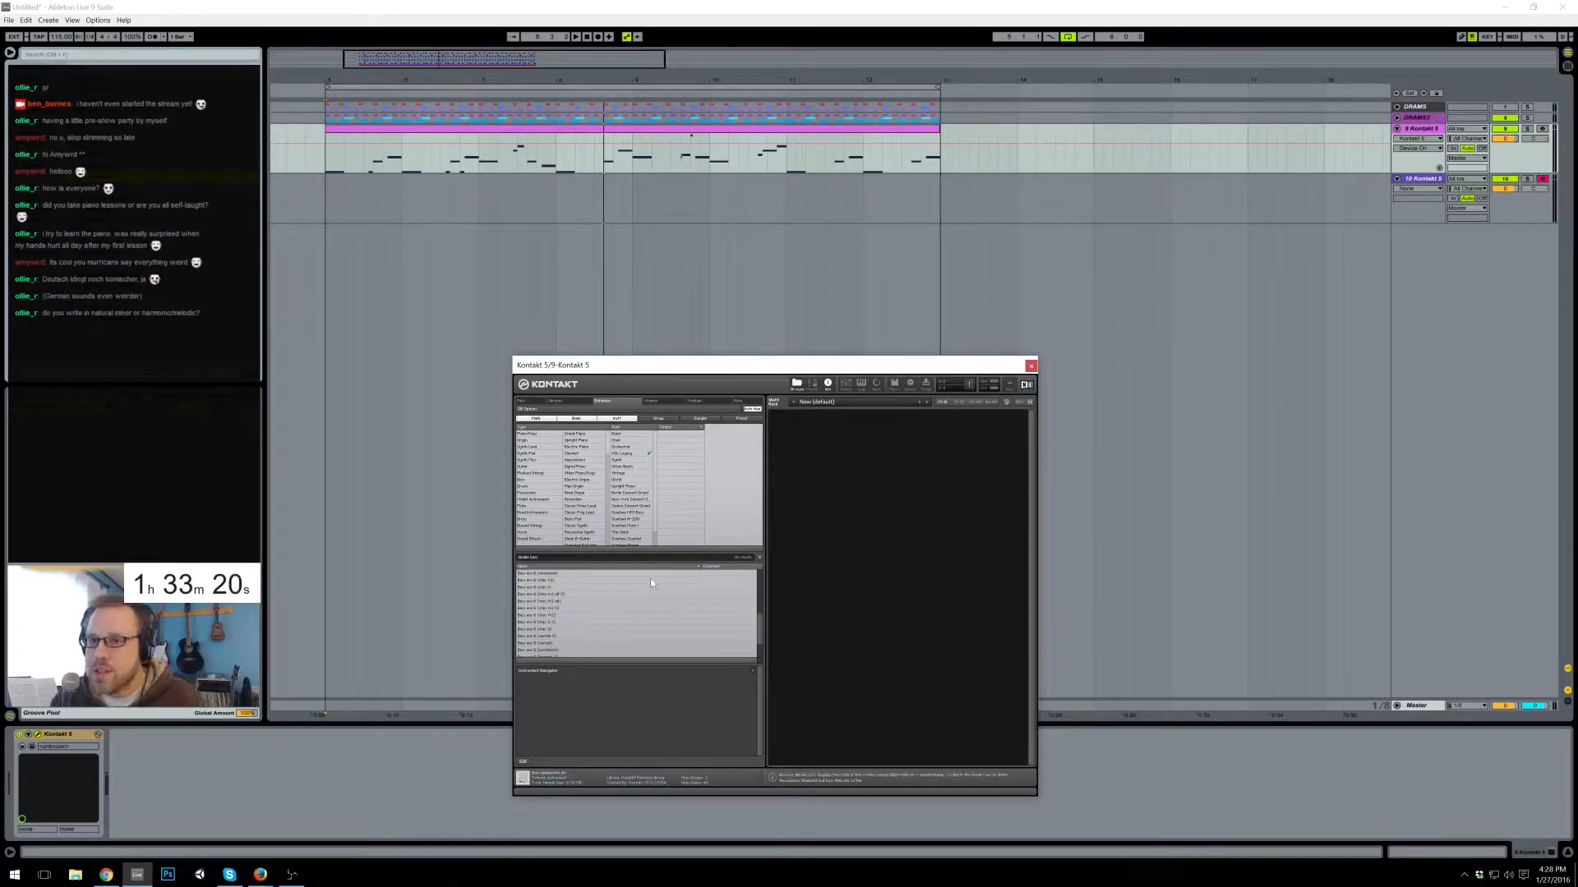
scroll(580, 588, "down", 3)
double_click(573, 649)
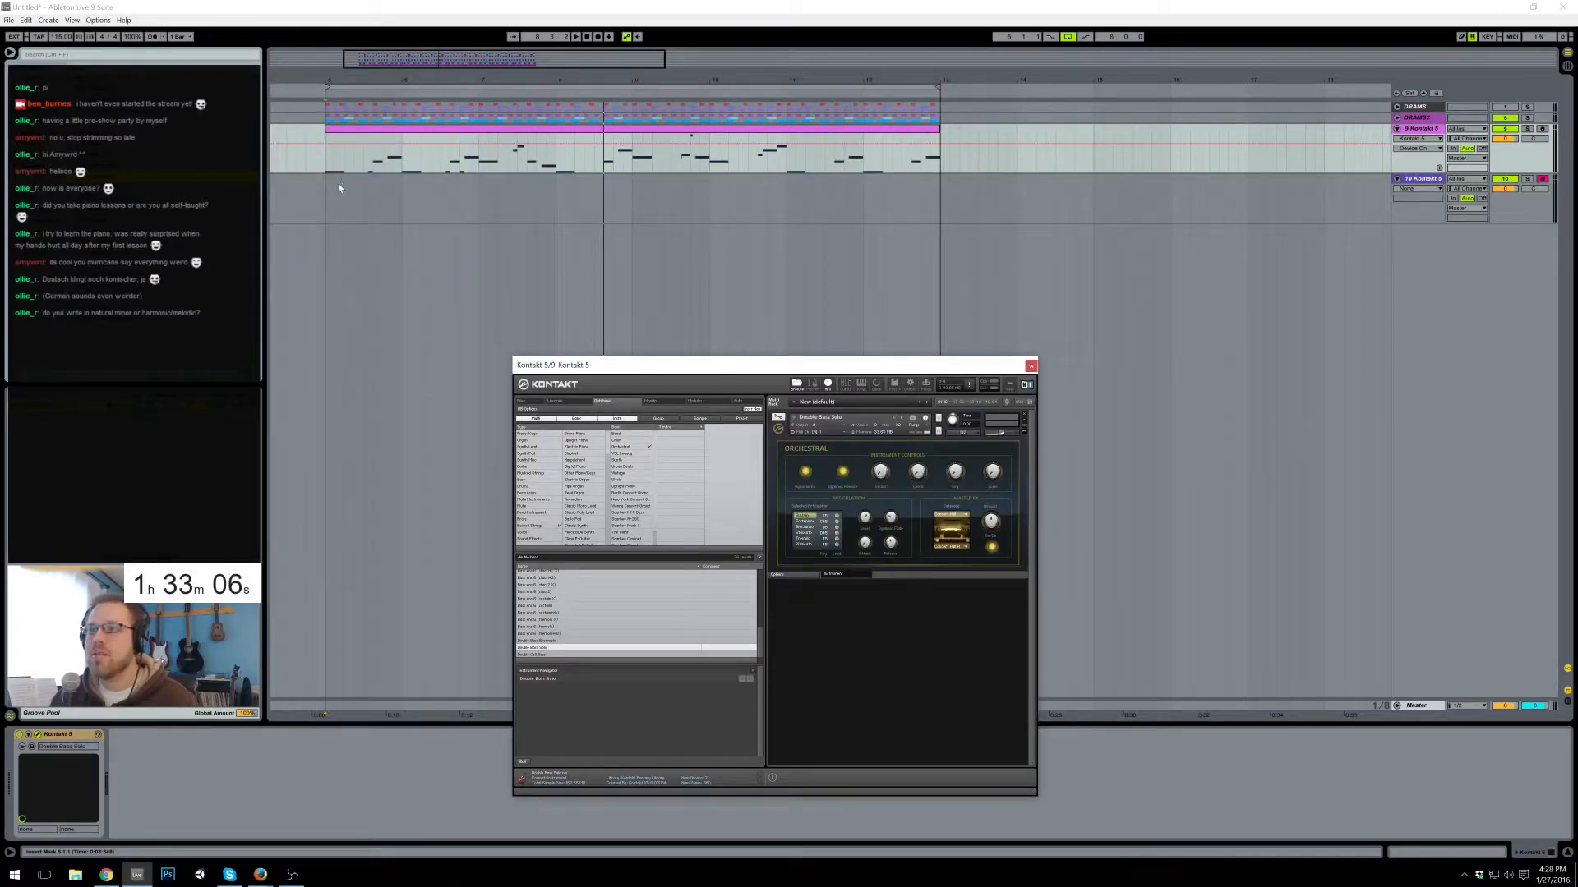
left_click(337, 188)
key("space")
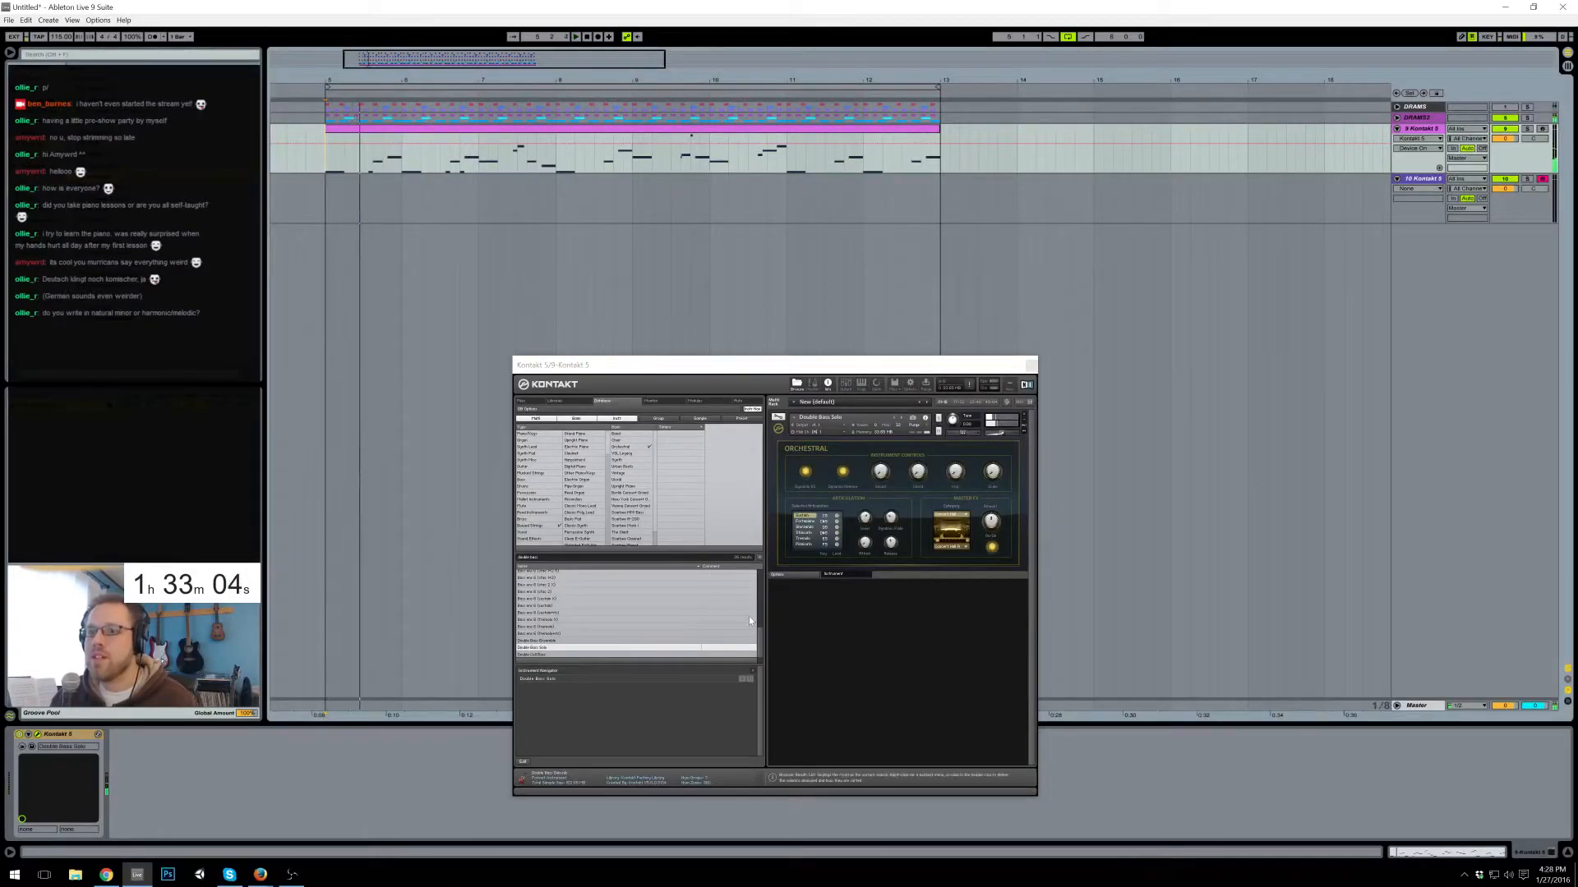
- Search the Kontakt library for "upright", load Jazz Upright, and remove the Double Bass Solo instrument
left_click_drag(562, 557, 494, 558)
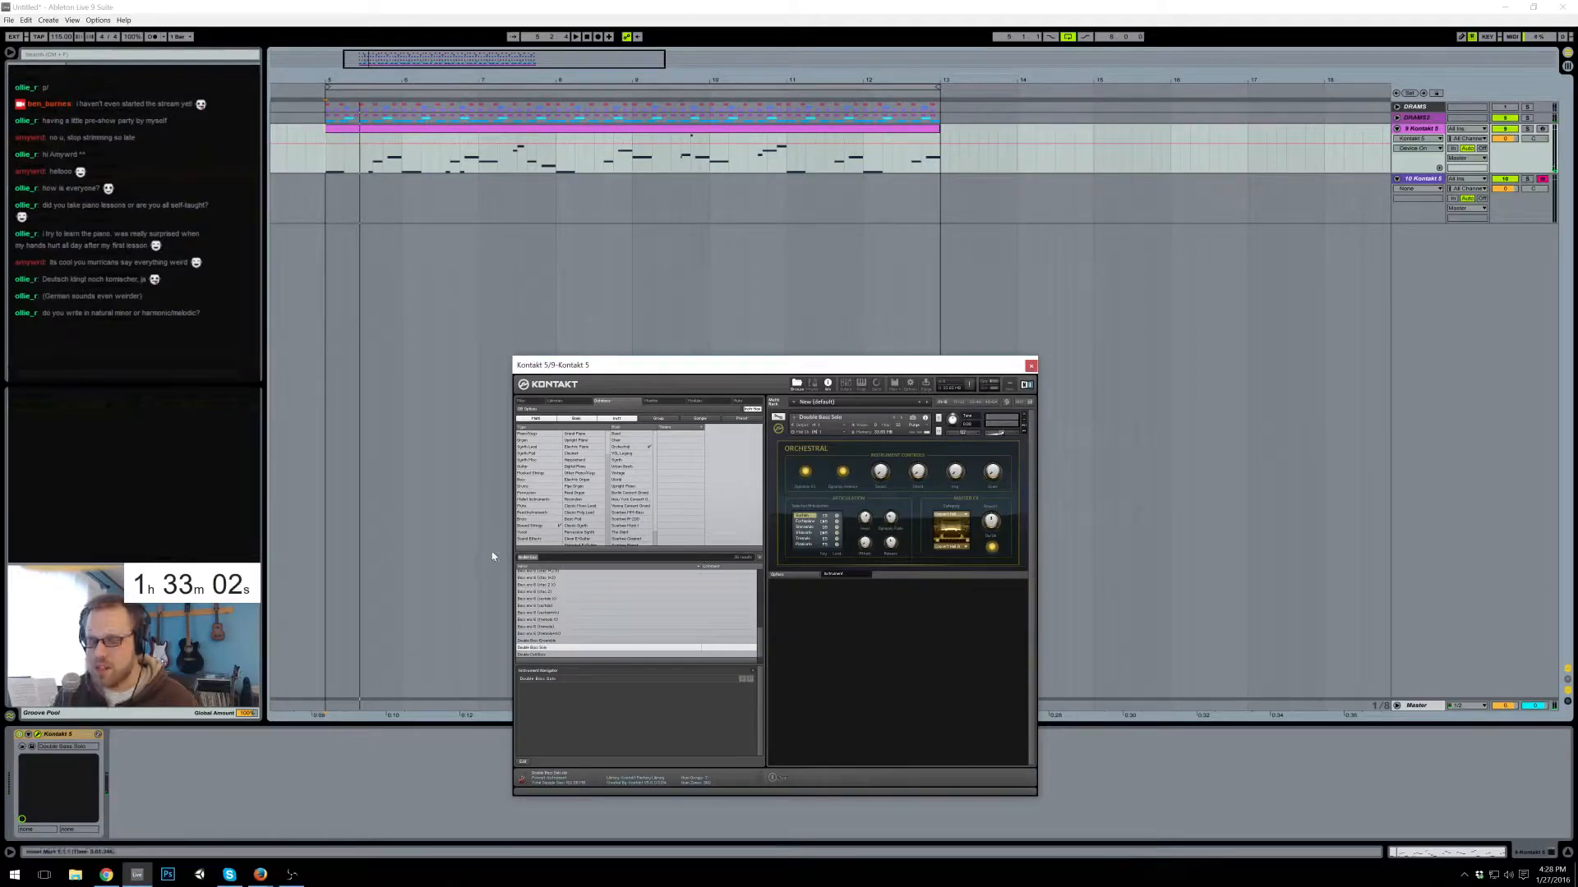
type("upright")
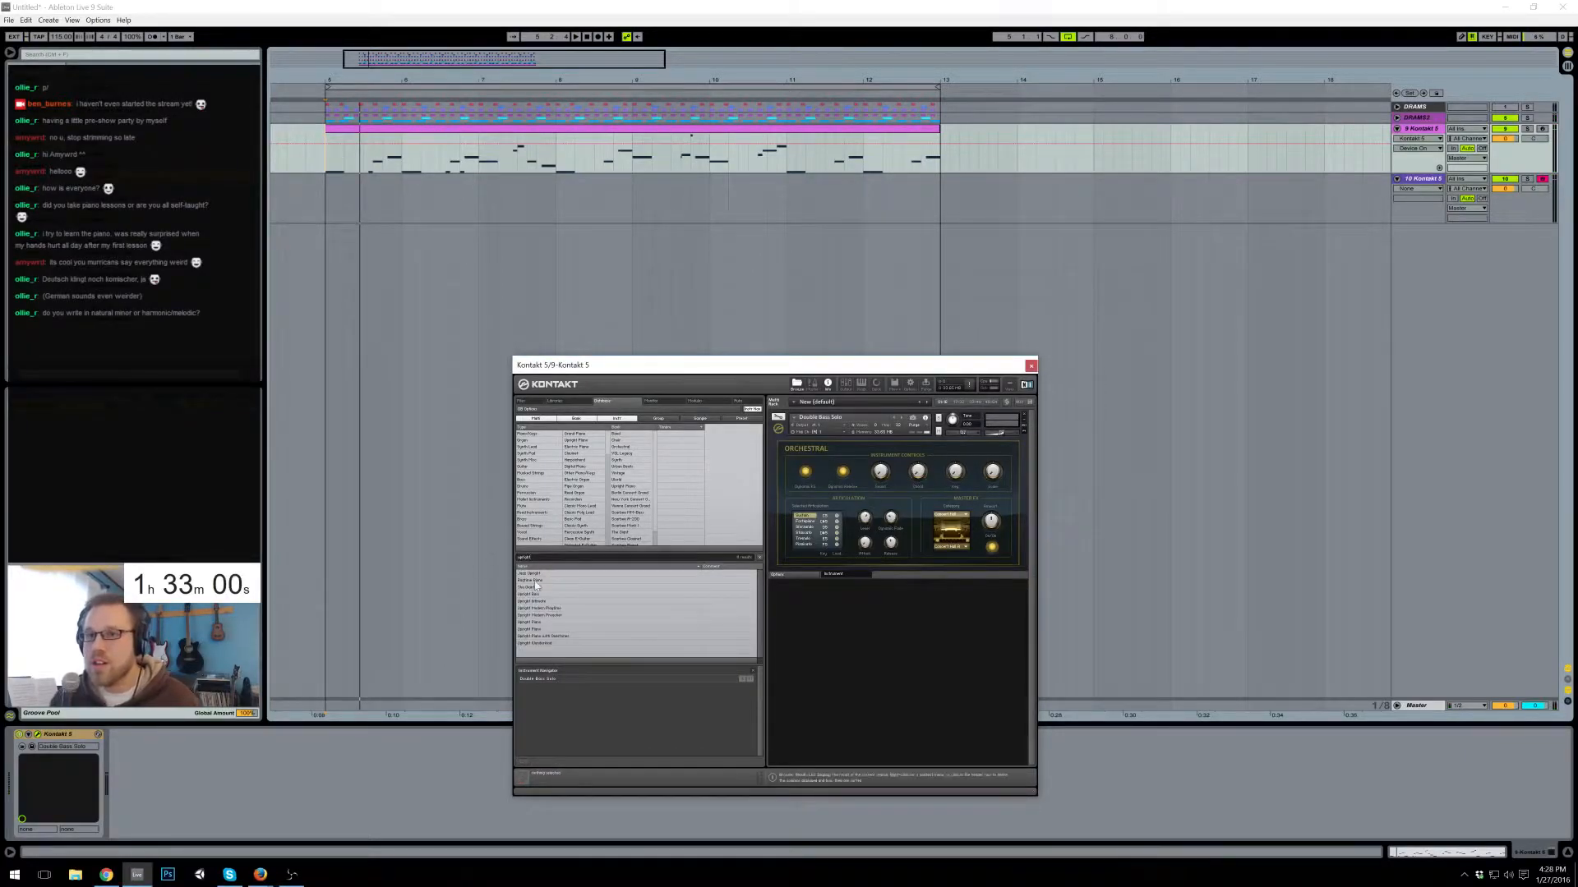
double_click(545, 575)
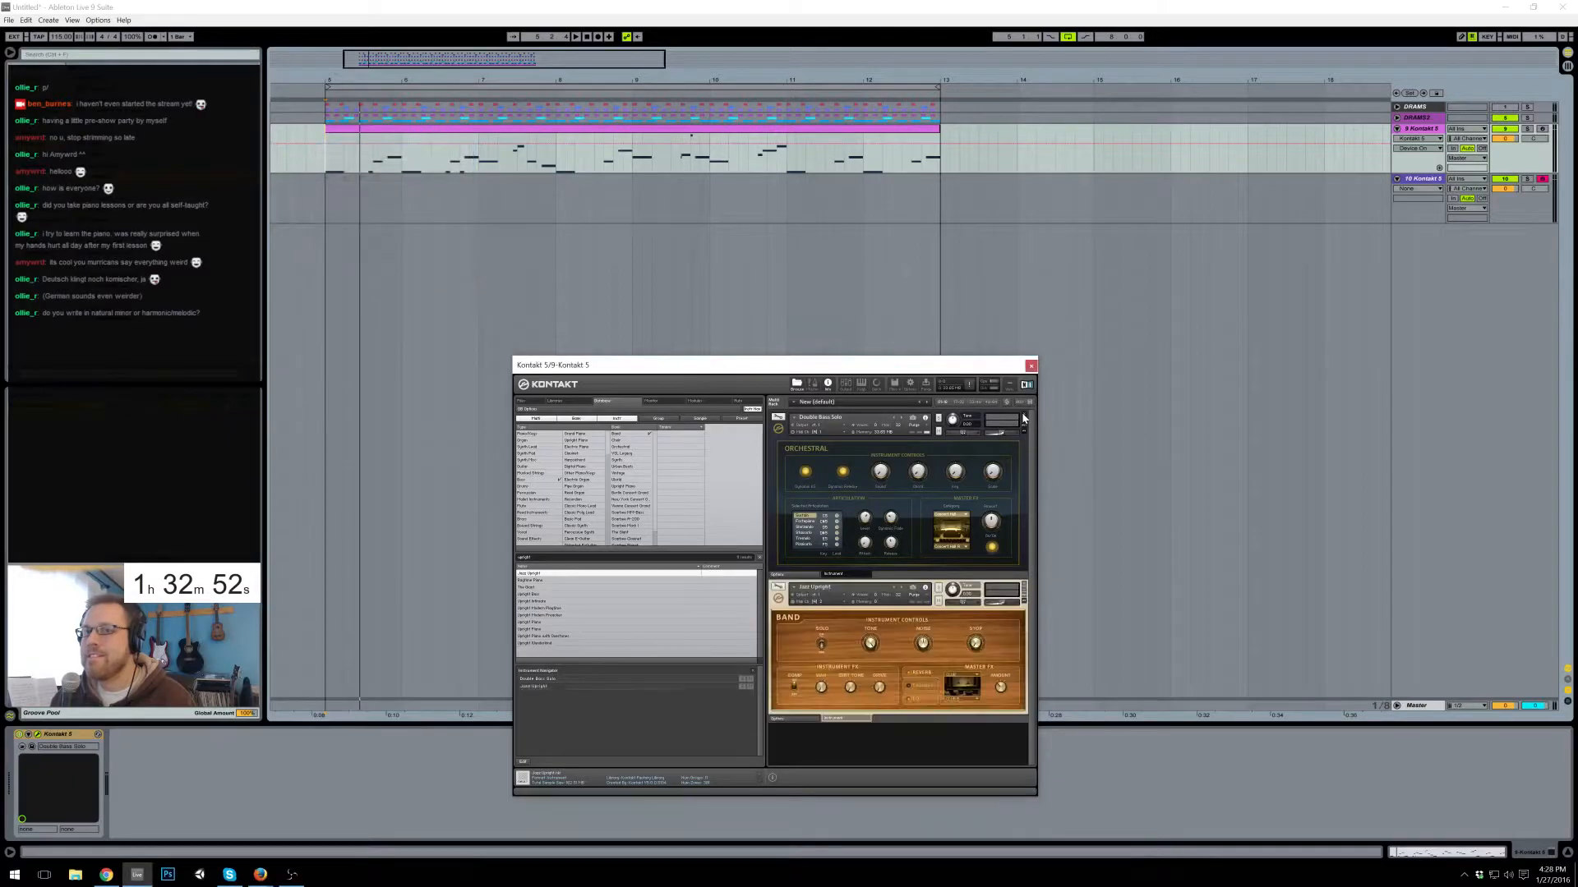
left_click(1023, 417)
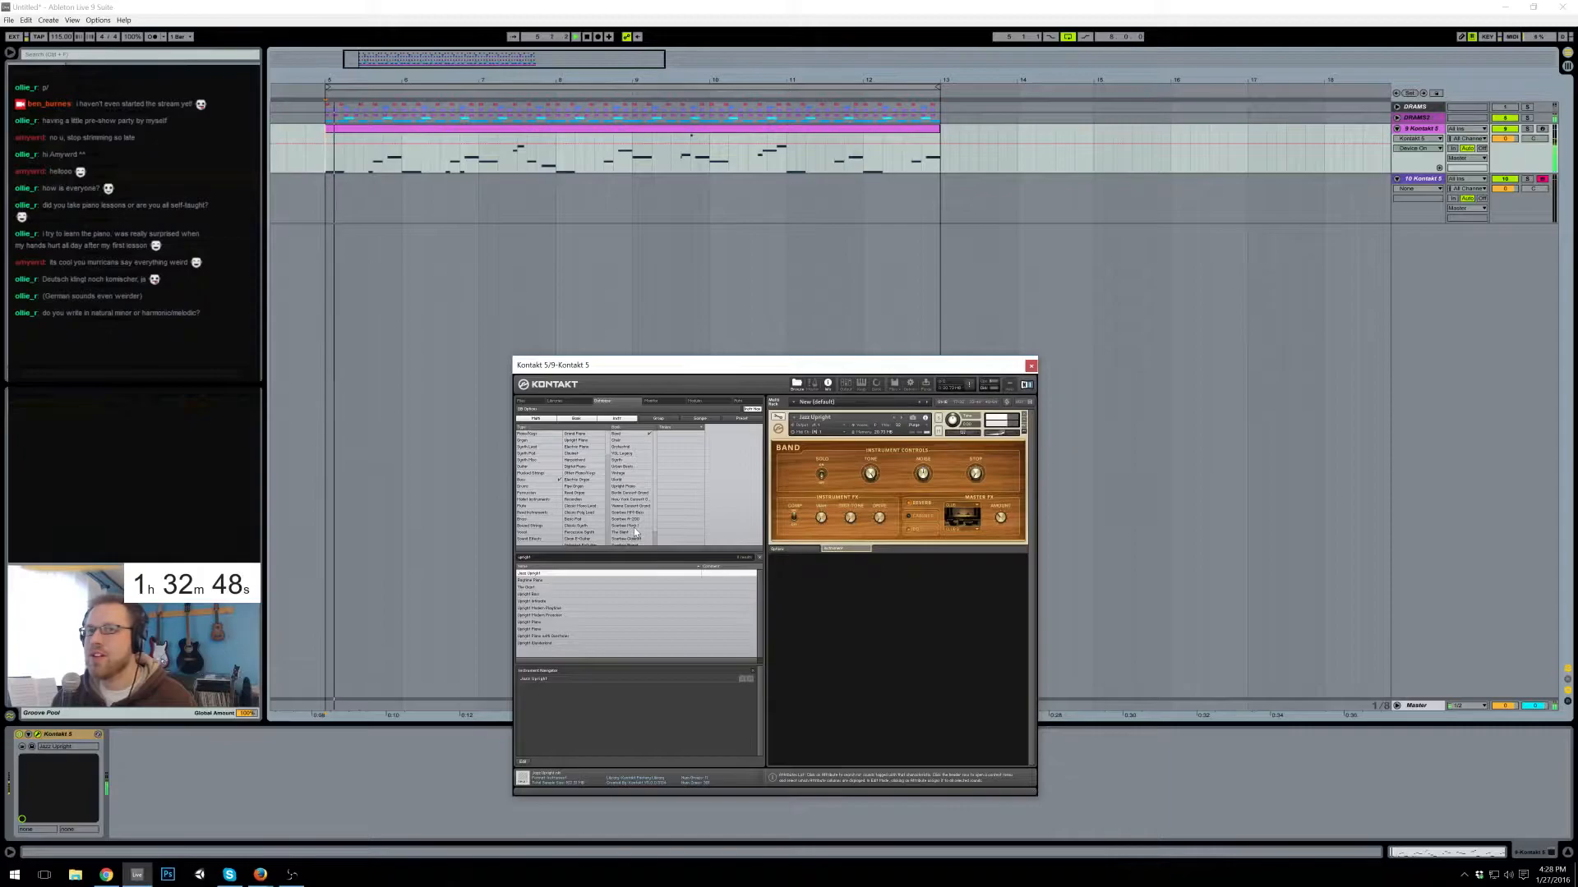
- Try transposing all notes of the bass clip up an octave and shift them back down
double_click(543, 135)
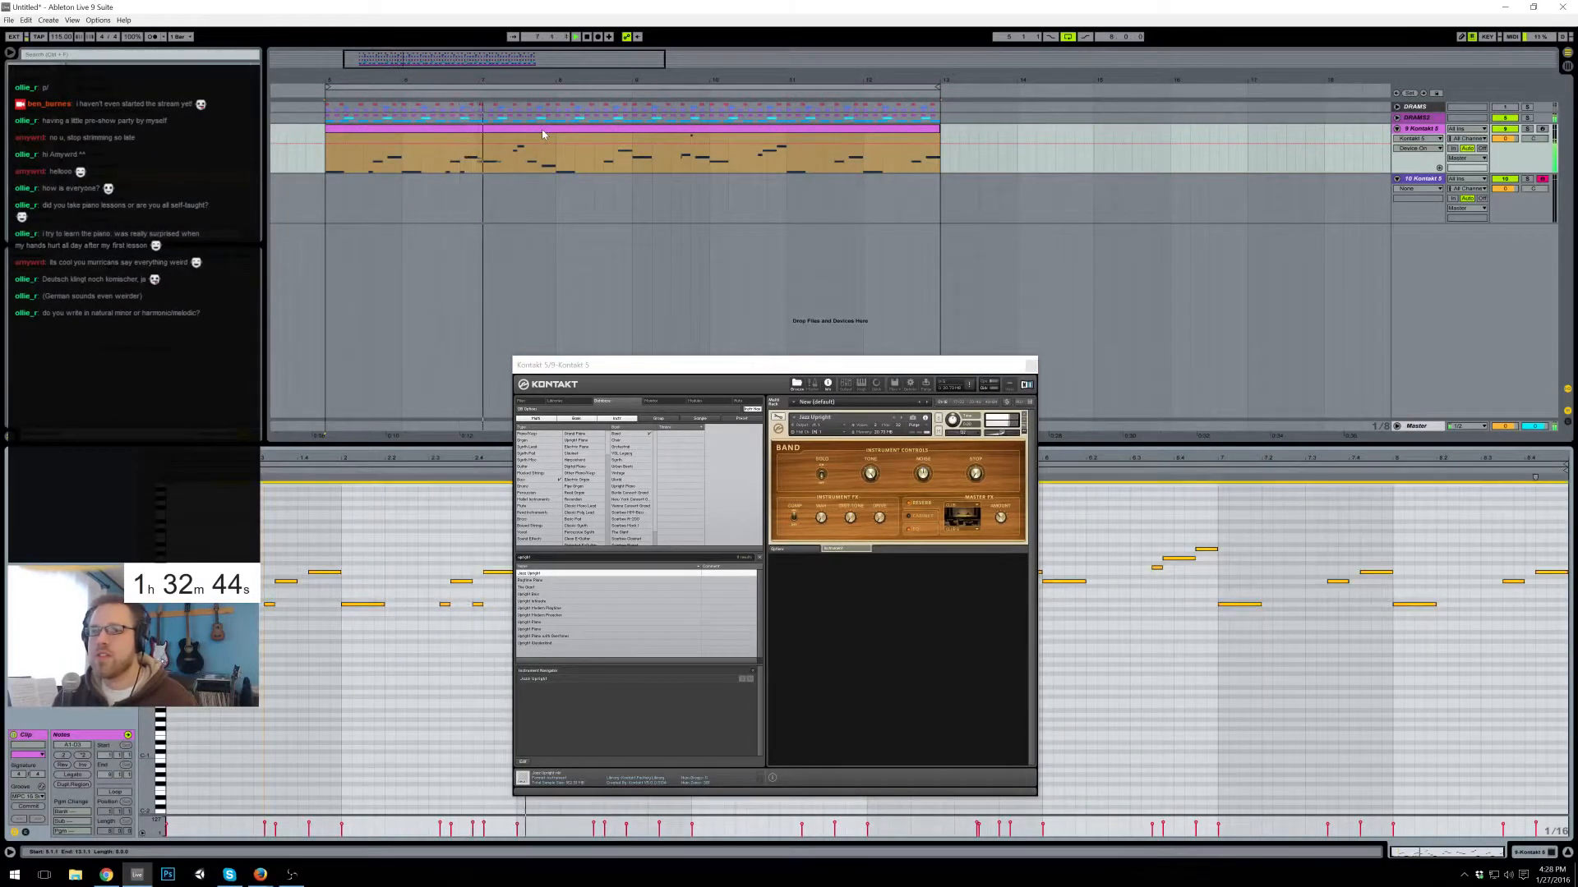
key("ctrl+a")
key("shift+Up")
key("shift+Down")
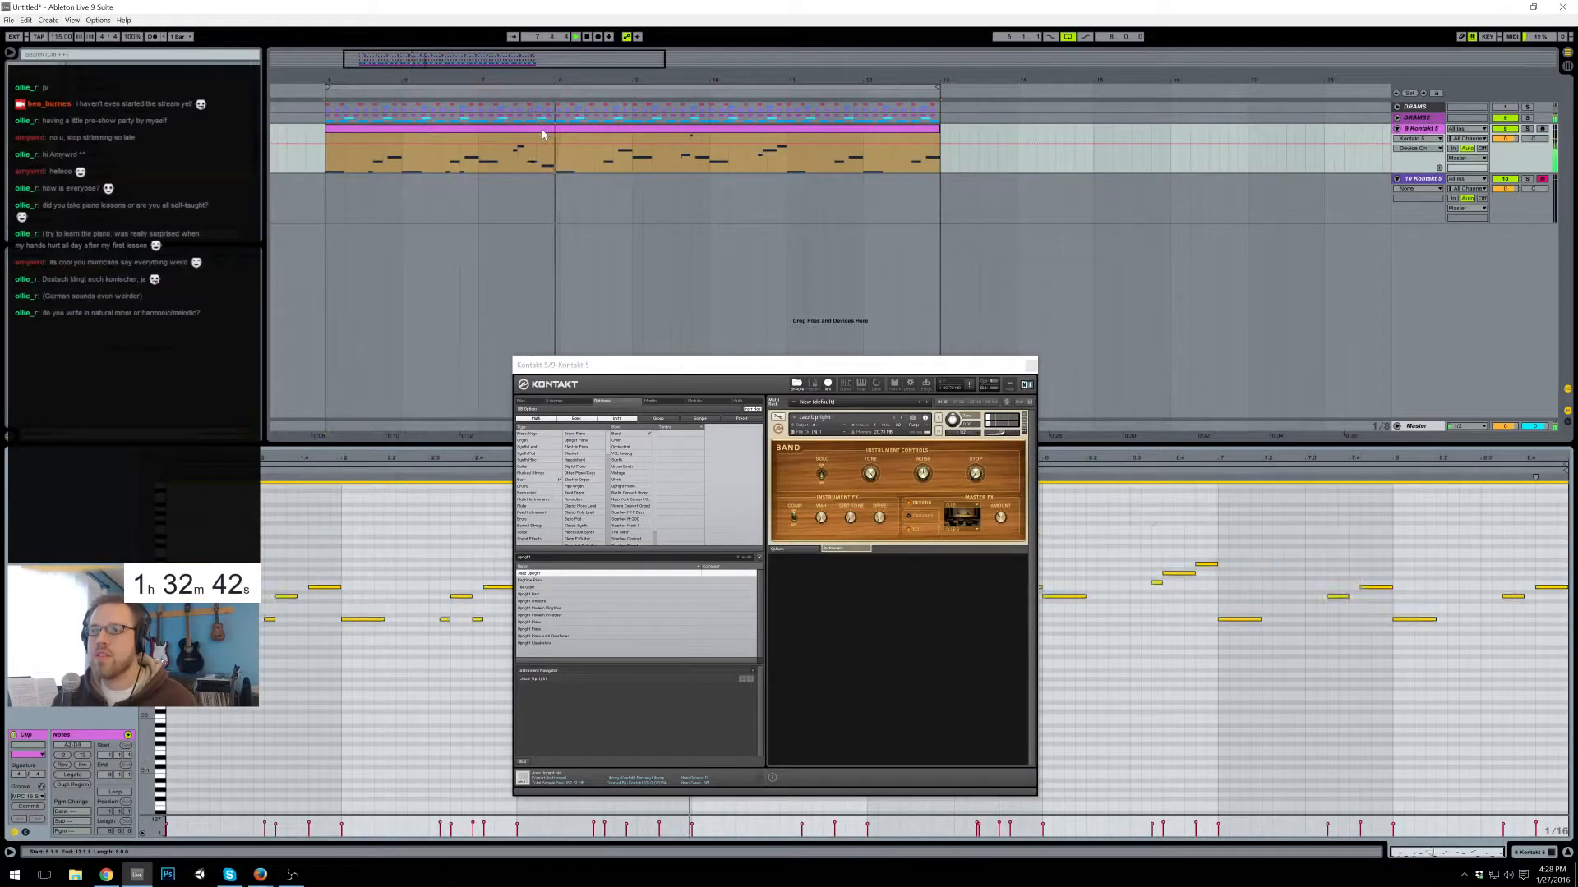
- Close the bass instrument window, audition the two Kontakt tracks soloed, and clear both solos
left_click(1029, 365)
left_click(1412, 129)
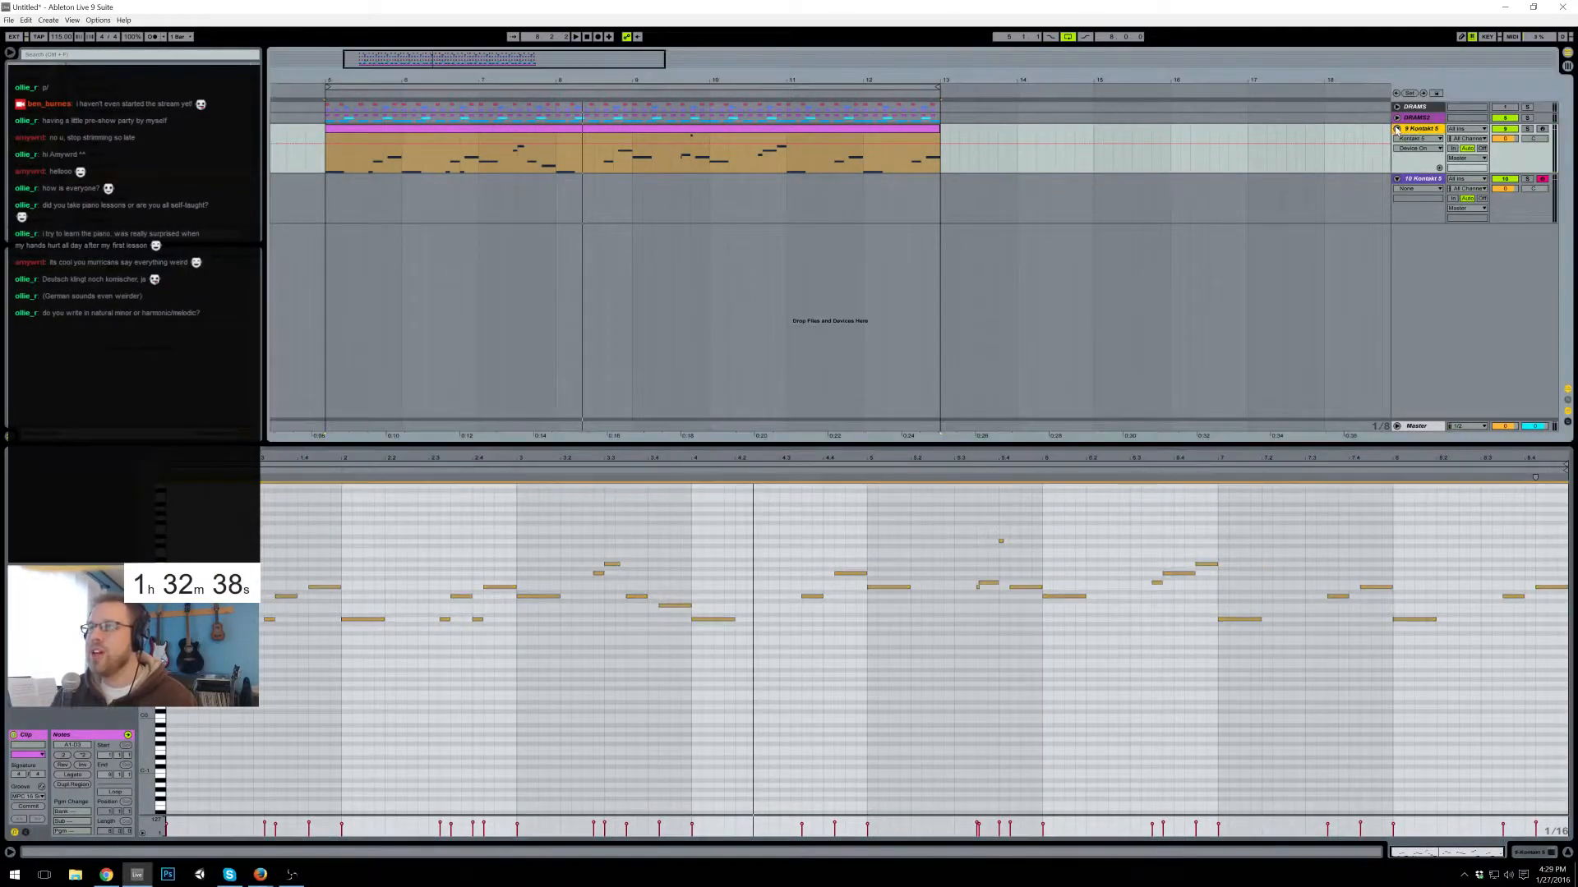
left_click(1528, 130)
key("space")
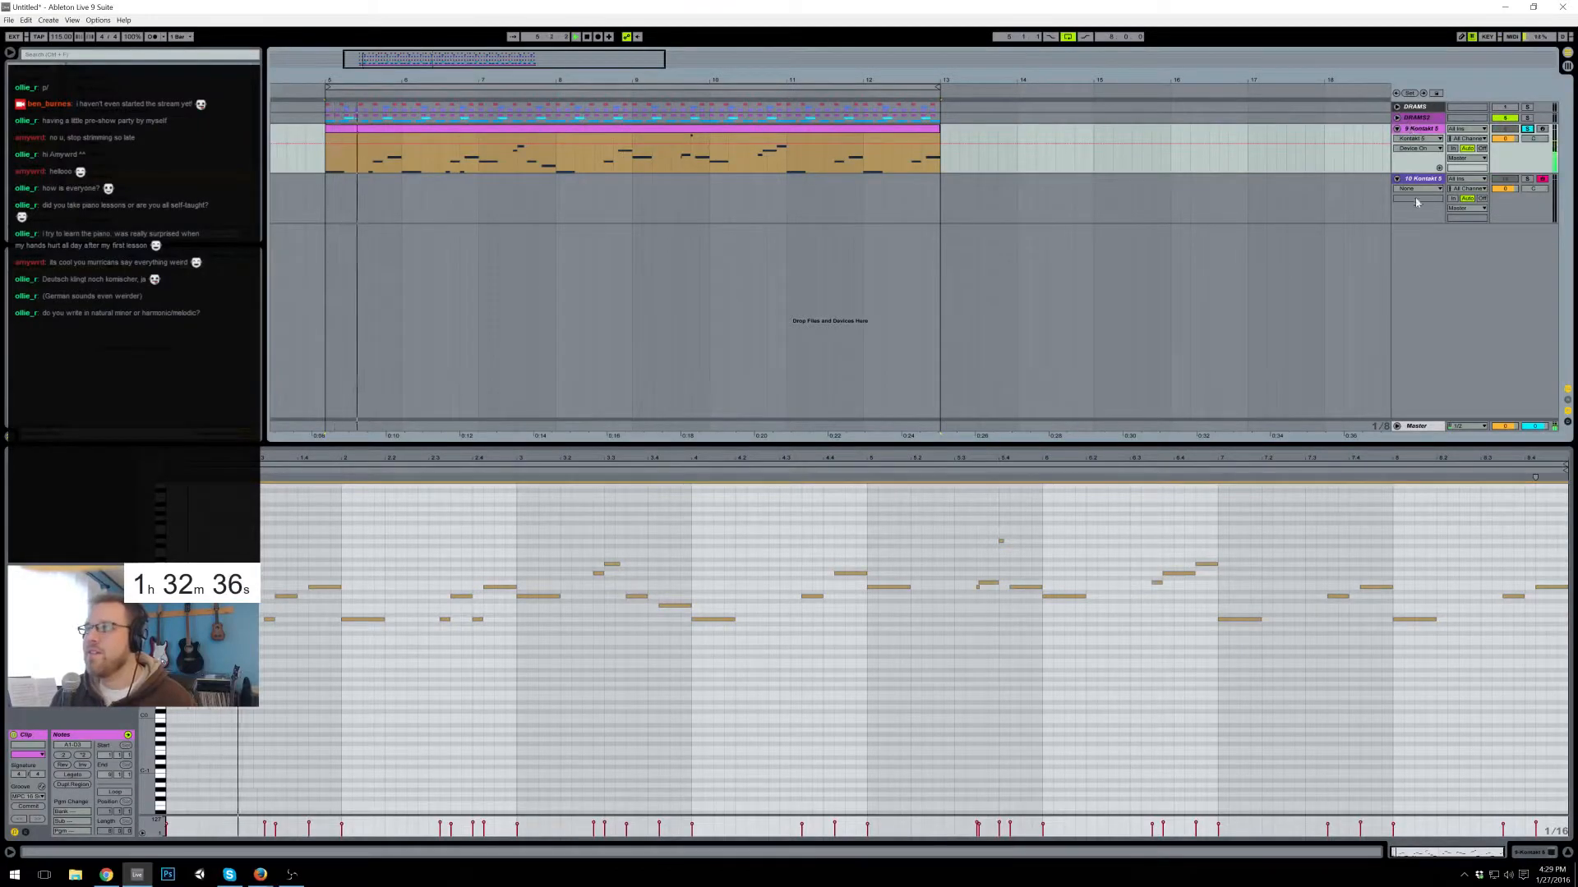
left_click(1527, 179)
key("space")
key("space")
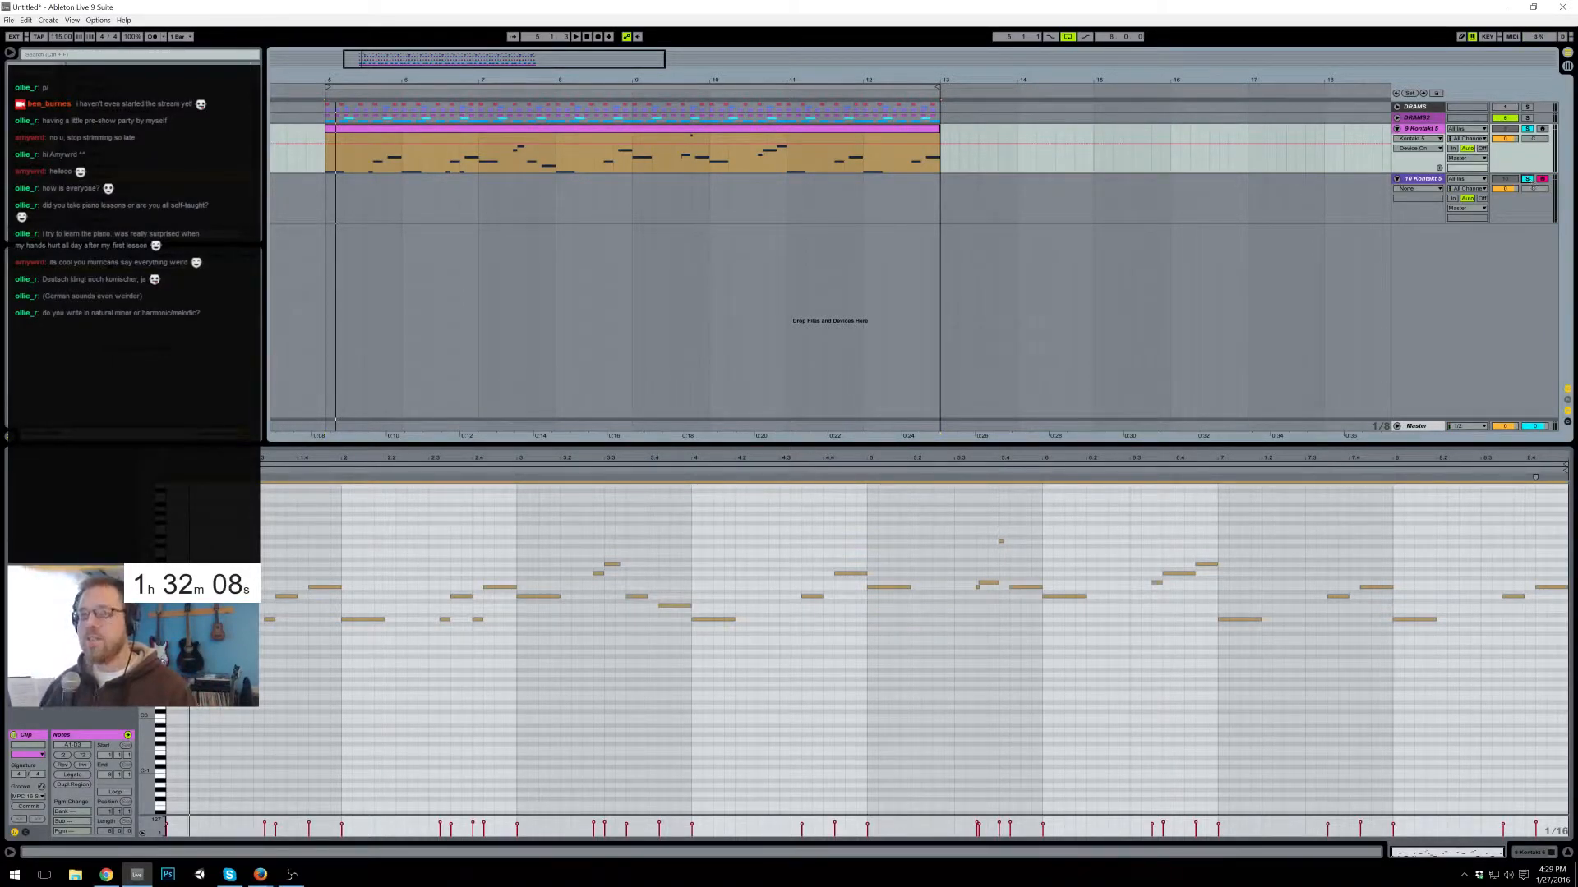
left_click(1528, 129)
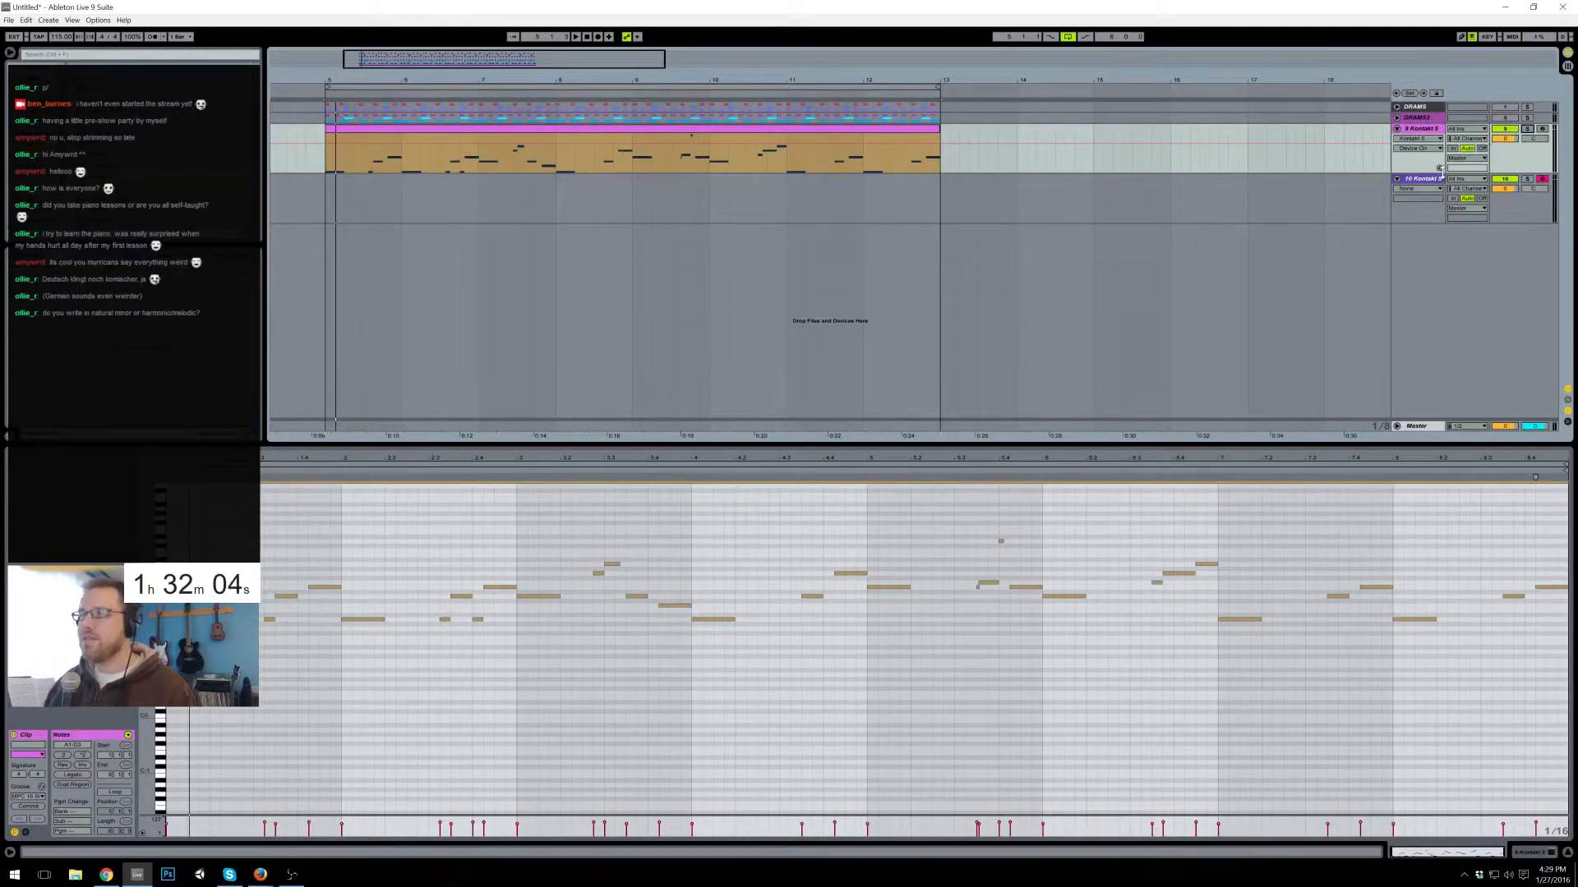
left_click(326, 217)
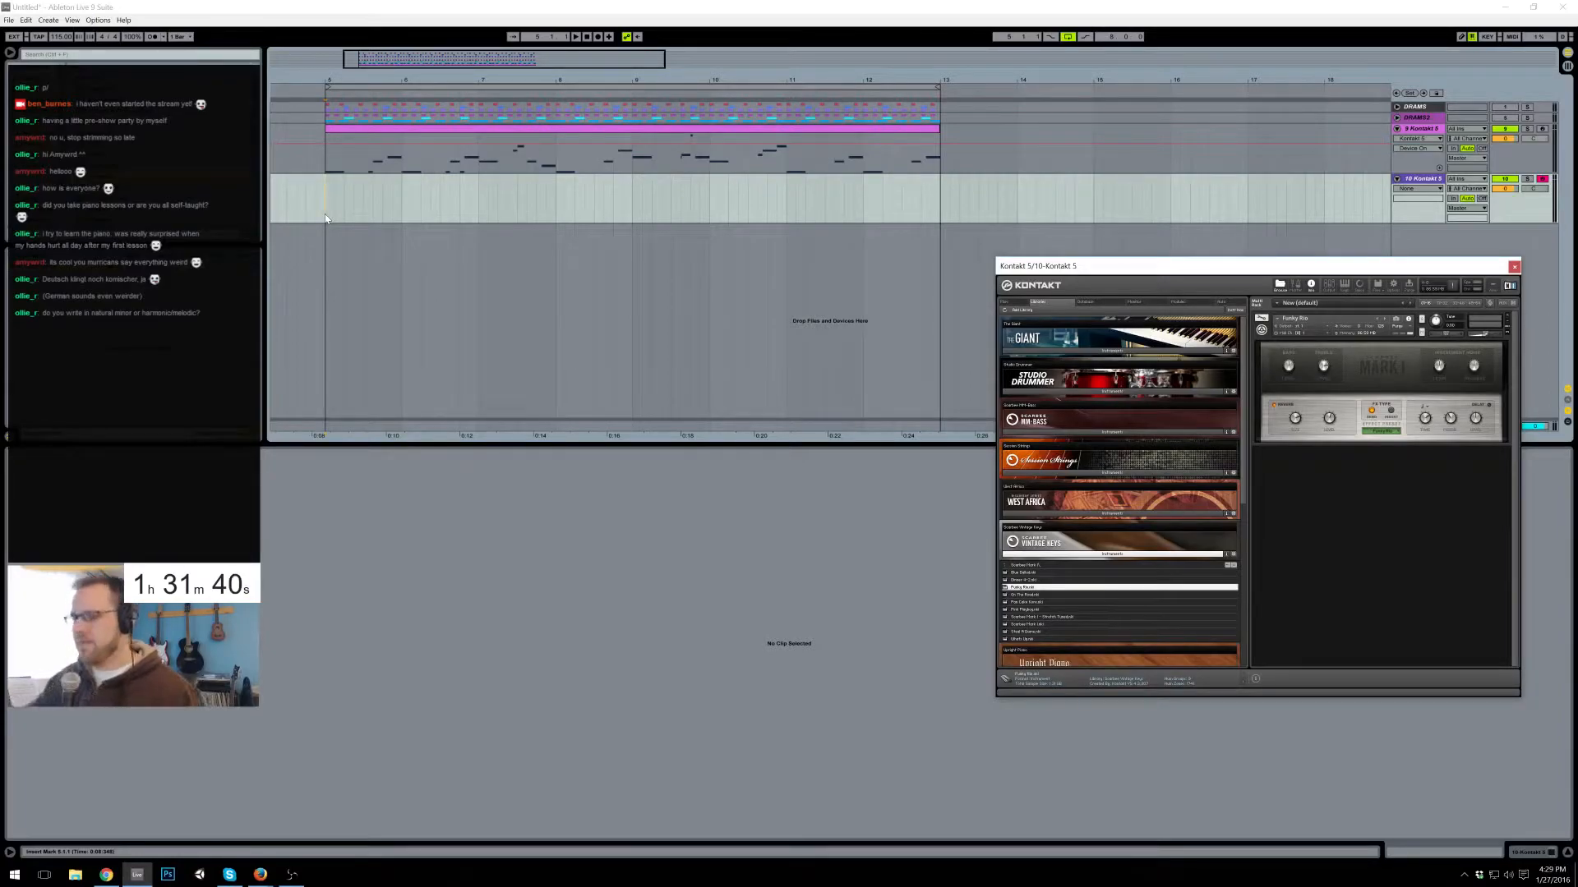
left_click(599, 37)
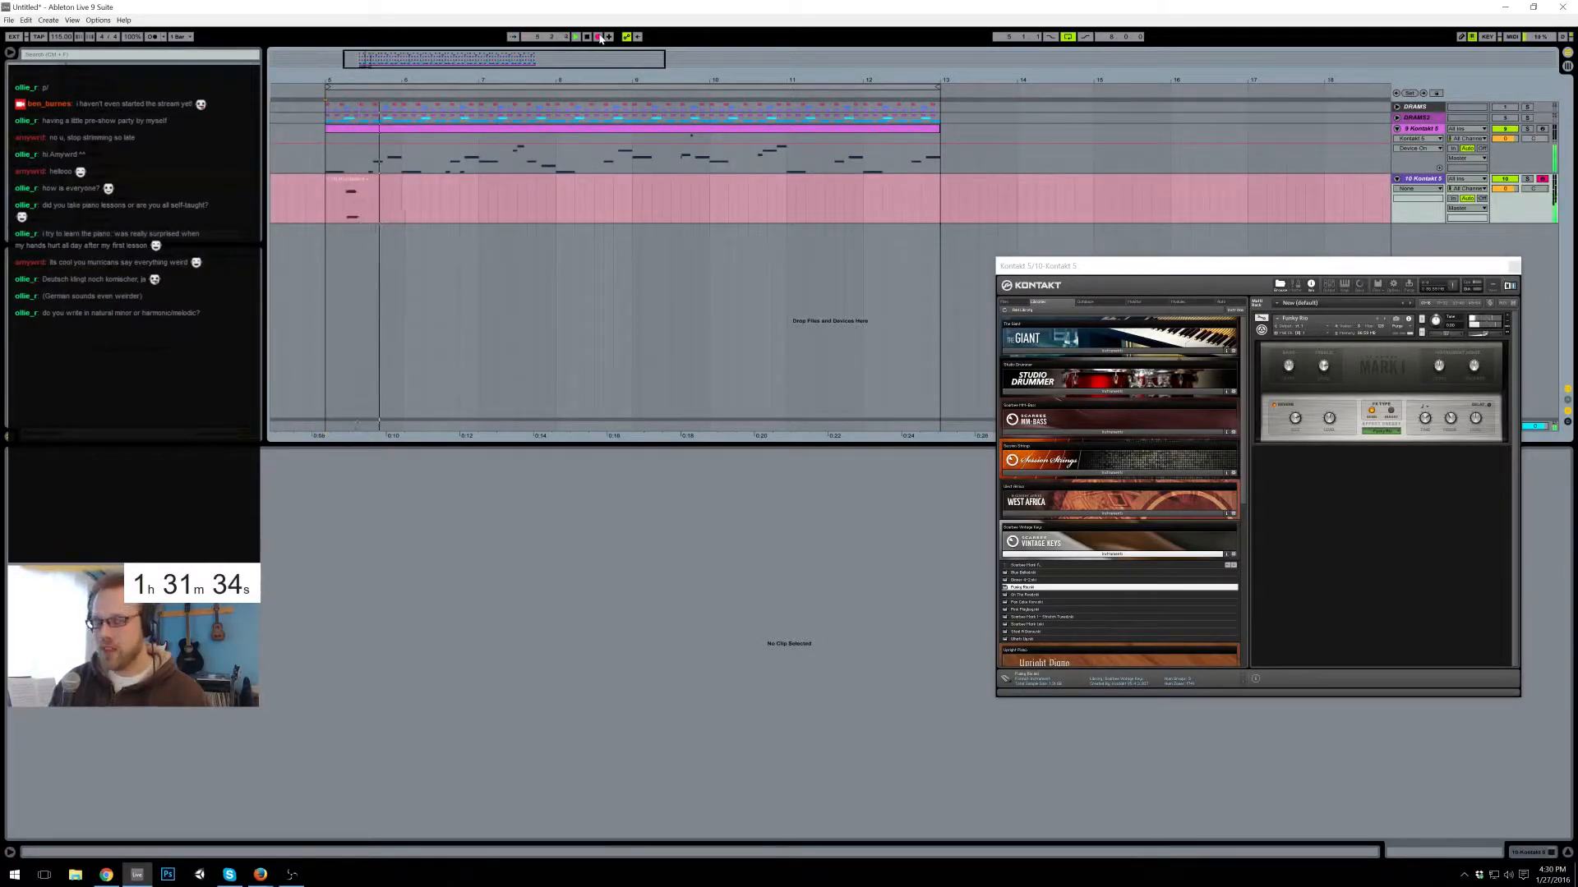
left_click(599, 37)
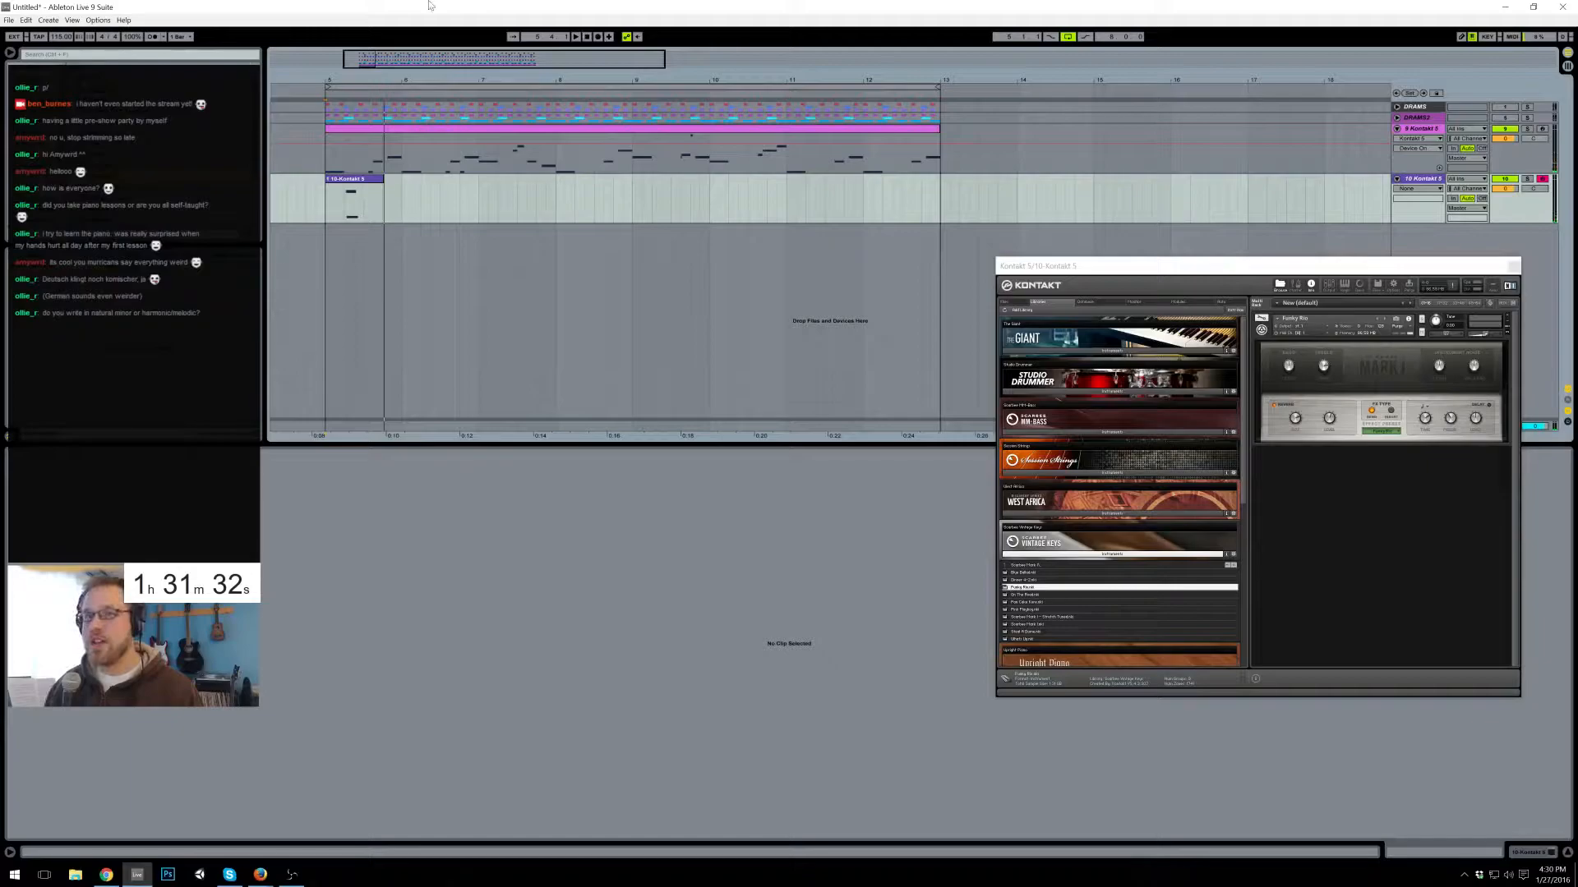
- Record a new keys take on the lower Kontakt track from bar 5 to bar 13 and play it back
left_click(366, 189)
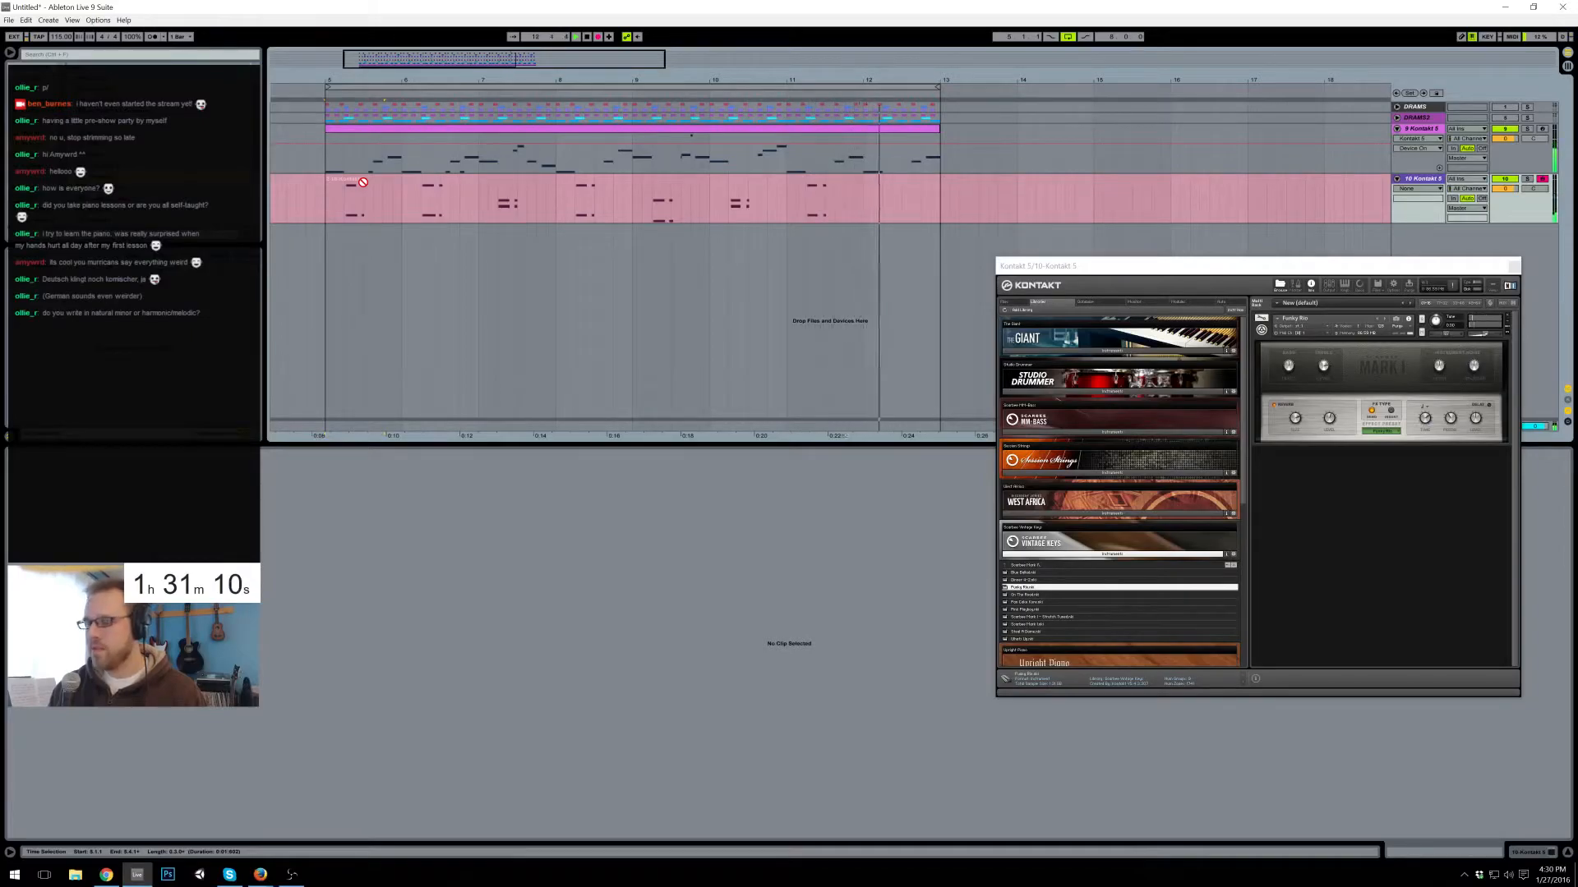
key("space")
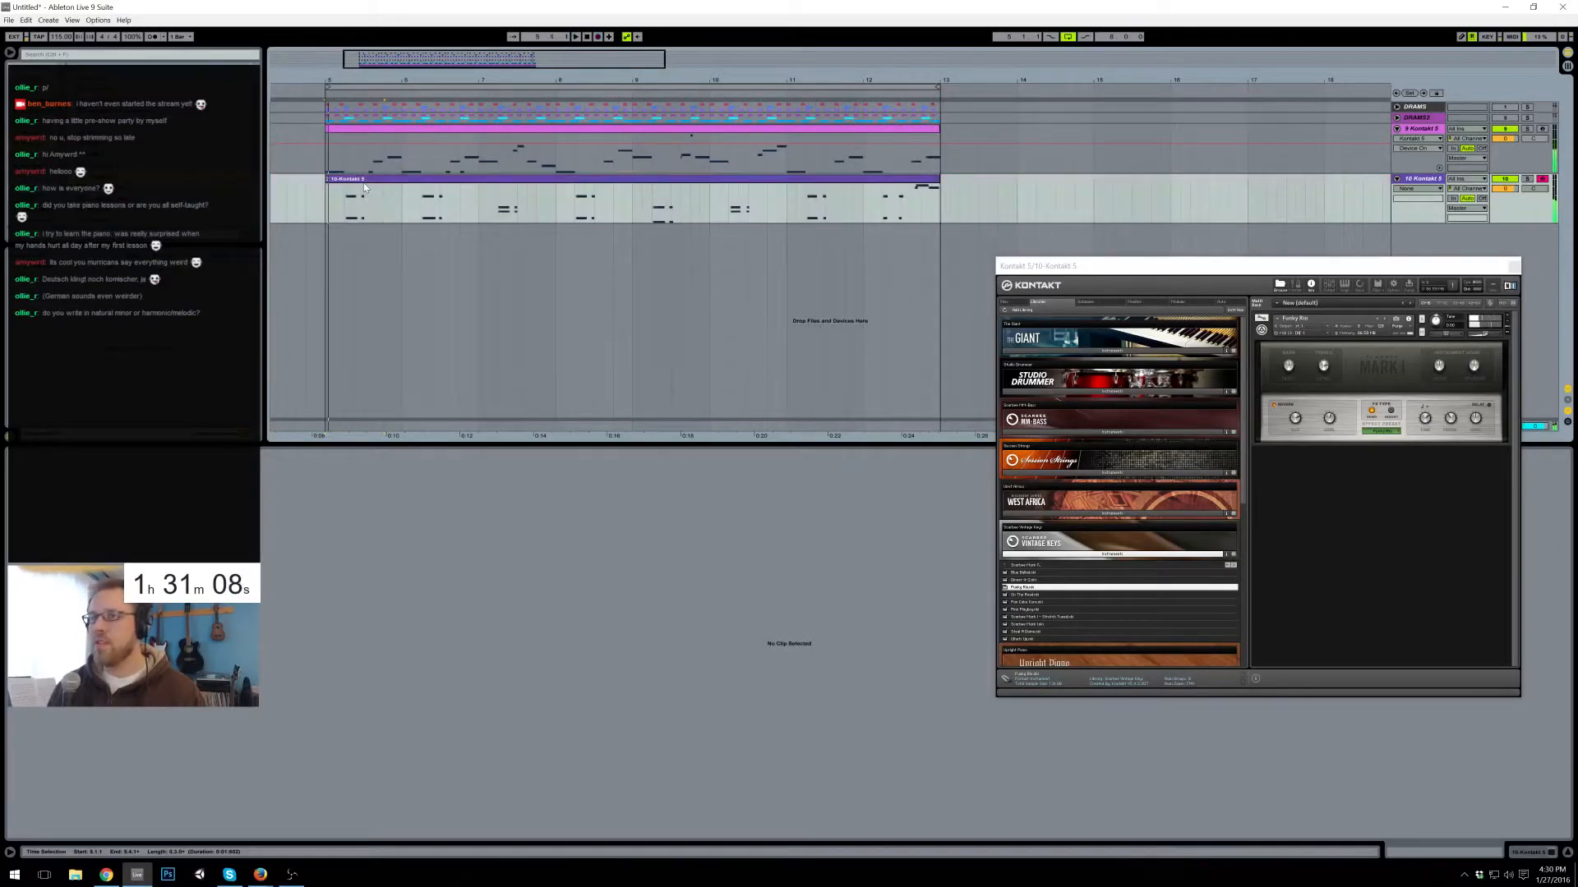
left_click(323, 208)
key("space")
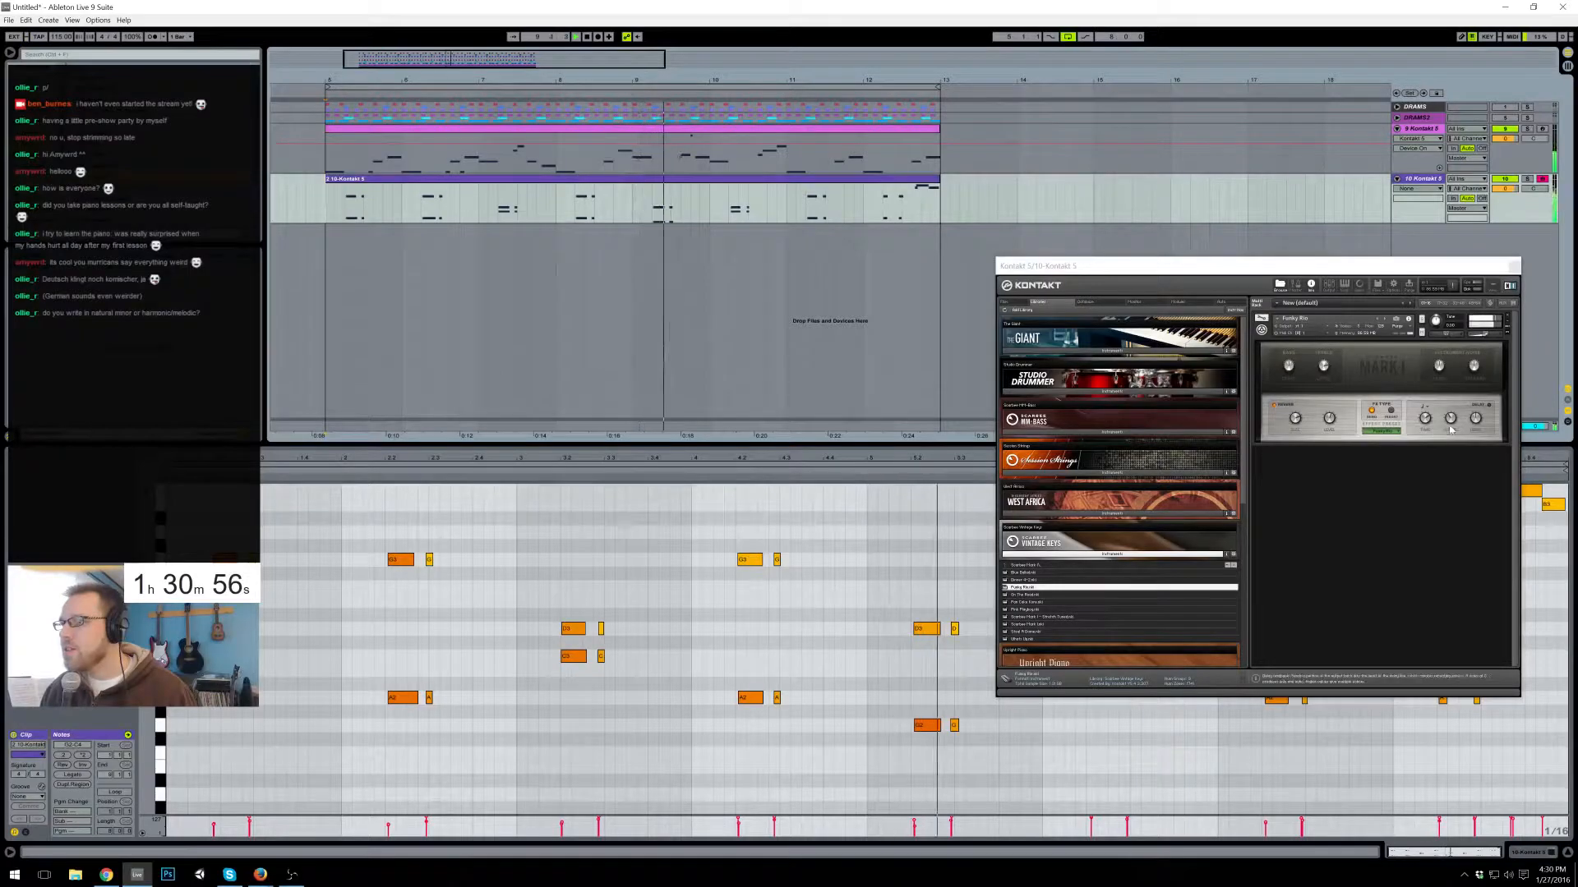
- Adjust an effect knob on the Mark I keys instrument and lower the volumes of both Kontakt tracks
left_click_drag(1295, 418, 1335, 451)
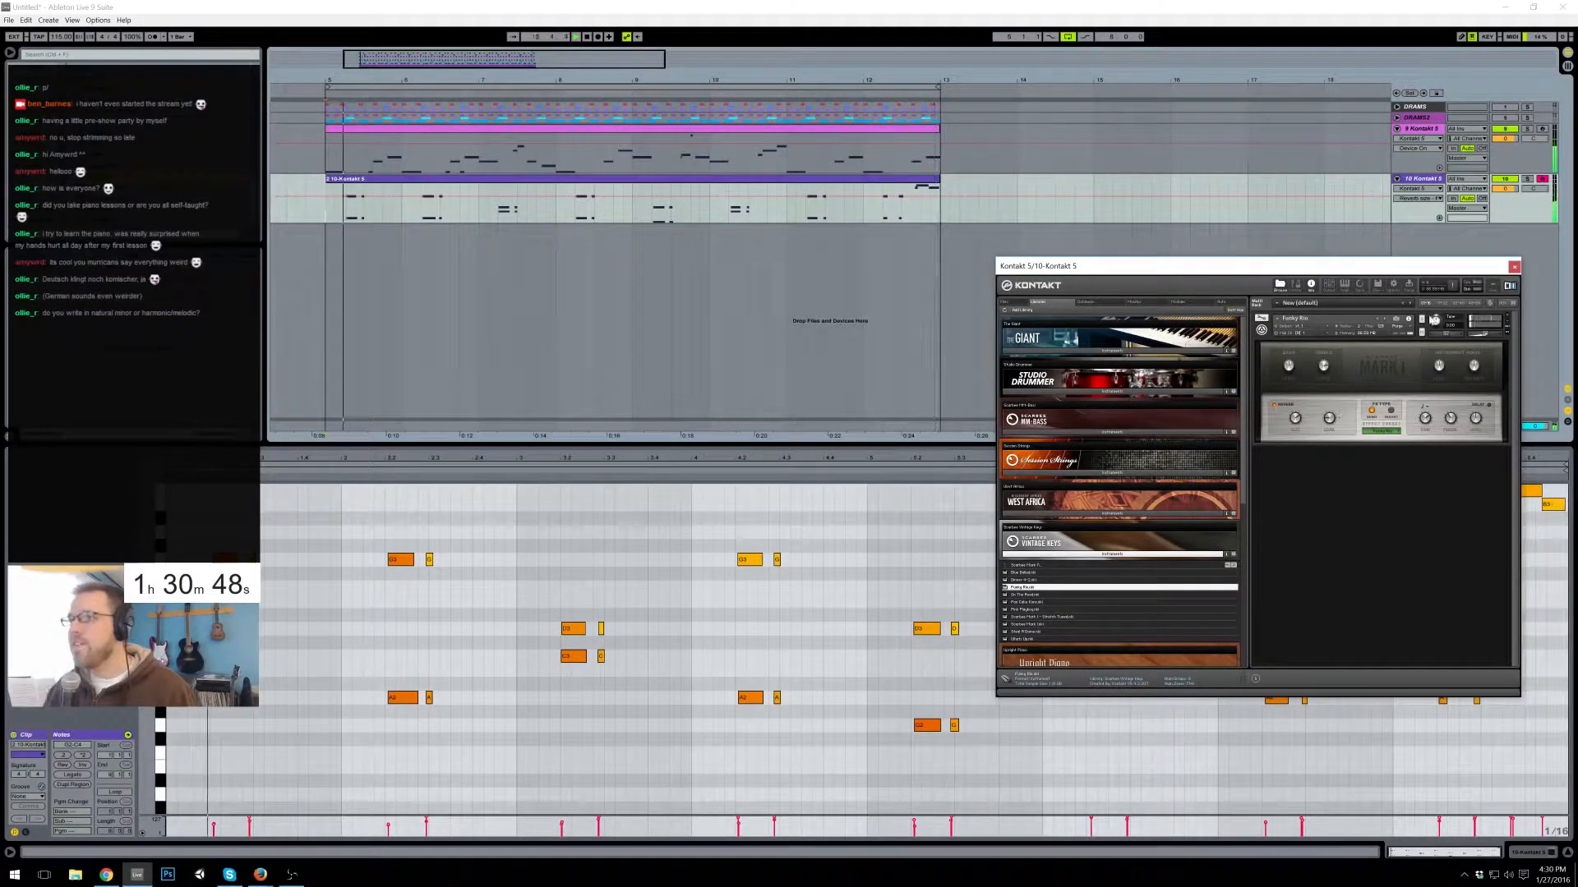
left_click(1513, 266)
left_click_drag(1505, 189, 1505, 202)
left_click_drag(1511, 139, 1510, 142)
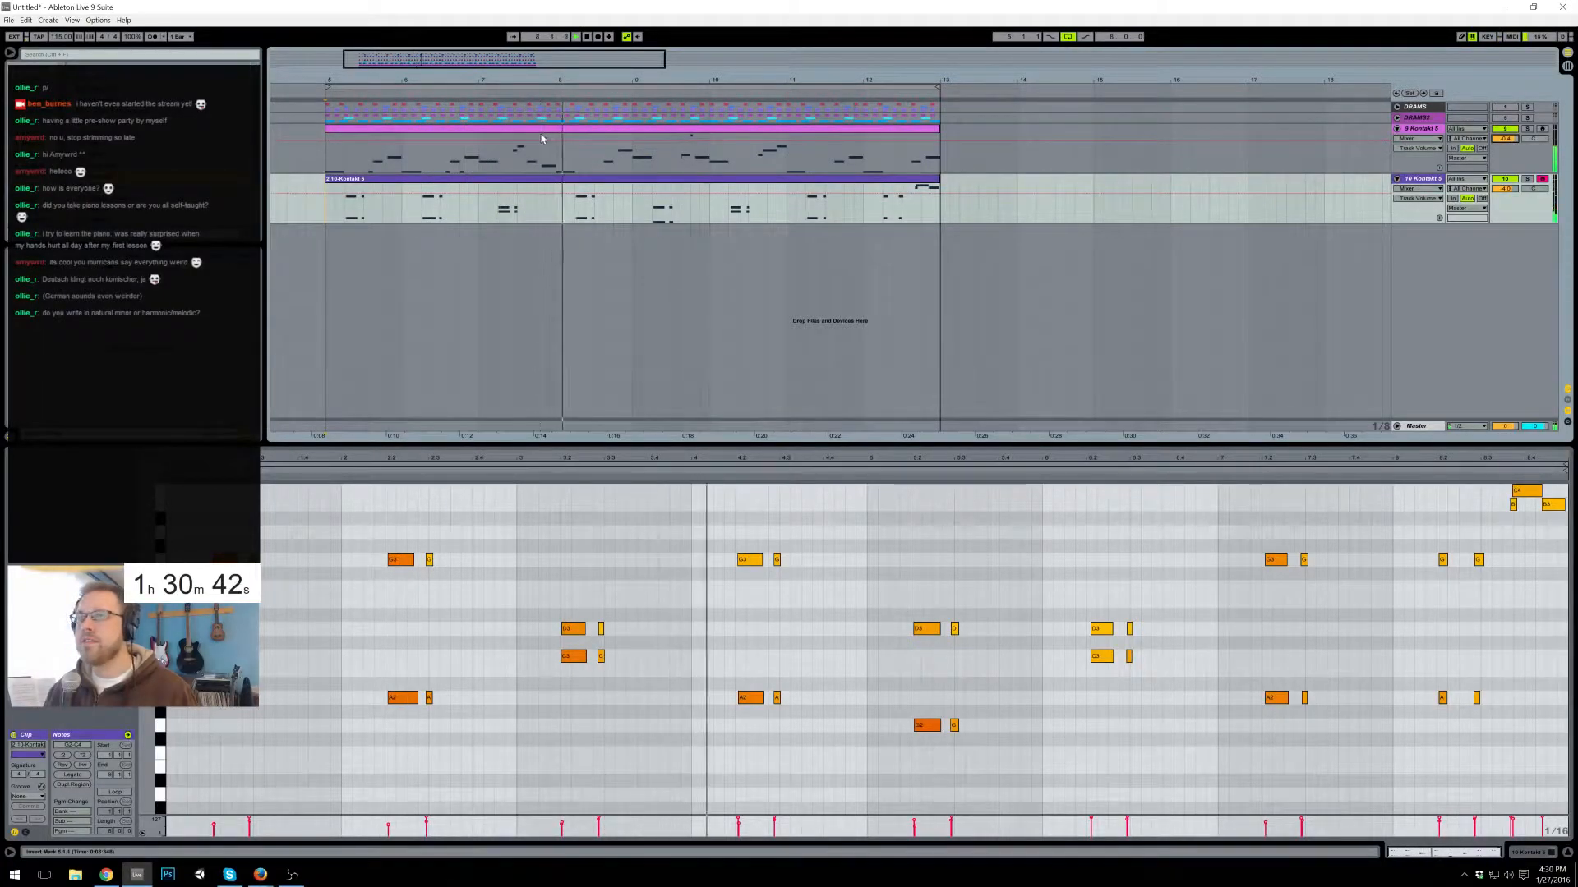
- Unfold the second drum group and quantize the first hits of the keys clip's chords, one chord at a time
left_click(1396, 118)
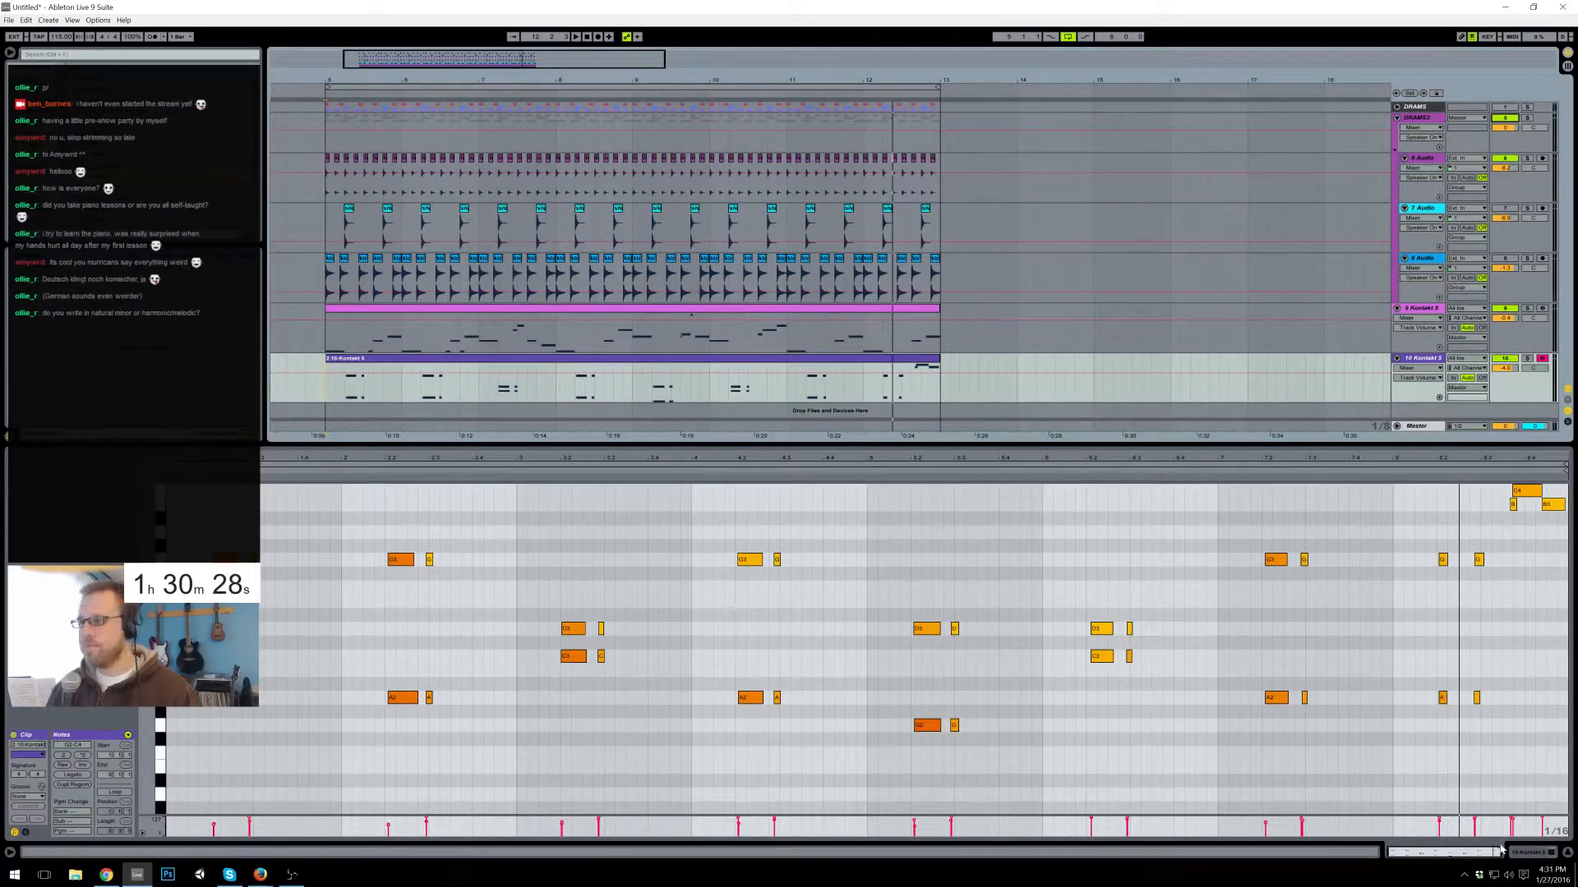
left_click(379, 362)
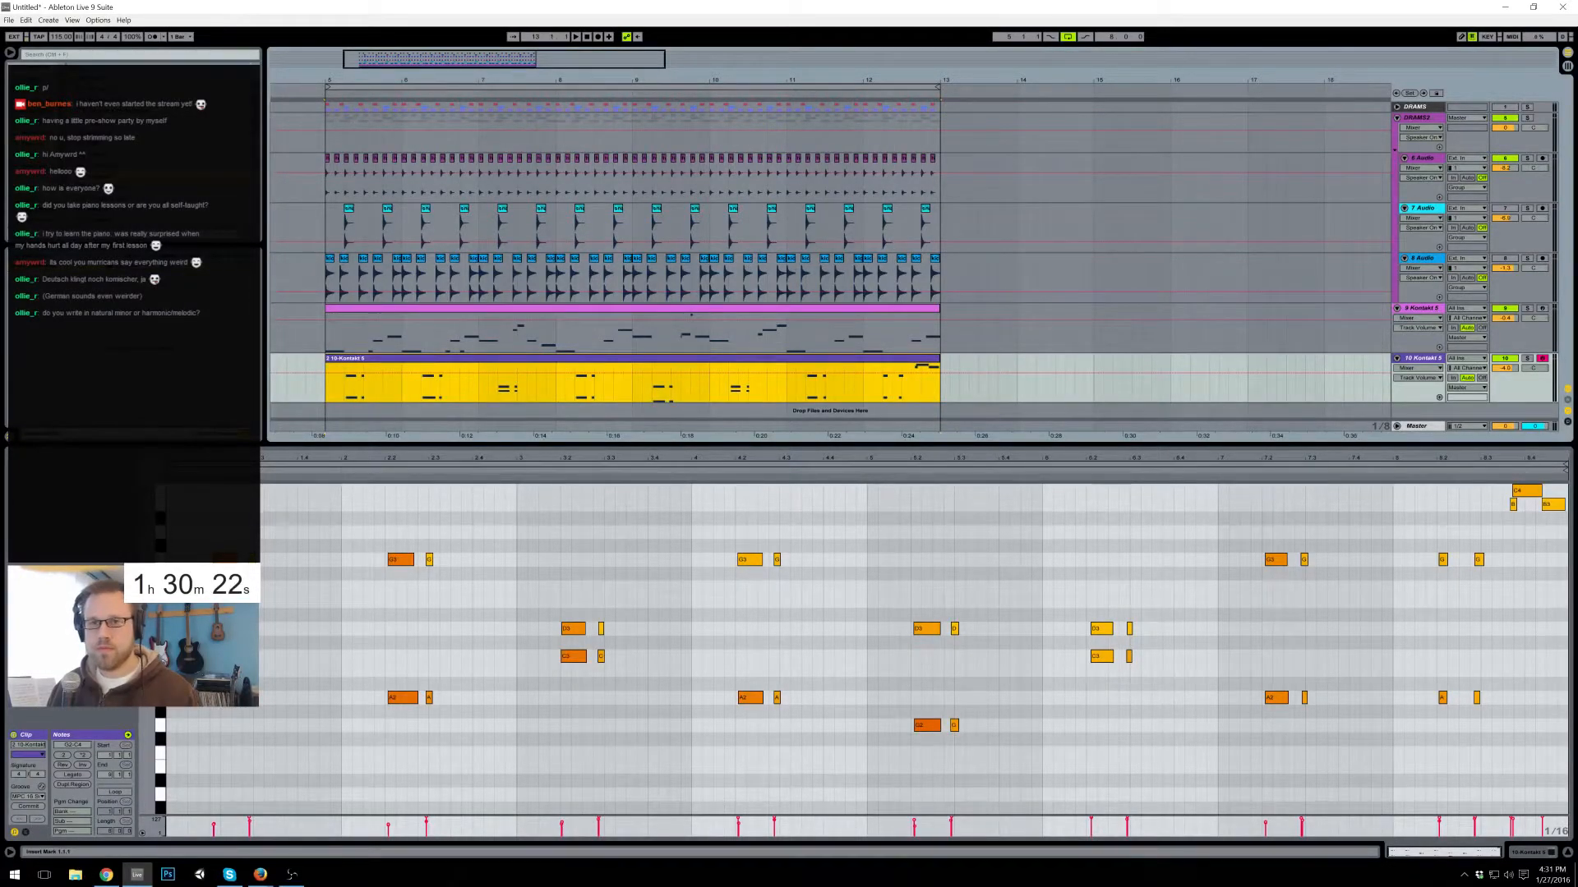
left_click_drag(189, 521, 216, 713)
key("ctrl+u")
left_click_drag(361, 519, 391, 708)
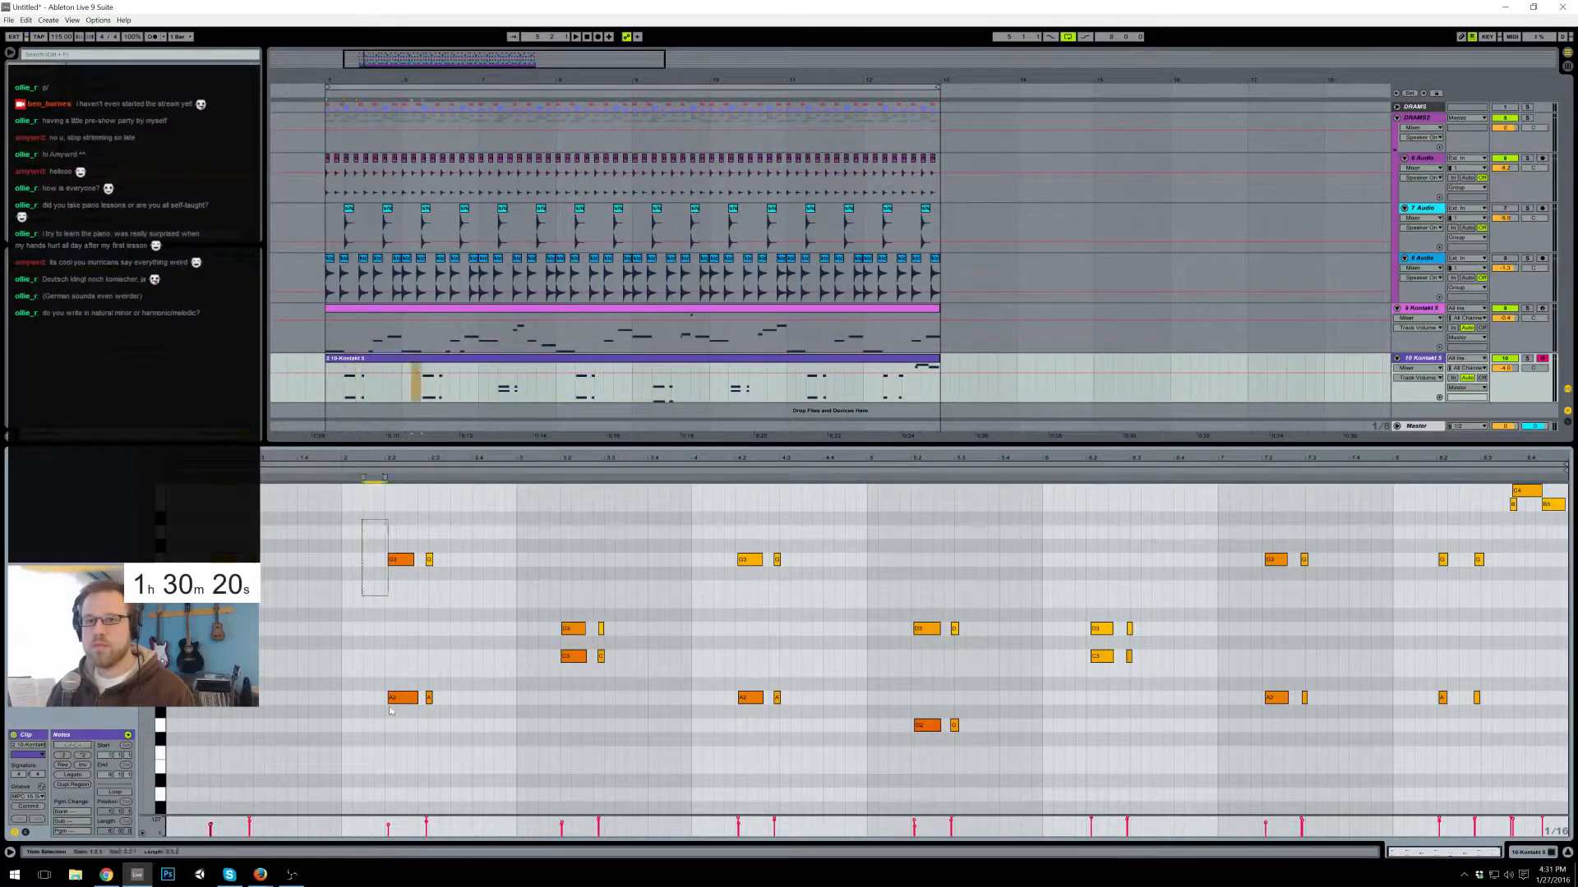
left_click_drag(374, 530, 393, 743)
key("ctrl+u")
left_click_drag(683, 538, 753, 744)
key("ctrl+u")
left_click_drag(925, 548, 930, 758)
key("ctrl+u")
left_click_drag(1076, 581, 1114, 707)
key("ctrl+u")
left_click_drag(1250, 513, 1287, 722)
key("ctrl+u")
left_click_drag(1402, 519, 1448, 736)
key("ctrl+u")
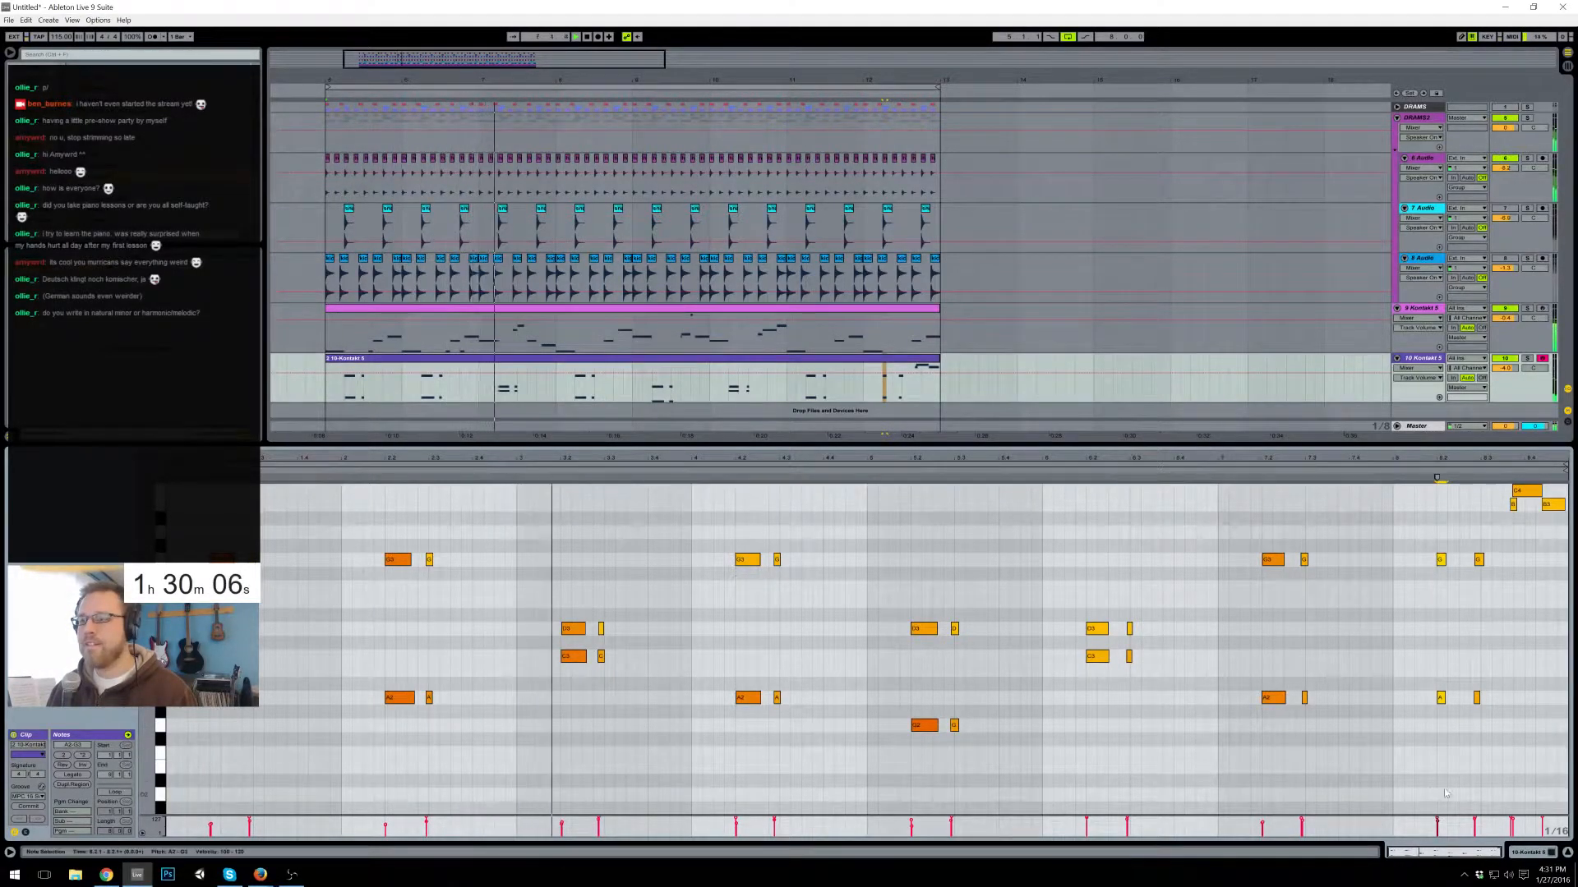
left_click(1530, 852)
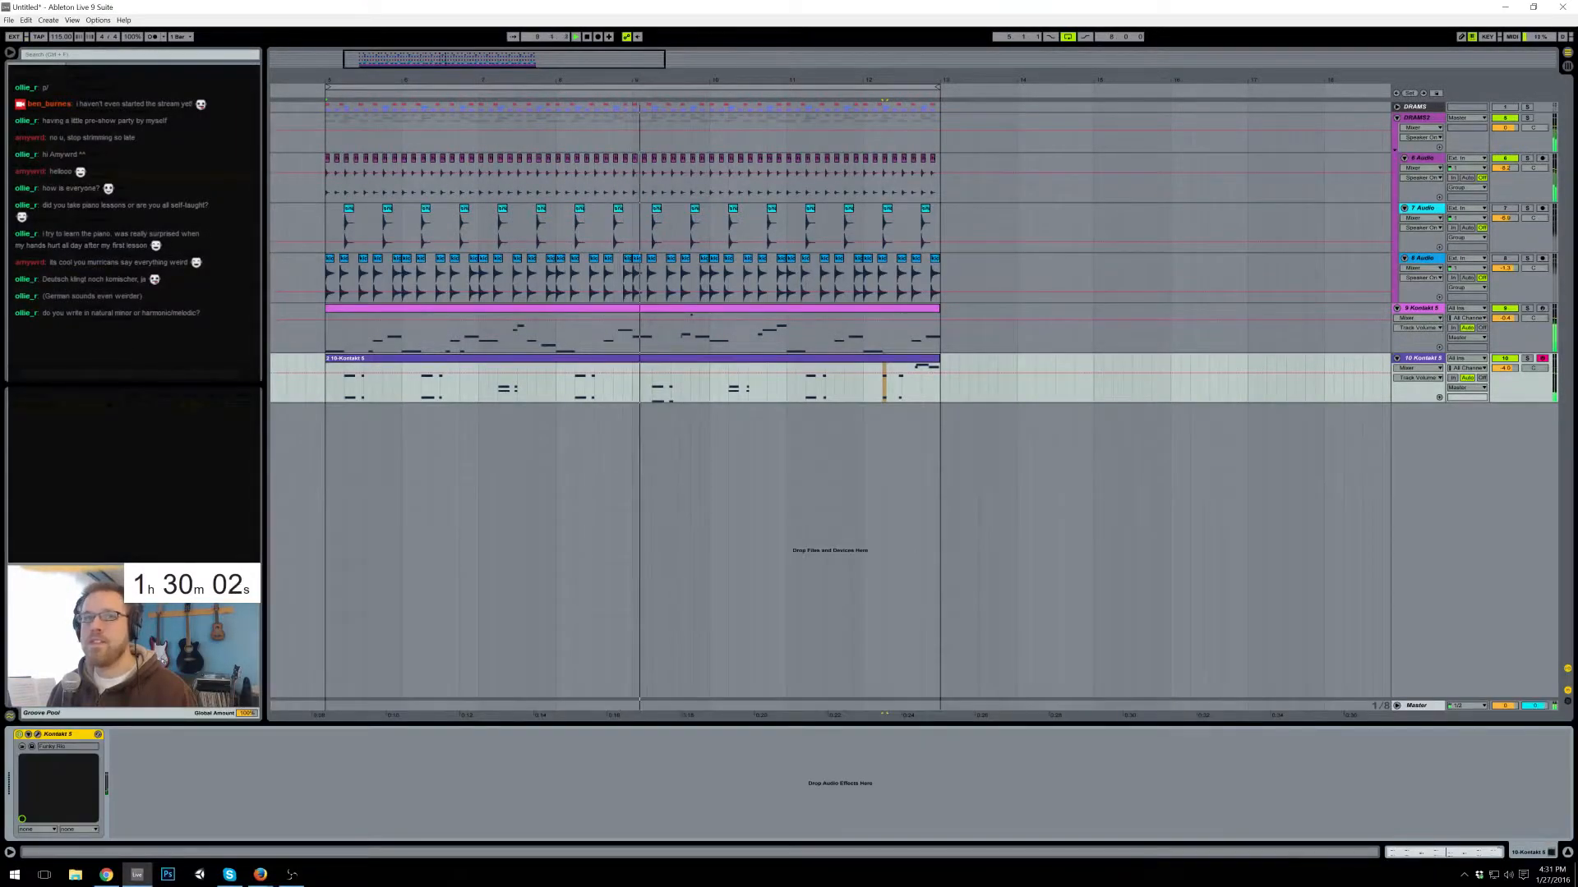
left_click(10, 718)
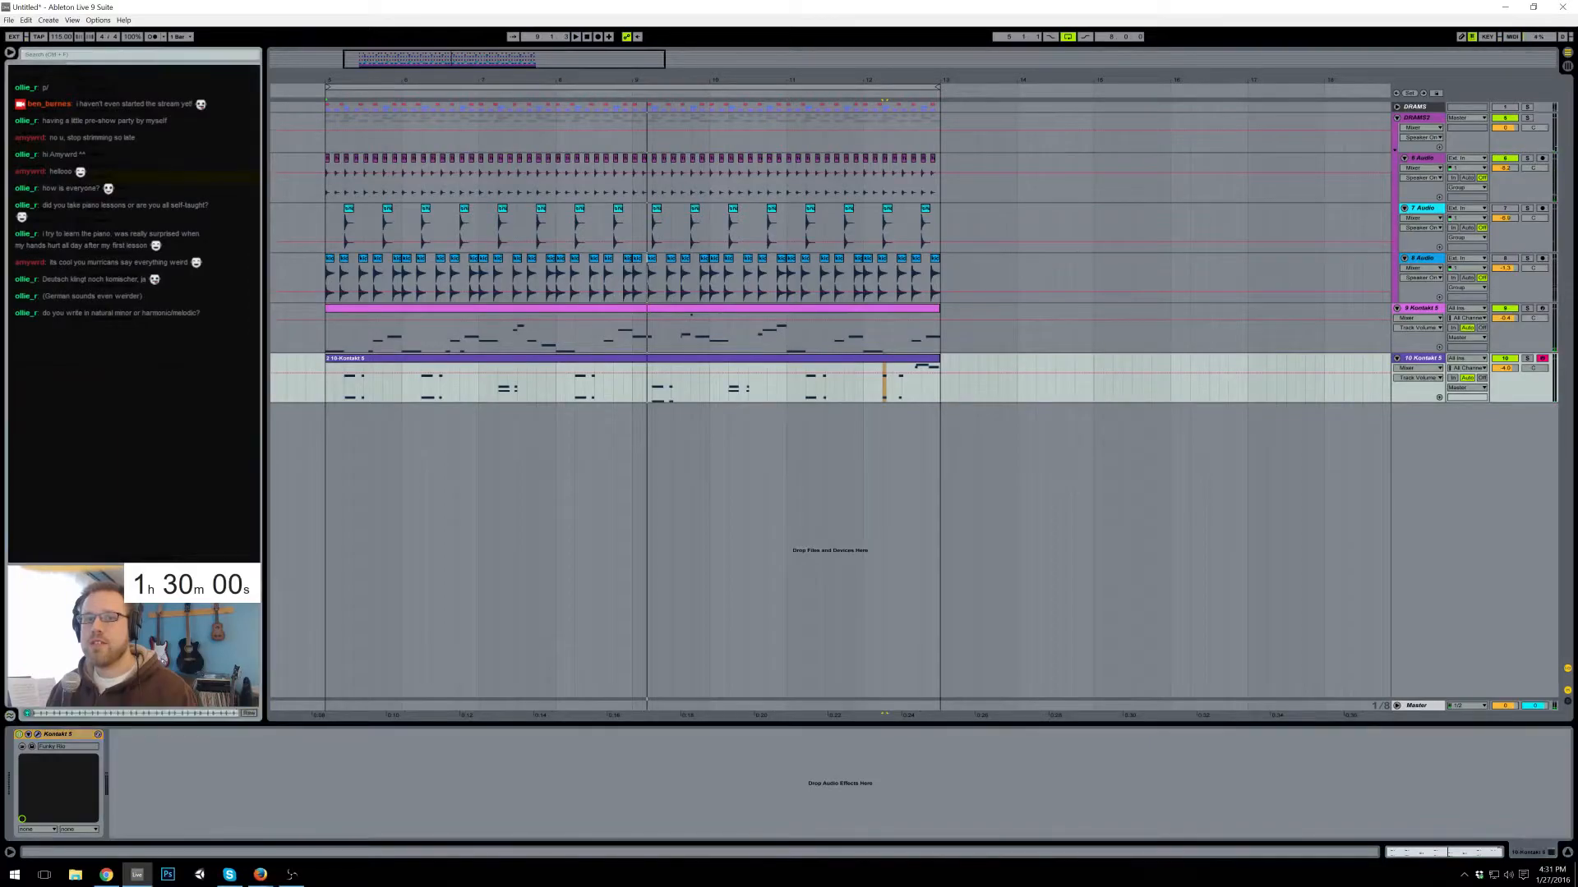
left_click(574, 310)
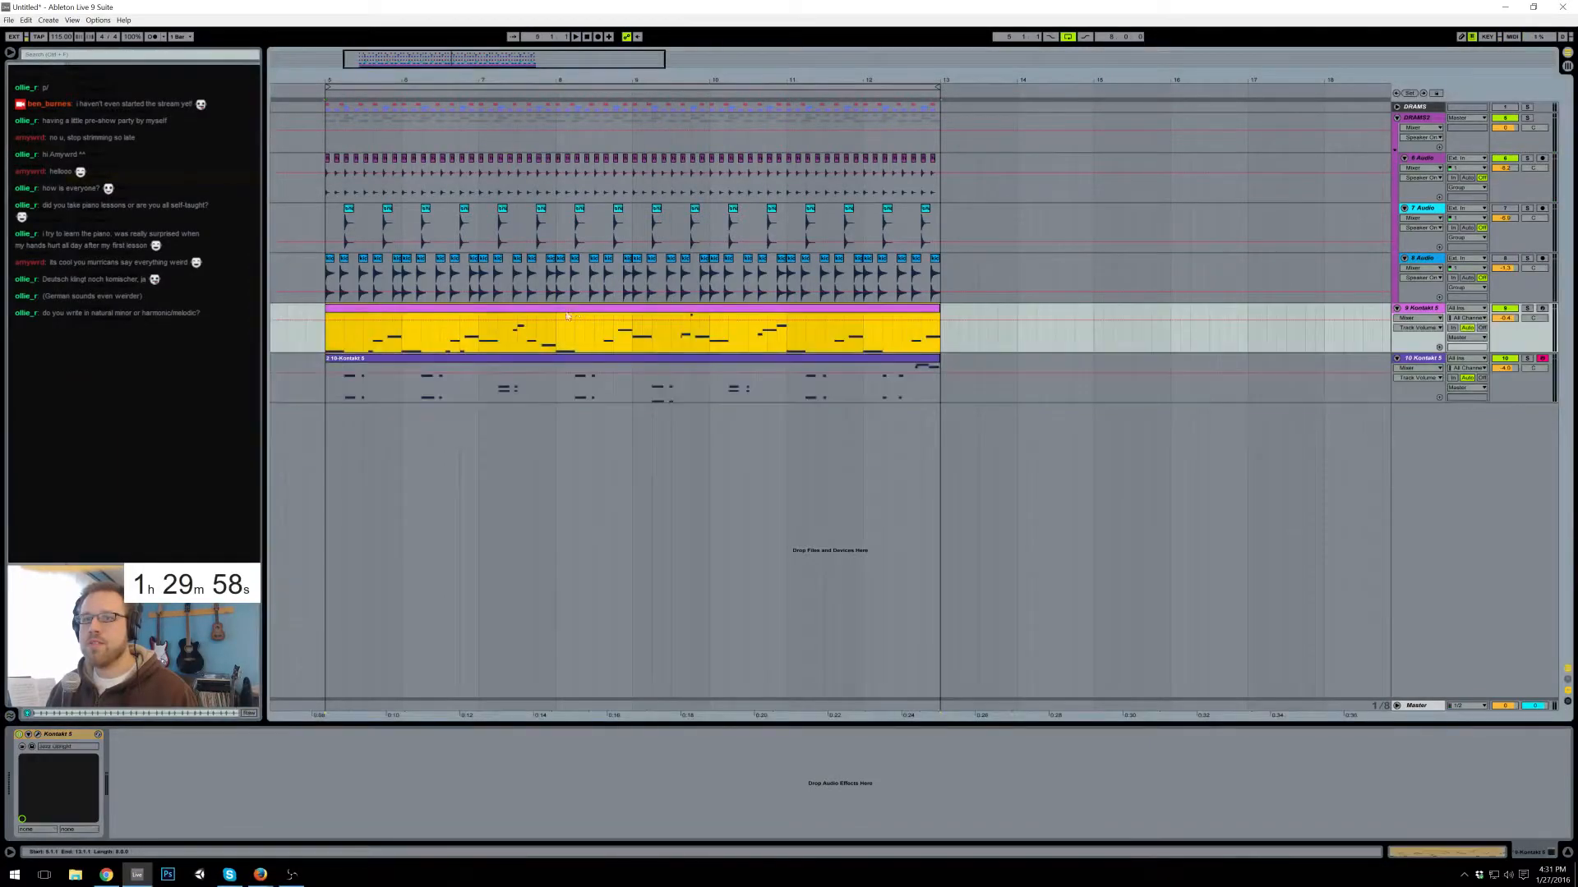
left_click(489, 358)
left_click(9, 717)
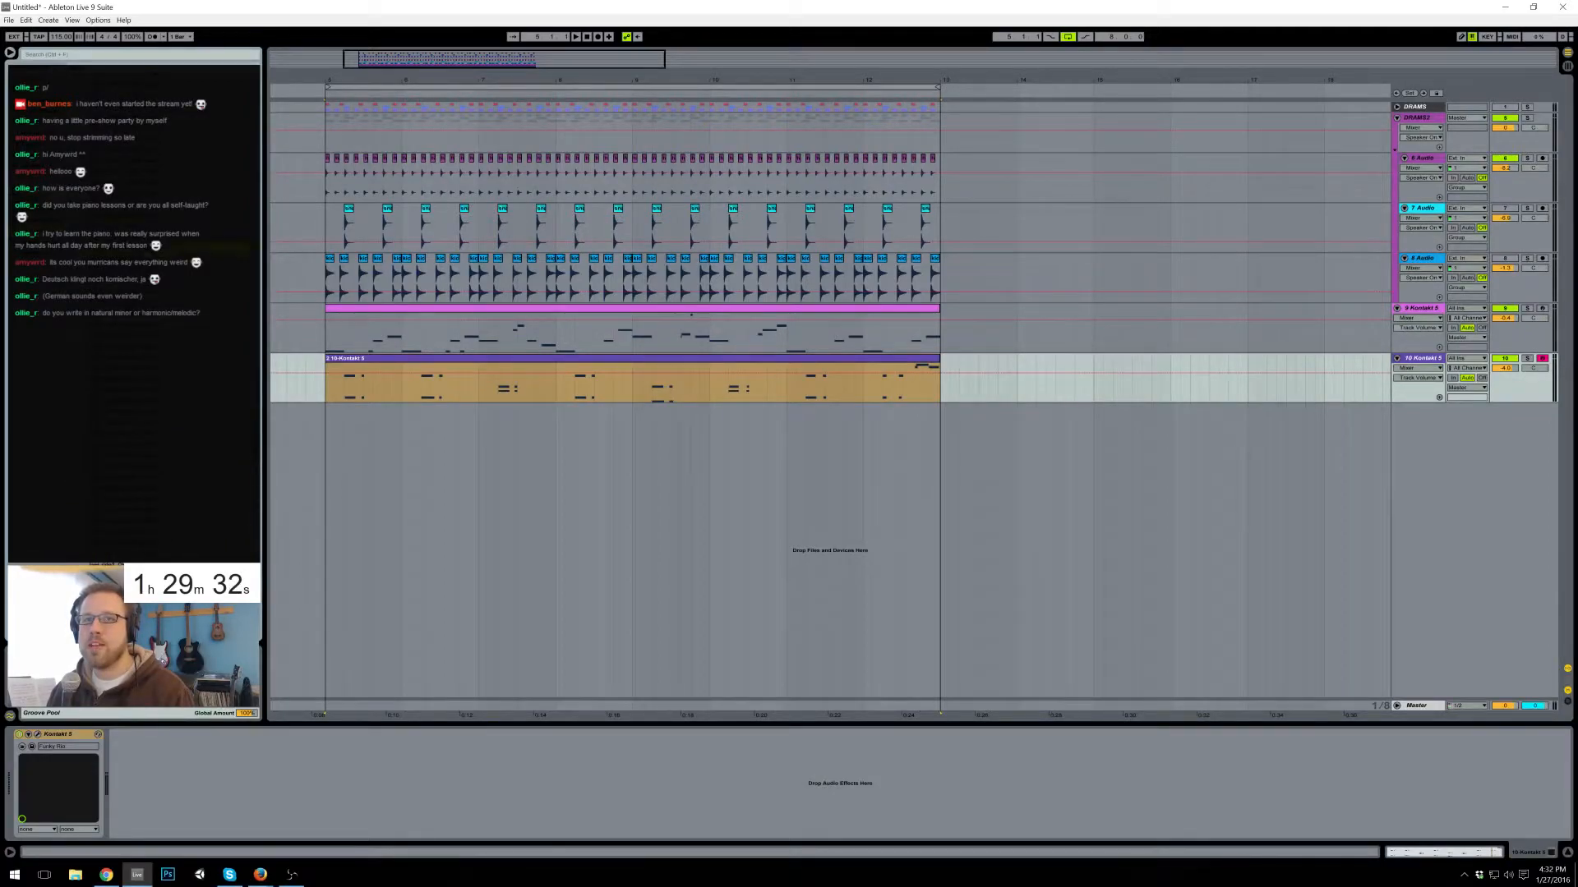
- Insert a new audio track at the beginning of the second drum group and color it blue
left_click(1429, 125)
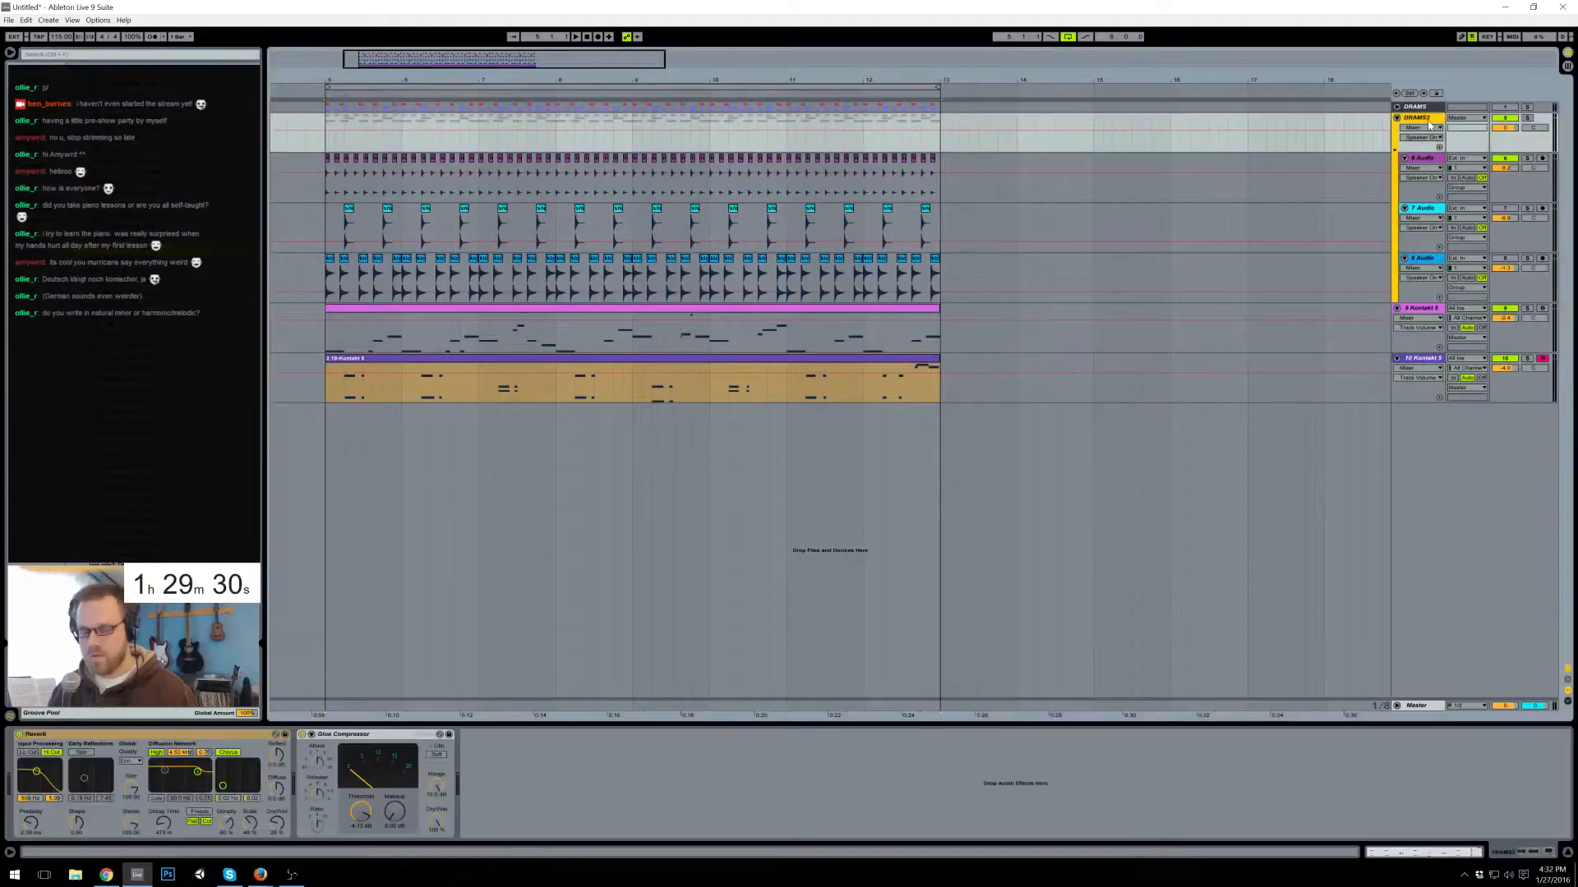
key("ctrl+t")
left_click_drag(1417, 313, 1009, 207)
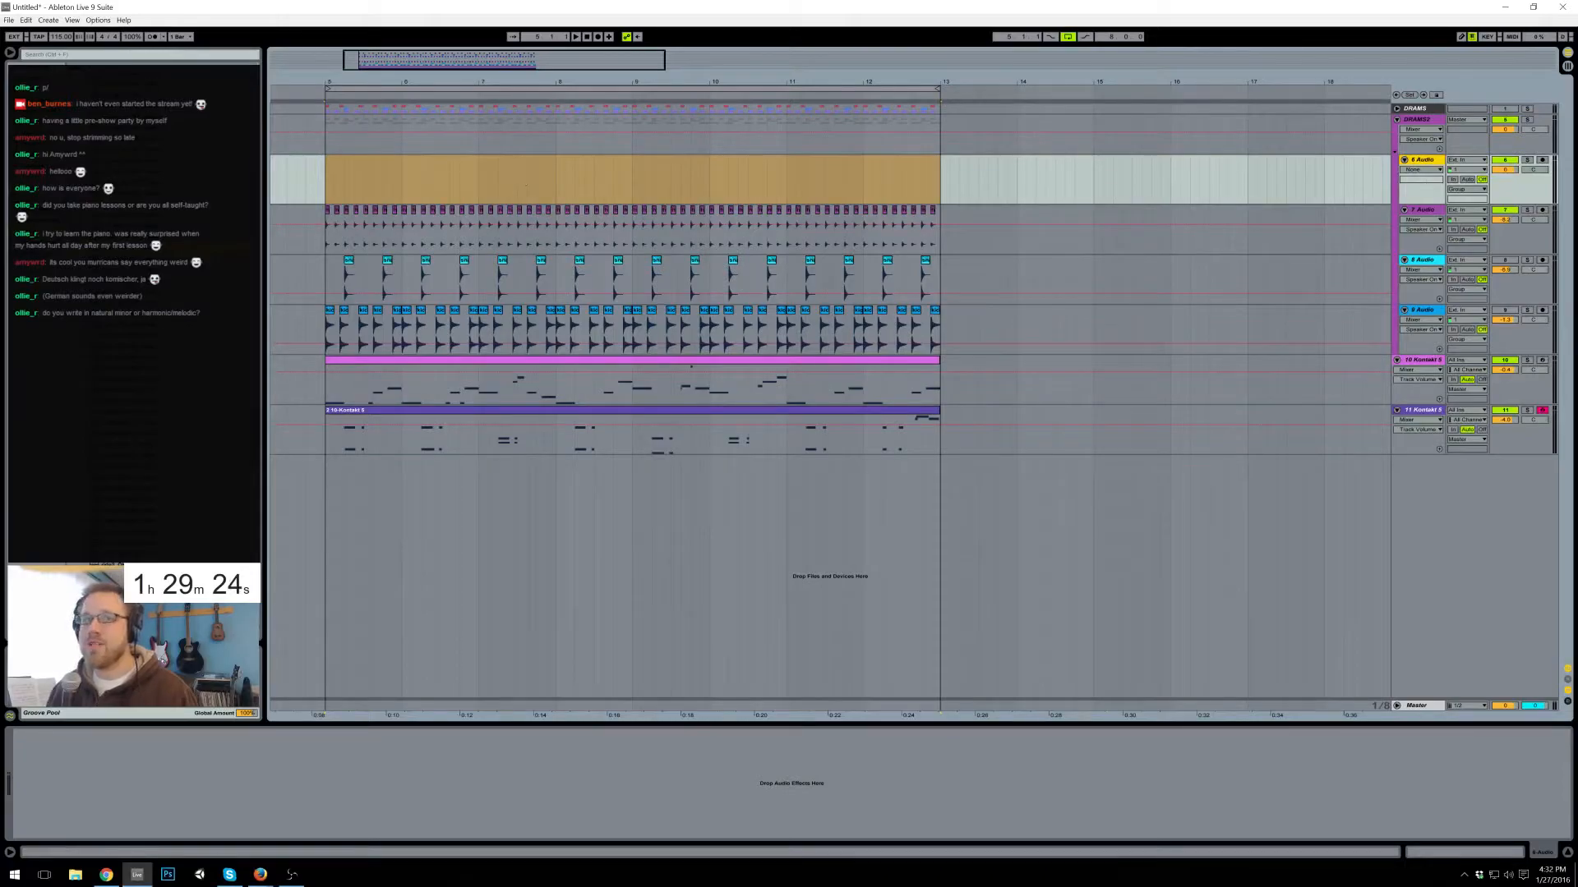
left_click(1426, 160)
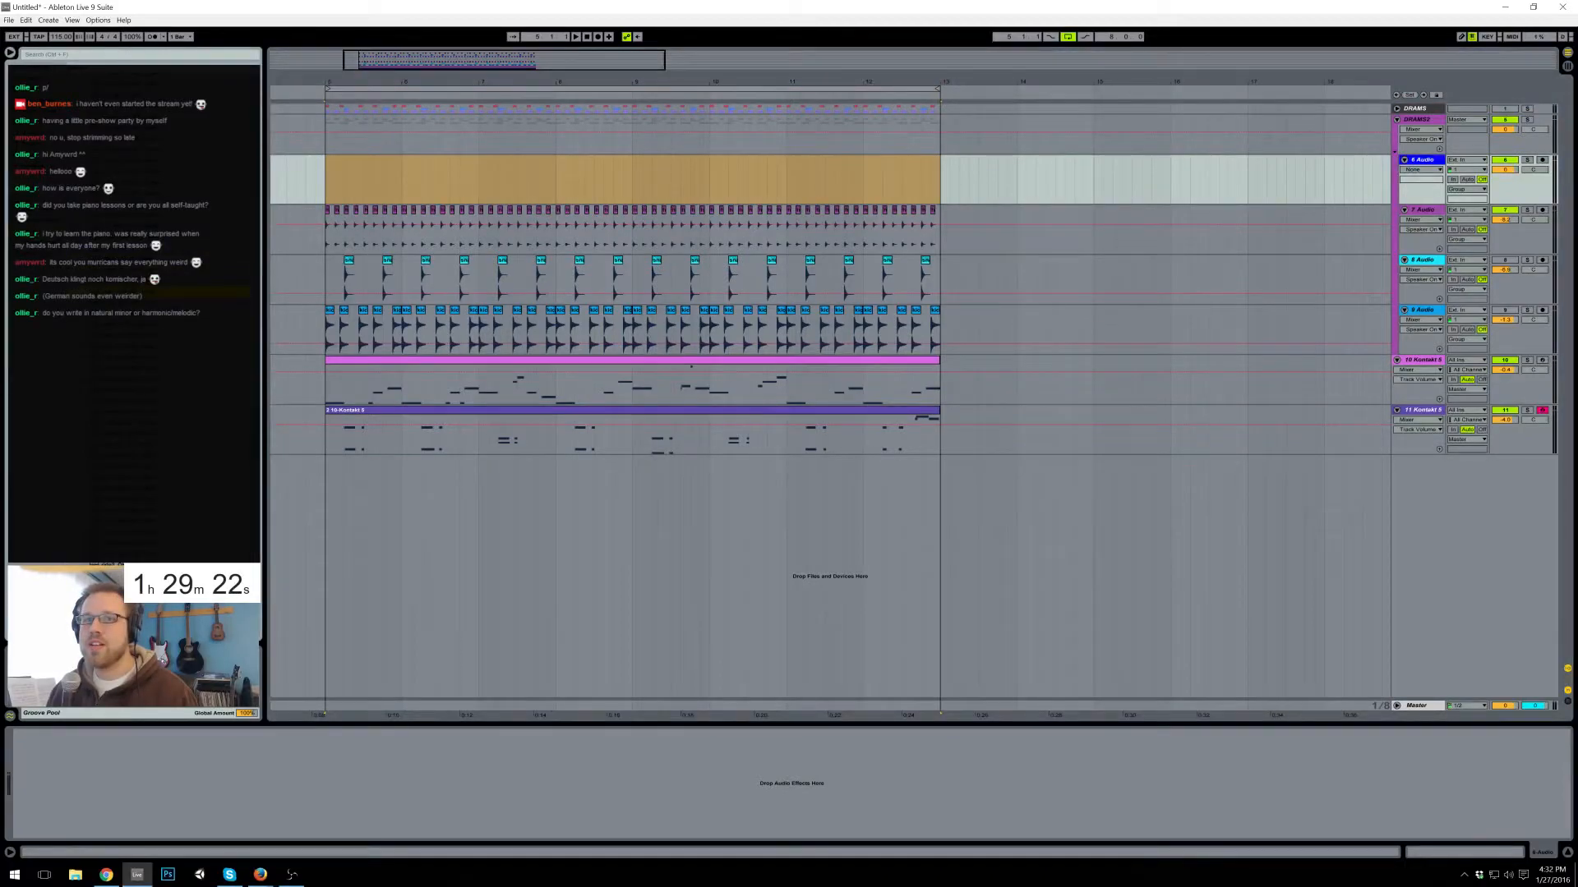
- Place the OH_MP_1 sample at bar 5 of the new audio track, trimmed to one bar, and lower the track's volume
left_click_drag(2, 193, 328, 180)
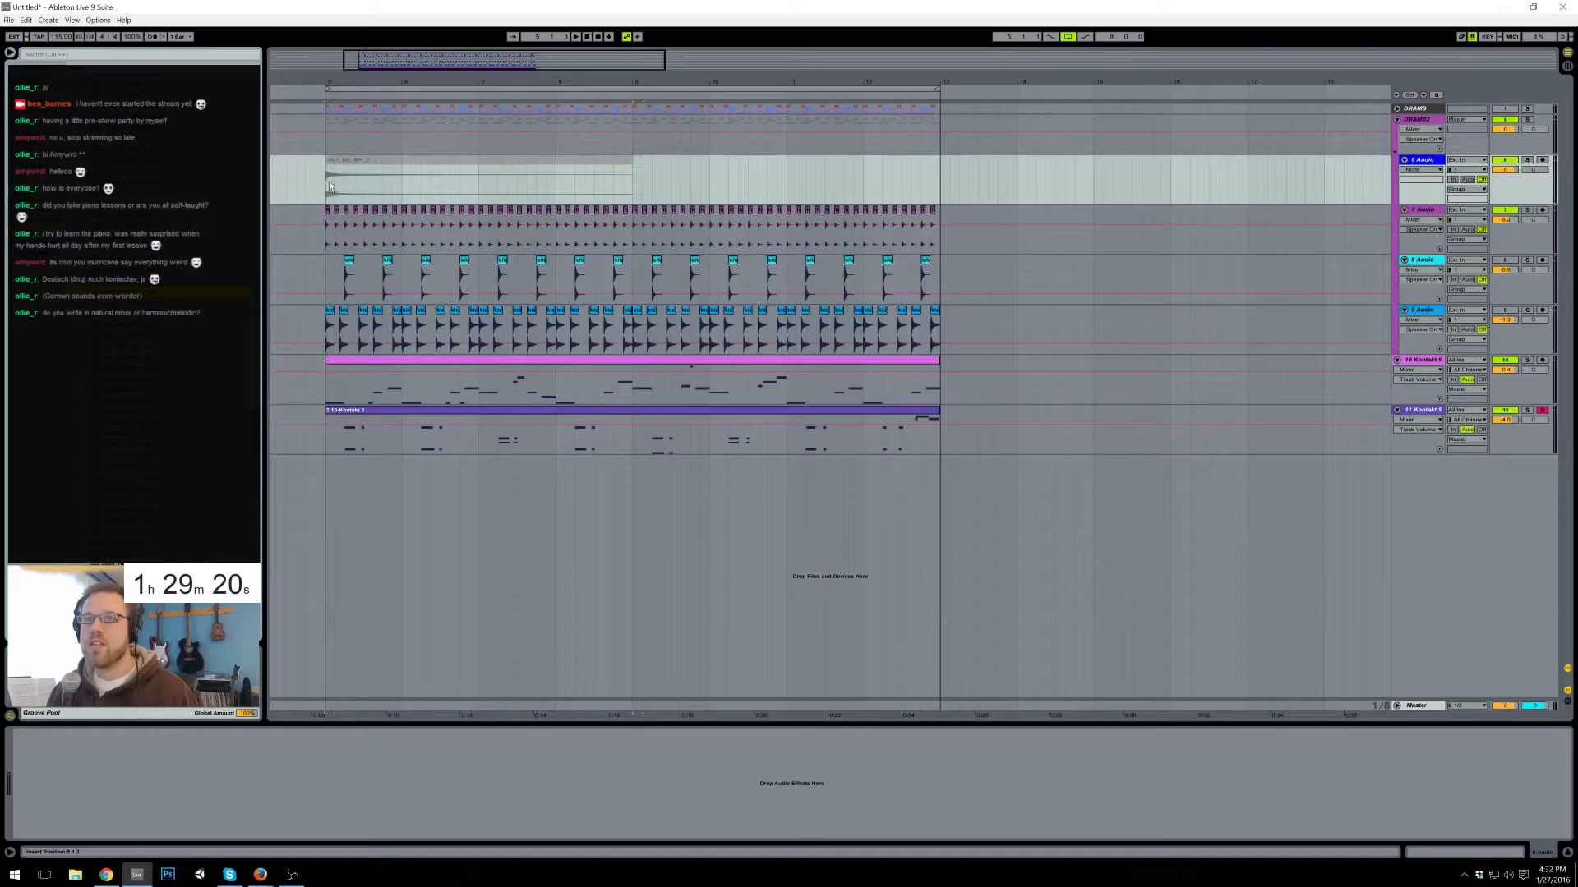
left_click_drag(633, 159, 402, 160)
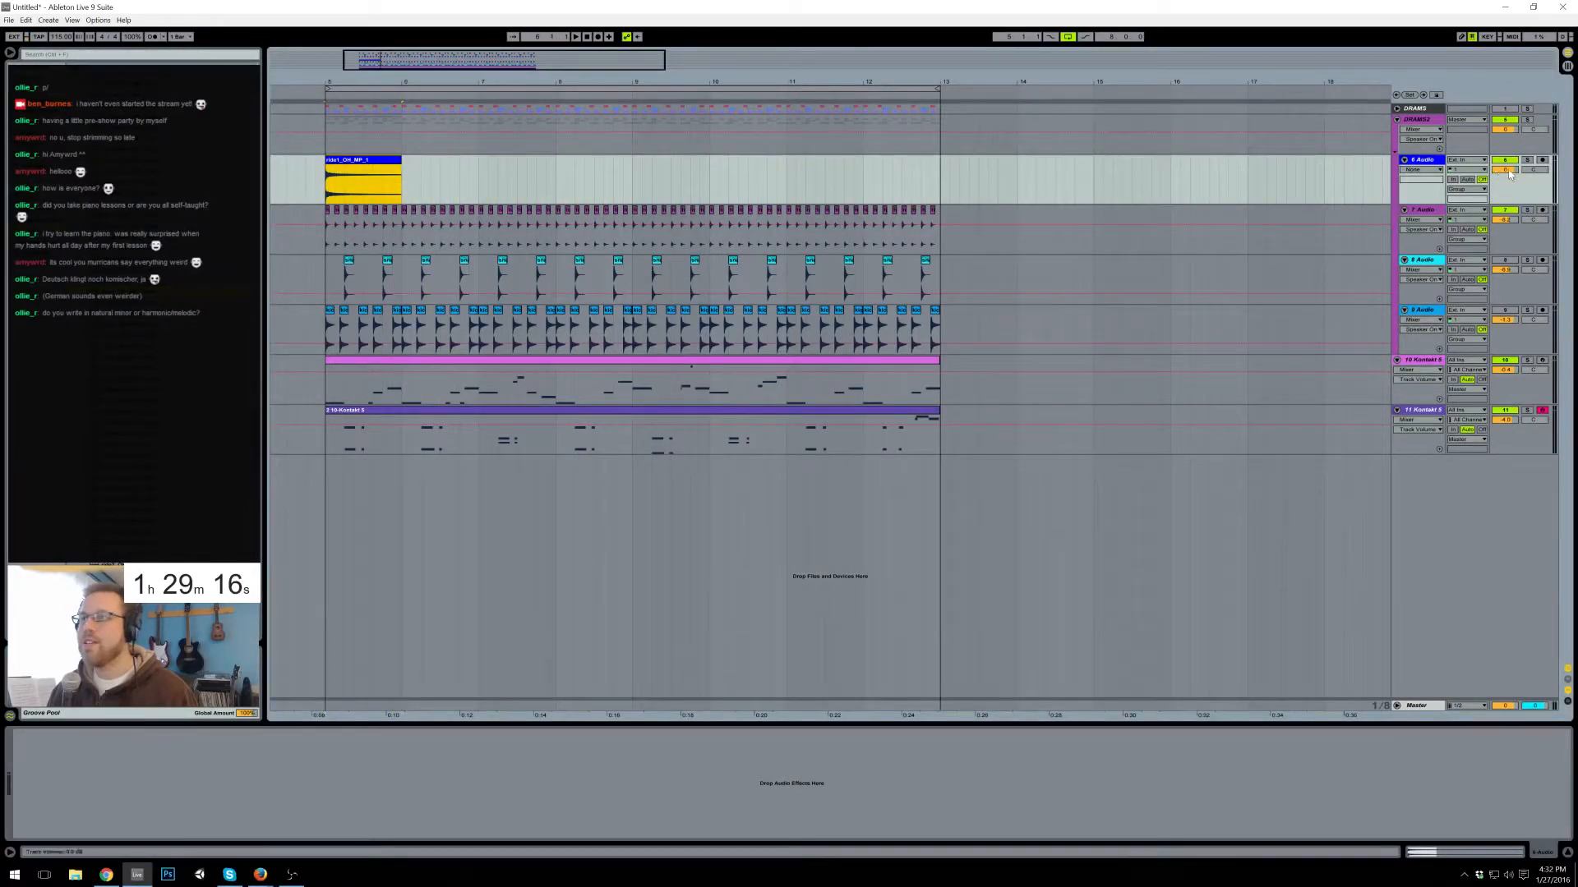
left_click_drag(1507, 170, 1507, 197)
key("space")
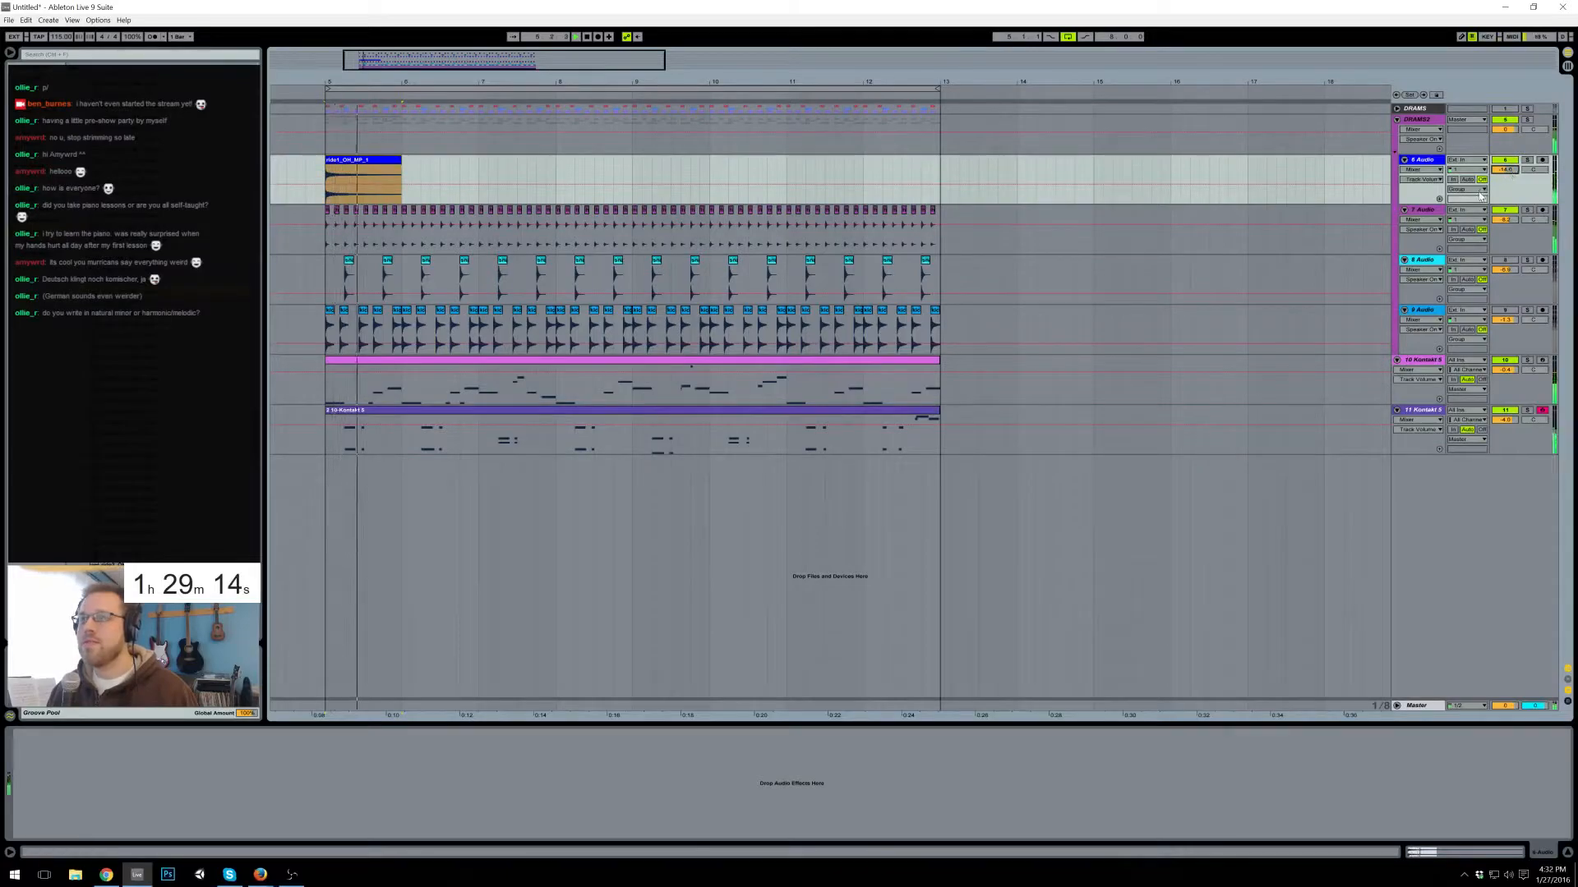
- Lengthen the first ride clip to one and a half bars and add a different half-bar ride hit up to bar 7
key("space")
left_click_drag(401, 171, 440, 171)
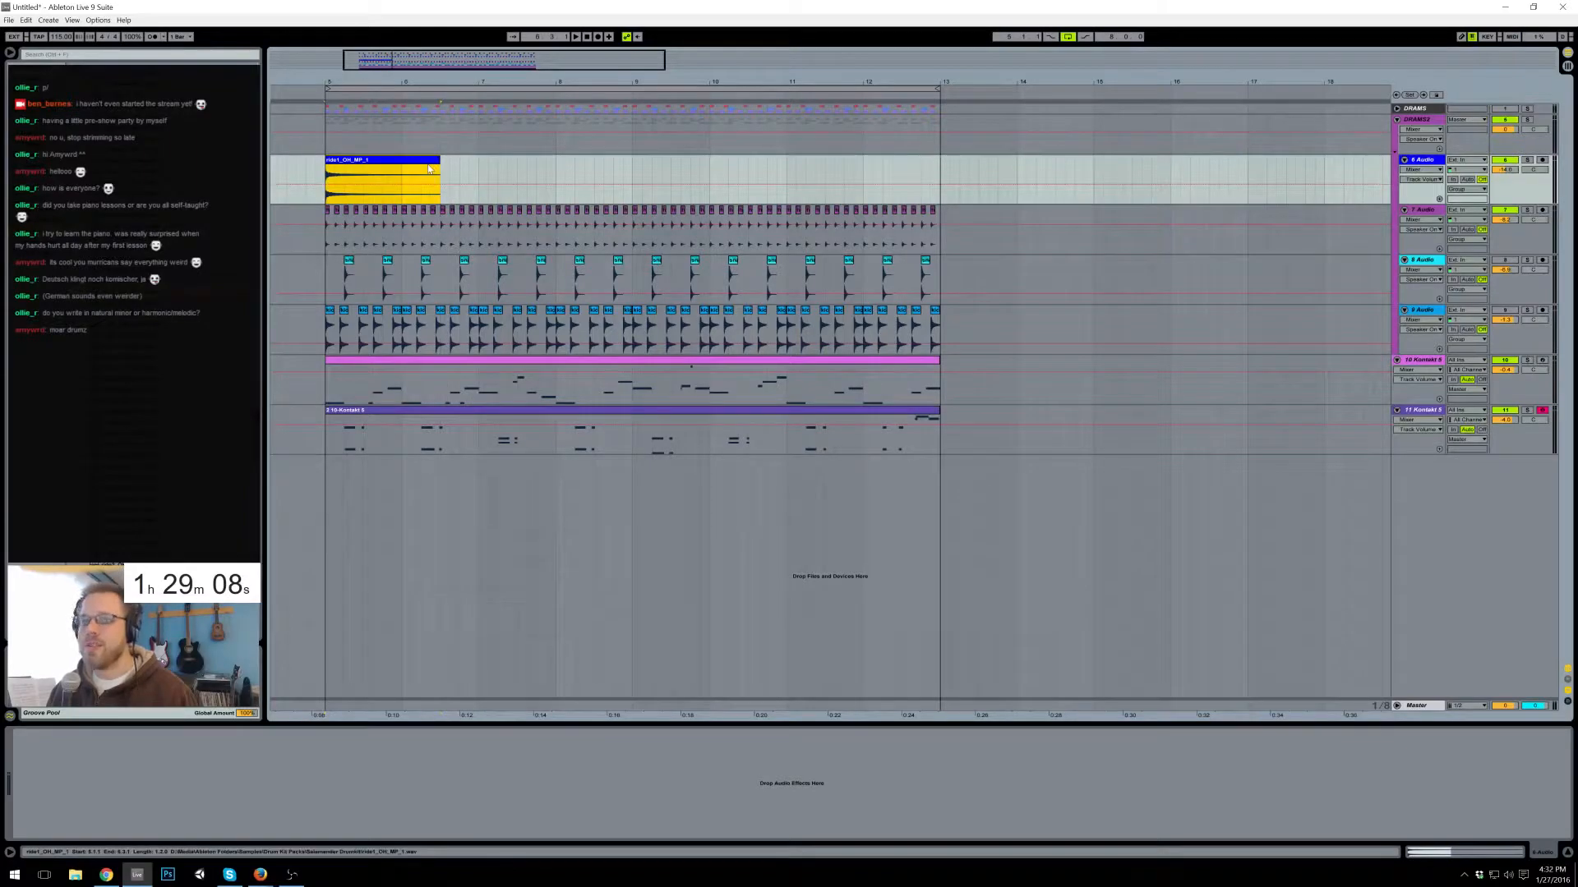
key("ctrl+d")
left_click_drag(555, 171, 479, 164)
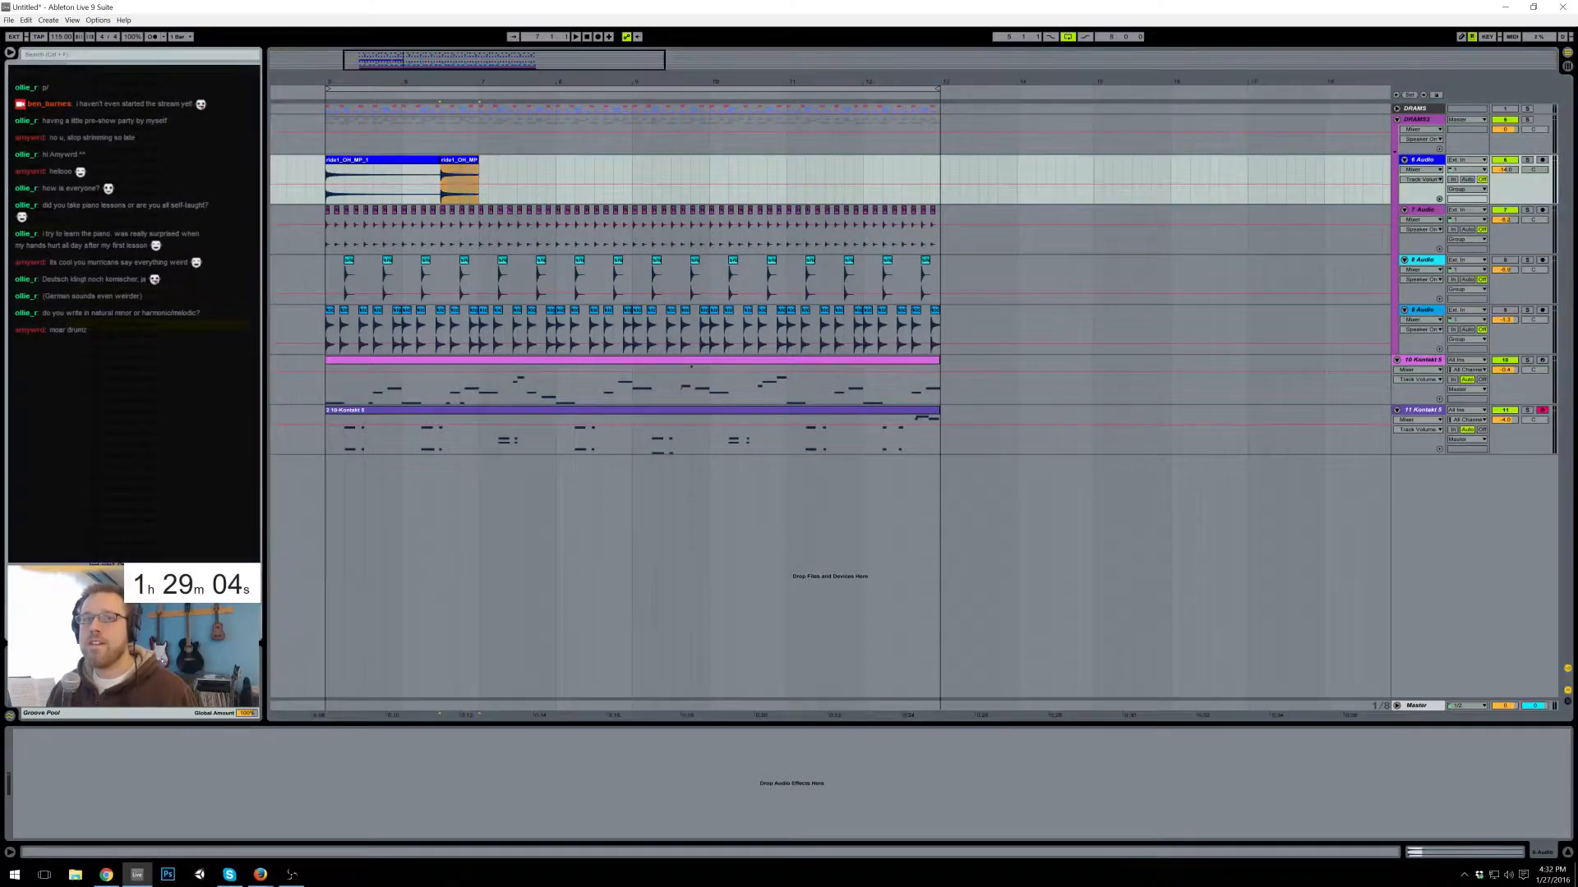
left_click_drag(123, 369, 442, 174)
- Repeat the two-bar ride pattern three times up to bar 13 and play it from bar 5
left_click_drag(746, 164, 327, 188)
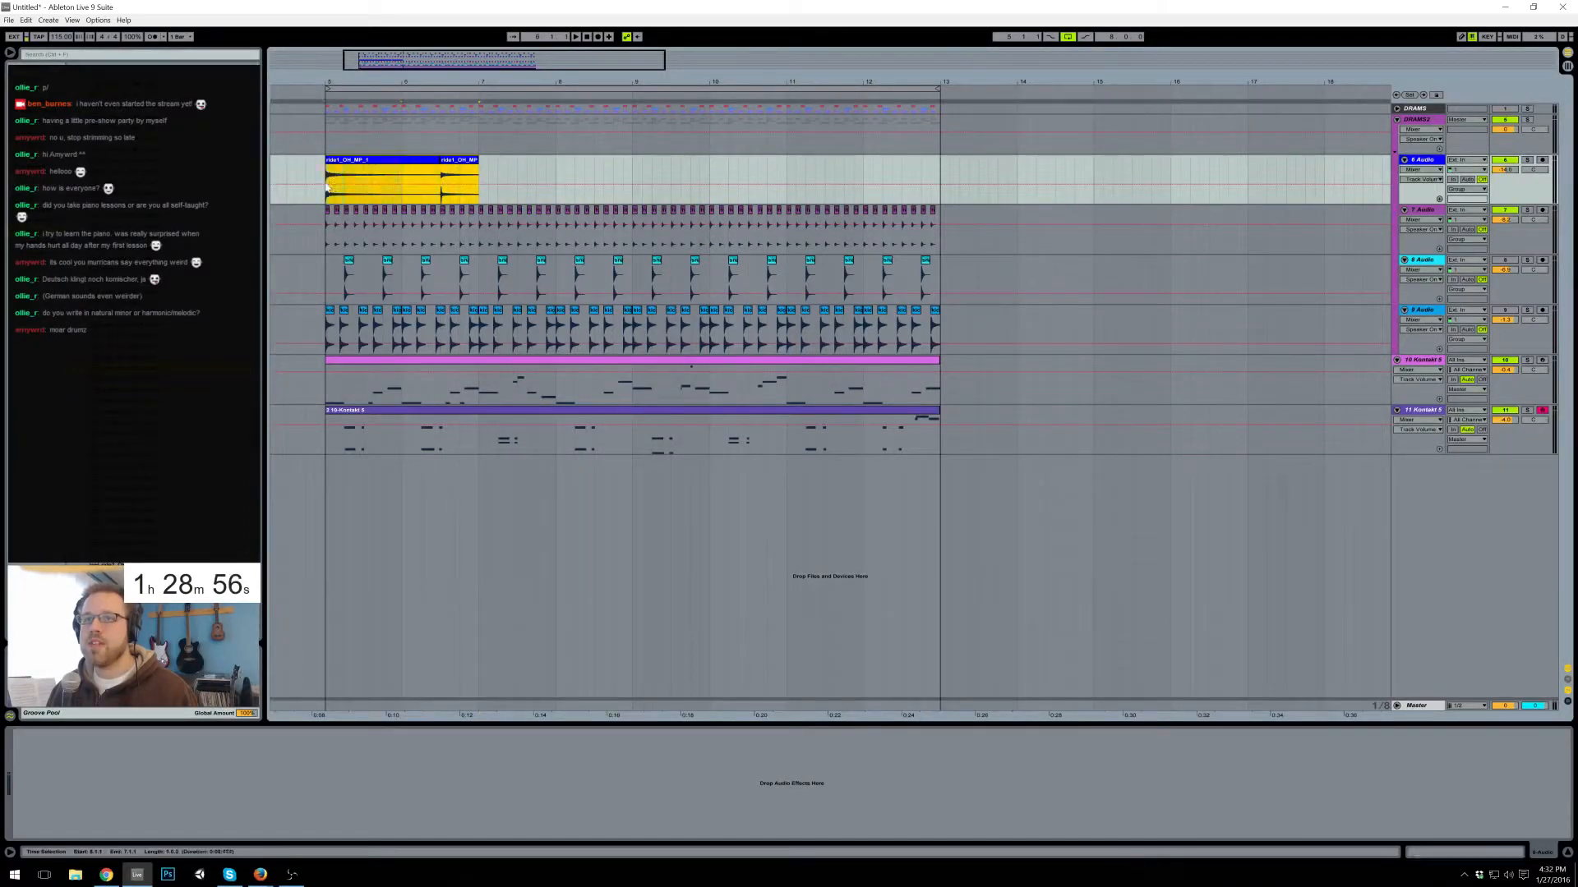
key("ctrl+d")
key("ctrl+d")
key("ctrl+d")
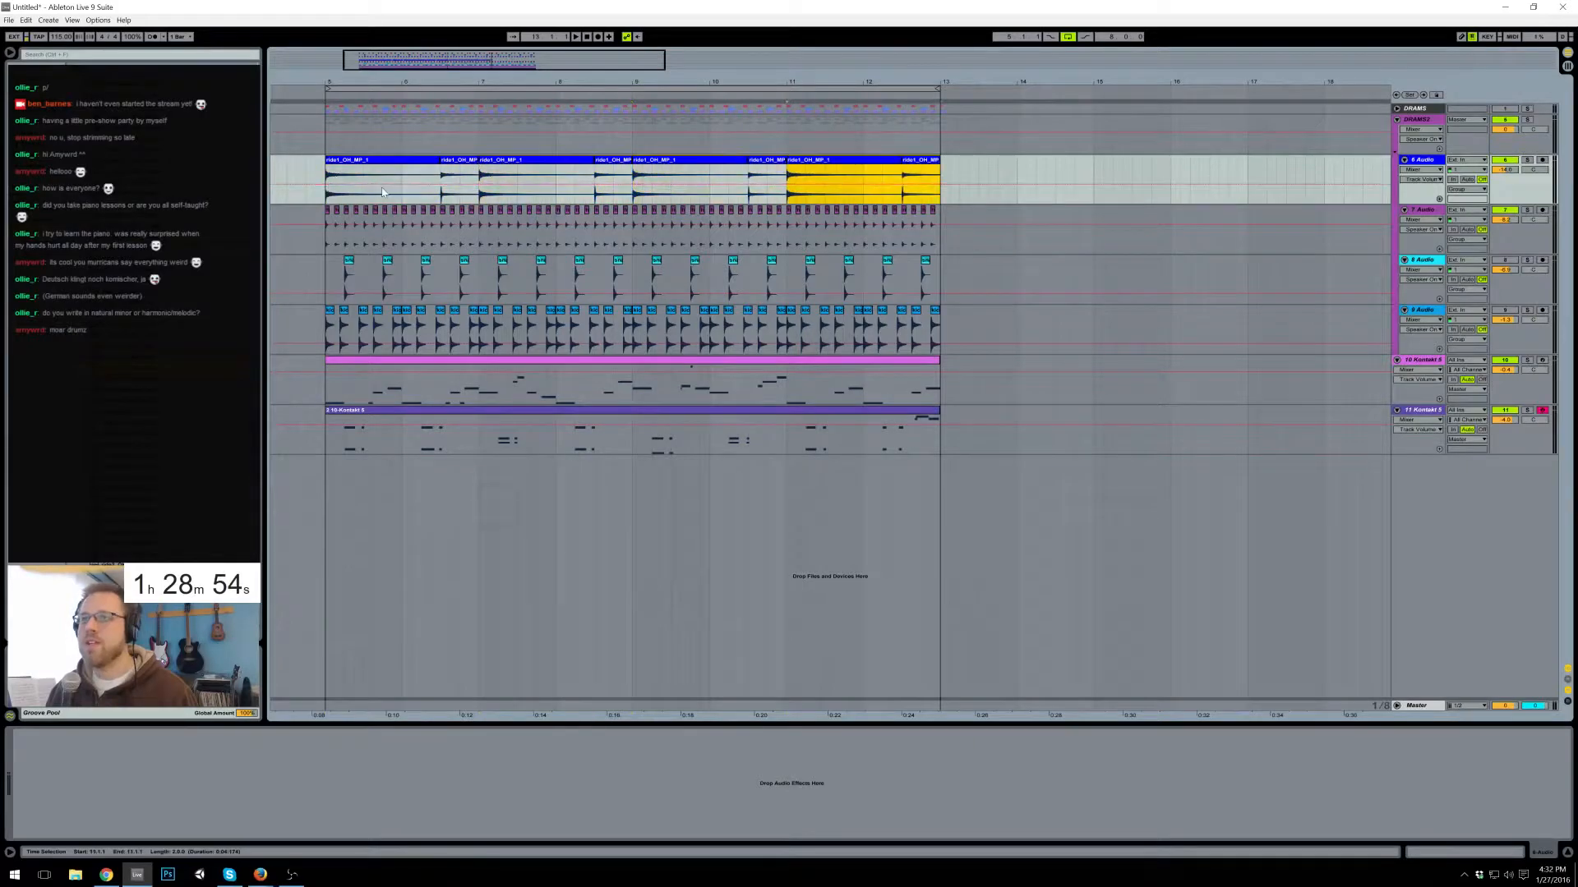
left_click(325, 177)
key("space")
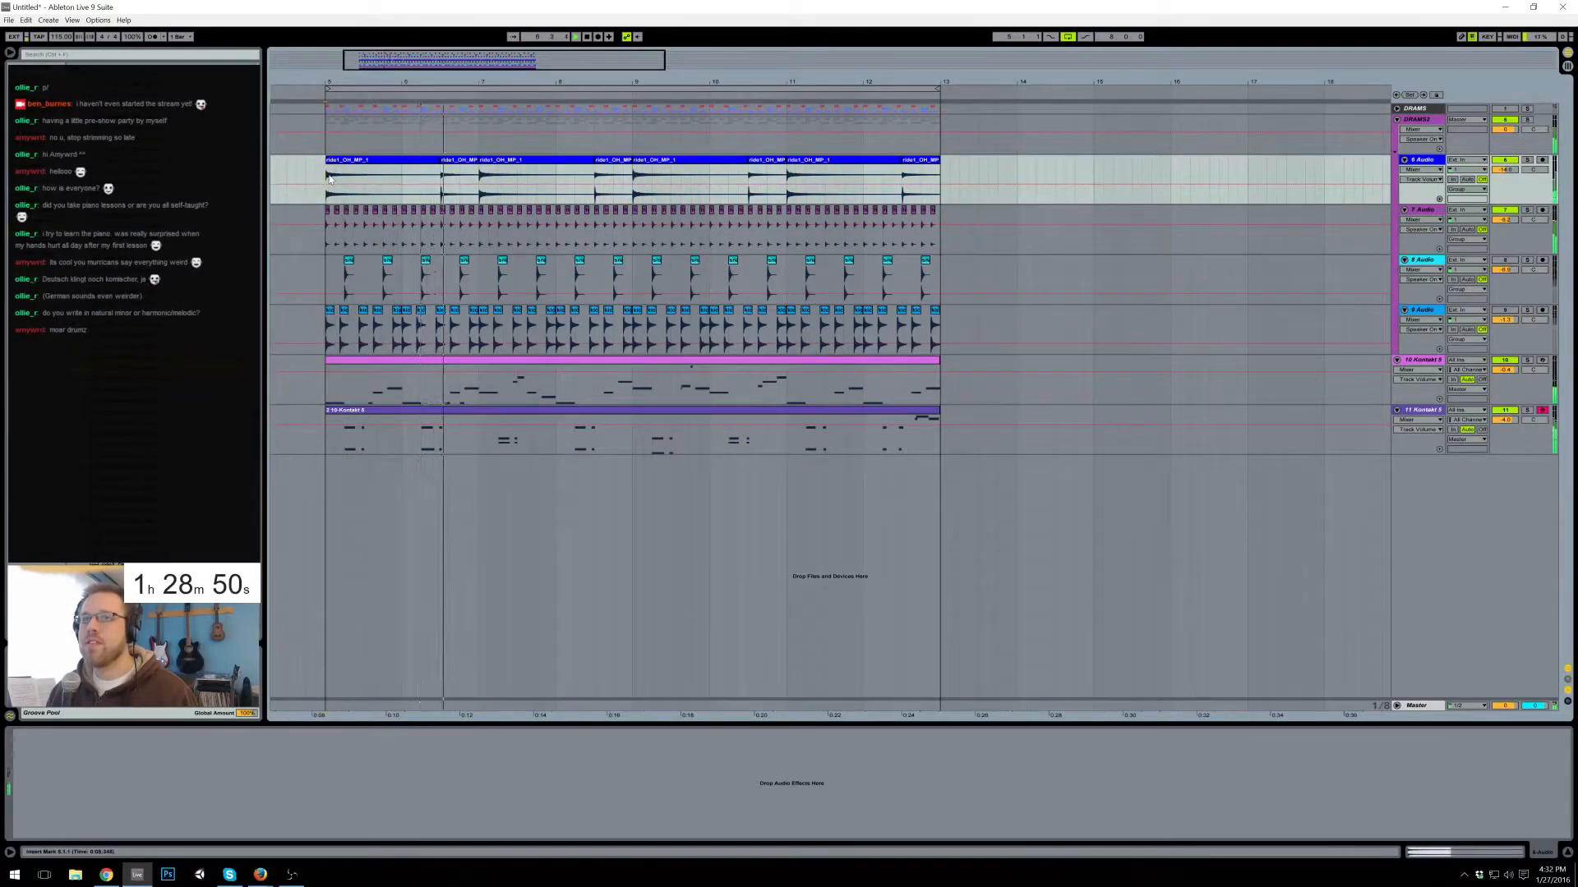
- Shift the ride hit before bar 7 an eighth note later, extend the preceding clip to meet it, and play the arrangement
key("space")
left_click_drag(423, 78, 409, 76)
left_click(566, 174)
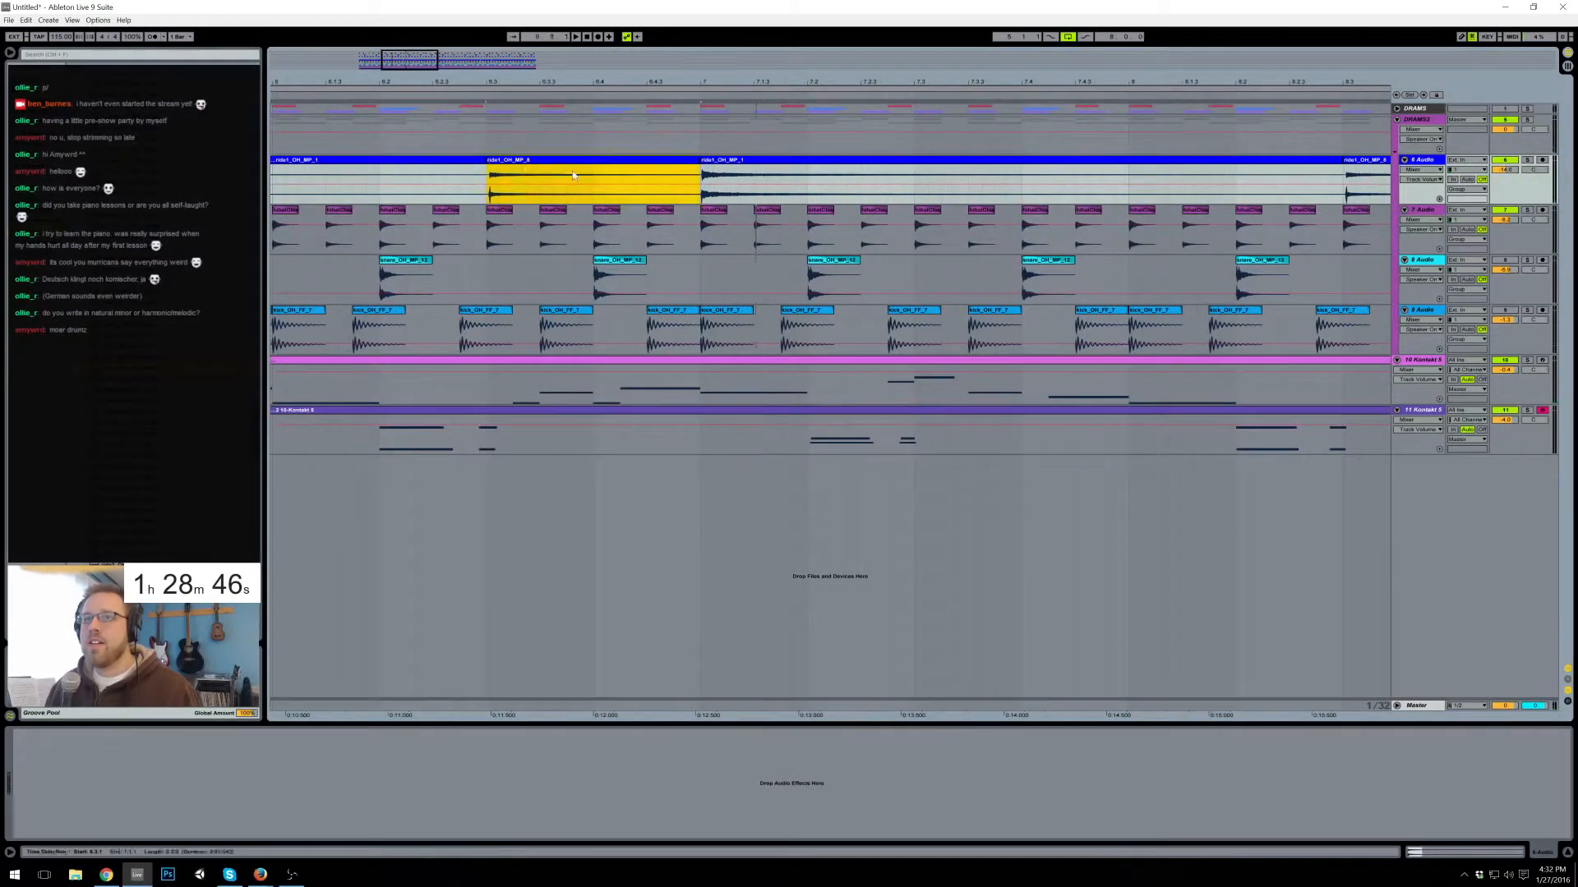
mouse_move(699, 160)
left_mouse_down()
mouse_move(596, 167)
mouse_move(610, 166)
left_mouse_up()
left_click_drag(486, 172, 530, 172)
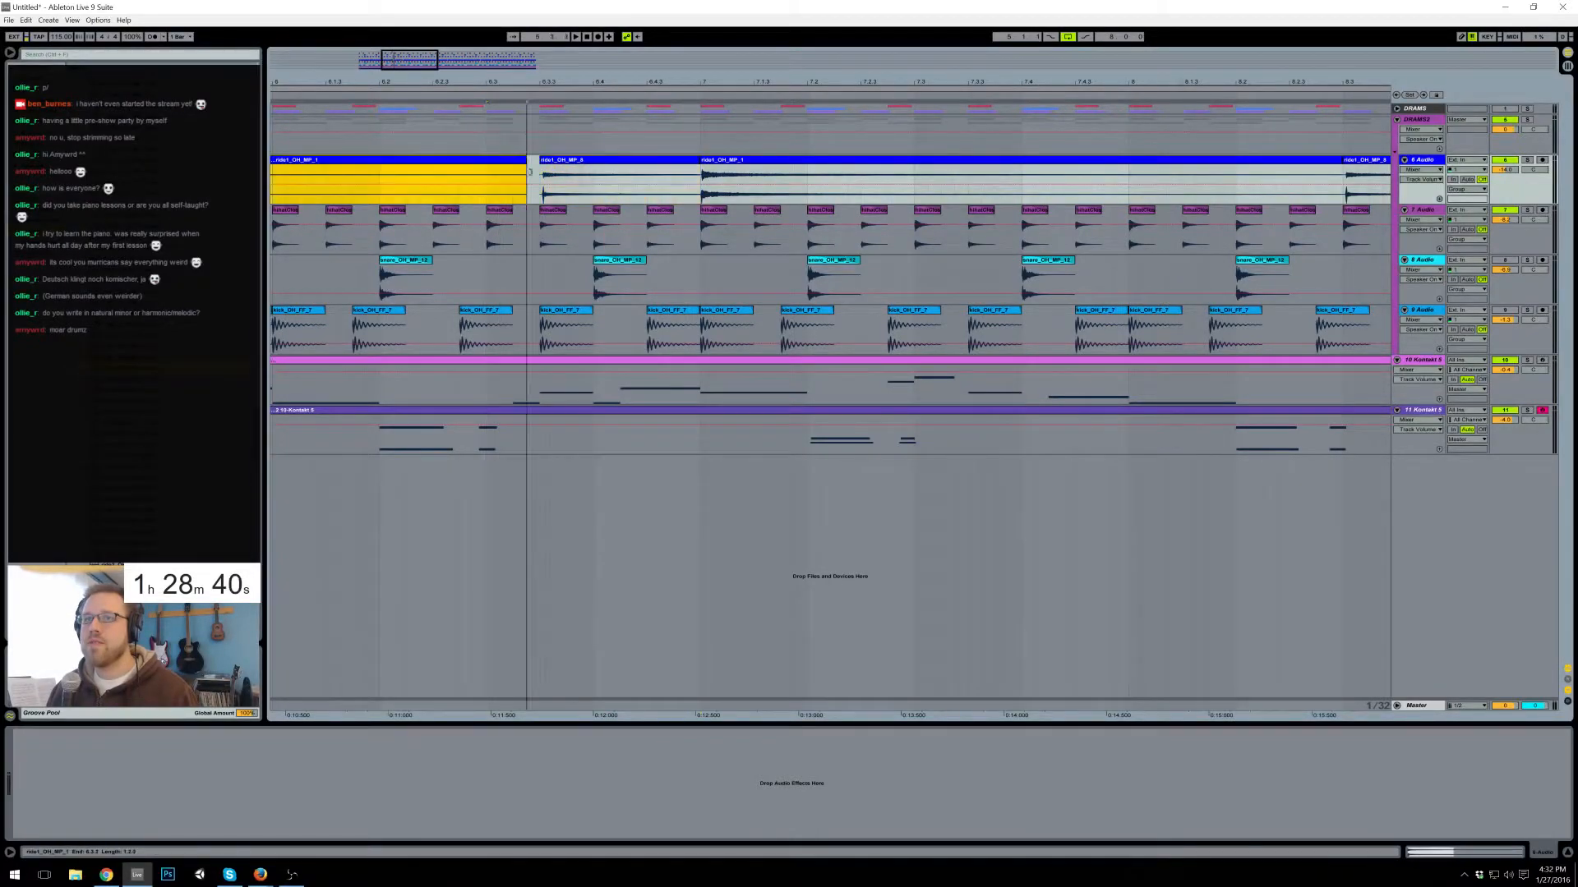
left_click(474, 176)
key("space")
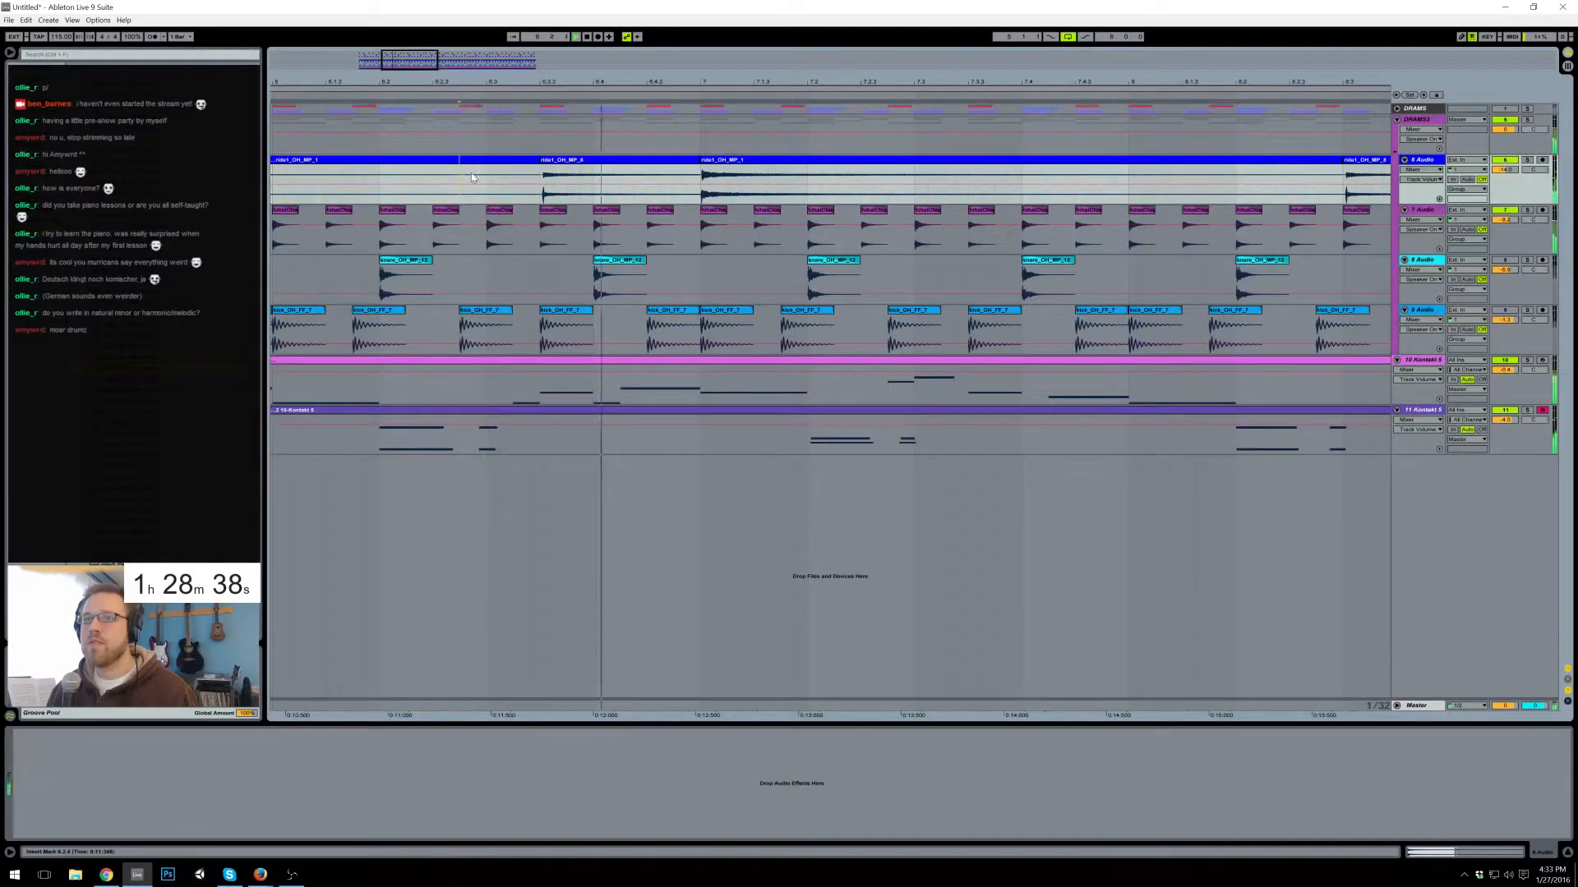
key("space")
left_click_drag(907, 81, 907, 37)
left_click_drag(359, 58, 399, 76)
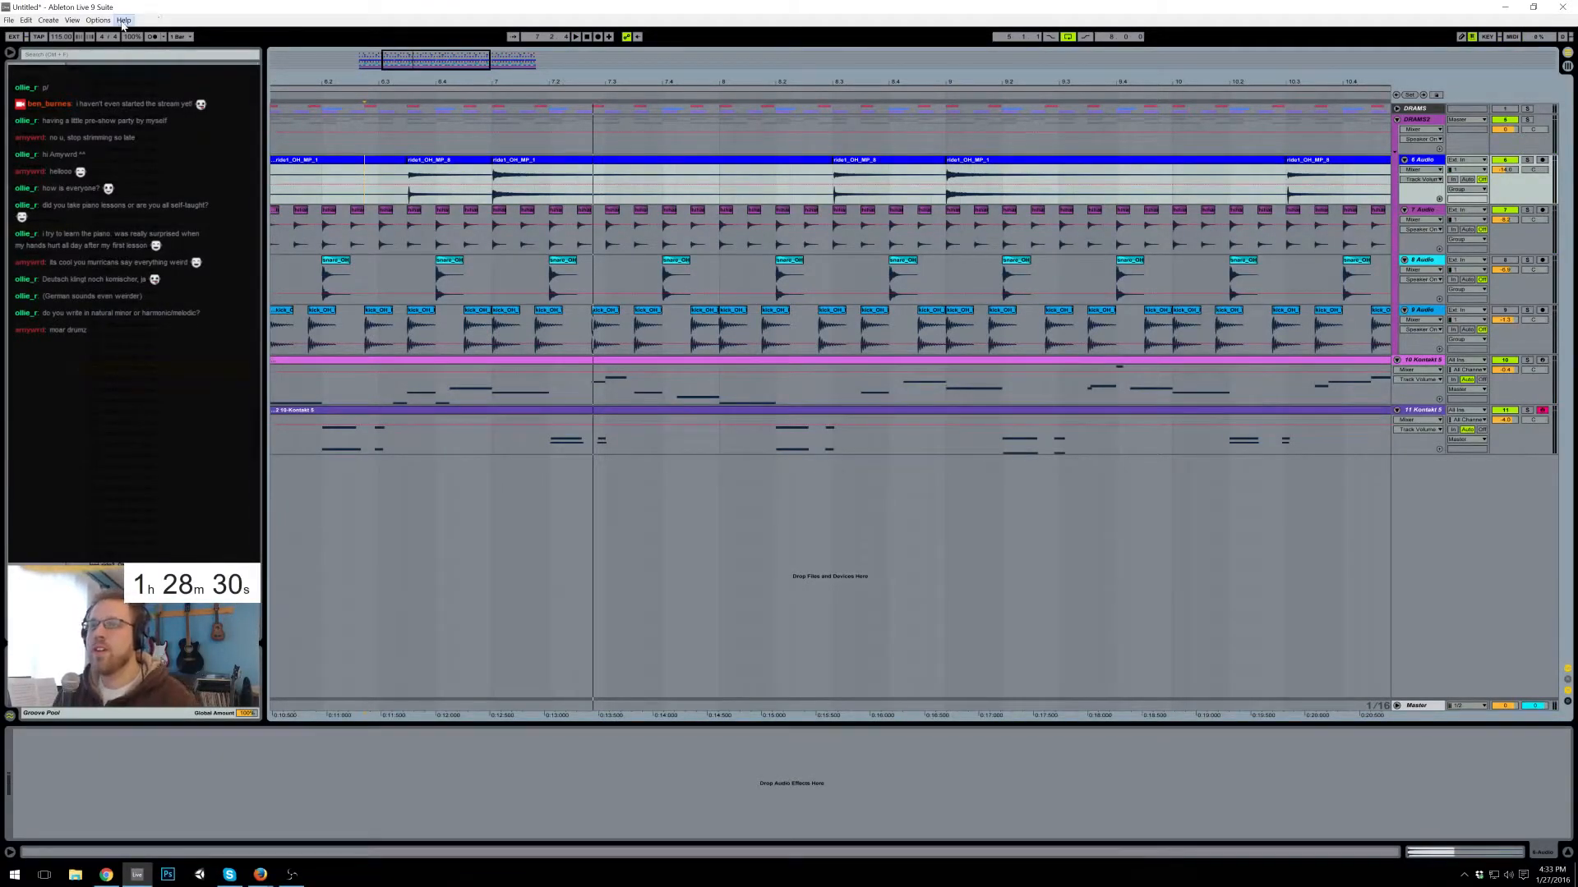
mouse_move(435, 59)
left_mouse_down()
mouse_move(395, 39)
mouse_move(457, 38)
left_mouse_up()
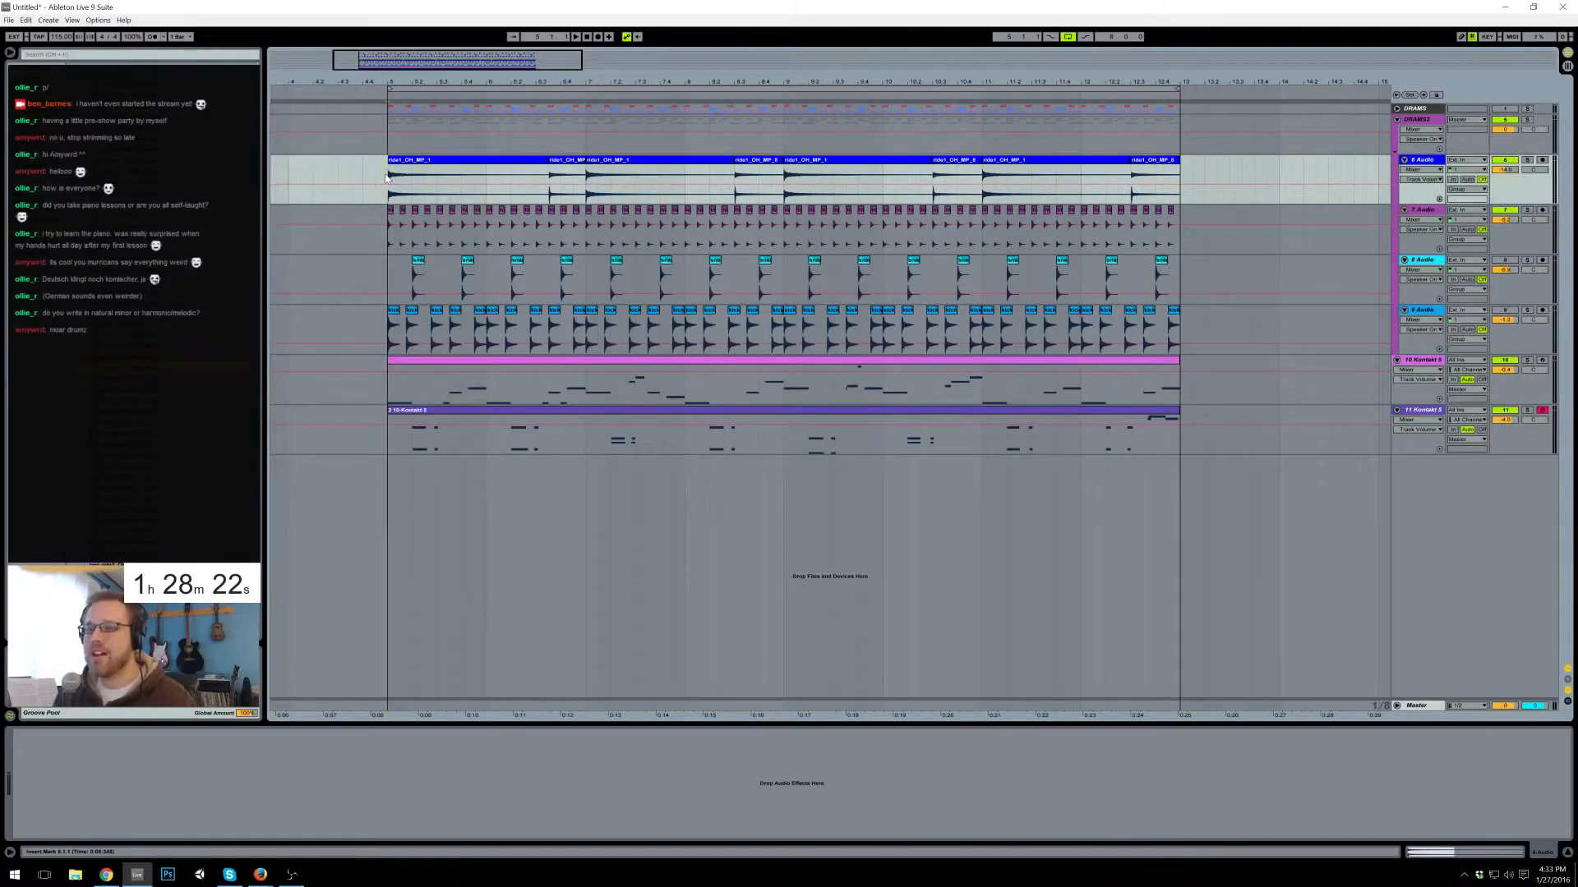
key("space")
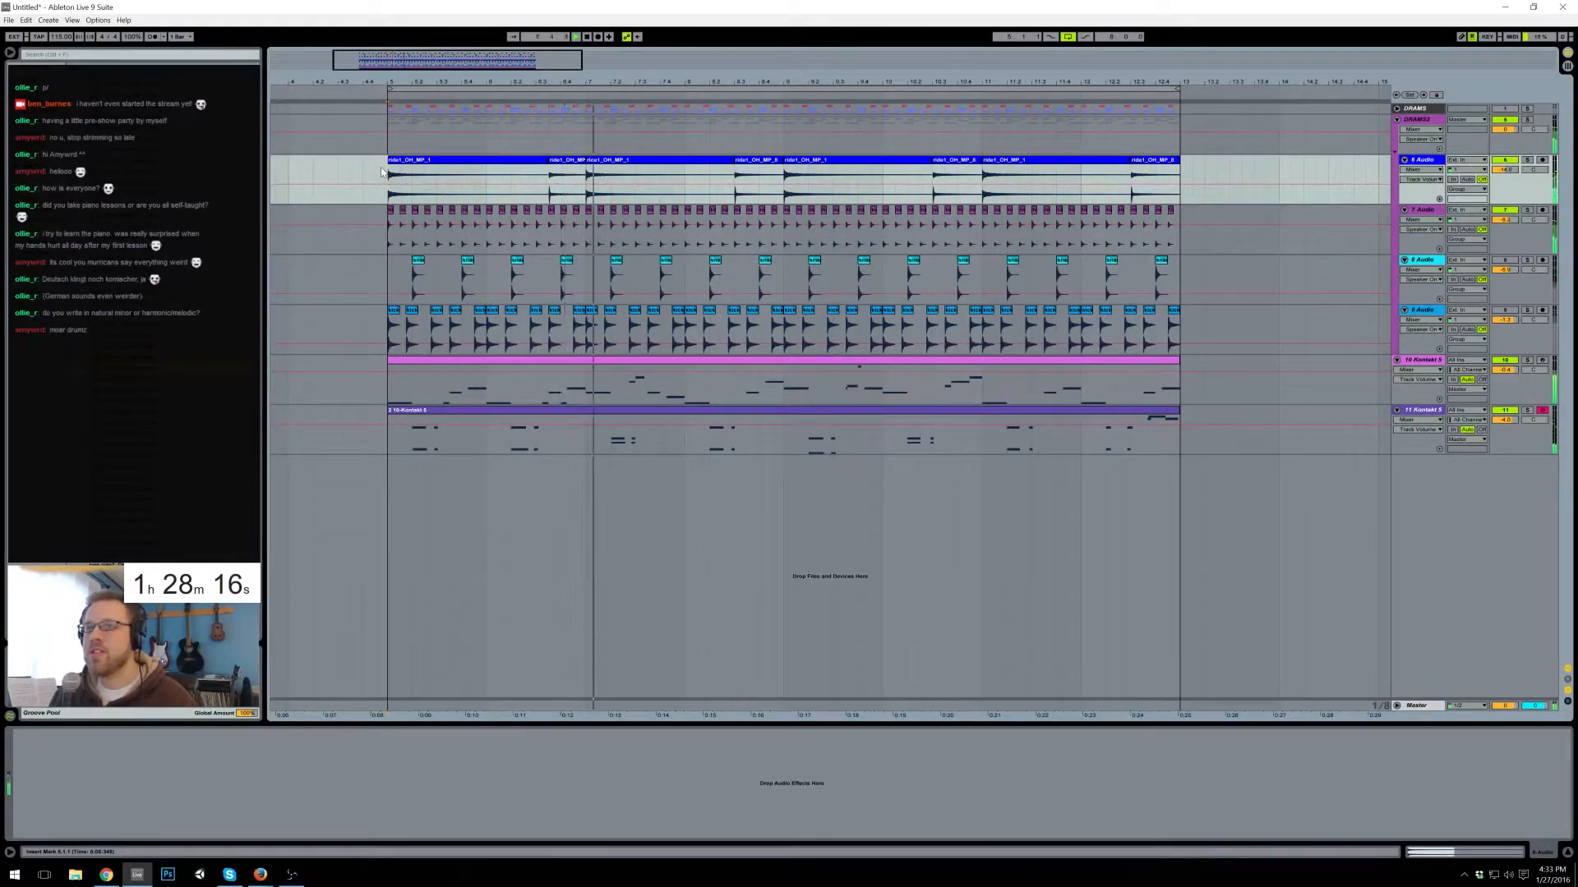
- Repeat the first part of the short ride clip to add a second hit before bar 7, and play the transition
left_click_drag(422, 66, 406, 124)
left_click_drag(627, 181, 542, 185)
key("ctrl+d")
left_click(507, 173)
key("space")
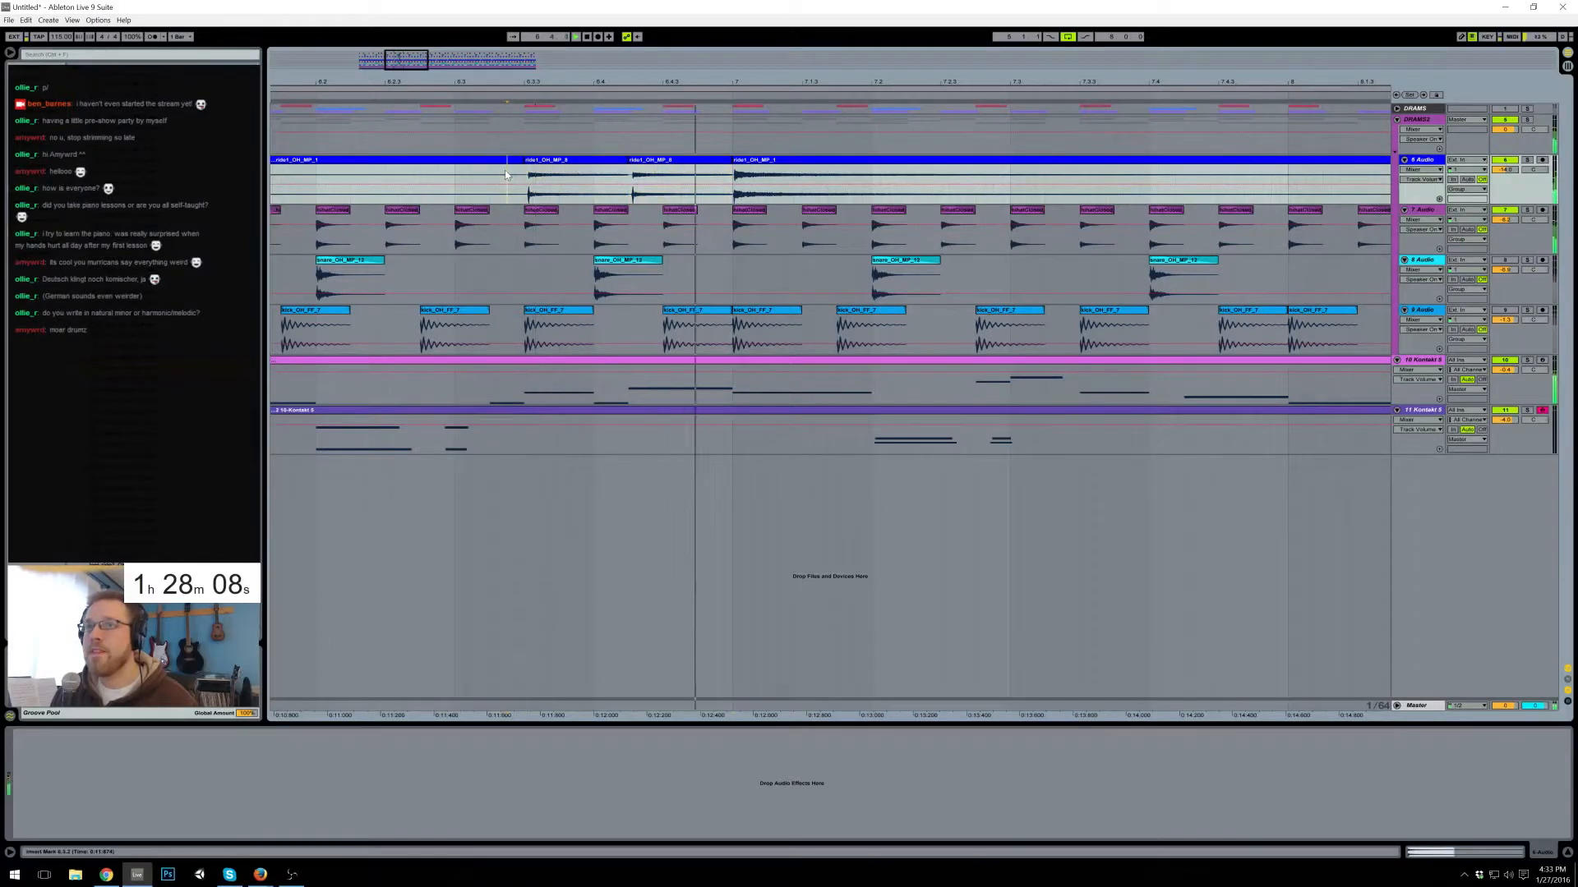
- Place another ride sample at 7.3 on the ride track and extend it to the next ride clip at 8.3
left_click_drag(418, 64, 448, 72)
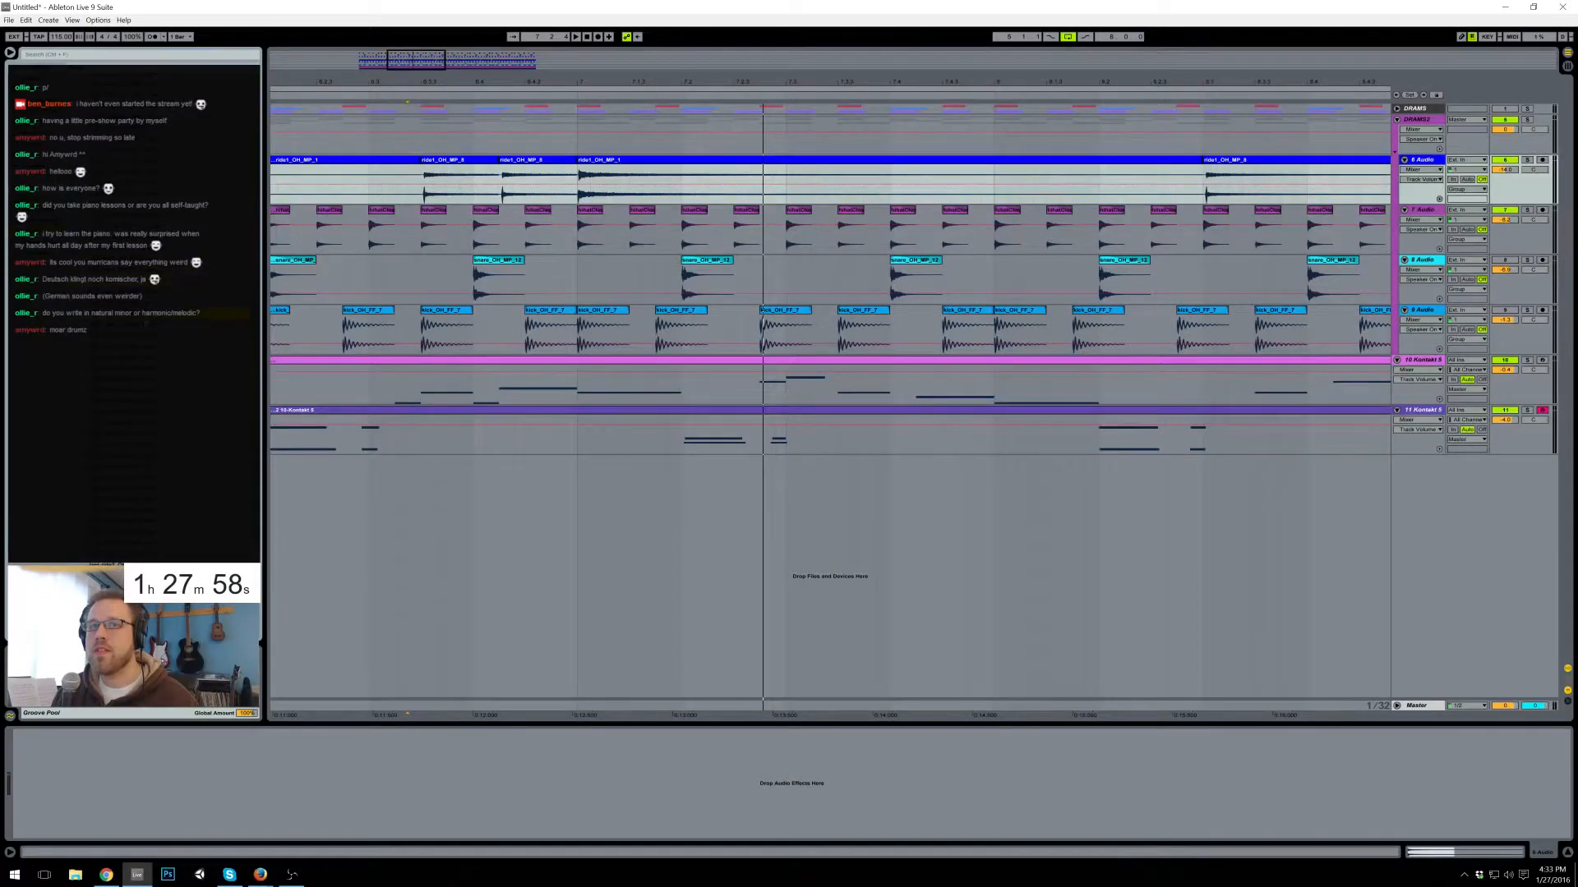
left_click(770, 161)
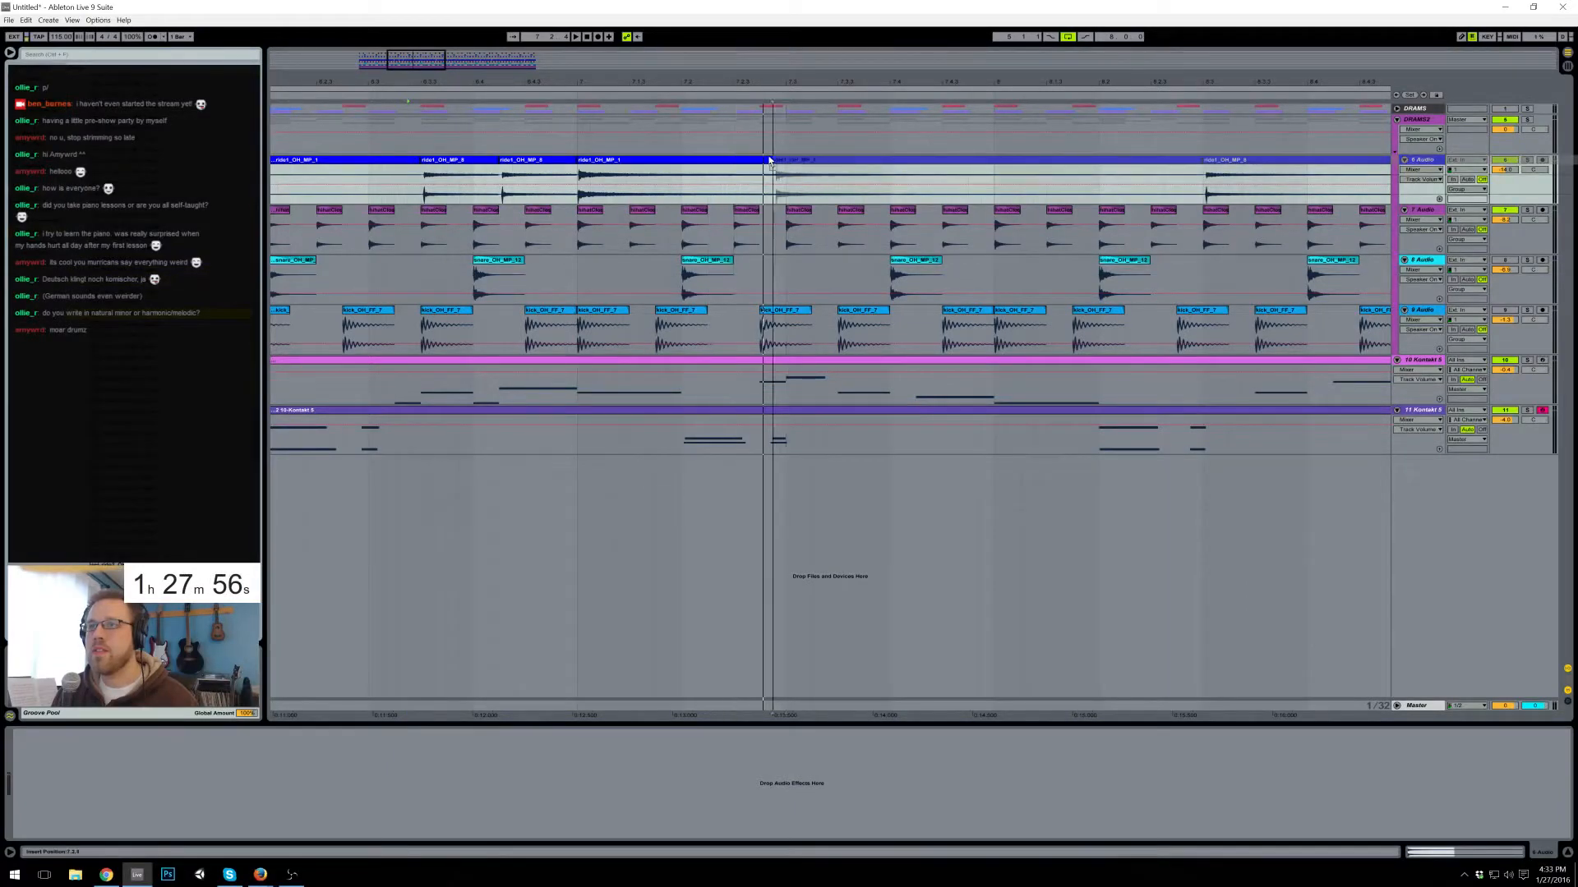
left_click_drag(770, 156, 785, 626)
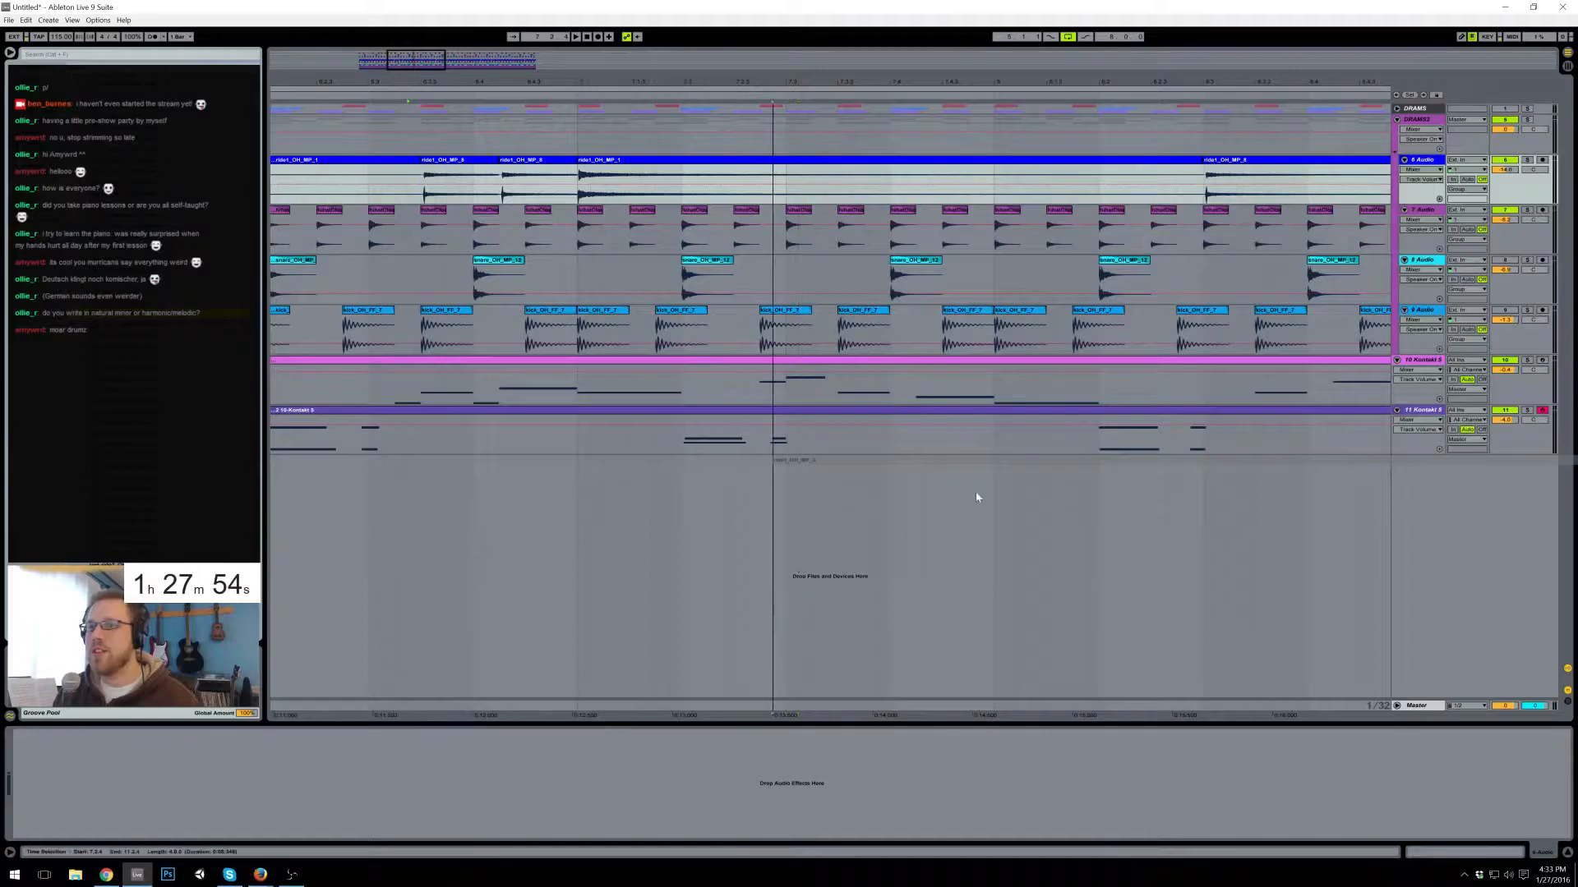
left_click_drag(1060, 488, 1190, 488)
key("Delete")
left_click(1212, 462)
key("Delete")
left_click_drag(975, 474, 973, 159)
left_click(1077, 161)
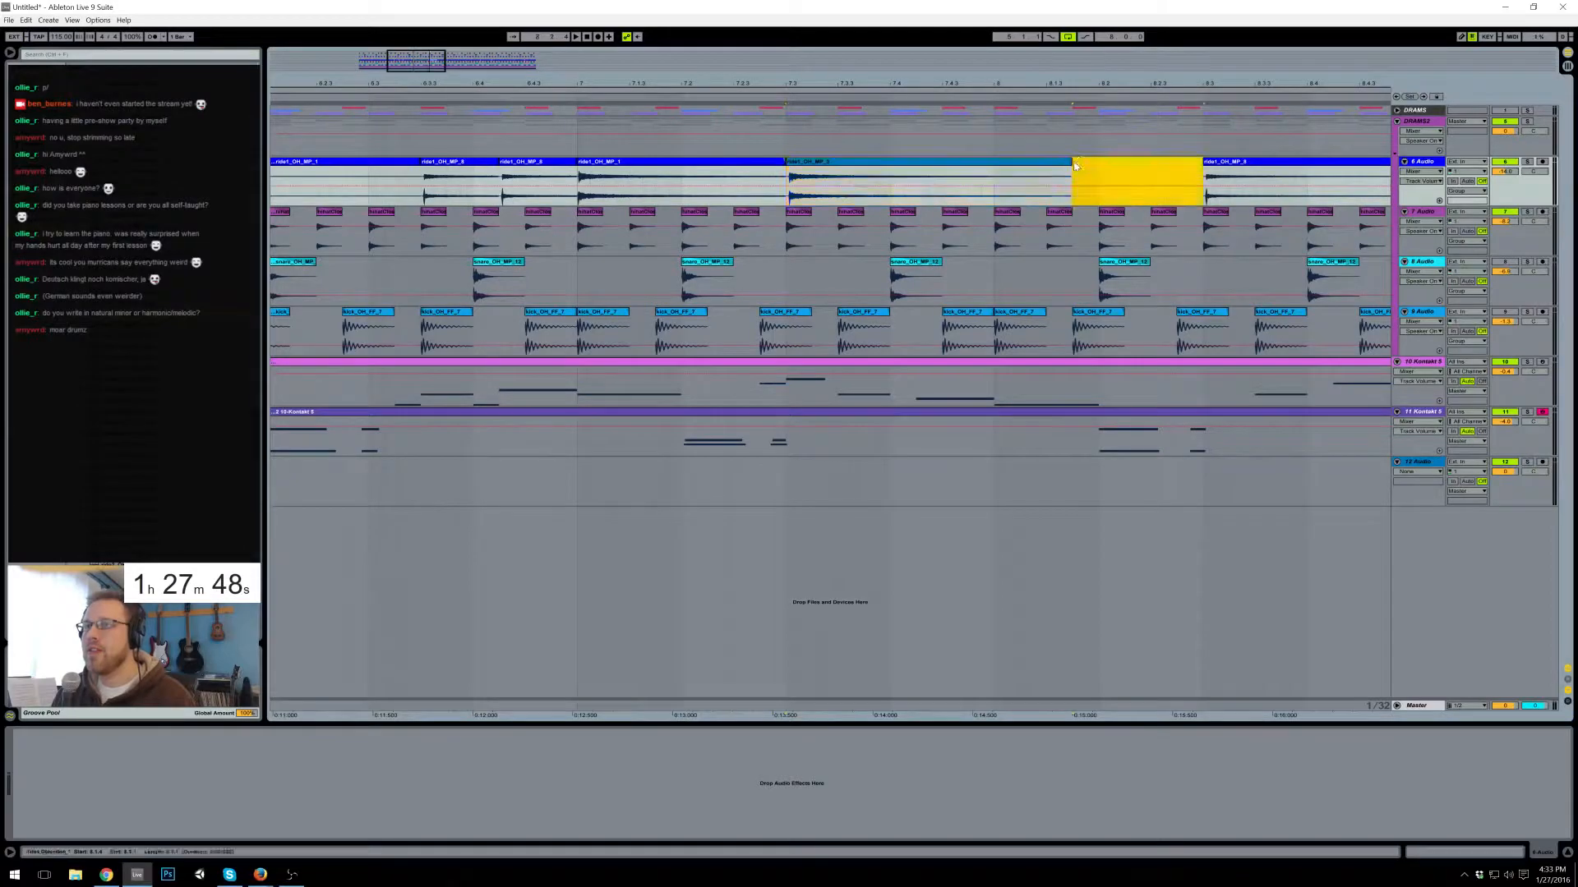
left_click_drag(1075, 166, 1201, 162)
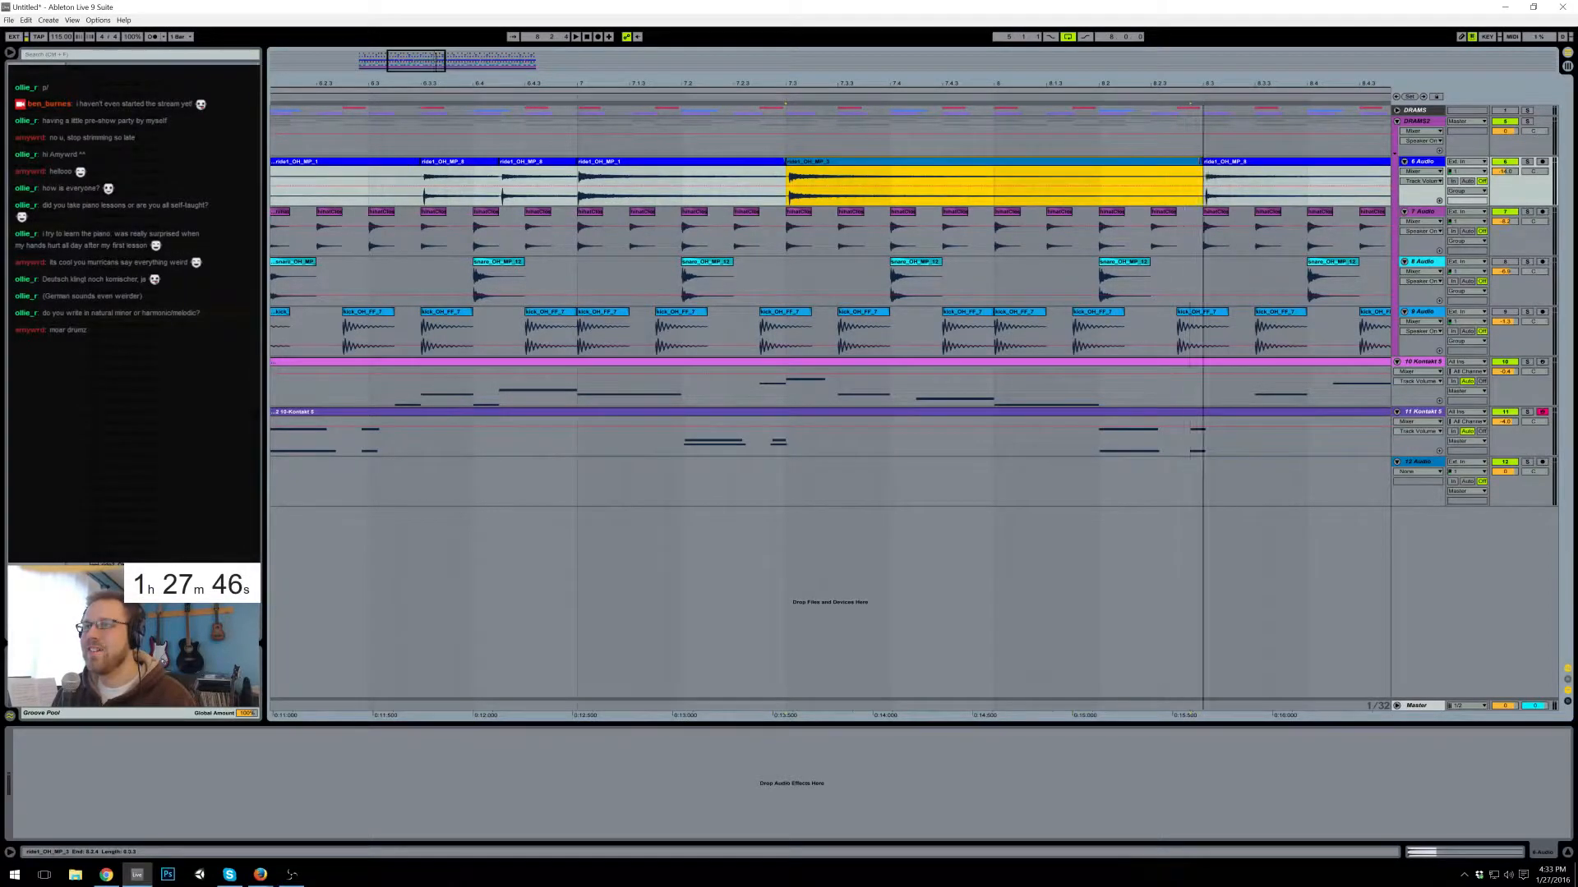
- Copy a slice of the new ride sample to 7.2.4 and trim it to a 1/64 note
left_click_drag(942, 83, 942, 129)
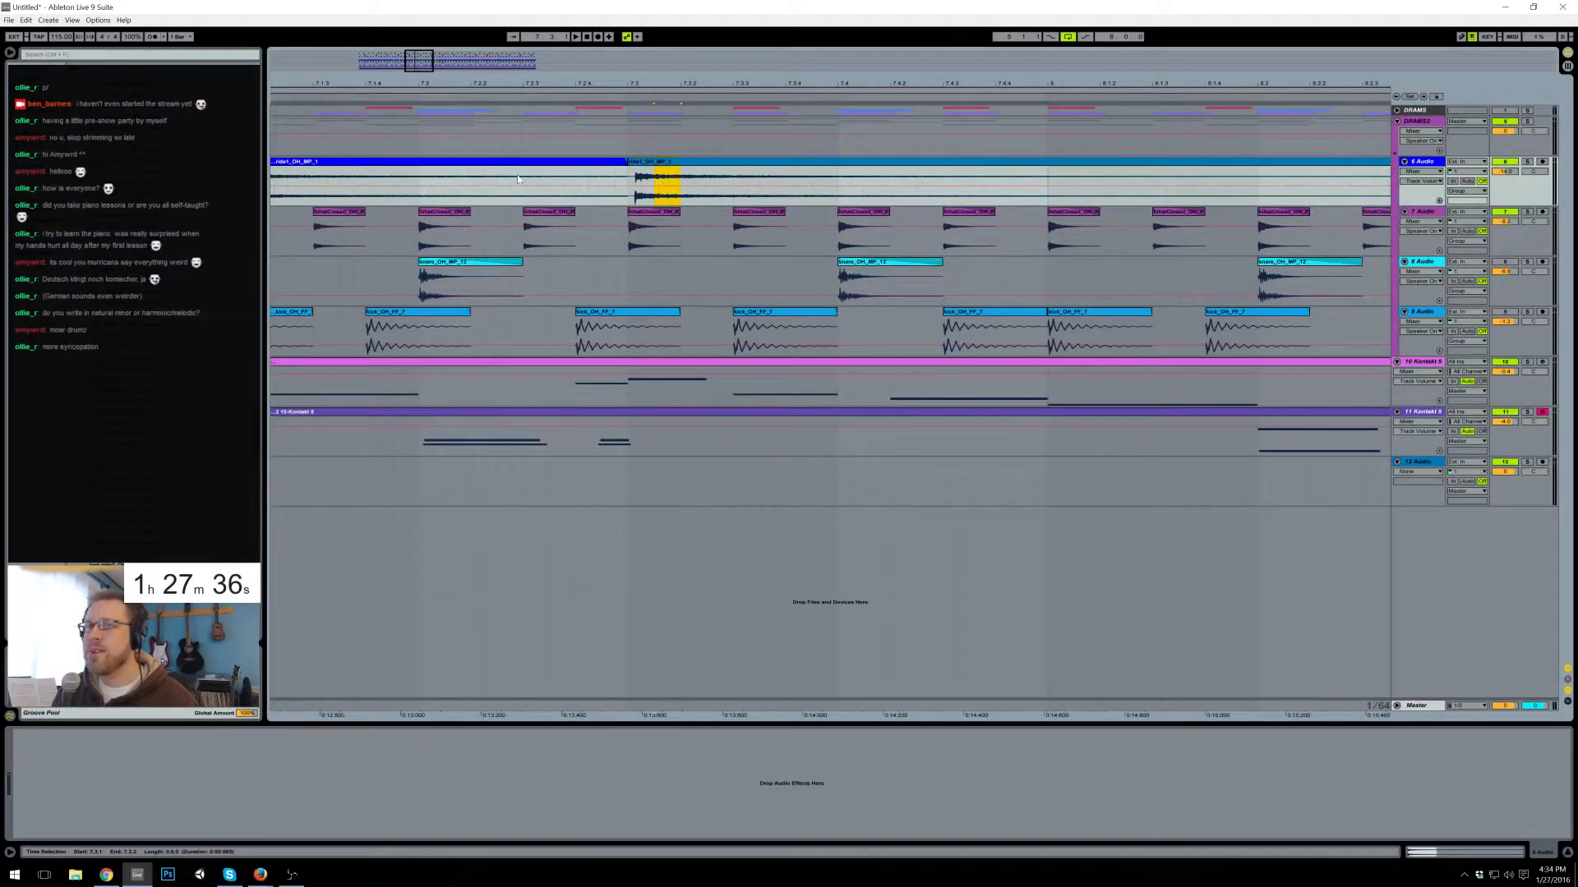
key("ctrl+v")
left_click_drag(601, 163, 584, 164)
left_click(618, 163)
left_click(599, 163, "shift")
key("Delete")
left_click(582, 164)
mouse_move(588, 164)
left_mouse_down()
mouse_move(604, 167)
mouse_move(586, 163)
left_mouse_up()
left_click(599, 171)
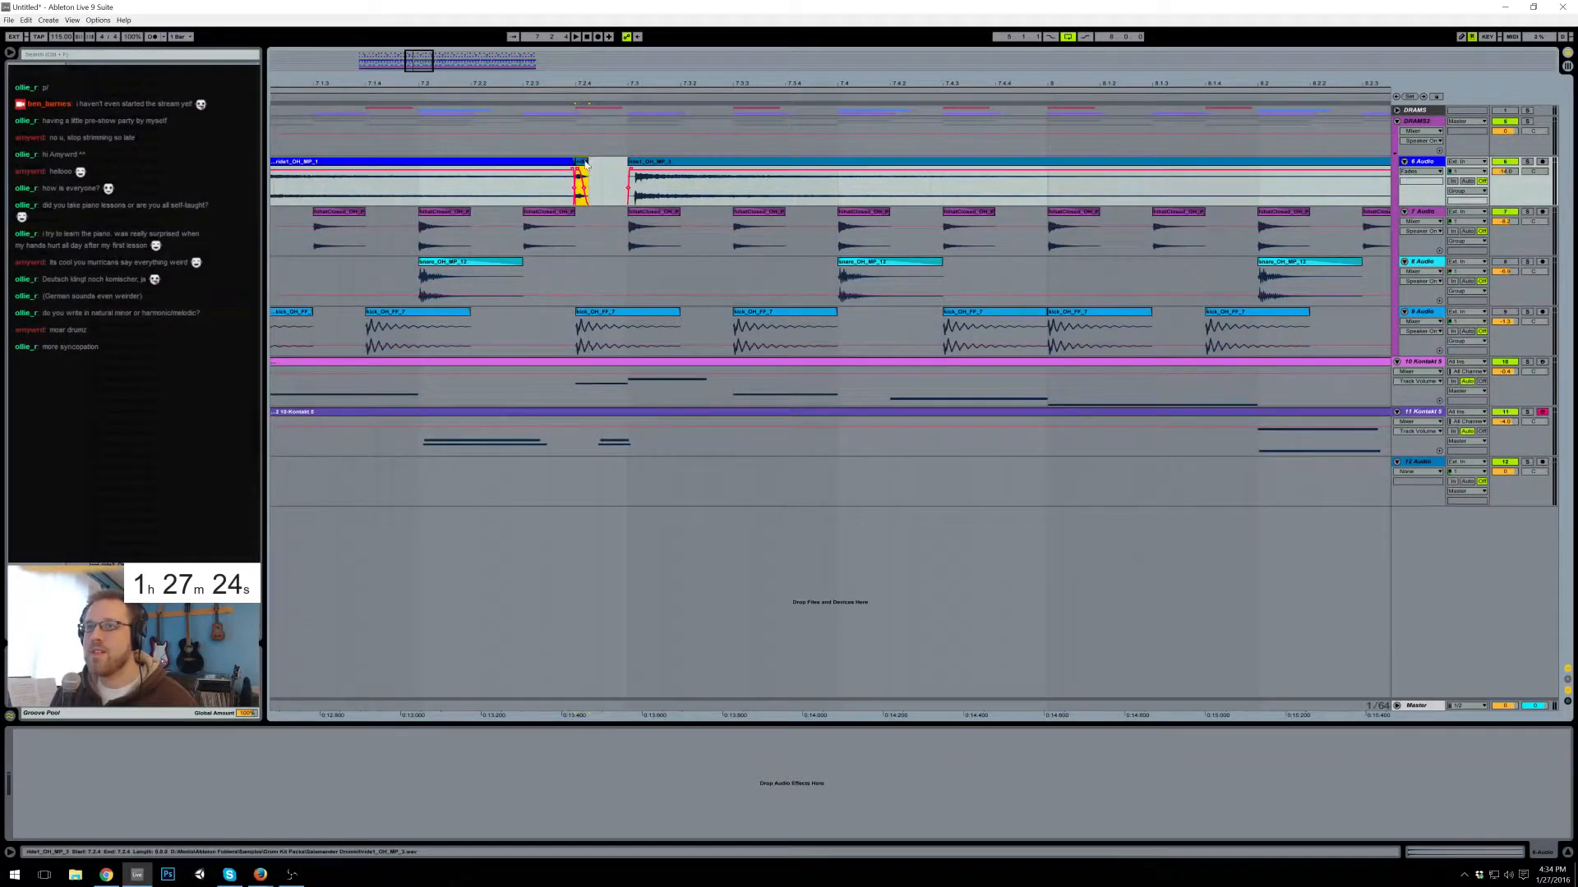
key("ctrl+s")
key("Escape")
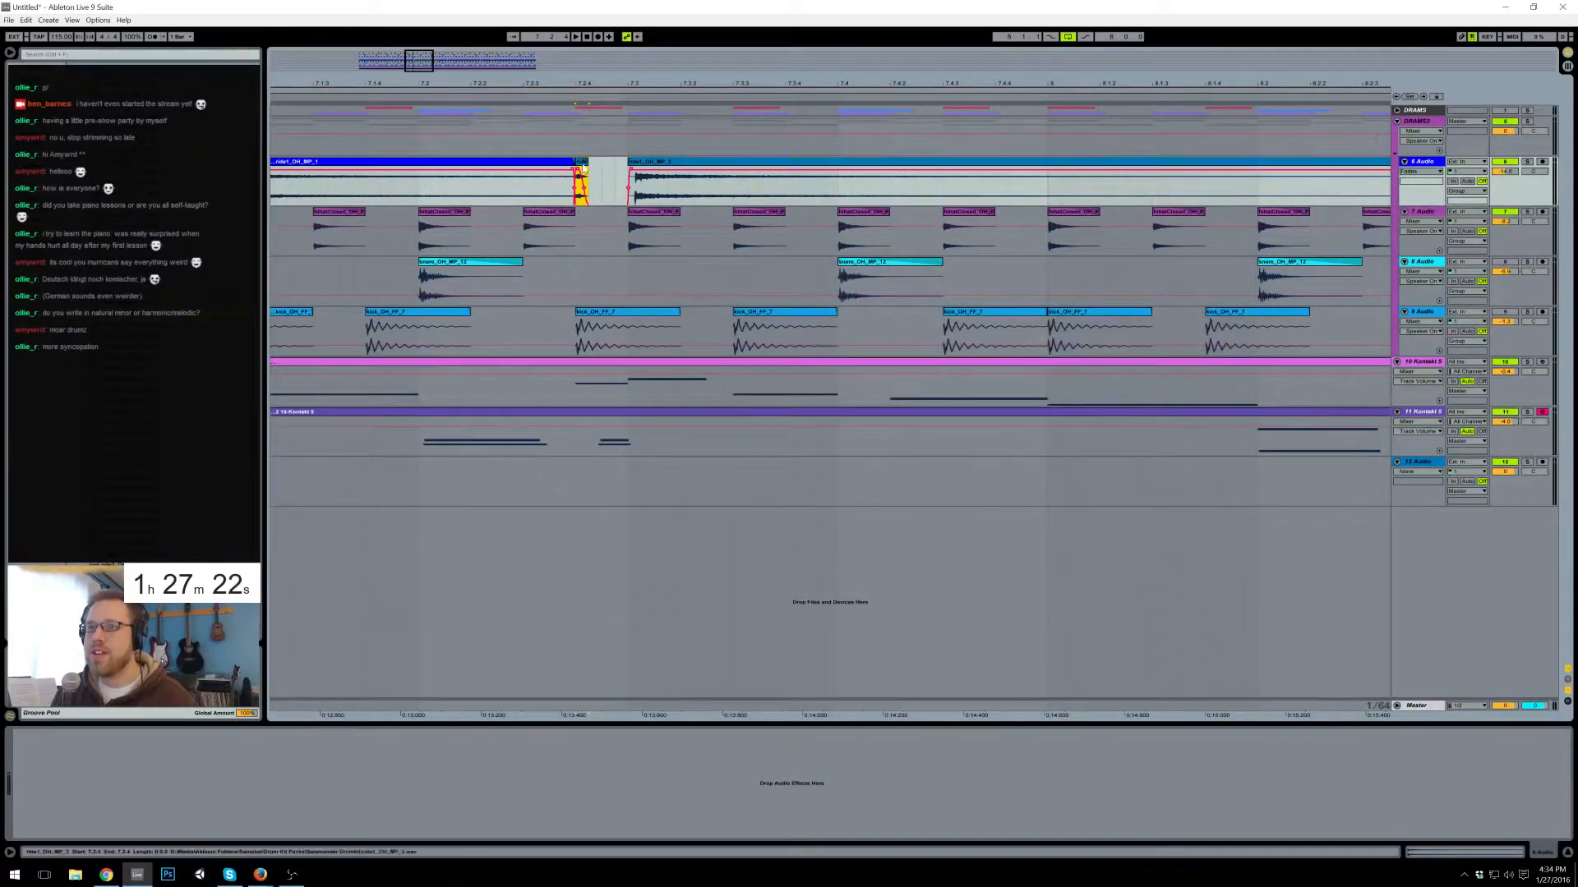
- Try a 1/64-note ride roll by repeating the slice three times up to 7.3, and play it
key("ctrl+d")
key("ctrl+d")
key("ctrl+d")
left_click(531, 182)
key("space")
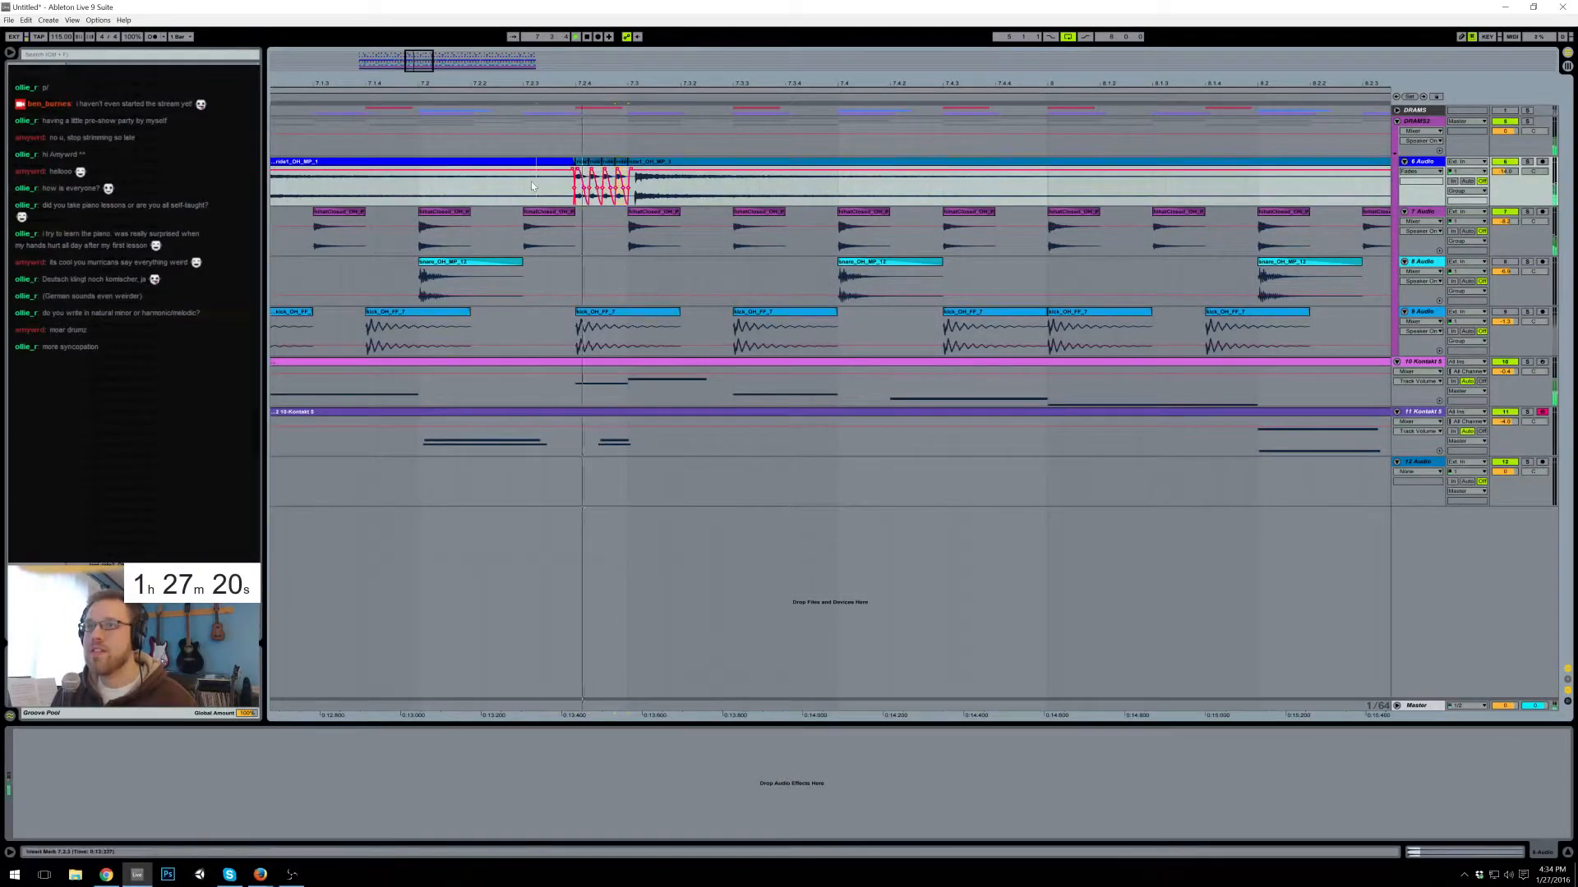
- Move the ride slice to 7.2.3, lengthen it to a 1/32 note, repeat it towards 7.3 and play the roll
left_click_drag(581, 162, 549, 164)
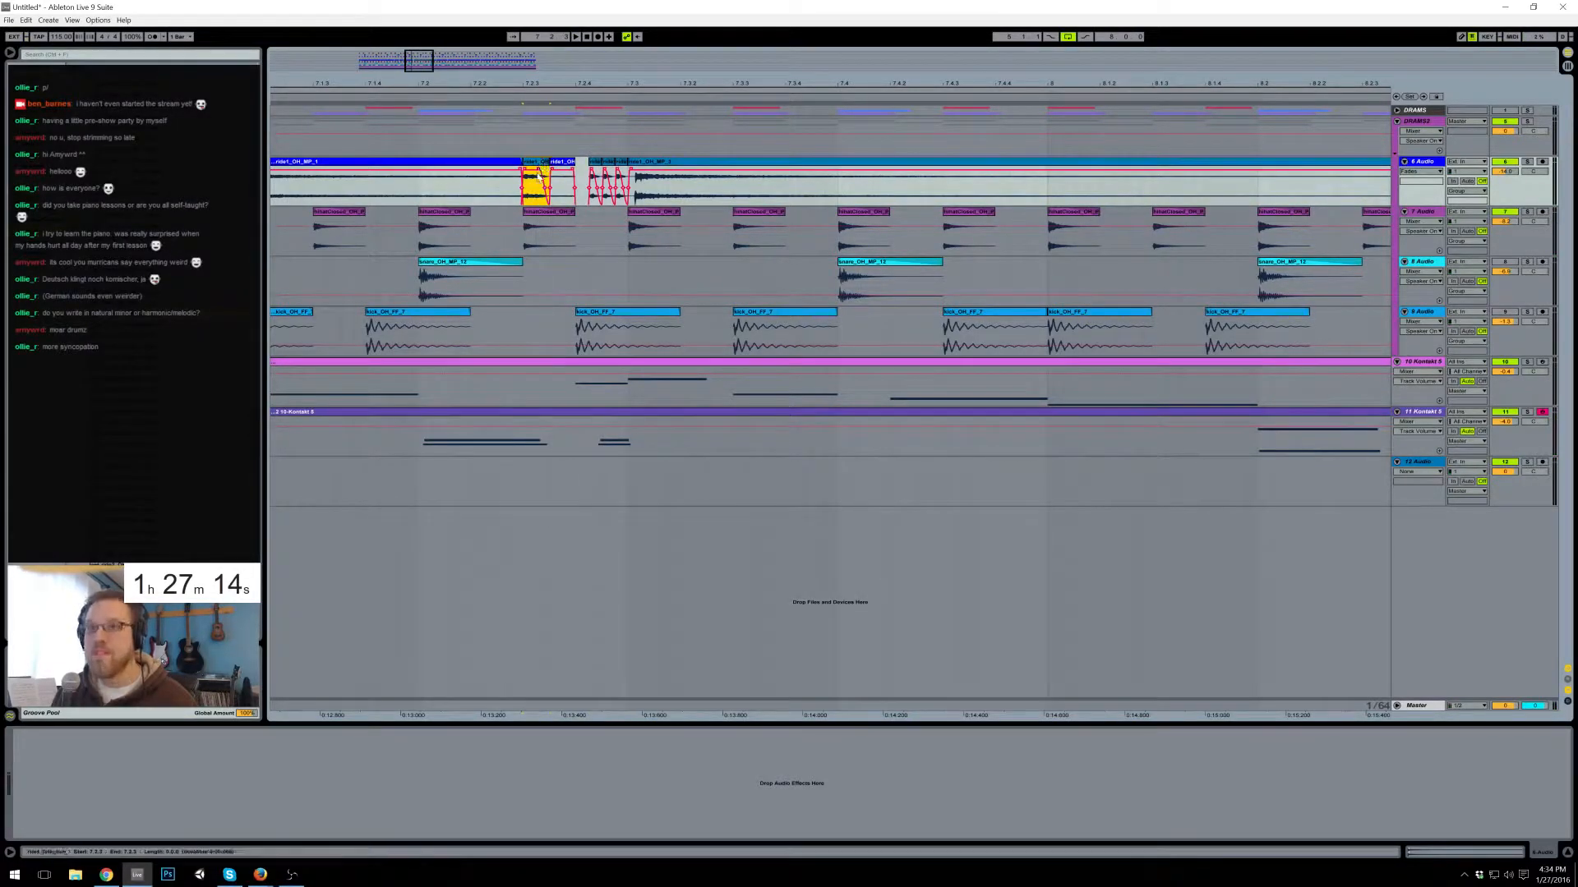
left_click(533, 162)
key("ctrl+d")
key("ctrl+d")
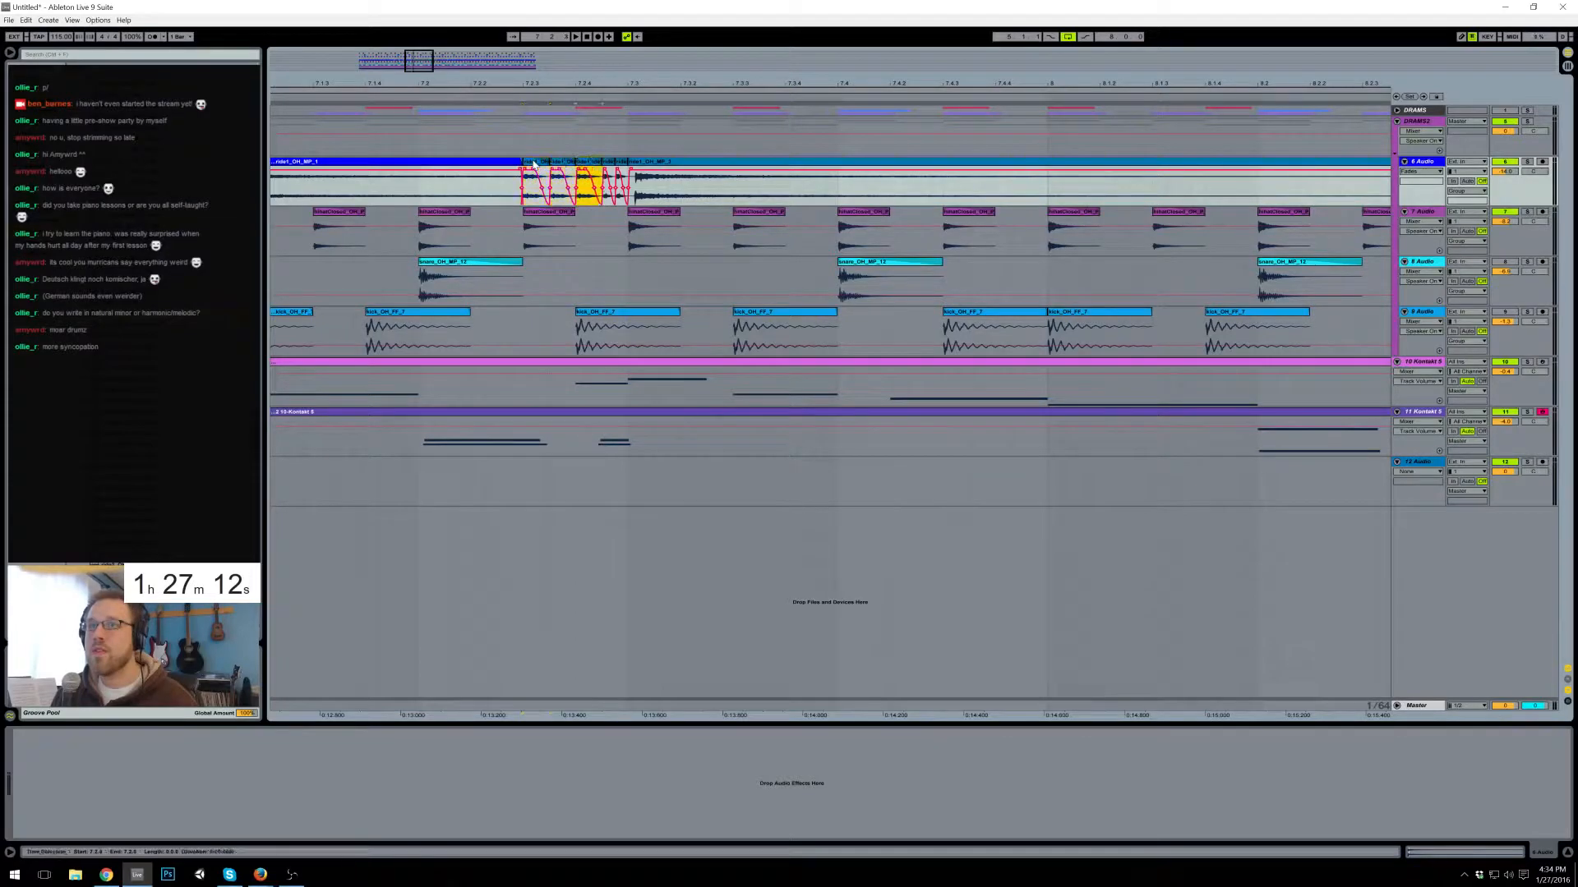
key("space")
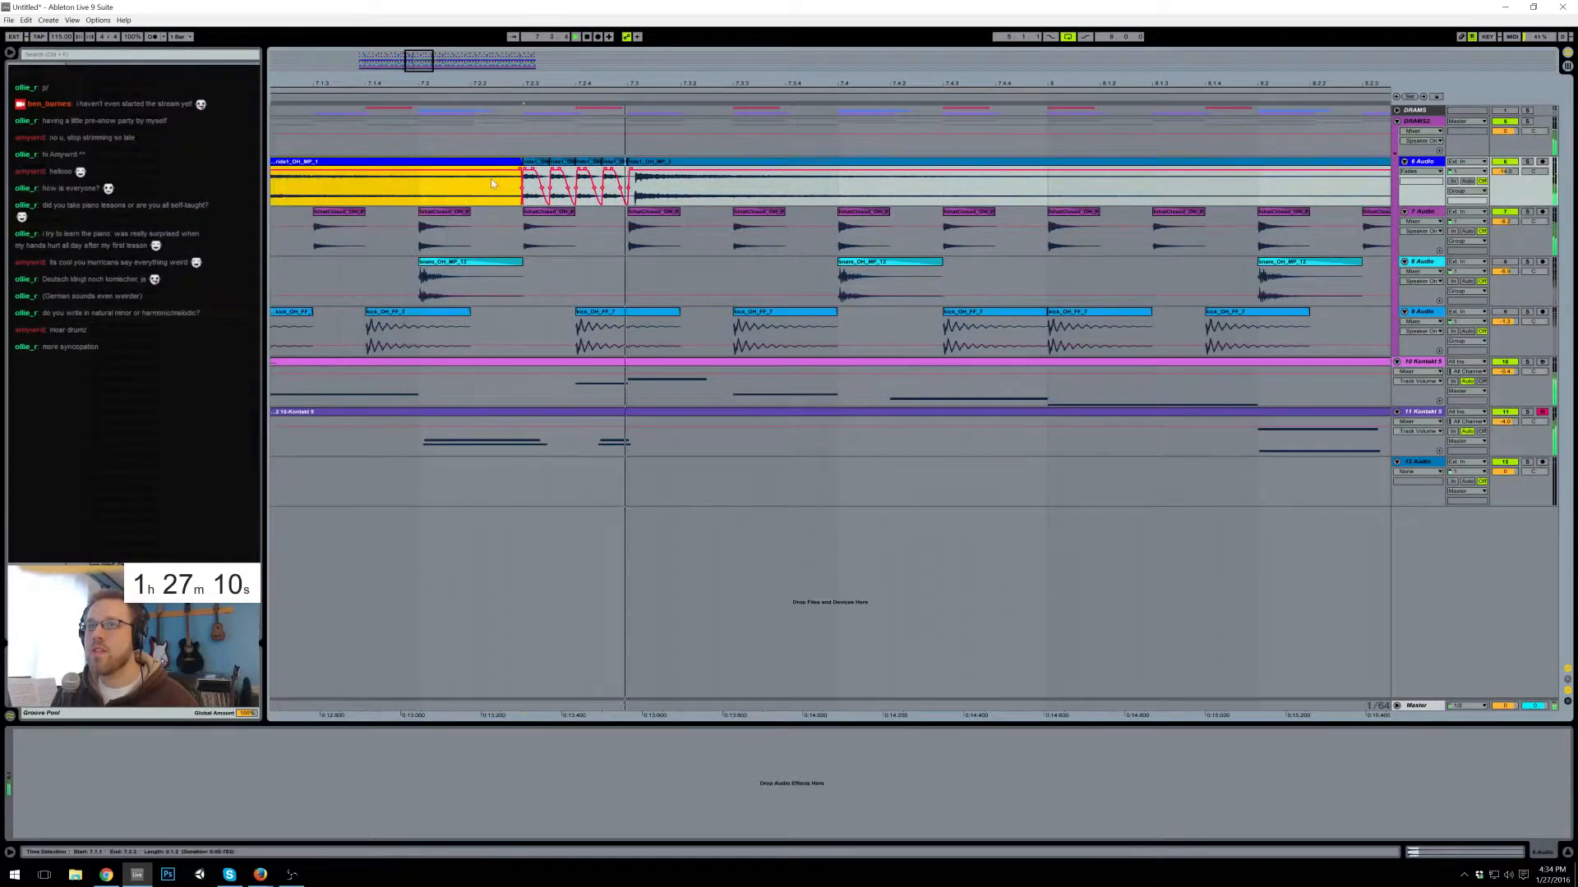
- Shorten the fade on the first roll slice, repeat that slice up to 7.3 and play the roll again
left_click(540, 161)
key("ctrl+d")
key("ctrl+d")
key("space")
key("space")
- Lower the clip gain of all the ride roll slices together and check the level during playback
left_click(540, 164)
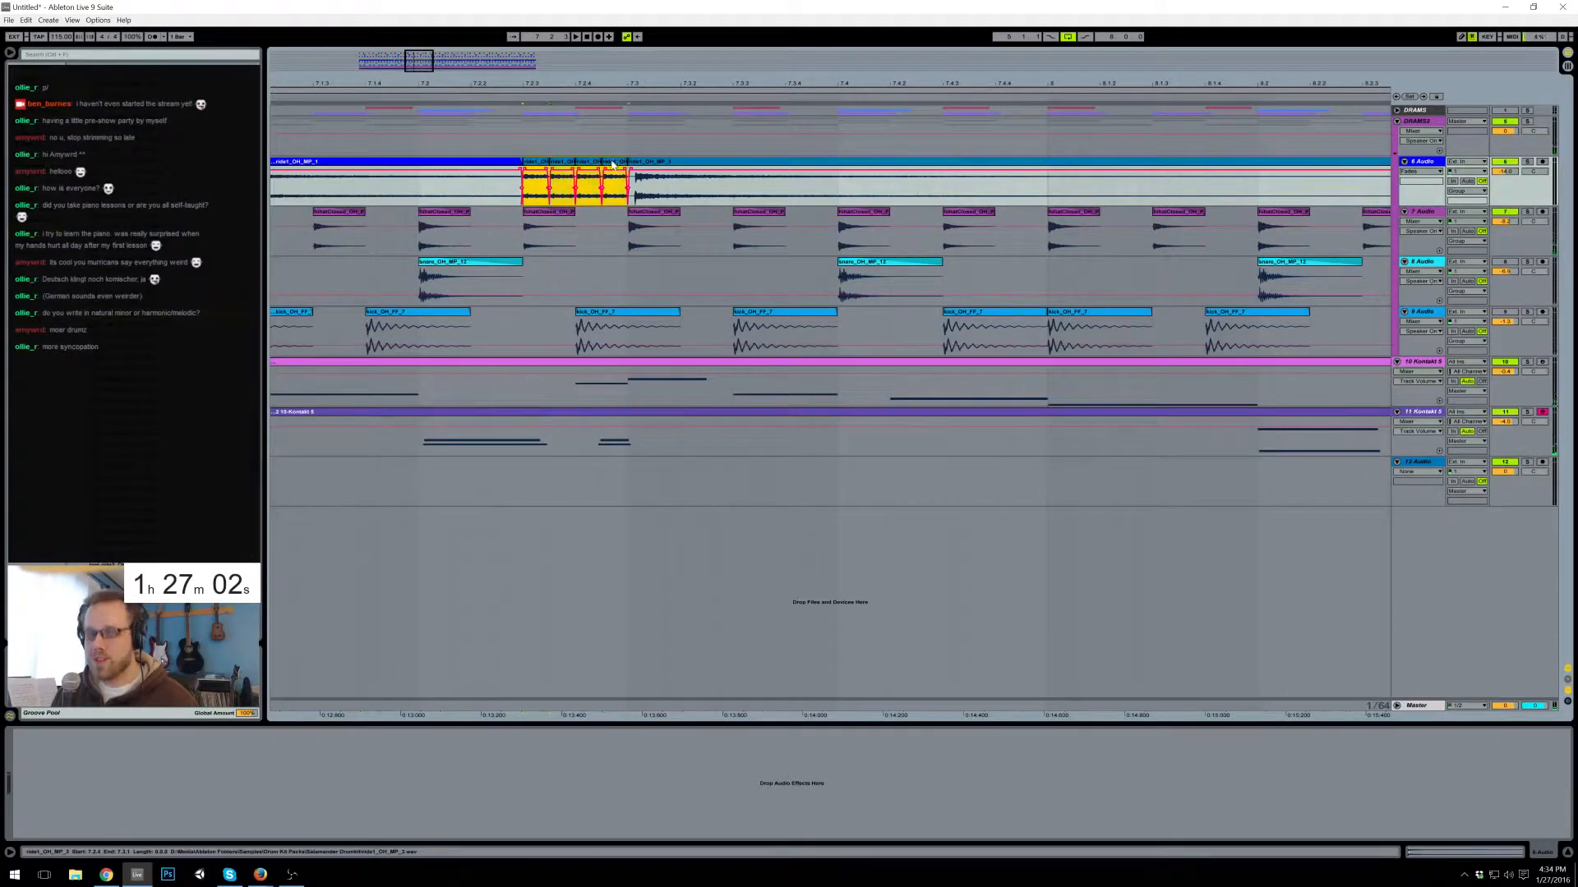
left_click(1536, 856)
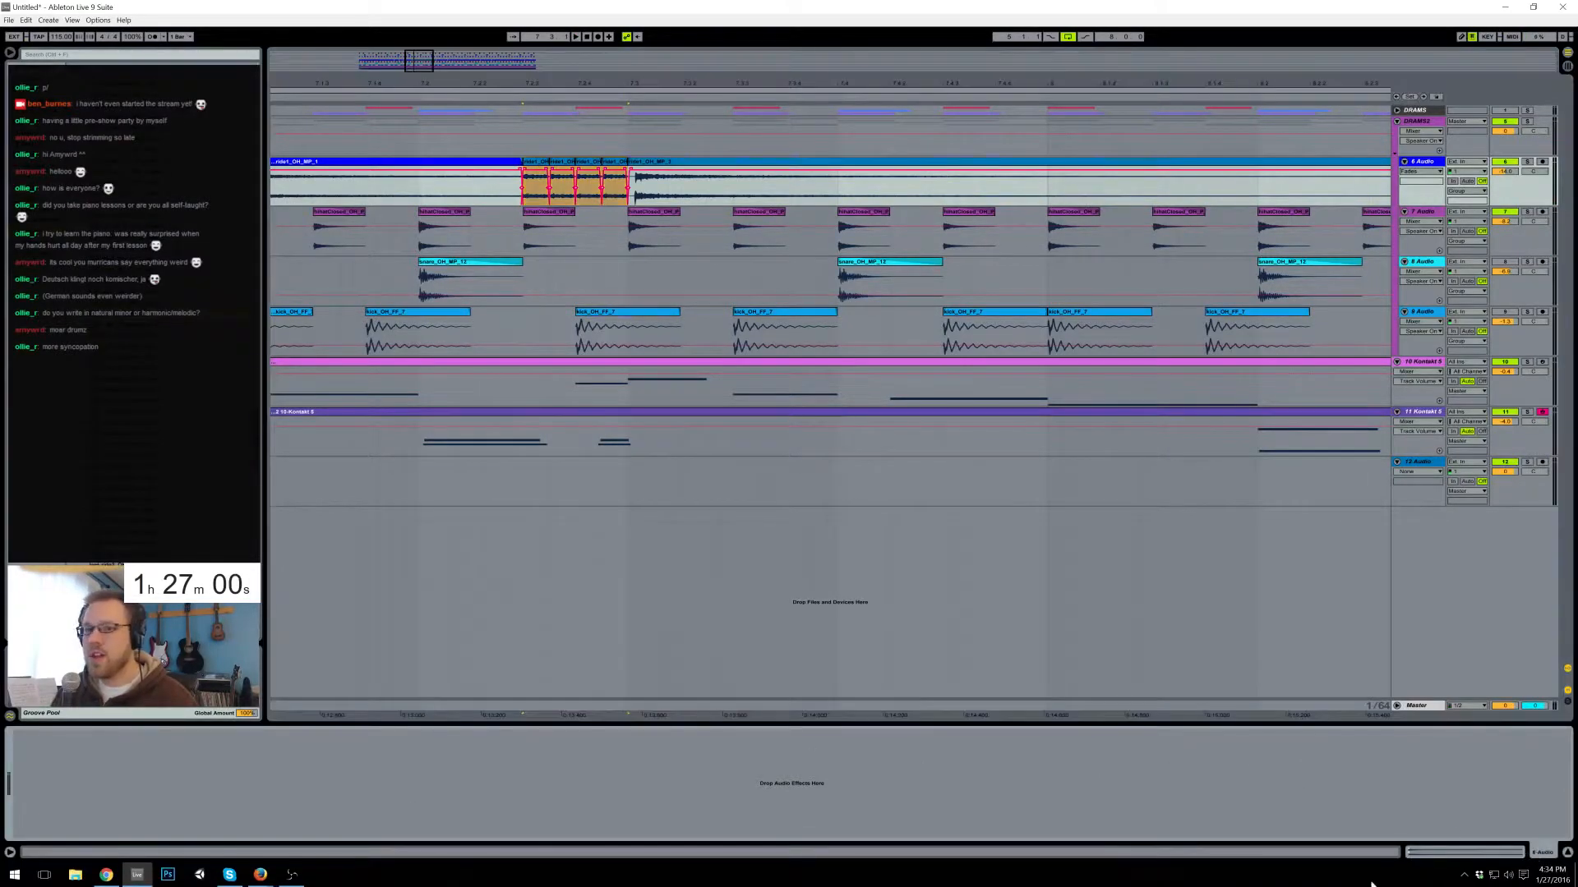
left_click(1501, 856)
left_click_drag(102, 812, 106, 816)
key("space")
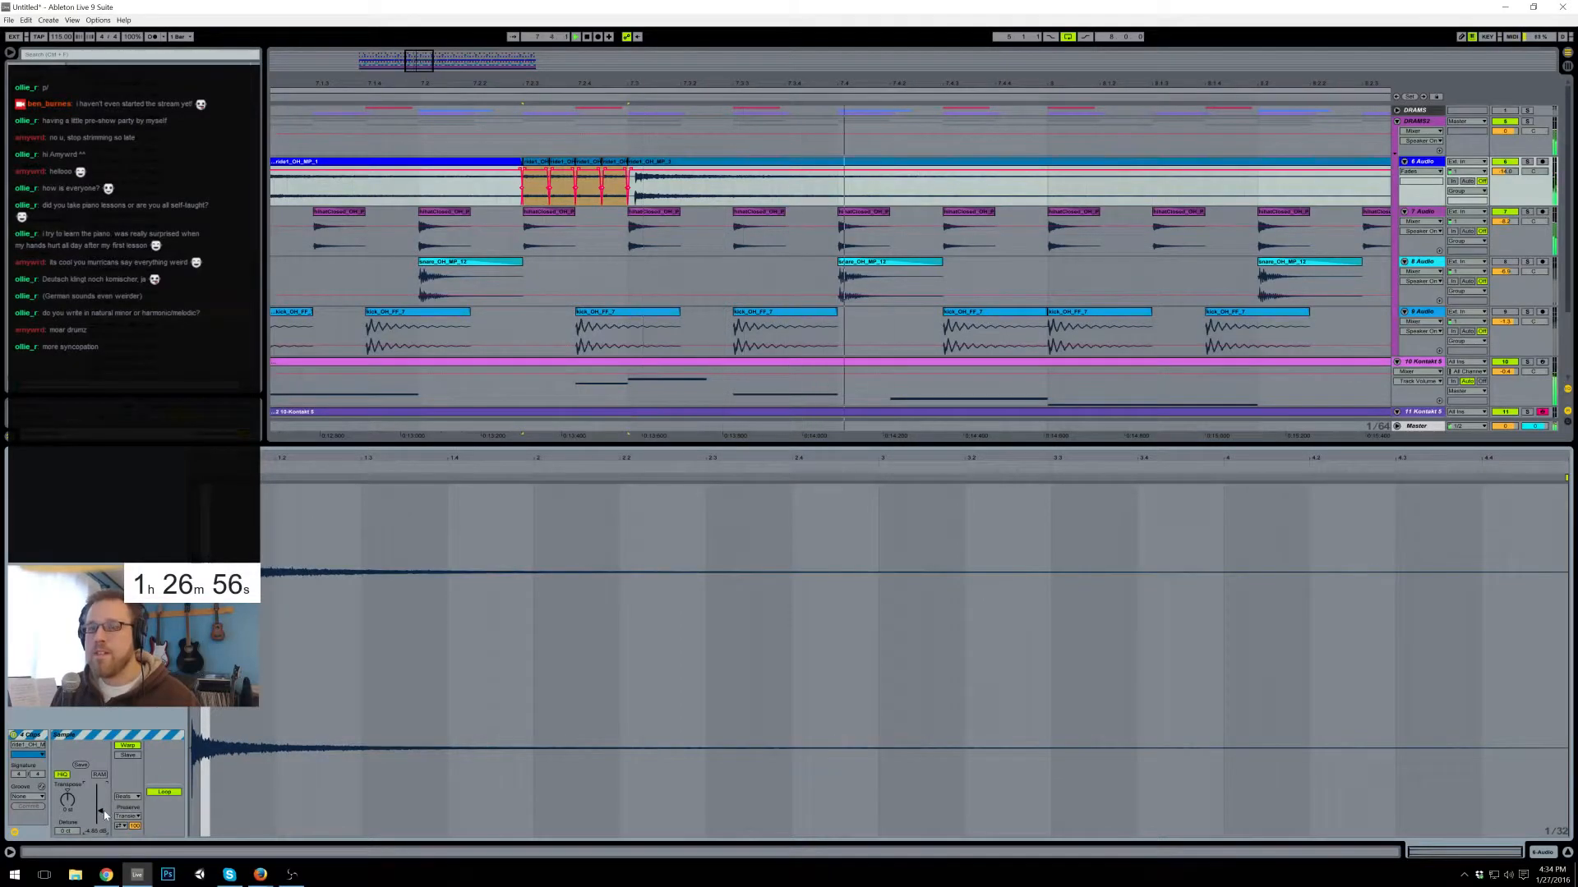
key("space")
left_click(1538, 855)
- Move the ride hit before bar 9 to 8.4.2 and extend the preceding ride clip to meet it
left_click_drag(403, 73, 373, 171)
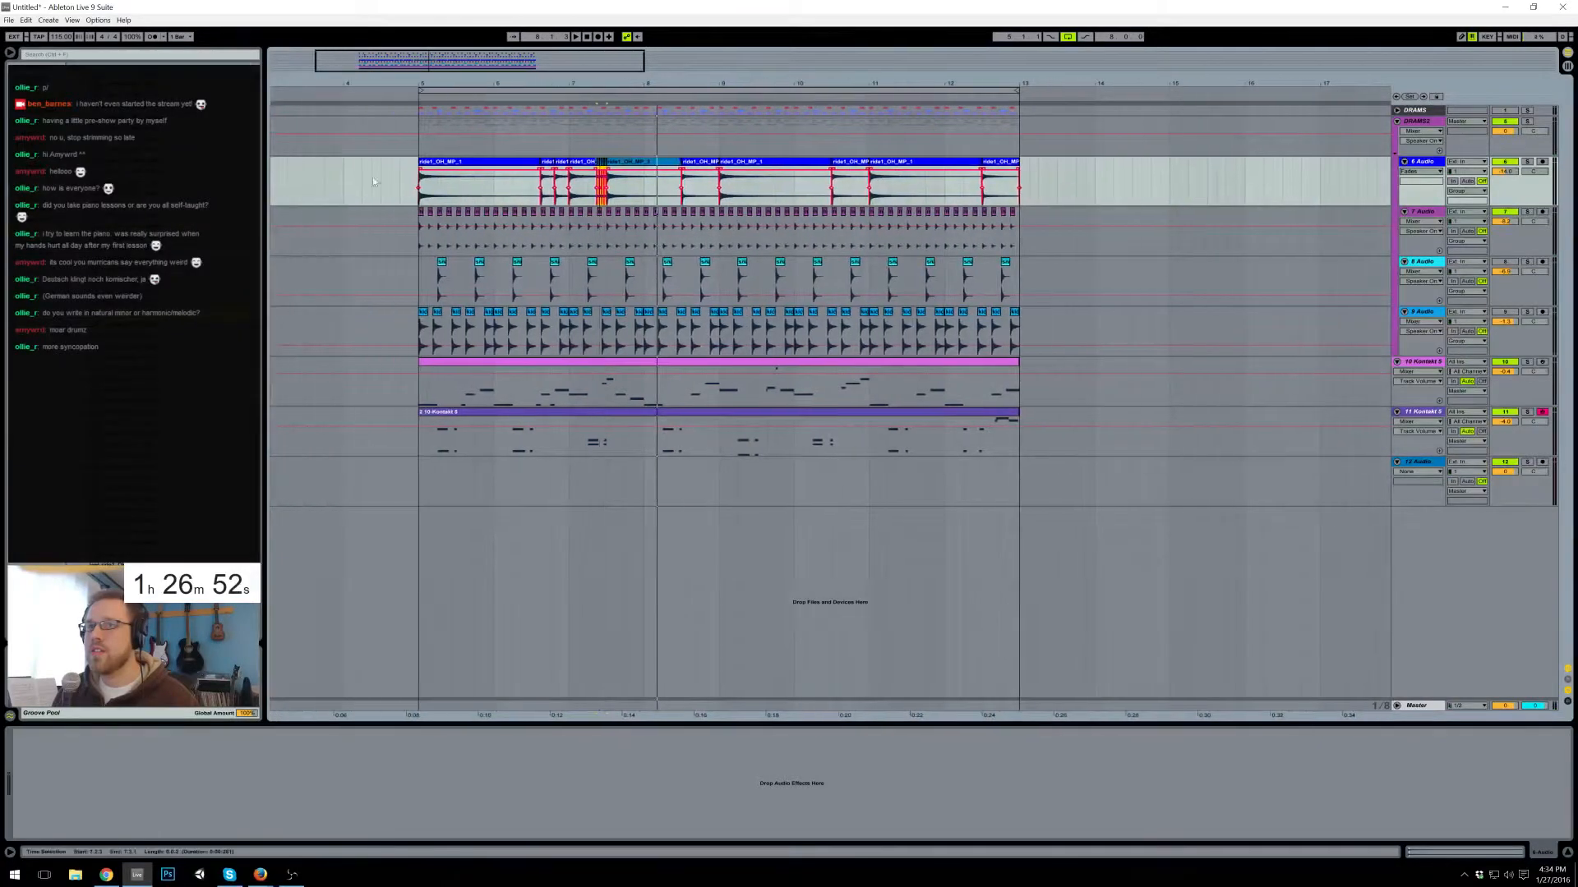
left_click_drag(800, 82, 995, 164)
left_click_drag(773, 172, 735, 169)
left_click_drag(474, 60, 492, 56)
- Duplicate the ride part of bars 5 to 8 into bars 9 to 12 and play it from bar 5
left_click(394, 189)
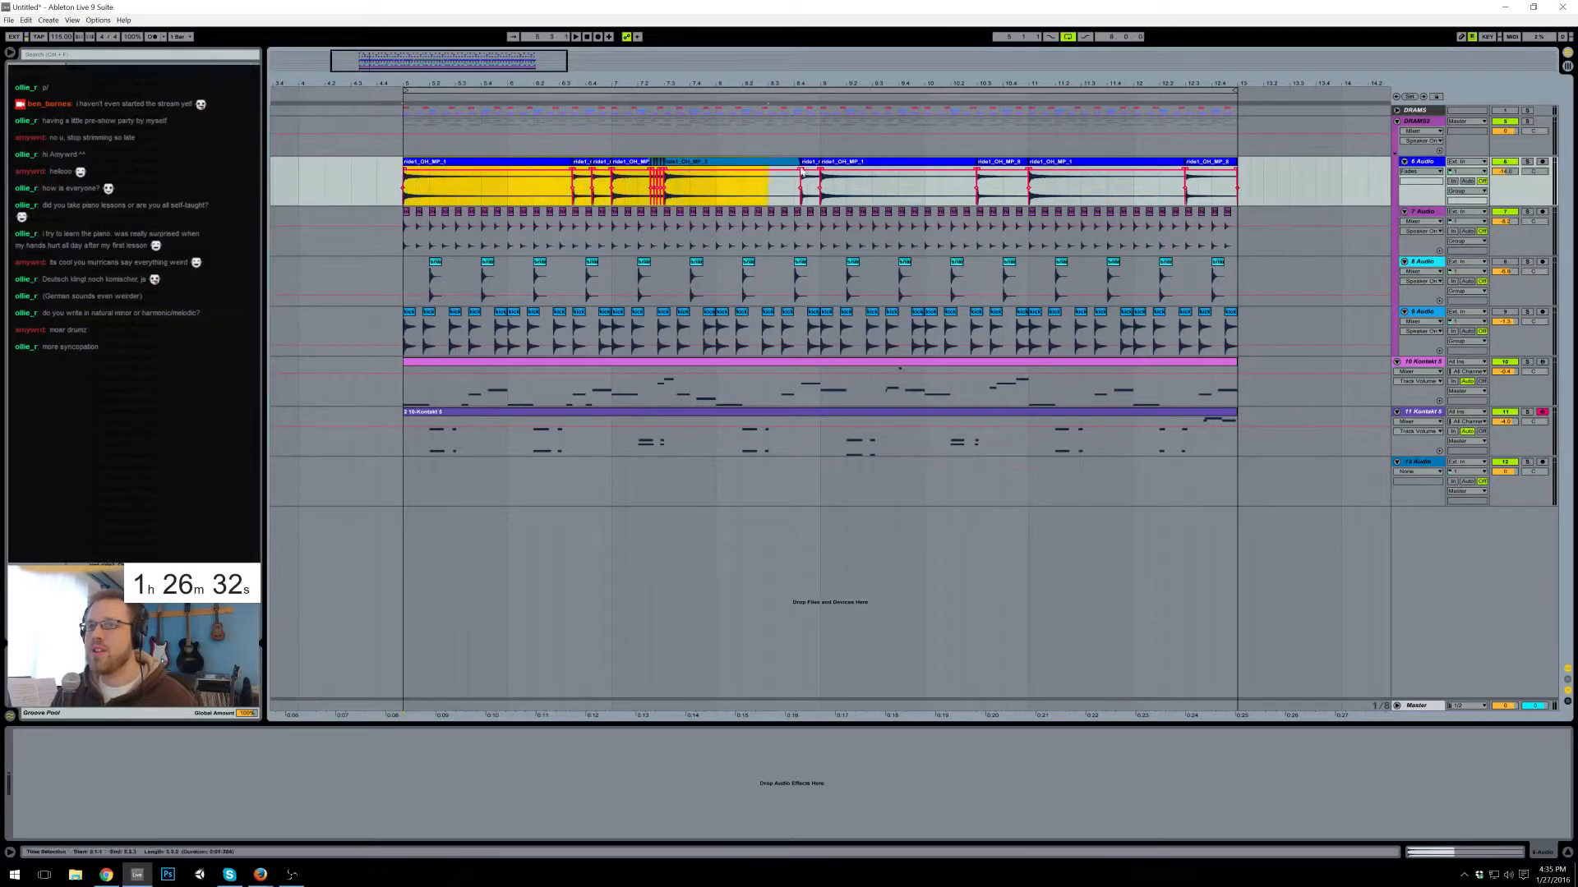
key("ctrl+d")
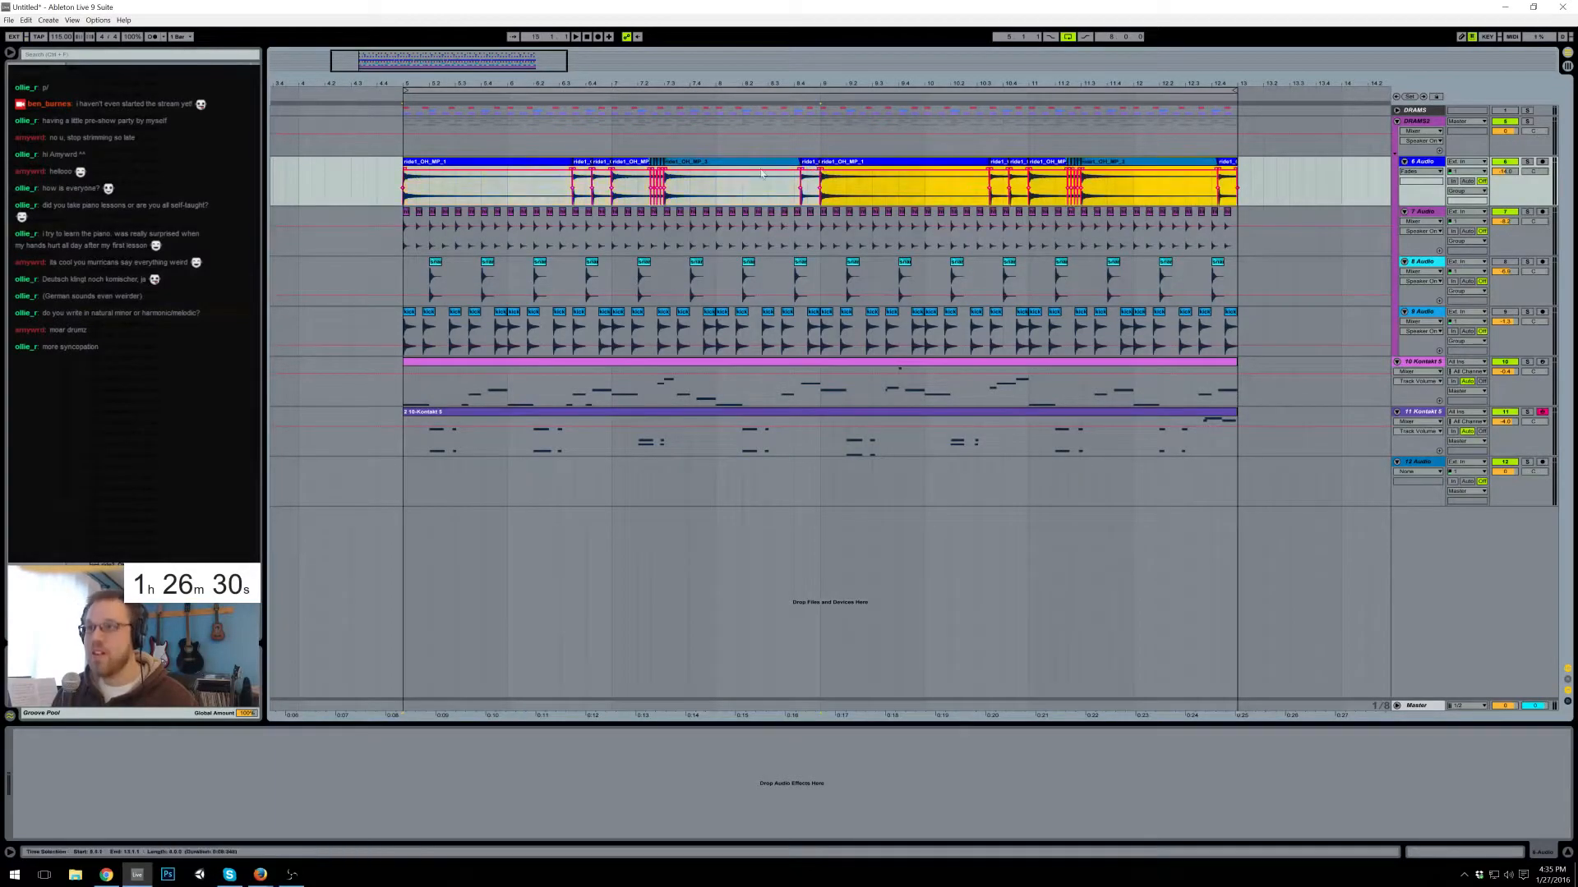
left_click(400, 175)
key("space")
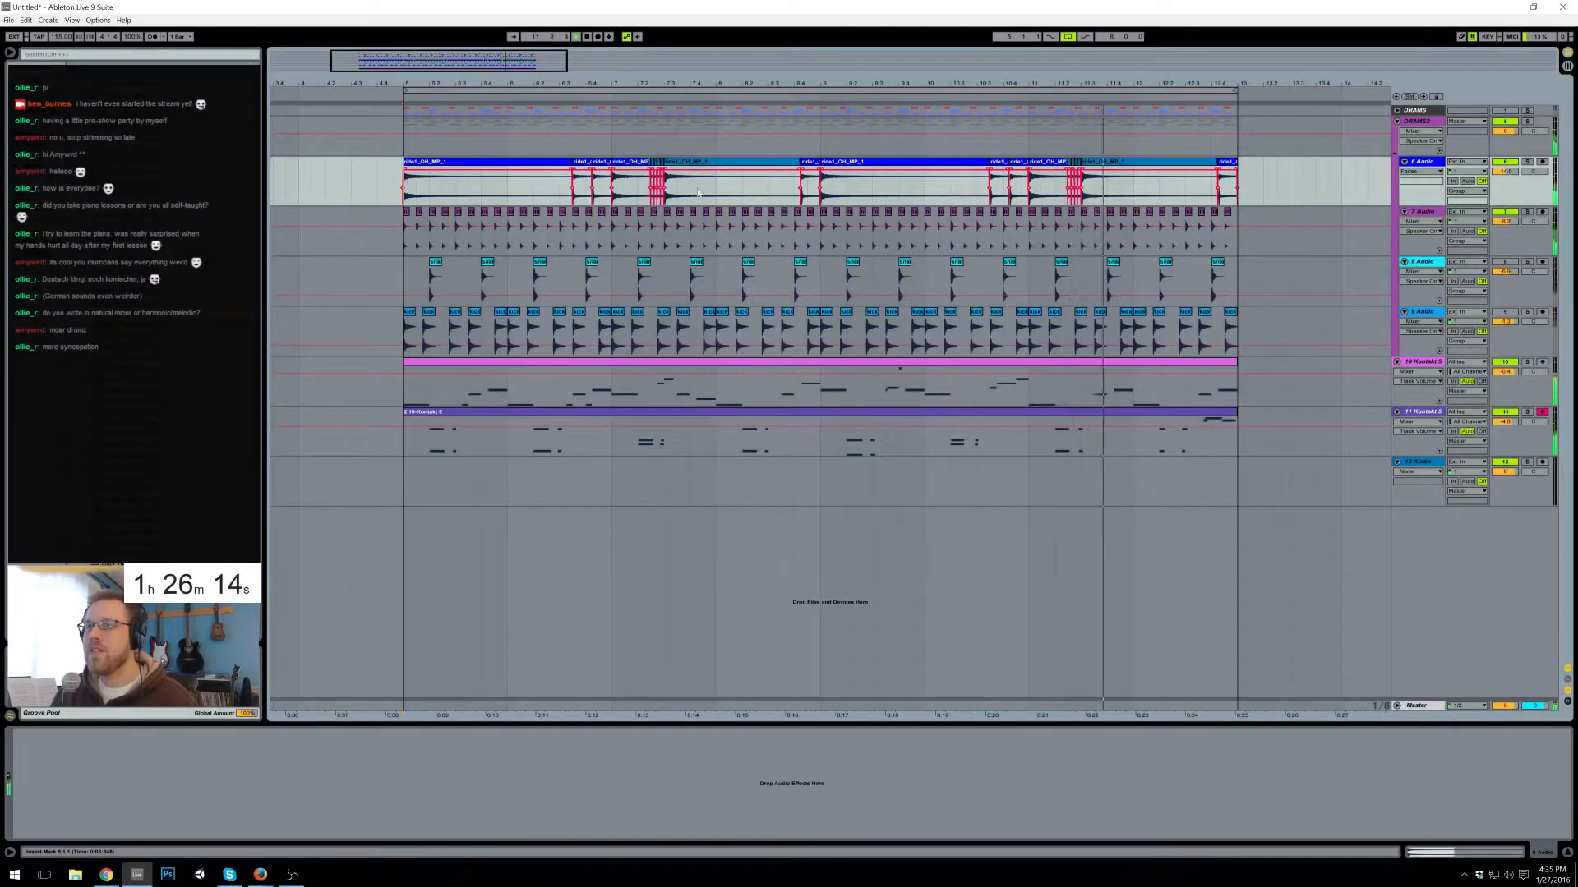
- Move the ride roll in bar 11 two beats later to lead into bar 12 and trim its long final clip to 12.4
left_click_drag(513, 61, 511, 103)
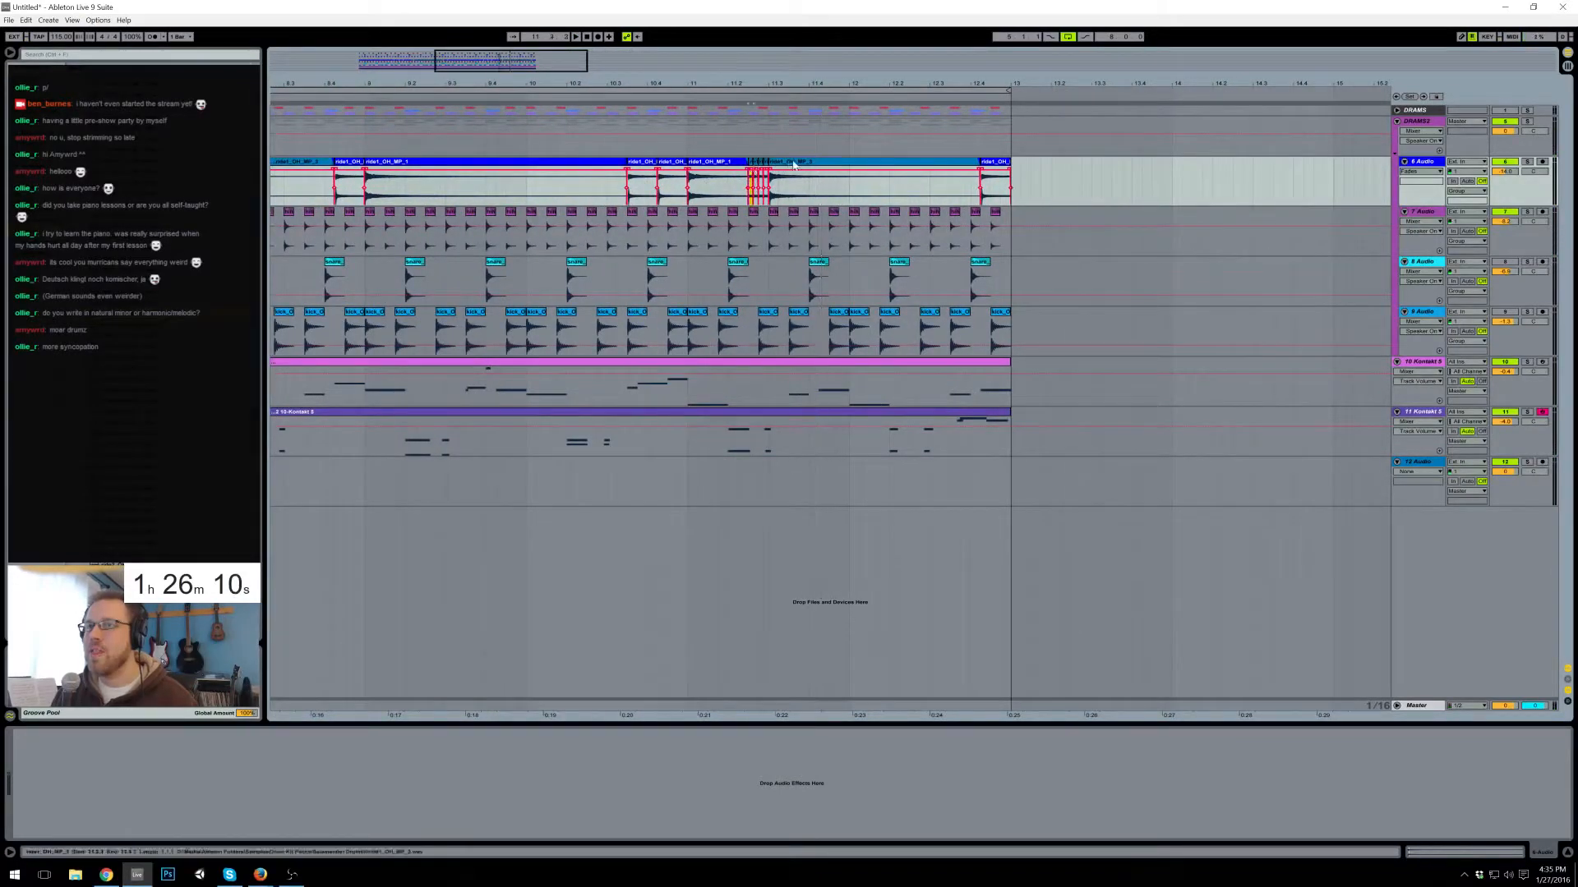
left_click_drag(785, 165, 868, 166)
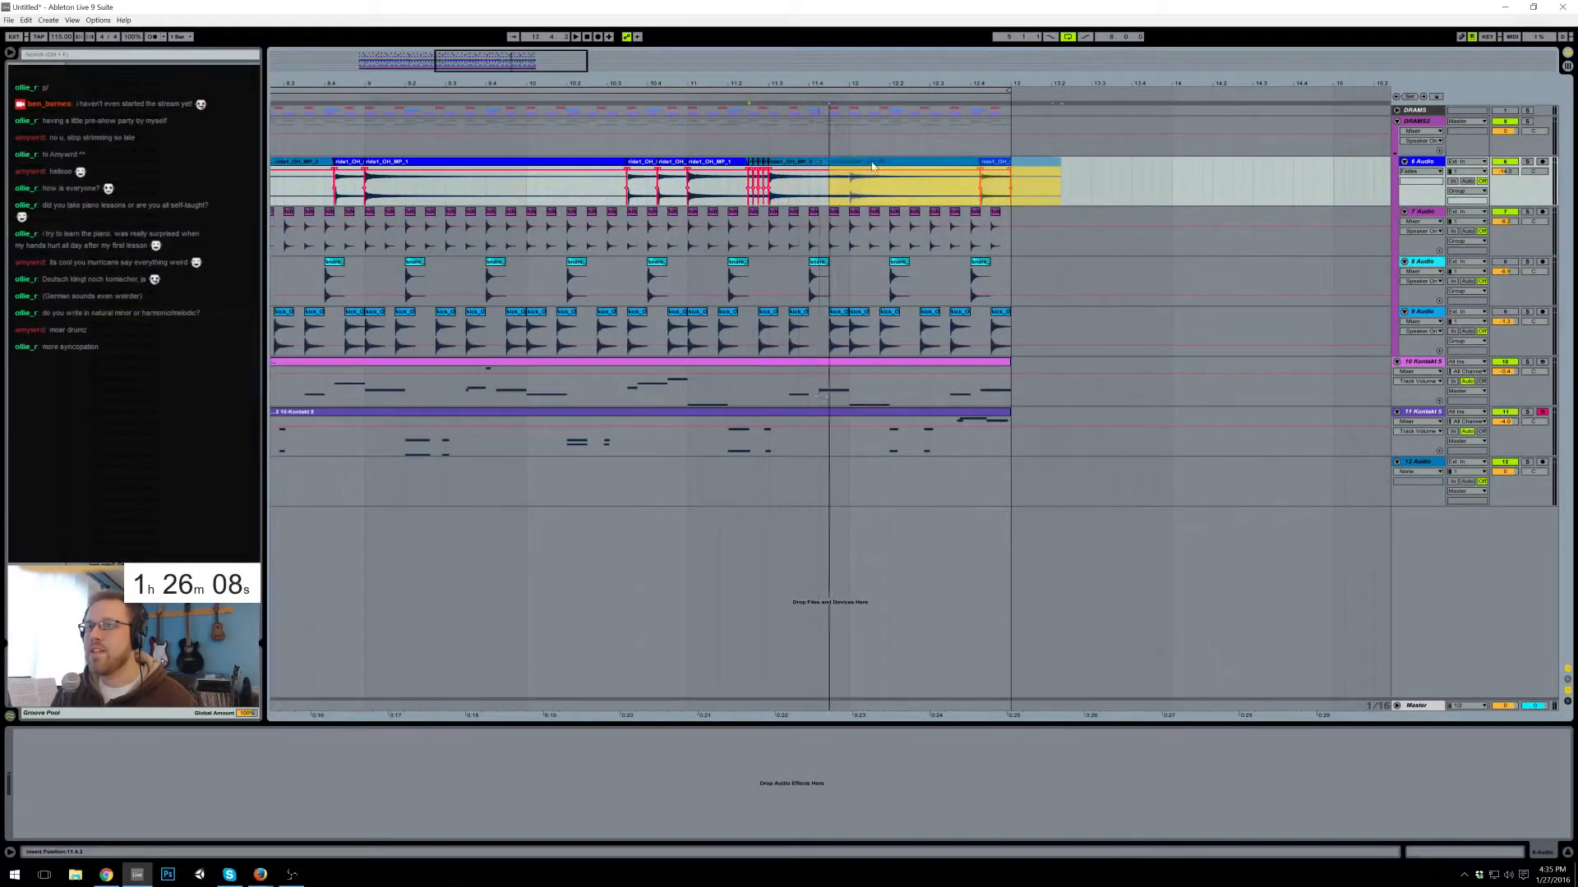
left_click(1141, 179)
left_click_drag(1060, 181, 970, 181)
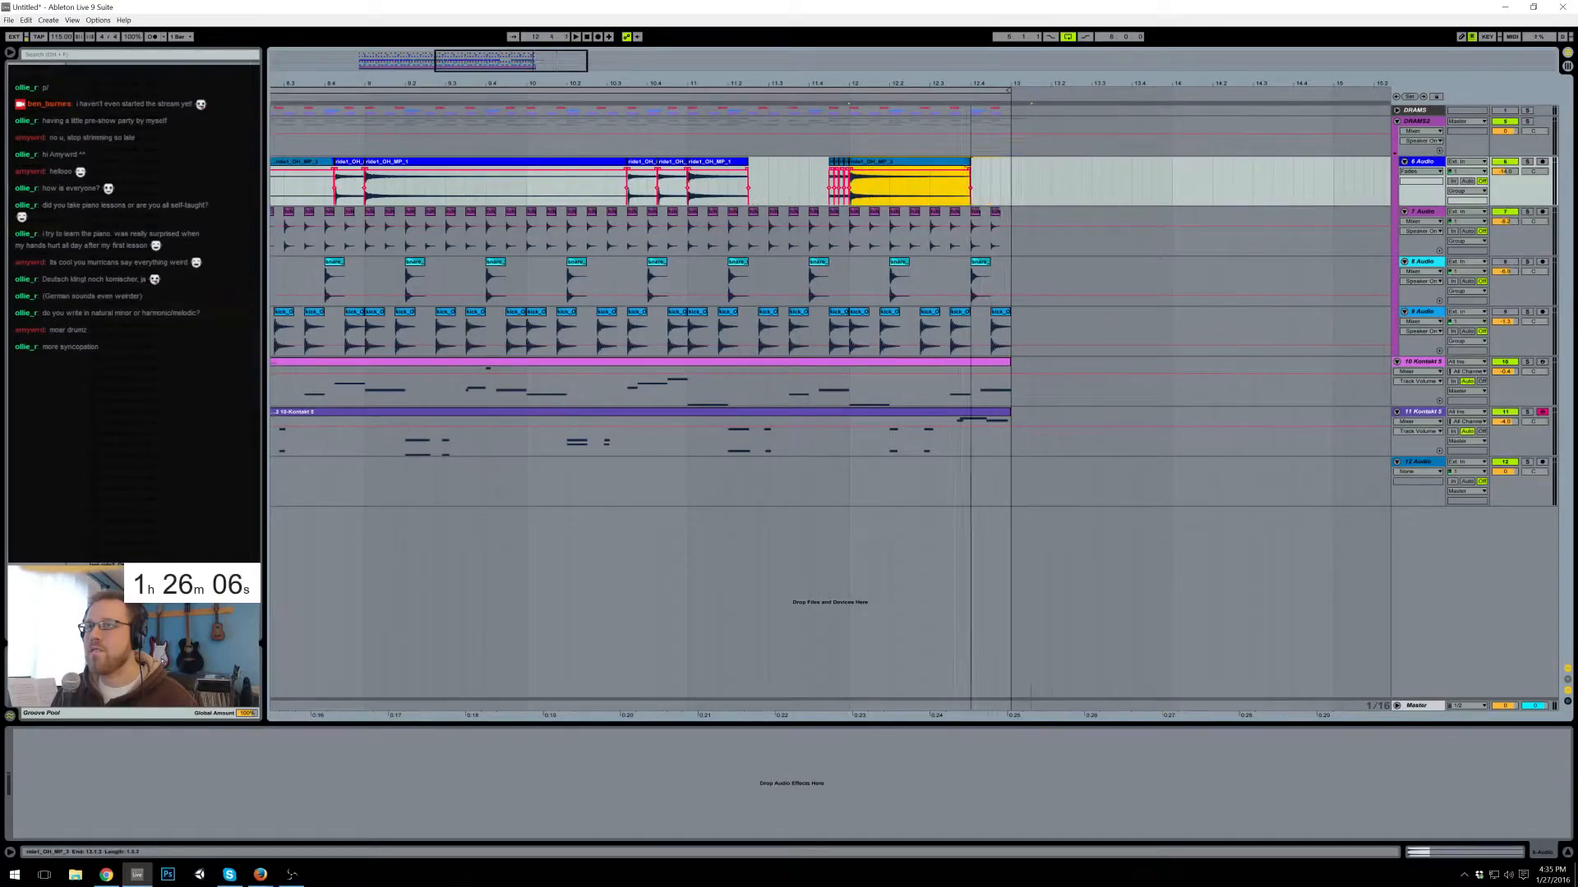
- Paste a short ride hit at 12.4.2 and extend the preceding ride clip to meet it
left_click(673, 162)
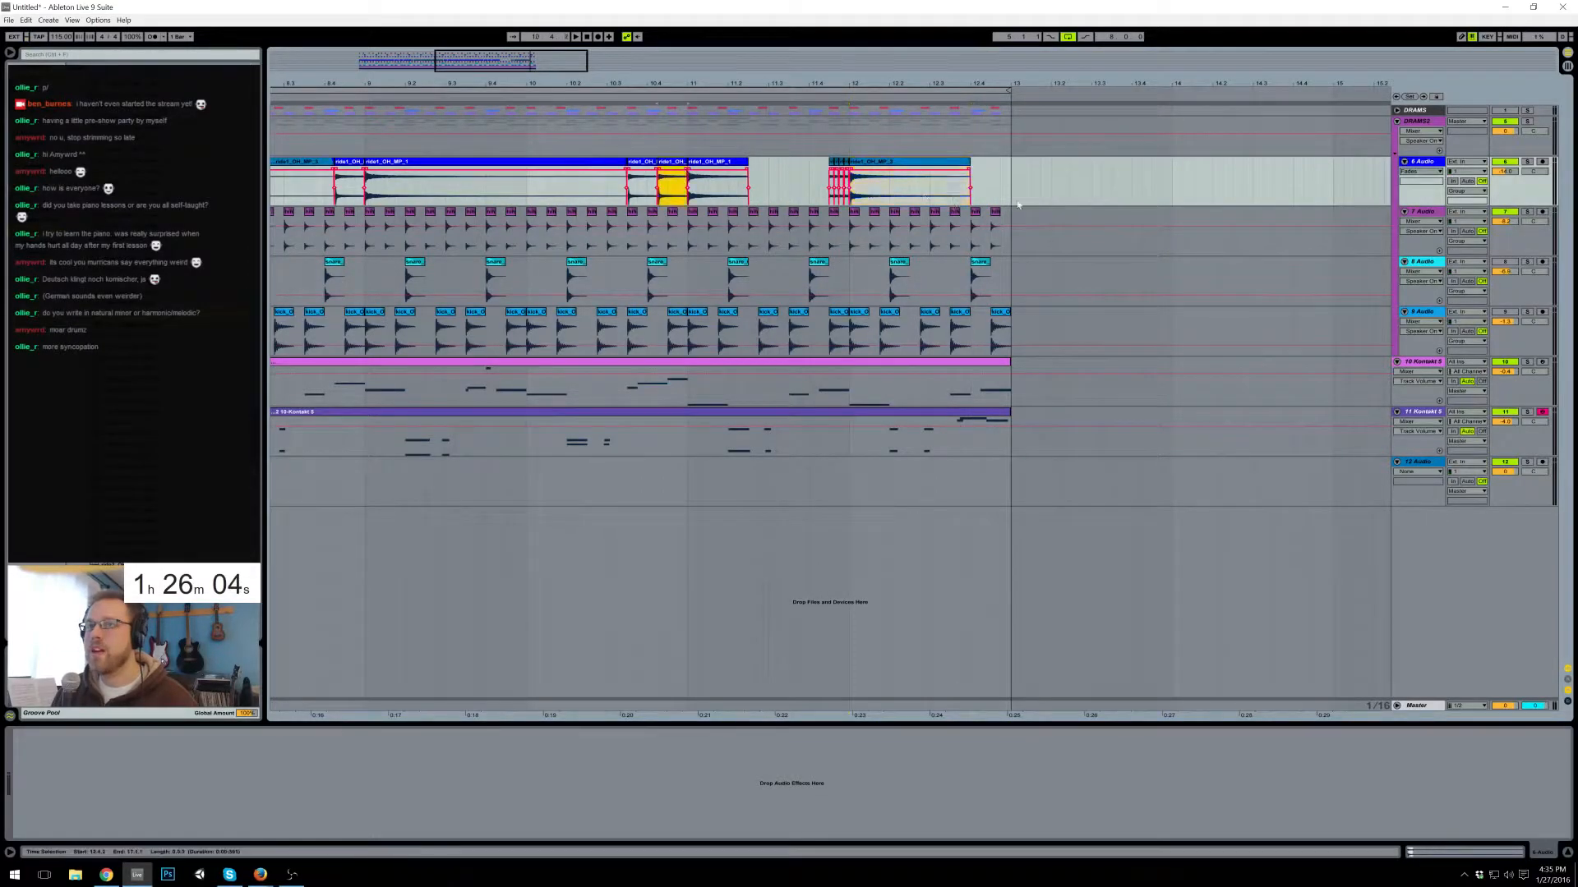
left_click(979, 177)
key("ctrl+v")
left_click_drag(969, 162, 980, 161)
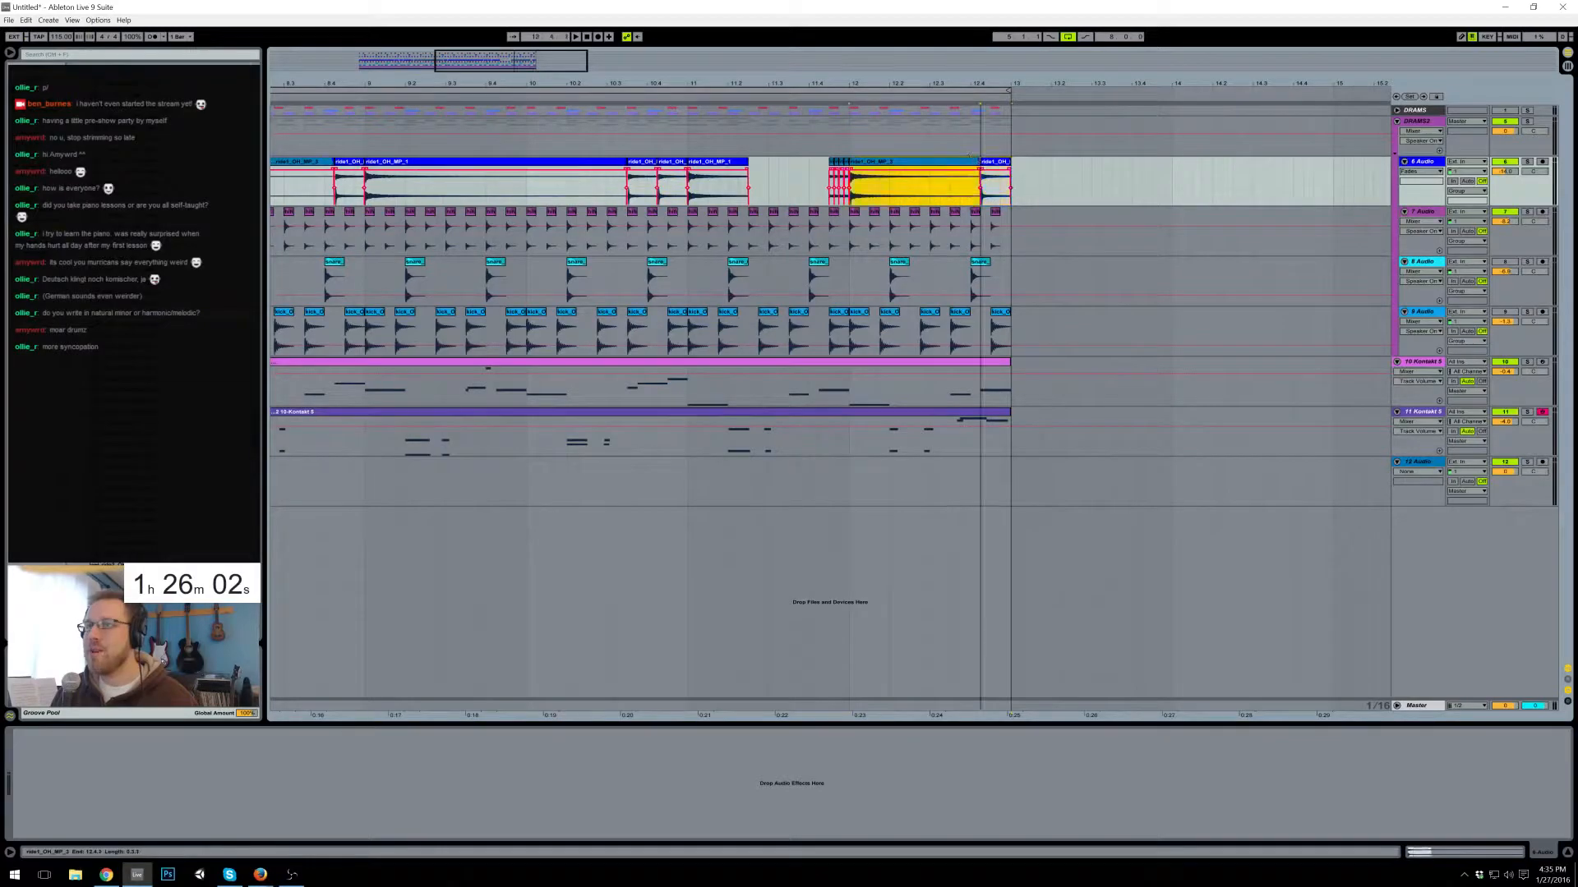
- Paste a ride hit at 11.3.3 before the moved roll and extend the clip from bar 11 to meet it
left_click(649, 162)
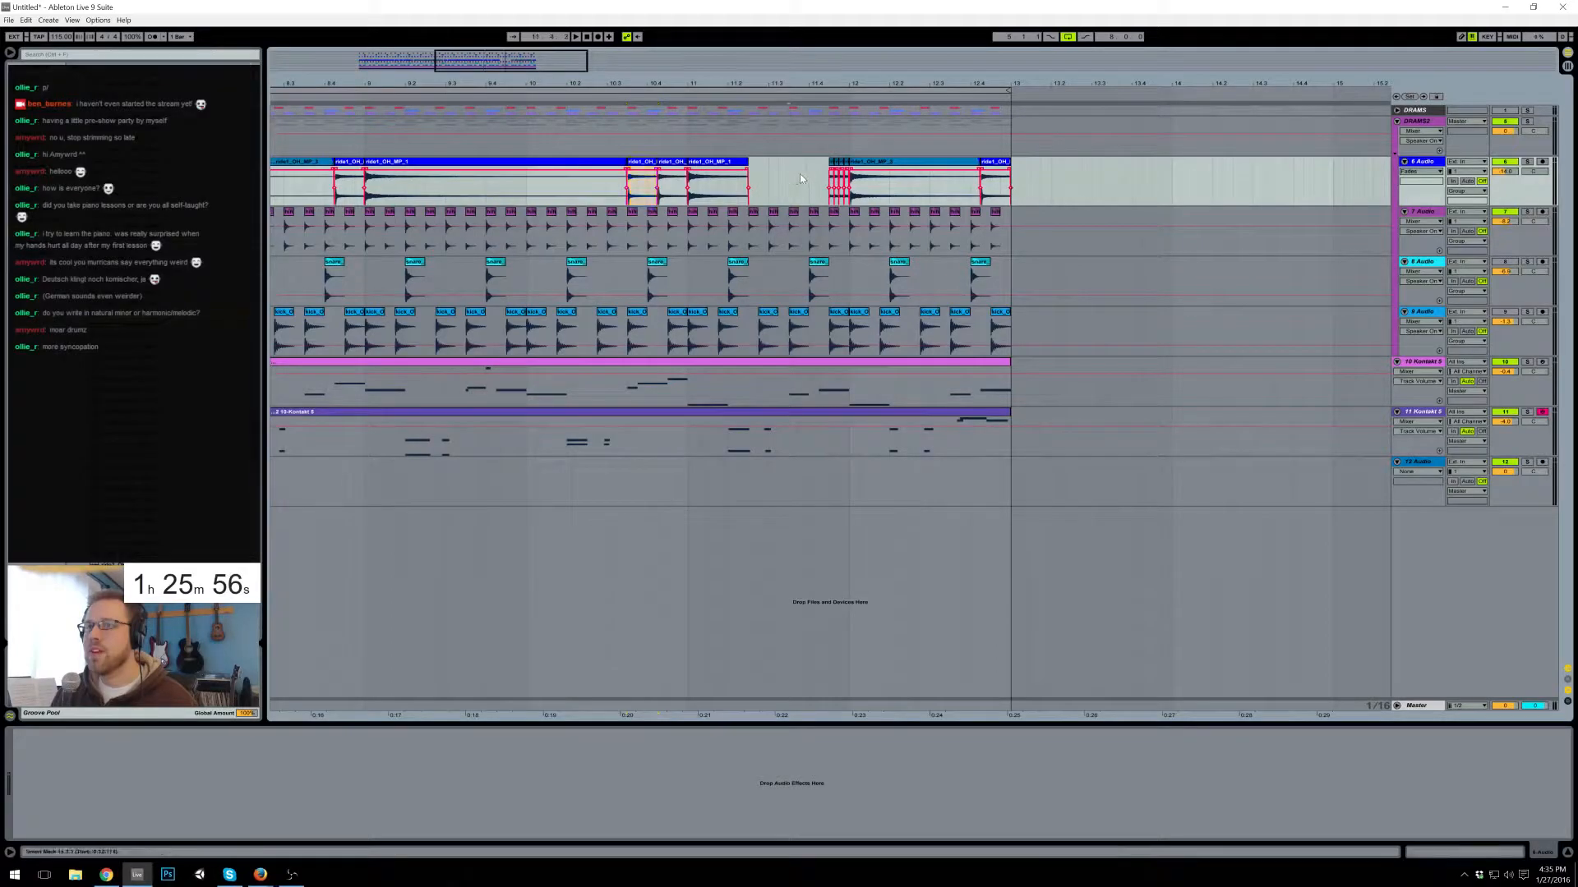
key("ctrl+v")
left_click_drag(818, 162, 788, 164)
left_click_drag(673, 83, 965, 62)
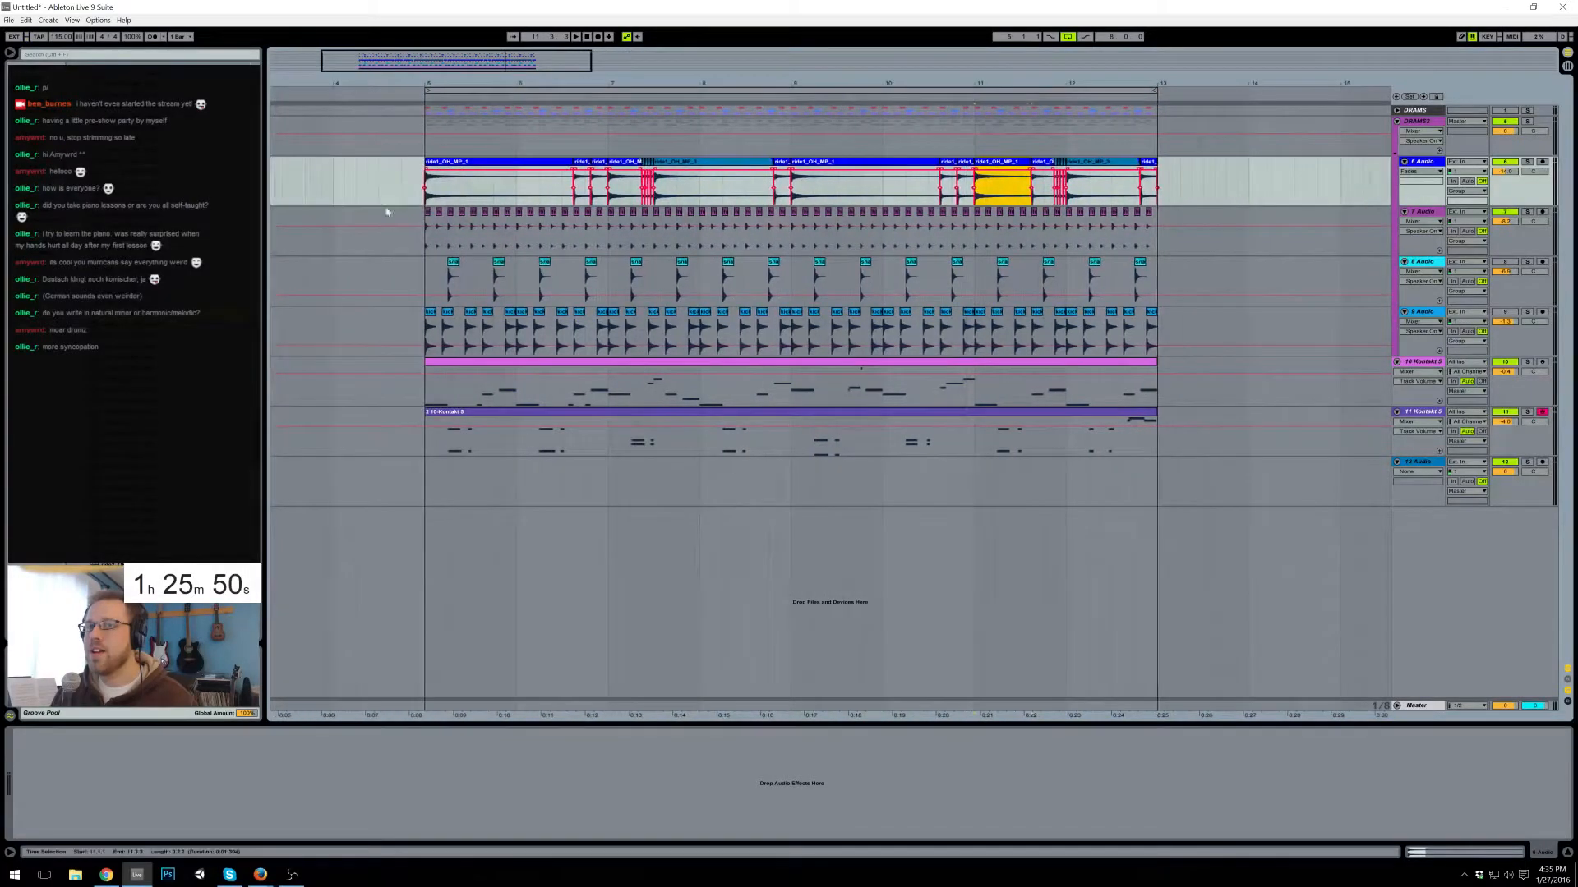
- Play the arrangement from bar 5 and adjust the panning of the ride and hi-hat tracks
left_click(416, 442)
key("space")
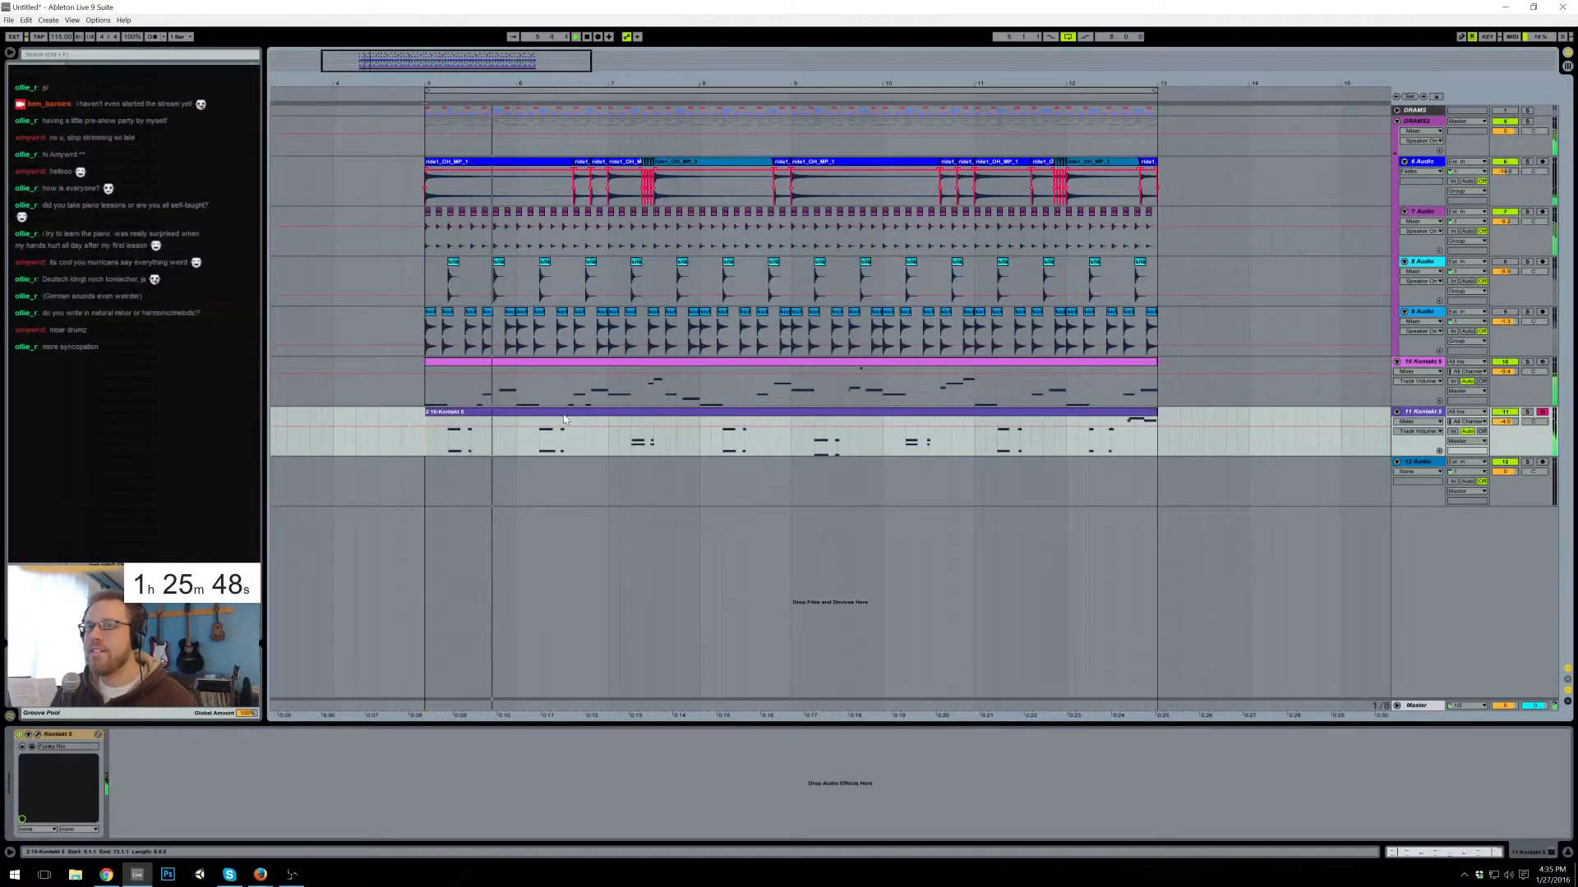
left_click_drag(1505, 221, 1534, 177)
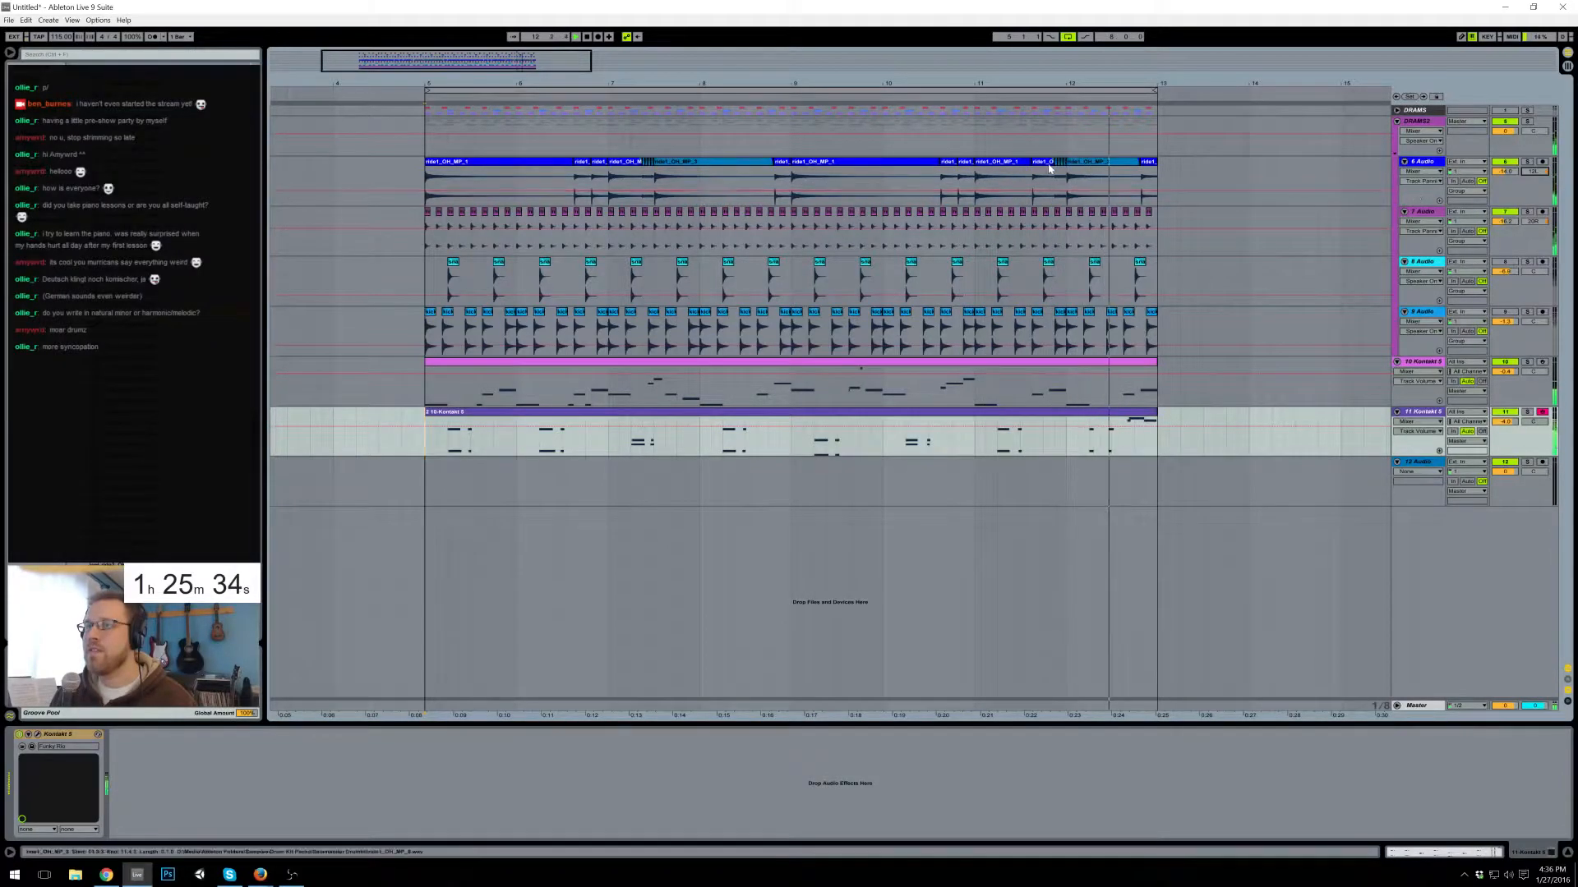
- Delete the first two slices of the ride roll before bar 12 and extend the preceding hit up to the remaining slices
left_click_drag(1063, 84, 964, 219)
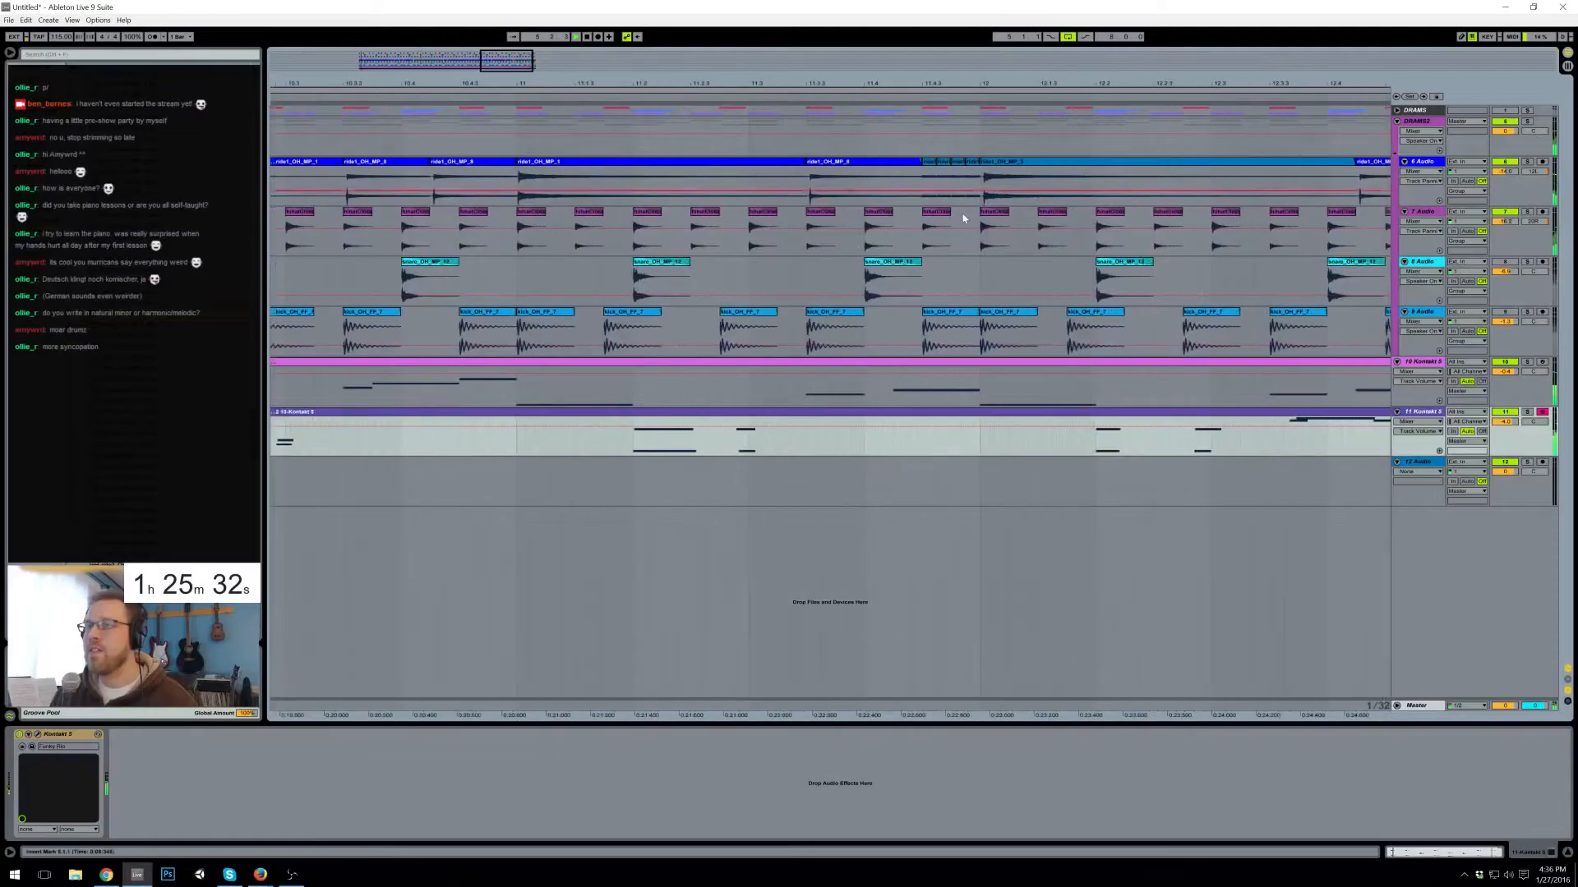
left_click(935, 169)
key("Delete")
left_click_drag(921, 162, 950, 168)
left_click(939, 180)
- In the electric piano clip, move the closing B3, C4 and B3 notes earlier to 8.3 and extend the last to the clip's end
left_click_drag(774, 84, 565, 84)
left_click_drag(903, 83, 463, 242)
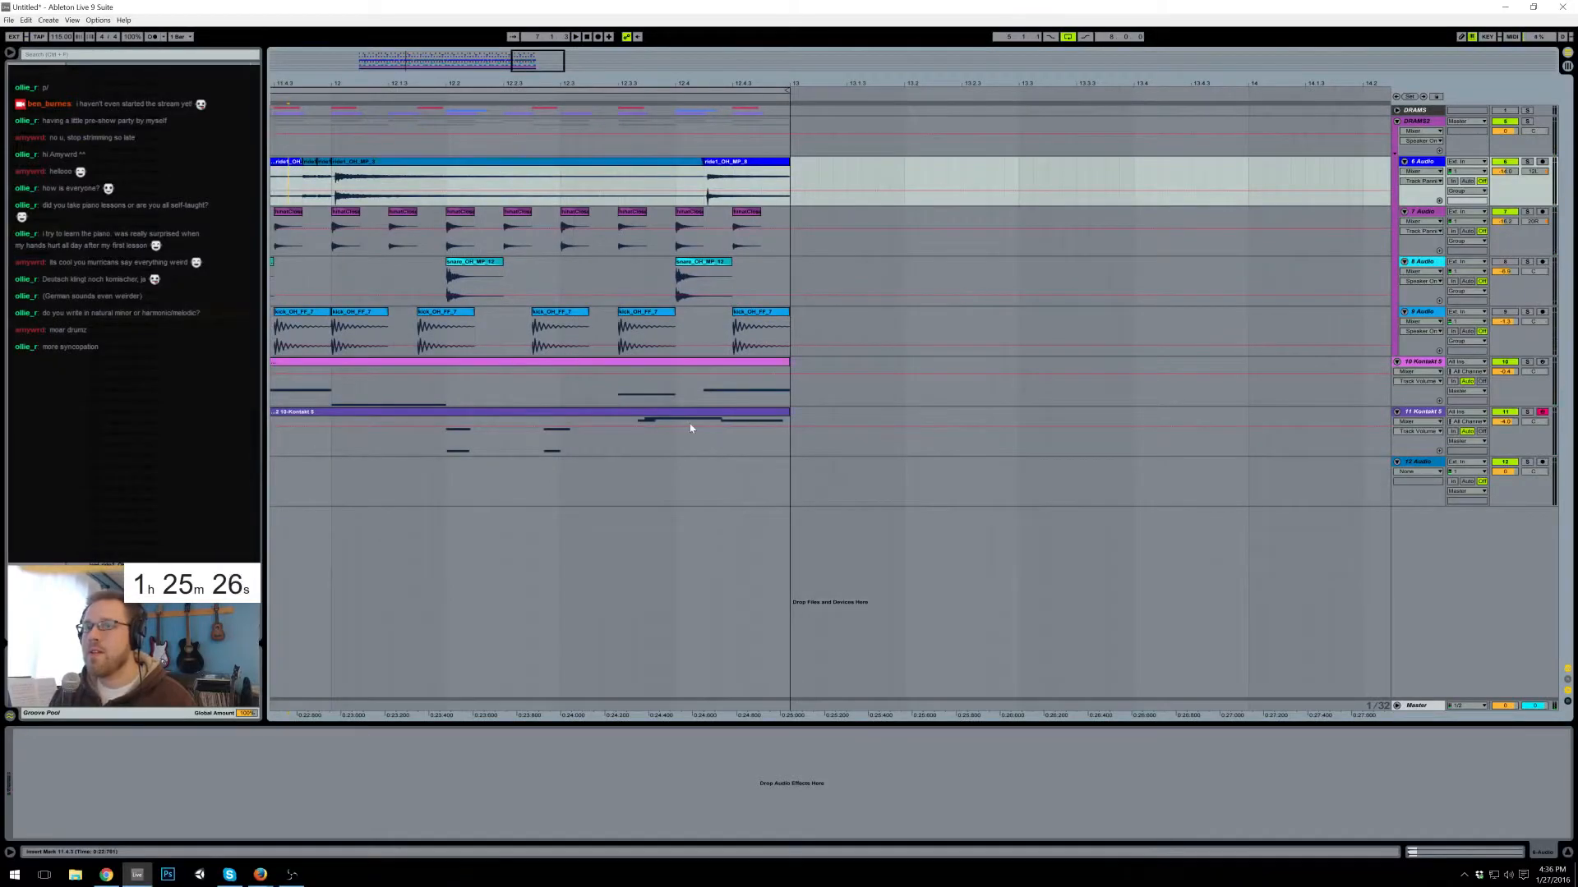
left_click_drag(877, 84, 930, 74)
double_click(738, 420)
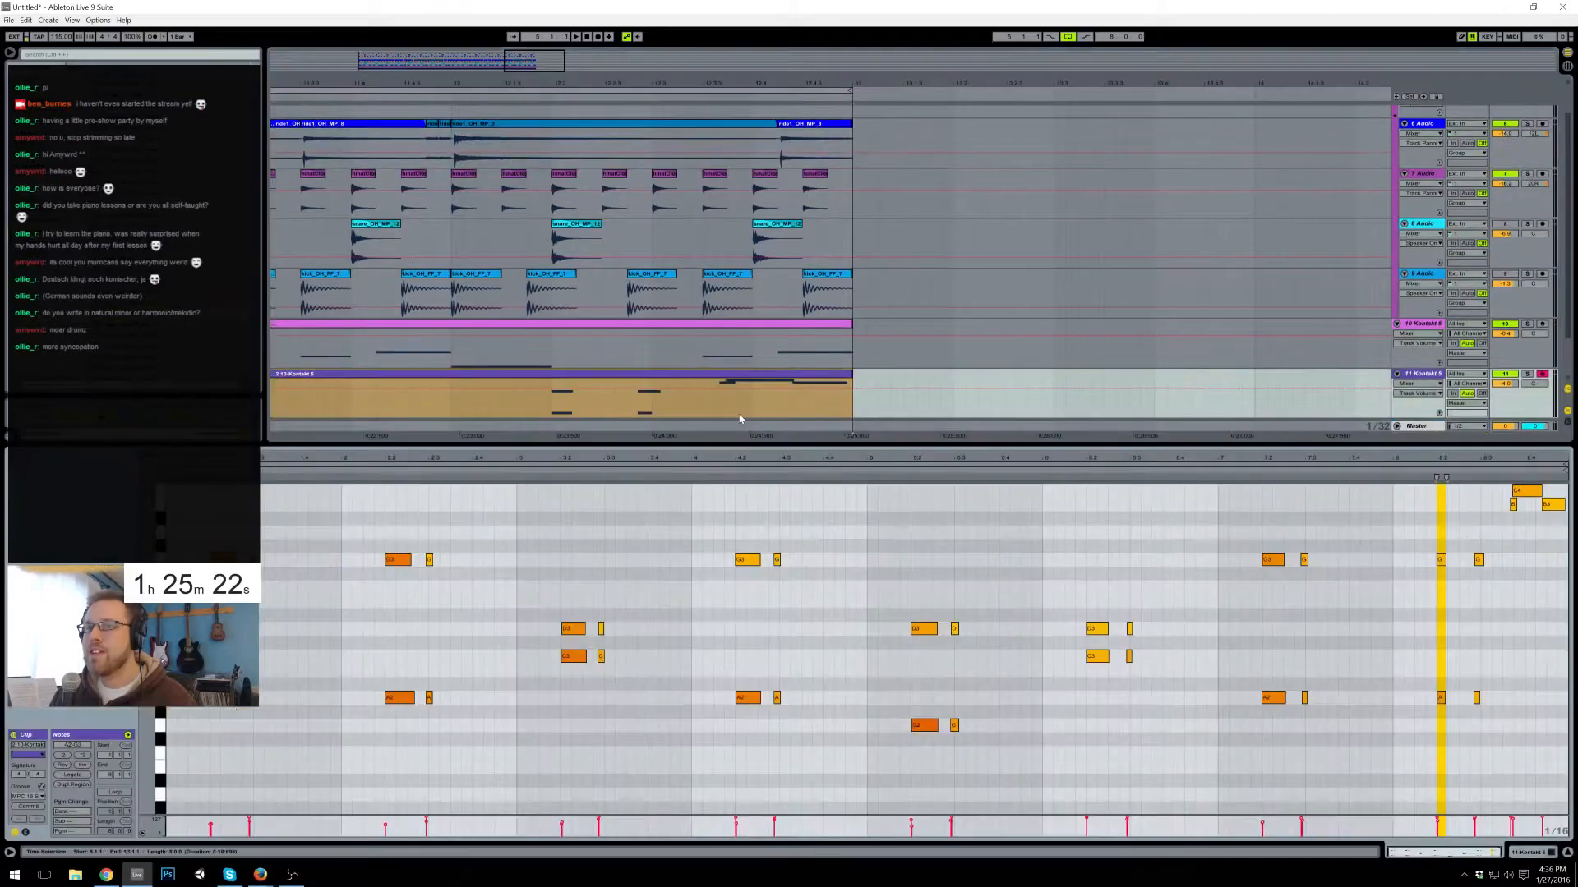
left_click_drag(1493, 529, 1561, 490)
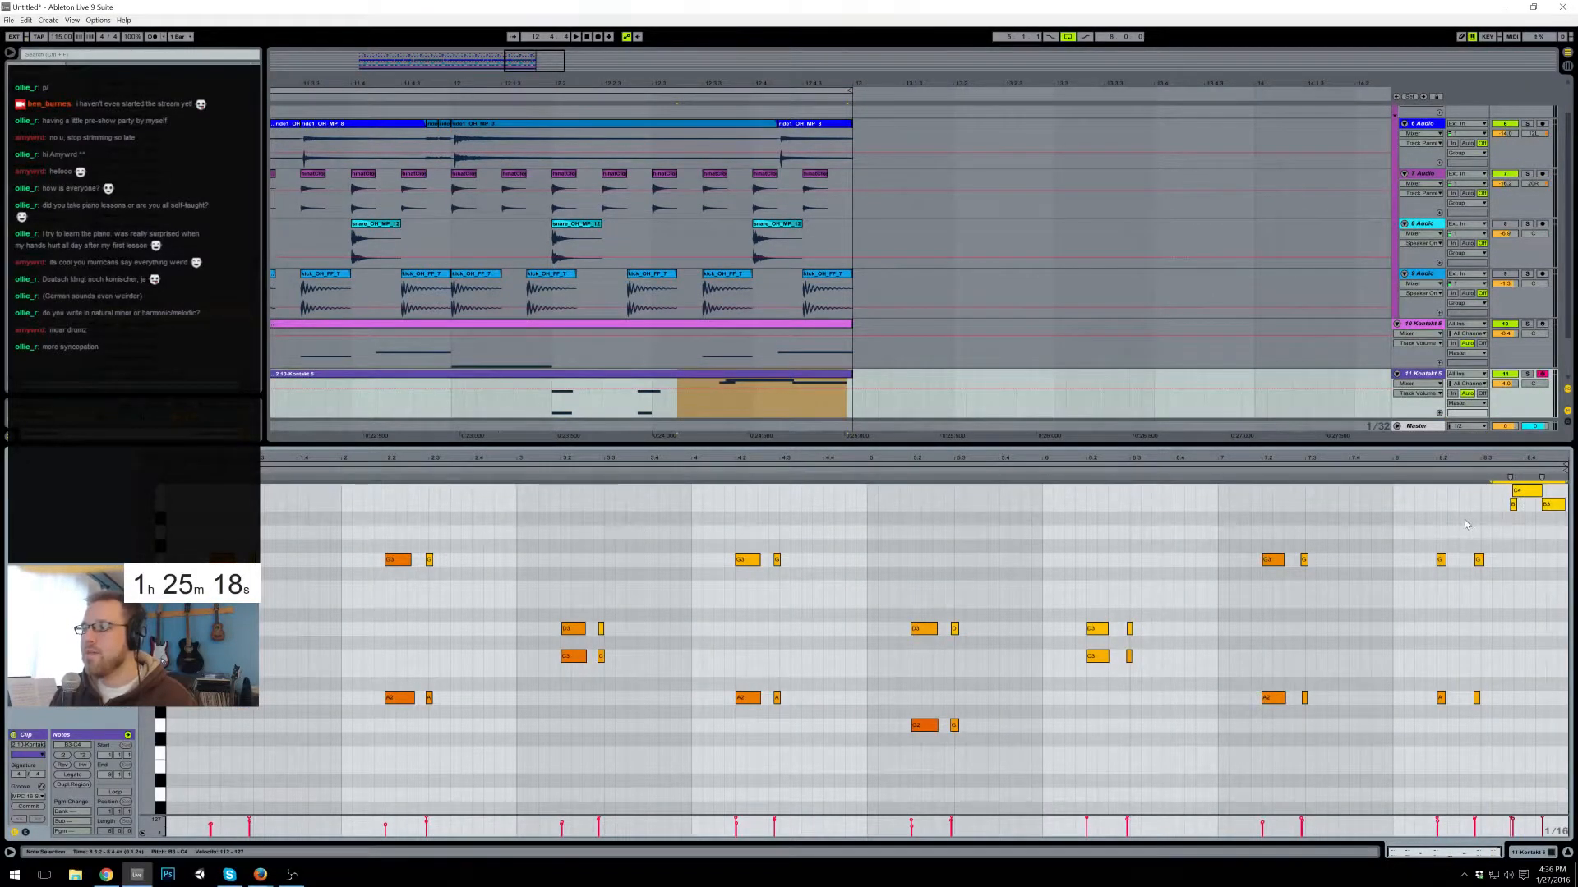
left_click(1519, 502)
mouse_move(1539, 510)
left_mouse_down()
mouse_move(1485, 497)
mouse_move(1566, 504)
left_mouse_up()
left_click(1501, 495)
left_click(1505, 535)
- Fold the snare and kick tracks in the arrangement and show the snare track's device chain
left_click_drag(517, 62, 384, 69)
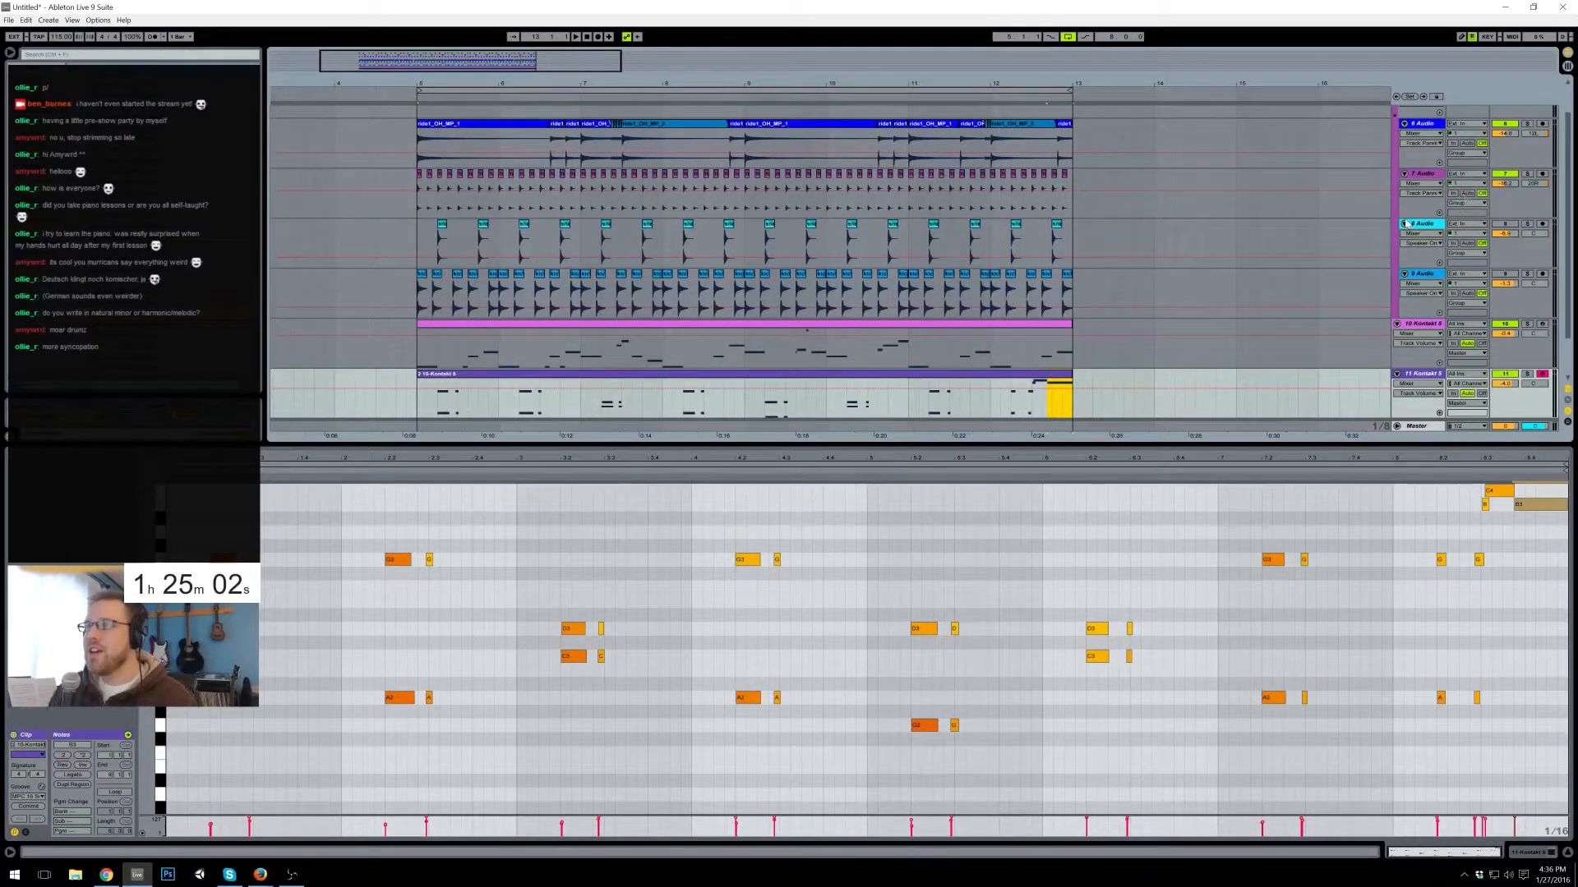
left_click(1402, 247)
left_click(1405, 224)
left_click(1404, 235)
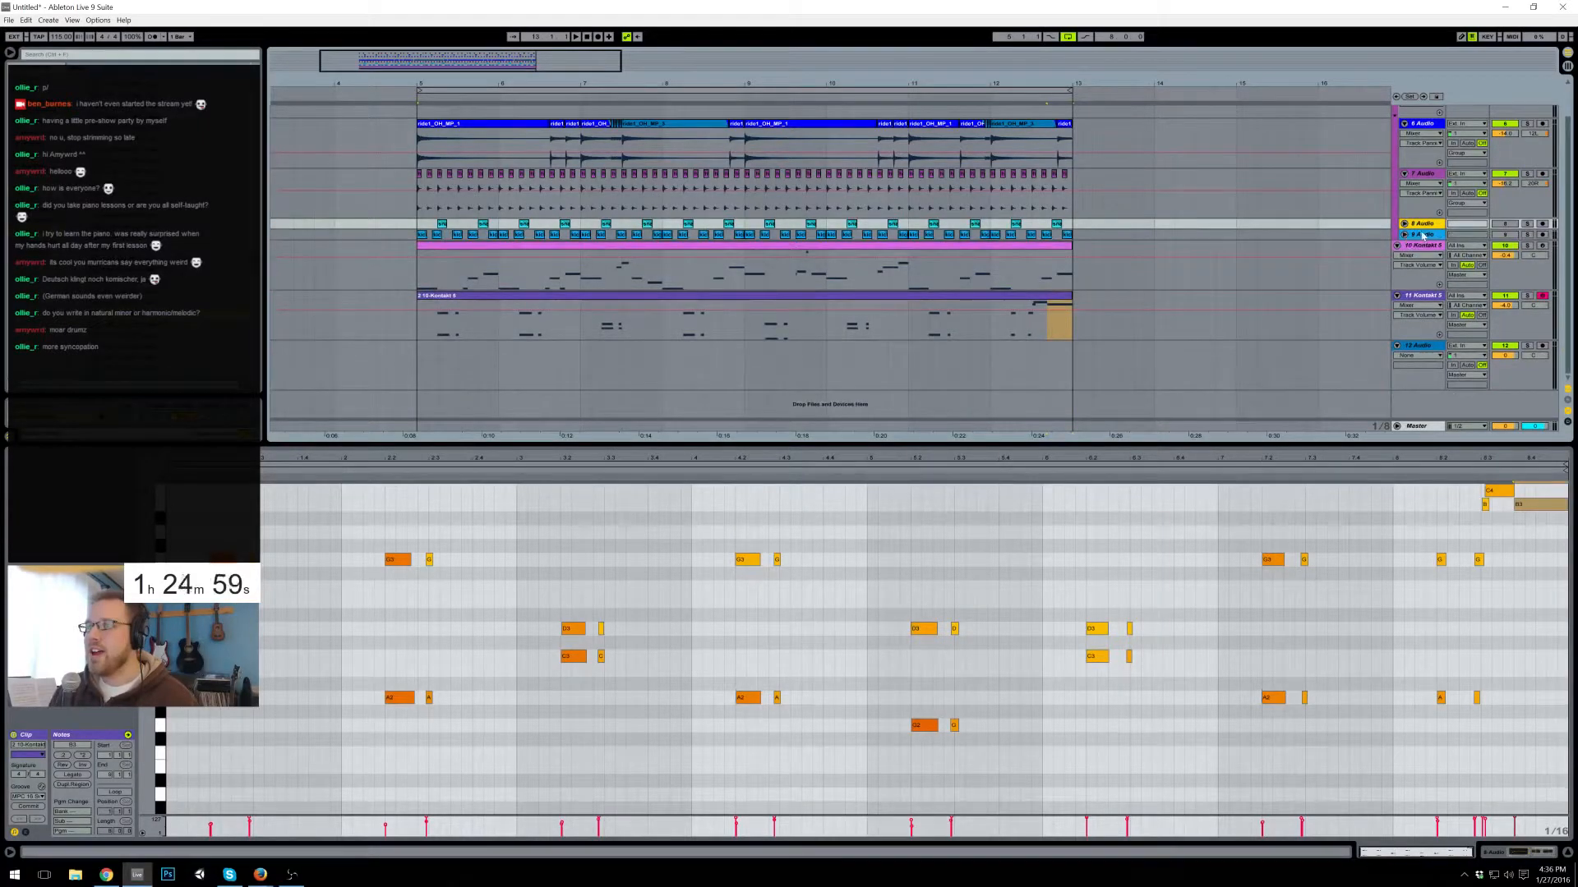
left_click(1540, 853)
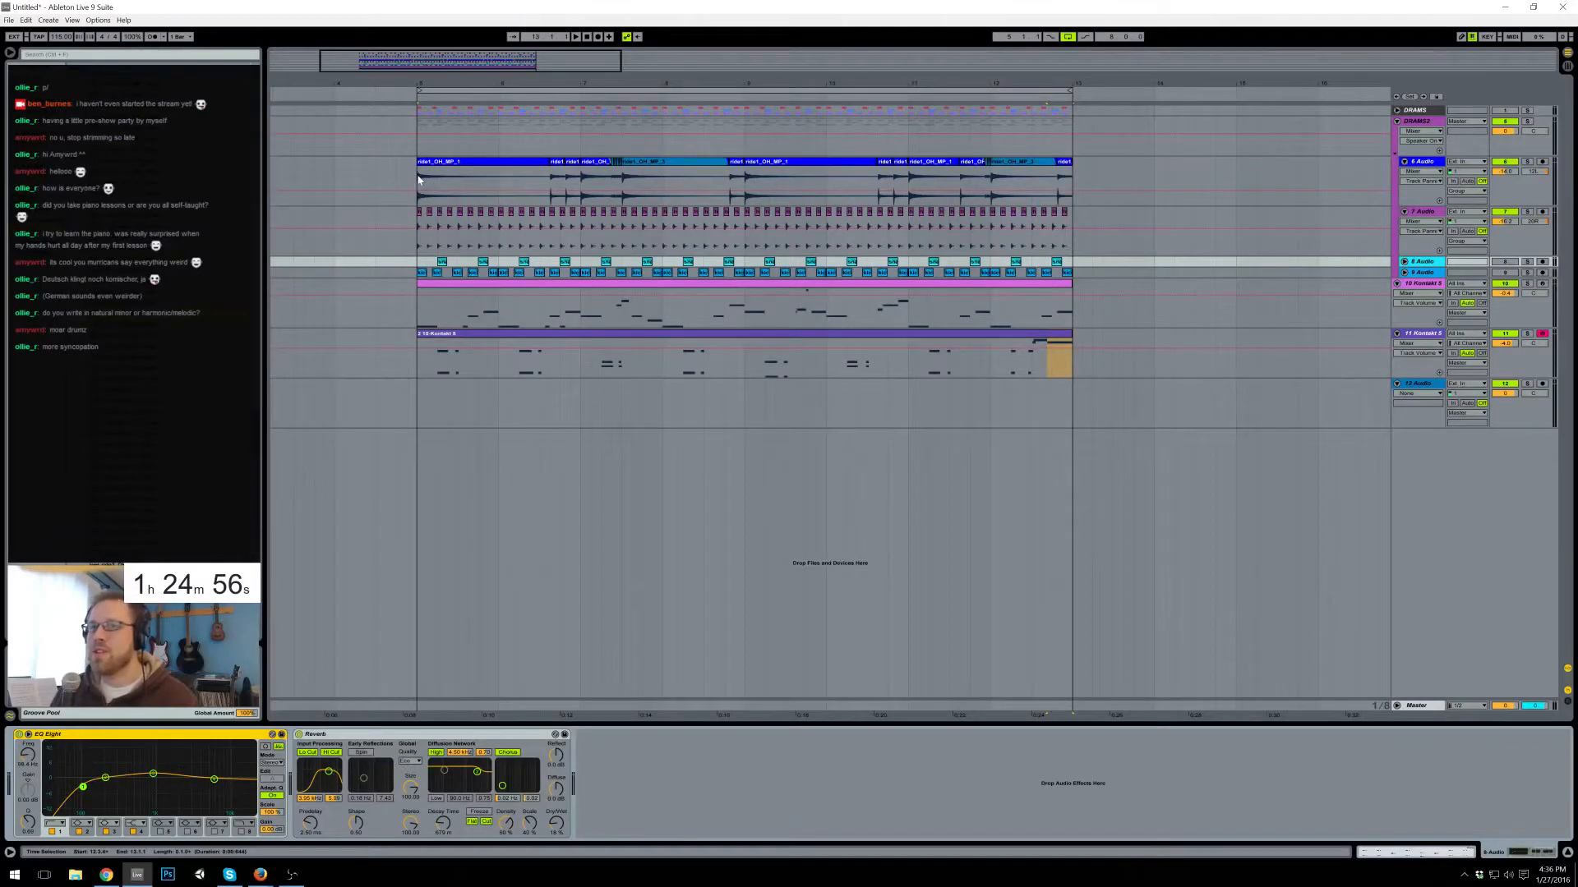
- Play the arrangement from bar 5 to hear the changed piano ending and ride part
left_click(418, 179)
key("space")
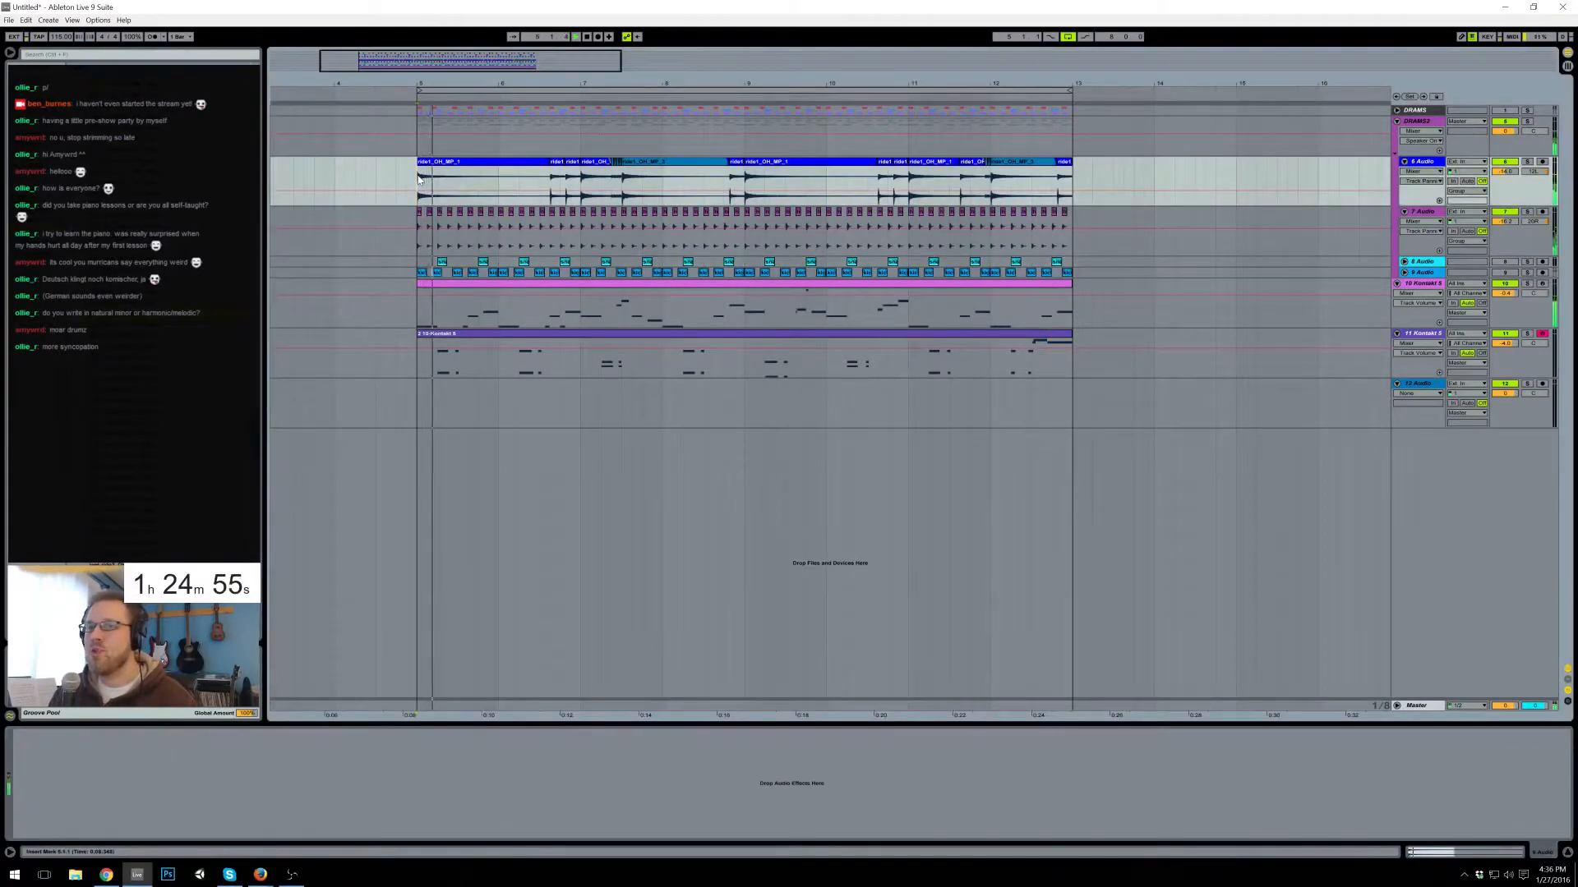
left_click(746, 131)
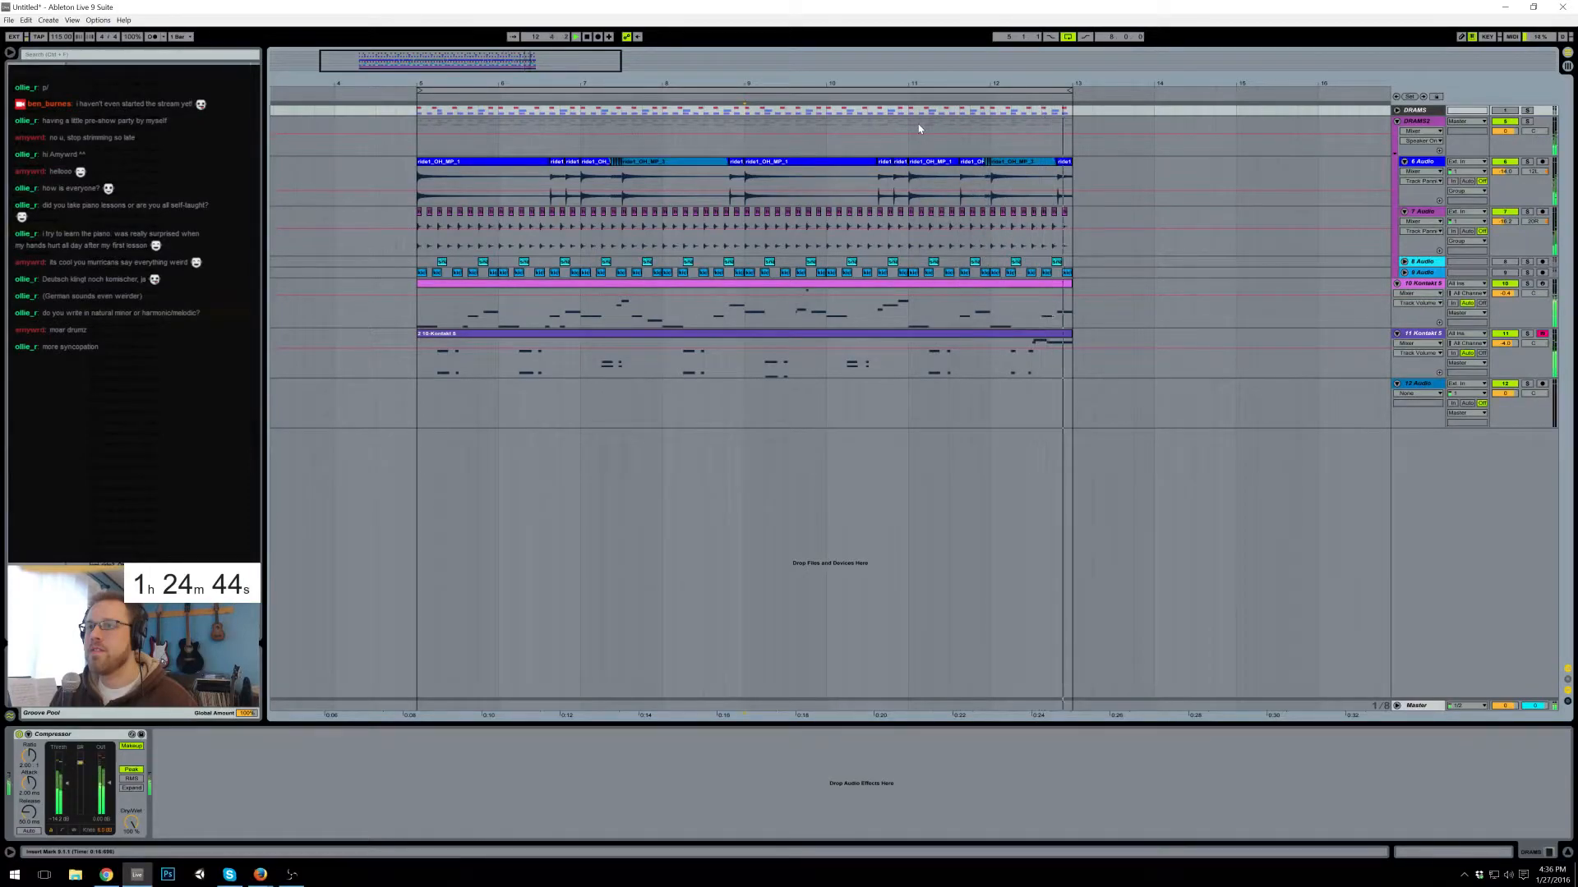
- Try lengthening the closing C4 in the electric piano clip and starting the final B3 at 8.4.2, with playback
double_click(1028, 330)
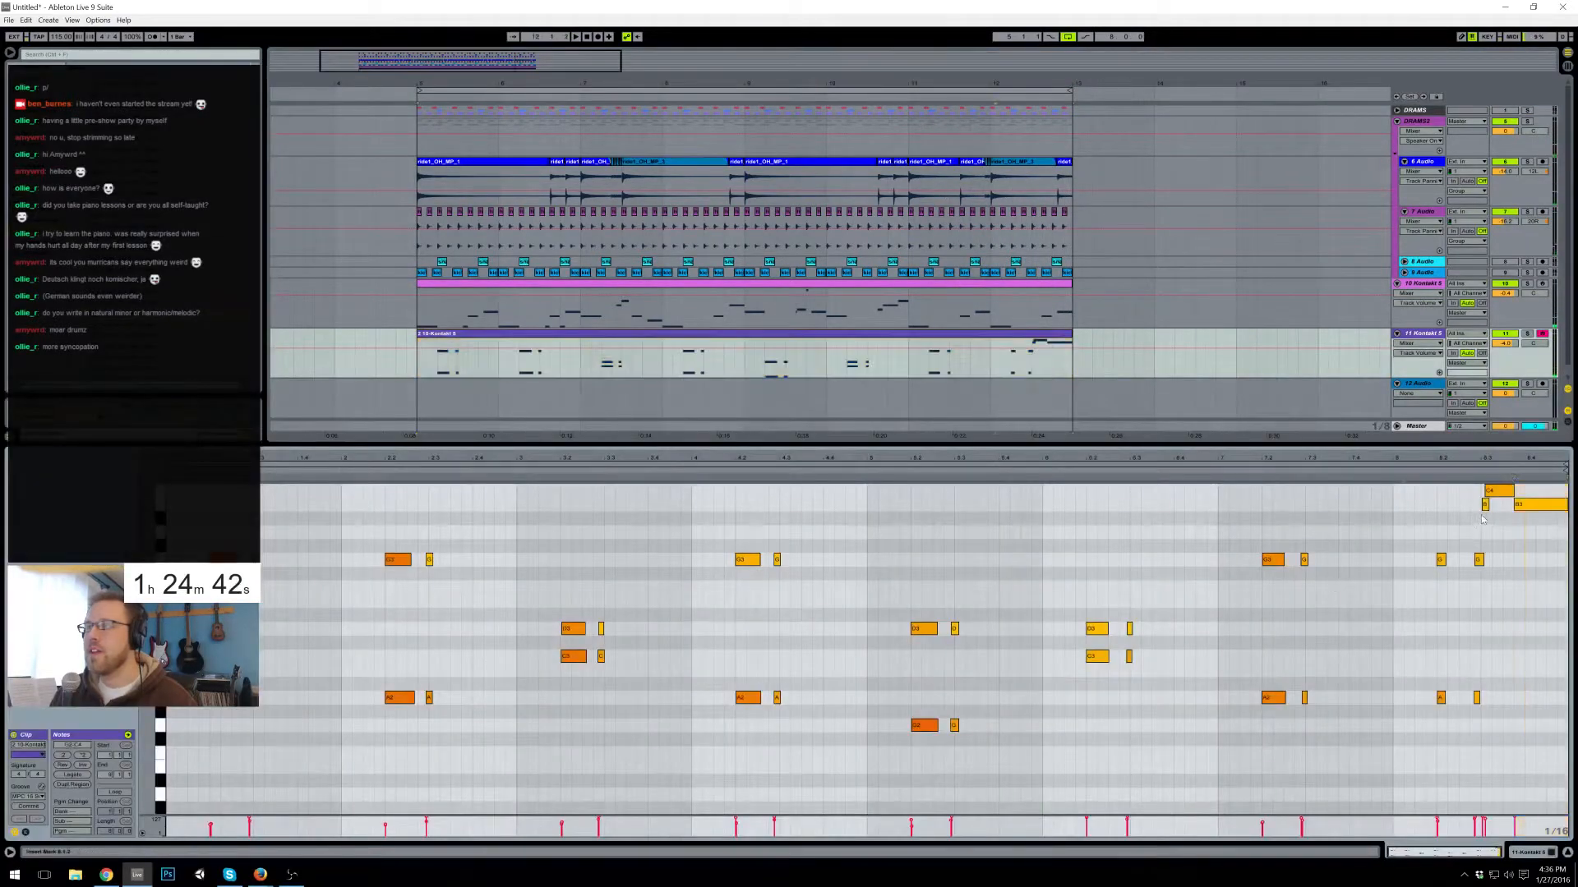
left_click_drag(1514, 492, 1535, 505)
left_click(1027, 371)
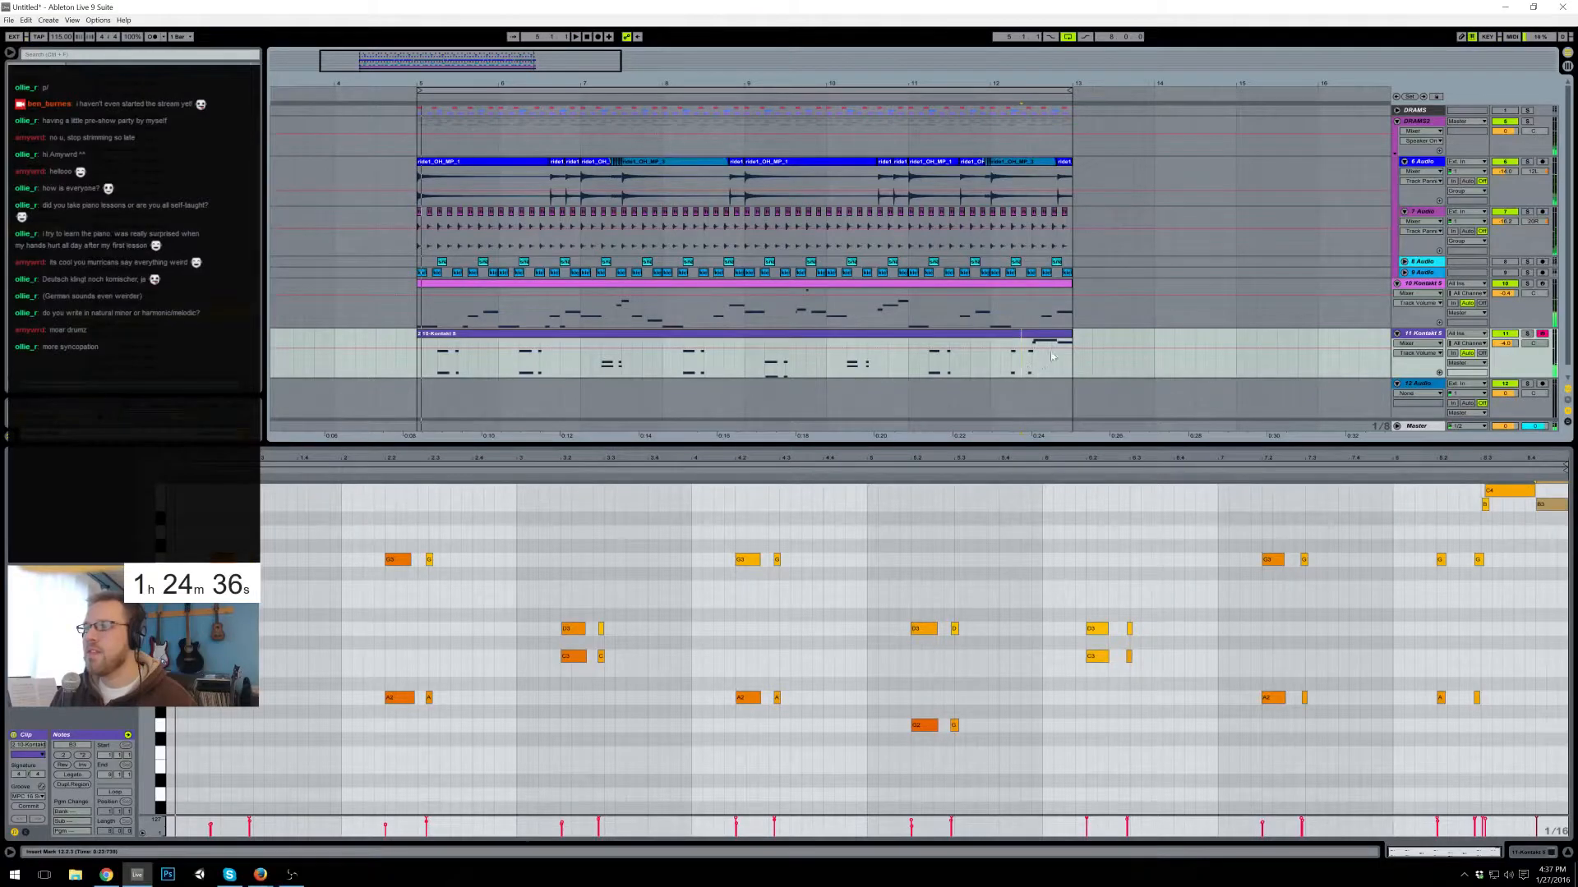
- Try ending the closing C4 and starting the final B3 at 8.4, and play from the middle of bar 11
left_click_drag(1047, 84, 1046, 207)
mouse_move(1533, 490)
left_mouse_down()
mouse_move(1518, 492)
mouse_move(1527, 507)
left_mouse_up()
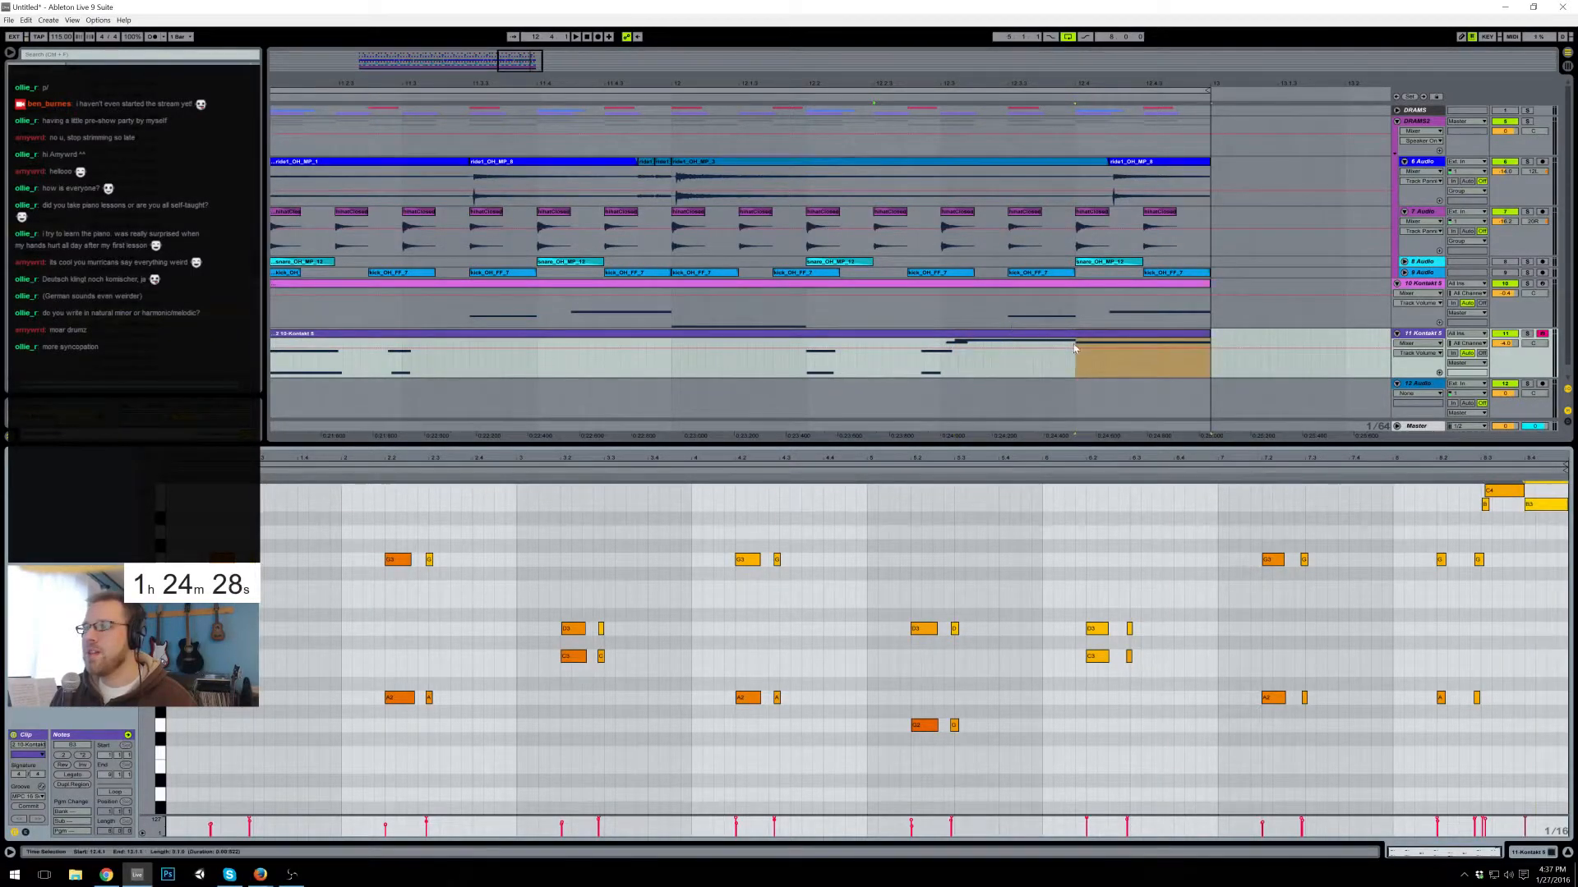
left_click(365, 361)
key("space")
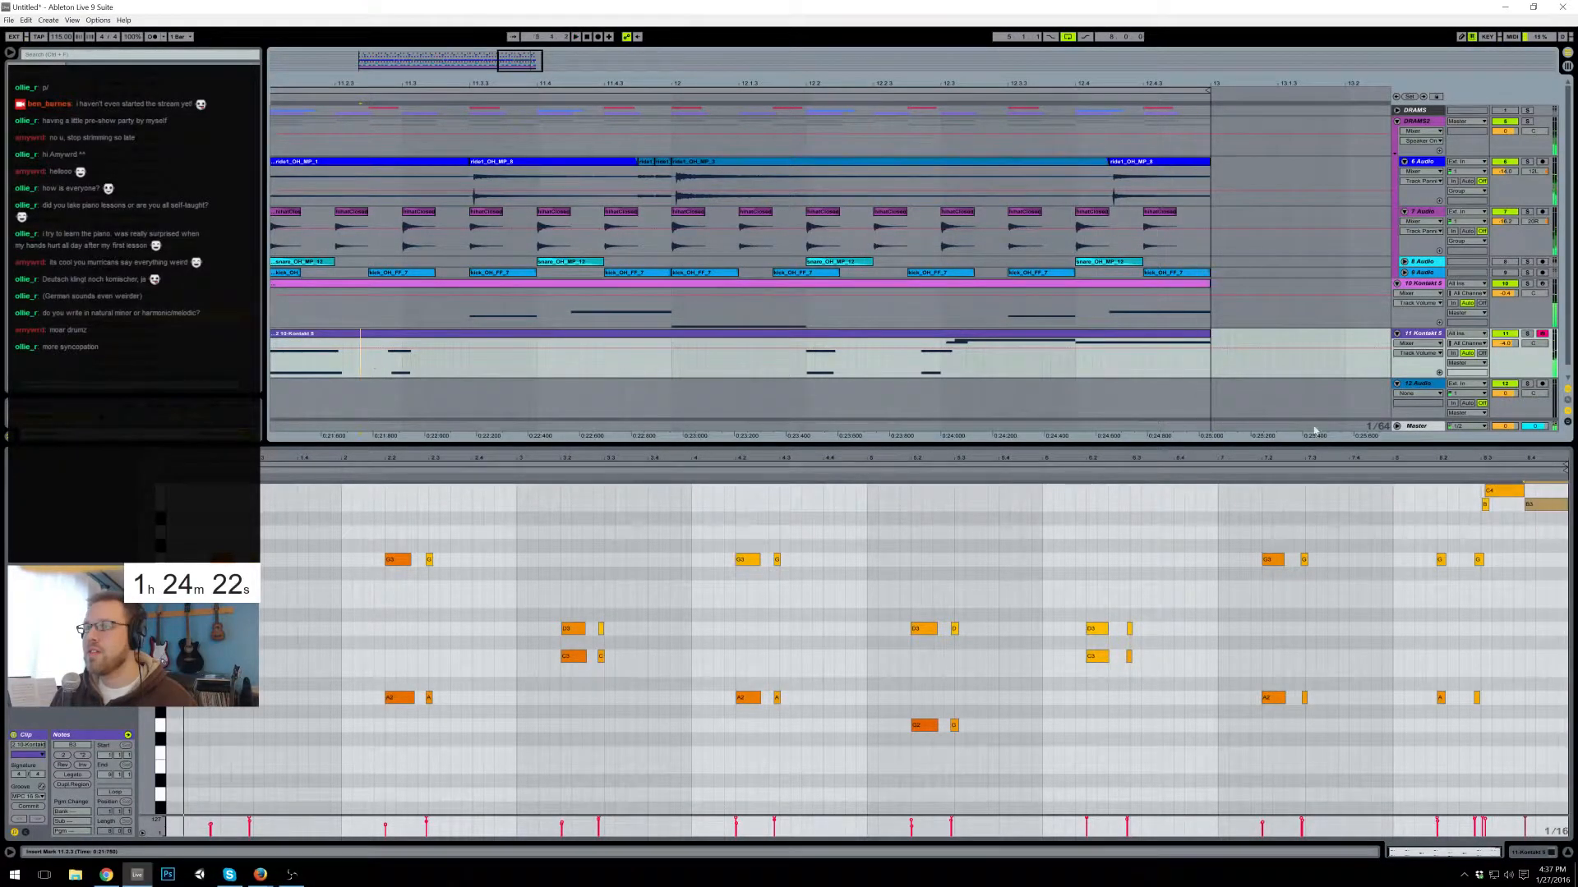
- Shorten the closing C4 and start the final B3 at 8.3.3, and play the piano ending again
left_click(1510, 492)
mouse_move(1543, 507)
left_mouse_down()
mouse_move(1501, 491)
mouse_move(1568, 504)
left_mouse_up()
left_click(1351, 534)
key("space")
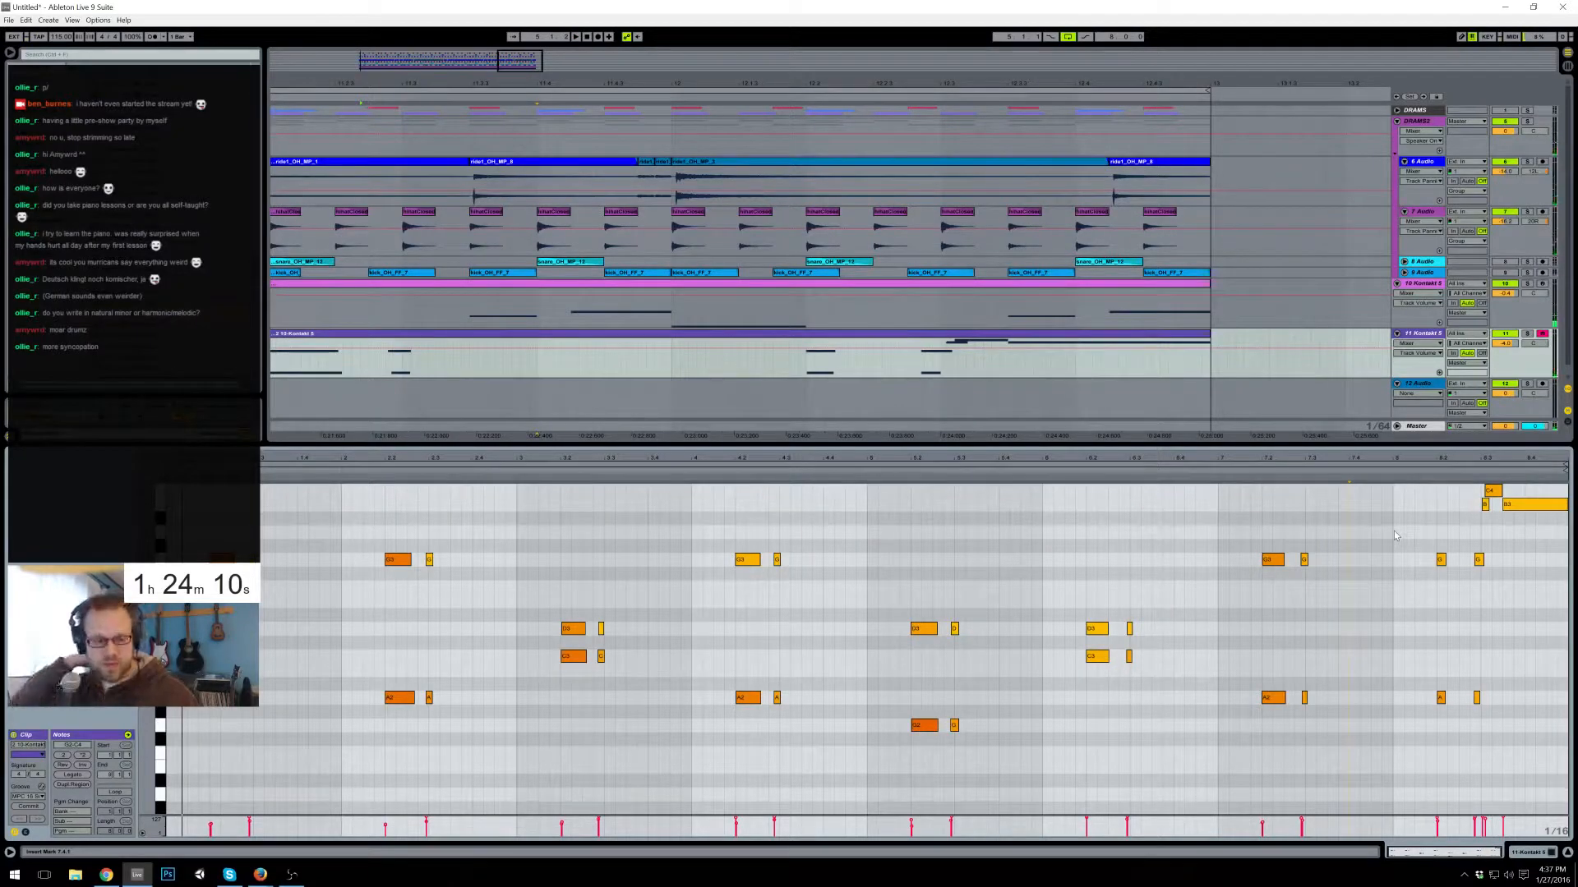
- Duplicate the eight-bar electric piano and bass clips so their copies start at bar 13
left_click_drag(527, 65, 778, 85)
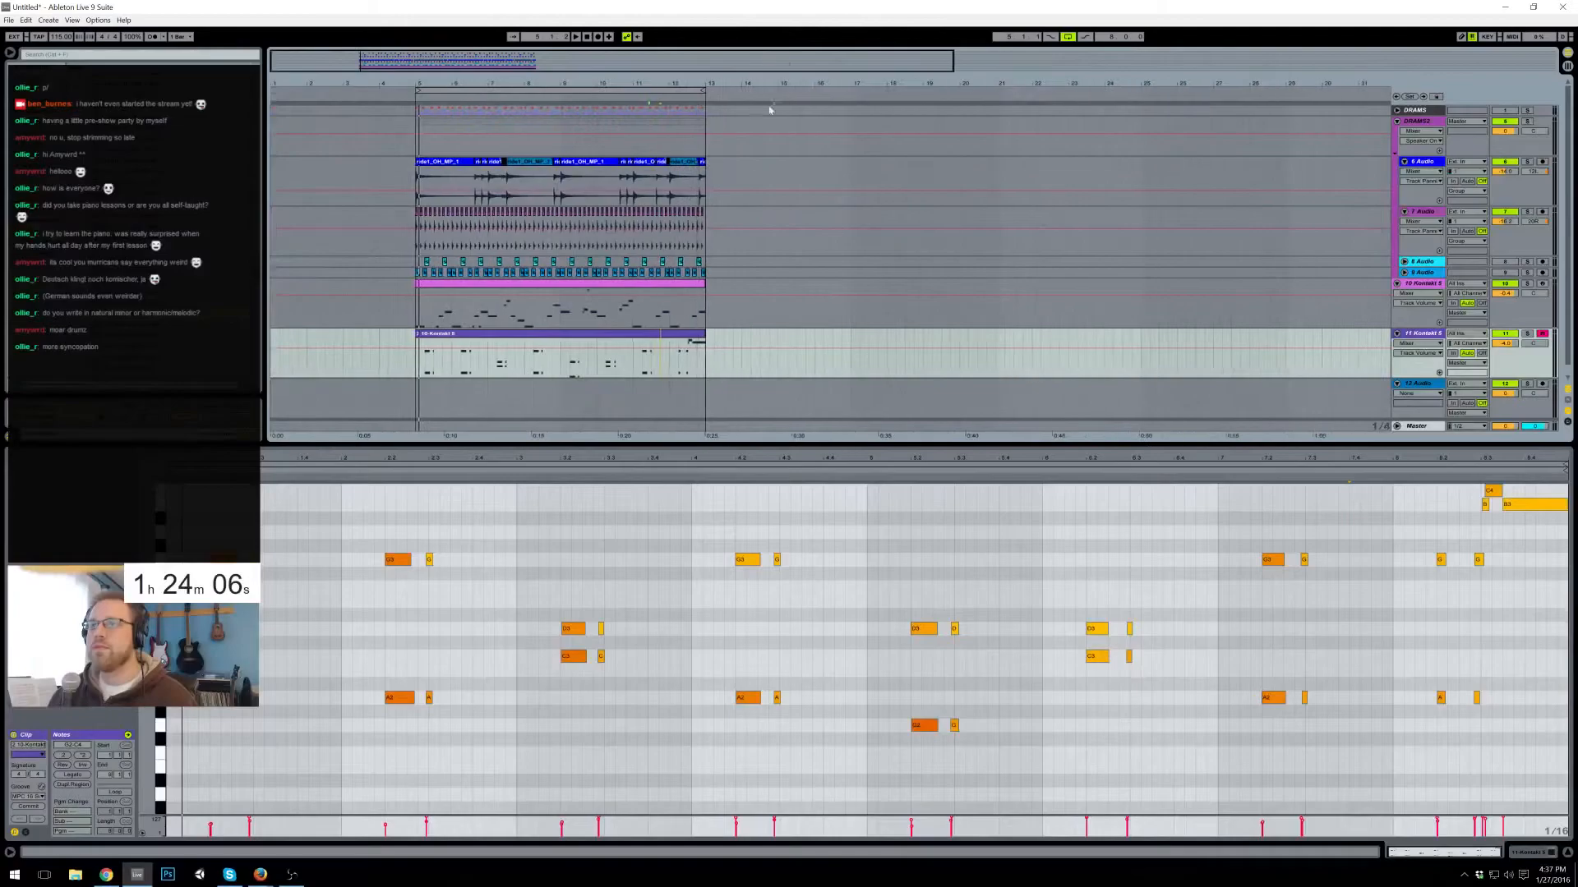
left_click(578, 341)
key("ctrl+d")
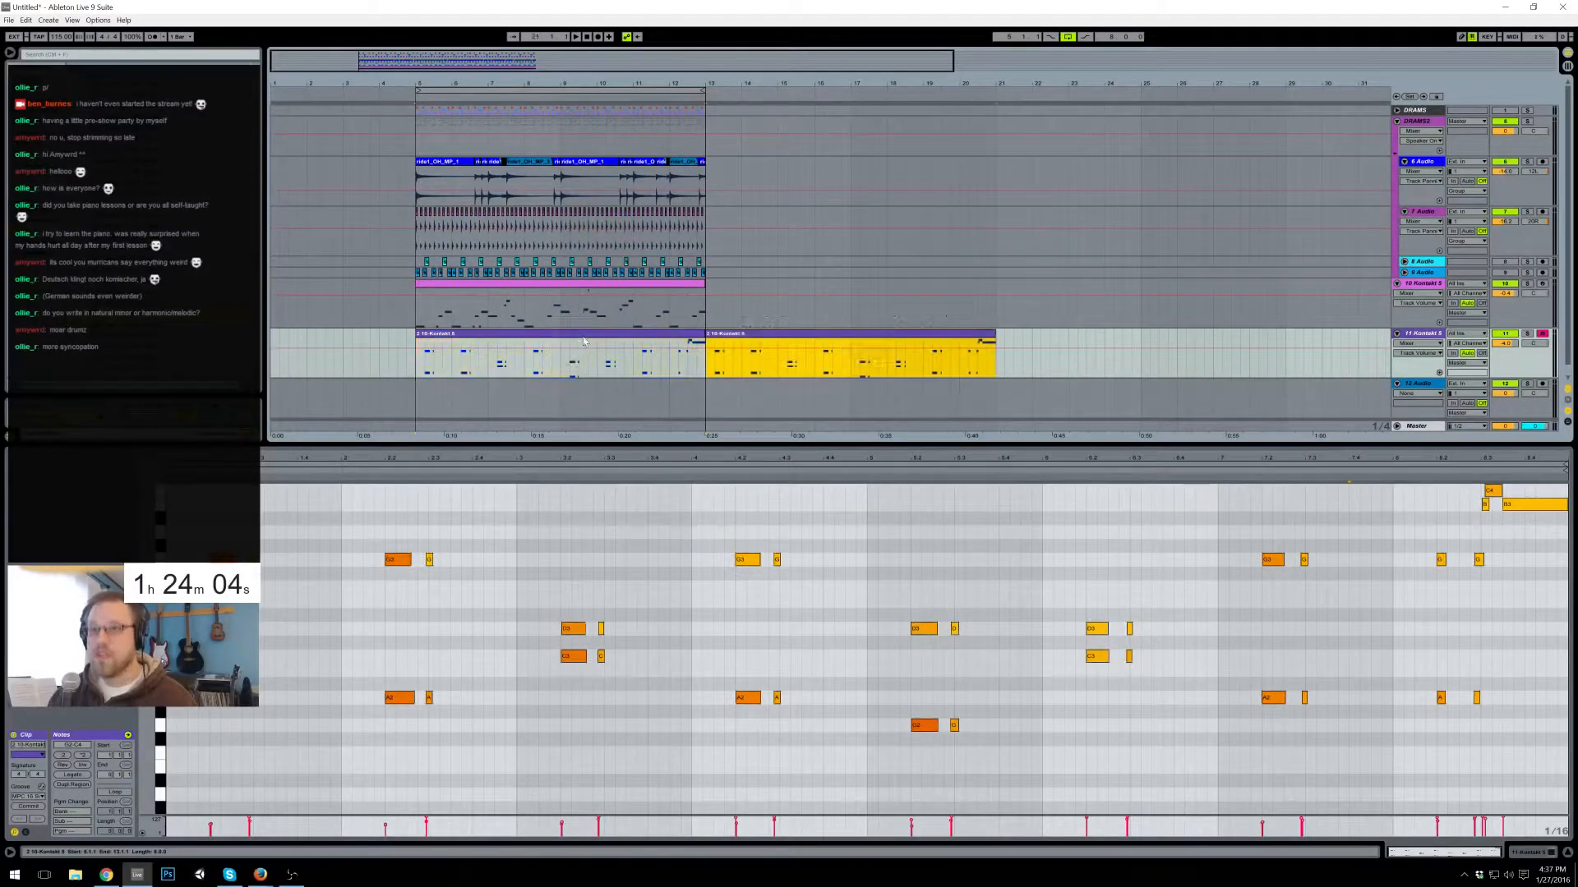
left_click(641, 305)
key("ctrl+d")
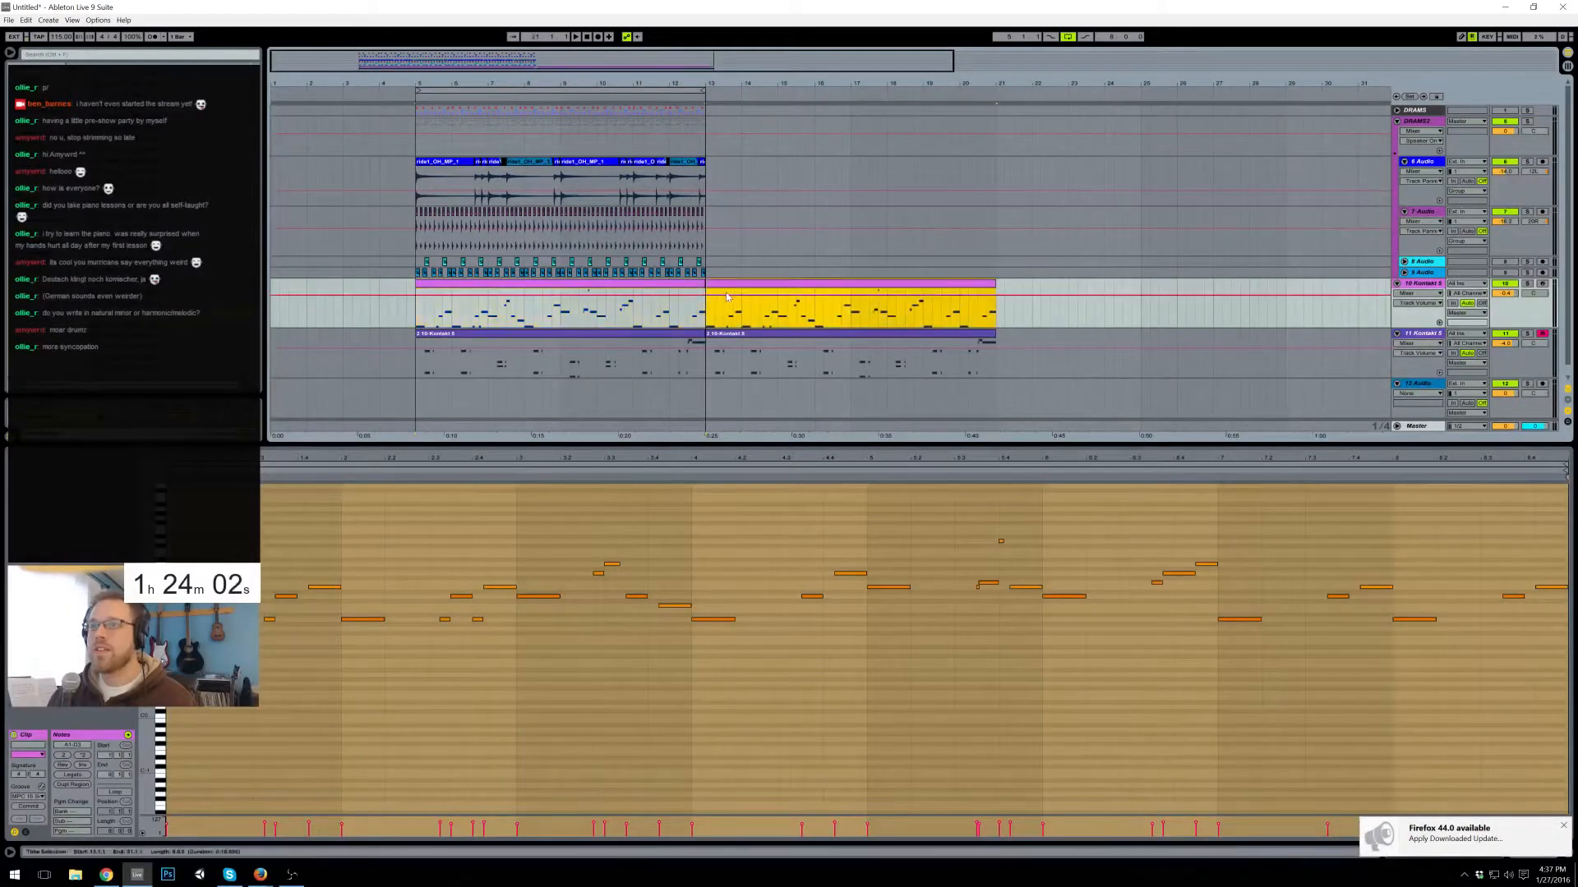
- Duplicate the hi-hat clips of bars 5 to 12 into bars 13 to 20
left_click_drag(647, 56, 549, 78)
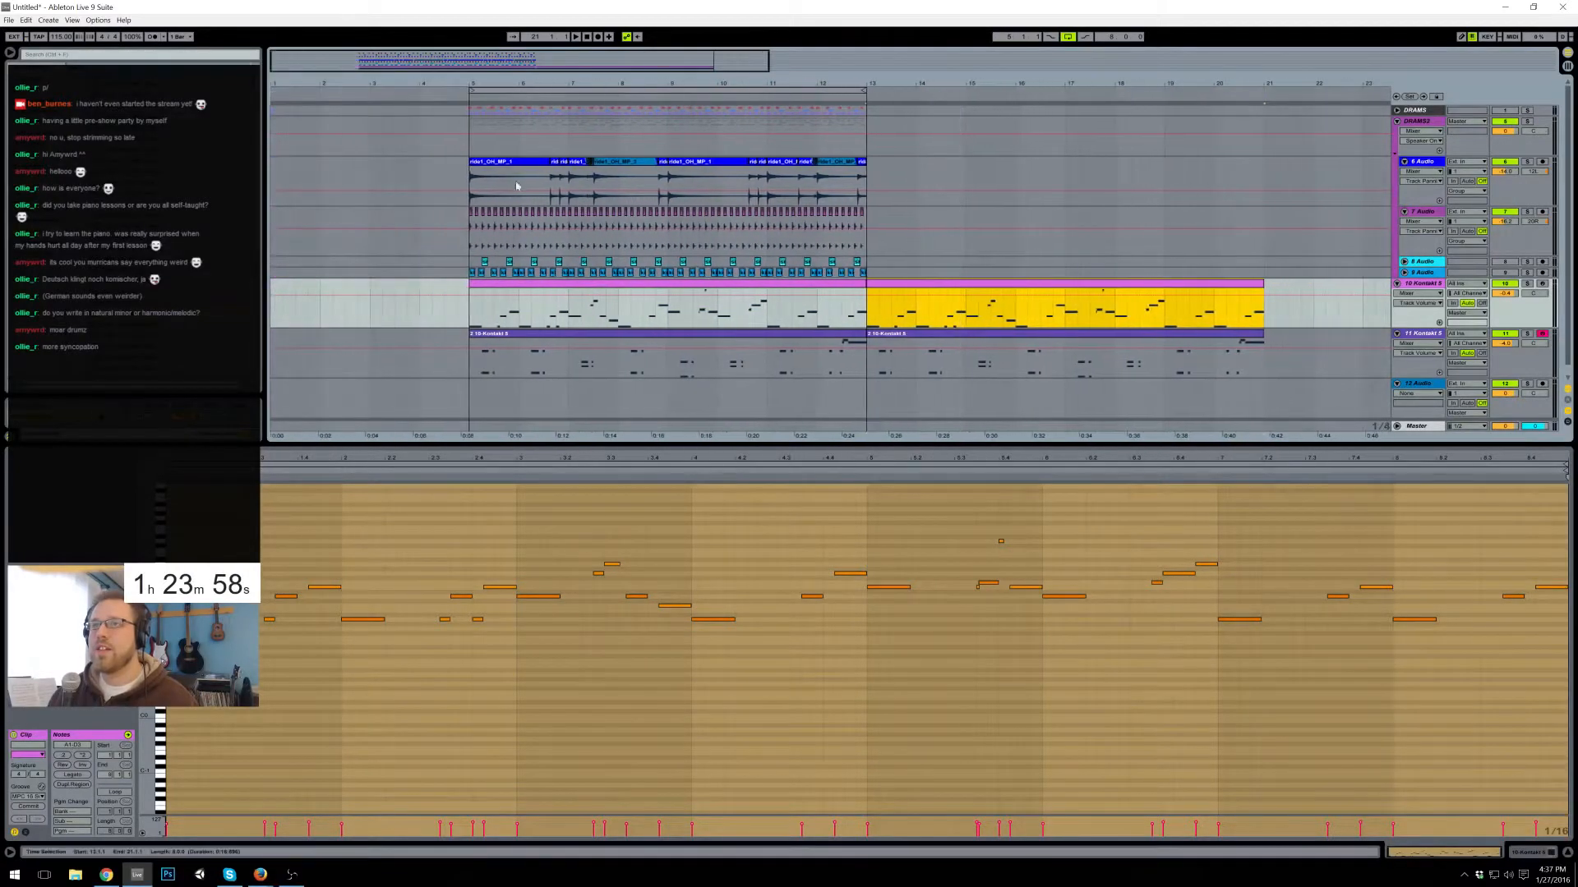
left_click_drag(469, 242, 864, 246)
key("ctrl+d")
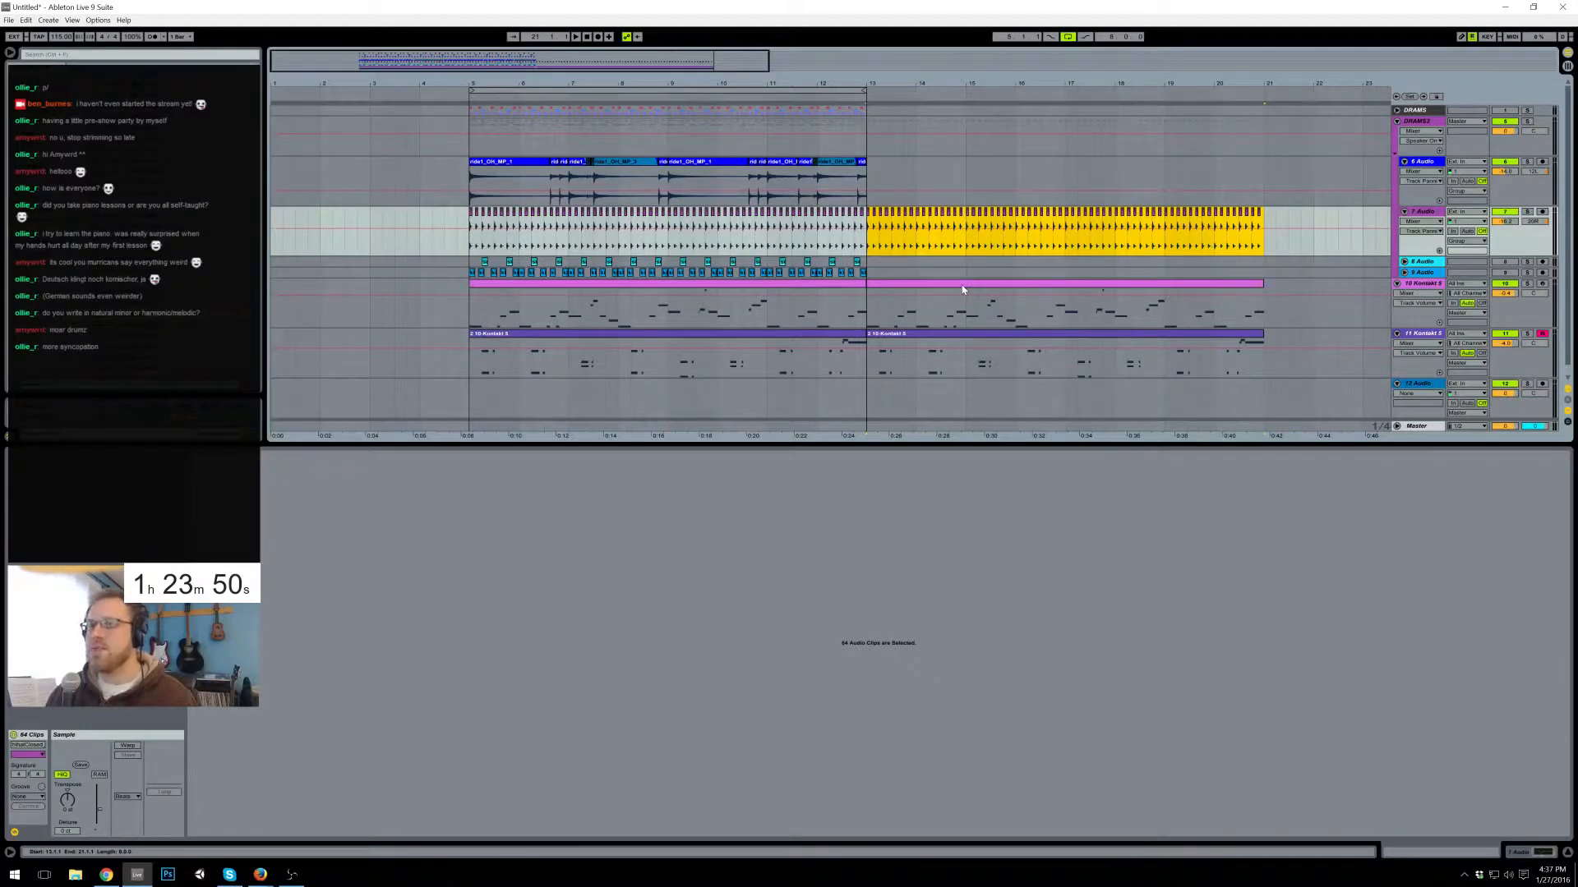
- Delete the closing B3 and C4 notes from the duplicated electric piano clip and play the arrangement from bar 5
left_click(871, 348)
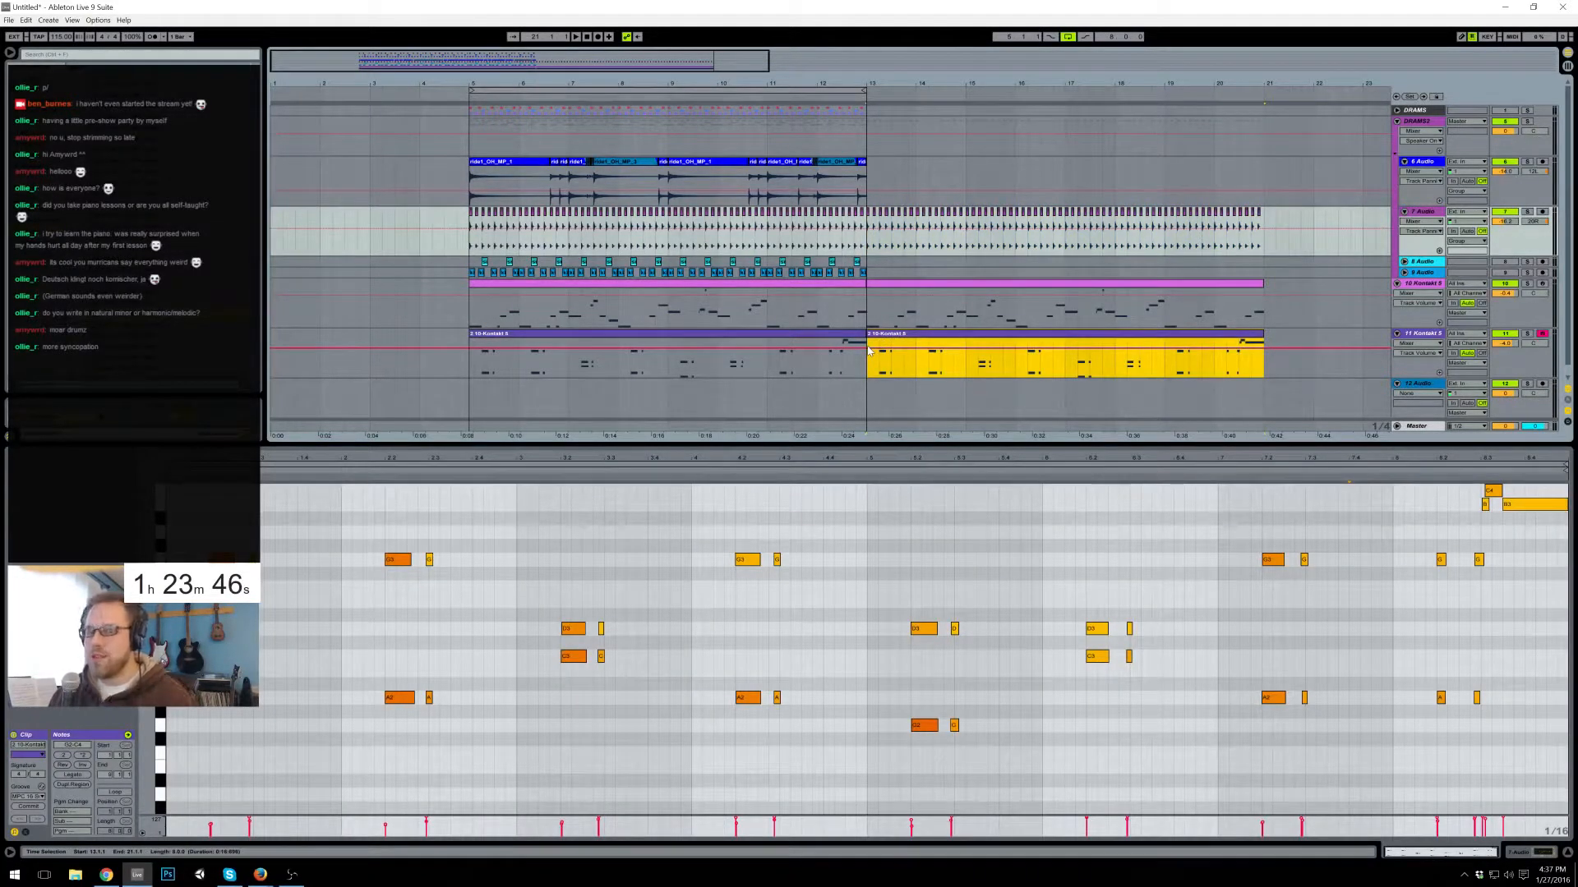
left_click_drag(178, 752, 1511, 494)
left_click(504, 567)
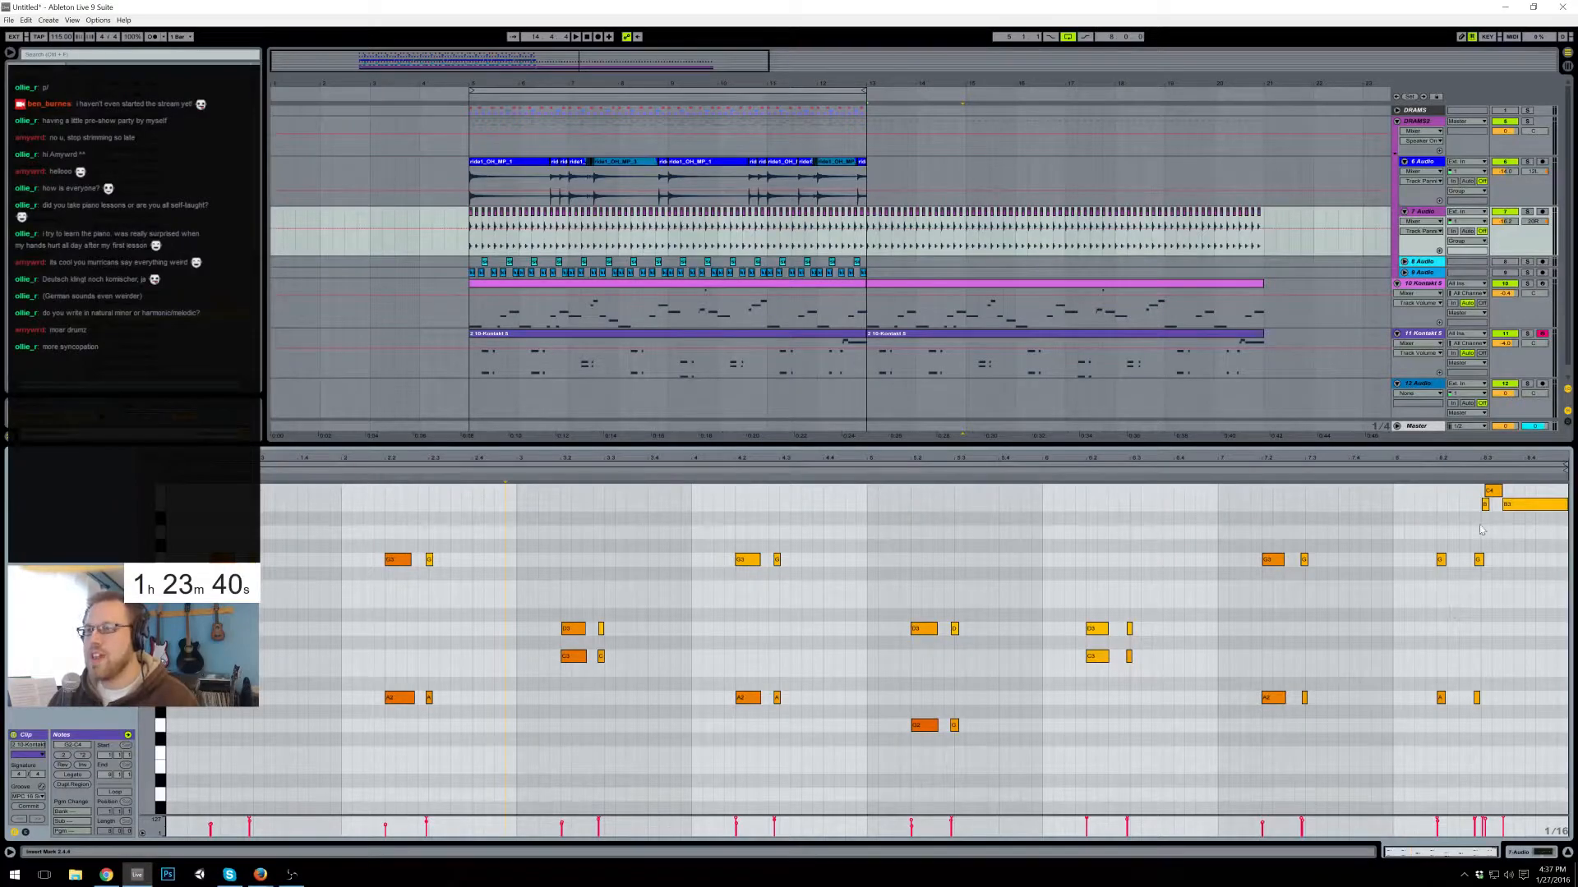
left_click_drag(1471, 530, 1565, 486)
key("Delete")
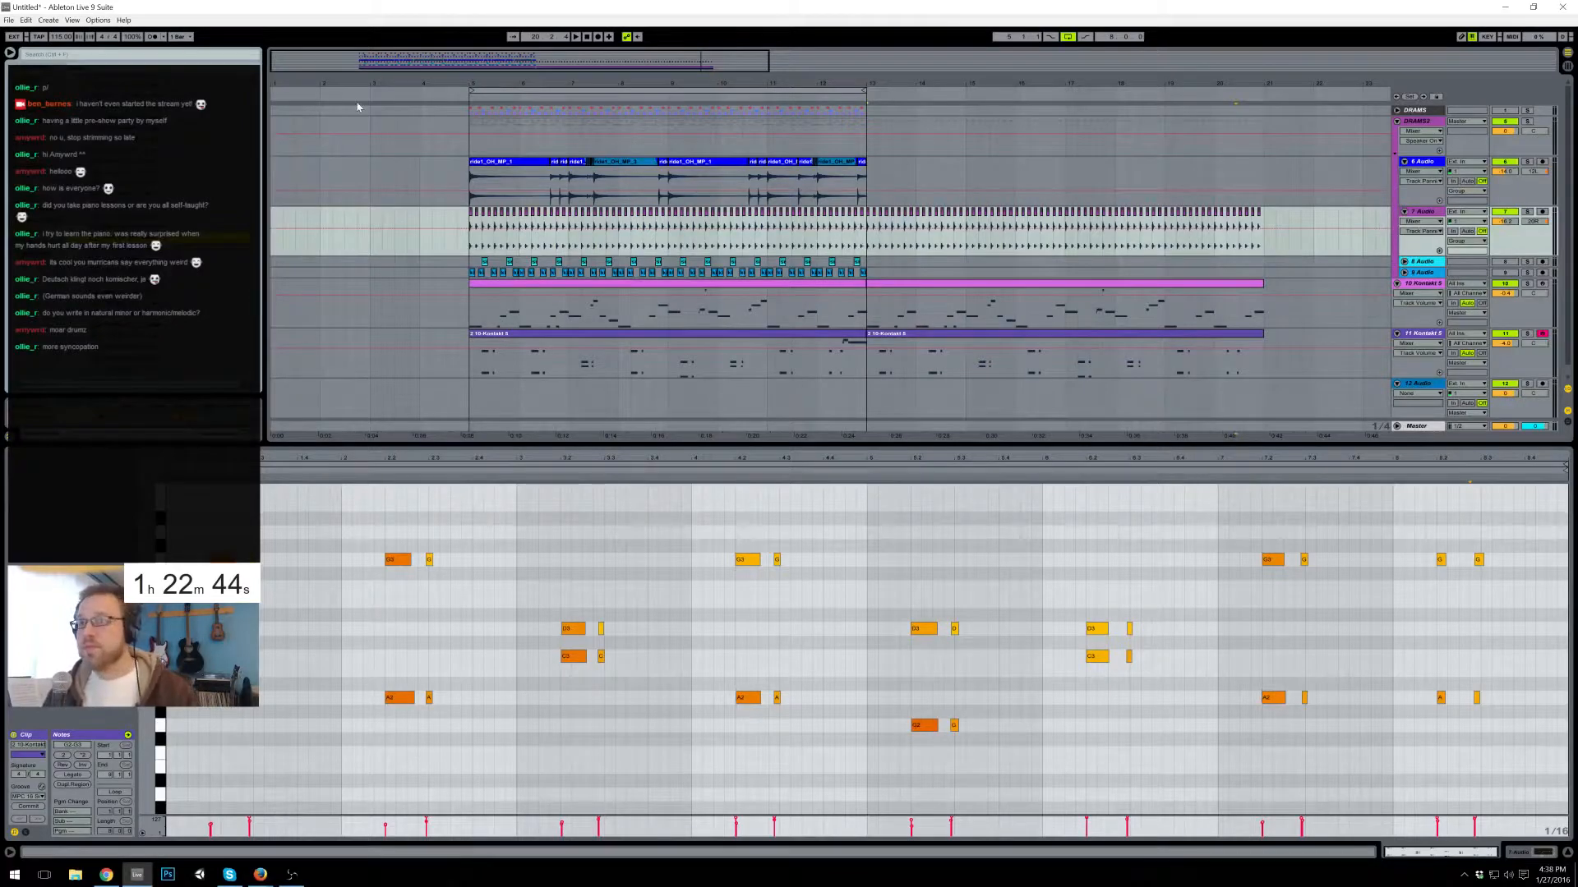
left_click(468, 261)
key("space")
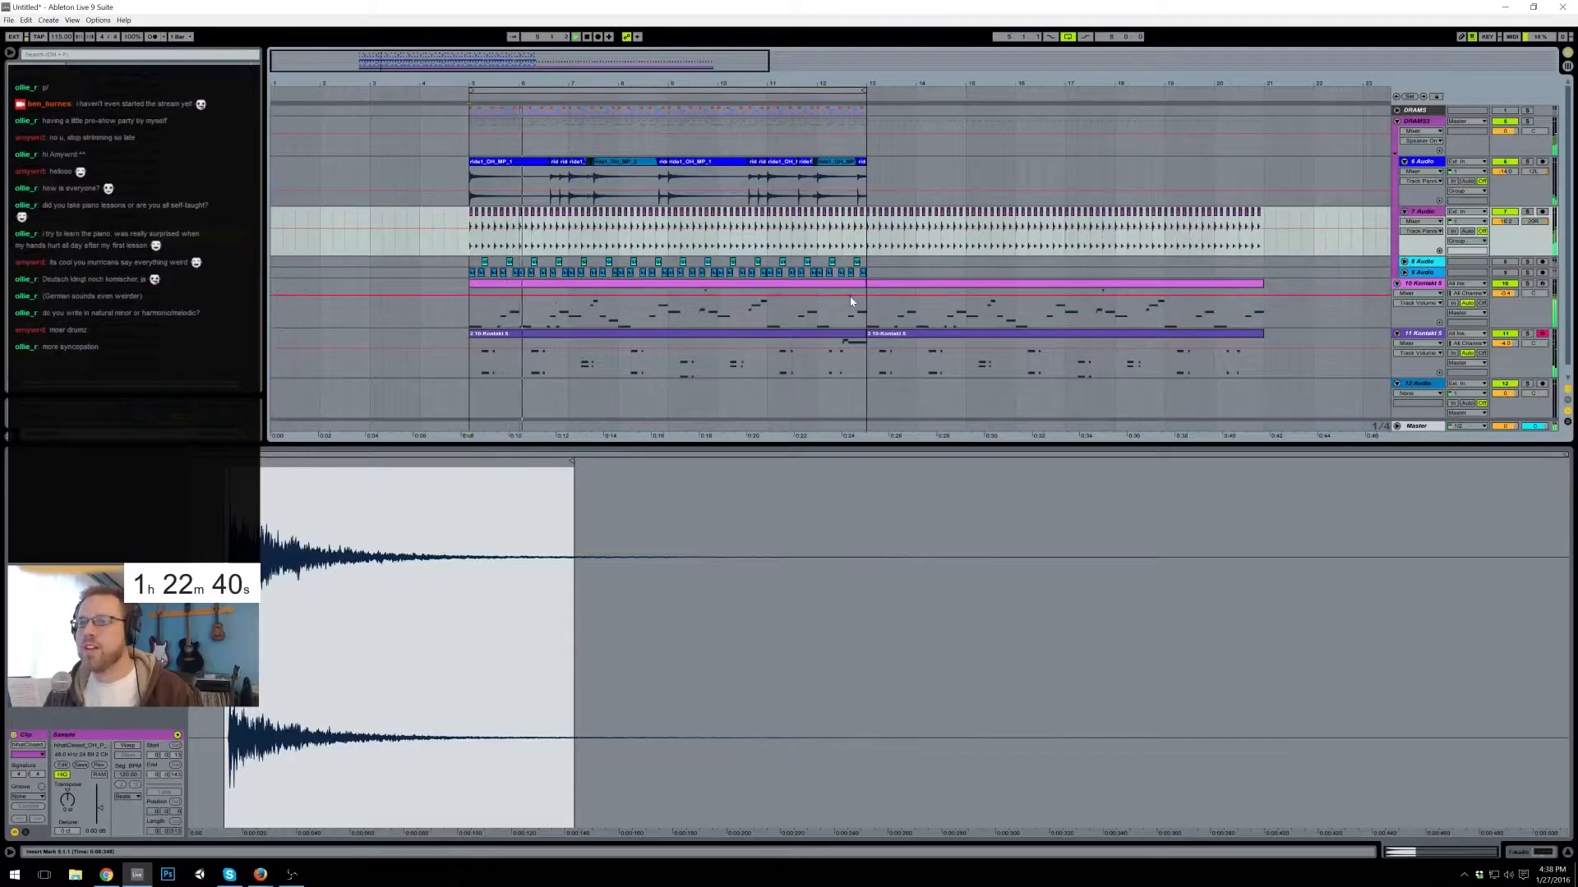
- Select the duplicated bass clip, arm the bass track for recording and show its Kontakt 5 device
left_click(901, 285)
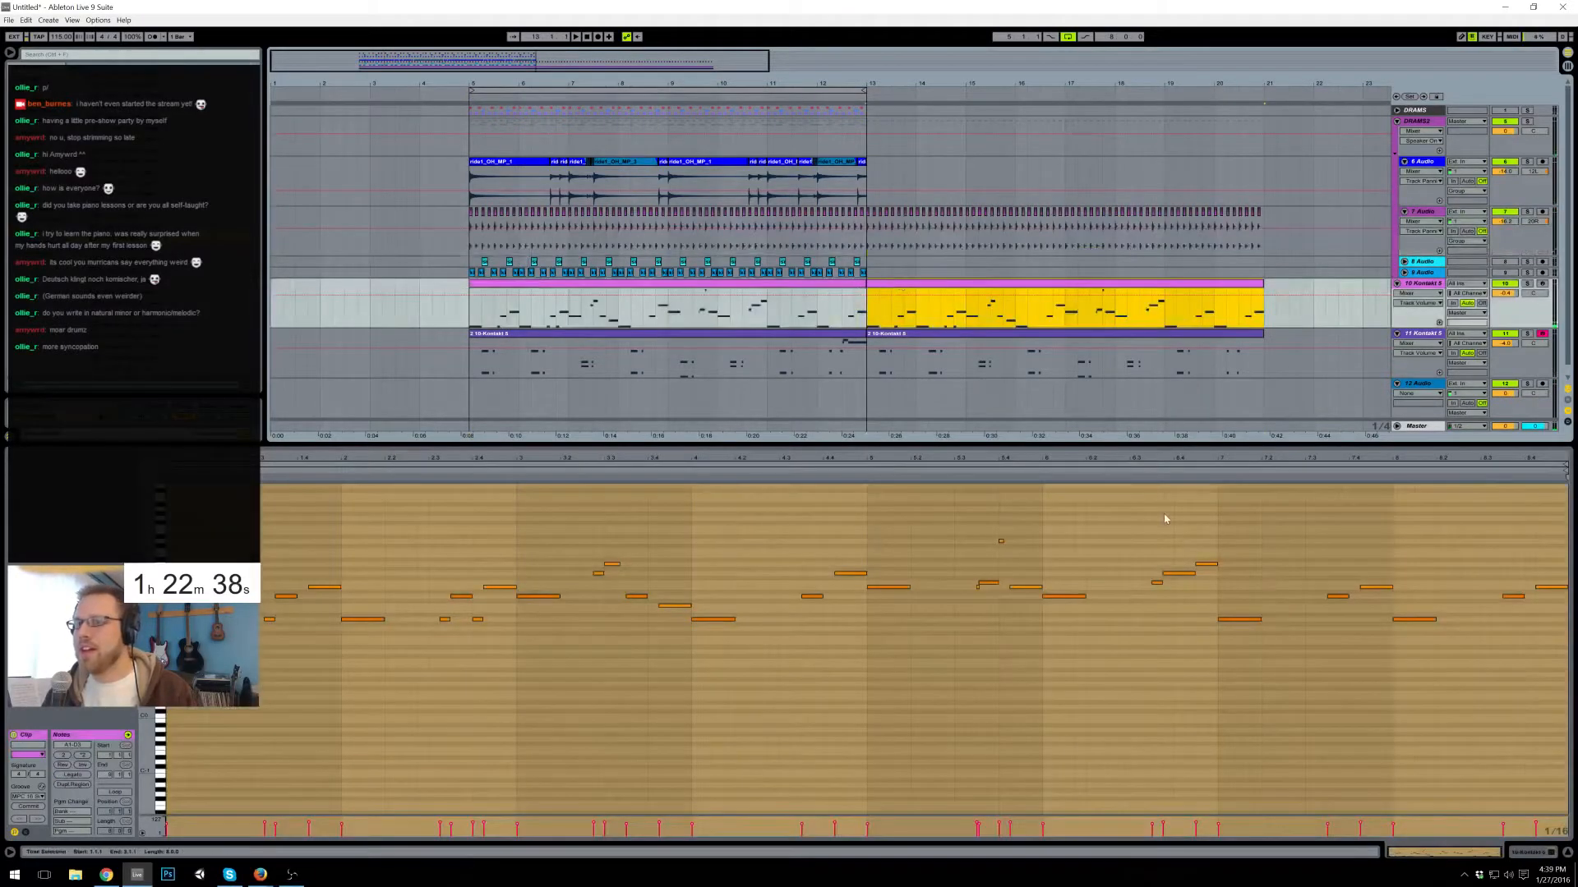
left_click(1543, 284)
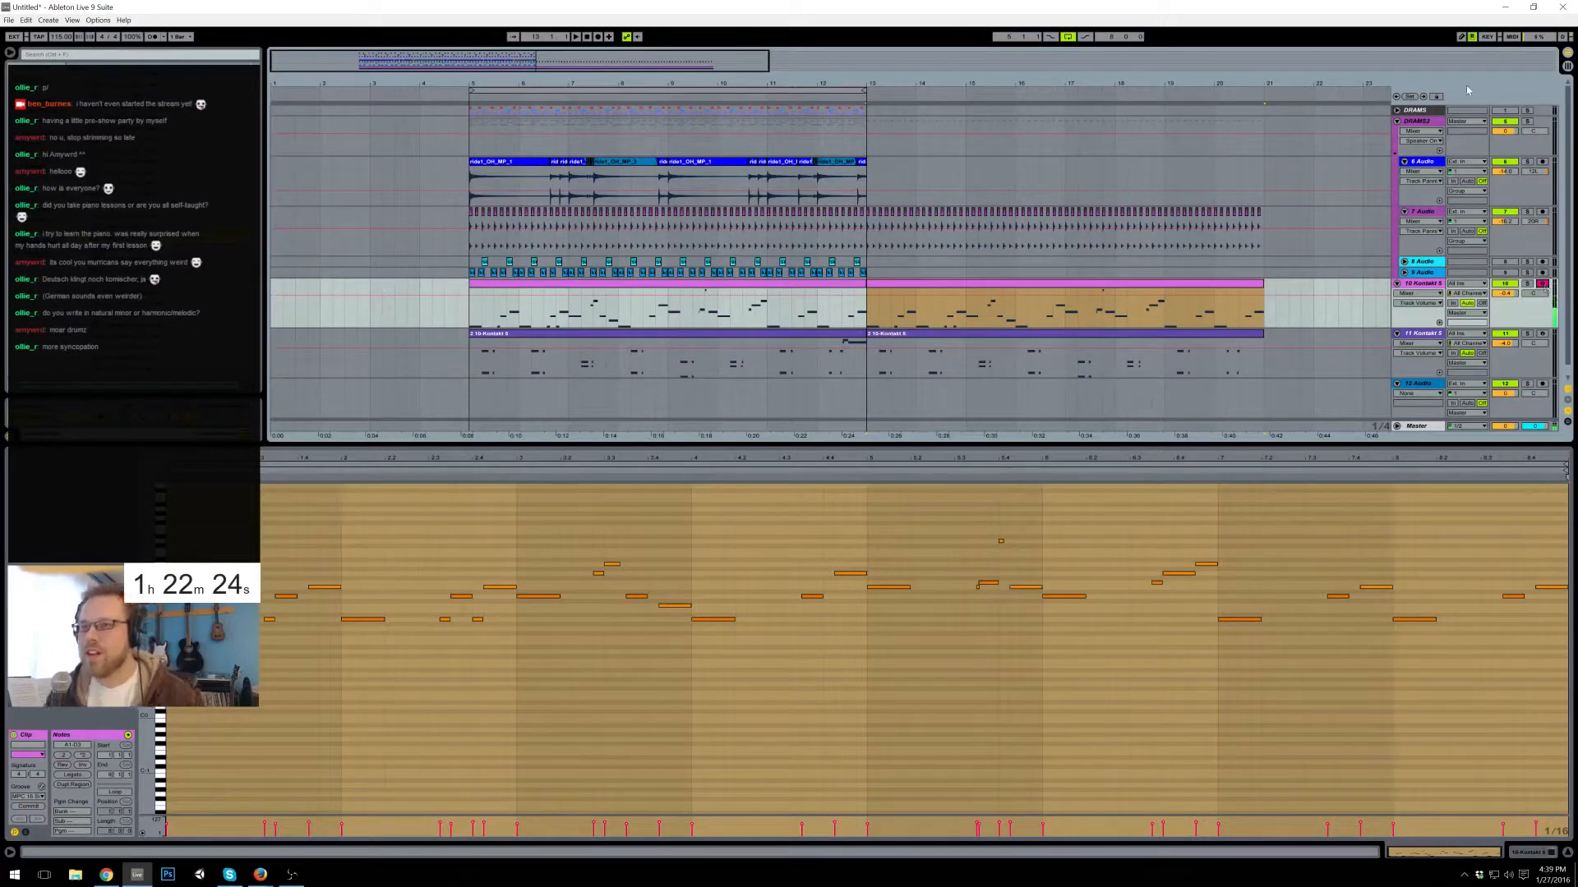
left_click(1522, 851)
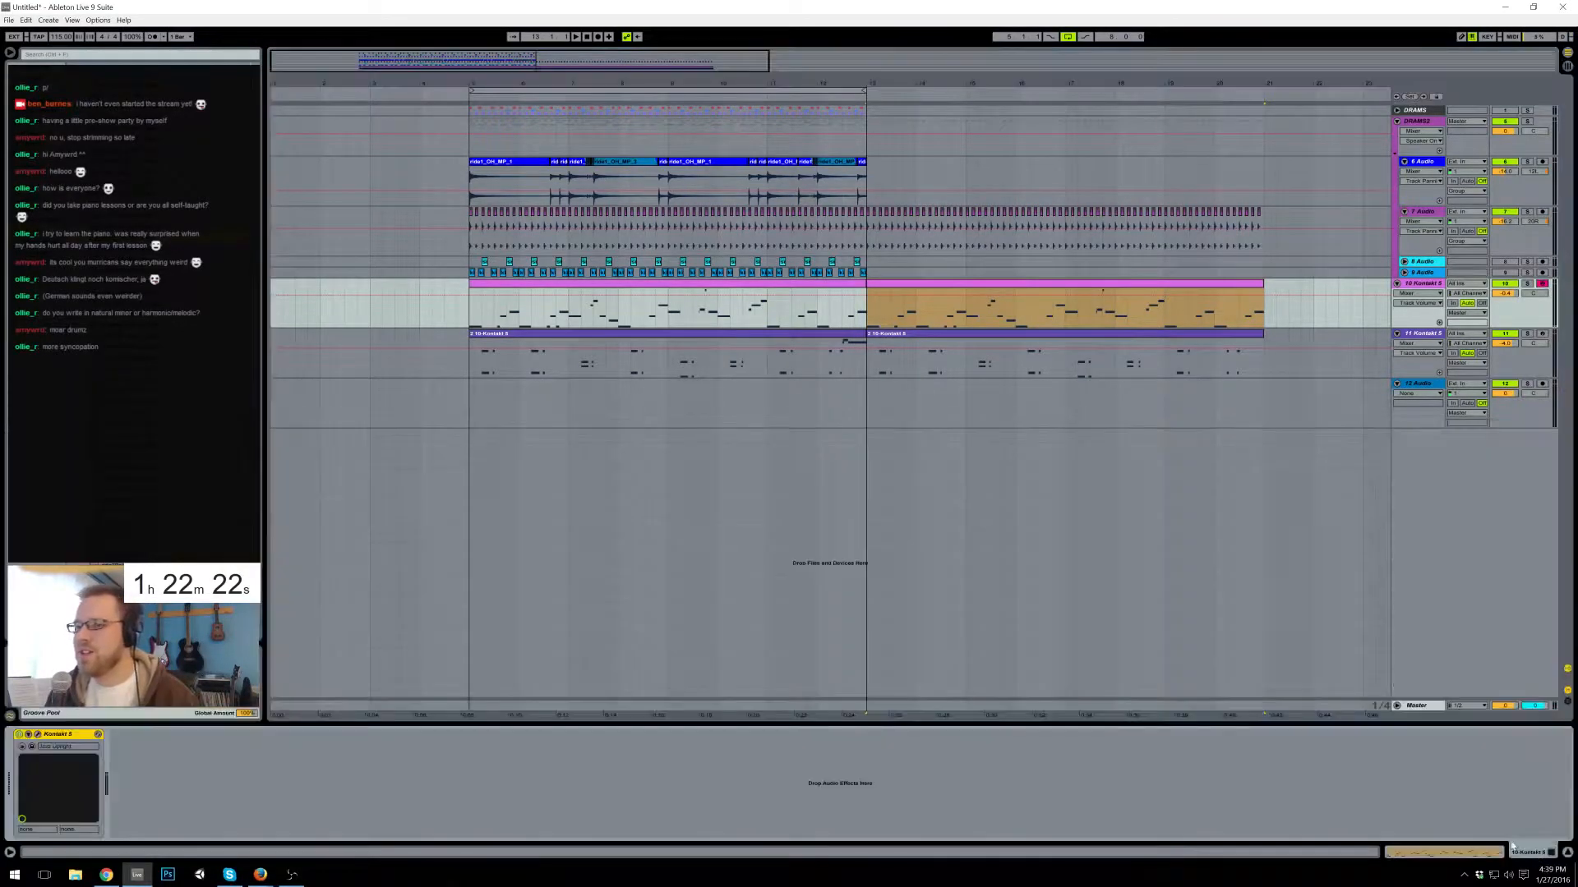
- View the upright bass instrument in its Kontakt 5 window and close the window
left_click(37, 734)
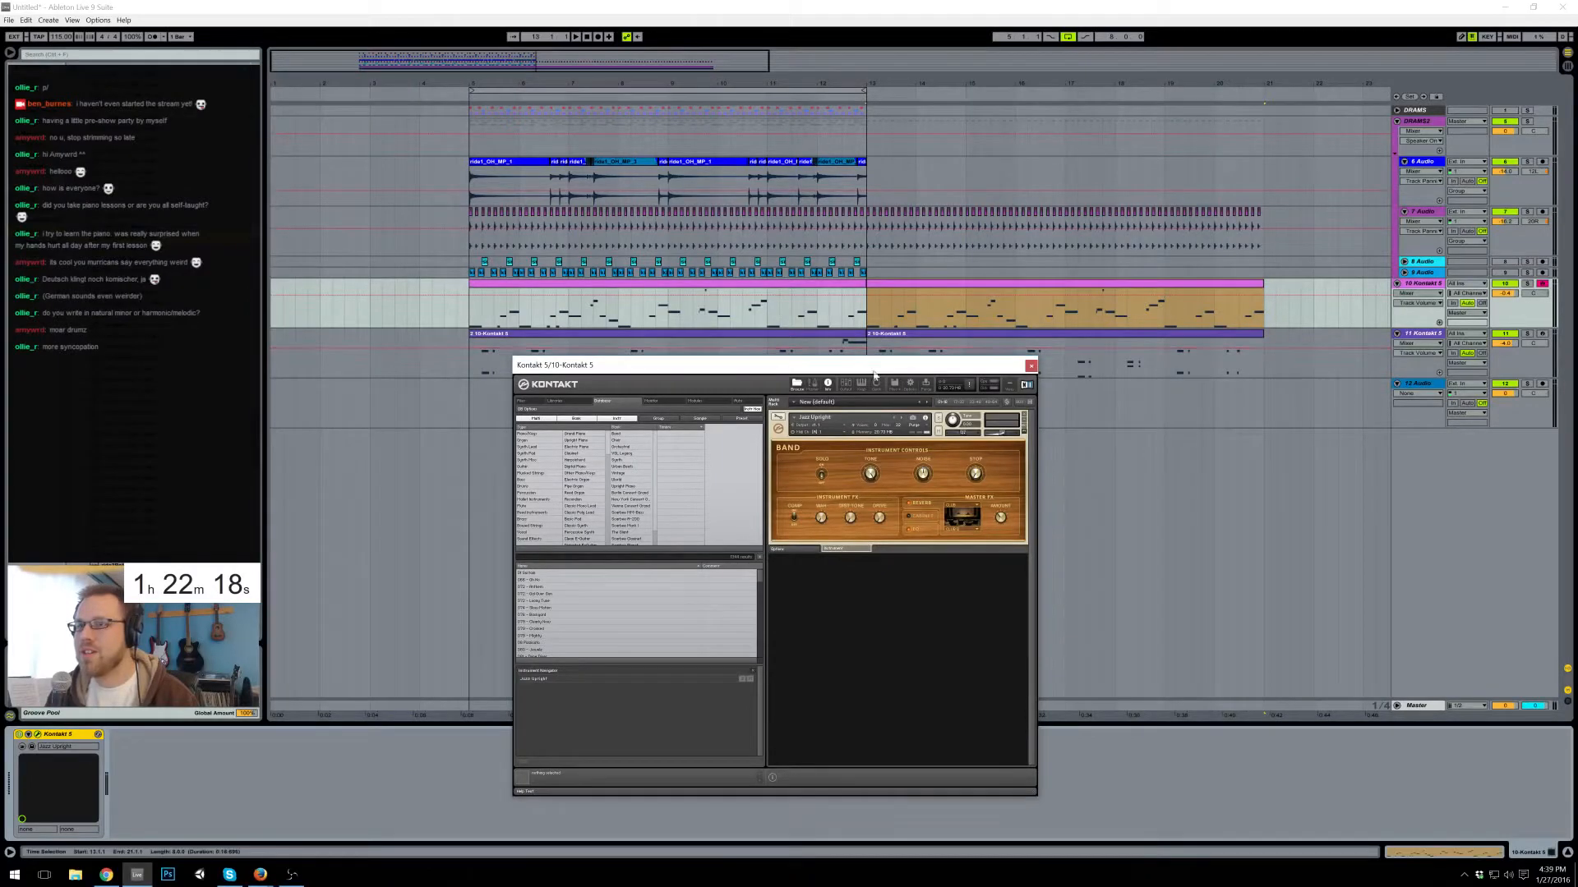
left_click(1031, 365)
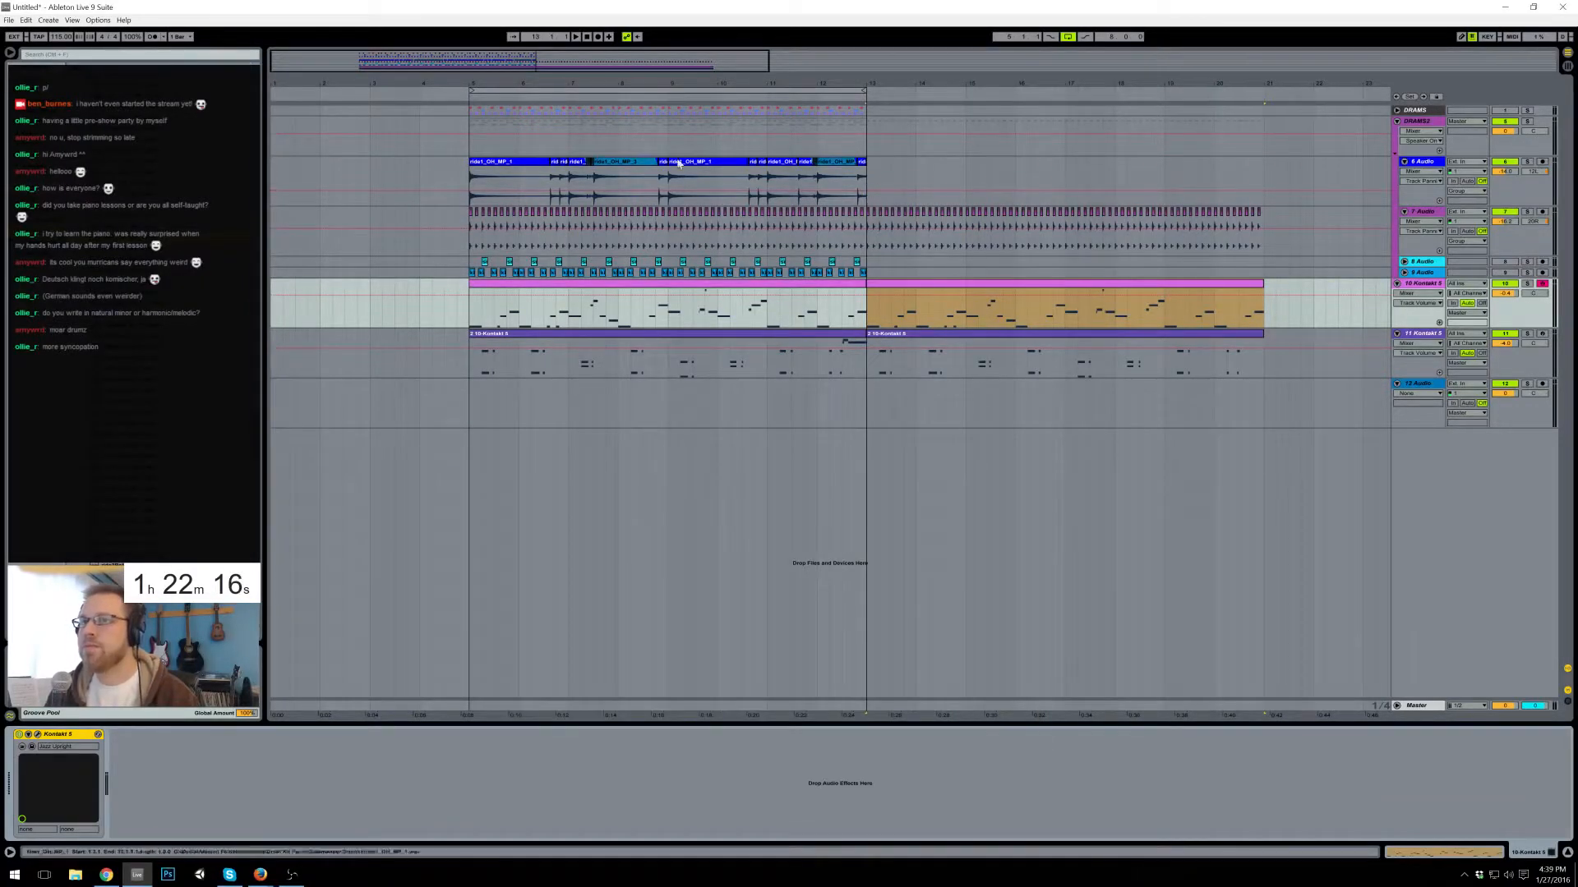
- Play from the ride clip at bar 12 and duplicate that clip to bar 13
left_click(493, 155)
left_click(499, 162)
left_click(836, 162)
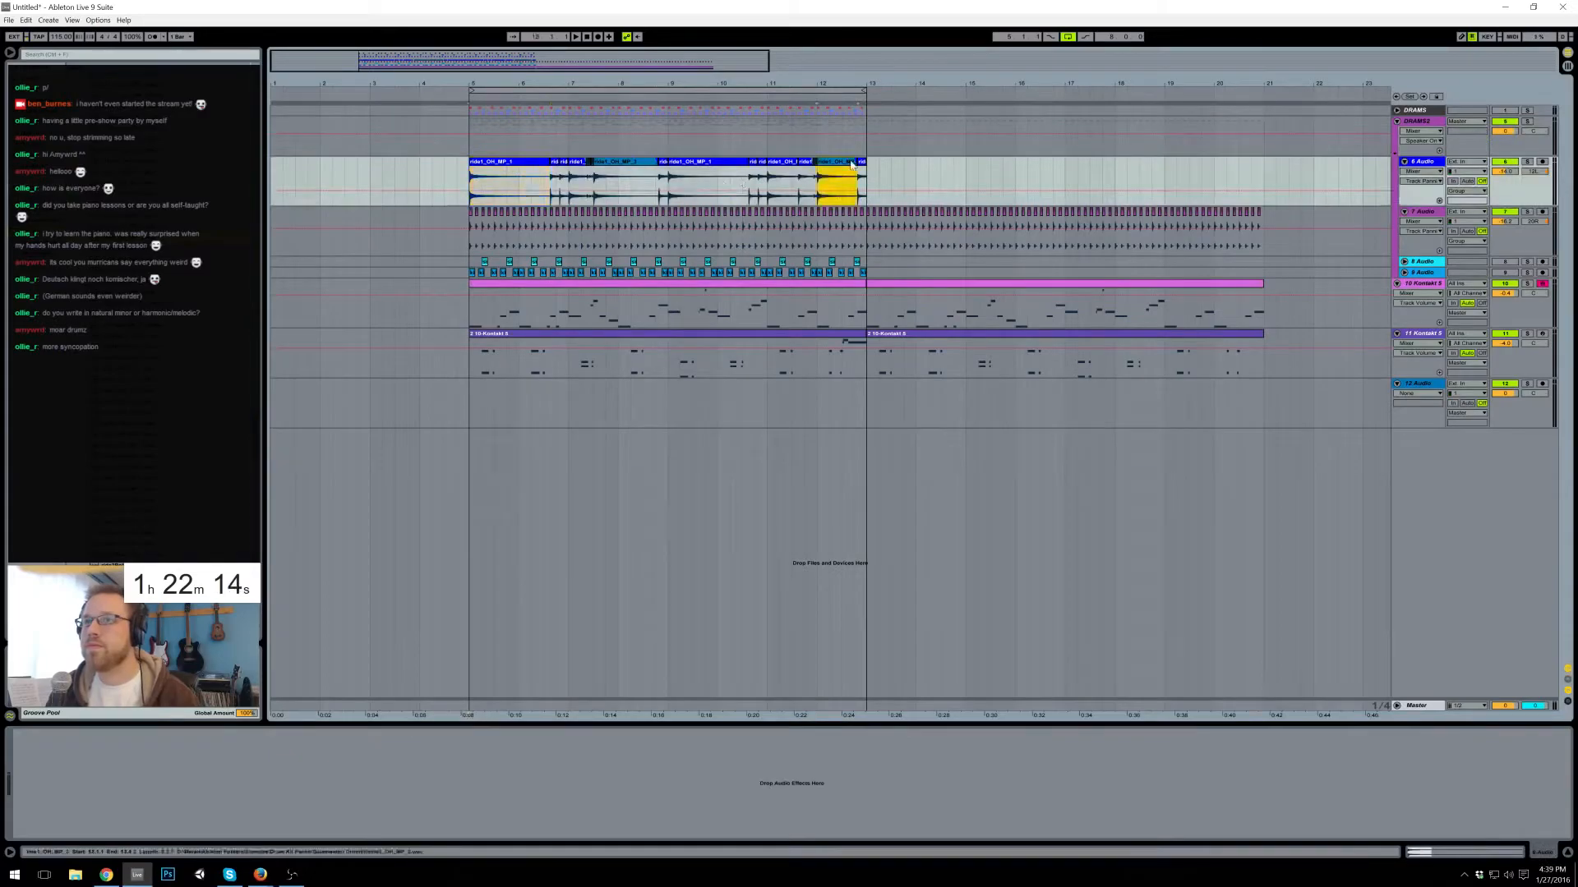
key("space")
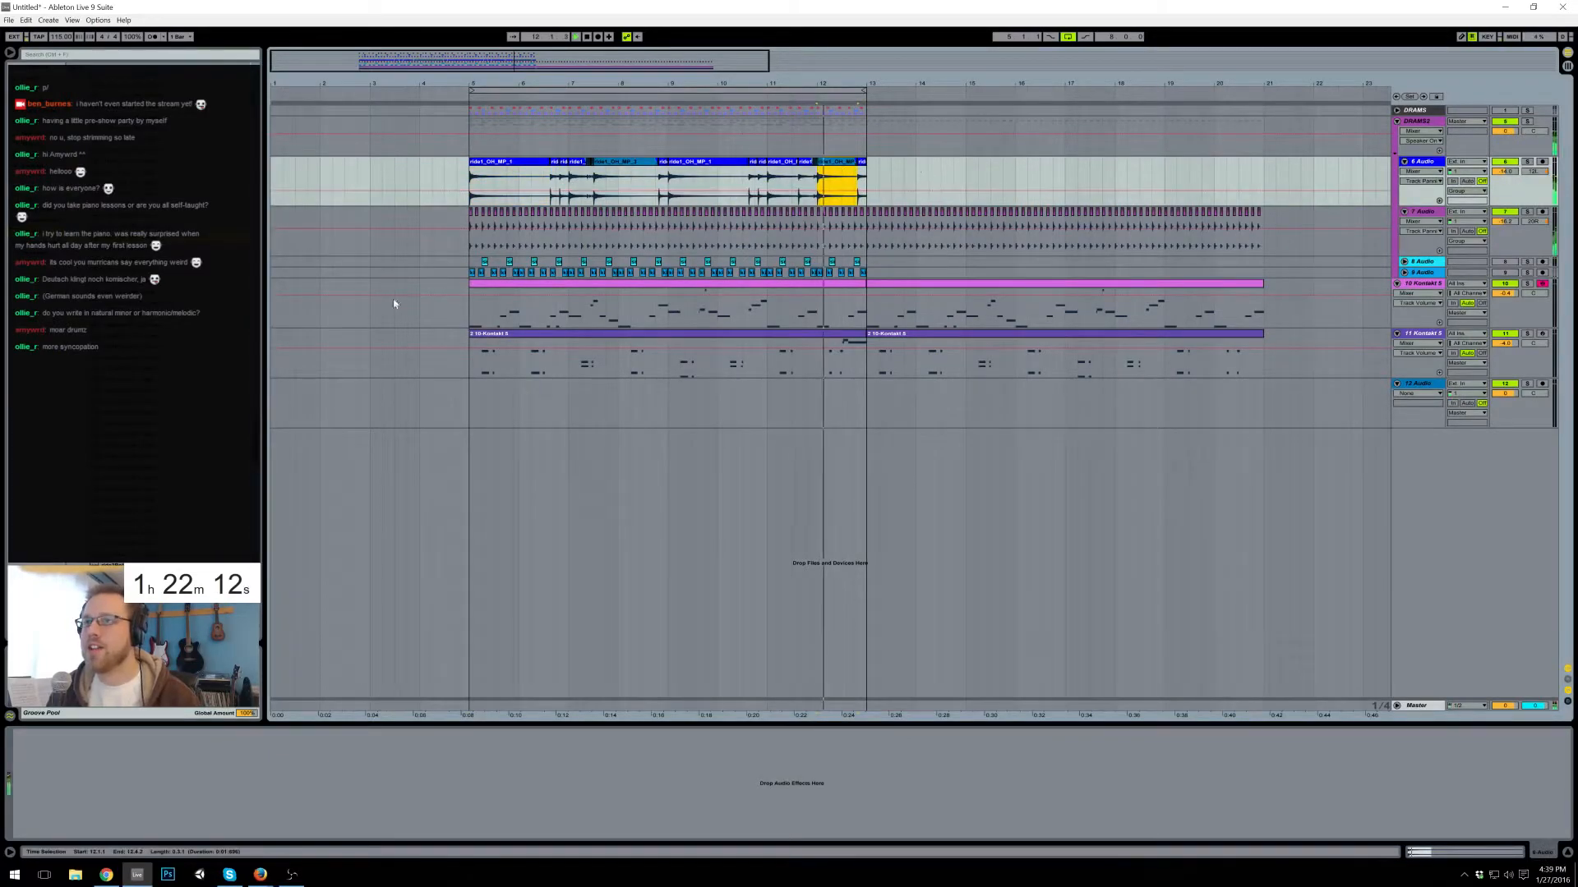
key("ctrl+d")
- Lengthen the duplicated ride clip at bar 13 so it ends at 13.4.3
left_click_drag(544, 58, 606, 157)
double_click(595, 164)
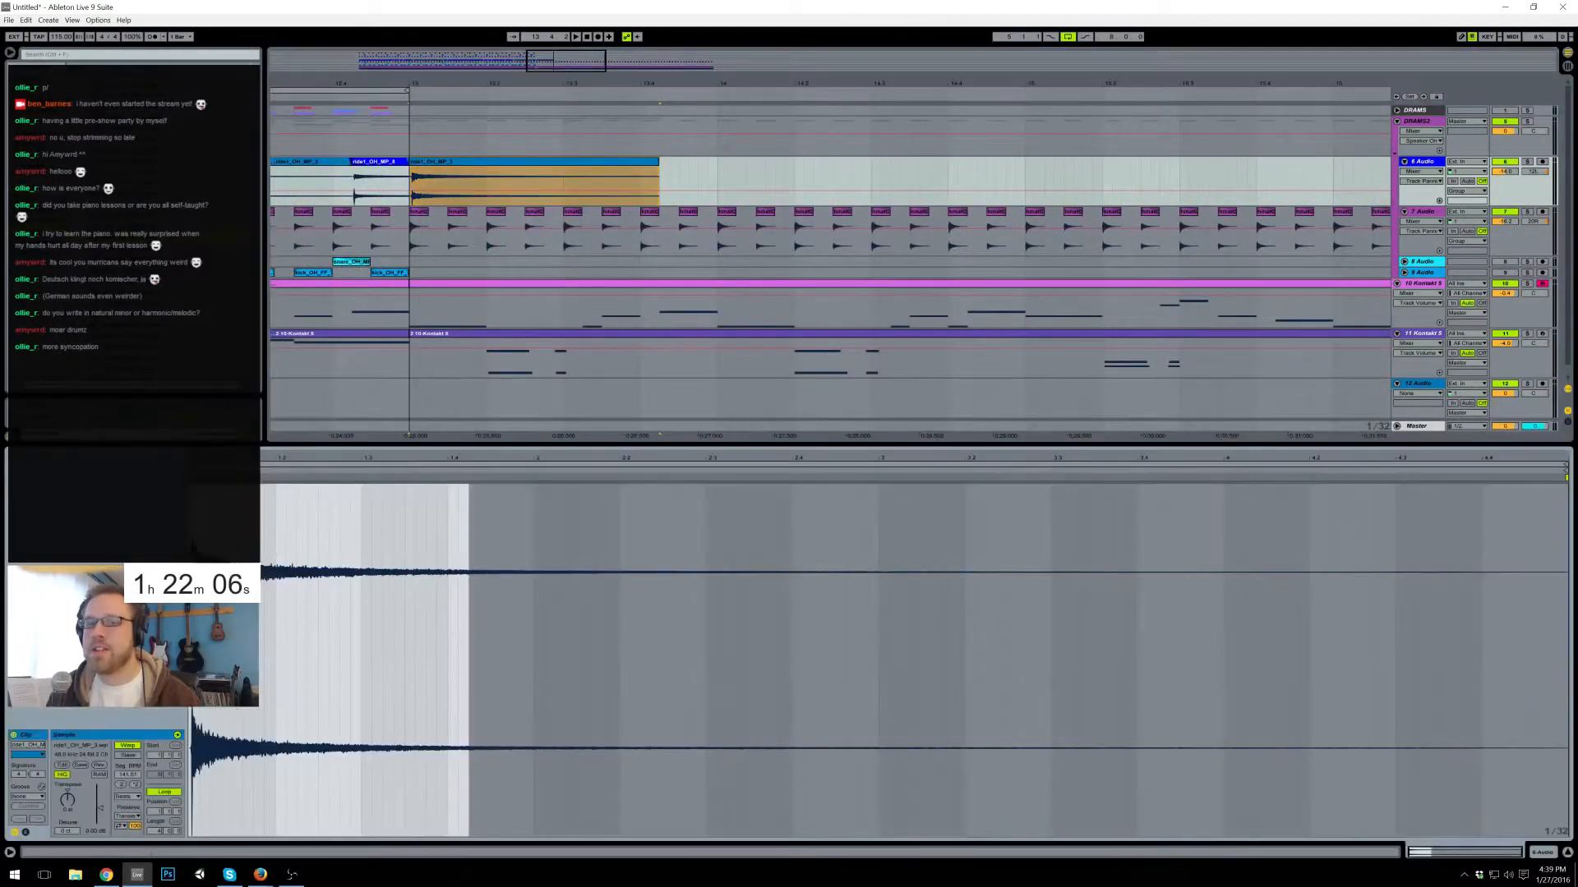
left_click_drag(205, 457, 205, 567)
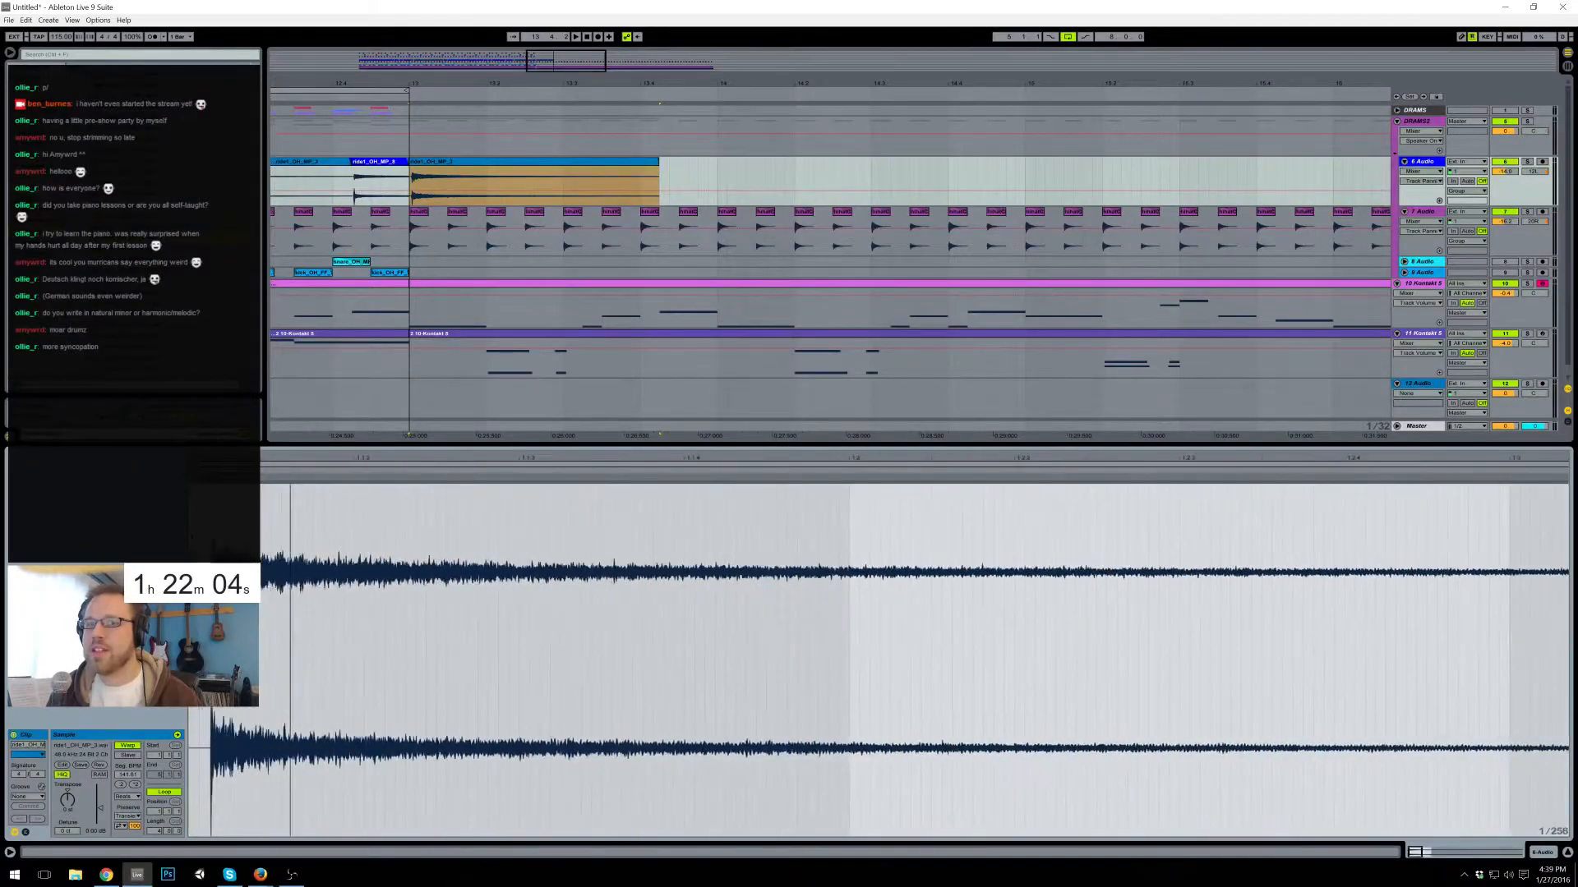
left_click_drag(190, 465, 228, 353)
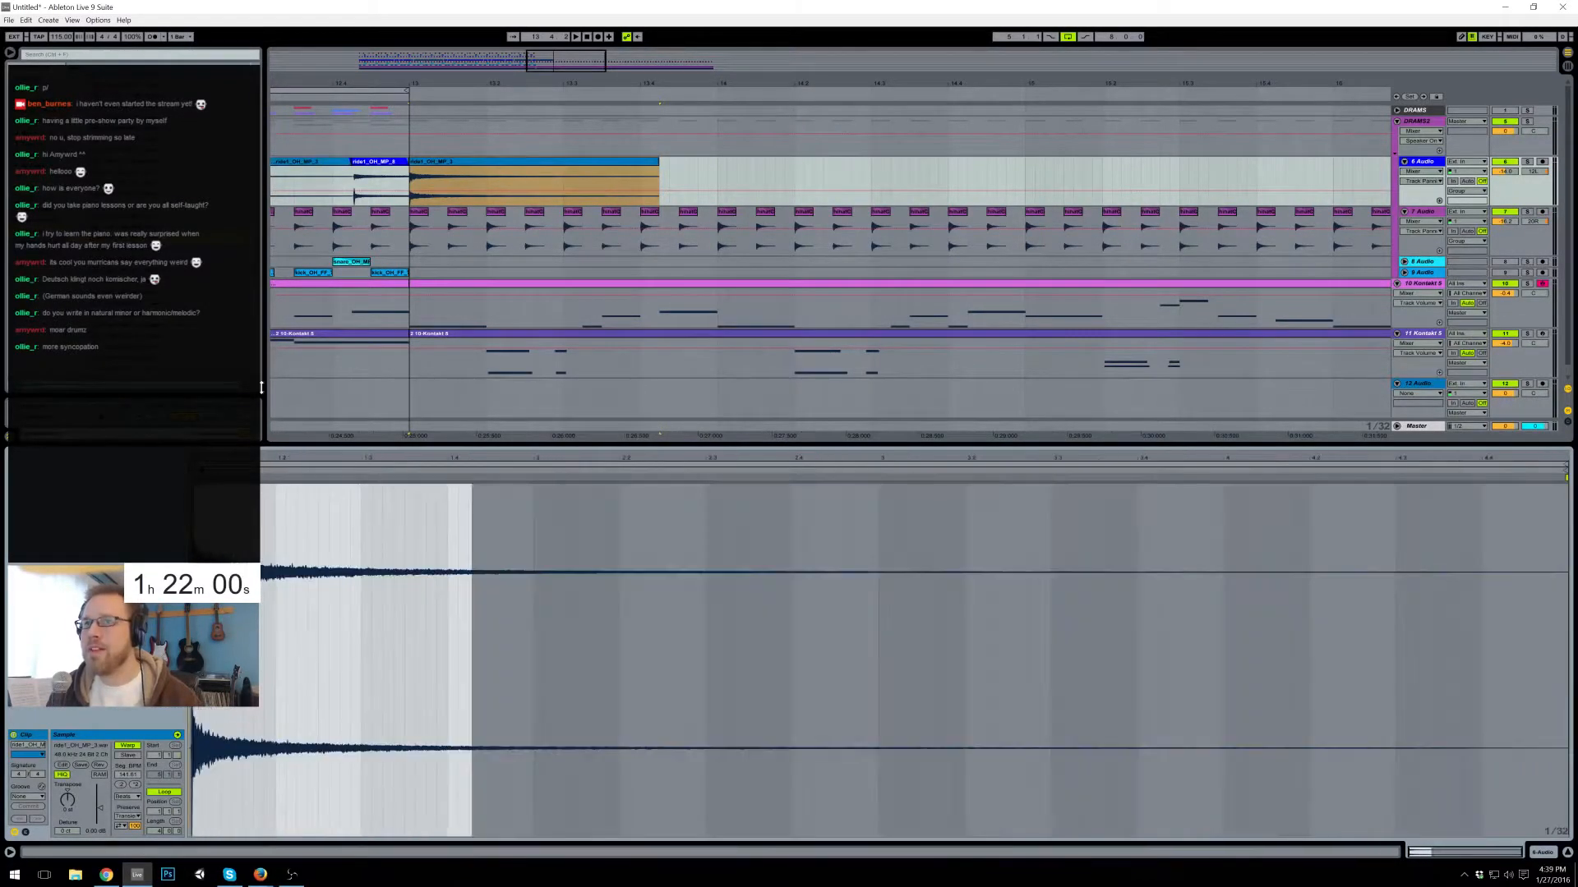
mouse_move(659, 161)
left_mouse_down()
mouse_move(612, 161)
mouse_move(679, 161)
left_mouse_up()
- Duplicate the lengthened ride clip, trim the copy to end at bar 14 and lower the copy's gain
key("ctrl+d")
left_click_drag(946, 161, 717, 161)
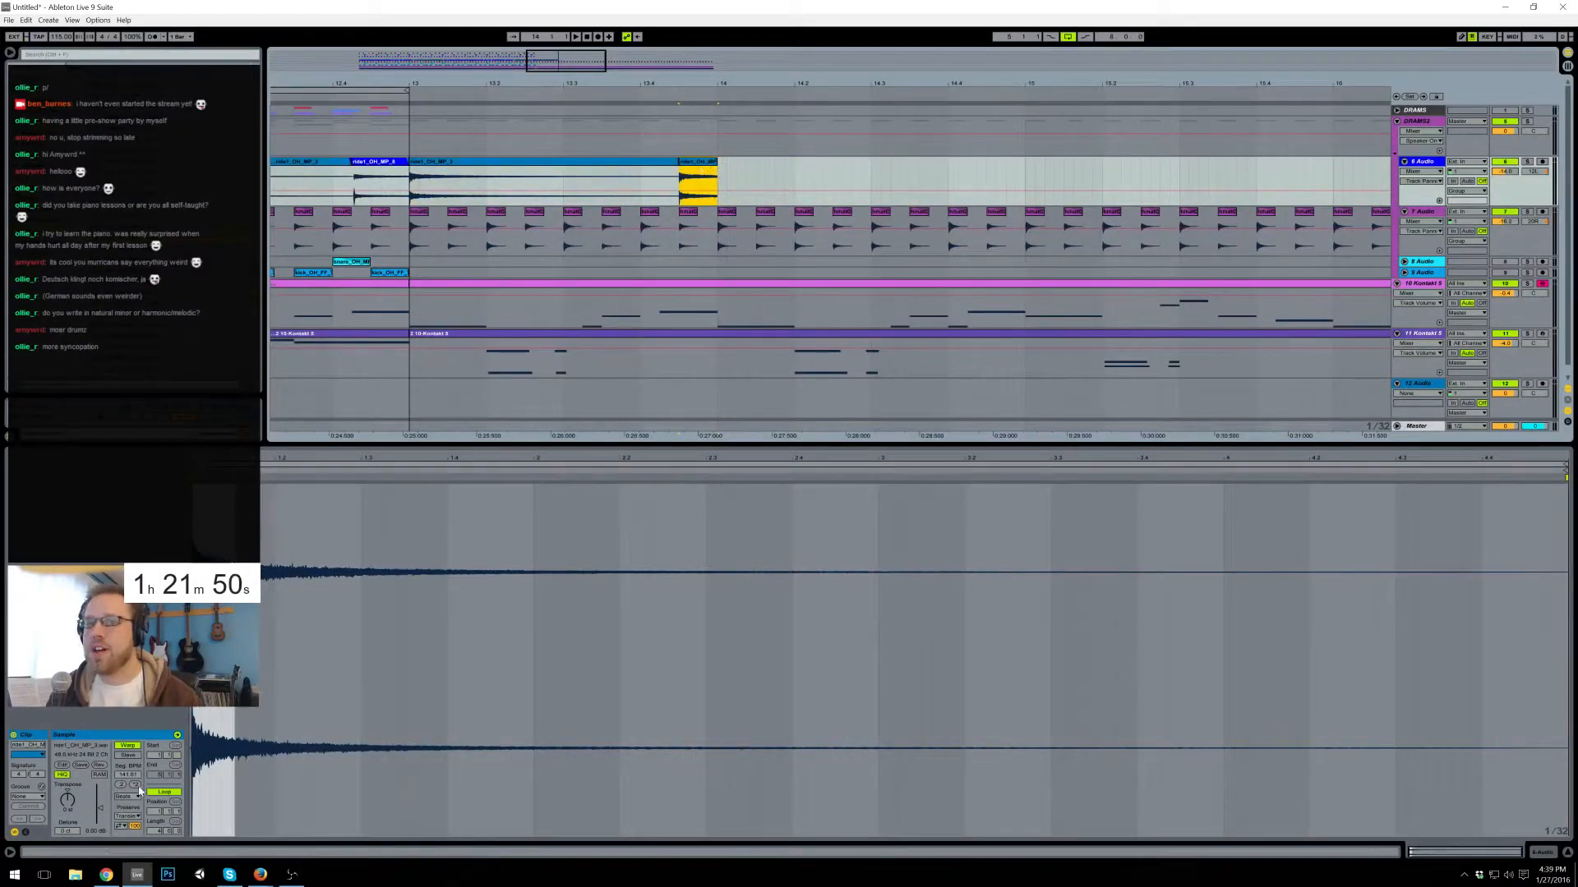
left_click_drag(101, 810, 101, 815)
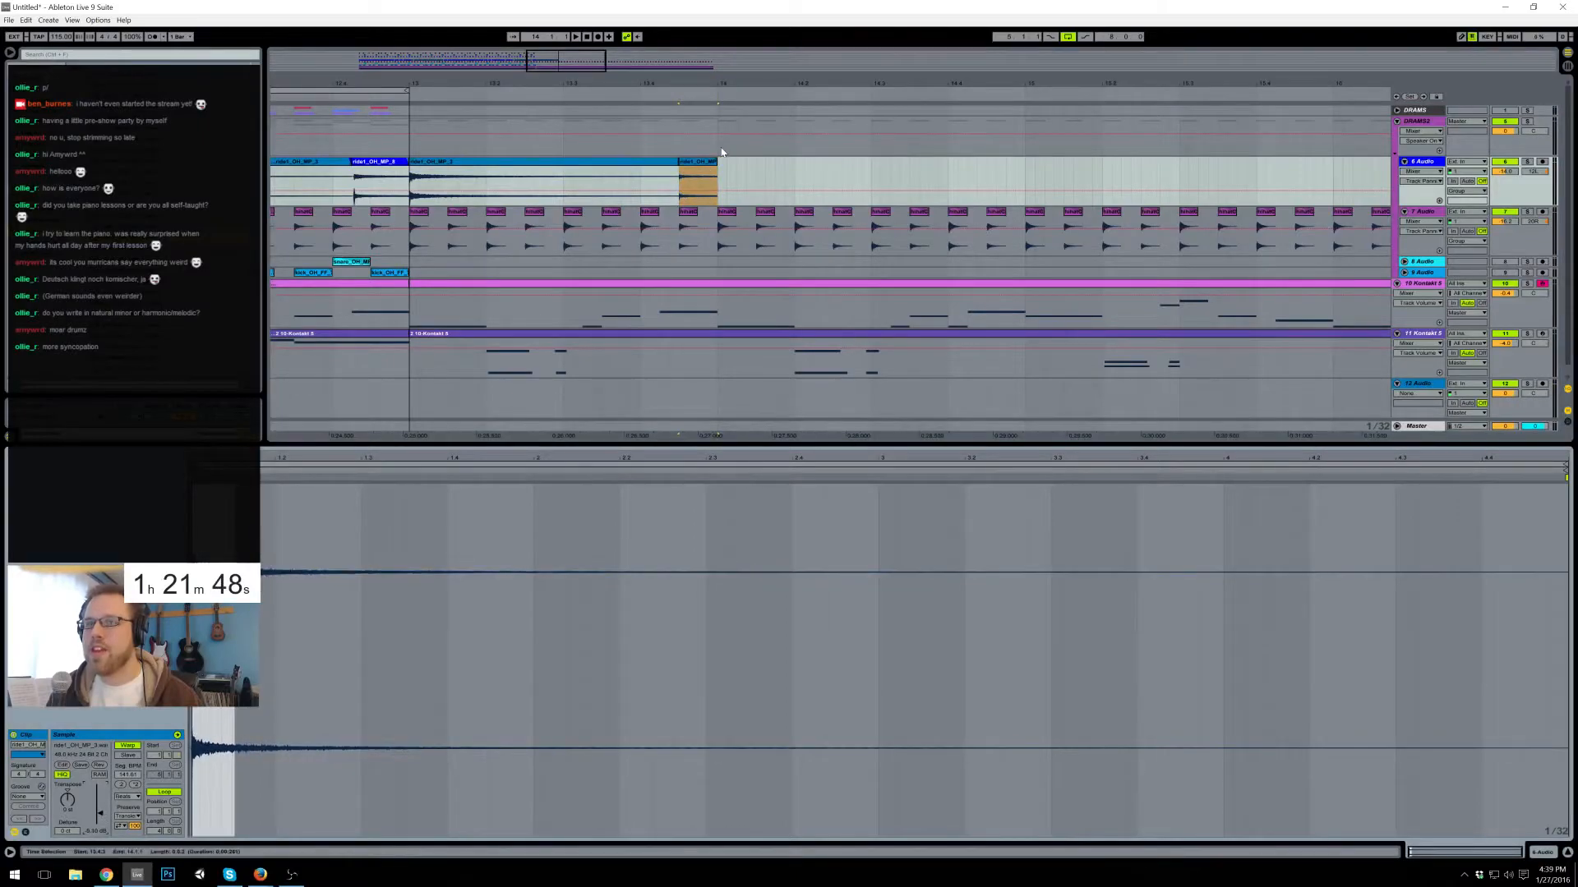
- Repeat the one-bar ride pattern of bar 13 through the end of bar 20 and play from bar 13
left_click_drag(721, 185, 419, 203)
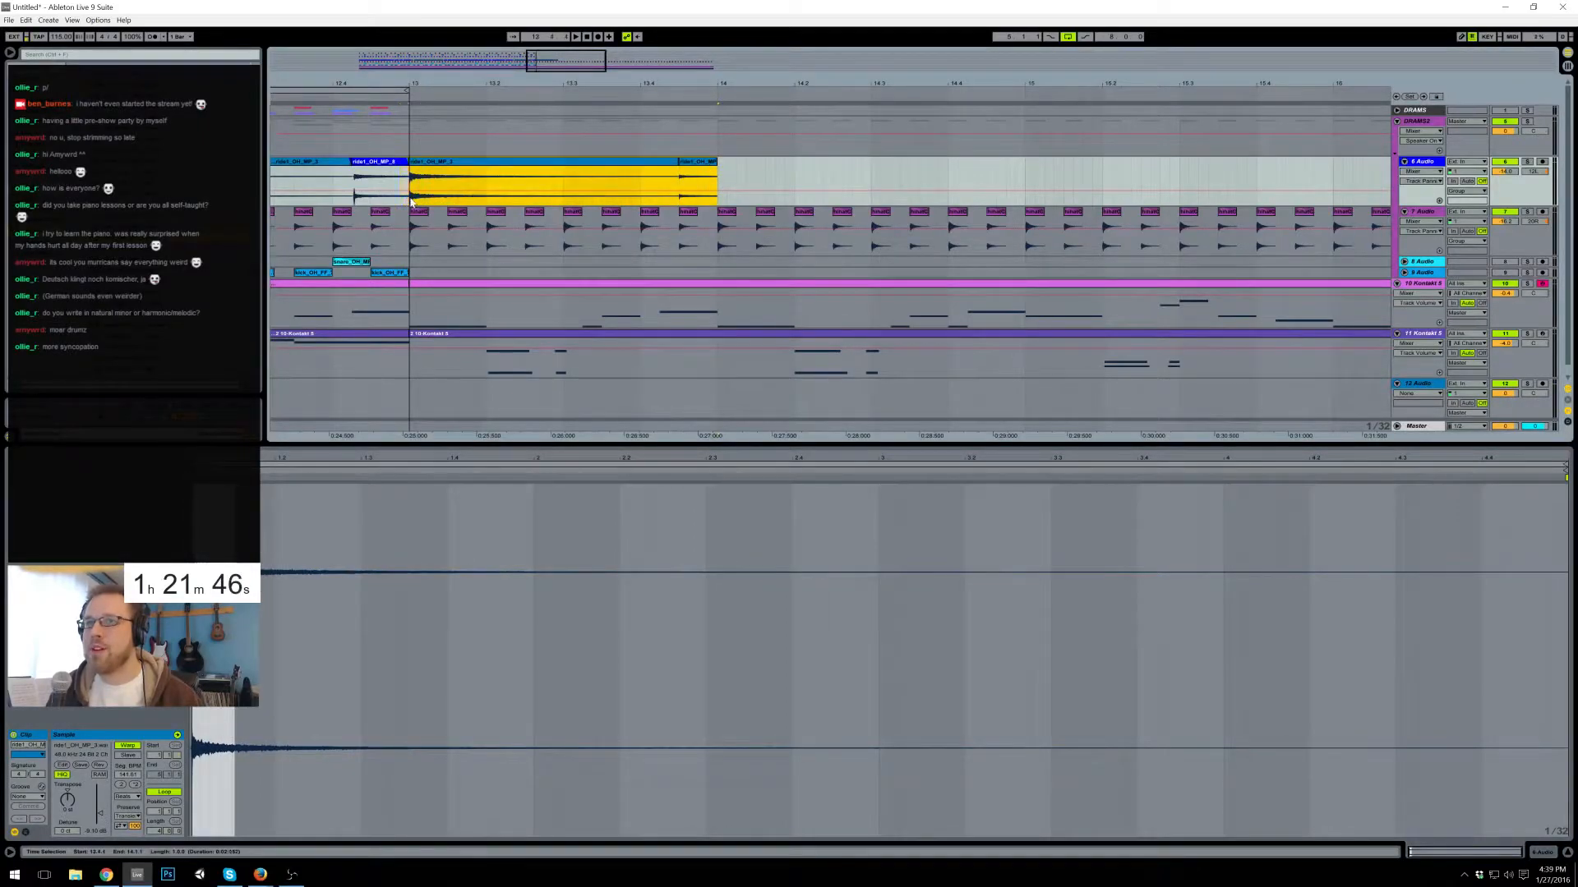
key("ctrl+d")
key("ctrl+d")
left_click_drag(573, 65, 637, 61)
key("ctrl+d")
key("ctrl+d")
key("ctrl+d")
key("ctrl+d")
key("ctrl+d")
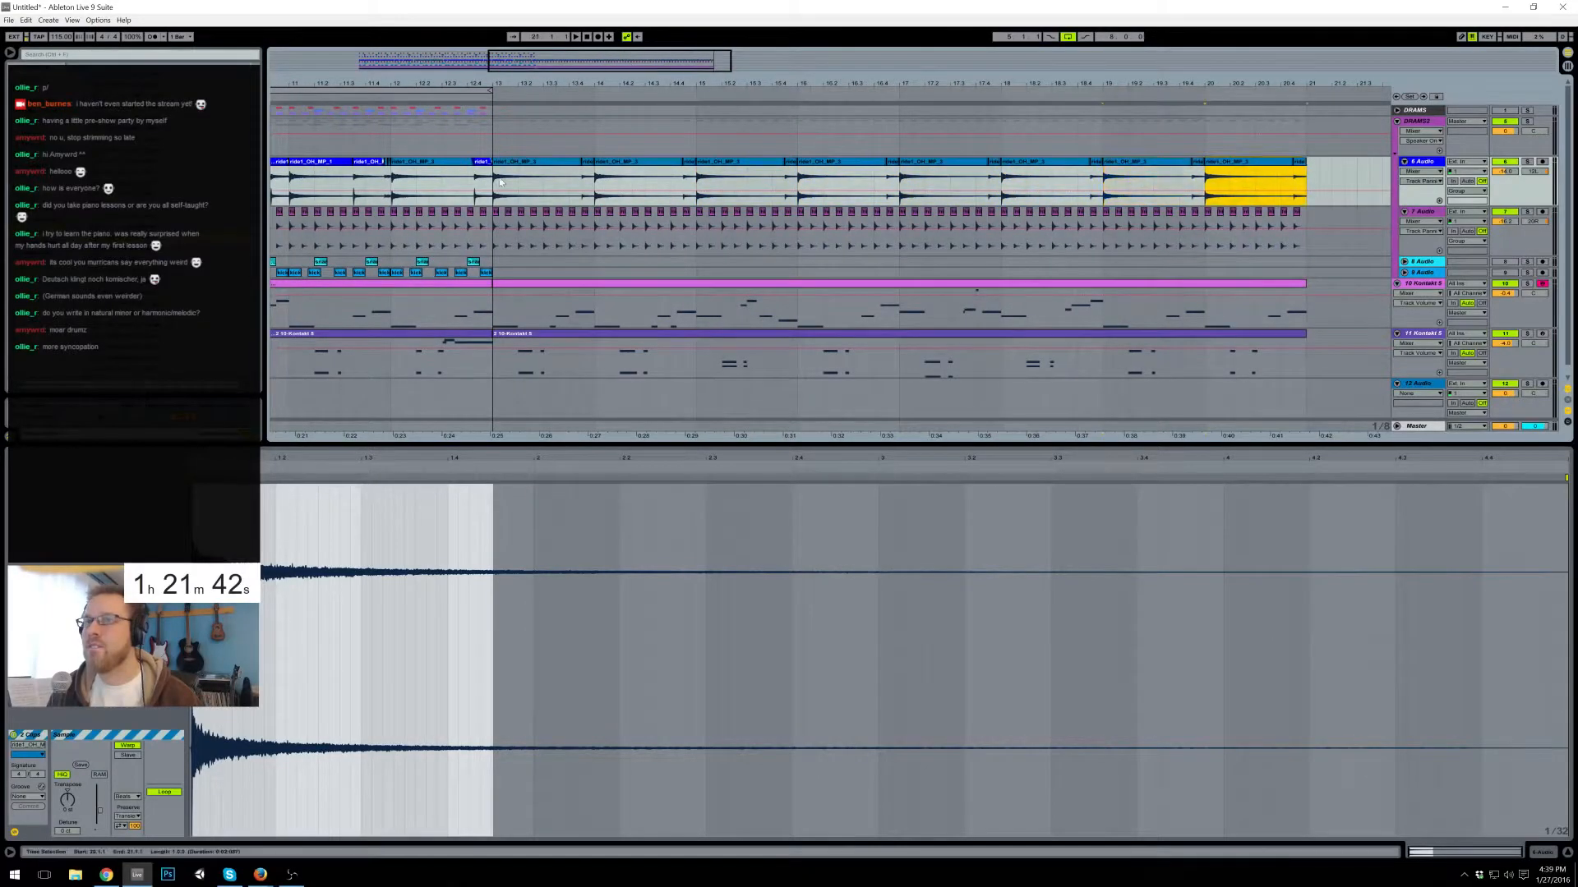
left_click(497, 180)
key("space")
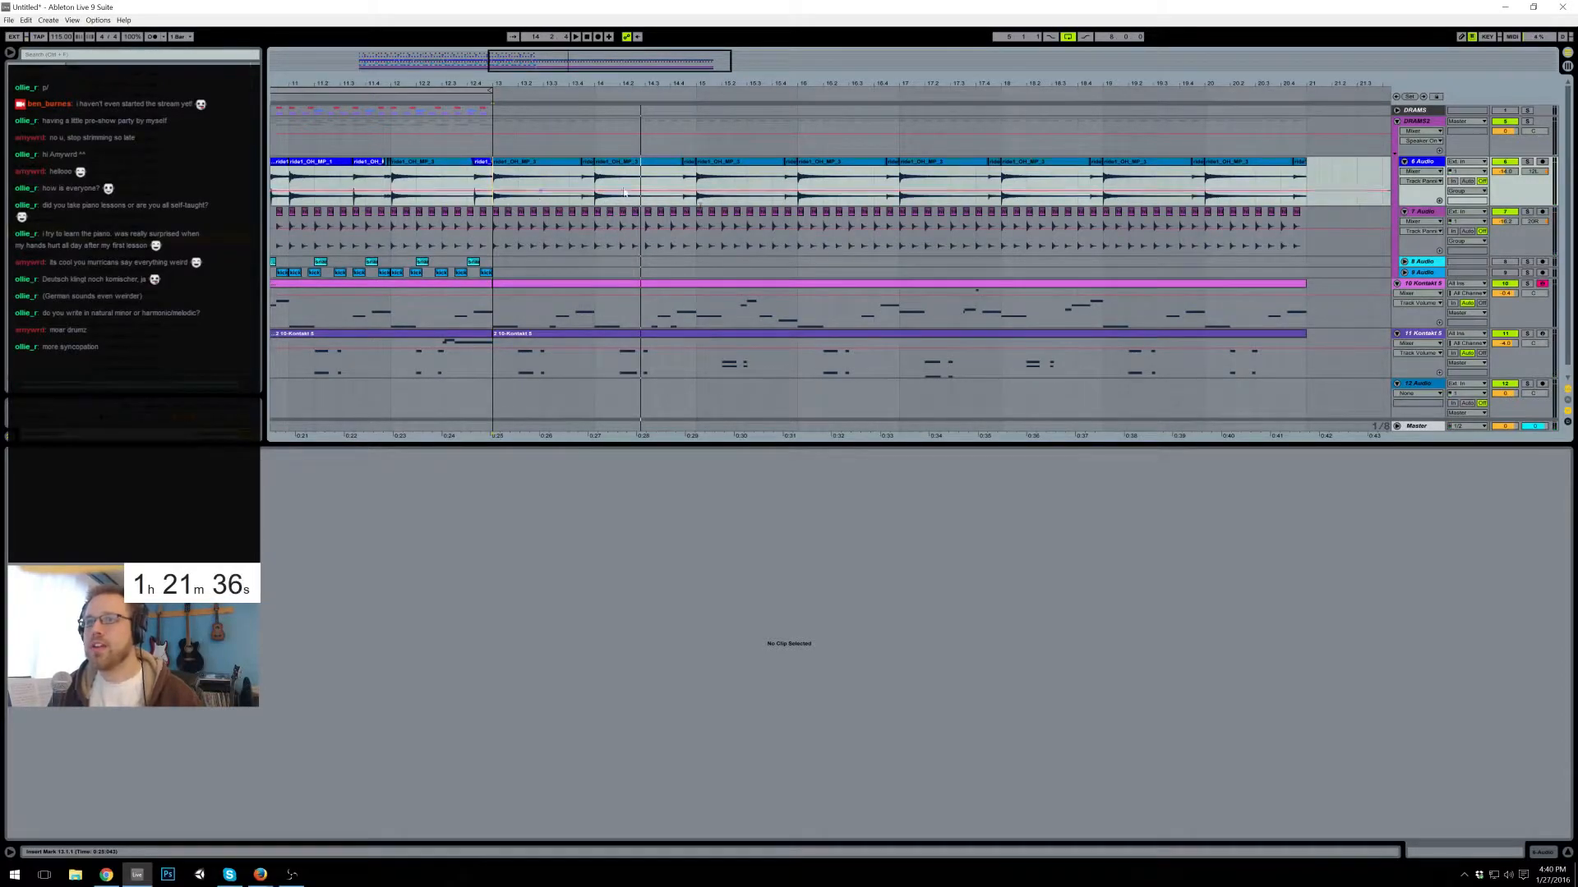
- Try deactivating every second hi-hat clip in bars 5 and 6, playing the section from bar 5
left_click_drag(544, 53, 1351, 28)
left_click(516, 237)
key("space")
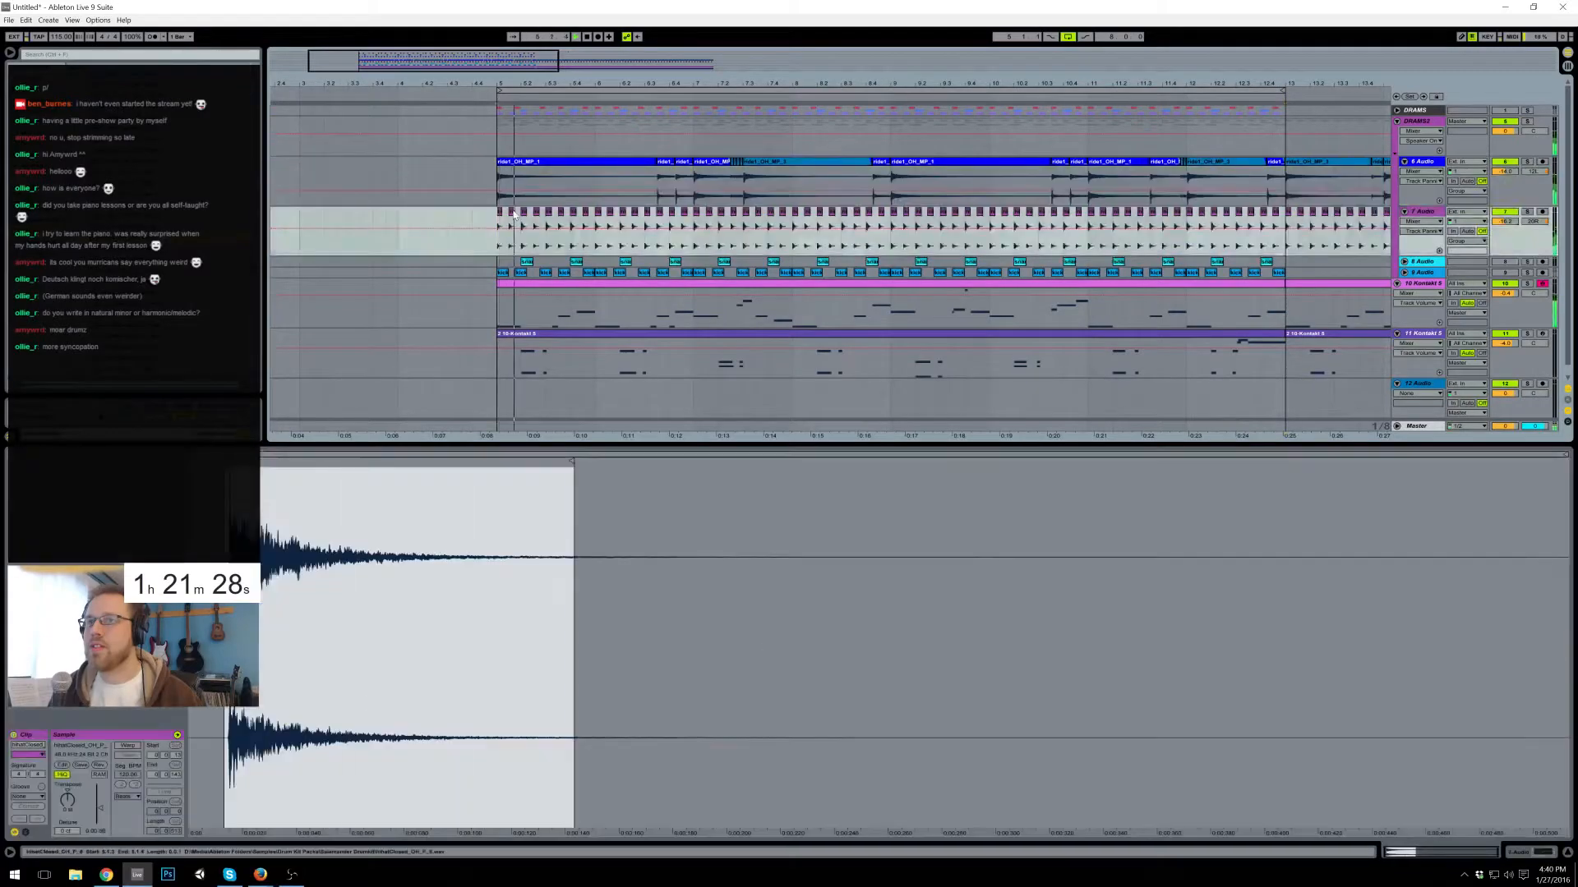
key("space")
left_click(536, 212)
key("0")
left_click(560, 212)
key("0")
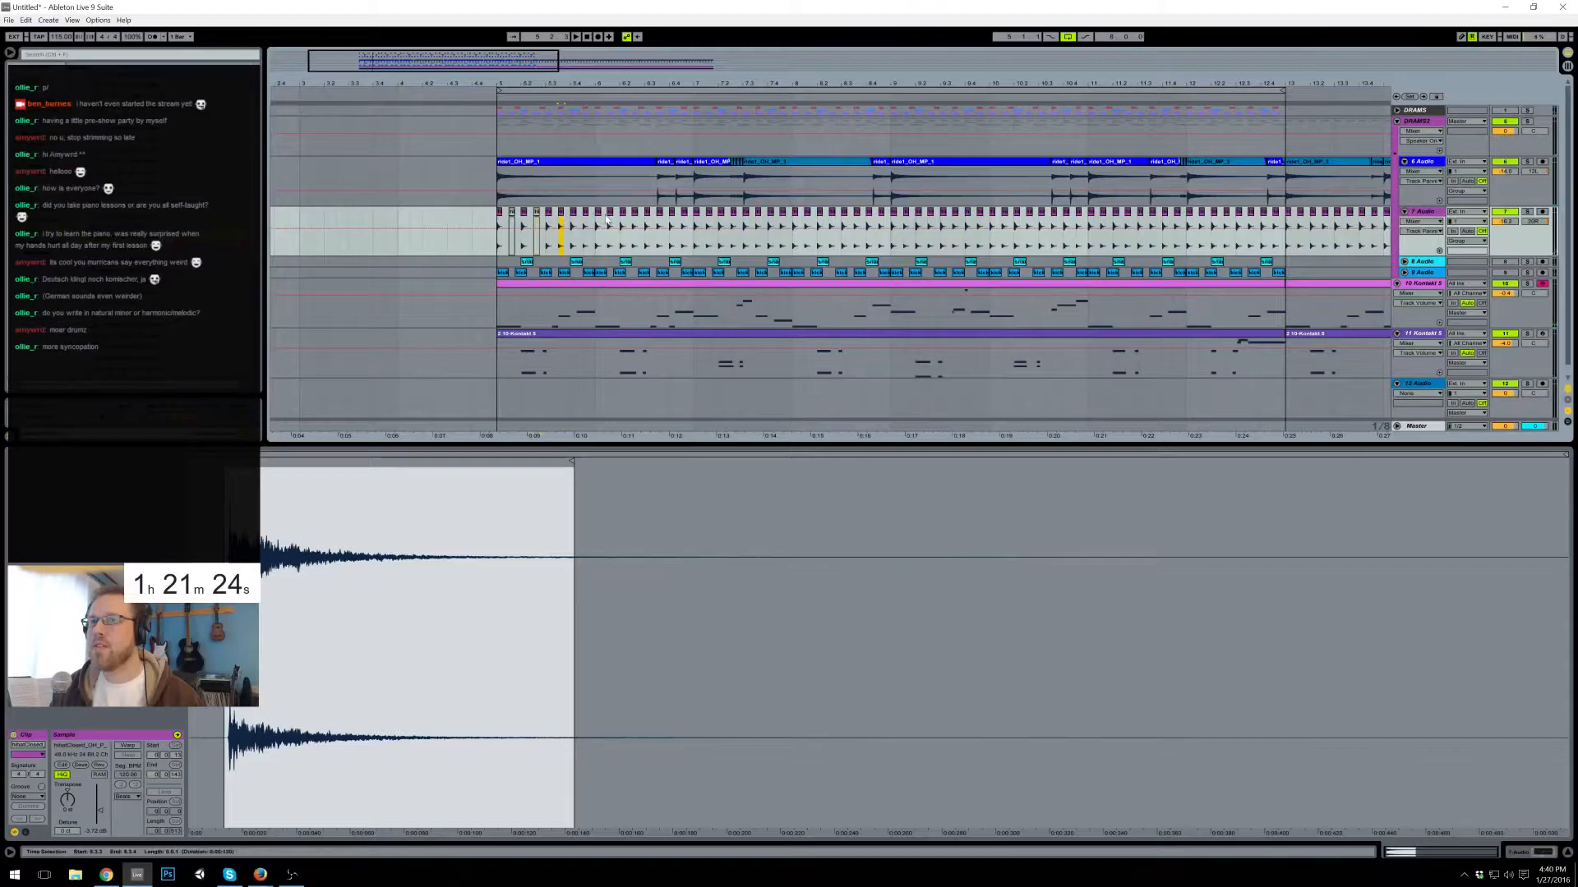
left_click(585, 212)
key("0")
left_click(610, 212)
key("0")
left_click(635, 212)
key("0")
left_click(660, 214)
key("0")
left_click(683, 215)
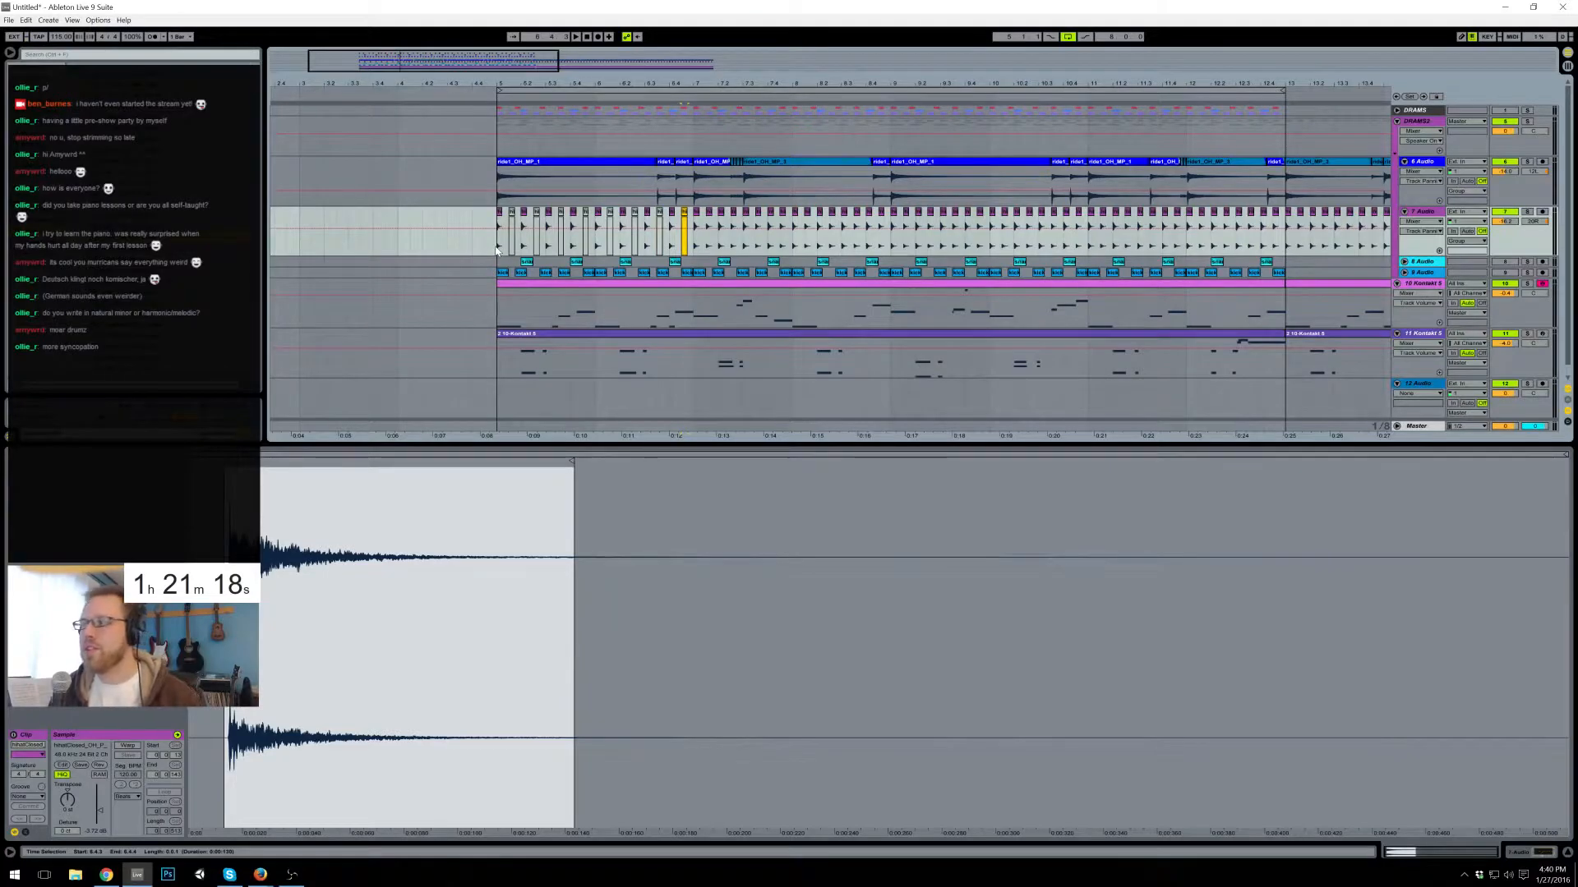
left_click(496, 250)
key("space")
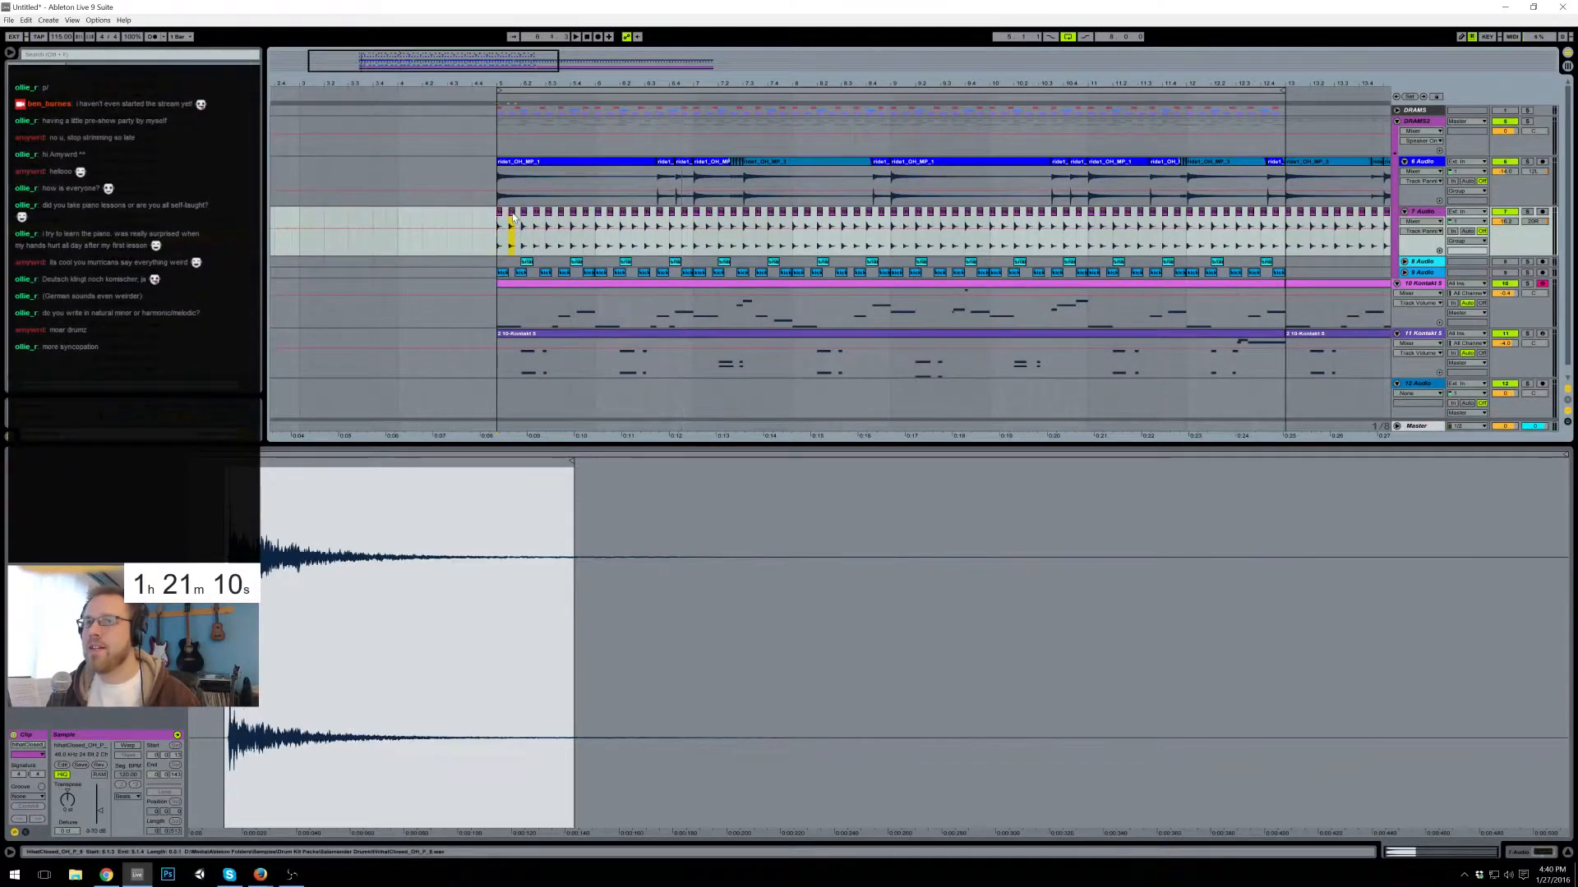
- Lower the gain of the second hi-hat clip in bar 5
key("space")
left_click_drag(102, 812, 102, 822)
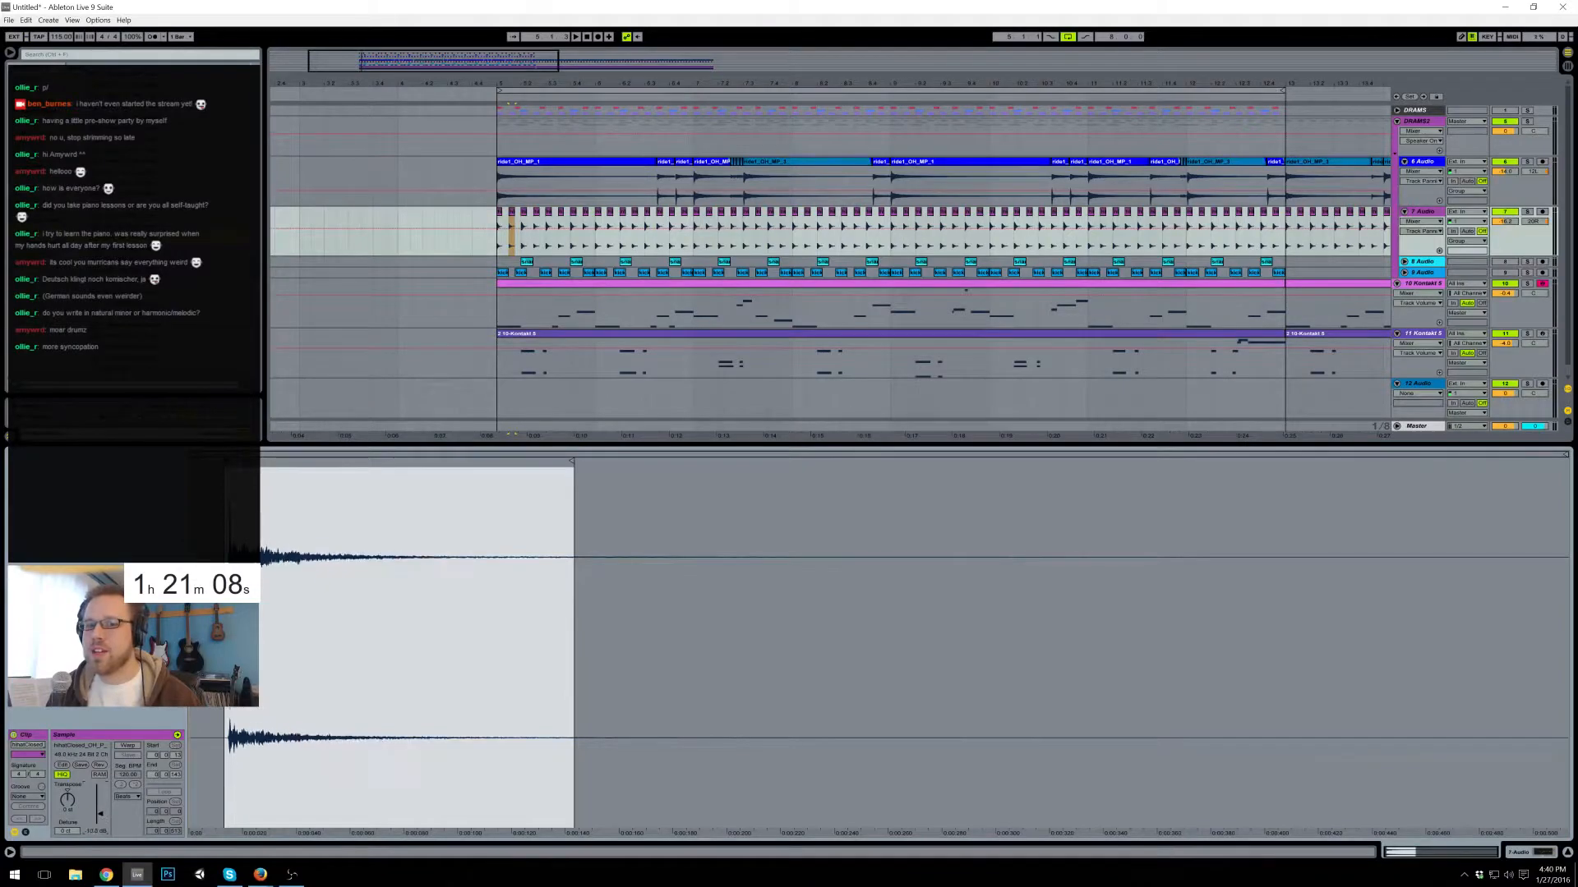
left_click(515, 244)
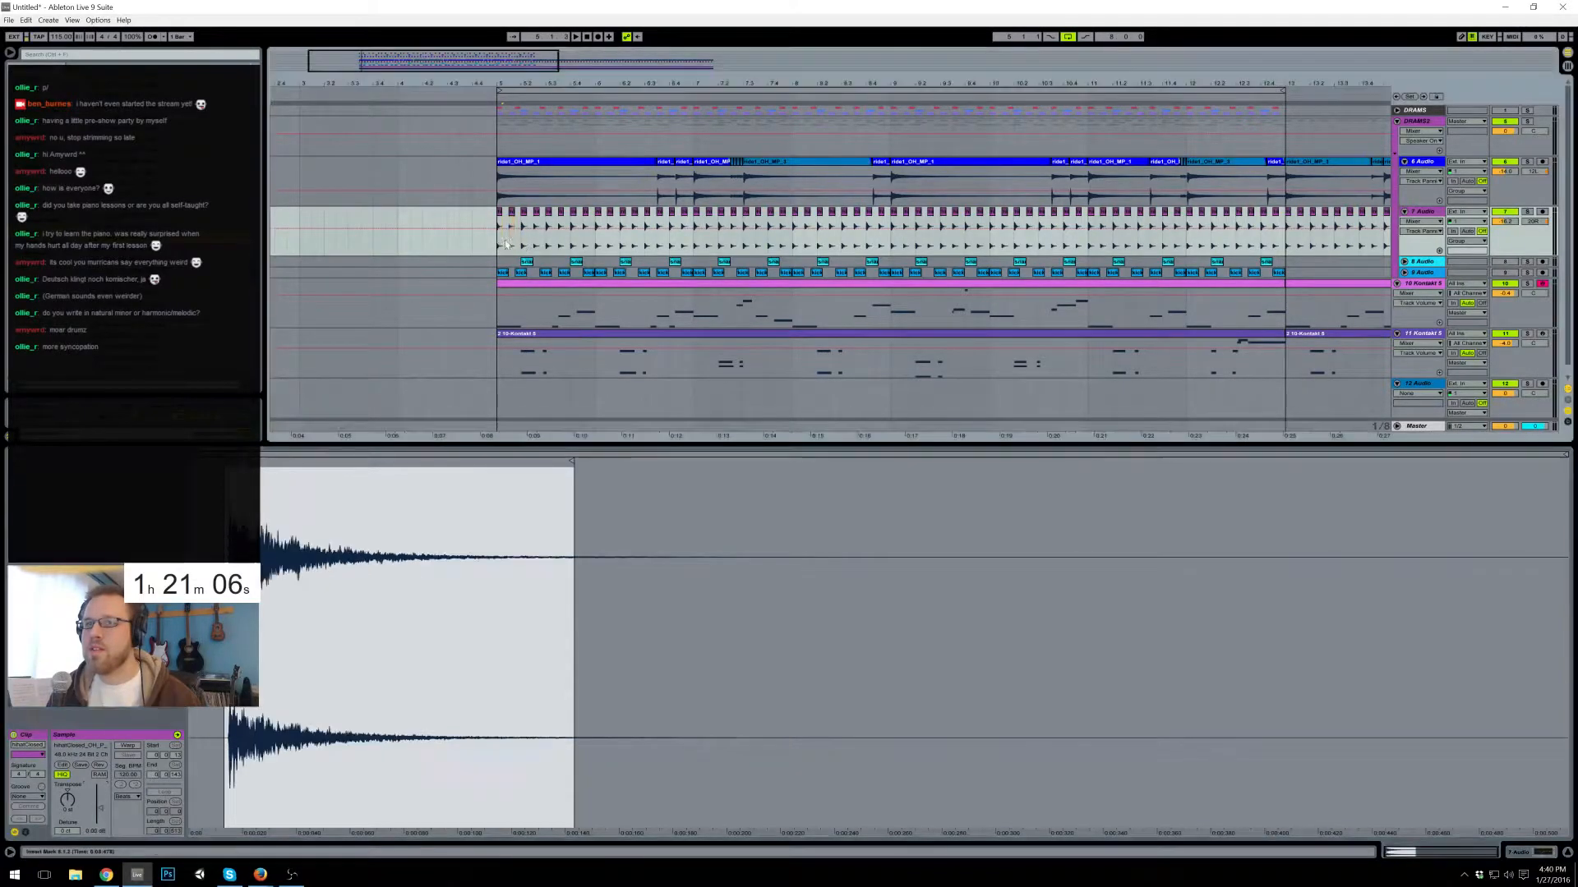
left_click(518, 244)
- Repeat the first two hi-hat clips of bar 5 up to bar 7 and play from bar 5
left_click_drag(495, 246, 496, 244)
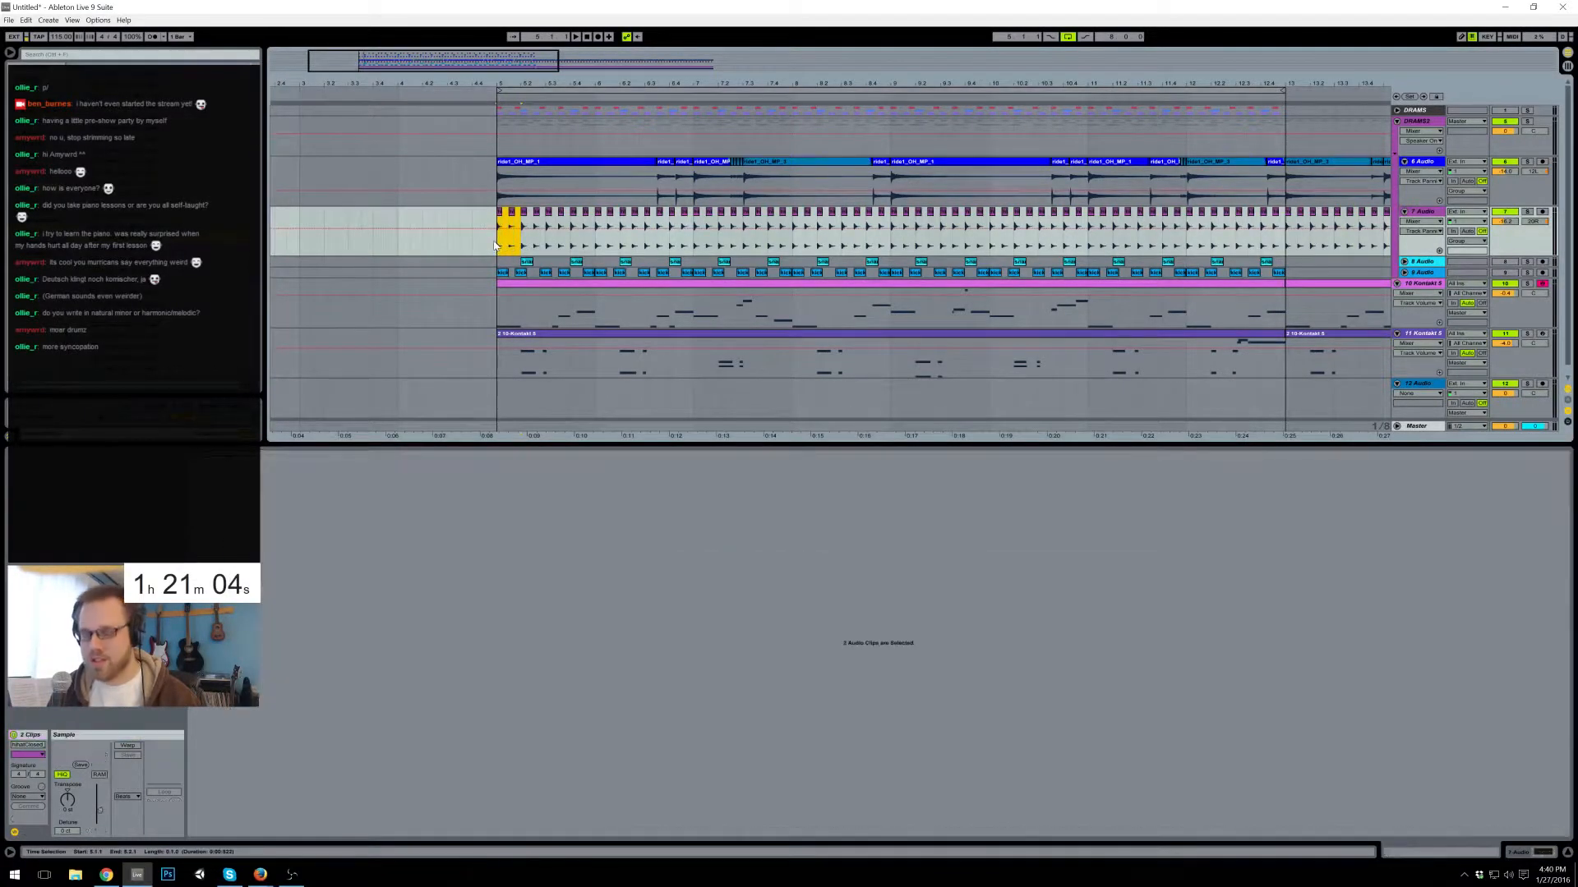
key("ctrl+d")
key("ctrl+d")
key("ctrl+d")
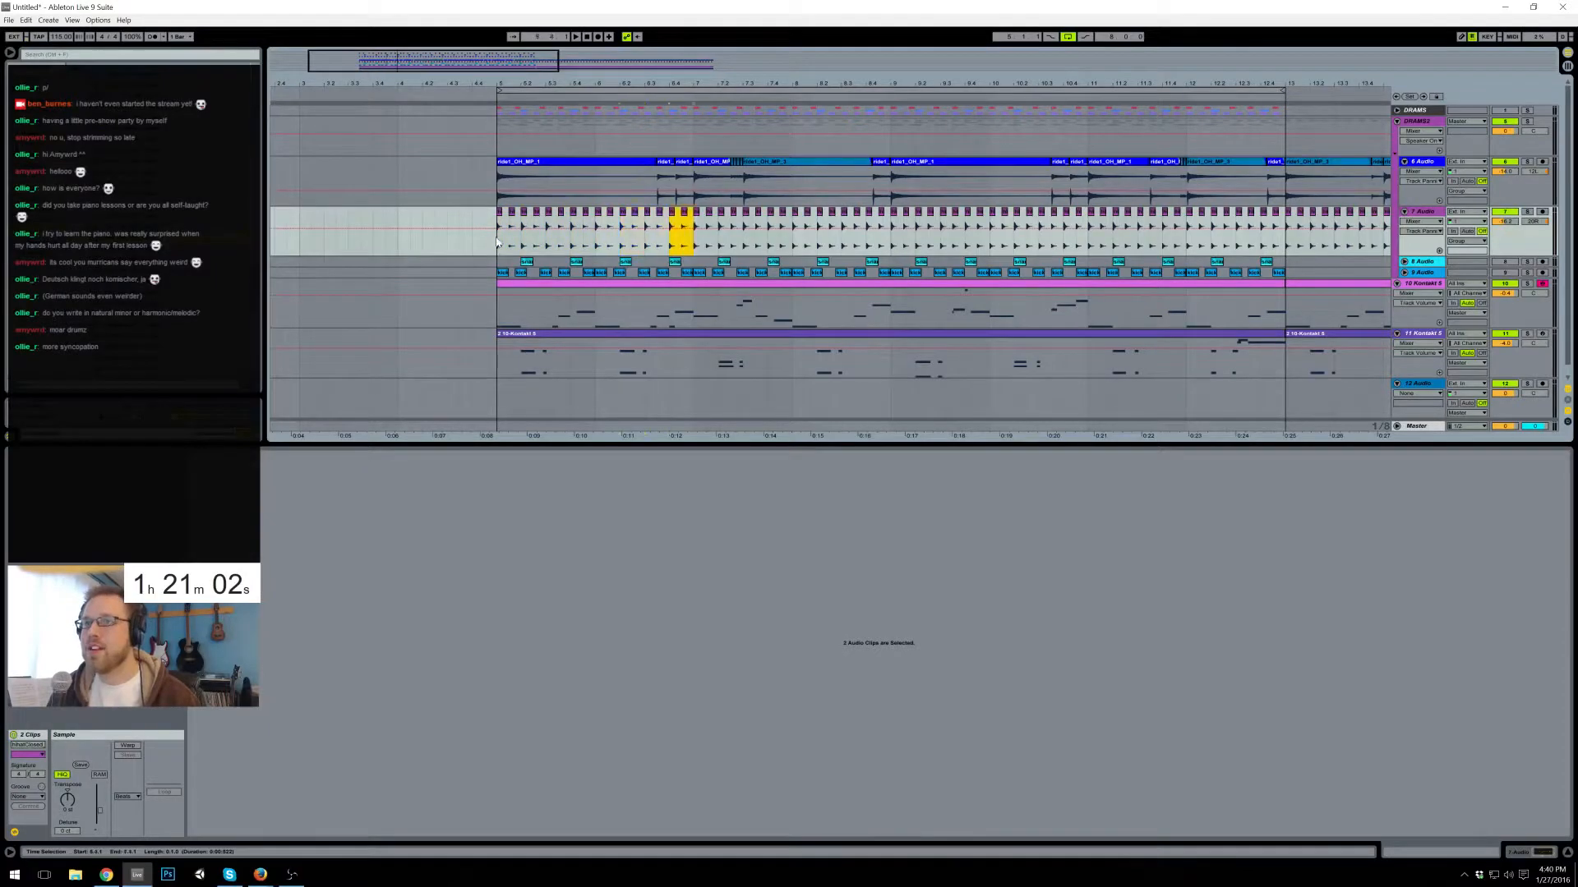
left_click(497, 243)
key("space")
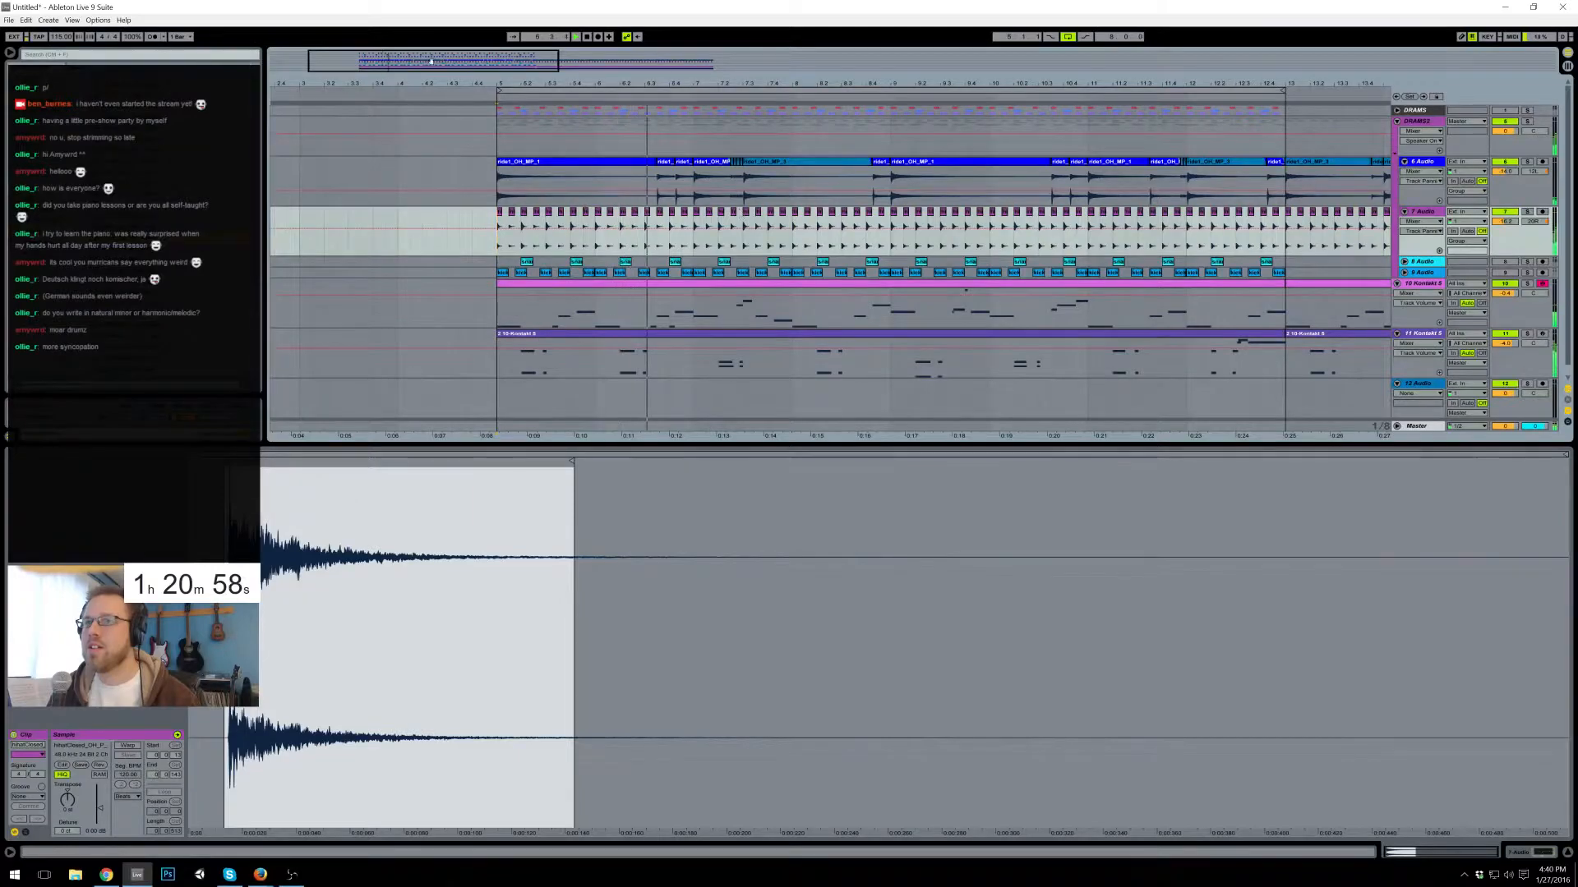
- Add extra sixteenth-note hi-hat clips in beat 4 of bar 6 and play from 6.2.3
left_click_drag(411, 63, 615, 195)
left_click(676, 216)
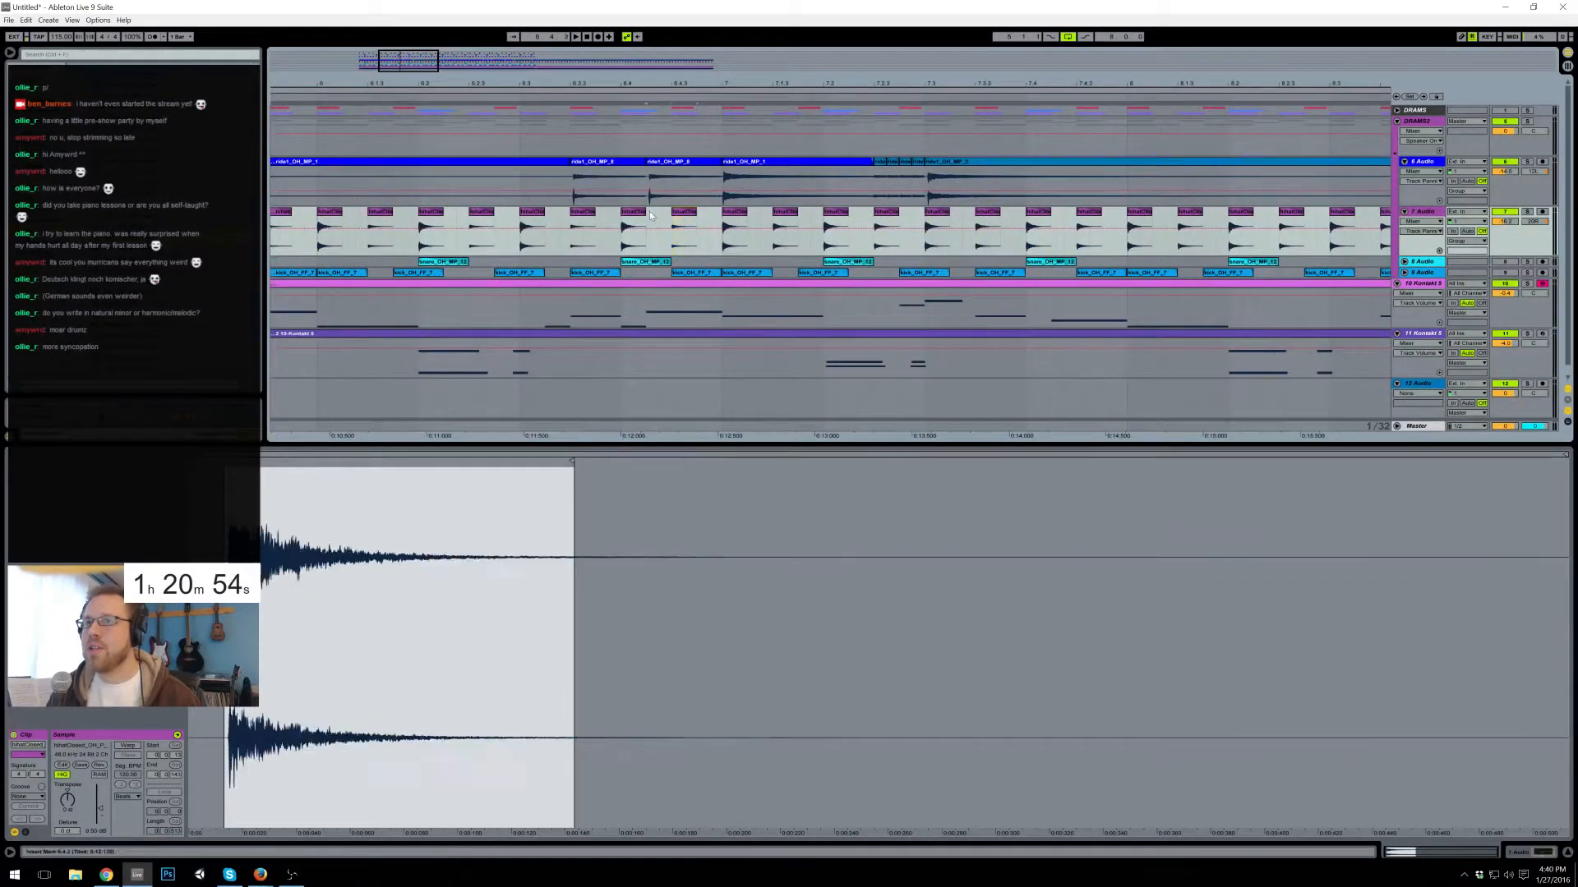
key("Right")
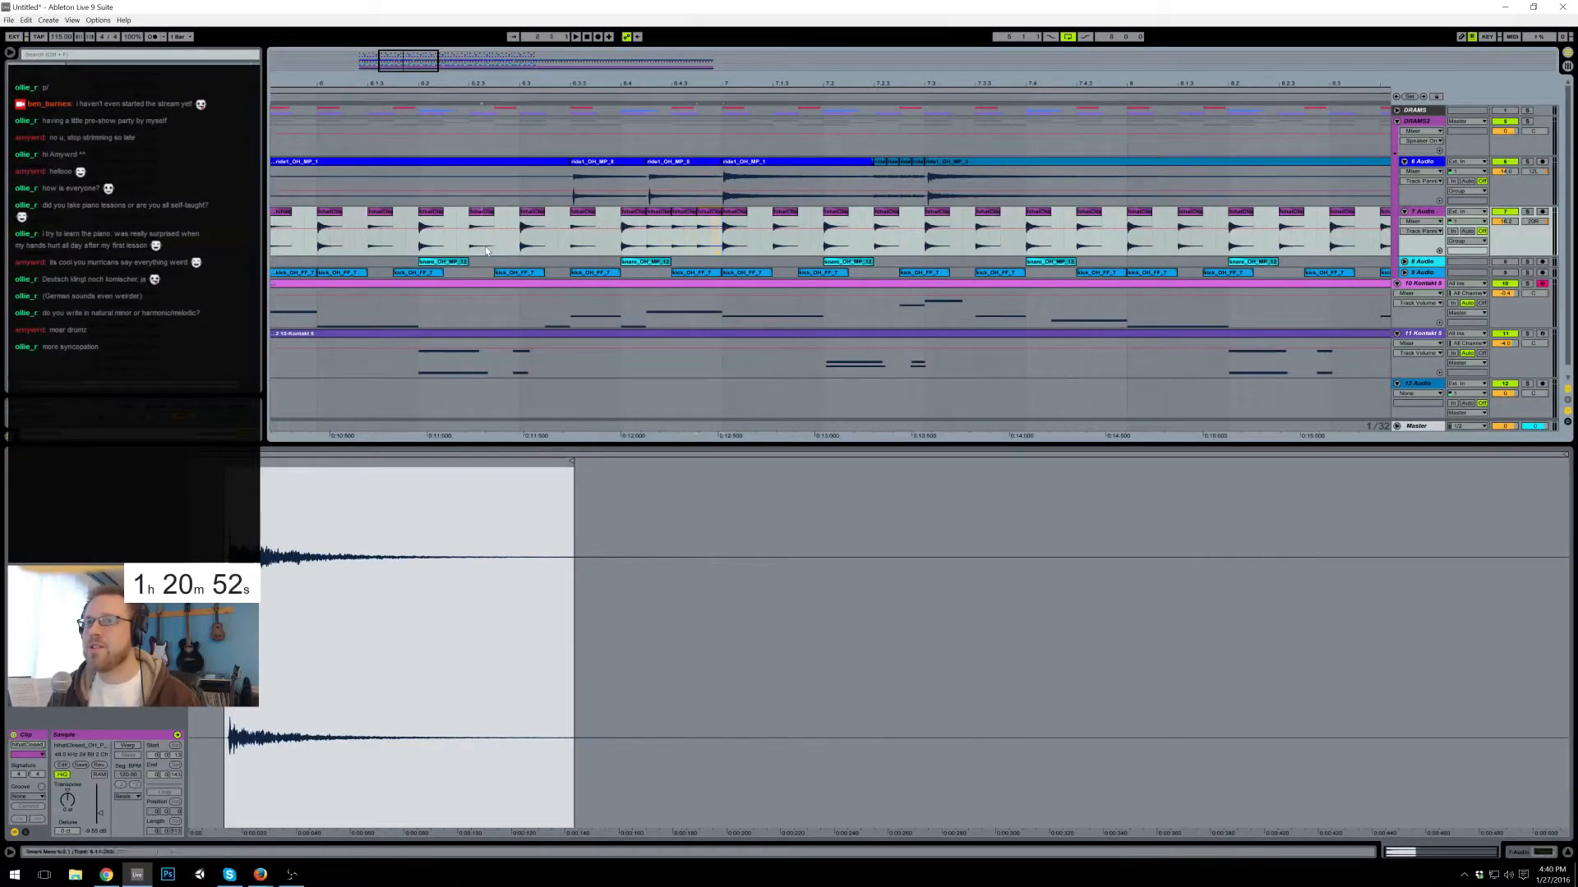
key("space")
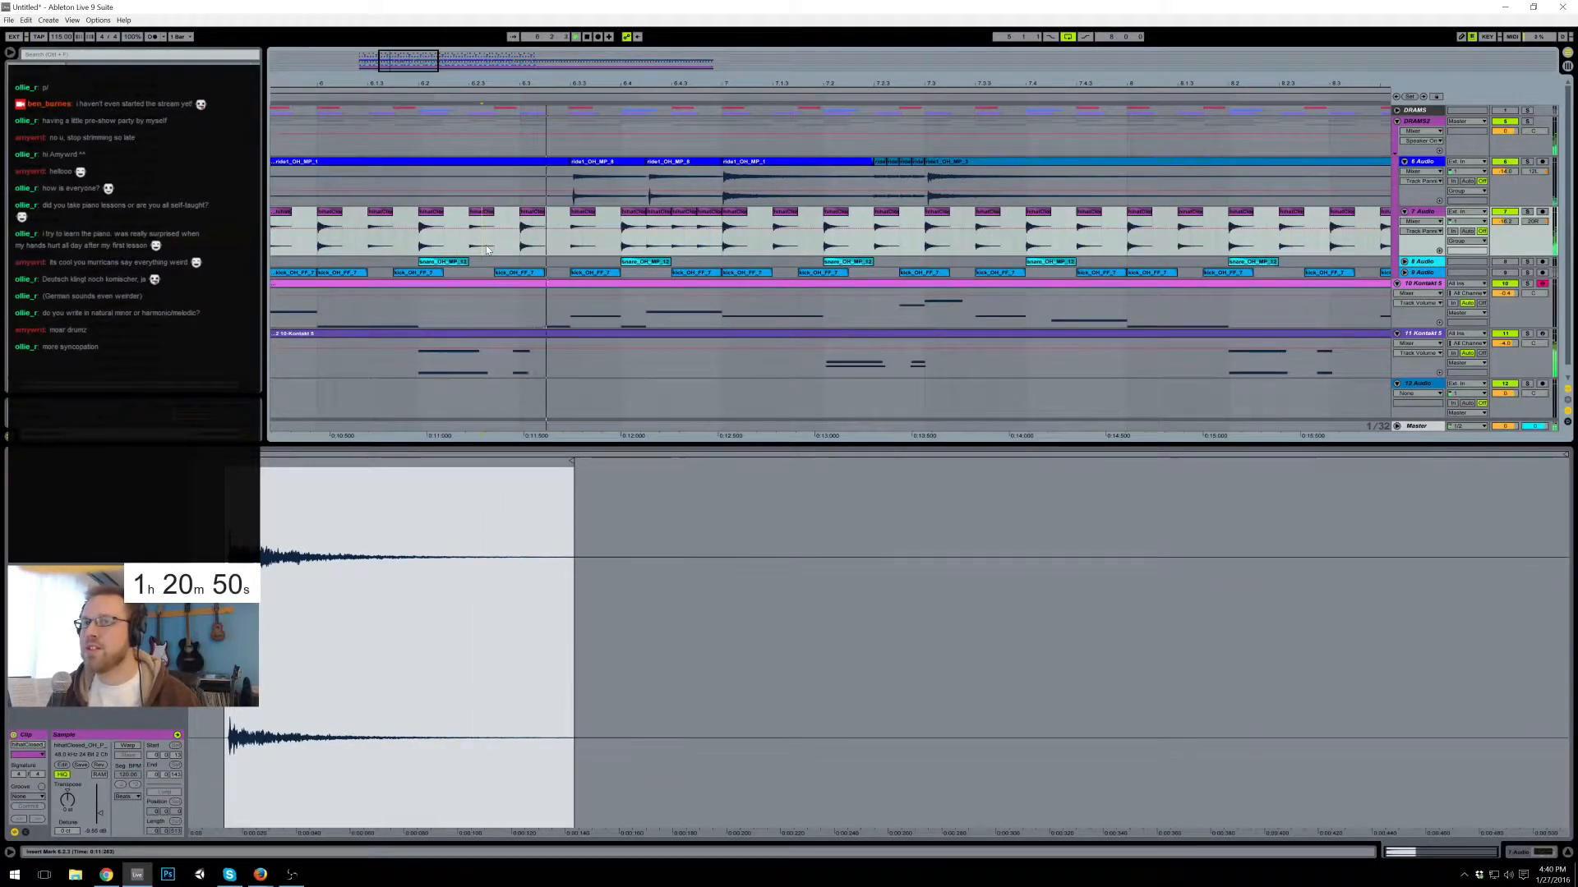
key("space")
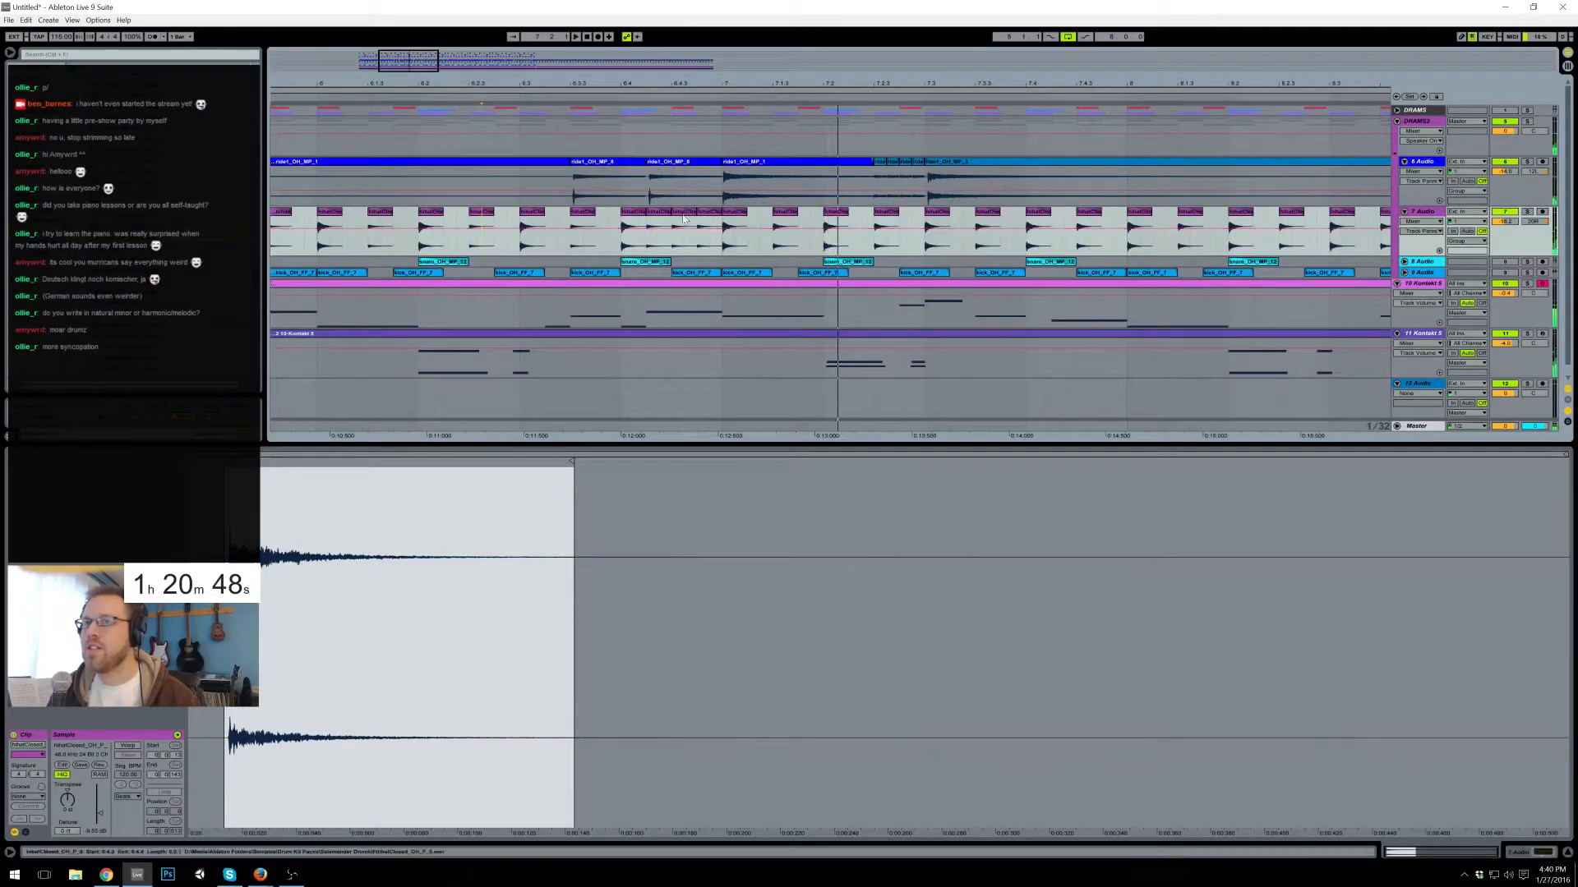
- Build a roll of four thirty-second-note hi-hat clips from 6.4.3 to bar 7 and play it from 6.2.3
left_click(679, 218)
left_click(678, 218)
key("ctrl+d")
key("ctrl+d")
key("ctrl+d")
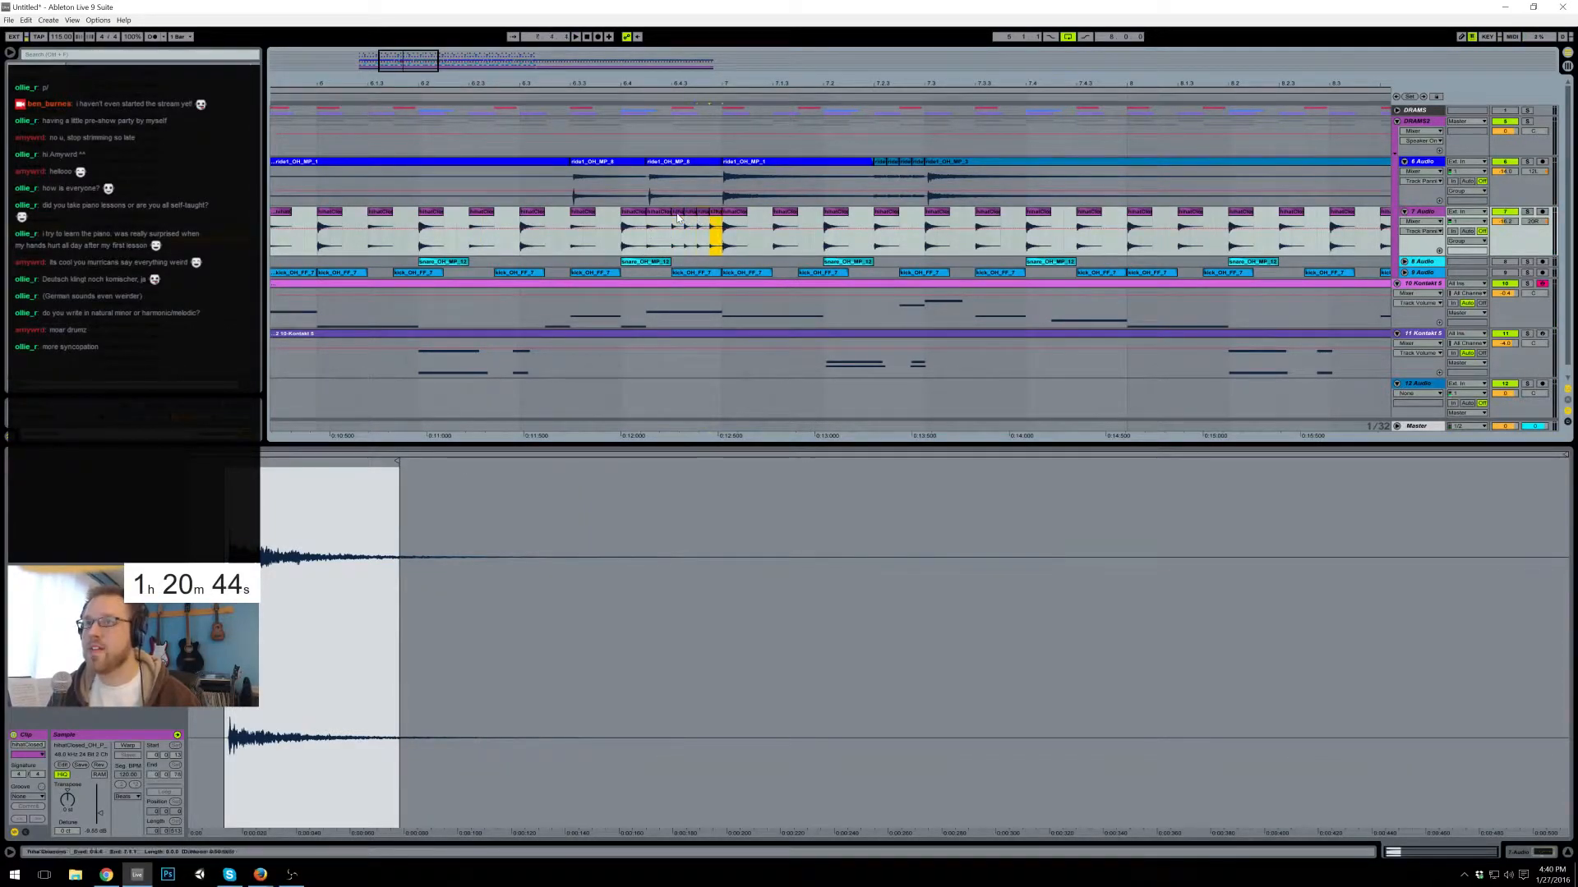
left_click(678, 218, "shift")
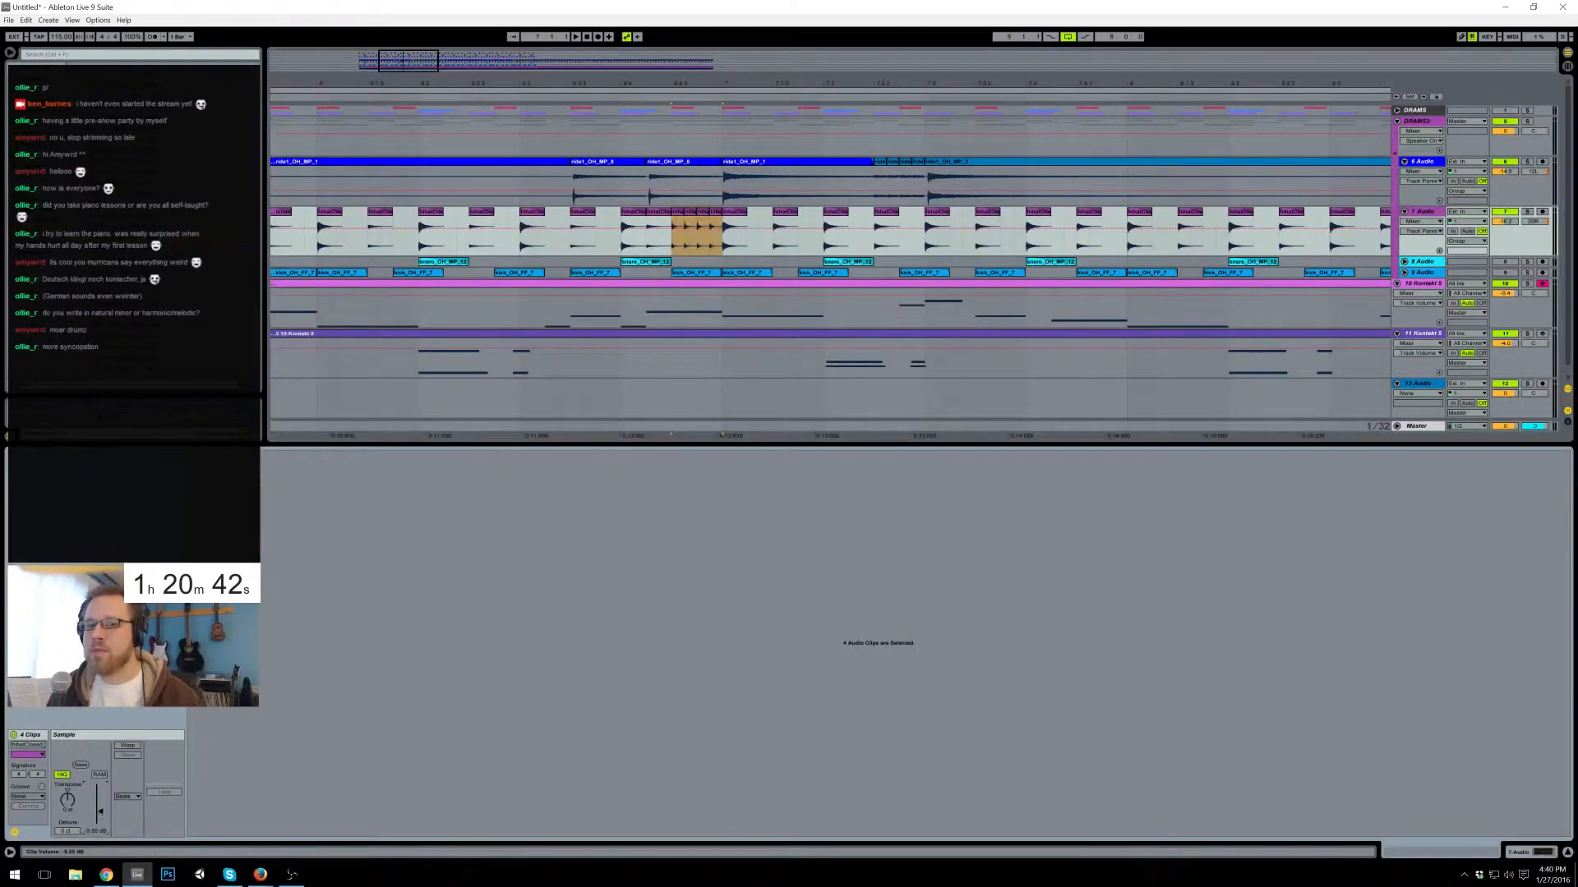
left_click(484, 253)
key("space")
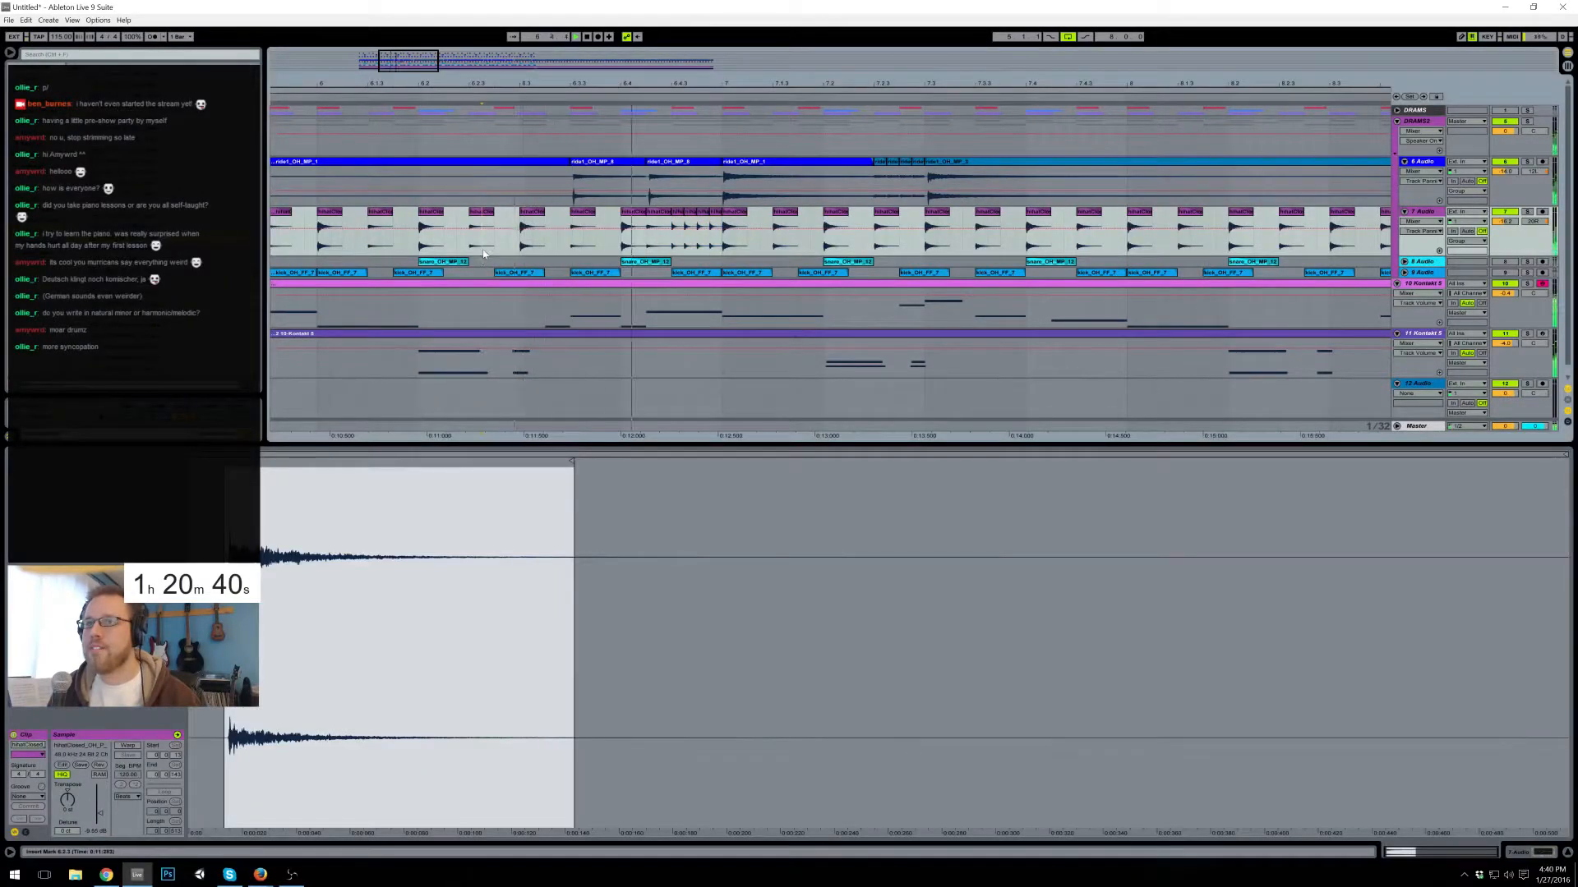
- Raise the gain of the second hi-hat clip in bar 5 slightly and repeat the opening hi-hat pair into bar 6
mouse_move(856, 83)
left_mouse_down()
mouse_move(835, 21)
mouse_move(634, 21)
left_mouse_up()
left_click(590, 231)
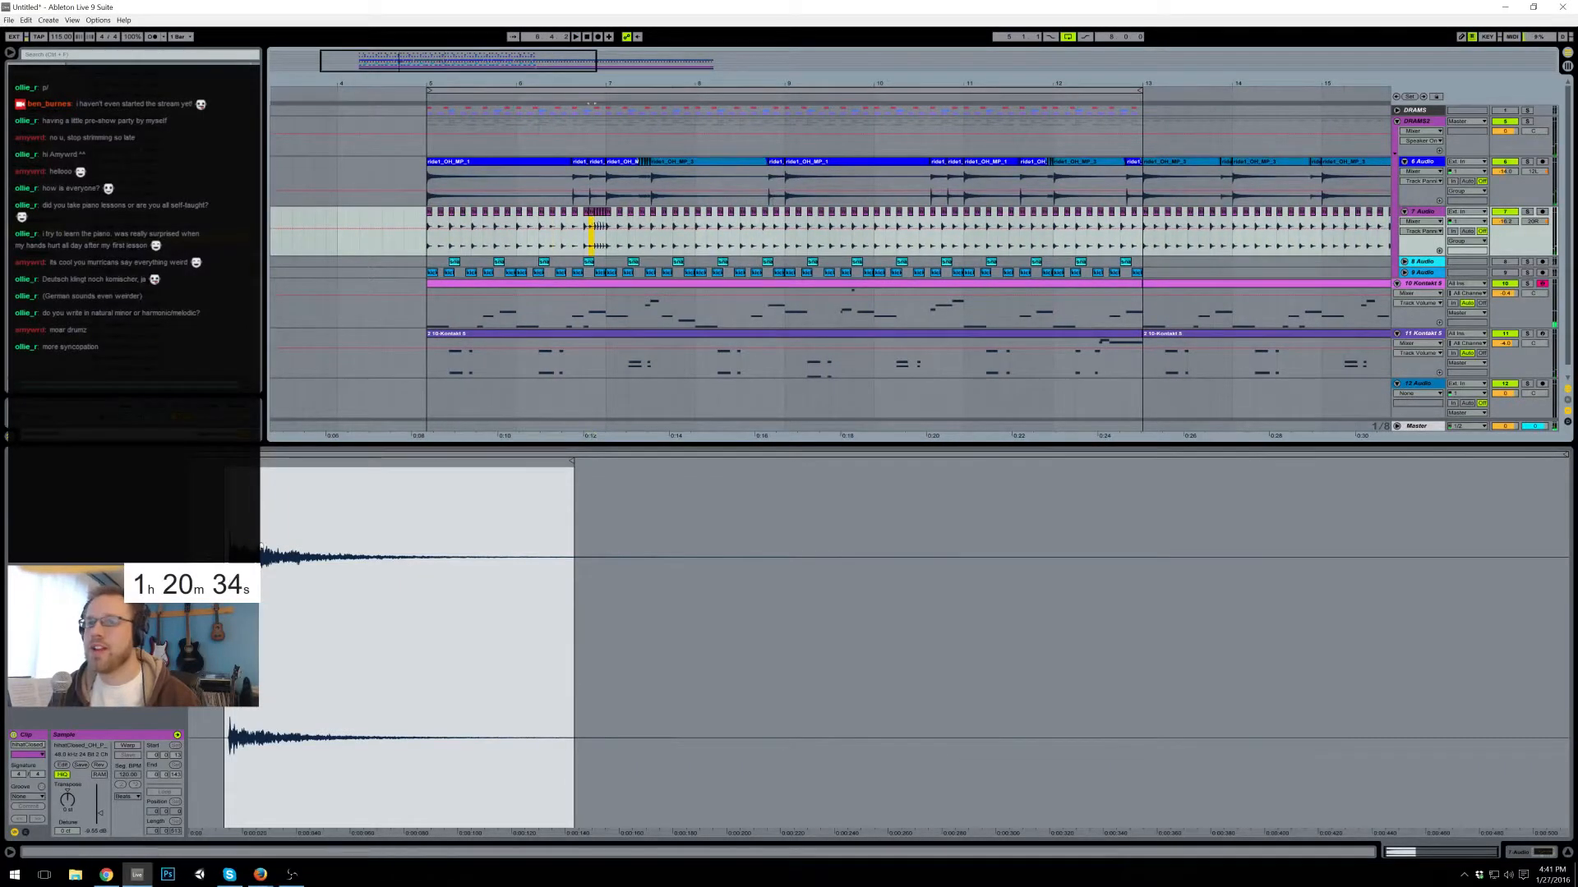
left_click(443, 226)
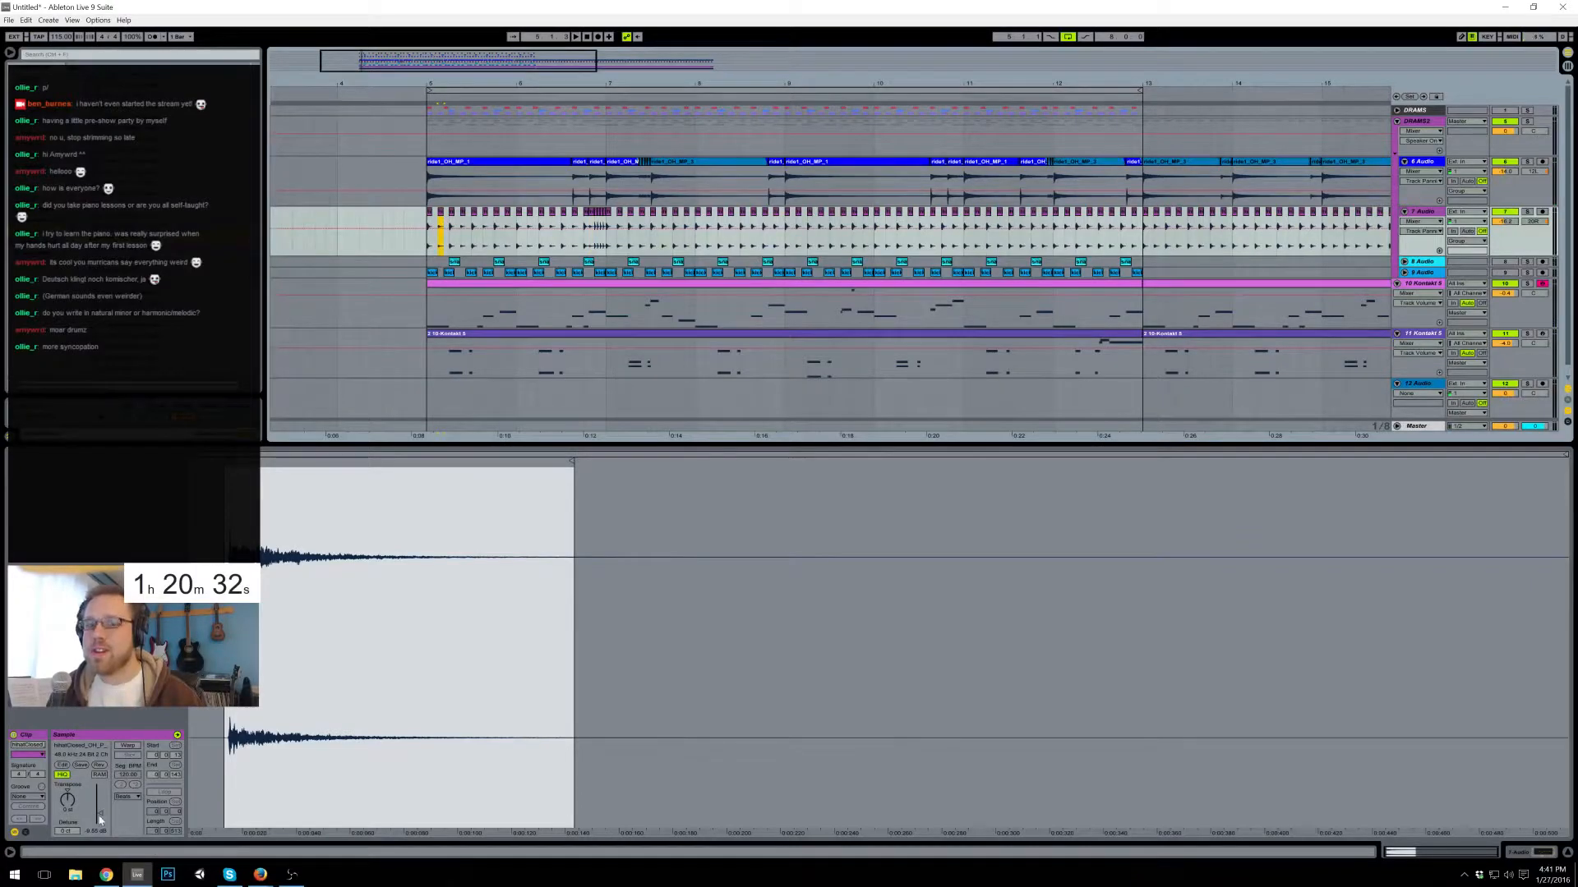
left_click_drag(98, 817, 98, 812)
left_click(448, 273)
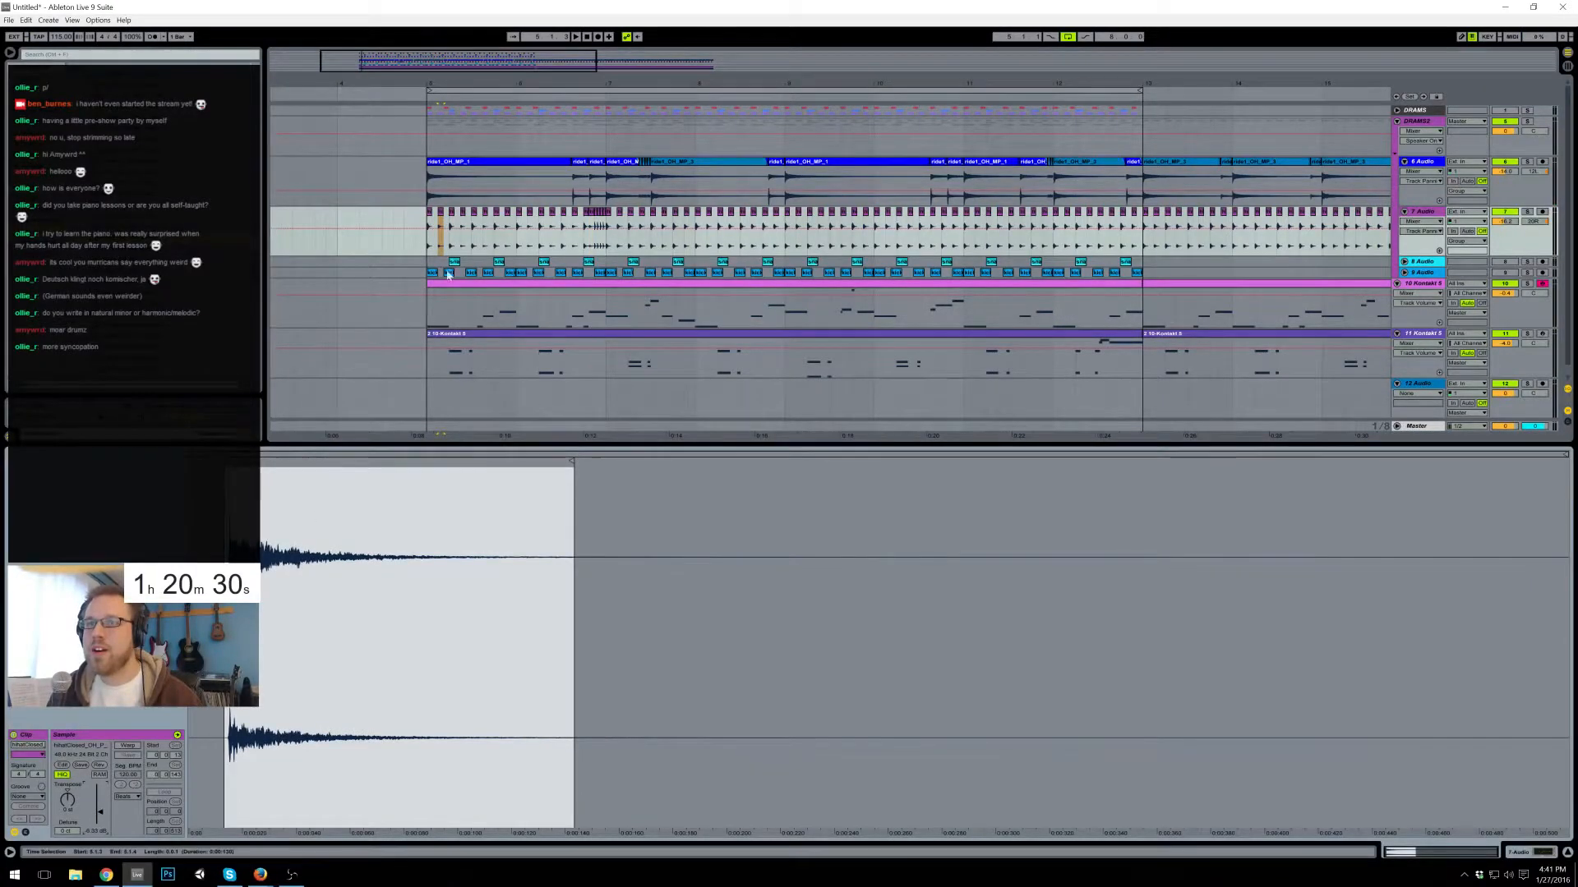
left_click(443, 228)
key("ctrl+d")
key("ctrl+d")
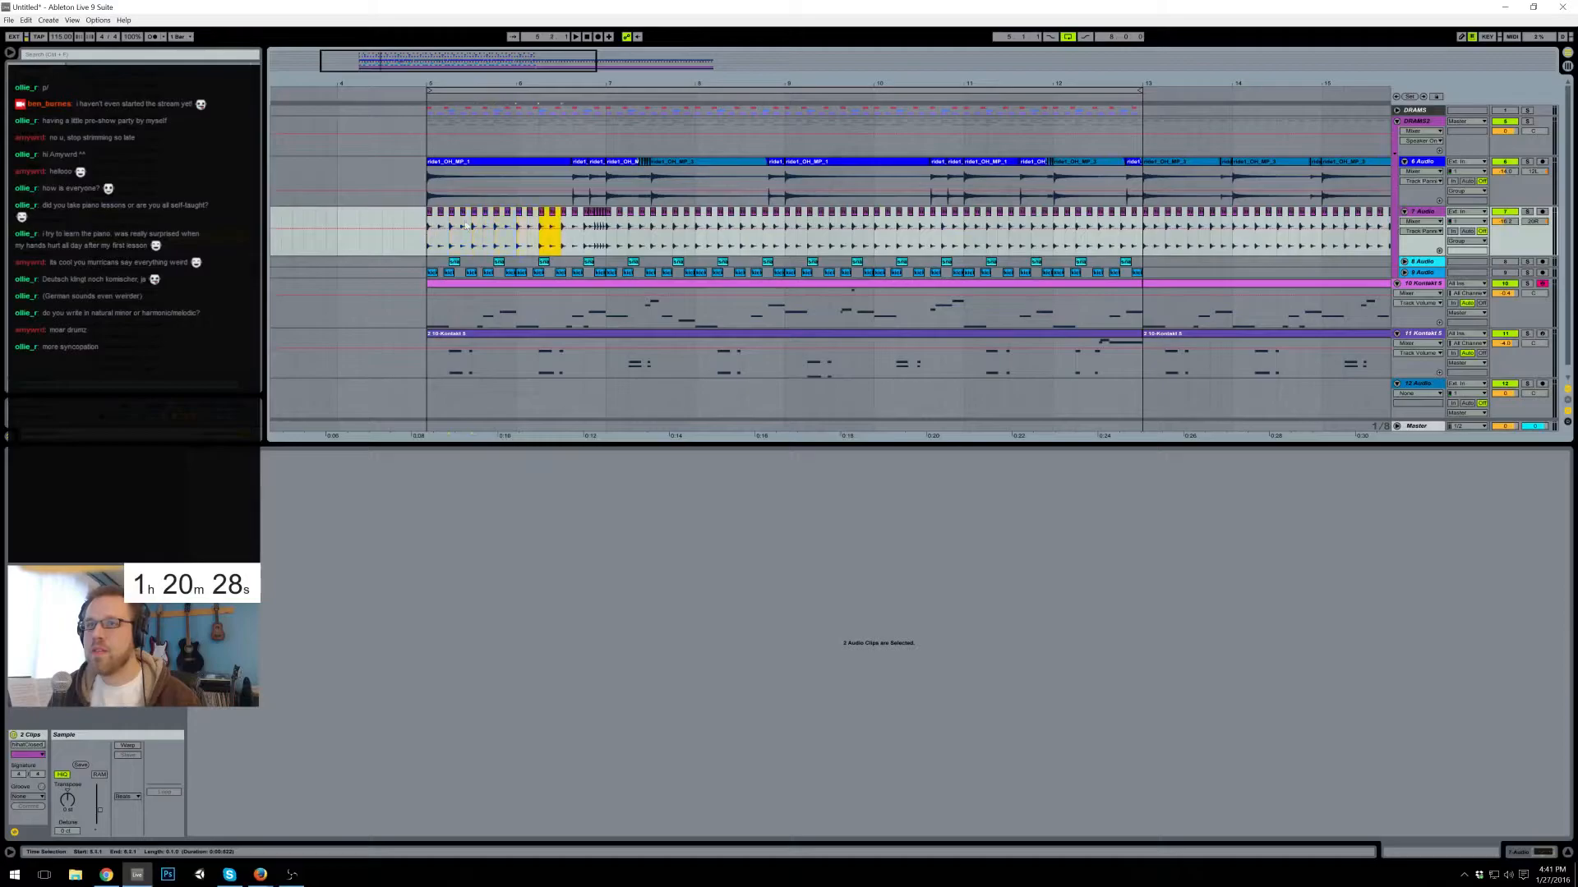
- Delete the last two short hi-hat clips of the roll before bar 7 and play from bar 5
left_click(599, 224)
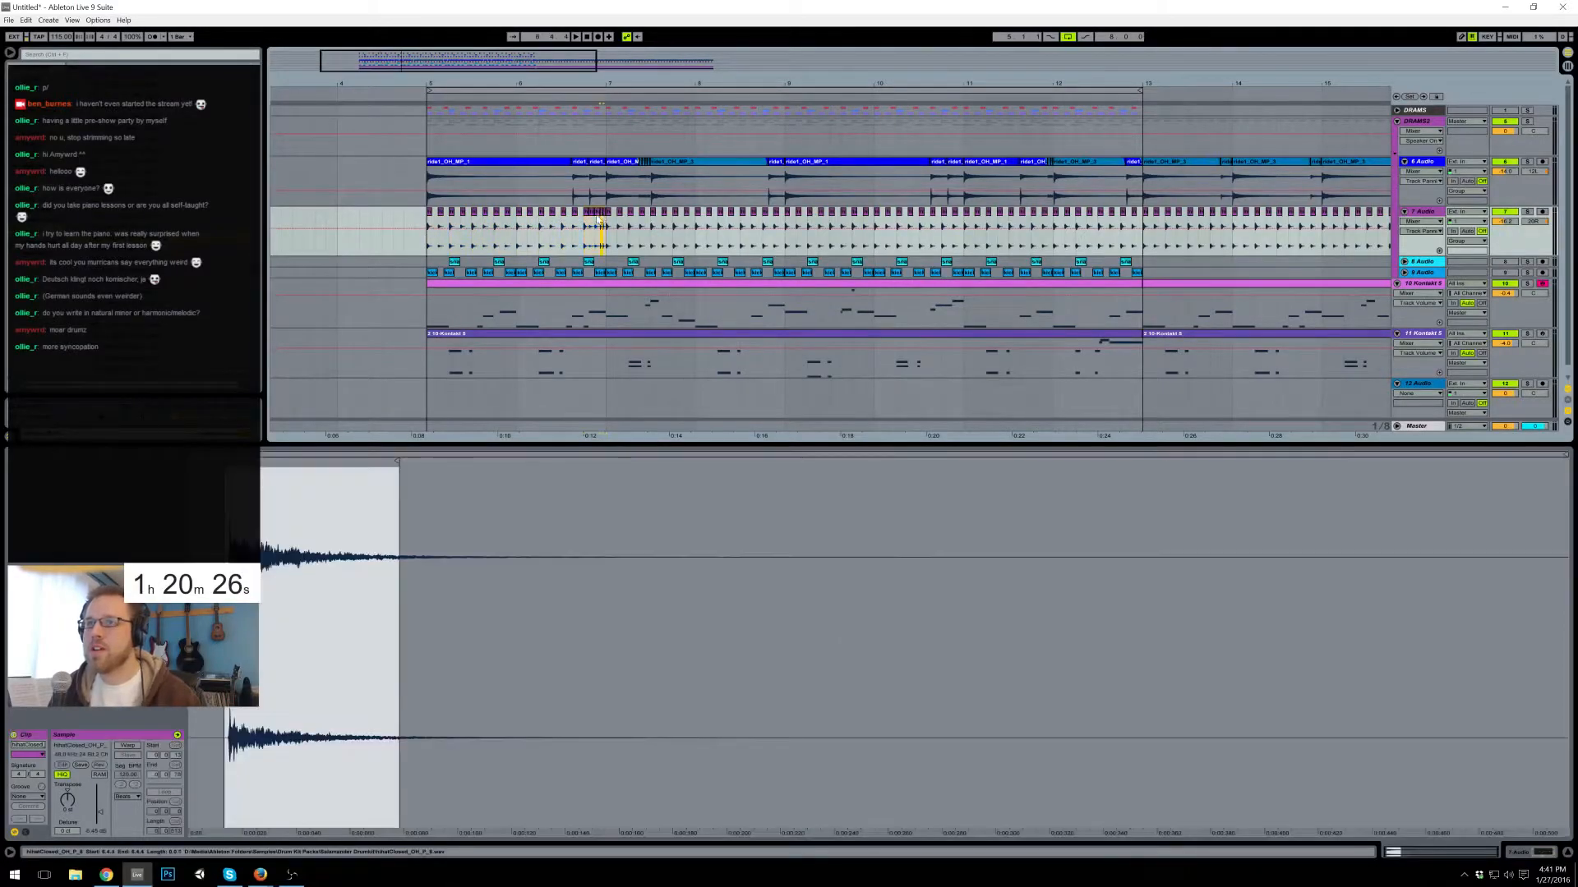
key("Delete")
left_click(603, 217)
key("Delete")
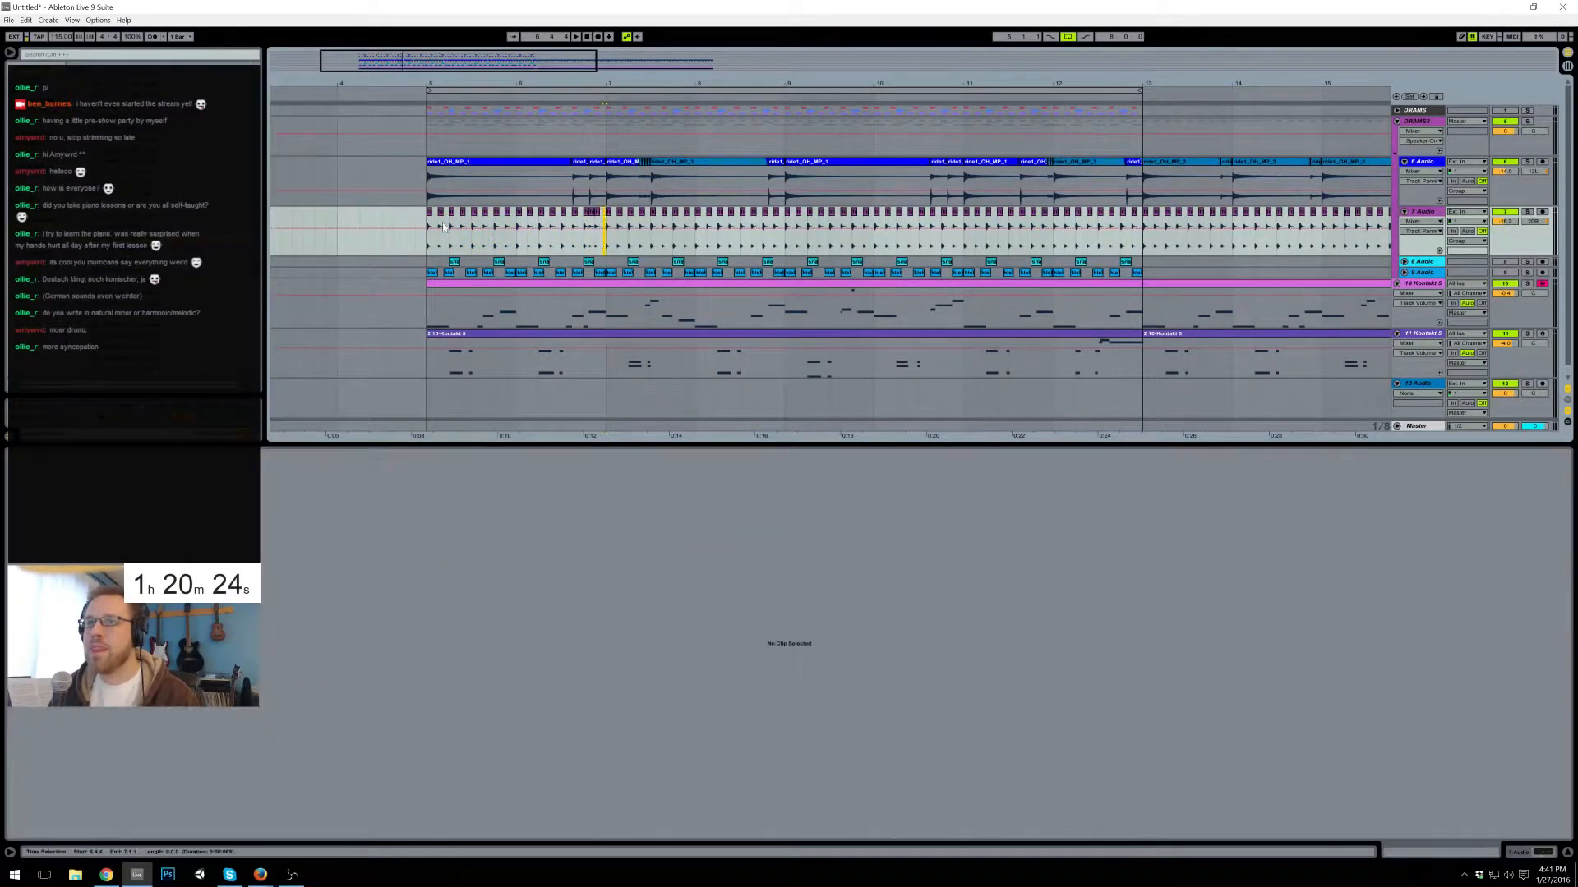
left_click(434, 220)
key("space")
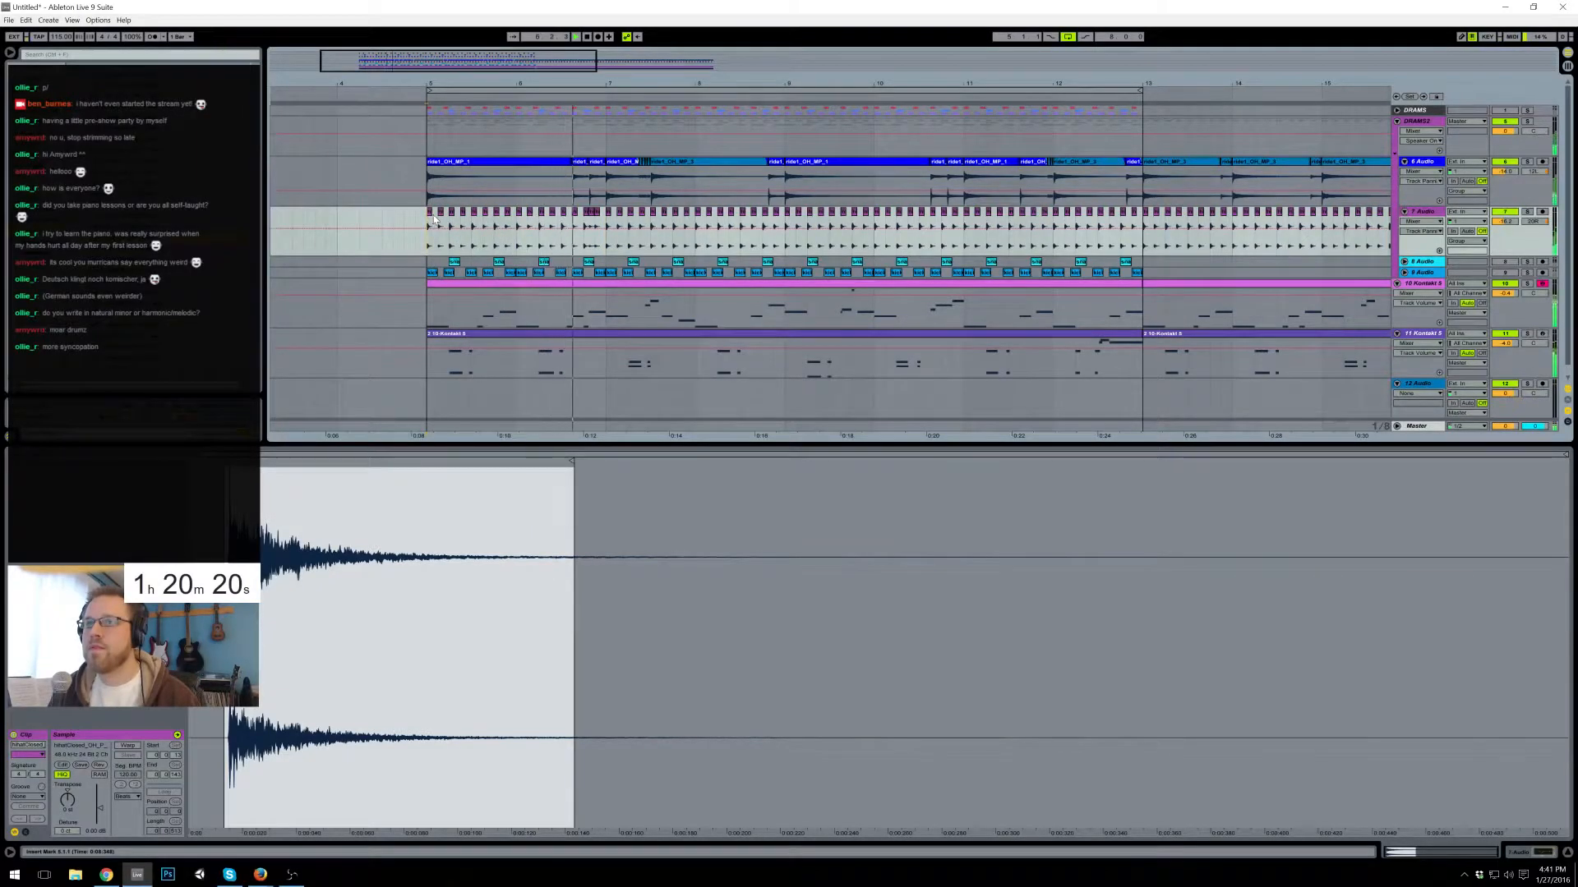
- Replace the hi-hat clips between bars 7 and 13 with three repeats of the two-bar hi-hat pattern from bars 5 to 7
key("space")
left_click_drag(605, 226, 1142, 224)
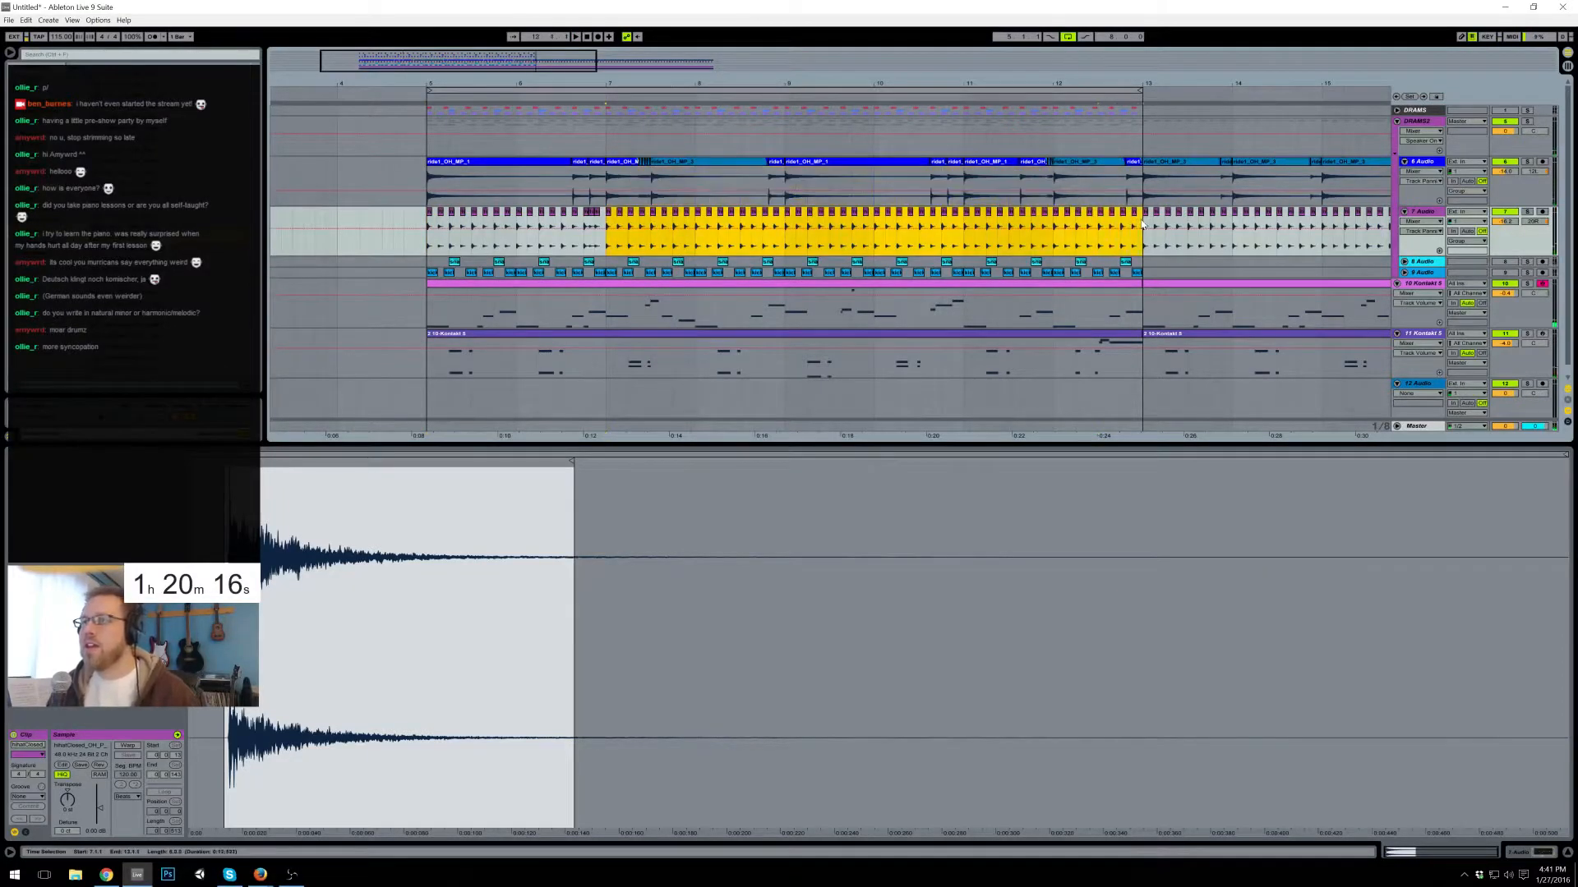
key("Delete")
left_click_drag(606, 215, 505, 227)
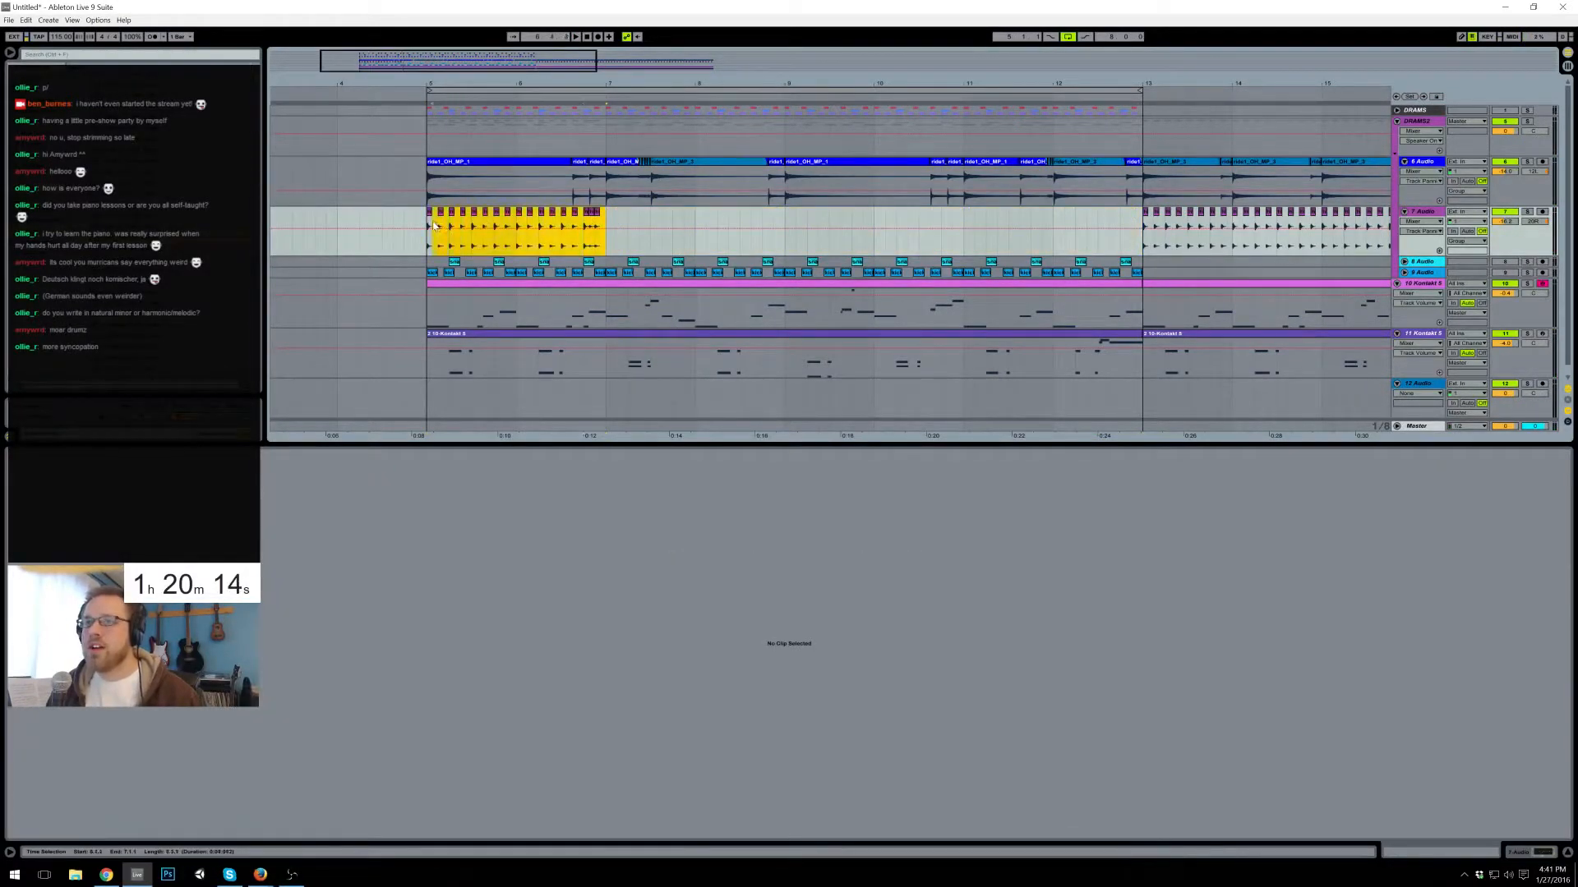
key("ctrl+d")
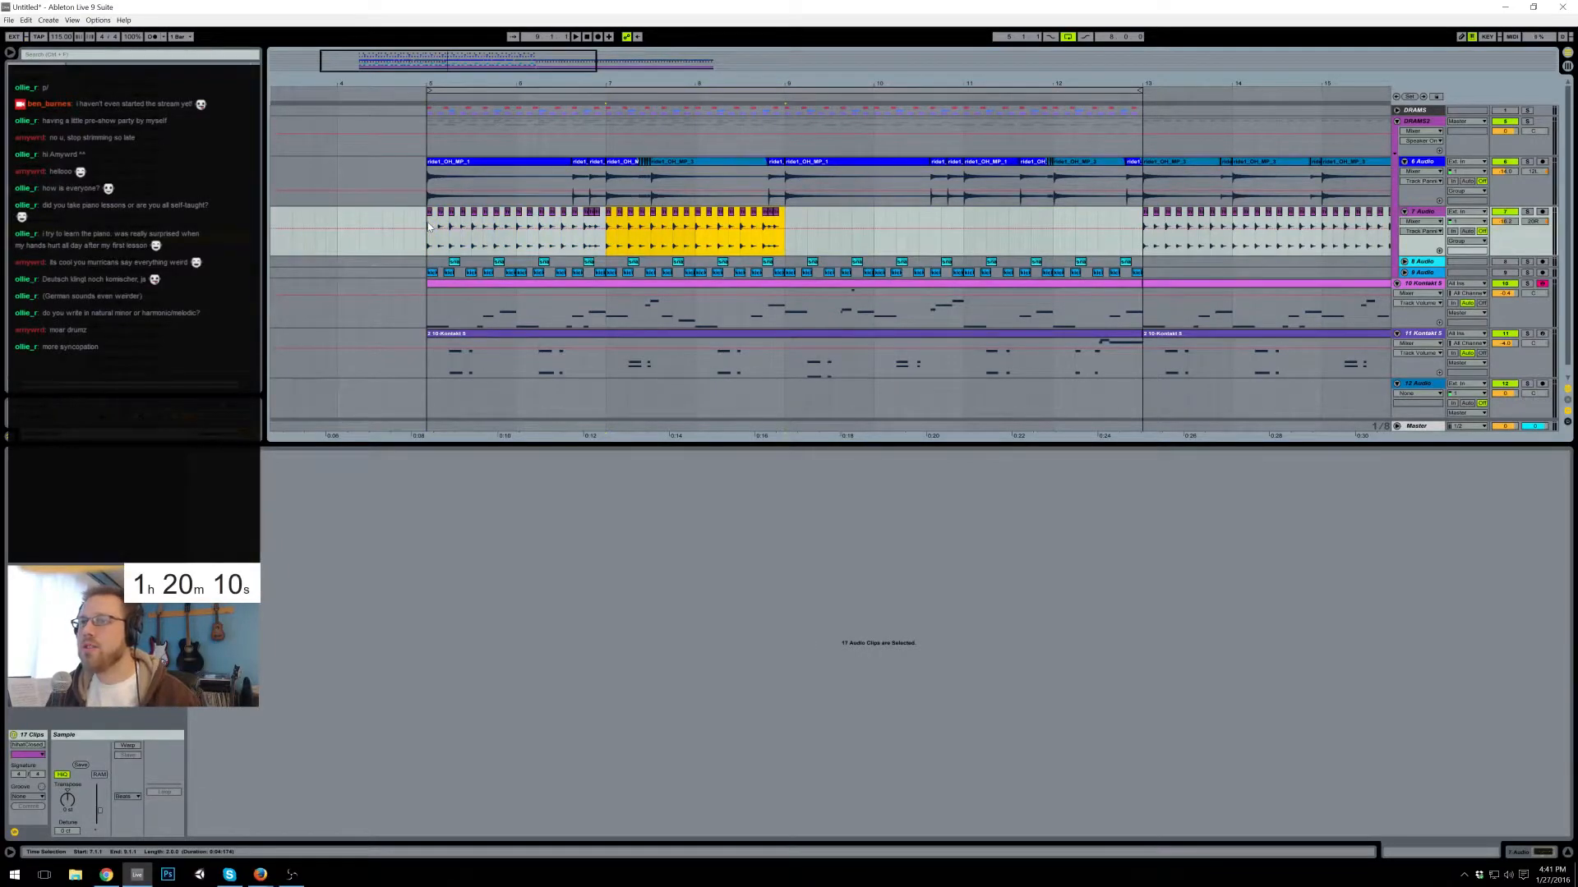
key("ctrl+d")
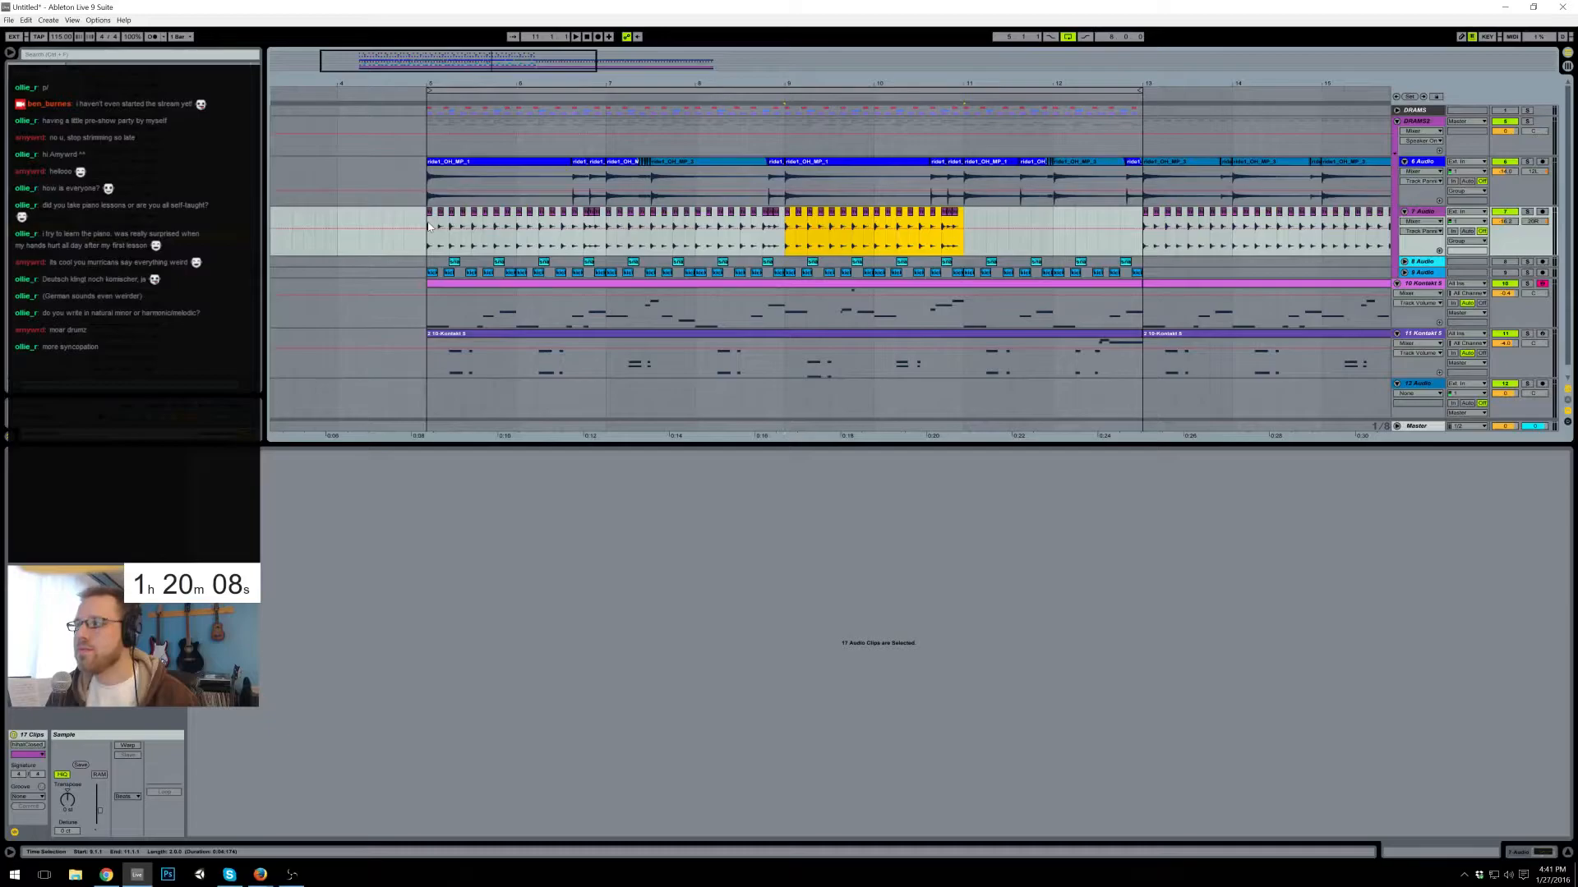
key("ctrl+d")
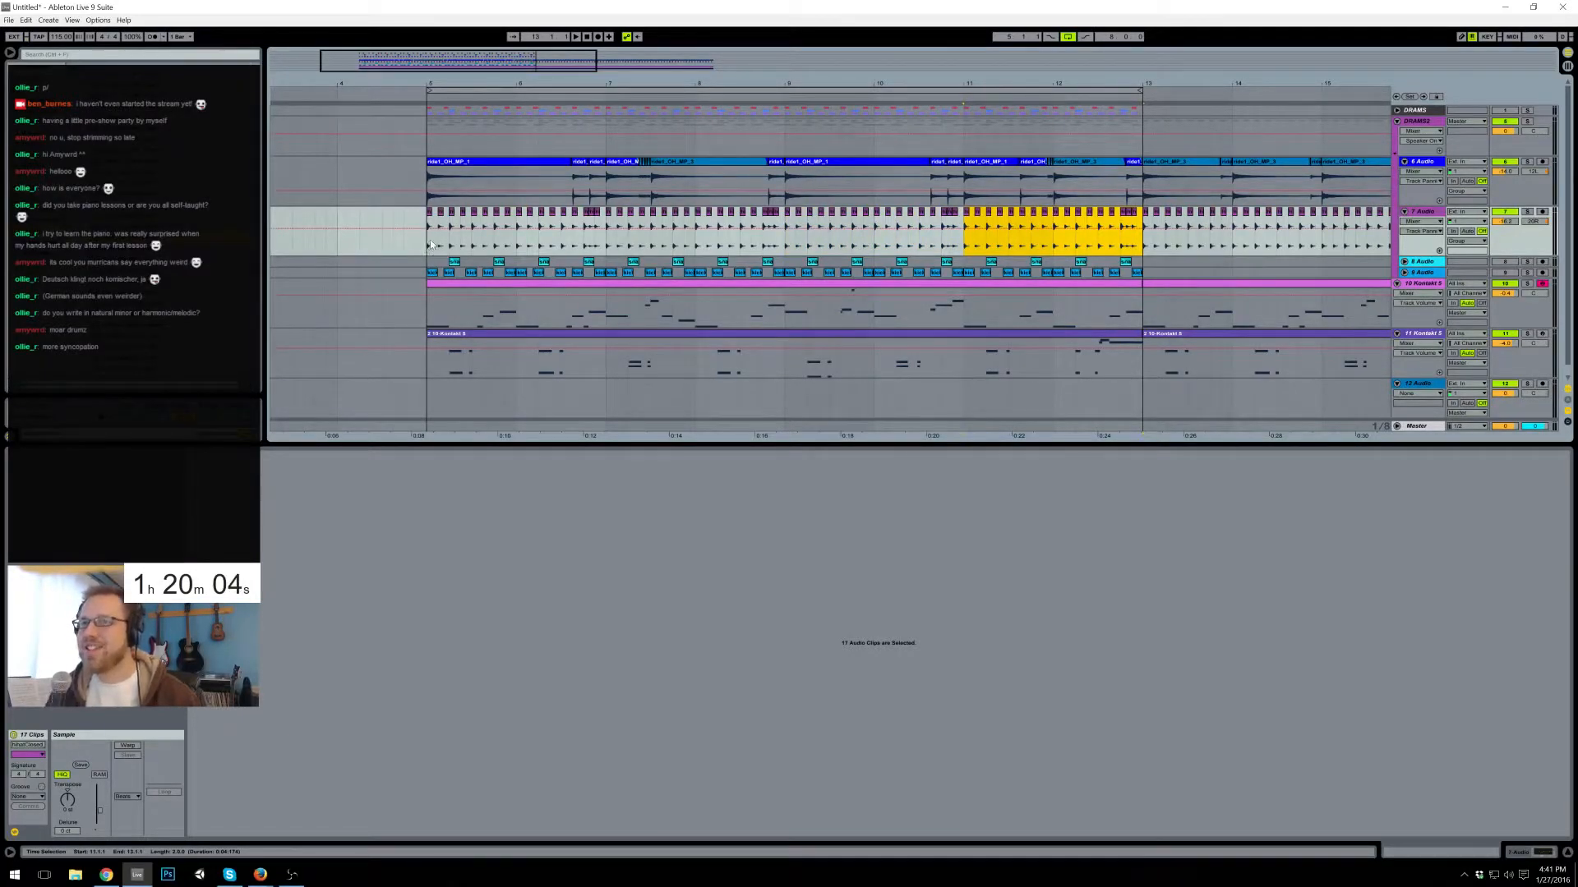
- Play the arrangement from bar 5 to check the repeated hi-hat pattern
left_click_drag(454, 70, 489, 70)
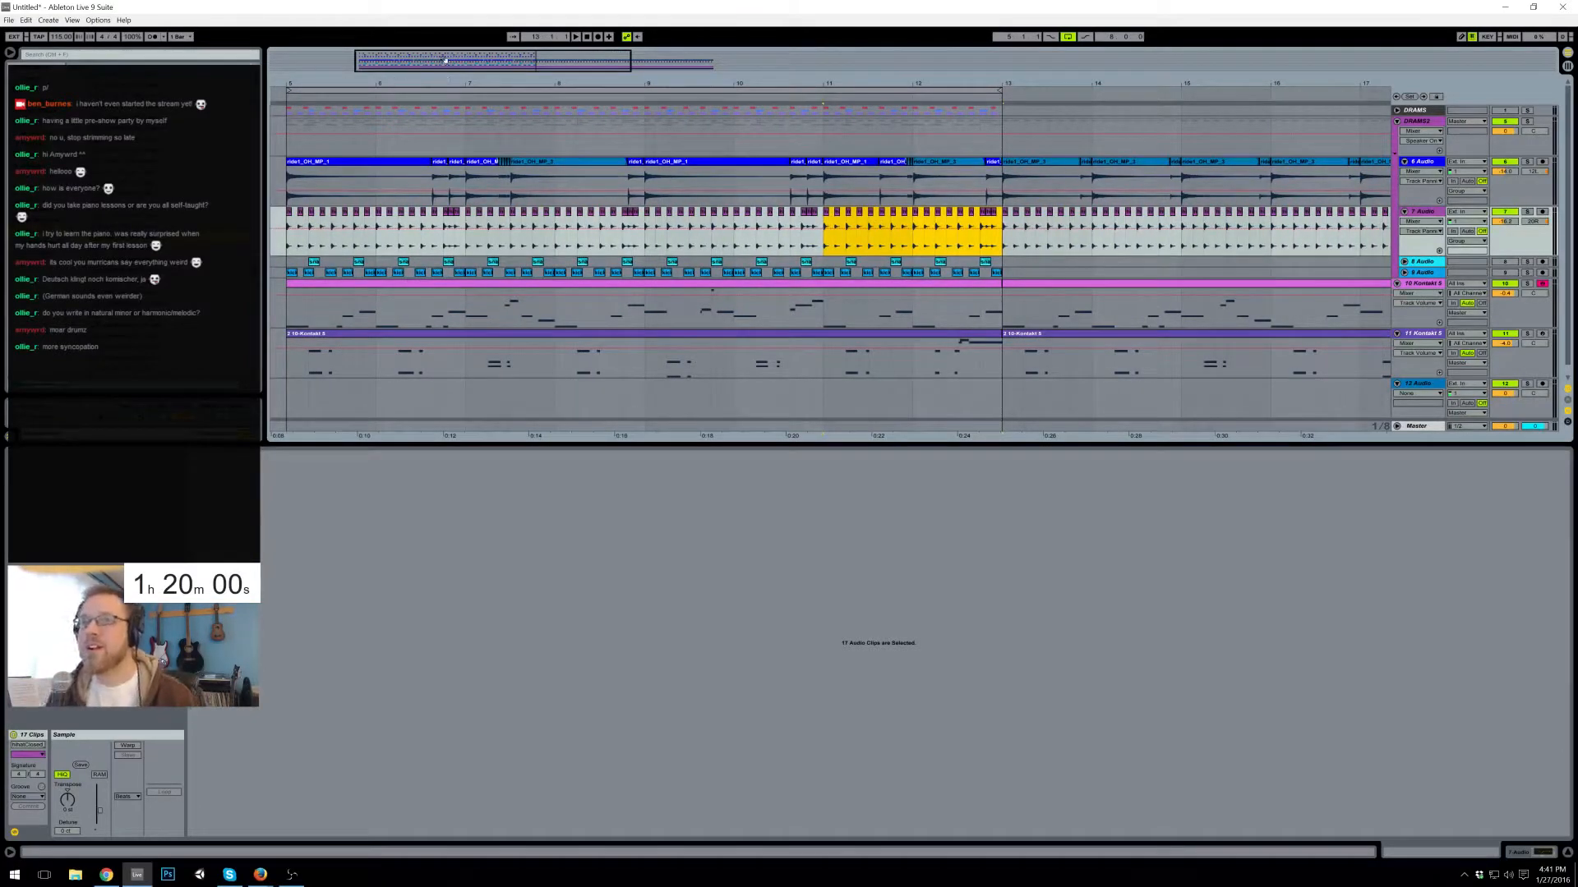
left_click_drag(445, 62, 441, 61)
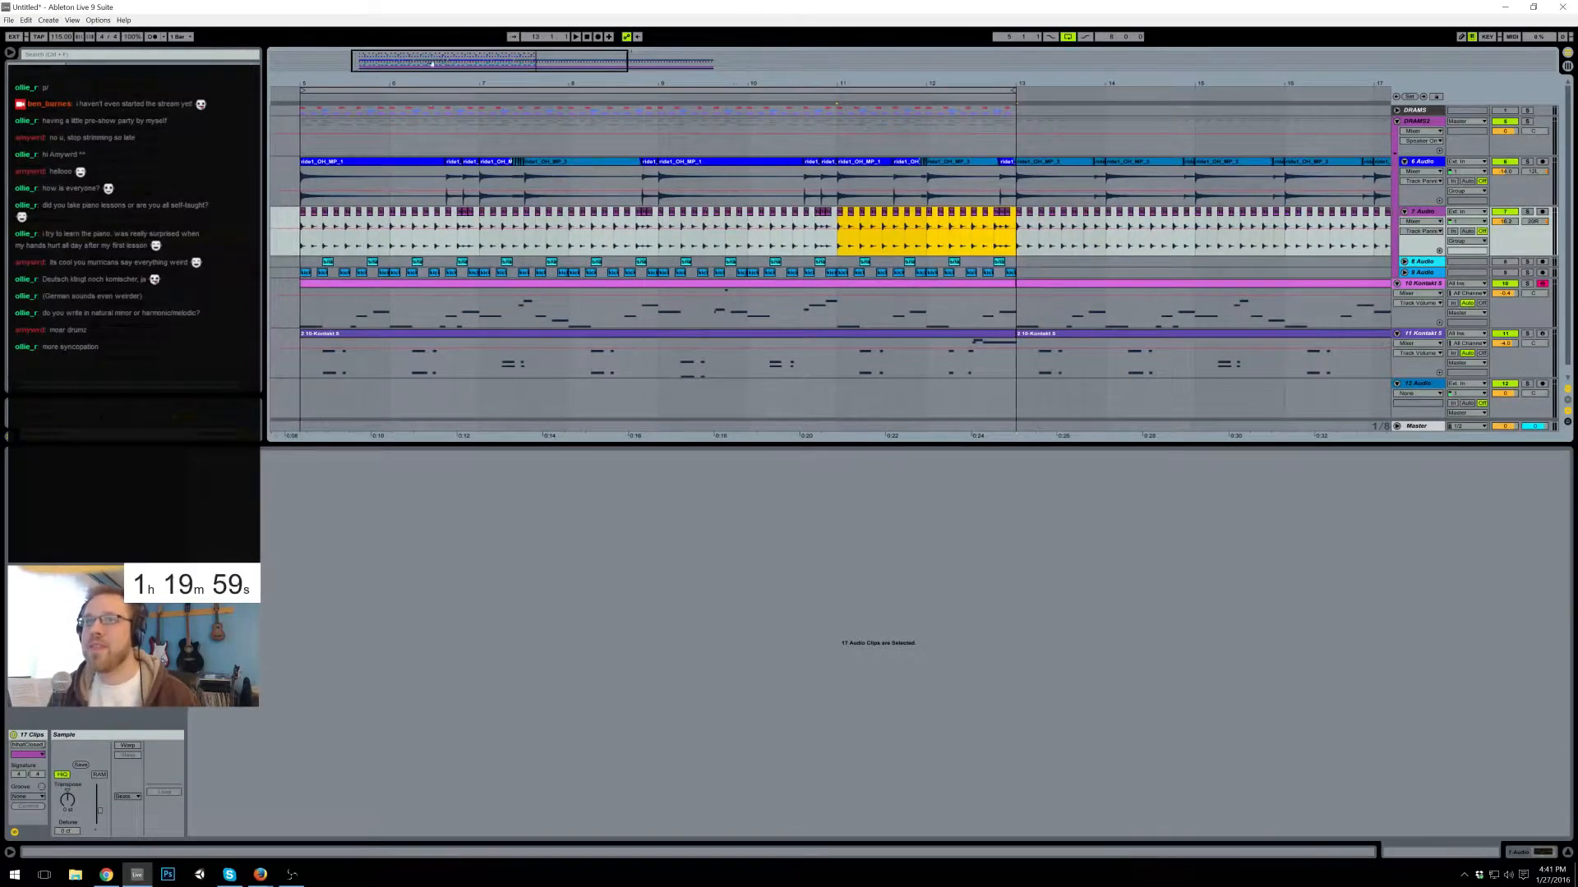
left_click(301, 246)
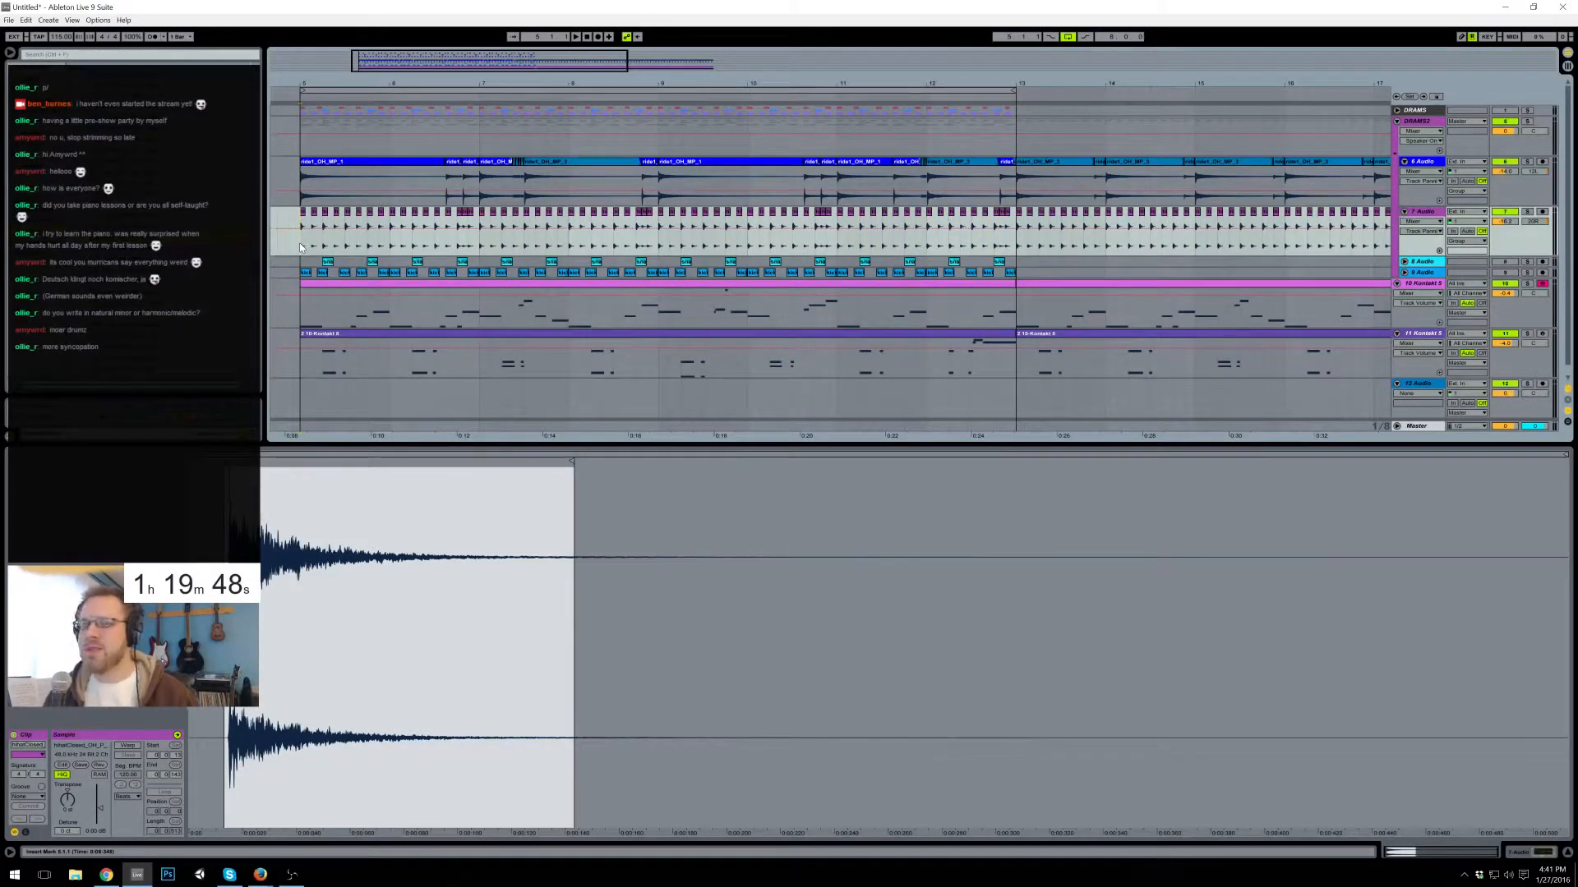
key("space")
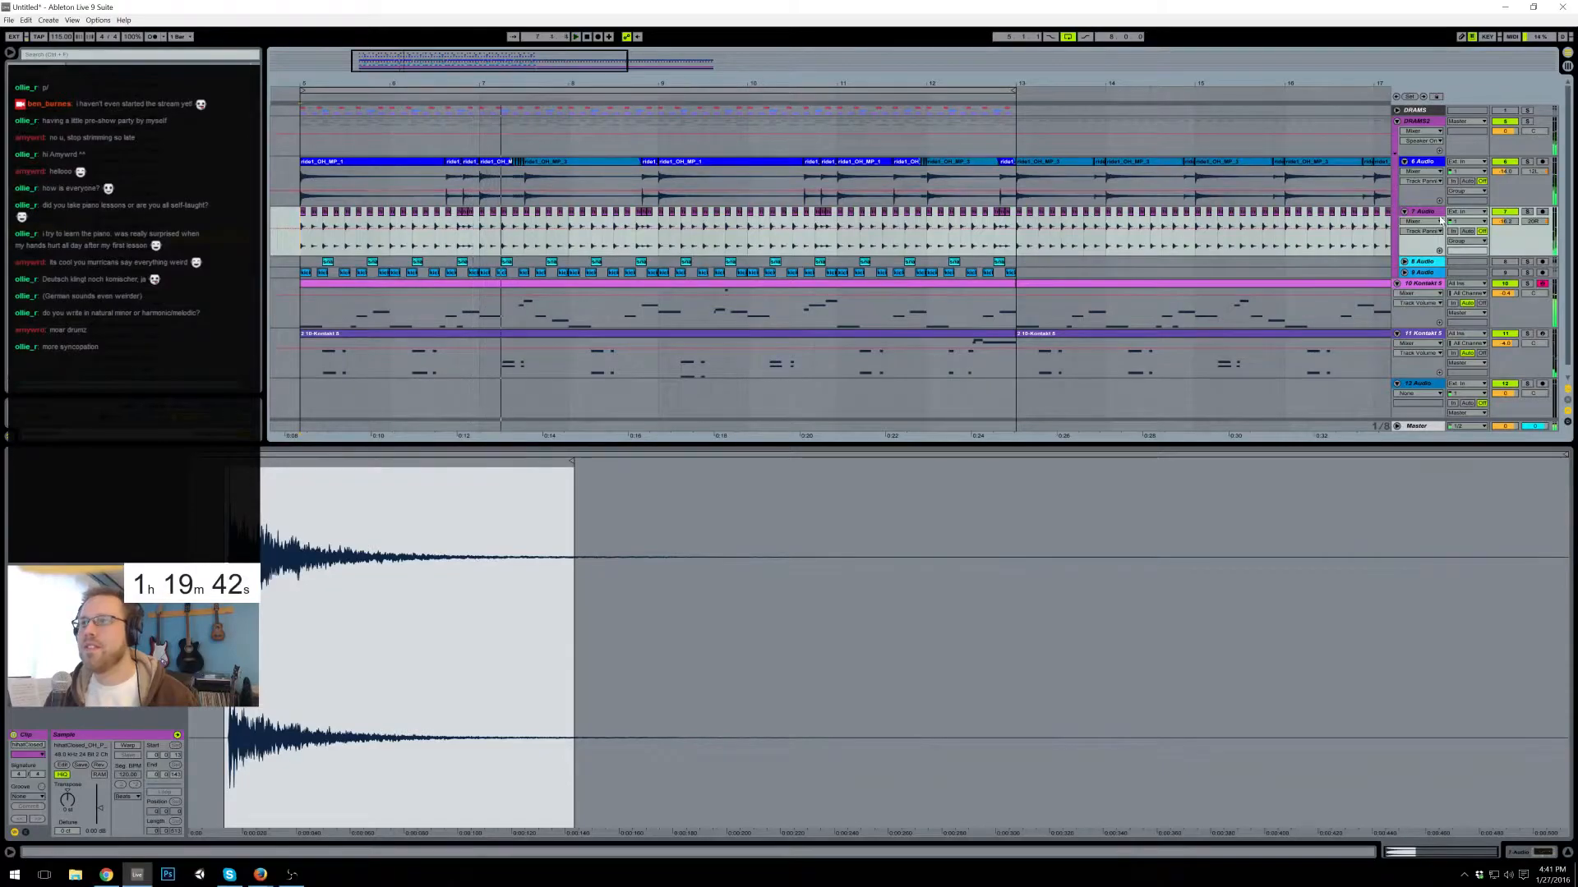
- Cut the lows entering the drum group's Reverb, raise its dry/wet slightly and shorten its decay time during playback
left_click(1533, 855)
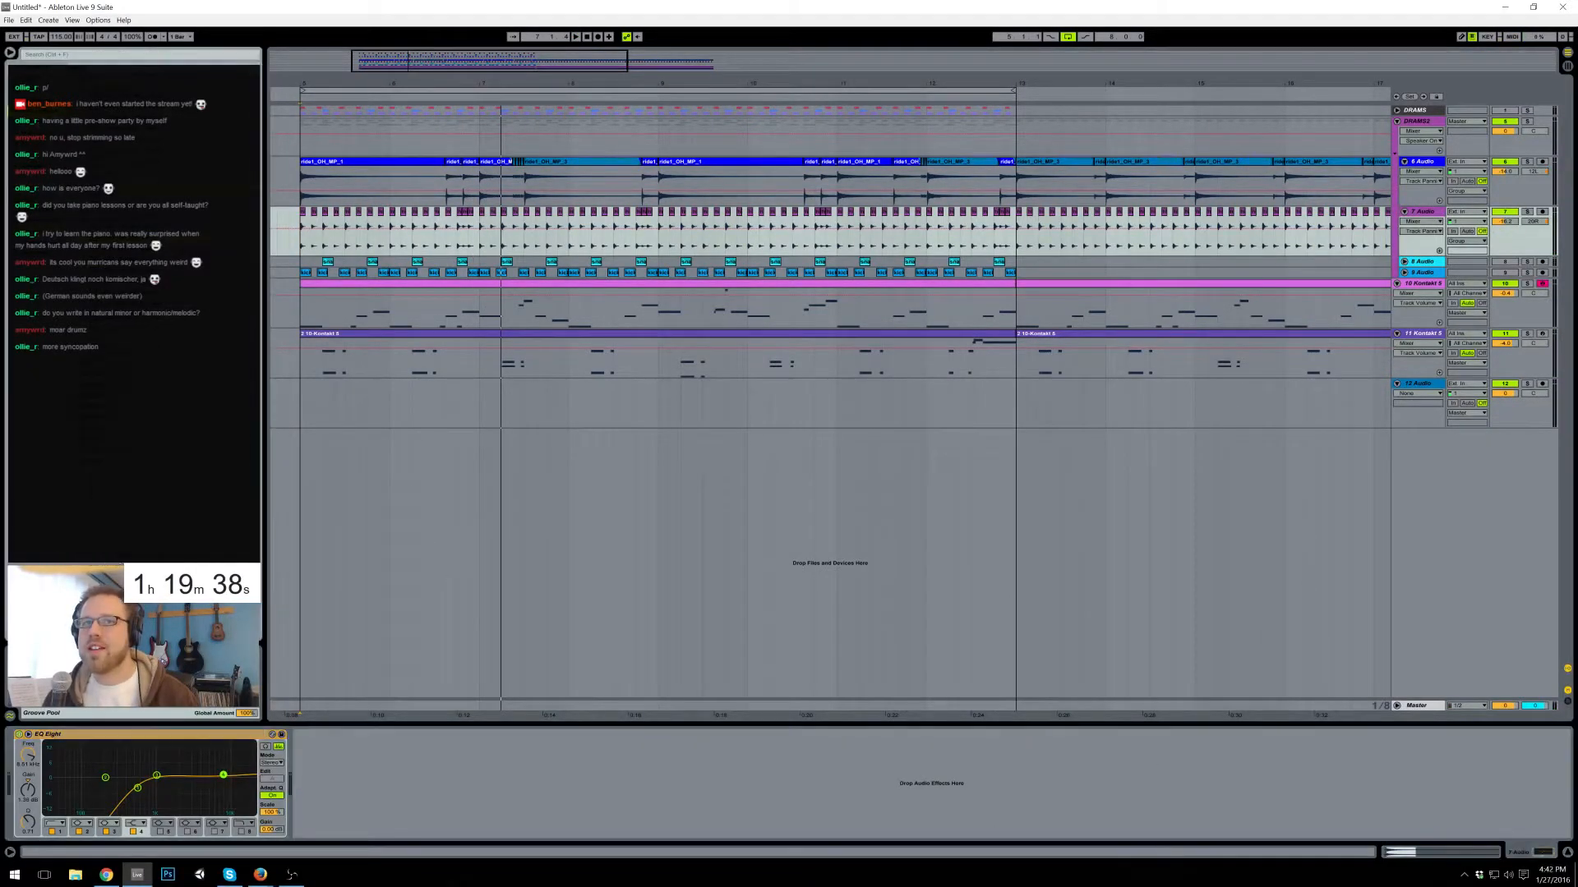
left_click(1429, 127)
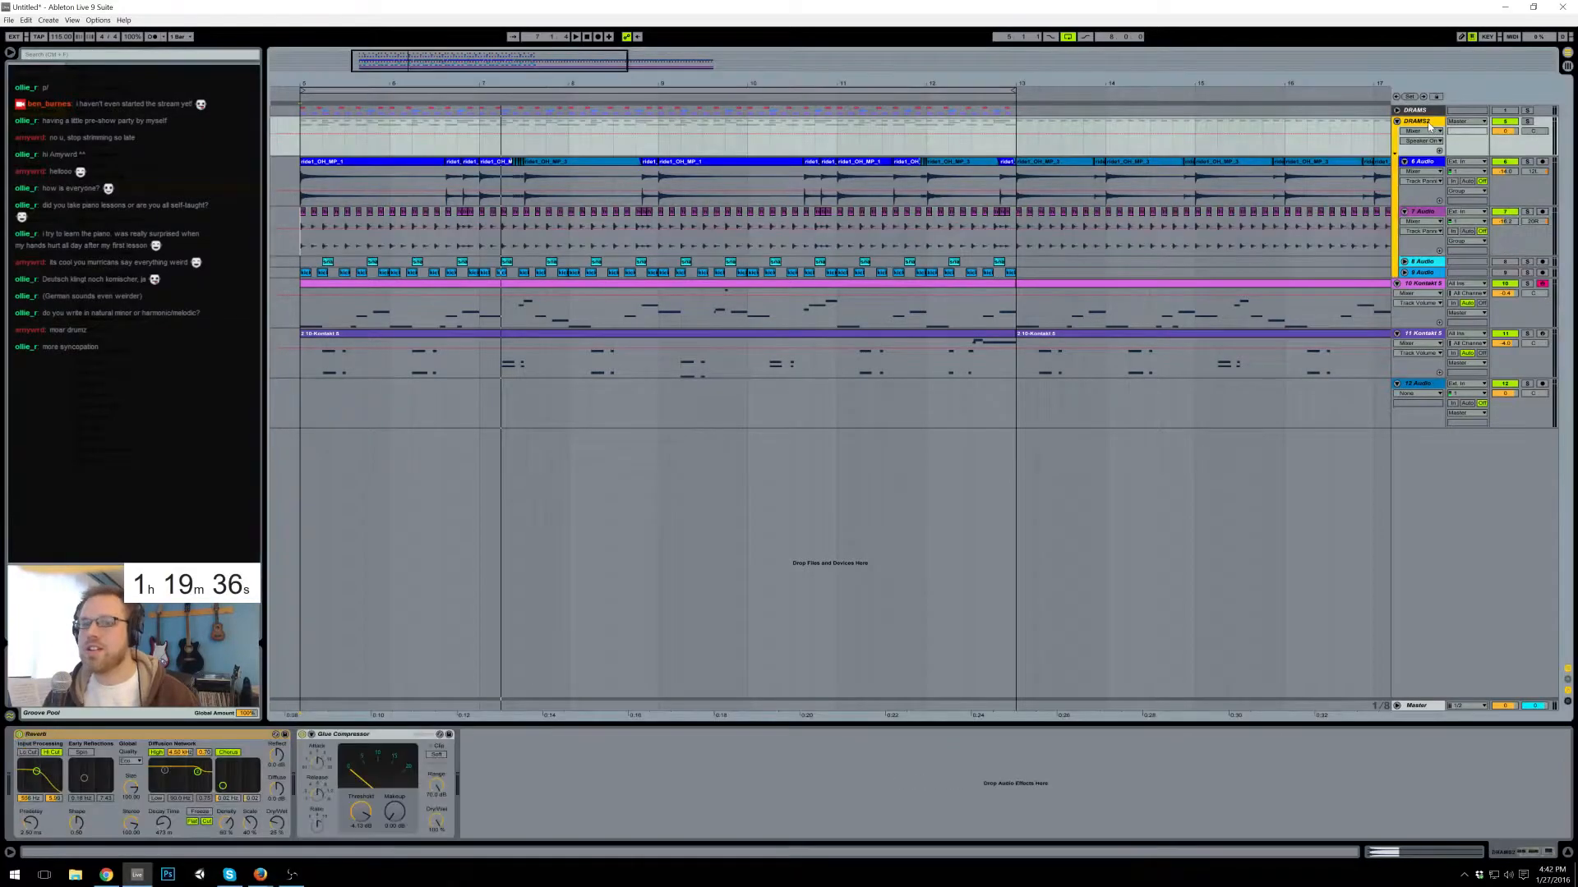
left_click(44, 772)
key("space")
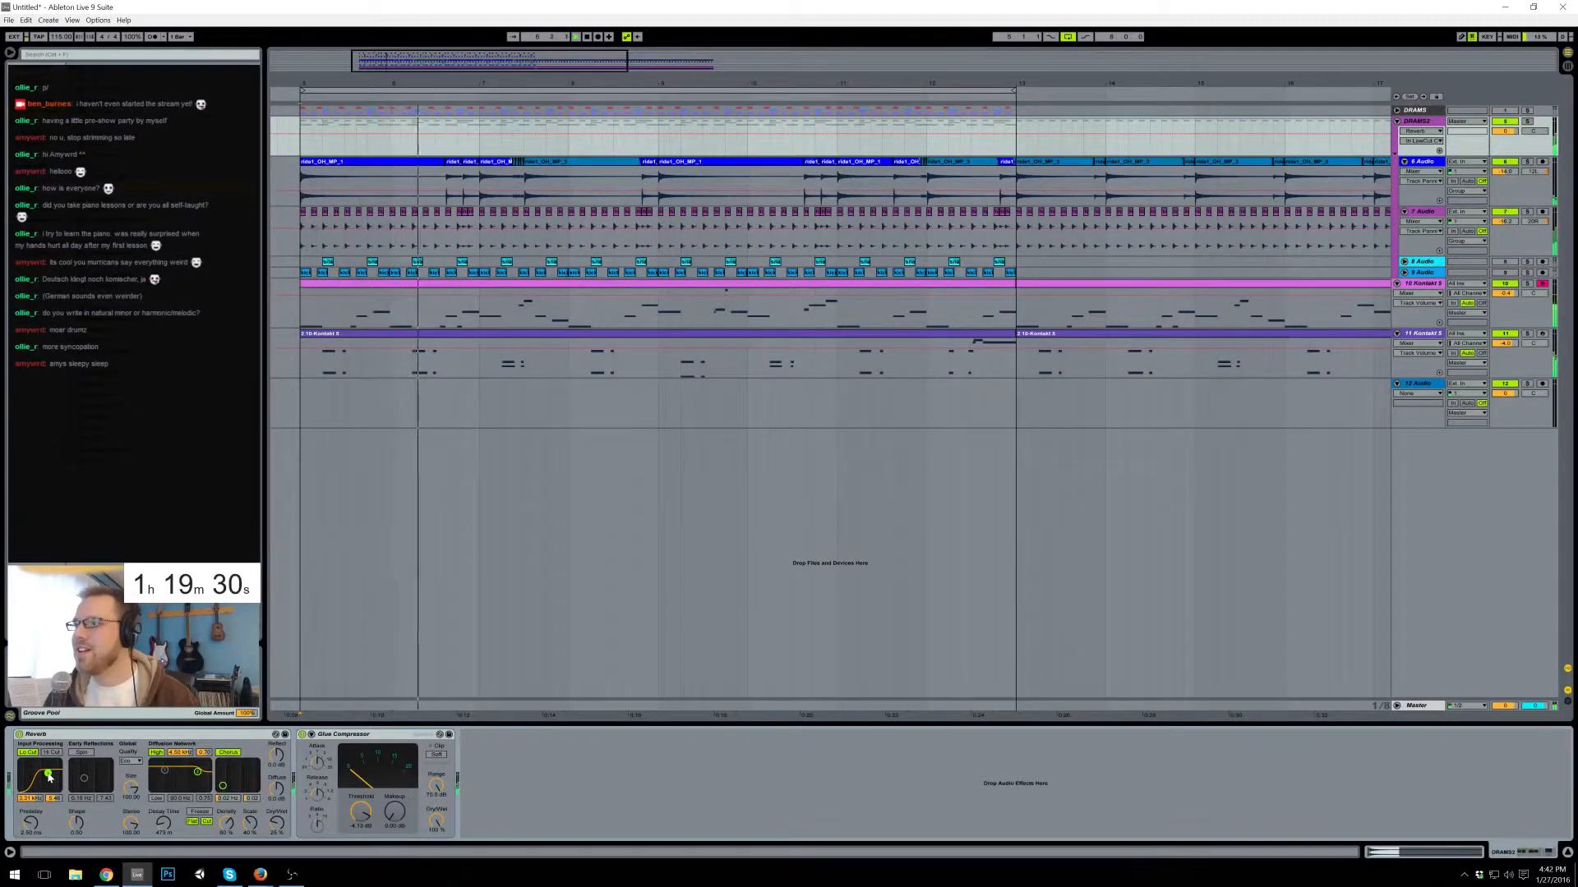
left_click_drag(277, 823, 277, 817)
left_click_drag(163, 823, 161, 832)
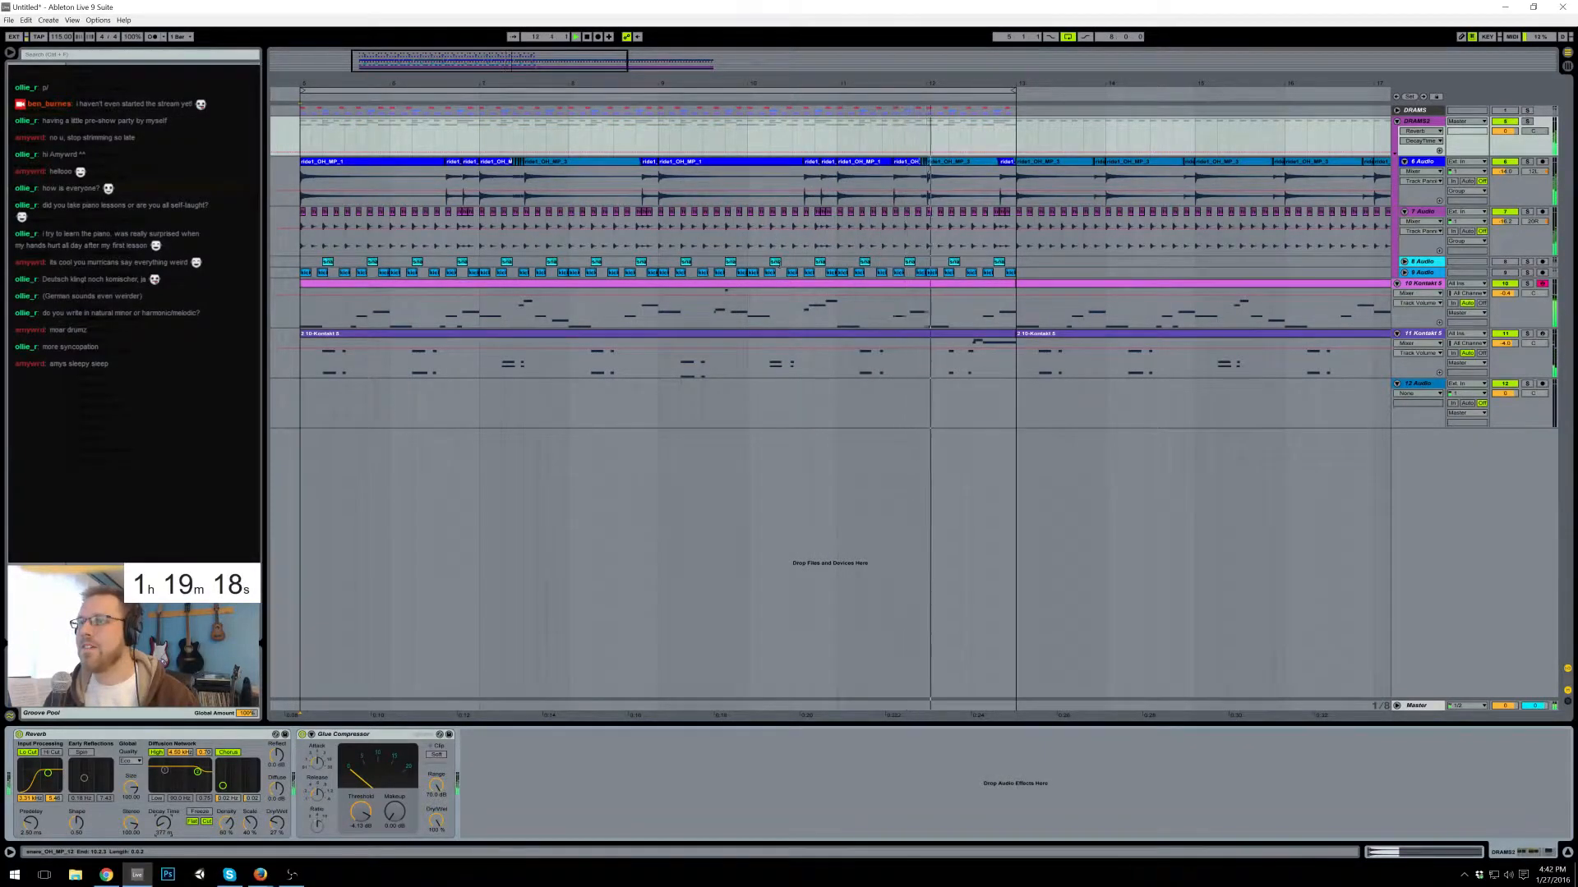
- Raise the A2 notes at 8.2 in the first piano clip to B2 and add D3 notes to the same chords
double_click(984, 341)
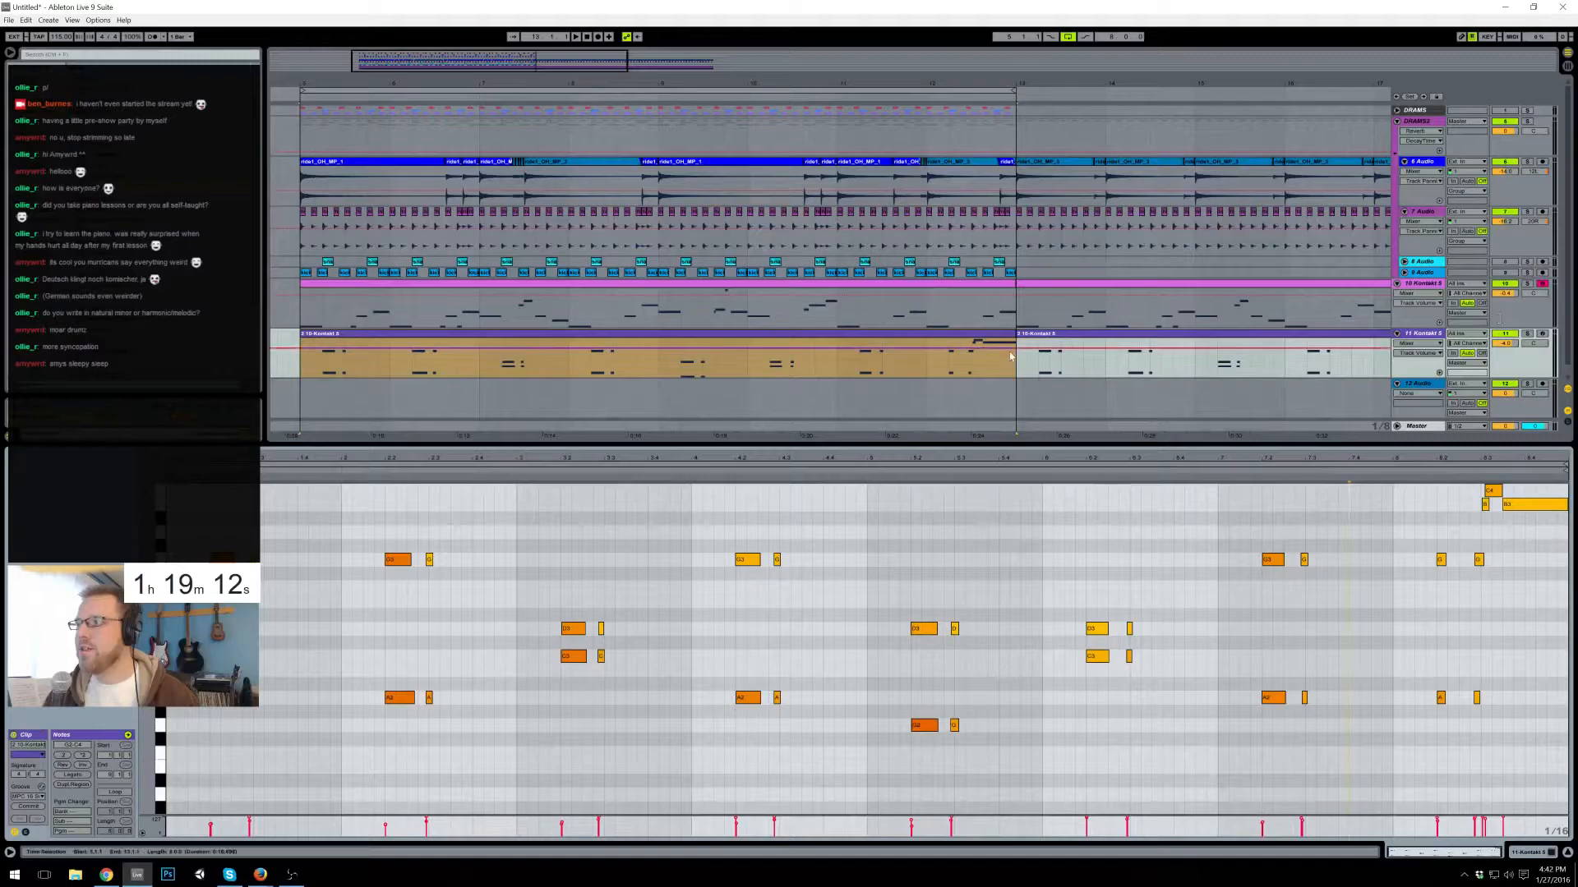
left_click(1396, 598)
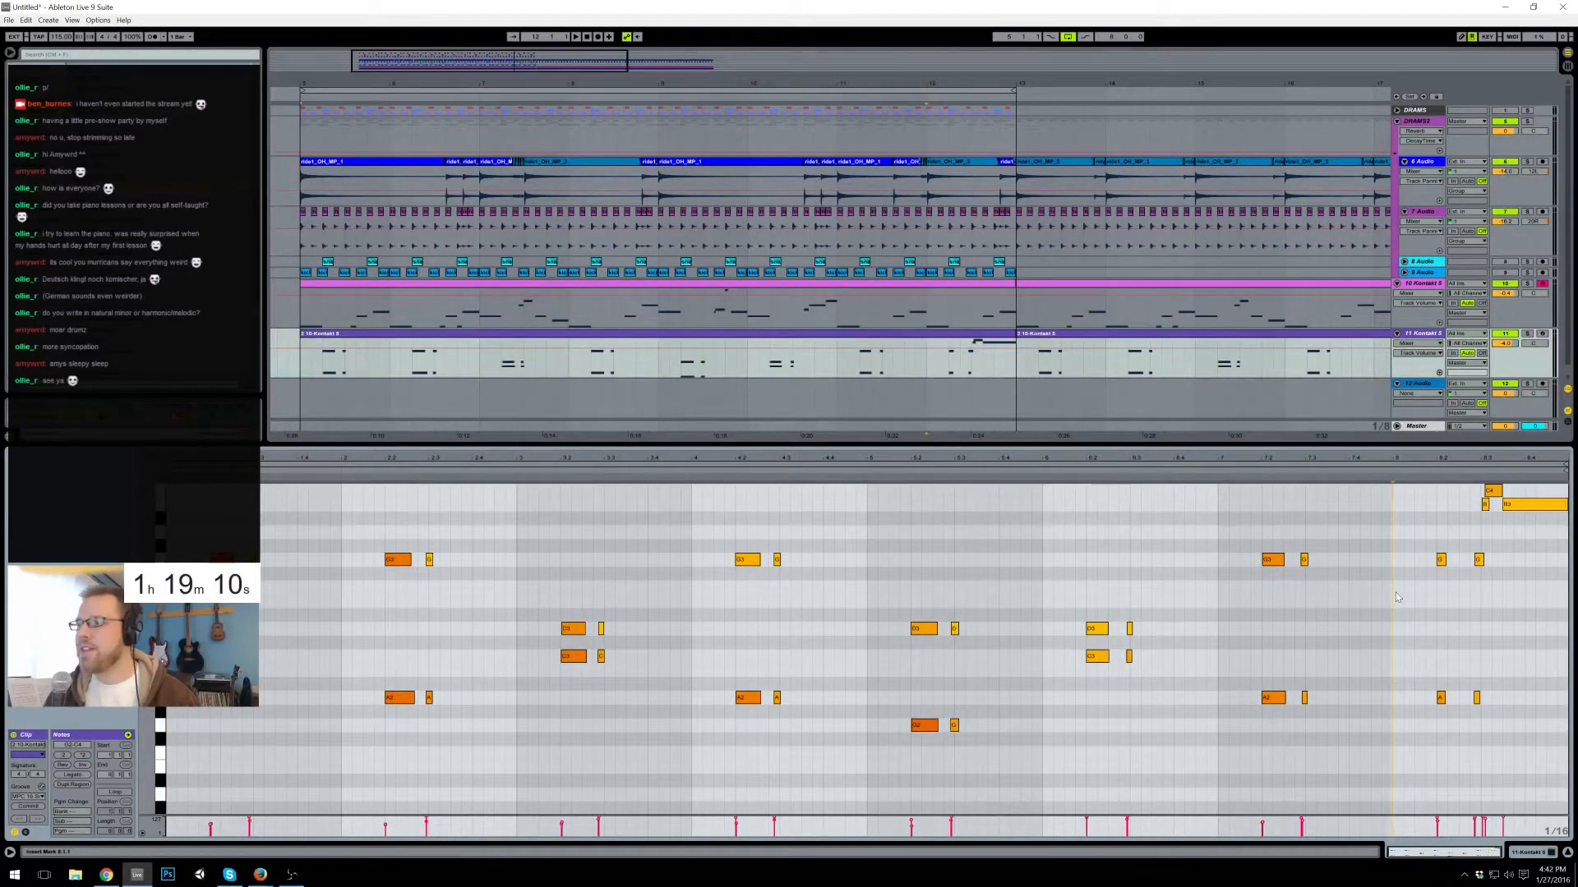
scroll(1396, 597, "up", 2)
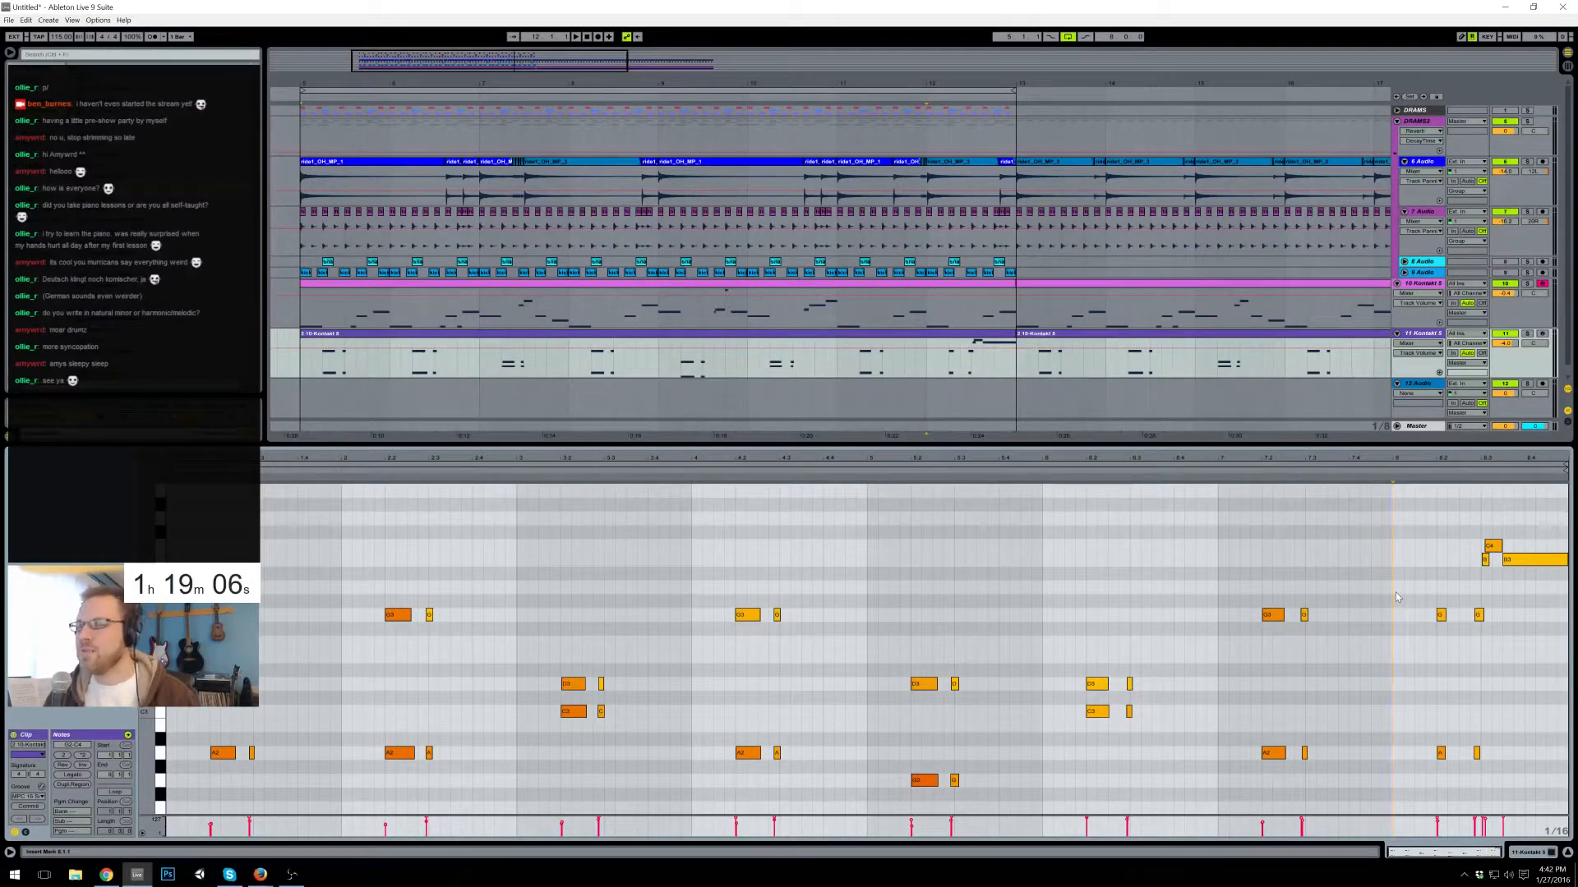
left_click(1542, 335)
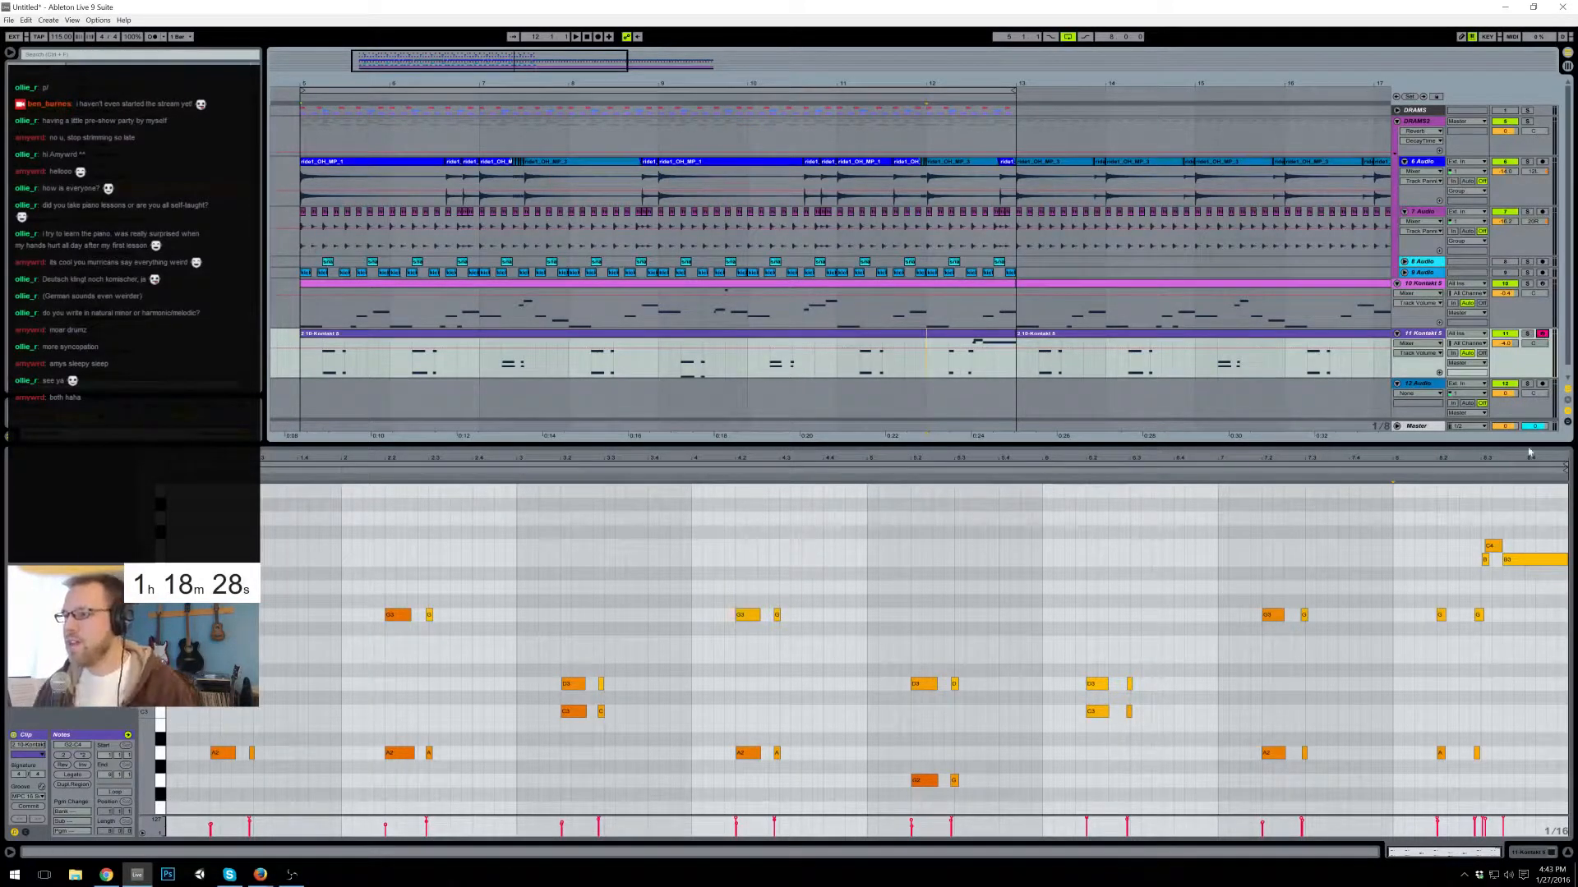
left_click_drag(1408, 680, 1509, 834)
key("Up")
key("Up")
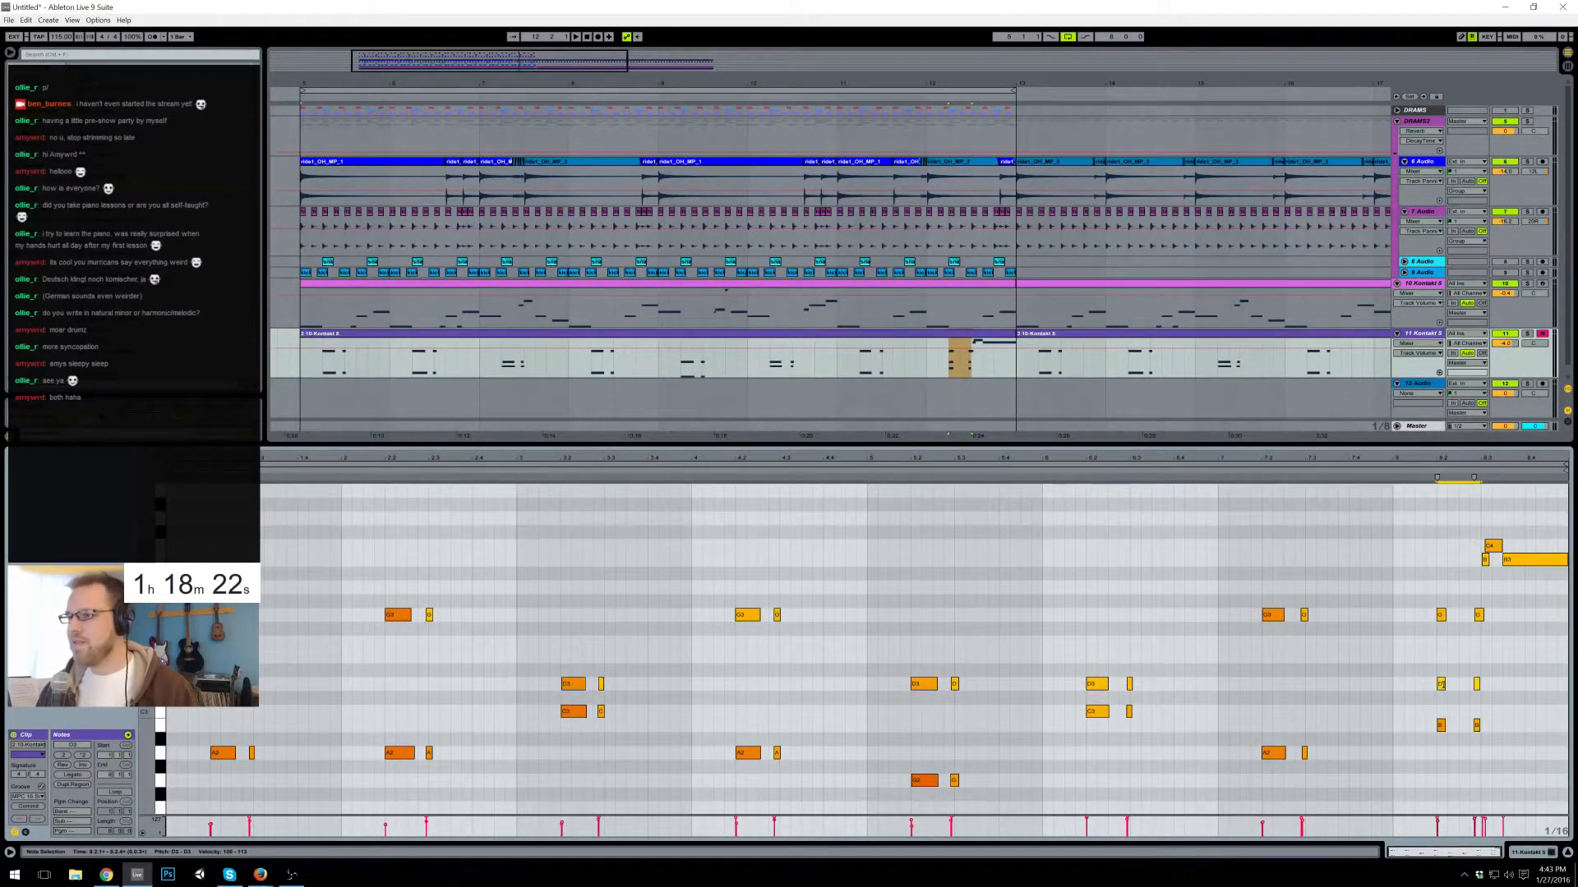
- Lengthen the first chord at 8.2 in the piano clip and adjust the velocities of the closing notes during playback
left_click(1387, 470)
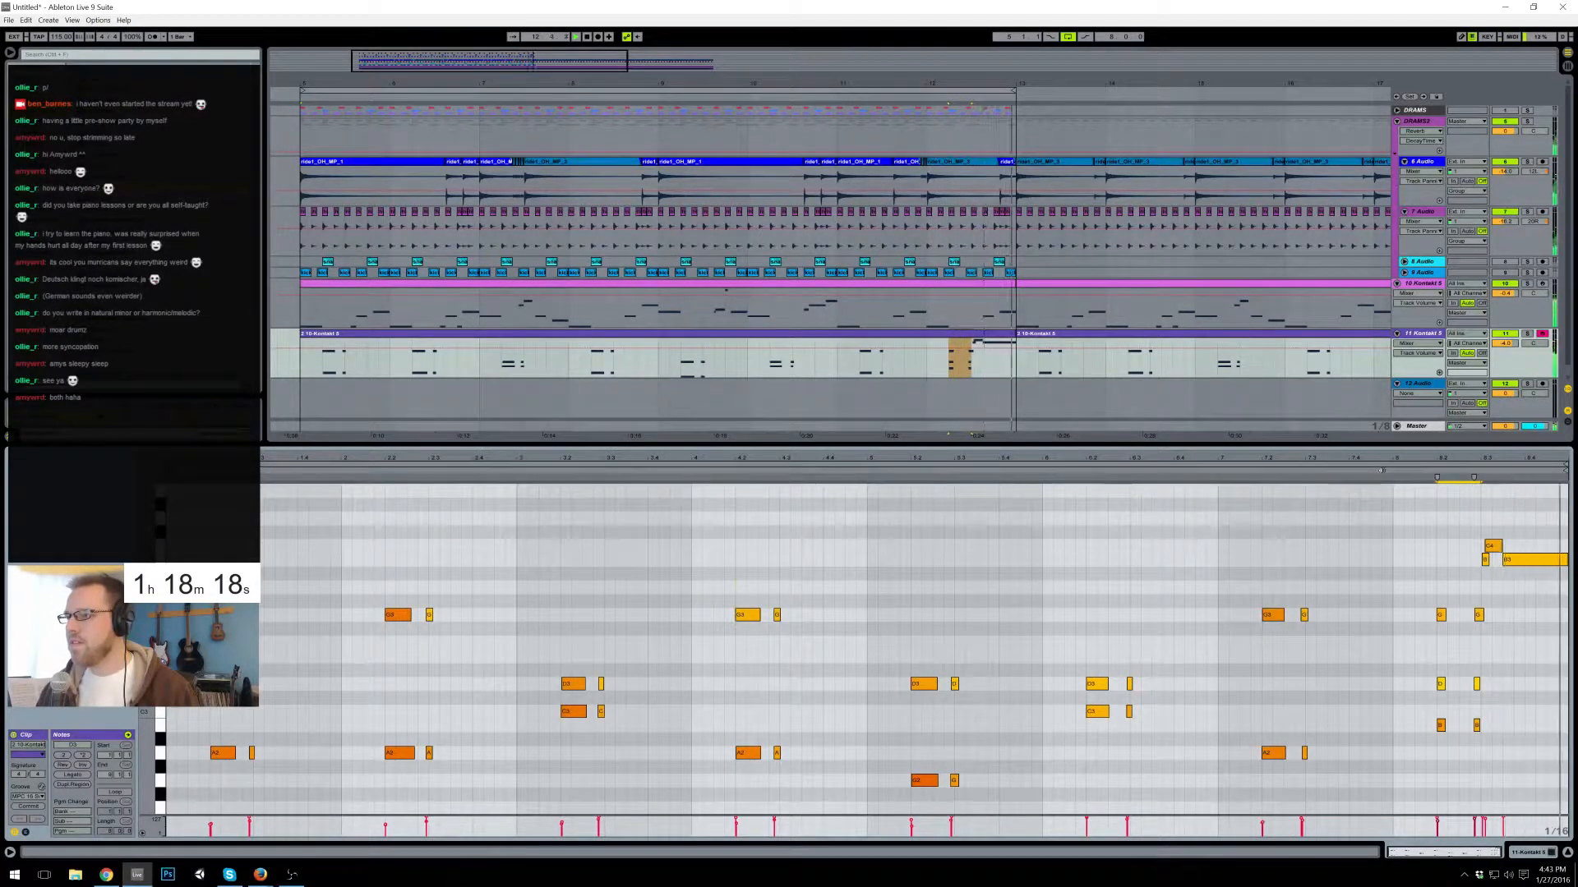
left_click(1205, 472)
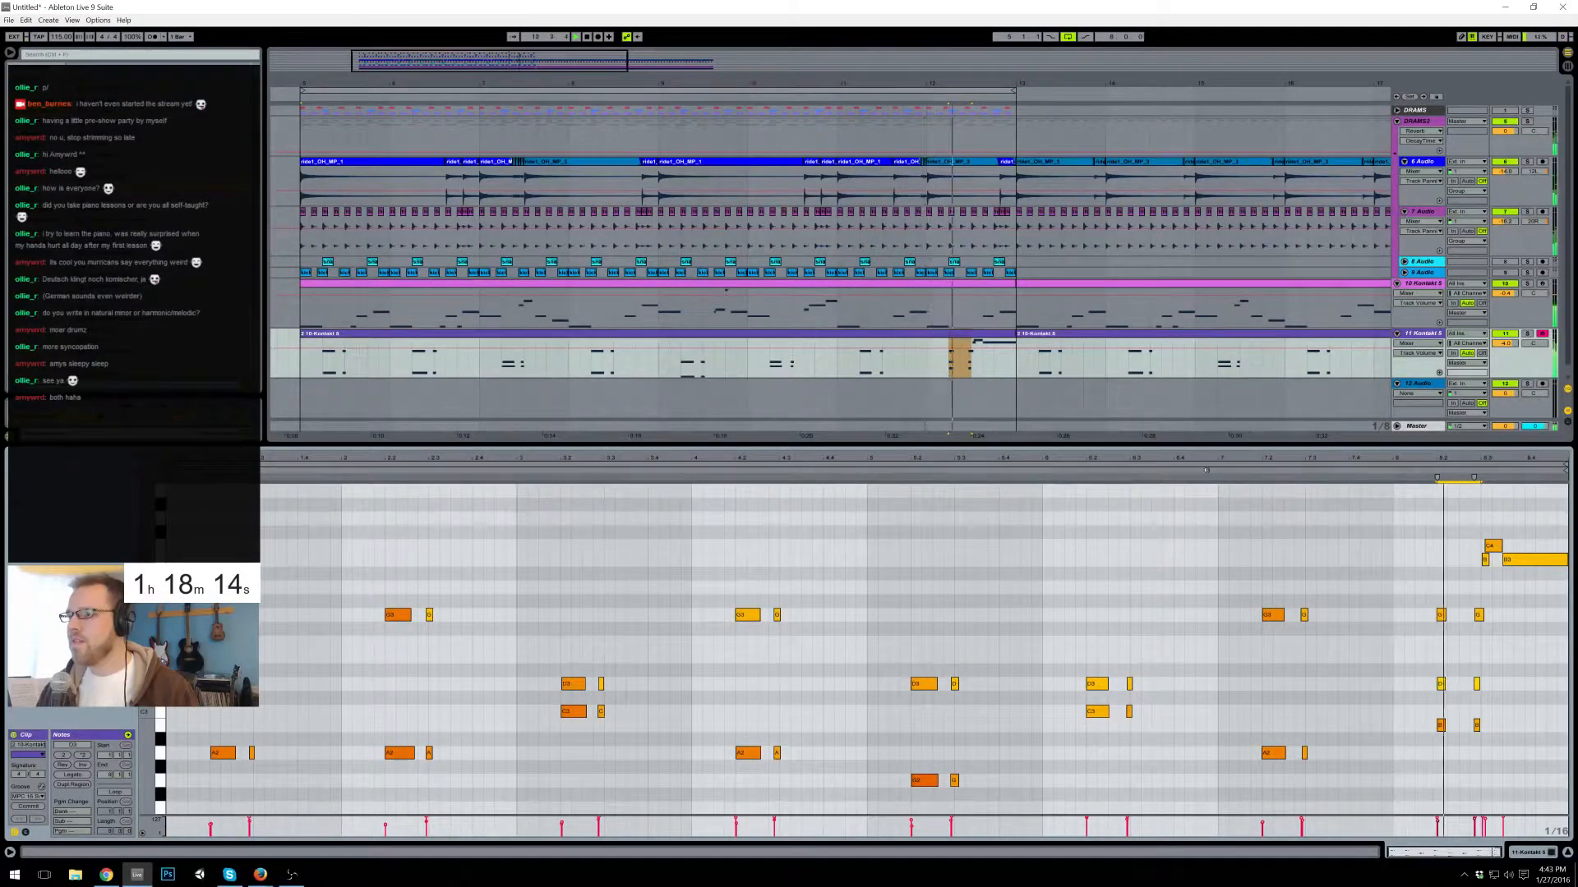
left_click_drag(1428, 573, 1460, 724)
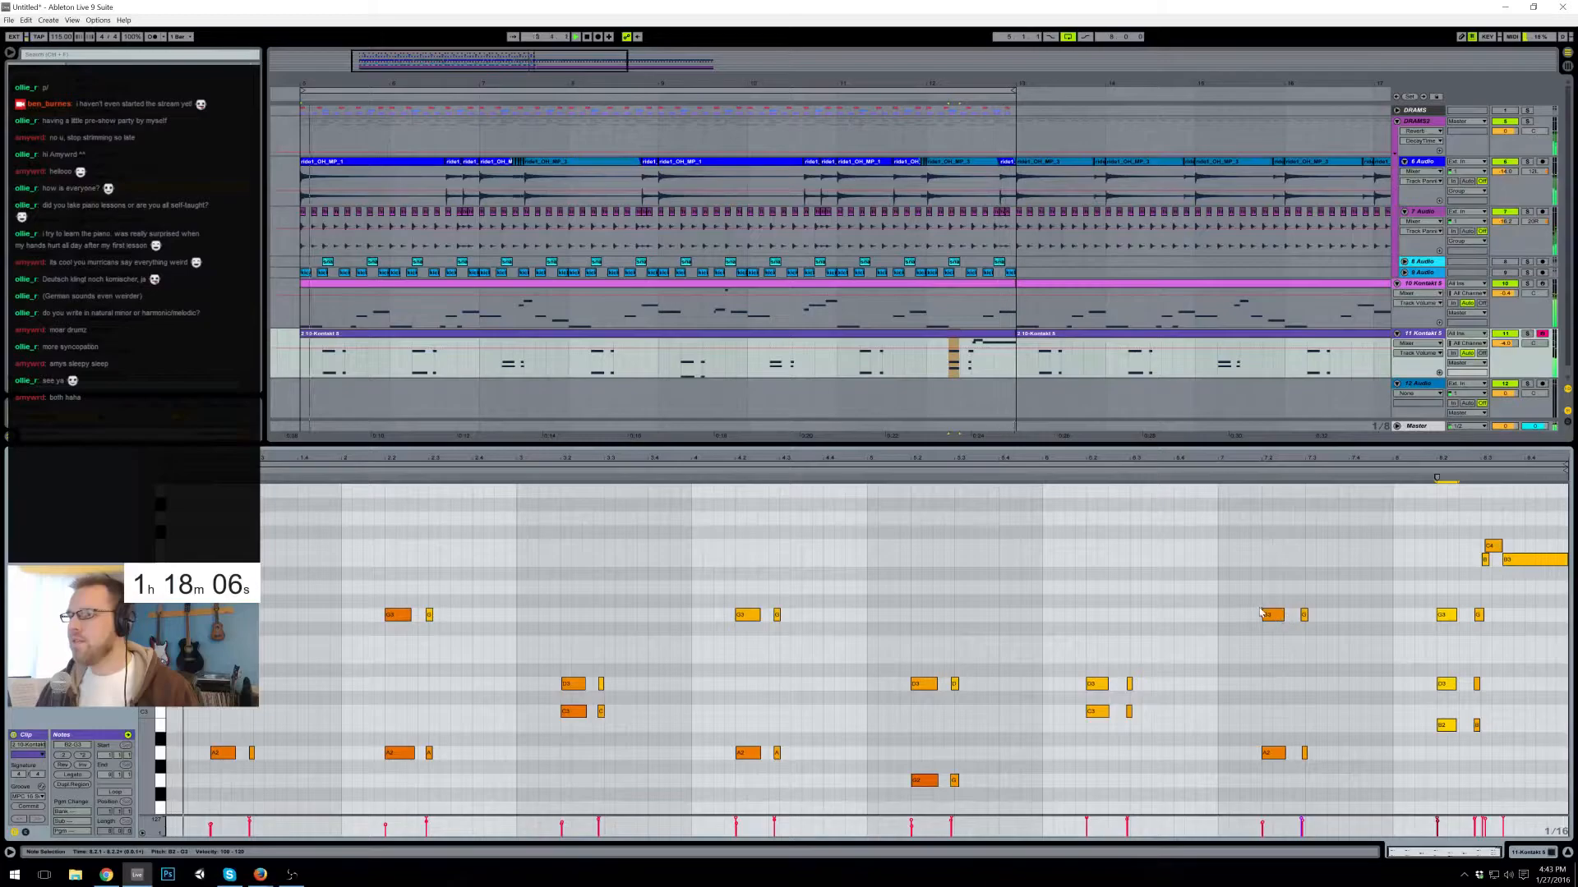
left_click_drag(1417, 830, 1474, 823)
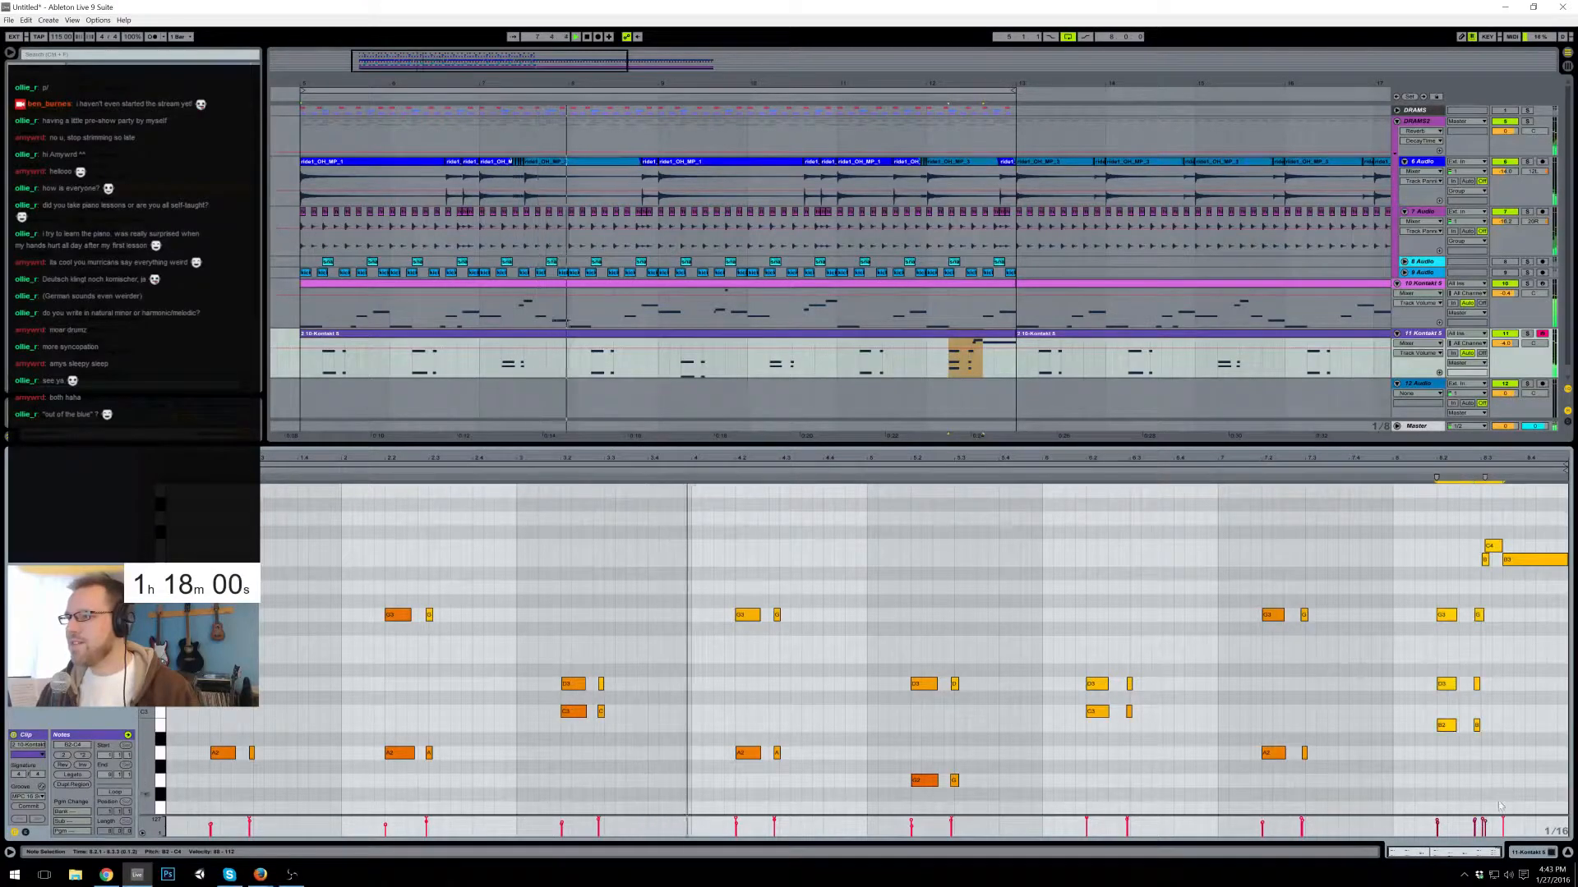
left_click_drag(1503, 818, 1503, 820)
left_click(1359, 535)
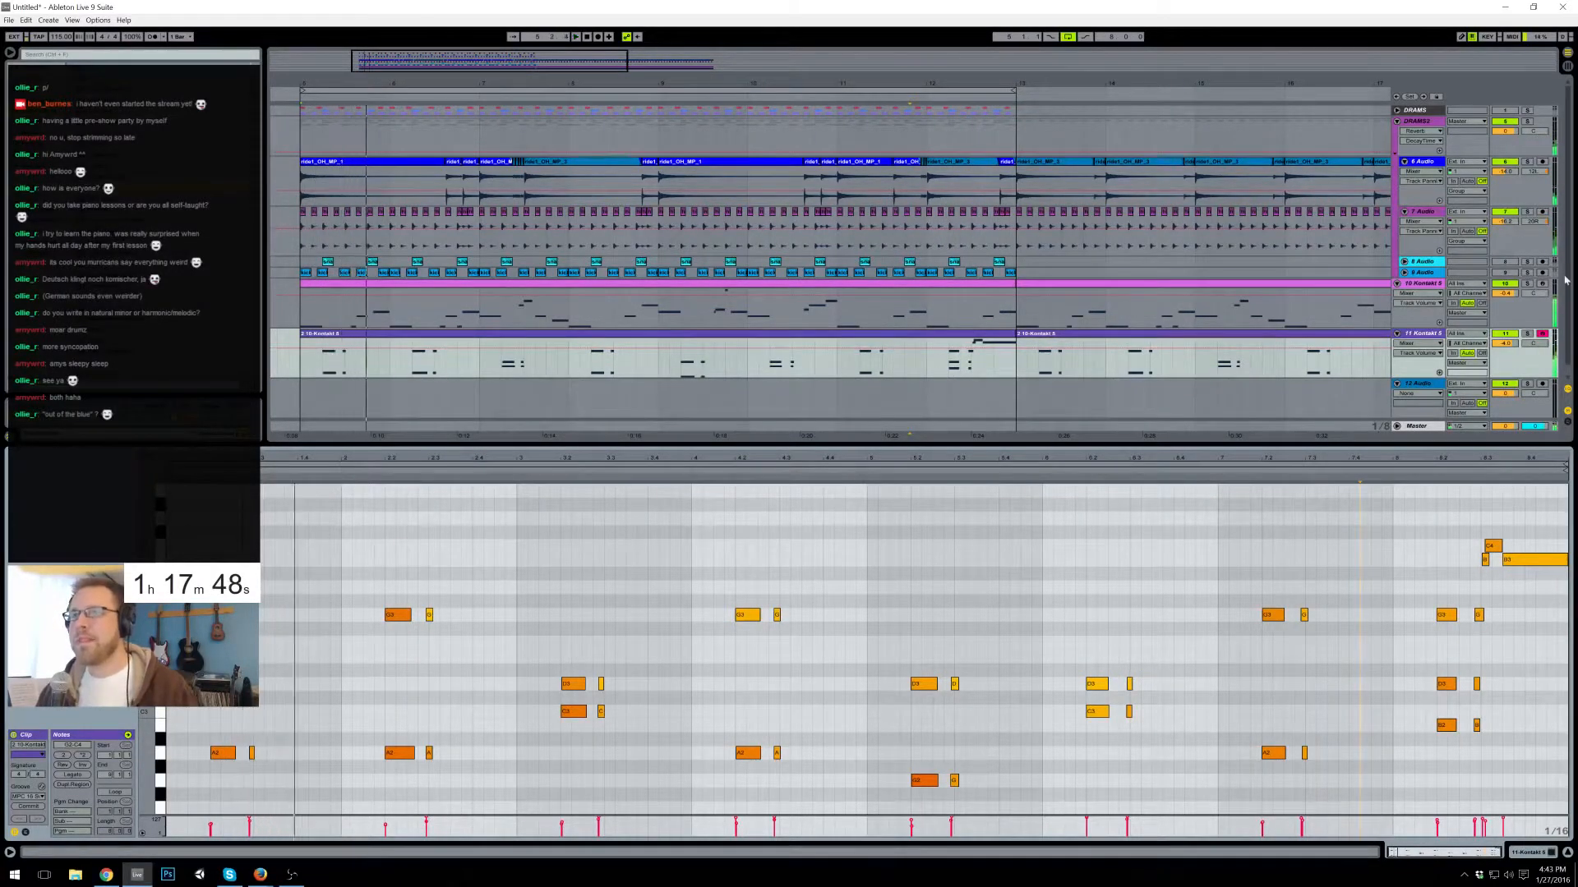
- Add D3 notes to the chords at 1.2 and 2.2 in the second piano clip using raised copies of the A2 notes
left_click(949, 364)
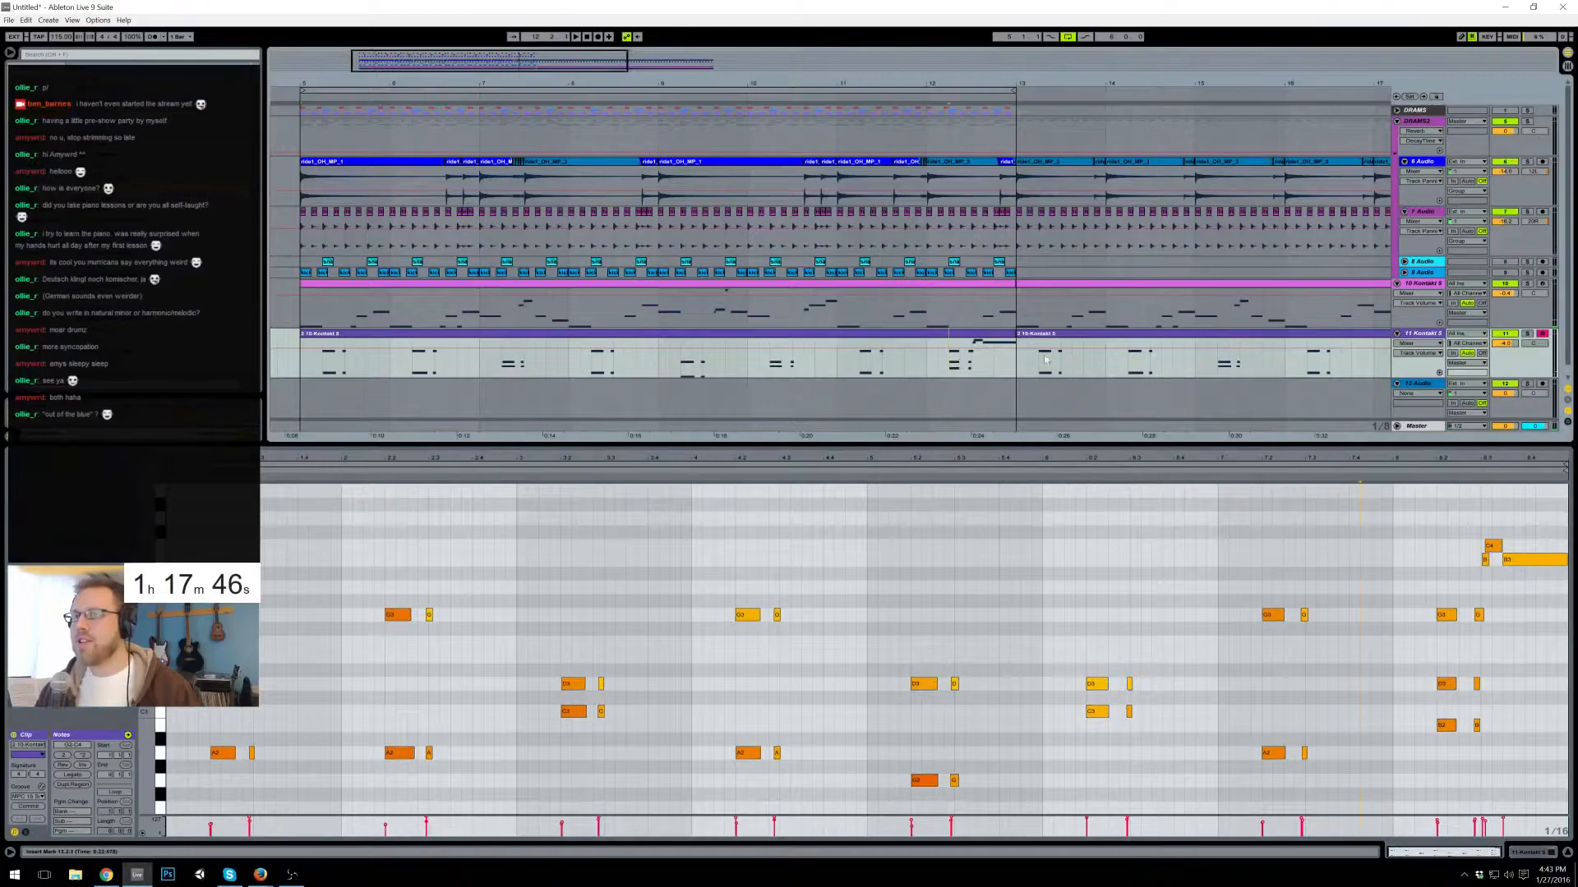
left_click(1058, 335)
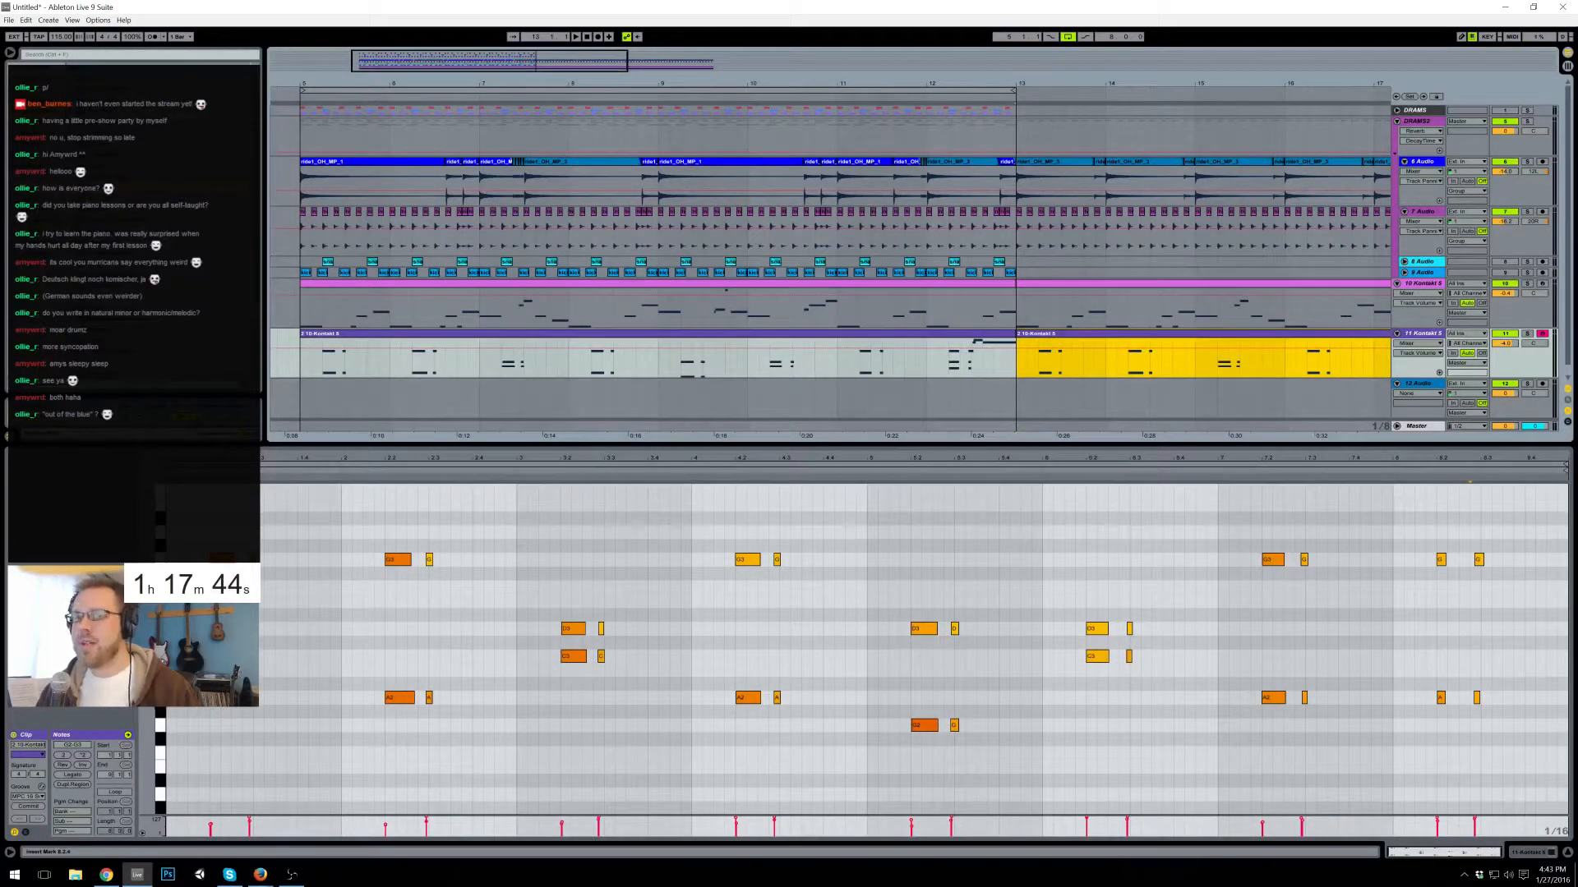
left_click_drag(246, 658, 459, 736)
key("ctrl+c")
key("ctrl+v")
key("Up")
key("Up")
key("Up")
key("Up")
key("Up")
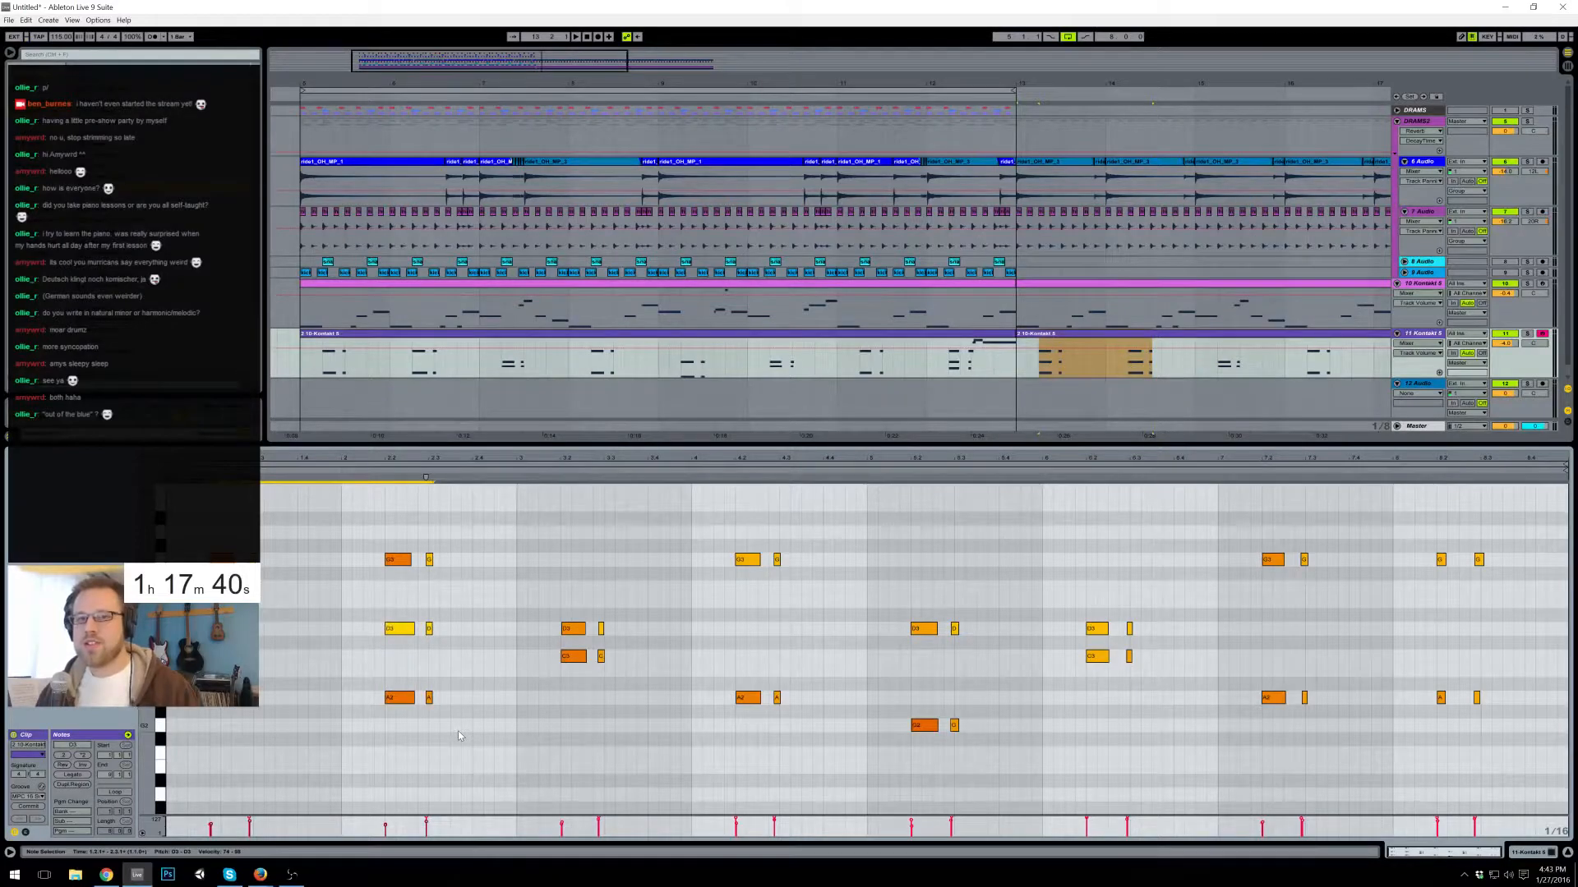
- Try C3 for the added middle notes of the 2.2 chords and play the passage
left_click_drag(367, 600, 438, 635)
key("Down")
key("Down")
key("space")
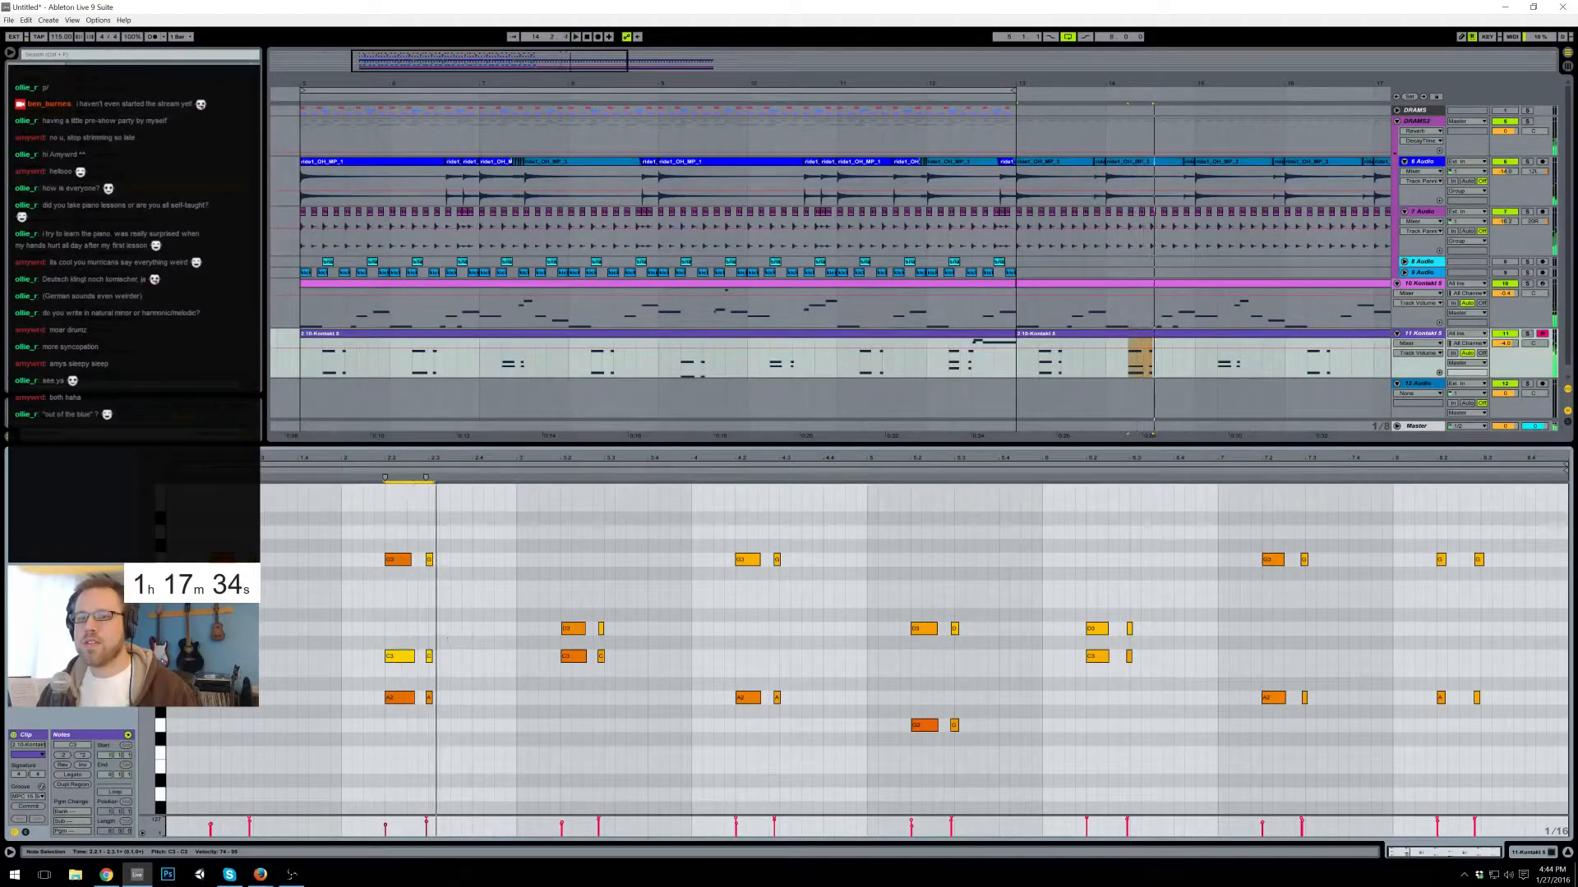
- Try D3 and F3 for the added middle notes of the 2.2 chords, playing the passage for comparison
key("Up")
key("Up")
key("space")
key("Up")
key("Up")
key("Up")
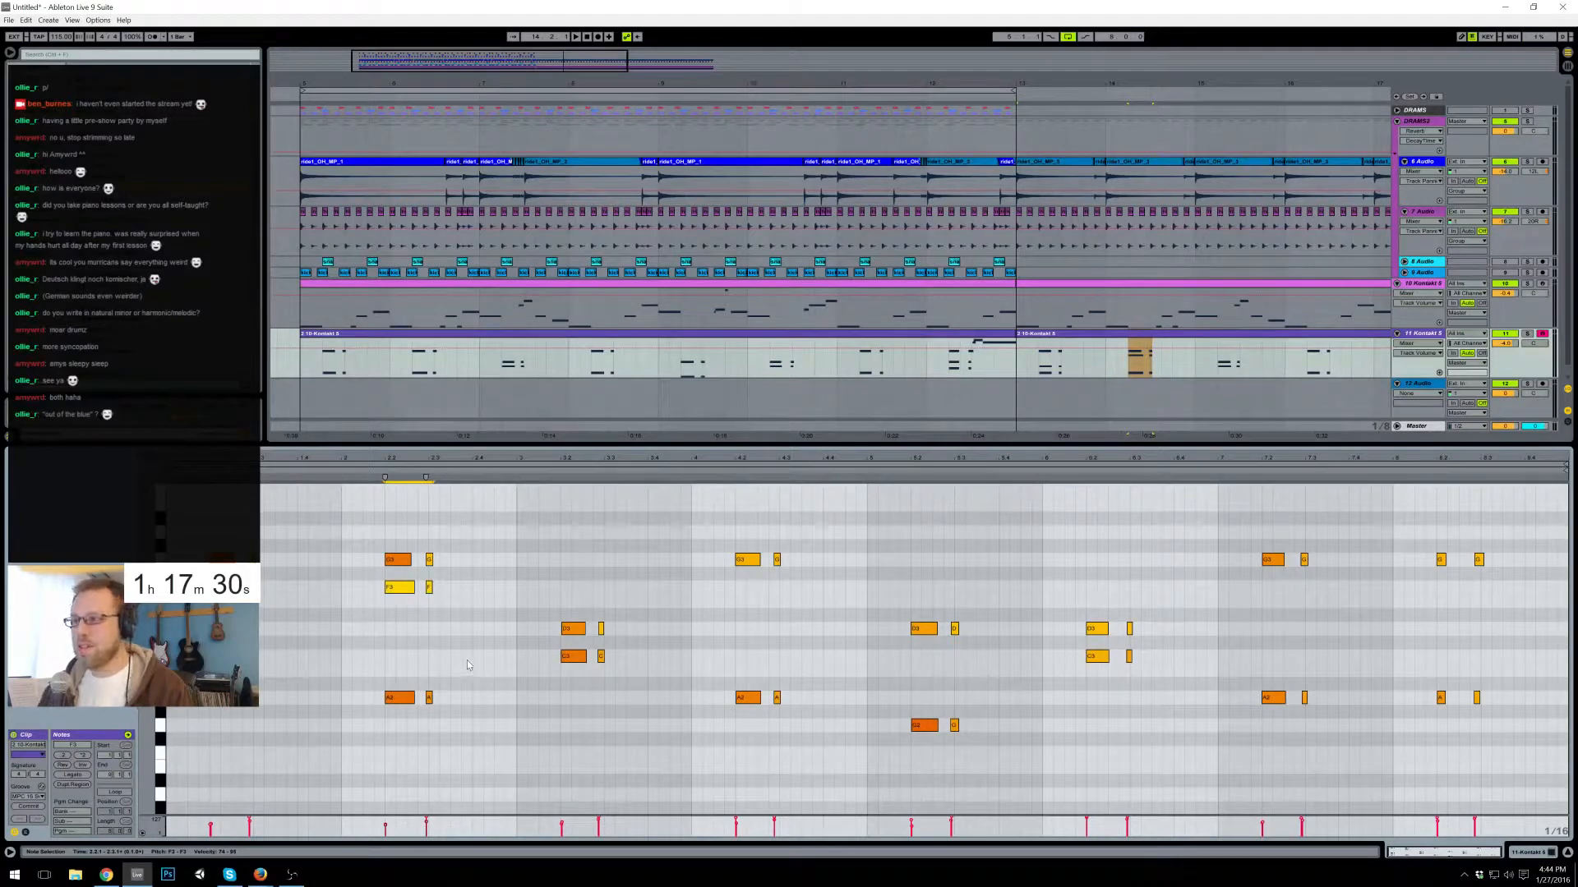
key("space")
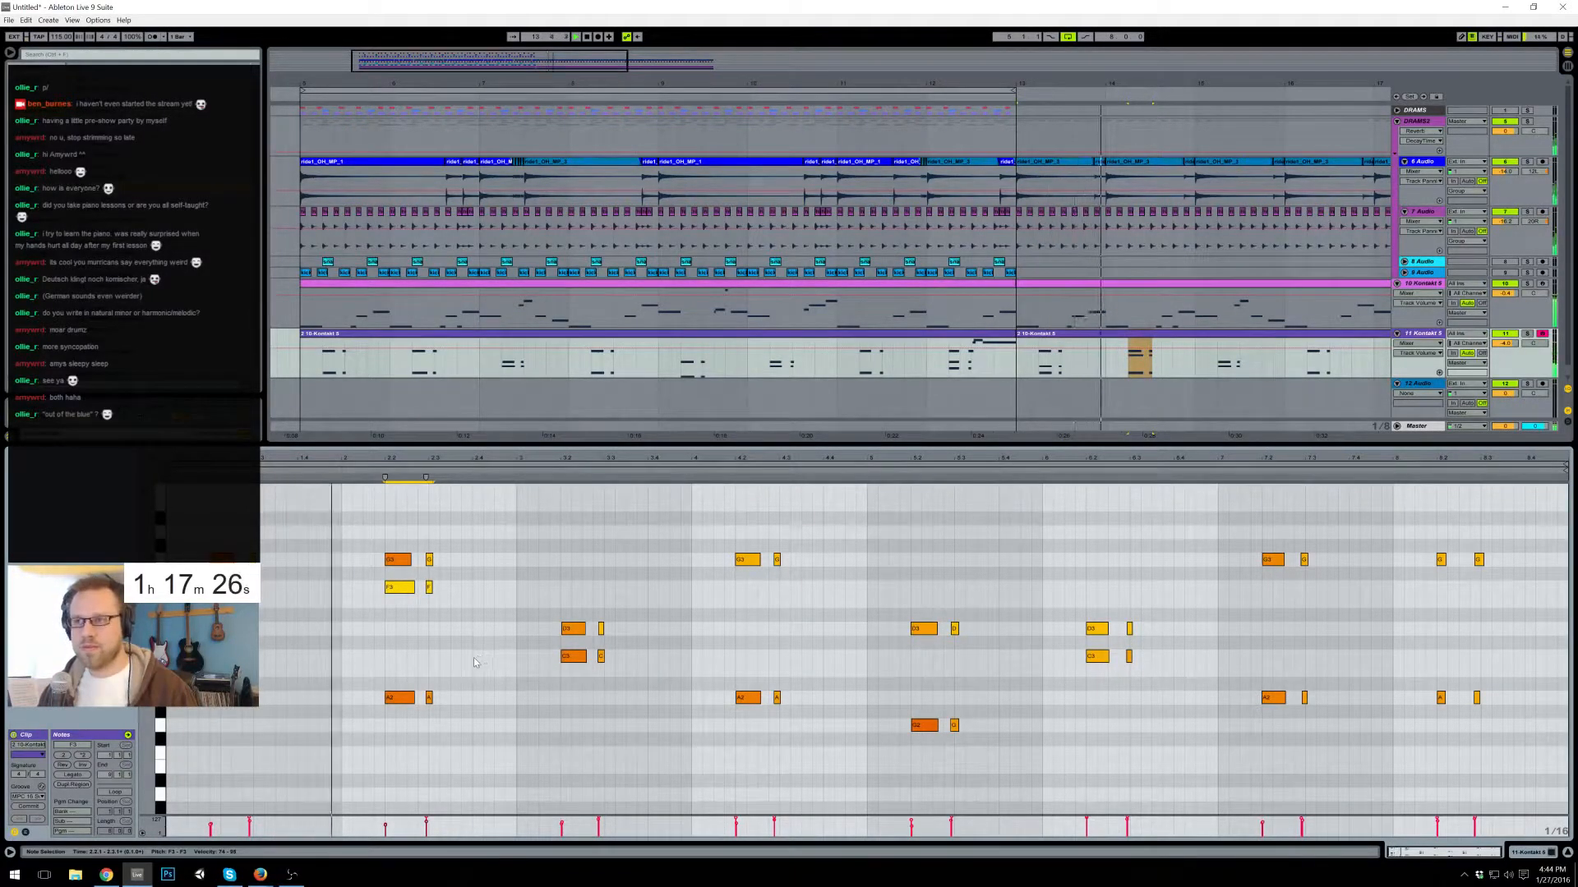
- Lower the added middle notes of the 2.2 chords to B2
key("Down")
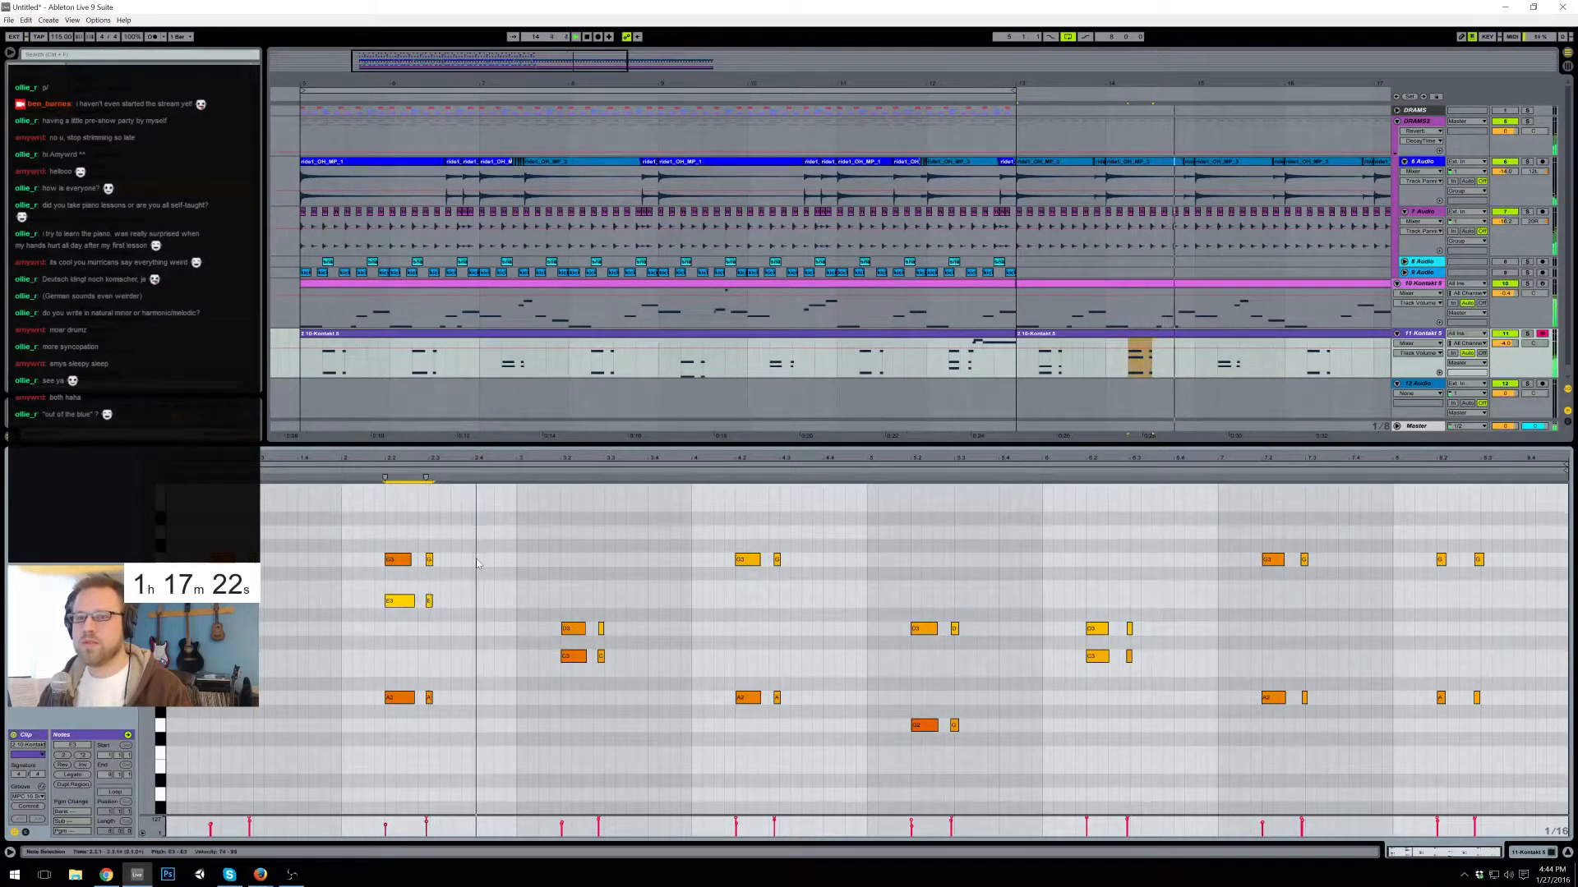
key("Down")
key("Down")
key("Down")
key("Down")
key("Down")
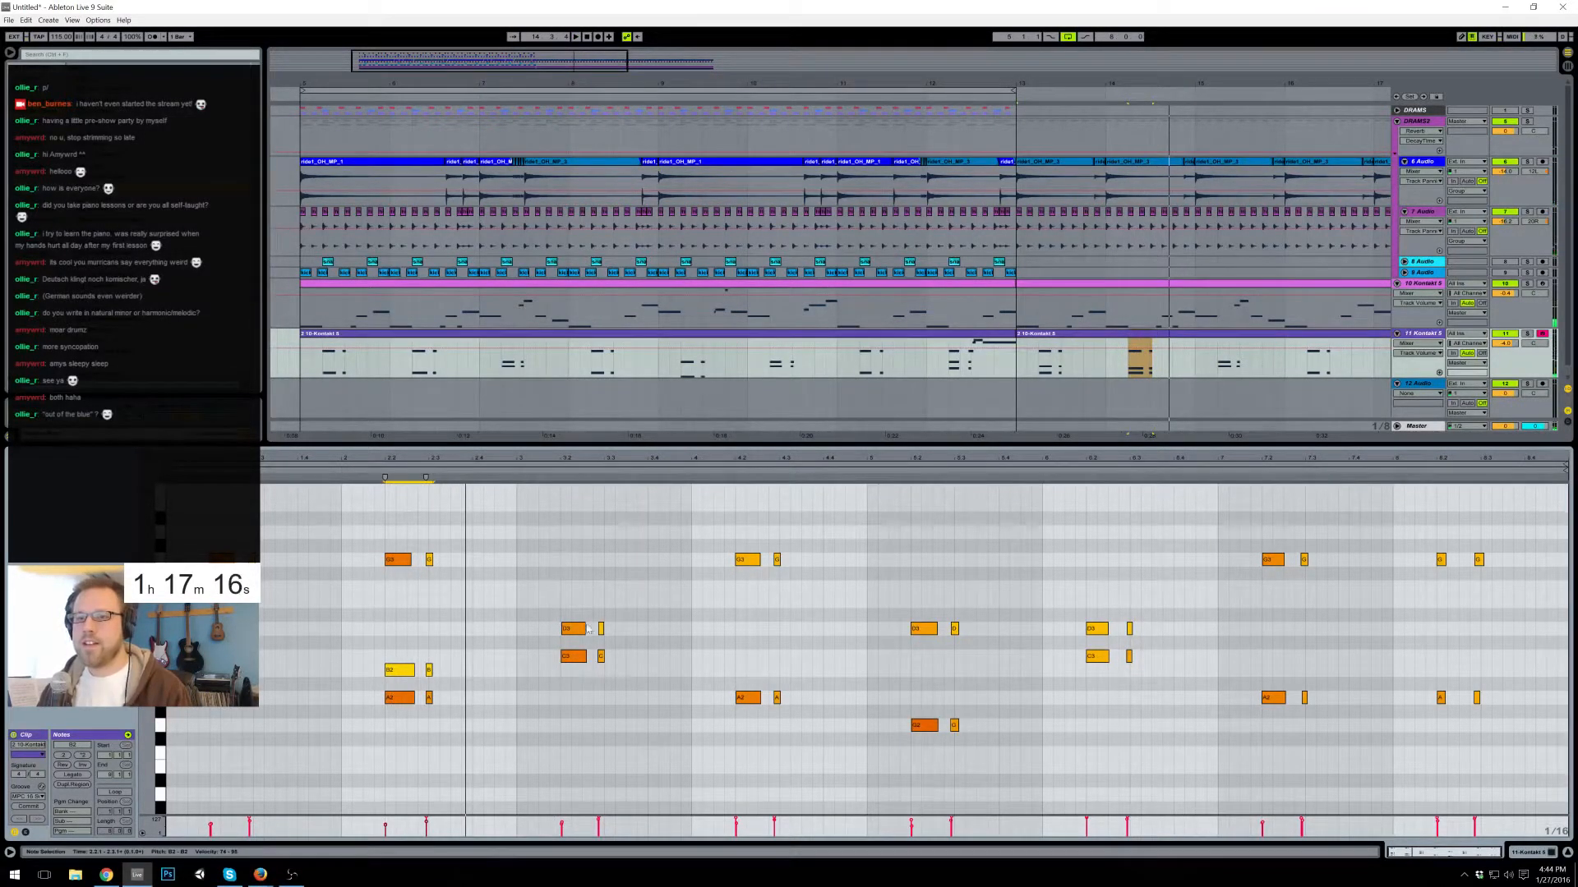
- Add G3 notes above the chords at 3.2 in the second piano clip and play them
left_click_drag(555, 616, 610, 631)
key("Up")
key("Up")
key("Up")
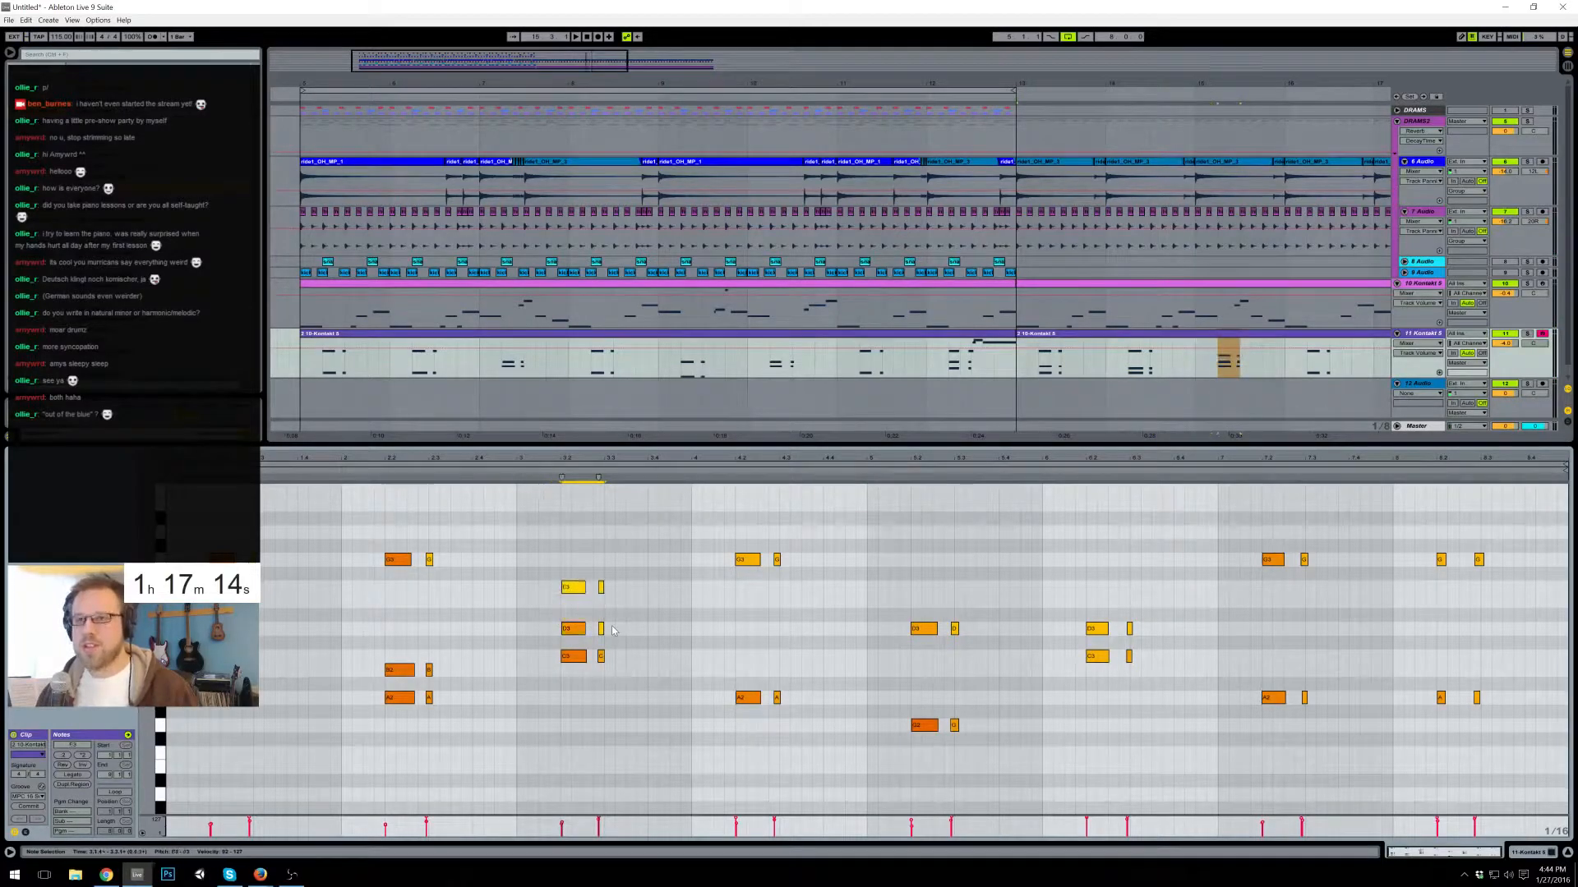
key("space")
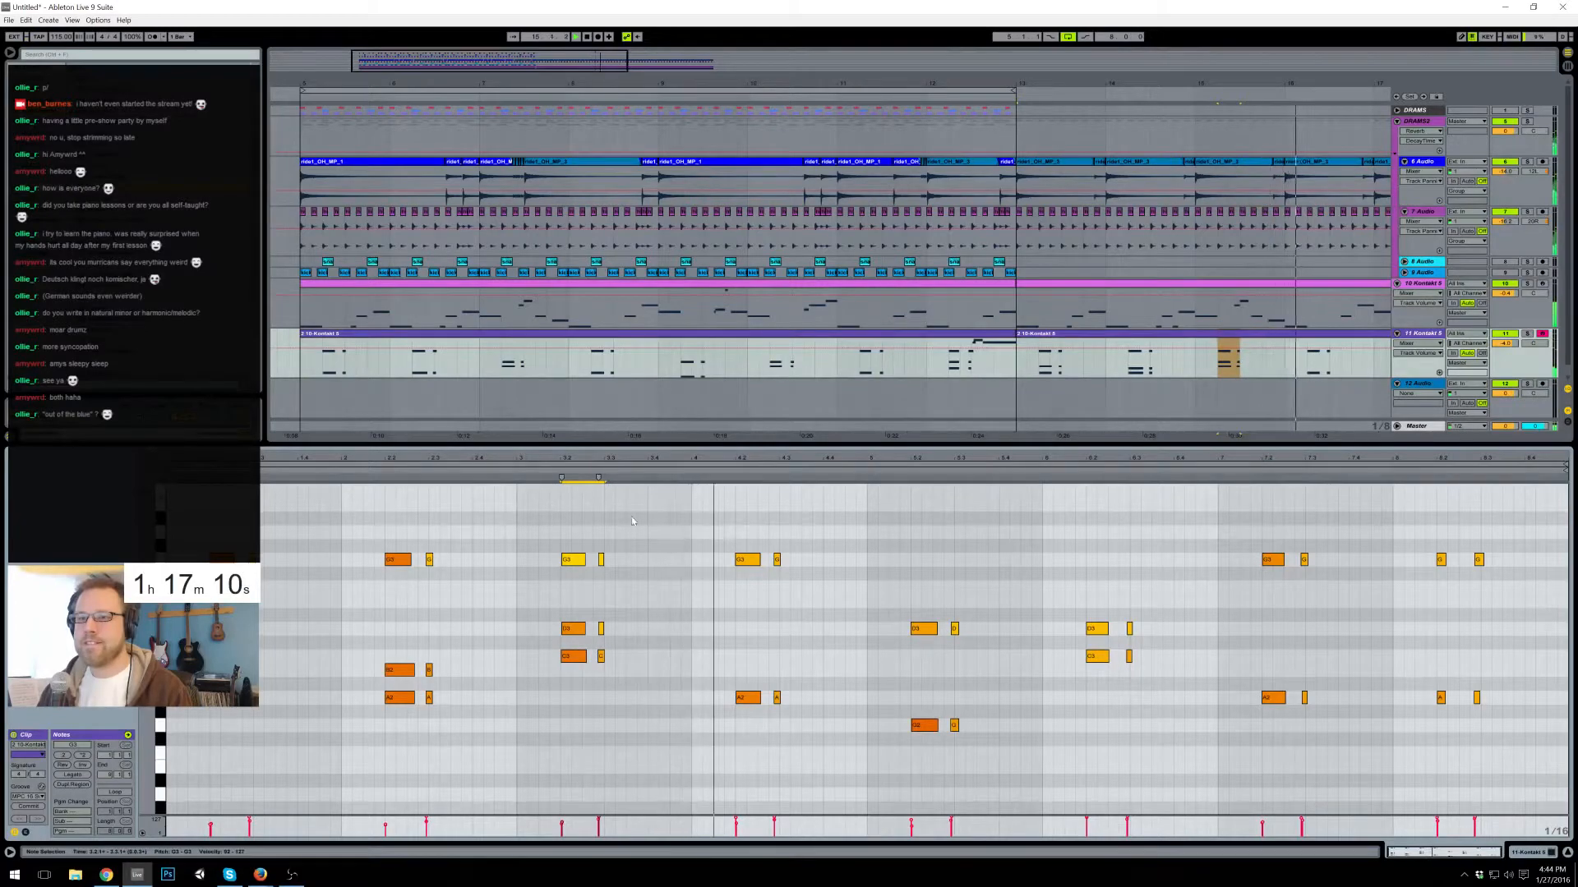
- Add A3 notes above the chords at 4.2 using raised copies of the G3 notes, and play the result
left_click(745, 560)
key("ctrl+c")
key("ctrl+v")
key("Up")
key("Up")
key("space")
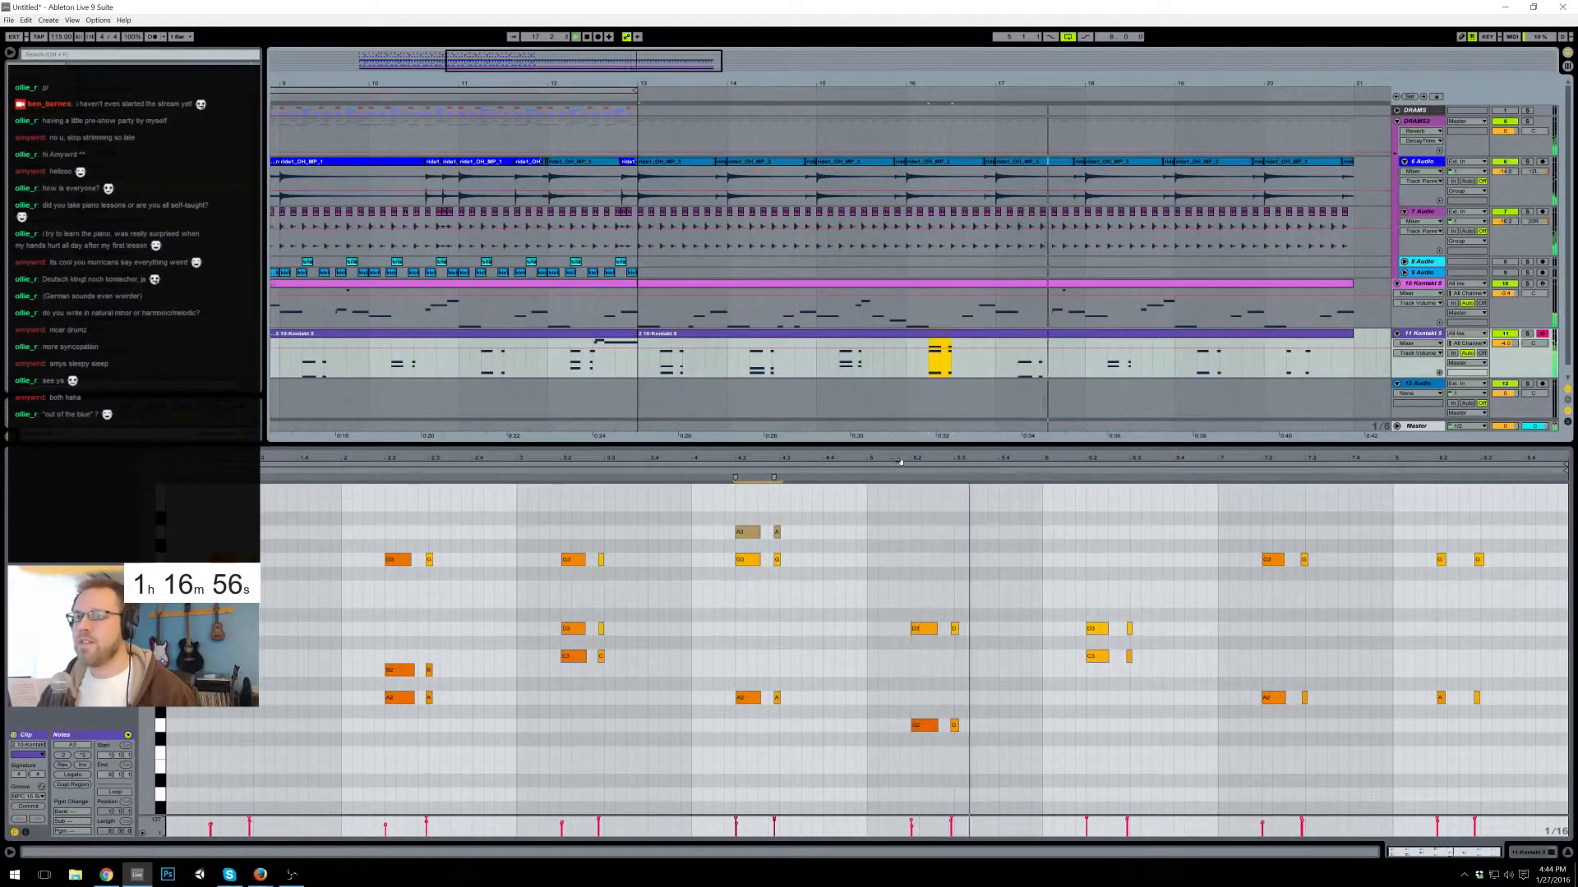
- Copy the D3 and B2 notes at 8.2 from the first piano clip into the second clip, and delete the A2 notes there
left_click(768, 452)
key("space")
left_click(608, 334)
left_click_drag(1432, 590, 1505, 757)
left_click(1192, 335)
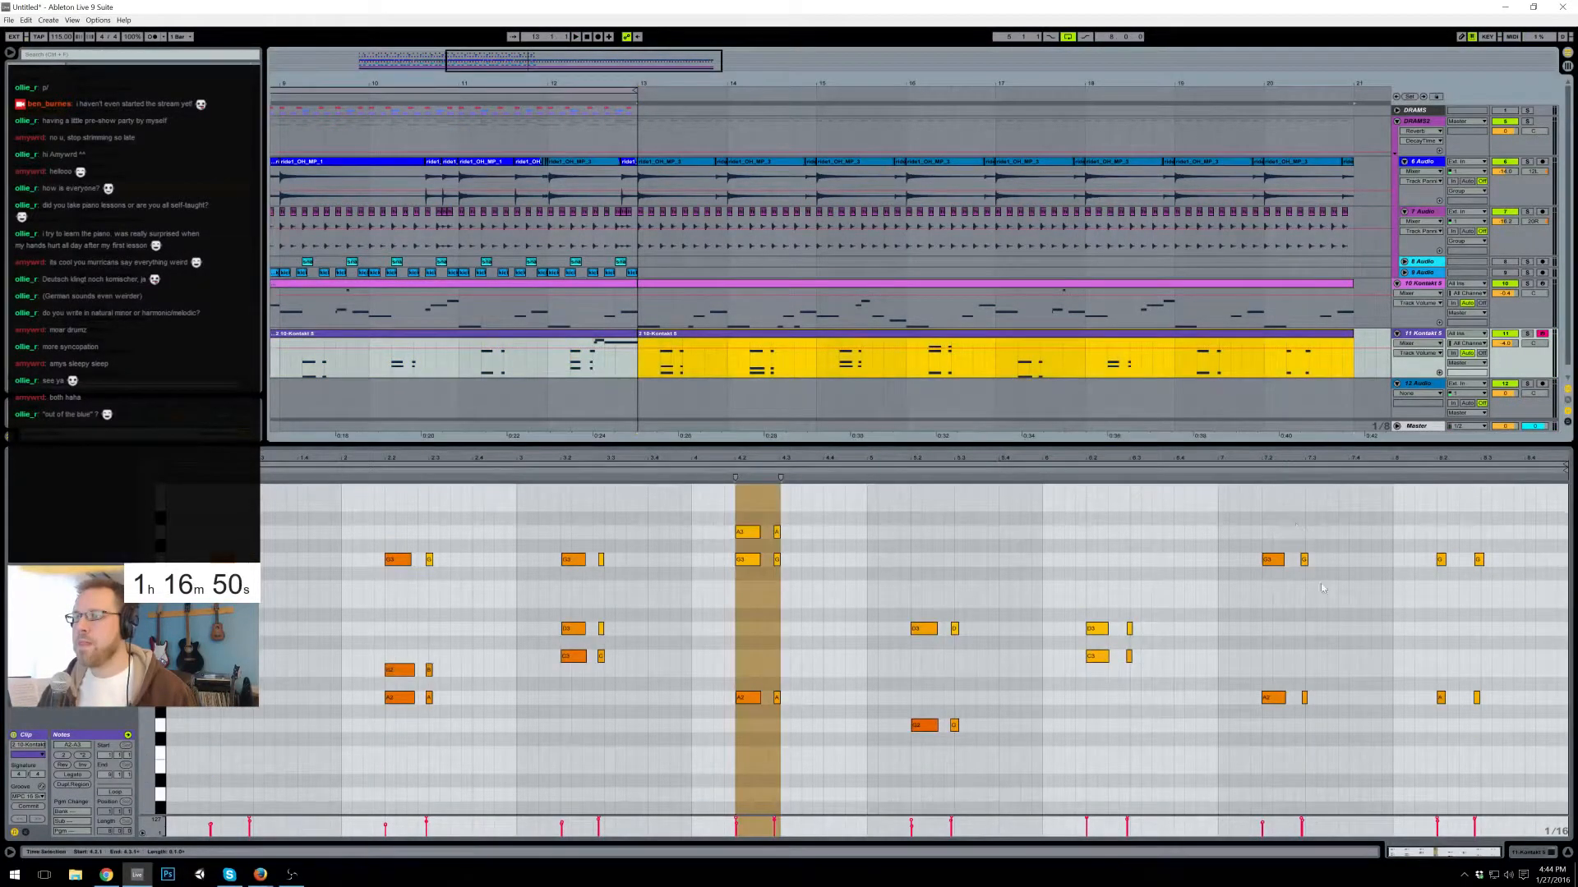
left_click(1437, 536)
key("ctrl+v")
left_click_drag(1415, 698, 1503, 719)
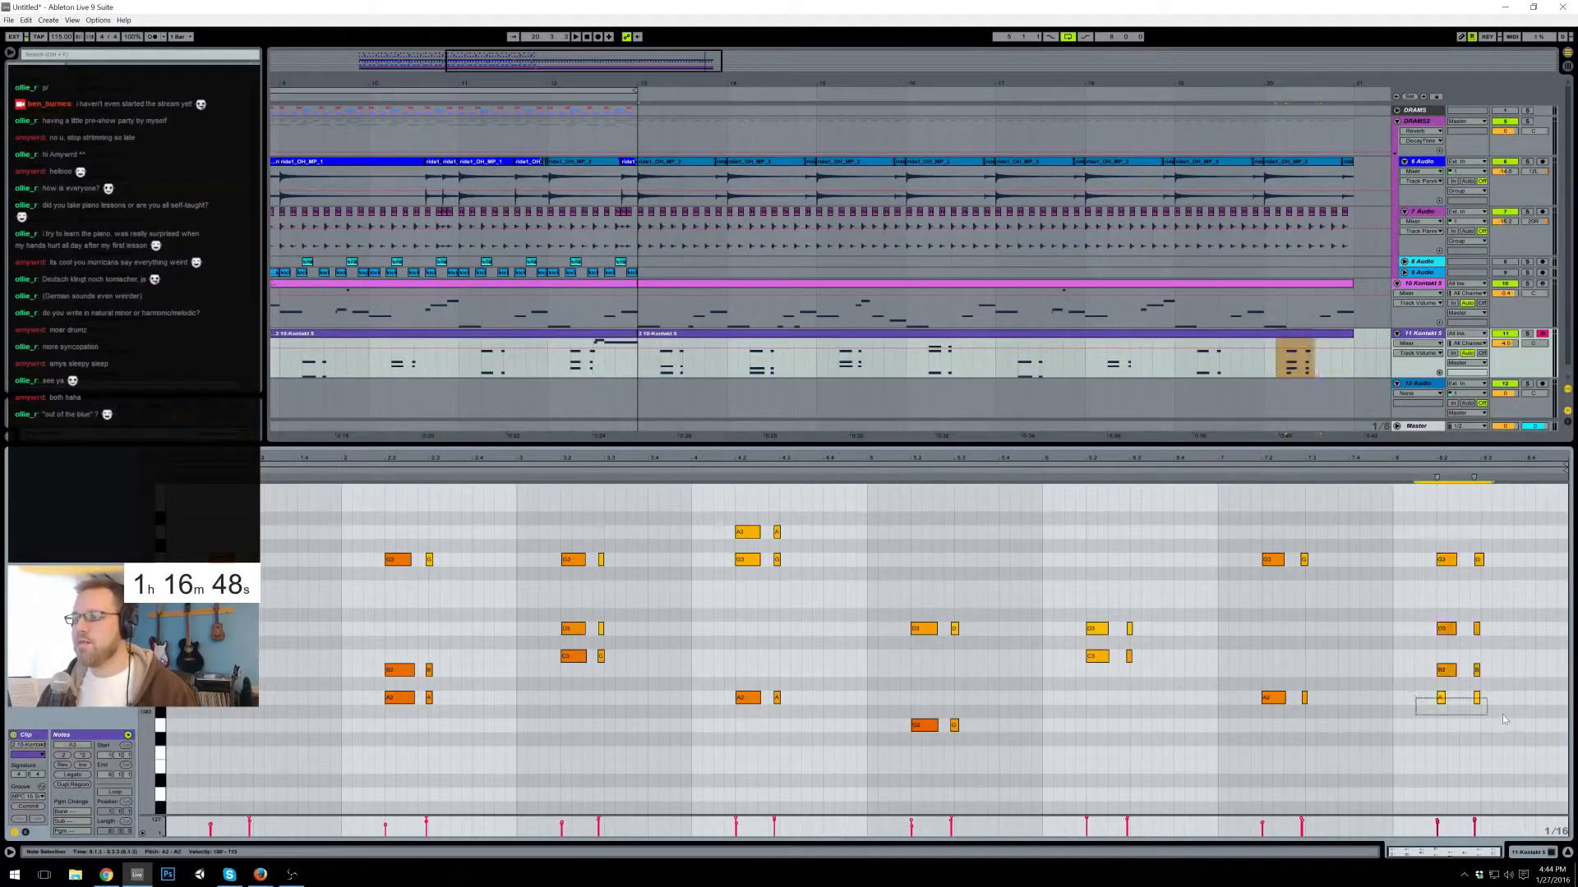
key("Delete")
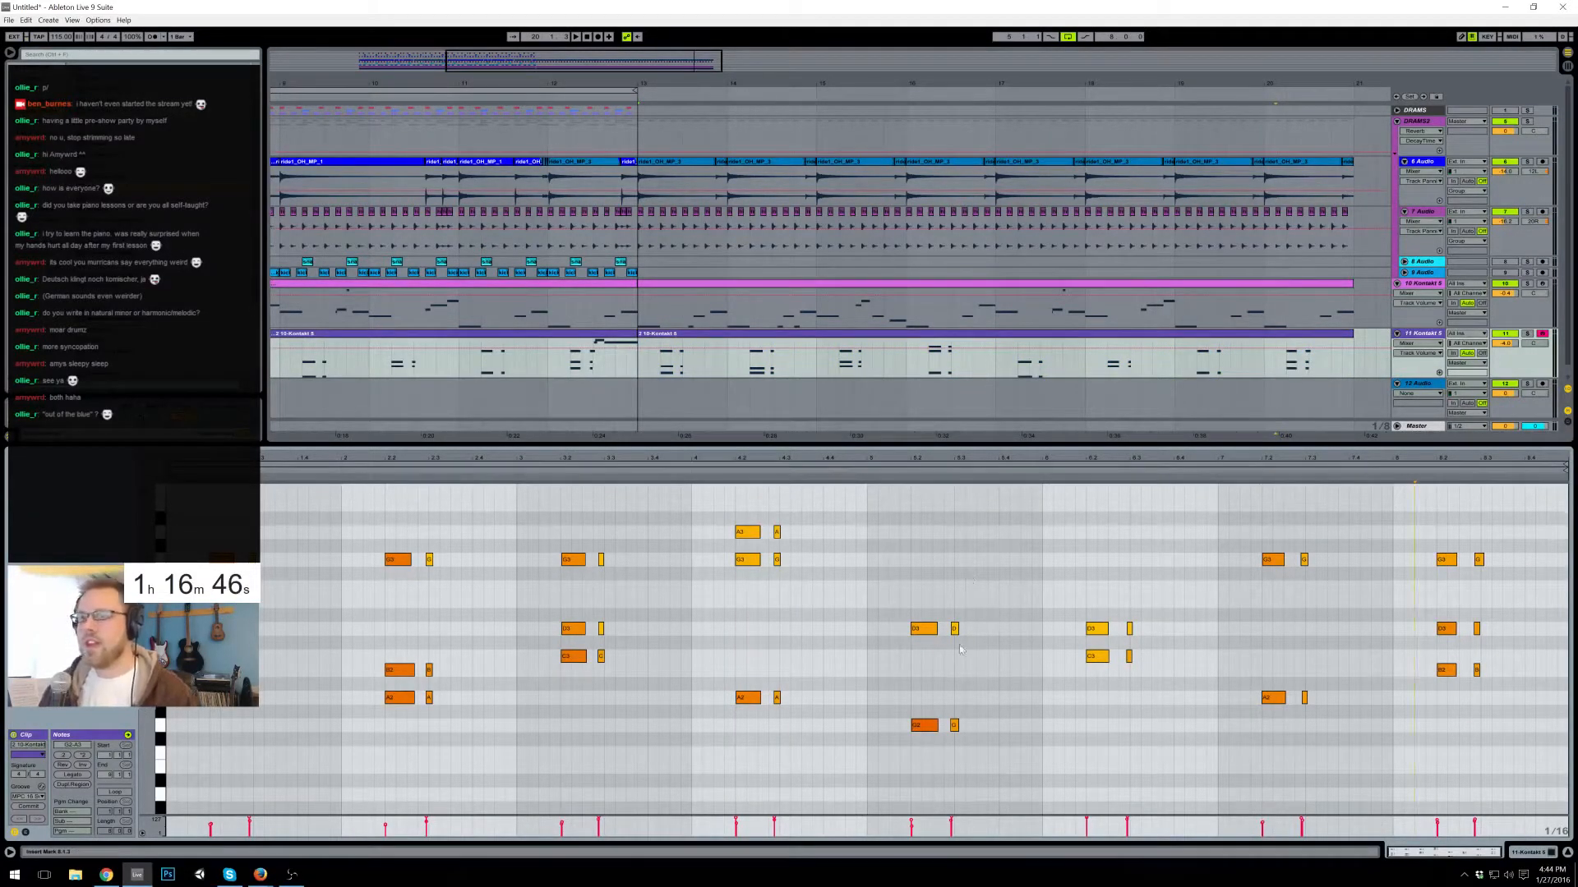
- Add F3 notes above the chords at 5.2 using raised copies of the D3 notes, and play the passage
left_click_drag(898, 591, 993, 647)
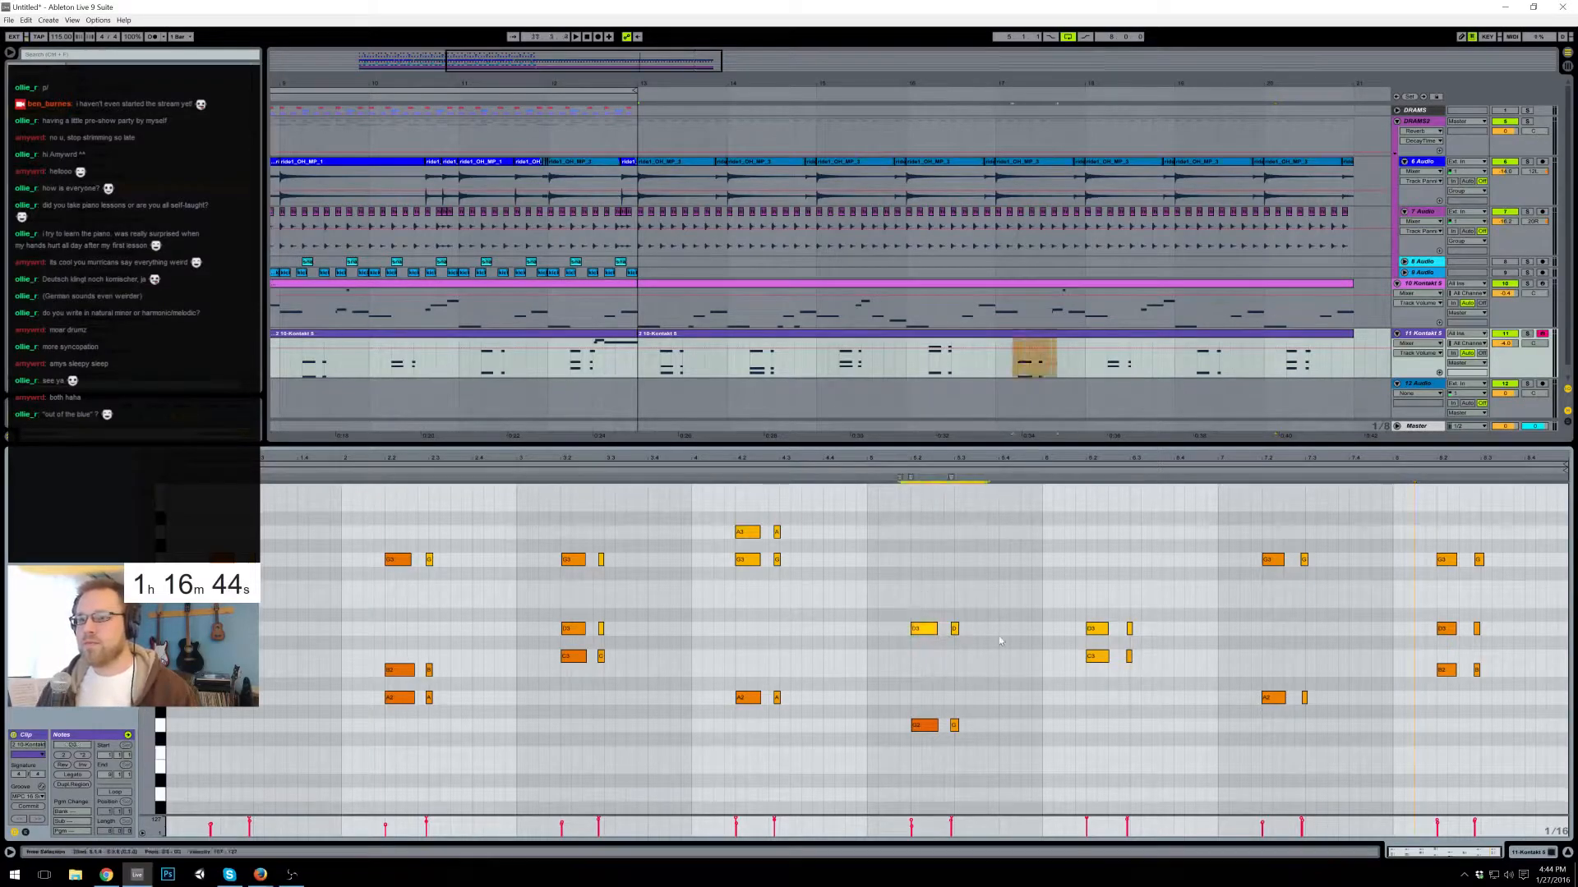
key("ctrl+c")
key("ctrl+v")
key("Up")
key("Up")
key("space")
left_click(899, 471)
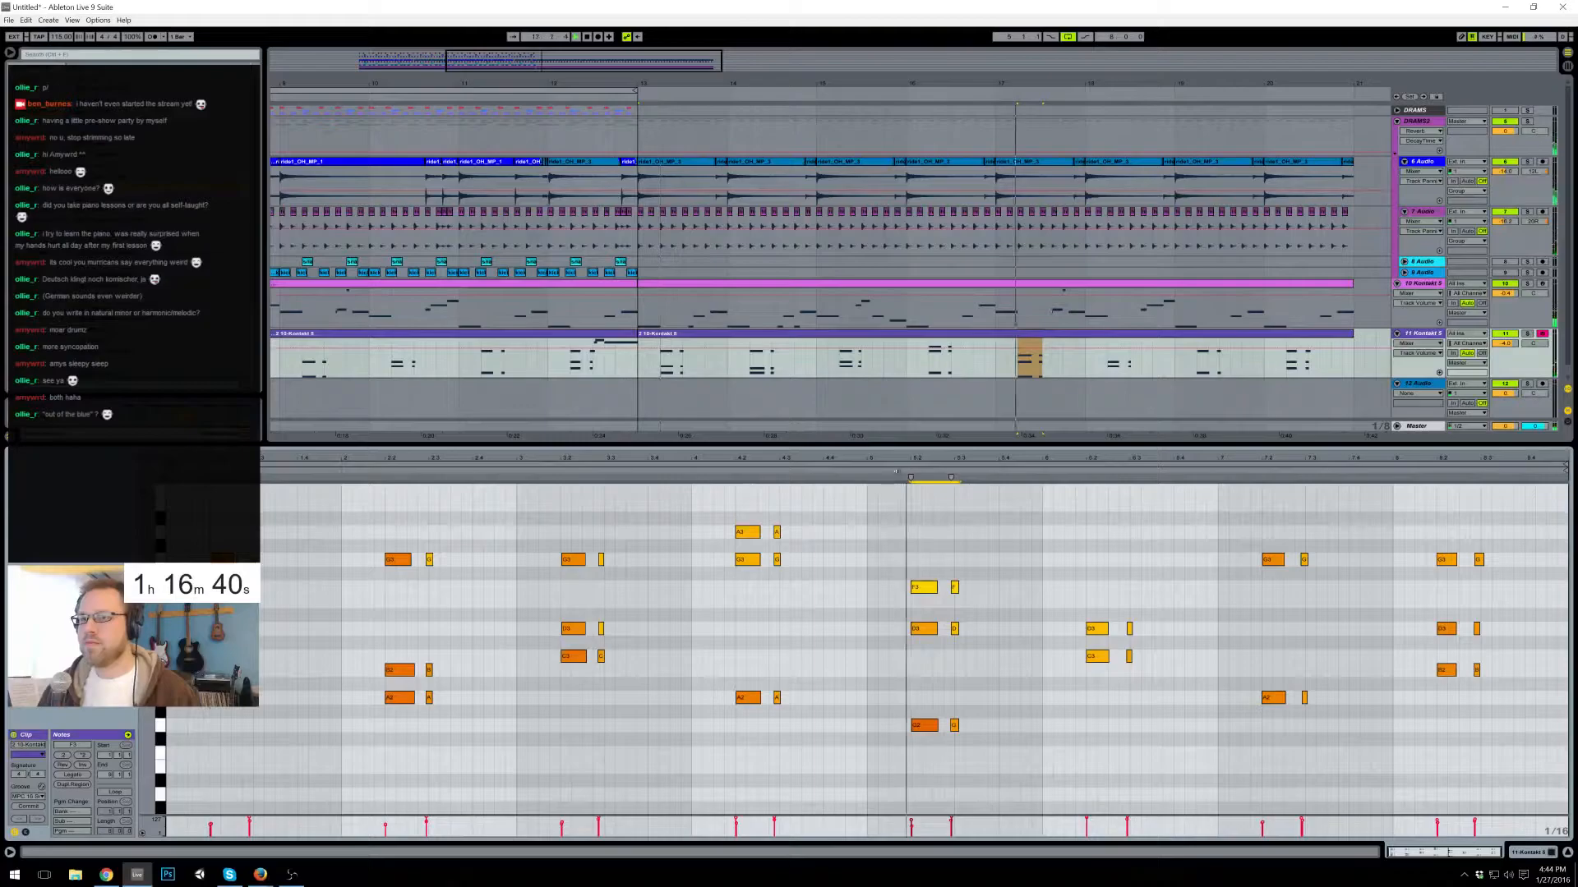
- Try G3 followed by F3 as the added top notes of the 5.2 chords, and play the clip
left_click_drag(931, 588, 933, 562)
left_click(954, 561)
key("Down")
key("Down")
key("ctrl+a")
key("space")
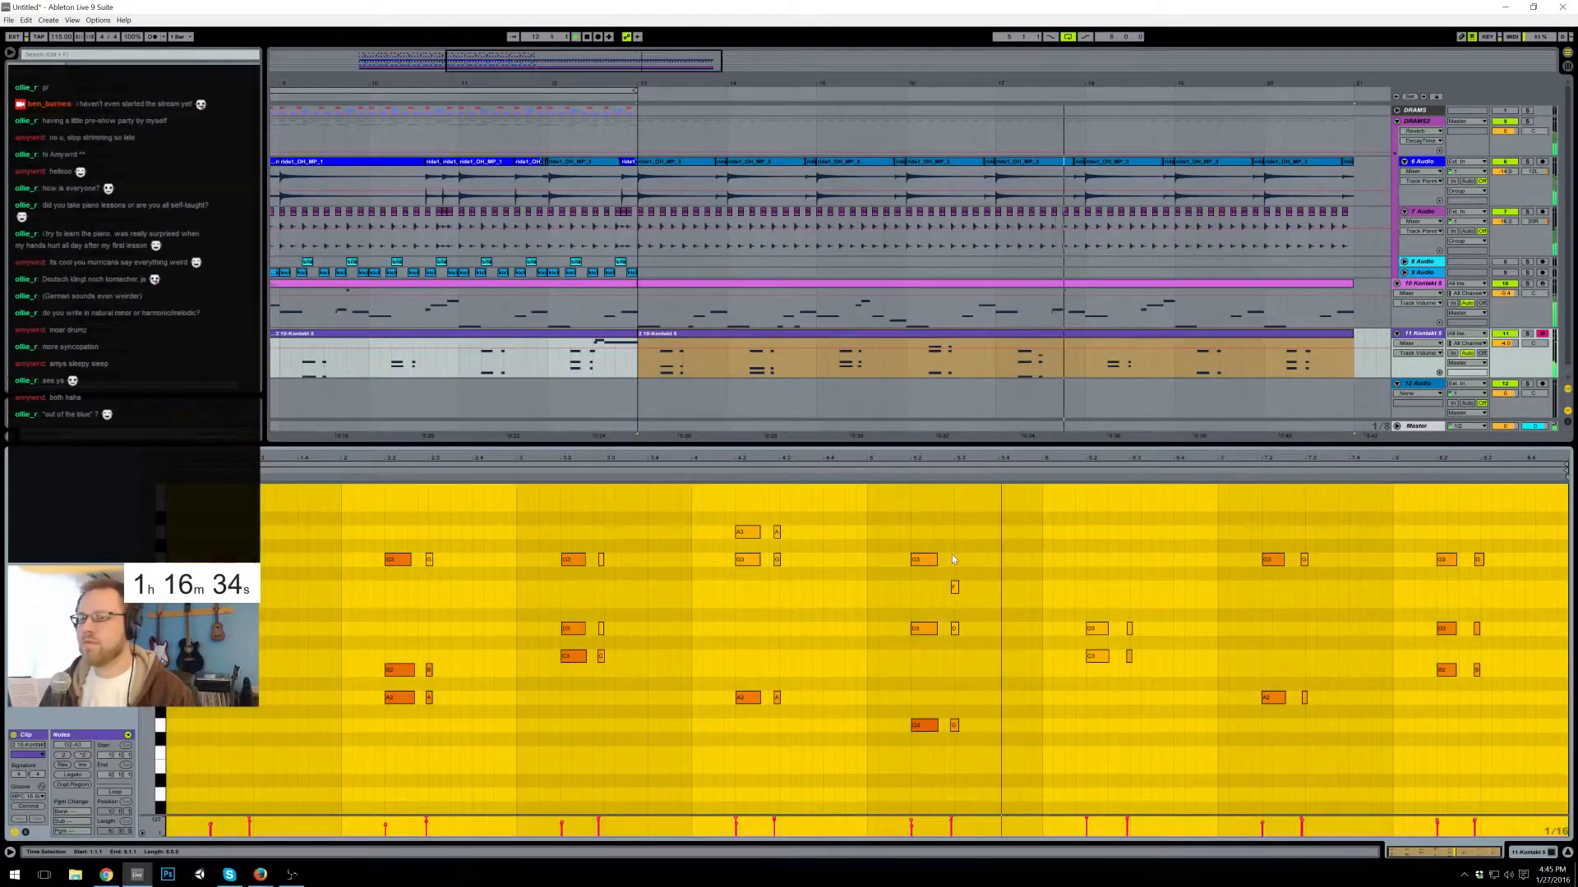
- Try the reverse order at 5.2, with F3 on the first chord and G3 on the second
left_click(900, 510)
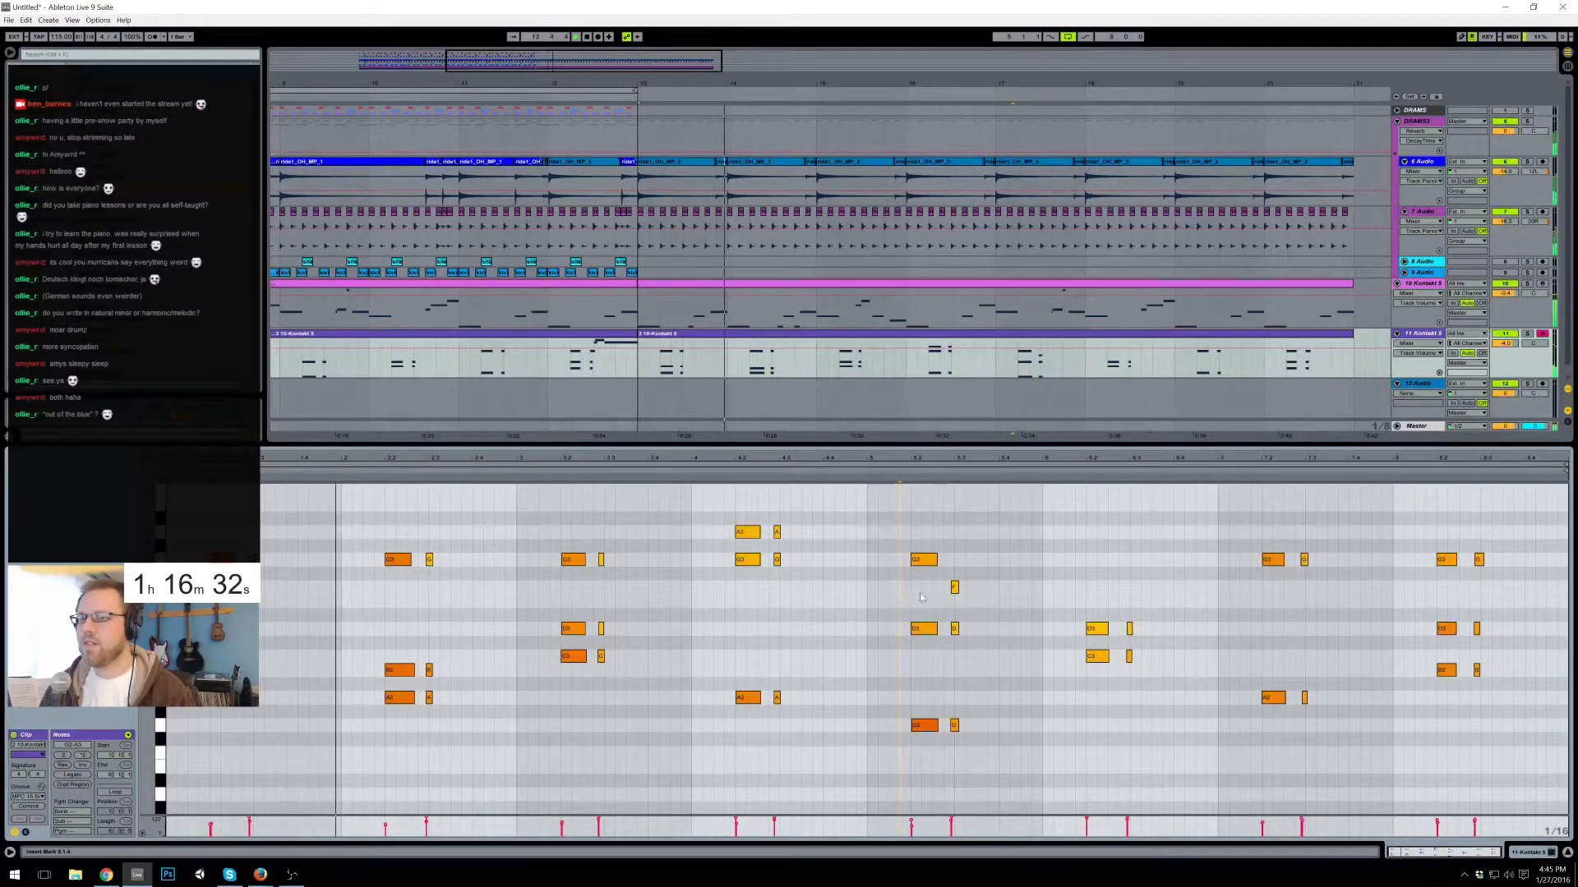
left_click(925, 559)
key("Down")
key("Down")
left_click(954, 587)
key("Up")
key("Up")
- Try E3 and F3 as the first added note at 5.2, with F3 above the second chord
left_click(925, 587)
key("Down")
left_click(953, 559)
key("Down")
key("Down")
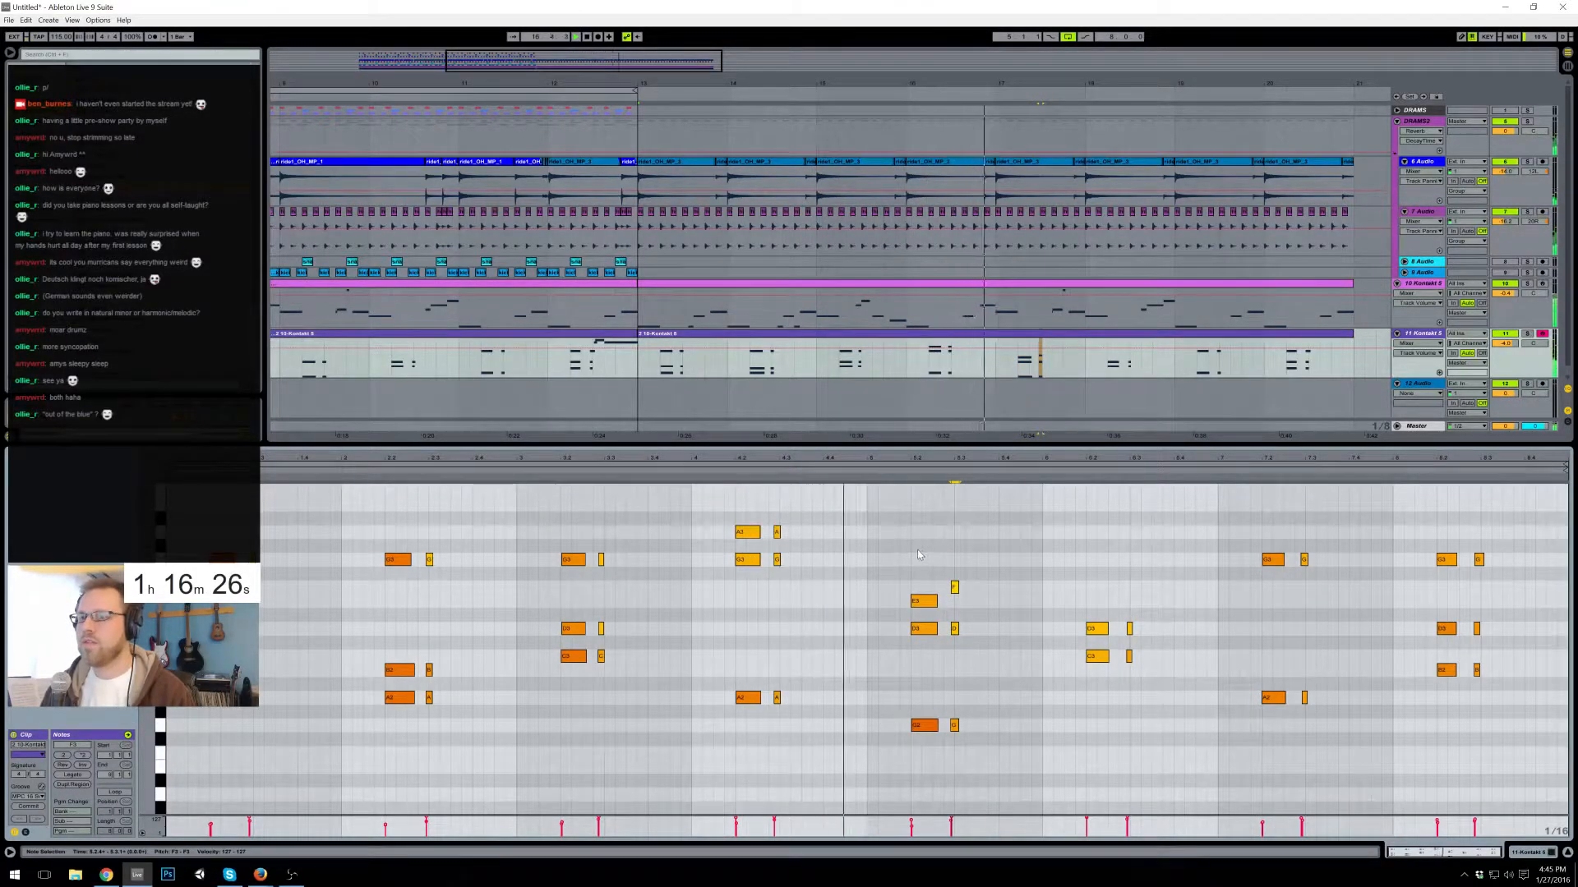
left_click(923, 601)
key("Up")
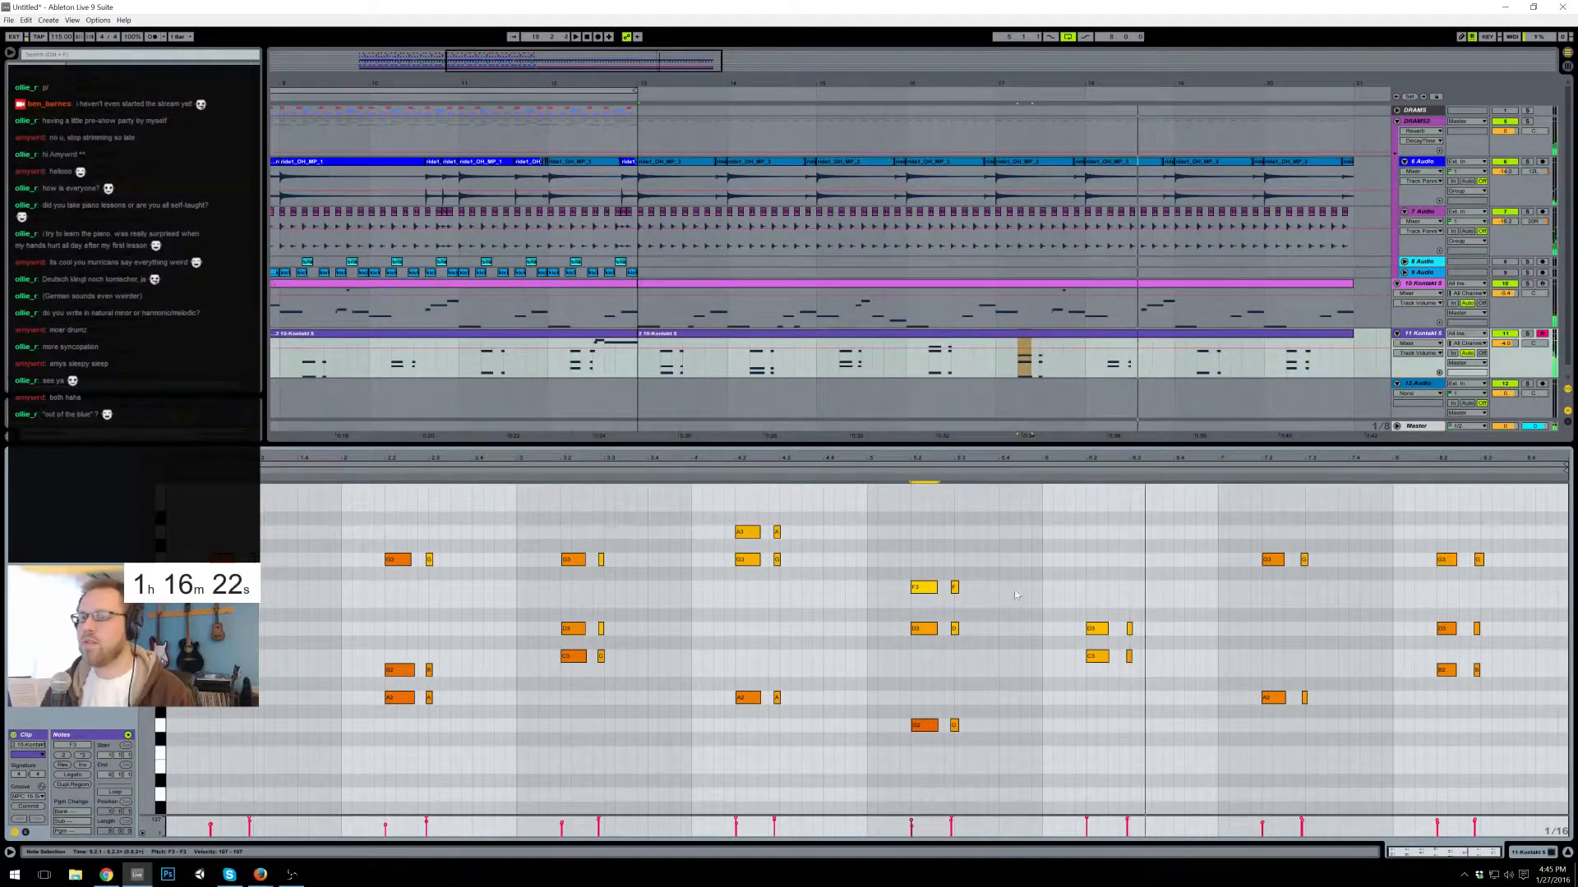
- Raise the D3 note of the first chord at 6.2 to F3
left_click(1098, 628)
key("Up")
key("Up")
key("Up")
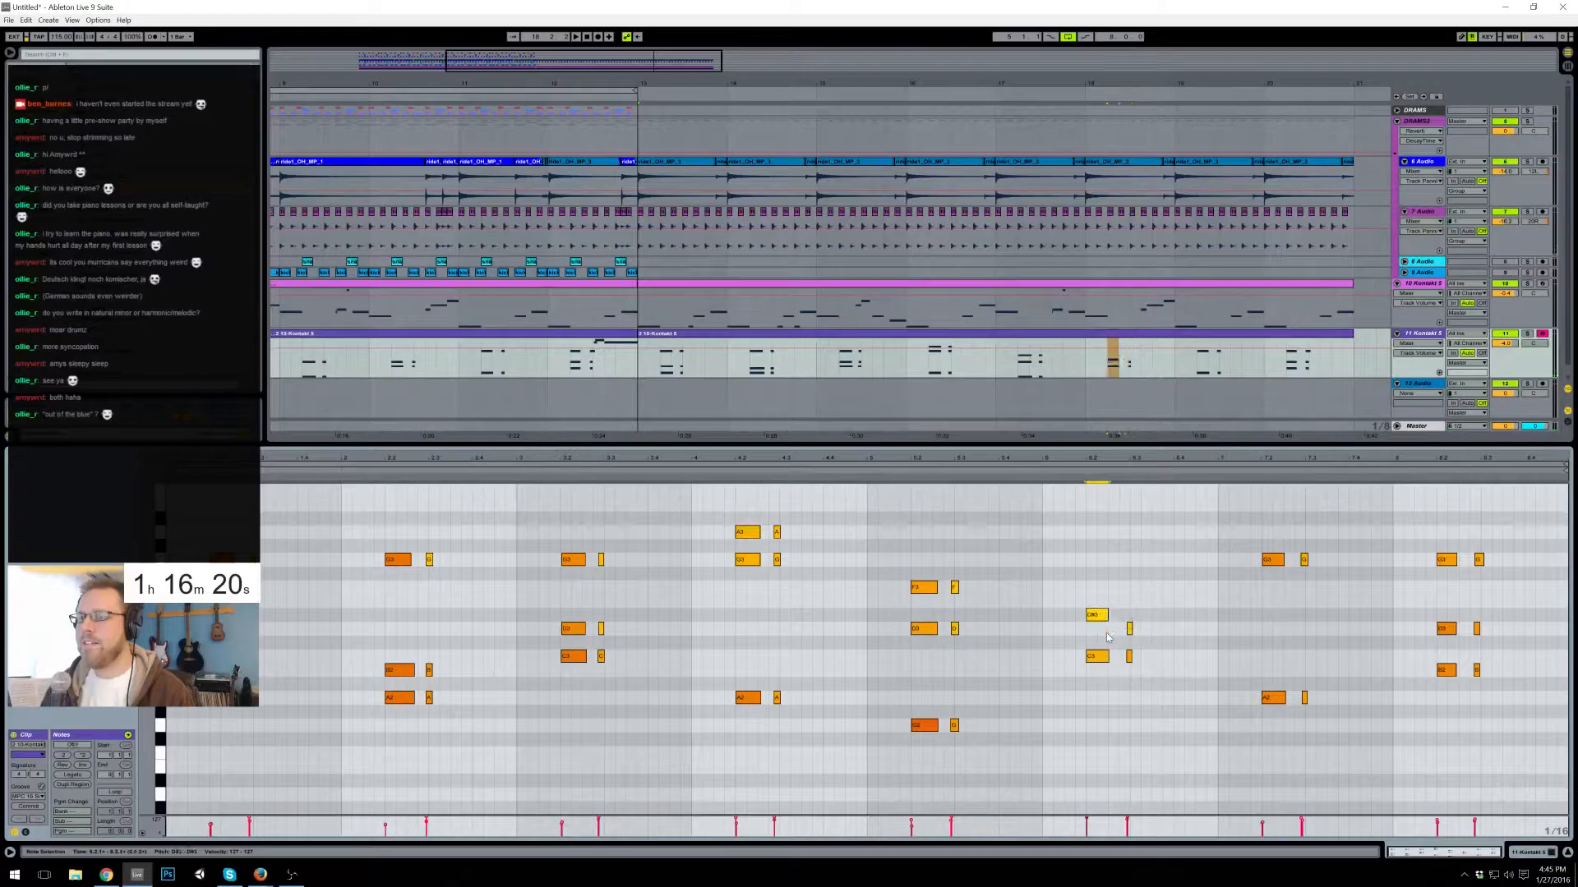
- Add G3 notes on top of the 6.2 chords using copies of the C3 notes raised seven semitones
left_click_drag(1104, 642, 1134, 666)
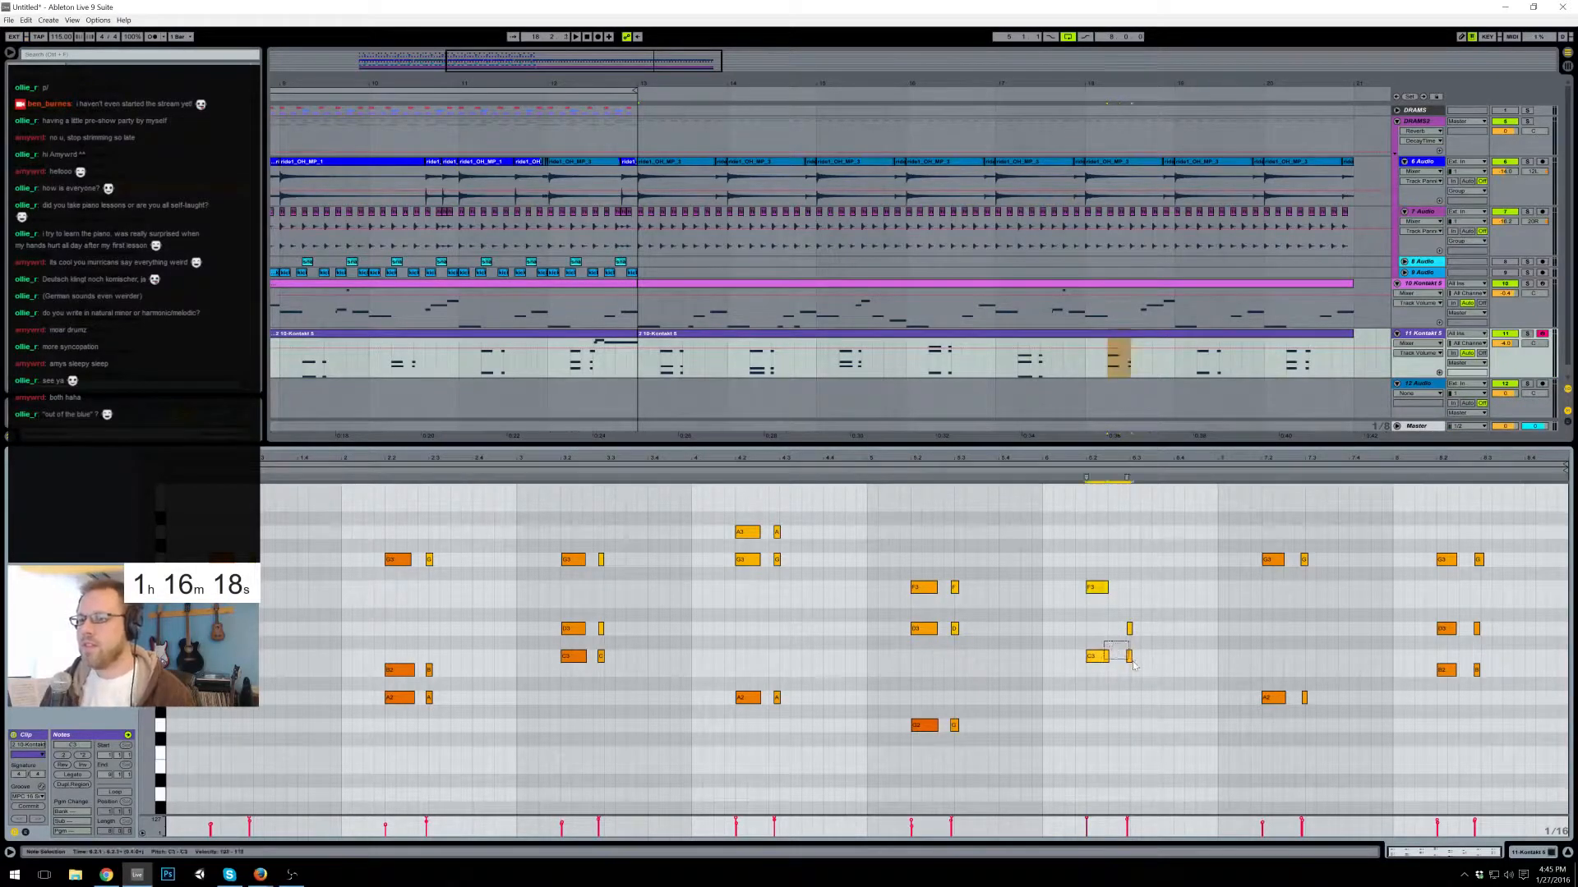
key("ctrl+c")
key("ctrl+v")
key("Up")
key("Up")
key("Up")
key("Up")
key("Up")
key("Up")
key("Up")
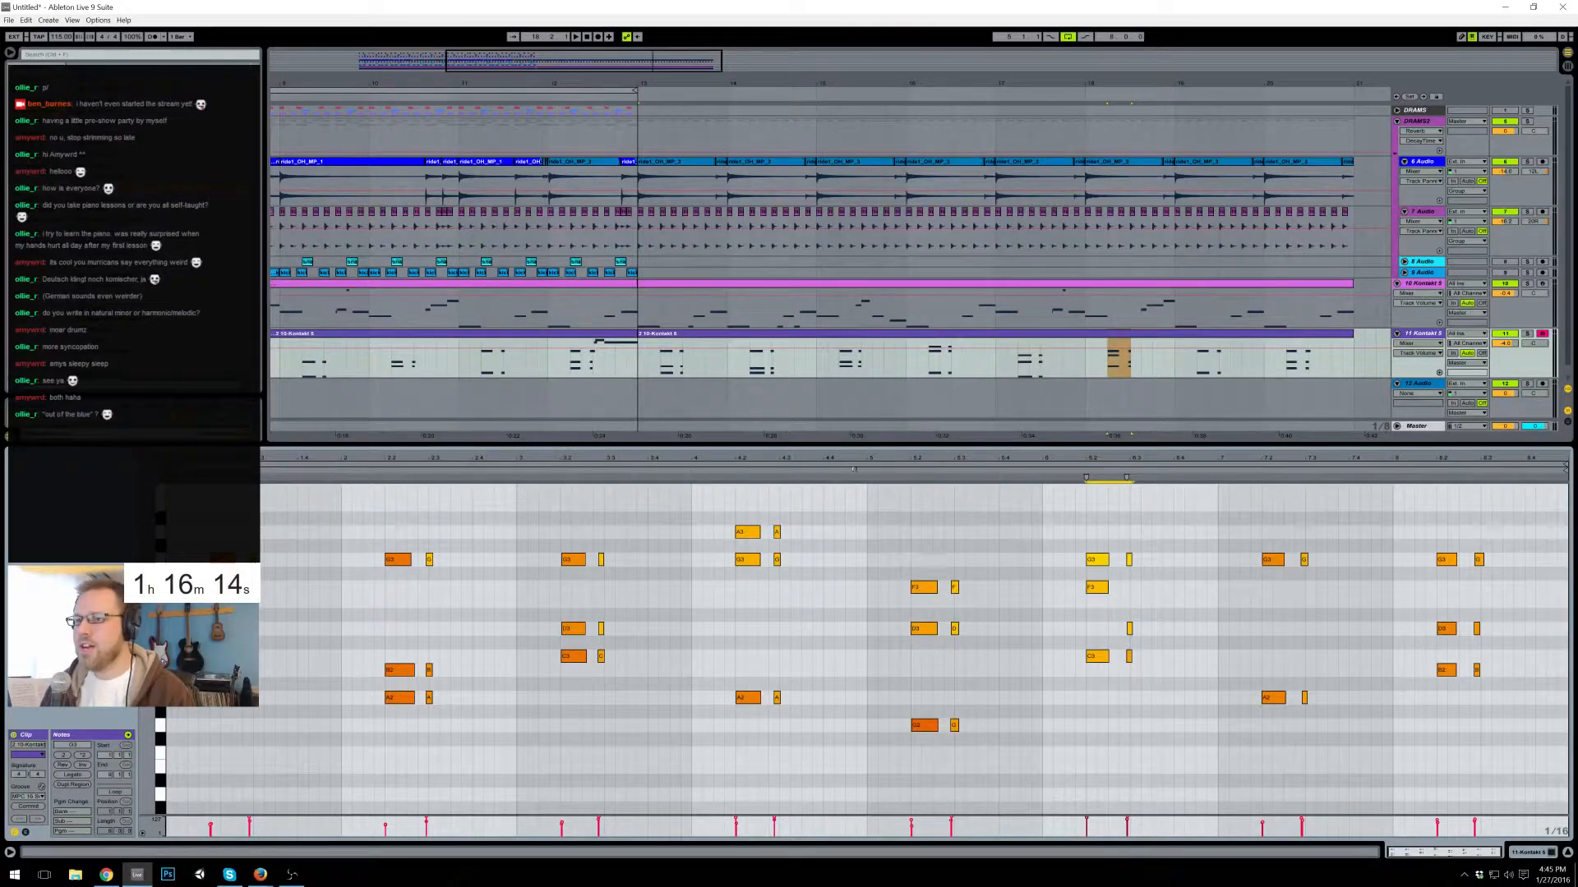
- Lower the first added note at 5.2 to E3, raise the top notes at 6.2 to A3, and play from bar 5
left_click(922, 590)
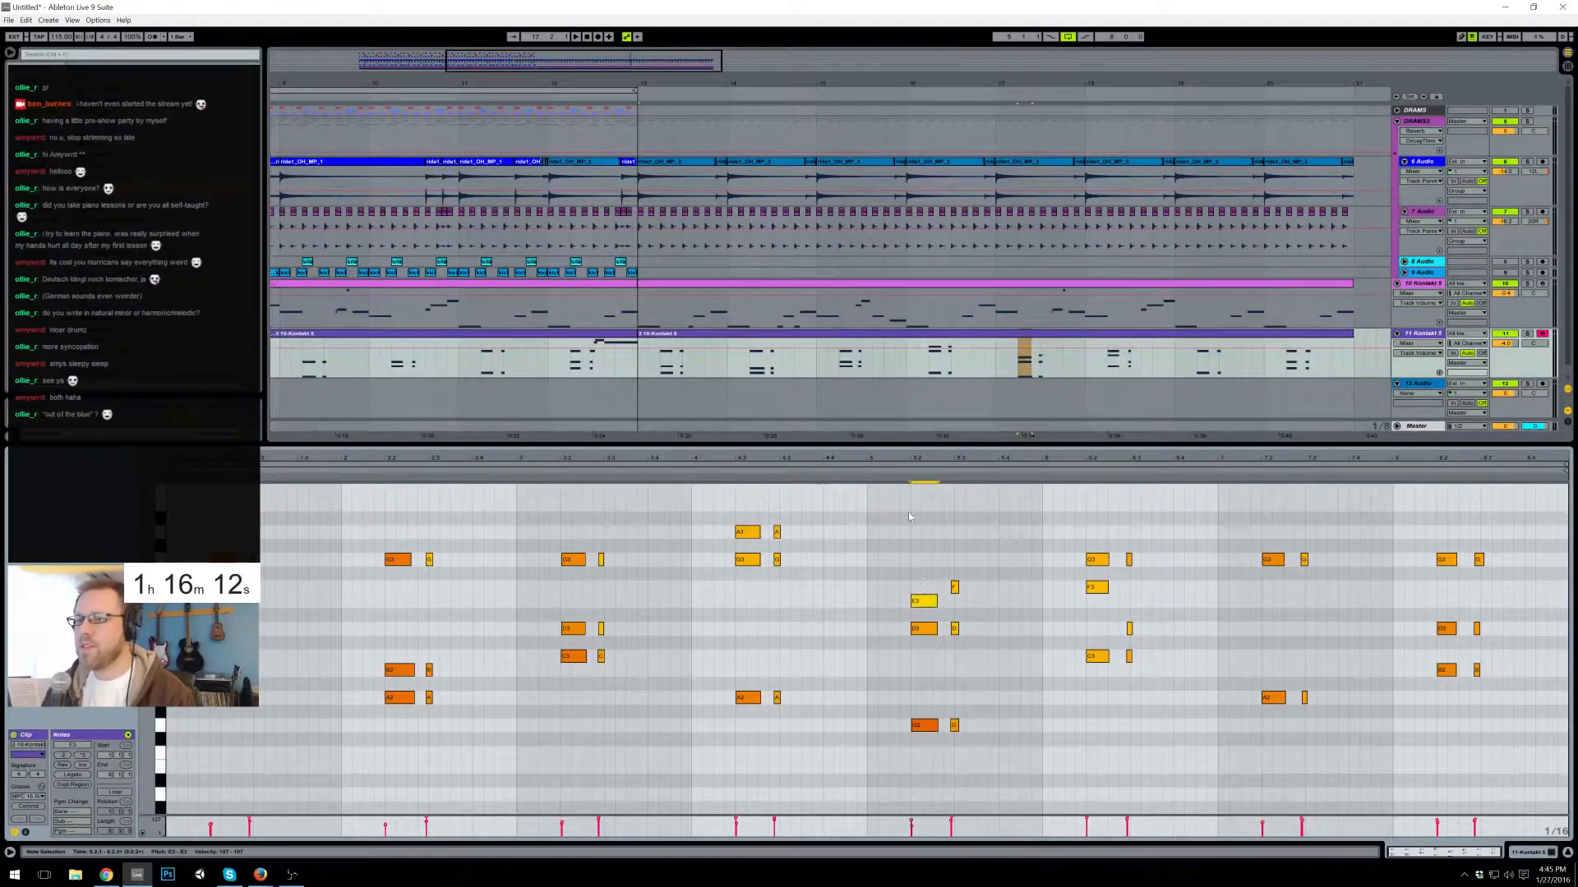
left_click_drag(1090, 543, 1132, 573)
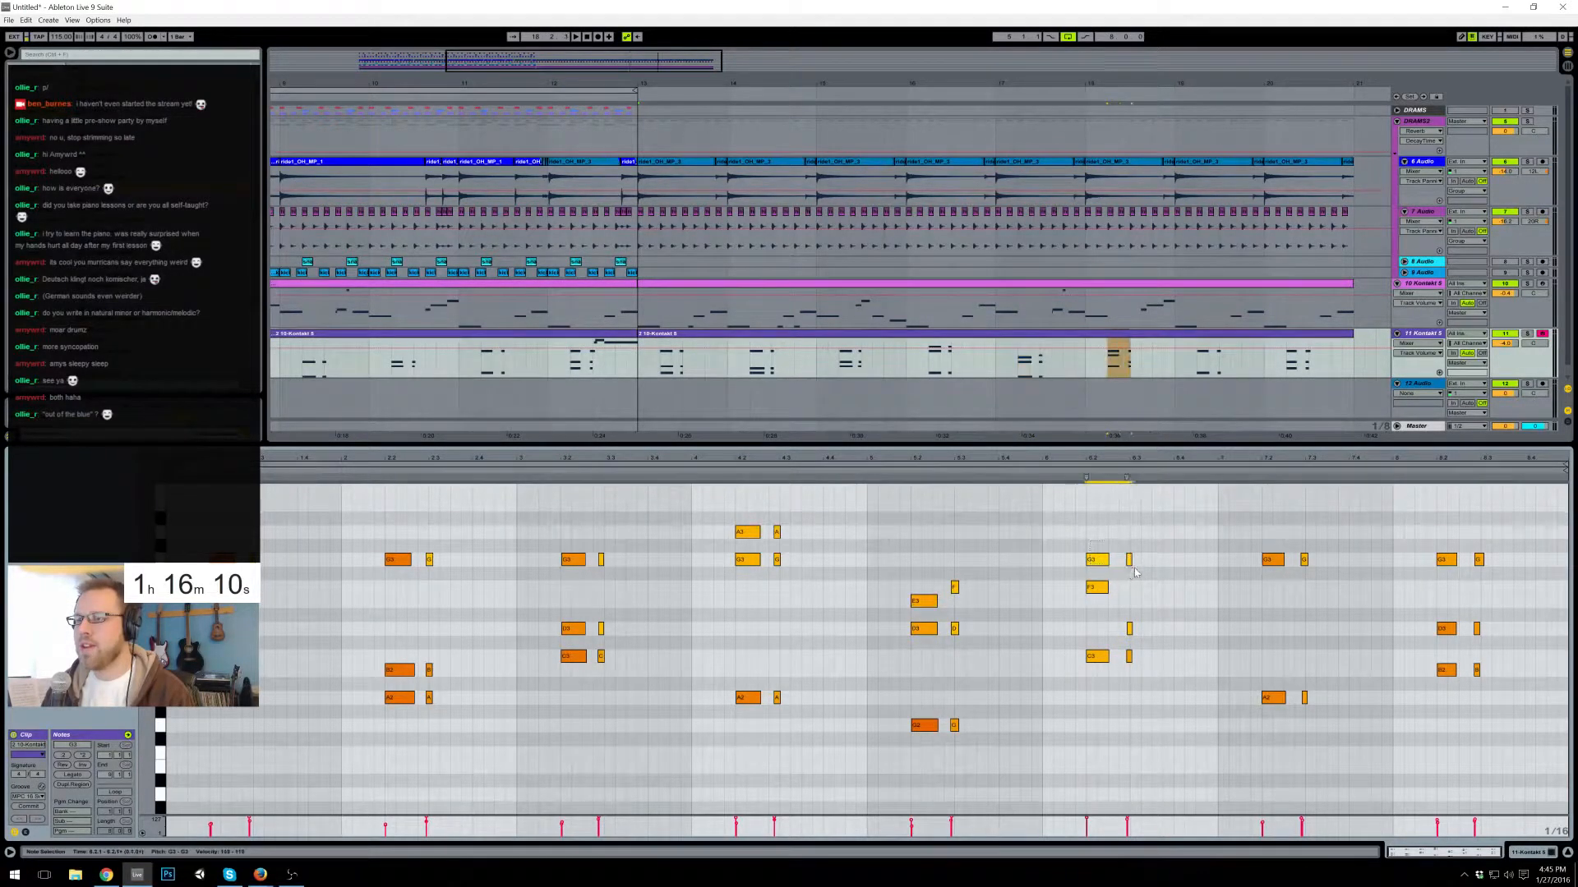
key("Up")
key("Up")
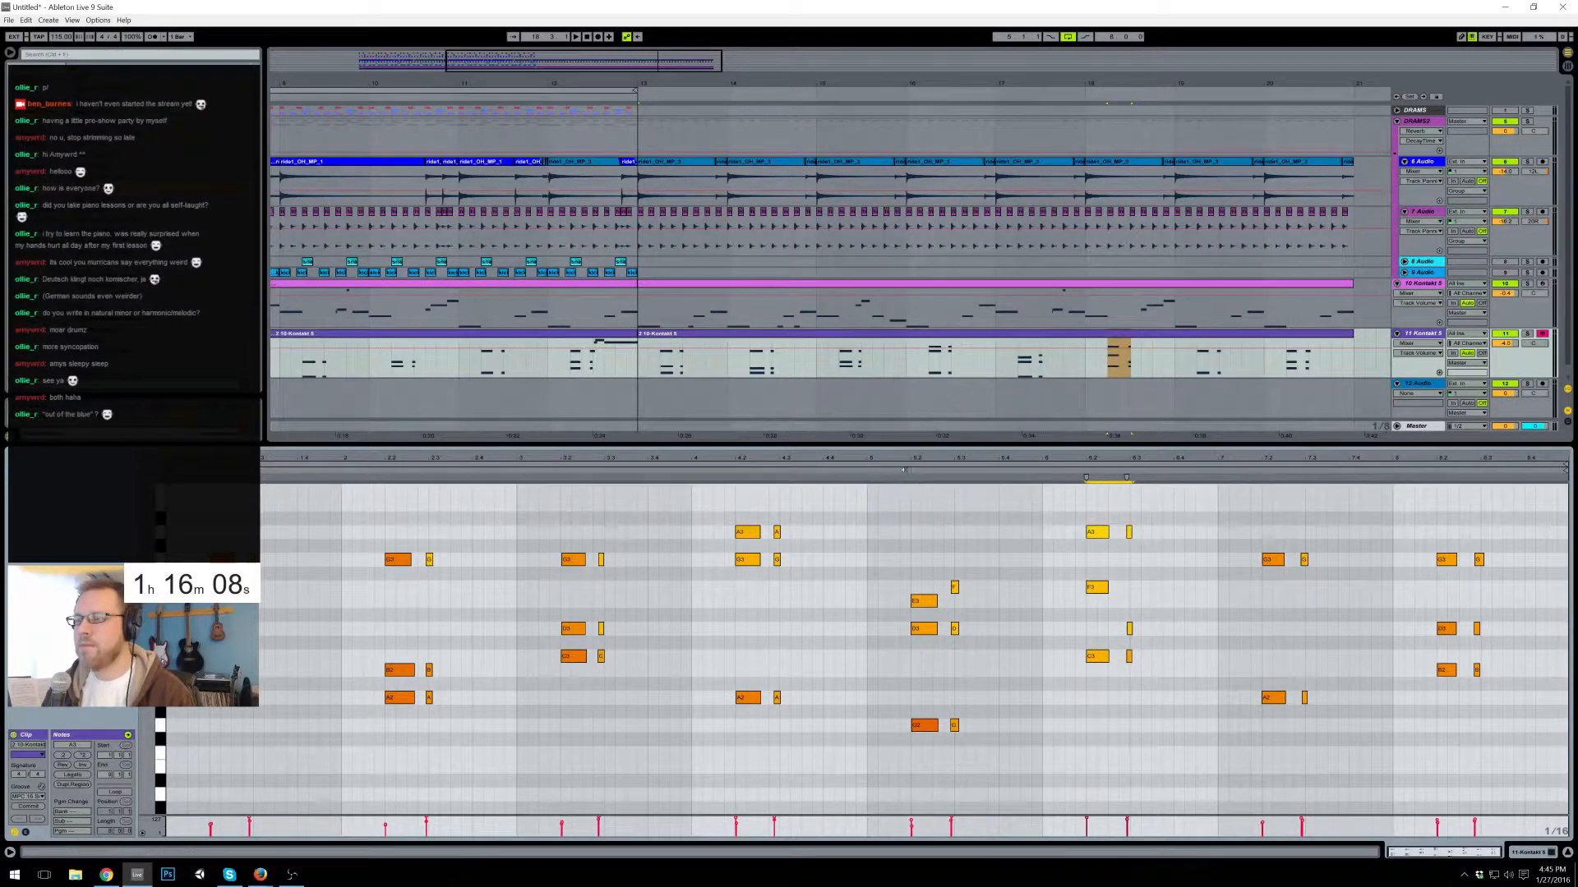
left_click(904, 470)
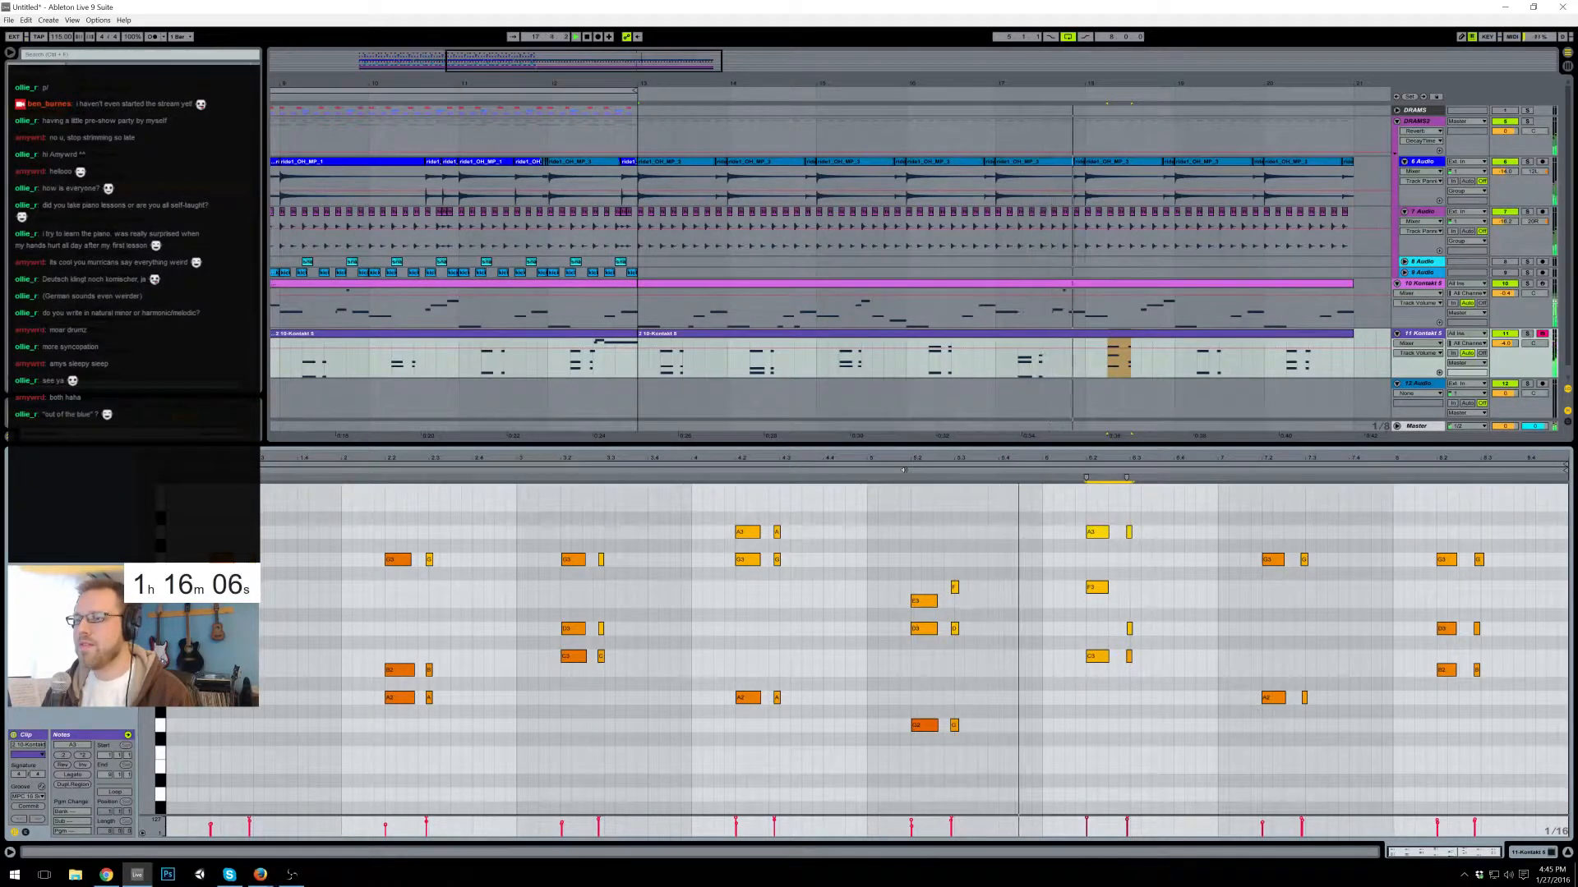
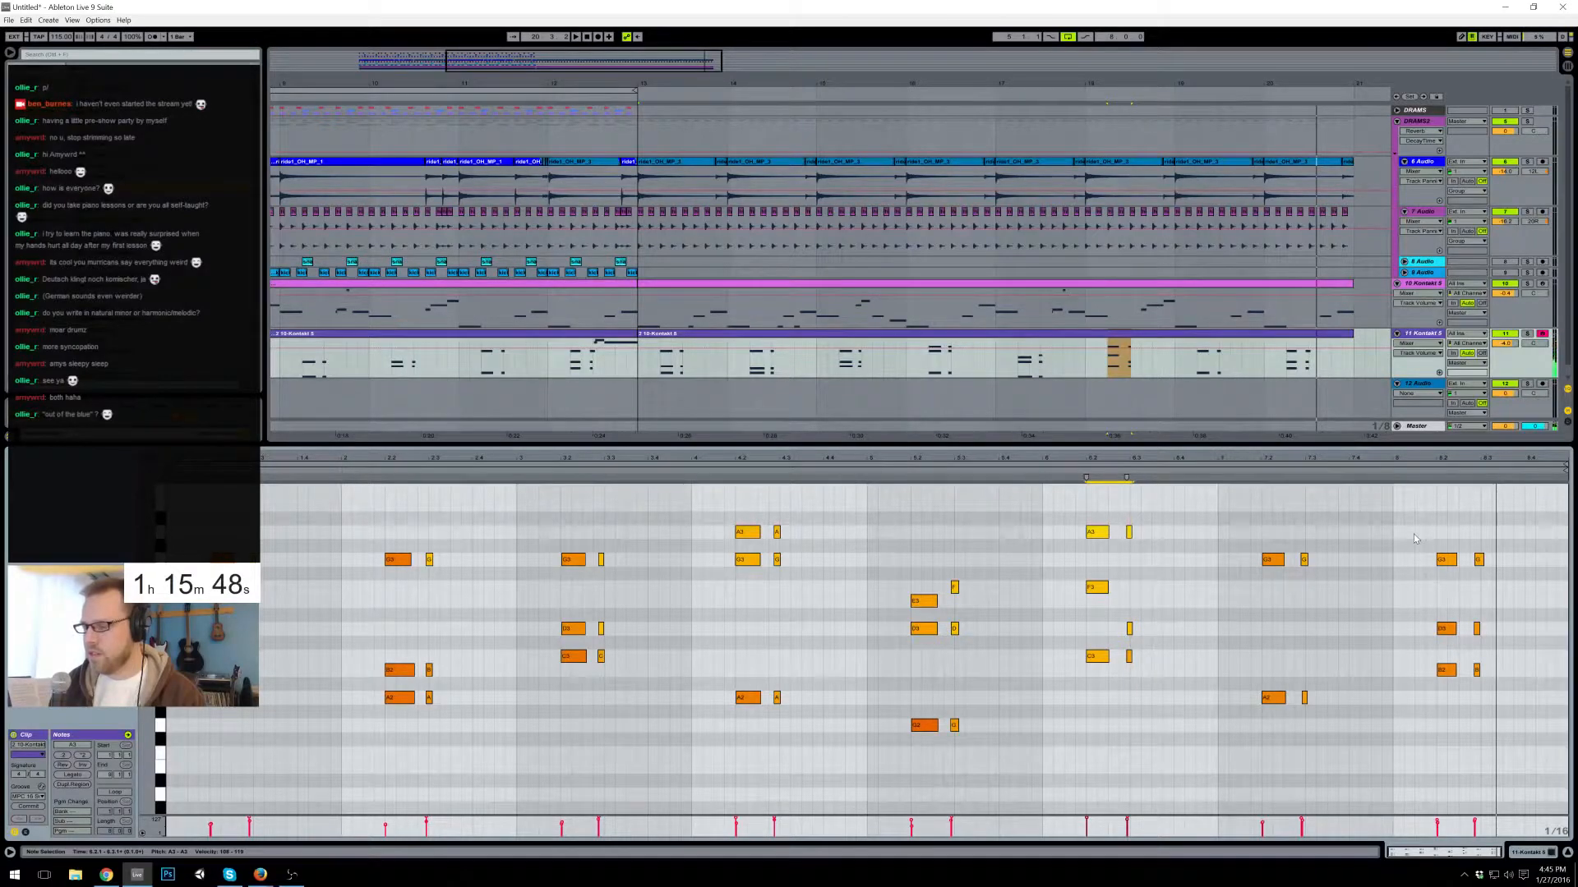
- Raise the D3 notes of the 8.2 chords to C4 and play from bar 8
scroll(1413, 575, "down", 2)
scroll(1413, 575, "up", 2)
left_click_drag(1398, 602, 1482, 639)
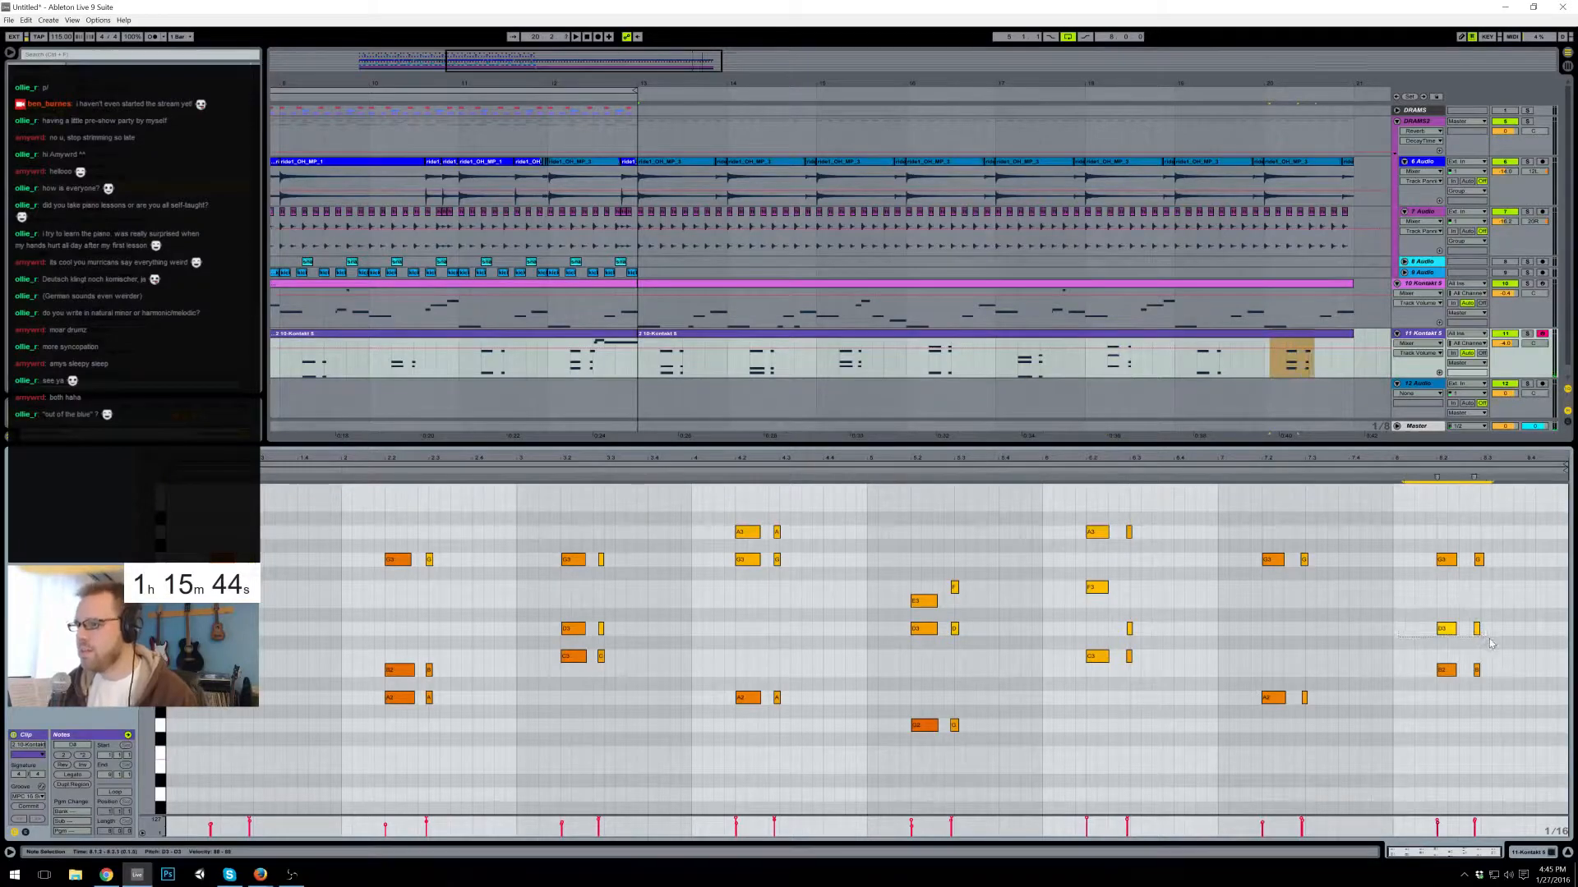
key("shift+Up")
key("Down")
key("Down")
left_click(1391, 468)
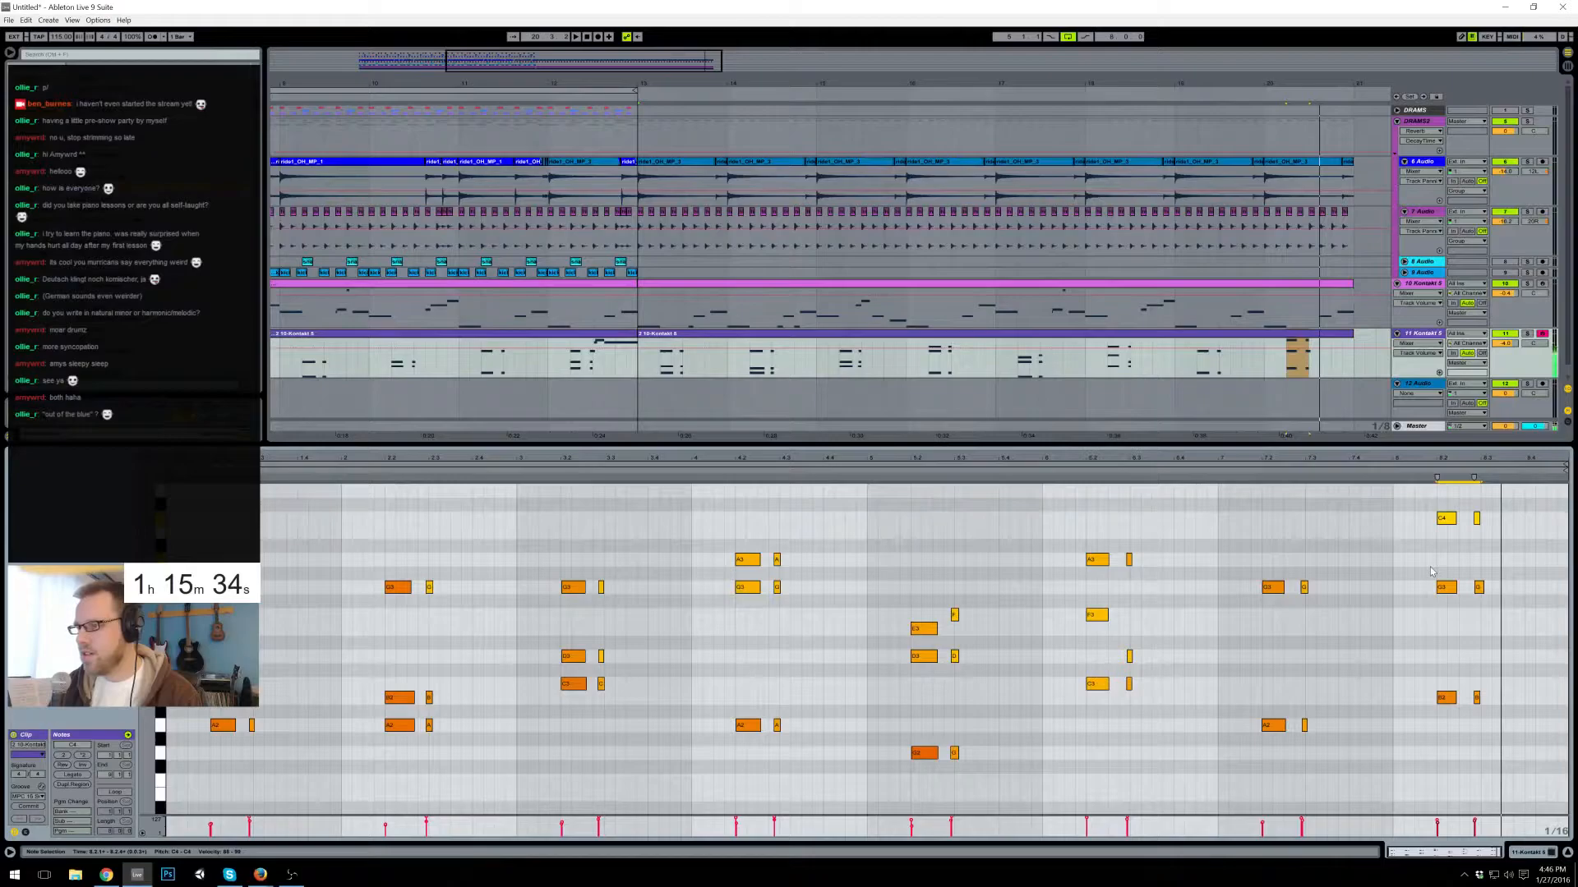
- Lower the B2 notes at 8.2 to A2 and the C4 notes by an octave to C3
left_click_drag(1406, 682, 1504, 713)
key("Down")
key("Down")
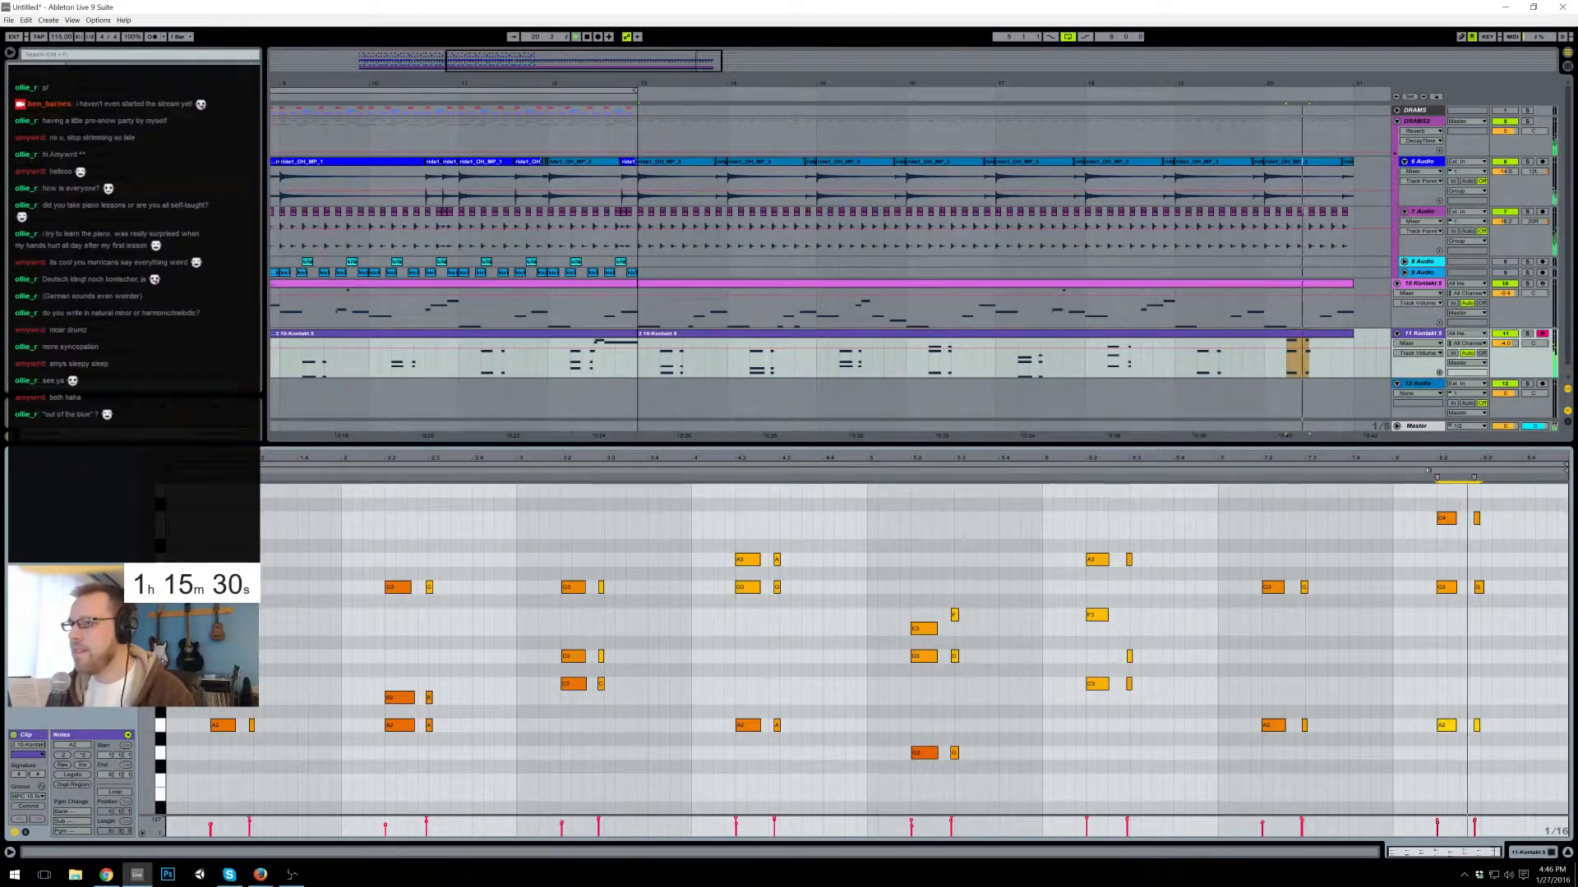
left_click_drag(1408, 503, 1510, 530)
key("shift+Down")
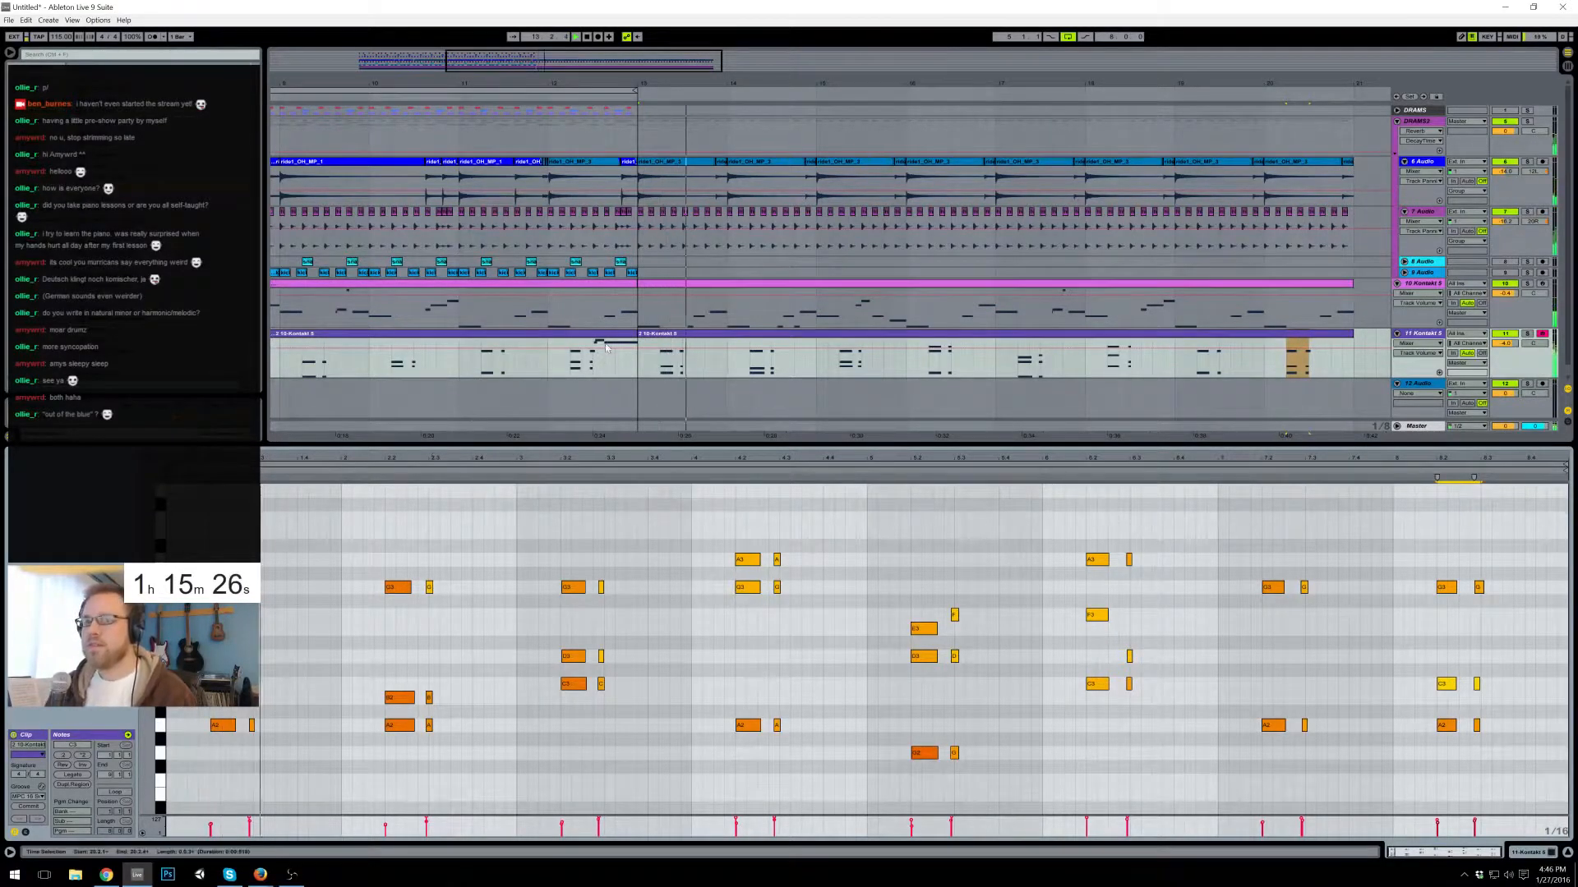
- Raise the B2 notes at 8.2 in the first piano clip to C3, play the transition, and reopen the second clip
left_click(575, 334)
left_click_drag(1387, 712, 1520, 731)
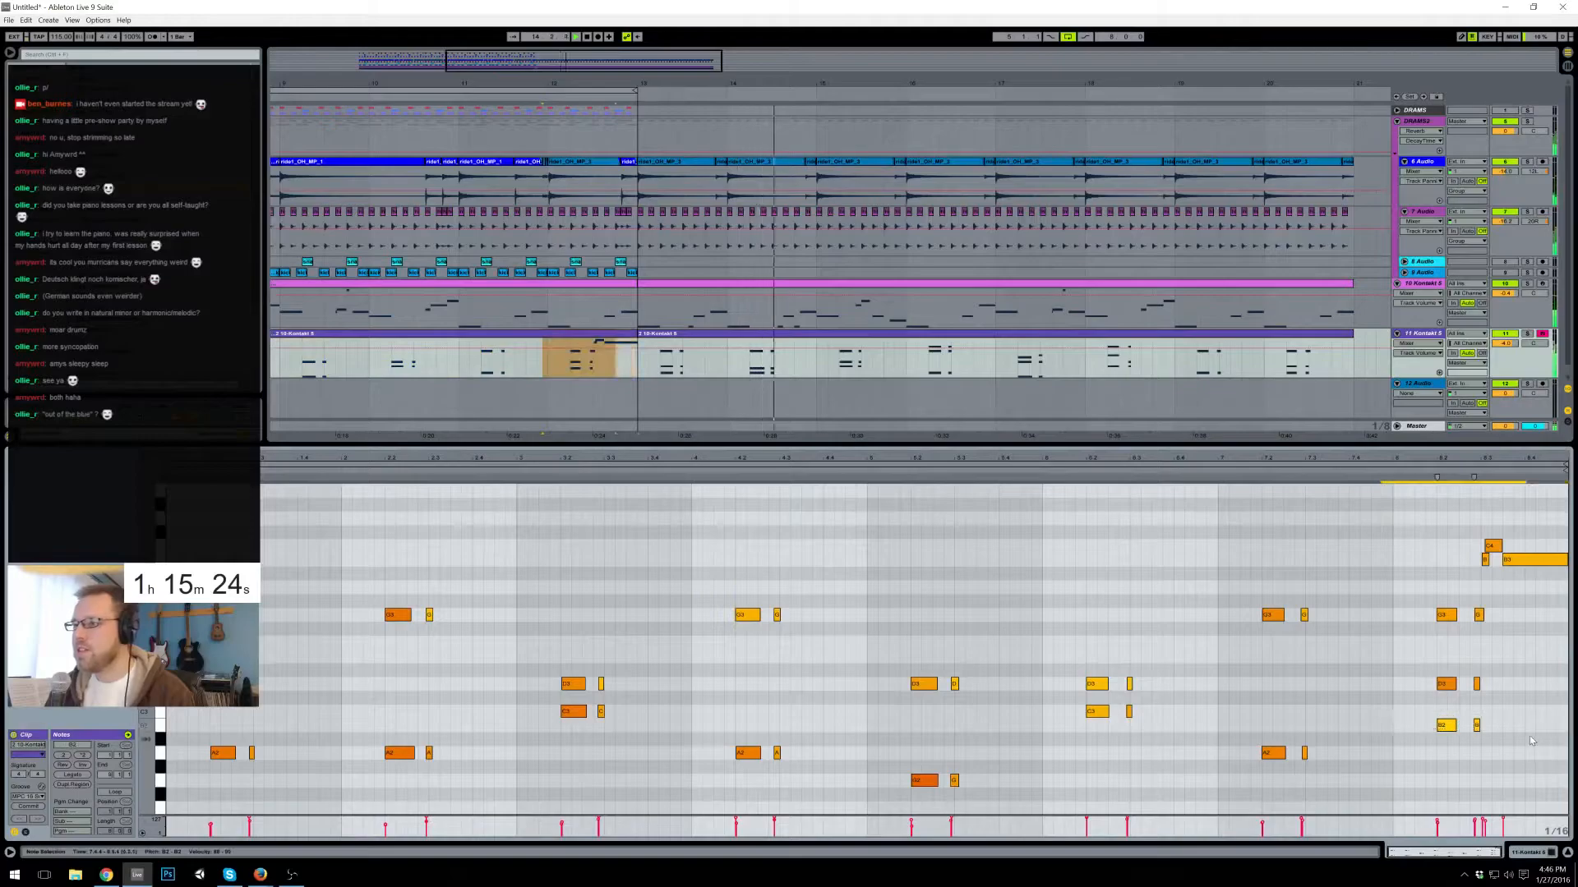
key("Up")
left_click(1428, 472)
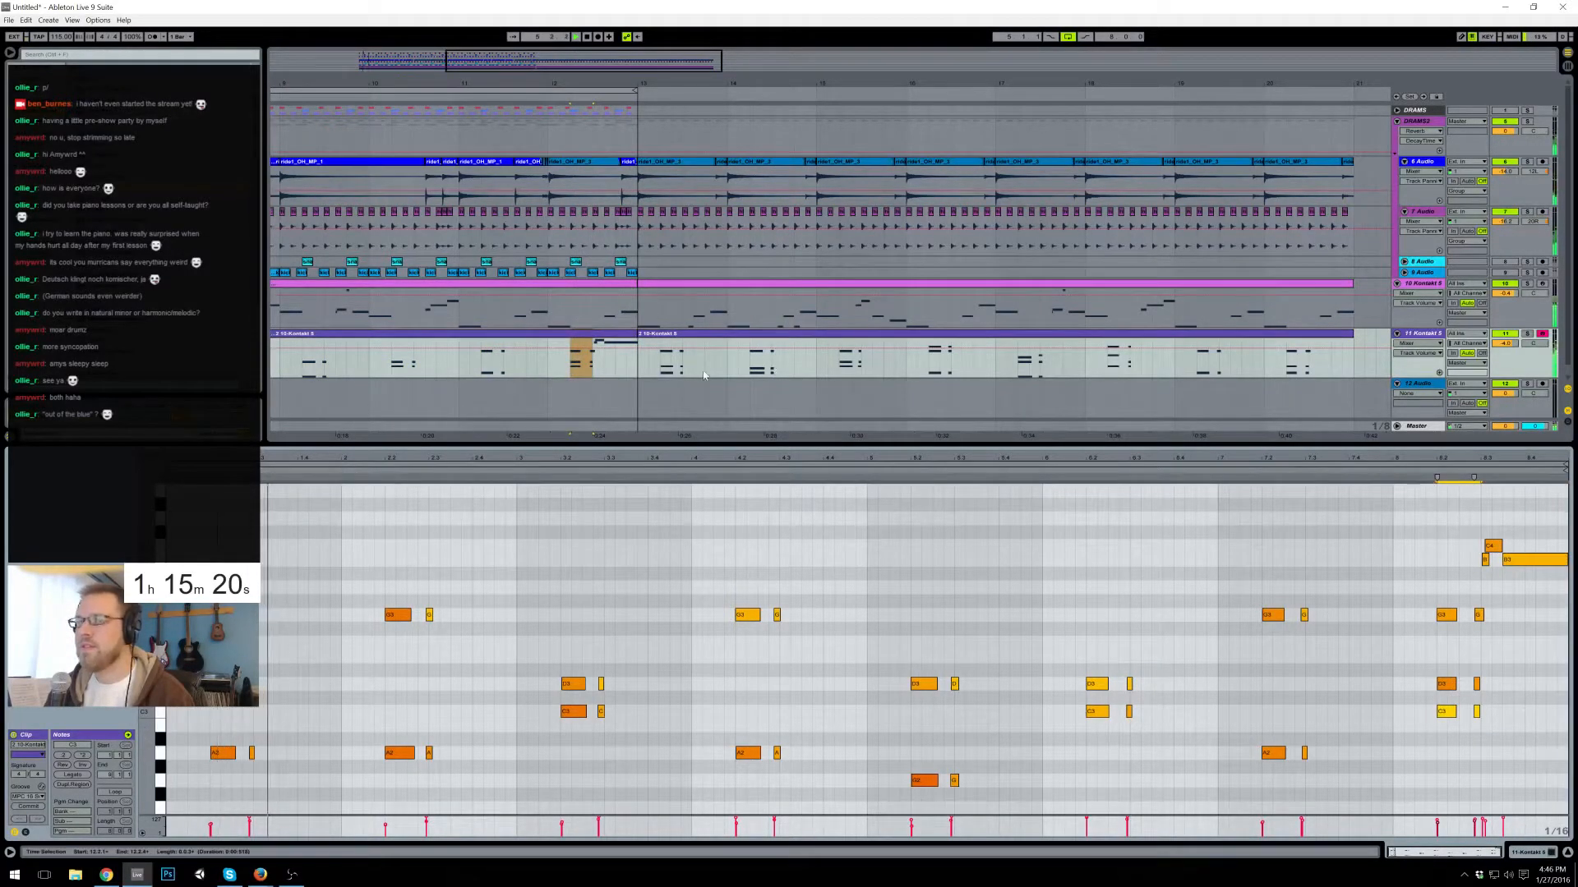
left_click(645, 341)
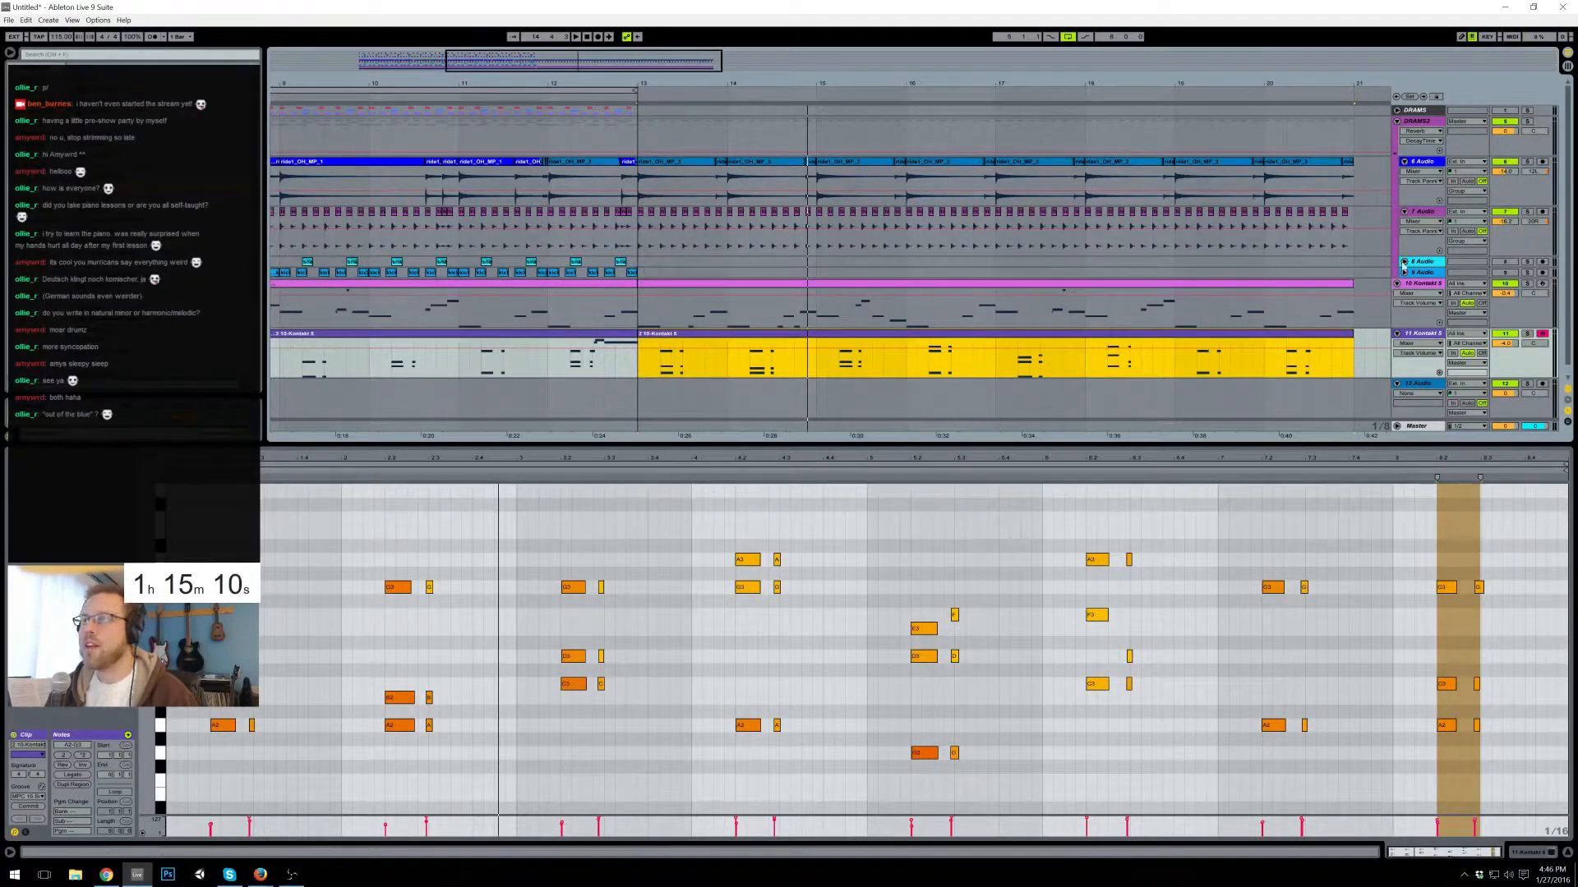
- Copy a snare clip from the end of the first section on the 8 Audio track and paste it at 13.3
scroll(555, 197, "left", 2)
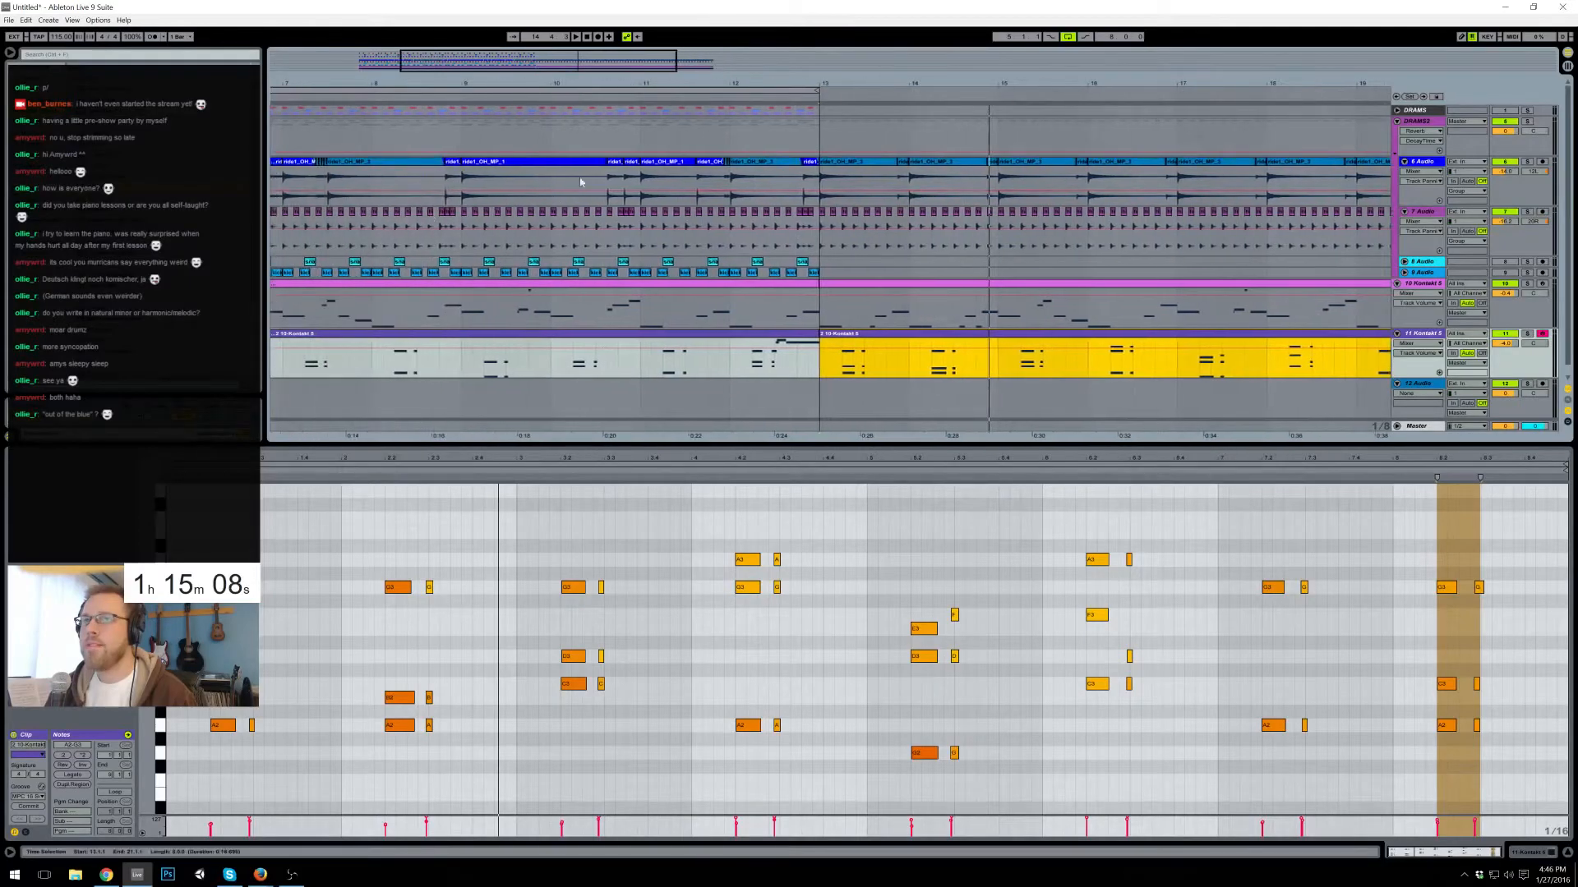
left_click_drag(595, 64, 596, 46)
left_click_drag(414, 264, 896, 269)
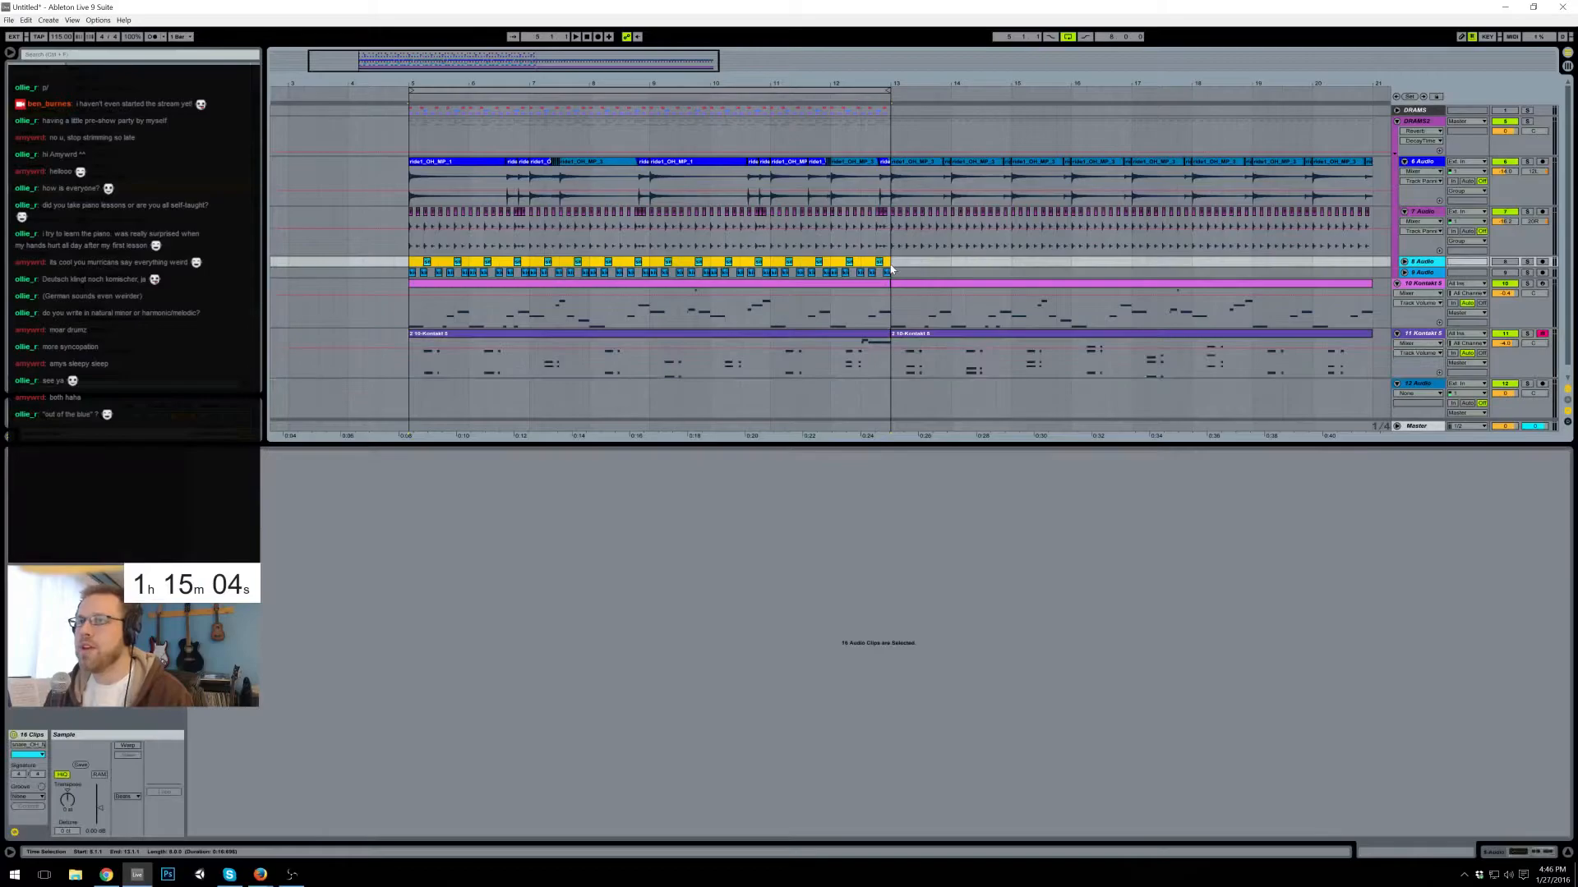
left_click(893, 263)
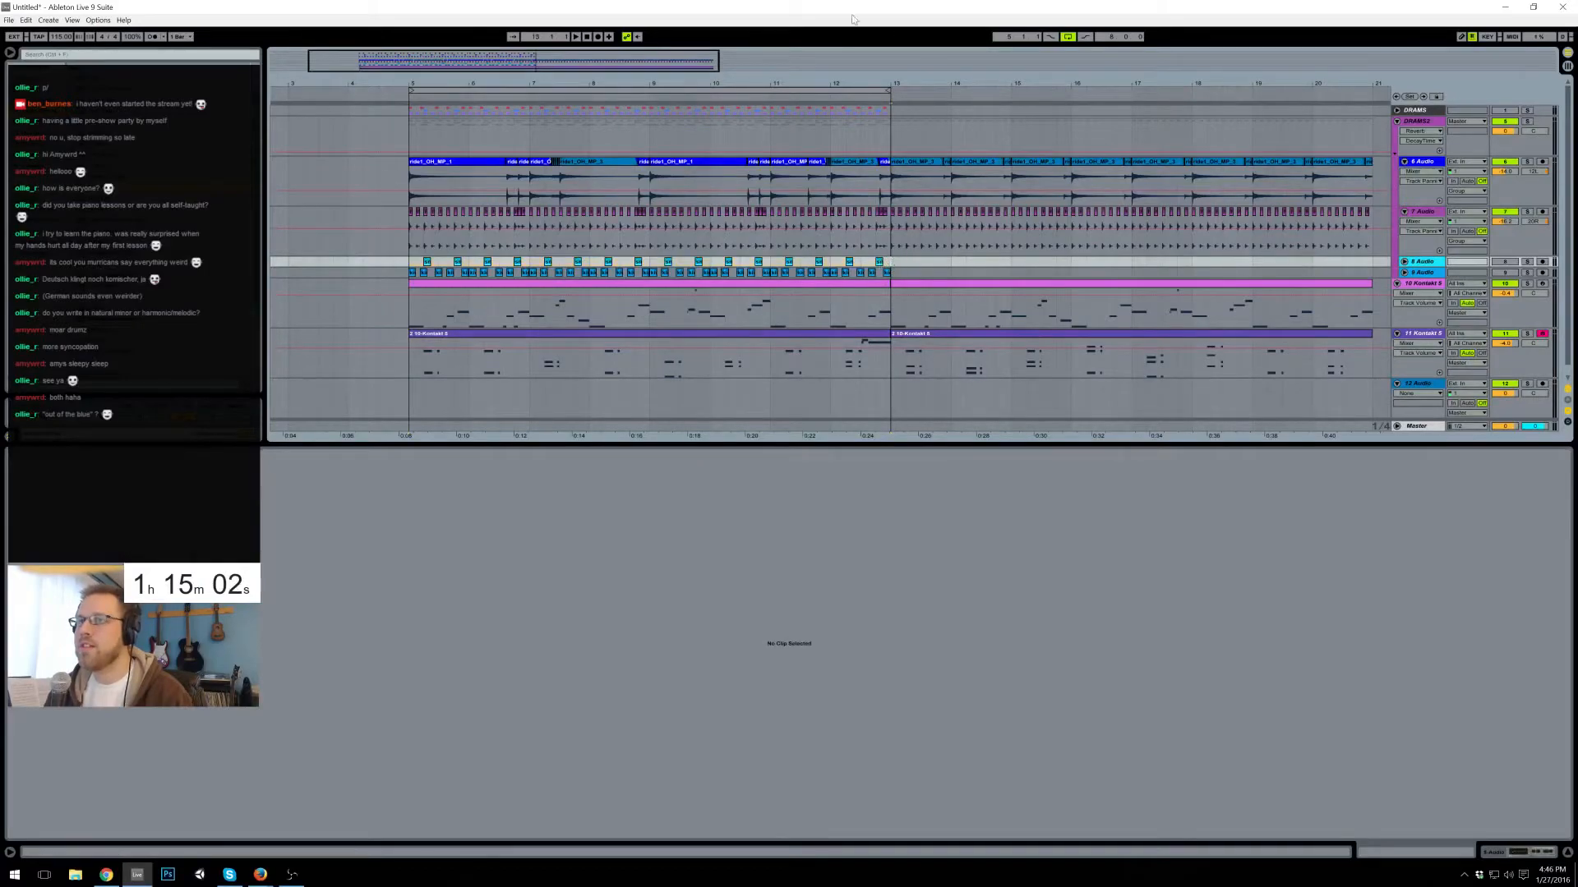
left_click(887, 272)
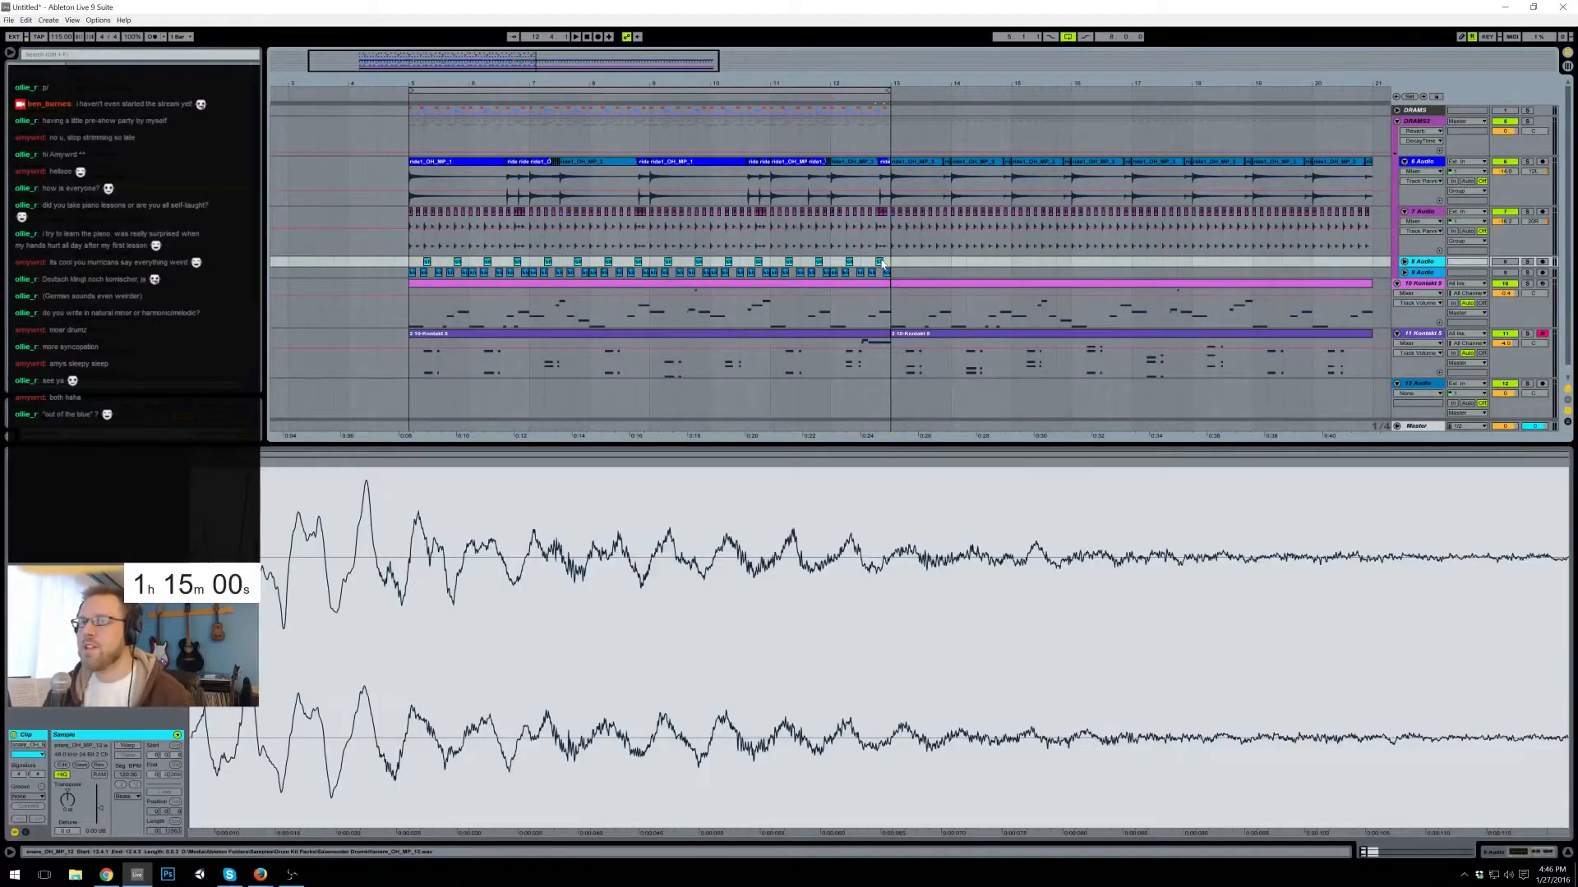
left_click(926, 263)
key("ctrl+v")
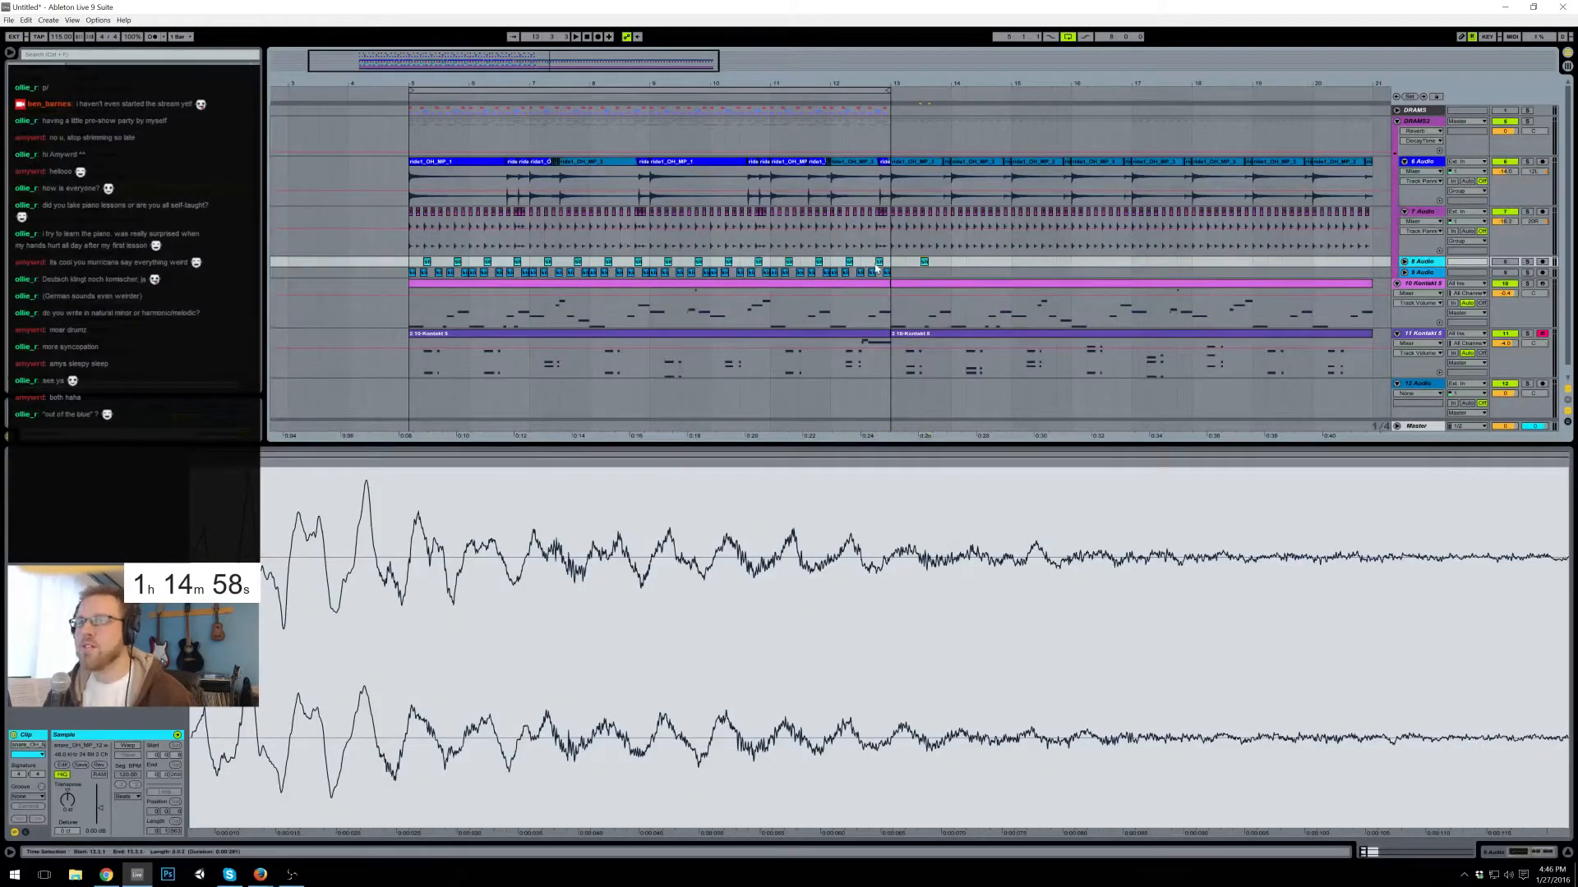
- Delete the first section's snare clips on 8 Audio and duplicate bar 13 with the new snare seven times
left_click_drag(892, 264, 606, 266)
key("Delete")
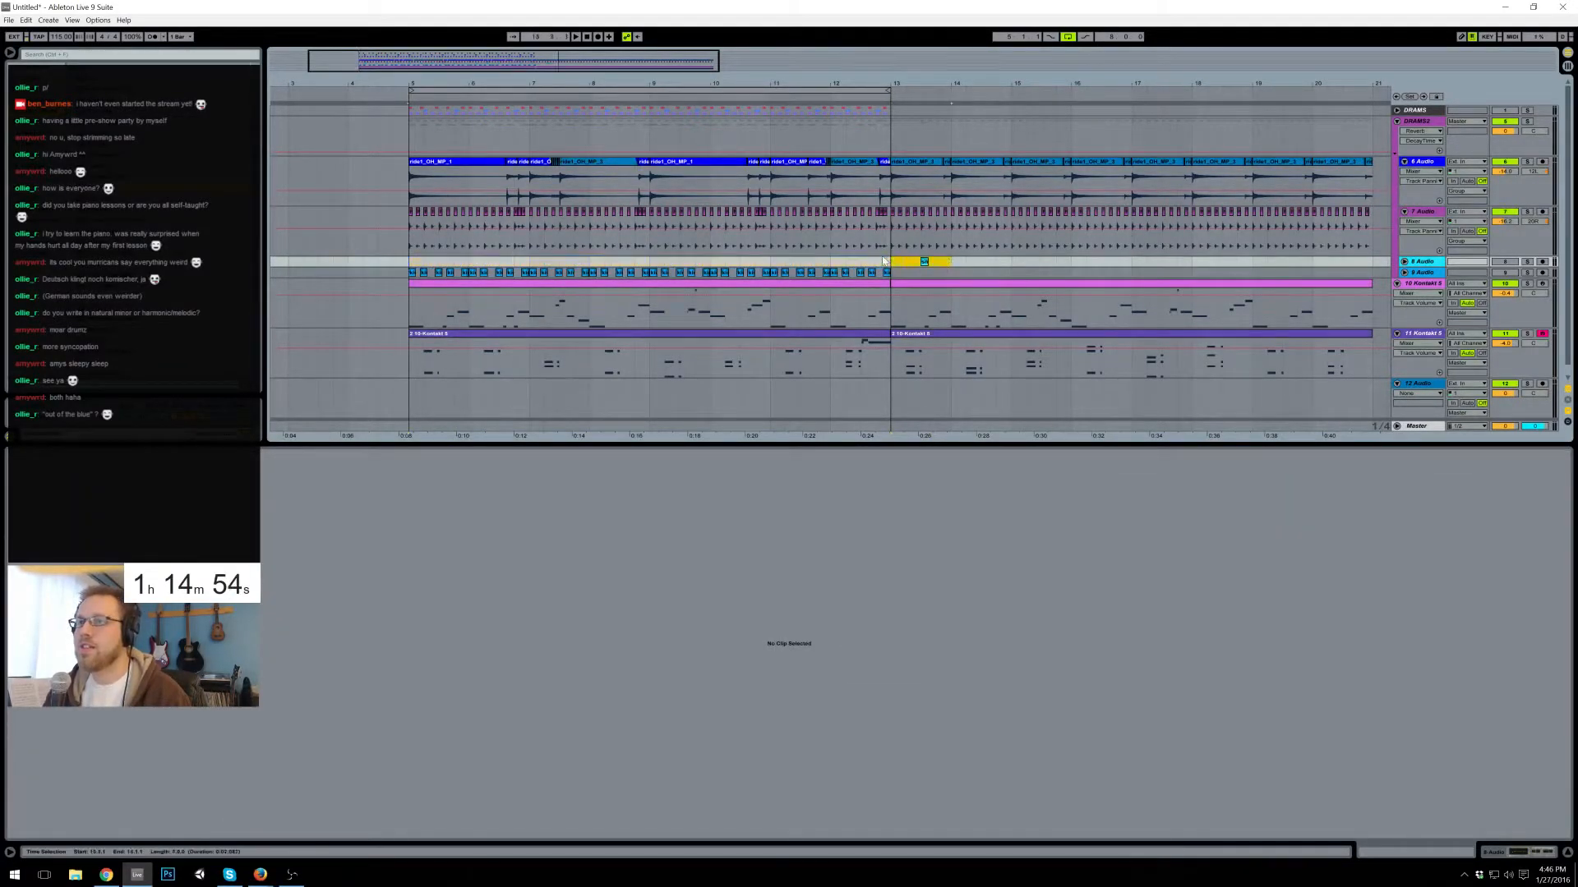
key("ctrl+d")
key("ctrl+d")
key("ctrl+d")
key("ctrl+d")
key("ctrl+d")
key("ctrl+d")
key("ctrl+d")
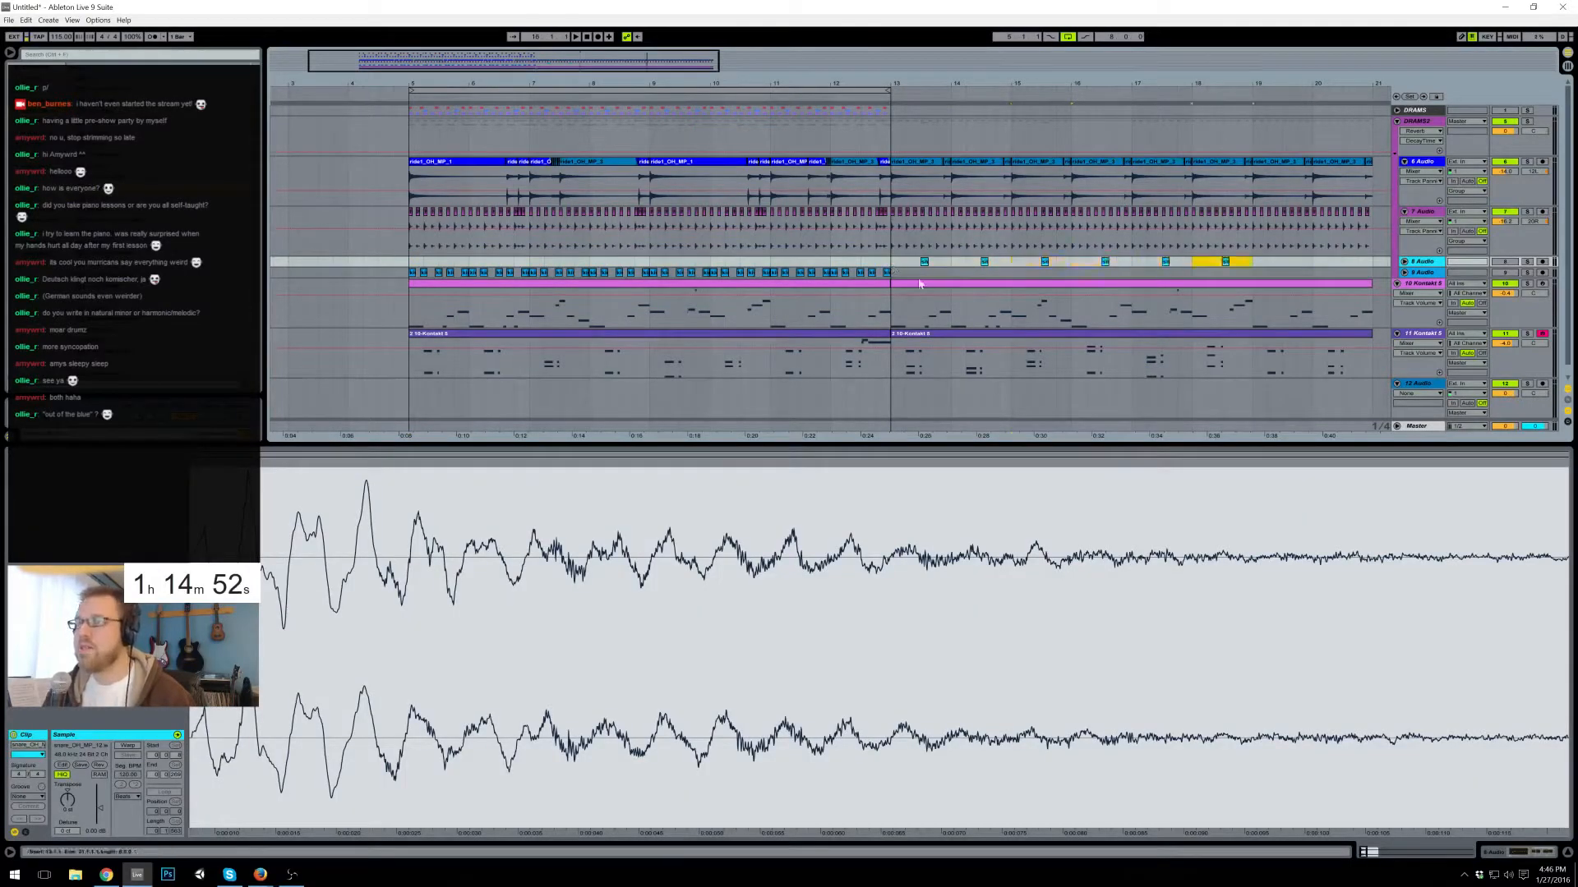
- Unfold the 8 Audio track, play from bar 13 and lower the snare track's volume
left_click(1404, 262)
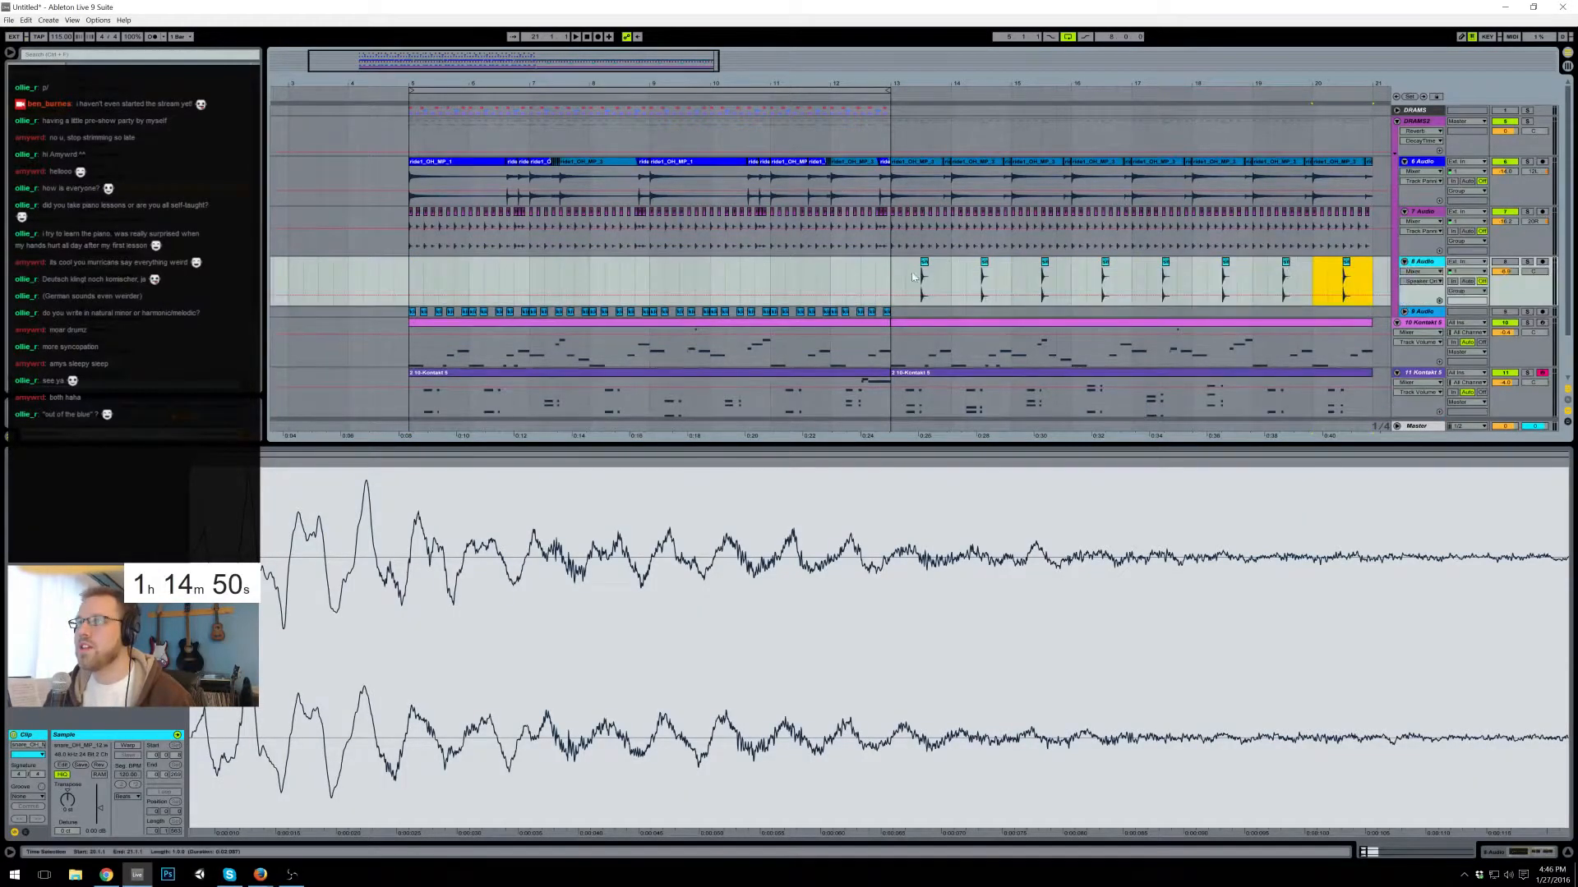
left_click(891, 278)
key("space")
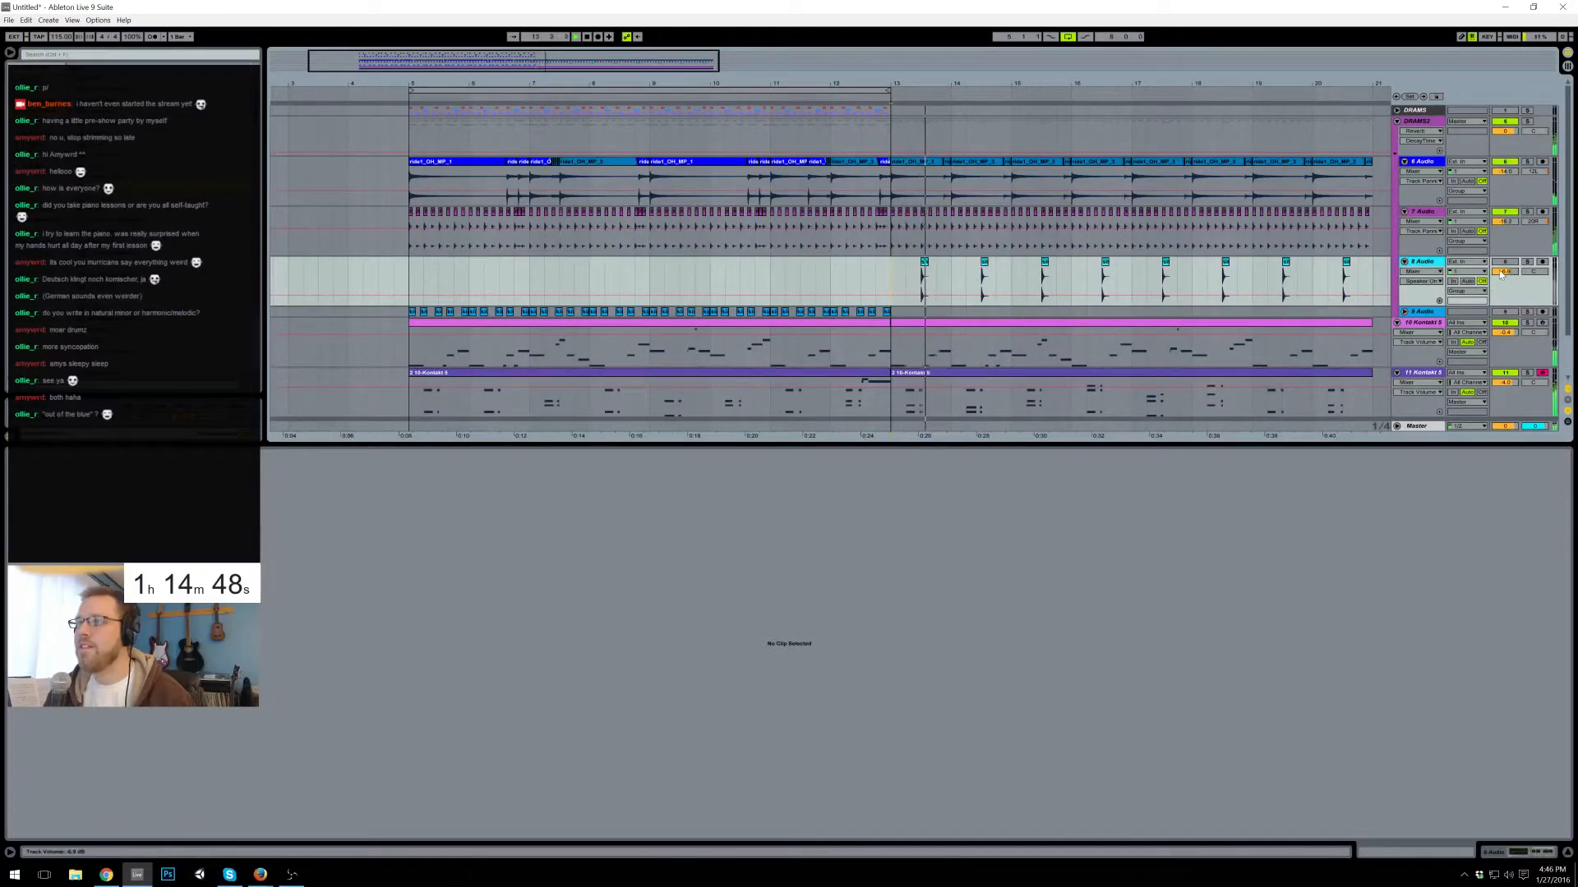
left_click_drag(1500, 275, 1506, 289)
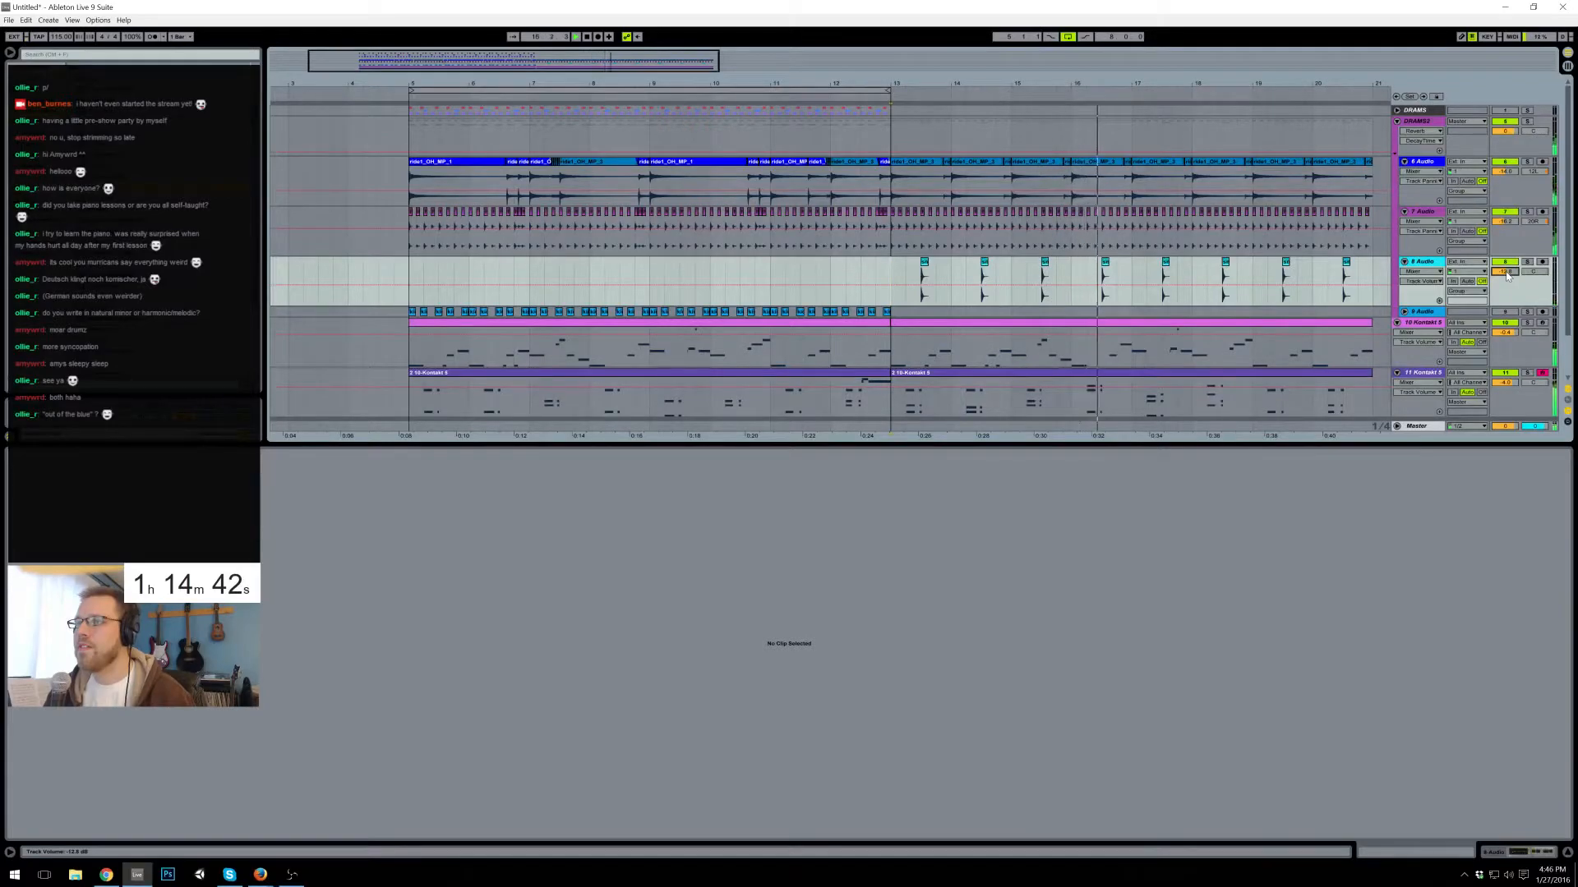
key("space")
left_click_drag(619, 61, 610, 93)
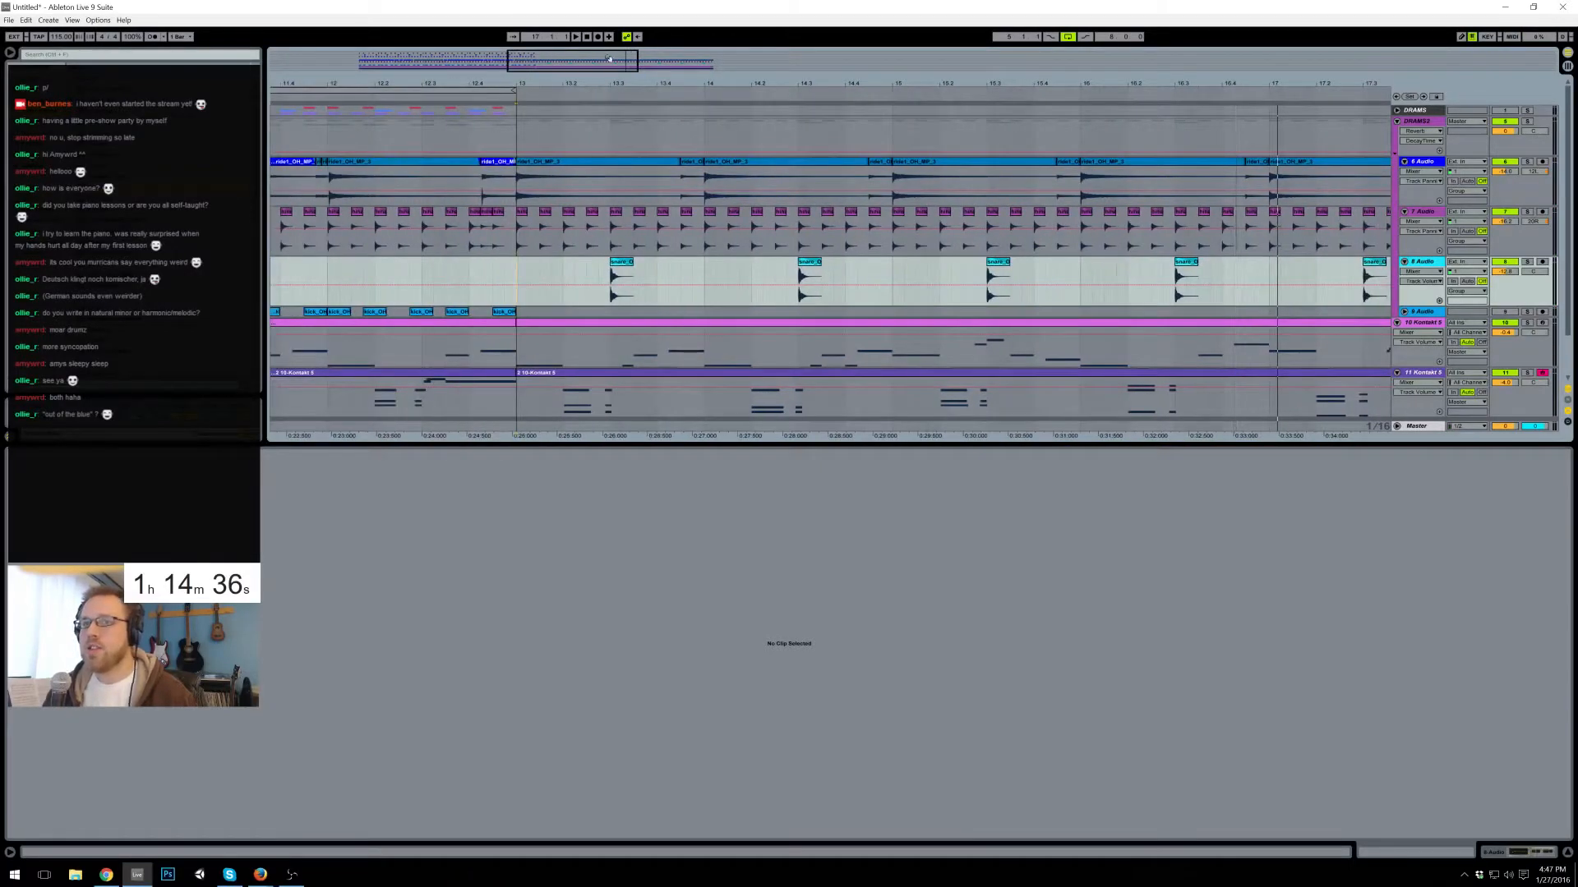
- Open the notes of the second electric piano clip, starting at bar 13 on 11 Kontakt 5
left_click(622, 376)
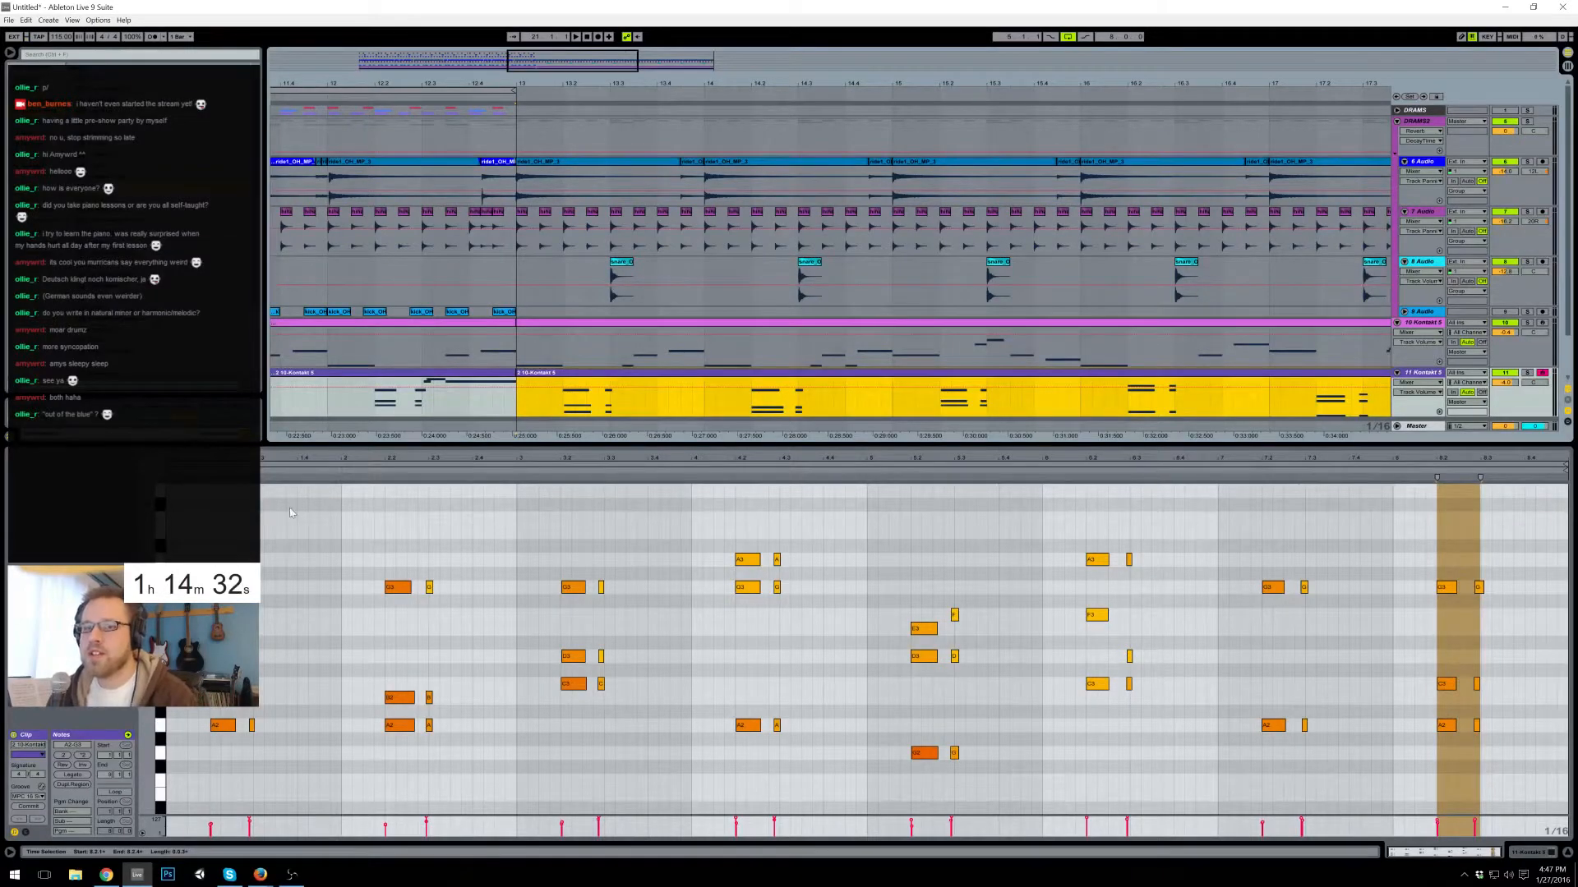
left_click_drag(272, 458, 327, 481)
- Try moving the short second chords in bars 1 and 2 slightly earlier, play them, undo both shifts and replay
left_click_drag(280, 528, 315, 748)
left_click_drag(359, 460, 299, 443)
key("Left")
left_click_drag(438, 555, 469, 752)
key("Left")
key("space")
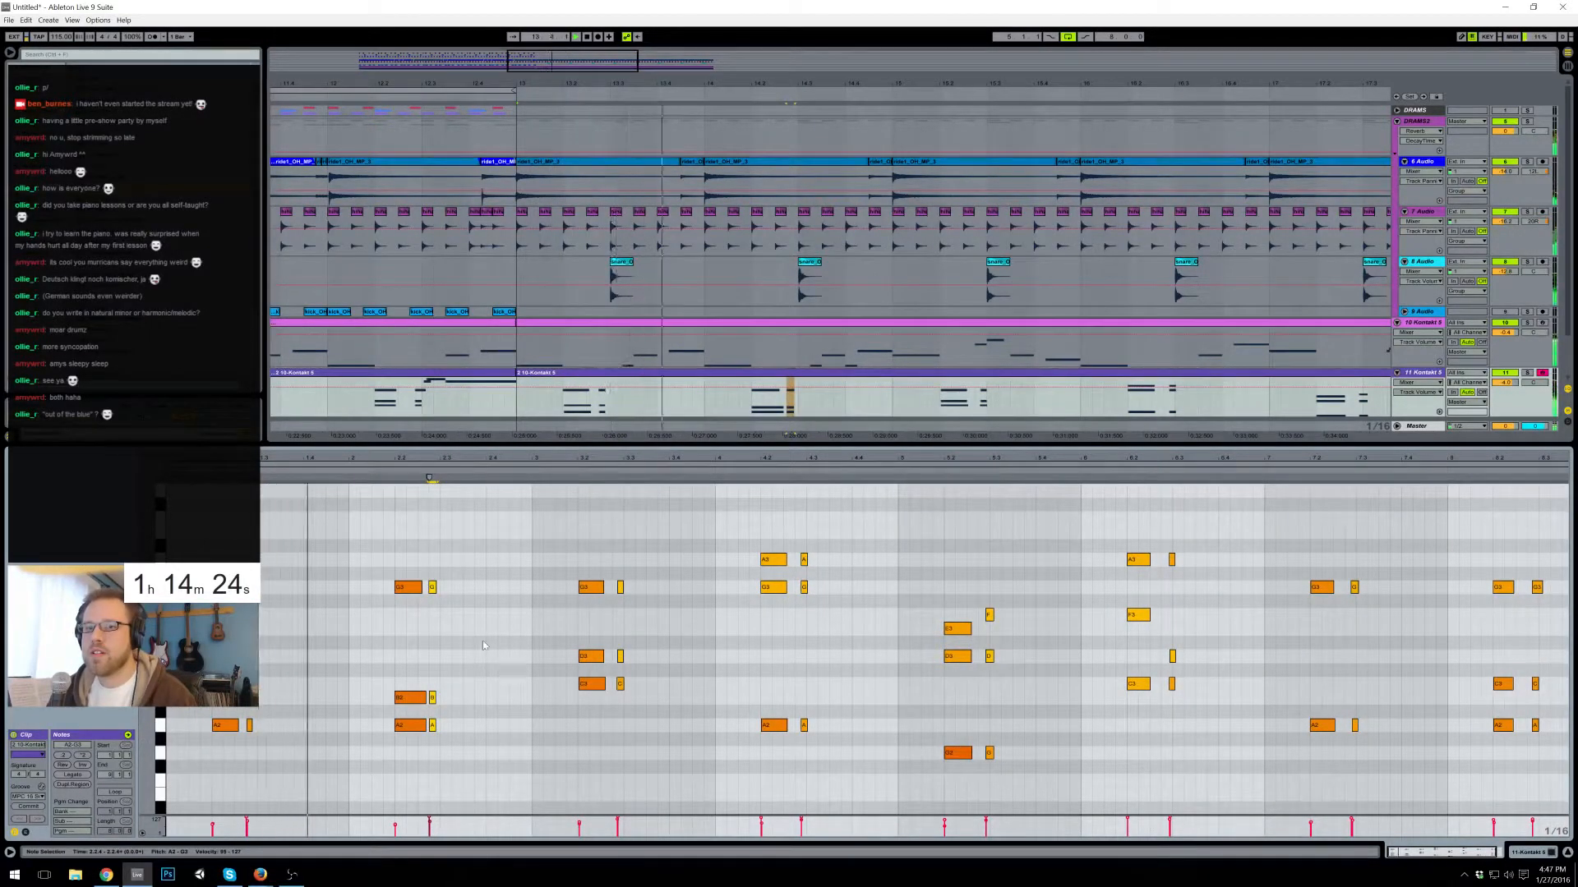
key("space")
key("ctrl+z")
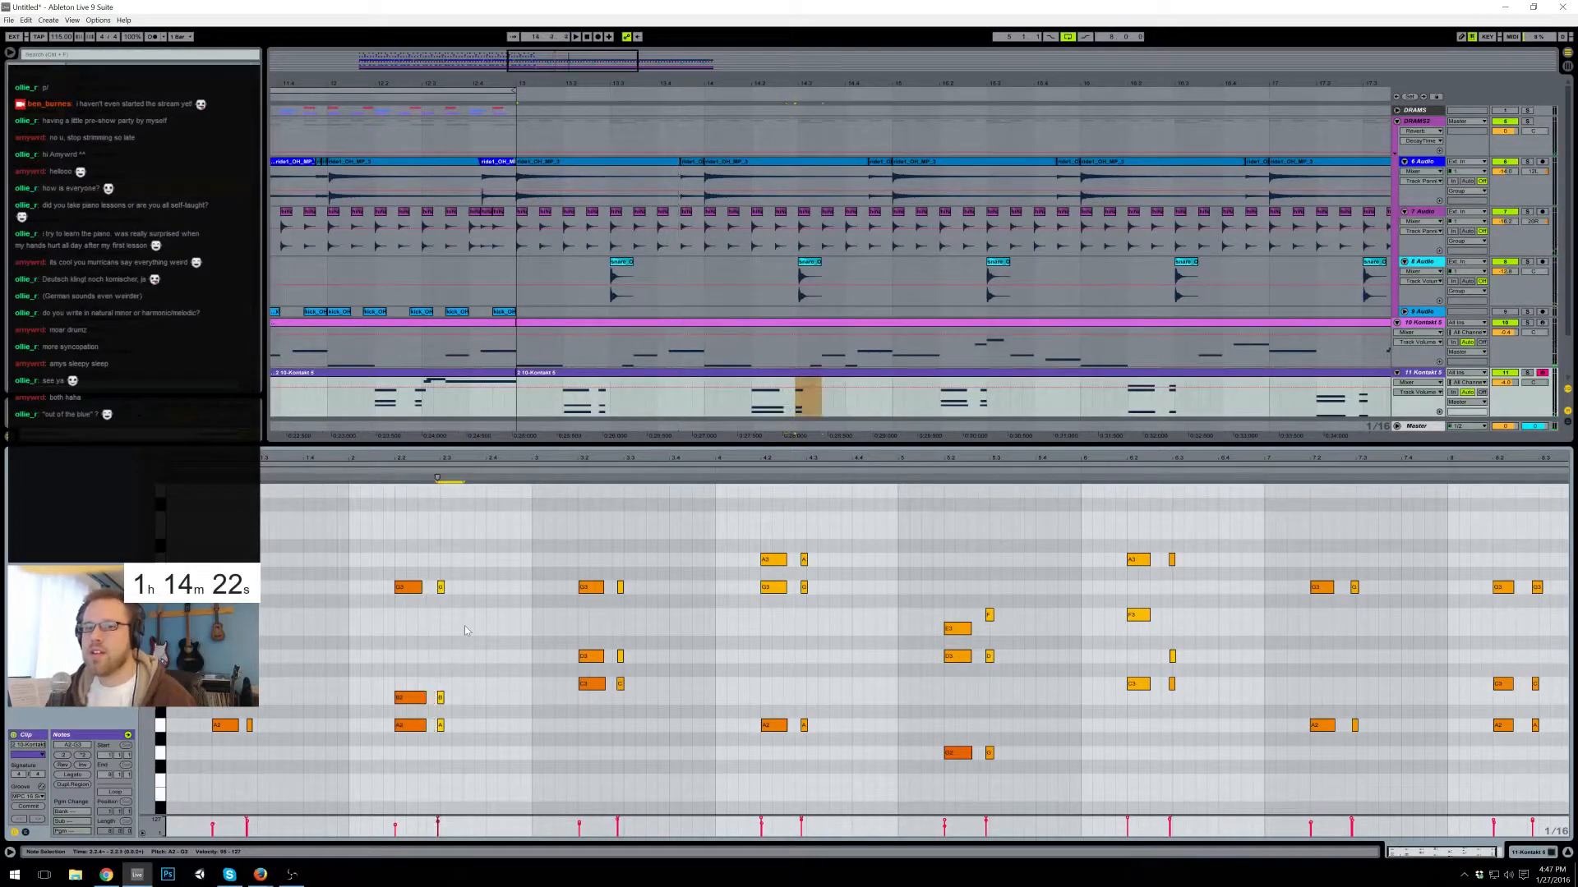
key("ctrl+z")
key("space")
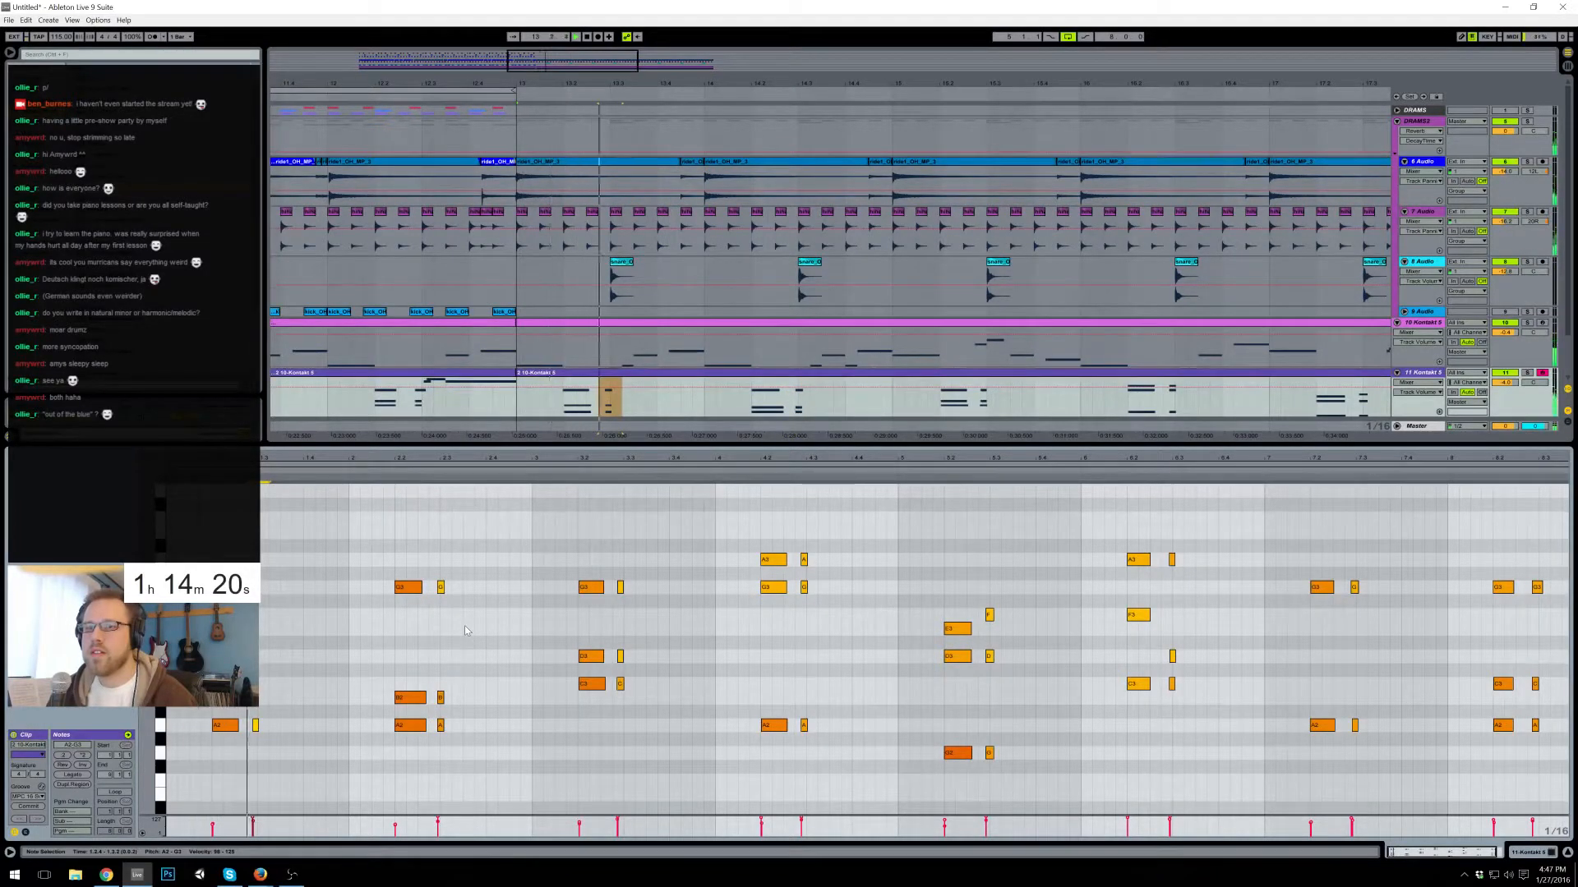
key("space")
- Shift the short second chord in each of the second piano clip's eight bars slightly earlier and play the section
key("Left")
left_click_drag(437, 559, 463, 751)
key("Left")
left_click_drag(612, 563, 628, 692)
key("Left")
left_click_drag(796, 523, 815, 733)
key("Left")
left_click_drag(987, 573, 1002, 800)
key("Left")
left_click_drag(1175, 530, 1192, 704)
key("Left")
left_click_drag(1177, 536, 1192, 760)
left_click_drag(1351, 542, 1389, 744)
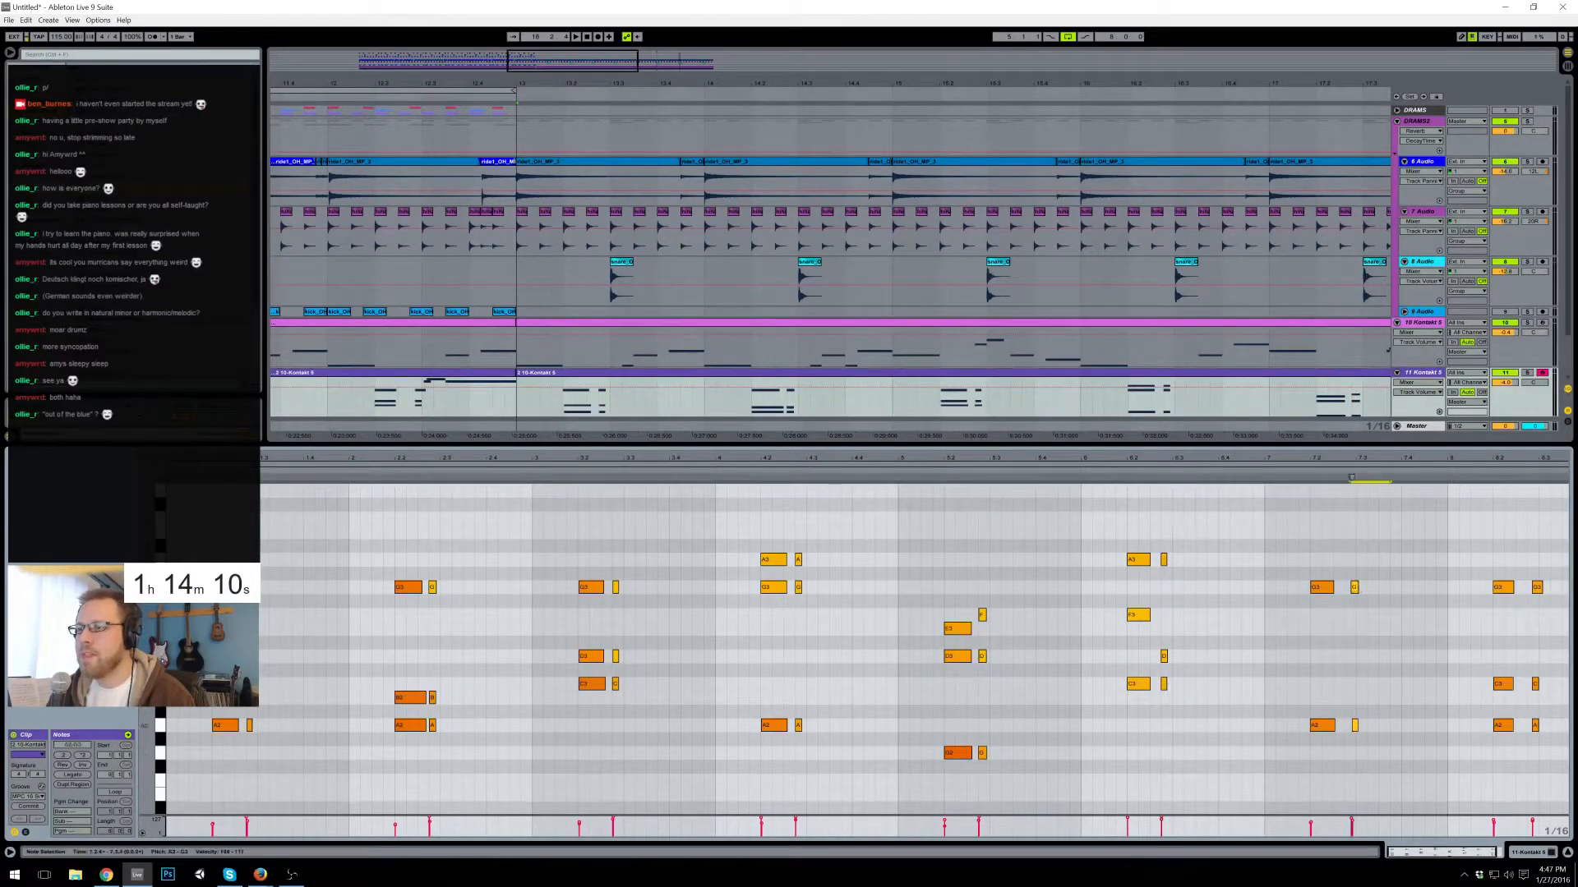
left_click_drag(1536, 558, 1548, 769)
key("Left")
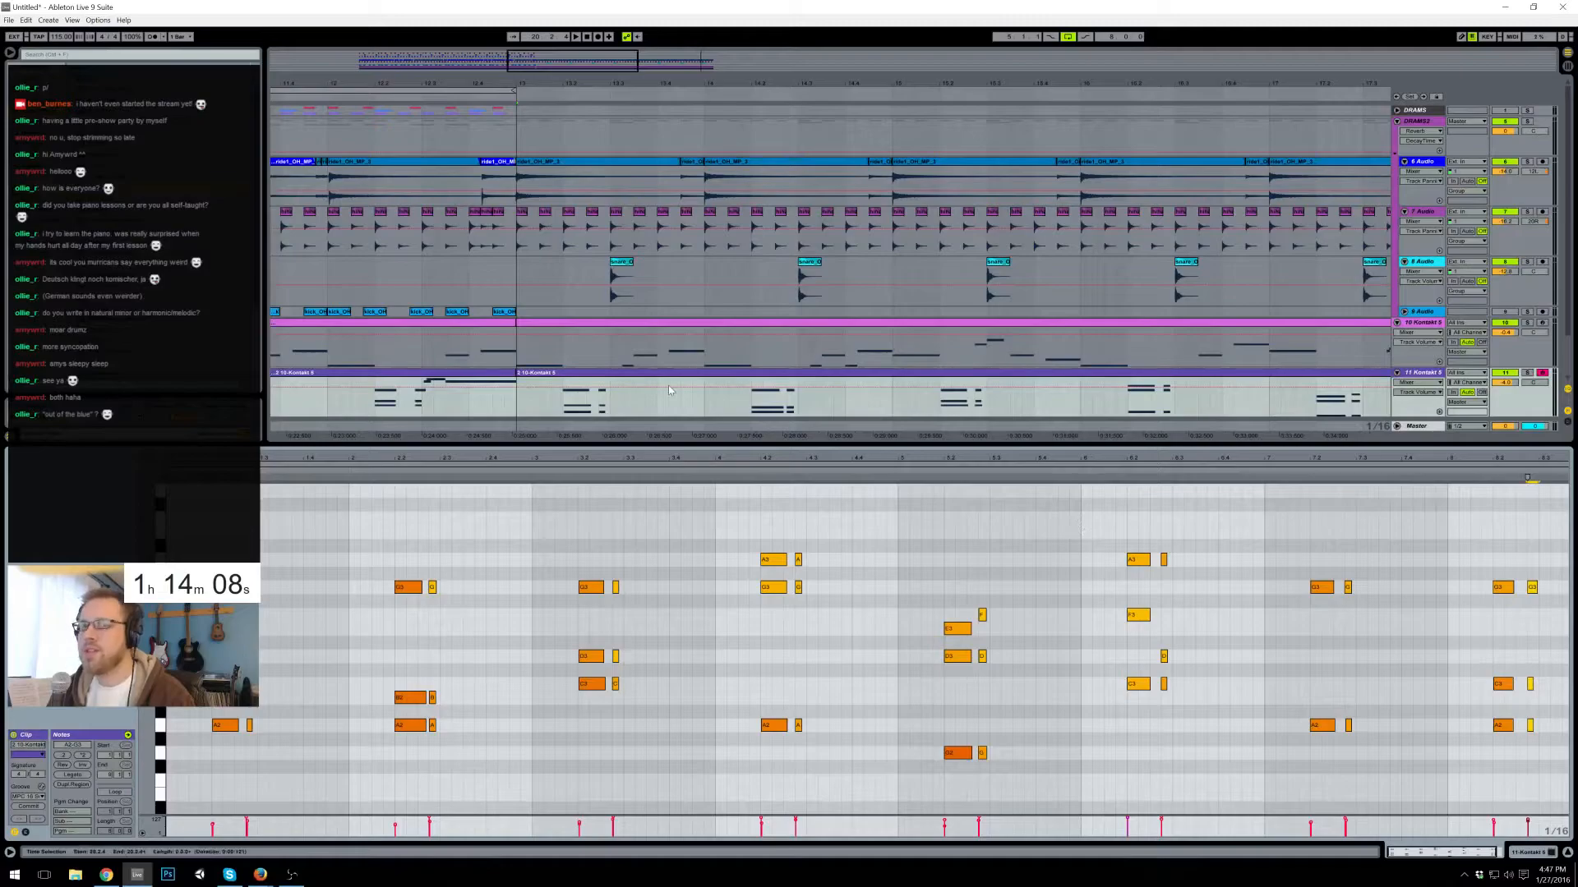
key("space")
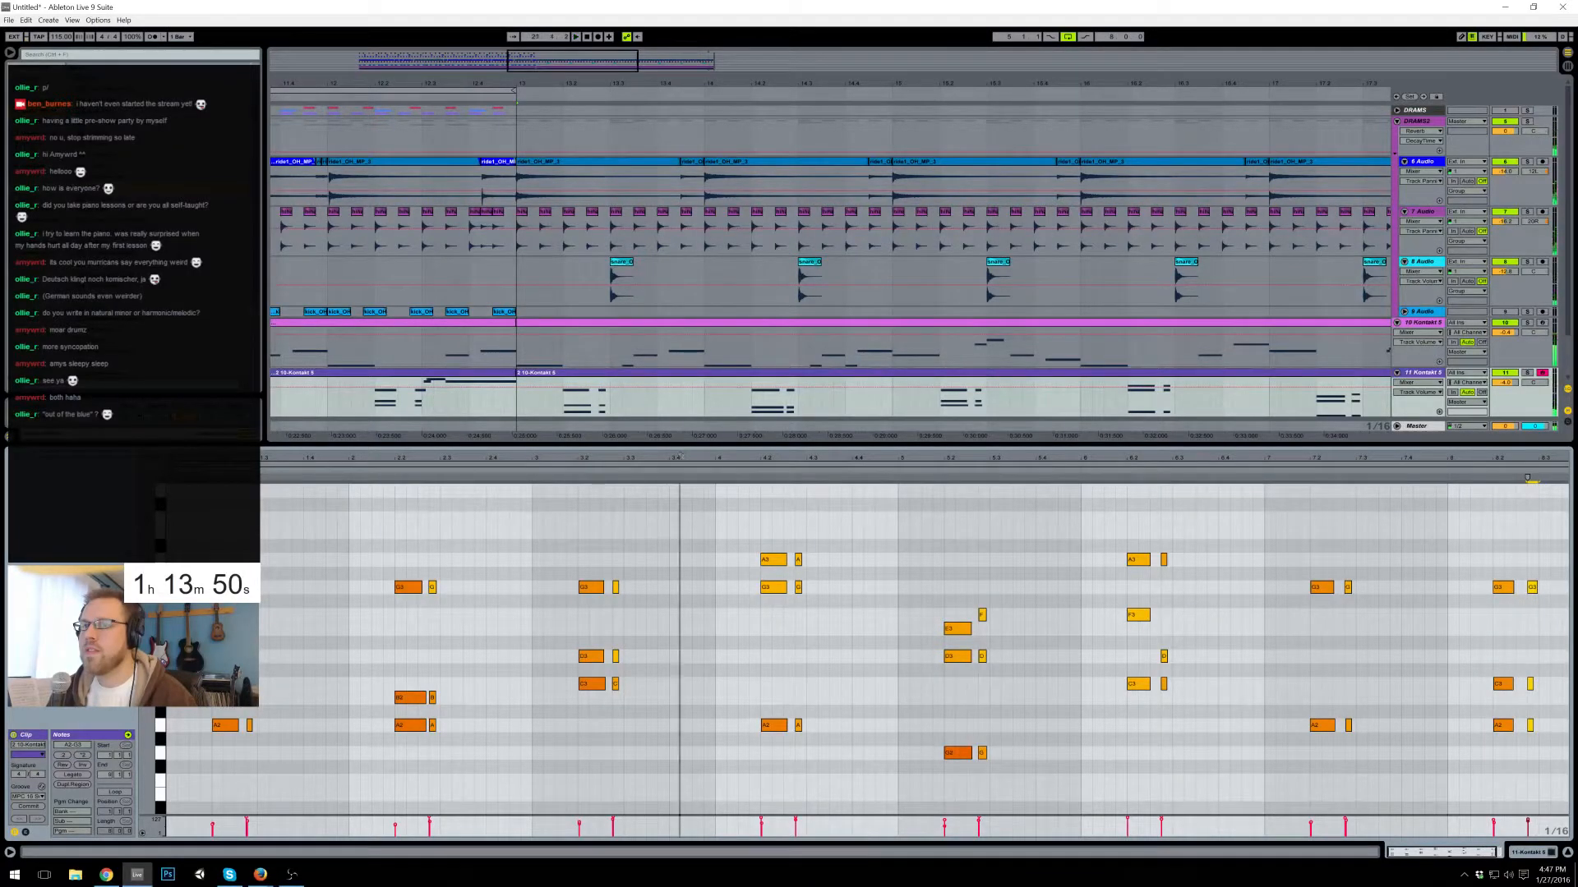
- Open the first piano clip and shift the short second chord in each of its eight bars slightly earlier
left_click(432, 377)
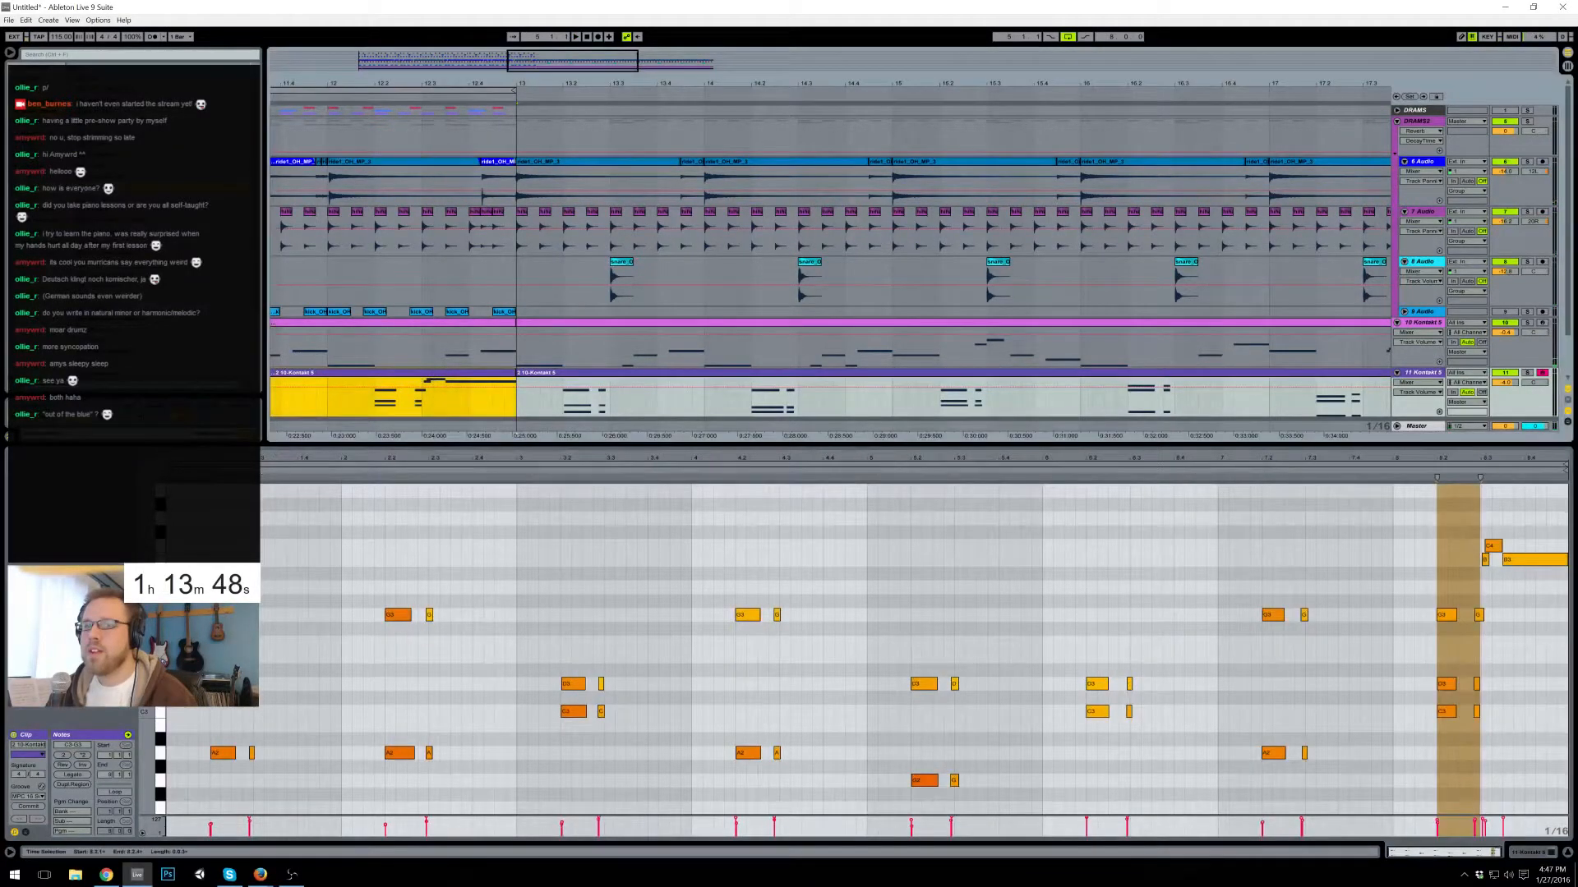
left_click(355, 457)
left_click_drag(262, 581, 258, 796)
left_click_drag(423, 586, 443, 773)
key("Left")
left_click_drag(594, 662, 625, 744)
key("Left")
left_click_drag(770, 593, 788, 772)
key("Left")
left_click_drag(982, 821, 945, 649)
key("Left")
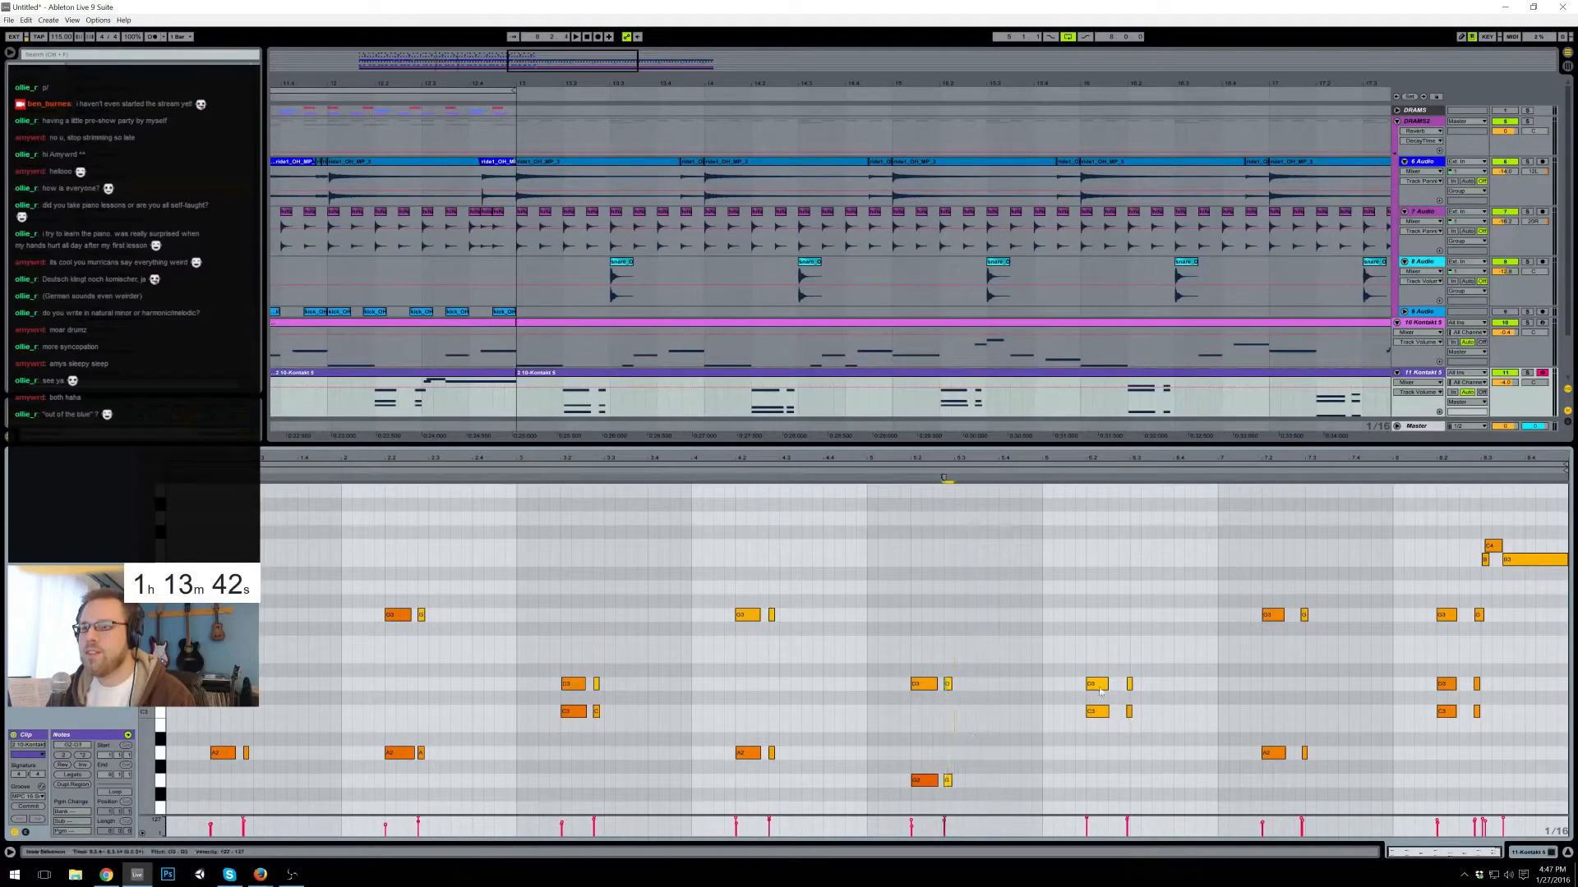
left_click_drag(1339, 797, 1341, 801)
key("Left")
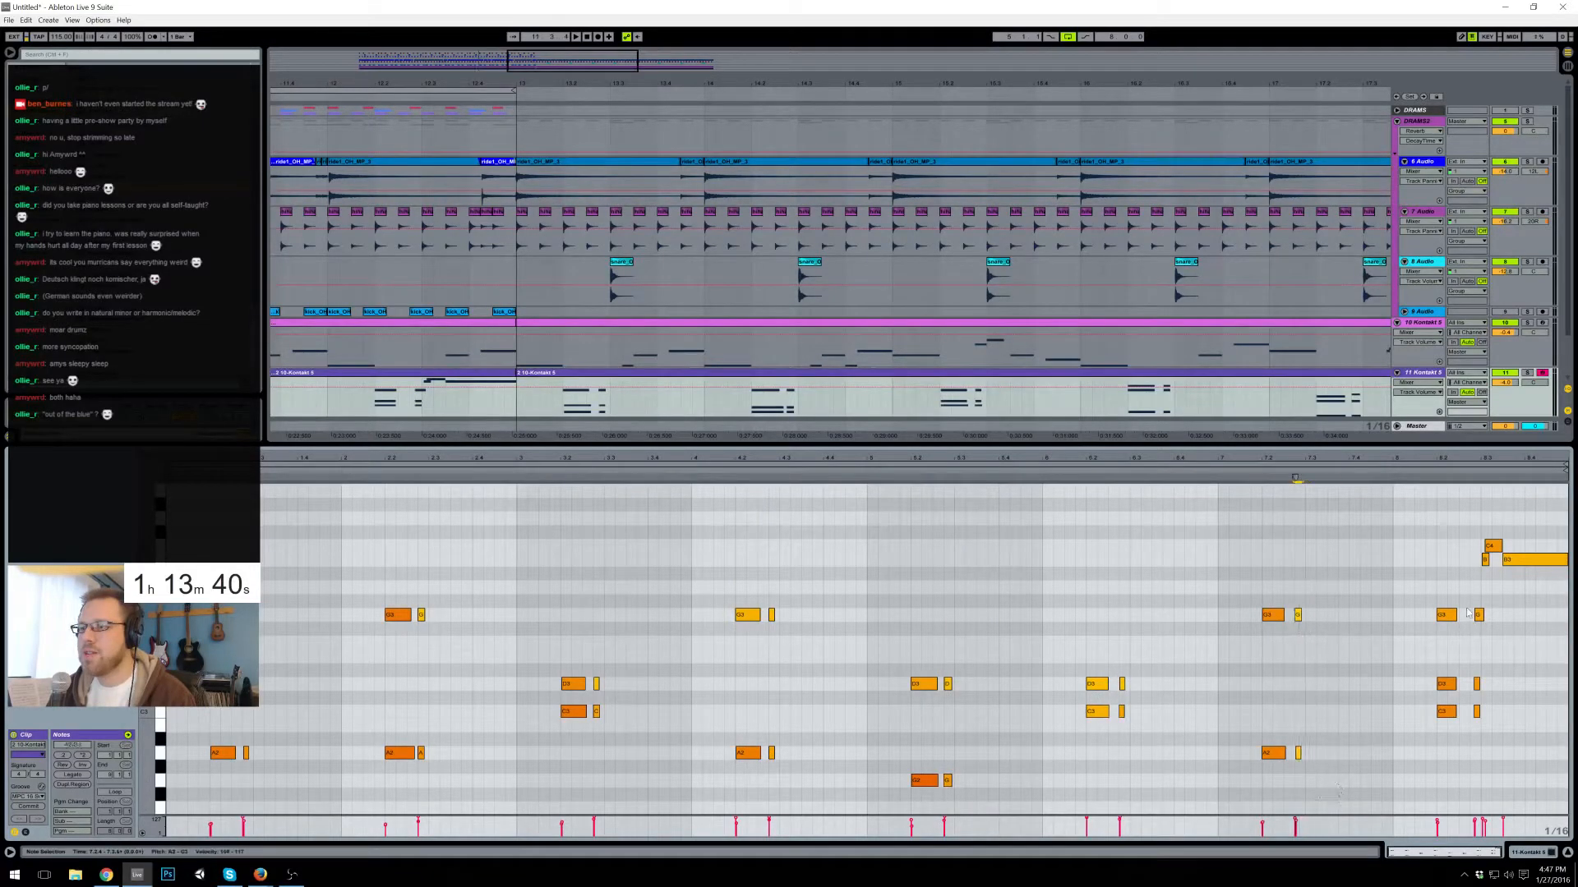
left_click_drag(1464, 585, 1507, 746)
key("Left")
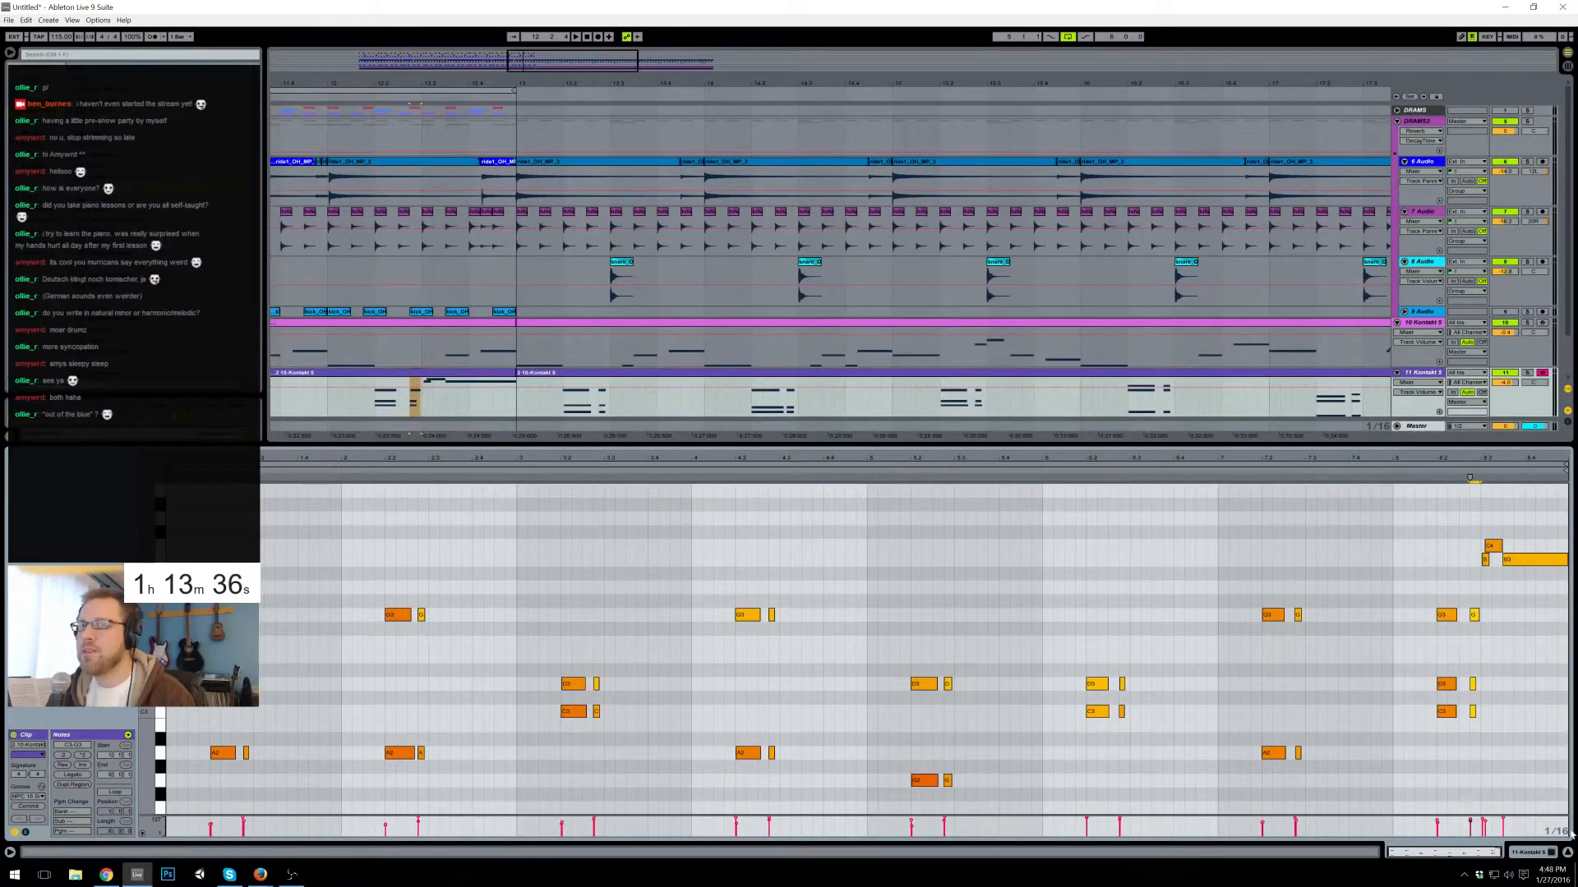
- Show the track devices, lengthen the snare clip at 13.3 on 8 Audio and play it
left_click(1531, 854)
left_click_drag(591, 66, 640, 36)
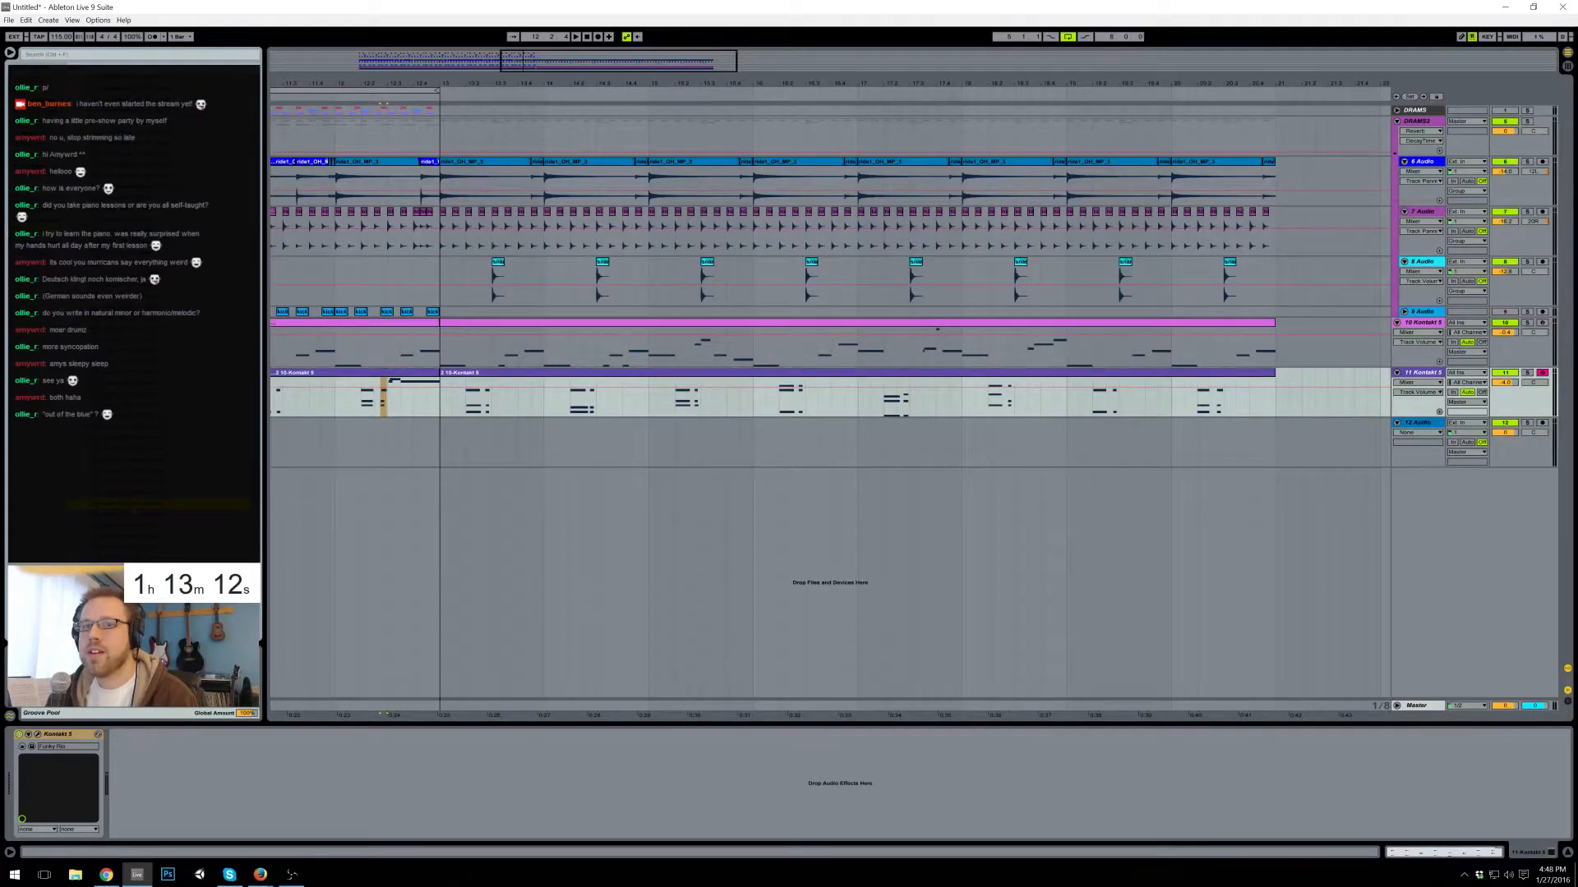
left_click(502, 273)
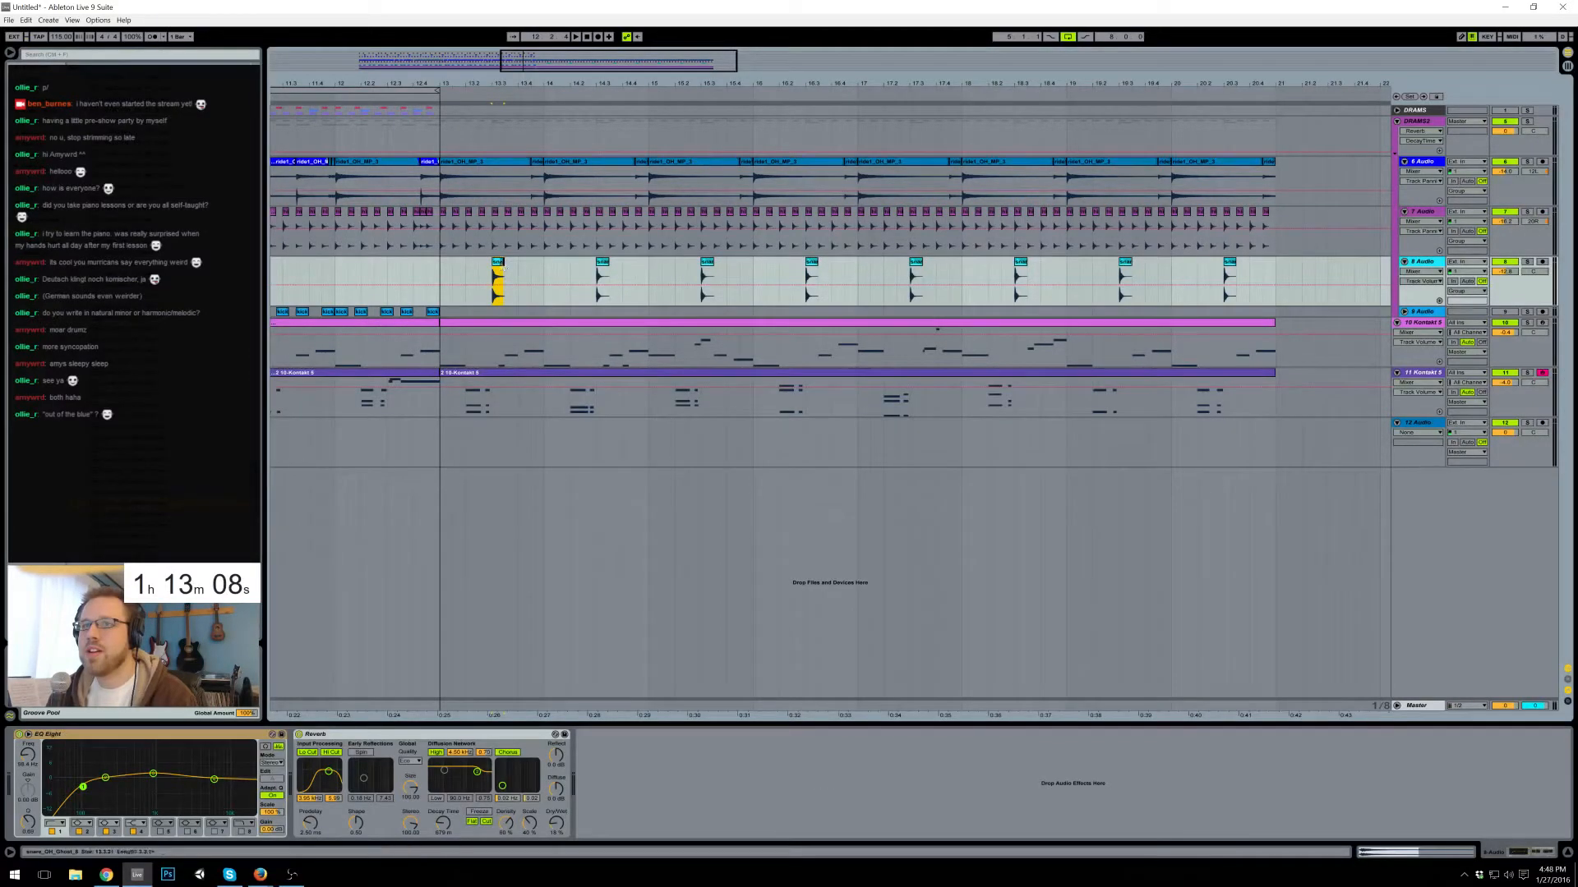
key("space")
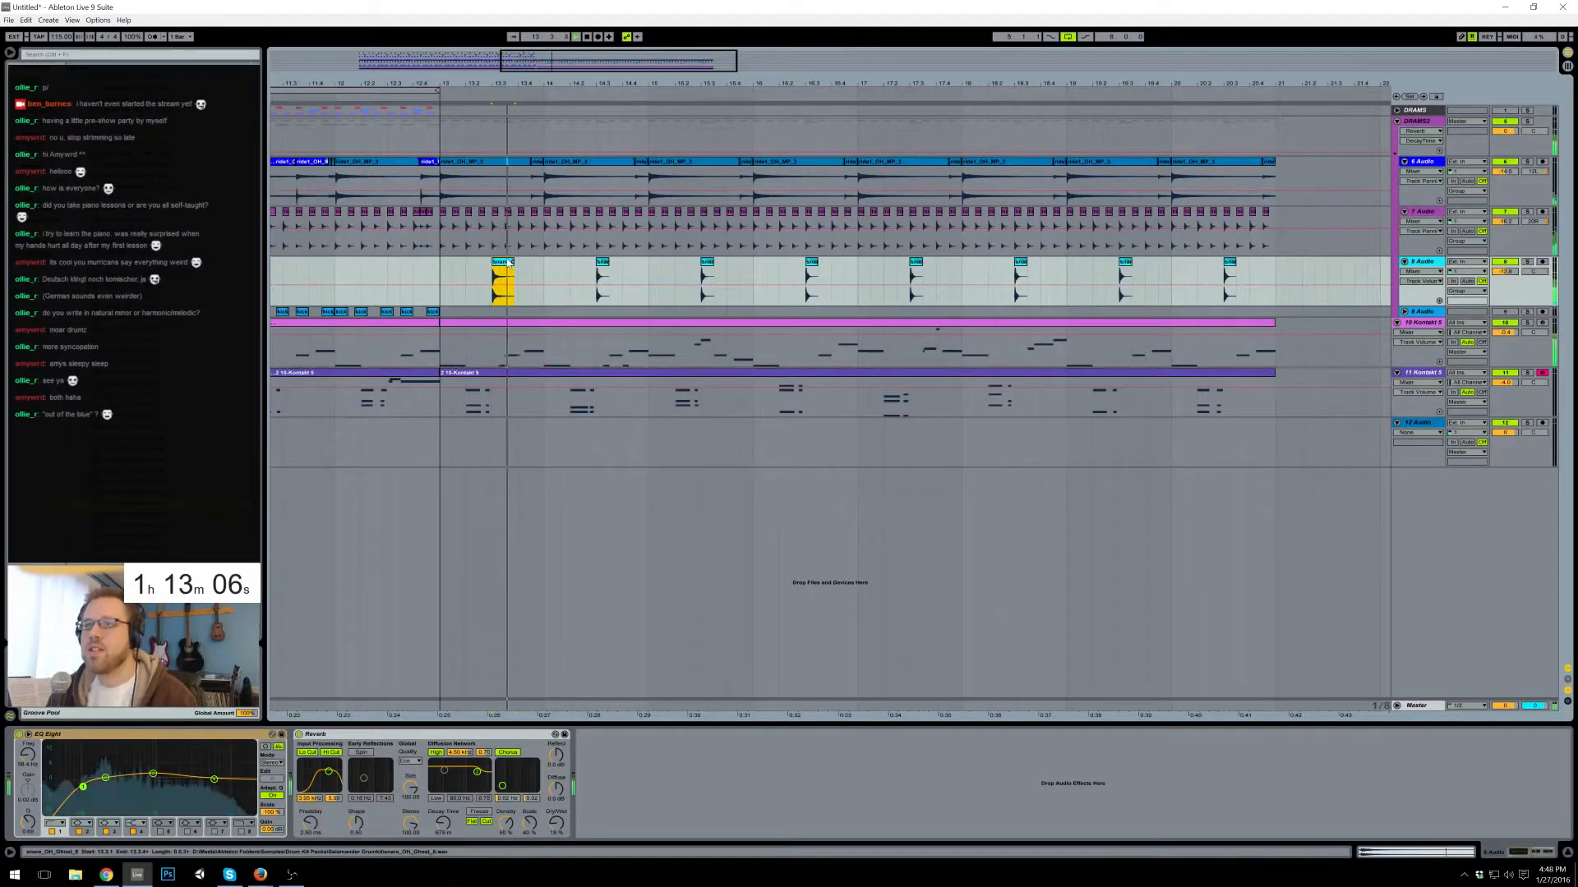
key("space")
- Duplicate bar 13 of 8 Audio with the lengthened snare clip seven times
left_click_drag(545, 275, 437, 267)
key("ctrl+d")
key("ctrl+d")
key("ctrl+d")
key("ctrl+d")
key("ctrl+d")
key("ctrl+d")
key("ctrl+d")
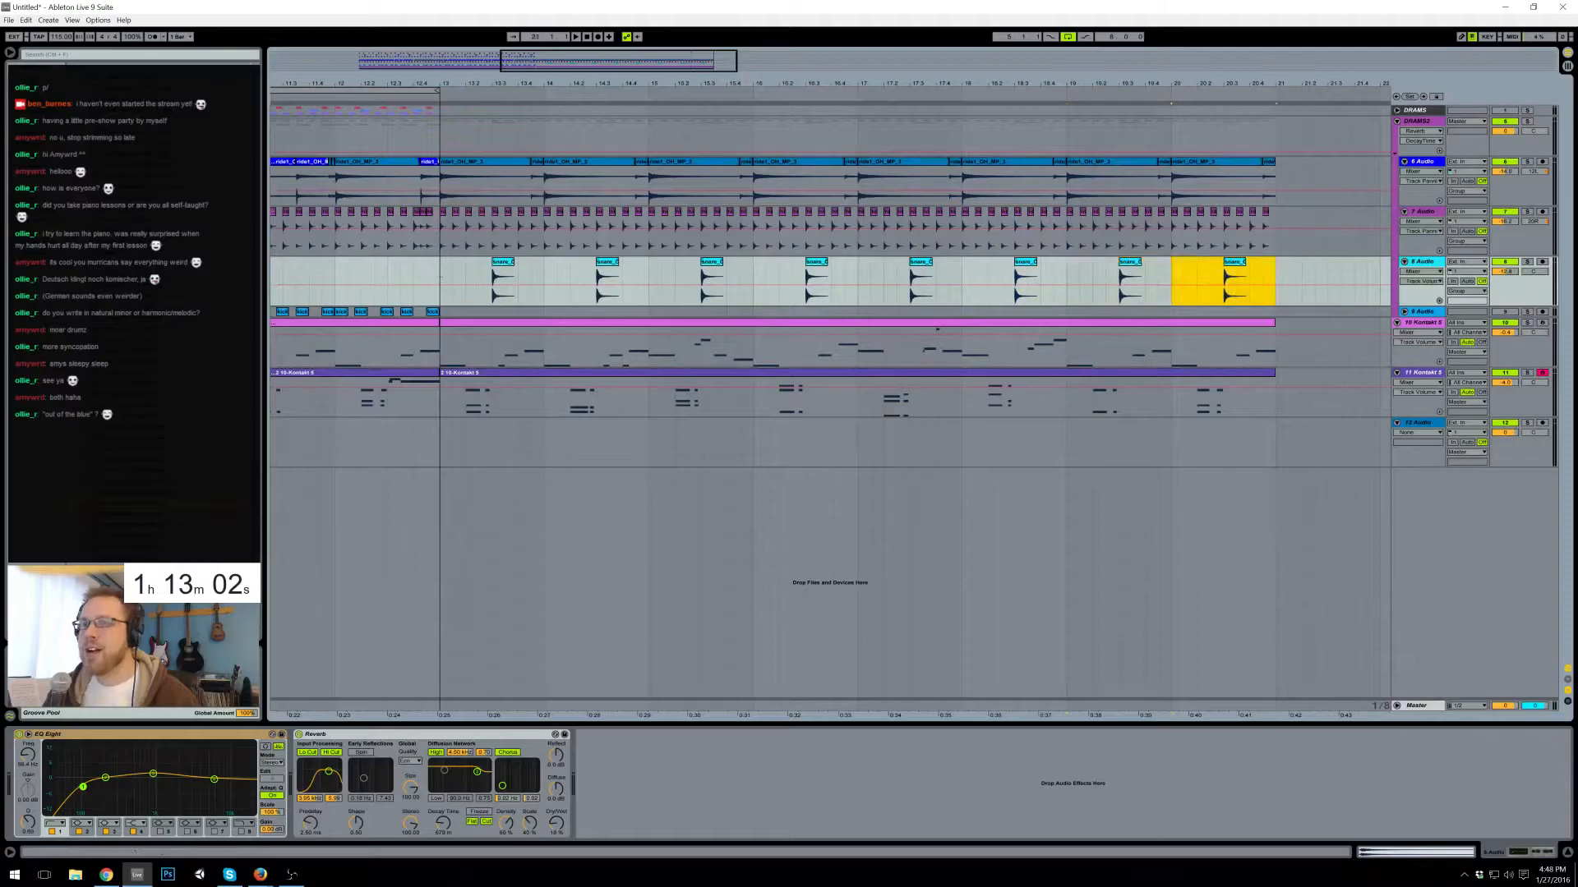
- Raise the low-cut frequency in the snare's EQ Eight, loop the section from bar 13 to bar 21 and play it
left_click(89, 790)
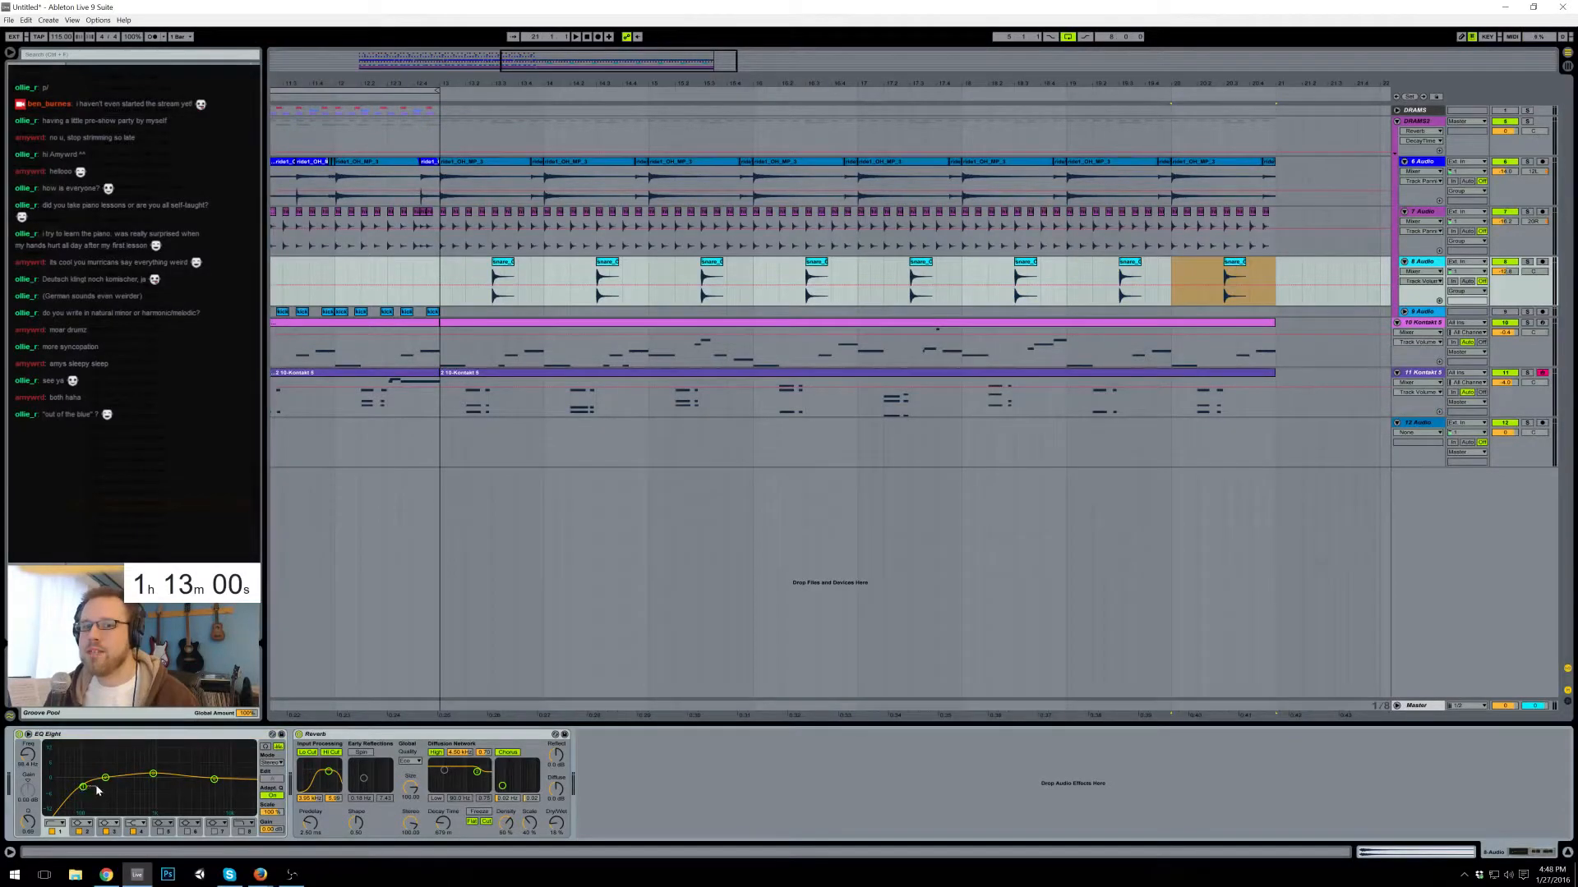
left_click(214, 781)
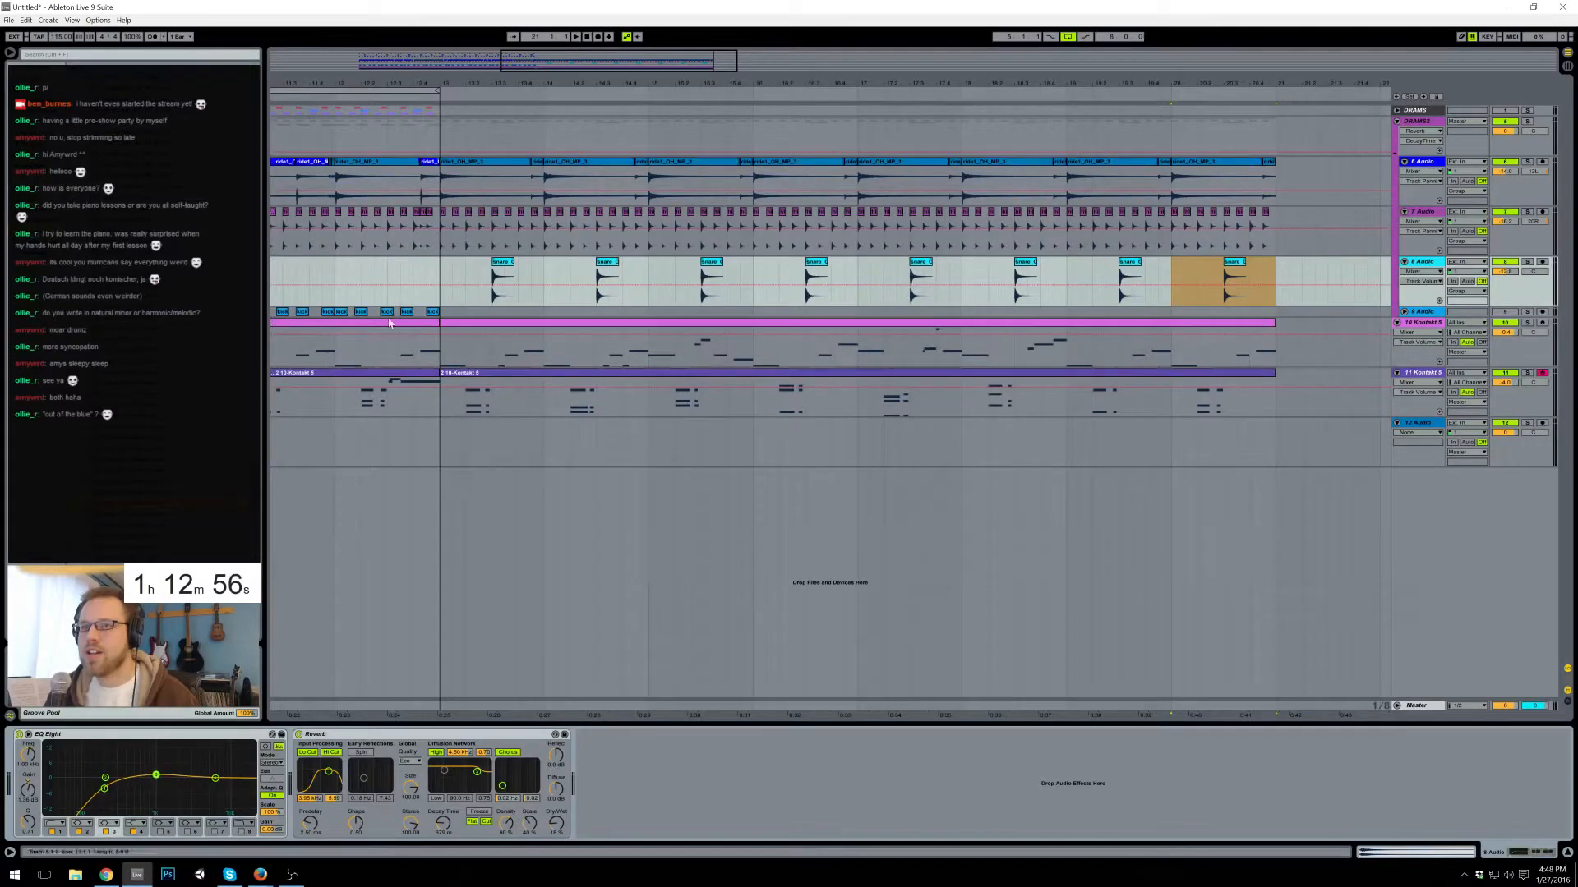
left_click(440, 273)
left_click_drag(434, 91, 1274, 62)
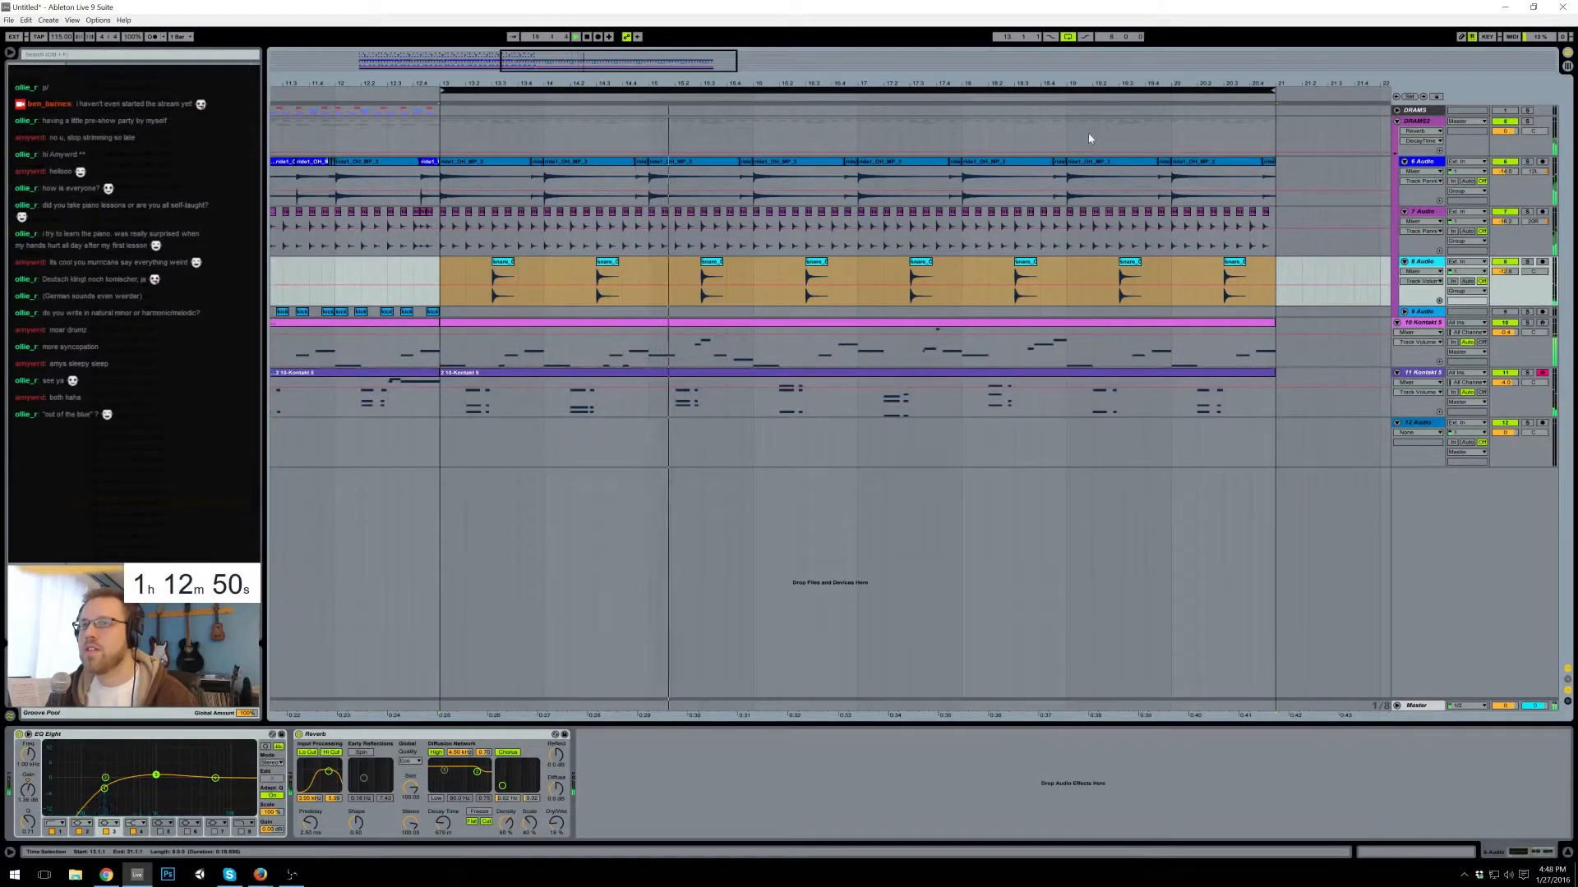
- Lower the 8 Audio volume slightly, and in its EQ Eight raise the low cut further and reduce the high band
left_click_drag(1504, 271, 1504, 274)
left_click_drag(104, 789, 209, 788)
left_click(165, 774)
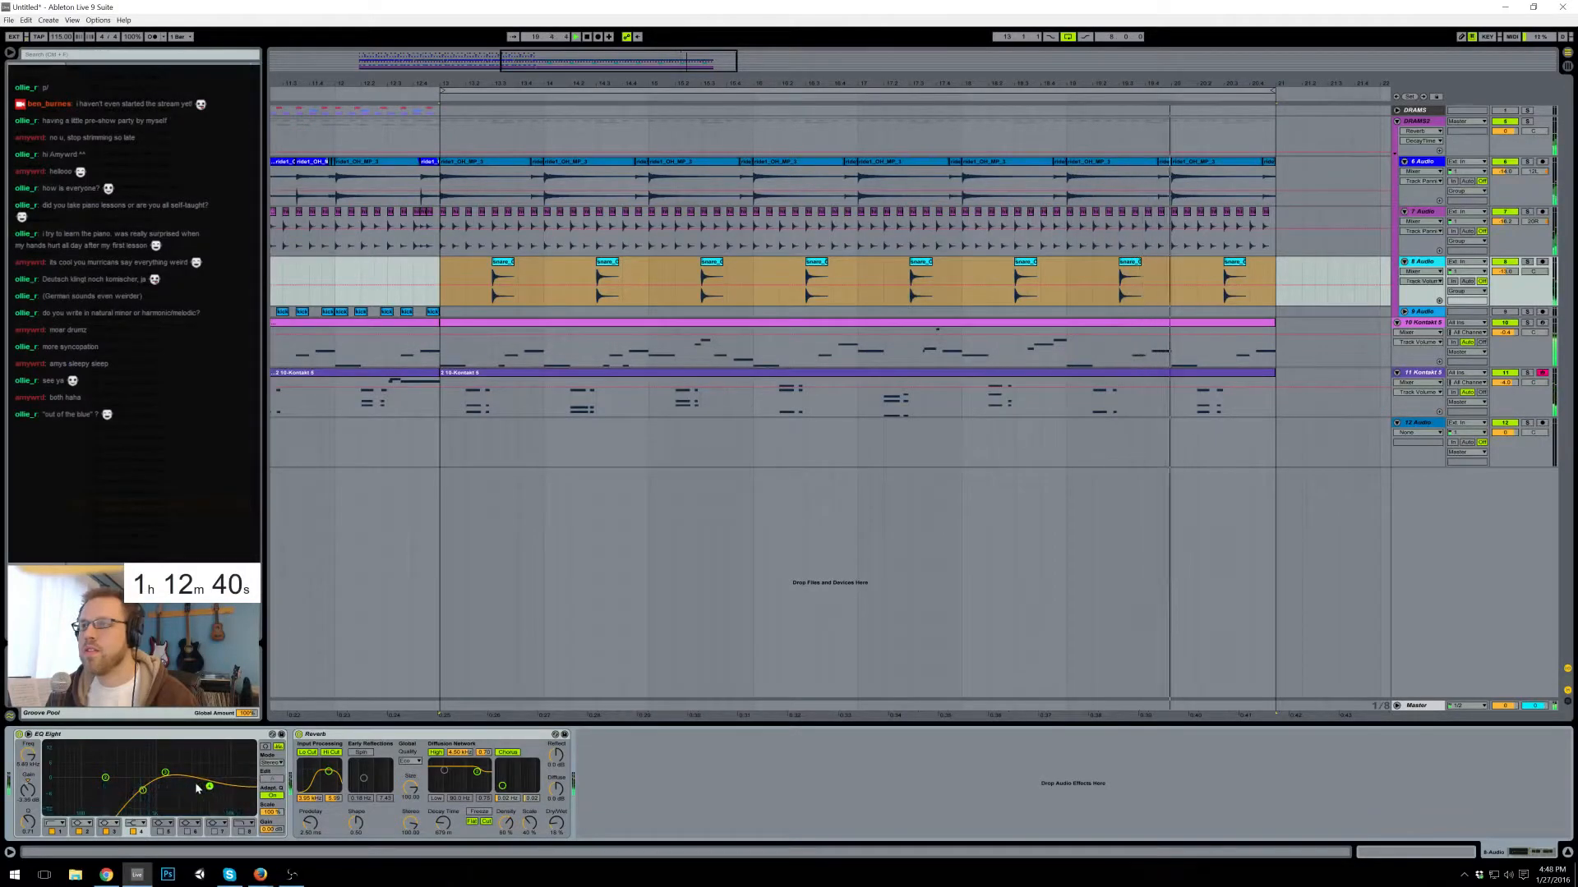
- Copy the second piano clip's chord at 7.2 into 7.4, rework it into C3, F3 and A3, and play it
double_click(1186, 380)
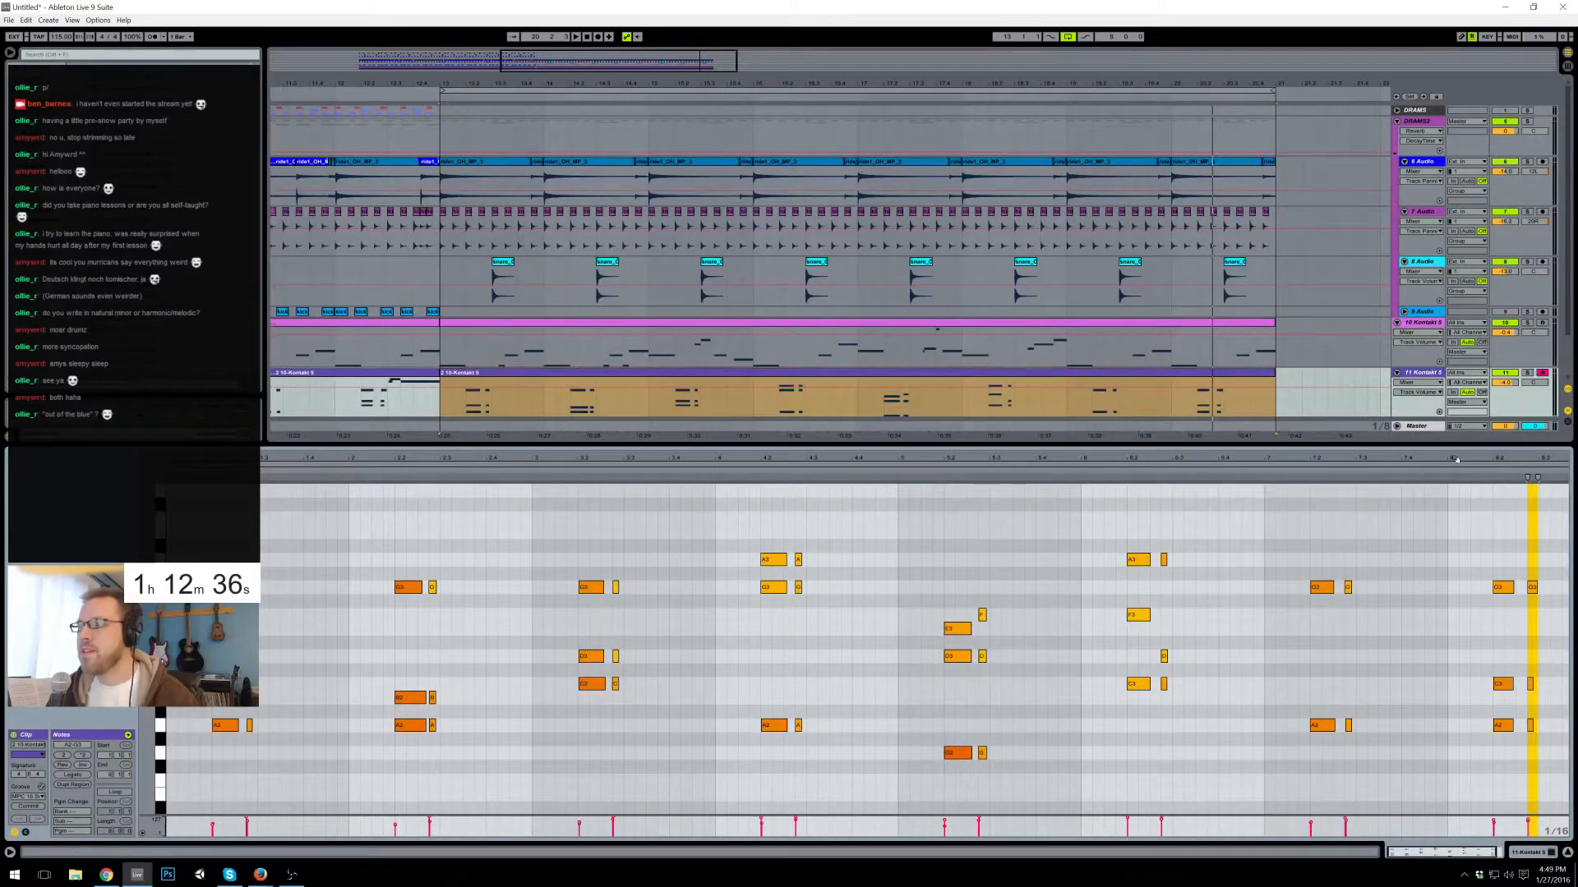
left_click_drag(1457, 460, 1395, 460)
left_click_drag(1258, 555, 1269, 771)
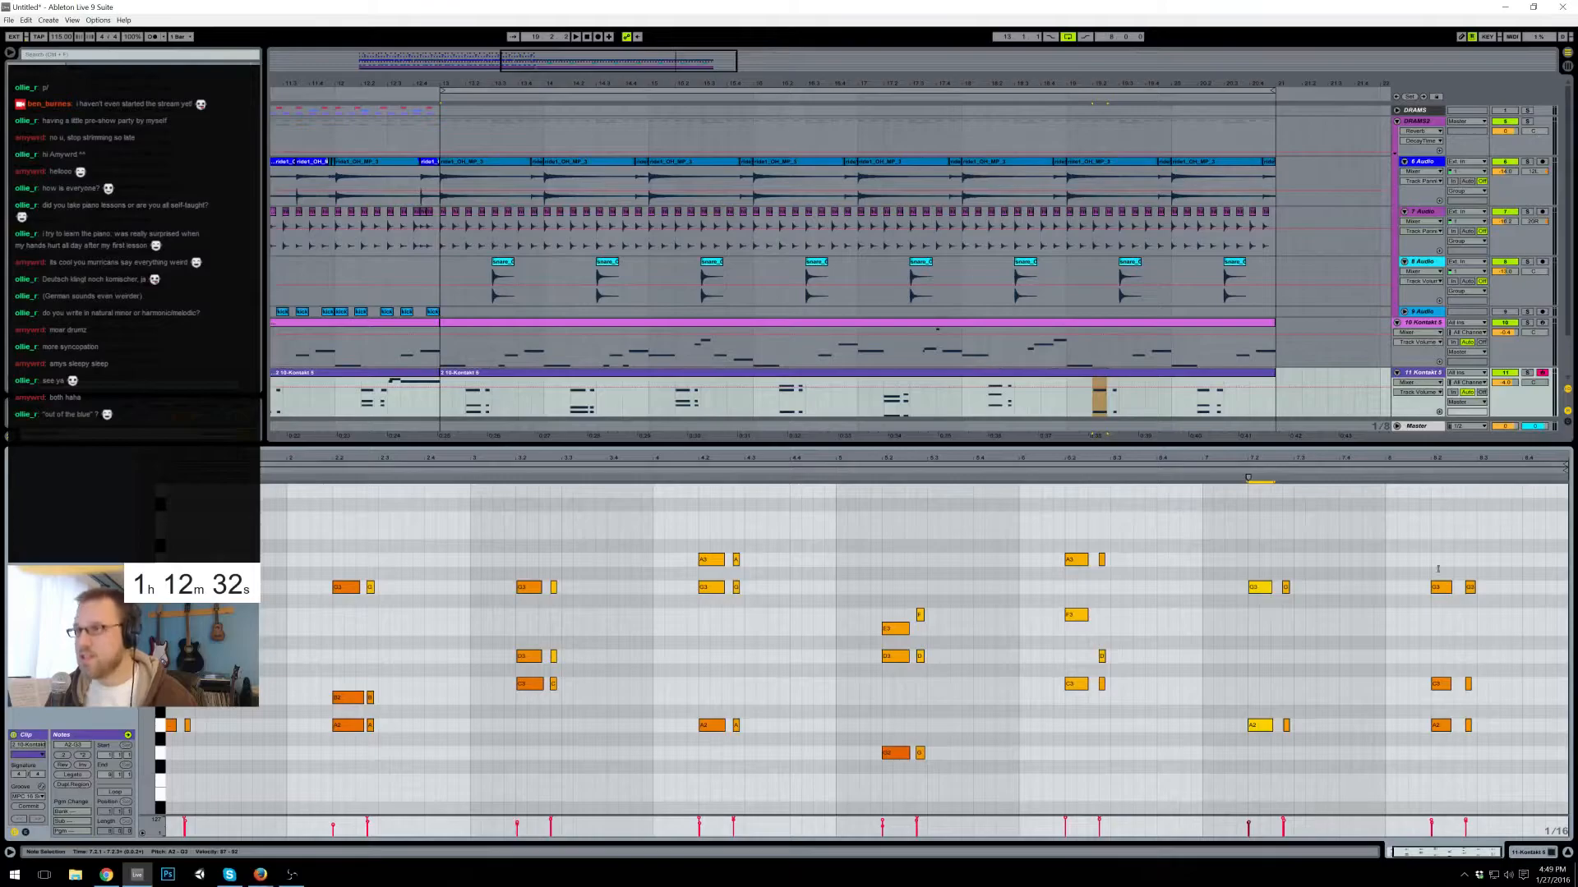
left_click(1341, 531)
key("ctrl+v")
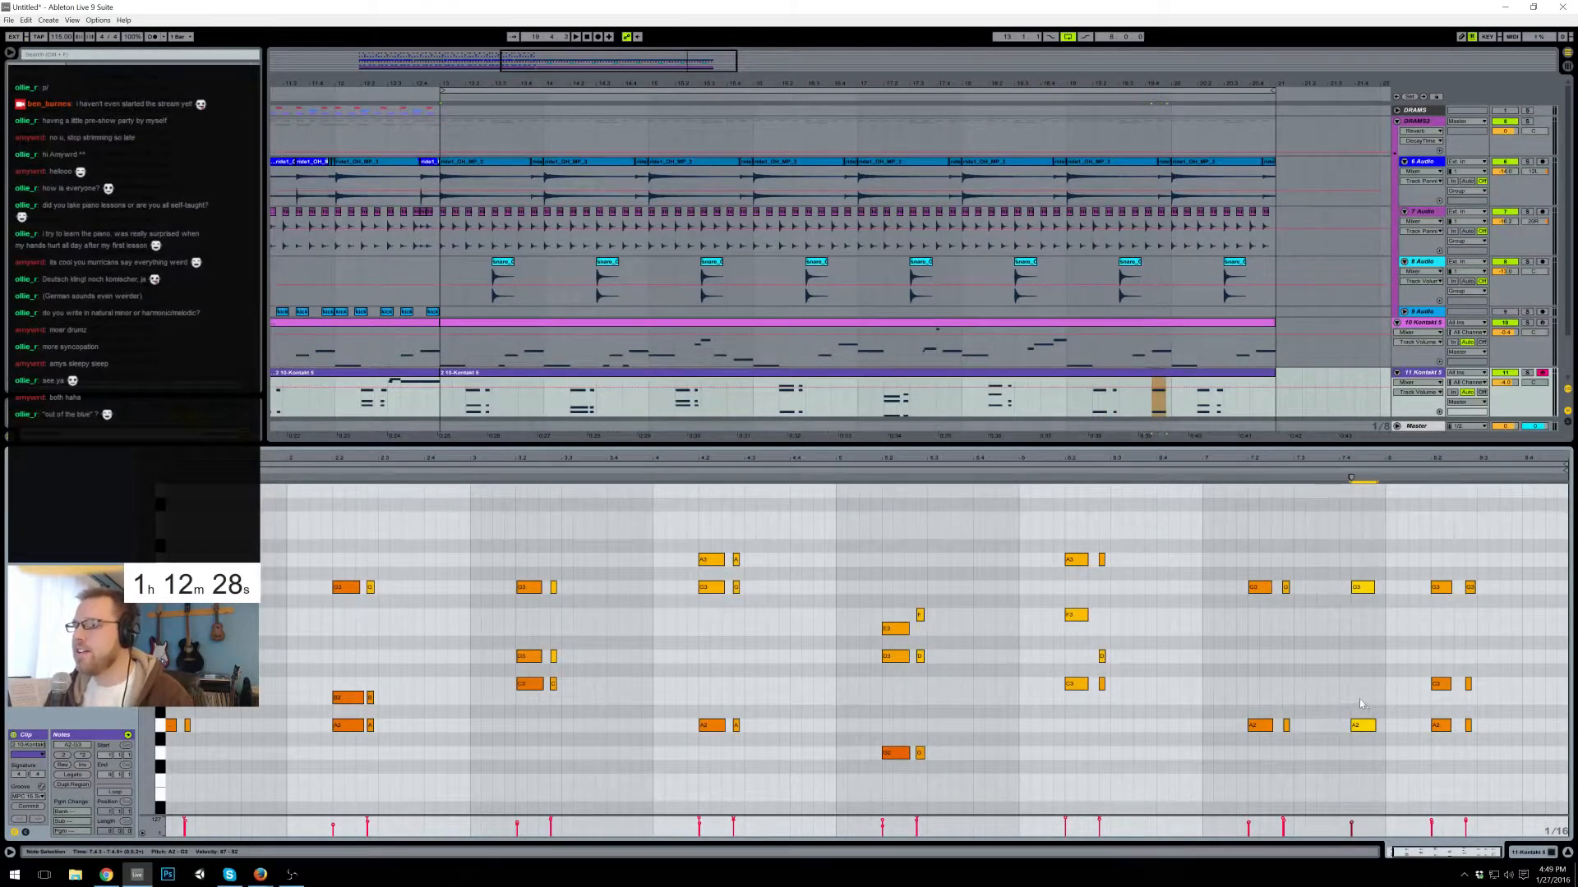
key("Up")
key("Up")
key("Up")
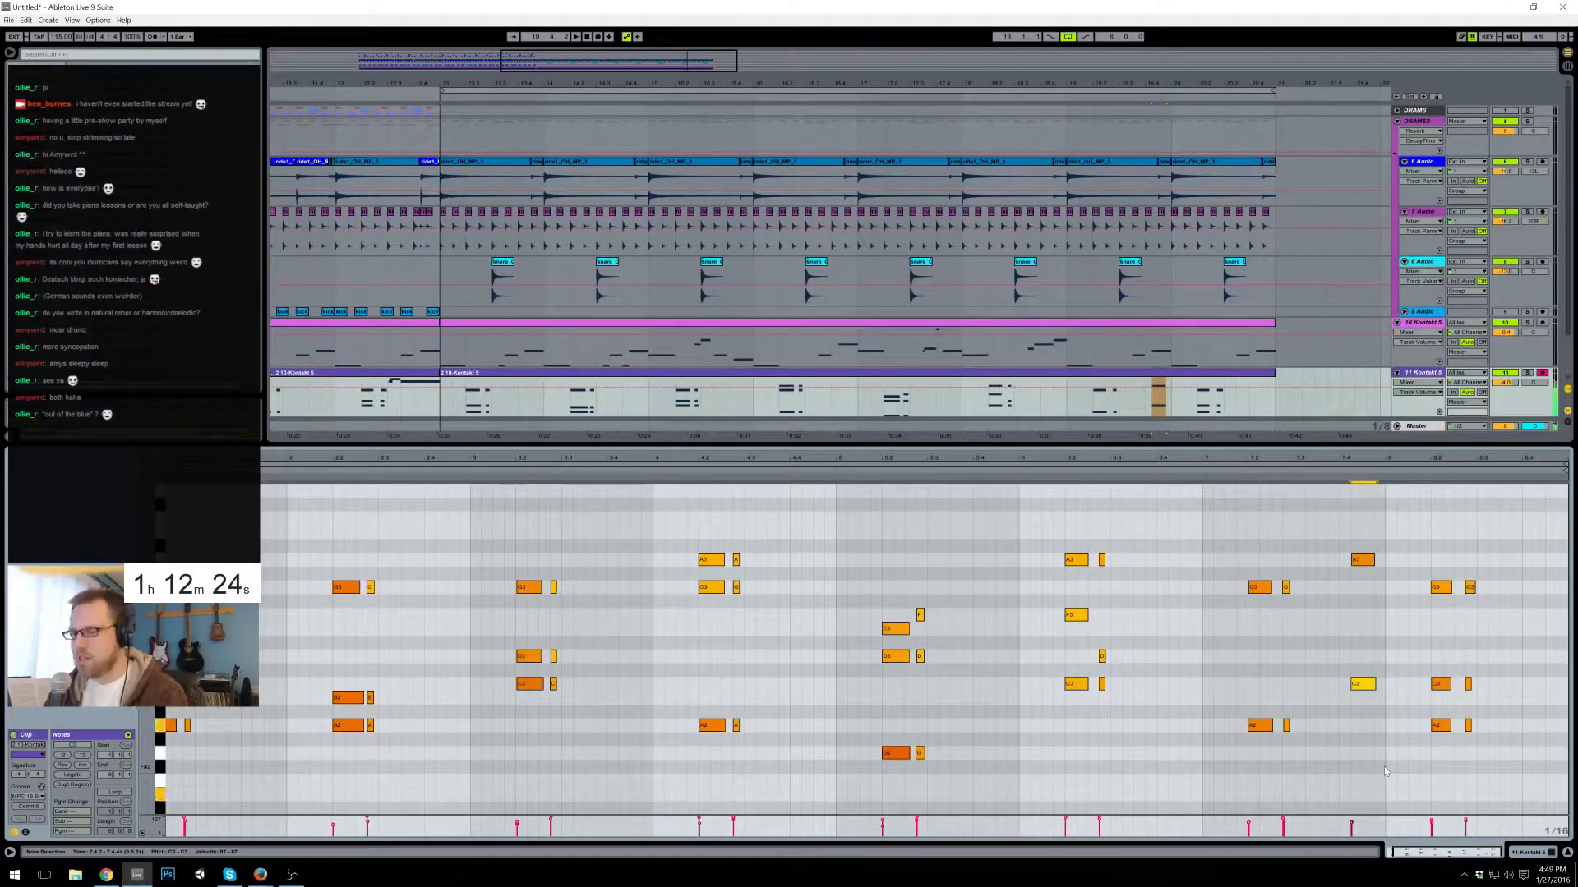
double_click(1358, 614)
key("space")
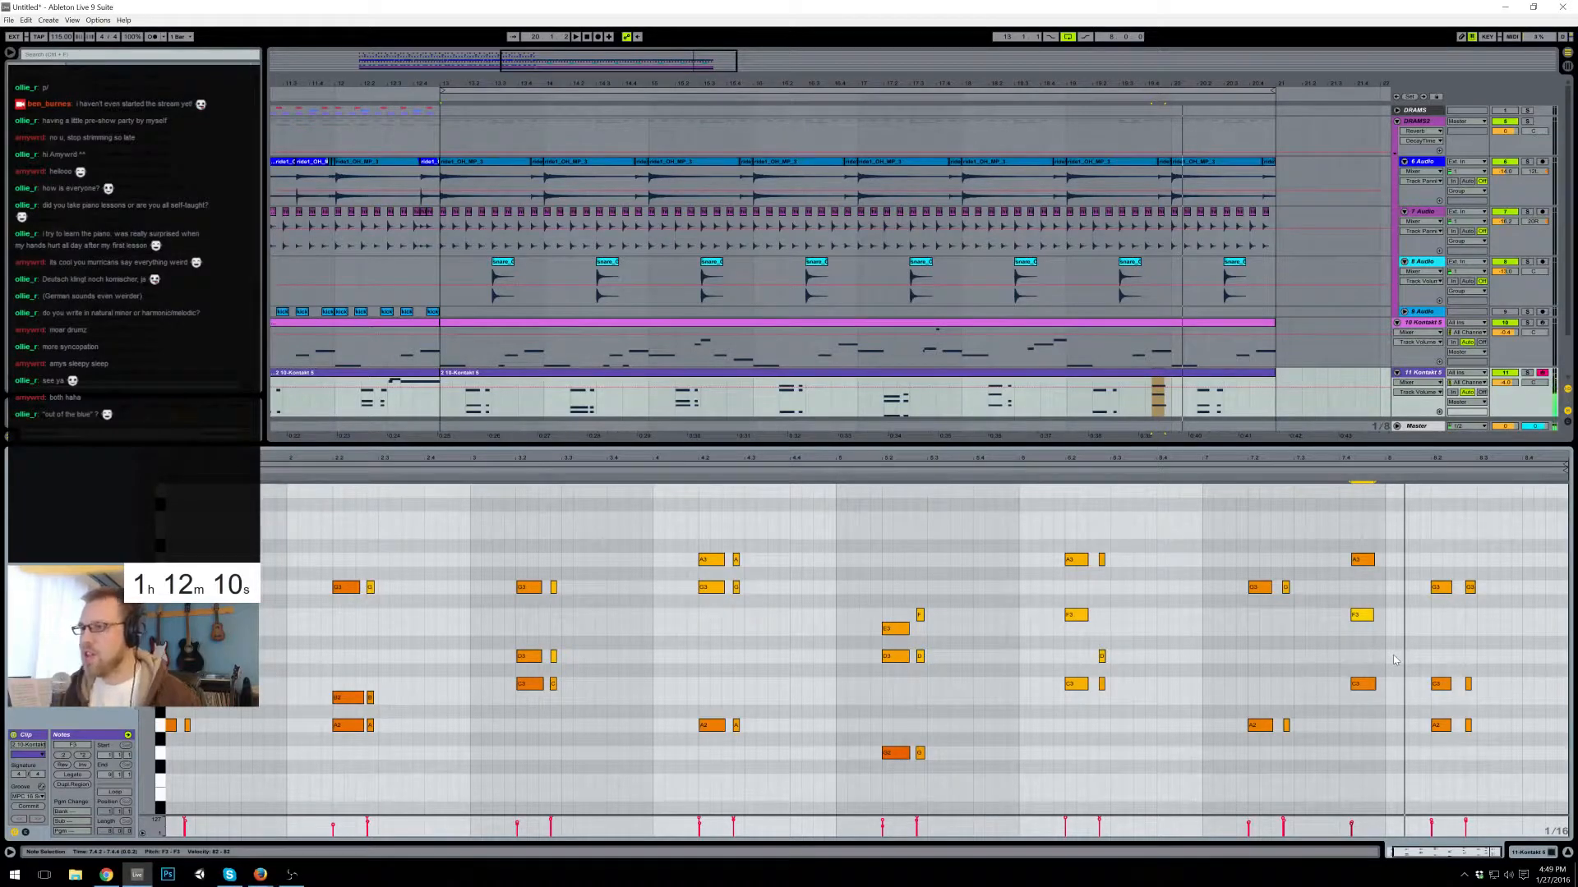
- Add short E3 and A3 notes at the start of bar 8 in the second piano clip
double_click(1390, 629)
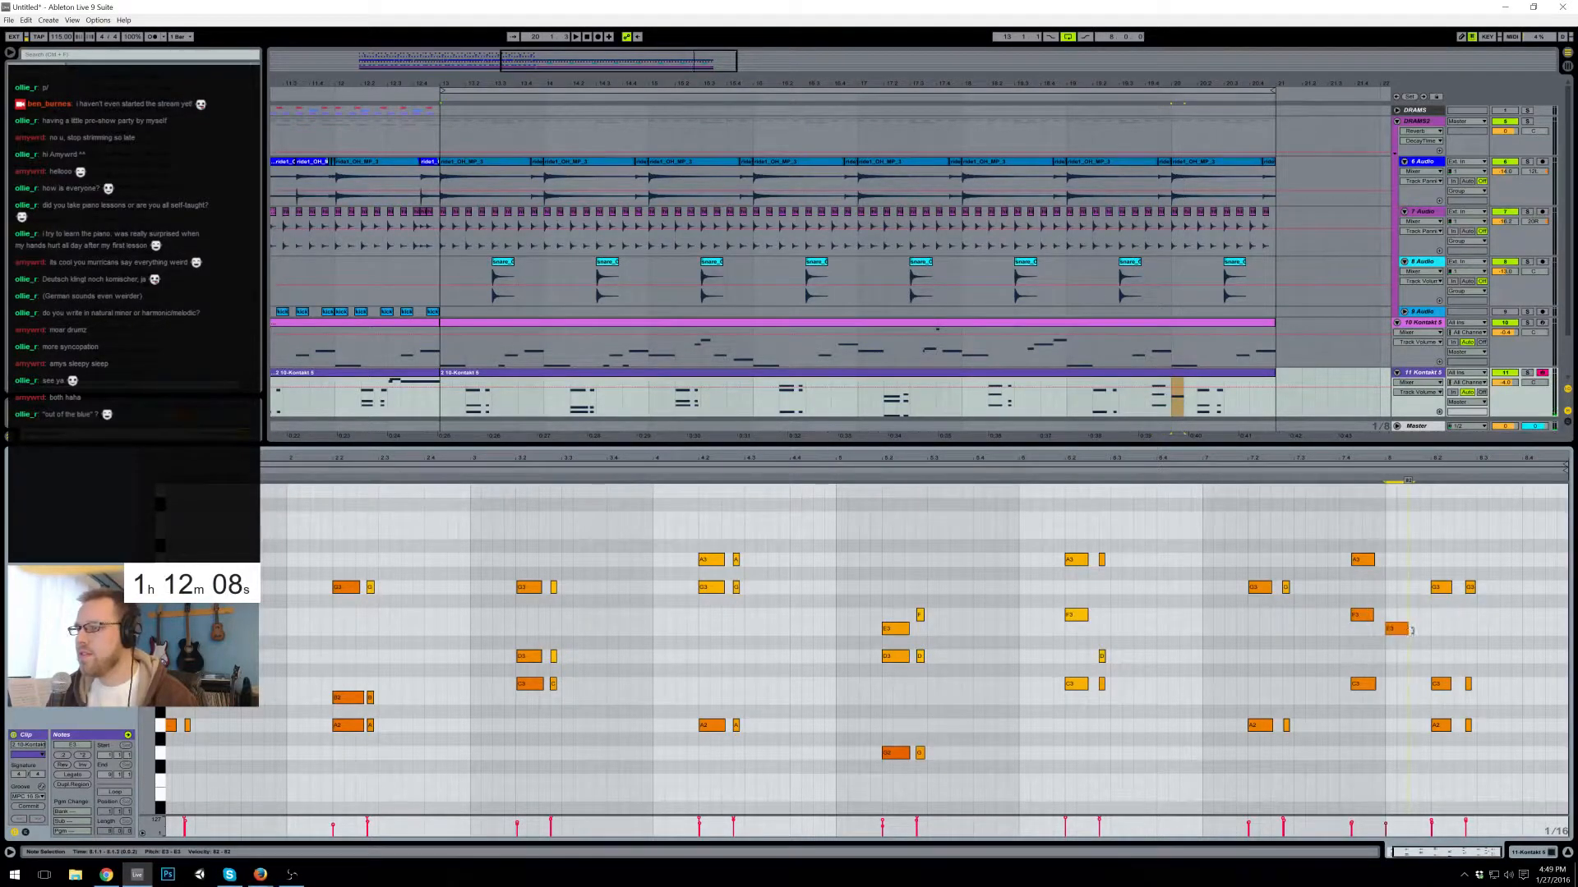
double_click(1397, 560)
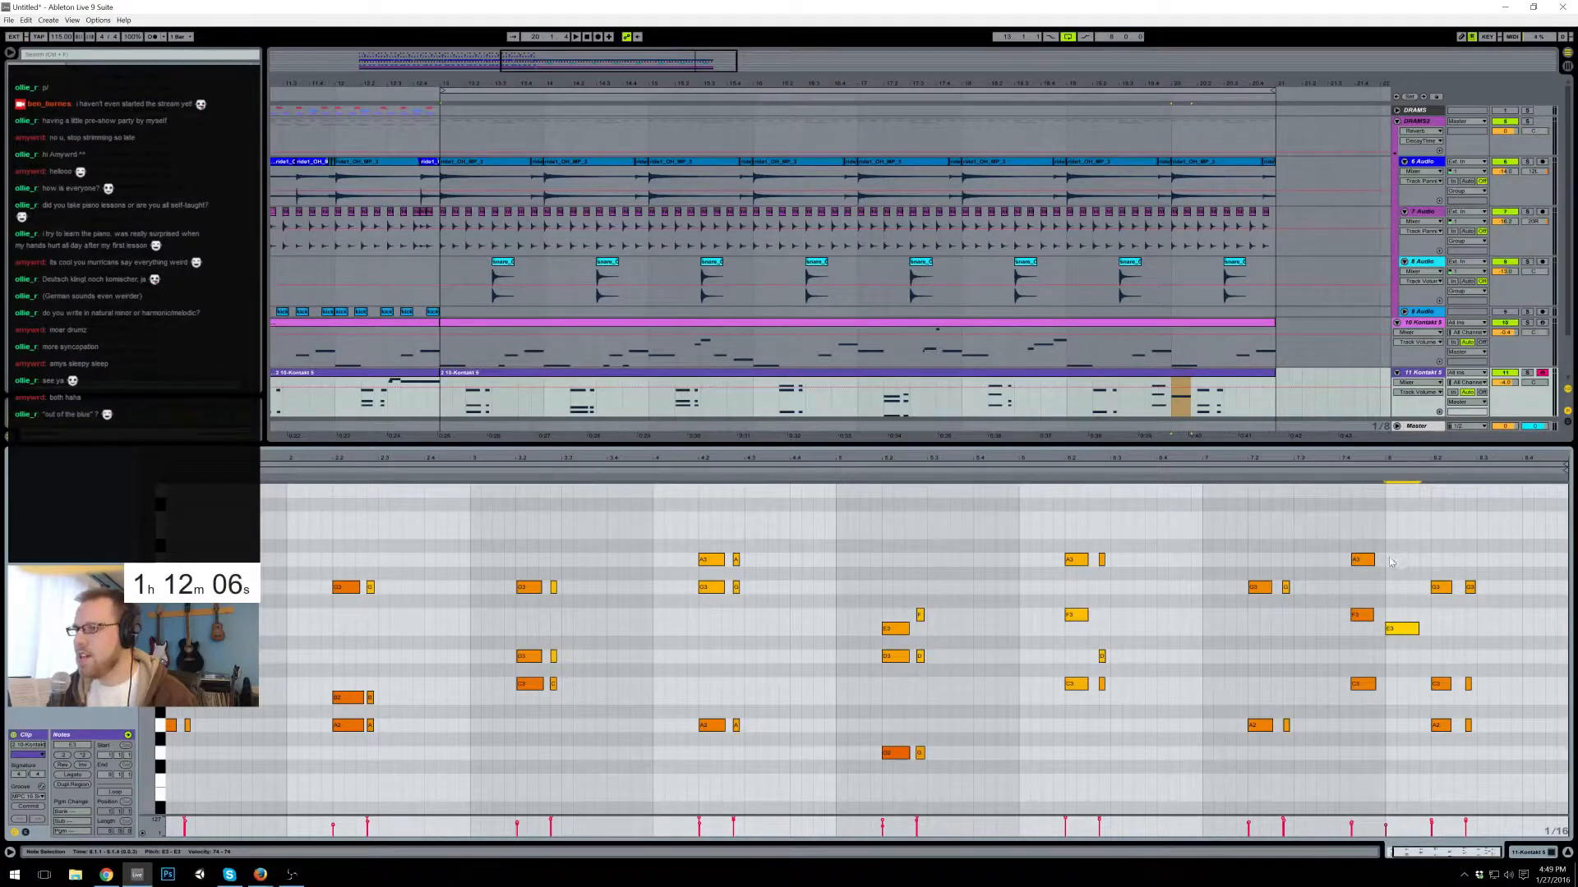
left_click_drag(1408, 561, 1399, 562)
left_click_drag(1418, 628, 1399, 631)
- Shift the last two chords in bar 8 one grid step earlier and lengthen the final chord
left_click_drag(1428, 553, 1444, 744)
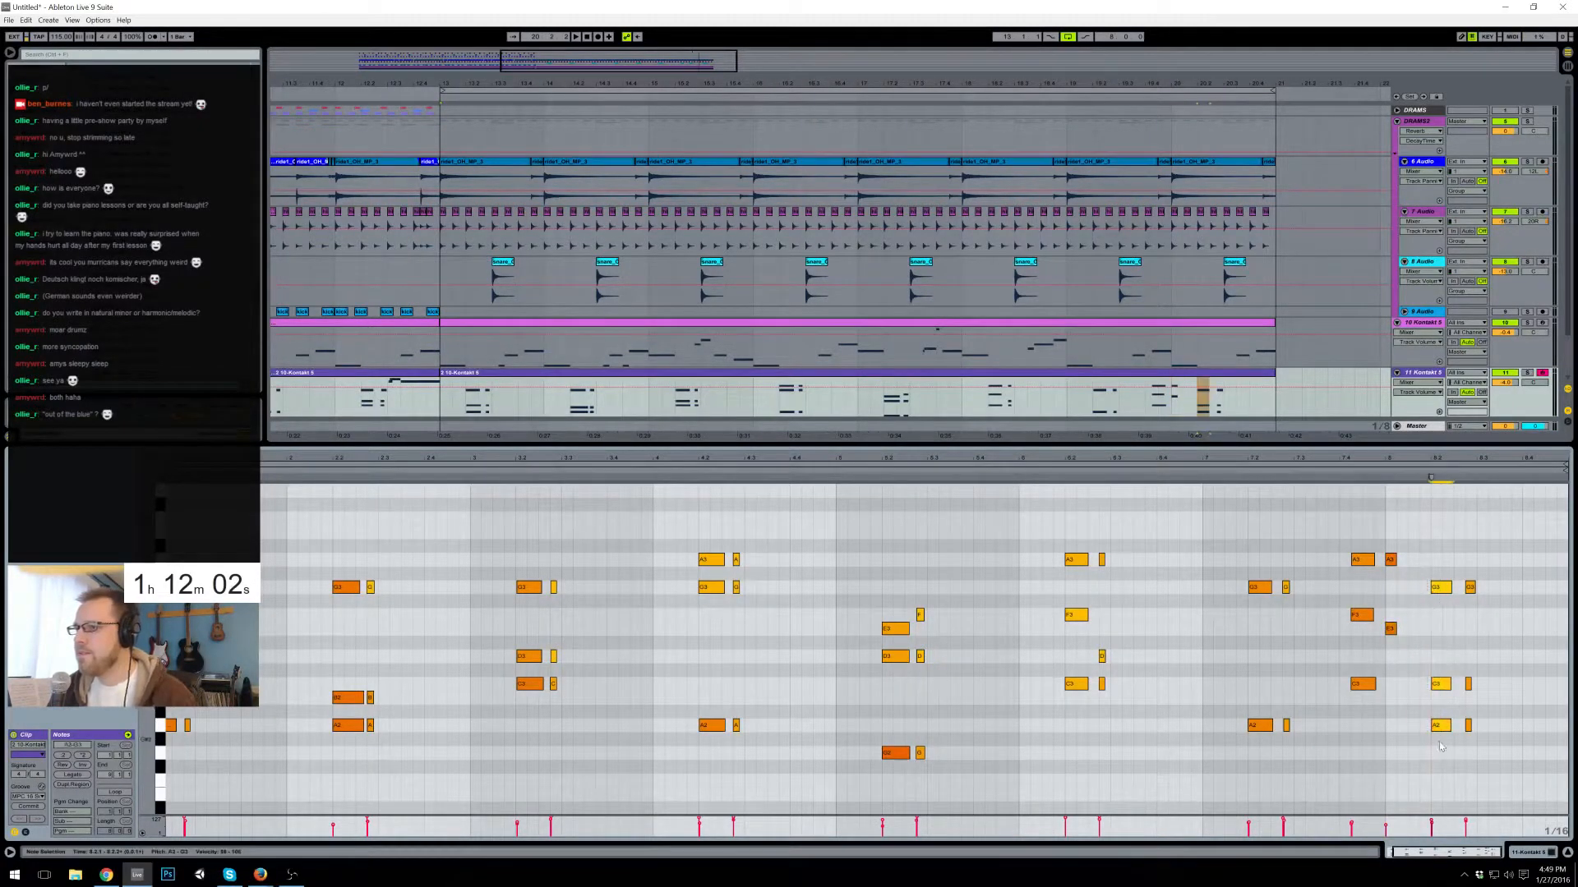
key("Left")
key("ctrl+d")
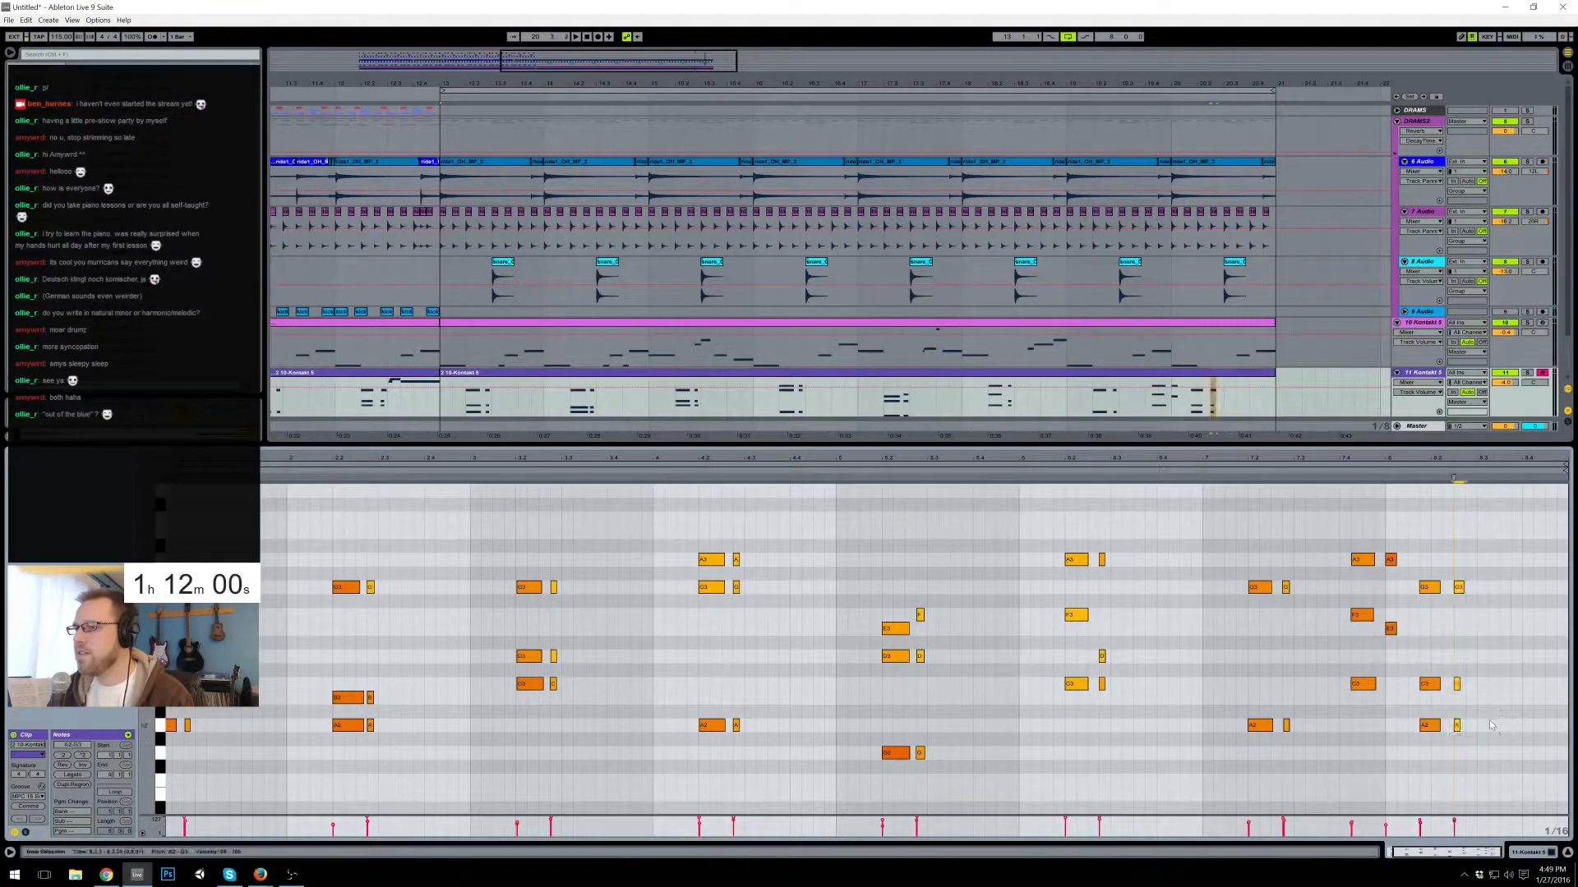
left_click_drag(1472, 590, 1483, 591)
- Add a short D3 to the chord at the start of bar 8 and play the ending of the clip
left_click_drag(1401, 540, 1407, 635)
left_click_drag(1407, 561, 1424, 739)
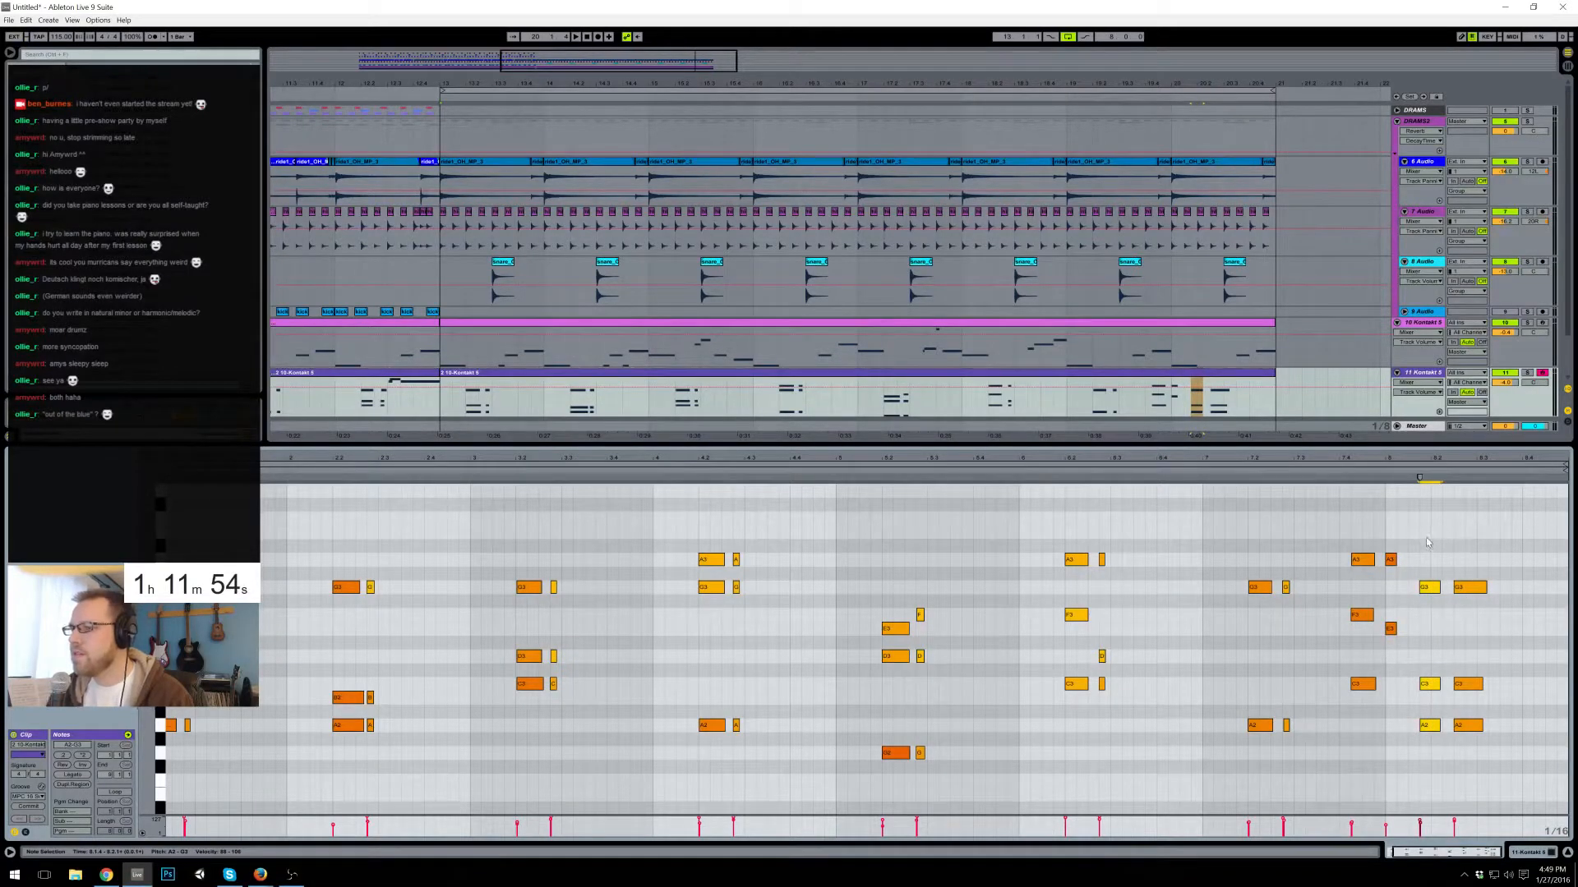
double_click(1391, 656)
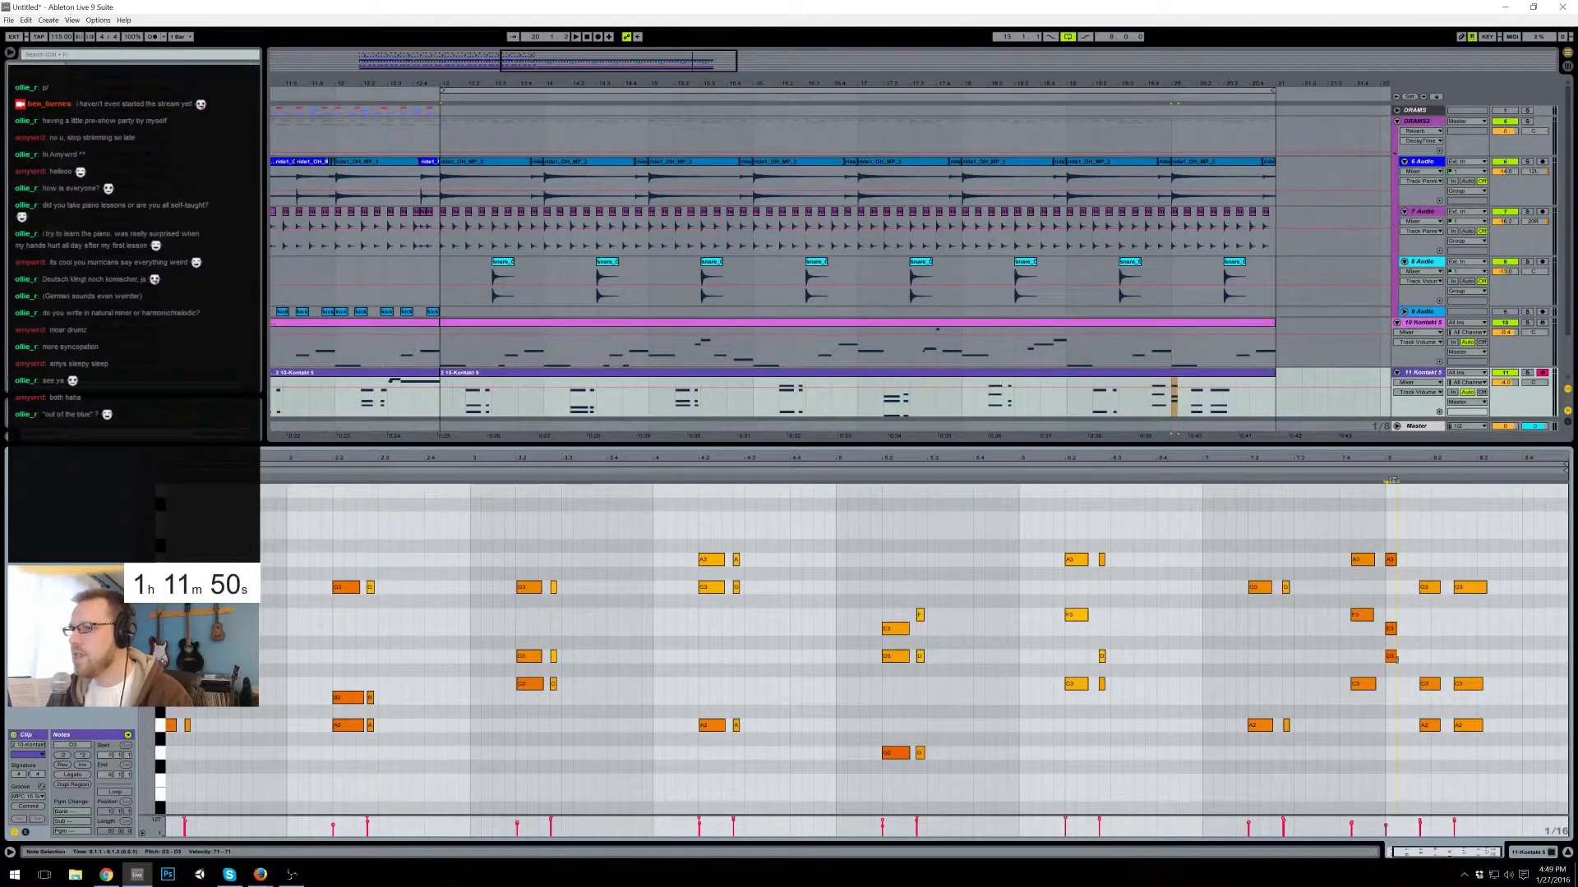
left_click(1195, 470)
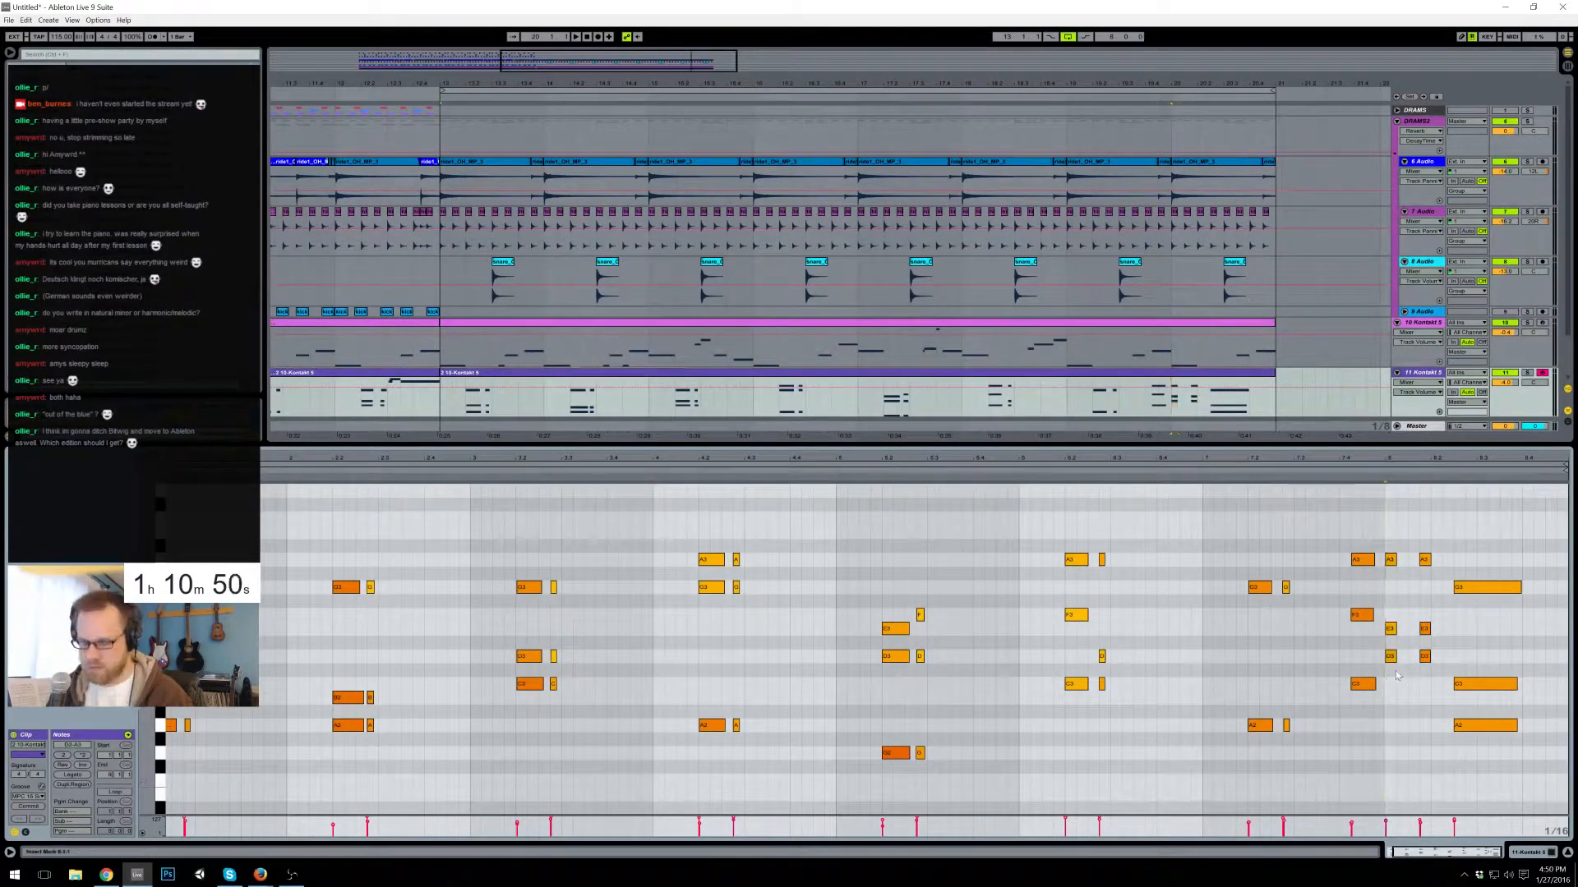
- Check the individual notes of the two short D3, E3 and A3 chords in bar 8 and play the section
left_click(1392, 655)
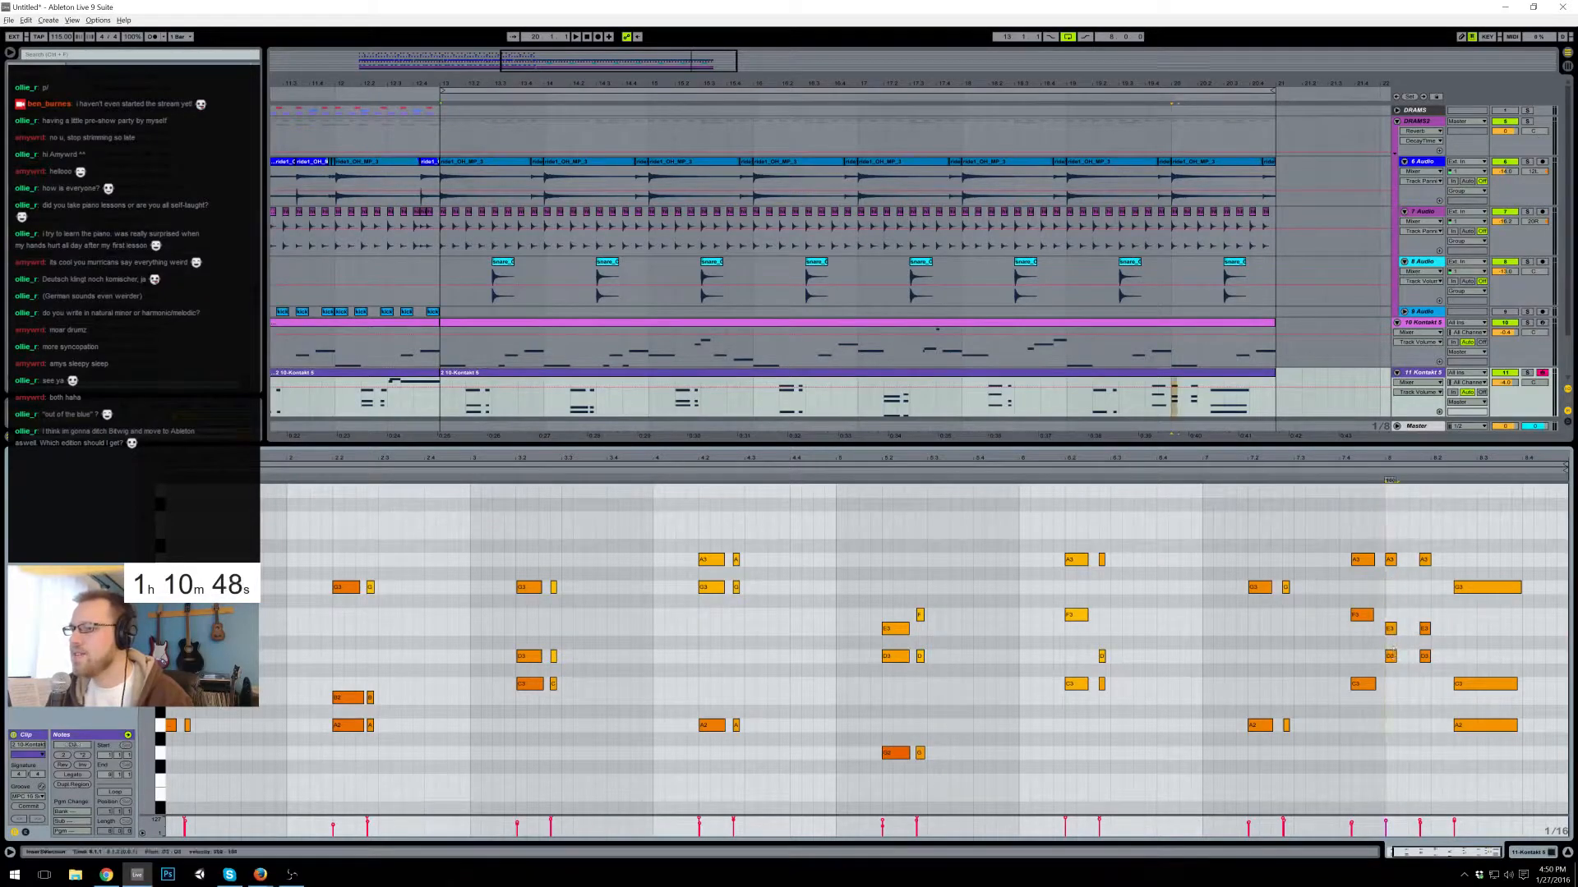
left_click(1390, 560)
left_click(1424, 628)
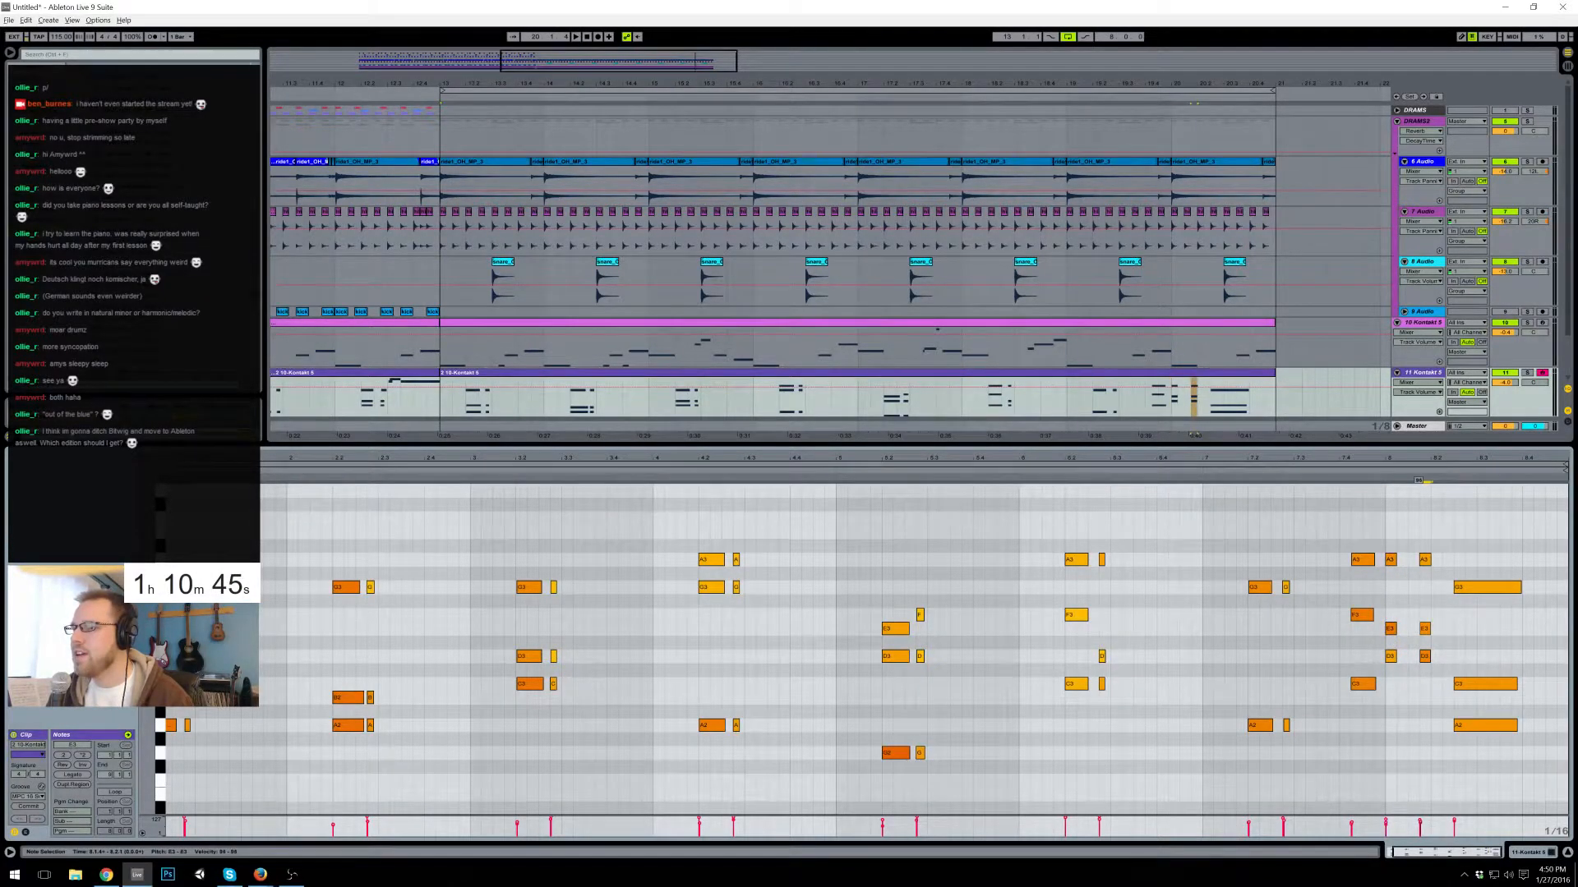
left_click(1424, 655)
left_click(1424, 560)
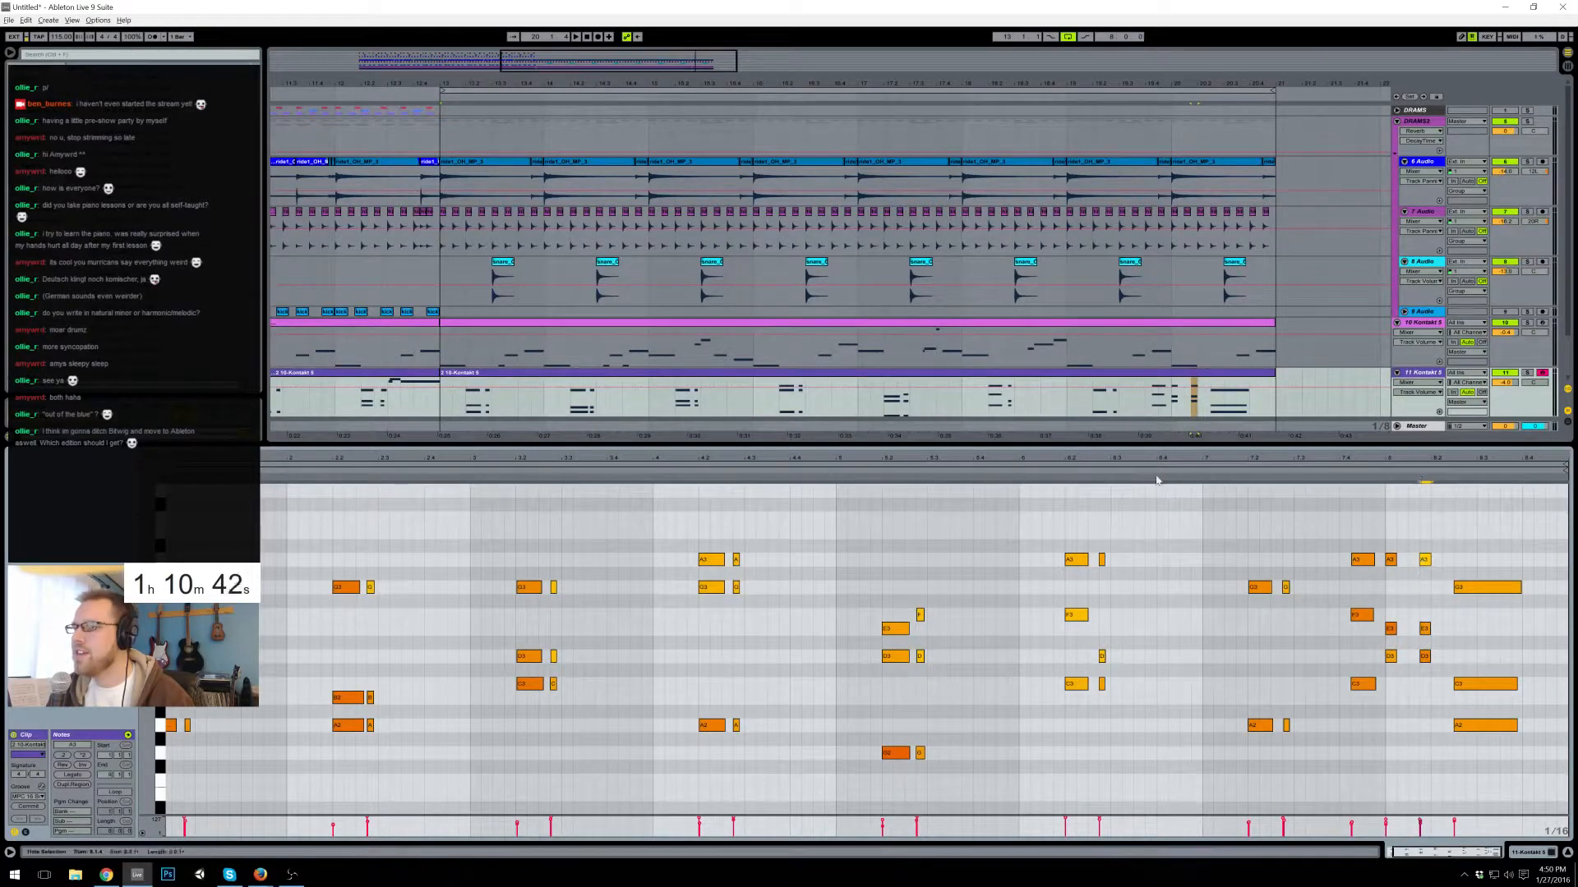
left_click(1164, 472)
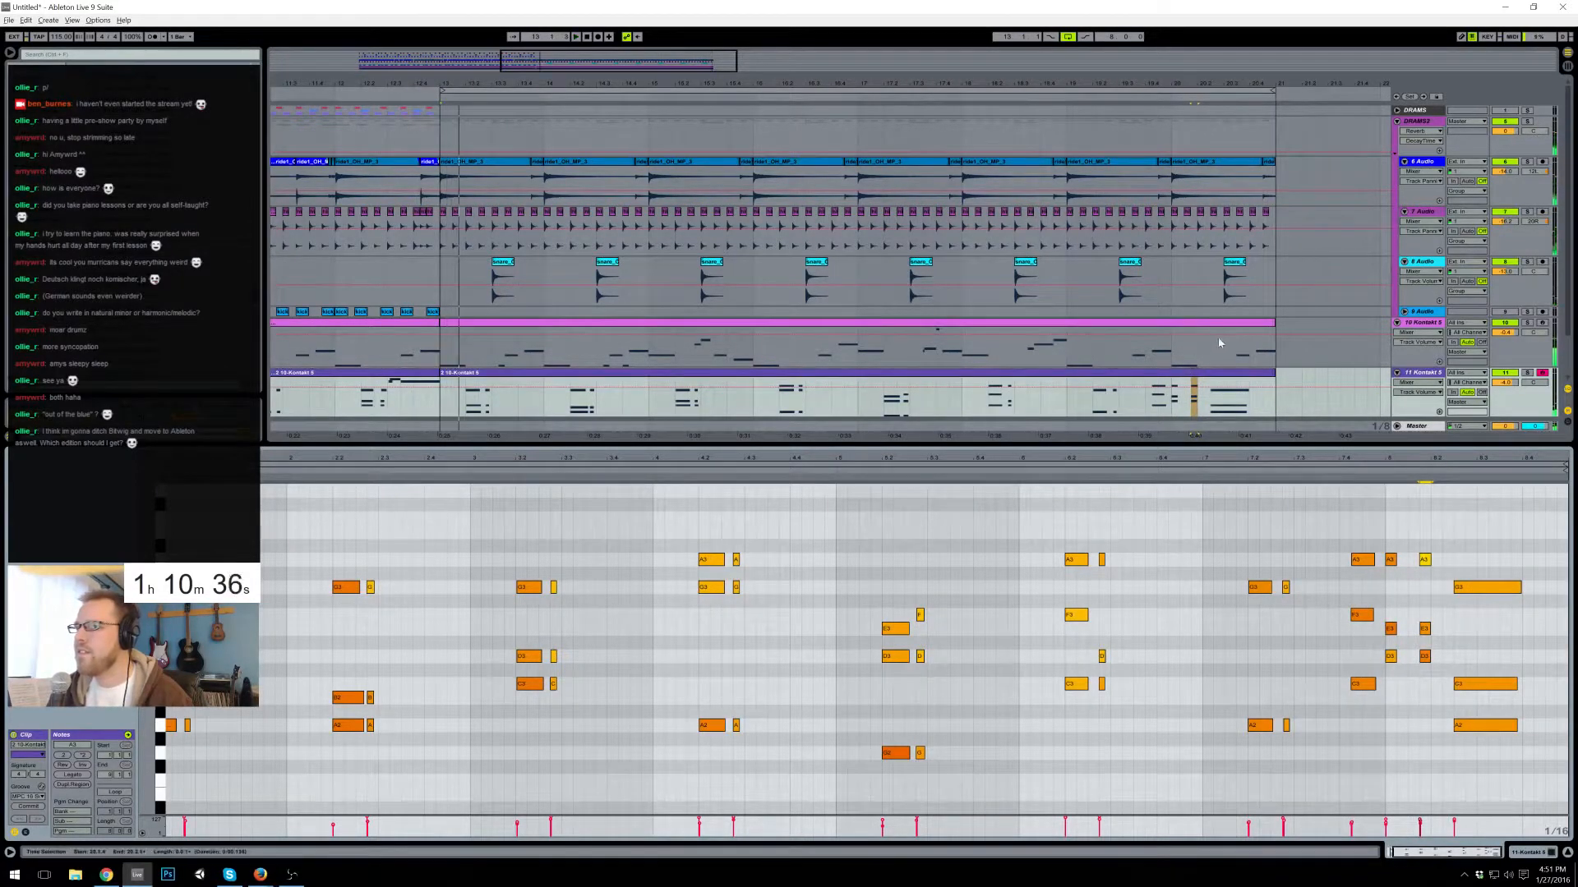
- Raise the A2 of the final chord in the second piano clip to B3 and play the ending
left_click(1487, 726)
key("shift+Up")
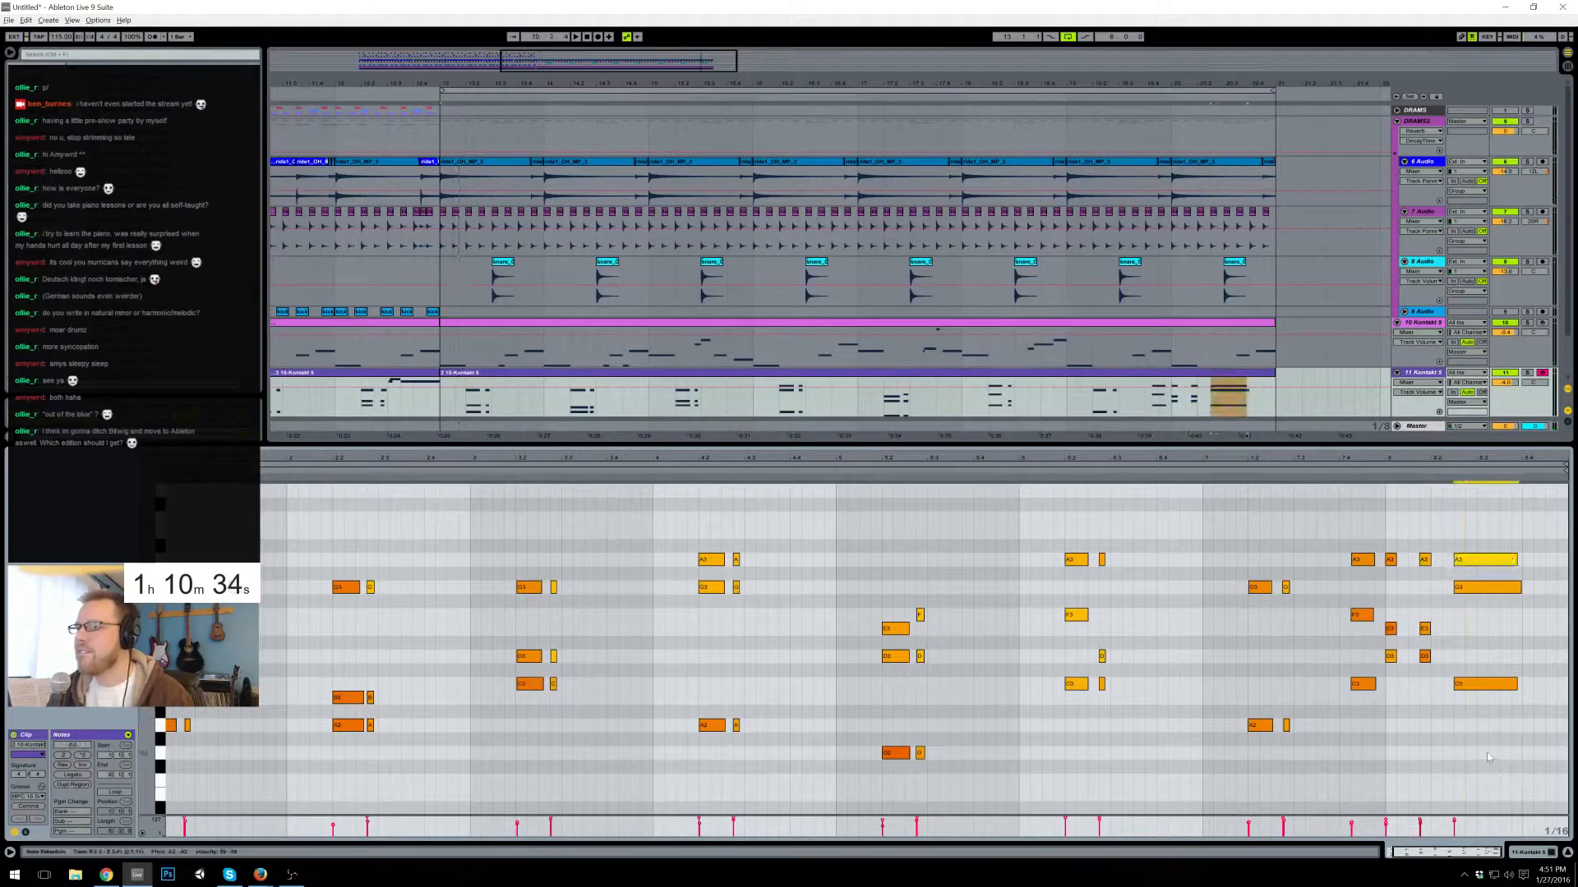
key("Up")
key("Up")
left_click(1384, 469)
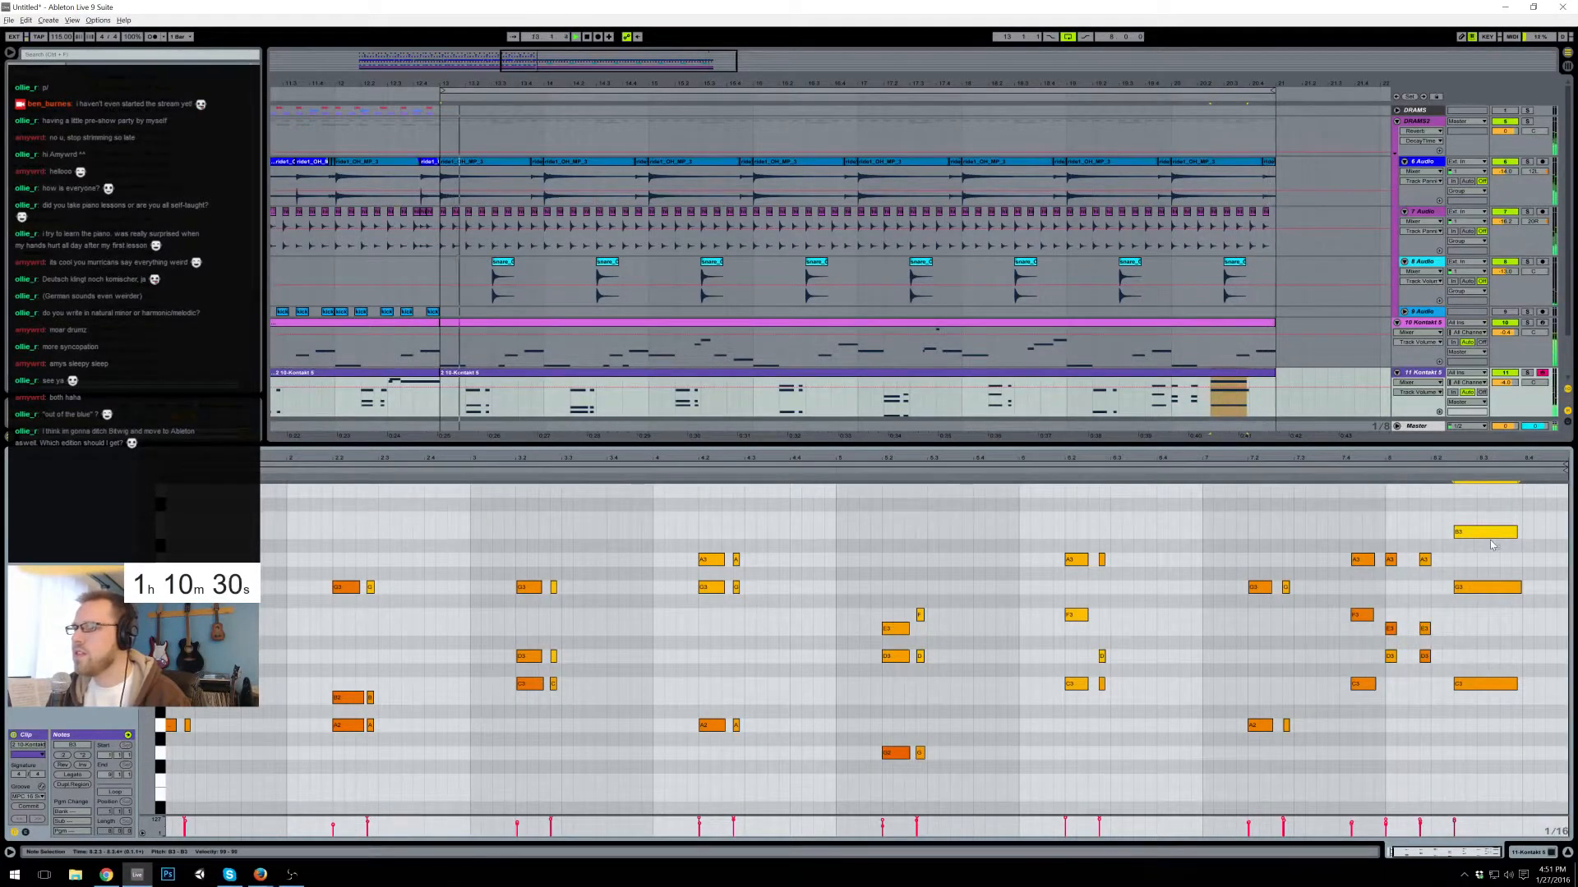
- Raise the final chord's C3 to D3 and play the section
left_click(1488, 589)
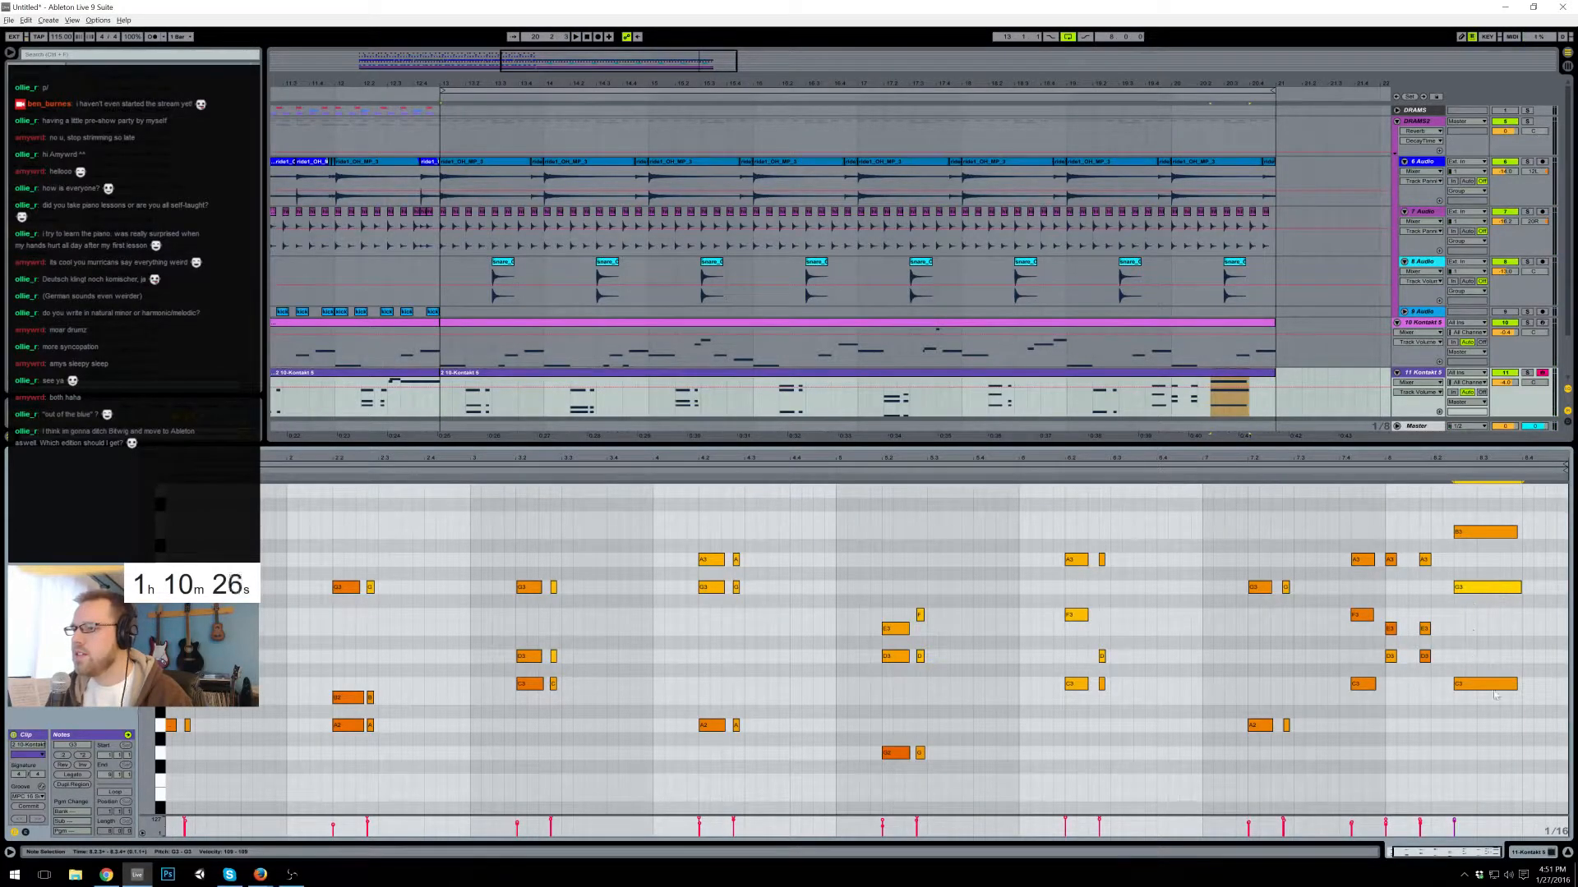
left_click_drag(1486, 686, 1482, 658)
key("space")
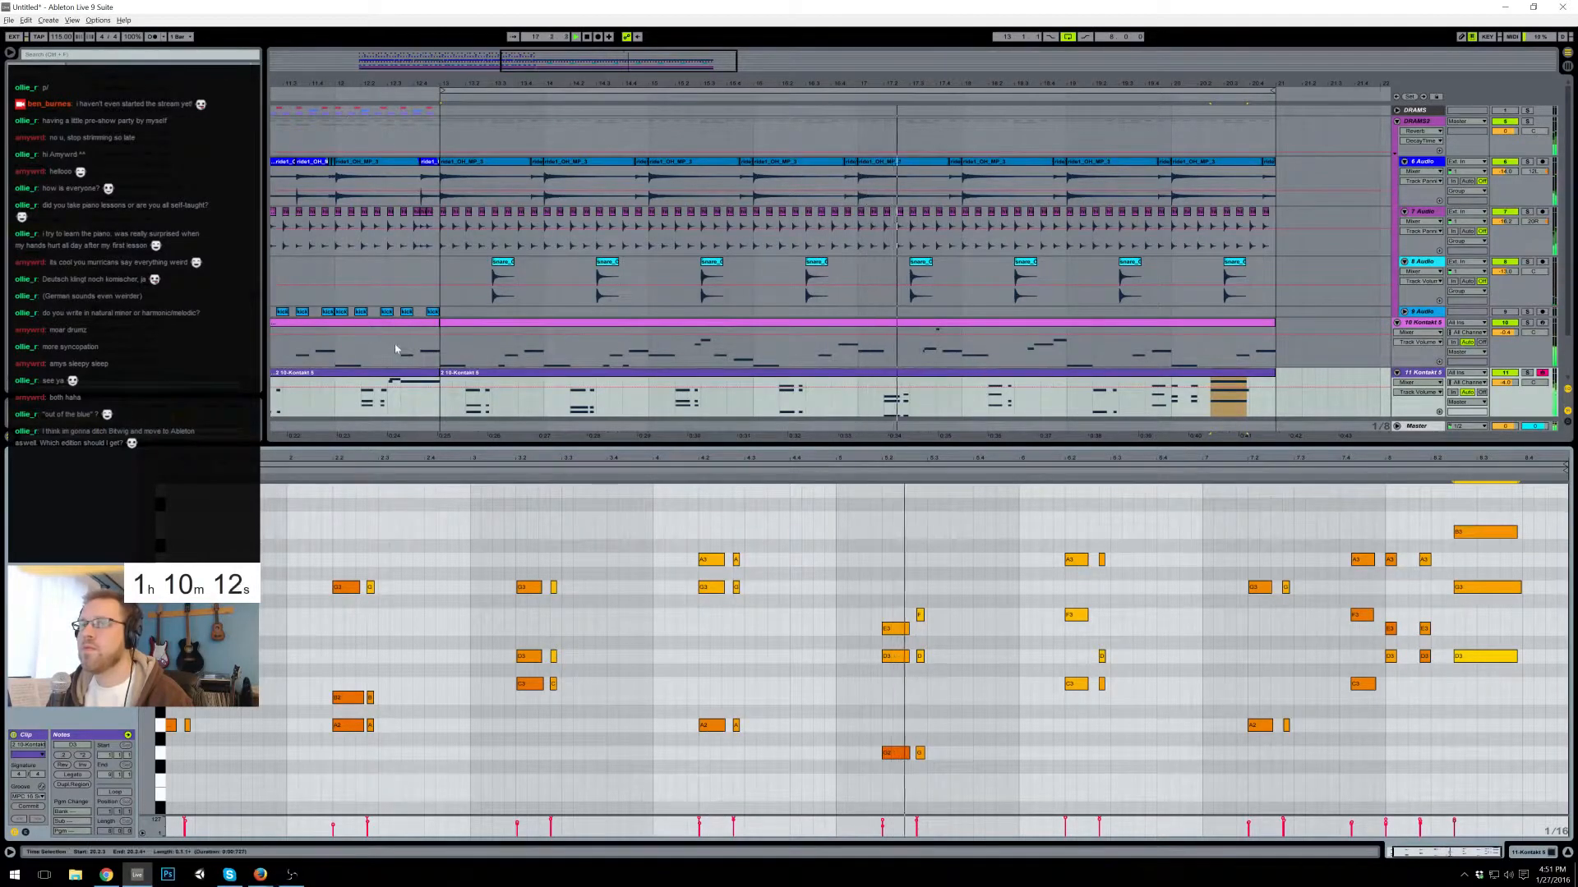
- Enable MIDI arrangement overdub and record a melody take over the electric piano chords
left_click(453, 373)
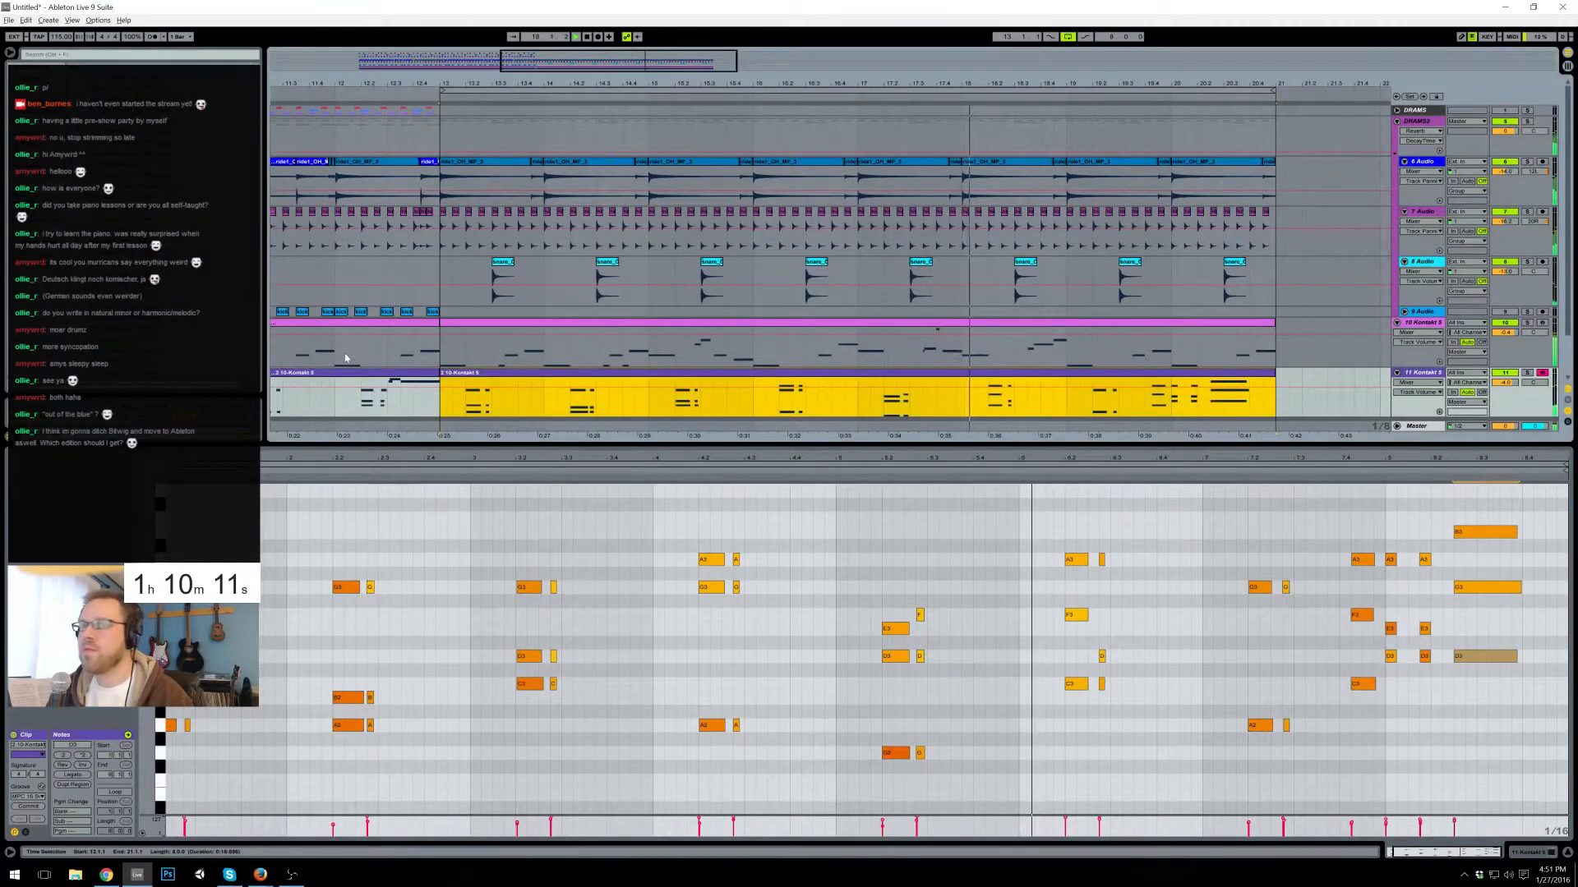
left_click(386, 376)
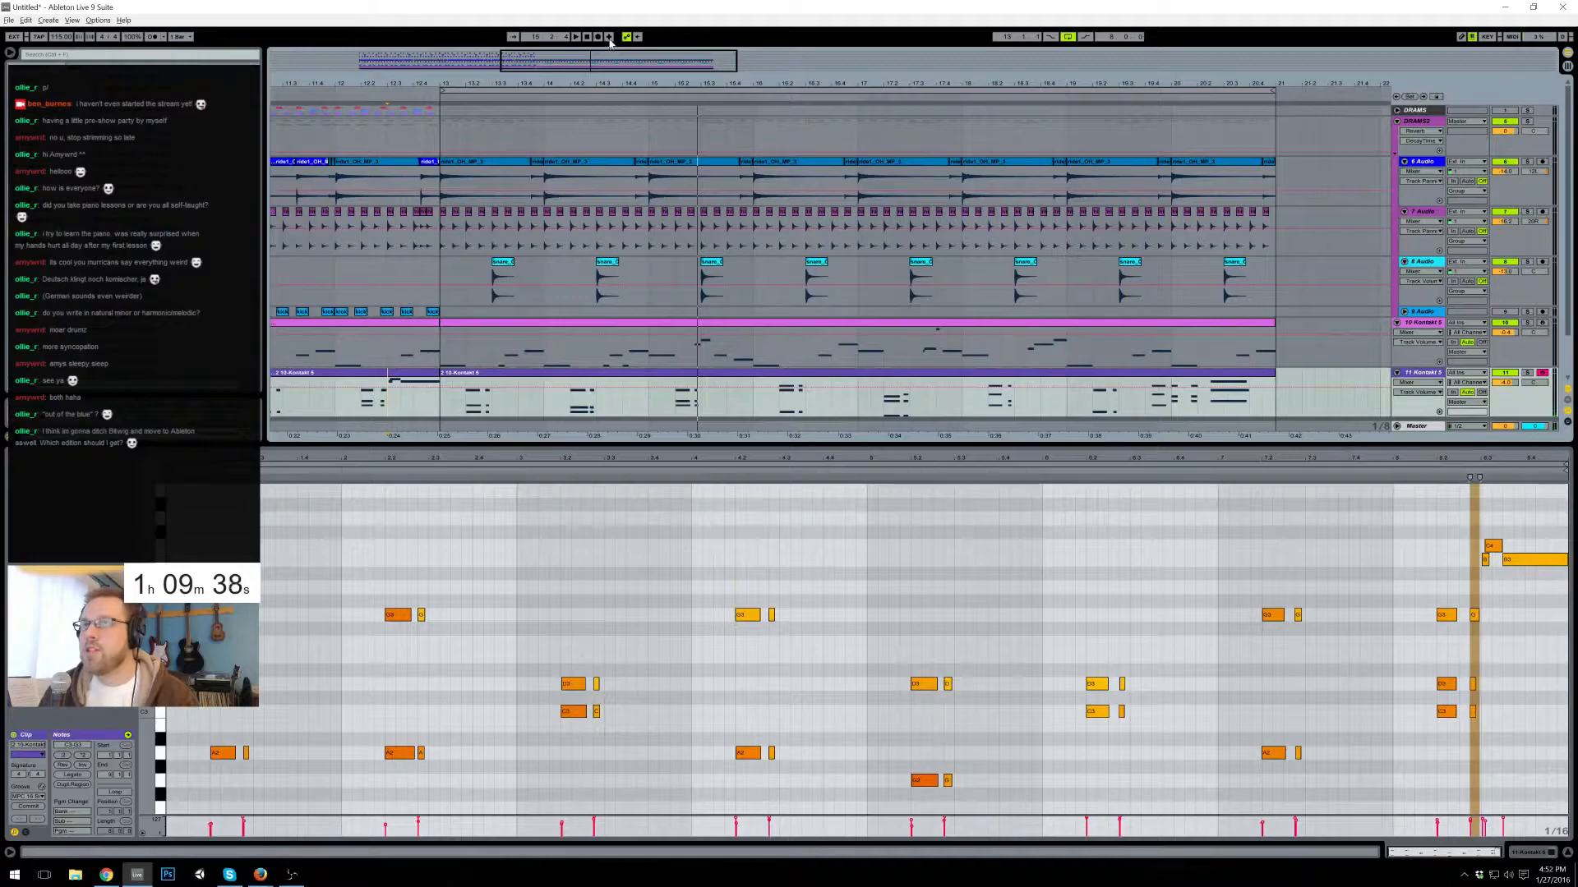
key("F9")
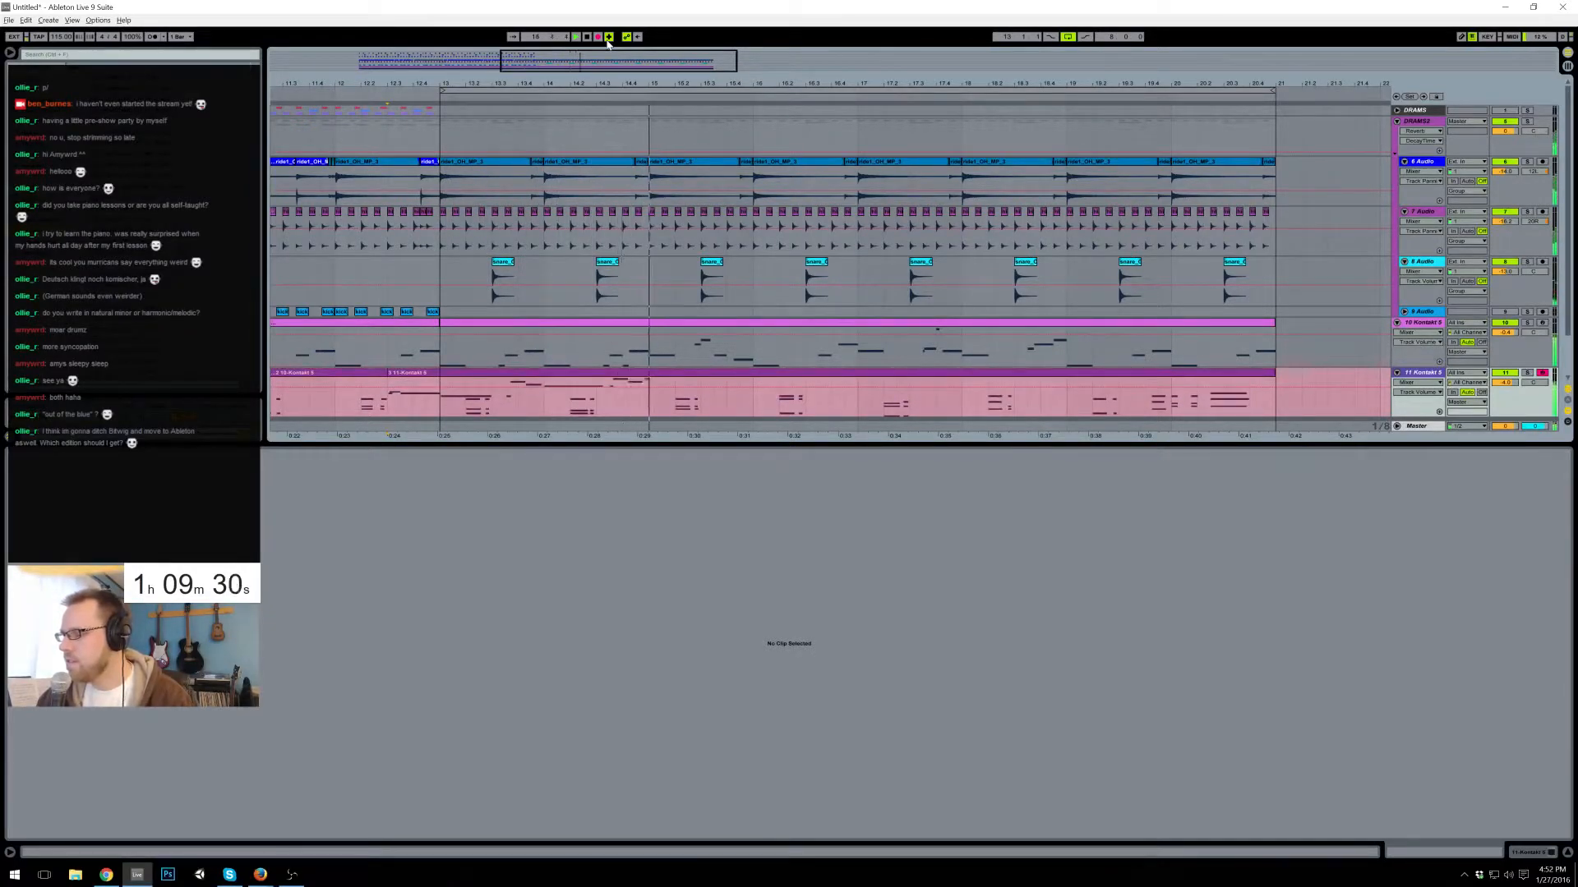
left_click(606, 39)
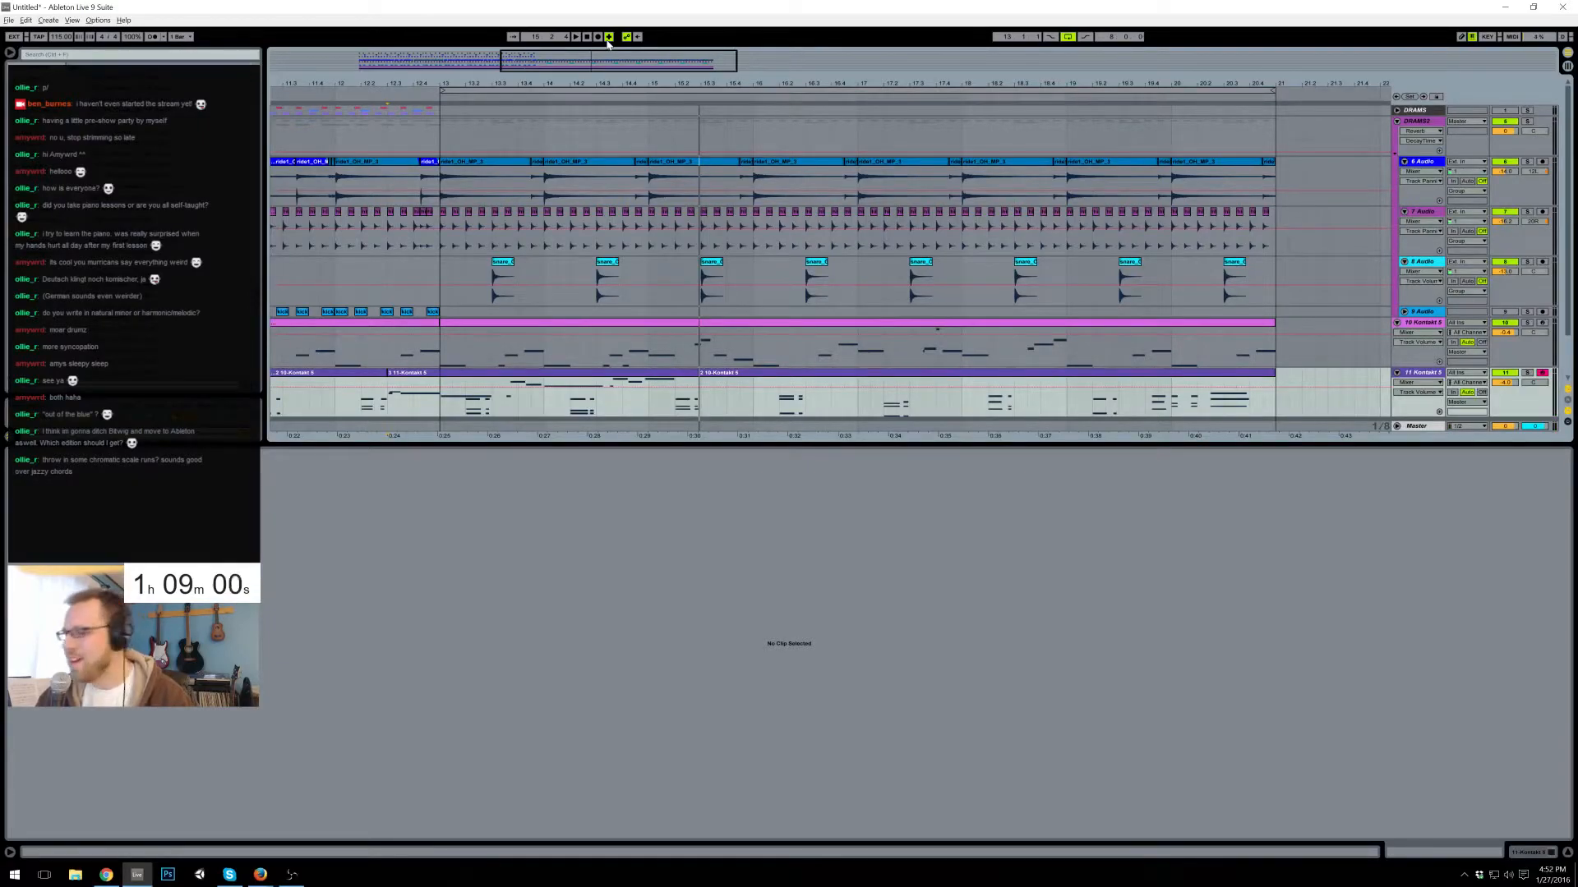
- Undo the melody take and try several more overdubbed takes over the piano chords, undoing each one
key("F9")
key("space")
key("ctrl+z")
key("F9")
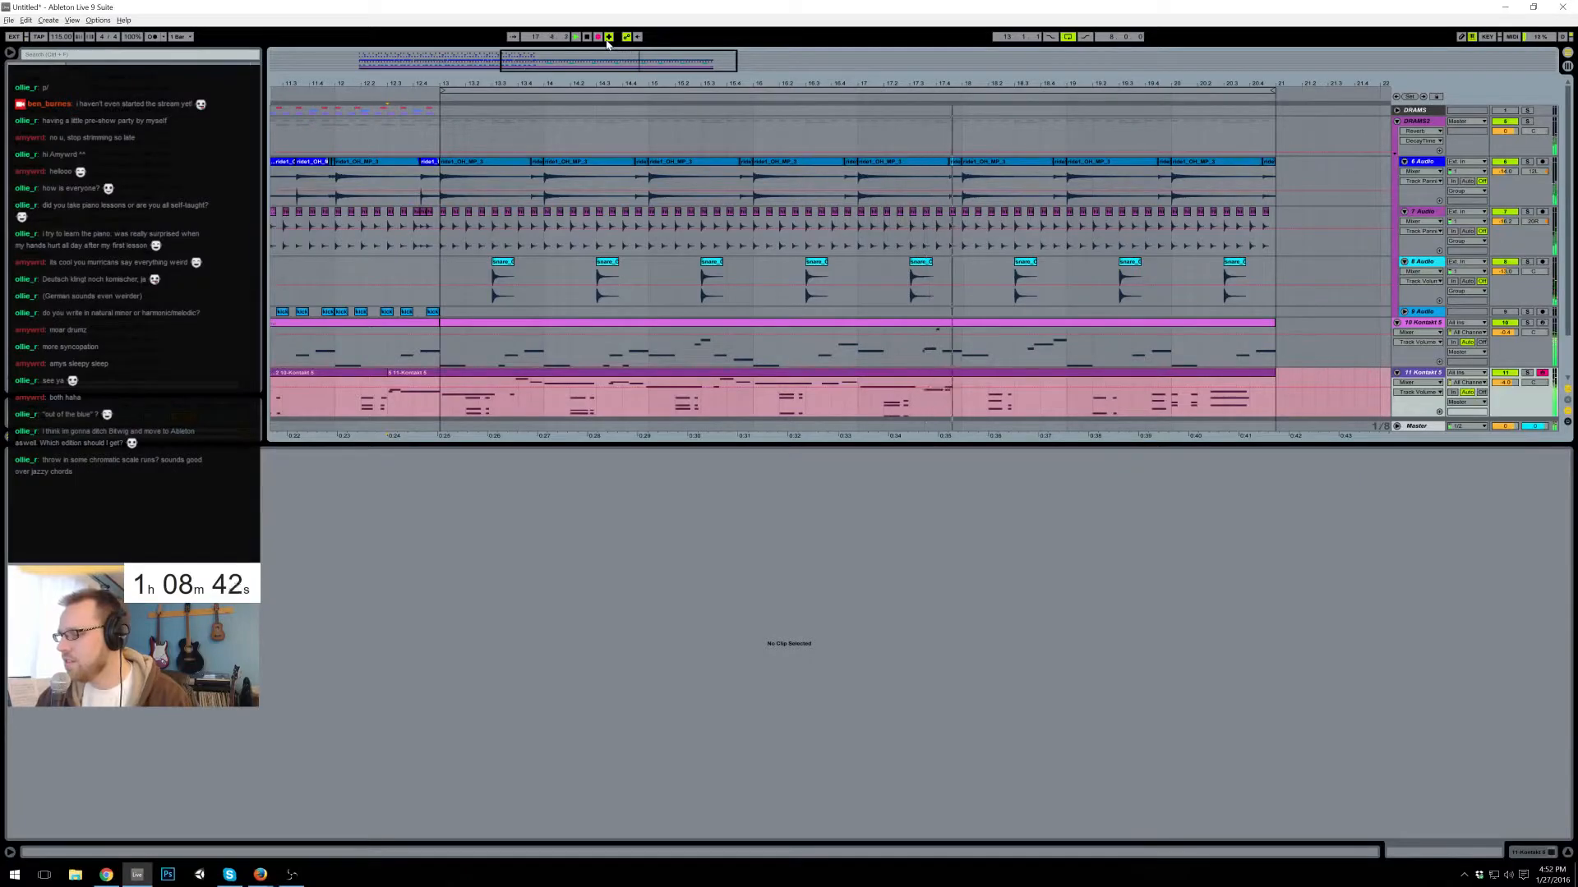
key("space")
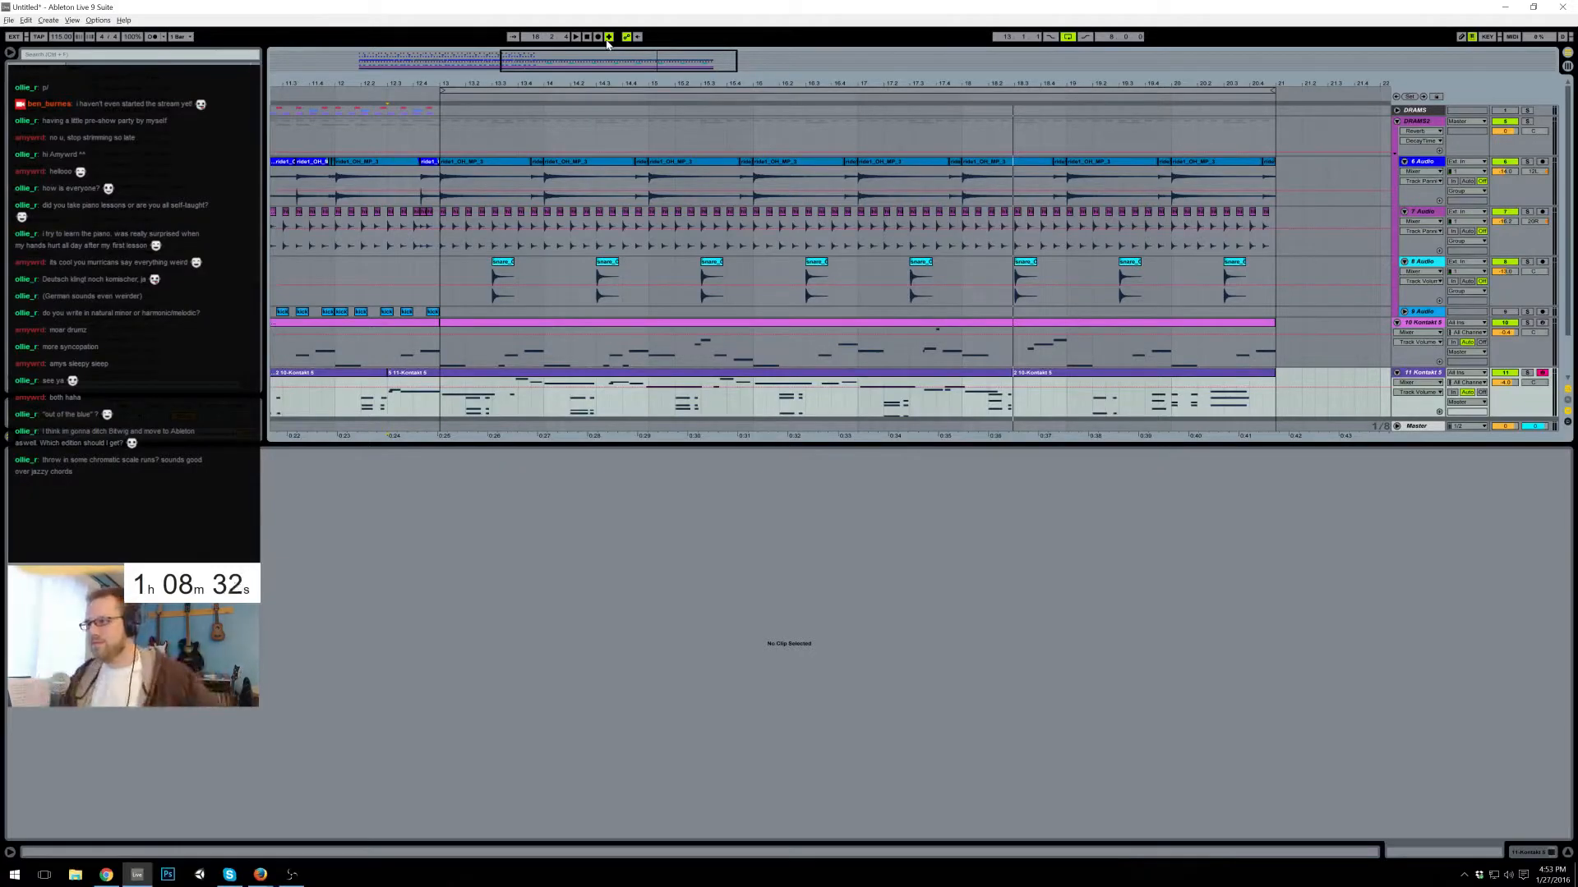
key("ctrl+z")
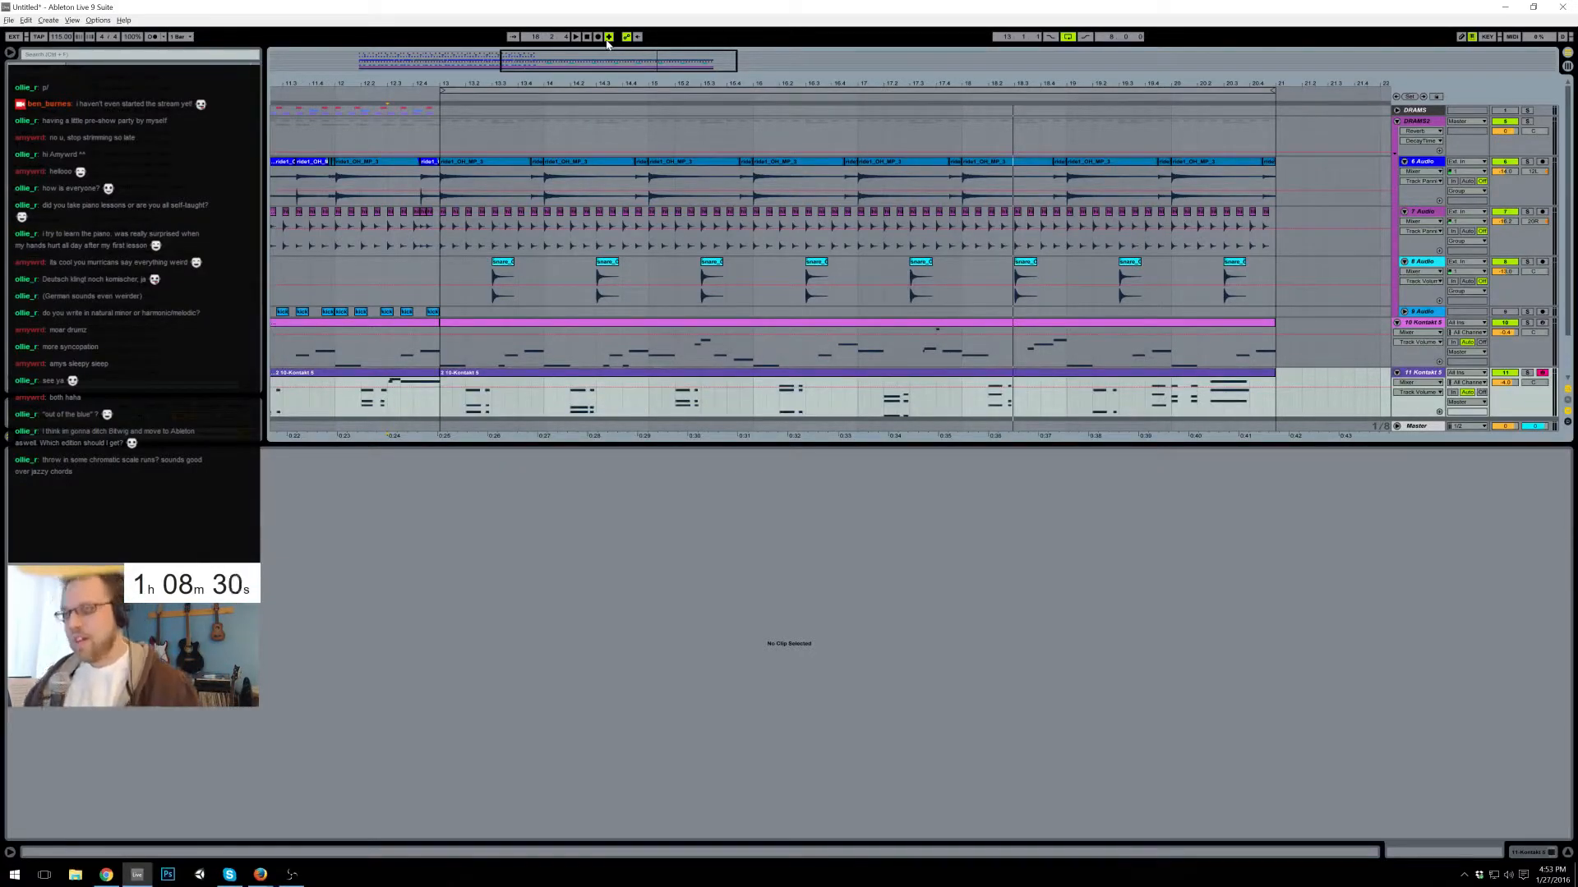
key("F9")
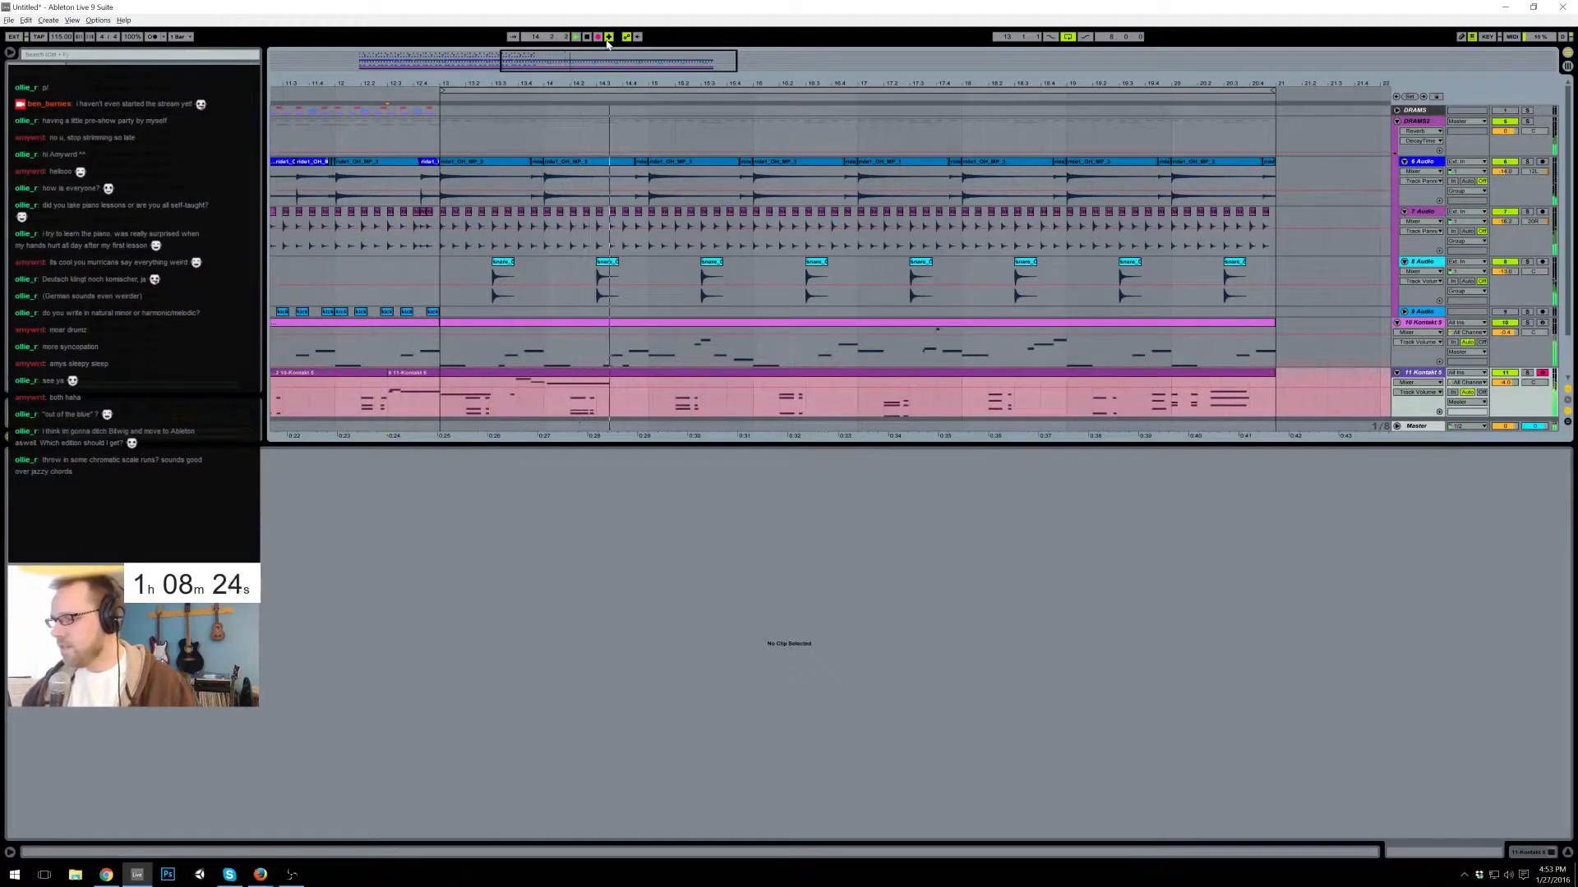
key("F9")
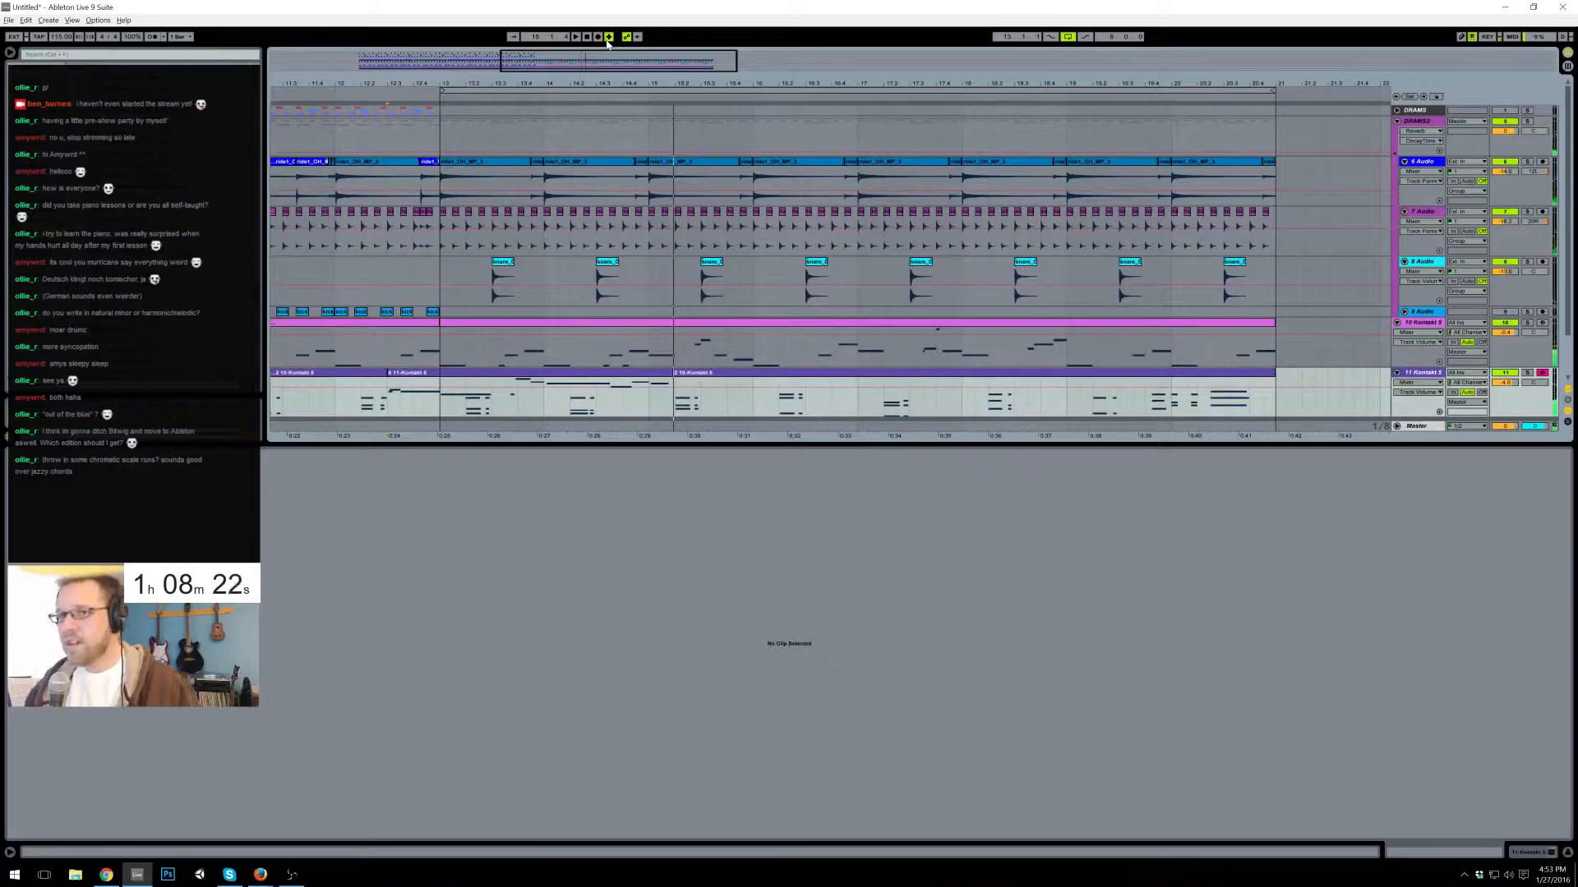
key("ctrl+z")
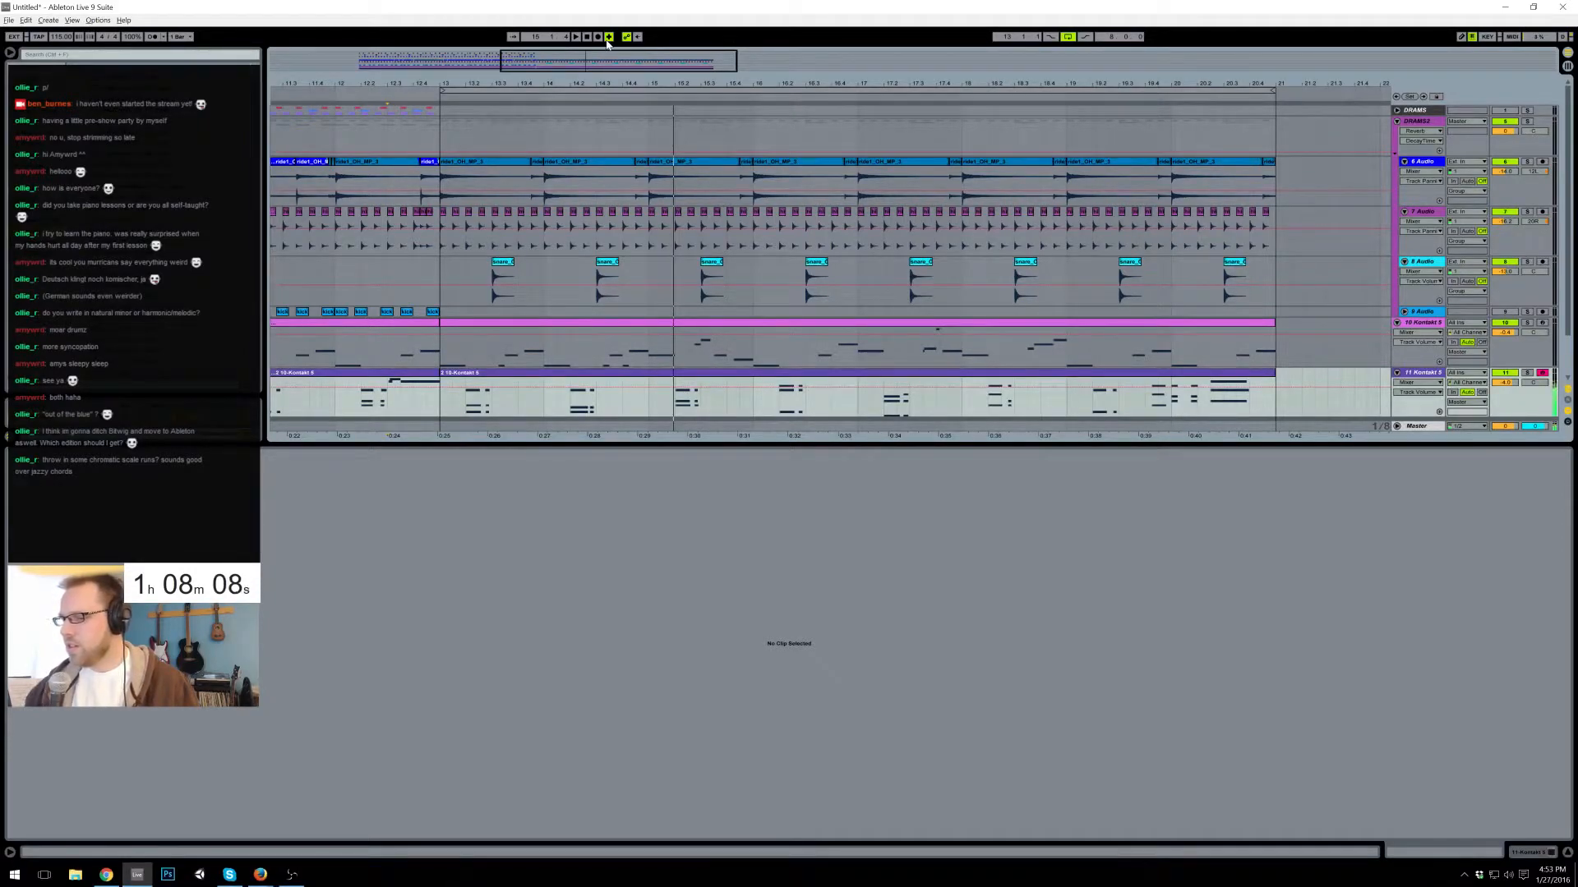
key("F9")
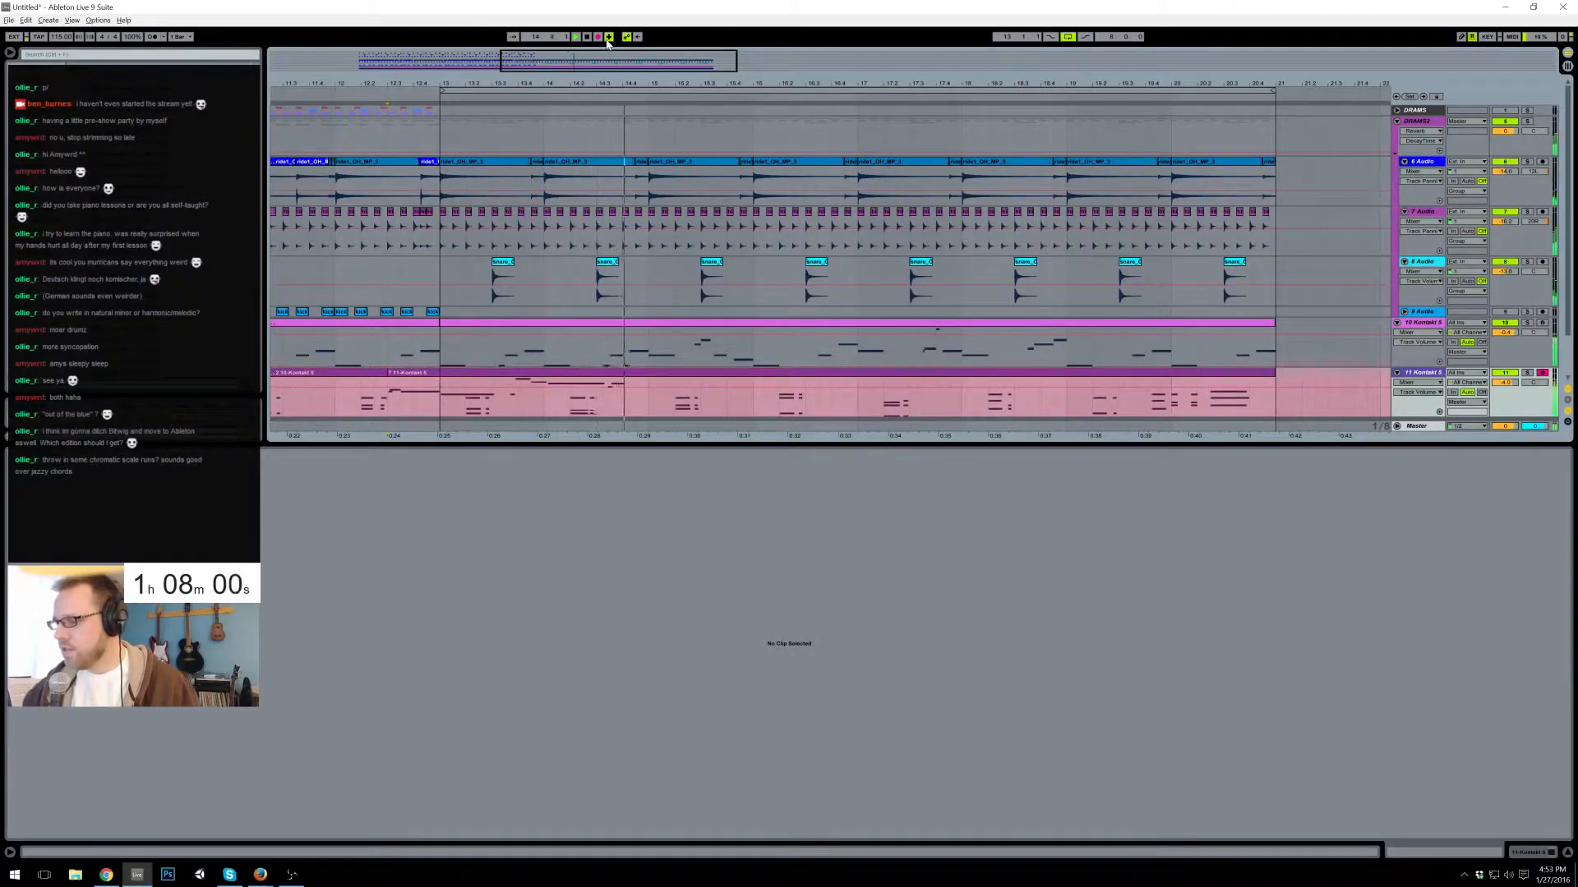
key("space")
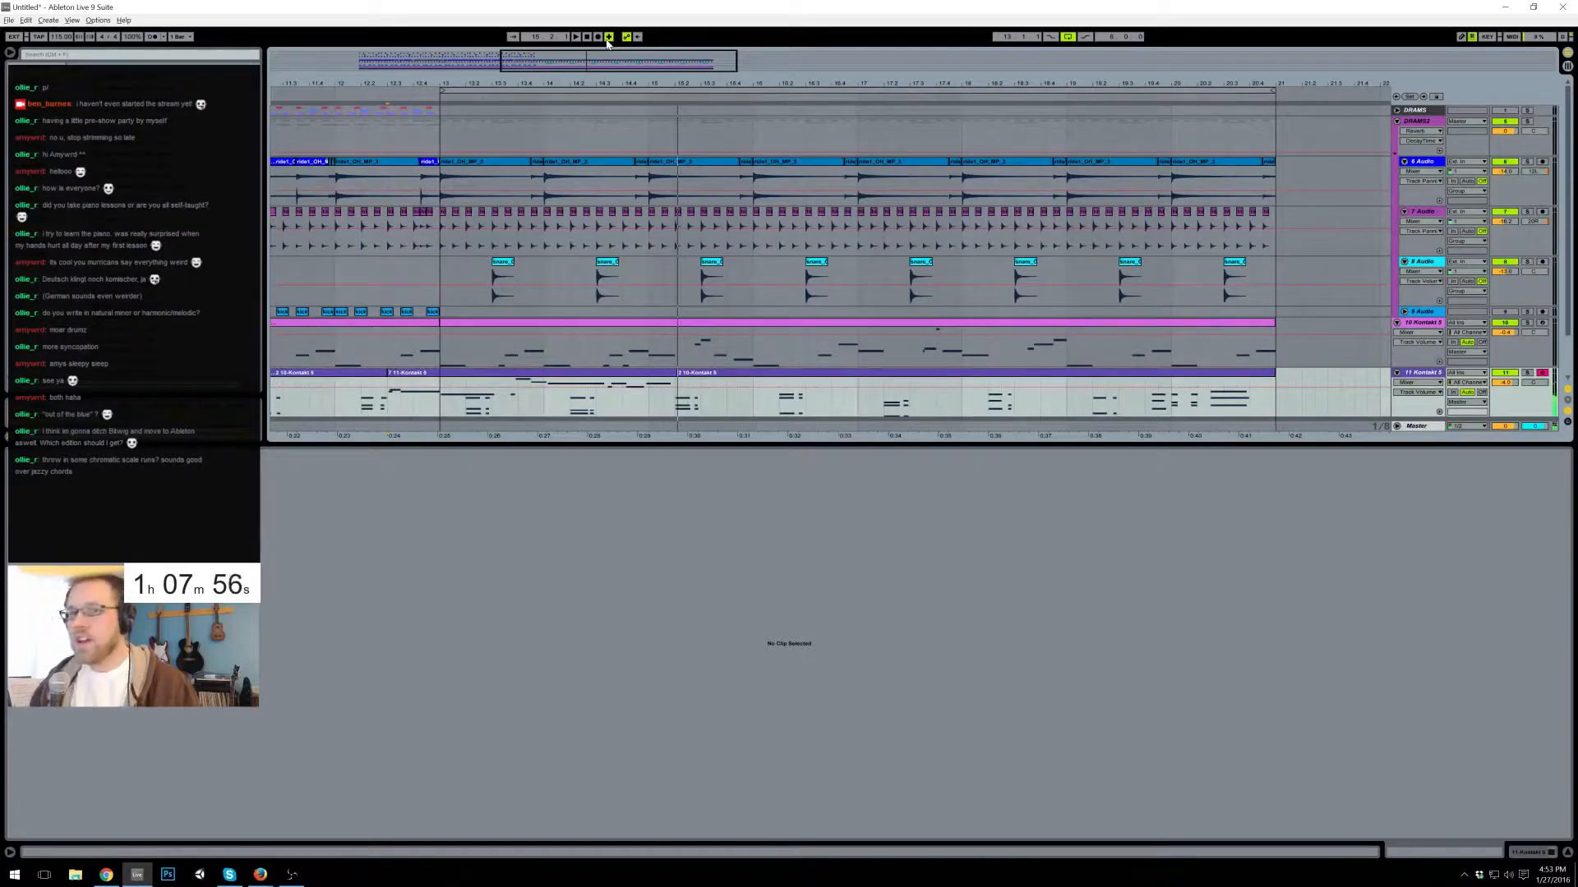
key("ctrl+z")
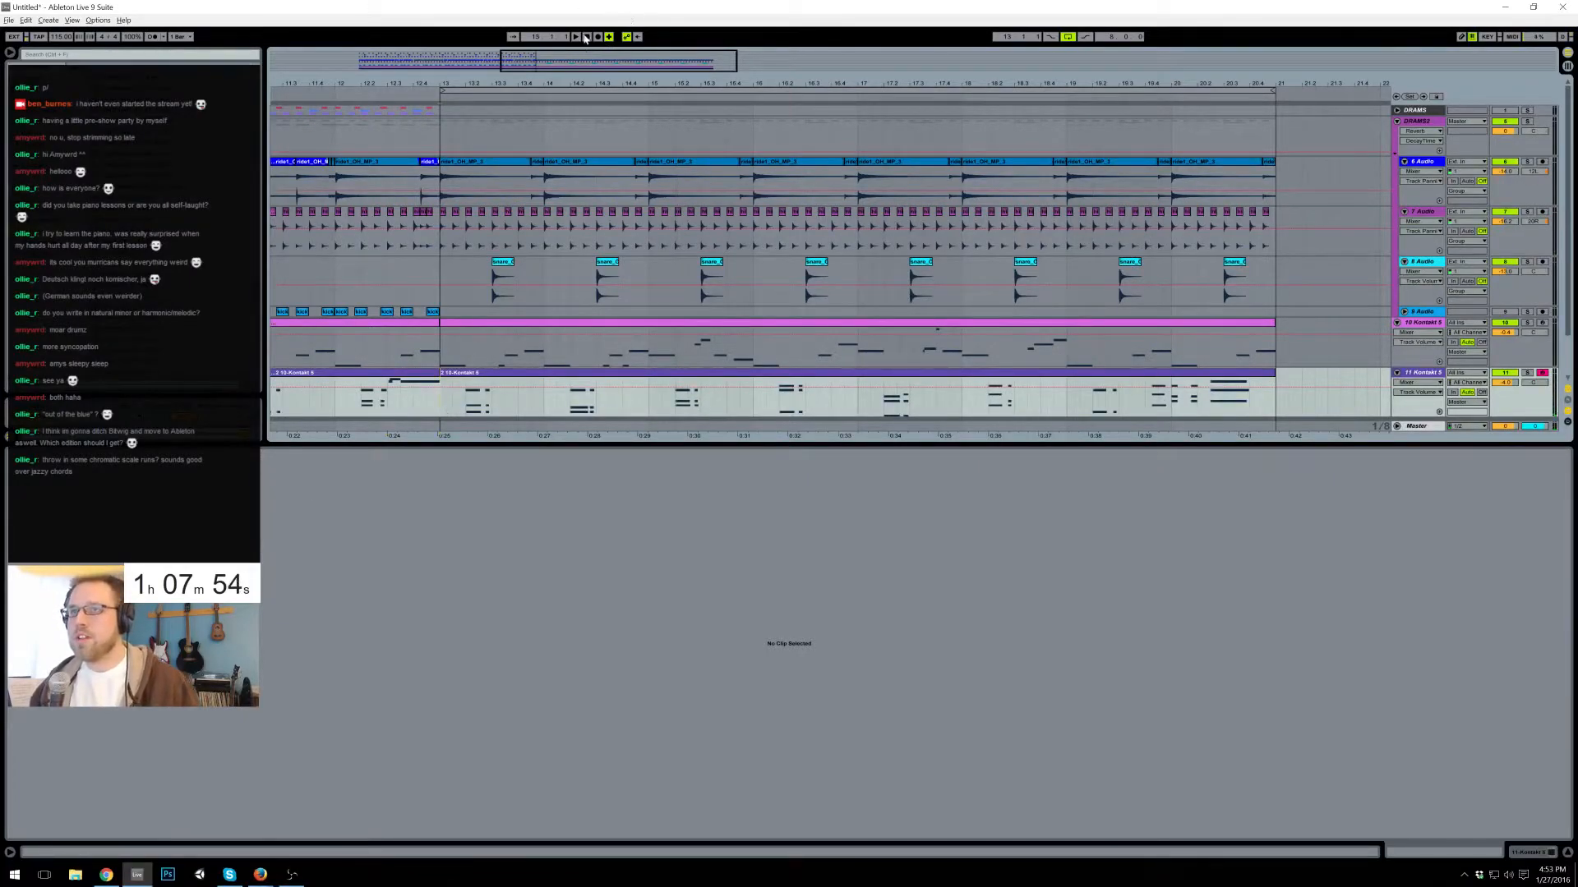
- Play the looped section from bar 13 repeatedly to rehearse the piano melody
left_click(576, 37)
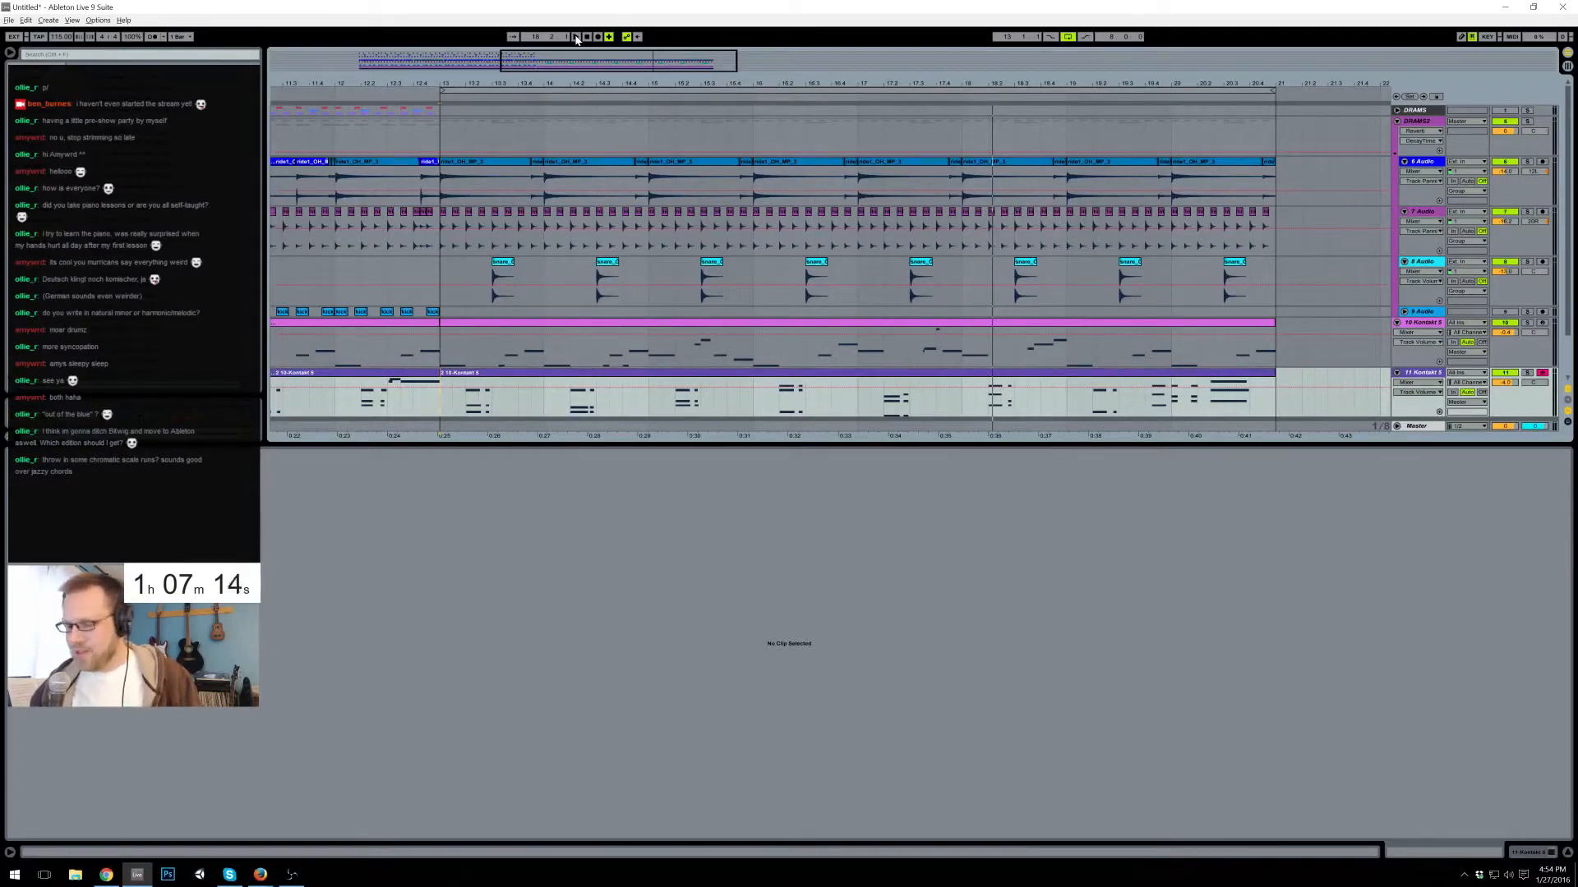
left_click(576, 36)
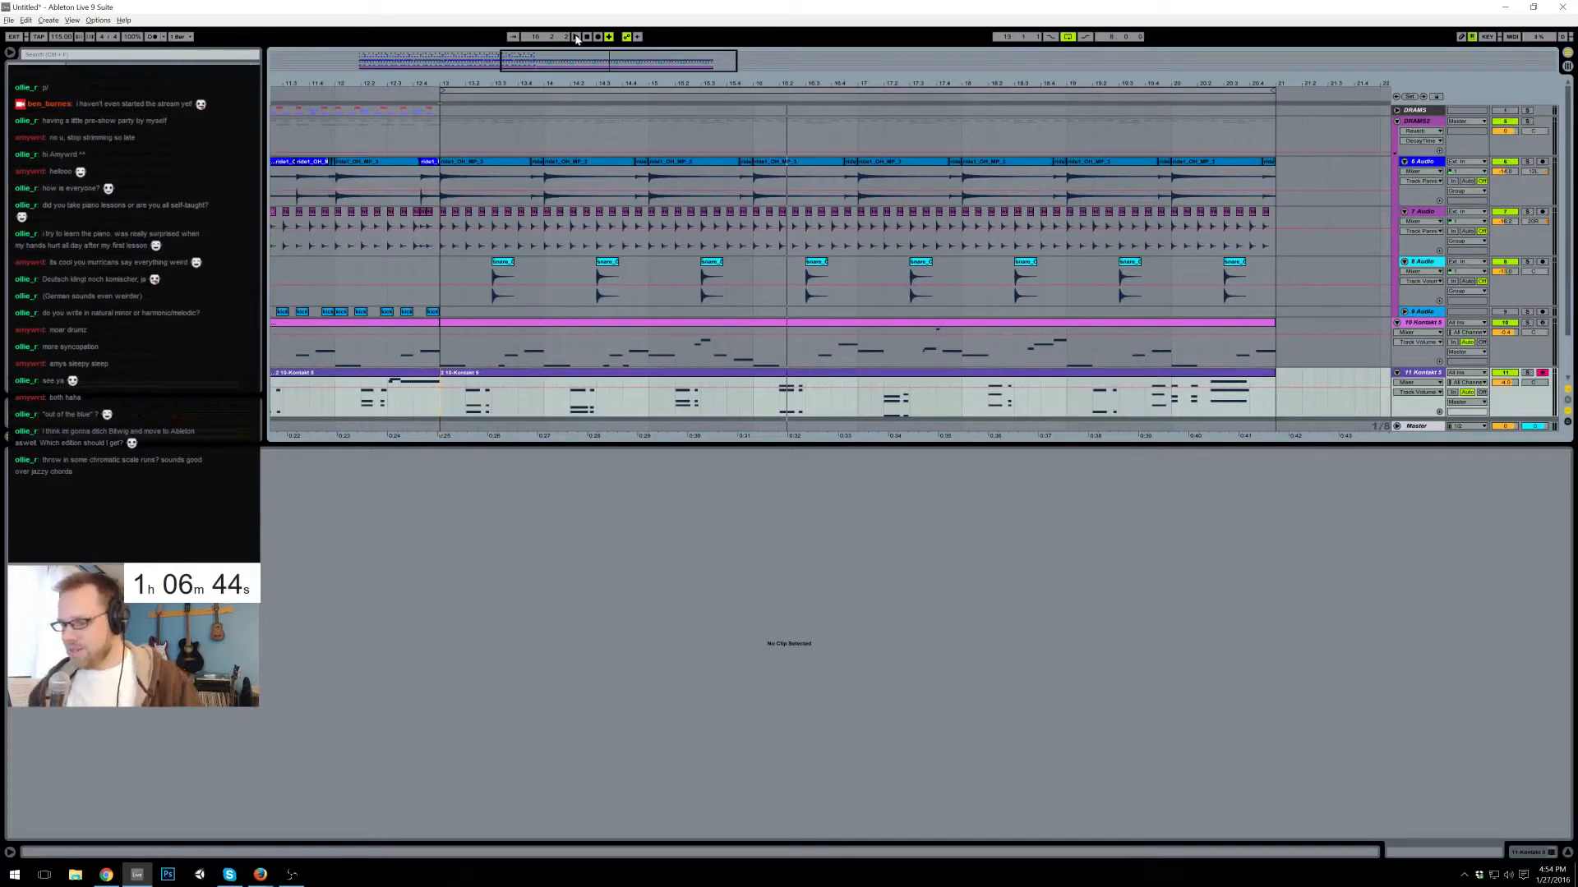
left_click(576, 37)
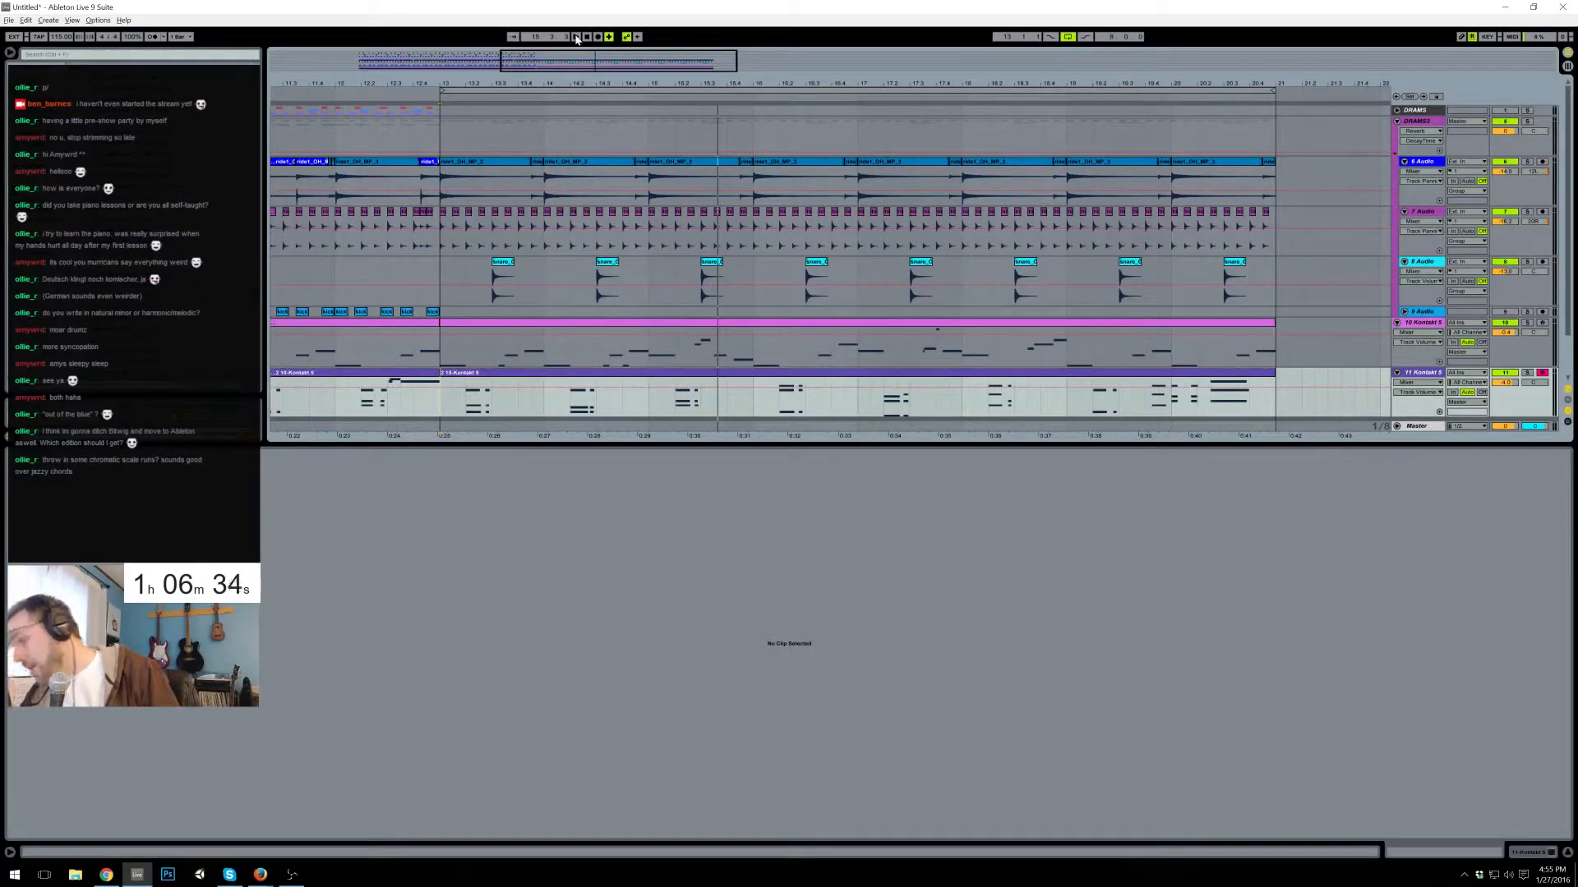
left_click(577, 37)
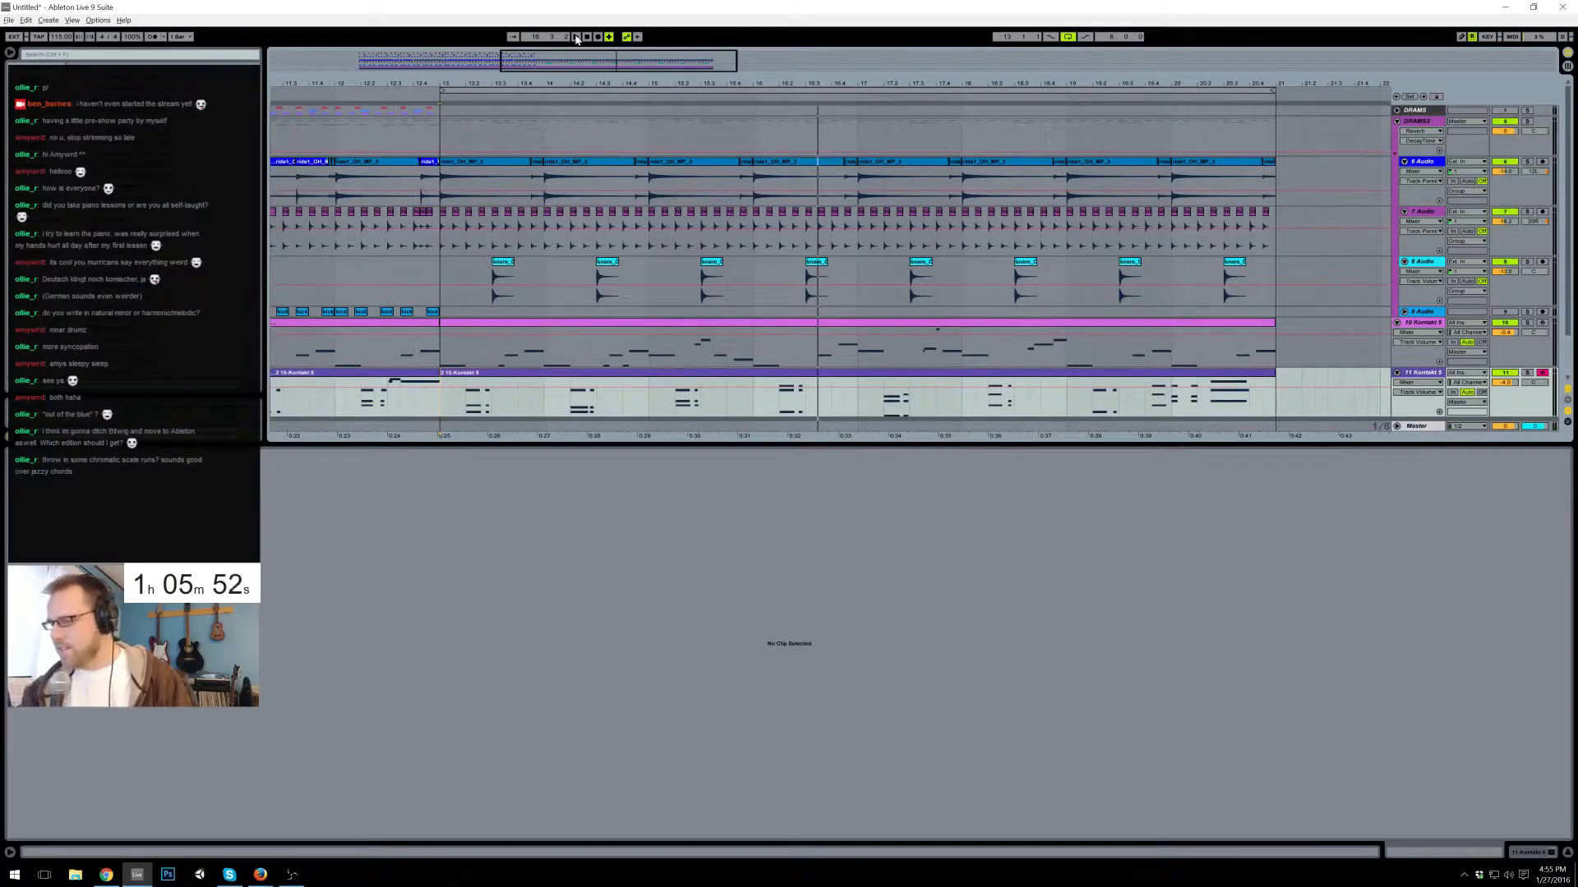
- Try another overdubbed melody take over the first bars of the second piano clip and undo it
key("F9")
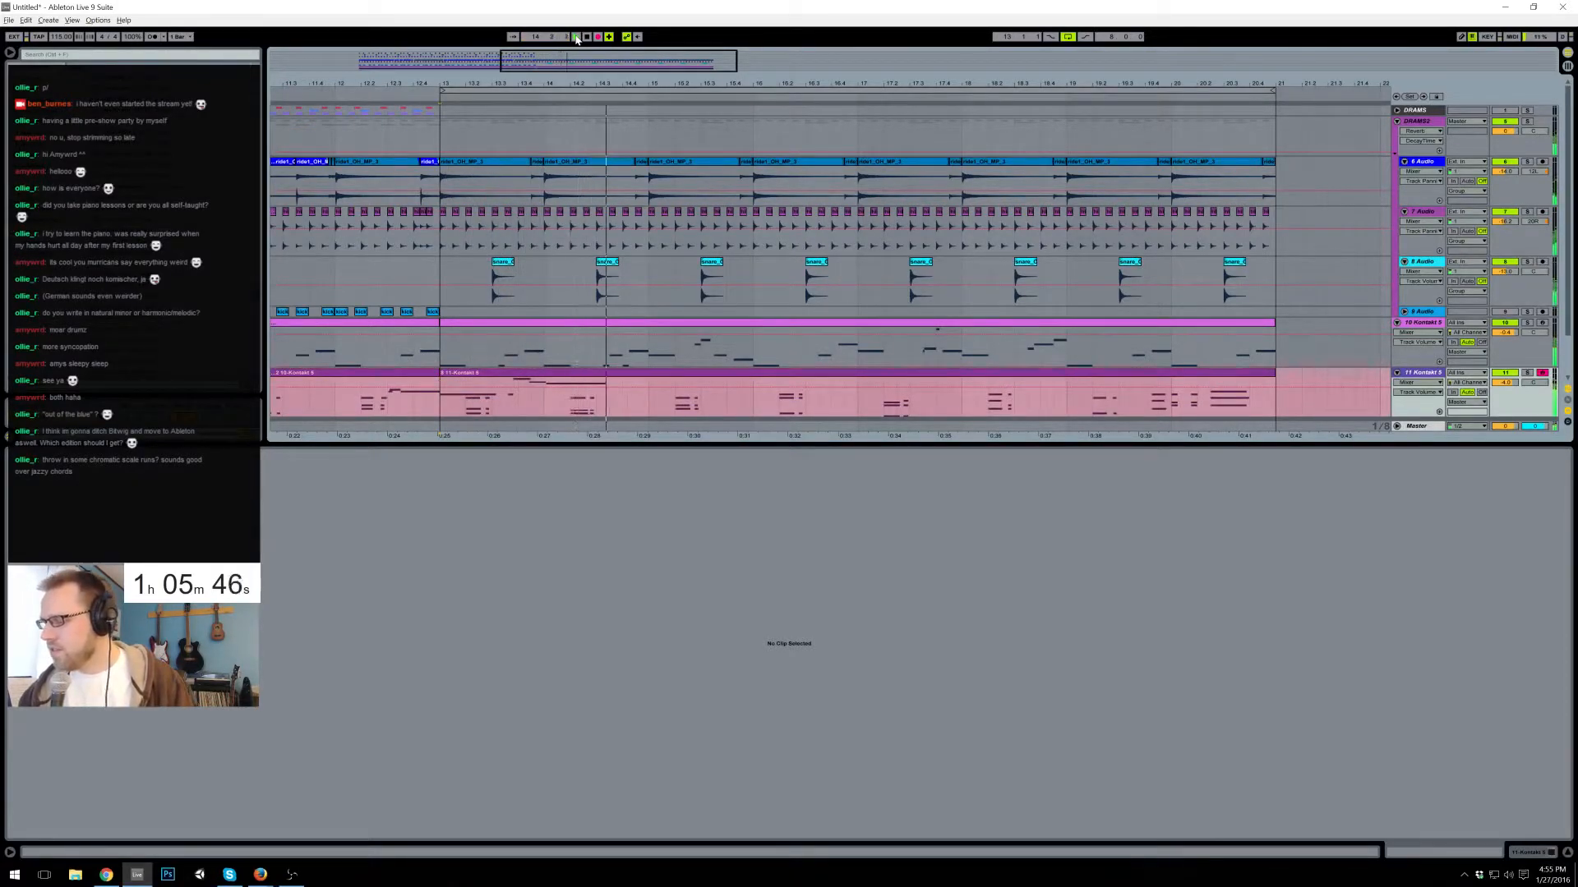
key("space")
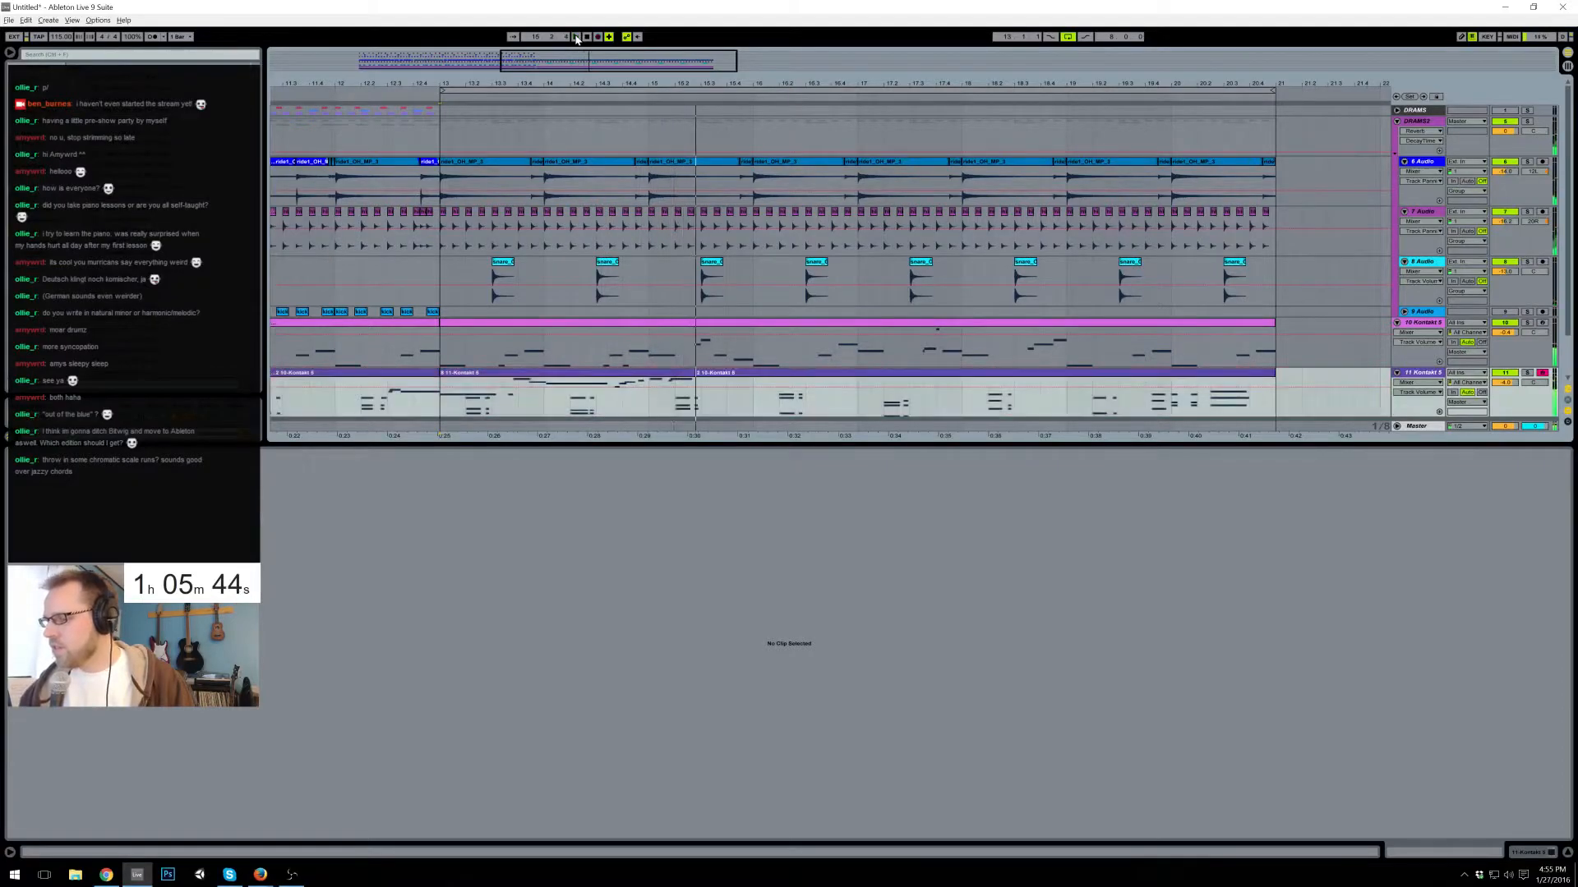
key("ctrl+z")
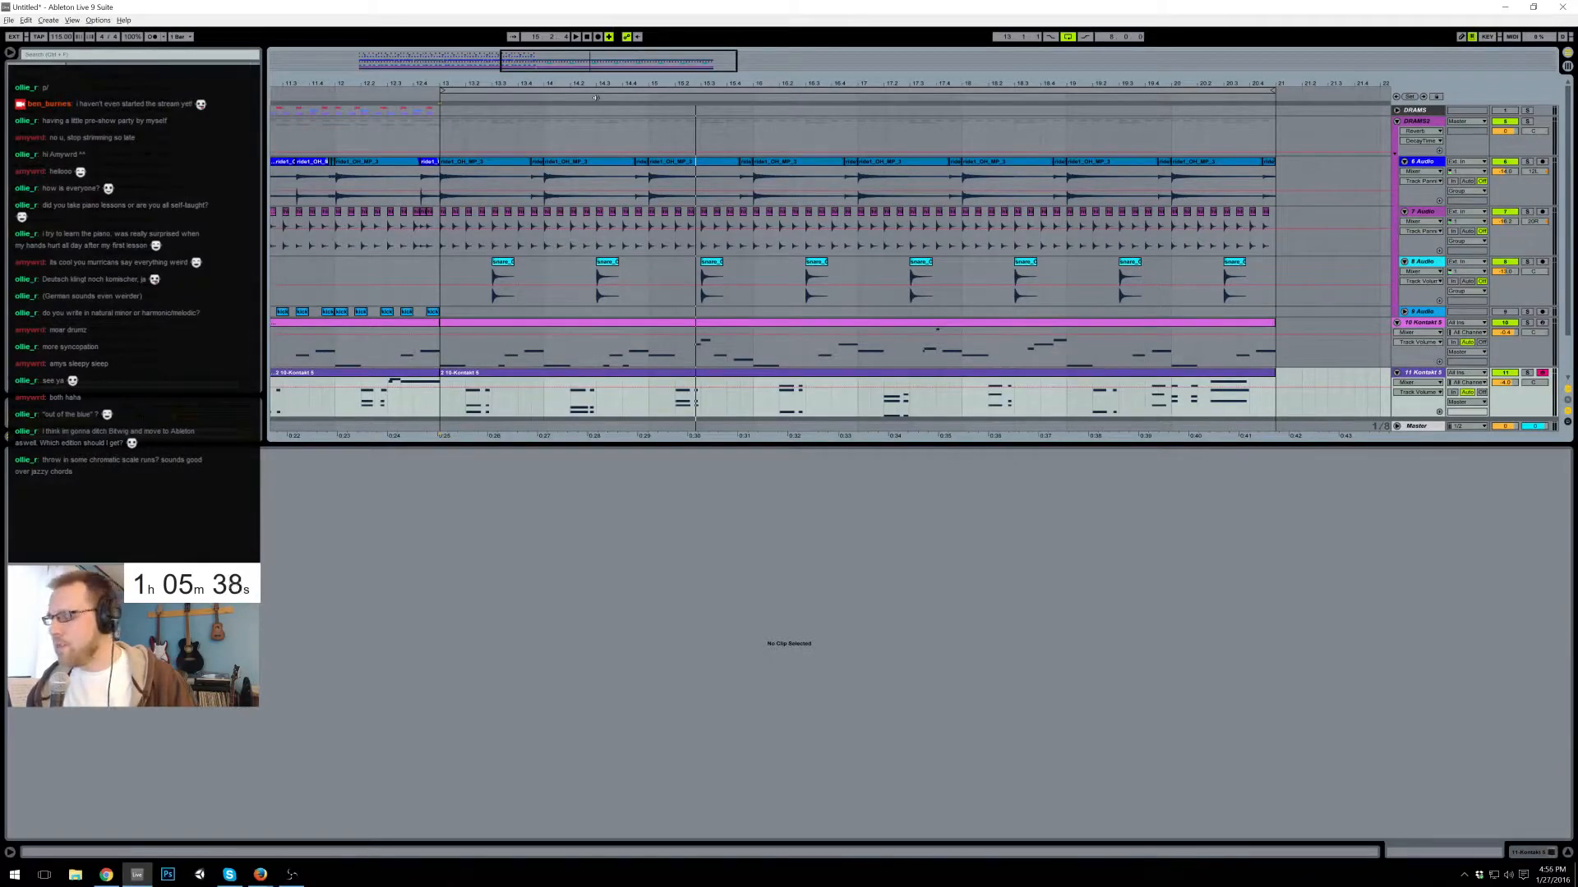
- Record the overdubbed melody over the piano chords through bar 20 and open the recorded clip
key("F9")
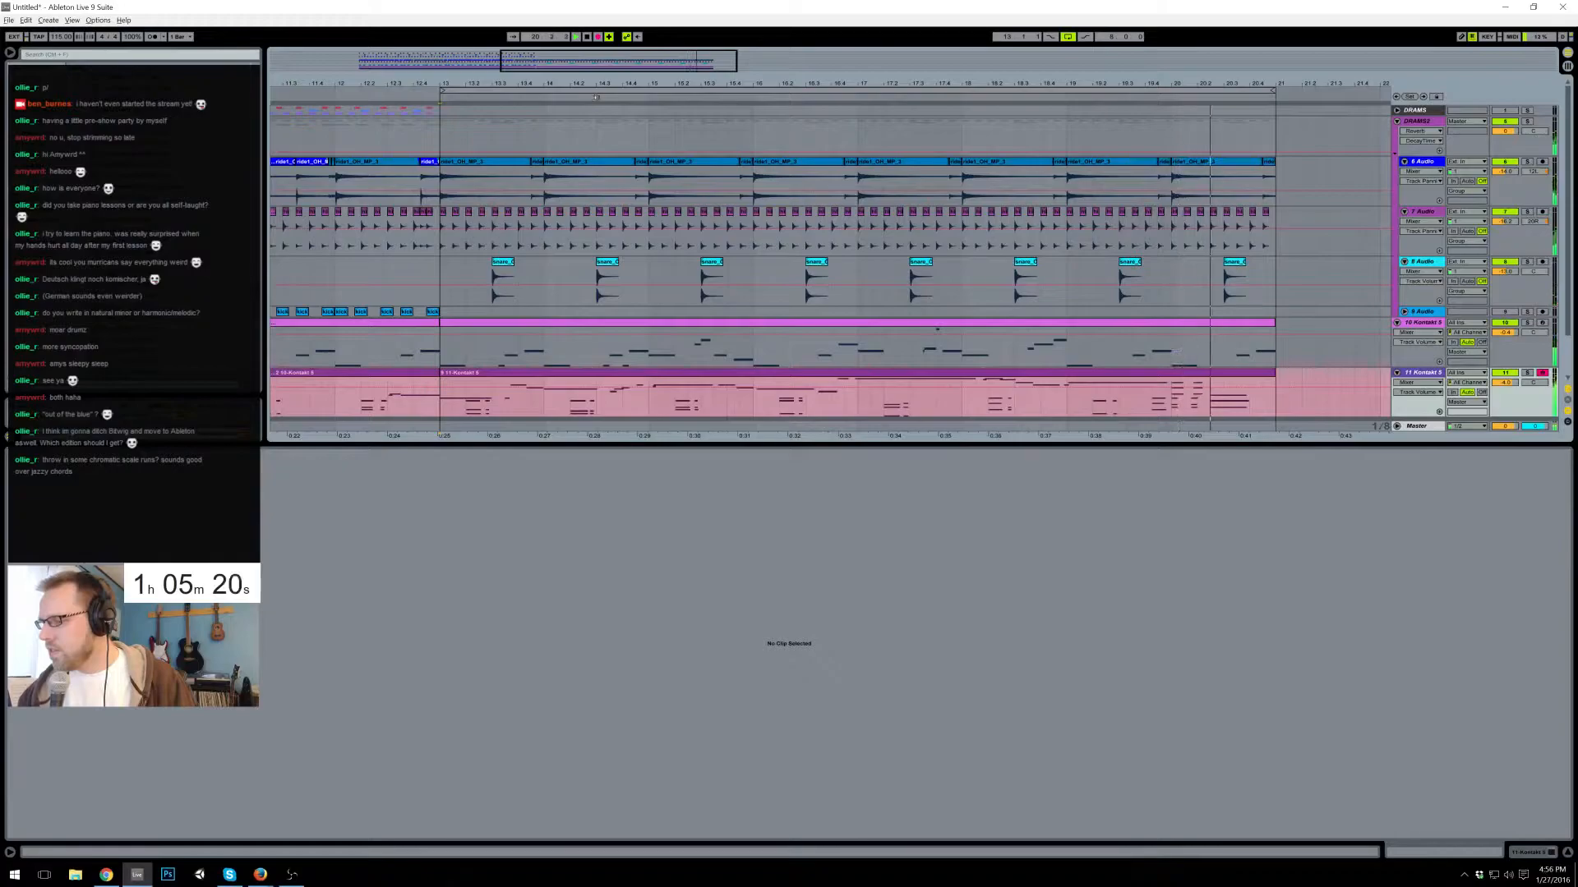
key("space")
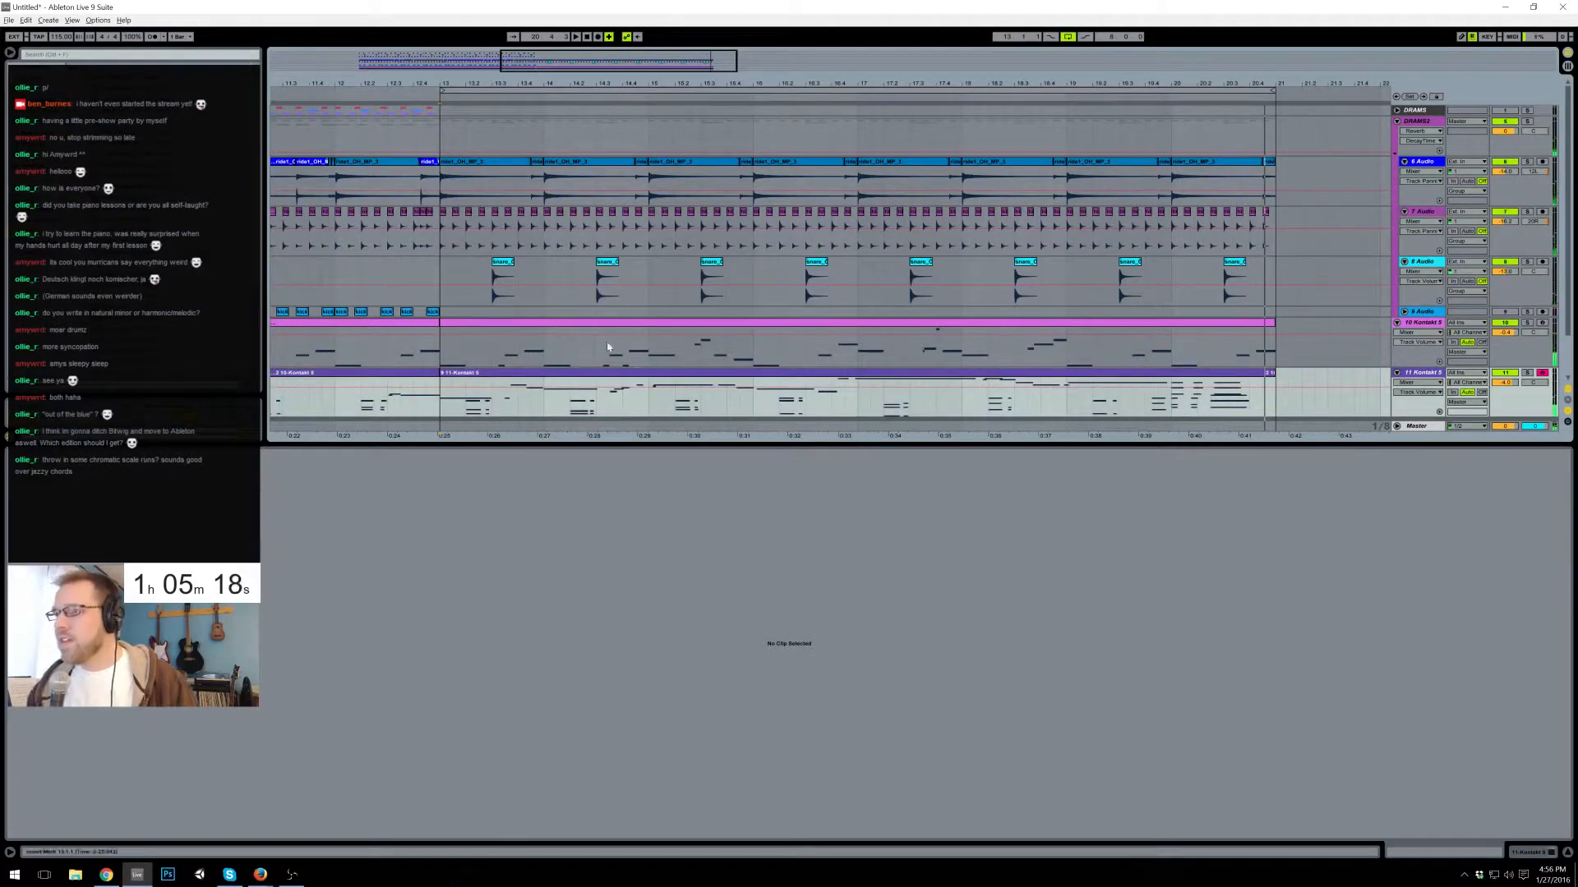
left_click(1257, 376)
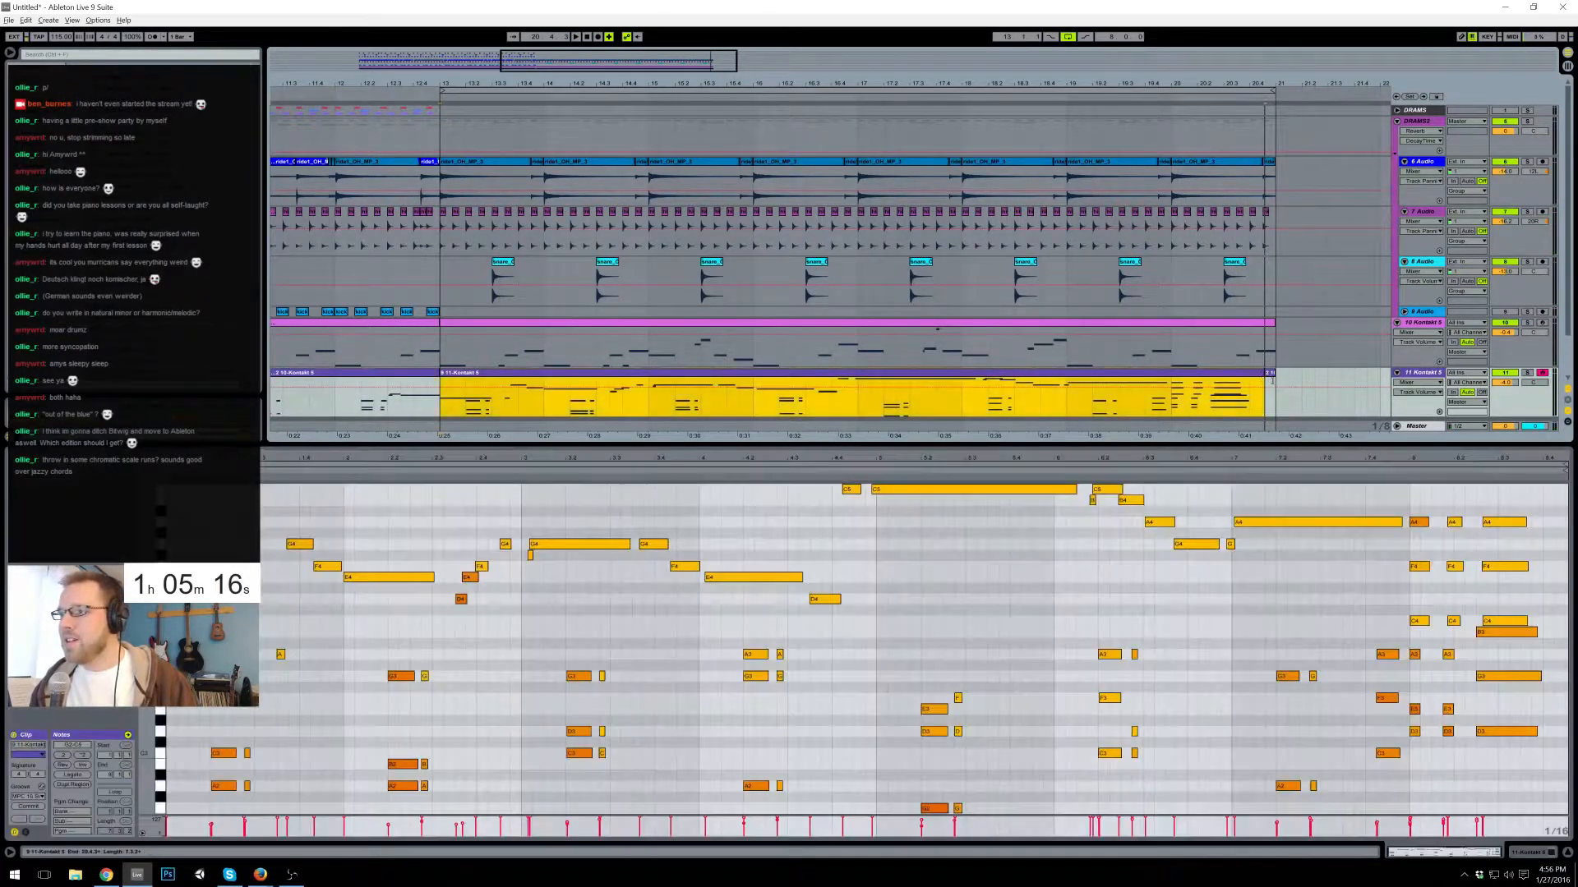
- Raise the three C4 notes at the start of bar 8 to D4 and add a very short C4 before the first one
left_click(1426, 510)
left_click_drag(1385, 615, 1511, 626)
key("Up")
key("Up")
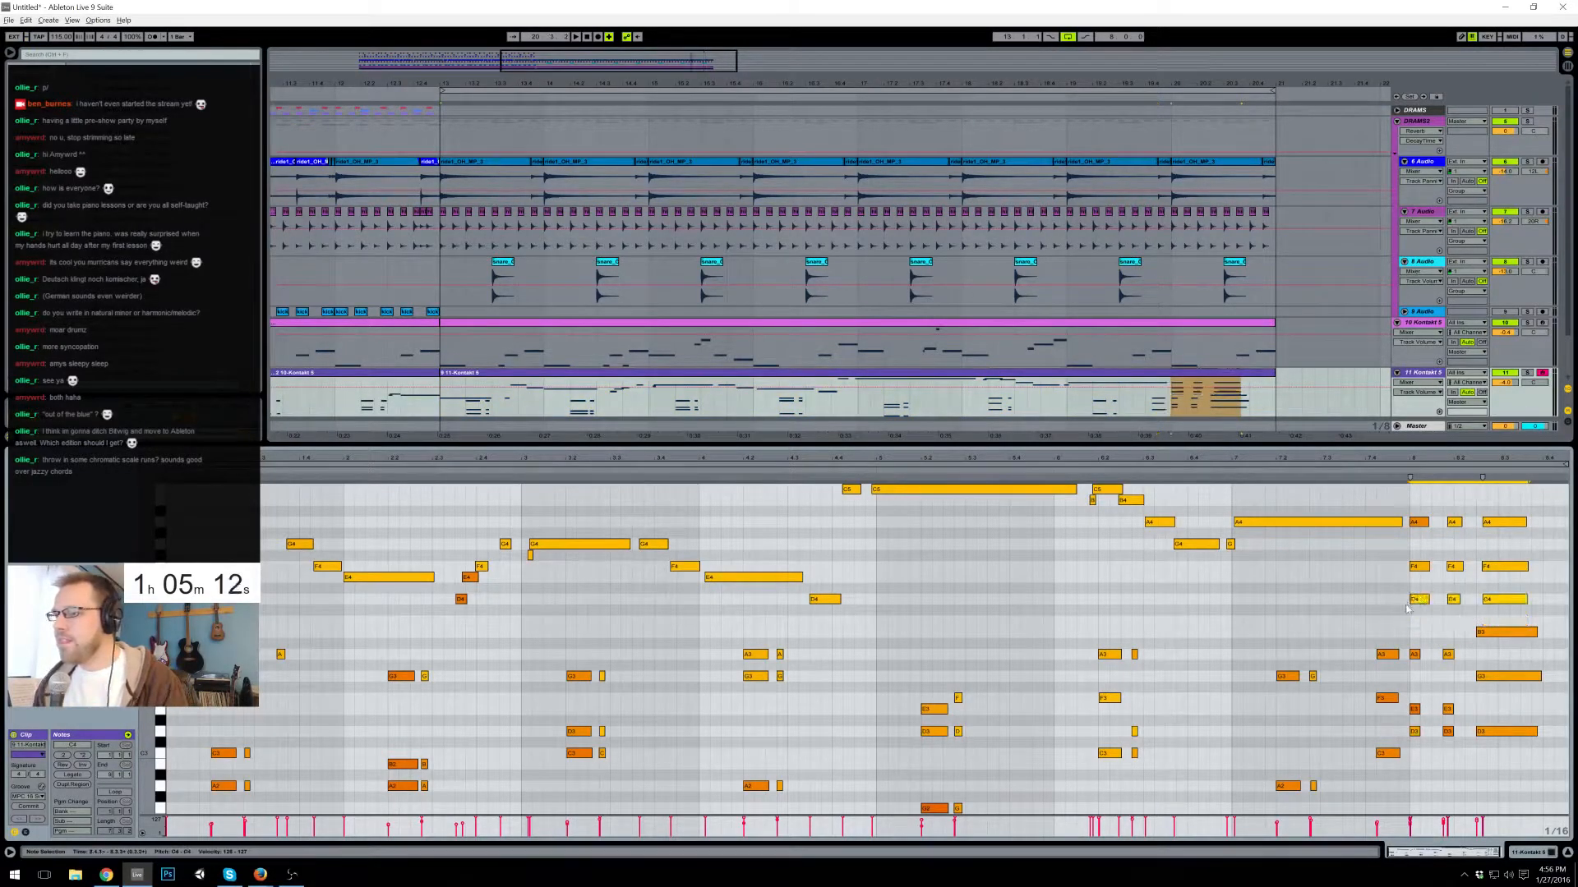
double_click(1414, 620)
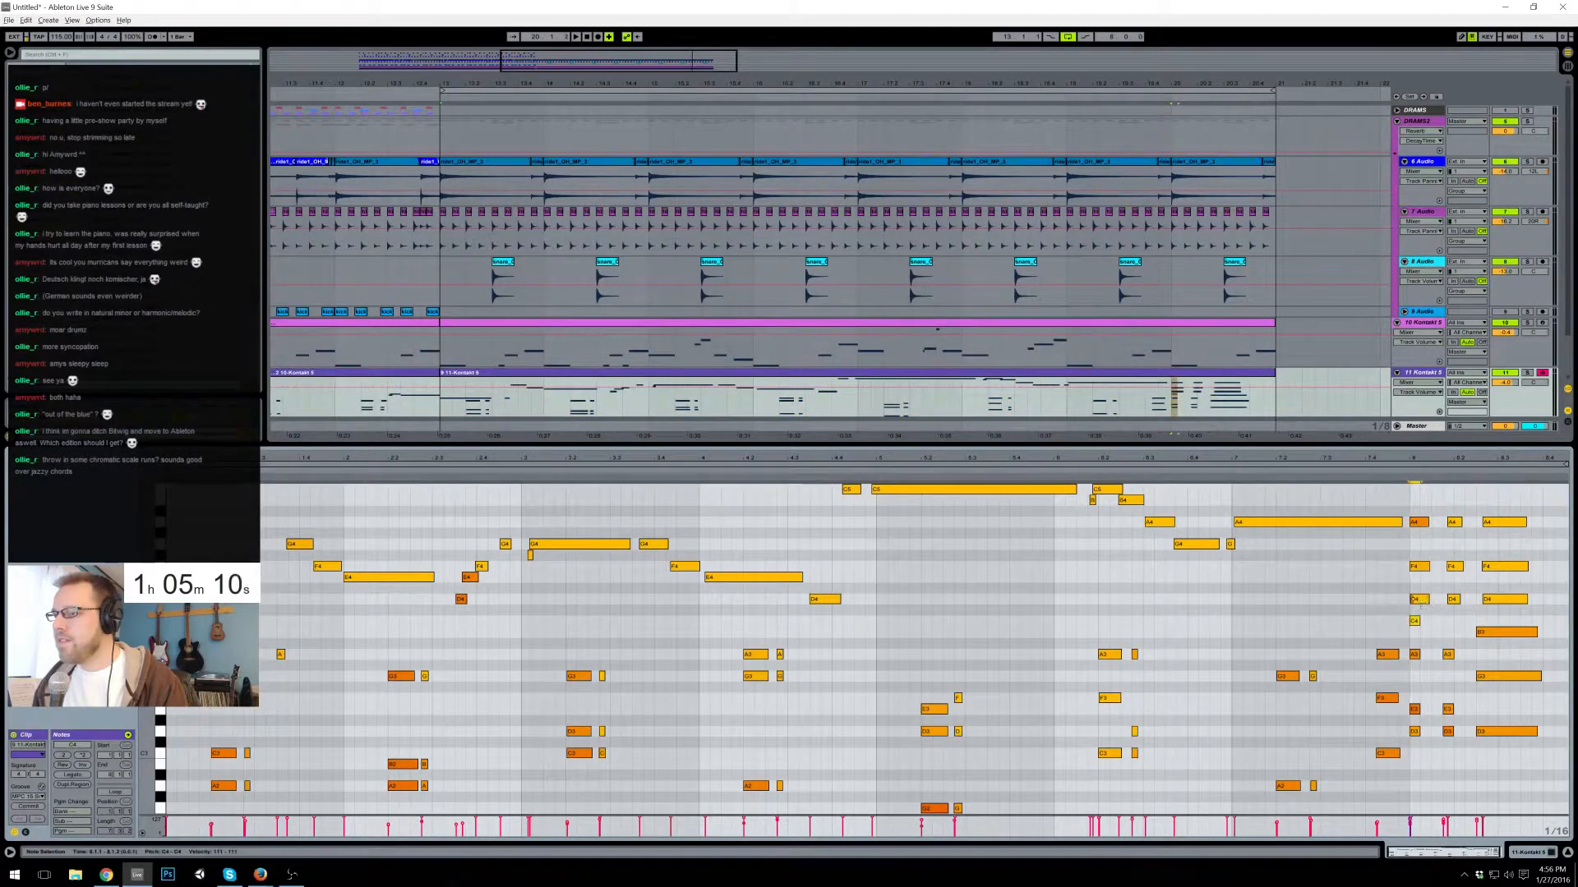
left_click_drag(1419, 620, 1415, 620)
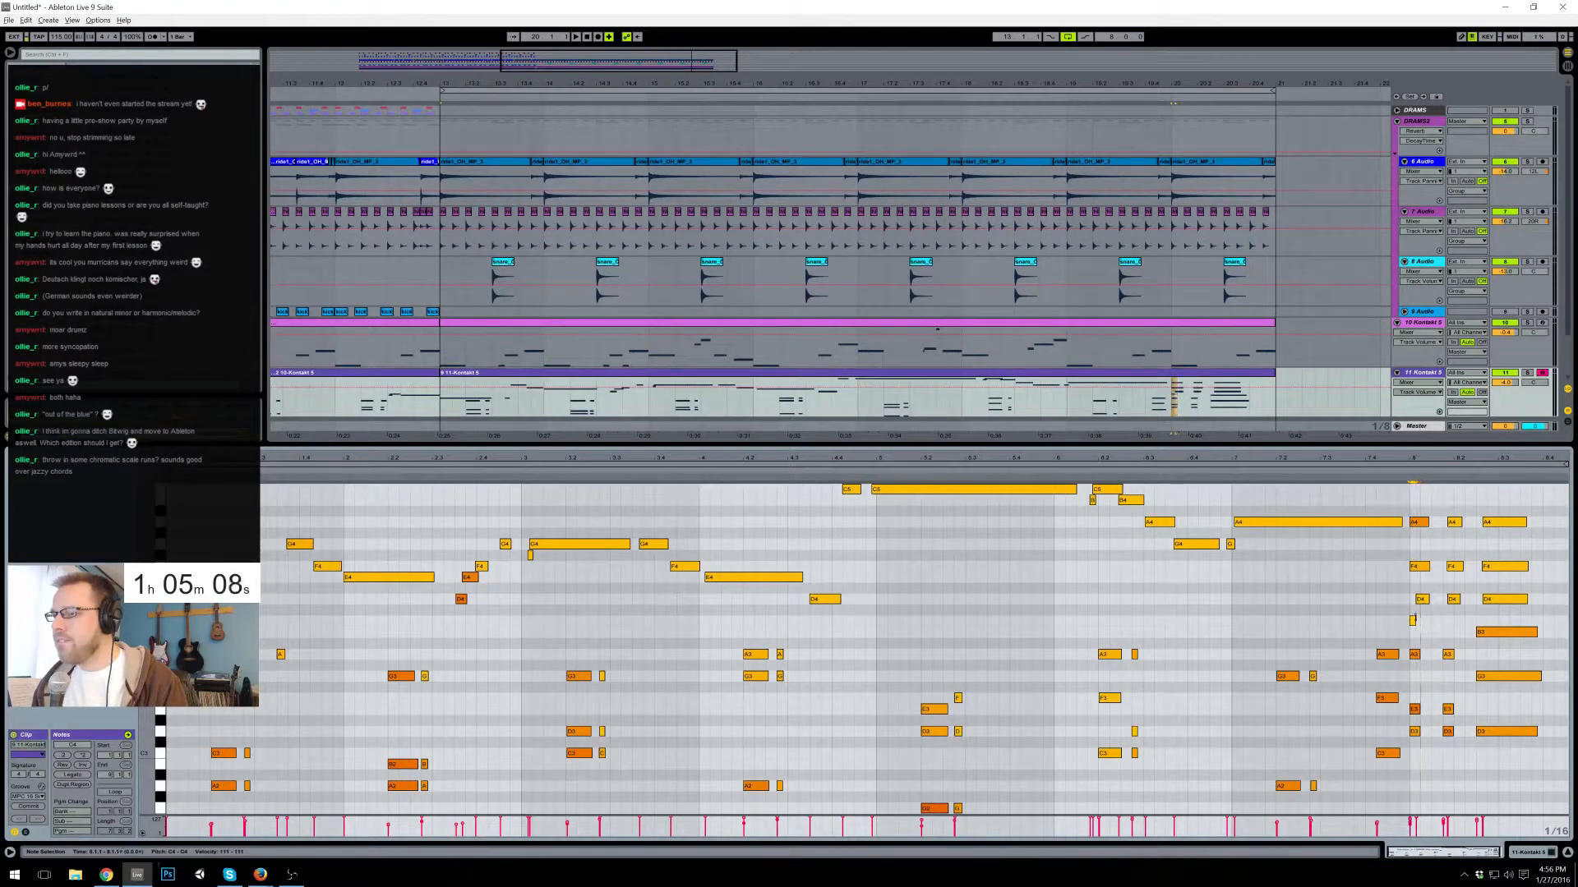
- Delete the F4 notes from the three closing chords in bar 8 and play the ending
left_click_drag(1411, 547, 1492, 570)
key("Delete")
left_click(1400, 471)
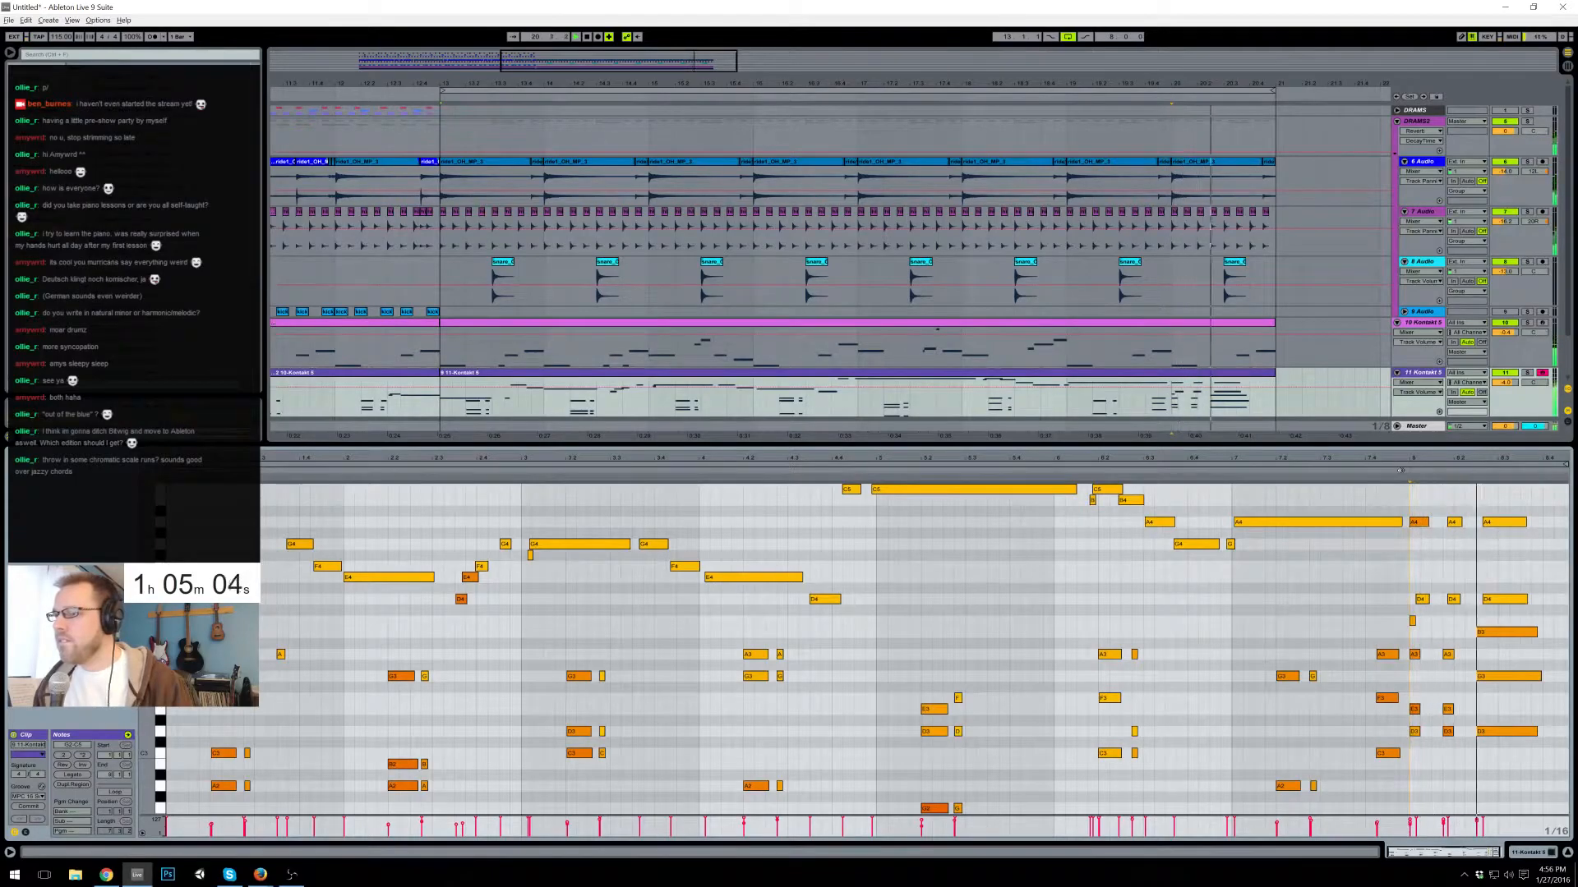
key("space")
- Change the recorded upper notes of the last two chords from A4 and D4 to G4 and E4
left_click_drag(1414, 504, 1516, 606)
key("Up")
key("Up")
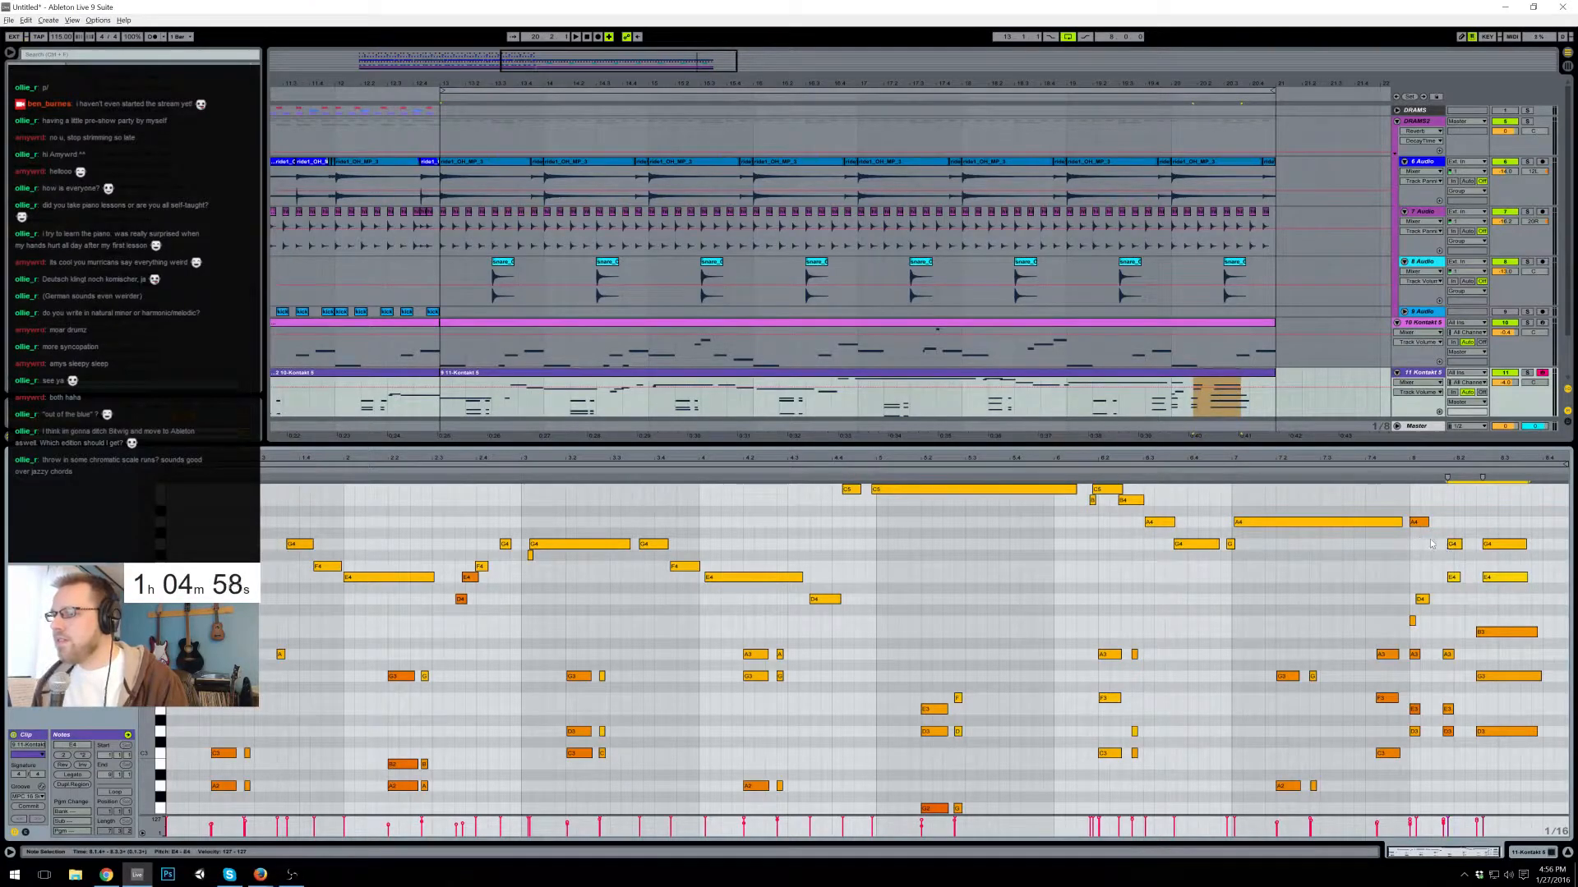
- Adjust the velocity of the recorded closing notes and shift the last two G4 and E4 pairs slightly earlier to align with the chords
left_click_drag(1405, 497, 1550, 630)
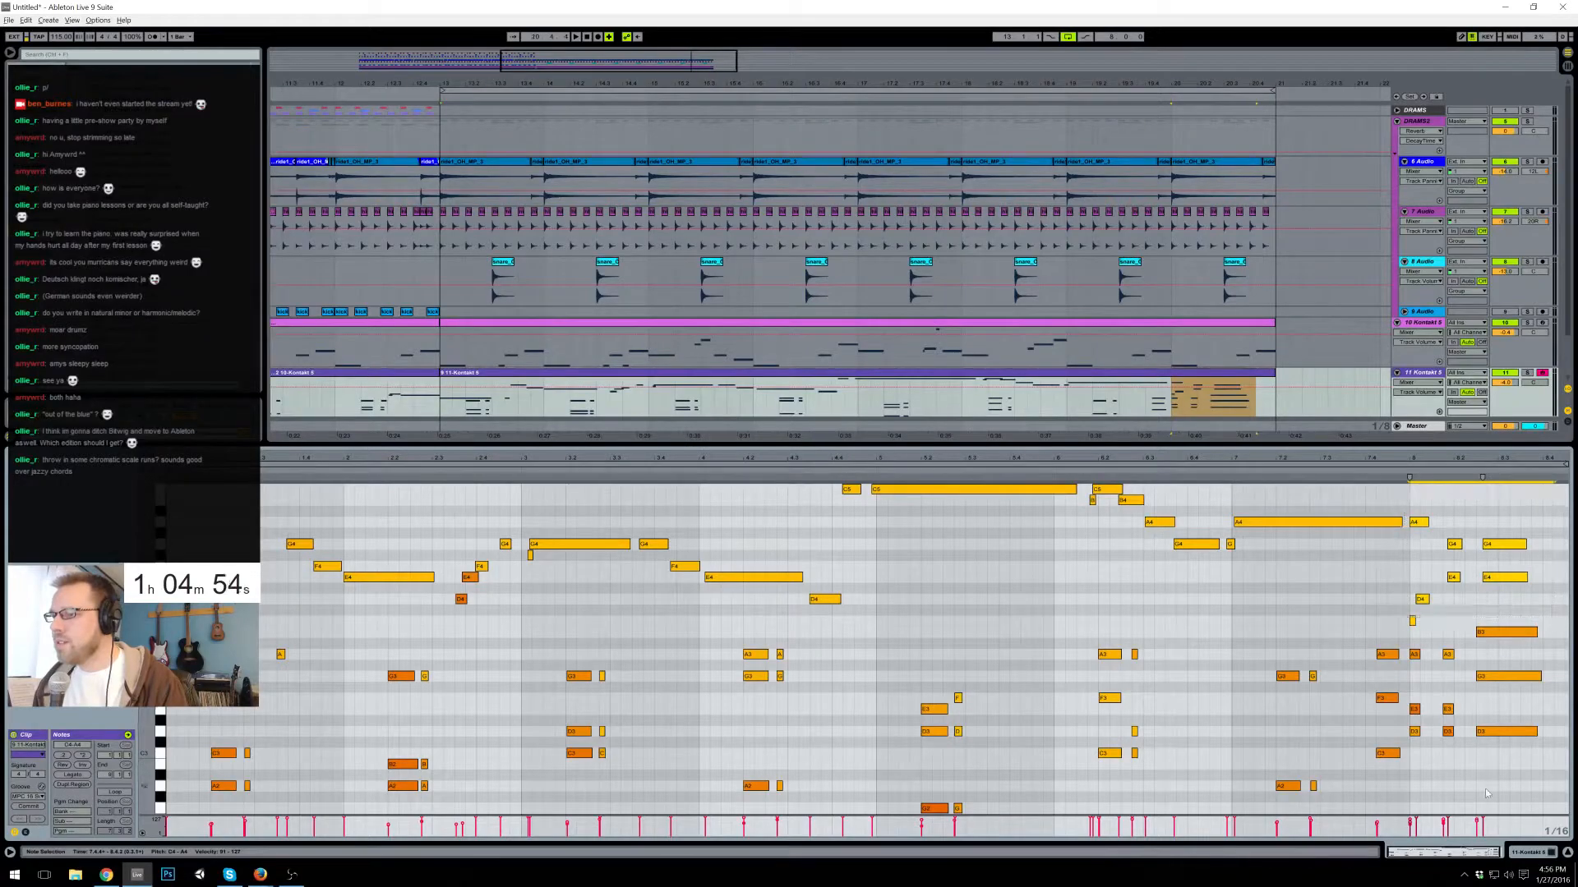
left_click_drag(1484, 822, 1483, 825)
left_click_drag(1440, 527, 1500, 587)
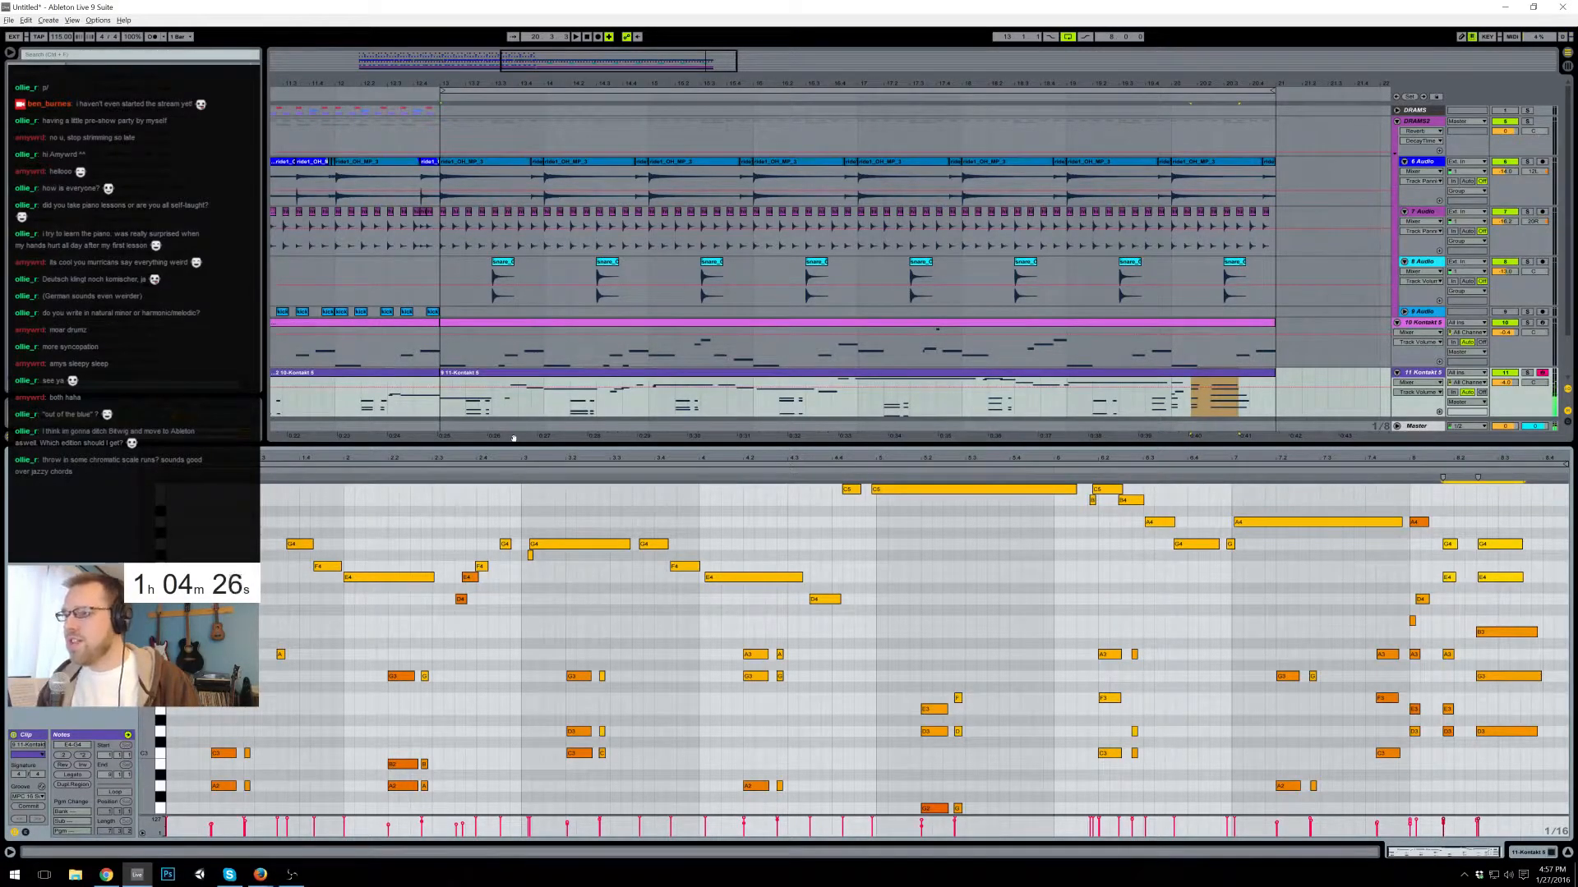
left_click_drag(555, 64, 555, 41)
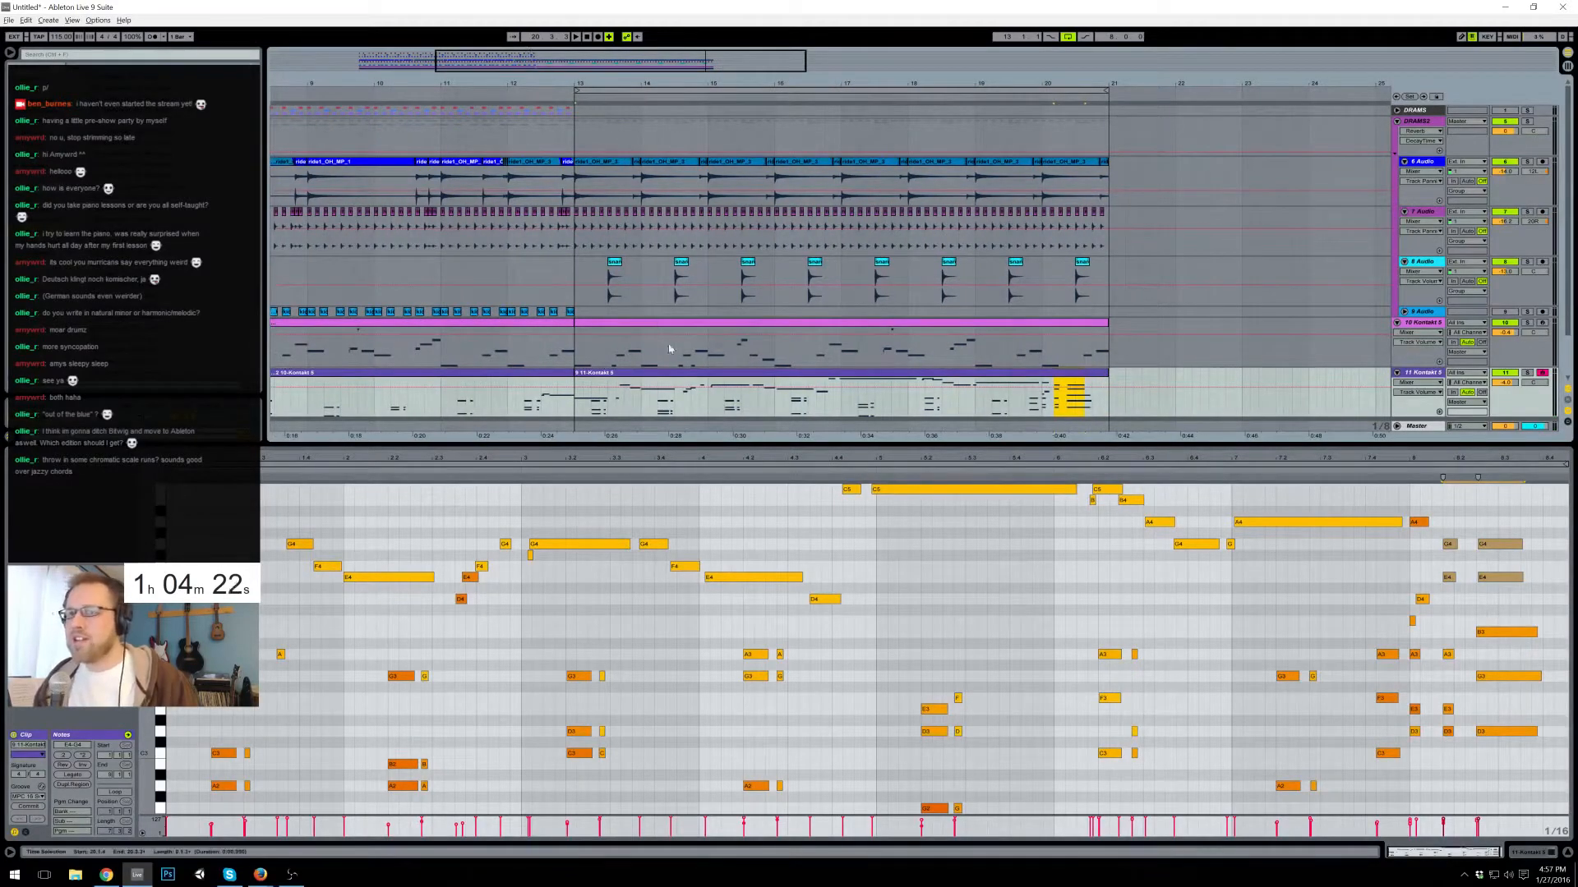
- Play the opening of the piano clip and nudge the G4, F4 and E4 notes leading into bar 2 slightly earlier
left_click(570, 462)
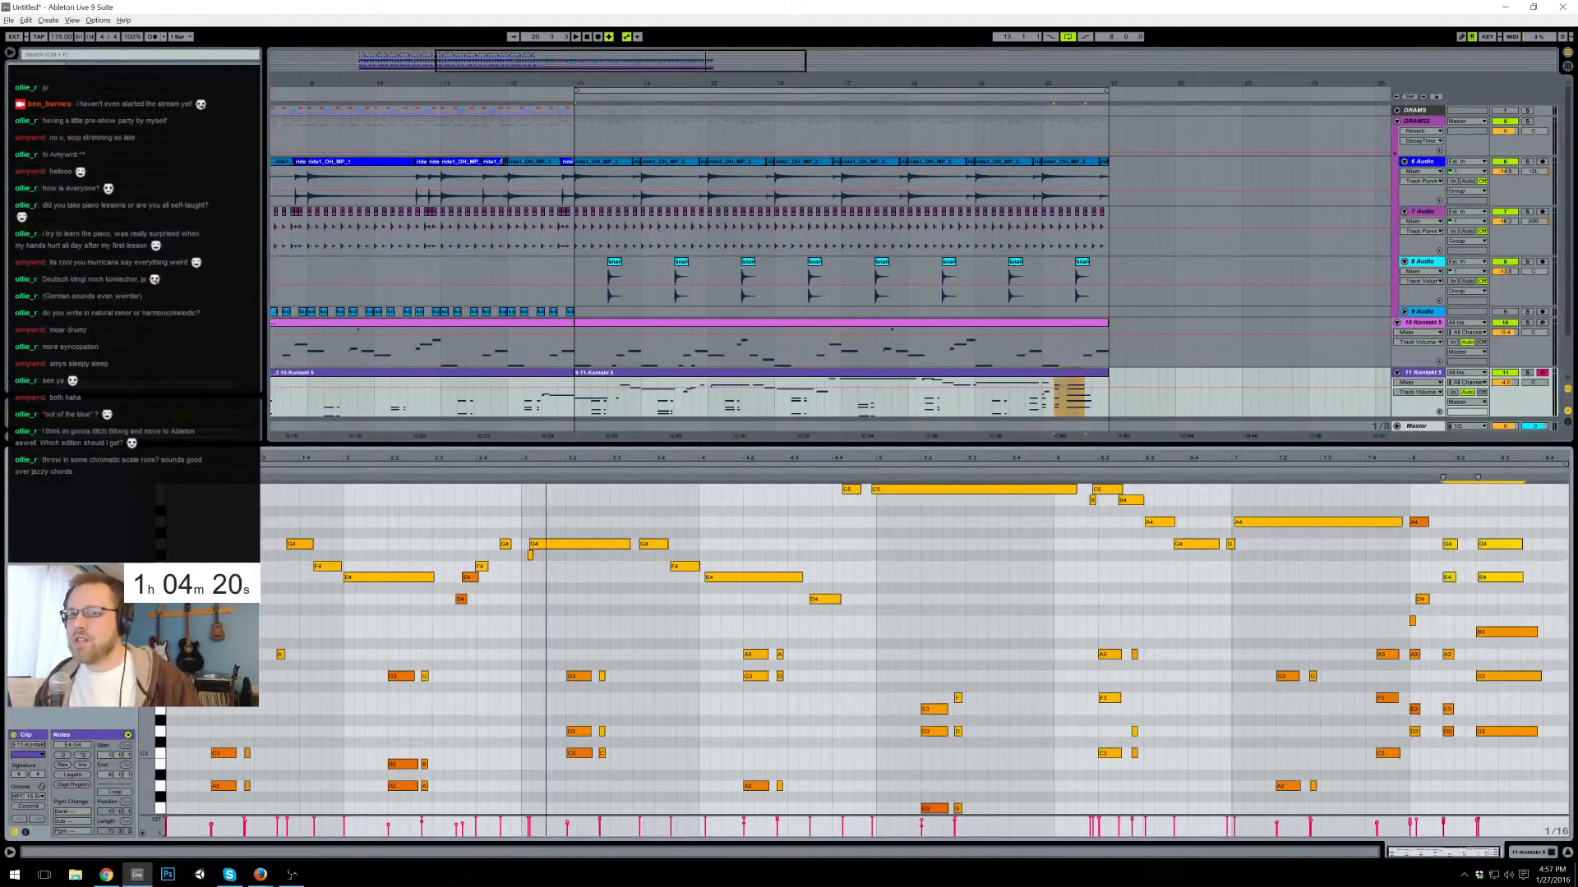
left_click_drag(545, 462, 544, 459)
key("space")
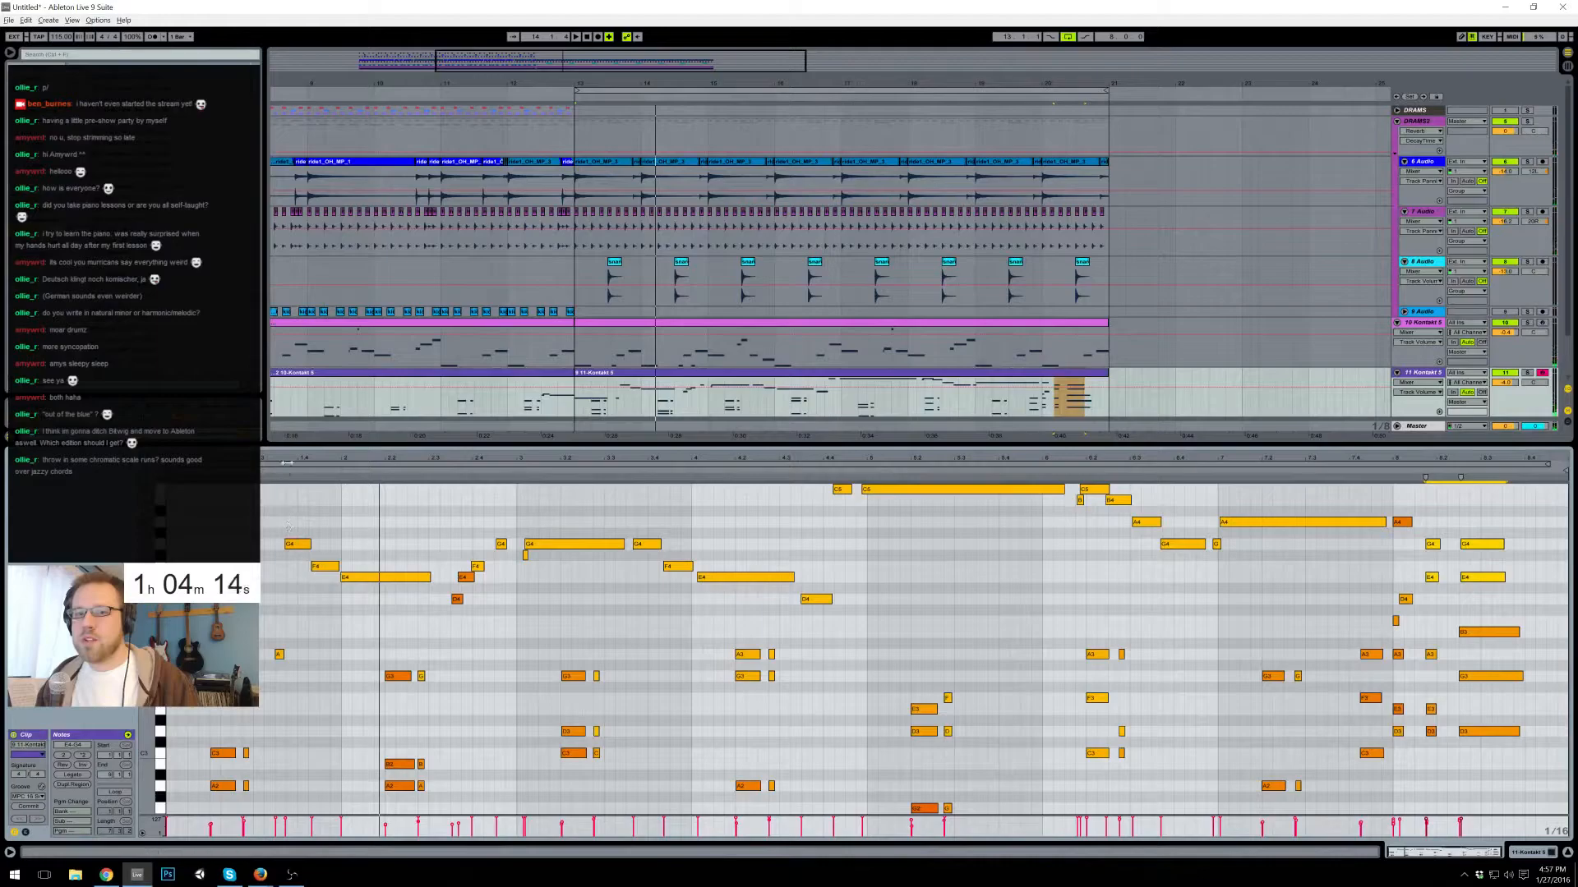
key("space")
left_click_drag(295, 518, 370, 594)
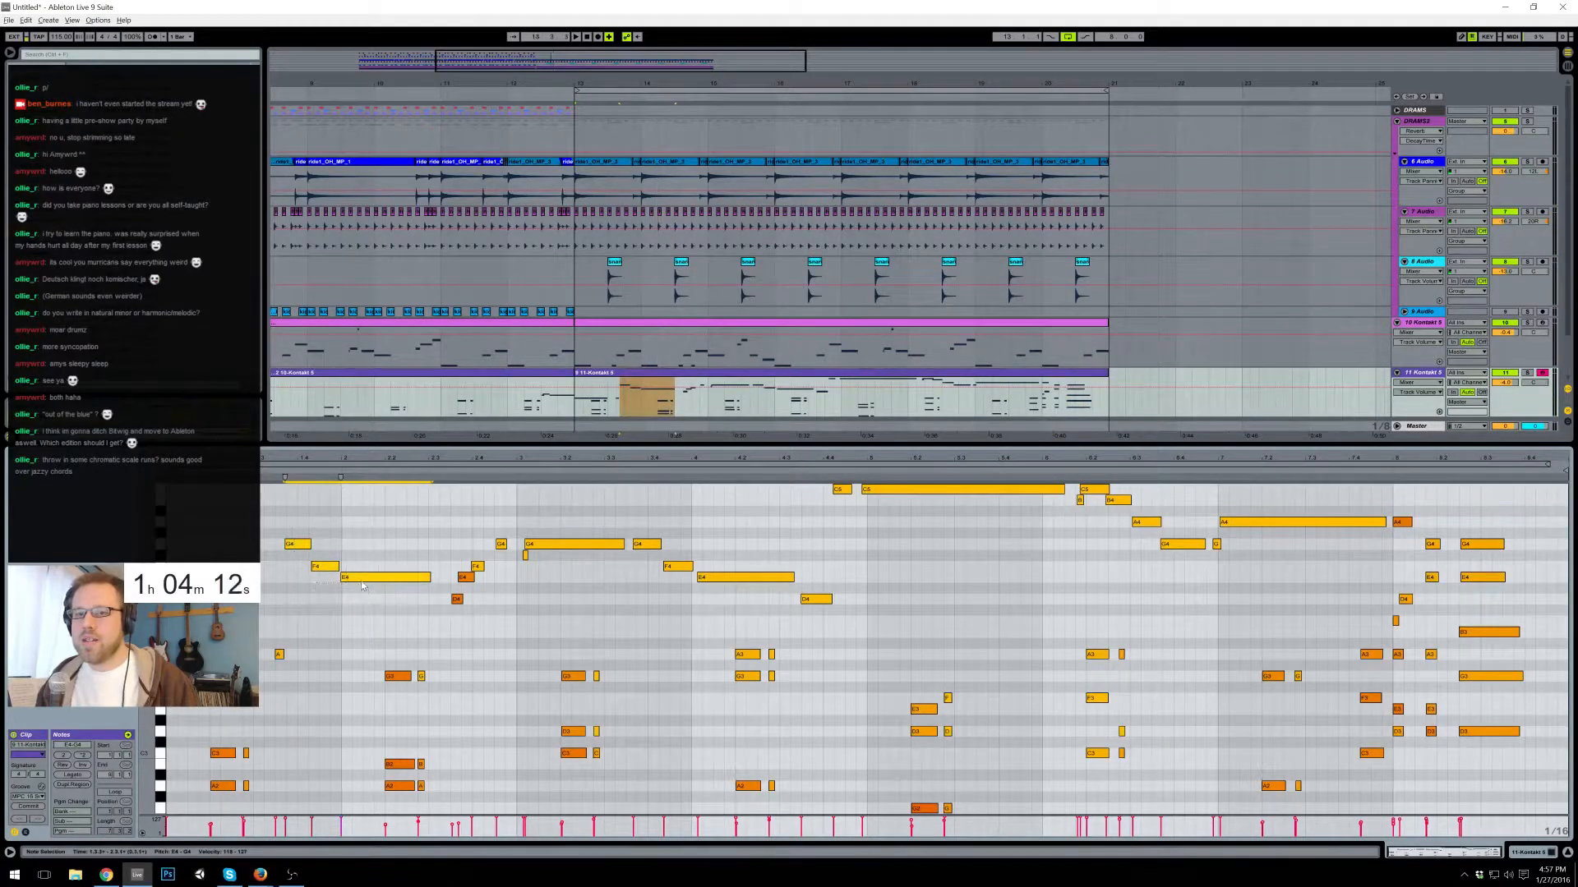
key("space")
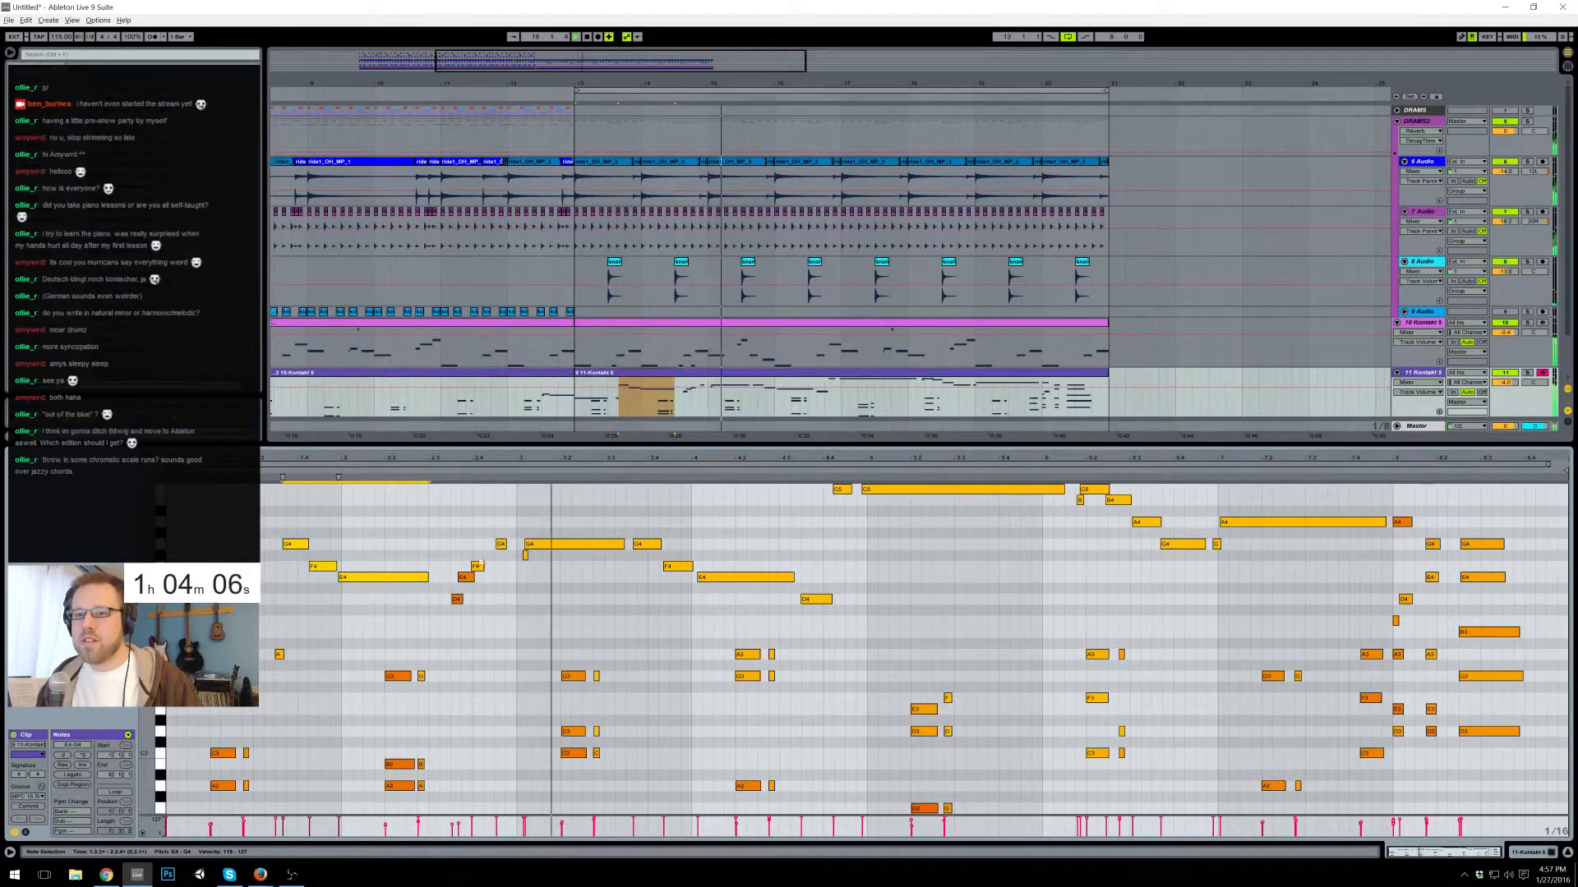
- Nudge the melody phrase in bars 3 and 4 and the D4–G4 run before it slightly earlier, and shorten the run's E4
left_click_drag(557, 458, 1147, 605)
key("Left")
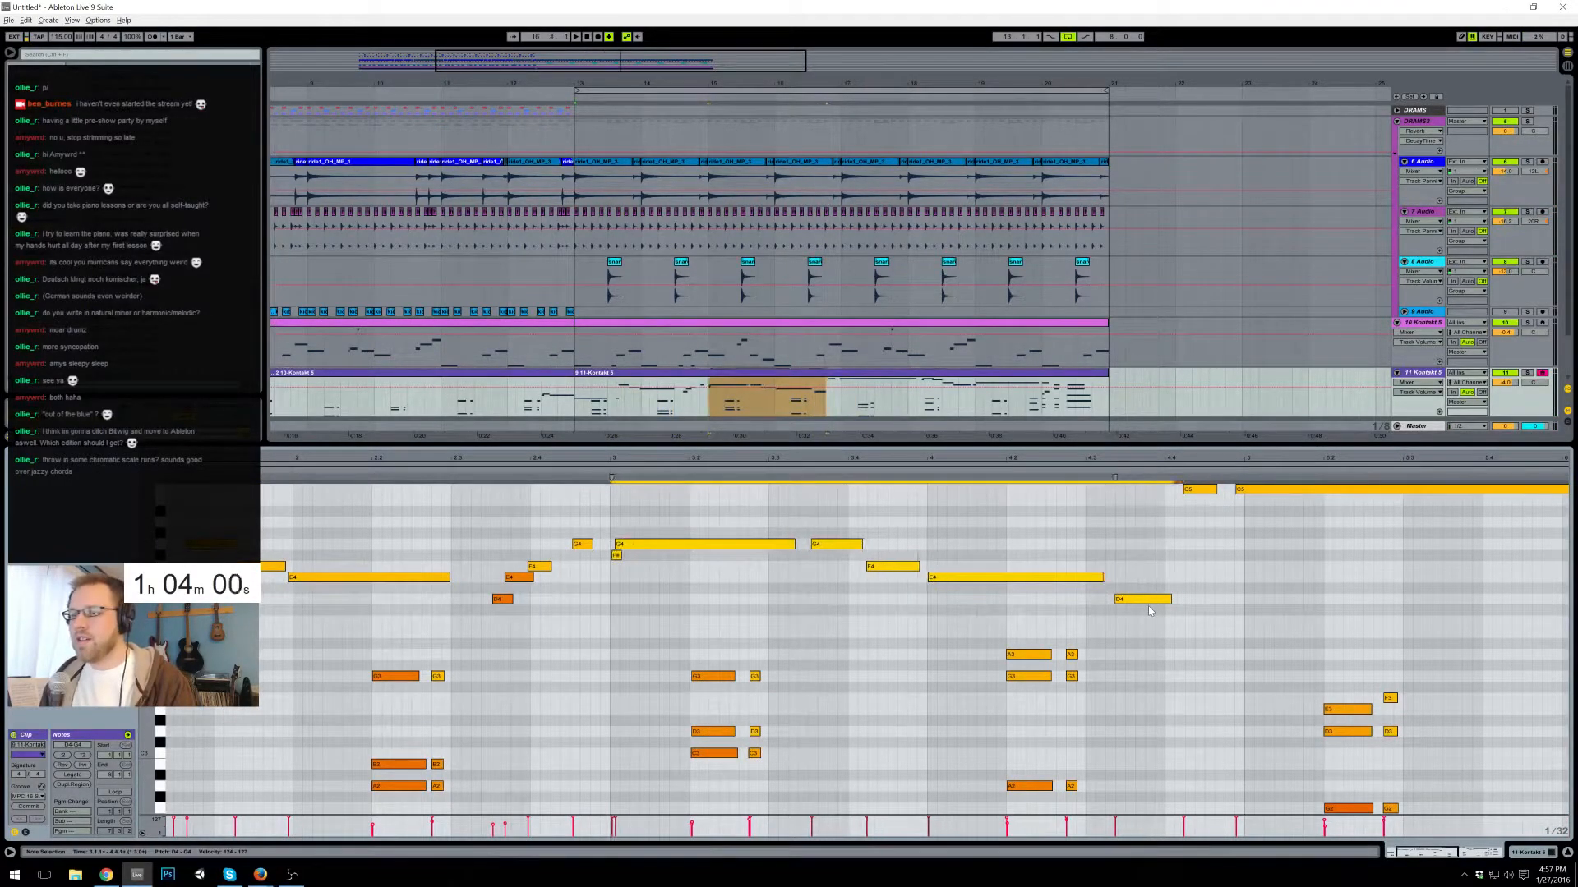
left_click_drag(488, 519, 587, 618)
key("Left")
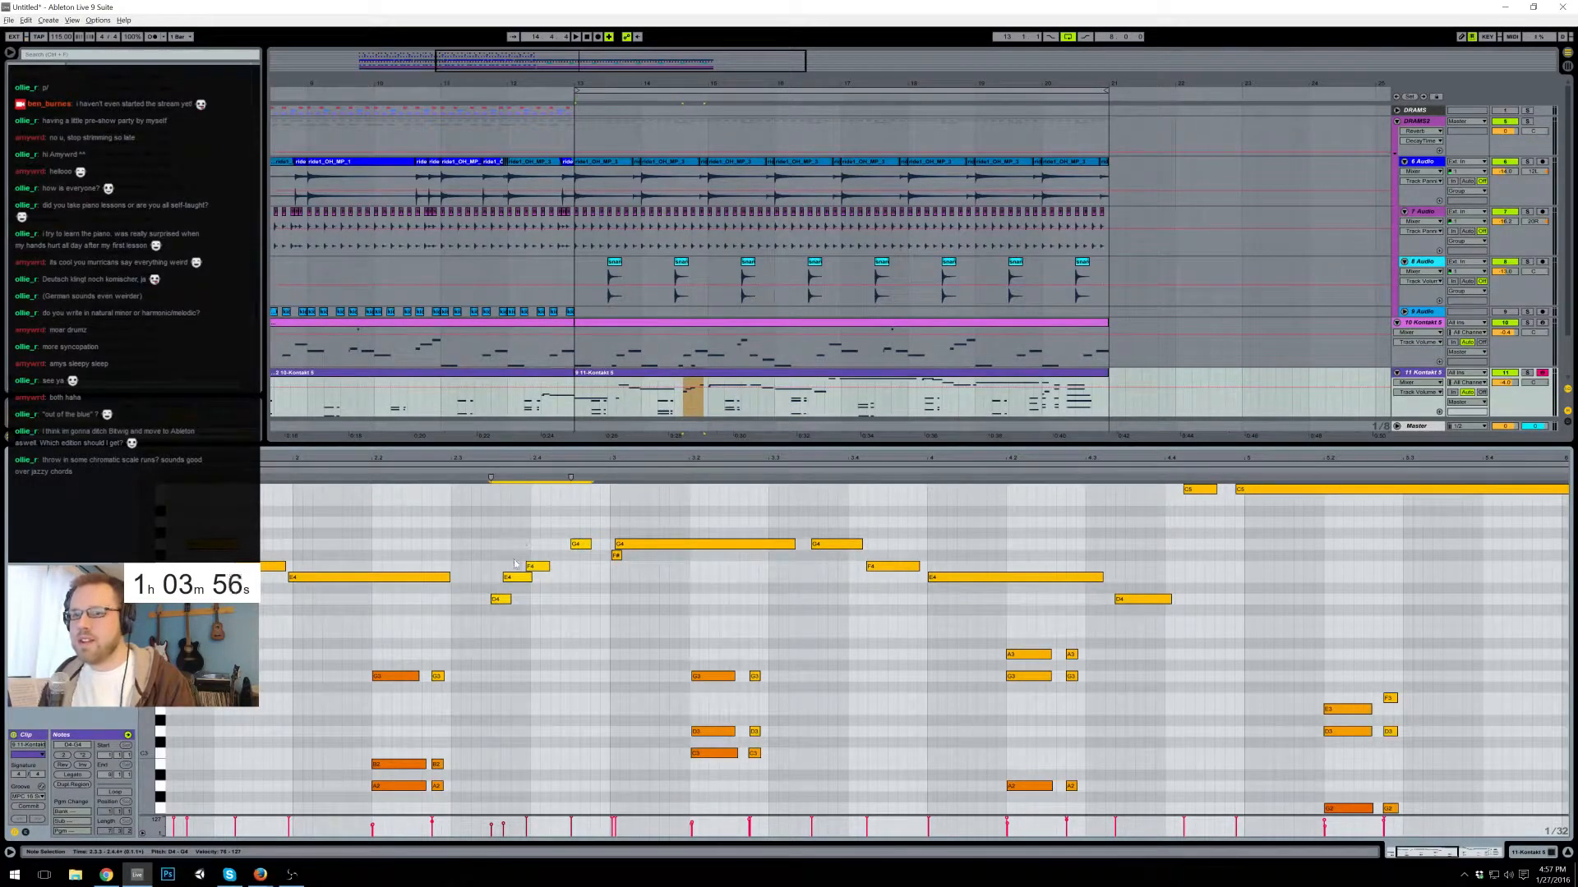
left_click_drag(509, 576, 534, 583)
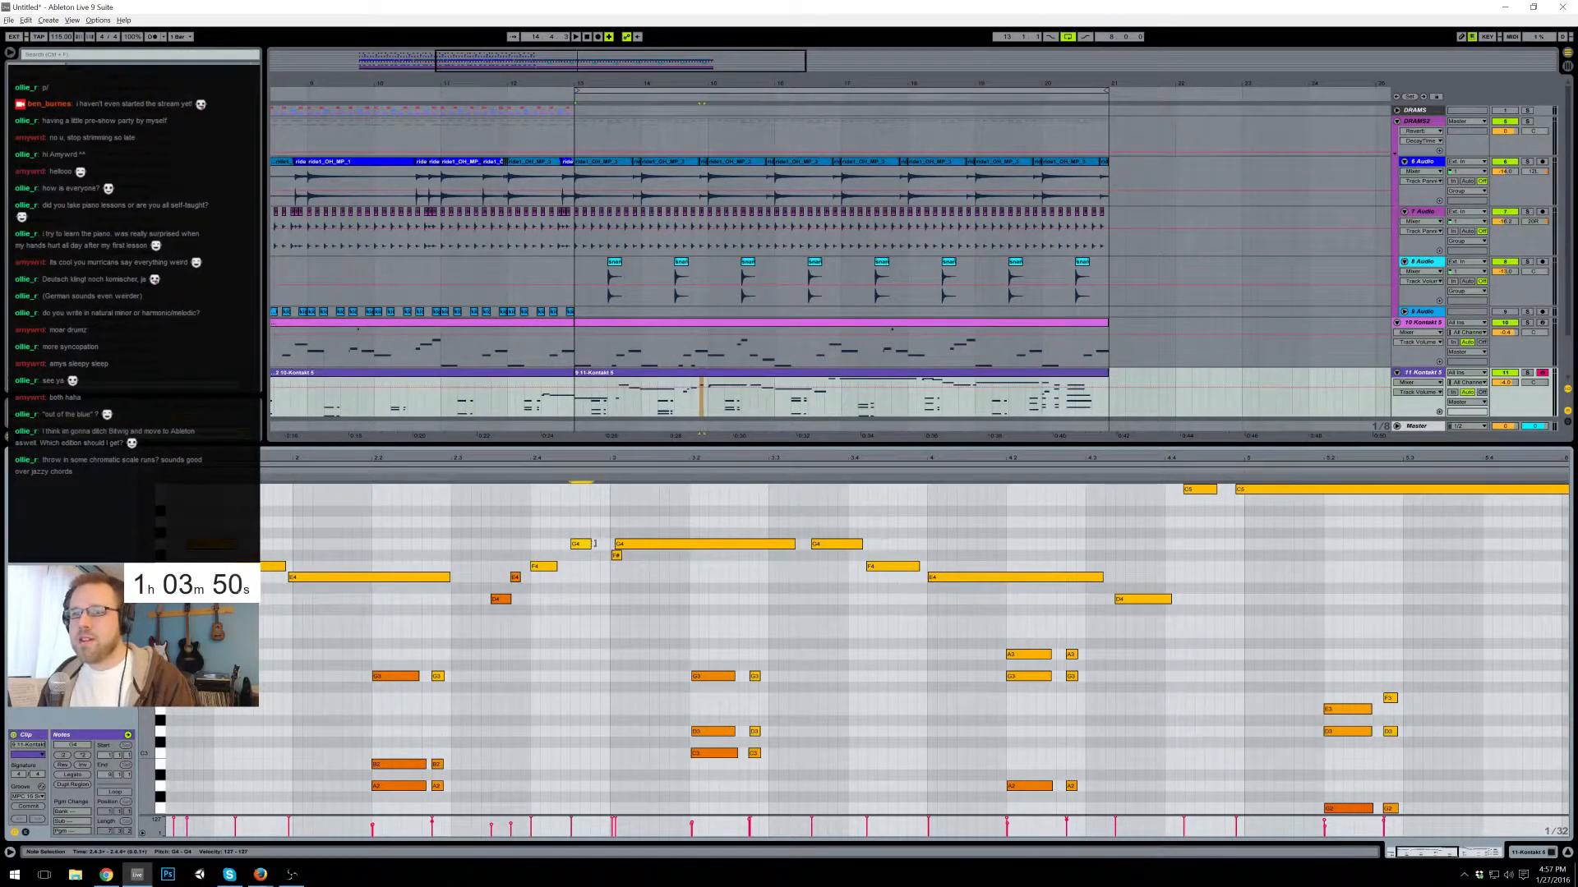
left_click(444, 473)
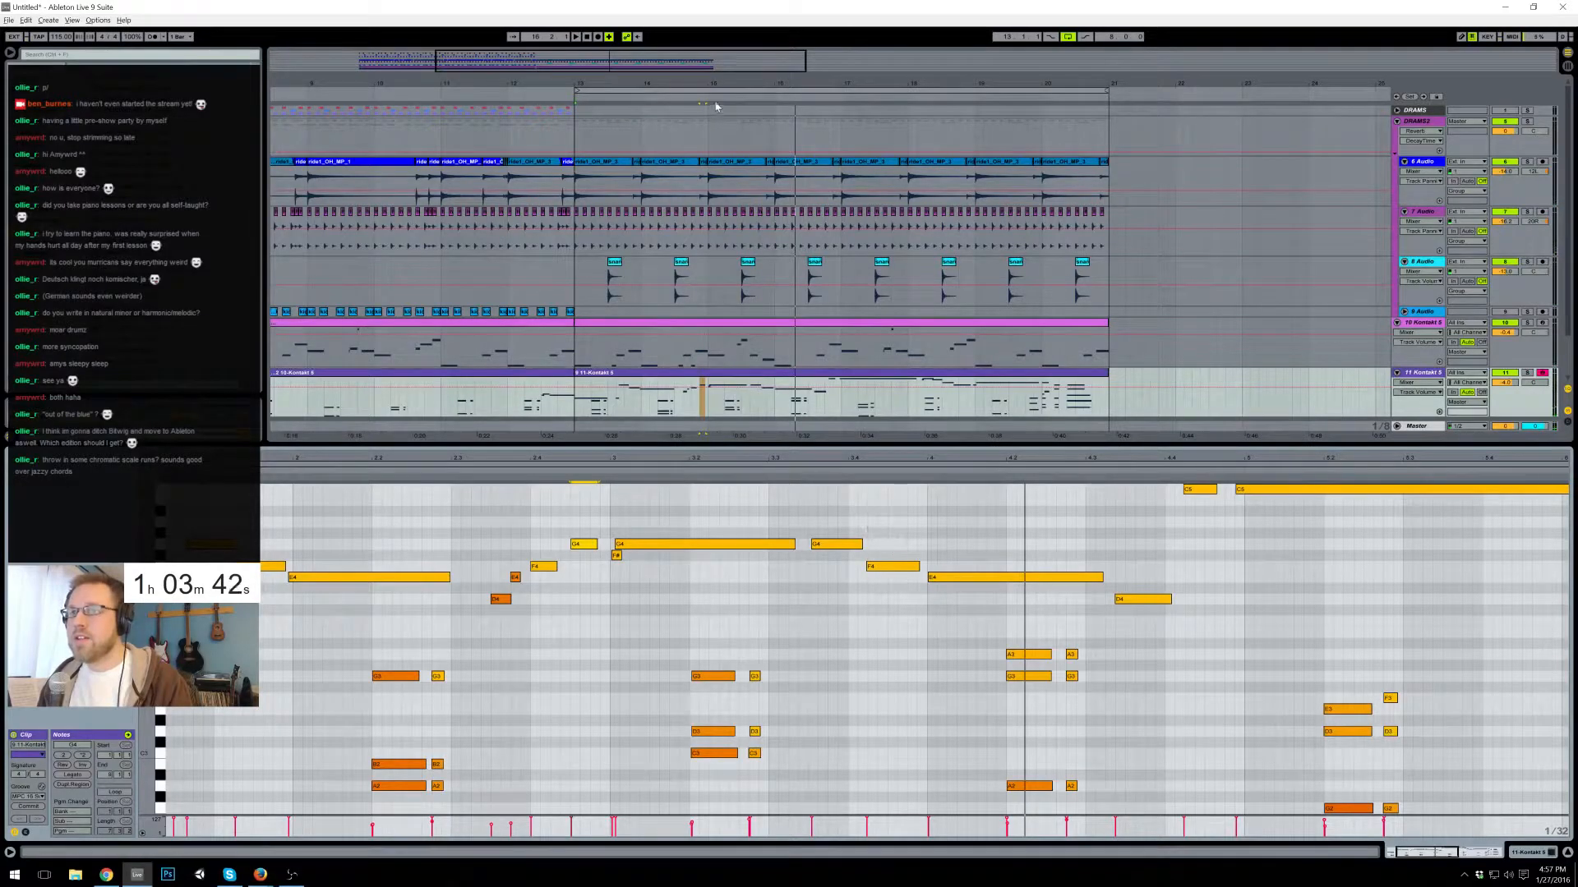
- Move the short G4 after the long one in bar 3 slightly earlier and play the passage into bar 5
left_click_drag(644, 63, 635, 177)
left_click_drag(894, 567, 837, 547)
key("ctrl+z")
left_click(895, 584)
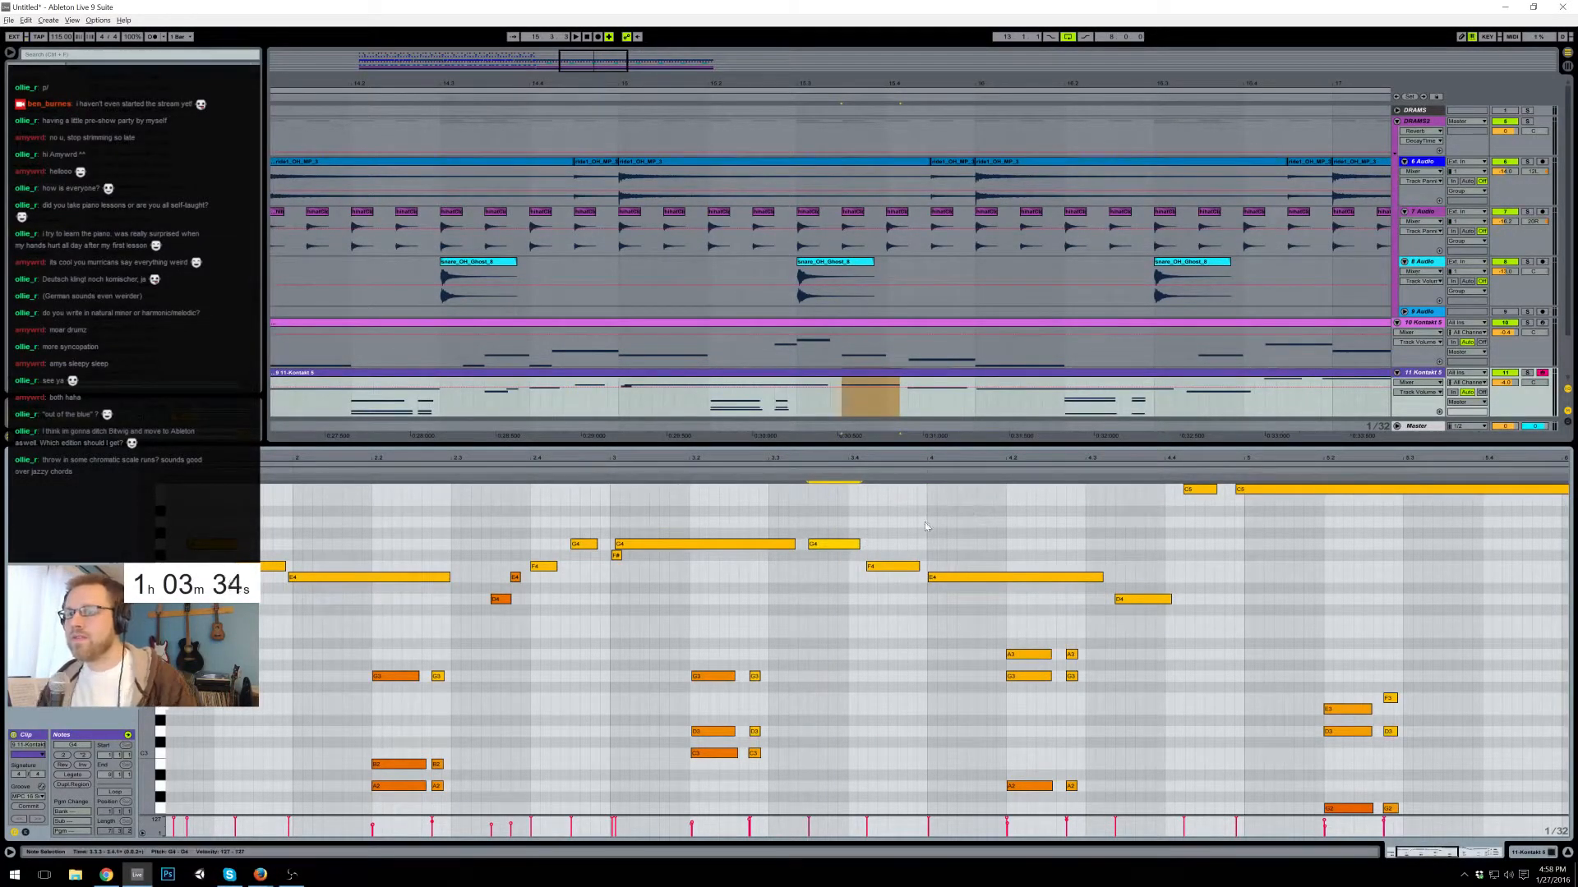
left_click(482, 466)
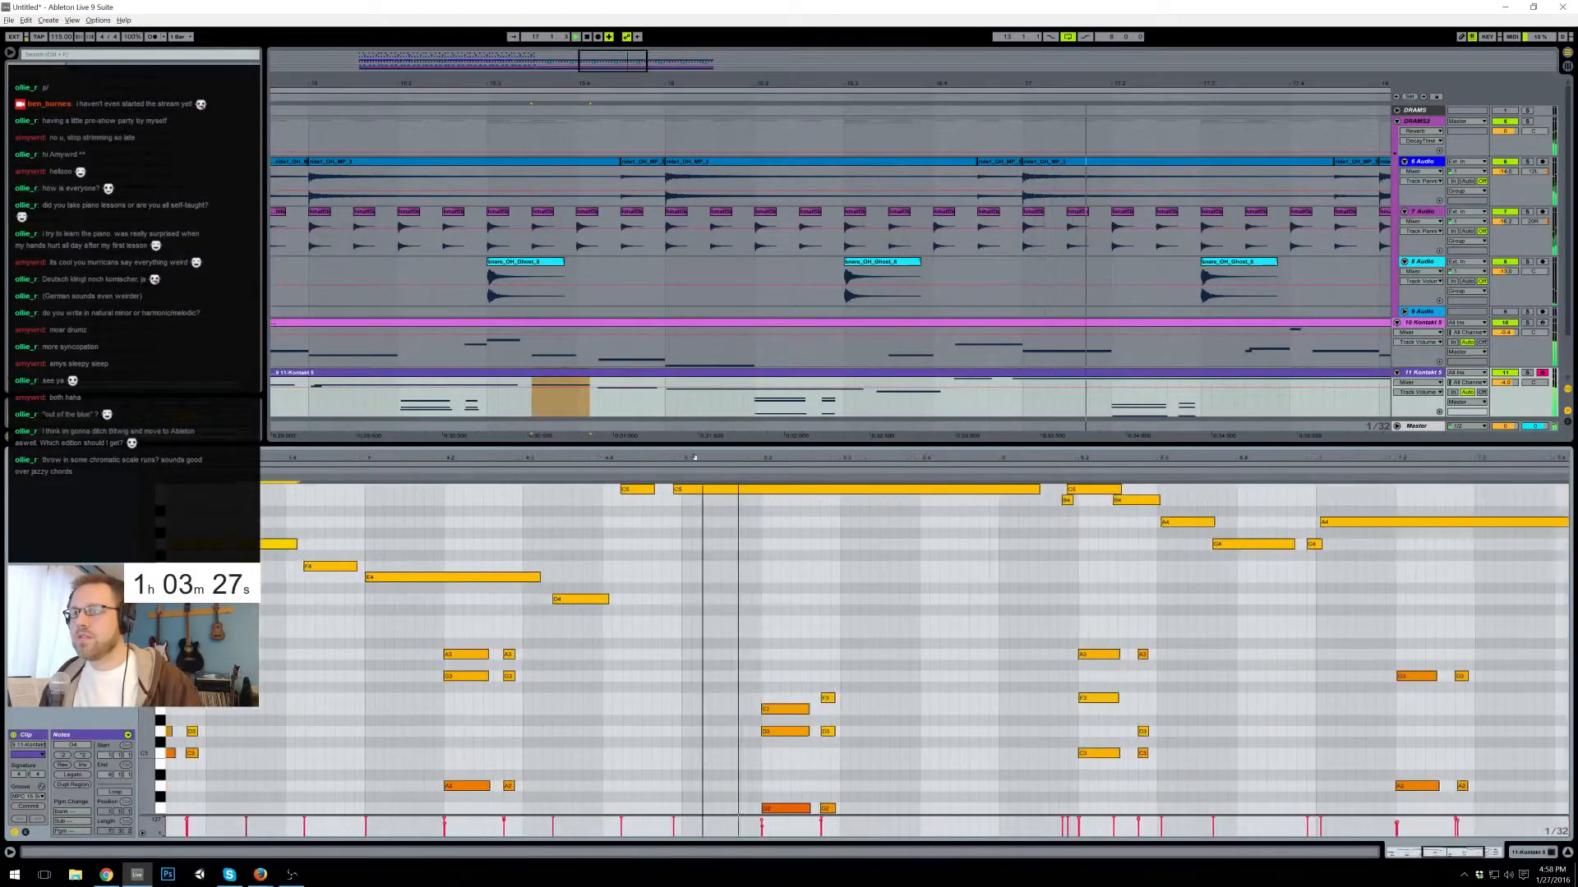
key("space")
- Try moving the D4 and short C5 at the end of bar 4 earlier and play the passage
left_click(570, 599)
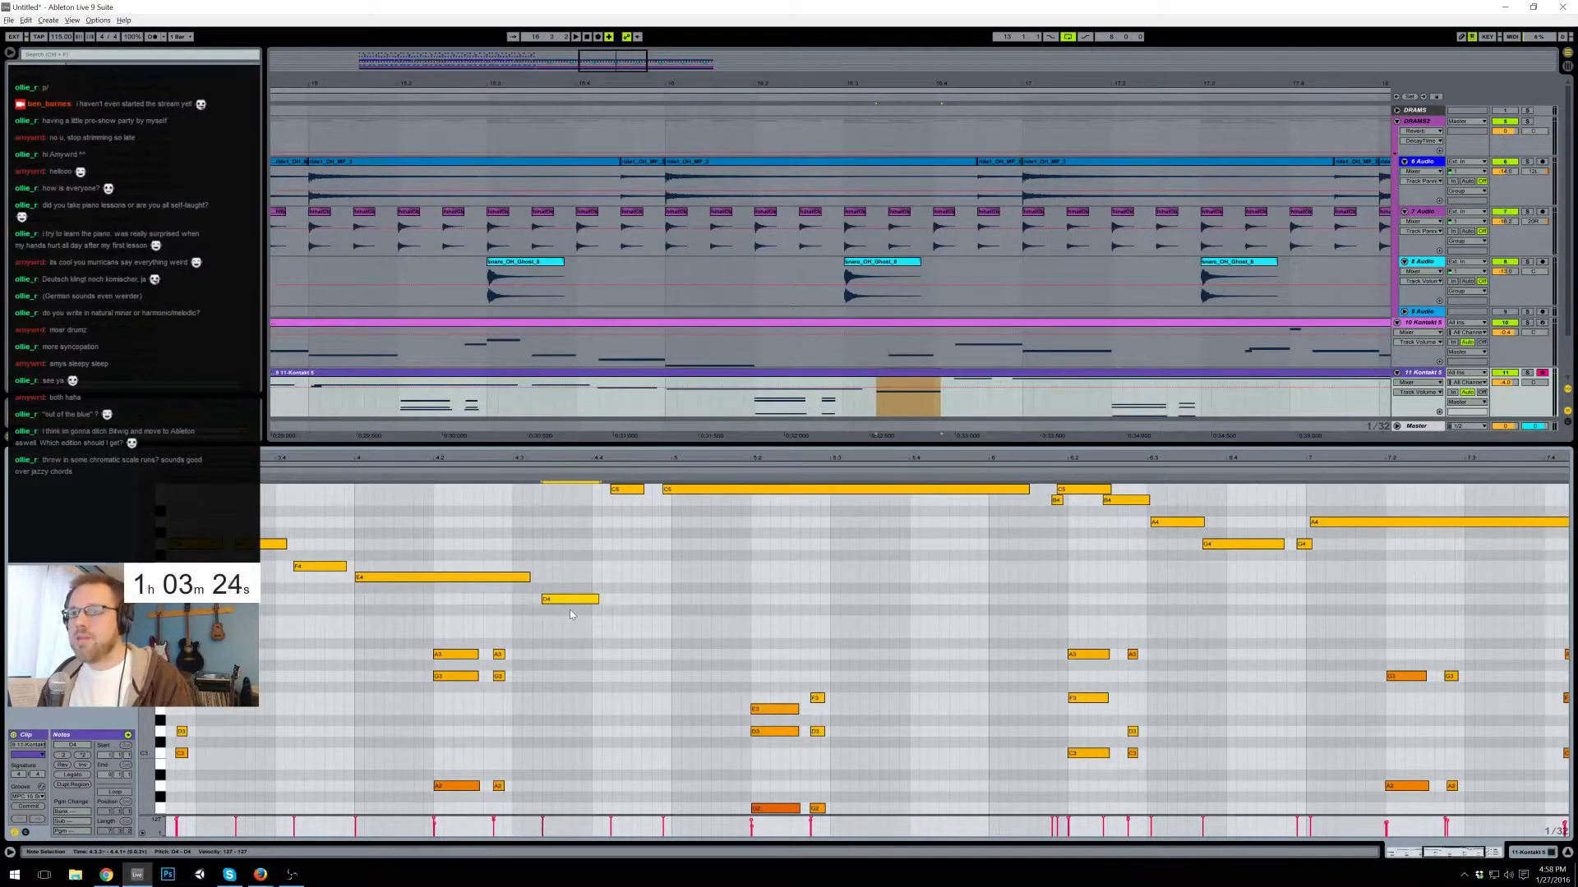
key("Left")
left_click_drag(627, 490, 612, 490)
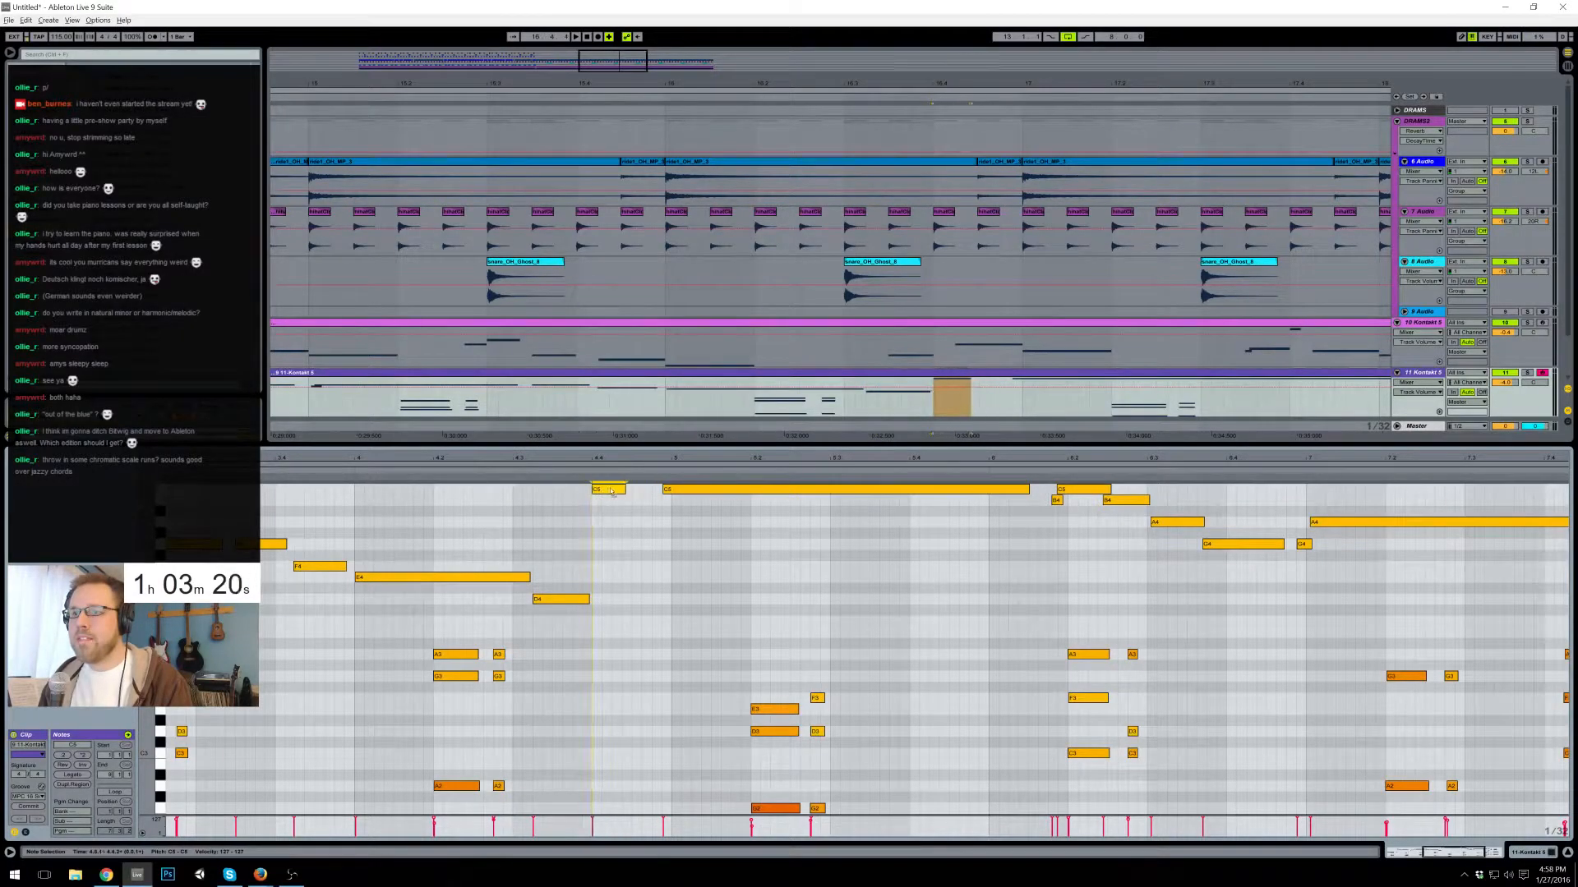
left_click(503, 469)
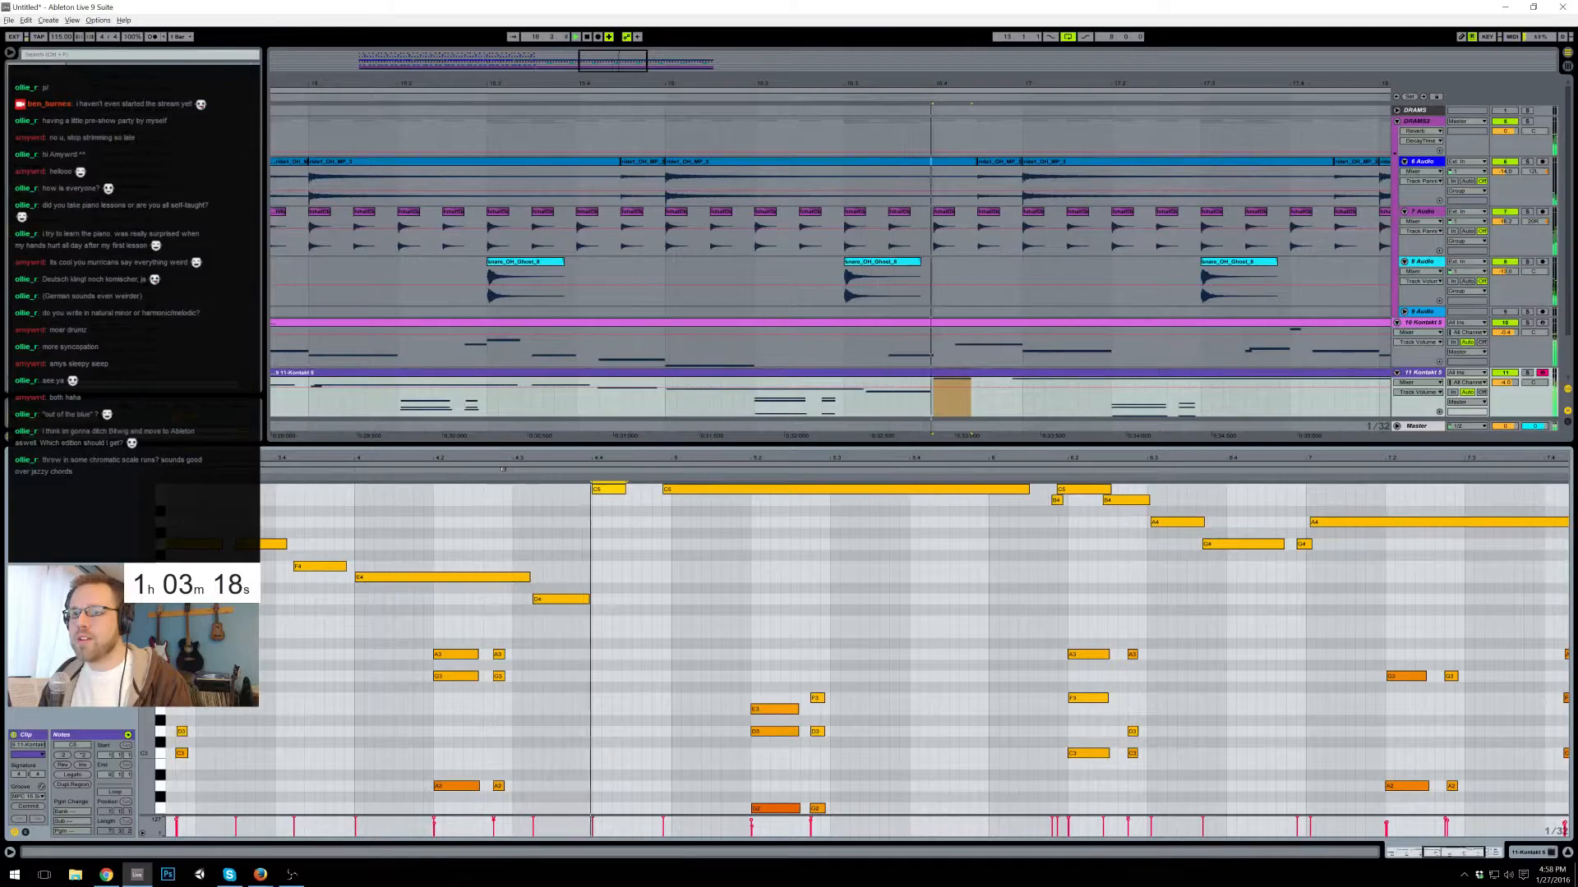
left_click(365, 470)
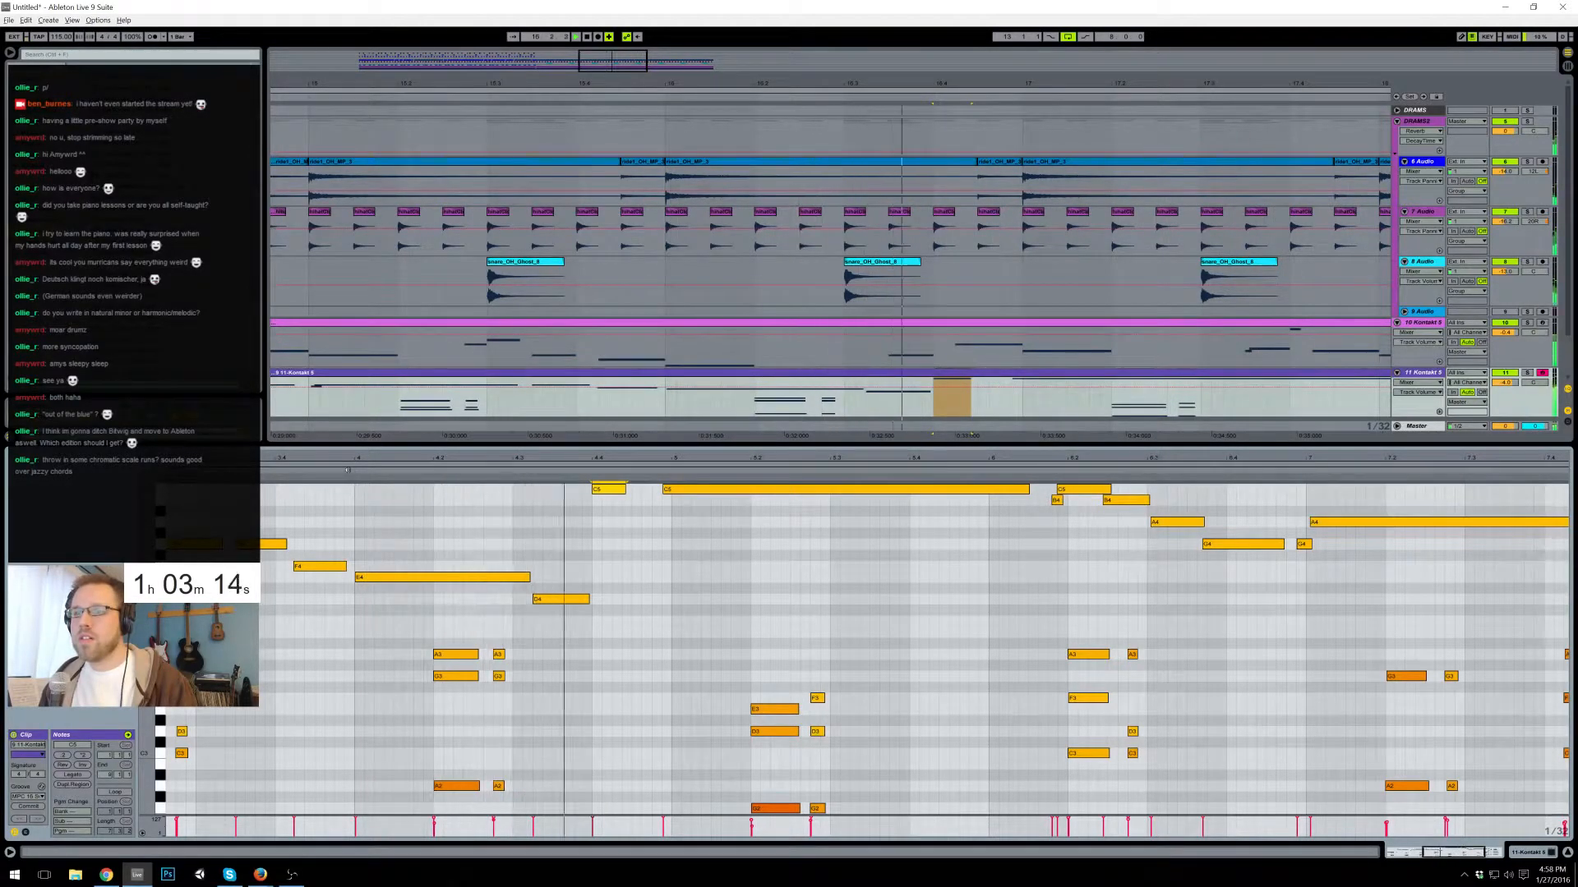
key("space")
- Shift the D4 and short C5 in bar 4 later, and add a very short B4 grace note at the start of the C5
left_click_drag(564, 606, 596, 606)
left_click_drag(617, 494, 637, 498)
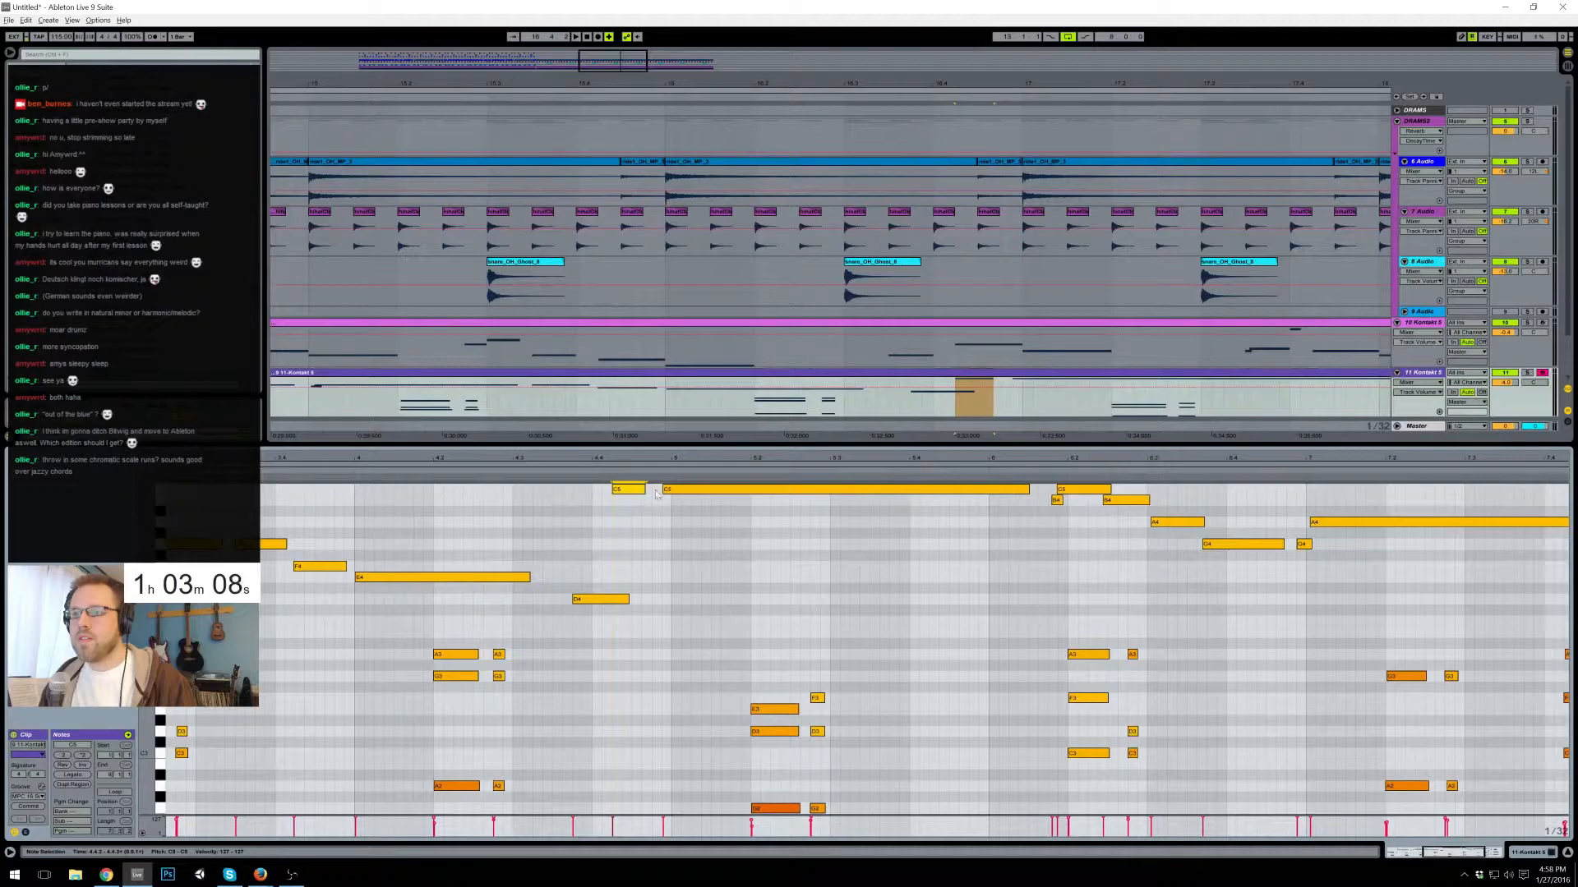
double_click(617, 501)
left_click_drag(614, 489, 618, 490)
left_click(617, 500)
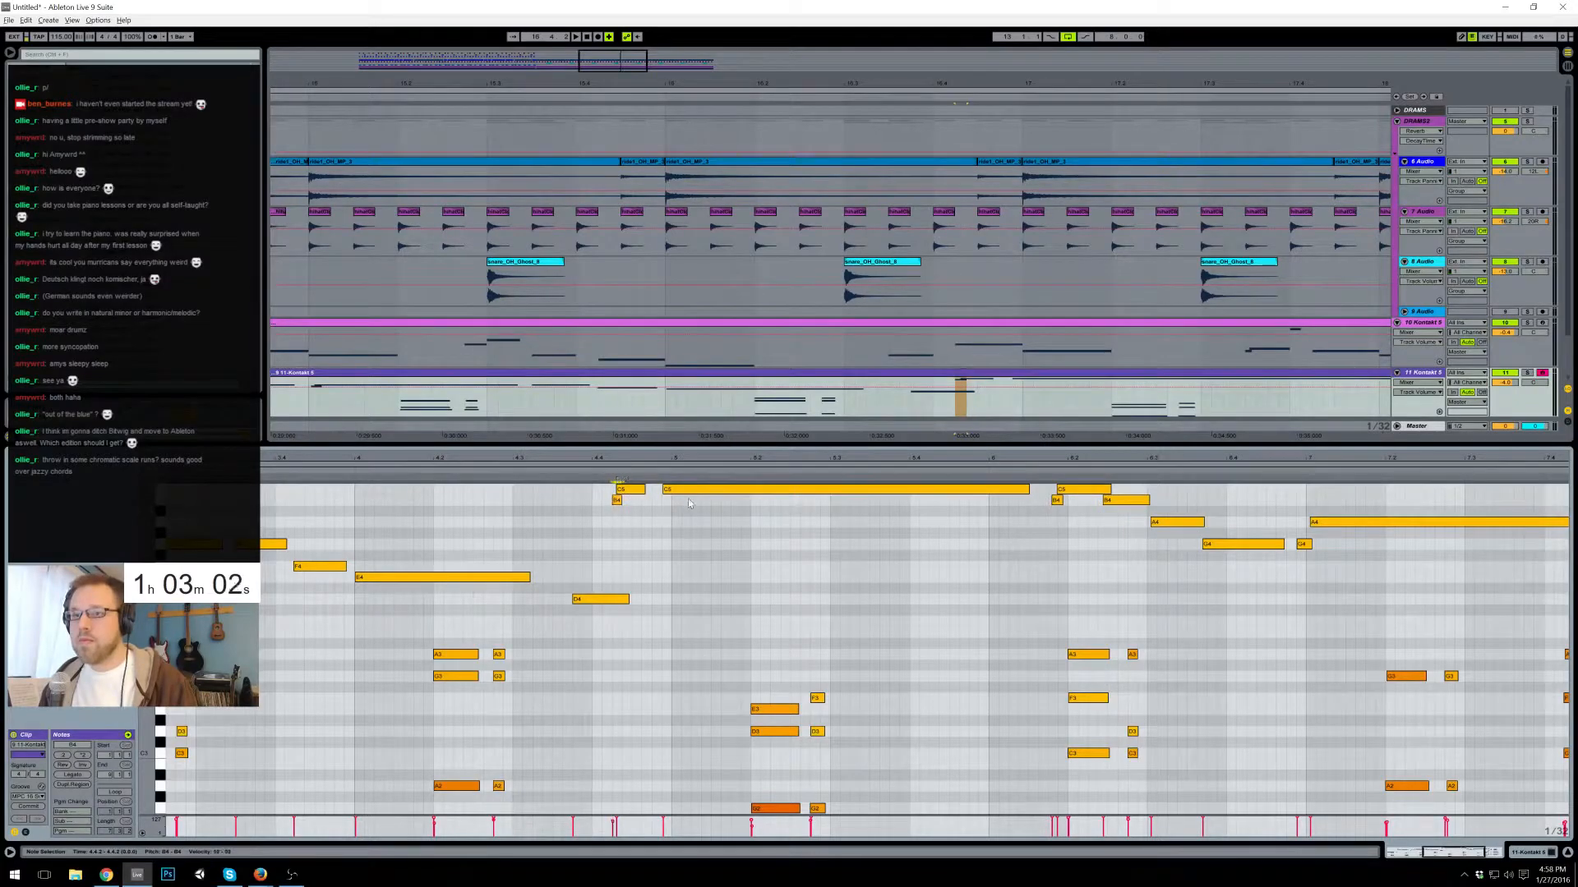
- Try starting the long C5 slightly before bar 5 and play the melody from bar 4
left_click_drag(692, 497, 683, 497)
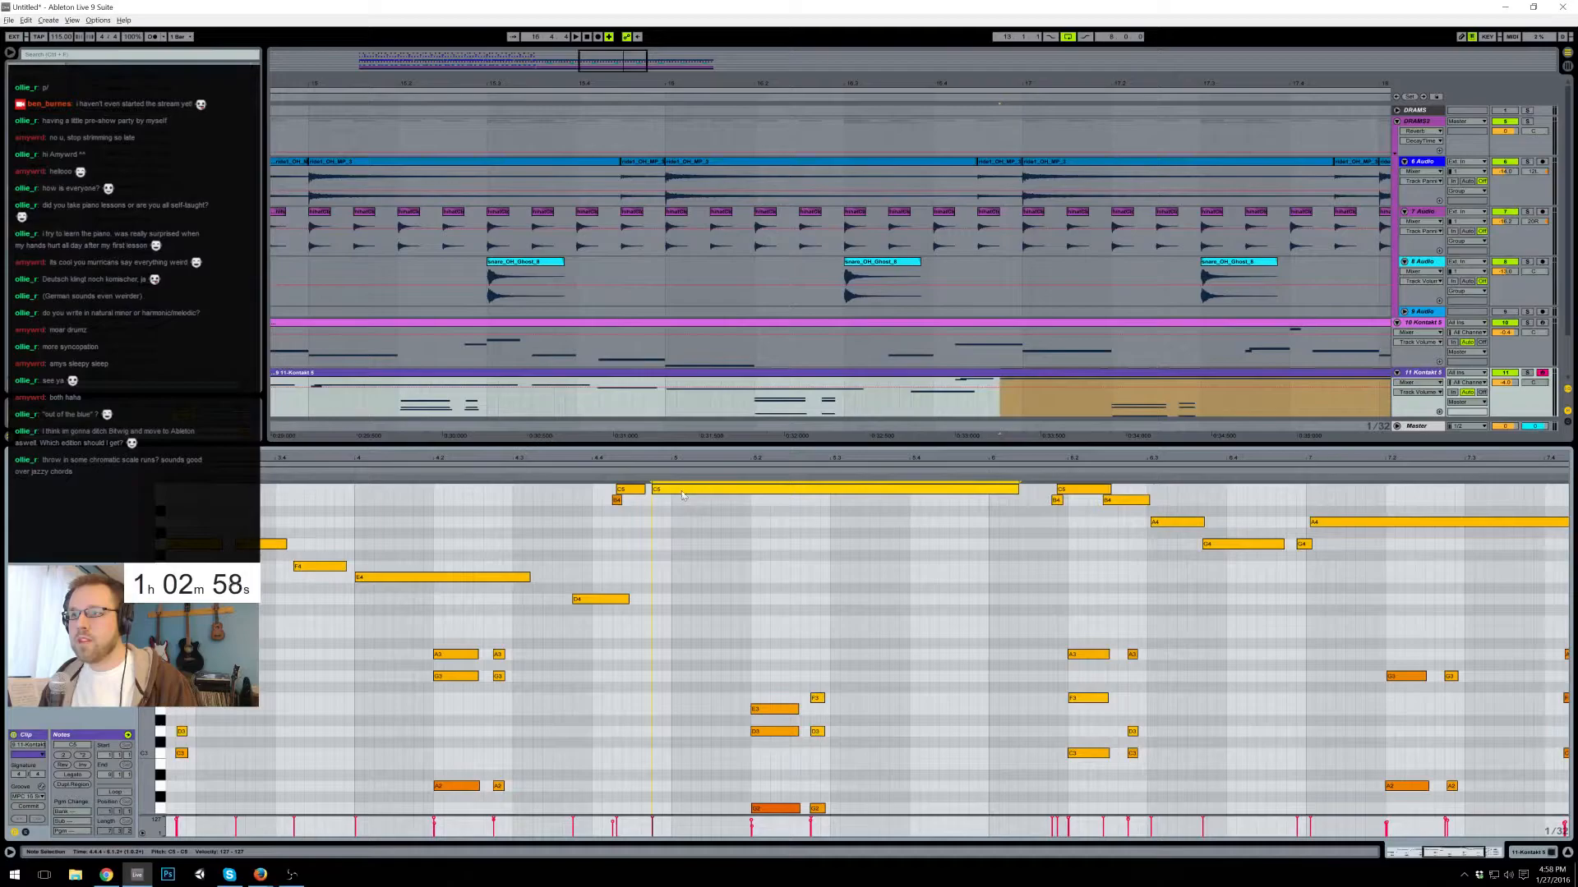
left_click(352, 470)
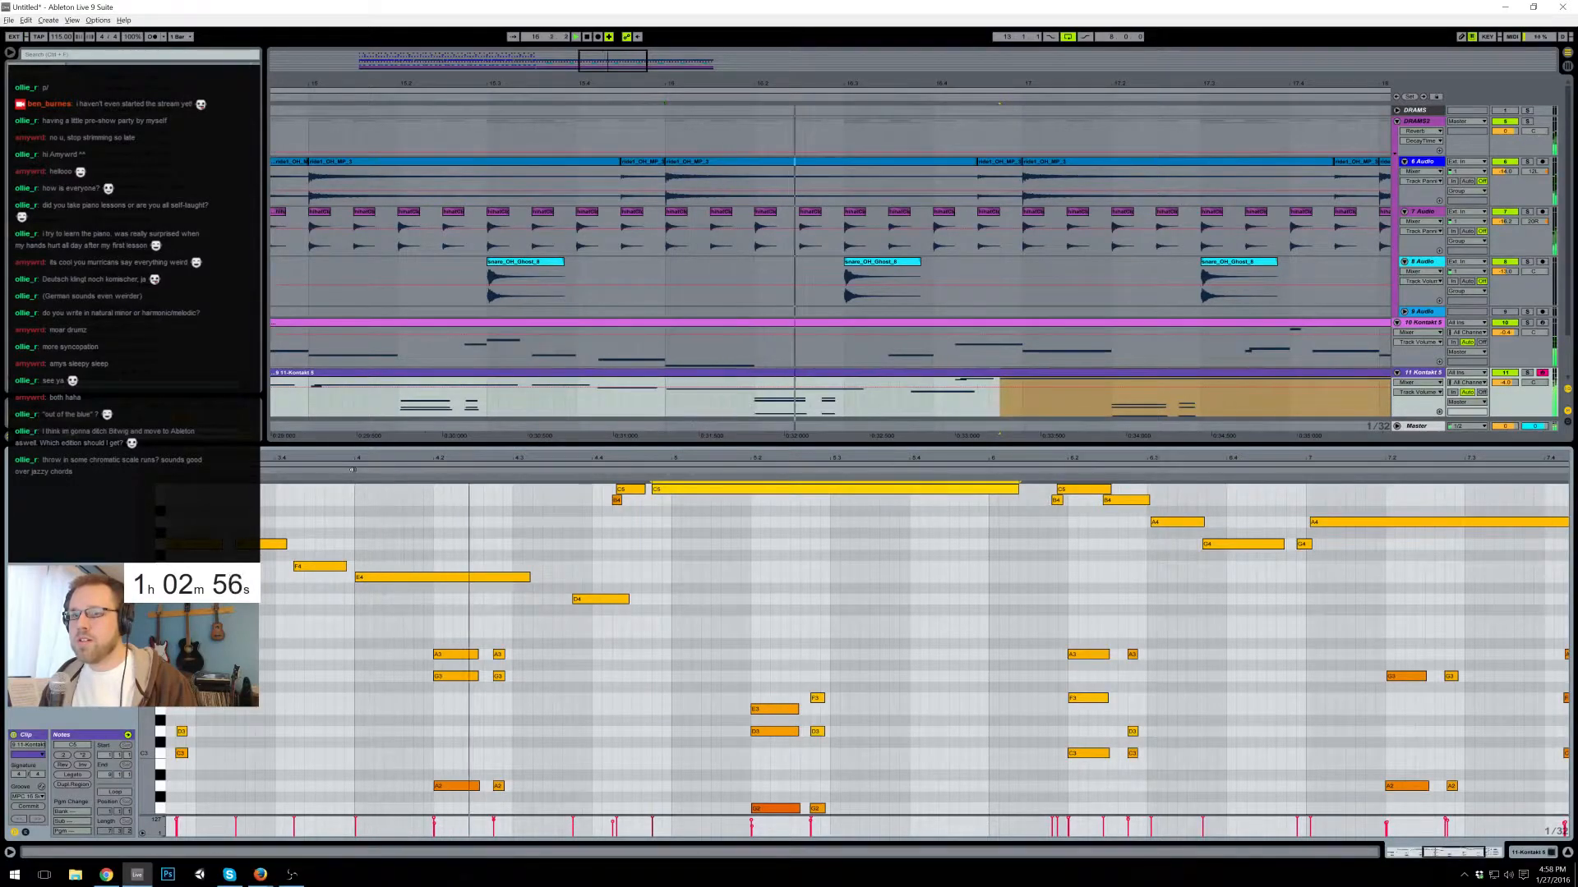
left_click(353, 470)
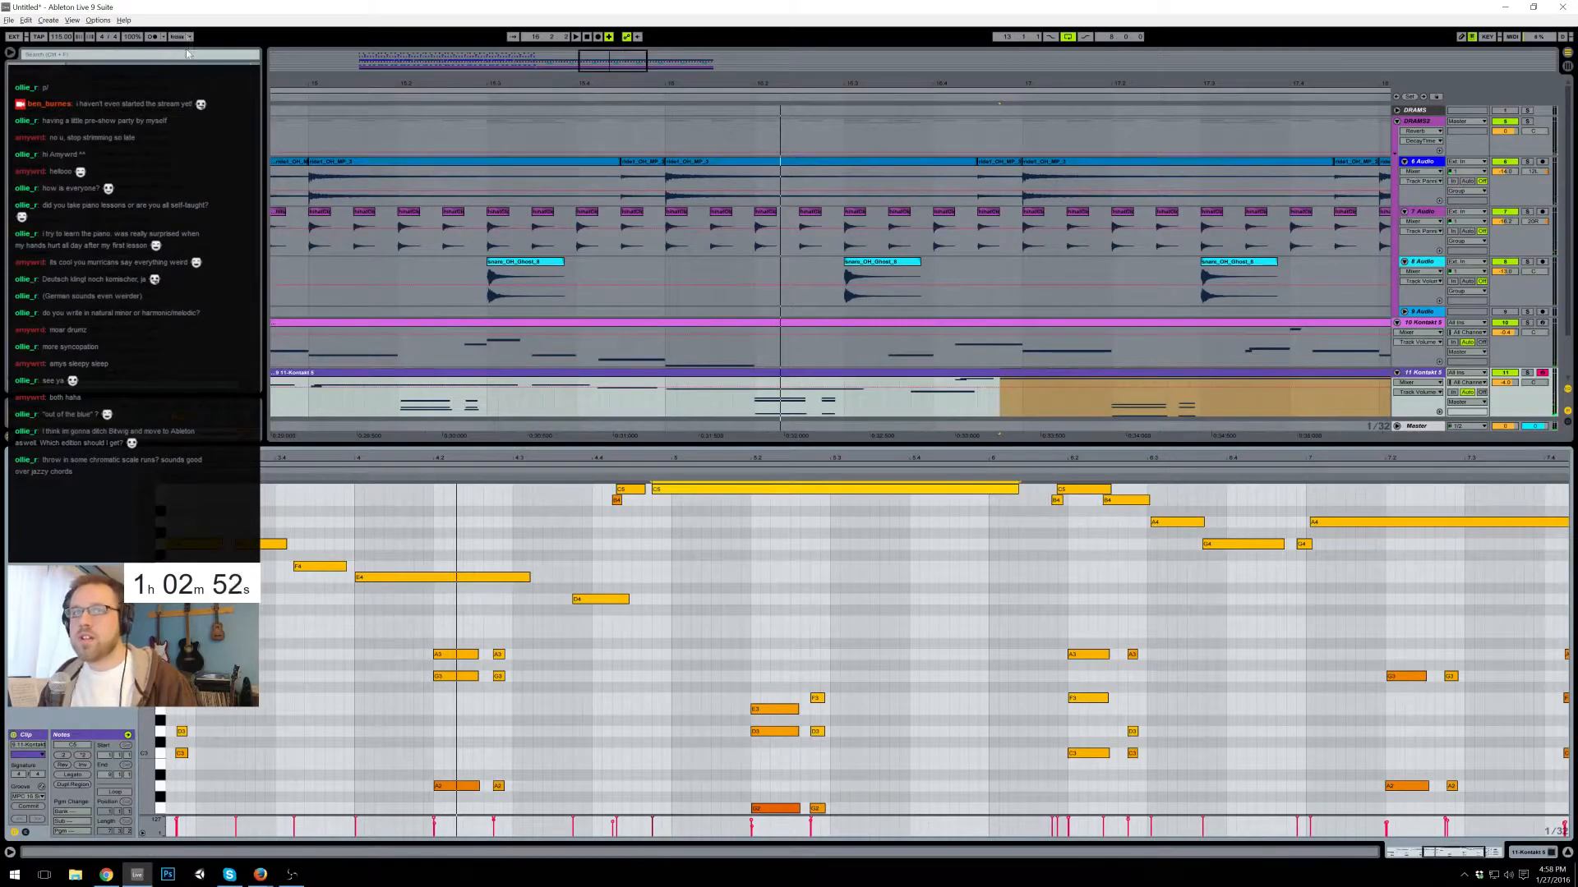
left_click(344, 472)
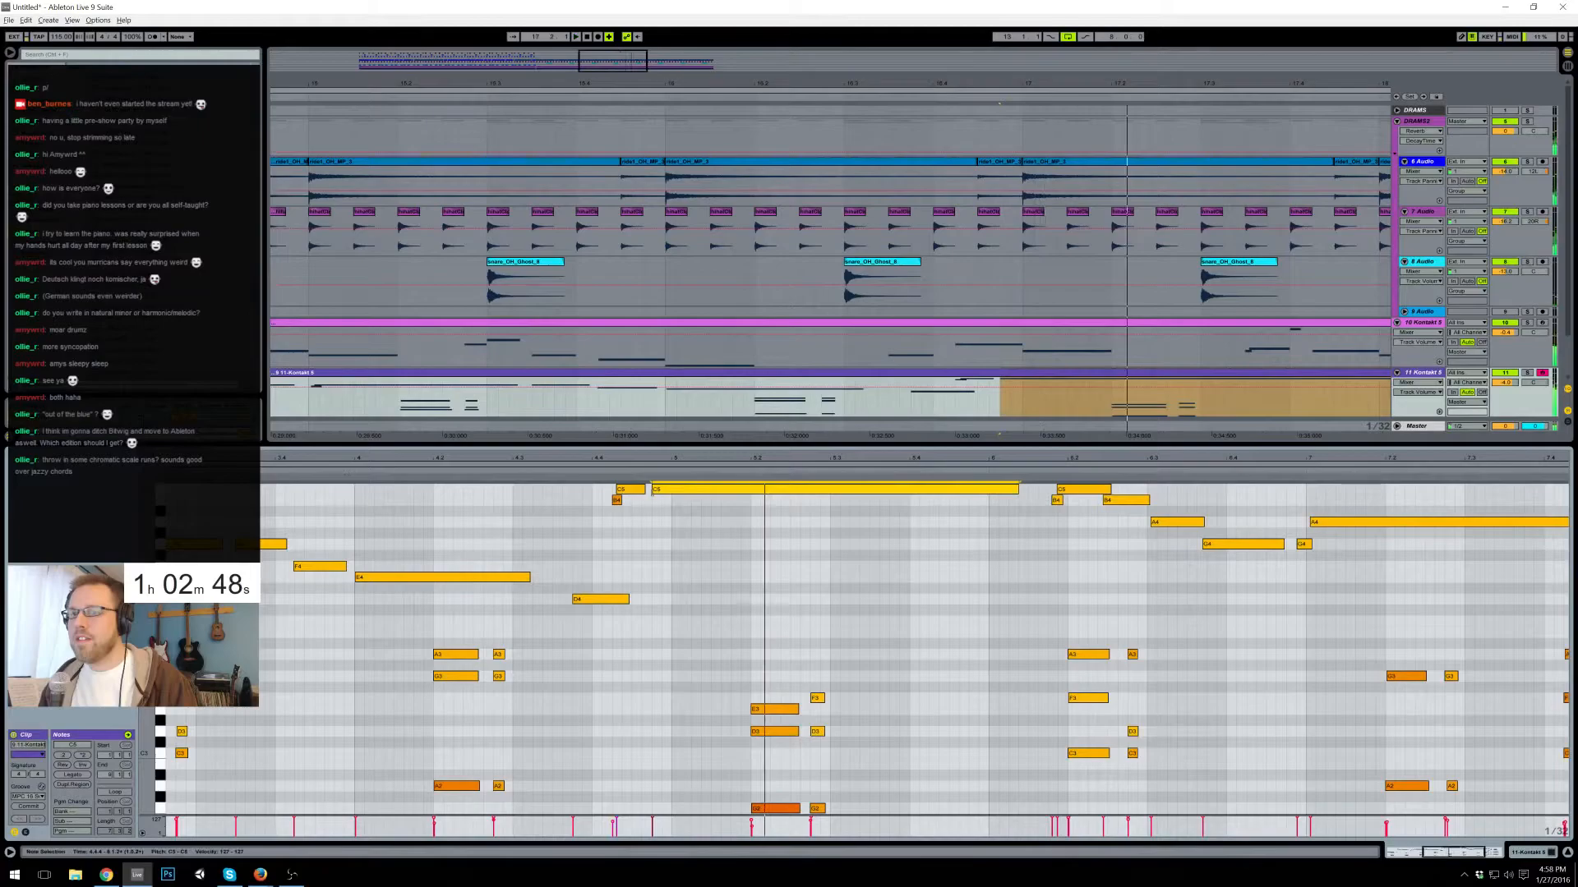
- Align the long C5 with the start of bar 5, shorten it to one bar, lower its velocity and play on into bar 7
left_click_drag(677, 495, 696, 493)
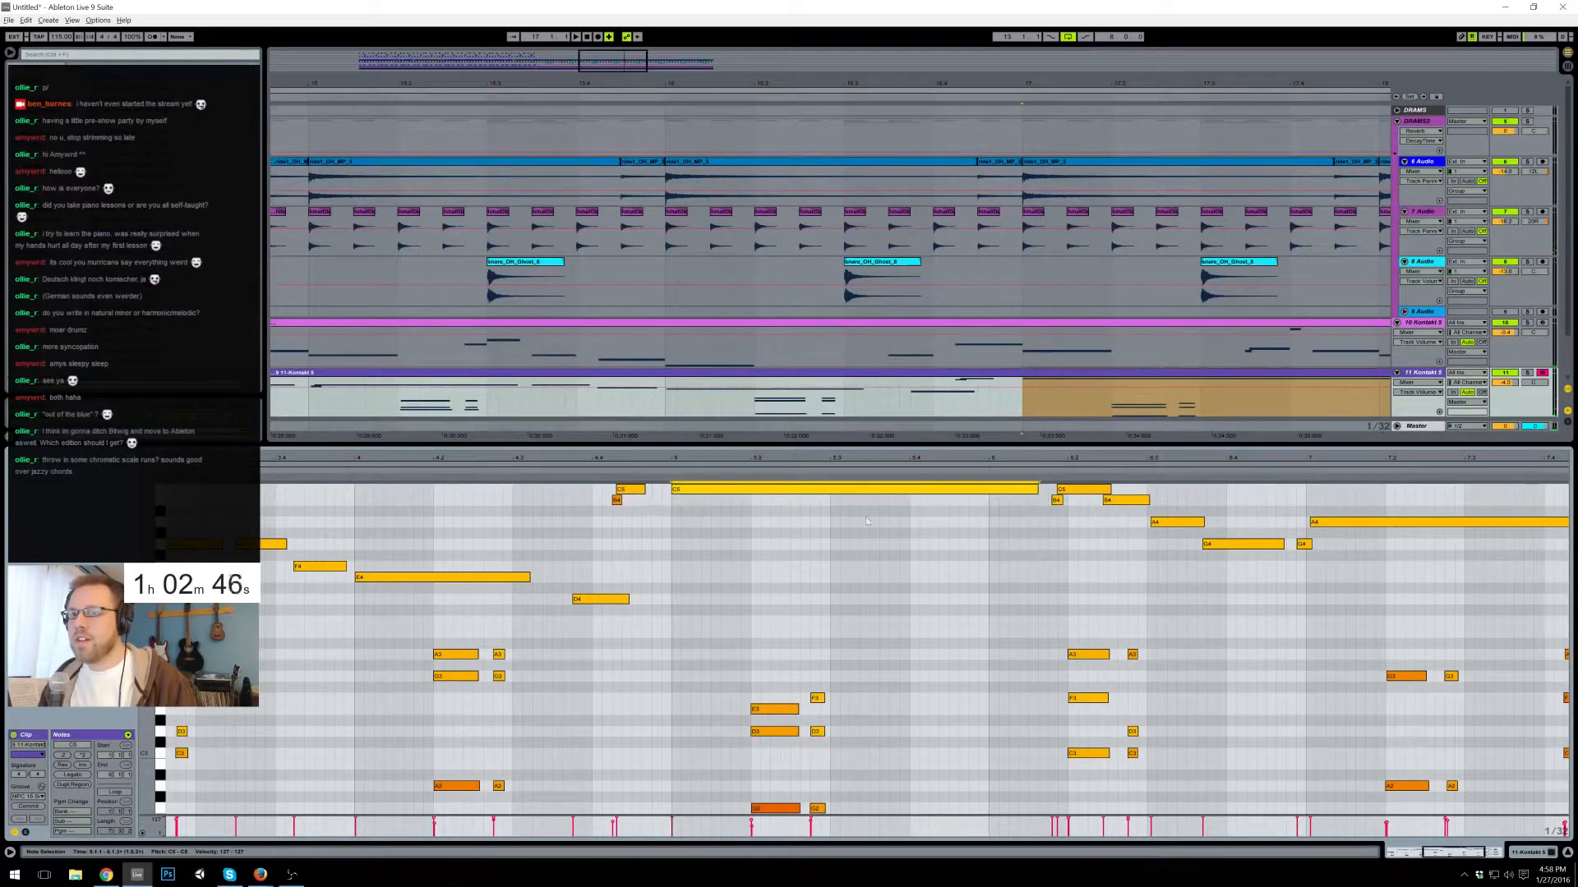
left_click_drag(1038, 496, 990, 493)
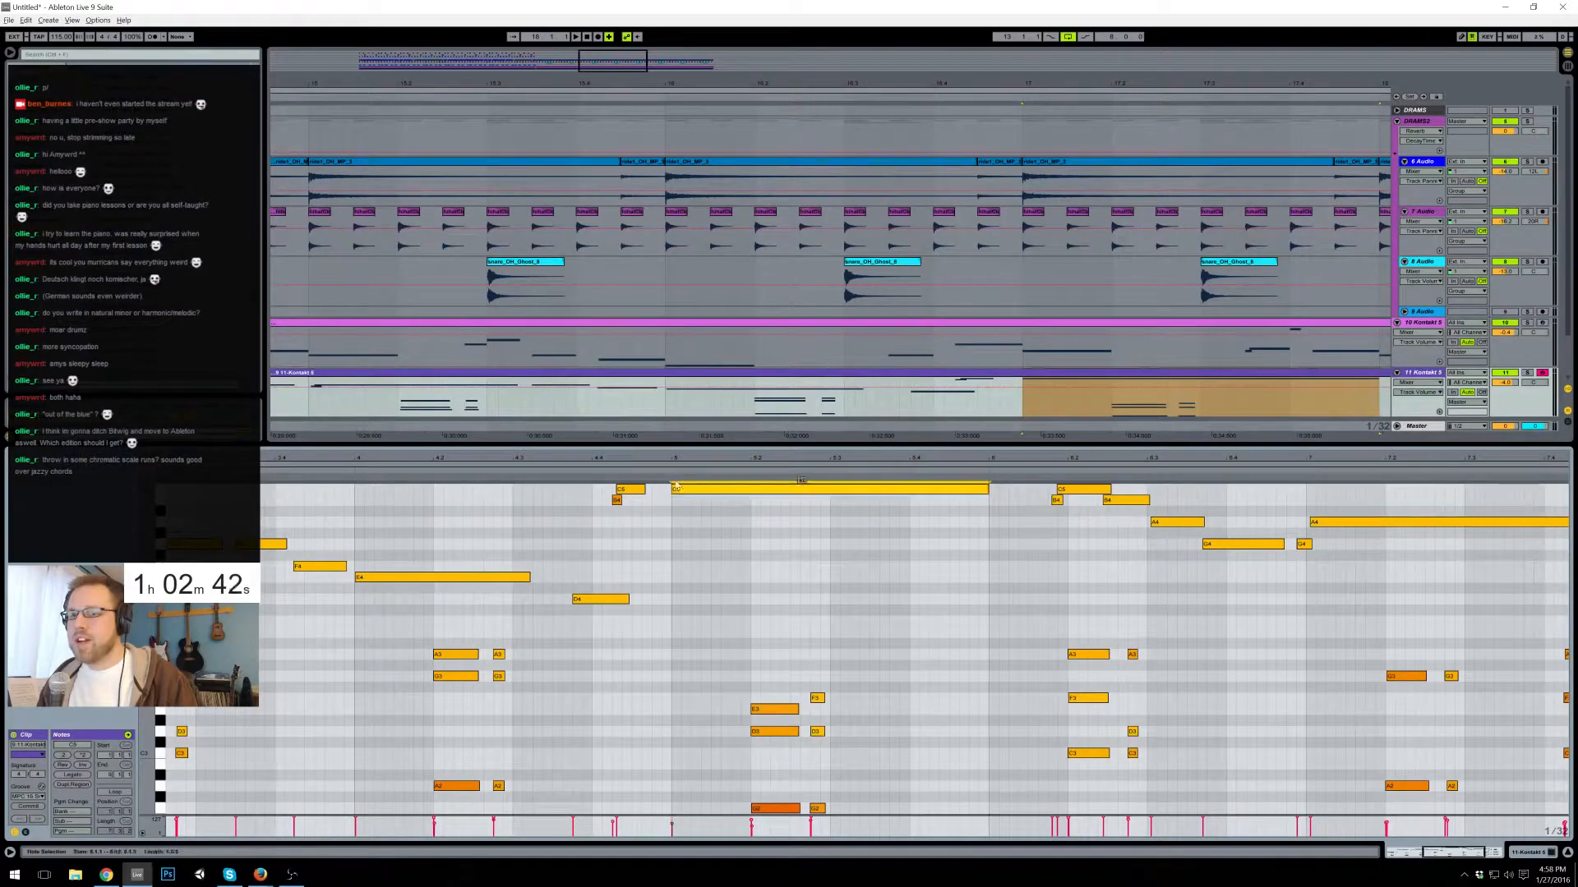
left_click(640, 489)
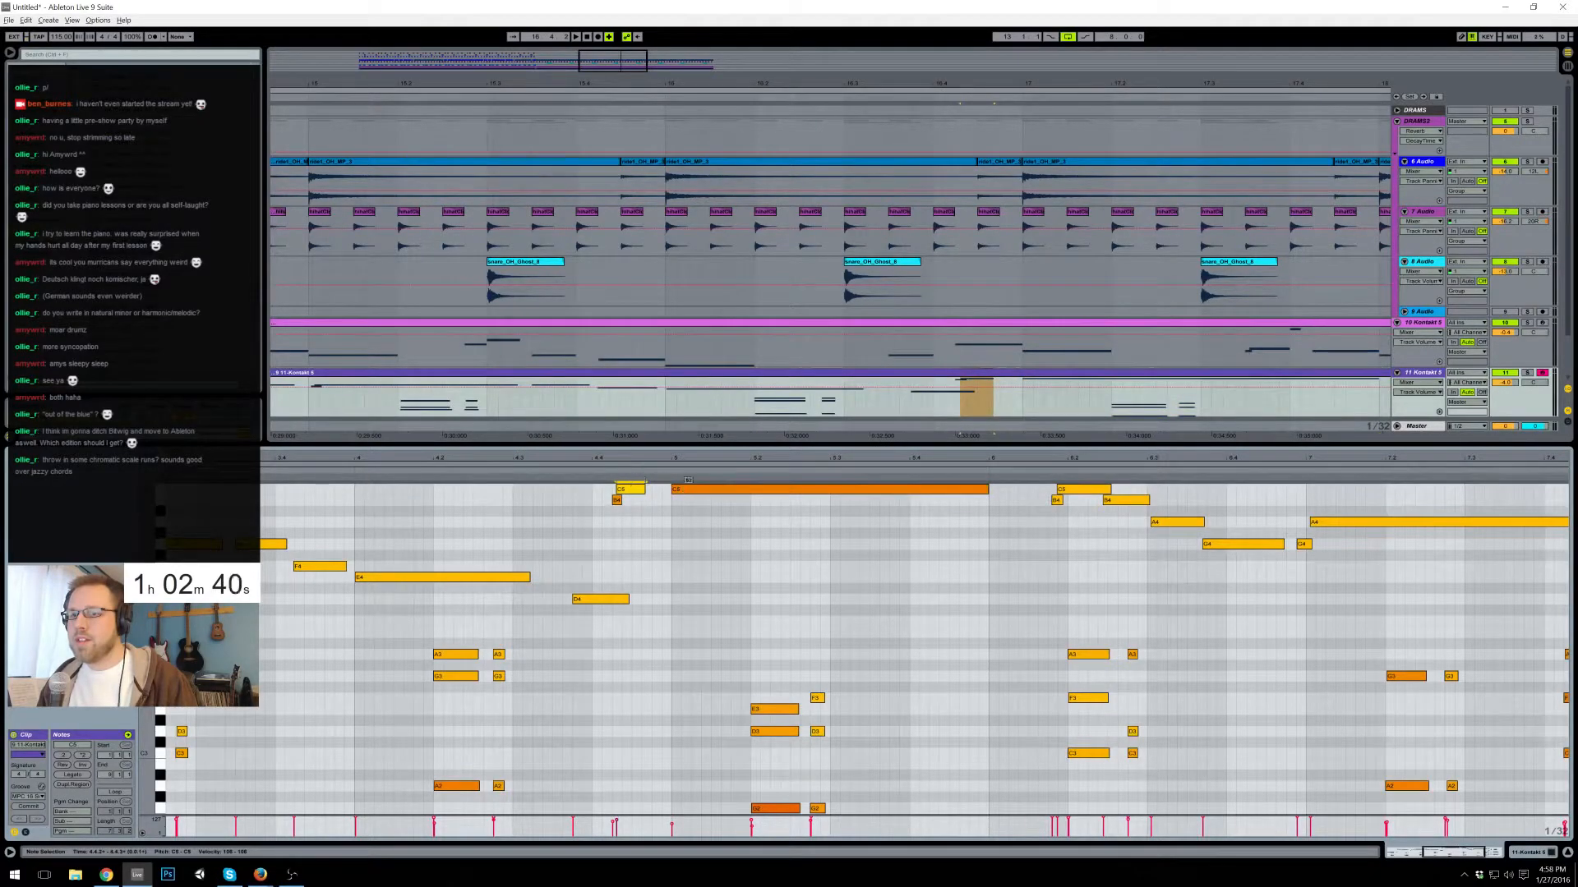
left_click(524, 474)
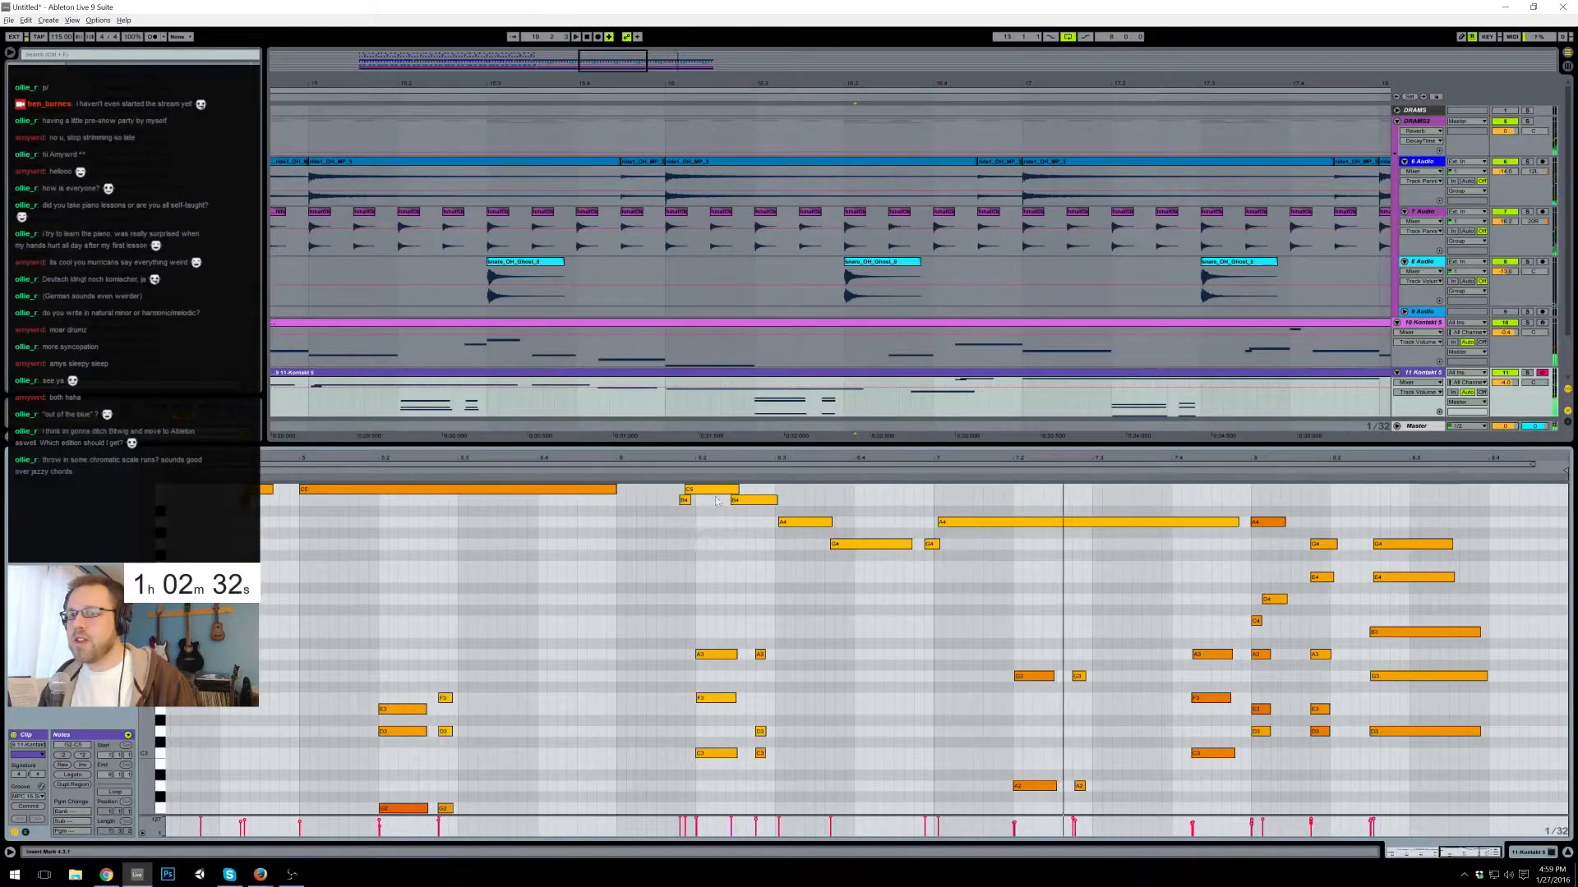
key("space")
- Nudge the descending B4, C5, A4 and G4 notes in bar 6 into better timing and trim the start of the longer G4
left_click_drag(660, 488, 700, 495)
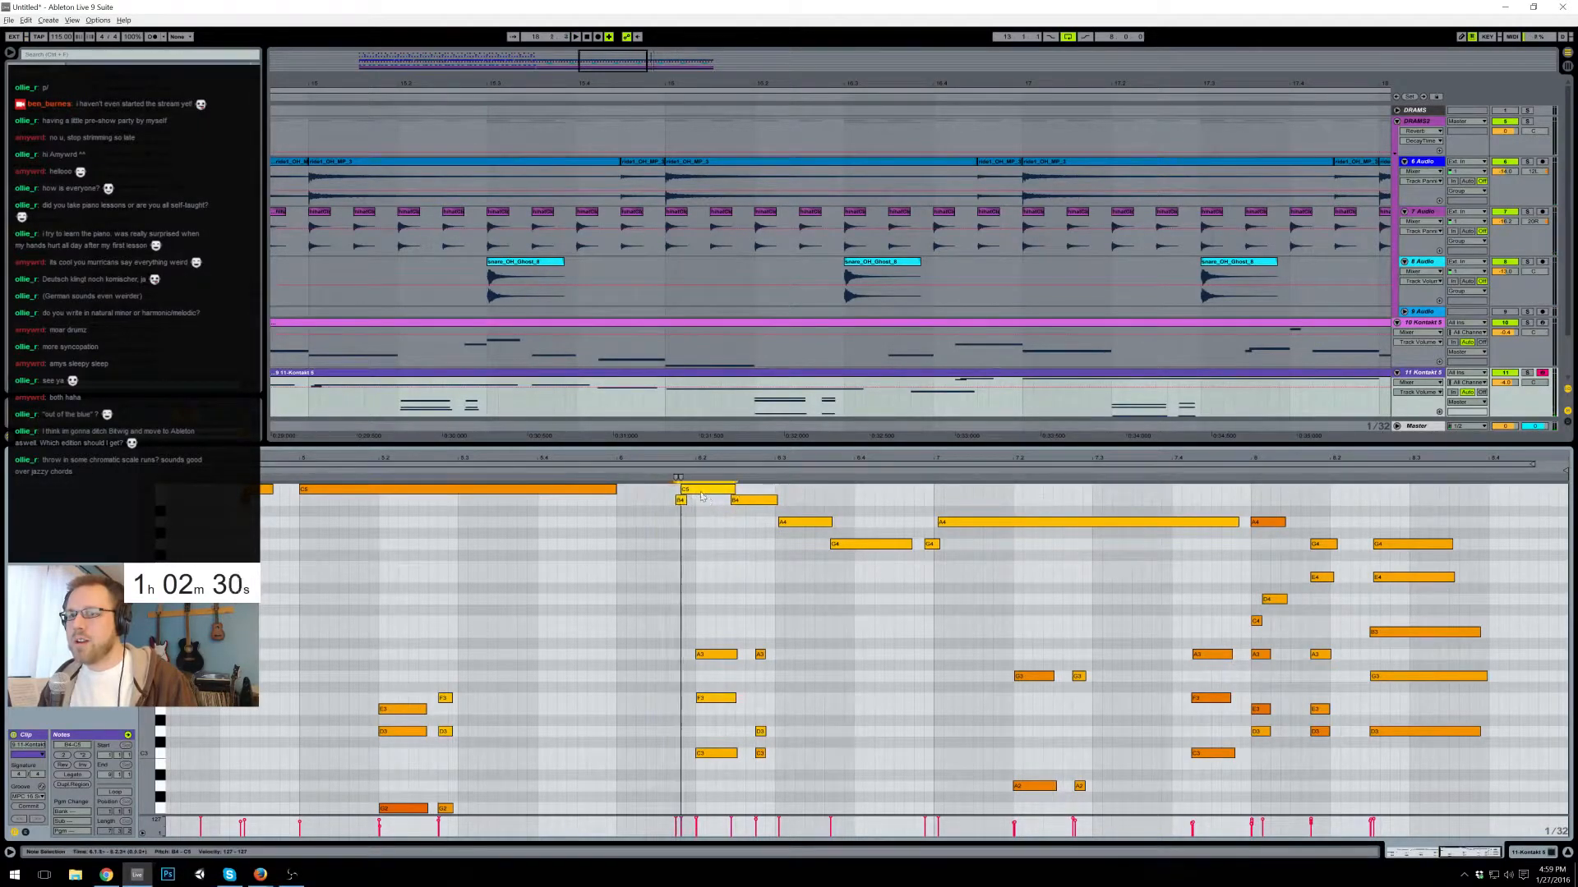
left_click(732, 503)
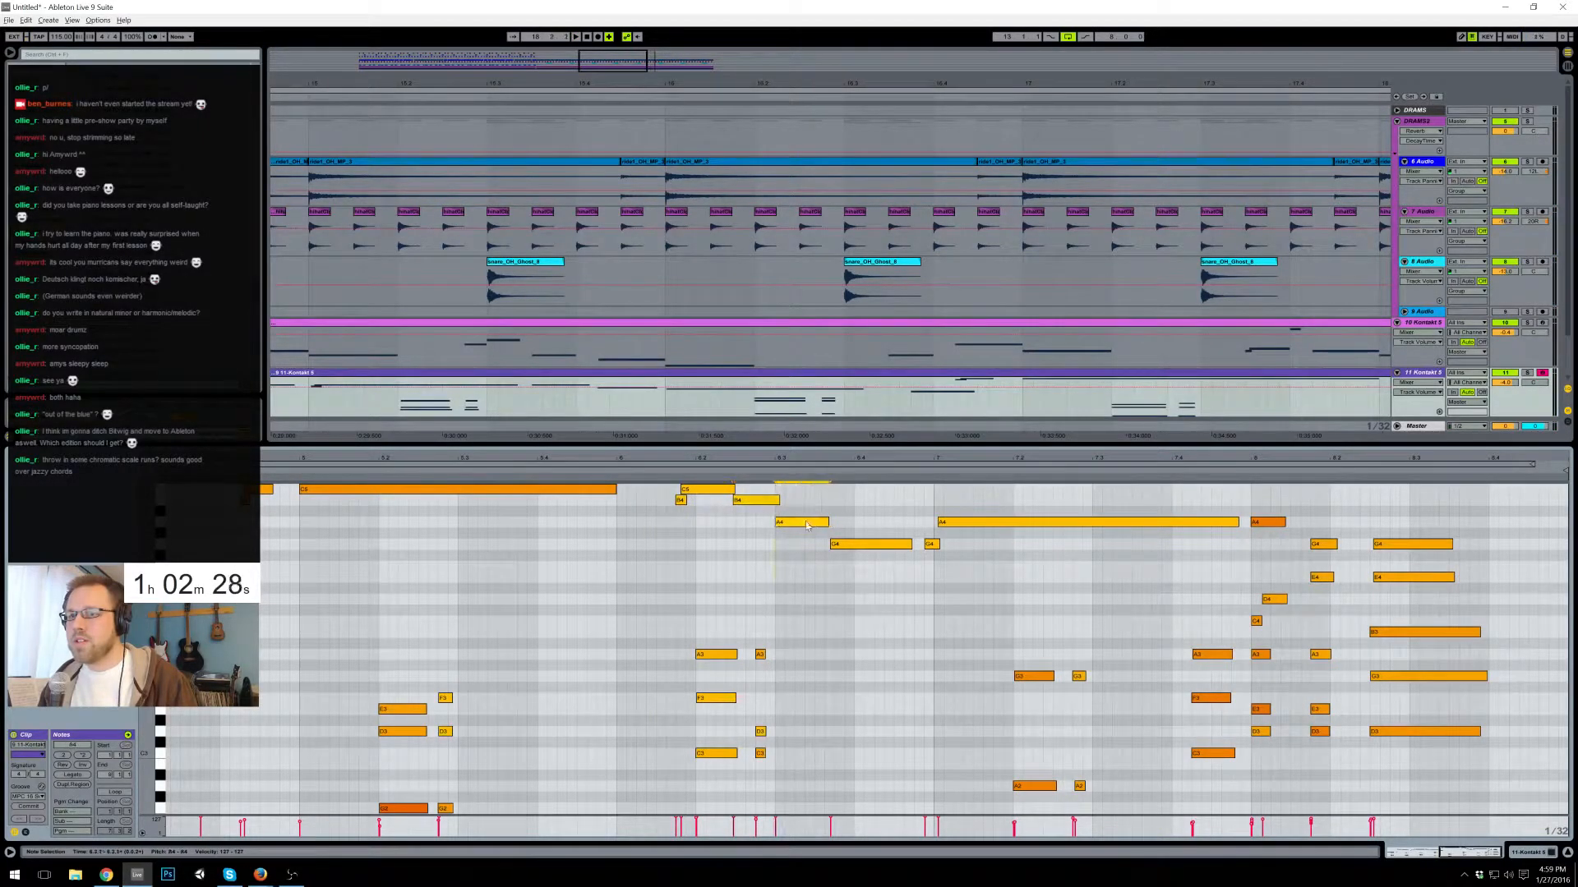
left_click_drag(873, 551, 868, 551)
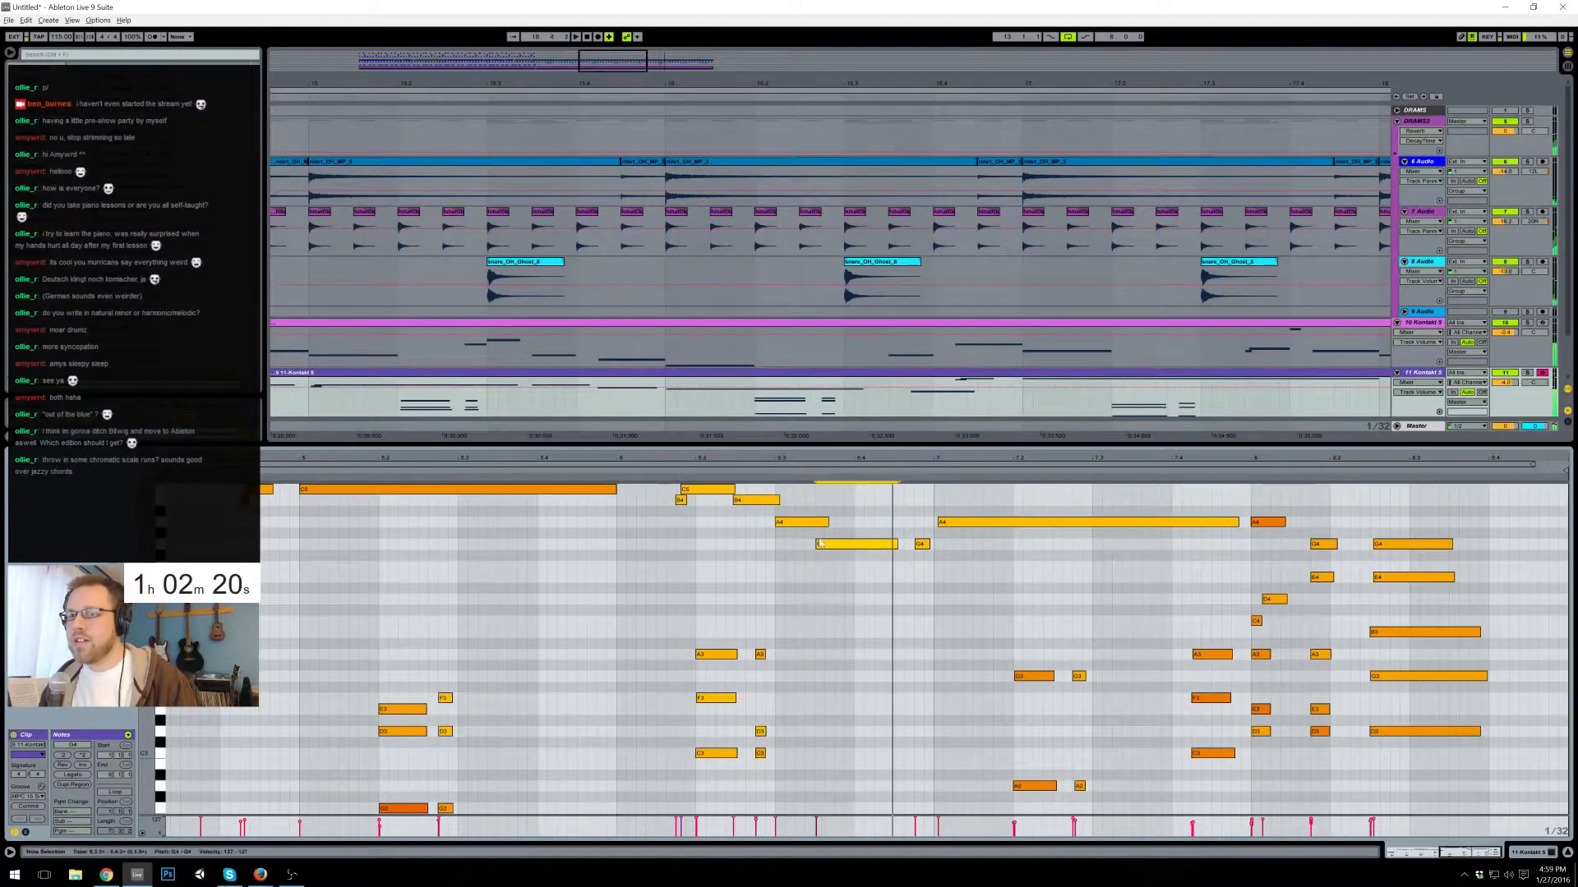
left_click_drag(818, 544, 829, 544)
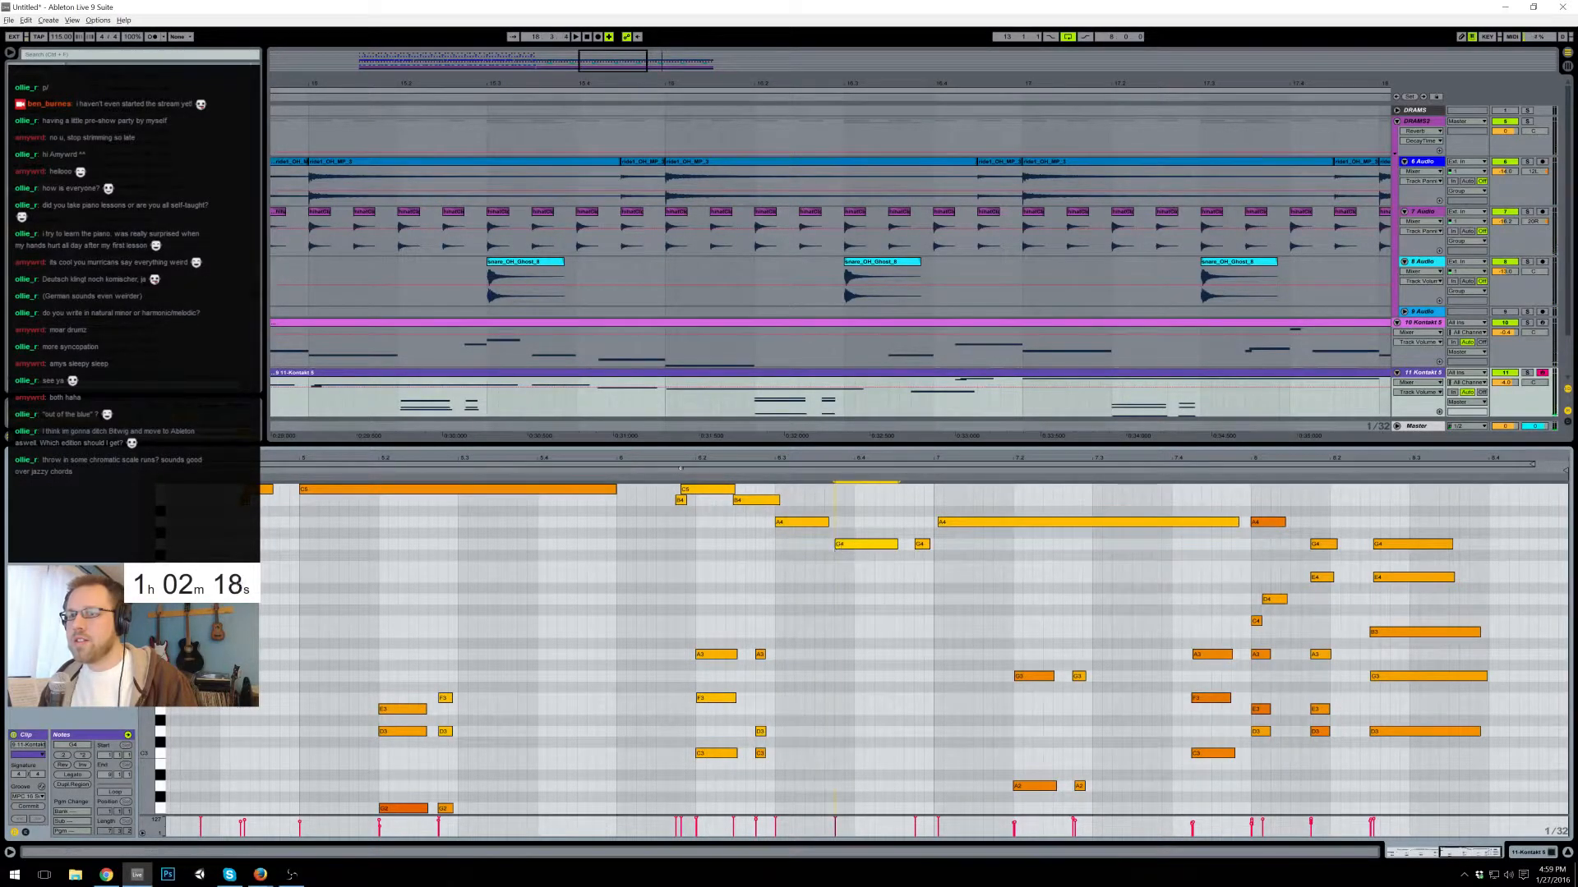
- Place the short G4 and the long A4 slightly before bar 7 and shorten the end of the A4
left_click(923, 545)
left_click(923, 545)
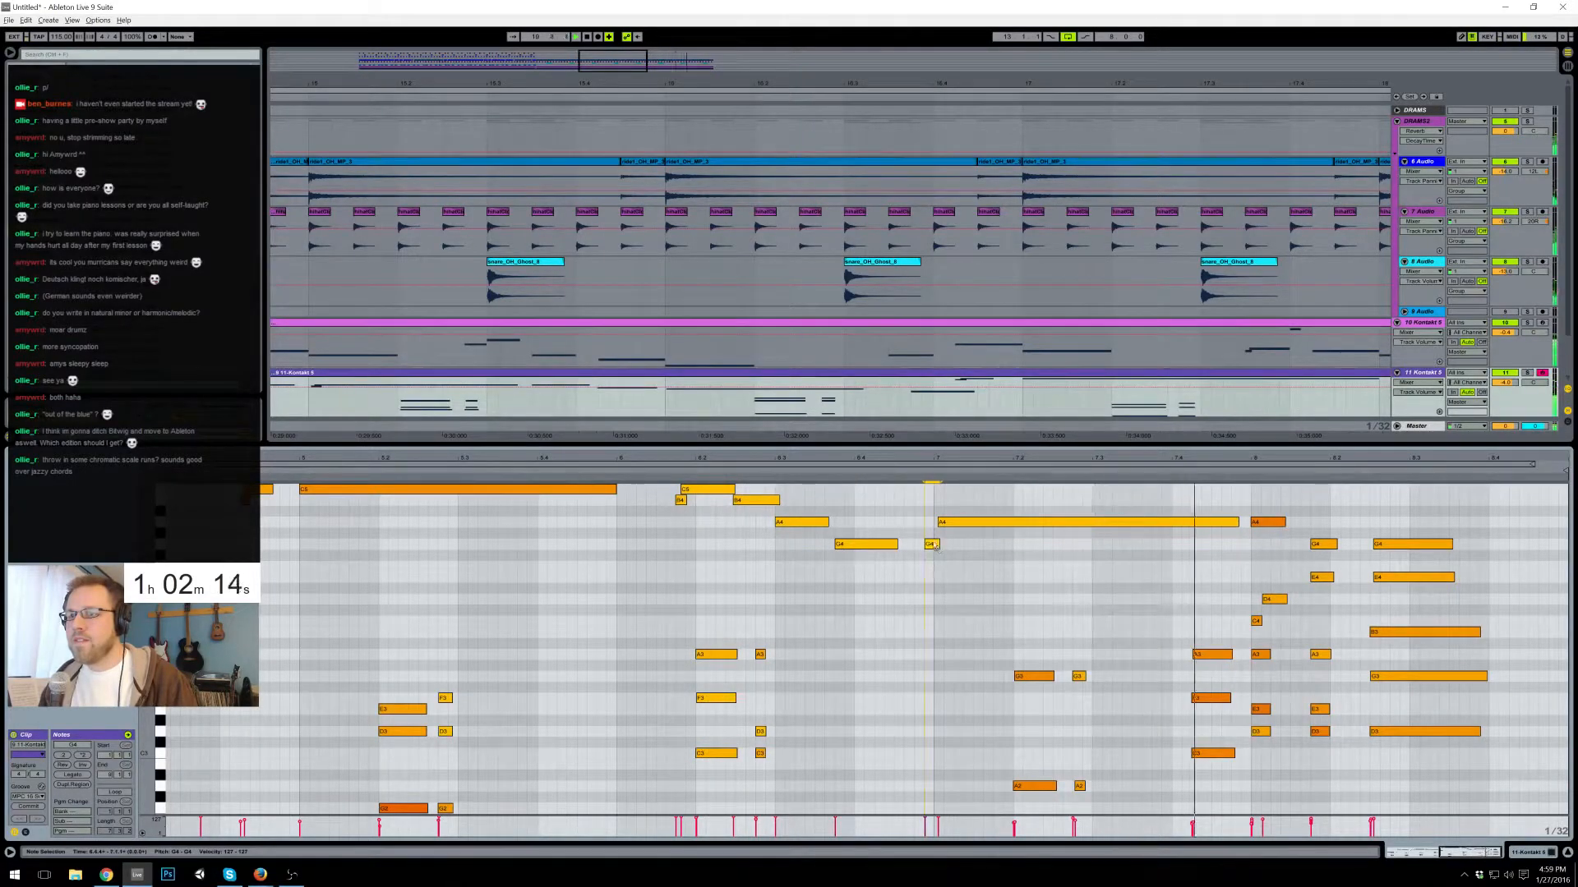
left_click_drag(956, 523, 943, 527)
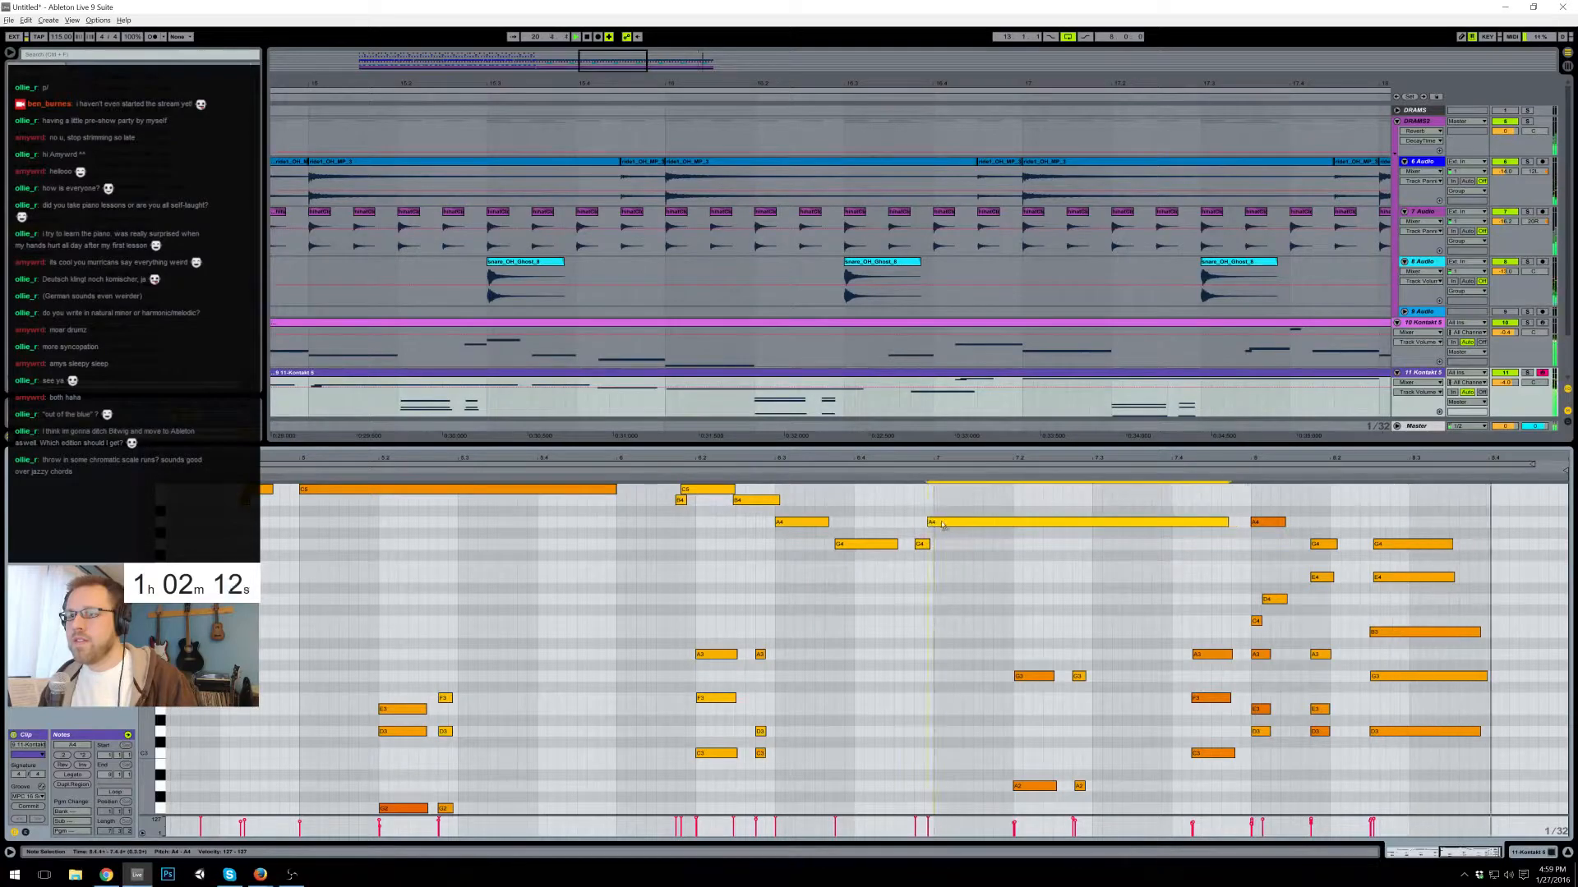
left_click(928, 544)
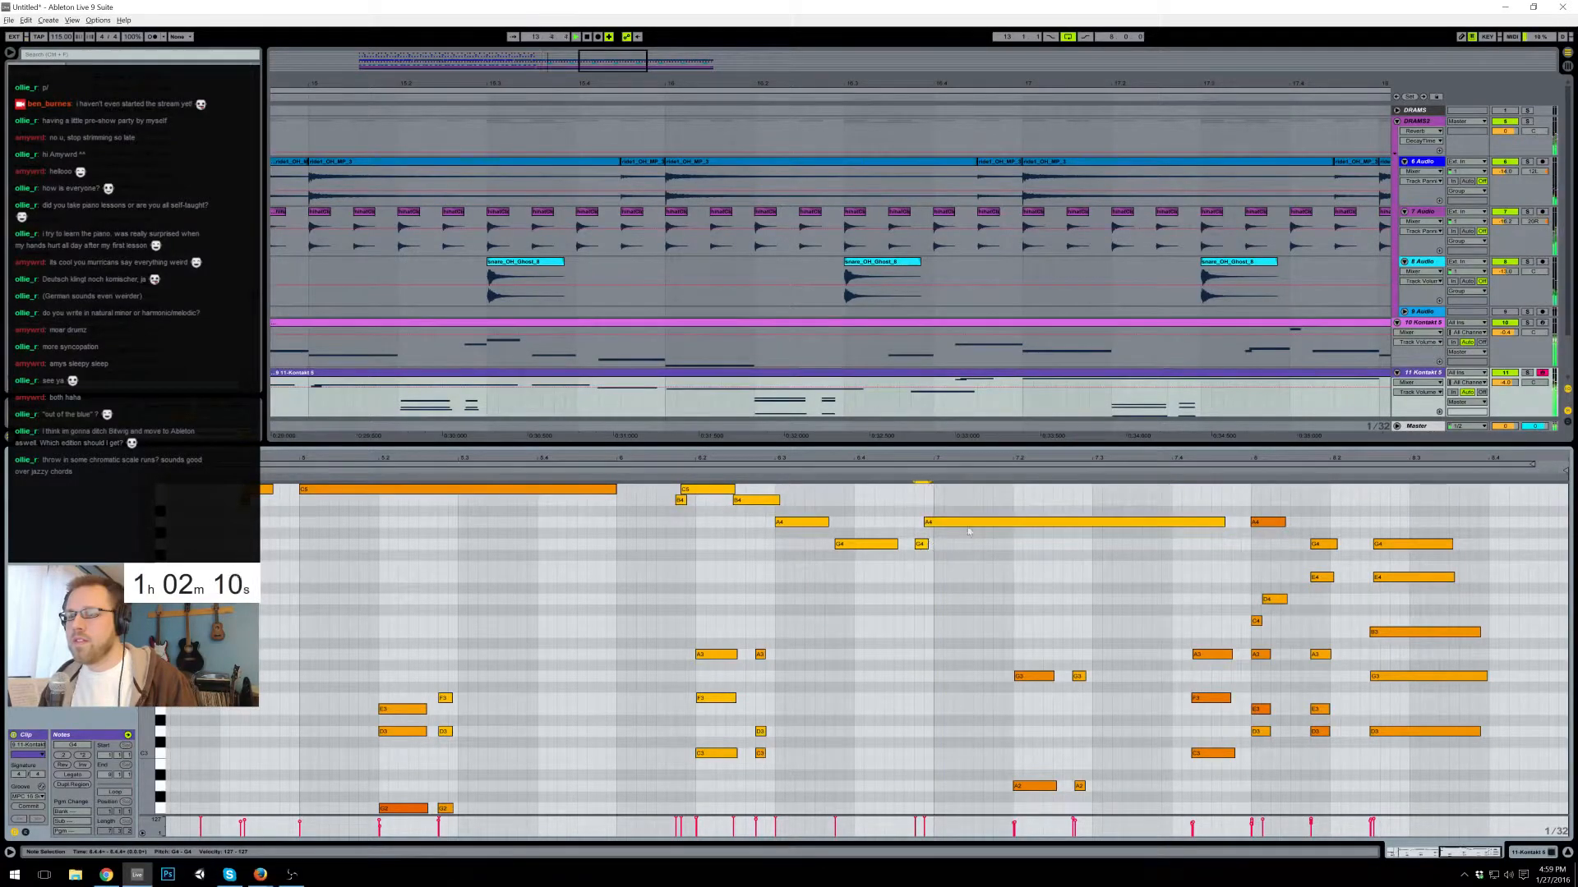
left_click_drag(1223, 523, 1214, 523)
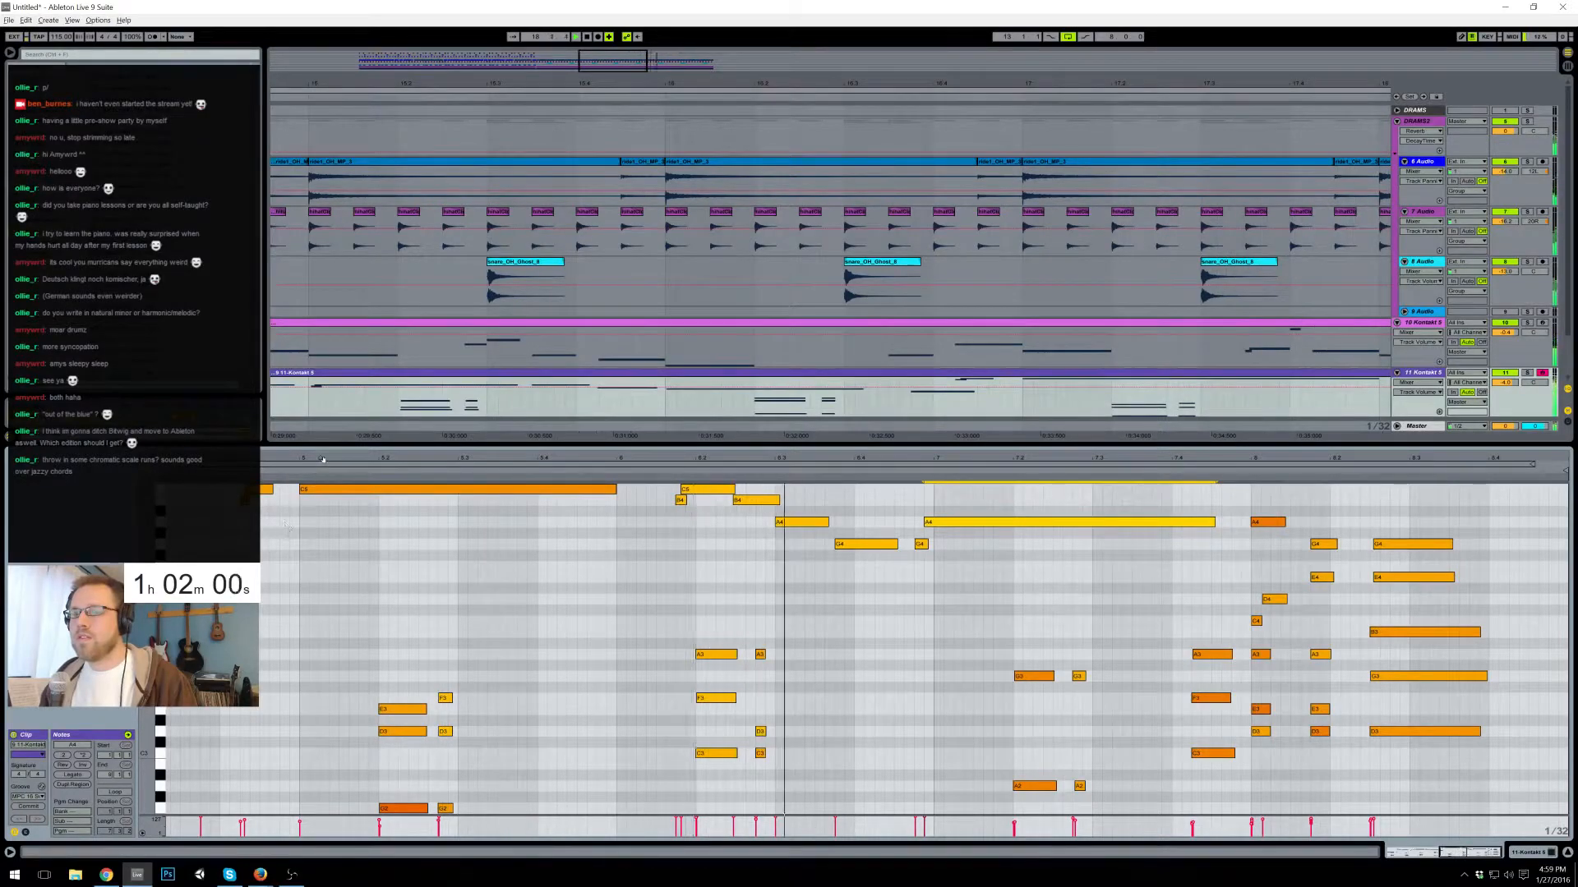
- Shift the D4 in bar 4 and the short D4 at the start of bar 8 slightly earlier
left_click_drag(340, 606, 315, 603)
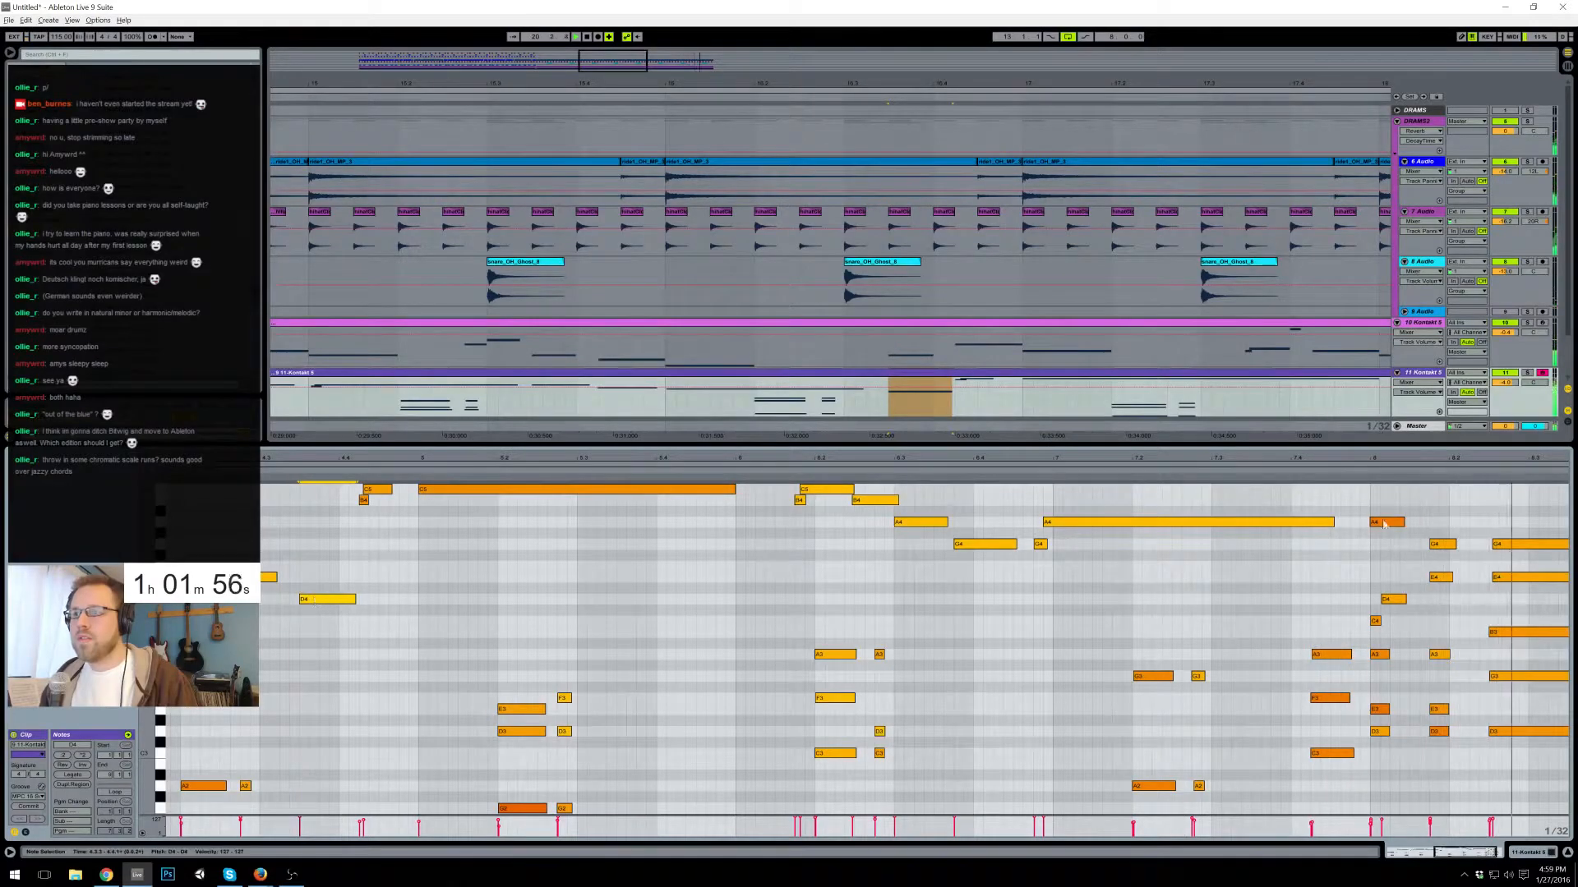
left_click(1383, 600)
left_click_drag(1379, 606, 1383, 606)
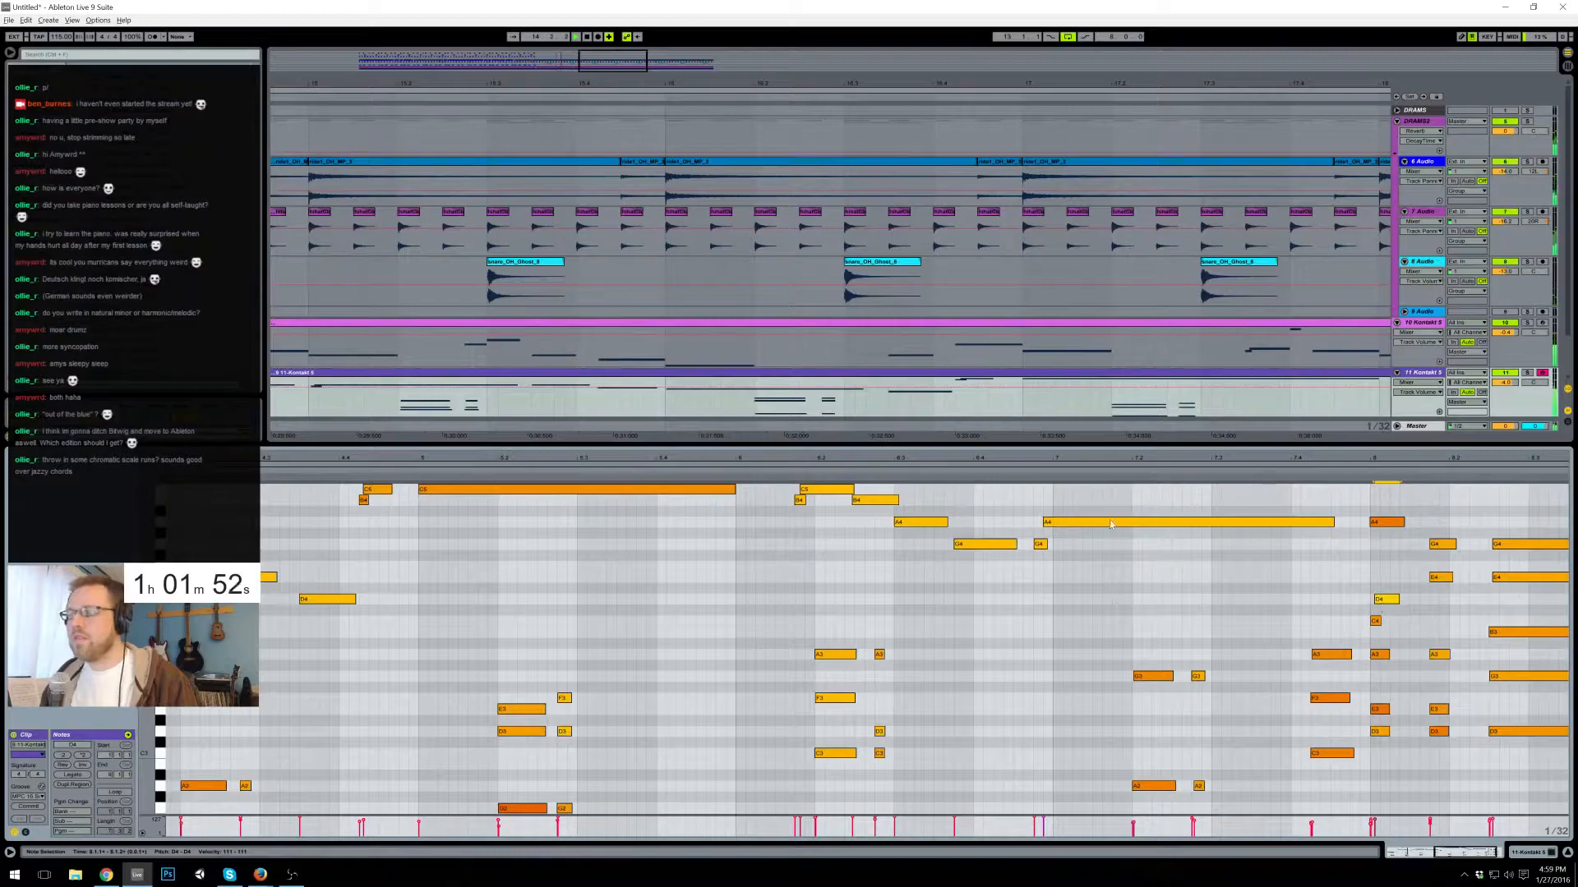
left_click_drag(612, 62, 534, 21)
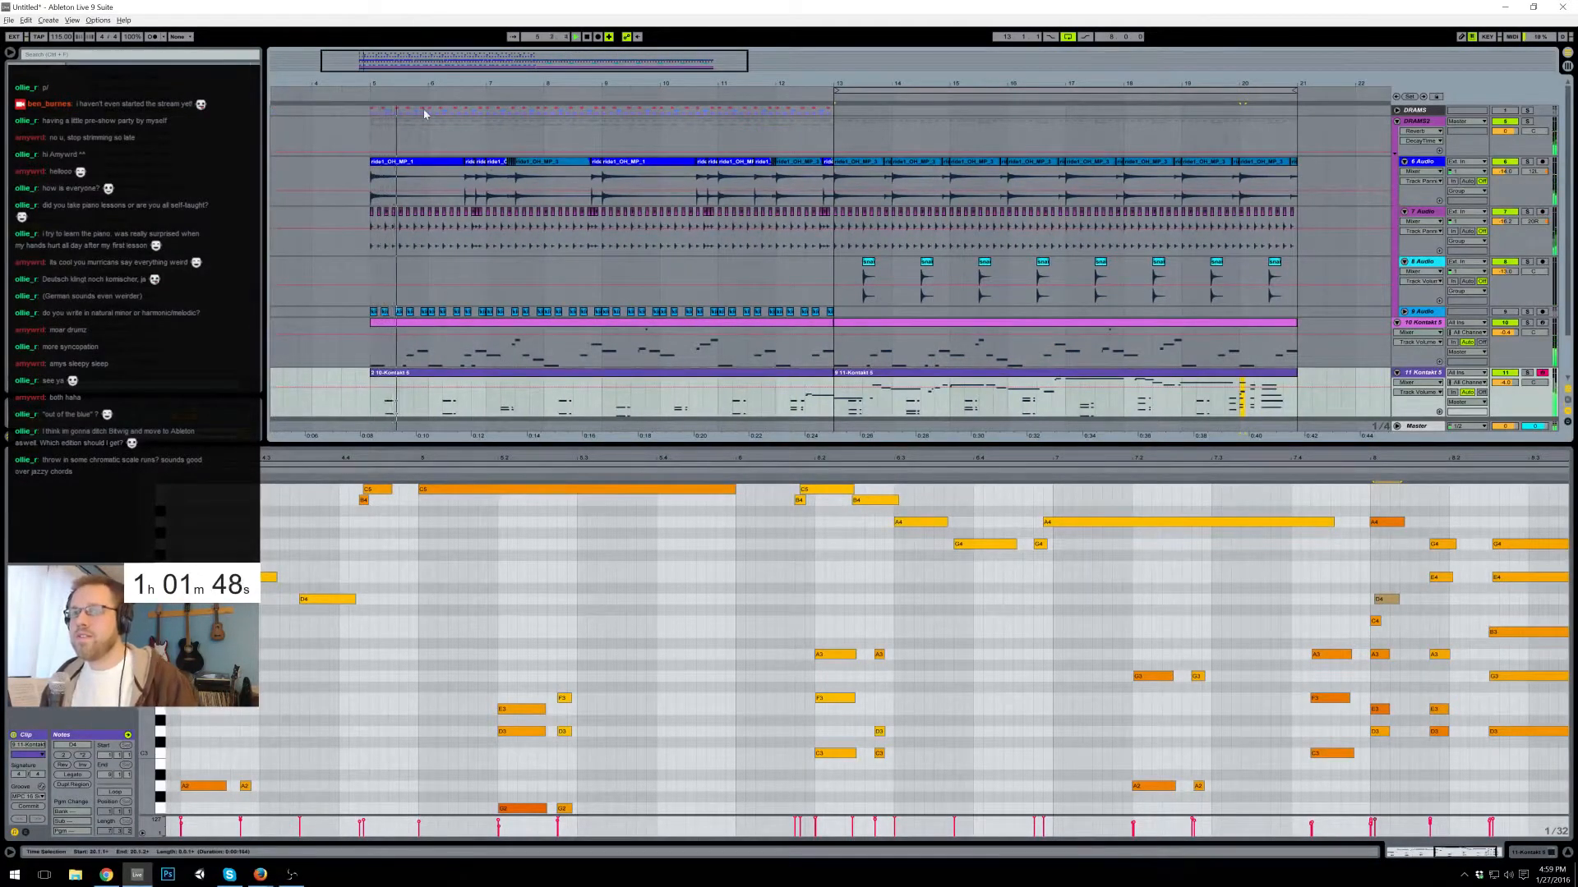
- Copy the ride audio section spanning bars 7 to 8 into the second half and align its start with bar 15
left_click(885, 325)
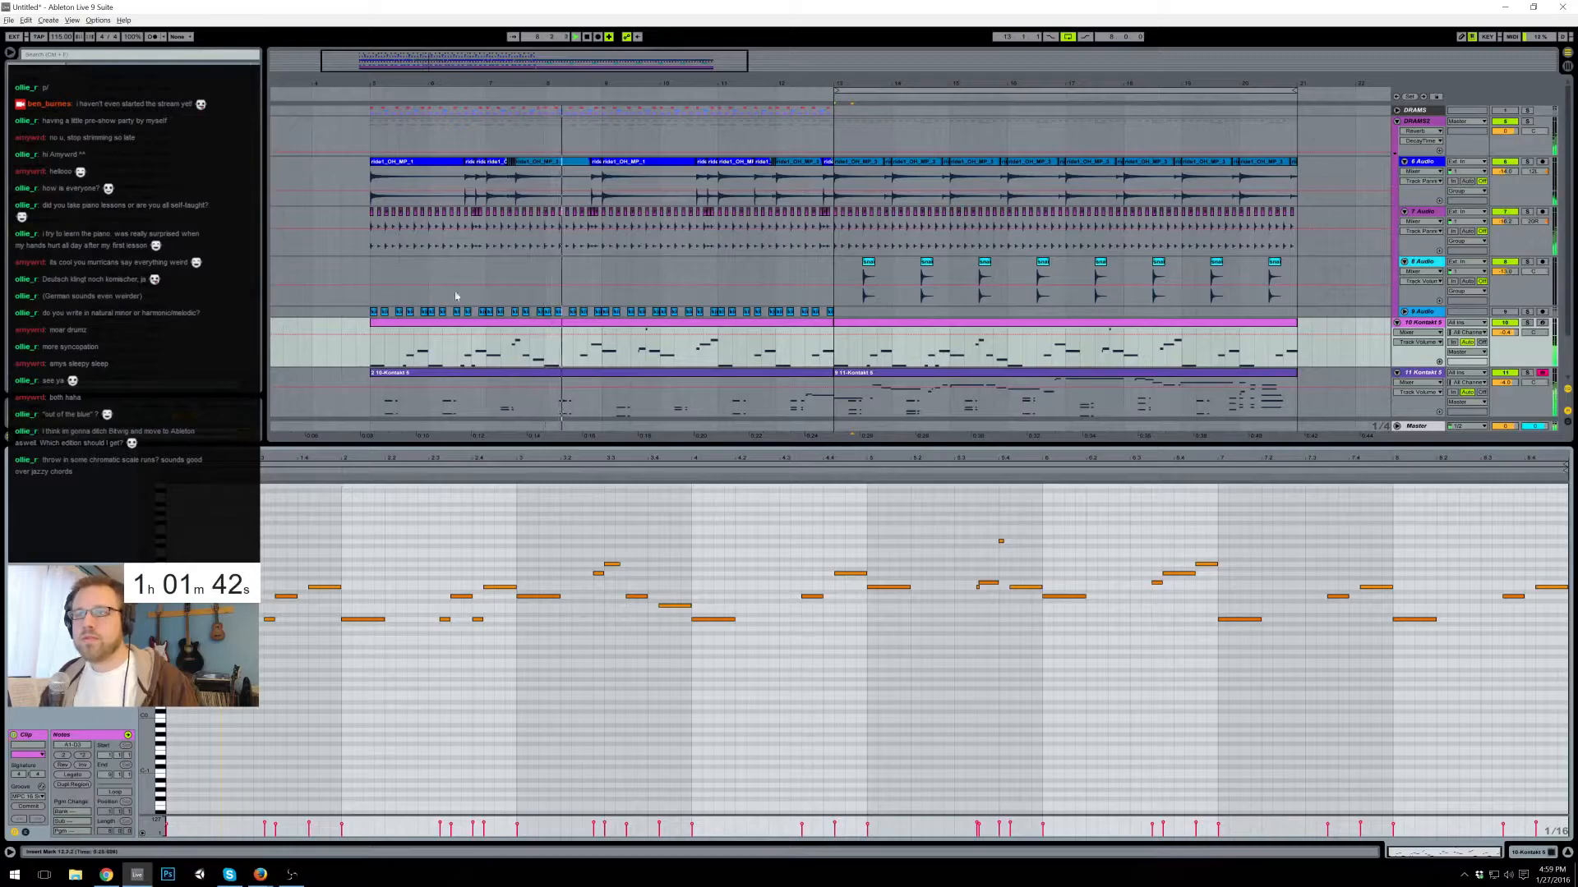
left_click_drag(508, 188, 559, 186)
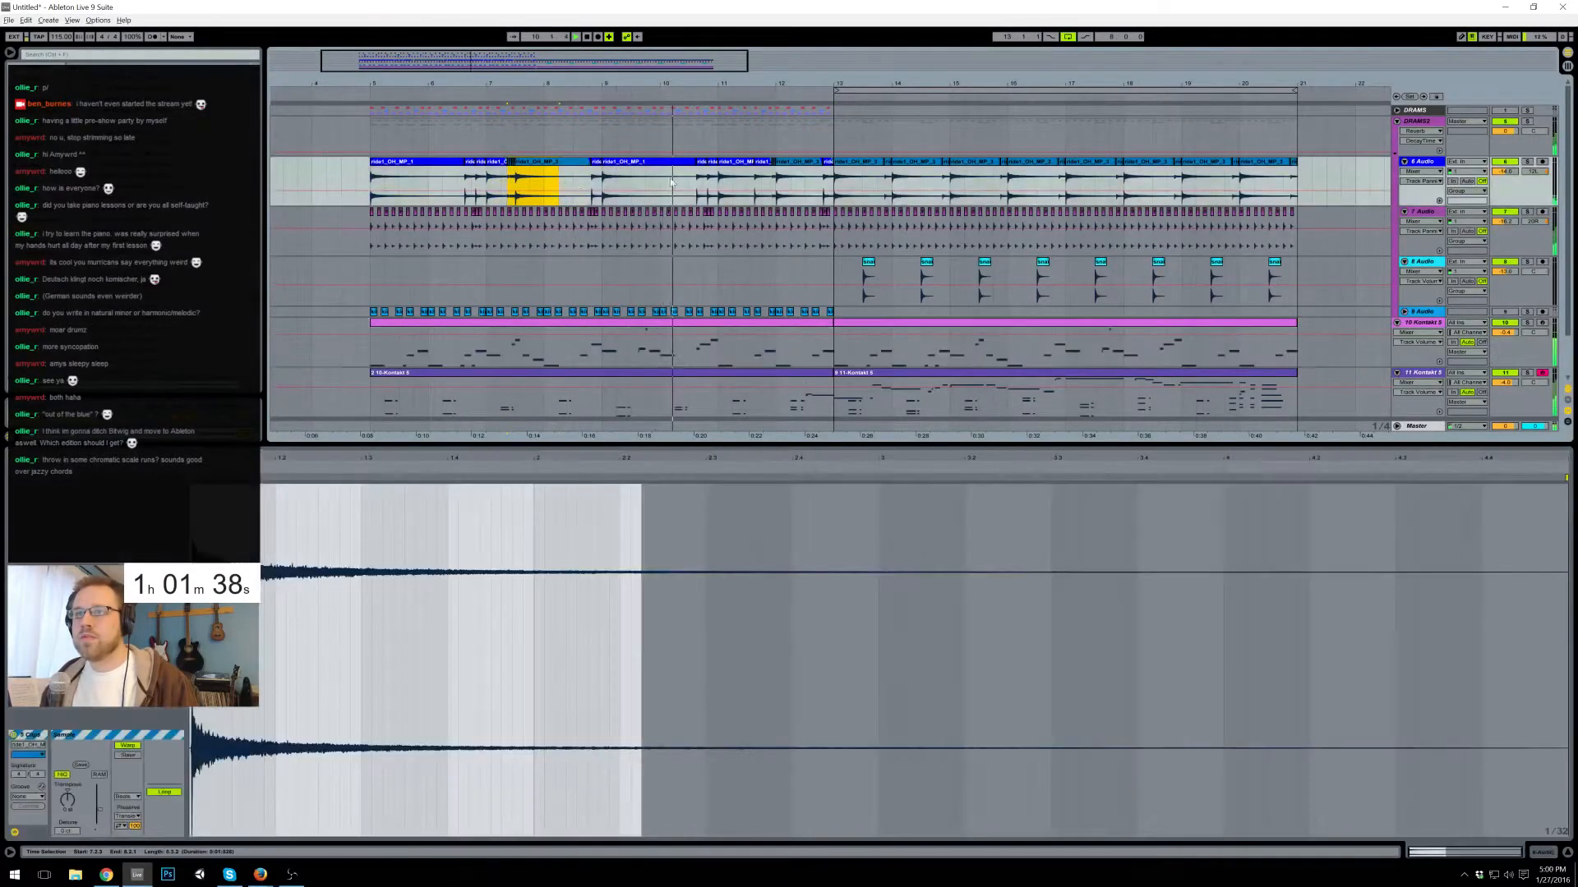
left_click(944, 181)
key("ctrl+v")
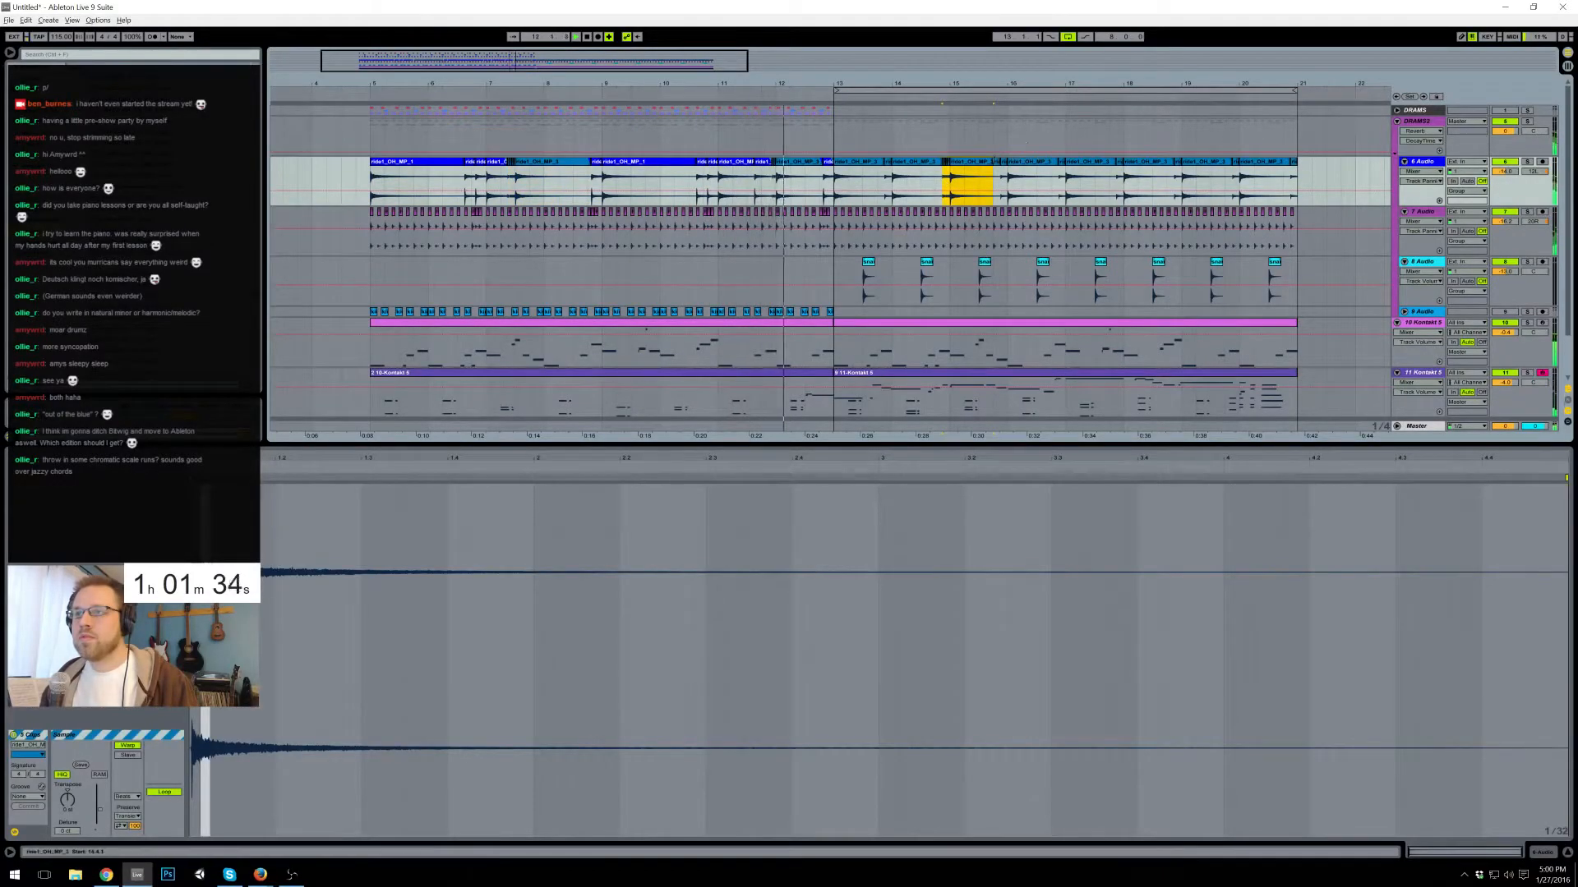
left_click(996, 162)
left_click(991, 162)
left_click_drag(992, 162, 1000, 162)
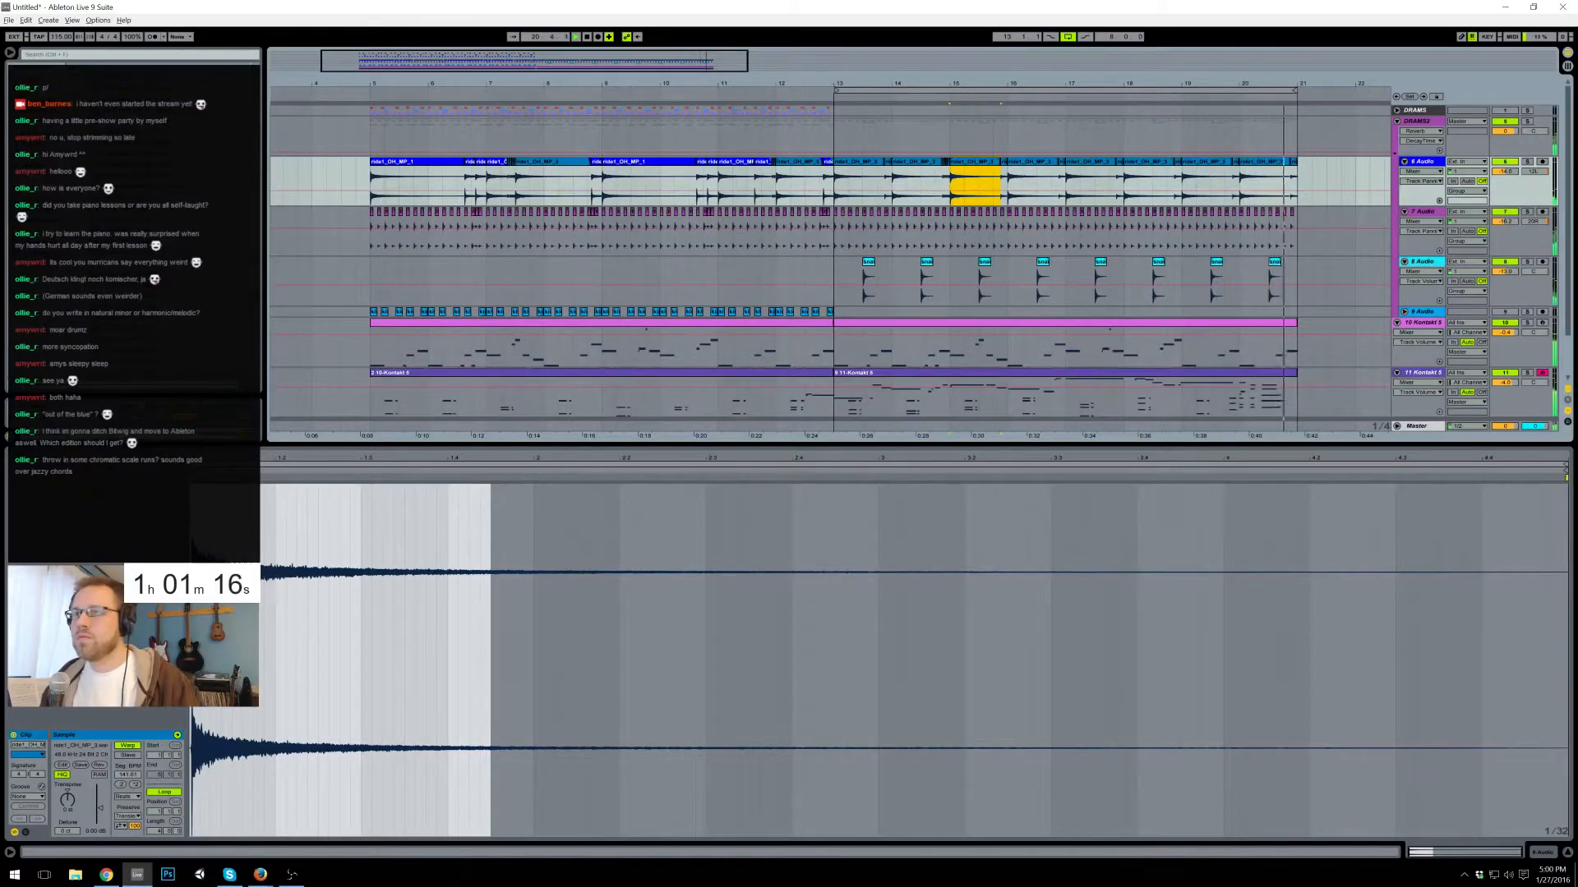
- Examine the individual note pitches of the closing chords in bar 8 of the second electric piano clip
left_click(1271, 376)
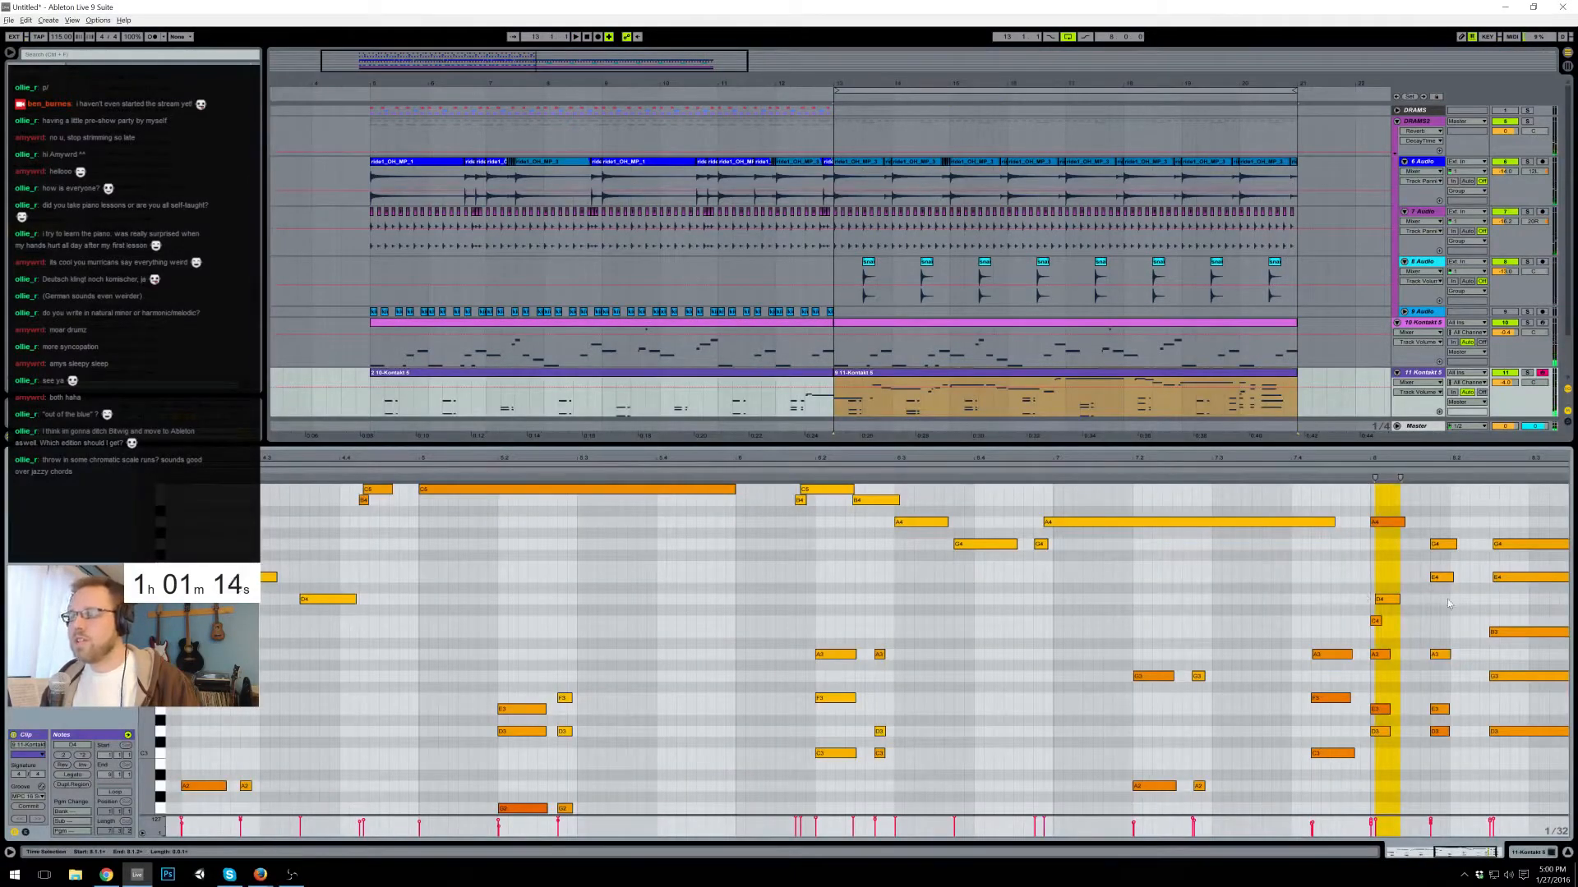
left_click_drag(1484, 533, 1511, 583)
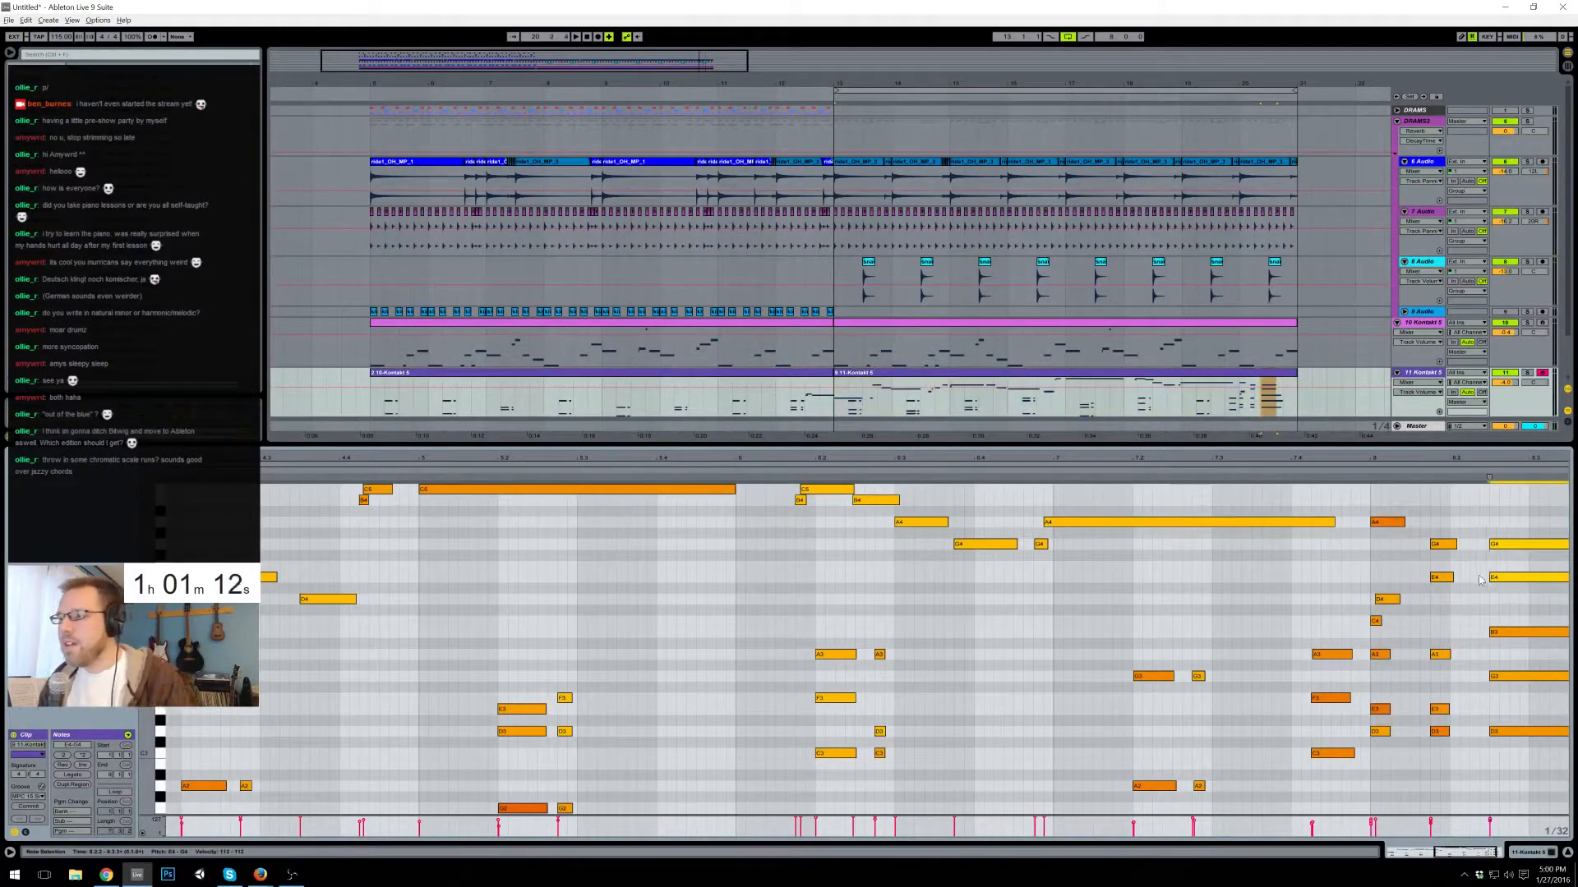
left_click_drag(1472, 458, 1302, 477)
left_click(1332, 584)
left_click(1343, 544)
left_click(1314, 528)
left_click_drag(1311, 594, 1374, 558)
left_click(1368, 542)
left_click(1373, 632)
left_click(1374, 676)
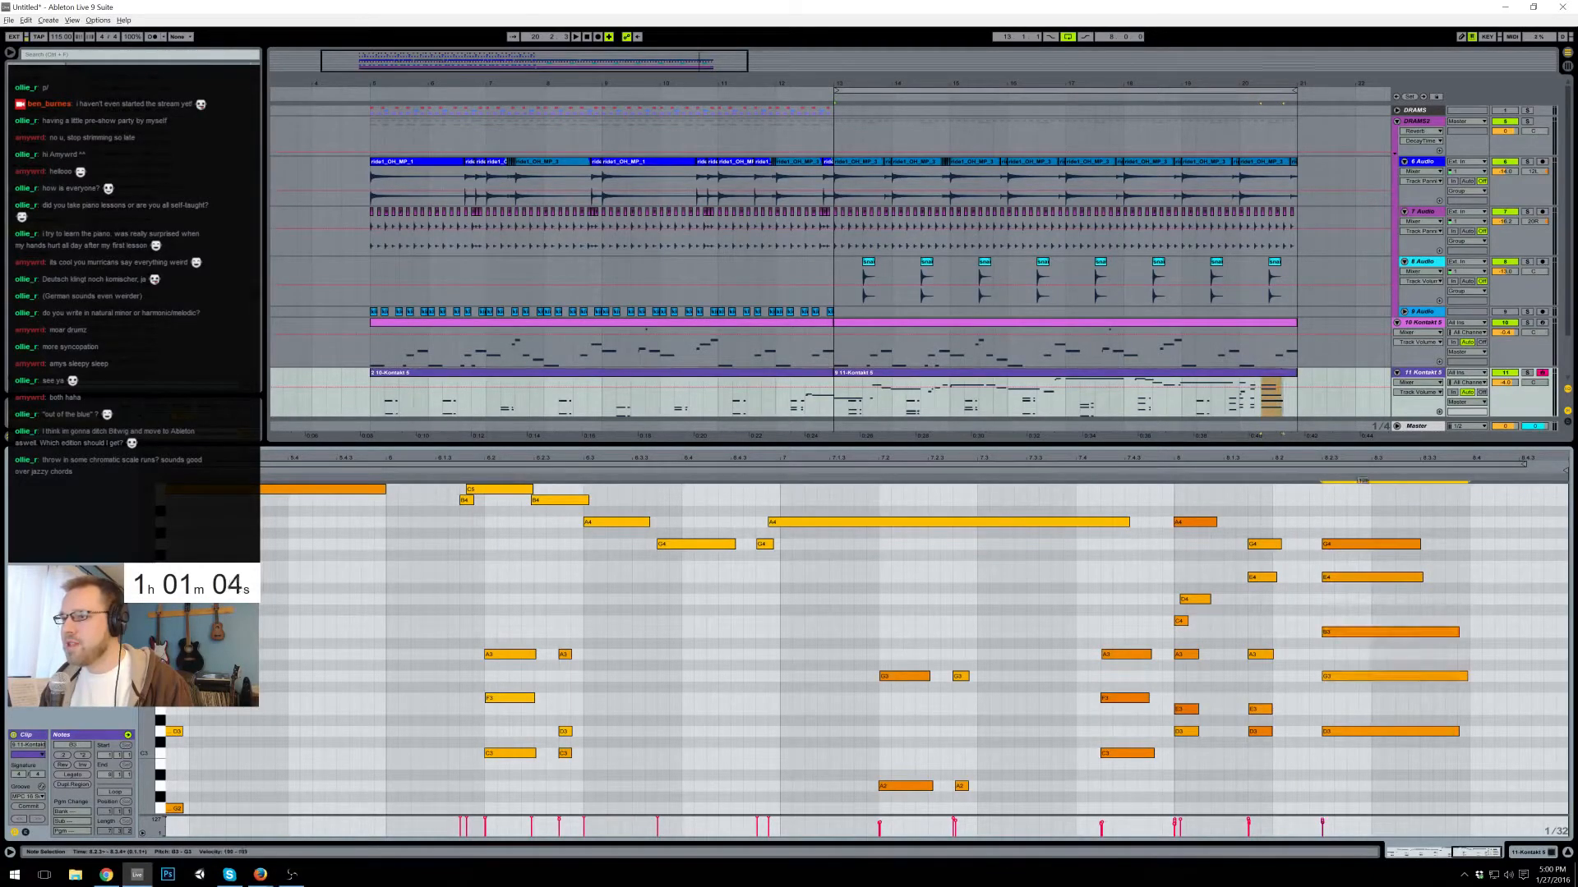
left_click(1268, 545)
left_click_drag(1269, 540, 1268, 542)
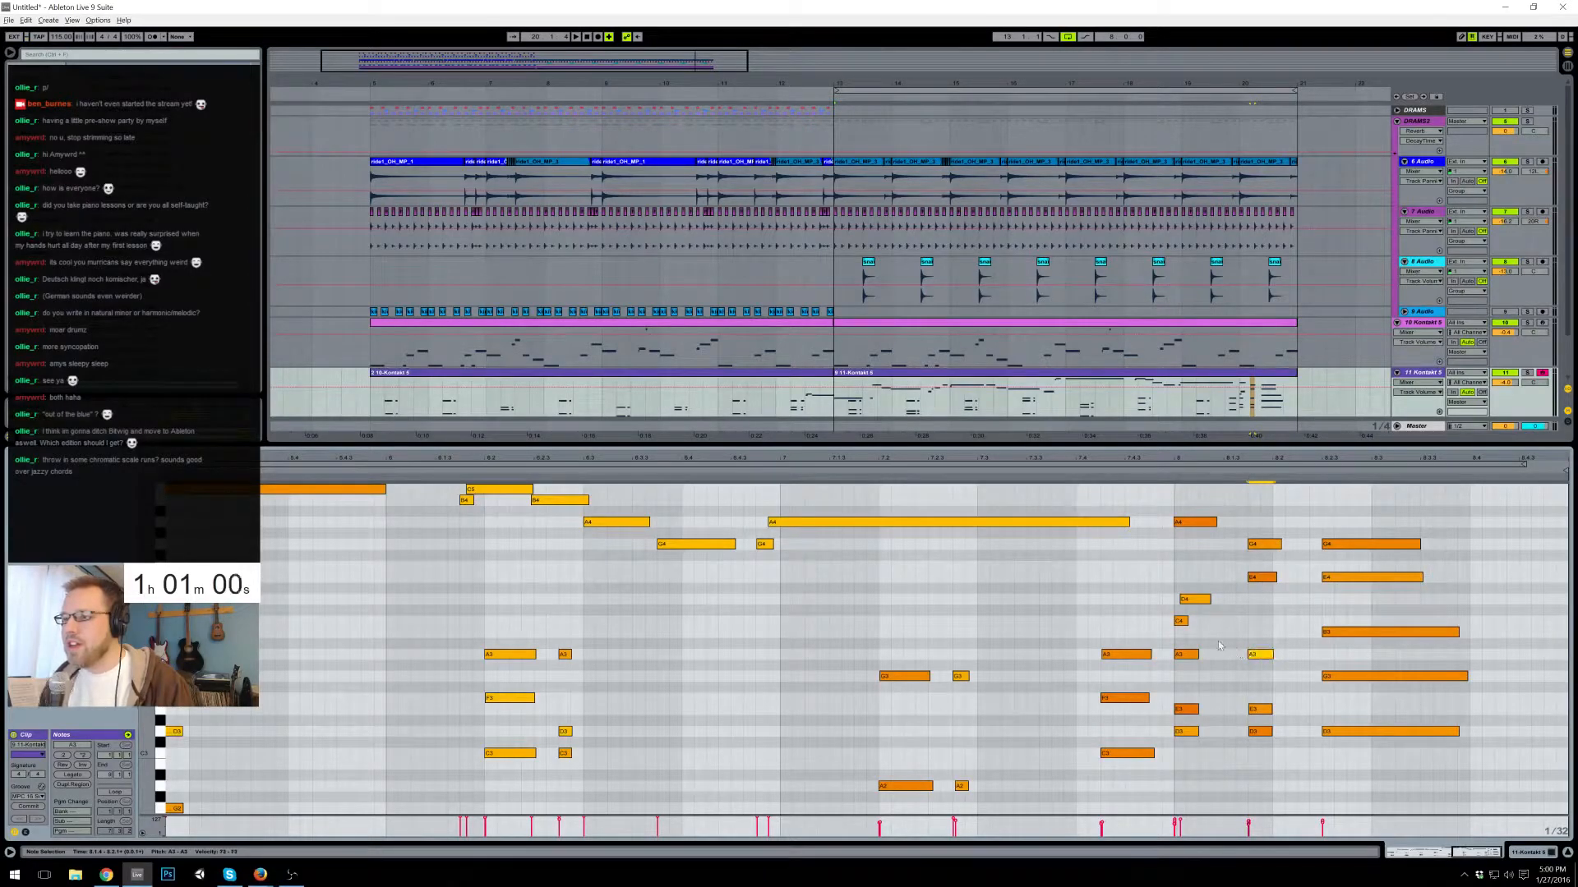
- Lower the E4 in each of the last two piano chords to D4, and lengthen the final chord's G4 and D4
left_click(1194, 600)
left_click(1250, 578)
key("Down")
key("Down")
left_click(1329, 576)
key("Down")
key("Down")
key("space")
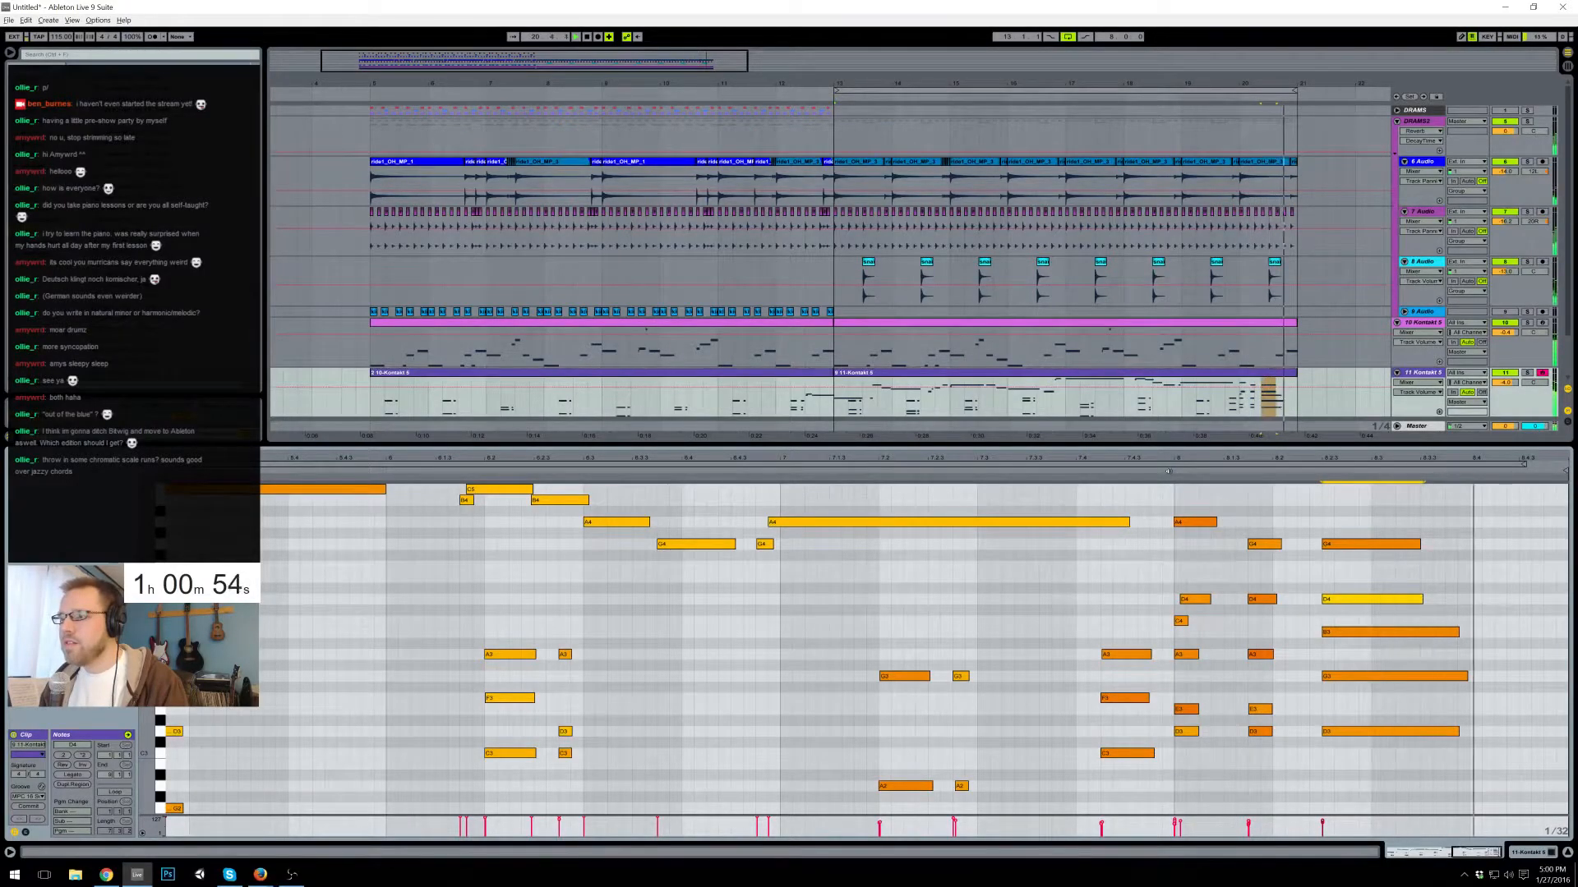
left_click_drag(1401, 533, 1470, 599)
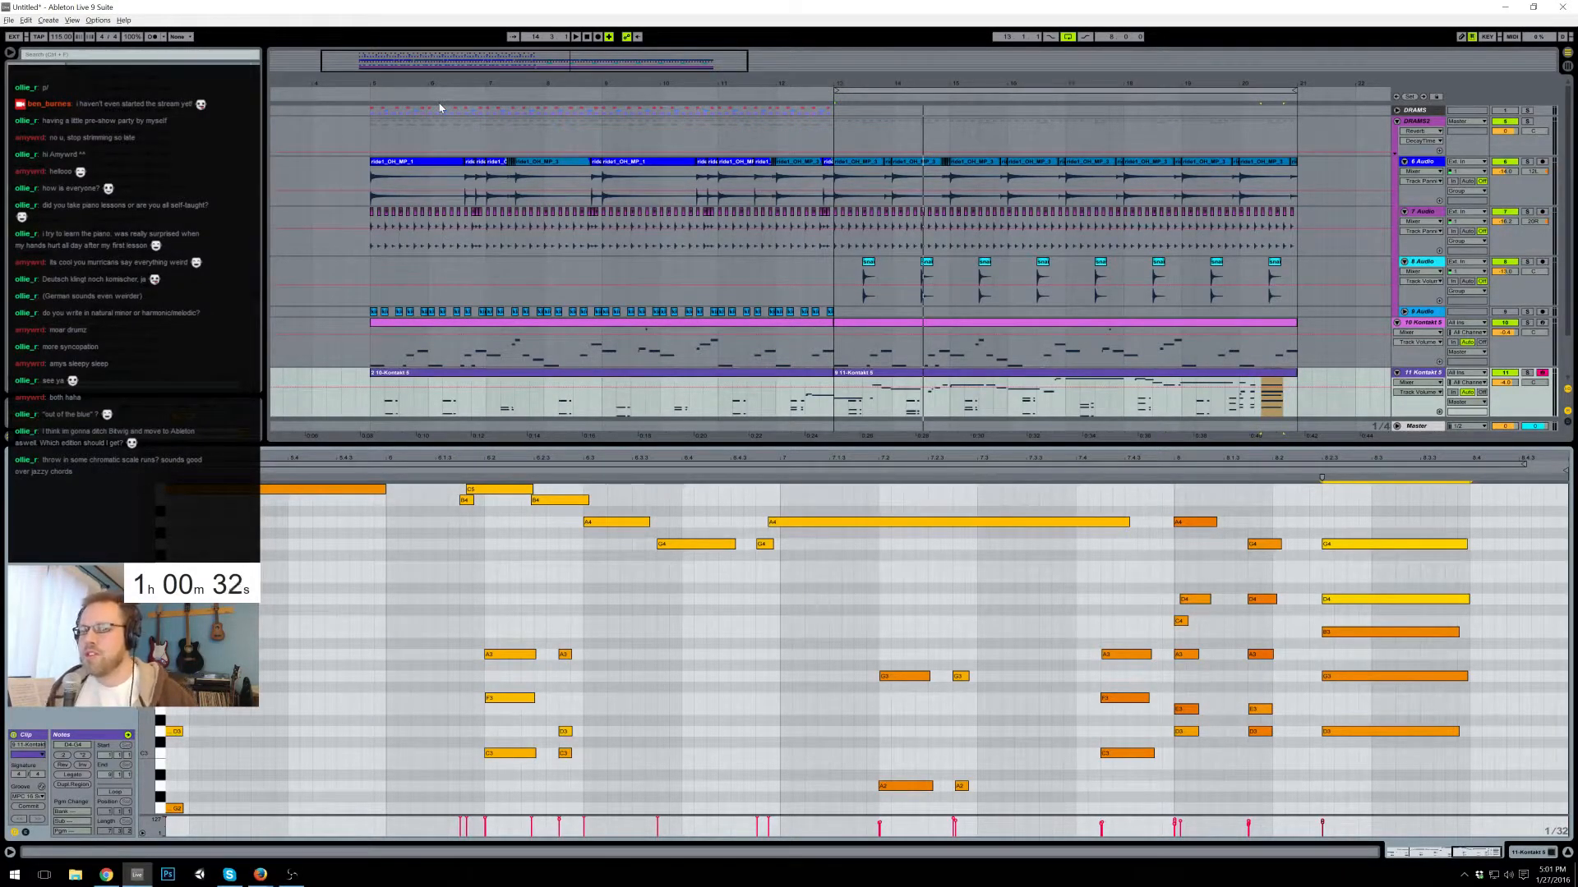
- In bar 1 of the second upright bass clip, add an A2 and a G2 and deactivate the short A1 and D2 beneath them
mouse_move(609, 80)
left_mouse_down()
mouse_move(707, 70)
mouse_move(485, 37)
mouse_move(655, 69)
mouse_move(587, 78)
left_mouse_up()
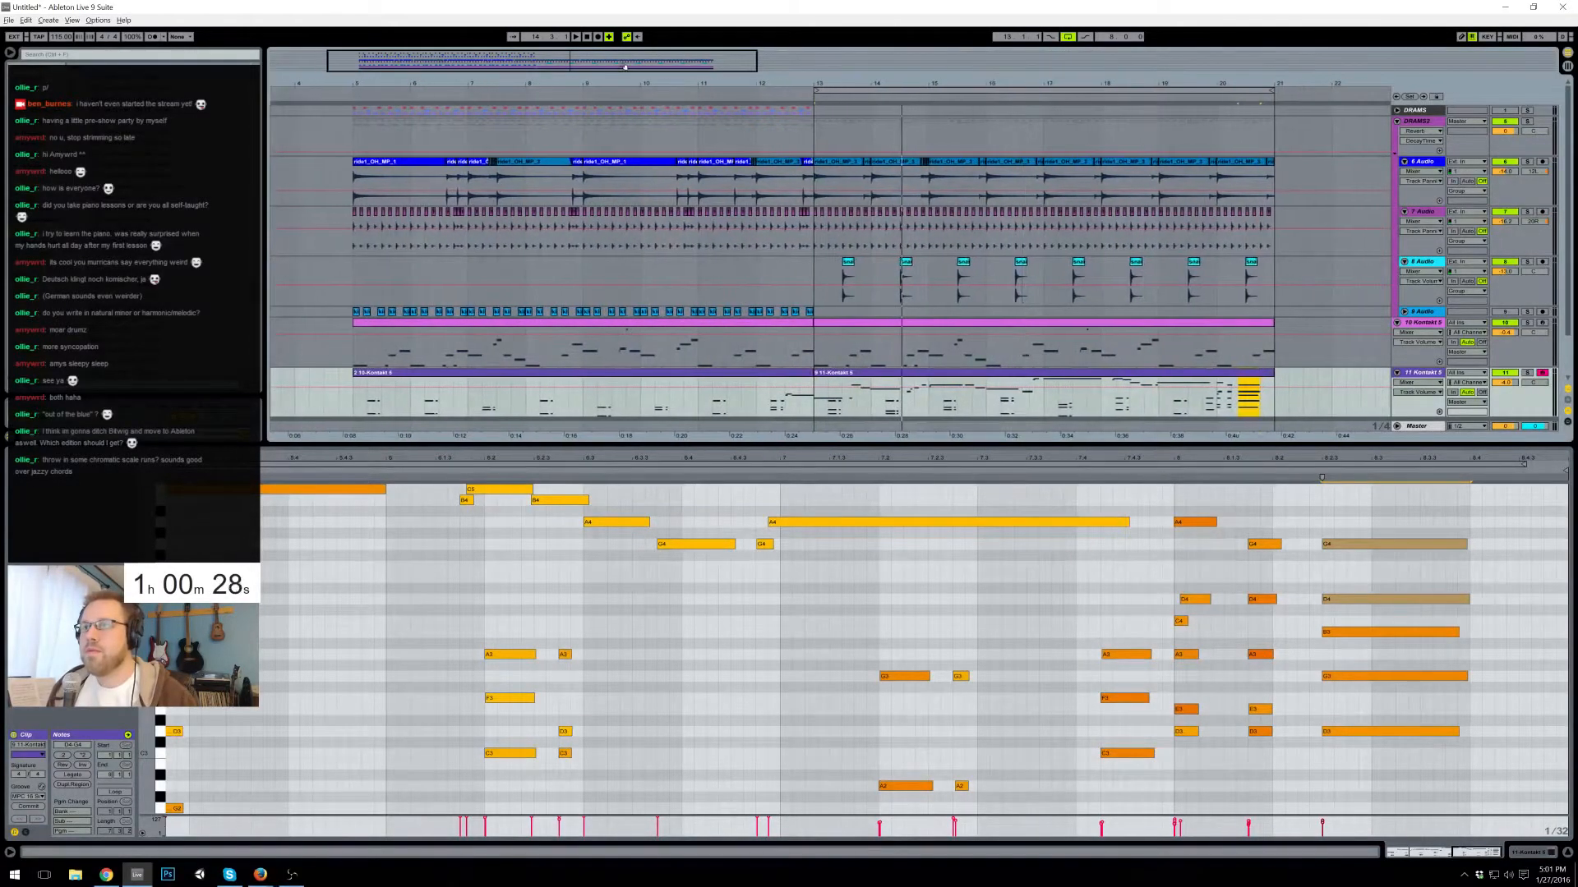
left_click(350, 94)
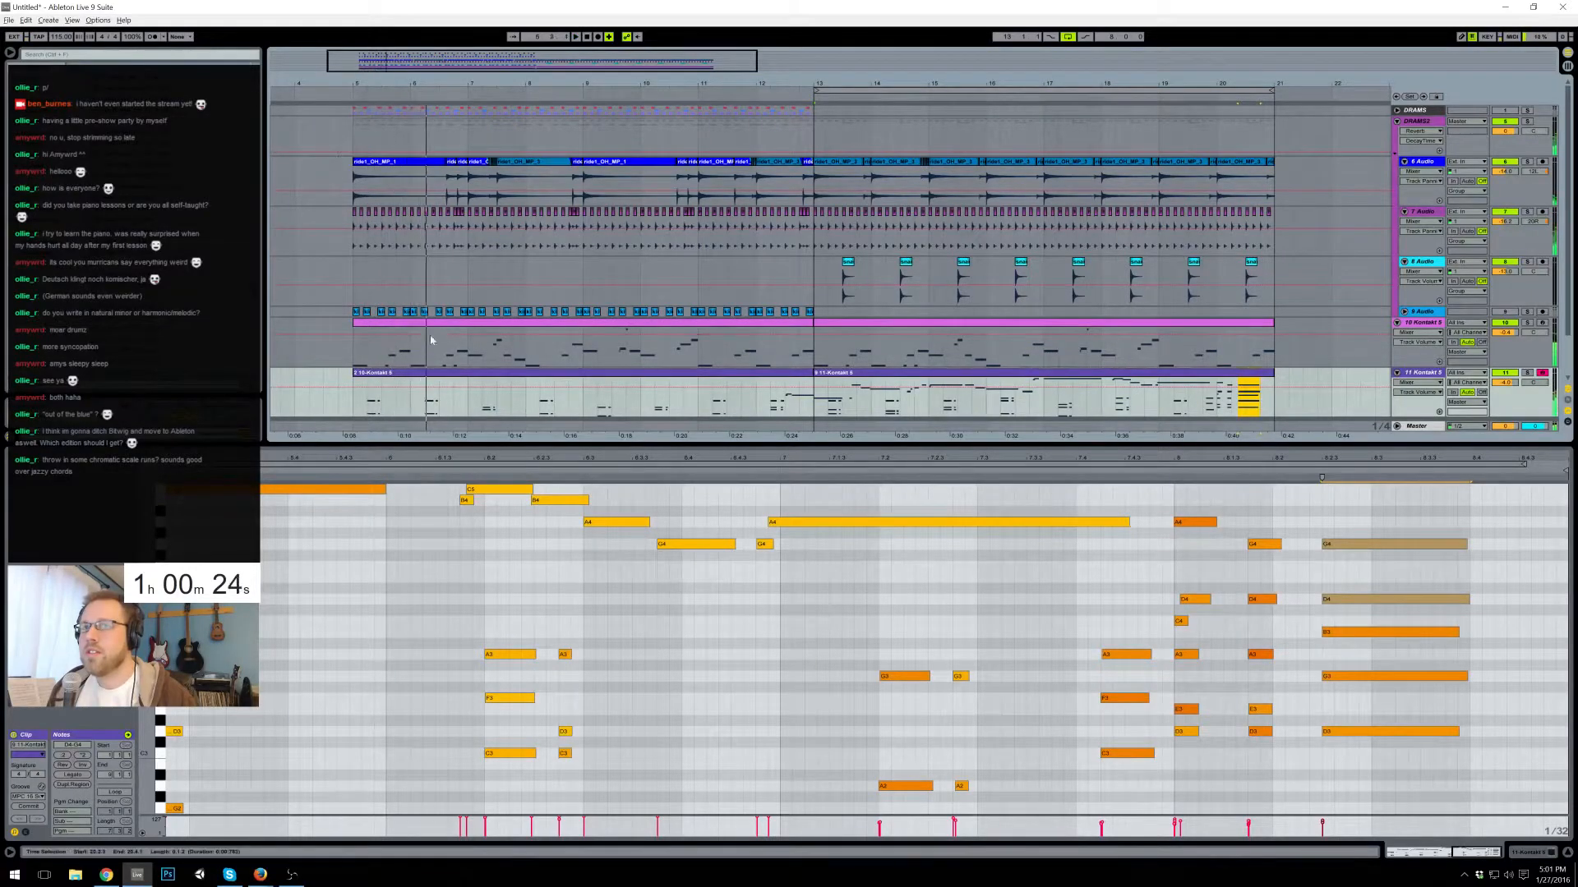
left_click(824, 329)
left_click_drag(147, 538, 192, 538)
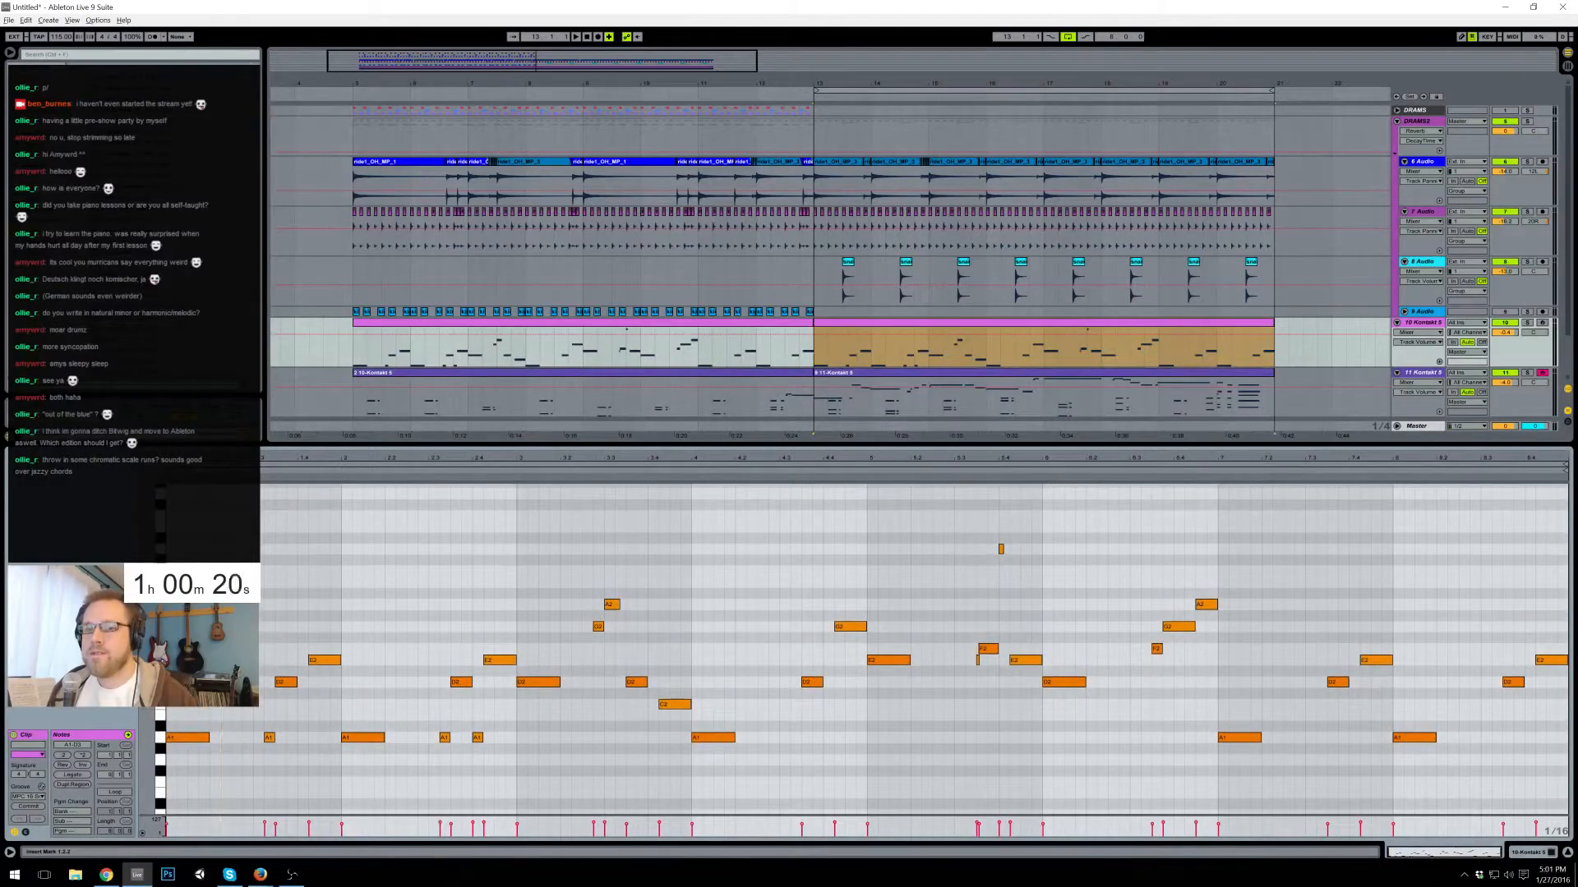
key("space")
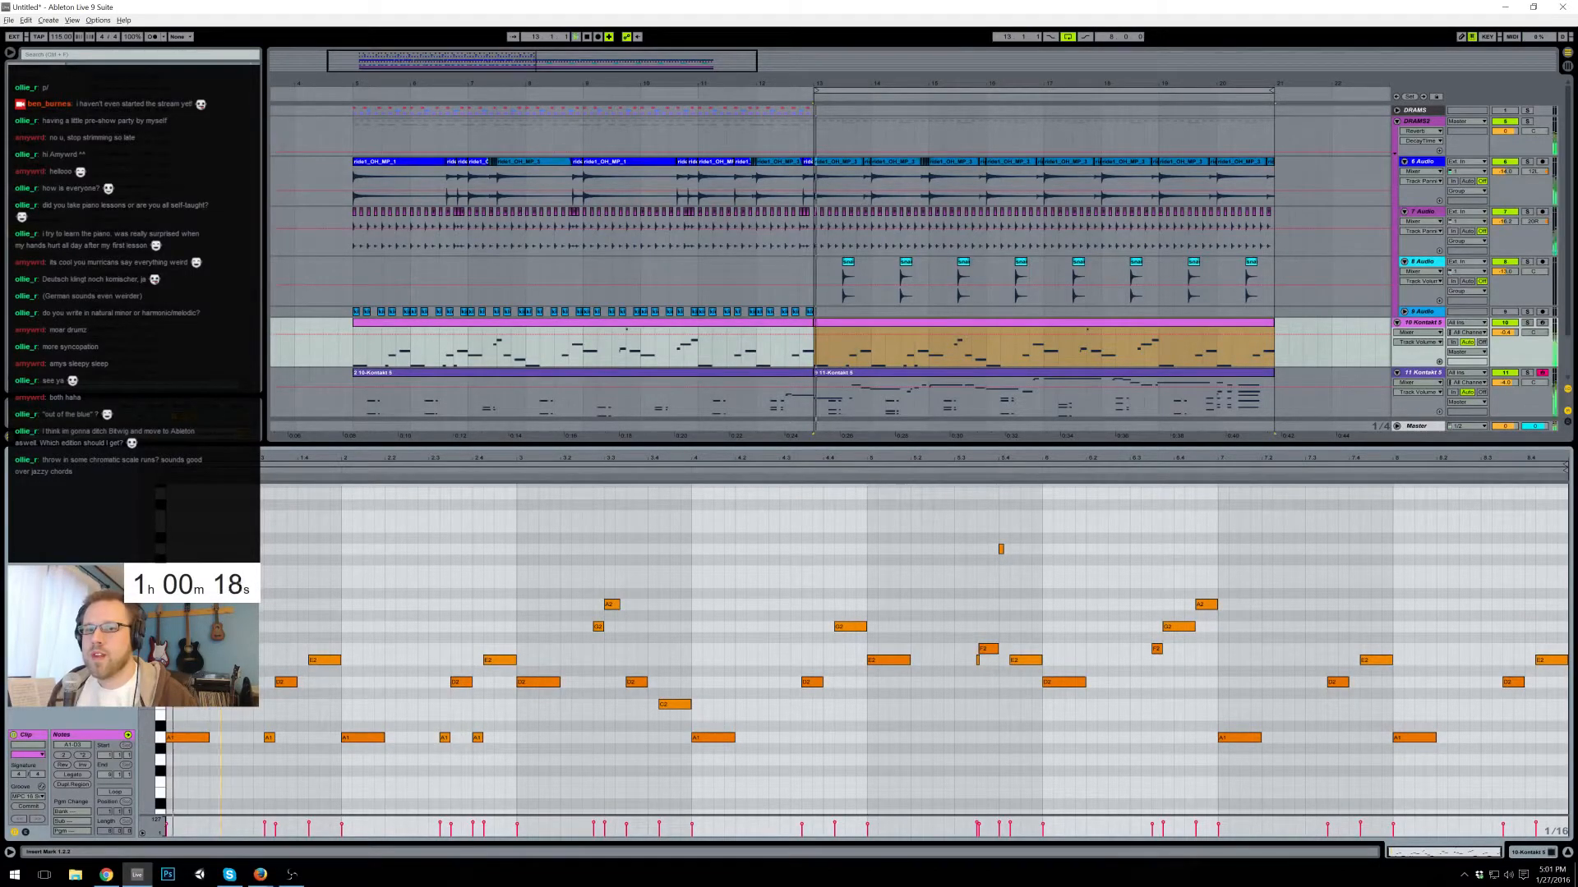
left_click(263, 605)
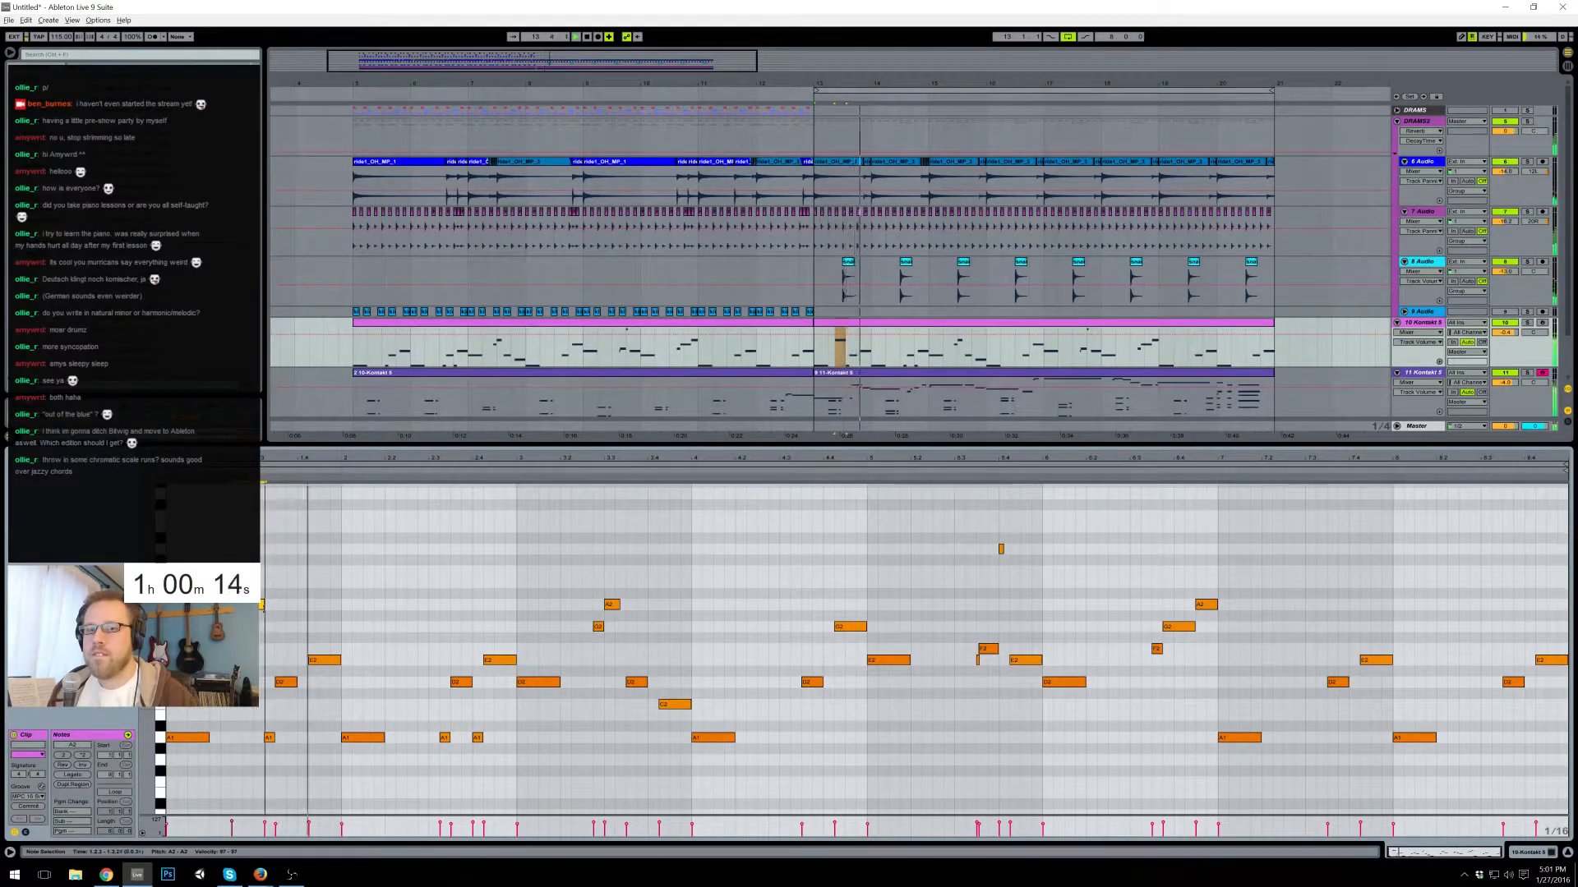
key("space")
left_click_drag(264, 607, 274, 608)
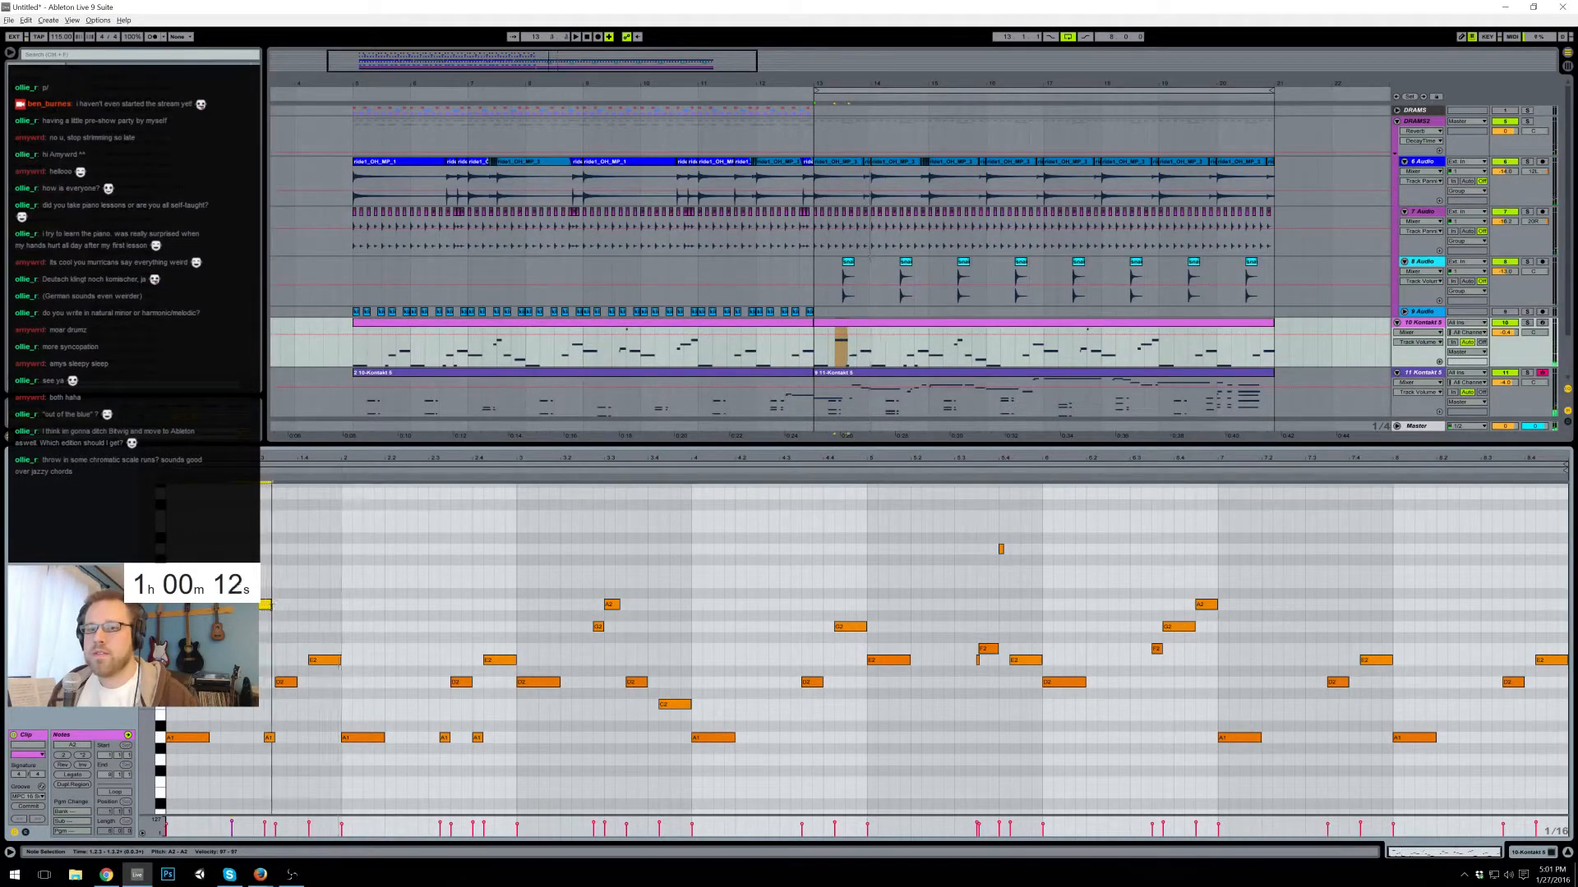
double_click(281, 627)
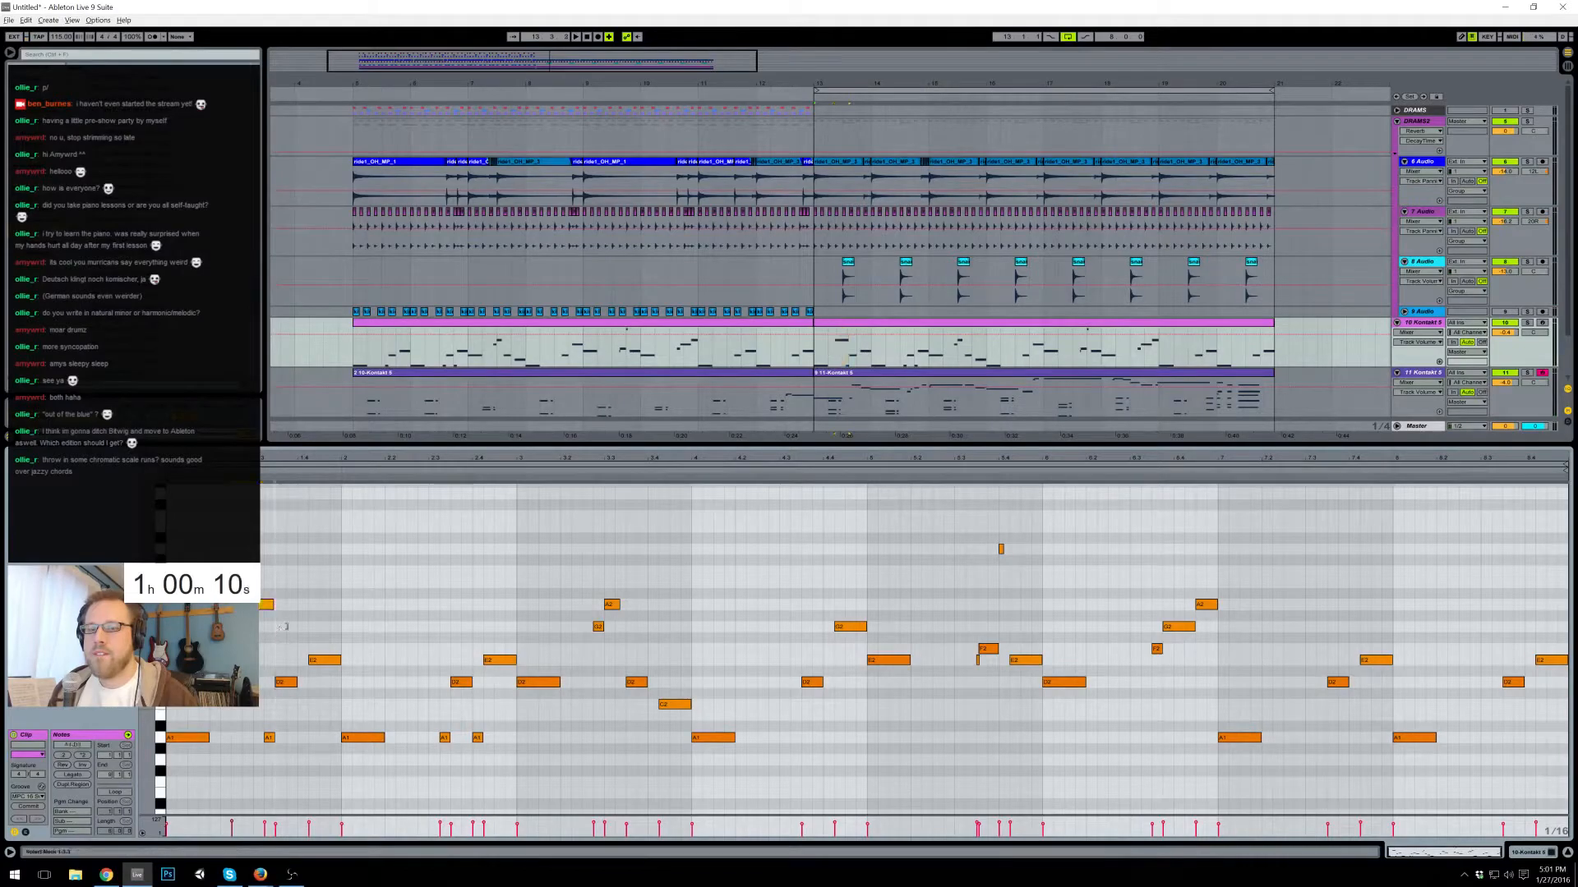
left_click_drag(264, 679, 298, 744)
key("space")
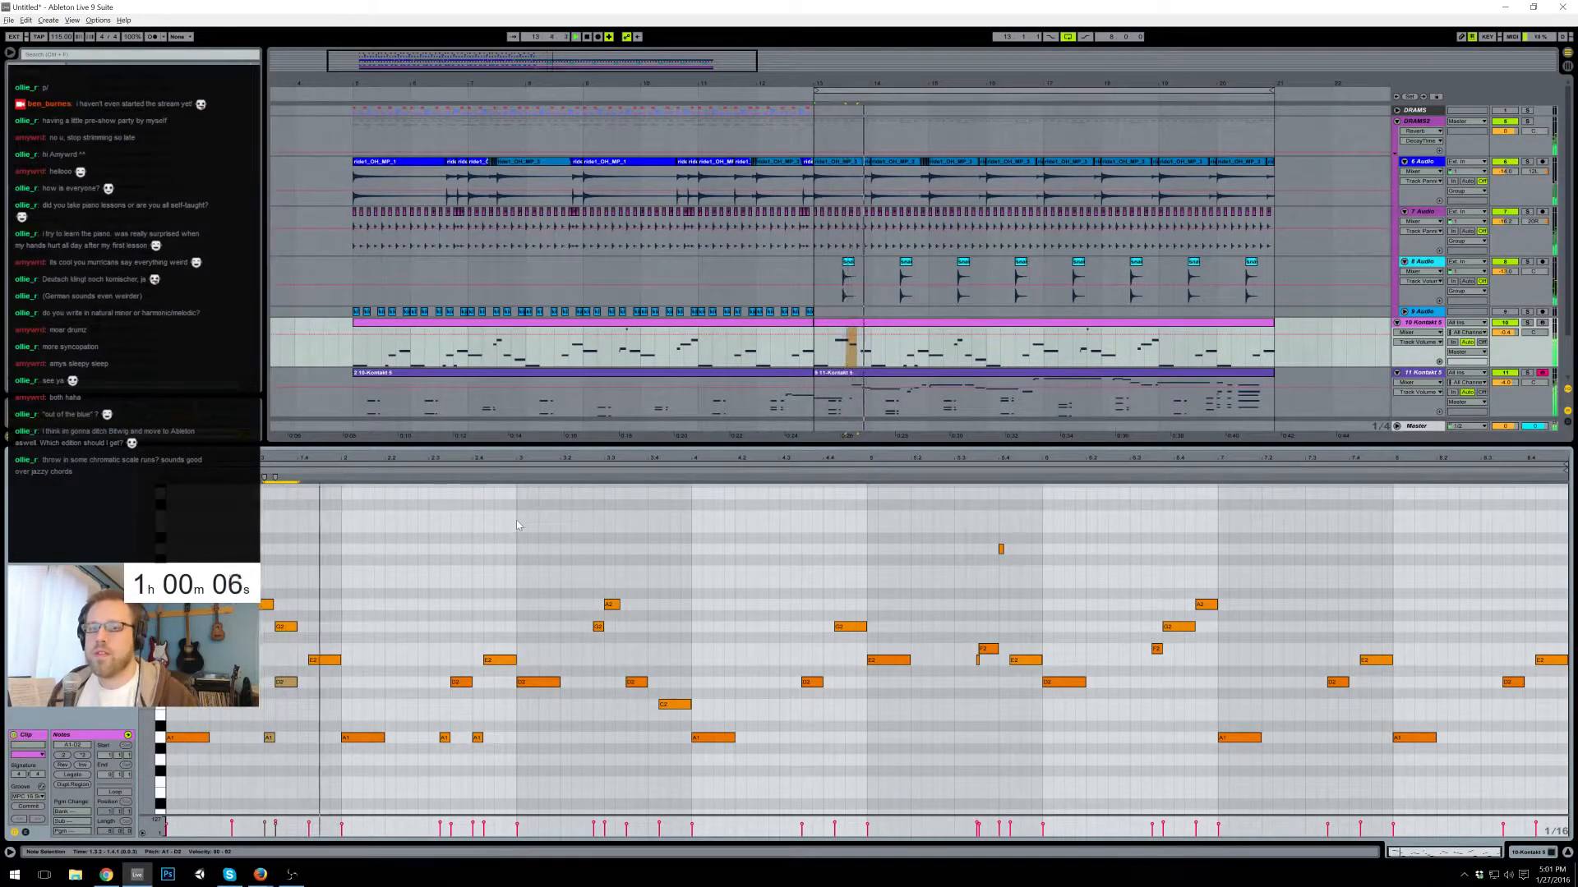
- Shorten the bass A1 at the start of bar 2 and add two D2 notes after it at 2.1.4 and 2.2.3
left_click_drag(383, 738, 362, 738)
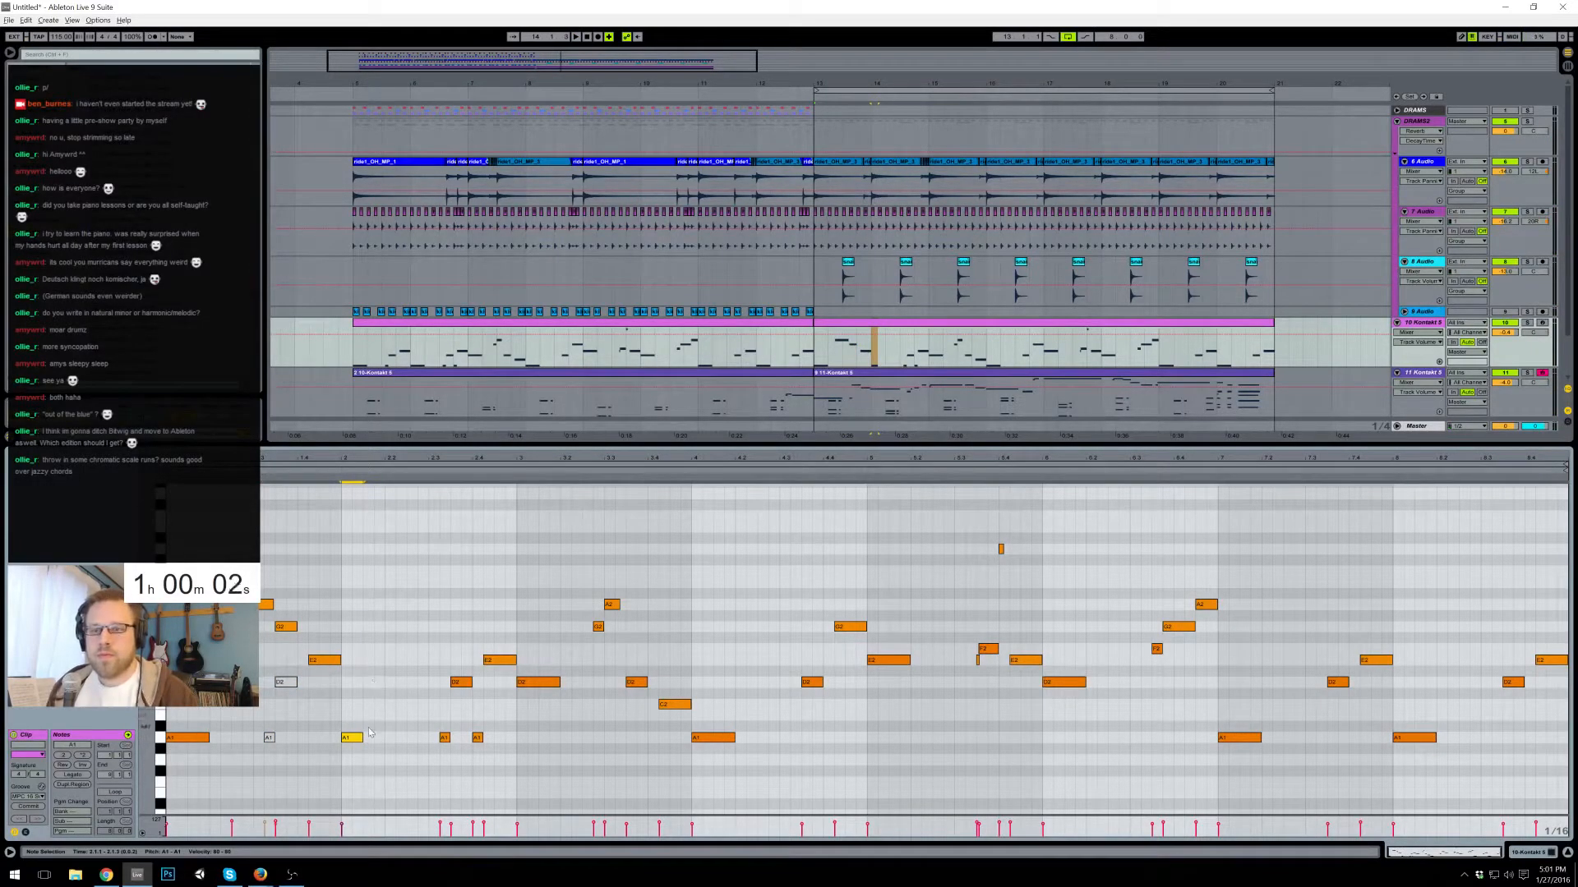
double_click(386, 681)
left_click_drag(392, 682, 406, 684)
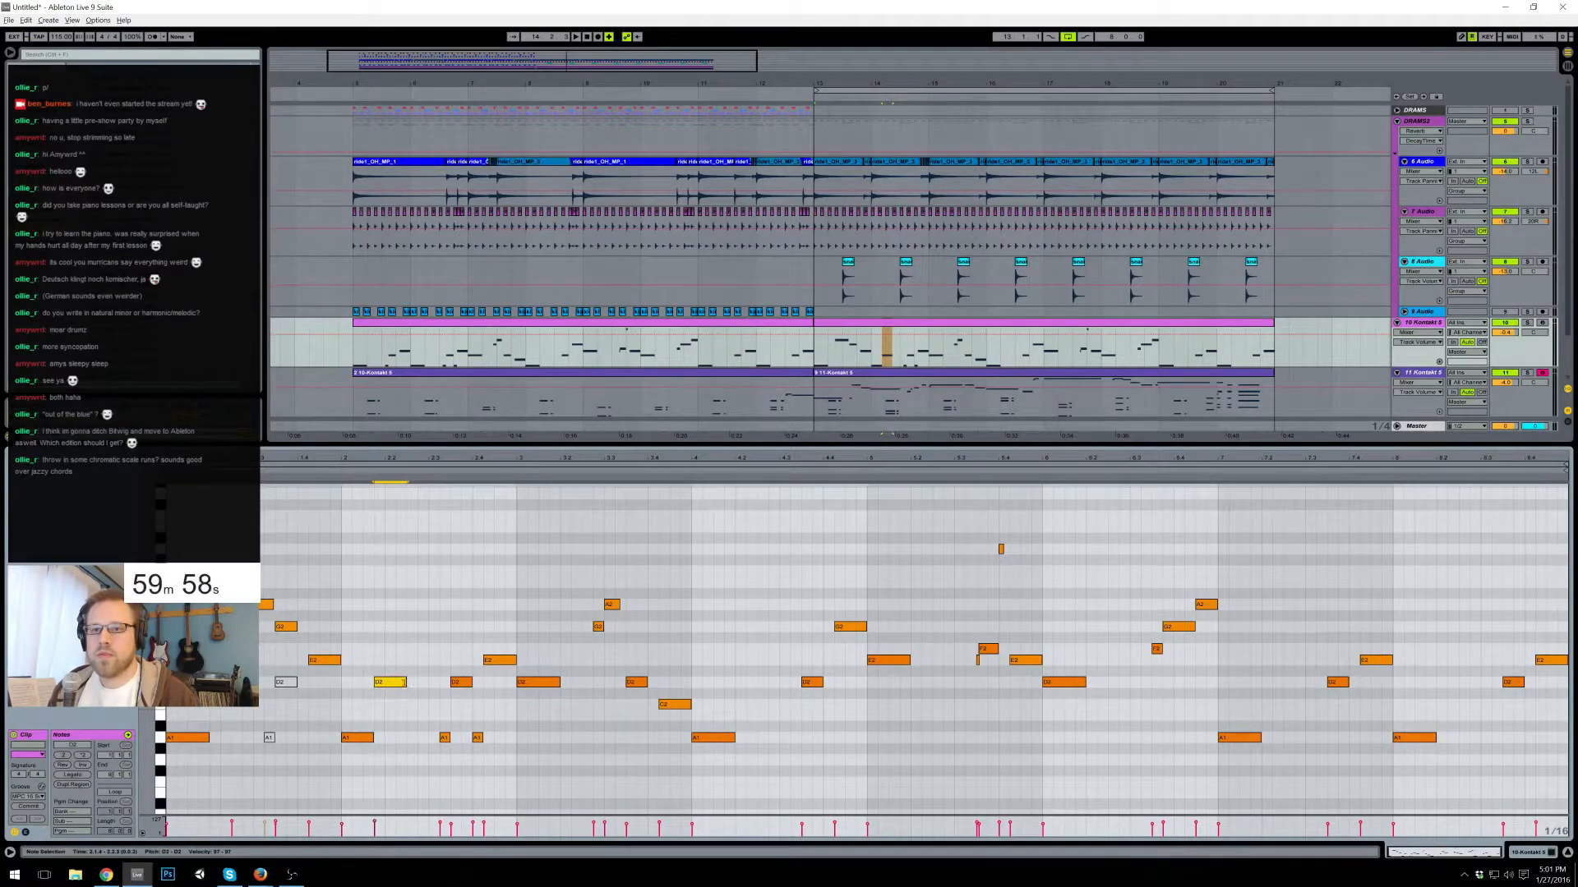
double_click(401, 683)
left_click_drag(411, 683, 427, 686)
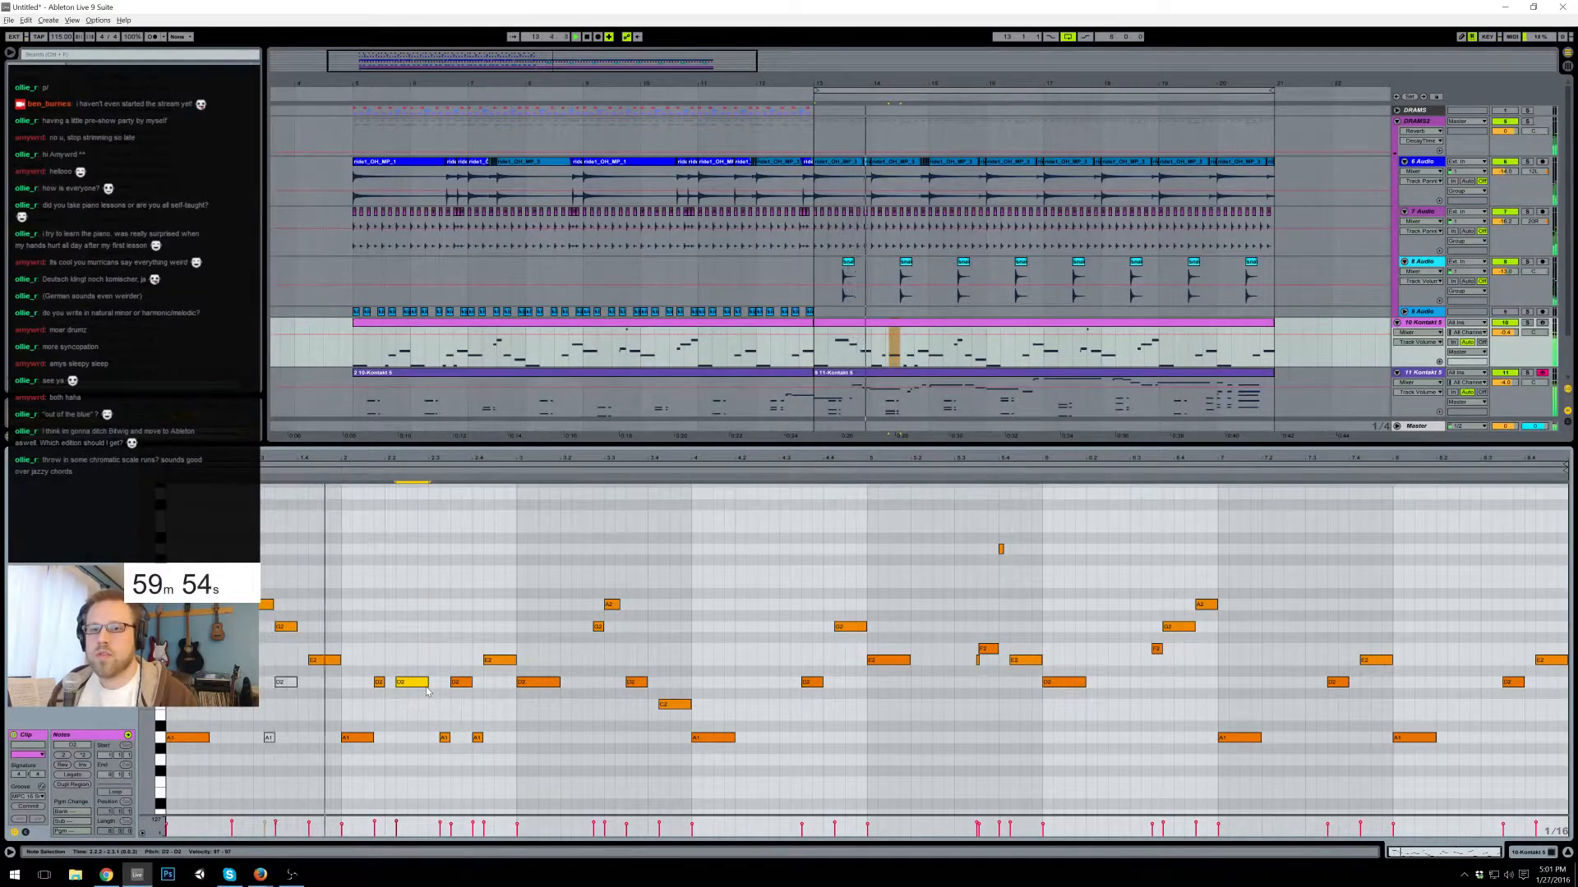
key("Right")
left_click(382, 682)
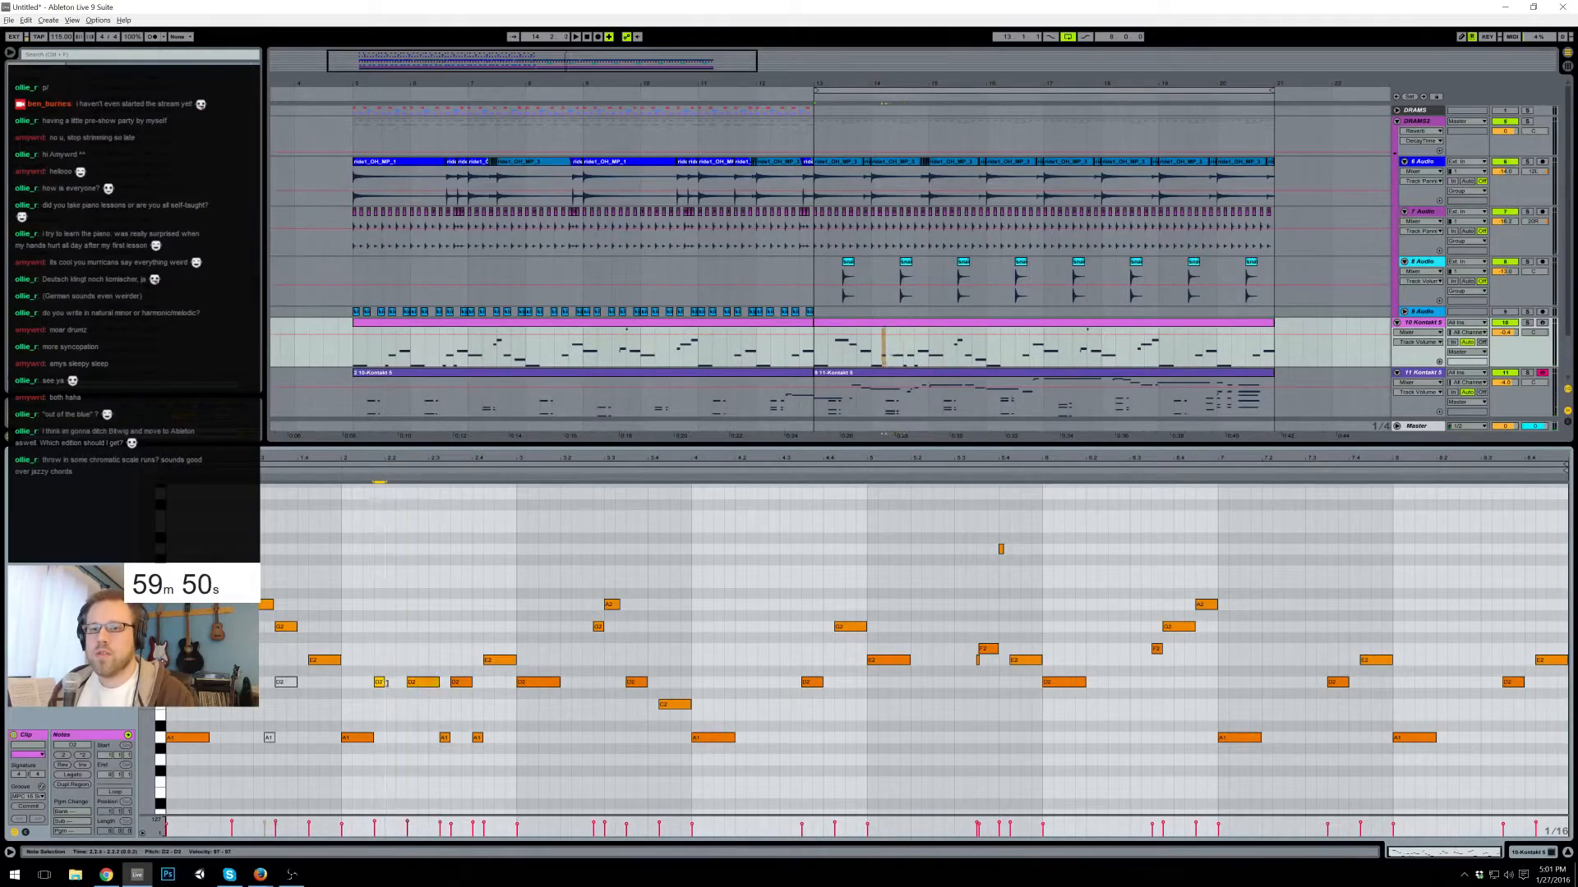
left_click_drag(385, 683, 388, 684)
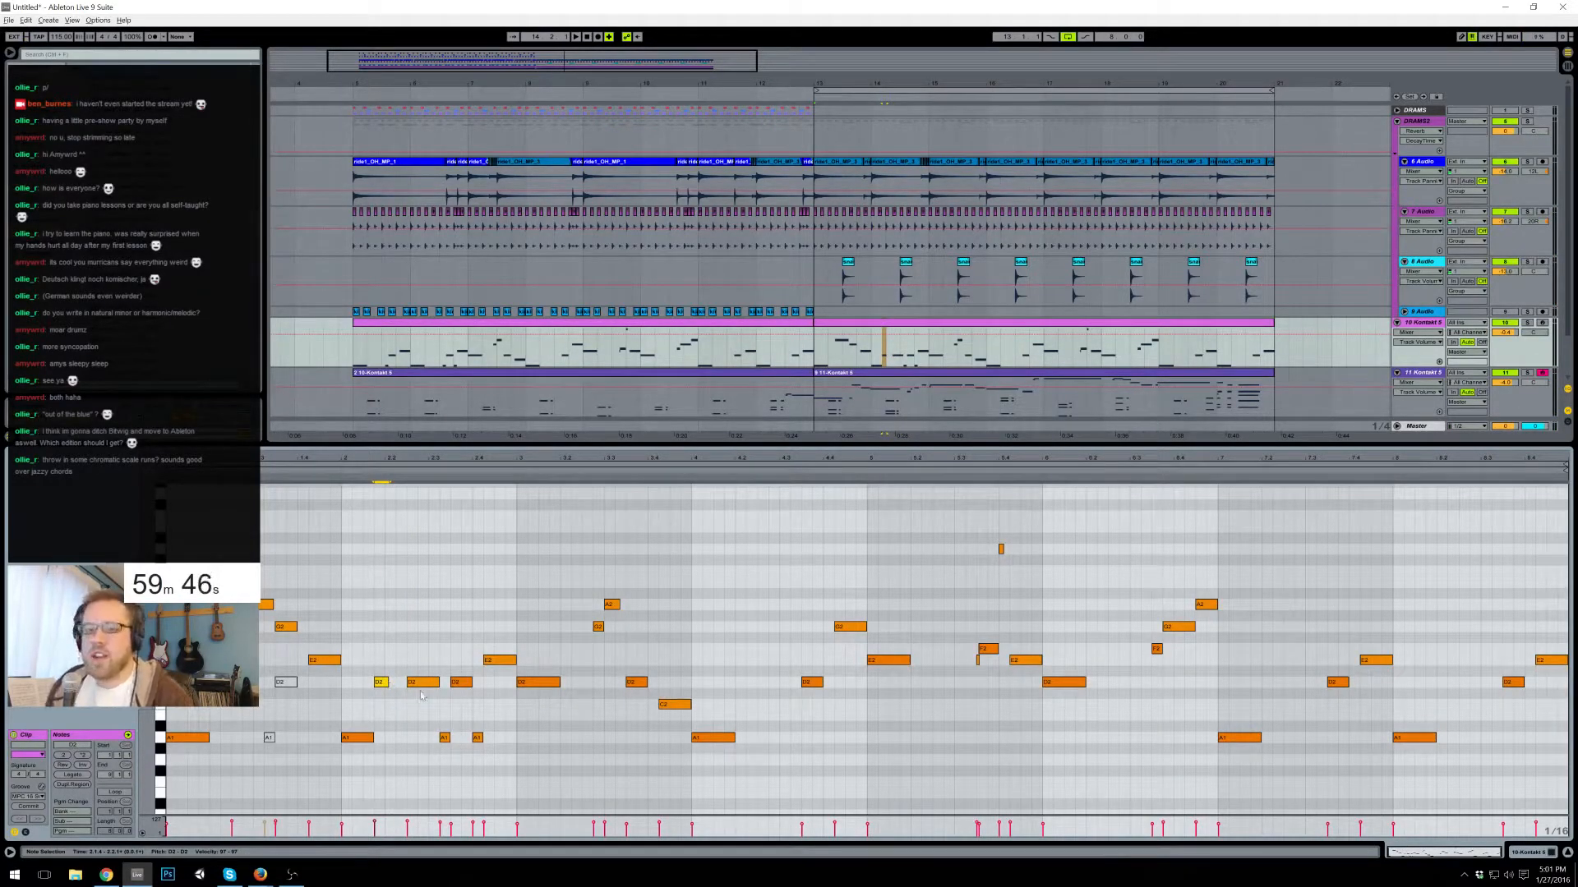
left_click_drag(438, 682, 433, 682)
key("space")
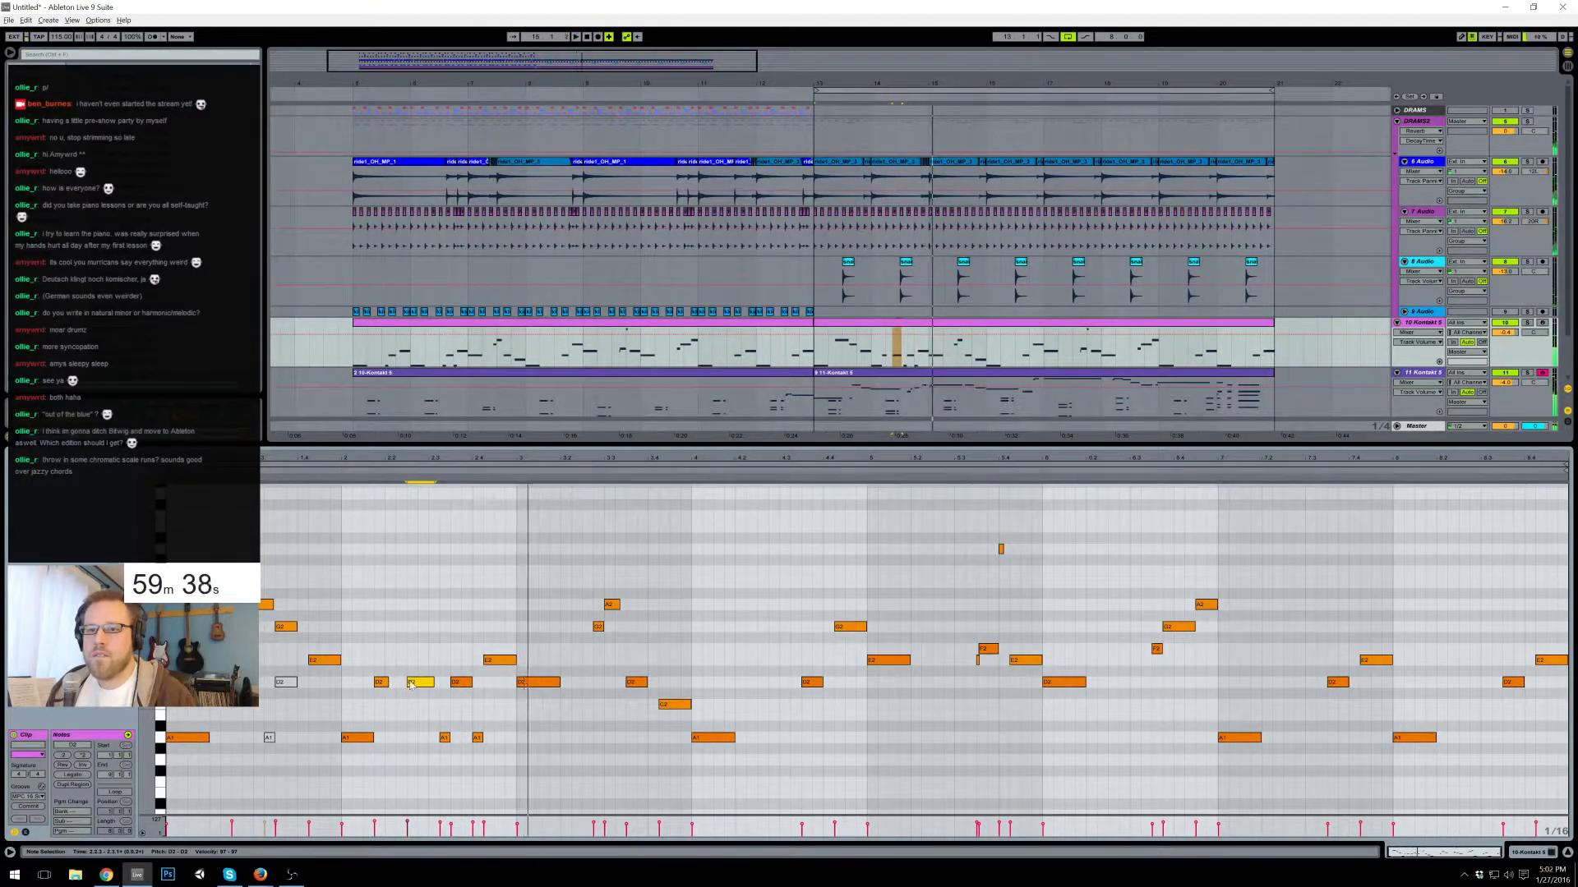
- Transpose the first added D2 in bar 2 to A1 and the second to C2
key("space")
left_click_drag(379, 682, 421, 699)
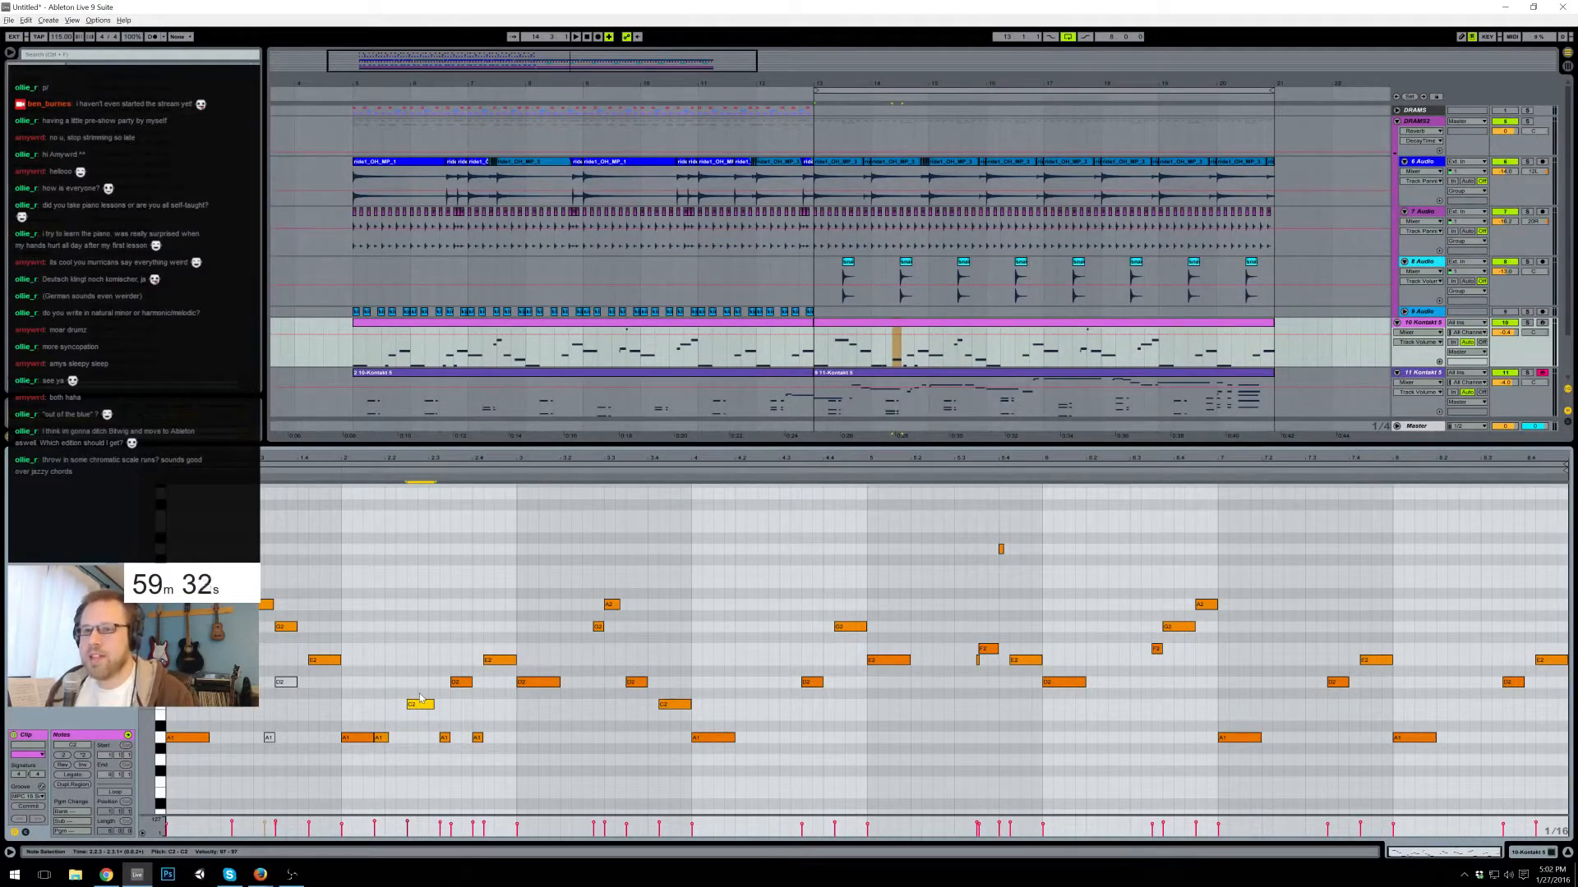
left_click(333, 471)
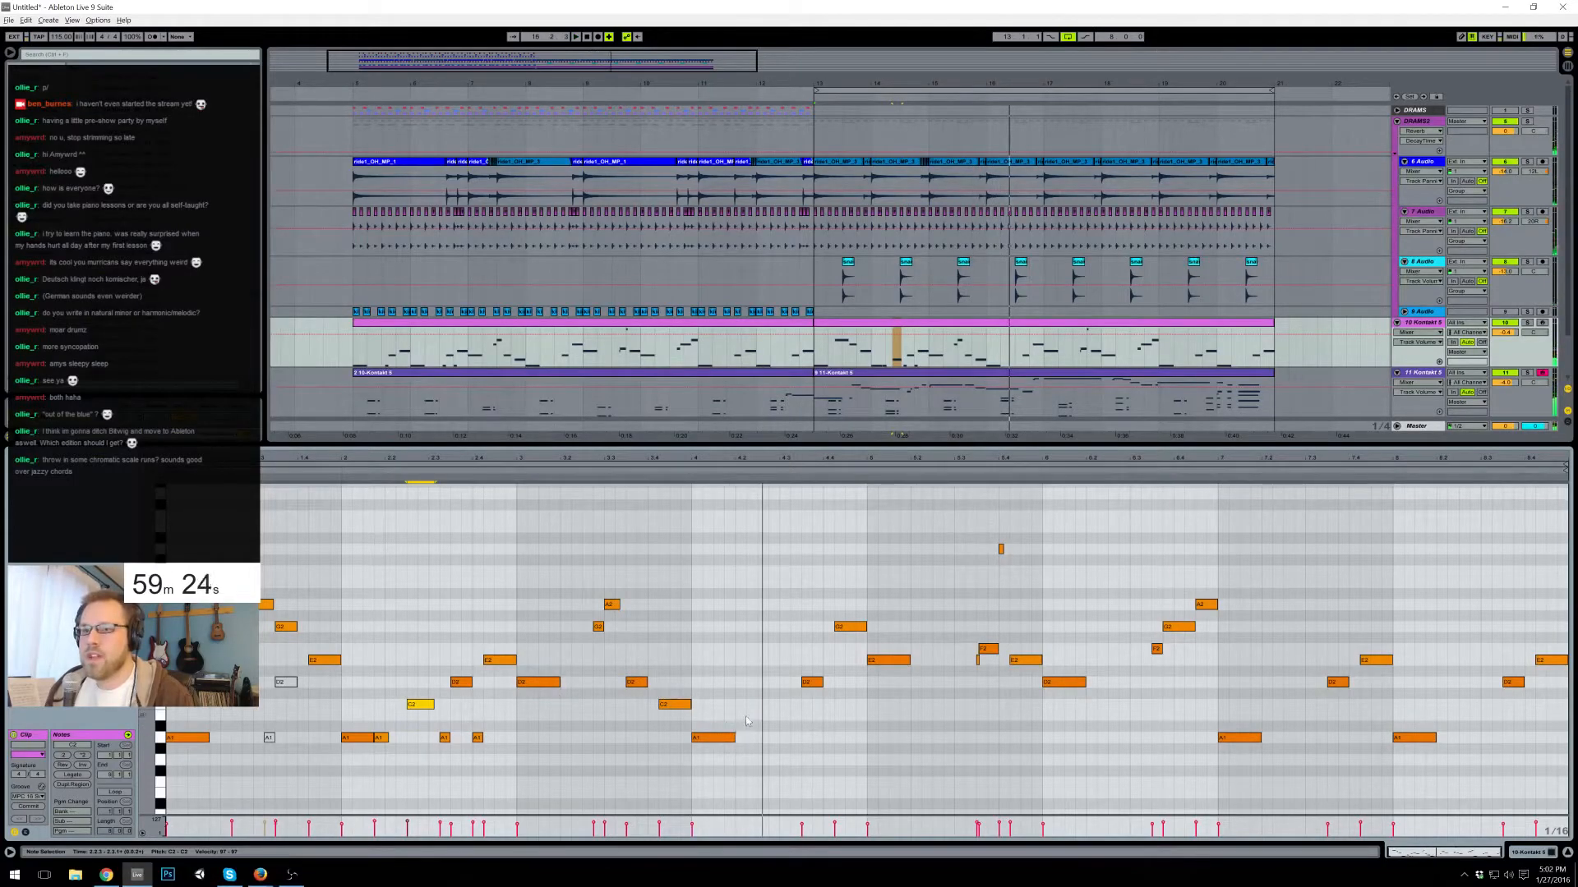
- Add an A2 on beat 3 of bar 4 with a sixteenth-note G2 pickup directly before it
double_click(762, 626)
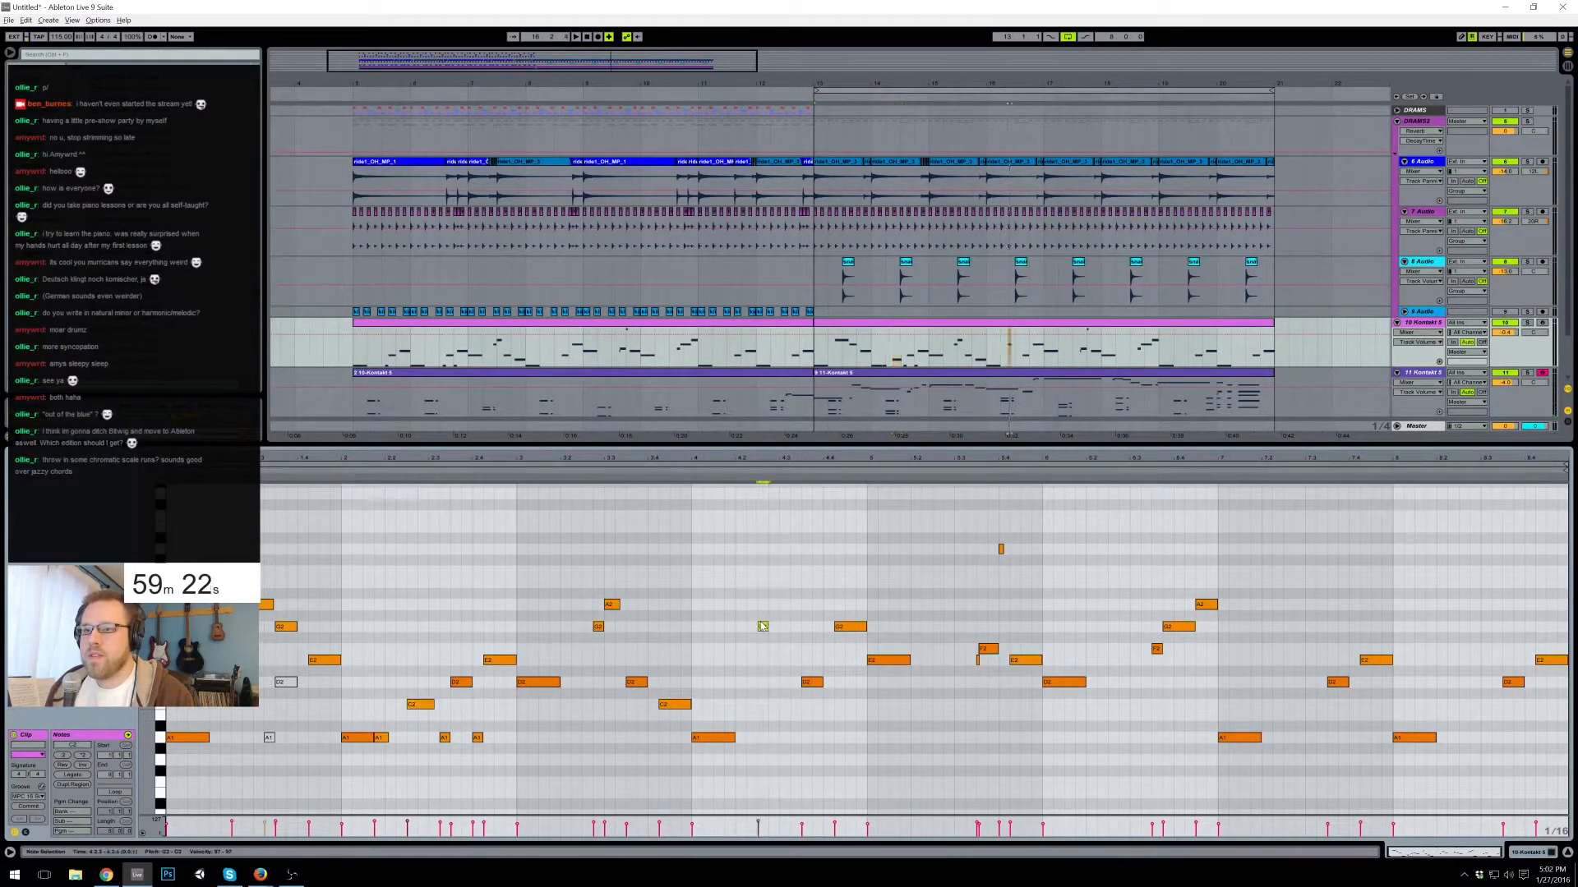
double_click(763, 604)
left_click_drag(769, 604, 810, 608)
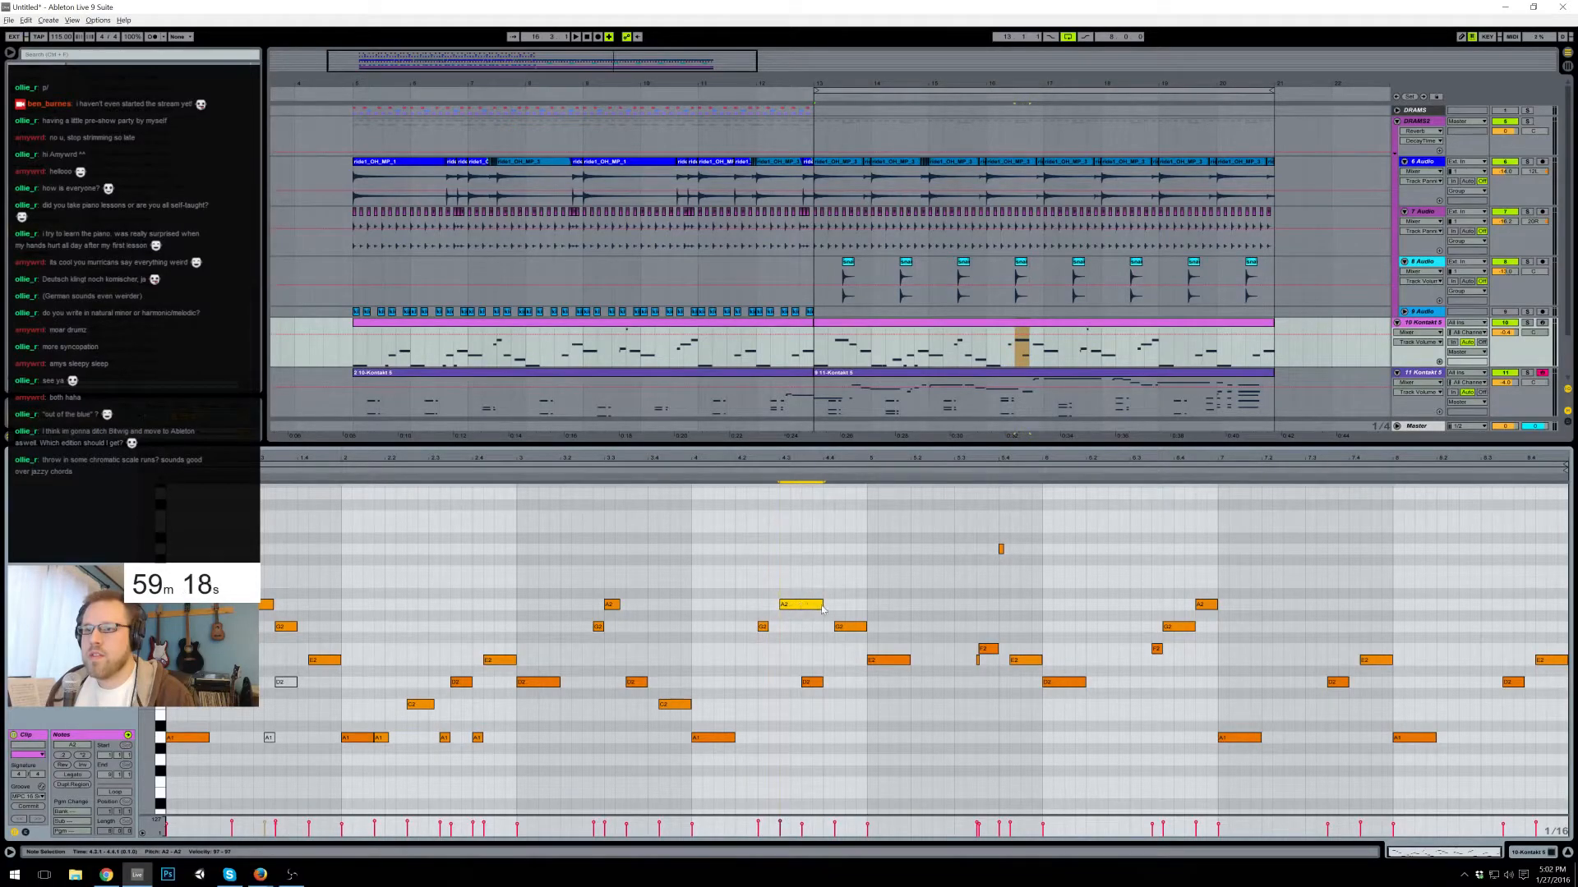
left_click(763, 627)
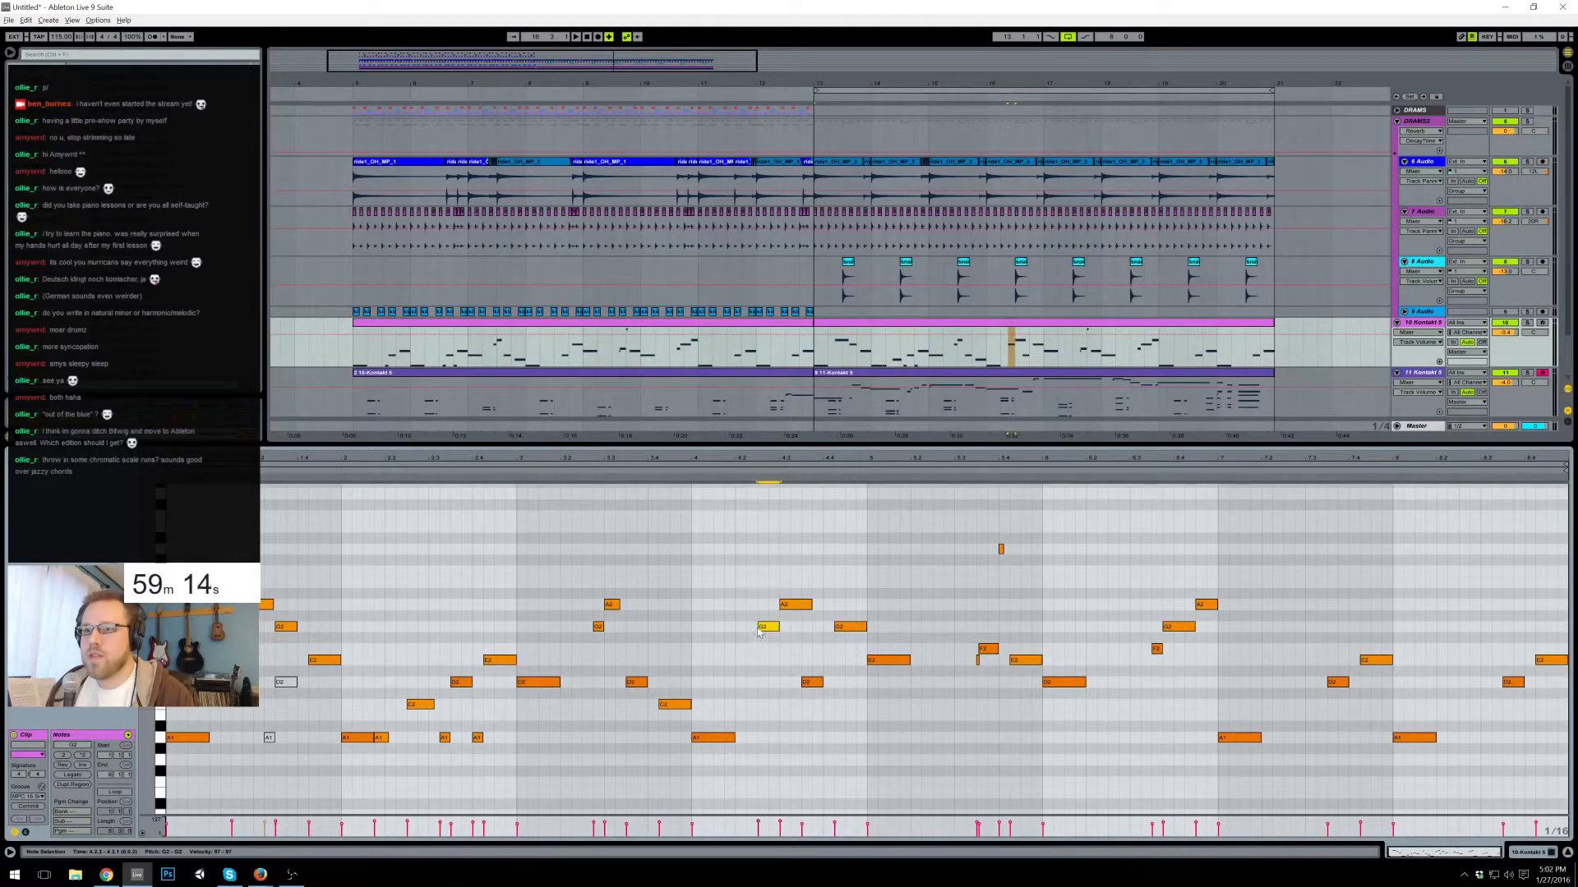
left_click_drag(758, 627, 769, 627)
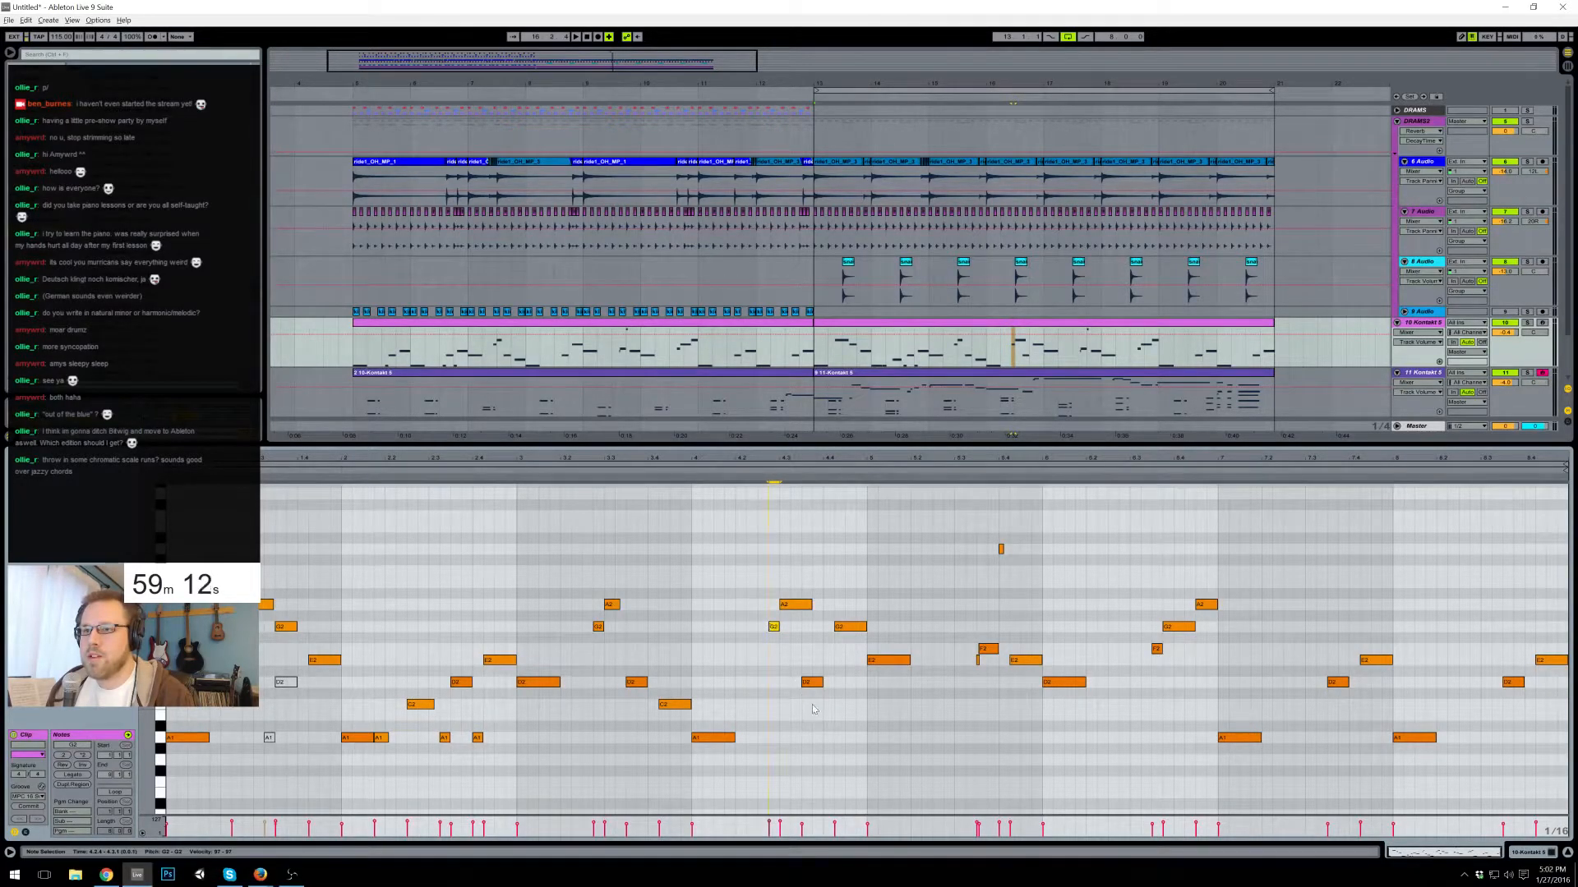
- Shorten the A2 in bar 4 and turn the D2 and G2 following it into a descending G2 and F2
left_click_drag(813, 687, 802, 605)
left_click(759, 512)
key("space")
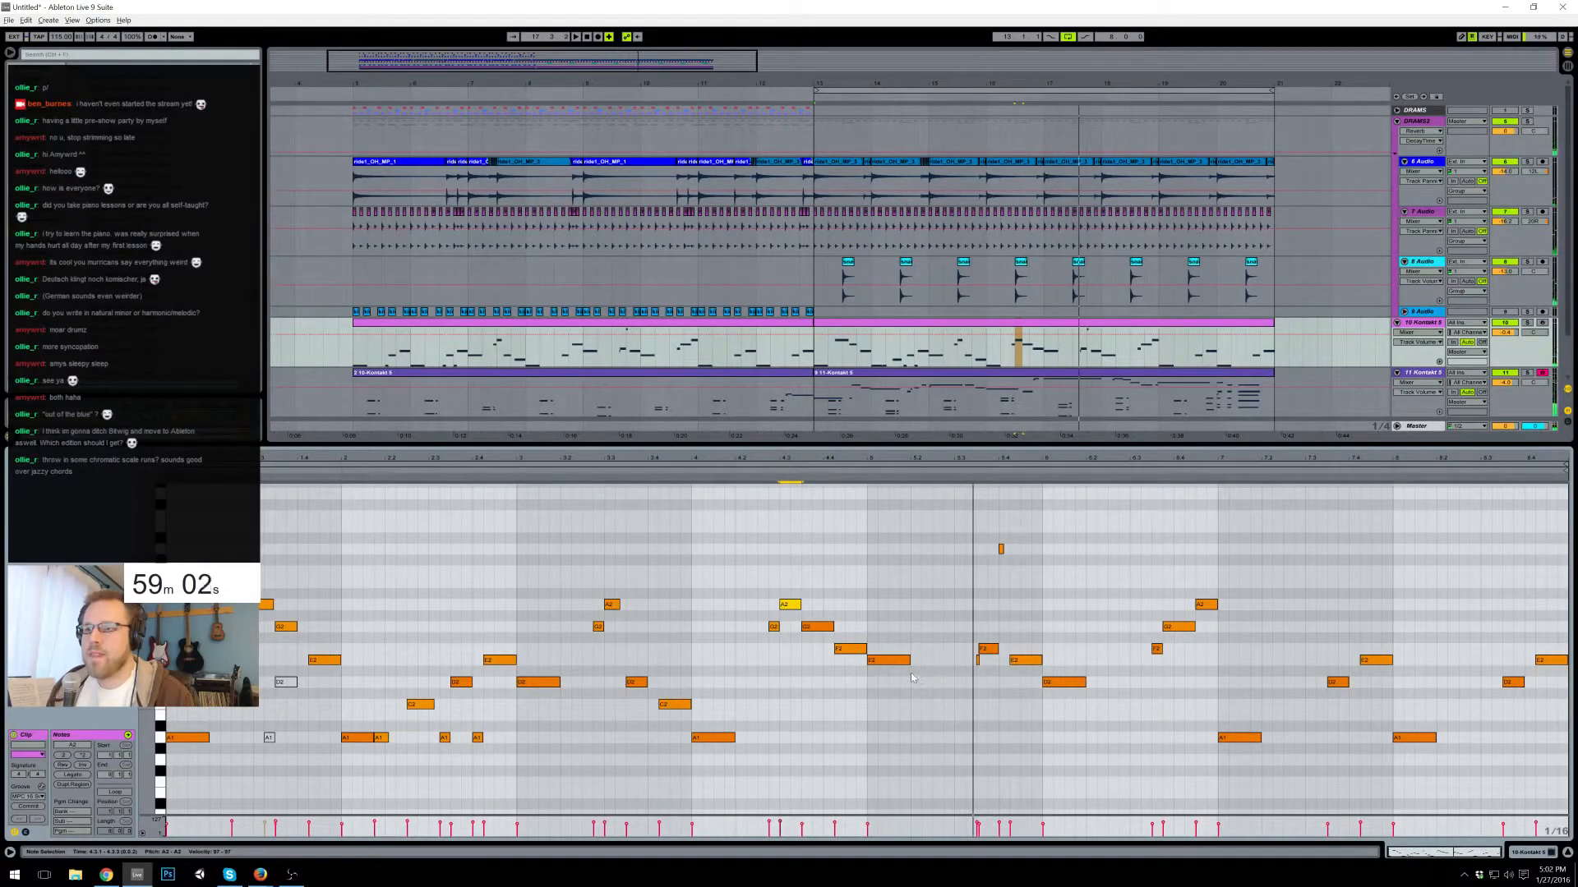
- Shorten the E2 at the start of bar 5 and add an E1 about one and a half beats long on beat 2
key("space")
left_click_drag(908, 660, 886, 659)
double_click(894, 761)
left_click_drag(898, 761, 924, 795)
left_click(865, 481)
left_click_drag(920, 794, 942, 794)
key("space")
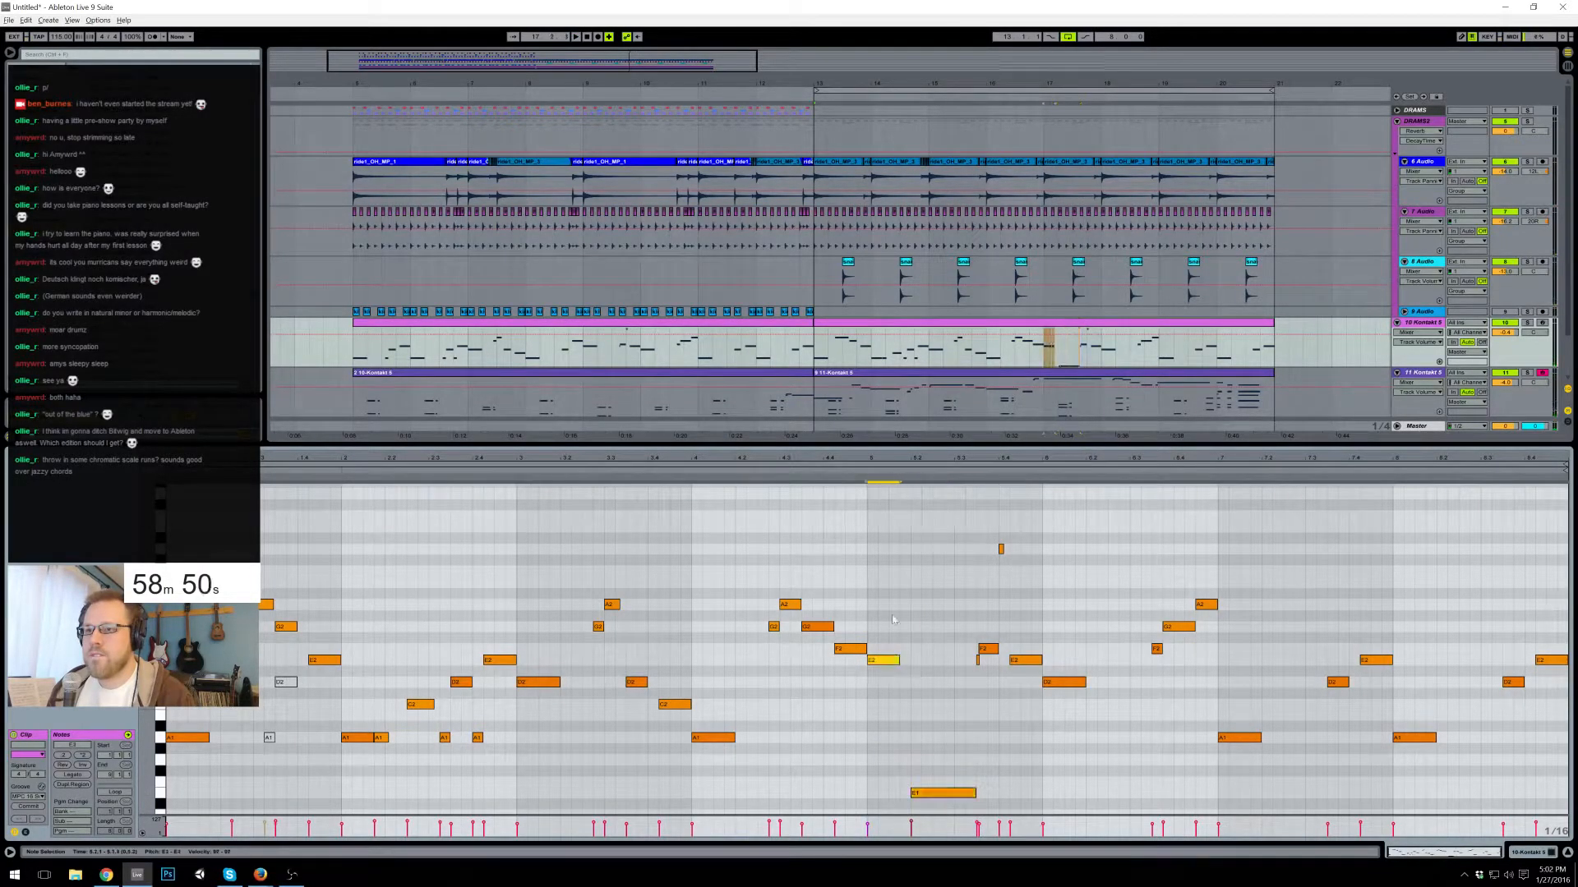
left_click(859, 472)
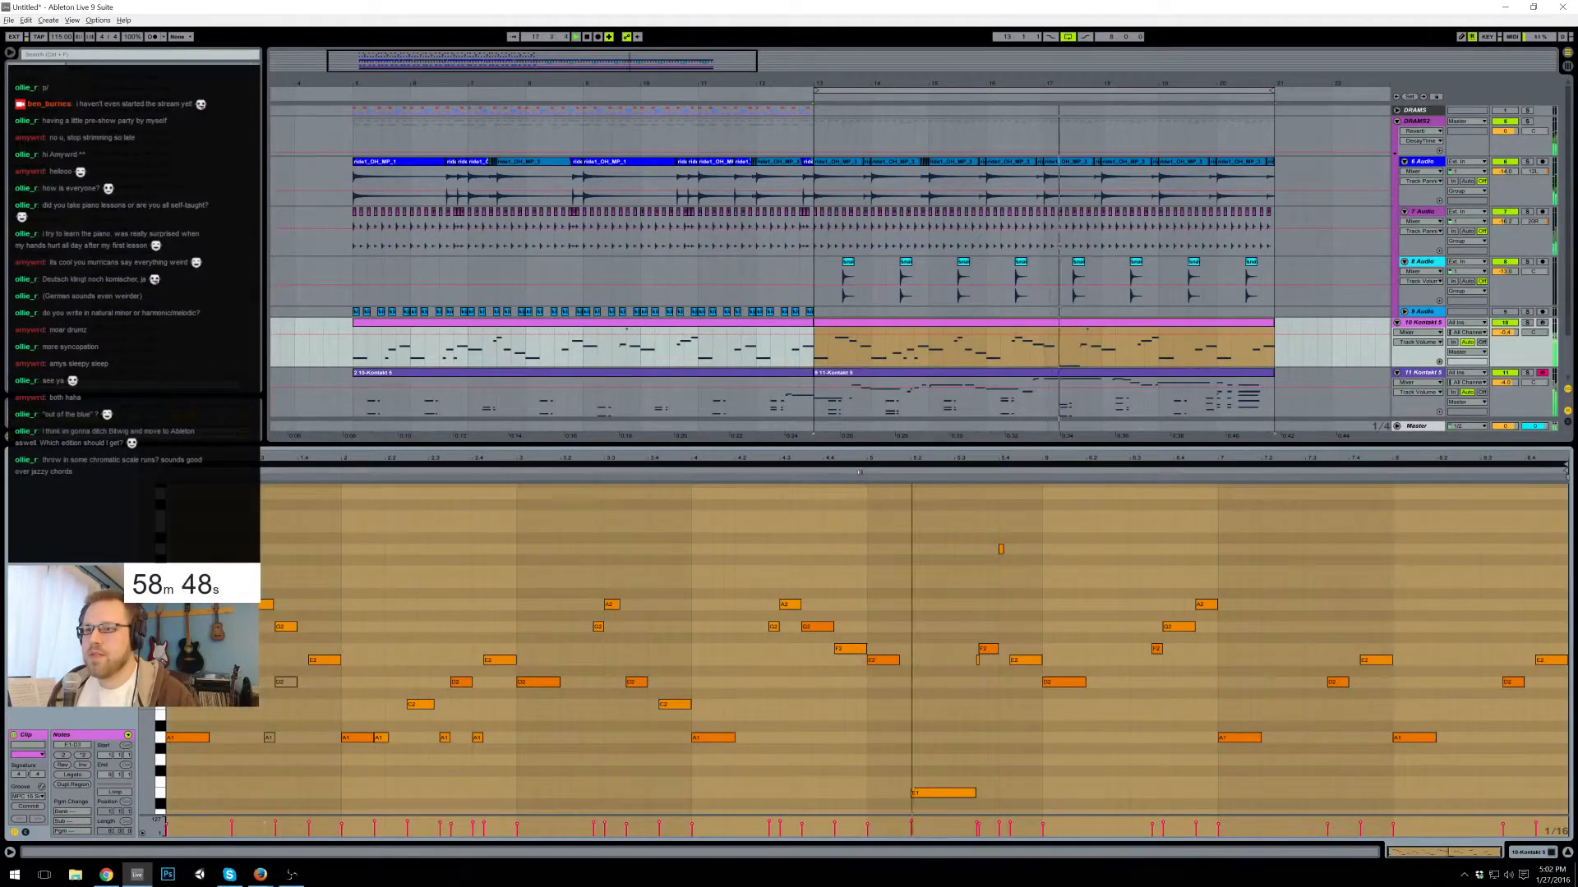
- Transpose the low E1 on beat 2 of bar 5 up to D2
left_click_drag(935, 763, 951, 809)
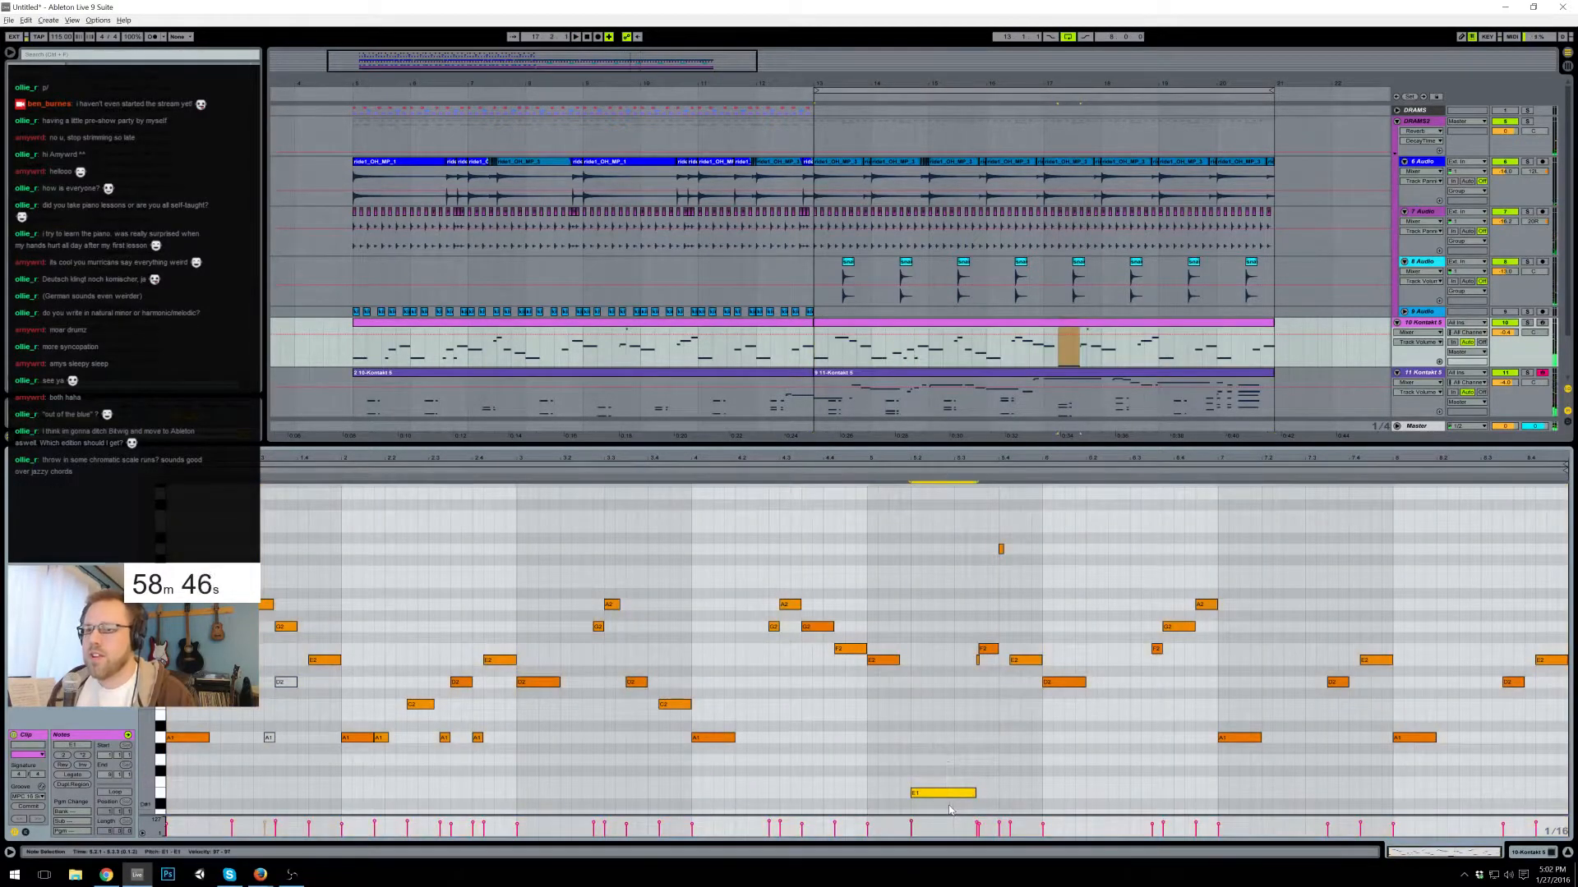
key("shift+Up")
key("Down")
key("Down")
key("Down")
key("Up")
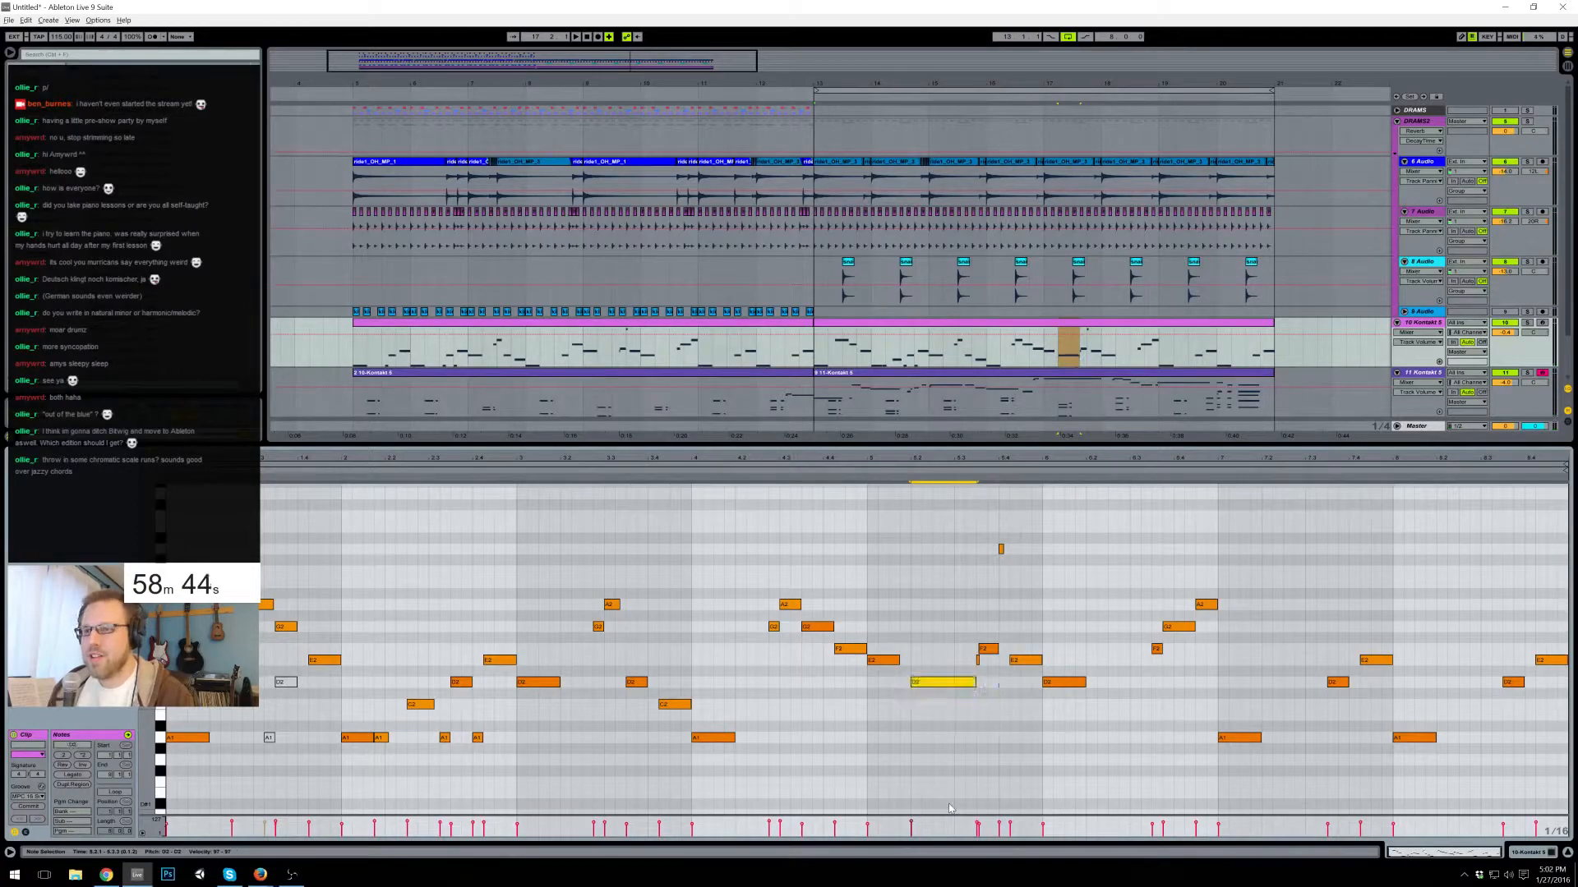
- Transpose the D2 on beat 2 of bar 5 down to B1 and play back the bass line from there
key("Down")
key("Down")
key("Down")
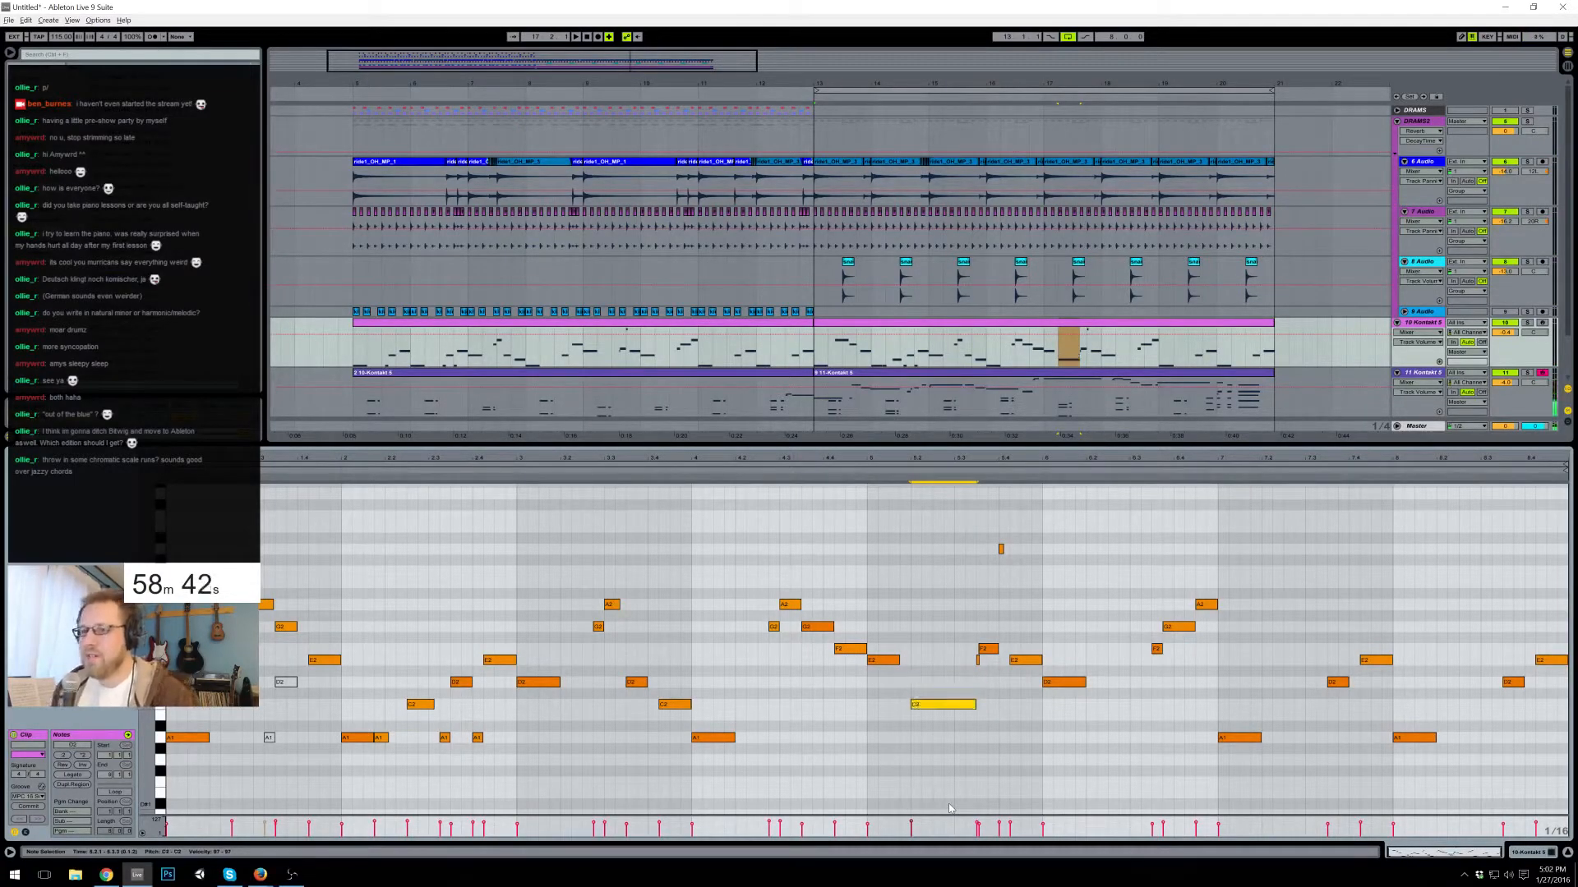
left_click(857, 473)
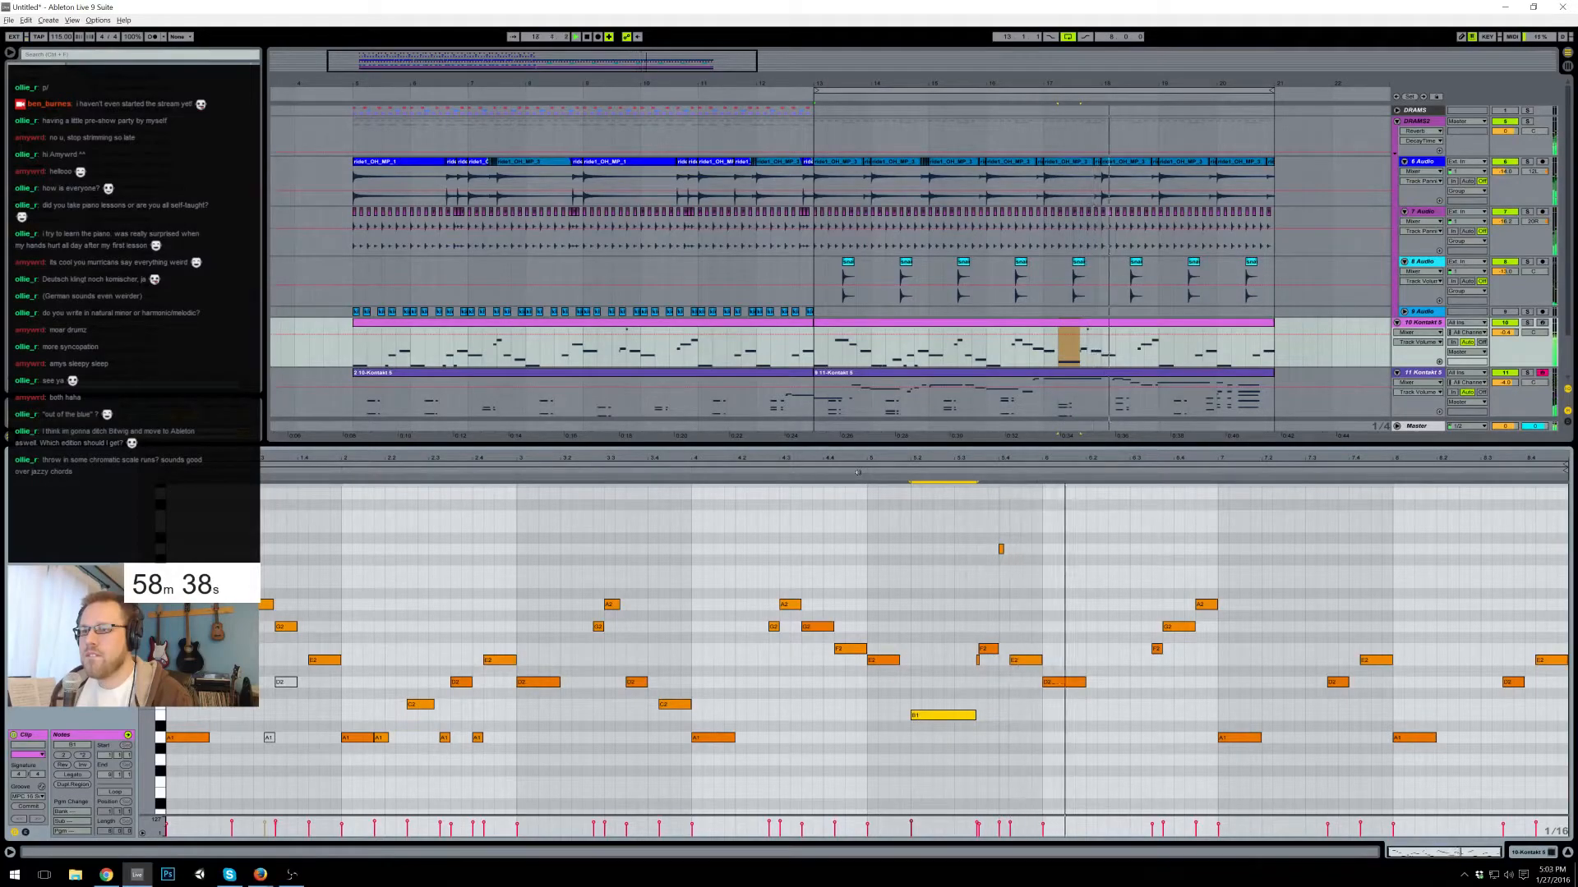
- Add an A1 about five sixteenths long on beat 2 of bar 6 and shorten the D2 at the bar's start by a sixteenth
left_click(1102, 742)
left_click_drag(1155, 739, 1102, 739)
double_click(1104, 738)
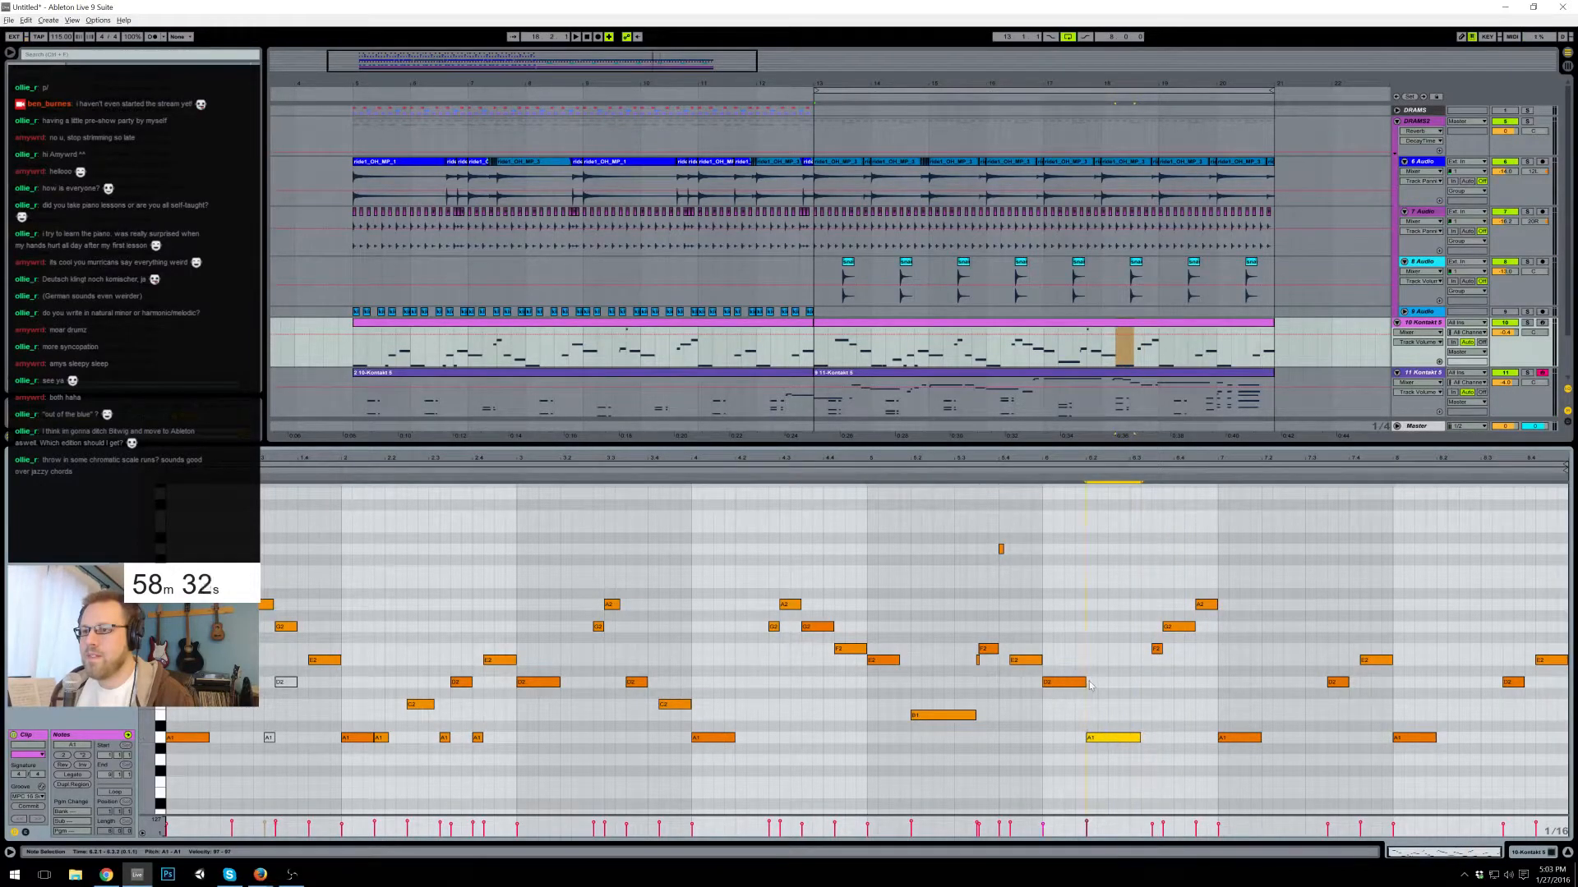
left_click(1083, 682)
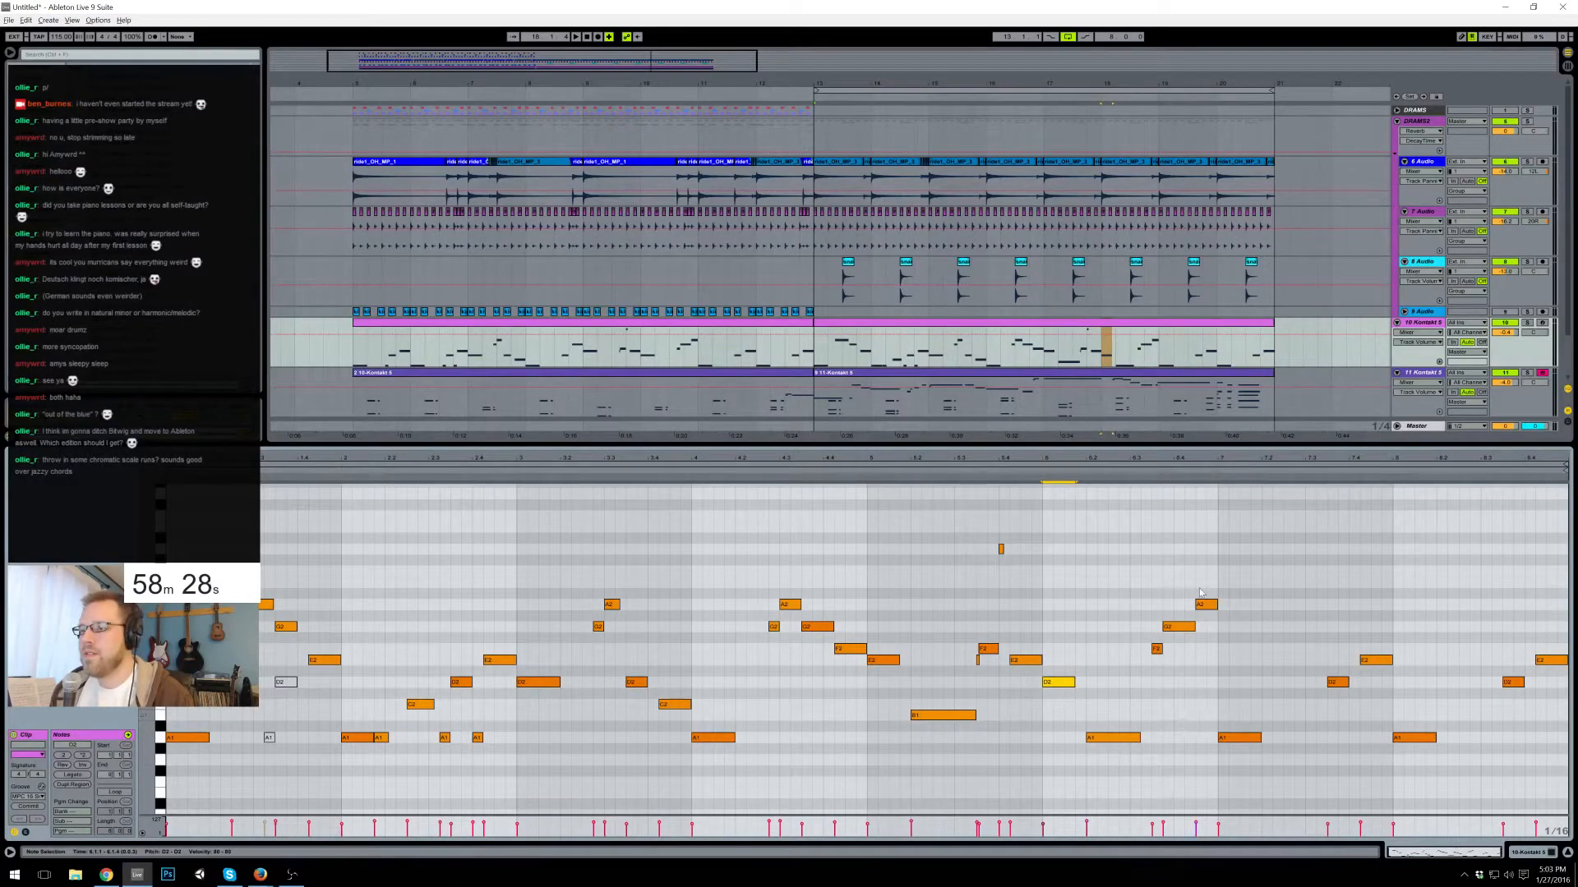
- Transpose the A2 at the end of bar 6 to A#1 and play back the bass line
left_click_drag(1199, 593, 1215, 615)
key("Up")
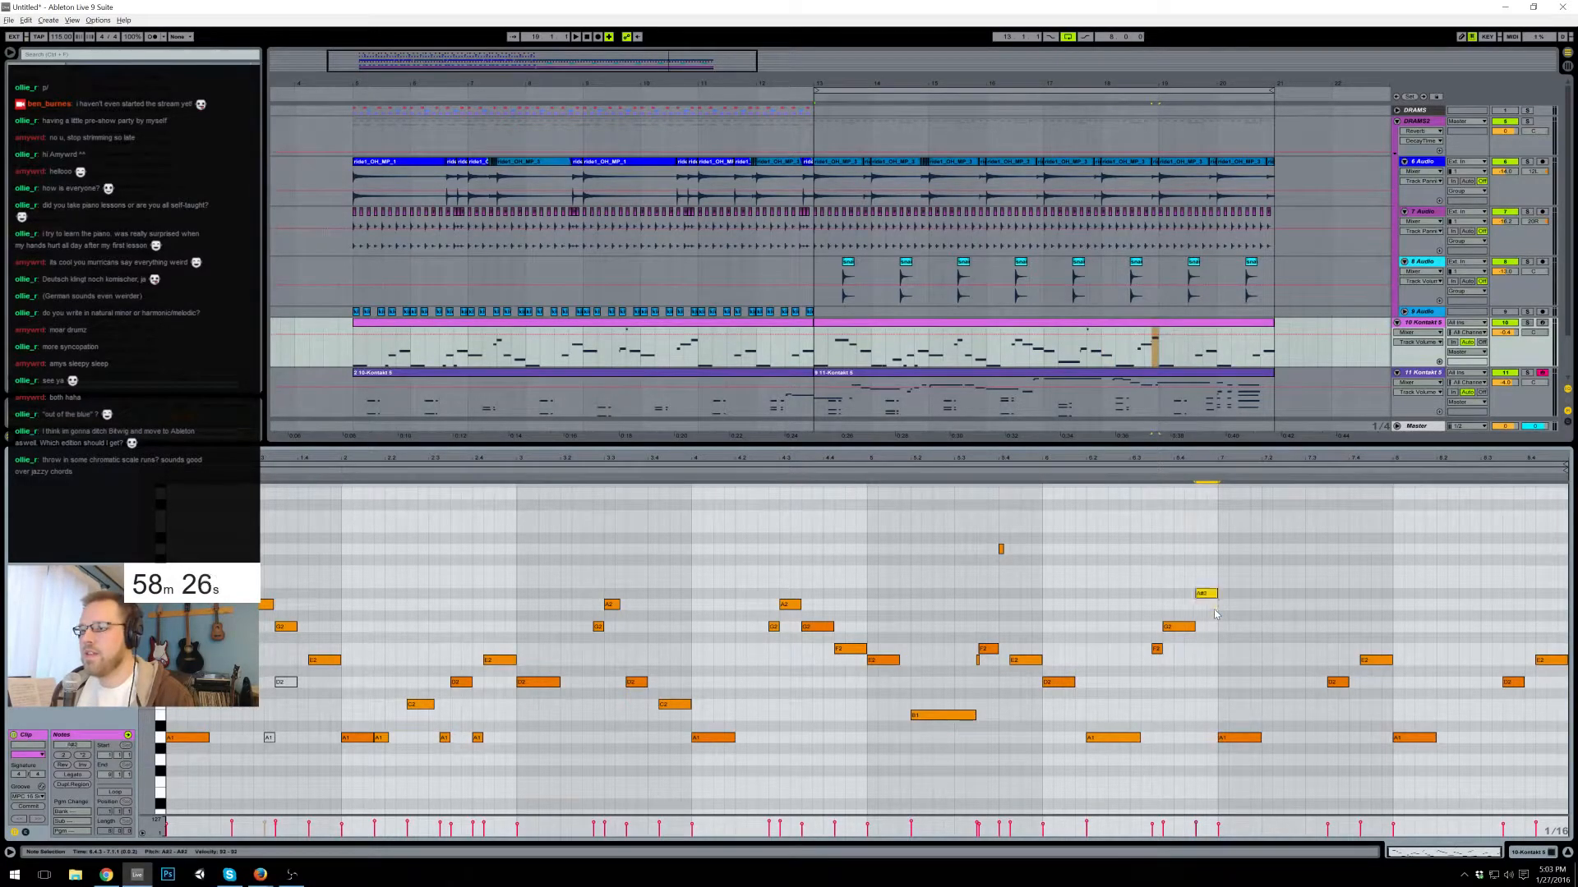
key("Down")
key("space")
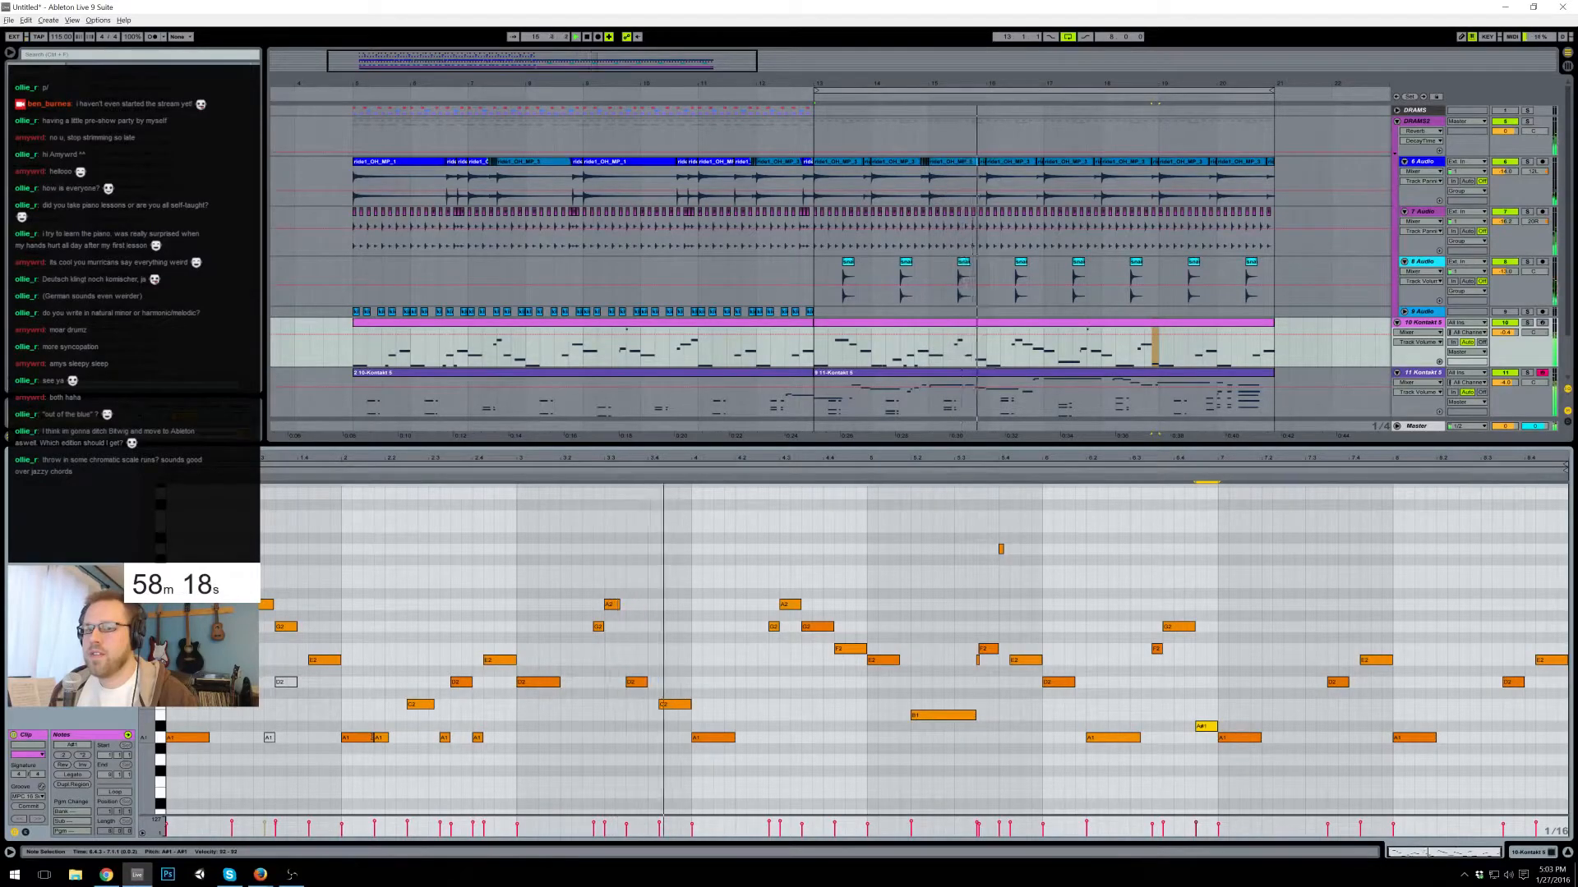
- Replace the two A1 notes at the start of bar 2 with one A1 three sixteenths long, starting on the bar's third sixteenth
left_click_drag(382, 738, 396, 740)
left_click(352, 739)
key("Delete")
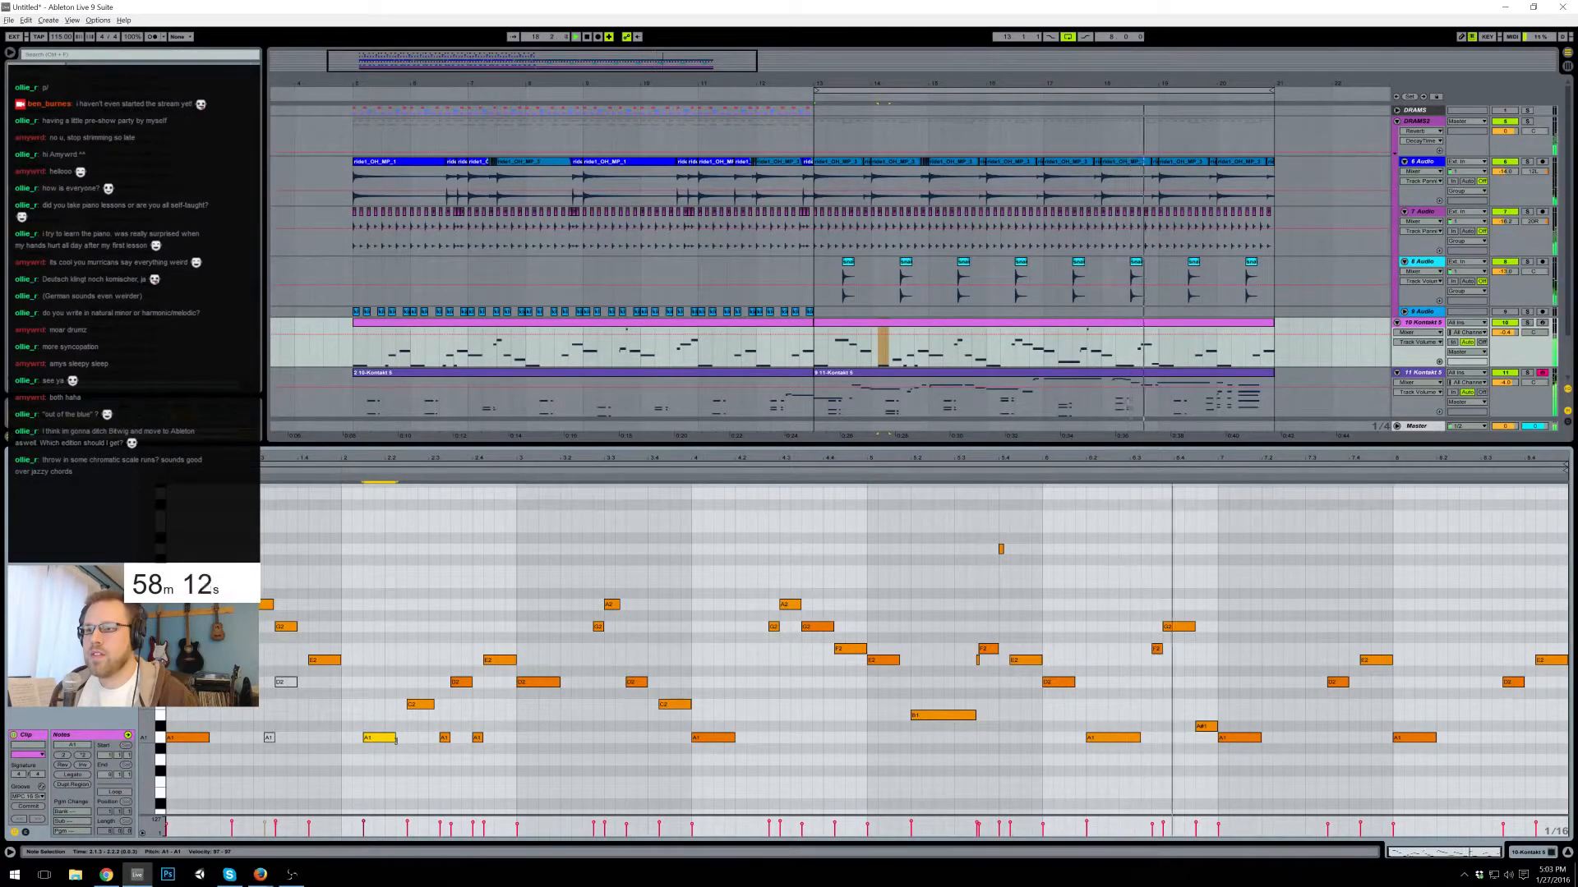
key("space")
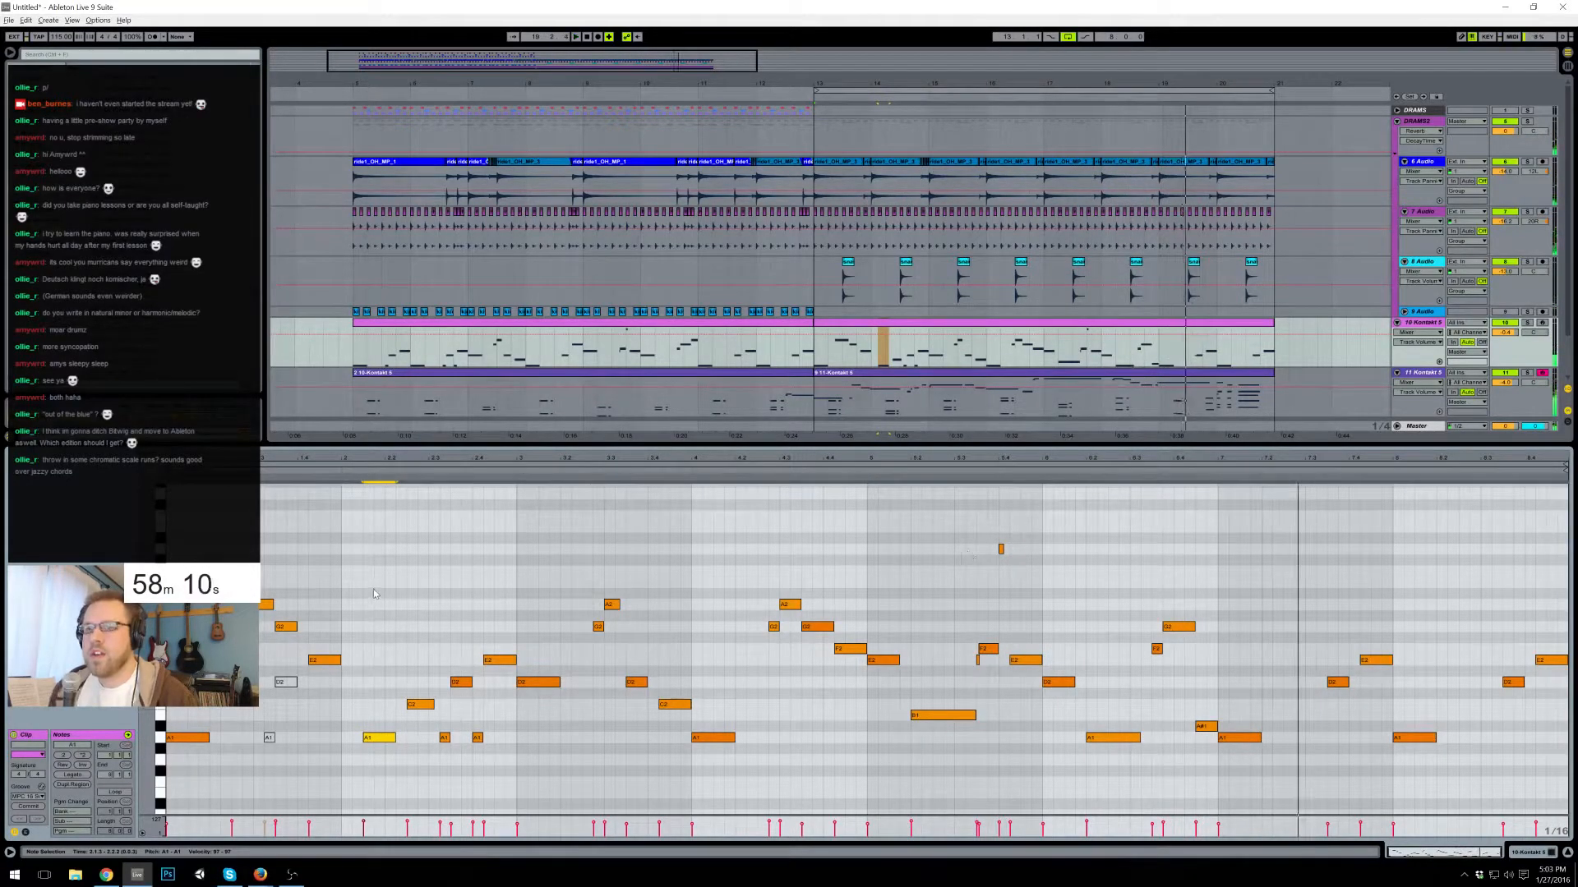
- Try moving the D2 at the start of bar 3 a sixteenth earlier, trimming the preceding E2, and listen to it
left_click(570, 757)
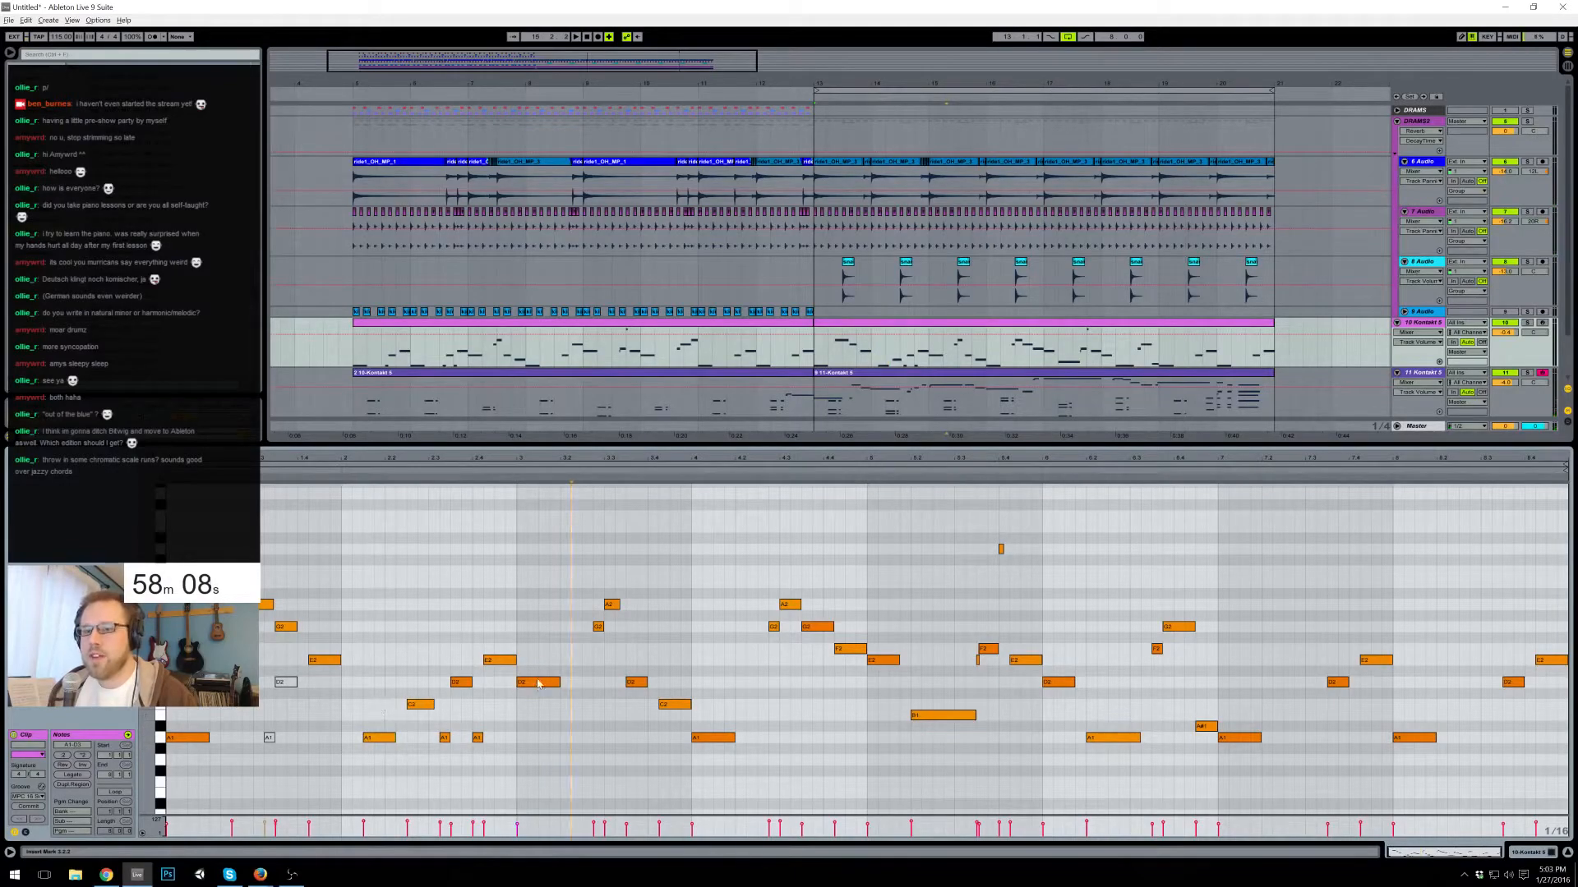
left_click_drag(515, 660, 523, 689)
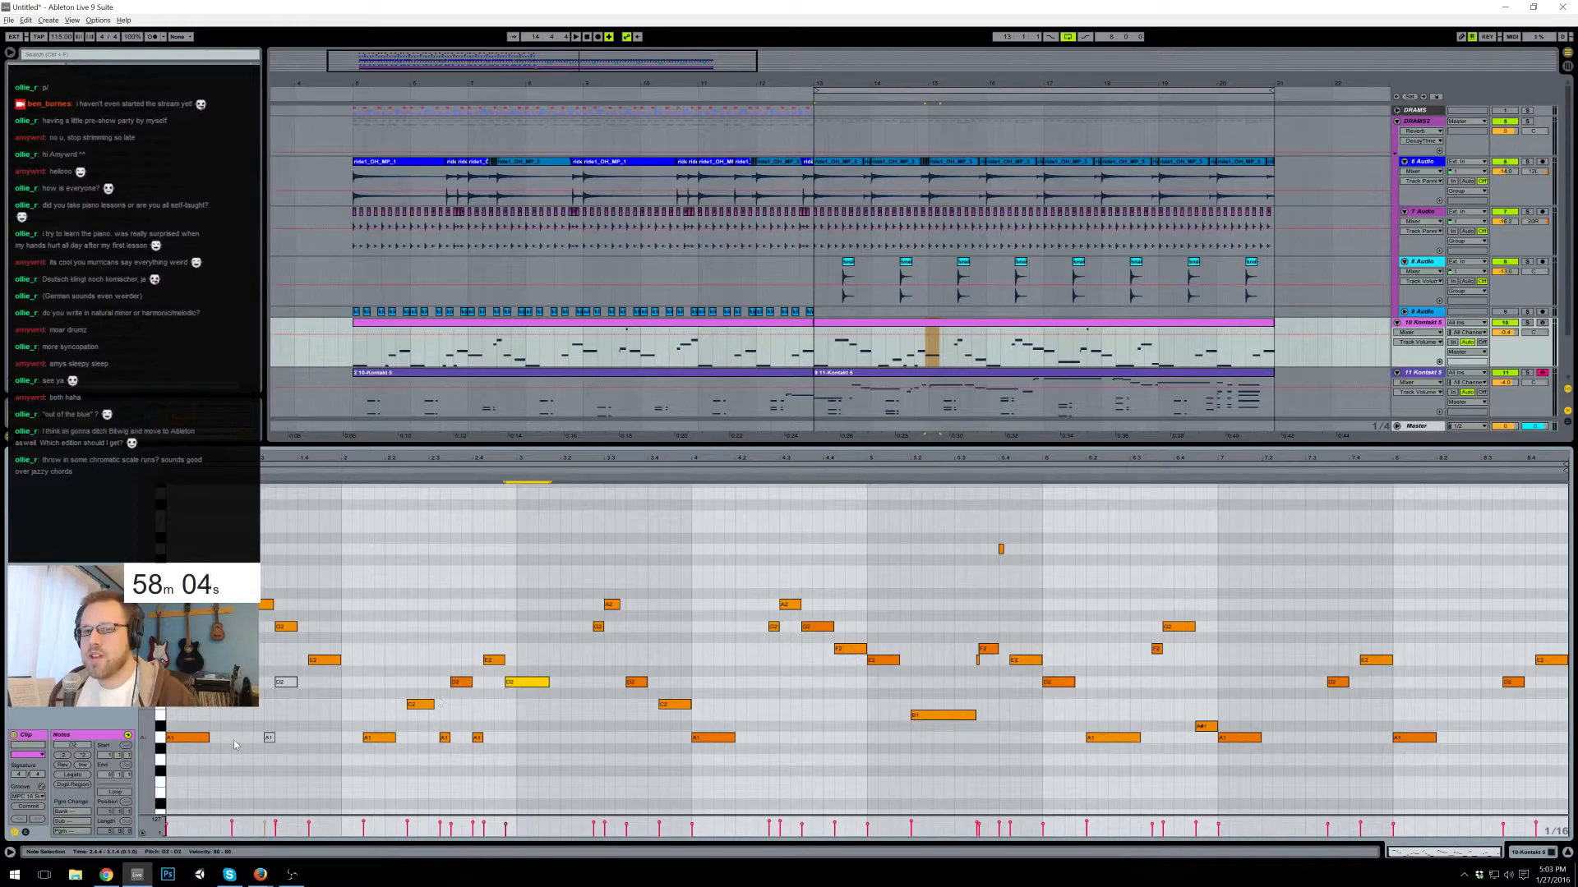
key("space")
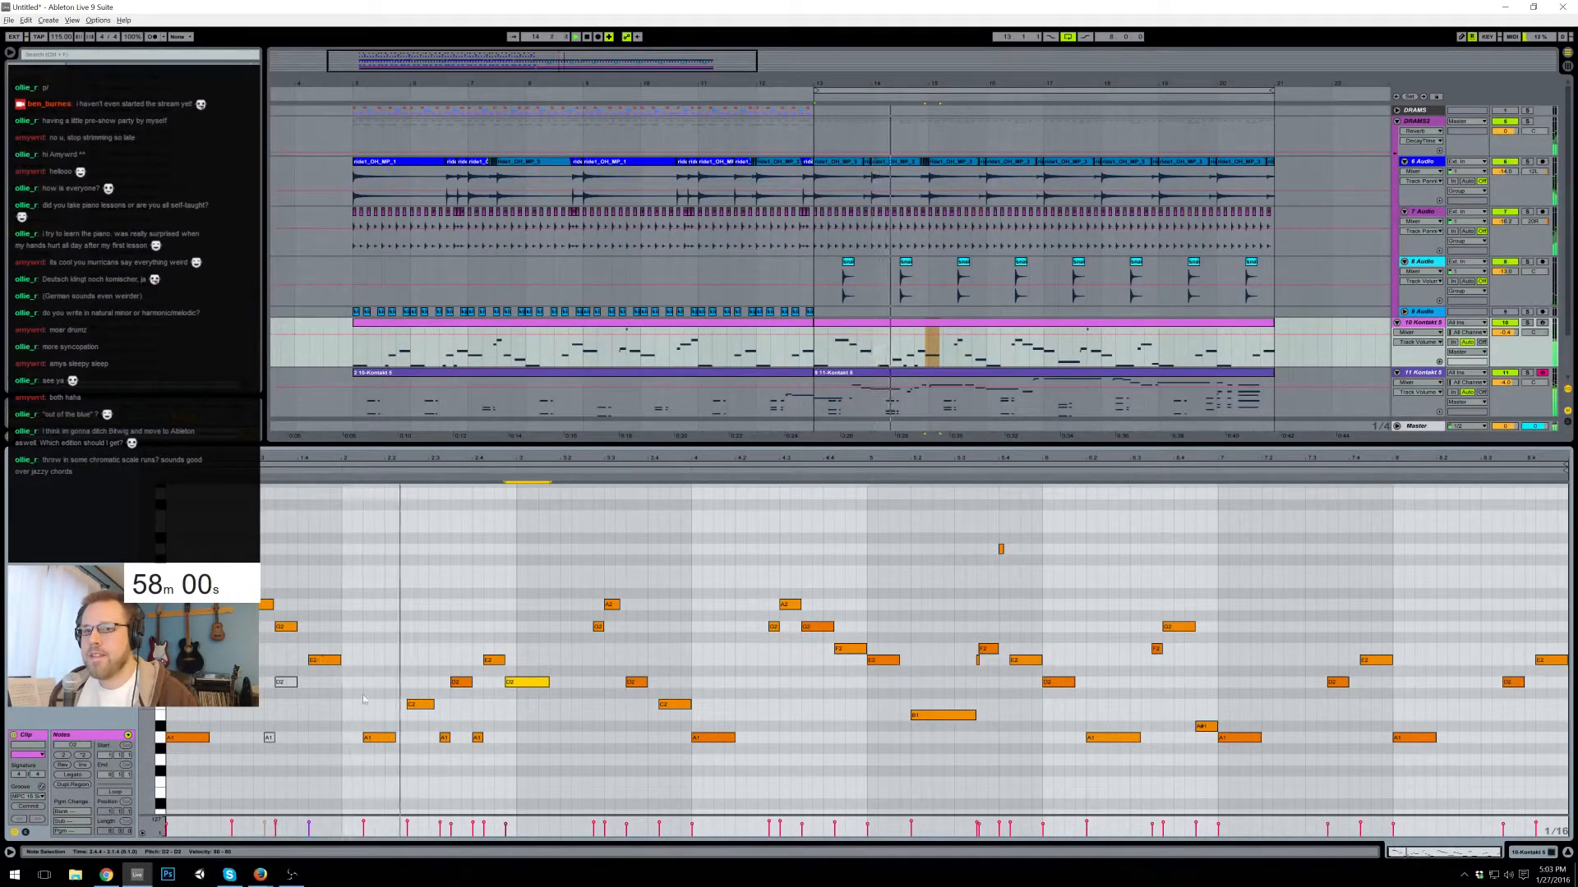
- Delete the C2 in bar 2 and lengthen the A1 before it to five sixteenths, starting on the bar's third sixteenth
key("space")
left_click_drag(376, 738, 370, 738)
double_click(421, 706)
left_click(376, 738)
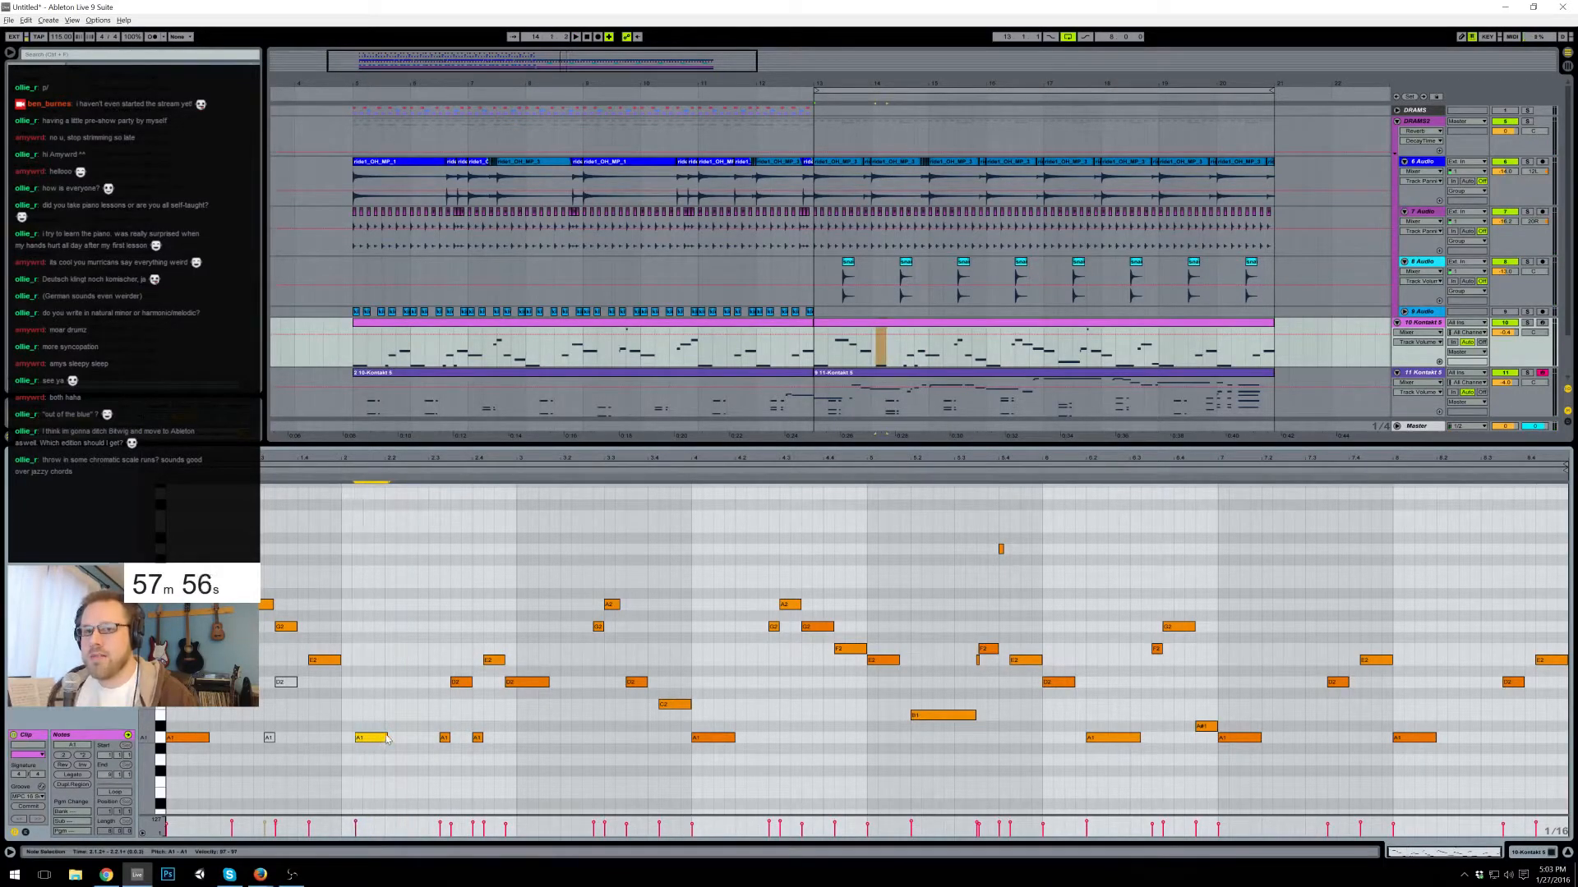
left_click_drag(389, 738, 400, 737)
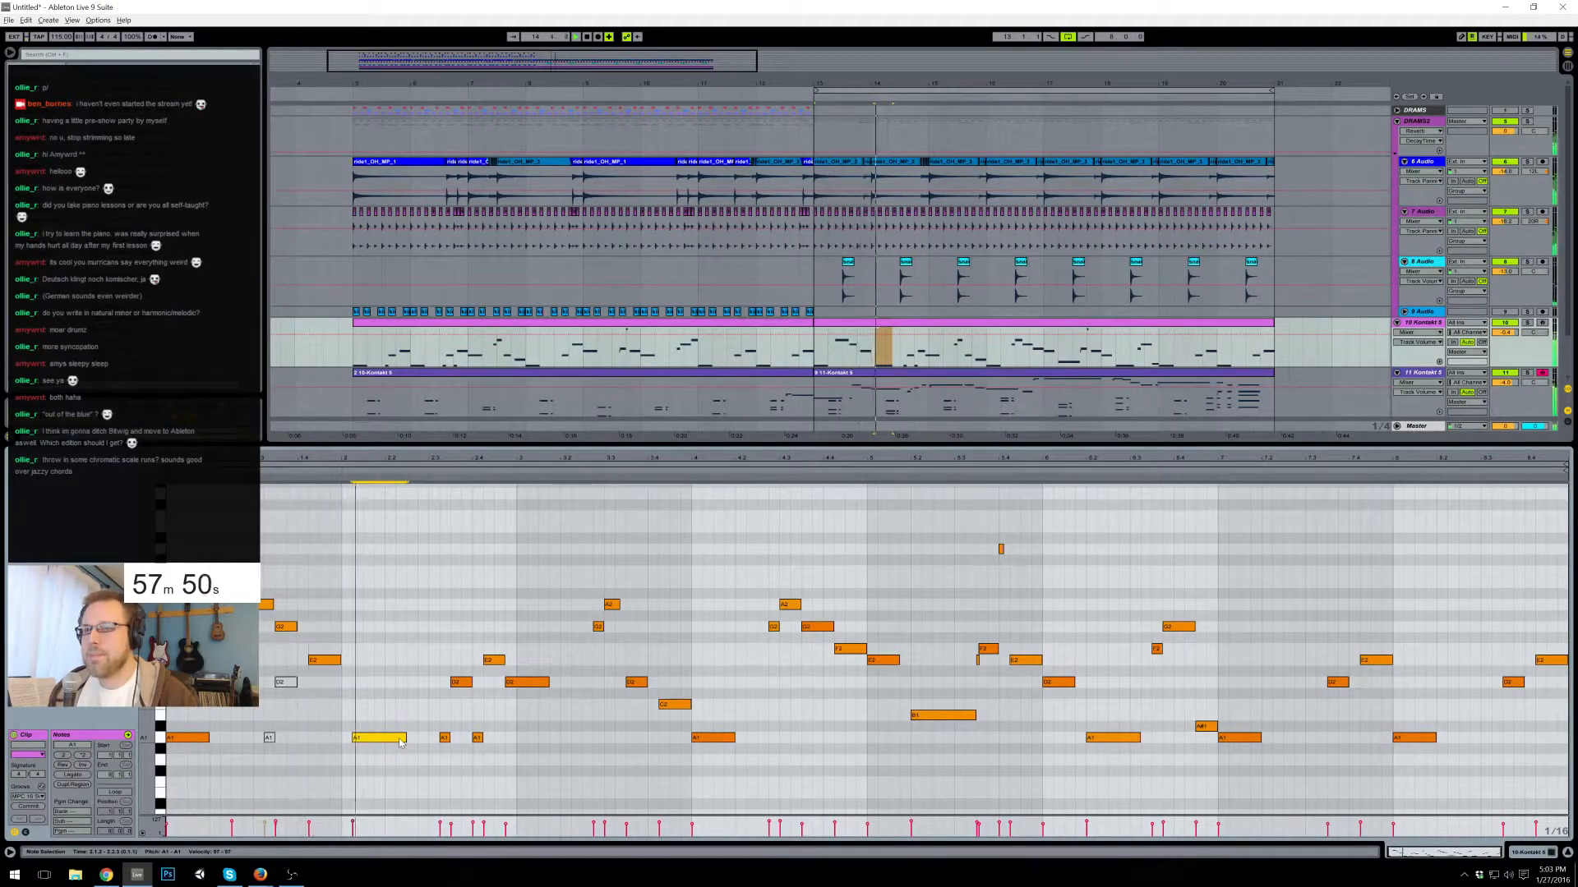
left_click_drag(400, 742, 406, 743)
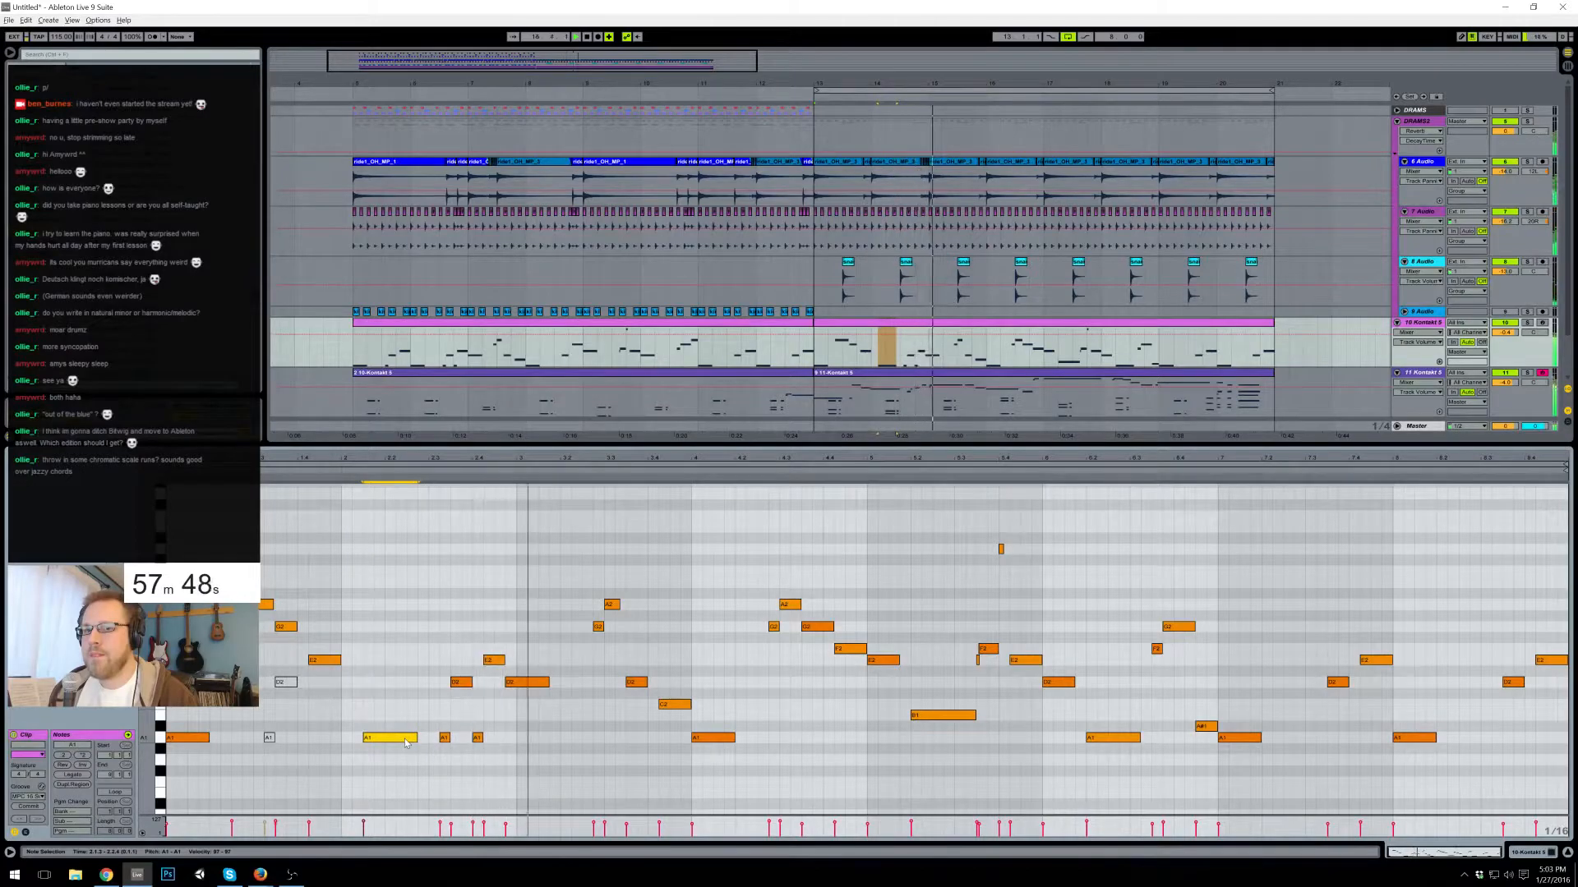
- Move the early D2 back to the start of bar 3 and extend the E2 before it to meet it
mouse_move(516, 682)
left_mouse_down()
mouse_move(539, 682)
mouse_move(505, 661)
mouse_move(548, 685)
left_mouse_up()
key("space")
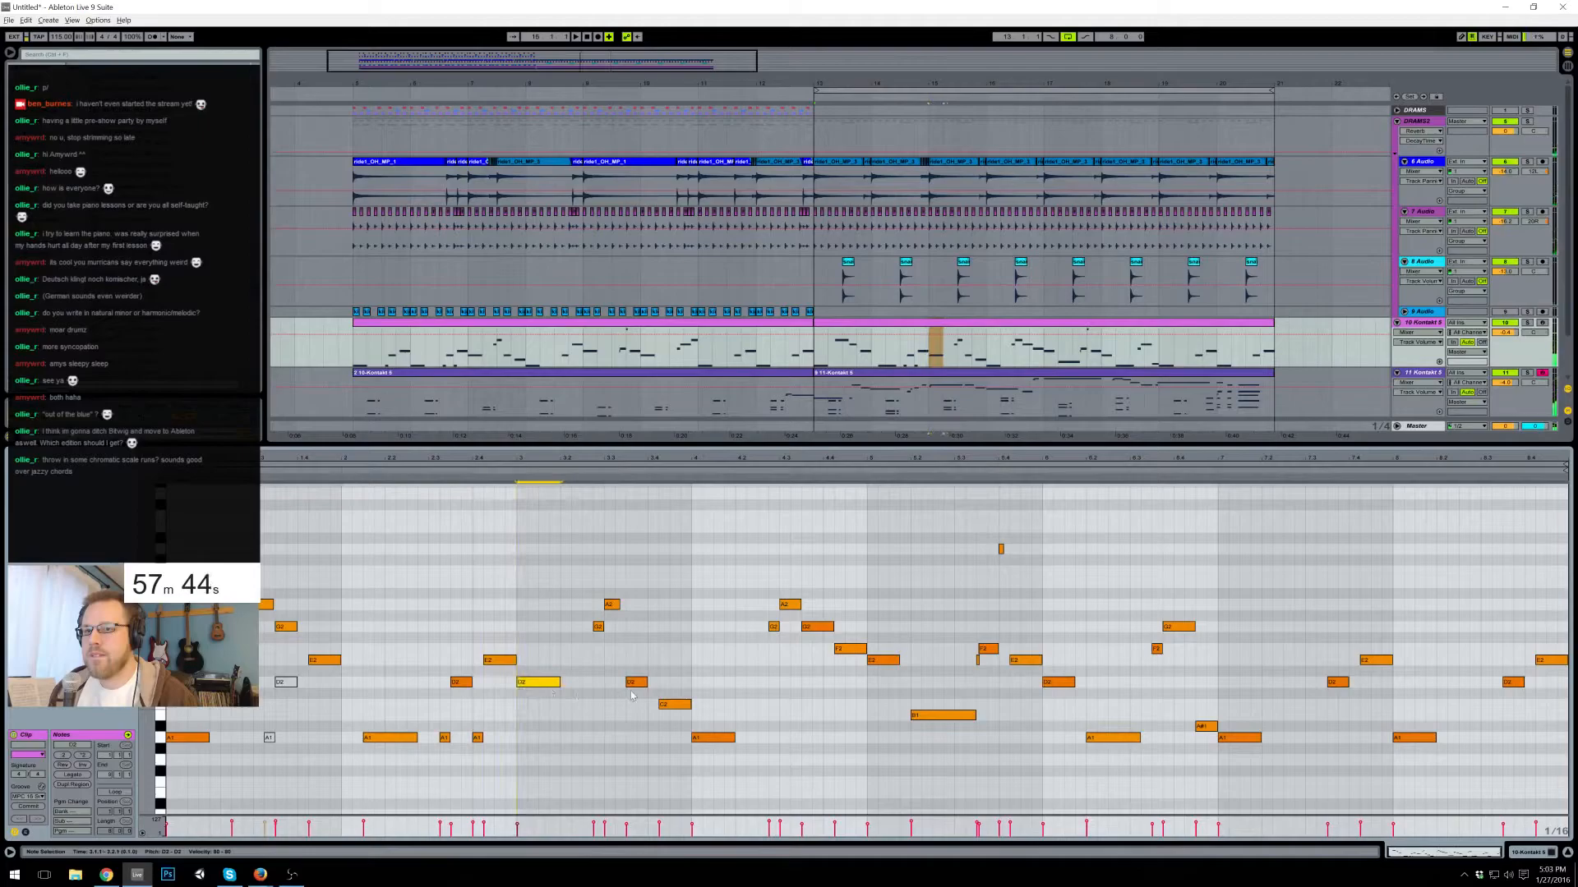
- Shorten the D2 note in beat 3.3 to a sixteenth, move the following C2 and A1 notes earlier, and play it back
left_click_drag(665, 705, 635, 682)
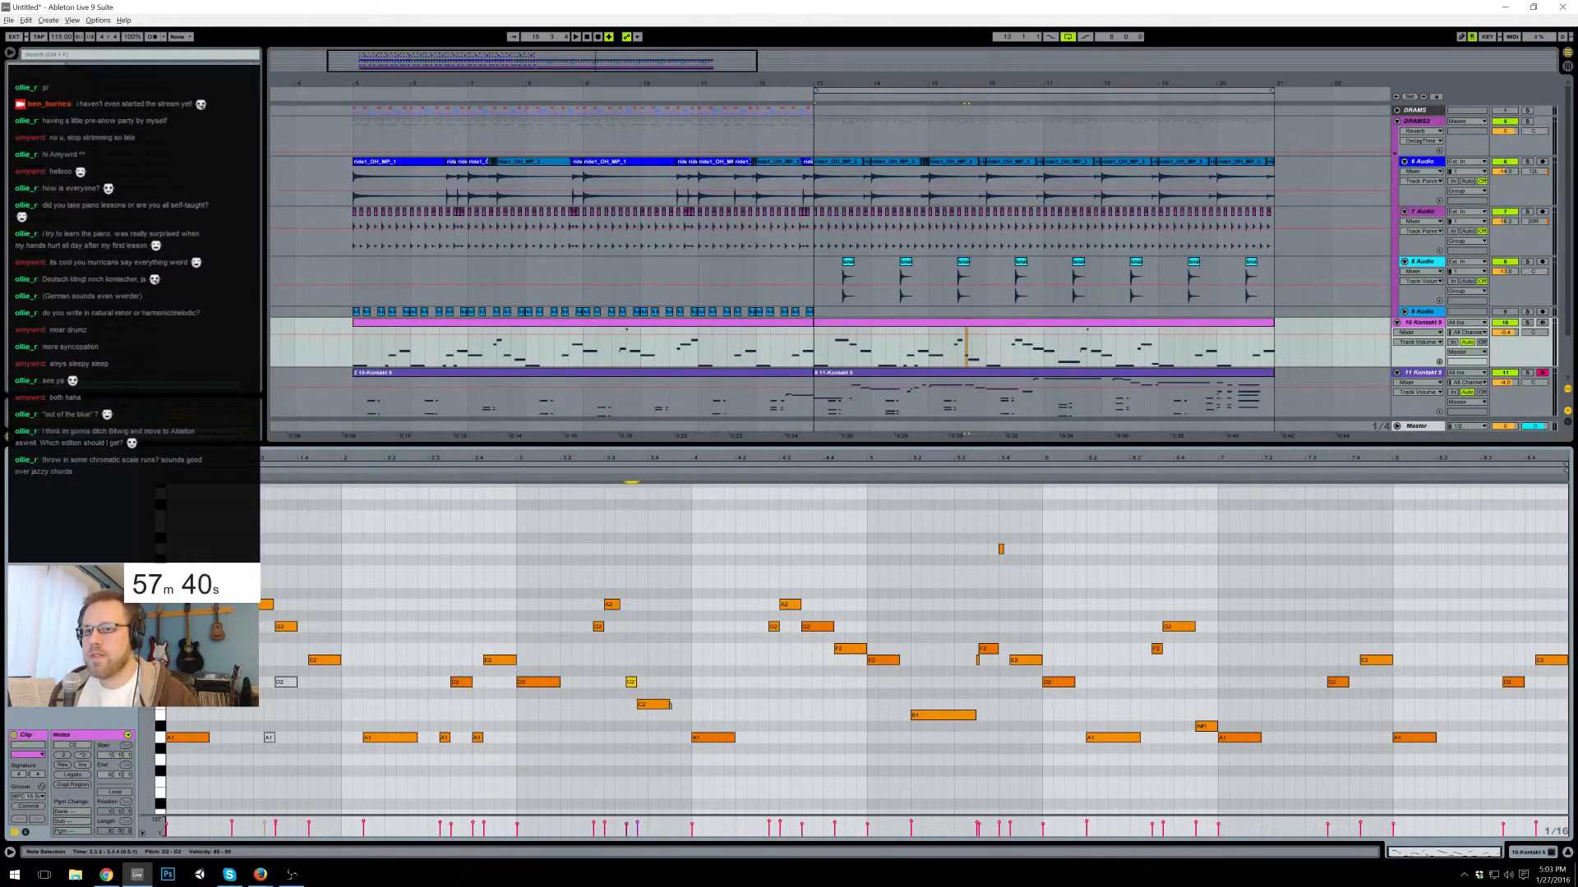
left_click_drag(704, 742, 683, 739)
key("space")
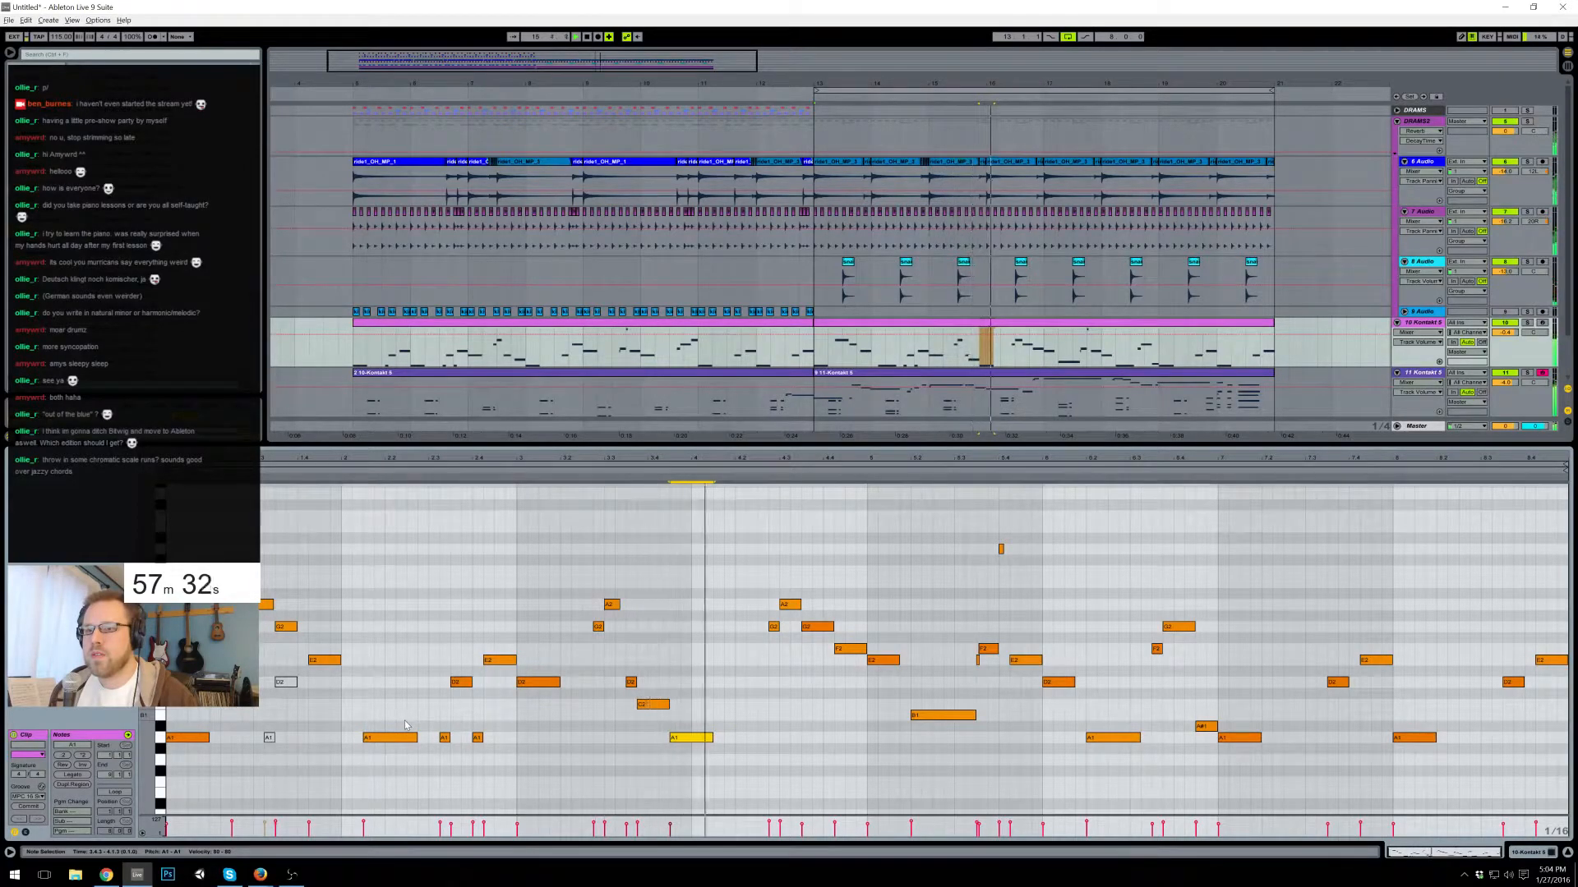
- Return the A1 note to the start of bar 4, and make the preceding C2 a quarter note starting on beat 3.4
key("space")
mouse_move(690, 737)
left_mouse_down()
mouse_move(712, 748)
mouse_move(681, 708)
left_mouse_up()
key("Up")
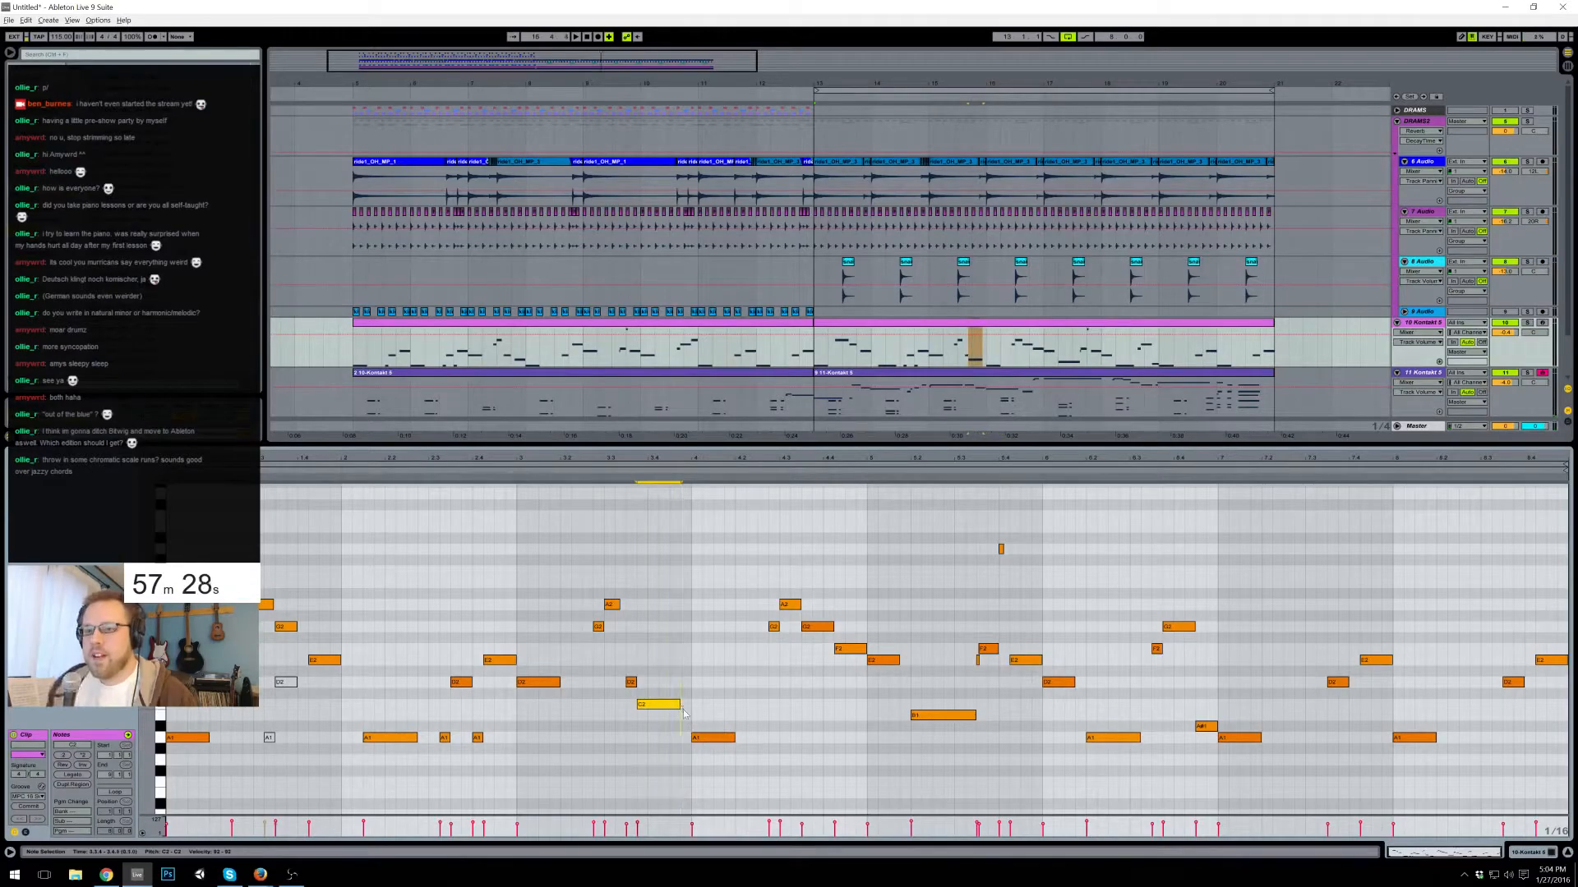
key("space")
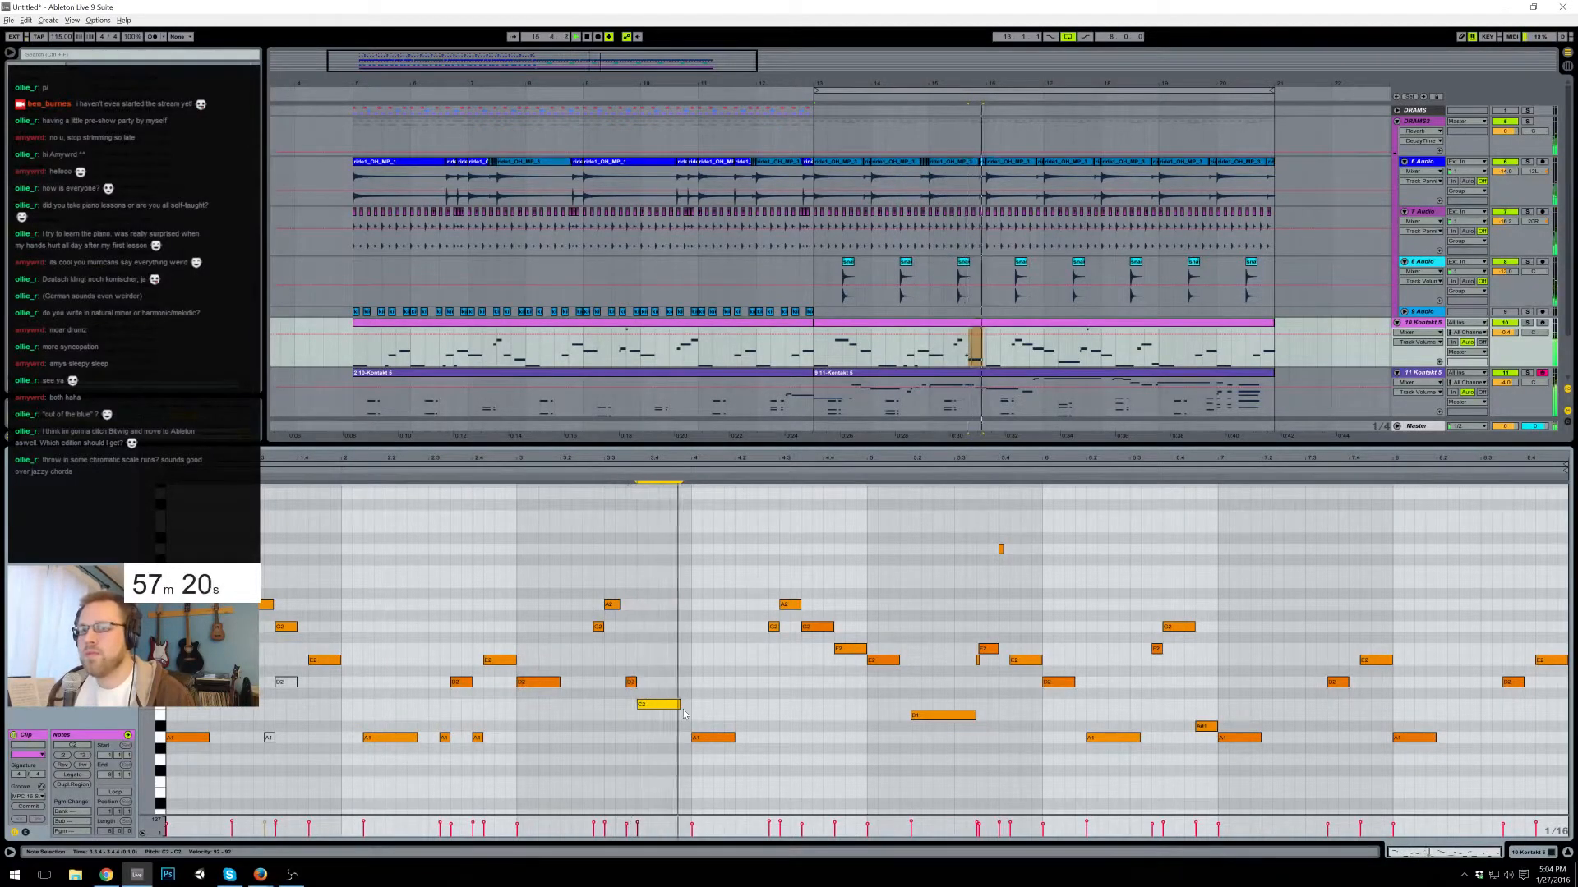
key("space")
left_click_drag(661, 704, 672, 704)
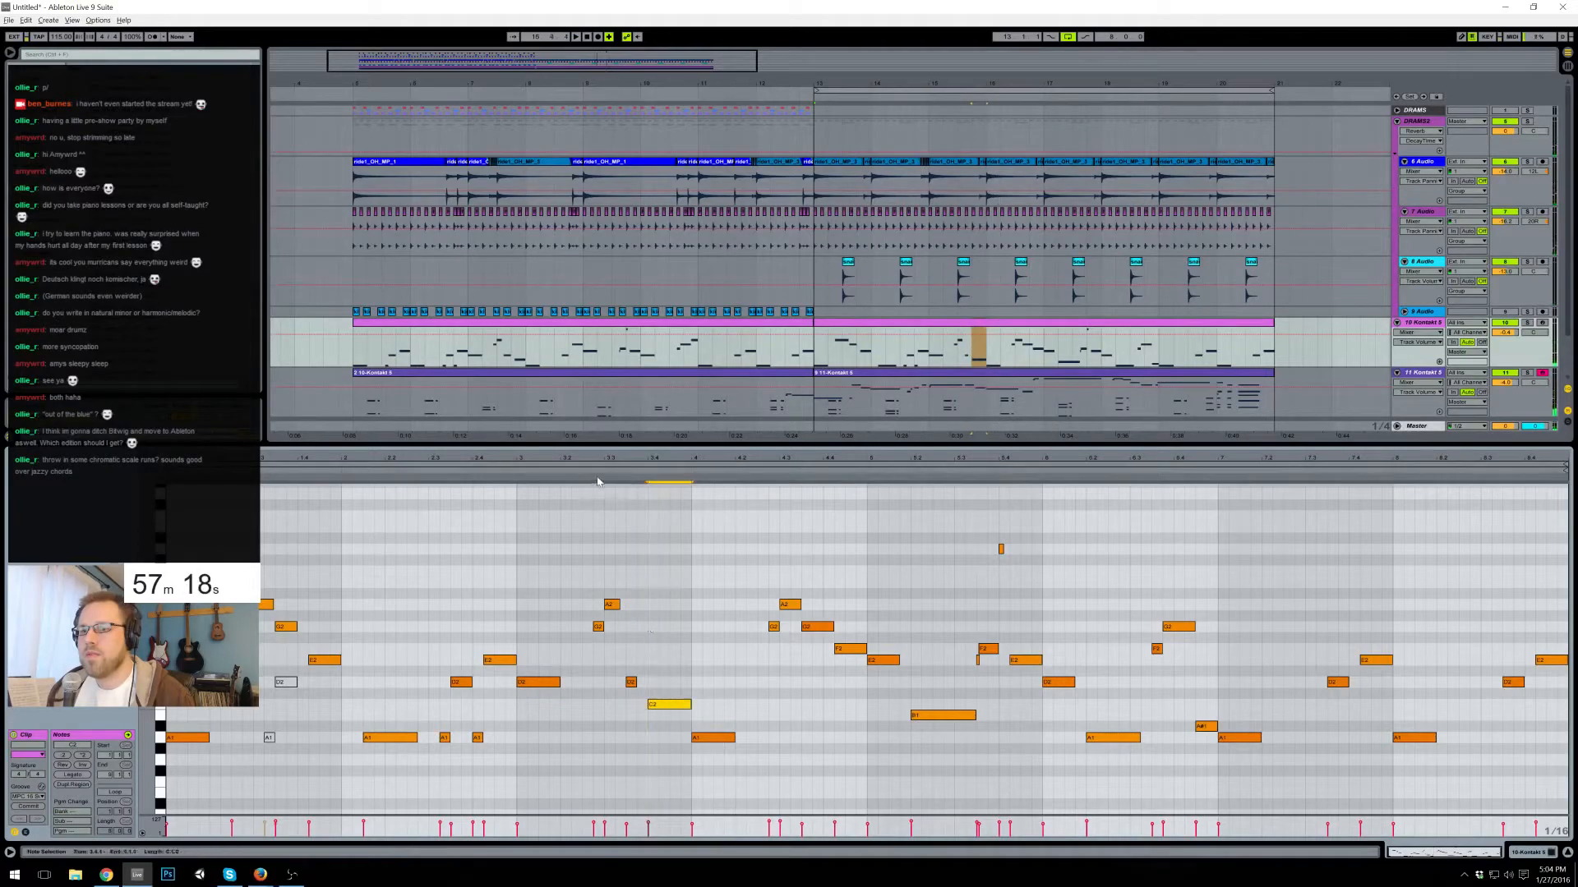
- Audition bar 3, shift the C2 note one sixteenth later, and trim its end to the start of bar 4
left_click(598, 470)
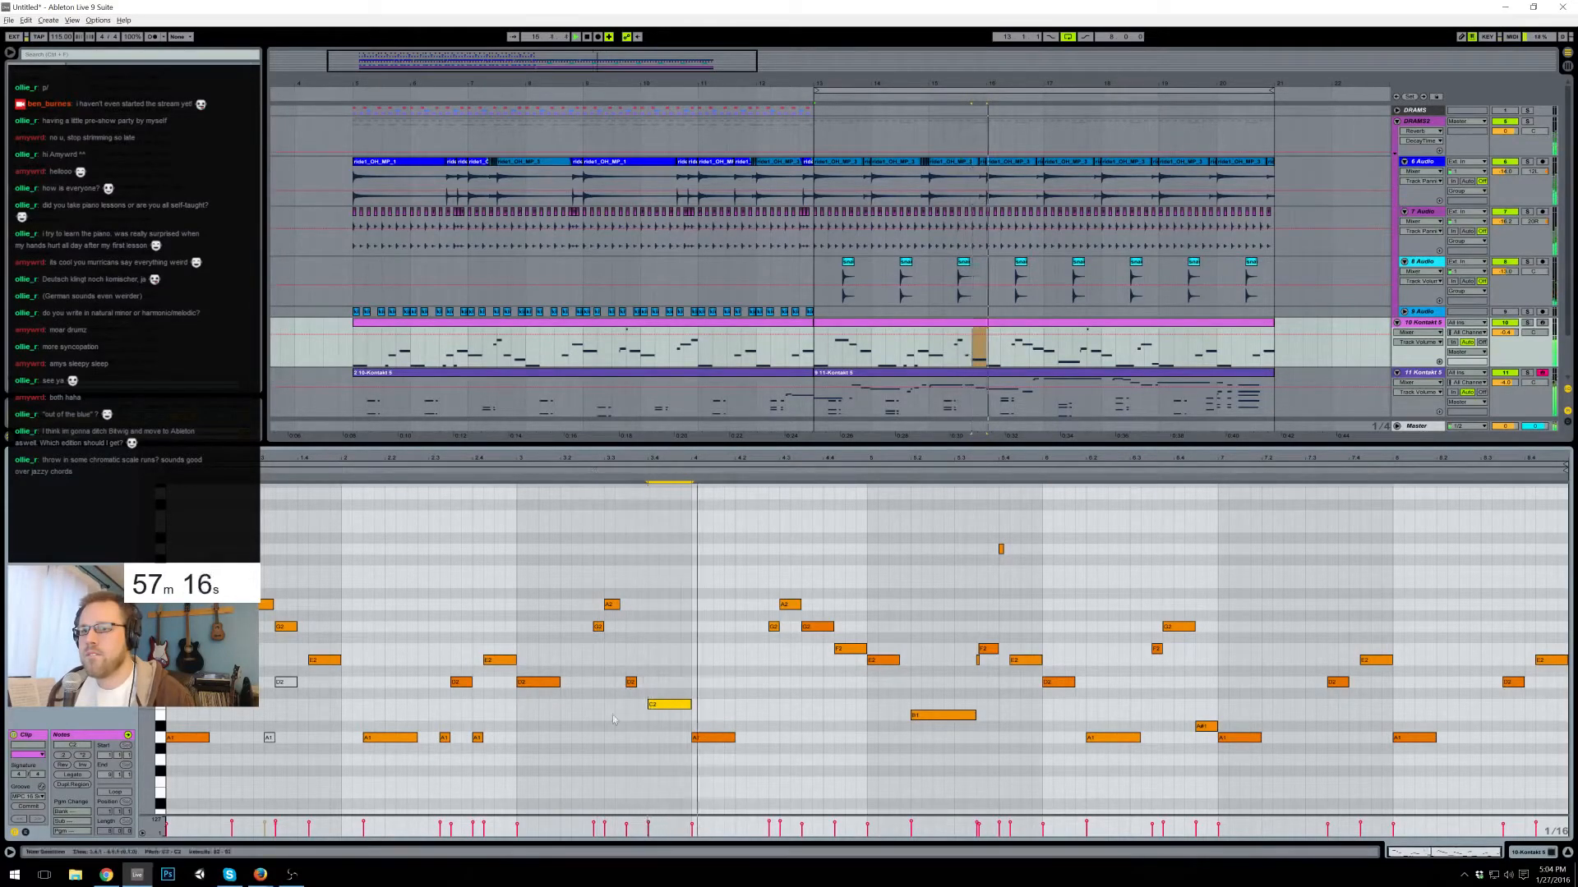
key("space")
left_click_drag(659, 704, 669, 705)
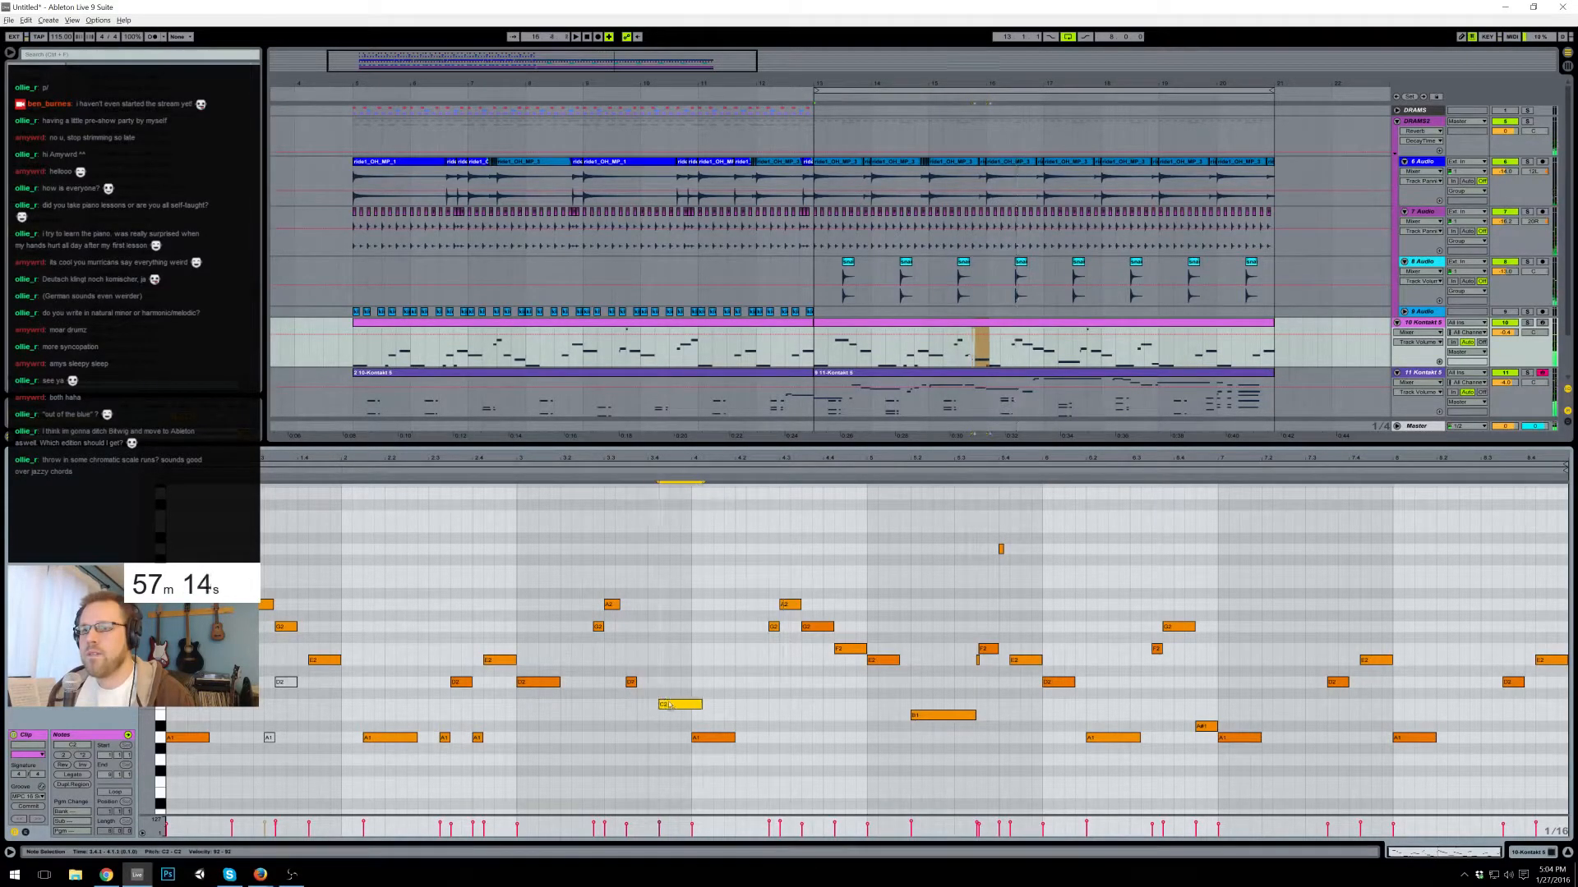
left_click(587, 473)
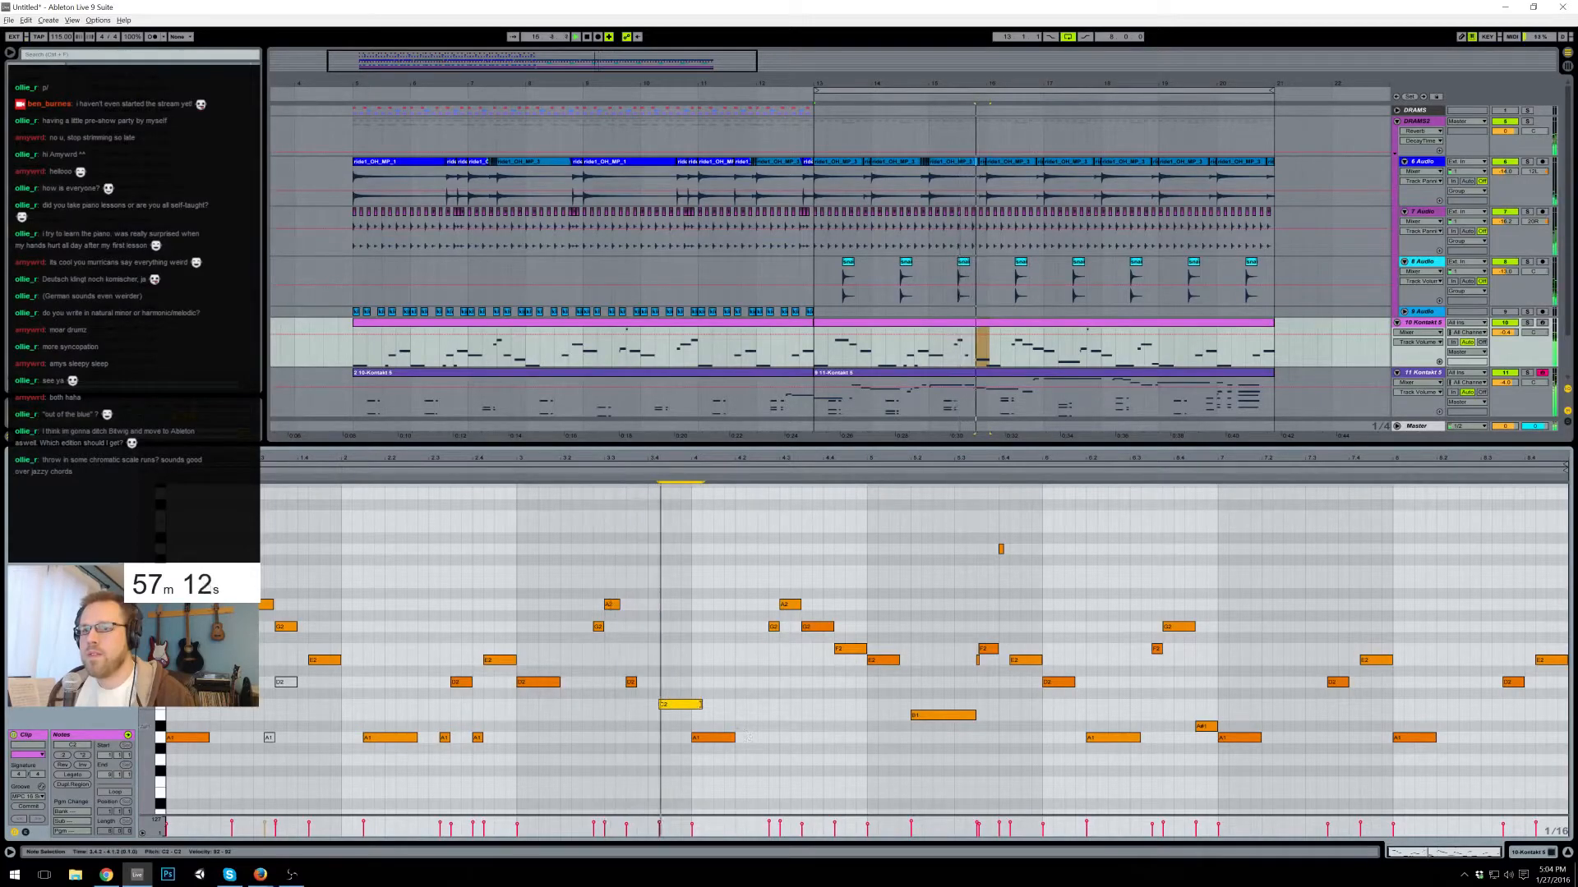
left_click_drag(702, 704, 693, 705)
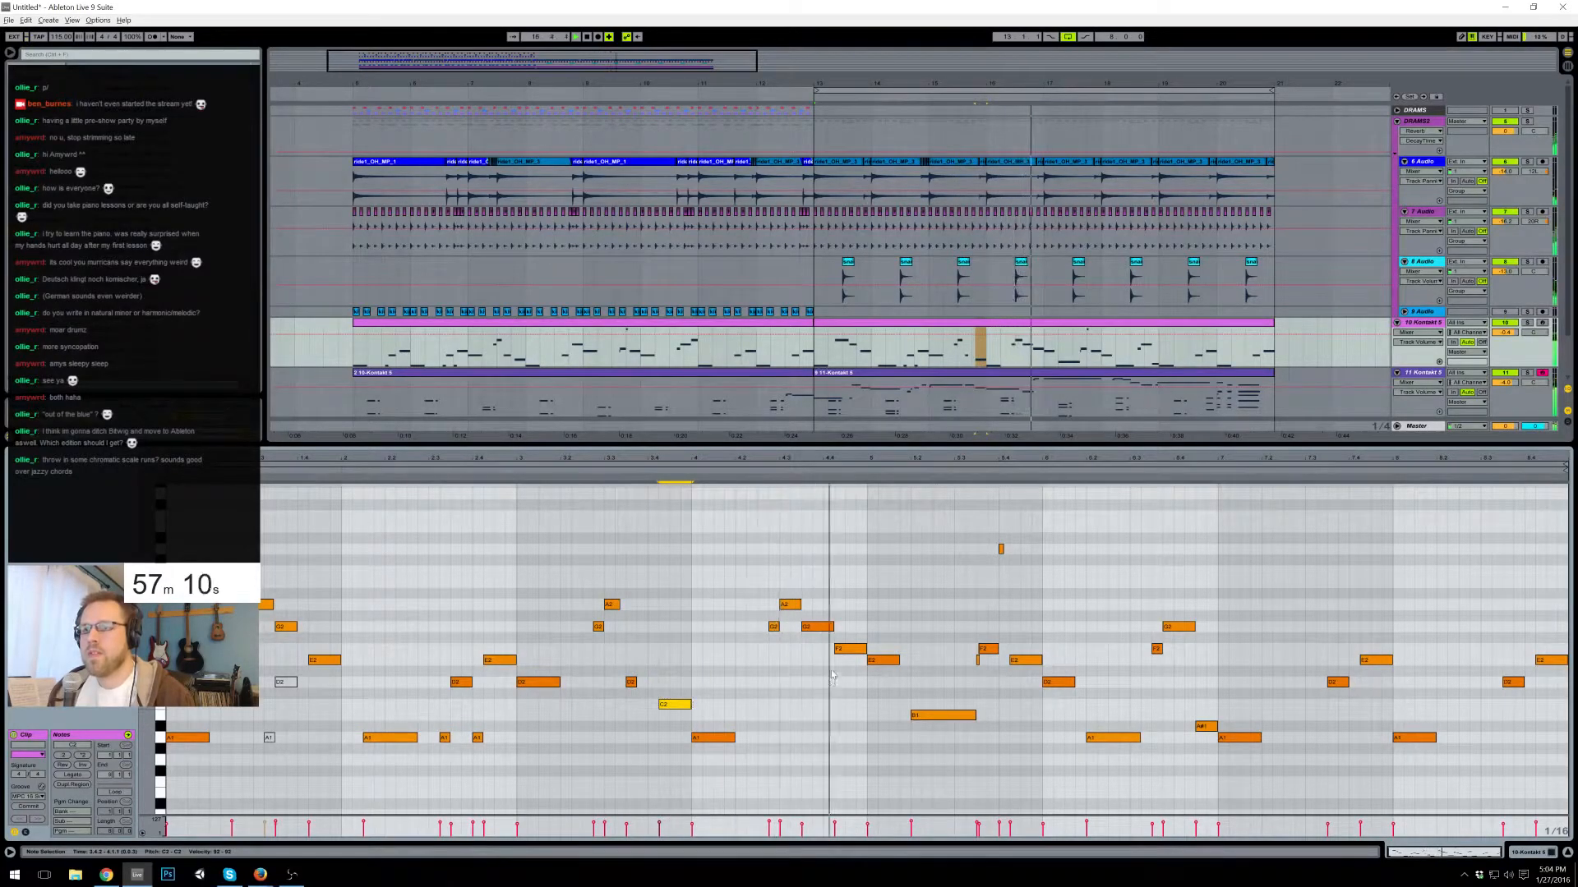
- Replace the short G2 and A2 notes in bar 4 with a rising D2, E2, F2 run of thirty-second notes and audition it
left_click(774, 627)
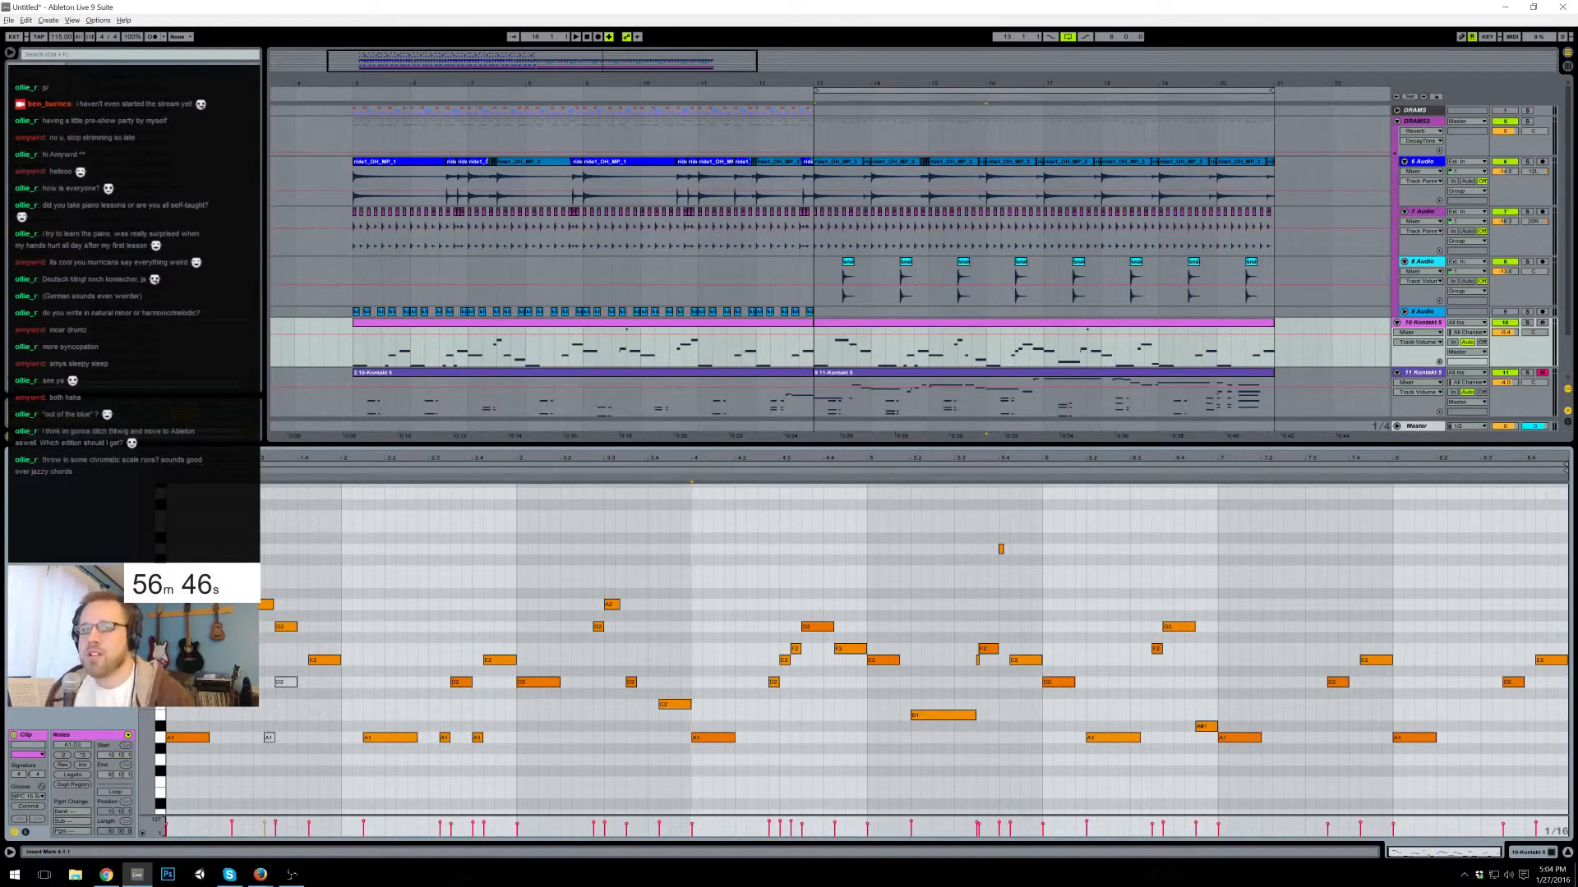
key("space")
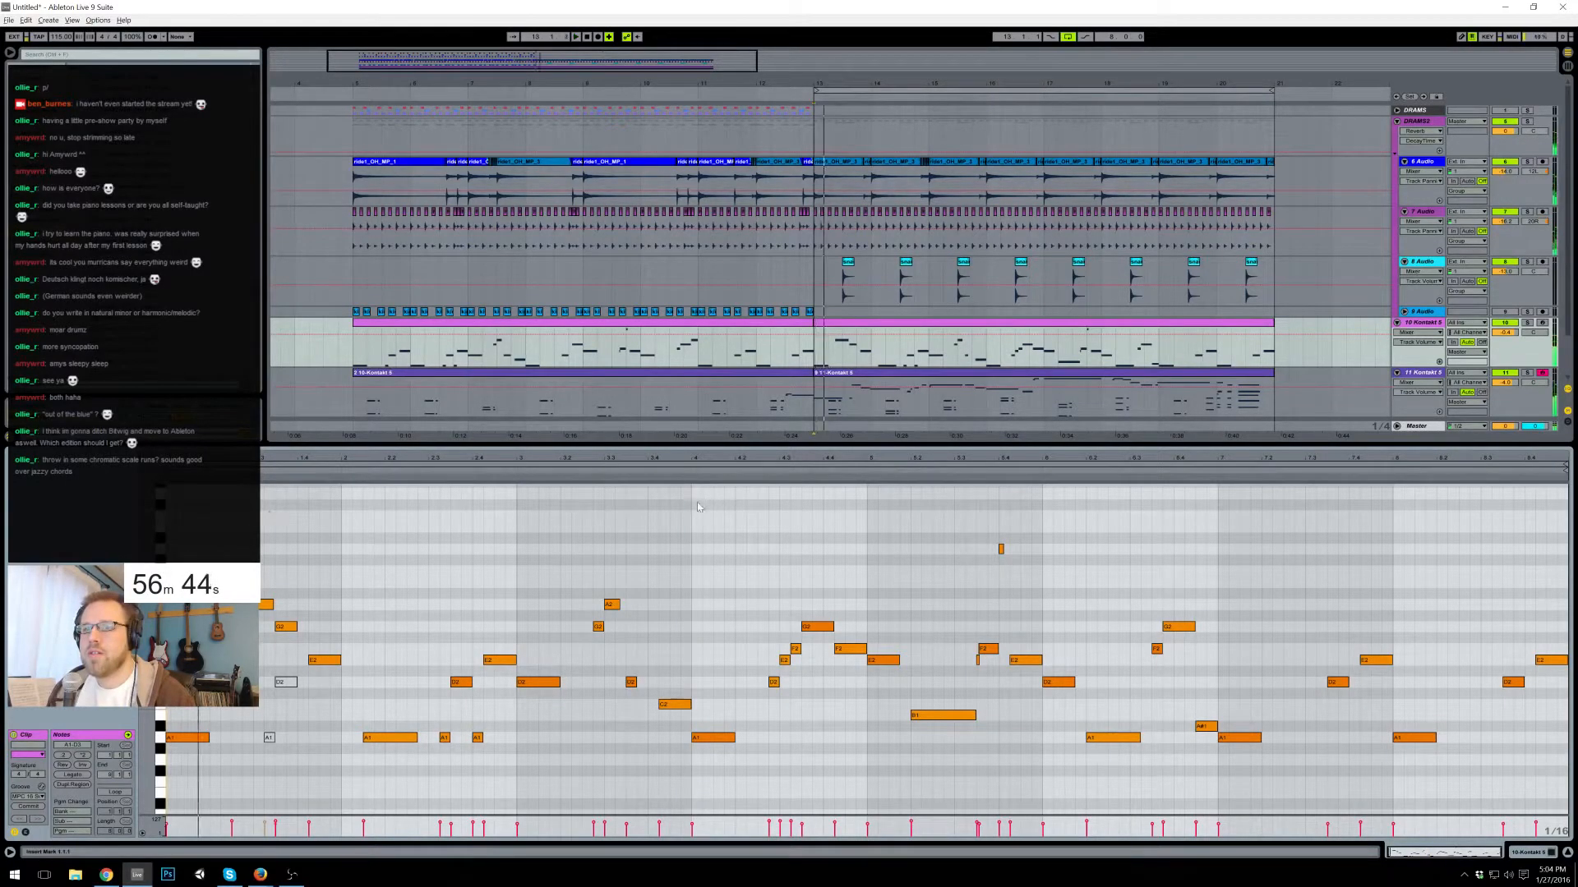
left_click(686, 468)
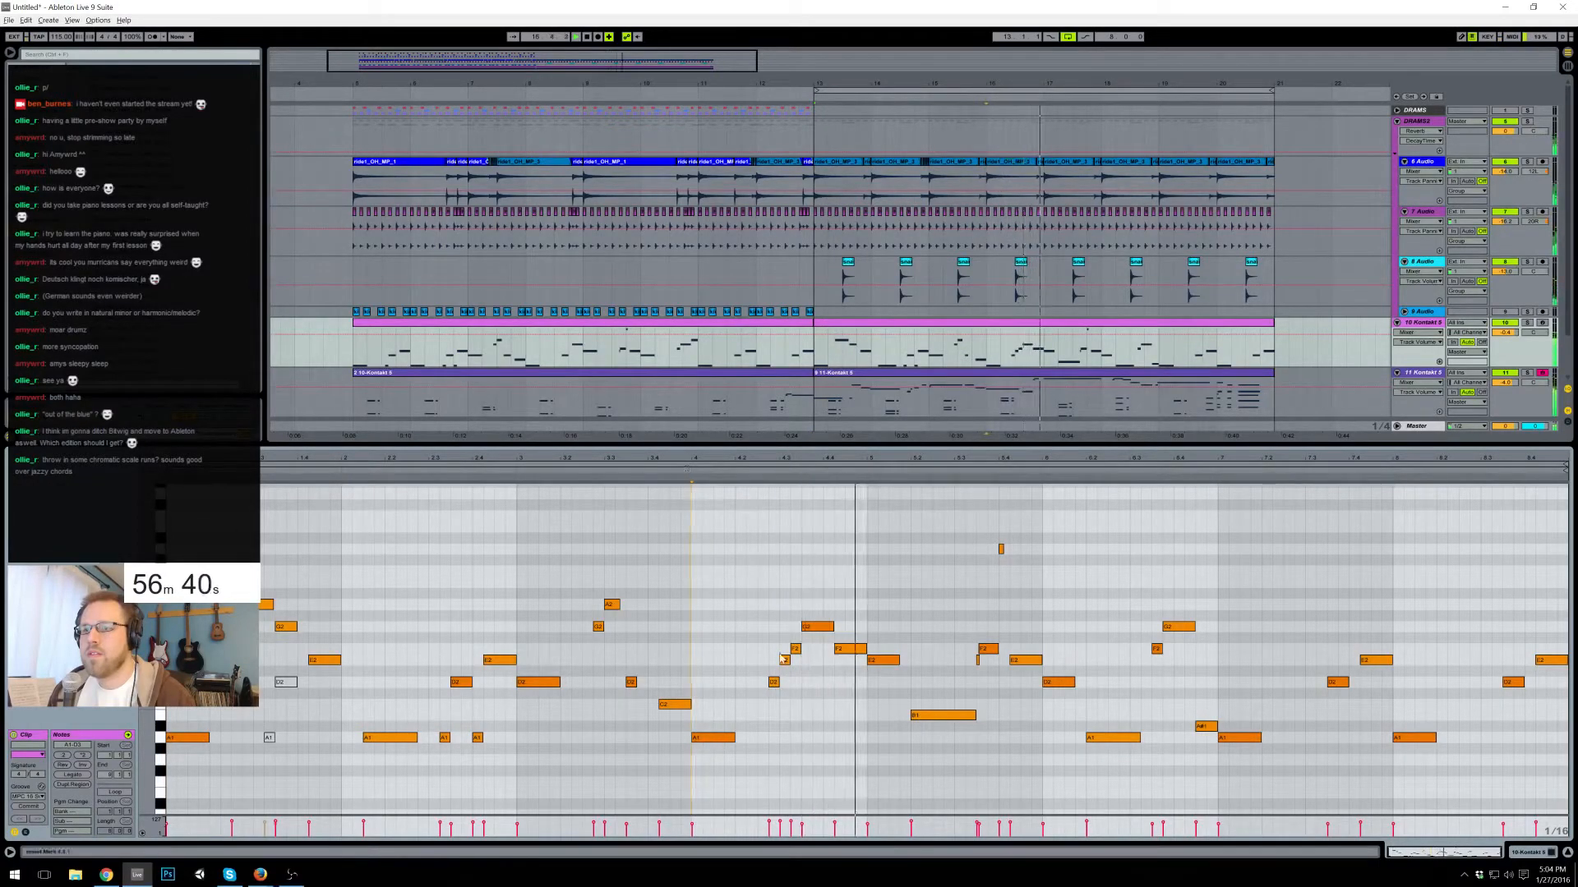
left_click_drag(771, 646, 795, 649)
left_click(758, 474)
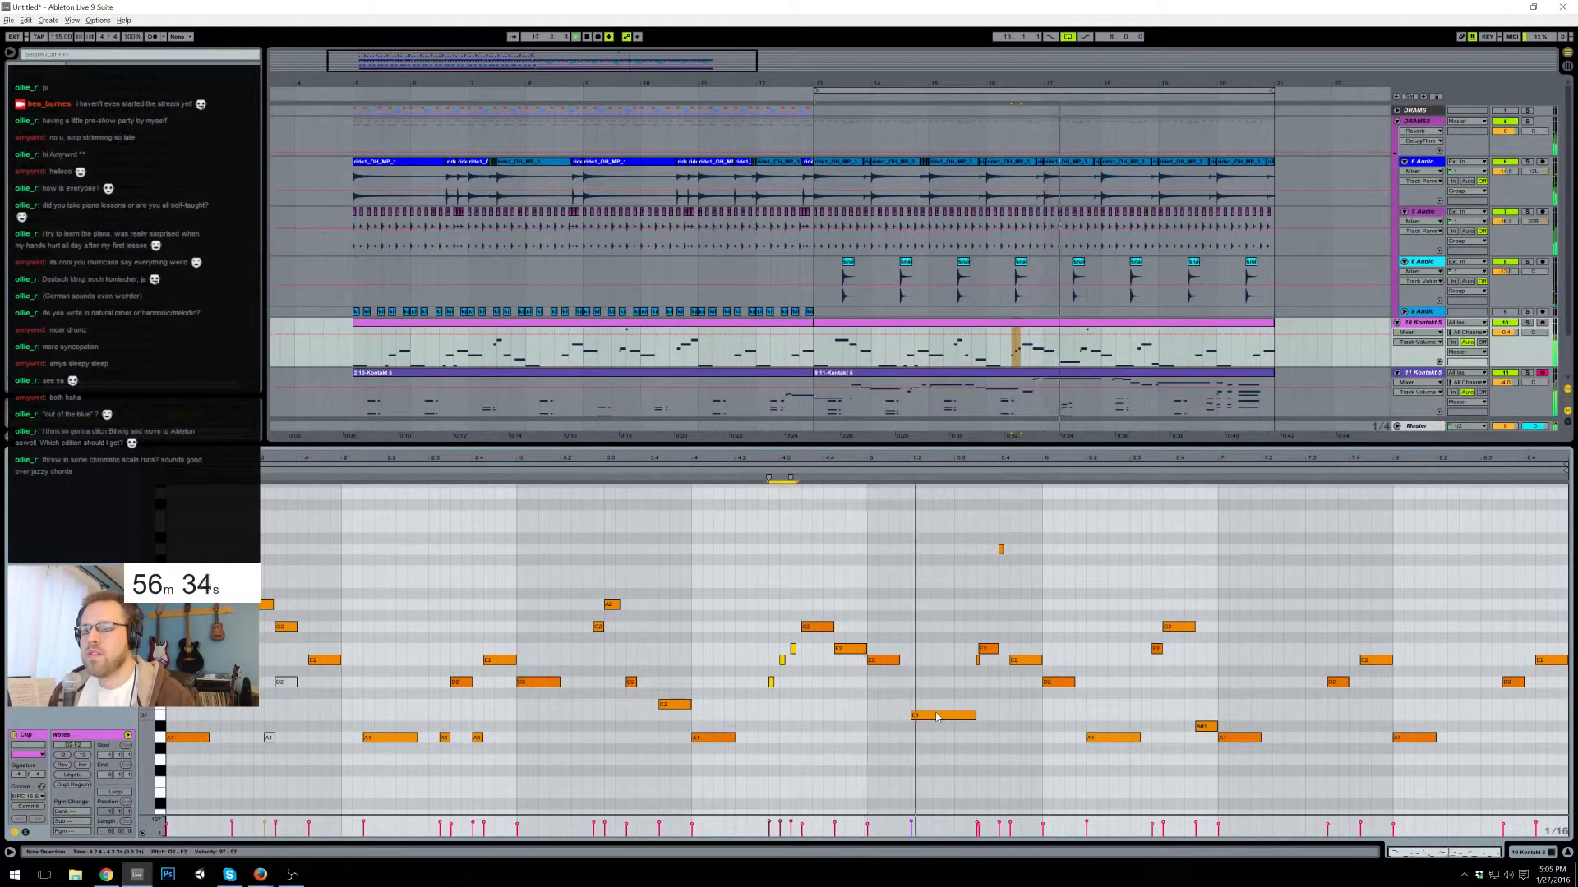
- Shorten the B1 note in bar 5 to an eighth and add an E1 note after it, then play from bar 4
left_click_drag(974, 715, 939, 715)
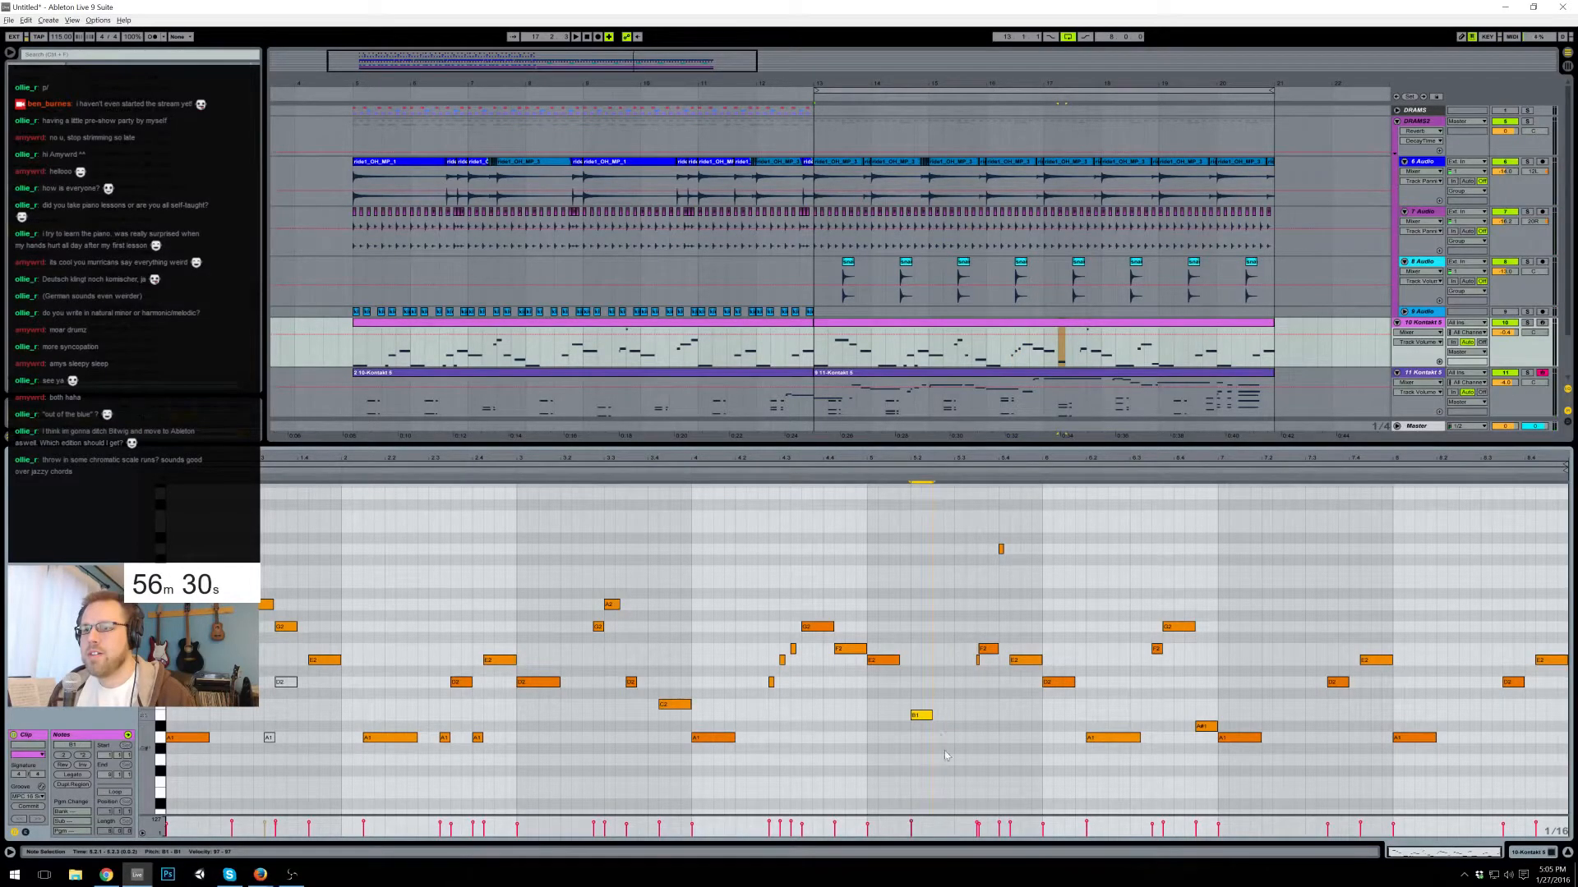
double_click(945, 793)
key("space")
left_click(759, 470)
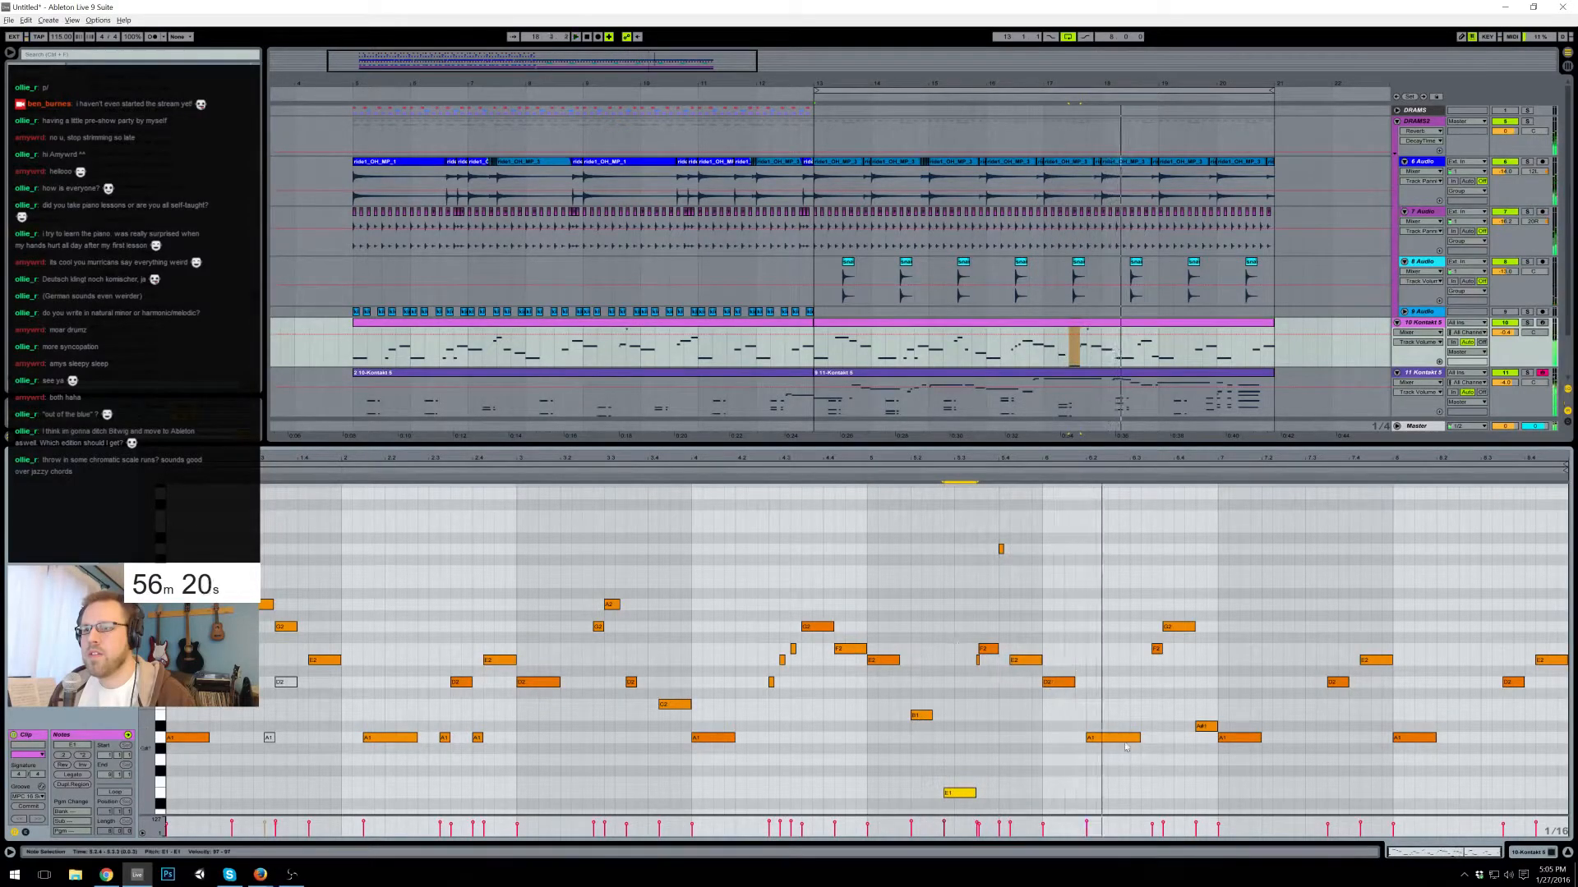
- Shorten the A1 note in bar 6 and add a D1 quarter note after it
left_click_drag(1138, 740, 1121, 741)
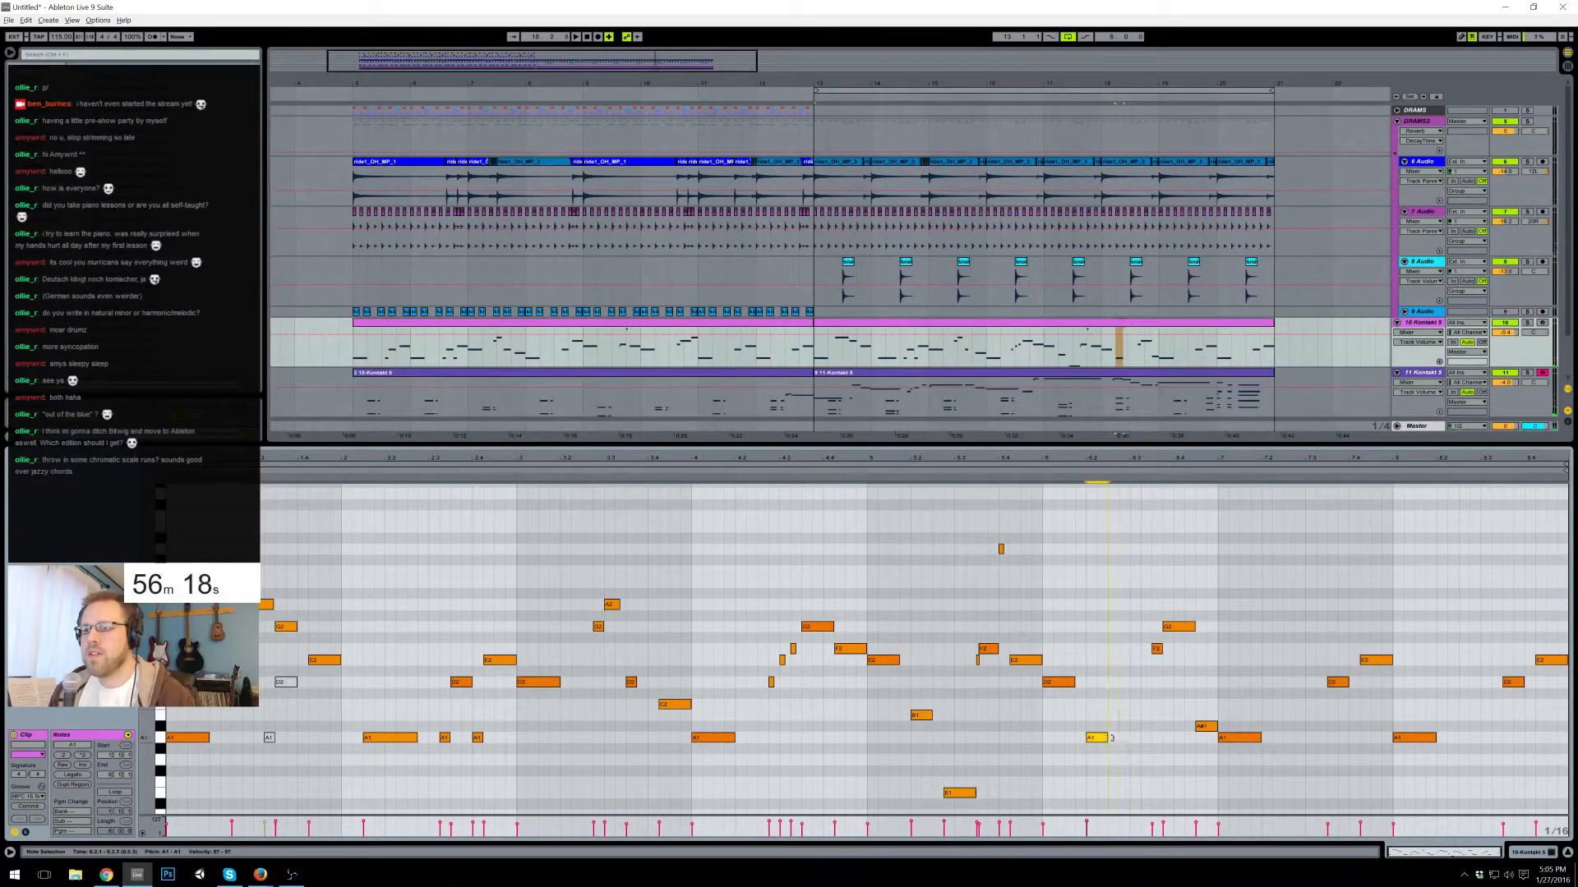
scroll(1115, 741, "down", 2)
double_click(1123, 767)
left_click_drag(1118, 688, 1113, 690)
- Play the phrase from the bar 4 run and shorten the D1 note in bar 6 to three sixteenths
left_click(781, 610)
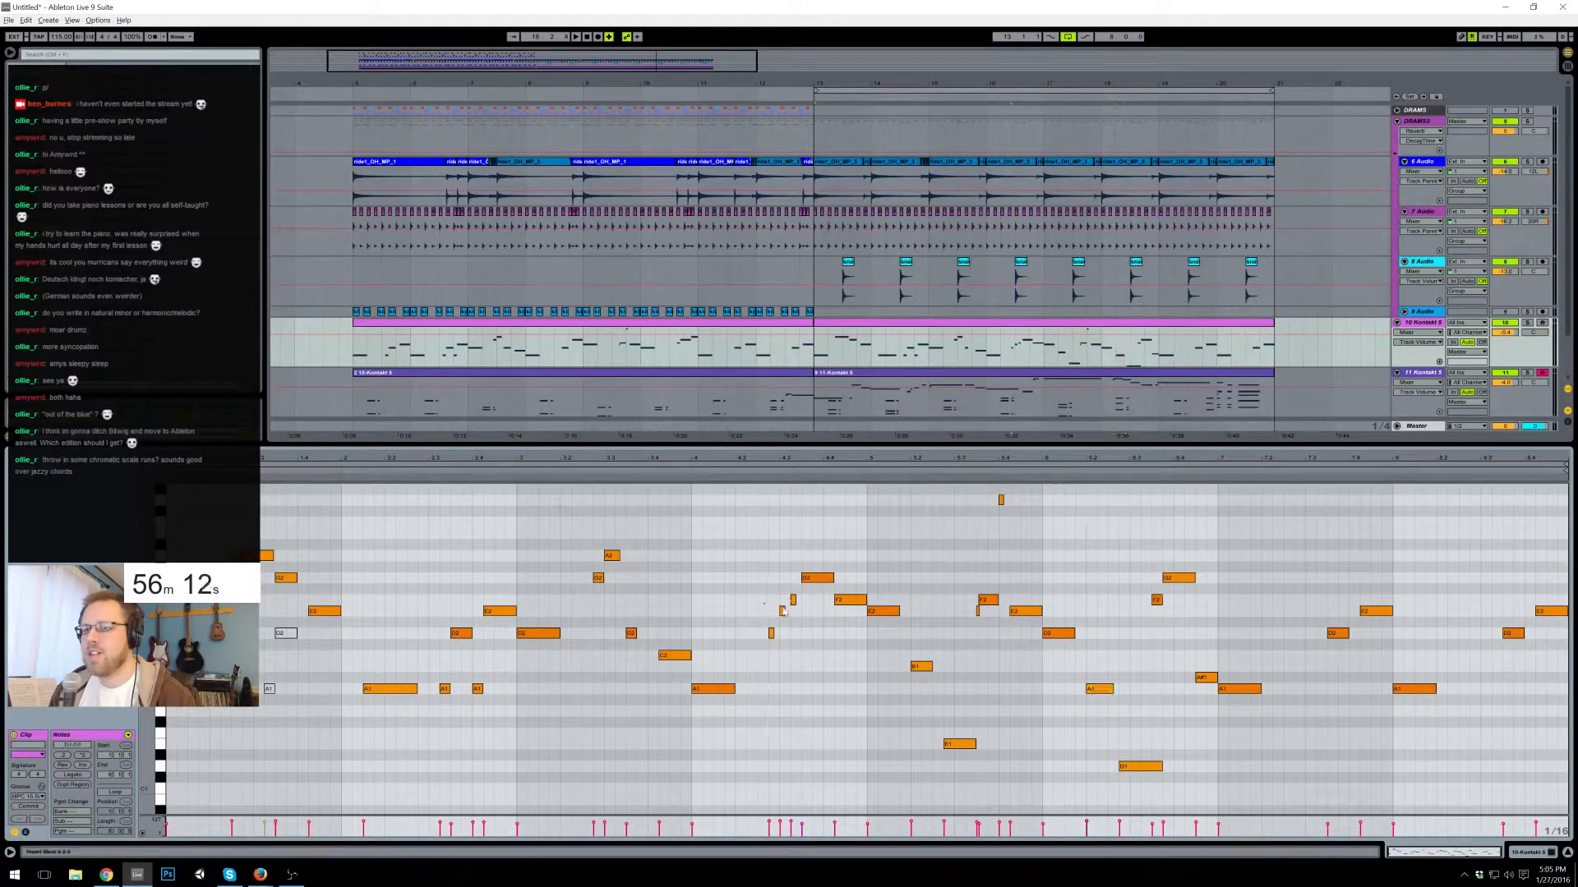
left_click(760, 473)
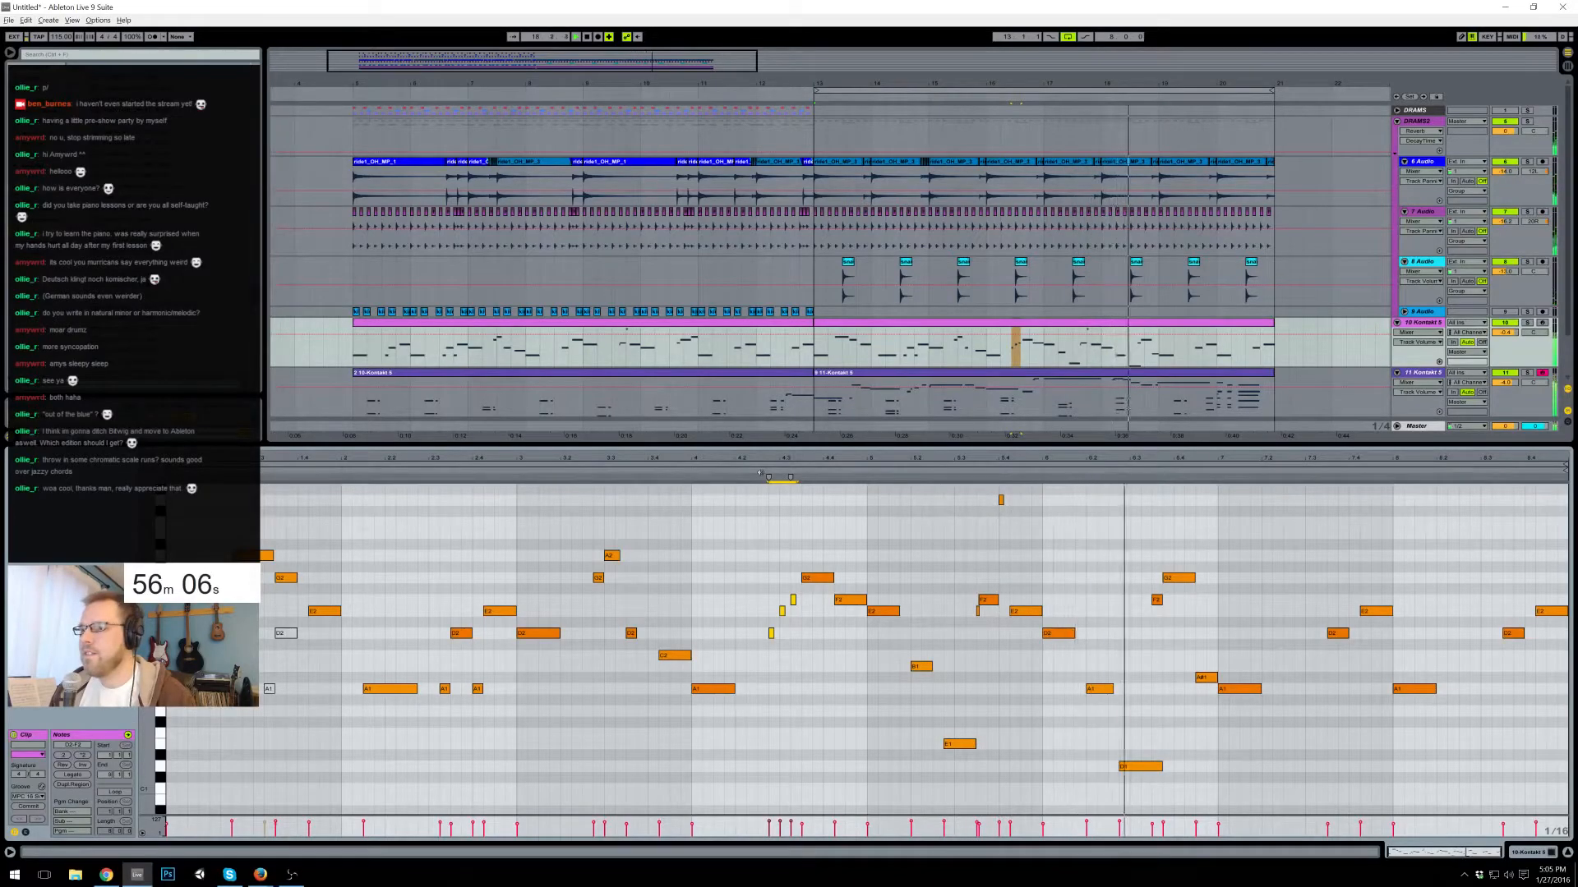
left_click_drag(1161, 767, 1183, 767)
key("space")
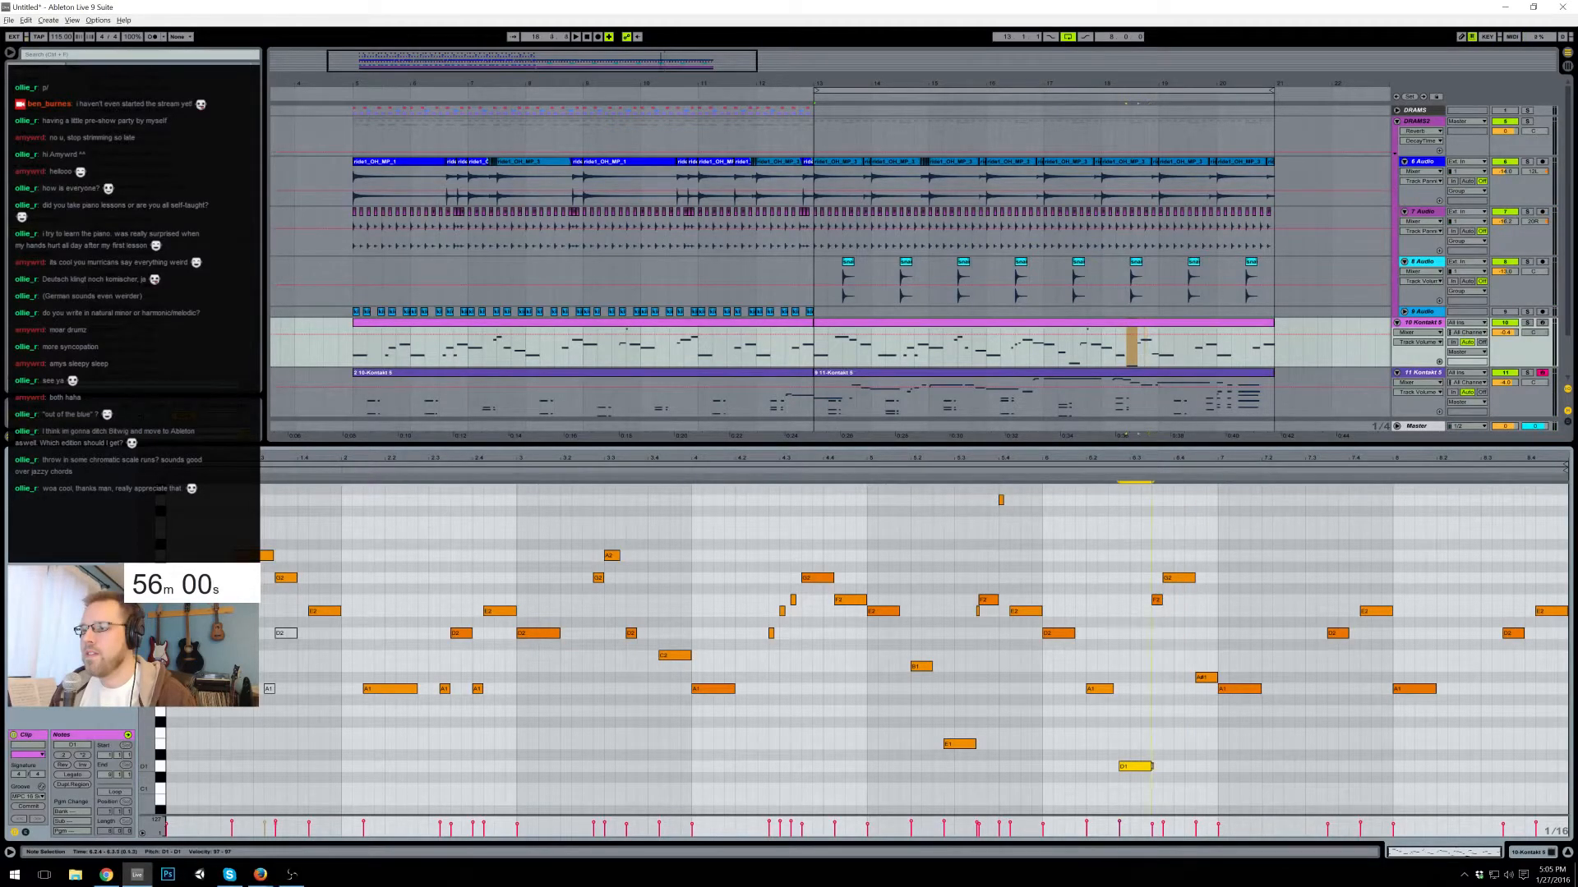
- Add a short E3 note near the end of bar 6 and shorten the G2 before it to an eighth
scroll(1202, 606, "up", 3)
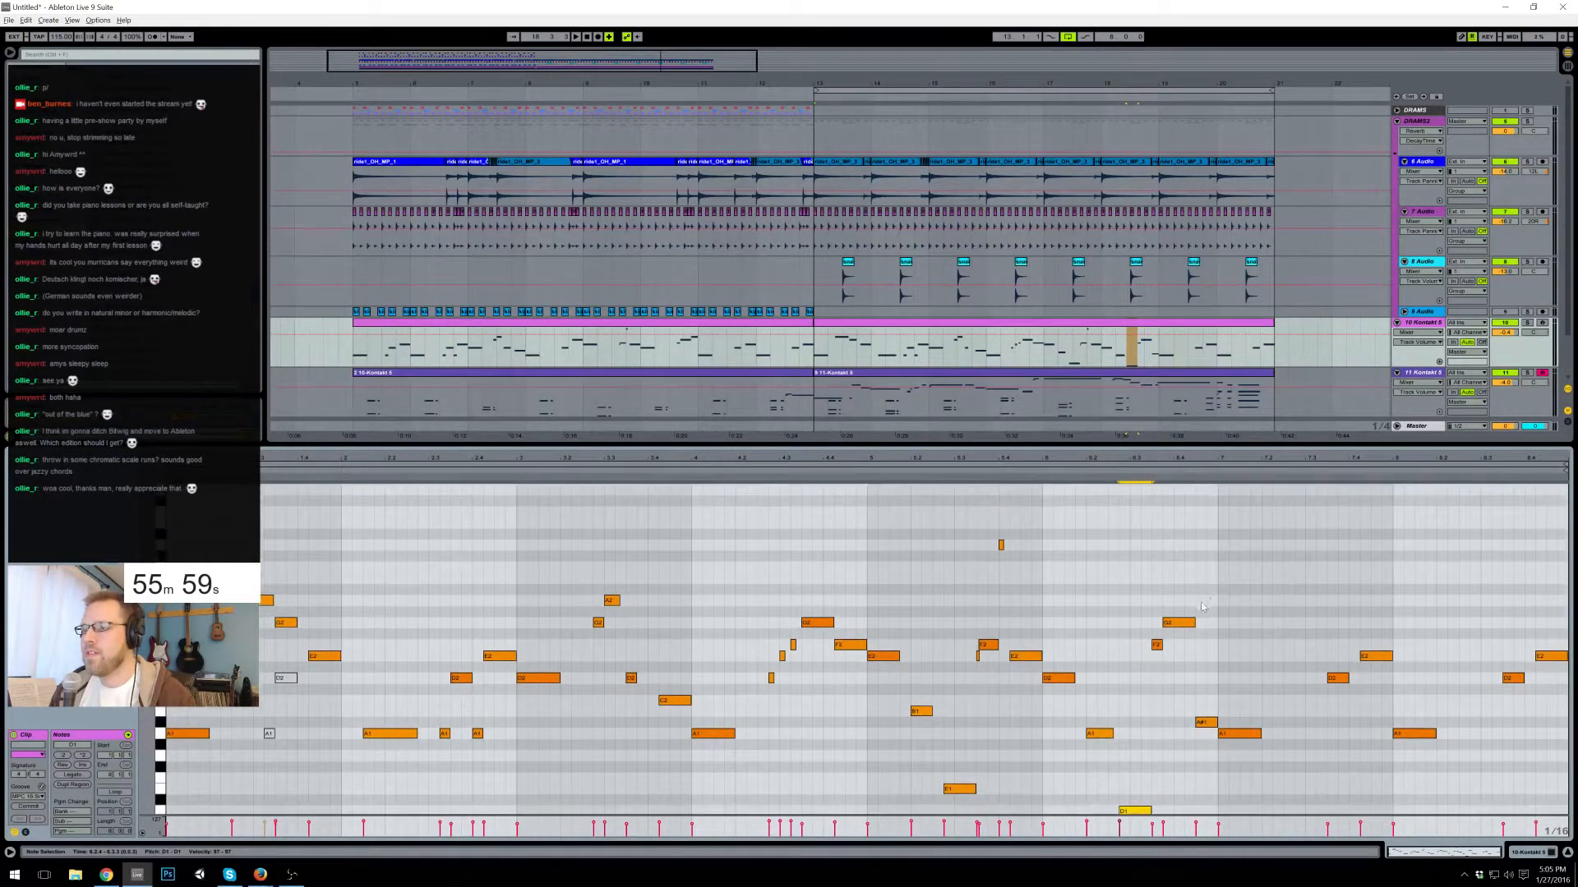
double_click(1189, 546)
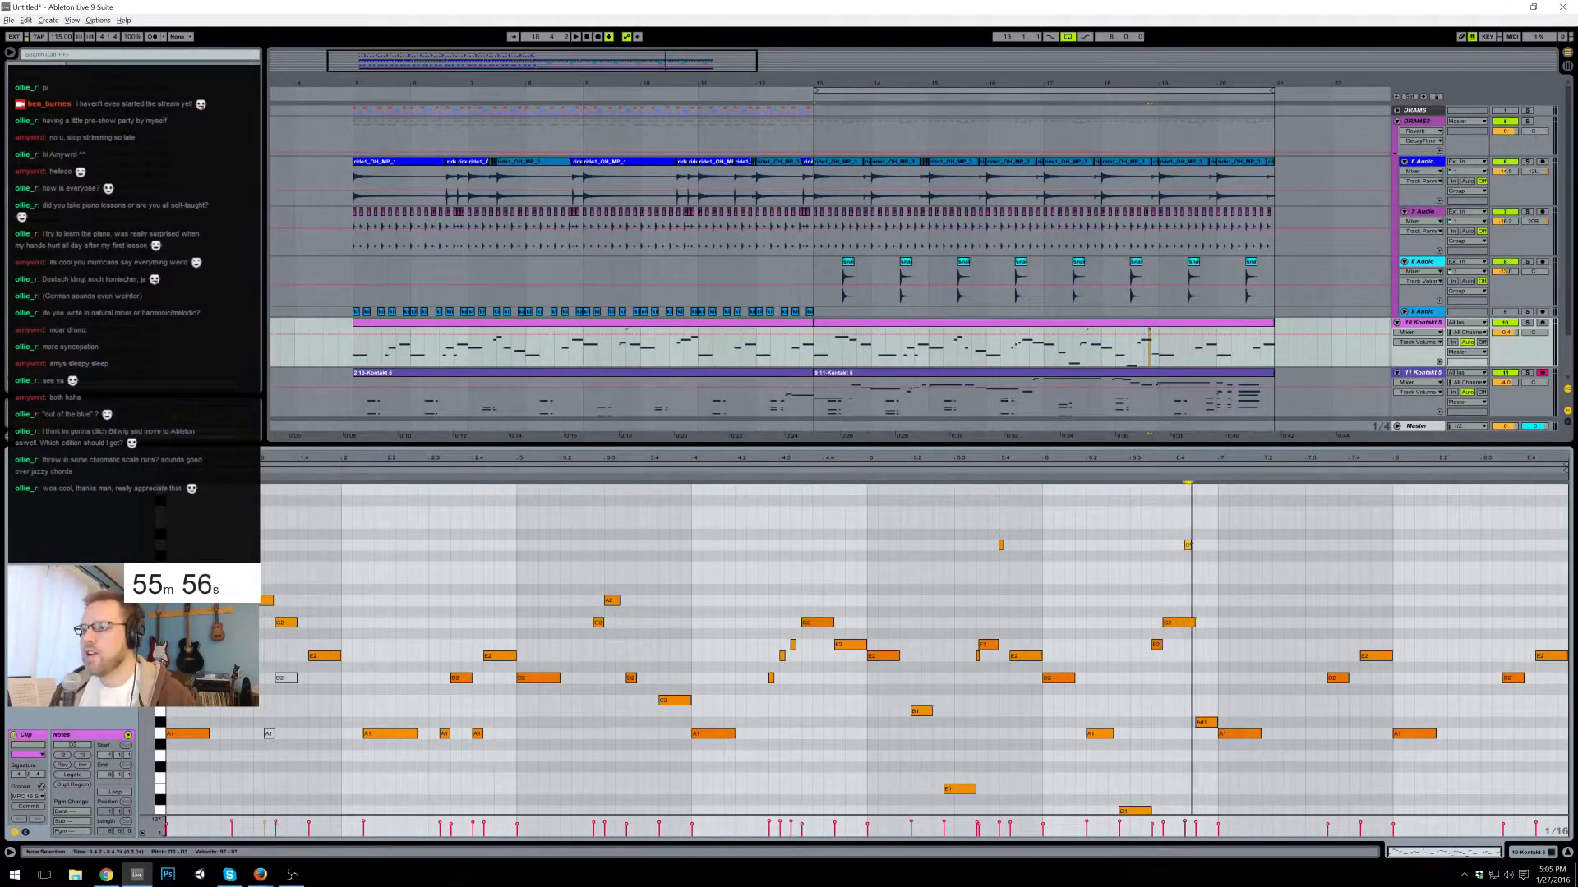
key("Up")
key("Up")
left_click_drag(1195, 622, 1185, 624)
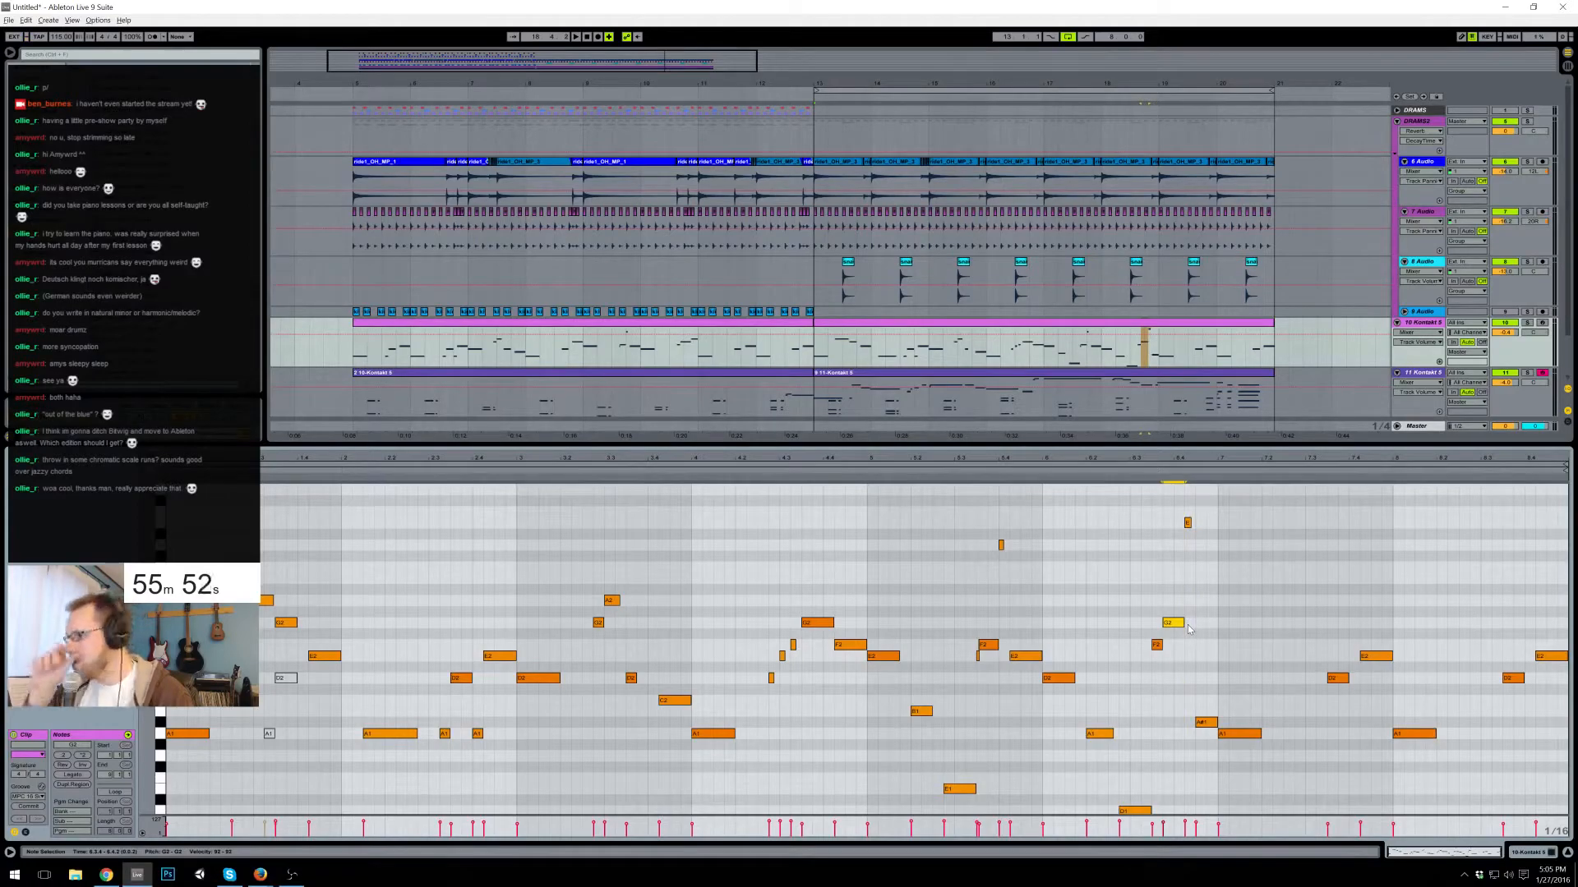
- Shorten the A2 in bar 3 to a sixteenth and the G2 before it to a thirty-second, then play back
left_click(629, 601)
left_click_drag(602, 622, 598, 622)
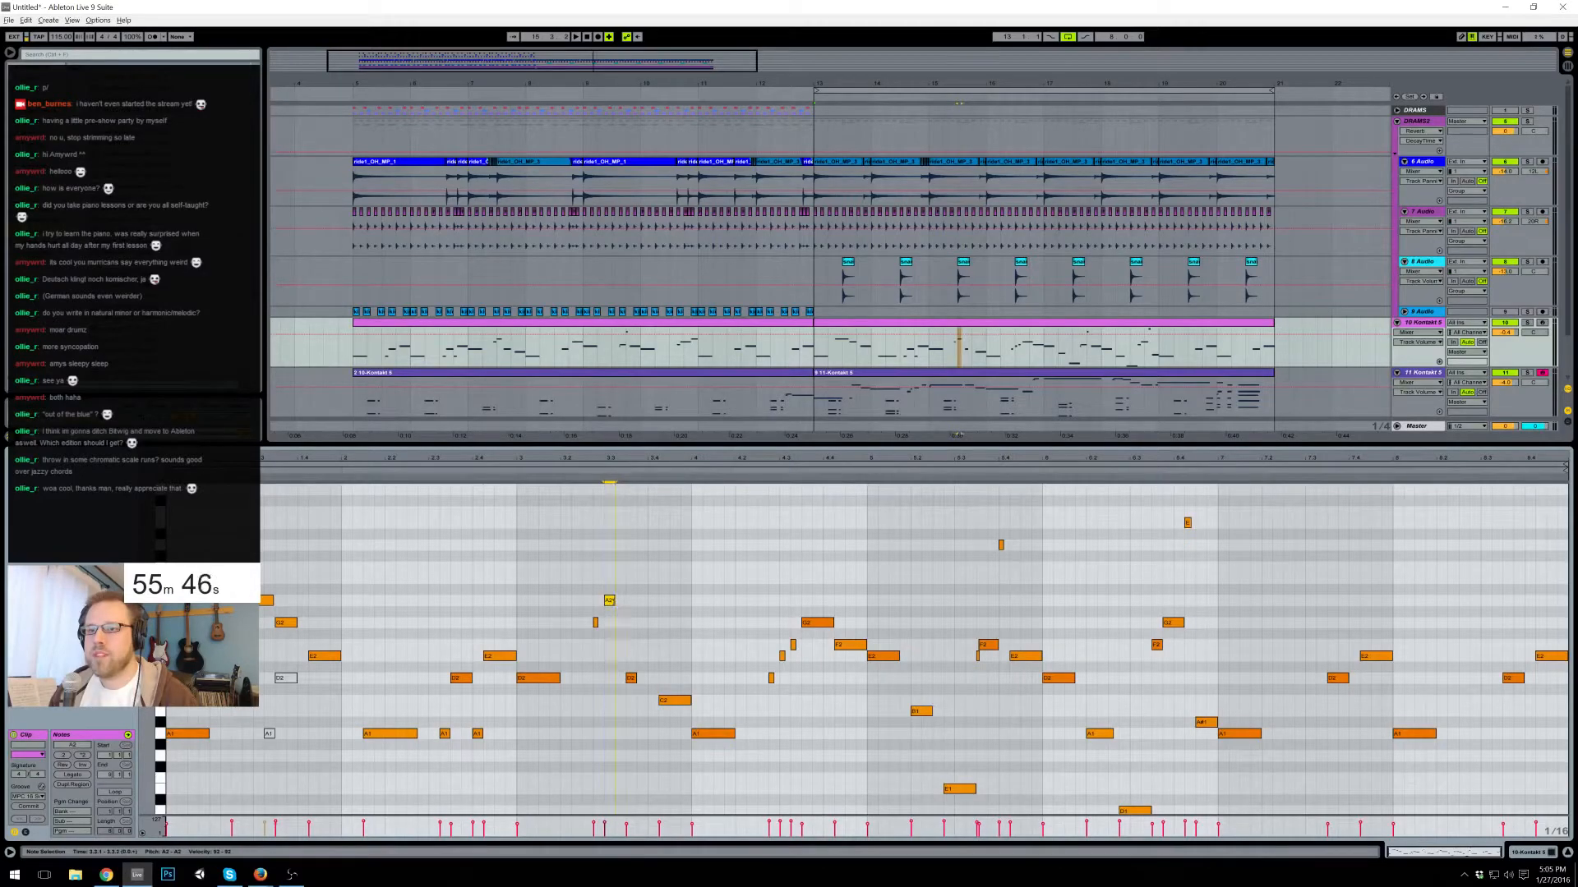
key("space")
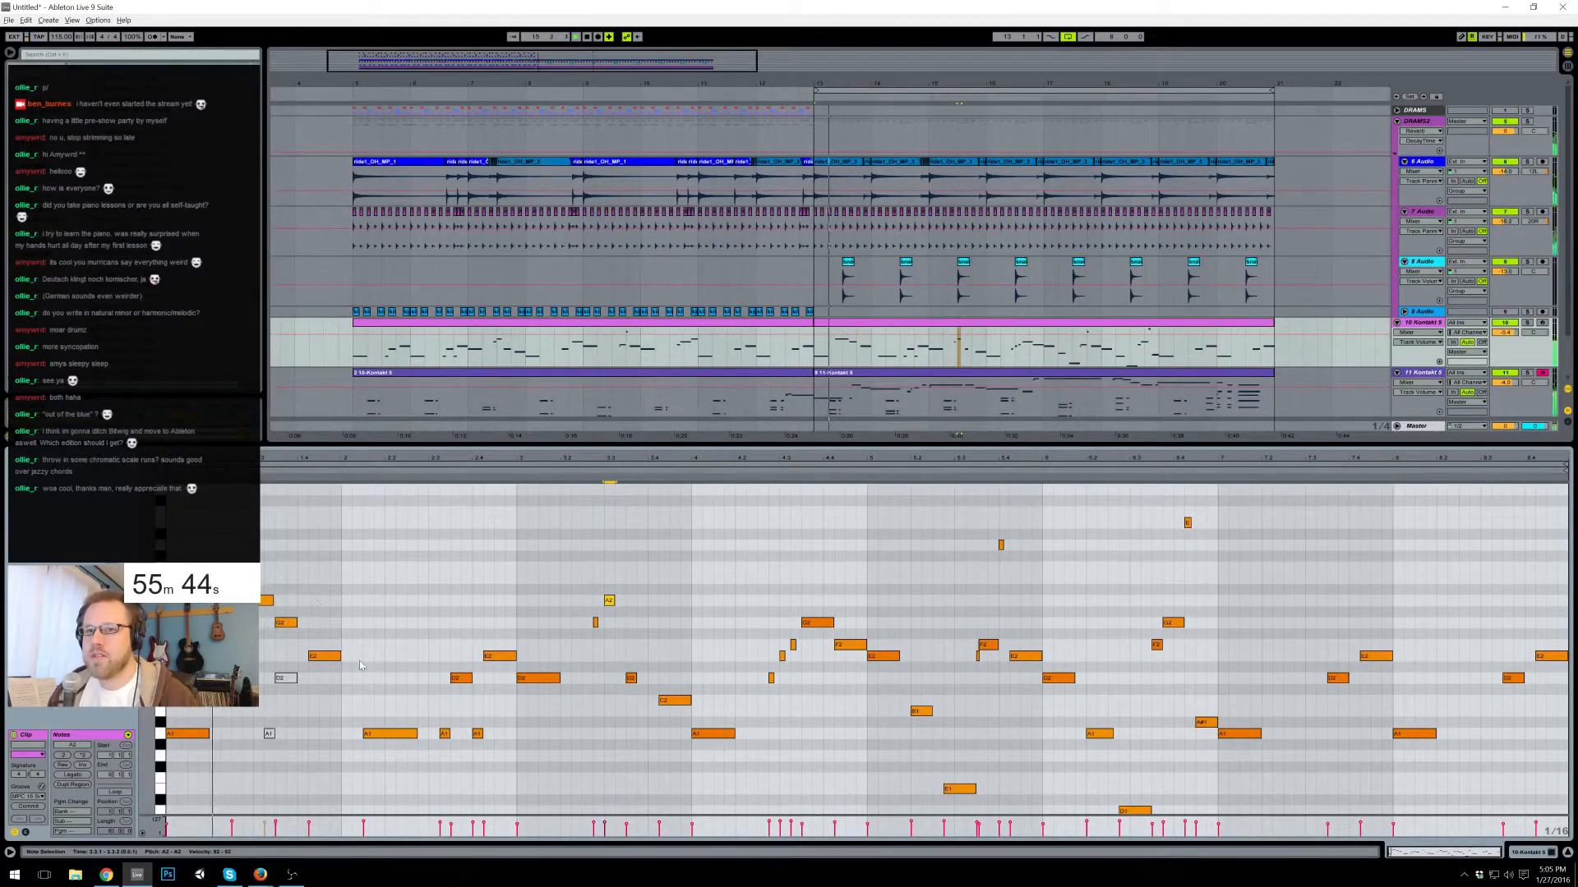
- Shorten the G2 note in bar 1 and trim a sixteenth off the end of the A2 before it
key("space")
left_click(280, 623)
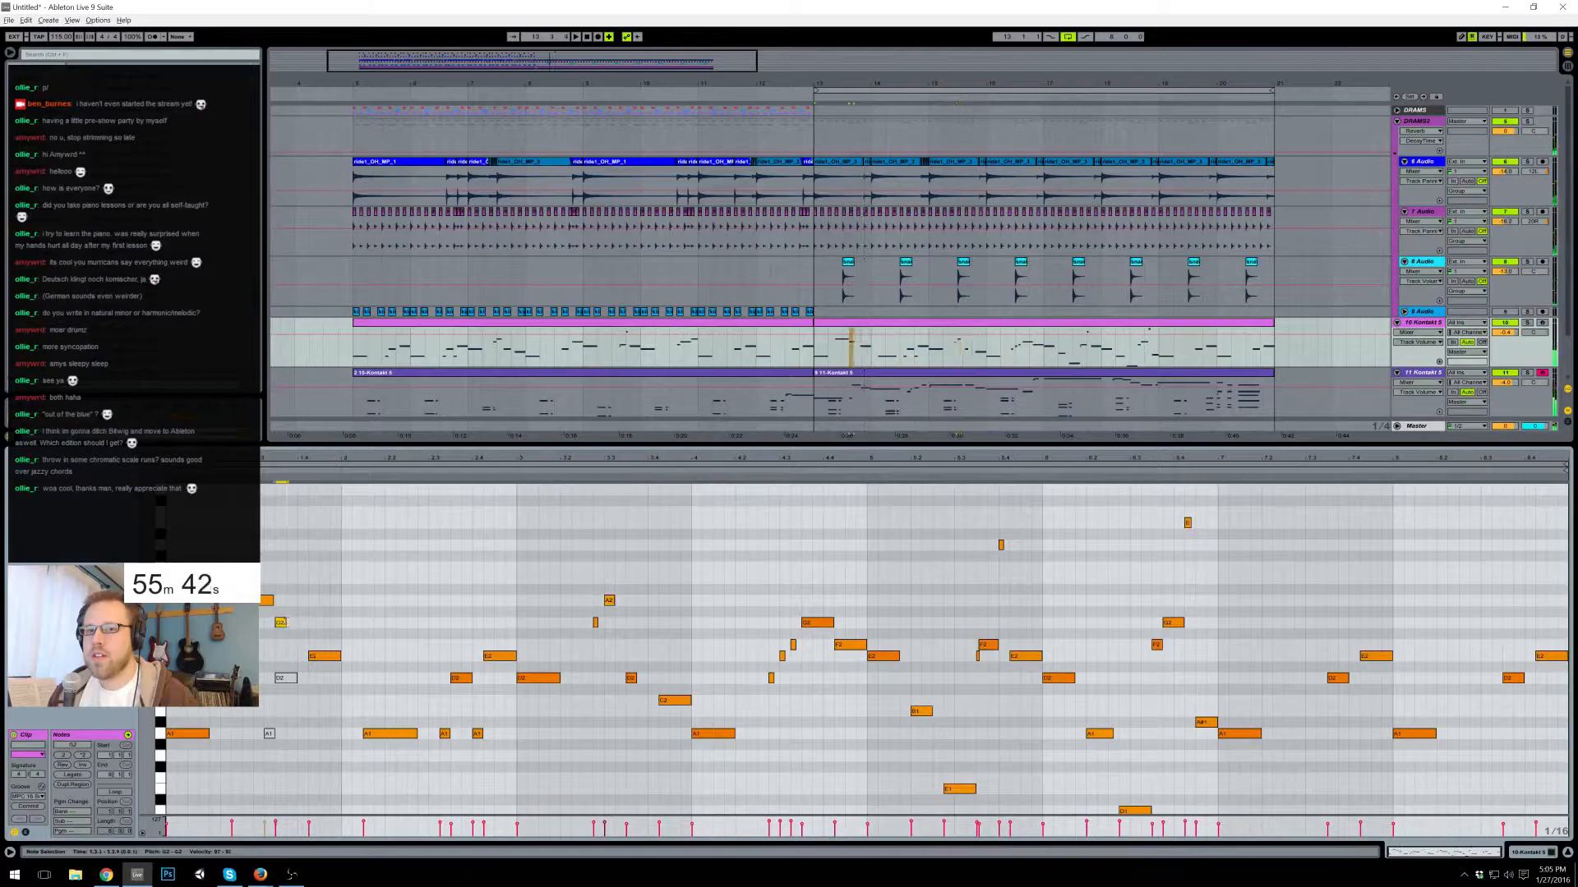
left_click_drag(285, 622, 262, 602)
left_click_drag(260, 455, 310, 526)
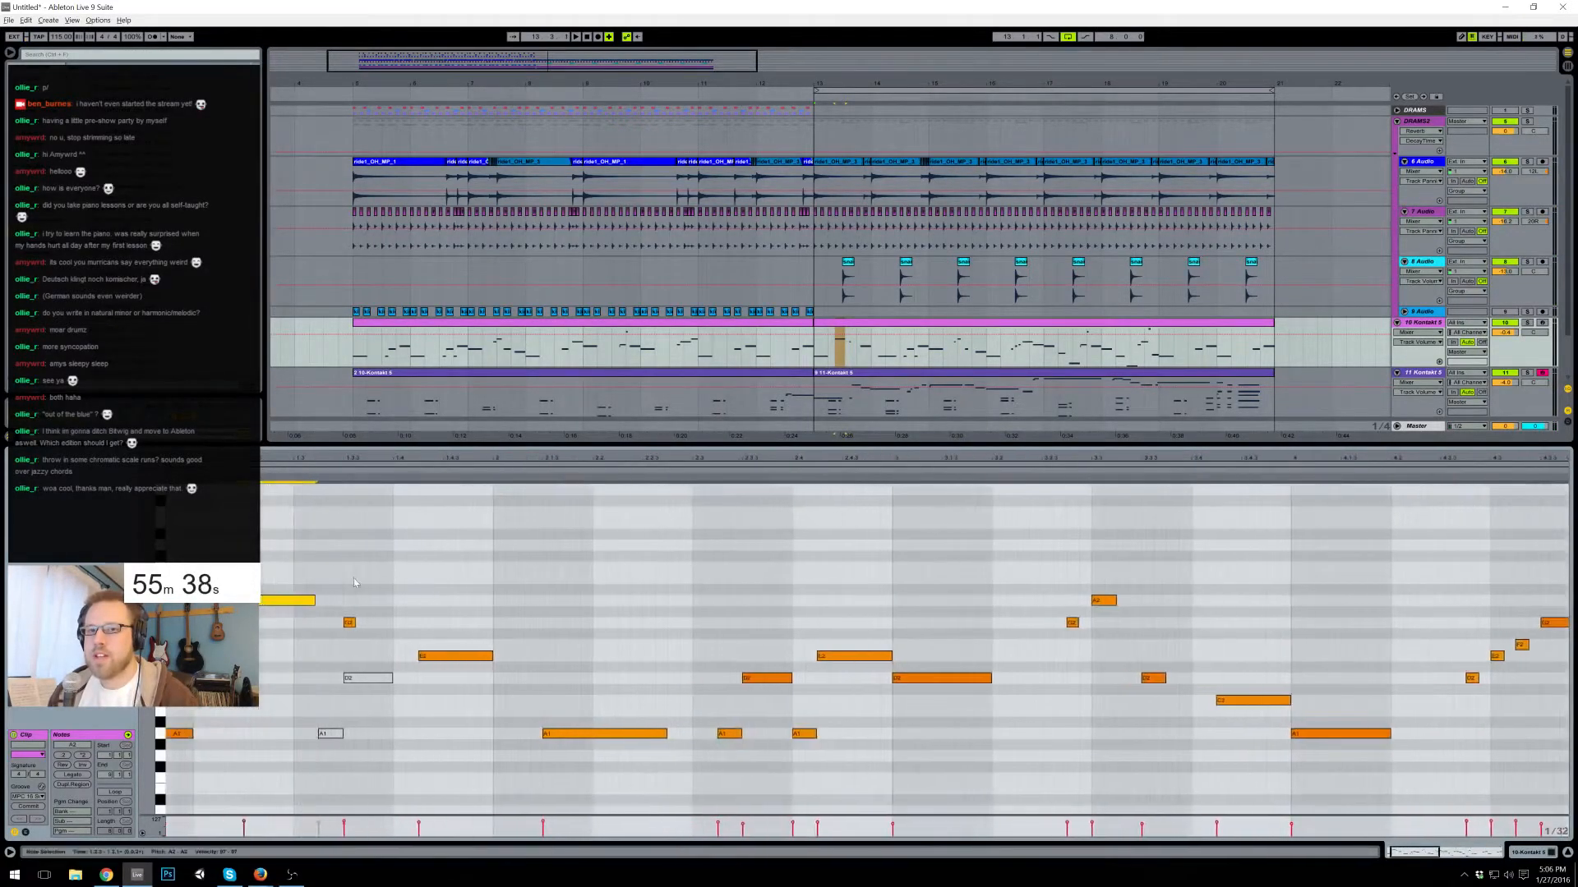
- Insert a thirty-second A2 after the long A2 in bar 1, and lengthen the following G2 to five thirty-seconds
double_click(322, 601)
key("space")
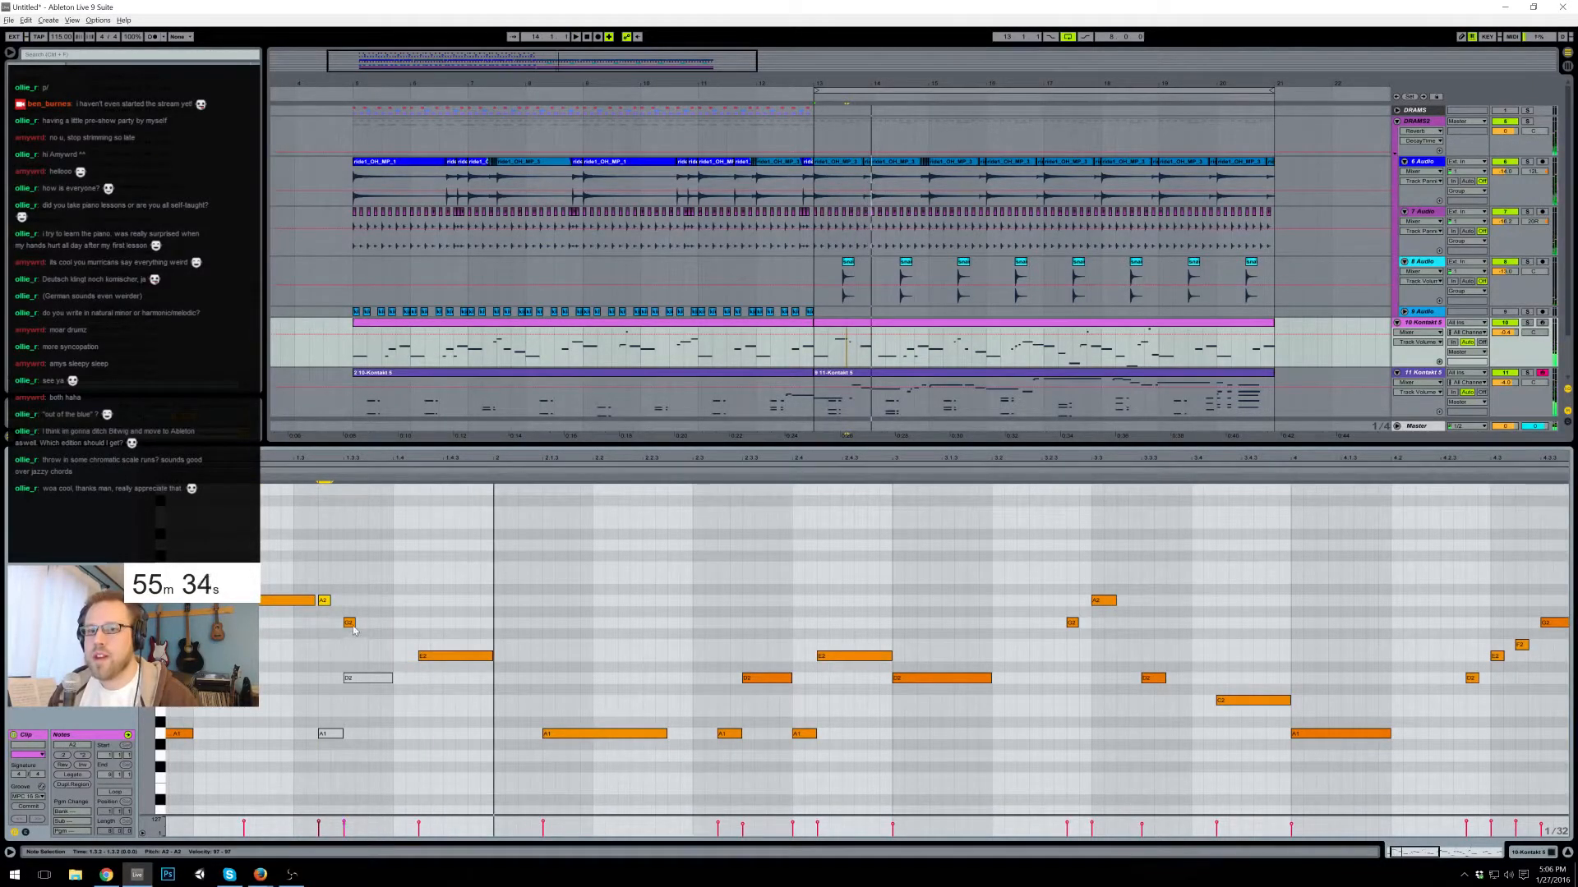
left_click_drag(354, 622, 378, 627)
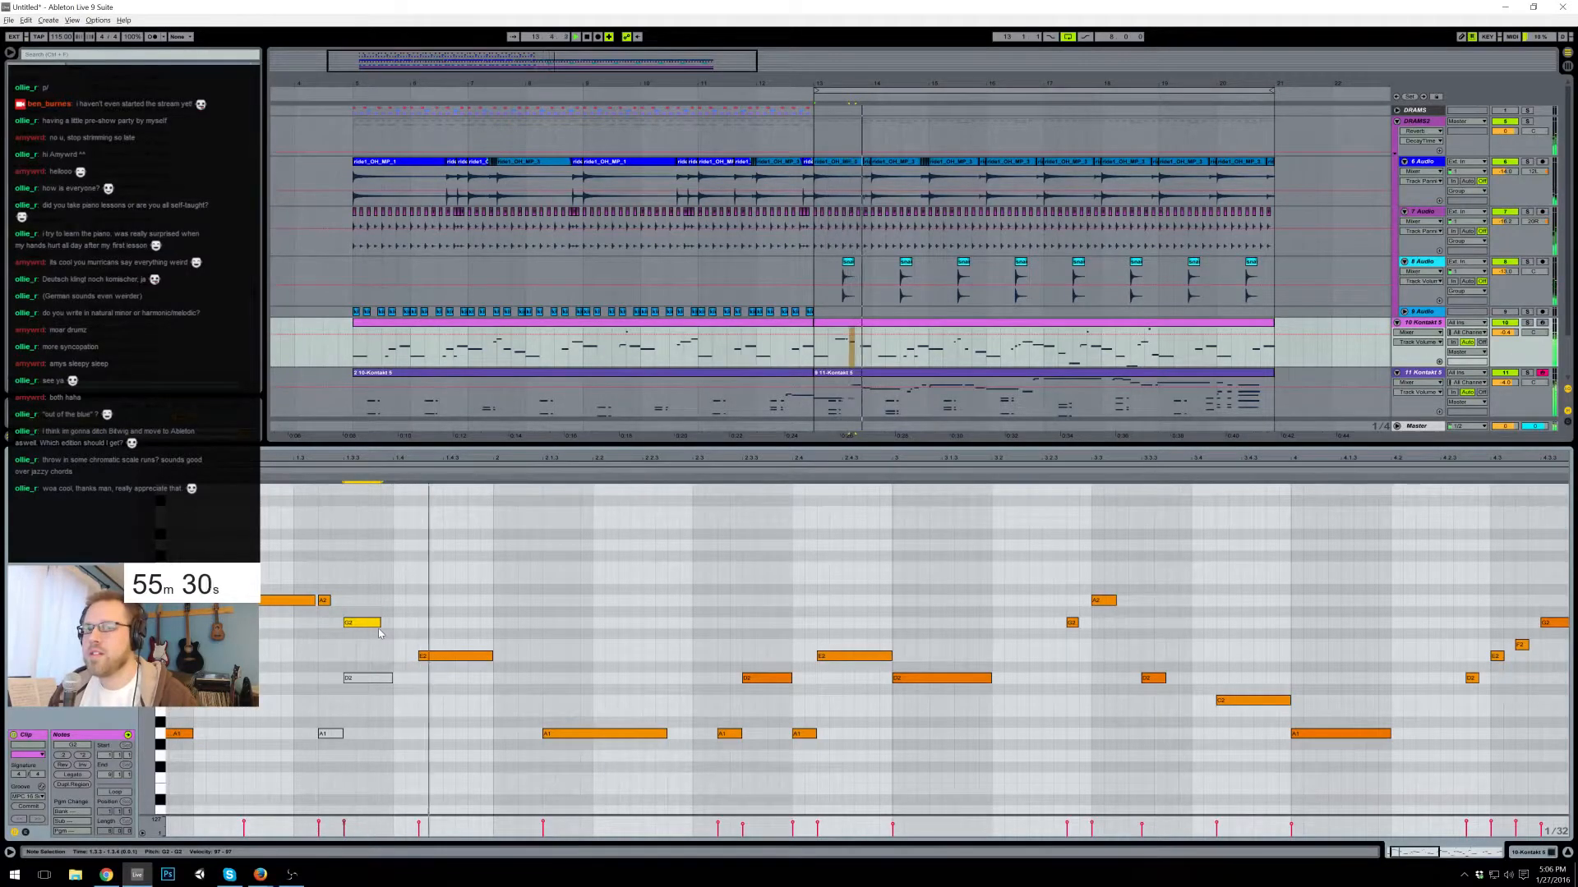
left_click_drag(398, 623, 405, 622)
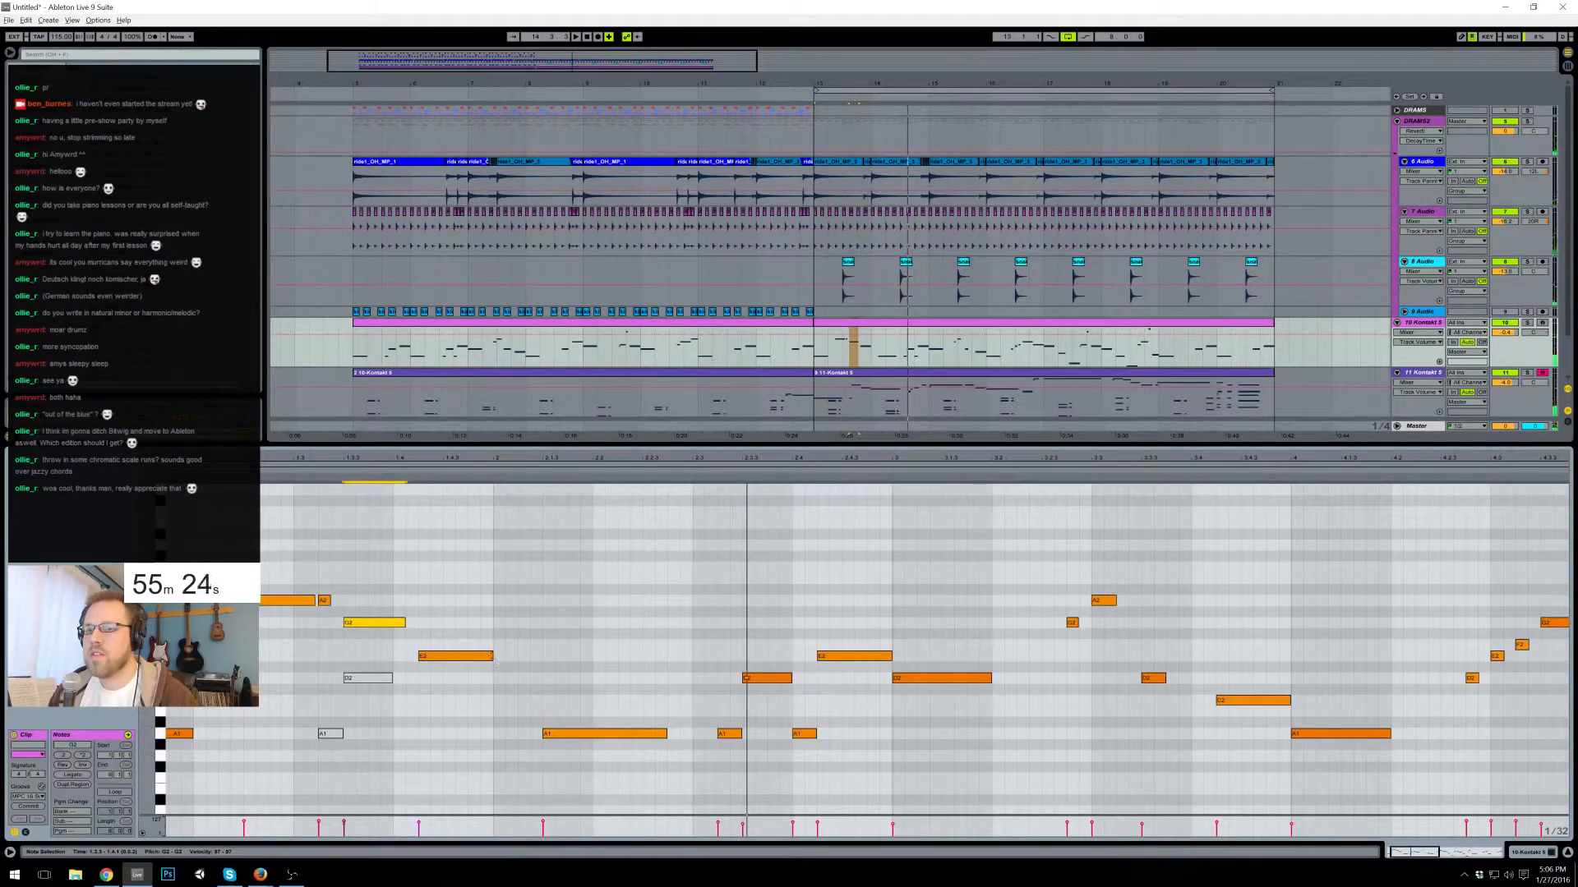
- Trim the E2 at the end of bar 1 to five thirty-seconds, trying and removing a short repeated E2 after it
left_click_drag(493, 657, 467, 657)
key("space")
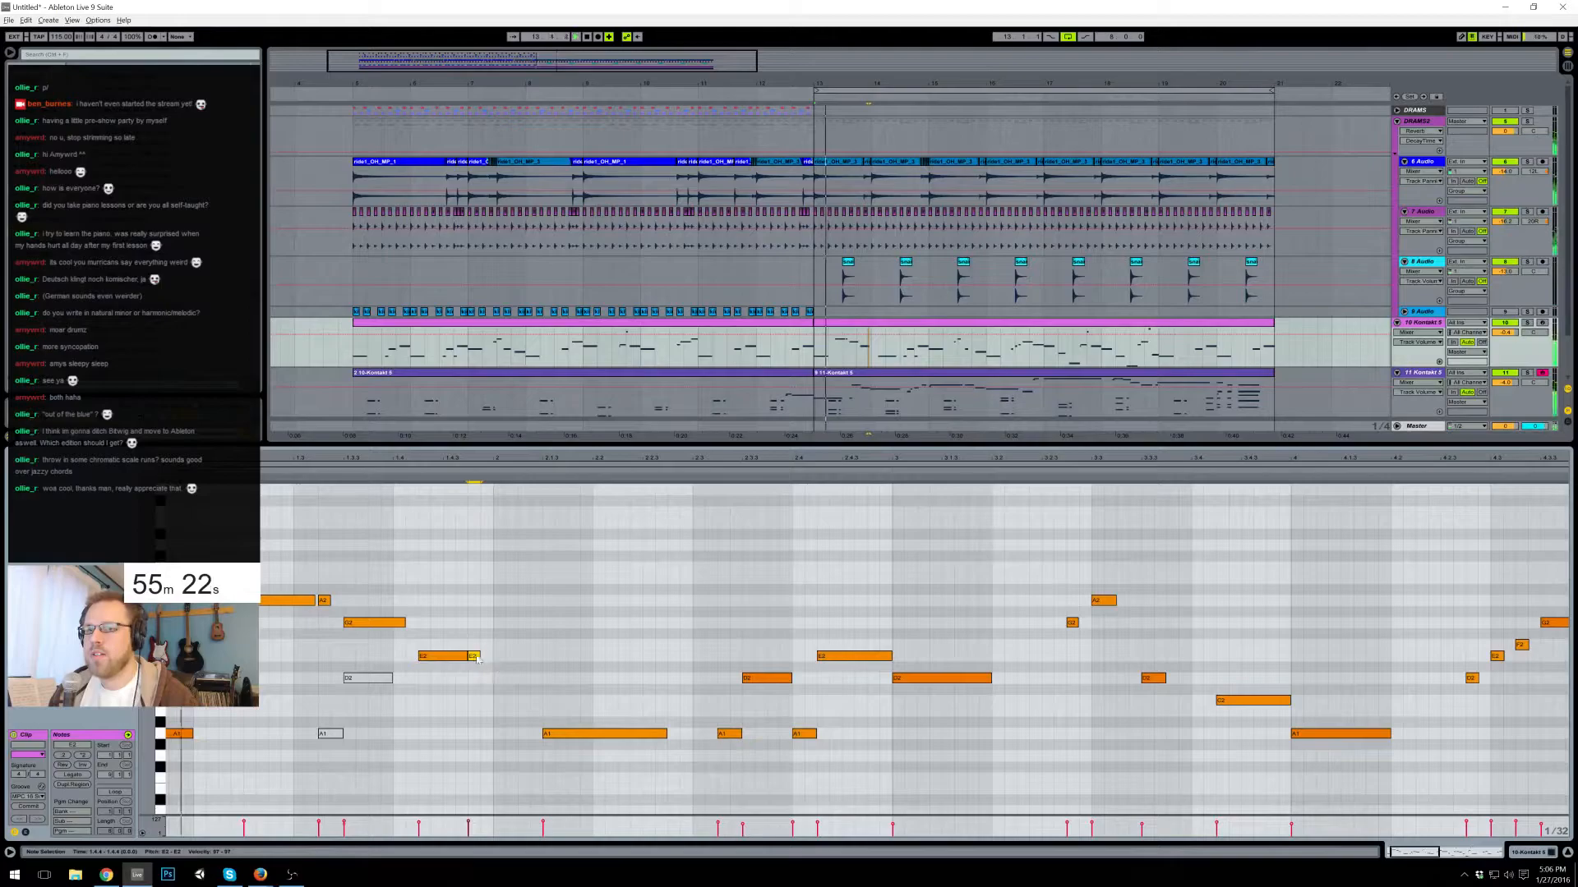
mouse_move(466, 657)
left_mouse_down()
mouse_move(495, 659)
mouse_move(479, 657)
left_mouse_up()
key("space")
key("space")
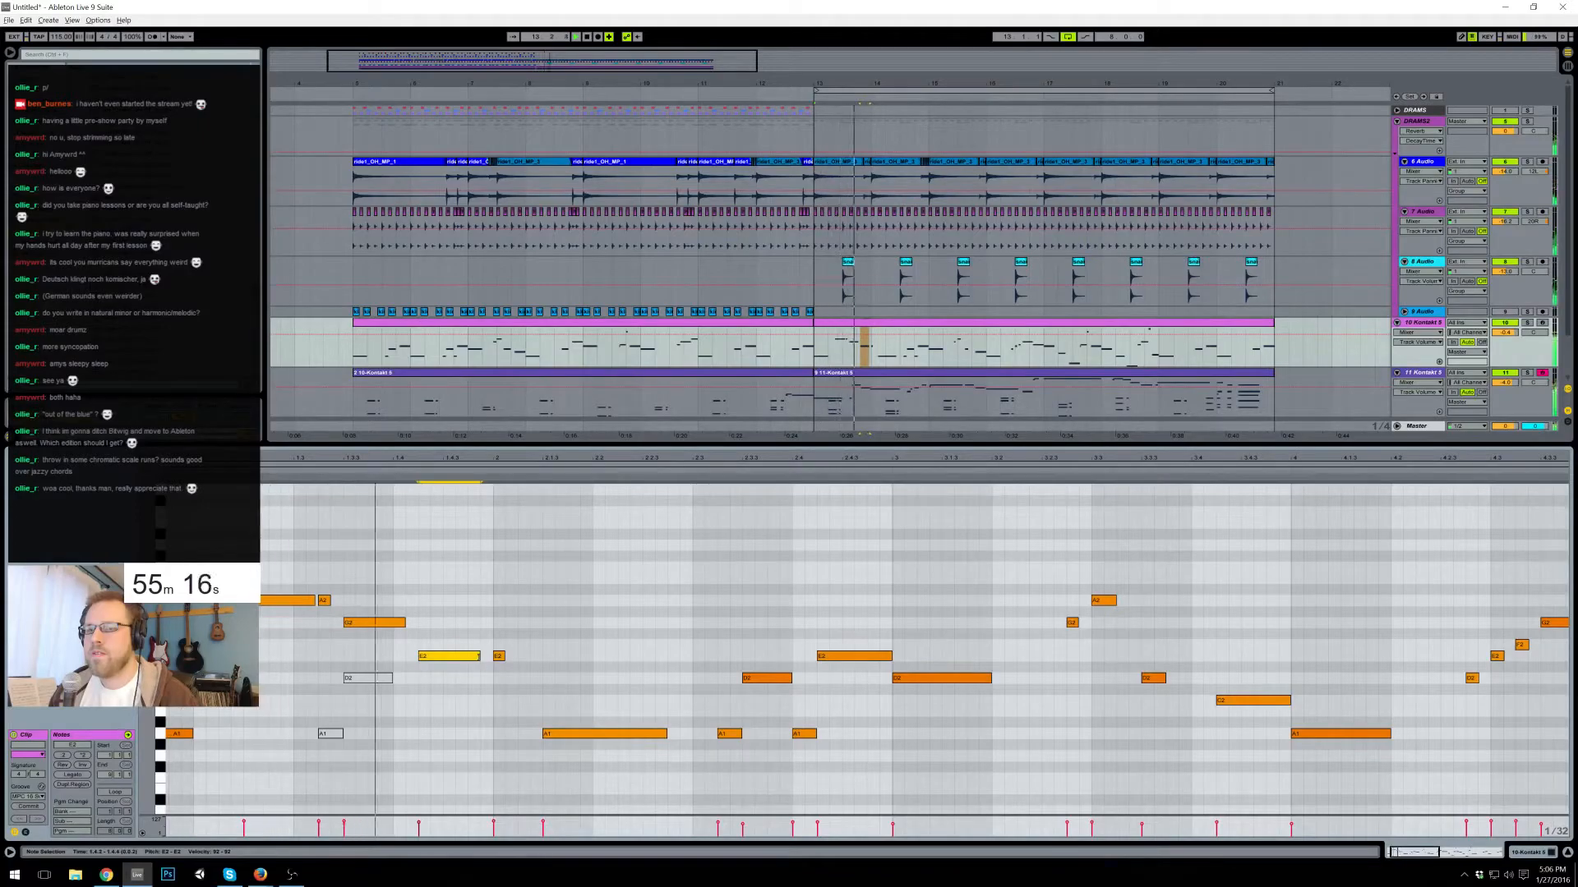
left_click(500, 656)
- Move the long A1 in bar 2 a sixteenth earlier and shorten the bar's two short A1 notes to thirty-seconds
left_click_drag(559, 737, 535, 737)
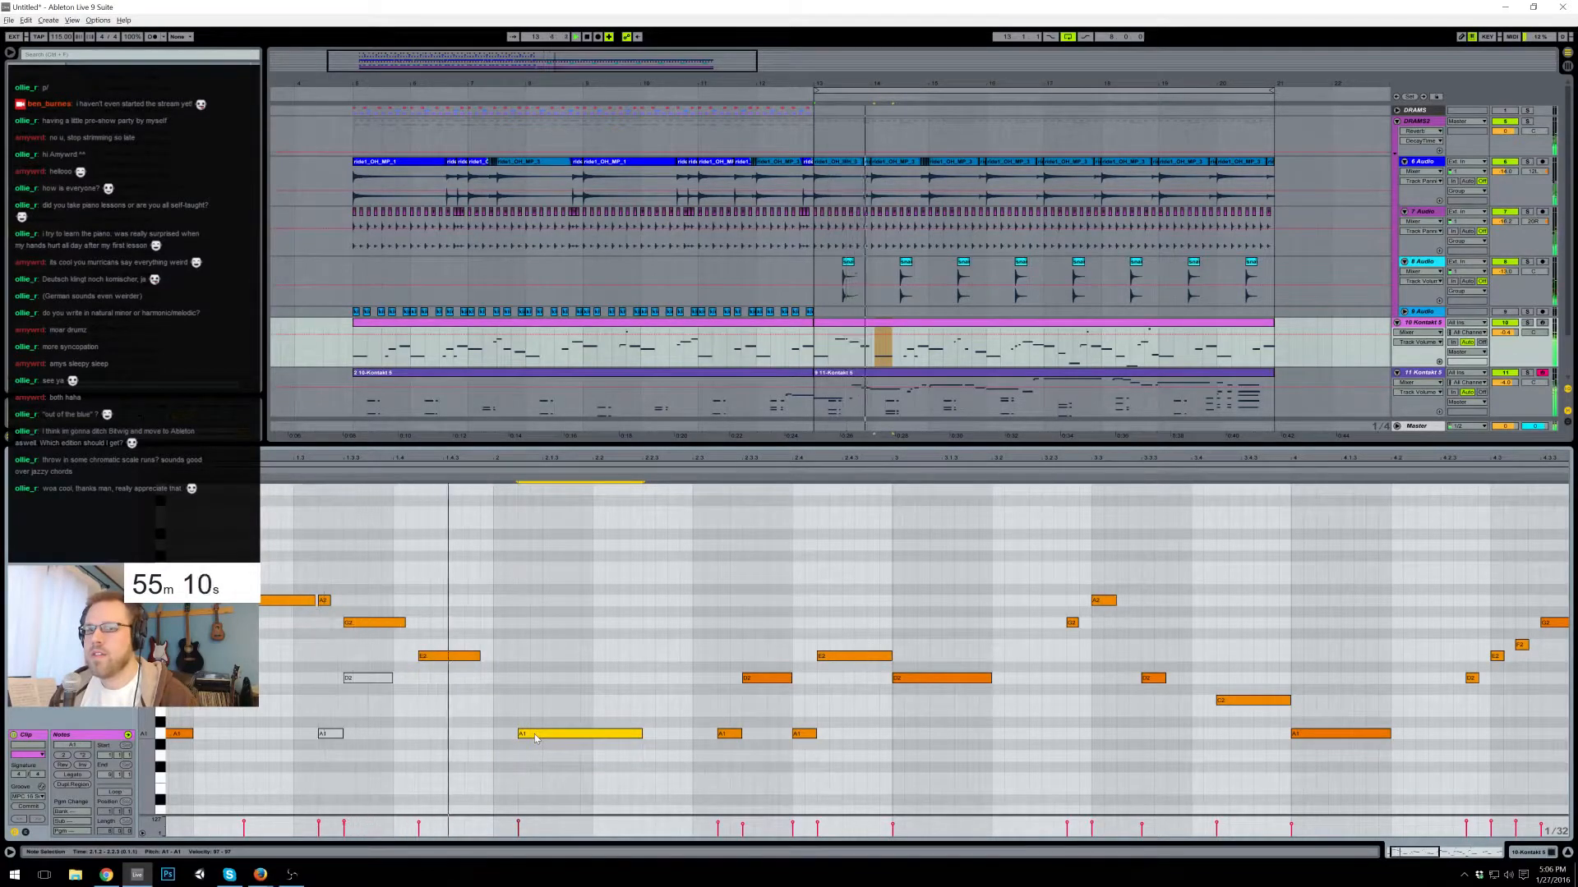
key("space")
left_click_drag(794, 746, 731, 733)
- Start the last E2 of bar 2 a sixteenth later, place a thirty-second D2 before it, and play from bar 2
left_click(796, 692)
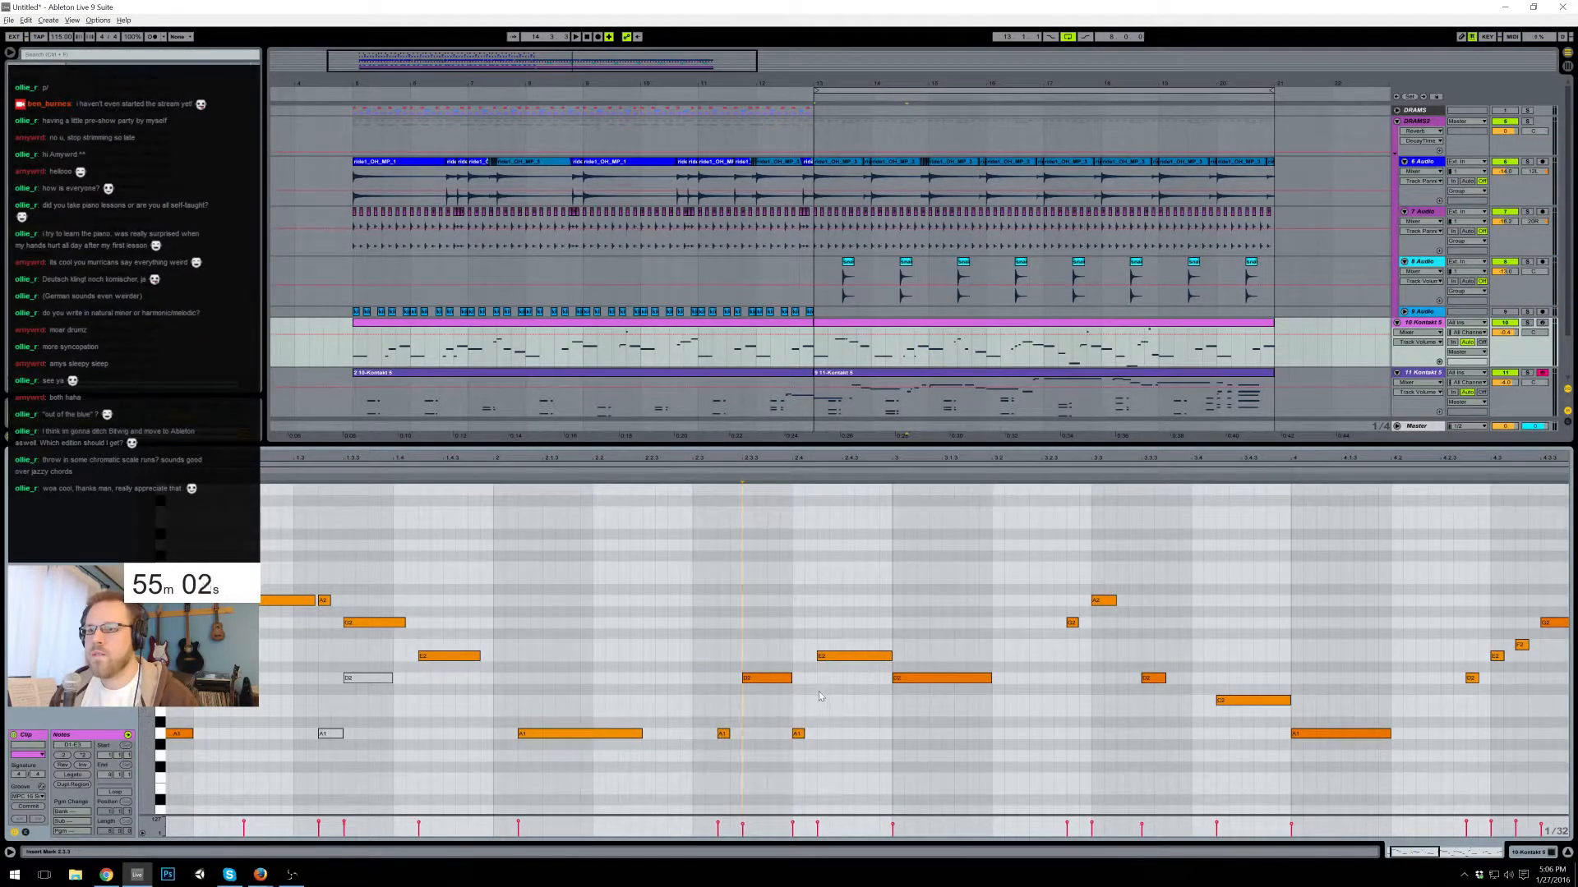
left_click_drag(820, 659, 842, 660)
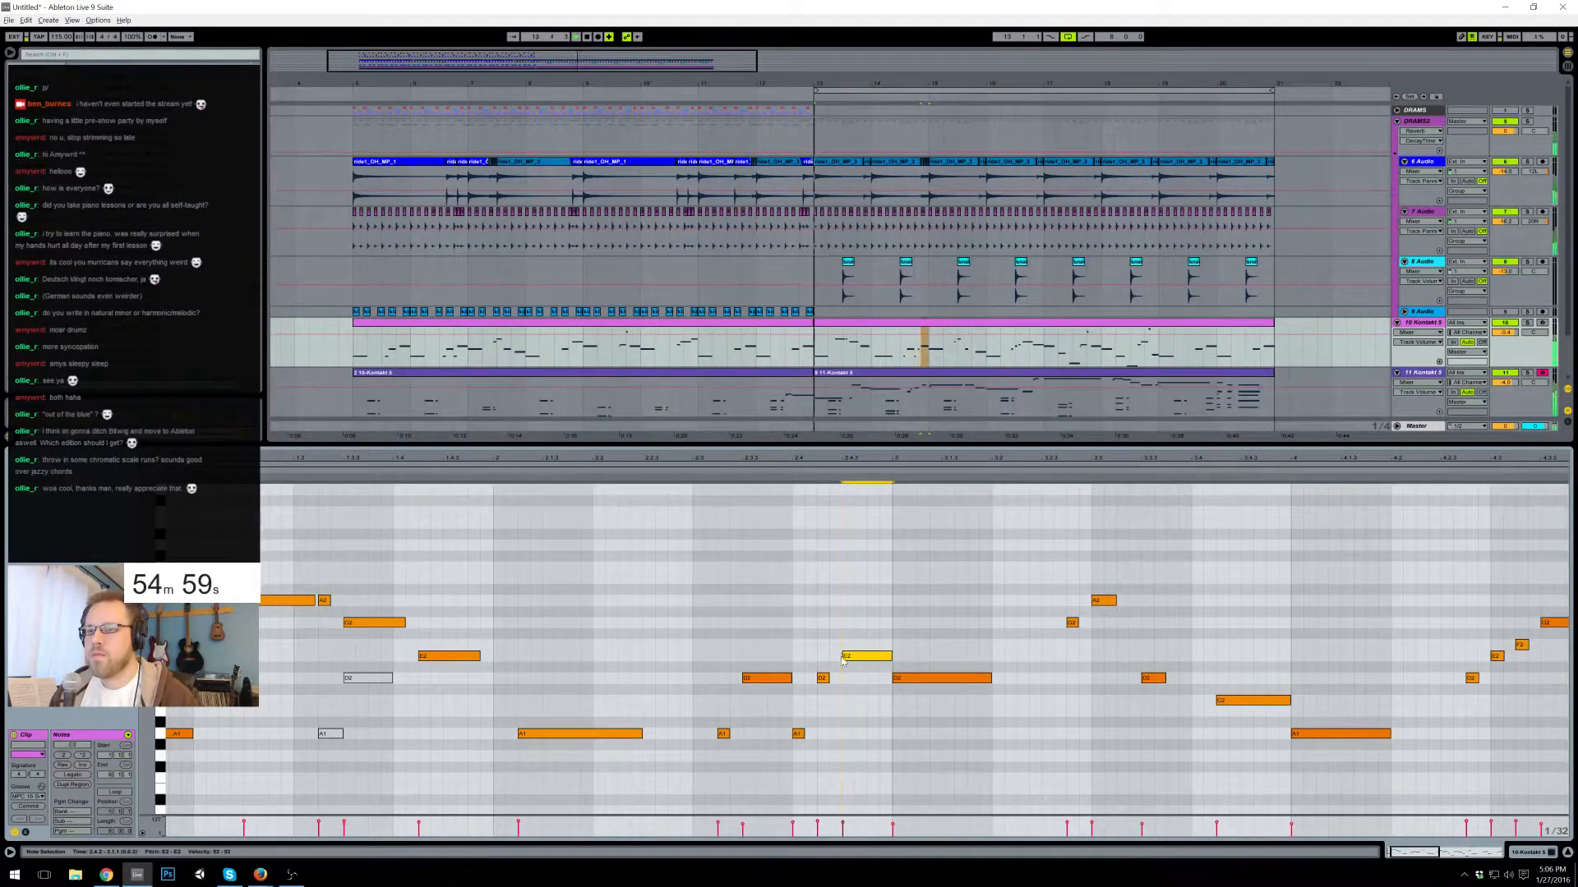
left_click(490, 470)
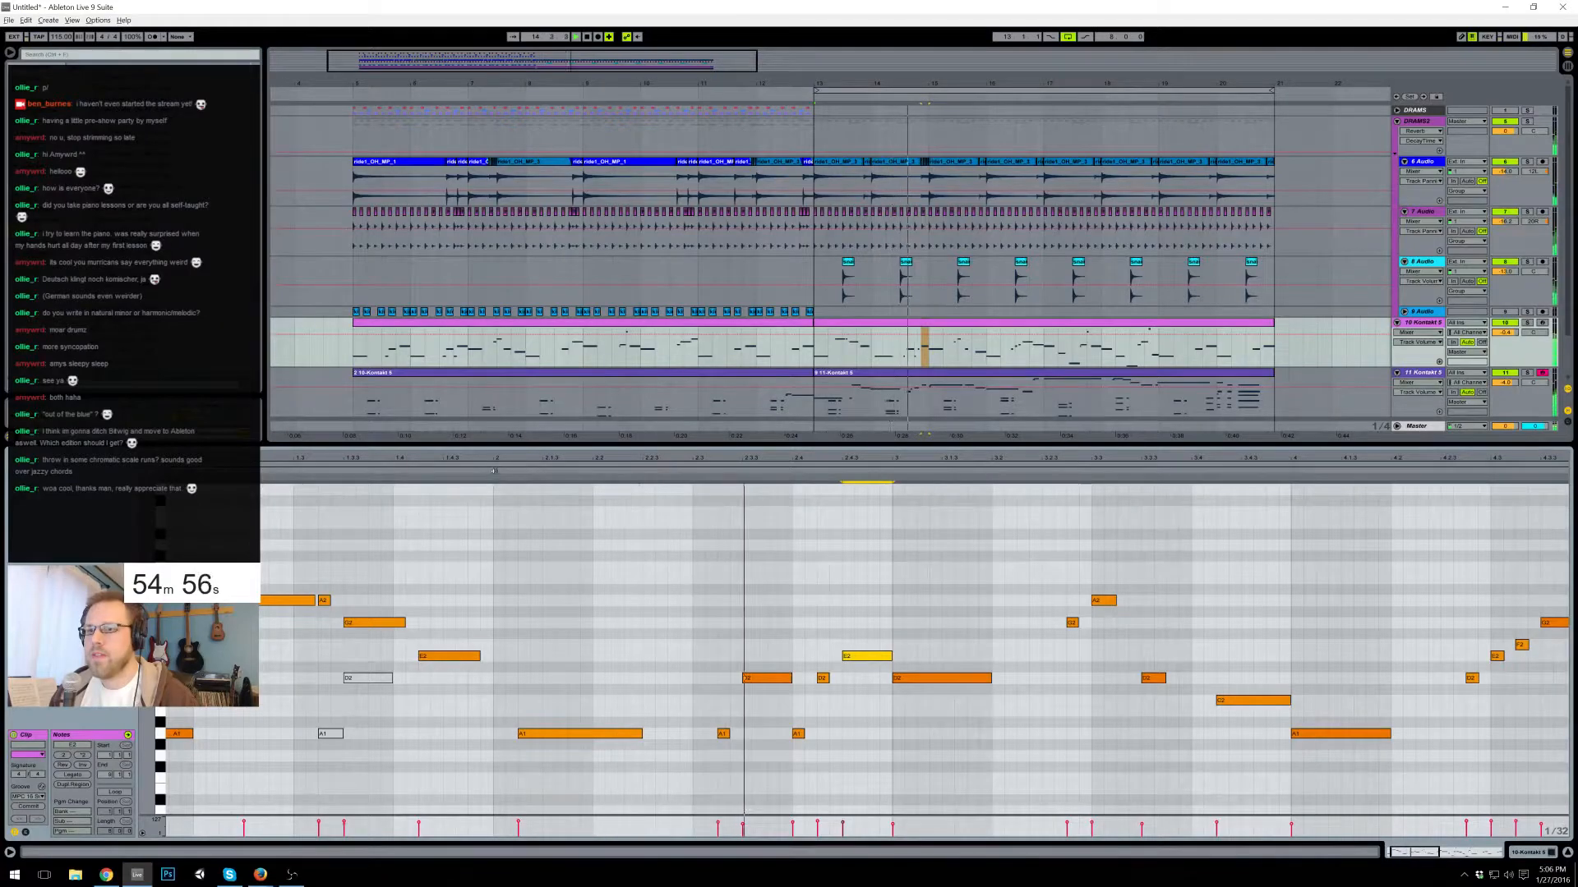
- Lengthen the short A1 and D2 notes in the second half of bar 2 slightly, then resume playback
key("space")
left_click_drag(790, 660, 834, 740)
left_click_drag(830, 680, 834, 679)
left_click_drag(728, 732, 736, 732)
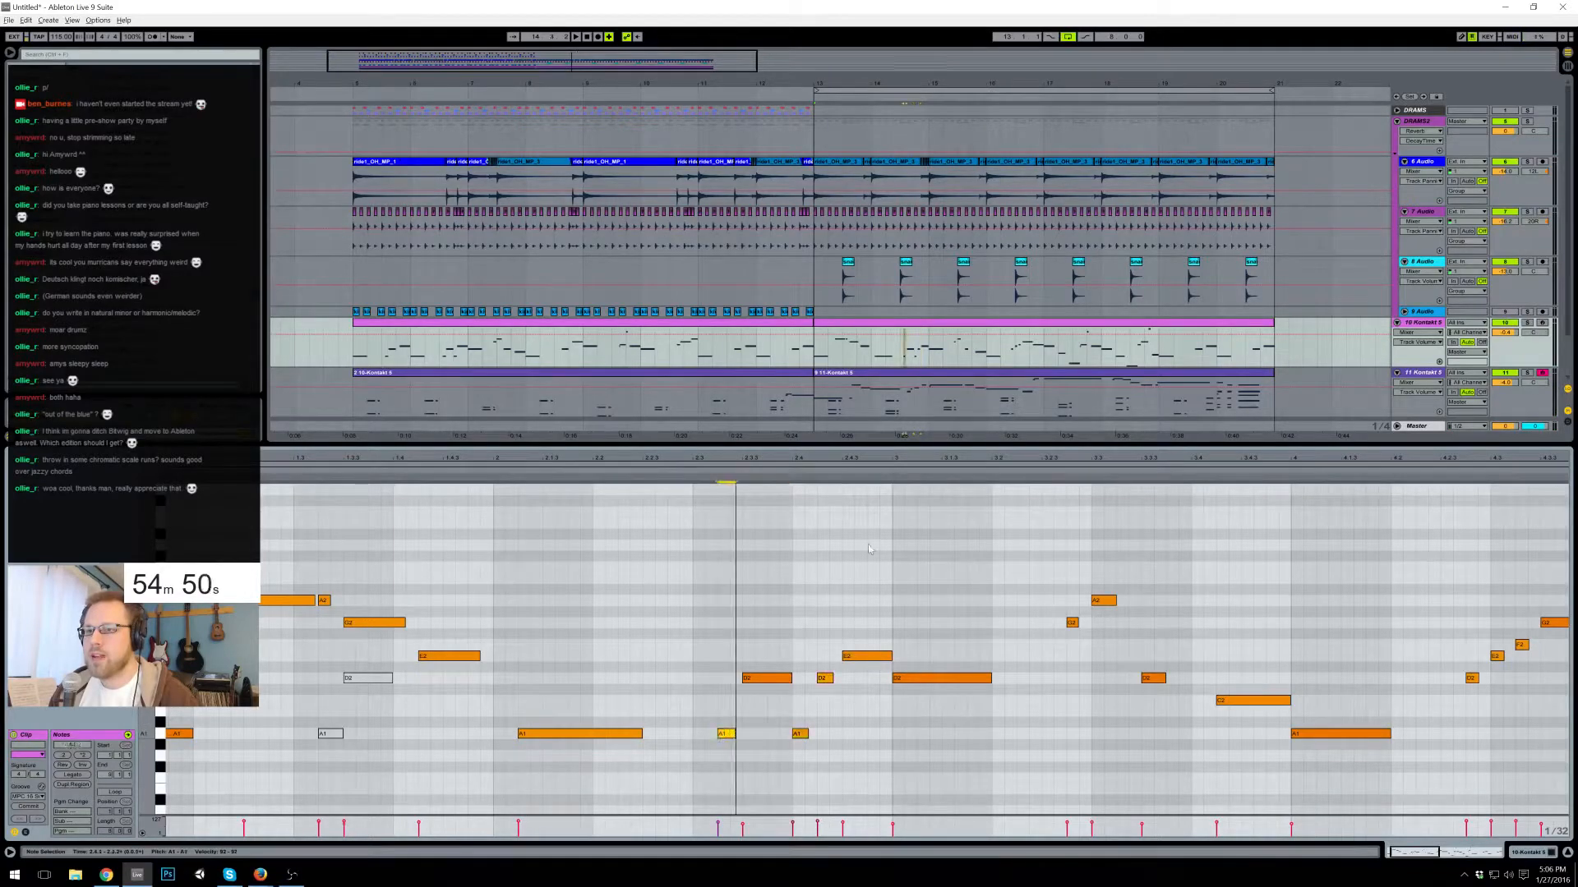
key("space")
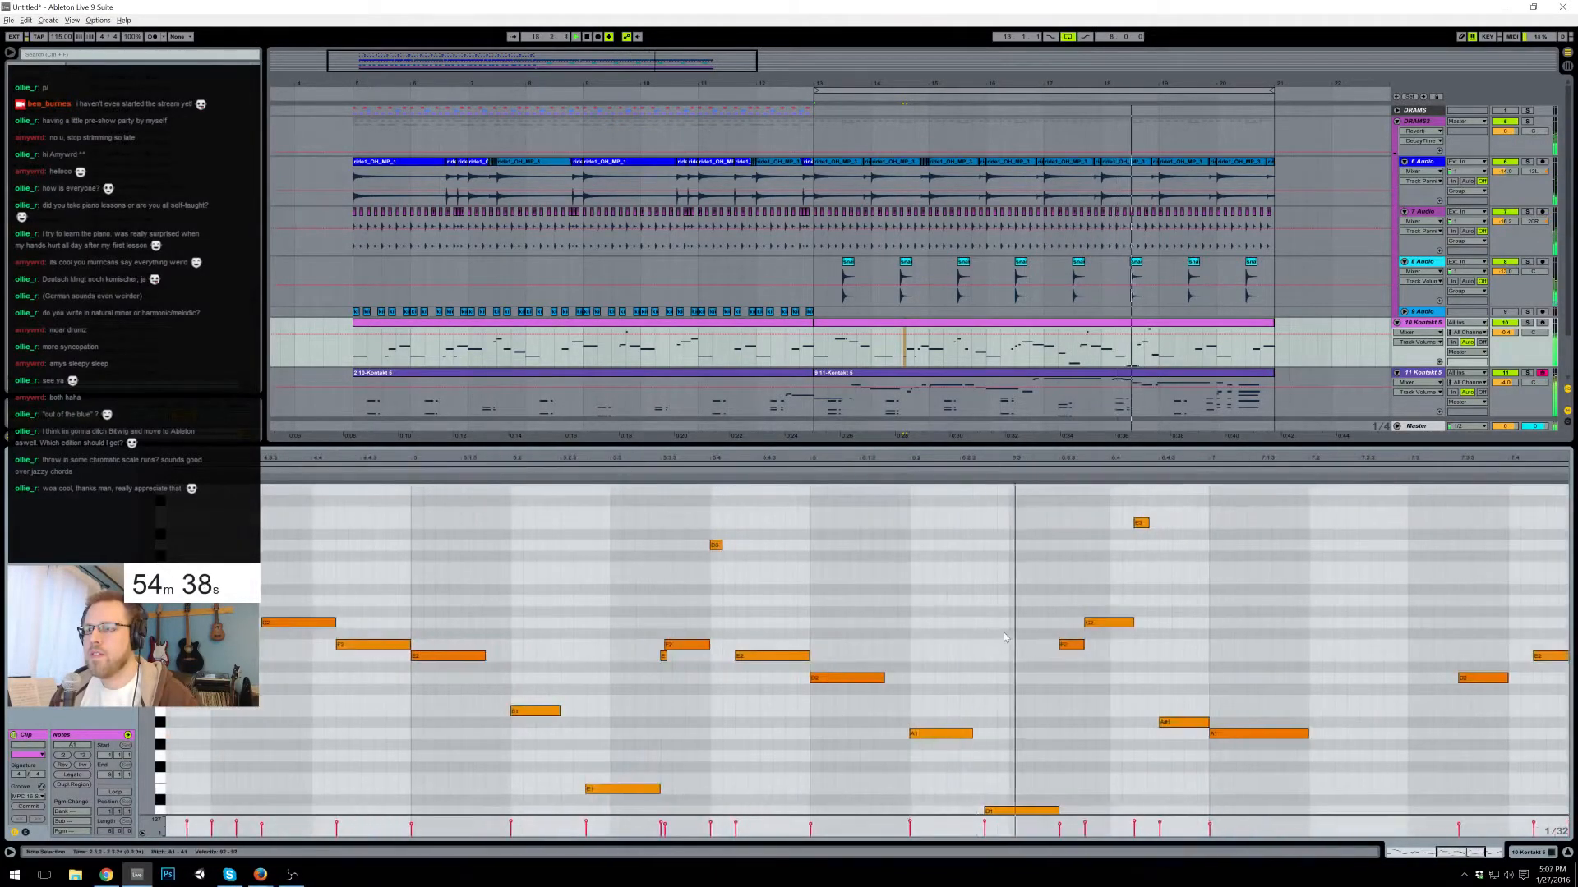
- Build a rising C2, D2, F2 run of thirty-seconds before the G2 in bar 6, trim the low D1 to a sixteenth, and play
left_click_drag(1083, 645, 1078, 646)
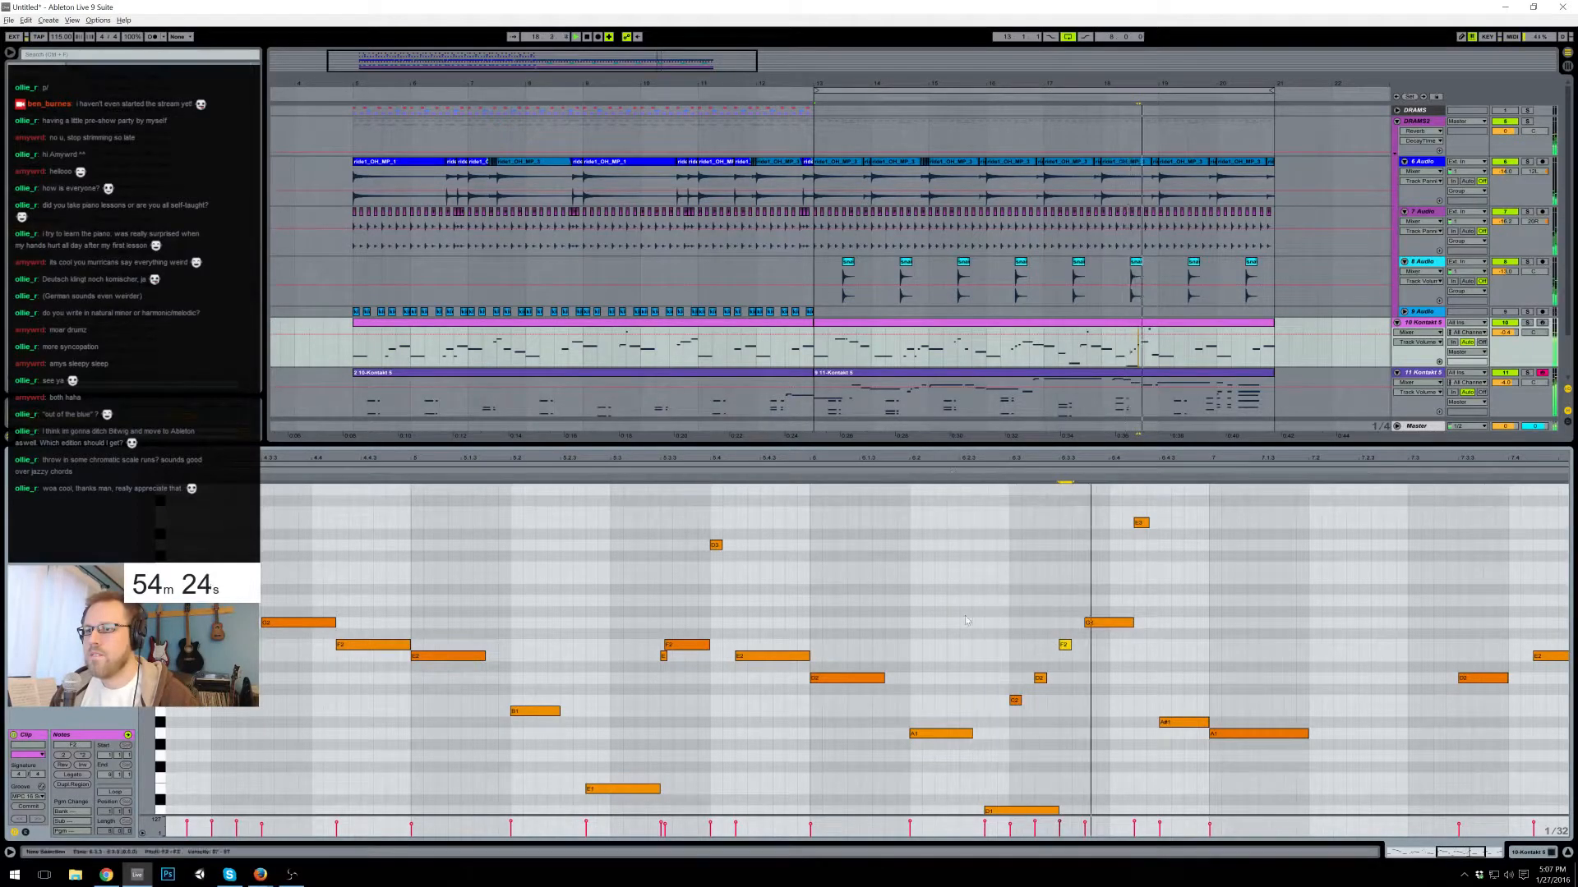
left_click_drag(1059, 810, 1009, 810)
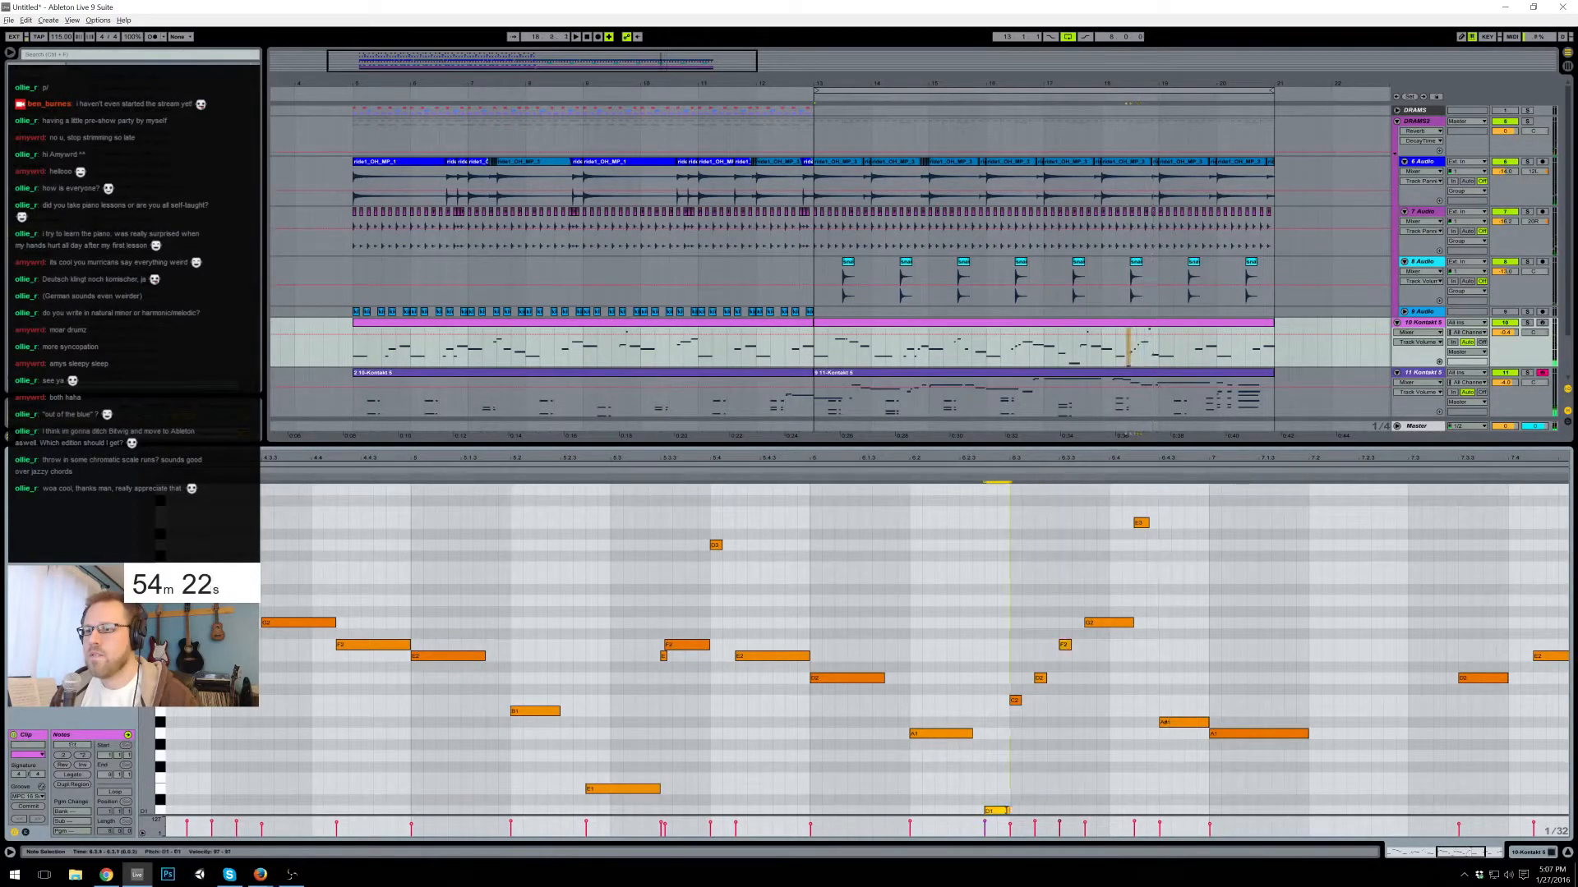
key("space")
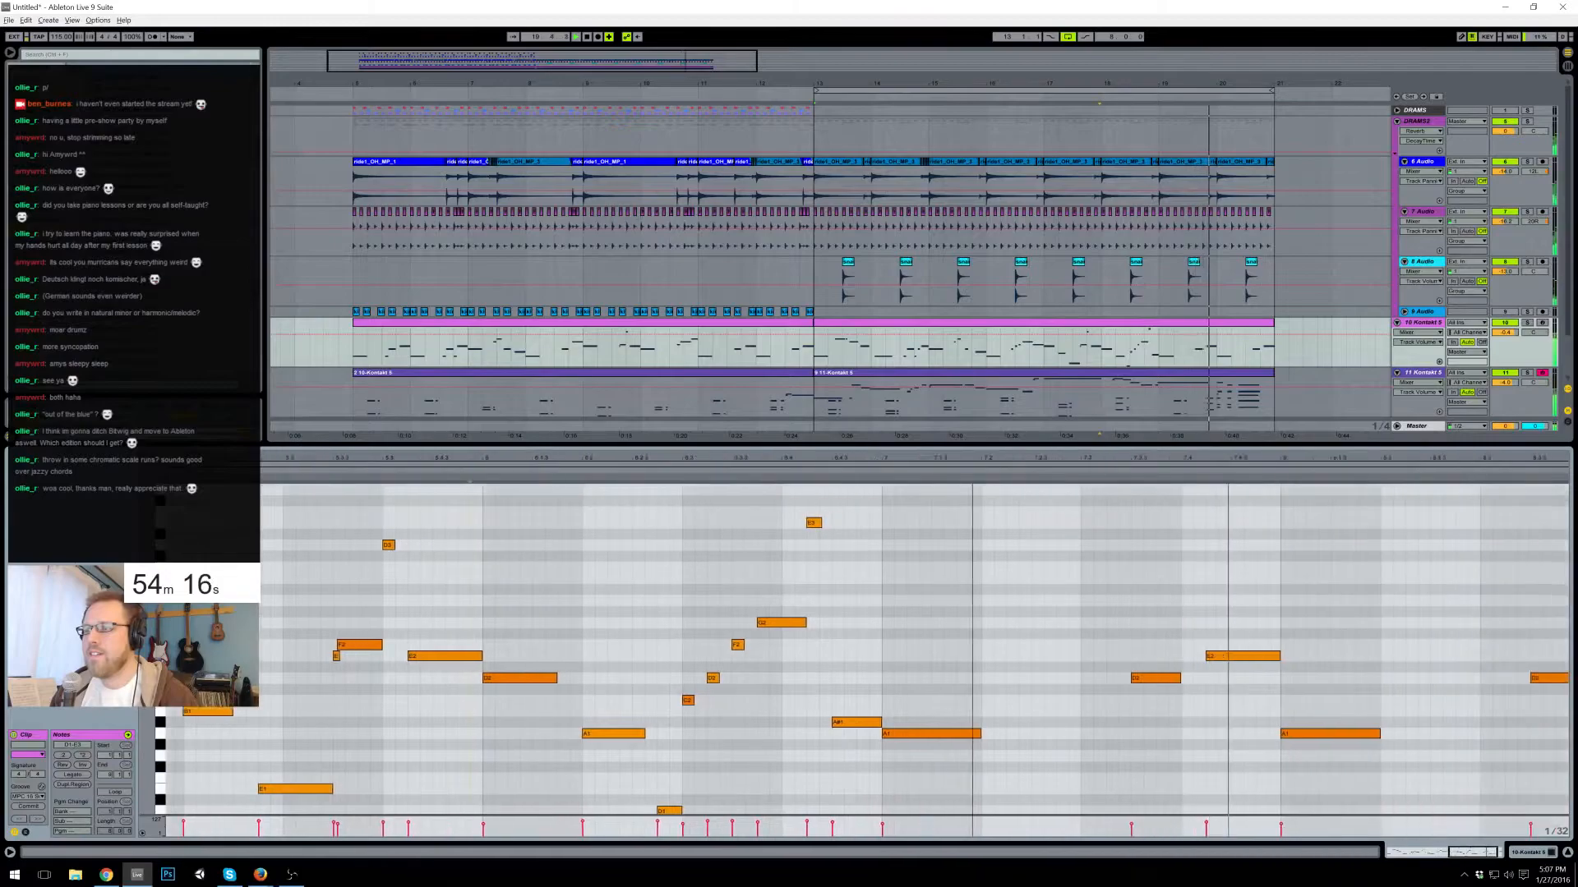
- Enter an ascending thirty-second-note run A1, B1, C2, D2, D#2 into the last E2 of bar 8, and play the bass track soloed
key("space")
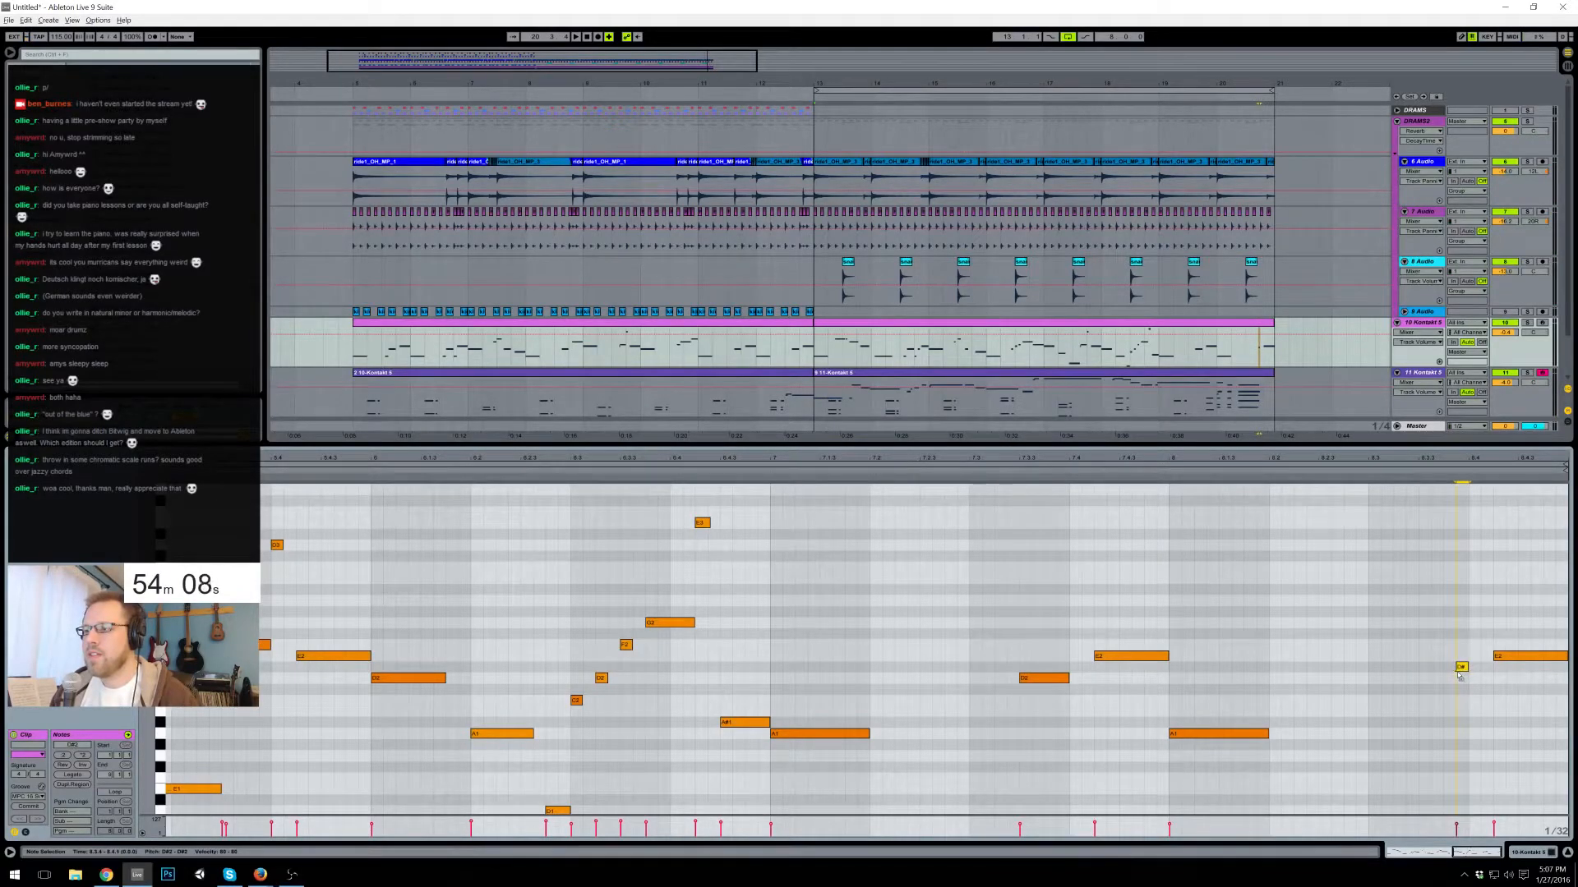
left_click(1422, 697)
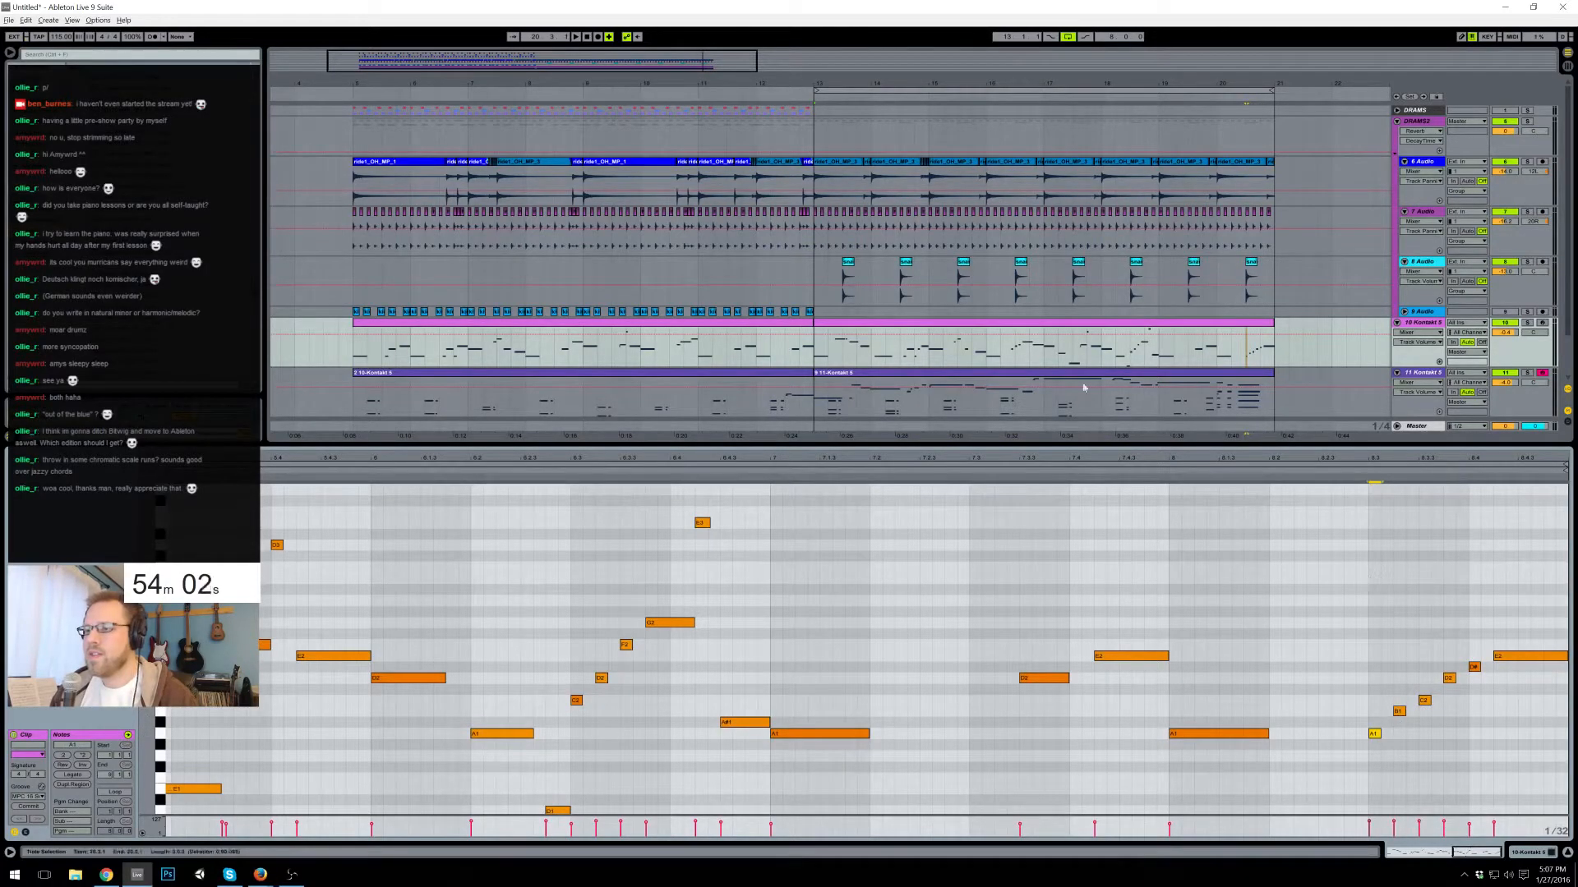
left_click(1527, 323)
key("space")
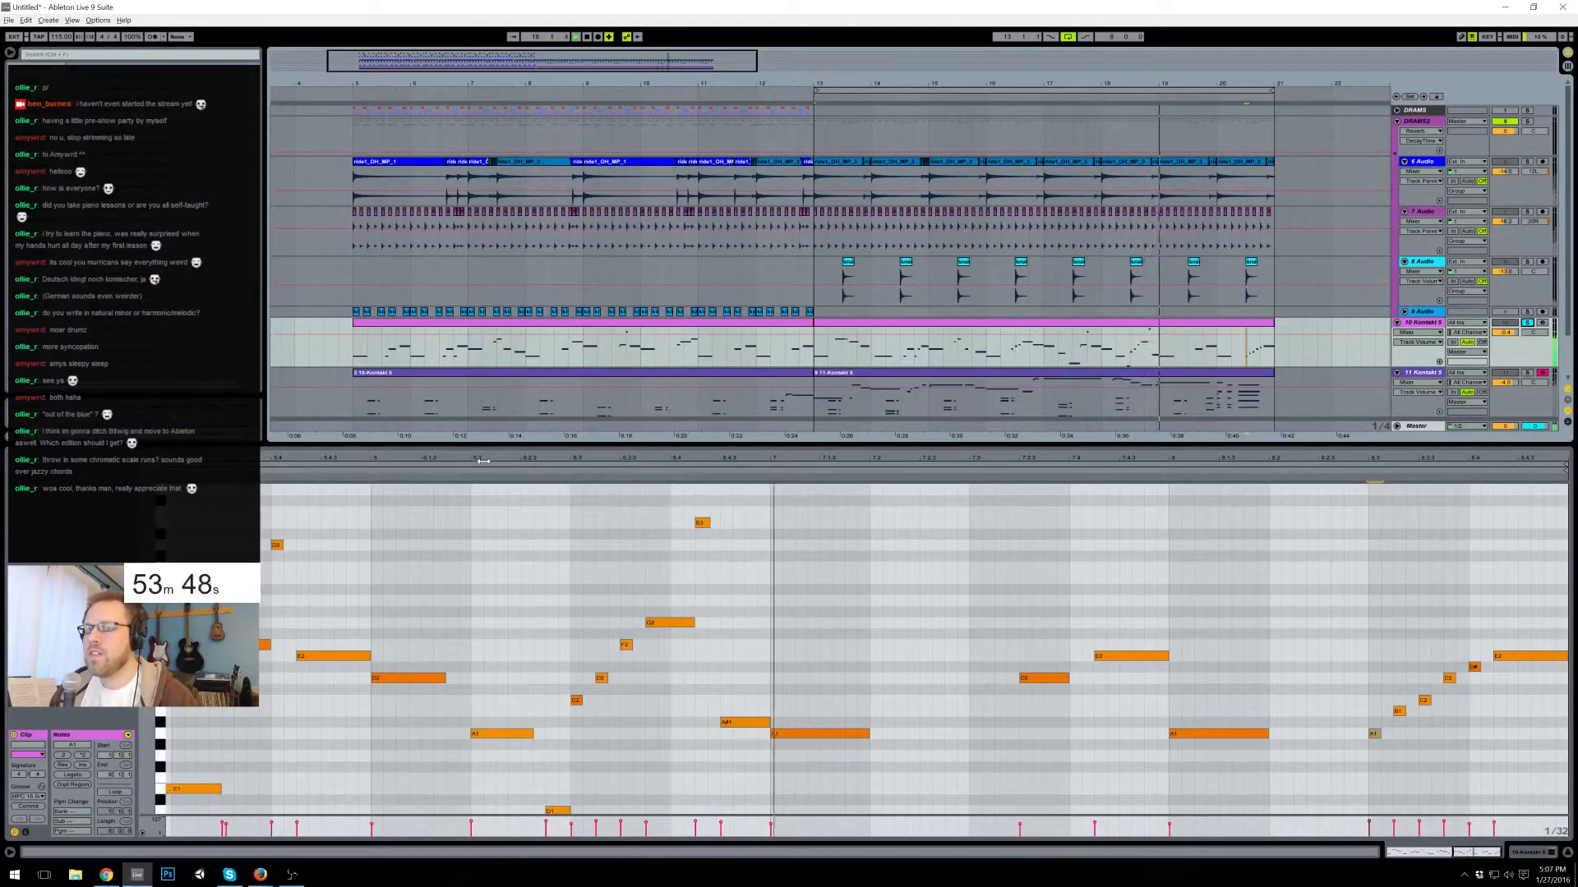
- Select the run of notes leading into bar 7 and listen to the soloed bass from the loop start
left_click_drag(538, 502, 751, 849)
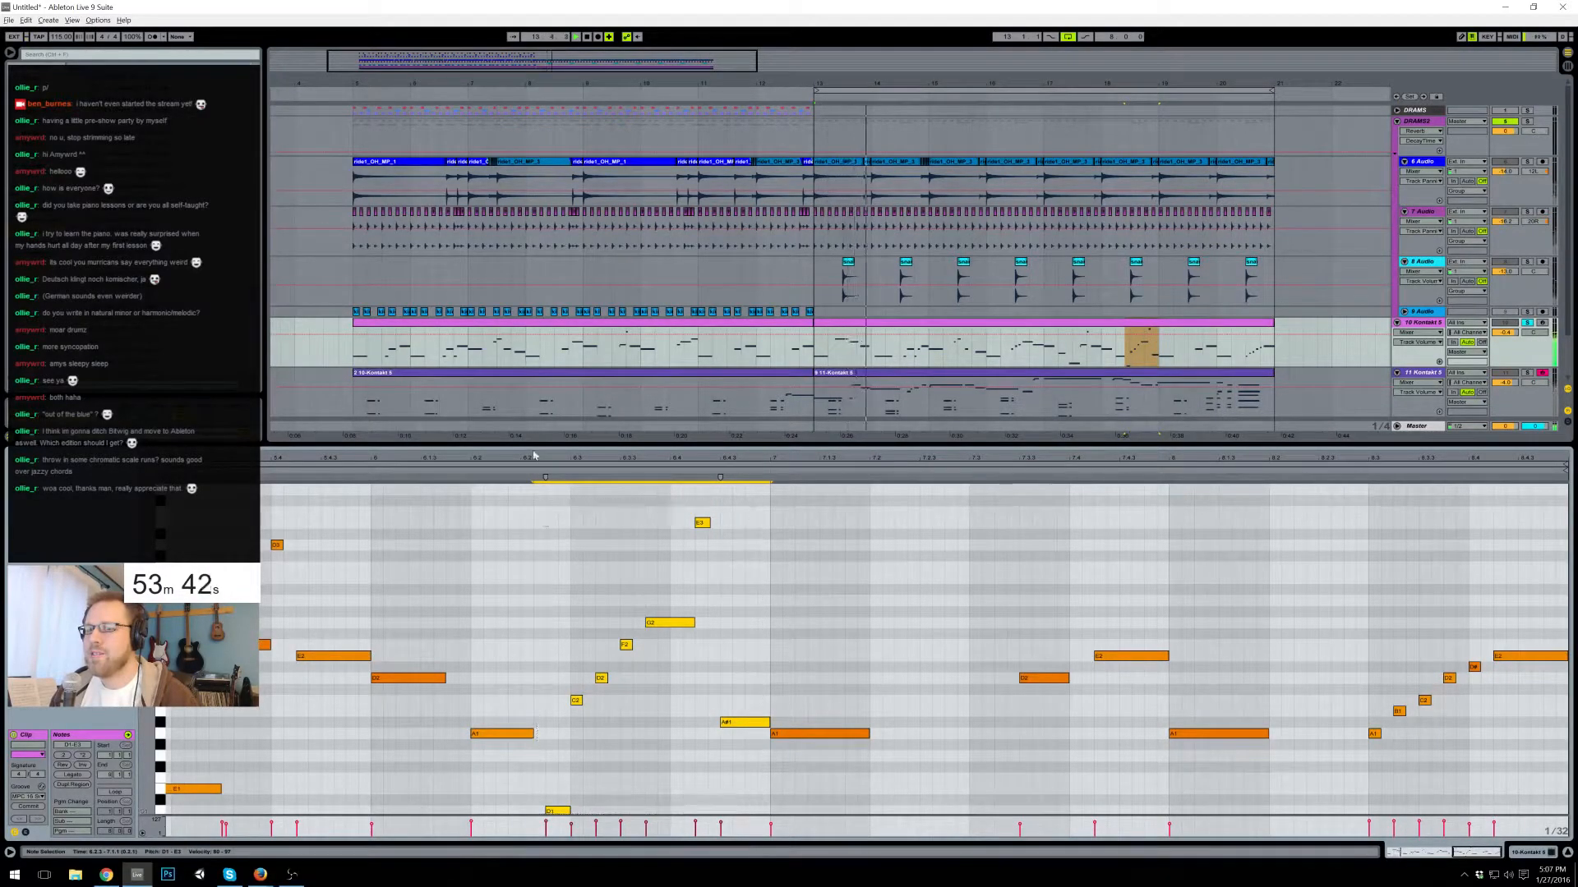
left_click_drag(577, 454, 1132, 454)
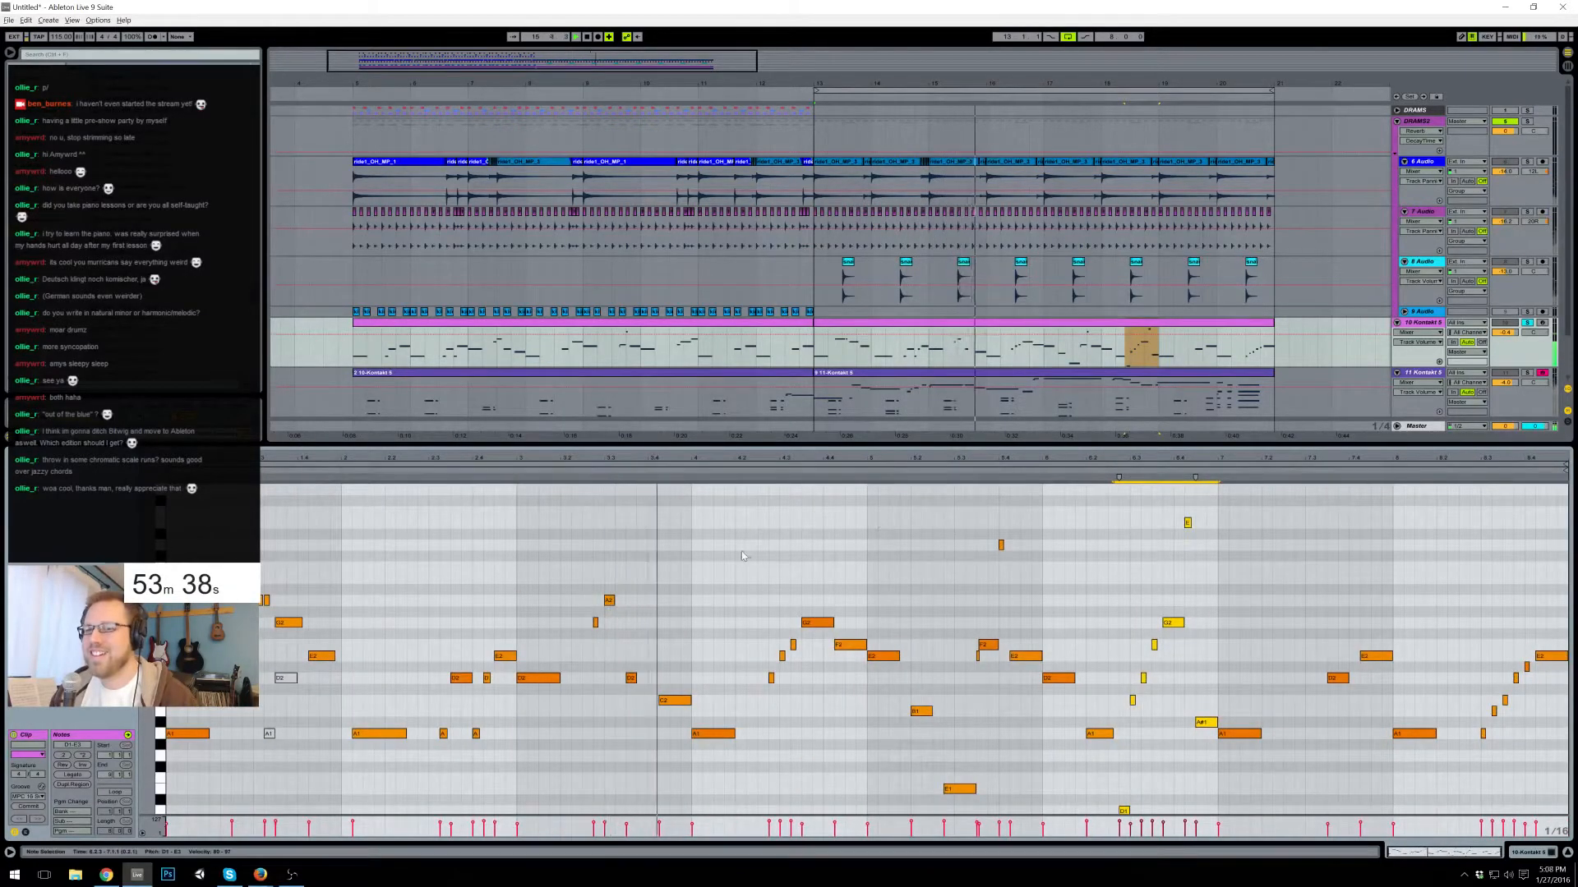
key("space")
- Lengthen the A2 in bar 3 to an eighth note and move the following D2 a sixteenth later
left_click(623, 608)
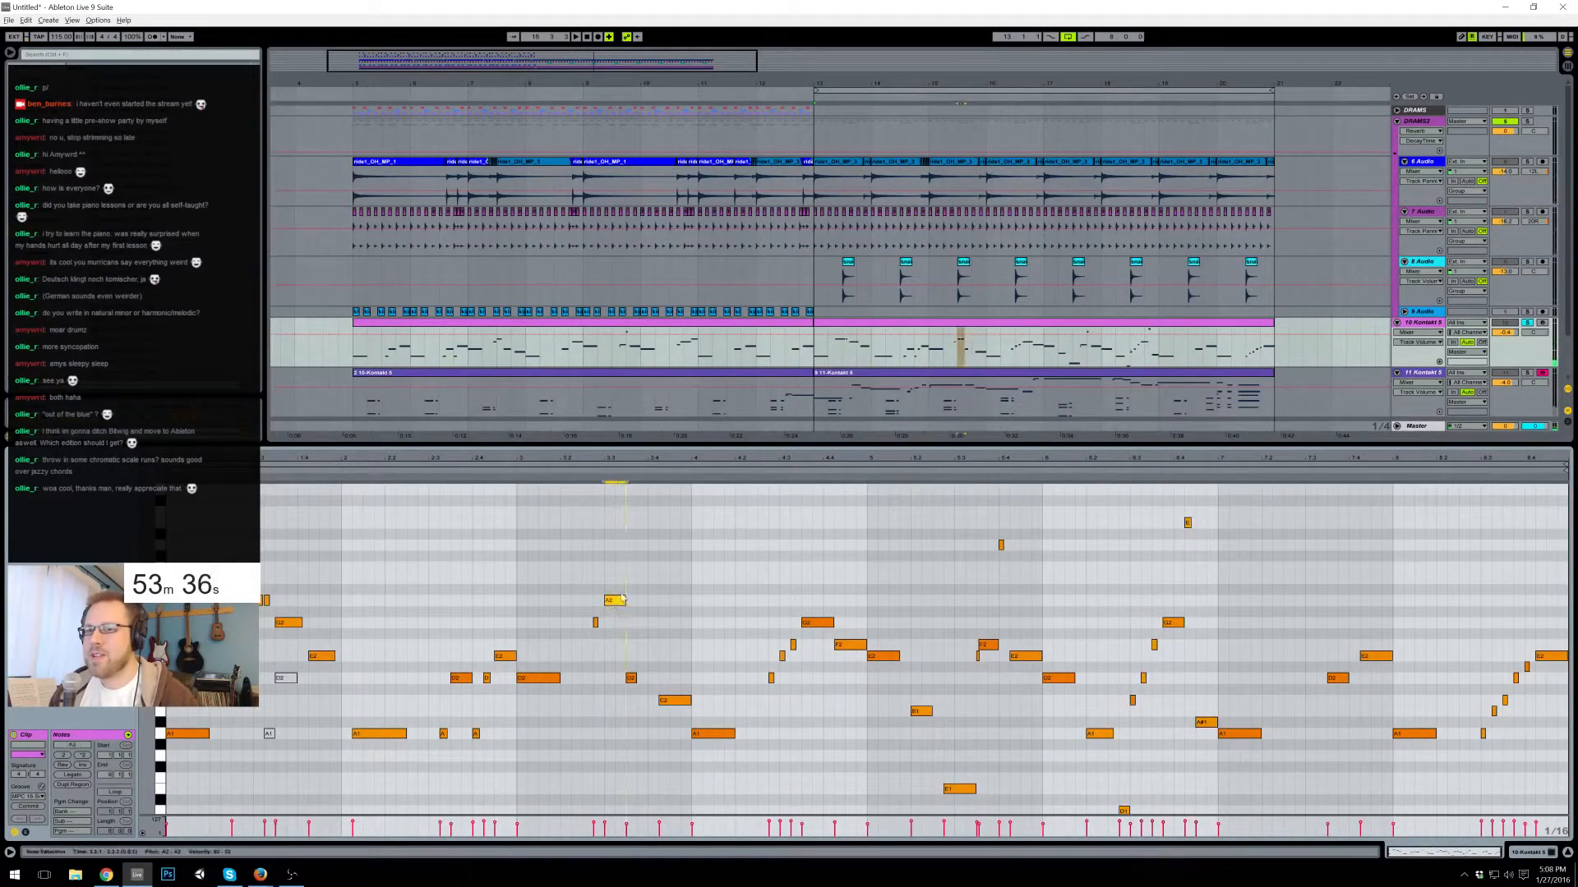
key("space")
left_click(631, 678)
left_click_drag(632, 680, 643, 680)
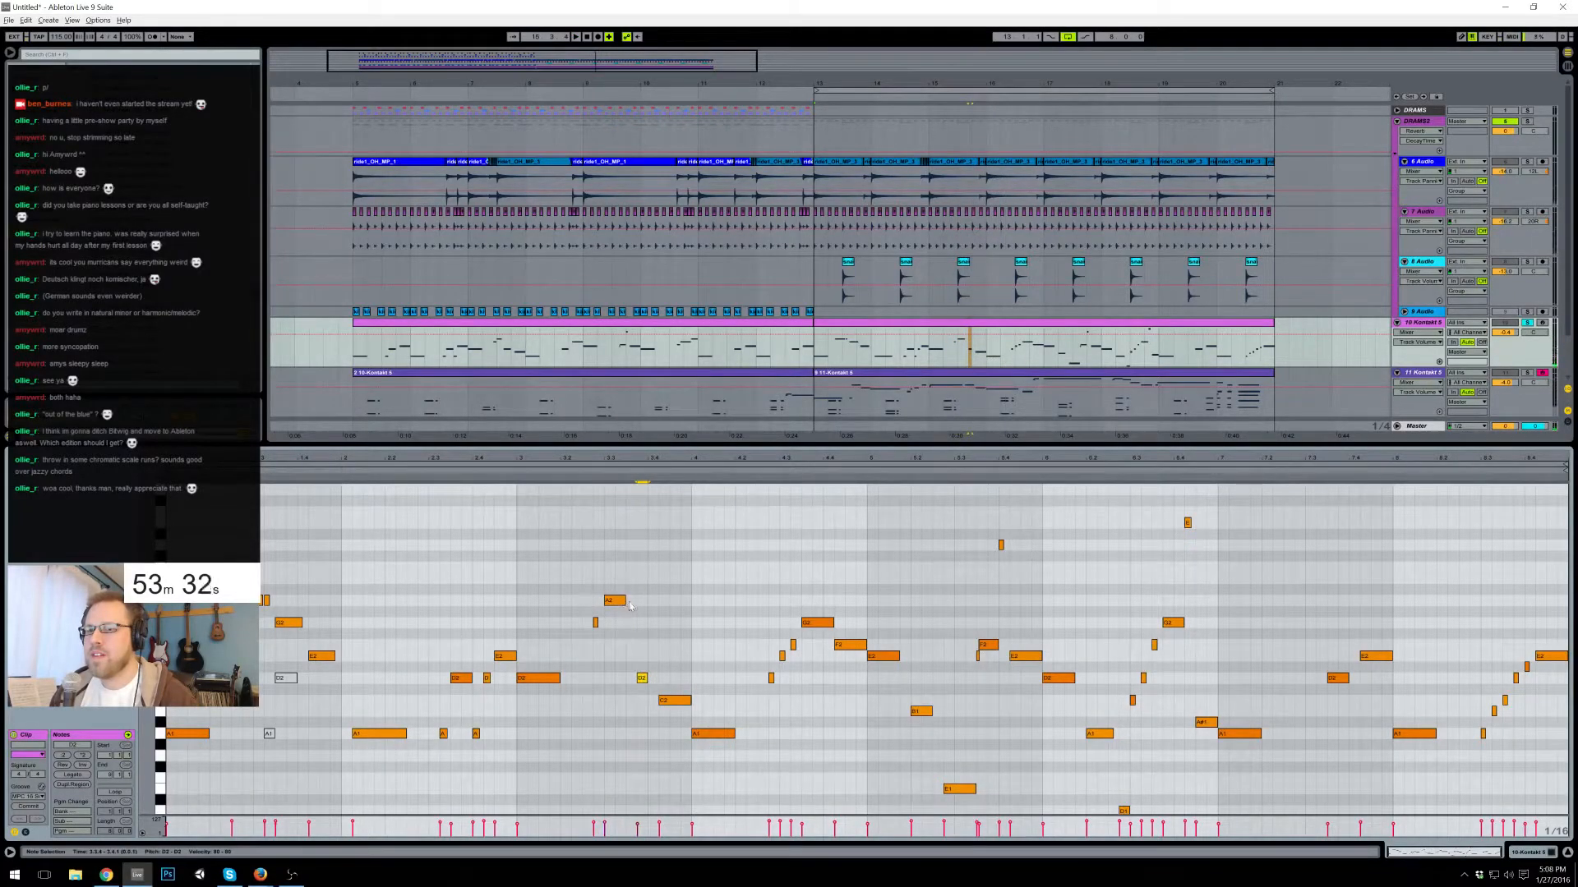
- Insert a short repeated A2 directly after the lengthened A2 in bar 3, fine-tune their boundary, and play from that spot
left_click(596, 472)
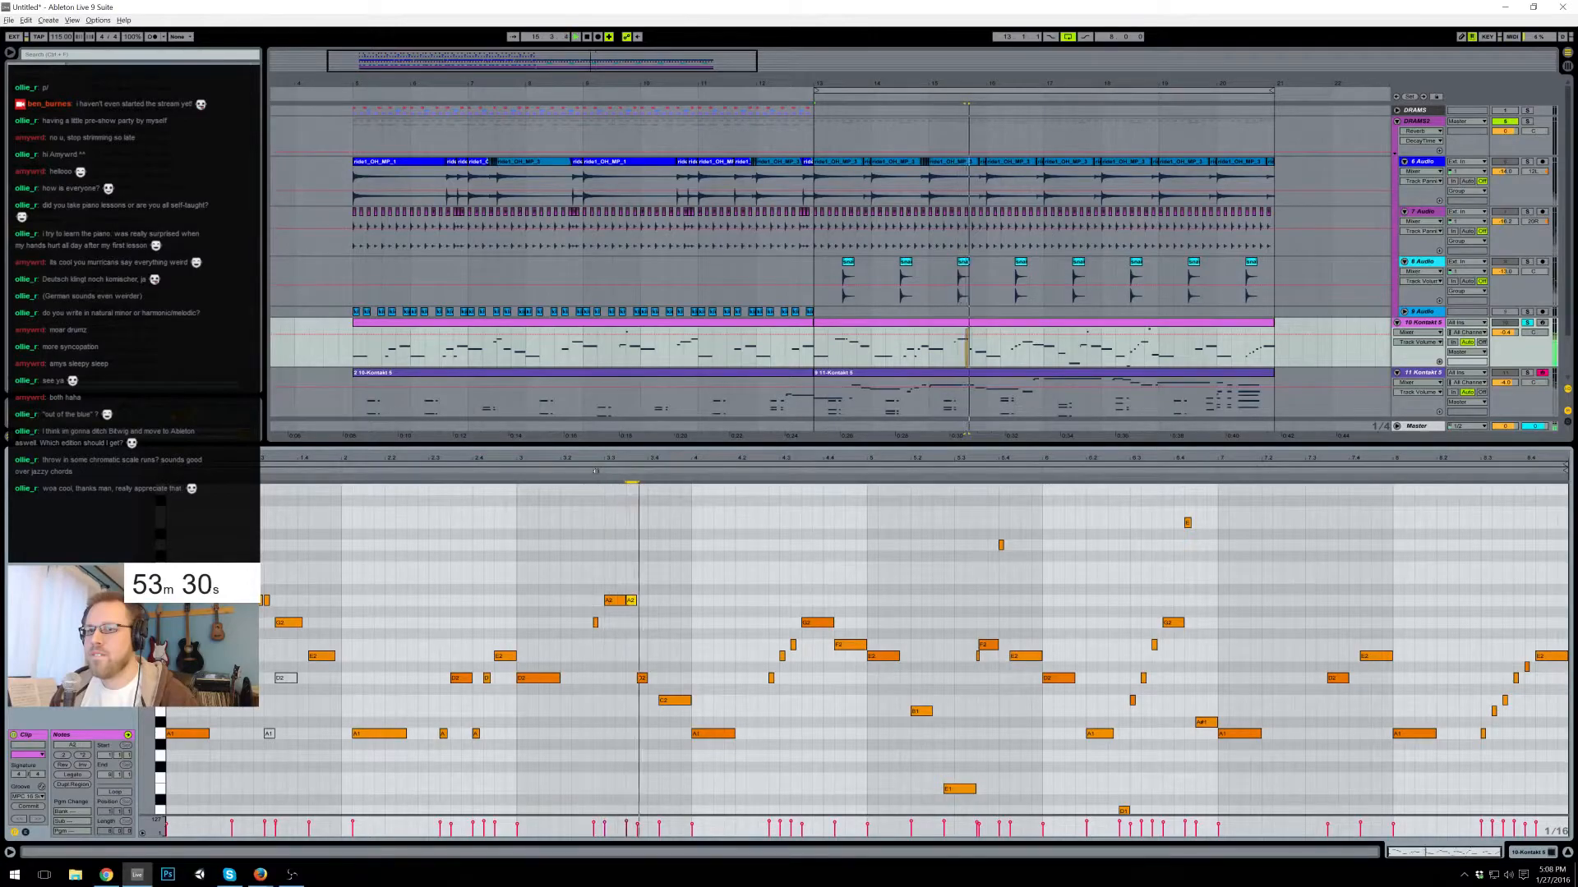
left_click_drag(625, 600, 624, 601)
left_click(631, 600)
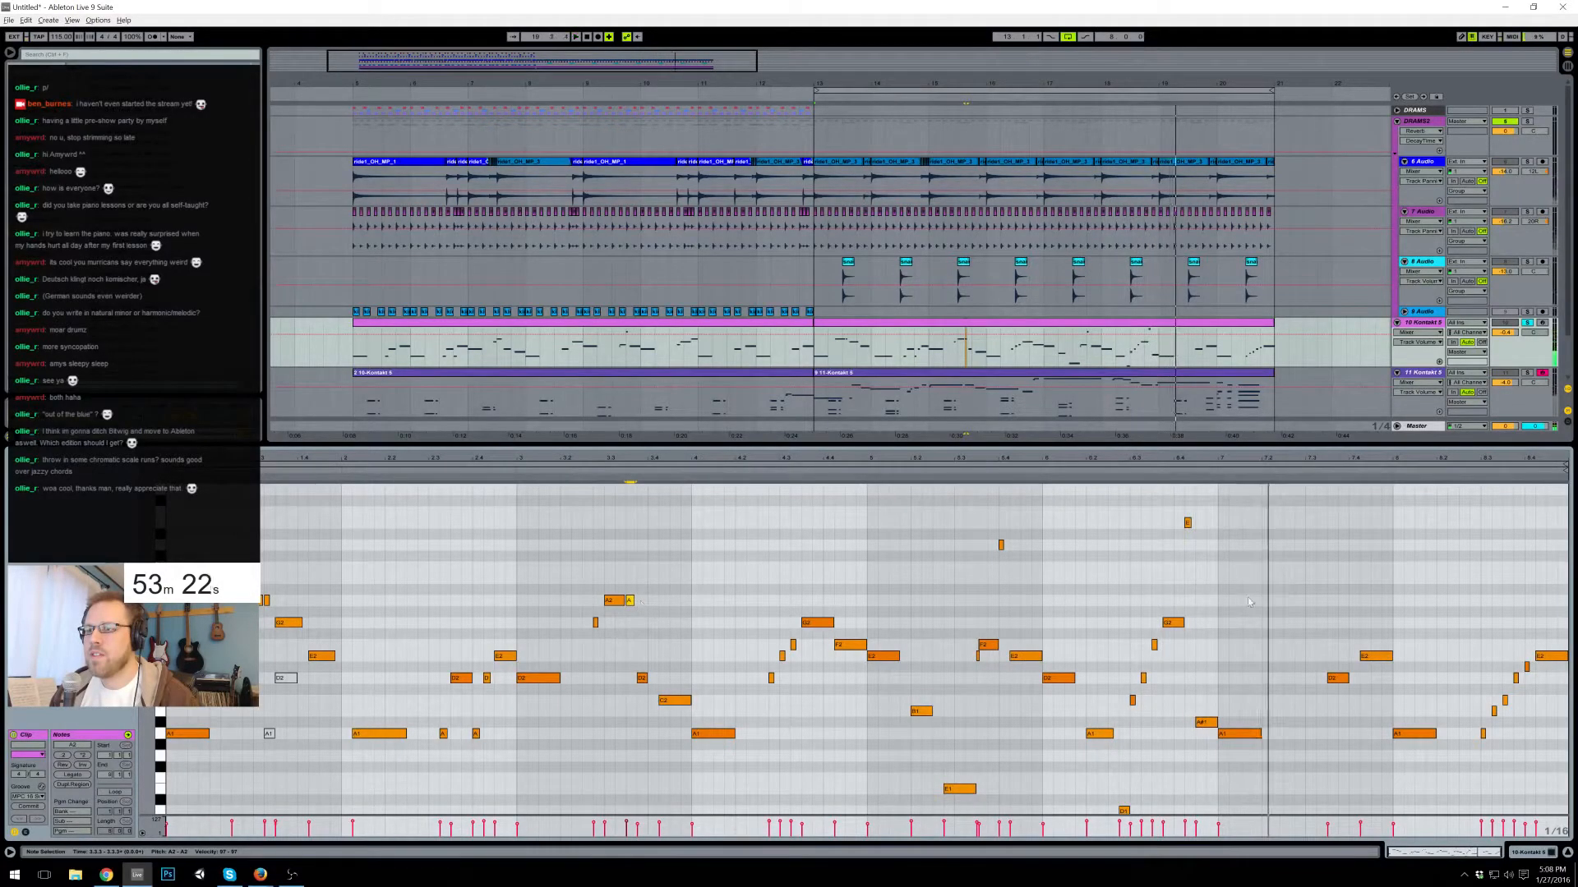
- Audition the bass run into bar 7 together with the 11 Kontakt 5 track soloed alongside it
mouse_move(1123, 565)
left_mouse_down()
mouse_move(1210, 757)
mouse_move(1217, 830)
left_mouse_up()
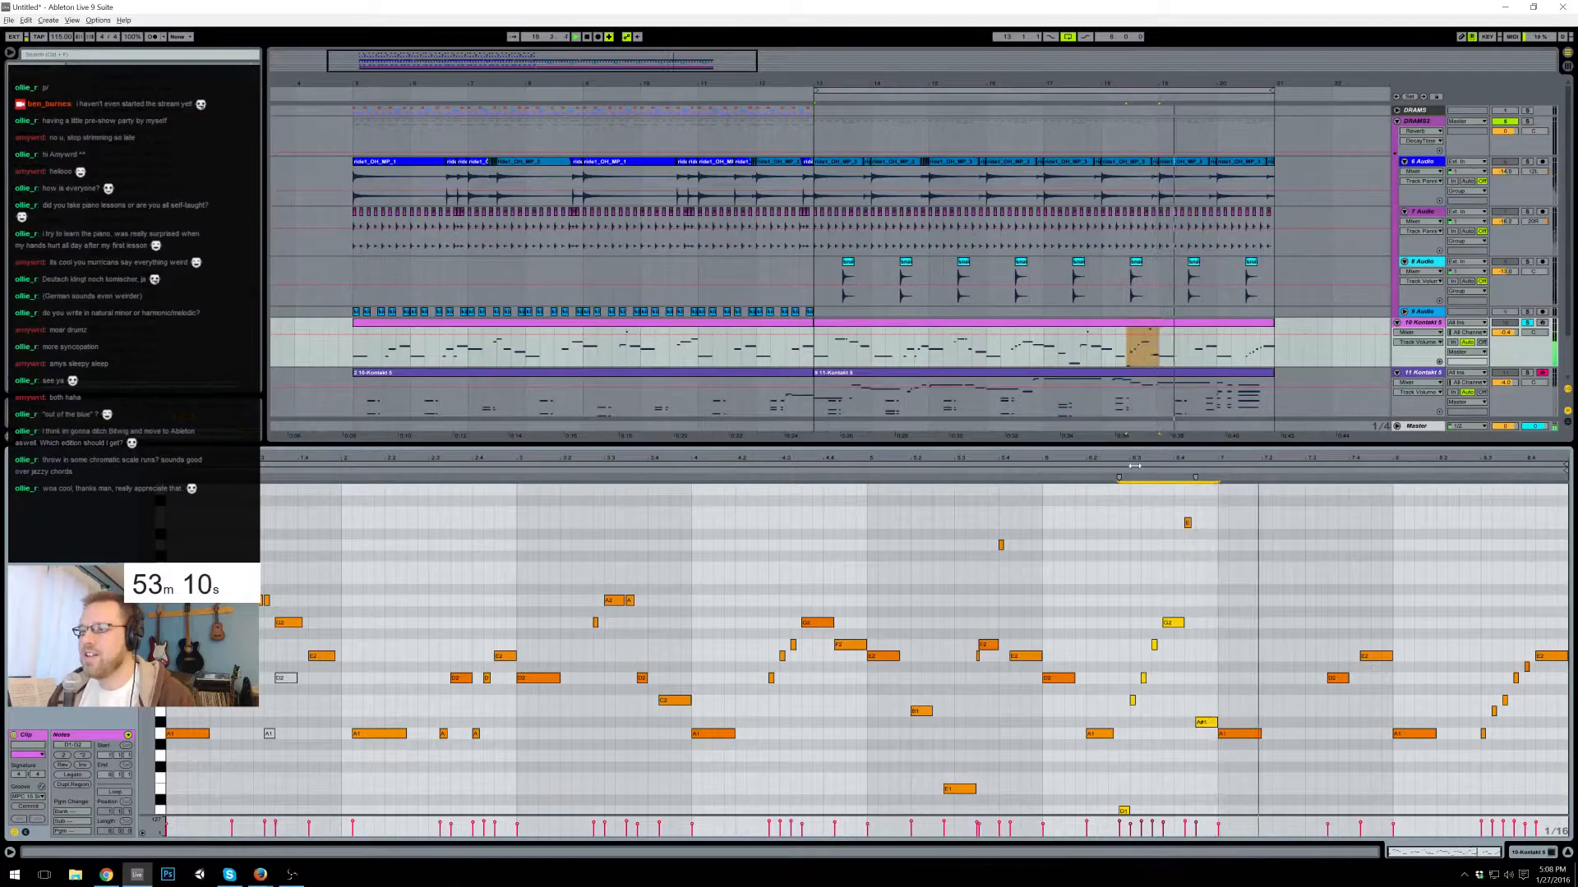
left_click(1267, 656)
left_click(1258, 733)
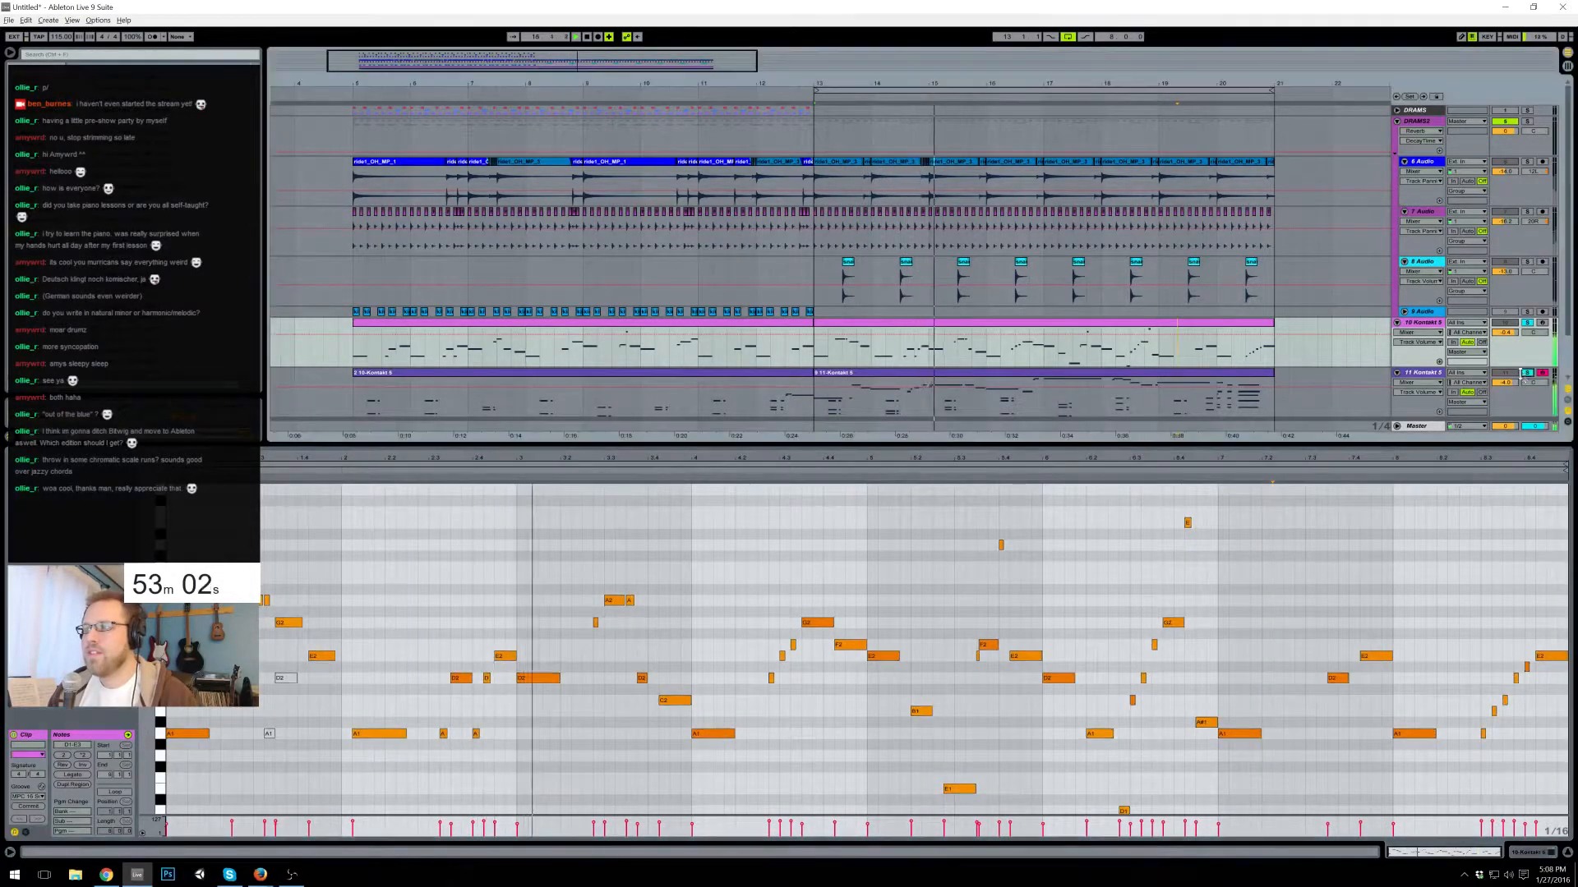
- Open the 11 Kontakt 5 clip starting at bar 13, select its melody notes and lower their velocities slightly
left_click(1153, 378)
left_click_drag(1153, 458, 1153, 394)
left_click_drag(146, 682, 119, 682)
left_click_drag(199, 501, 1516, 657)
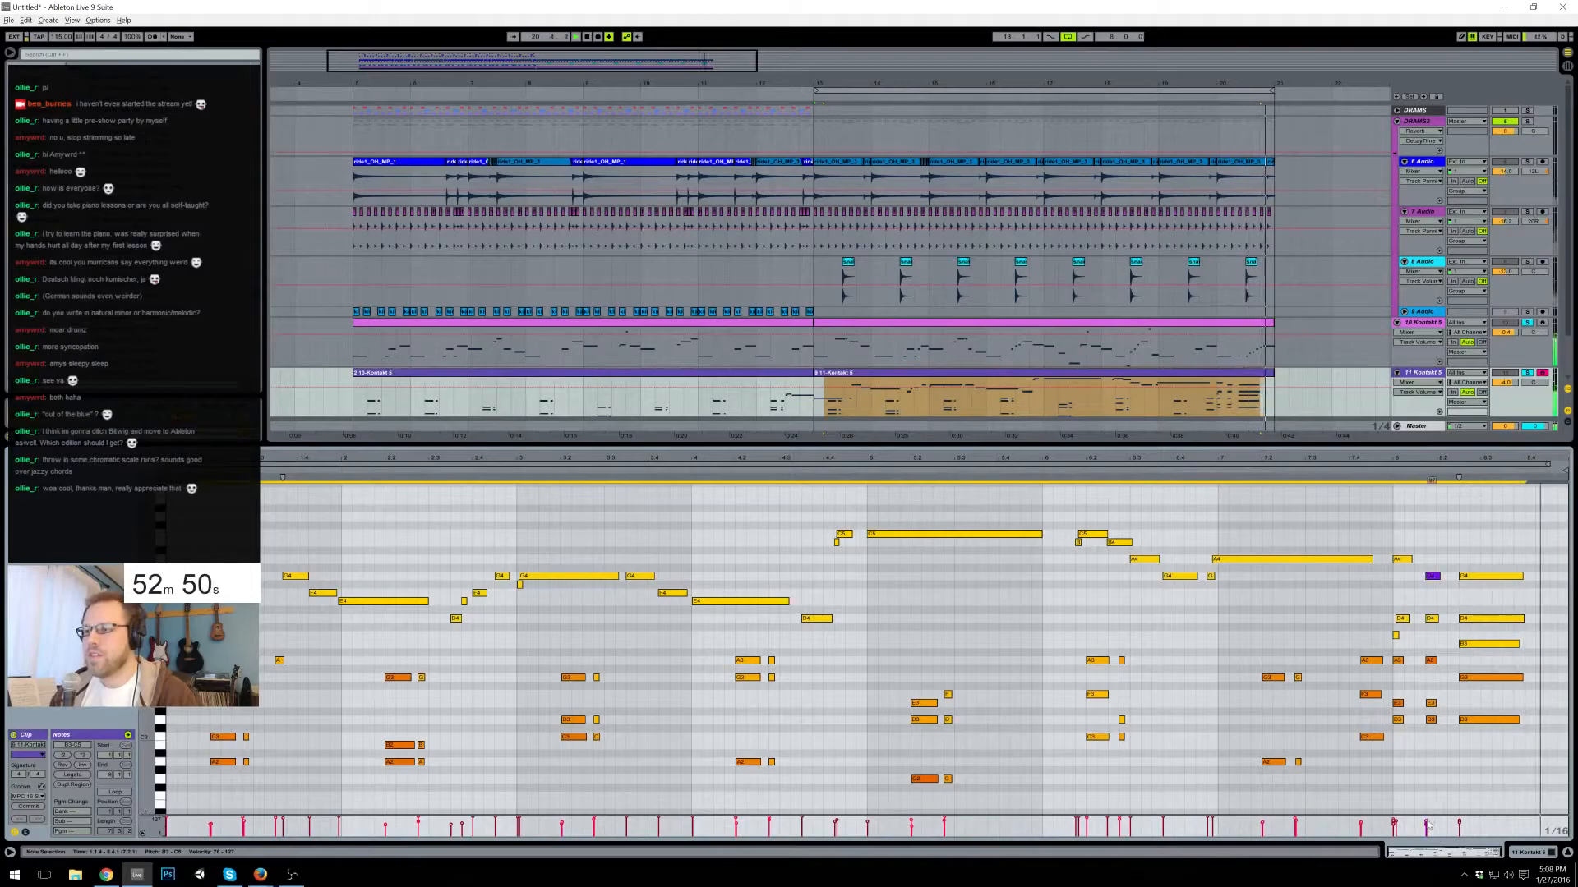
left_click_drag(1427, 819, 1426, 822)
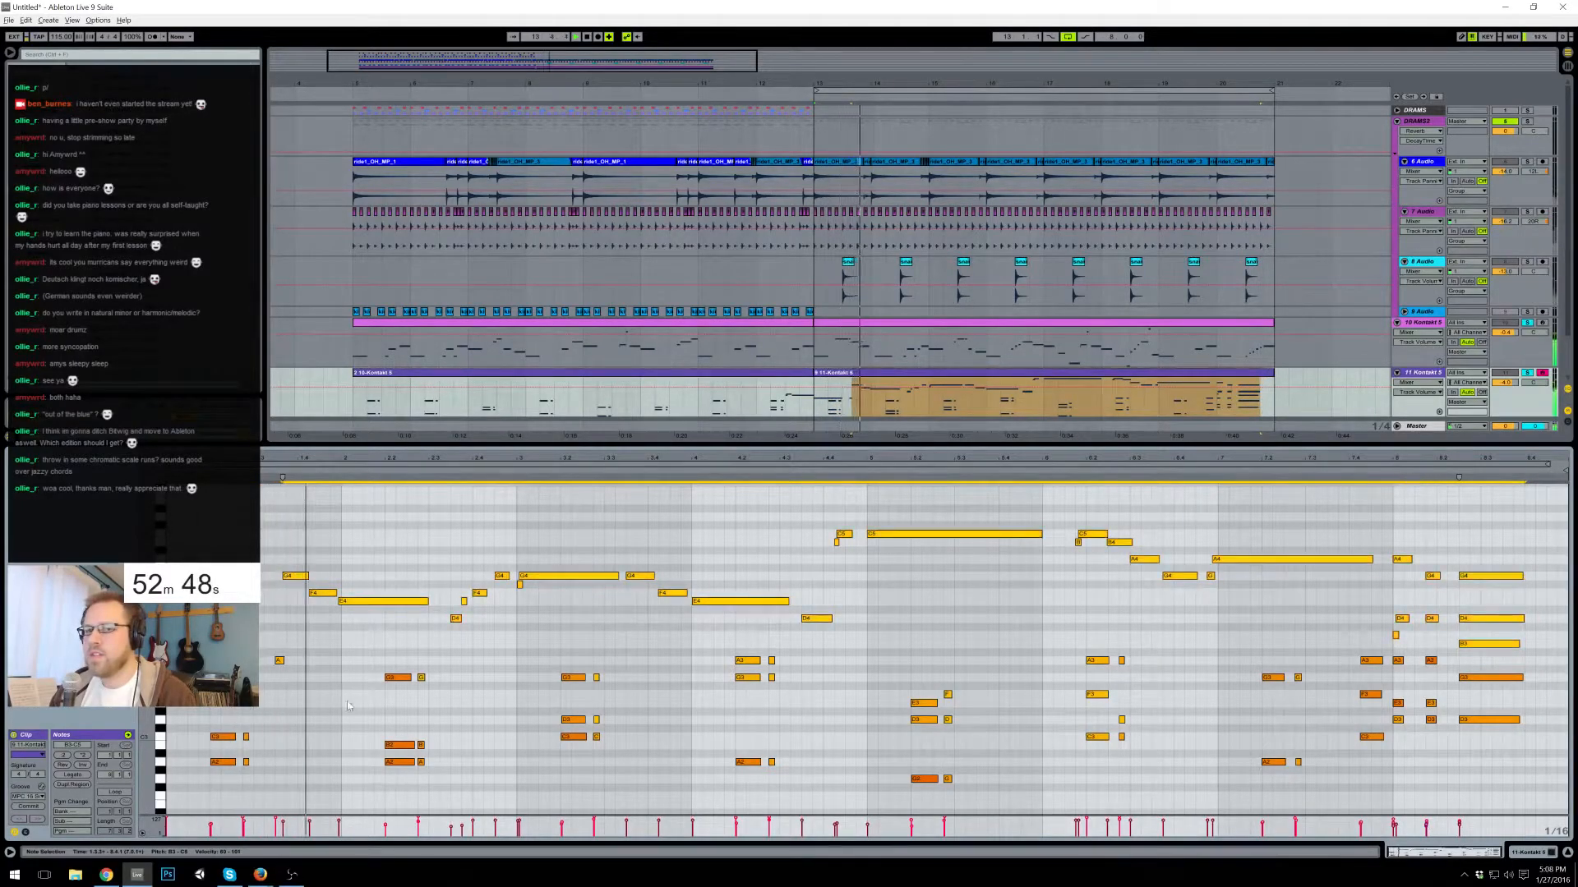
- Clear the note selection, listen to the melody with the bass, and turn off solo on both Kontakt tracks
left_click(220, 608)
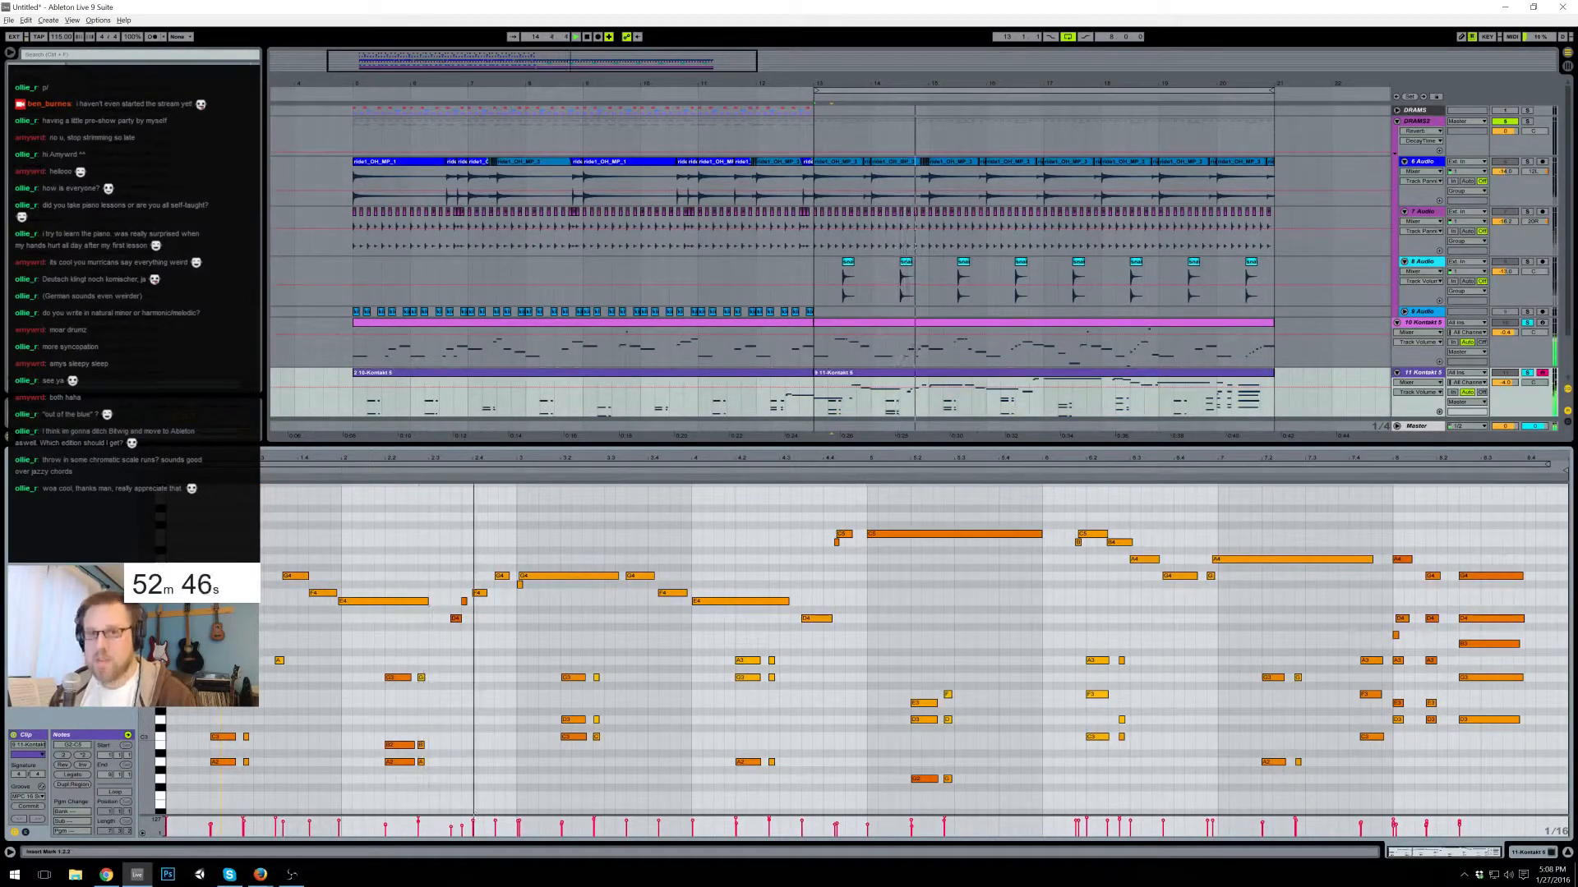
left_click(205, 661)
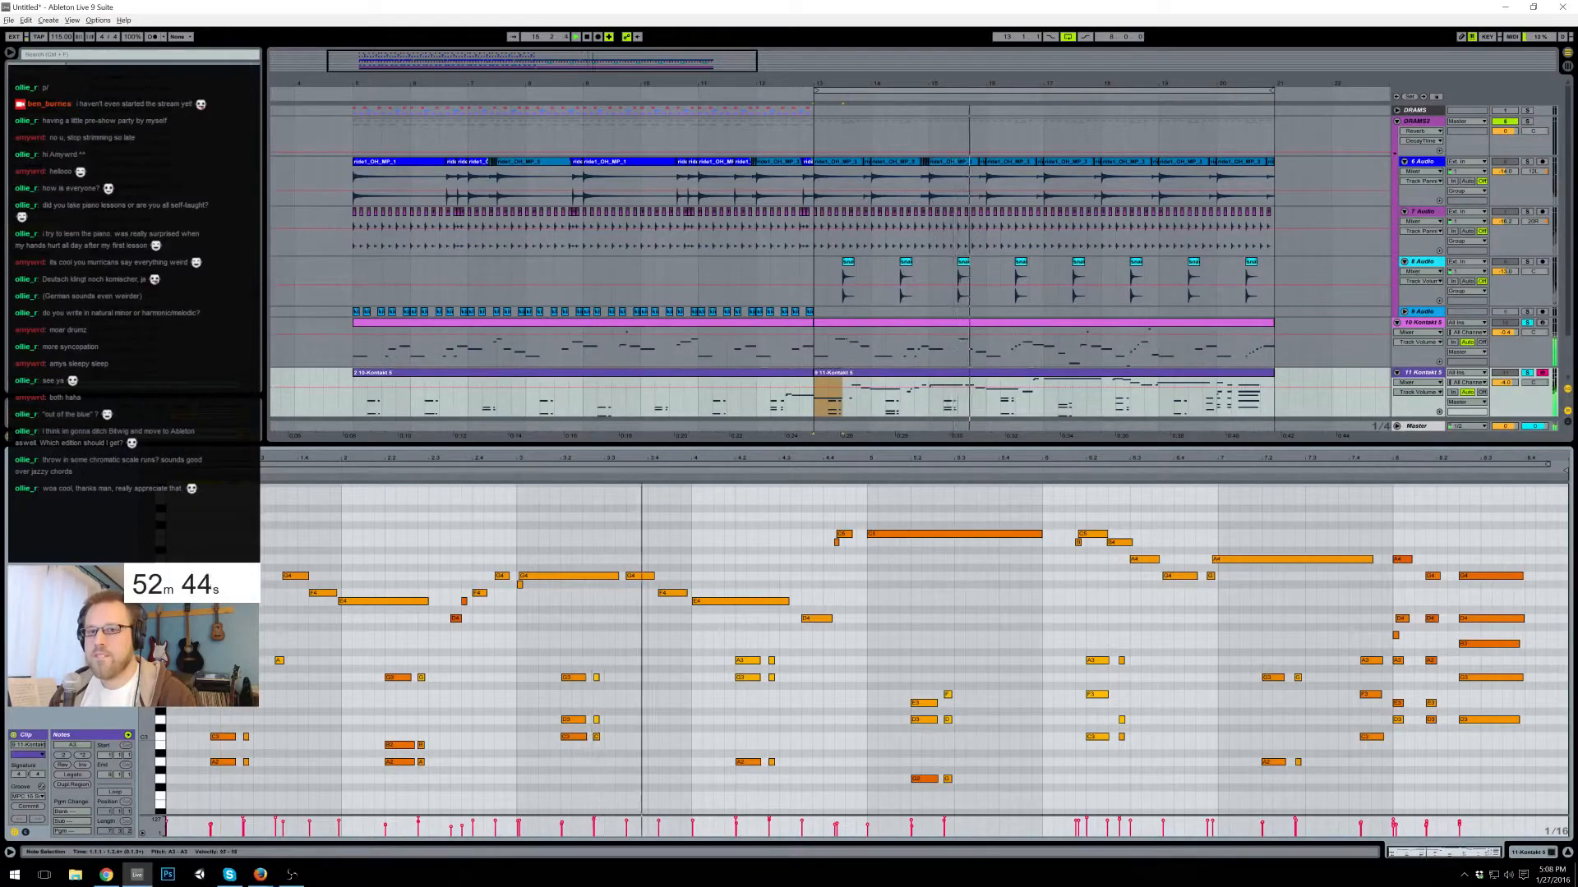
left_click(582, 547)
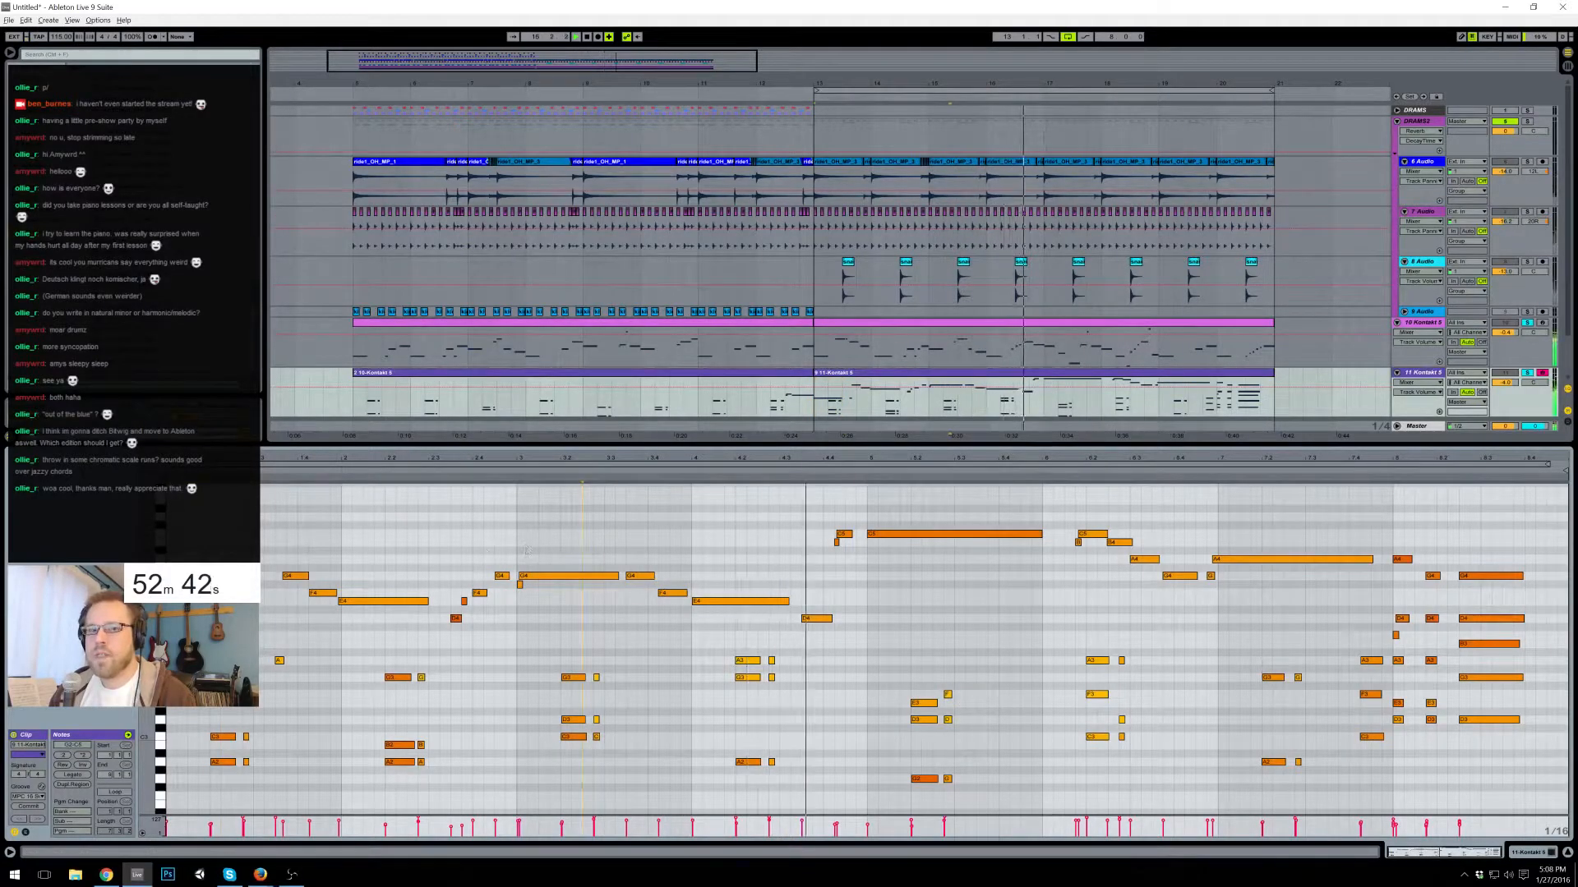
left_click(771, 398)
key("ctrl+z")
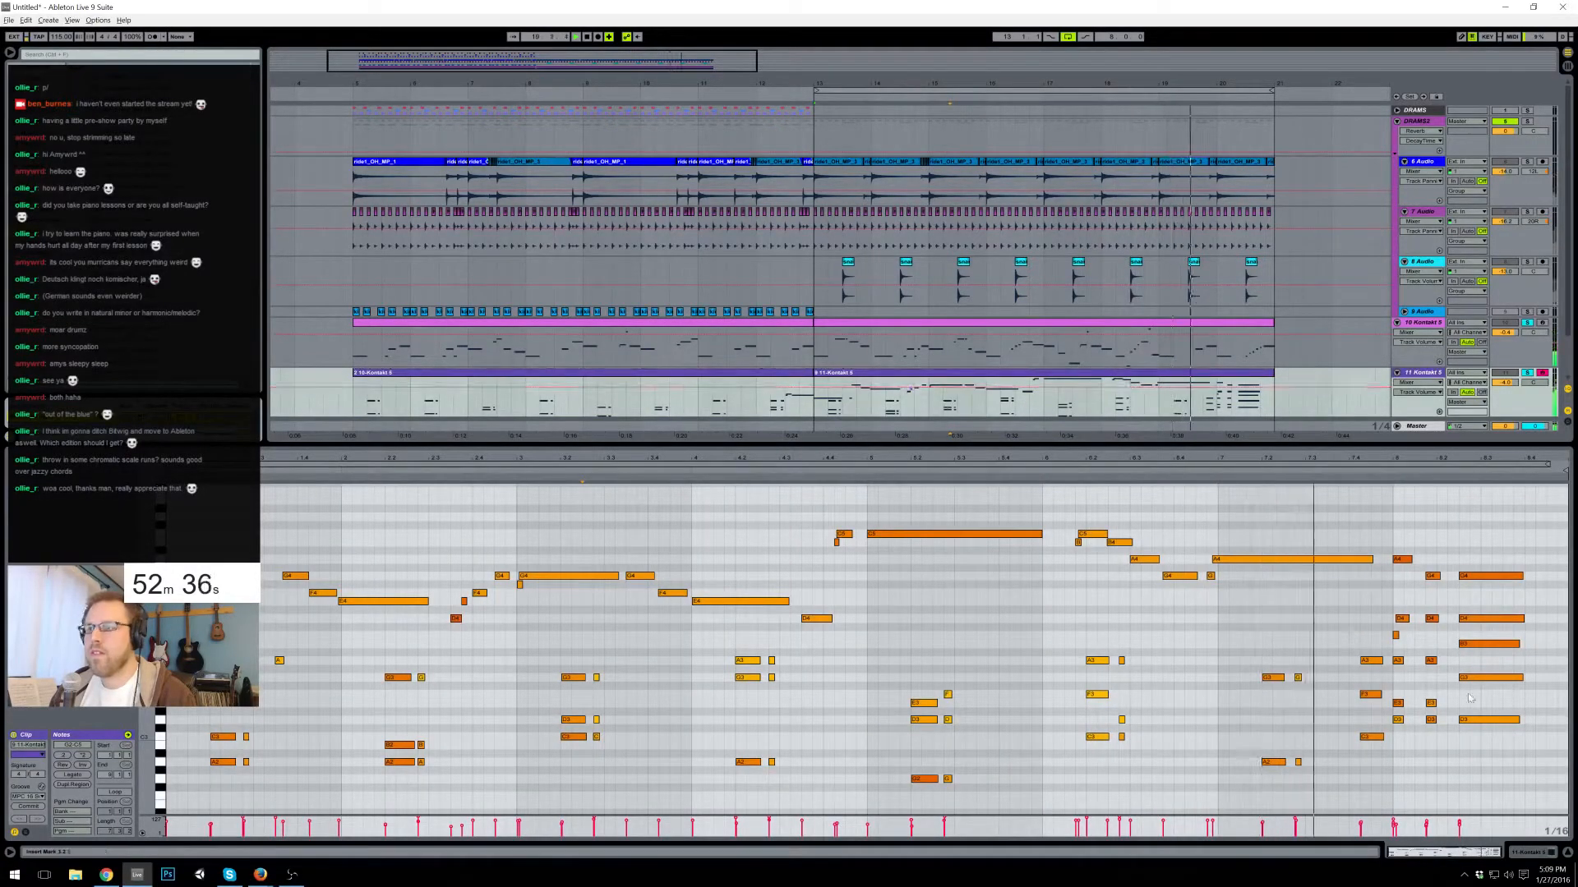
key("ctrl+t")
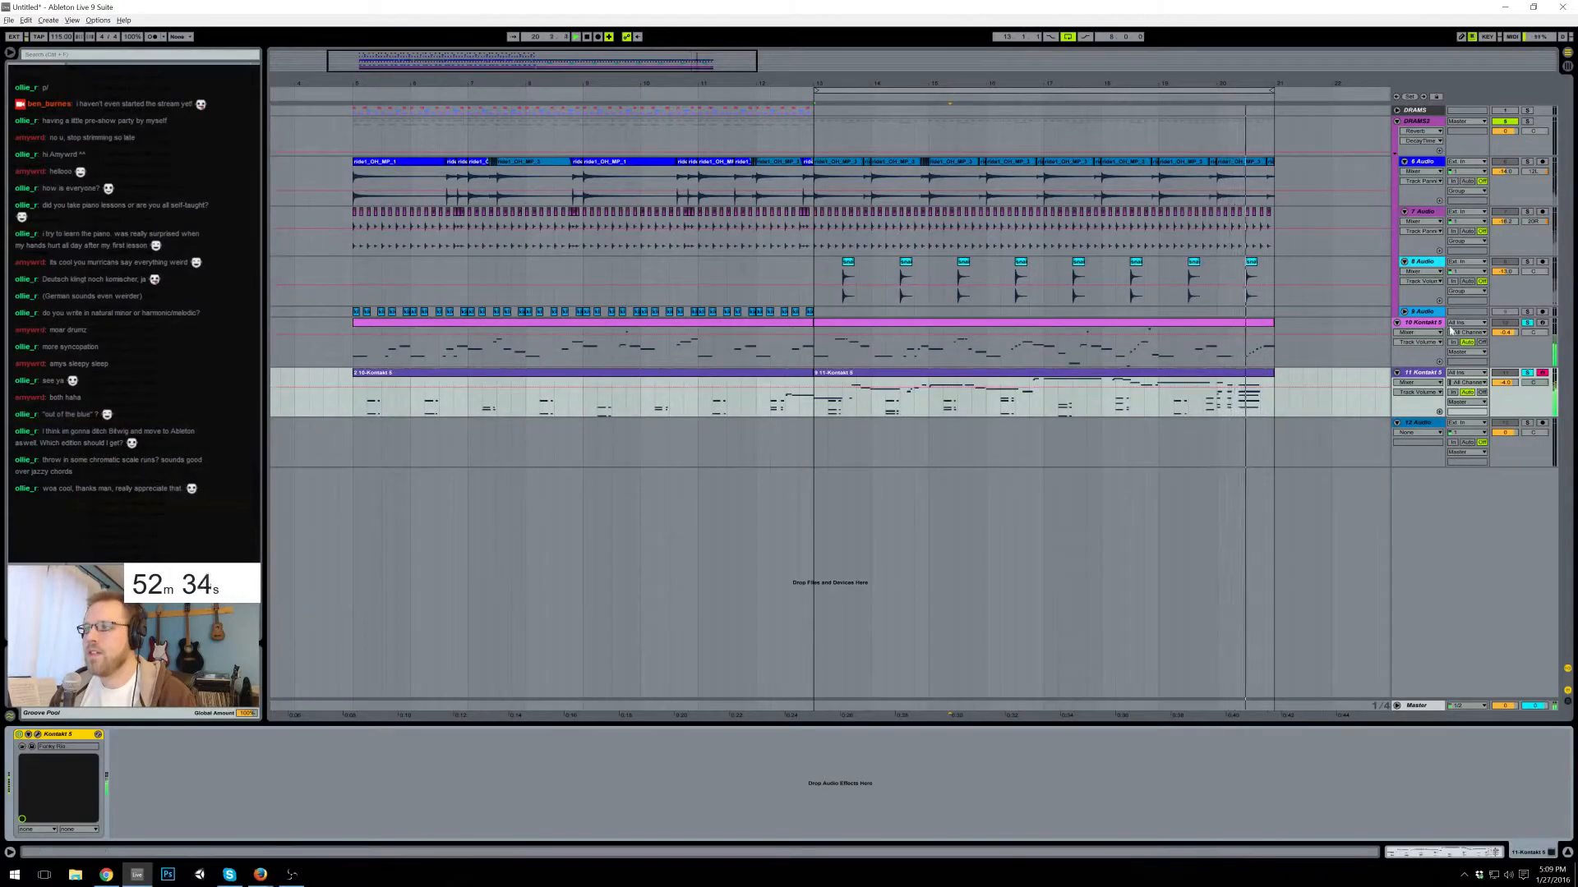
left_click(1528, 323)
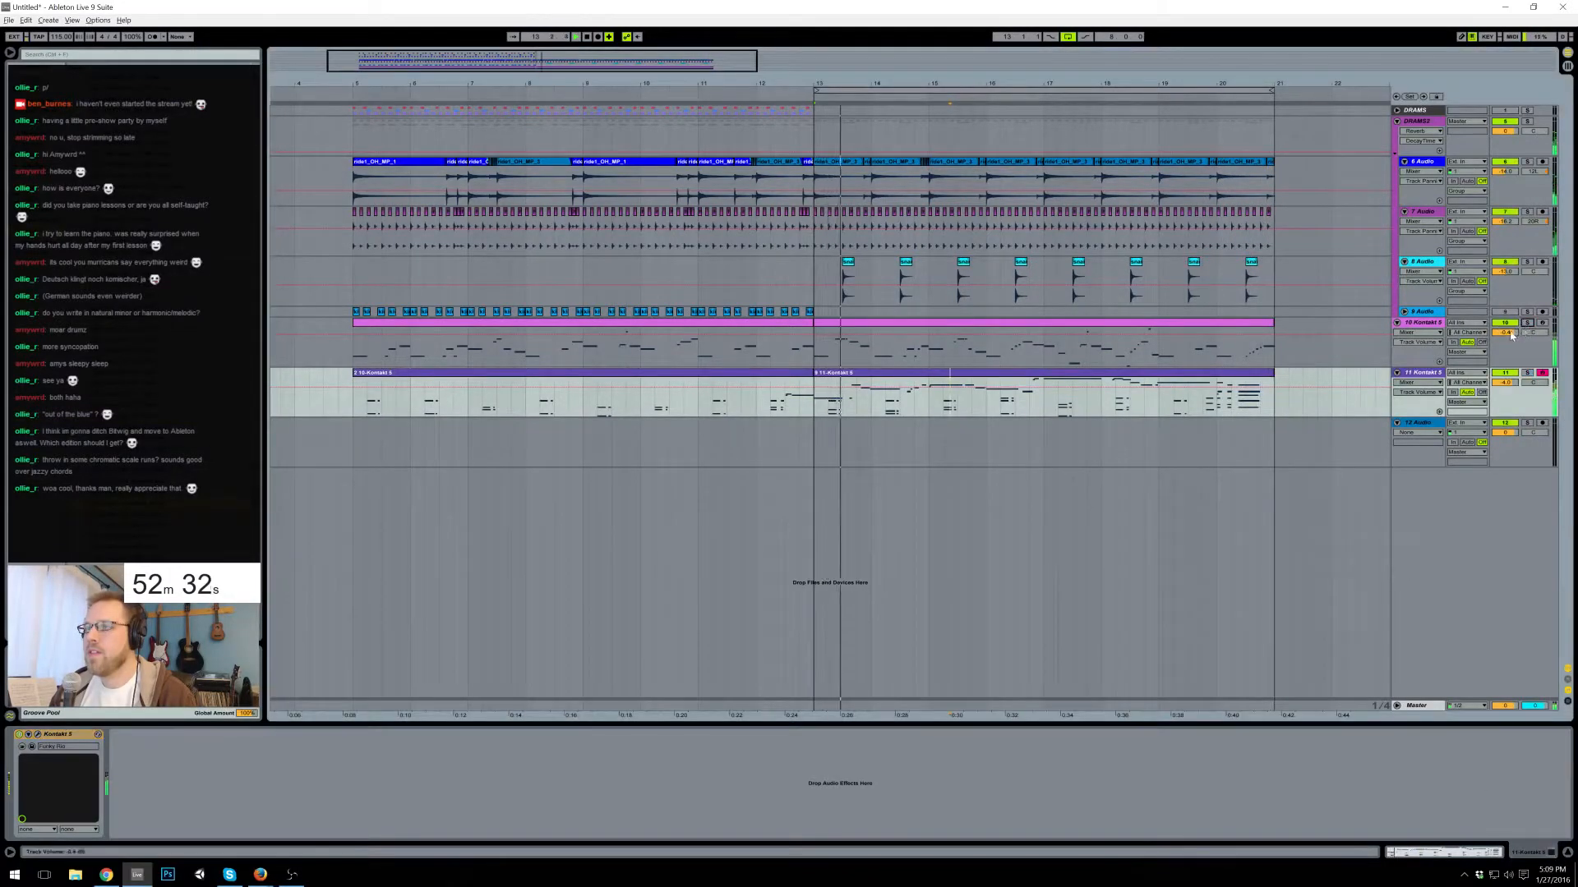
- Reshape the EQ Eight curve on the 8 Audio track, moving its fourth band to a higher frequency
left_click(1427, 263)
left_click_drag(155, 792, 189, 784)
mouse_move(165, 773)
left_mouse_down()
mouse_move(163, 789)
mouse_move(123, 786)
mouse_move(188, 781)
left_mouse_up()
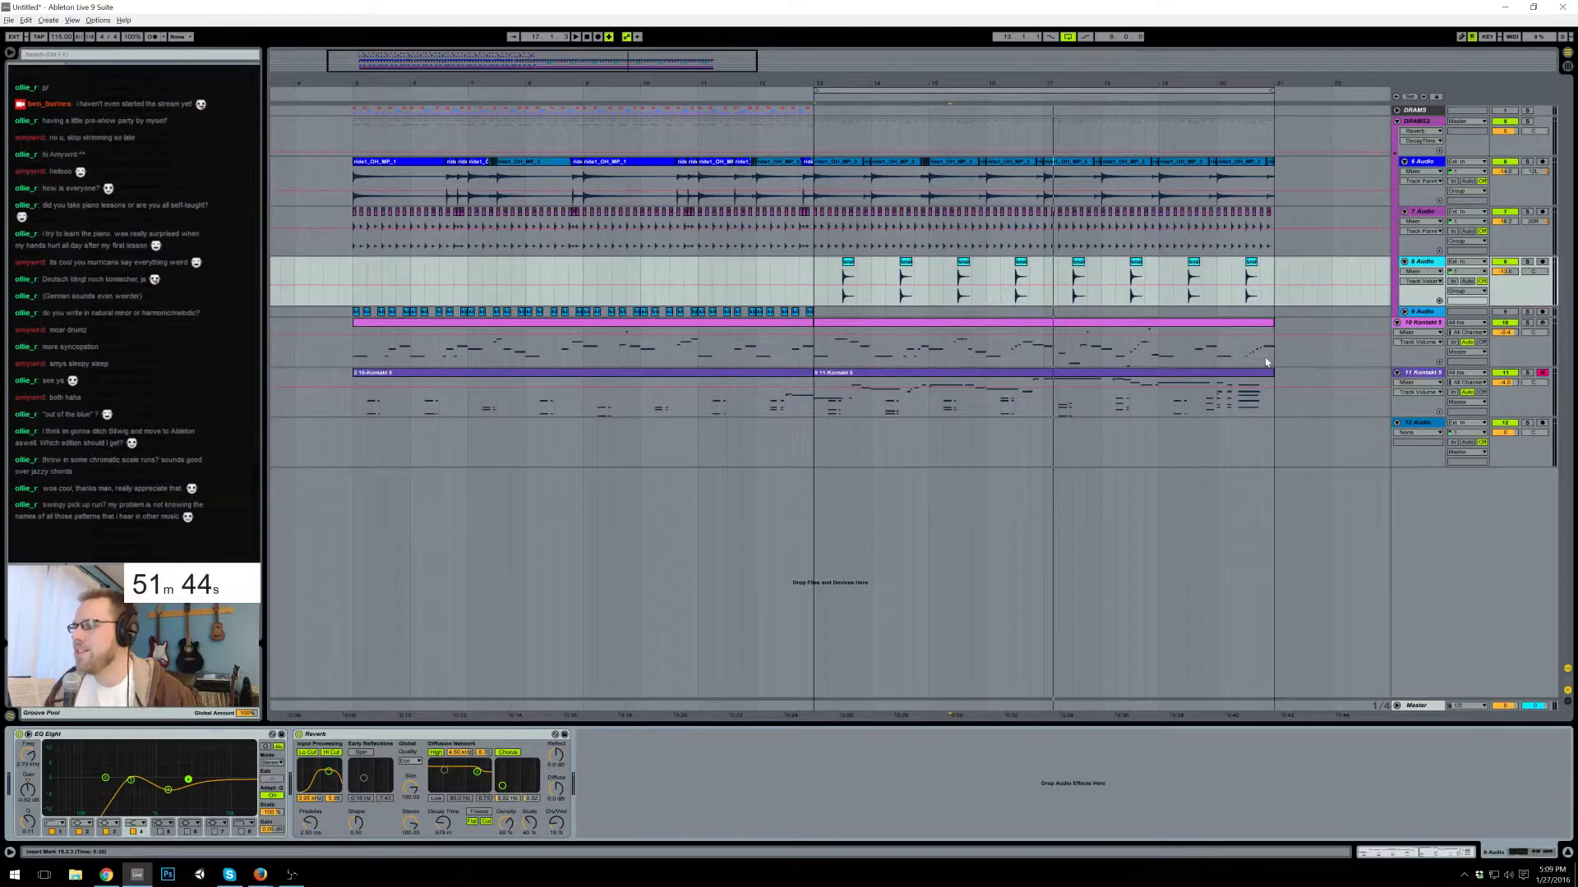
- Reopen the bass clip starting at bar 13, select its first A1, and arm the 10 Kontakt 5 track for recording
double_click(1149, 327)
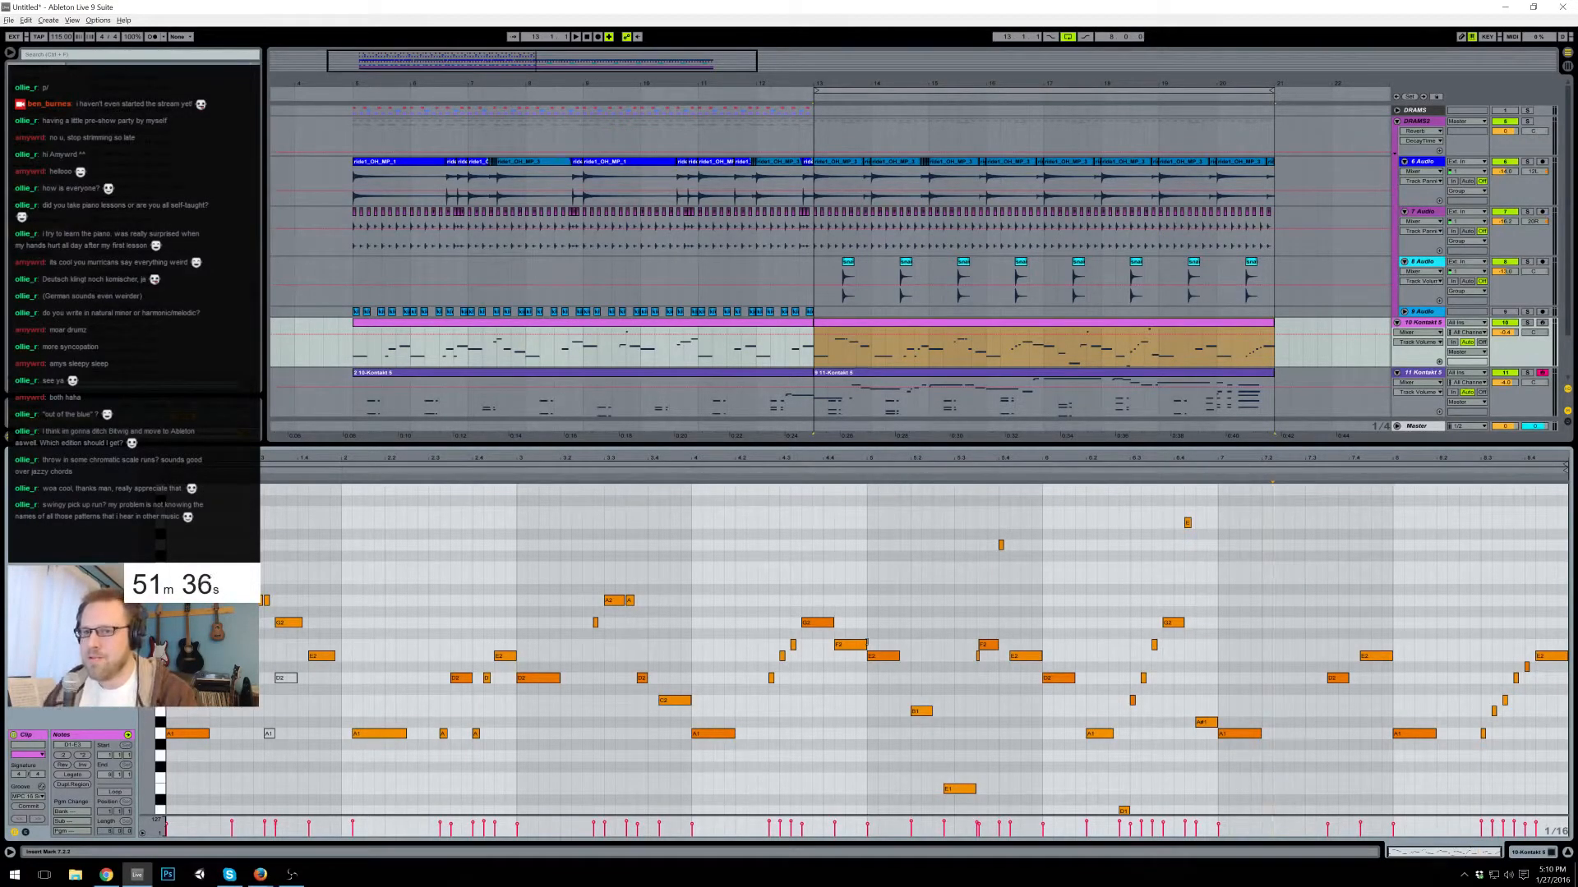
left_click(200, 734)
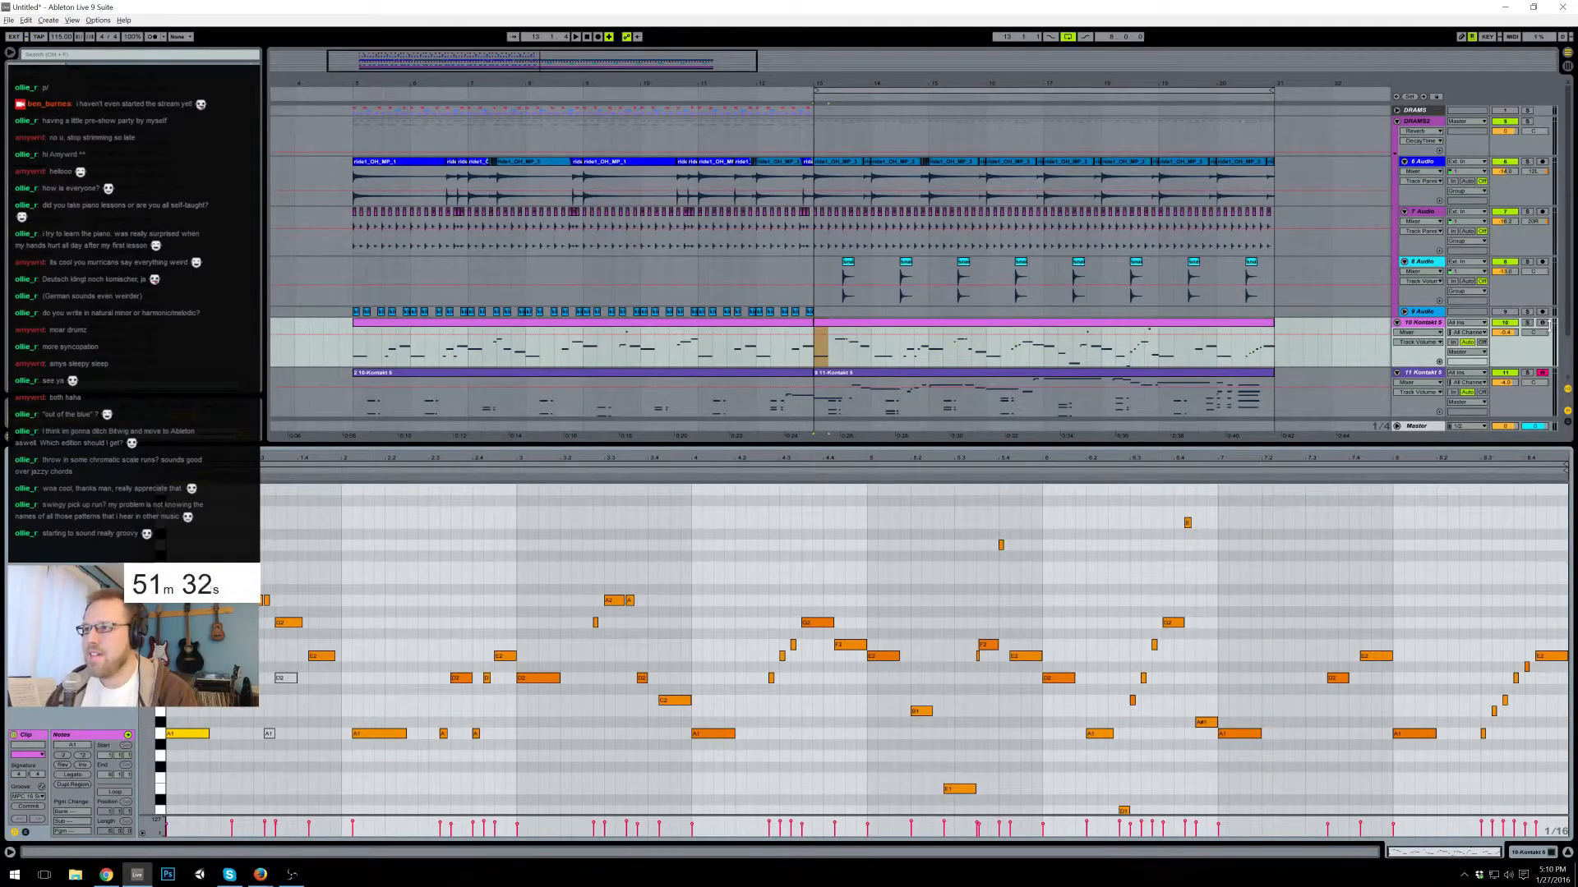
left_click(1543, 323)
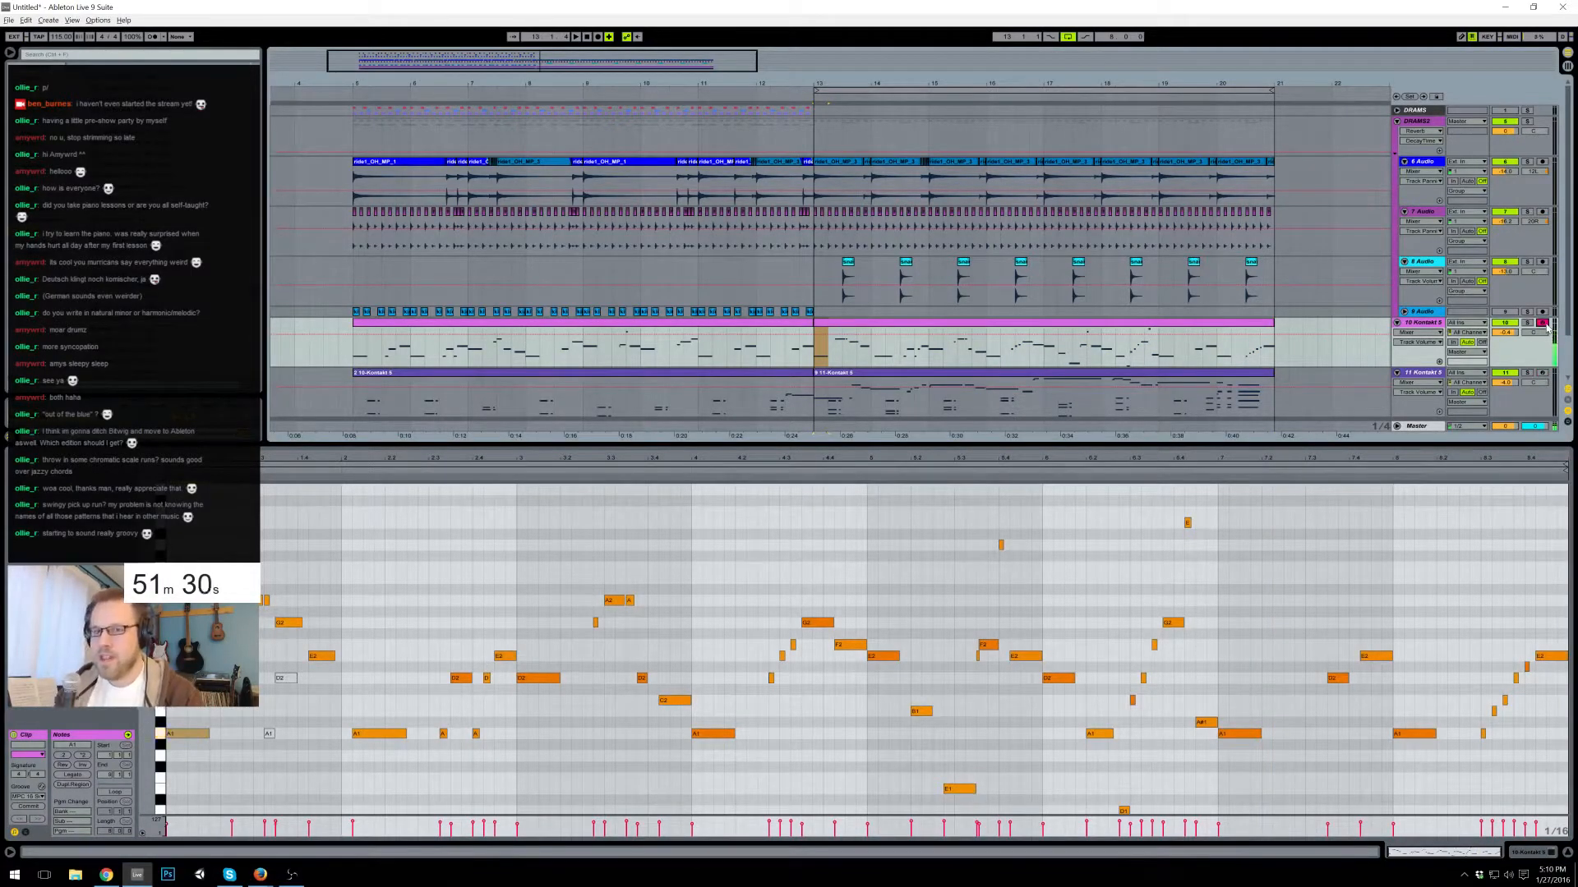
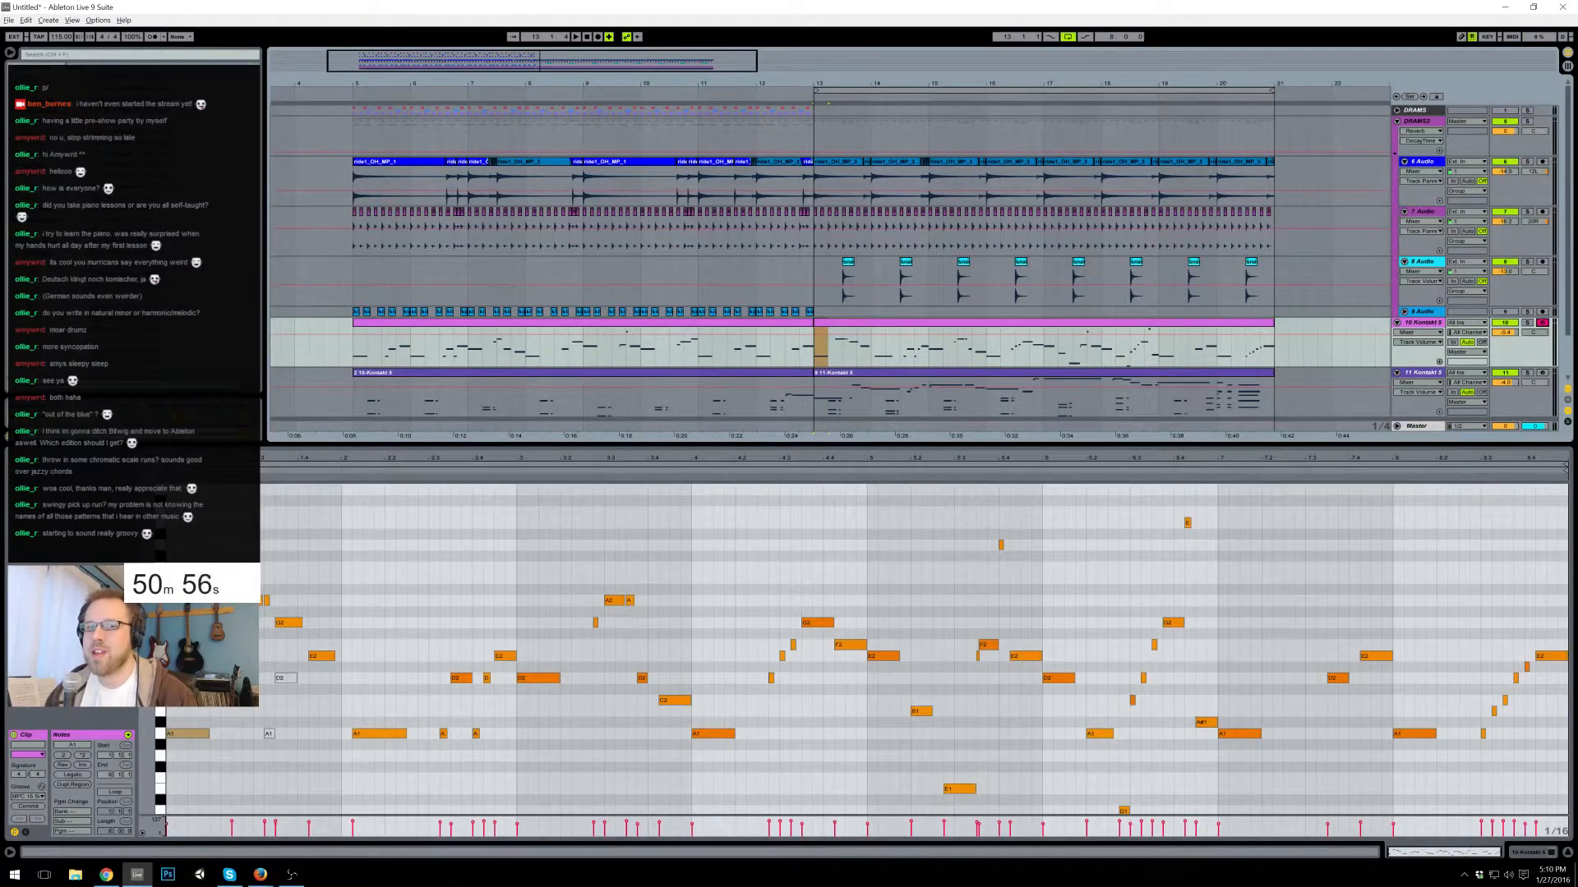
- Play the arrangement from the start of the first bass clip at bar 5 and show the bass track's device
left_click(426, 355)
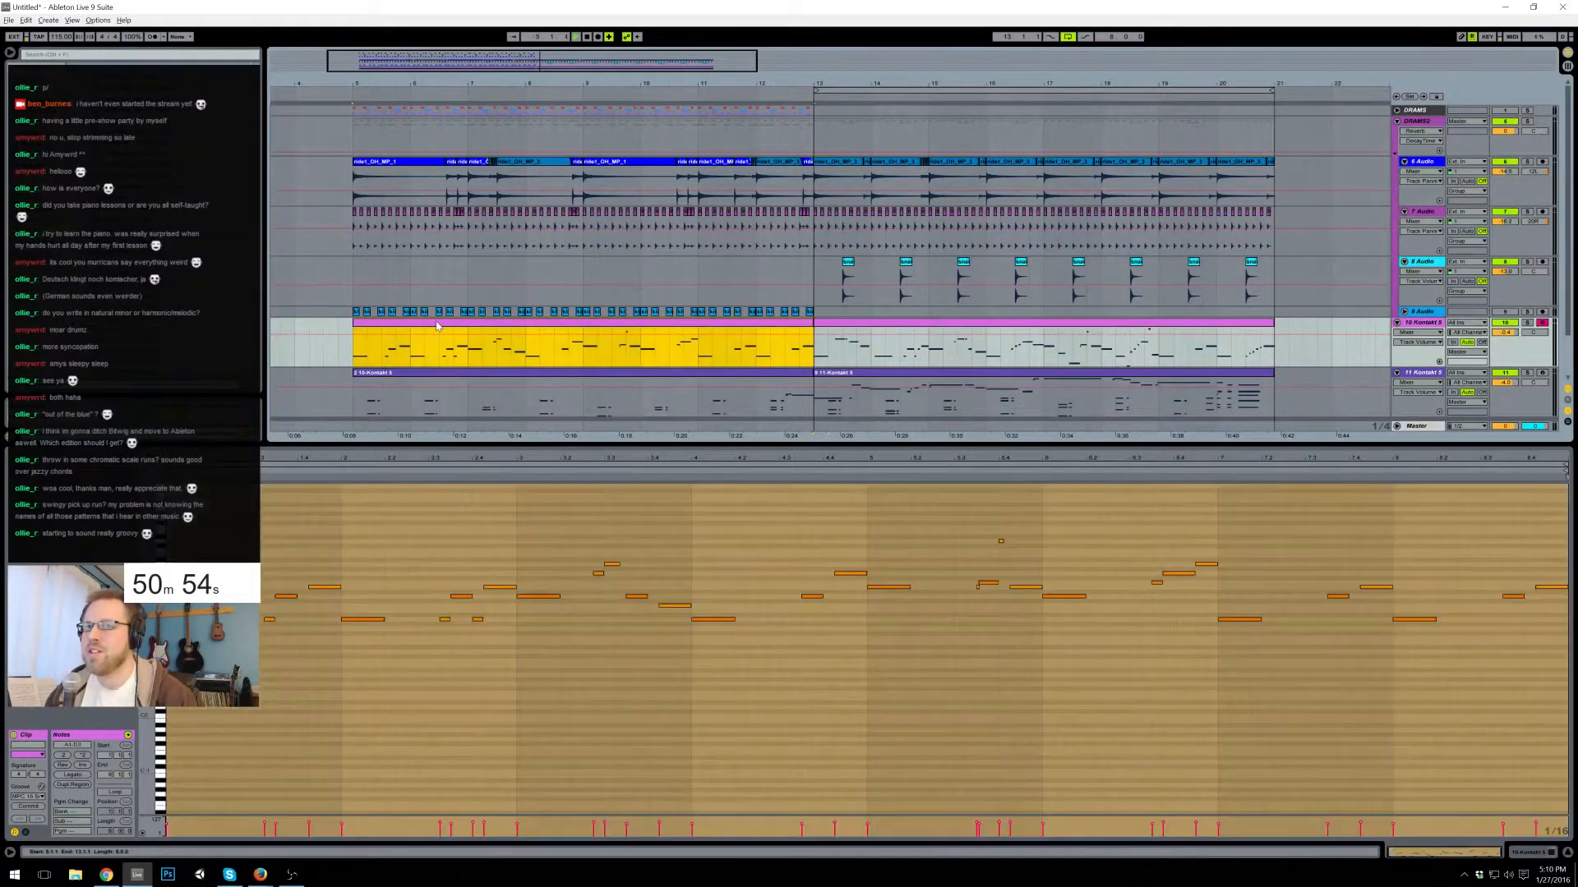
left_click(1548, 848)
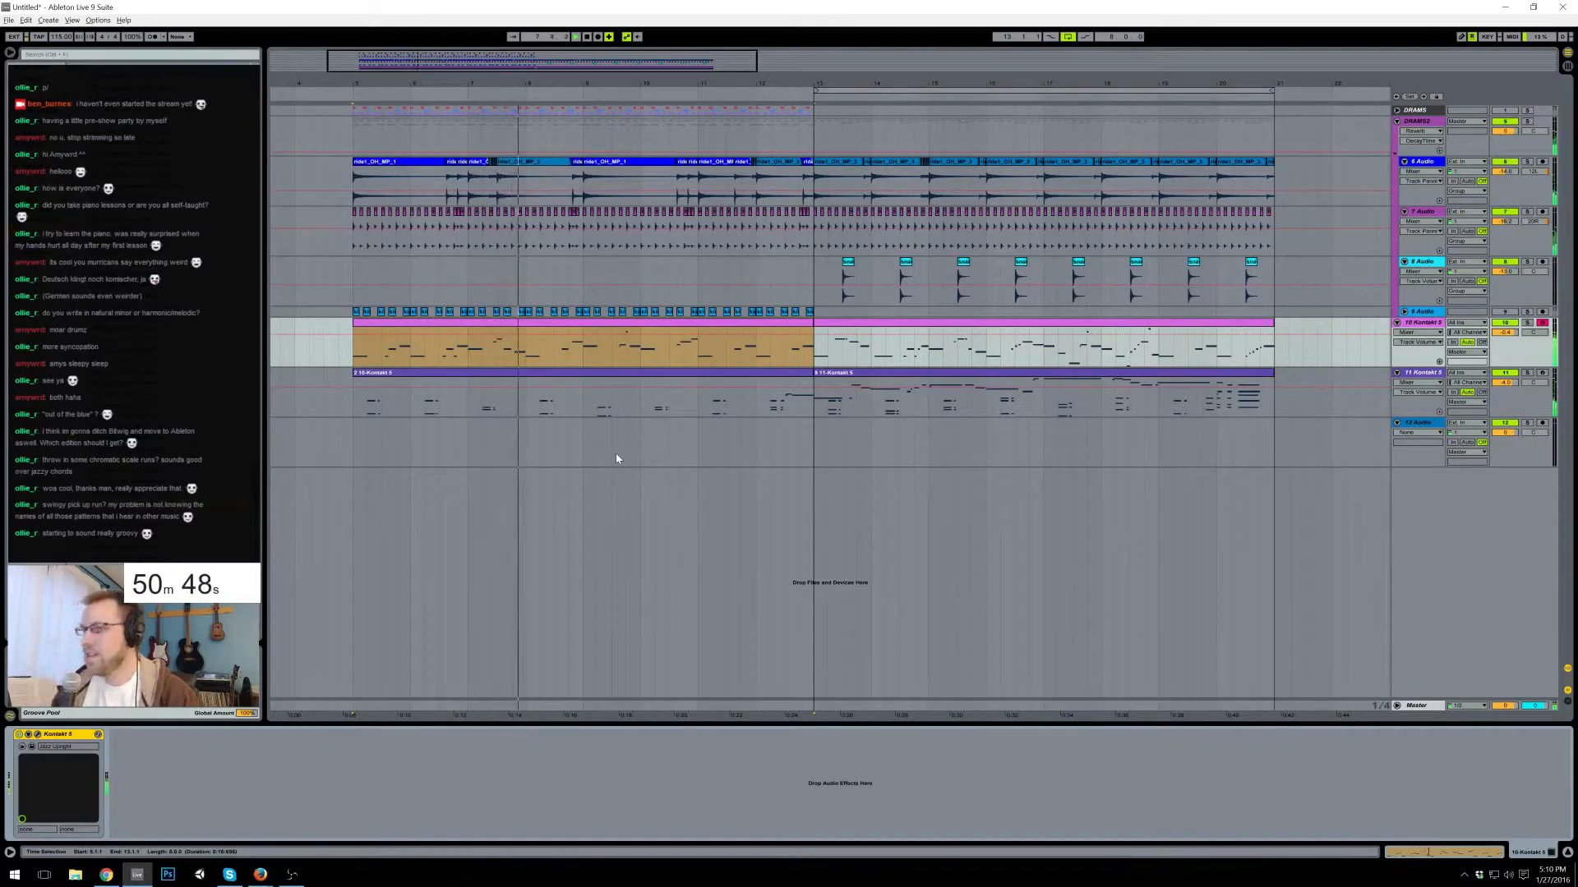
- On the 9 Audio track, duplicate the last short clip into bar 13 and remove the clips from bars 5 to 12
left_click(815, 314)
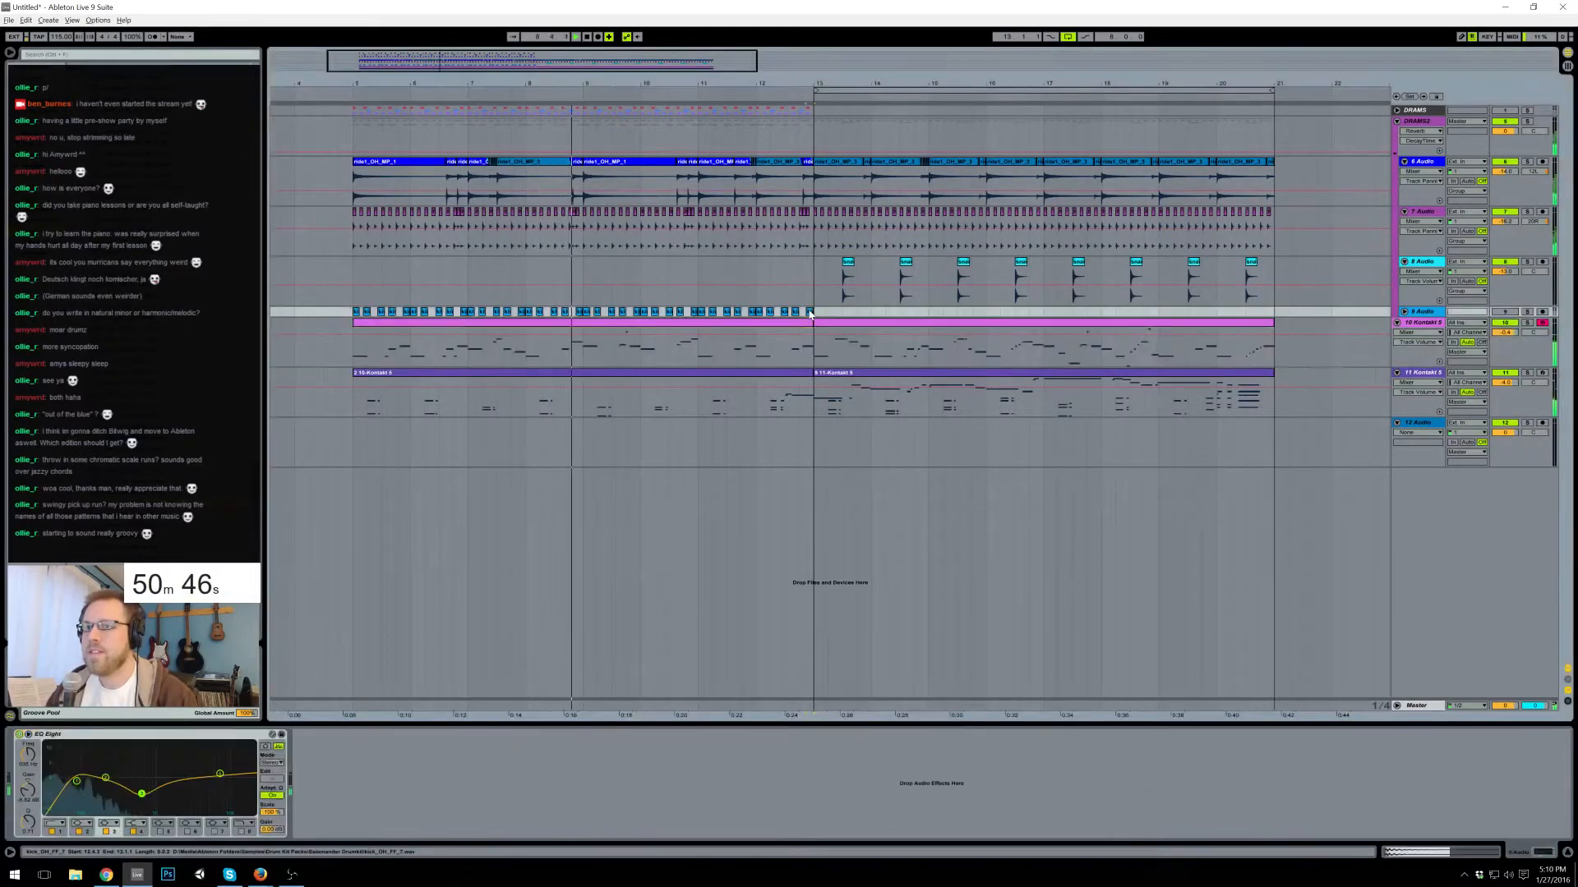
key("ctrl+d")
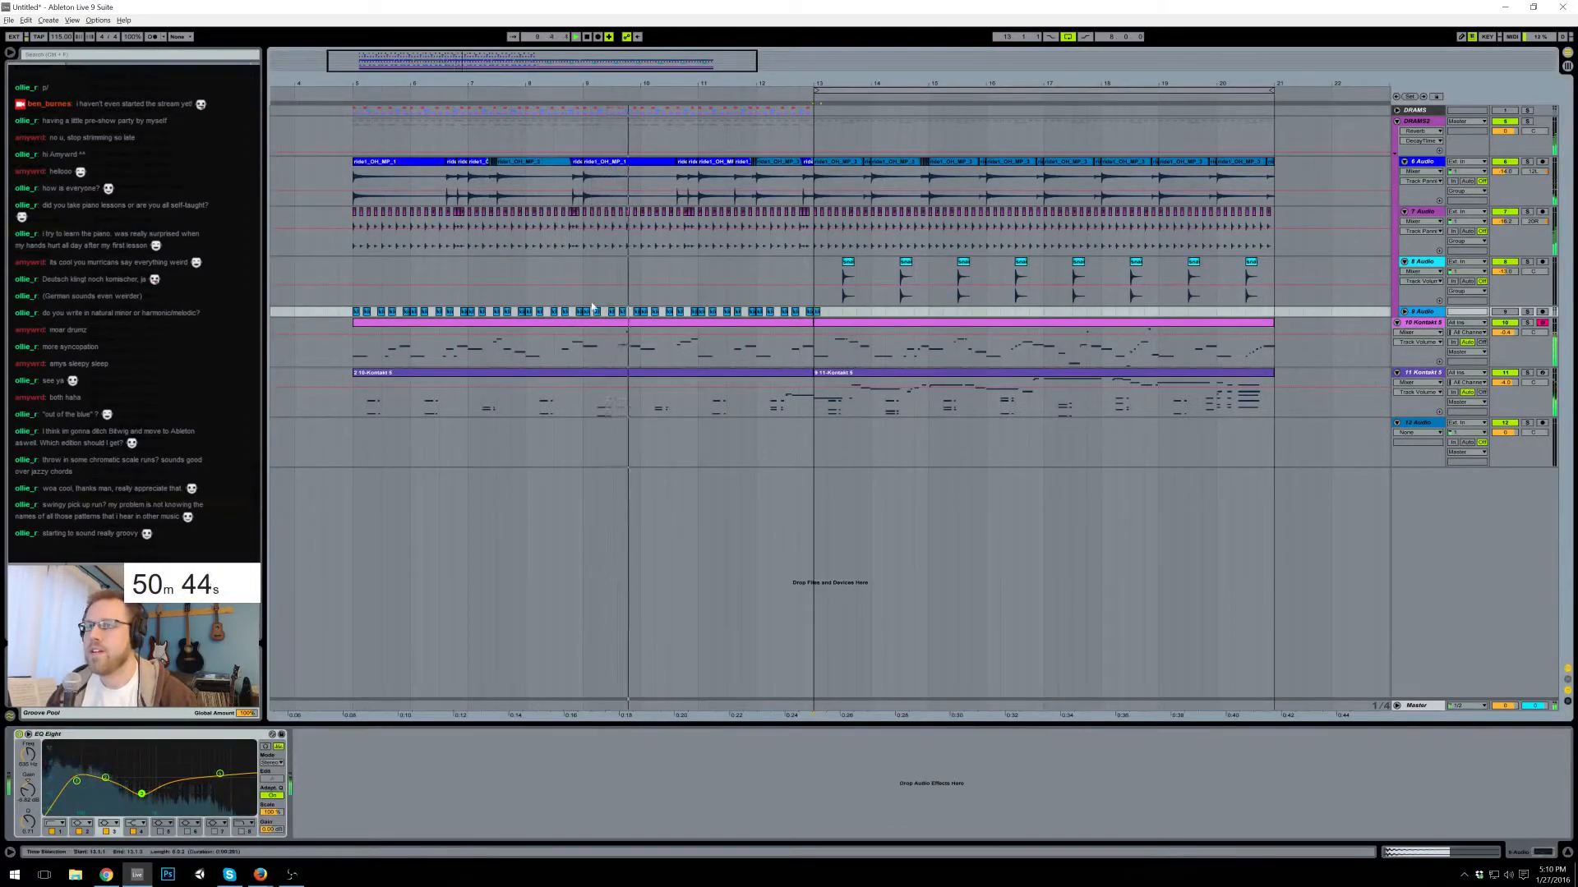
left_click(353, 312)
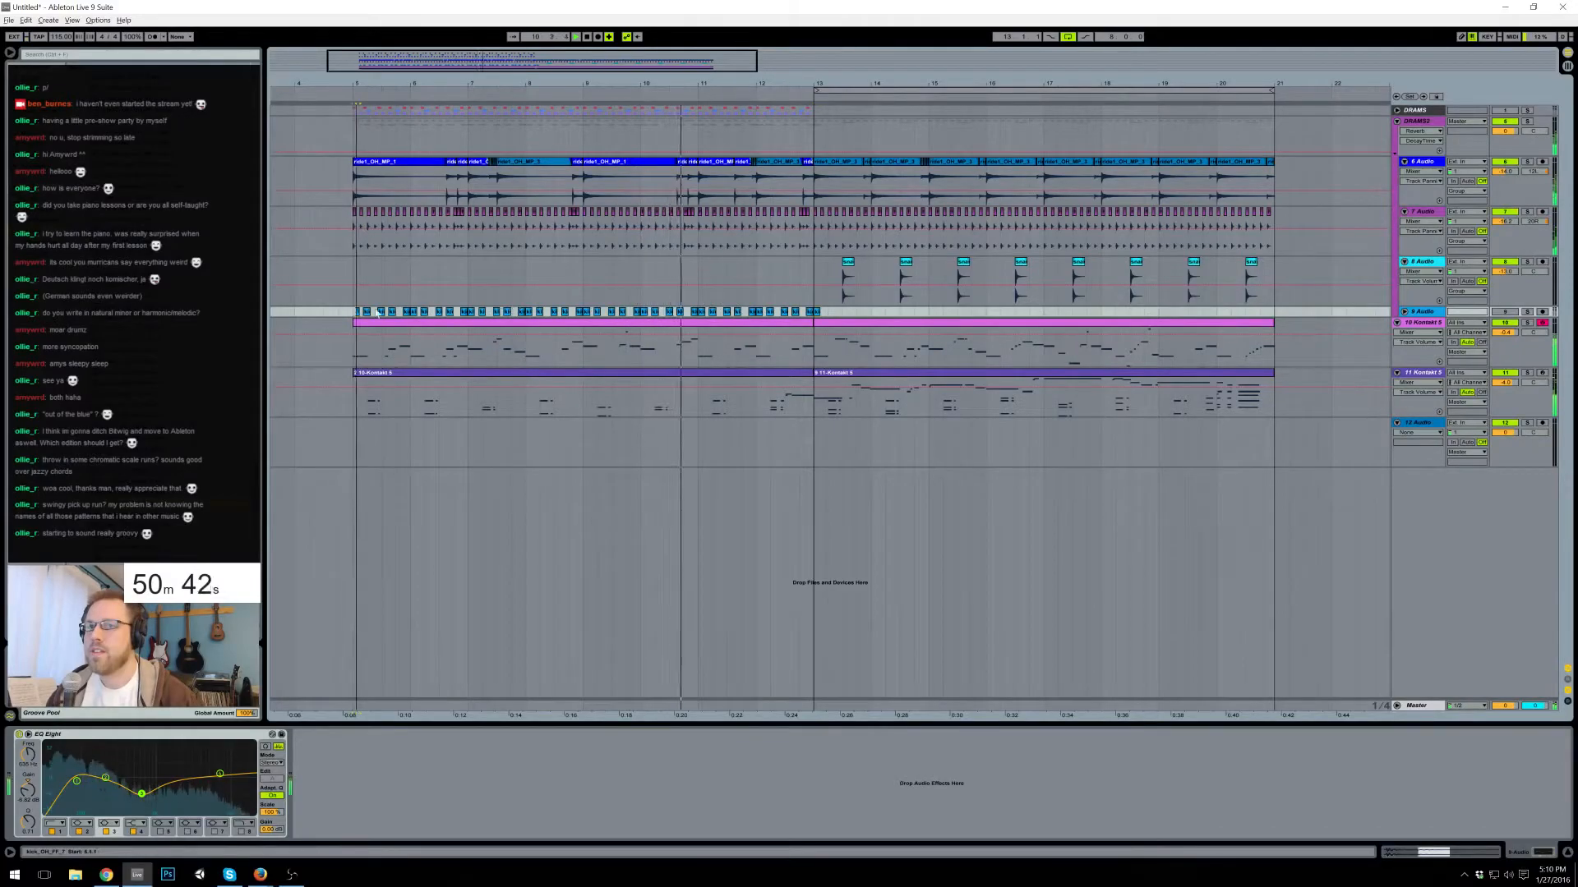
left_click_drag(353, 312, 817, 314)
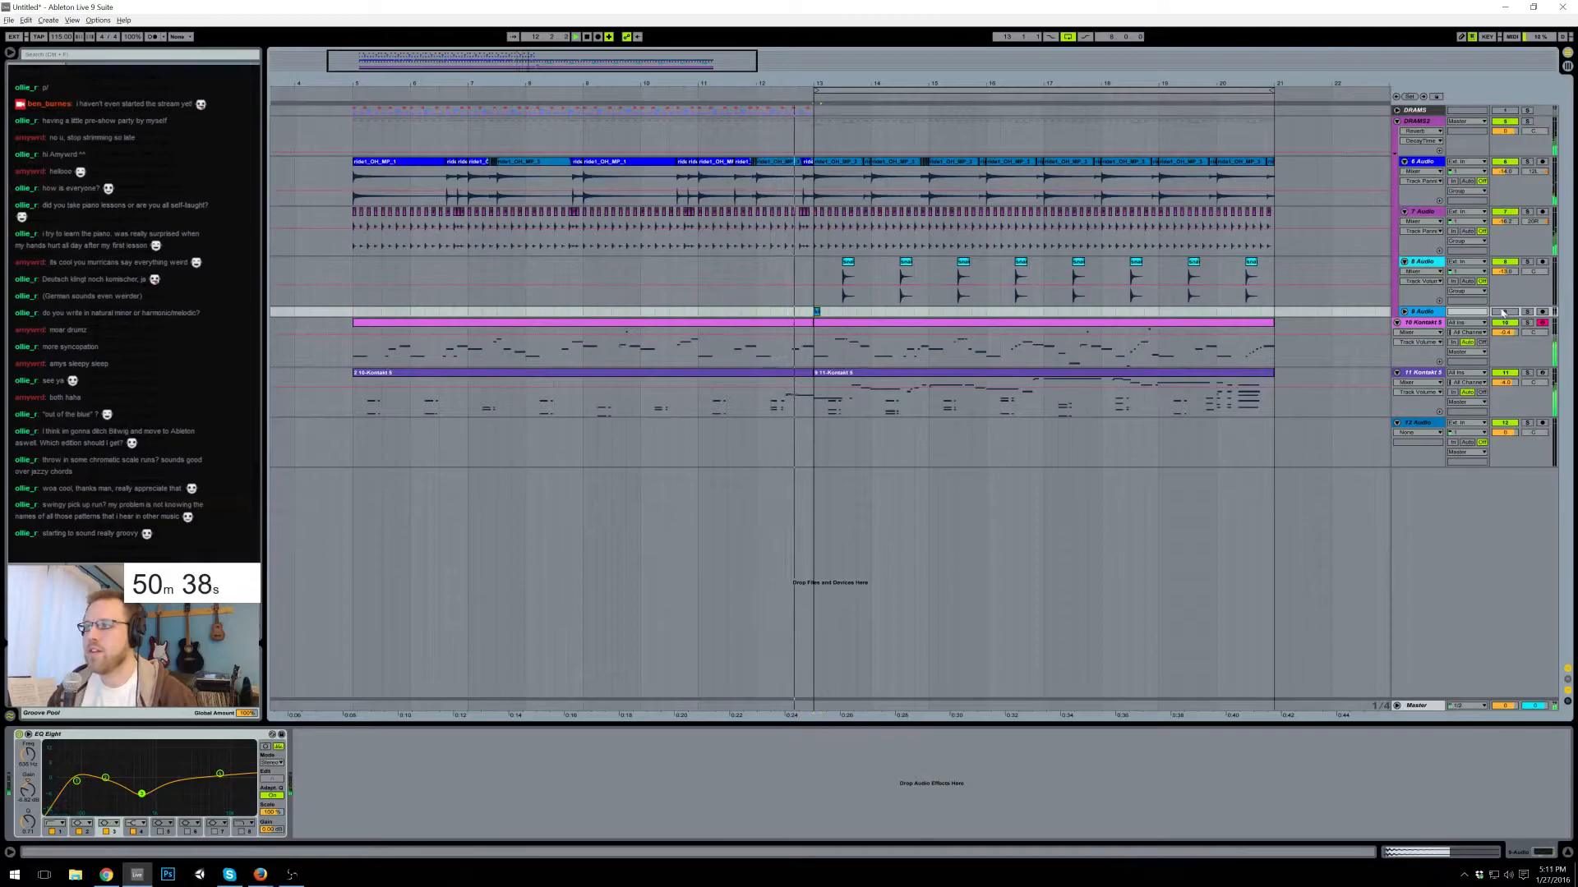
- Reshape the 9 Audio track's EQ Eight curve, raising the low cut and pulling the fourth band down in level and frequency, while auditioning bar 13
left_click(818, 315)
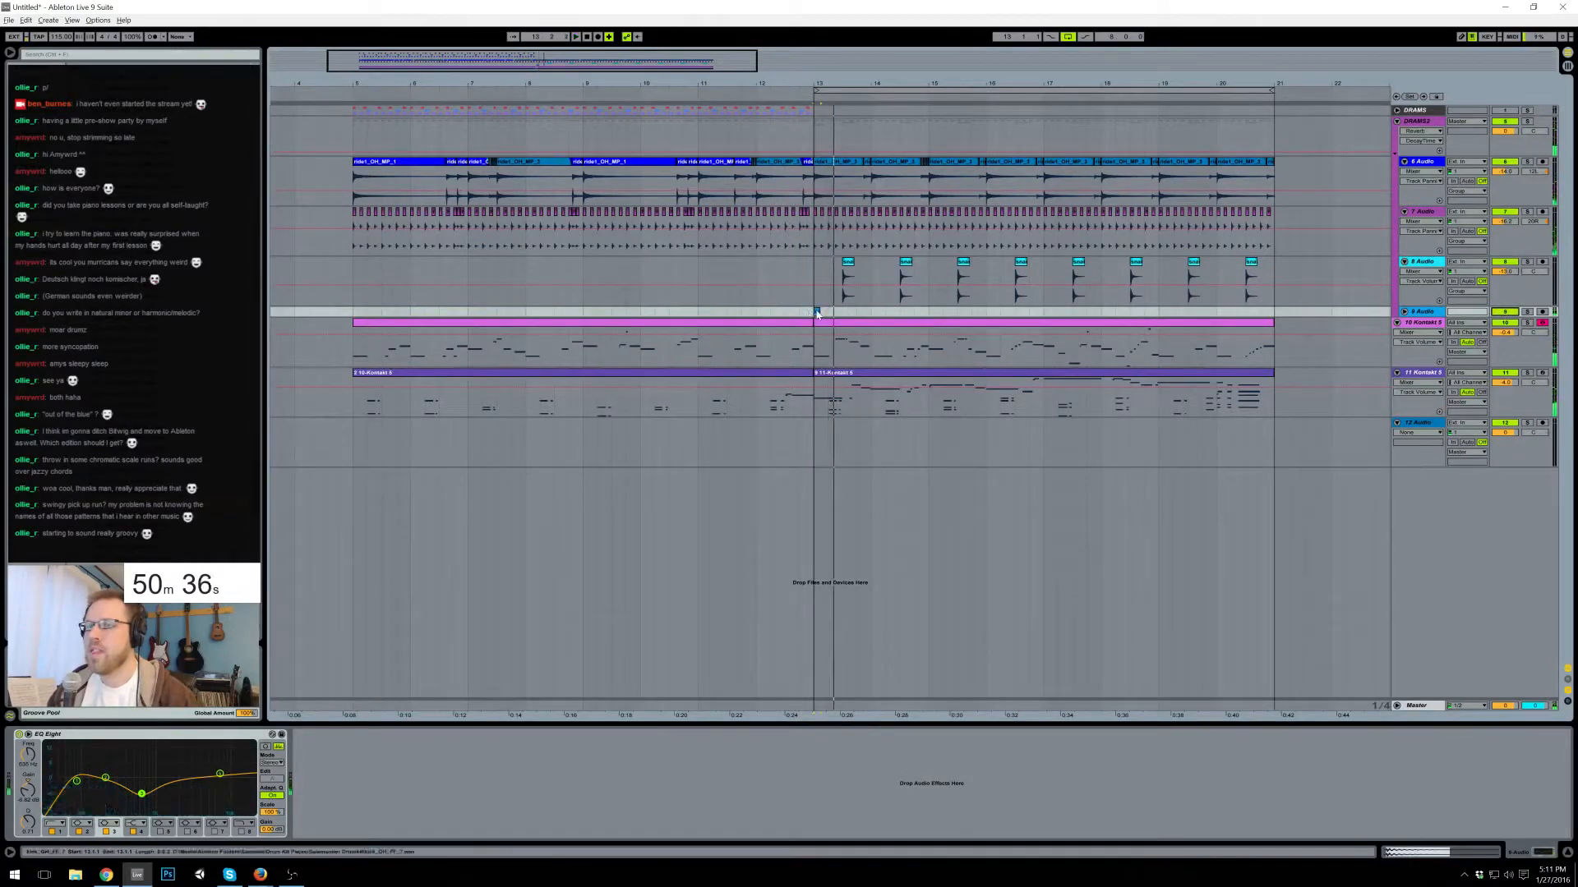
left_click_drag(219, 774, 168, 805)
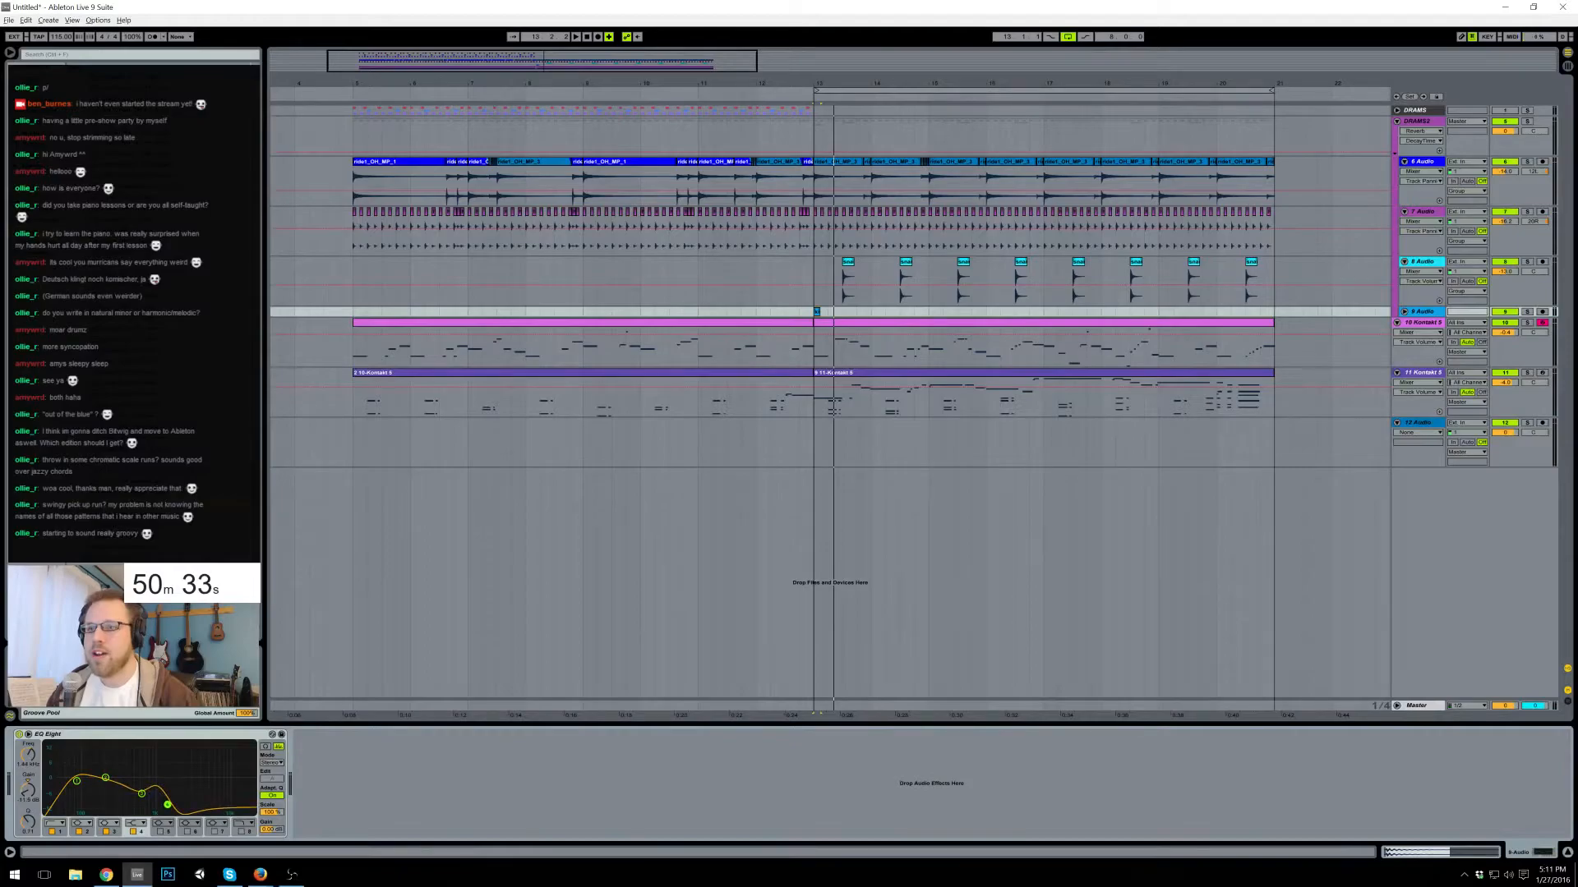
left_click(1405, 312)
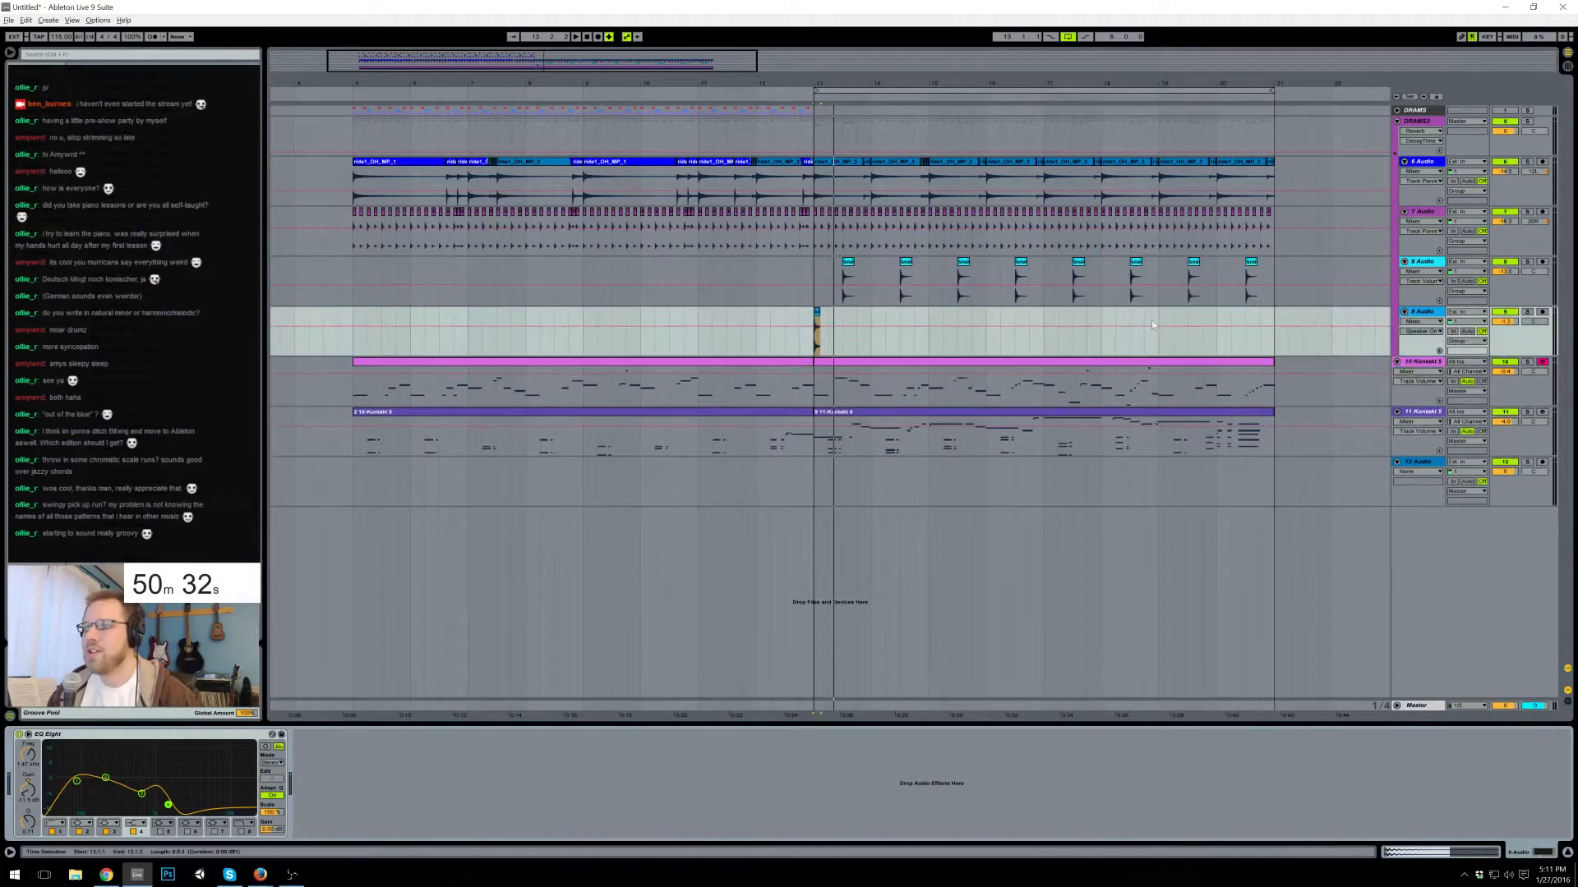
left_click(814, 322)
key("space")
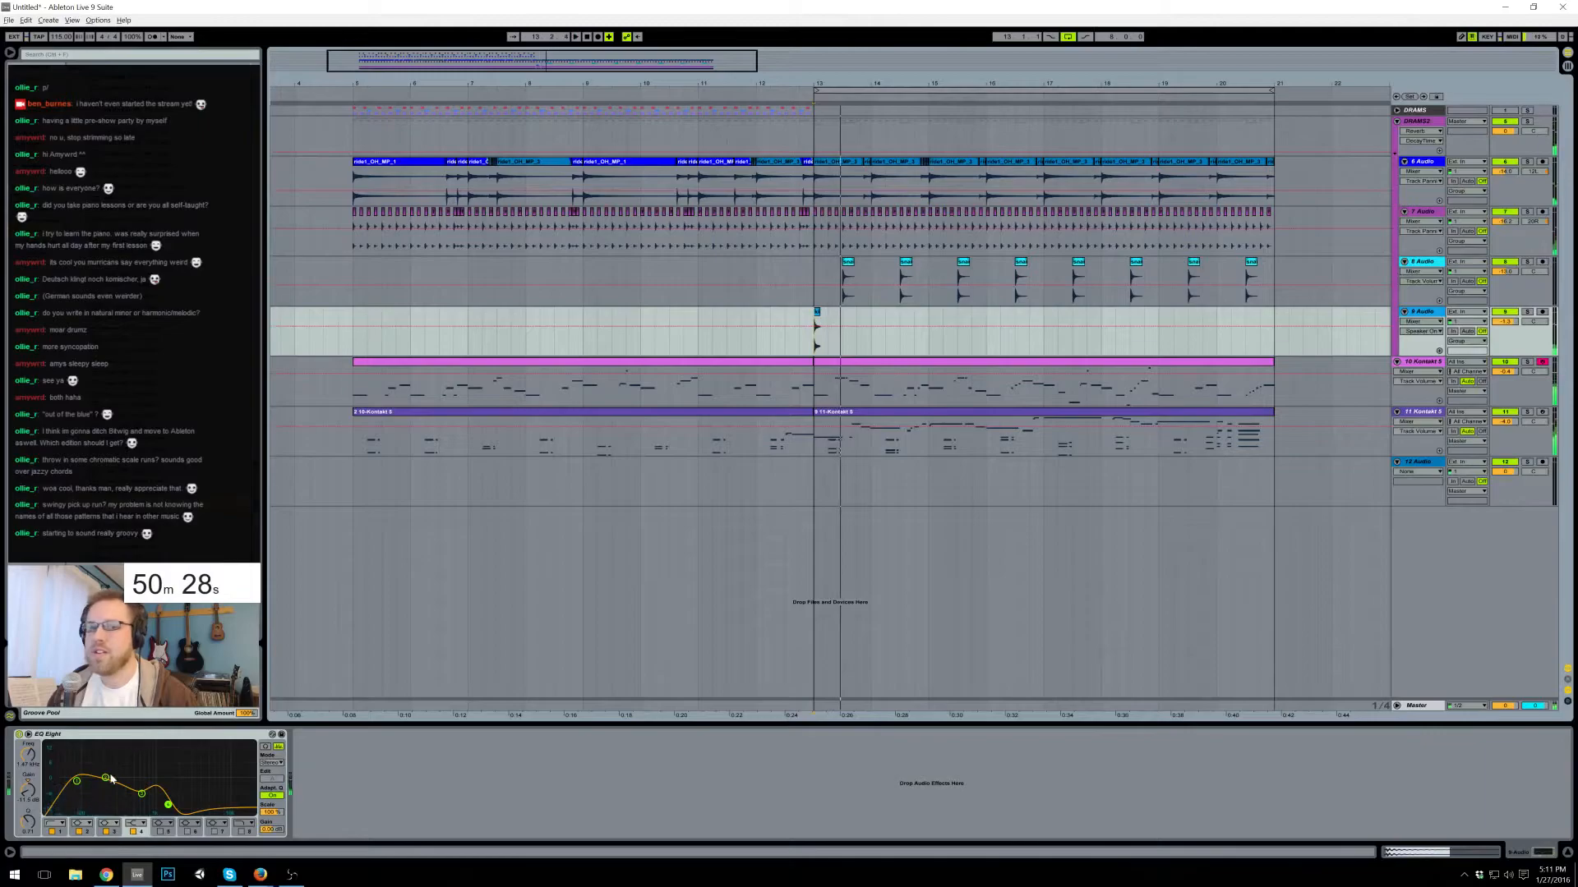
left_click_drag(80, 785, 99, 783)
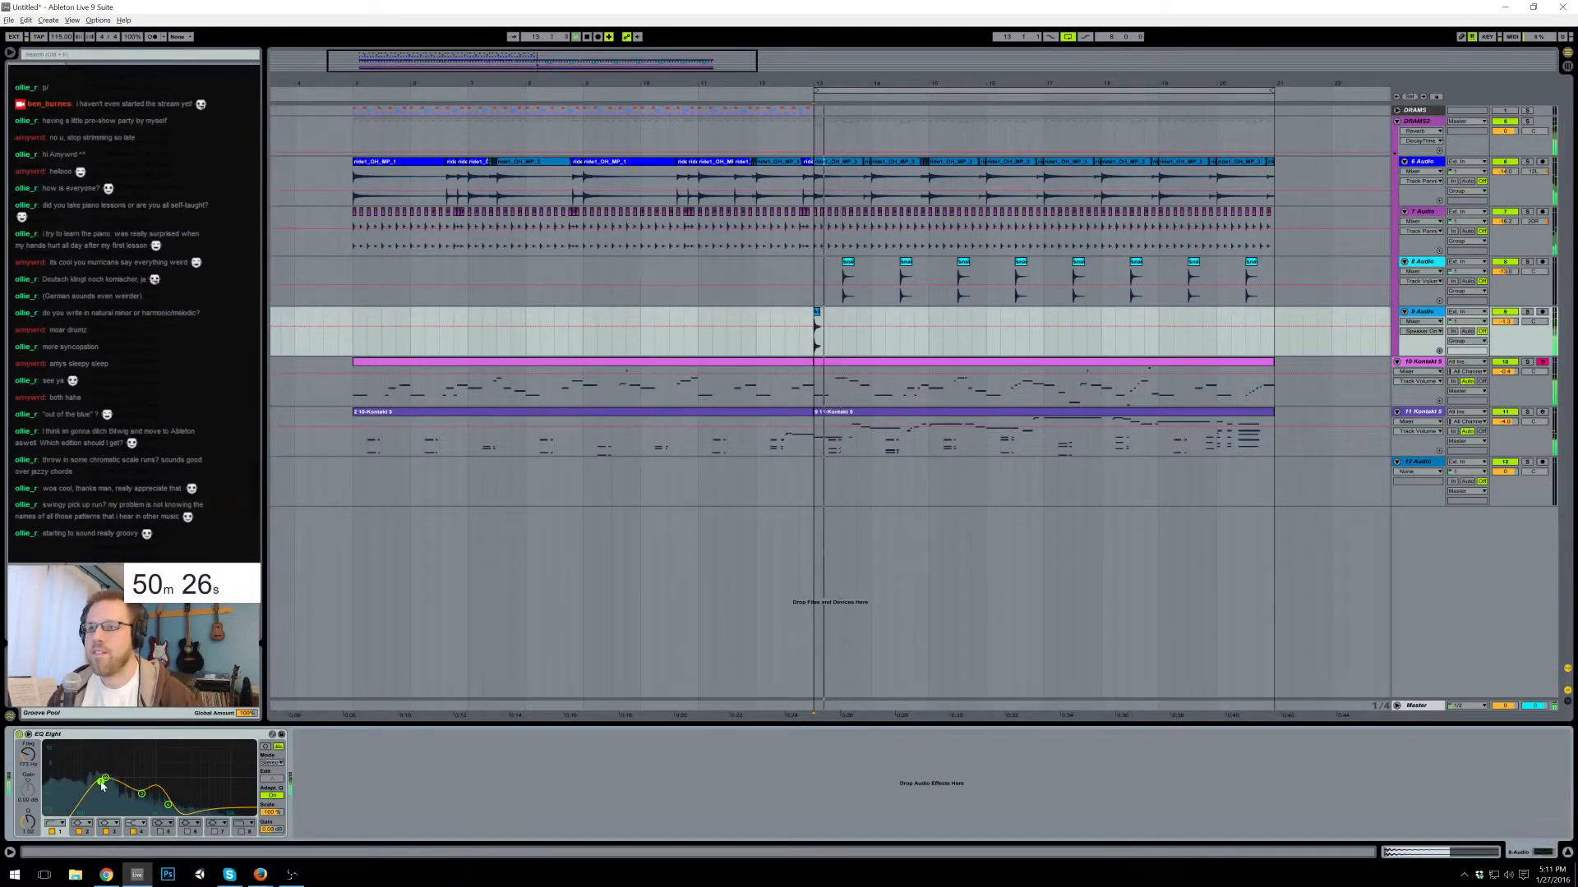
mouse_move(141, 793)
left_mouse_down()
mouse_move(166, 793)
mouse_move(148, 800)
left_mouse_up()
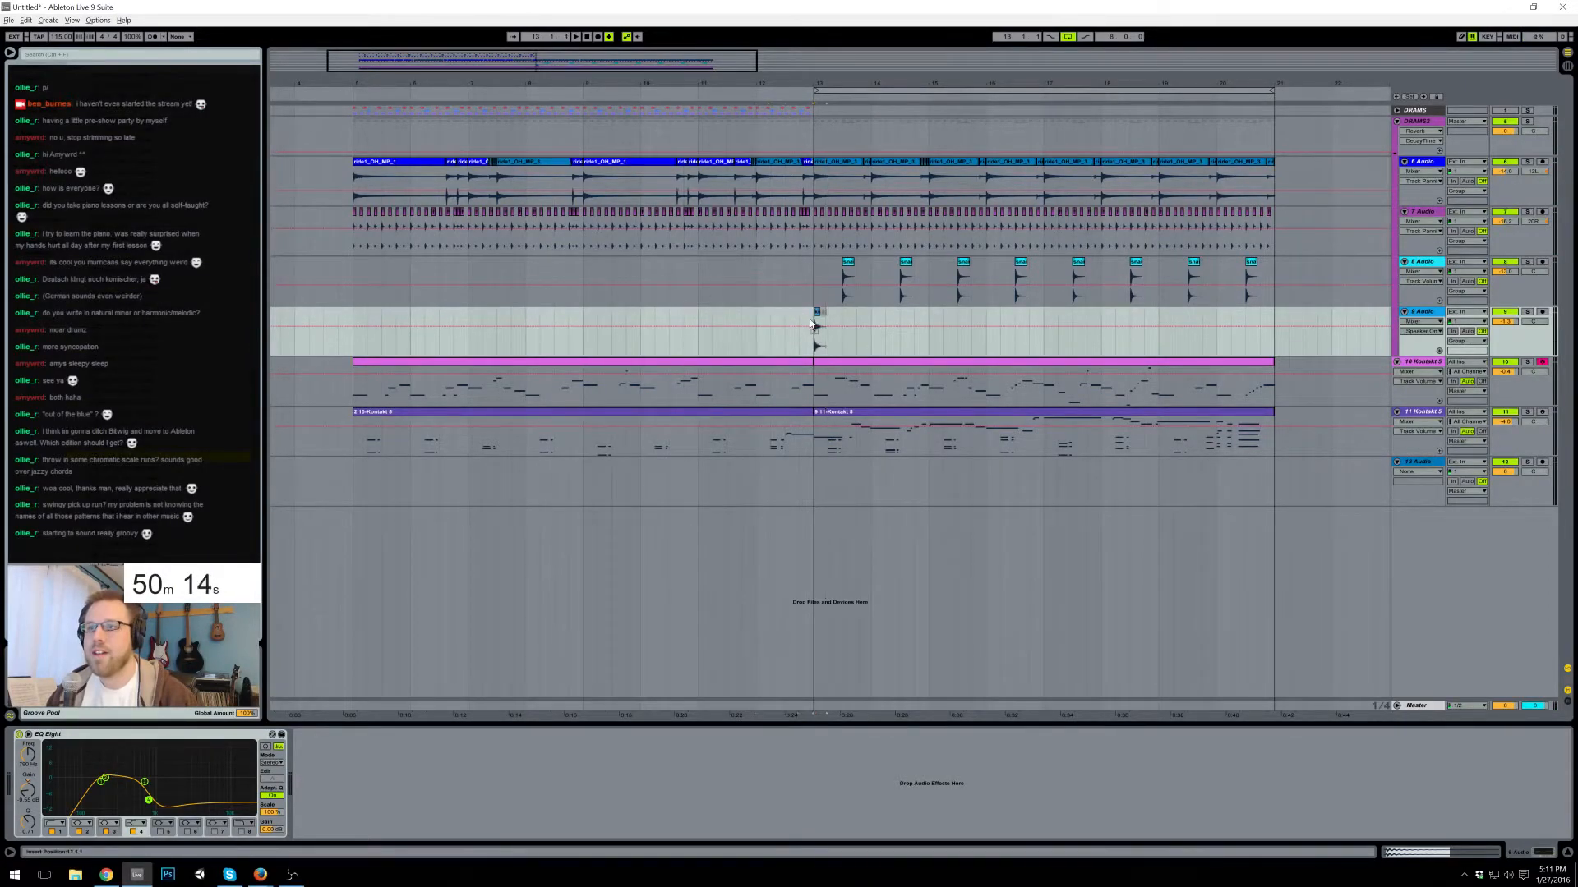
- Audition the kick clip at bar 13, bypass the EQ Eight on the 9 Audio track and adjust the track's volume
left_click(1509, 323)
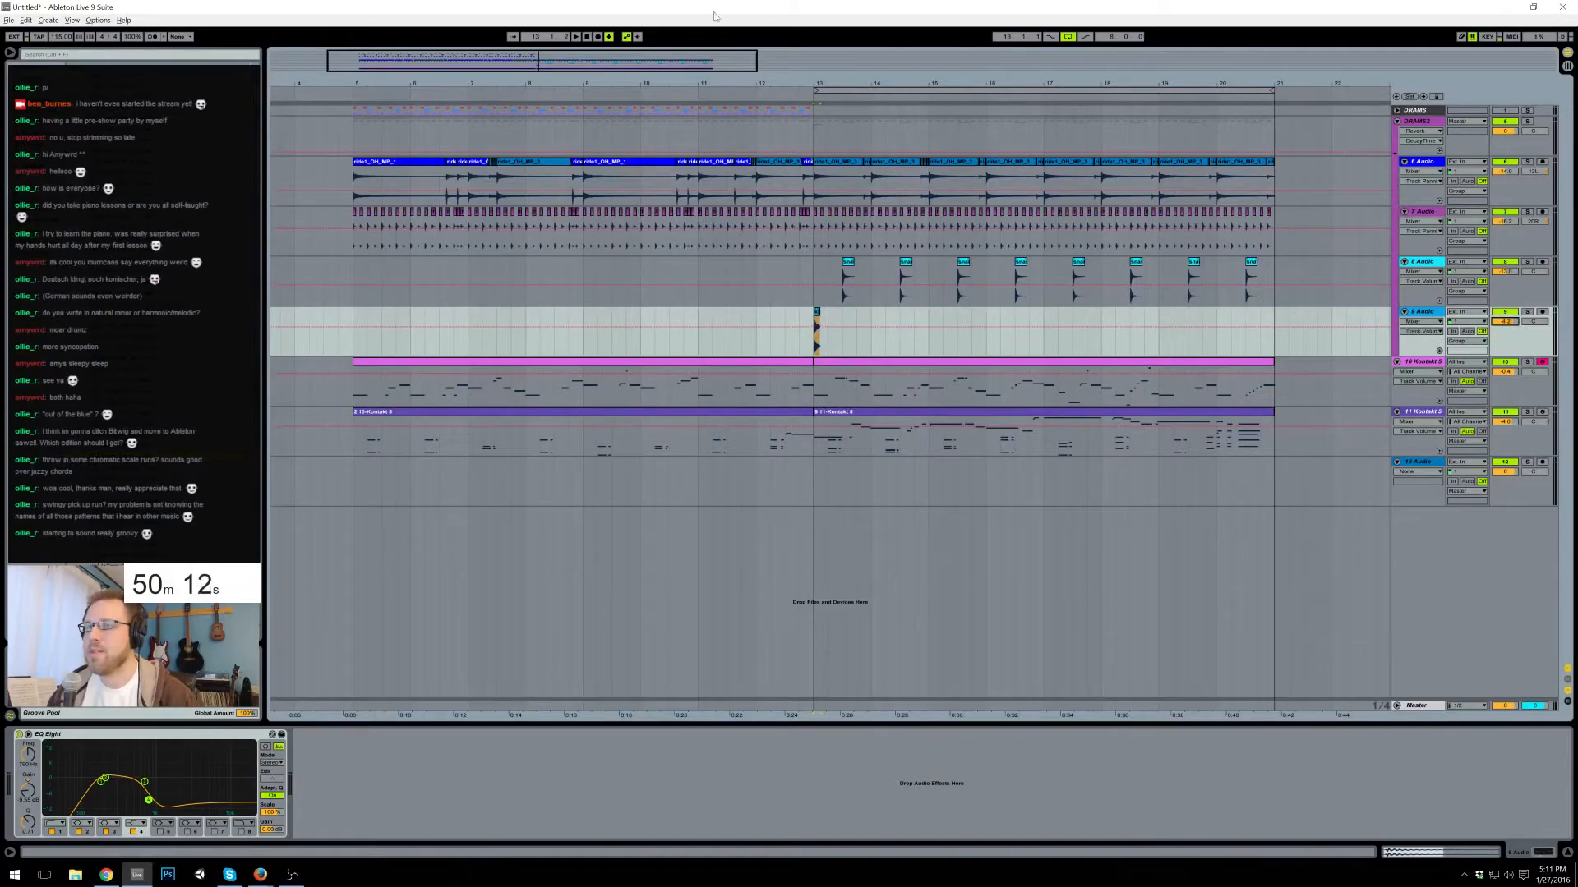
left_click_drag(545, 64, 655, 322)
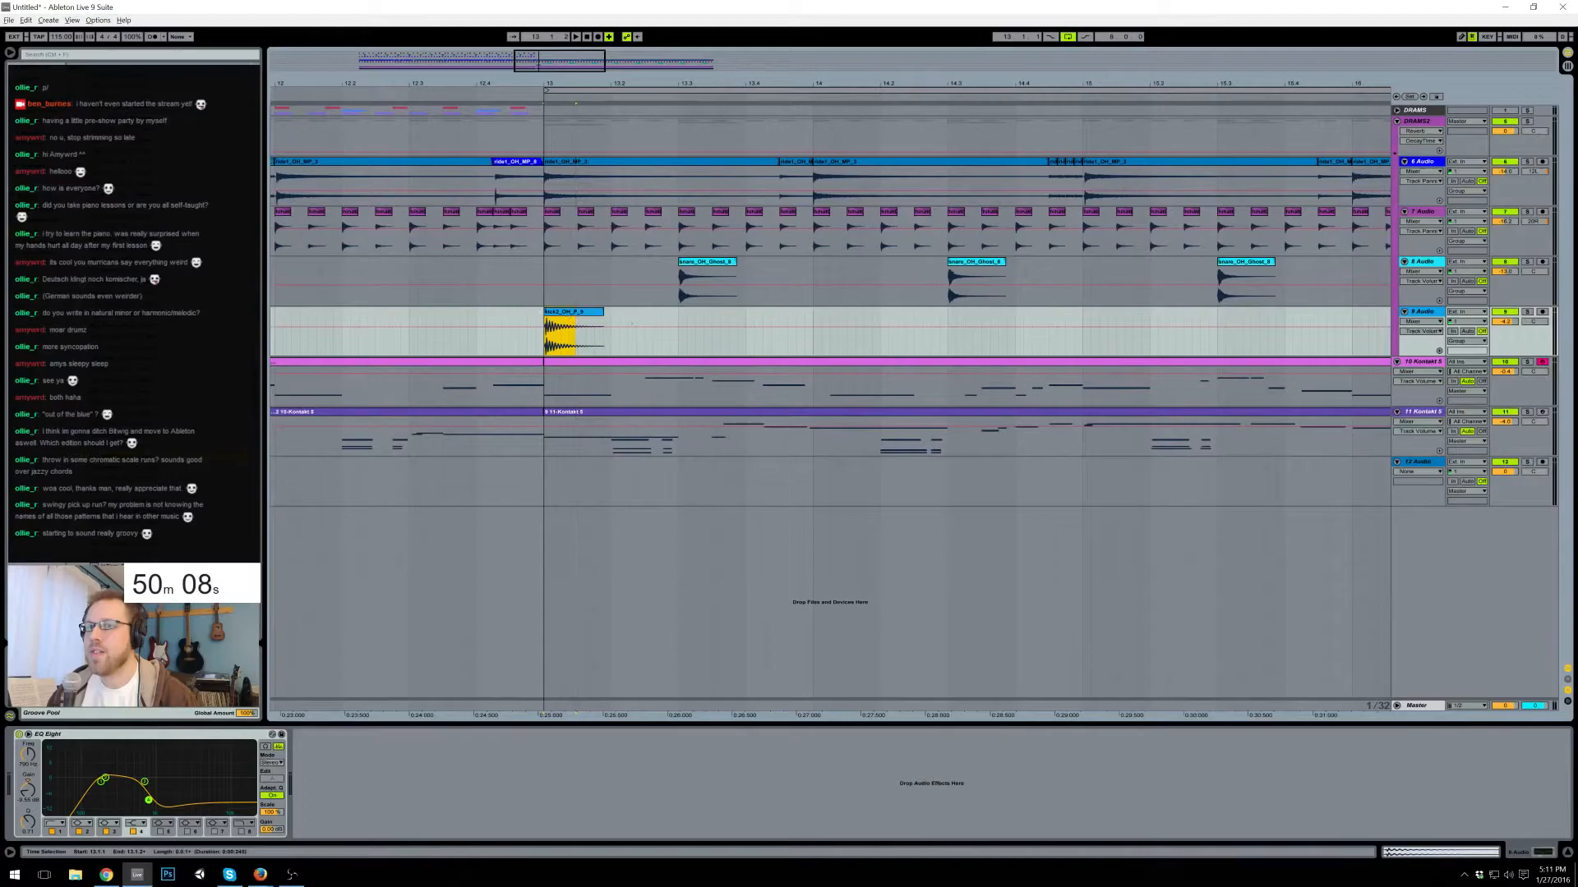
key("space")
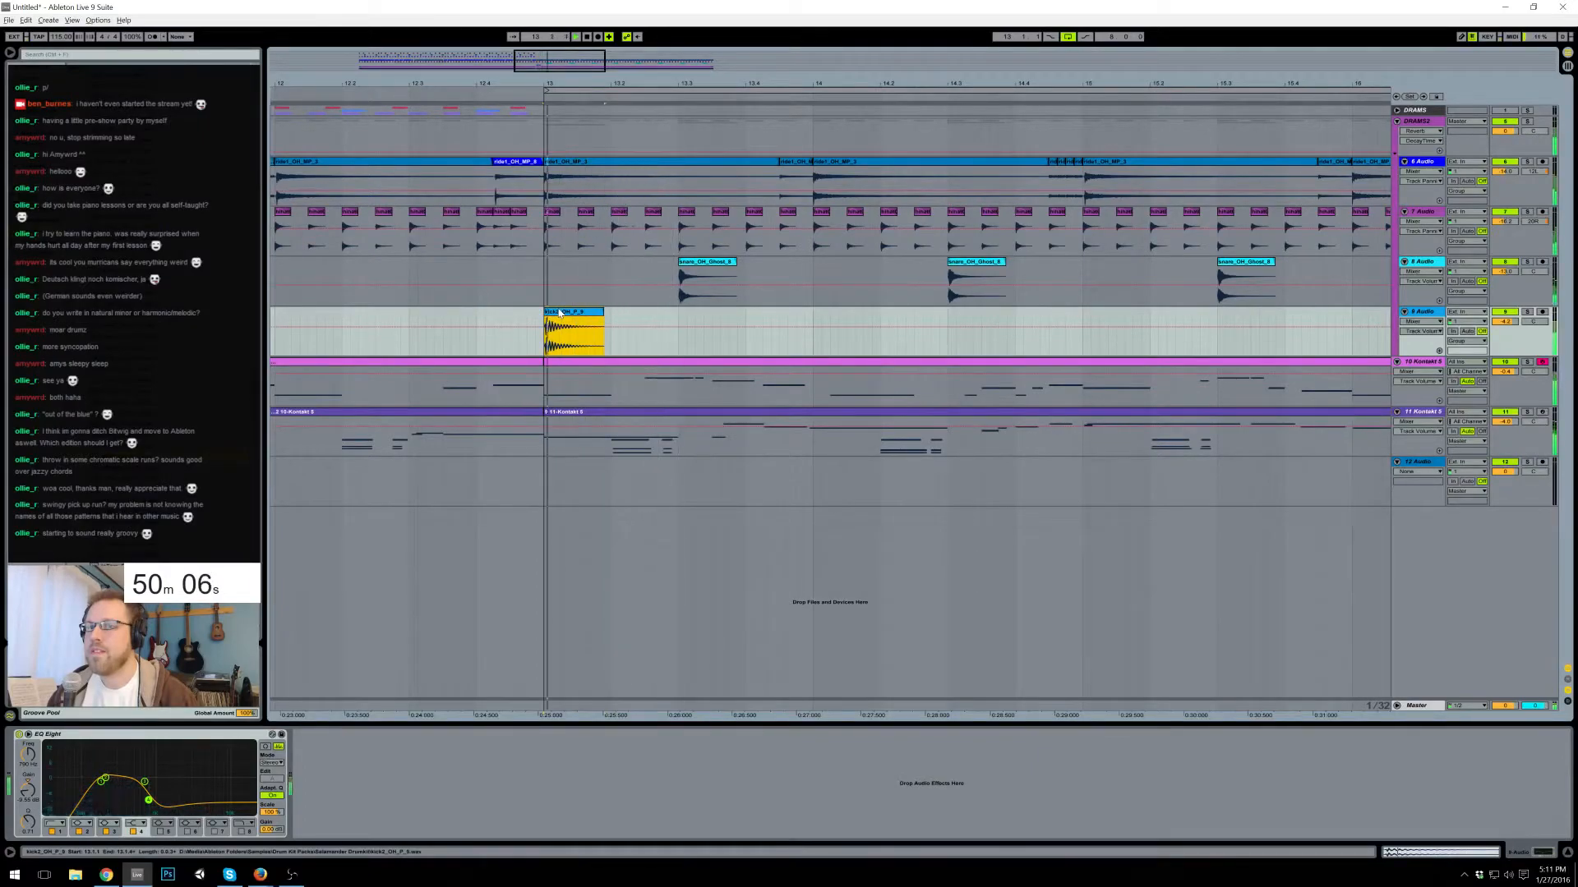
left_click(19, 736)
left_click(546, 570)
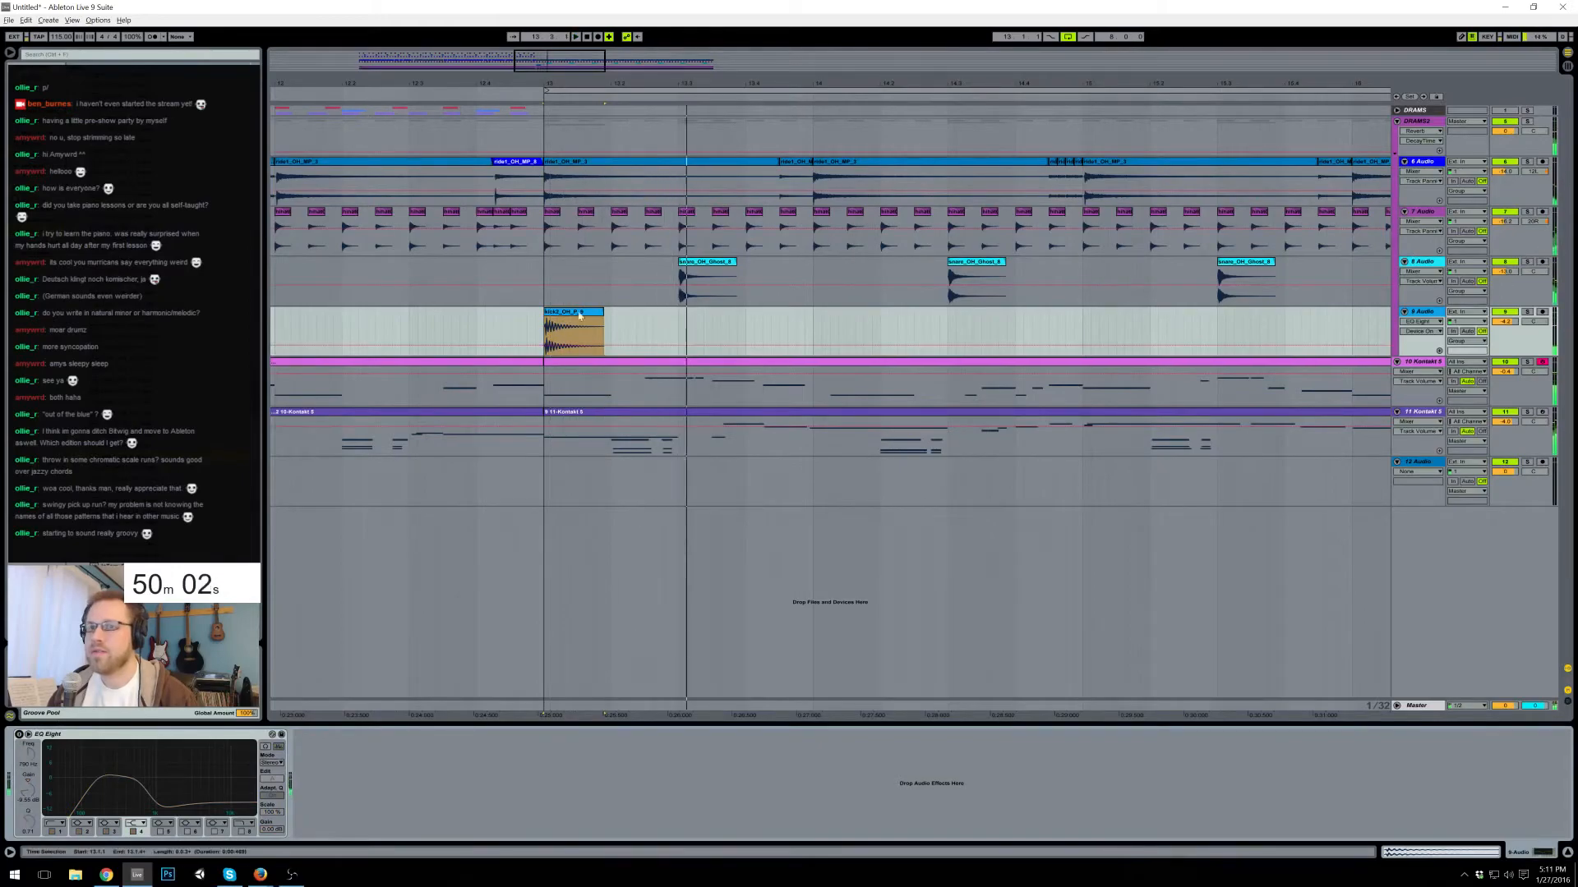
left_click_drag(1503, 321, 1504, 324)
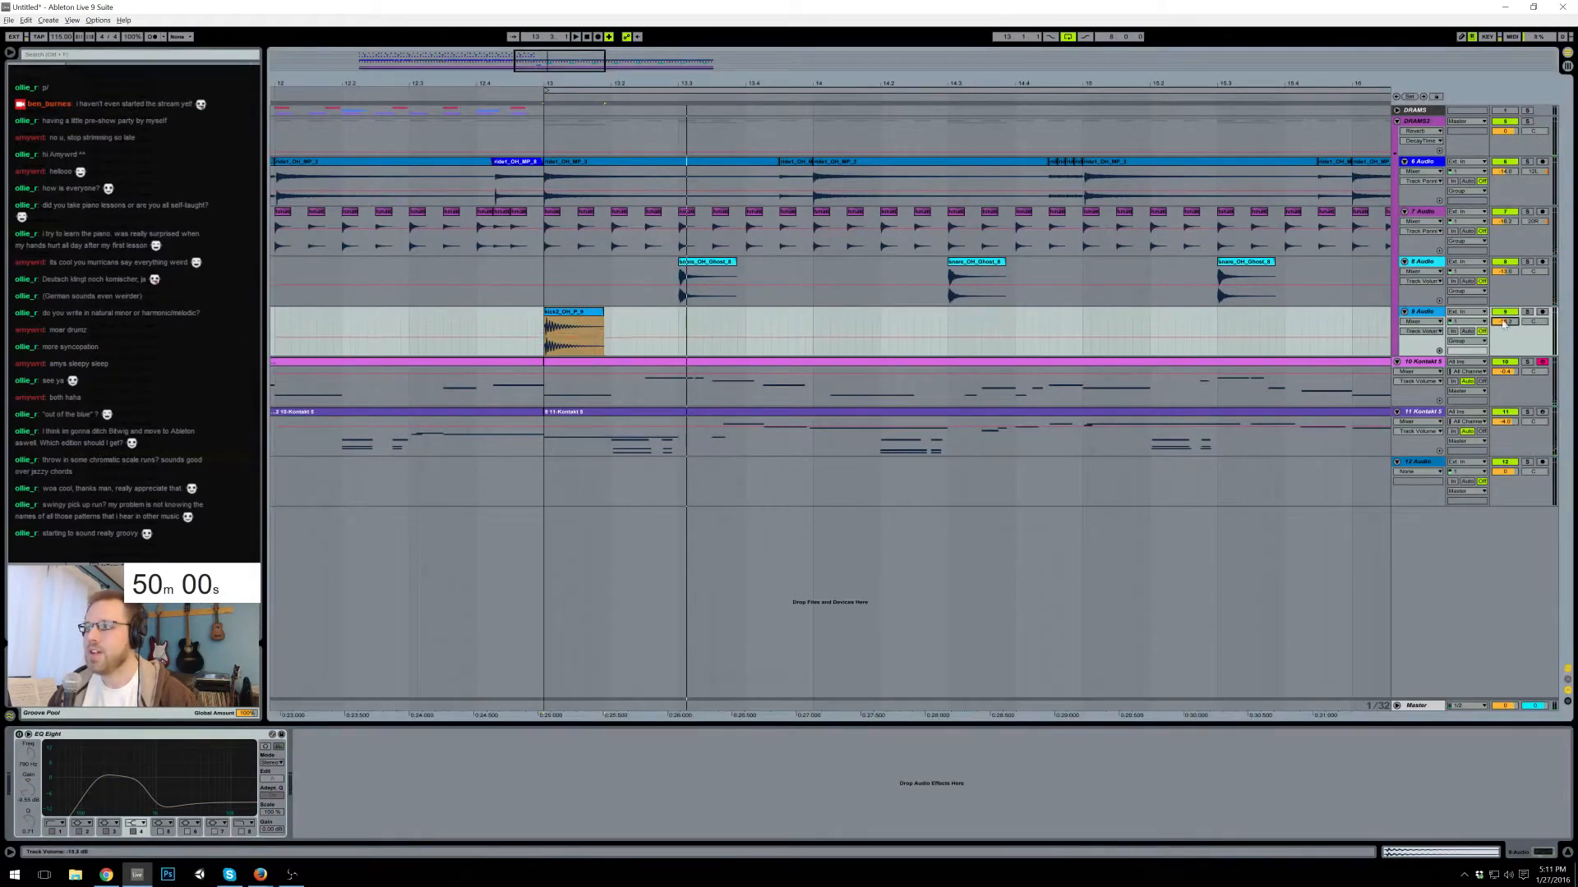
- Copy the kick clip from bar 13 to bar 14, to bar 15 and to a spot just before bar 15
left_click(587, 319)
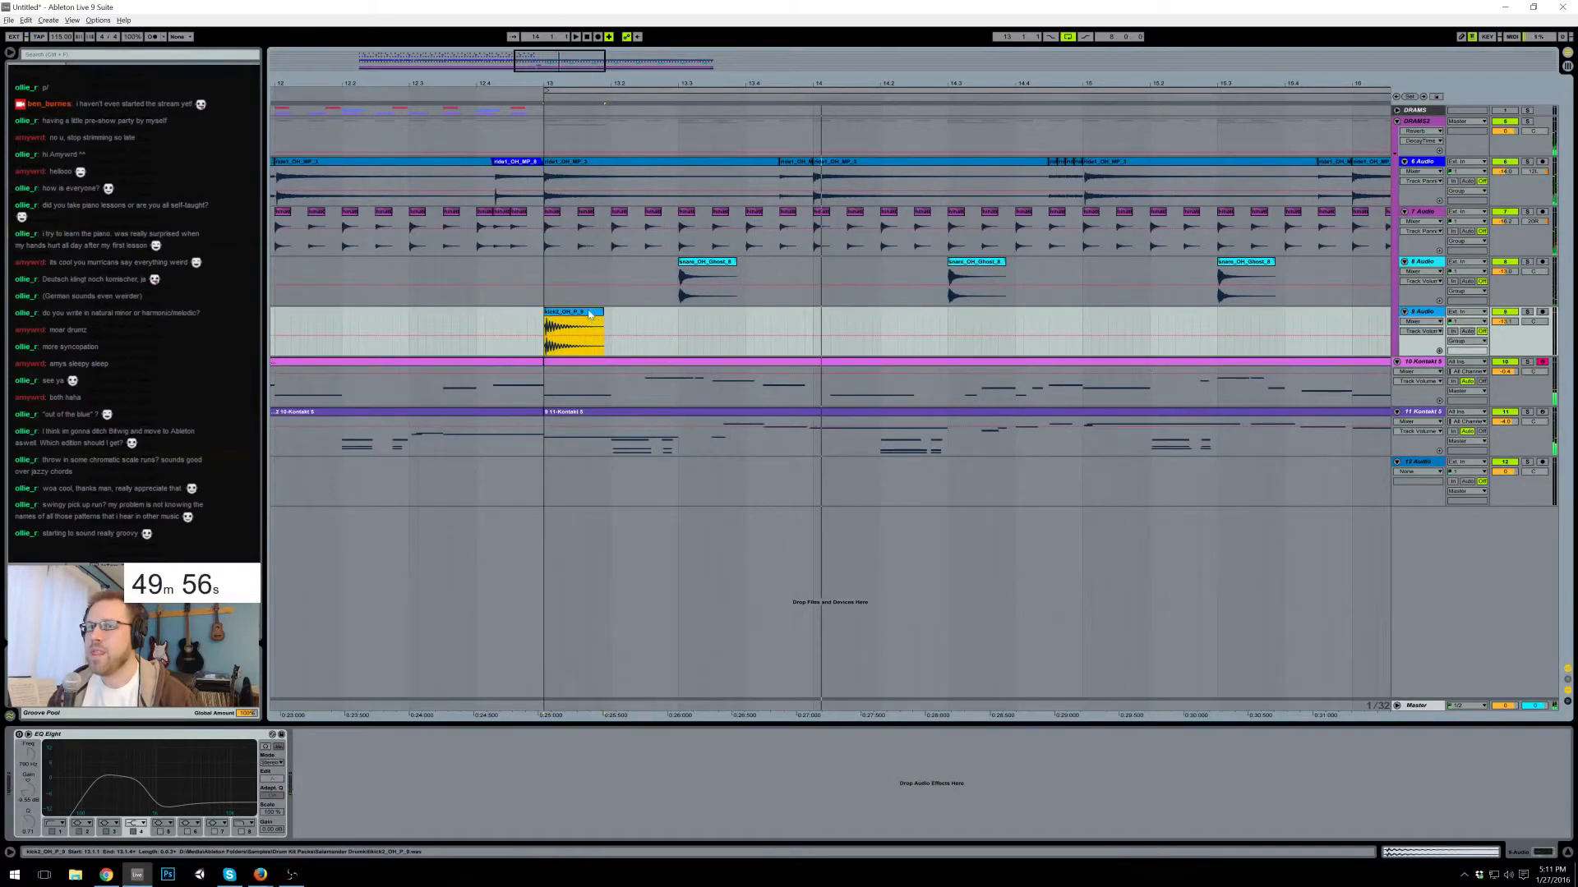
key("ctrl+v")
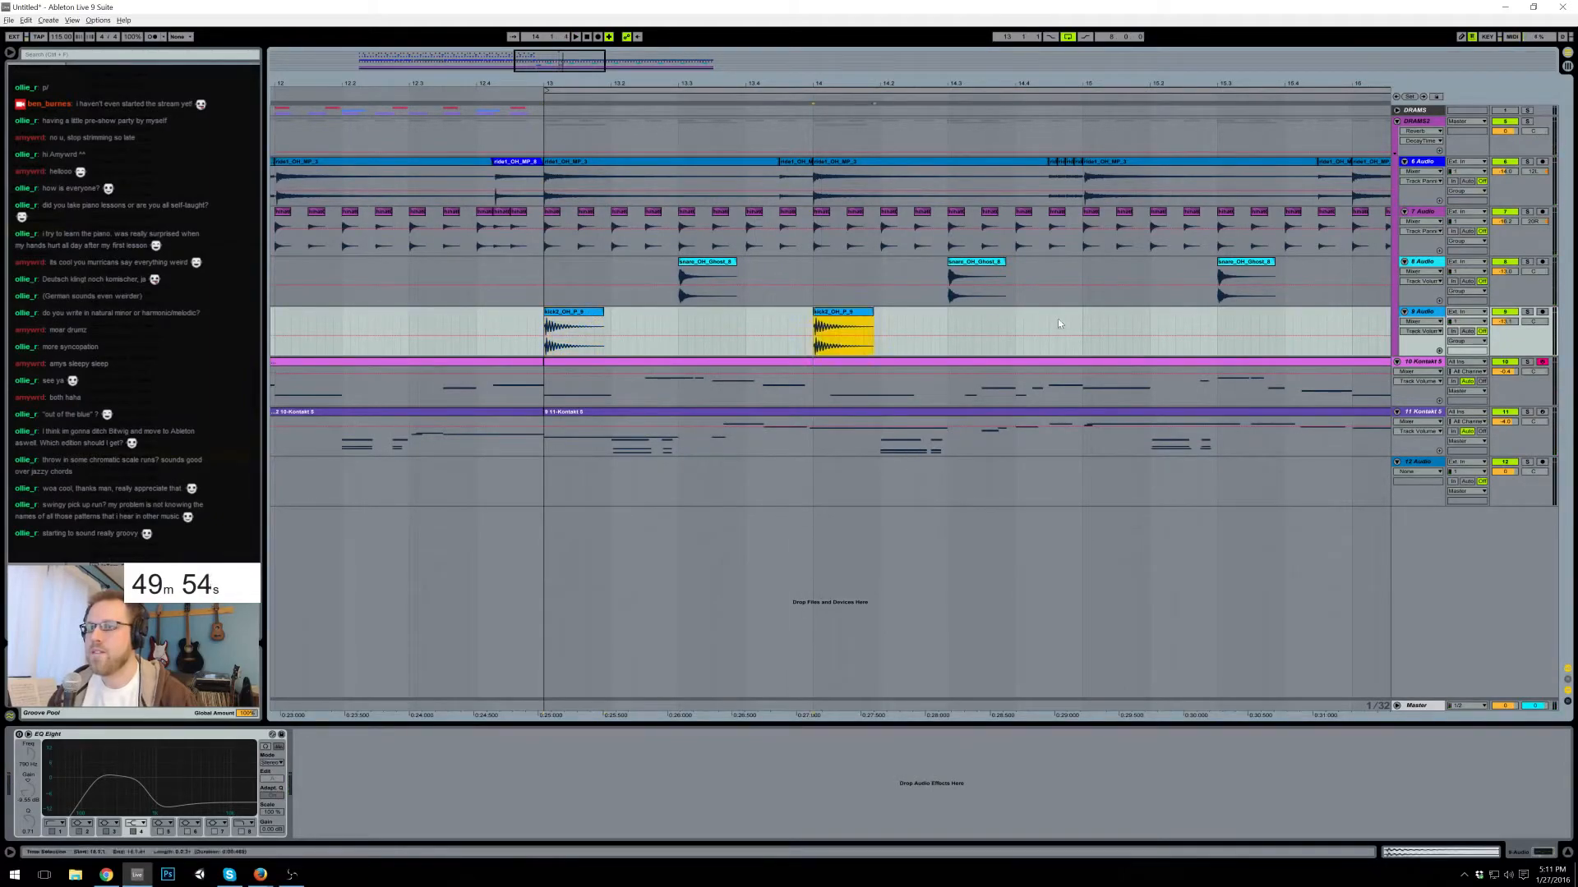
left_click(1057, 319)
key("ctrl+v")
left_click(1082, 323)
key("ctrl+v")
- Lower the gain of the short kick clip just before bar 15
left_click(1075, 318)
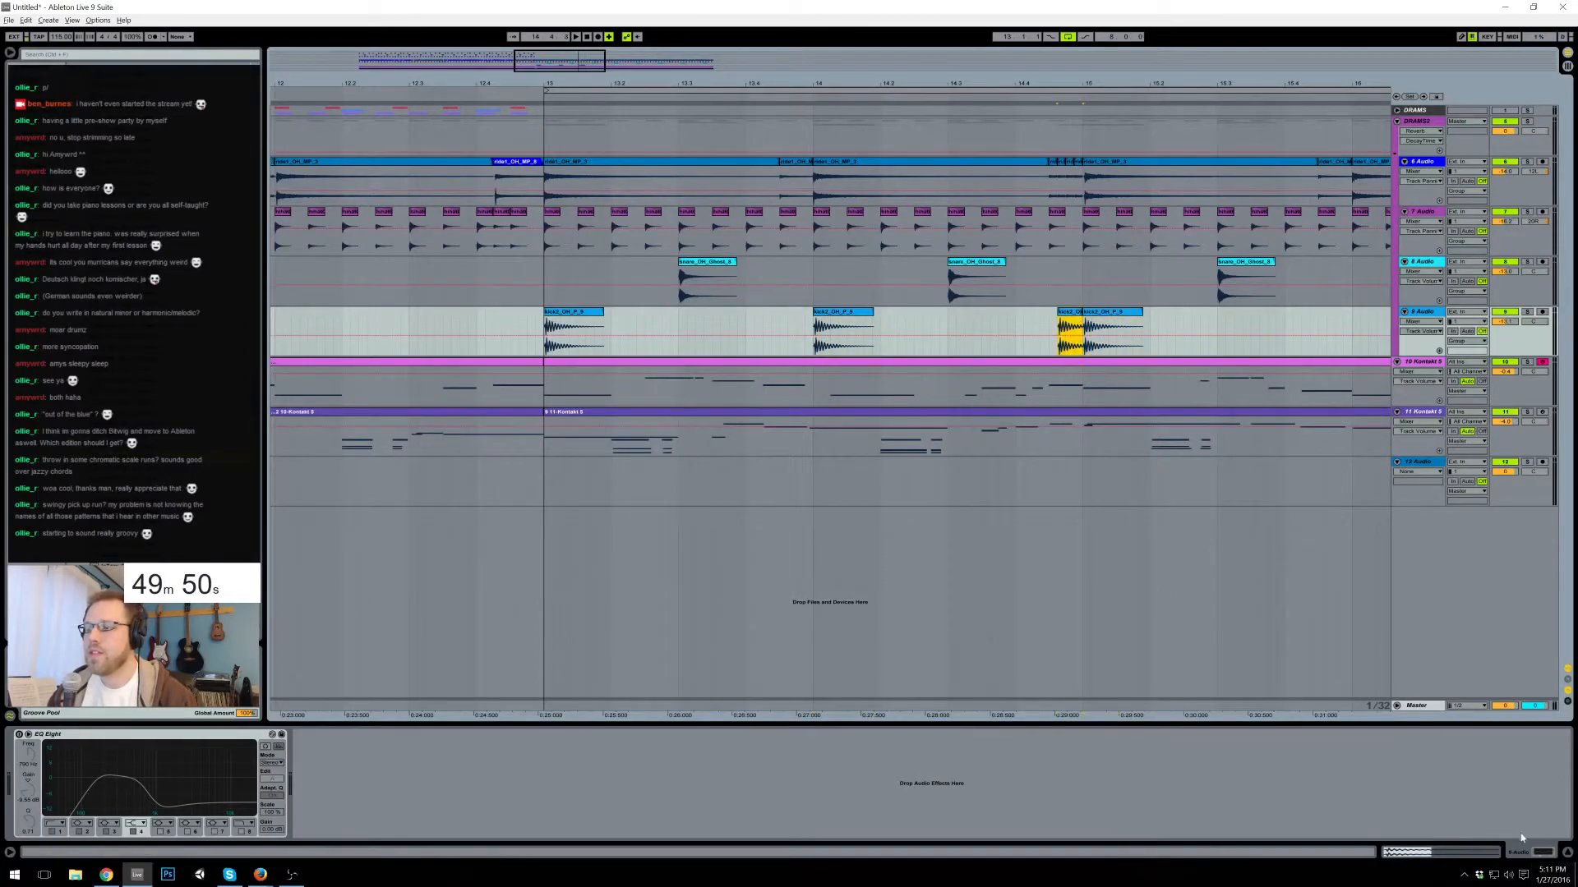
left_click(1543, 852)
key("shift+Tab")
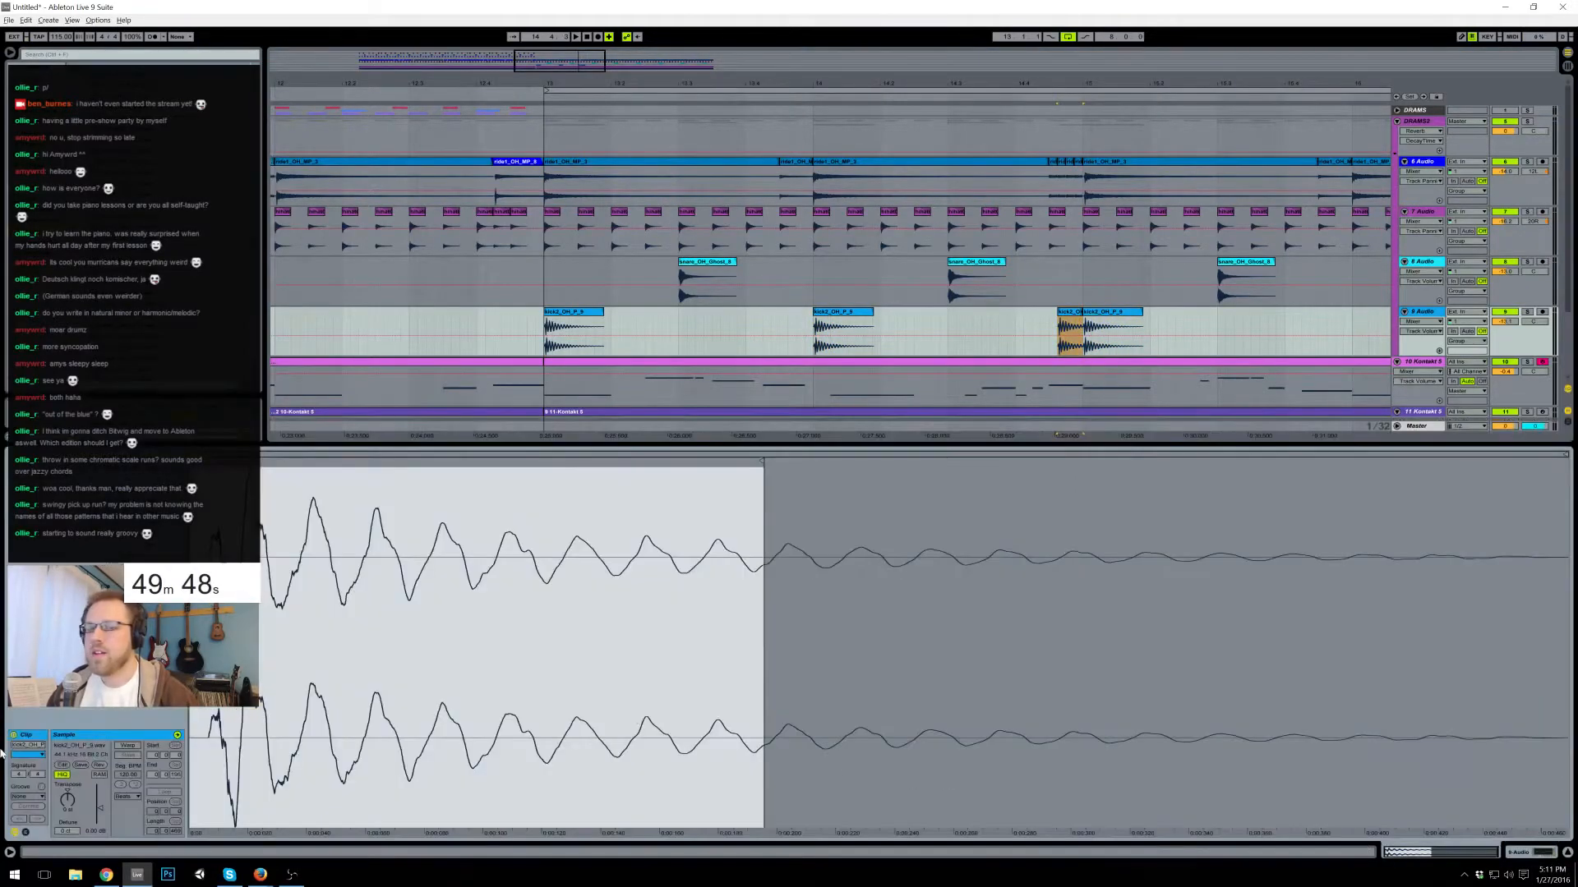
left_click_drag(99, 809, 99, 811)
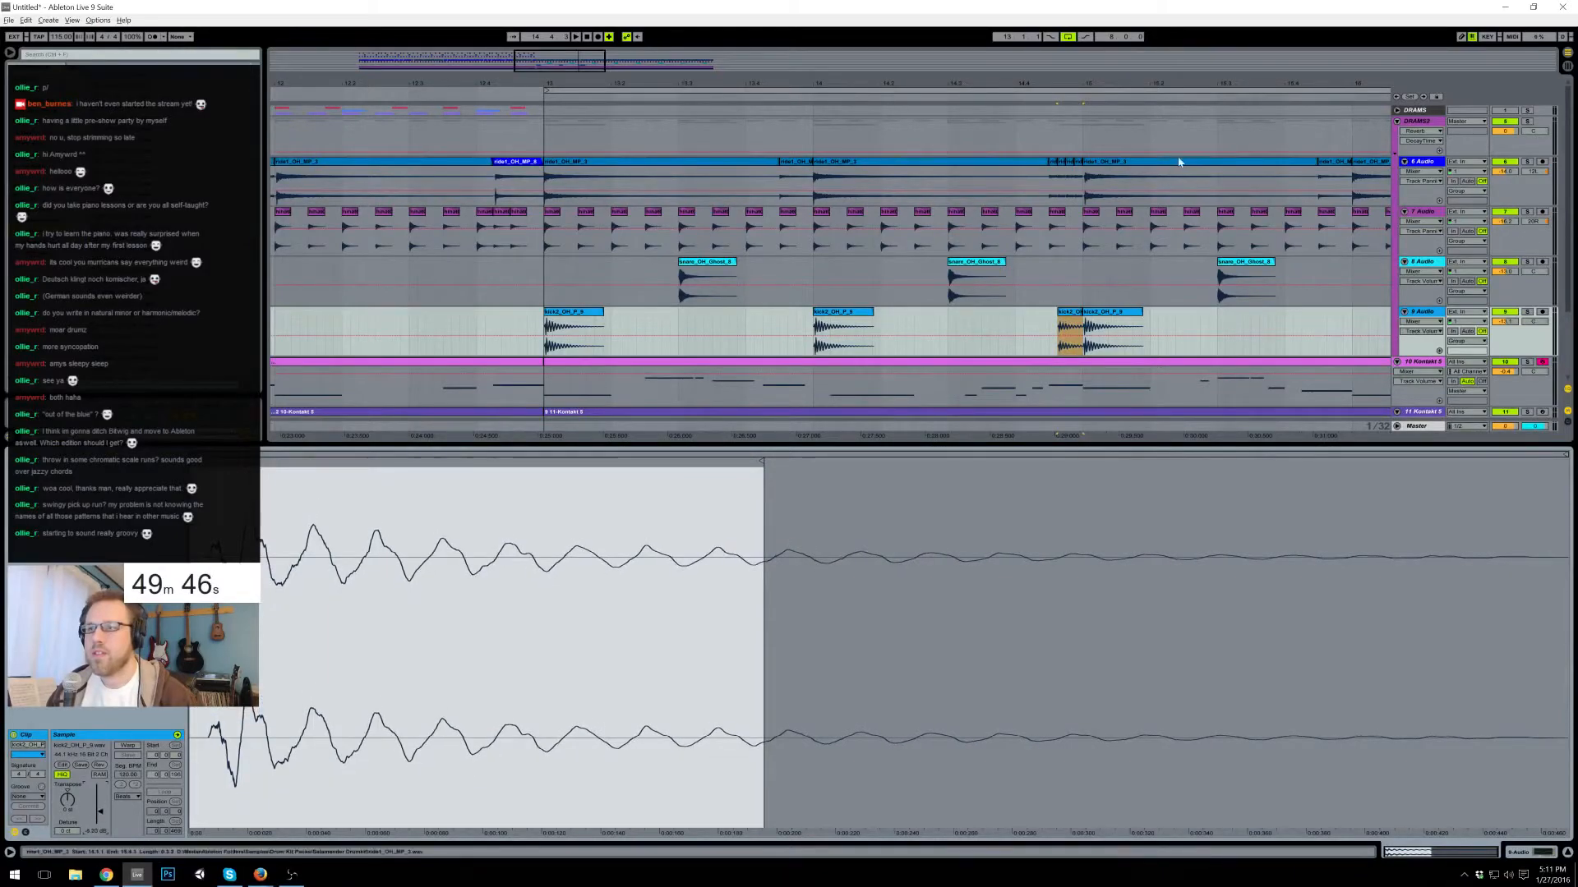
left_click(1068, 323)
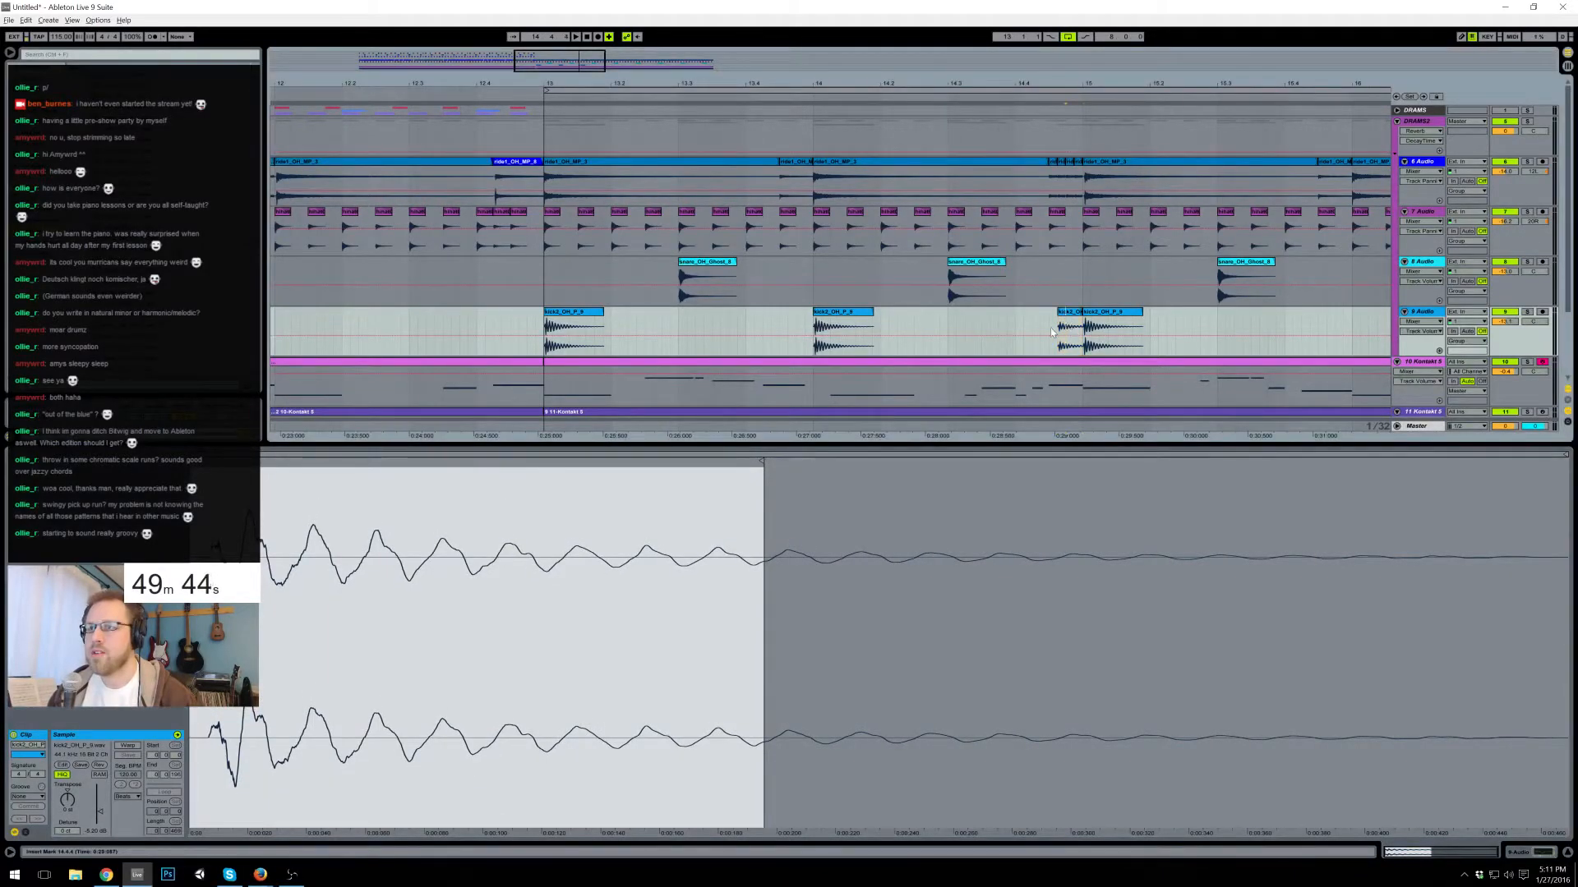
left_click(1052, 332)
left_click(1536, 853)
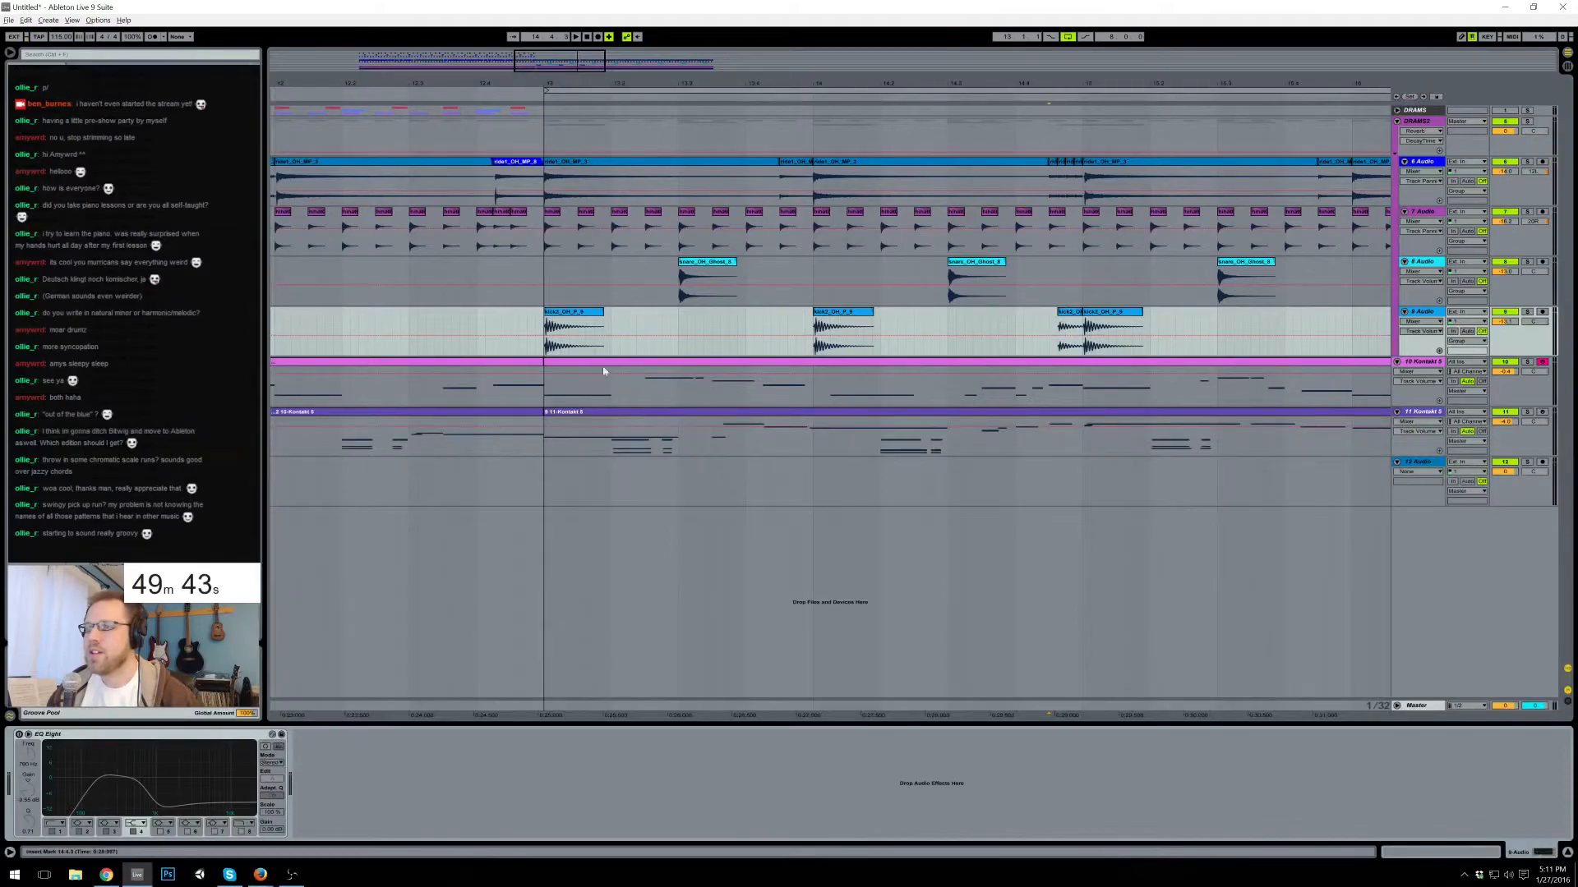
- Audition the kicks from bar 13 and shift the short kick clip before bar 15 to start at 14.4.3
left_click(549, 330)
key("space")
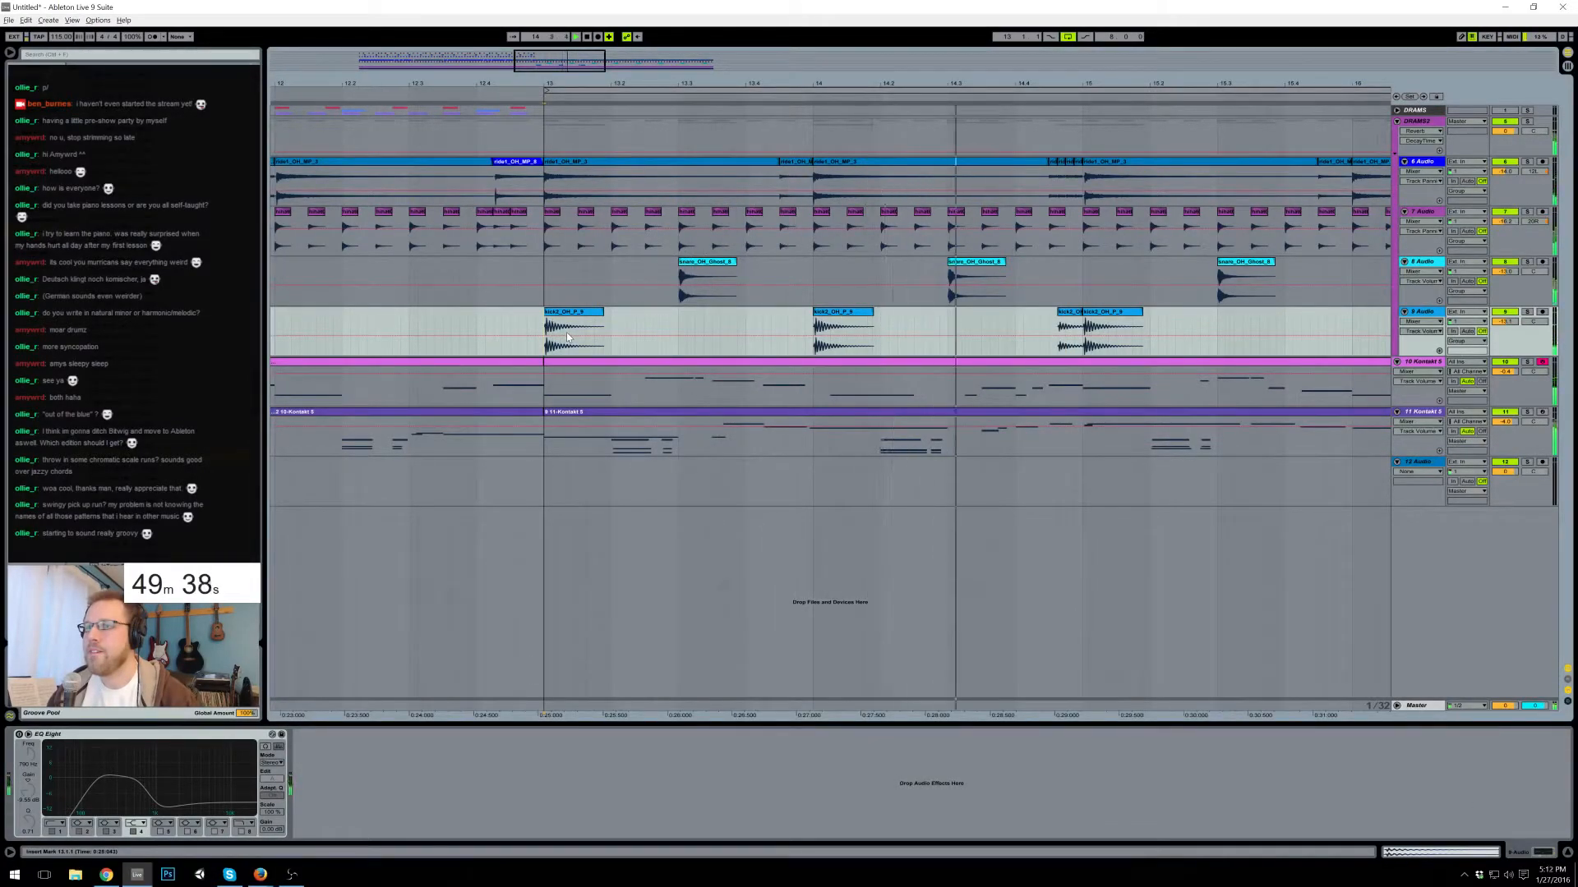
key("space")
left_click_drag(1069, 312, 1081, 313)
left_click(1040, 330)
key("space")
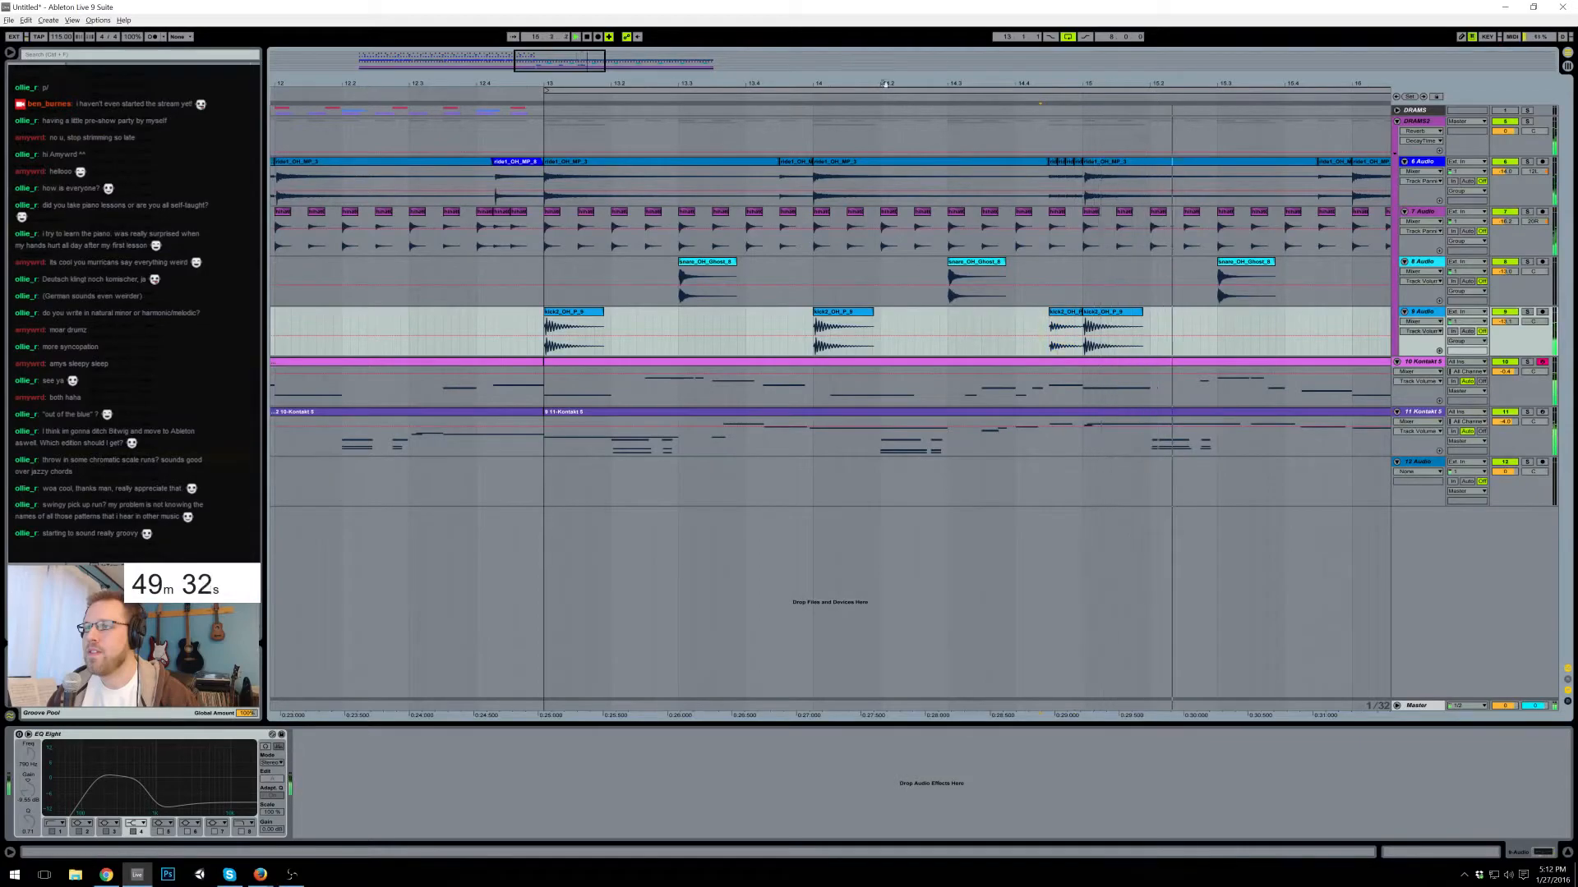
- Paste the full-length kick clip at the start of bar 16 on the 9 Audio track
left_click_drag(543, 71, 610, 70)
left_click(786, 313)
key("space")
left_click(1042, 314)
key("ctrl+v")
- Copy the short, quieter kick clip to 16.3.3 and 16.4.2 on the 9 Audio track
left_click(476, 313)
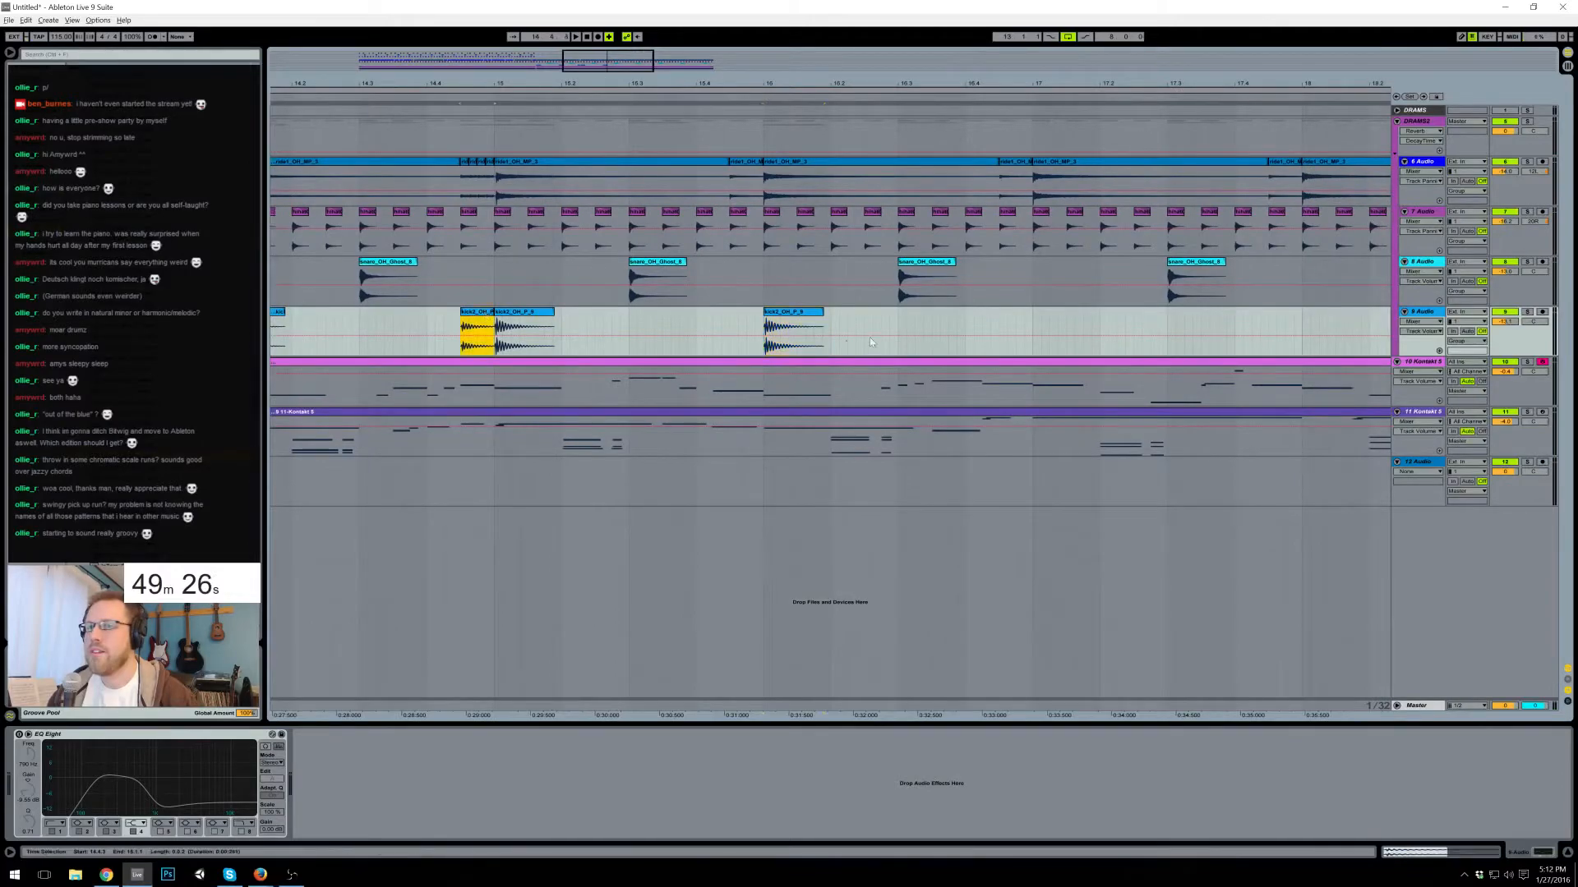
left_click(931, 314)
key("ctrl+v")
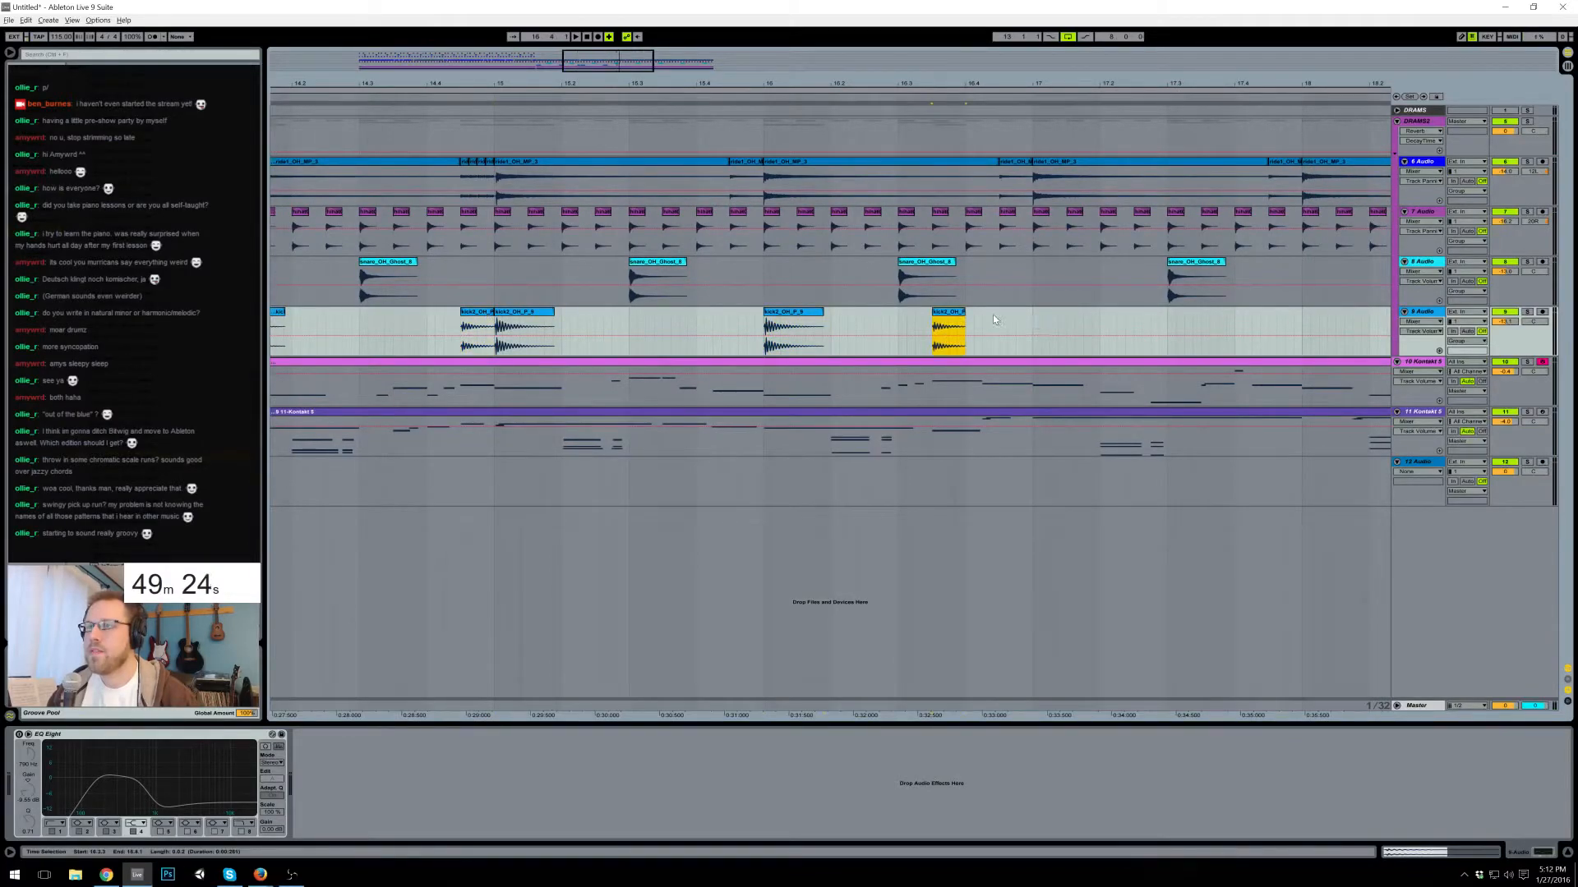
left_click(983, 313)
key("ctrl+v")
- Copy the full-length kick clip from bar 16 to the starts of bars 17, 18, 19 and 20
left_click(813, 313)
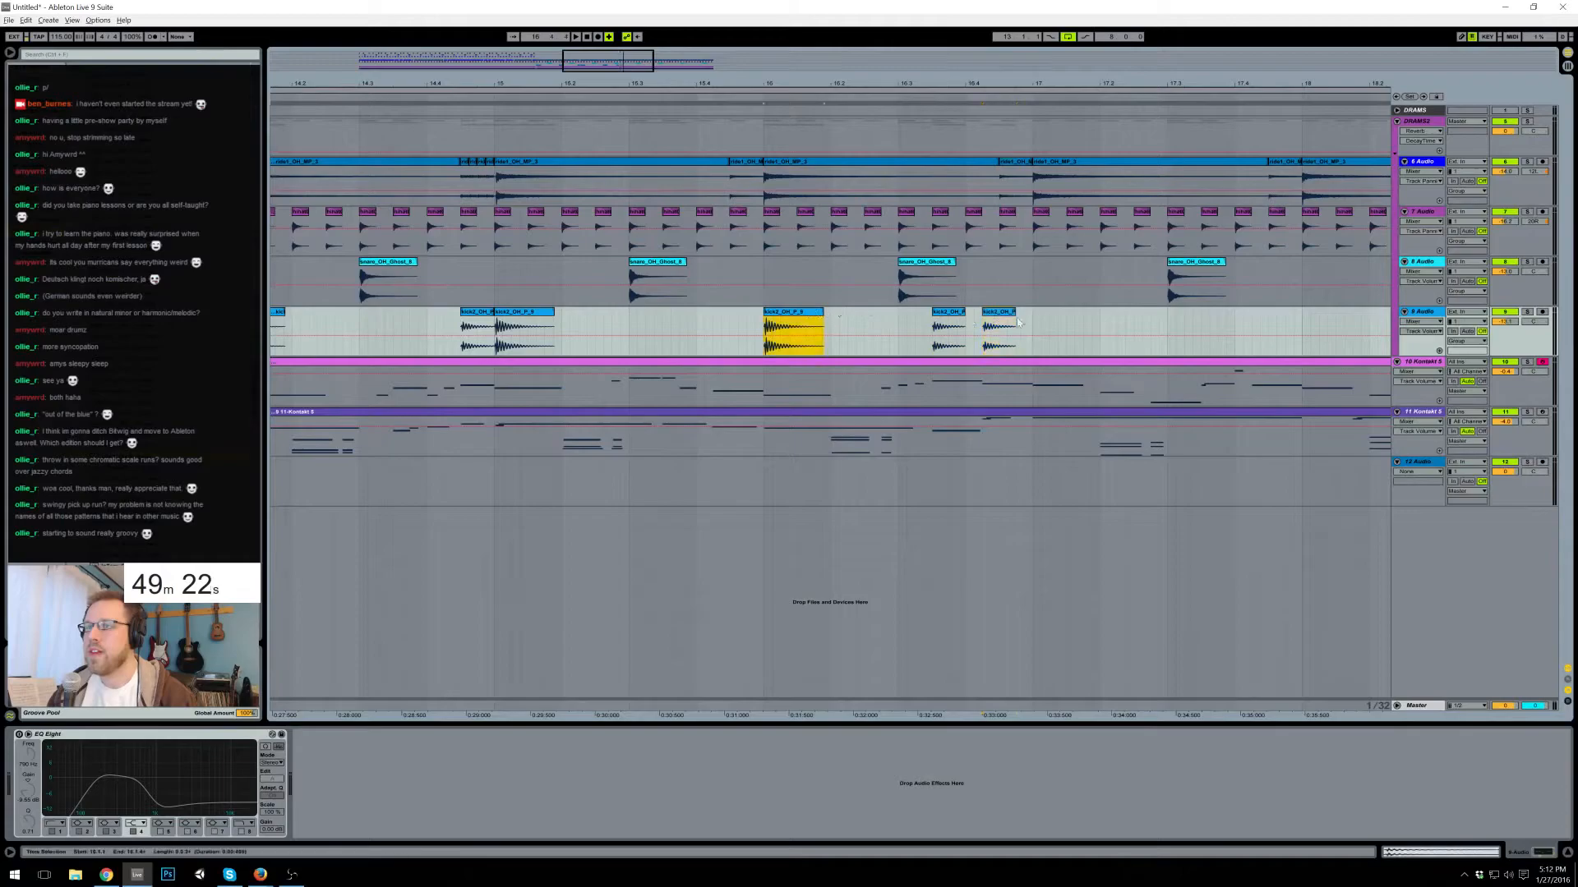
left_click(1033, 314)
key("ctrl+v")
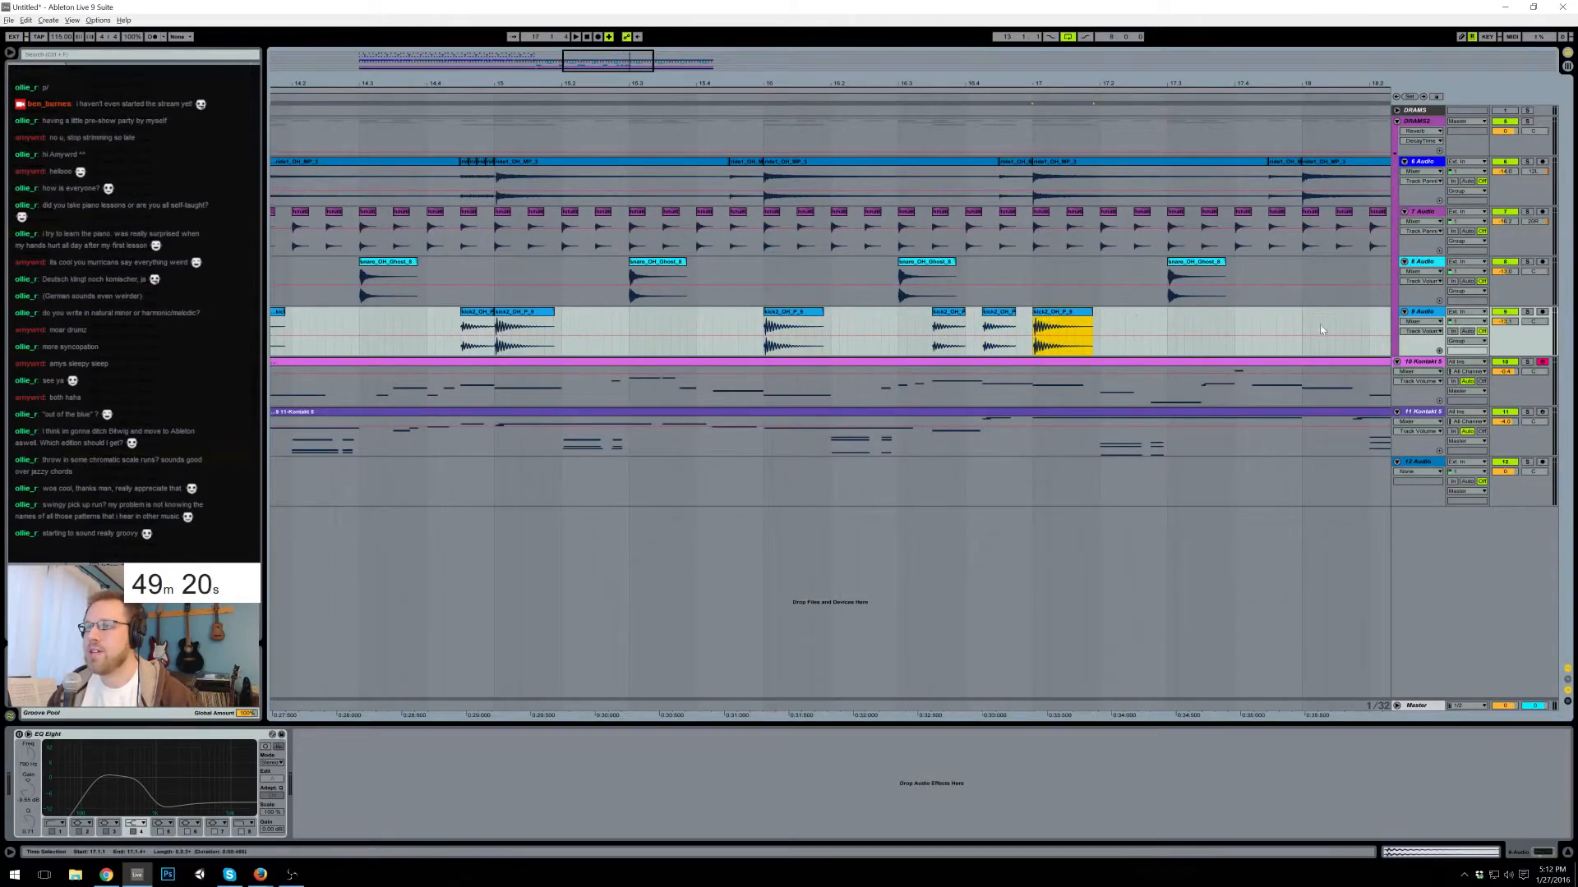
left_click(1298, 316)
key("ctrl+v")
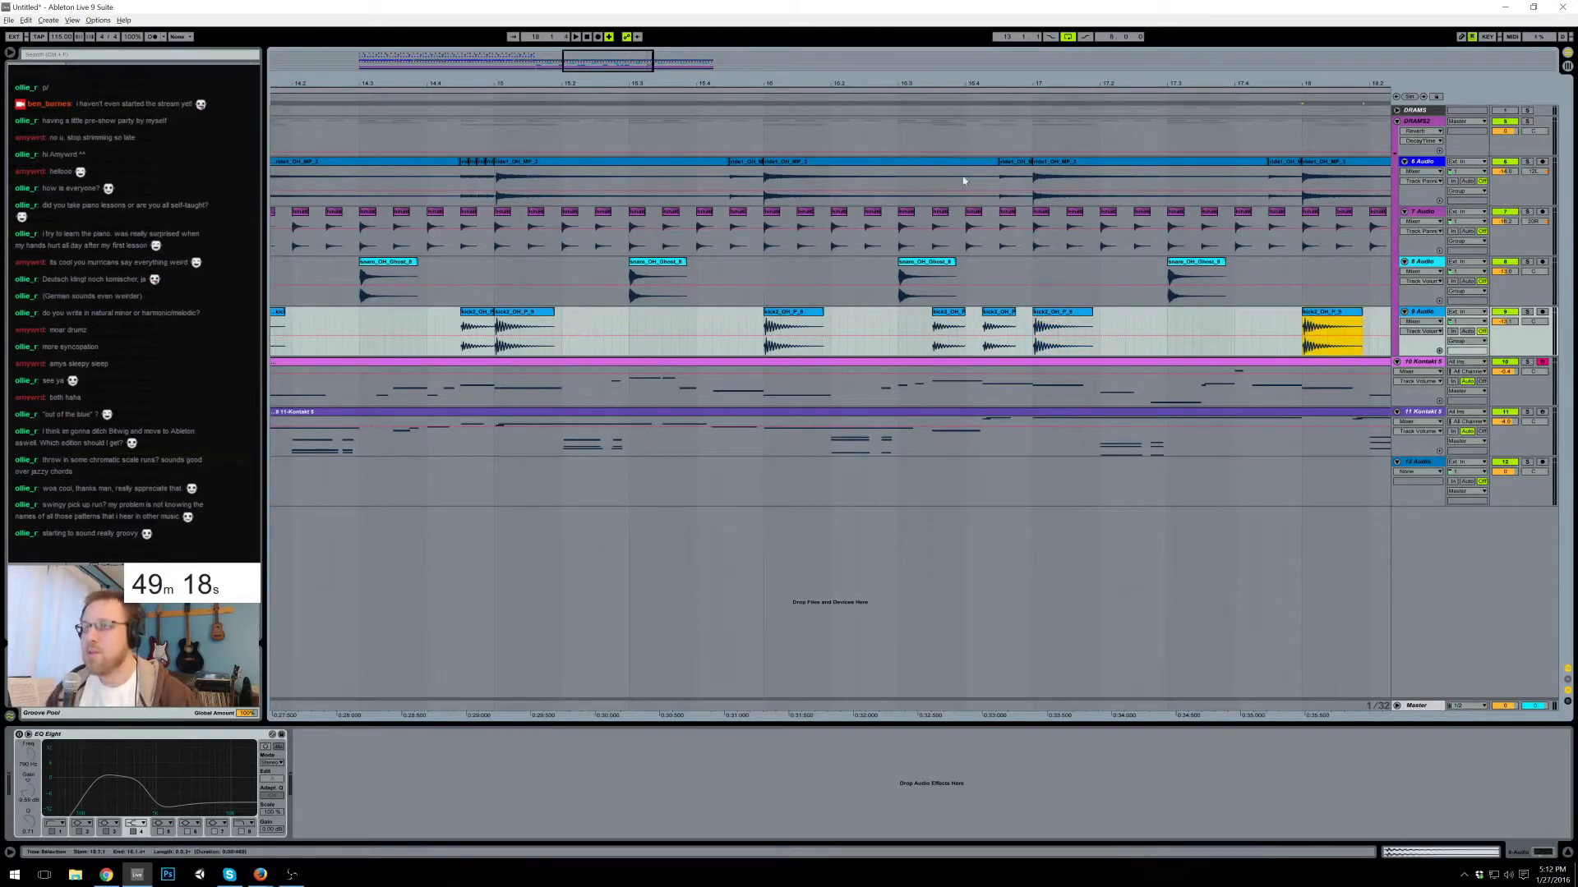
left_click_drag(625, 67, 655, 39)
left_click(934, 319)
key("ctrl+v")
left_click(1078, 324)
key("ctrl+v")
- Place copies of the short kick clip in the second half of bars 17, 18, 19 and 20
left_click_drag(613, 333, 631, 333)
key("ctrl+c")
left_click(729, 321)
key("ctrl+v")
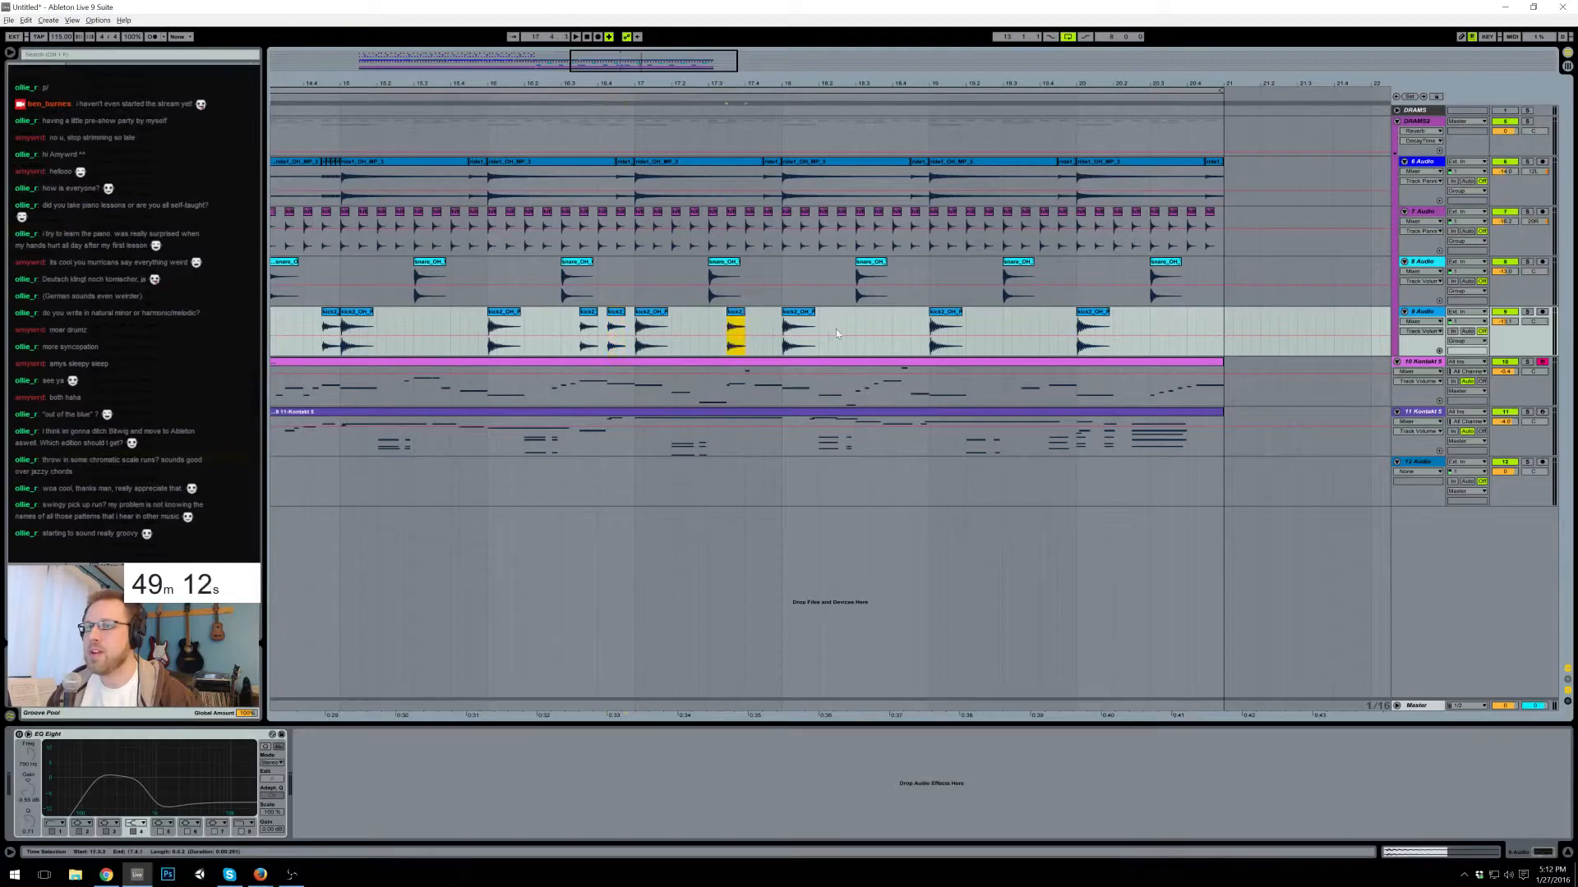
left_click(884, 323)
key("ctrl+v")
left_click(1052, 324)
key("ctrl+v")
left_click(1196, 319)
key("ctrl+v")
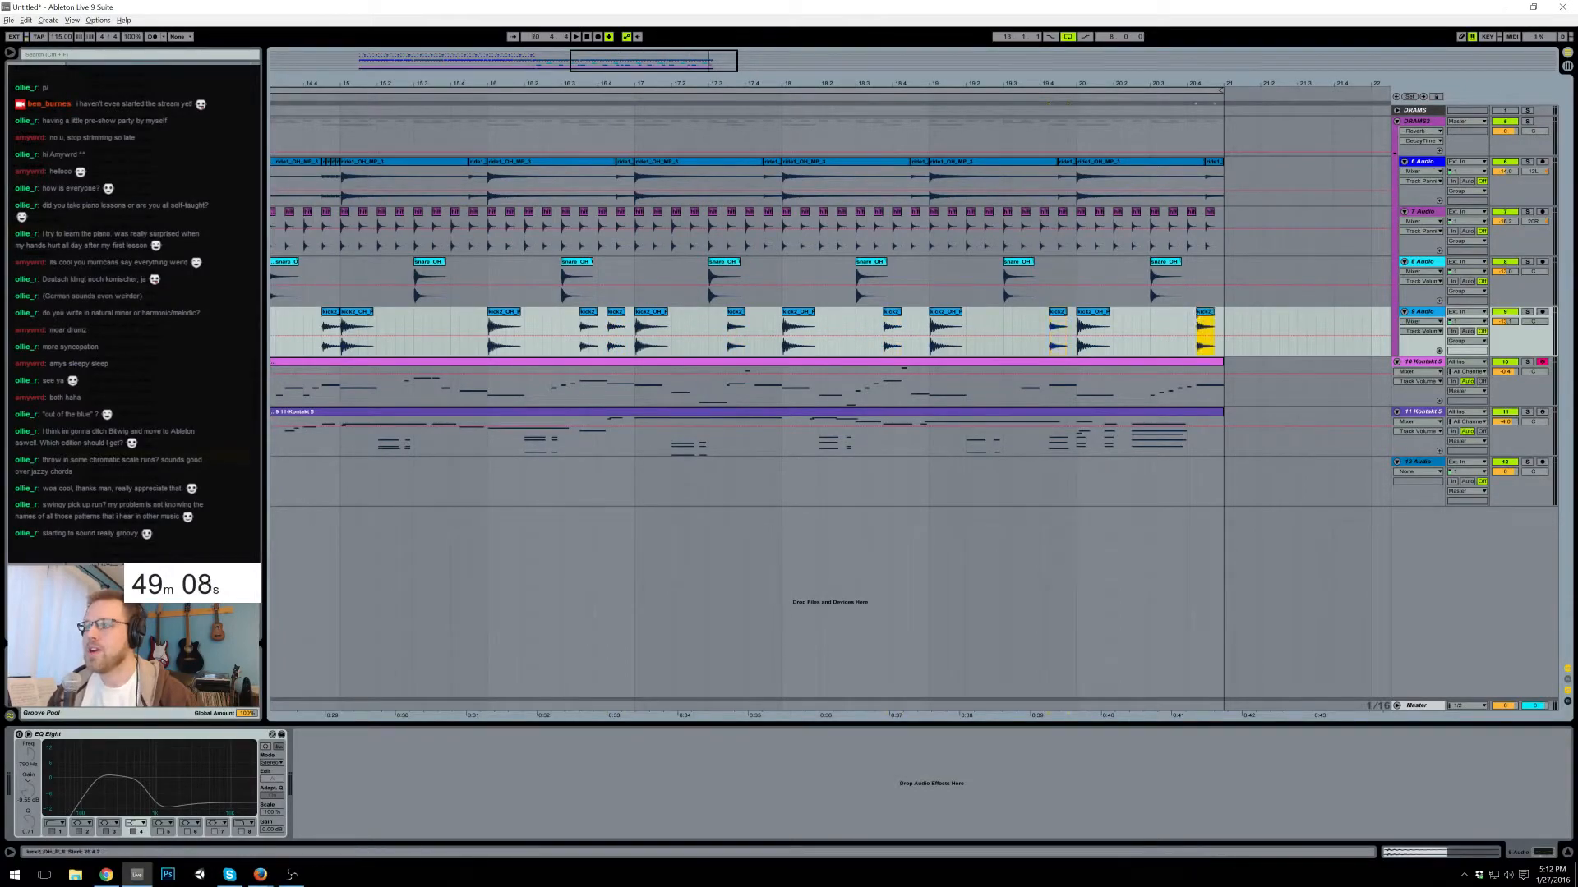
- Play the arrangement from bar 13 to hear the new kick pattern
left_click_drag(637, 61, 565, 61)
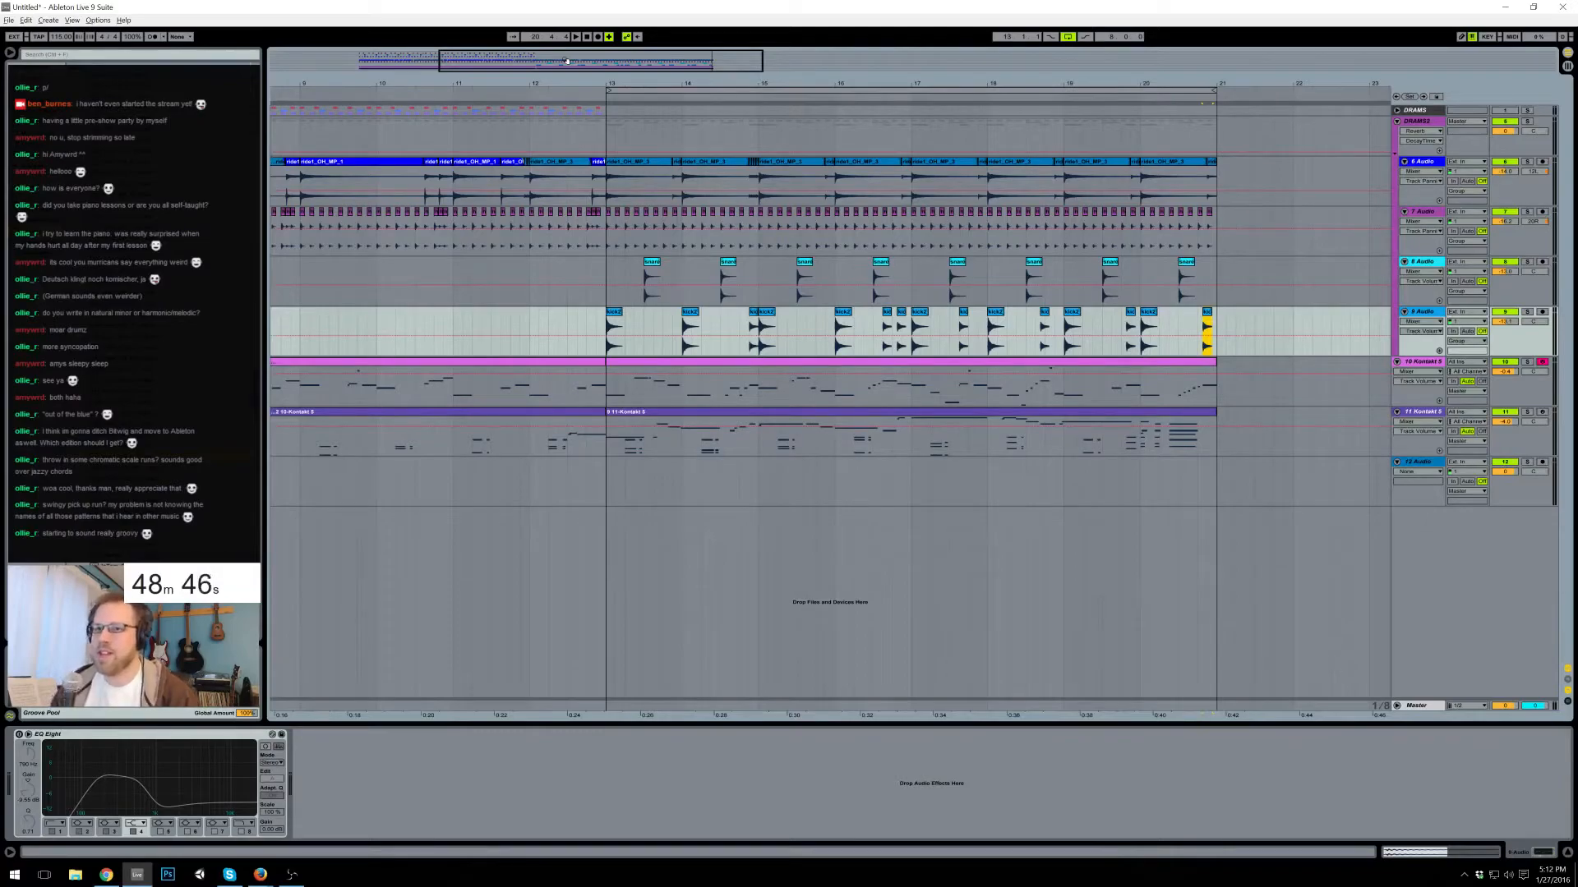
left_click(604, 397)
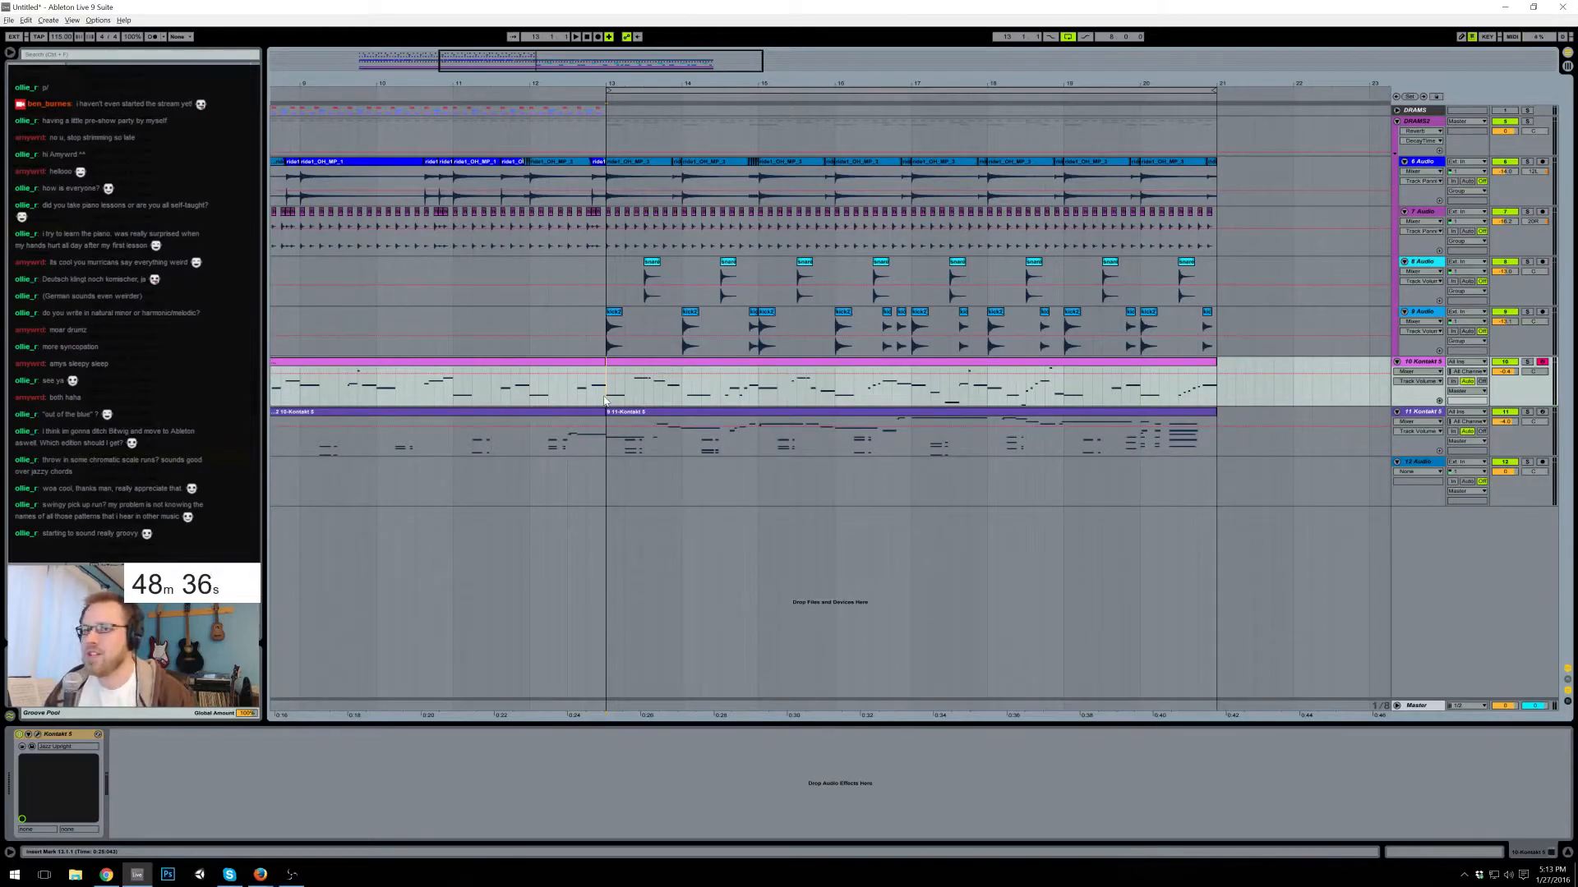
key("space")
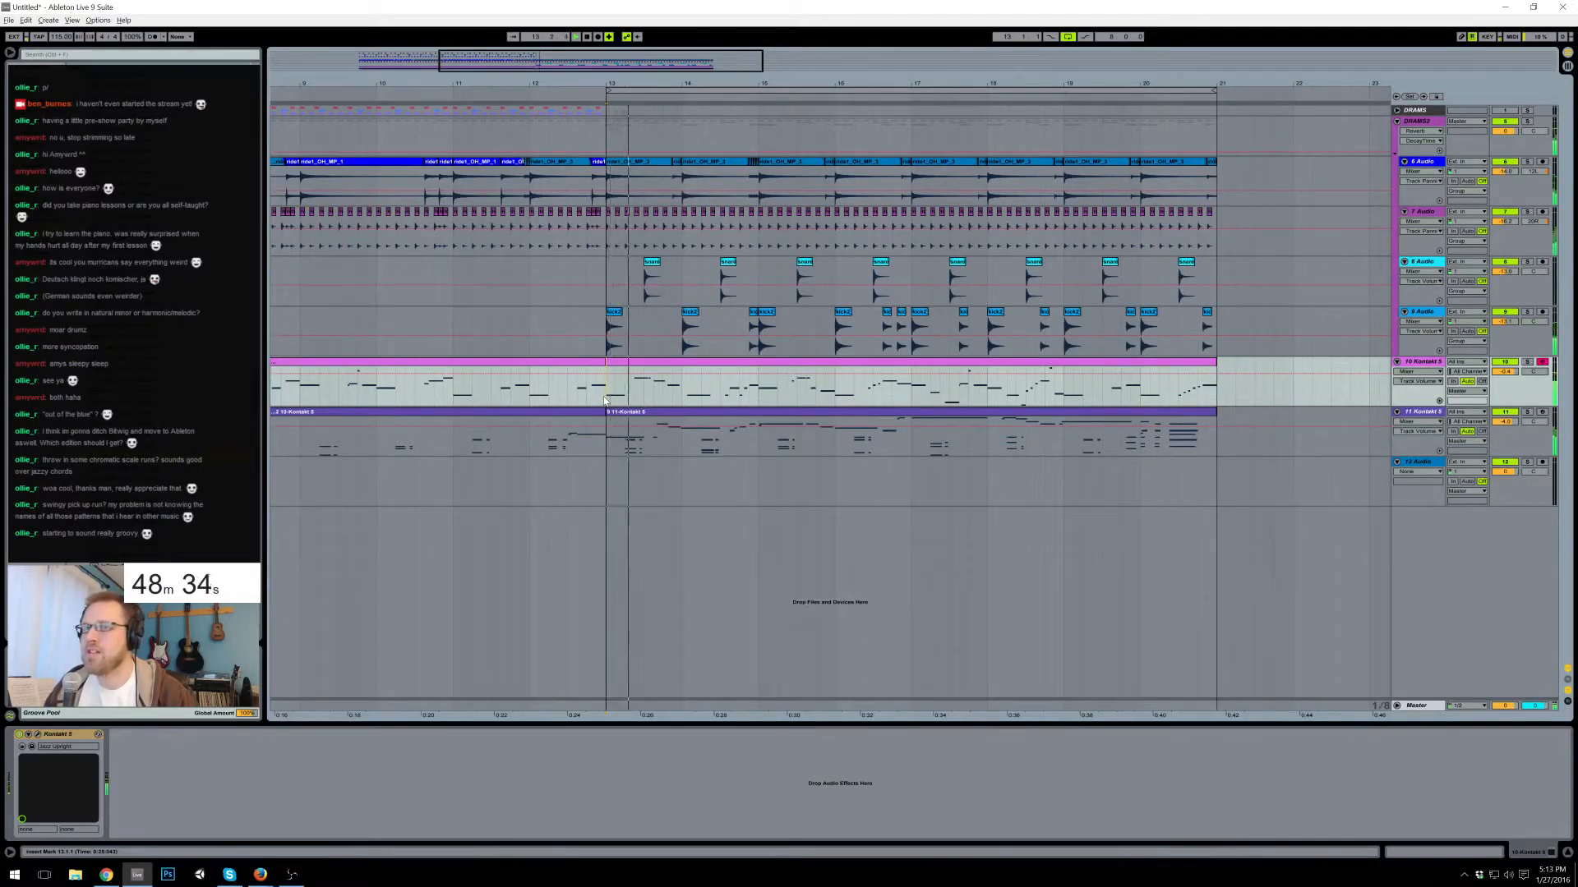
key("space")
- On the 7 Audio track, copy the last short clip before bar 13 to 13.1.2 and audition it
left_click_drag(594, 83, 569, 204)
left_click(590, 212)
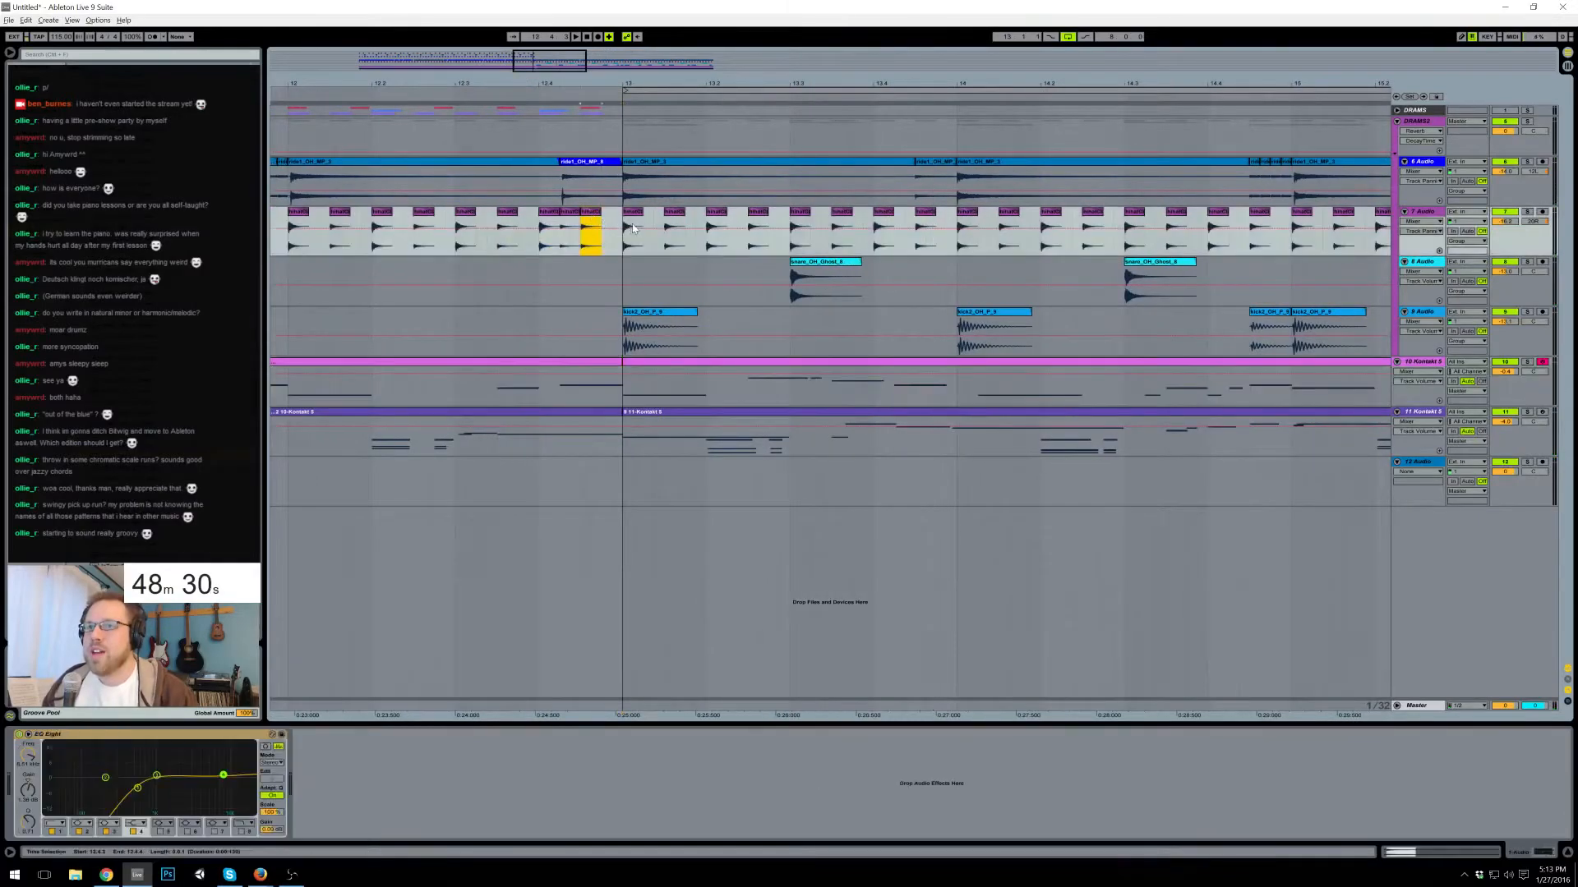
left_click(649, 224)
key("ctrl+v")
key("space")
left_click(616, 230)
key("space")
key("space")
key("space")
key("space")
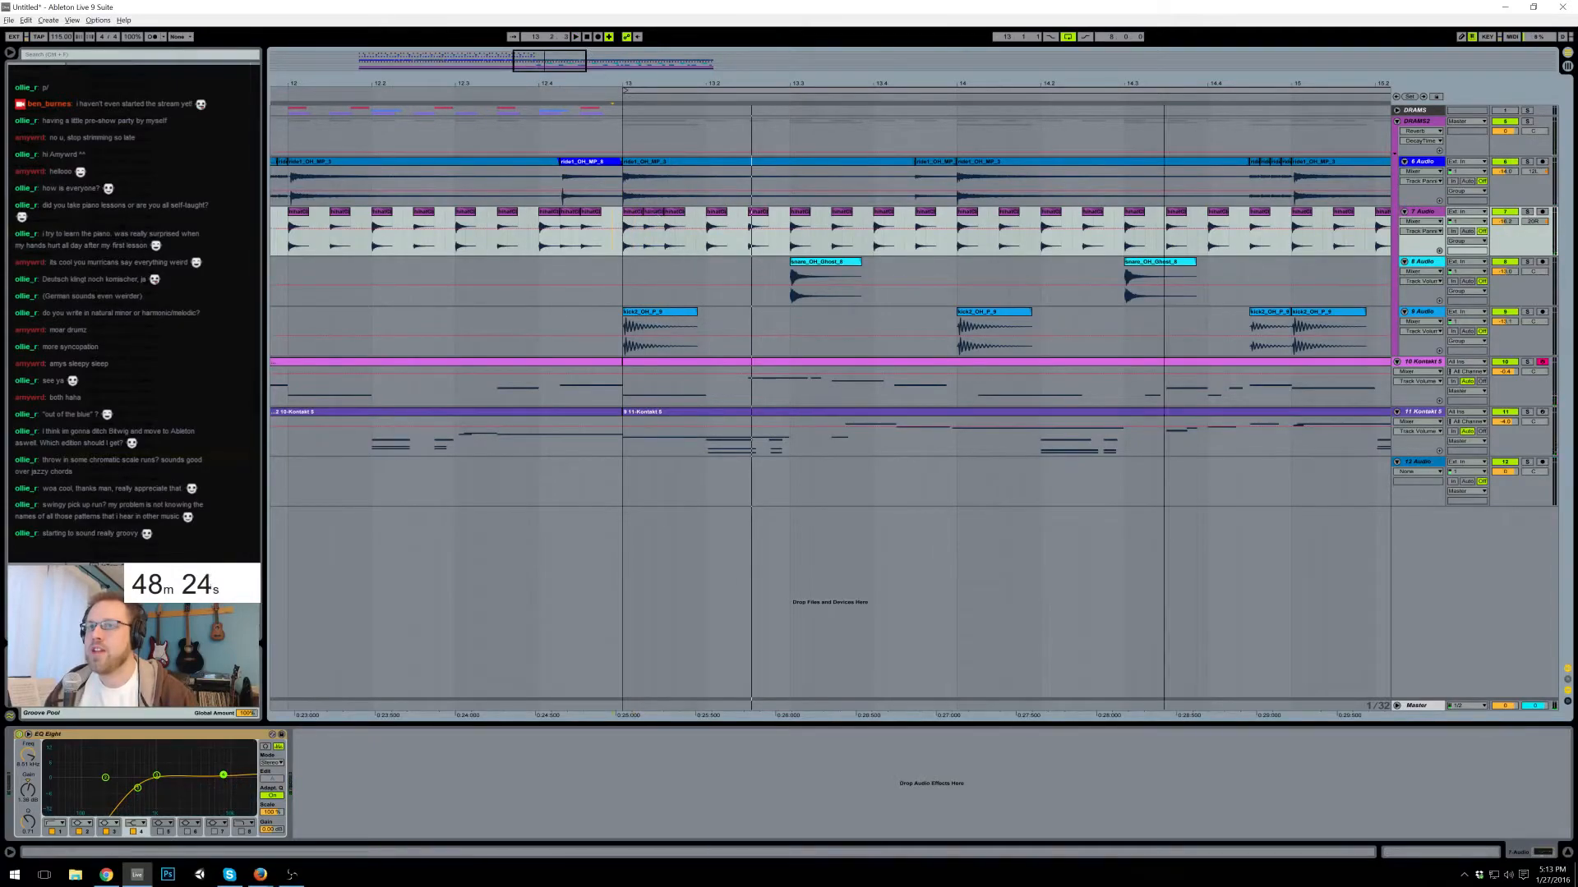
- Copy the 7 Audio clip near the start of bar 13 to 13.1.4, filling the first beat with sixteenths
left_click_drag(649, 84, 523, 80)
left_click(530, 212)
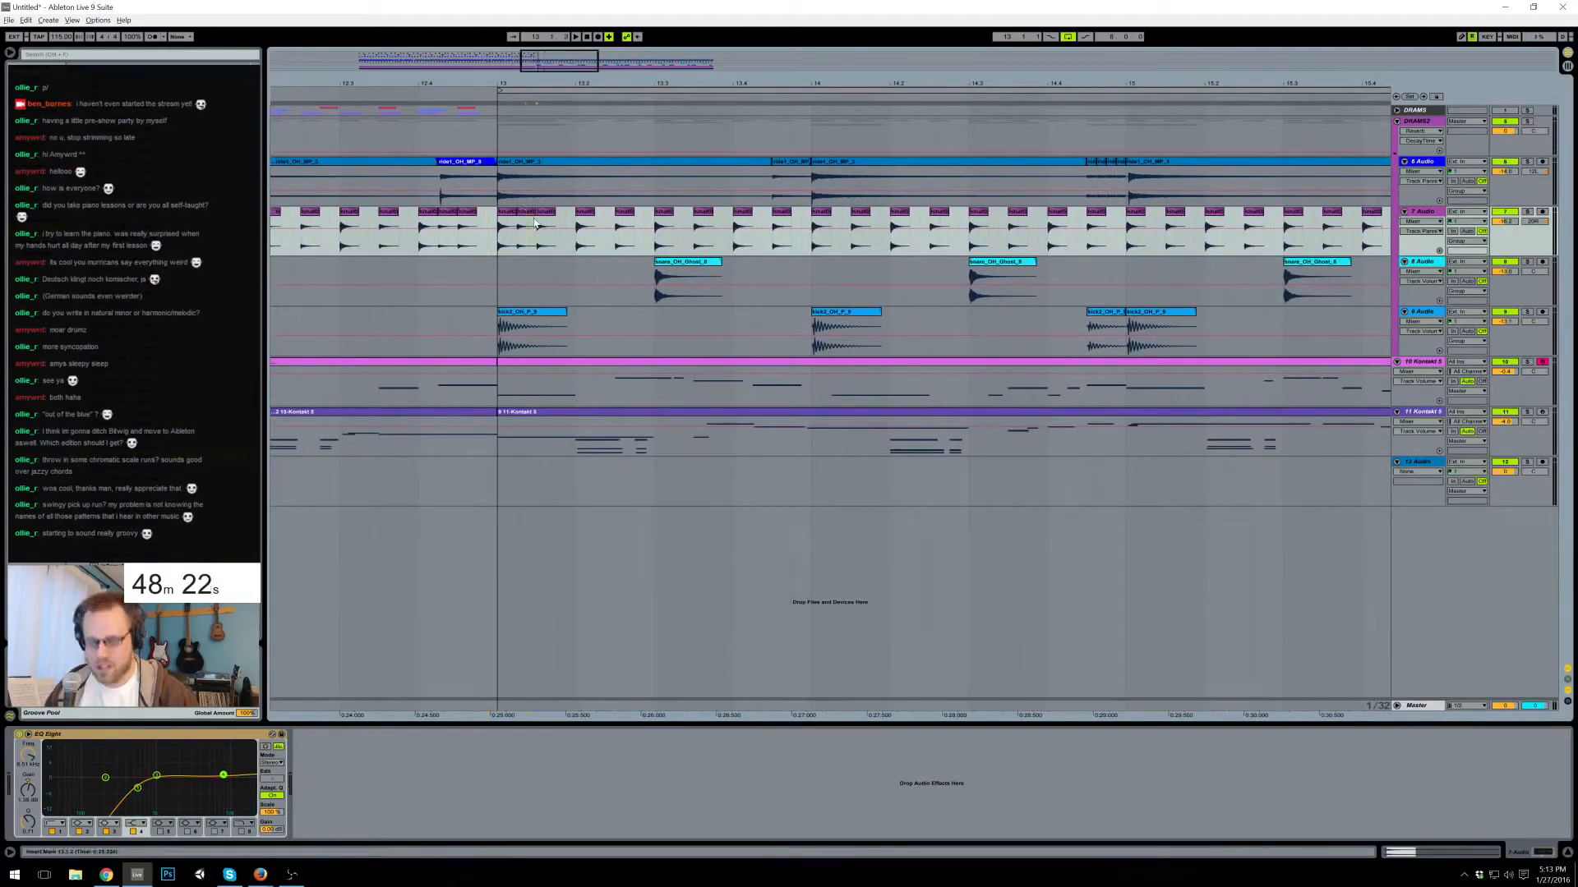
left_click(531, 214)
key("ctrl+c")
left_click(559, 226)
key("ctrl+v")
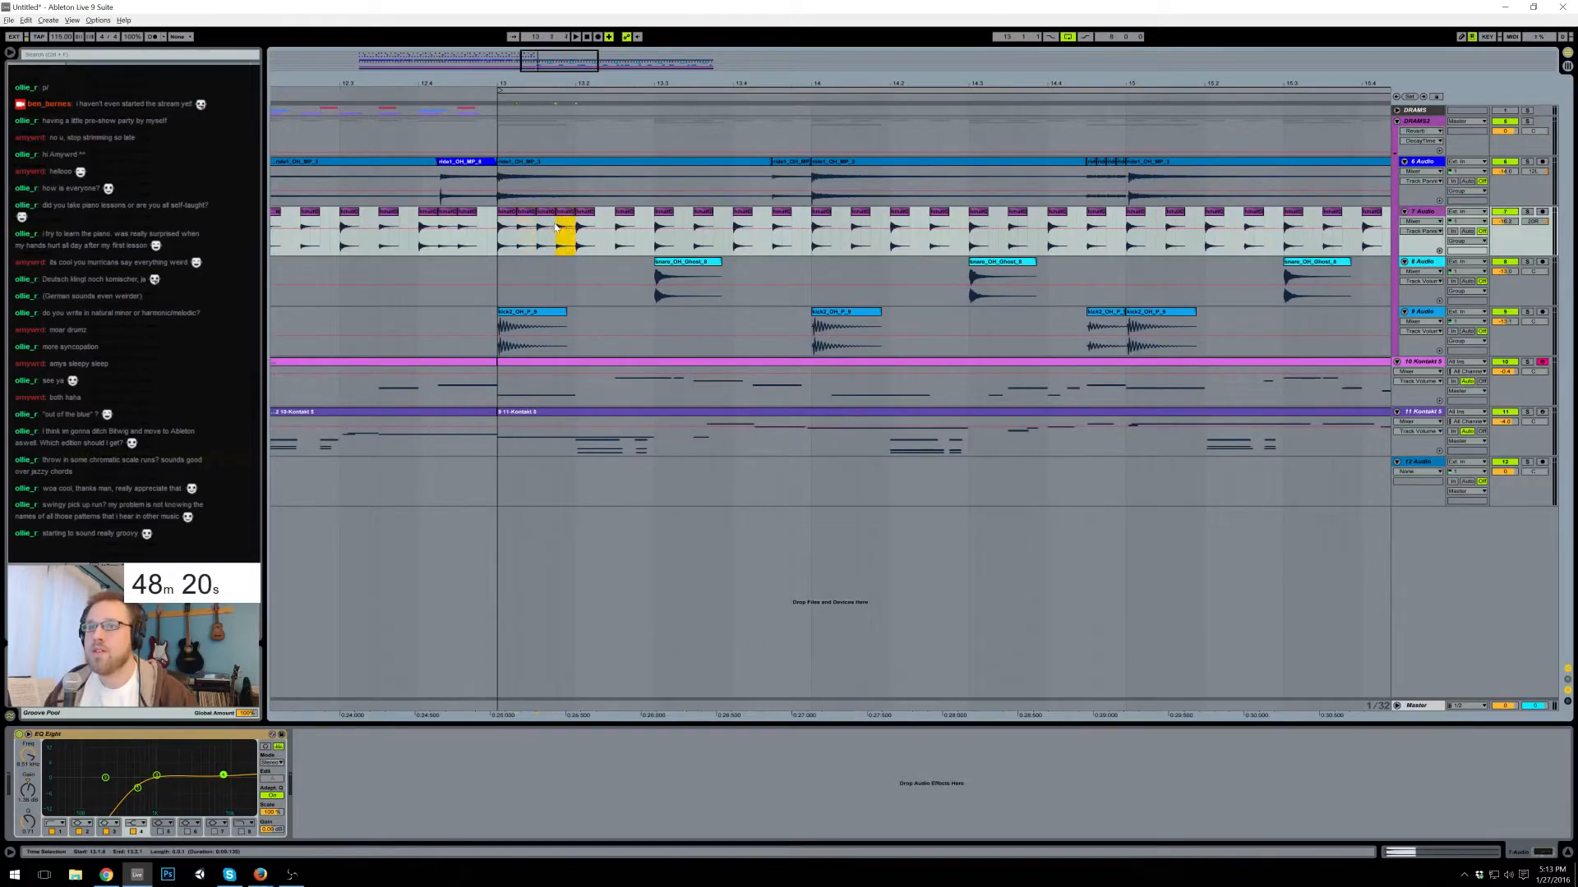
- Duplicate the first-beat sixteenth hi-hat clips on 7 Audio across the rest of bar 13
left_click_drag(500, 226, 581, 233)
key("ctrl+d")
key("ctrl+d")
key("ctrl+d")
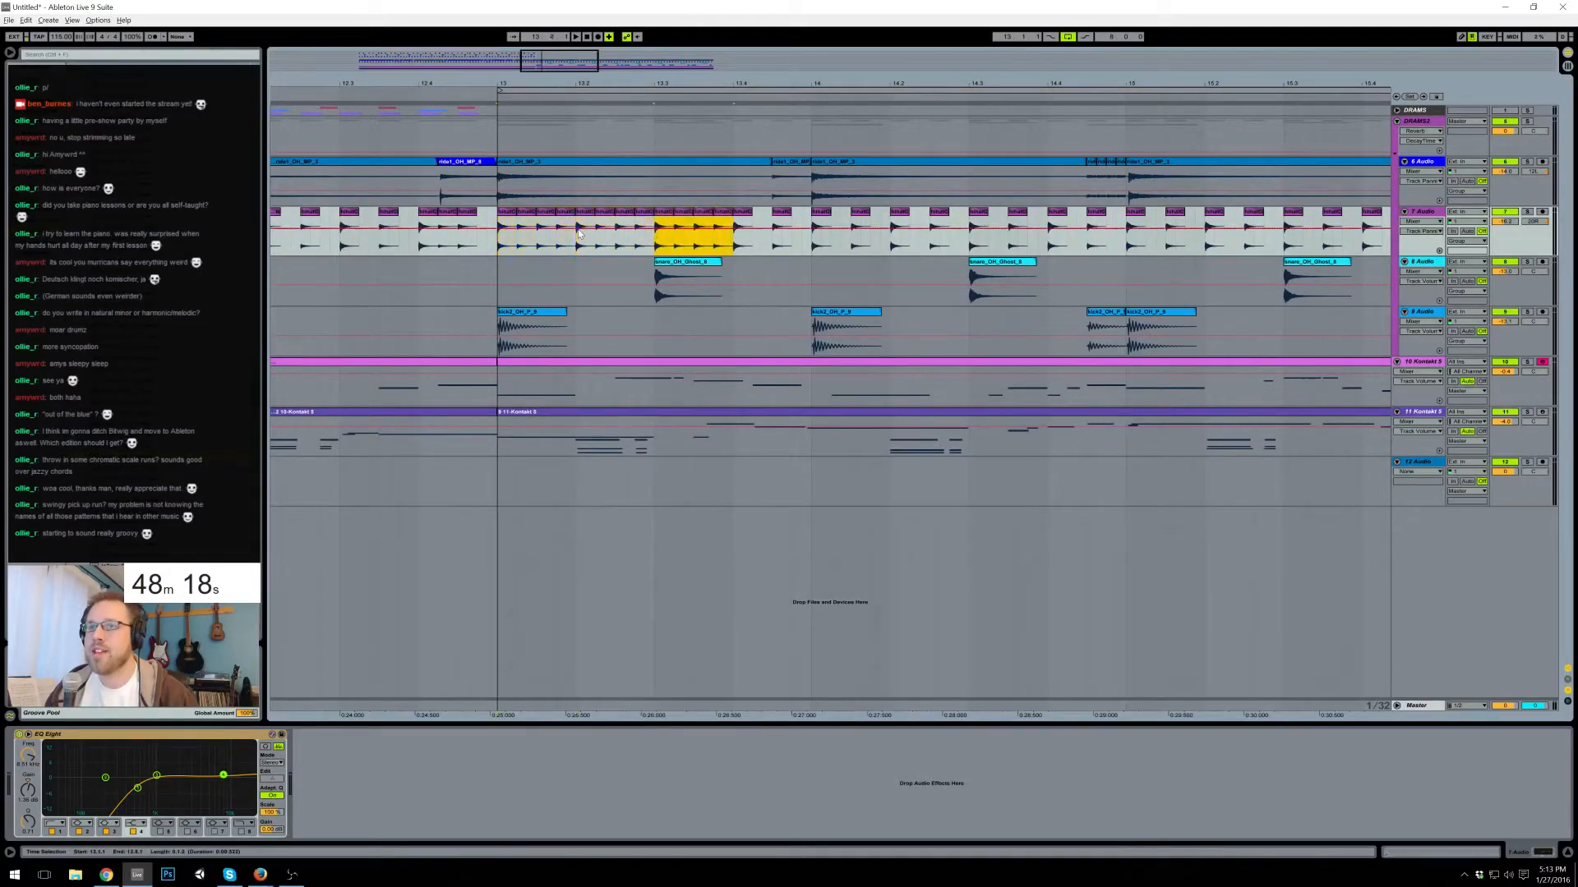
- Try consolidating the bar 13 hi-hat clips on 7 Audio into one clip, audition it, and undo the consolidation
left_click(801, 213)
left_click_drag(811, 234, 498, 234)
key("ctrl+j")
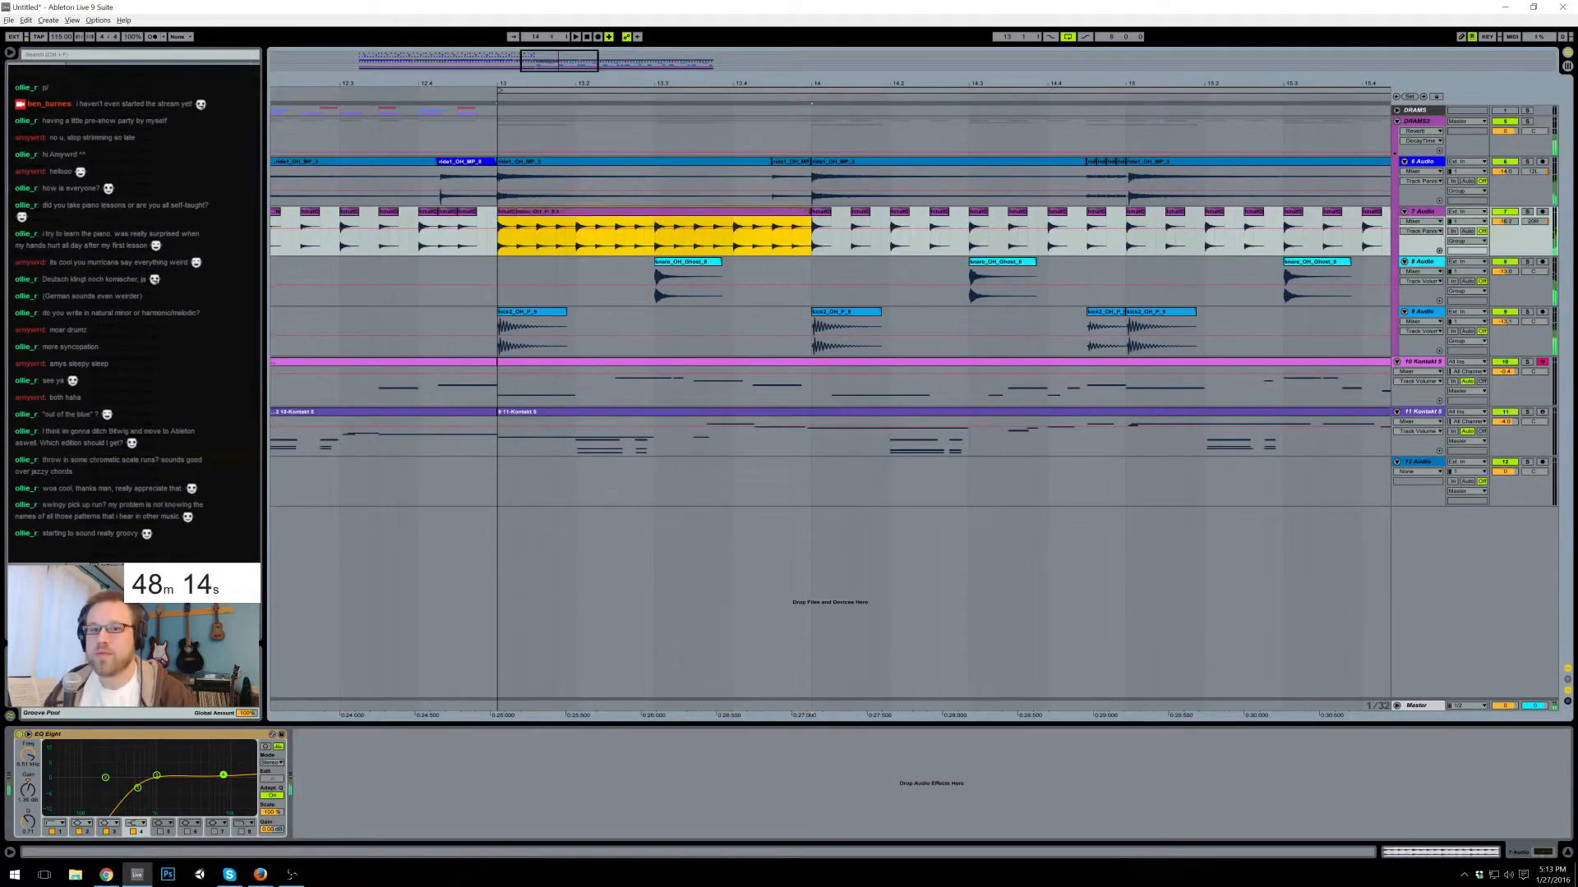
left_click(478, 230)
left_click(501, 212)
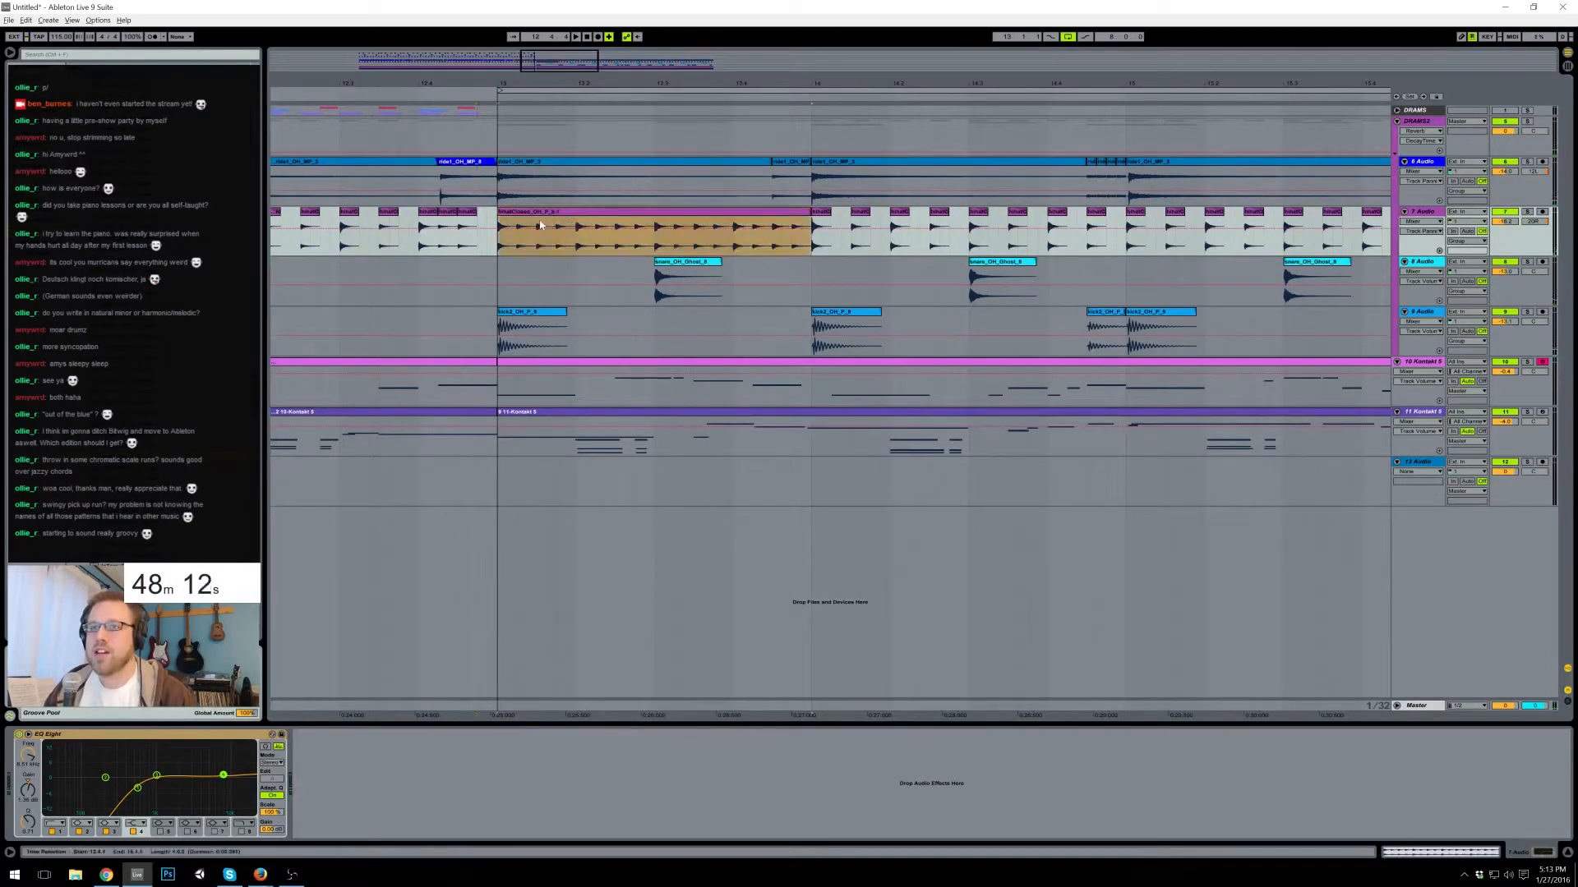
key("space")
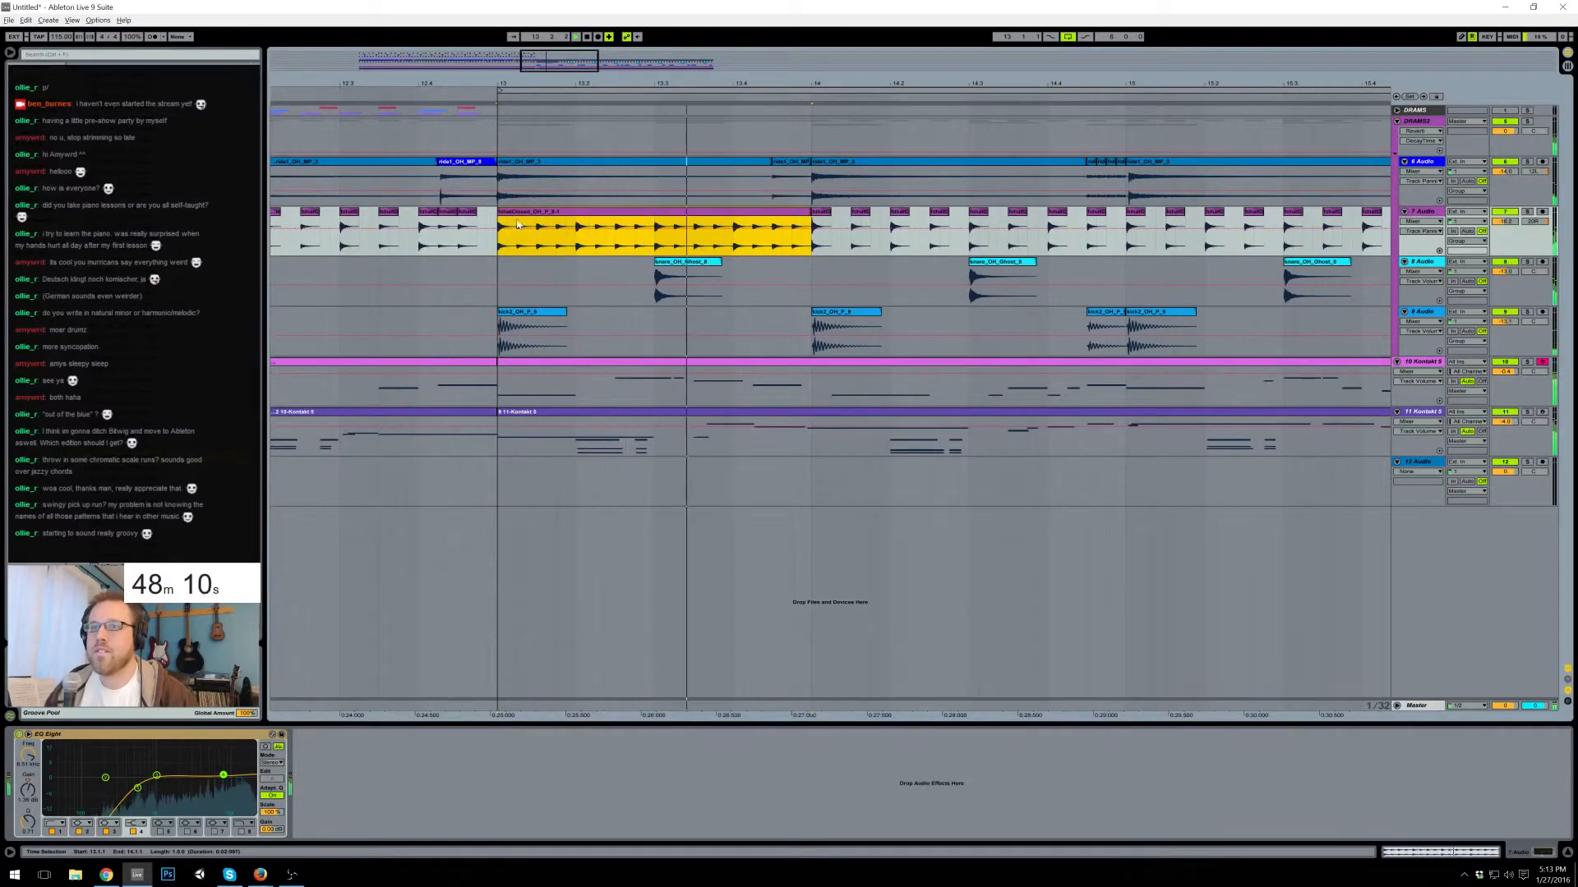
key("space")
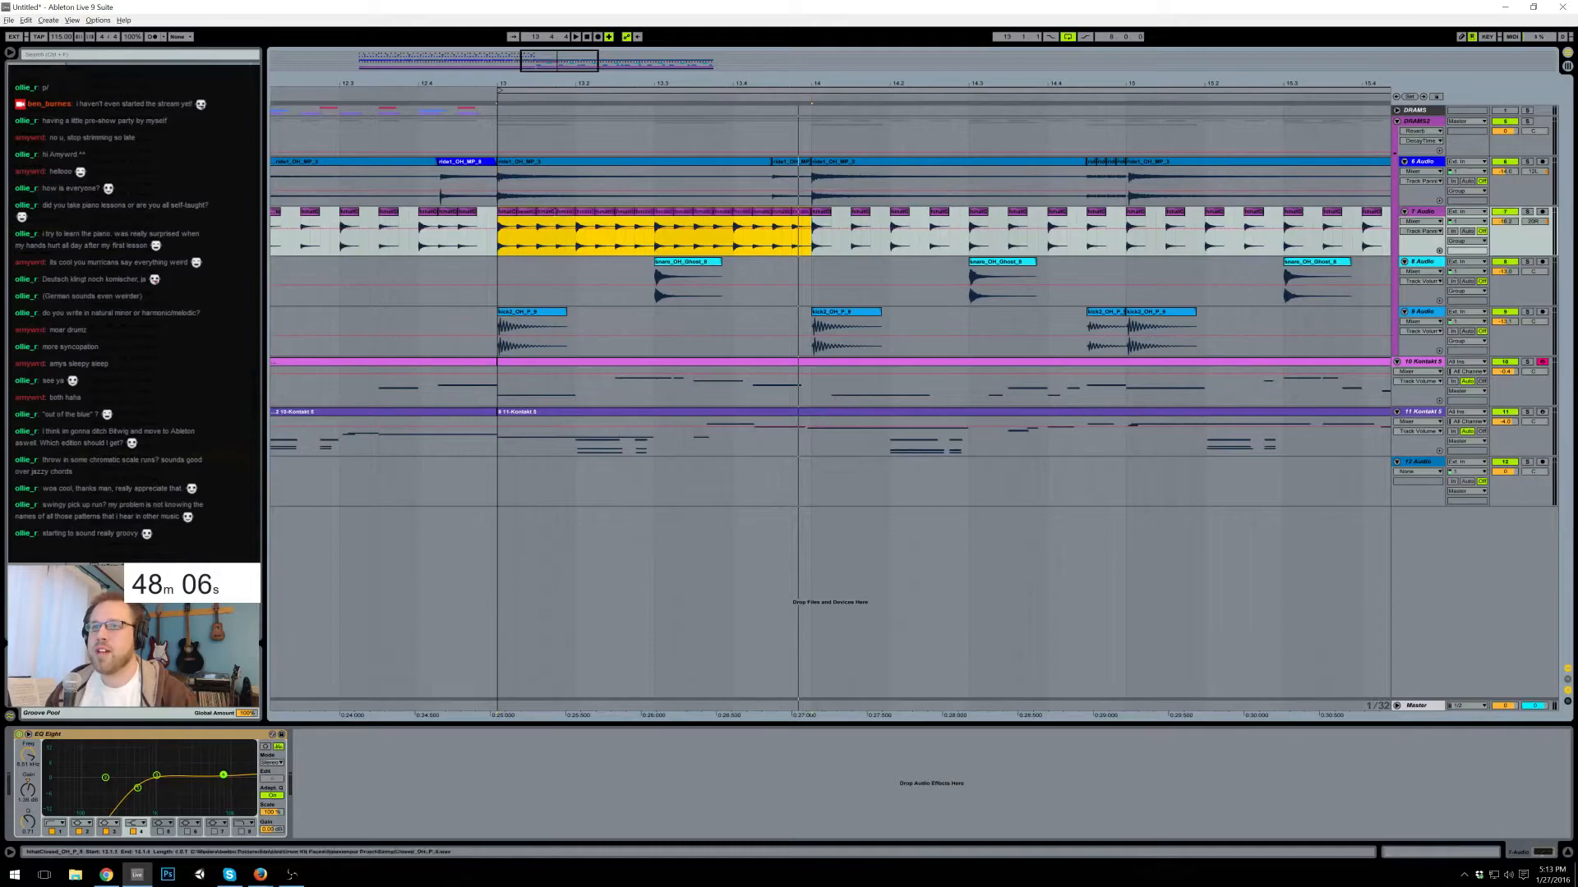
key("ctrl+z")
- Lower the gain of the 7 Audio clip at 13.1.2 and try repeating the first two clips across bar 13
left_click(524, 218)
double_click(524, 218)
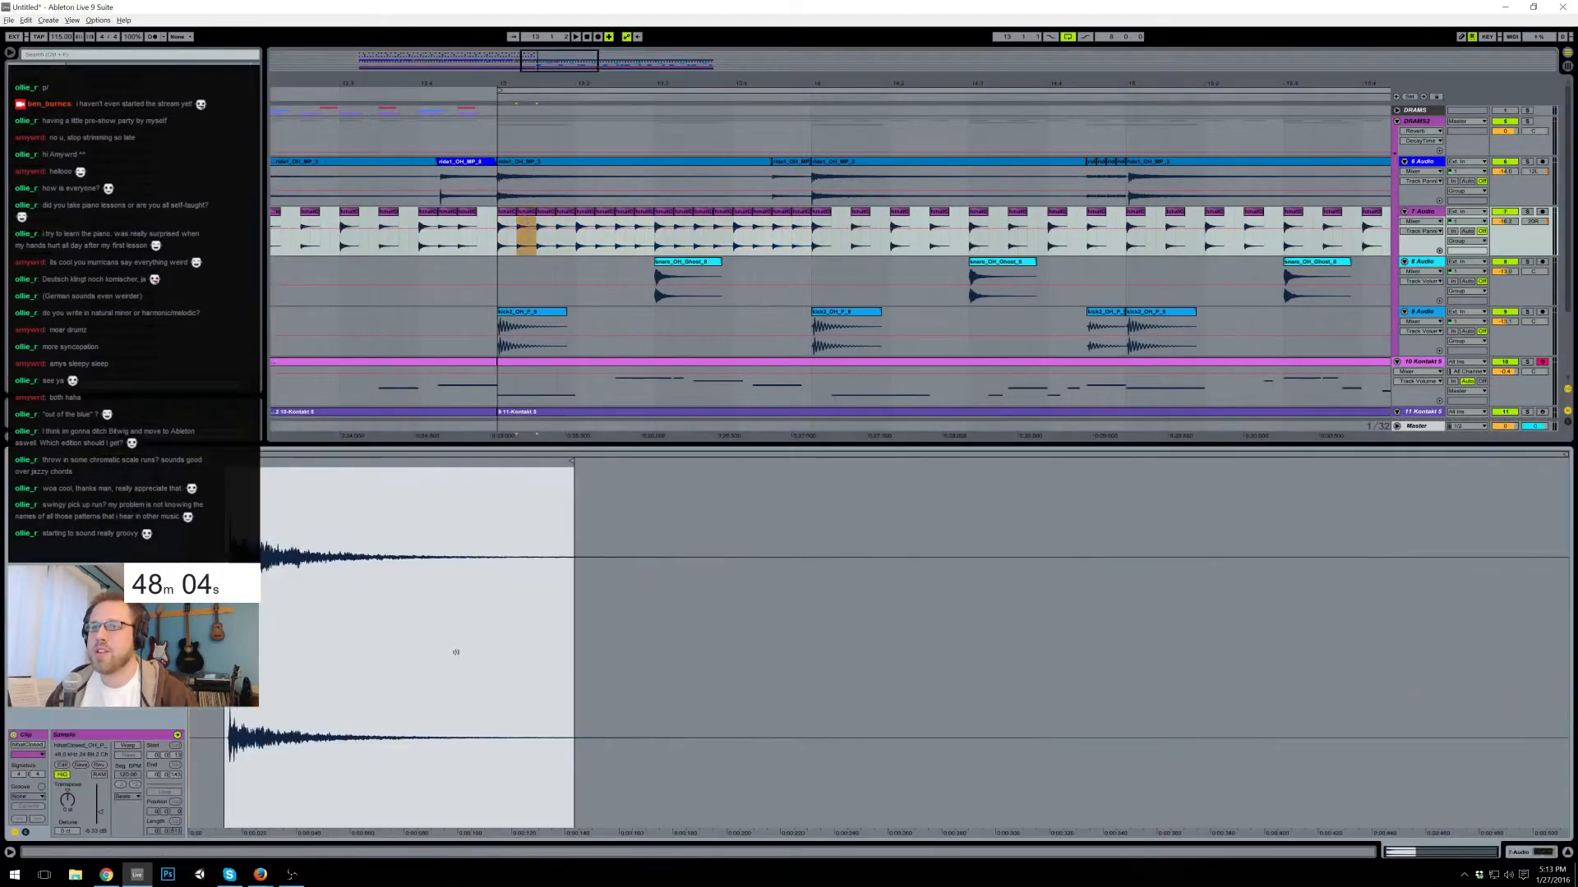
left_click_drag(102, 811, 102, 828)
left_click_drag(498, 231, 536, 231)
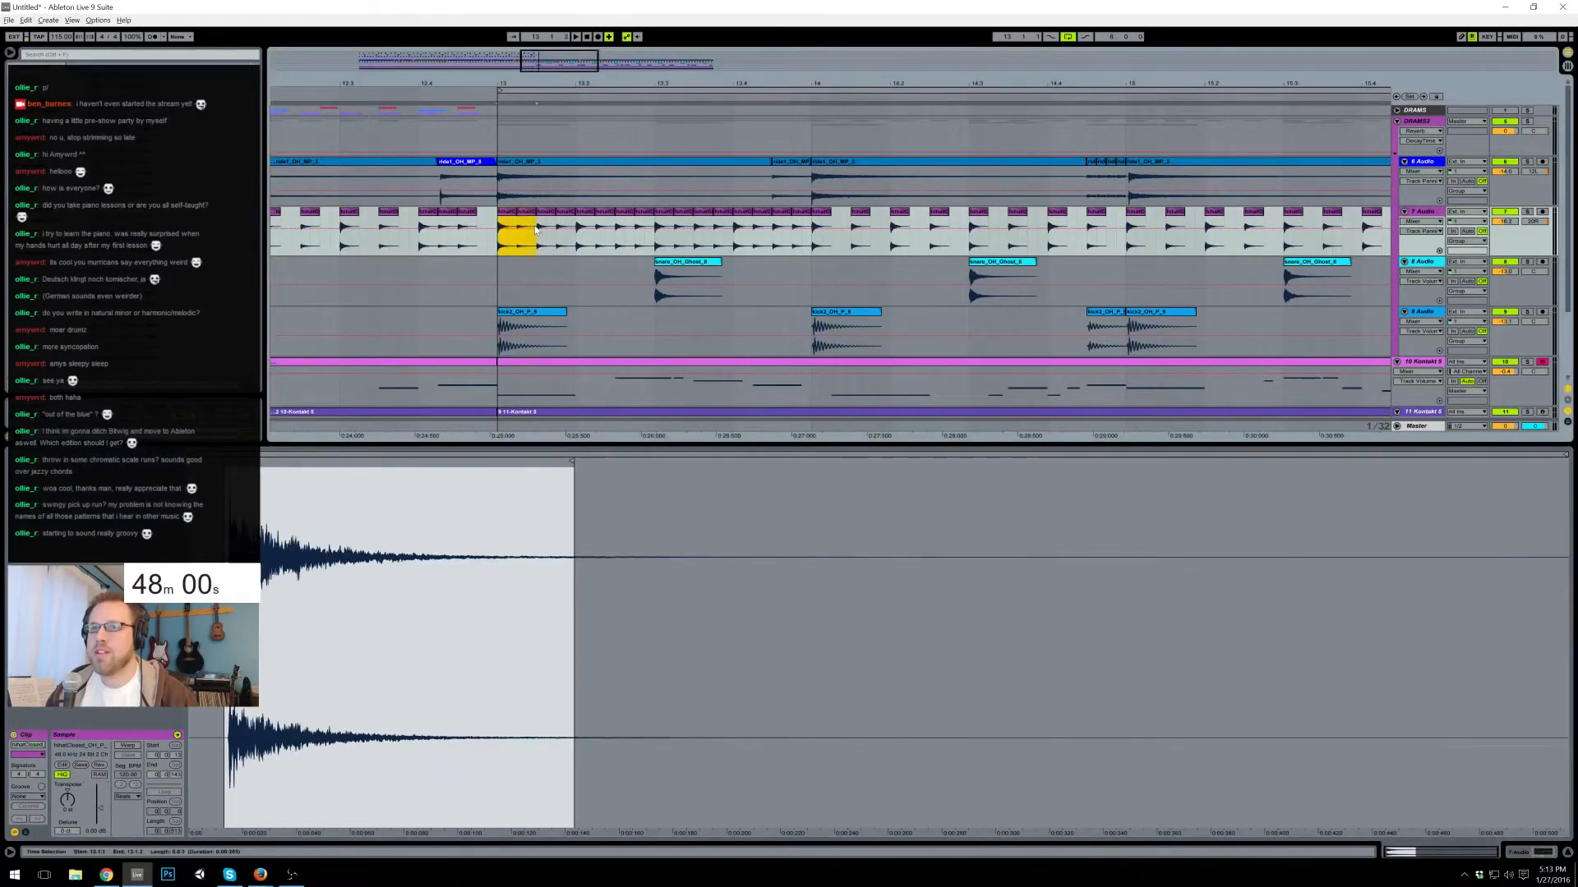
key("Right")
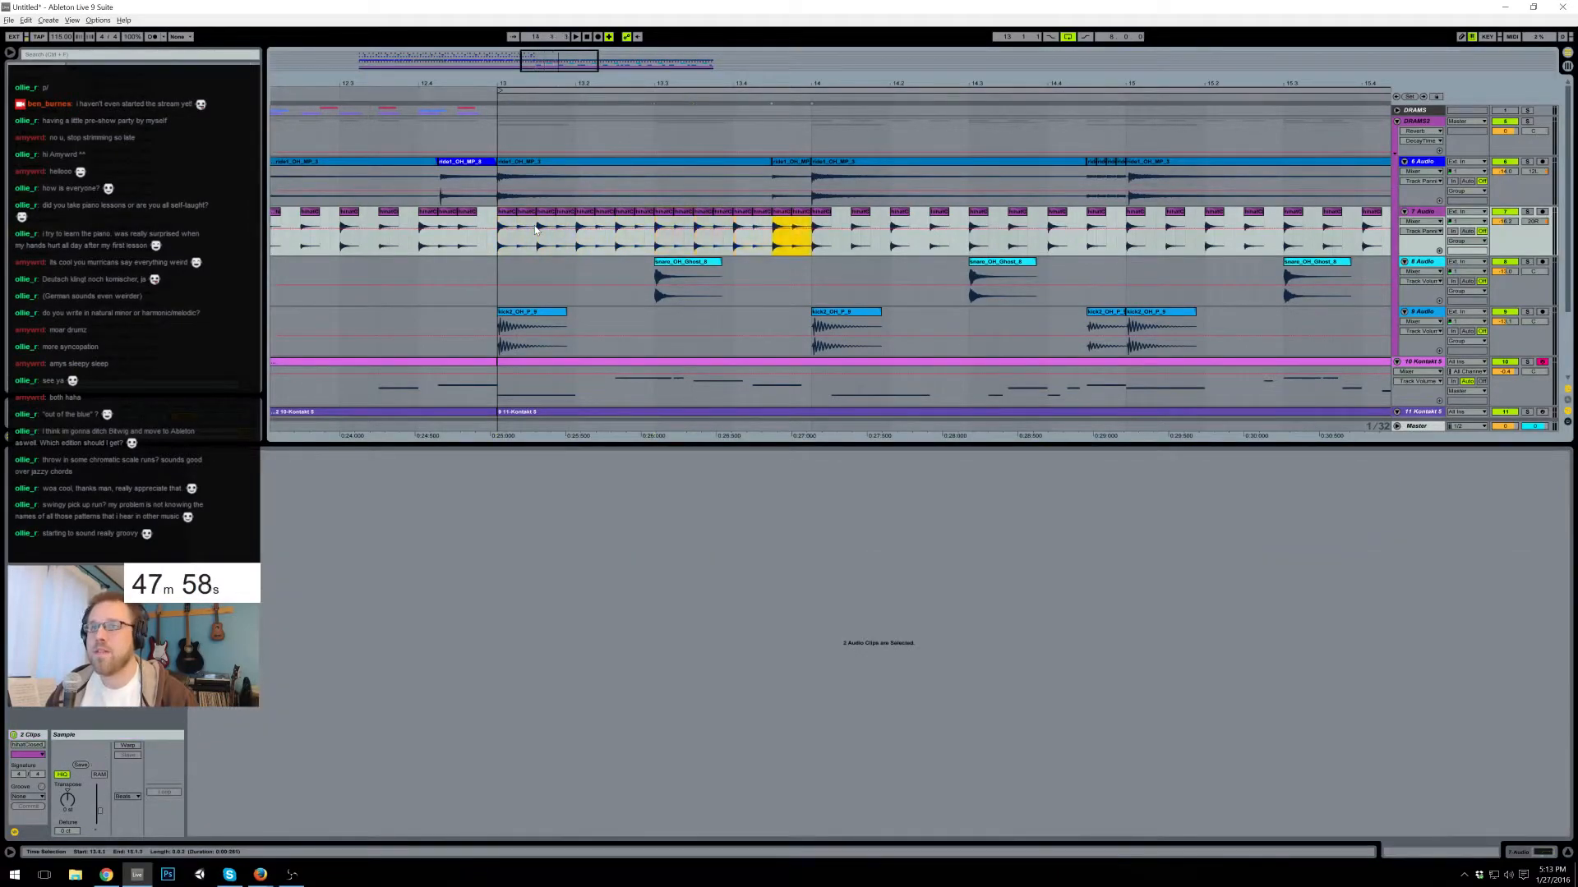
key("Left")
key("Left")
key("Left")
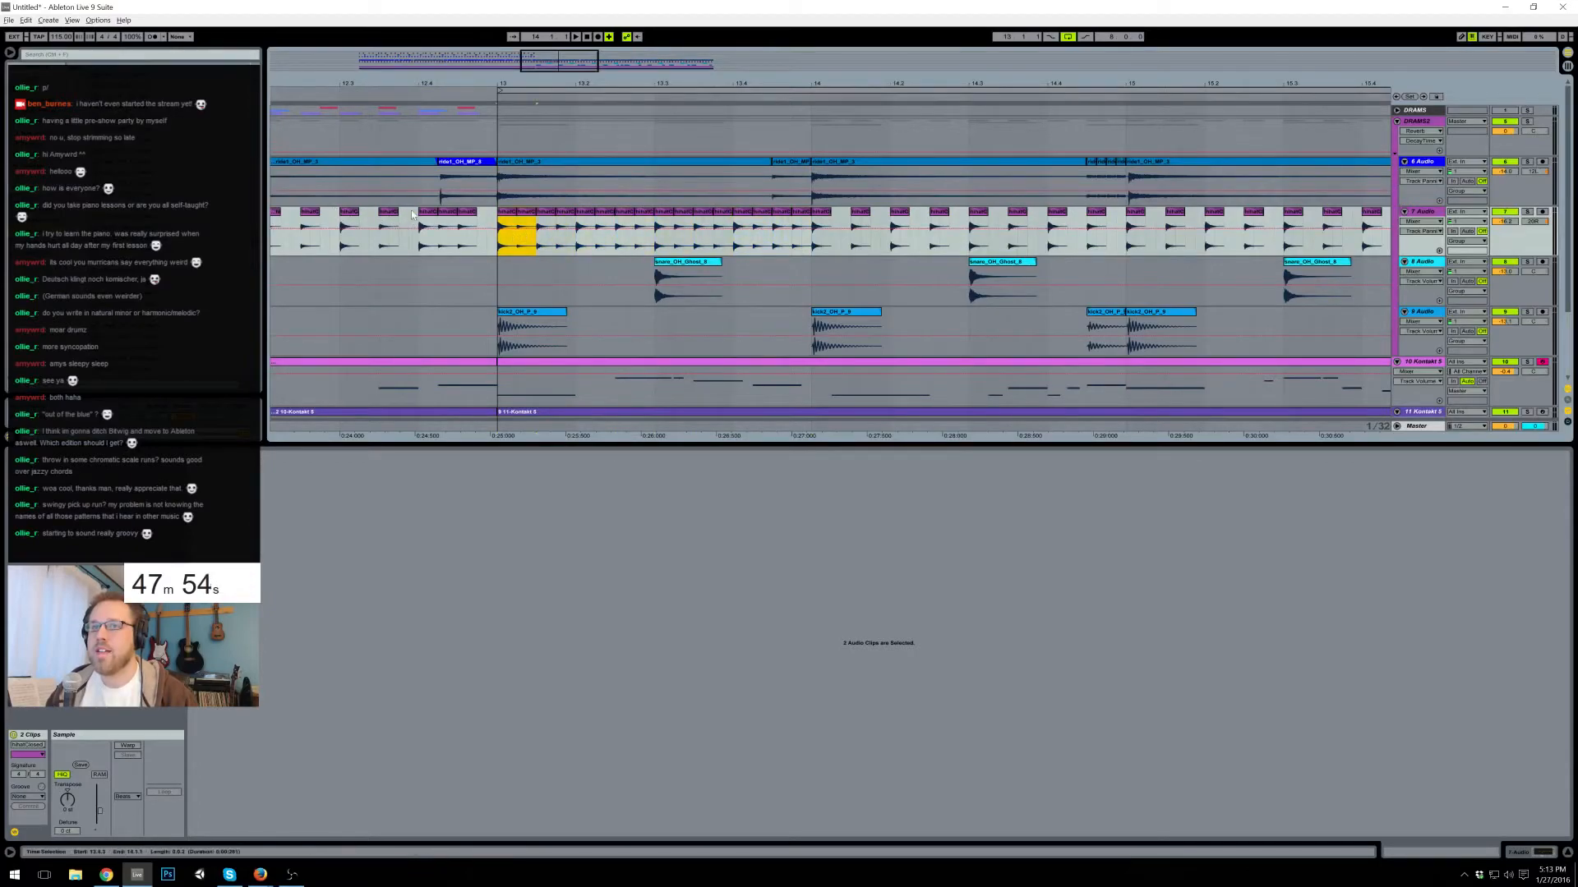
- Adjust the gain of the hi-hat clips at 13.1.2, 13.1.3 and 13.1.4 to shape the first beat's accents
left_click(387, 234)
left_click(541, 213)
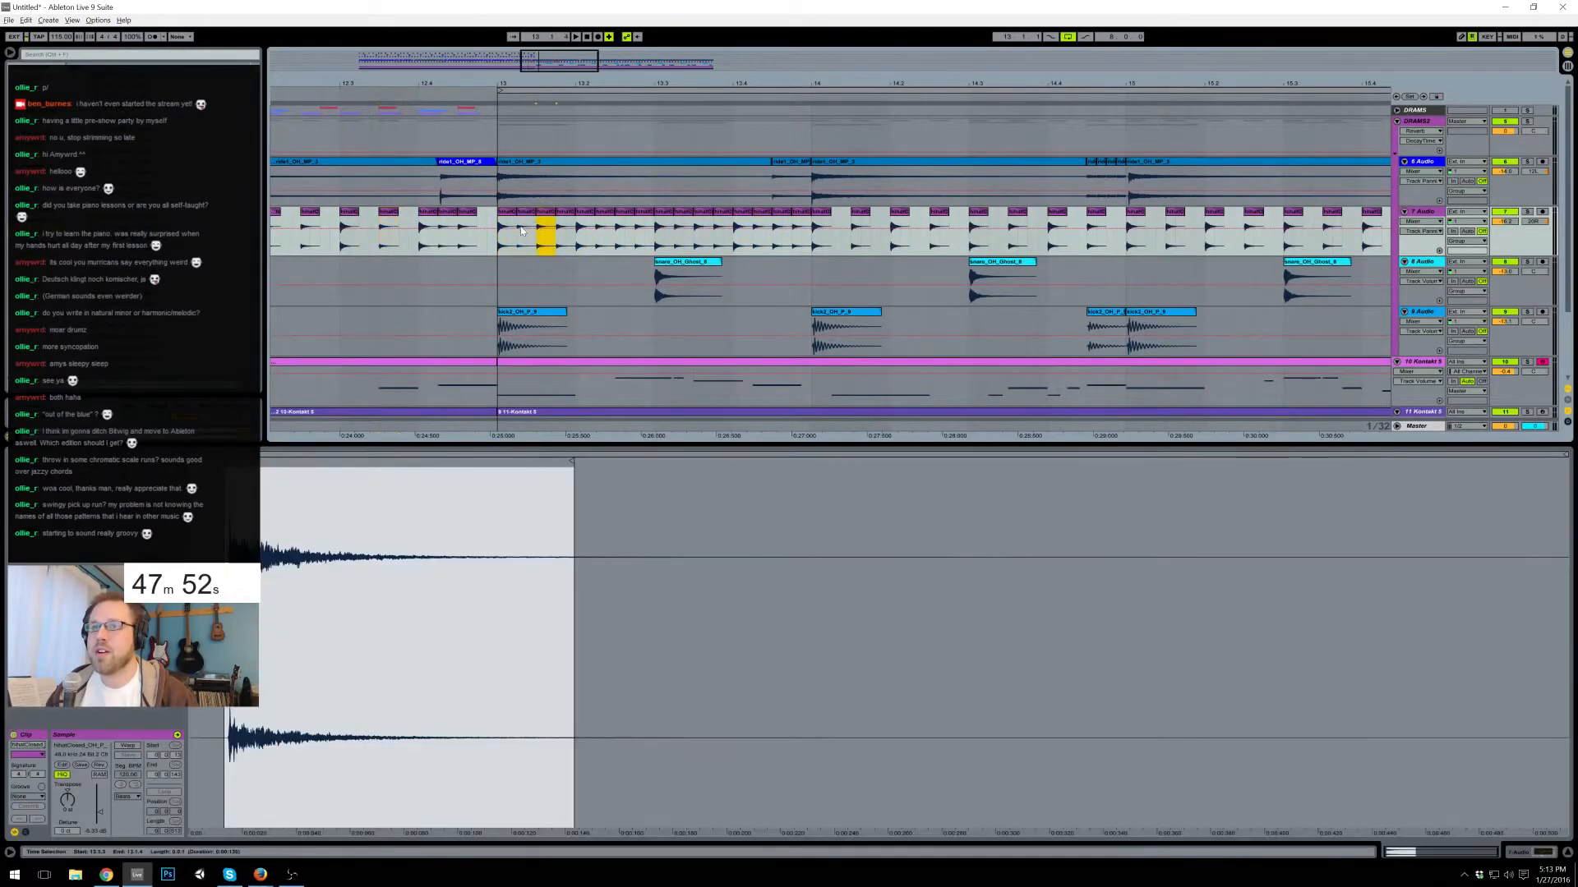
left_click(525, 213)
left_click(563, 213)
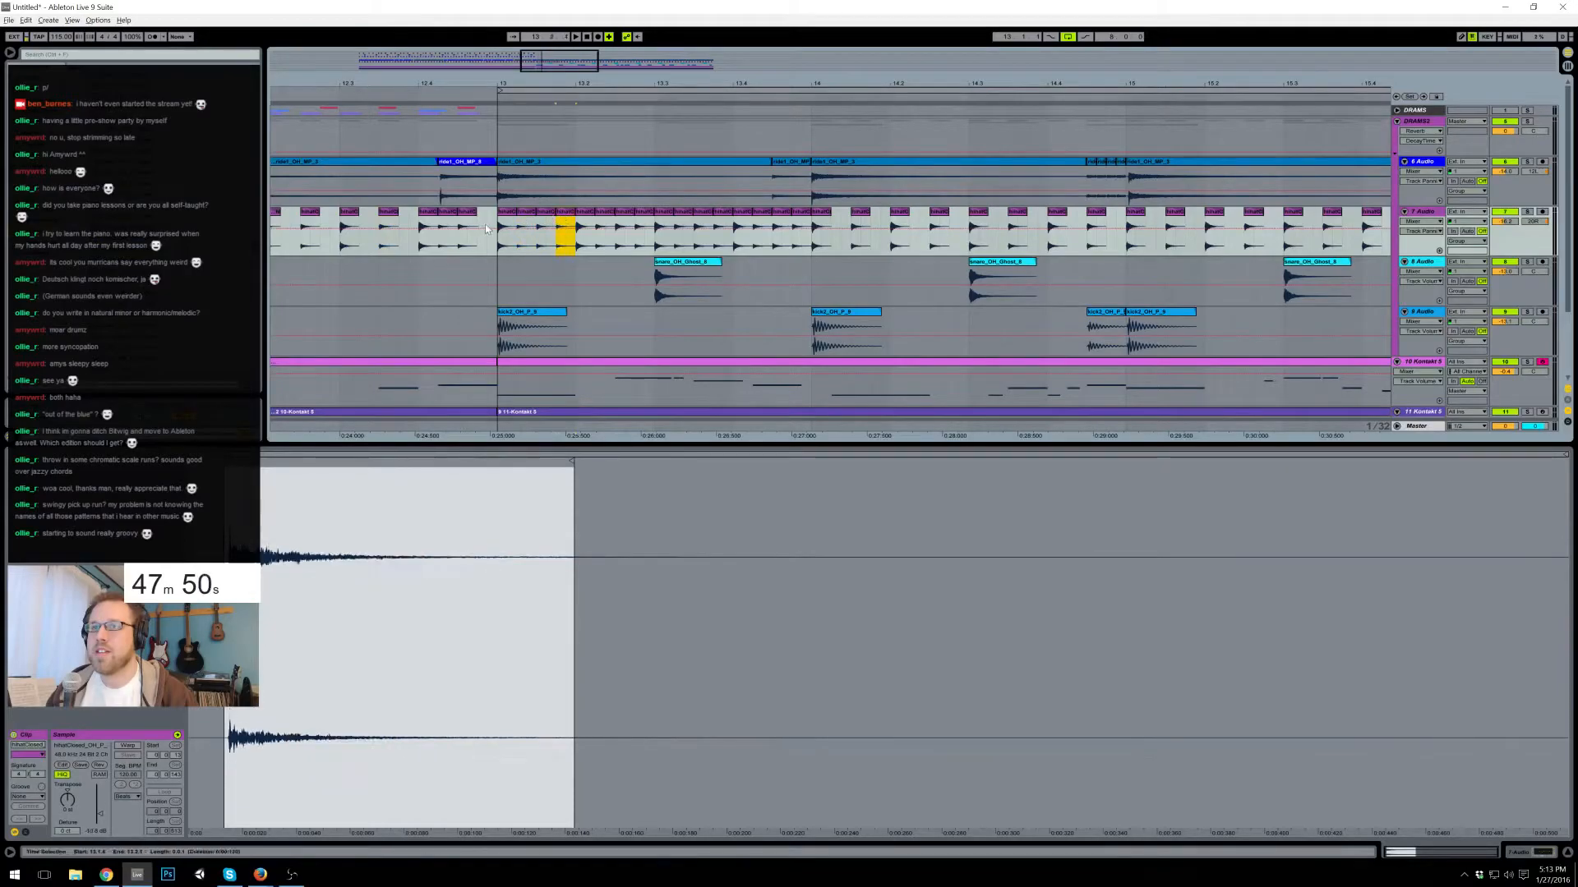
- Duplicate the accented first beat on 7 Audio across bar 13 and consolidate the bar into one clip
left_click_drag(501, 227, 573, 235)
key("ctrl+d")
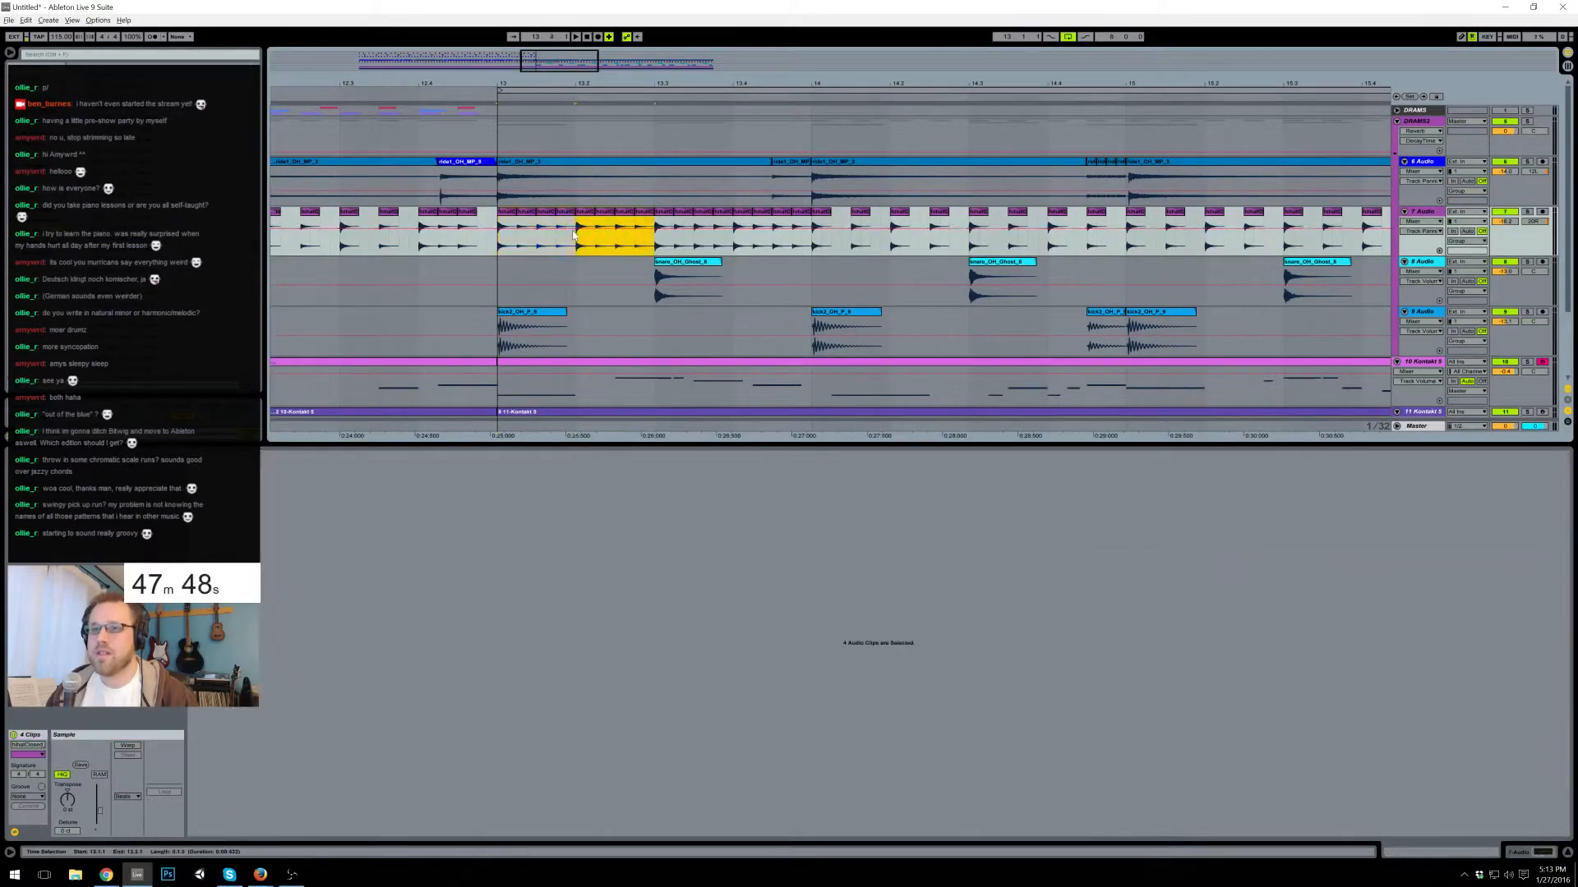
left_click(507, 222, "shift")
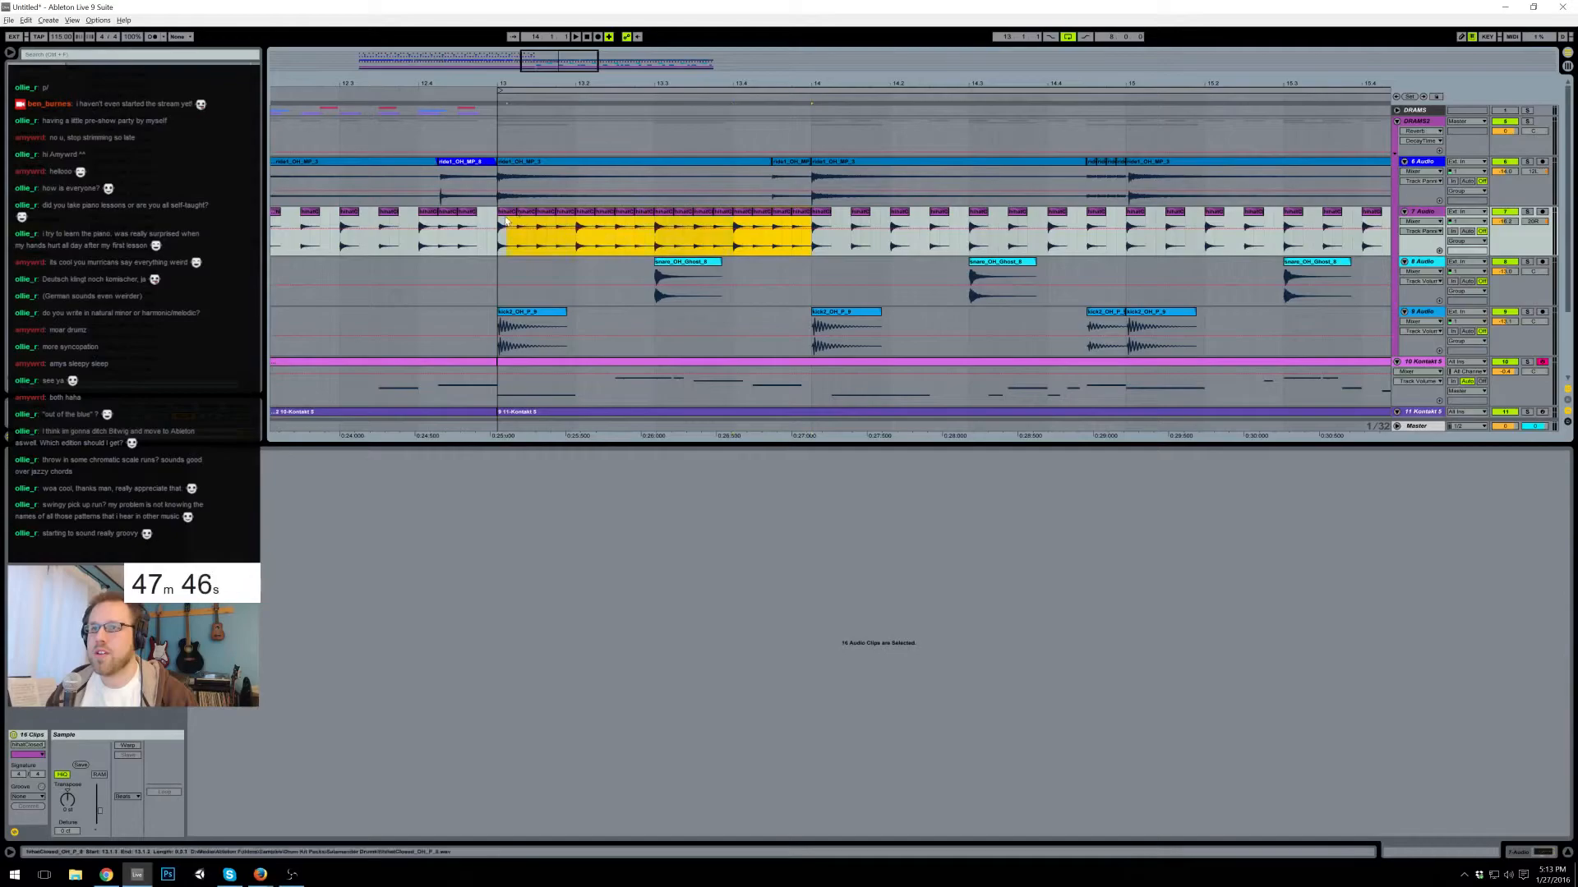
key("ctrl+j")
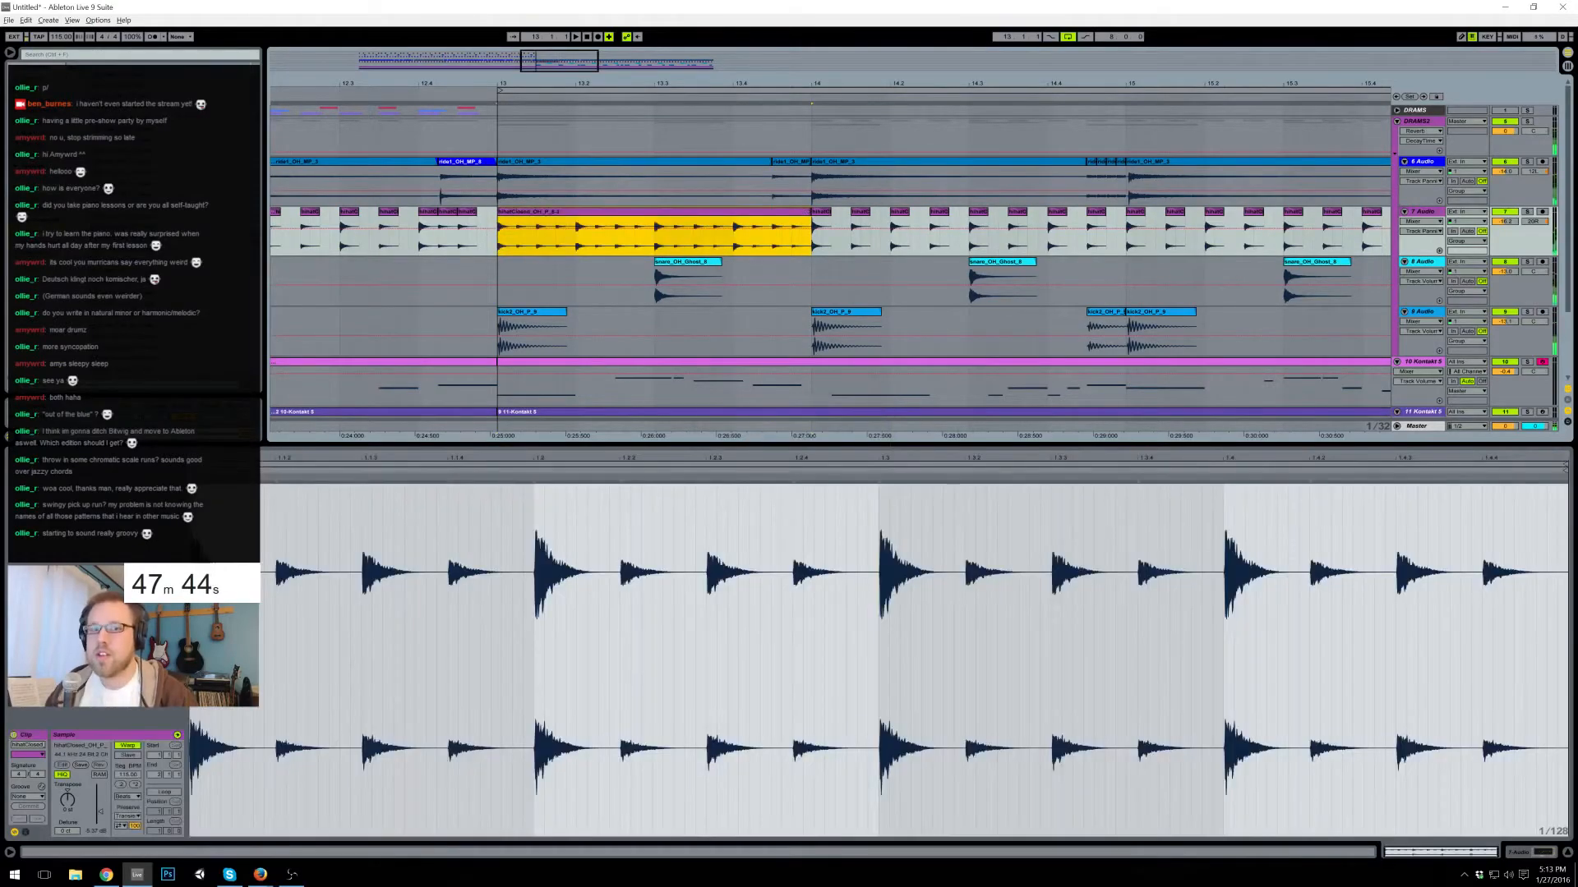
- Play bar 13 to hear the consolidated hi-hat pattern, and close the clip view
left_click(586, 239)
left_click(511, 240)
key("space")
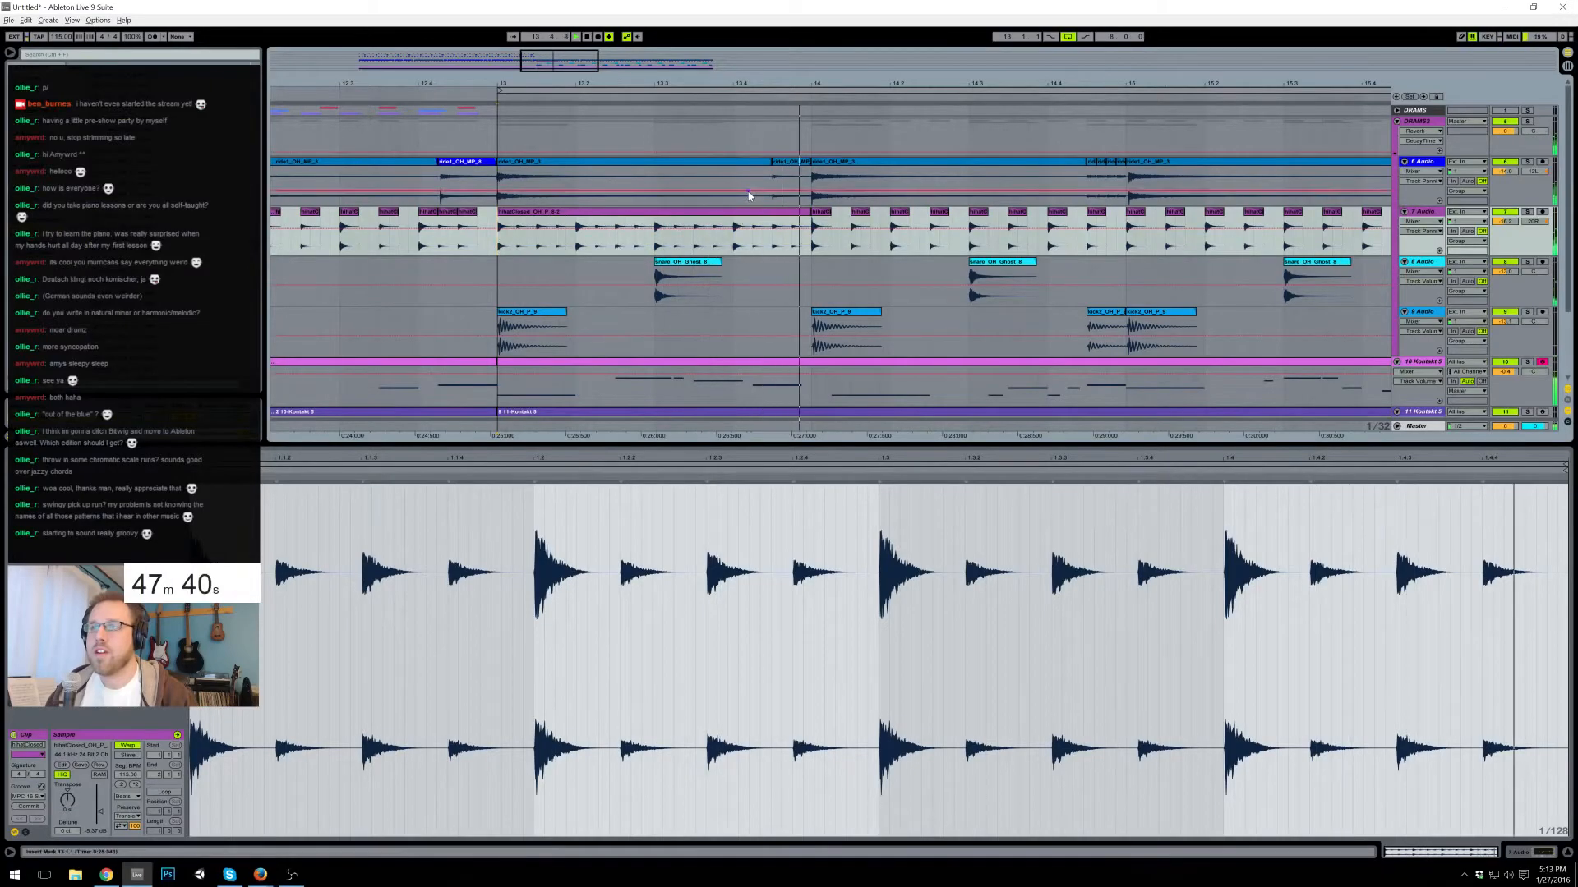
left_click_drag(585, 55, 595, 56)
left_click(1539, 854)
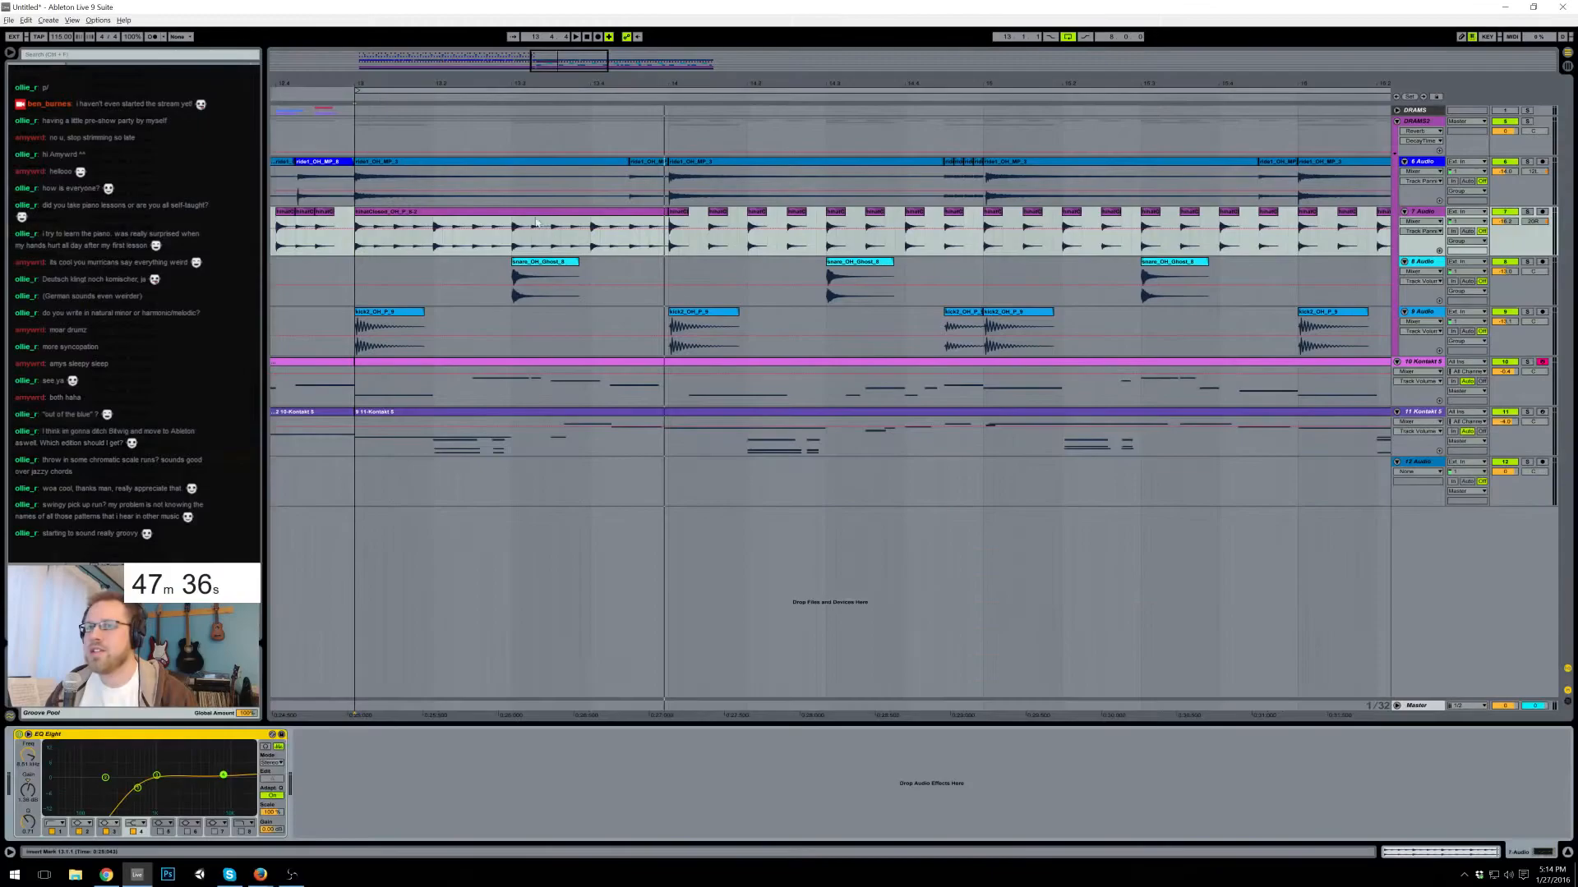
- Turn on looping for the consolidated 7 Audio hi-hat clip and extend it to the start of bar 21
left_click(526, 212)
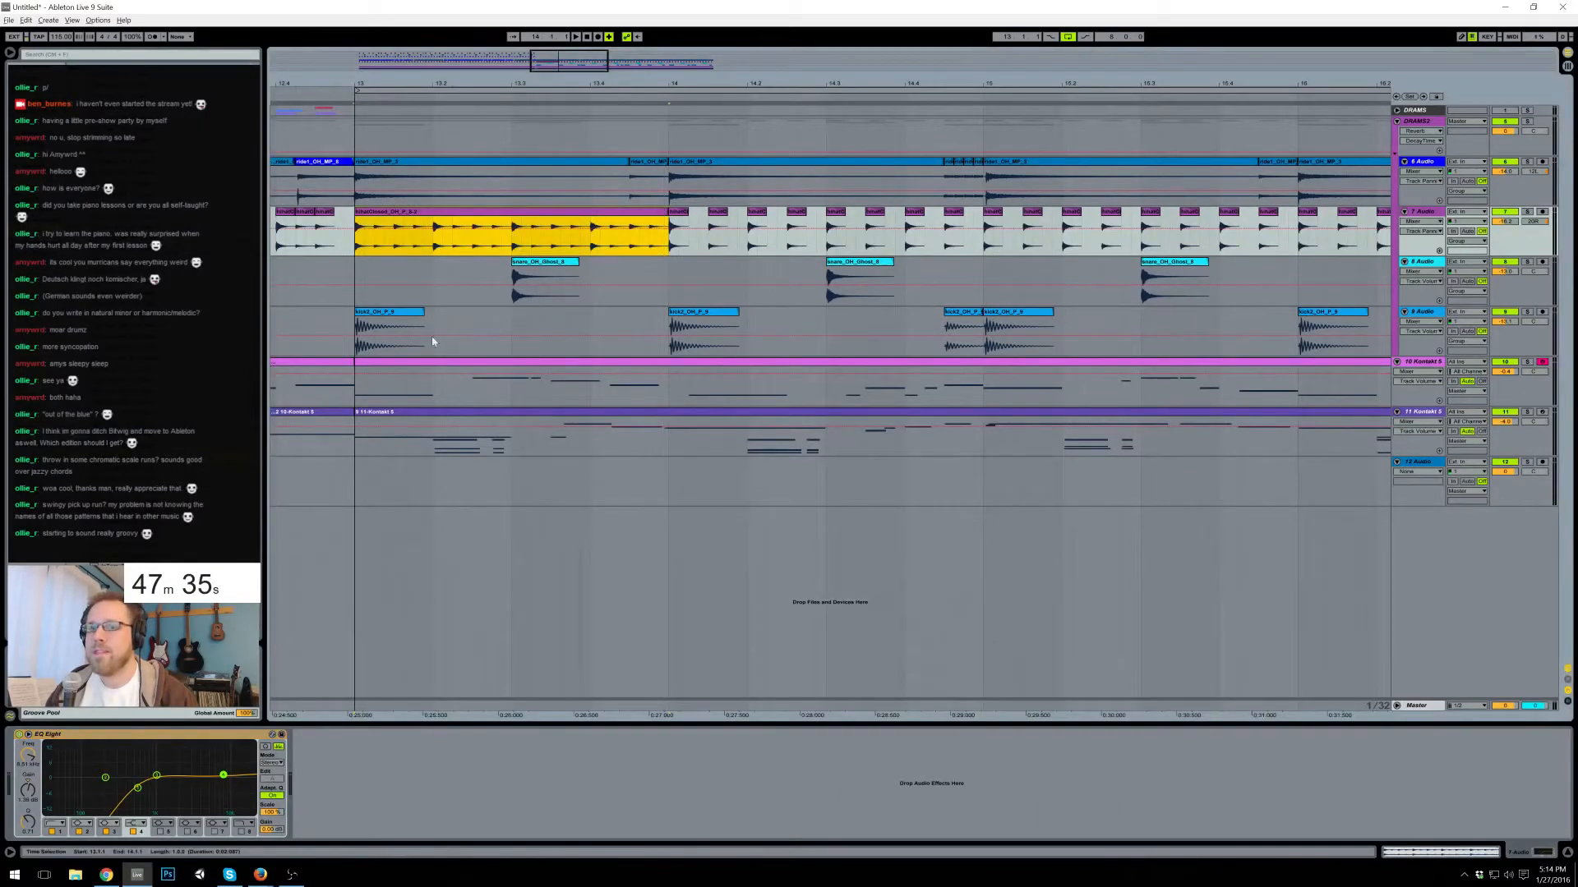
double_click(461, 212)
left_click(190, 793)
left_click(164, 793)
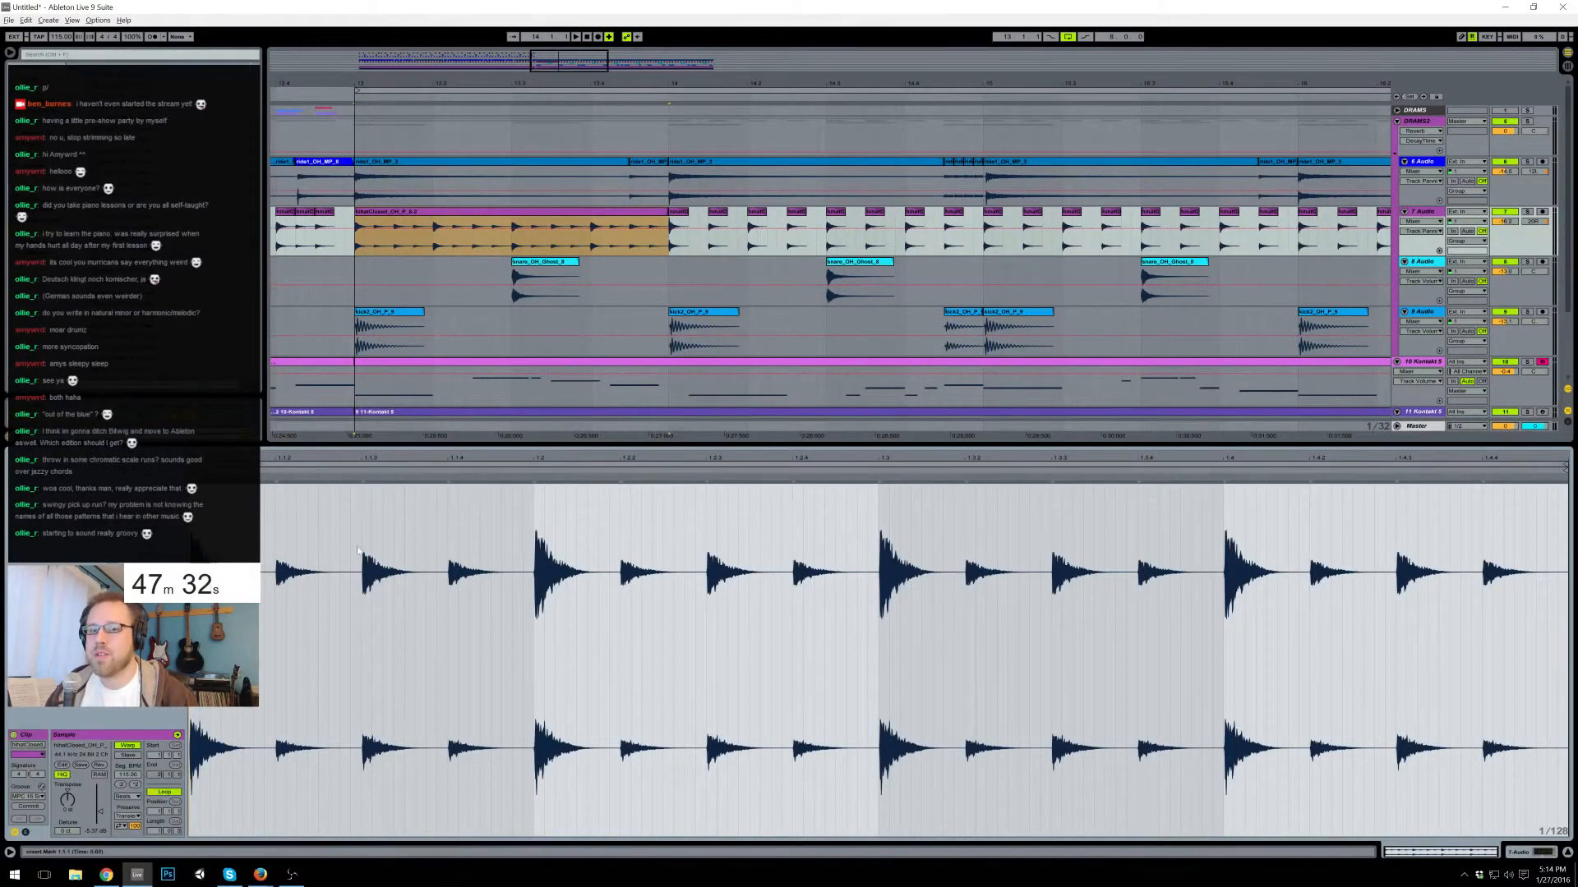
left_click_drag(667, 212, 1249, 212)
left_click_drag(854, 84, 637, 80)
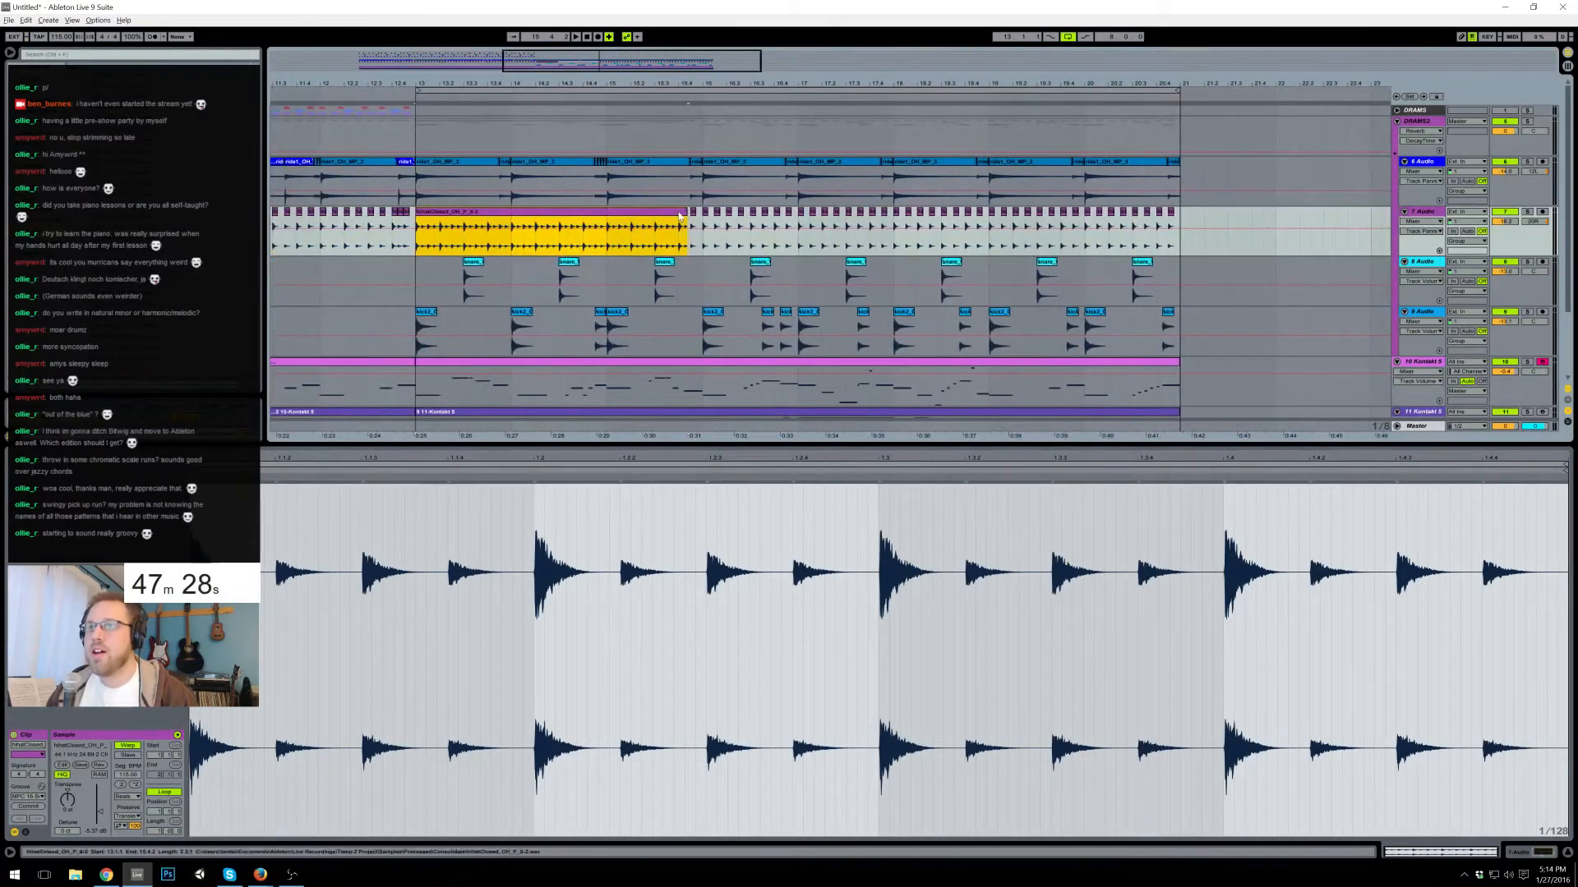
left_click_drag(691, 212, 1180, 221)
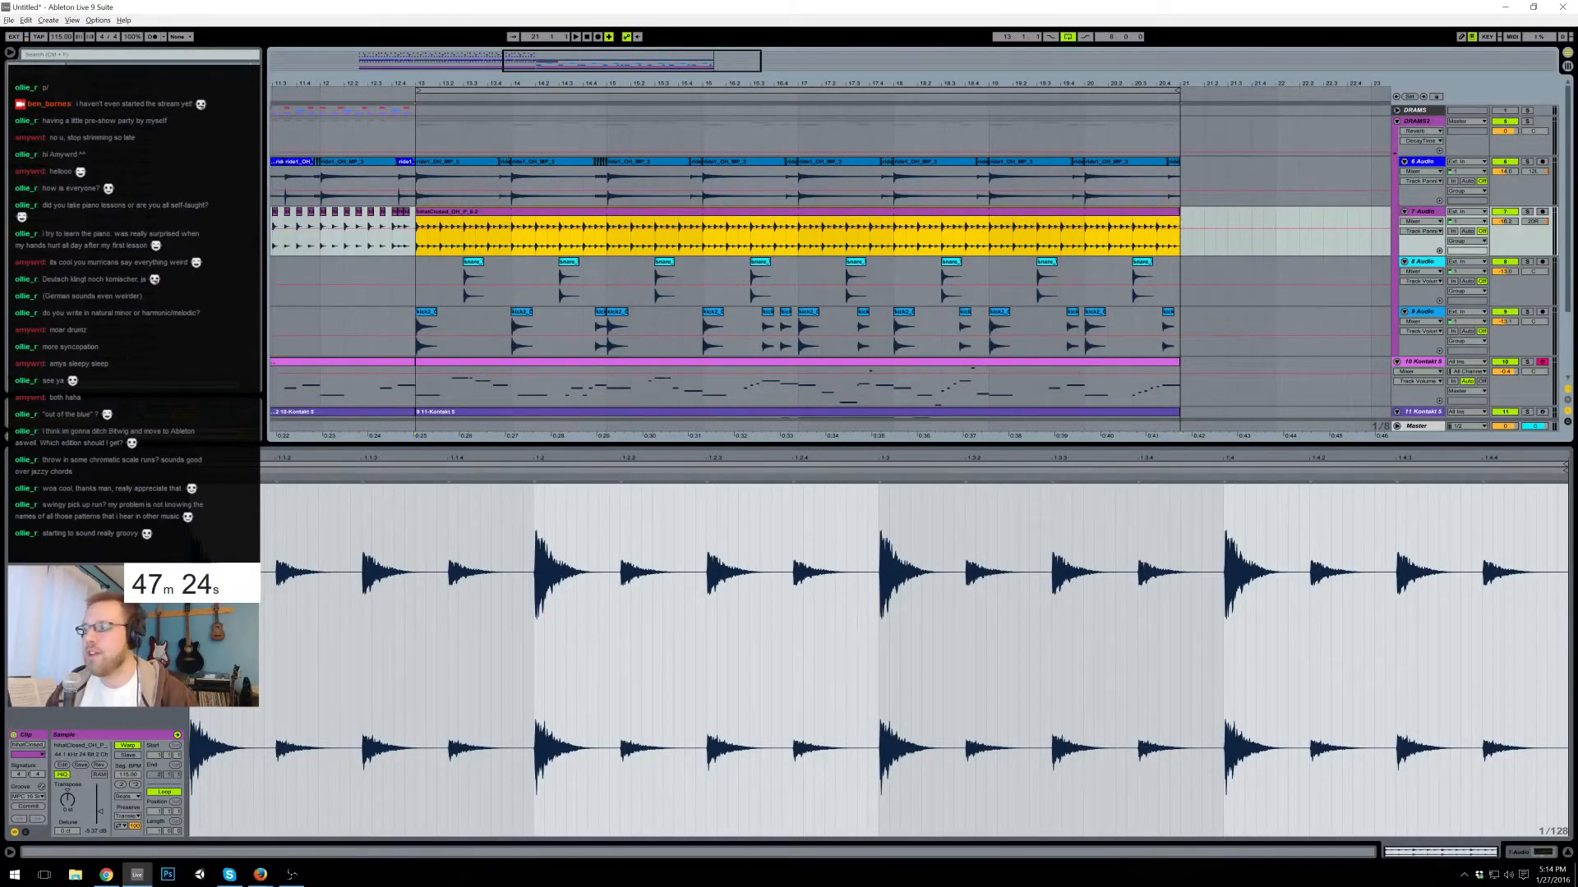
- Insert a new audio track below 7 Audio and copy the EQ Eight from 7 Audio onto it
left_click(1544, 854)
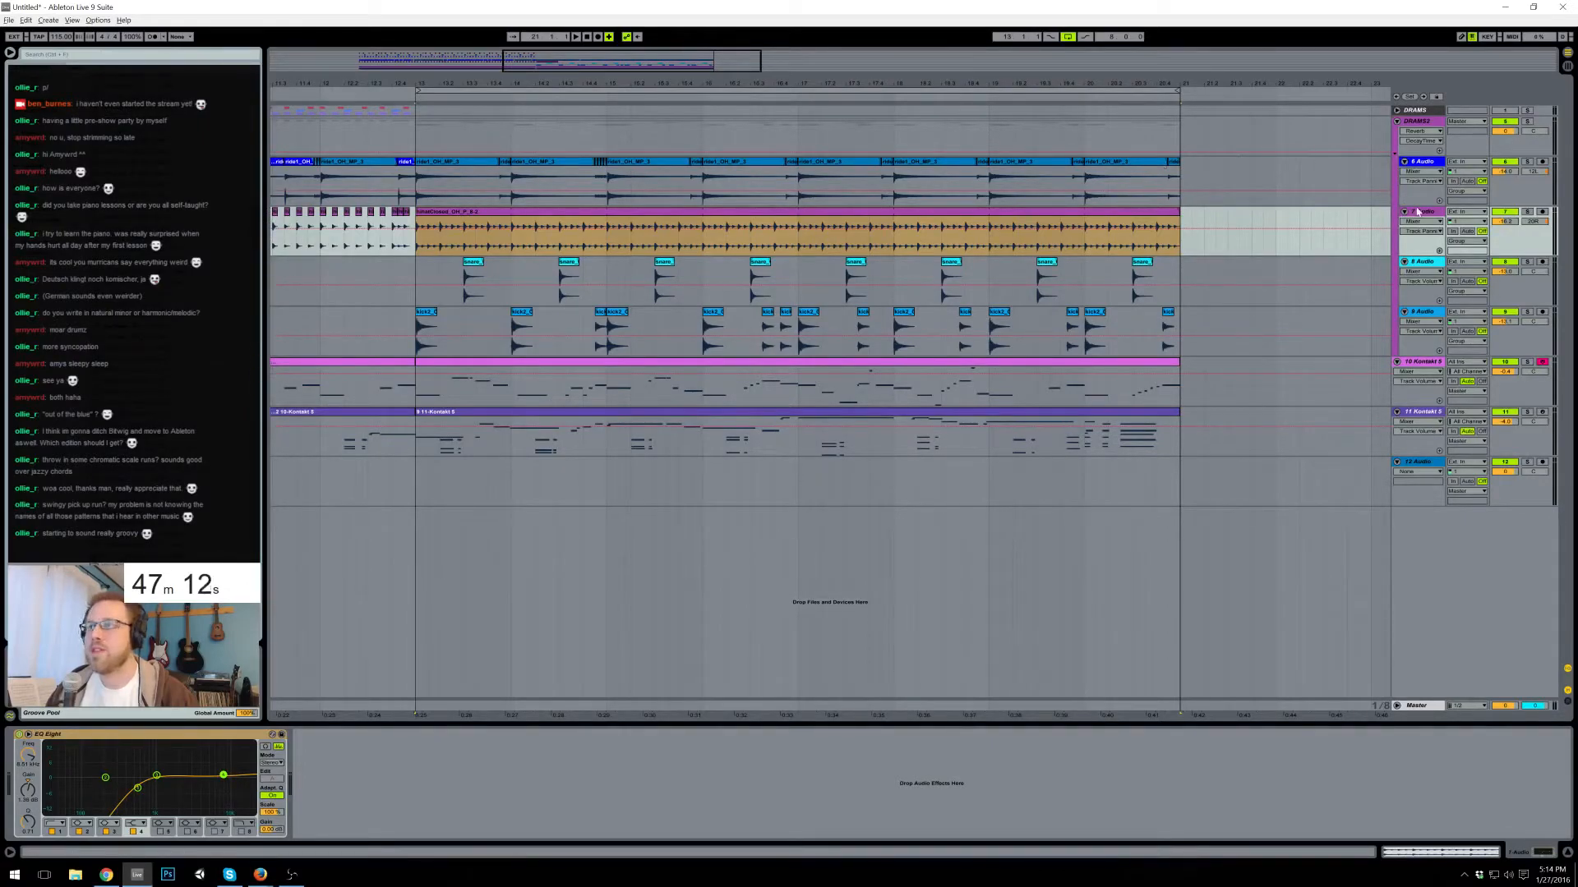
key("ctrl+t")
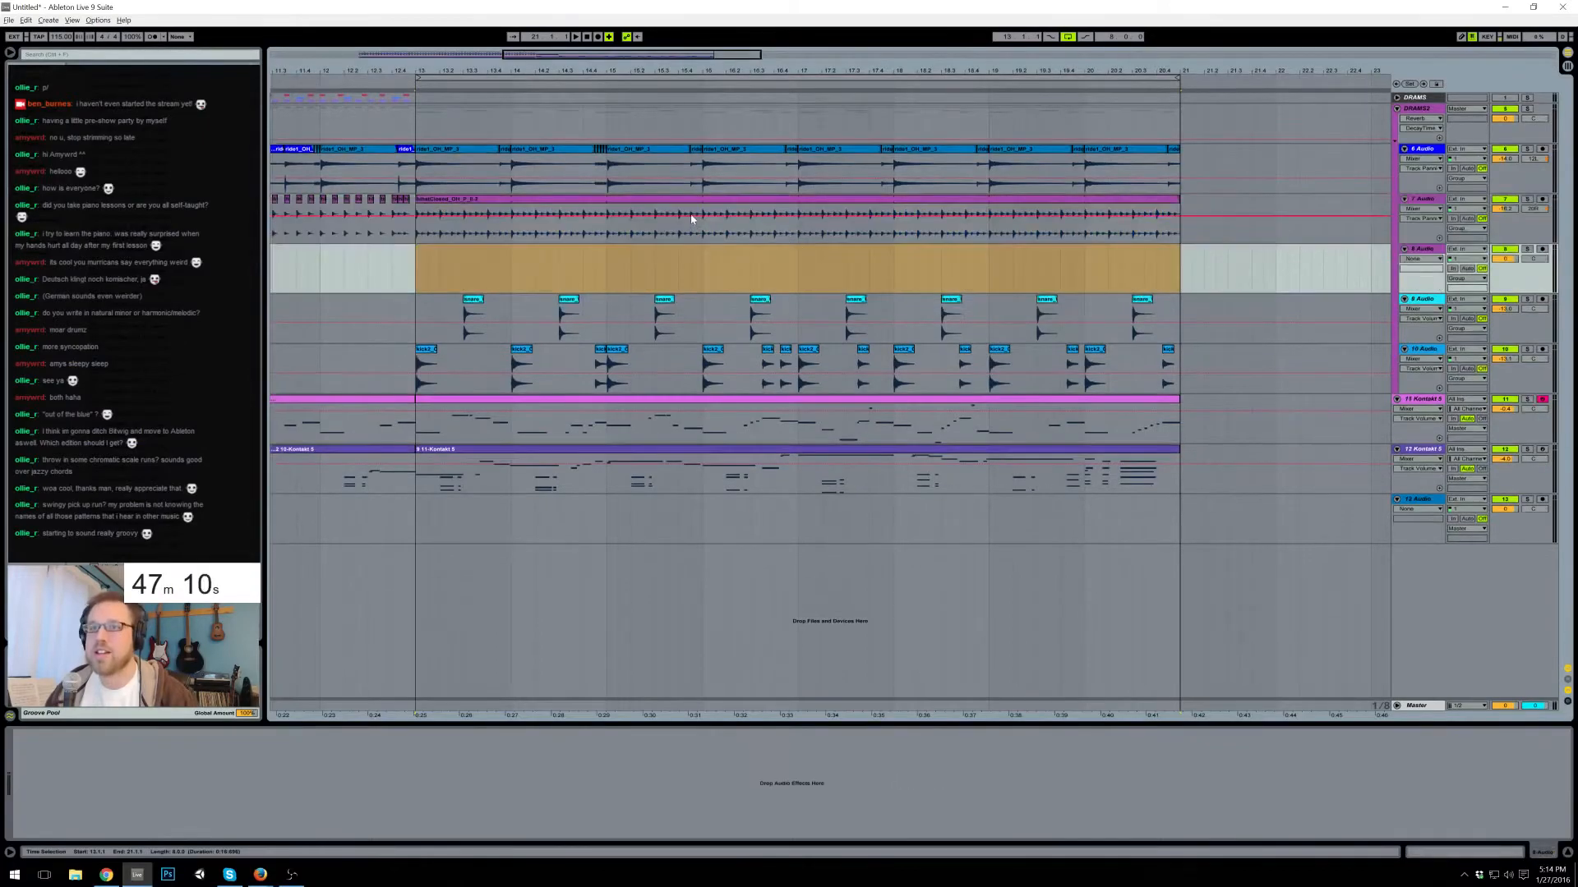
left_click(675, 199)
left_click(191, 733)
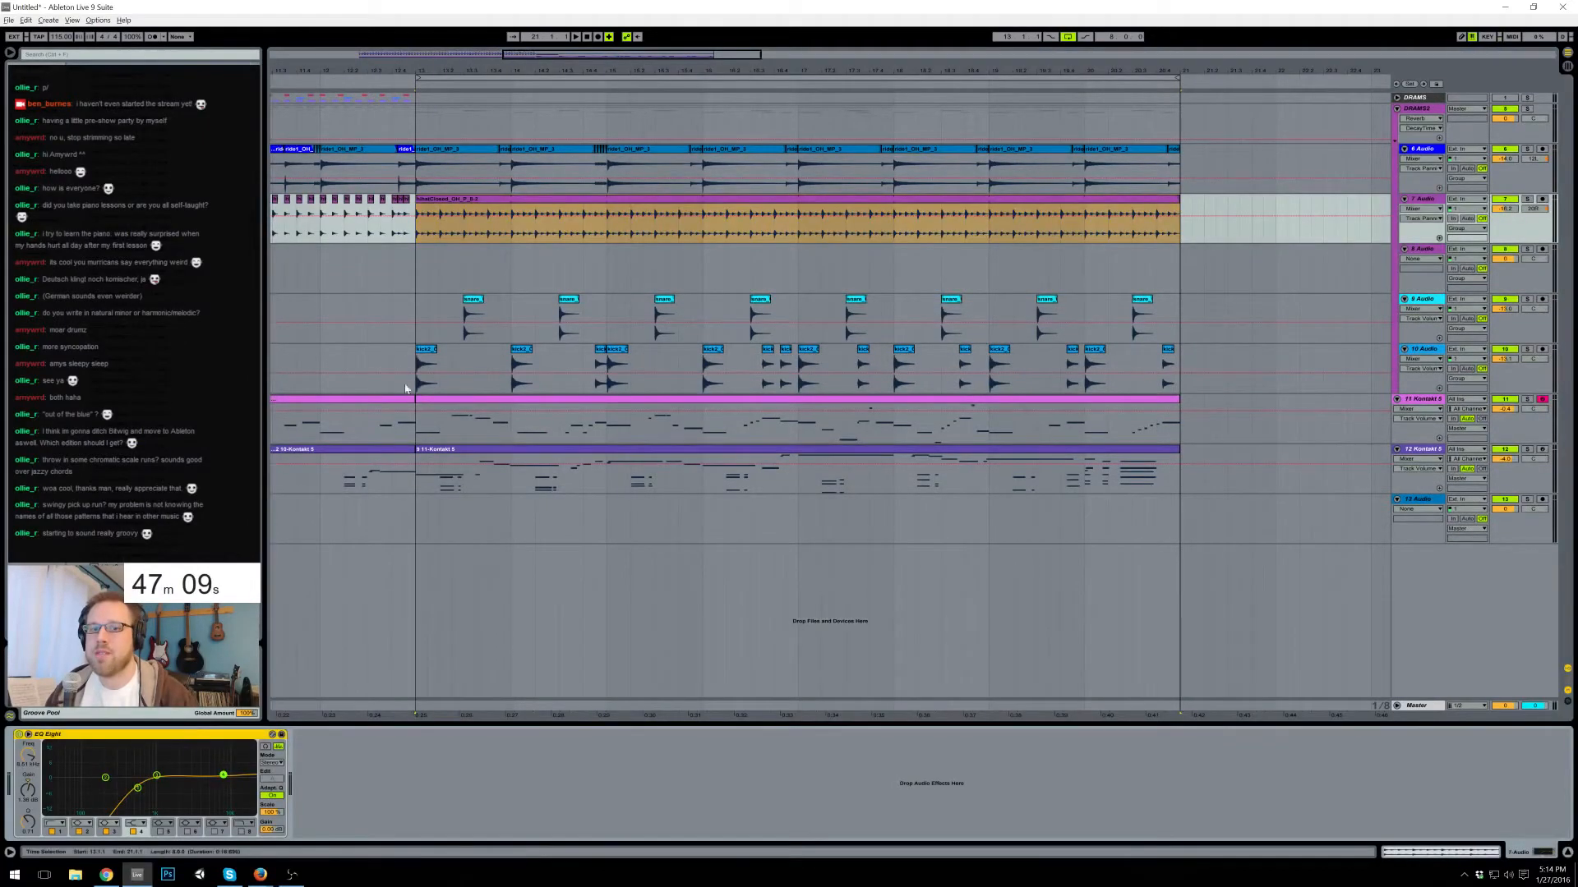
left_click(465, 263)
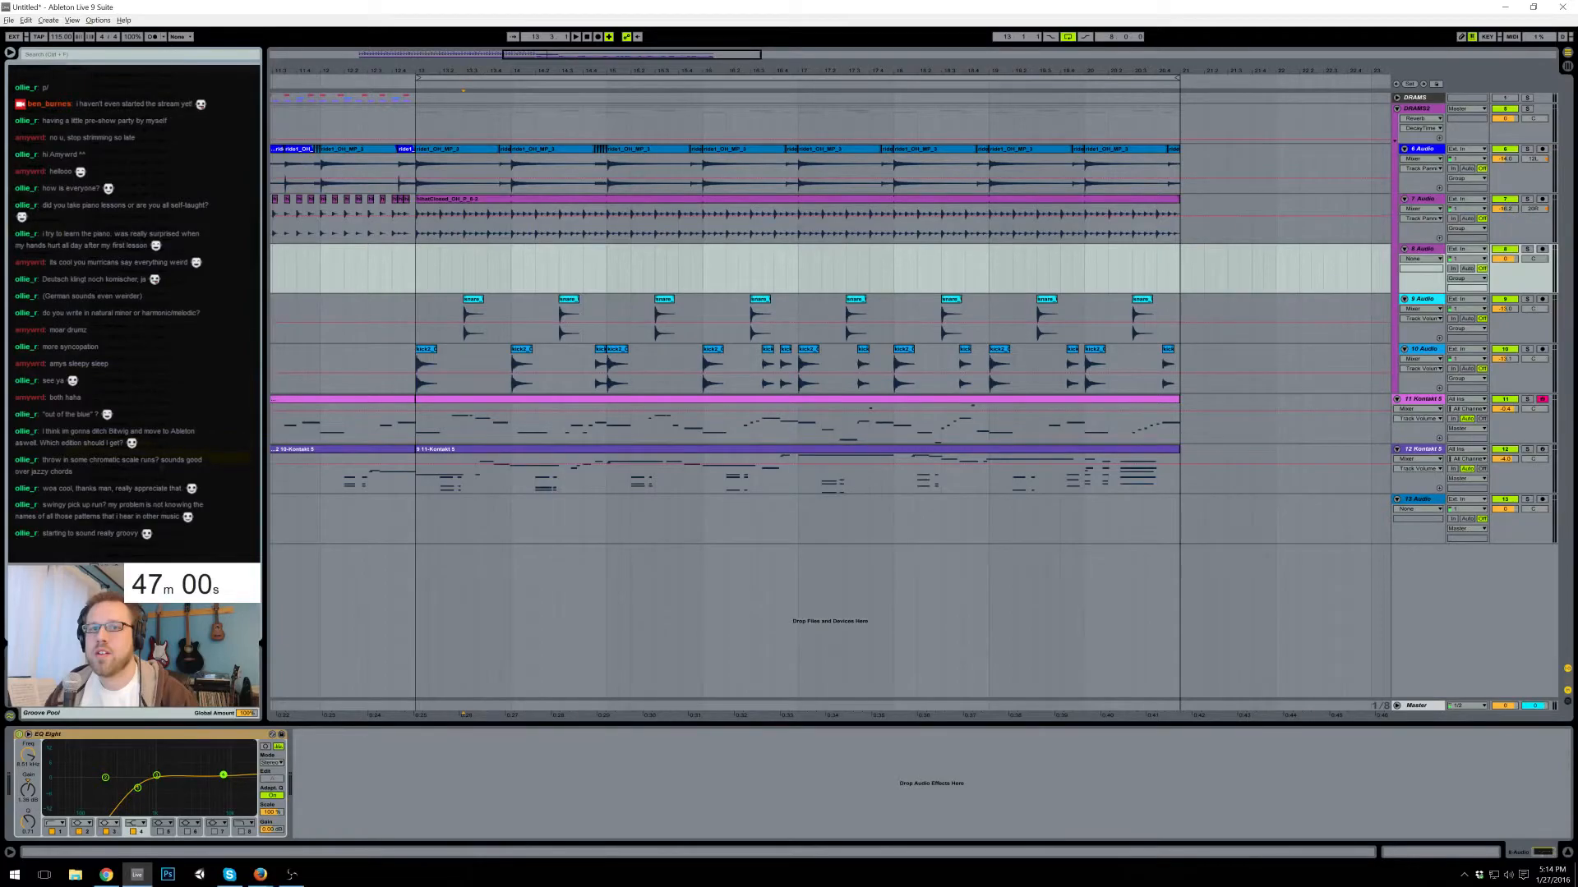
- Place an open hi-hat sample on the new 8 Audio track at 13.4.4 and delete all but its short opening
left_click_drag(542, 54, 542, 55)
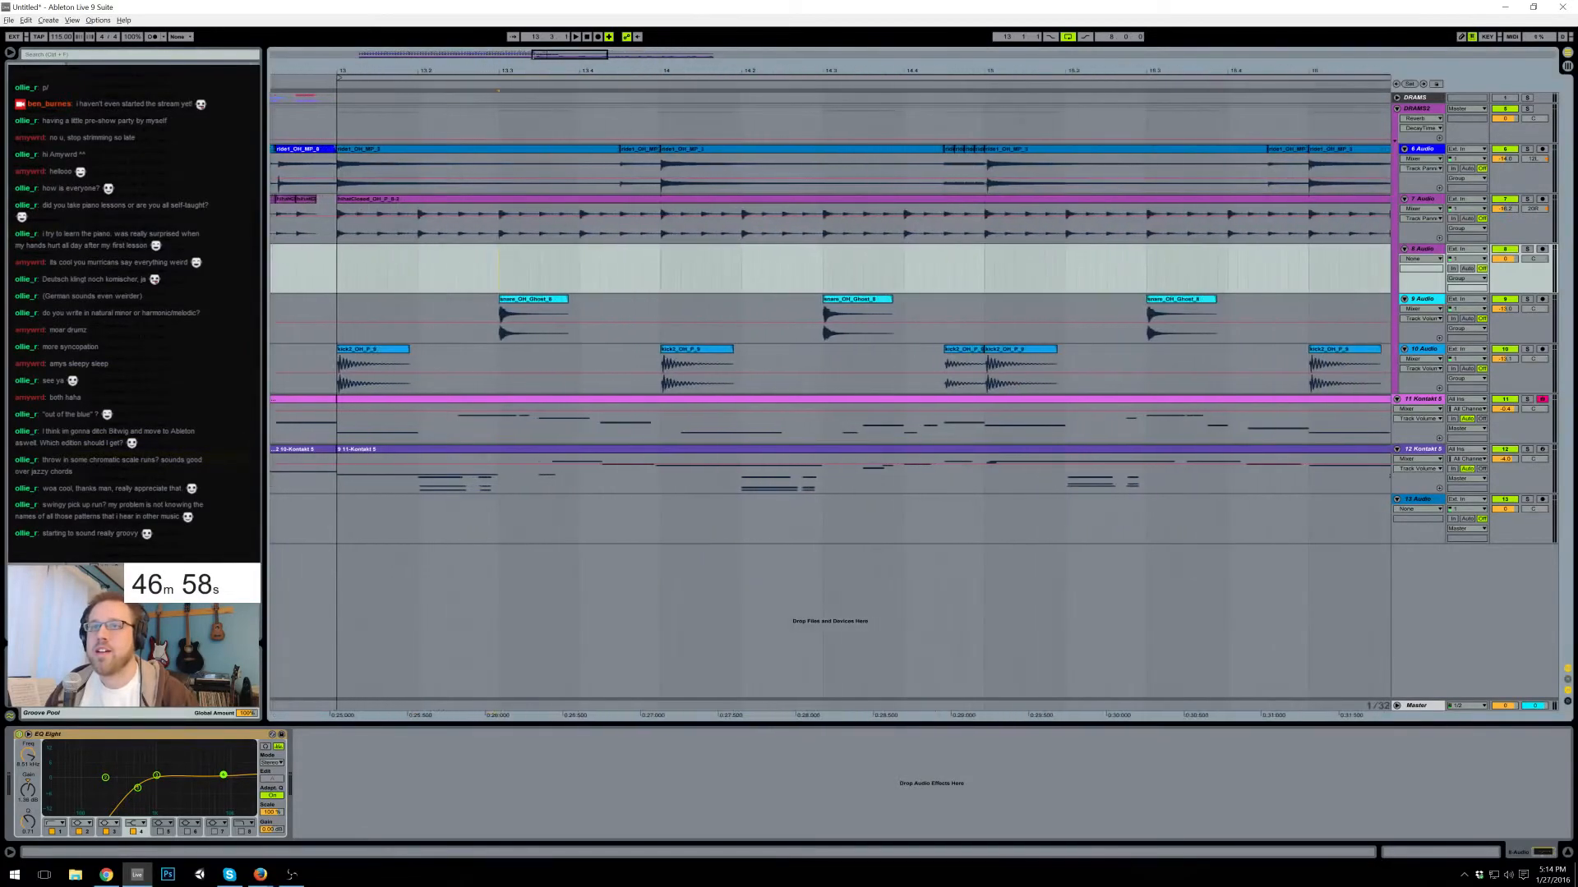
left_click_drag(131, 328, 681, 263)
key("Delete")
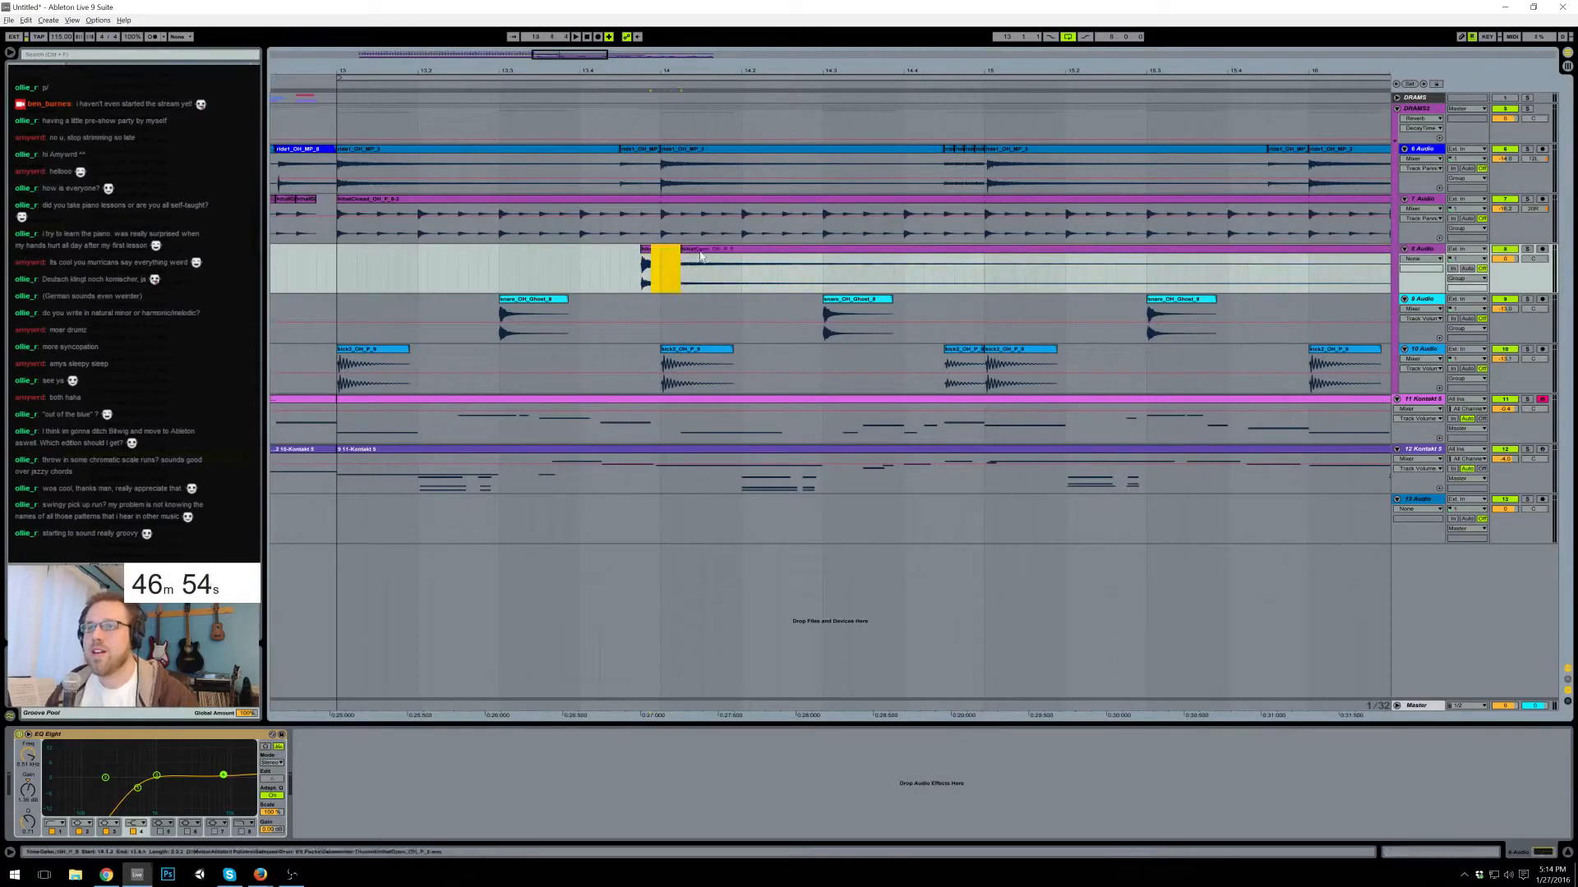
left_click(691, 250)
key("Delete")
- Lower the open hi-hat clip's gain and delete the closed hi-hat on 7 Audio from 13.4.4 to 14.1.1
left_click(645, 251)
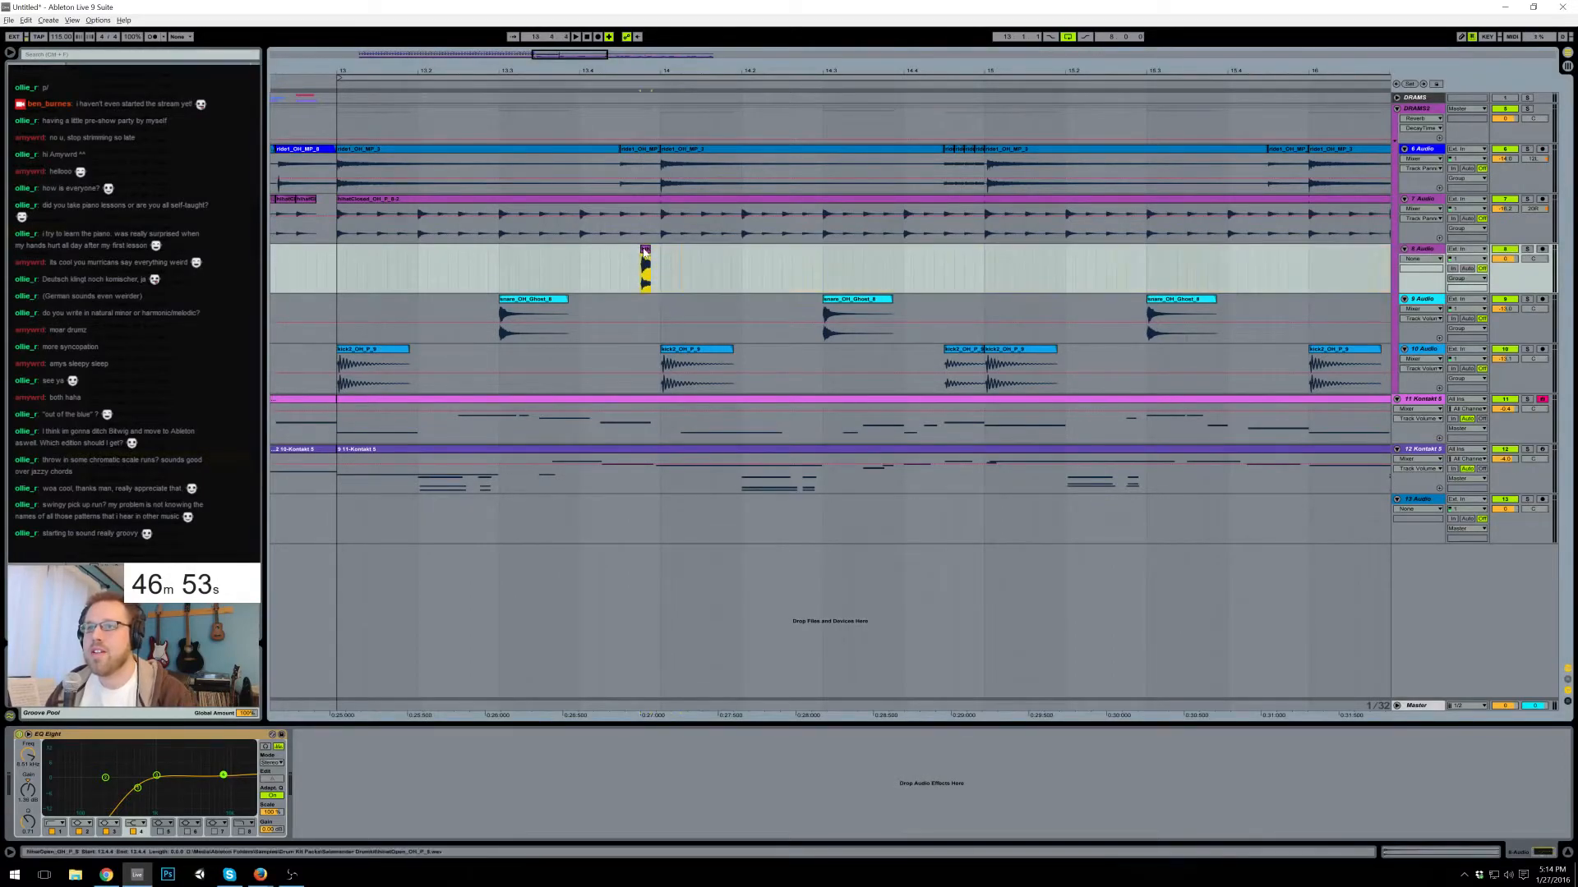
left_click(1490, 854)
left_click_drag(102, 814, 102, 826)
left_click_drag(642, 212, 659, 212)
key("Delete")
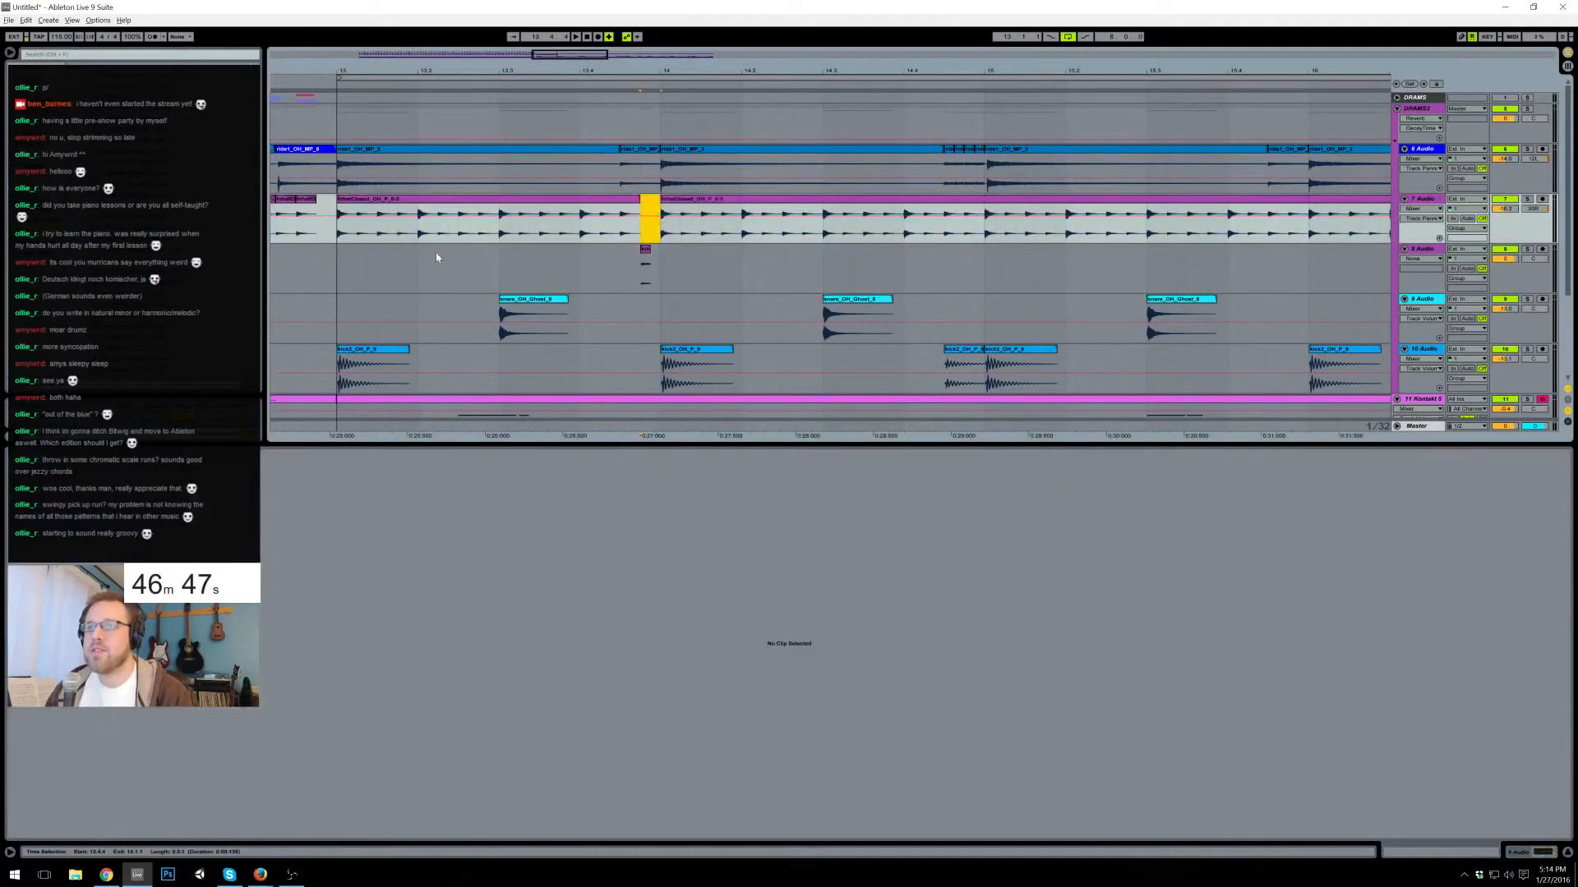
- Audition bar 13, extend the open hi-hat clip to the start of bar 14, and transpose it down
left_click(338, 258)
key("space")
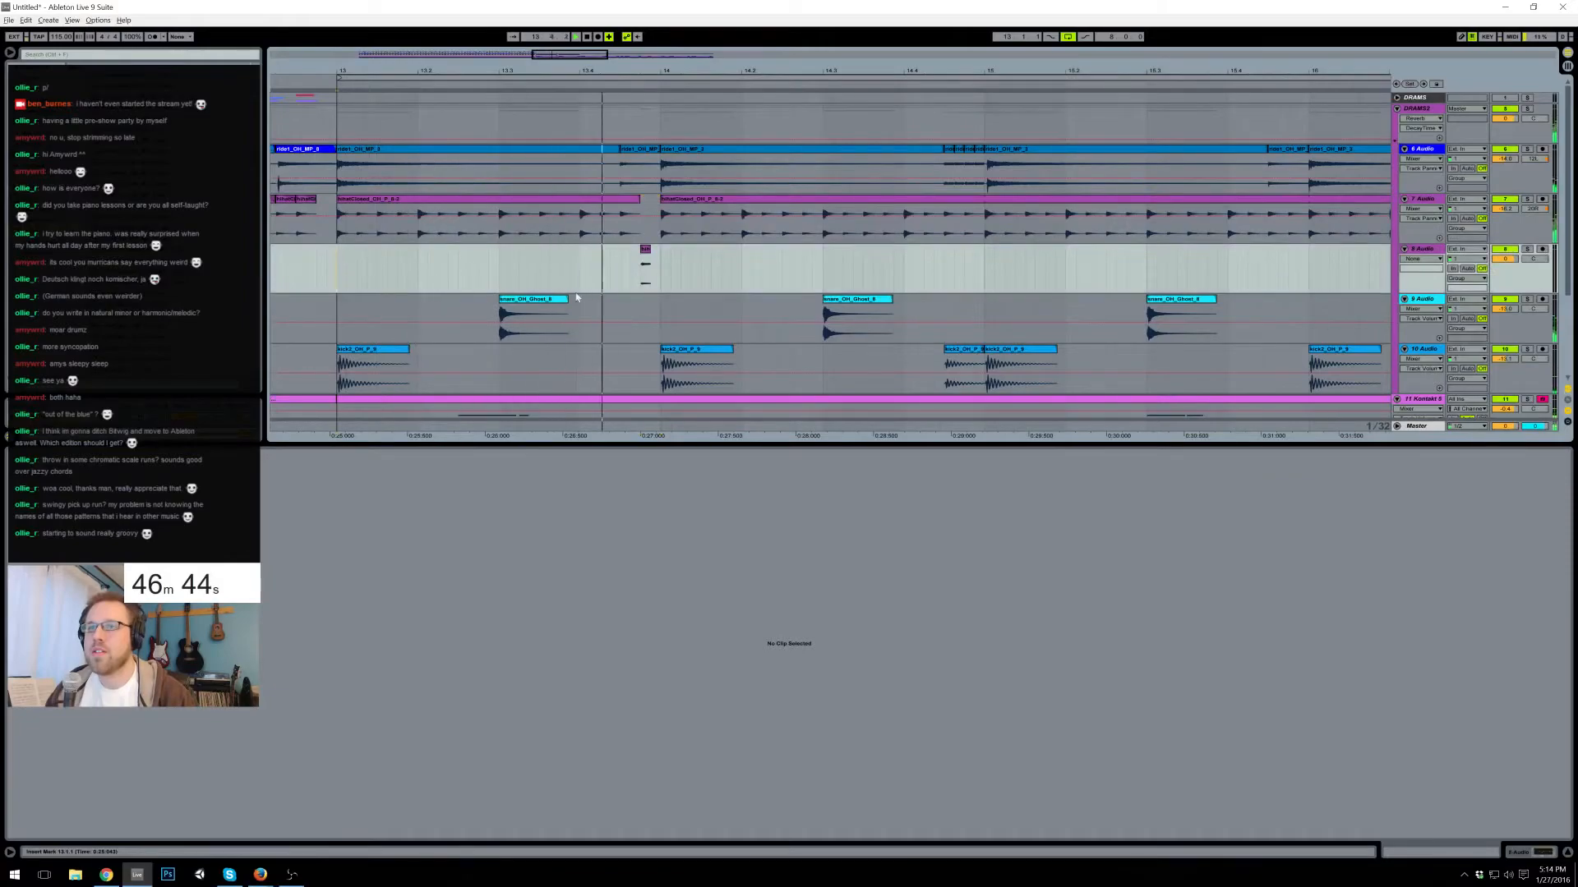
left_click(649, 267)
left_click(610, 250)
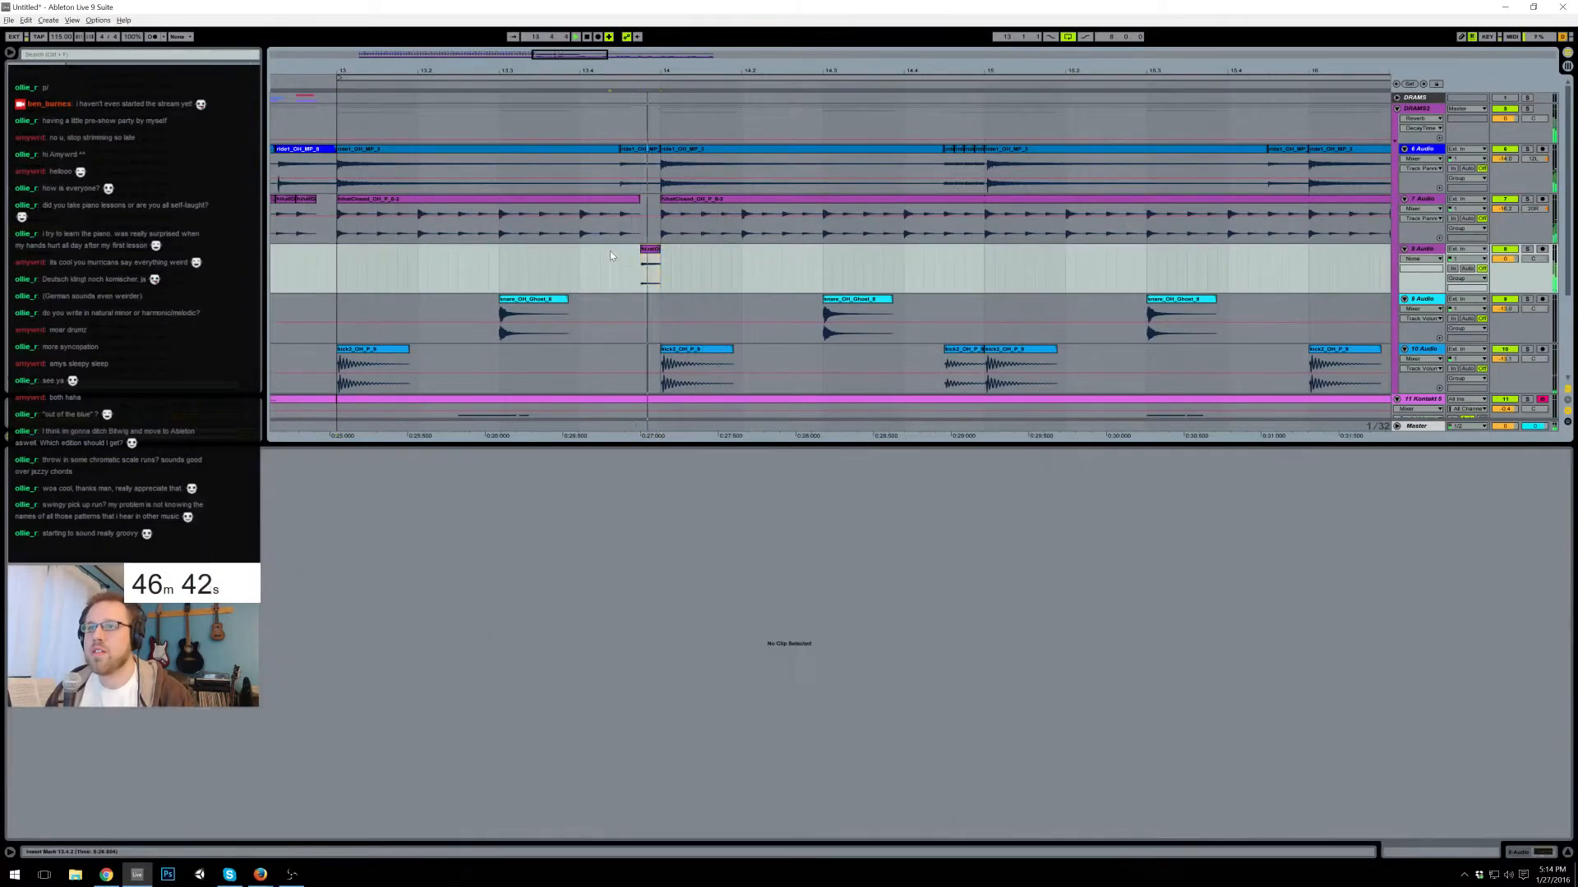
left_click(649, 251)
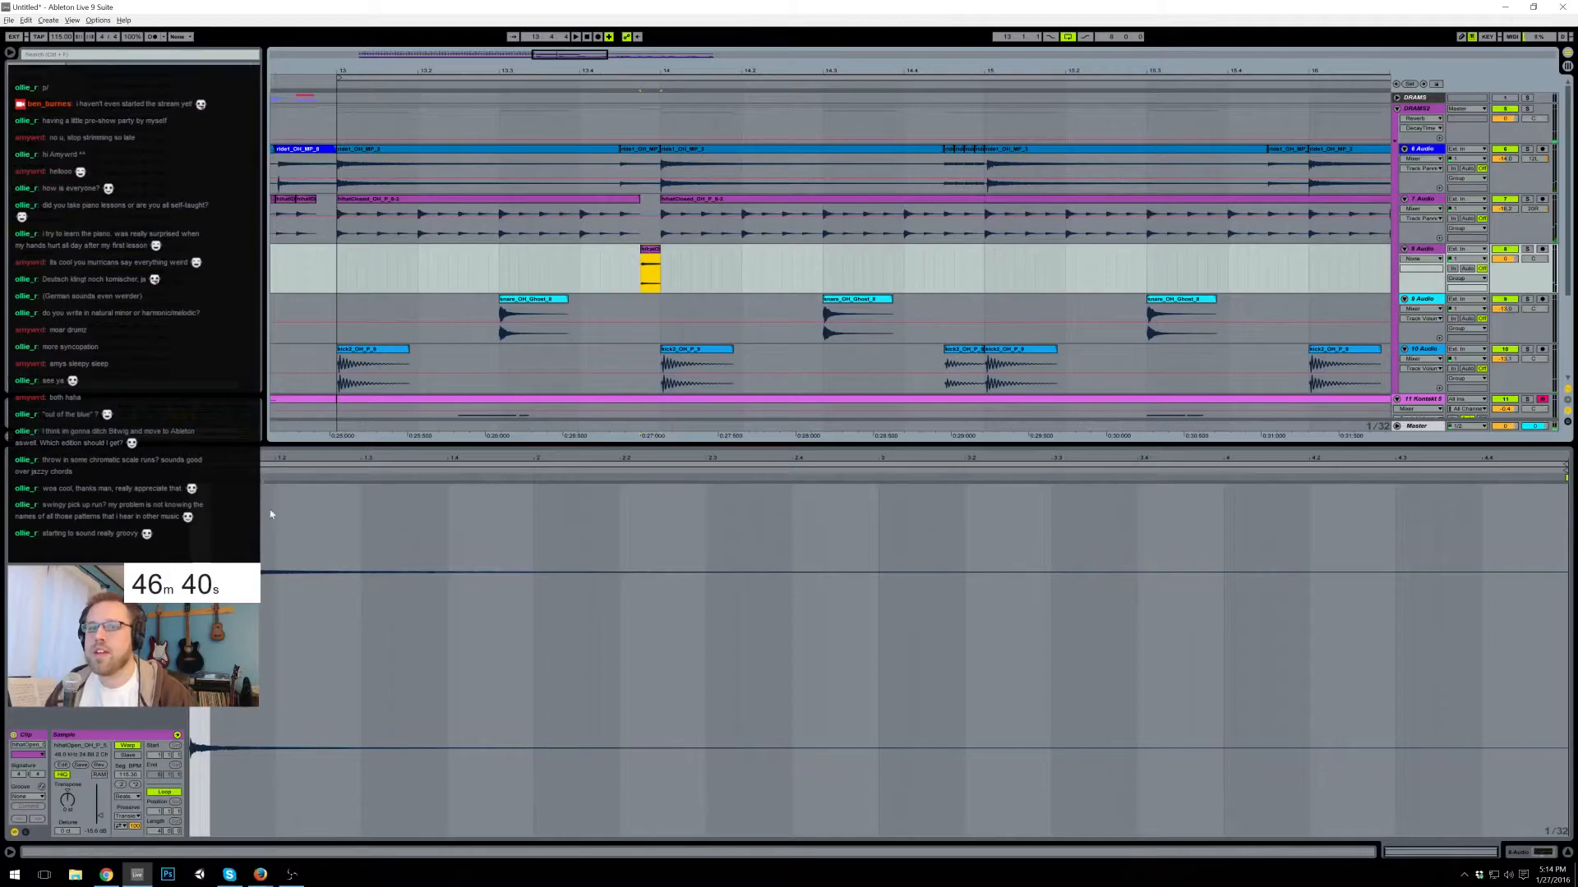
left_click_drag(68, 799, 67, 813)
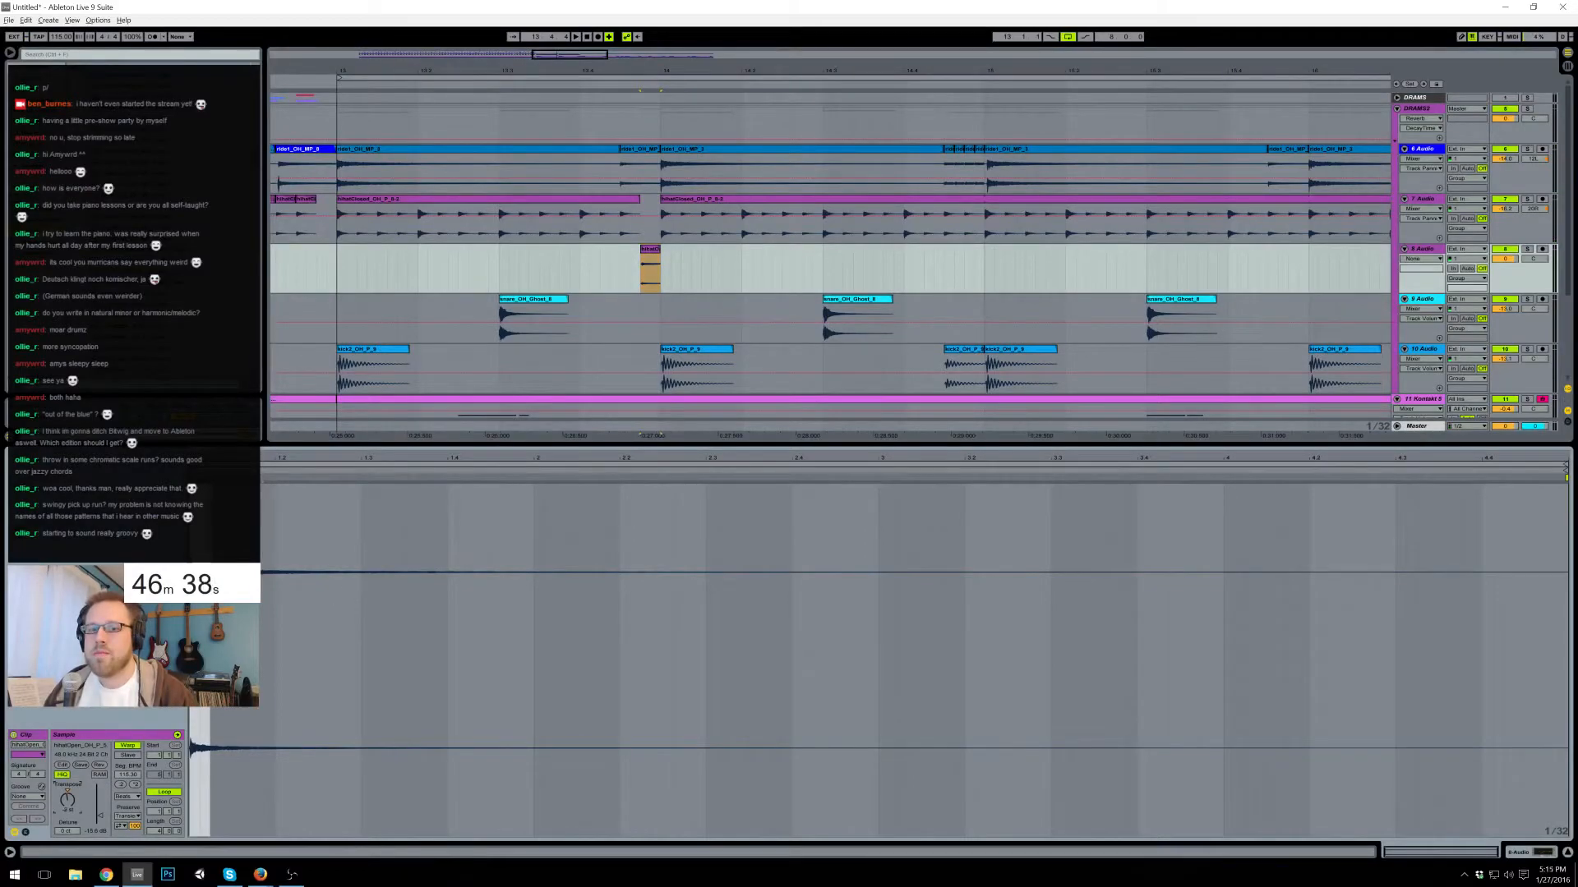
- Play the arrangement from bar 13 to hear the transposed open hi-hat in context
key("space")
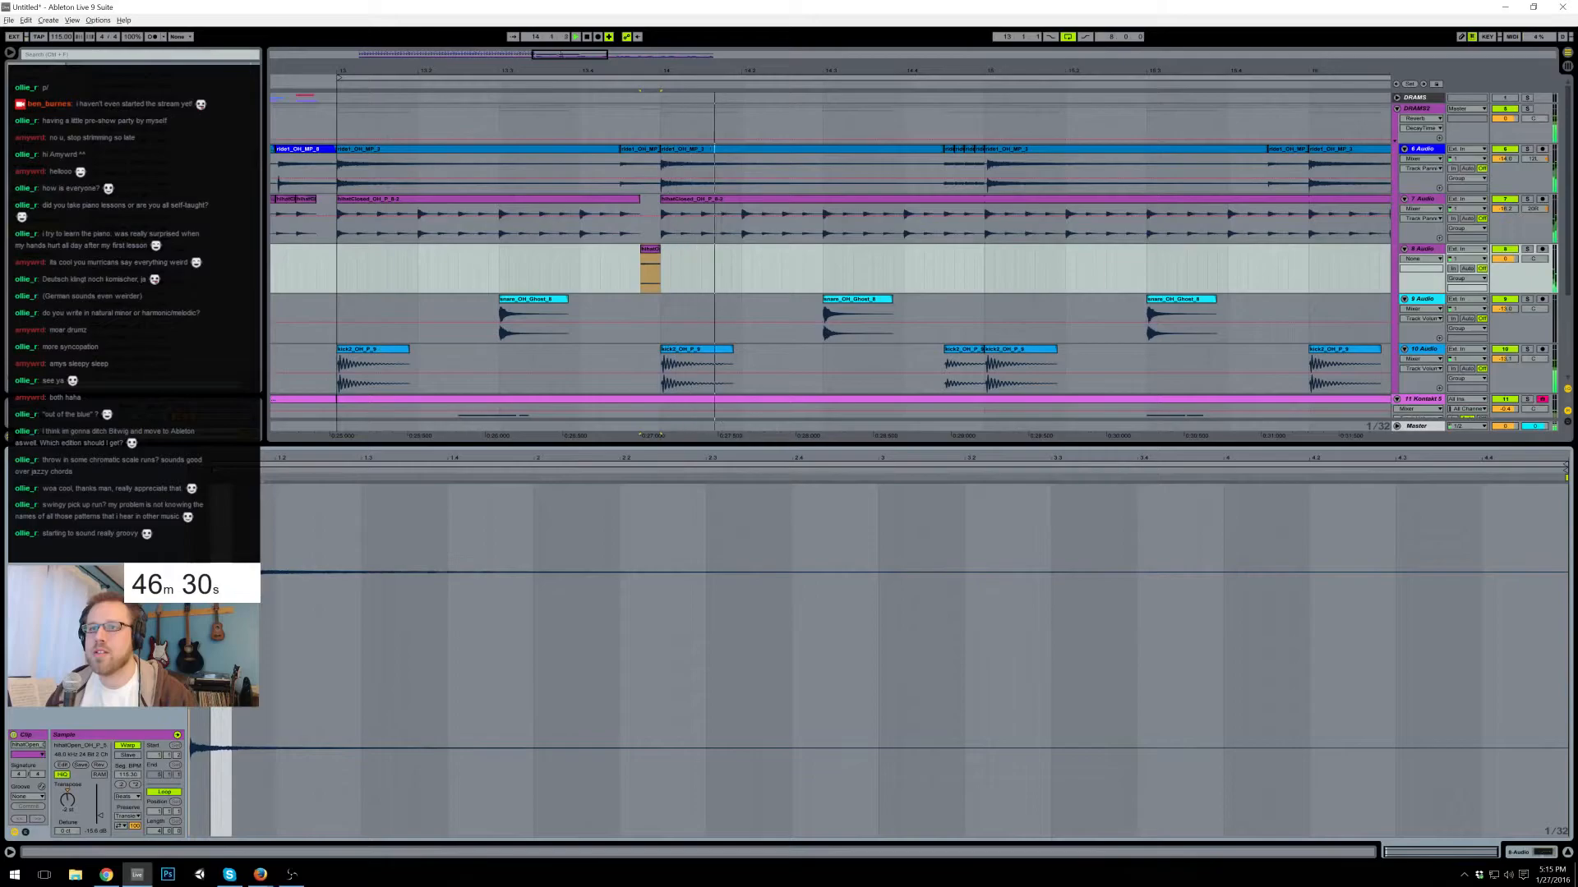
left_click(667, 164)
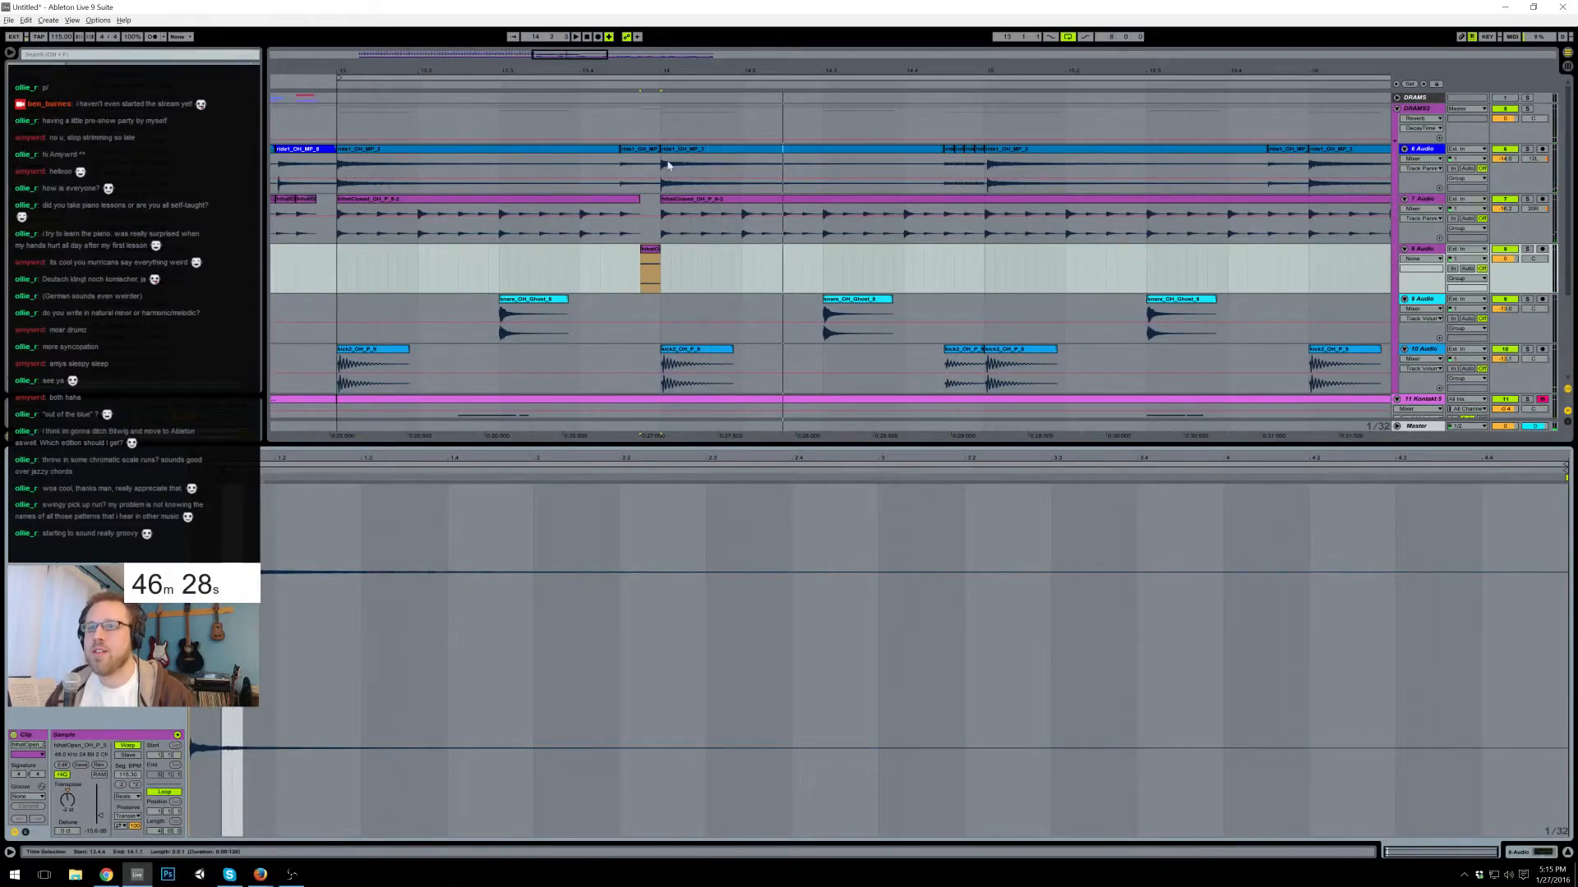
left_click(573, 259)
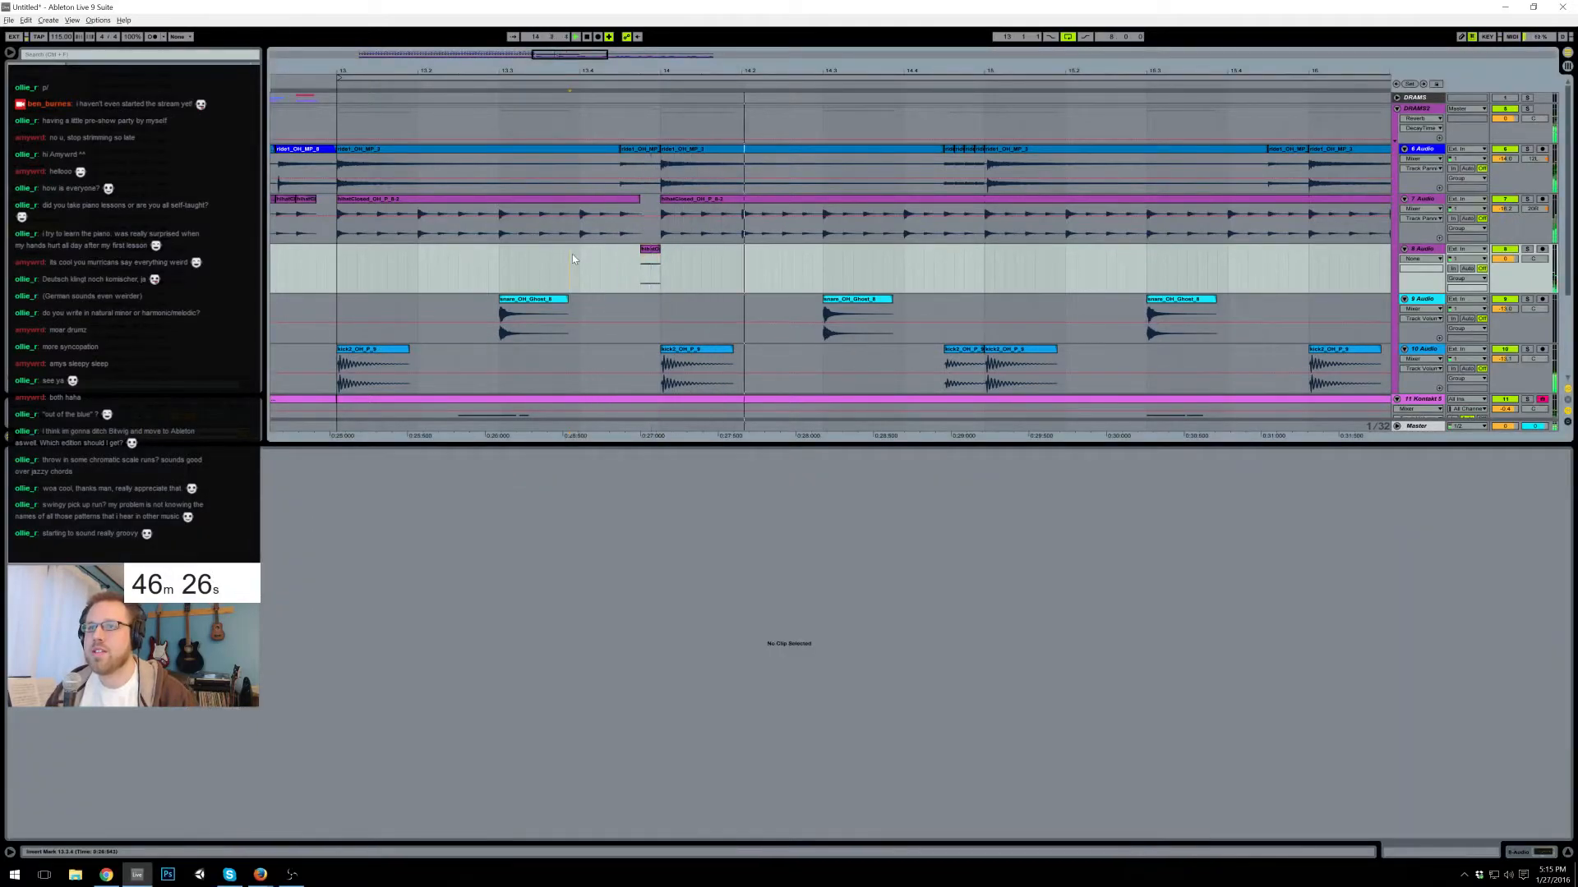
- Copy the open hi-hat clip on 8 Audio to 15.4.2 and 15.4.4, deleting the closed hi-hats on 7 Audio at those positions
left_click(646, 253)
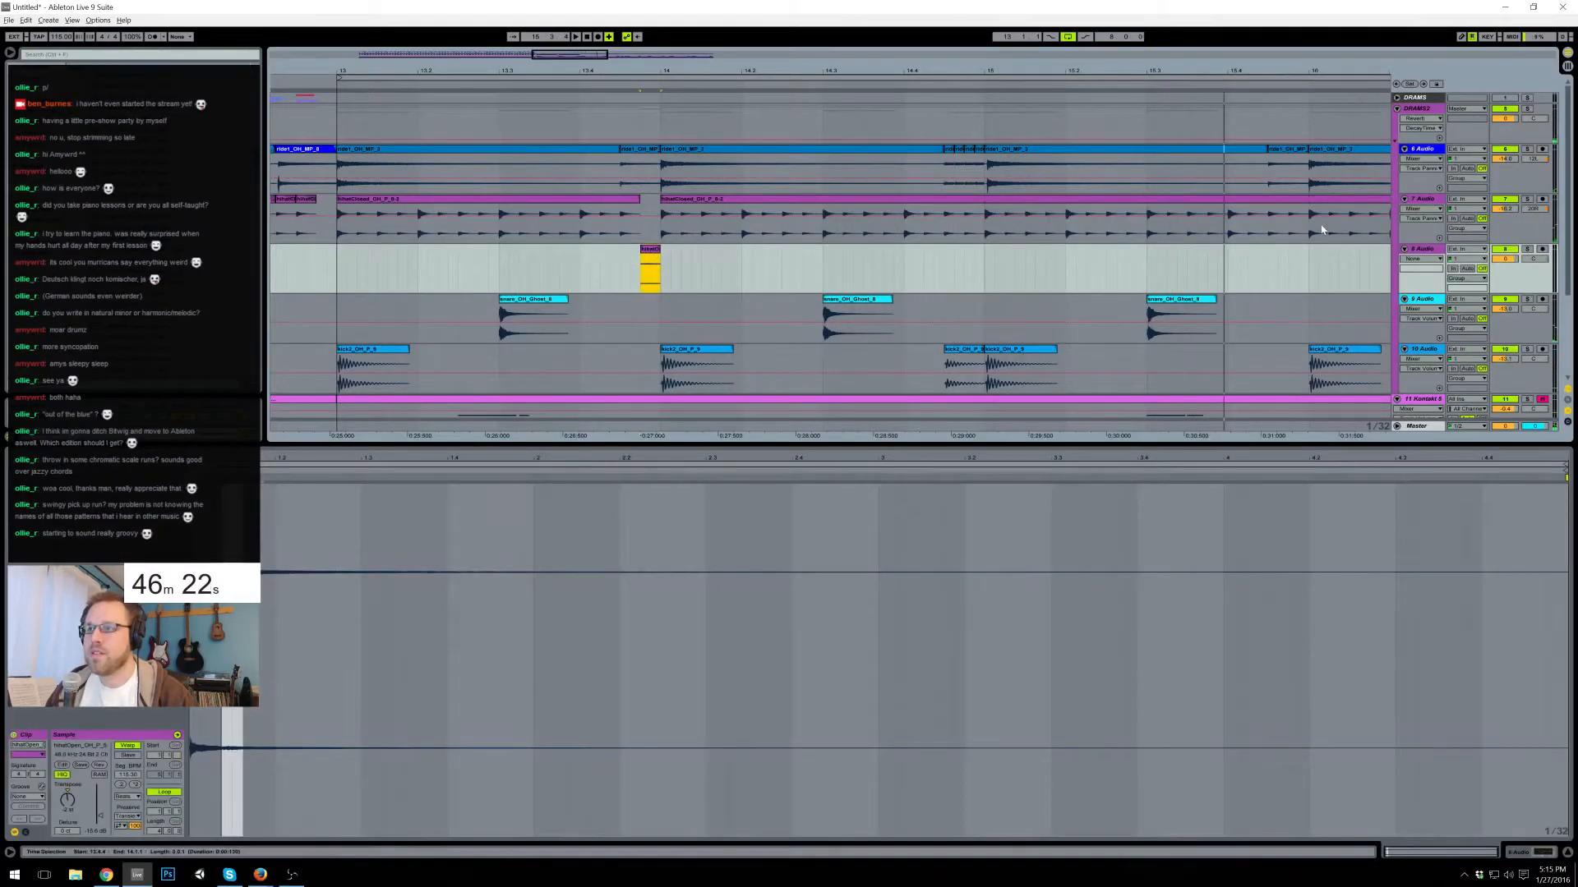
left_click(1252, 249)
key("ctrl+v")
left_click(1291, 258)
key("ctrl+v")
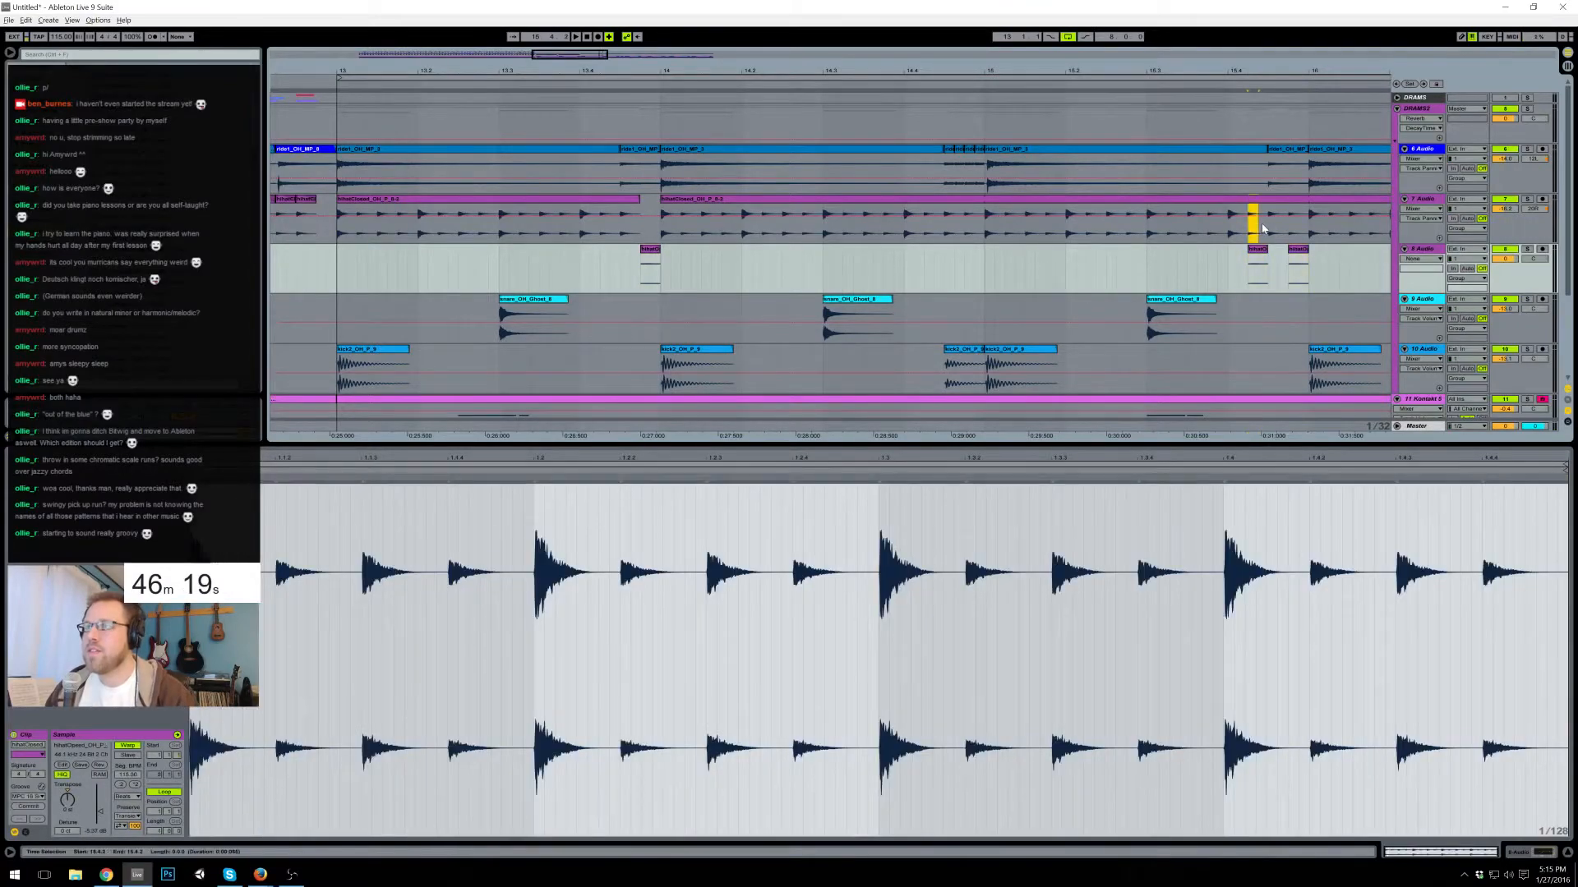
left_click(1296, 234)
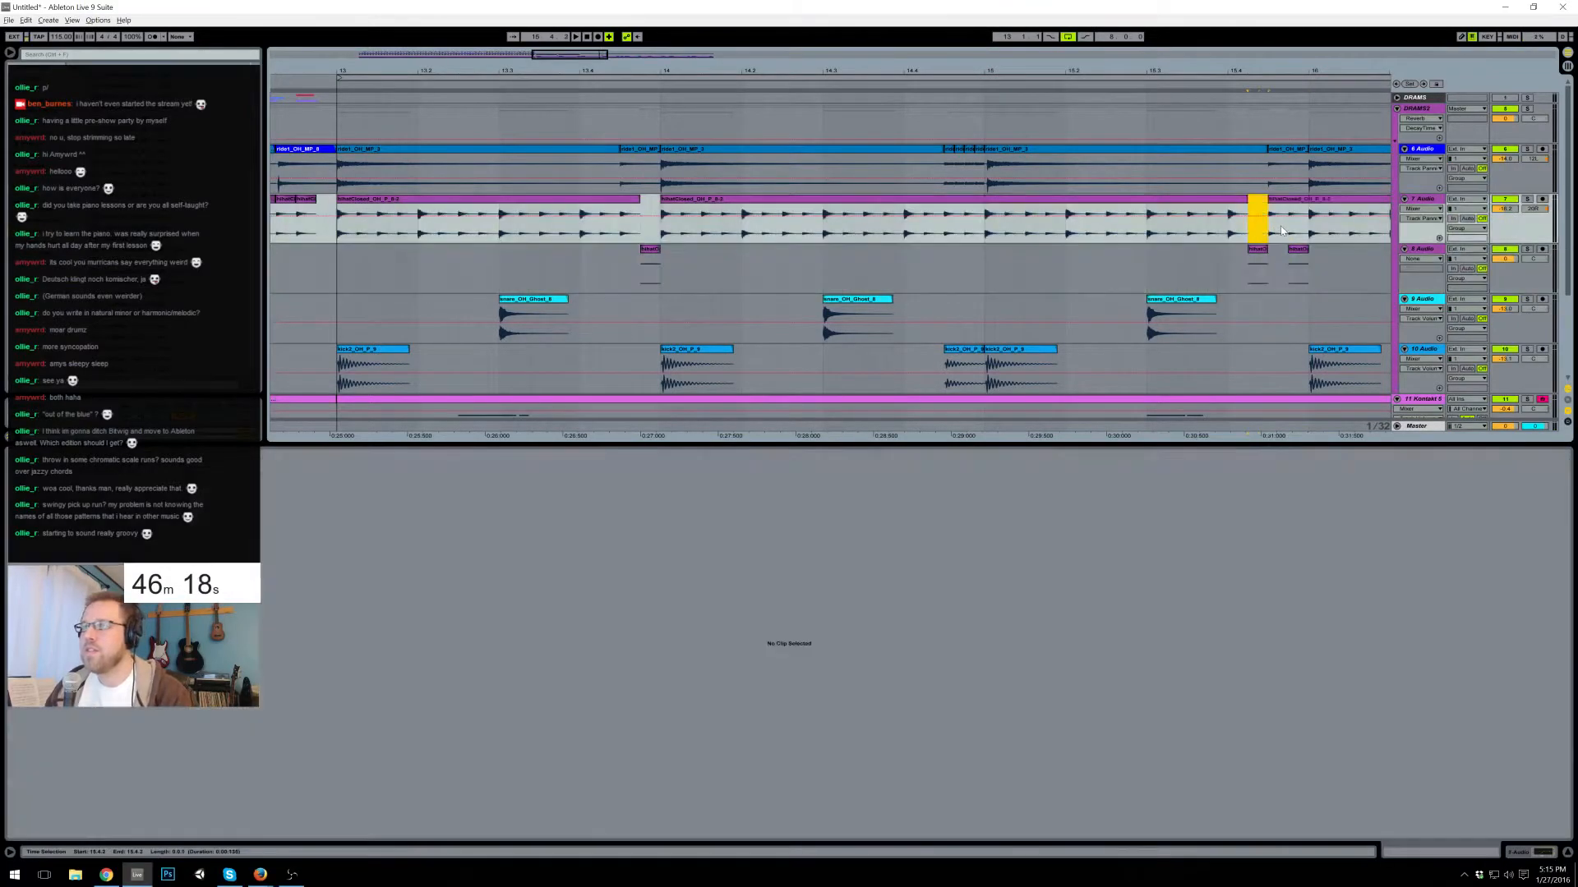
key("ctrl+e")
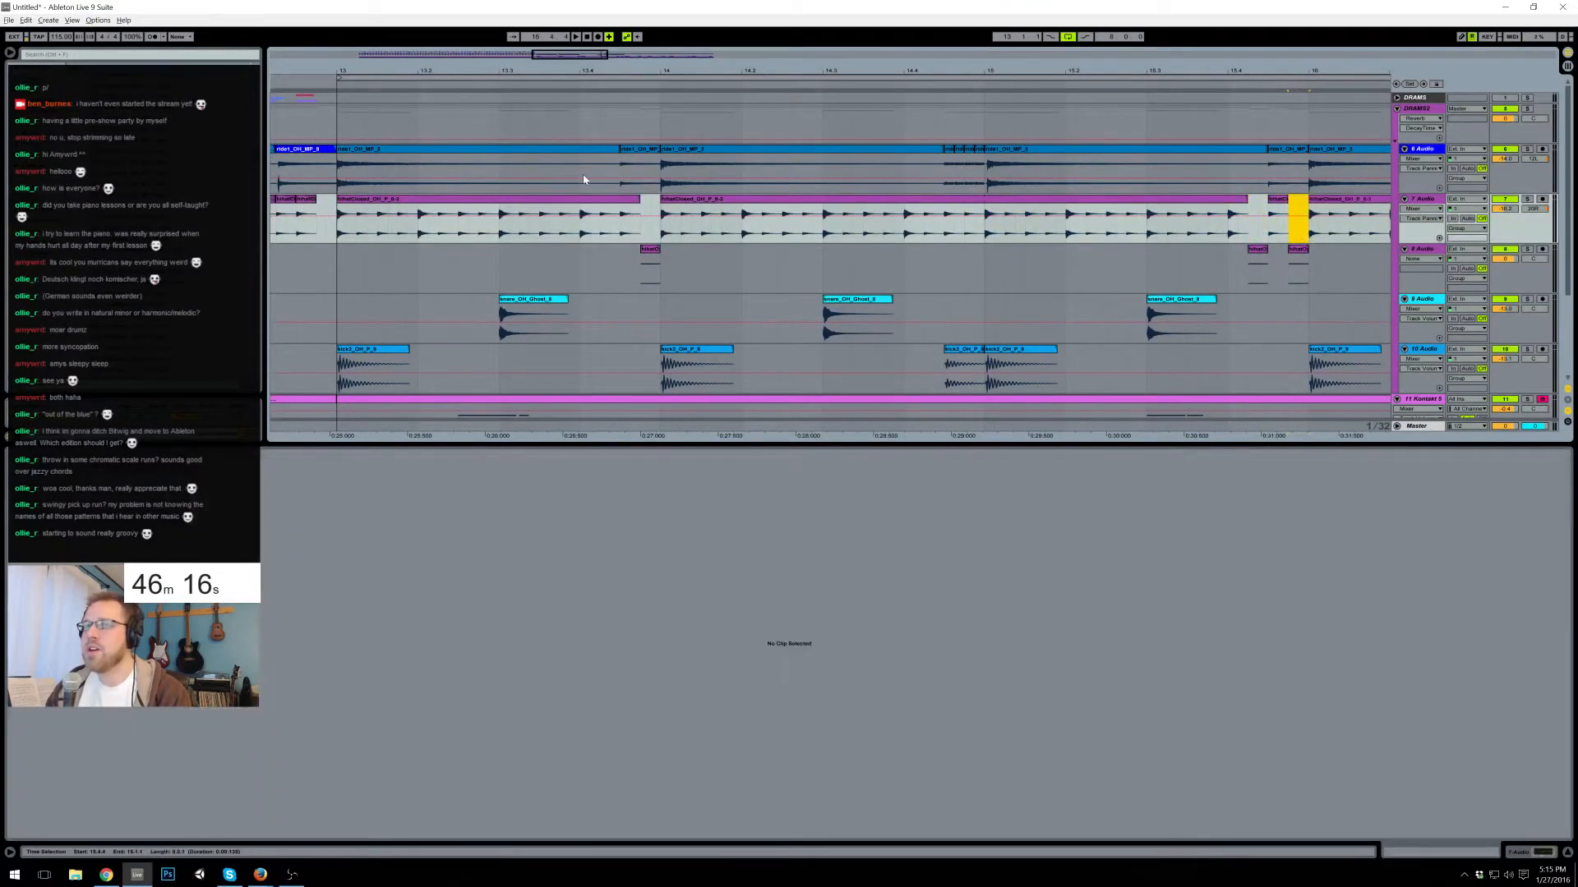
- Audition the drums from bar 13 and transpose the open hi-hat clip at 13.4.4 further down
left_click(328, 263)
key("space")
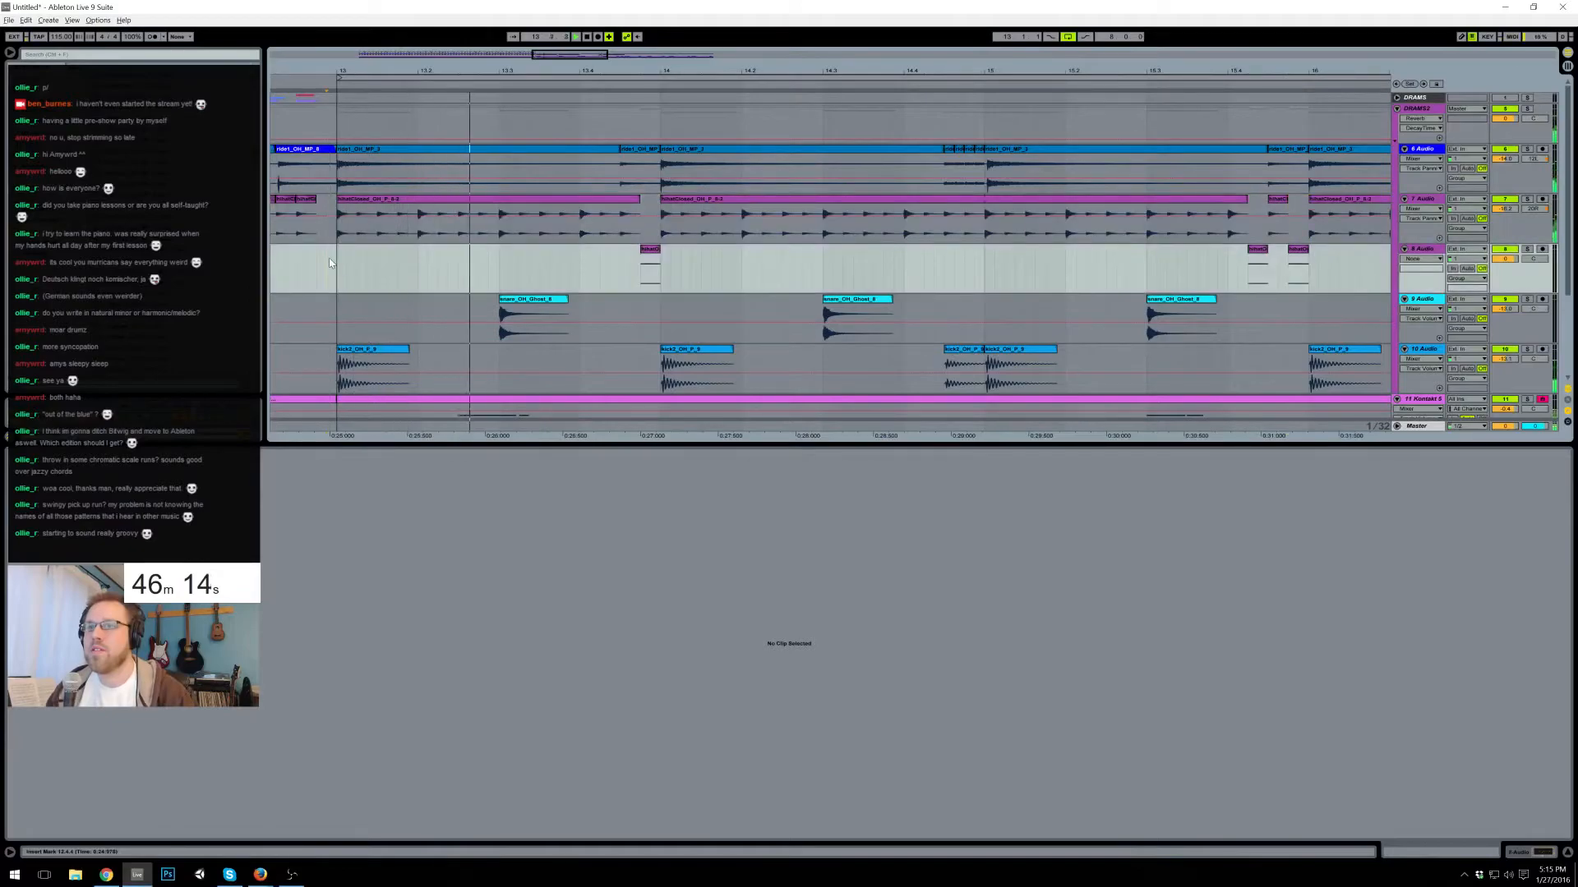
left_click(650, 250)
left_click_drag(67, 800, 67, 804)
key("space")
key("space")
key("space")
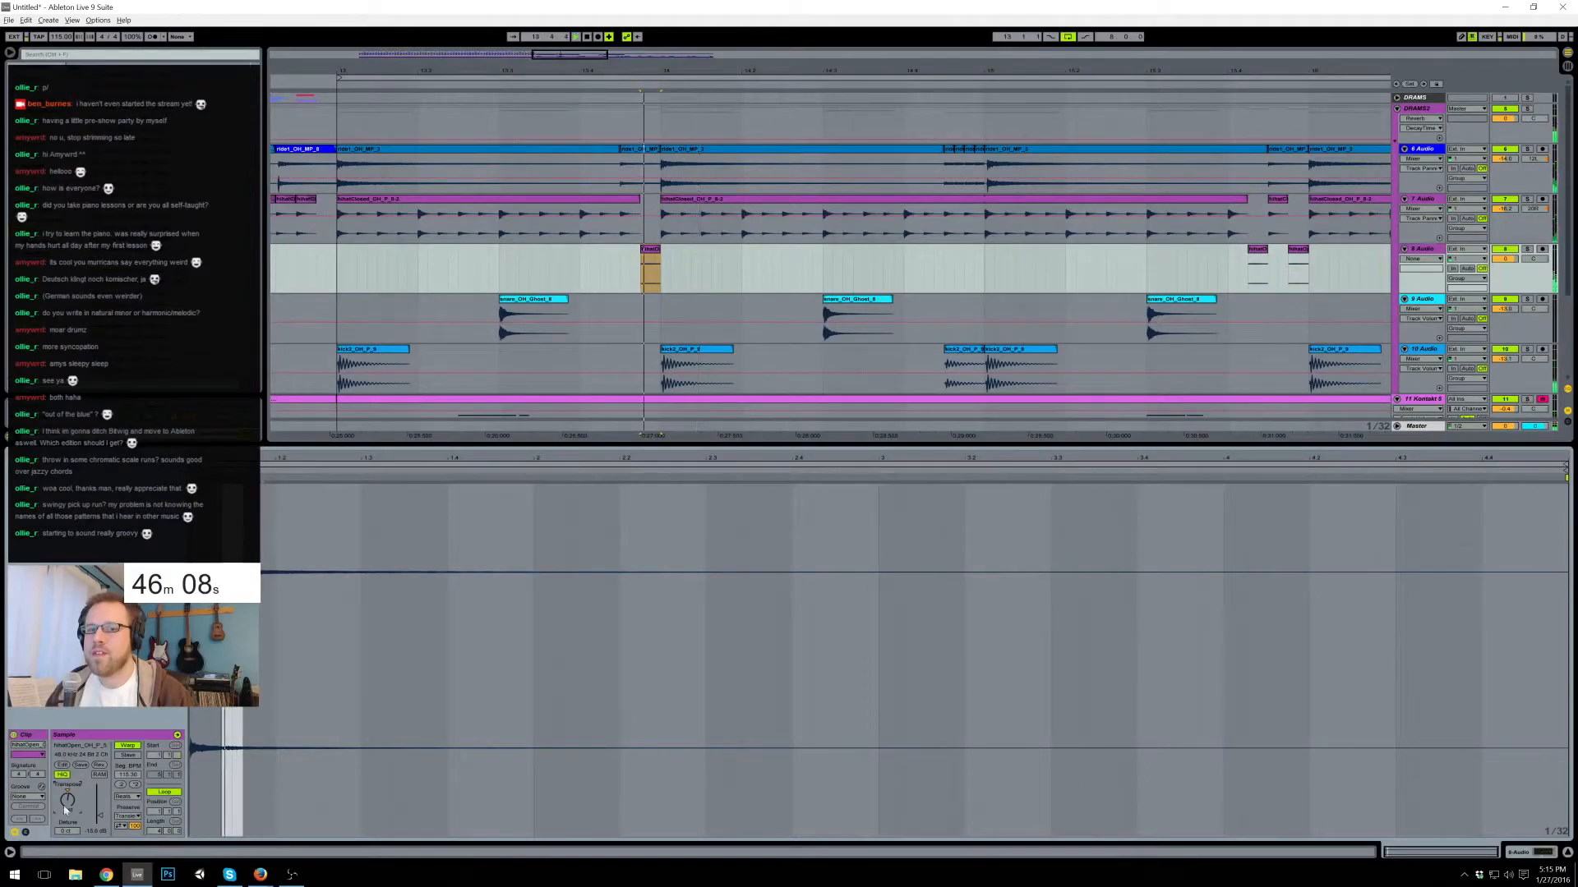
- Replace the open hi-hats at 15.4.2 and 15.4.4 with the retuned clip and play the arrangement from bar 13
left_click(650, 250)
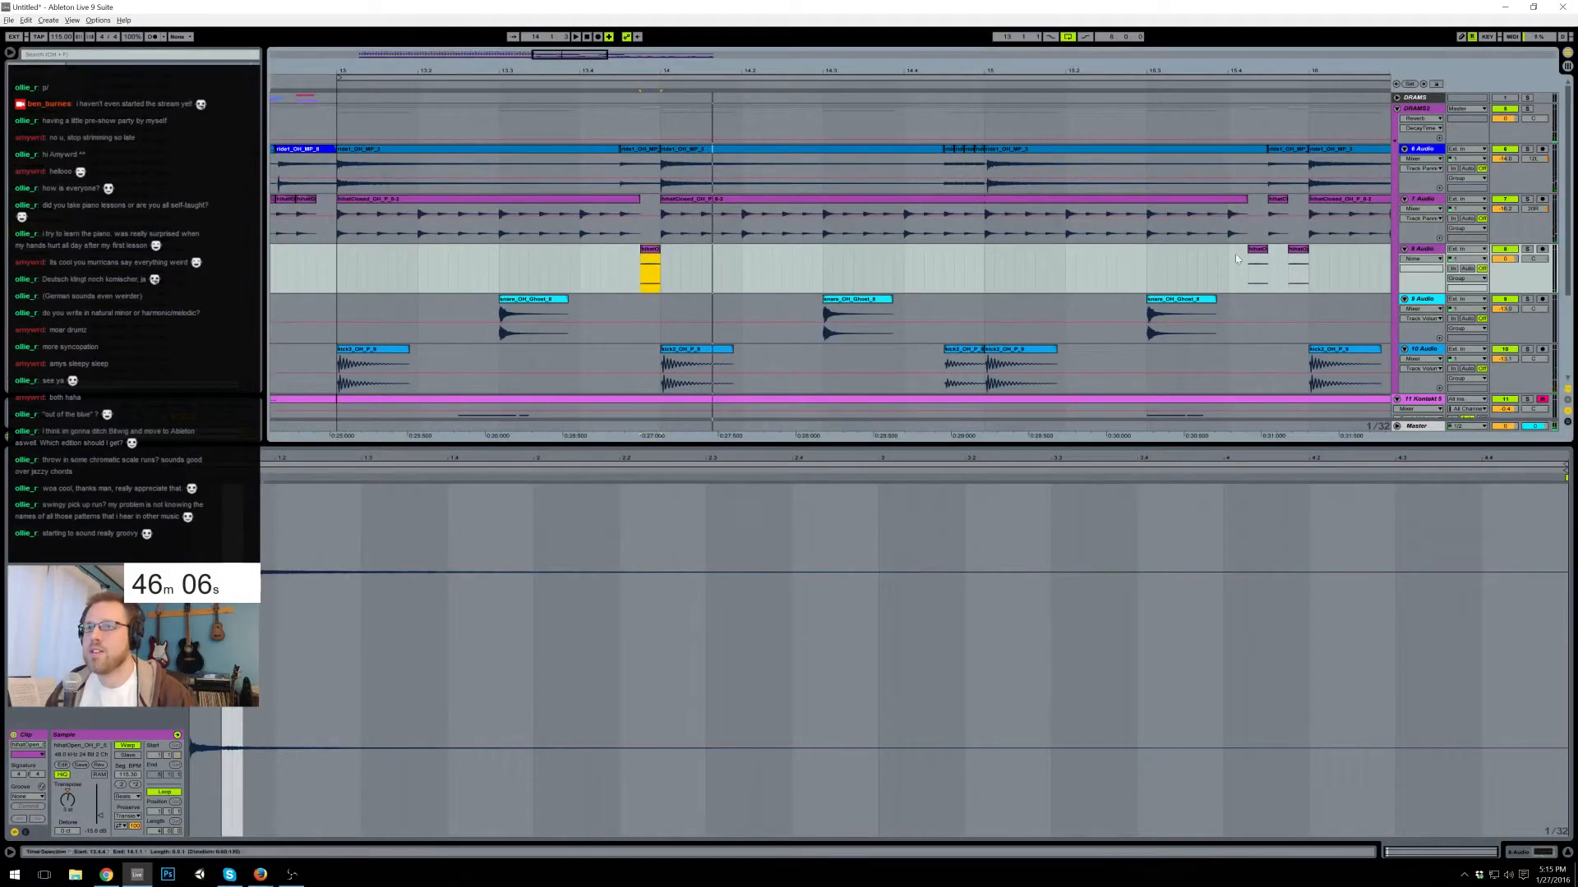
left_click(1258, 250)
left_click(1299, 250)
key("space")
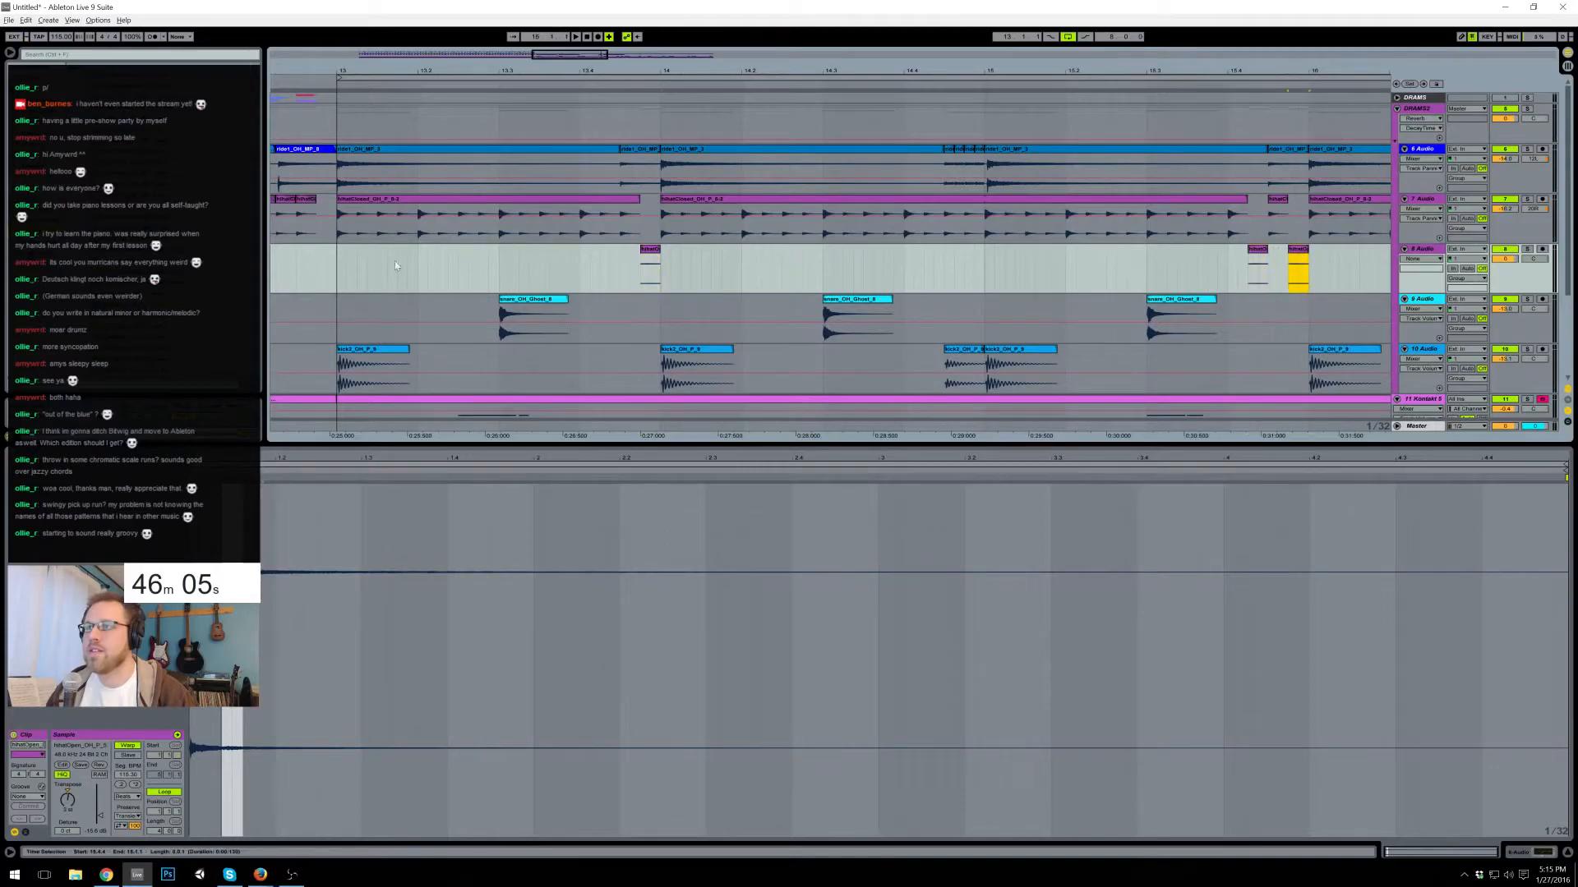
left_click(334, 253)
key("space")
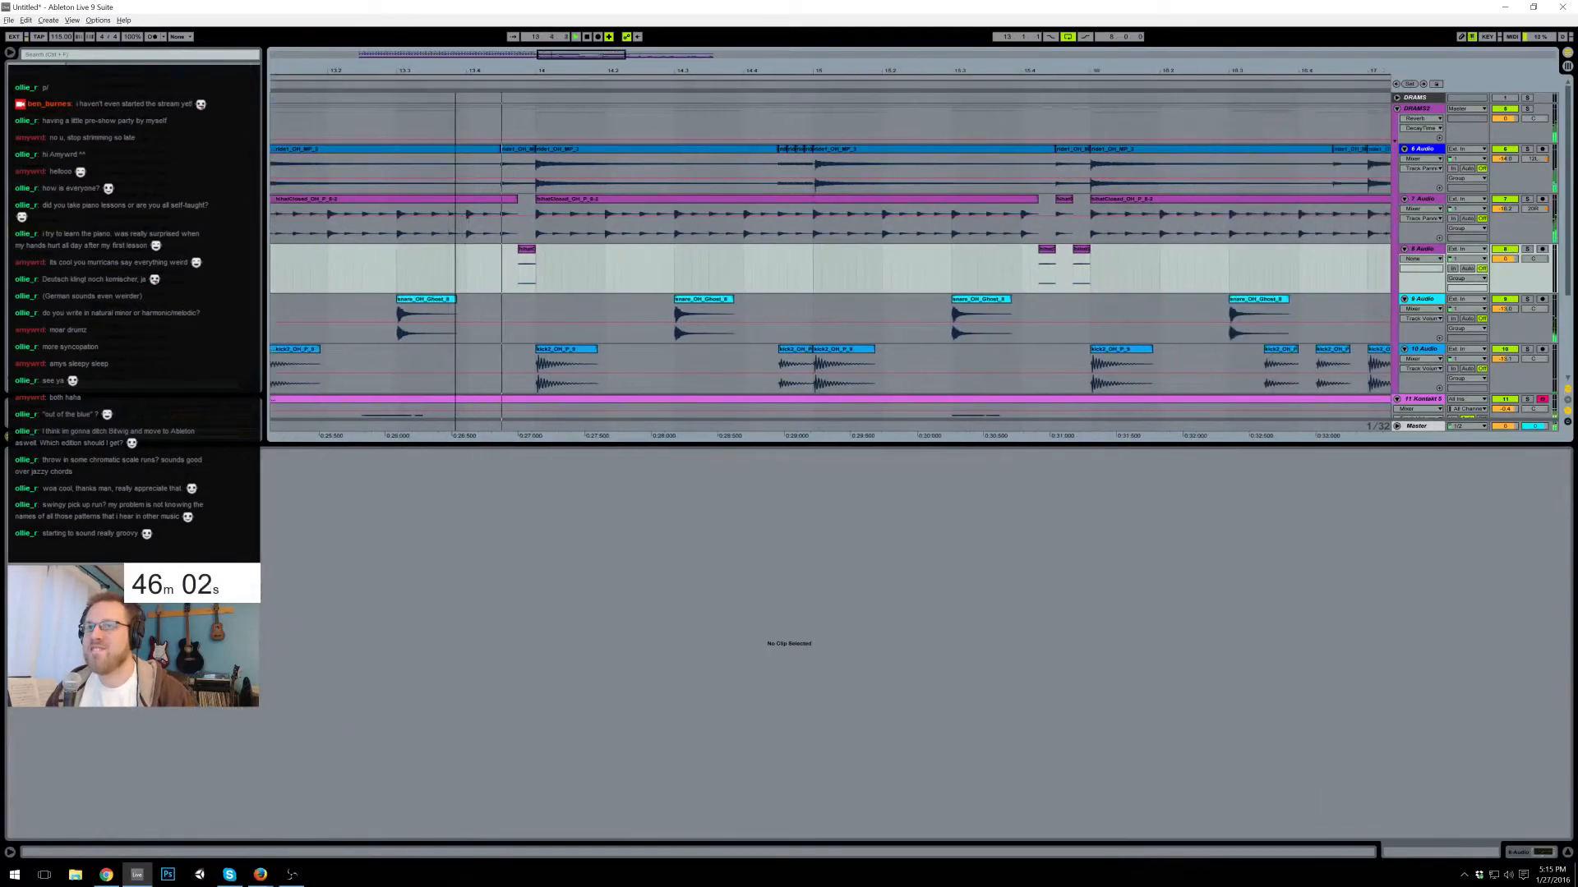
left_click_drag(455, 71, 381, 34)
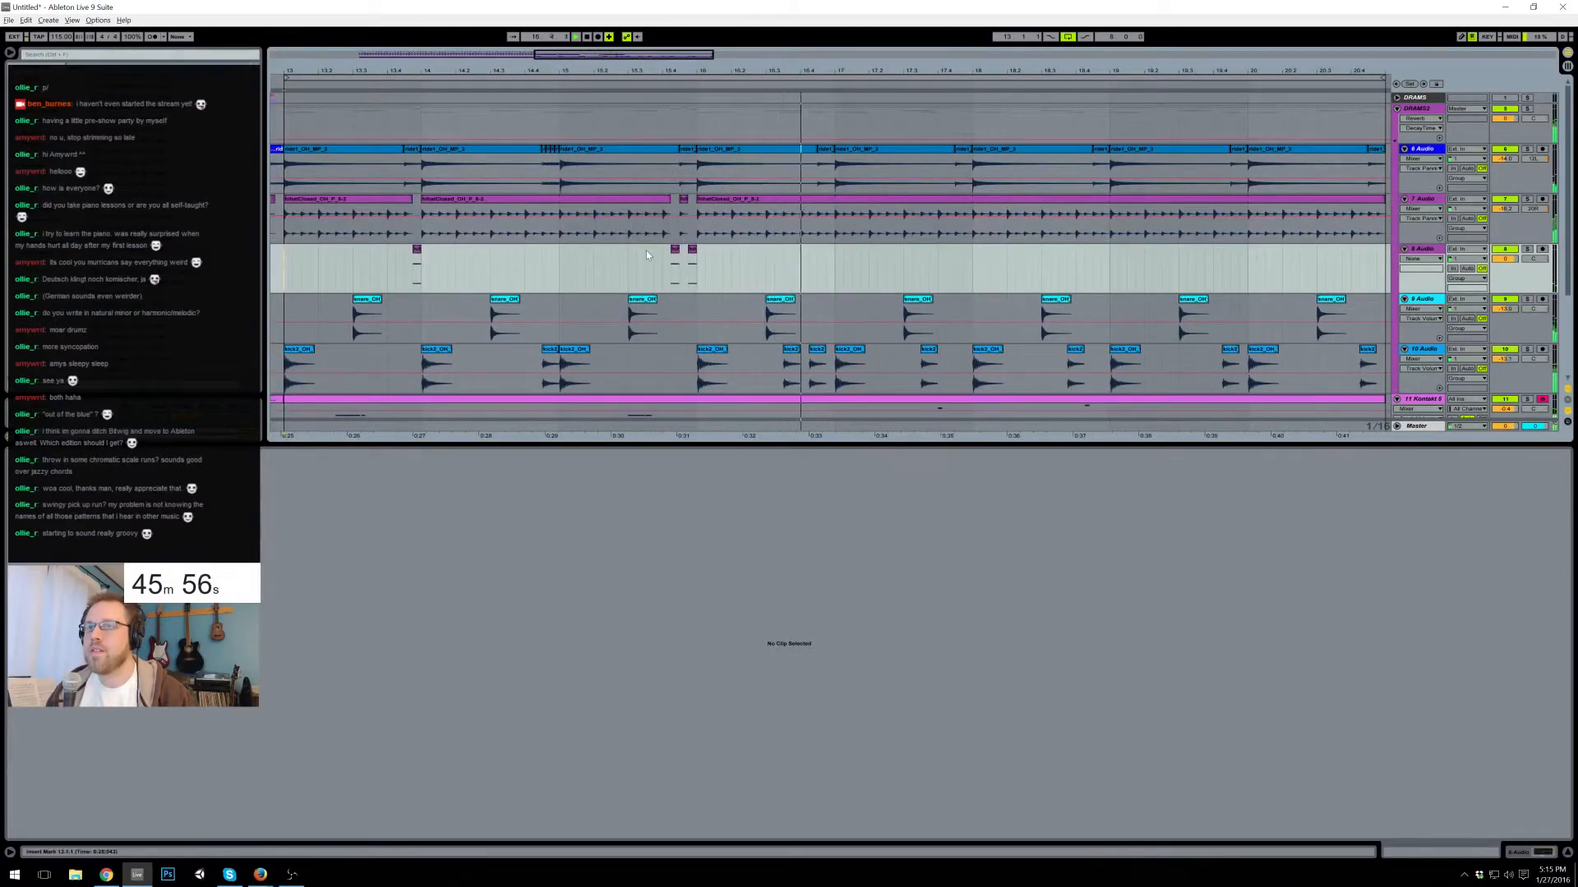
- Restore the continuous closed hi-hat part on 7 Audio from bar 13 and delete the open hi-hat clips on 8 Audio
left_click_drag(412, 200, 284, 200)
left_click_drag(370, 272, 722, 271)
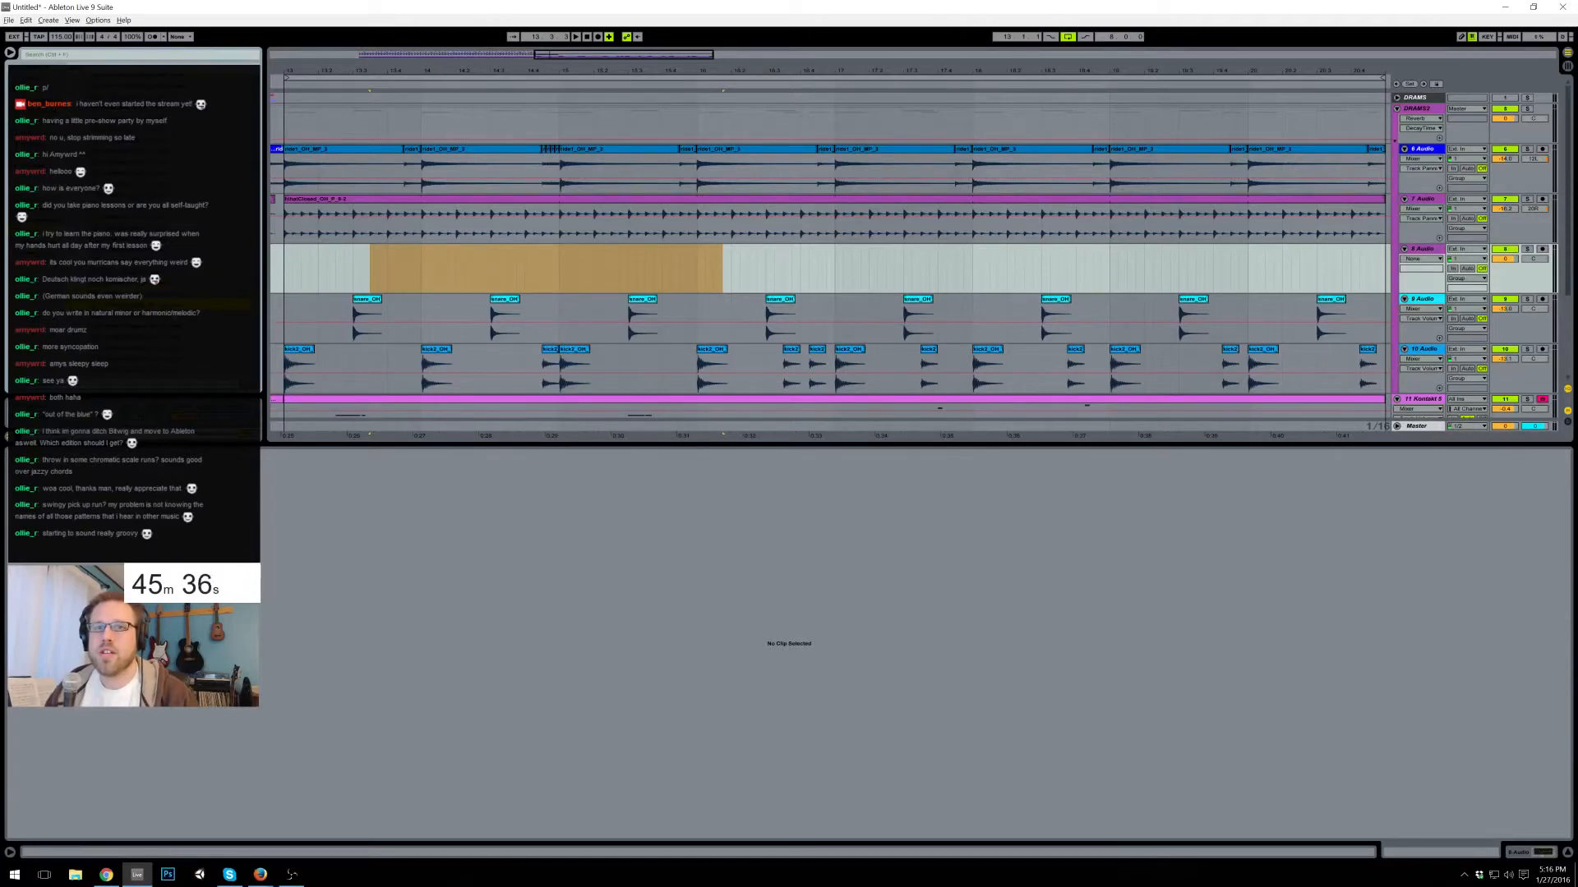
- Place a semi-open hi-hat sample on 8 Audio at 13.4.4, skip its leading silence, and shorten it to end at bar 14
left_click_drag(272, 290, 431, 261)
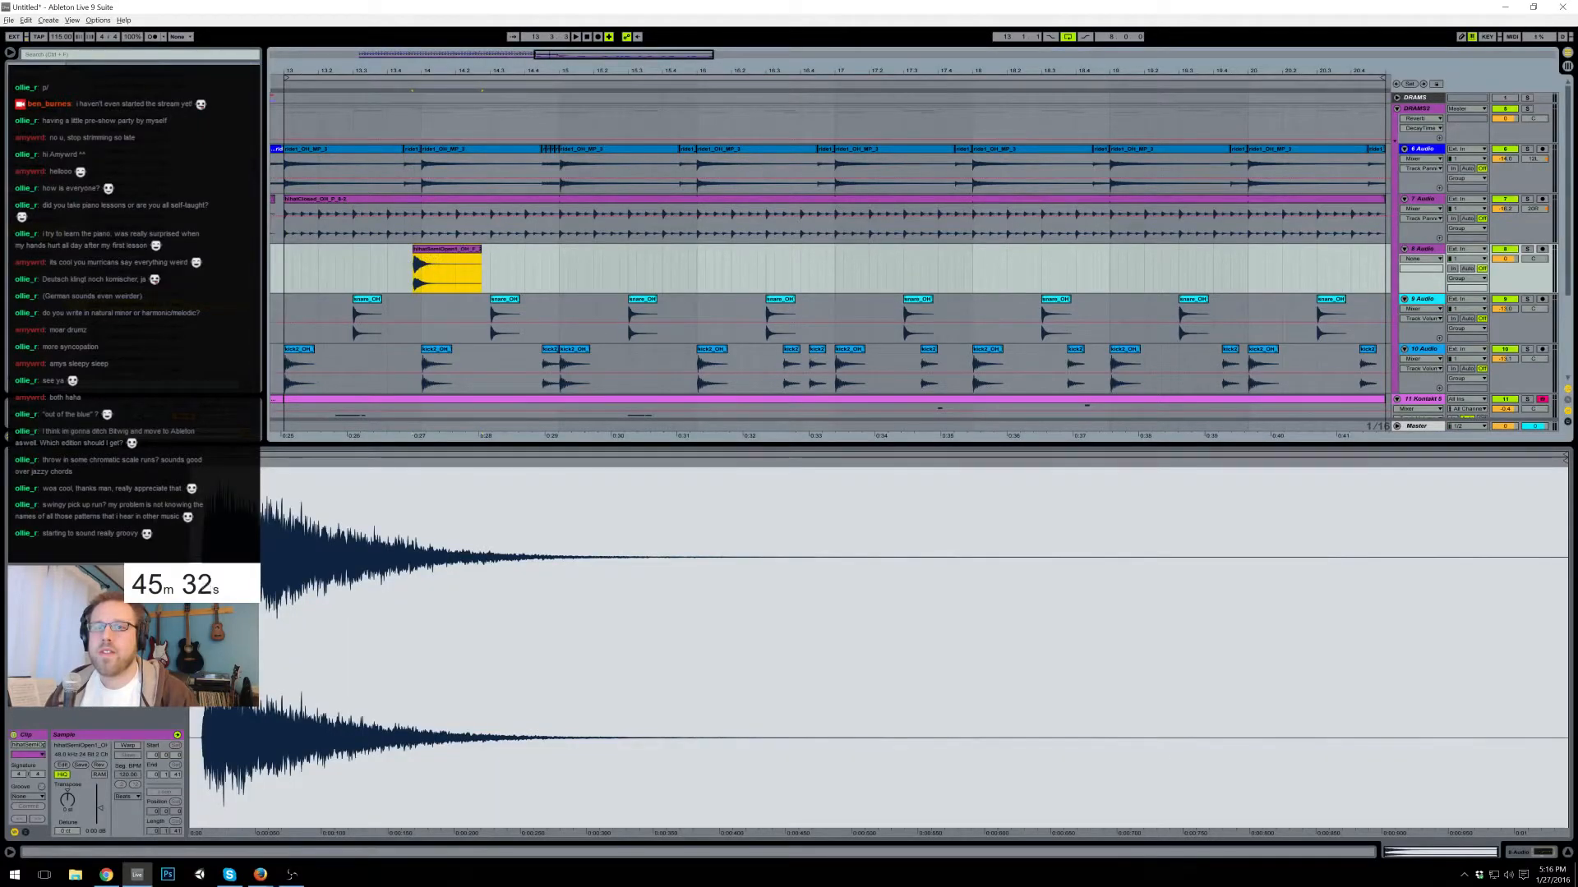
left_click_drag(191, 461, 205, 461)
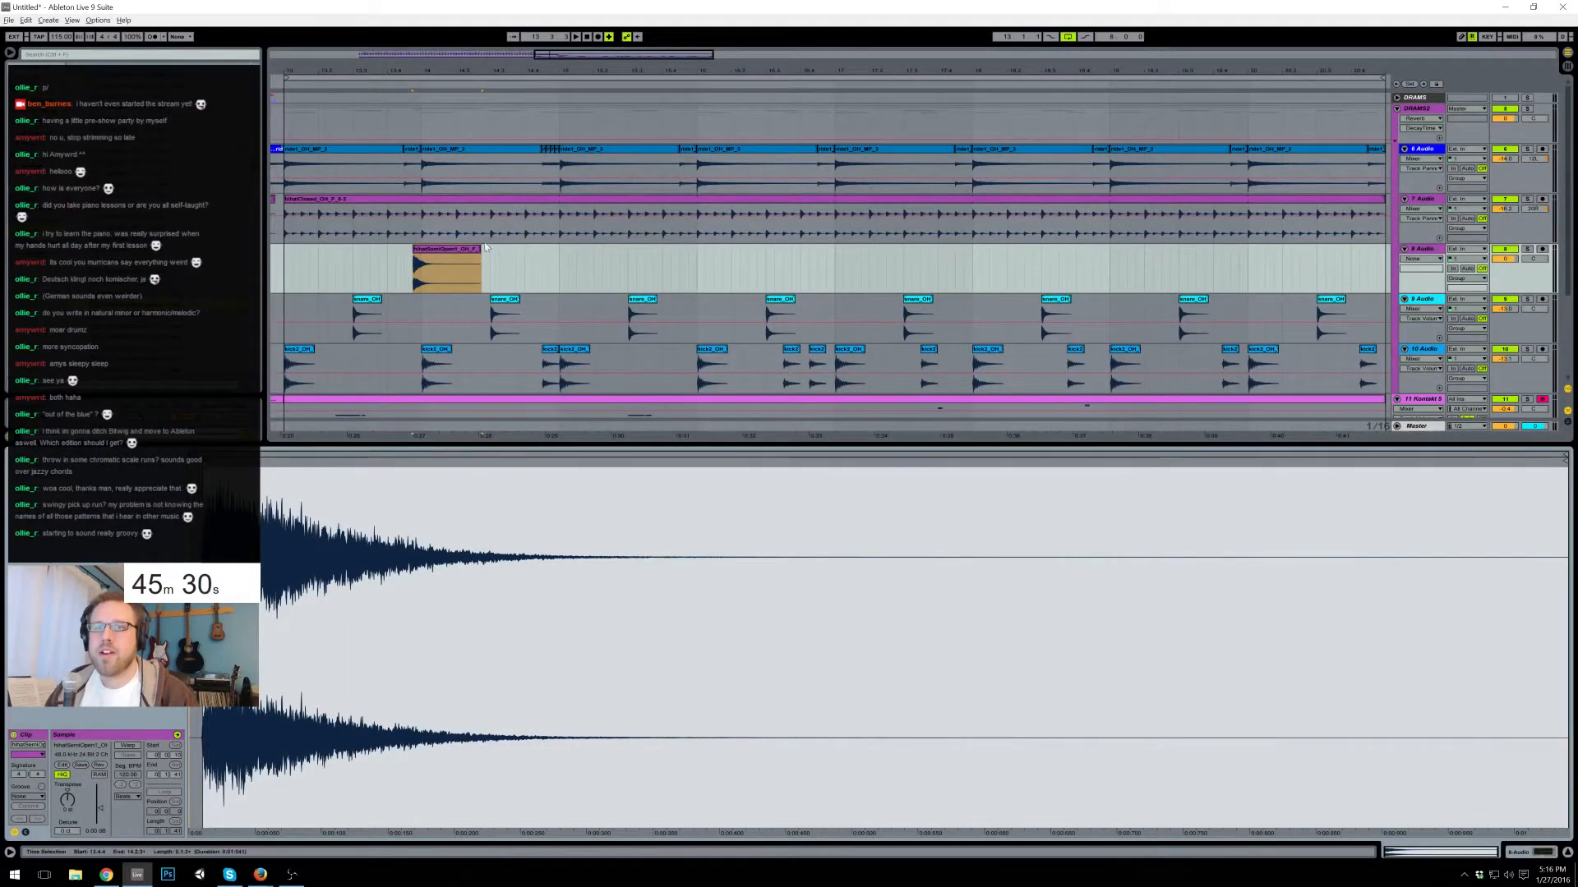
left_click_drag(481, 263, 420, 263)
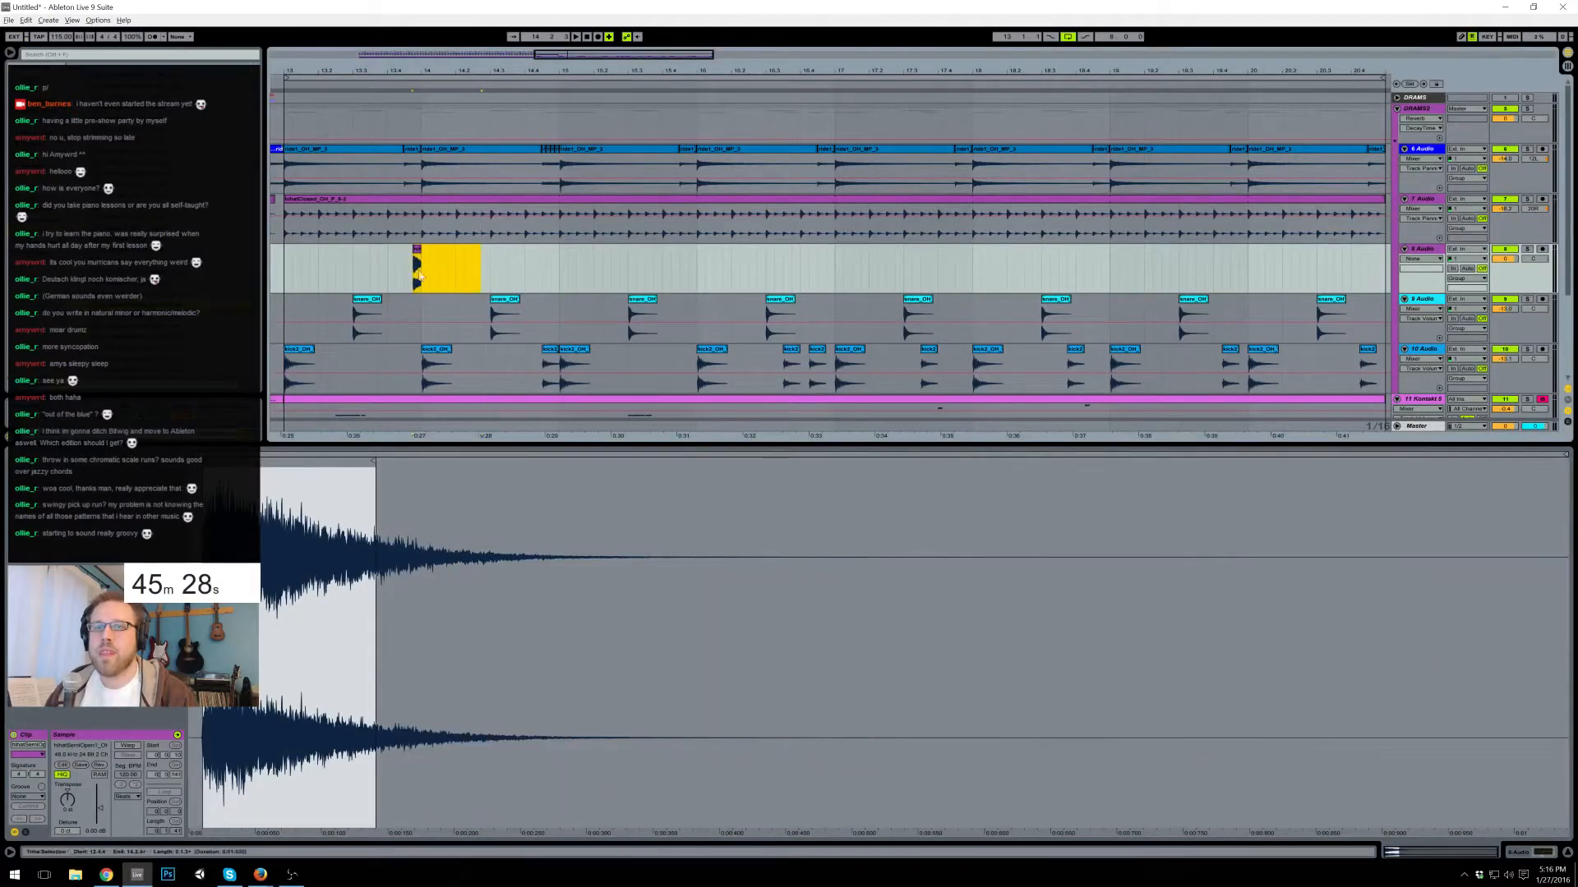
- Lower the semi-open hi-hat clip's gain, audition it from bar 13, and reduce the gain a little more
left_click_drag(101, 812, 100, 821)
key("space")
left_click(286, 270)
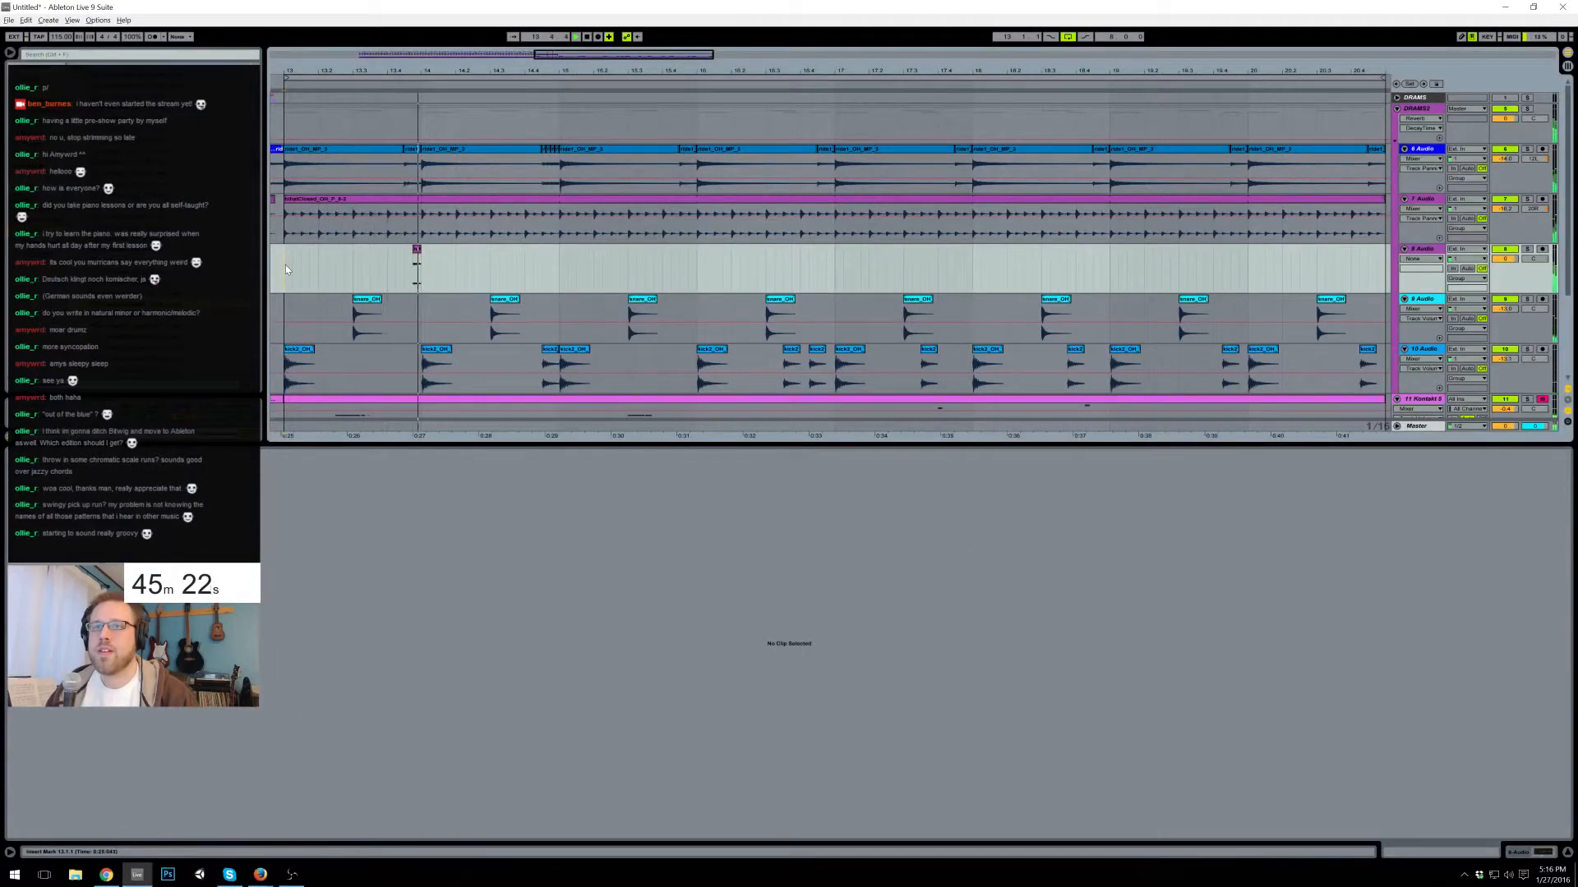
left_click(416, 267)
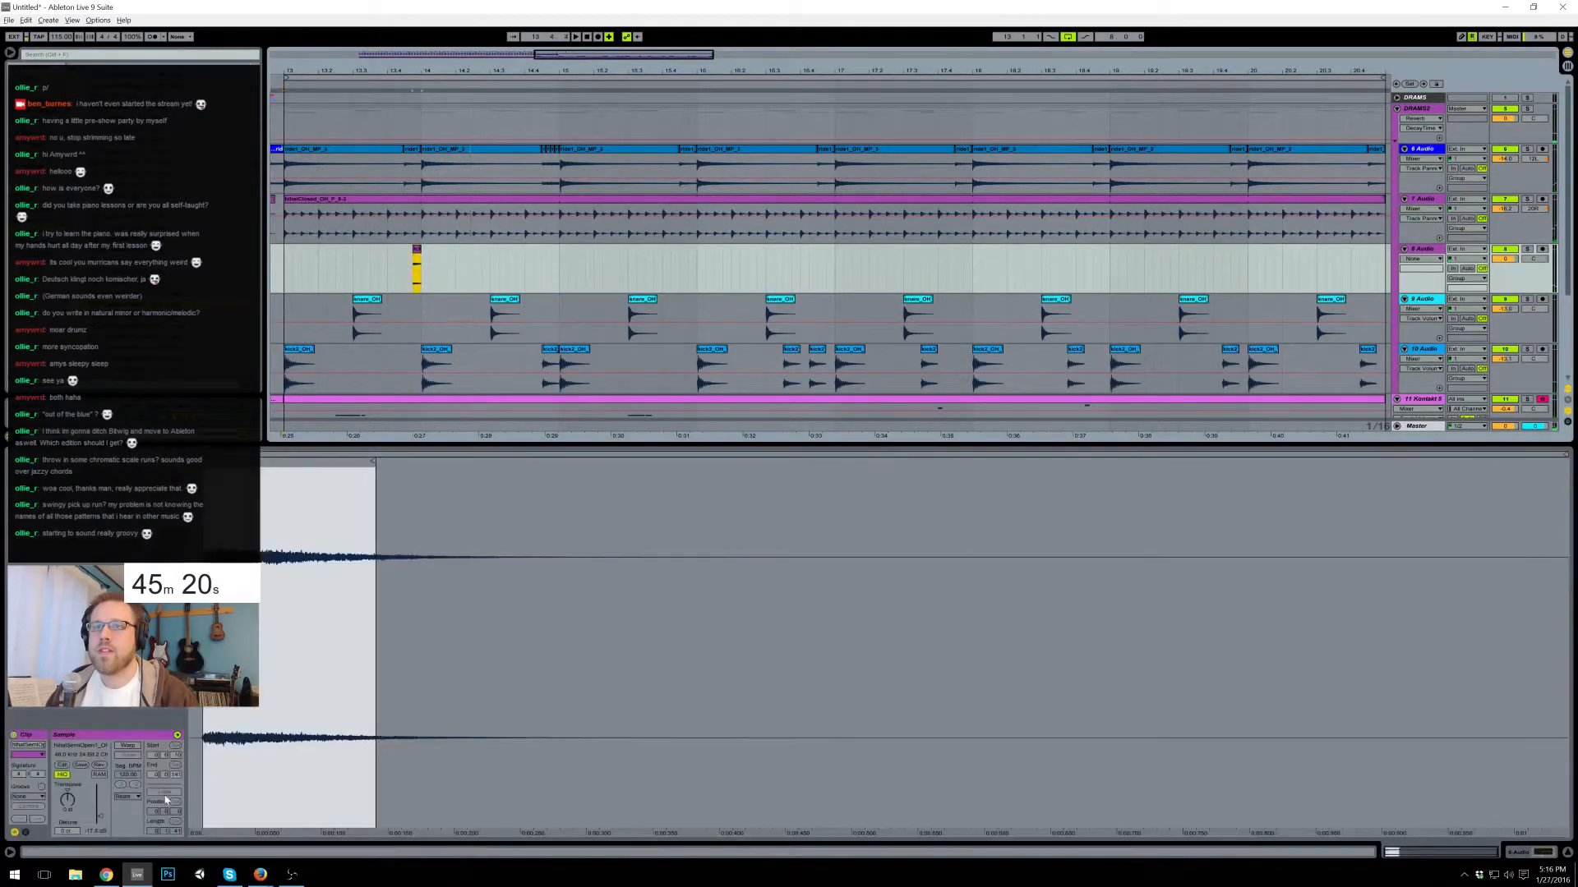
left_click_drag(98, 820, 98, 825)
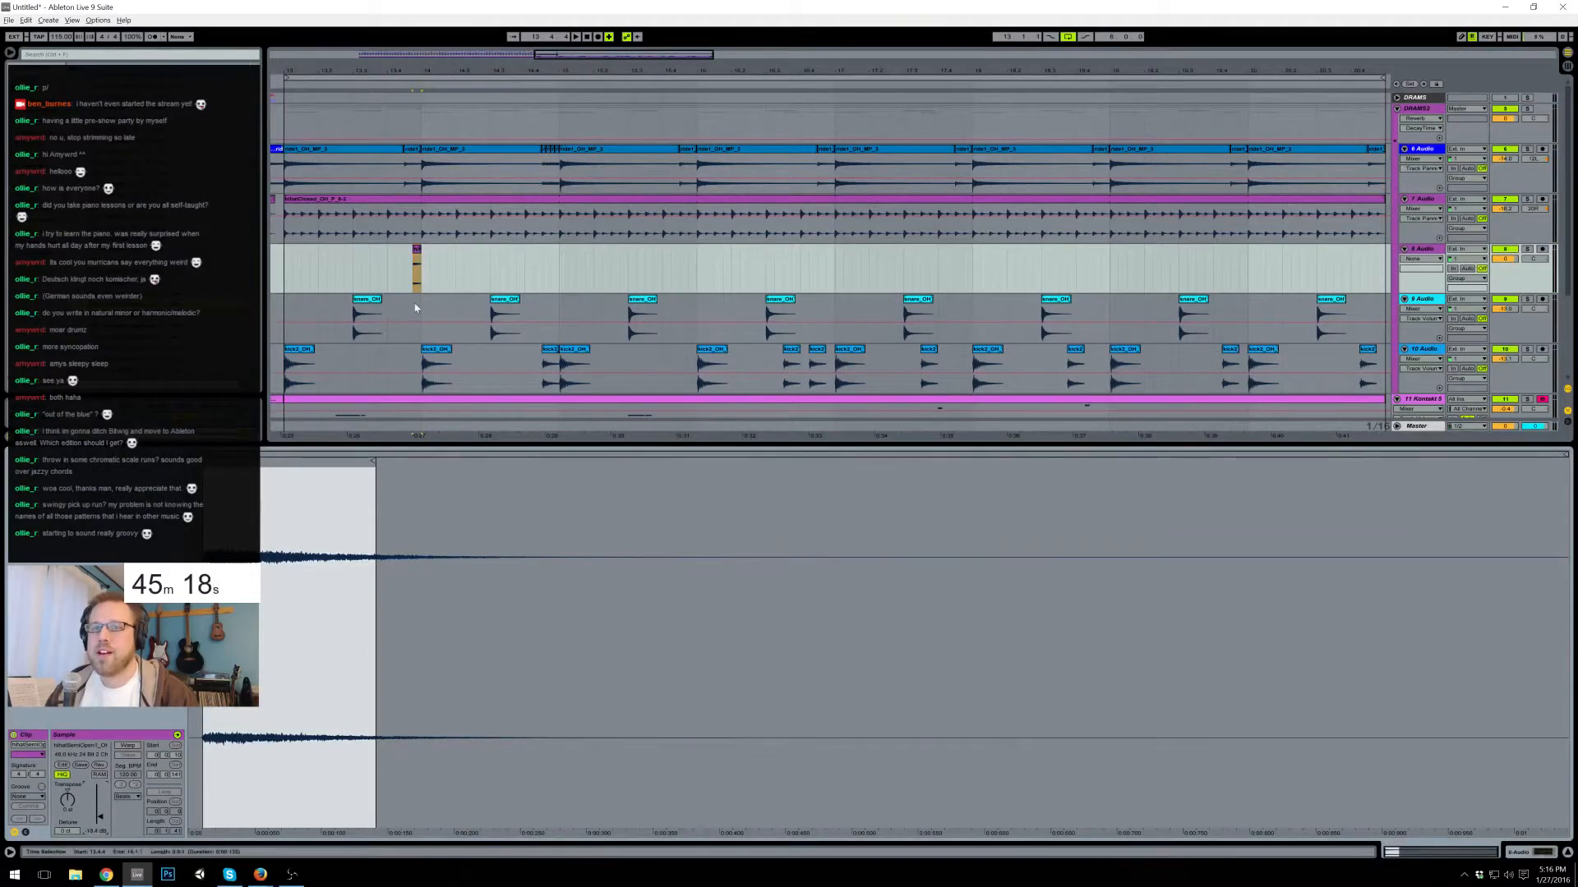
- Copy the semi-open hi-hat clip on 8 Audio to 14.4.2, 14.4.4, 16.1.4 and 16.4.4
left_click(543, 258)
key("ctrl+v")
key("ctrl+d")
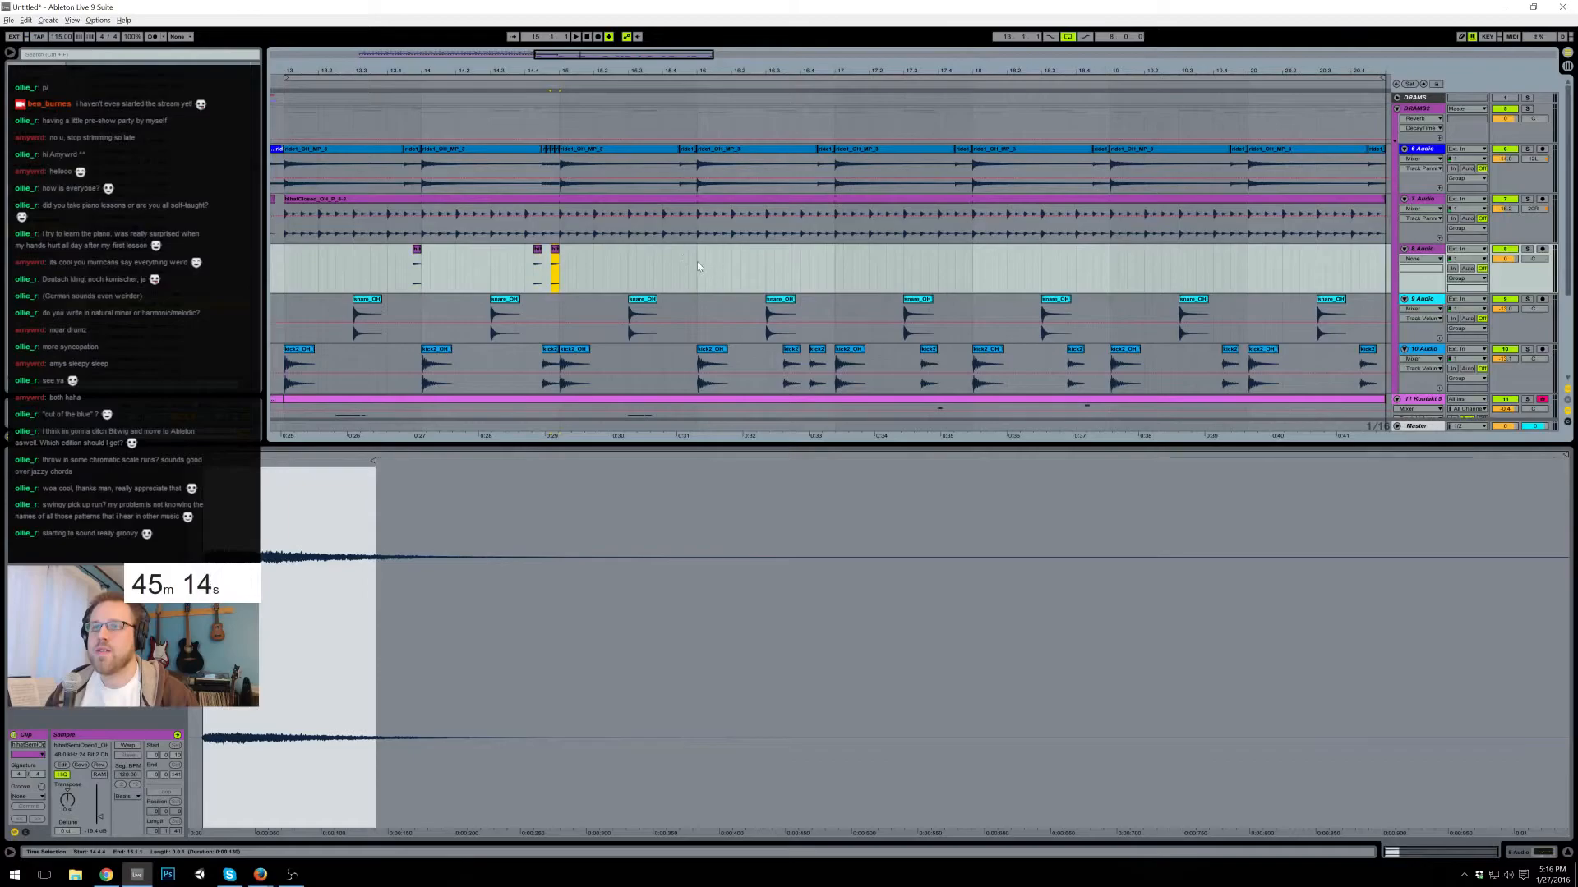
left_click(696, 261)
left_click(415, 258)
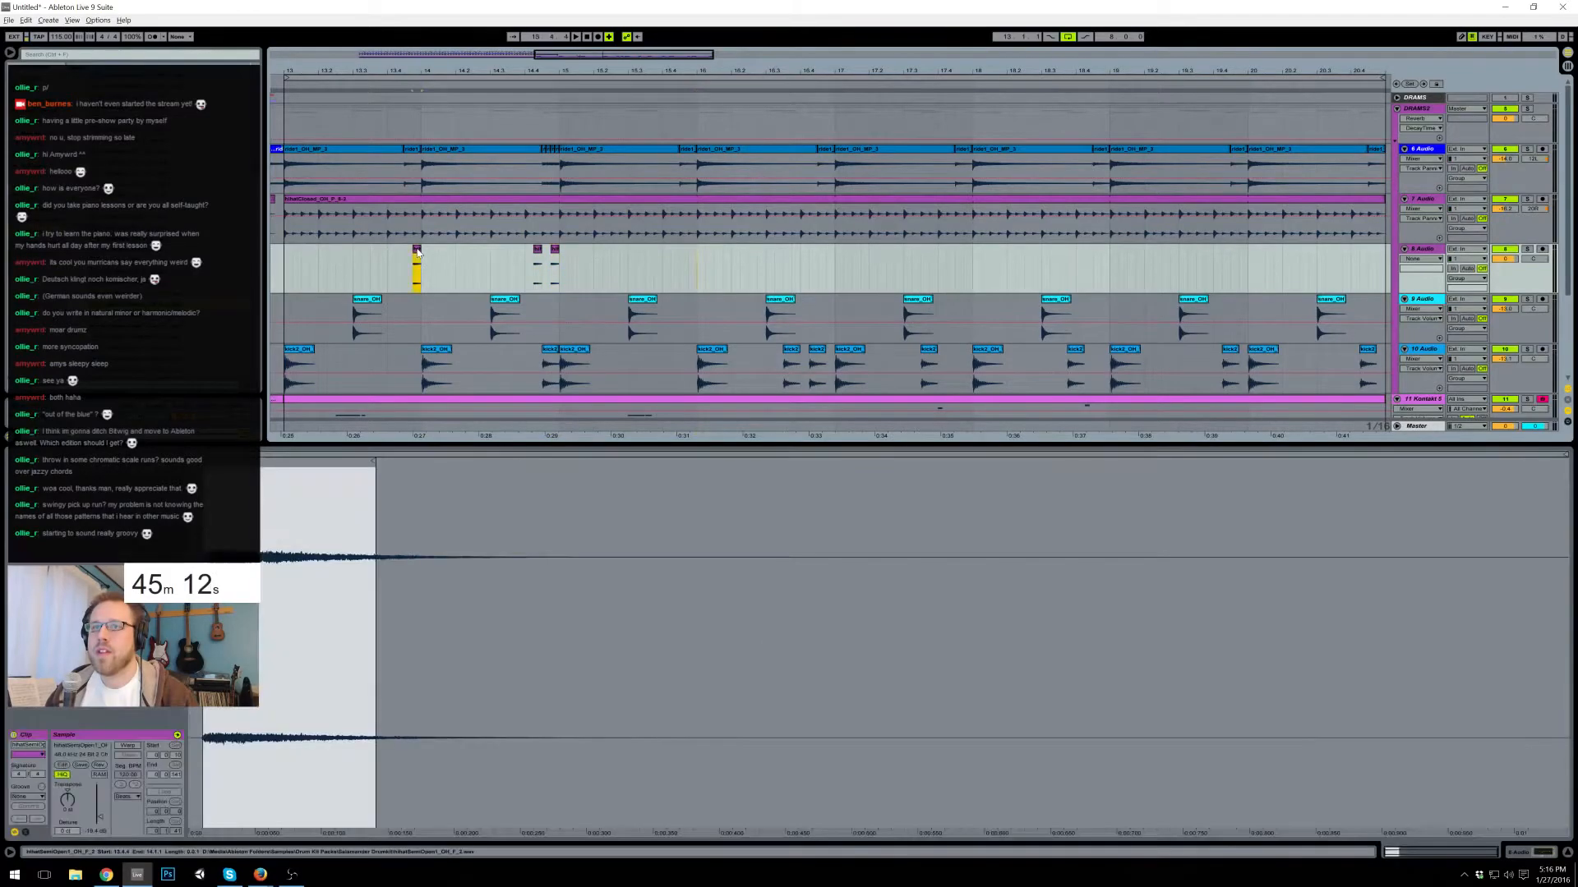
left_click(722, 260)
key("ctrl+v")
left_click(827, 258)
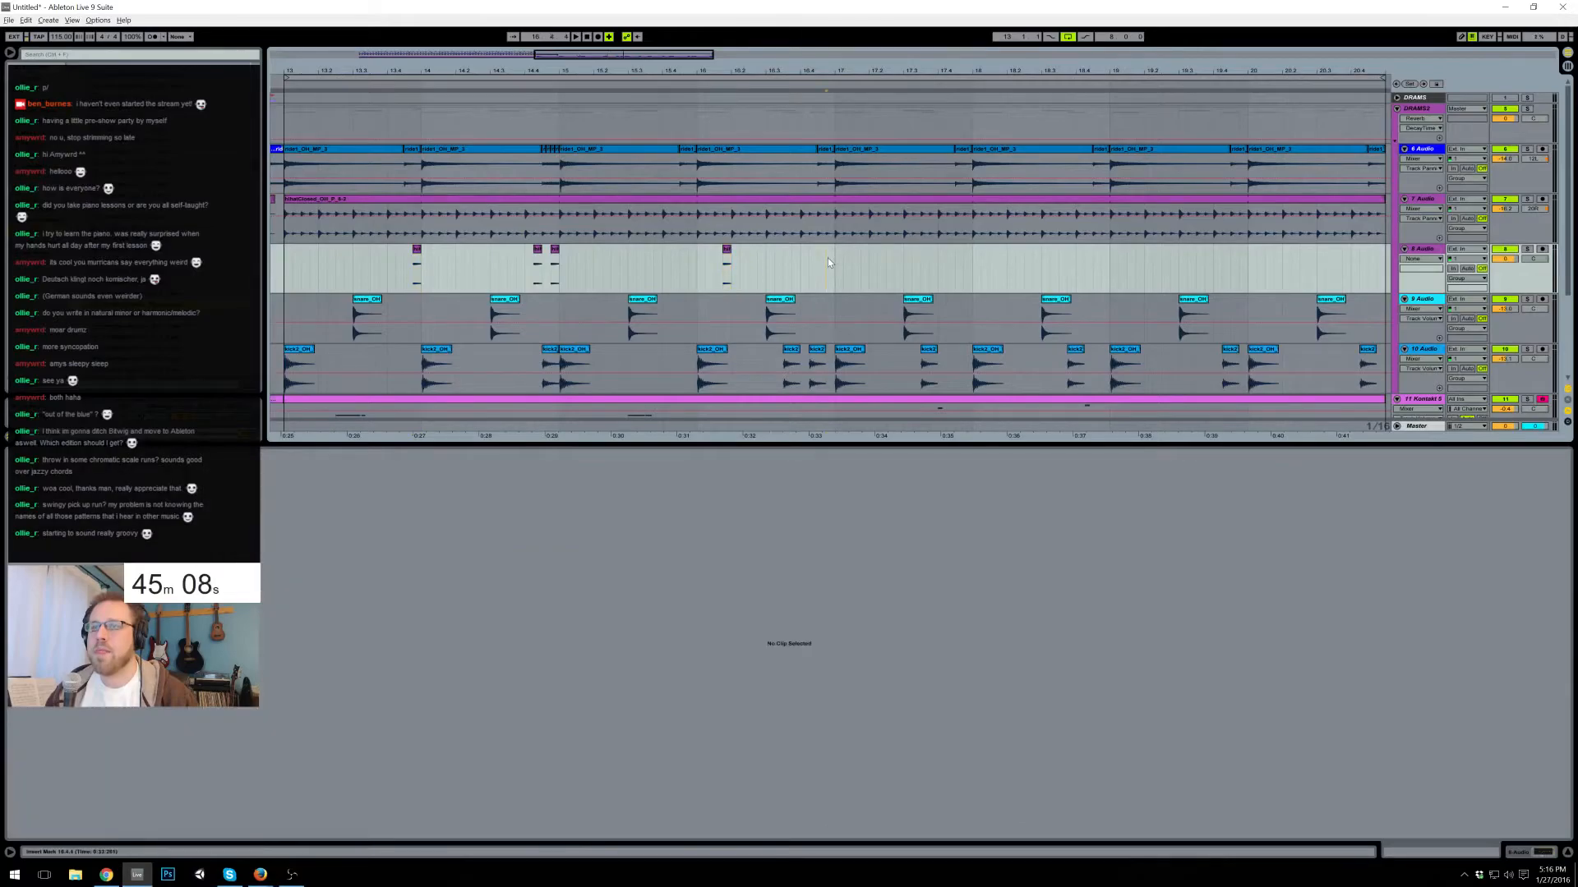
key("ctrl+v")
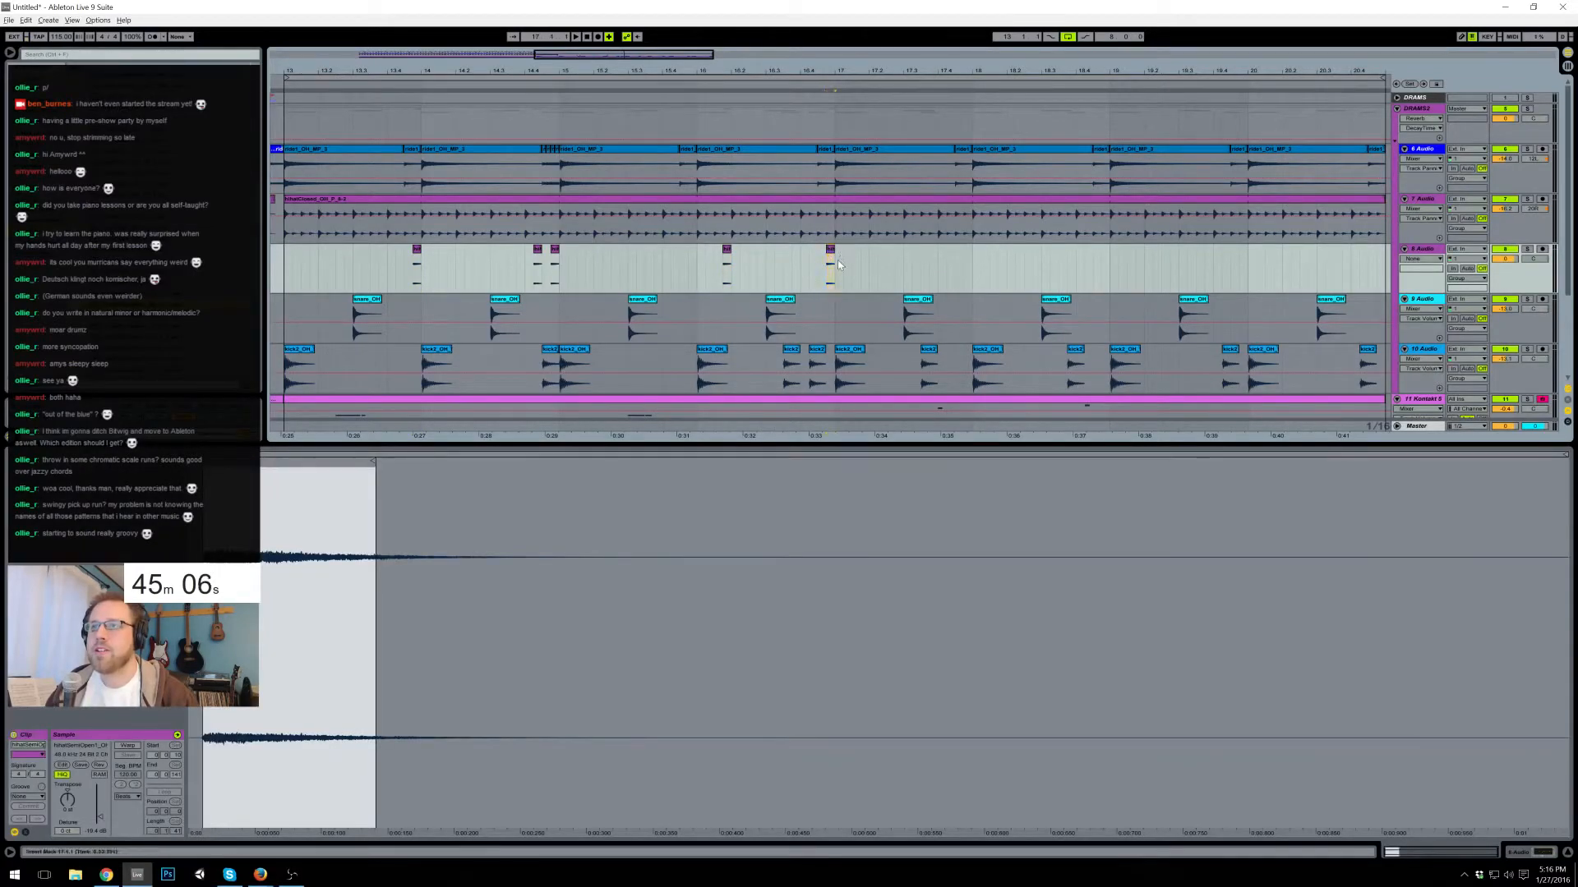
- Duplicate the four-bar semi-open hi-hat pattern from bars 13–16 to bars 17–20 and play from bar 13
key("ctrl+d")
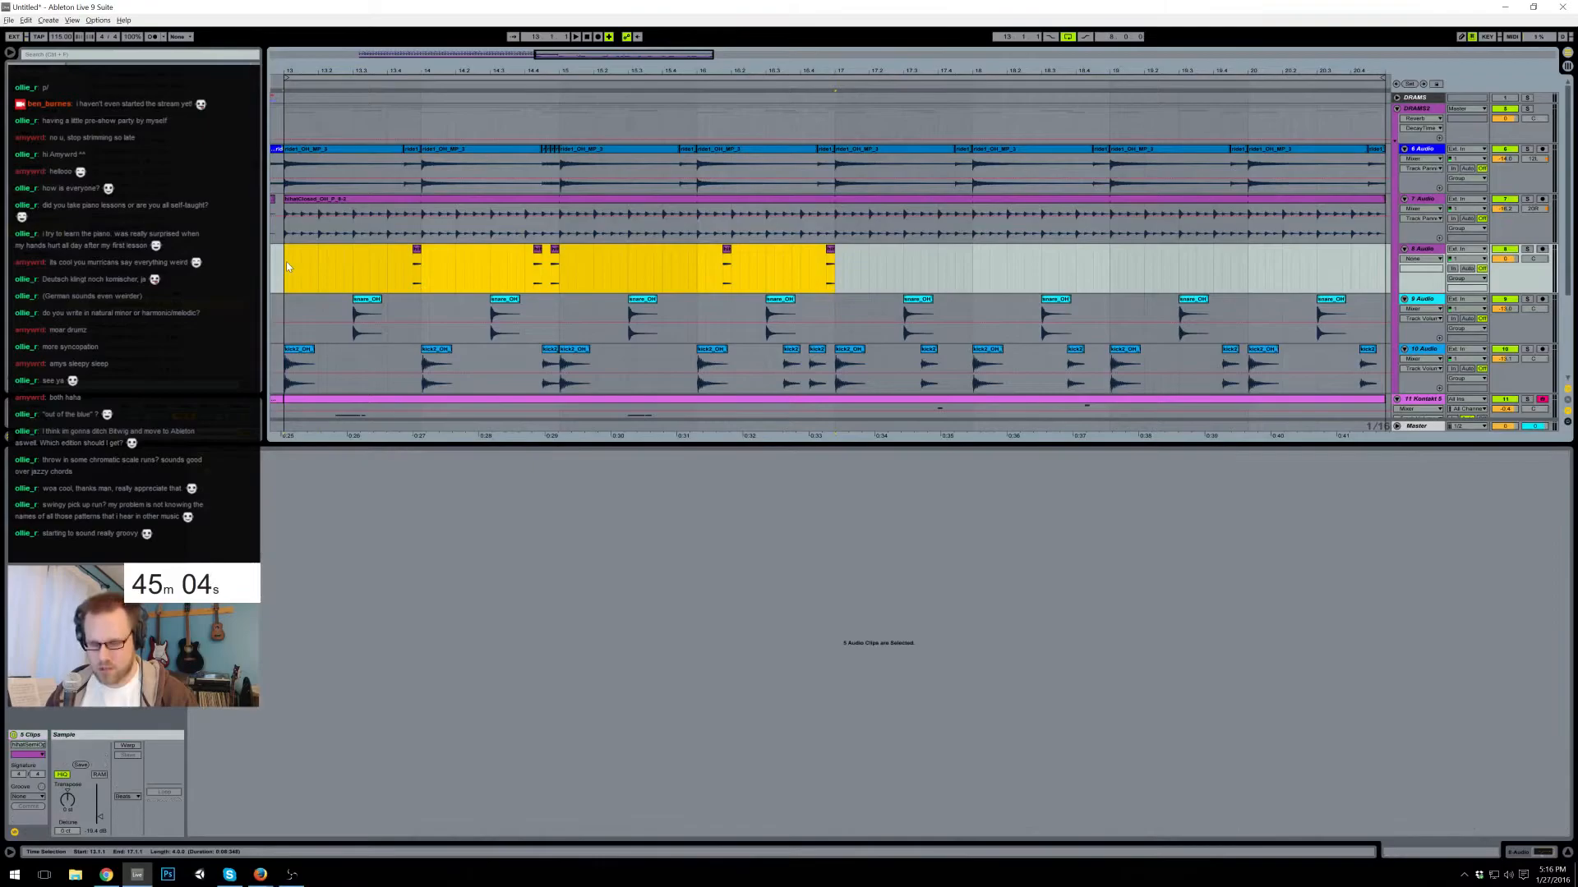
left_click_drag(955, 70, 1061, 61)
left_click(321, 267)
key("space")
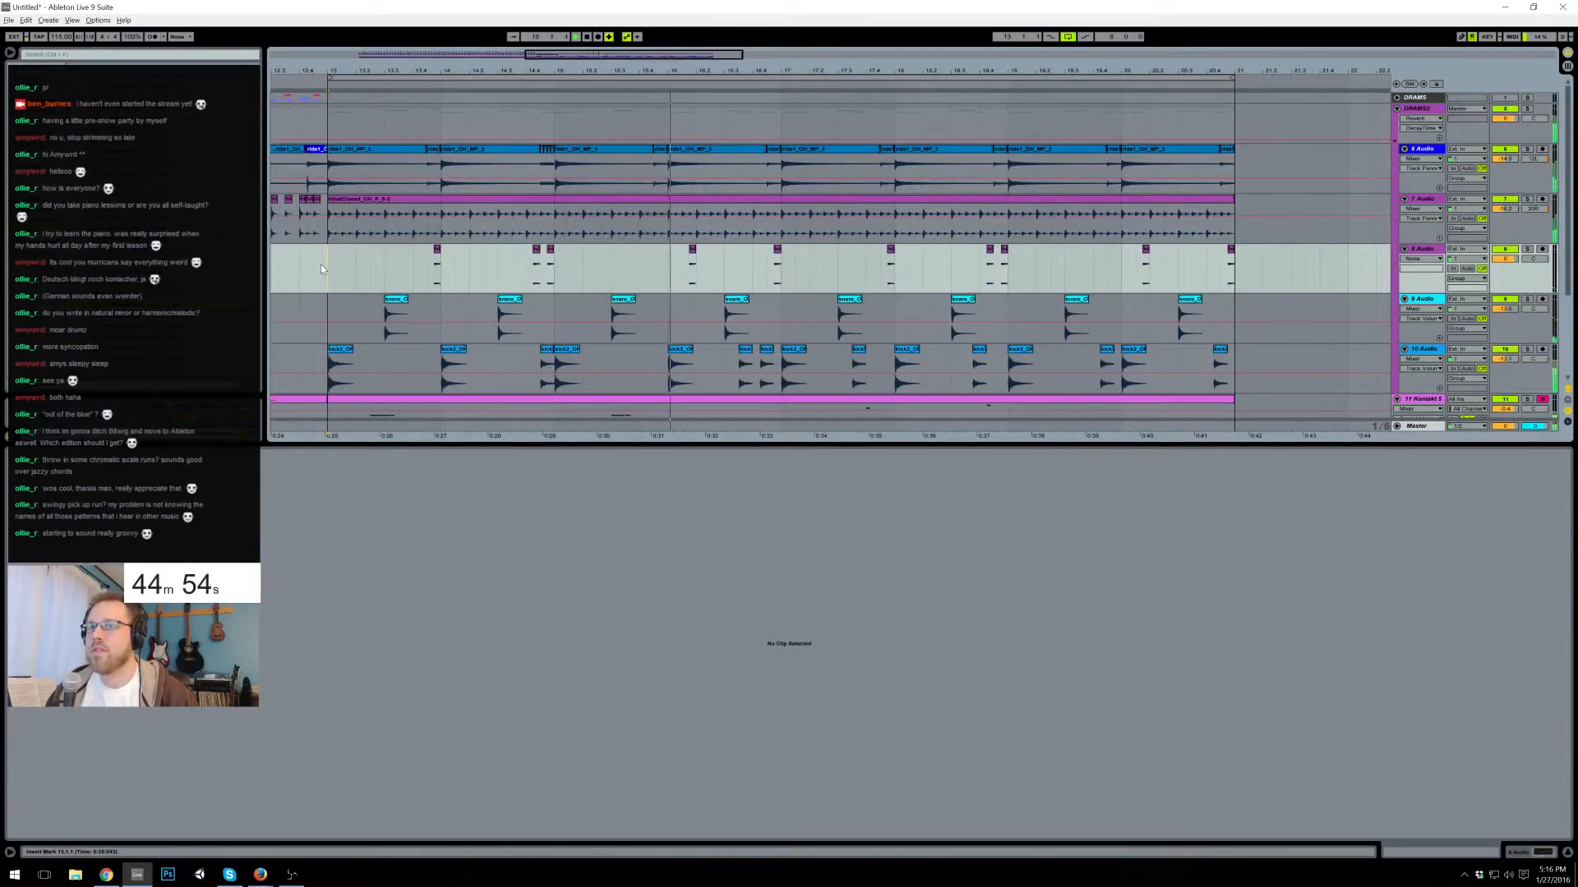
- Delete the semi-open hi-hat hits on 8 Audio at 14.4.4 and 18.4.4
left_click(550, 249)
key("Delete")
left_click(1004, 250)
key("Delete")
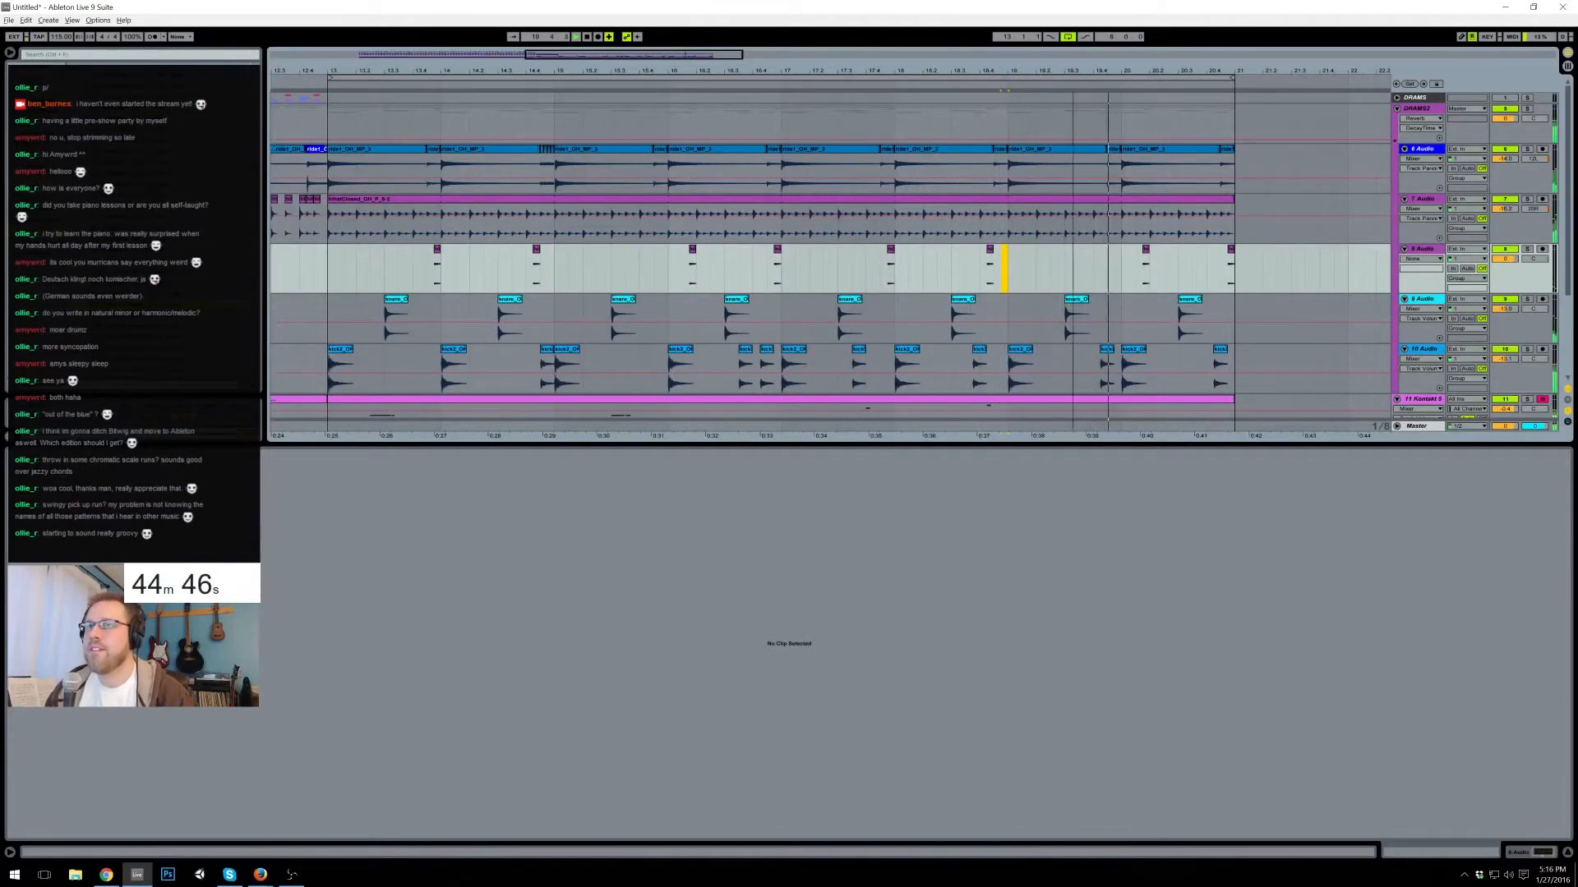
- Open the 12 Kontakt 5 clip starting at bar 13 and rework its opening low notes, moving the last one earlier
left_click(1541, 852)
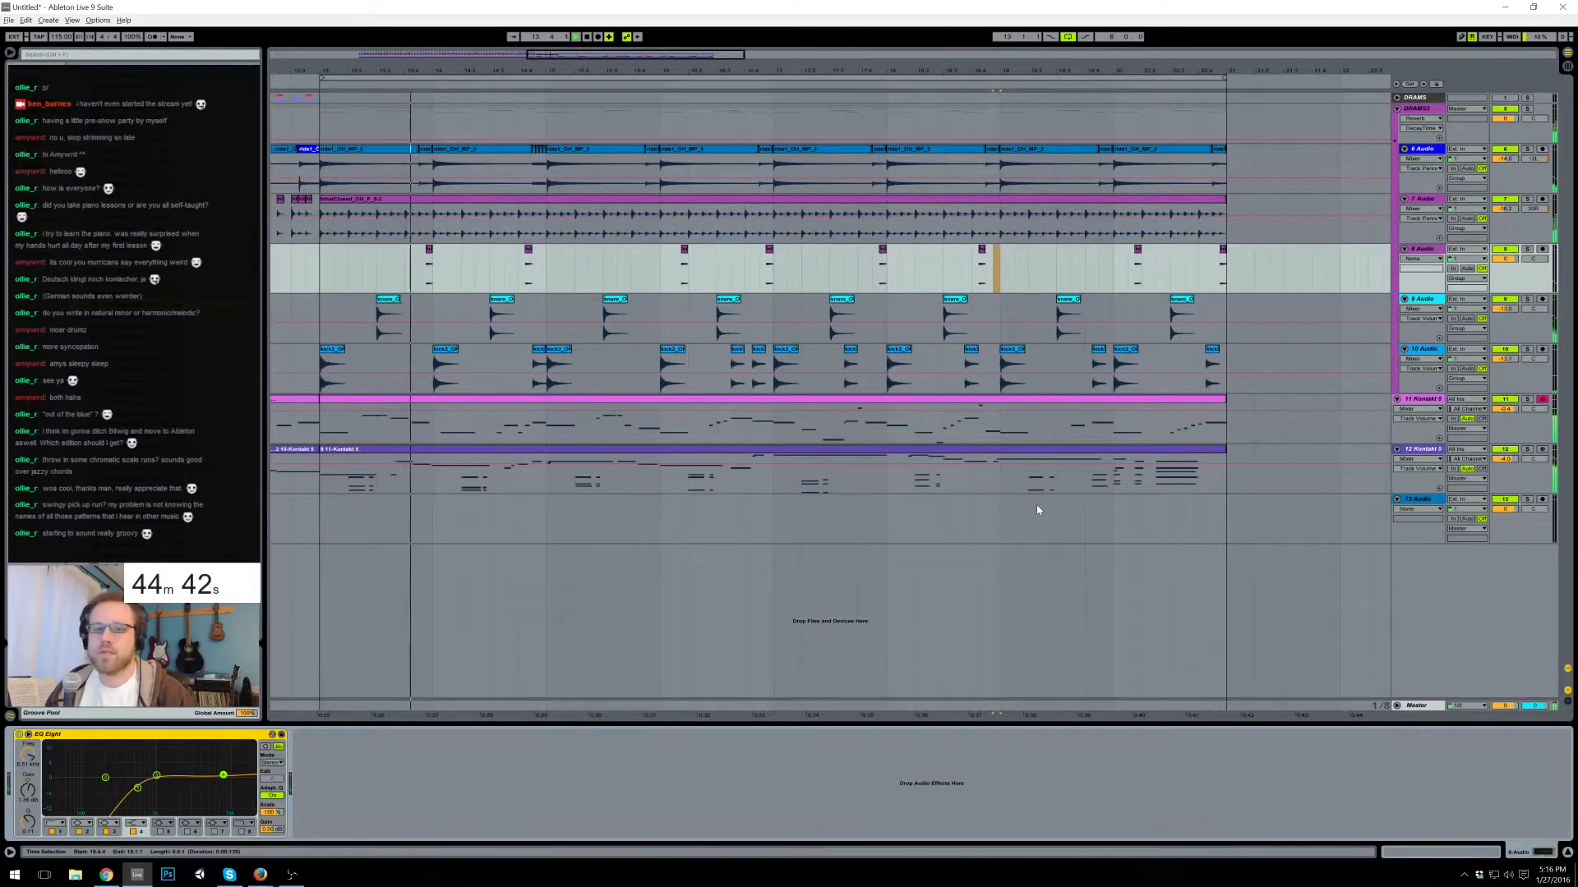
double_click(400, 451)
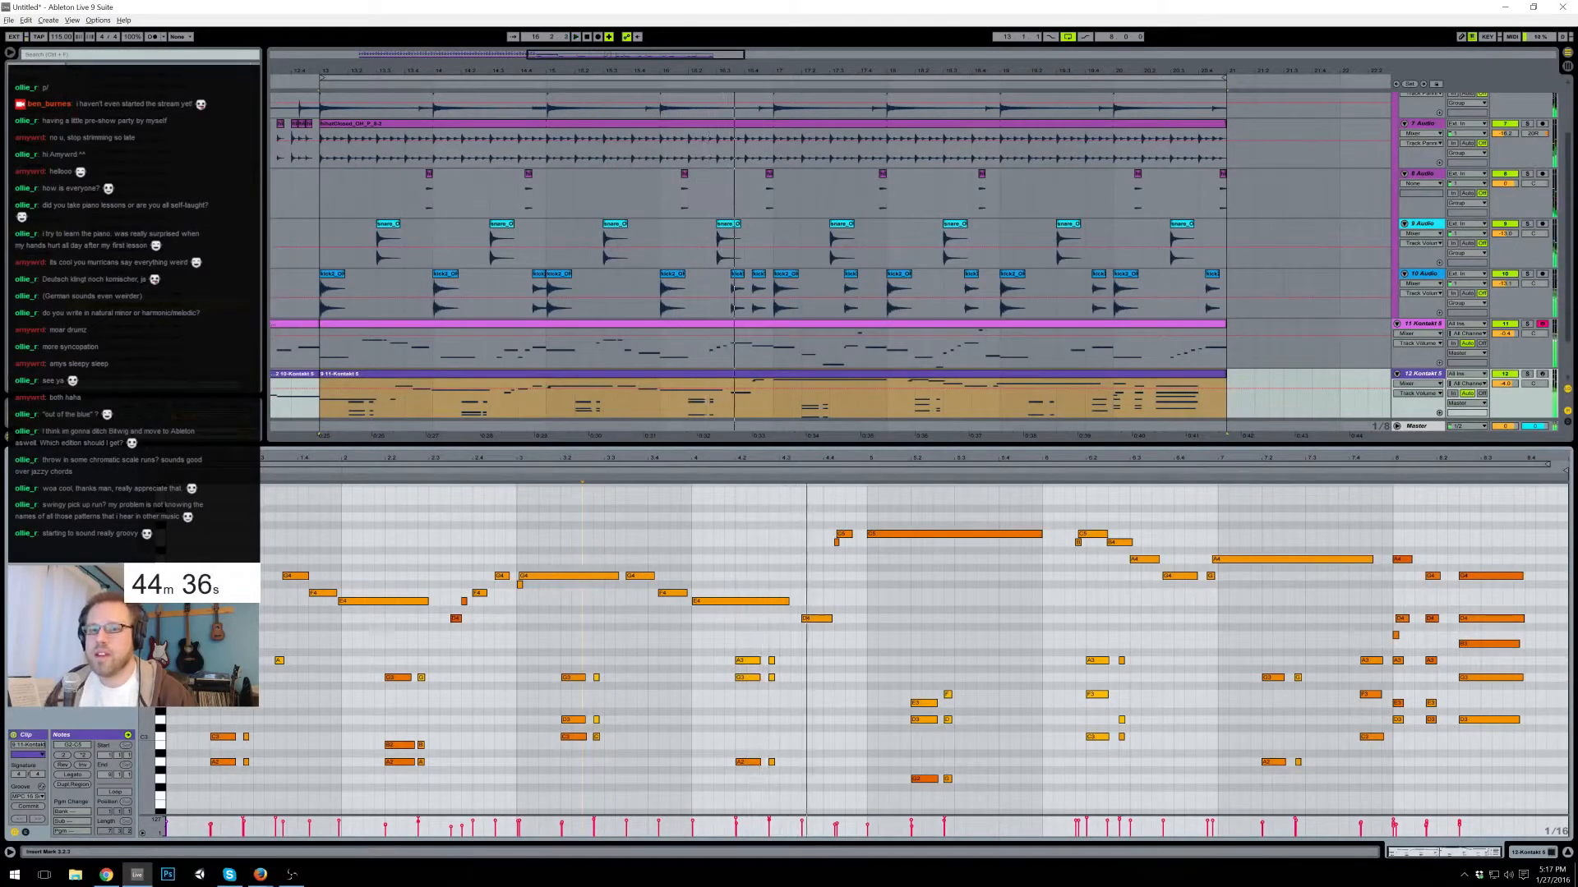
key("space")
left_click_drag(248, 645, 174, 664)
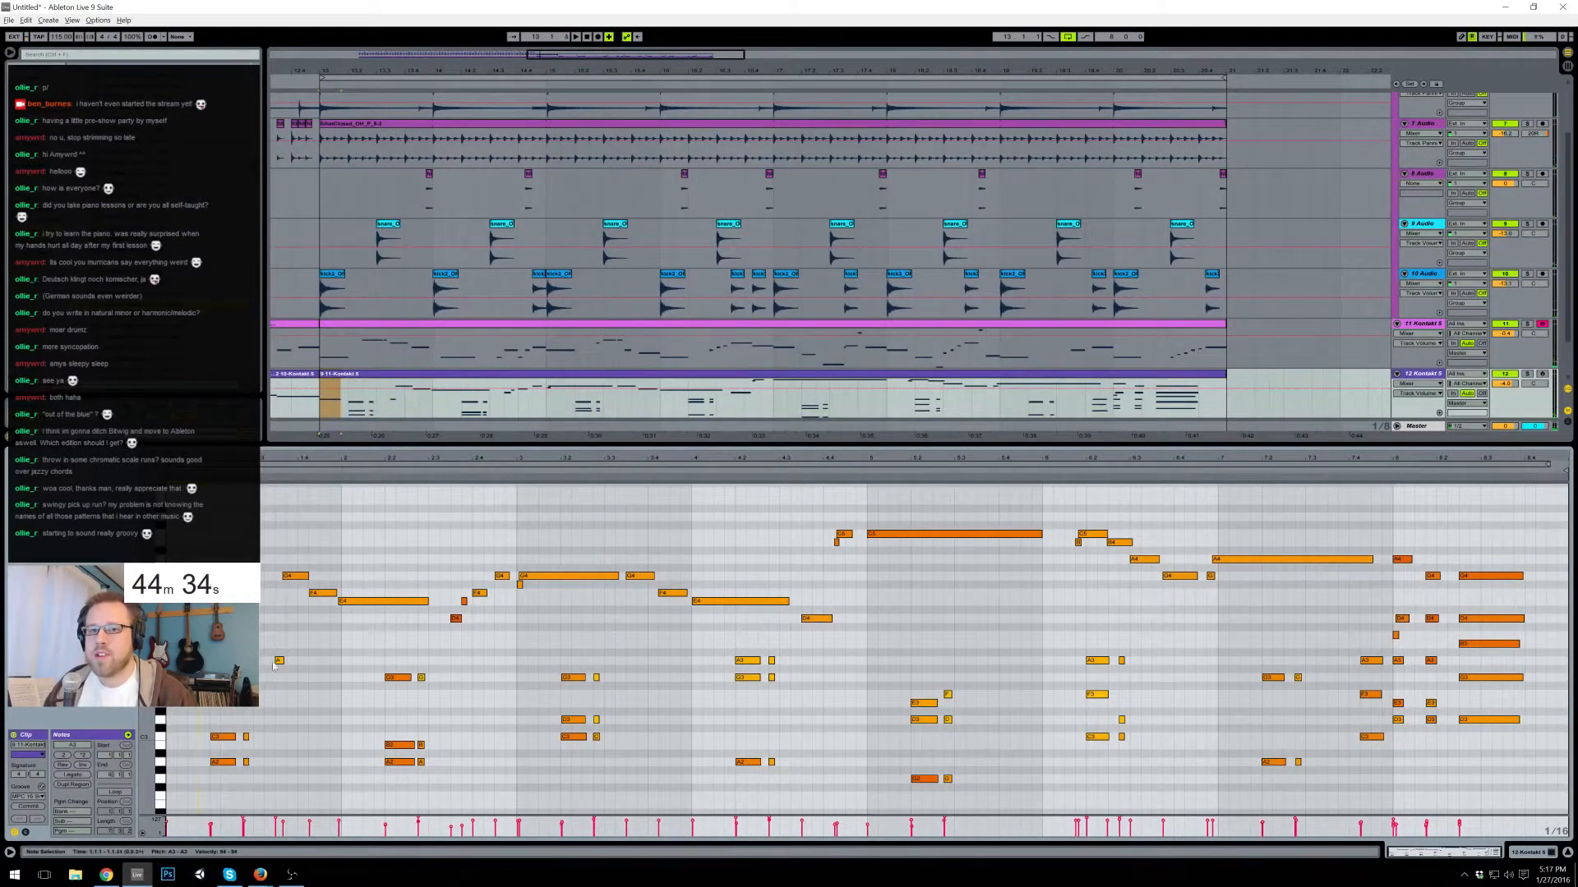
left_click_drag(280, 664, 201, 672)
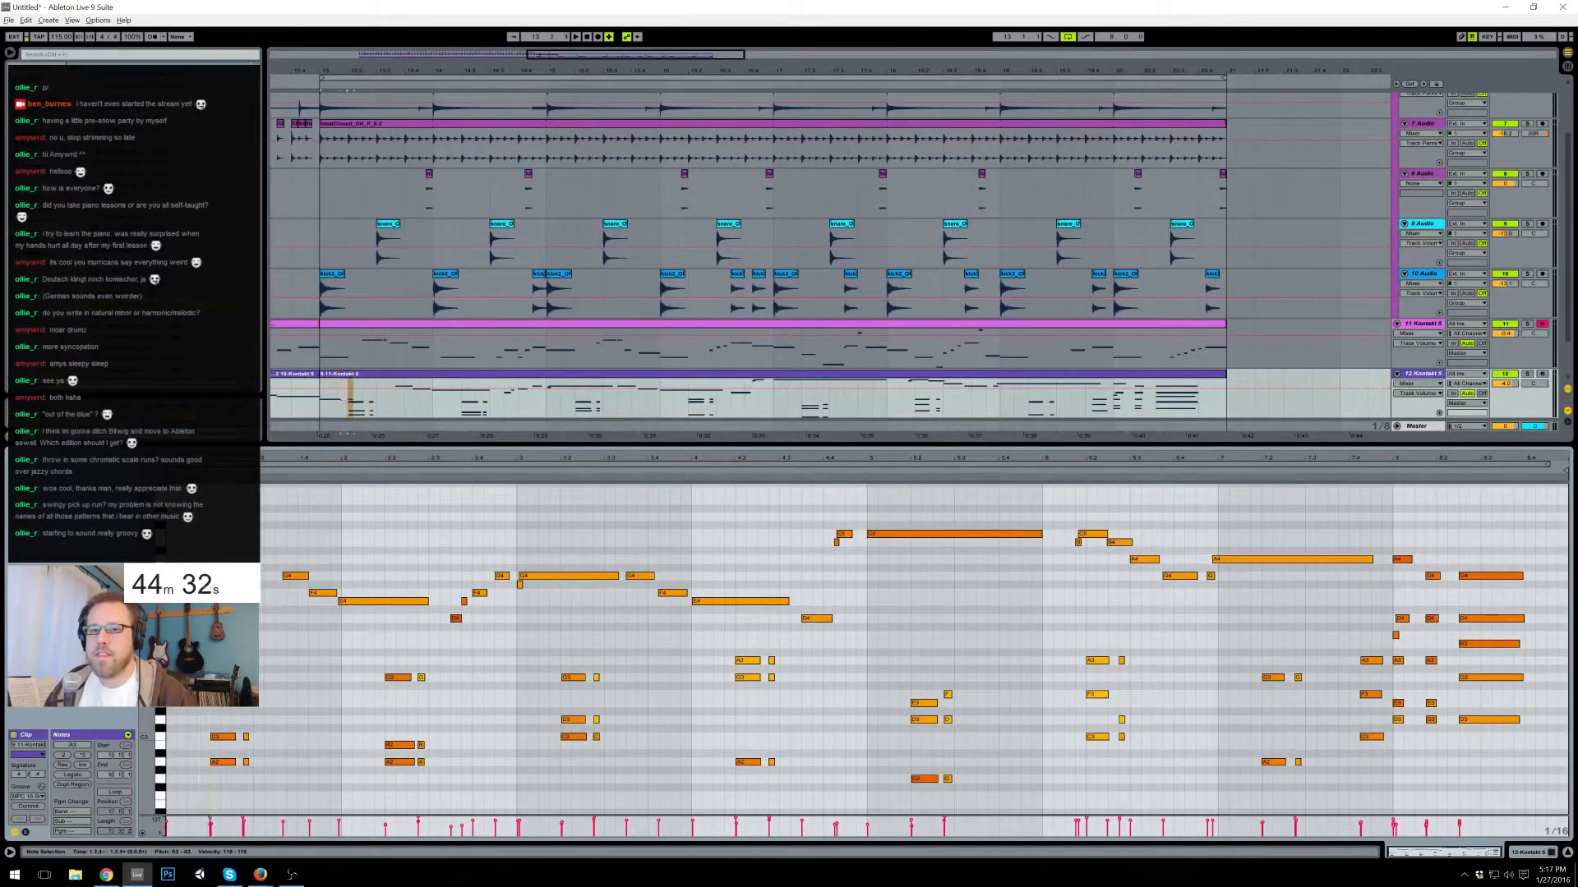
left_click(184, 661)
key("Delete")
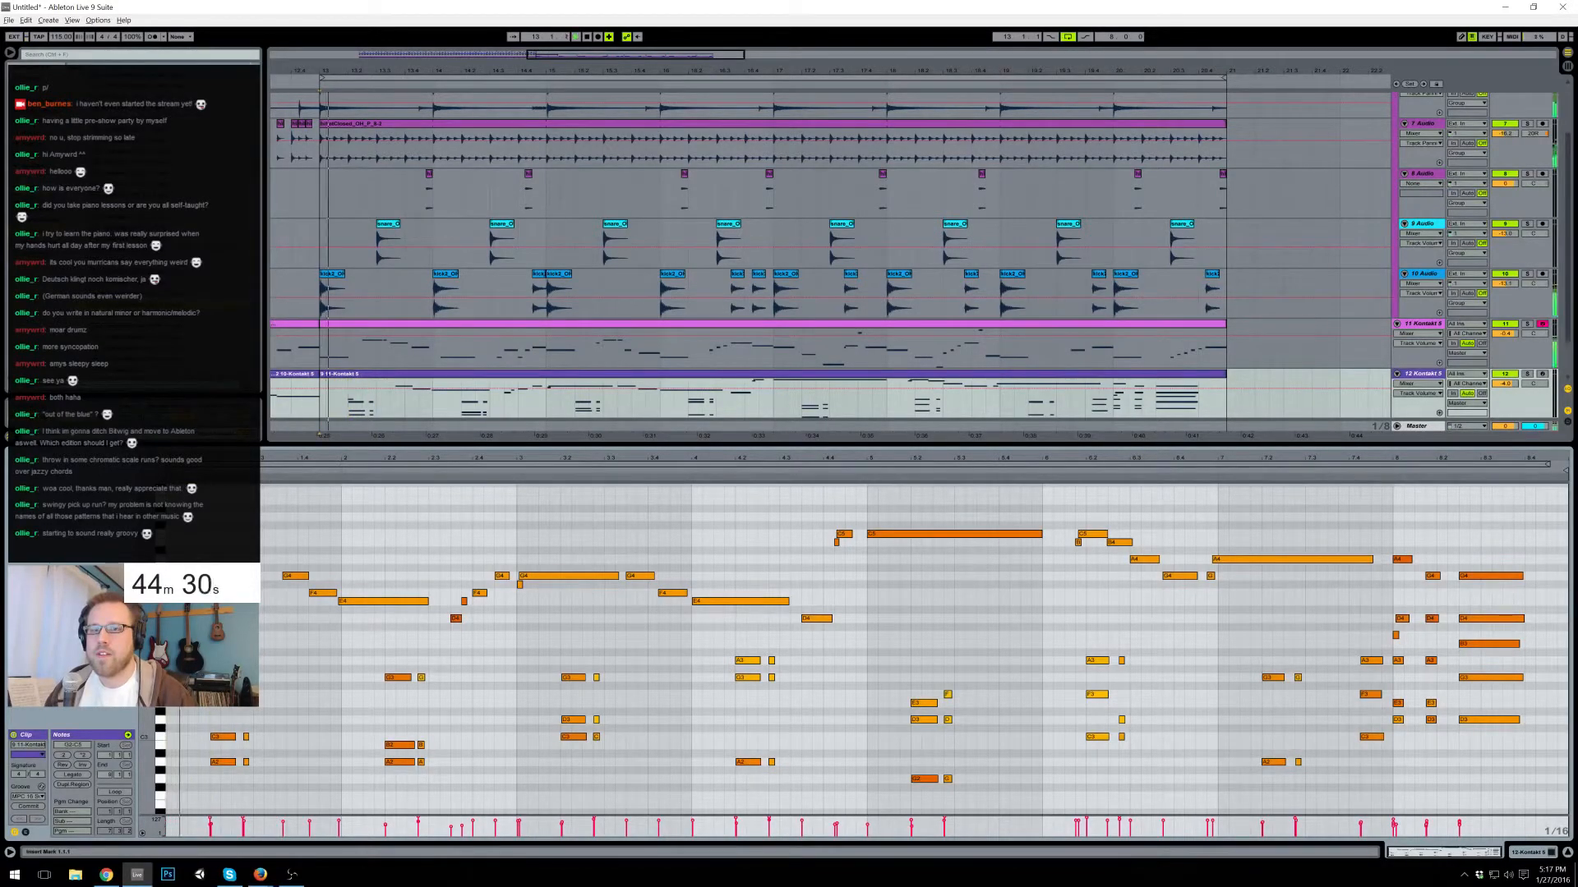
- Audition the clip's opening and add a short A note followed by a short D4 in beat three of its first bar
key("space")
left_click(222, 660)
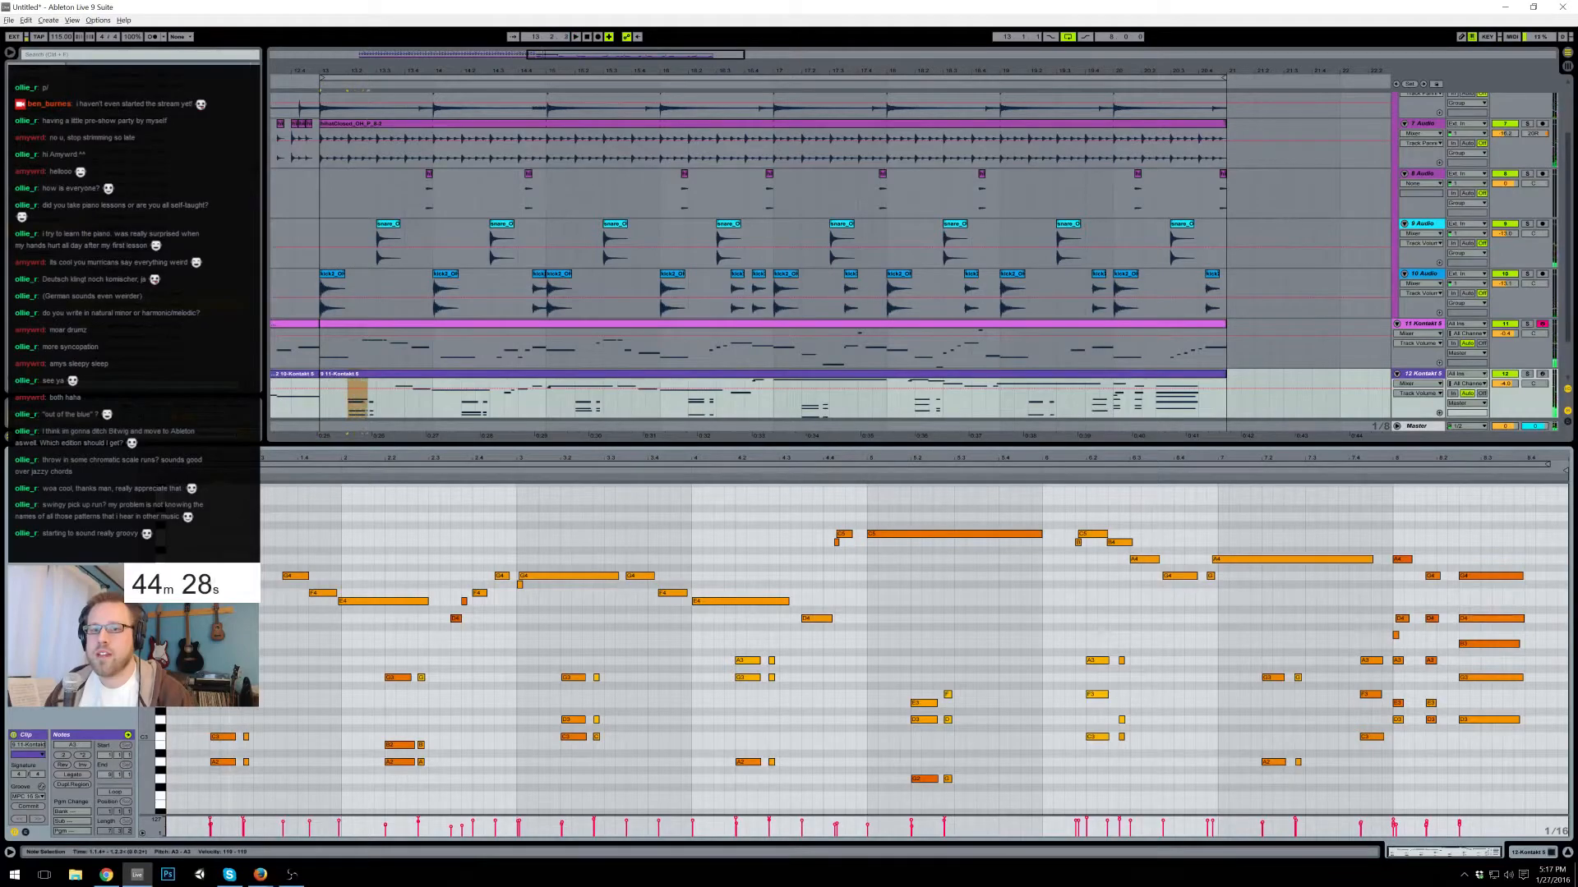
left_click(260, 668)
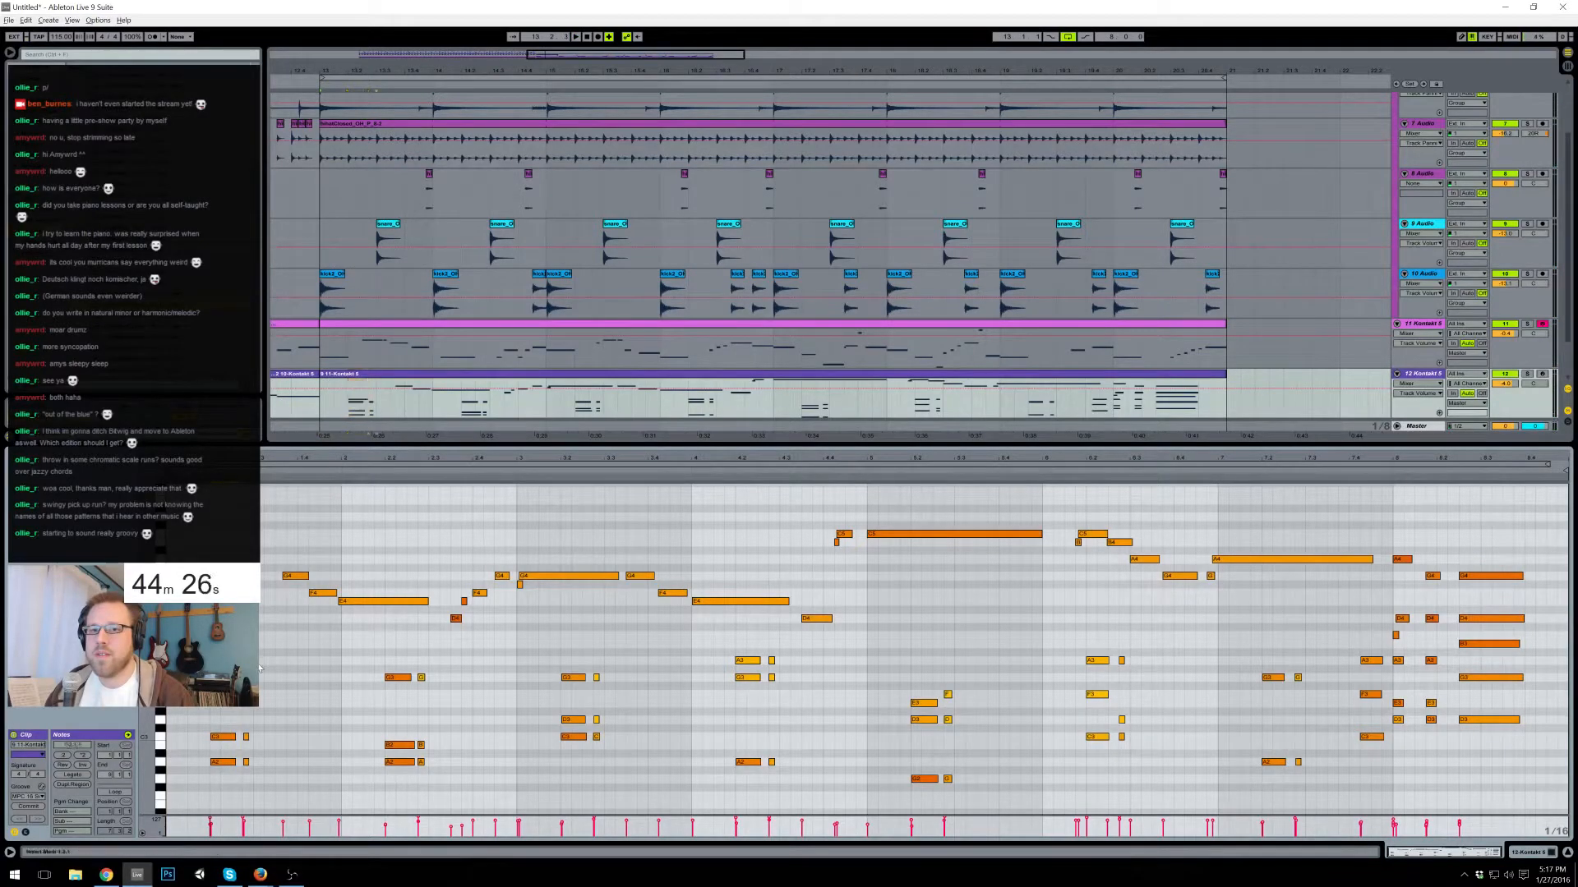
double_click(268, 618)
key("space")
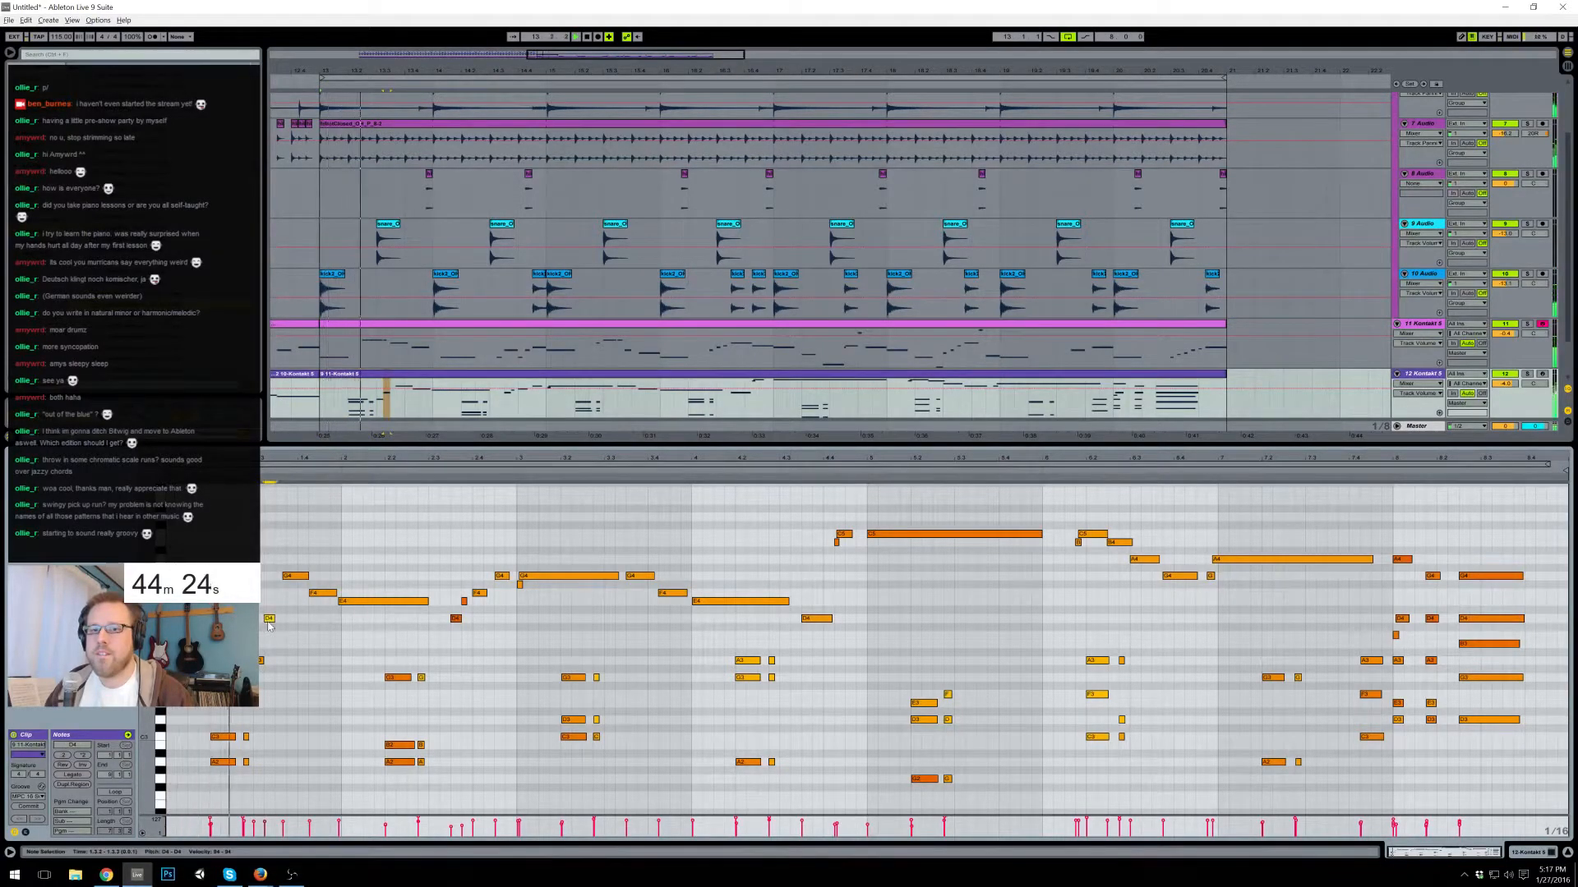
- Add a short F4 after the D4 and fit the following G4 and F4 notes behind it while listening
left_click(291, 576)
double_click(280, 593)
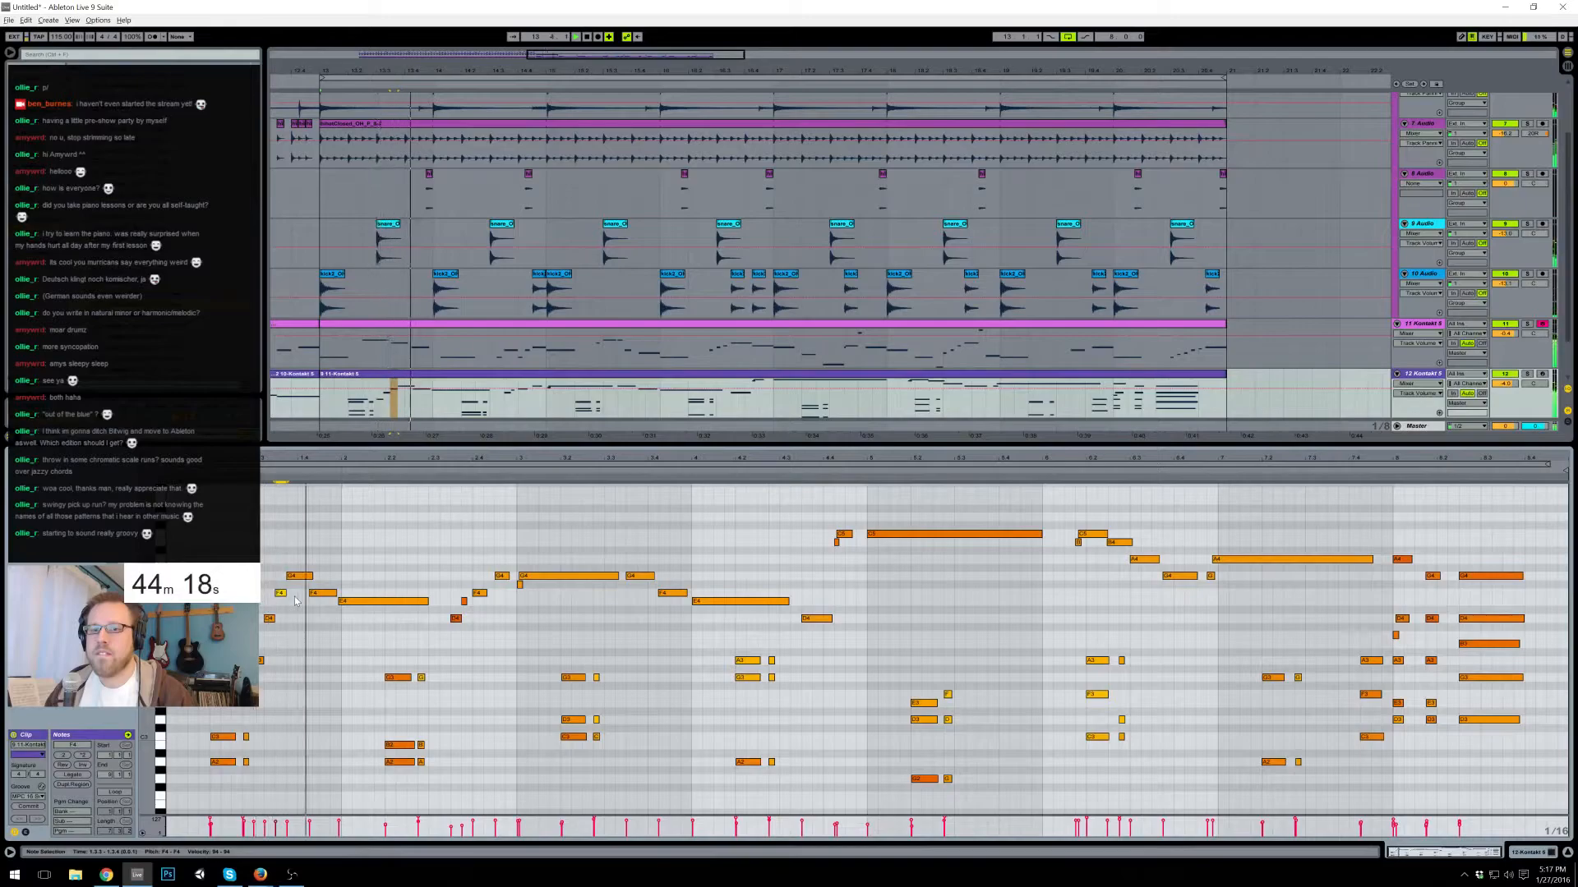
left_click(300, 576)
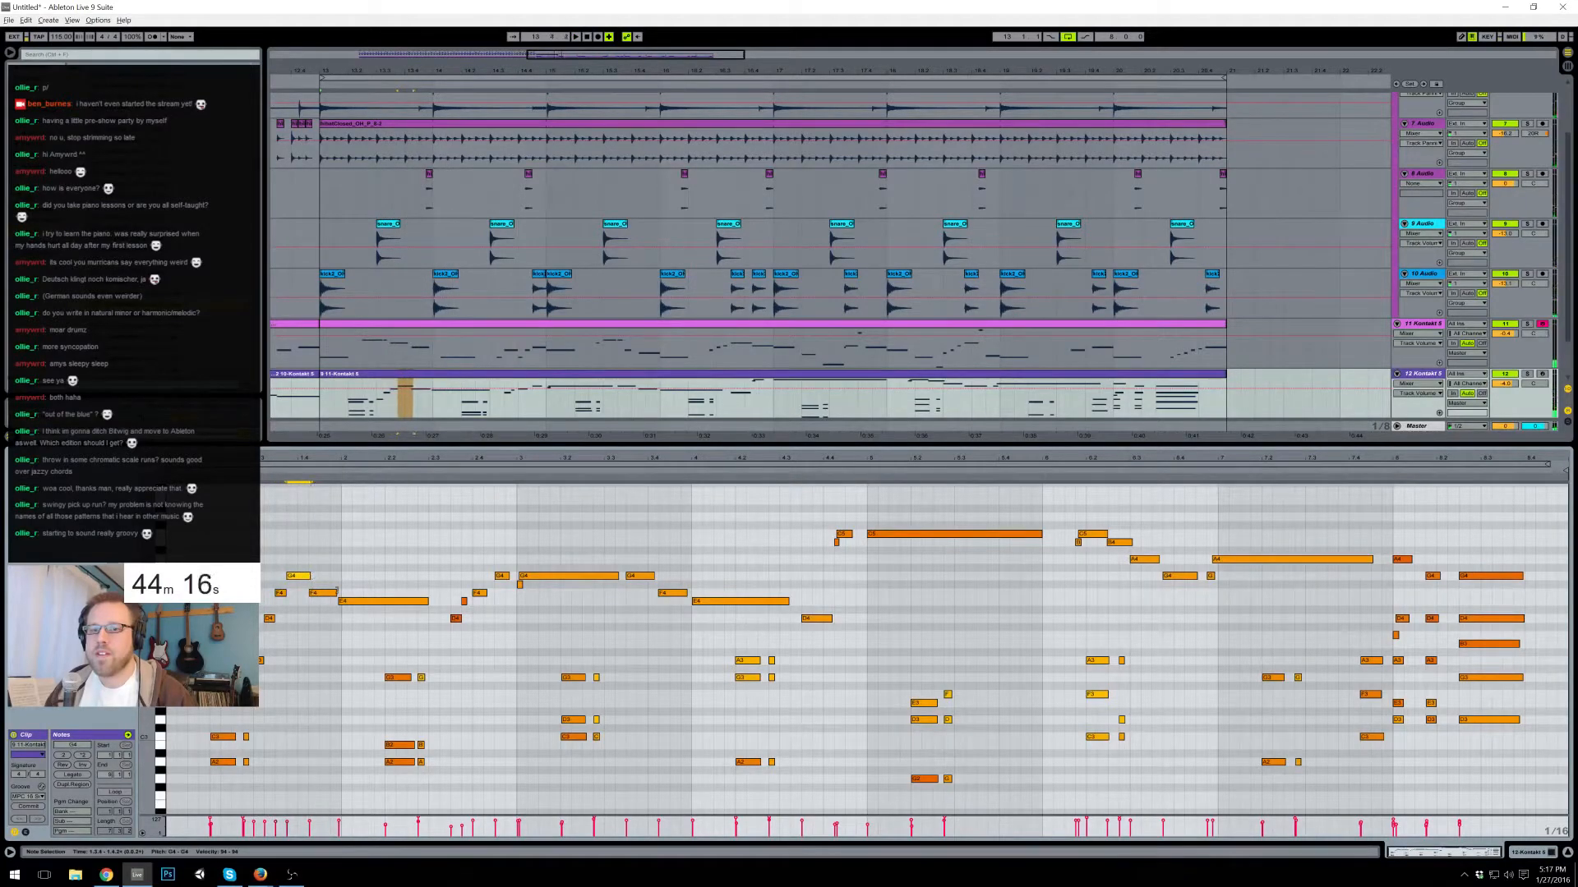
left_click(323, 592)
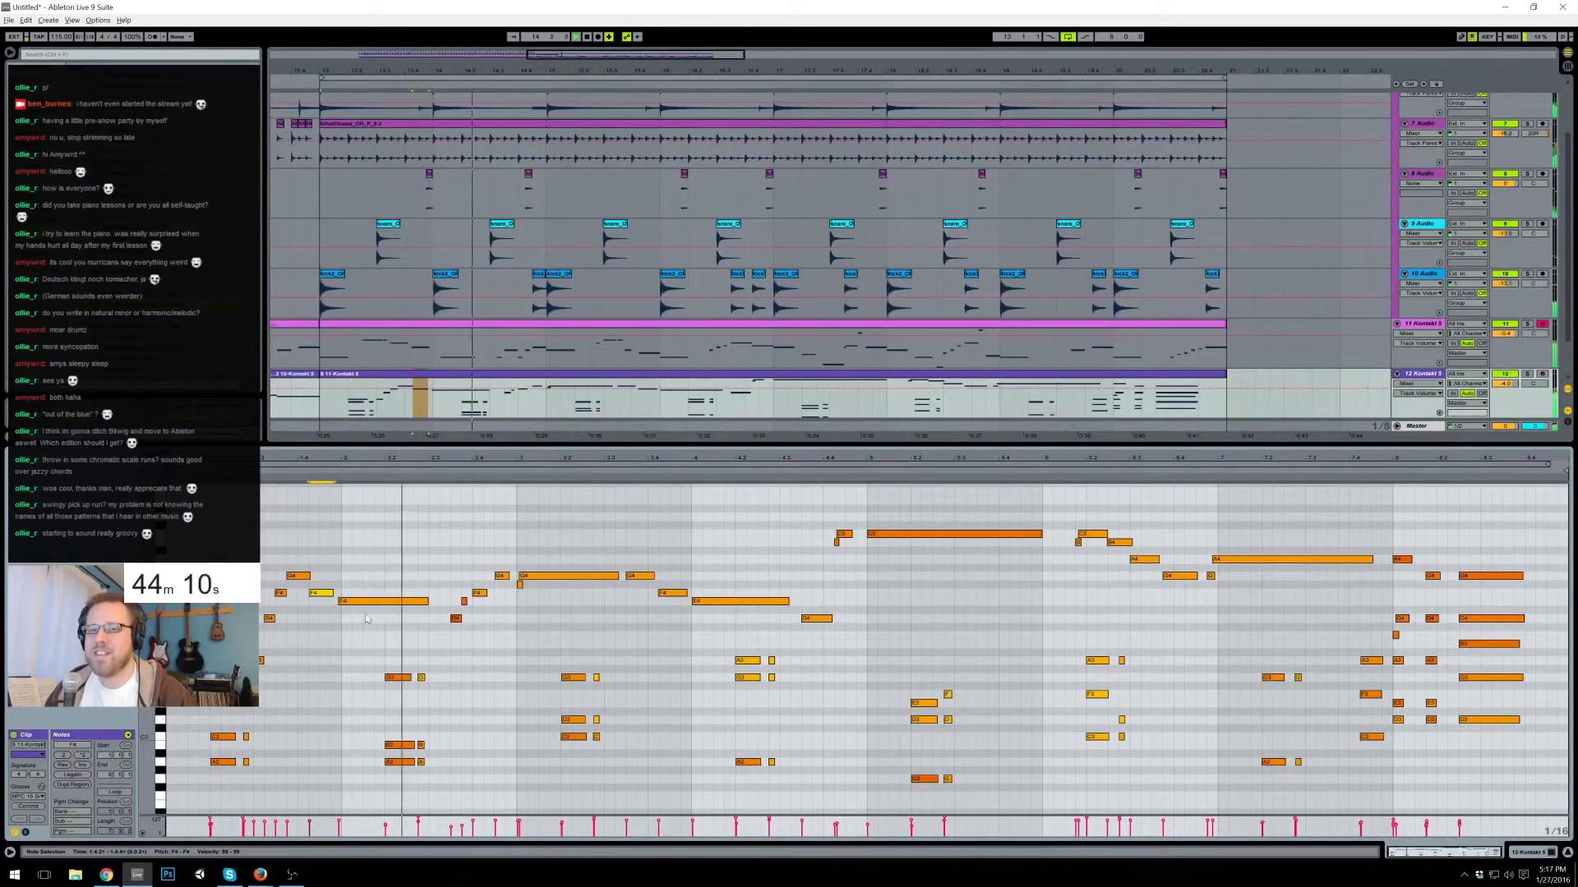
- Open the 11 Kontakt 5 clip starting at bar 13, select the long A1 in its second bar and listen through the passage
left_click(364, 602)
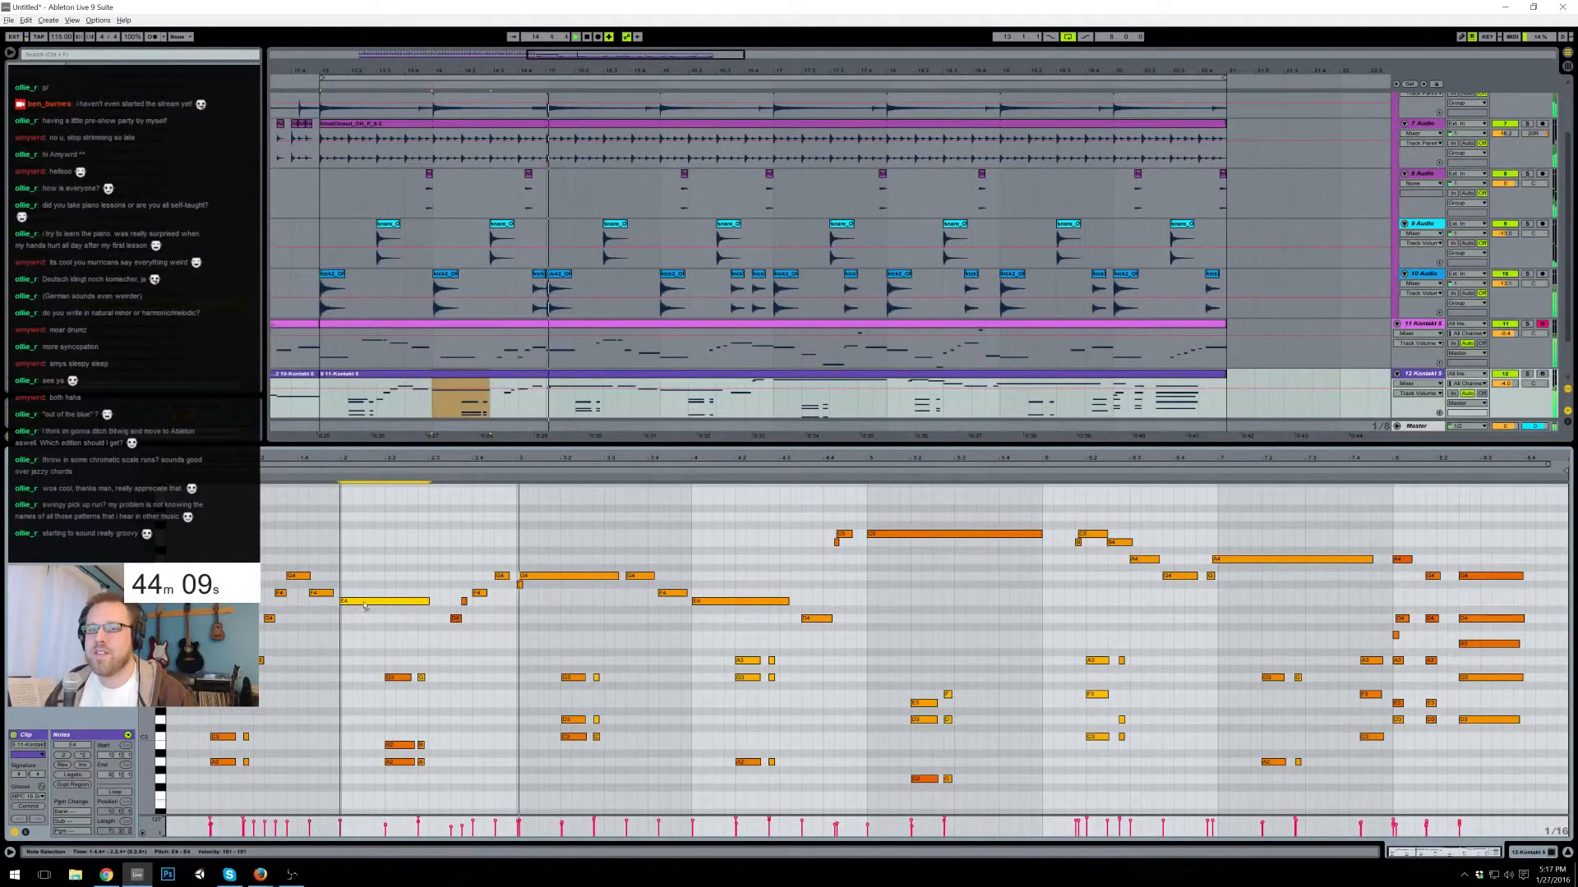
left_click(471, 324)
left_click(385, 732)
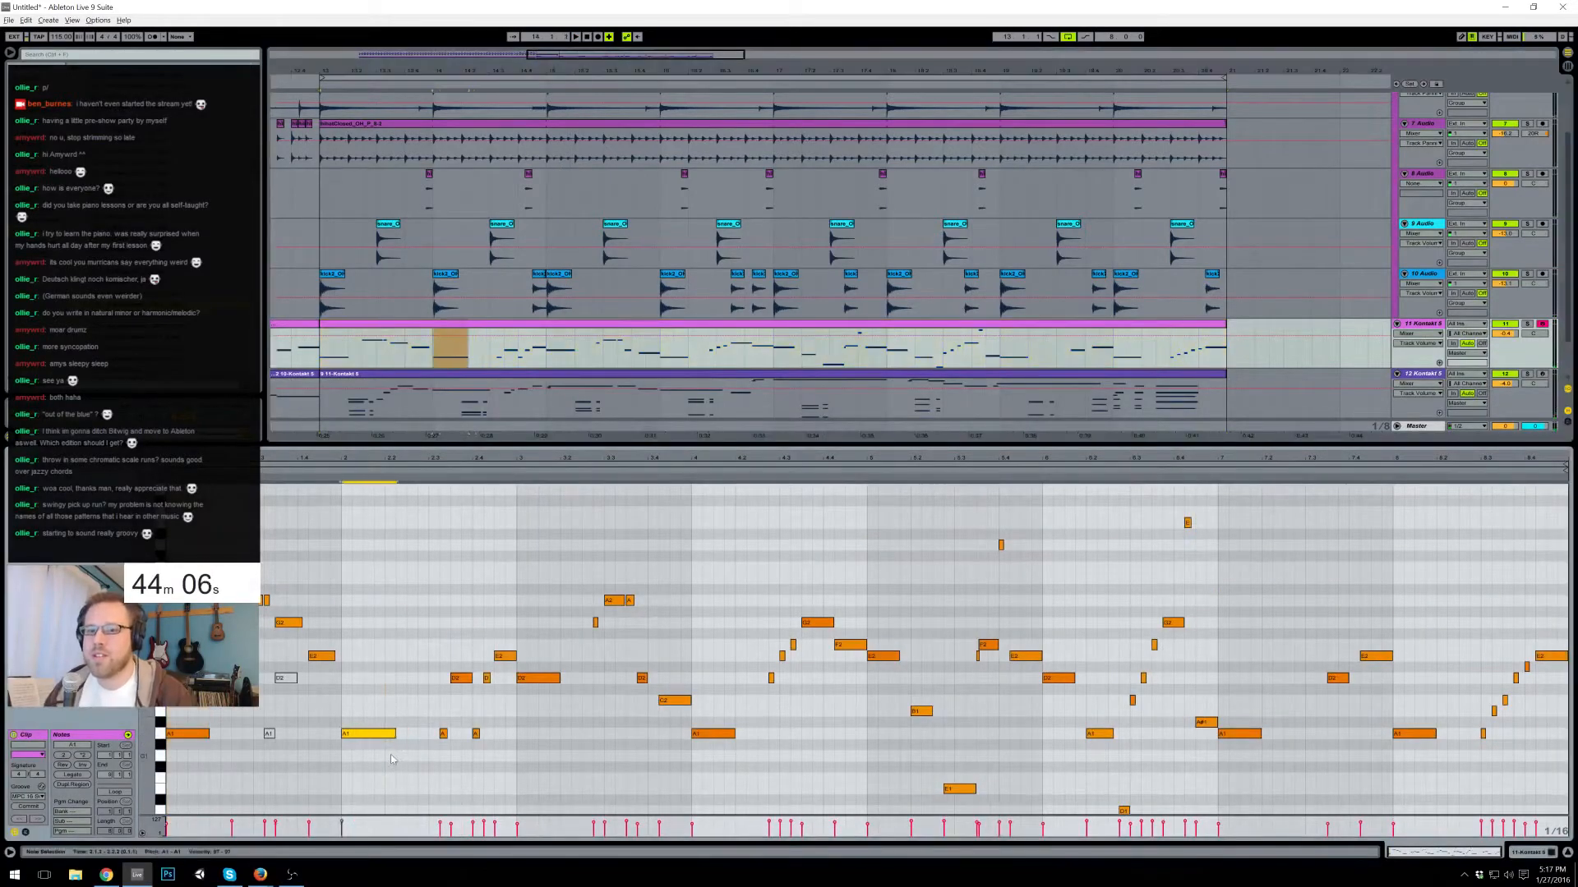
key("space")
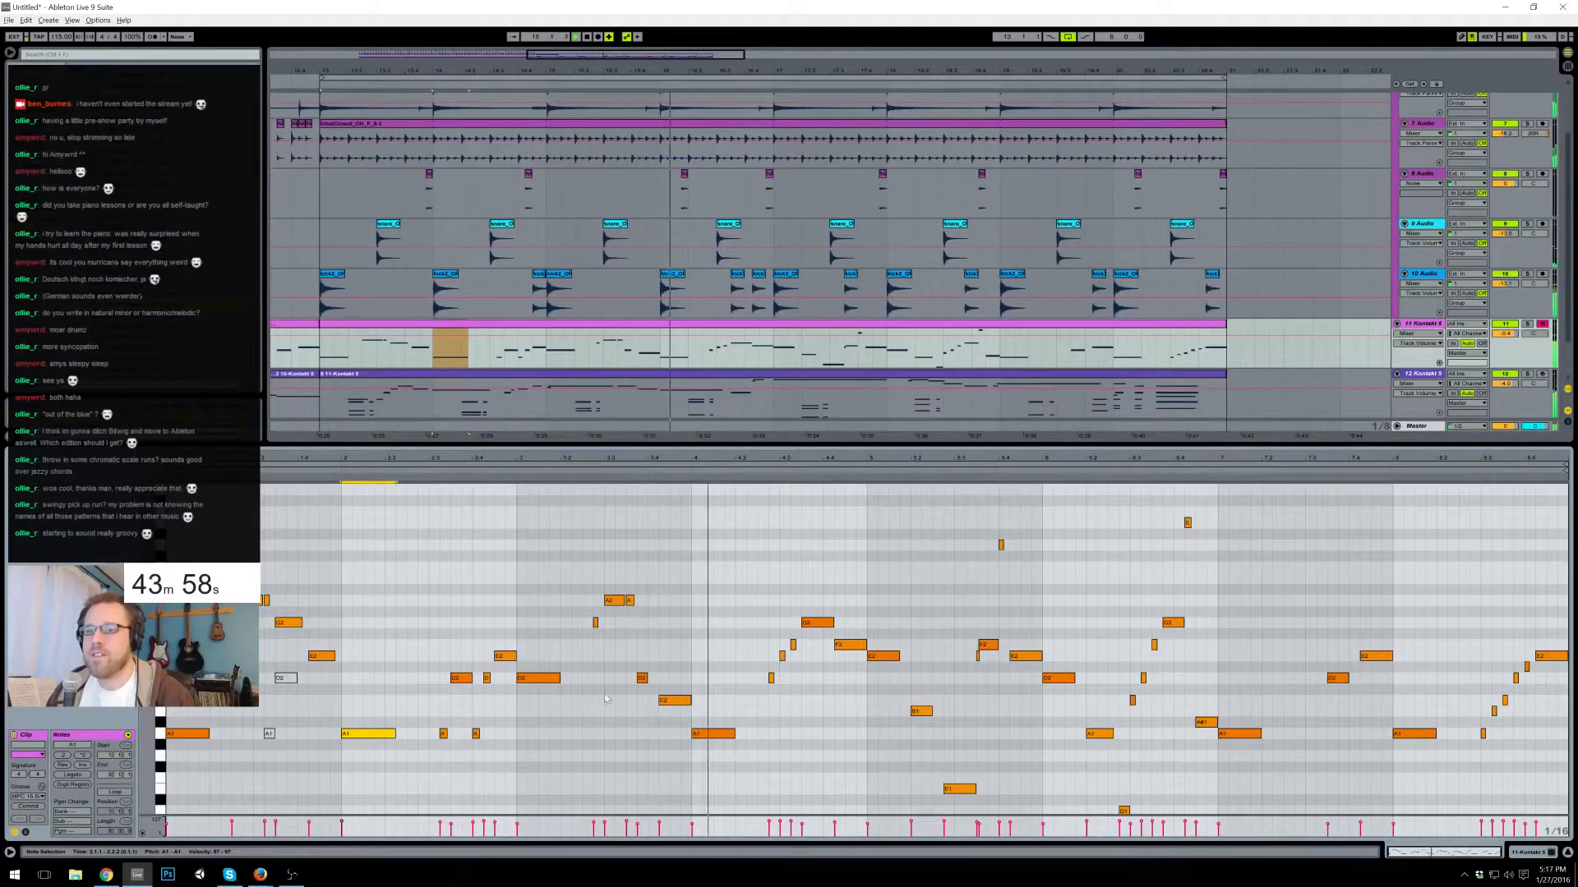
- In the 12 Kontakt 5 clip from bar 13, shorten the G4 in beat three of its third bar, add short C5 and A4 notes after it, and audition
left_click(562, 378)
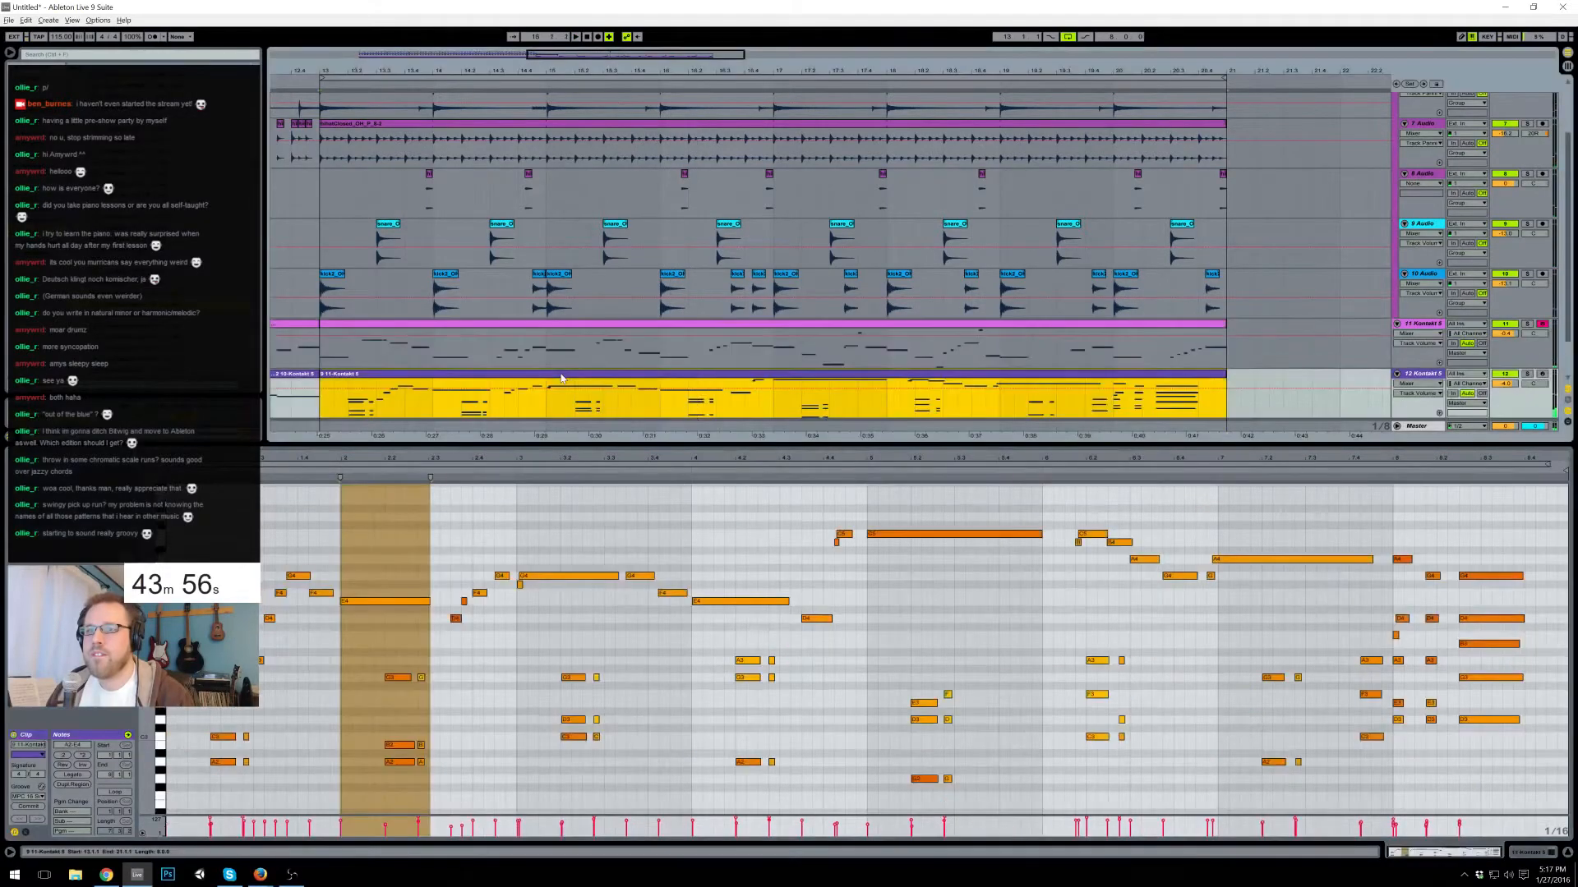
left_click(579, 516)
left_click(652, 575)
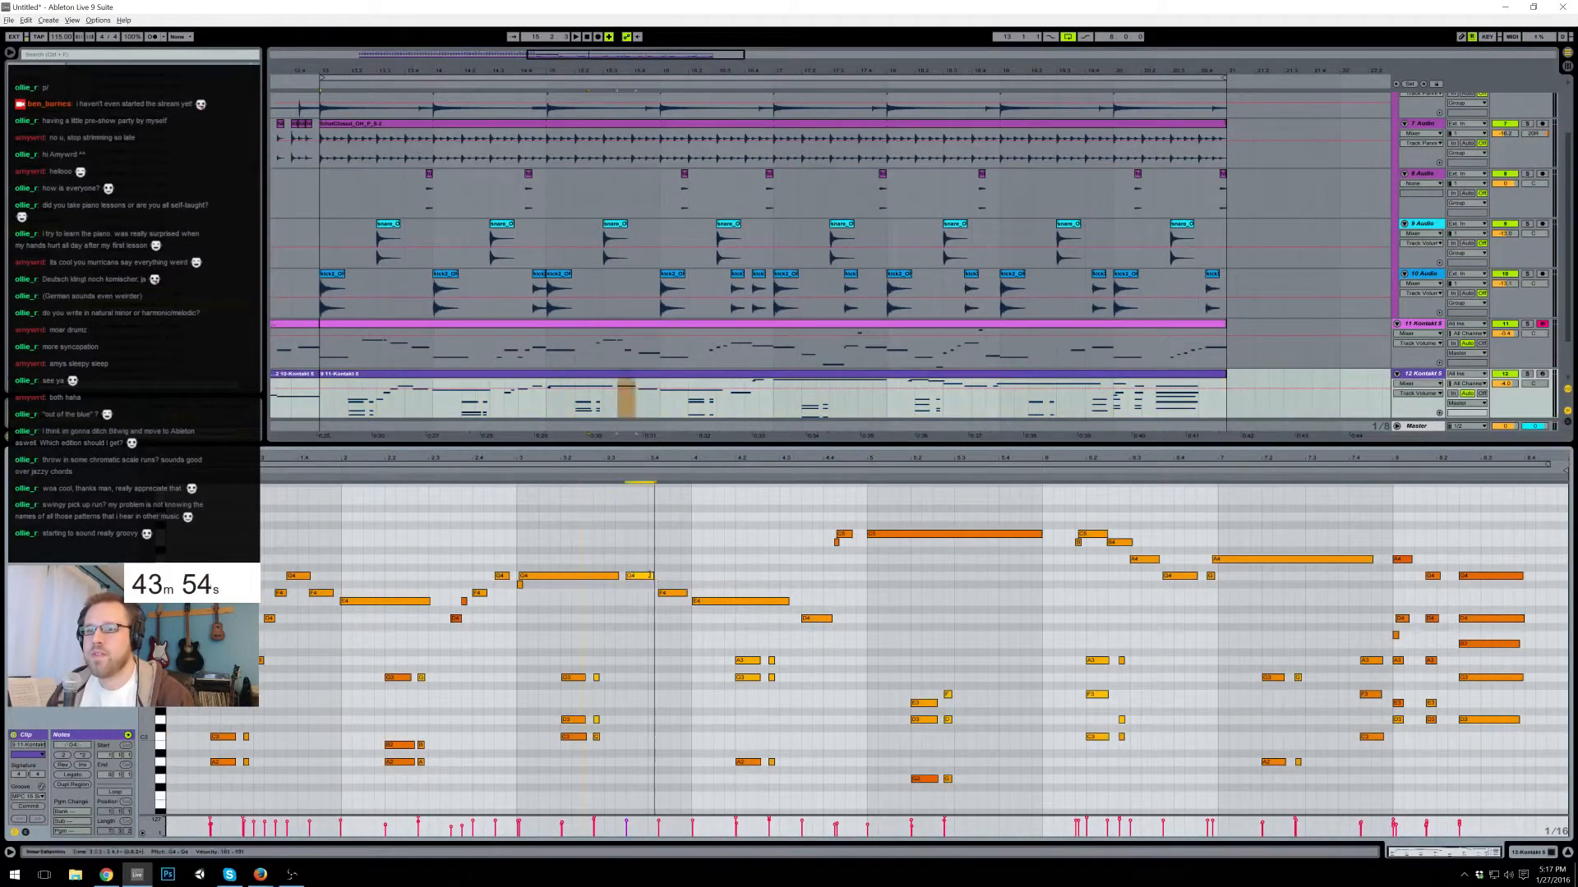
left_click_drag(648, 575, 638, 575)
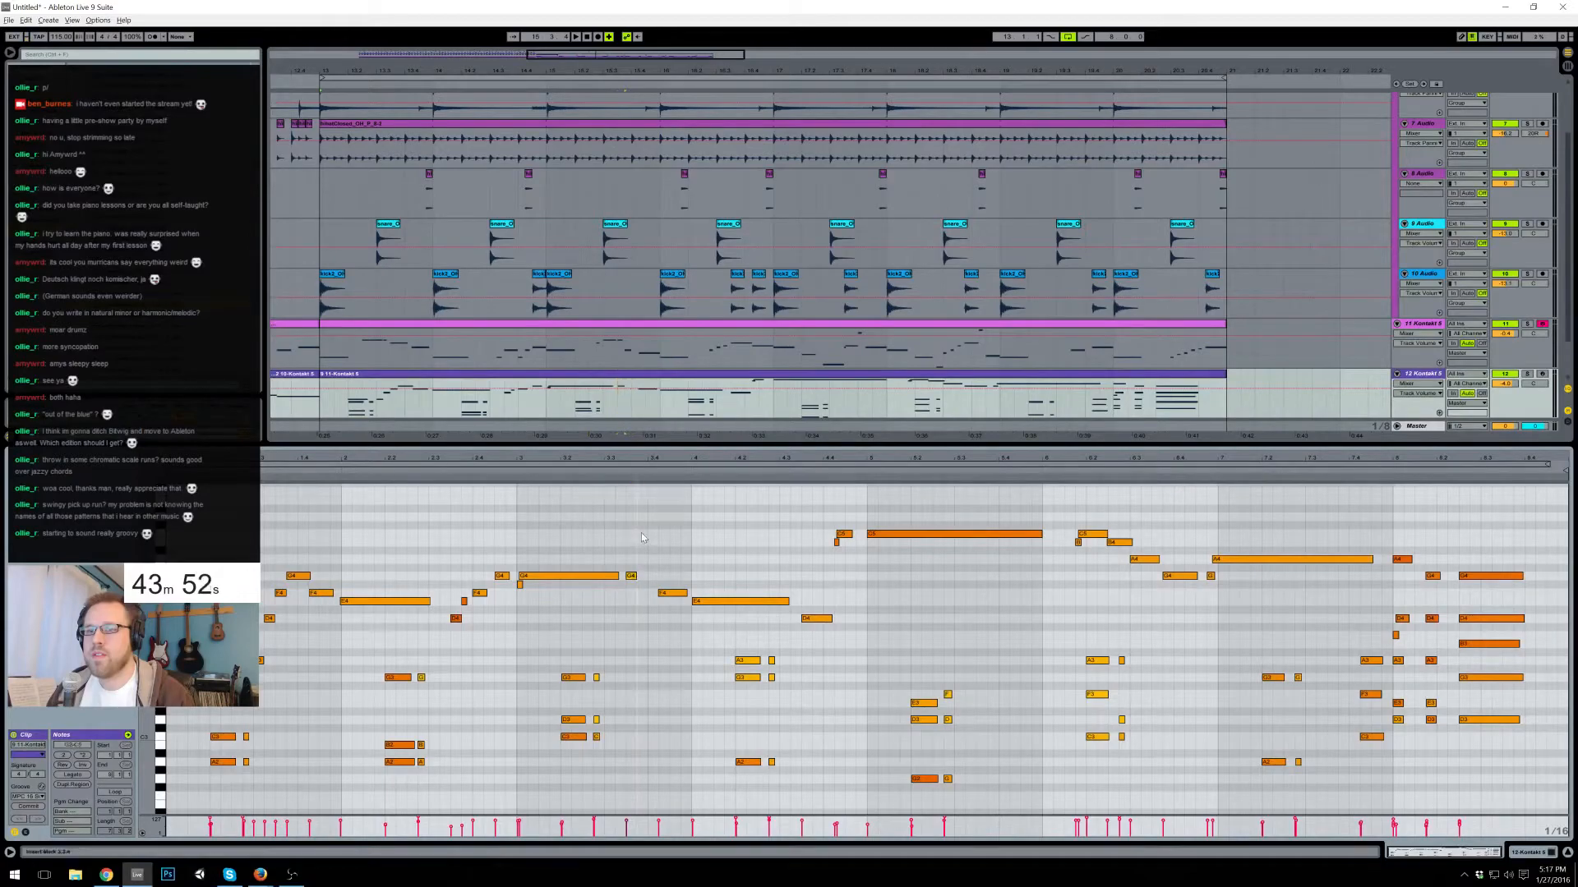
double_click(649, 559)
left_click_drag(643, 562, 654, 564)
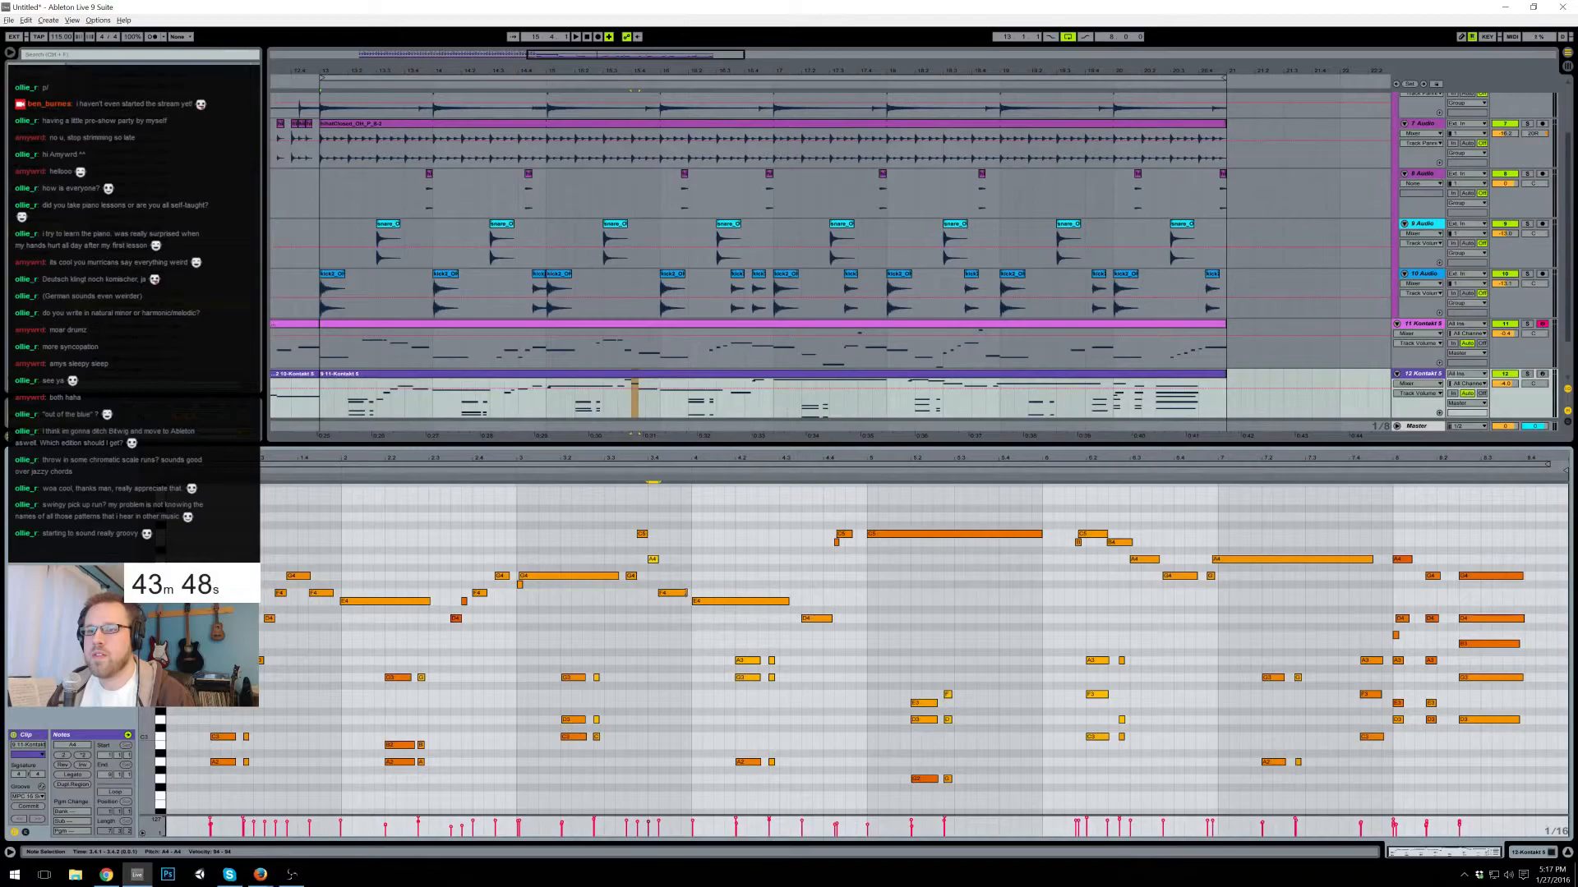
left_click(509, 471)
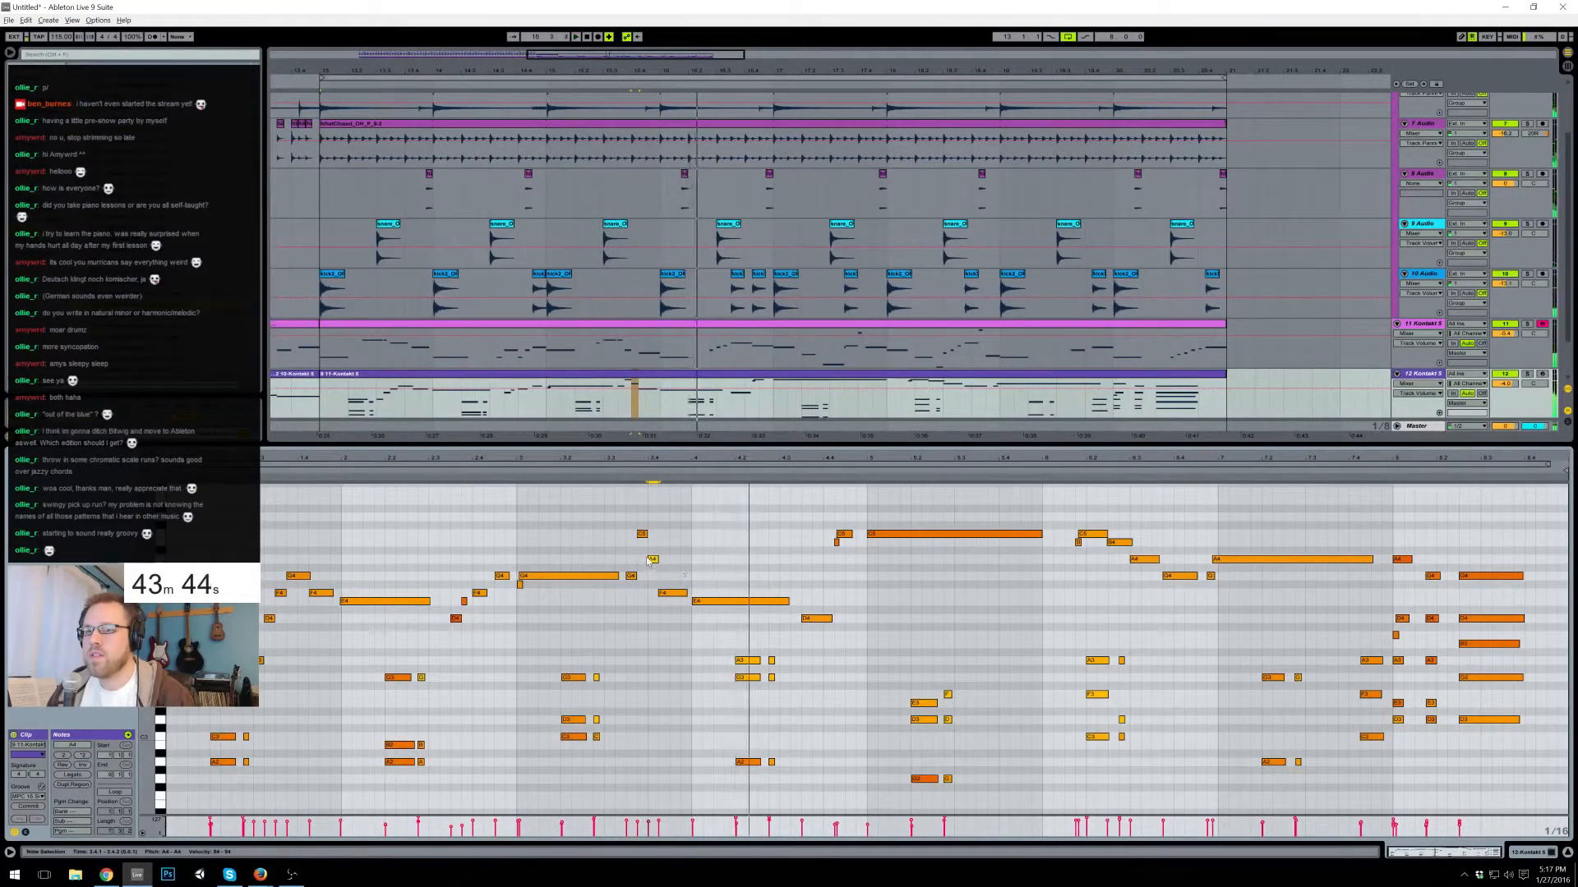
- Shorten the F4 following the new A4 in the clip's third bar, fine-tuning its end while listening
left_click_drag(686, 593, 669, 592)
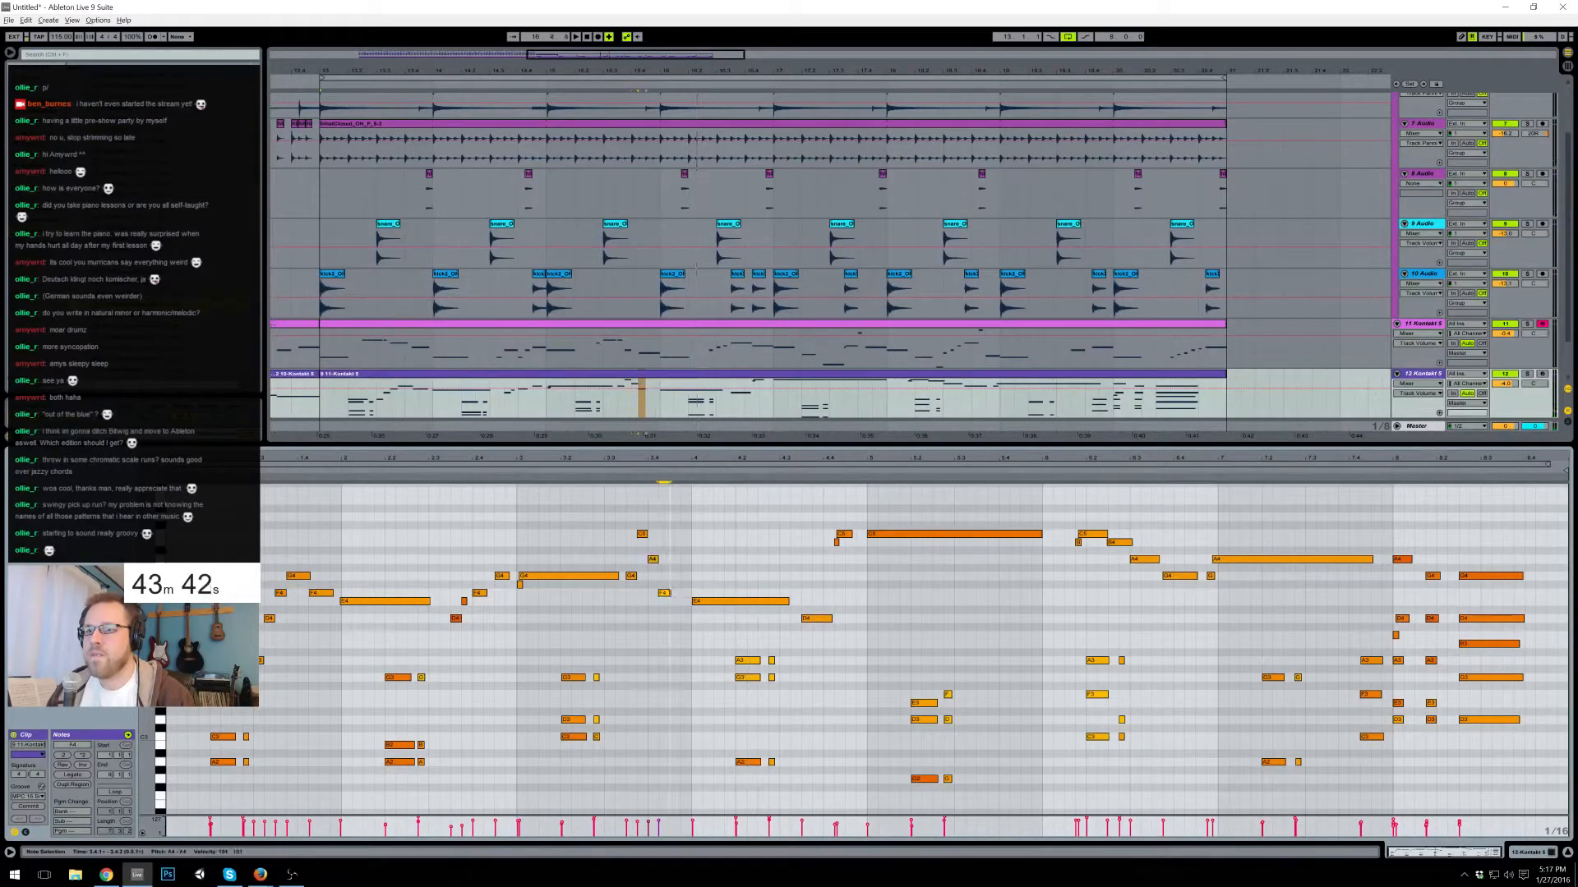
key("space")
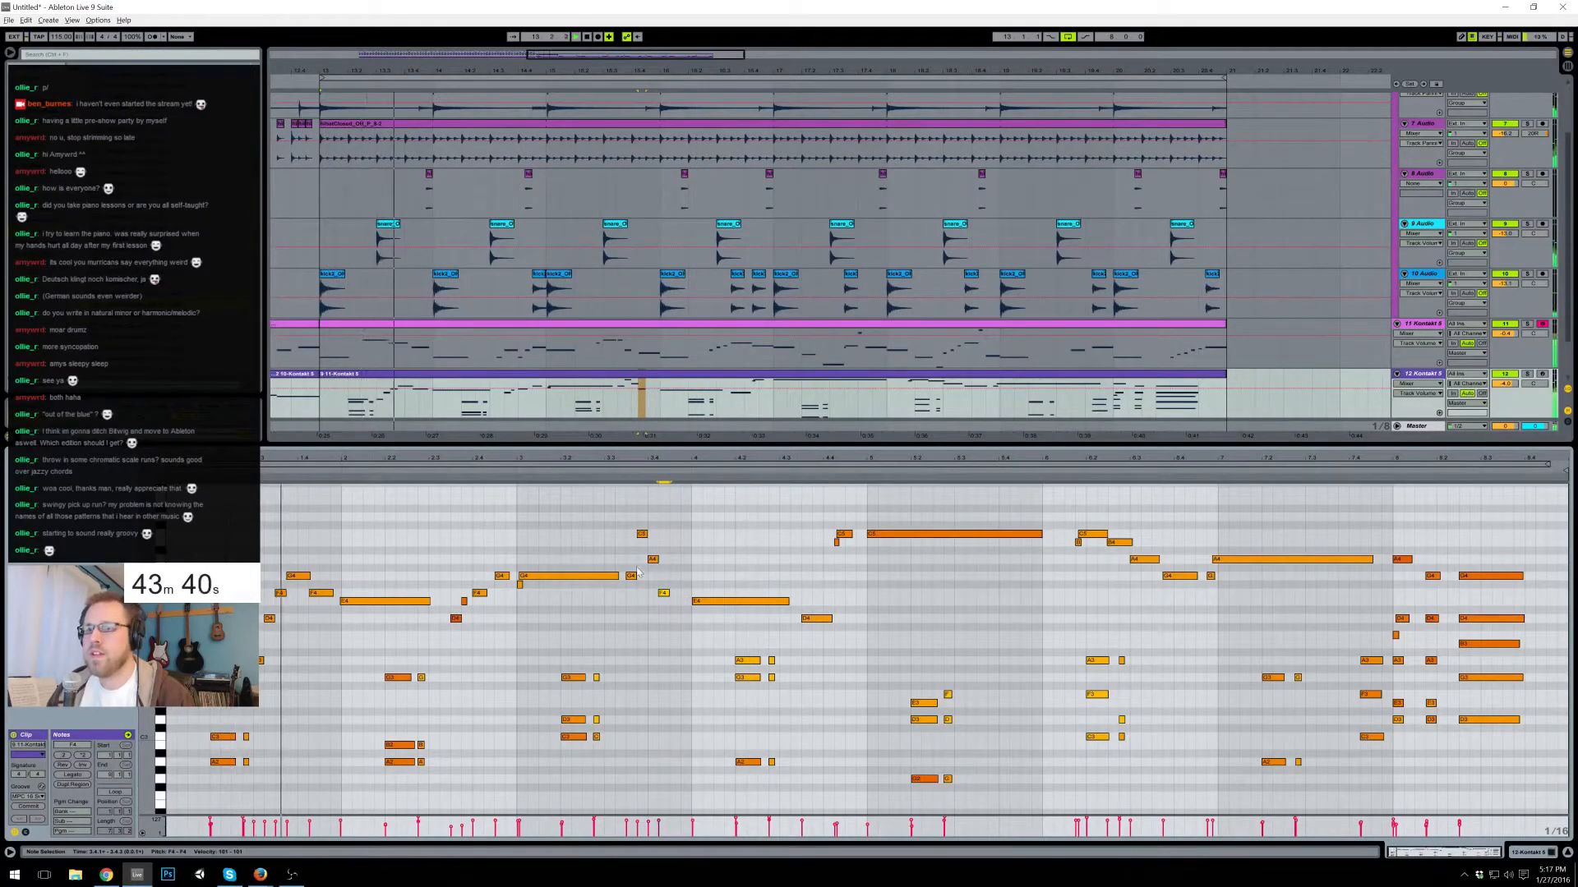
left_click_drag(668, 593, 675, 593)
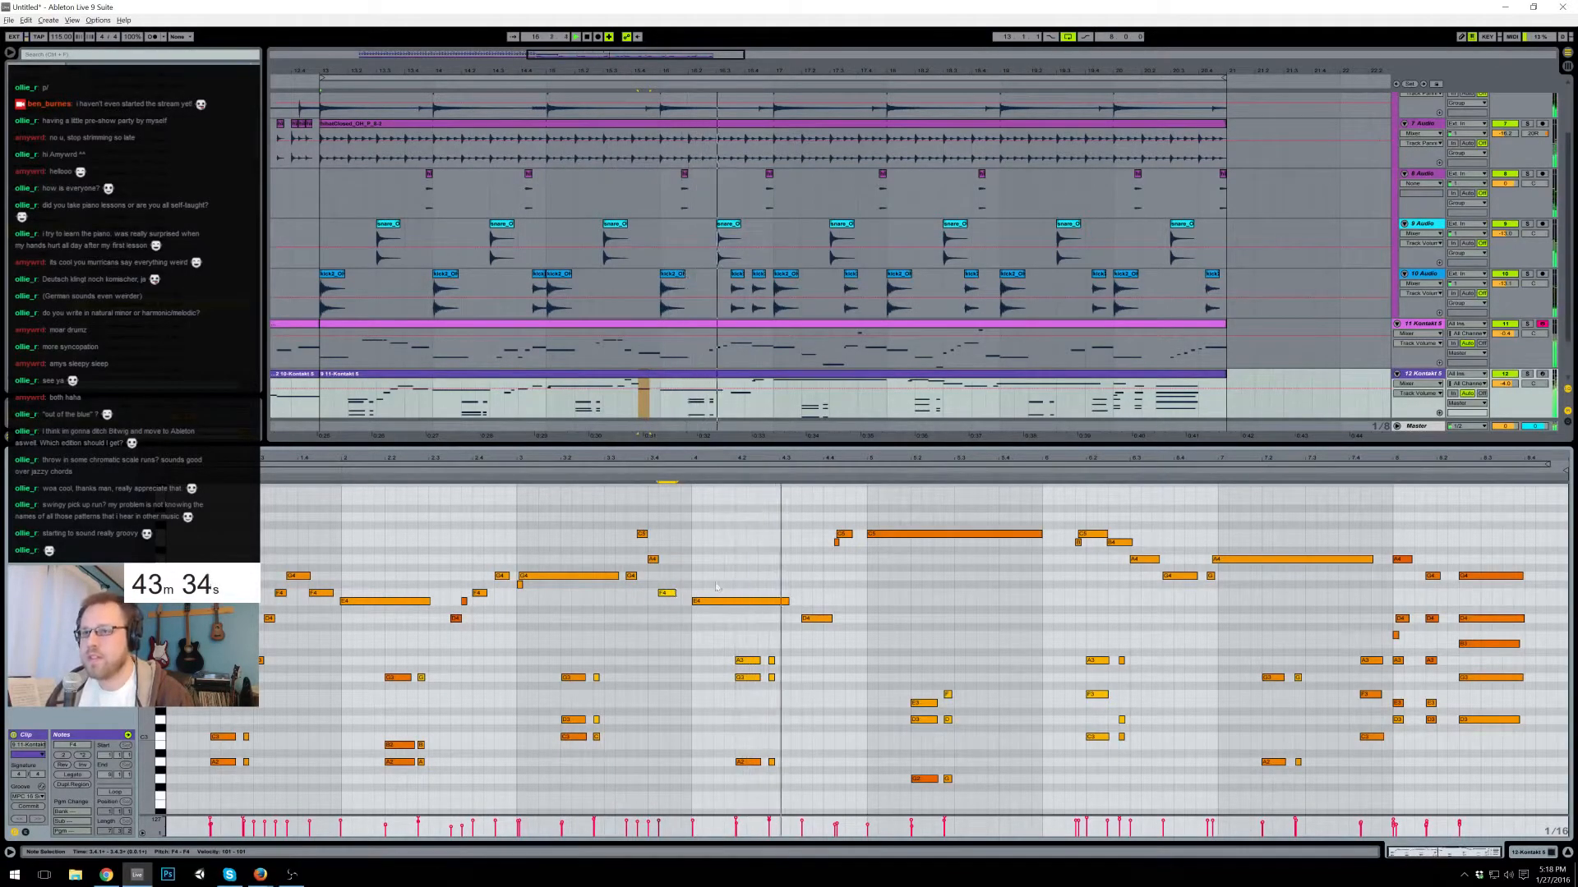
- Shorten the D4 in the clip's fourth bar, add short G4 and A4 notes rising after it, and audition the run
left_click_drag(831, 619, 818, 619)
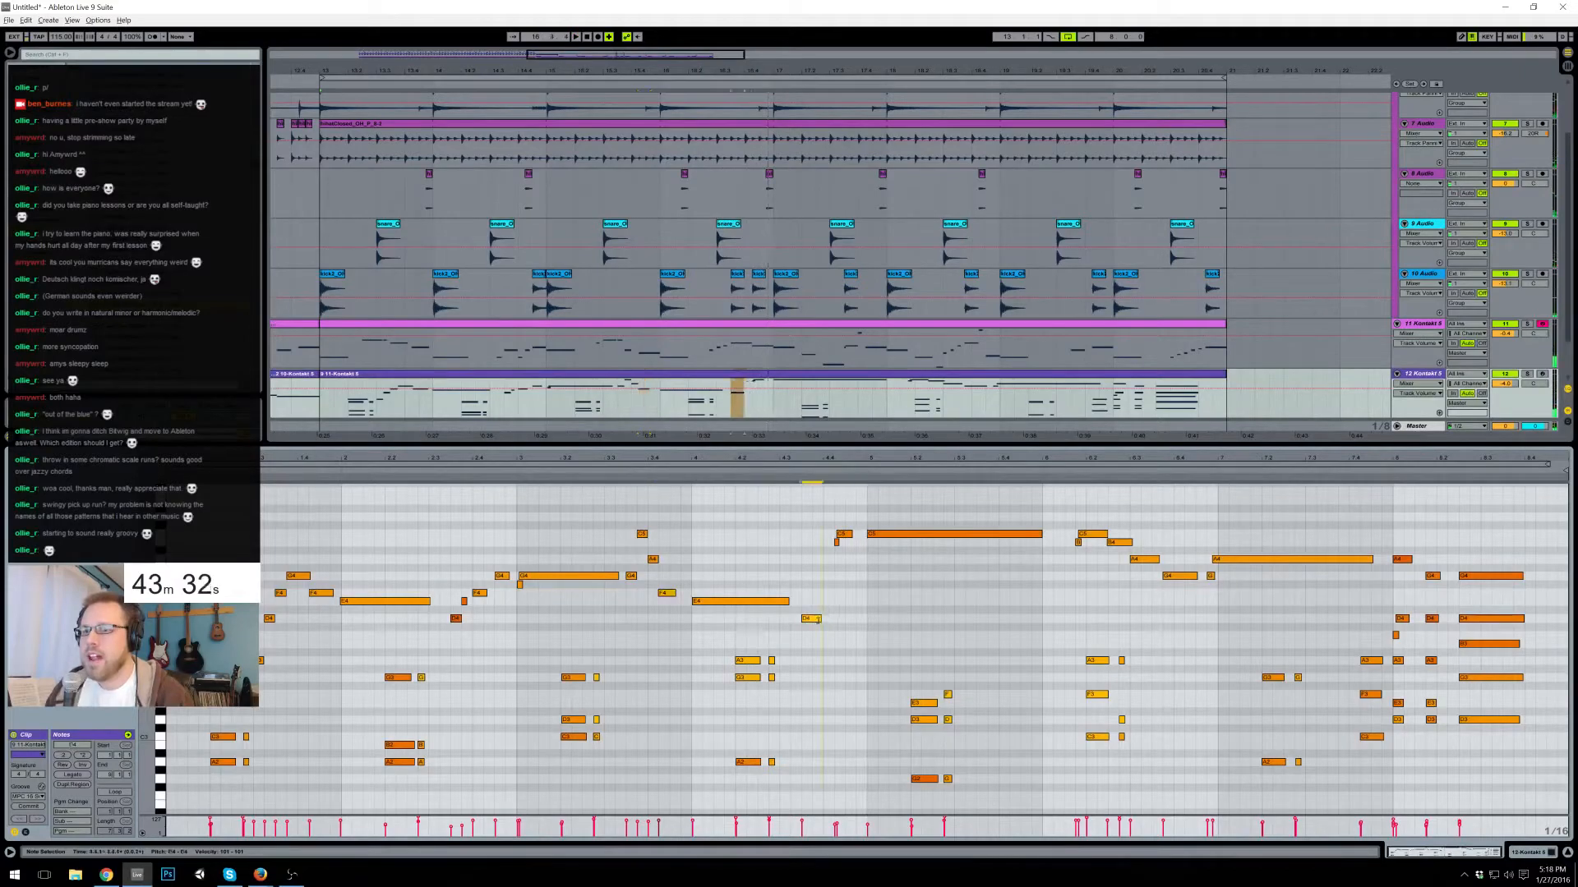
double_click(816, 575)
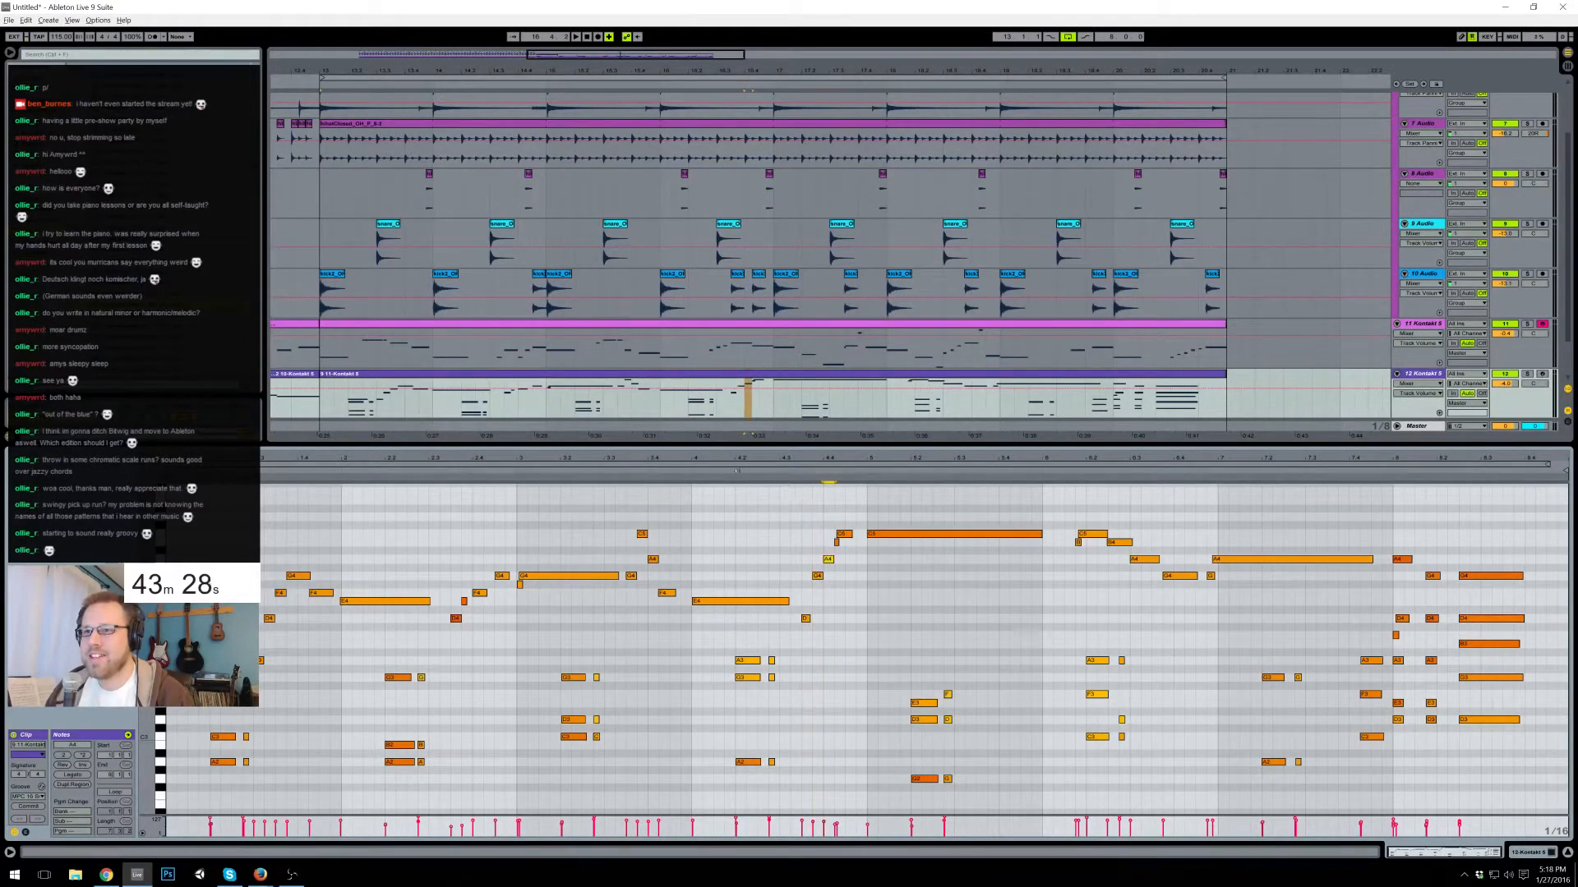
left_click(687, 469)
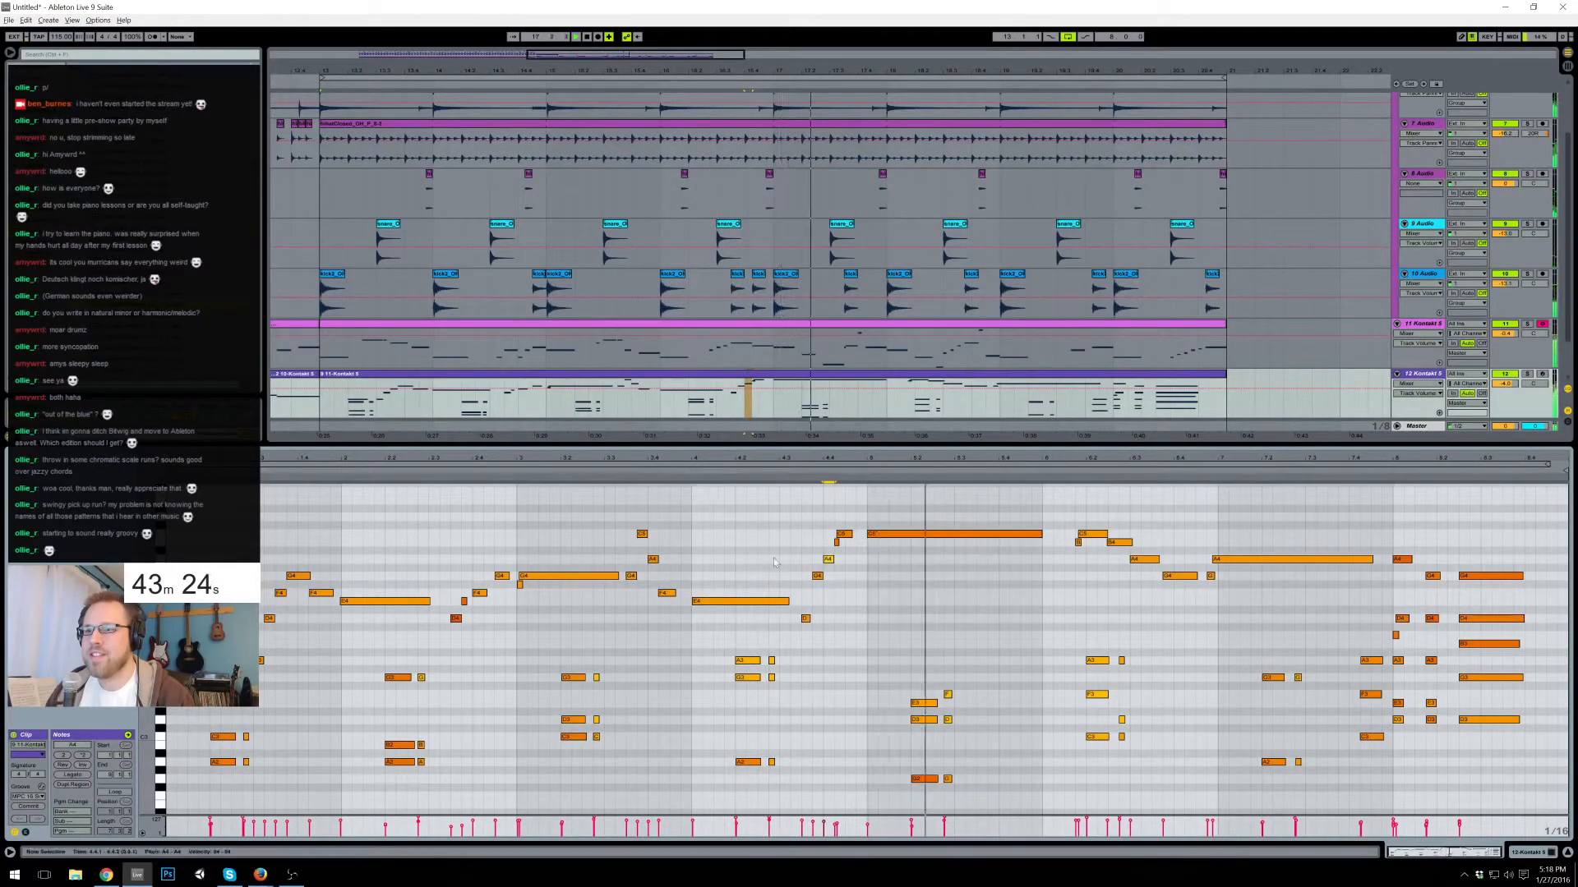
- Trim the D4, G4 and A4 notes of the fourth-bar run slightly shorter together and play them back
left_click(807, 561)
key("space")
left_click_drag(804, 555, 841, 650)
left_click_drag(833, 560, 829, 561)
left_click(789, 482)
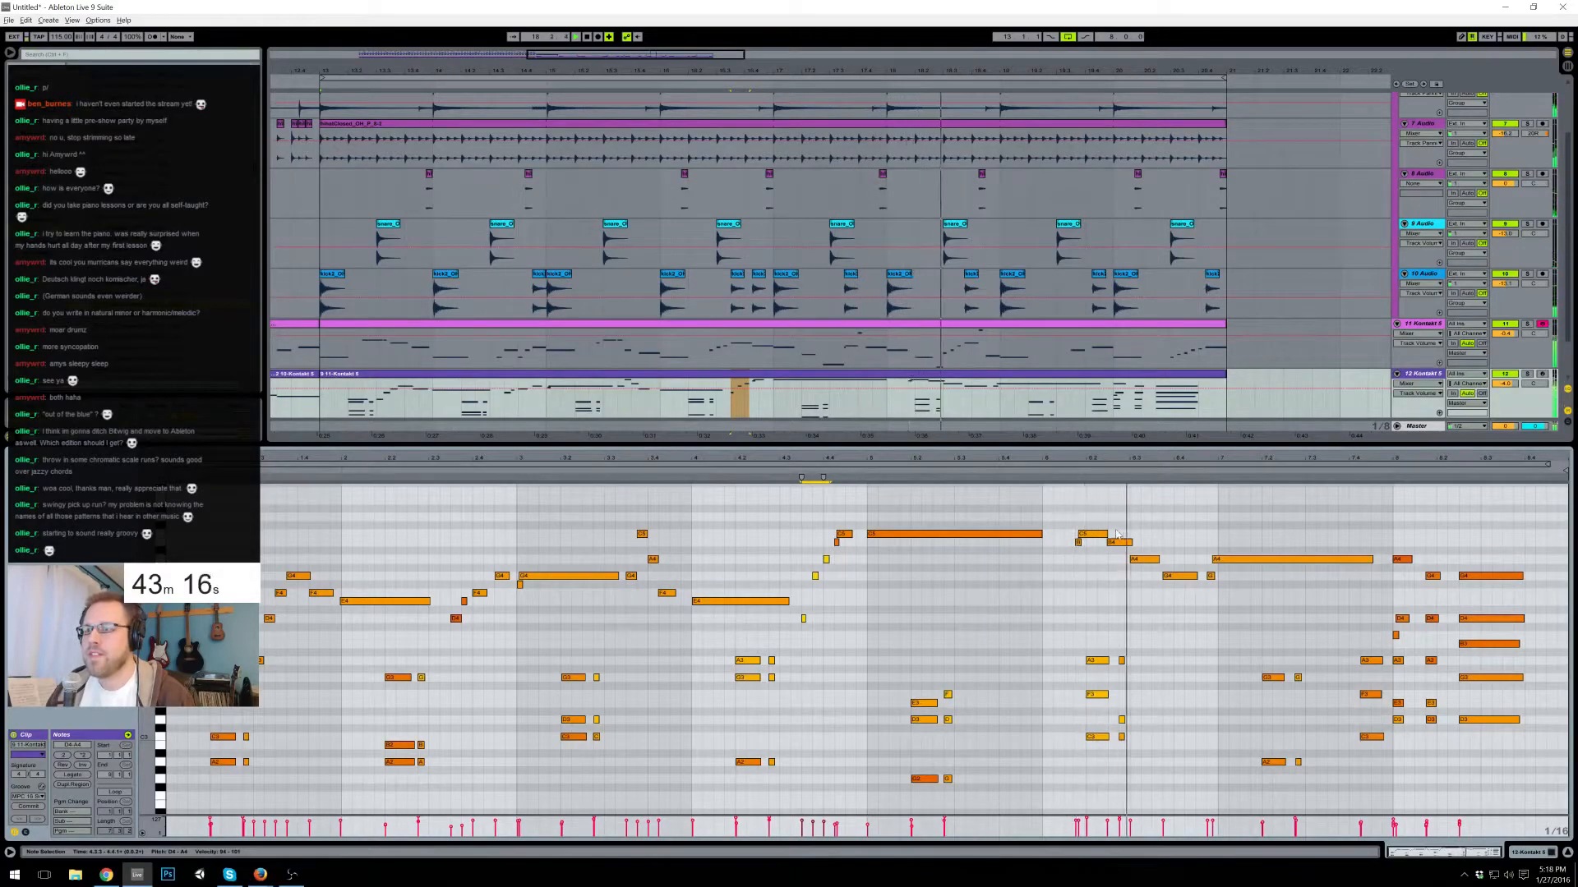
key("space")
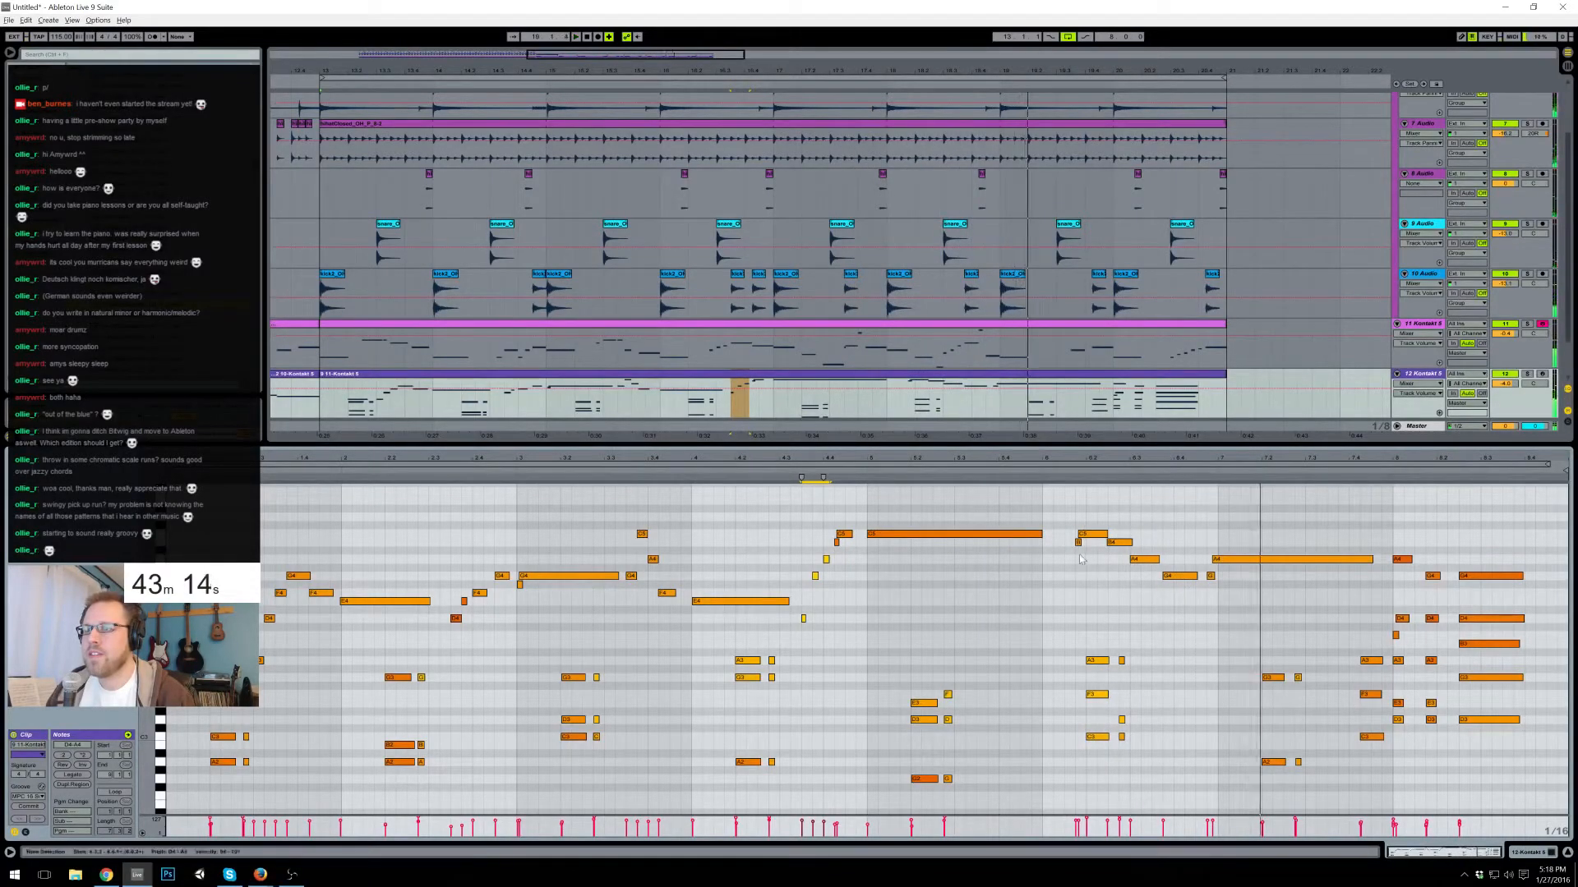
- Duplicate the descending C5, B4, A4, G4 phrase in the clip's sixth bar and transpose the copy down seven semitones as a harmony
left_click_drag(1115, 458, 1001, 619)
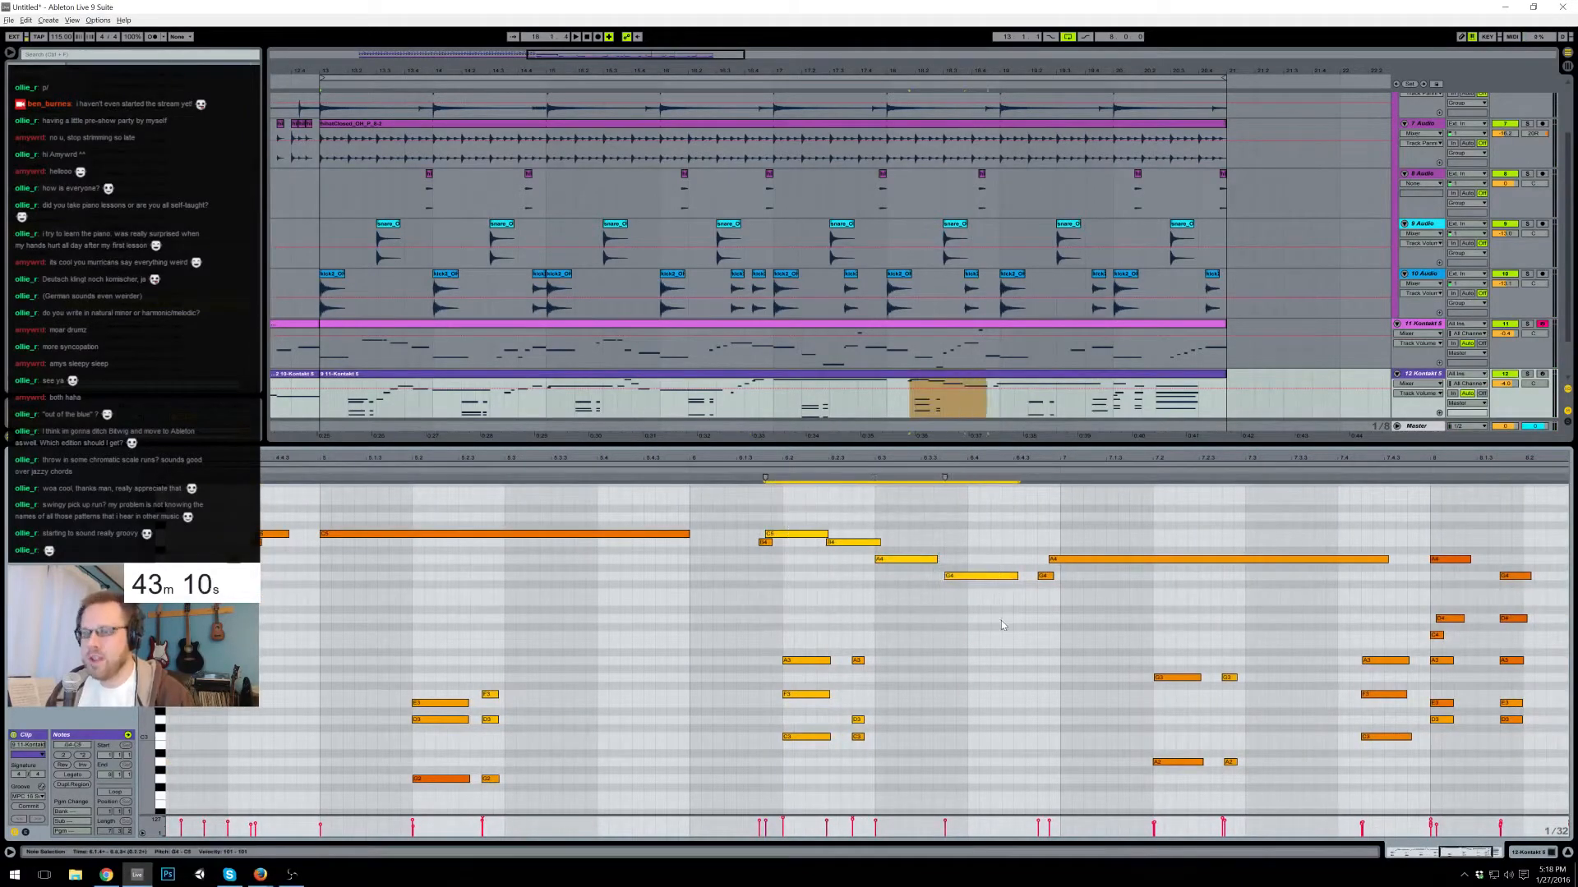
key("ctrl+c")
key("ctrl+v")
key("Down")
key("Down")
key("Down")
key("Down")
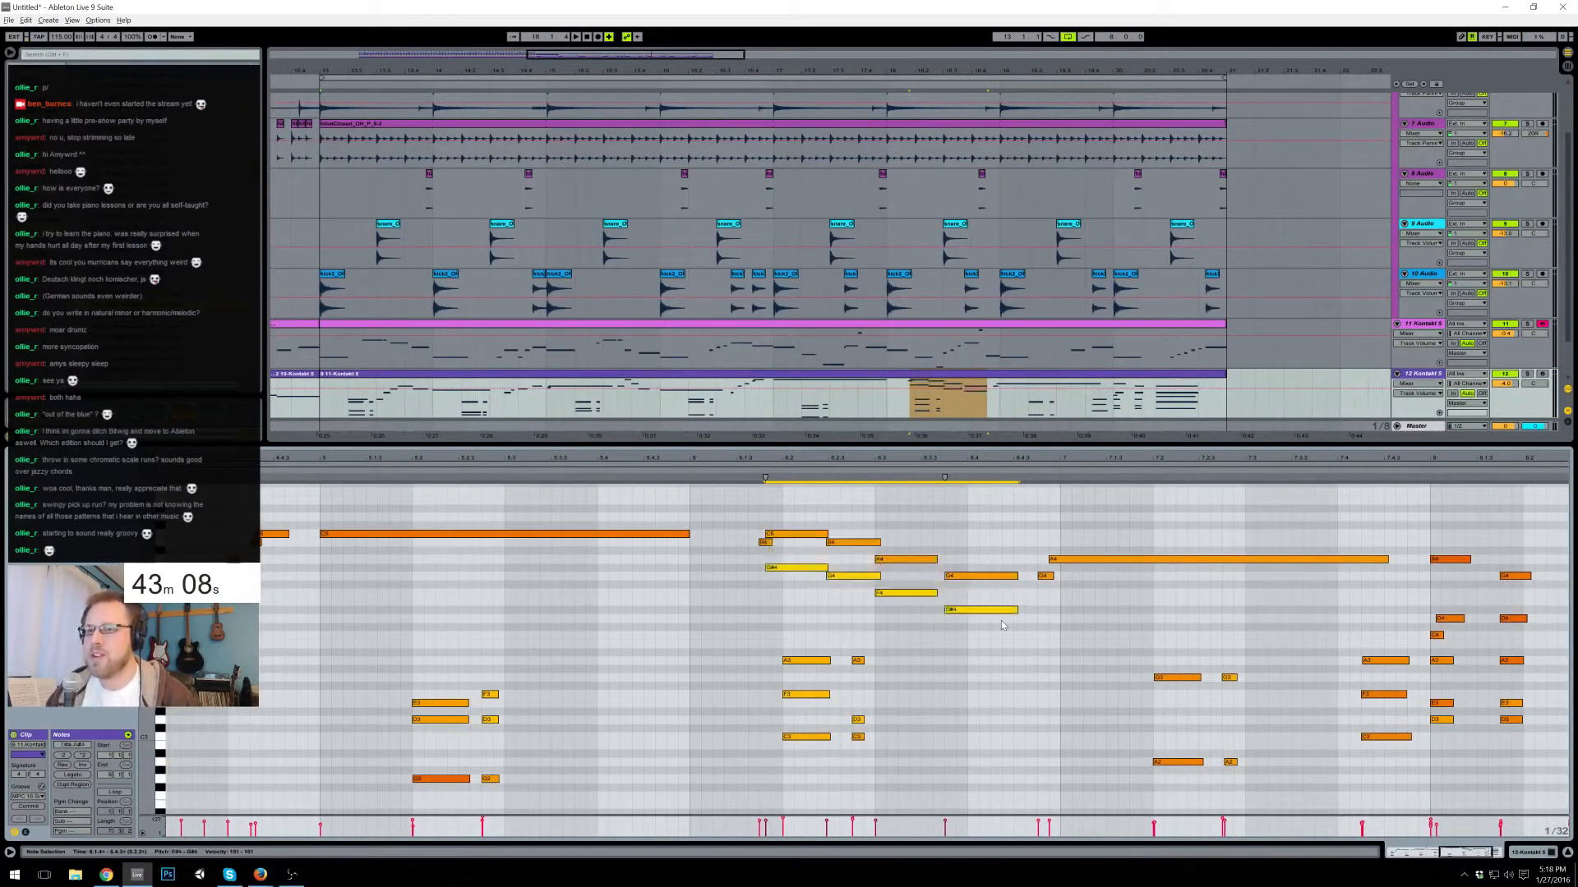
key("Down")
key("Down")
key("Down")
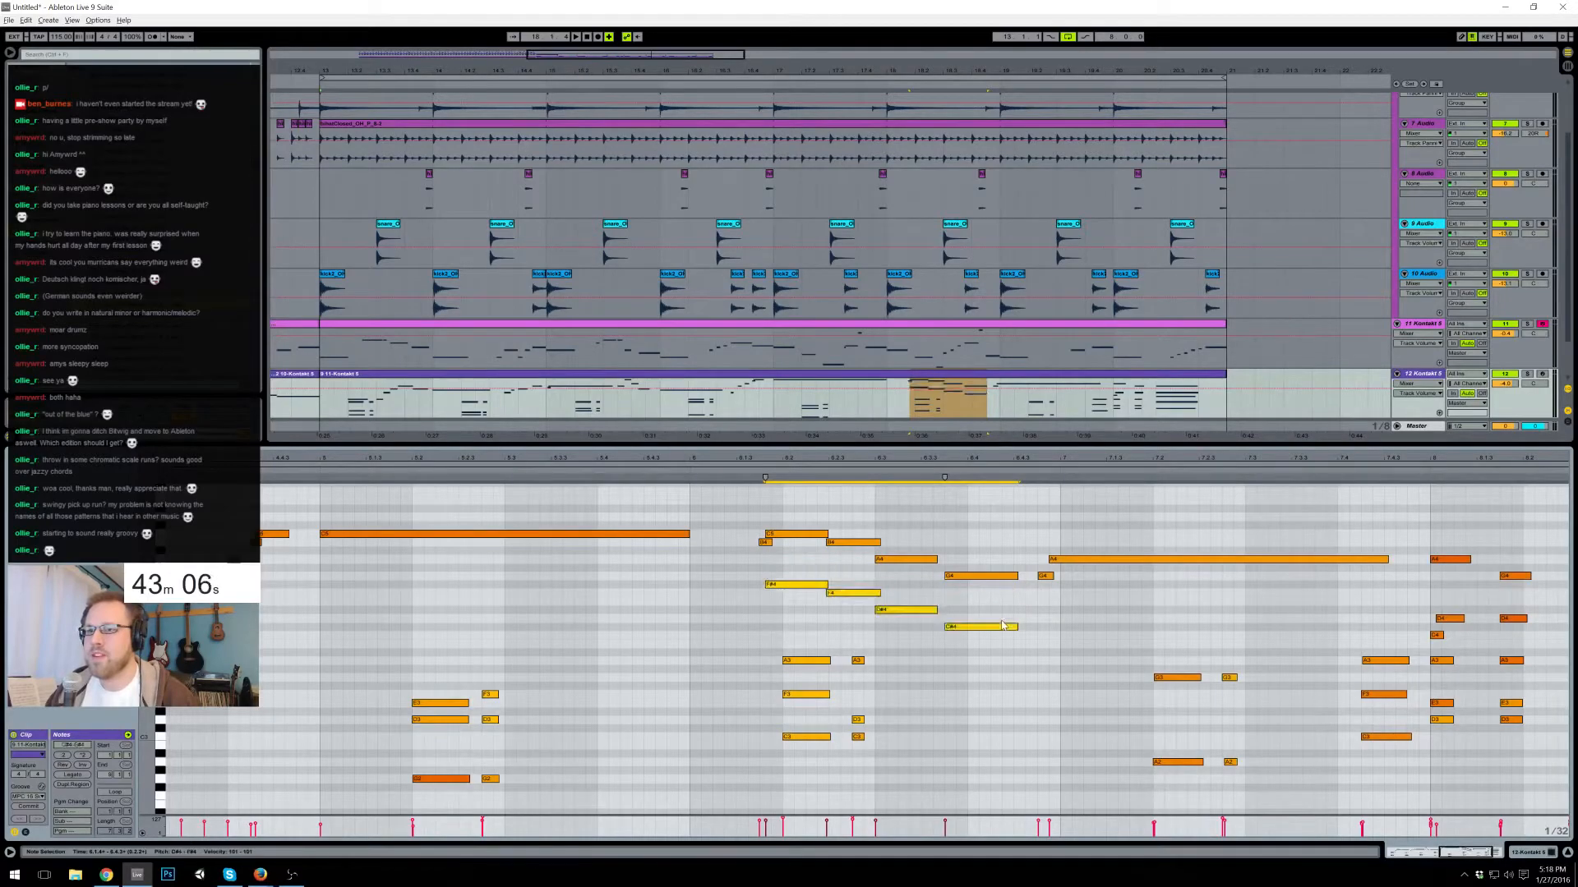
- Correct the harmony notes to F4, G4, E4 and D4, add a long C4 beneath the held A4, and audition the passage
left_click(736, 474)
left_click_drag(847, 591, 957, 618)
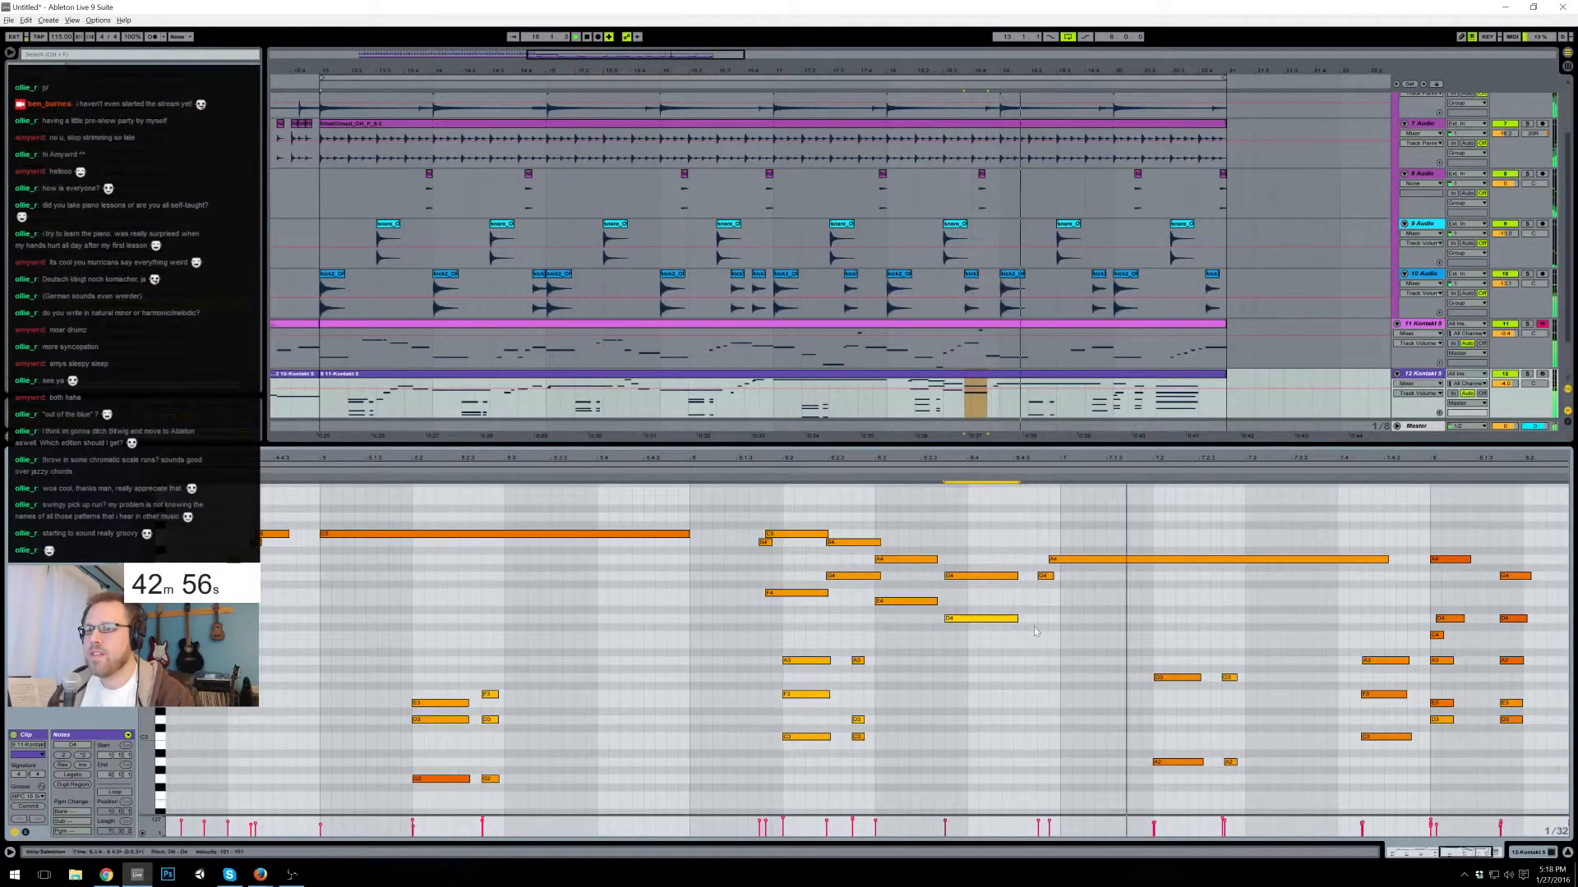
mouse_move(1054, 635)
left_mouse_down()
mouse_move(1380, 638)
mouse_move(1214, 641)
mouse_move(1385, 617)
mouse_move(1388, 634)
left_mouse_up()
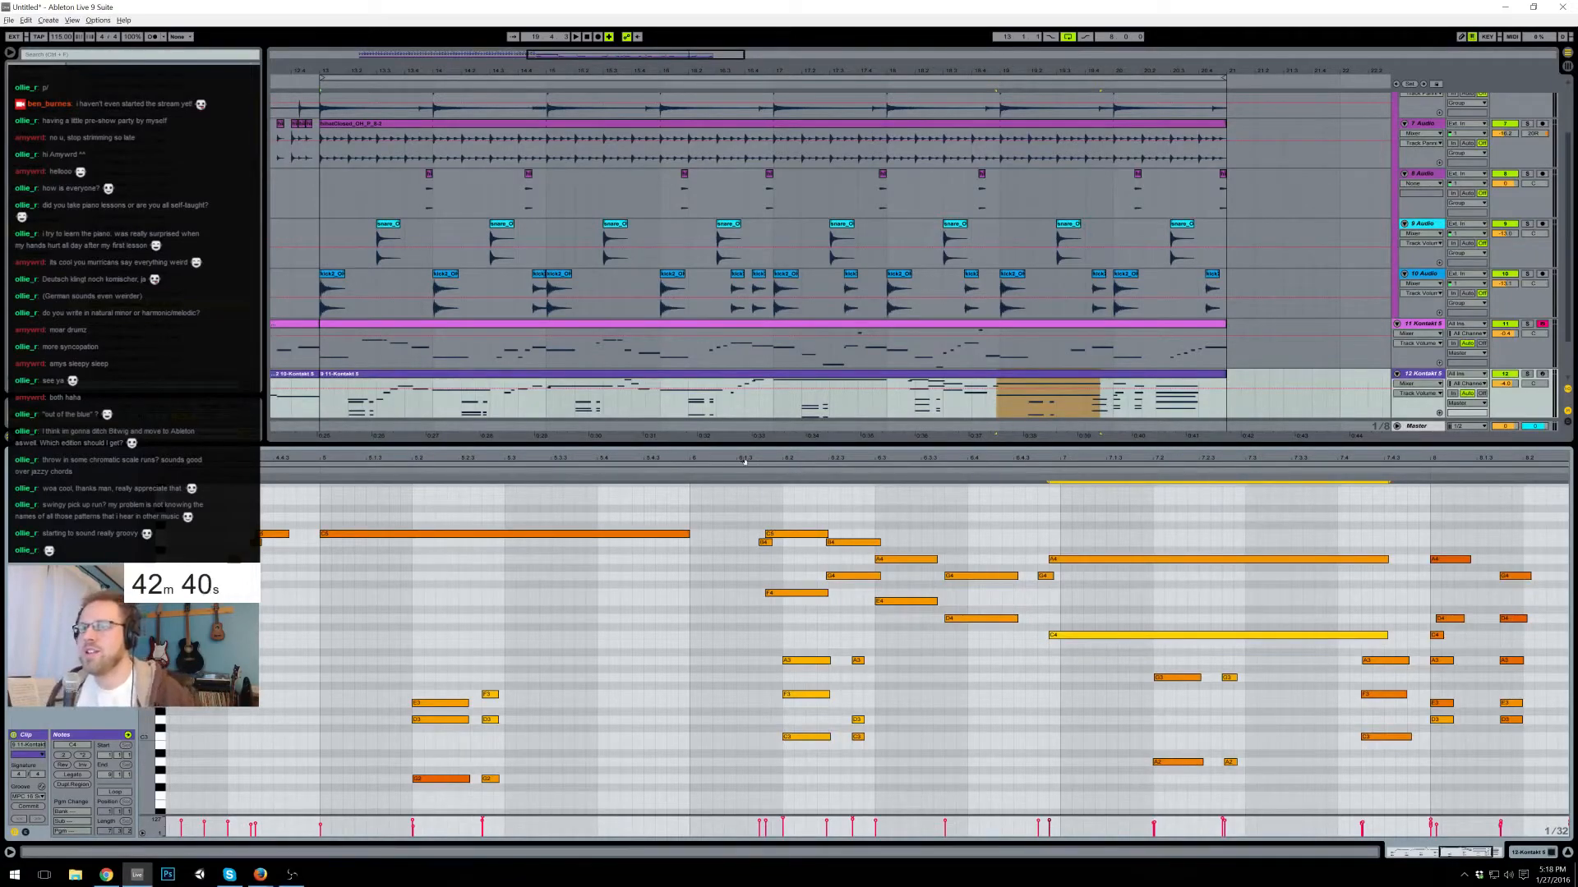
left_click_drag(754, 454, 754, 398)
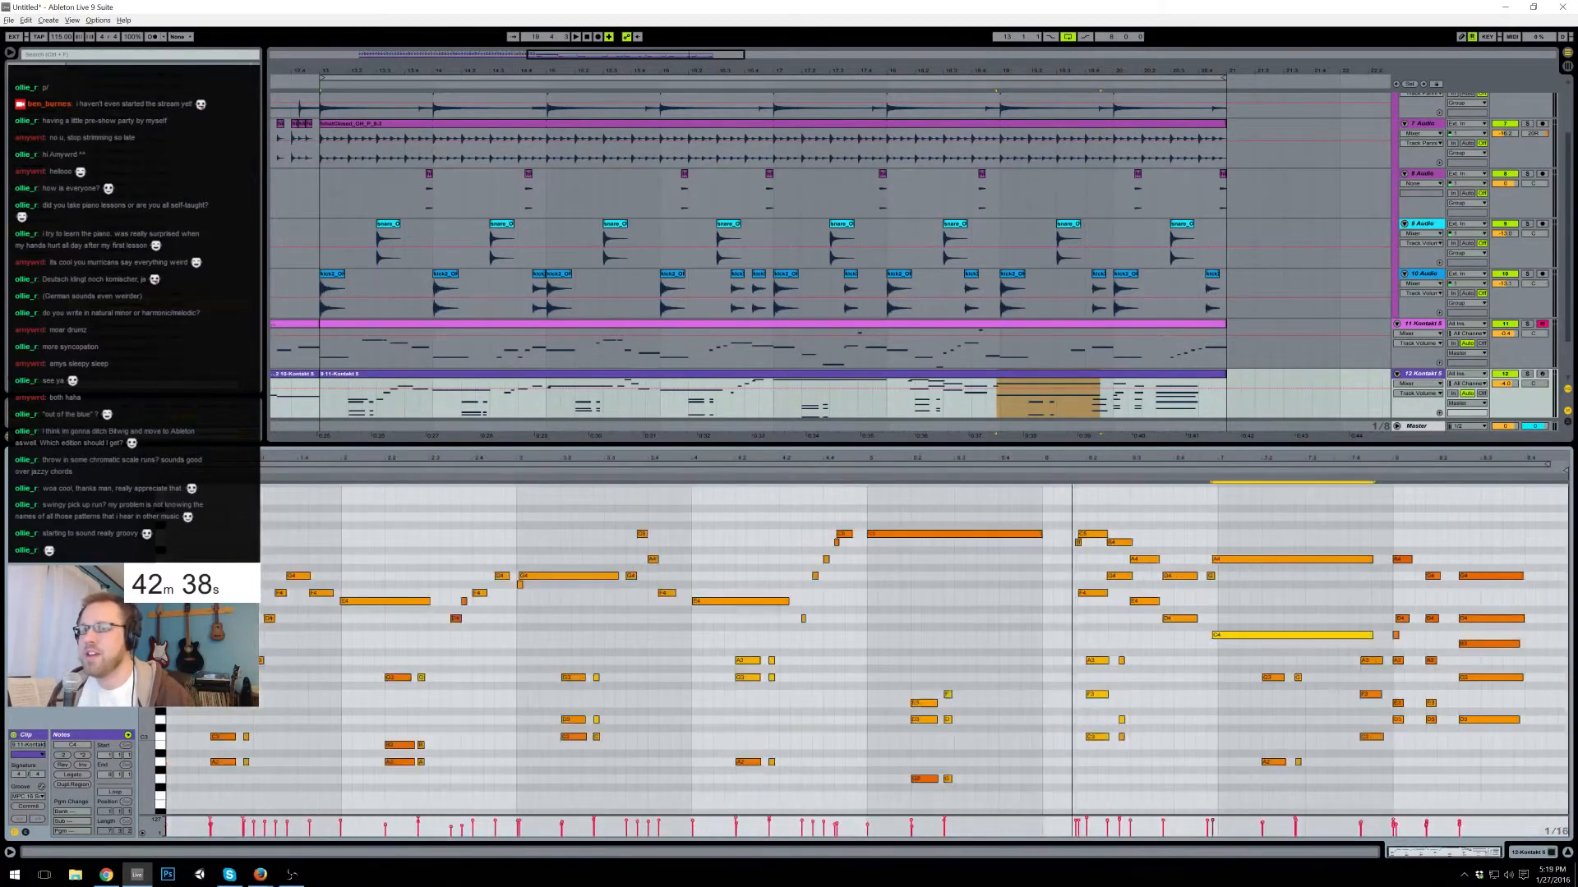
left_click(1065, 470)
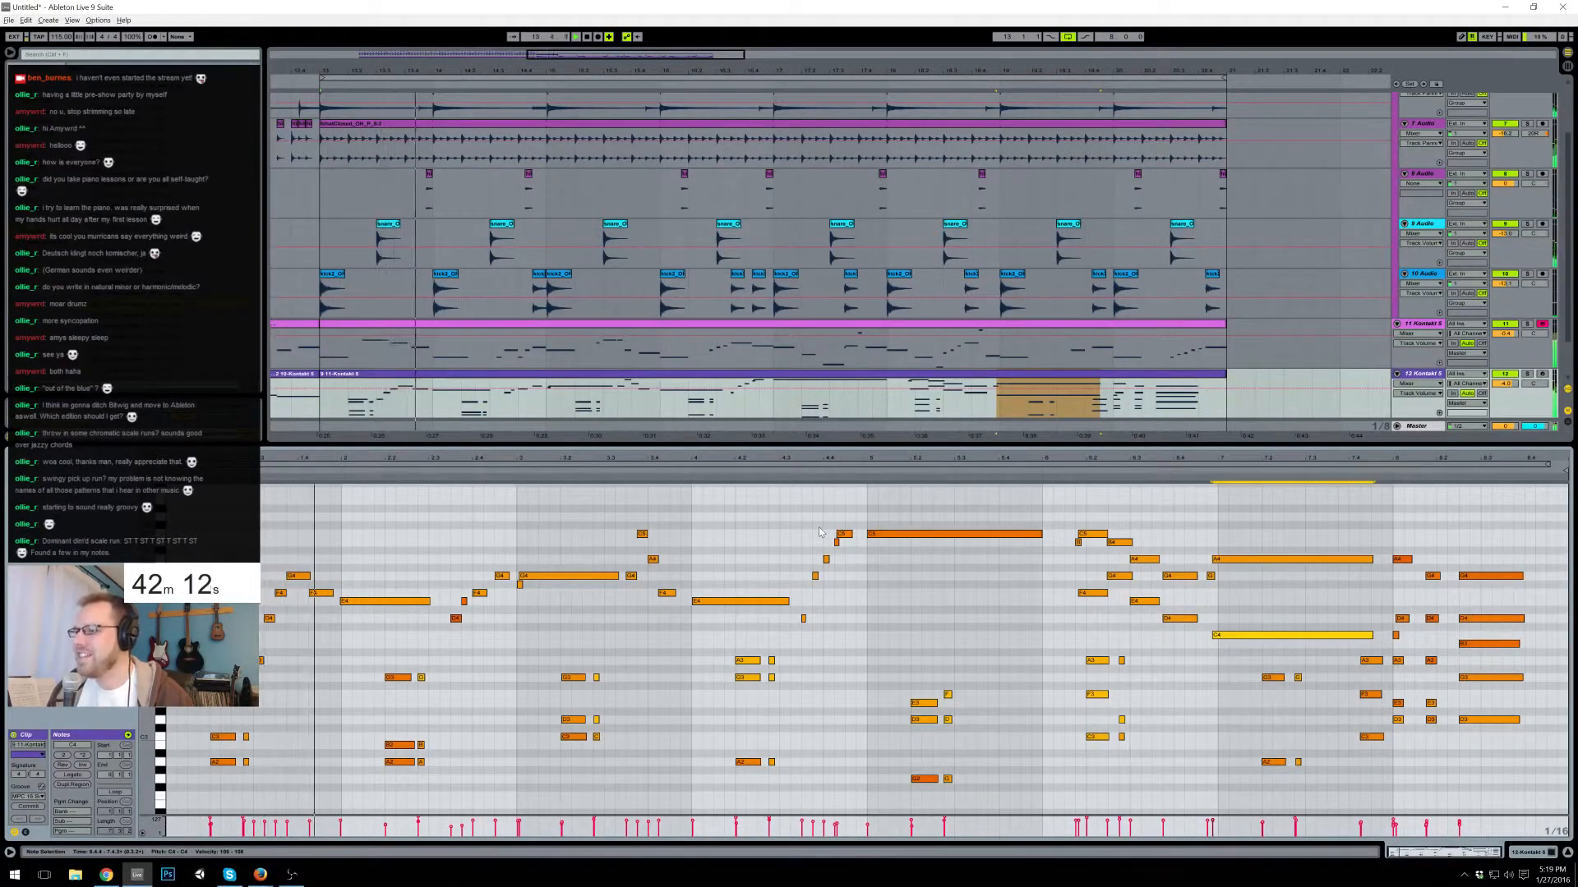
- Adjust the velocities of the long C5 in the clip's fifth bar and the two notes leading into it while listening
left_click(850, 563)
left_click_drag(802, 513, 919, 562)
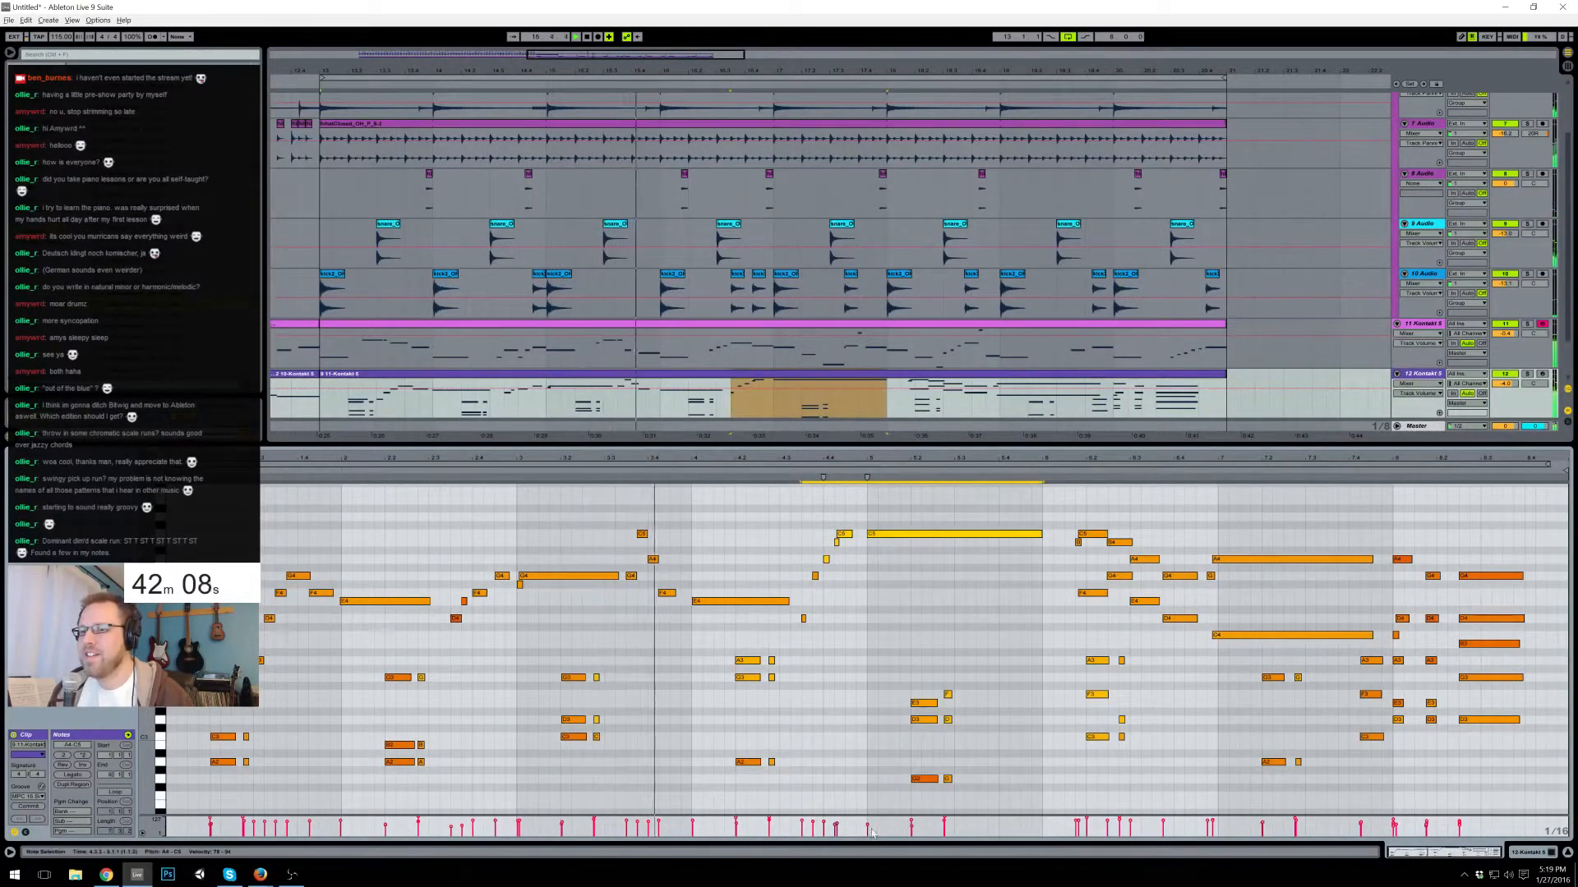
left_click(868, 829)
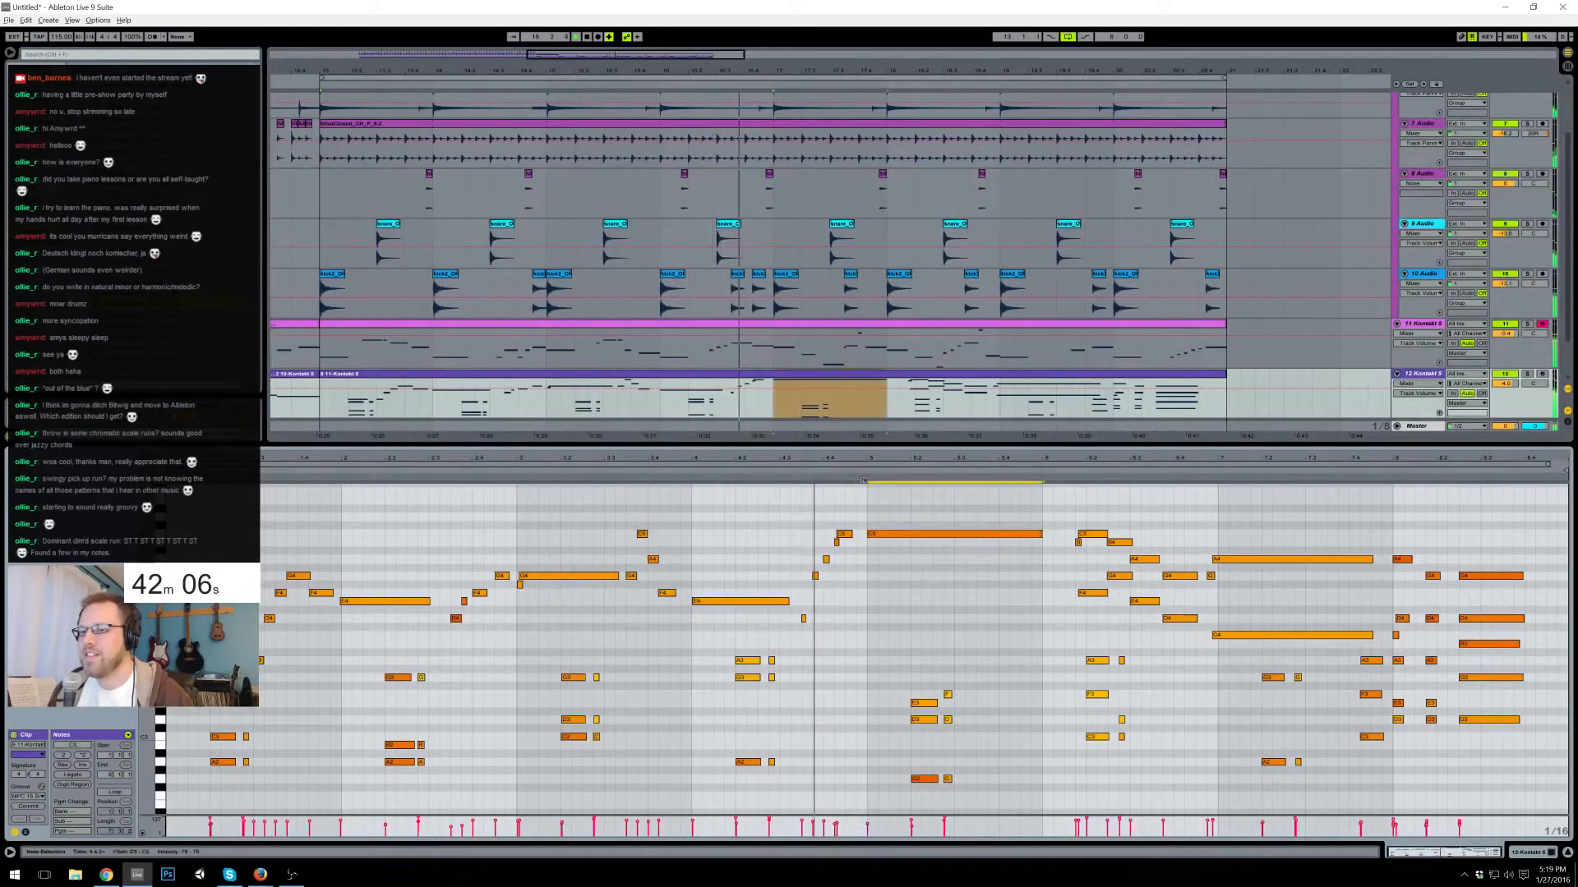
left_click_drag(846, 831, 831, 820)
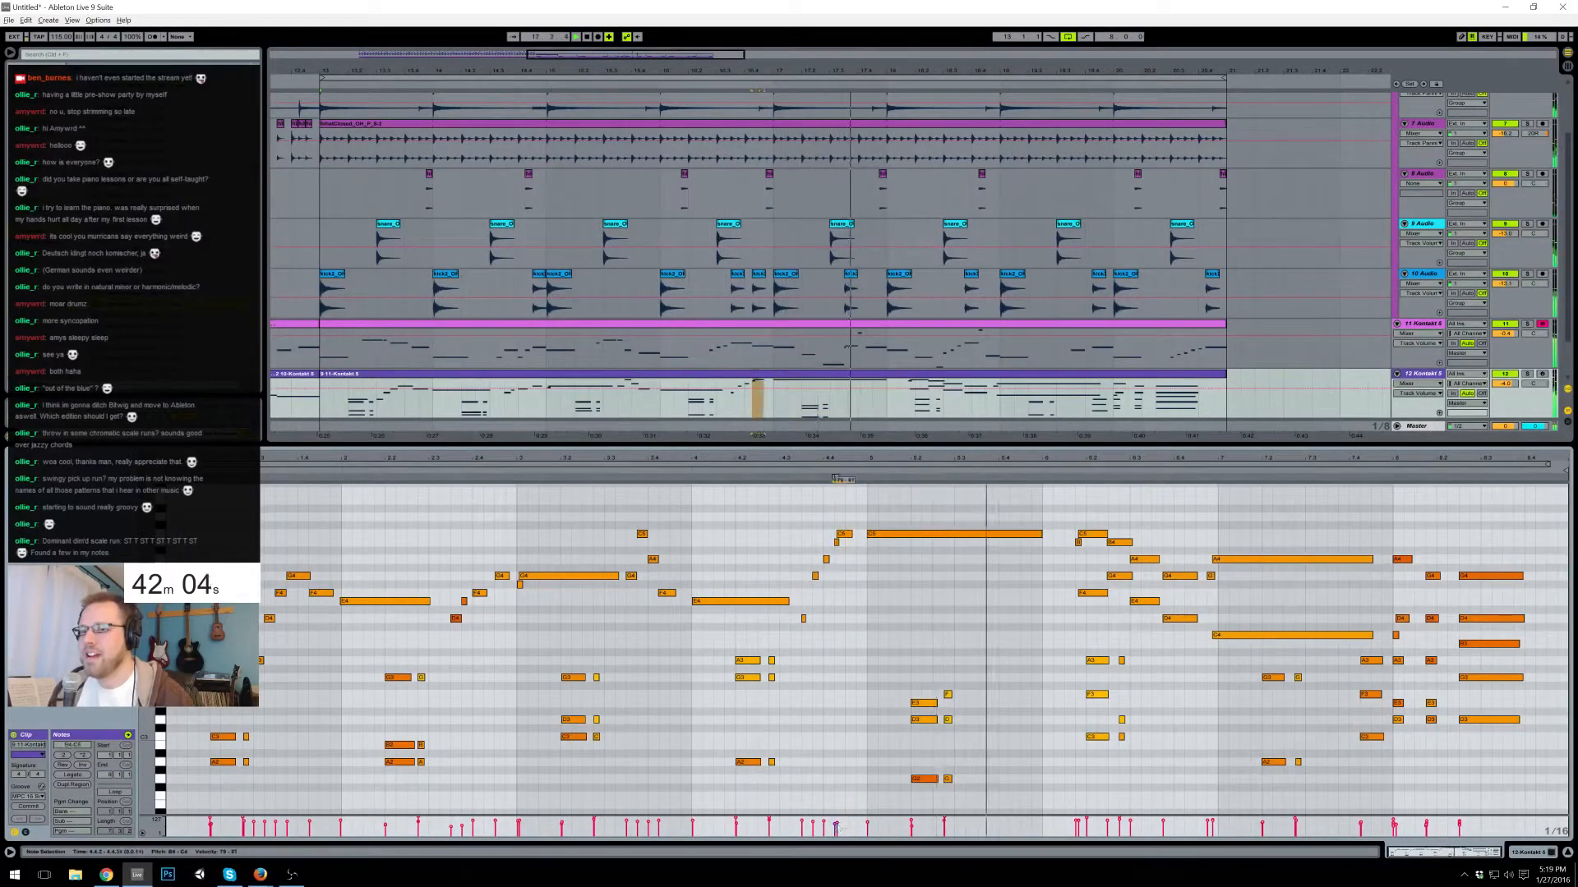
left_click(863, 659)
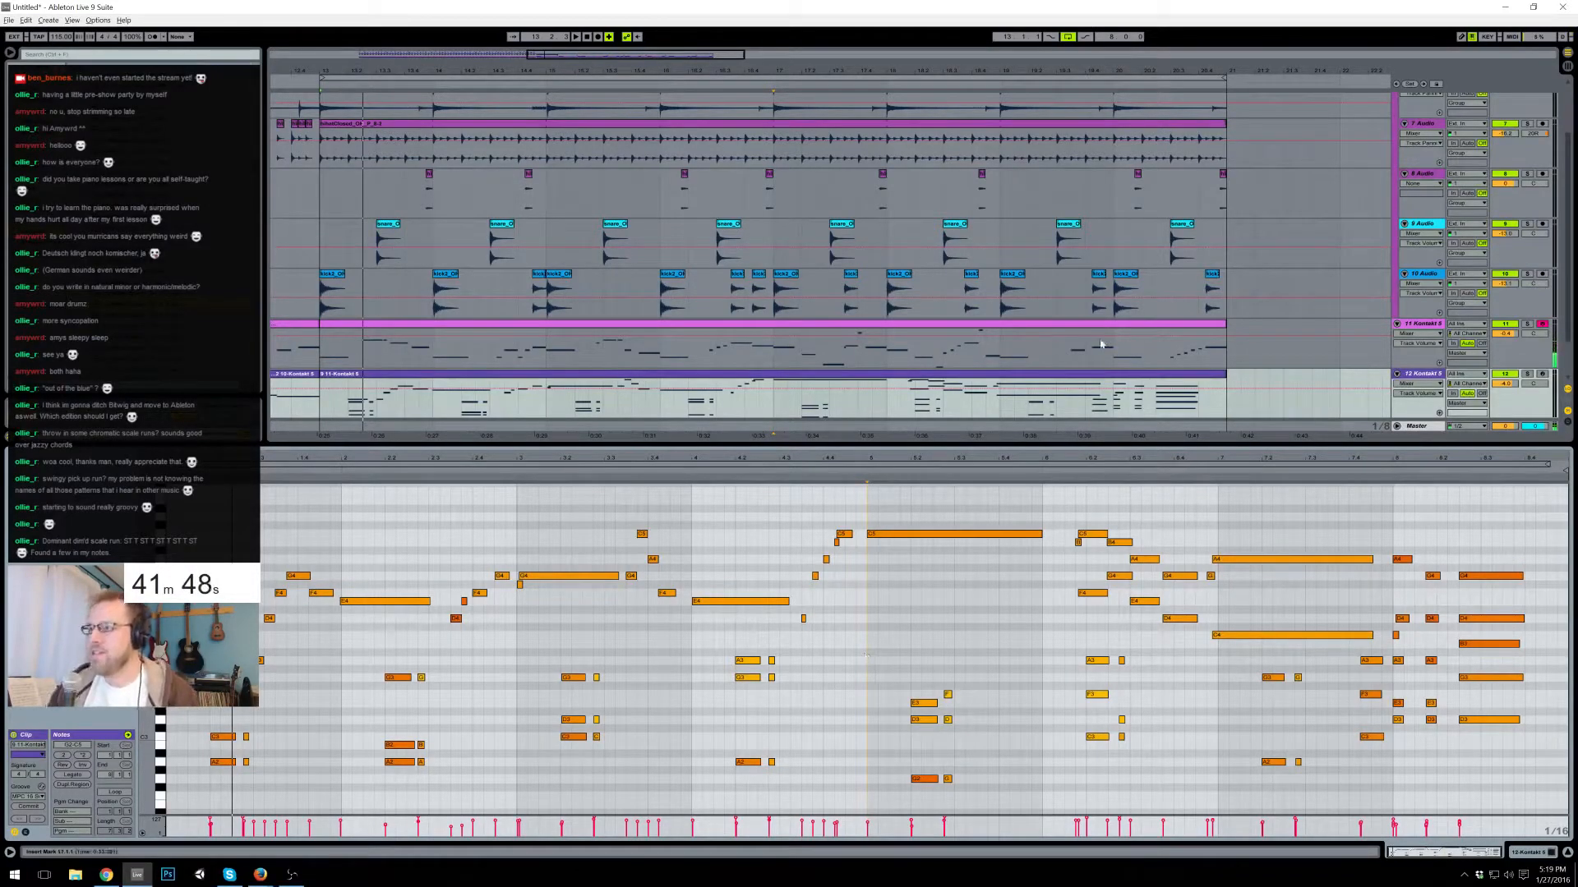
- Arm the 12 Kontakt 5 track, show the whole arrangement and play it from bar 5
left_click(1542, 375)
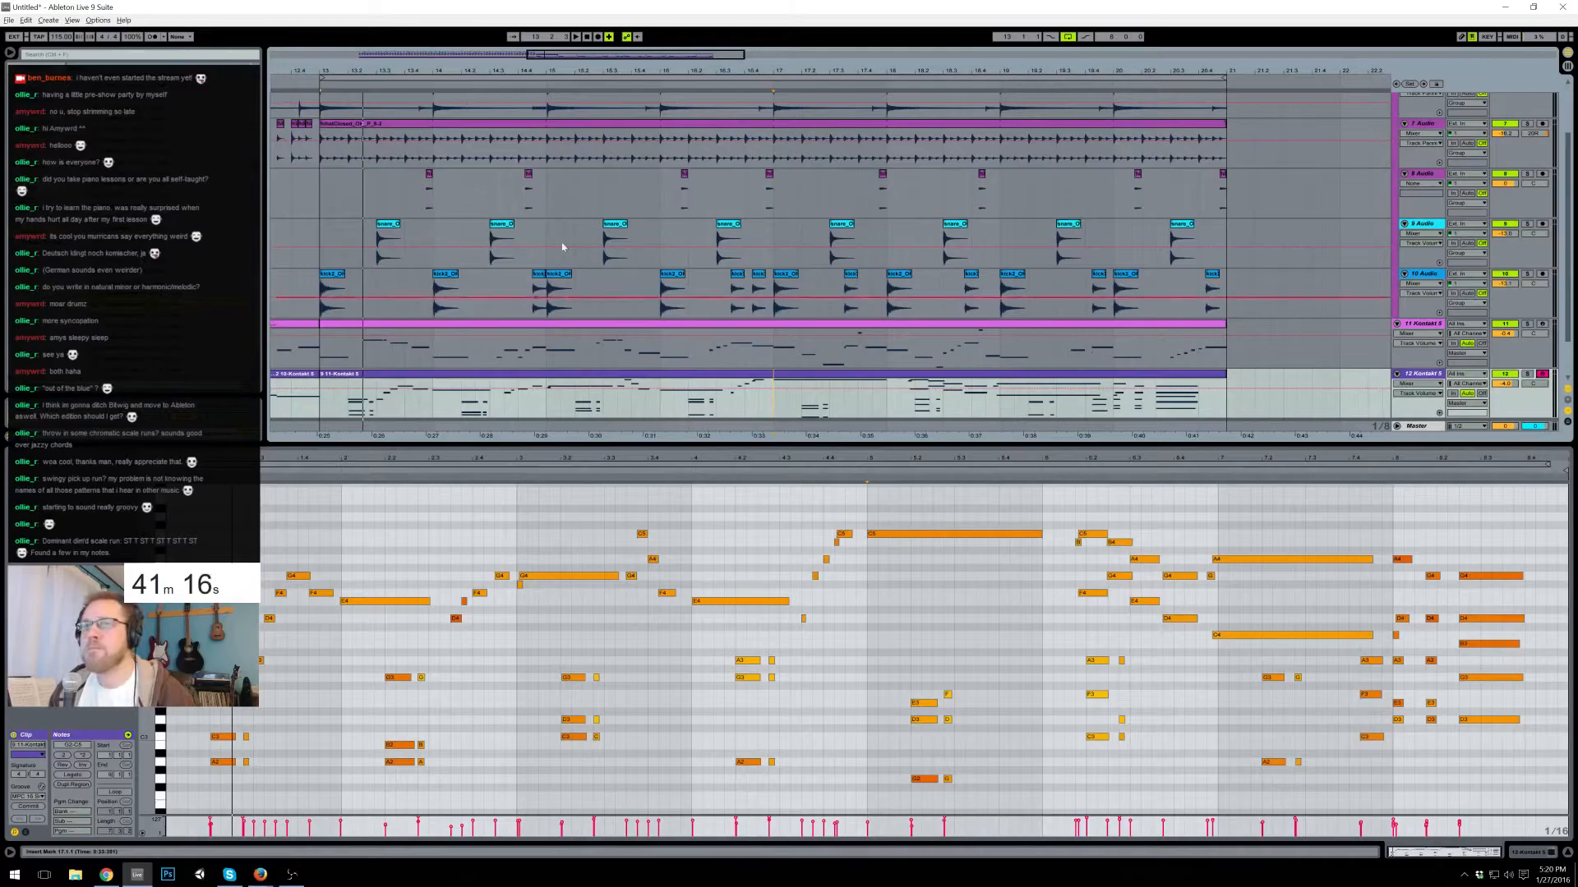
left_click_drag(630, 63, 630, 55)
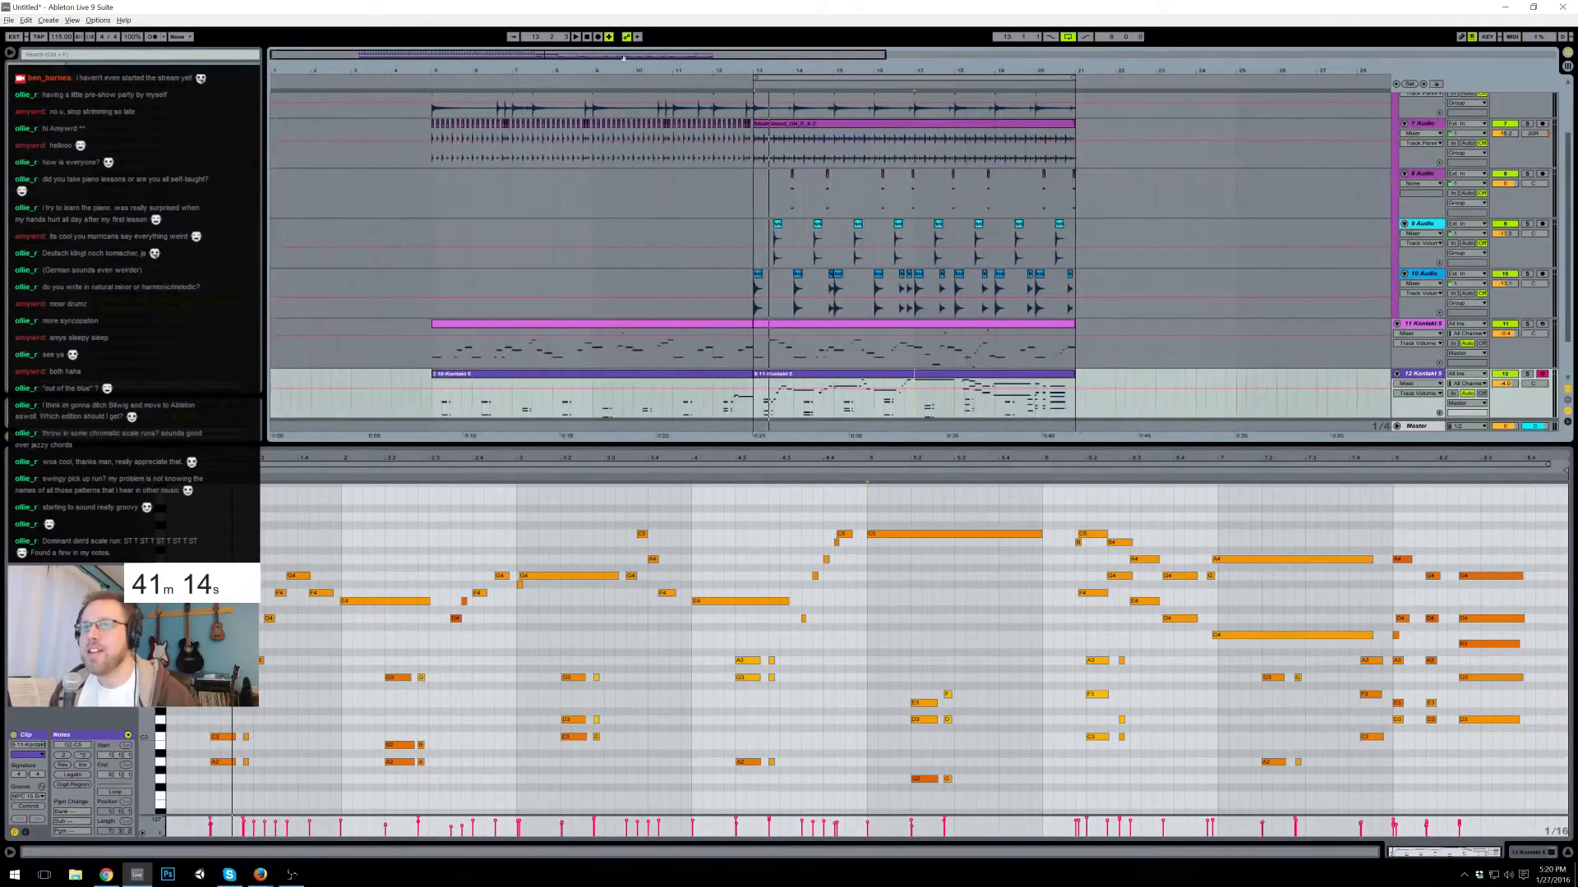
left_click(427, 82)
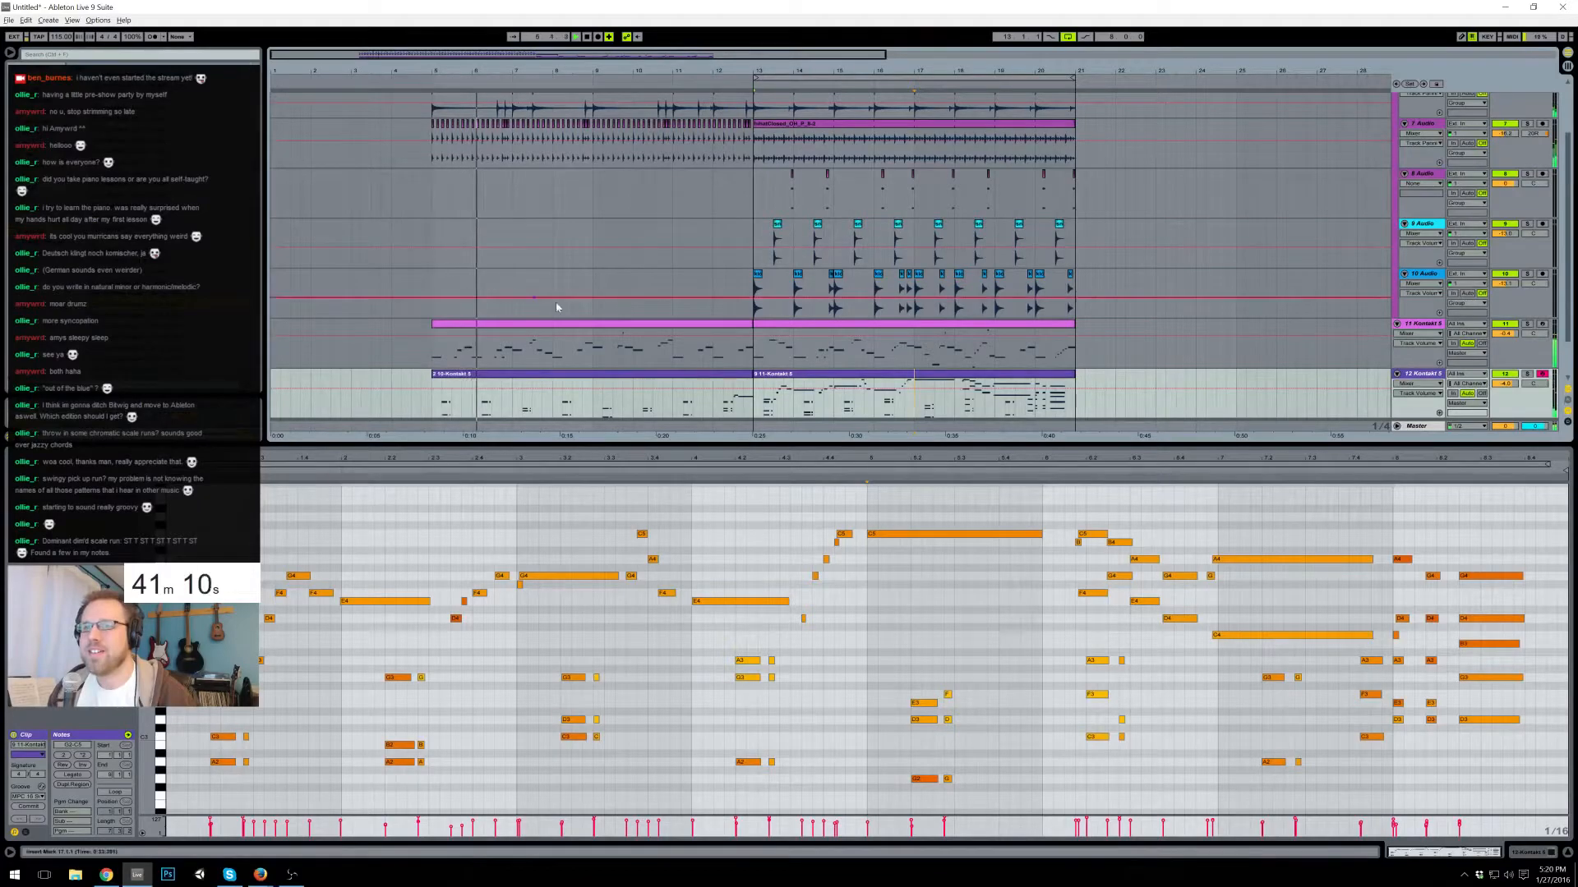
- Copy the rising three-note run from the sixth bar of the second bass clip into the same spot of the first bass clip
left_click(577, 331)
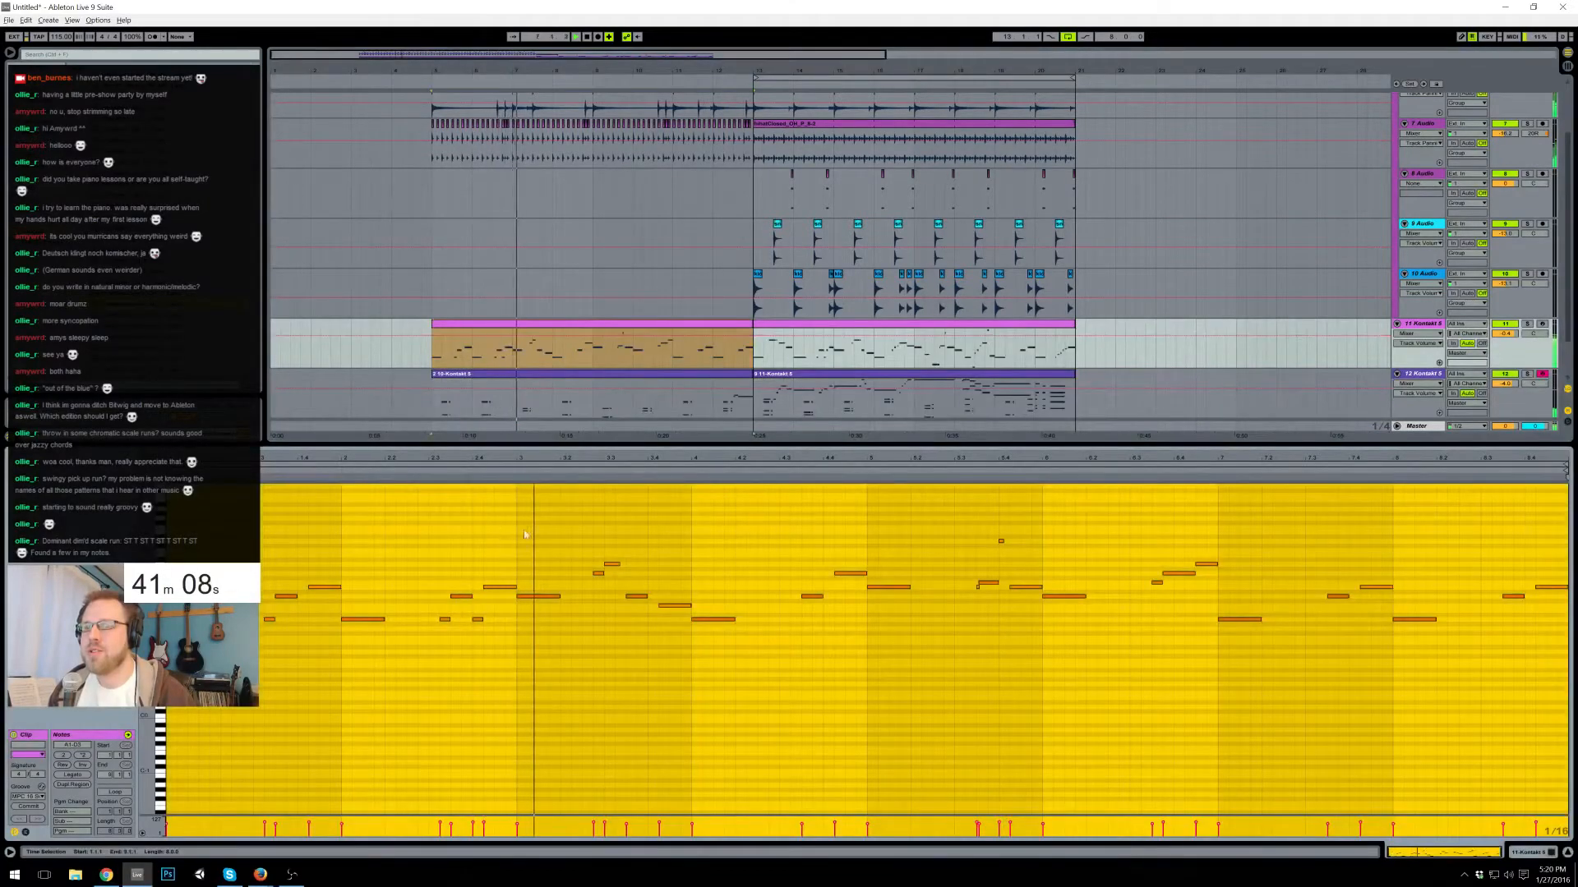
left_click(538, 504)
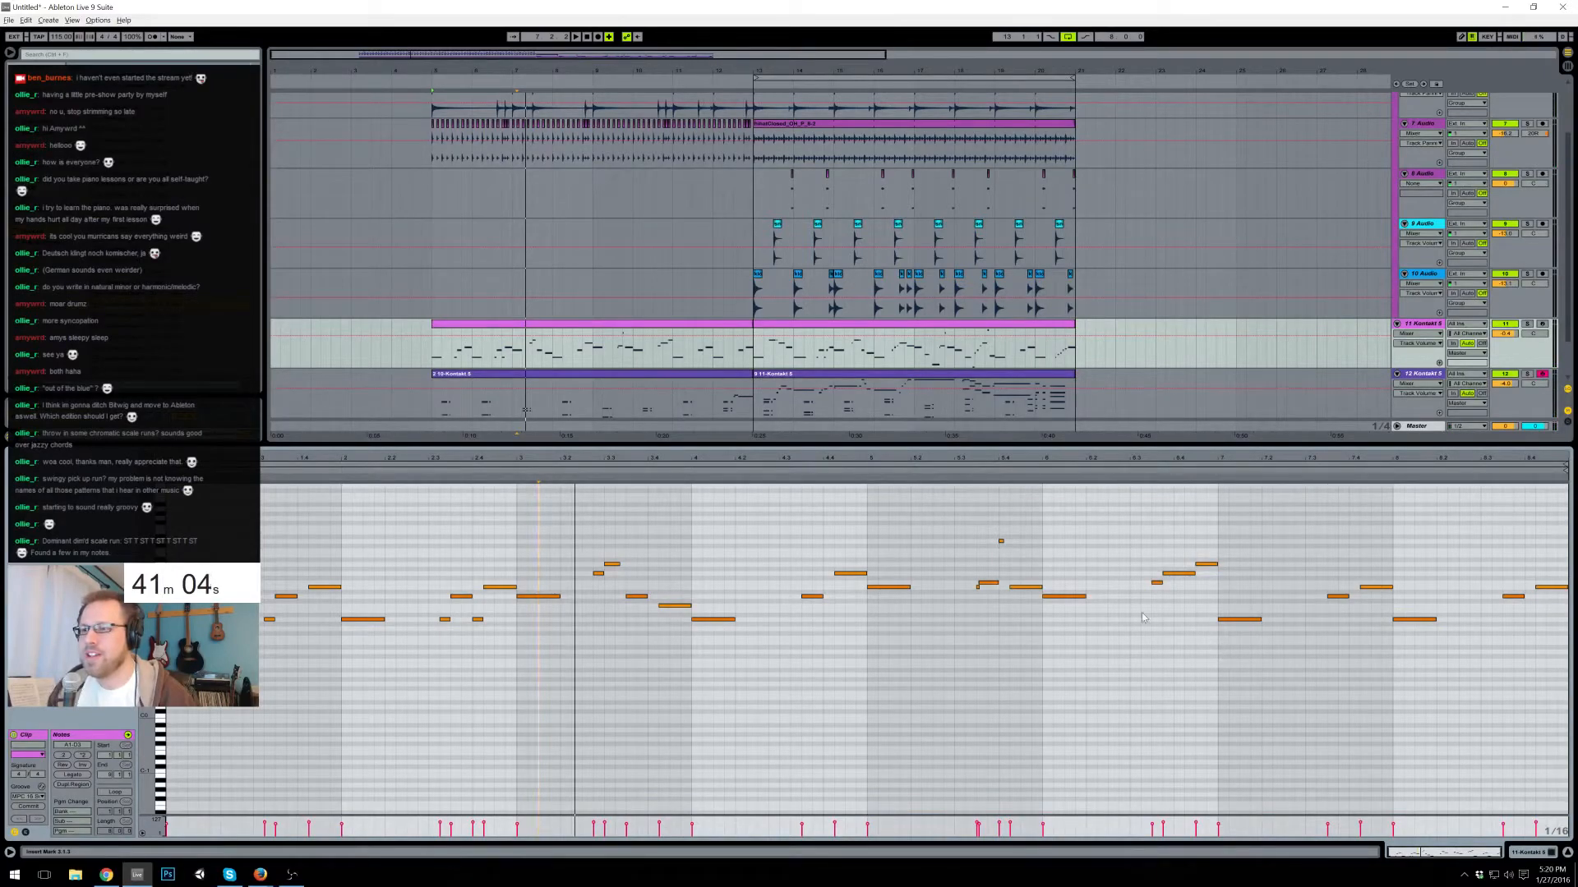
left_click_drag(1192, 458, 1128, 523)
left_click(1009, 337)
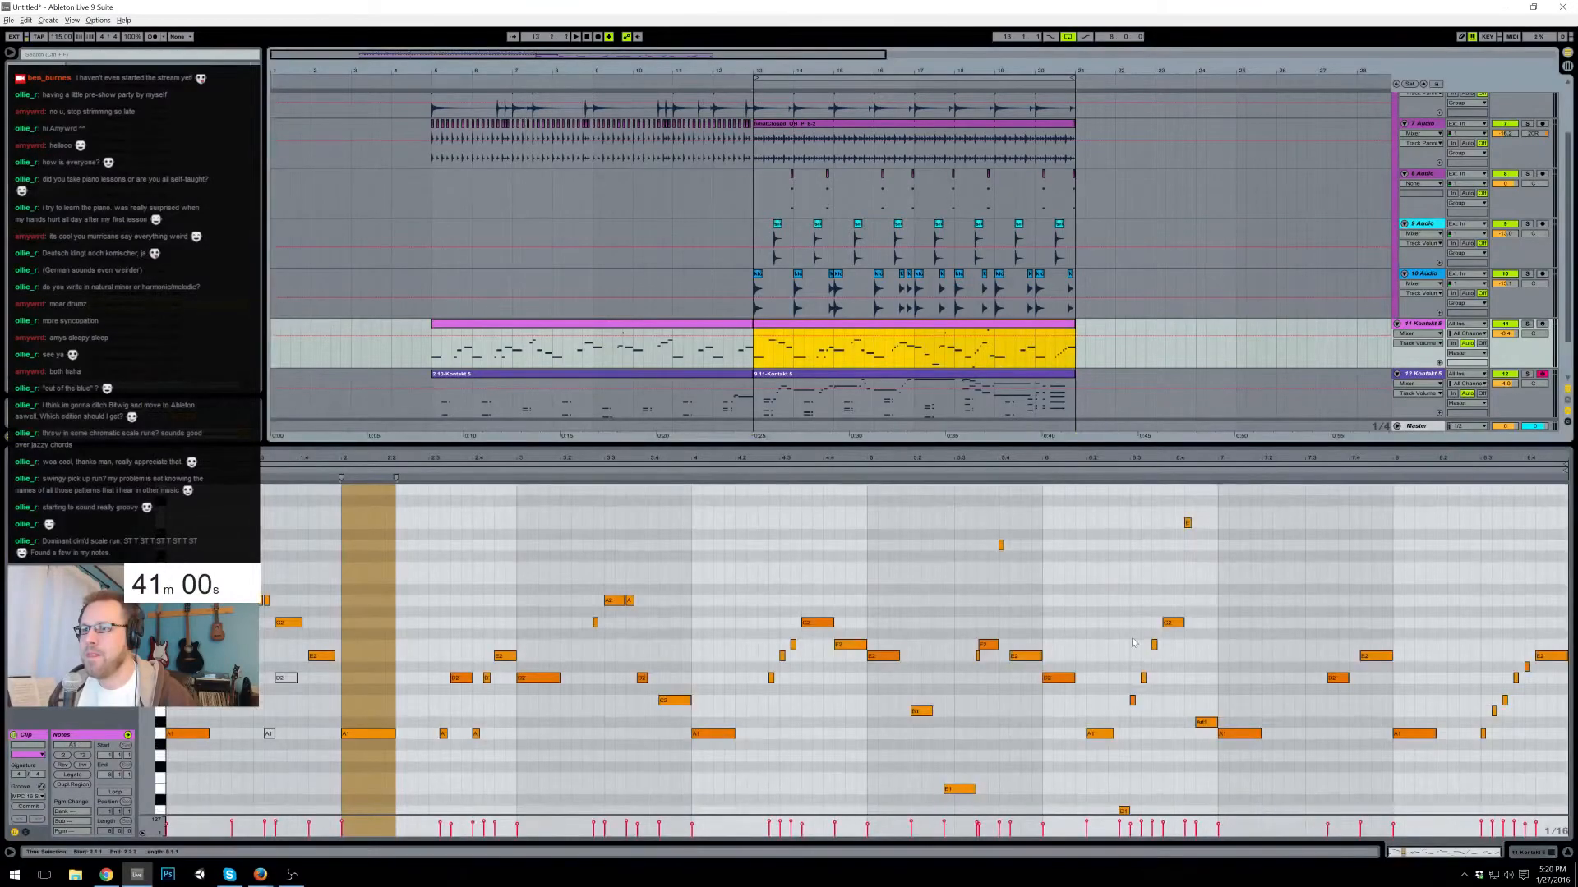
left_click_drag(1132, 633, 1162, 721)
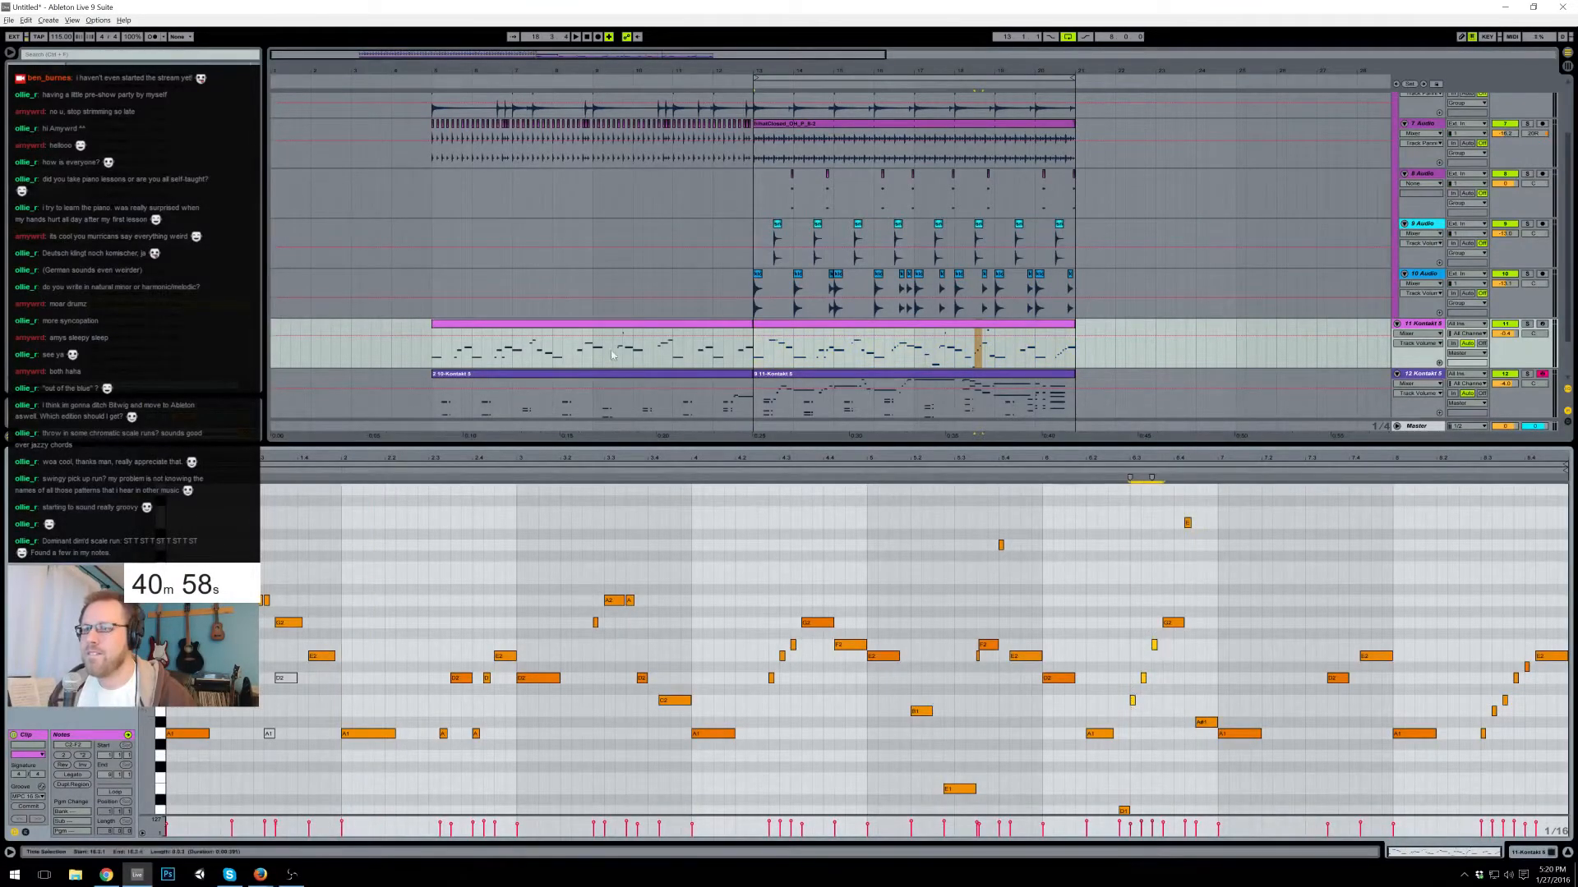
left_click(627, 326)
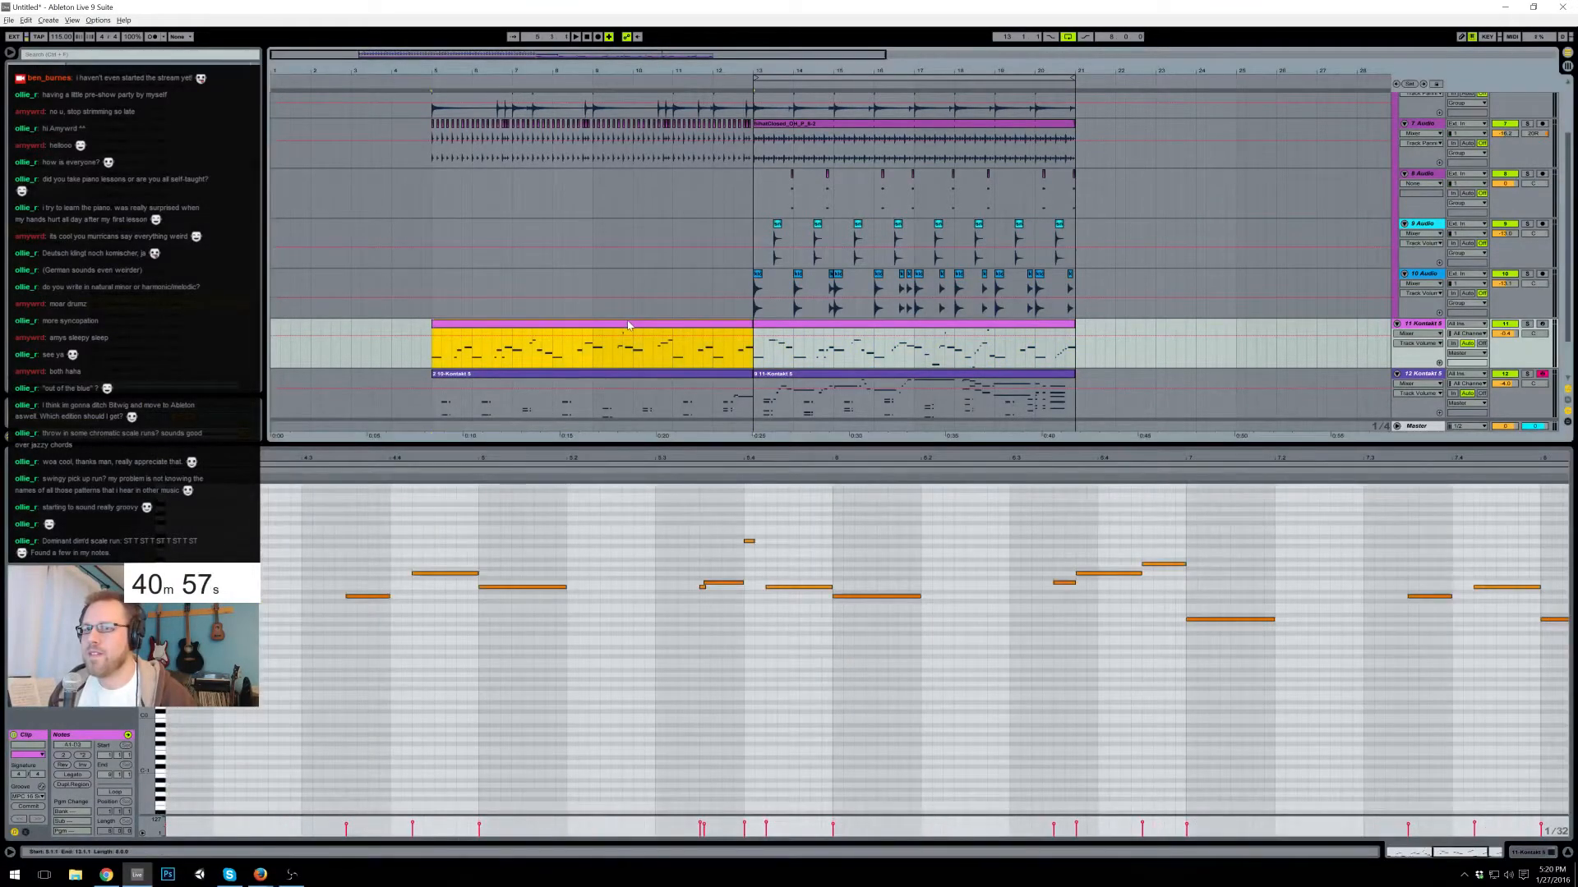
left_click(1009, 621)
key("ctrl+v")
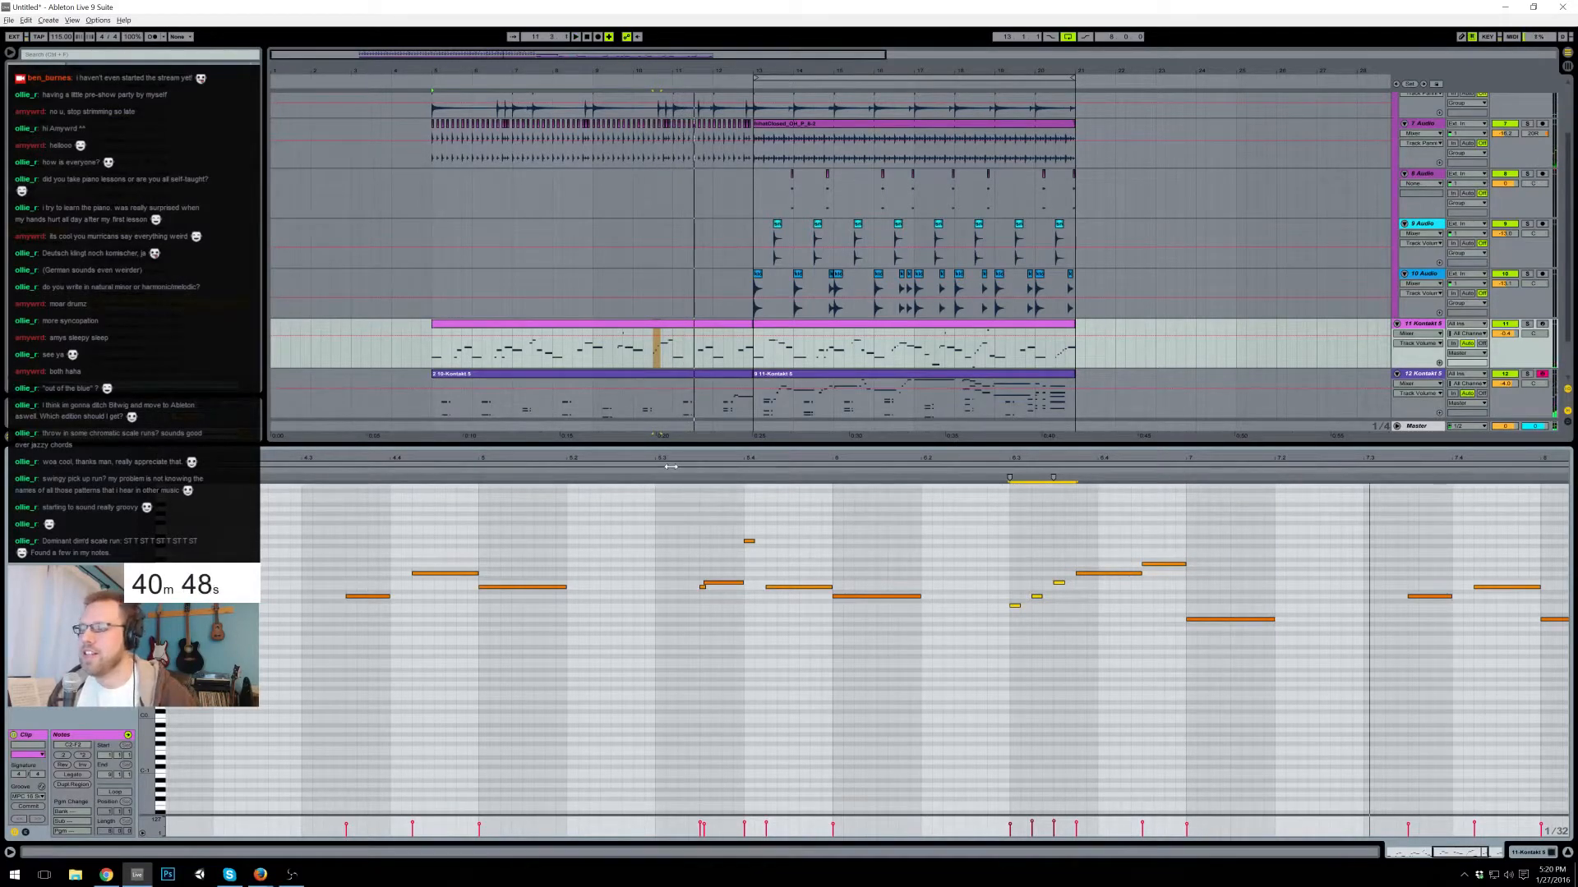
- Show the device chain of the 11 Kontakt 5 track and play the arrangement from bar 5
left_click_drag(620, 54, 619, 18)
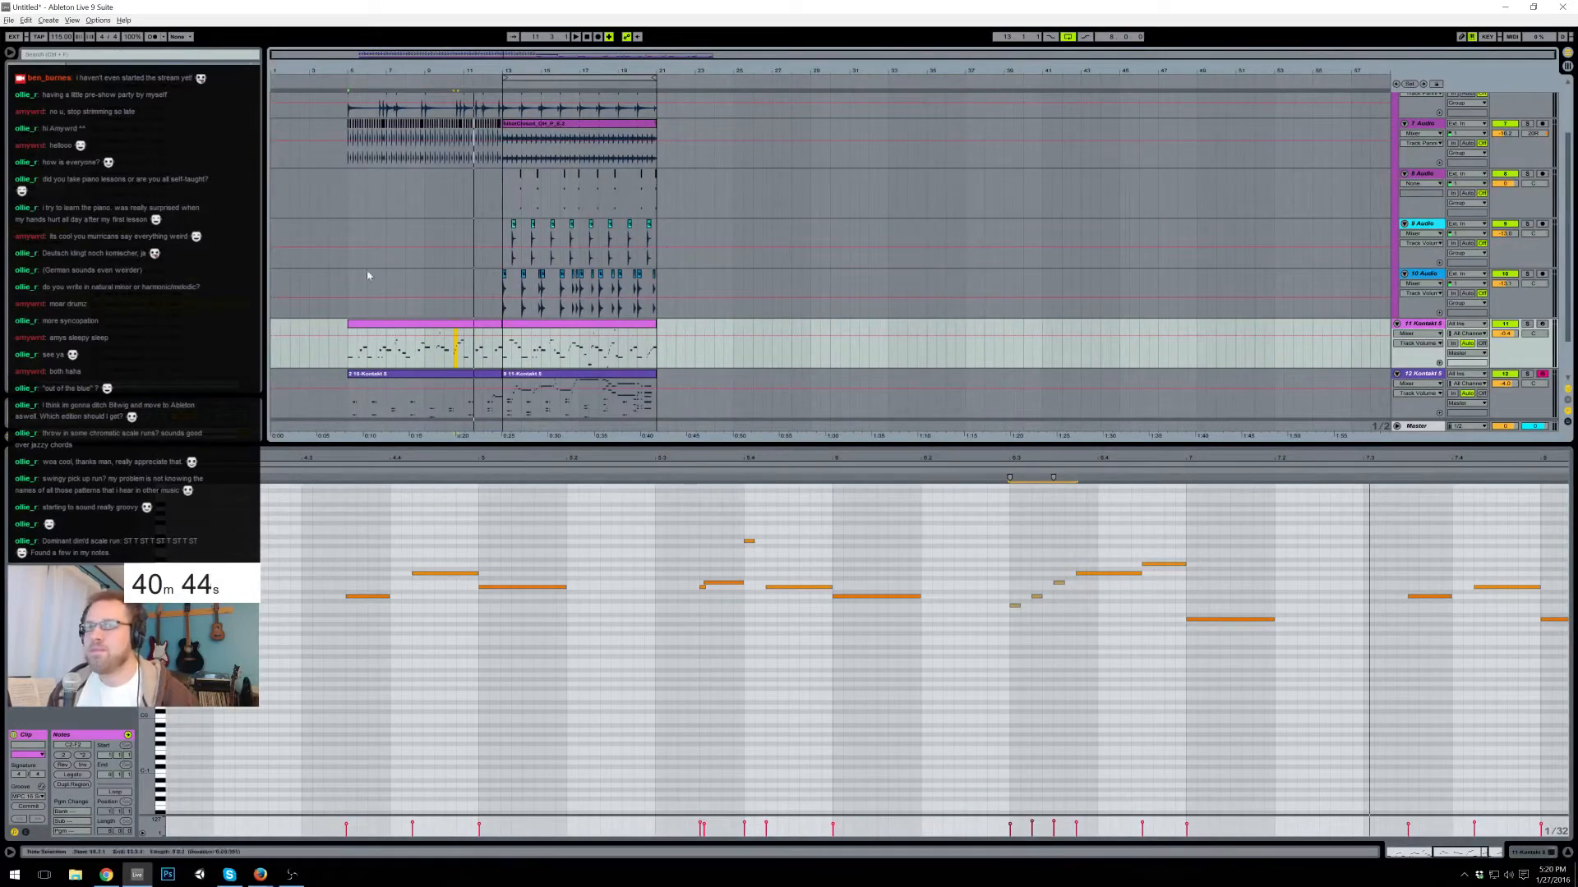
left_click(347, 351)
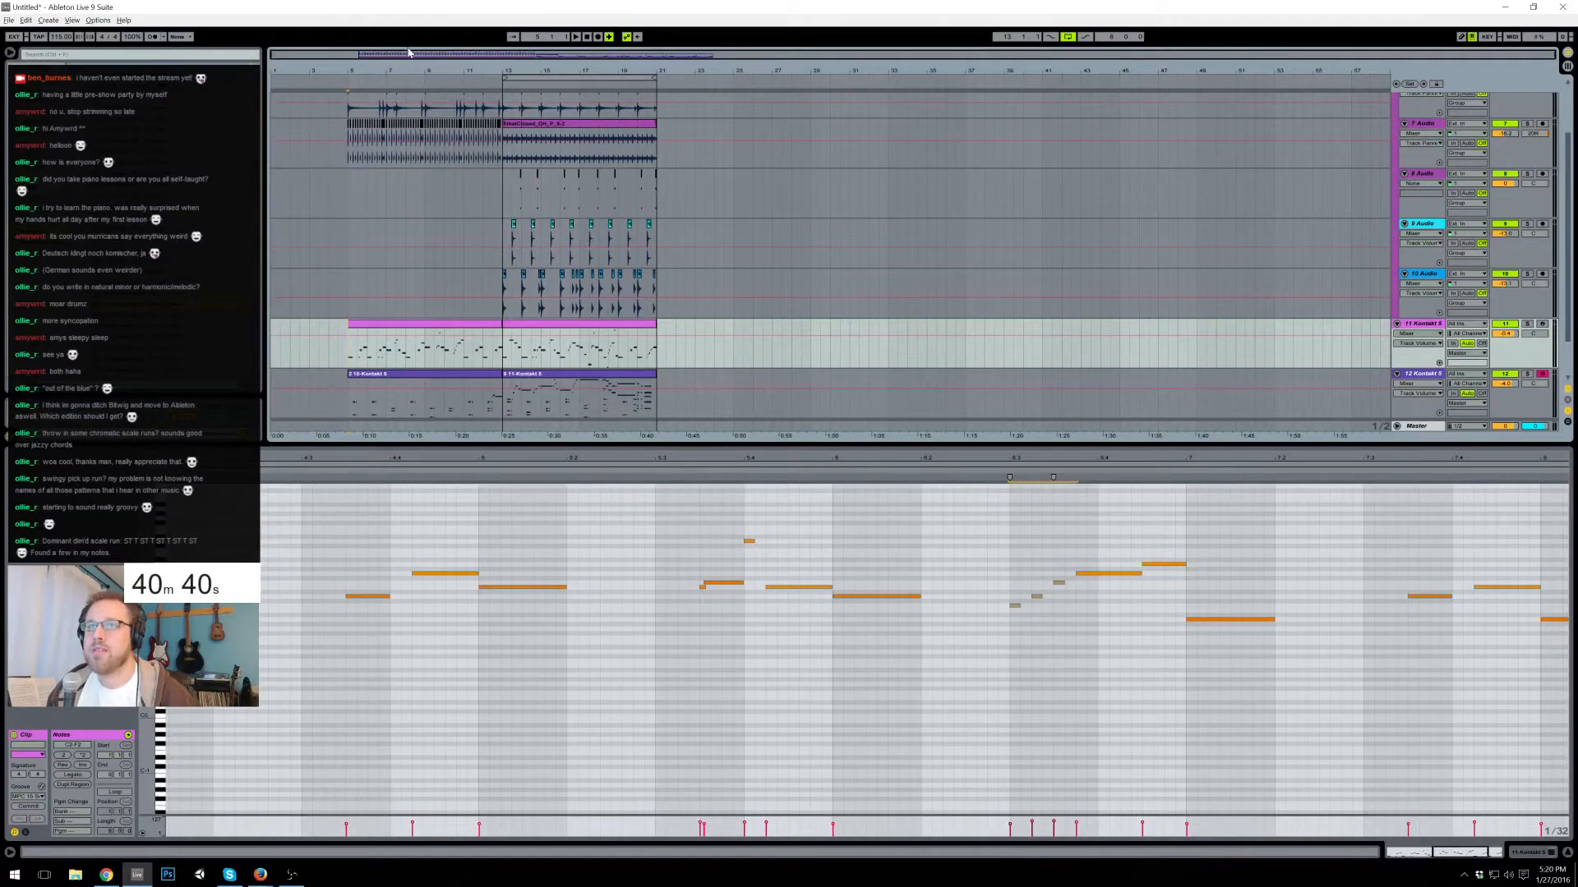
left_click_drag(413, 55, 370, 133)
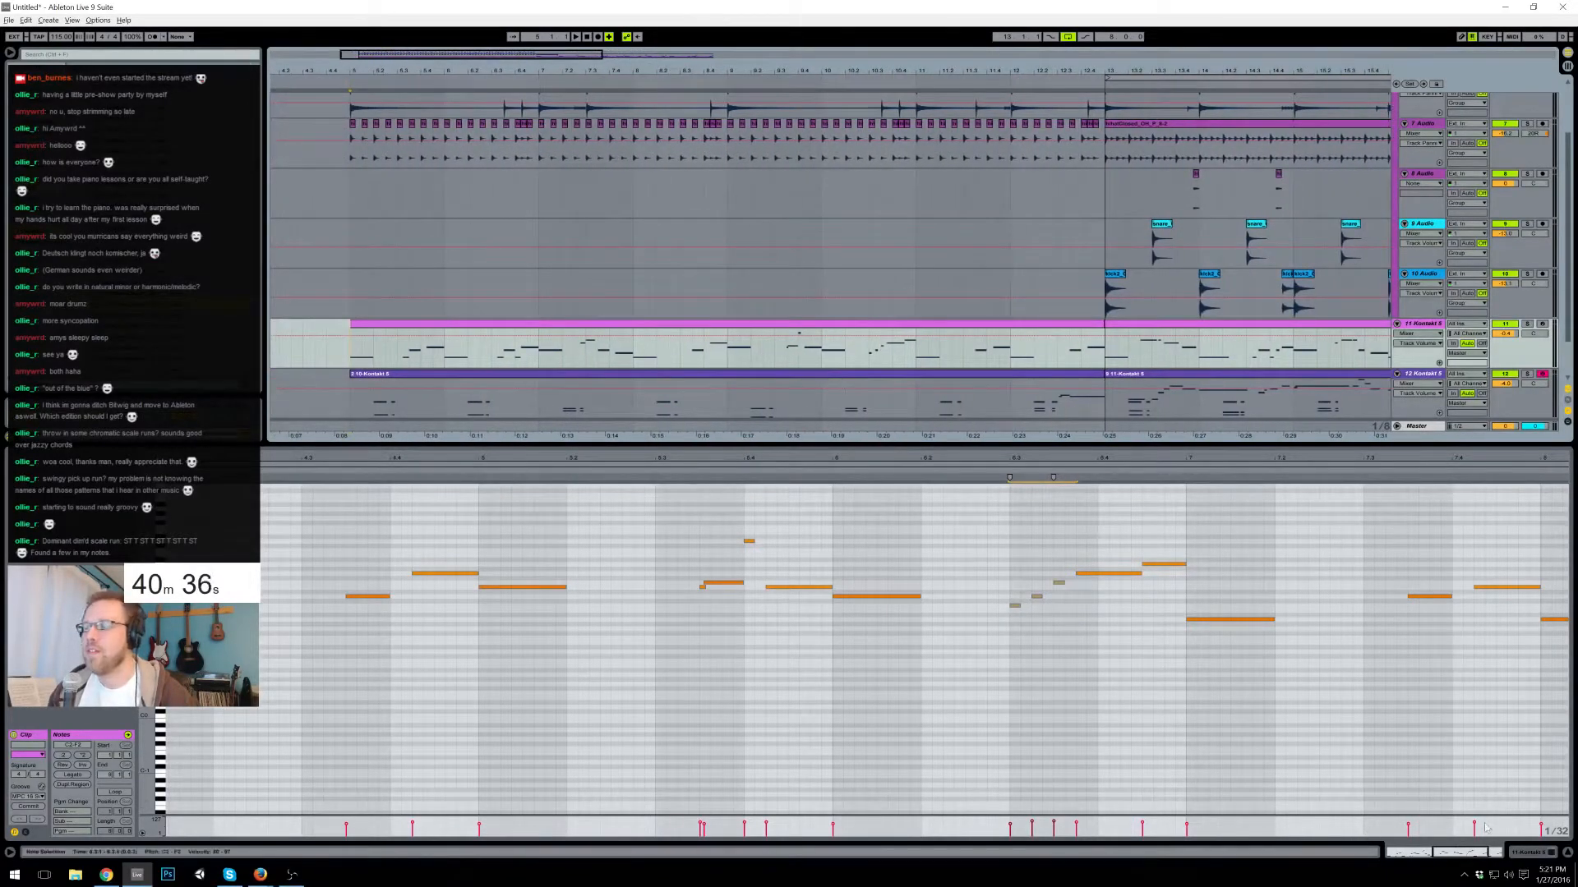
left_click(1525, 850)
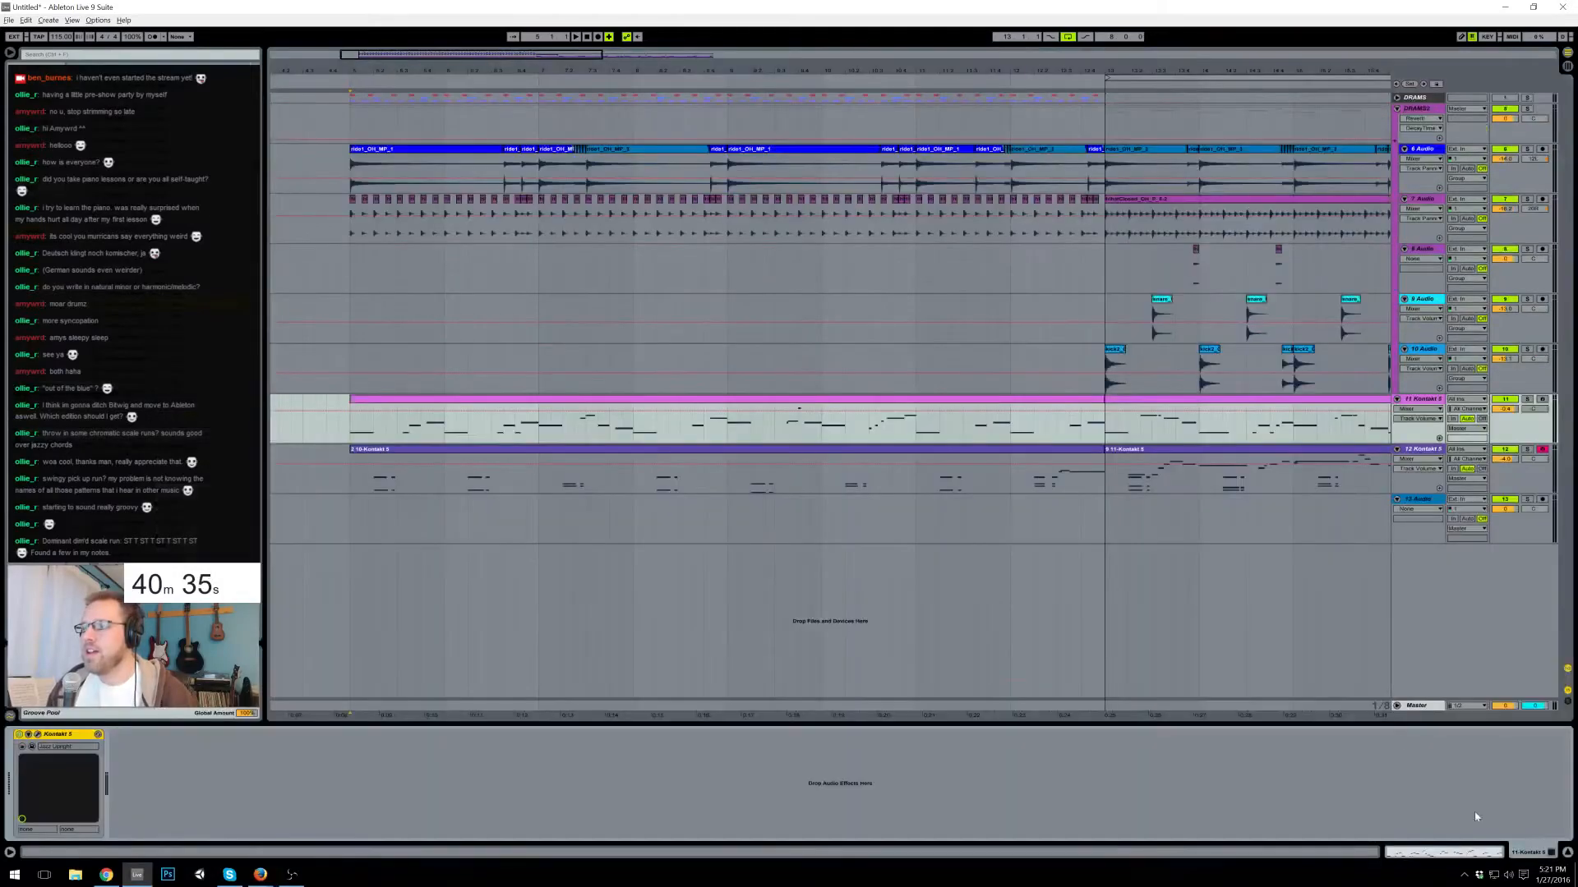
left_click(347, 164)
key("space")
- Unfold the DRAMS group during playback to check its tracks and activator, and fold it again
left_click(1416, 98)
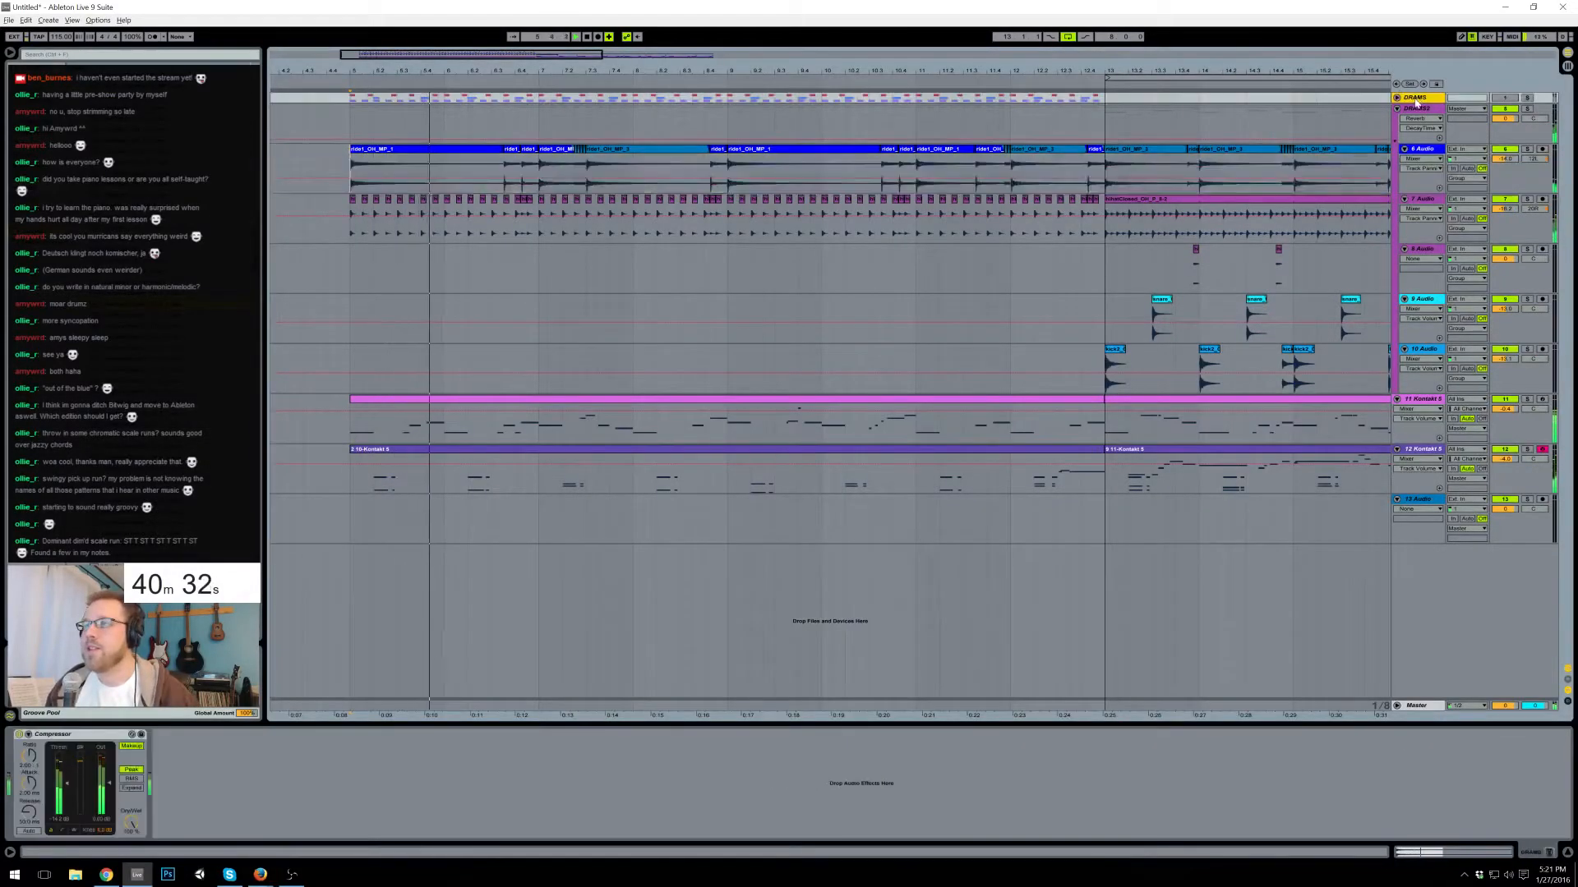
left_click(1396, 98)
left_click(1504, 99)
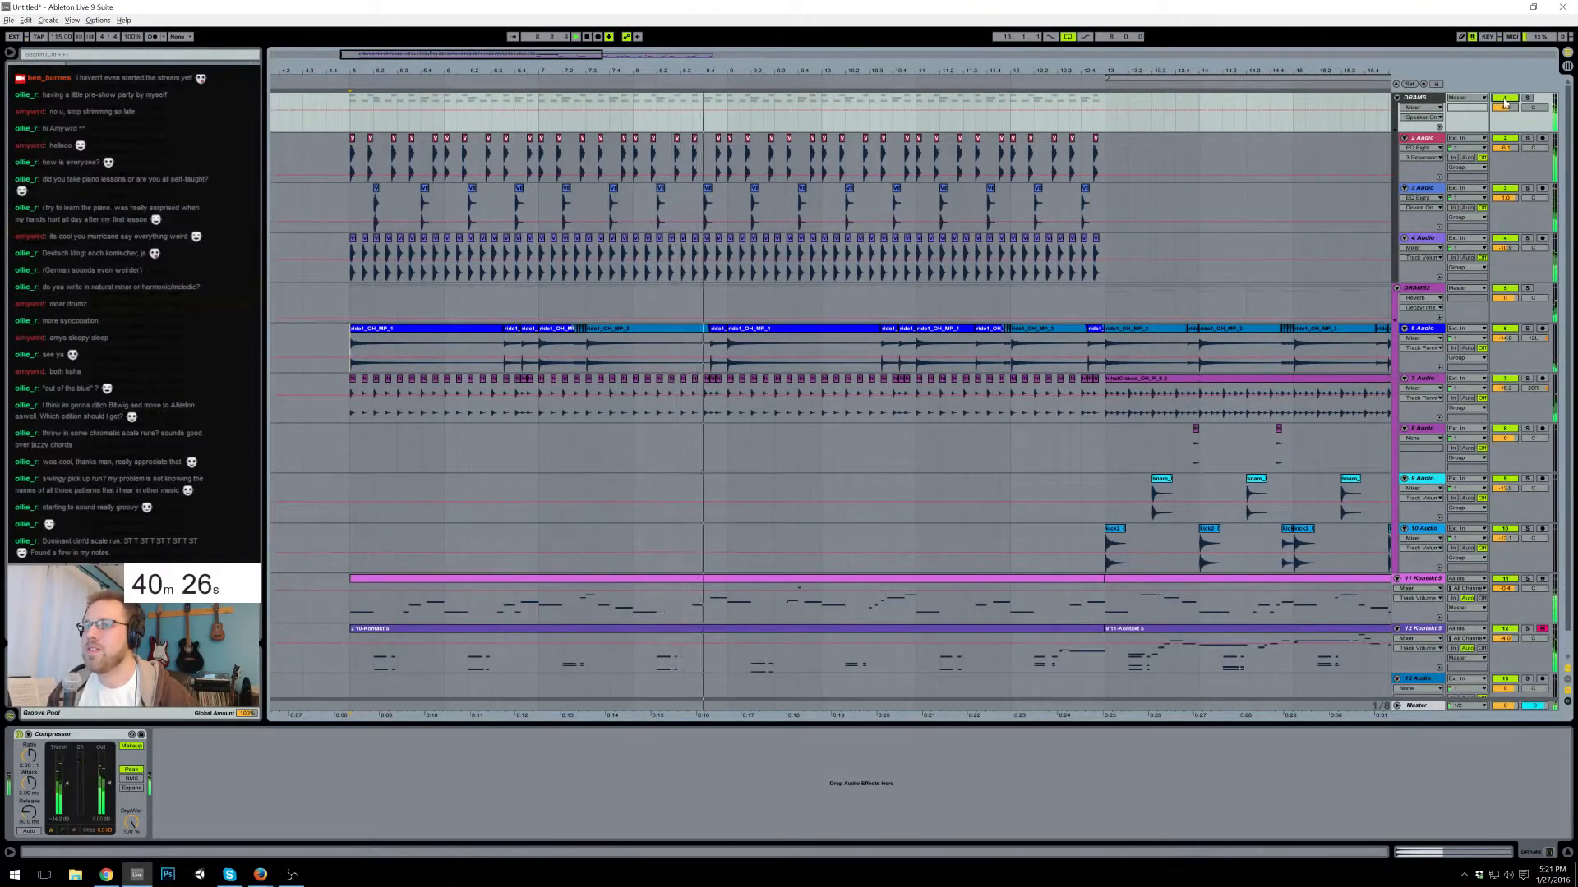
left_click(1397, 98)
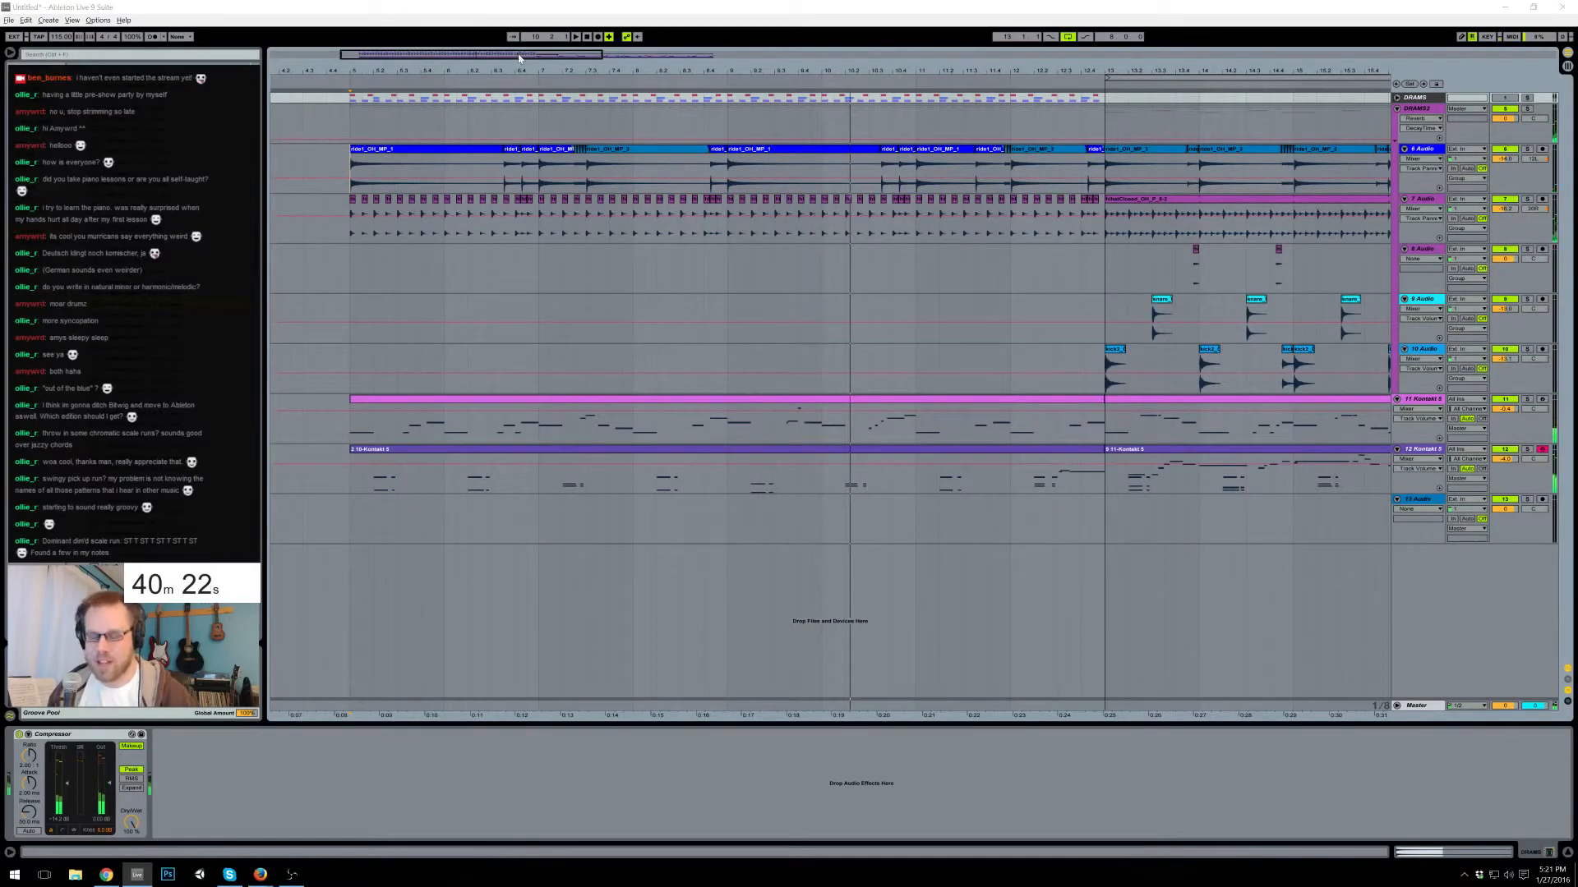
- Start saving the Live Set and choose the 15Mins For Realz folder within Ableton Projects as its location
key("ctrl+s")
left_click(860, 288)
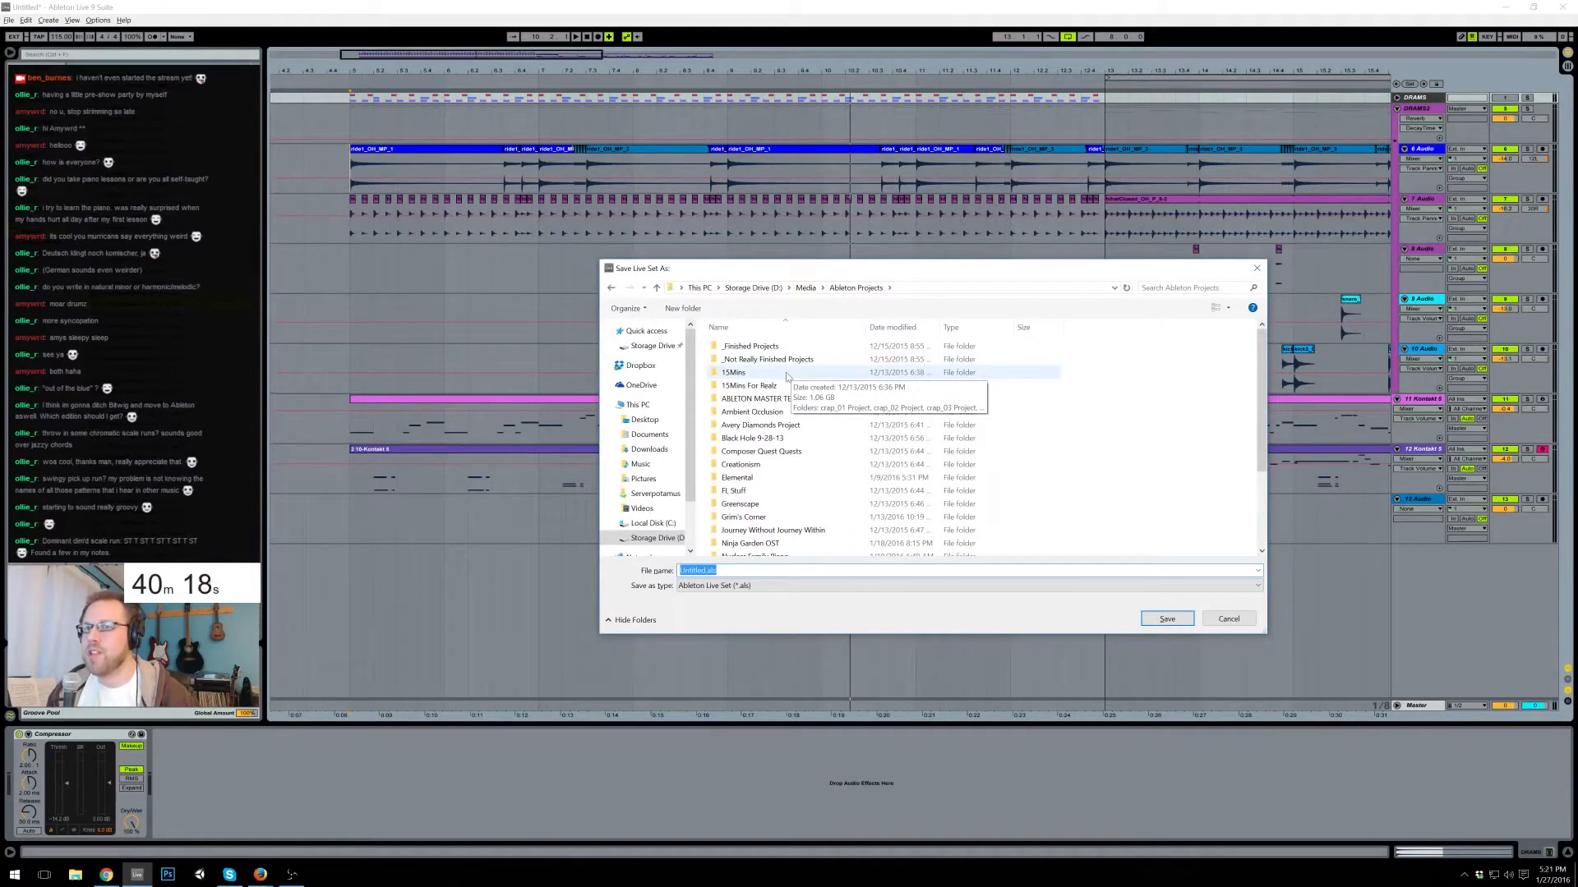
double_click(793, 386)
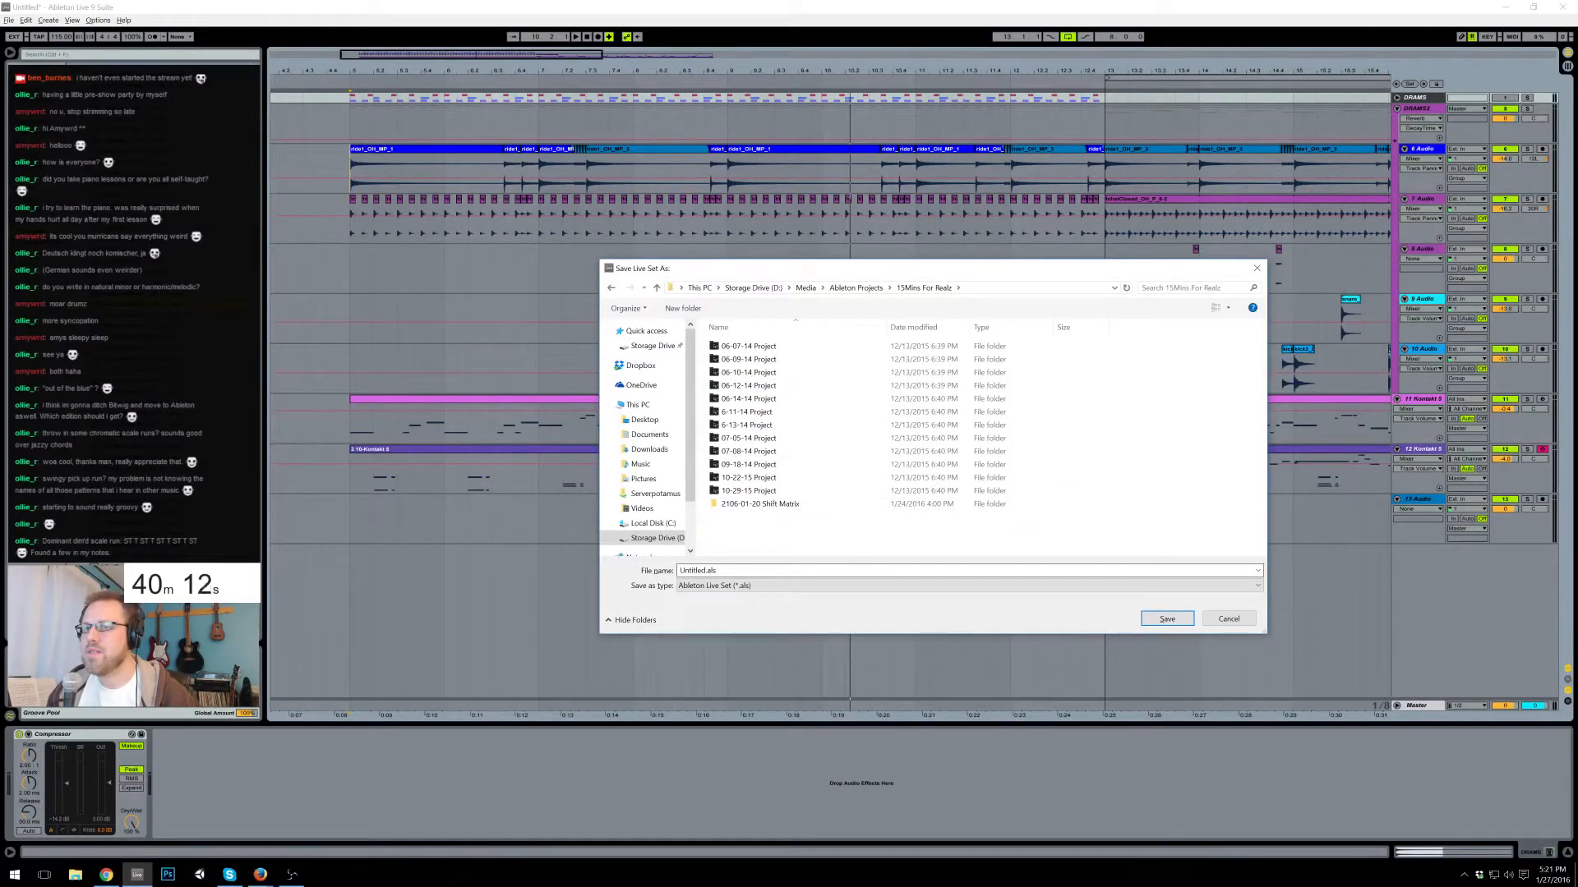
left_click(610, 288)
scroll(855, 444, "up", 3)
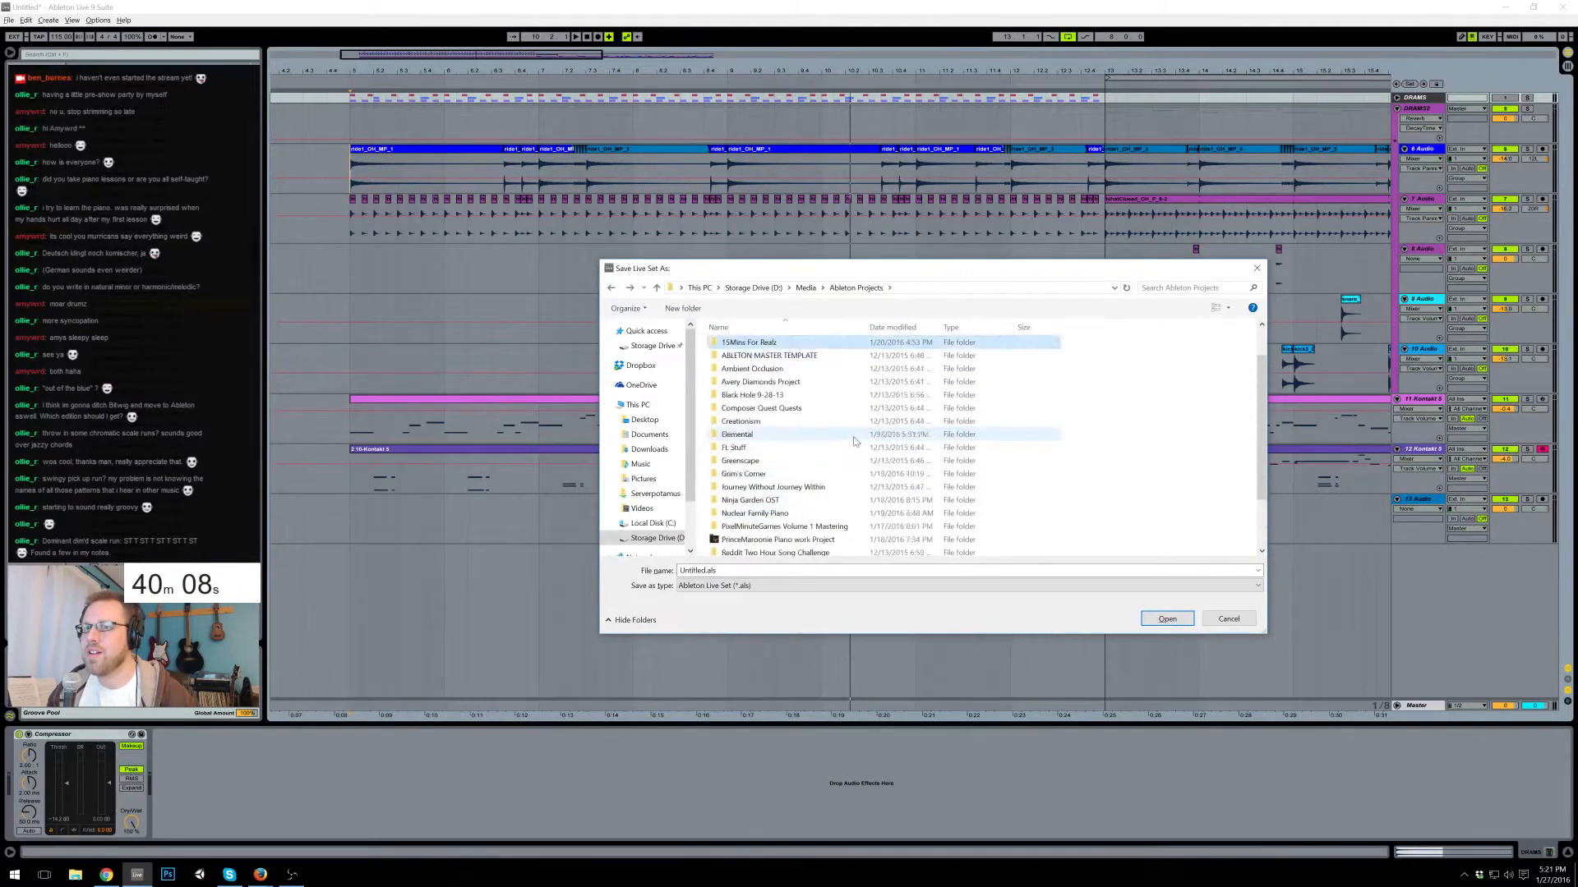
double_click(821, 385)
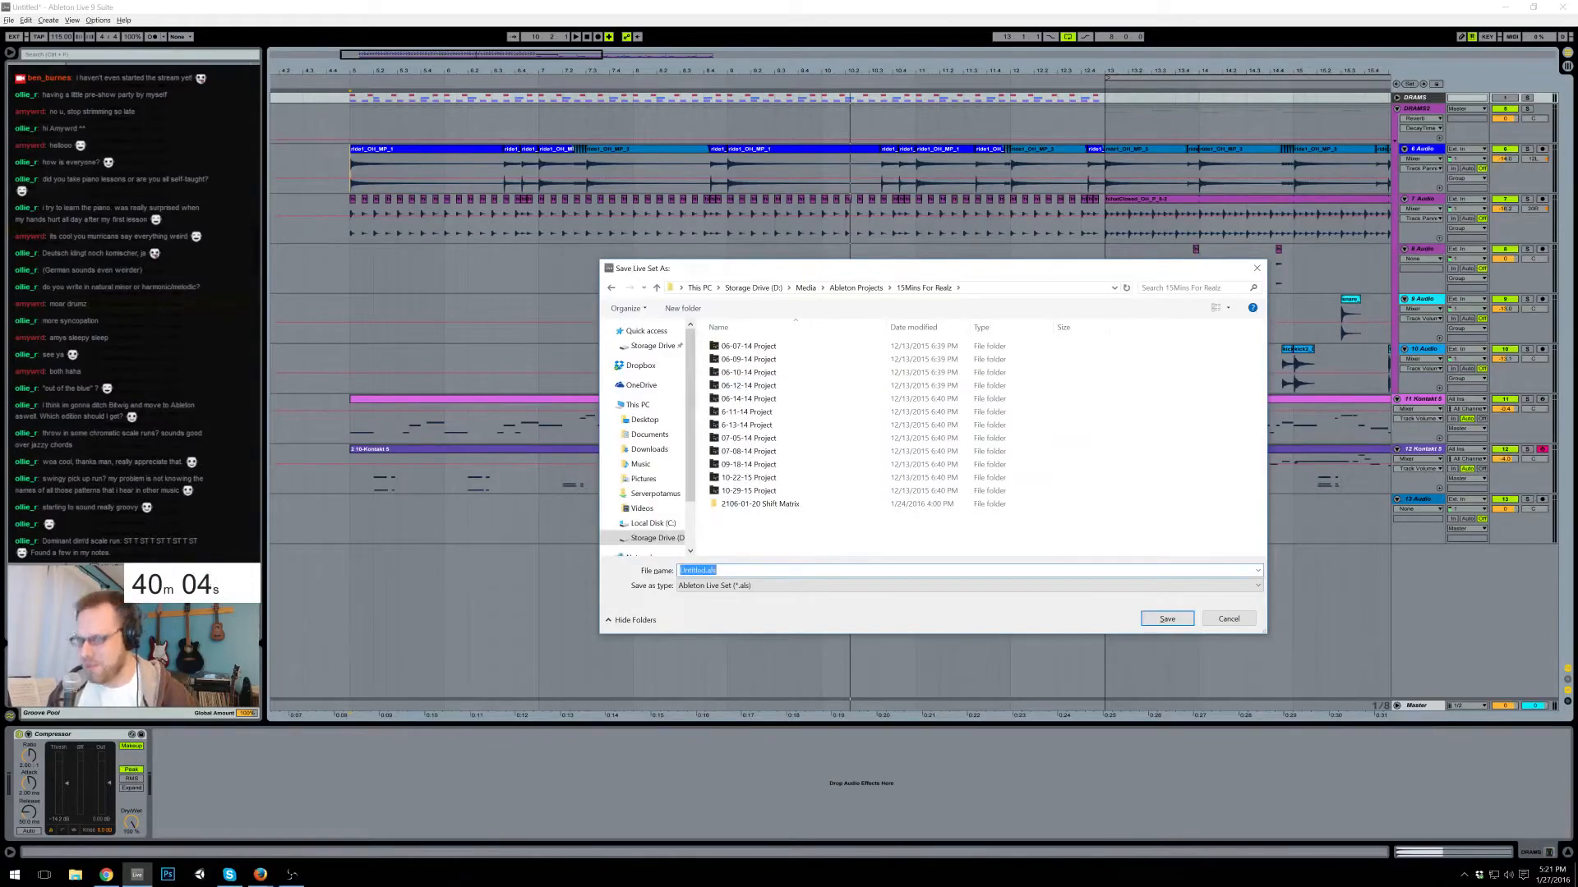
- Save the set as "2016-01-27 Out of the Blue" and have the temporary project files deleted
type("2")
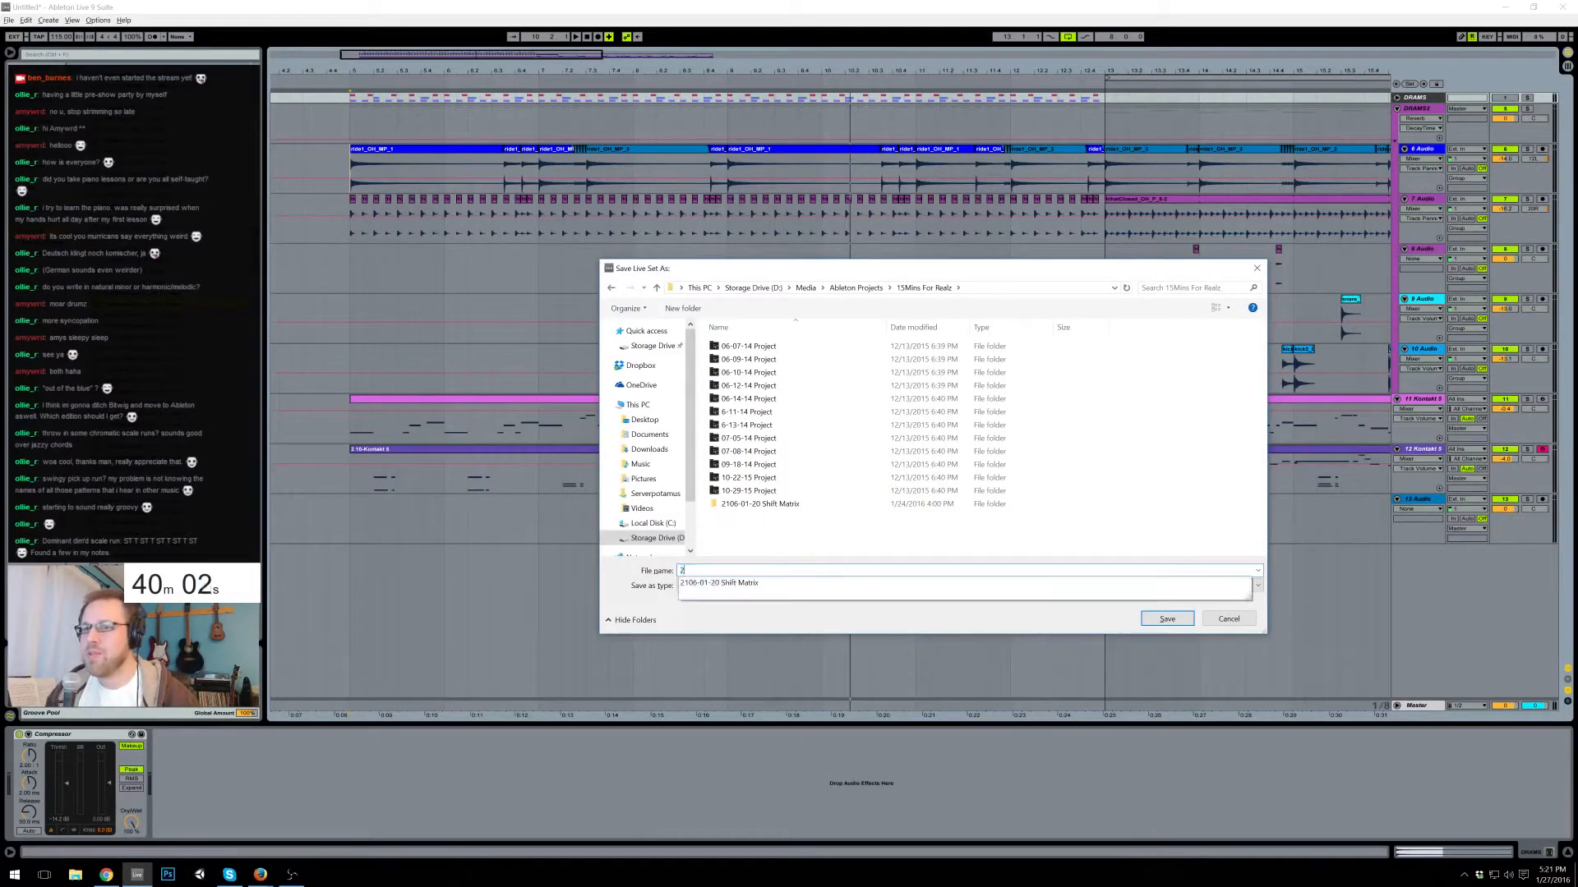
type("016-01-27 Out of the Blue")
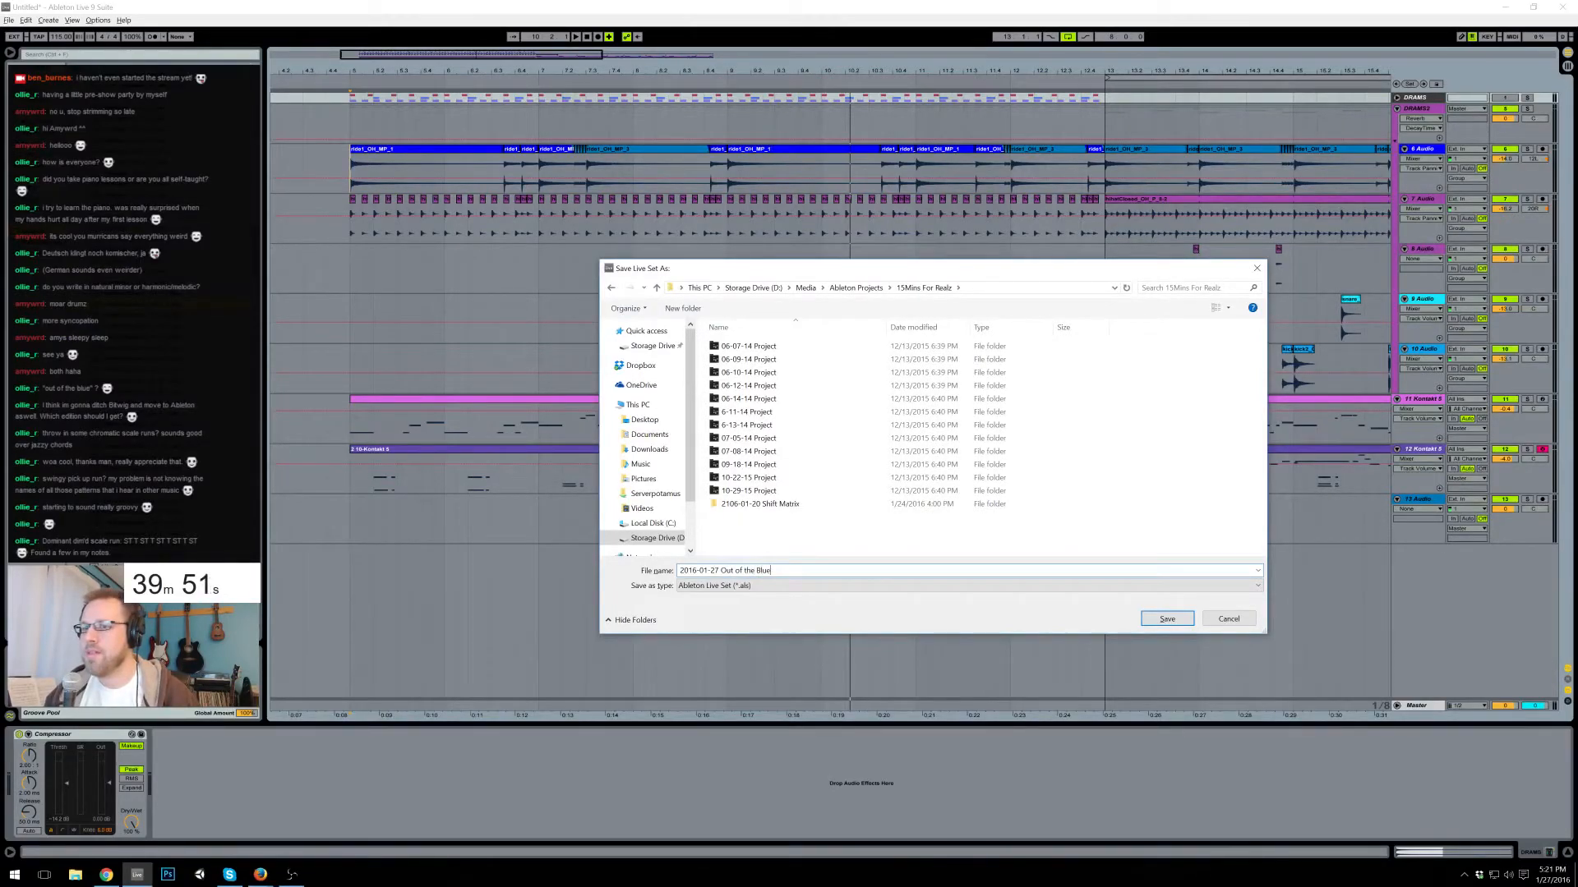
key("Return")
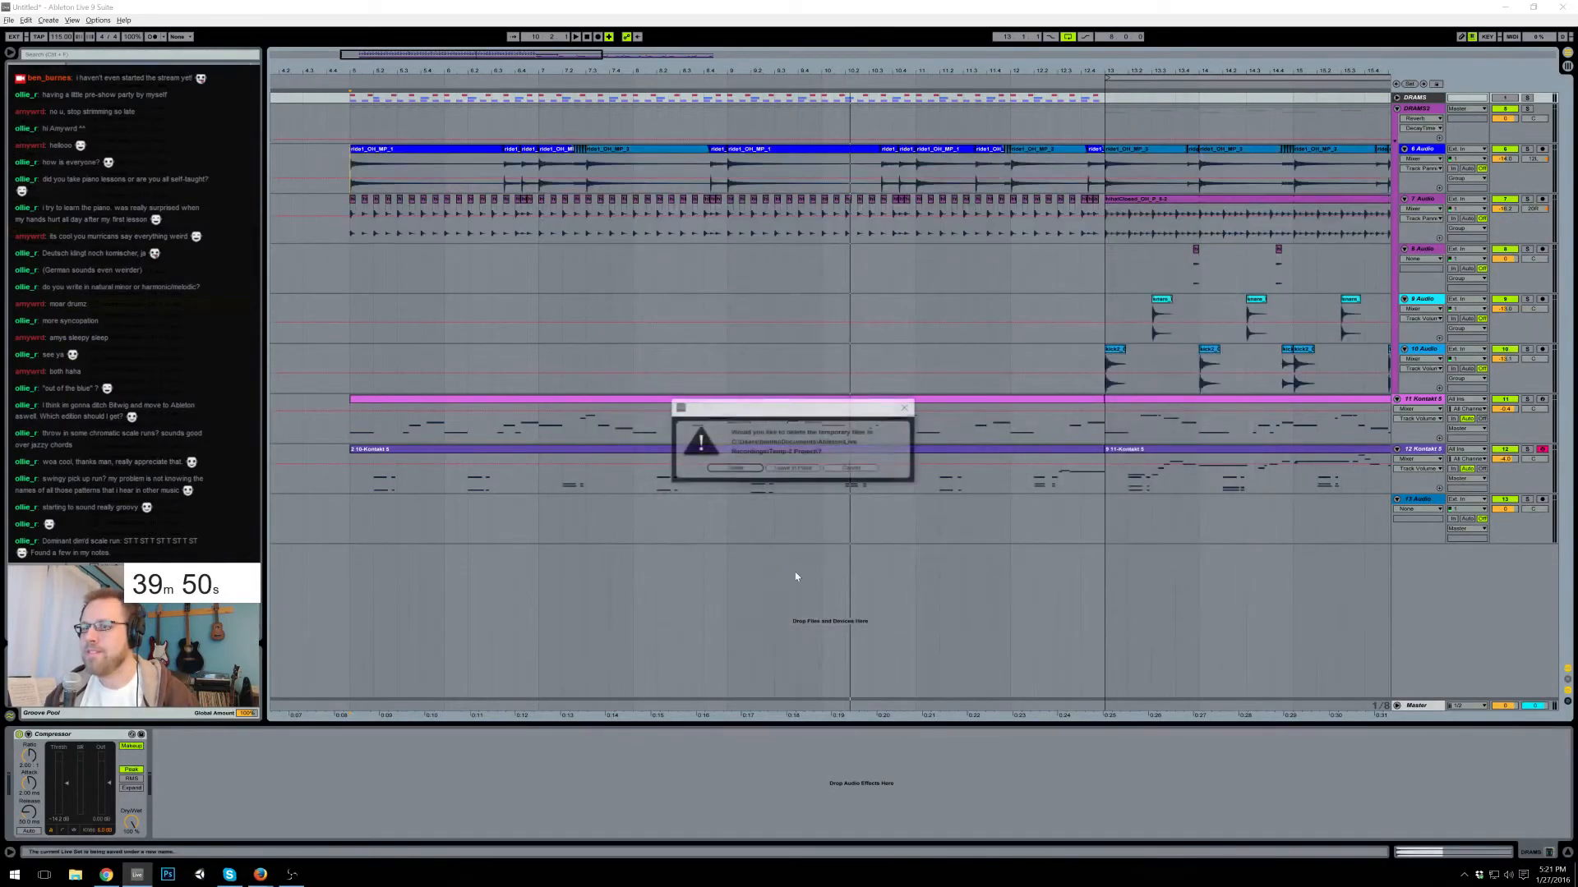
left_click(735, 469)
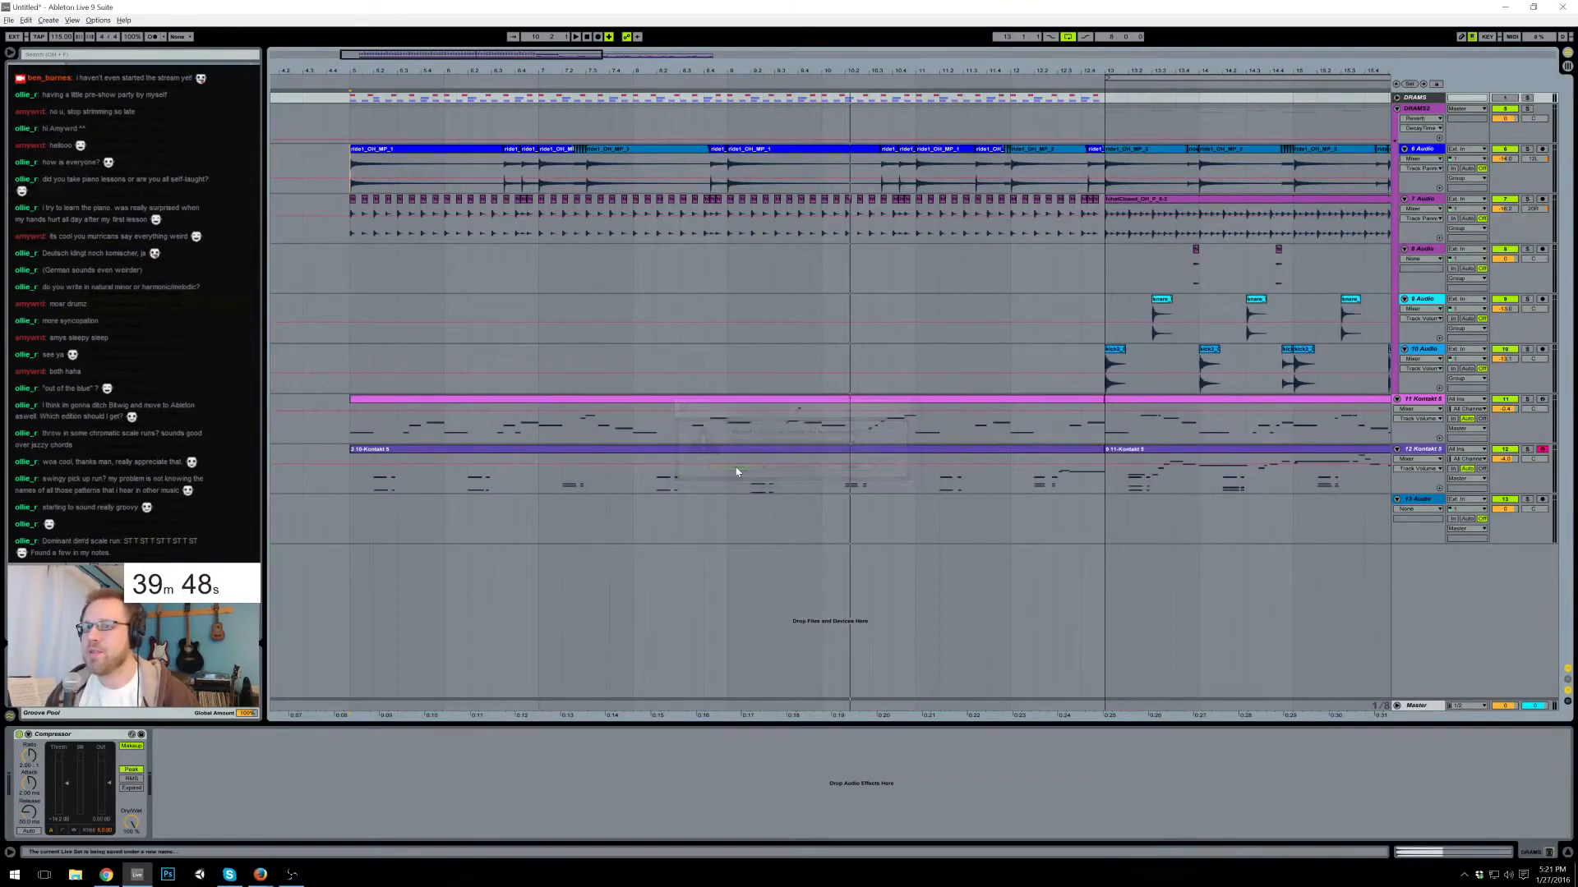
- Play the arrangement from bar 5 into the section at bar 13, with the two 12 Kontakt 5 clips selected
left_click(347, 235)
key("space")
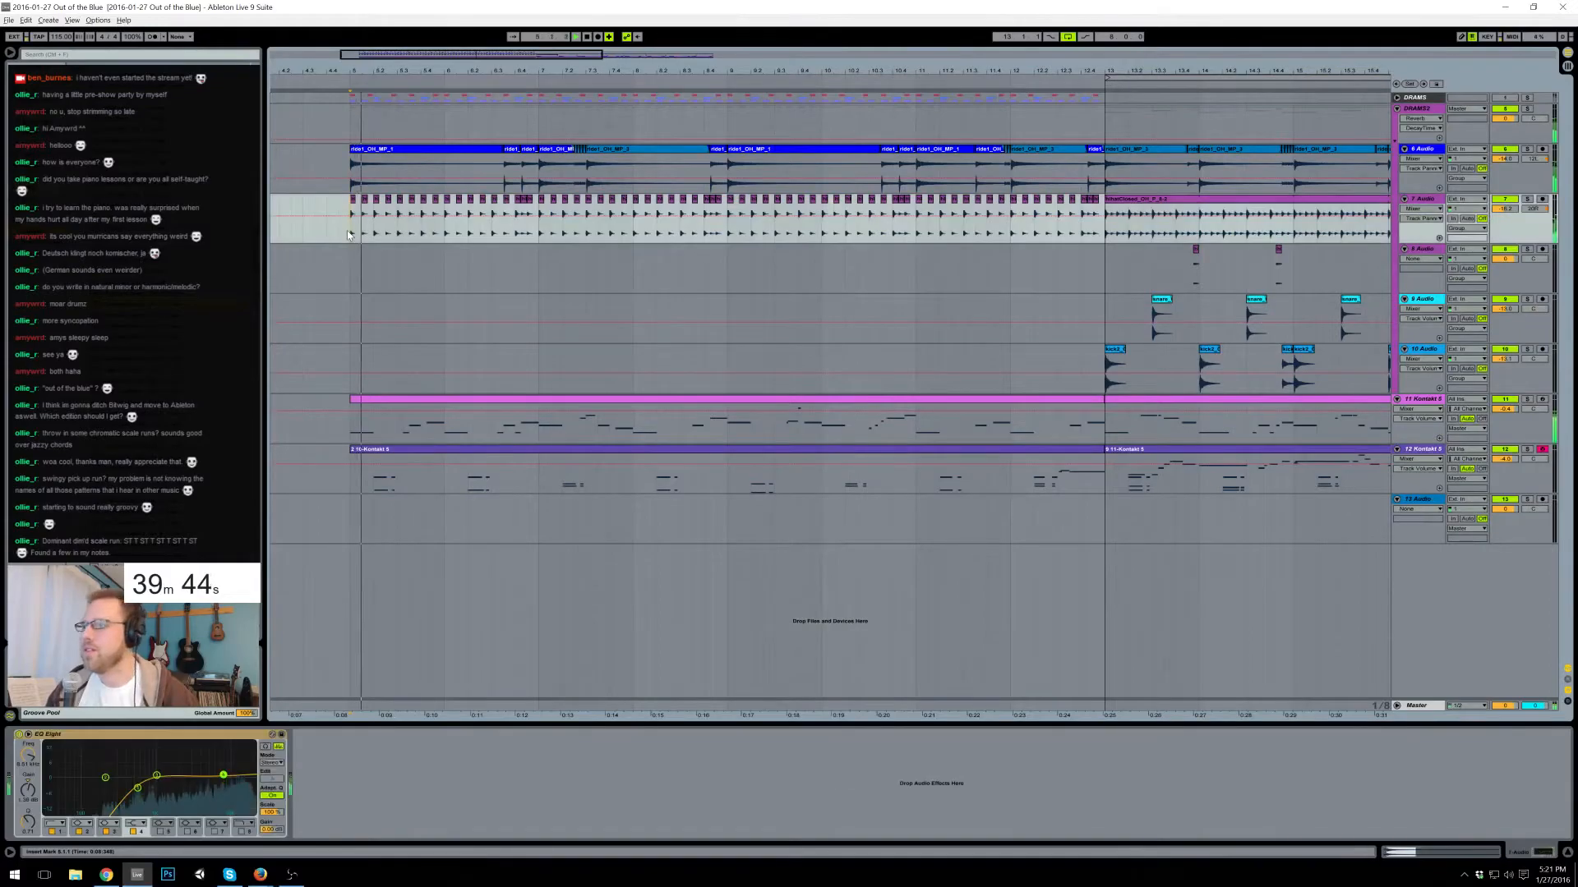
left_click_drag(757, 71, 753, 26)
left_click_drag(419, 478, 1017, 487)
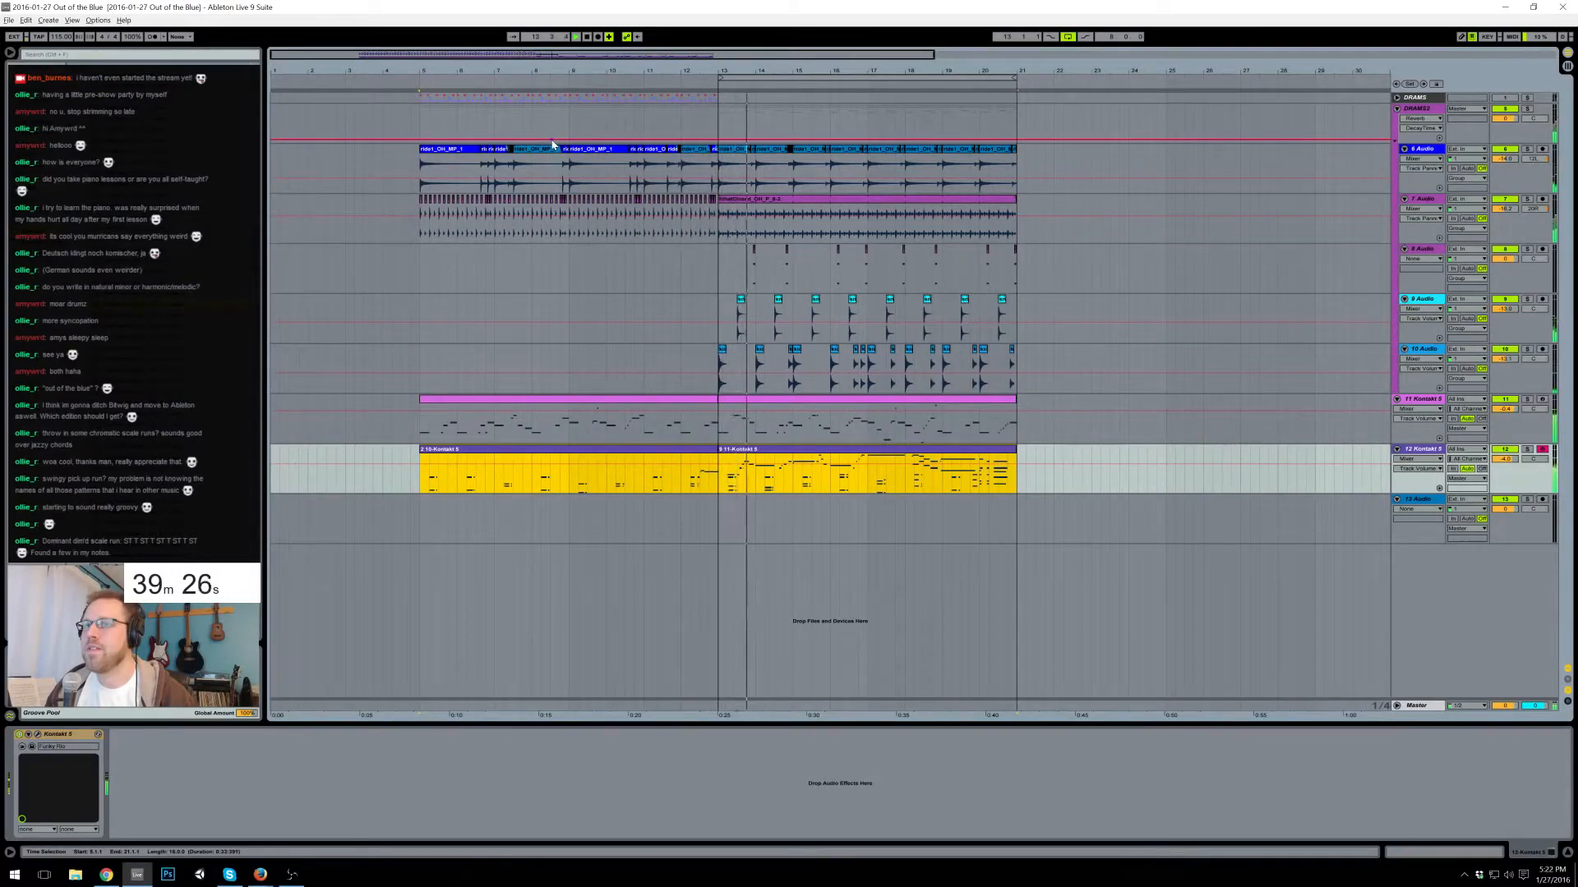
left_click_drag(627, 56, 685, 60)
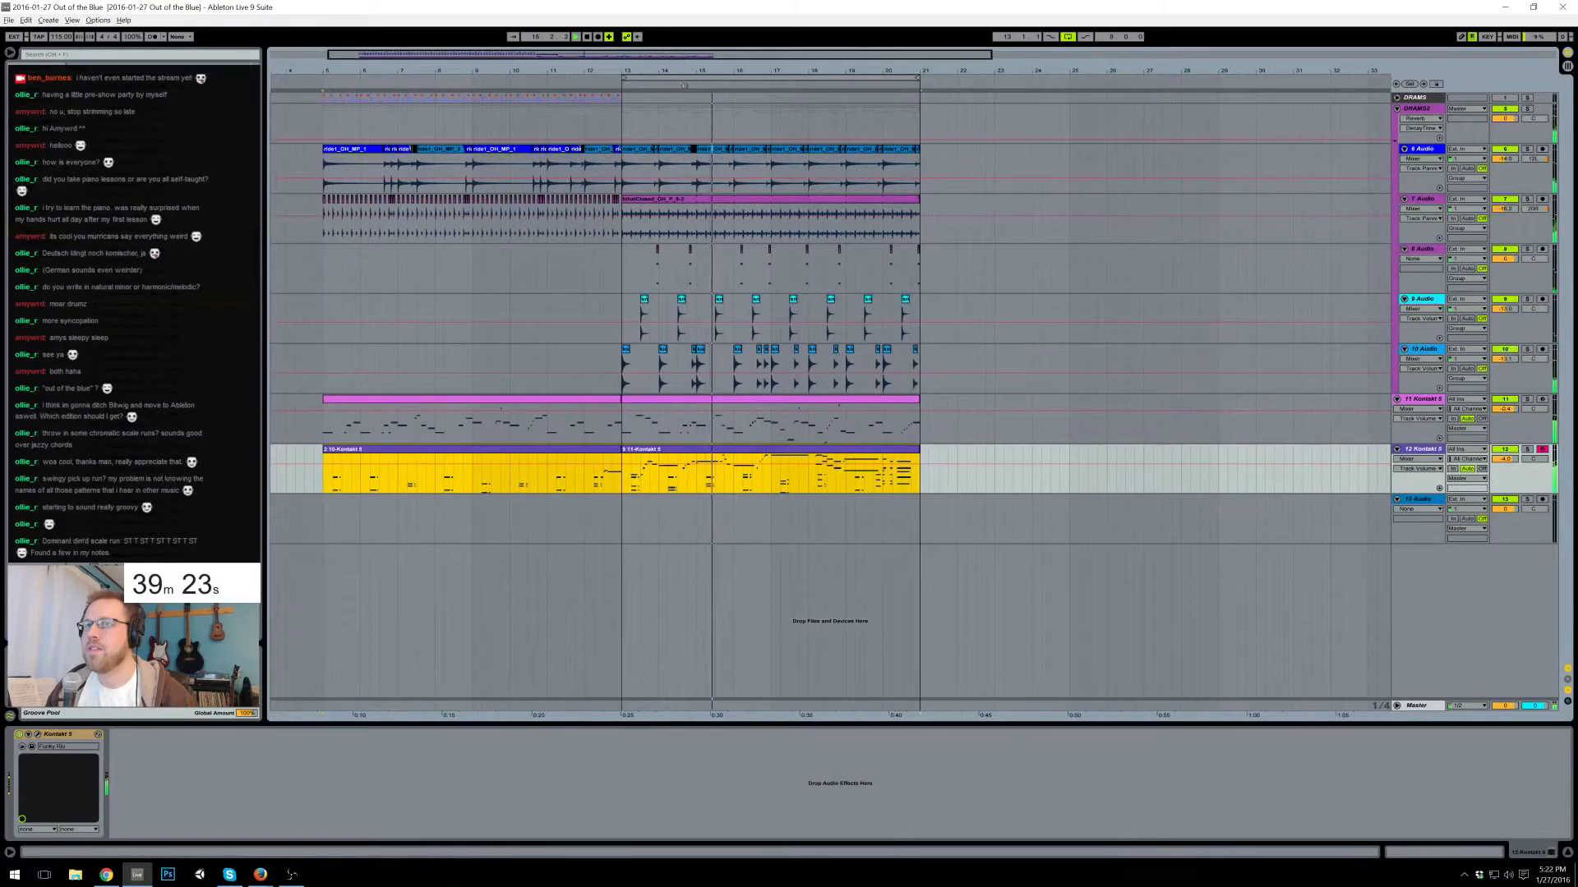
- Add an EQ Eight with reduced highs to the 6 Audio ride track and automate it on only for bars 13 to 21
left_click(1405, 151)
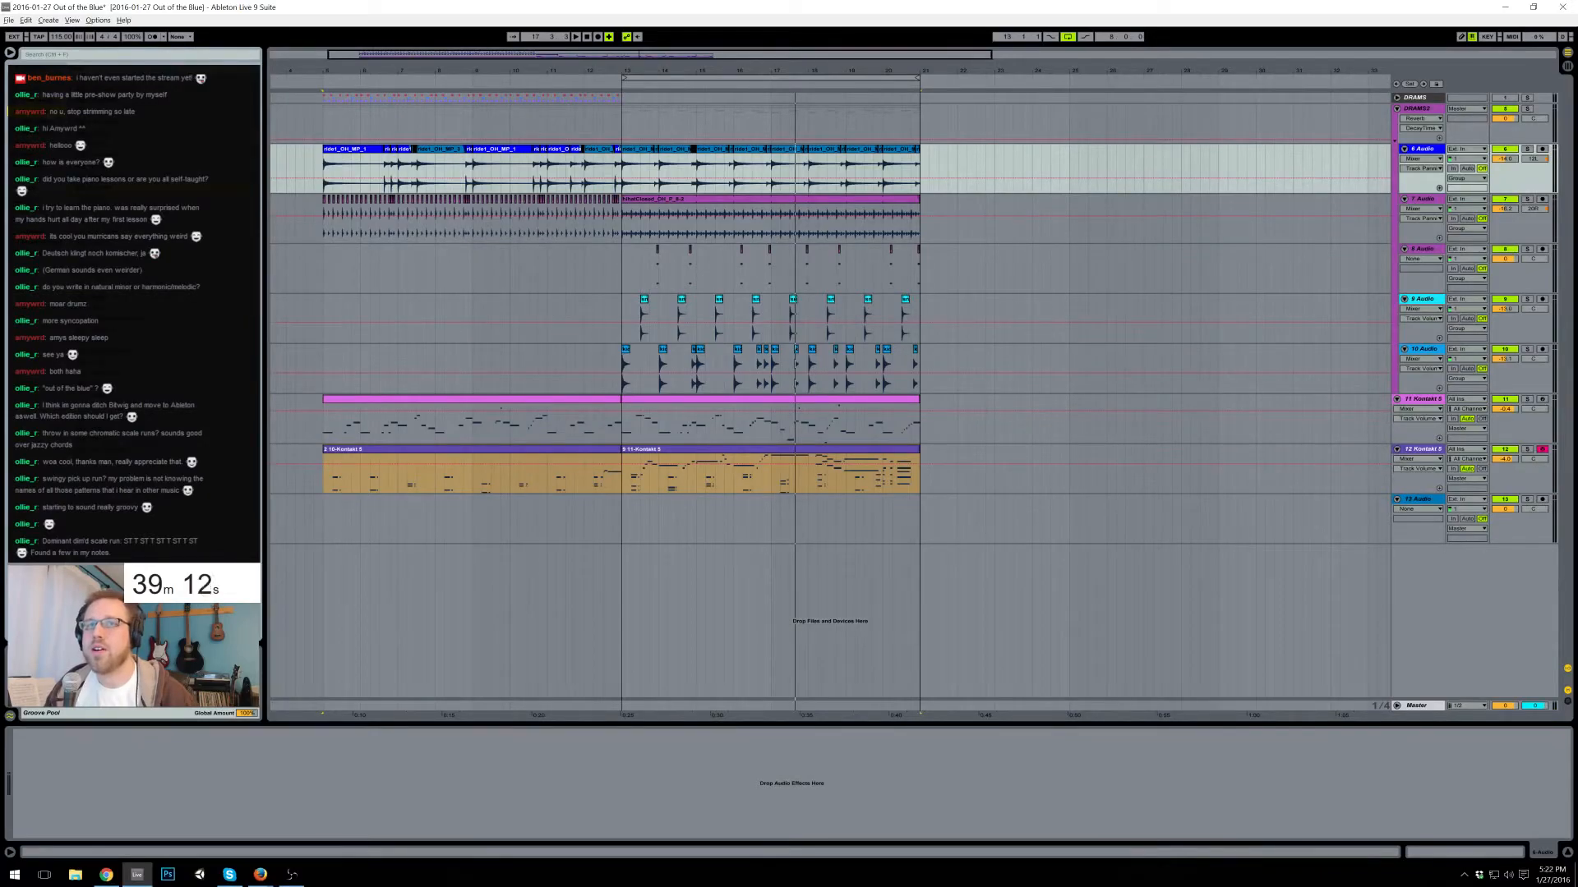
left_click_drag(197, 820, 211, 805)
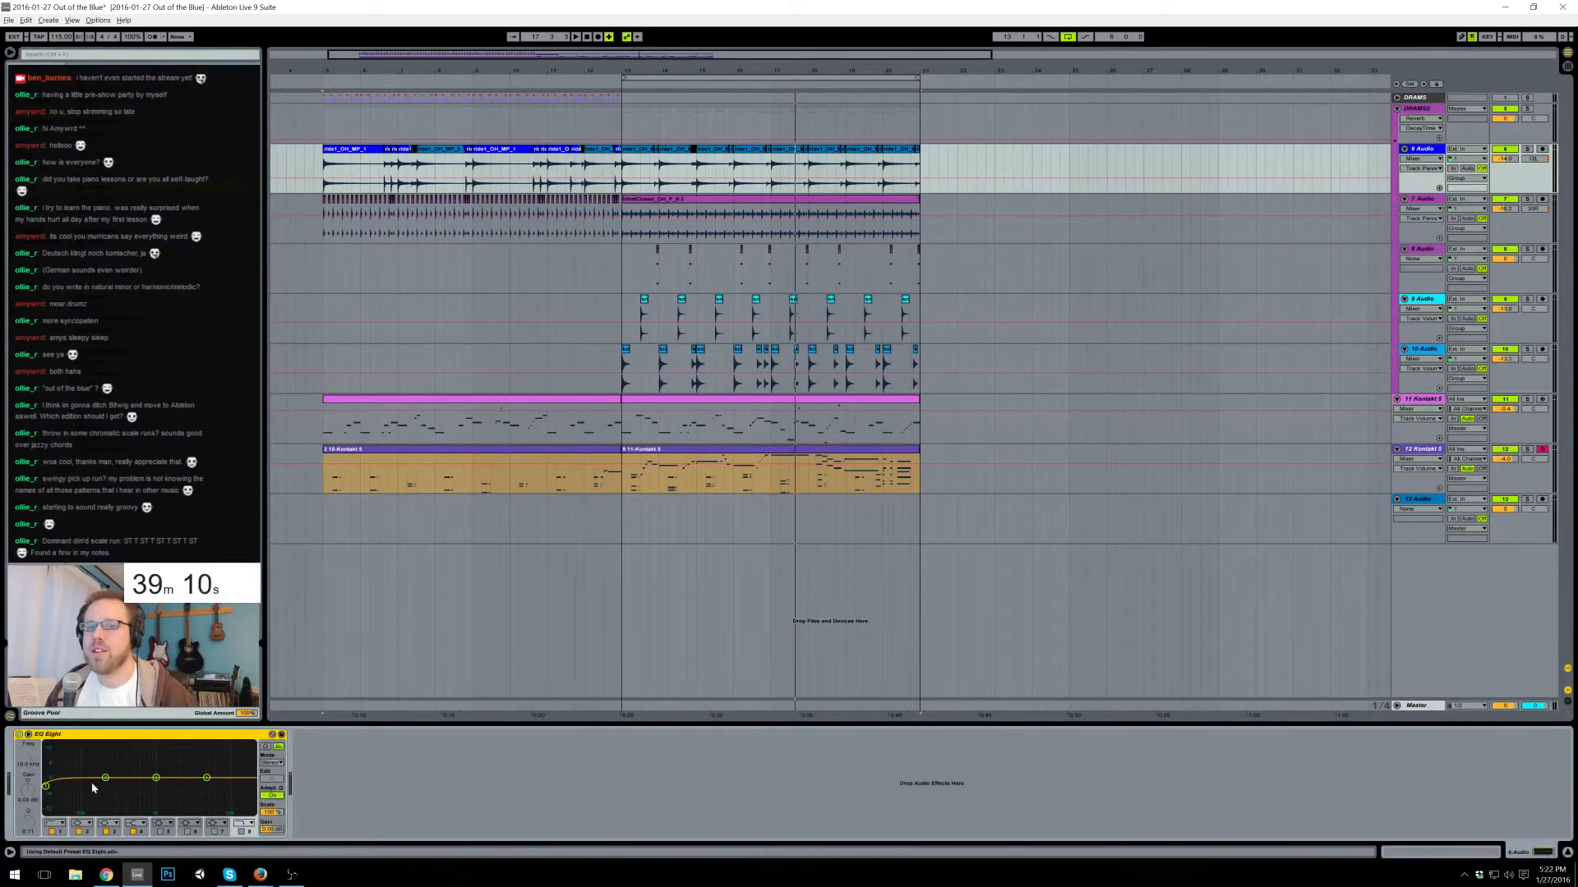
left_click_drag(207, 778, 198, 791)
left_click(29, 736)
left_click_drag(623, 170, 903, 165)
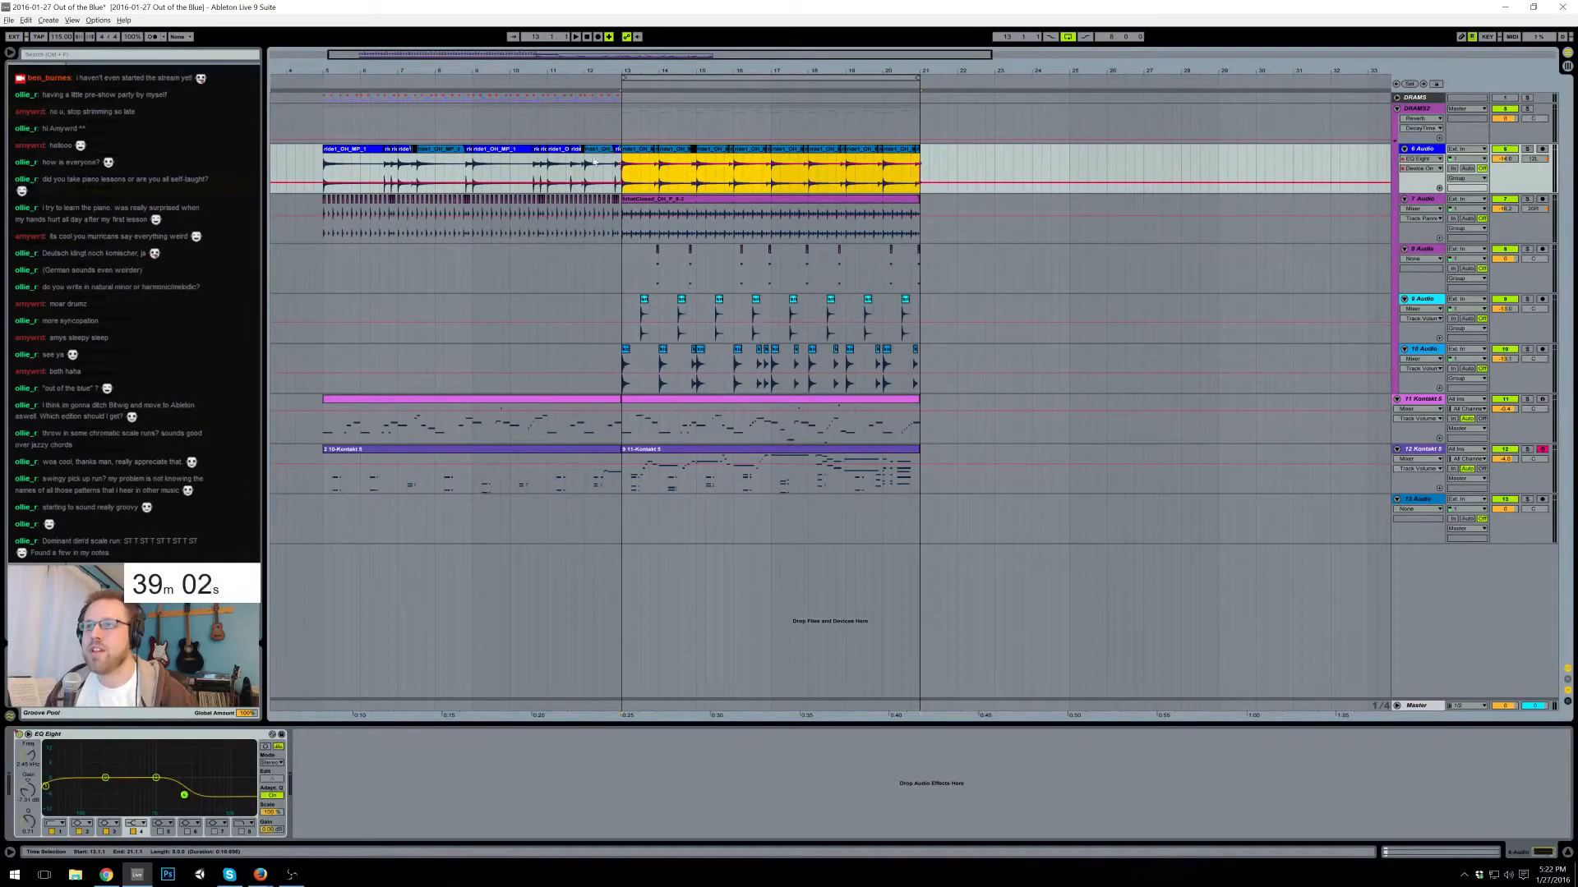
- Play from bar 12 while fine-tuning the ride EQ's high band and rebalancing the 8 Audio track's volume and panning
left_click(590, 173)
key("space")
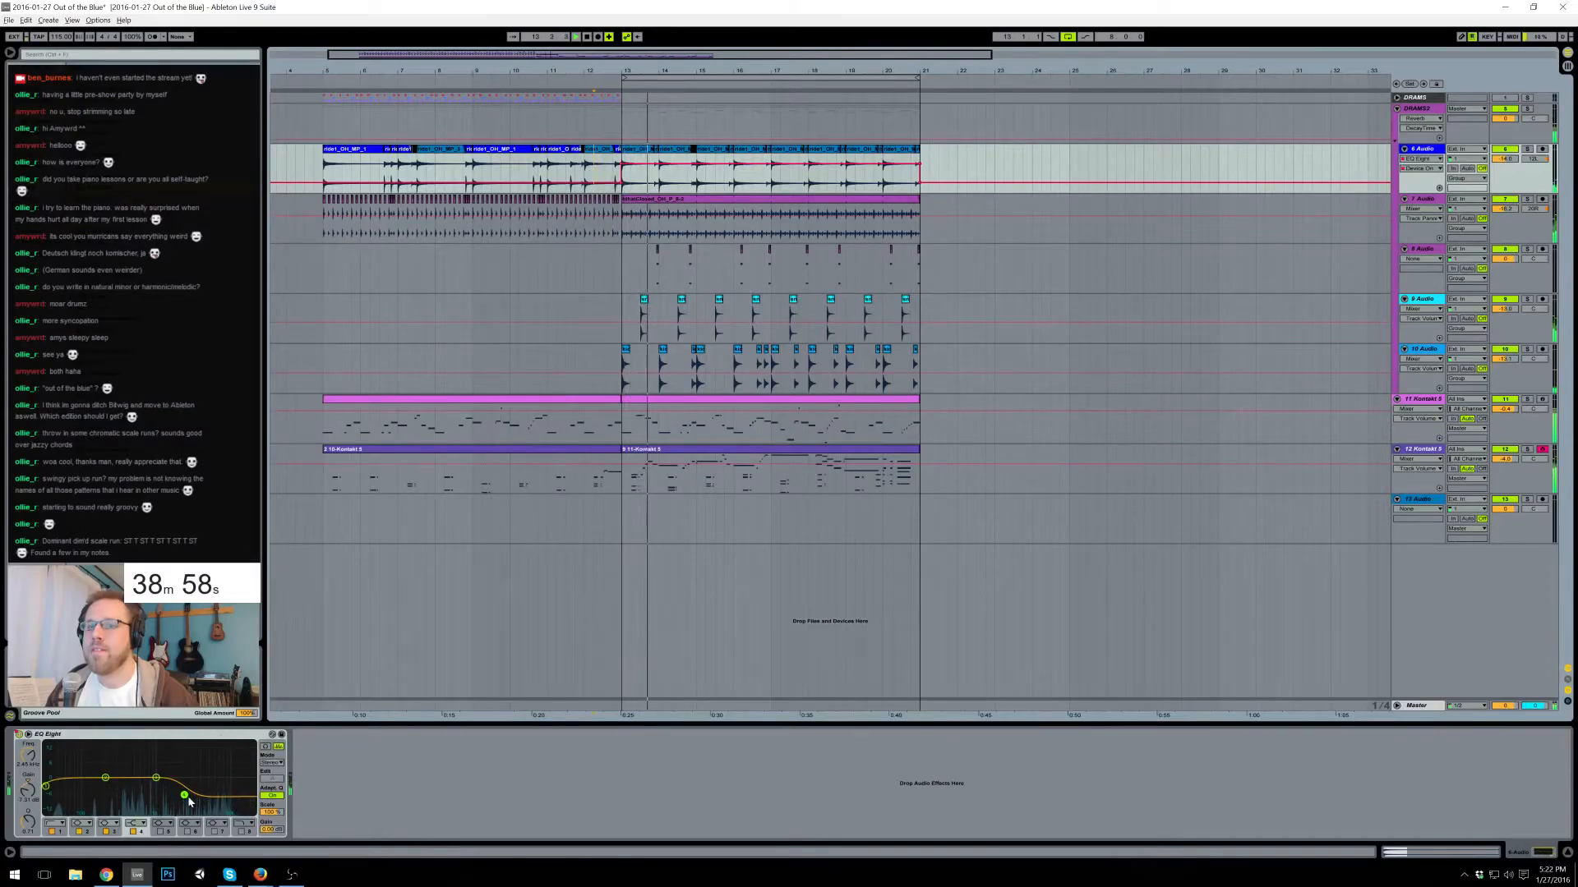
left_click_drag(186, 796, 184, 797)
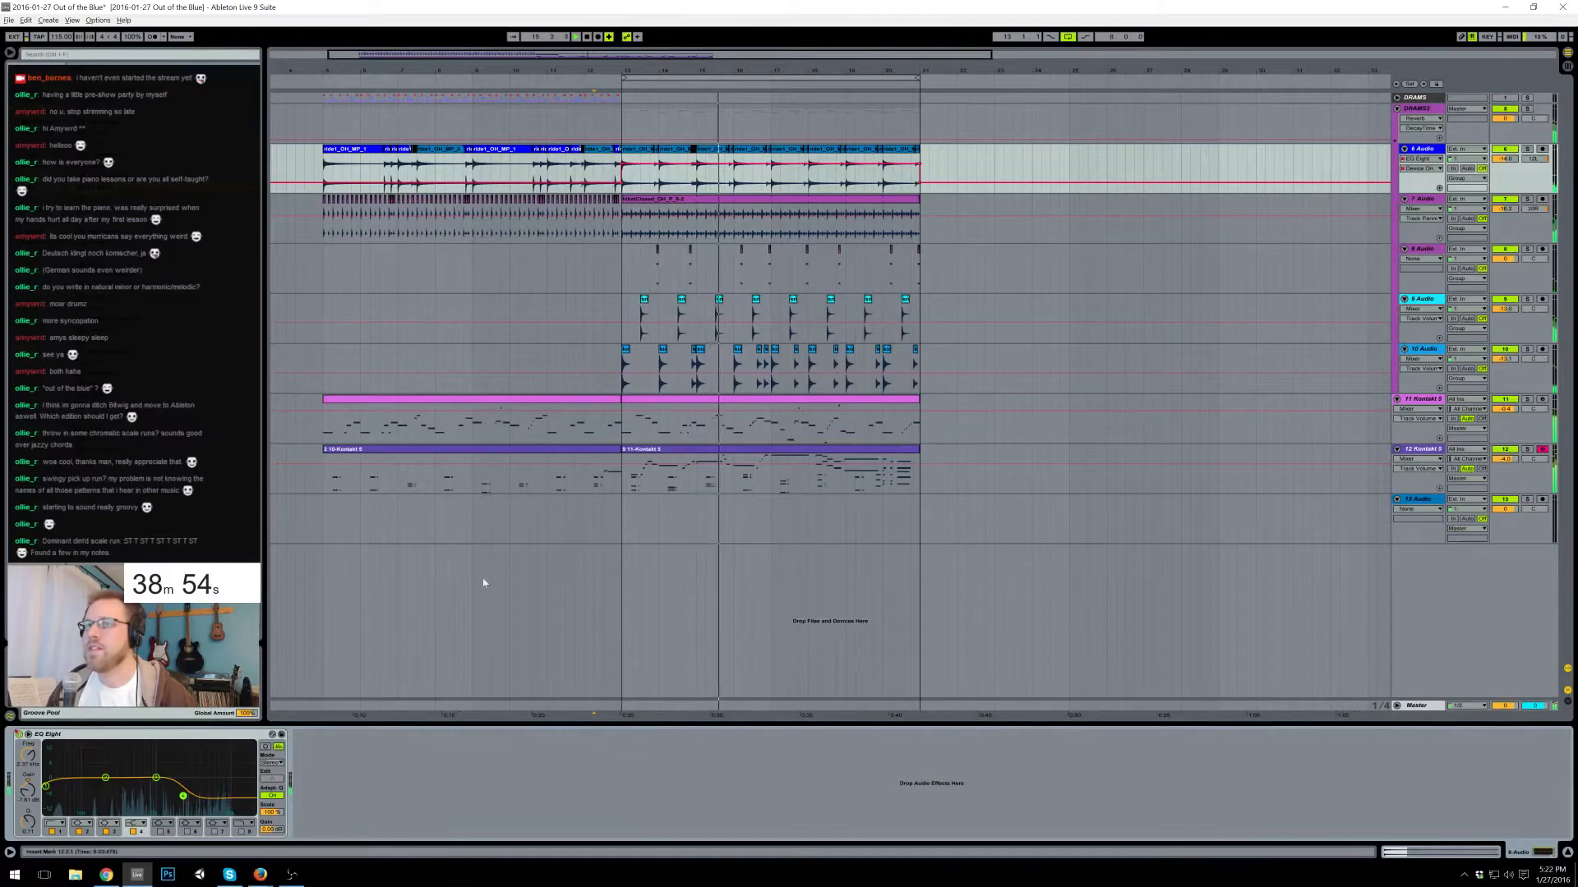
mouse_move(1505, 259)
left_mouse_down()
mouse_move(1505, 280)
mouse_move(1533, 247)
left_mouse_up()
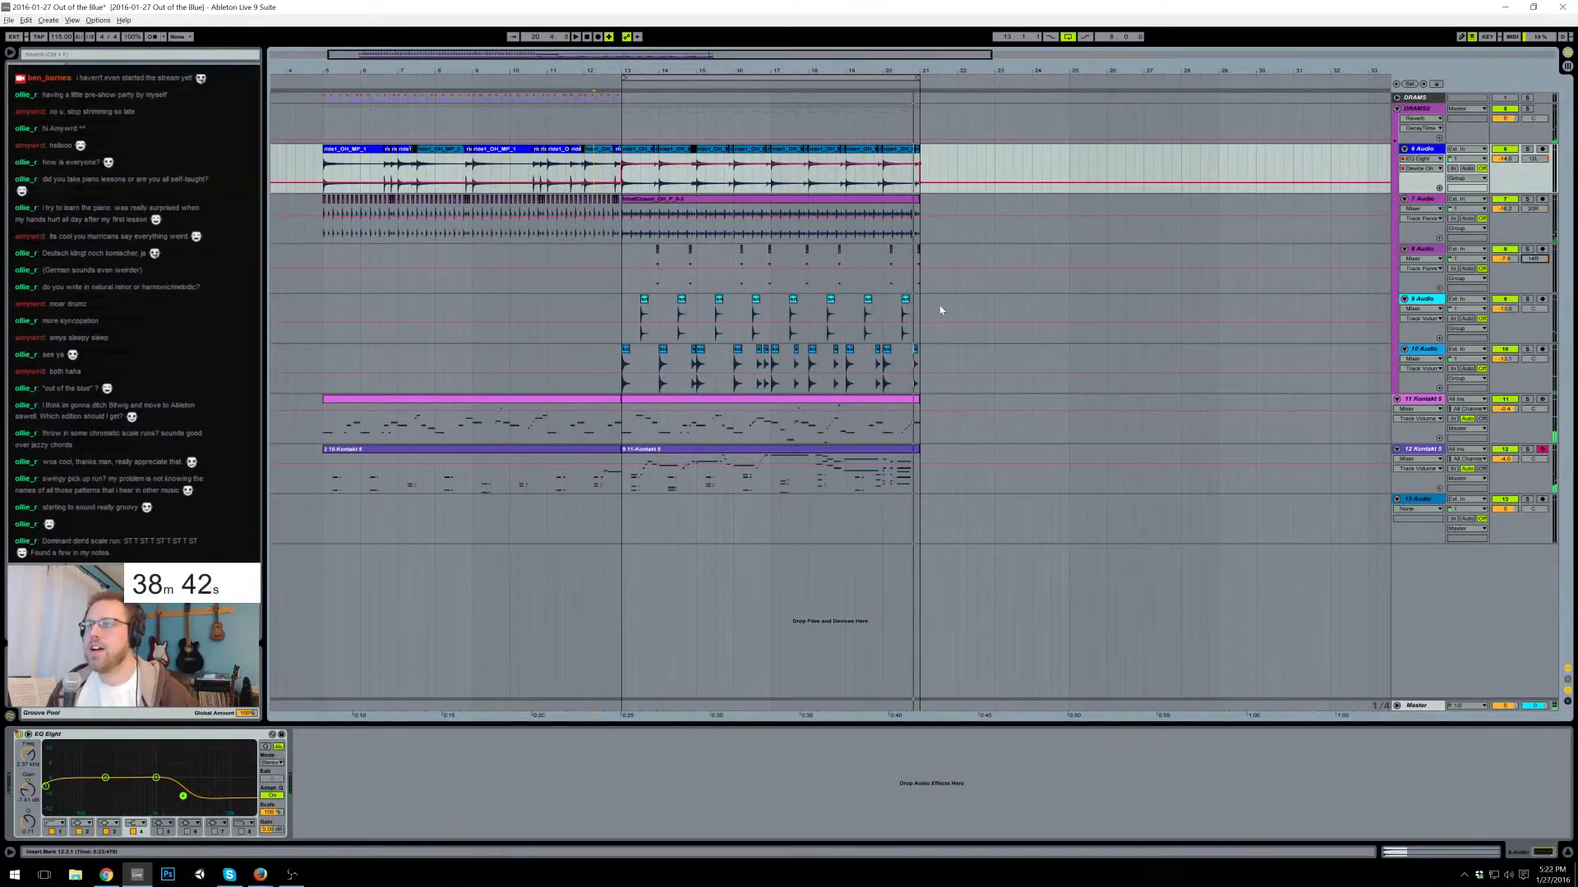
- Audition bar 20 and duplicate the ghost snare clip at 20.3 on 9 Audio twice, placing copies at 20.3.4 and 20.4.3
left_click_drag(704, 57, 712, 105)
left_click(994, 306)
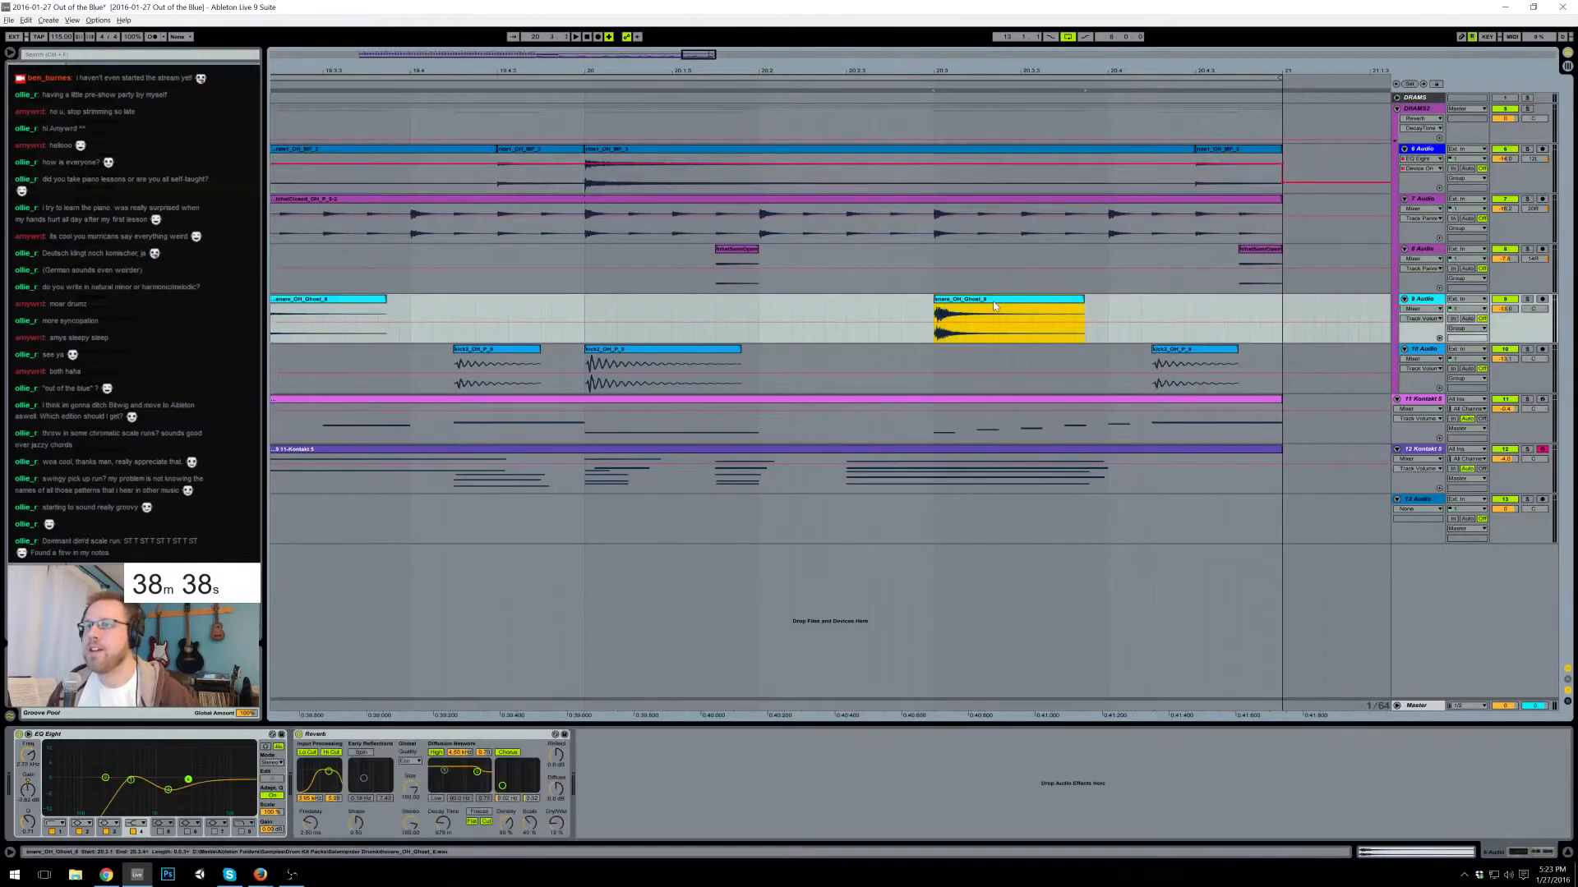
left_click(580, 310)
key("space")
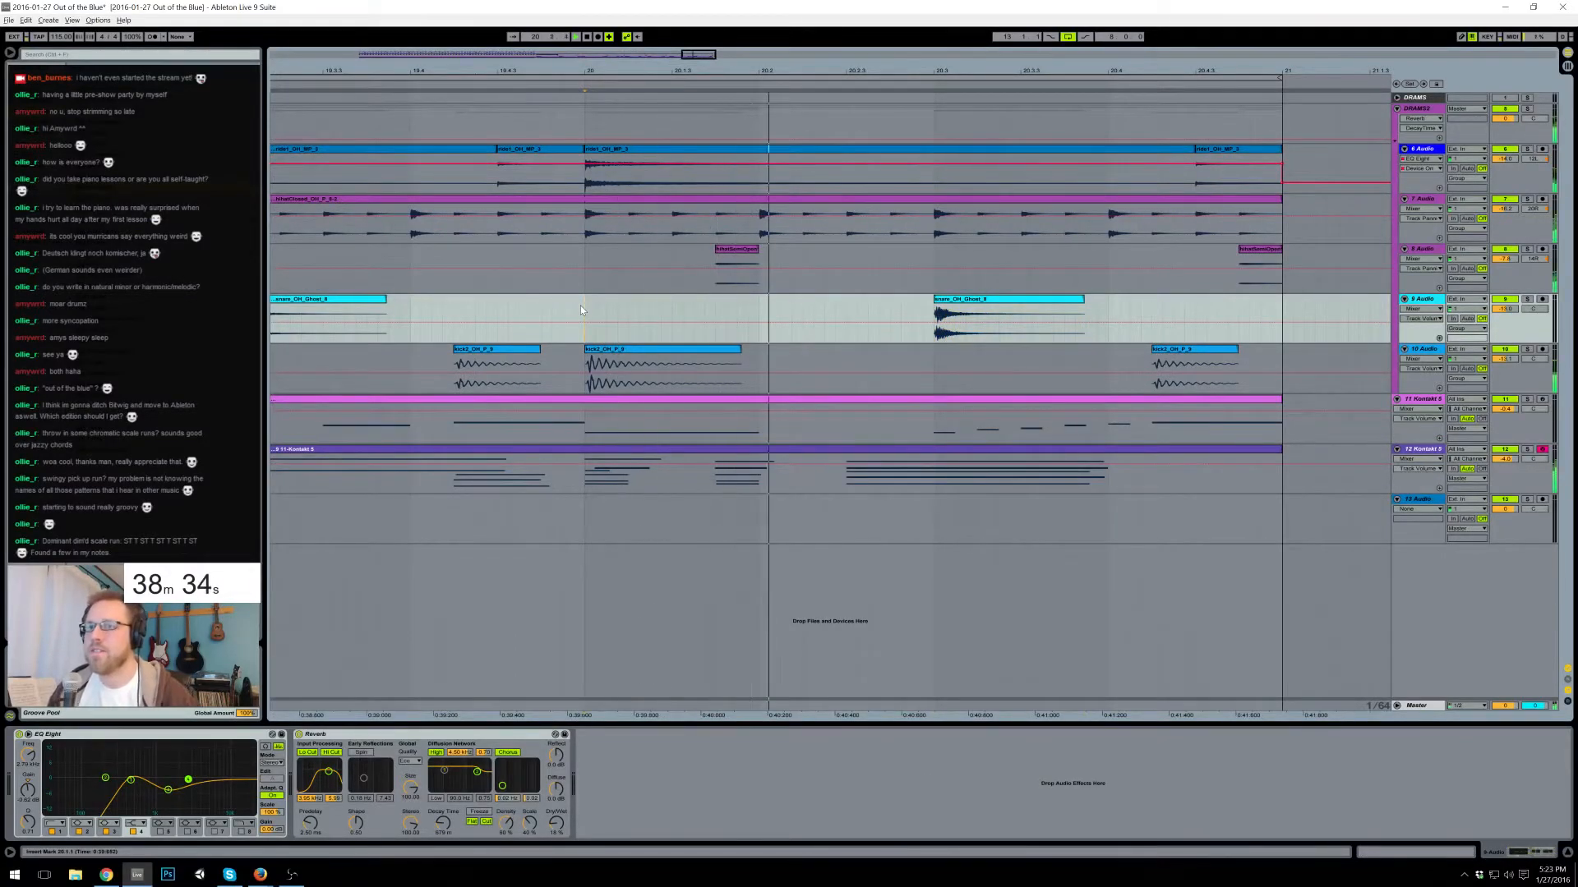
left_click(978, 305)
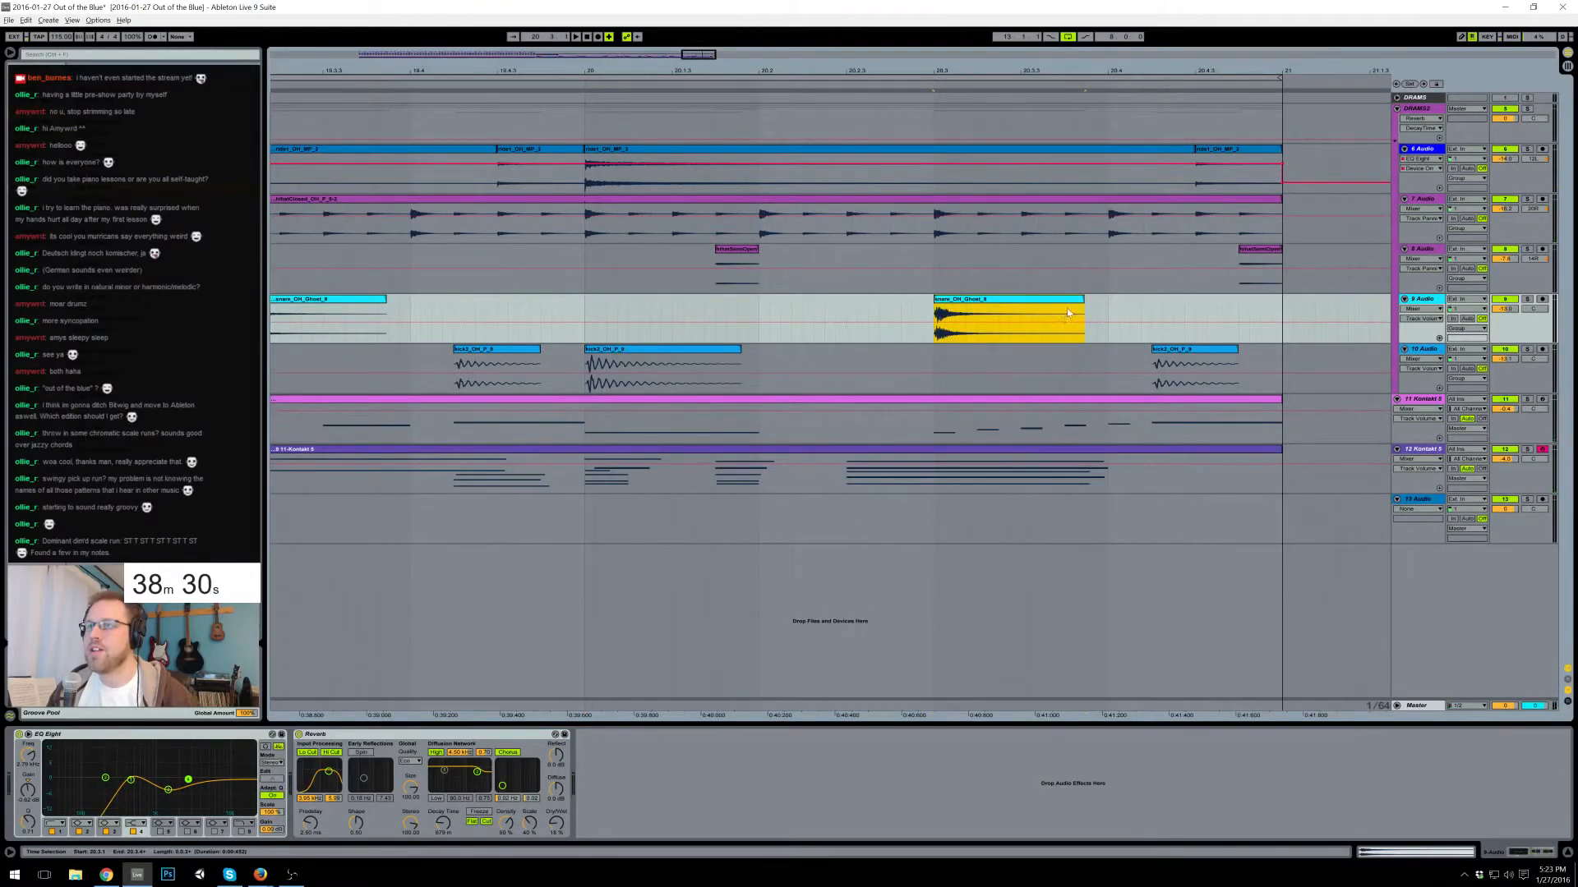
key("ctrl+d")
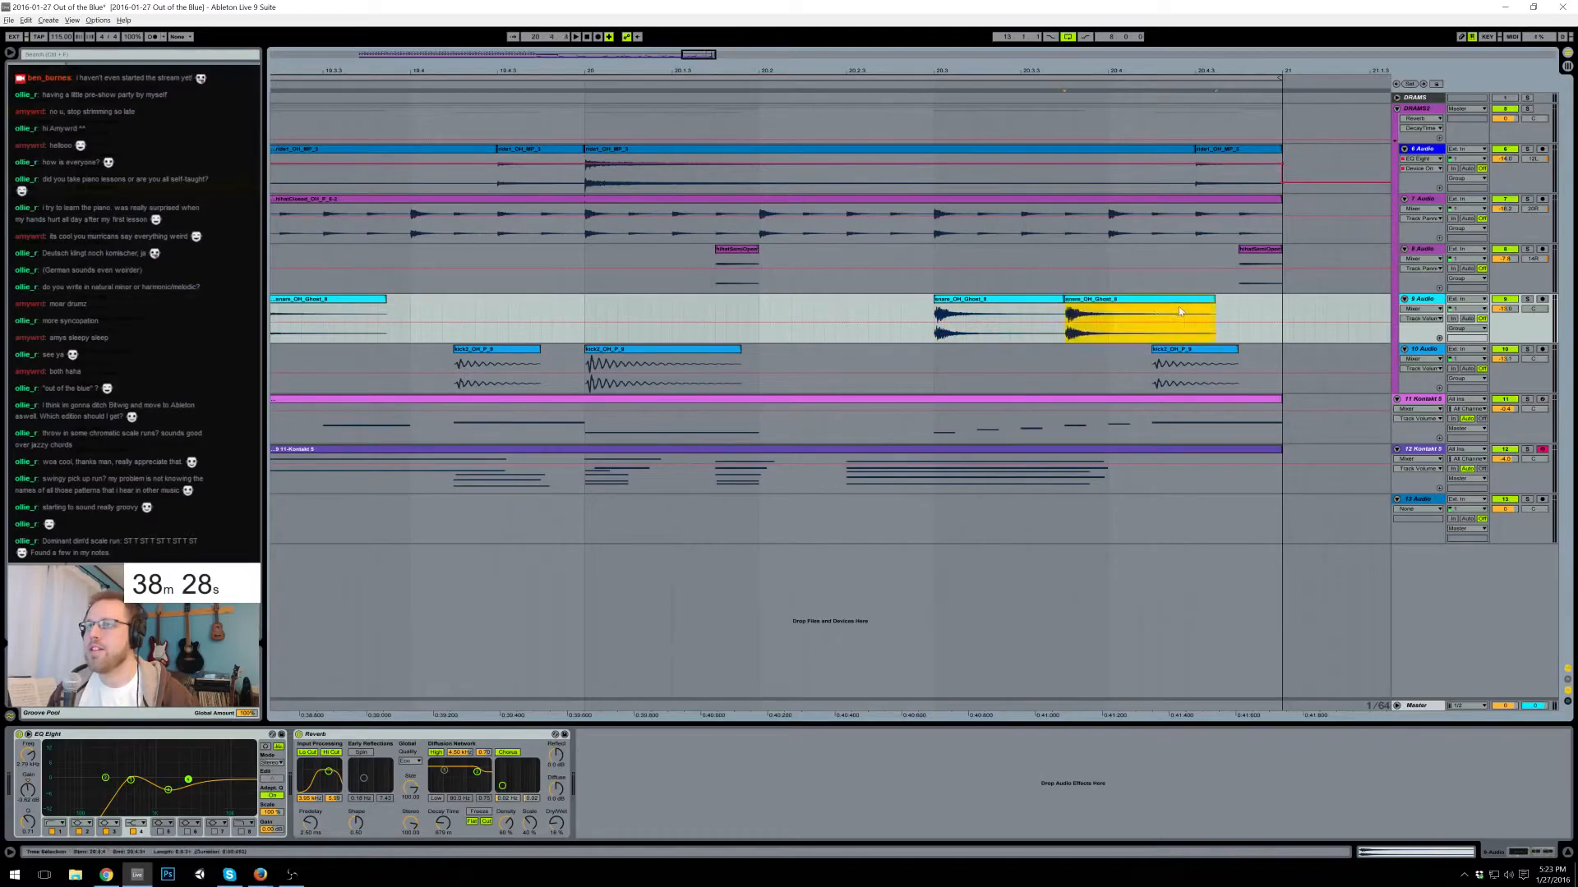
key("ctrl+v")
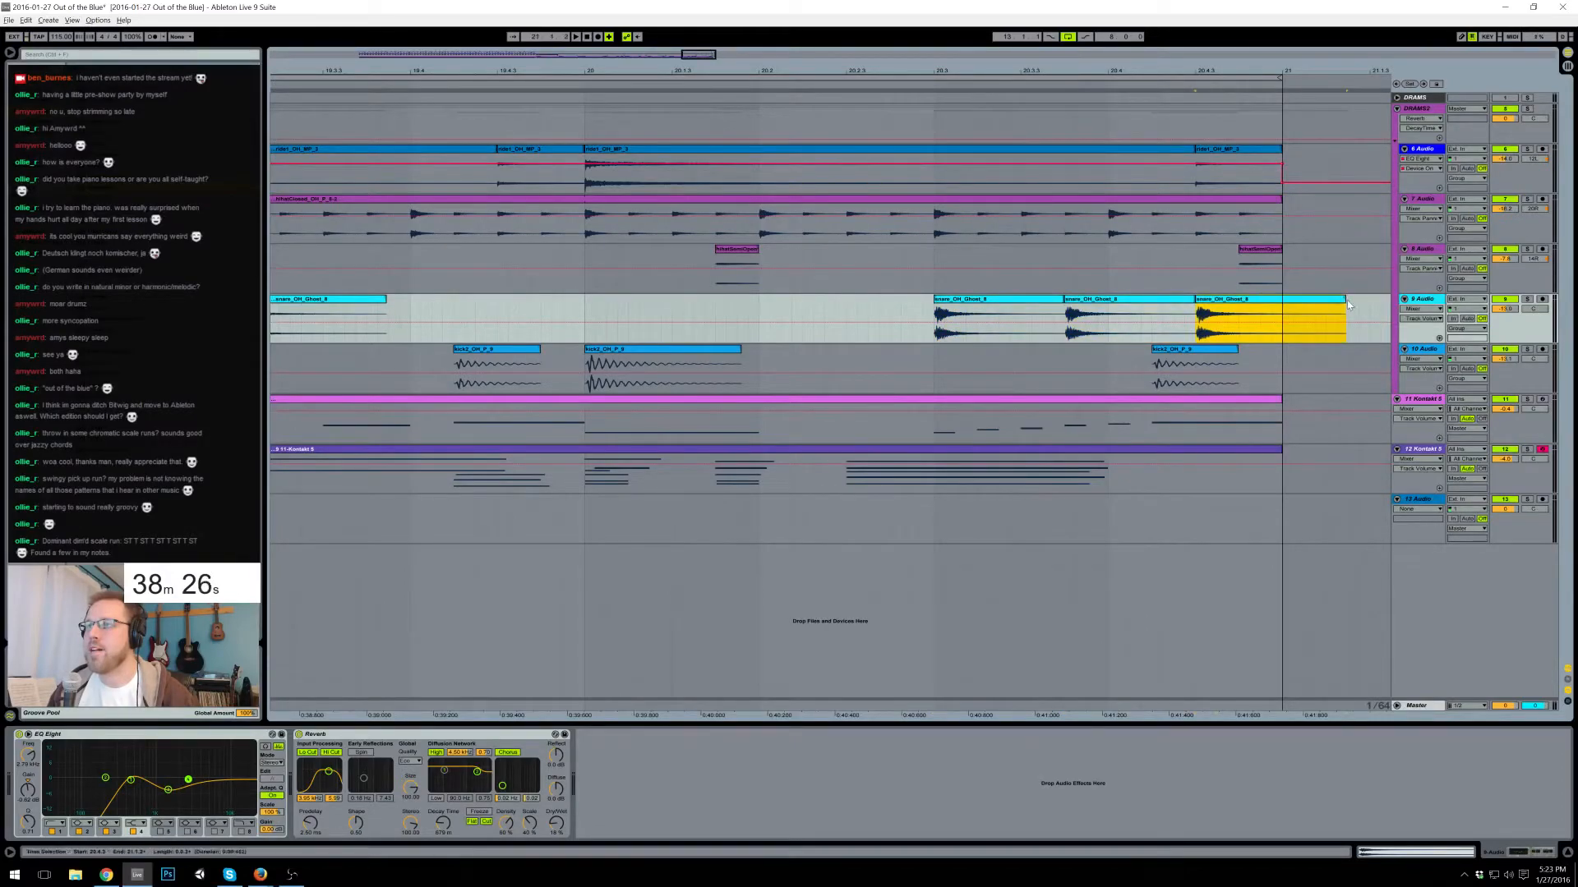
- Trim the last ghost snare clip on 9 Audio to end at bar 21 and audition the section from bar 20
left_click_drag(1345, 308, 1282, 310)
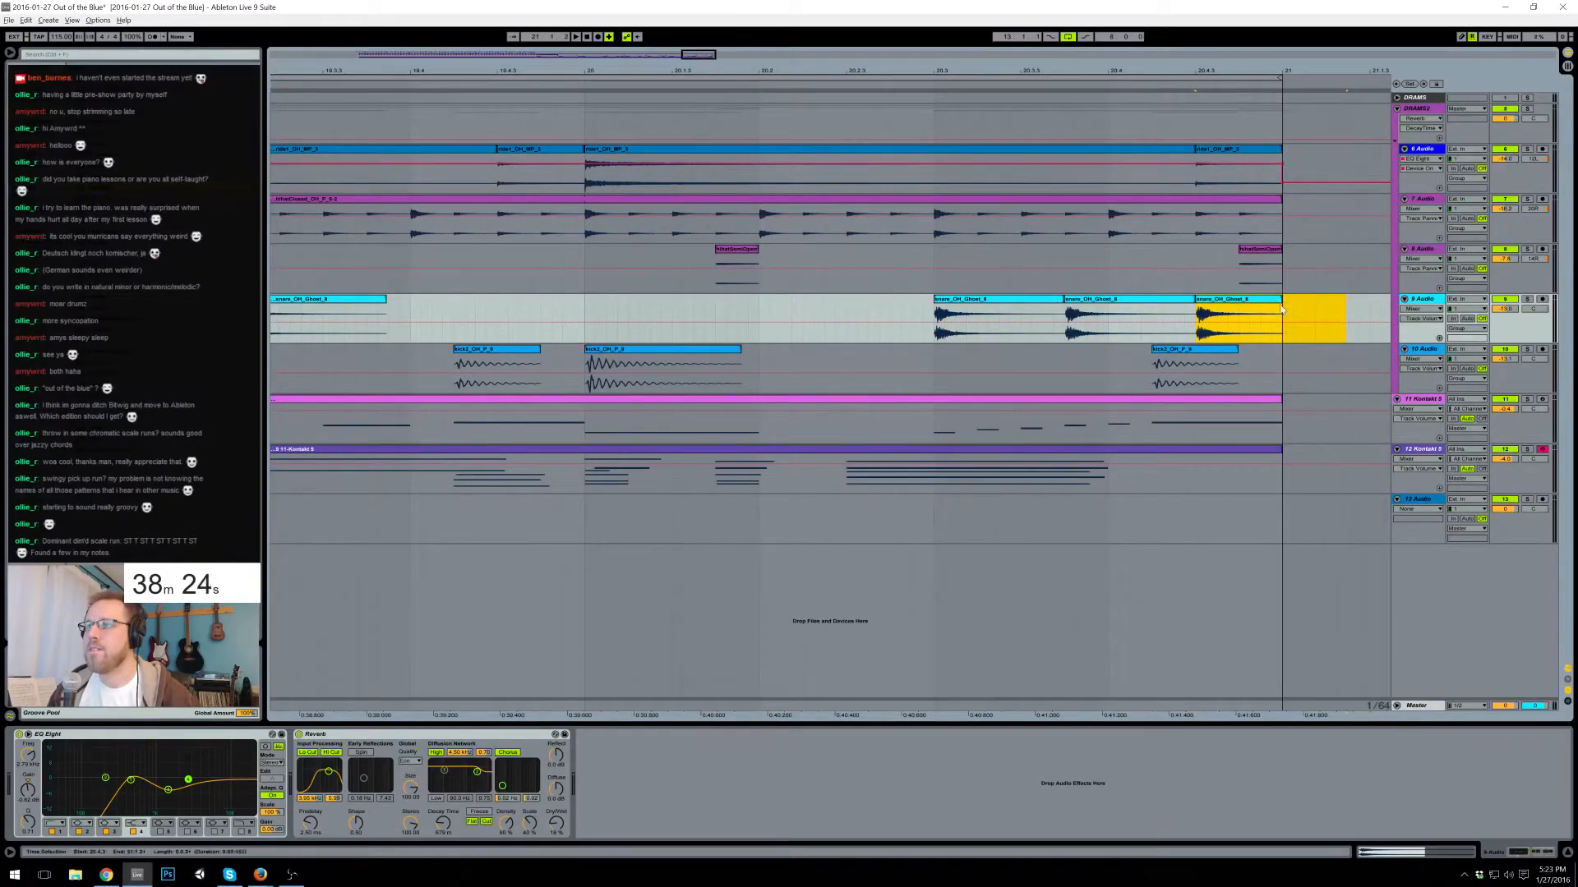
left_click(588, 307)
key("space")
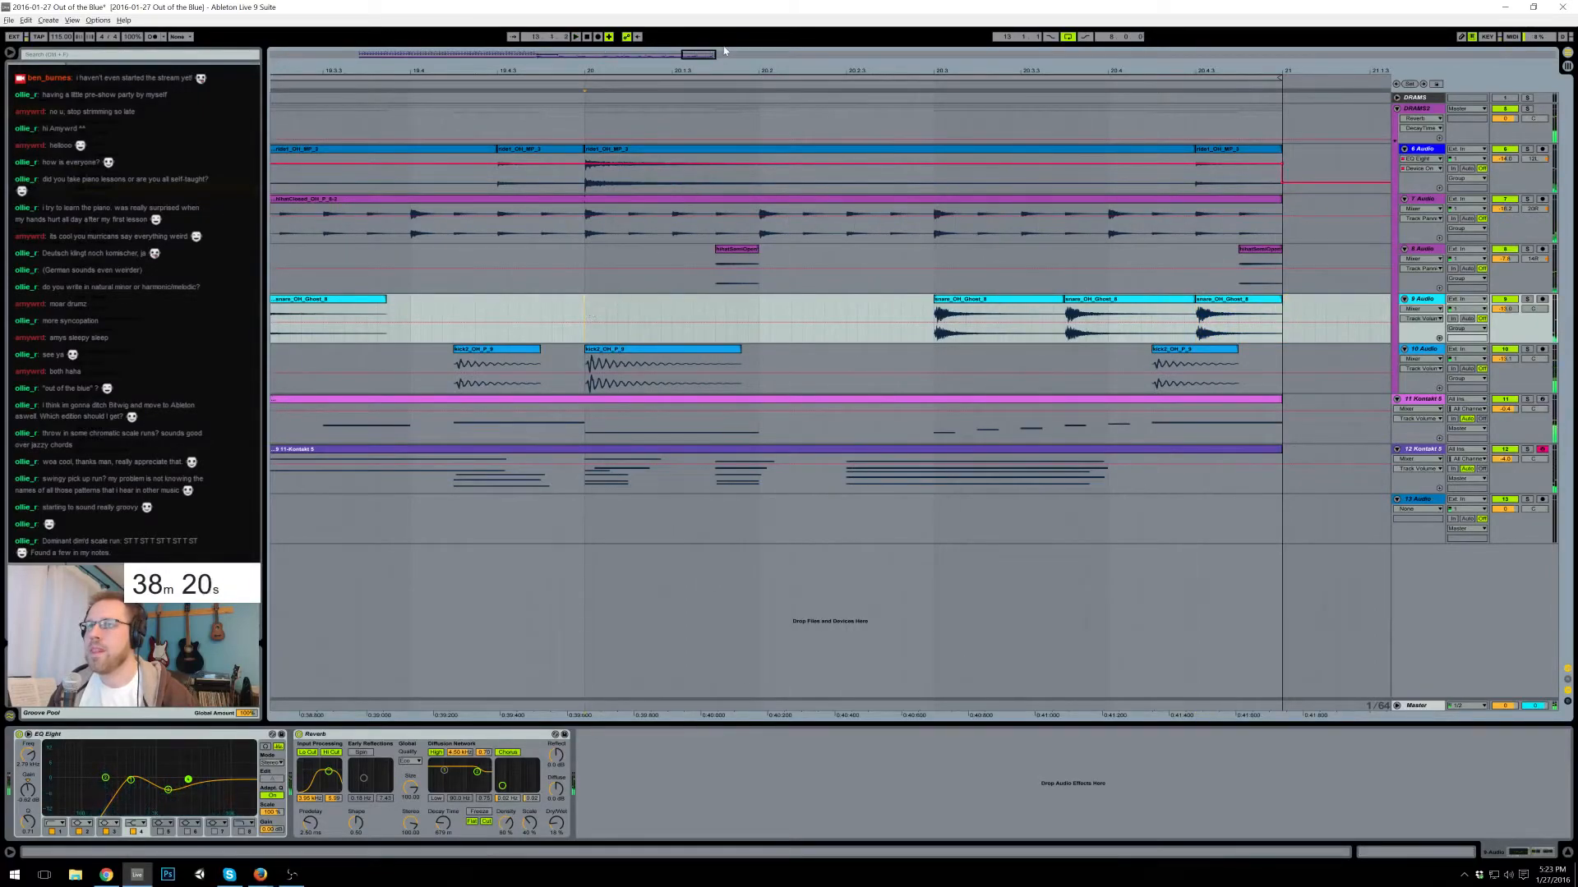
- Duplicate the drum clips on tracks 6 Audio through 10 Audio from bars 13–21 to bars 21–29
left_click_drag(703, 54, 697, 55)
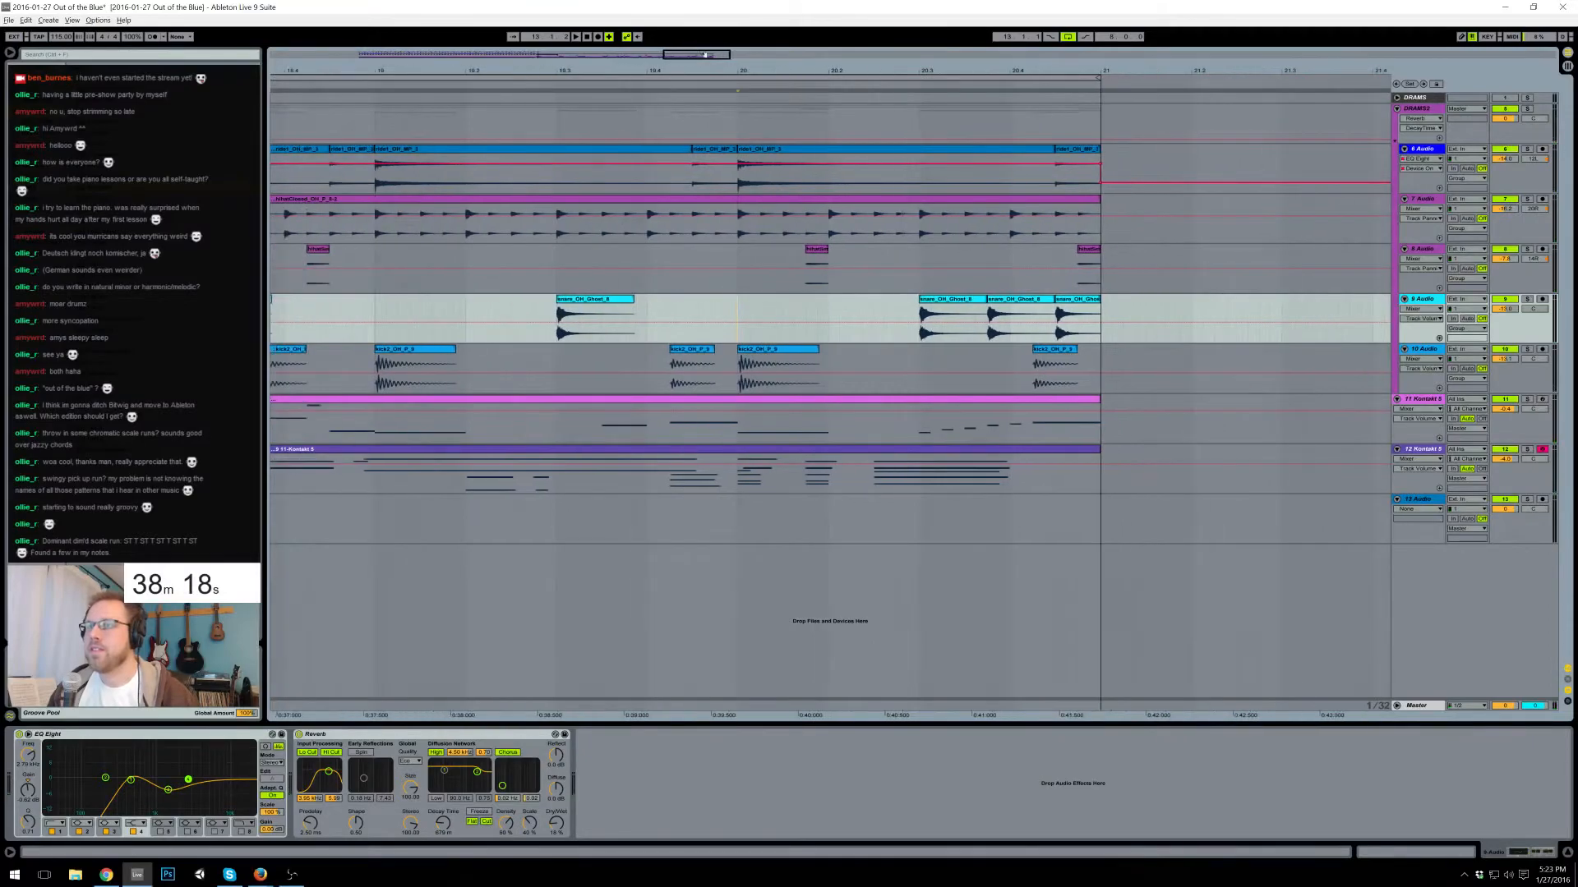
left_click_drag(683, 54, 582, 55)
left_click_drag(445, 238, 1035, 379)
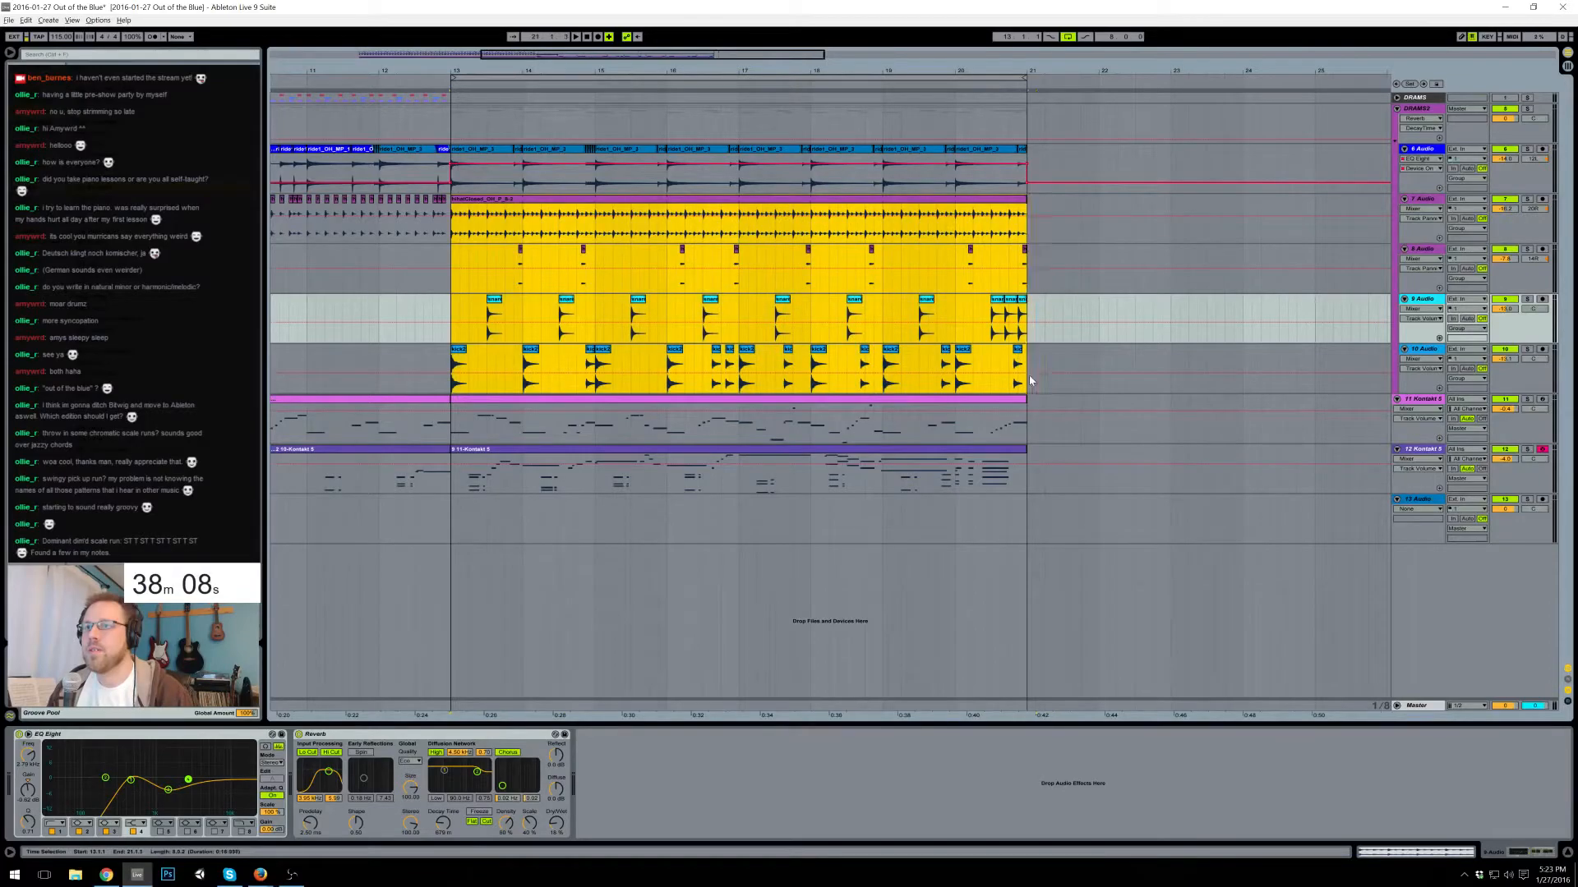
left_click(484, 150)
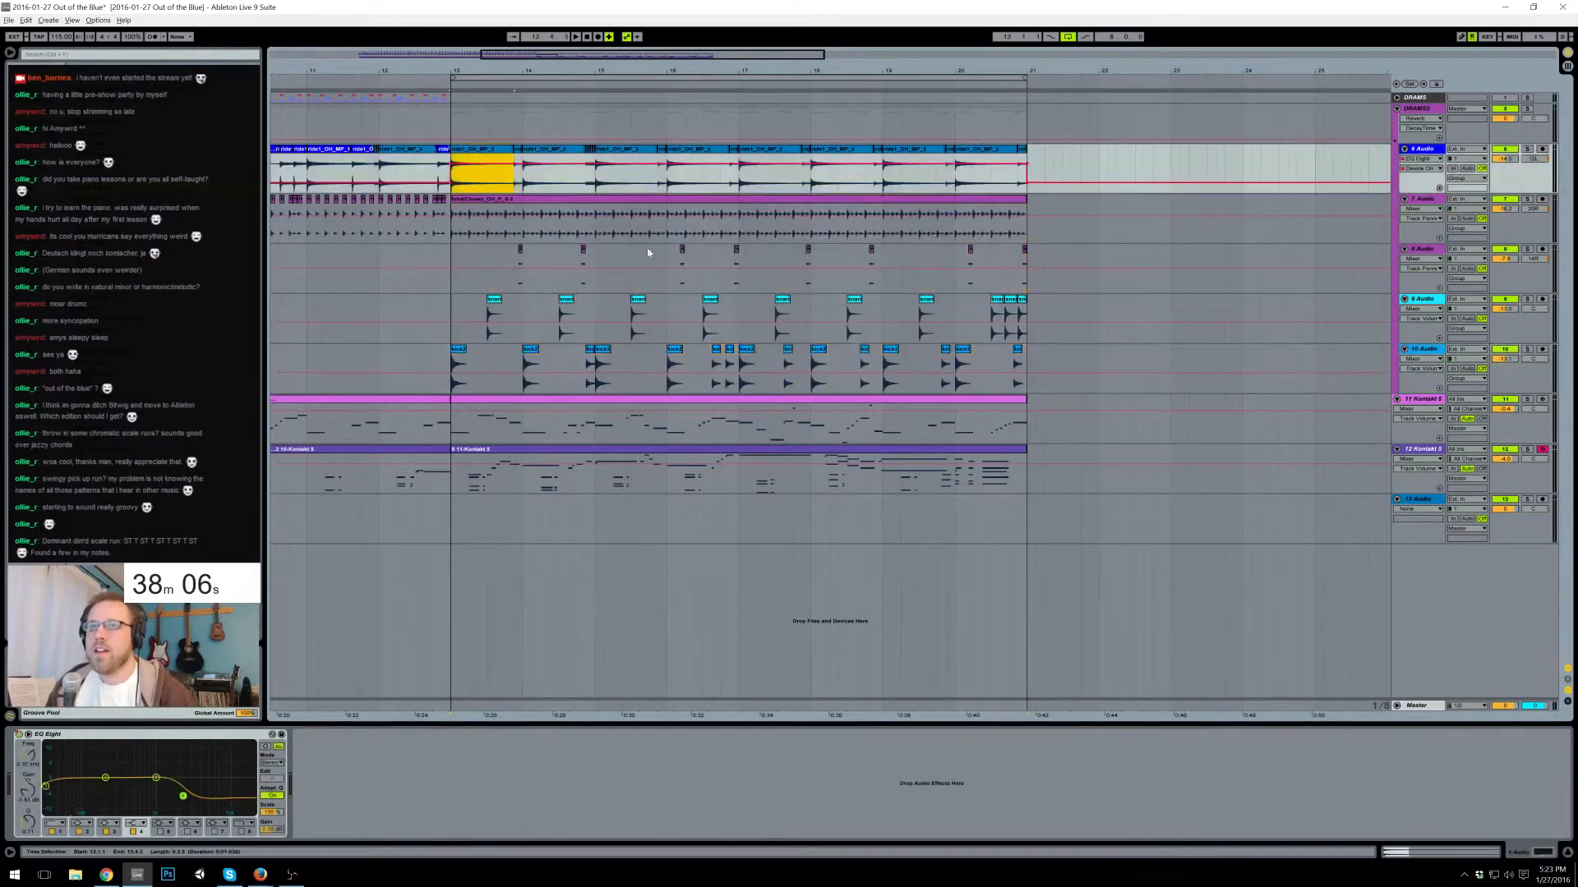
left_click(1027, 368, "shift")
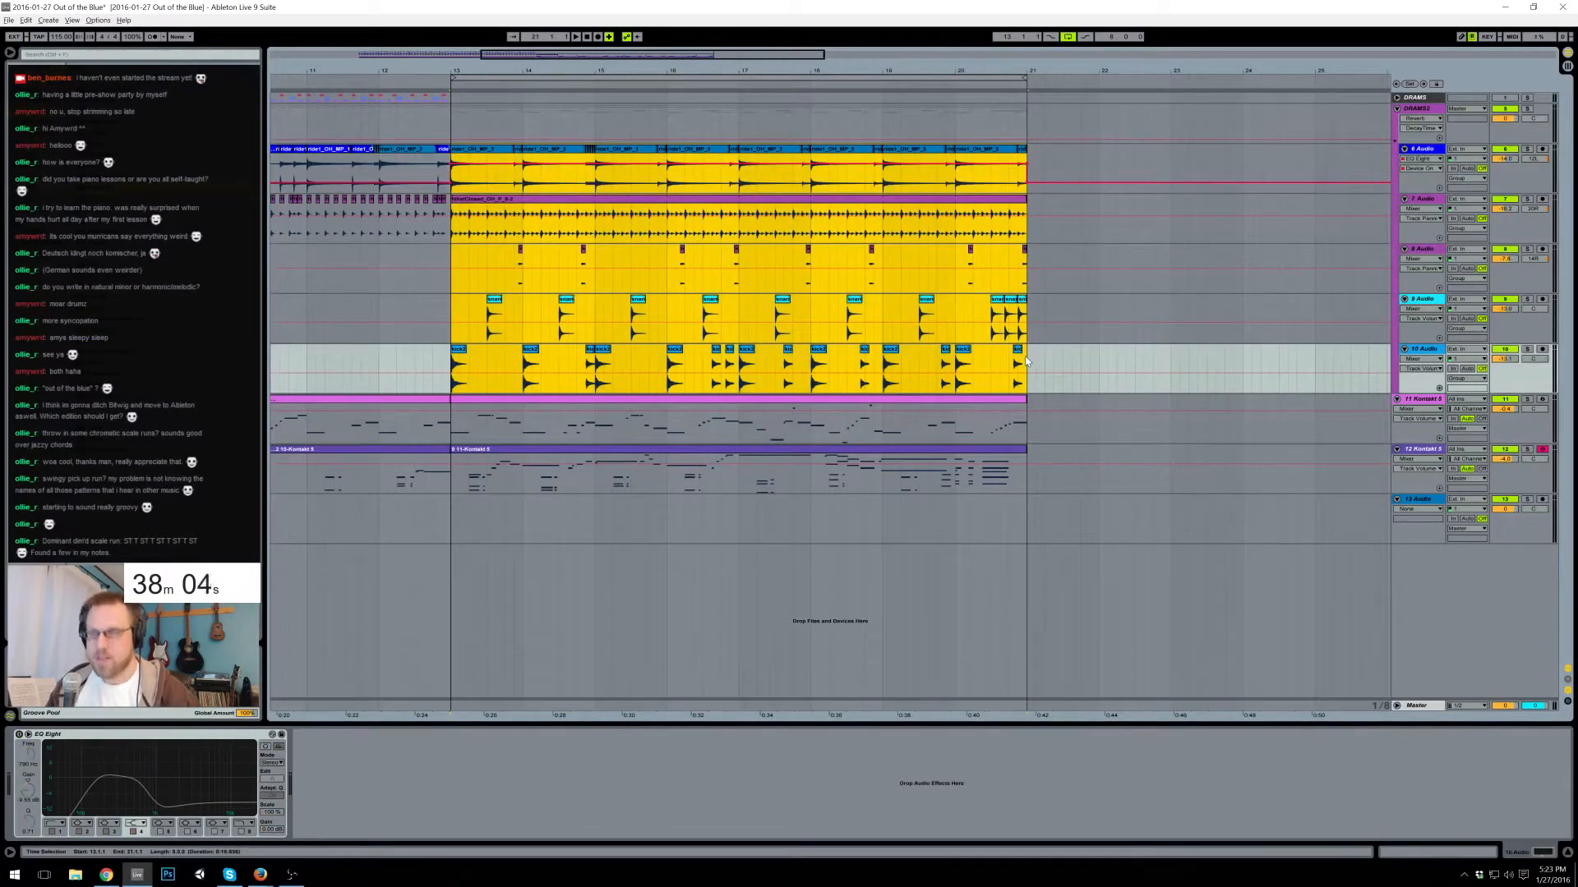
key("ctrl+d")
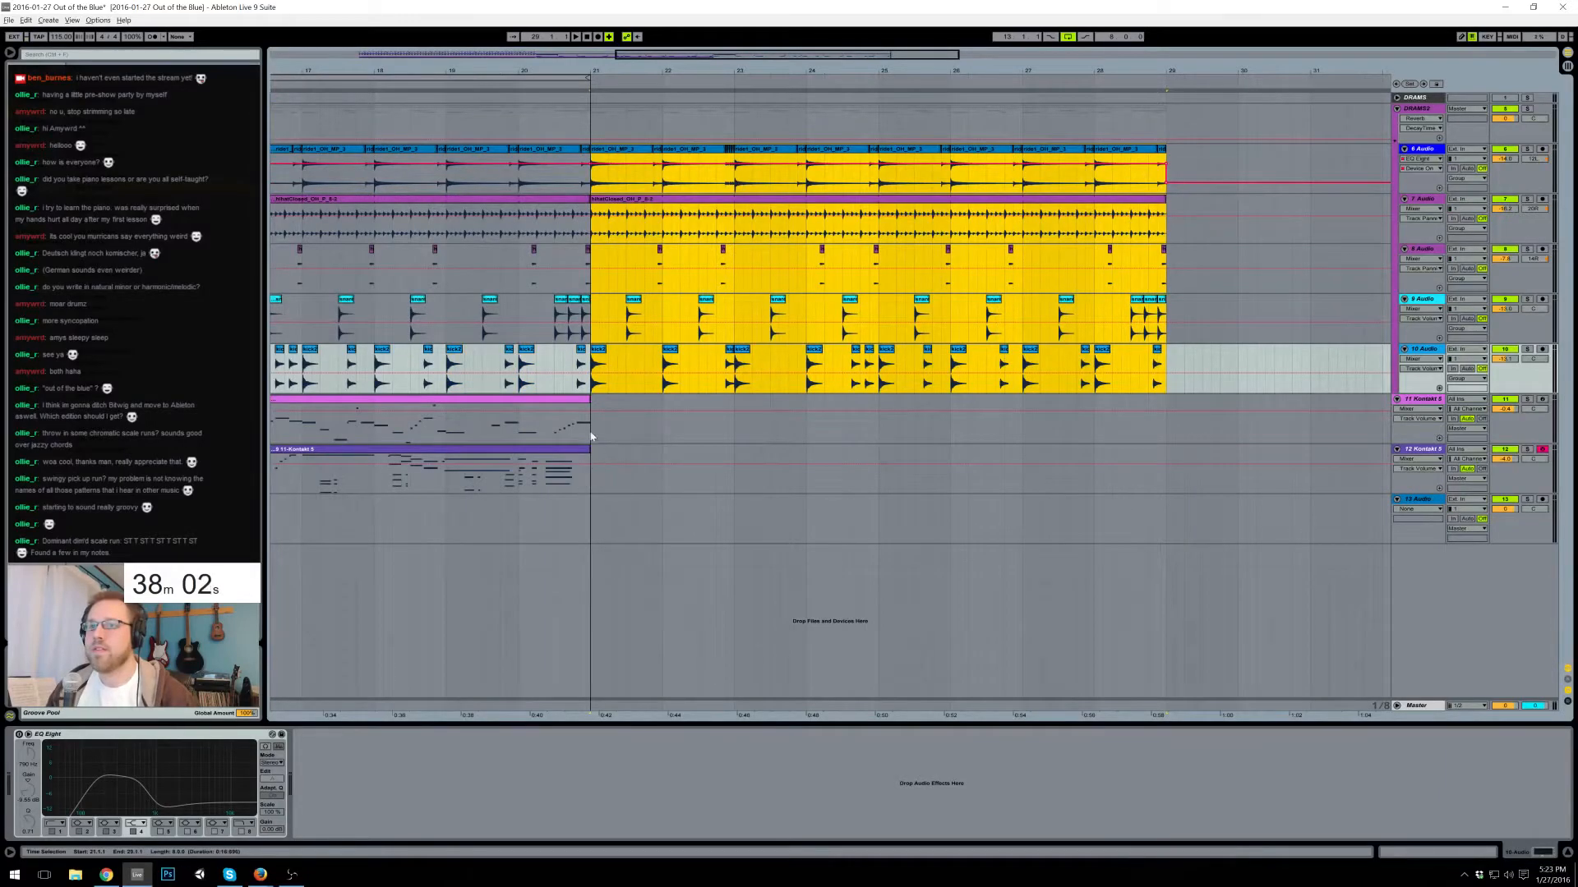
- Duplicate the 11 Kontakt 5 bass clip to bars 21–29, keep 12 Kontakt 5 armed, and loop and audition those bars
key("Down")
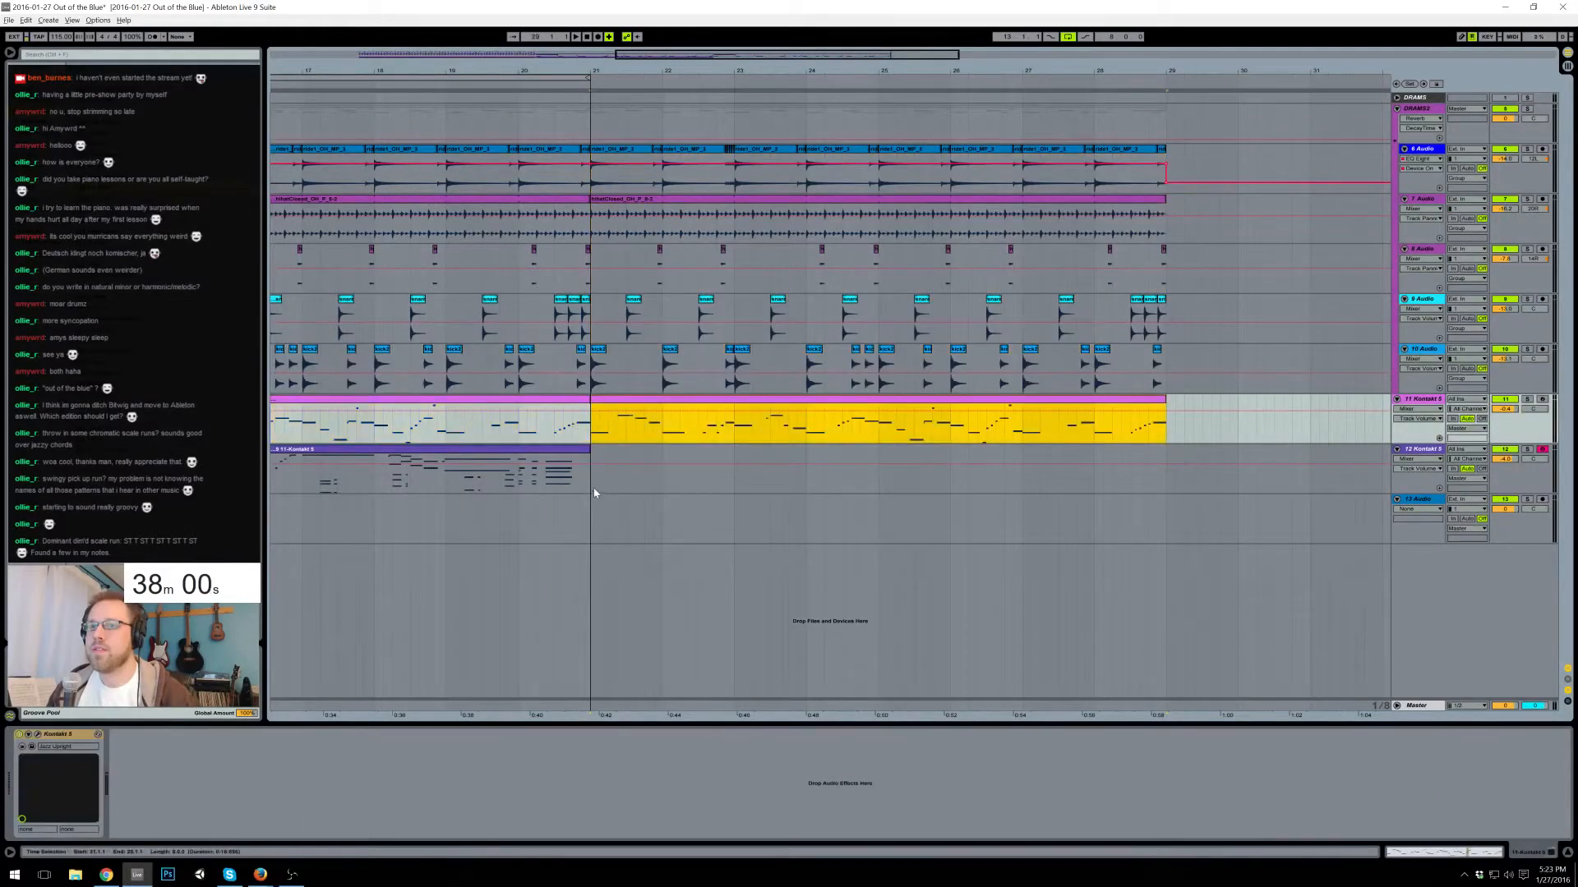
left_click(595, 492)
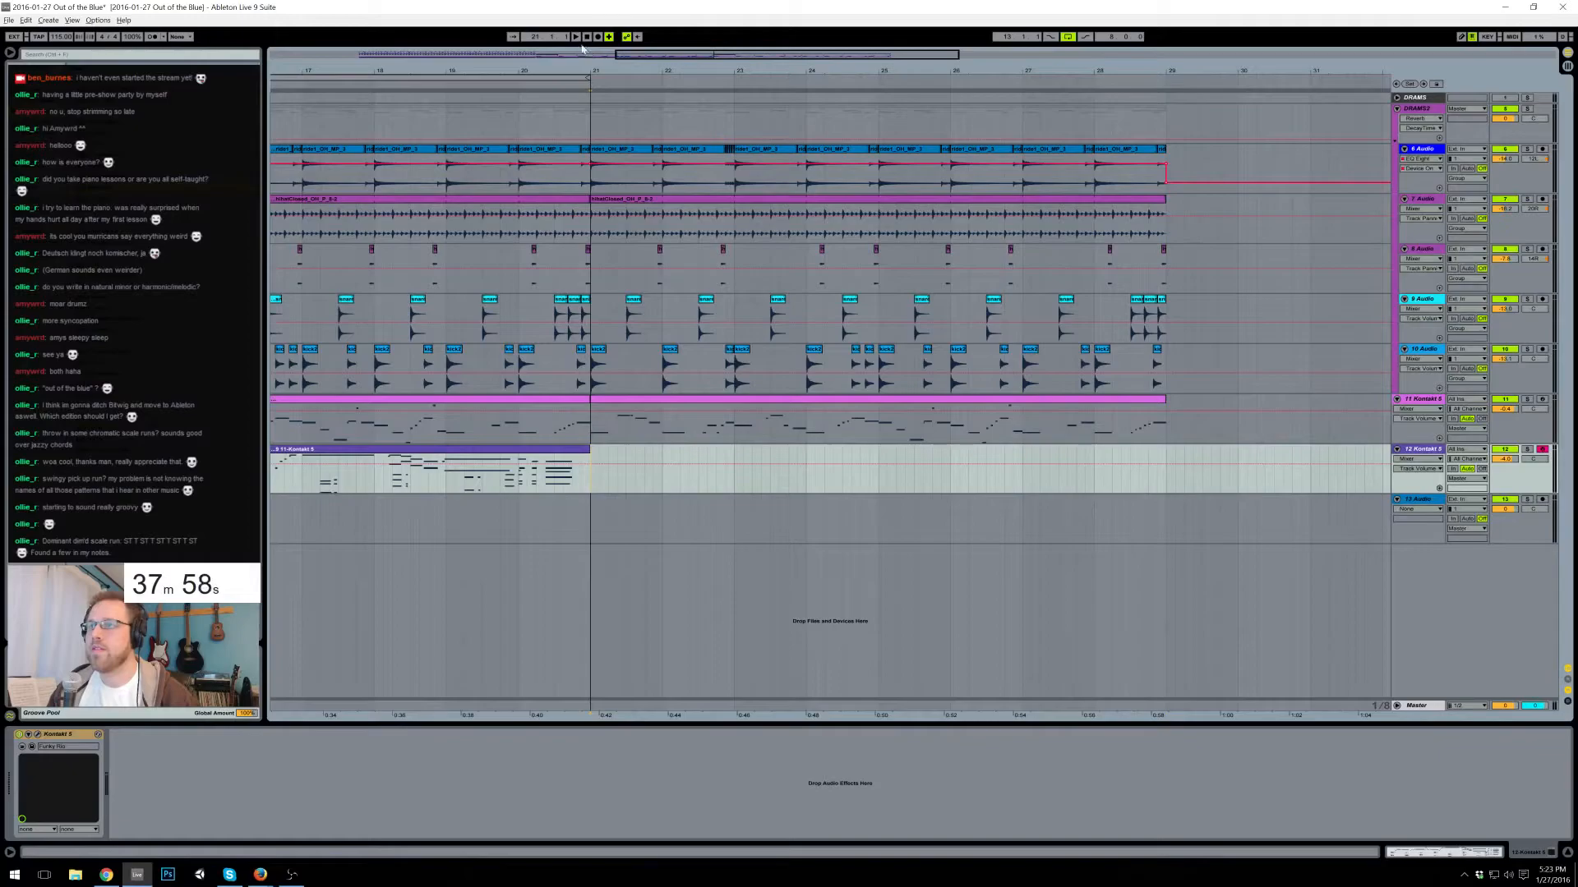
left_click(1543, 501)
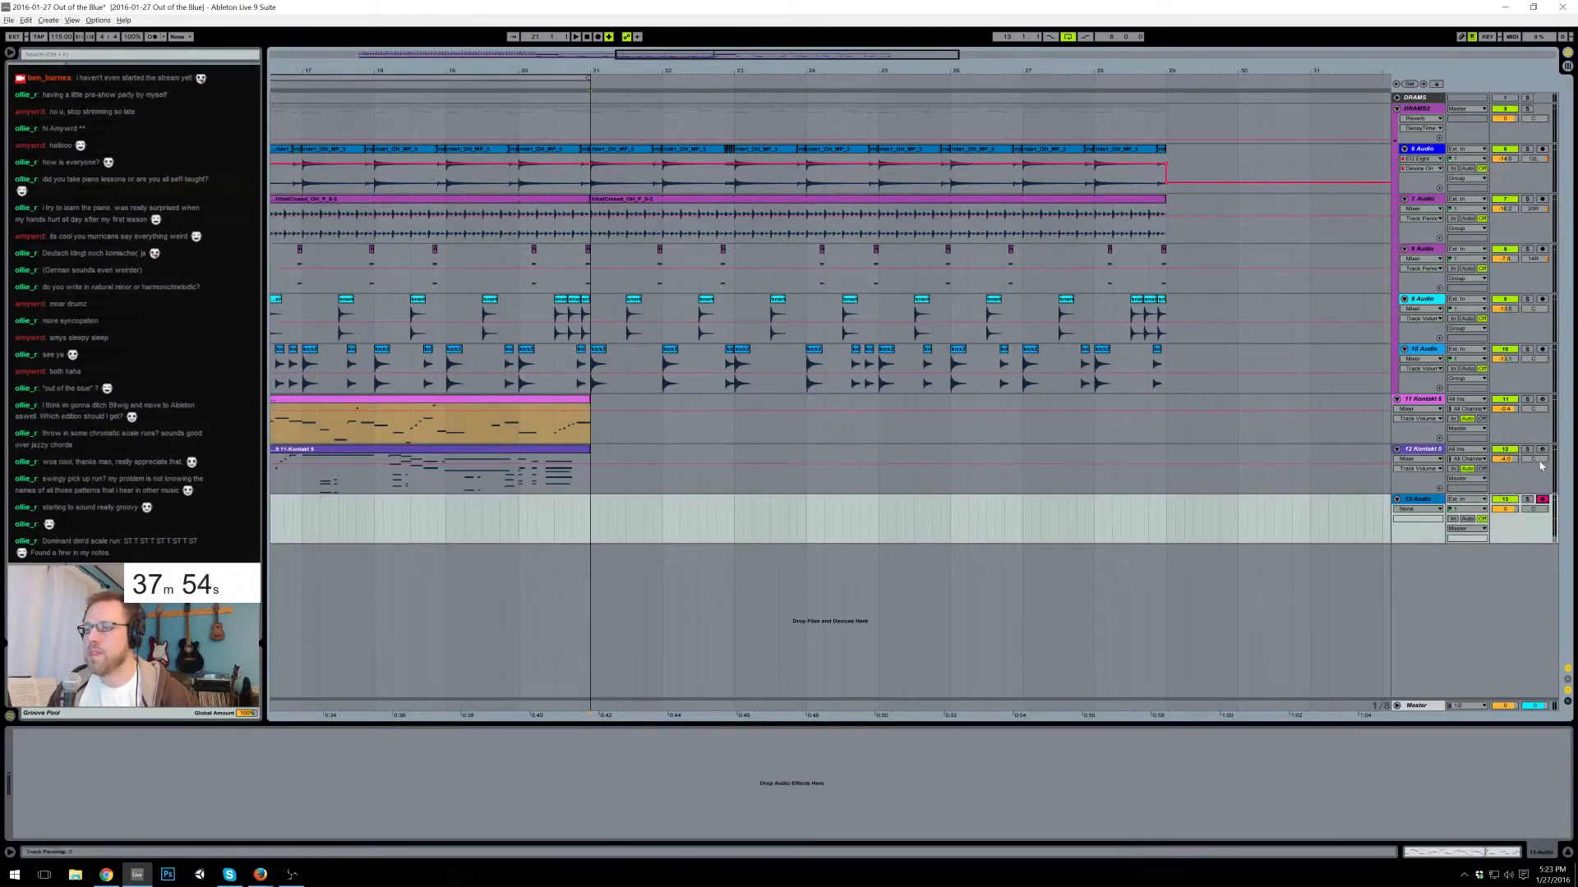
key("ctrl+d")
left_click(1543, 449)
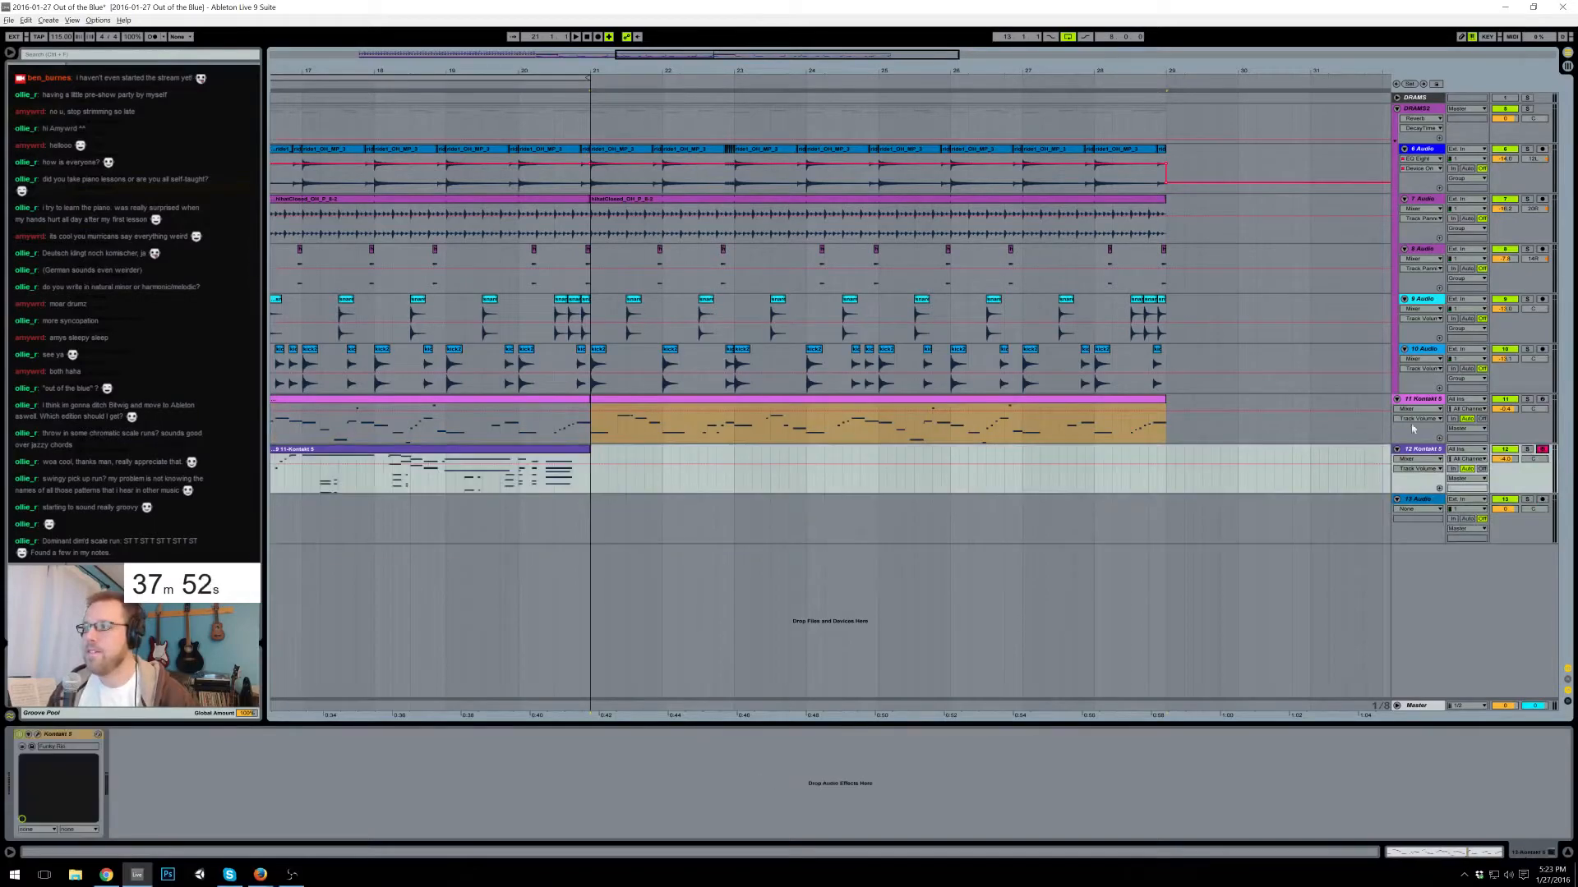
left_click_drag(524, 77, 1108, 100)
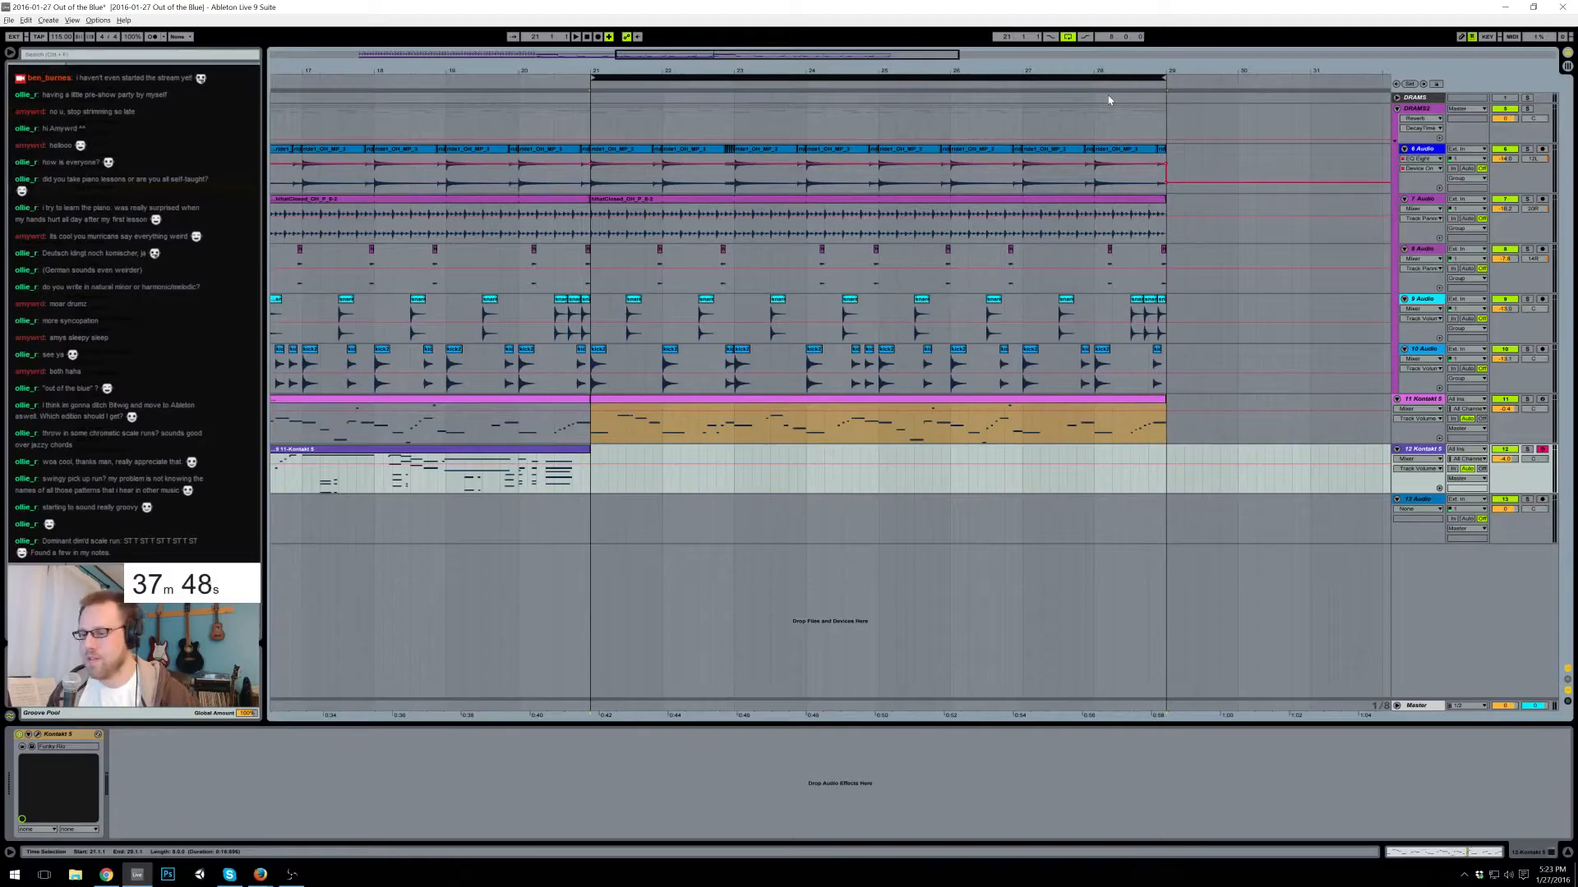
key("space")
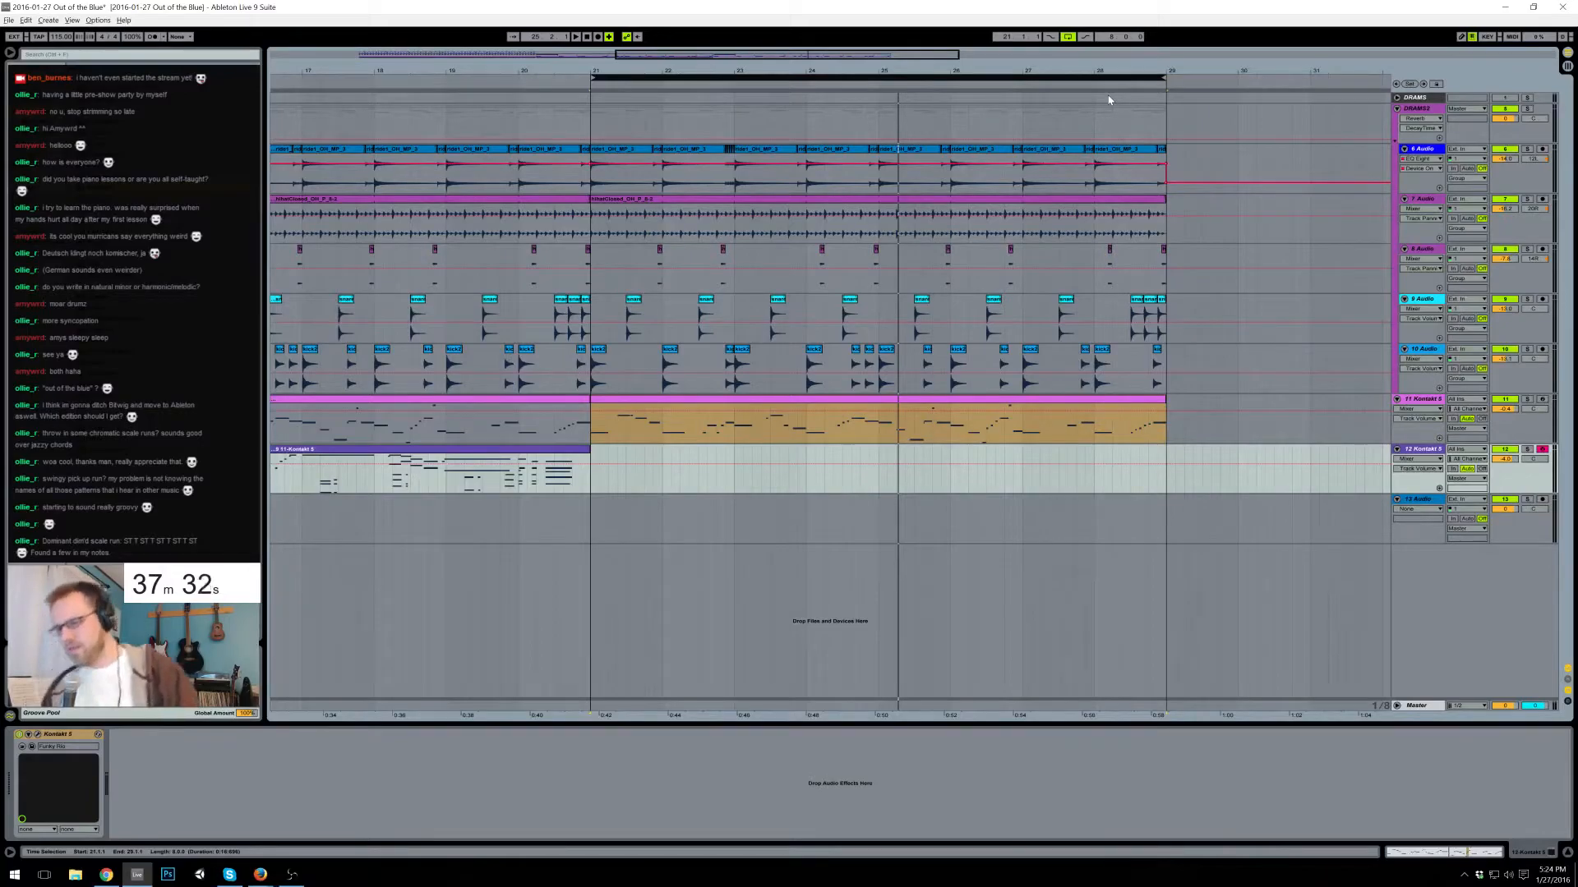
- In the bar 13 bass clip, shorten the final E2 note and add a short B1 note after it at the clip's end
left_click(585, 404)
double_click(585, 404)
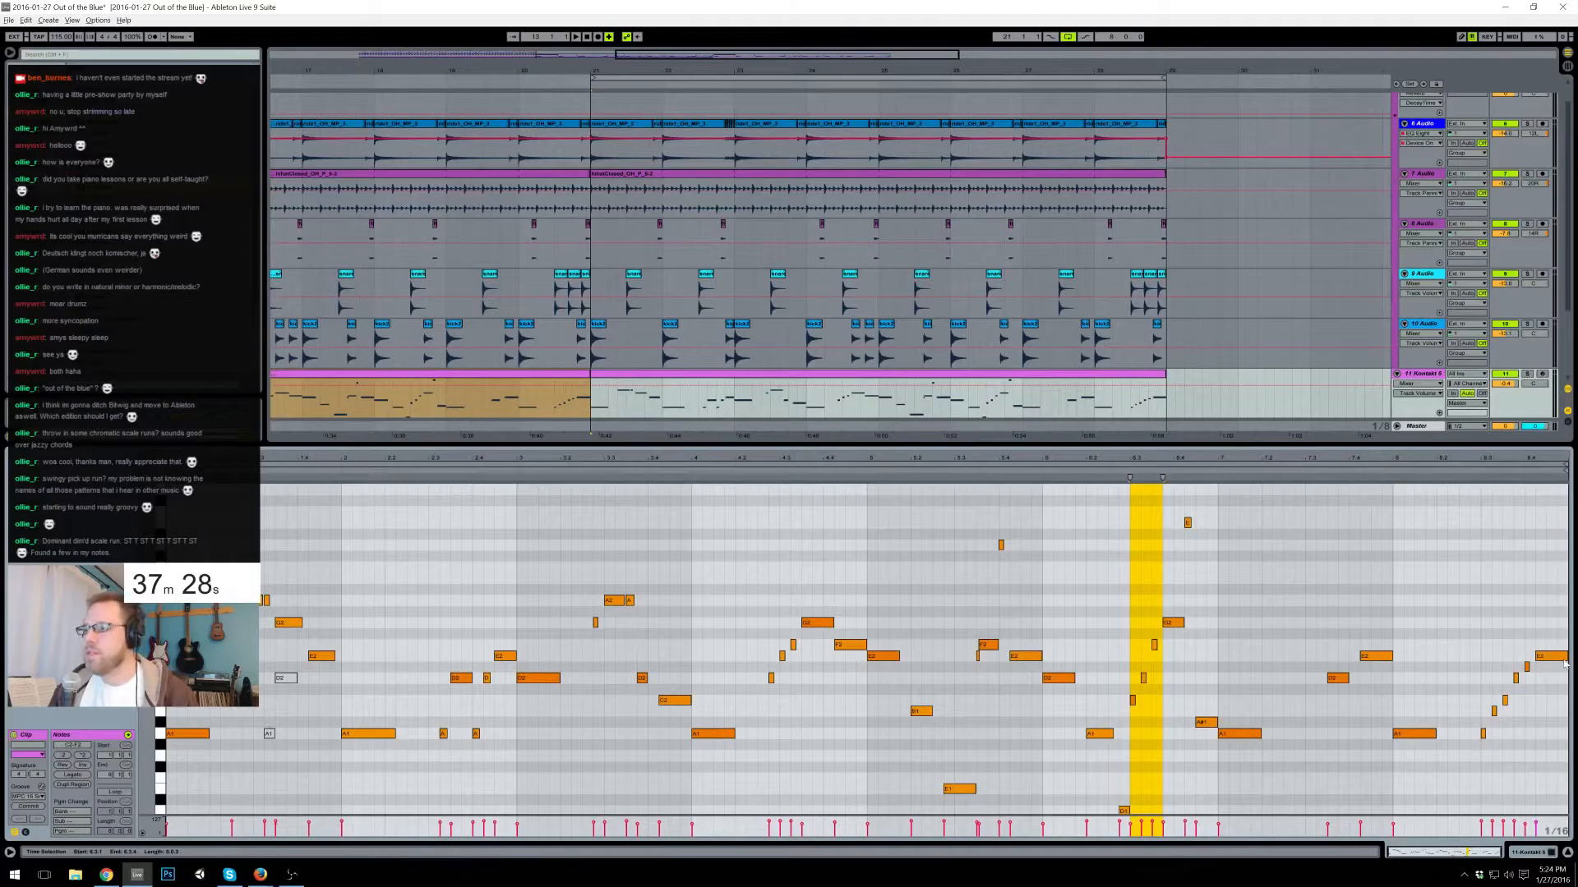
scroll(1567, 664, "up", 5)
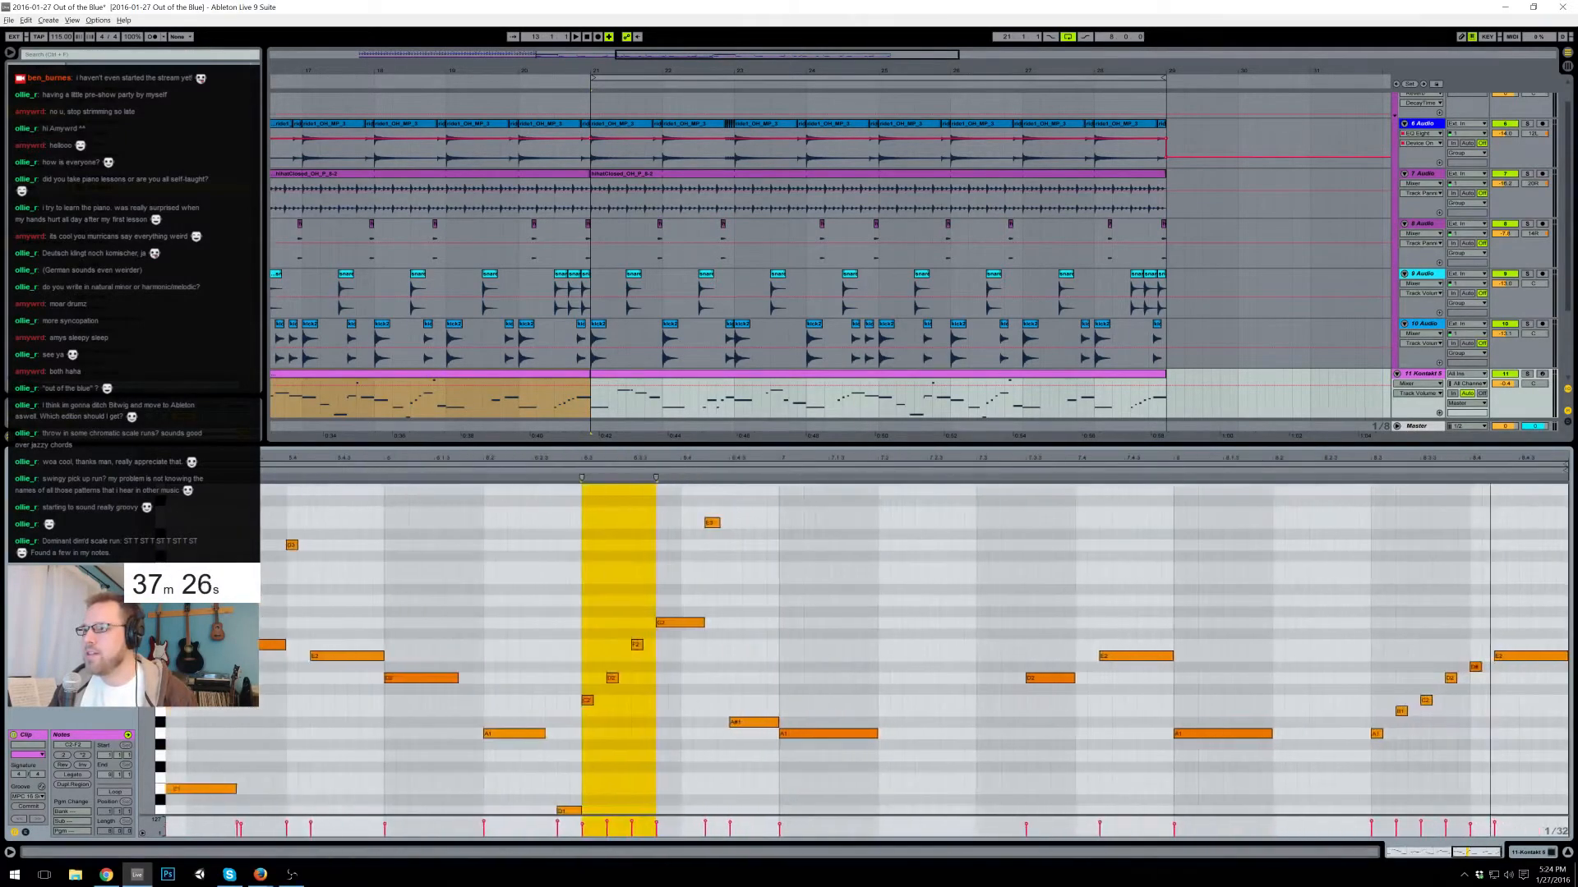
left_click(1545, 705)
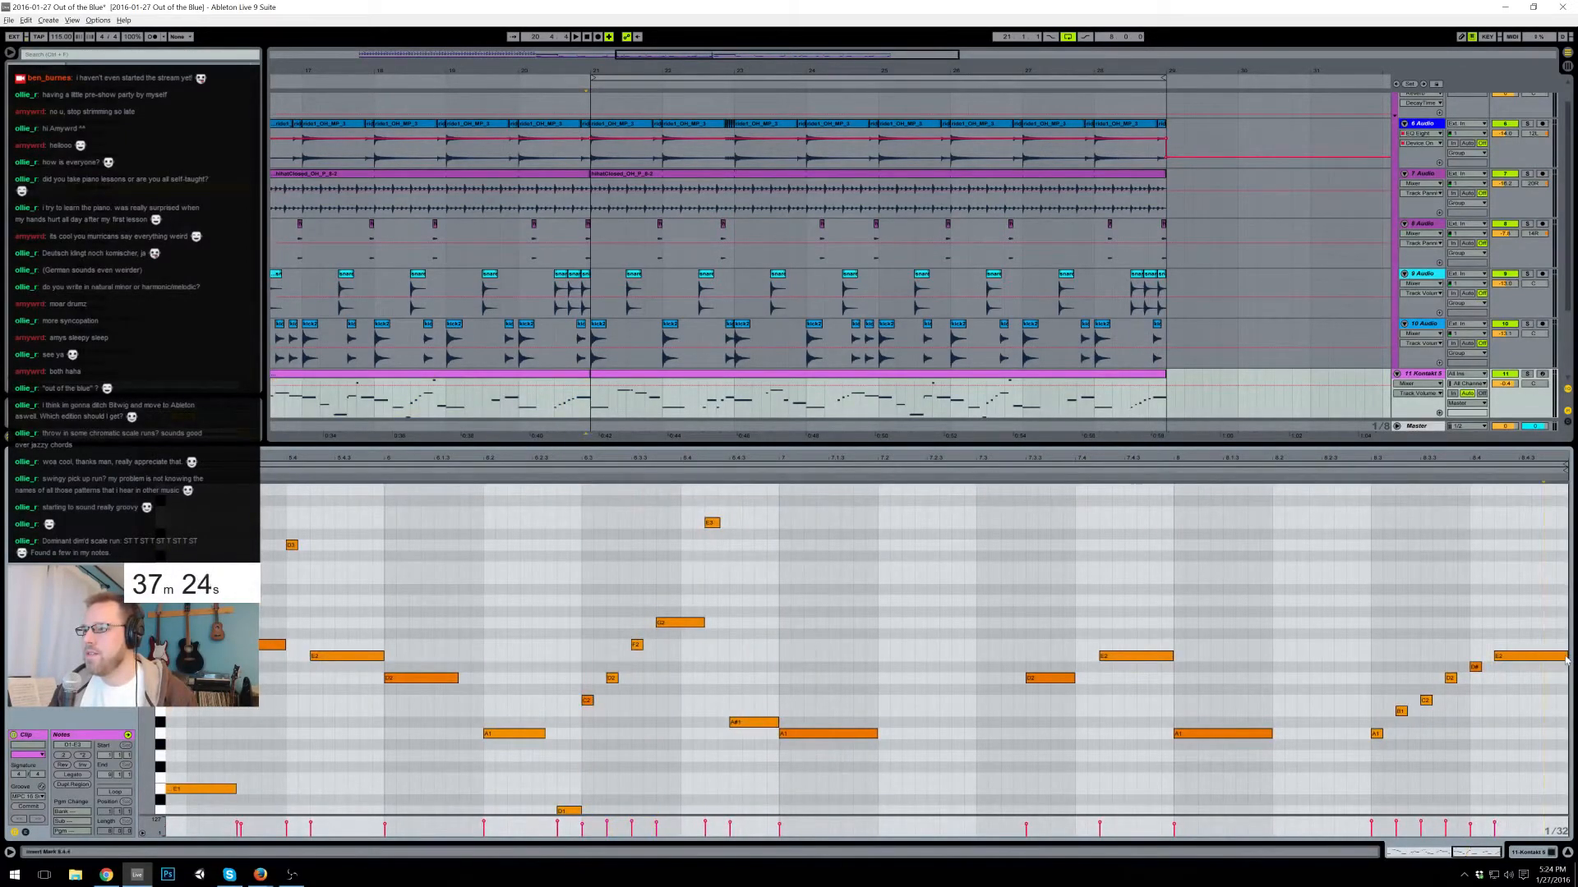
double_click(1548, 711)
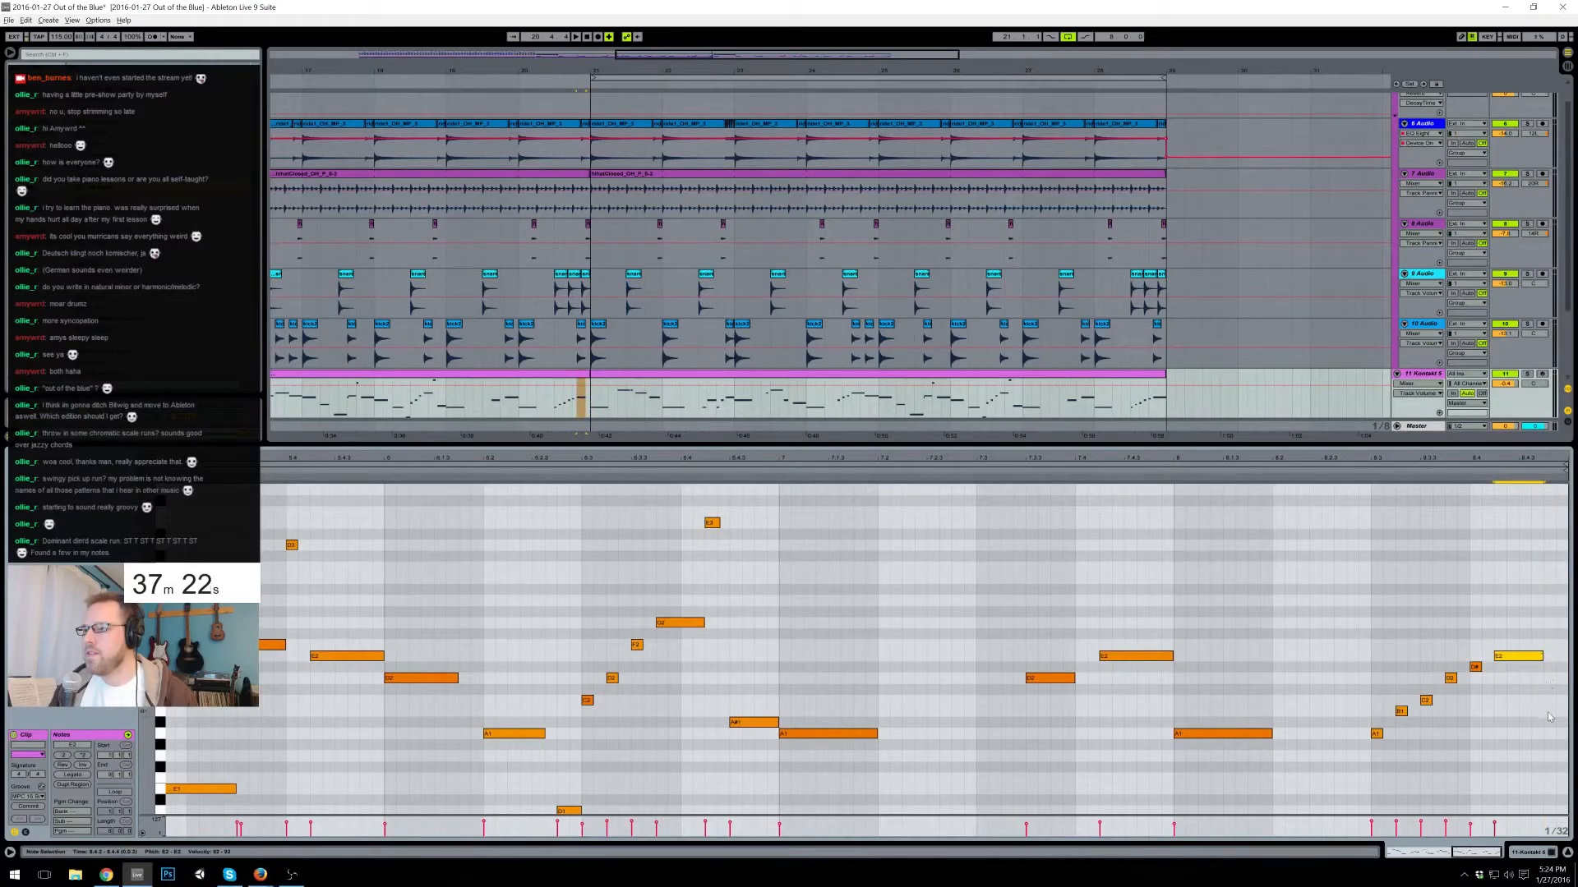
left_click_drag(1565, 711, 1569, 711)
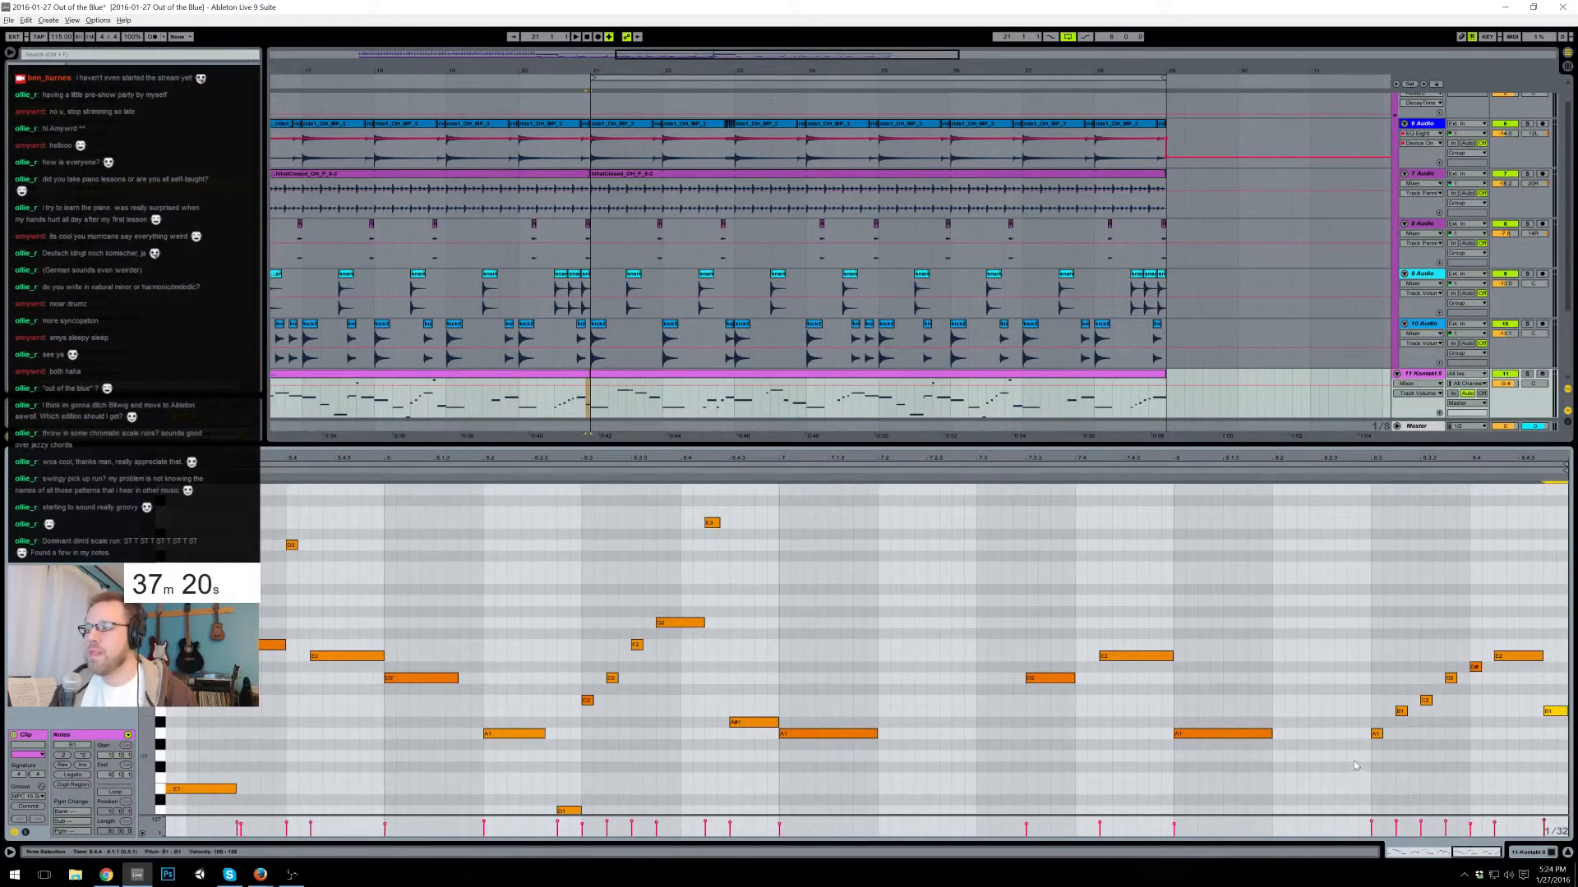
left_click(1527, 849)
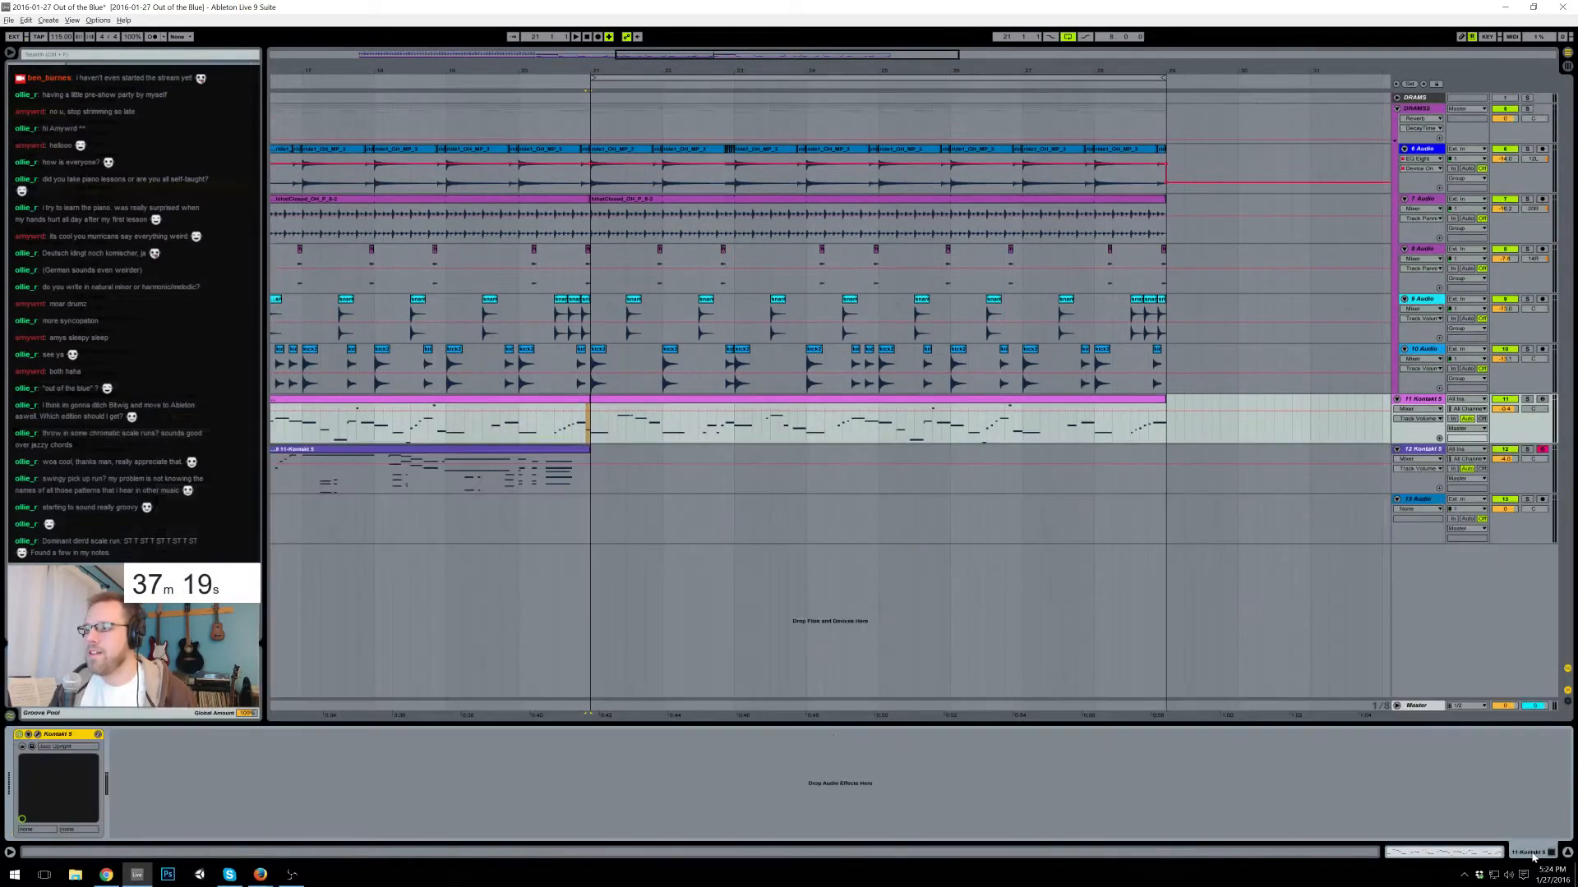
- Try recording a chord take on the 12 Kontakt 5 track from bar 21 and undo it
left_click(593, 482)
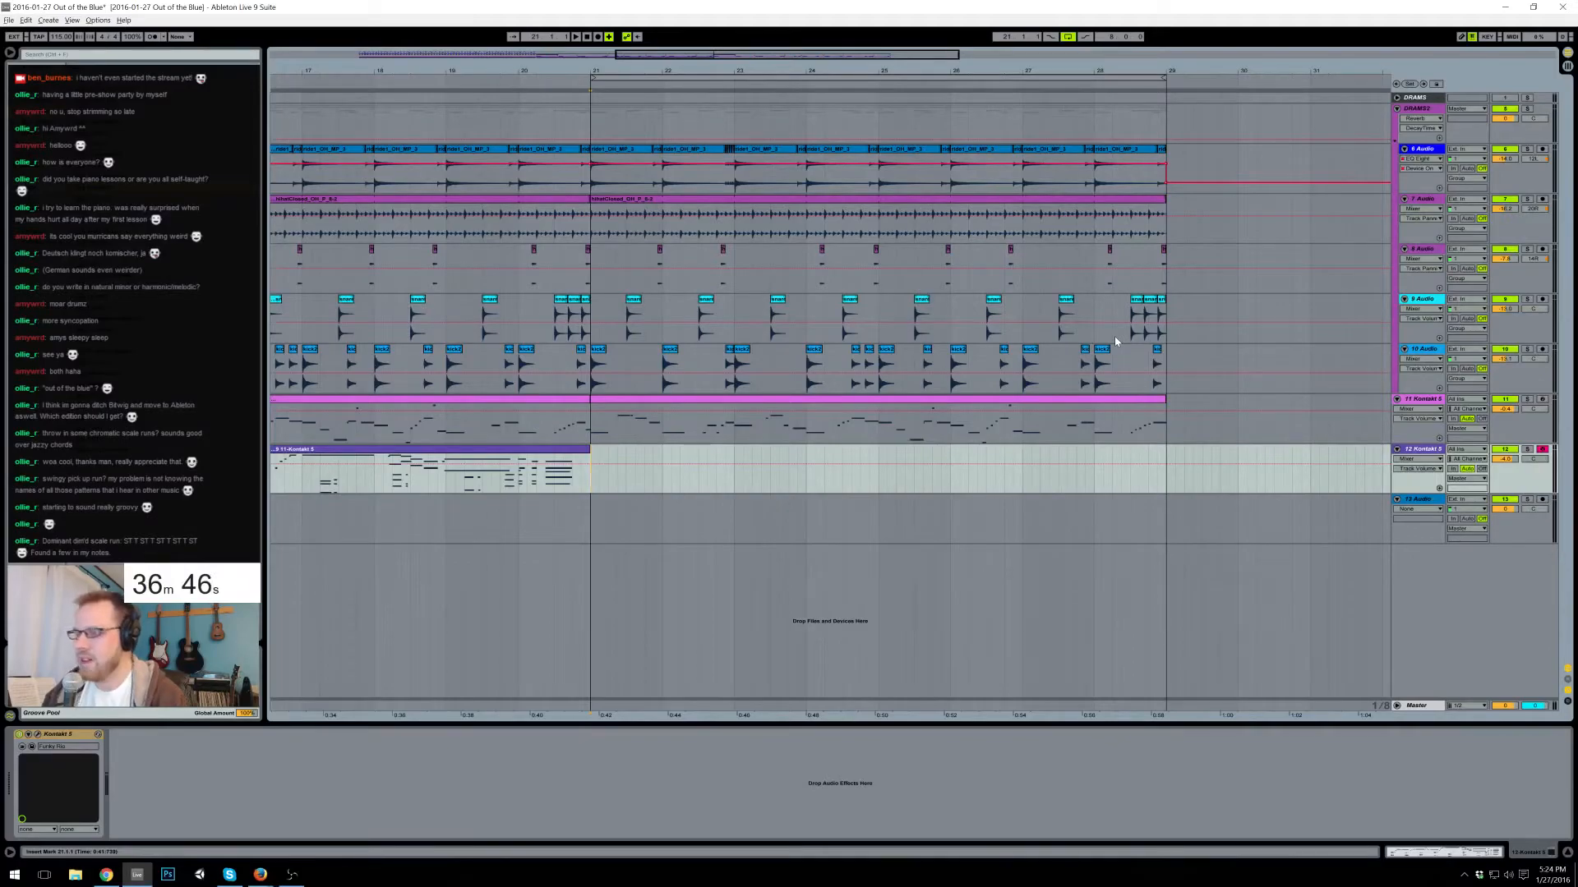
key("F9")
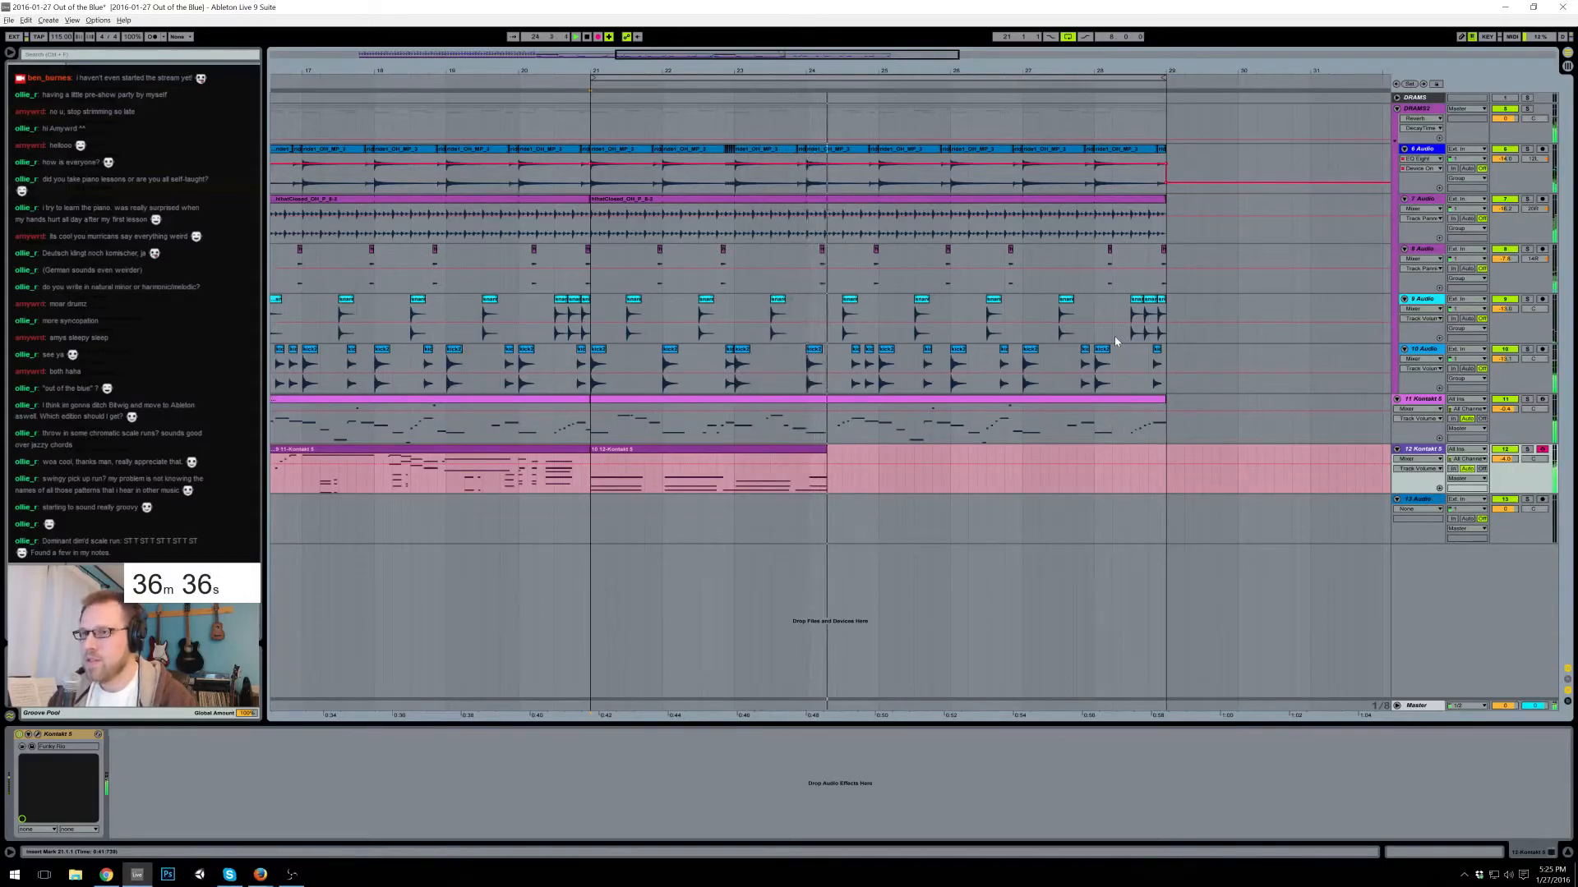
key("space")
key("ctrl+z")
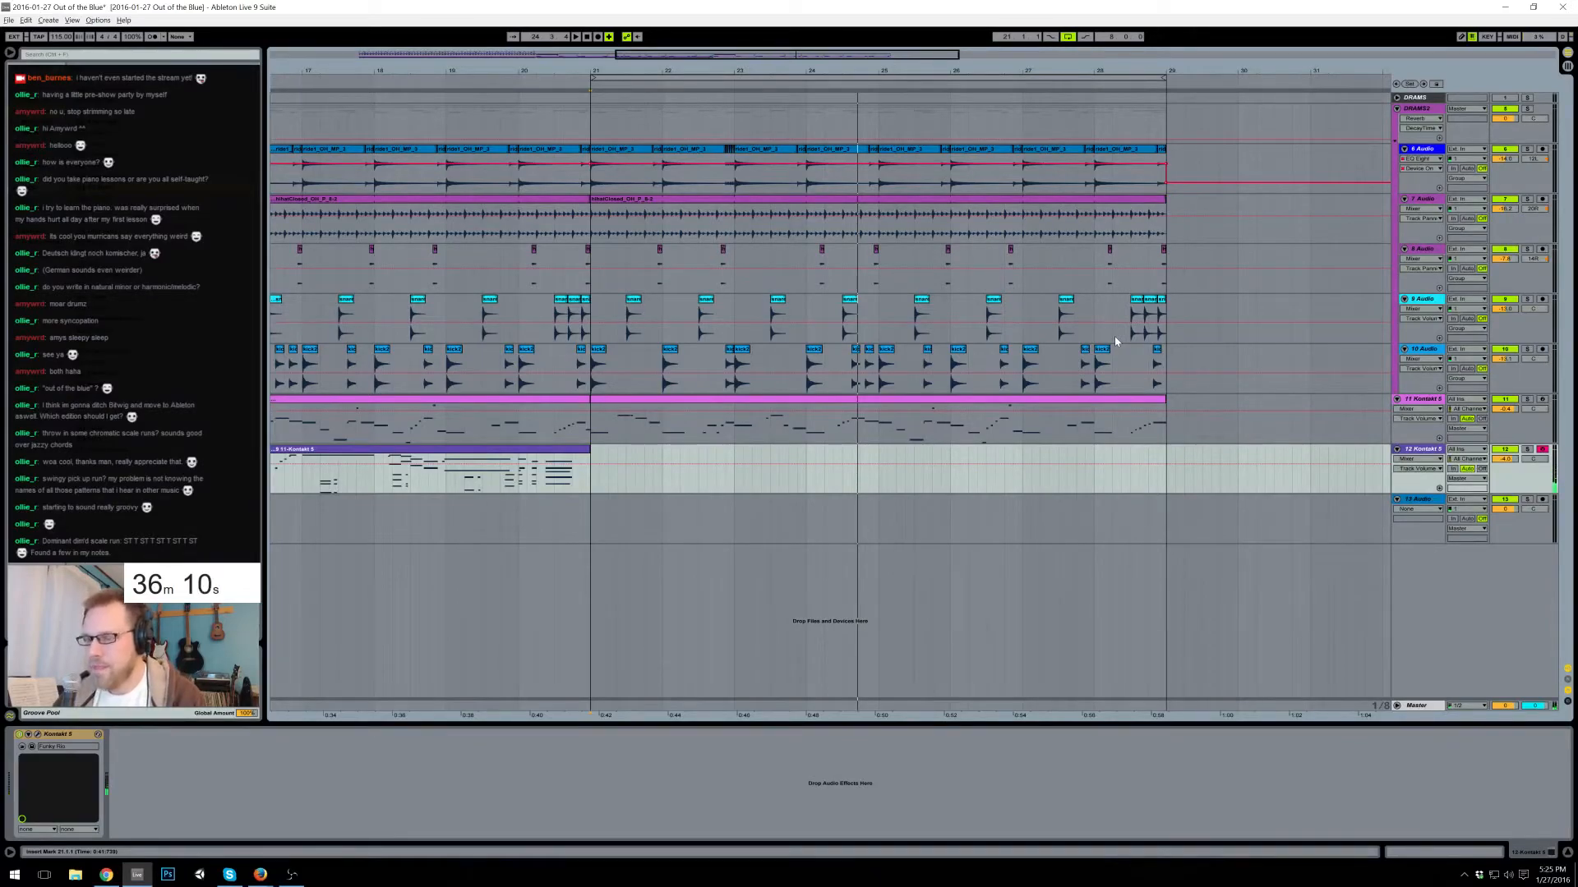
- Try further chord takes on 12 Kontakt 5 from bar 21 and delete the recorded clip
key("F9")
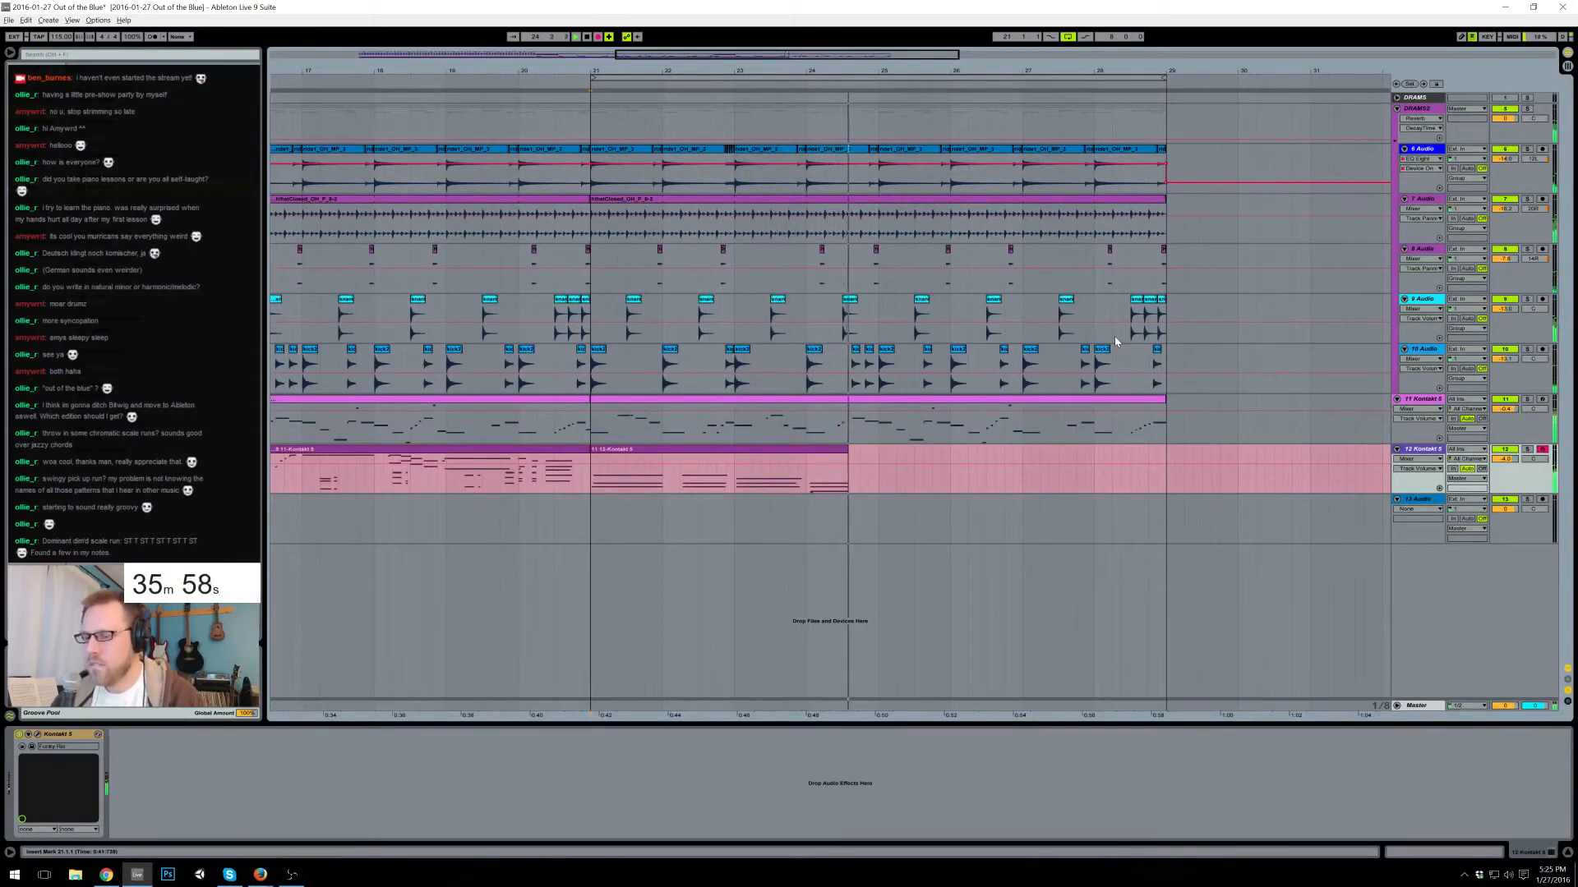
key("F9")
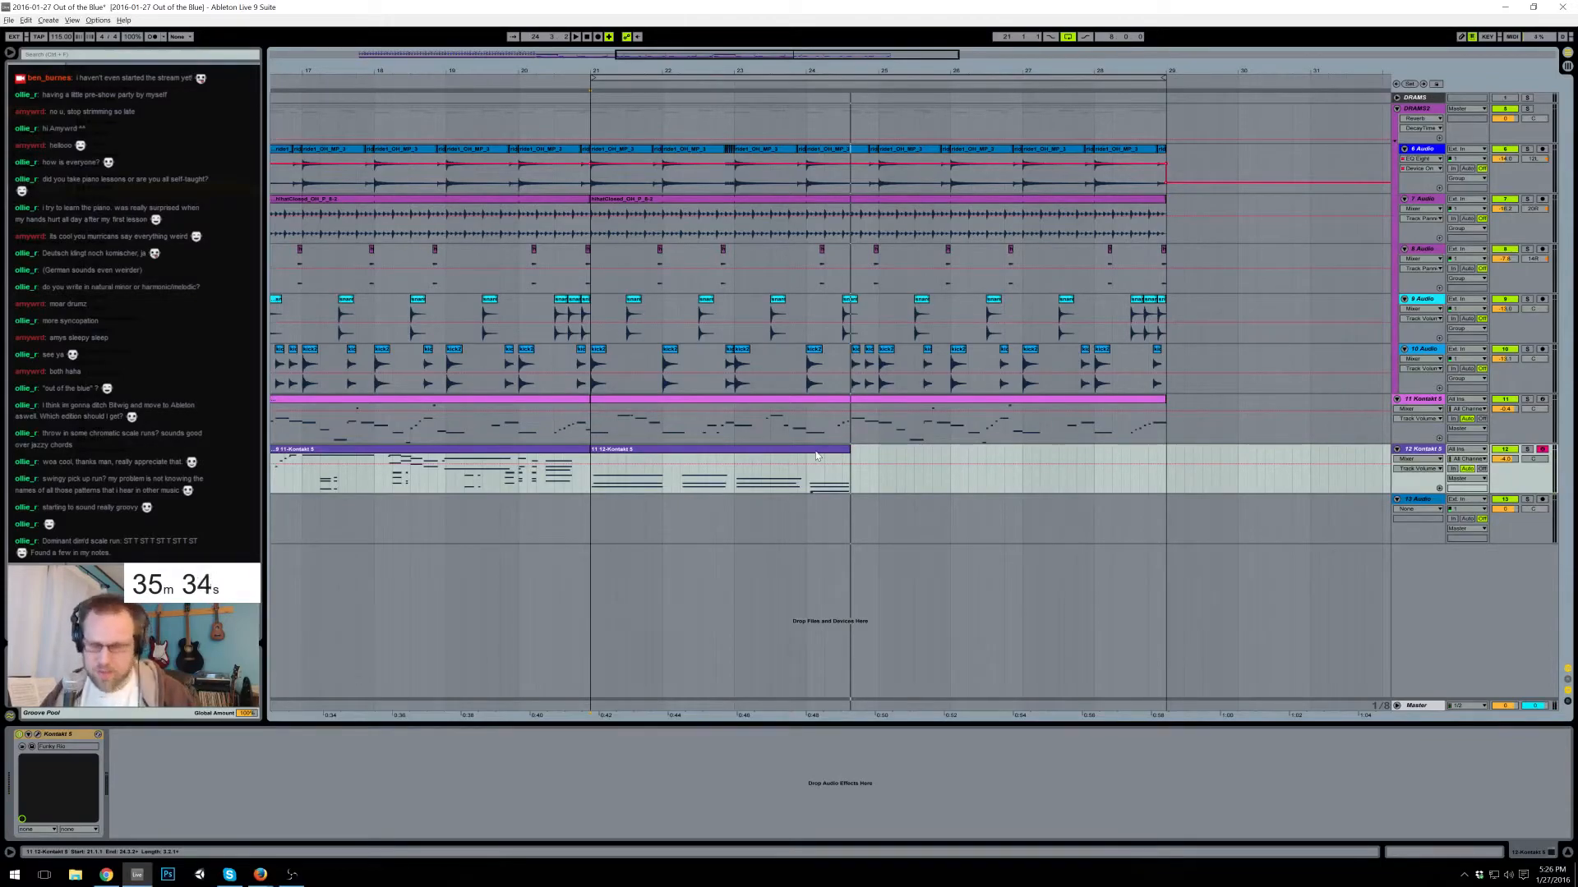
key("F9")
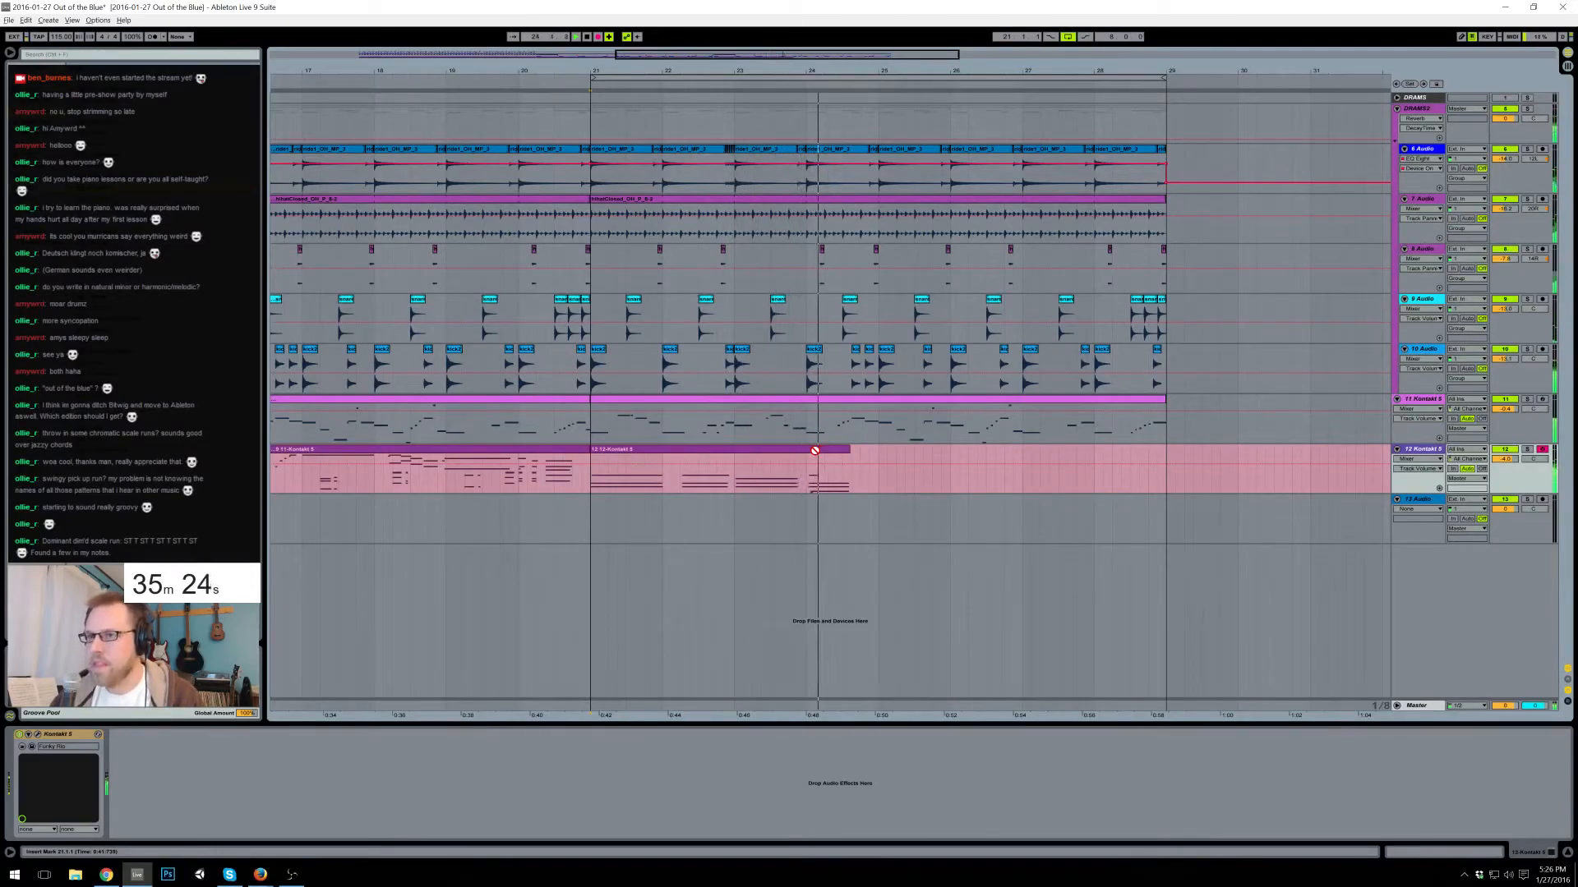
key("space")
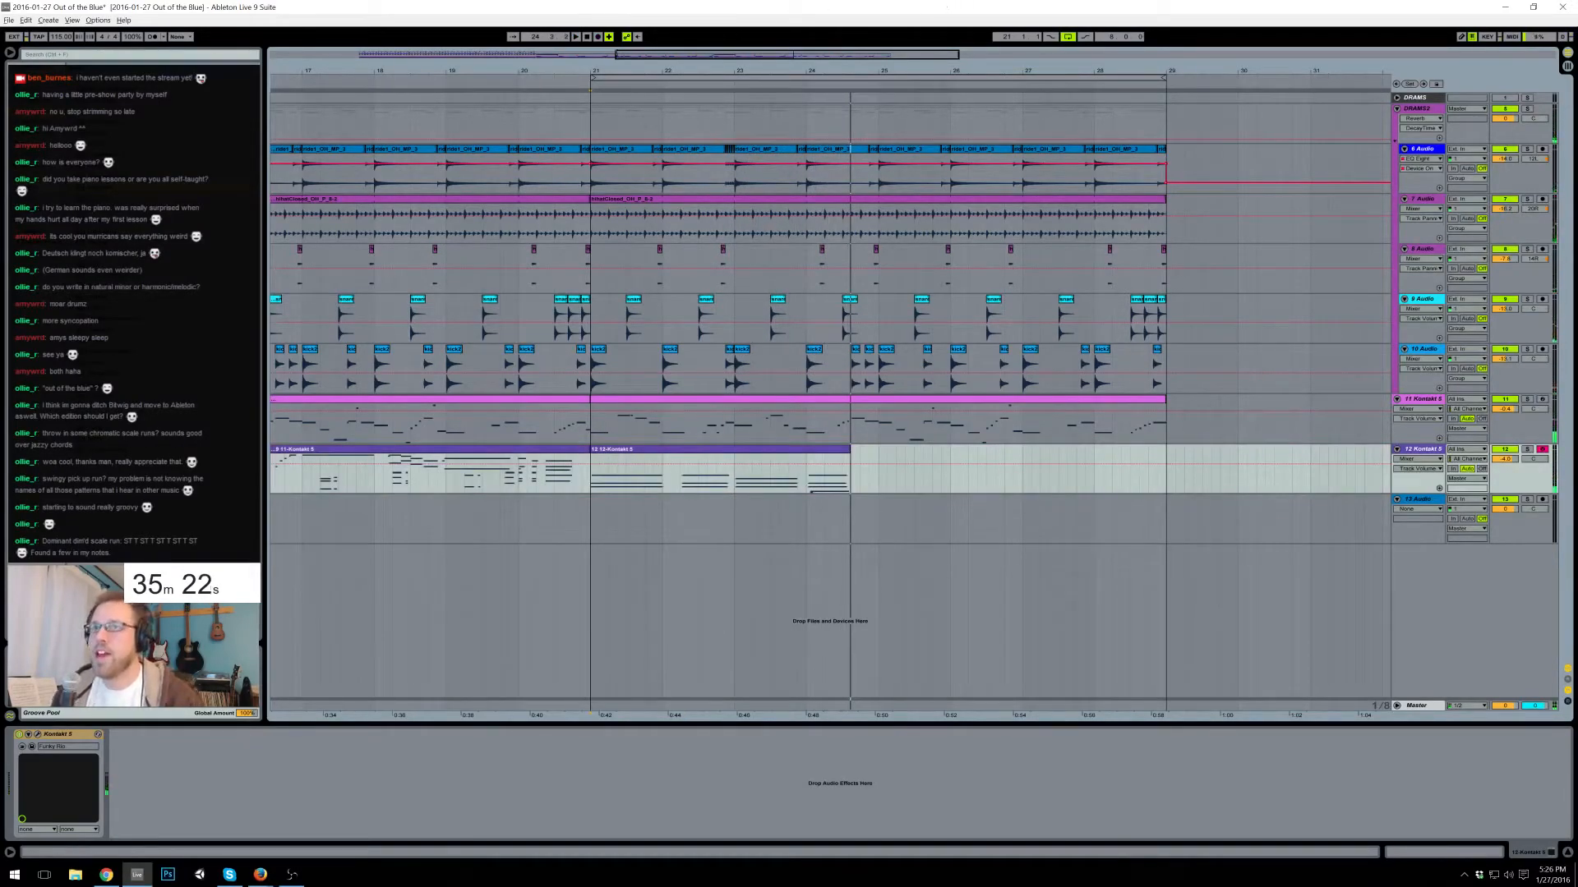
left_click(771, 460)
key("Delete")
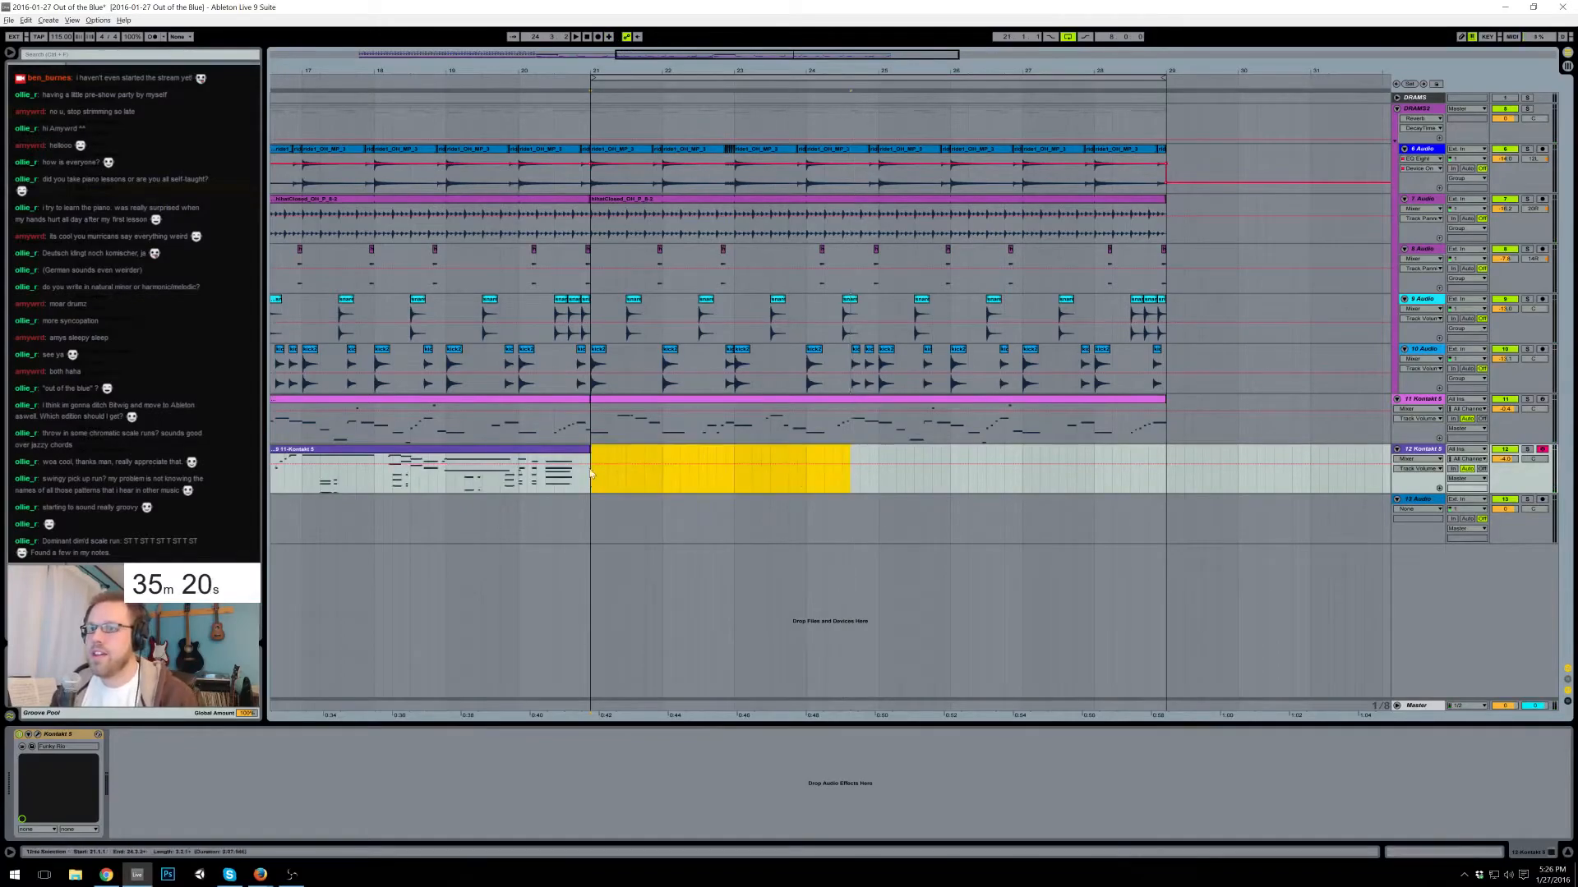
- Record a chord part on 12 Kontakt 5 from bar 21 to just past bar 27
left_click(591, 491)
key("F9")
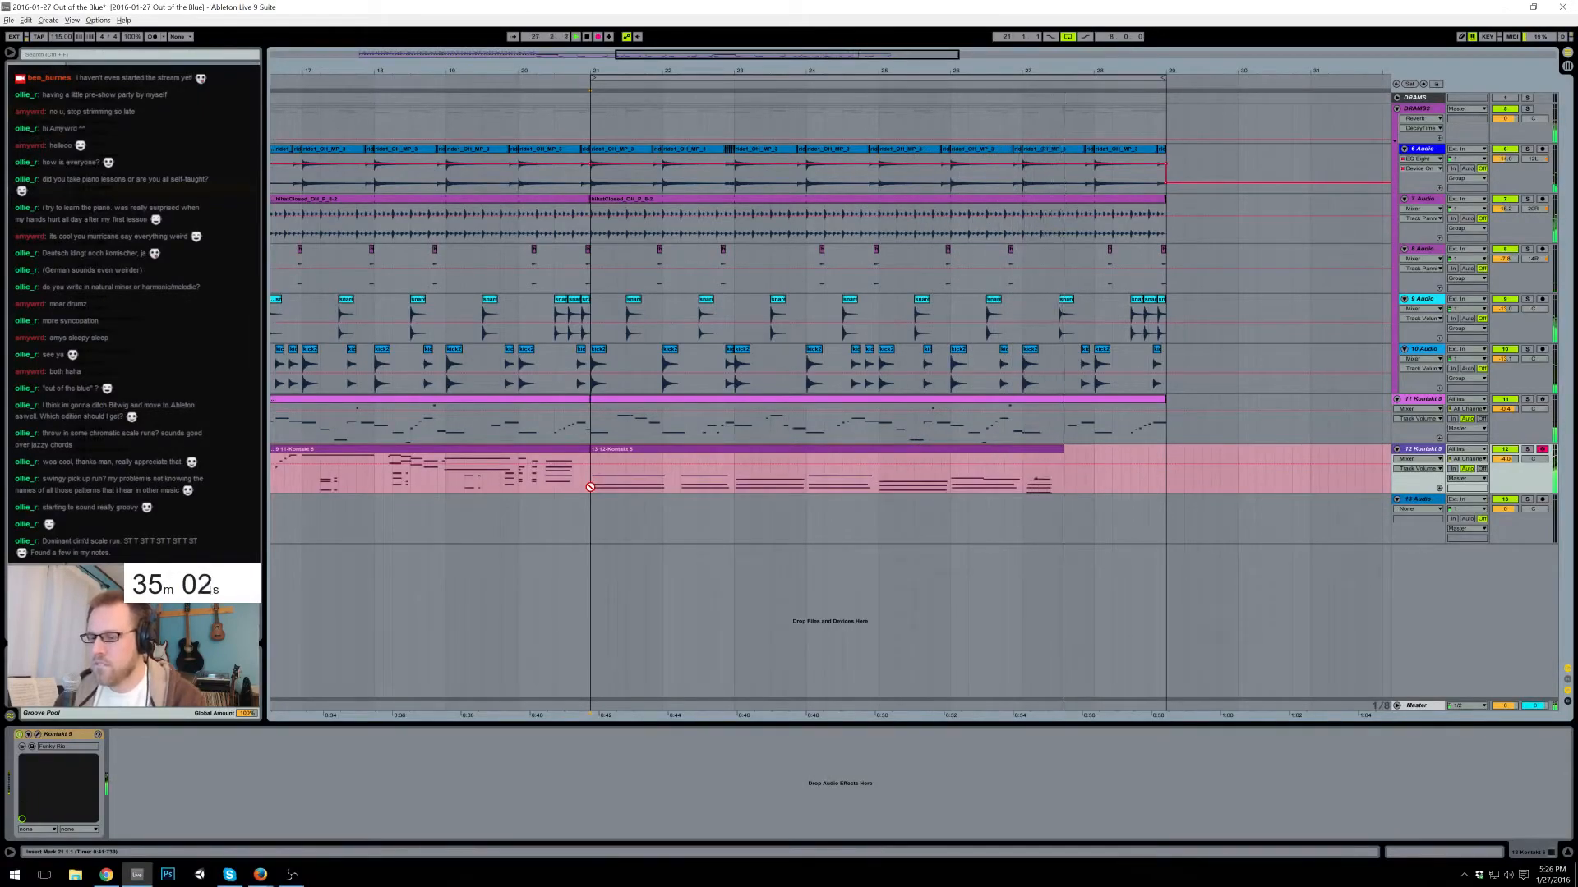
key("space")
- Copy the first two bars of the recorded chords, bars 21–23, to bars 27–29 on 12 Kontakt 5
left_click_drag(592, 472, 734, 475)
left_click(1016, 483)
left_click(1027, 487)
key("ctrl+v")
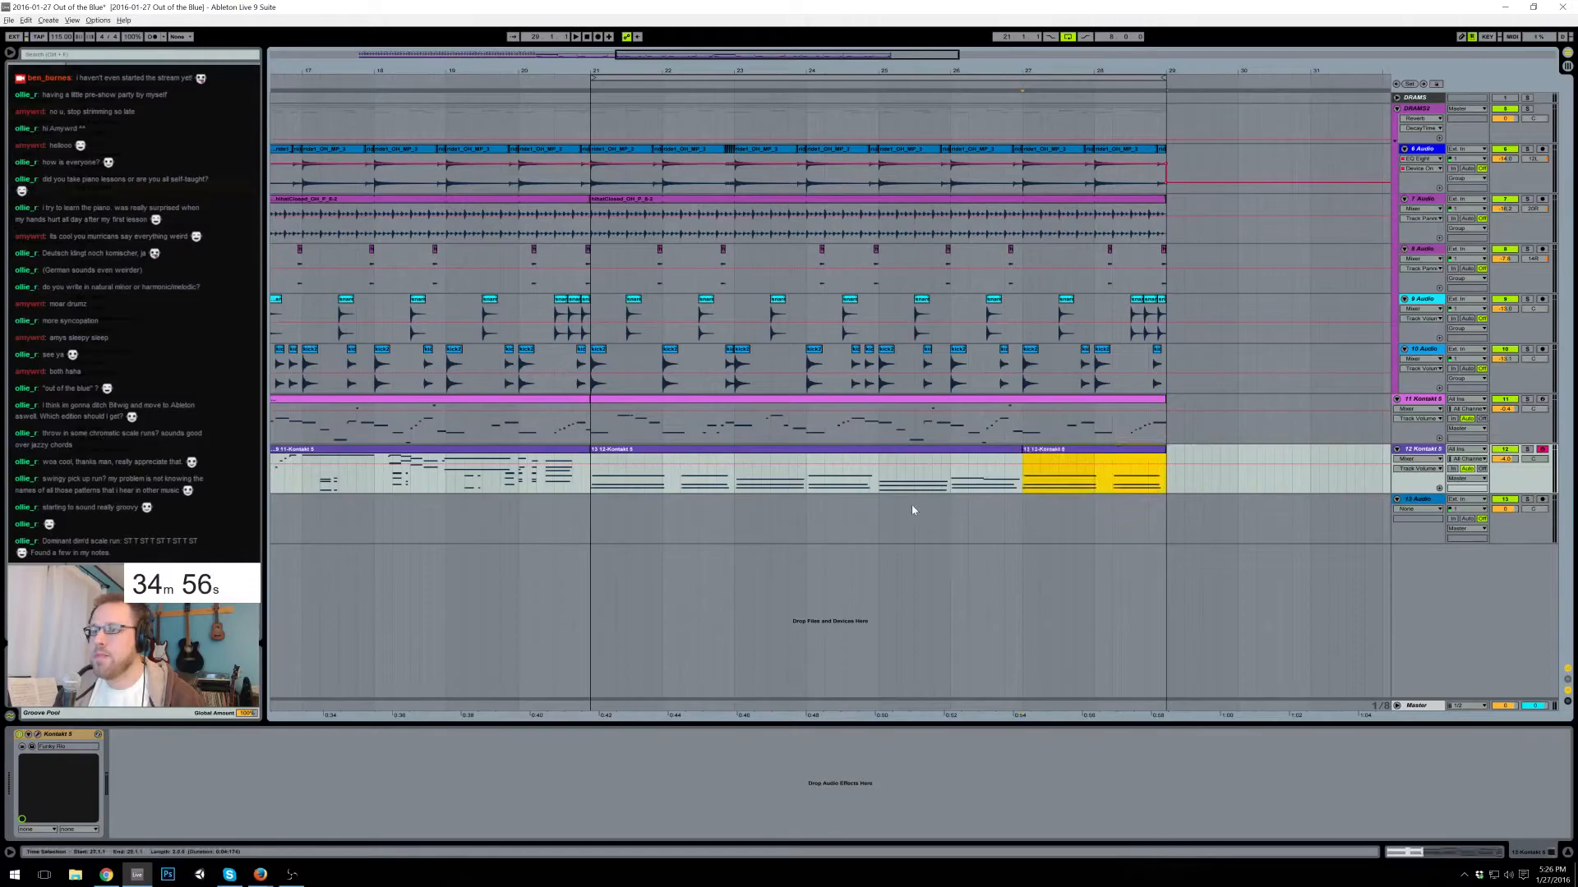
- Delete the empty 13 Audio track and play the new section from bar 21
left_click(1424, 503)
key("Delete")
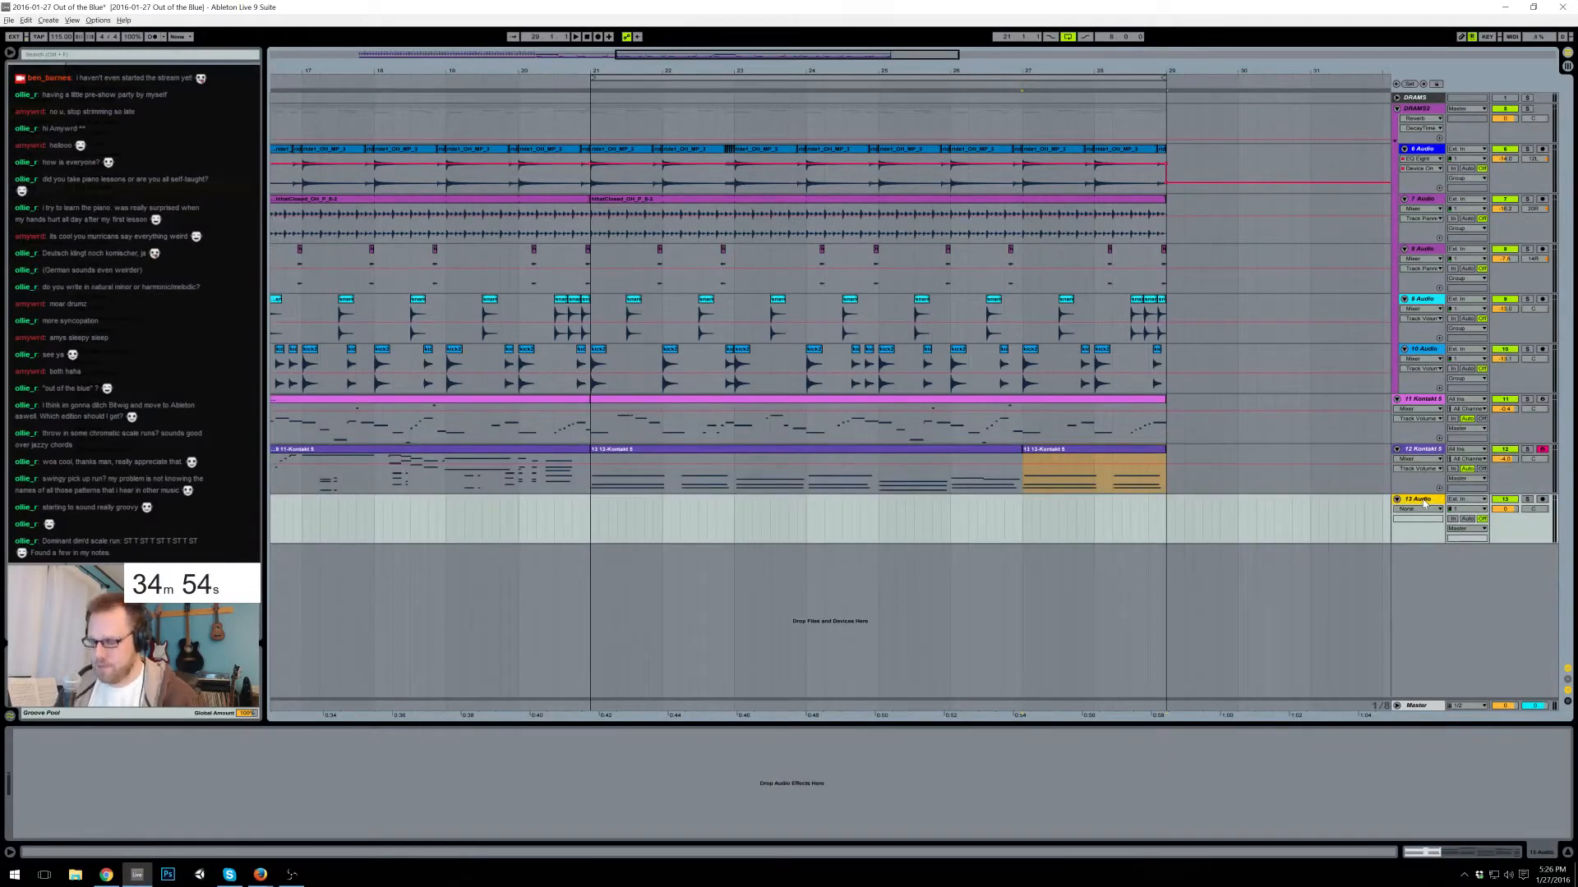
left_click(595, 501)
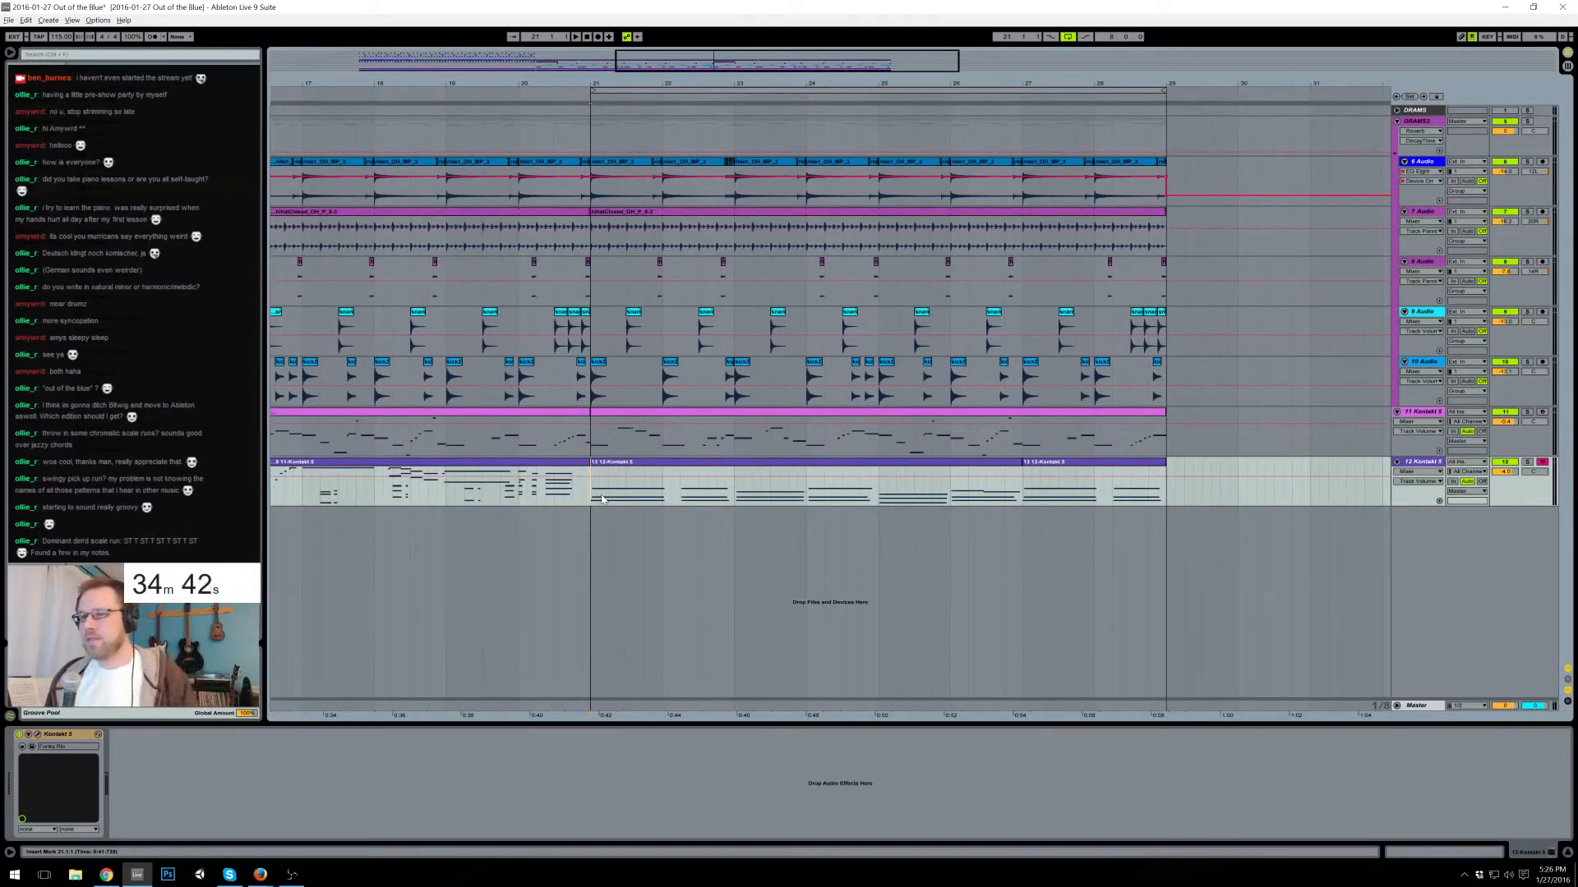
key("space")
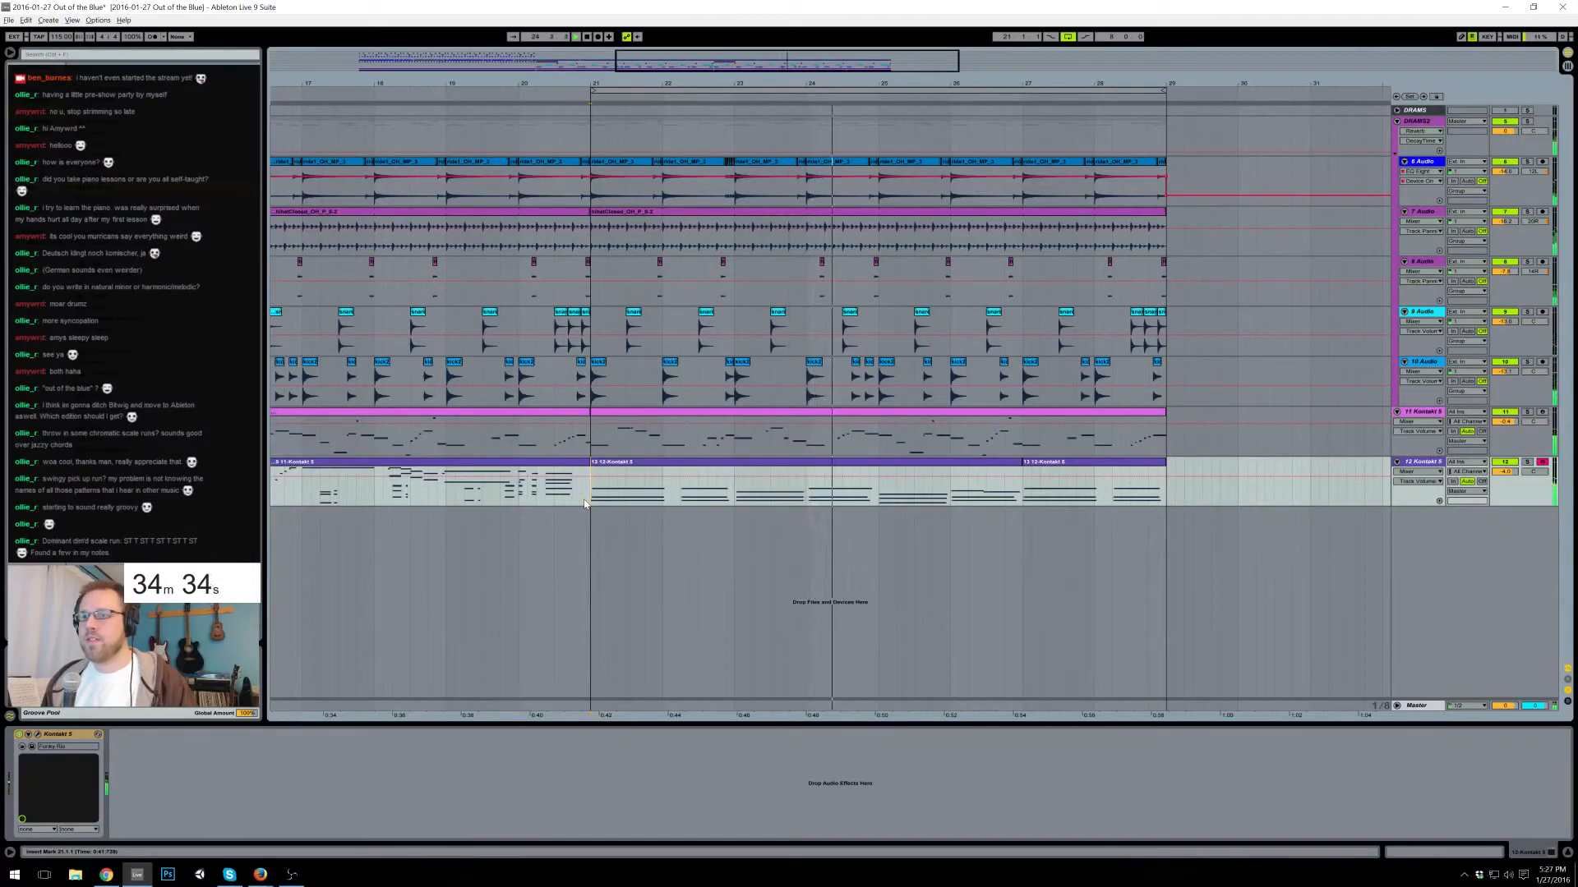
- Quantize the chord at bar 4 of the 12 Kontakt 5 clip that starts at bar 21
double_click(846, 462)
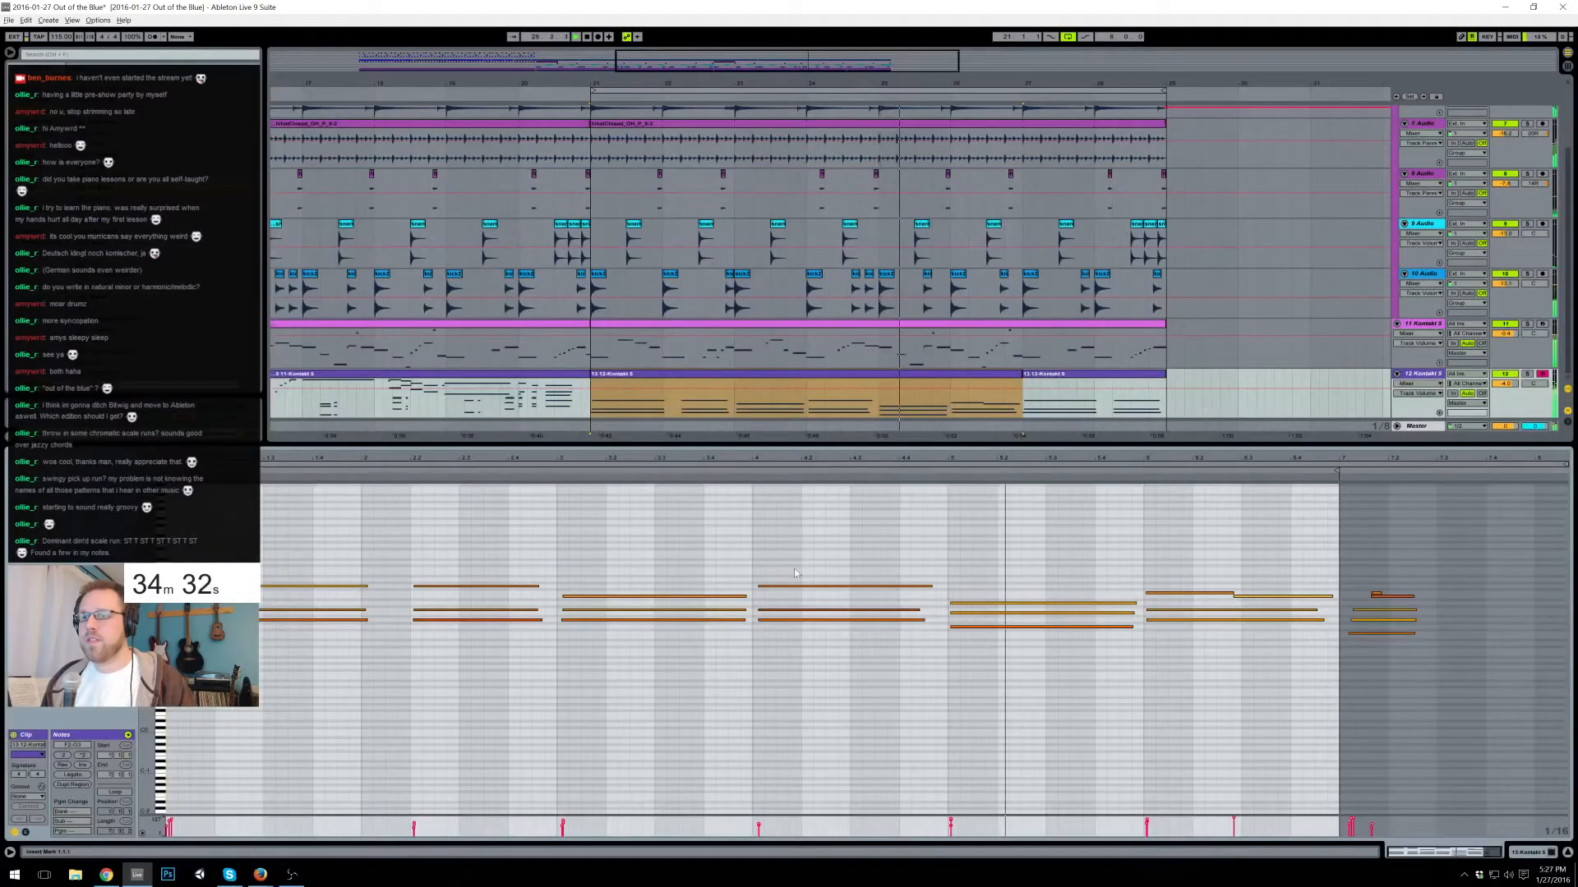
left_click_drag(789, 557, 801, 662)
key("ctrl+u")
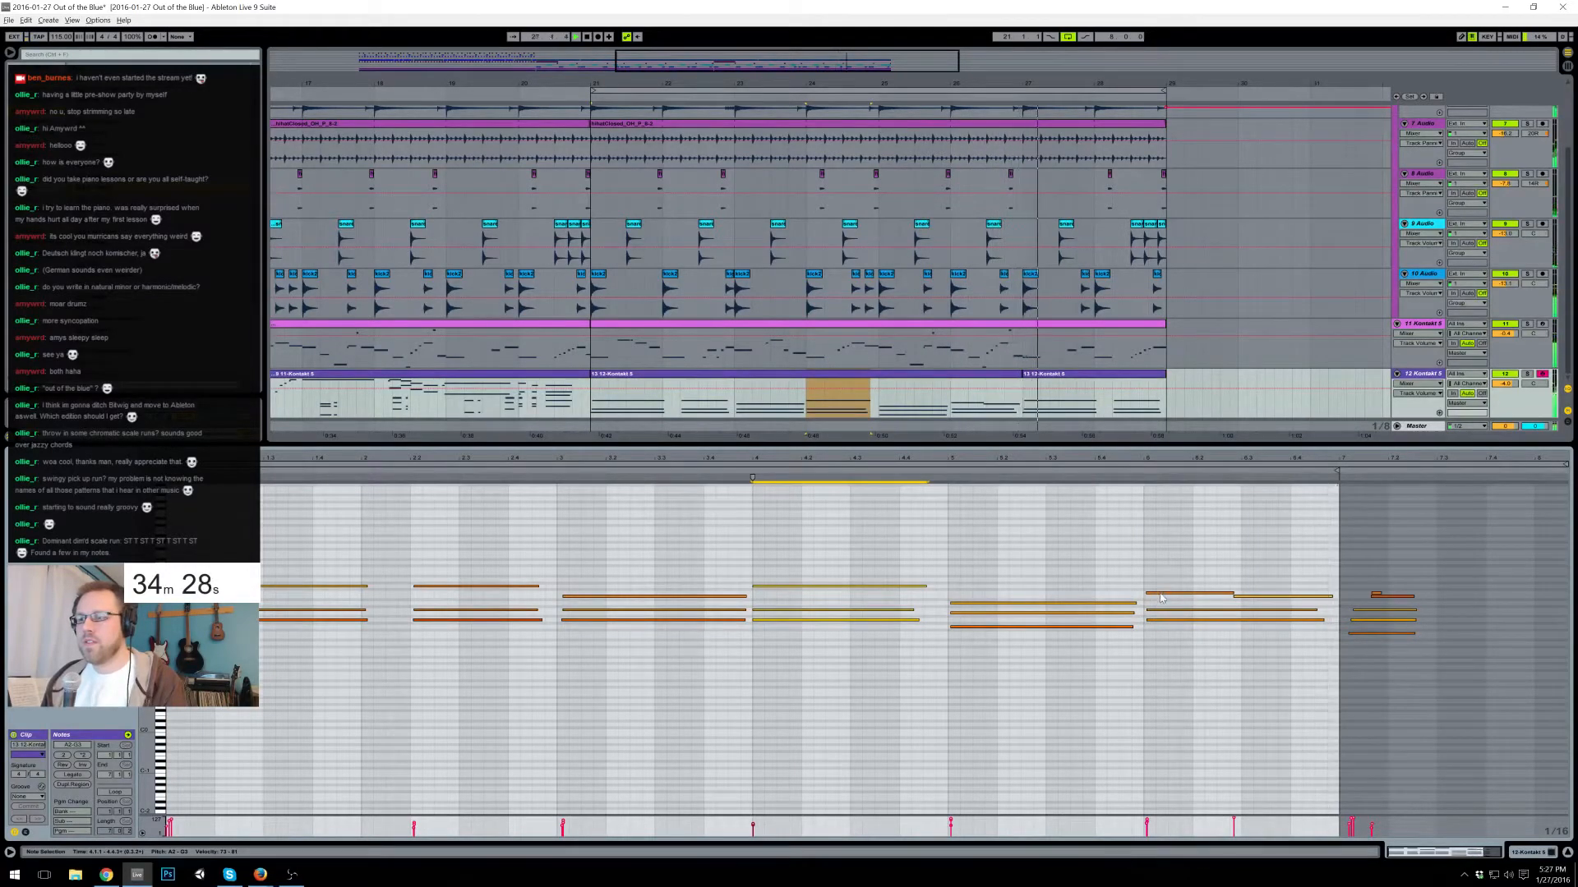
- Consolidate the two chord clips on 12 Kontakt 5 from bar 21 to bar 29 into one clip
left_click(1037, 377, "shift")
left_click(990, 374)
left_click(1057, 376, "shift")
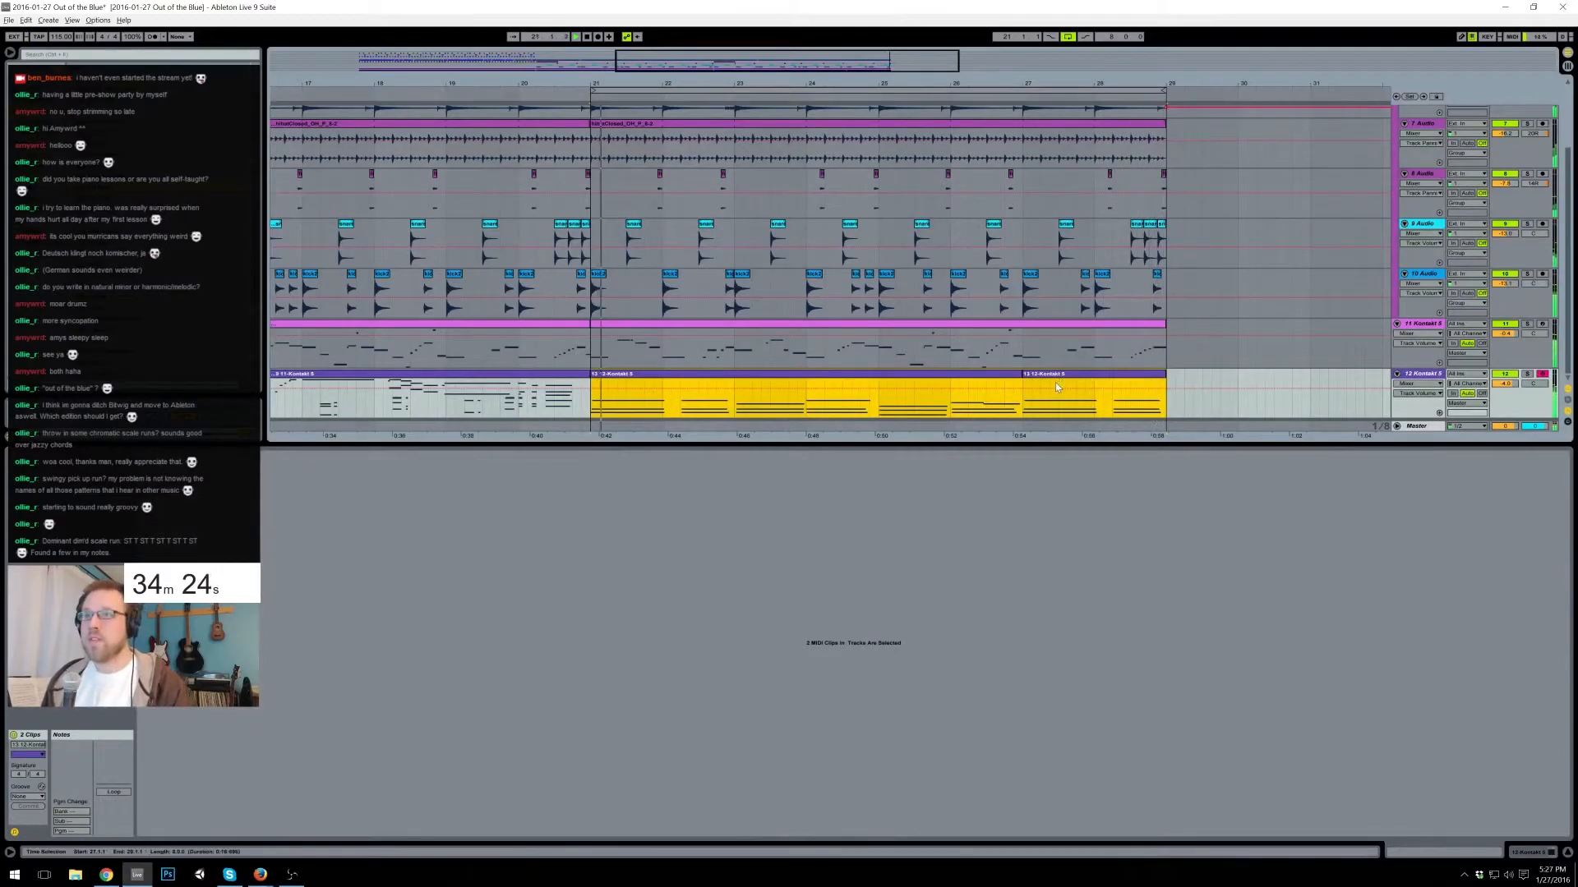
key("ctrl+j")
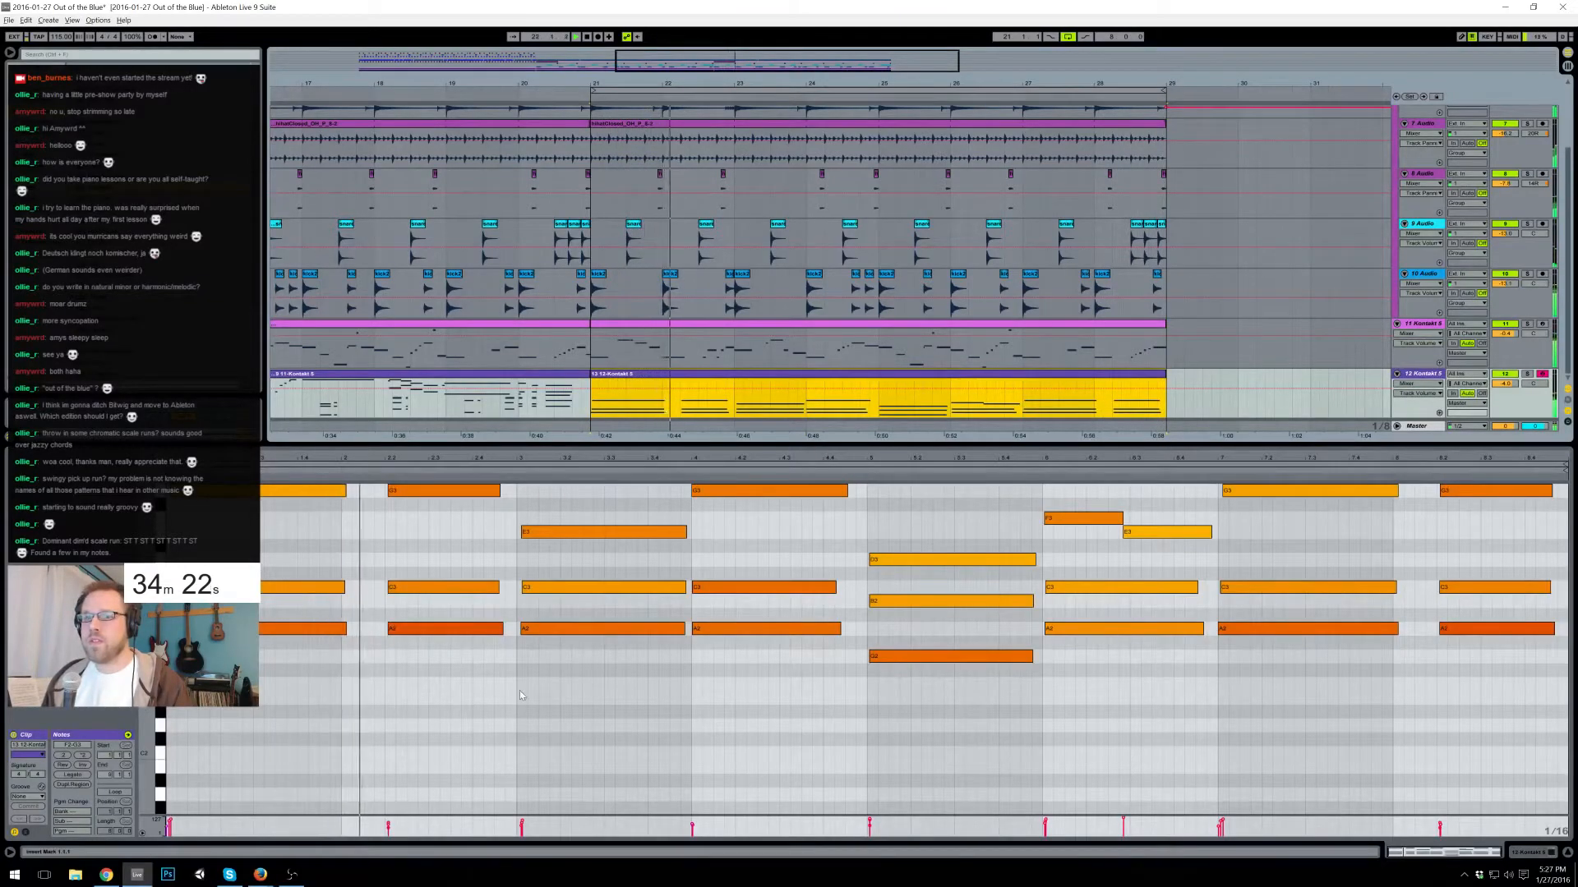
- Quantize the chords at bars 3, 5 and 6 of the consolidated 12 Kontakt 5 clip
left_click_drag(546, 680, 560, 513)
left_click_drag(897, 532, 951, 682)
left_click_drag(1054, 666, 1069, 513)
left_click_drag(1298, 607, 1284, 496)
left_click(1286, 534)
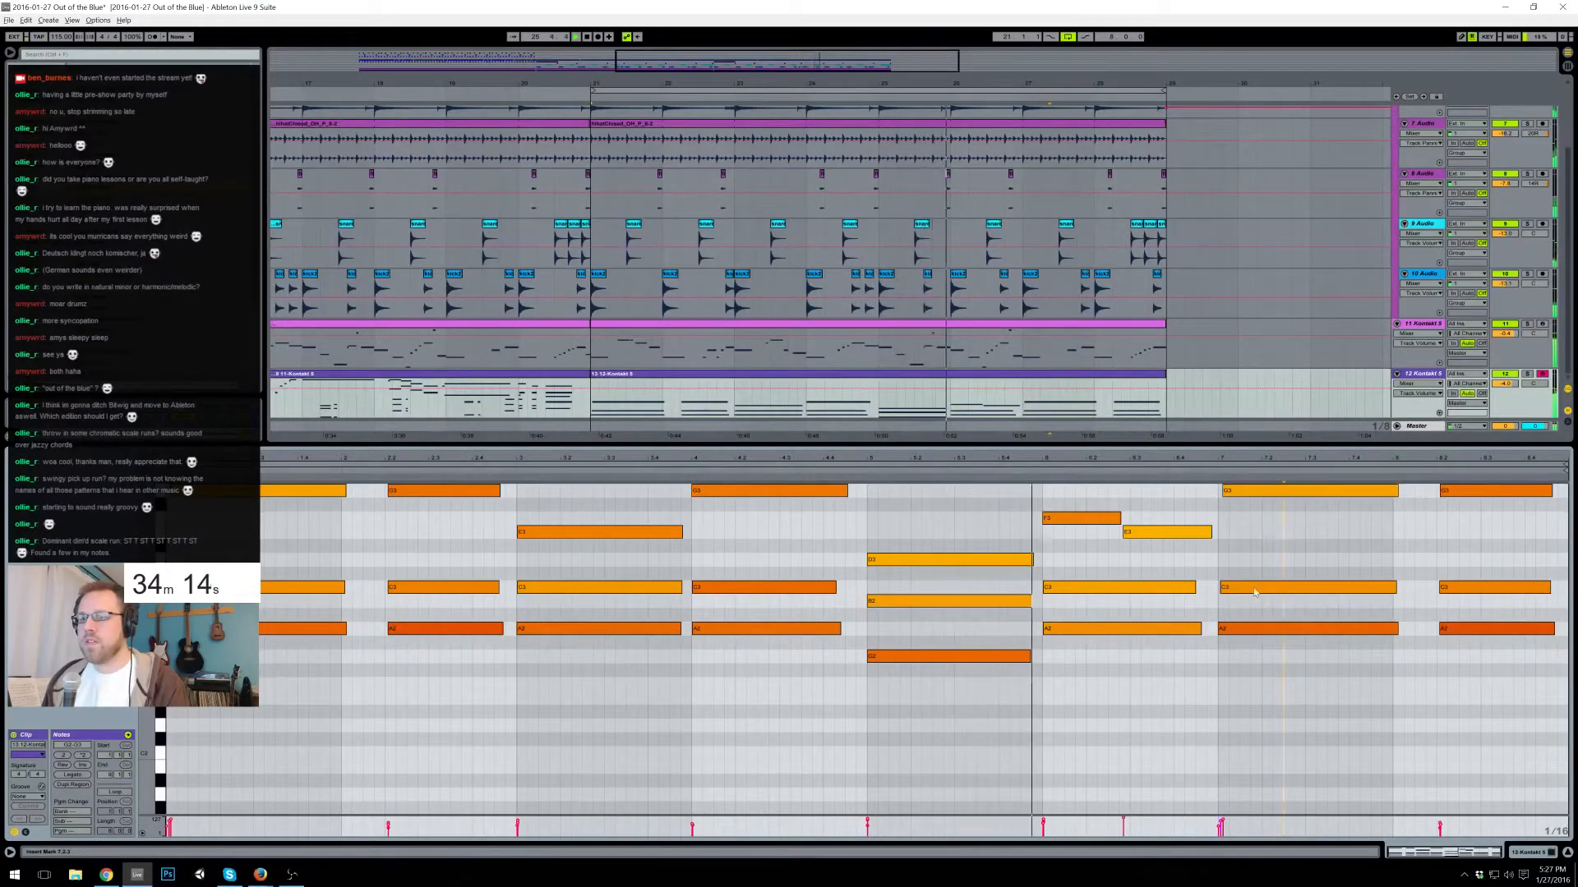
left_click_drag(886, 523, 861, 625)
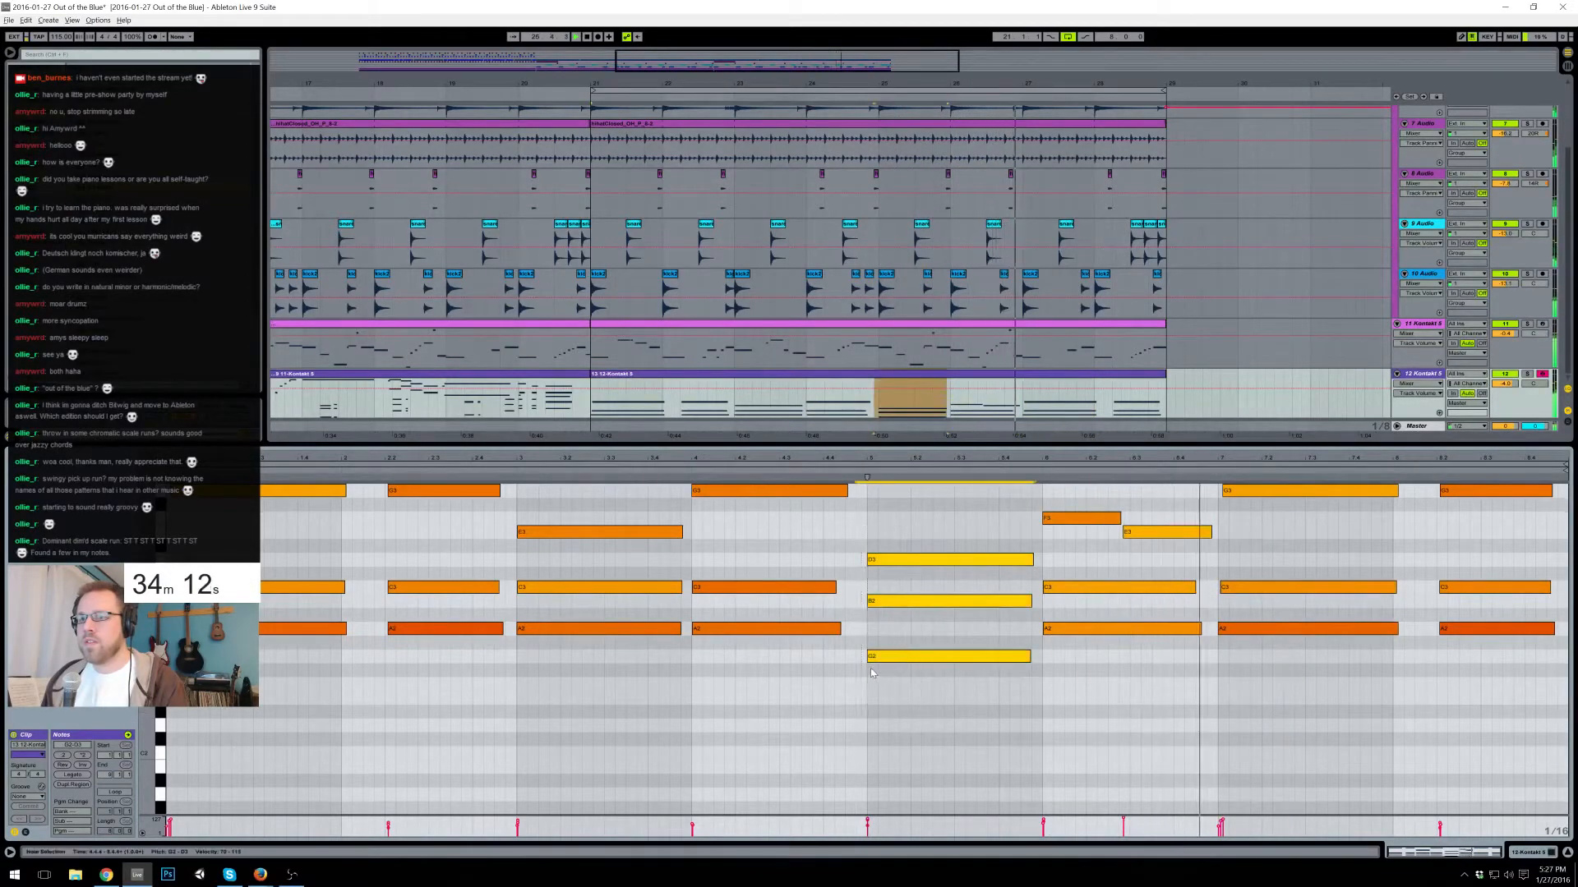
- Shorten the notes ending the bar 6 chord and lengthen its F3 note so the following E3 starts later
left_click(1168, 534)
left_click_drag(1168, 534, 1185, 630)
left_click_drag(1119, 519, 1148, 528)
left_click(1132, 558)
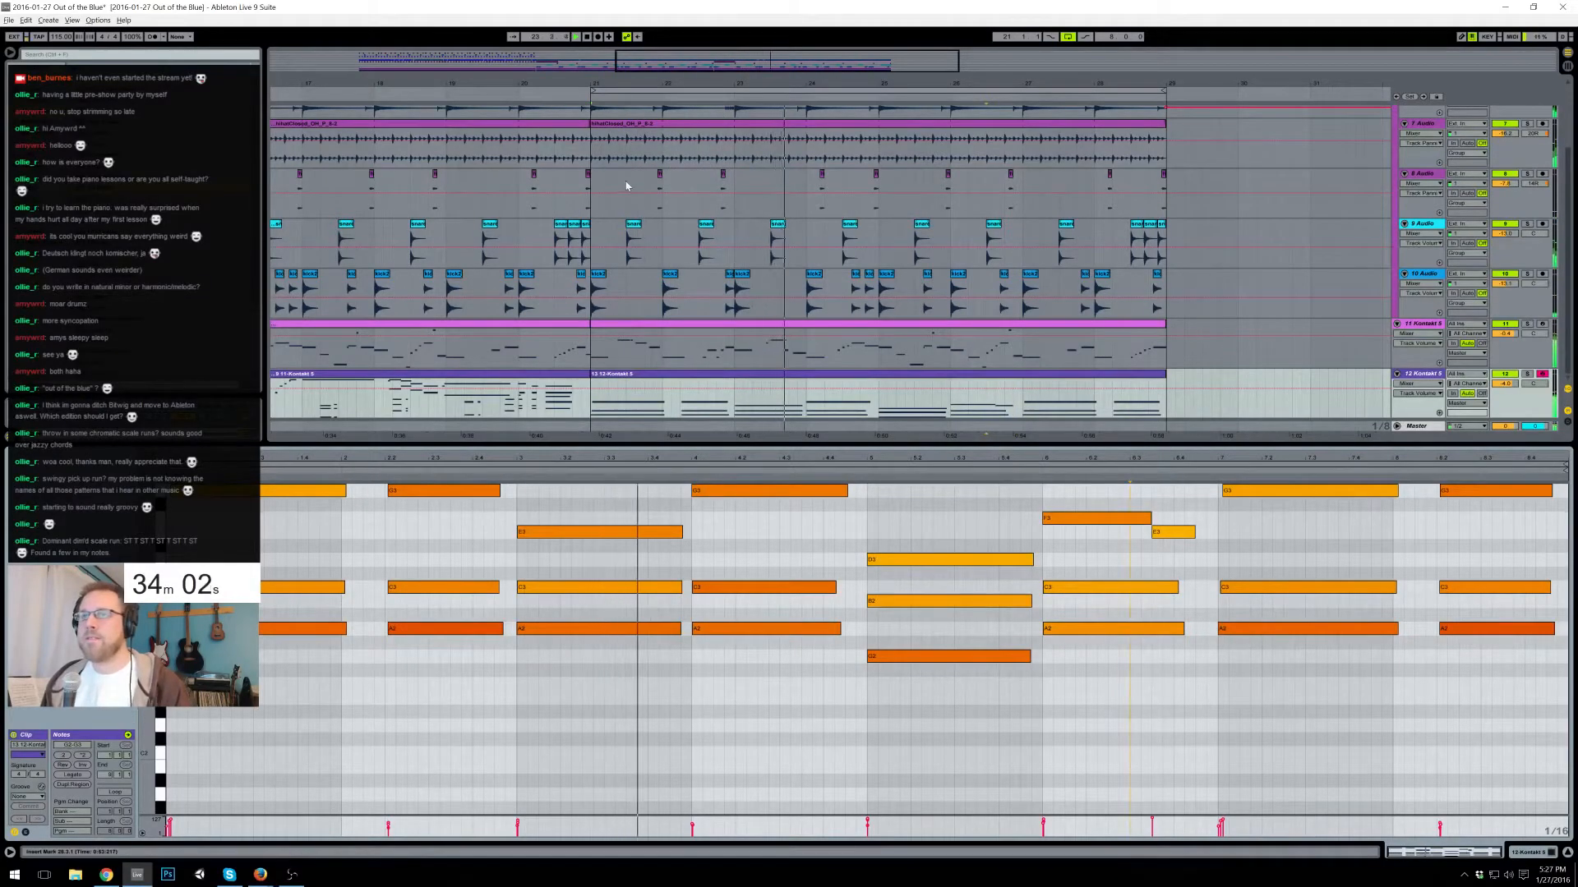
- Show the devices of 9 Audio and play the transition into bar 21
left_click(1545, 851)
left_click_drag(723, 54, 729, 94)
left_click(450, 323)
key("space")
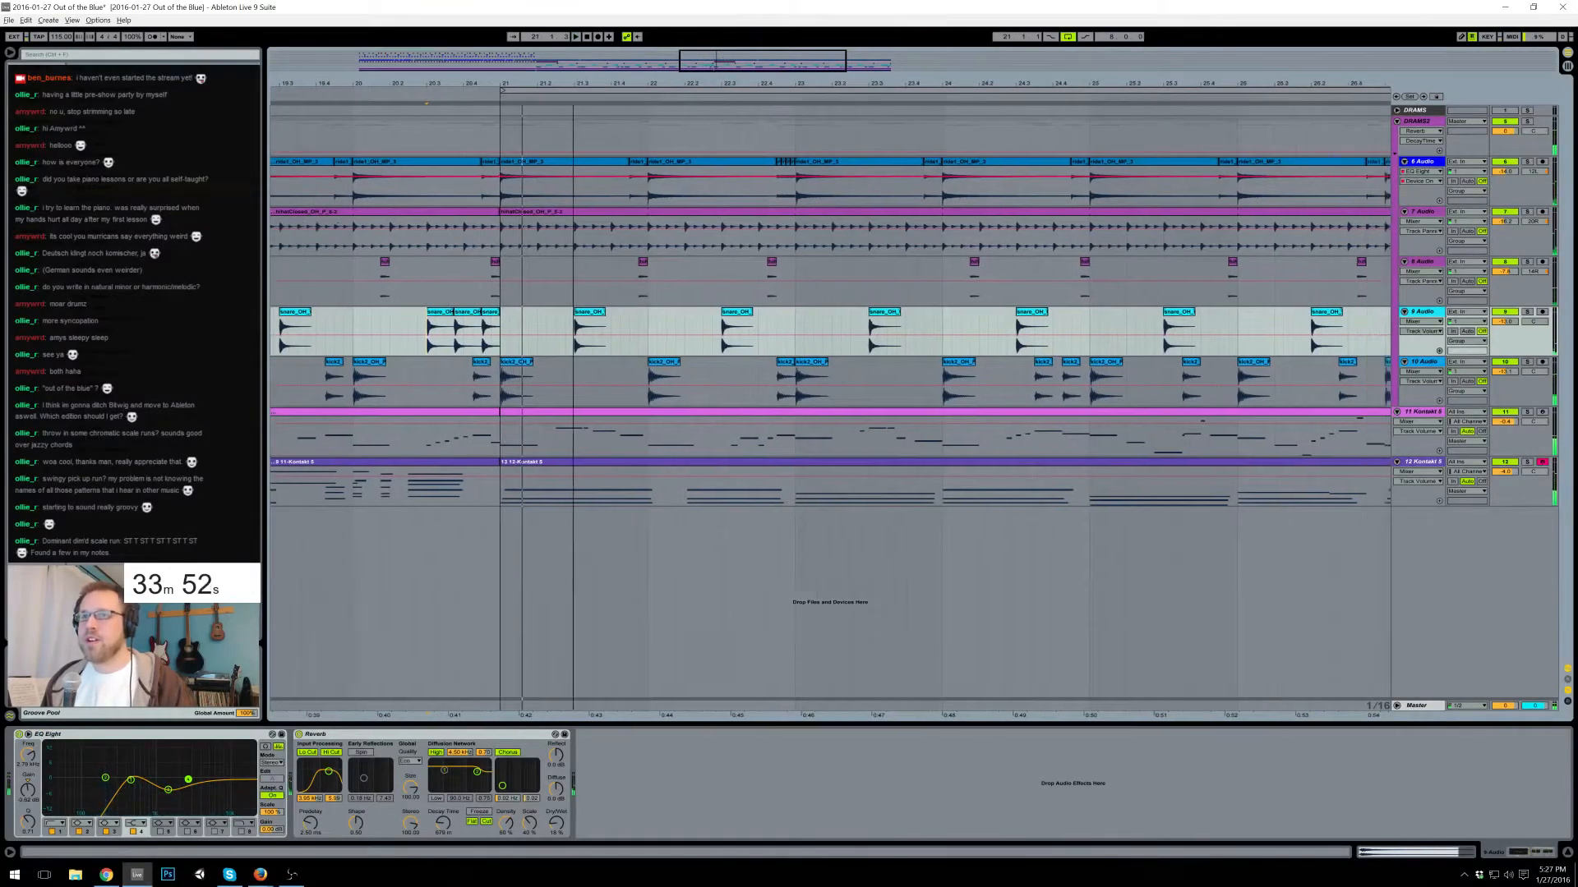
- Automate the EQ Eight band 3 gain on 9 Audio to rise across the three snare hits leading into bar 21
double_click(394, 323)
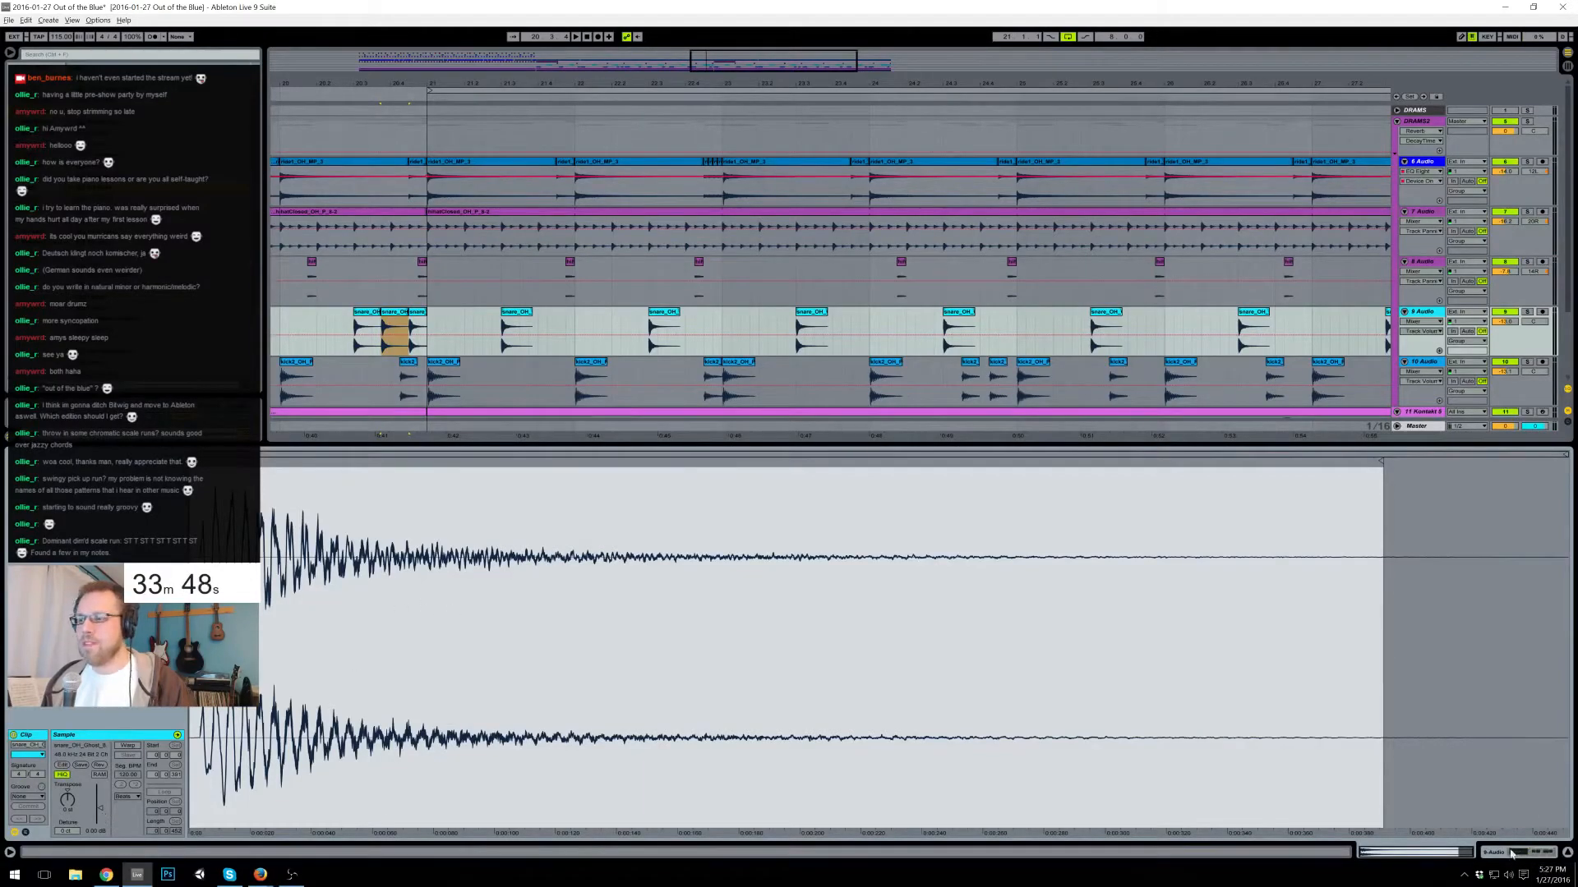
left_click(1512, 853)
left_click(167, 790)
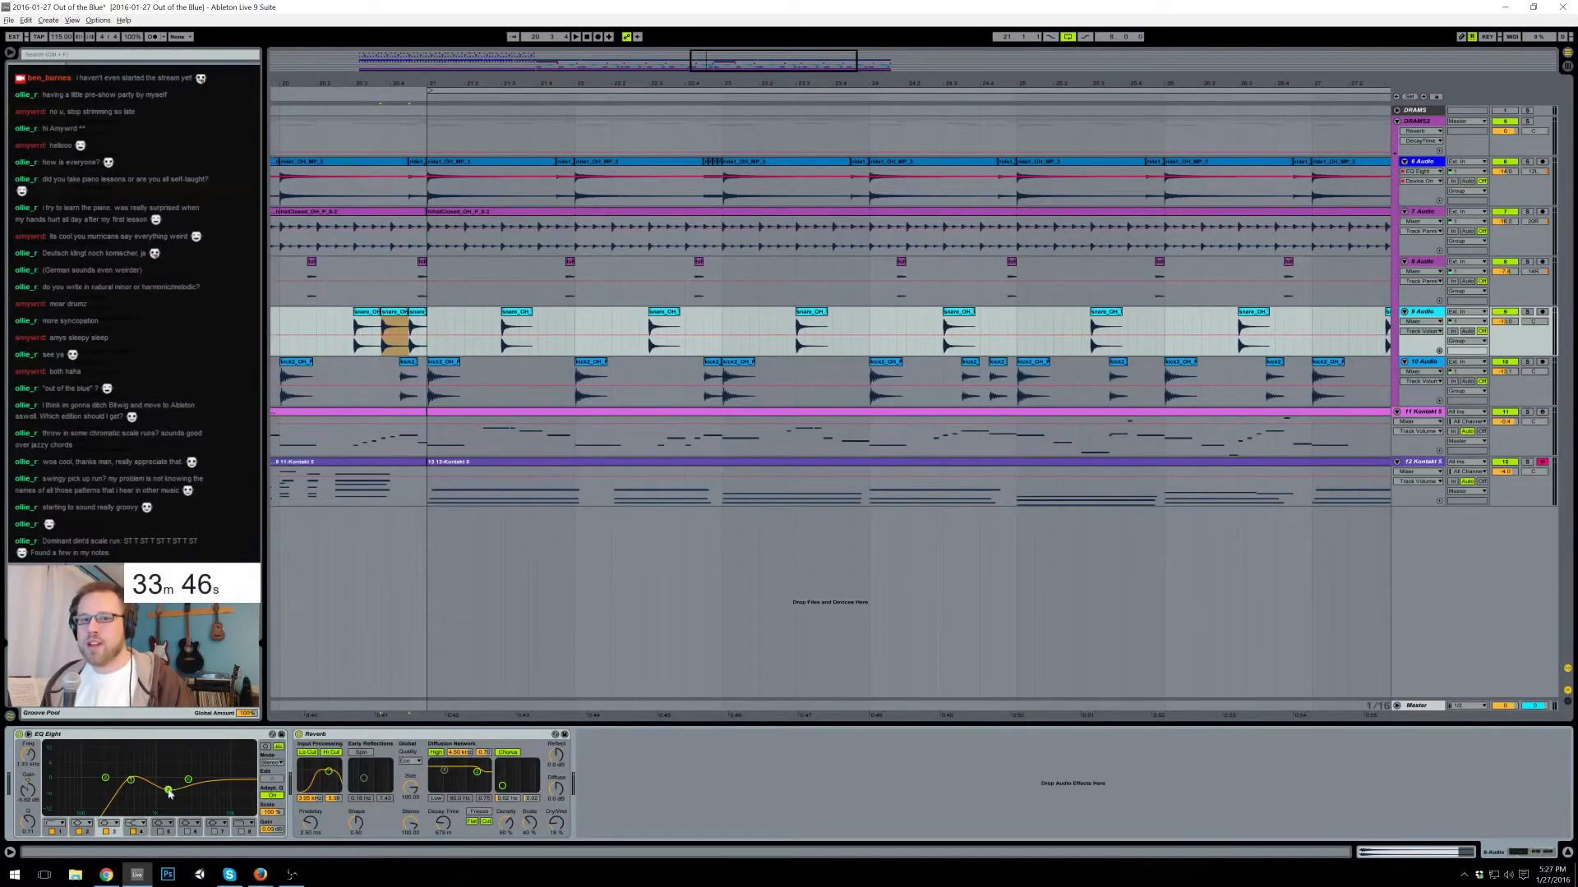
left_click_drag(29, 793, 29, 791)
mouse_move(353, 332)
left_mouse_down()
mouse_move(426, 333)
mouse_move(356, 338)
left_mouse_up()
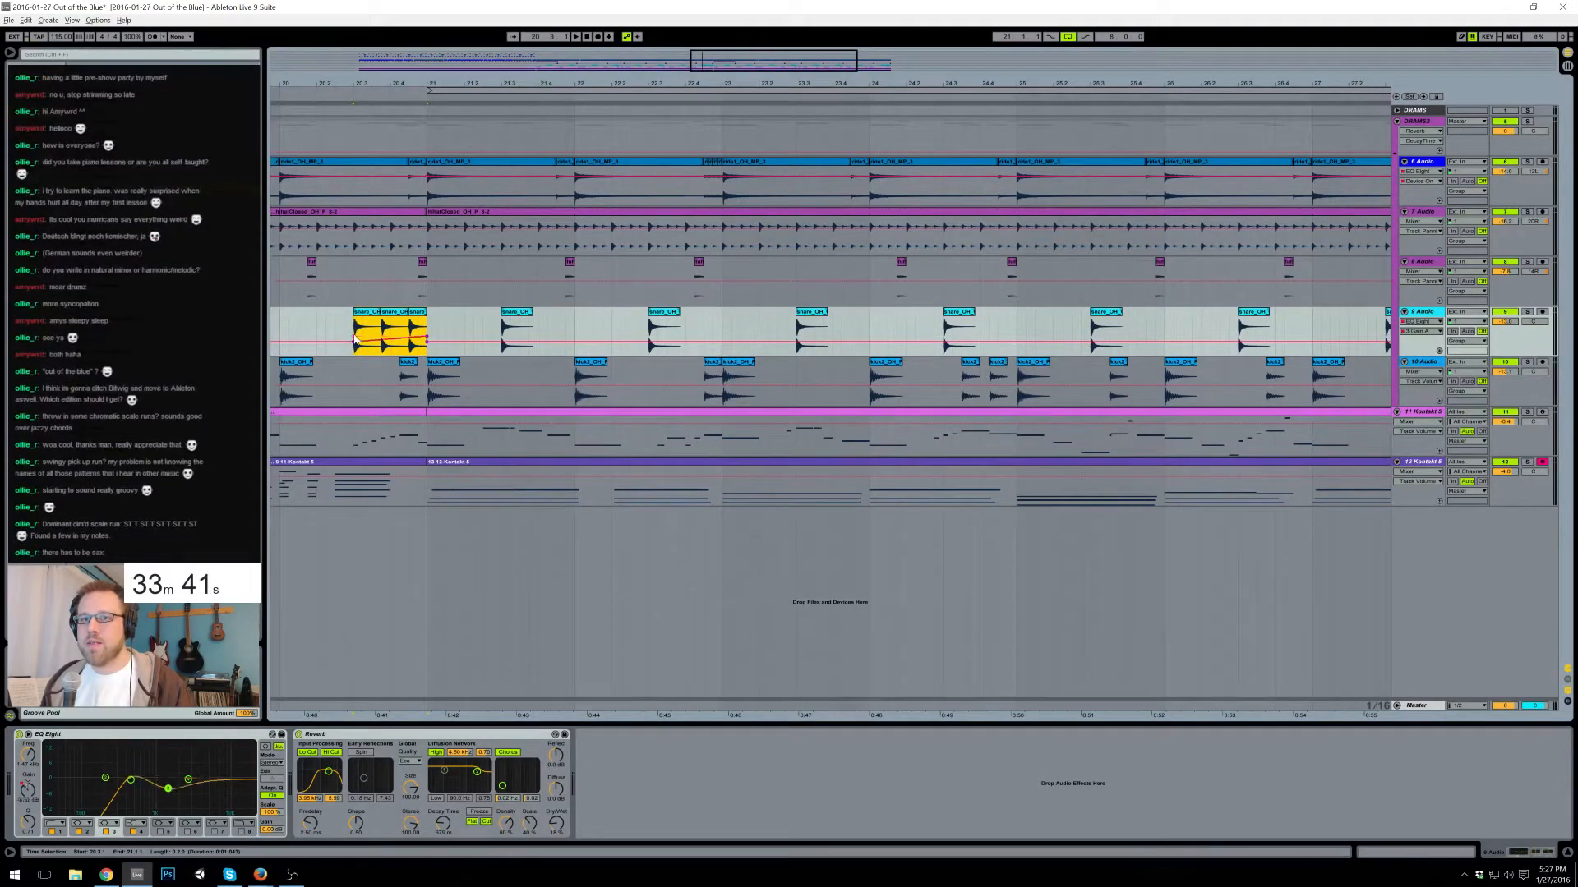
left_click(426, 344)
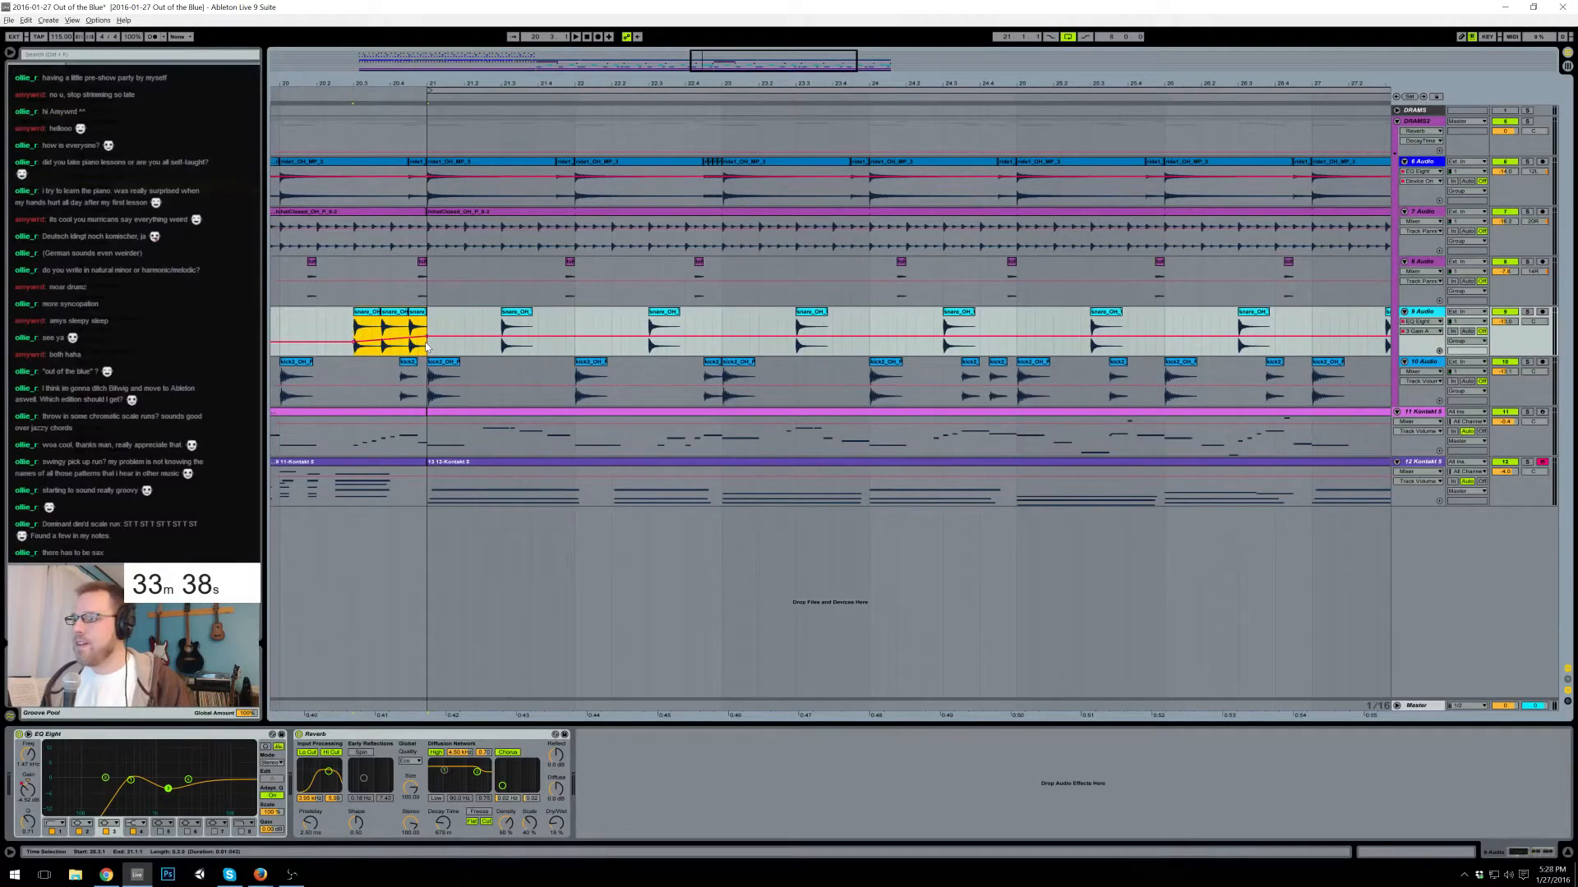
left_click(427, 326)
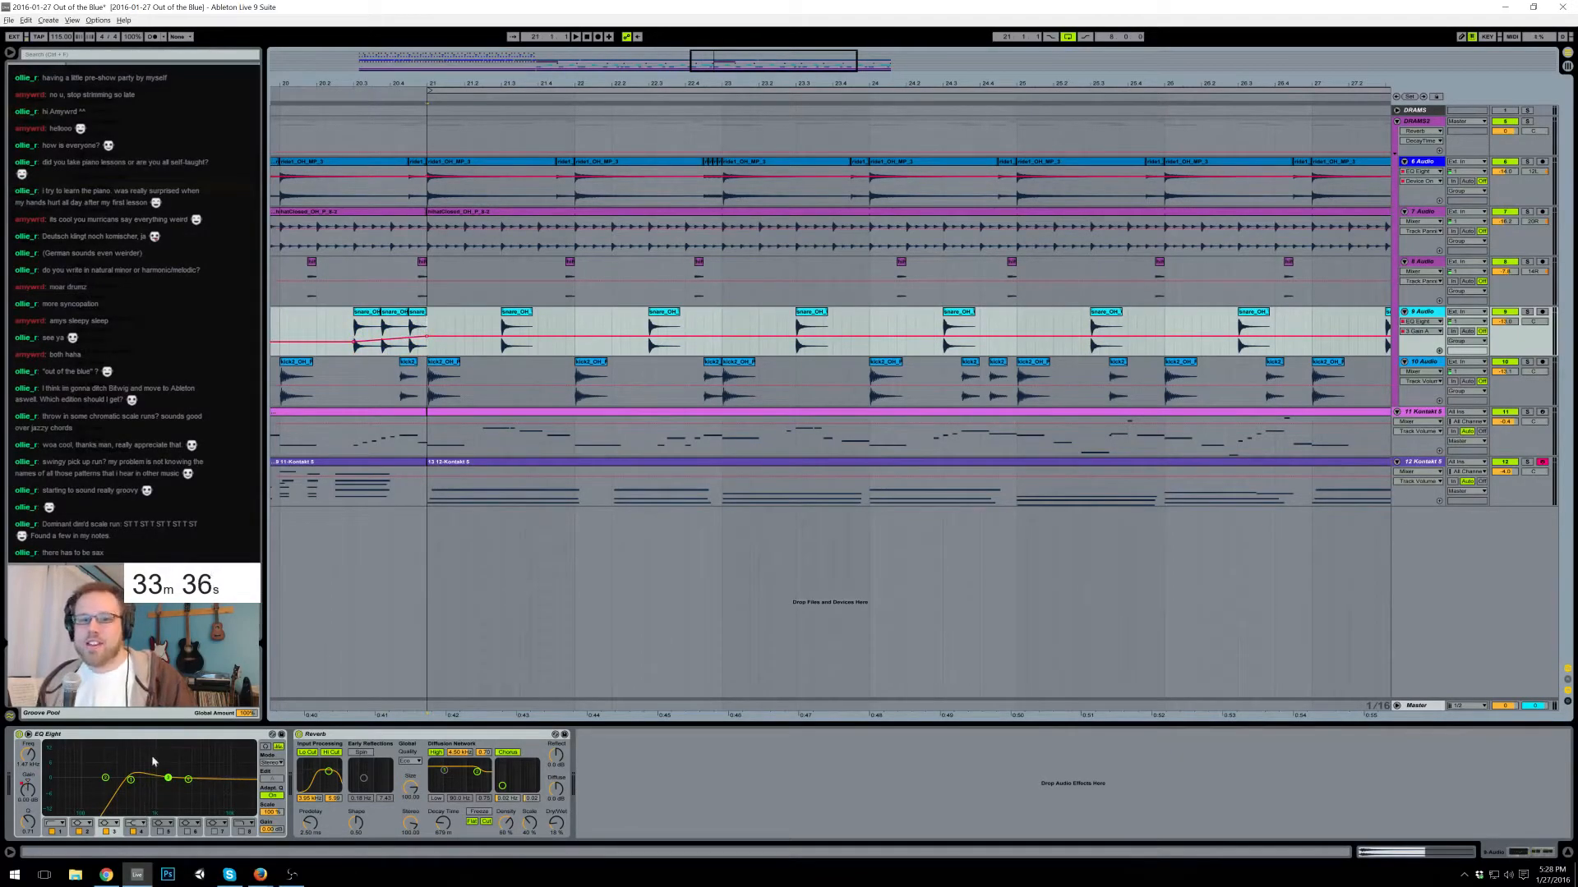
- Automate the EQ Eight band 1 frequency on 9 Audio to fall across the snare hits before bar 21, and play the transition
left_click(129, 781)
left_click_drag(30, 755, 29, 753)
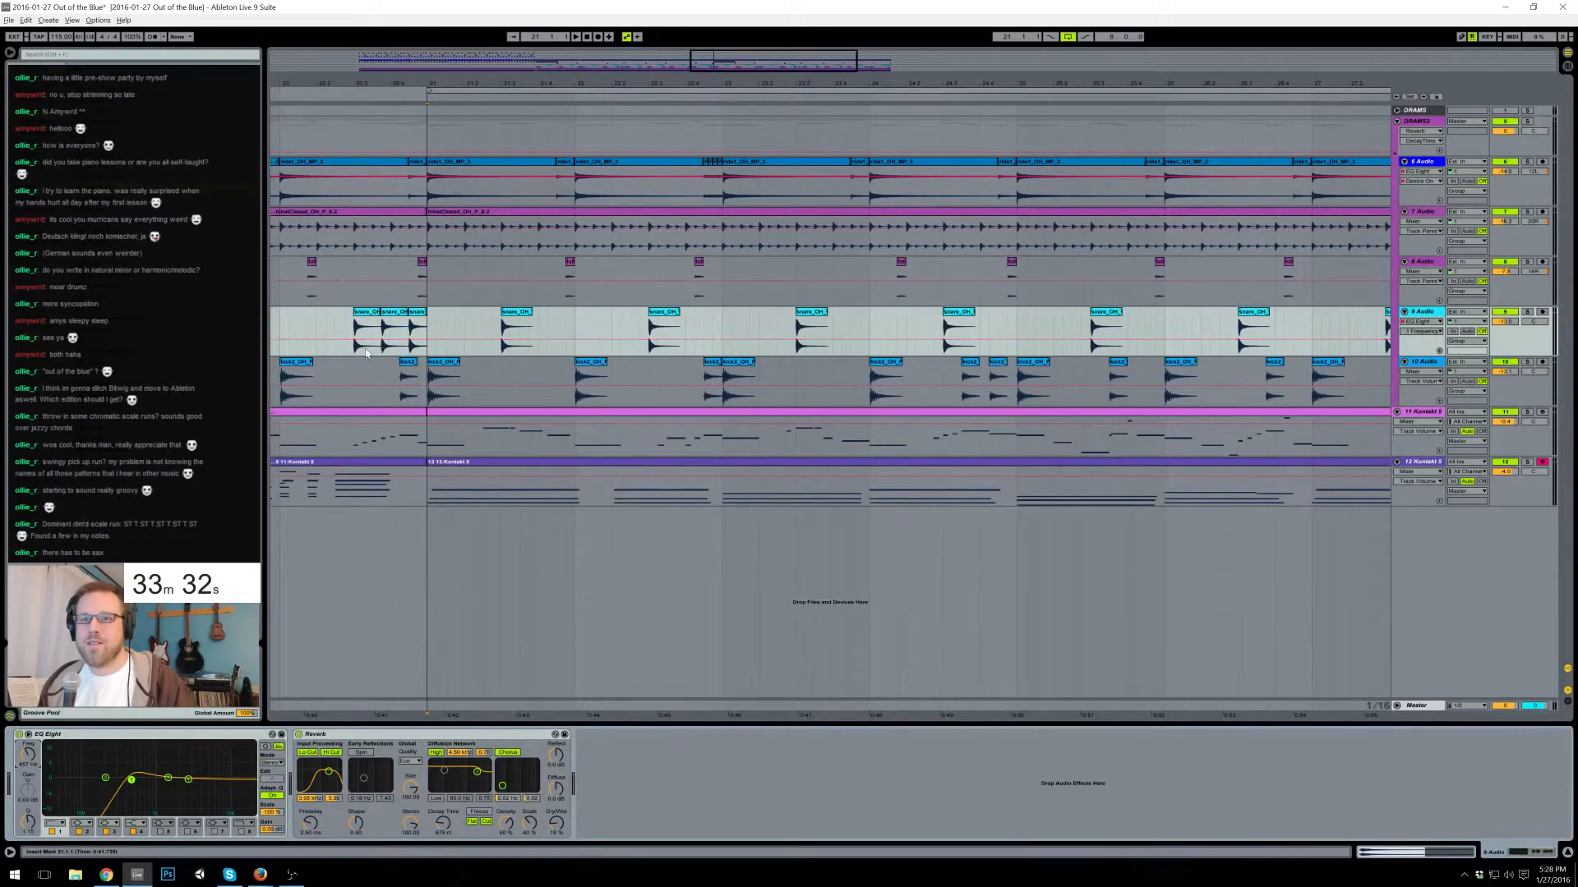
left_click_drag(355, 348, 418, 352)
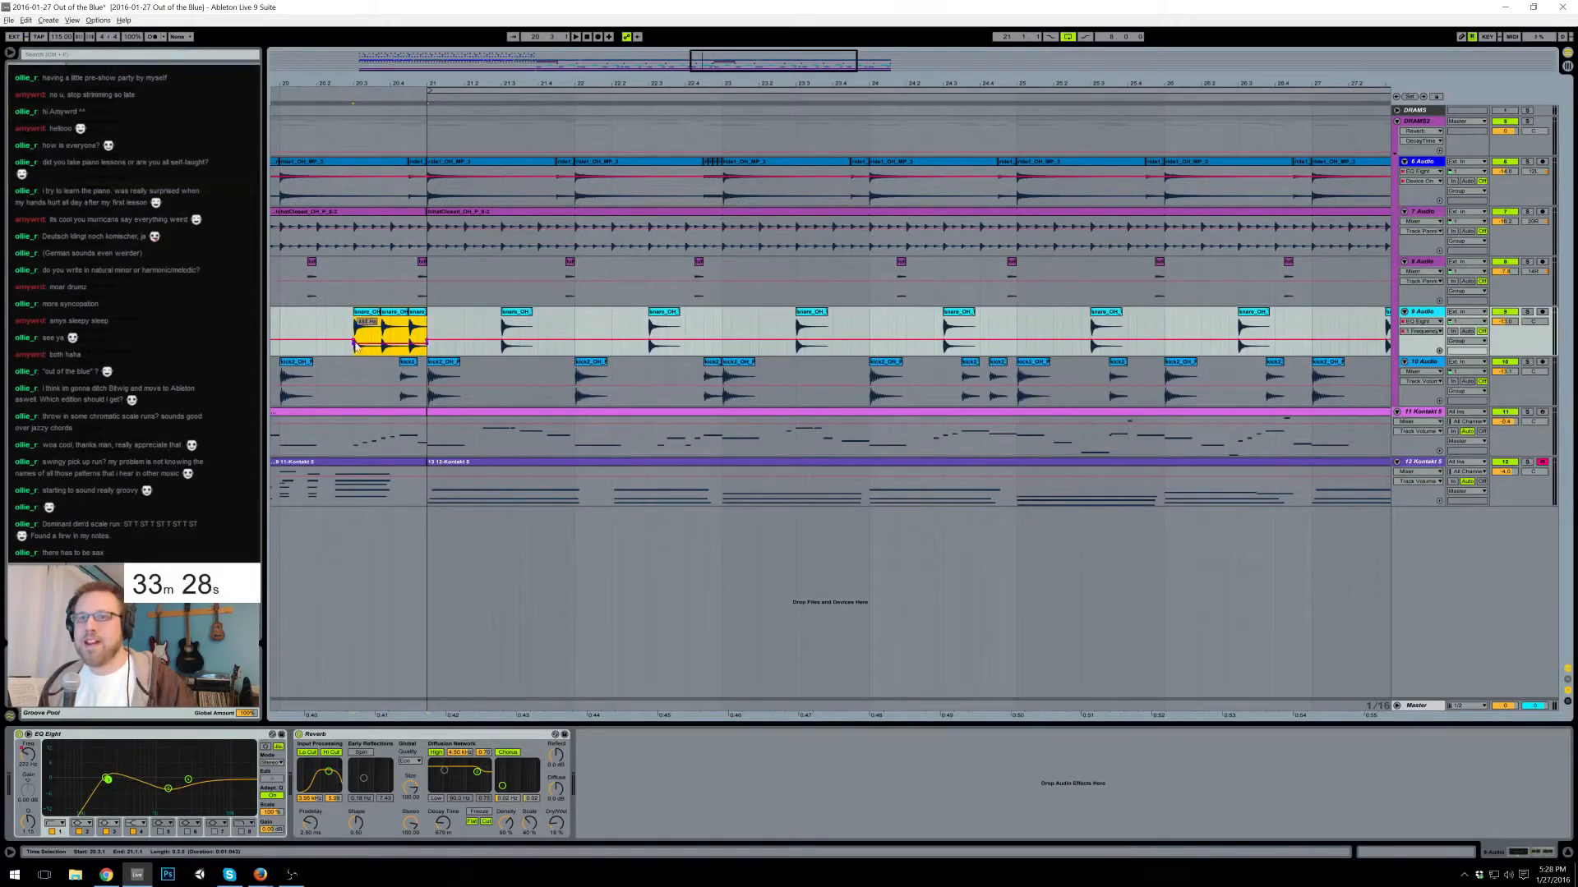
key("ctrl+z")
left_click(427, 344)
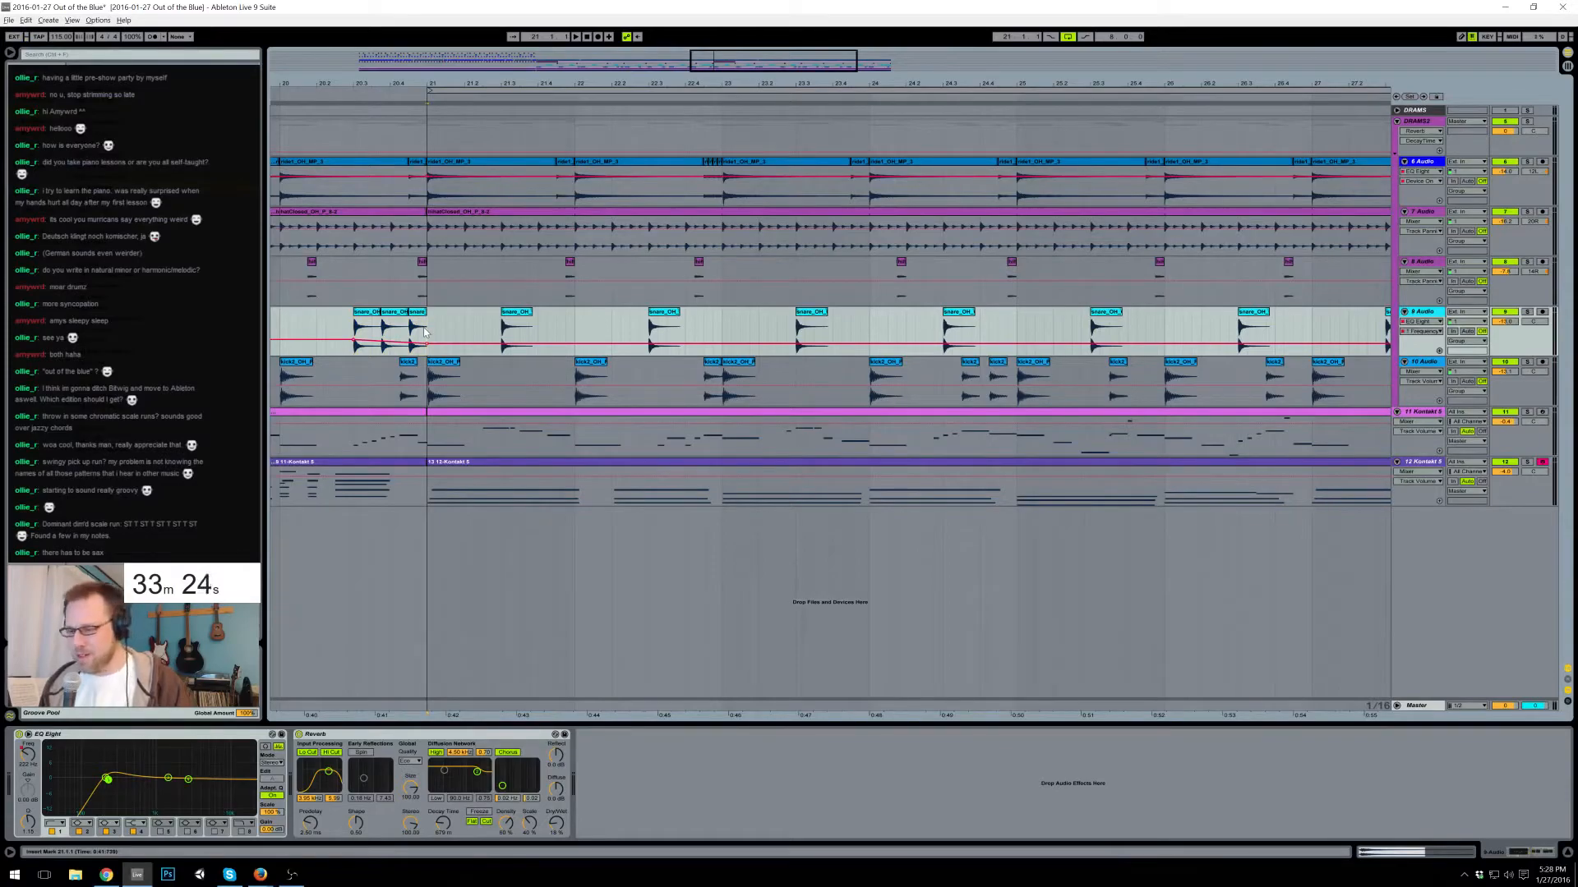
left_click(349, 327)
key("space")
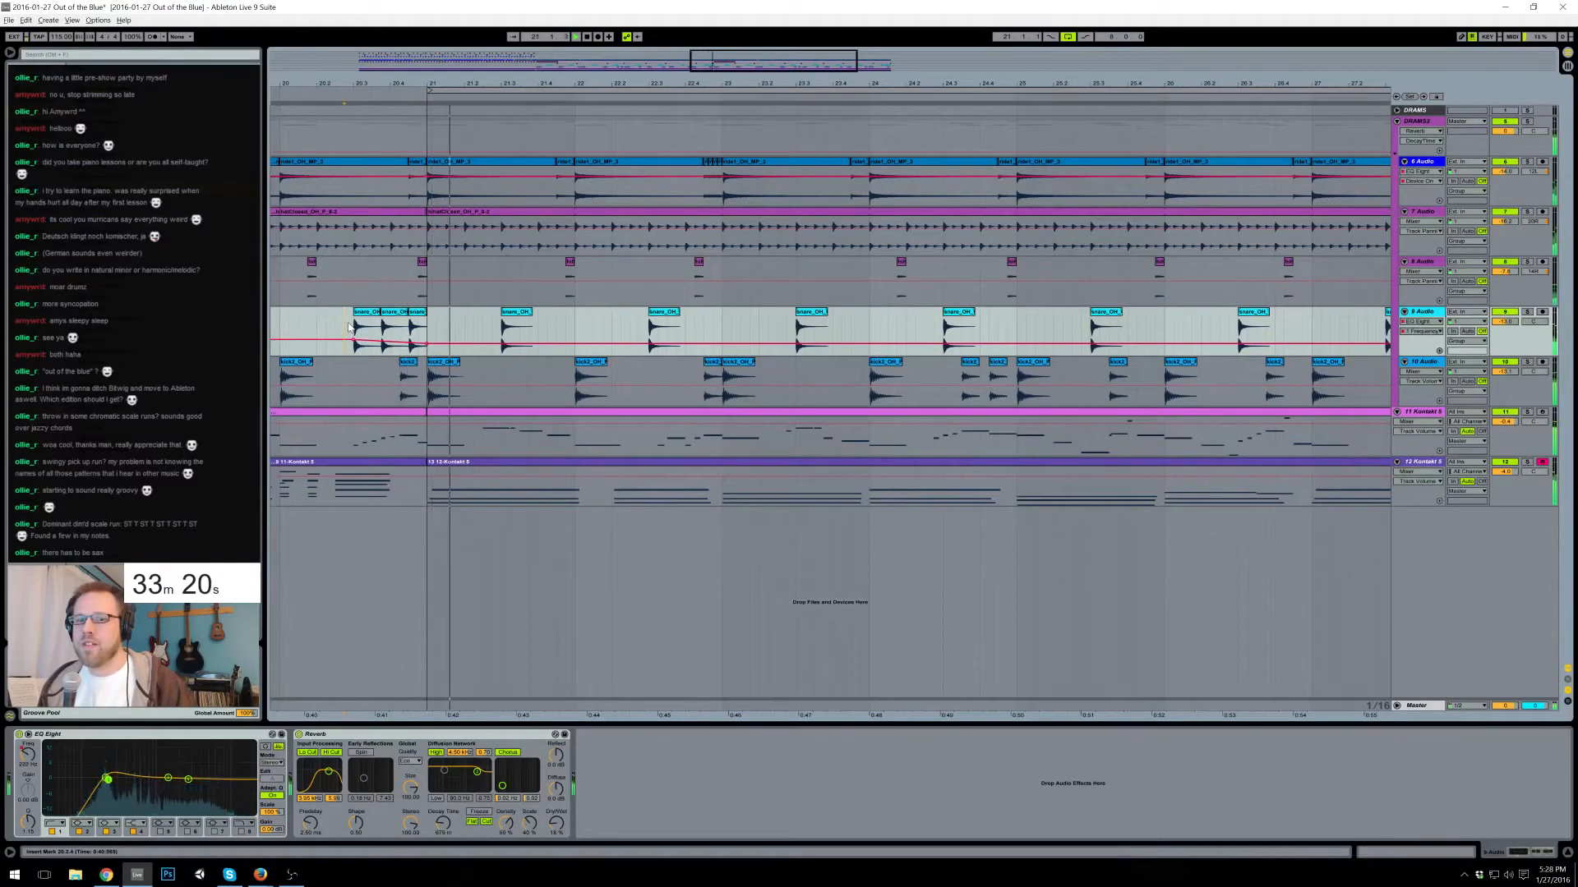
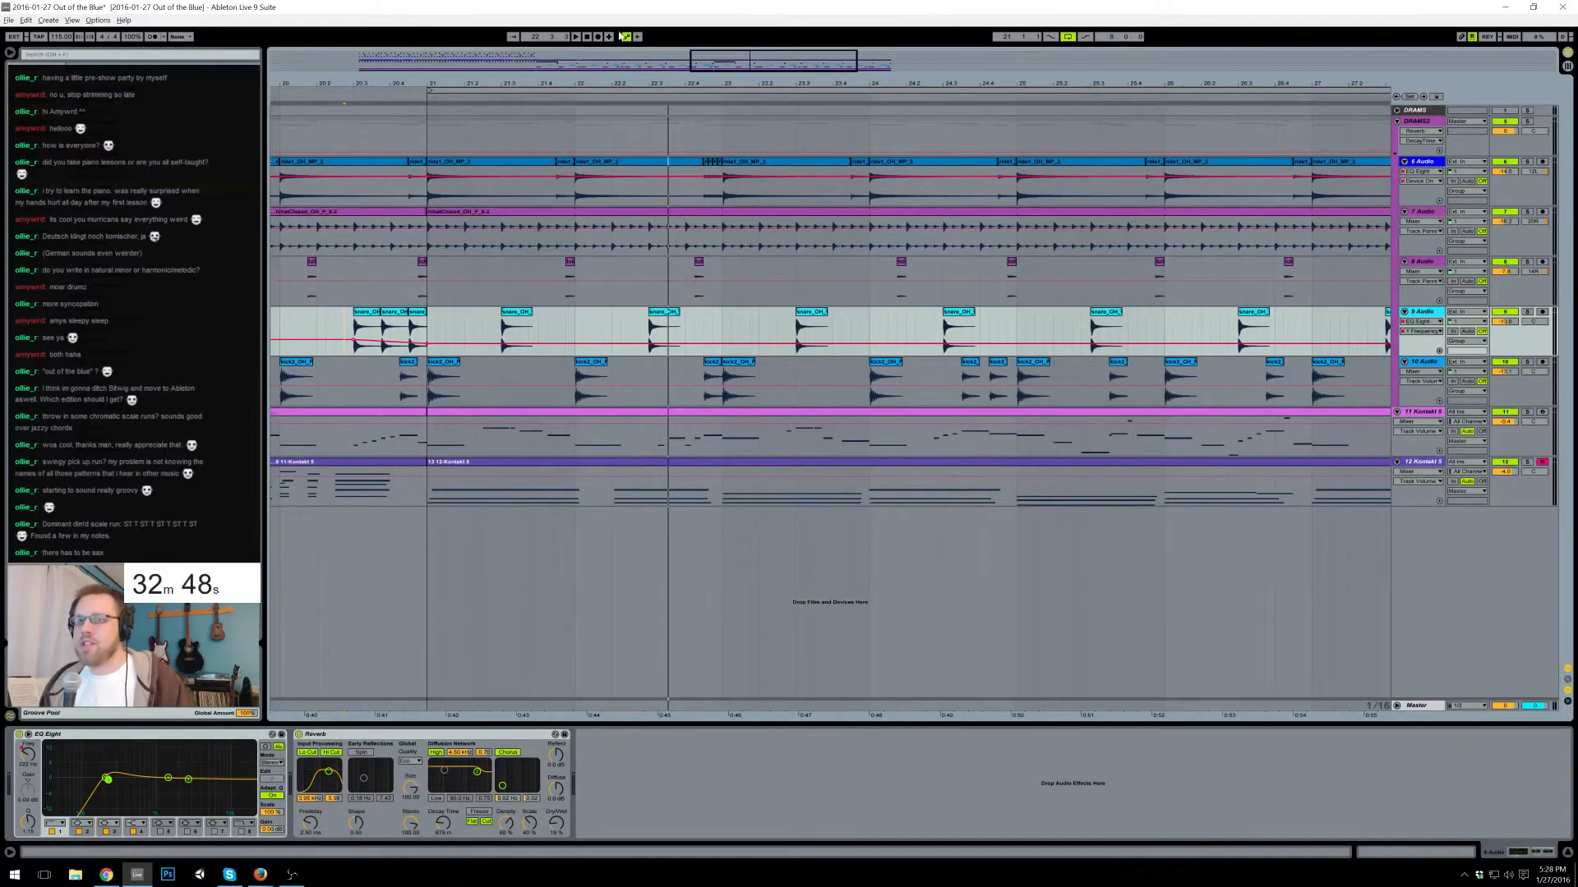
- Add a snare2_OH_Ghost_1 hit to 9 Audio at 21.1.3, with its gain lowered to about -12 dB and its start trimmed
mouse_move(749, 61)
left_mouse_down()
mouse_move(749, 23)
mouse_move(676, 72)
left_mouse_up()
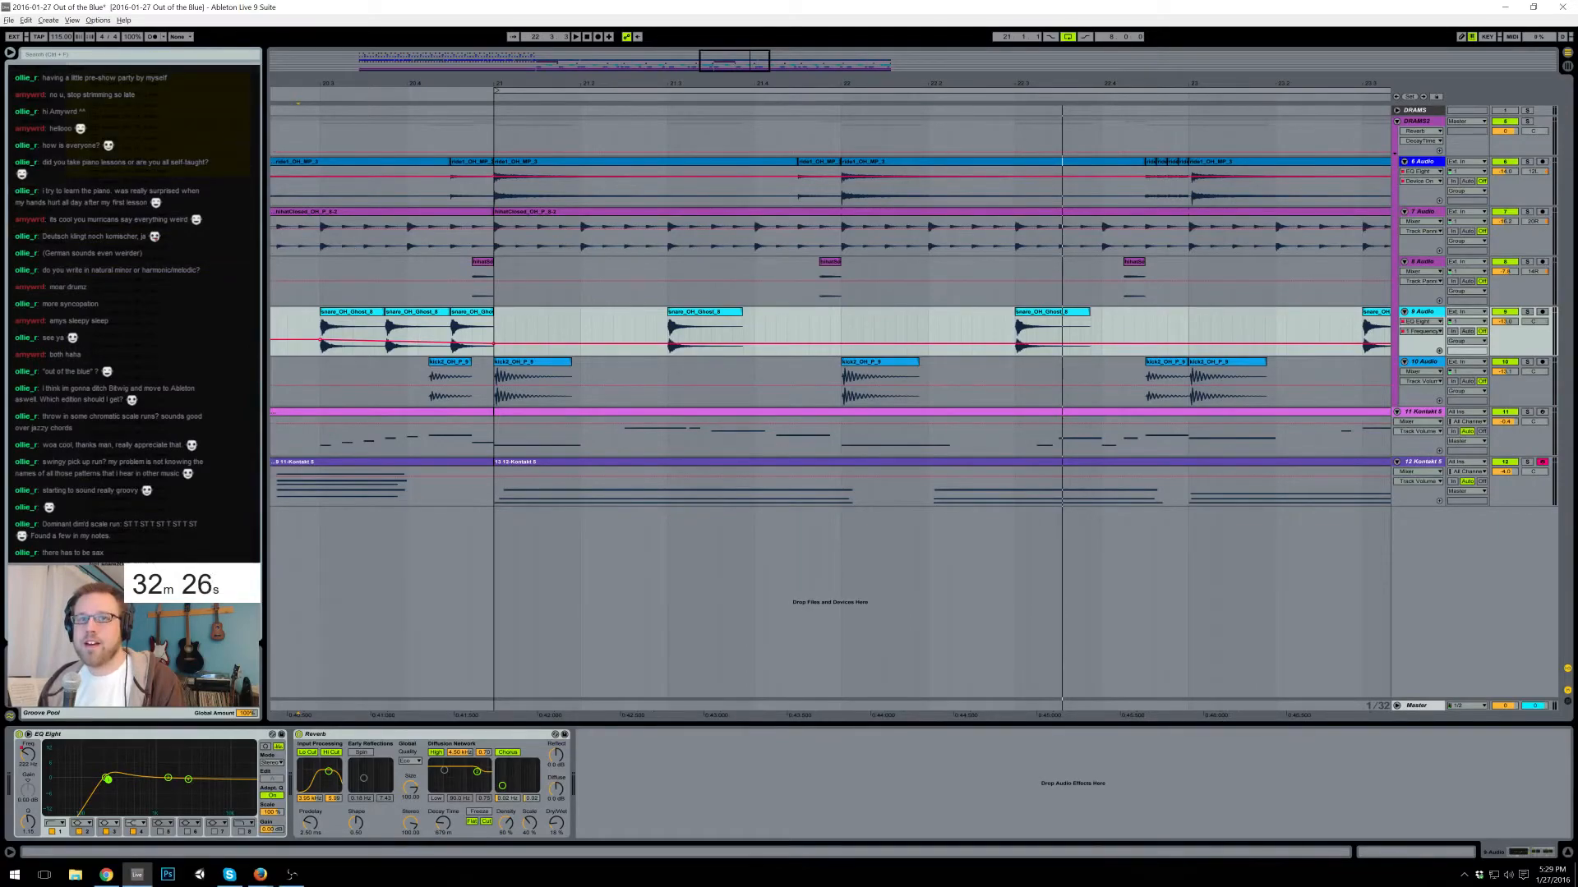
left_click_drag(123, 172, 568, 316)
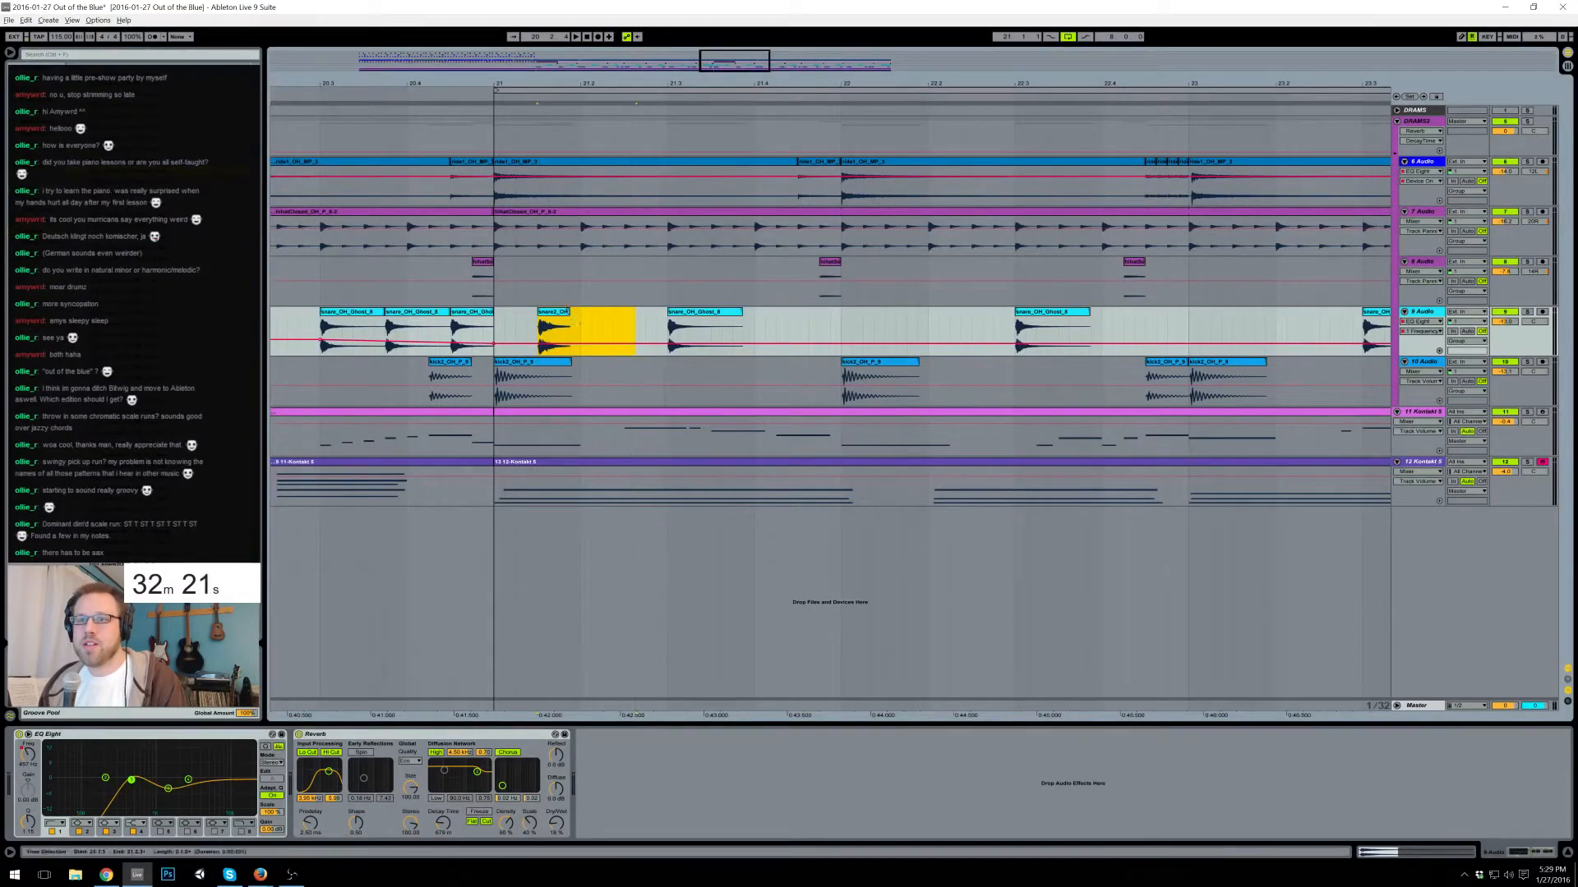
double_click(555, 312)
left_click_drag(100, 809, 100, 815)
left_click_drag(191, 461, 207, 461)
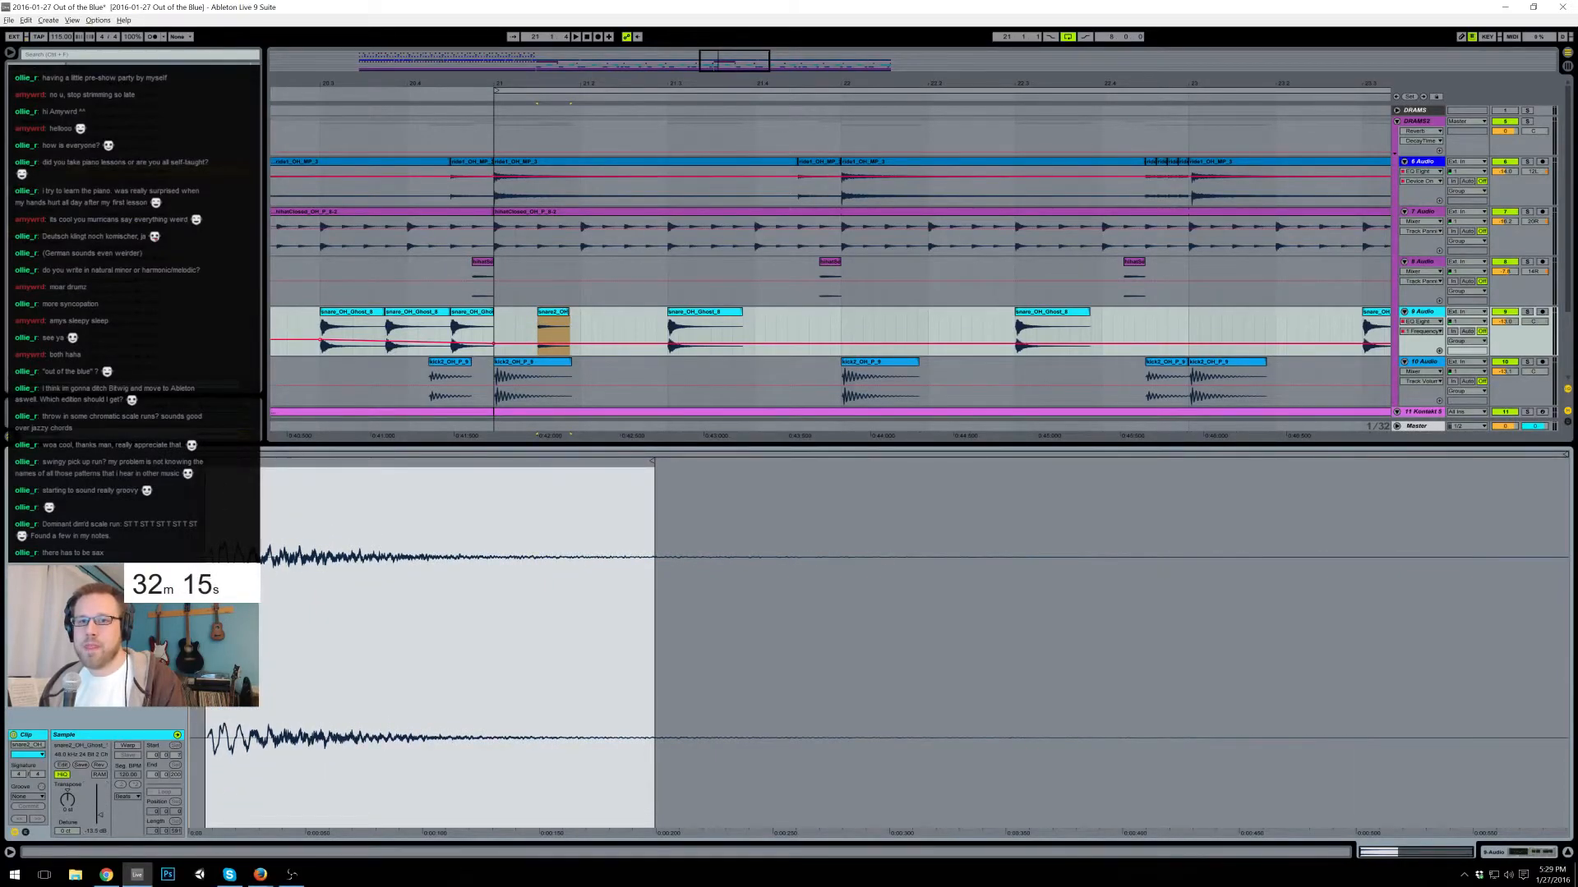
- Add fades to the new ghost snare hit and shift it to 21.1.4, auditioning it from bar 21
left_click(560, 314)
key("ctrl+alt+f")
mouse_move(567, 320)
left_mouse_down()
mouse_move(547, 321)
mouse_move(588, 319)
left_mouse_up()
key("space")
key("space")
left_click(496, 318)
key("space")
key("space")
- Move the ghost snare hit to 21.2.2, adjust its fade, and paste a copy at 21.2.4, playing from bar 21
left_click_drag(576, 314, 612, 323)
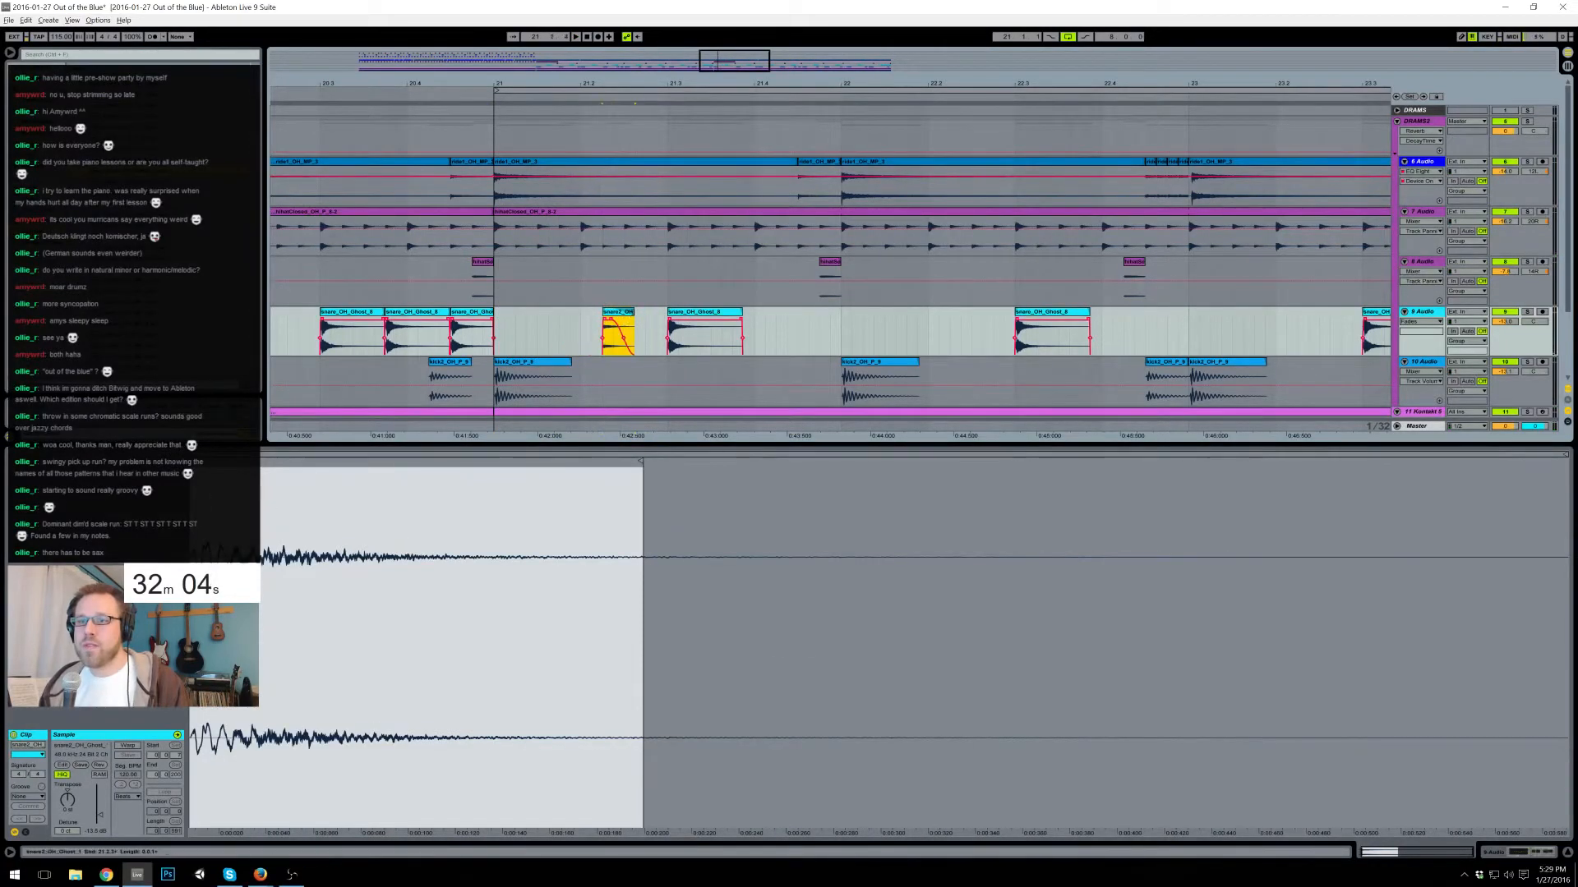
left_click(612, 344)
left_click(614, 313)
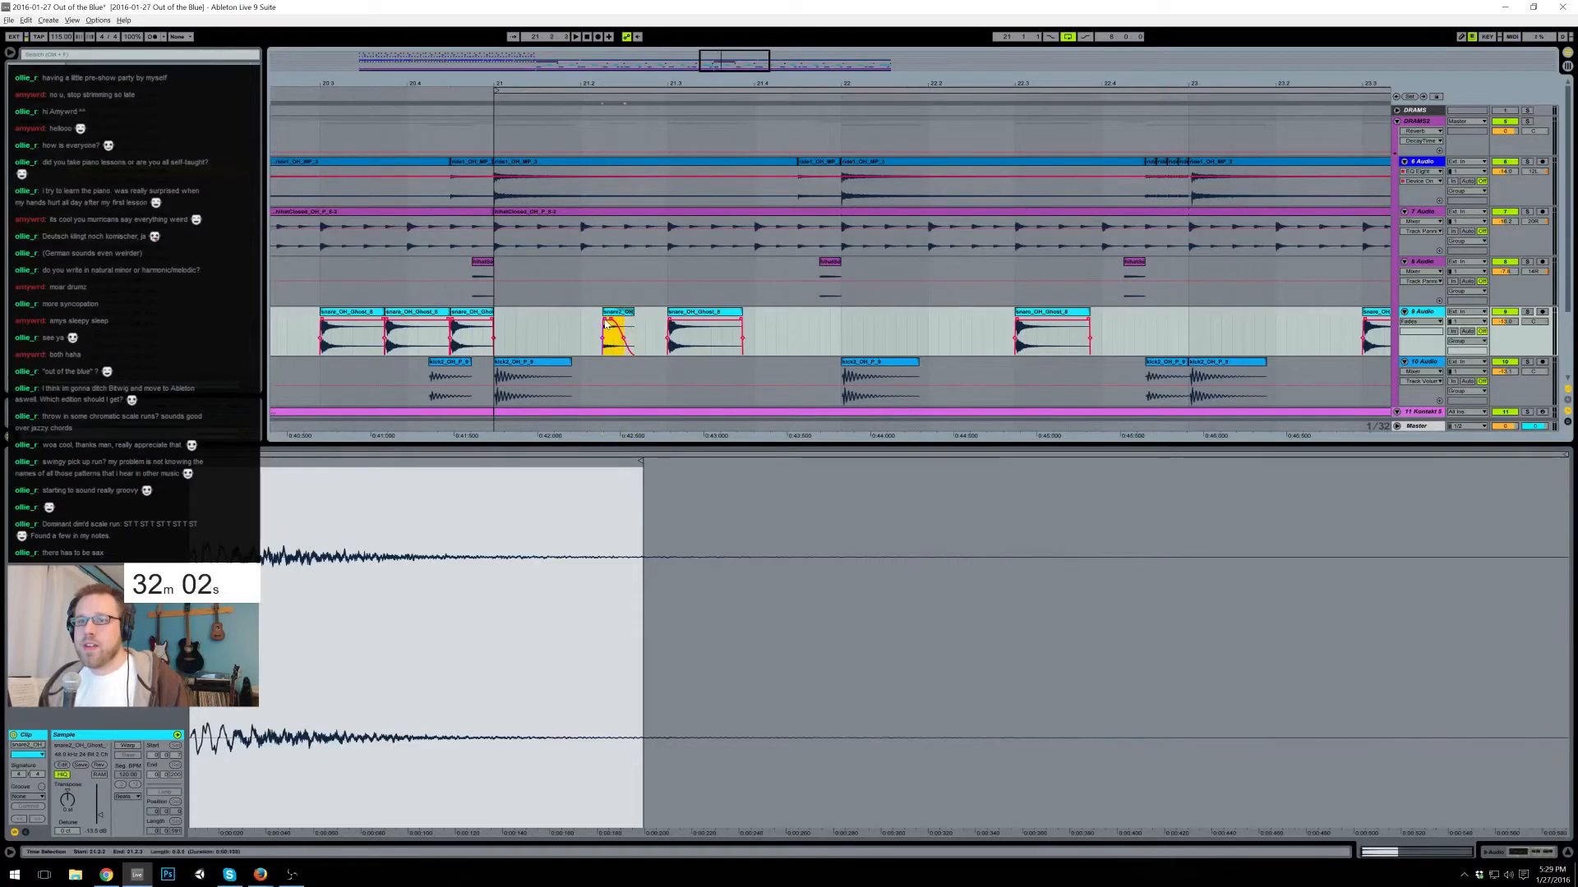
left_click(645, 330)
key("ctrl+v")
left_click(497, 321)
key("space")
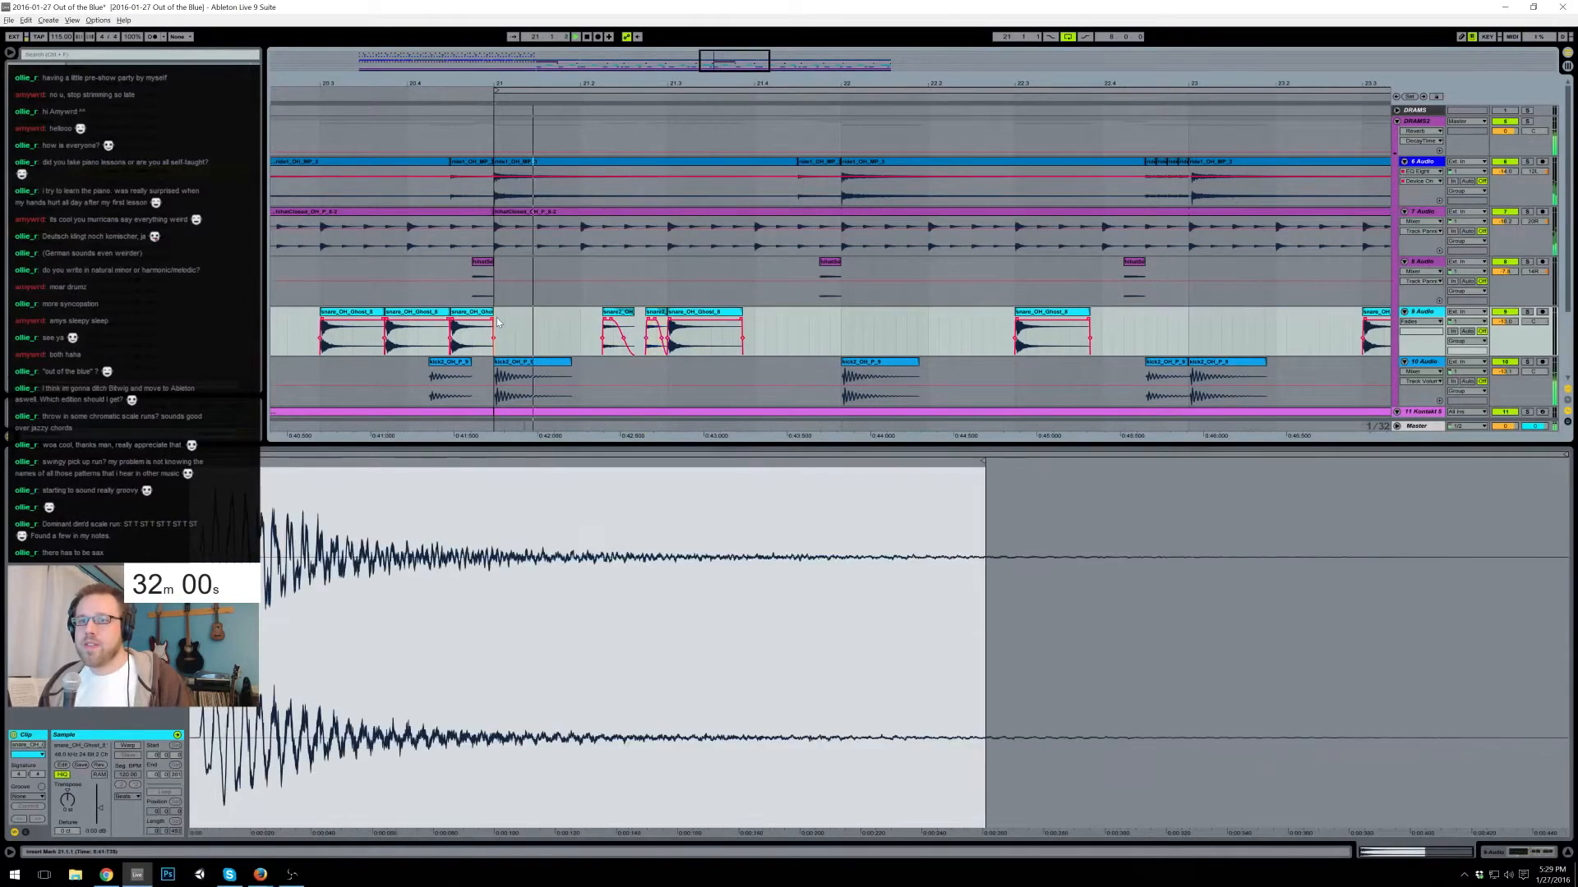
key("space")
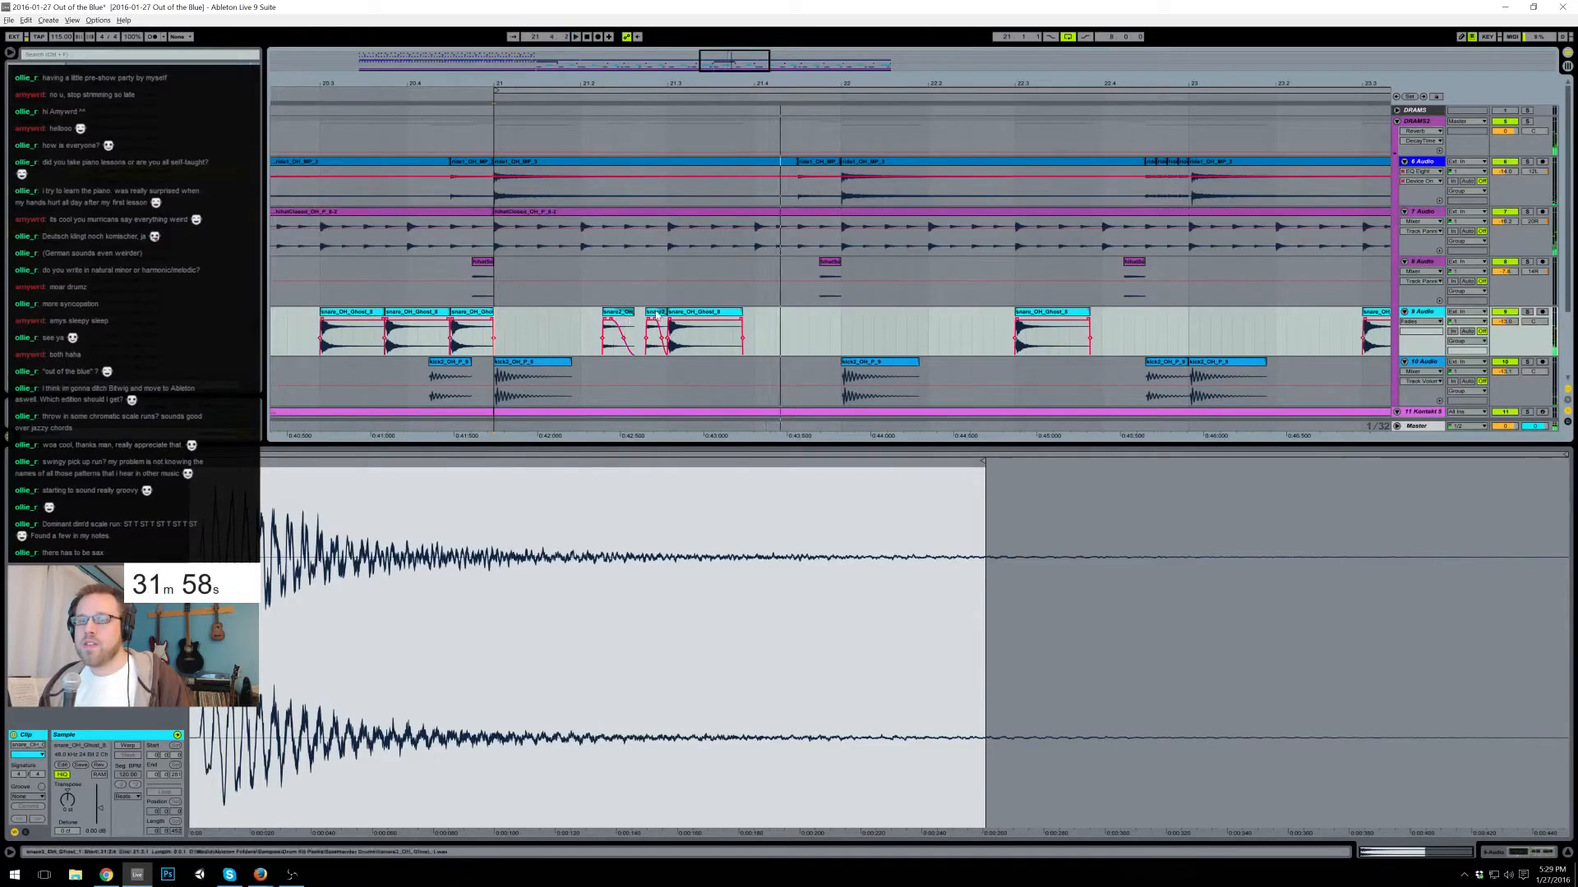
- Rearrange the bar 21 ghost snare hits on 9 Audio to 21.3.4, 21.4.2 and 21.4.4, and play the pattern
left_click(733, 331)
key("ctrl+v")
left_click_drag(740, 317, 741, 317)
left_click_drag(621, 313, 803, 325)
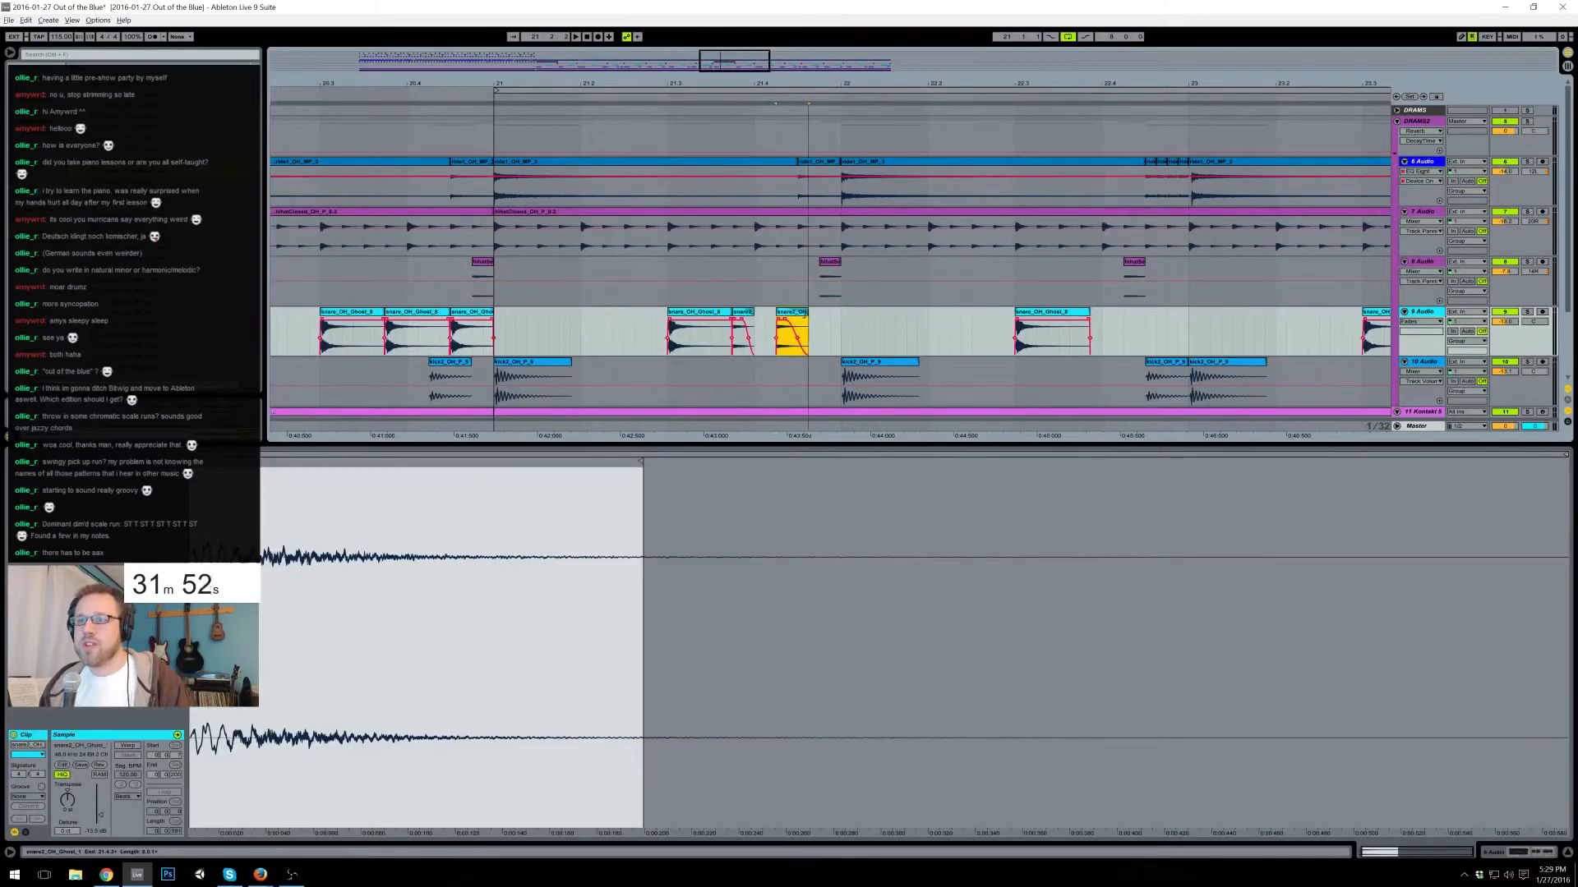
left_click(820, 325)
key("ctrl+v")
left_click(498, 333)
key("space")
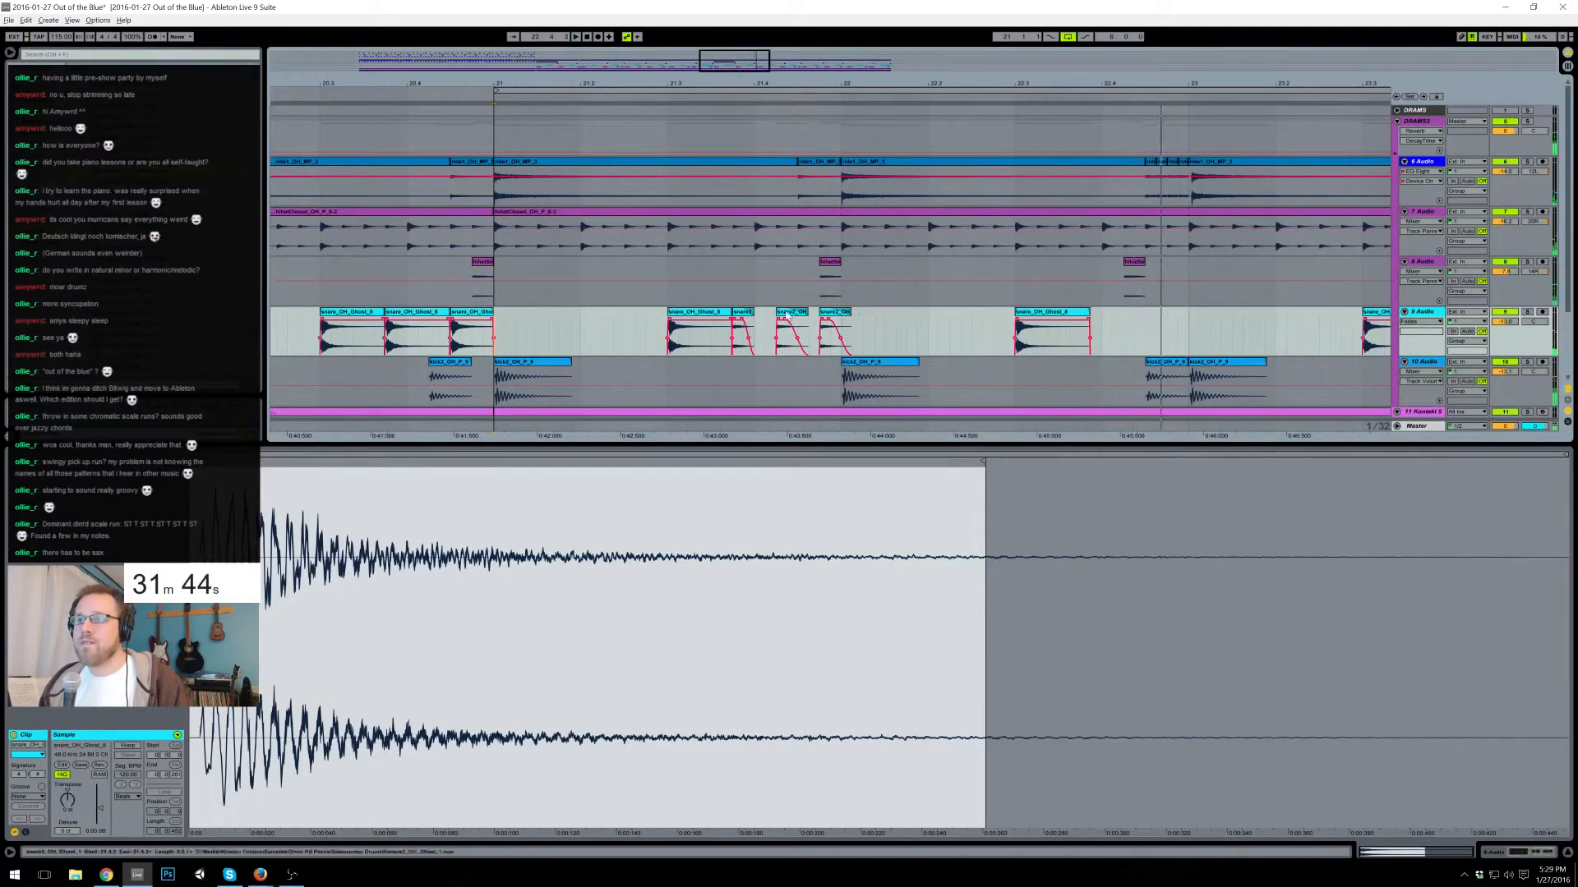
key("space")
- Paste ghost snare hits at 22.4.1 and 22.4.4 on 9 Audio and play from bar 21
left_click(792, 312)
left_click(1109, 324)
key("ctrl+v")
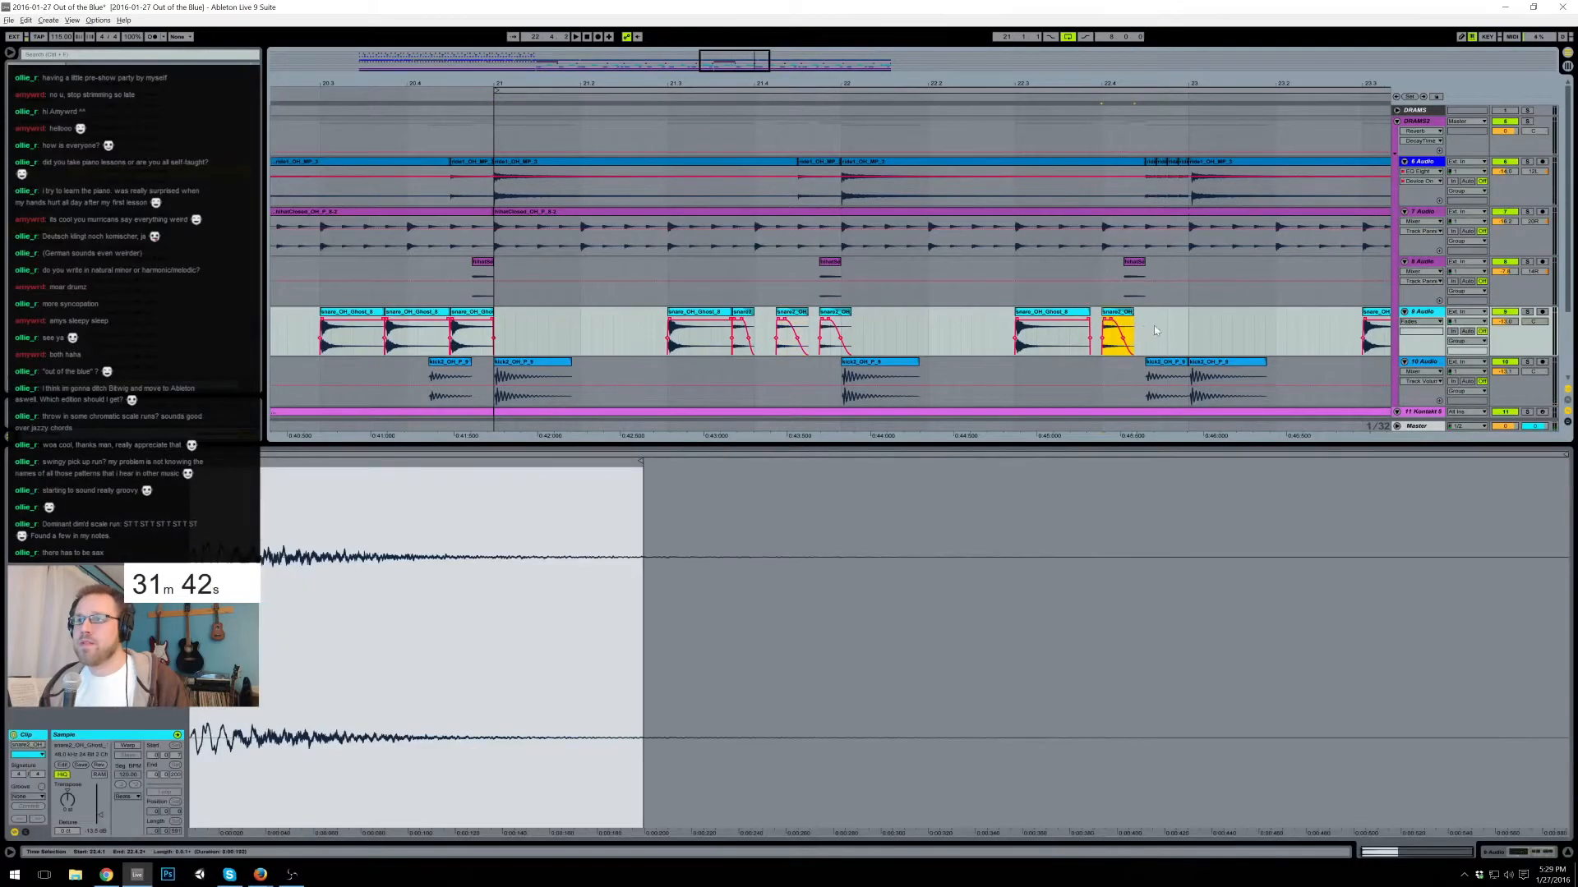
left_click(1170, 325)
key("ctrl+v")
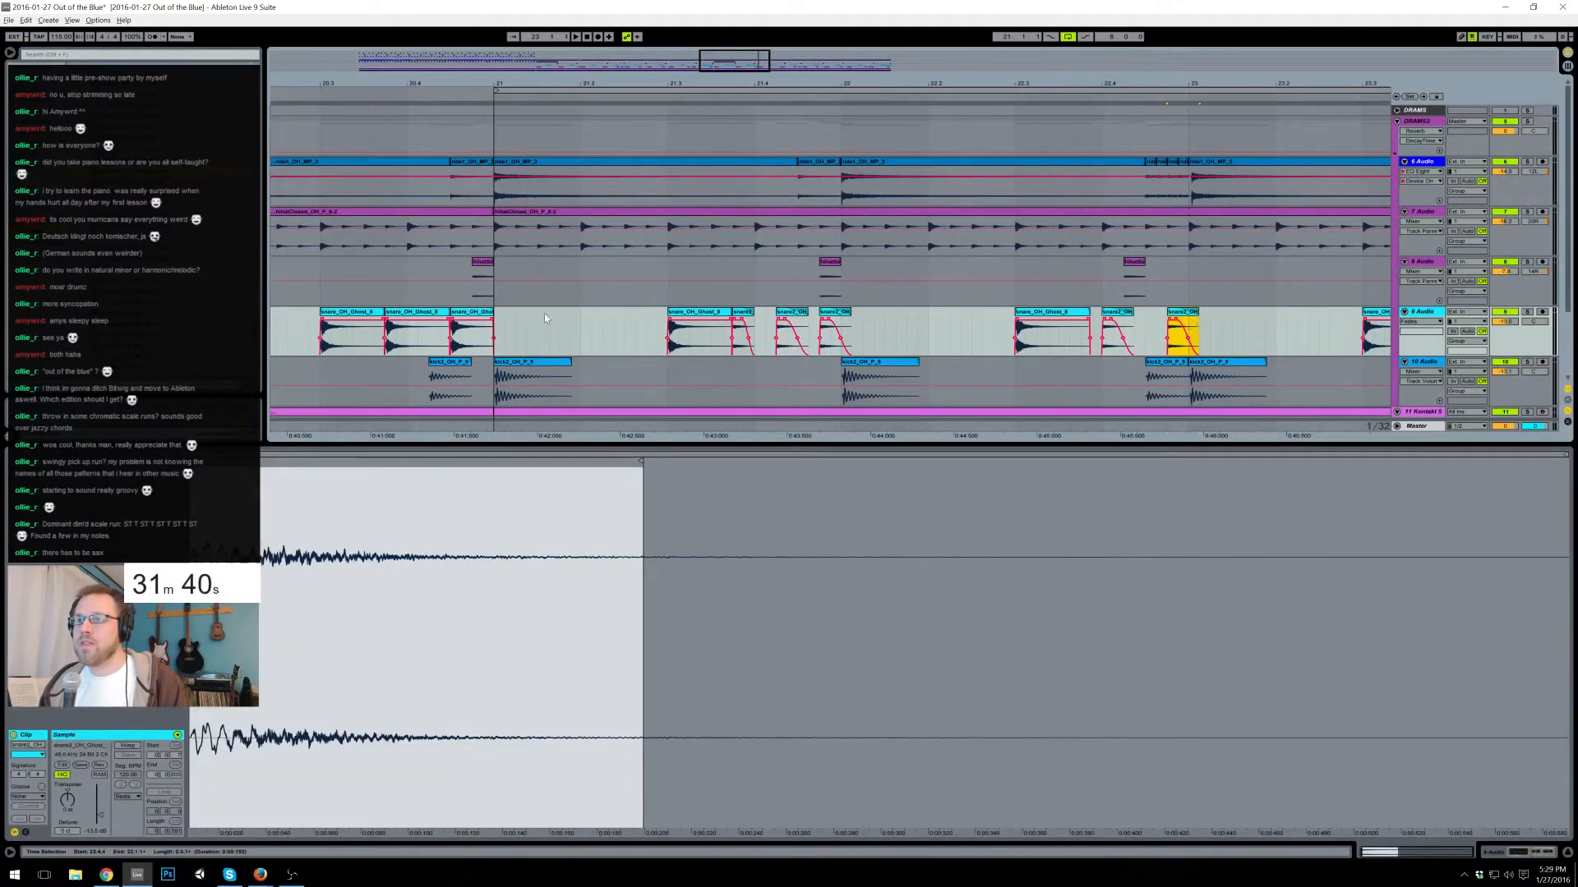
left_click(497, 323)
key("space")
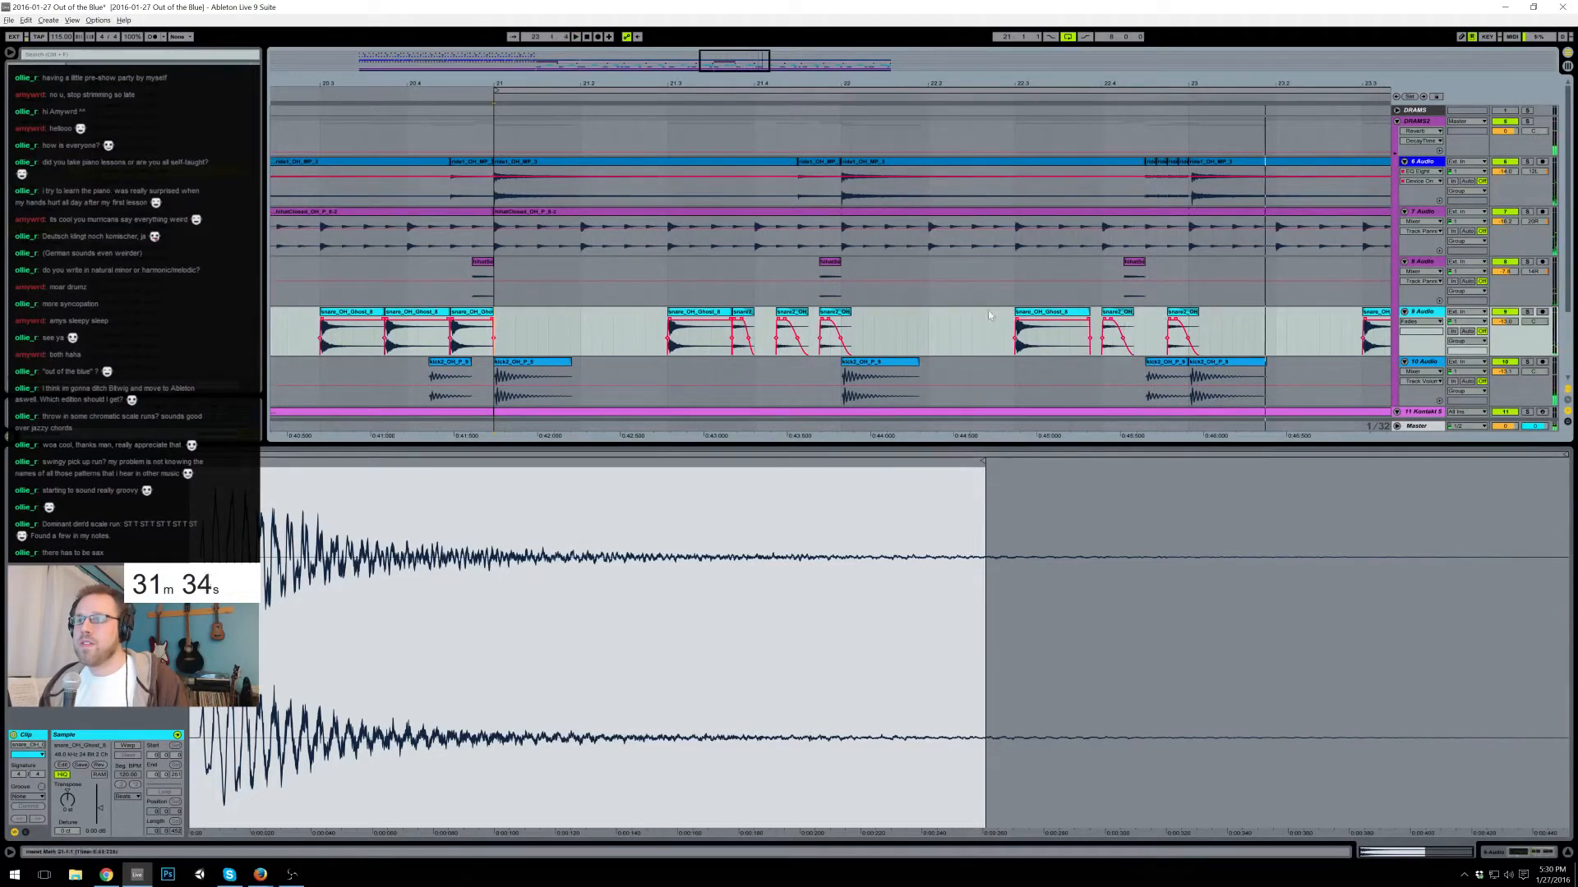
- Copy ghost snare hits from bar 21 to 22.2.2 and 23.1.4 on 9 Audio
left_click(835, 313)
key("ctrl+c")
left_click(953, 325)
key("ctrl+v")
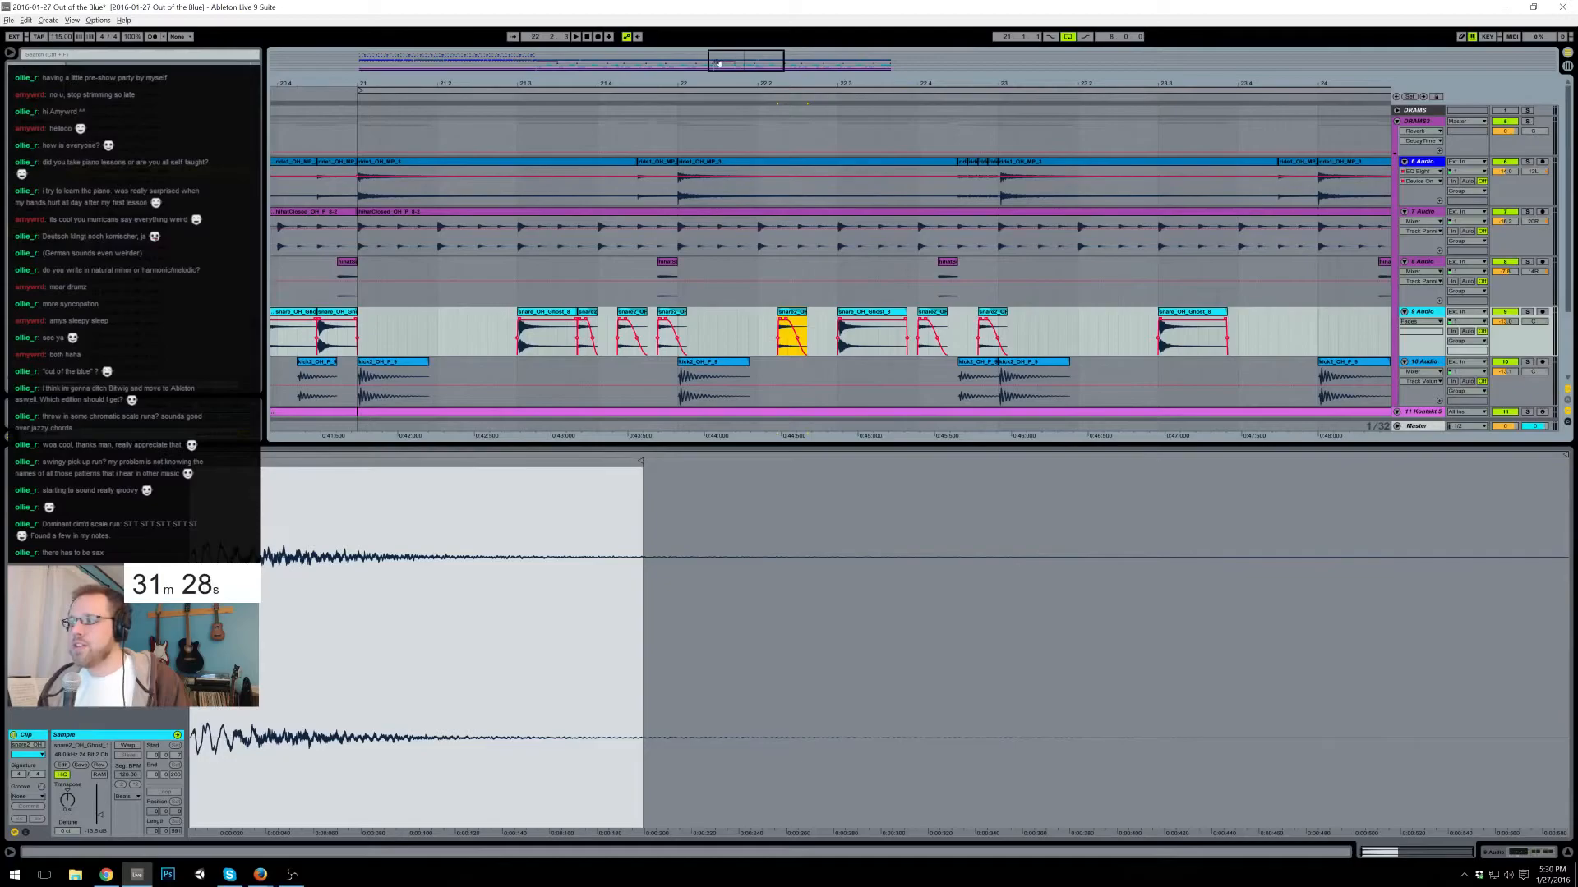
left_click(623, 311)
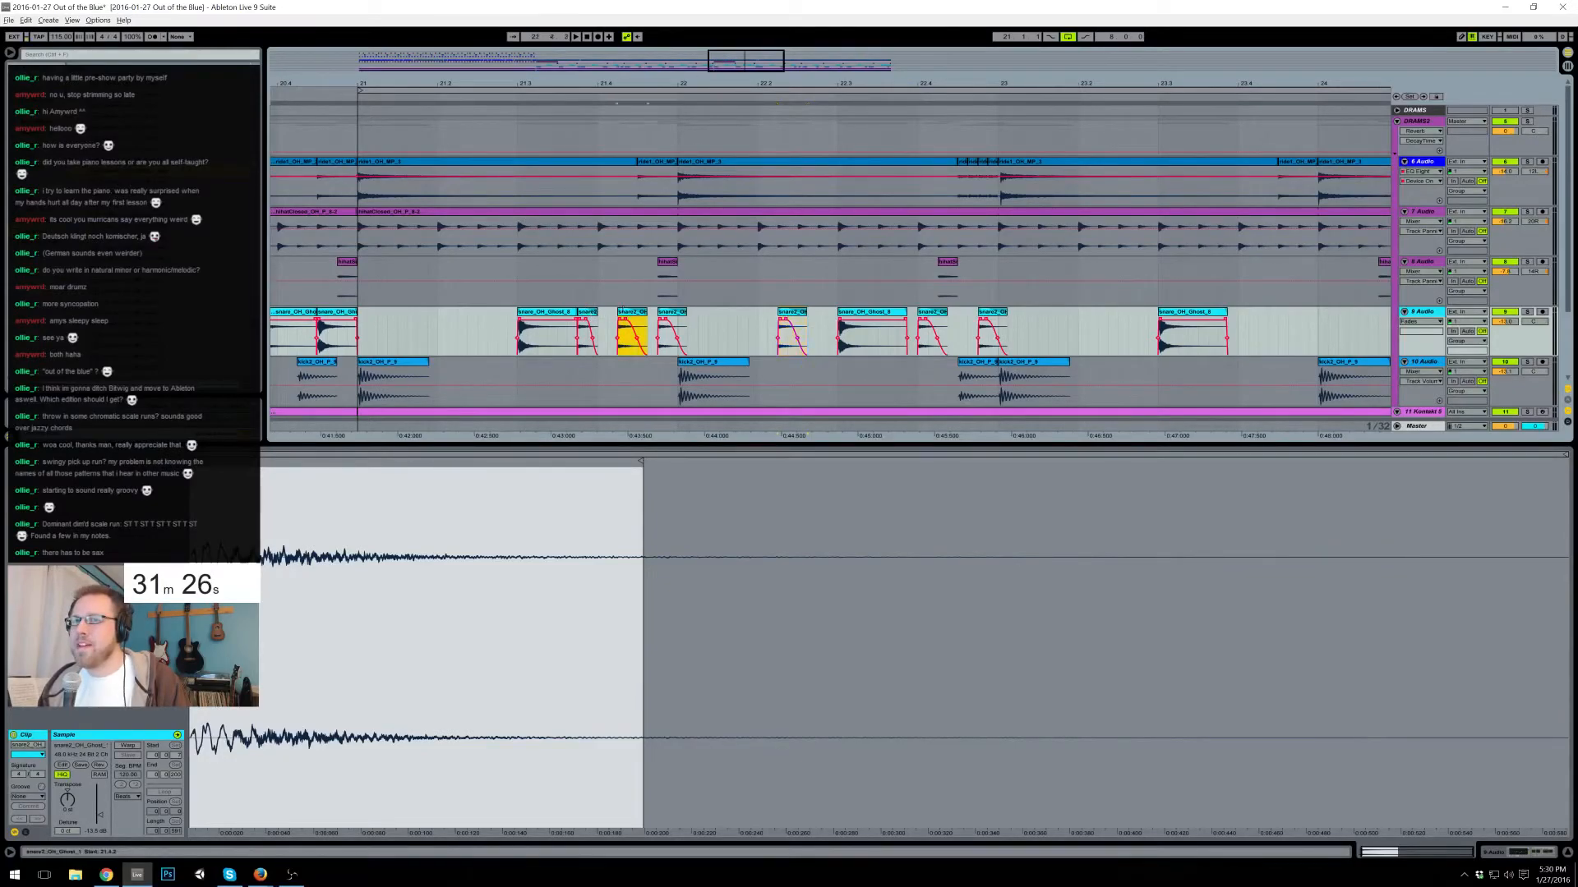
left_click(1059, 318)
key("ctrl+v")
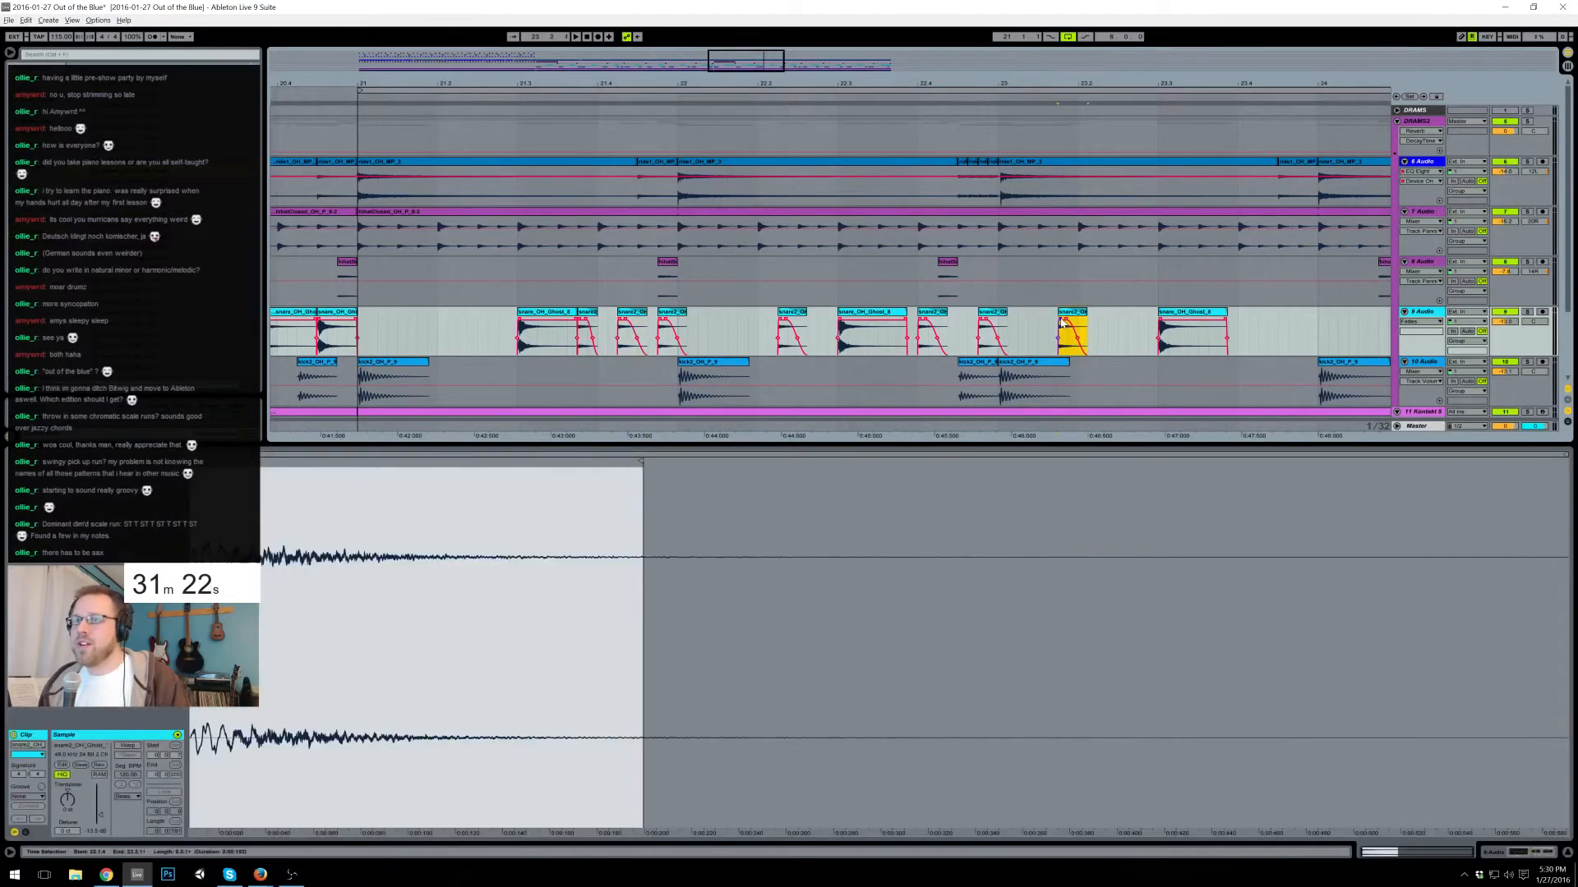
- Place ghost snare hits at 23.4.2 and 23.4.4 on 9 Audio and play from bar 21
left_click(1122, 327)
key("ctrl+v")
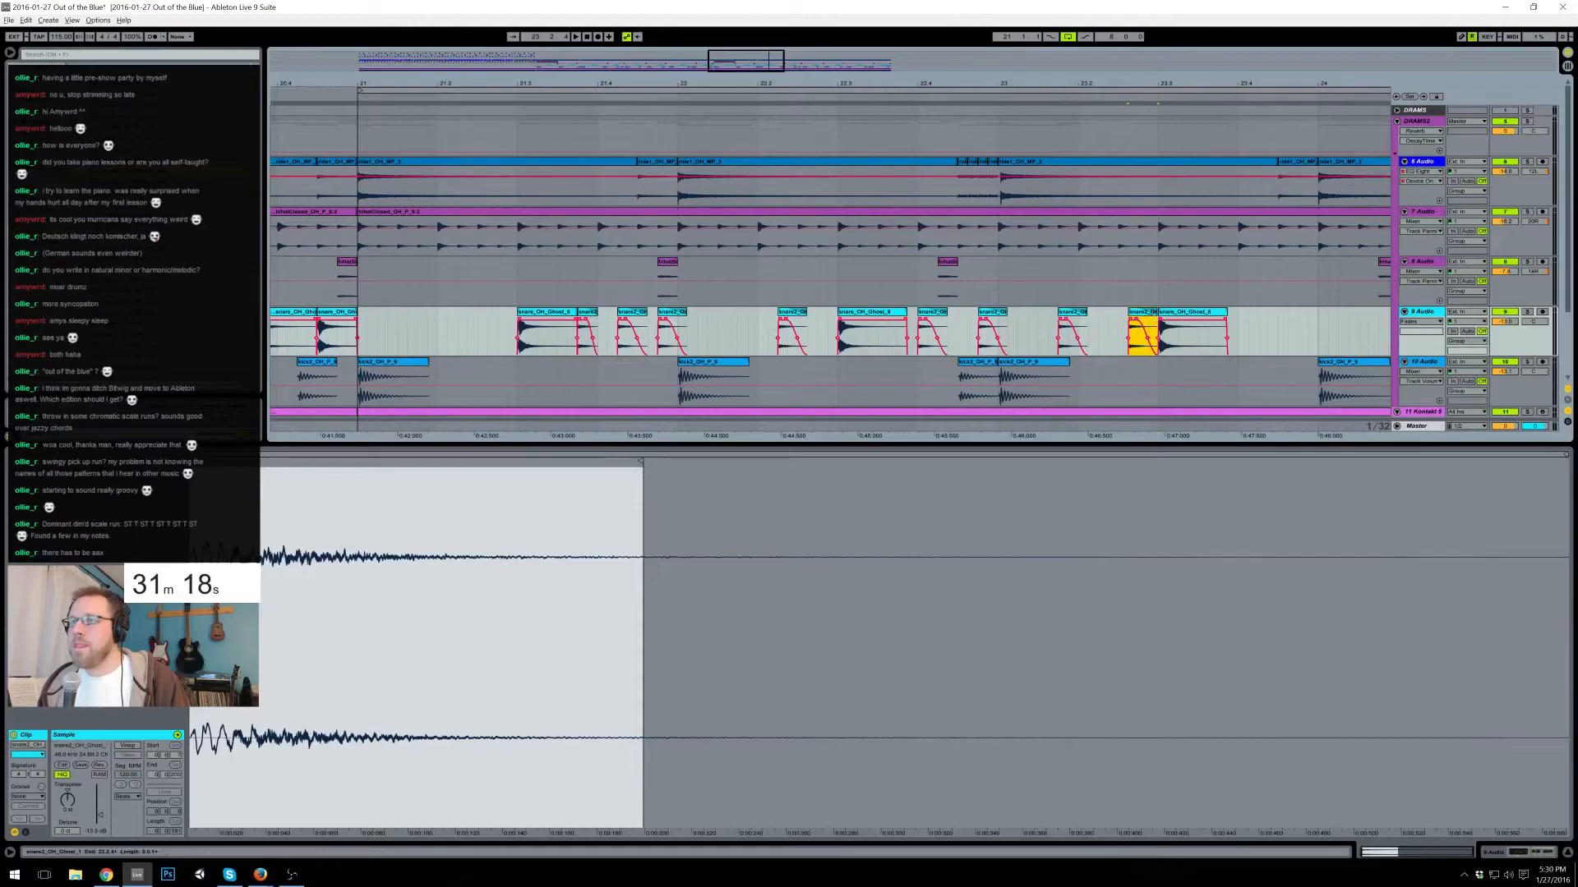
left_click_drag(1150, 313, 1150, 324)
left_click_drag(1152, 316, 1319, 318)
left_click(361, 317)
key("space")
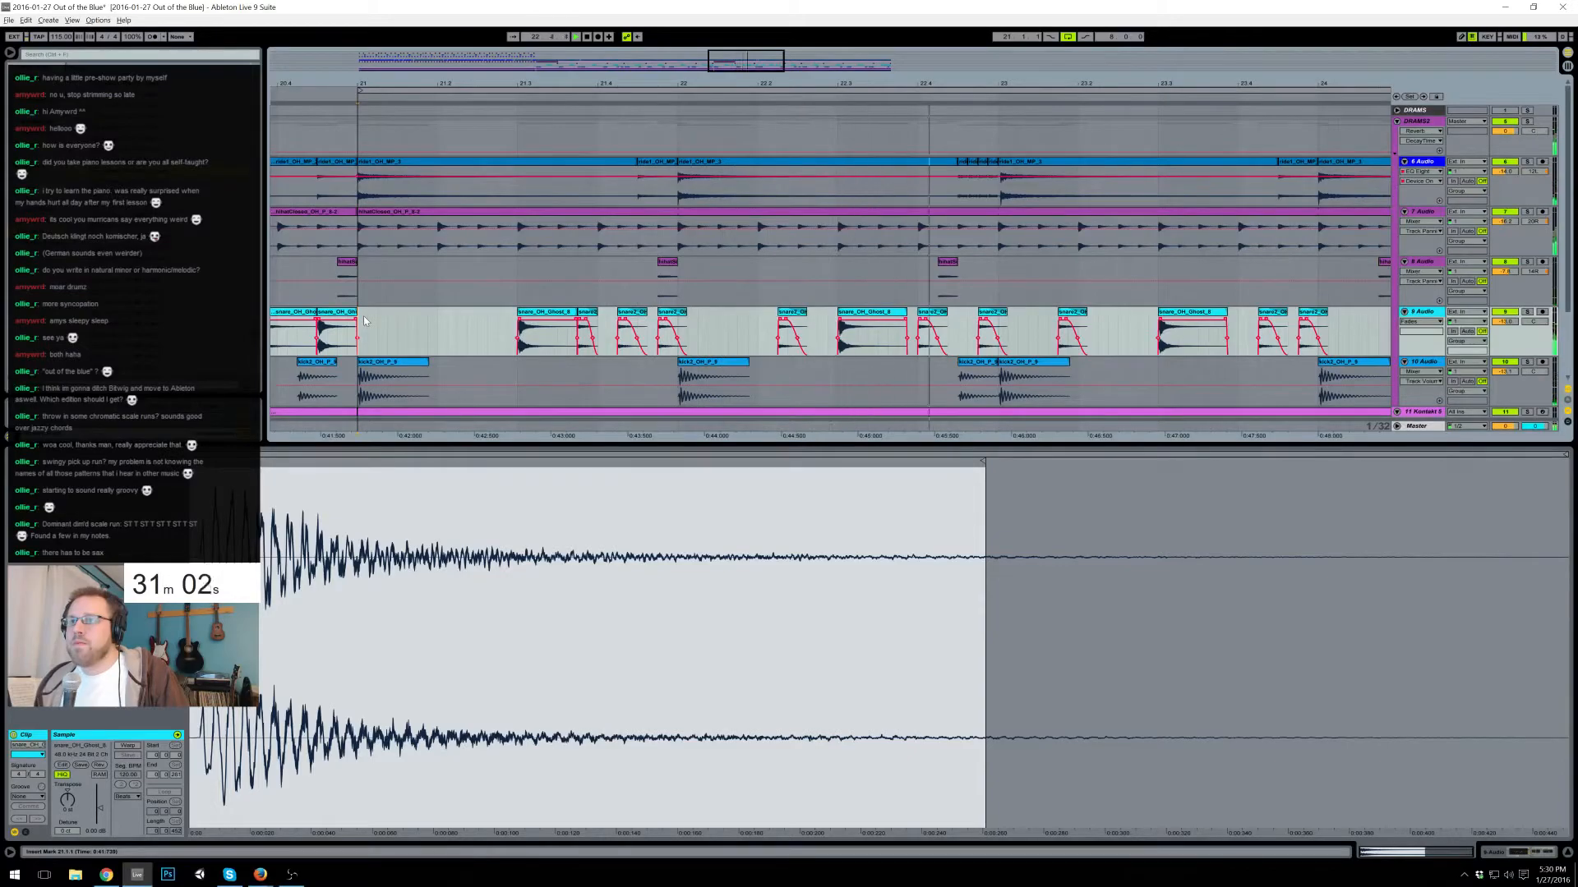
- Move the ghost snare hit at 22.2.2 to 22.2.4 during playback, and select the hit at 23.1.4
left_click_drag(788, 318, 827, 317)
key("space")
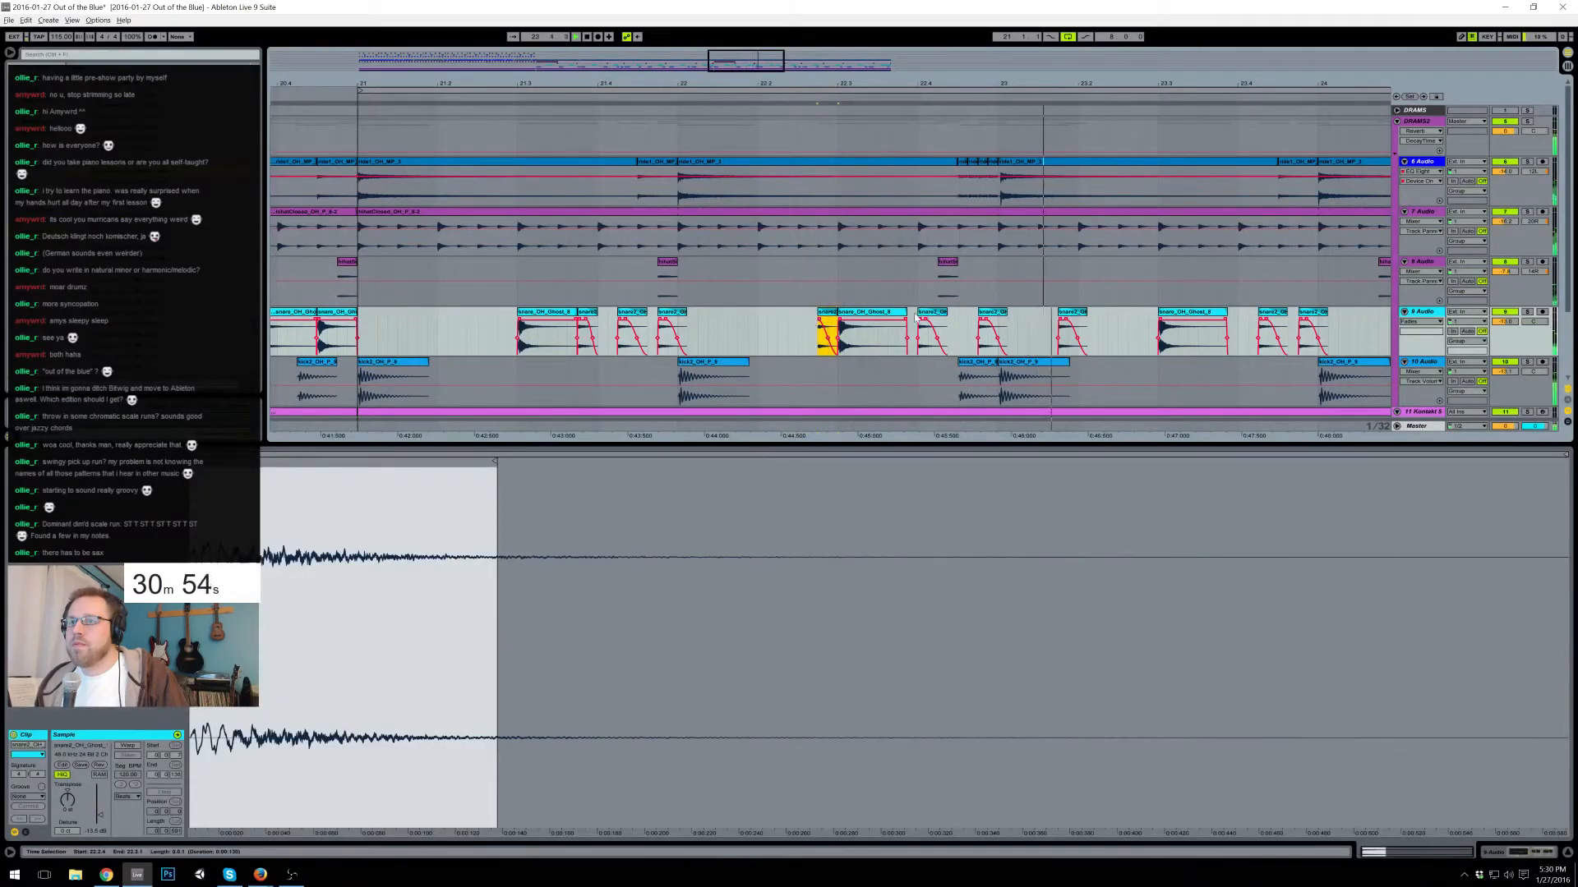
left_click(1072, 322)
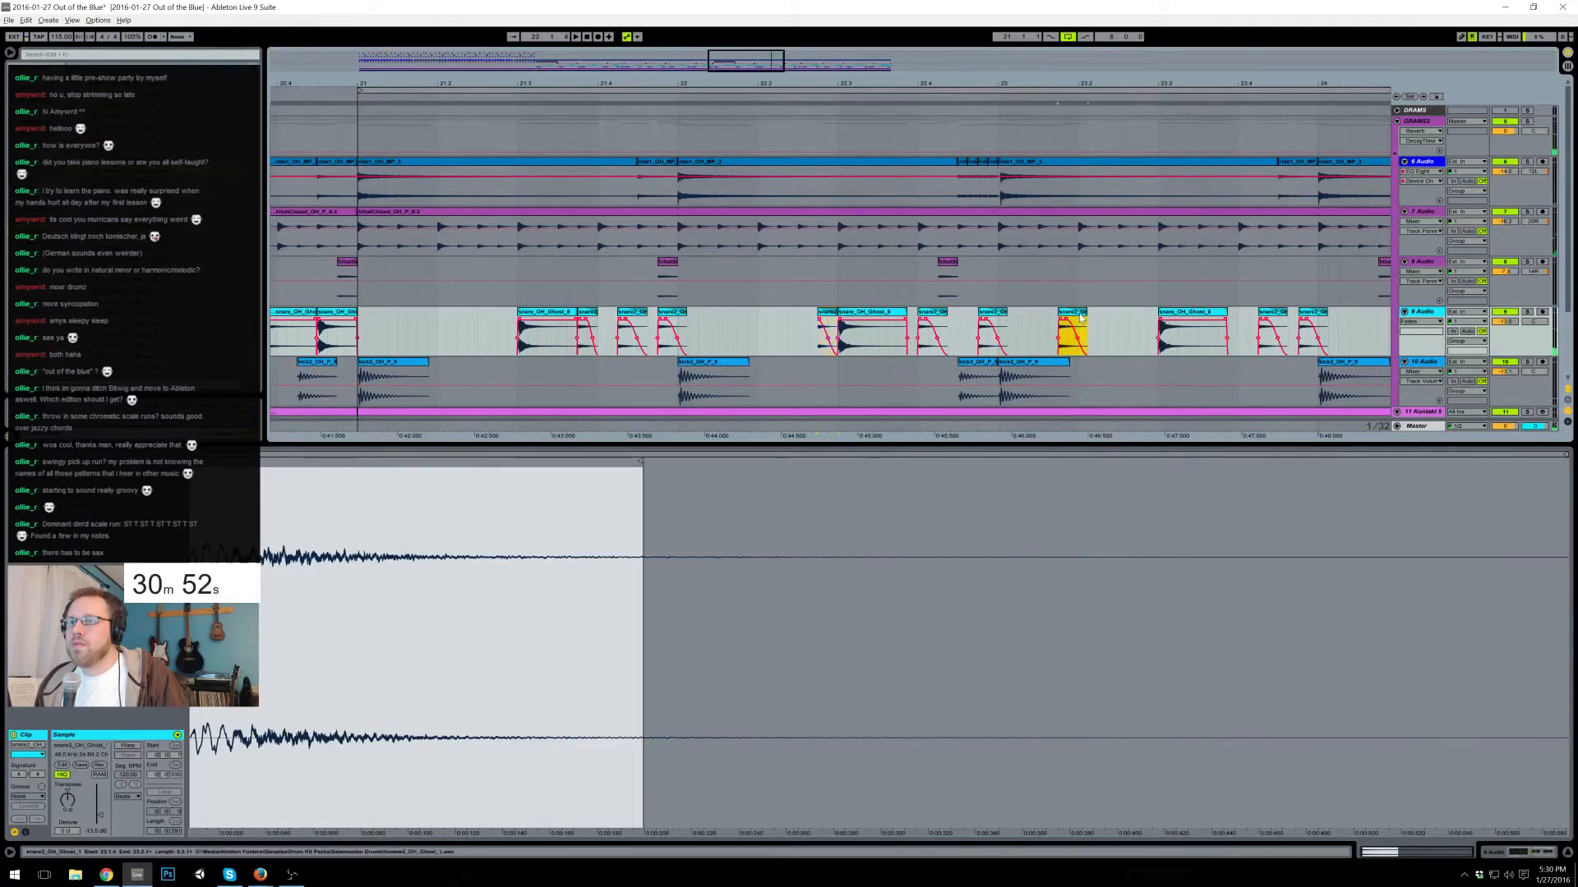
- Add ghost snare hits at 23.2.2 and 23.2.4 on 9 Audio, and return to 21.1.1 for playback
left_click(1101, 318)
key("ctrl+v")
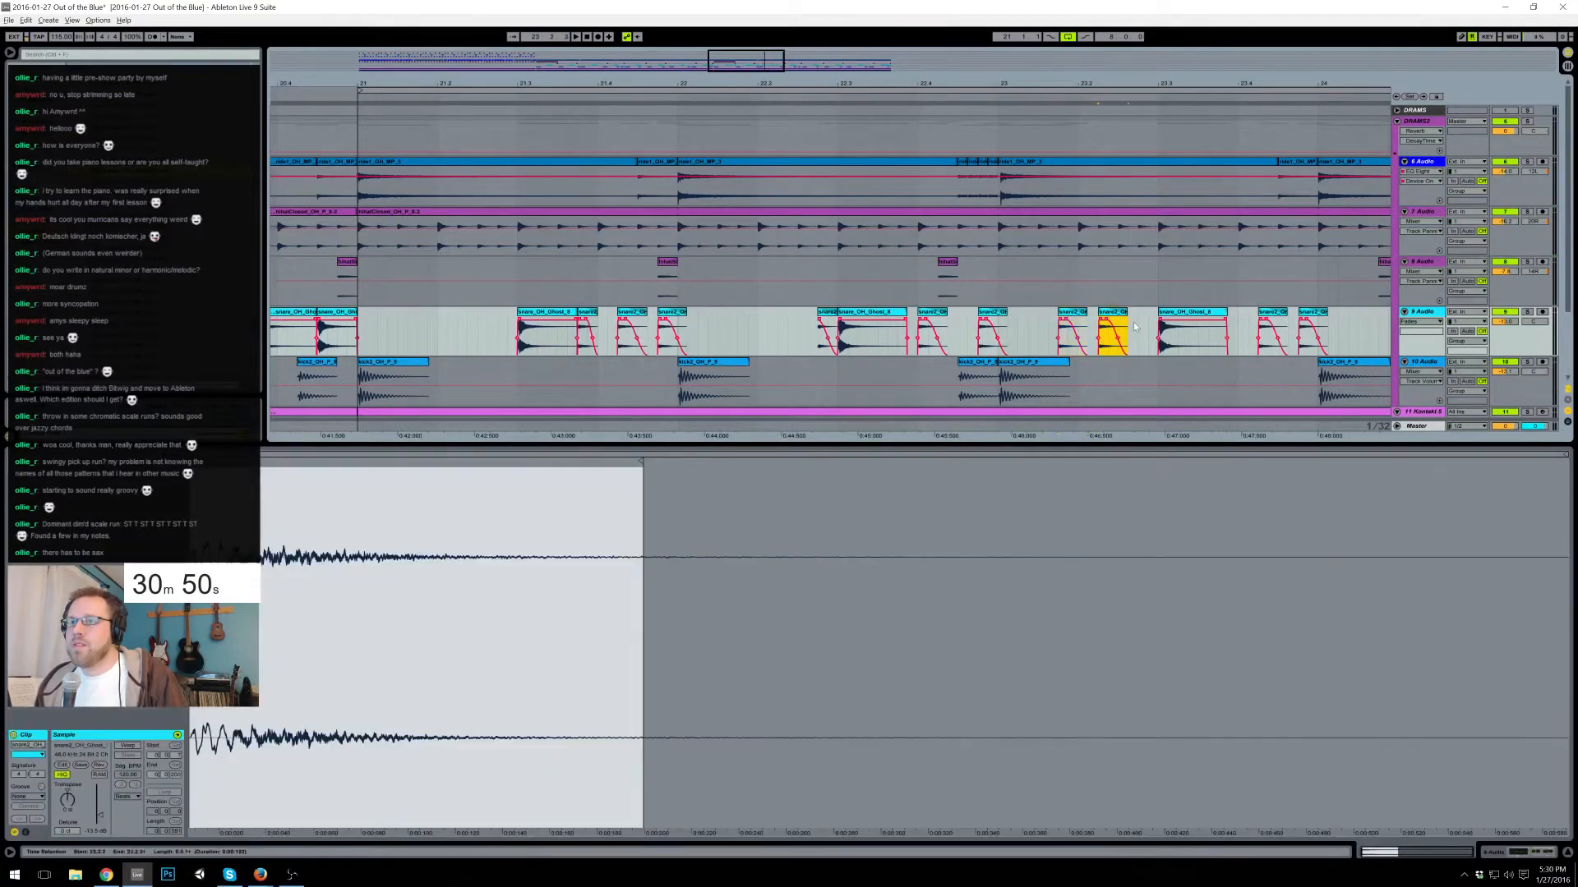
left_click(1000, 300)
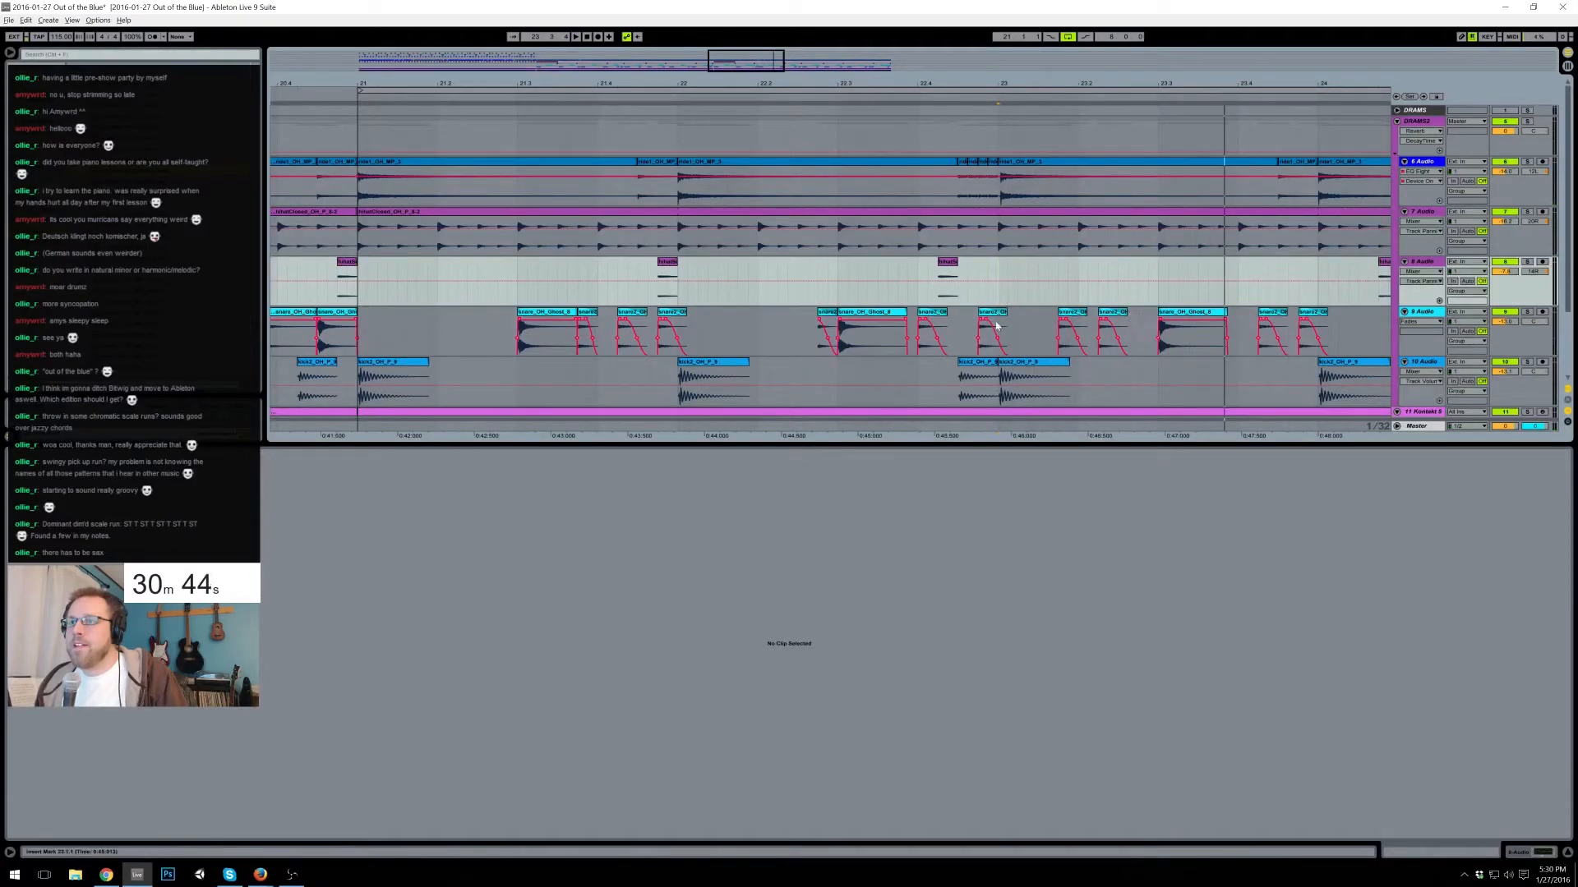
left_click(832, 316)
left_click(1142, 335)
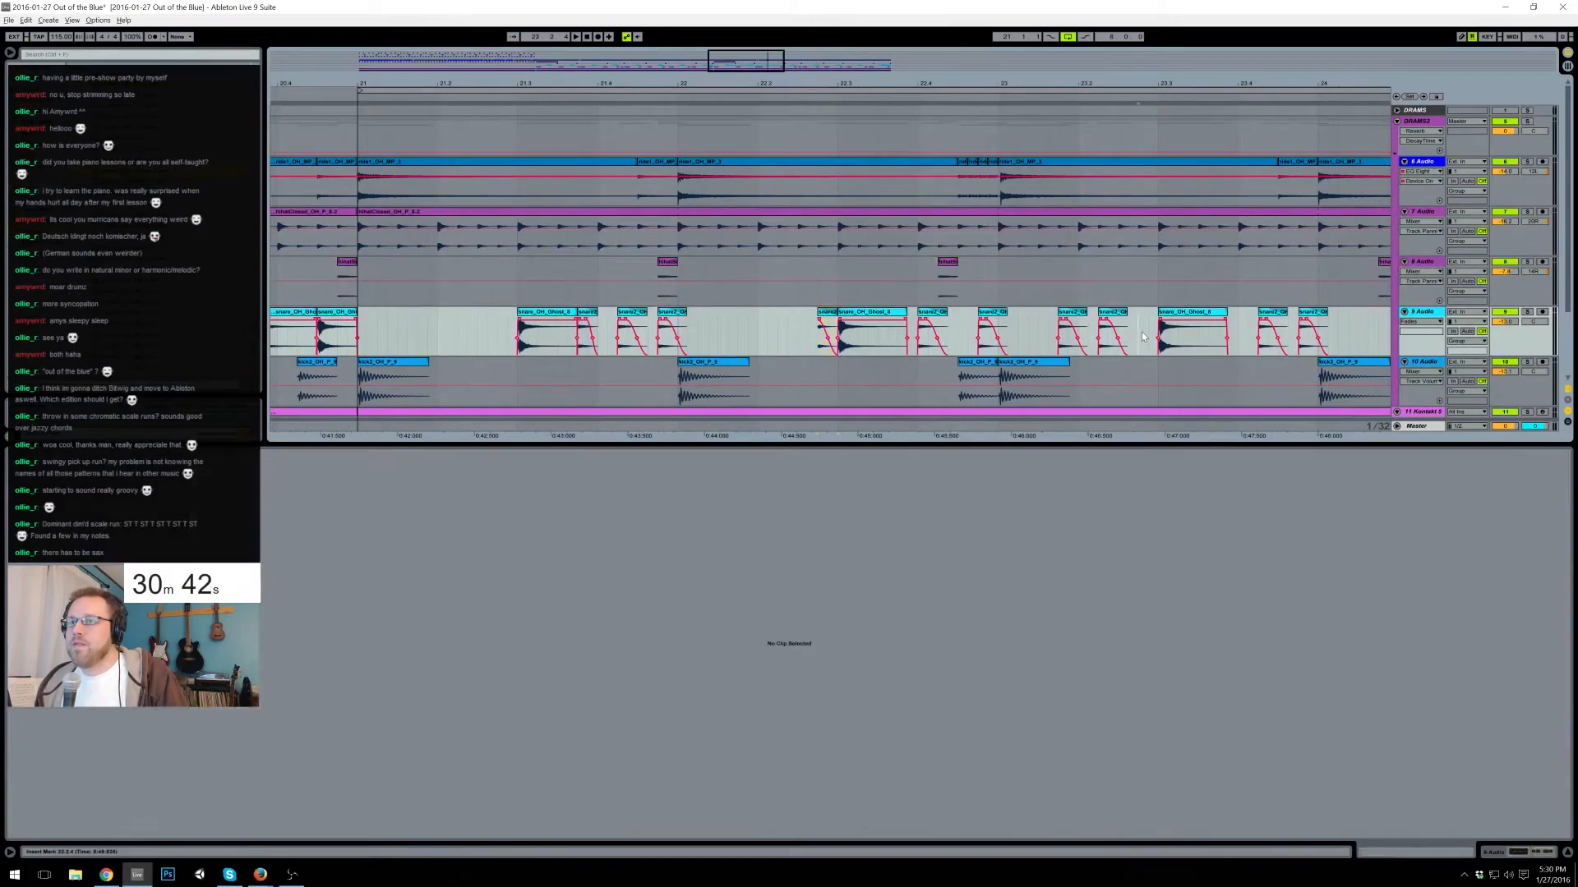
left_click(358, 330)
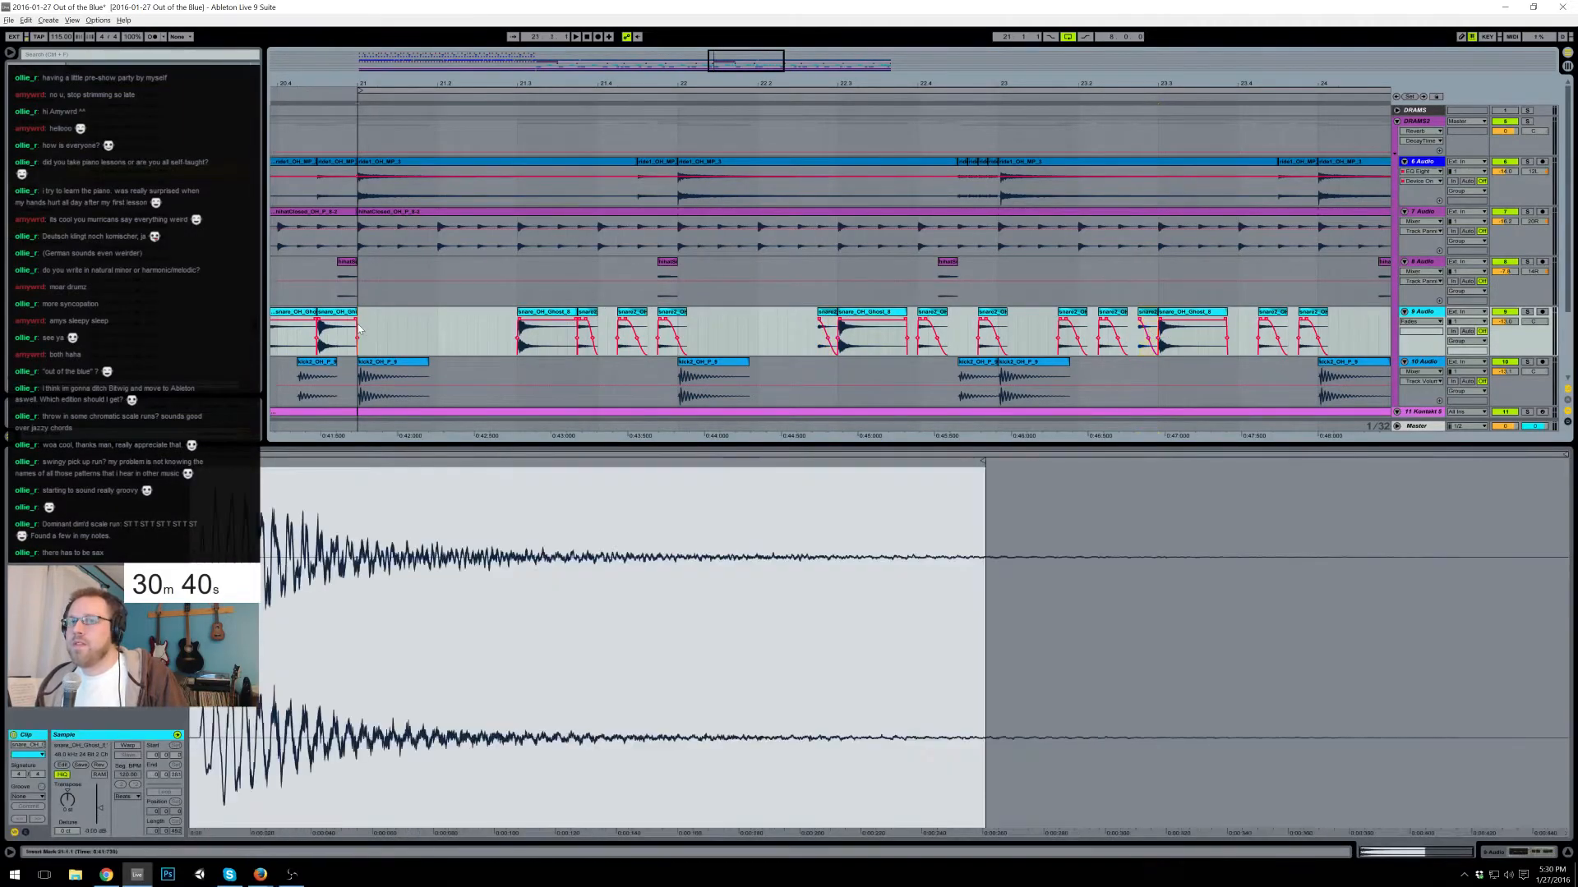
- Duplicate the snare hit at 24.3.1 on 9 Audio, move the copy to 24.3.3 and lower its clip gain
left_click_drag(763, 60, 802, 57)
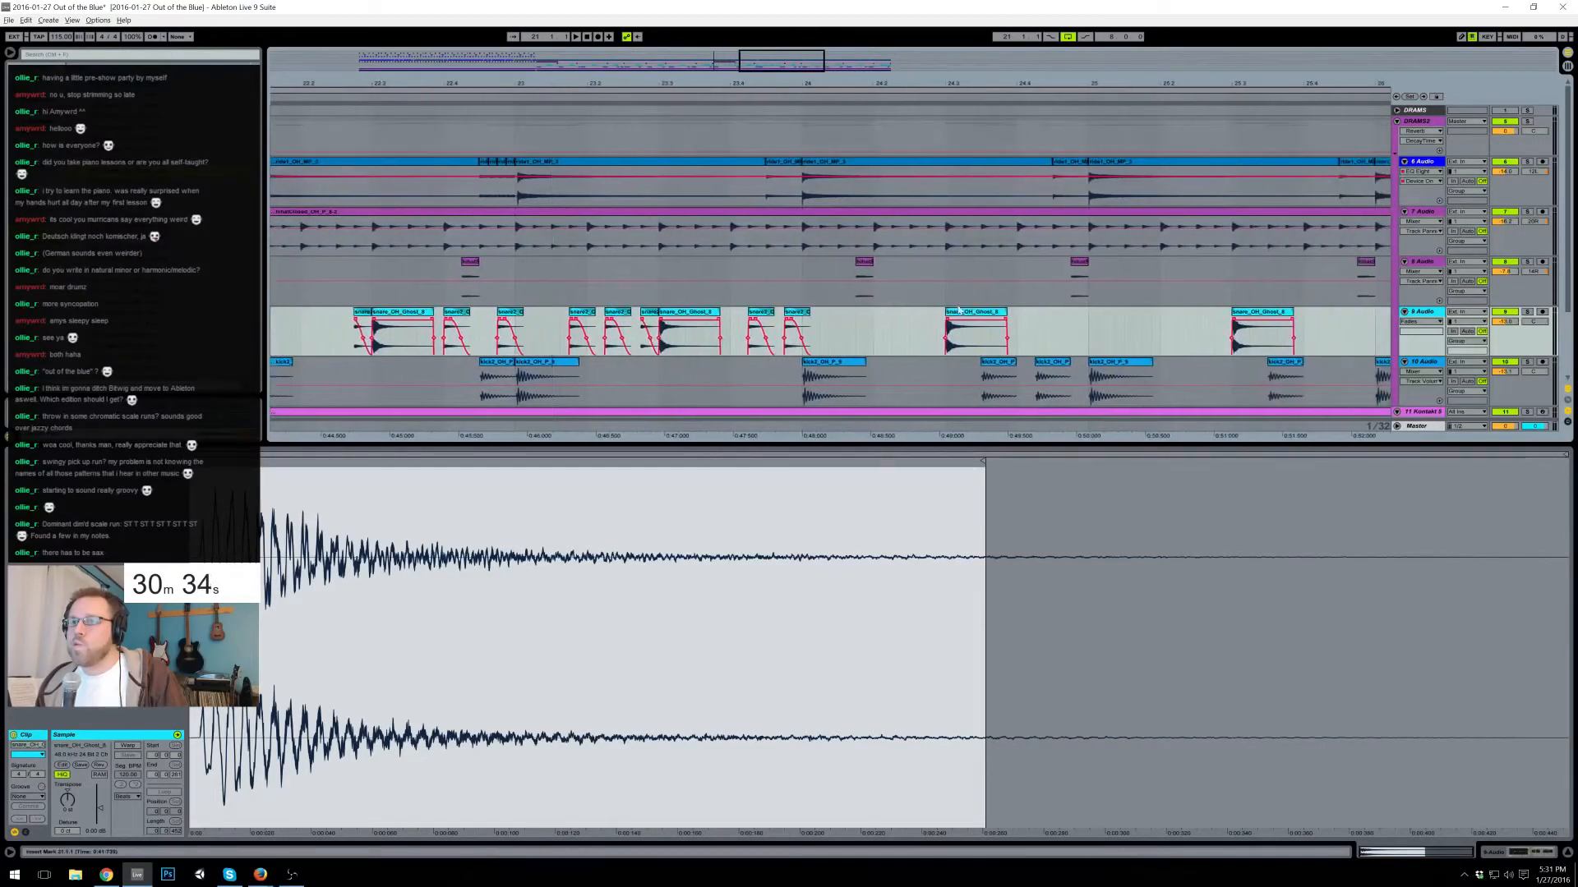
left_click(963, 314)
key("ctrl+d")
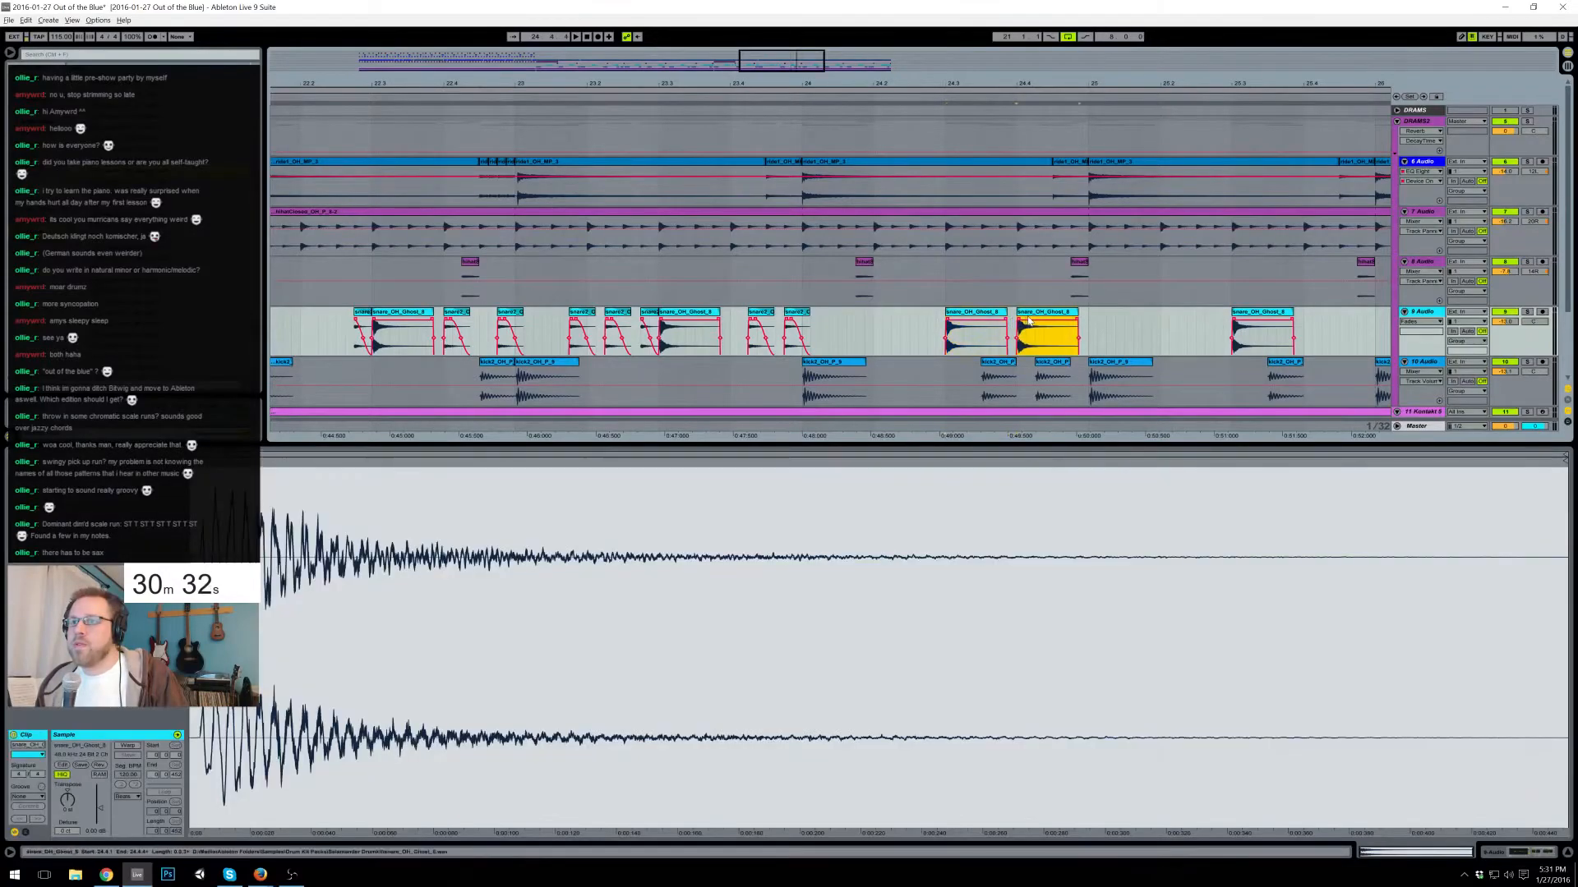
left_click_drag(1037, 315, 1000, 315)
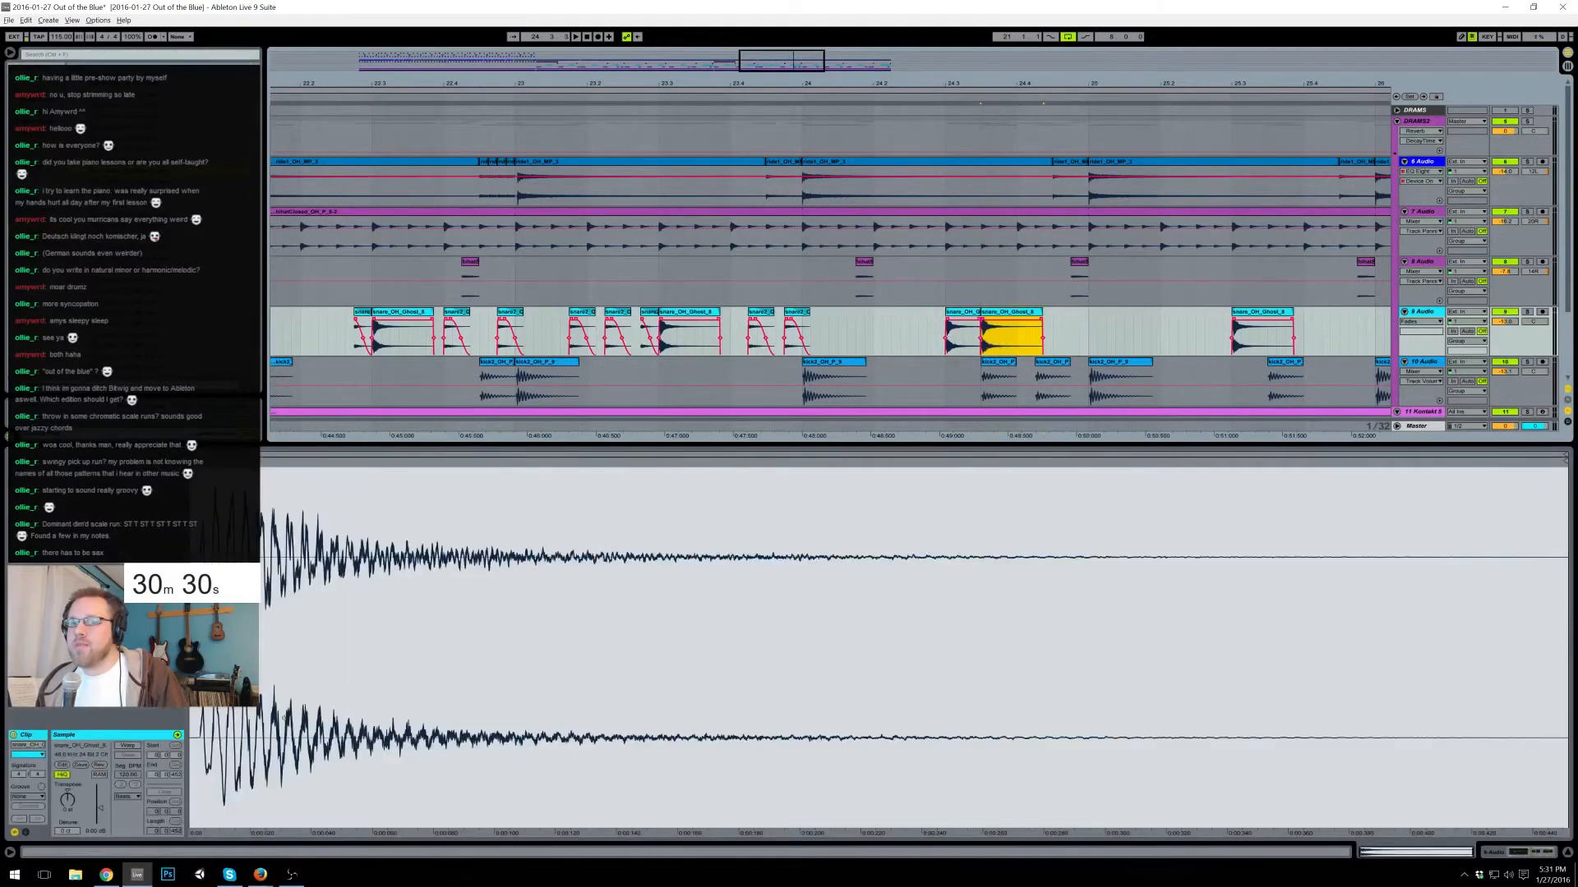
left_click_drag(100, 811, 99, 815)
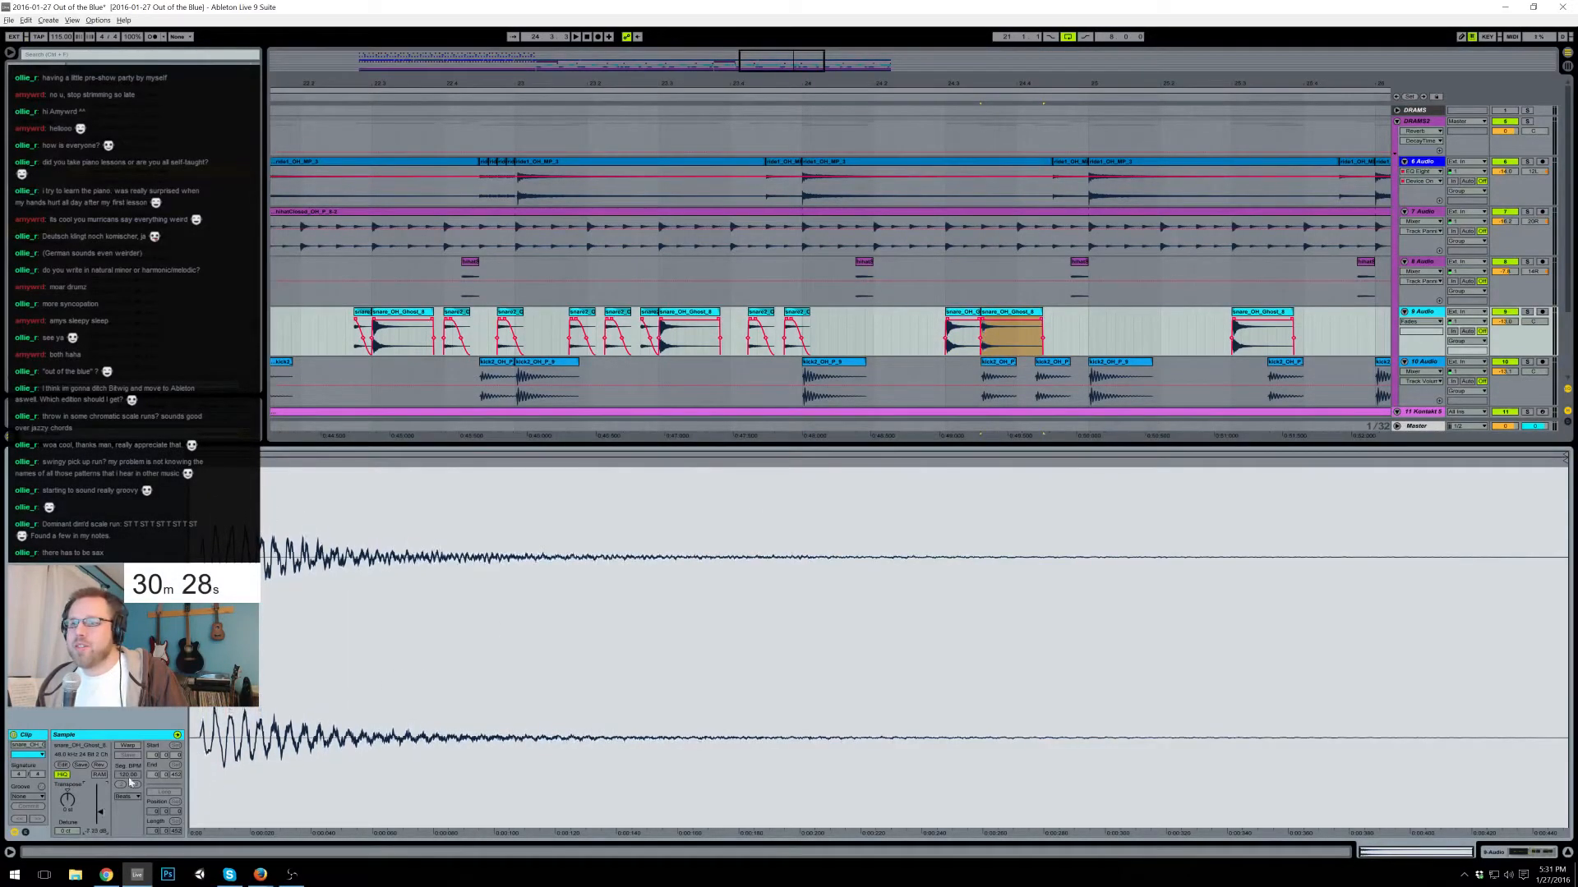
- Copy the ghost snare hit at 23.4.2 to 24.4.4 on 9 Audio
left_click(768, 314)
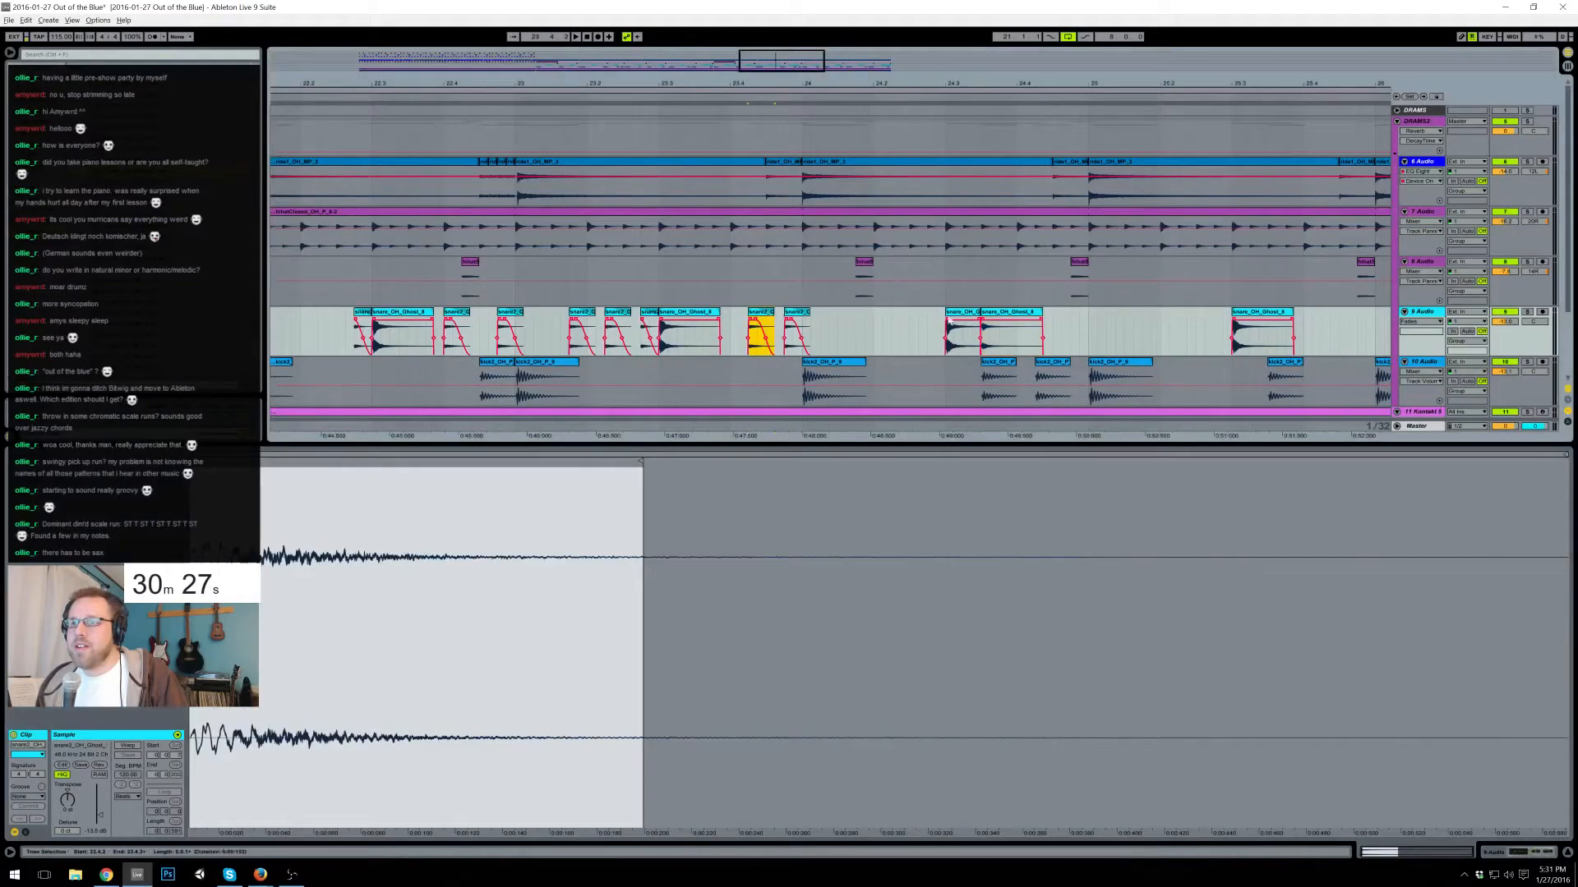
left_click(1071, 333)
key("ctrl+v")
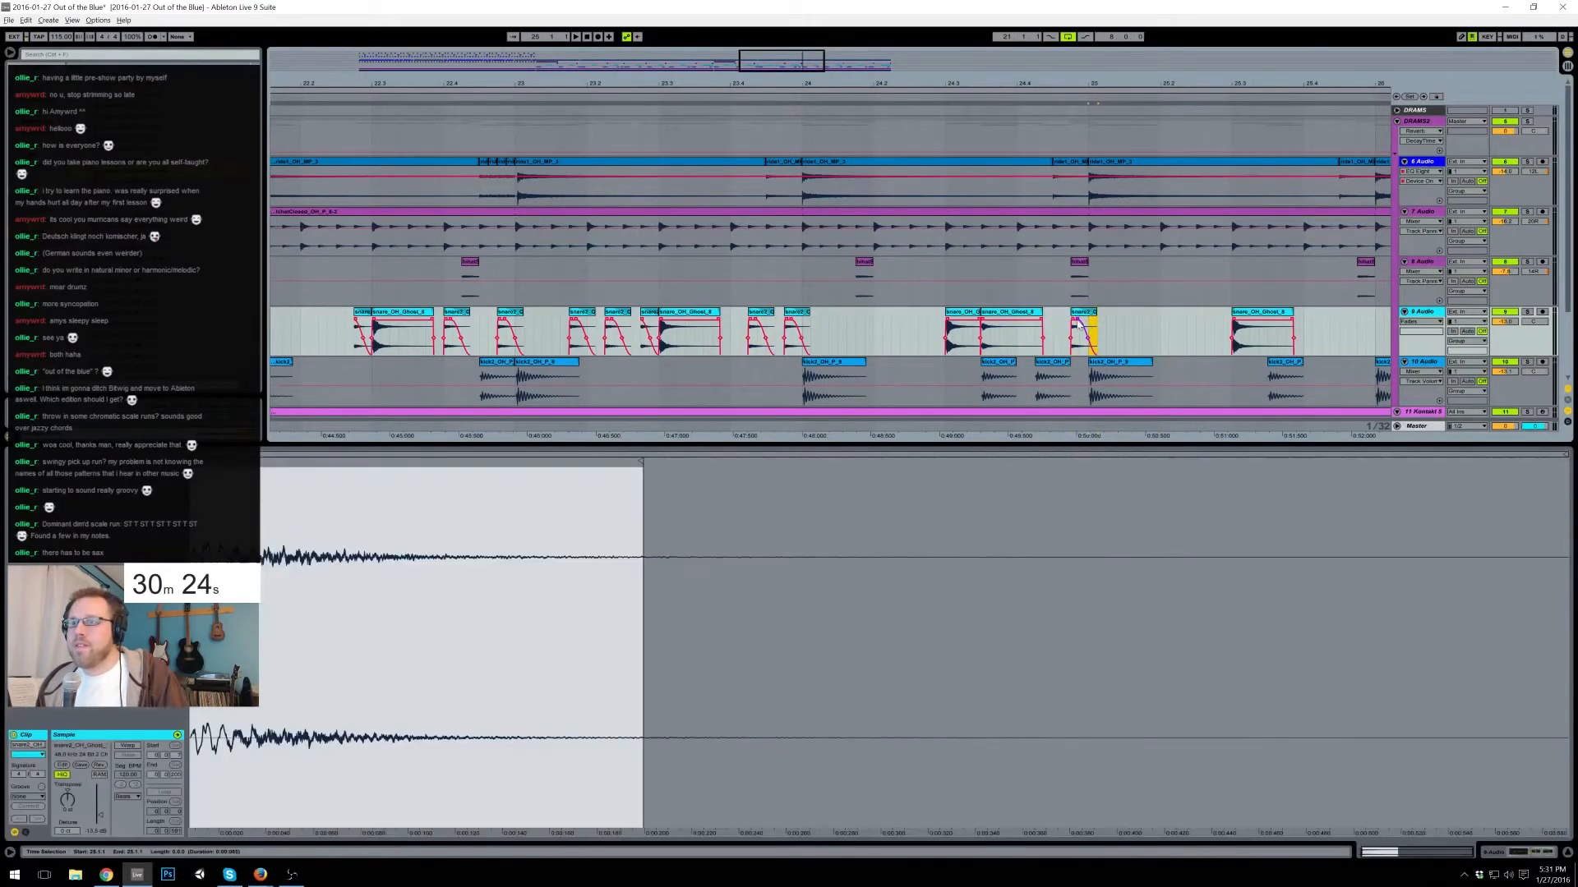
- Consolidate the 9 Audio snare clips from 21.1.1 to 25.1.1 into one clip and play it back
key("minus")
left_click_drag(327, 326, 835, 331)
key("space")
key("ctrl+j")
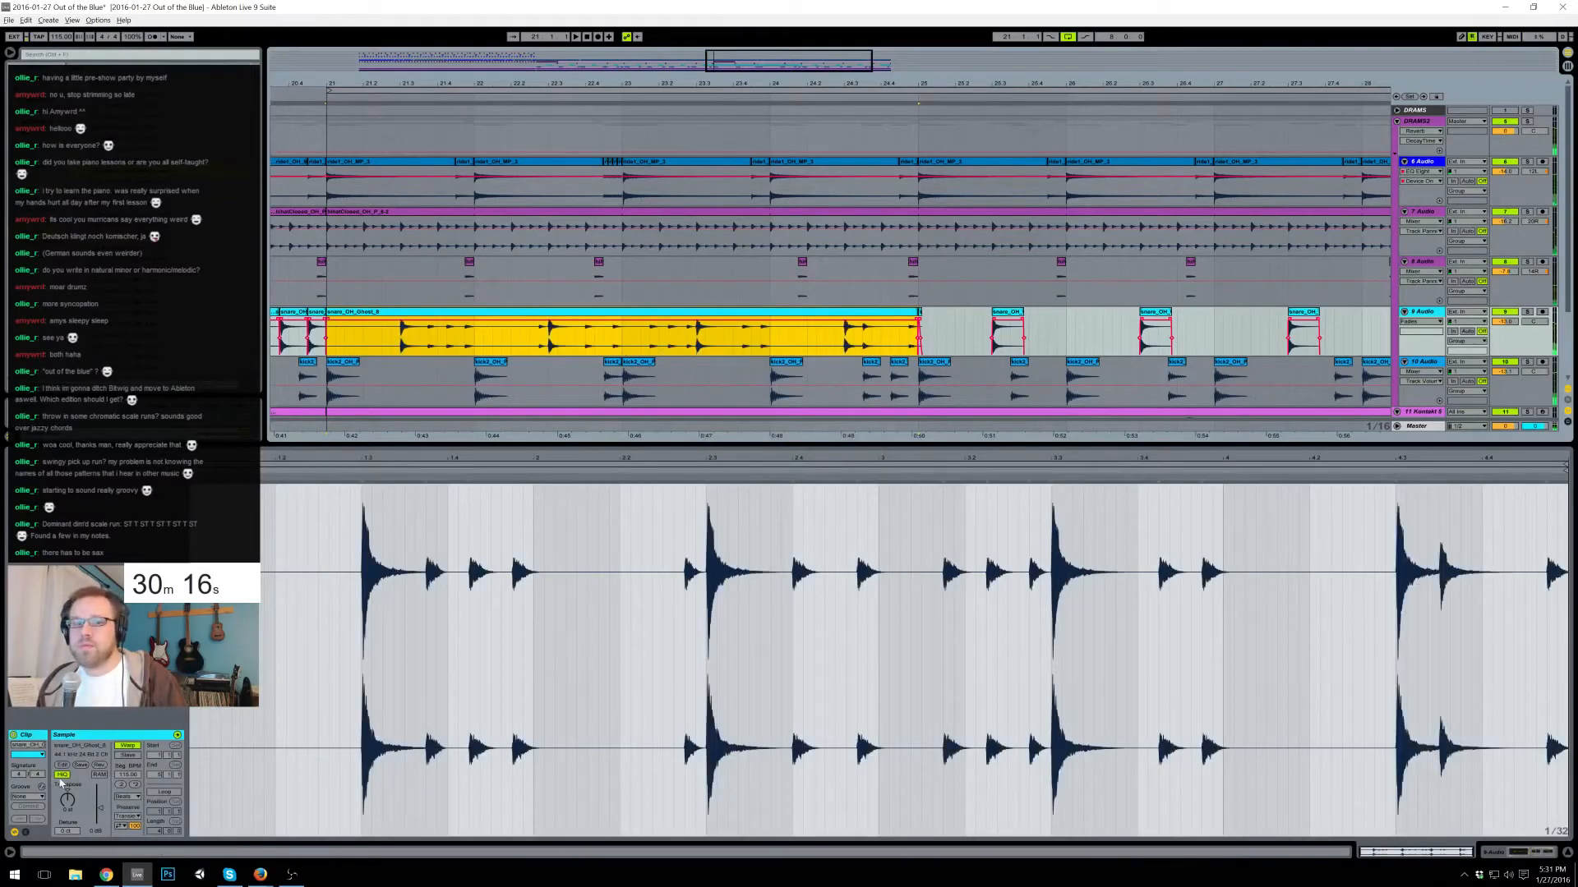
left_click_drag(164, 263, 440, 316)
left_click(438, 316)
key("space")
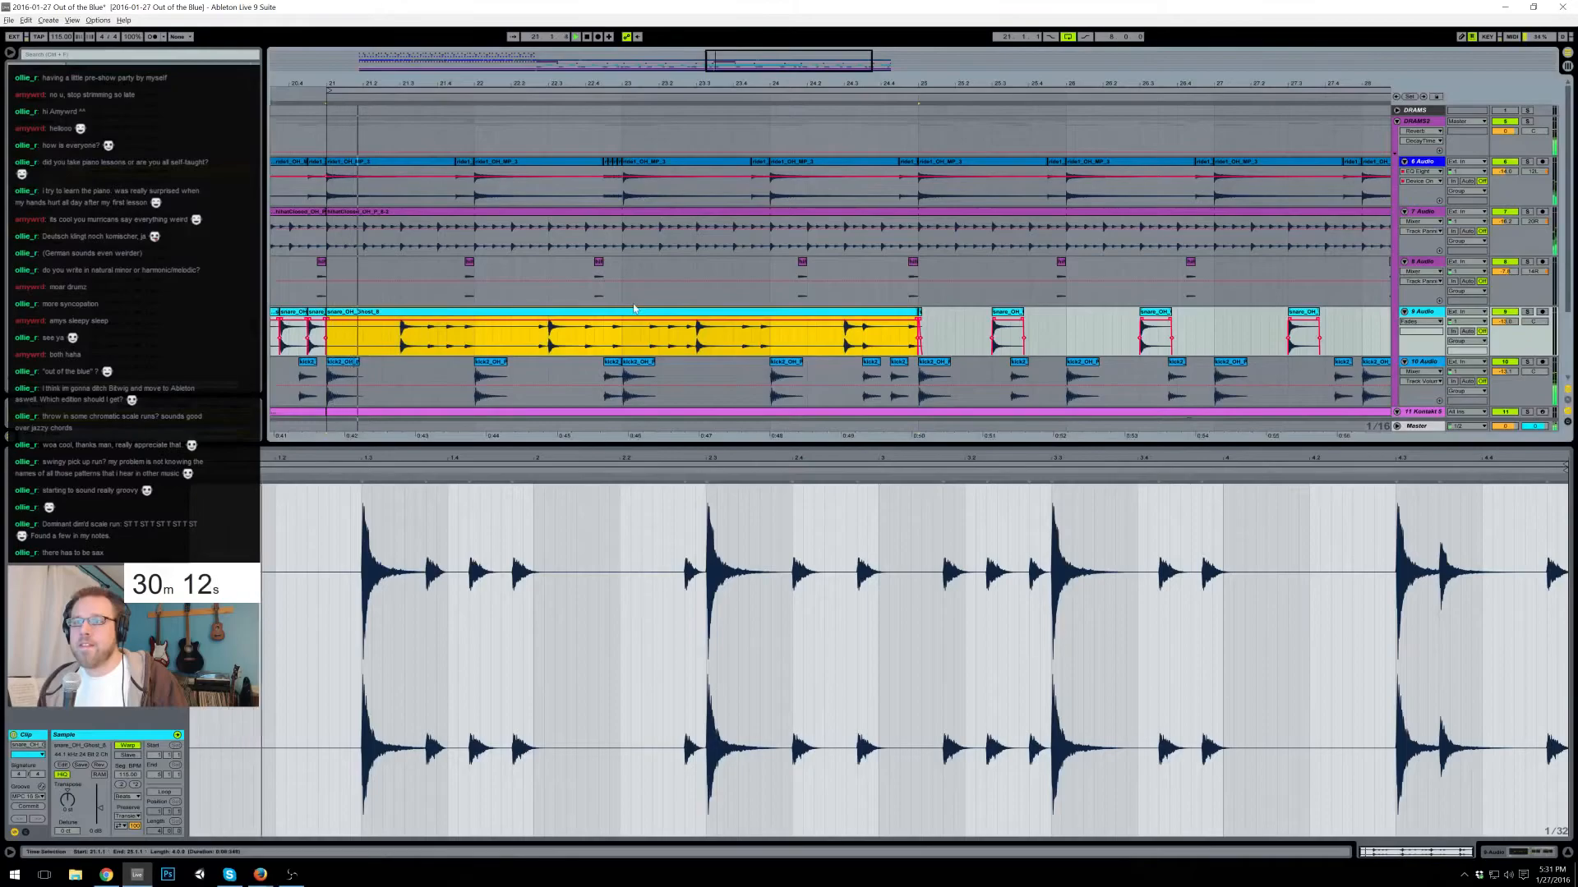
- Enable looping on the consolidated snare clip and extend it to bar 29
left_click(164, 792)
left_click_drag(917, 313, 1327, 312)
left_click_drag(1160, 83, 904, 65)
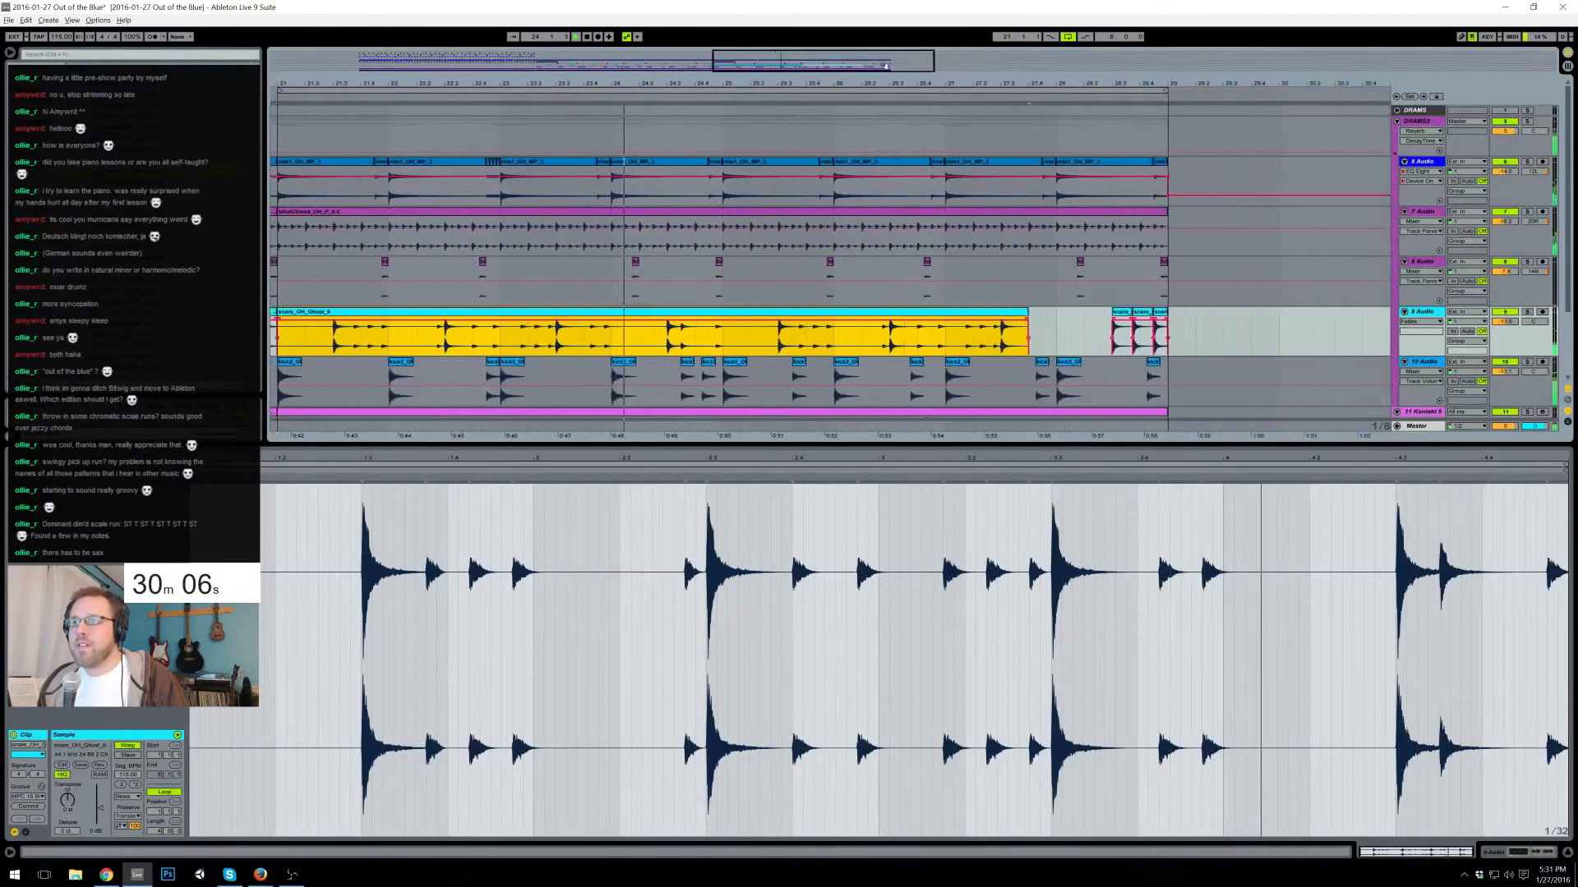
left_click_drag(1028, 313, 1170, 327)
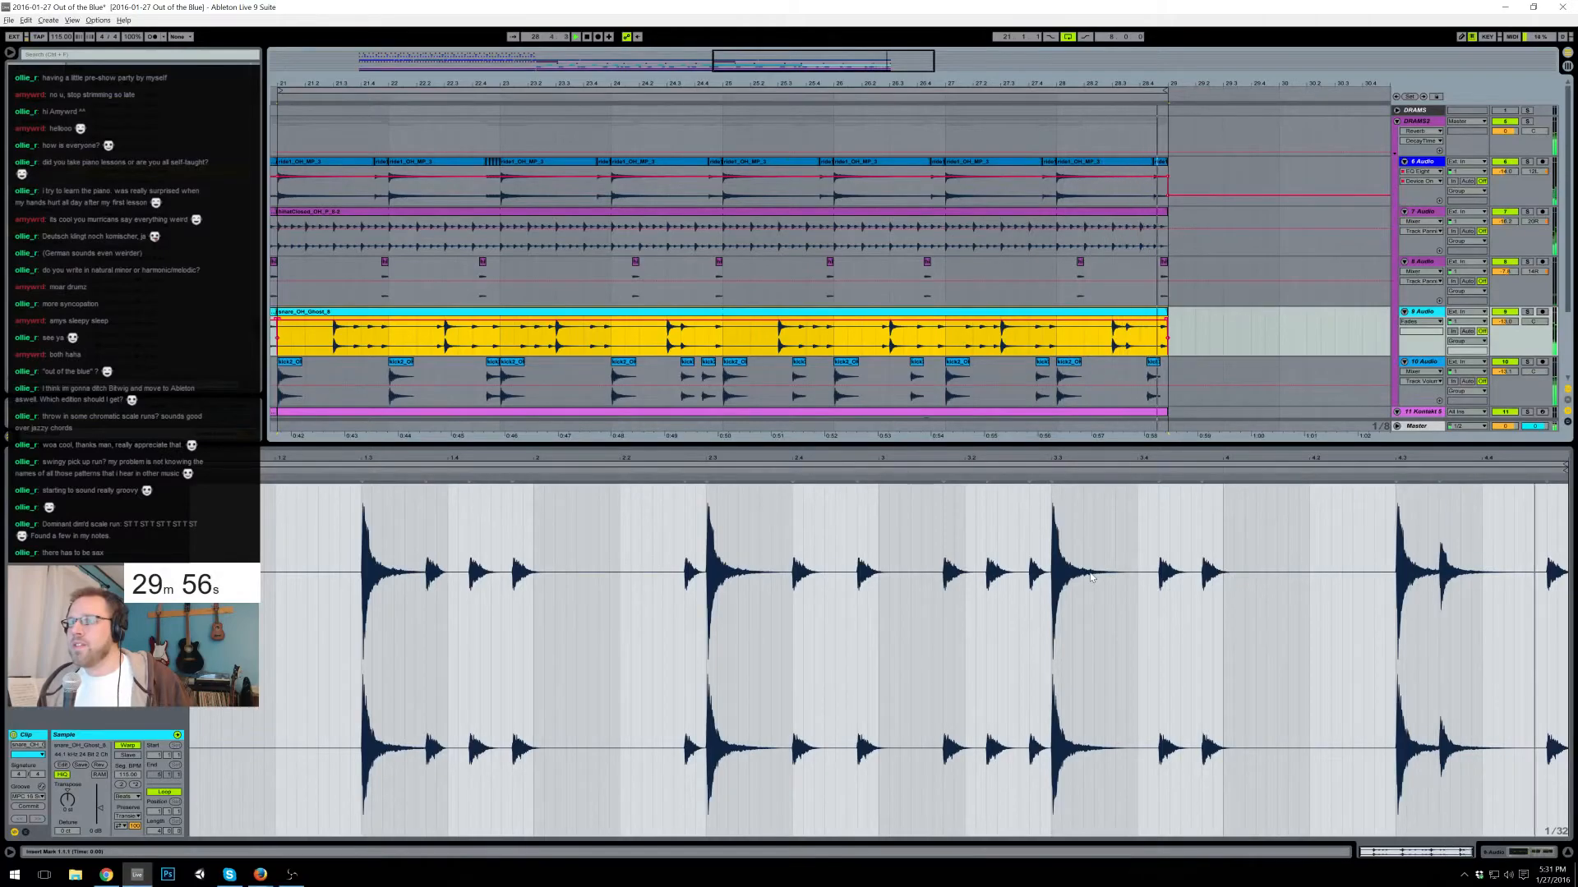
- Copy the ghost snare passage from 27.1.3 to 27.3.1 on 9 Audio and paste it at 28.3.3
left_click(966, 344)
left_click_drag(962, 336, 1001, 337)
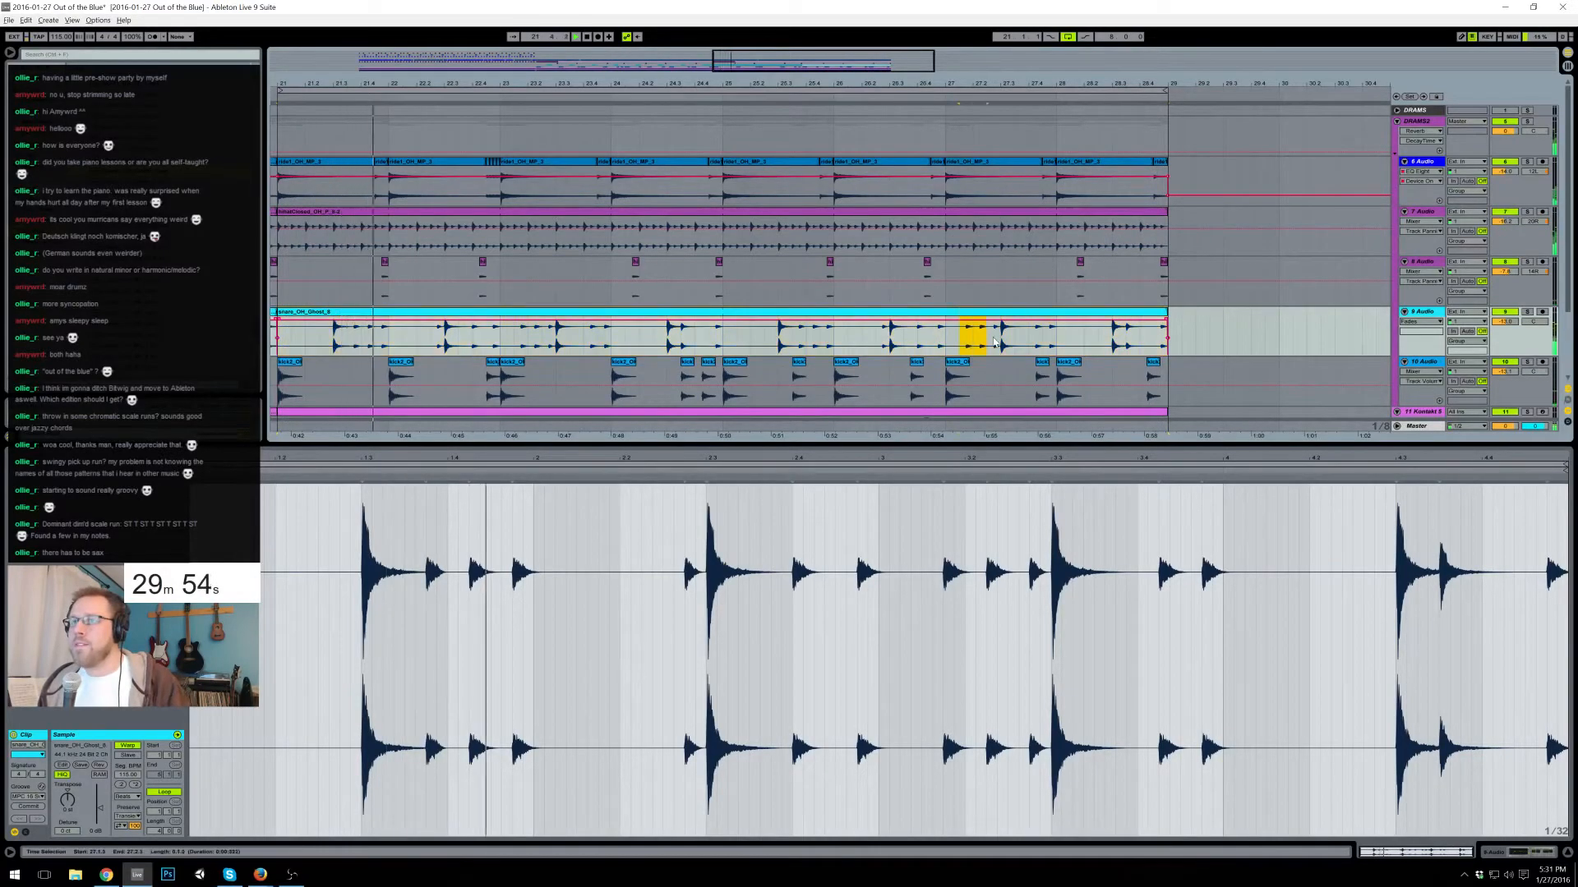
key("ctrl+c")
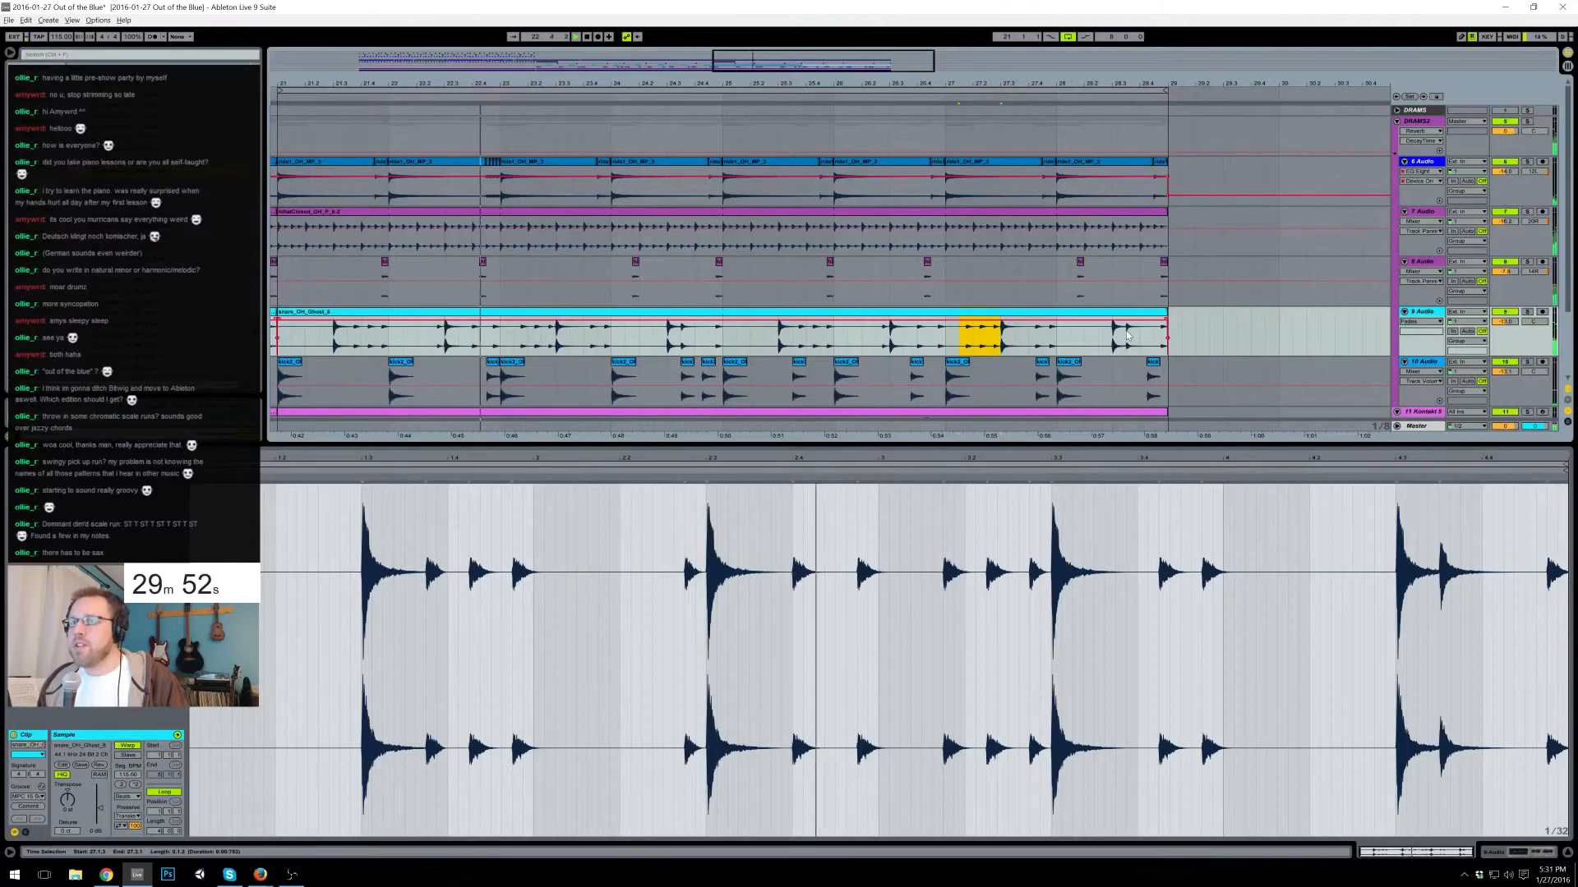
left_click(1126, 335)
key("ctrl+v")
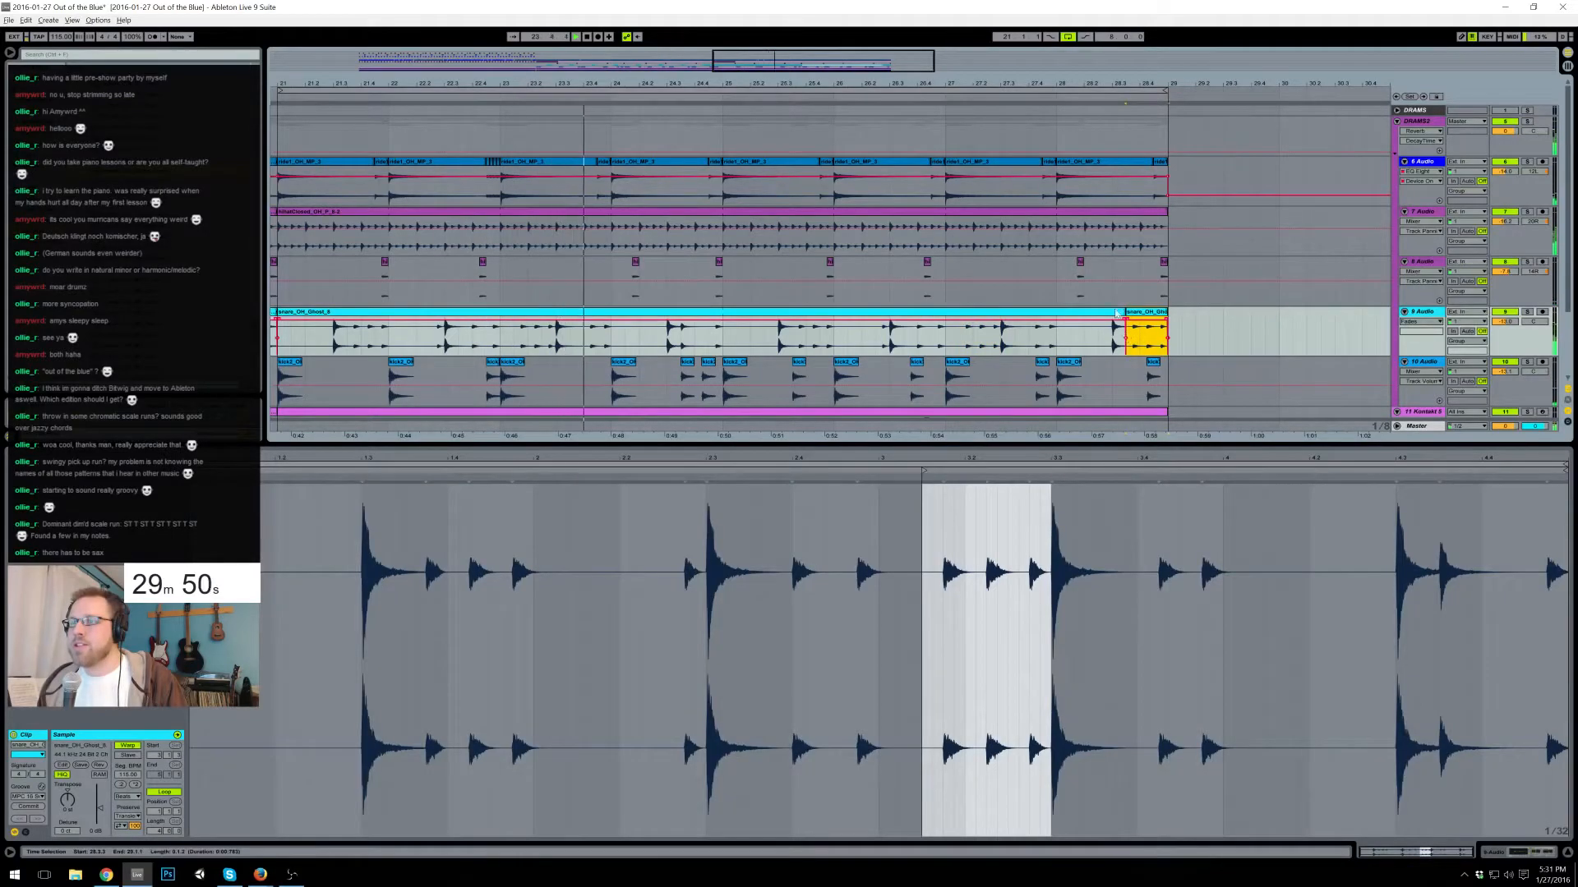
- Extend the long snare clip's end to 28.3.4, over the start of the pasted ghost passage
left_click_drag(1123, 84, 906, 156)
left_click(815, 336)
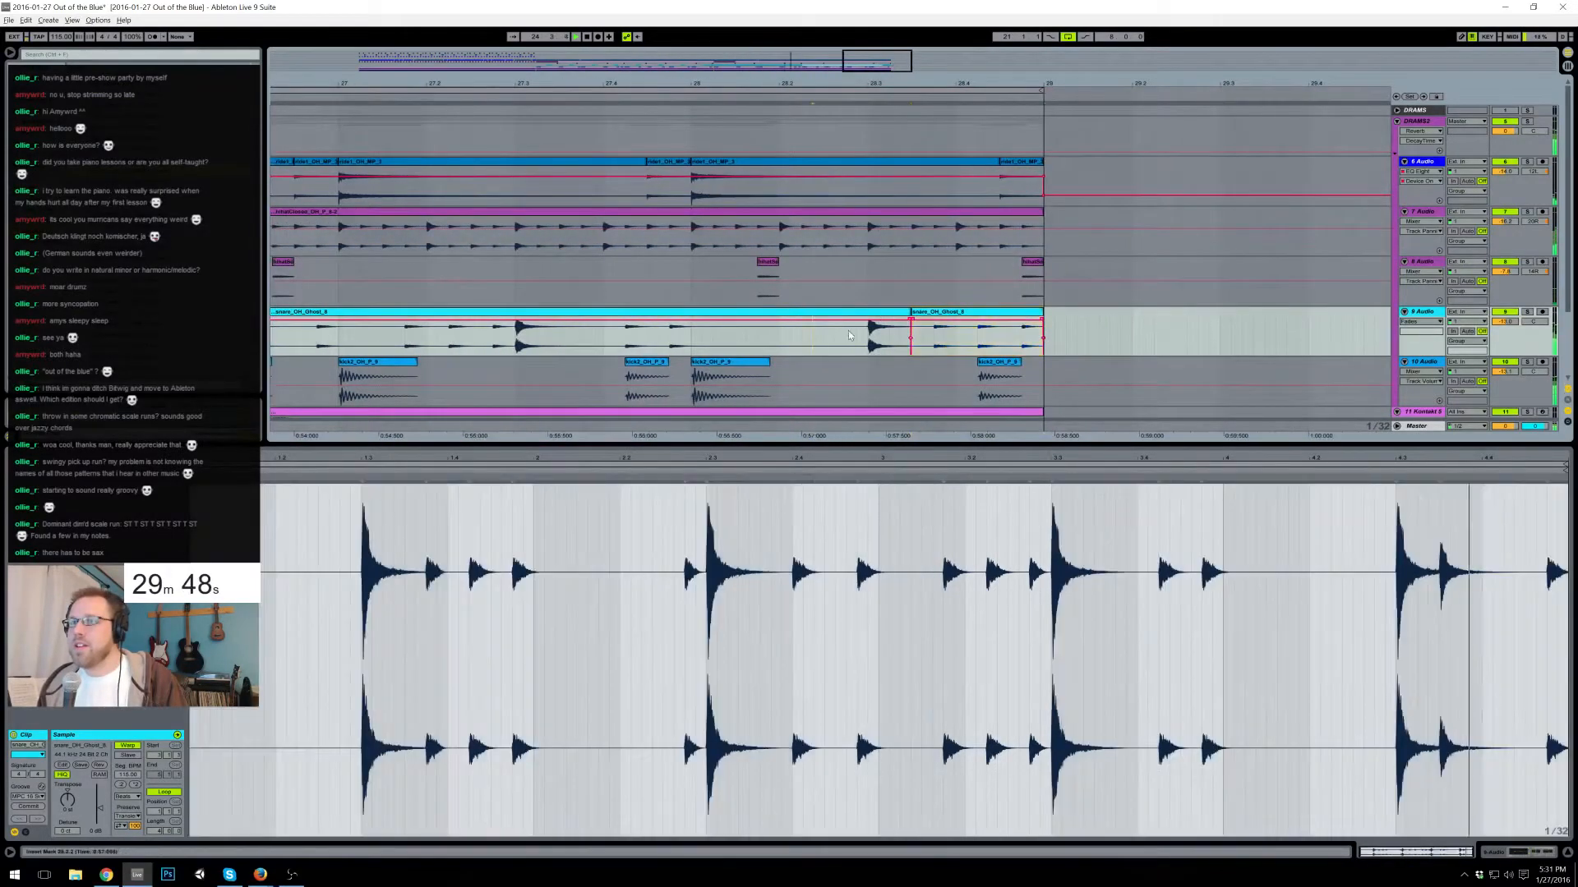
left_click_drag(910, 325, 933, 323)
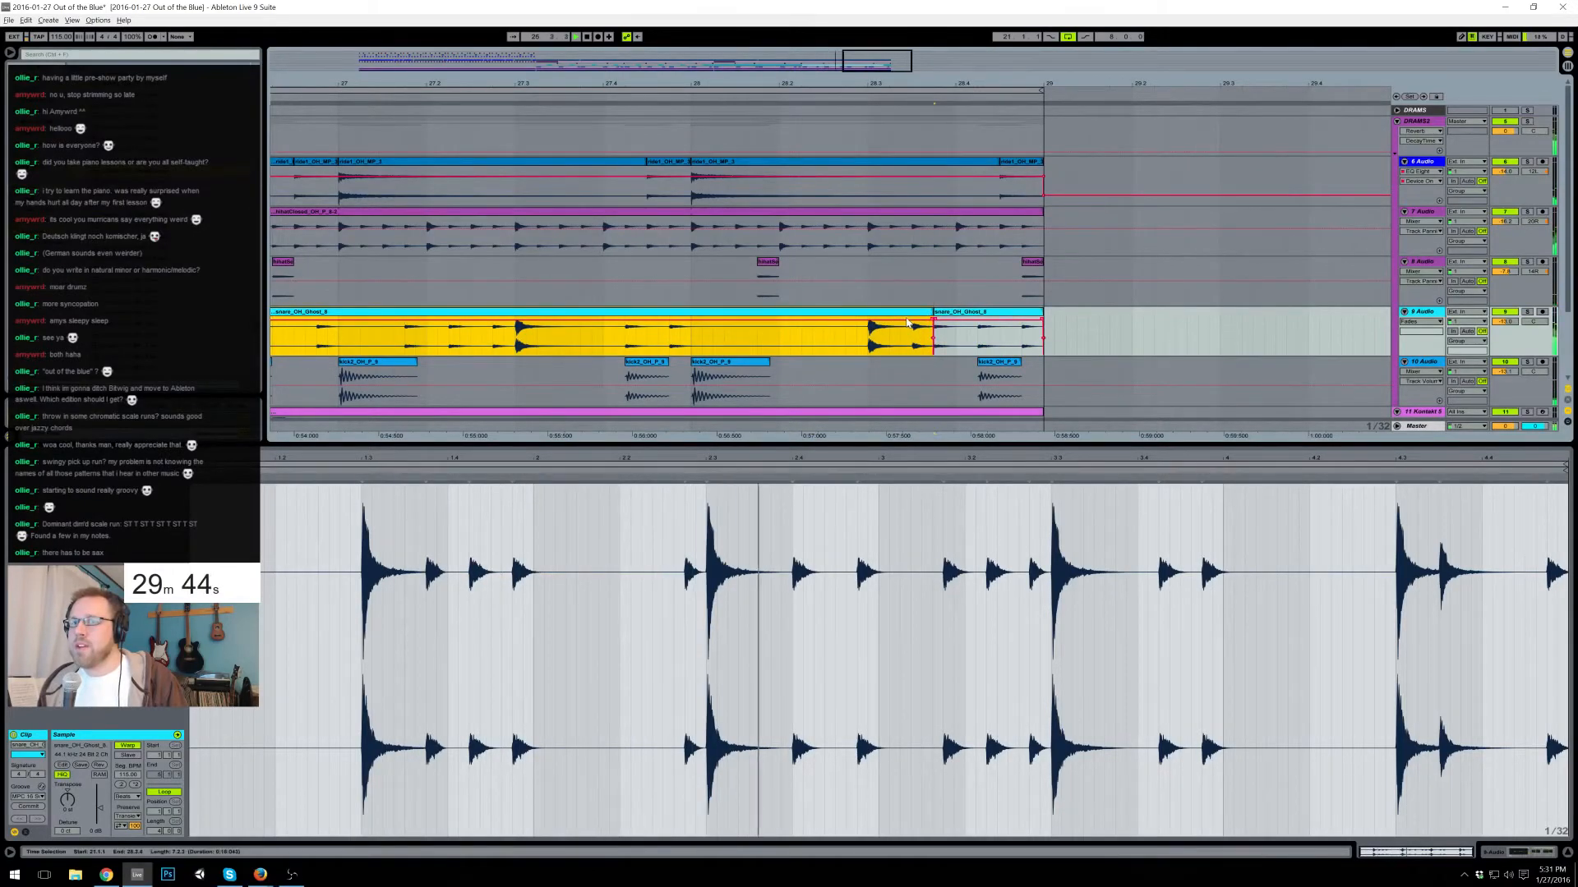
- Duplicate the 27.4.1–28.1.1 ghost snare passage to 28.1.1 and 28.2.1 on 9 Audio, and play from 27.2.4
mouse_move(633, 337)
left_mouse_down()
mouse_move(695, 337)
mouse_move(604, 346)
left_mouse_up()
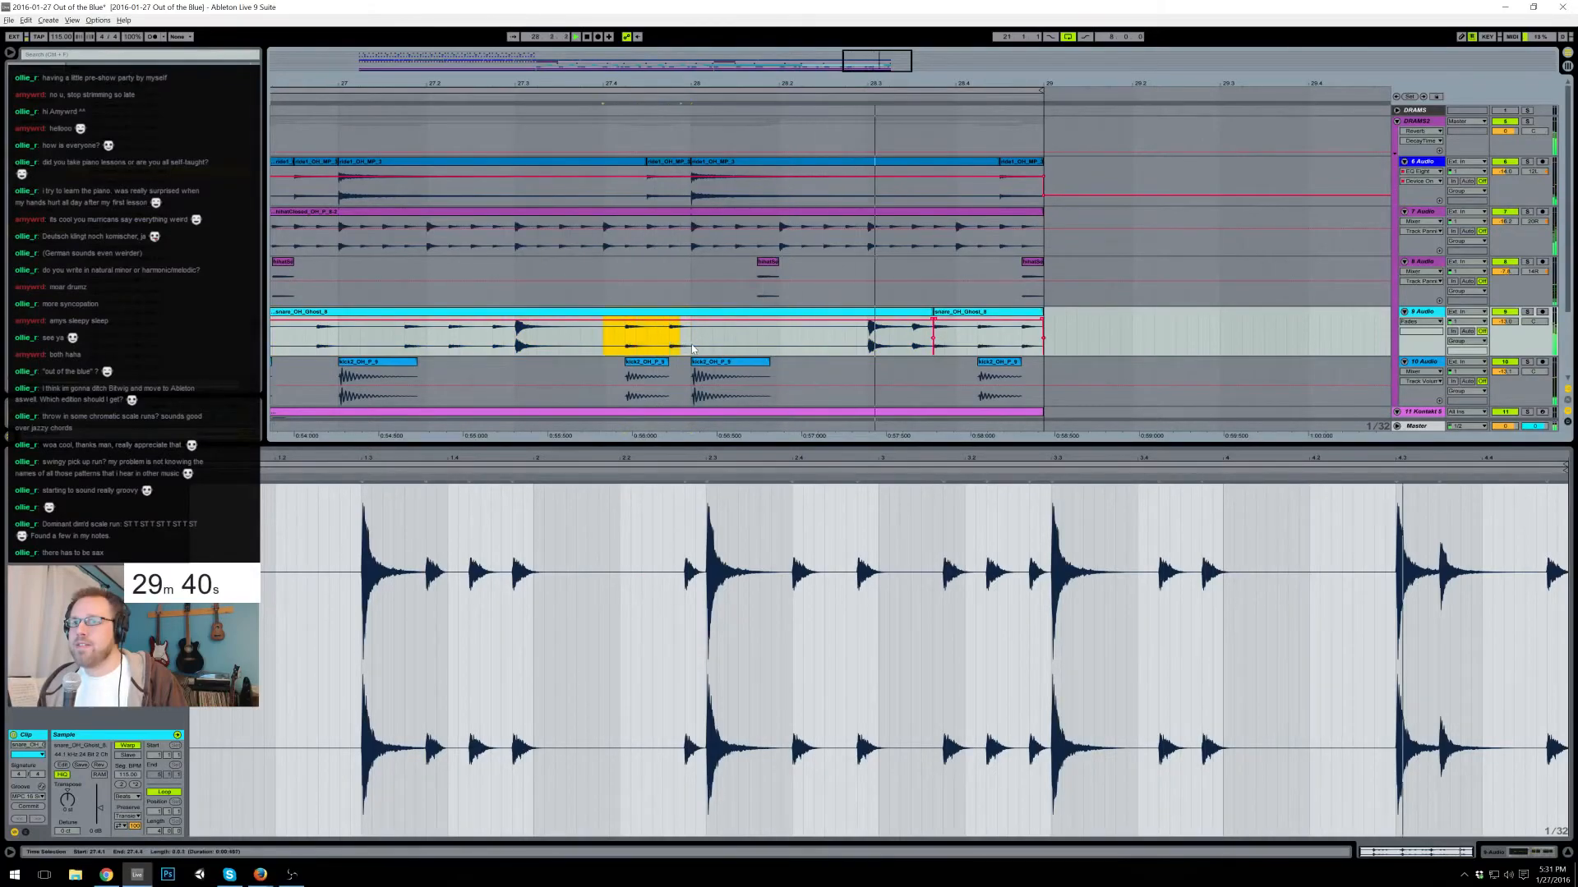
key("ctrl+d")
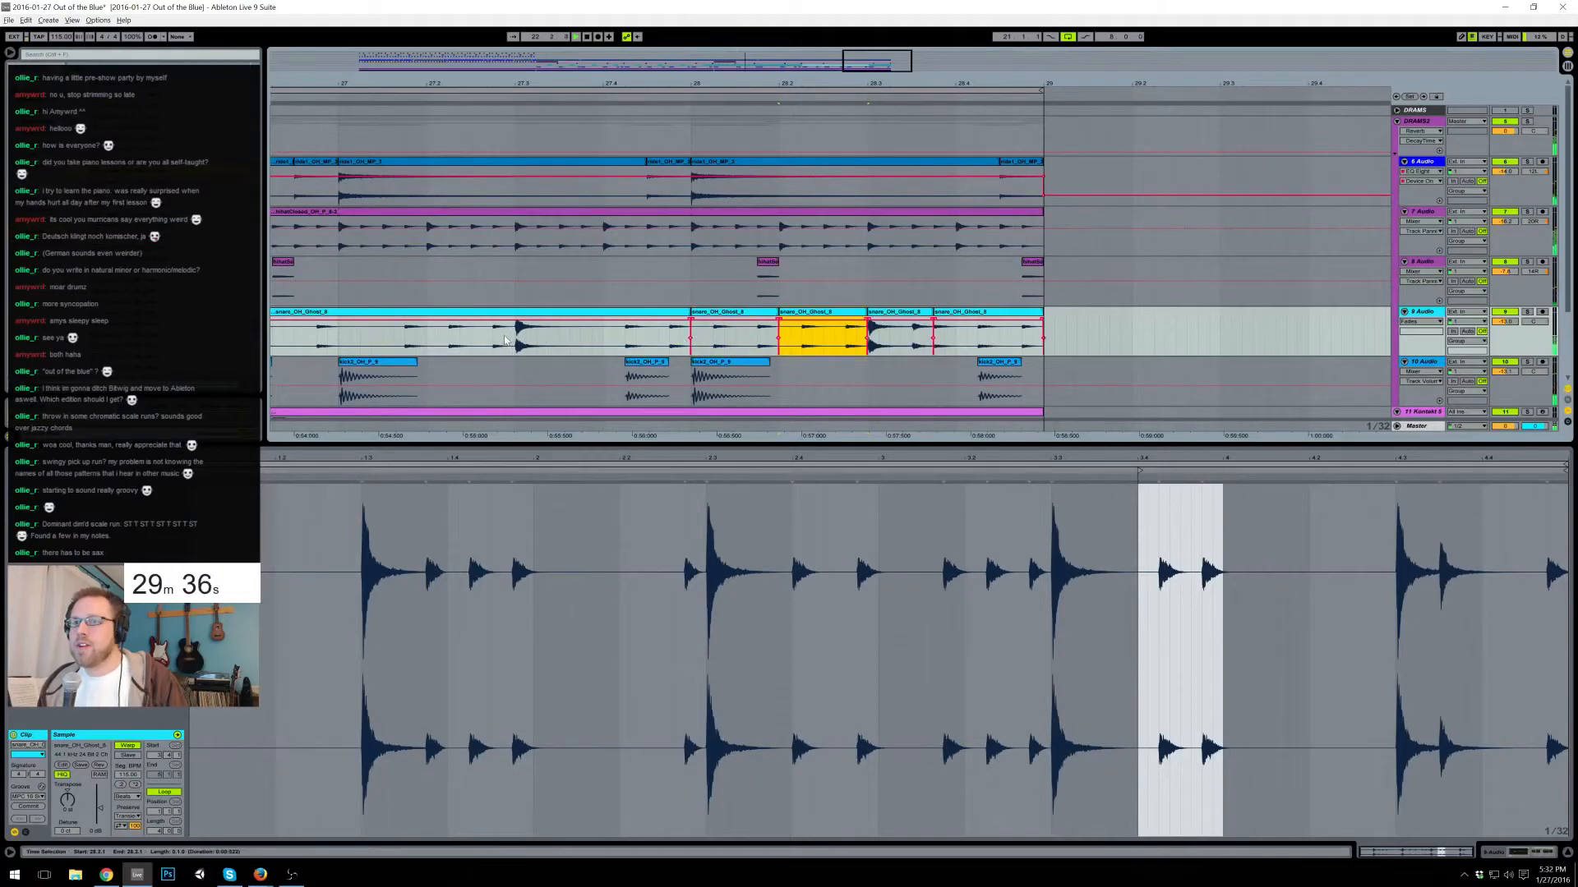
left_click(506, 339)
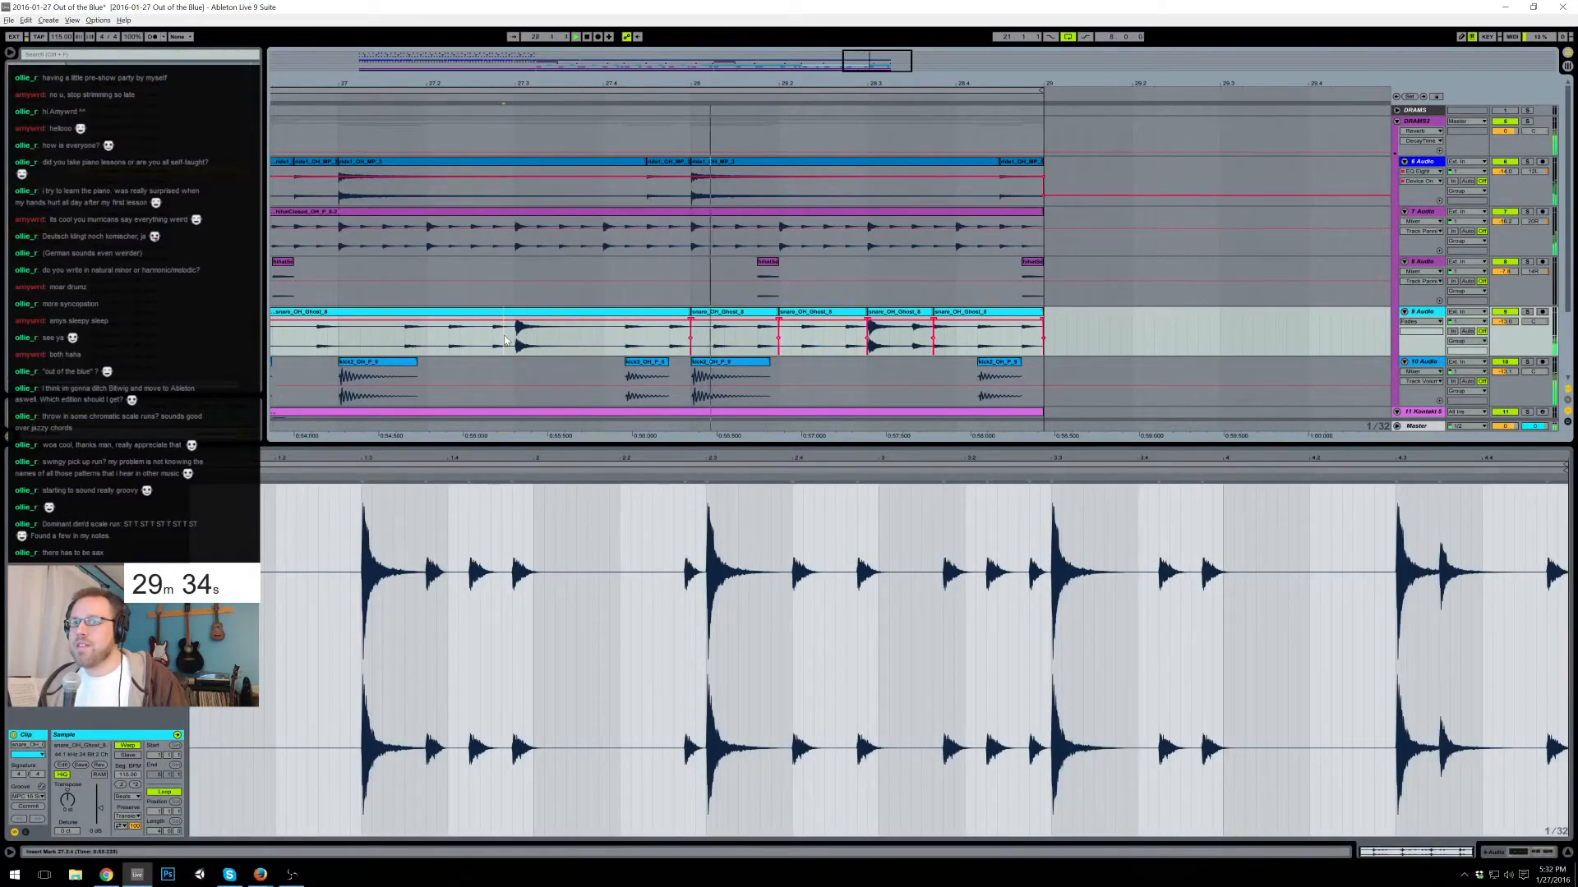
- Re-trim the duplicated ghost snare clip in bar 28, place its start at 28.1.4 and extend its end to 28.3.1
left_click_drag(781, 313, 692, 304)
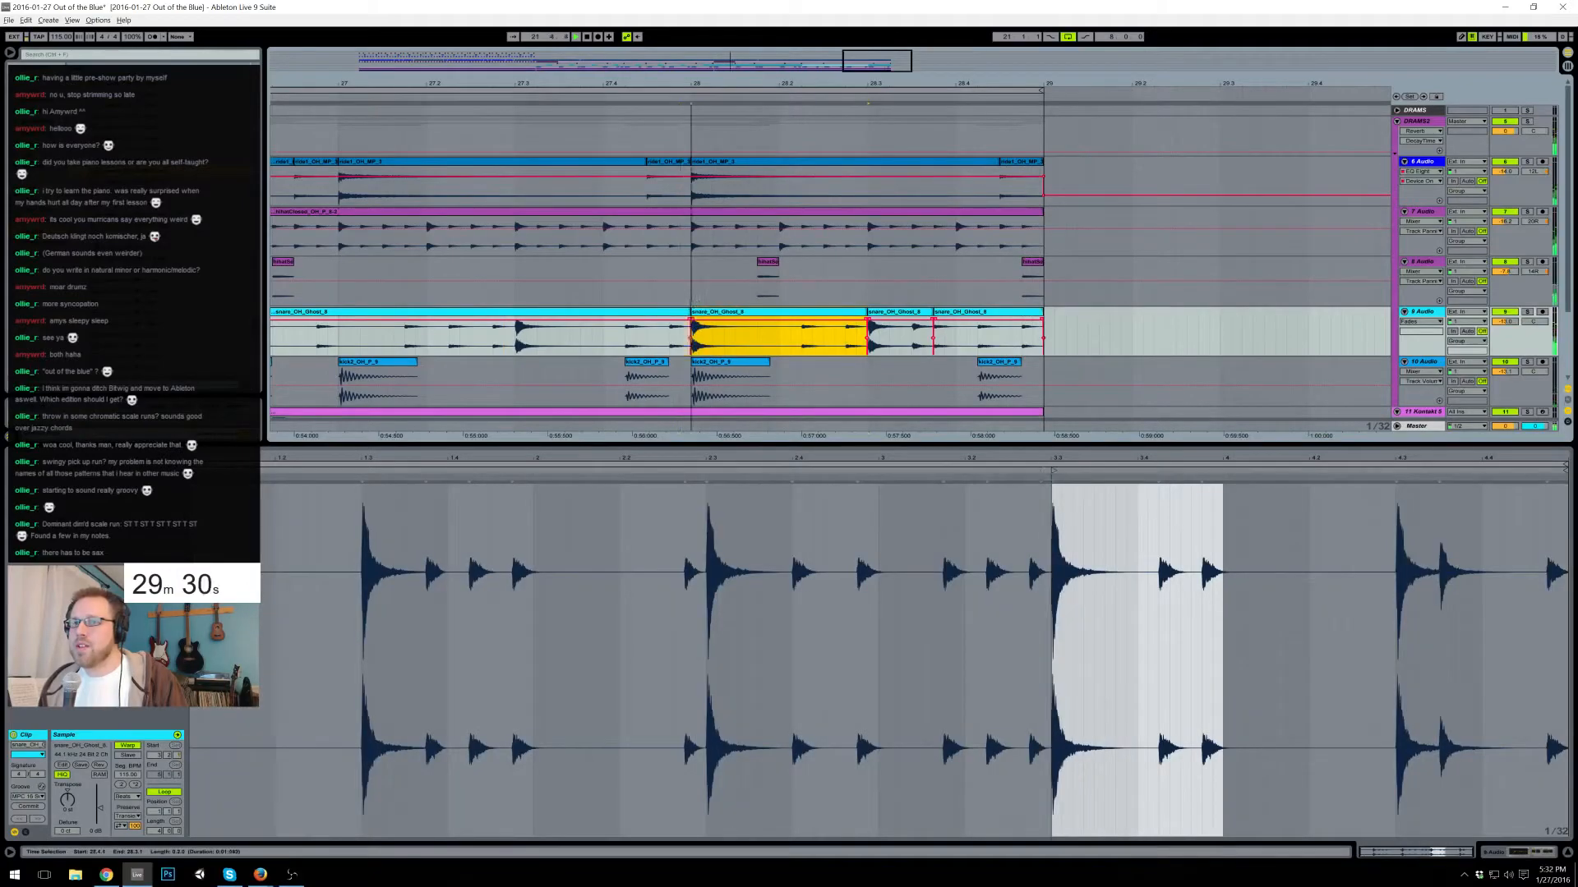
left_click(505, 345)
key("space")
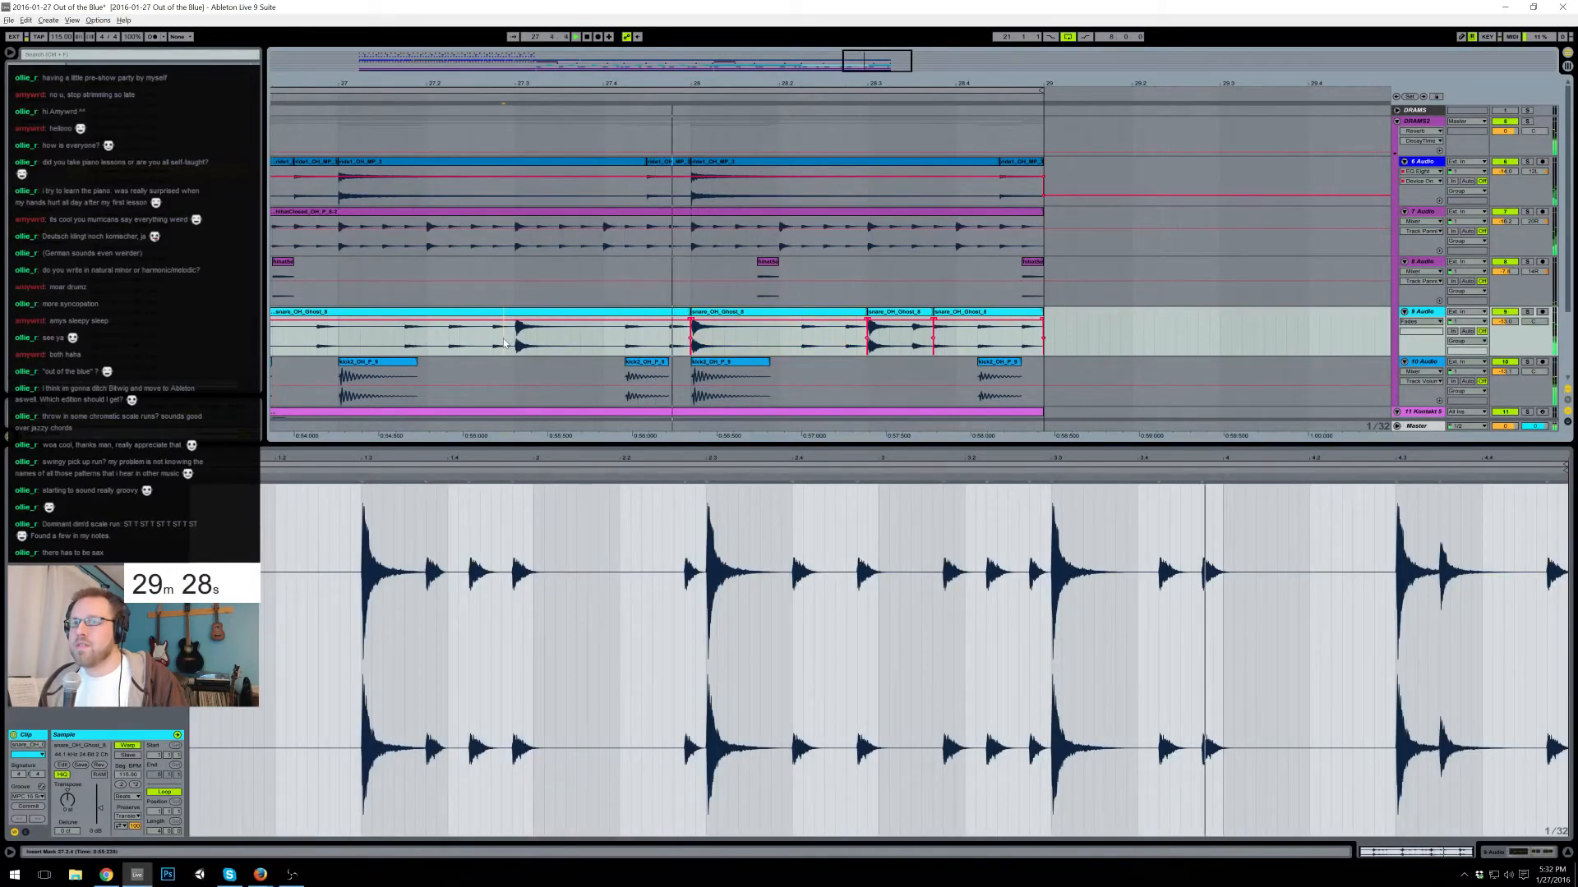
left_click_drag(689, 329, 801, 329)
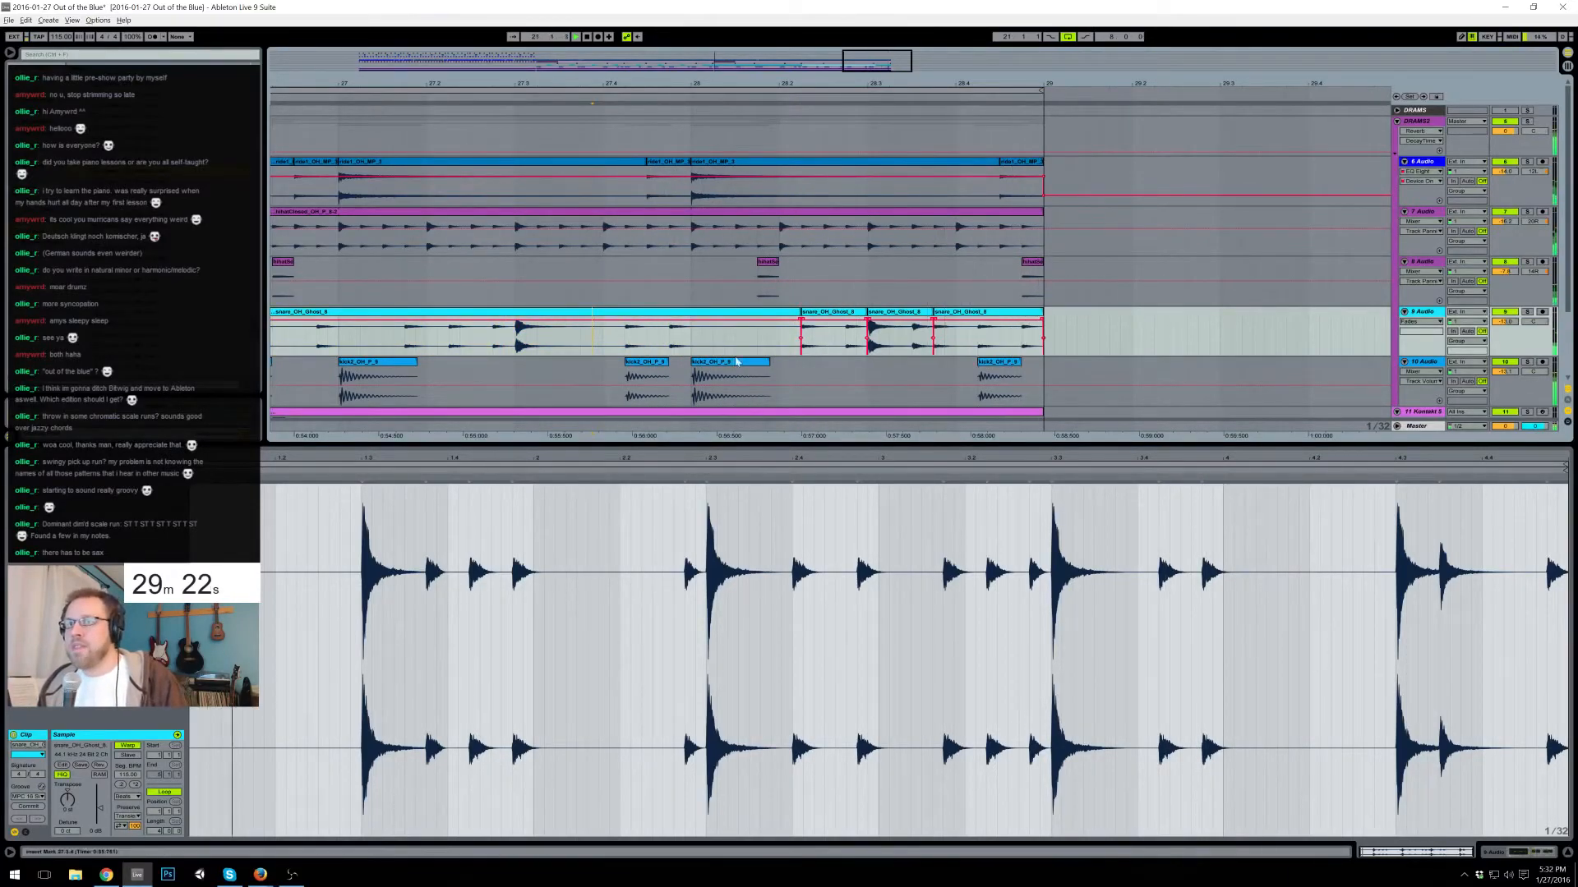
left_click_drag(839, 316, 795, 311)
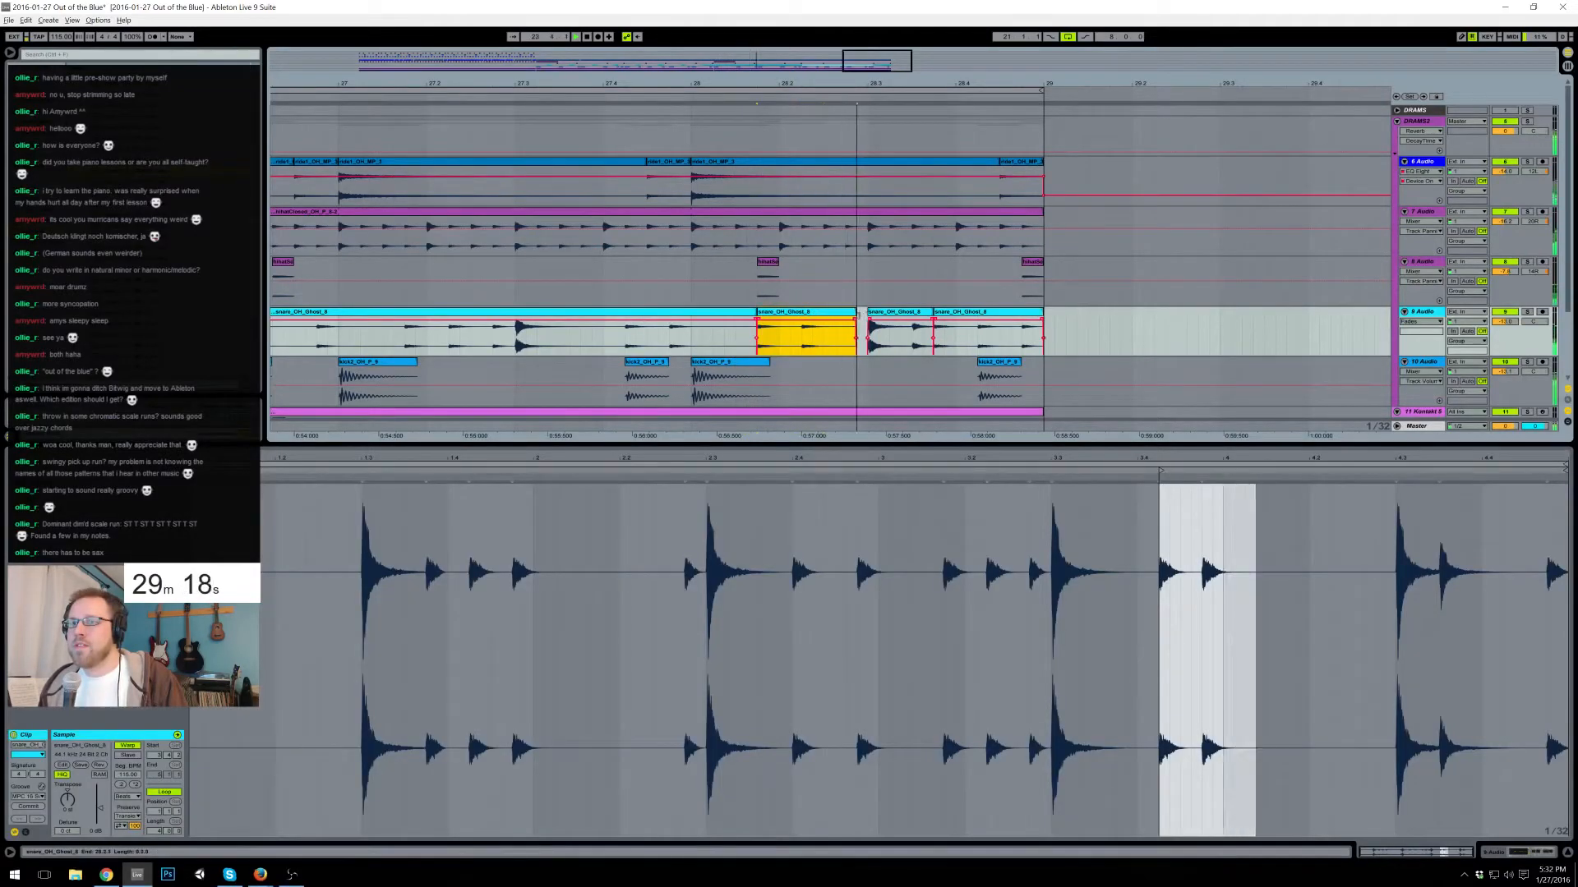
- Move the ghost snare passage at 23.4.2–23.4.4 on 9 Audio to 24.1.4 and extend the preceding clip up to it
left_click_drag(789, 83, 1577, 69)
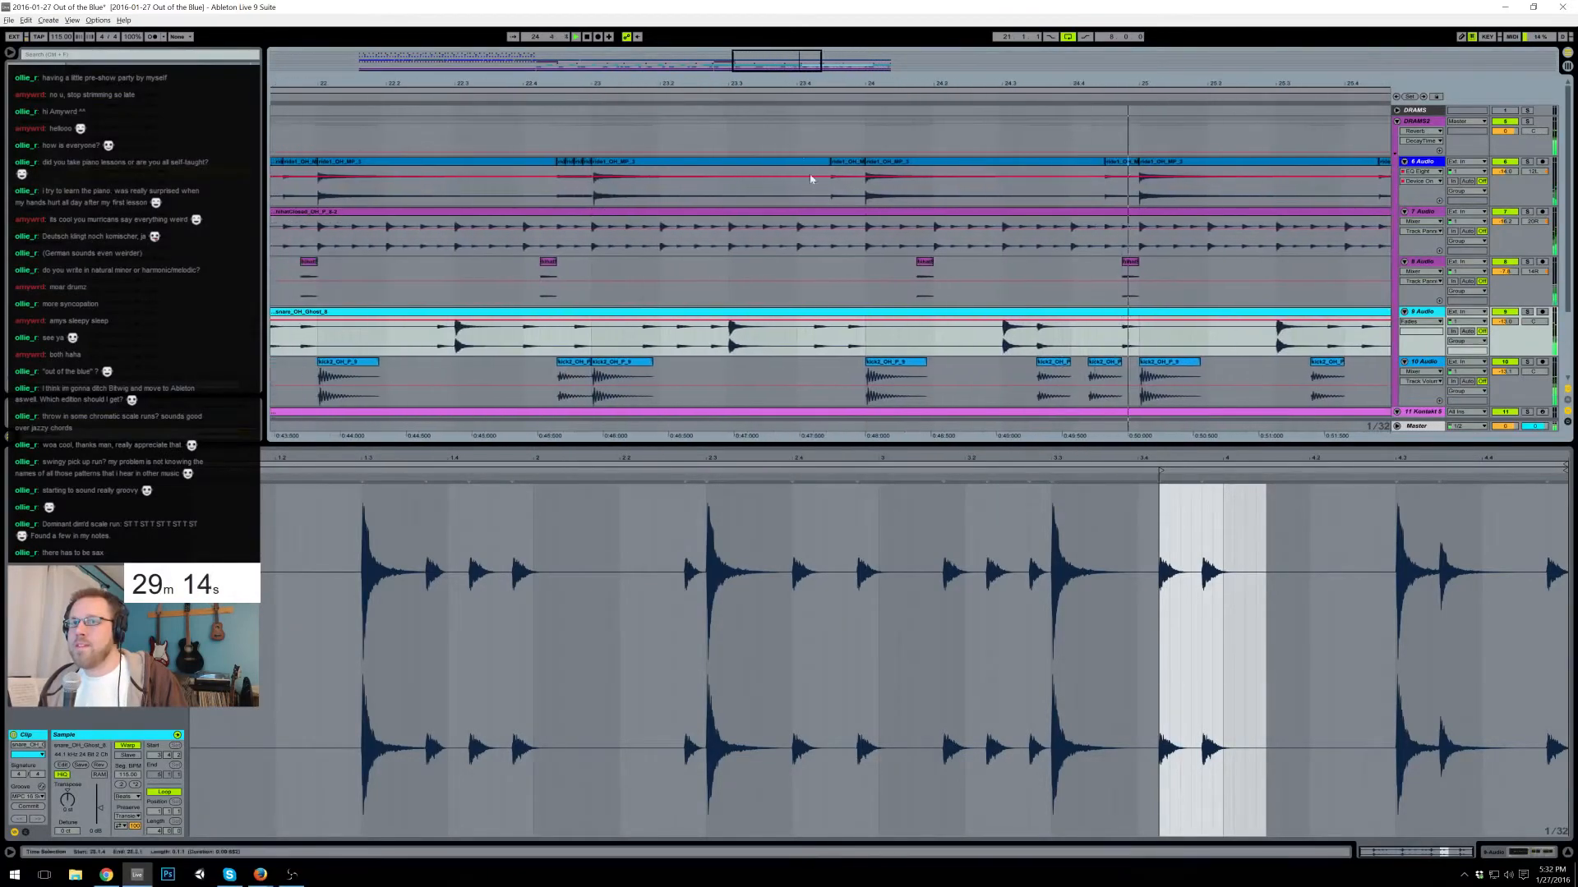
left_click(818, 349)
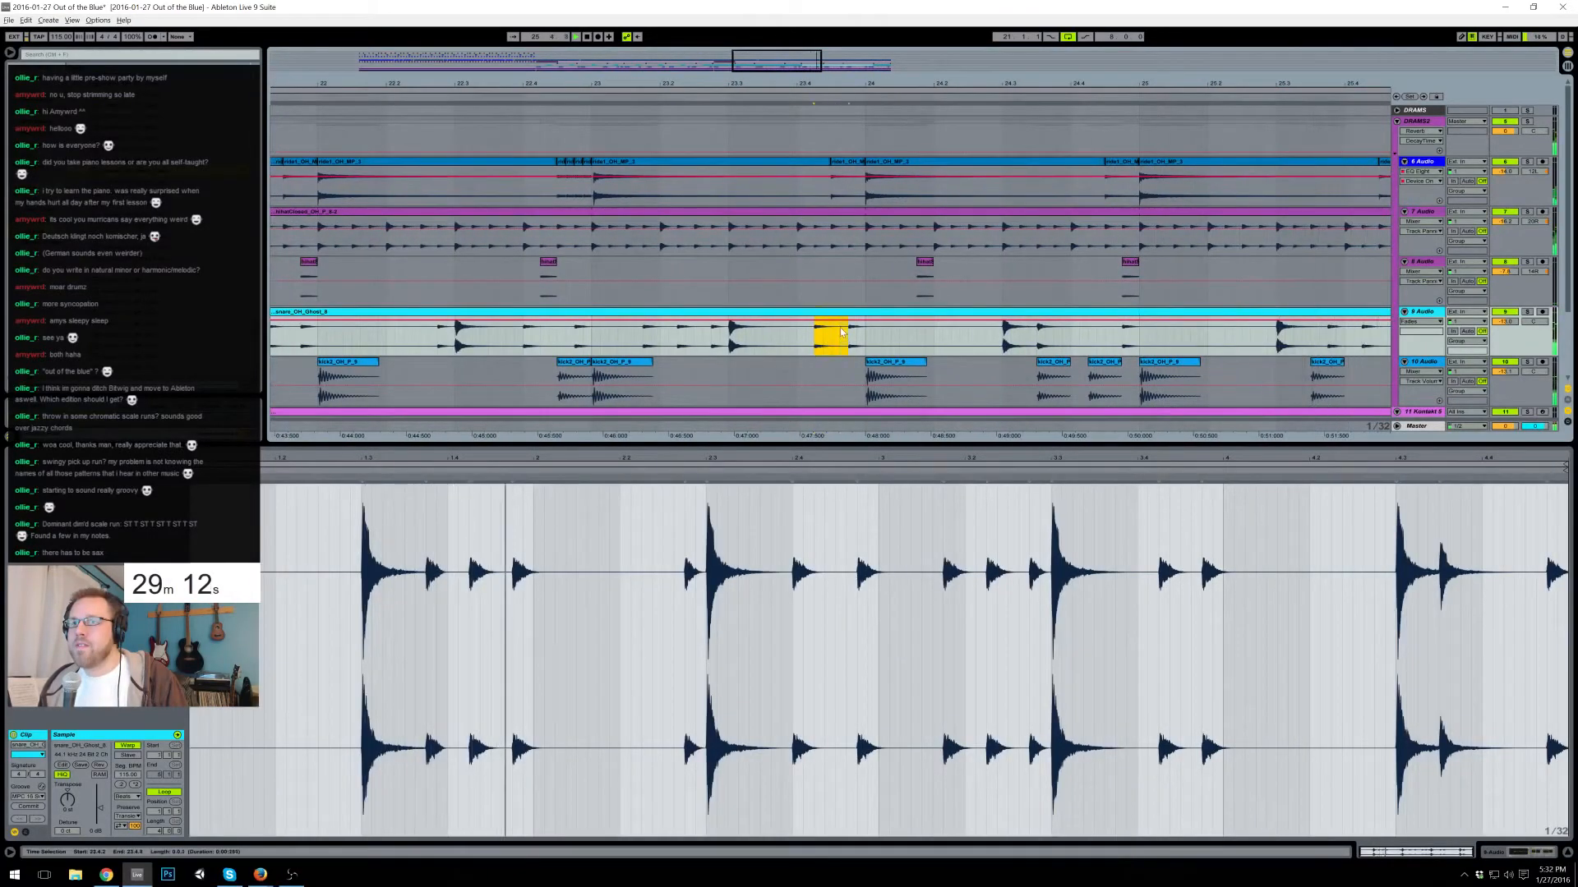
key("Delete")
left_click(912, 337)
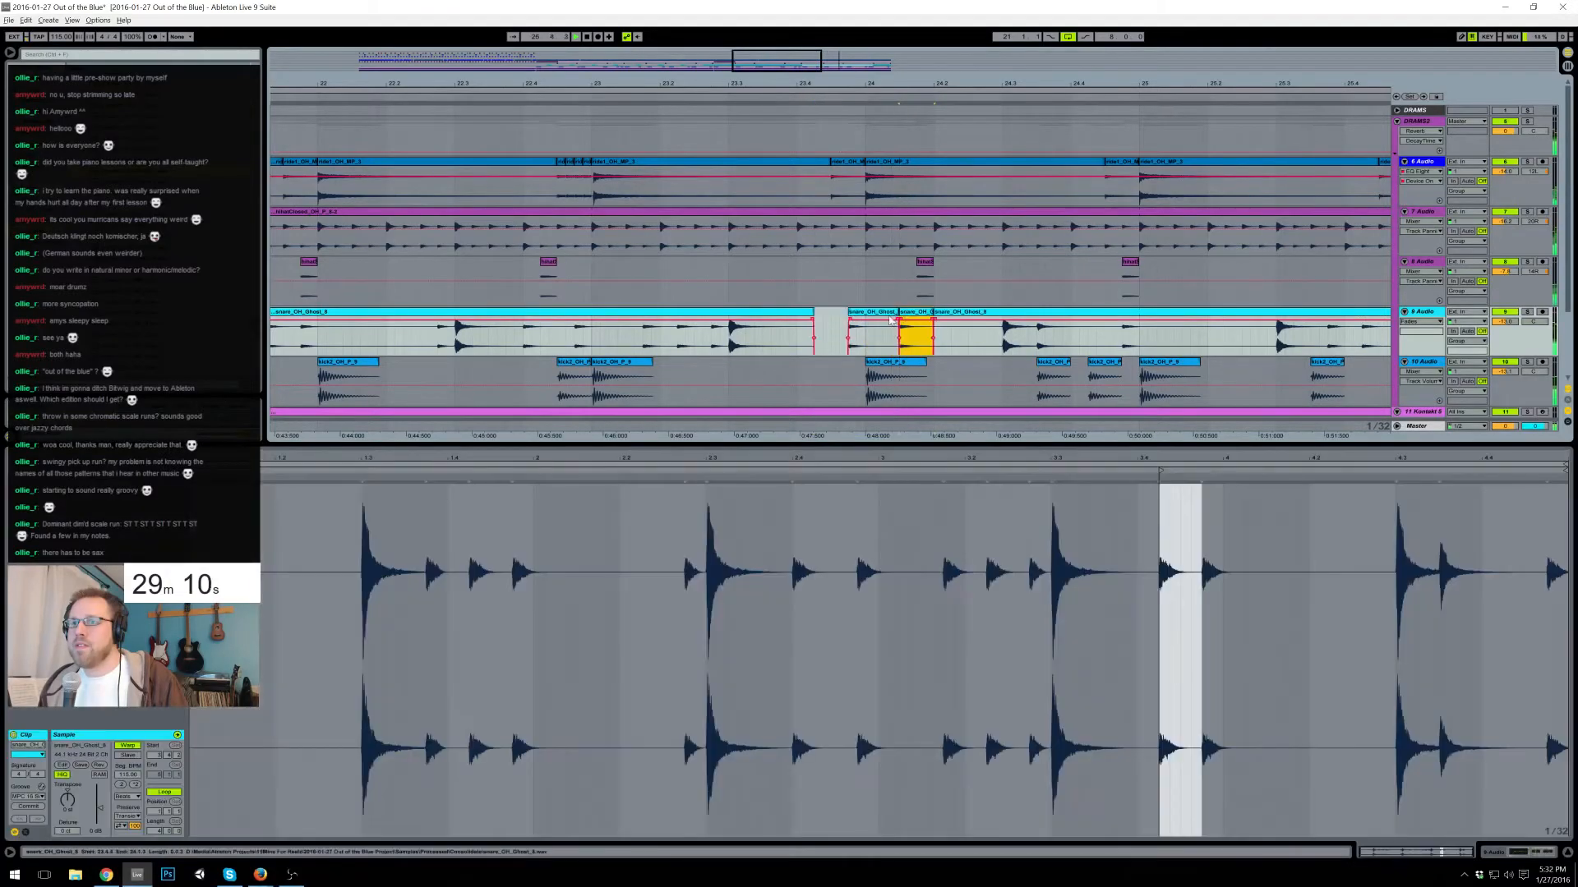
mouse_move(917, 318)
left_mouse_down()
mouse_move(934, 319)
mouse_move(911, 313)
left_mouse_up()
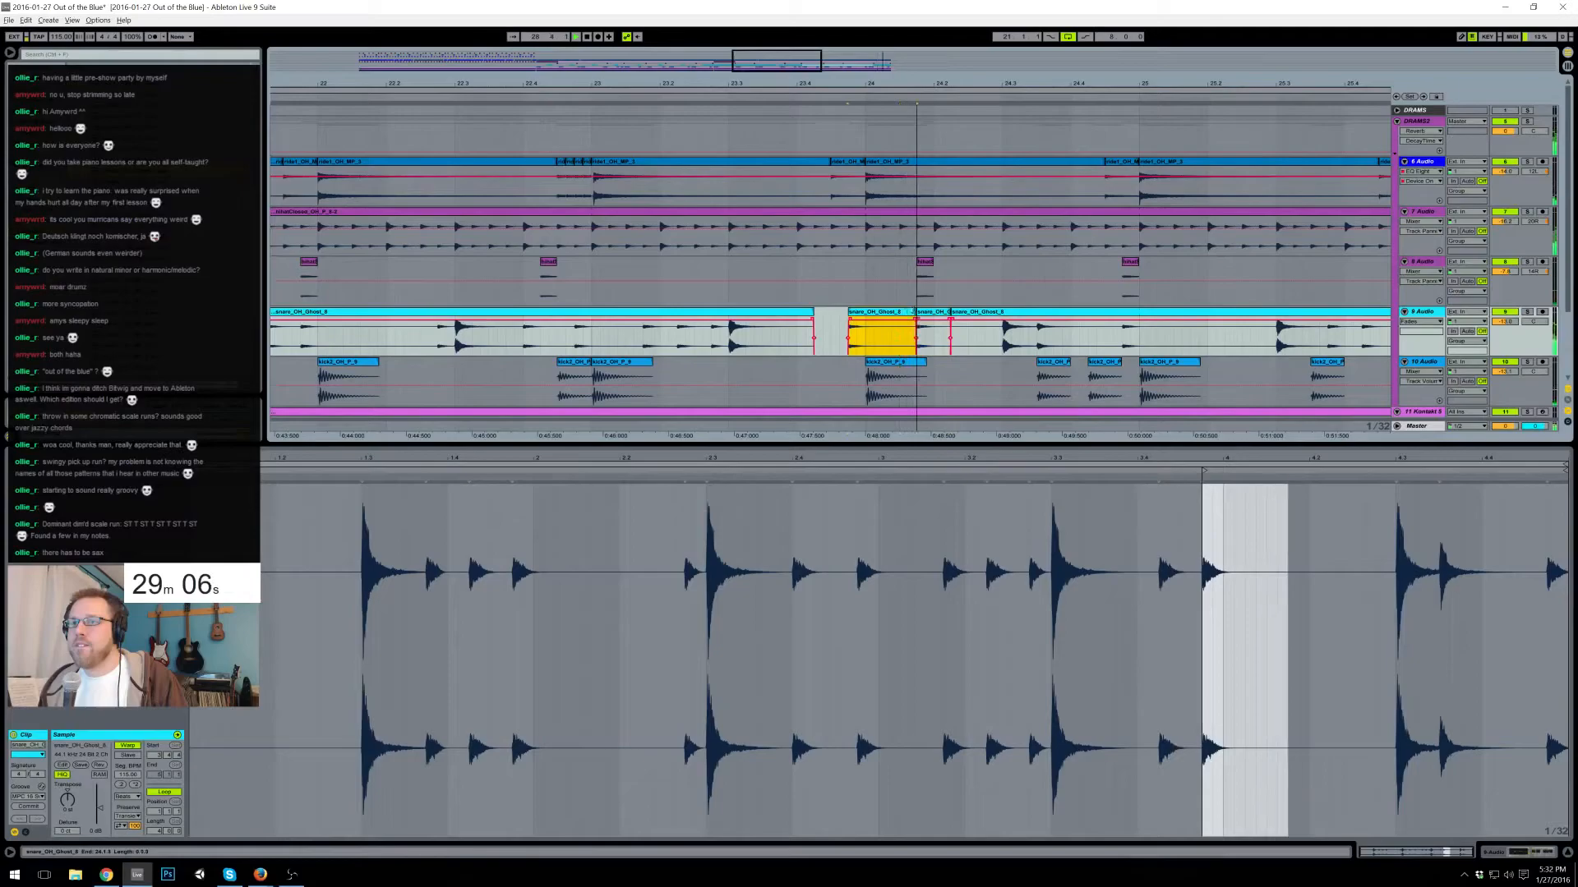
left_click(816, 312)
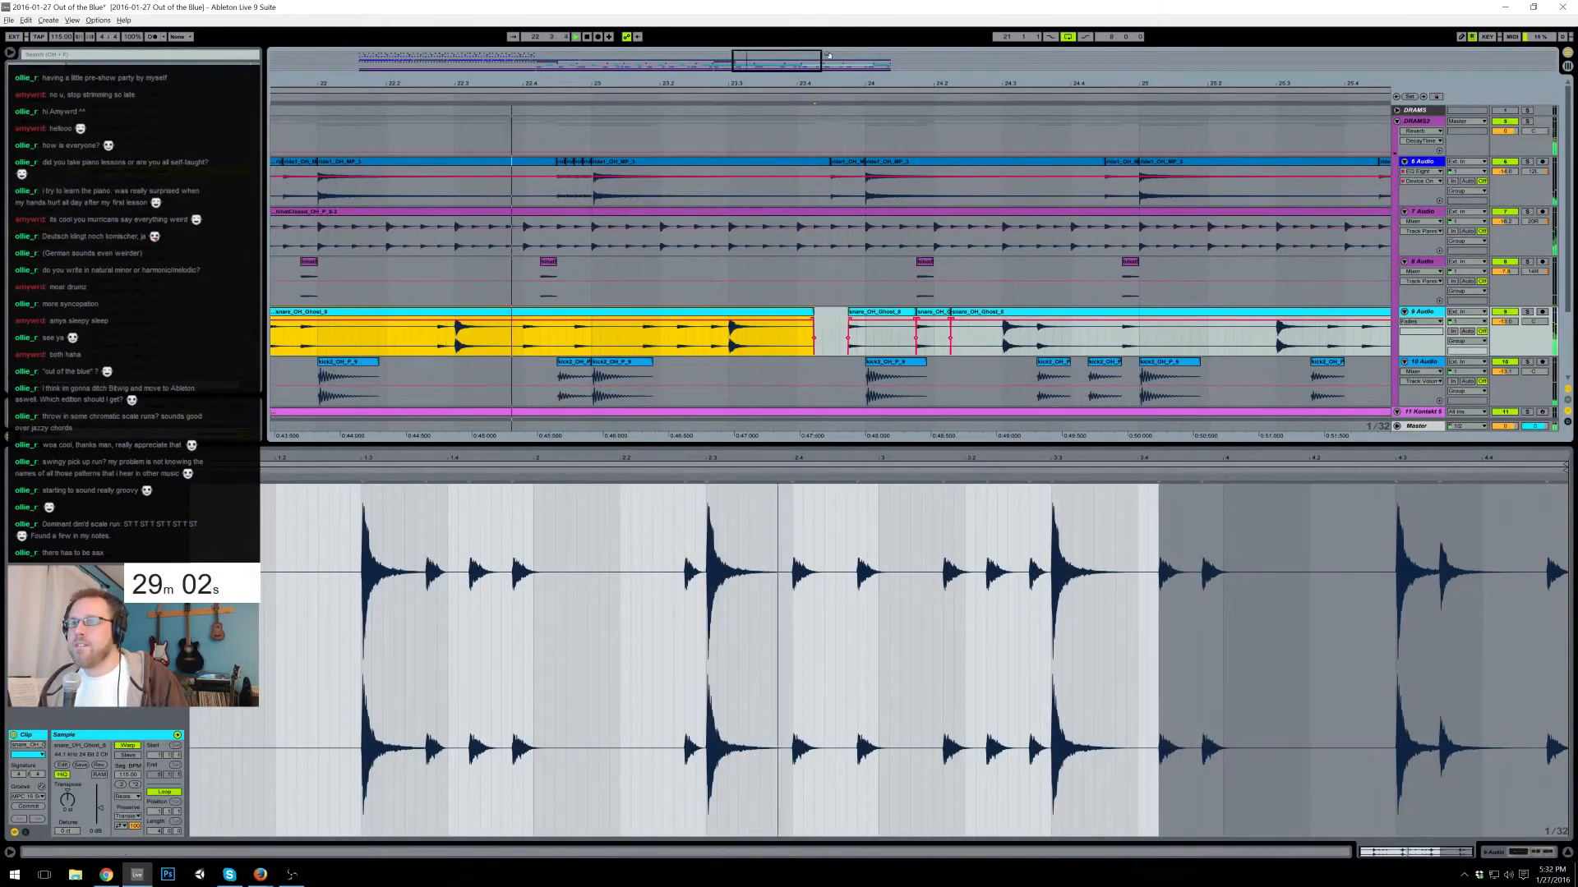
- In the clip on 12 Kontakt 5, move the last chord earlier to about 28.1.4 and shorten its notes to a brief stab
scroll(956, 385, "down", 3)
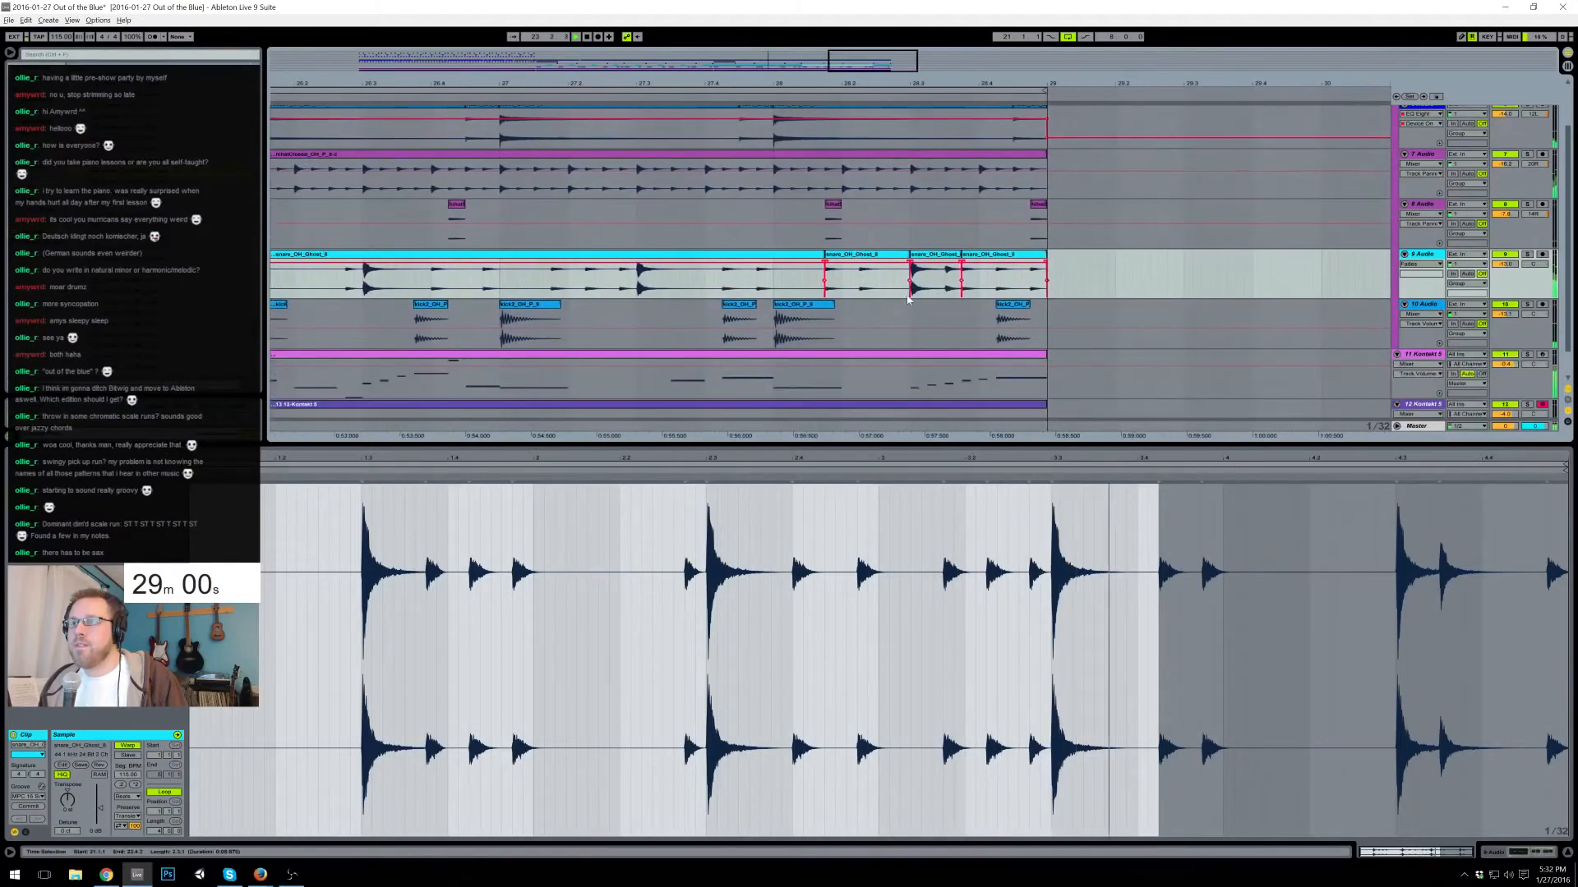
left_click(956, 386)
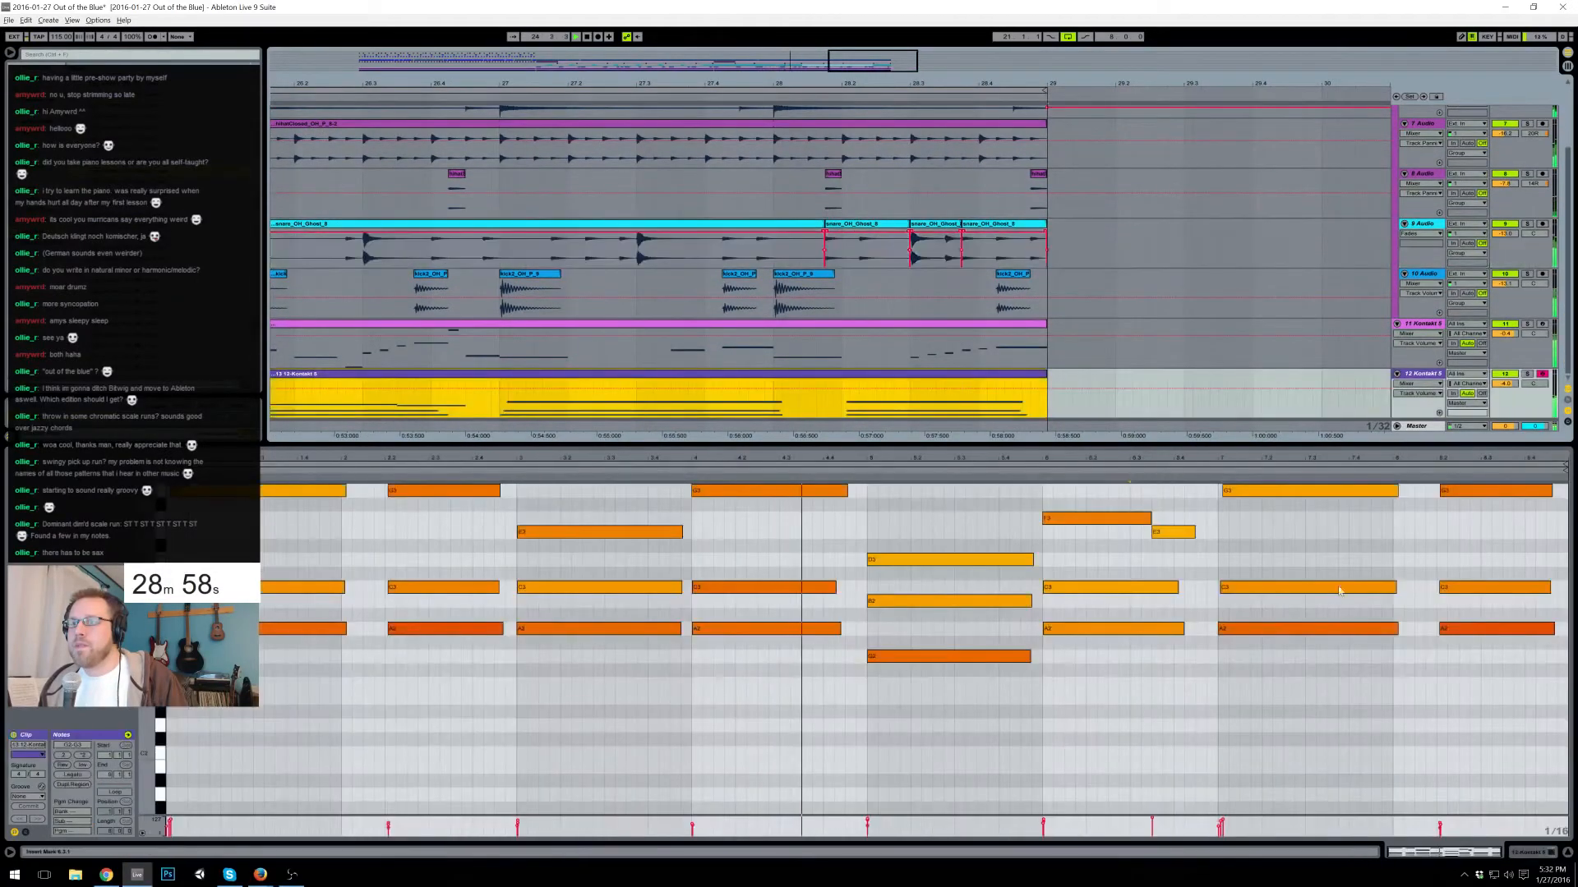
left_click_drag(1478, 461, 1478, 467)
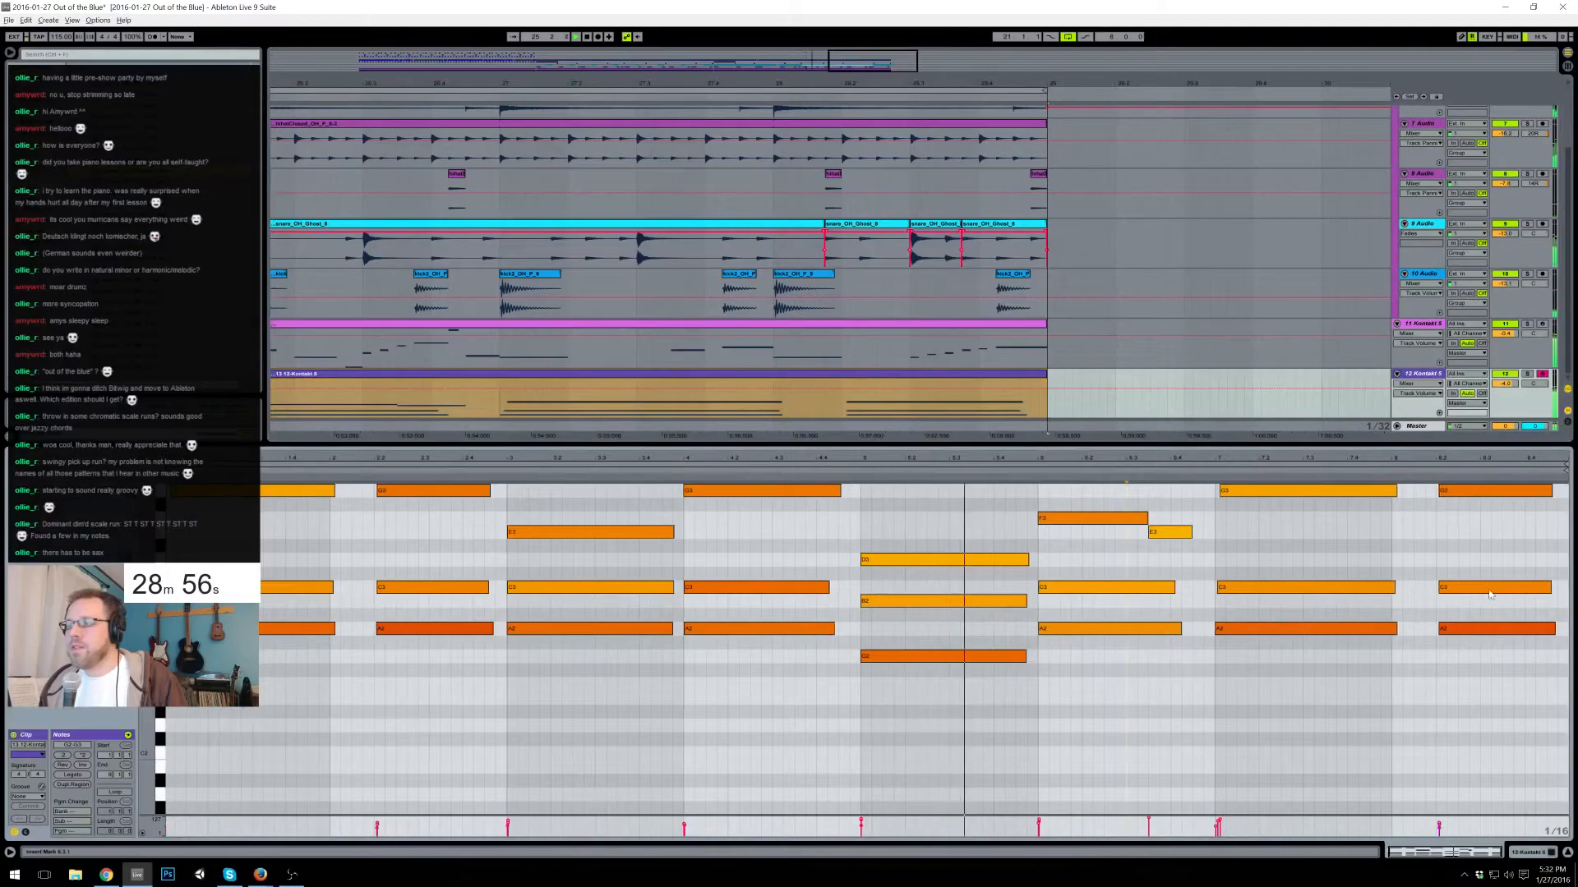
left_click_drag(1475, 622, 1550, 491)
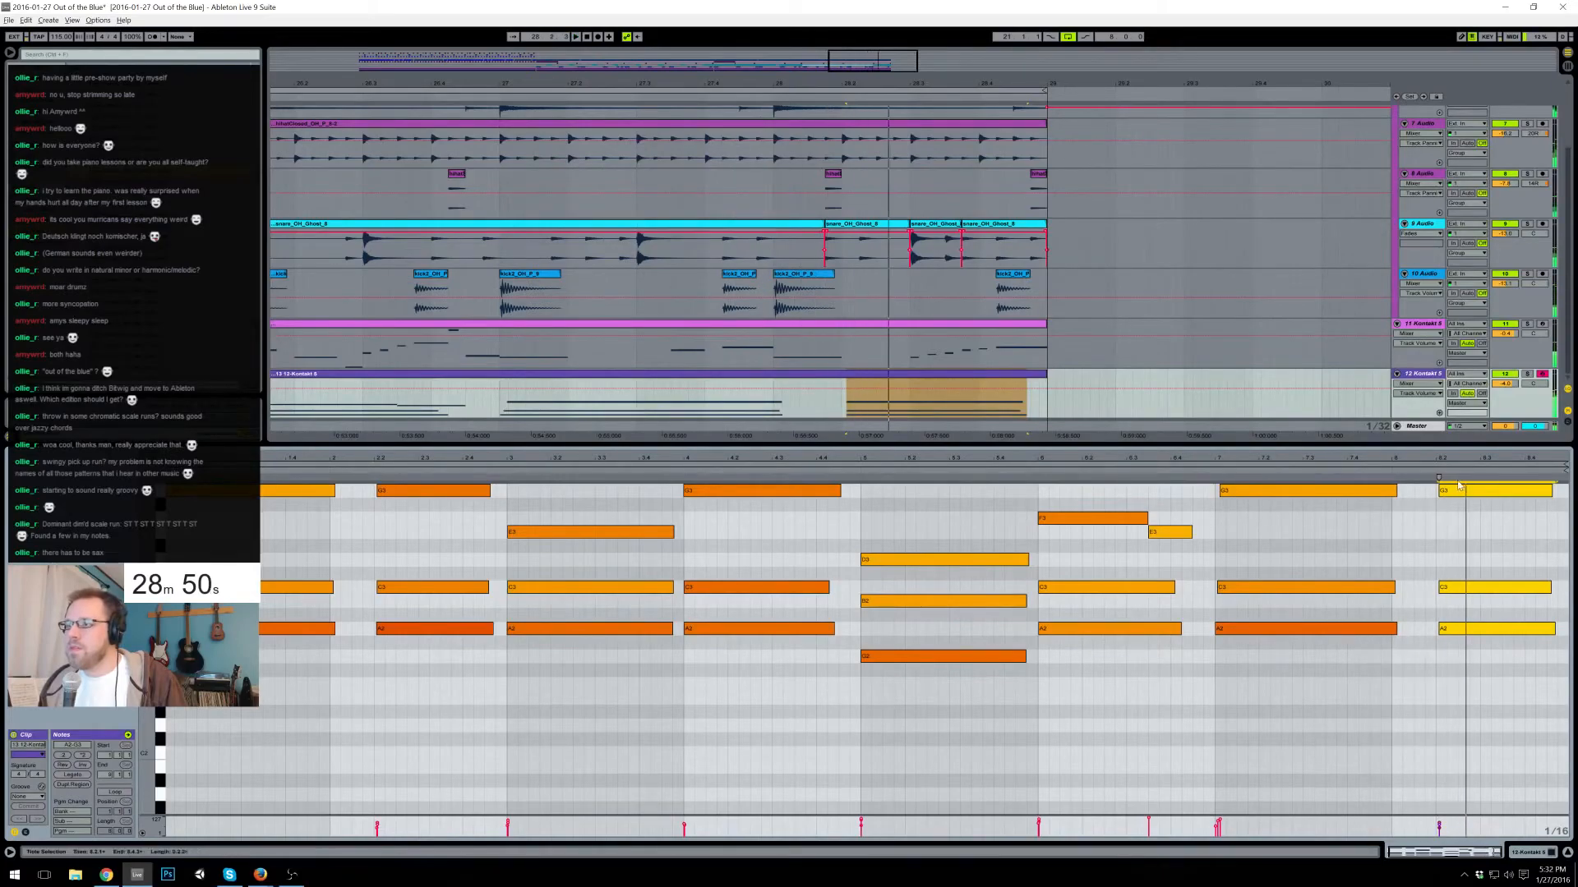
left_click_drag(1456, 495, 1443, 497)
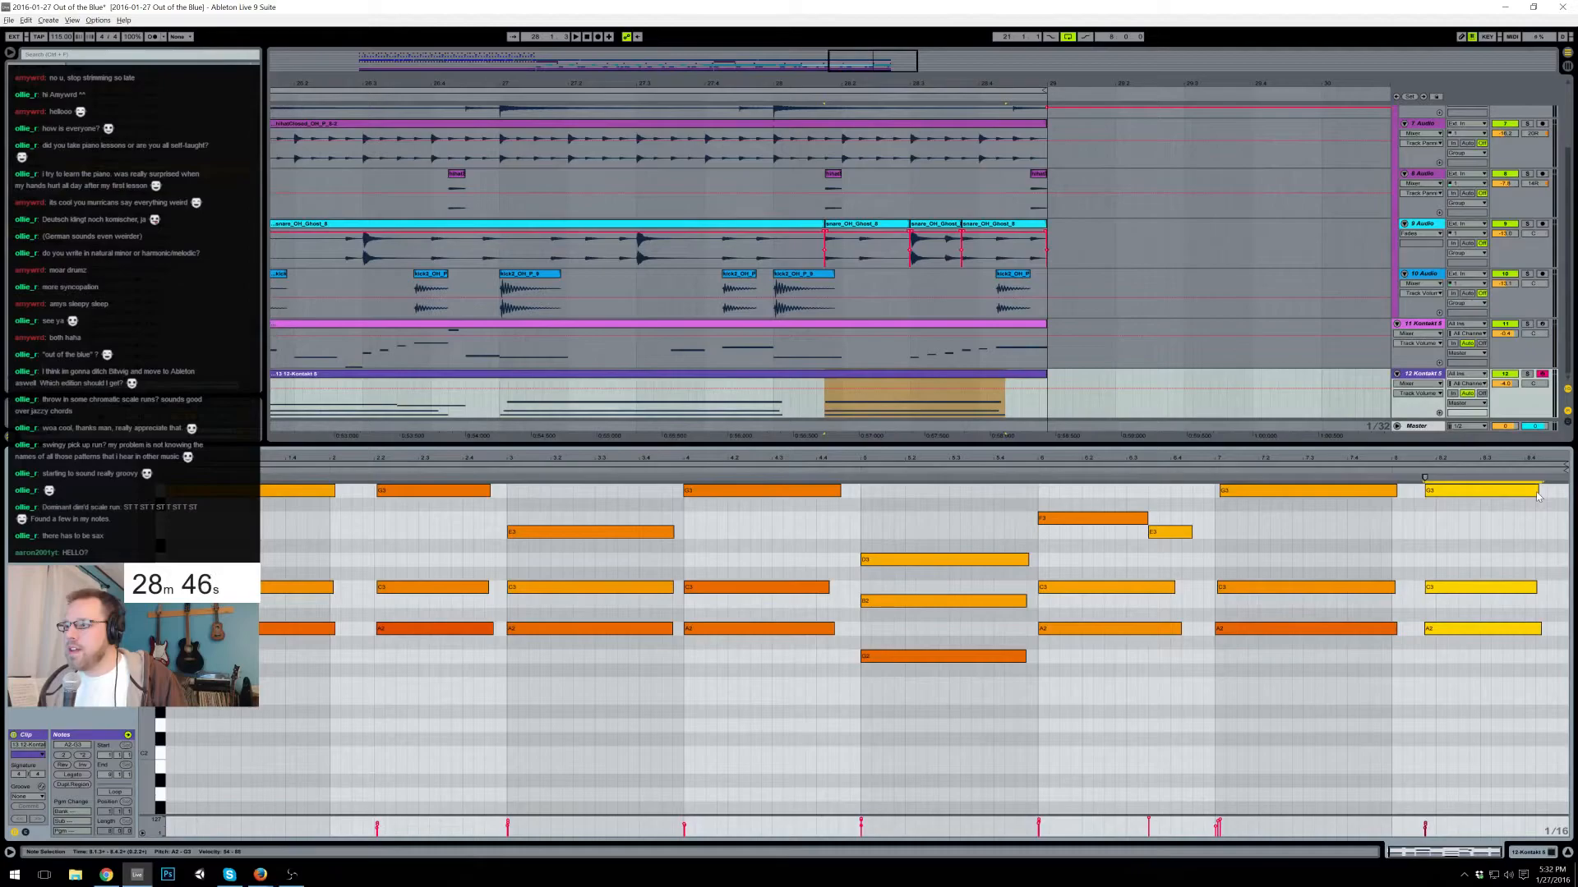
left_click_drag(1535, 496, 1474, 499)
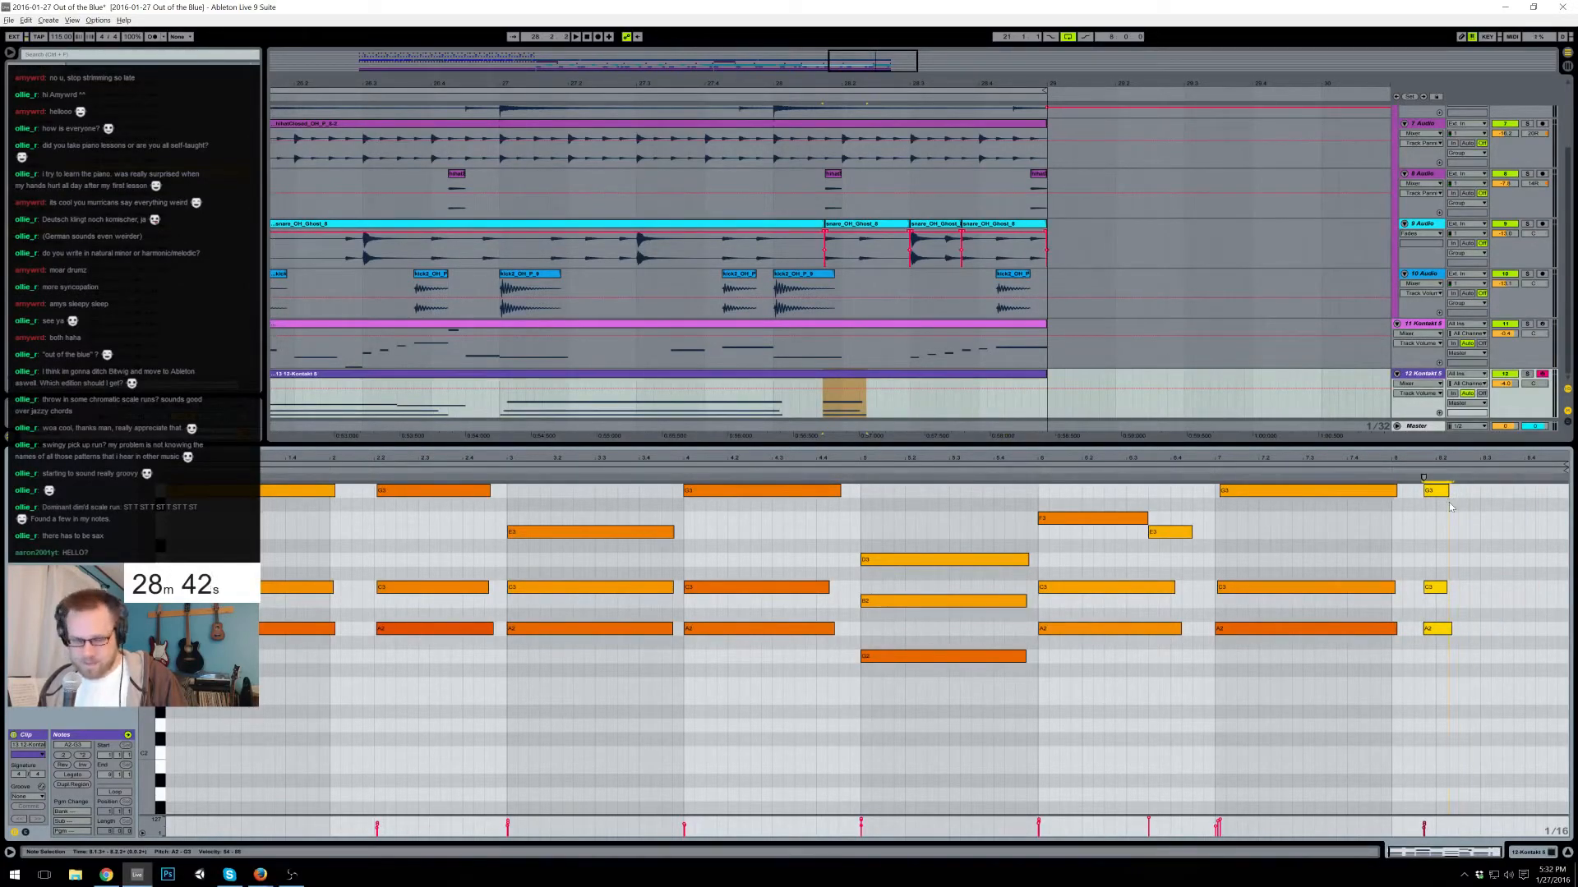
- Duplicate the short closing chord directly after itself and lengthen the copy to nearly two beats
key("ctrl+d")
left_click_drag(1468, 493, 1536, 507)
- Play the earlier Kontakt 5 clip's ending around bar 20, and play the extended section's closing chords from just before bar 27
left_click_drag(859, 85, 1479, 24)
left_click(835, 404)
key("space")
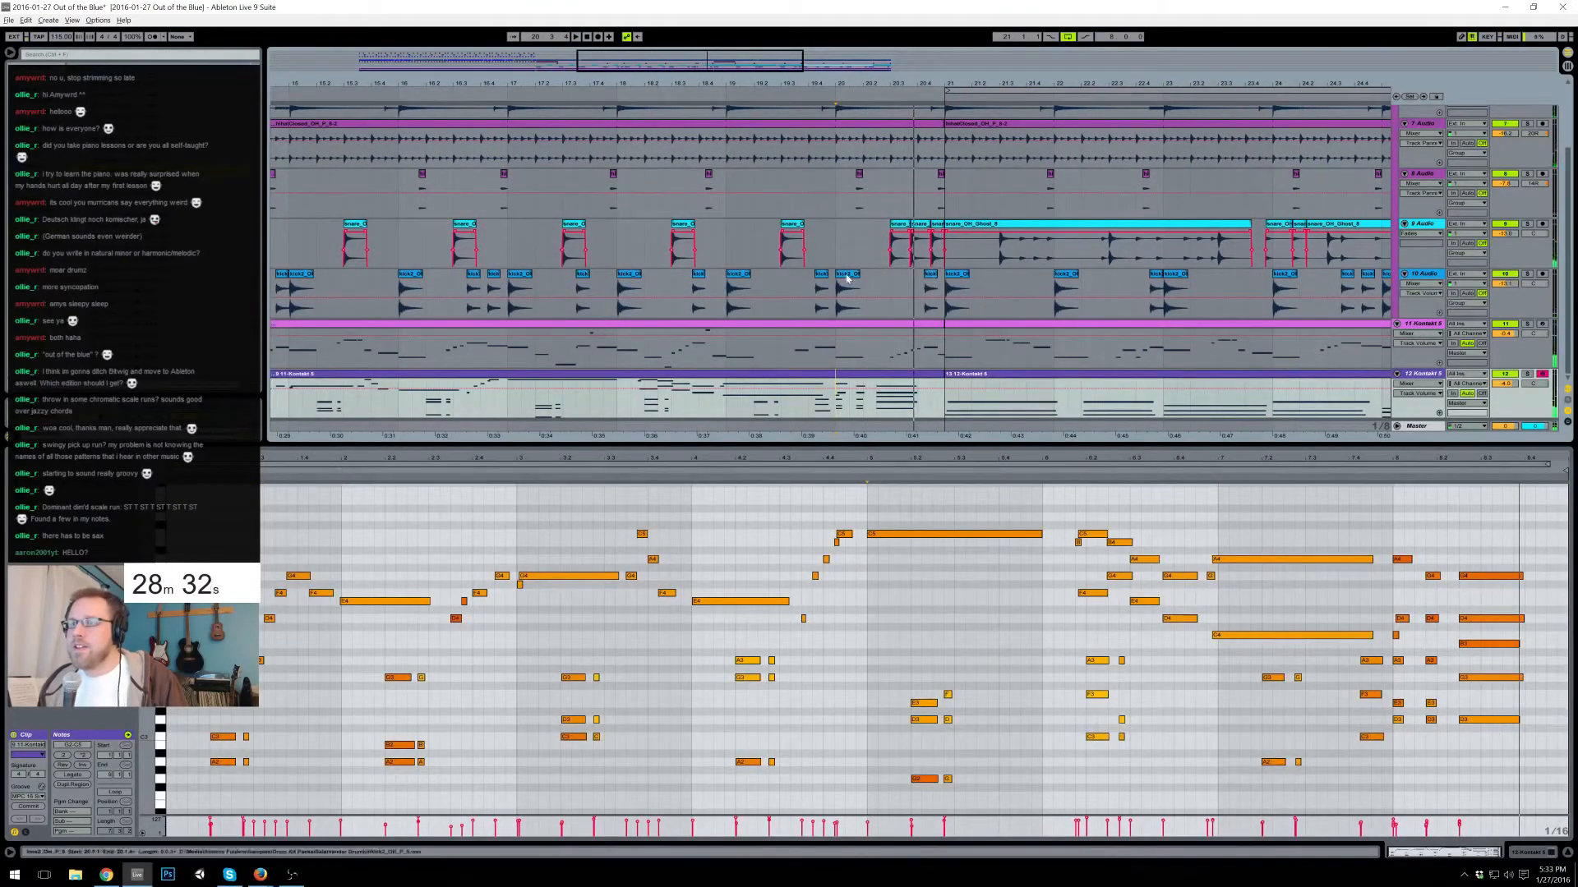
left_click_drag(739, 61, 914, 62)
left_click(914, 383)
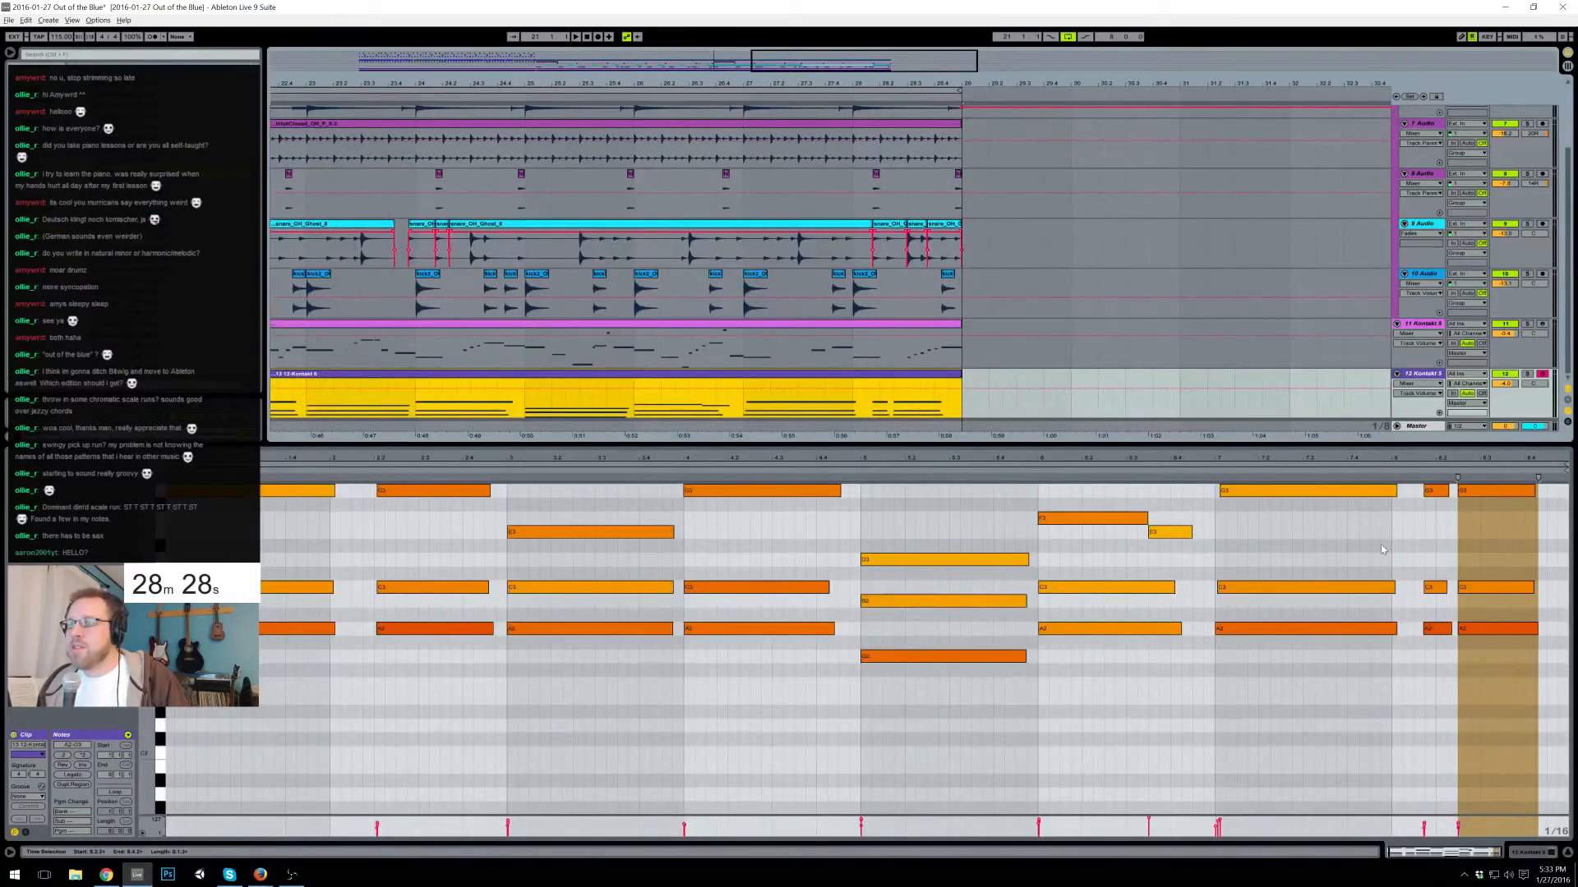
left_click(1246, 533)
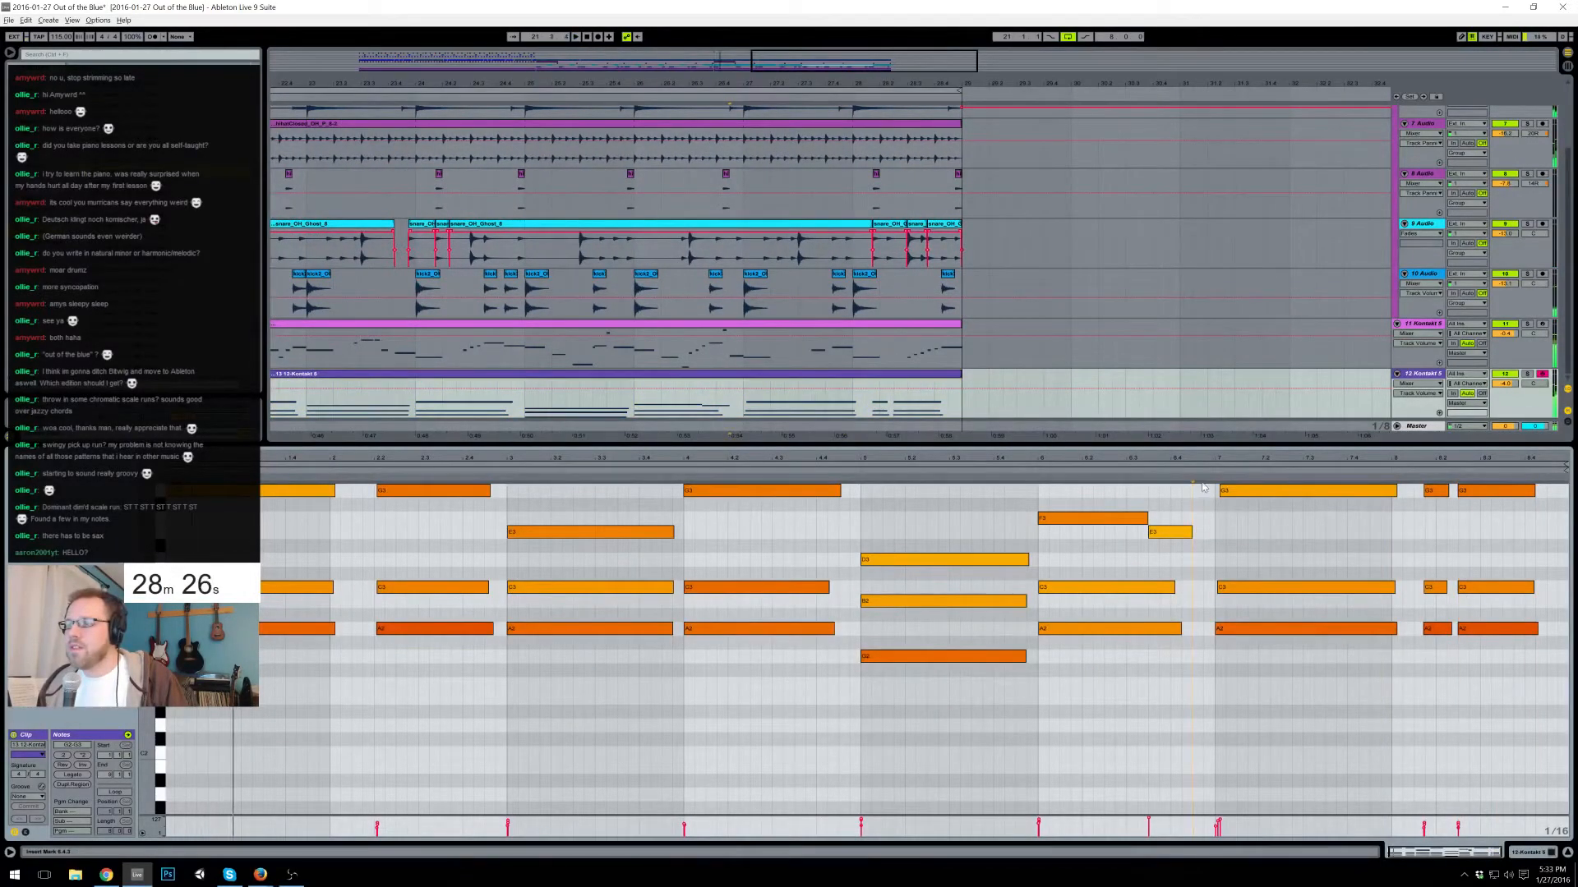
key("space")
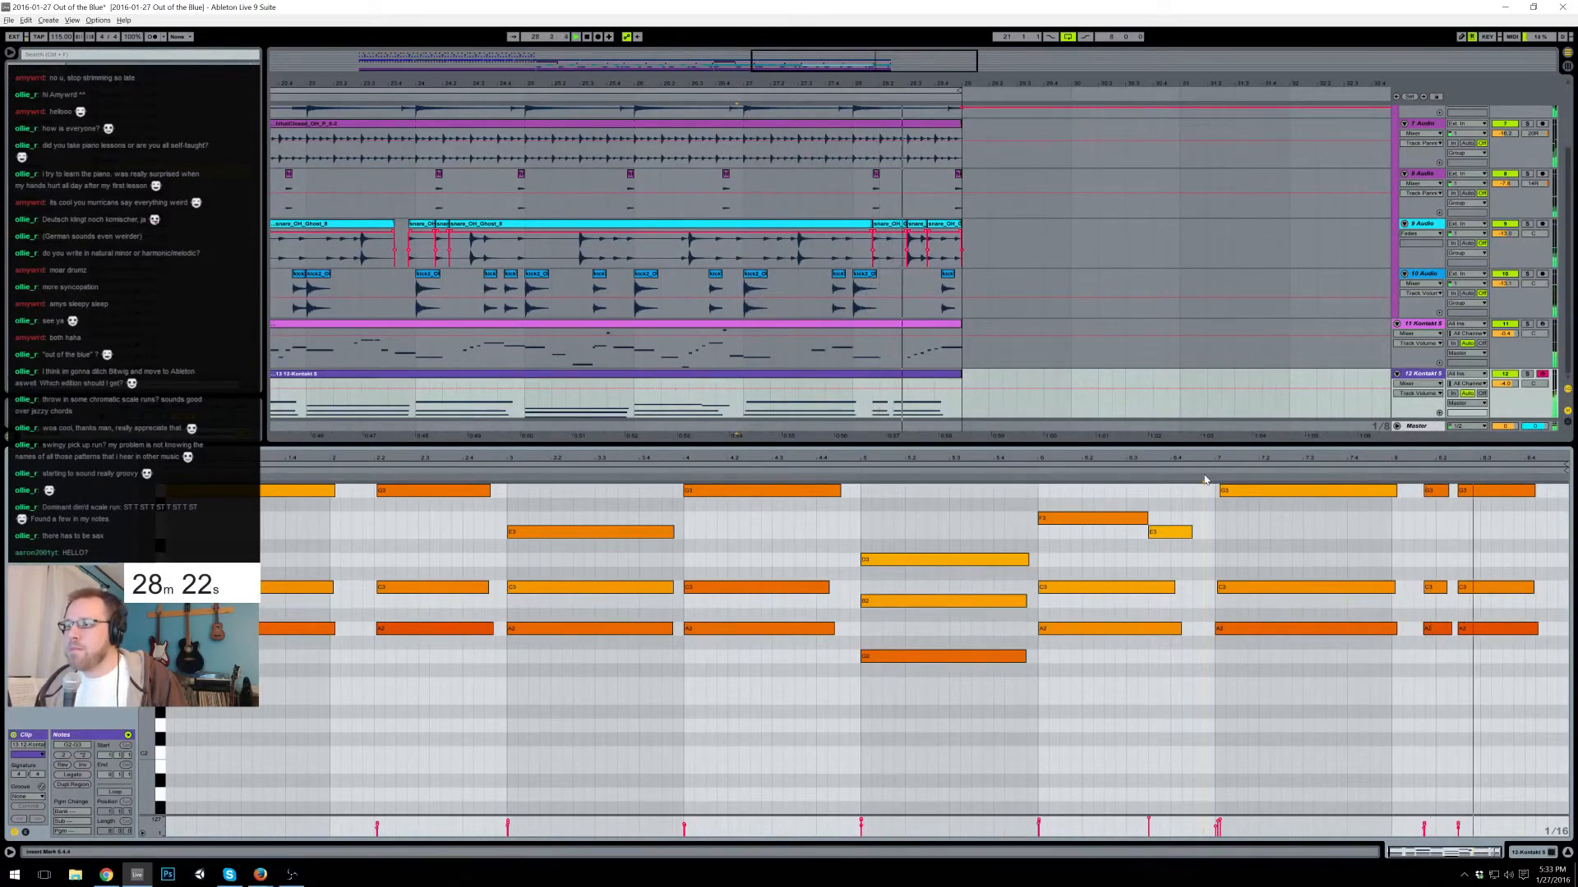
- Transpose the C3 and A2 notes of the last two chords up two semitones to D3 and B2
scroll(1430, 534, "up", 1)
left_click_drag(1421, 503, 1510, 538)
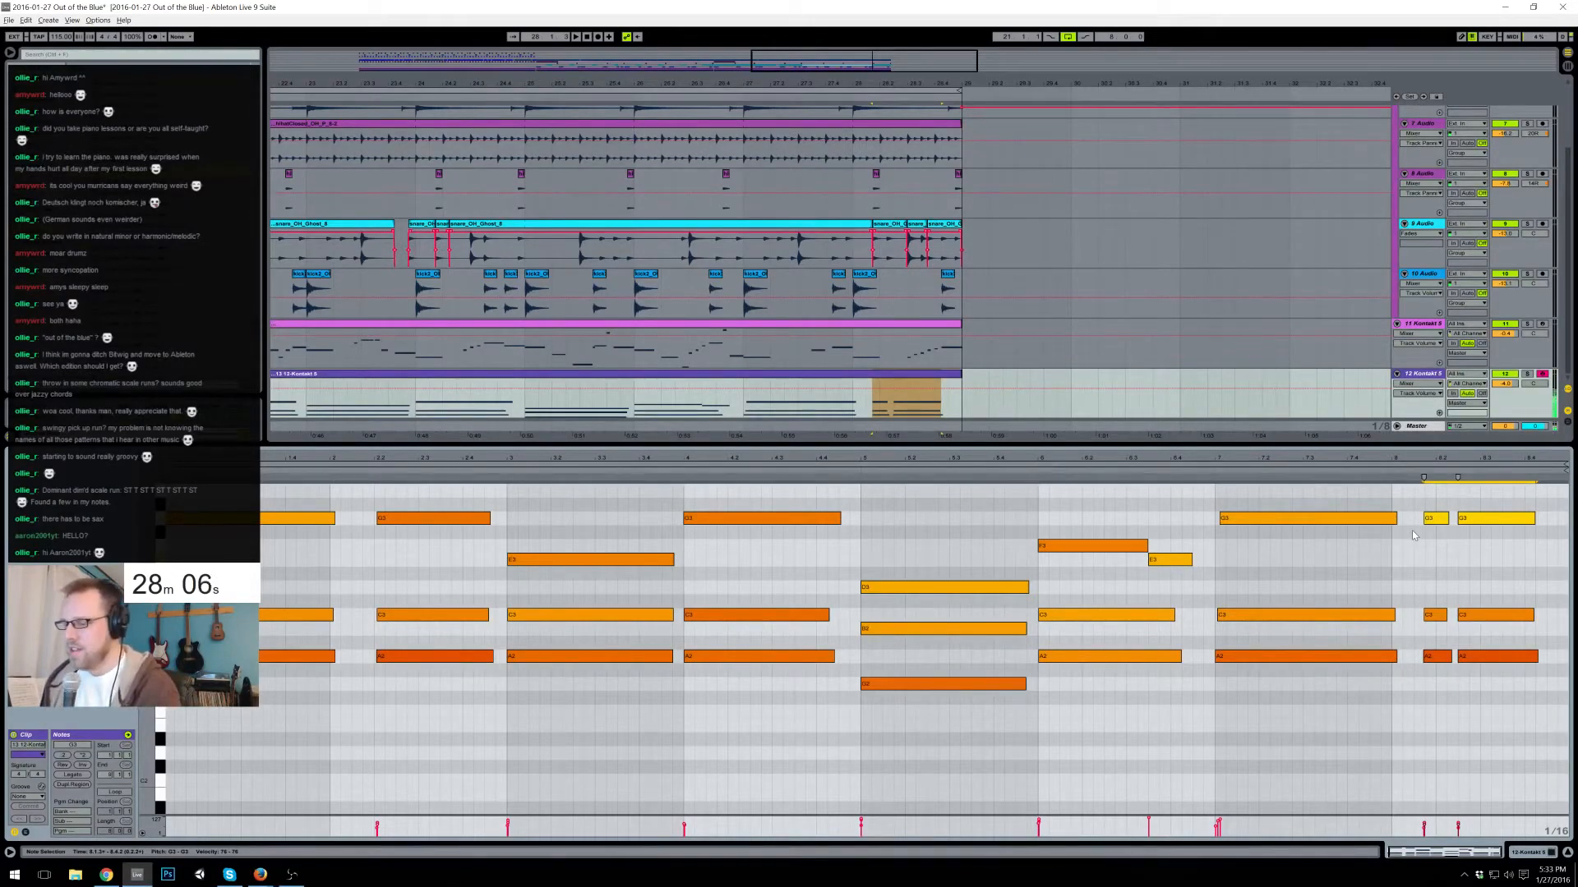
left_click_drag(1415, 584, 1523, 674)
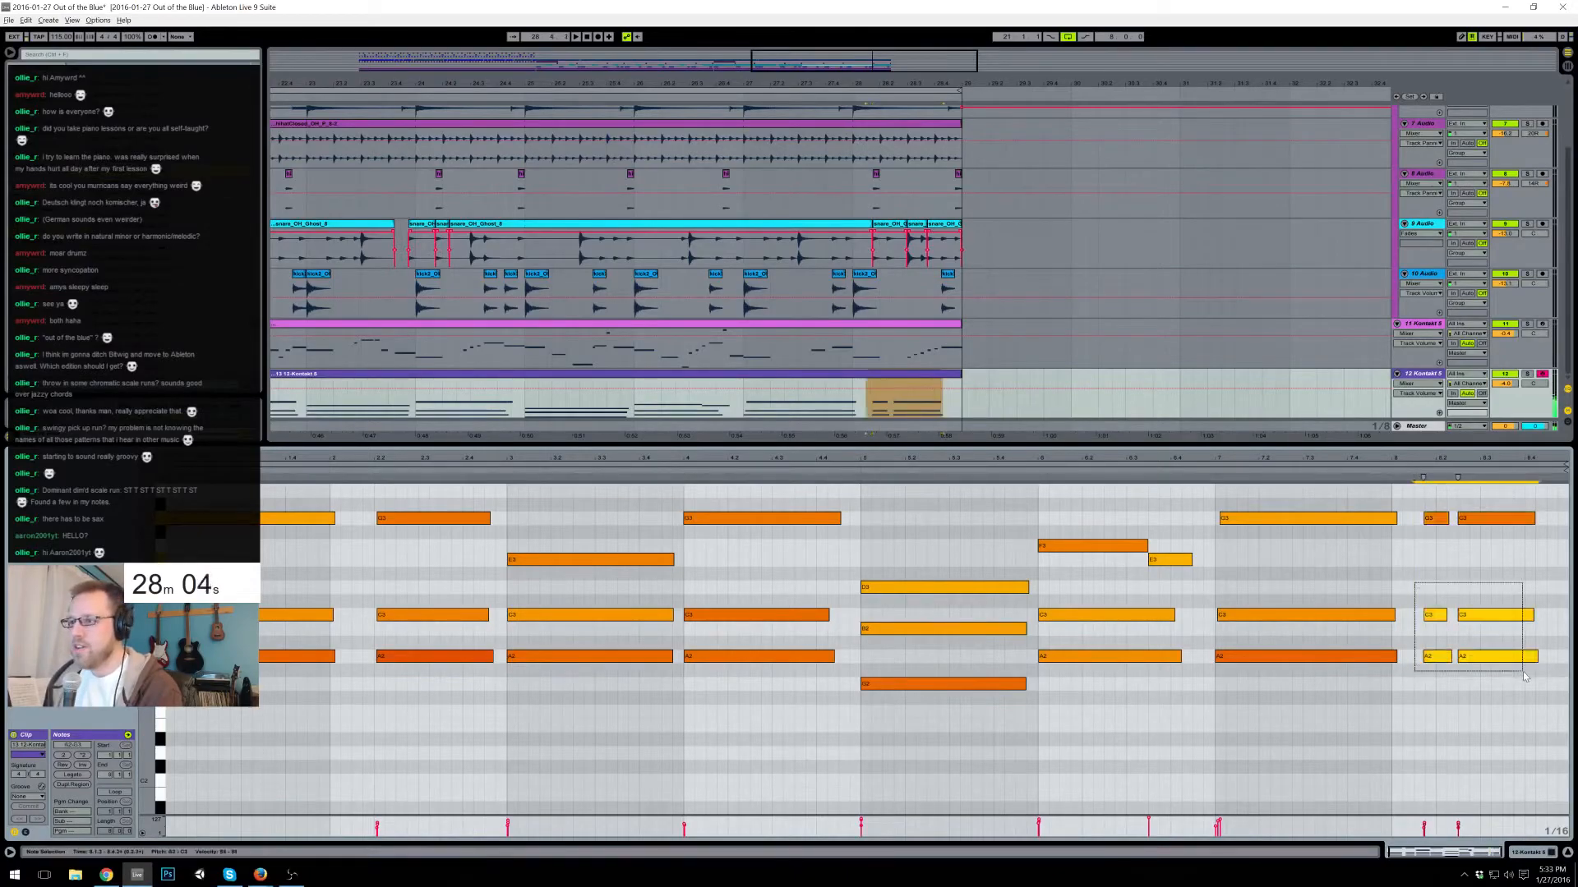
key("Up")
key("Up")
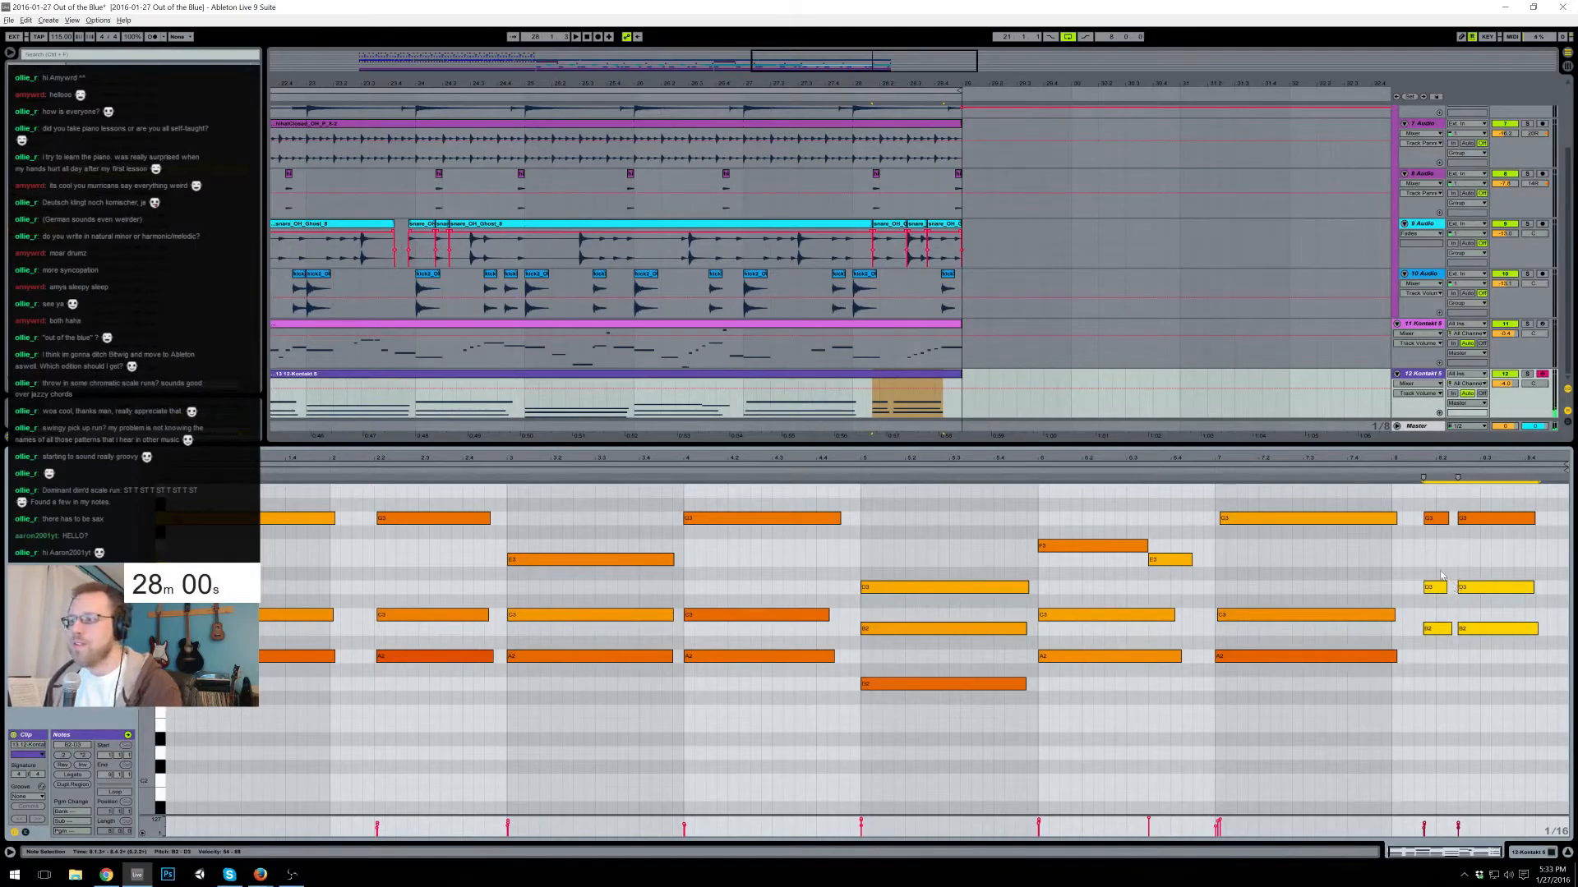
- Copy the D3 notes of the last two chords and raise the copies two semitones to E3
left_click_drag(1435, 572, 1519, 583)
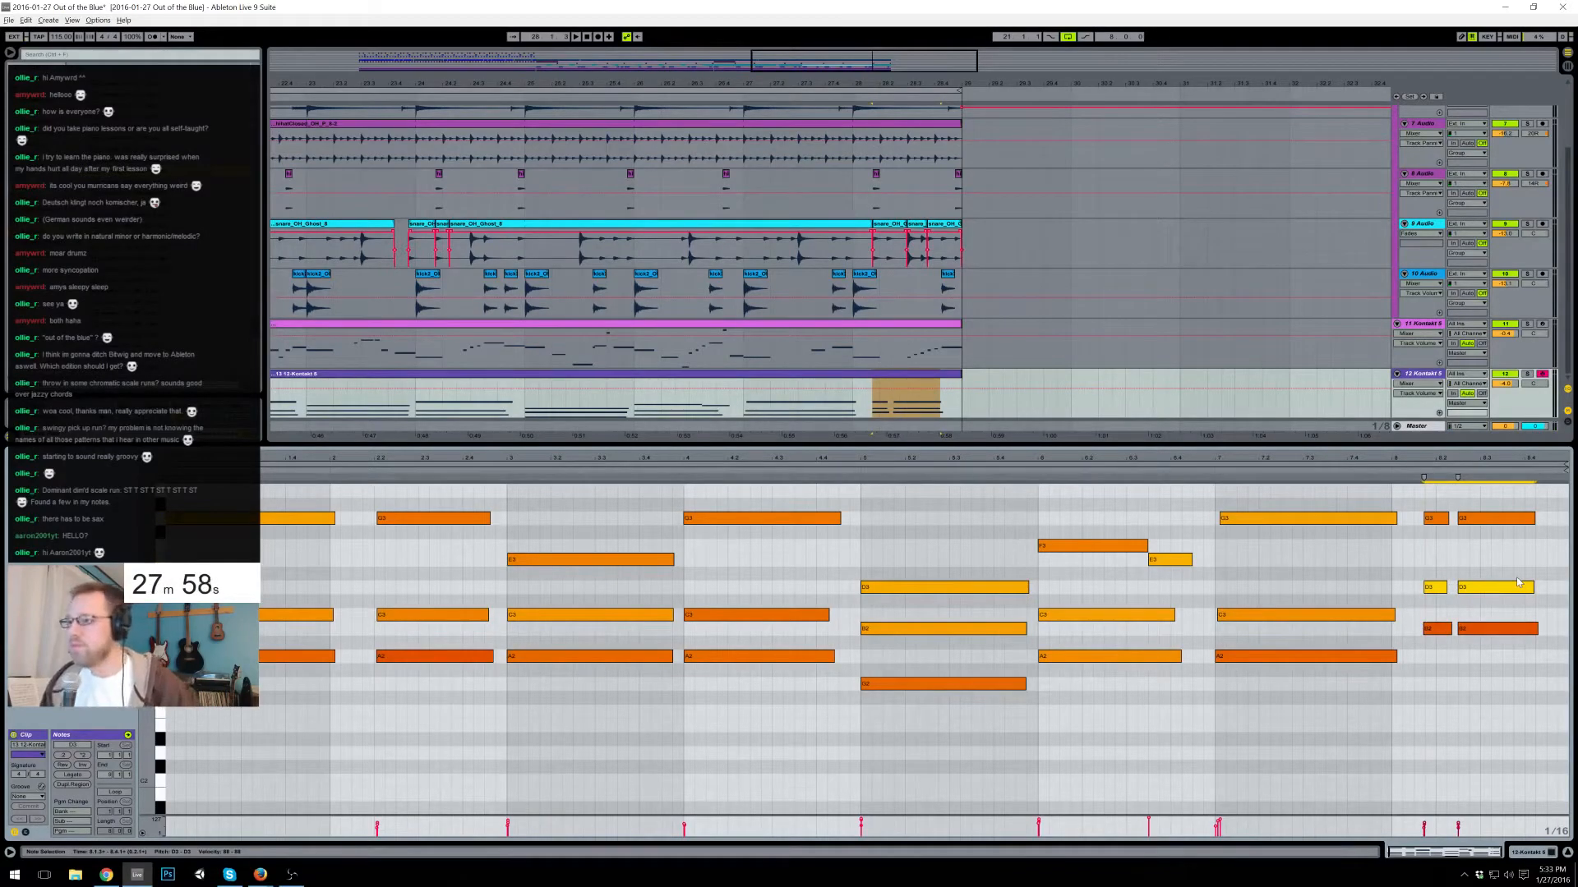
key("ctrl+v")
key("Up")
key("Up")
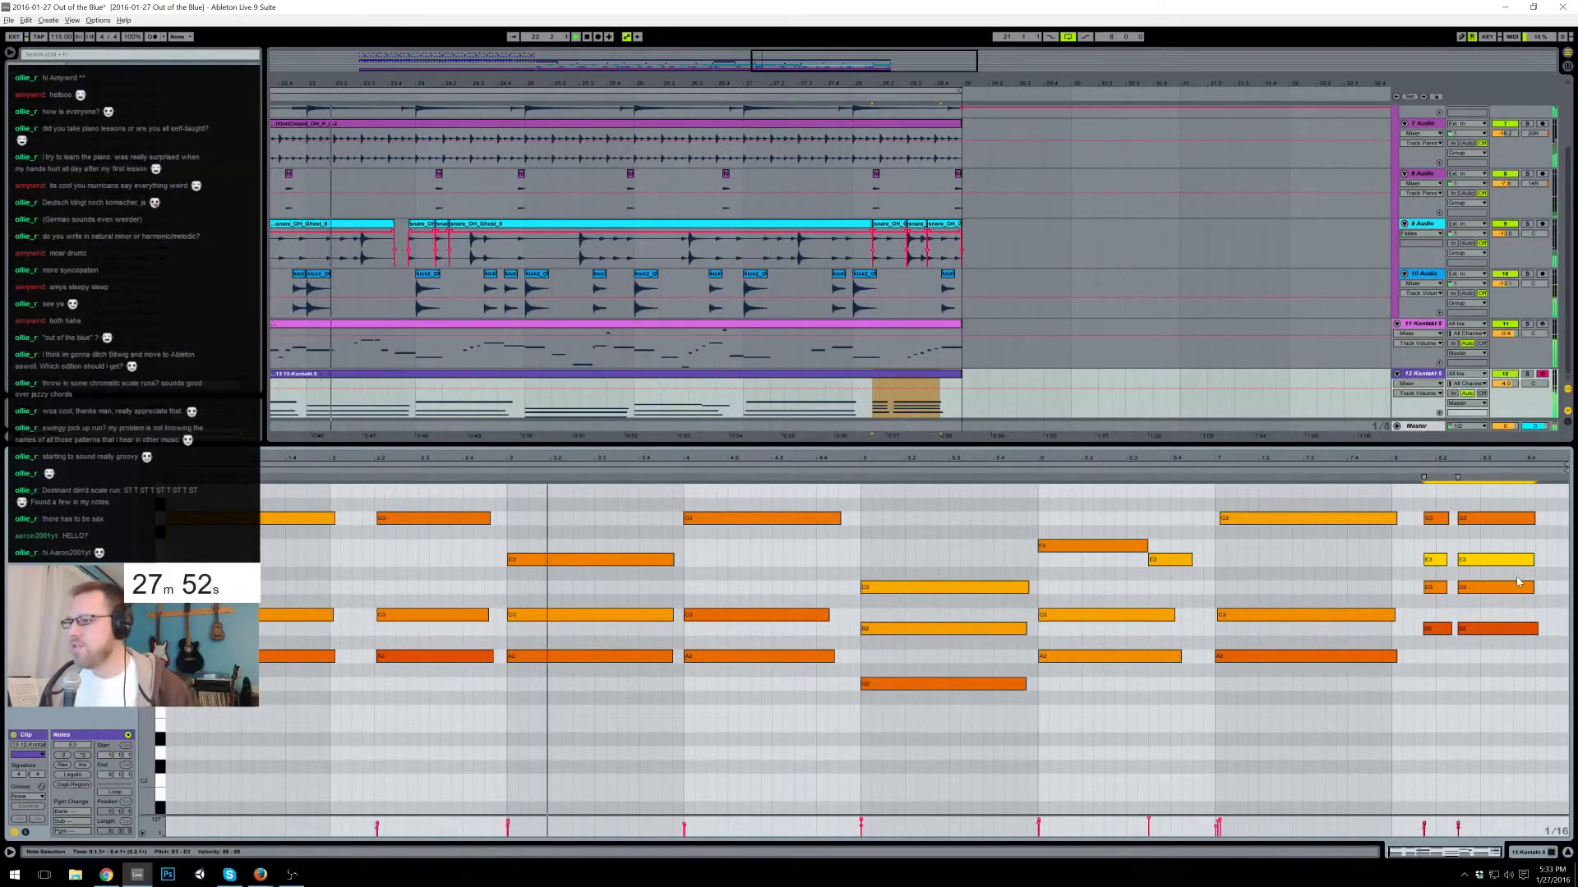
- Adjust the velocities of the inner and lowest notes in the last two chords
left_click(1398, 580)
left_click_drag(1412, 572, 1507, 596)
left_click_drag(1412, 541, 1493, 530)
left_click_drag(1413, 610, 1492, 641)
left_click_drag(1478, 630, 1479, 658)
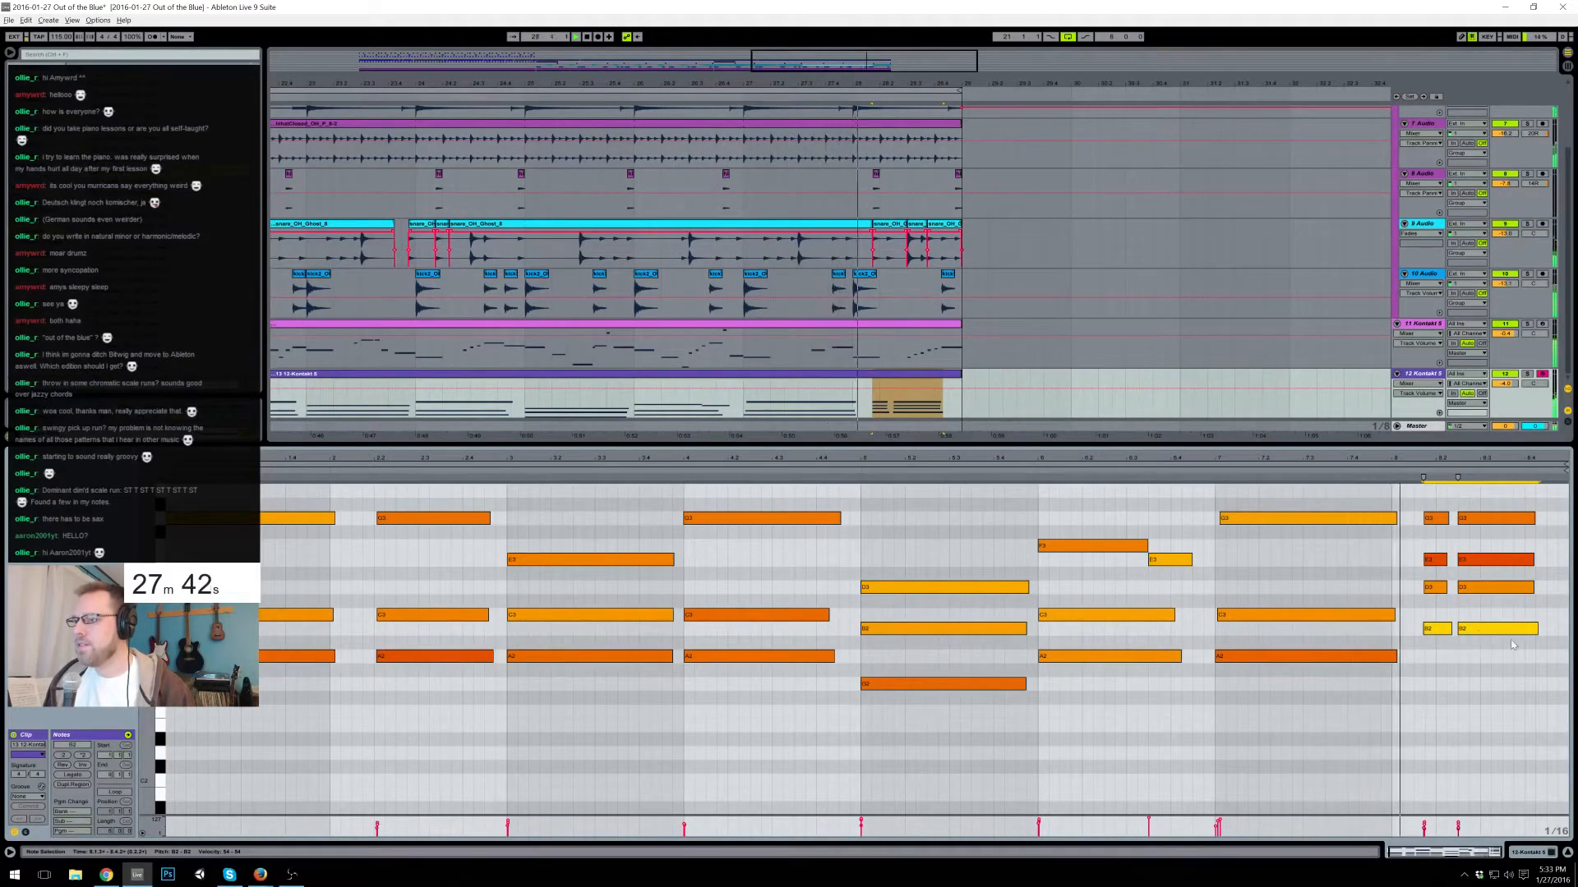
- Shorten both closing chords, the first to about a sixteenth note and the second to just over one beat
left_click_drag(1416, 498, 1507, 658)
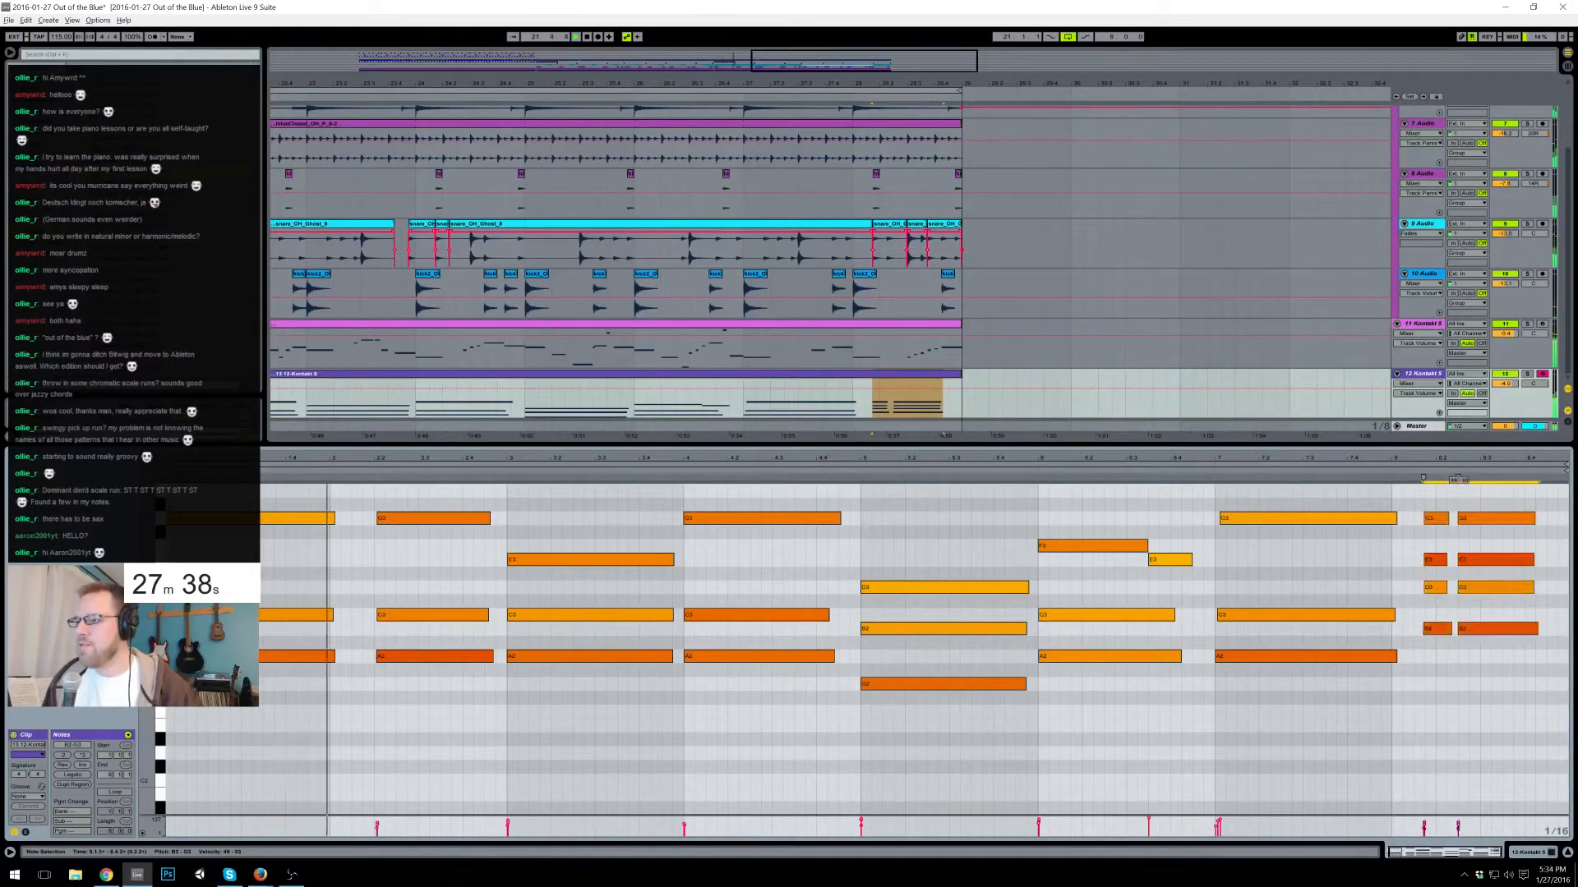
left_click(1385, 470)
left_click_drag(1427, 494, 1438, 628)
key("space")
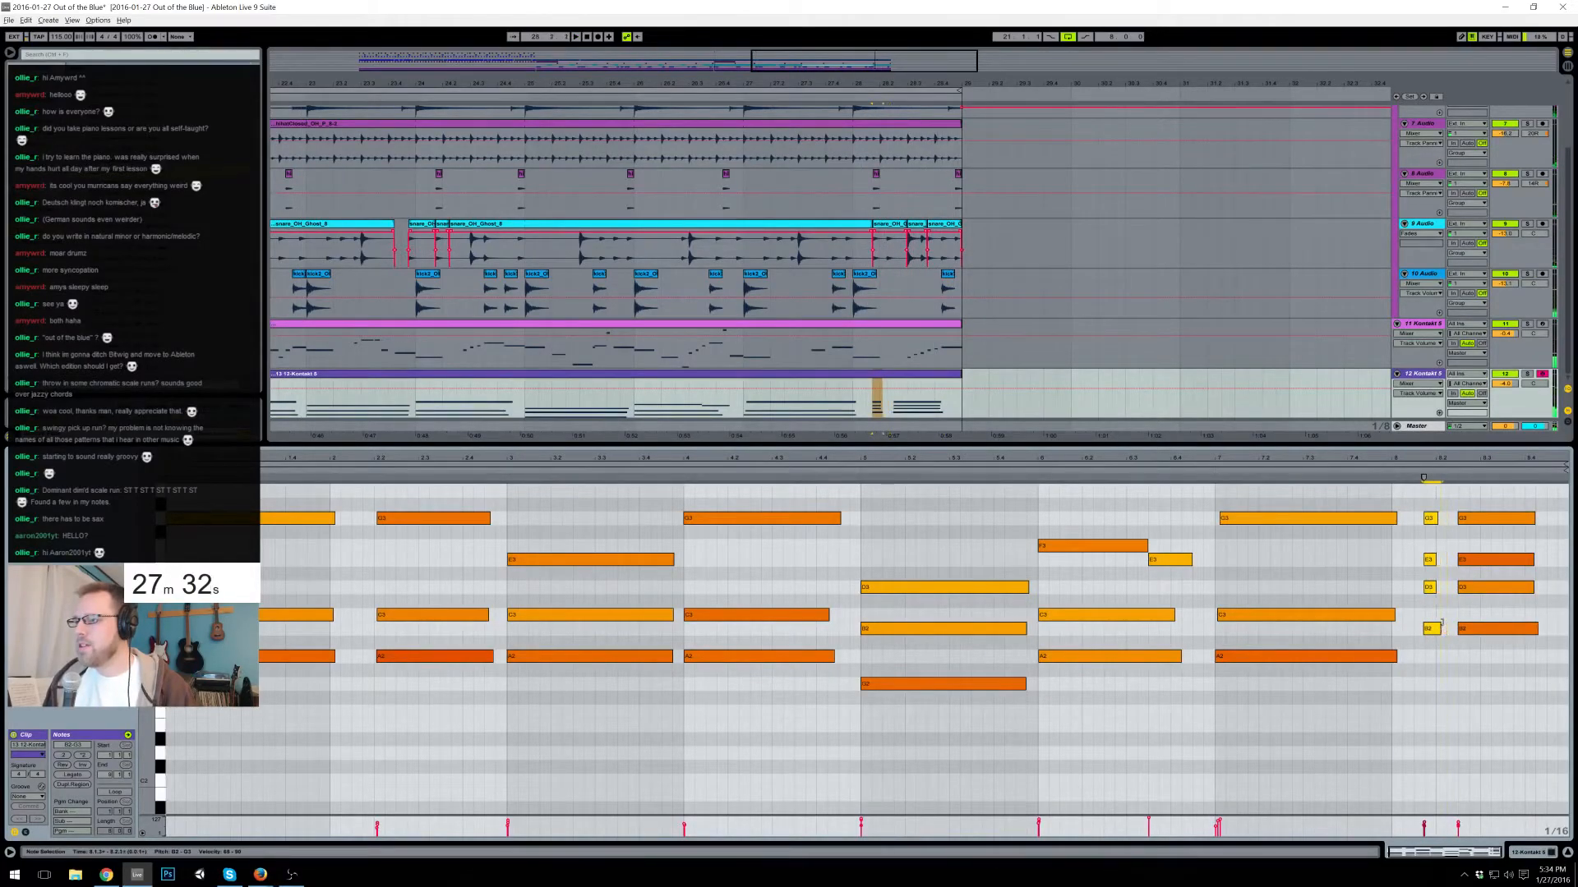
left_click_drag(1495, 512, 1517, 630)
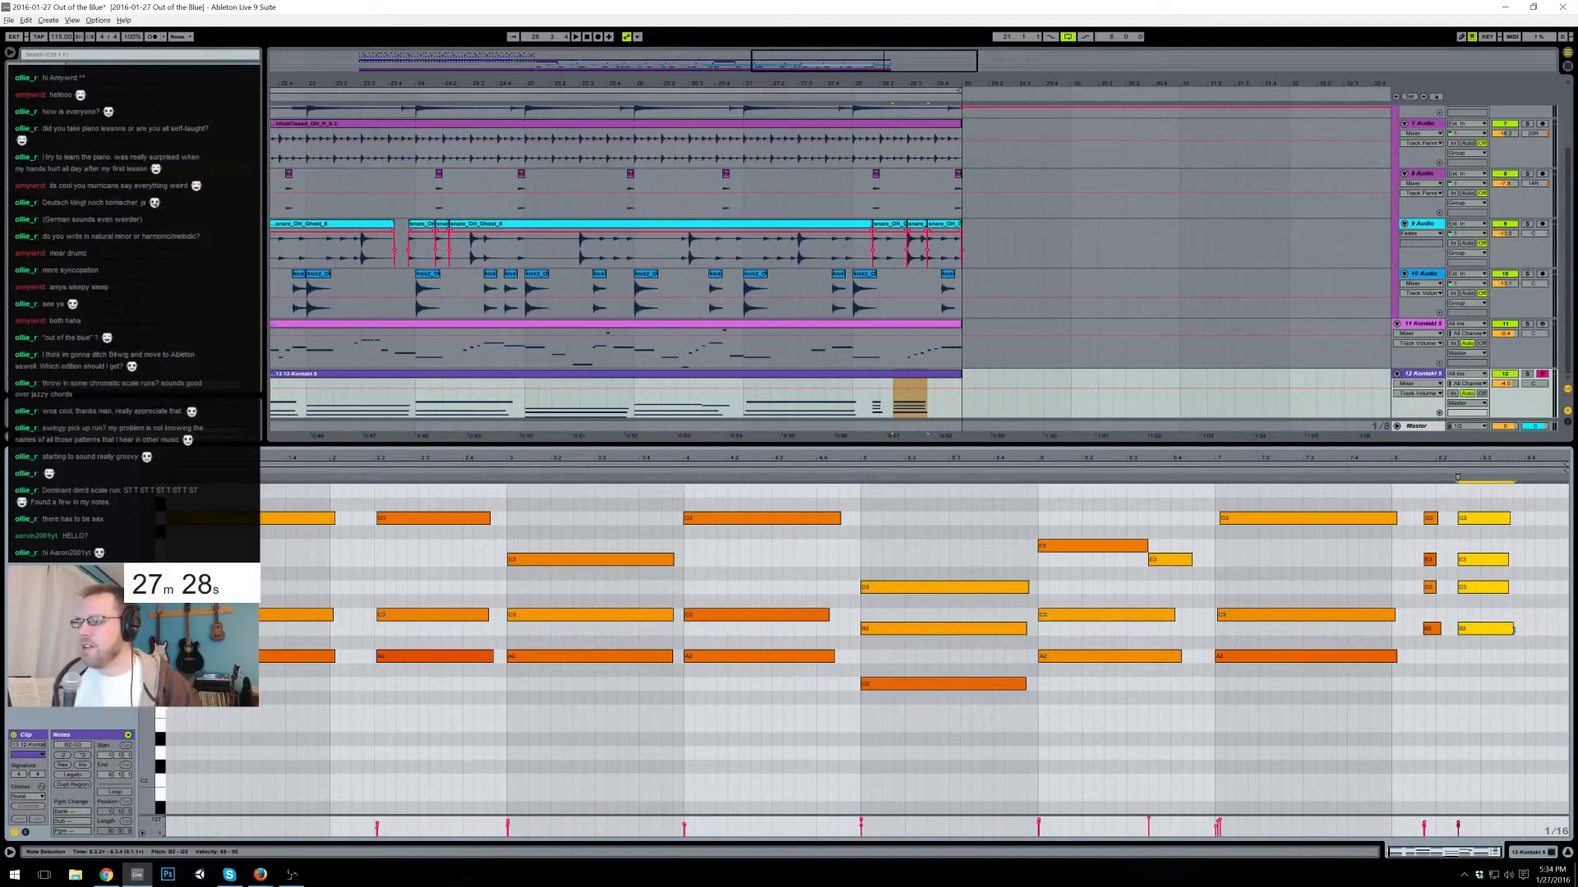
- Show the whole arrangement and play it from bar 13 through the extended section
left_click(1530, 854)
left_click_drag(874, 62, 411, 26)
left_click(382, 93)
left_click(611, 97)
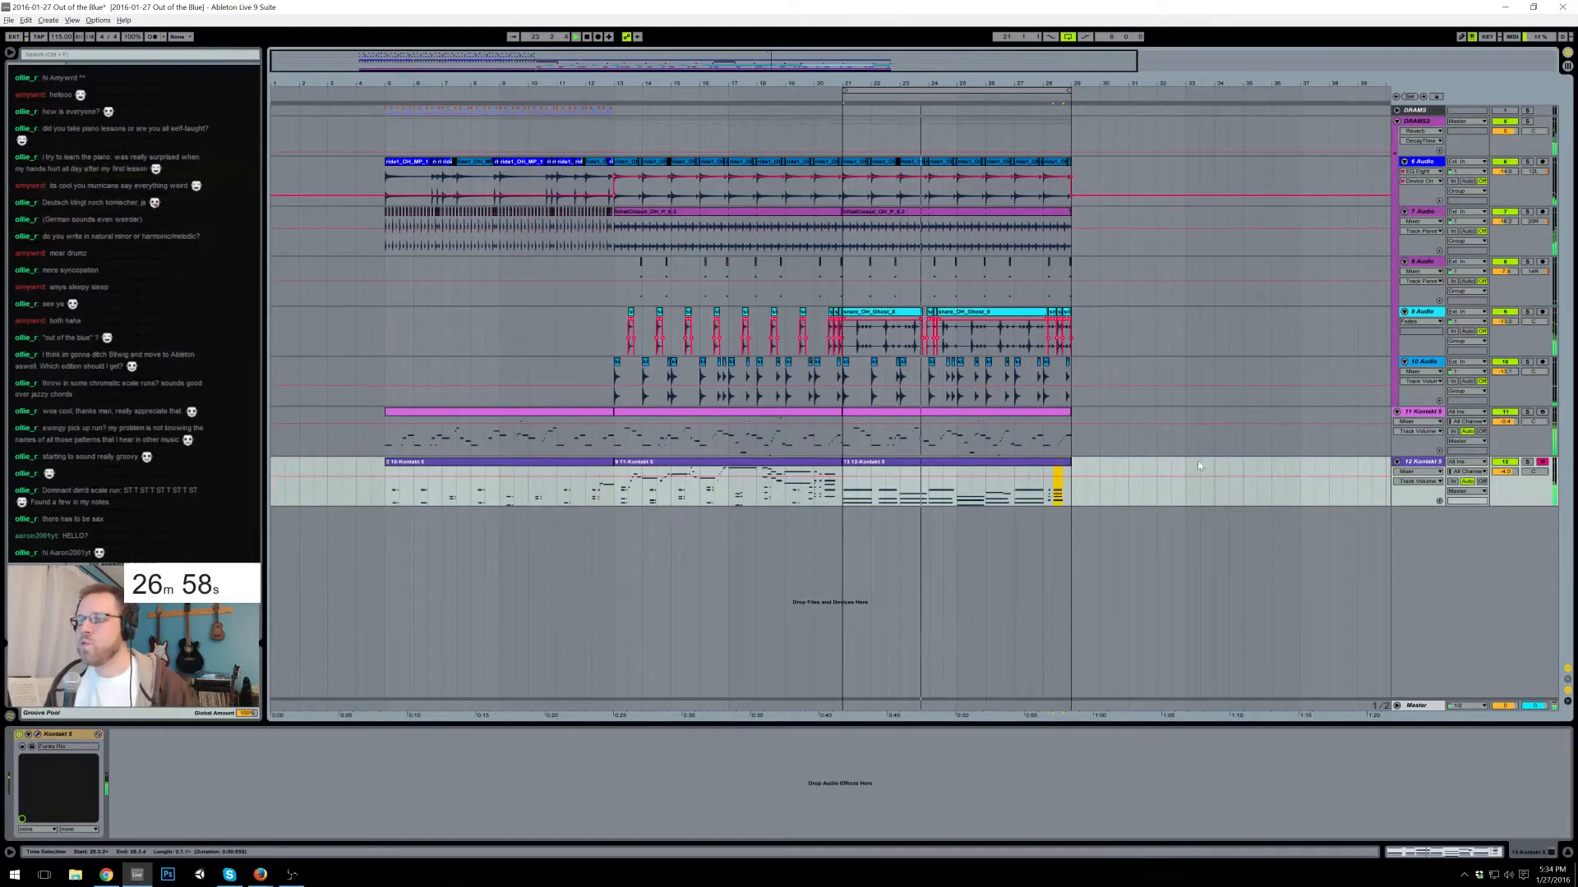
key("space")
- Select the bar 21–29 section on all tracks and move it one bar later to start at bar 22
left_click_drag(1072, 489, 882, 165)
left_click_drag(869, 84, 721, 110)
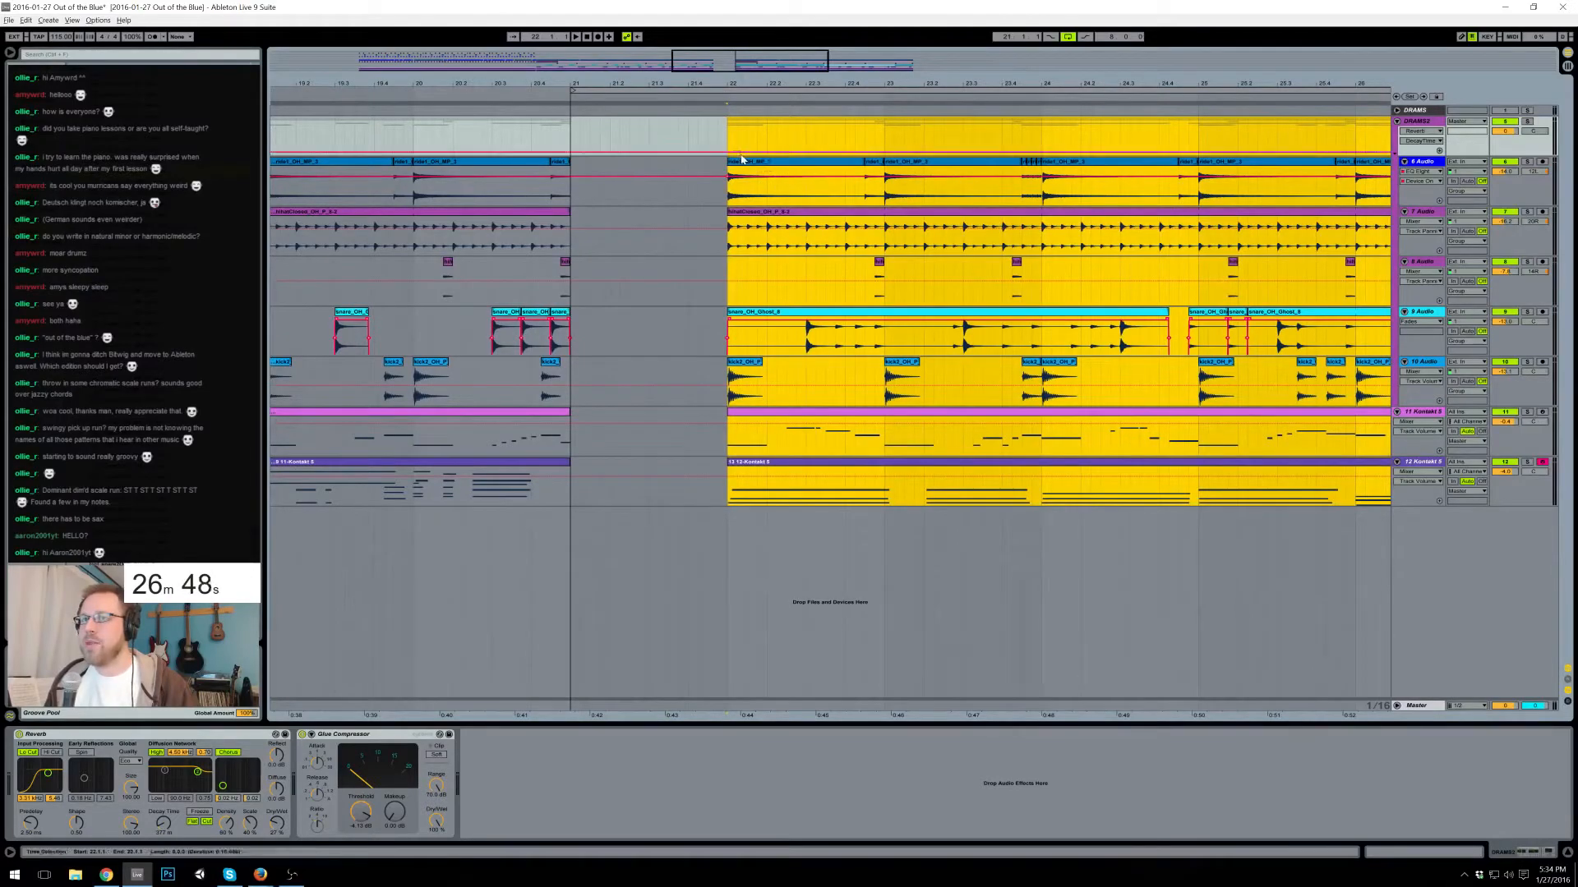
- Copy the half-bar bass run just before bar 21 on the 11 Kontakt 5 track to beat 21.3 in the gap
left_click(678, 169)
left_click_drag(740, 64, 732, 64)
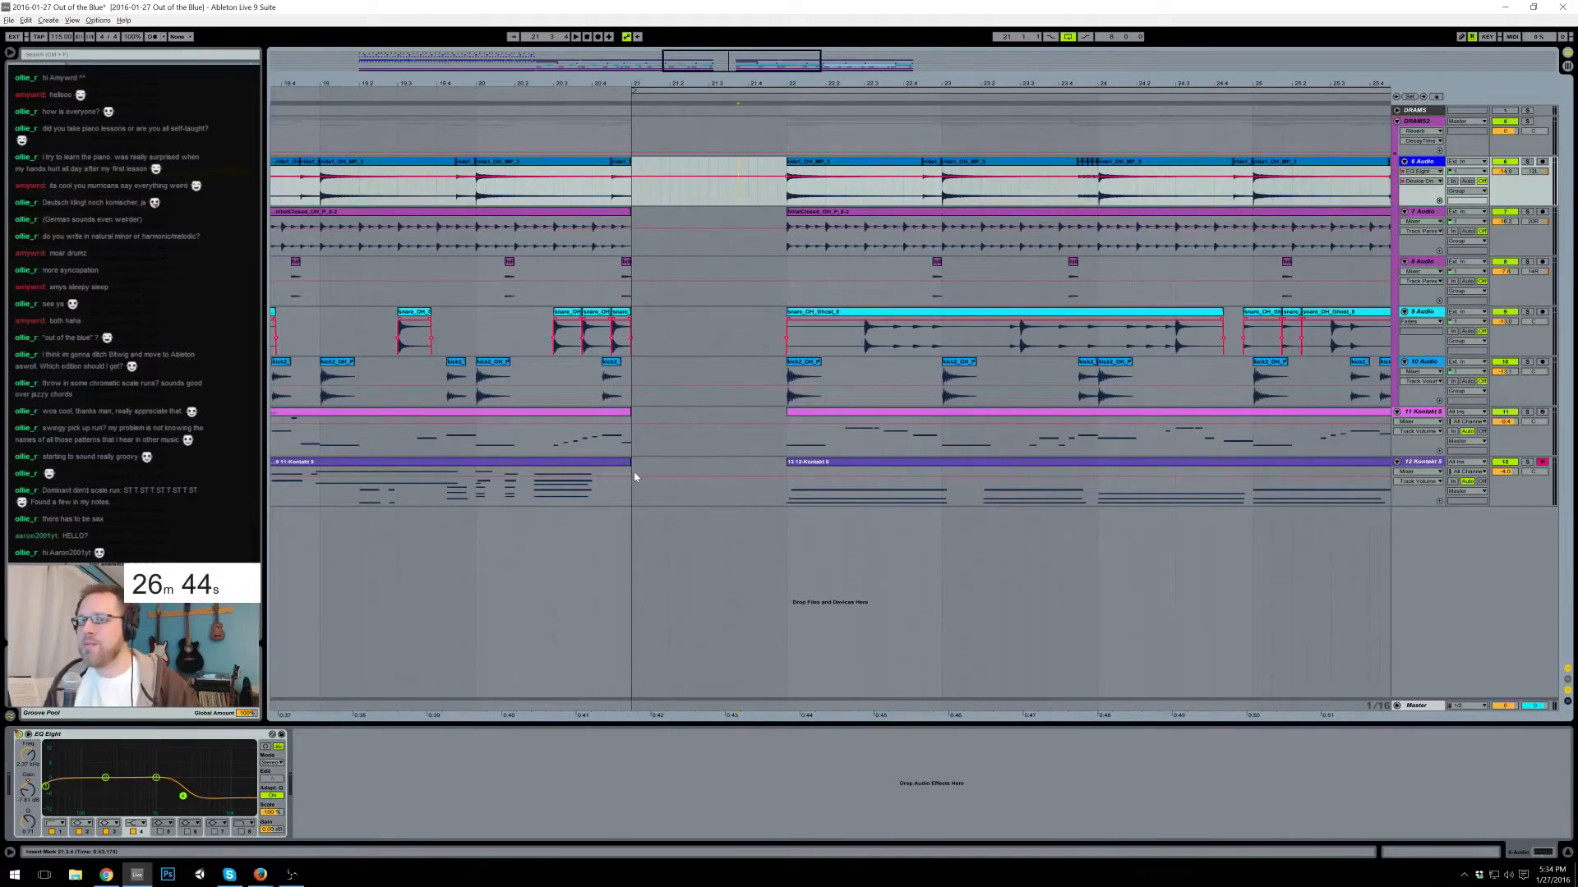
left_click_drag(480, 494, 632, 502)
left_click(609, 421)
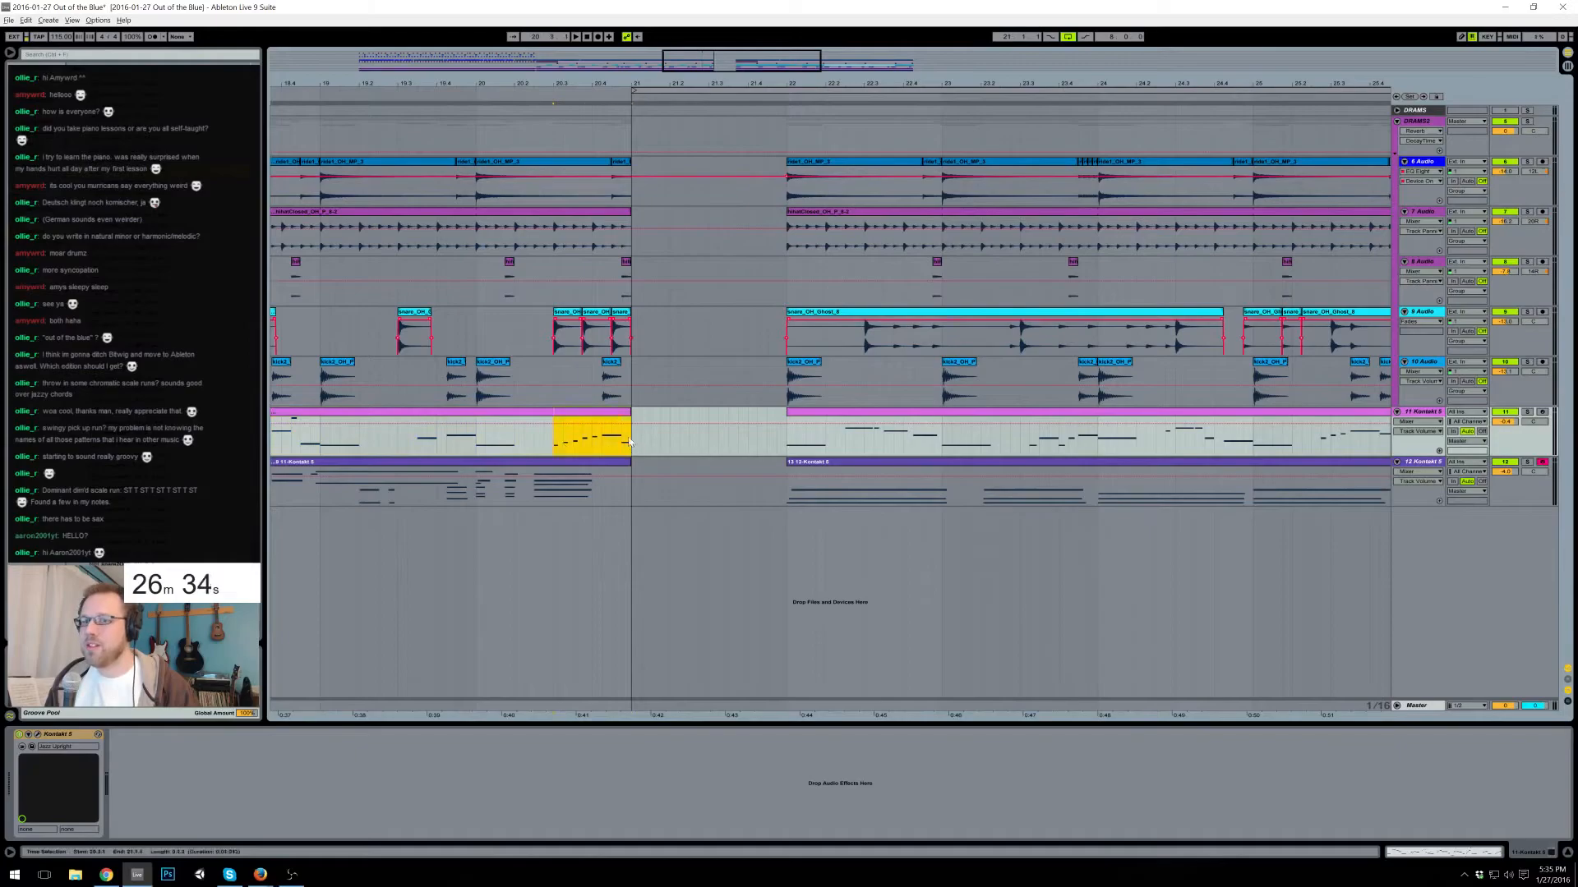
left_click_drag(630, 447, 778, 421)
- Extend the bar 20 bass clip through the gap so it meets the copied run at beat 21.3
left_click(555, 415)
left_click(700, 415, "shift")
left_click_drag(702, 414, 709, 414)
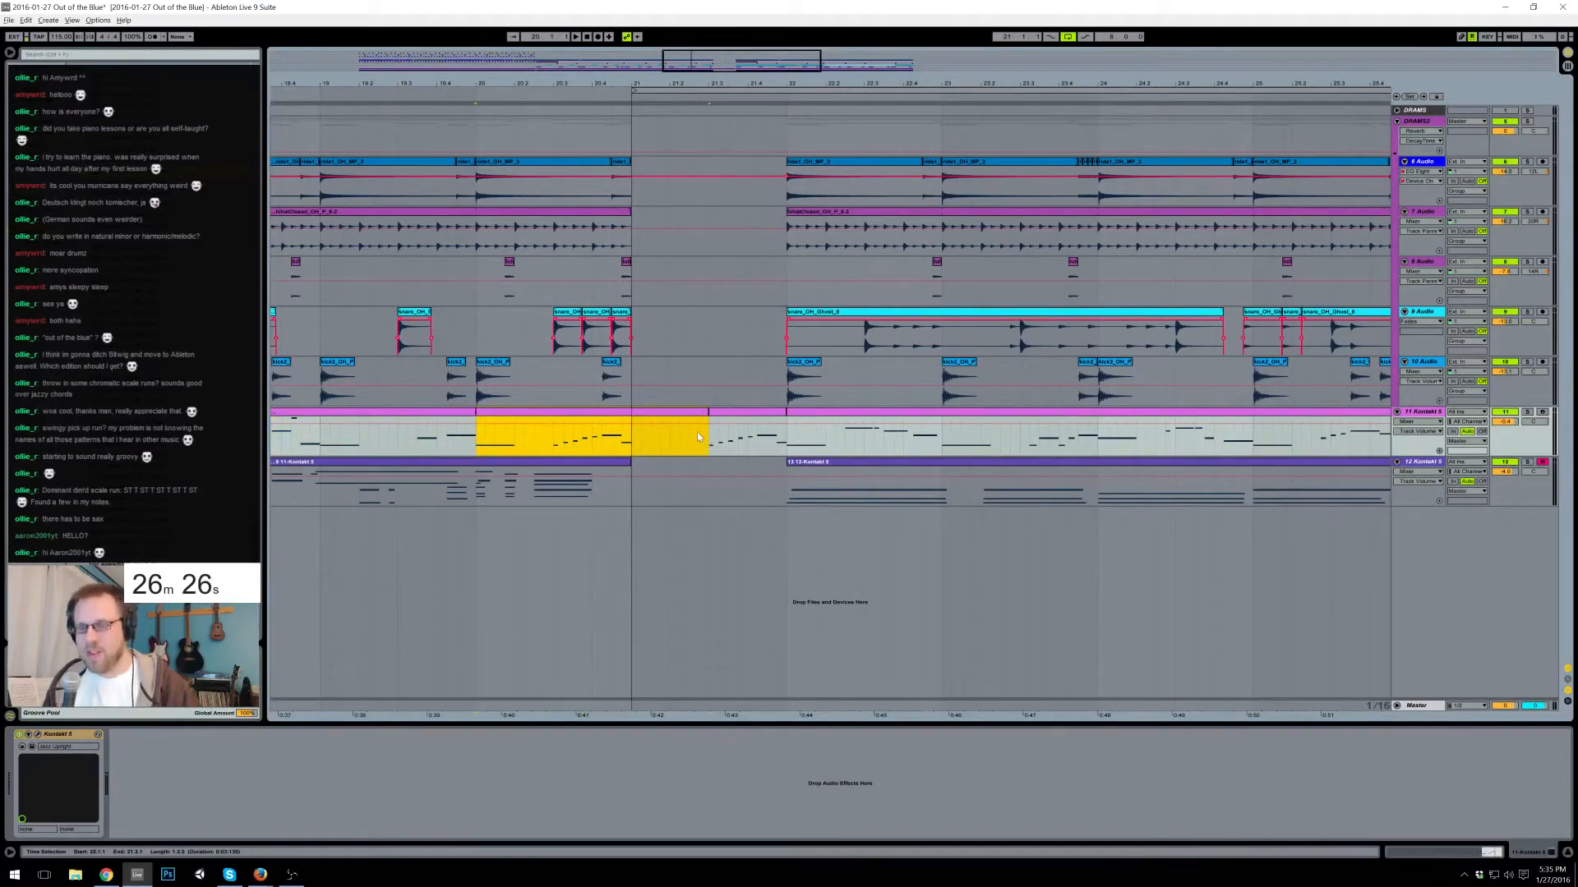
- Open the extended bass clip's notes and focus on its closing run
double_click(675, 419)
left_click(1422, 481)
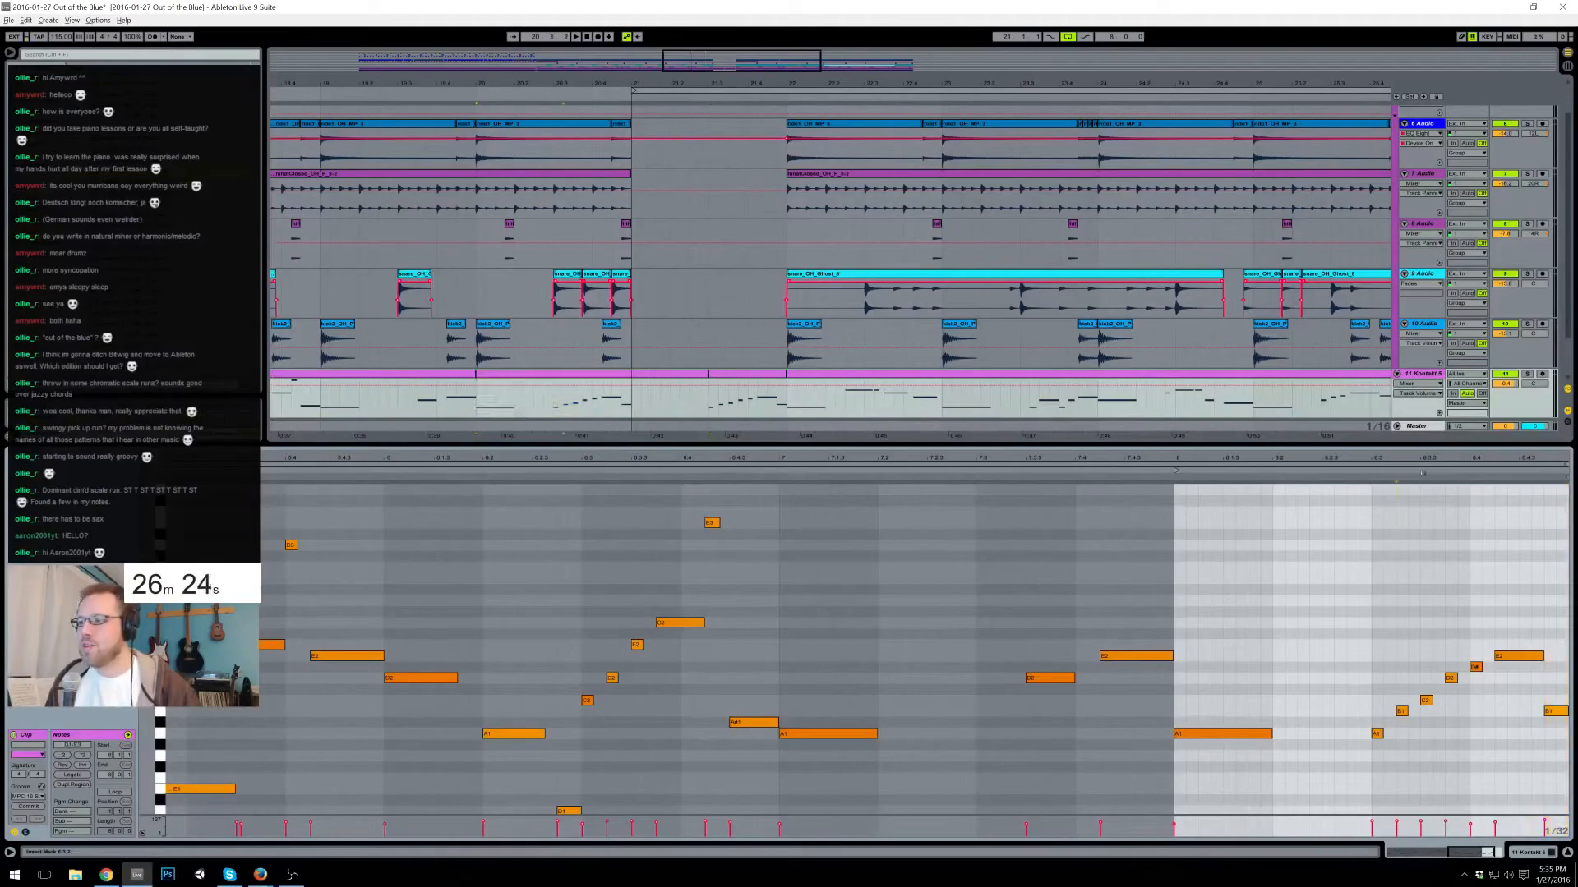
left_click_drag(1432, 458, 1107, 480)
left_click_drag(976, 581, 1307, 752)
key("Delete")
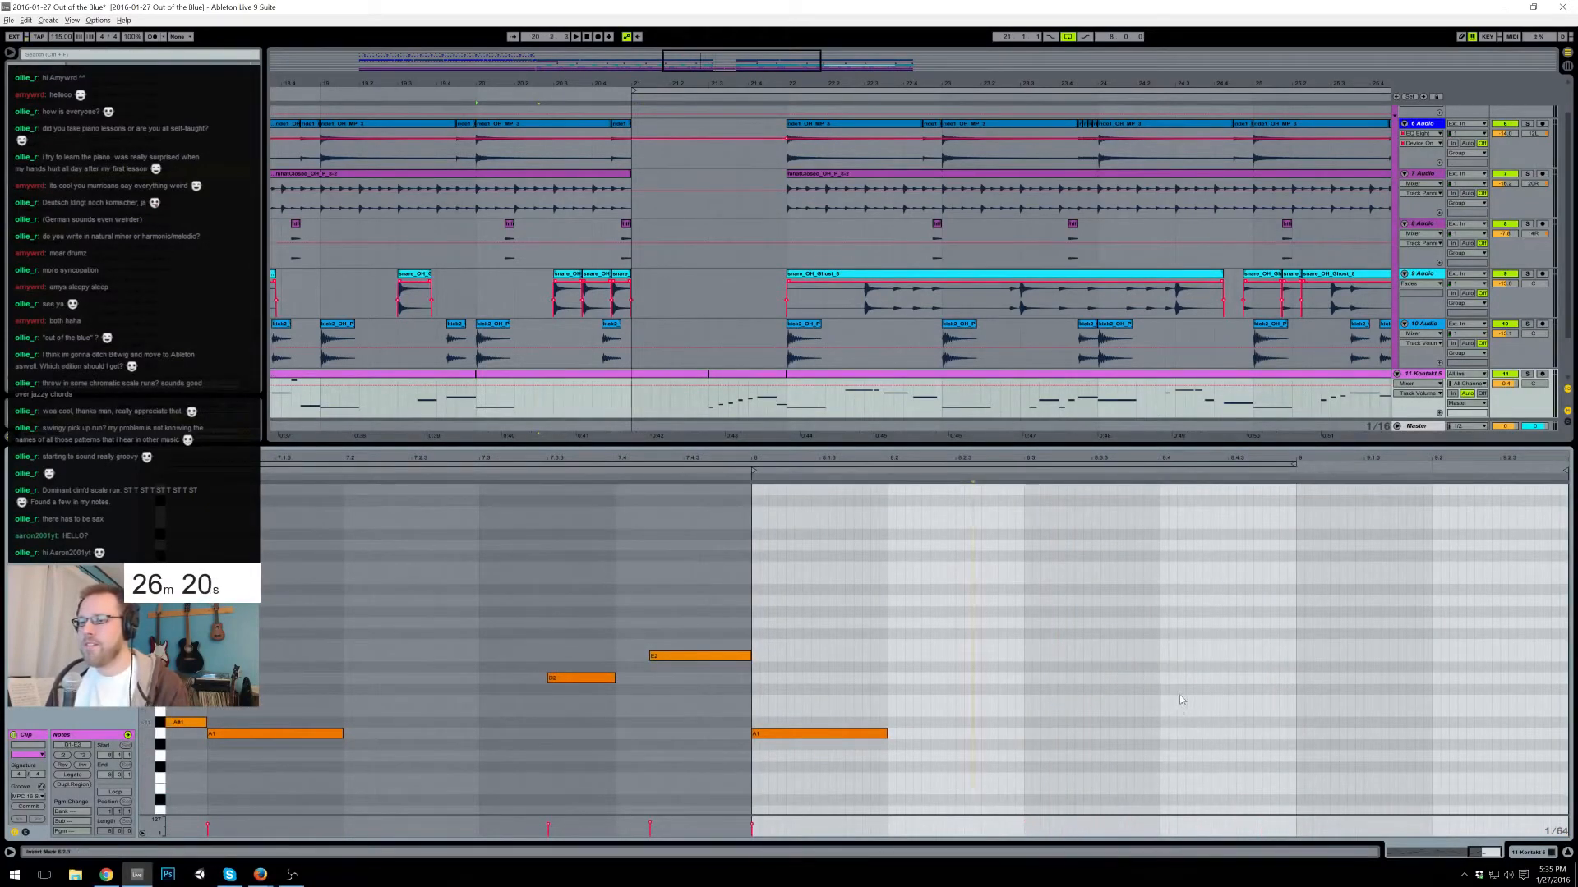
key("ctrl+z")
- Move the run's E2 note to clip beat 8.4, lengthen it, and delete the run's other notes
left_click(1165, 657)
left_click_drag(1165, 656, 1254, 659)
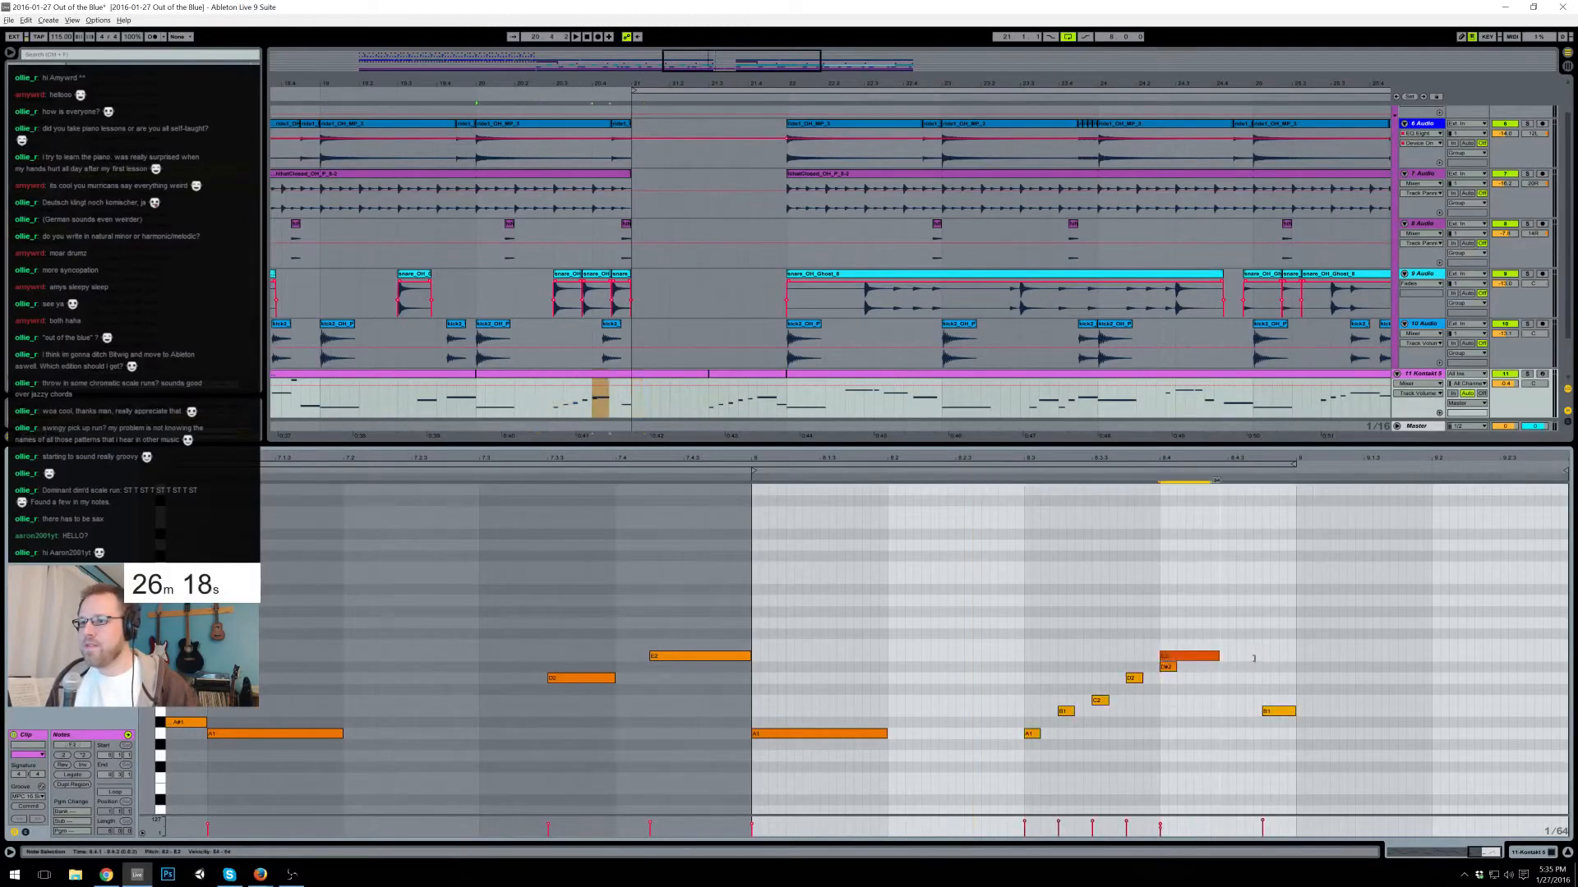
left_click_drag(1003, 664, 1348, 779)
key("Delete")
- Play back the edit and add a sustained F2 note at clip bar 9, after the E2
key("space")
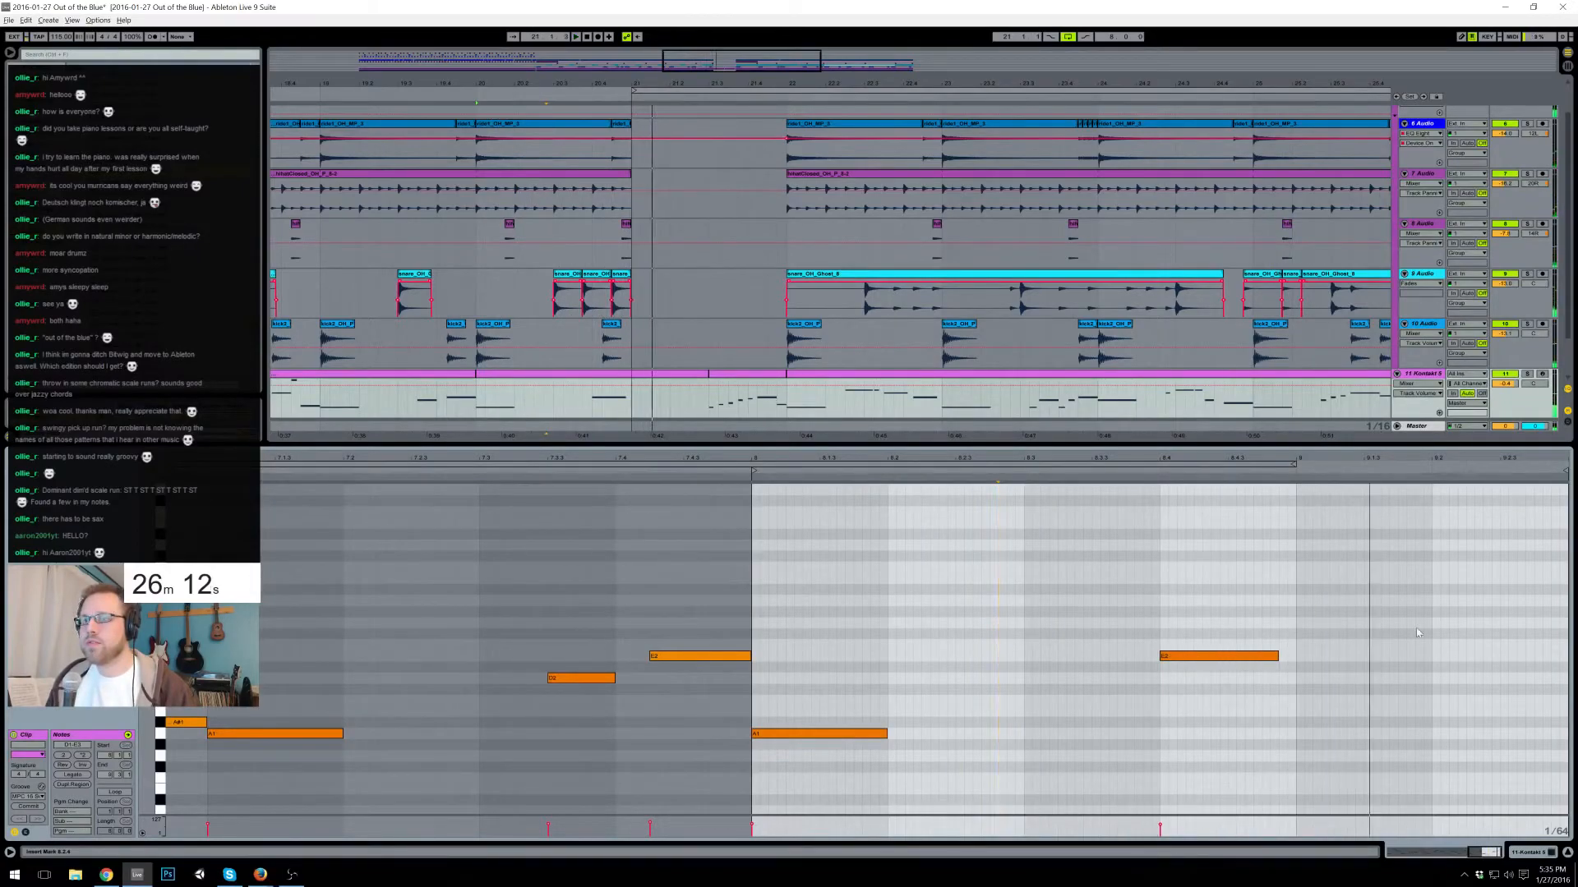
double_click(1303, 648)
left_click_drag(1302, 646, 1357, 644)
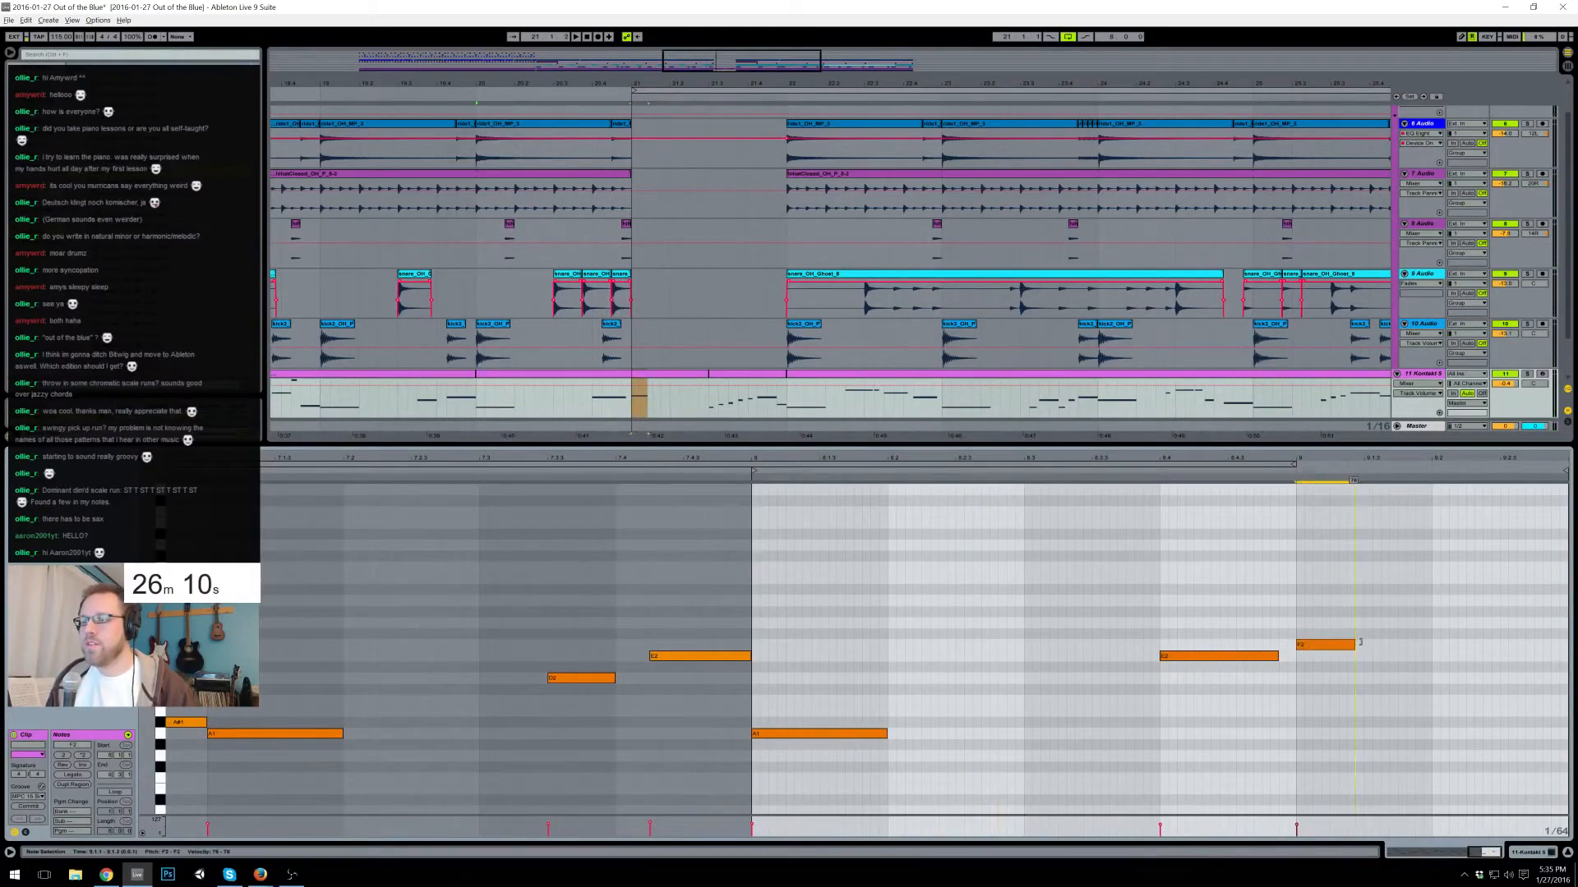
- Consolidate the extended bass clip and the copied run before bar 22 into one clip
left_click(703, 374)
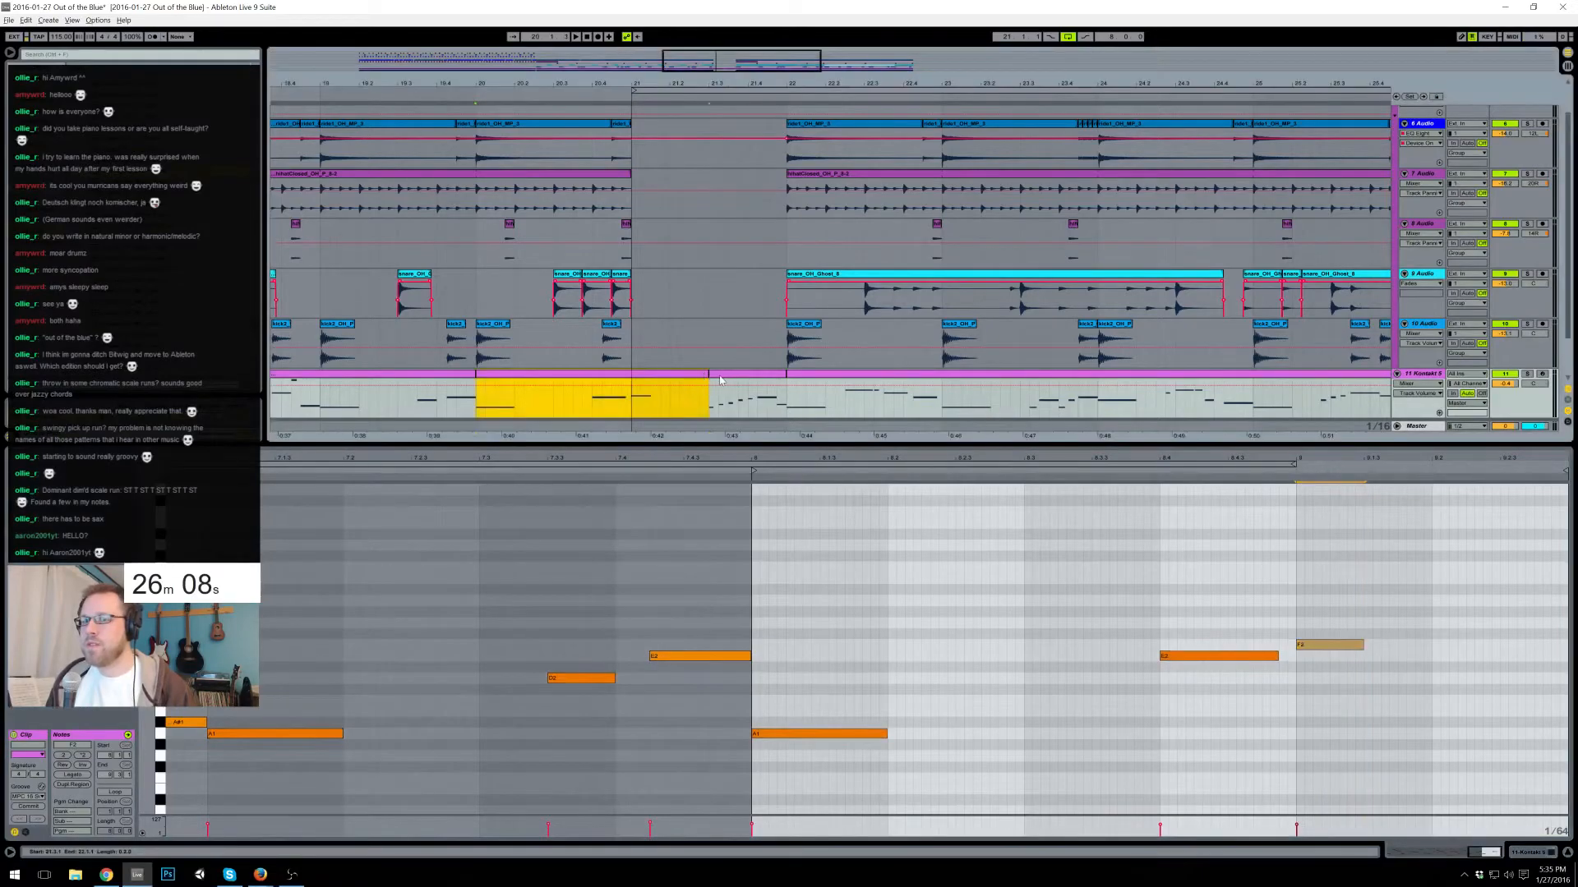
left_click(715, 375, "shift")
key("ctrl+j")
- Lengthen the F2 note in the consolidated clip and add a held G2 note at clip beat 2.2
left_click(1202, 659)
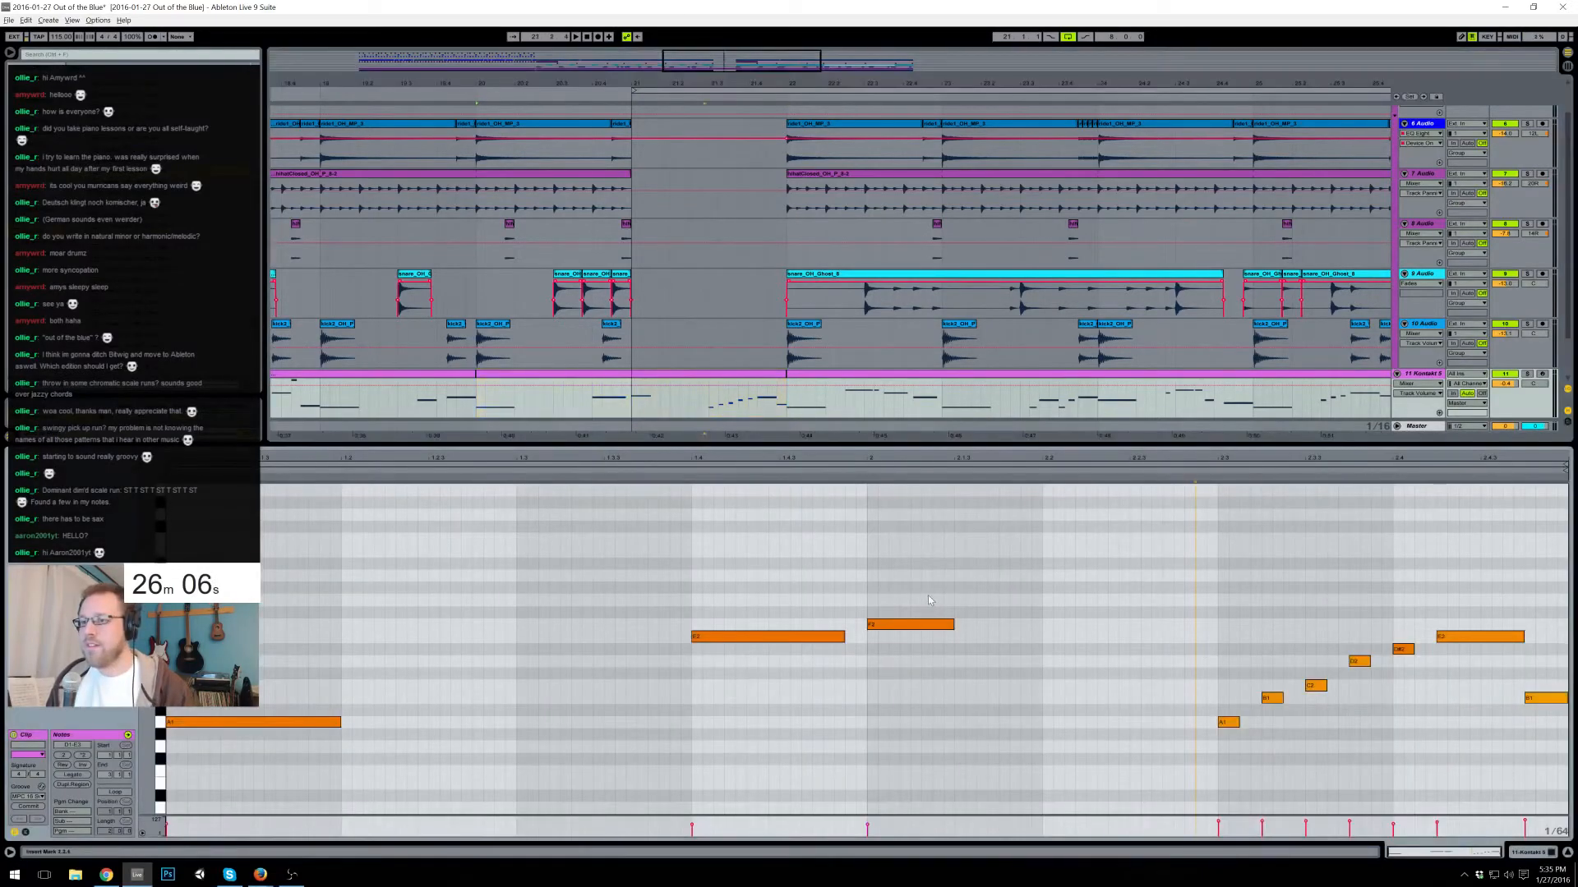
left_click(952, 625)
left_click_drag(967, 627, 1149, 604)
double_click(1049, 602)
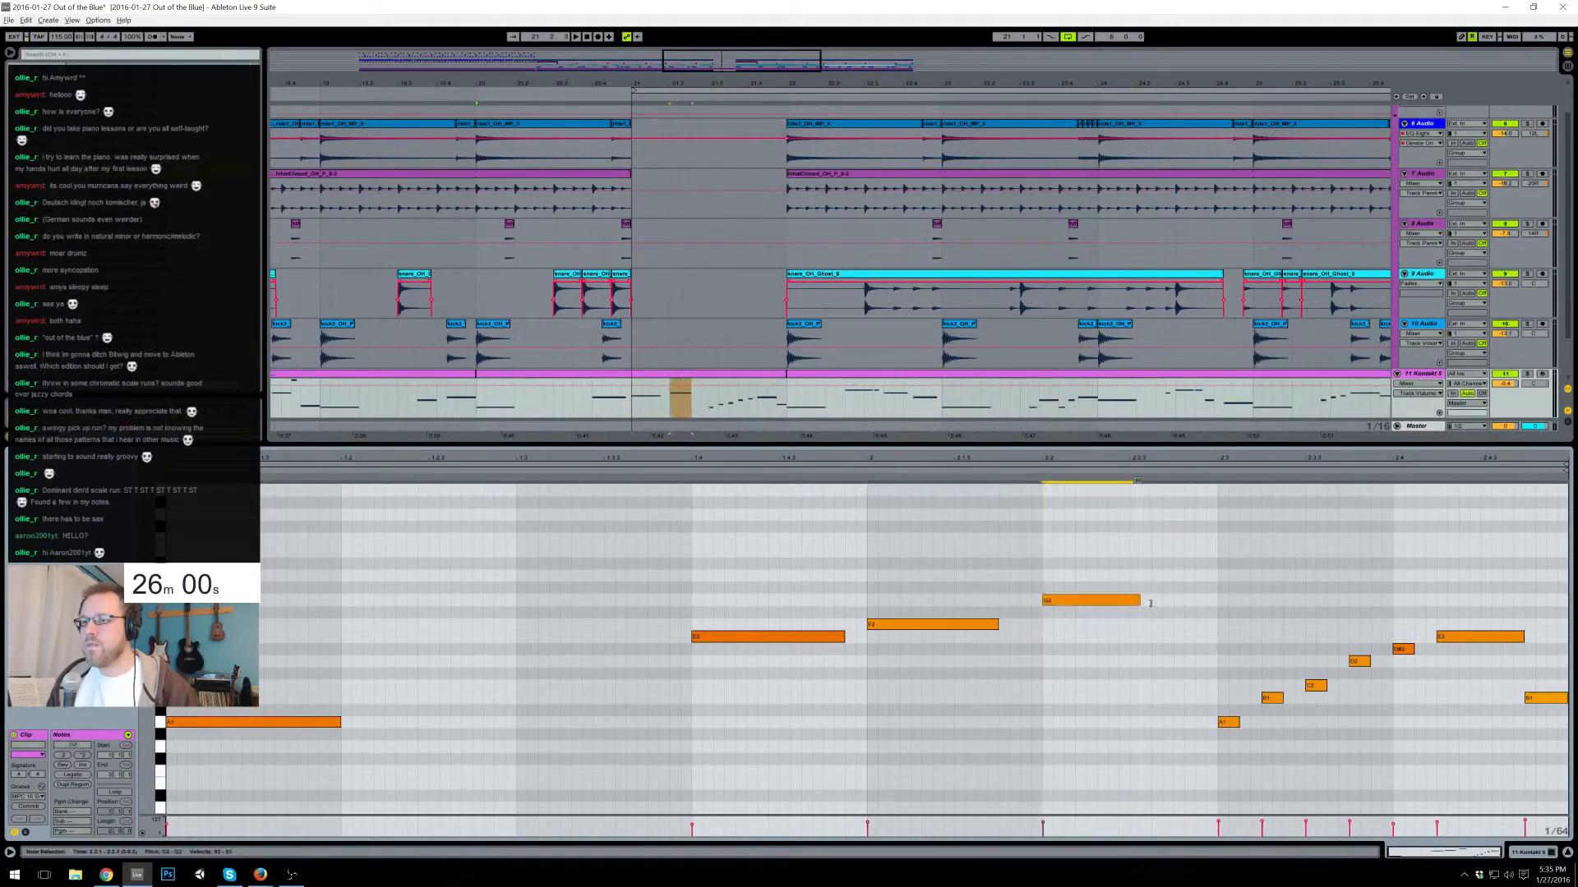
left_click(861, 468)
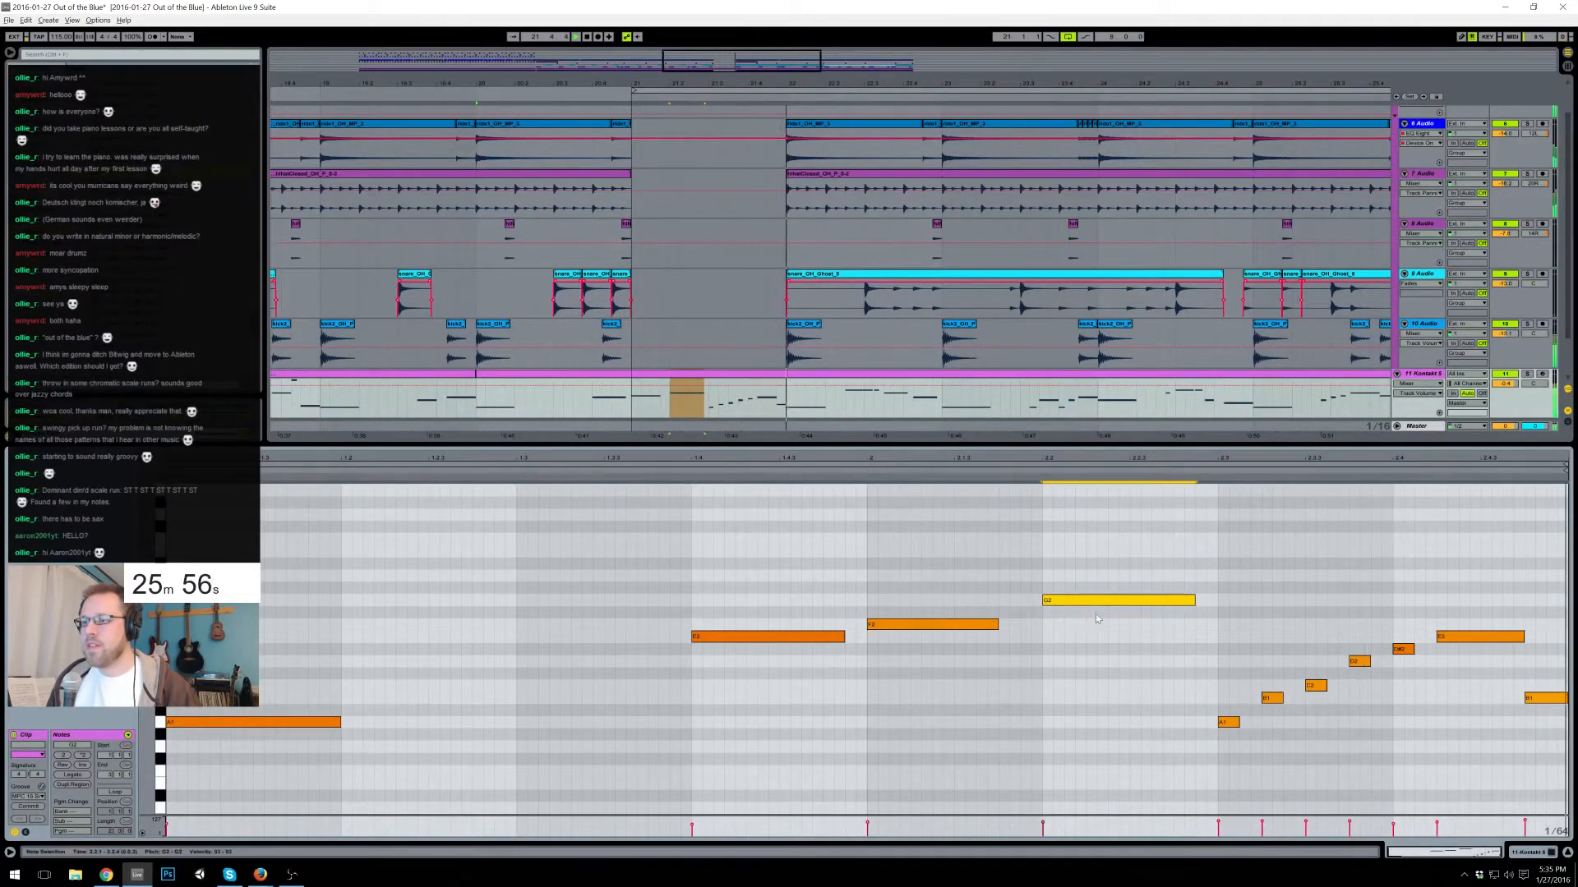
- Insert a short E2 passing note between the F2 and G2 notes and shorten the F2 to leave a gap before it
left_click_drag(1092, 601, 1085, 601)
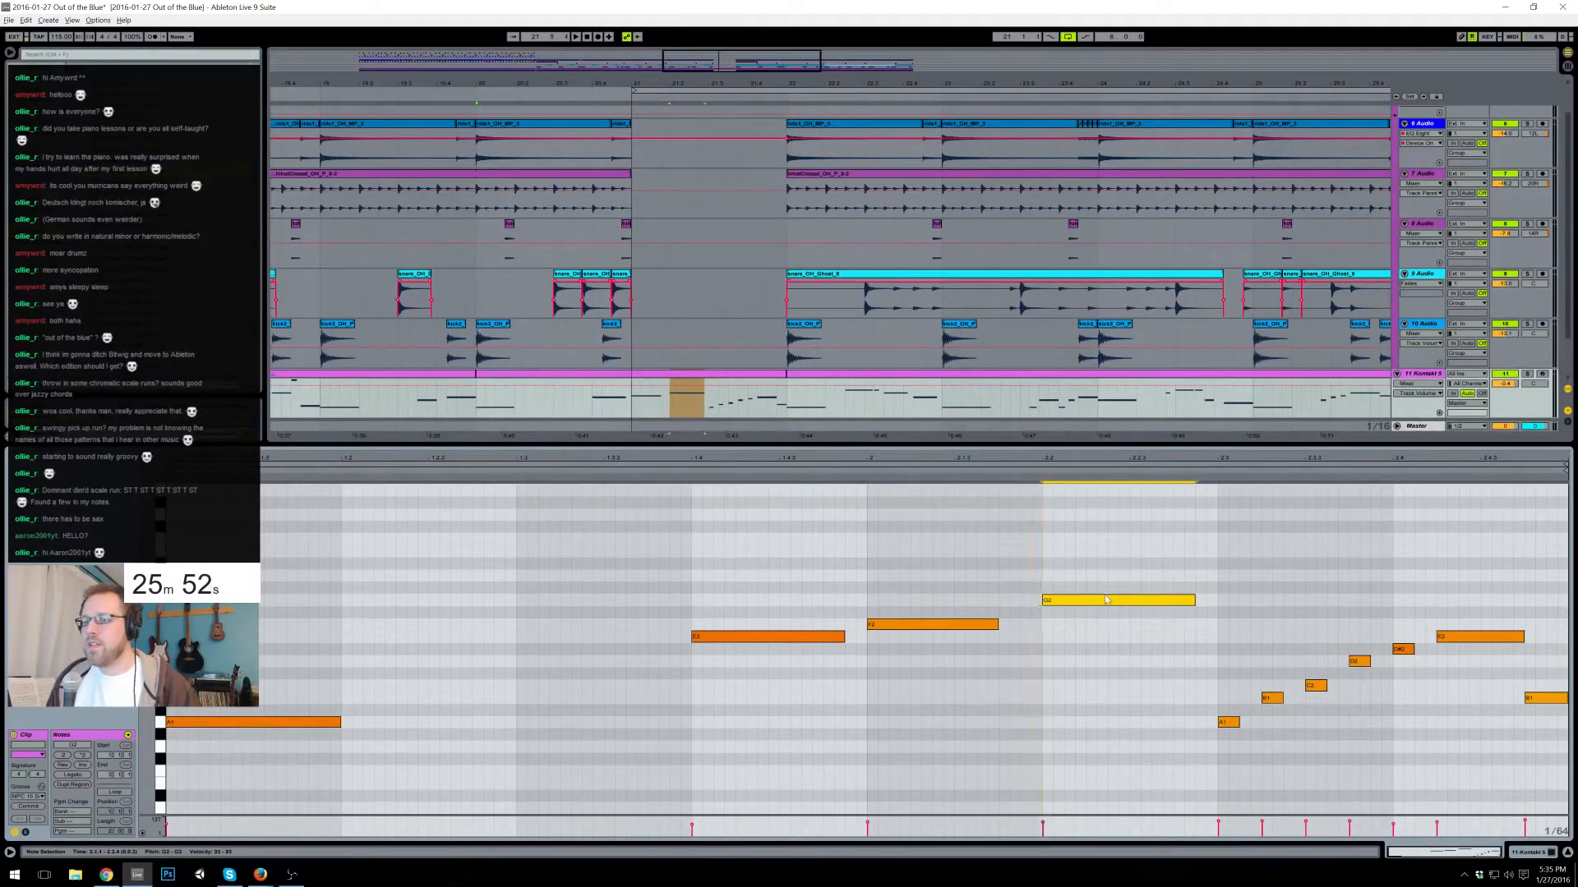
left_click(1023, 638)
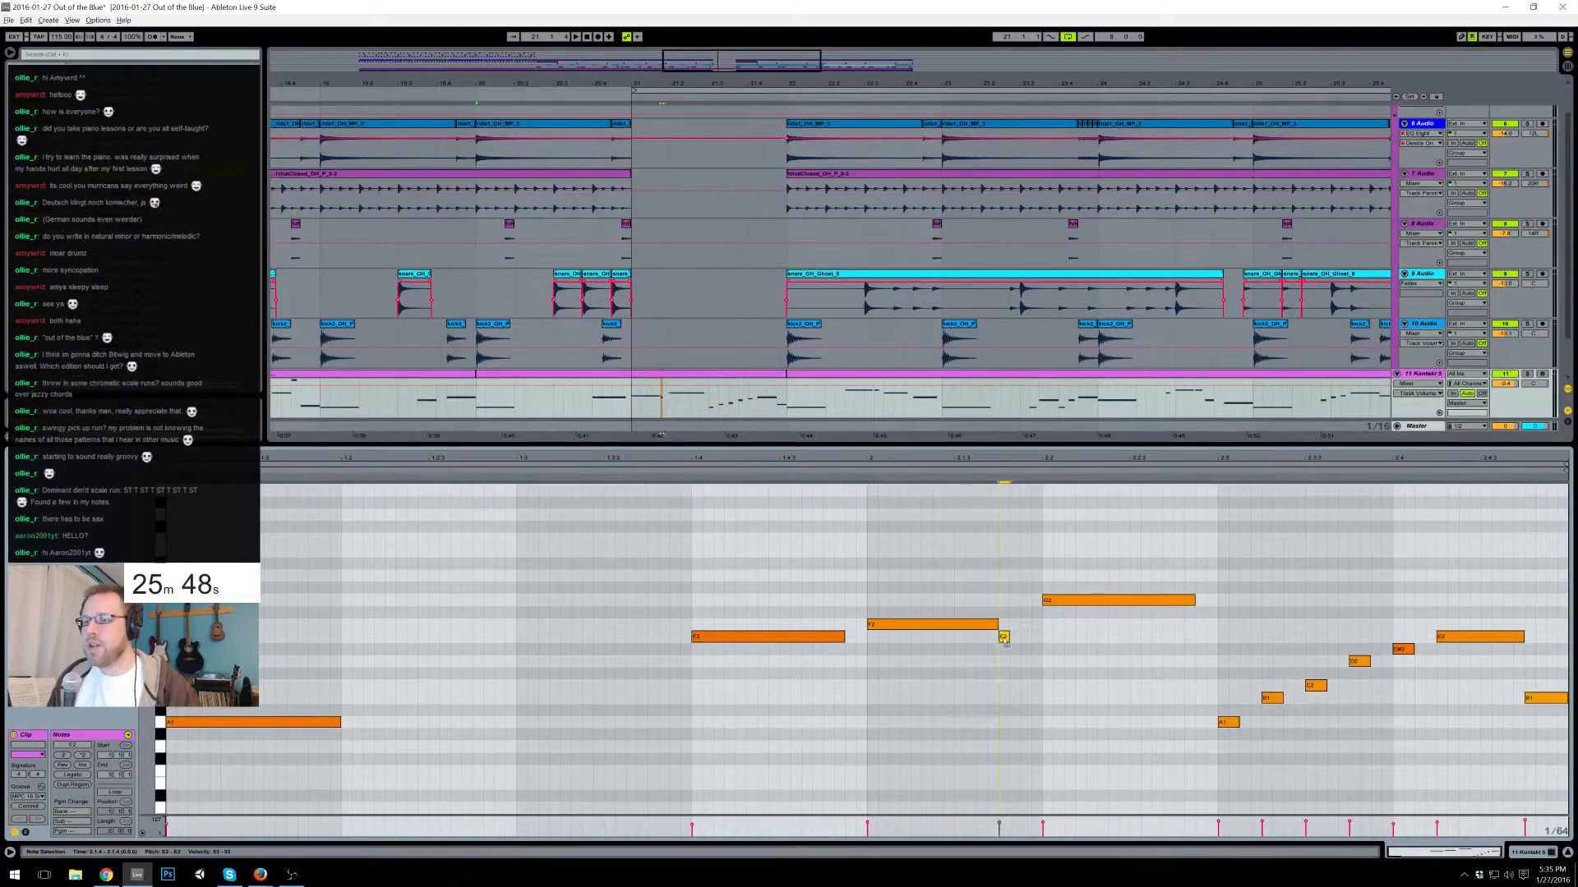
left_click_drag(998, 625, 986, 624)
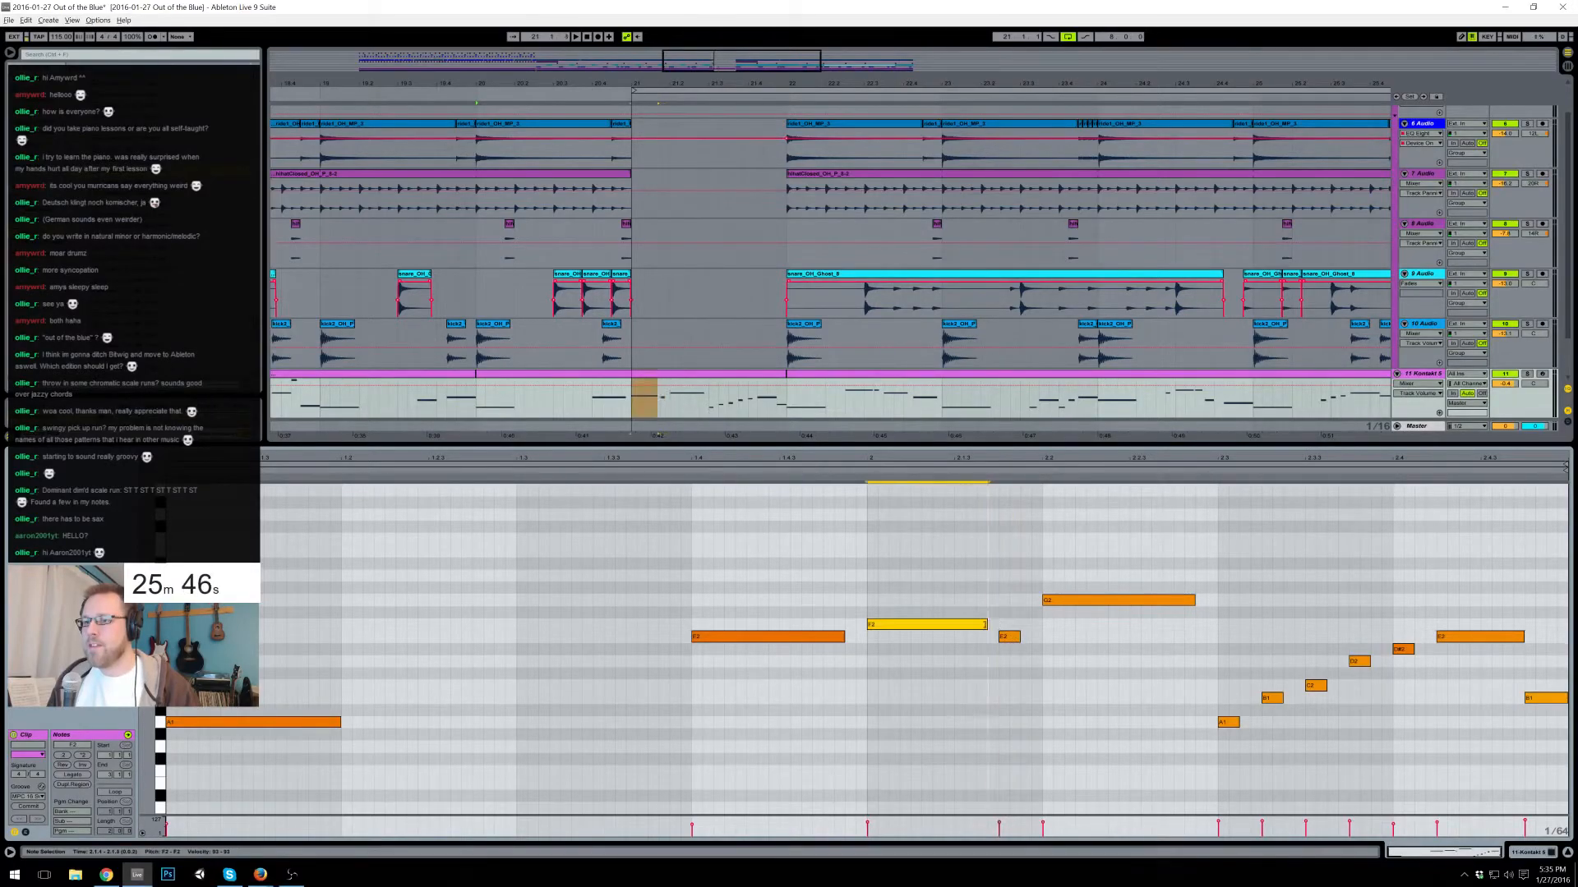
- Copy the first ride clip on the 6 Audio track to bar 21, trim it to end at bar 22, and play it back
double_click(659, 69)
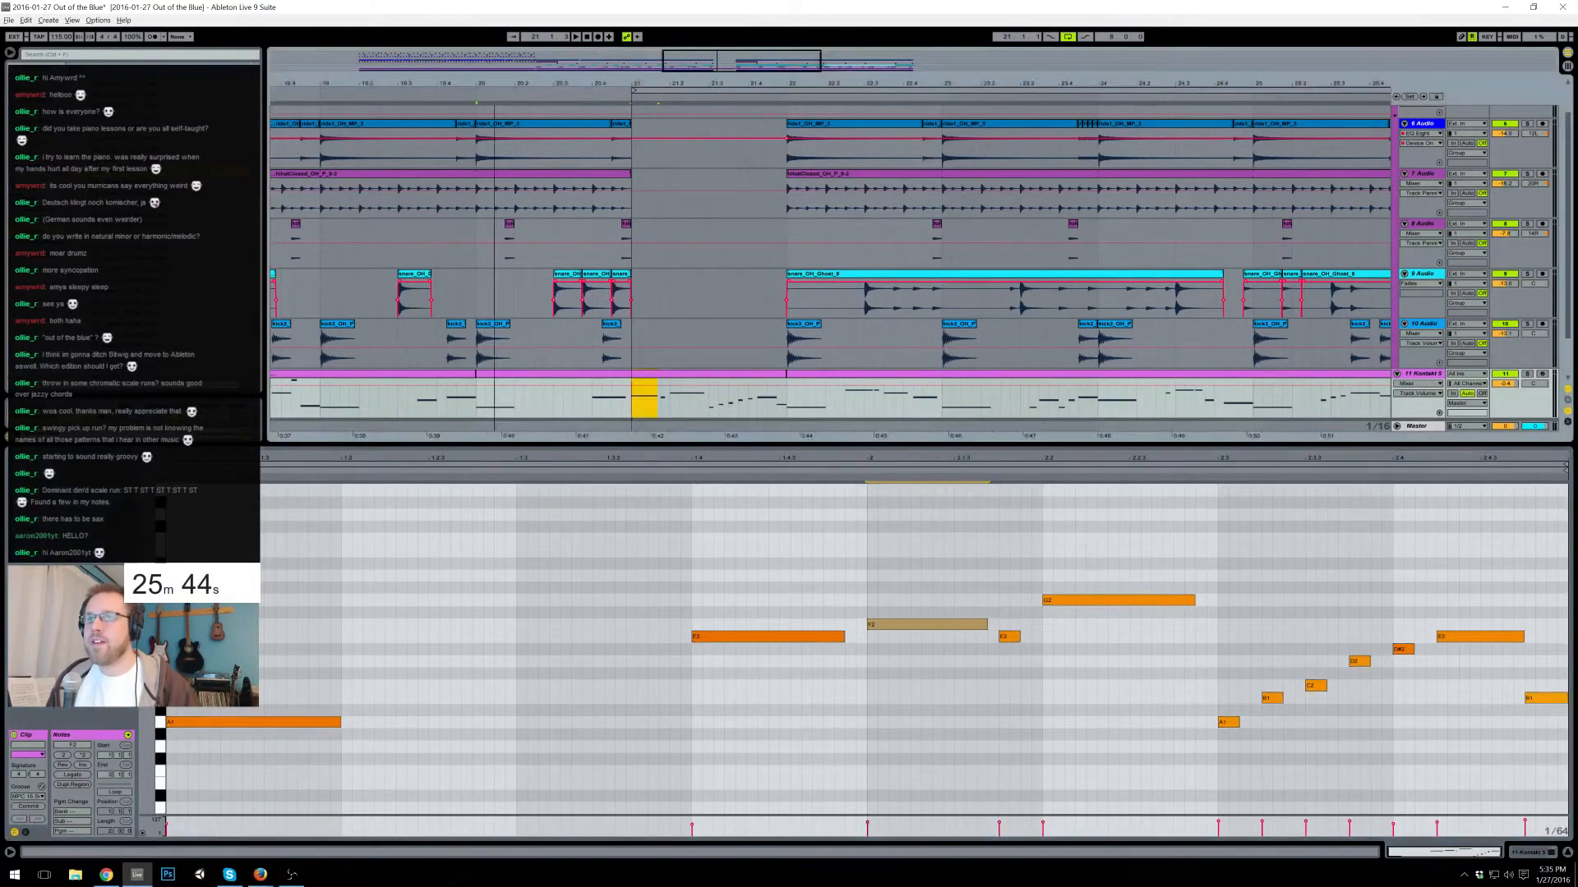
left_click(415, 125)
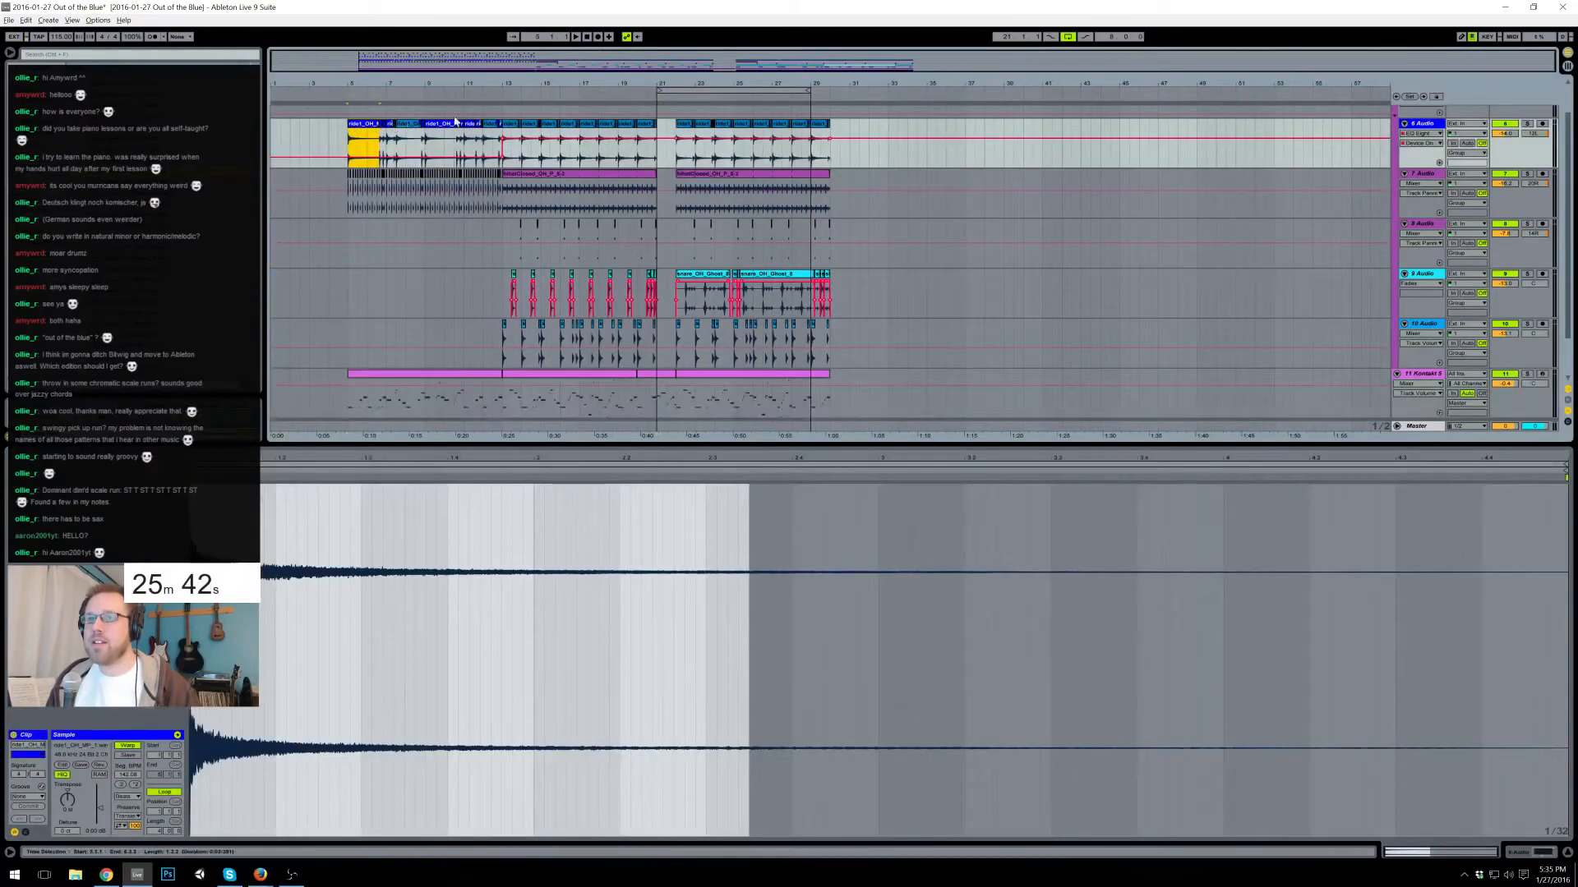
left_click_drag(659, 69, 785, 151)
key("ctrl+v")
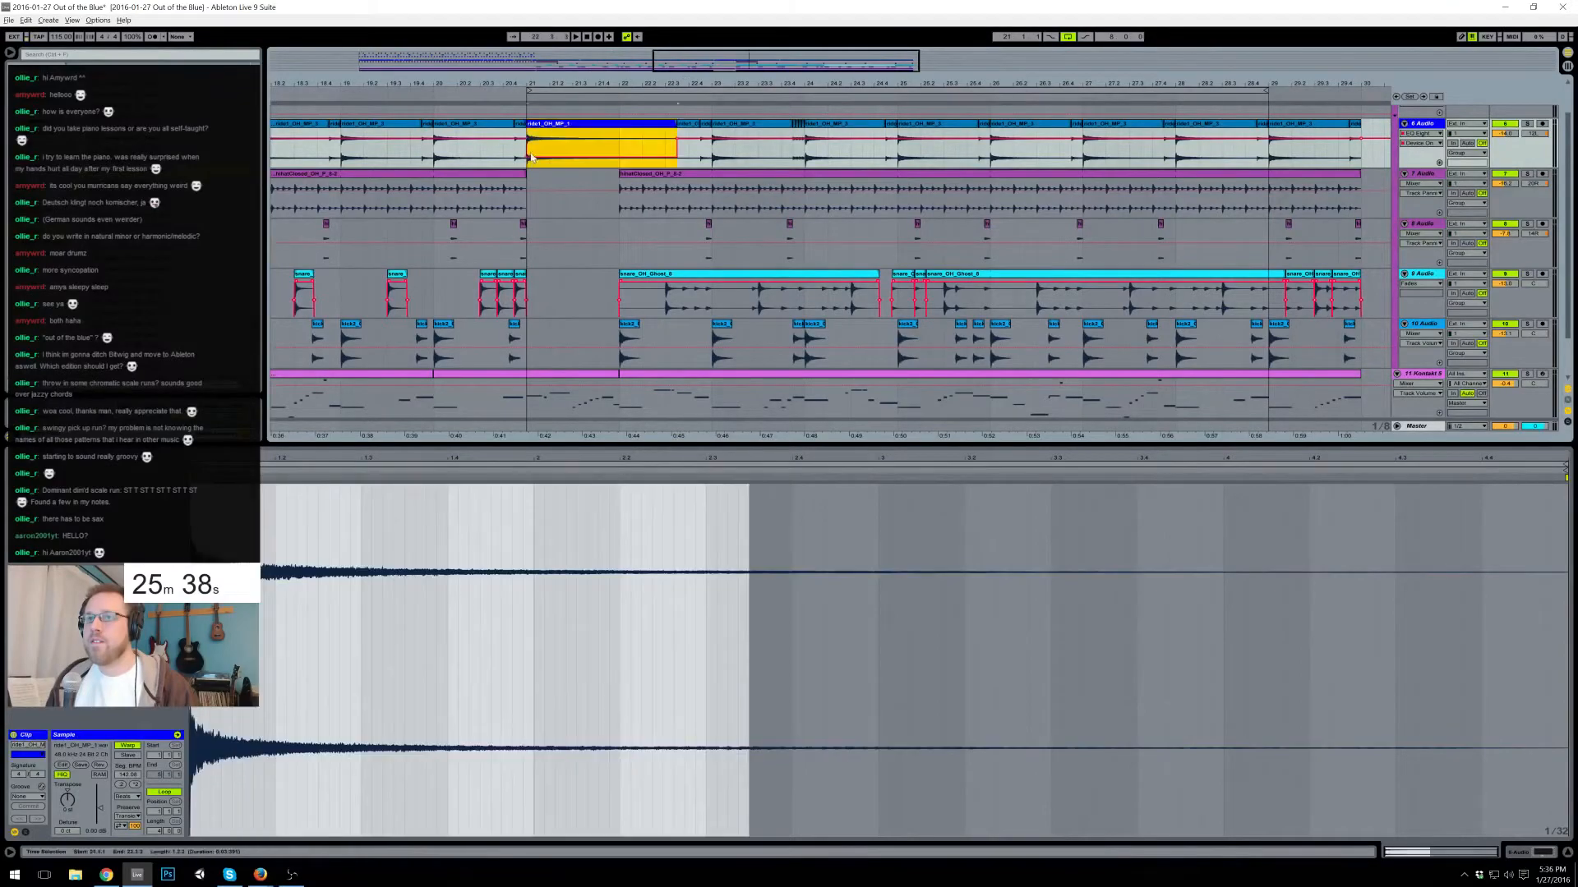
left_click_drag(679, 123, 619, 124)
left_click(546, 129)
key("space")
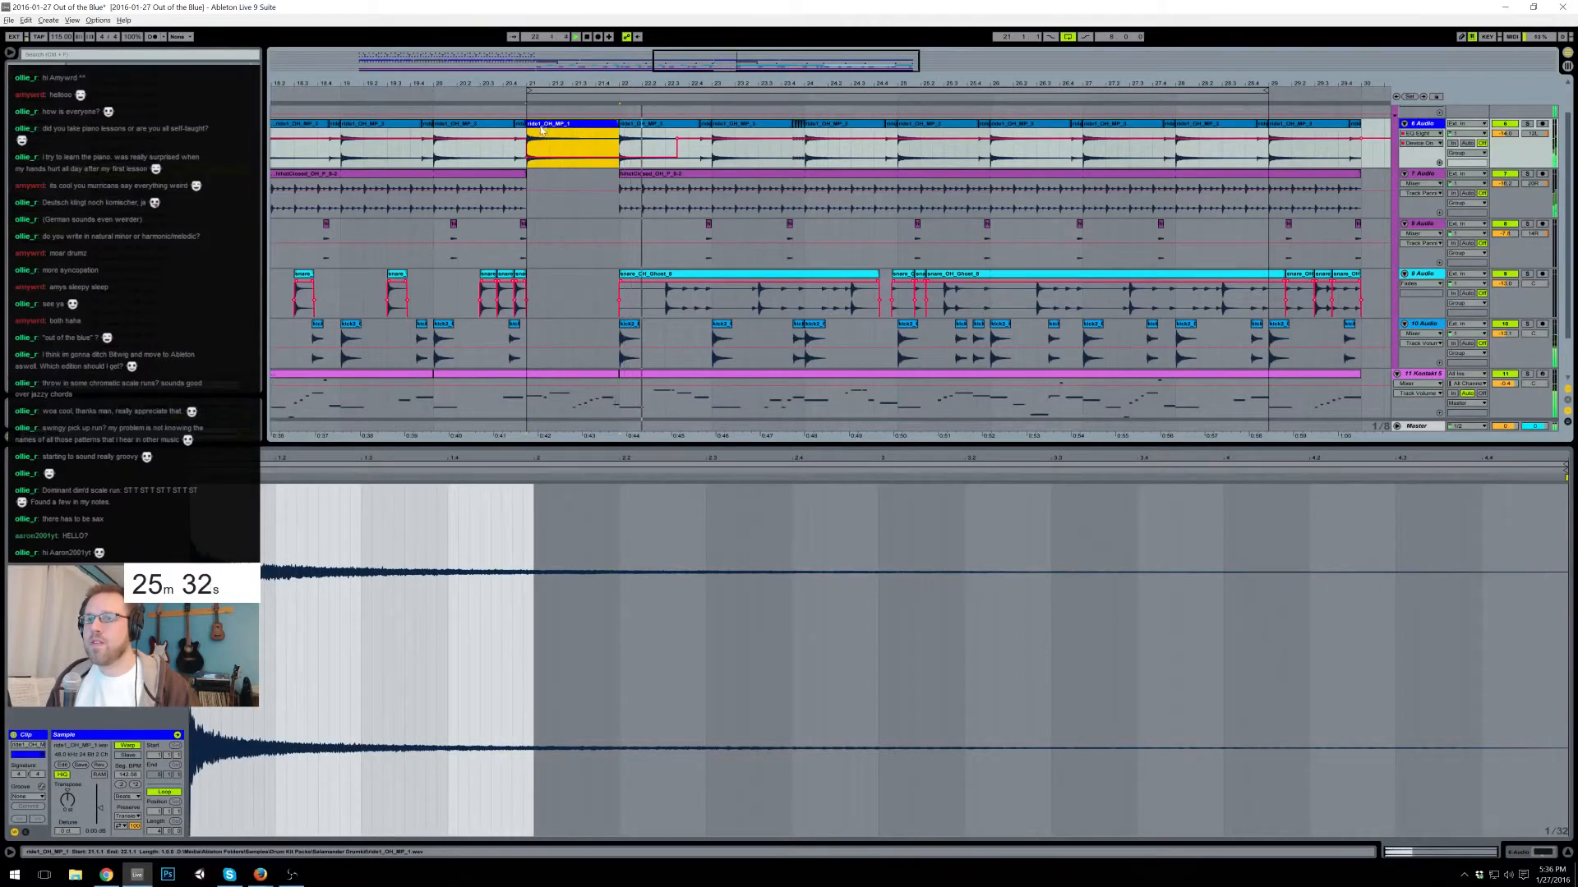
- Extend the closed hi-hat clip on the 7 Audio track slightly past the start of bar 21
left_click_drag(516, 236, 583, 176)
left_click_drag(567, 83, 871, 151)
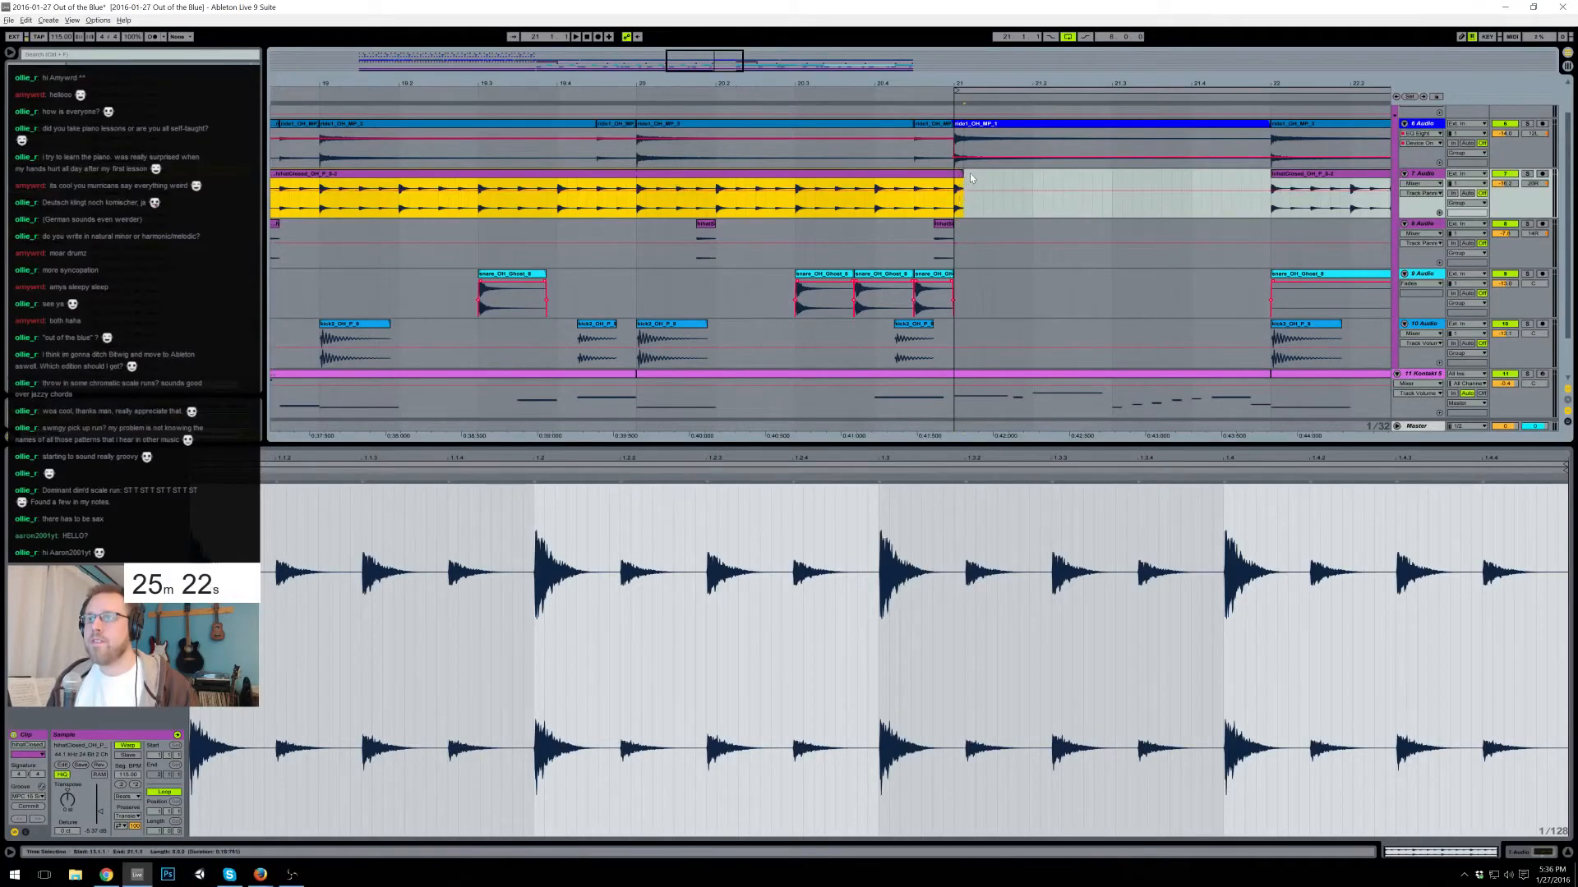
left_click_drag(963, 177, 973, 177)
- Copy a single snare hit clip on the 9 Audio track to the start of bar 21
left_click(842, 287)
left_click(955, 287)
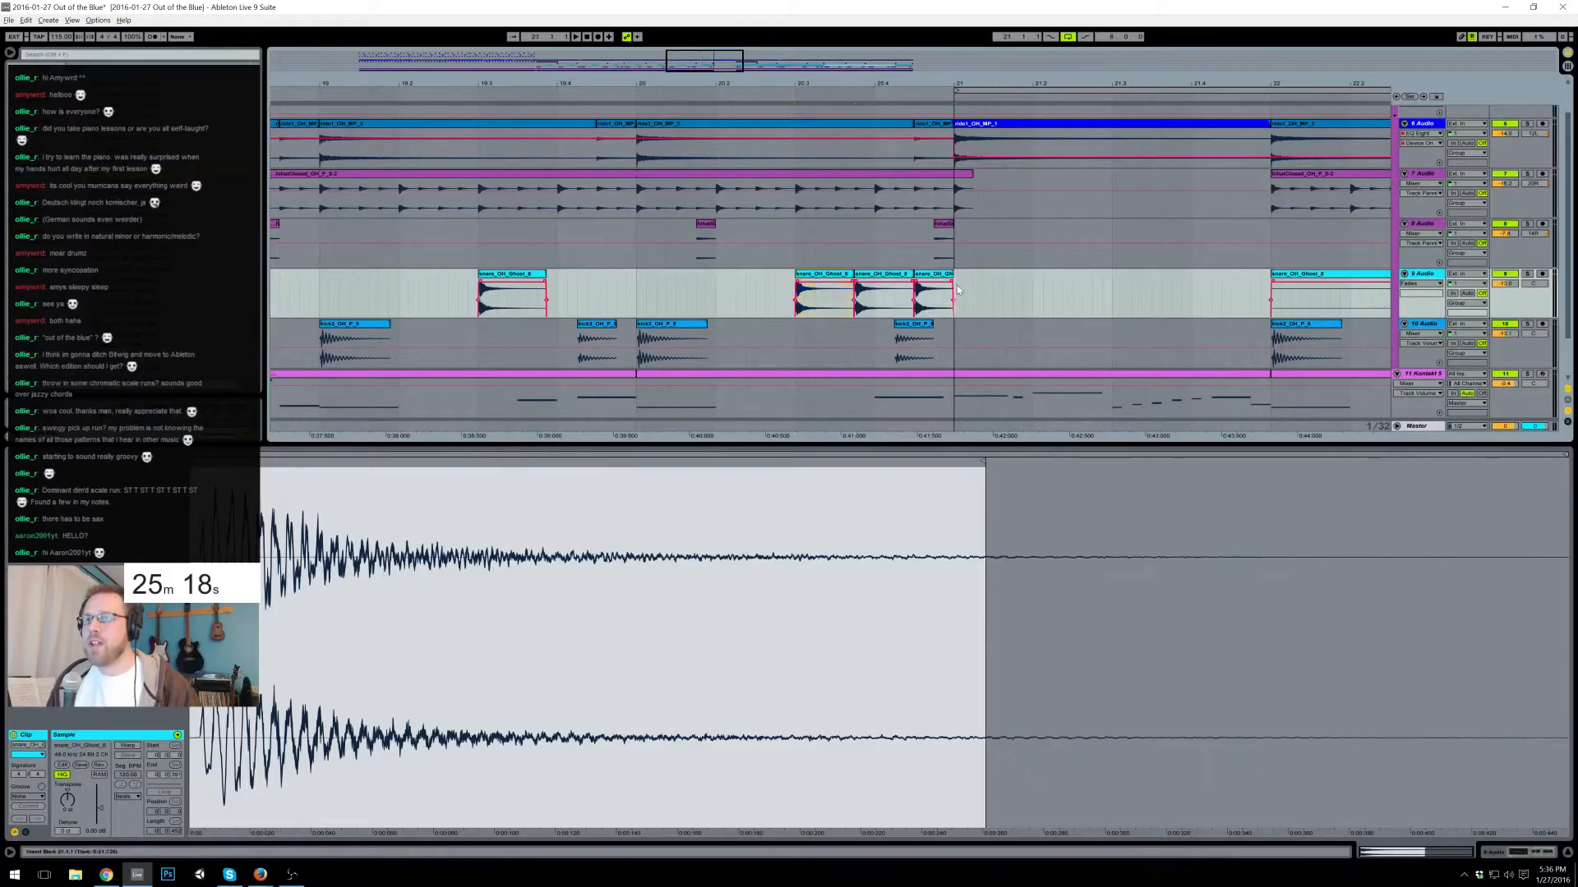
key("ctrl+v")
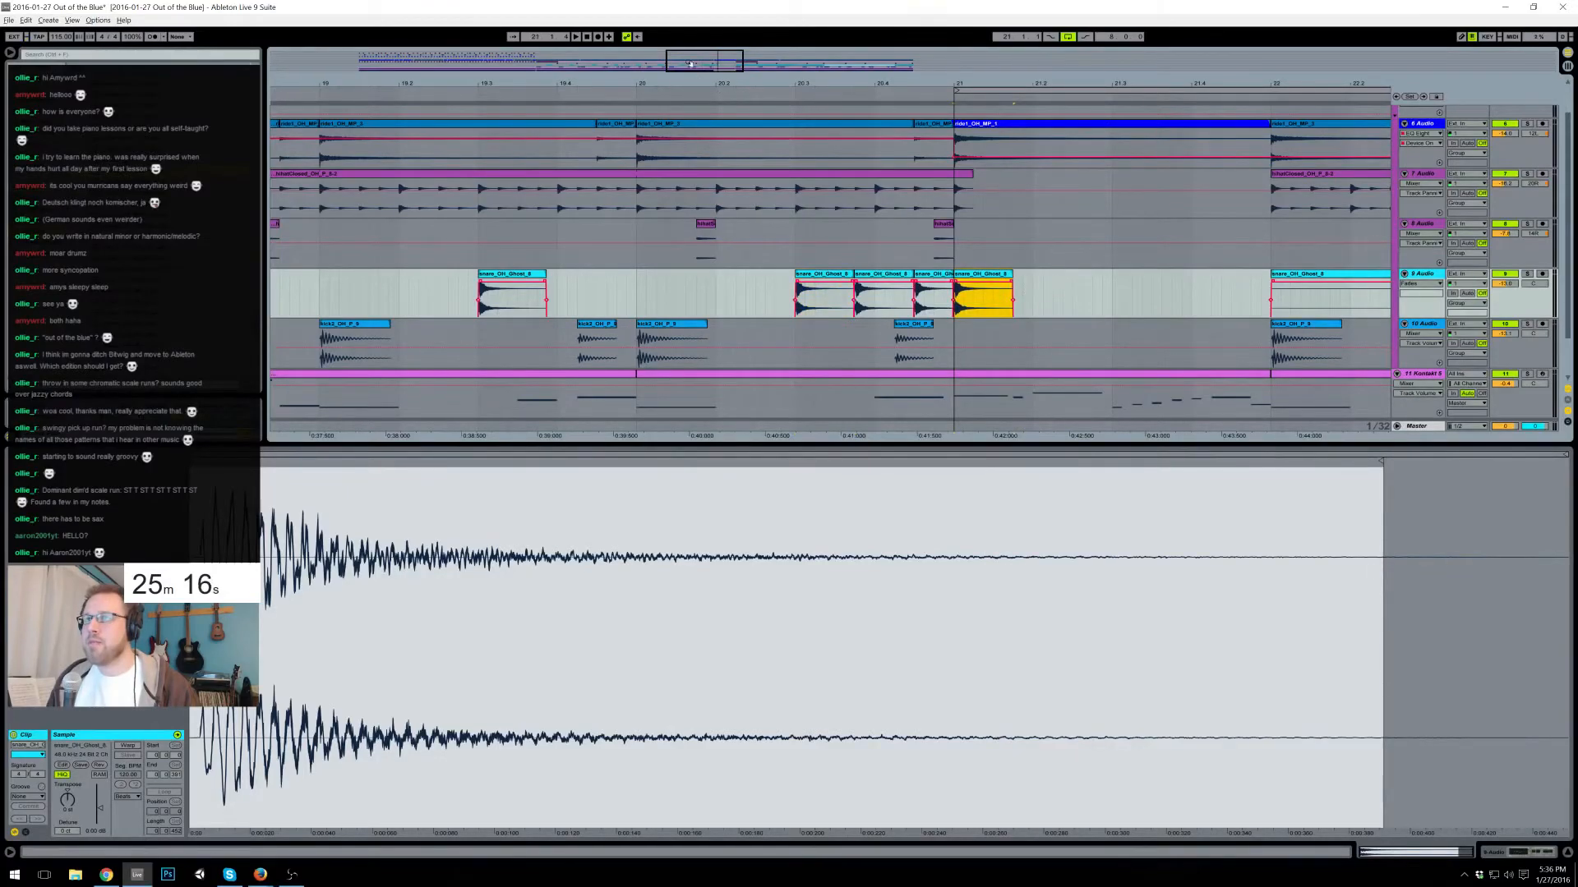
- Copy the ghost snare hits just before bar 23 into the 9 Audio gap, ending exactly at bar 22
left_click_drag(690, 63, 716, 63)
left_click(1114, 298)
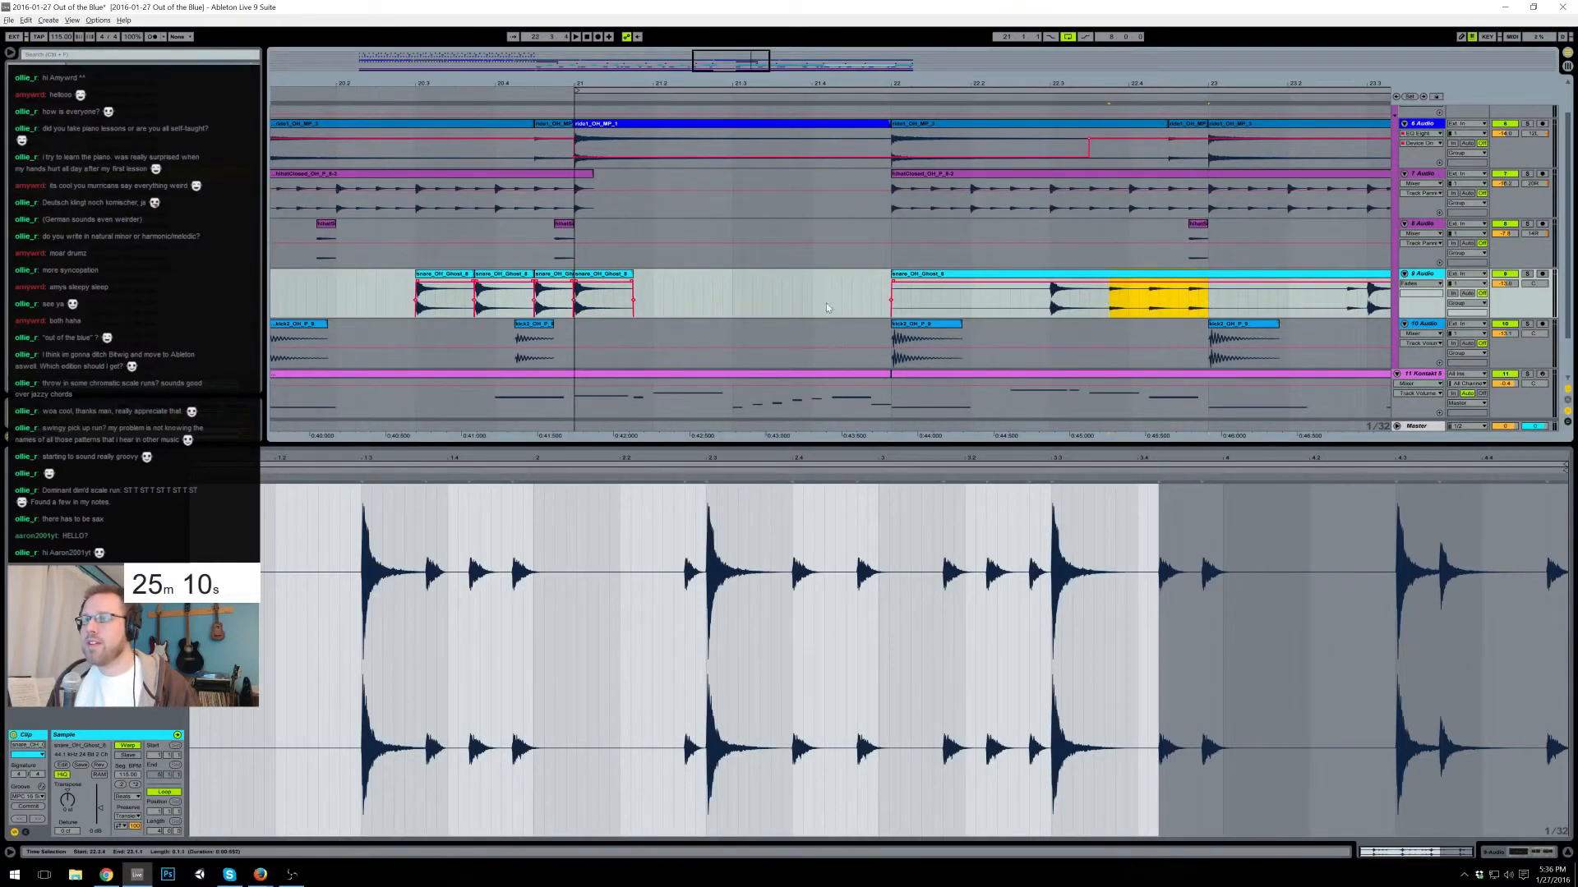
left_click(782, 293)
key("ctrl+v")
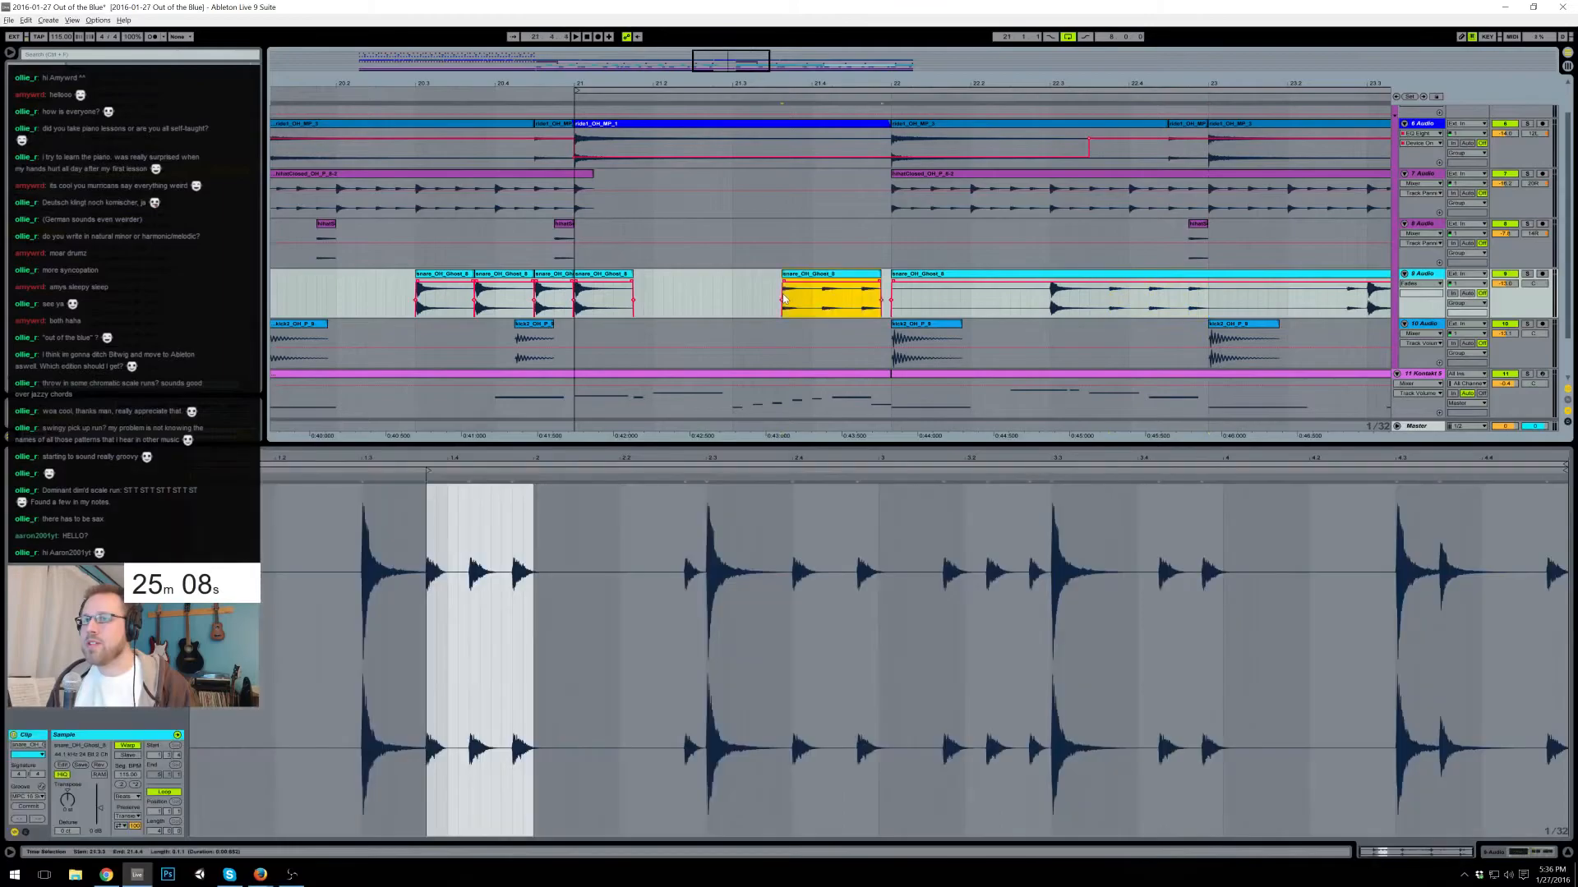
left_click_drag(819, 275, 839, 278)
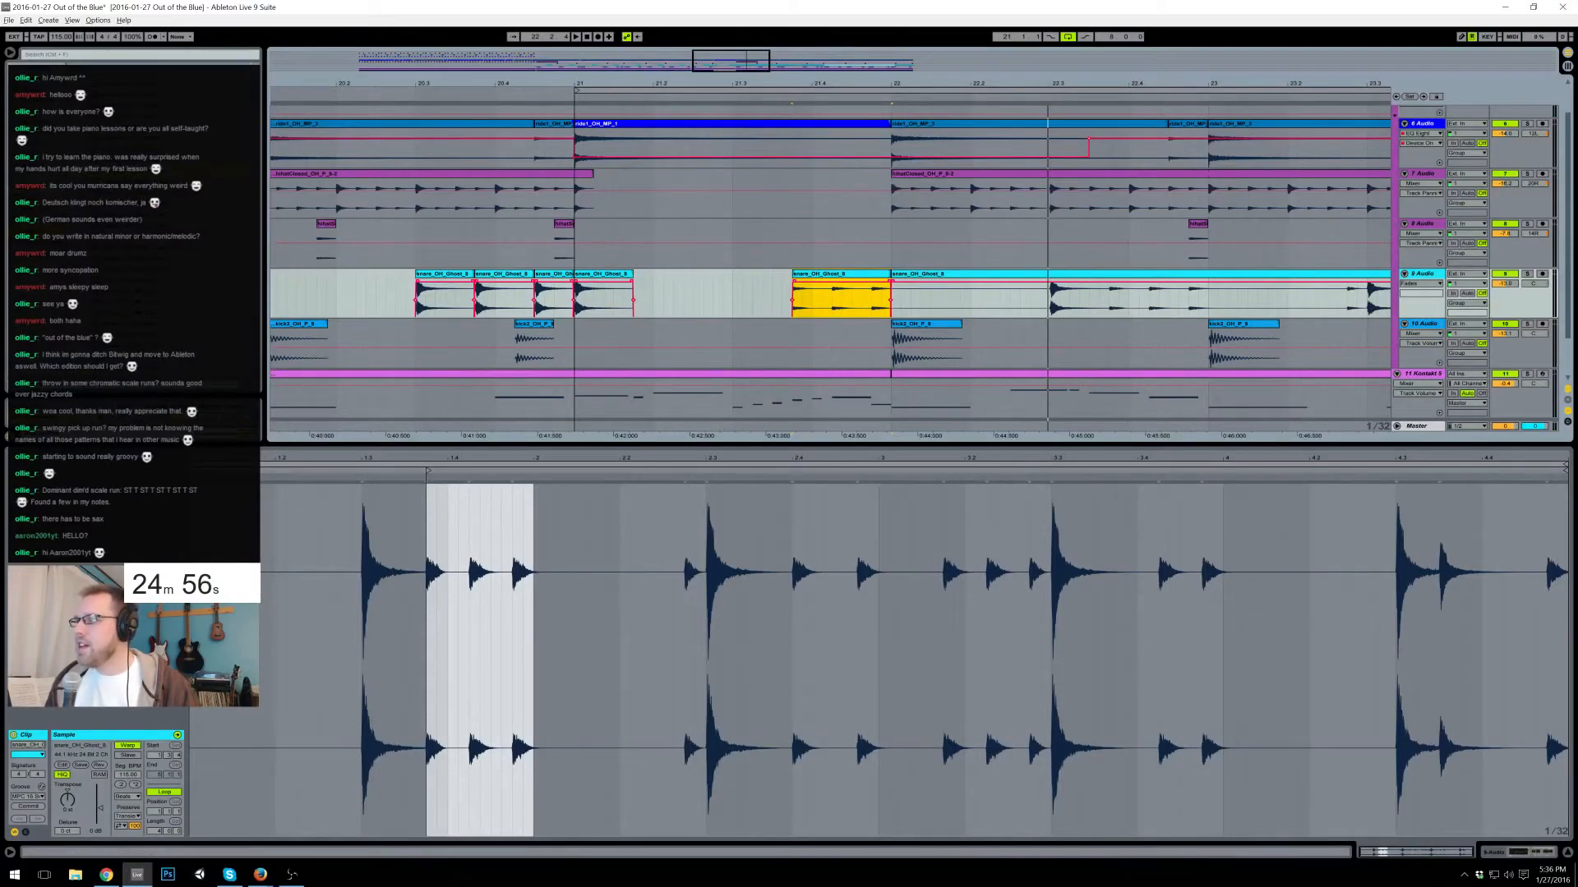
- Set the arrangement loop to start at bar 13 and span 17 bars, and play it back
left_click_drag(717, 64, 657, 8)
left_click_drag(747, 92, 548, 92)
key("space")
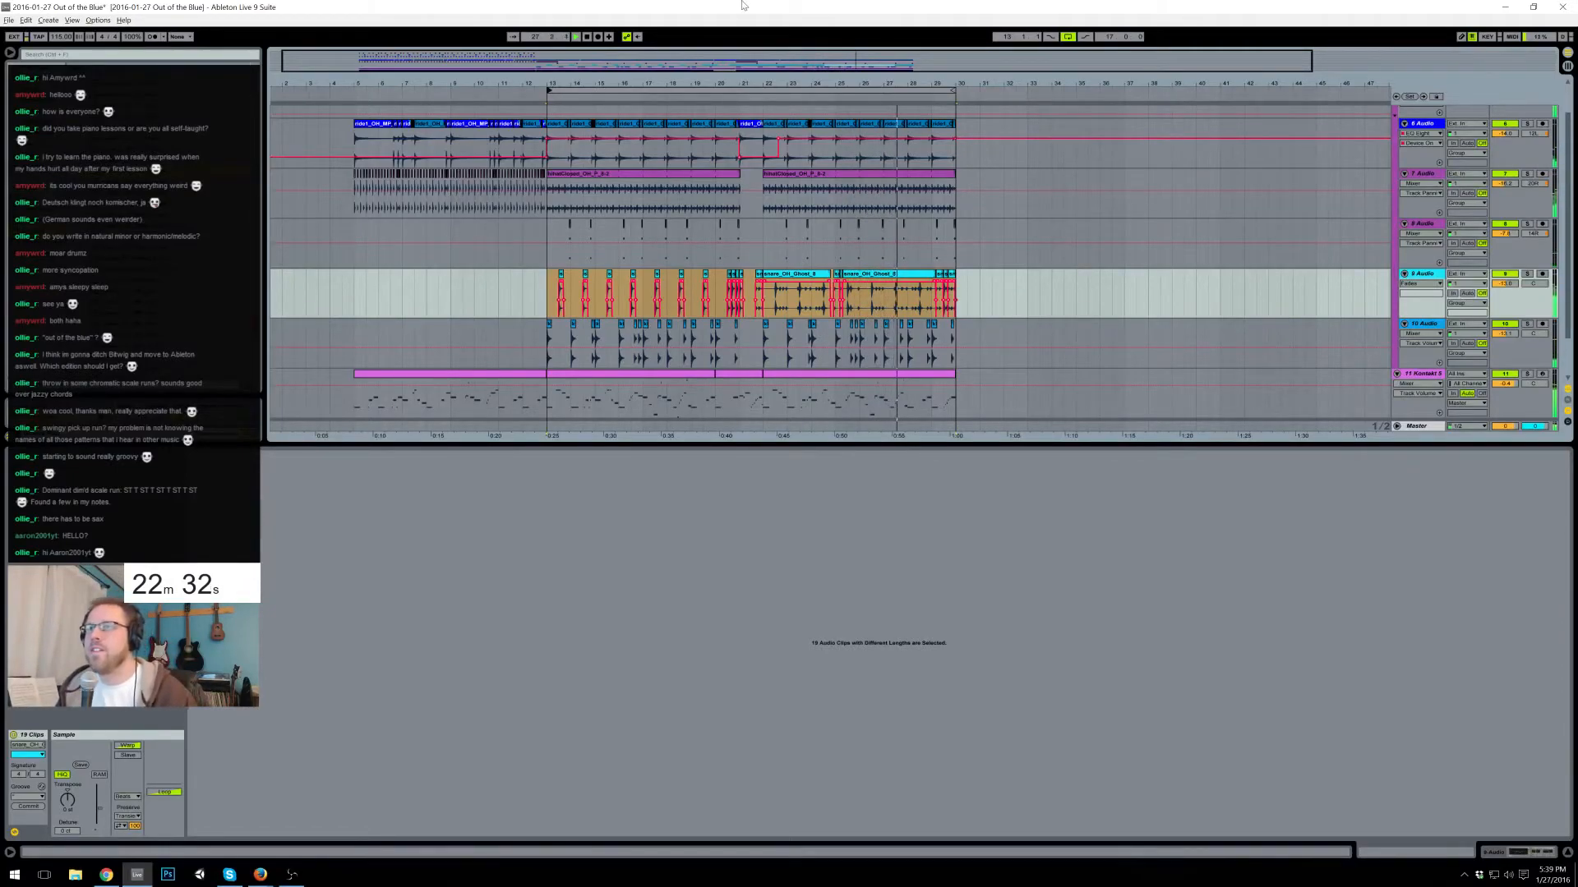
- Copy the bar 13 to 21 clip on the 12 Kontakt 5 track to bar 30
scroll(774, 234, "down", 1)
scroll(772, 234, "down", 1)
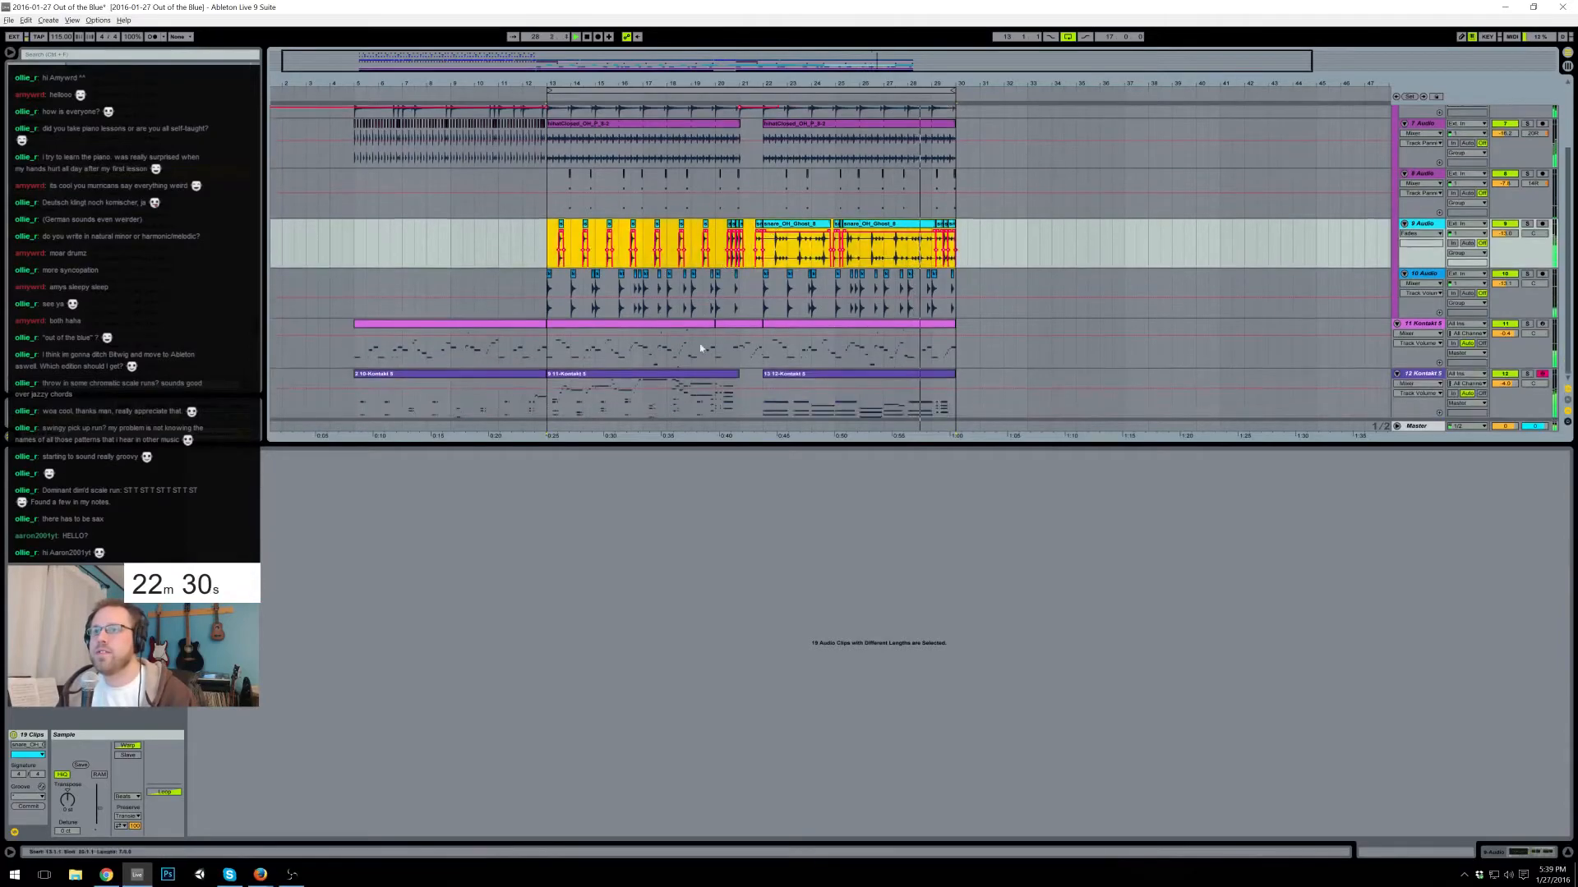
left_click(699, 374)
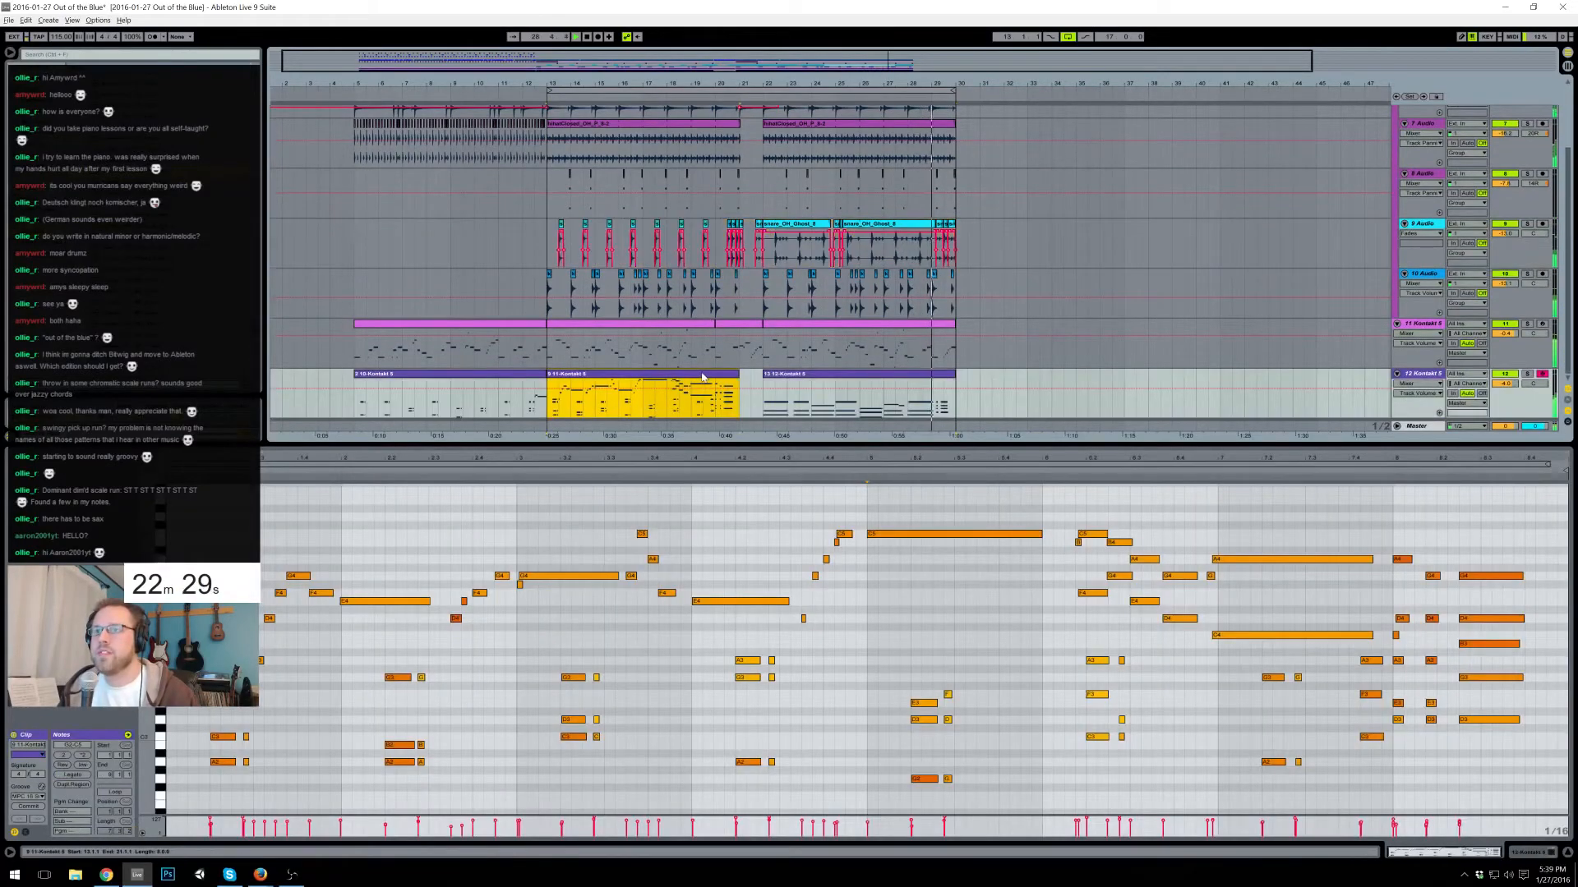
left_click(955, 404)
key("ctrl+v")
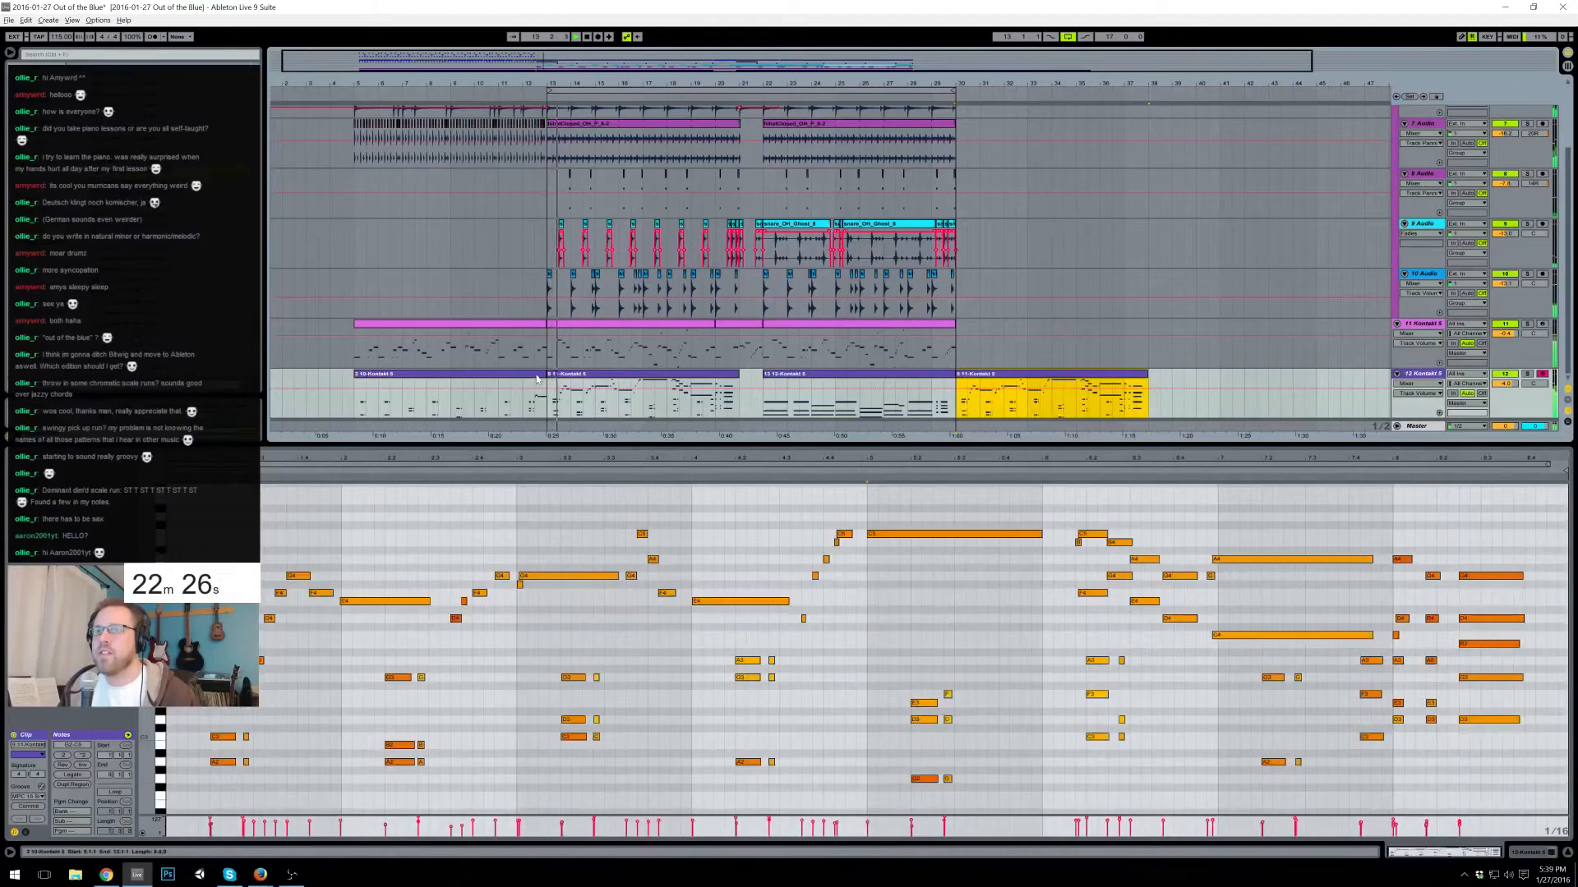
- Copy the pickup notes at the end of the first 12 Kontakt 5 clip into the end of the clip before bar 30
left_click(510, 374)
left_click_drag(1457, 537, 1510, 534)
left_click(943, 384)
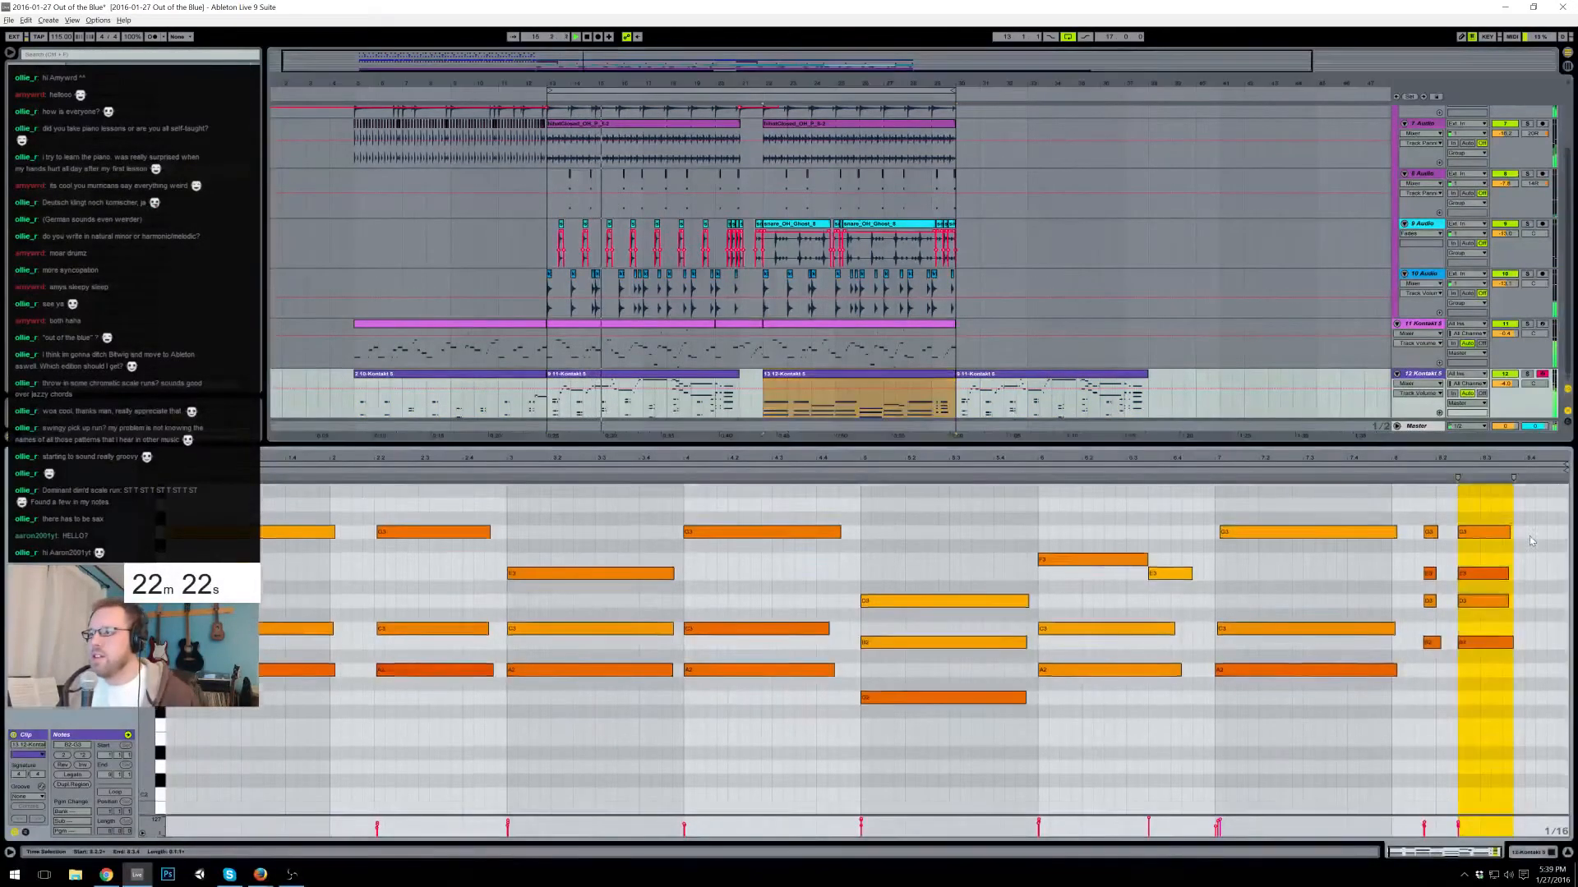
left_click(1494, 529)
key("ctrl+v")
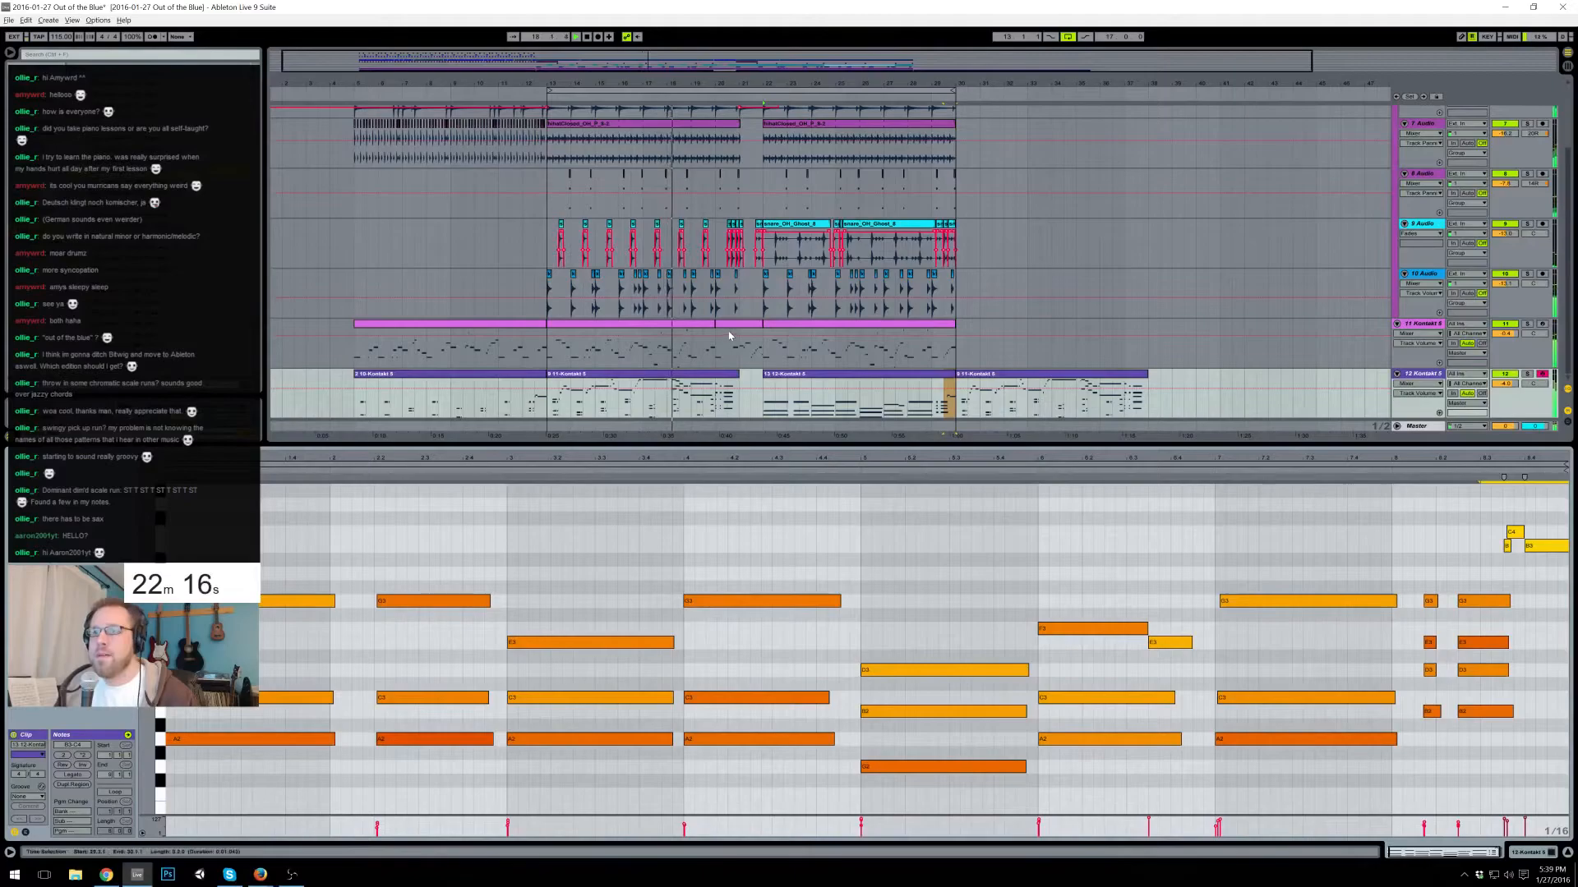
- Copy the bass clip starting at bar 13 on the 11 Kontakt 5 track to bar 30
left_click(672, 325)
key("ctrl+c")
left_click(959, 358)
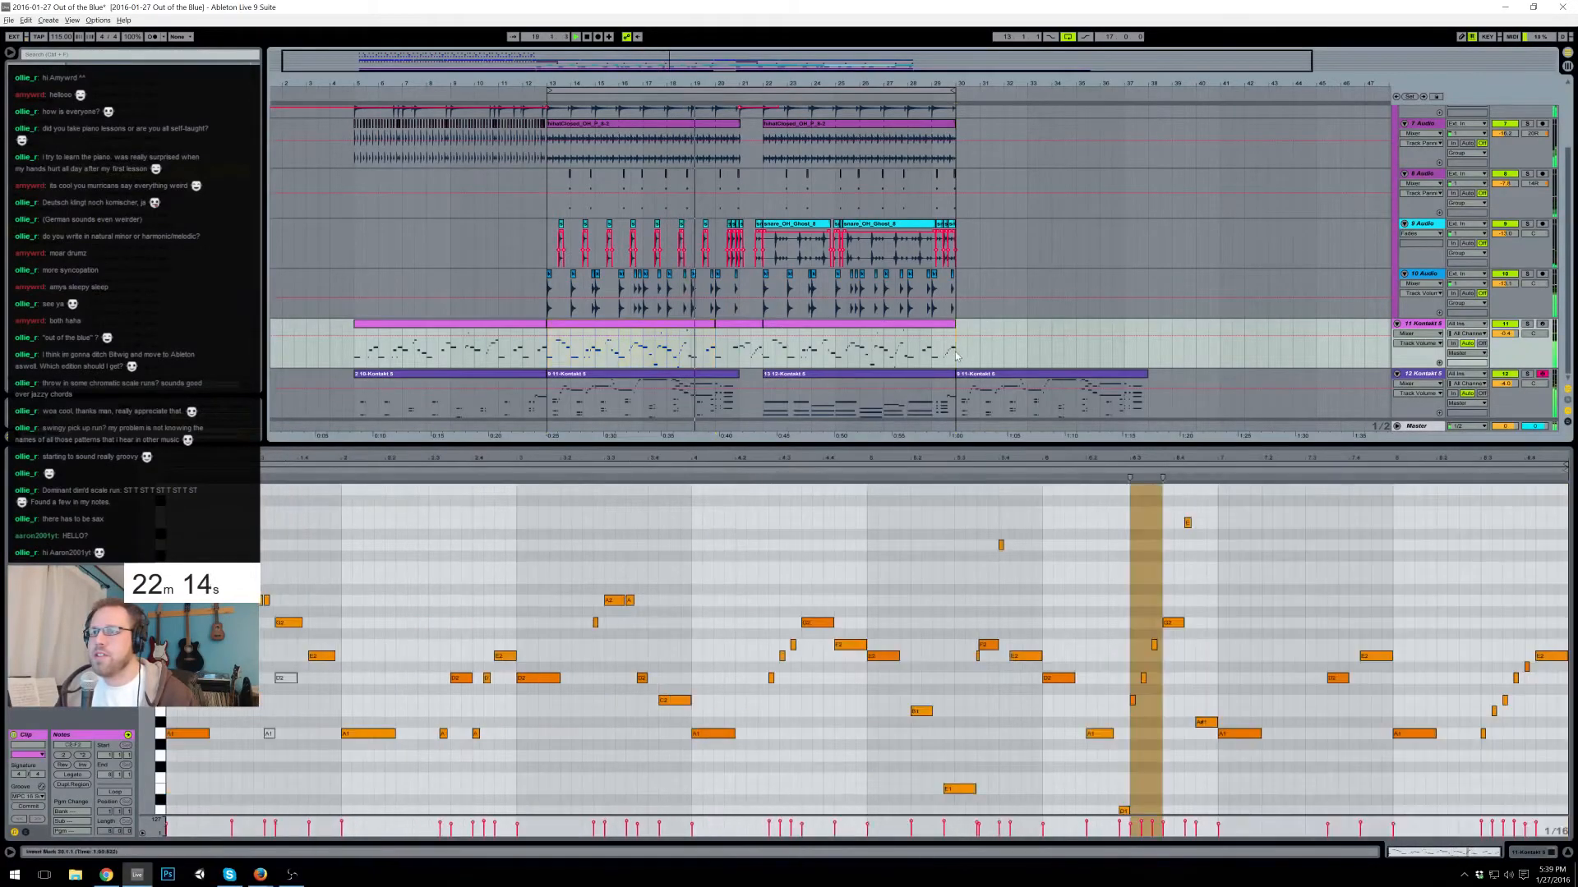
key("ctrl+v")
mouse_move(1122, 325)
left_mouse_down()
mouse_move(1146, 324)
mouse_move(1123, 325)
left_mouse_up()
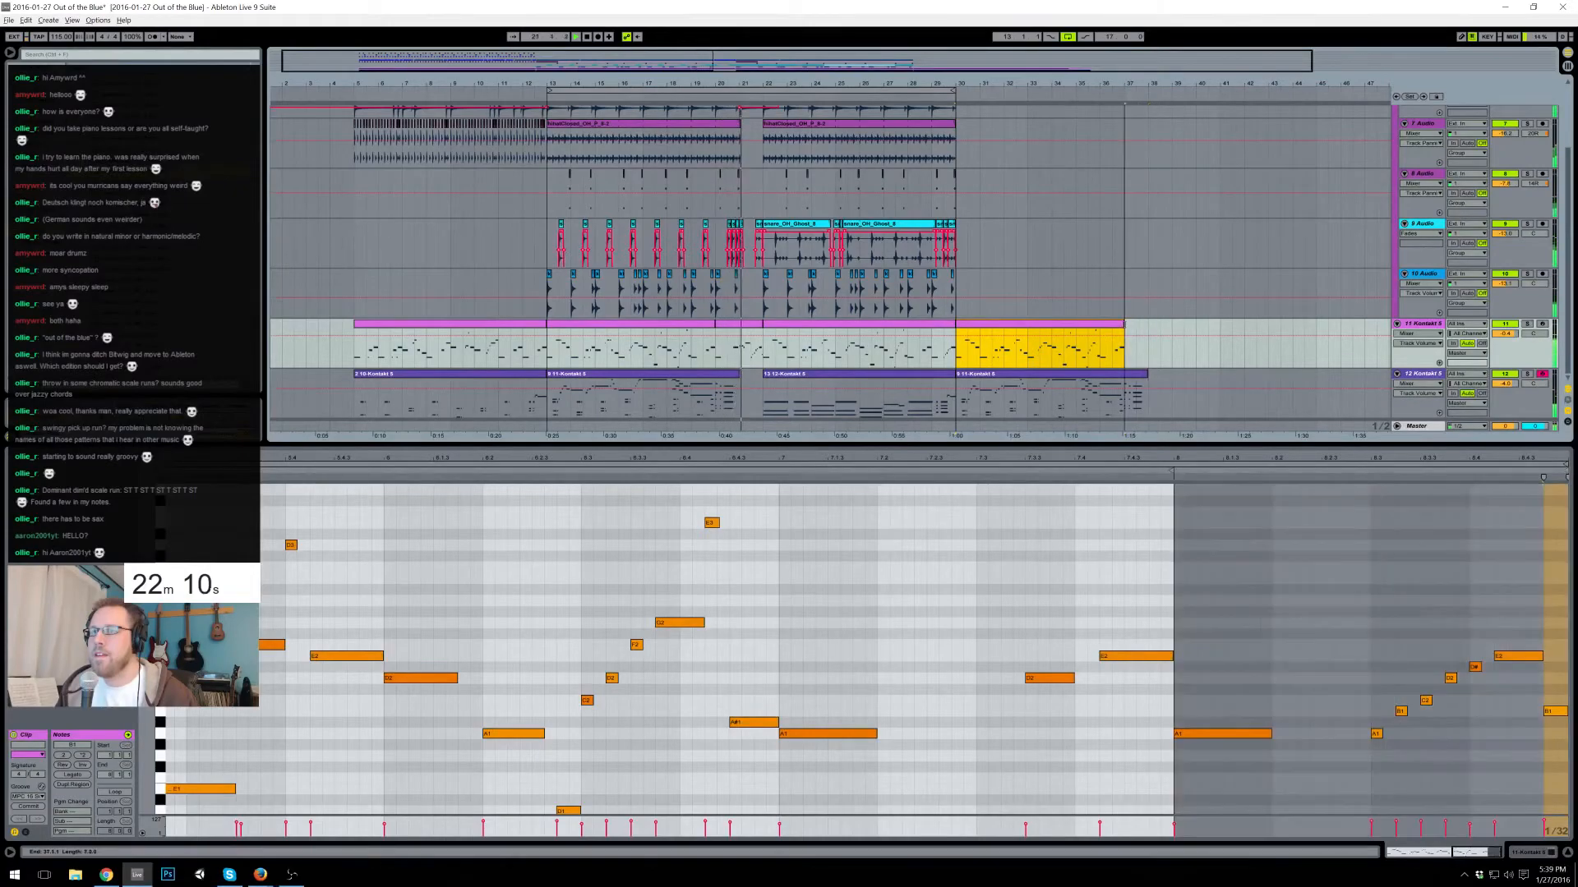
left_click(737, 325)
left_click(1126, 345)
key("ctrl+v")
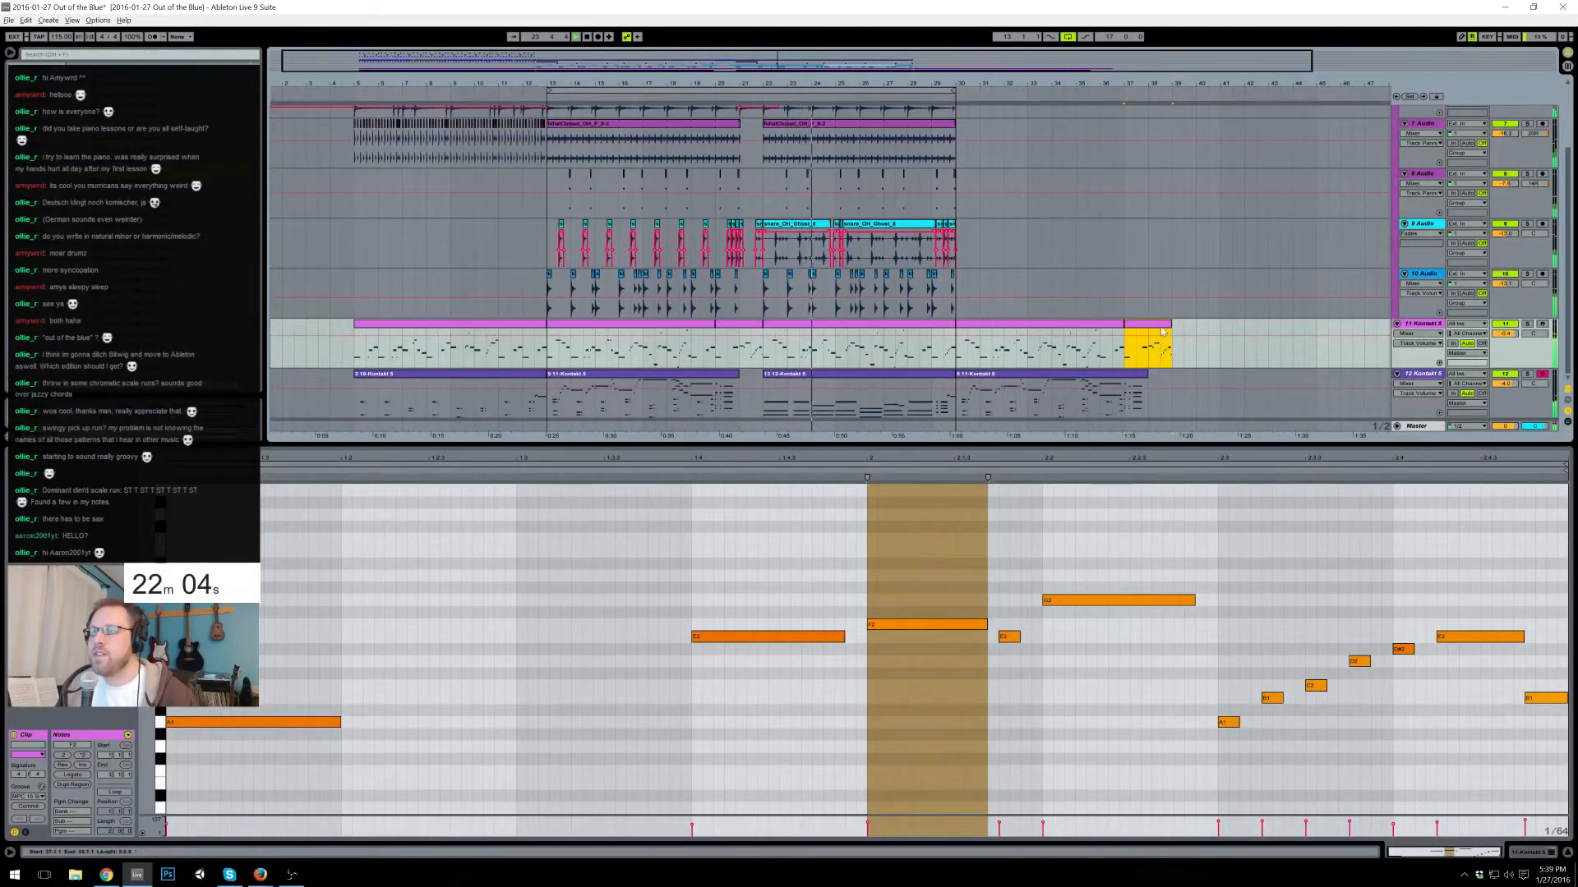
key("Delete")
scroll(1130, 360, "up", 3)
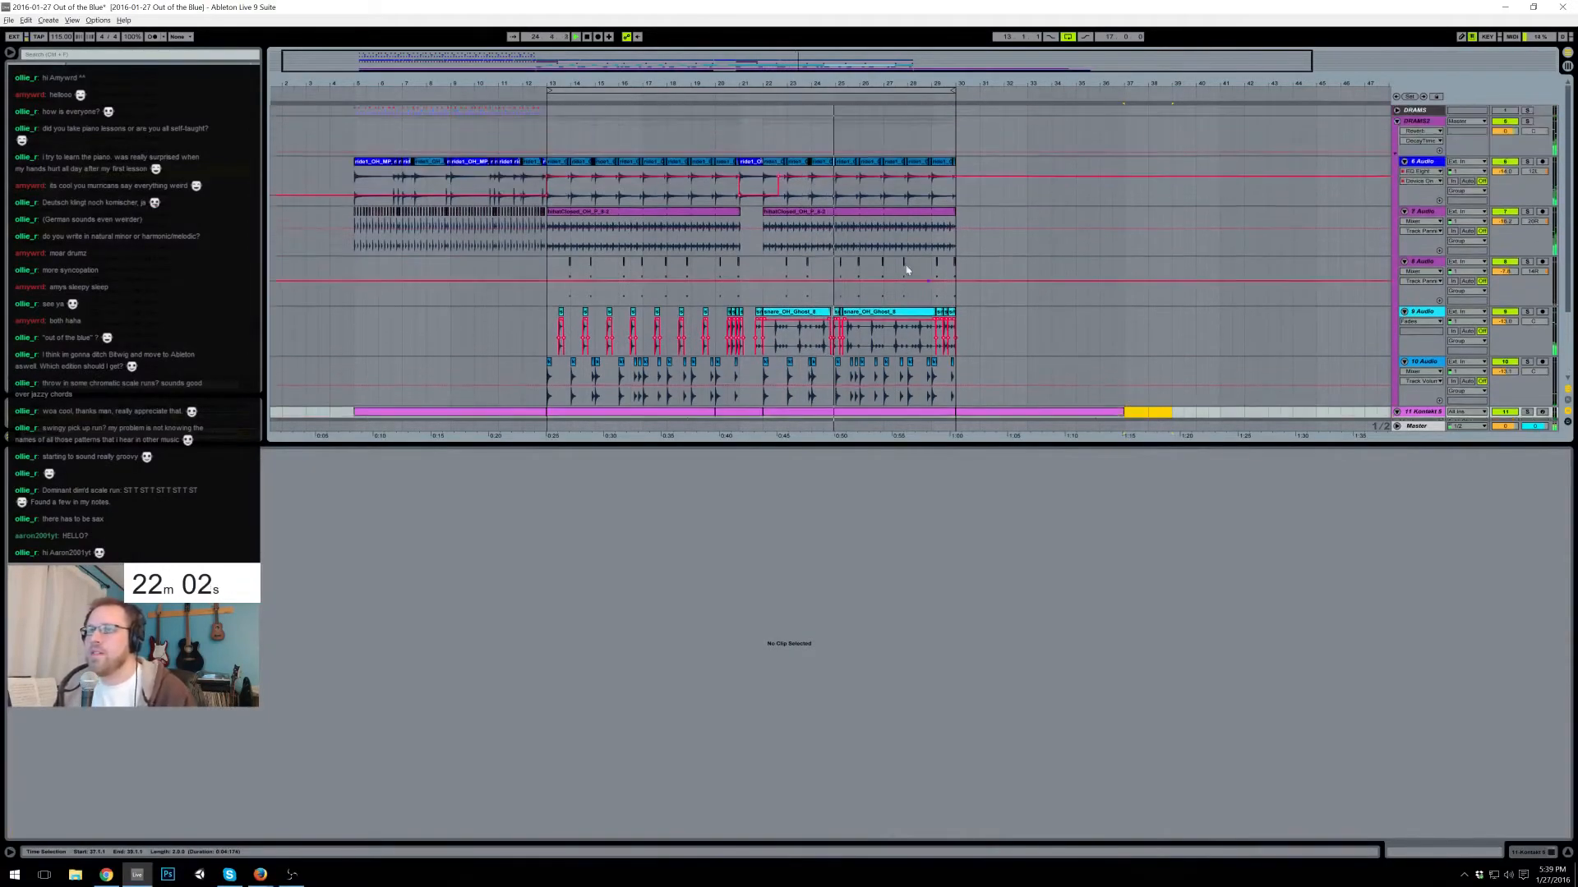
- Duplicate the drum clips from bars 22 to 30 directly after themselves and extend the 11 Kontakt 5 bass clip to bar 38
left_click_drag(763, 174, 953, 399)
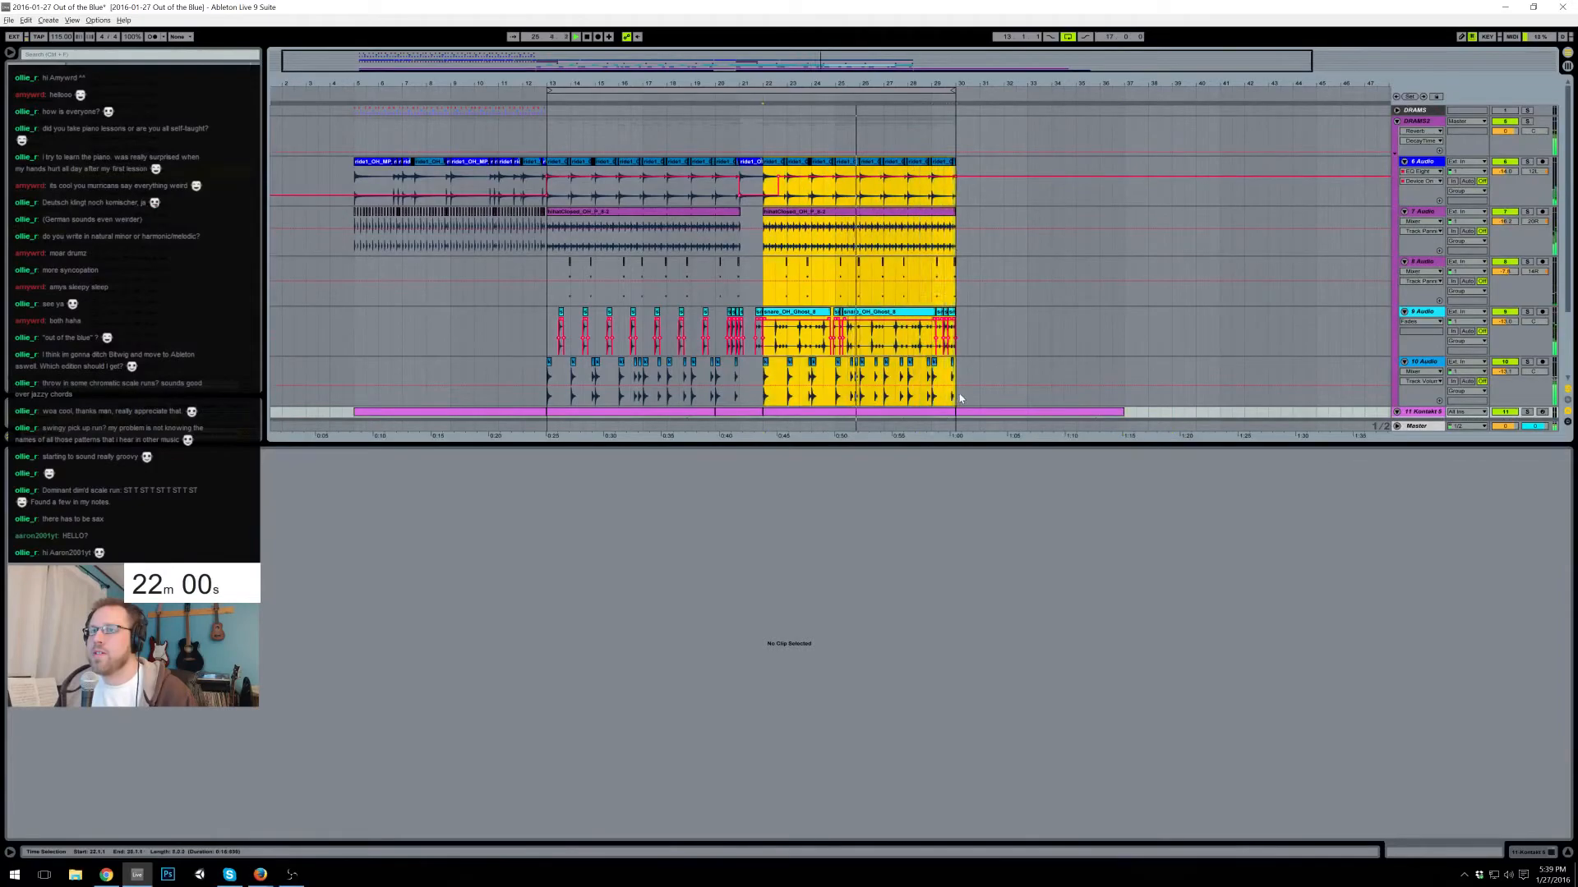
key("ctrl+d")
scroll(1145, 307, "down", 3)
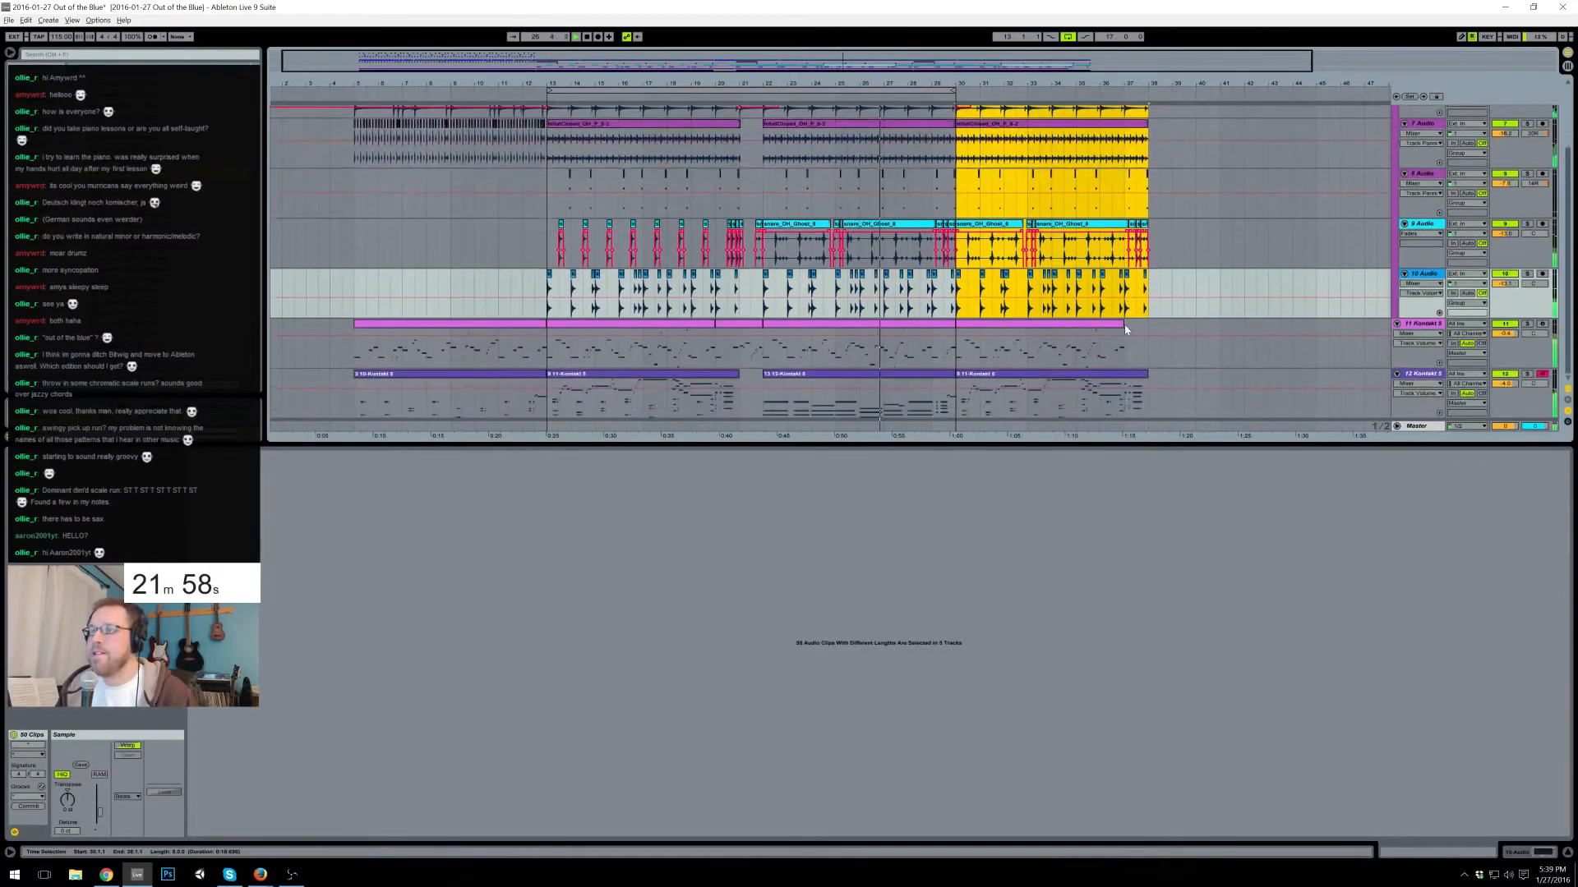
left_click_drag(1122, 324, 1147, 324)
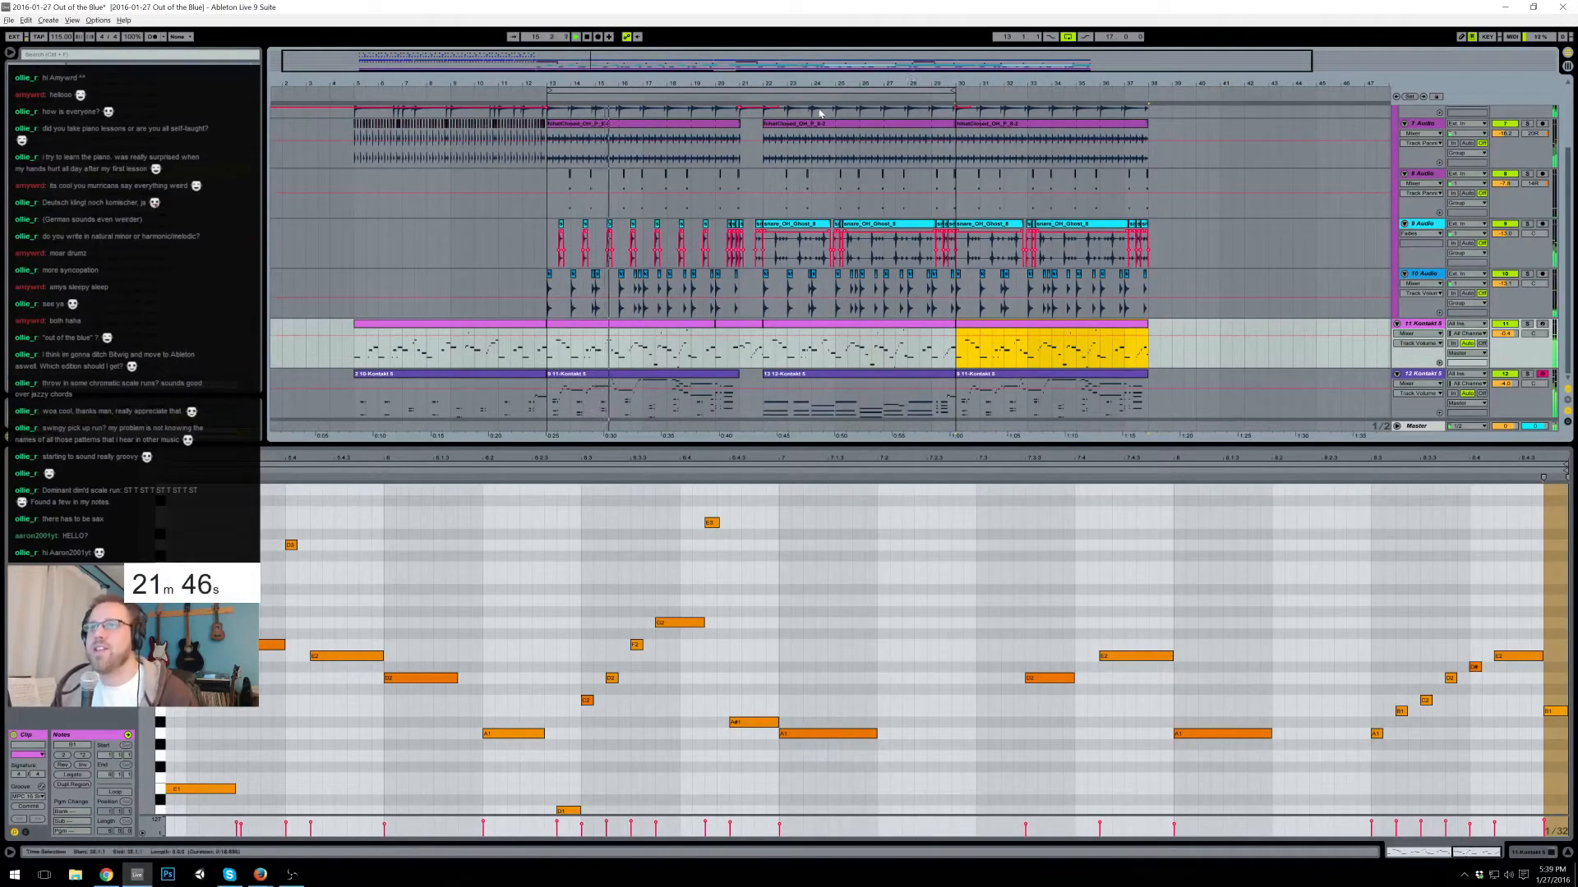
scroll(493, 193, "up", 3)
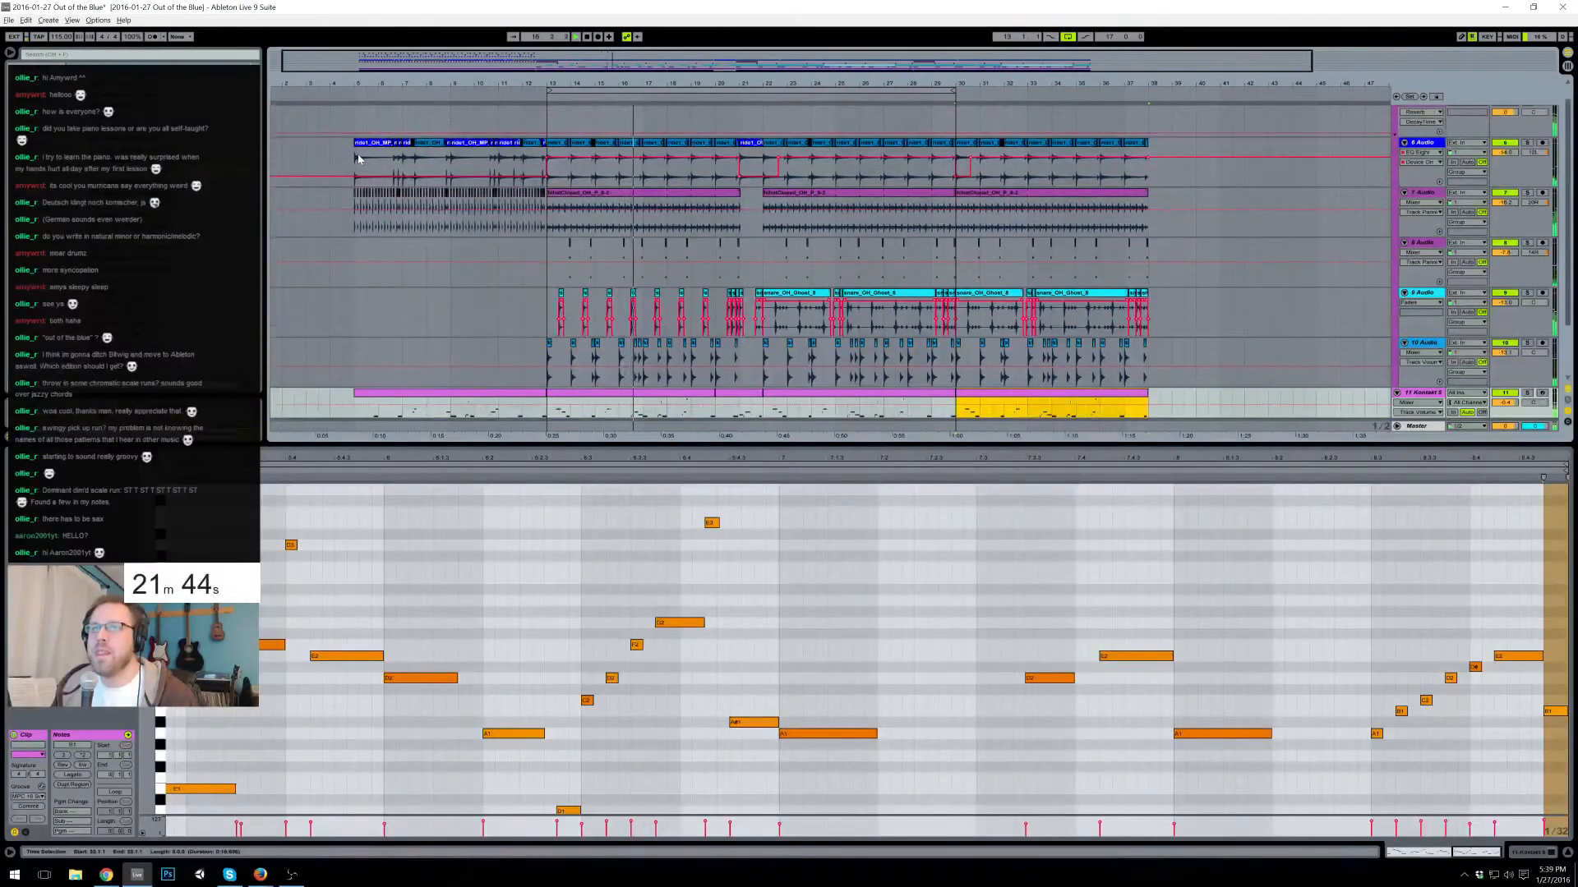
left_click_drag(355, 159, 543, 226)
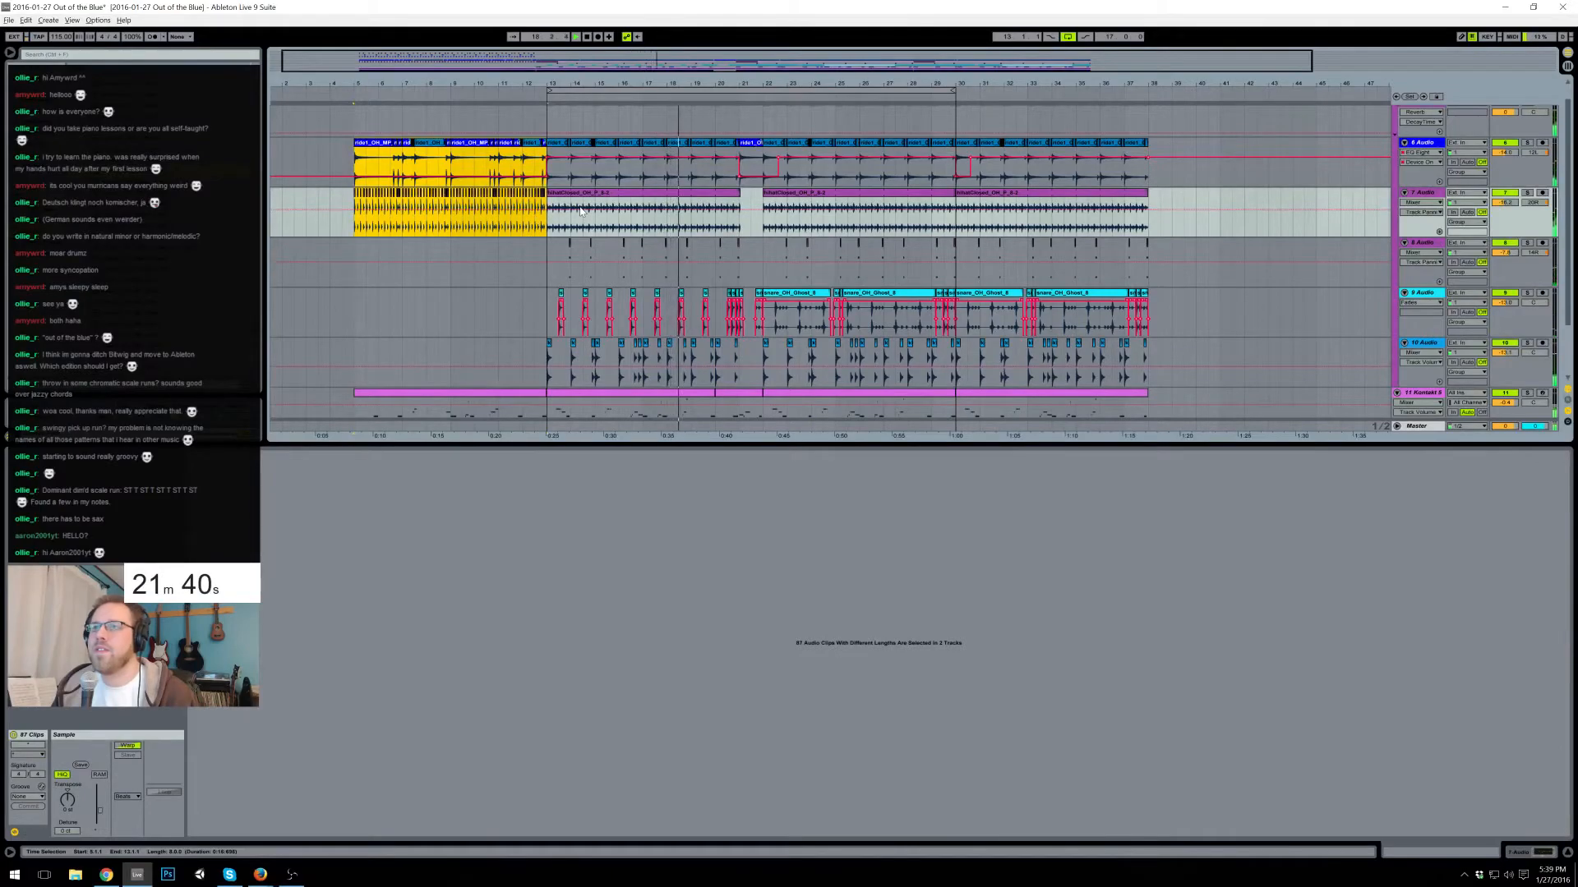
scroll(580, 211, "down", 3)
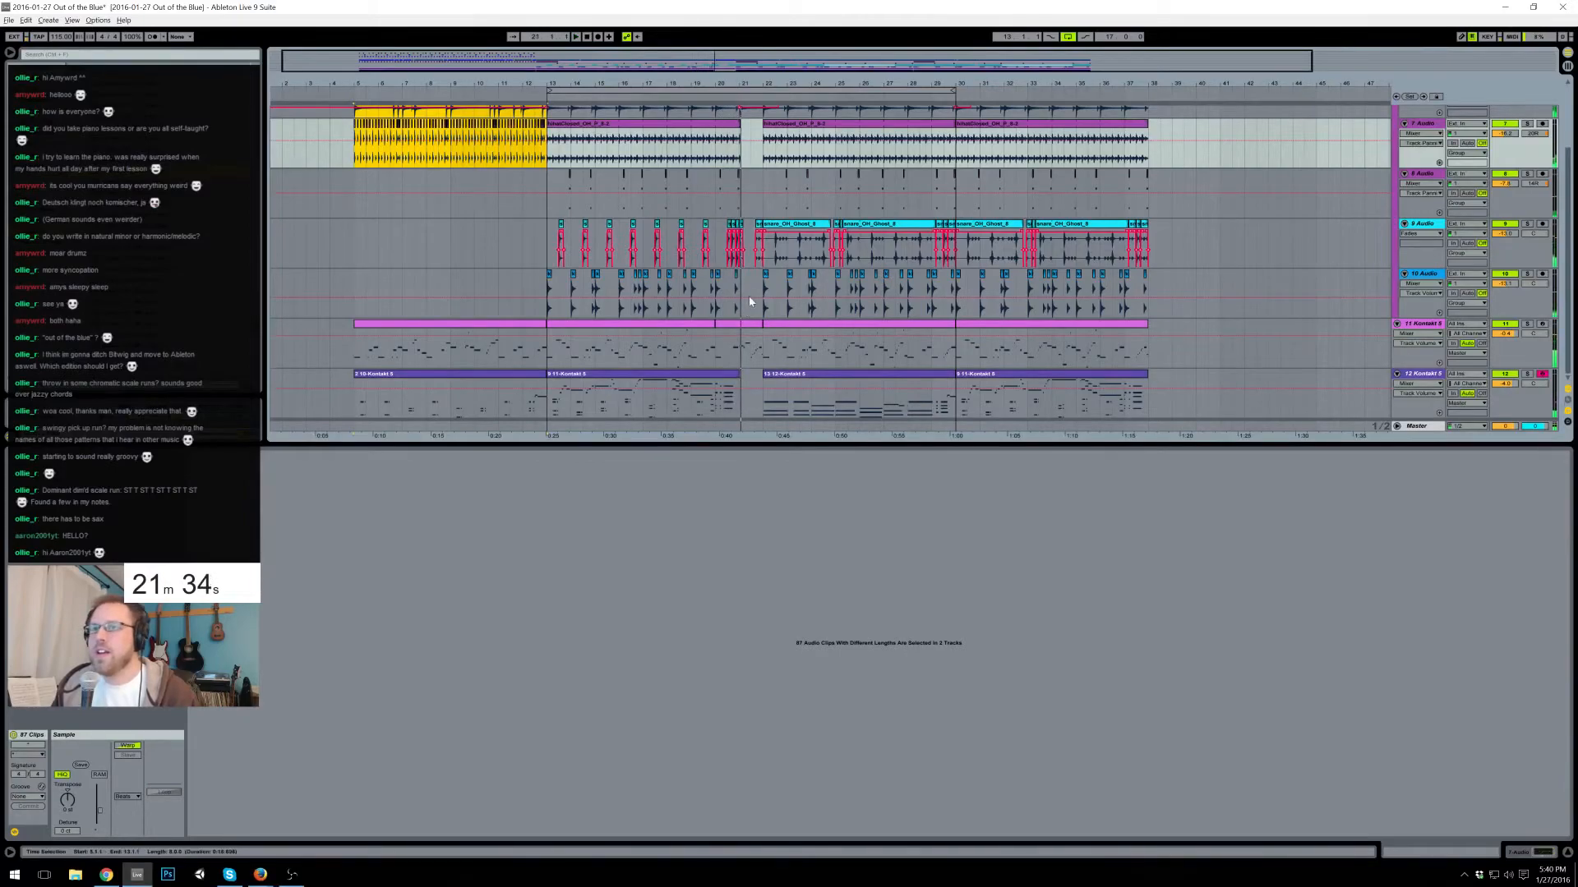
- Lower the note starting bar 21 in the 11 Kontakt 5 transition clip to D2
left_click(749, 327)
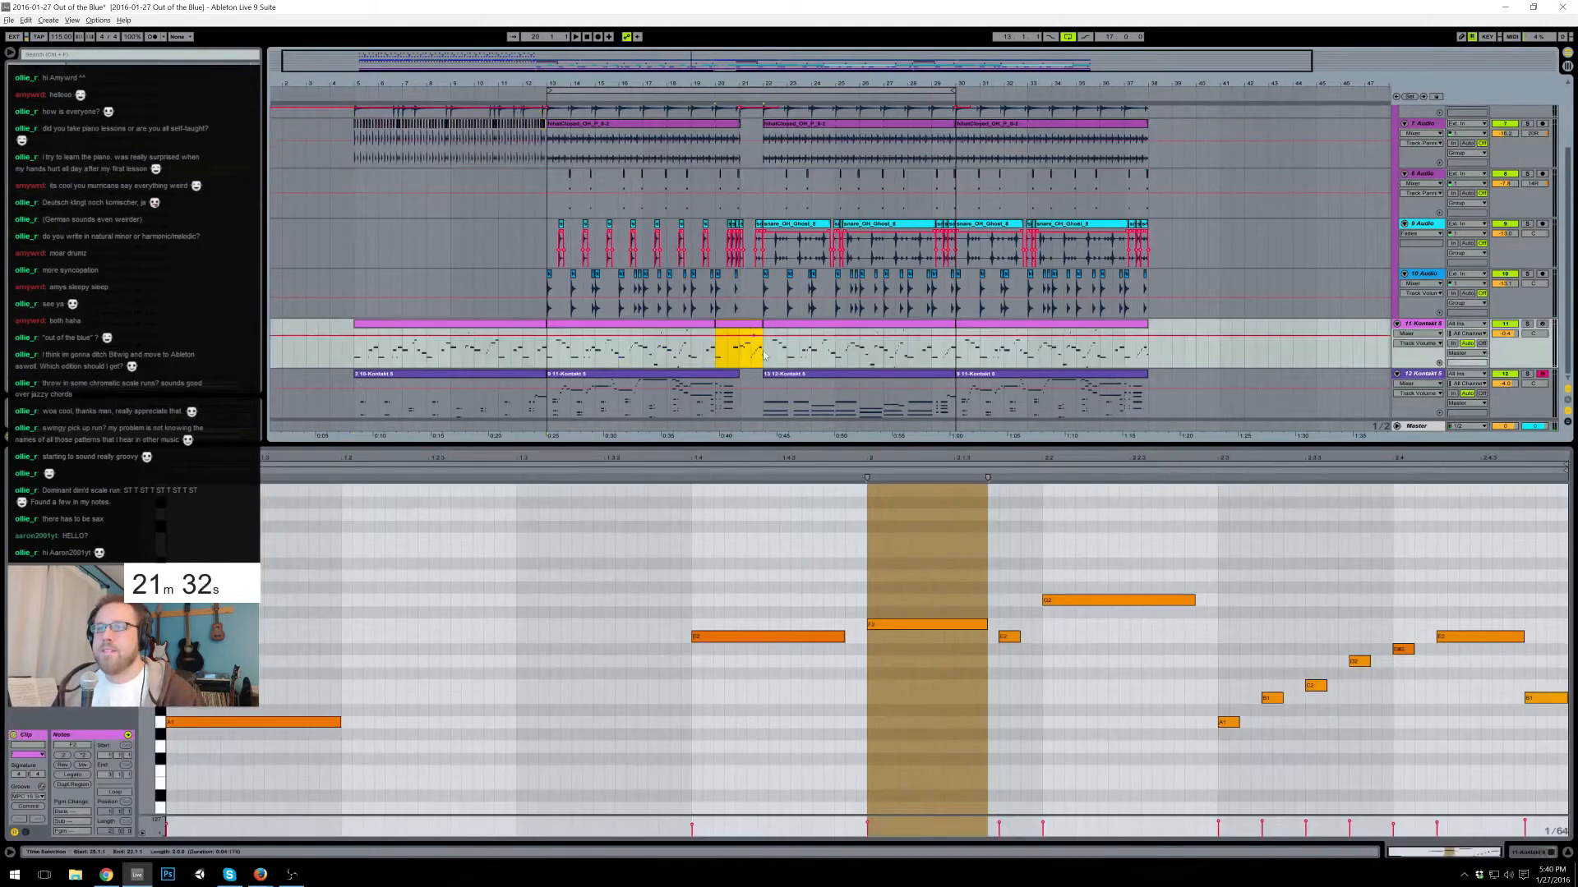
left_click(916, 500)
left_click_drag(881, 549, 913, 642)
key("Down")
key("Down")
key("Down")
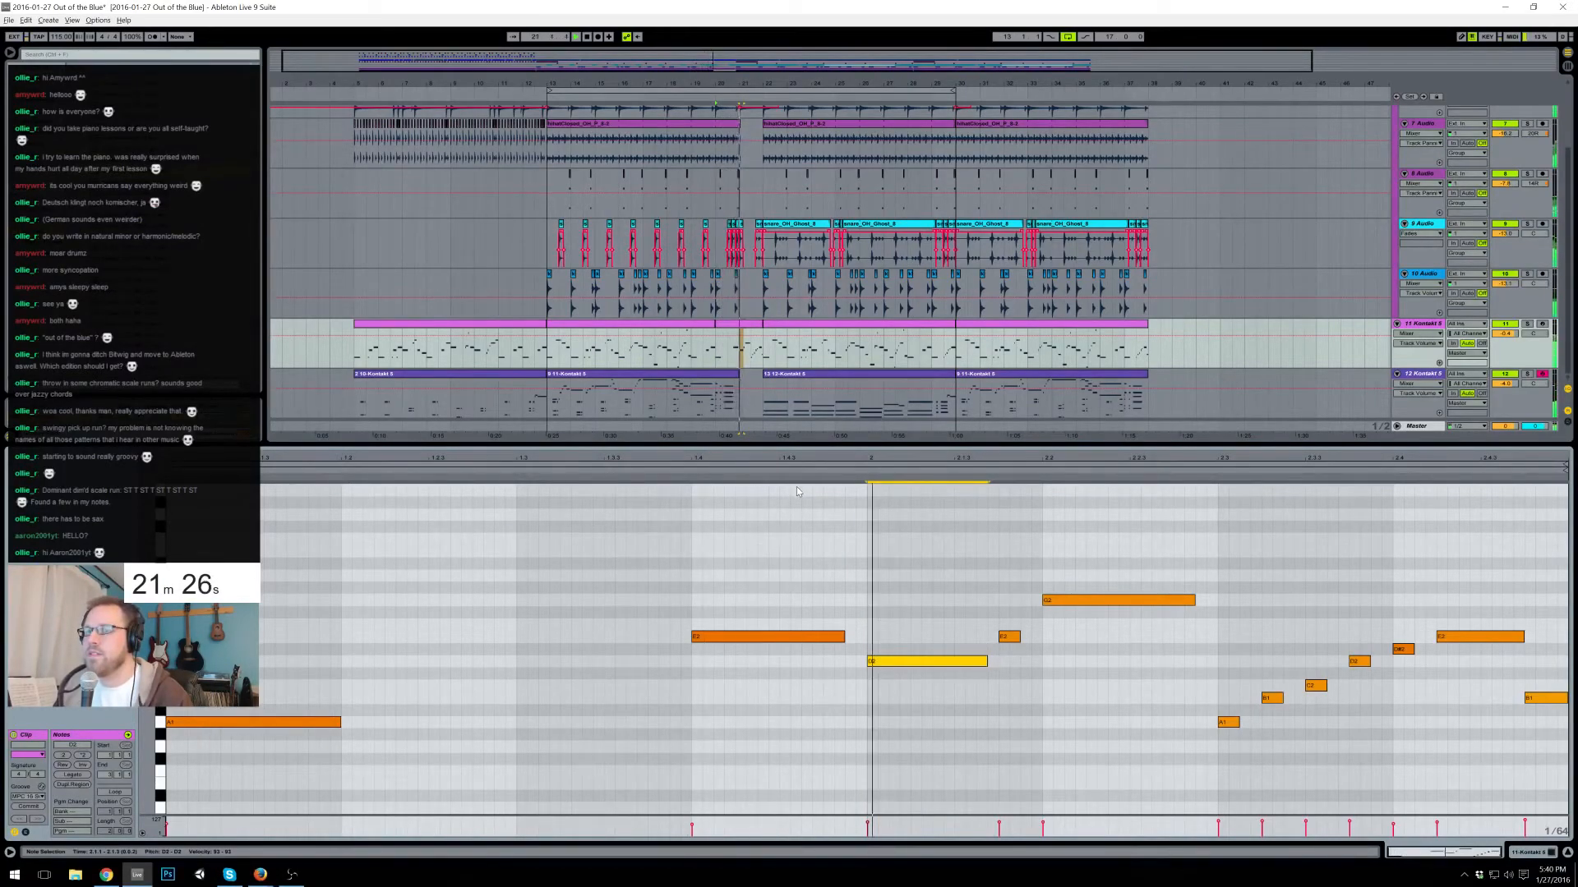
- Lower the short note before beat 2 of bar 21 to D2 and the note starting that bar to C2
left_click(1019, 647)
left_click_drag(1018, 647, 990, 622)
key("Up")
left_click(852, 472)
key("Down")
key("Down")
key("Down")
left_click_drag(937, 673, 921, 640)
key("Down")
key("Down")
left_click(844, 469)
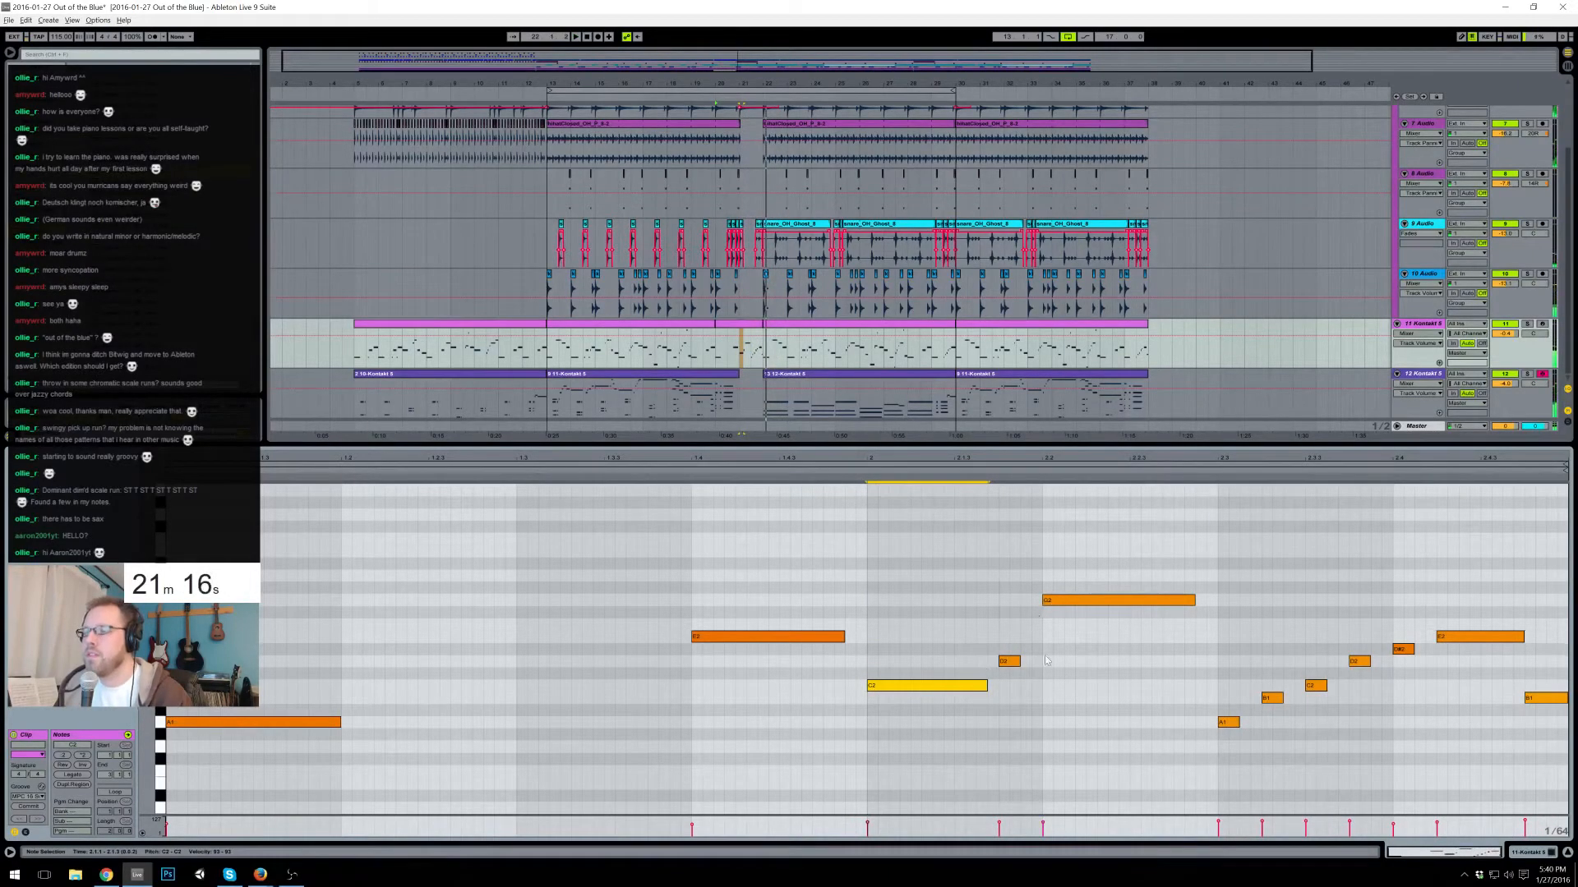
- Try delaying the start of the G2 note on beat 2 of bar 21 and inserting a short F2 note before it
left_click_drag(1049, 602, 1078, 600)
left_click(1044, 603)
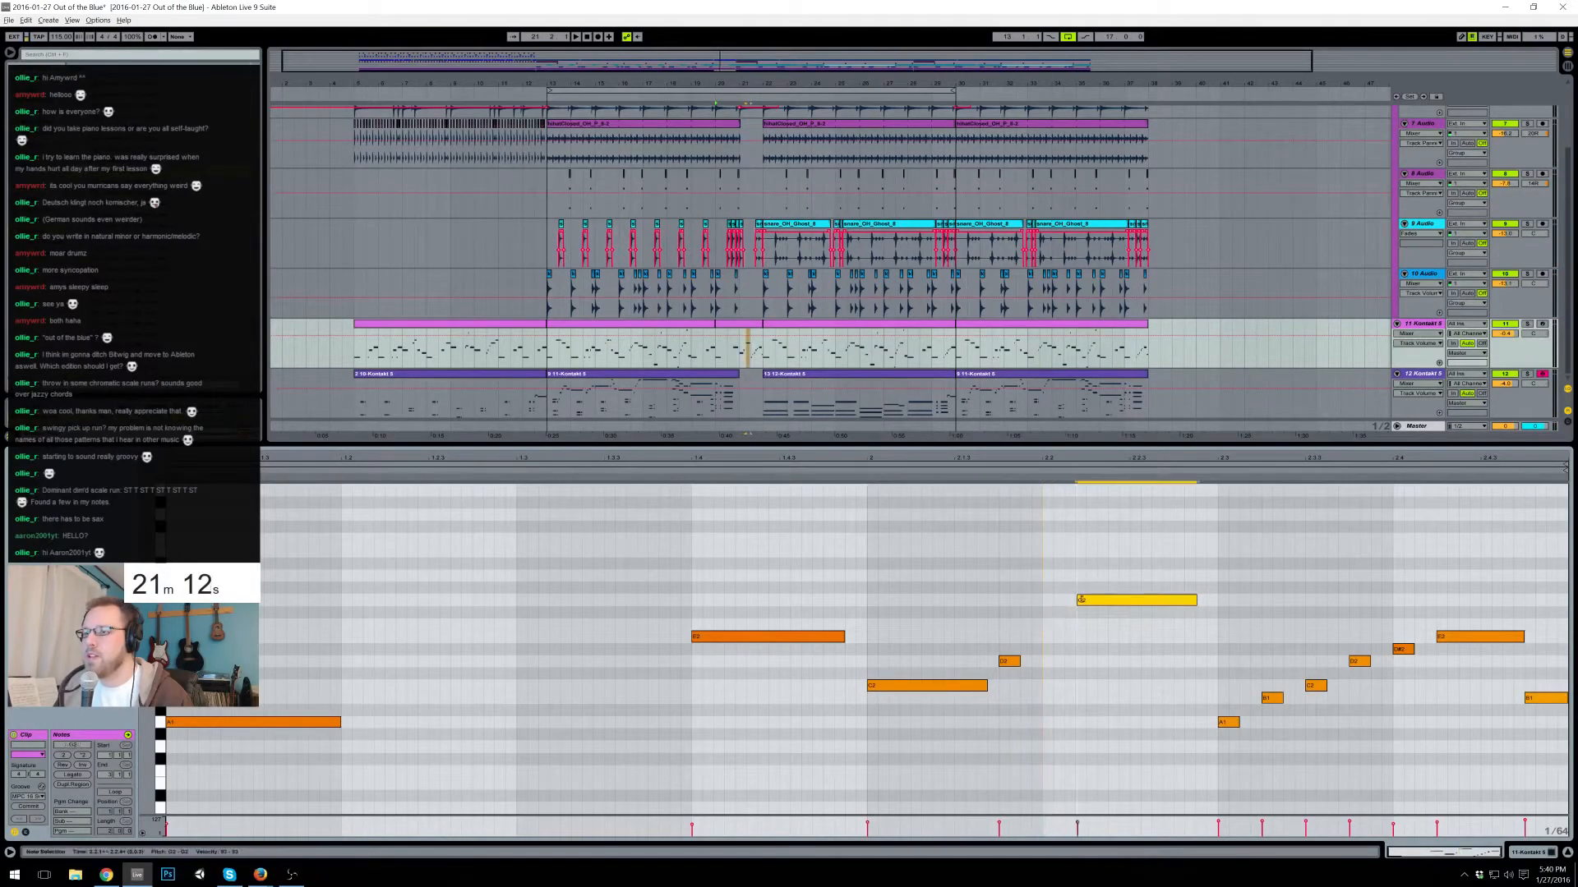
double_click(1047, 624)
key("space")
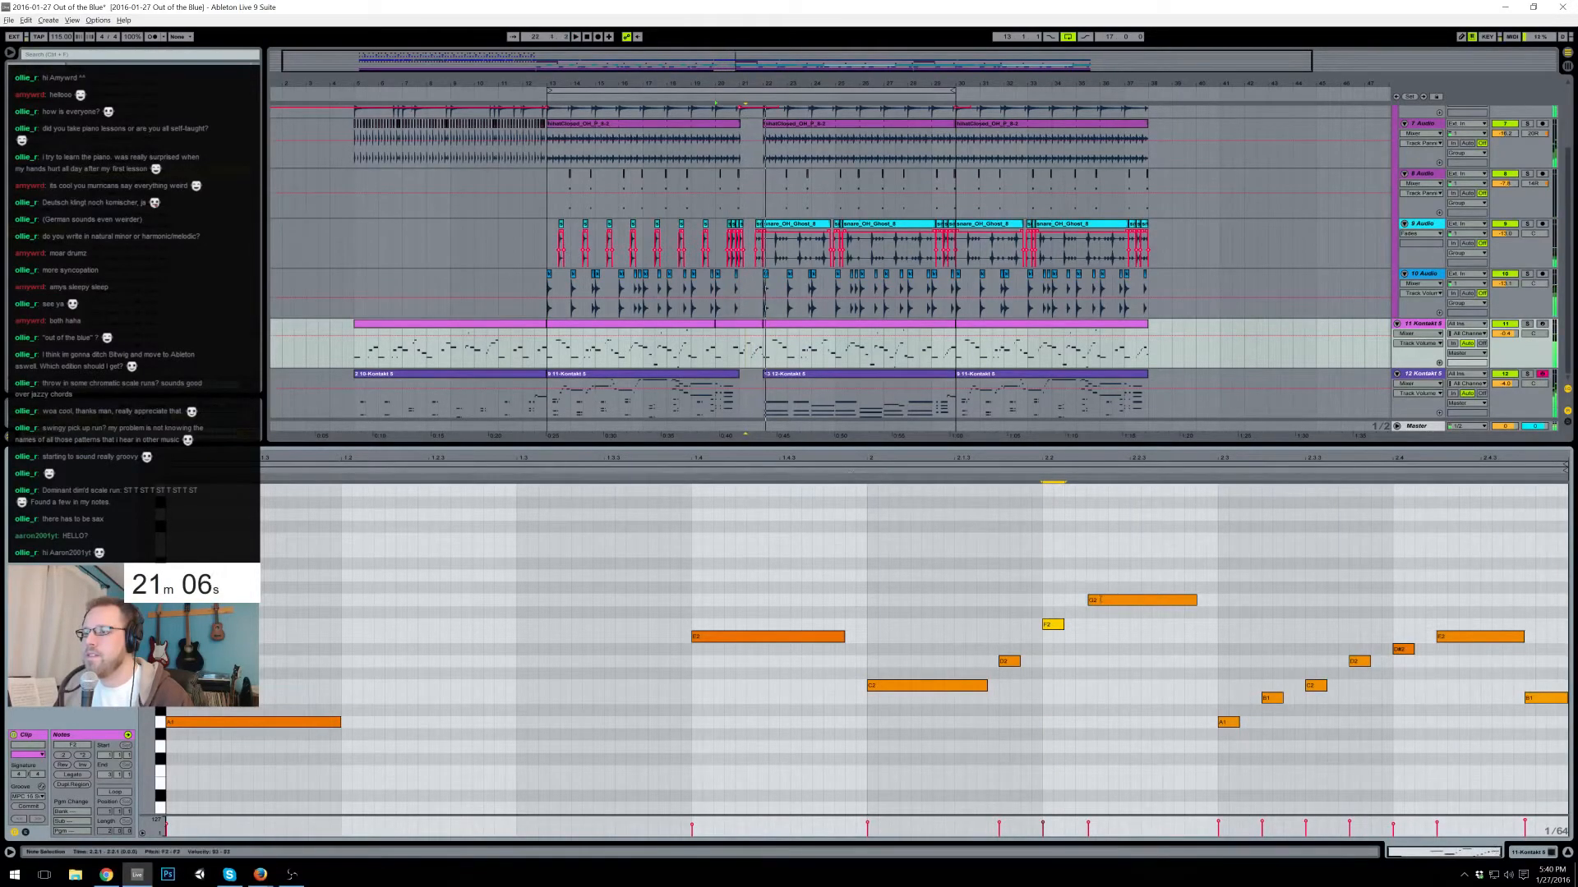
- Start the long note on beat 2 of bar 21 at pitch E2 and remove the short F2 note there
left_click_drag(1089, 600, 1052, 626)
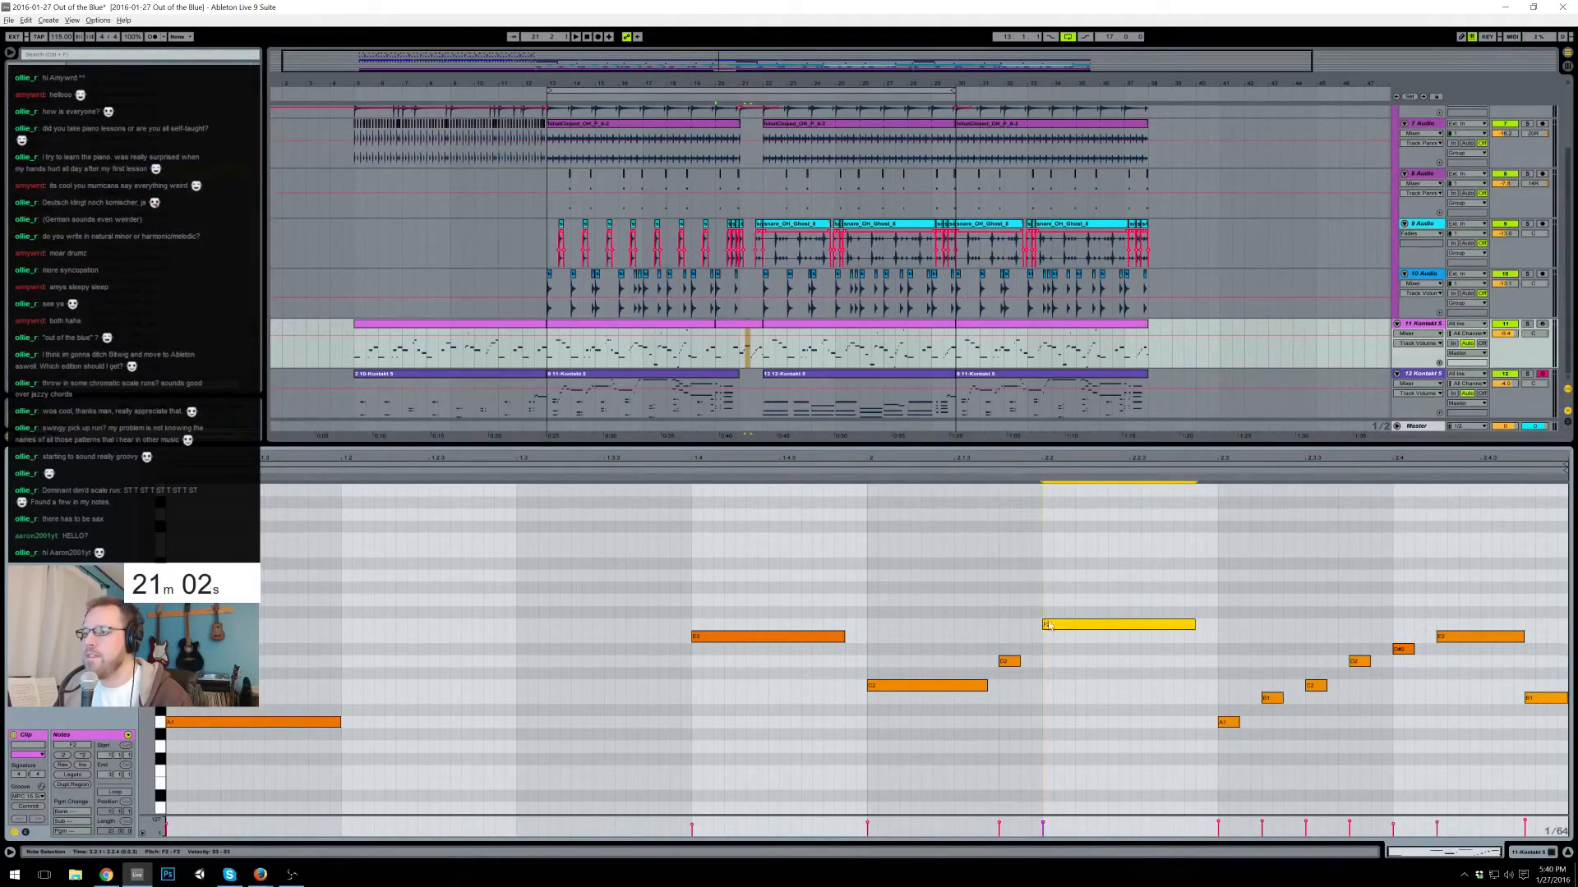
left_click(860, 484)
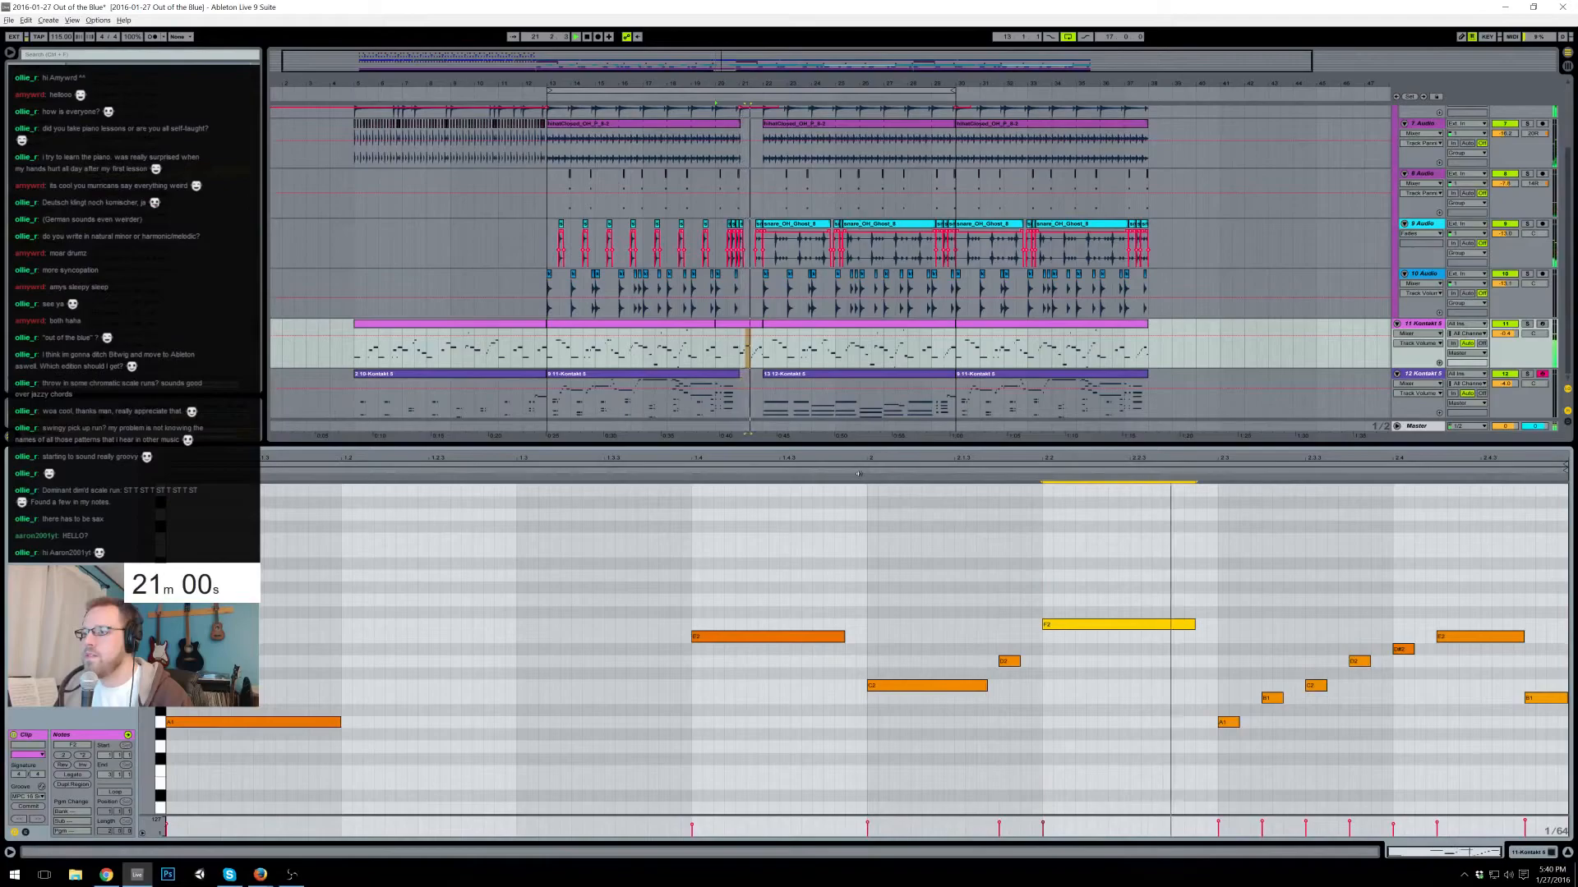
key("Down")
left_click(866, 479)
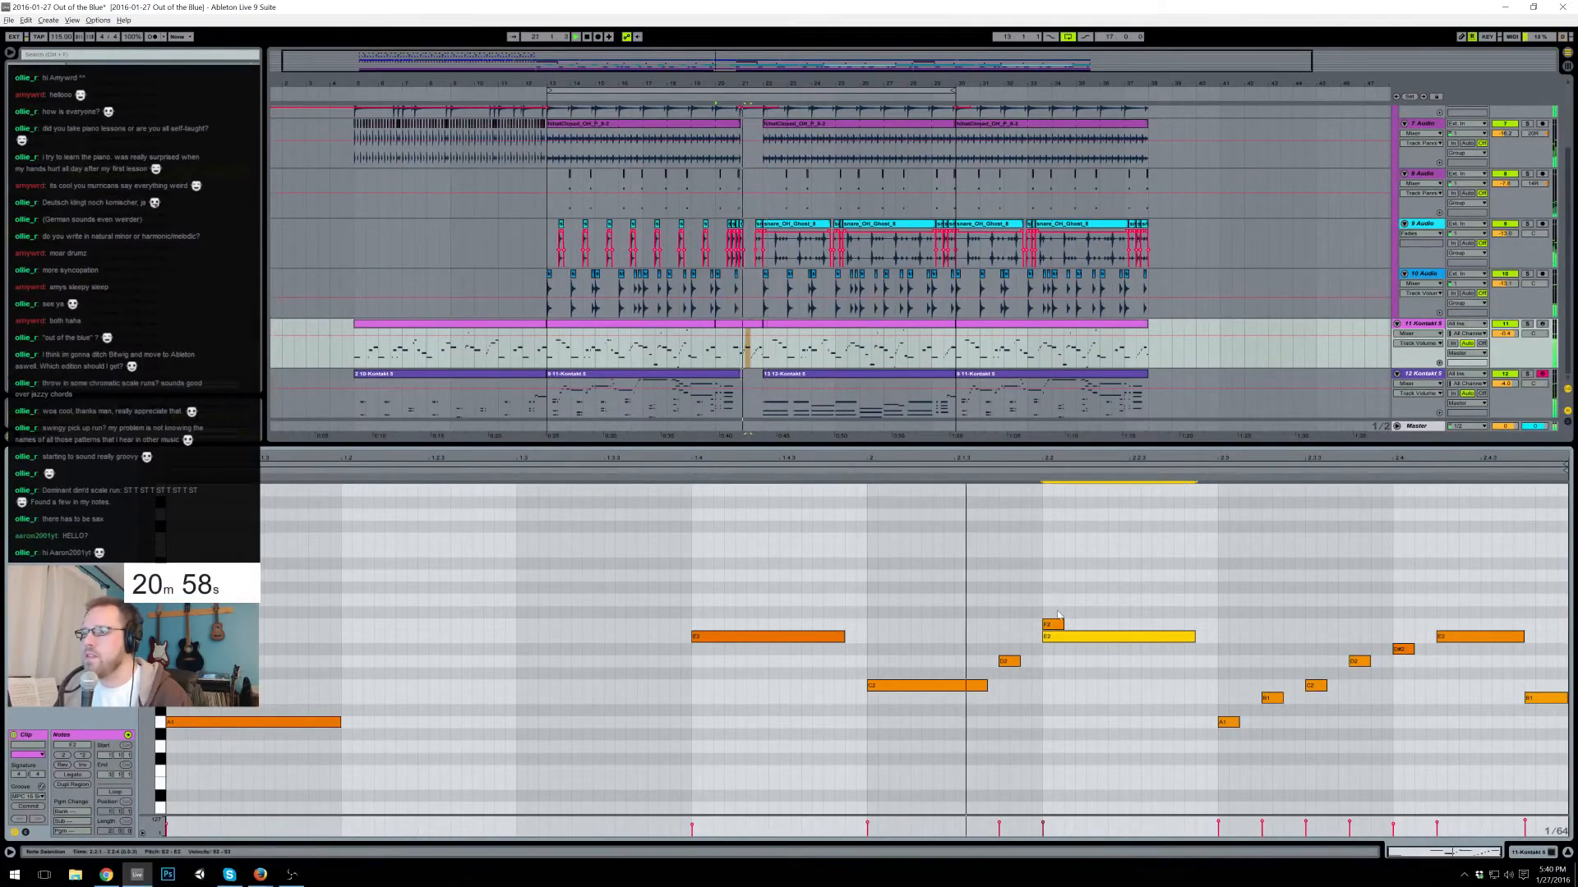
double_click(1058, 626)
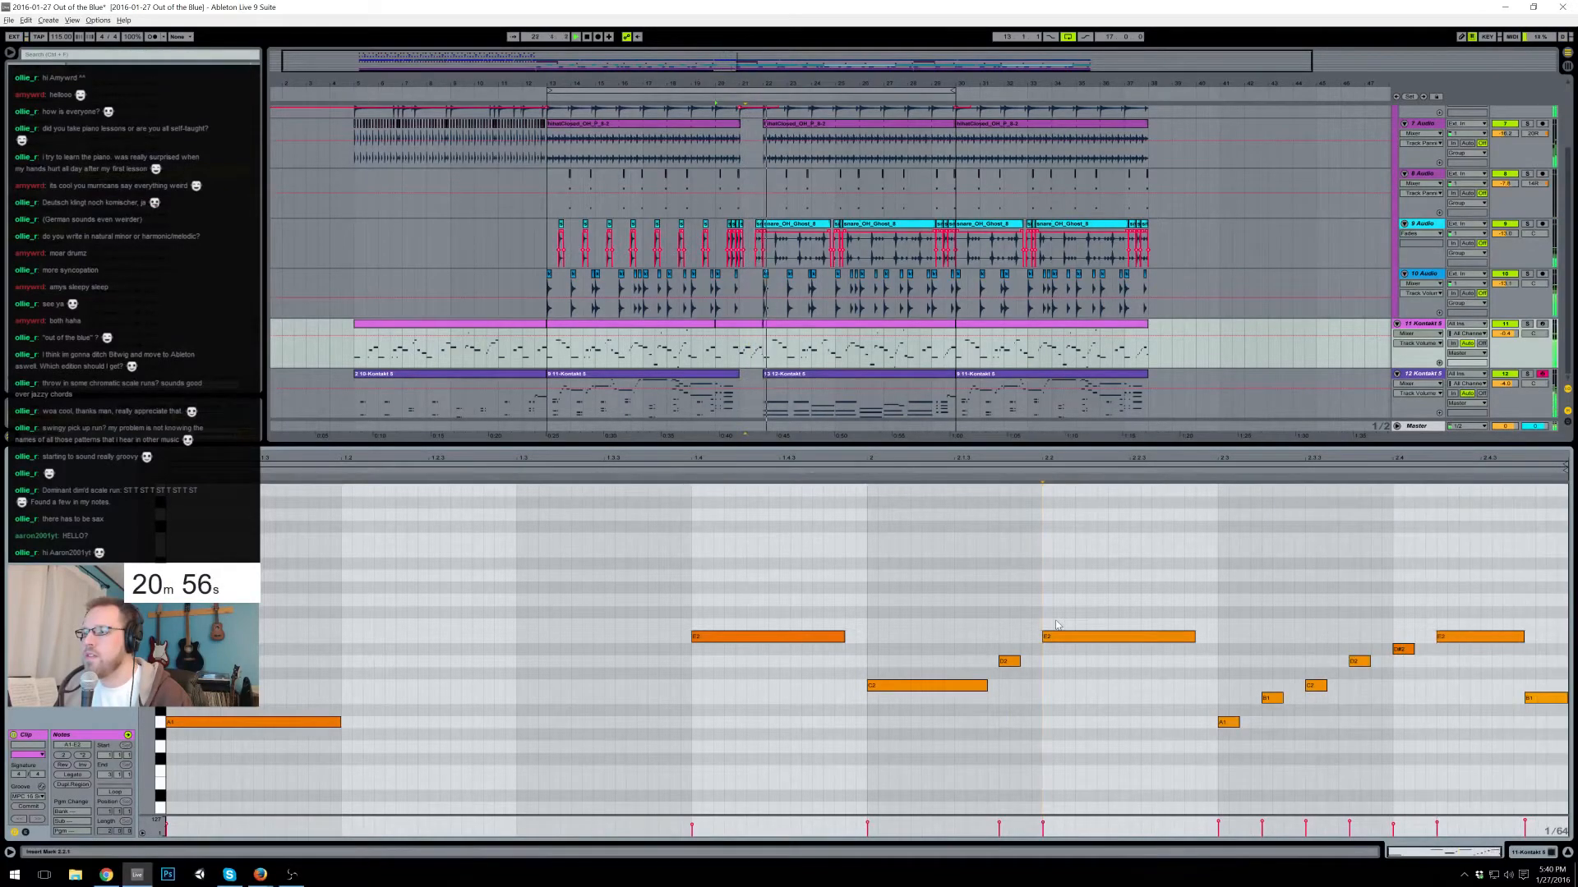
key("space")
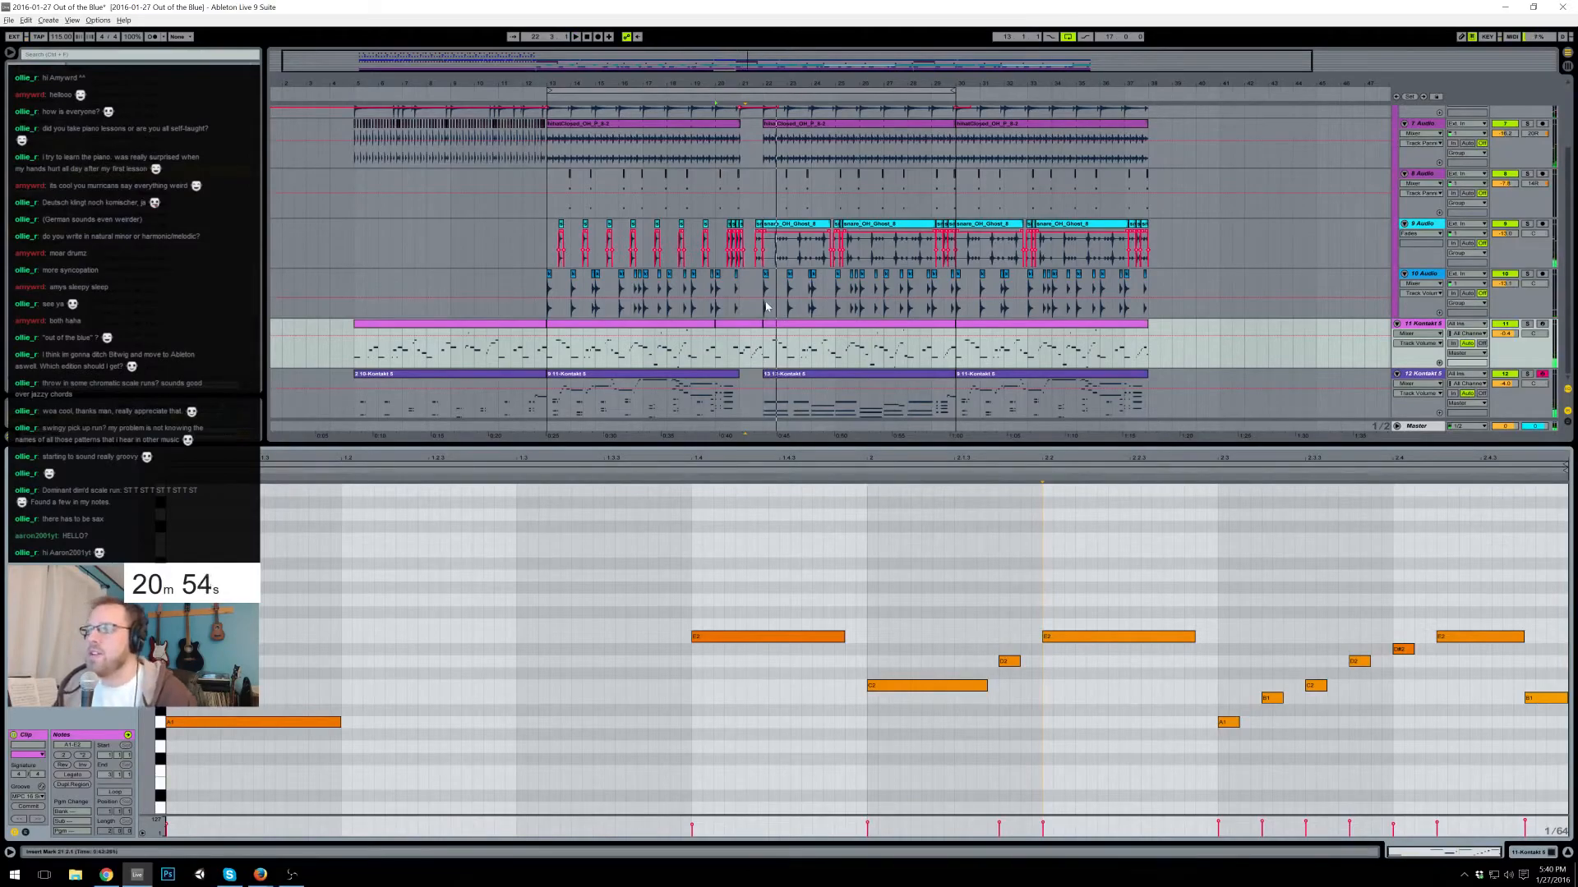
- Play back from bar 22 and delete the two deactivated notes, A1 and D2, near the start of that bass clip
left_click(832, 327)
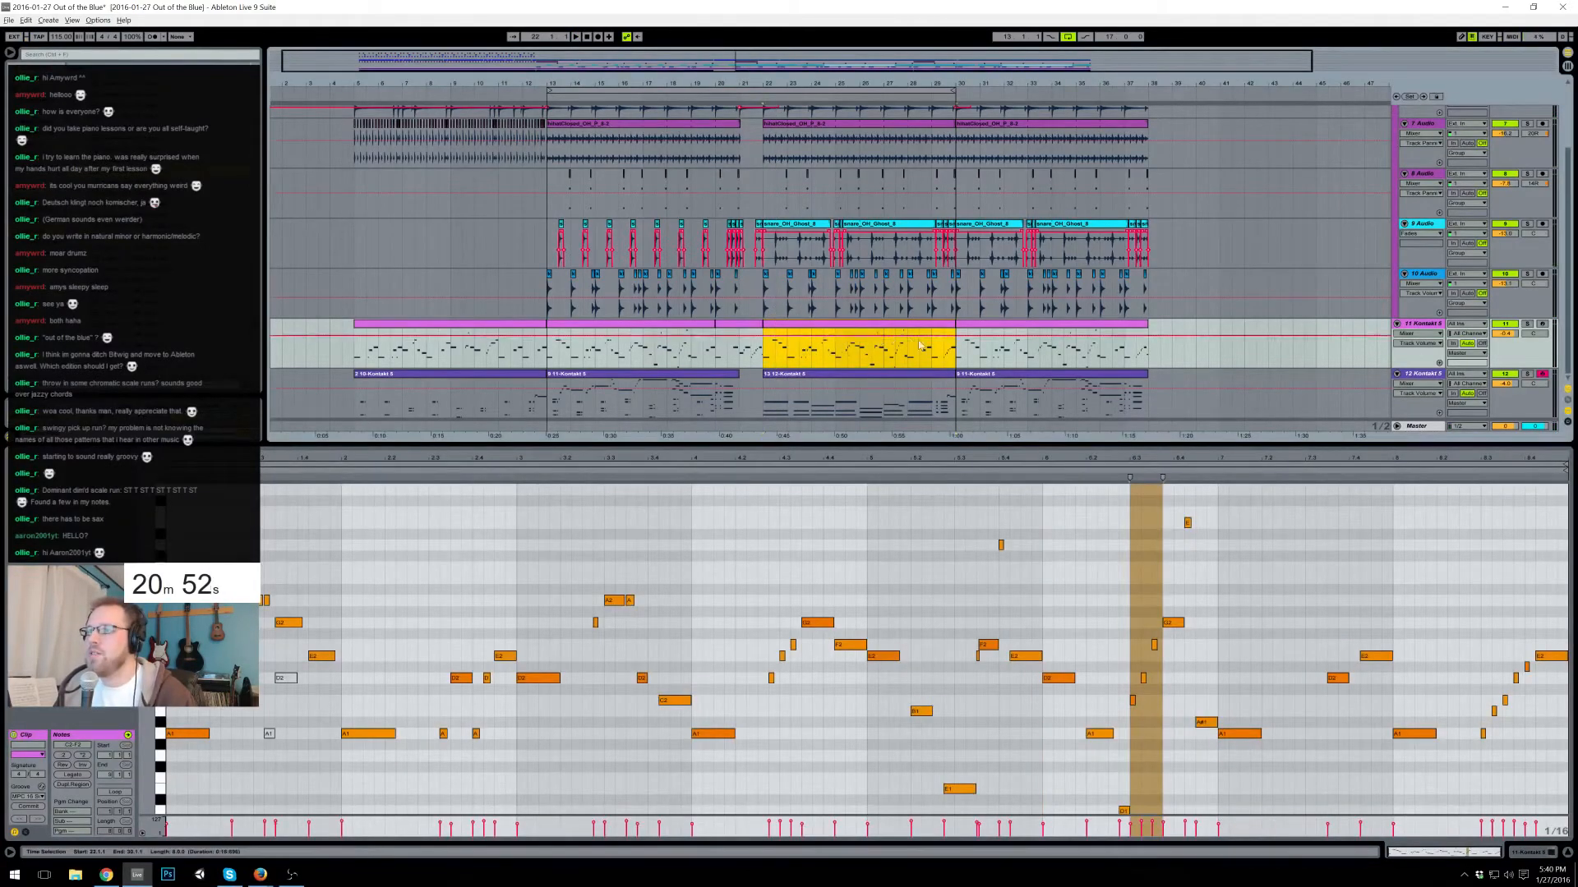
left_click(856, 353)
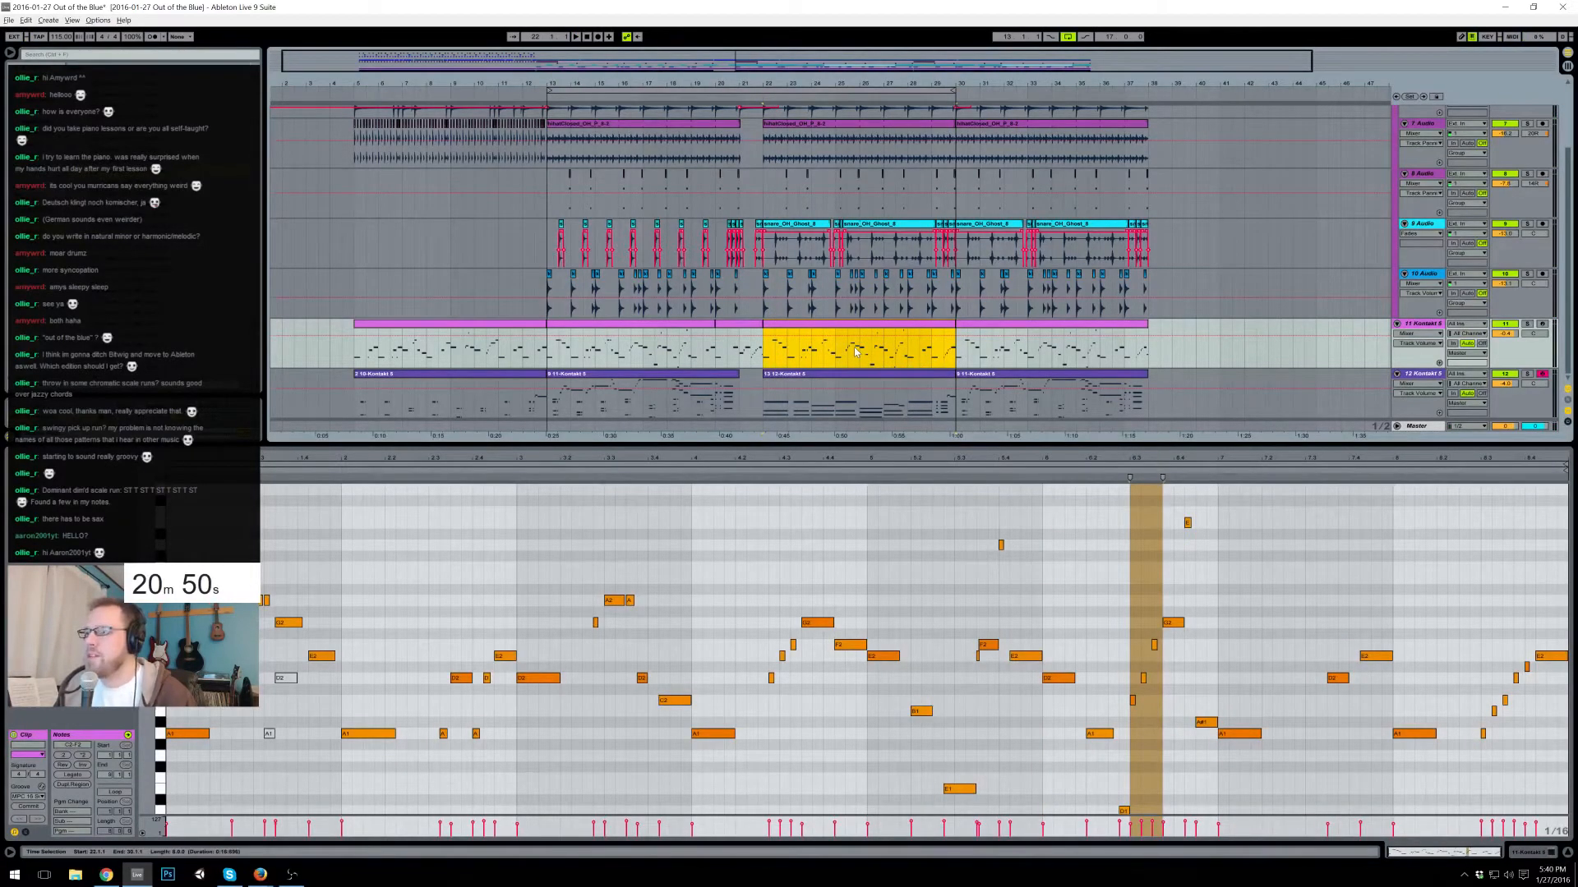
left_click(1417, 379)
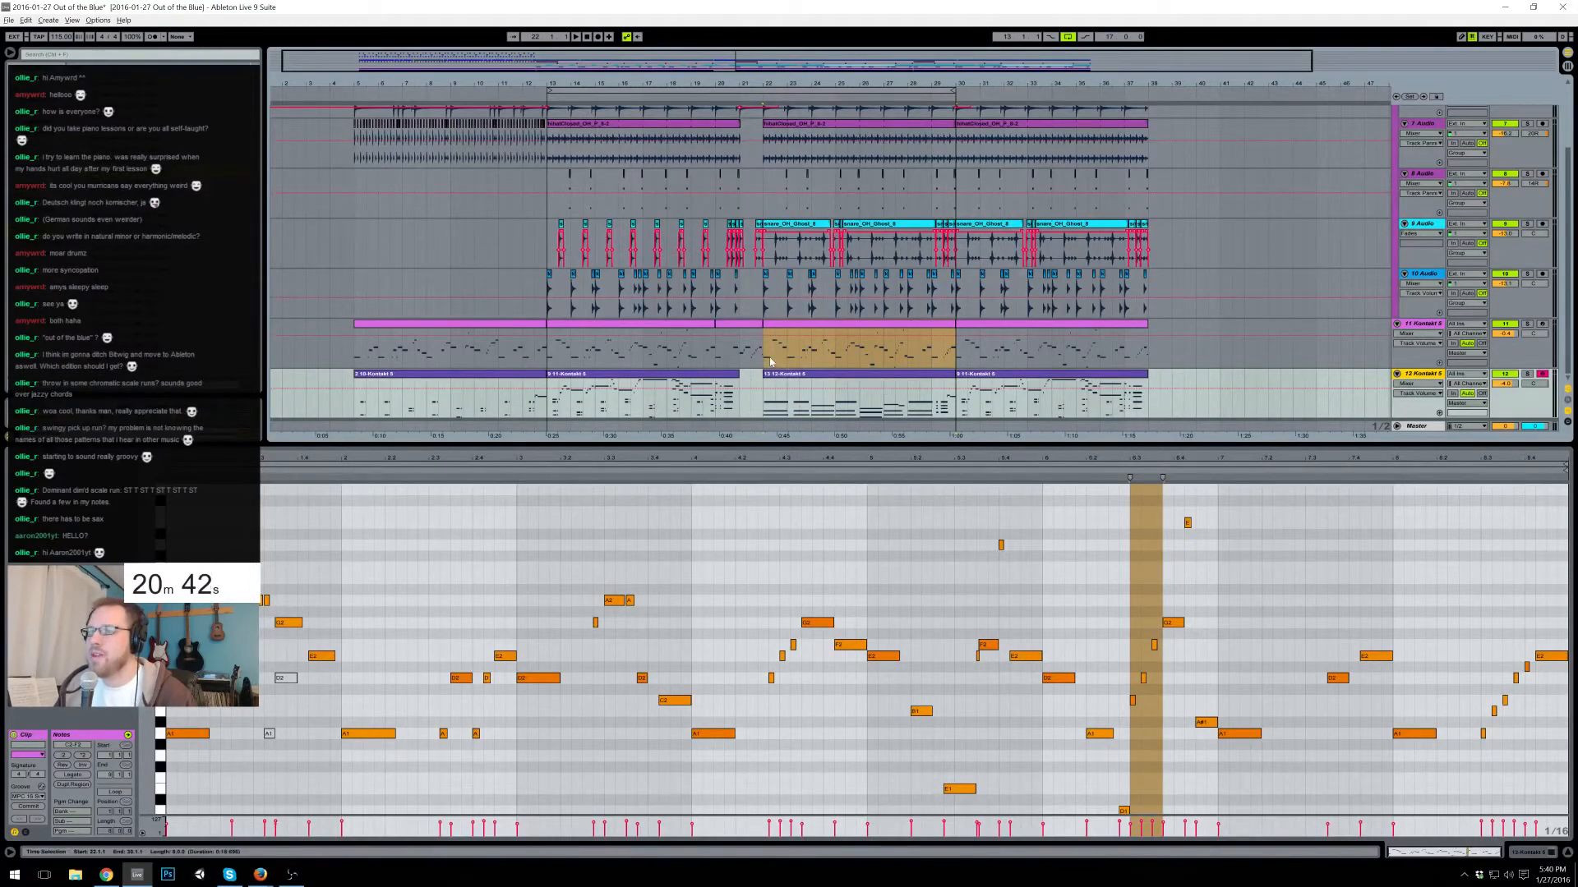
key("space")
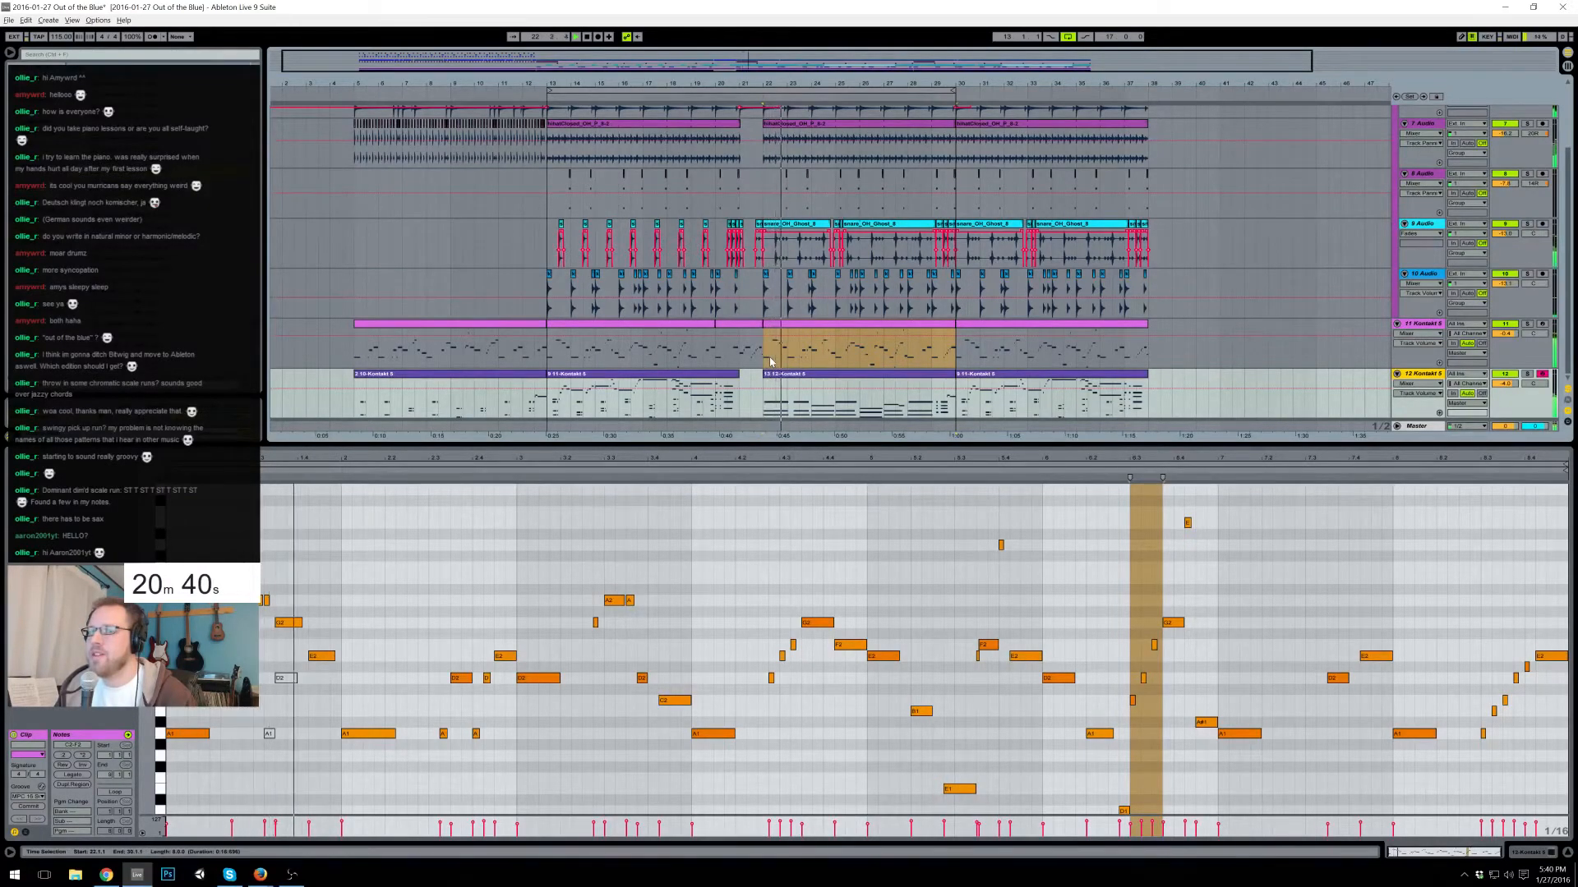
left_click(283, 713)
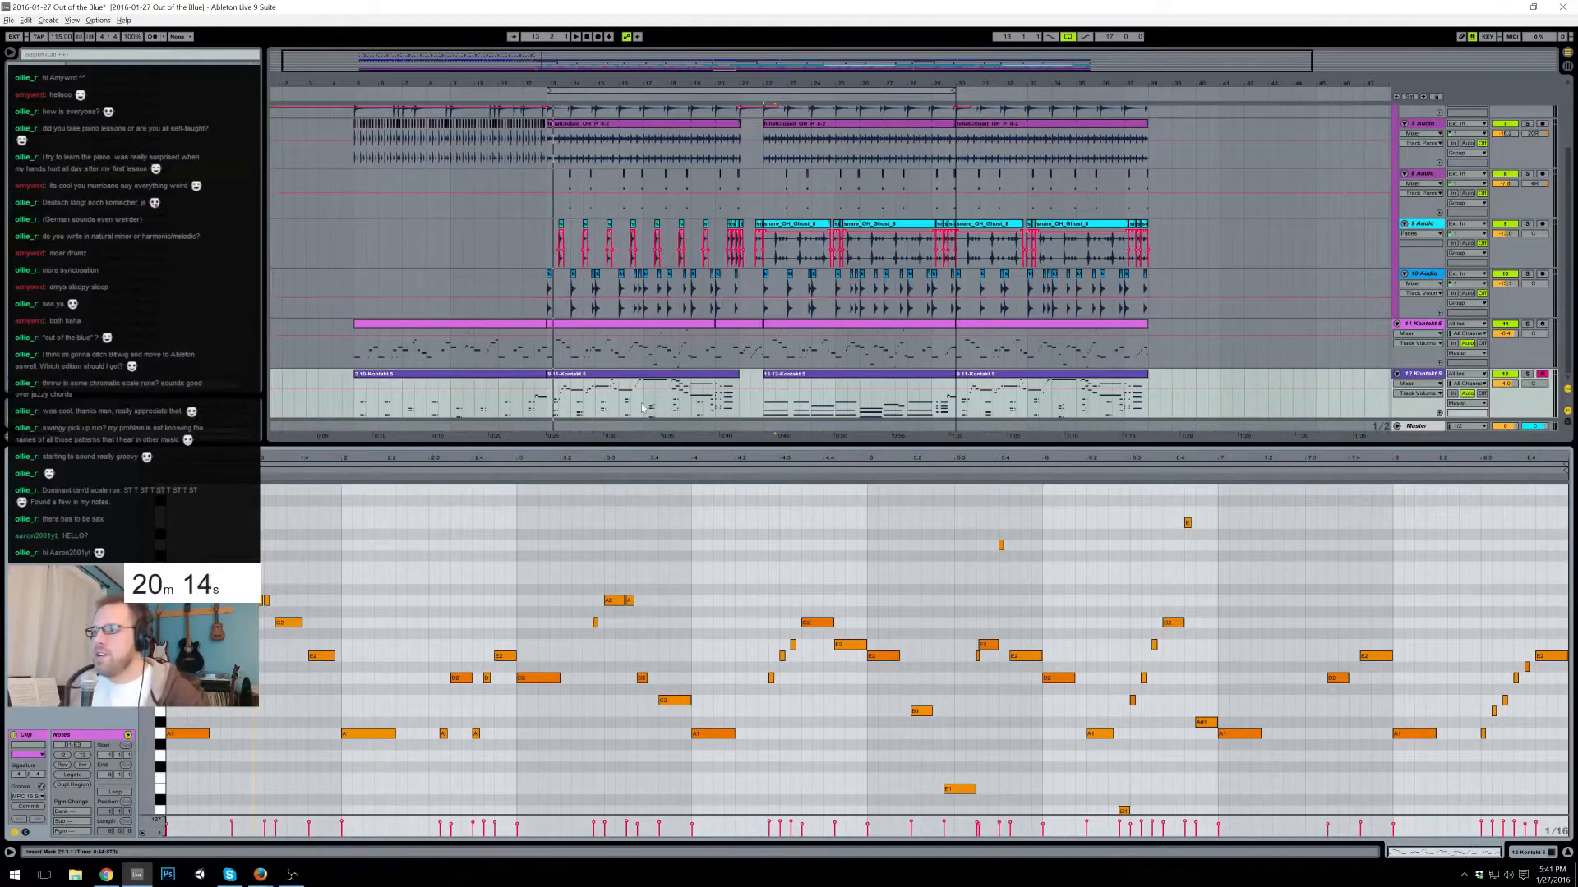
- In the 12 Kontakt 5 clip at bar 30, raise the short F4 note before bar 31 to A4 and the following long note to B4
left_click(883, 330)
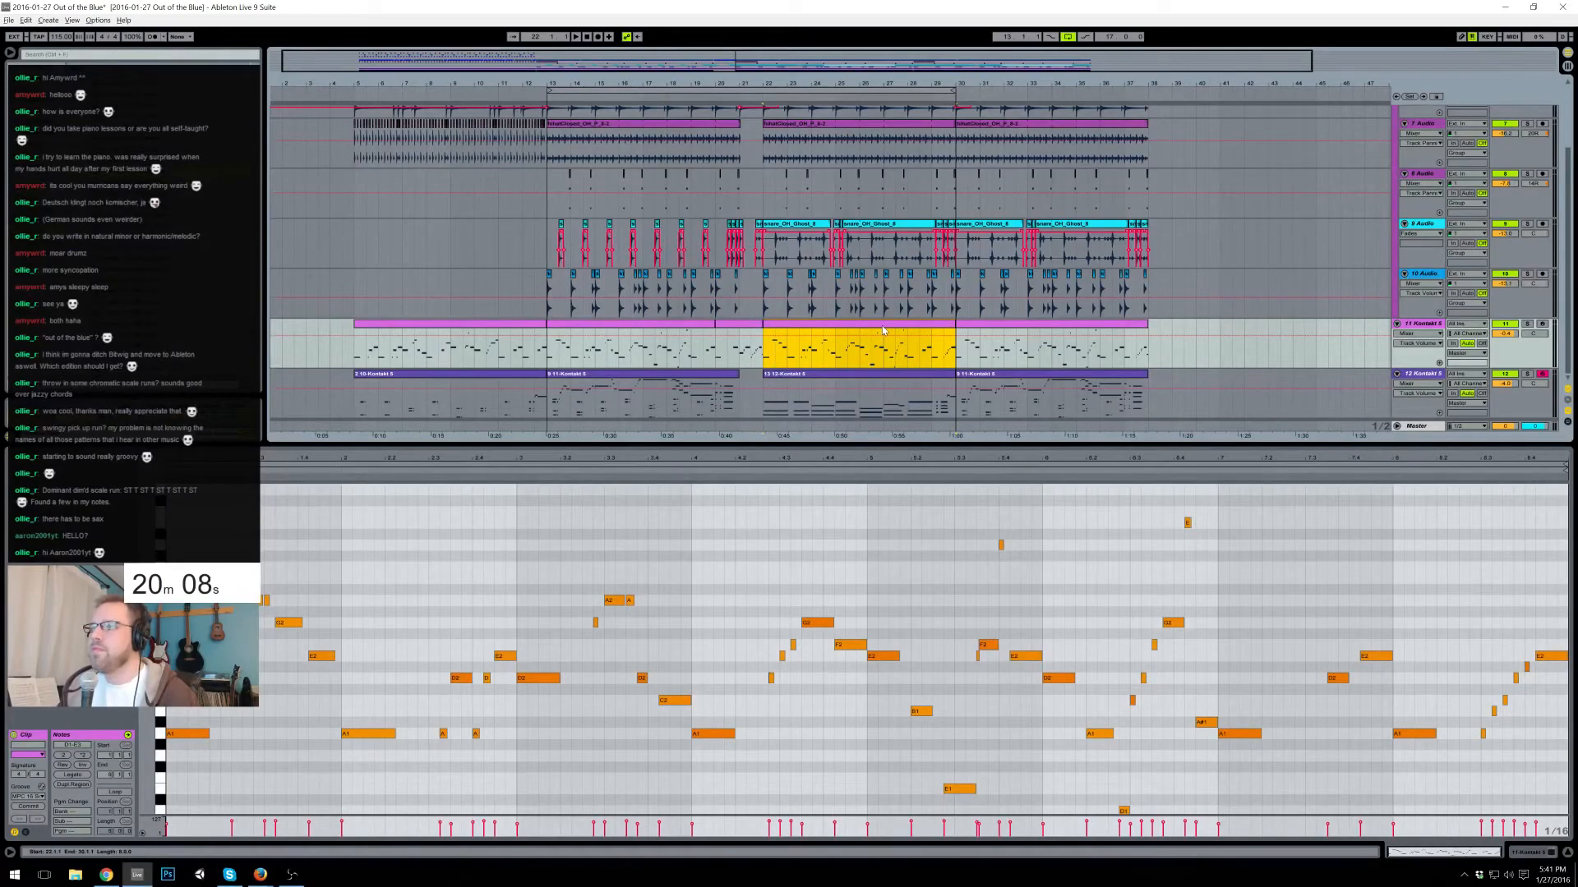
left_click(1016, 373)
left_click(199, 785)
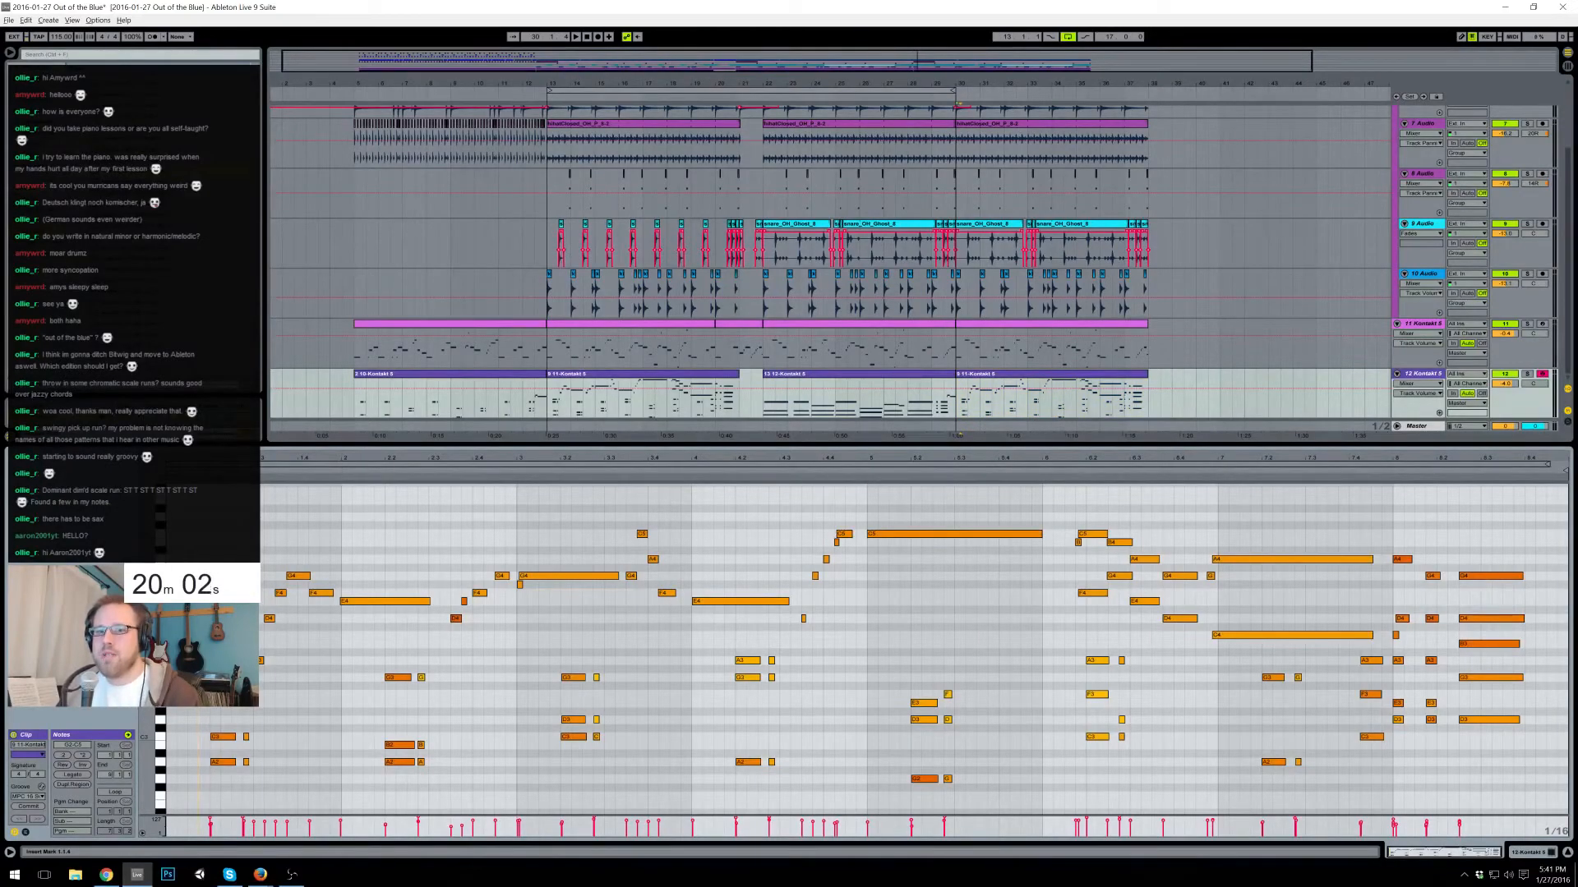
key("space")
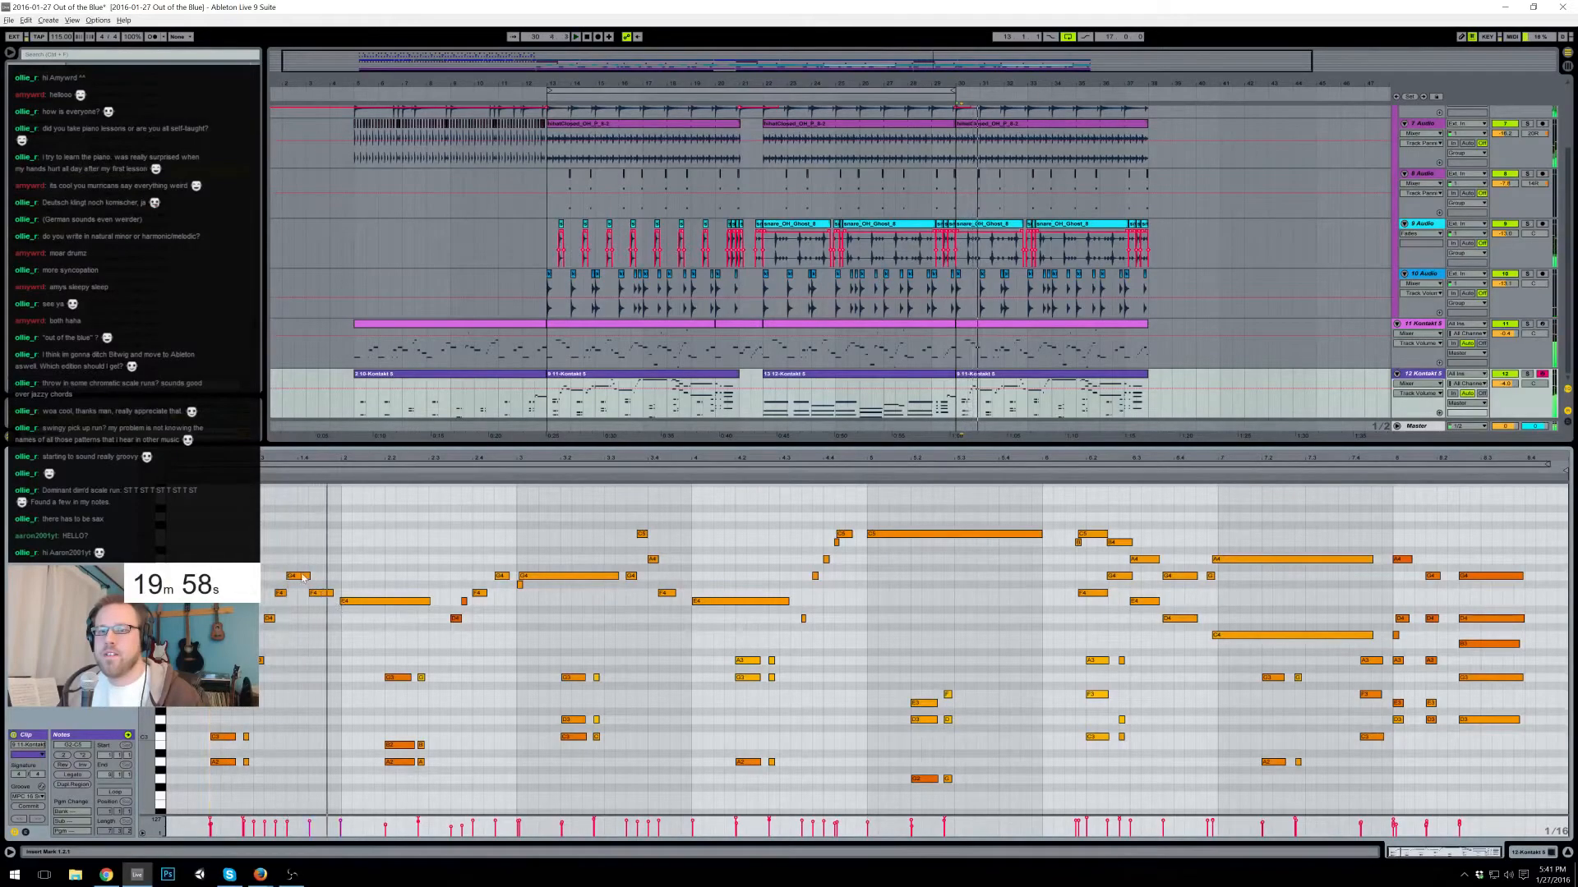
left_click(306, 575)
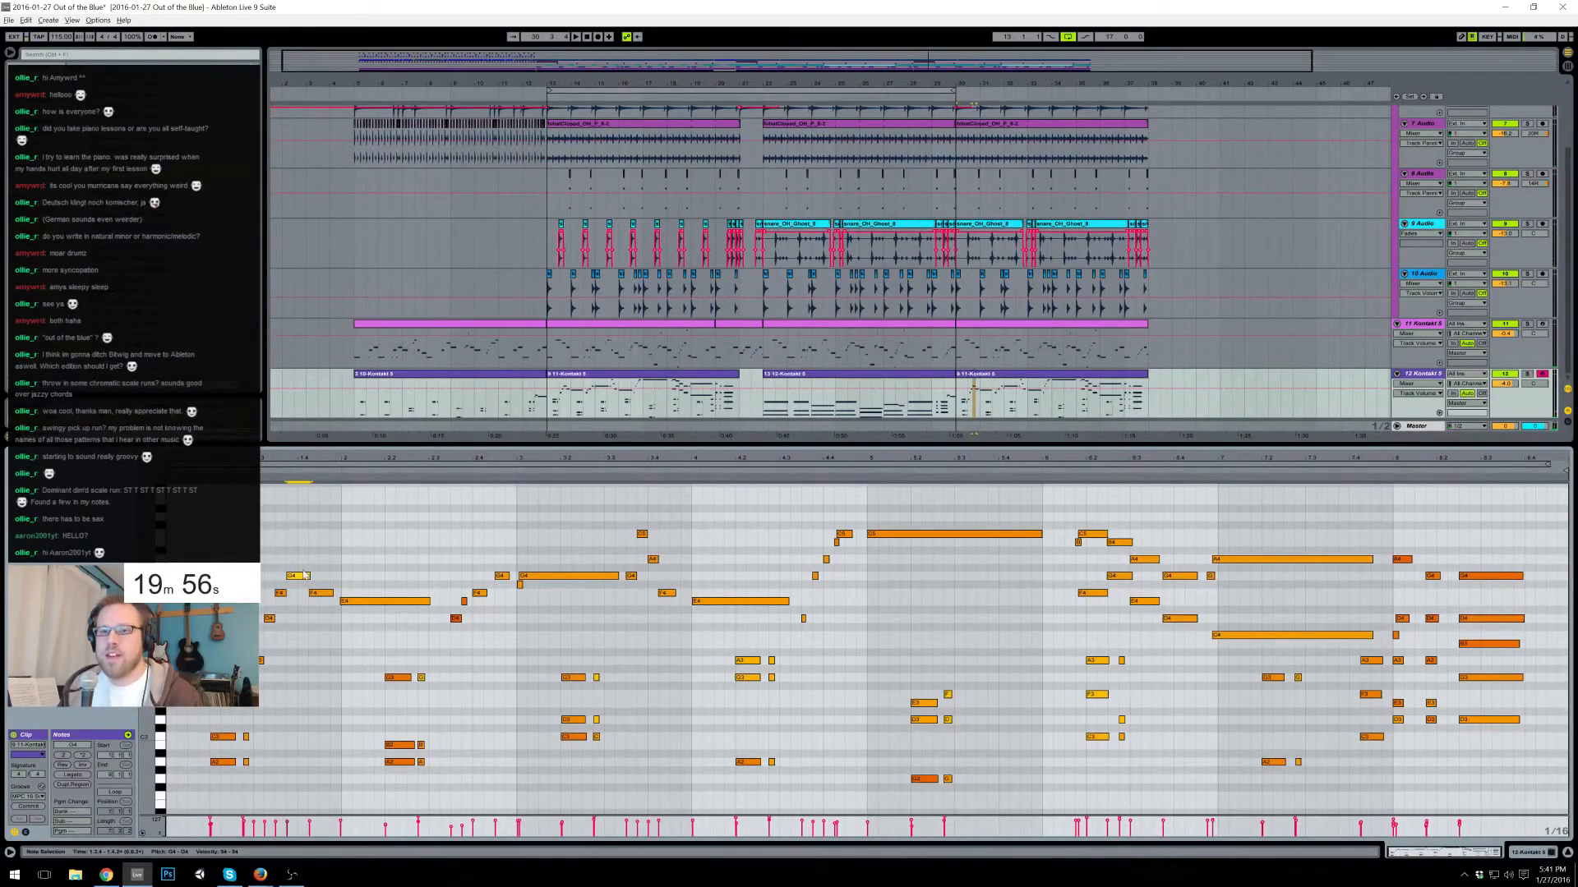
left_click_drag(321, 593, 321, 559)
left_click(365, 592)
key("Up")
key("Up")
key("Up")
key("Up")
key("Up")
key("Up")
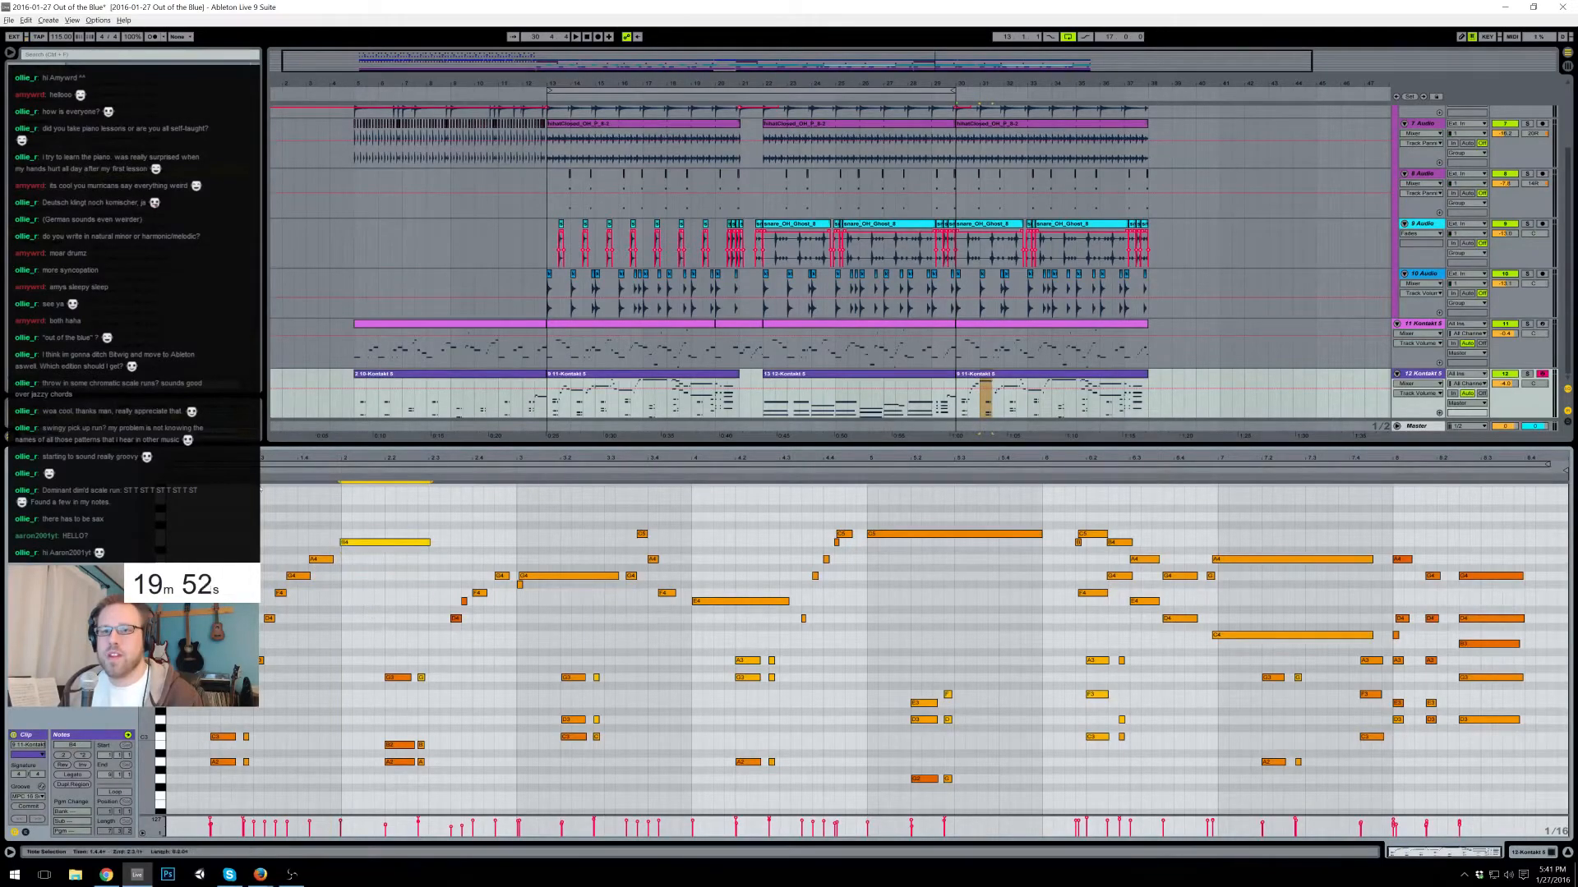
- Change the long note at bar 31 to A4 and the short note before it to B4, auditioning the phrase
key("space")
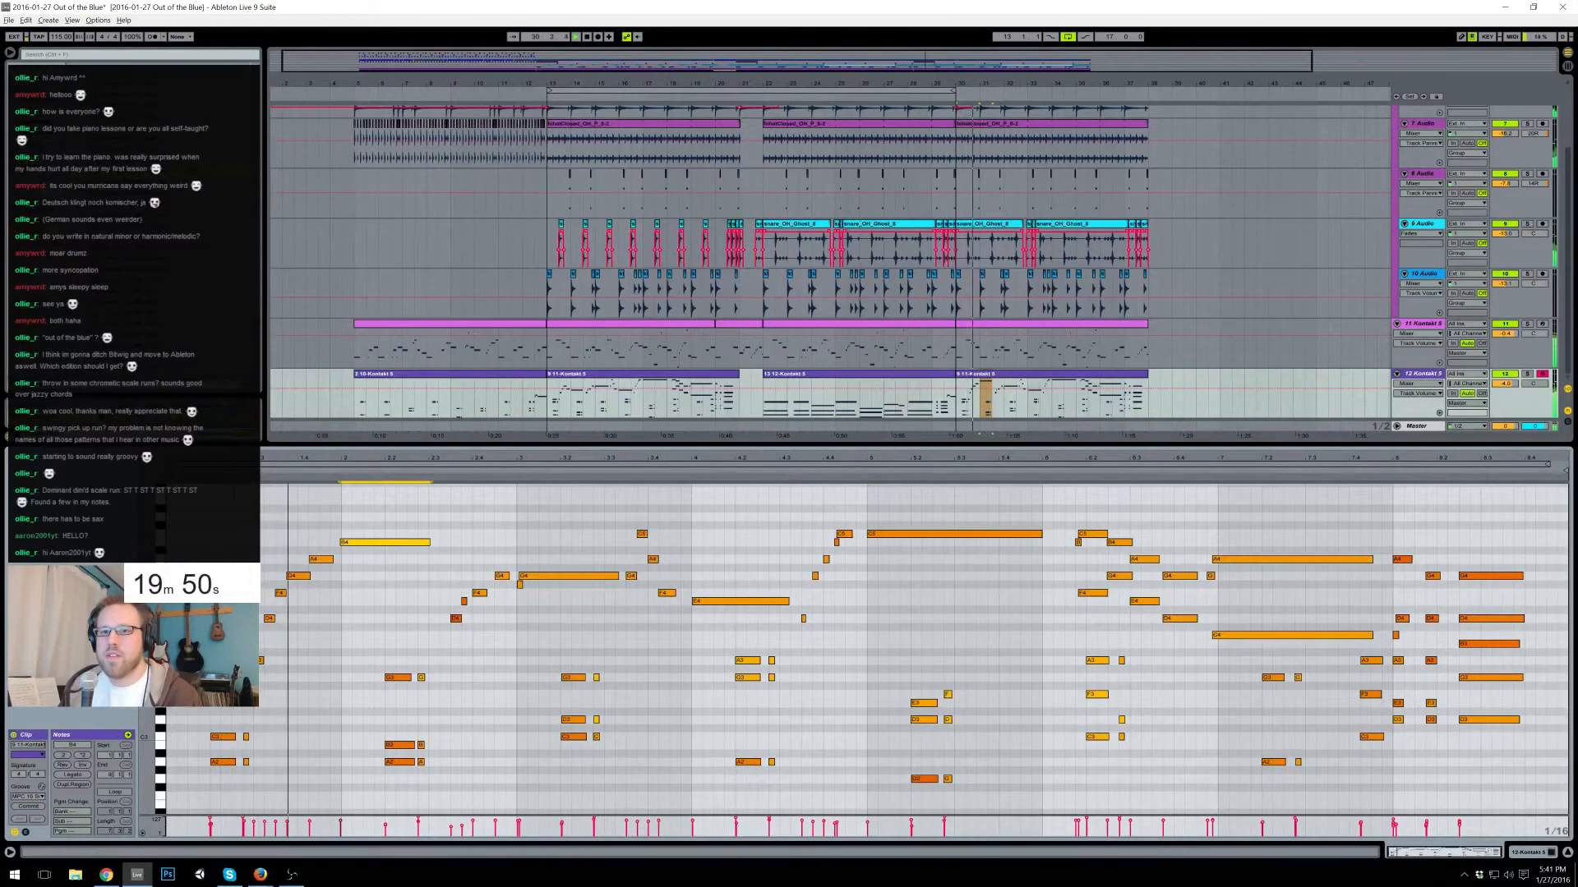
key("space")
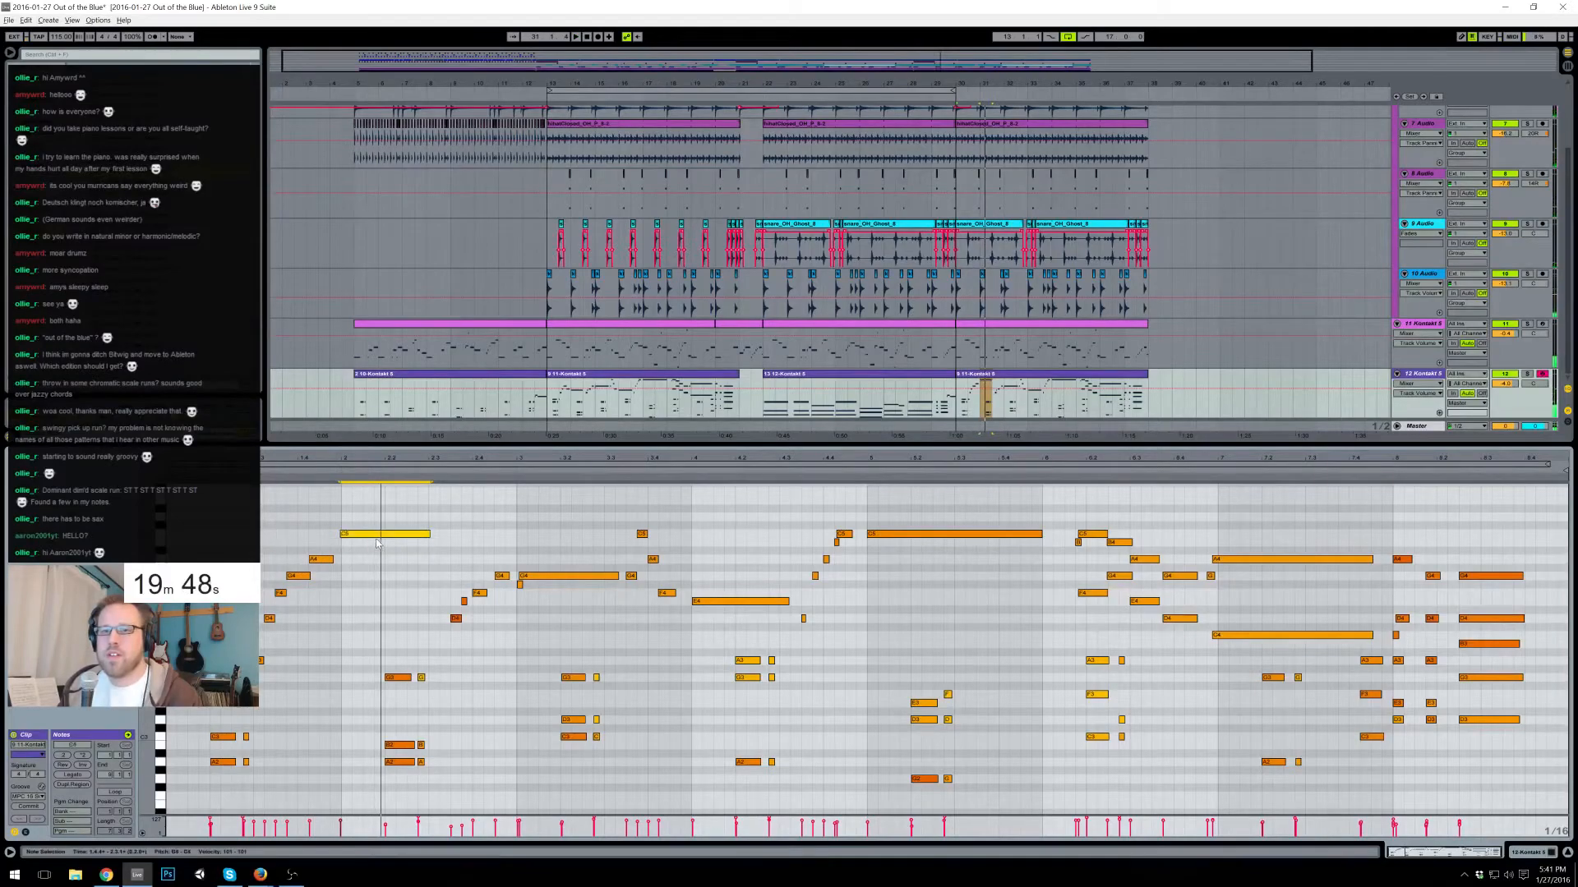
key("Up")
key("Down")
key("Down")
left_click(317, 560)
key("Up")
left_click(292, 473)
key("space")
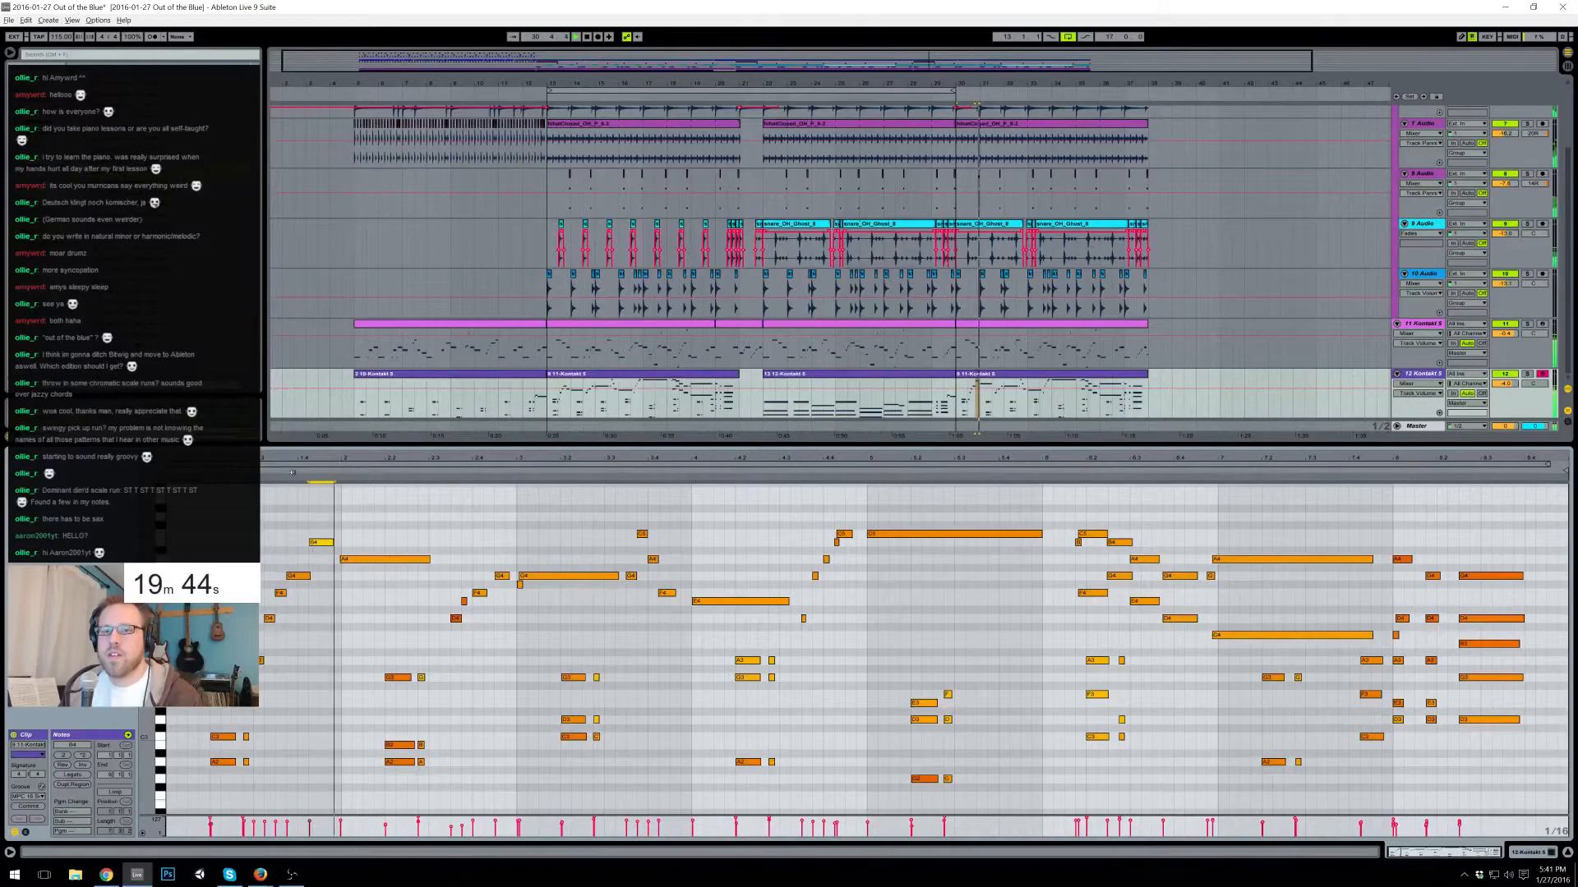
key("space")
- Shorten the A4 note at bar 31 and add short D4, A4, D4 and G4 notes in sequence after it
left_click_drag(428, 559, 394, 559)
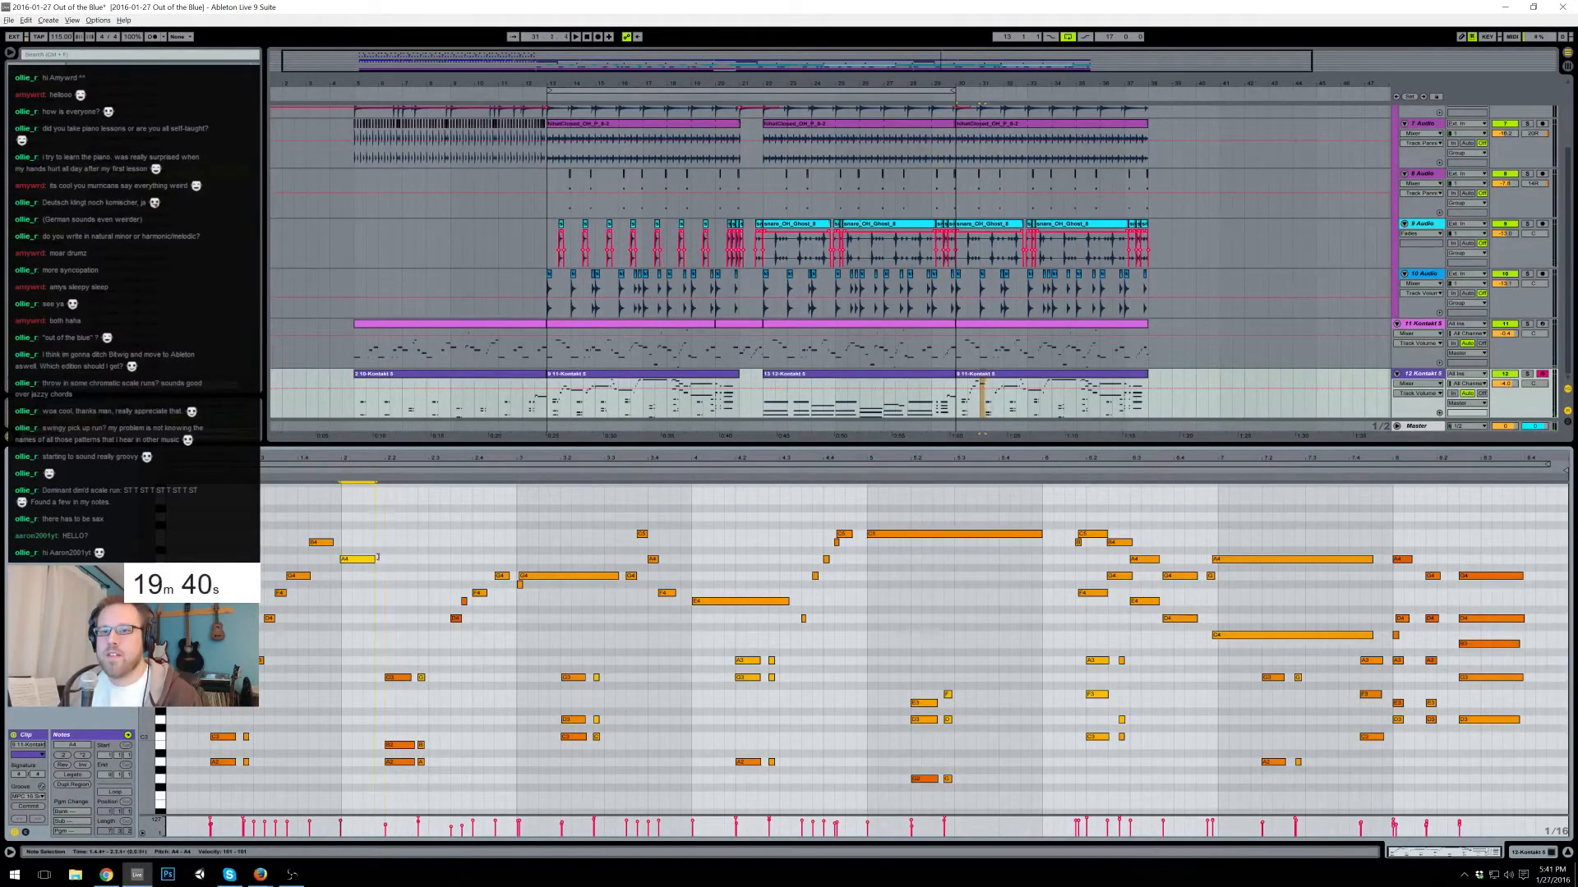
double_click(378, 618)
double_click(388, 562)
left_click_drag(395, 562, 408, 564)
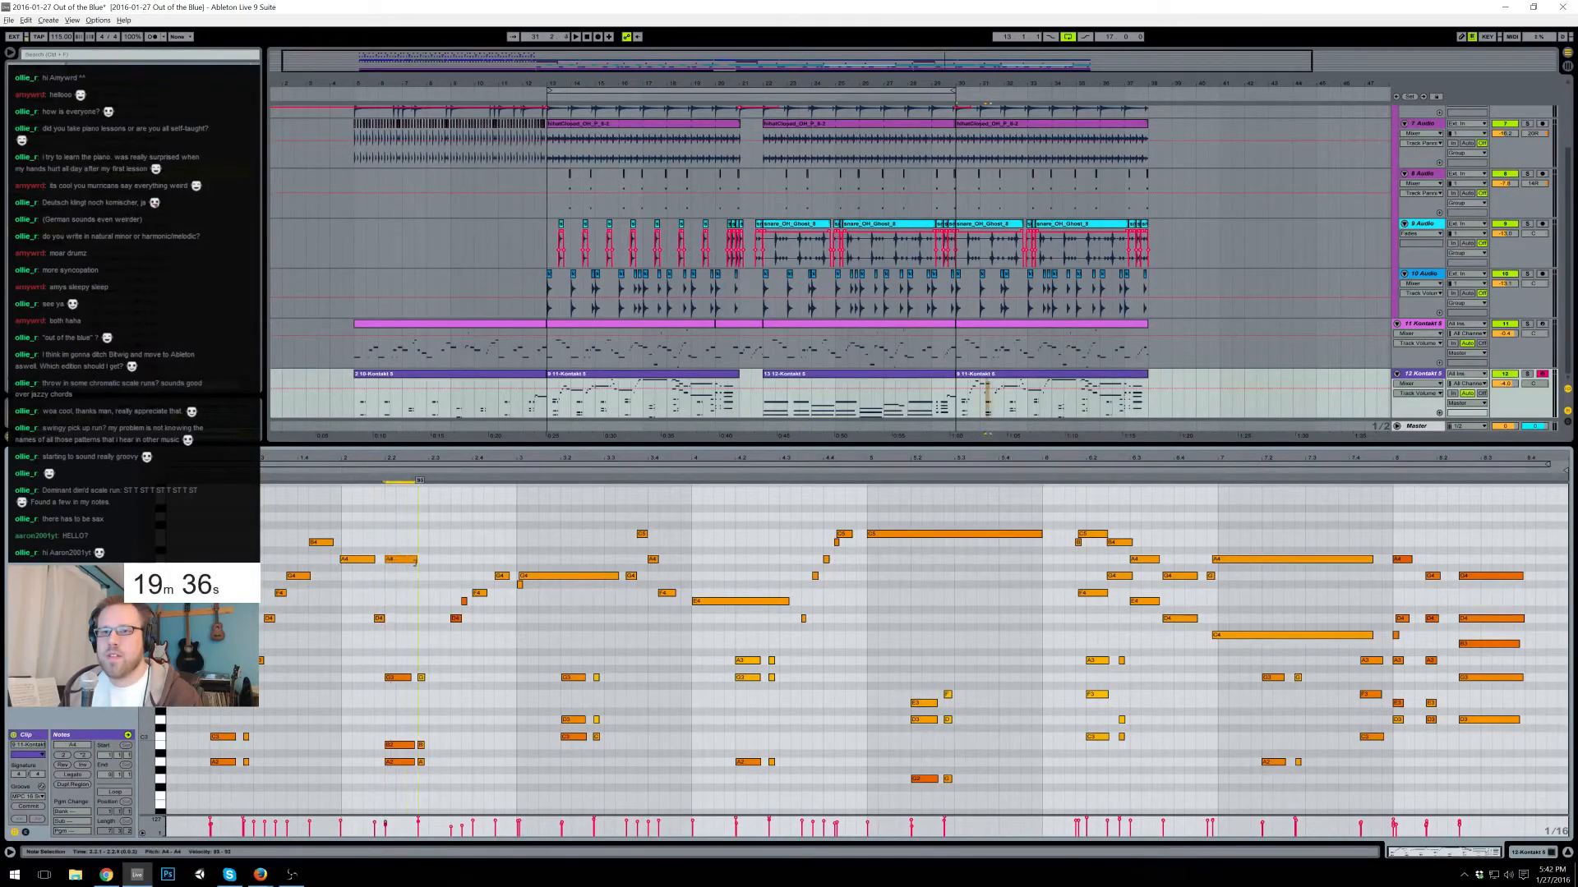
double_click(423, 618)
double_click(434, 577)
left_click_drag(438, 577, 448, 577)
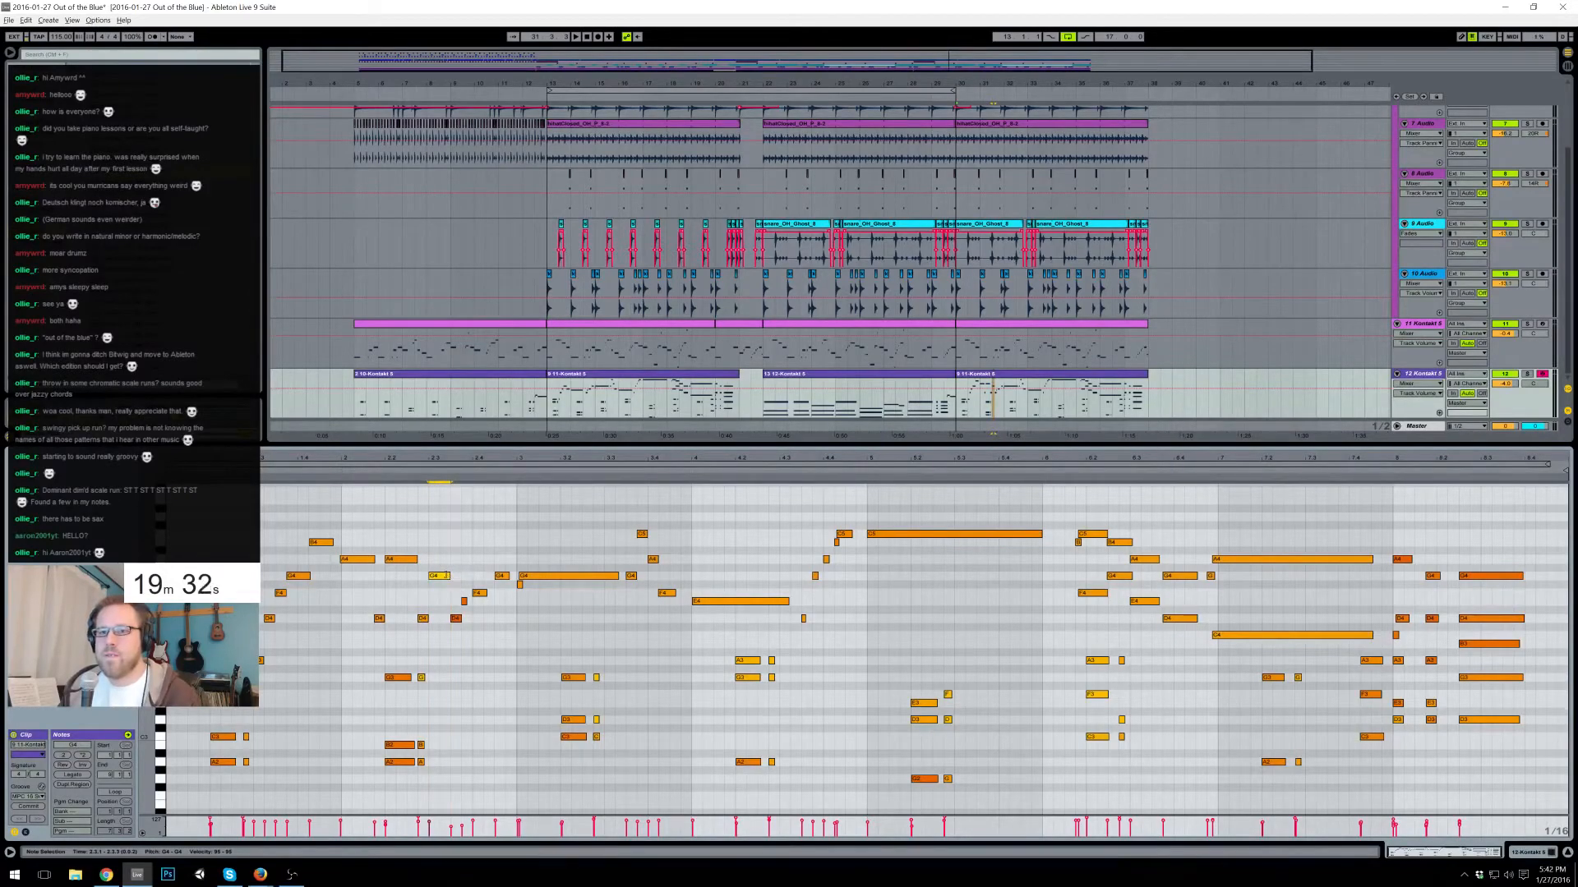
mouse_move(439, 576)
left_mouse_down()
mouse_move(424, 618)
mouse_move(441, 576)
left_mouse_up()
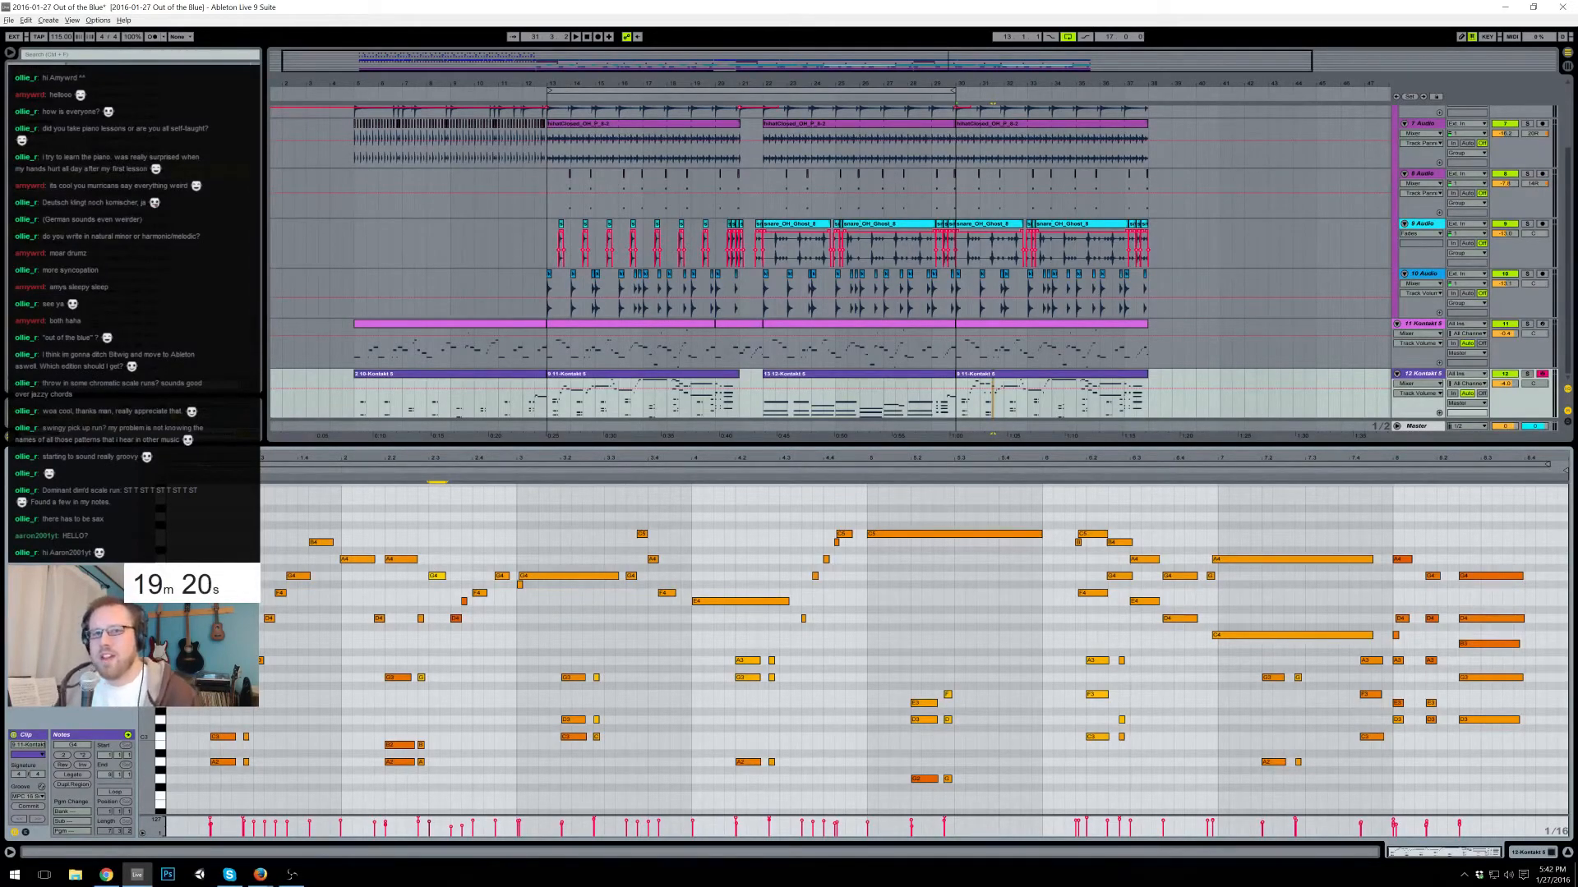
- Lengthen the A4 note at bar 31 over the repeated A4, shift the D4 just before the following G4, and audition the phrase
key("space")
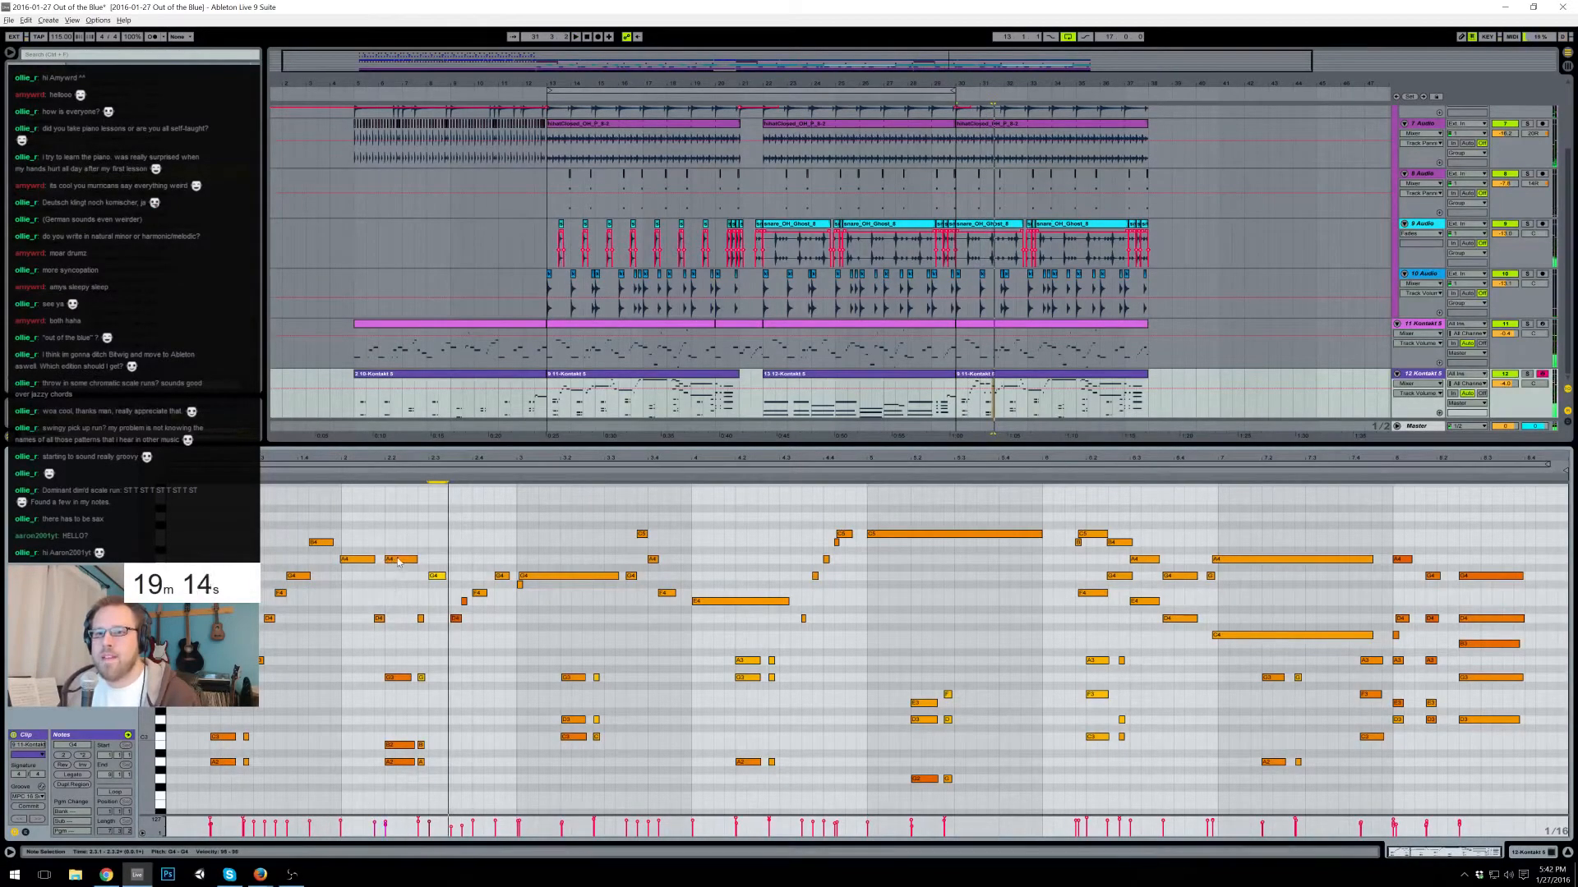
left_click_drag(375, 561, 398, 561)
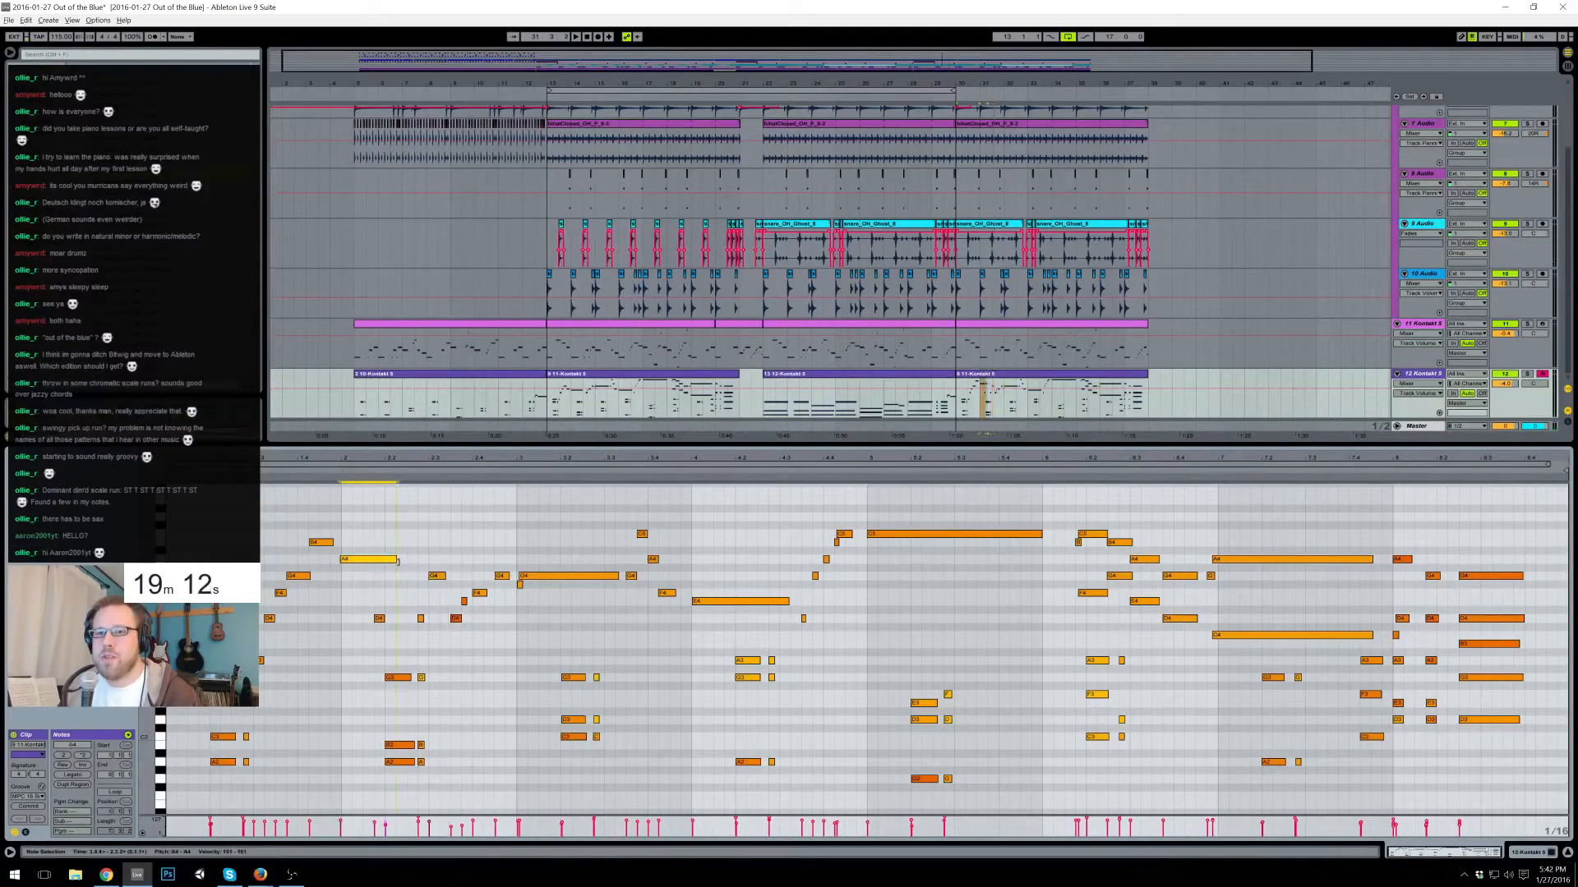
left_click(381, 620)
left_click_drag(406, 623, 414, 622)
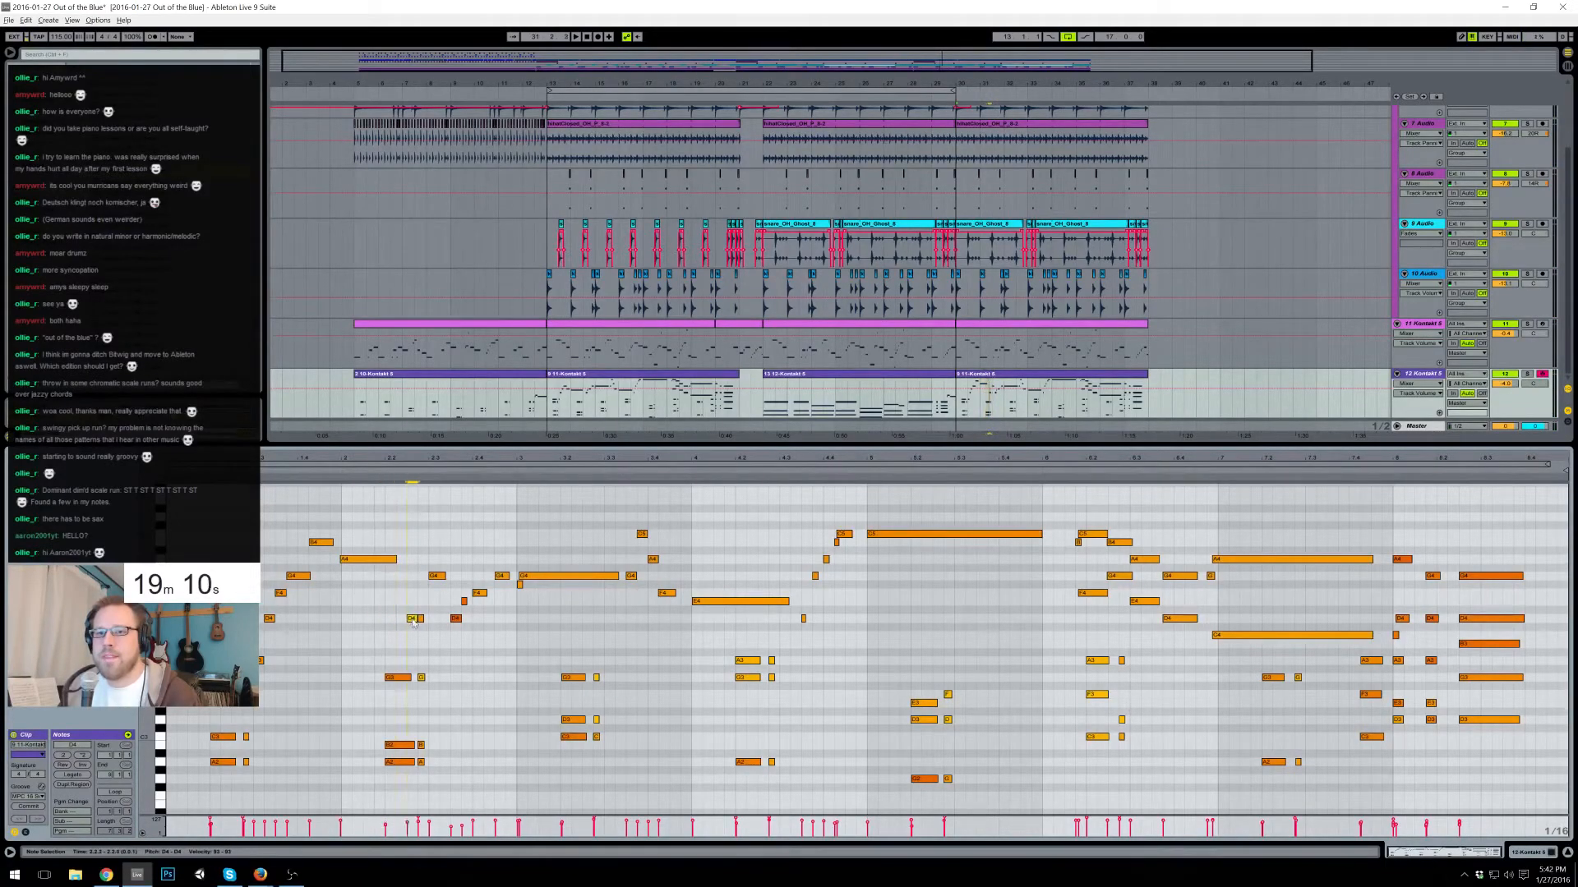
left_click(400, 580)
left_click_drag(398, 562, 401, 562)
left_click(332, 466)
left_click(331, 476)
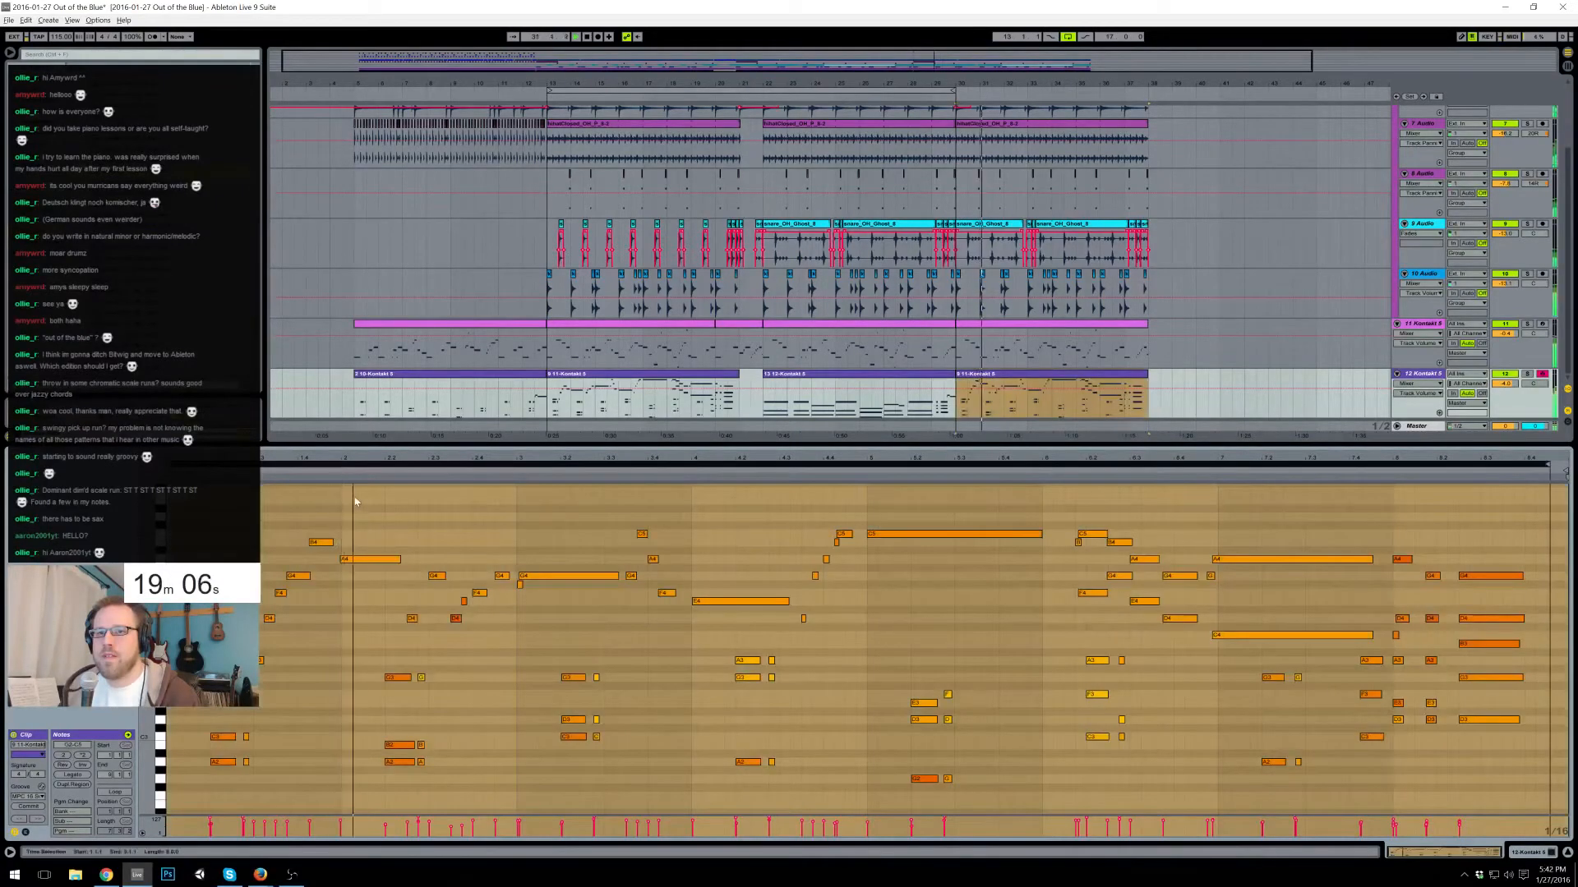
left_click(354, 501)
key("space")
- Audition the phrase leading into bar 32 and reorder its last two short notes so G4 comes before a slightly longer F4
left_click_drag(495, 568, 527, 589)
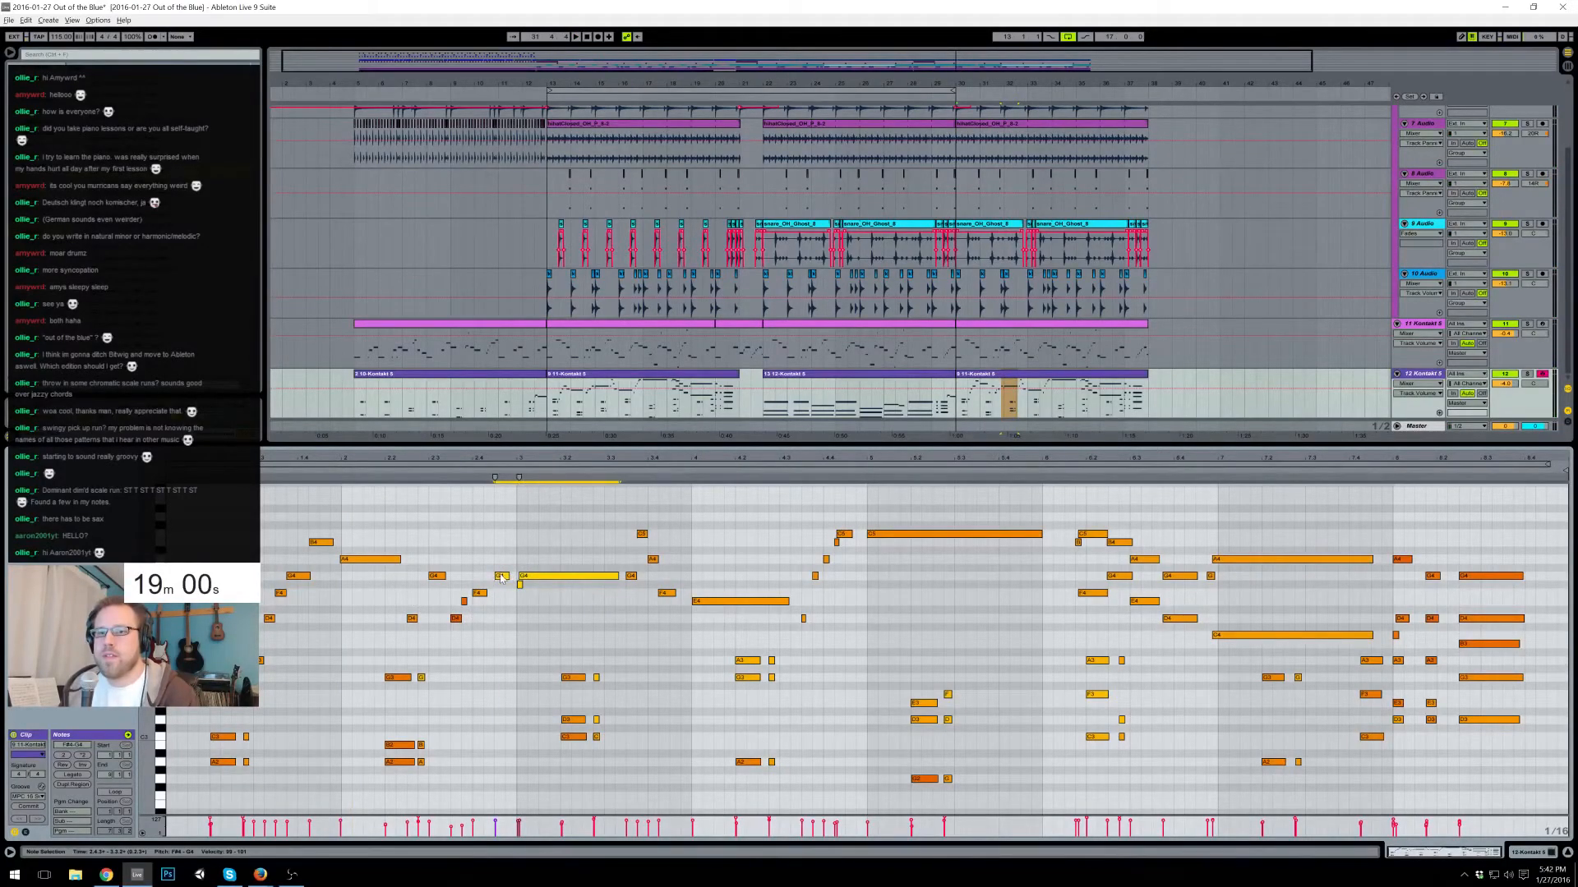
left_click_drag(509, 576, 508, 576)
left_click(509, 564)
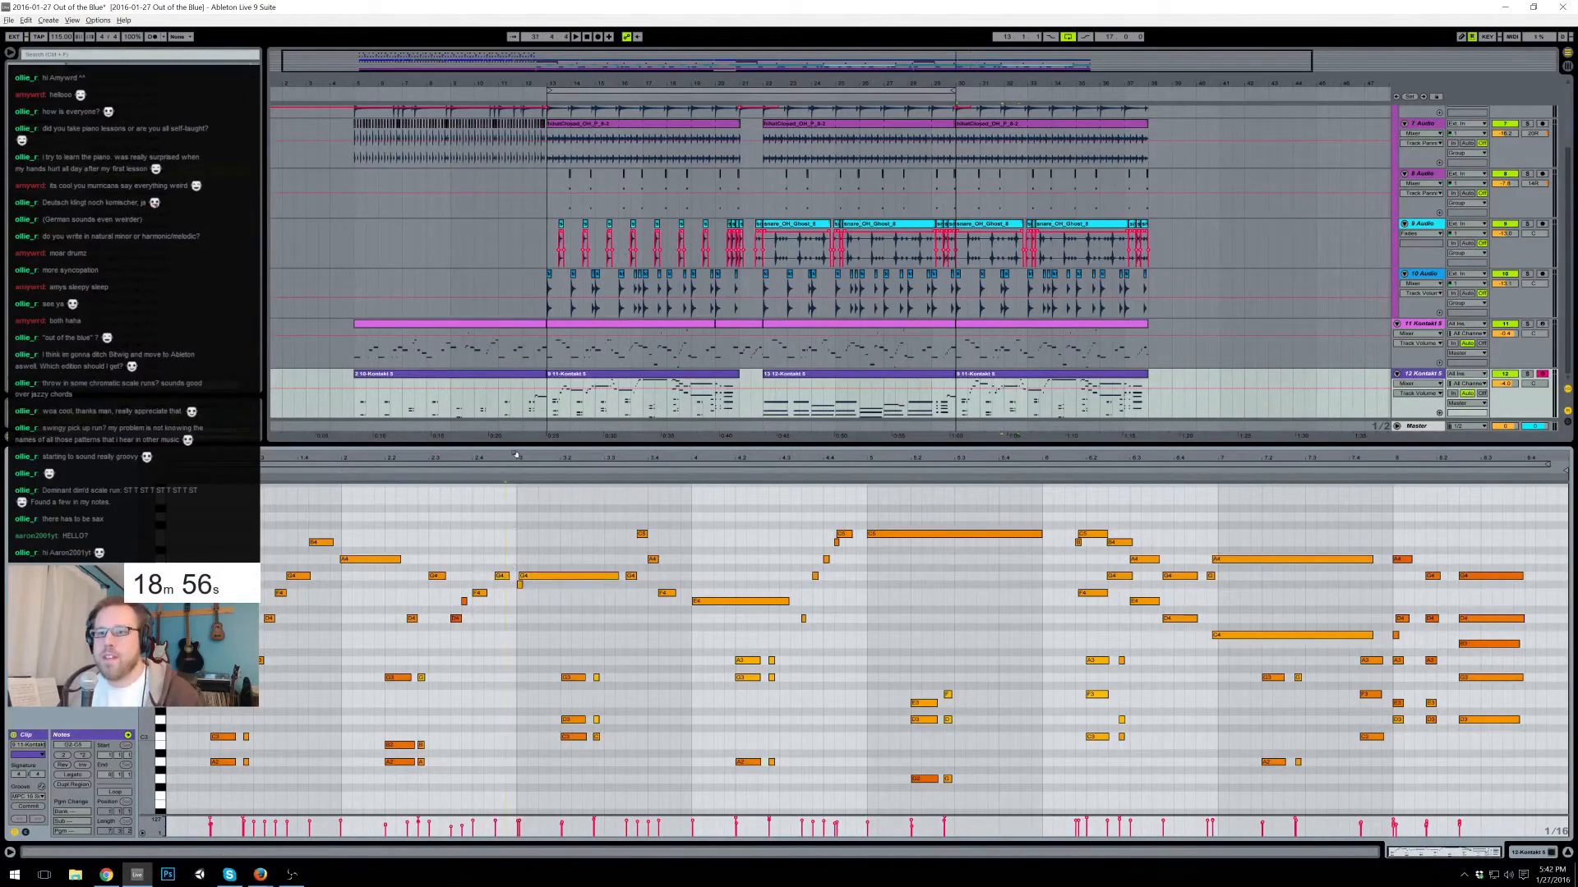
left_click_drag(515, 455, 370, 458)
key("space")
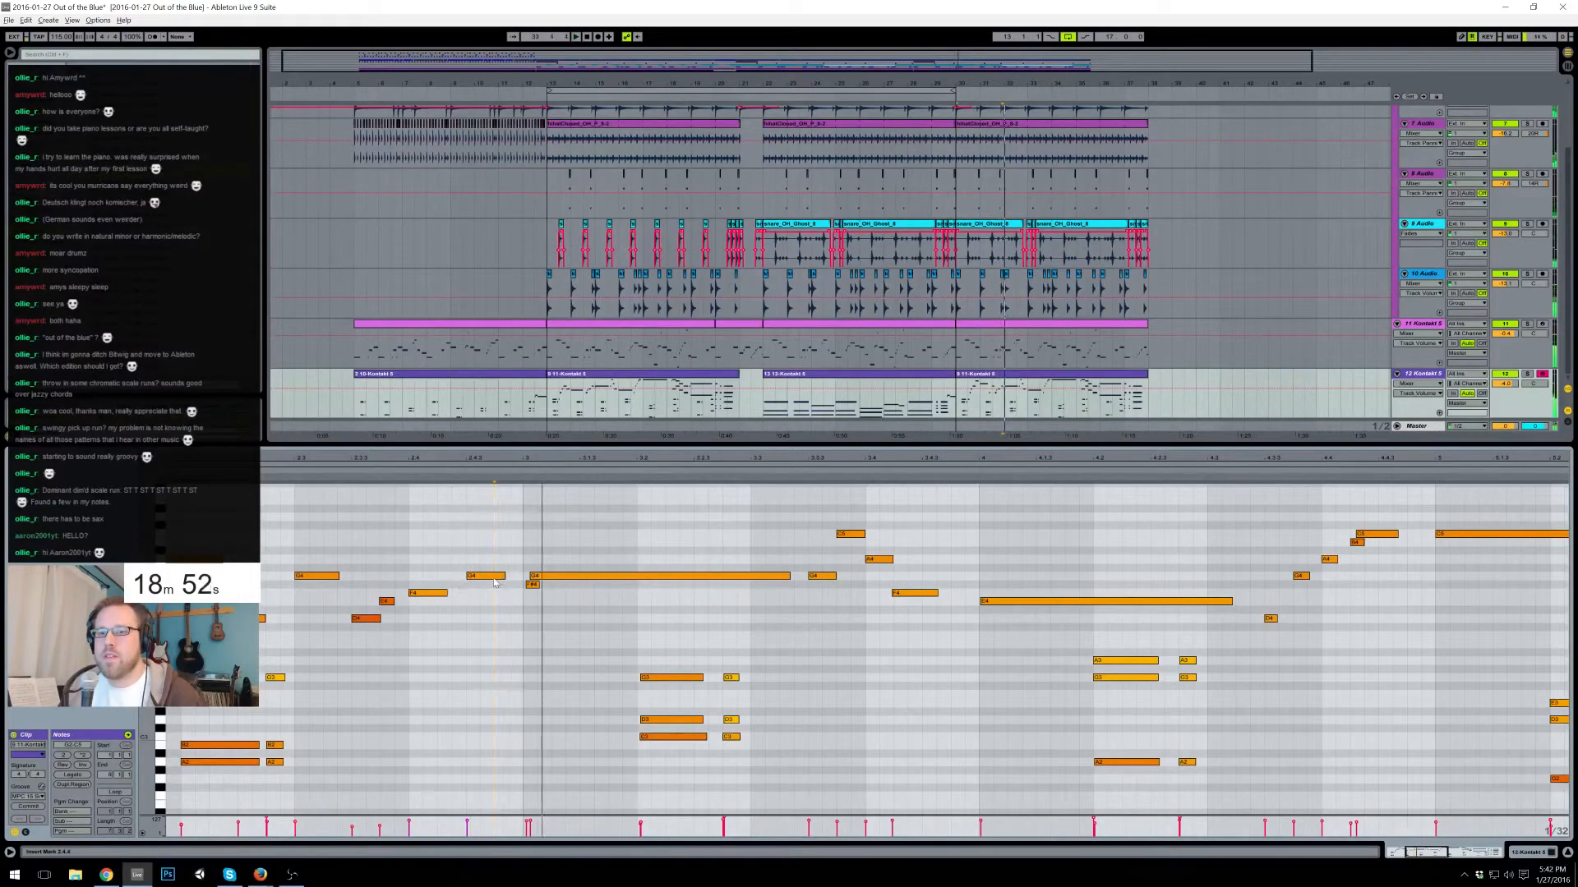
left_click_drag(427, 597, 564, 590)
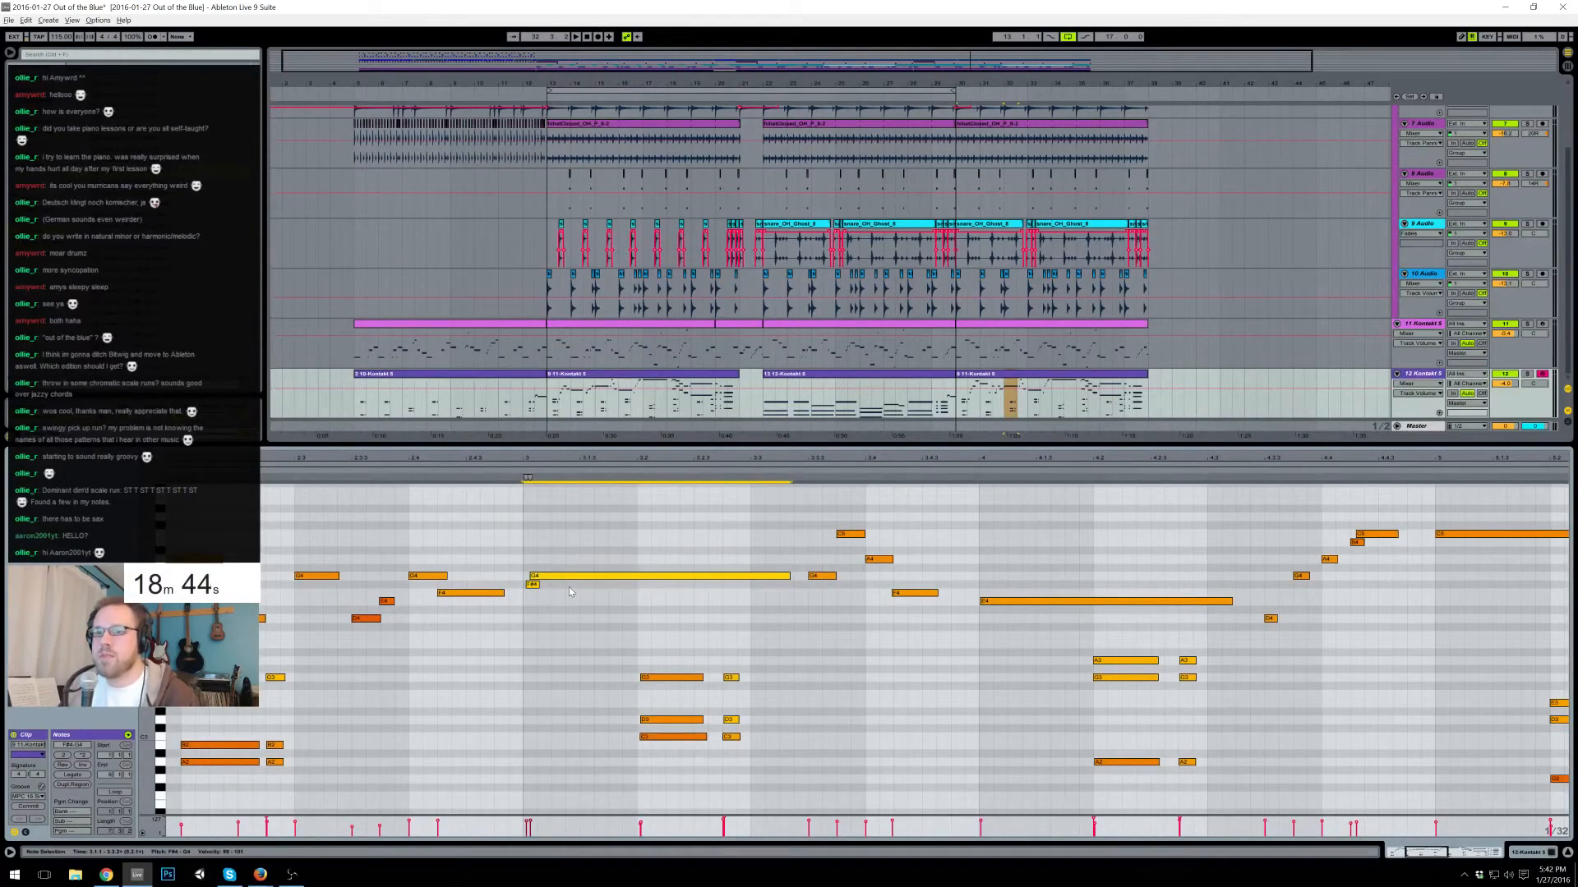
- Lower the long G4 note at bar 32 and its grace note to D4 and C#4, and play back the passage
key("Down")
key("Down")
key("Down")
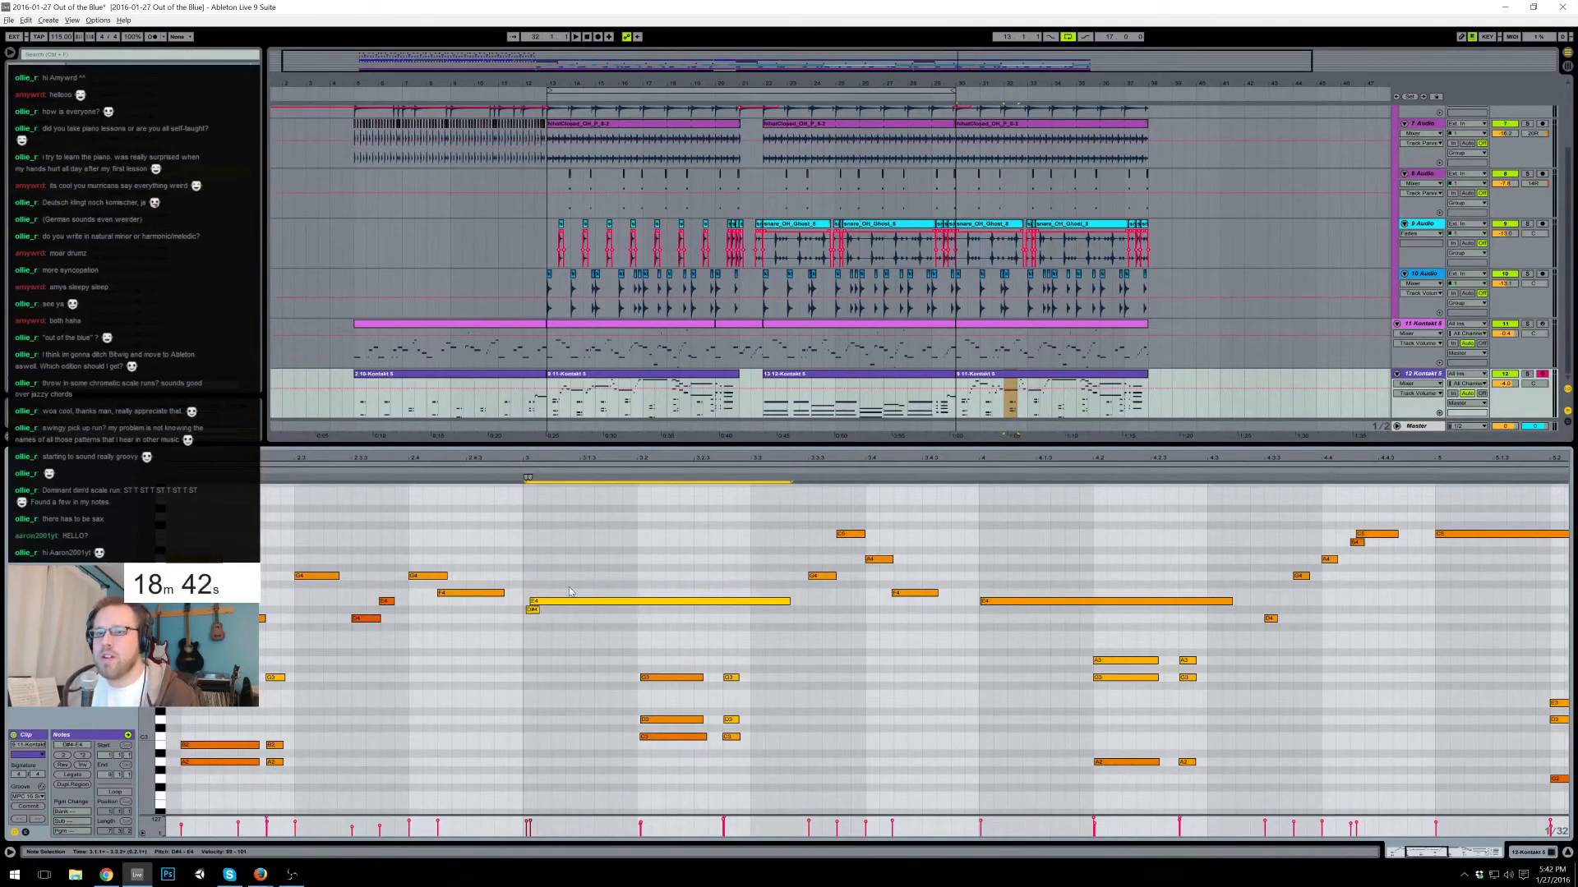
key("Down")
key("Down")
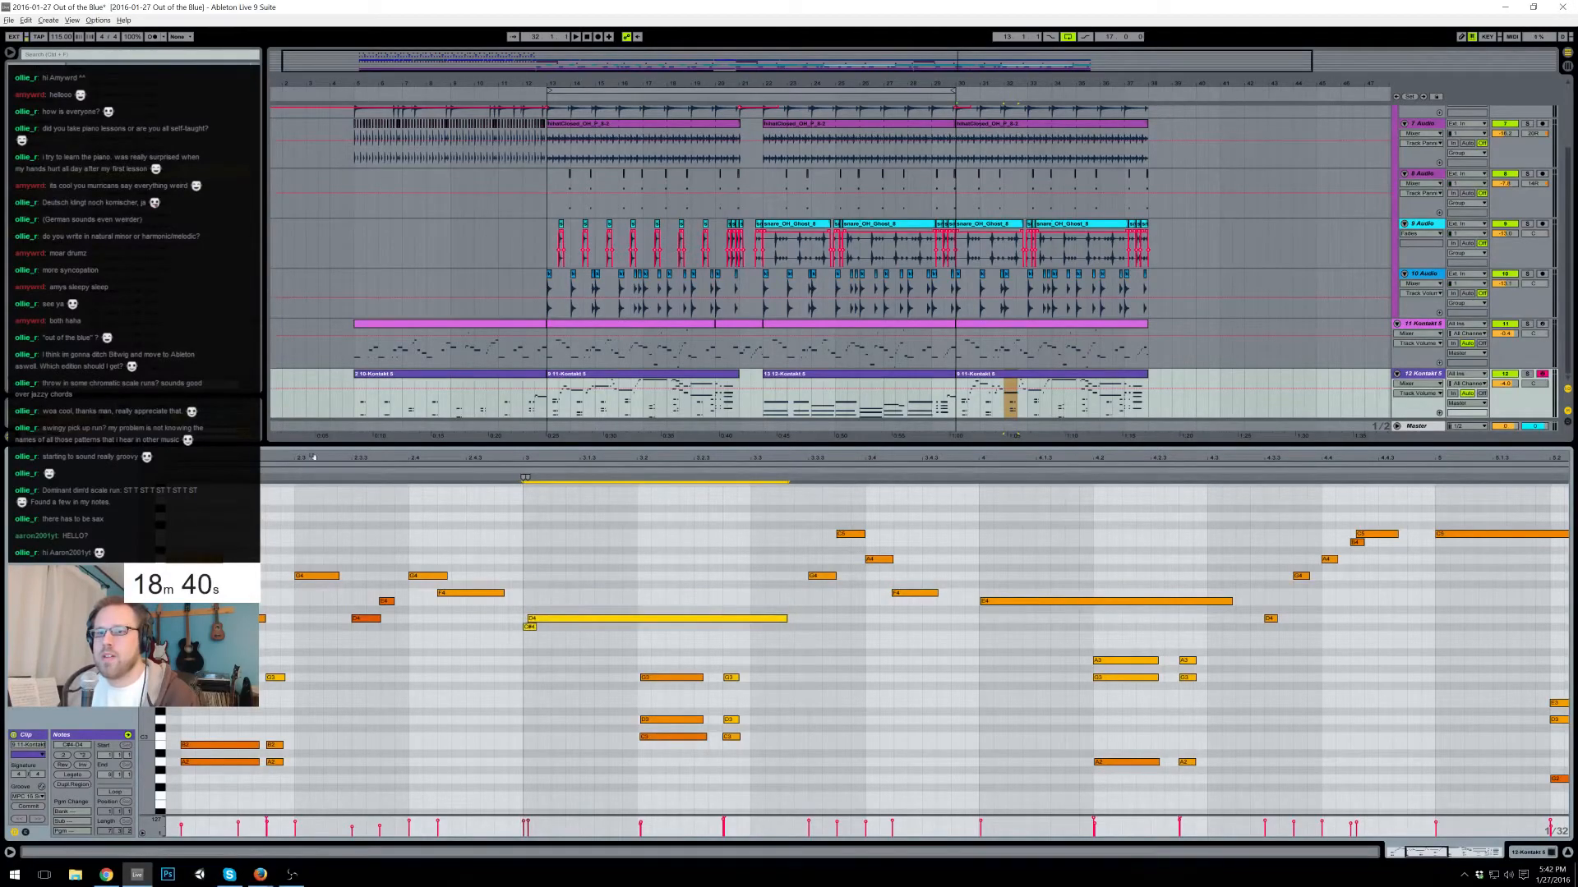
key("space")
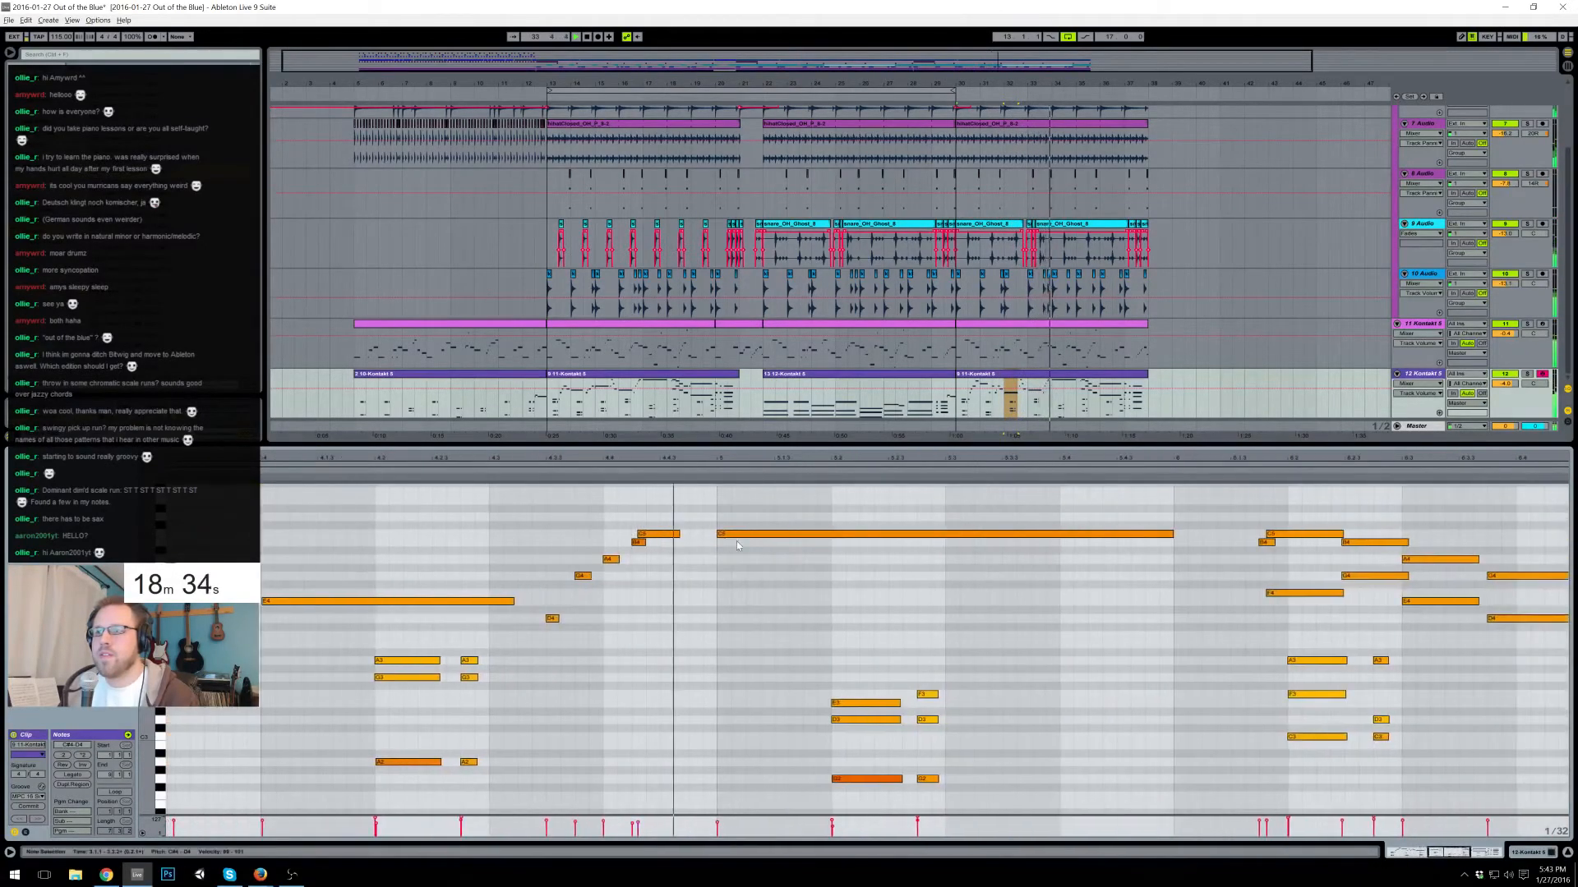
- Shorten the C5 note at the end of the run before bar 34 and add an A4 note leading into the bar
left_click_drag(678, 535, 659, 534)
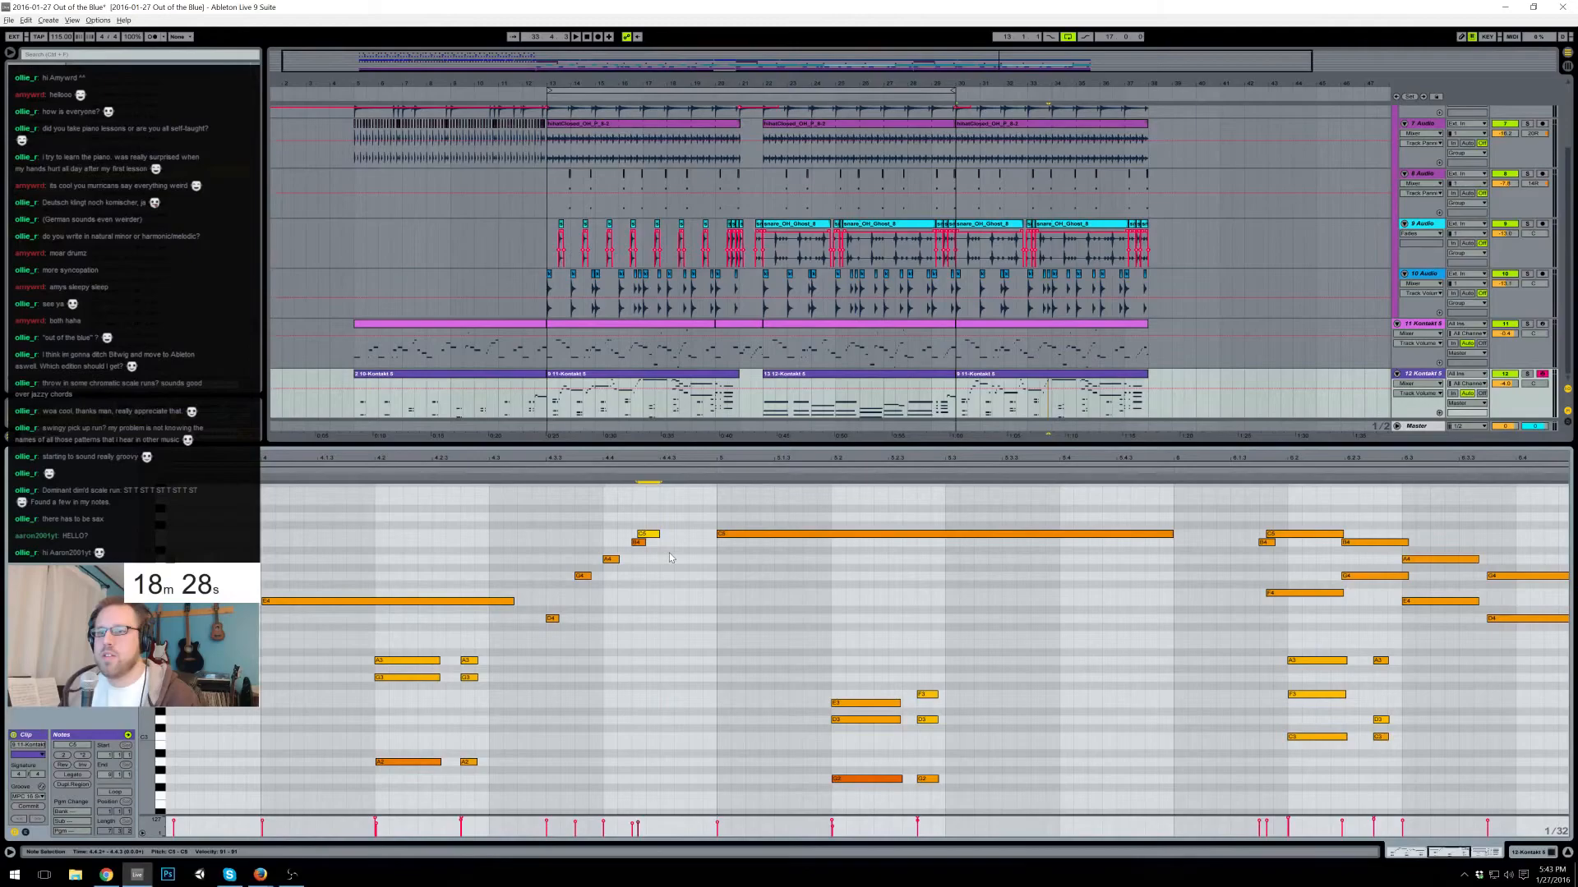
left_click_drag(677, 558, 712, 559)
double_click(710, 560)
- Lower the long C5 note at bar 34 to G4 and audition the transition
left_click(736, 527)
left_click(741, 535)
key("Down")
key("Down")
key("Down")
key("Down")
key("Down")
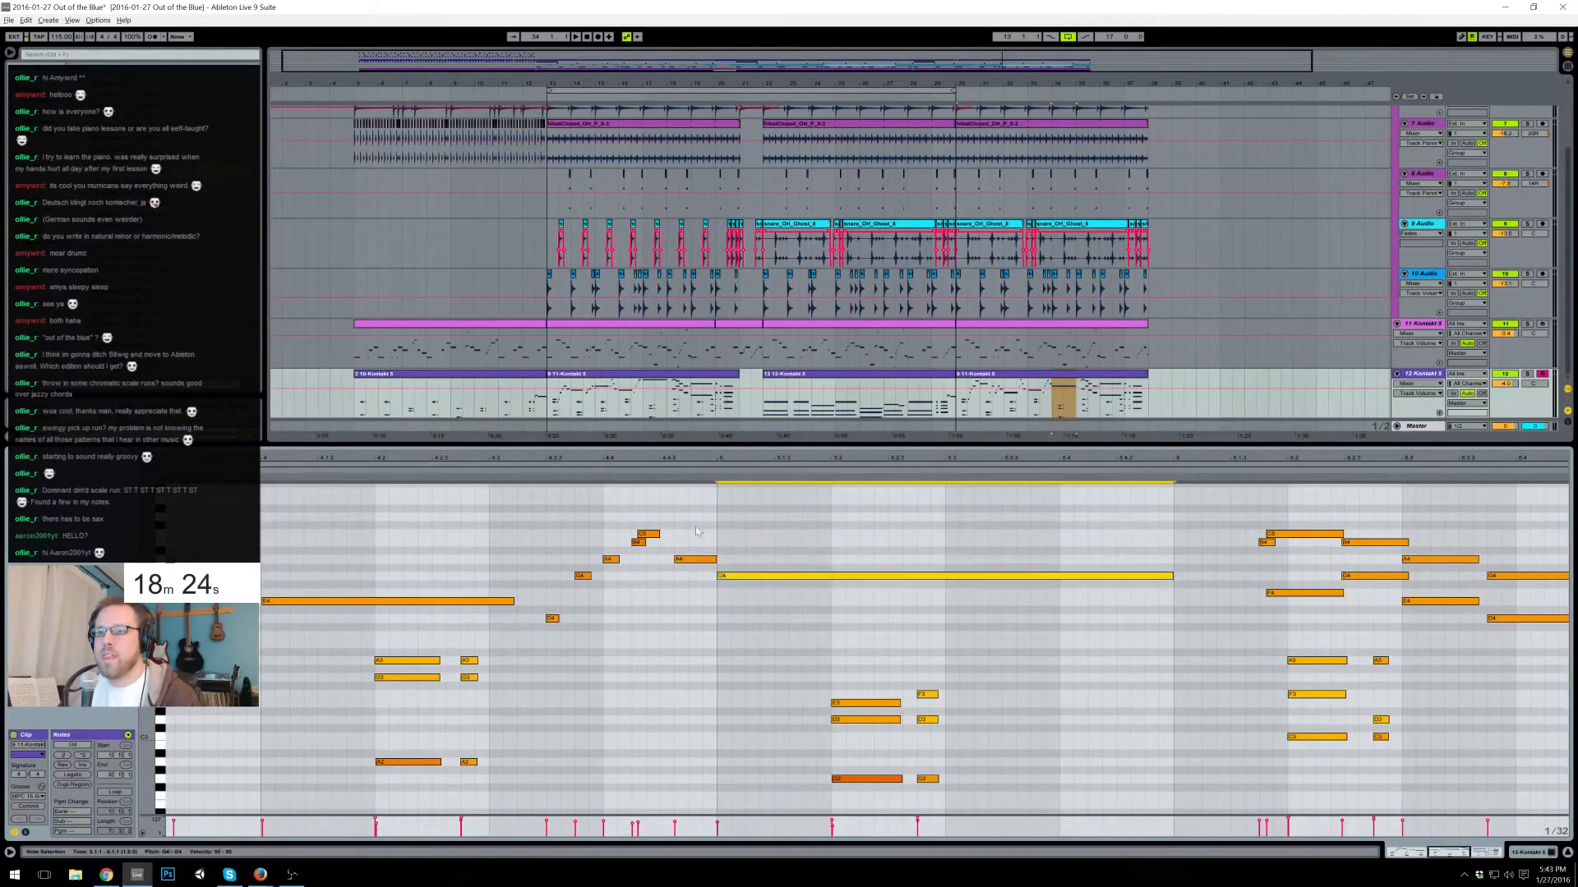
left_click(522, 474)
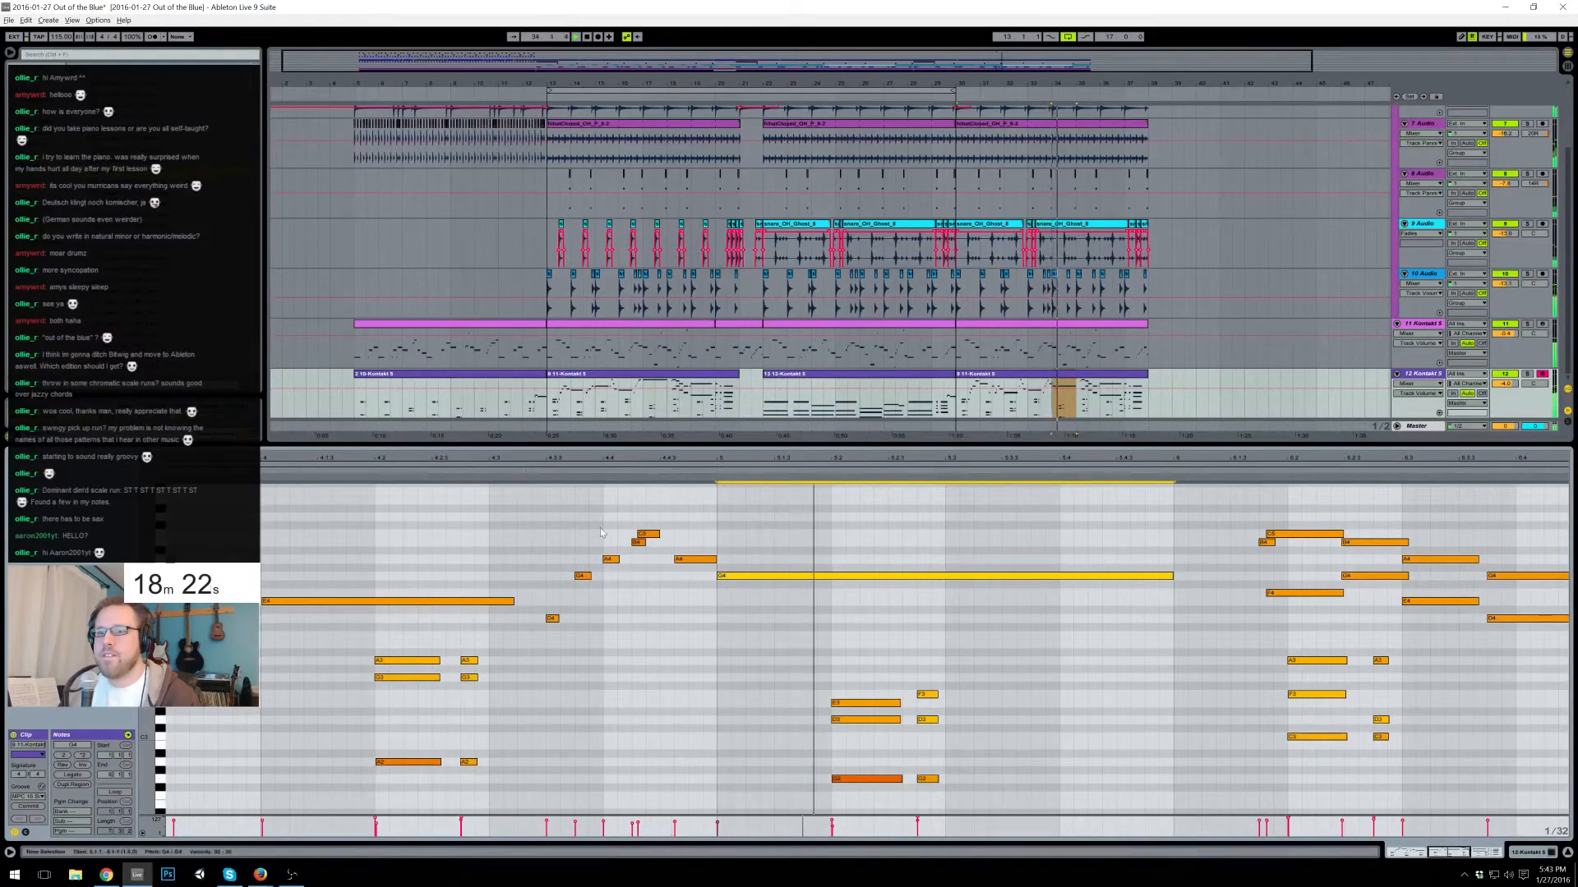
- Move the A4 before bar 34 earlier and shorten it, start the long G4 right after it with an earlier end, and audition
left_click(695, 559)
key("Left")
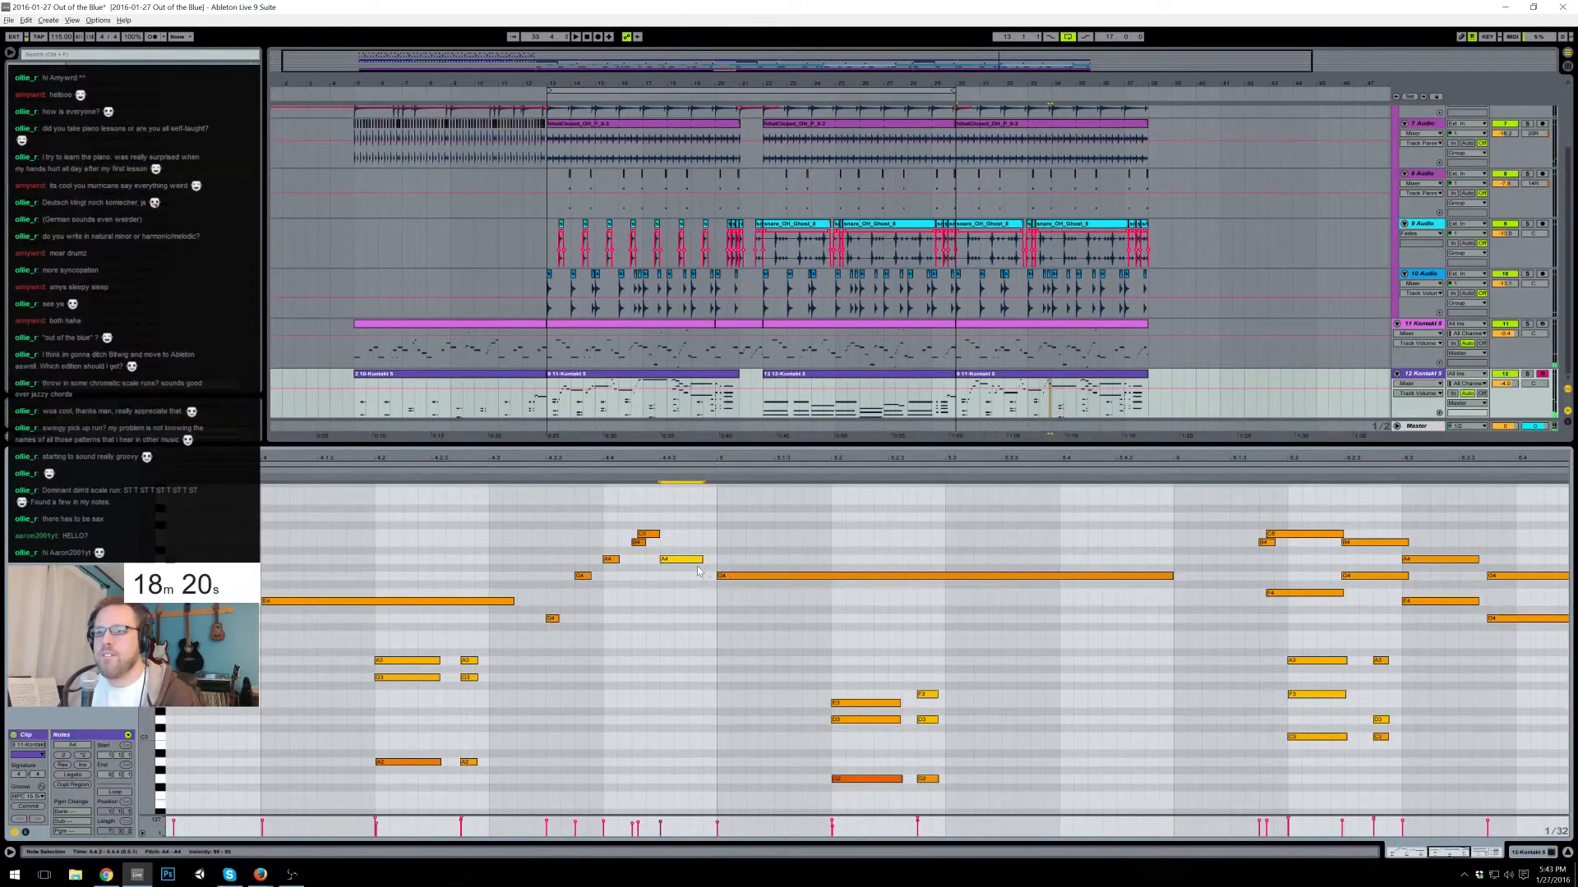
mouse_move(704, 560)
left_mouse_down()
mouse_move(688, 559)
mouse_move(705, 579)
left_mouse_up()
mouse_move(1138, 576)
left_mouse_down()
mouse_move(833, 577)
mouse_move(899, 577)
left_mouse_up()
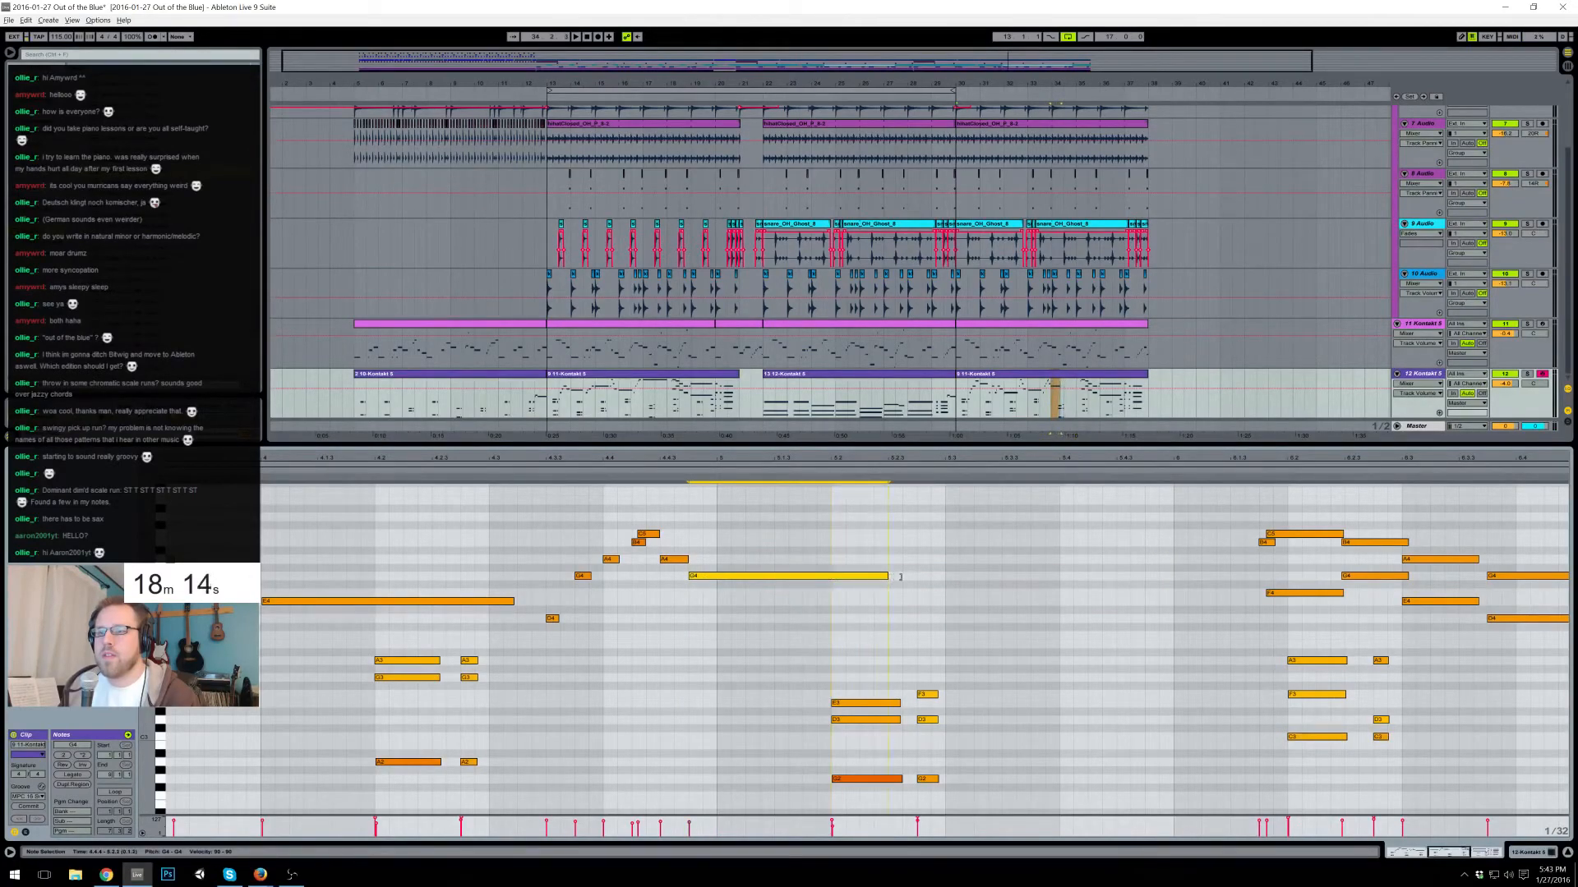
left_click(550, 480)
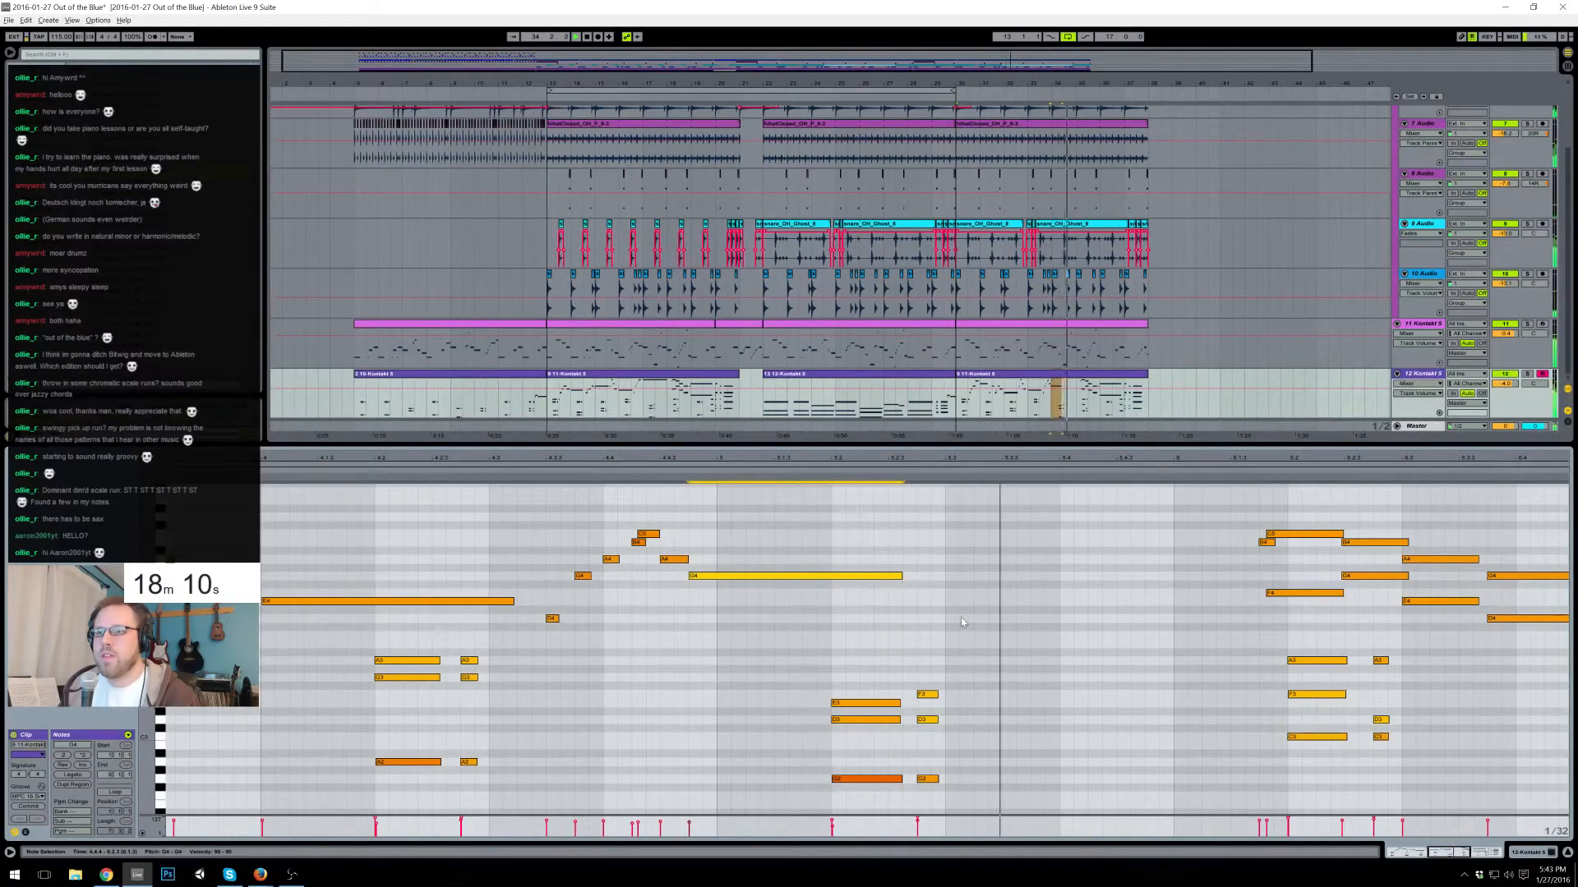
- Duplicate the phrase around bar 34 toward bar 35, shorten the copied final G4, restore the overlapped G4 in bar 35, and audition
left_click_drag(546, 515, 777, 641)
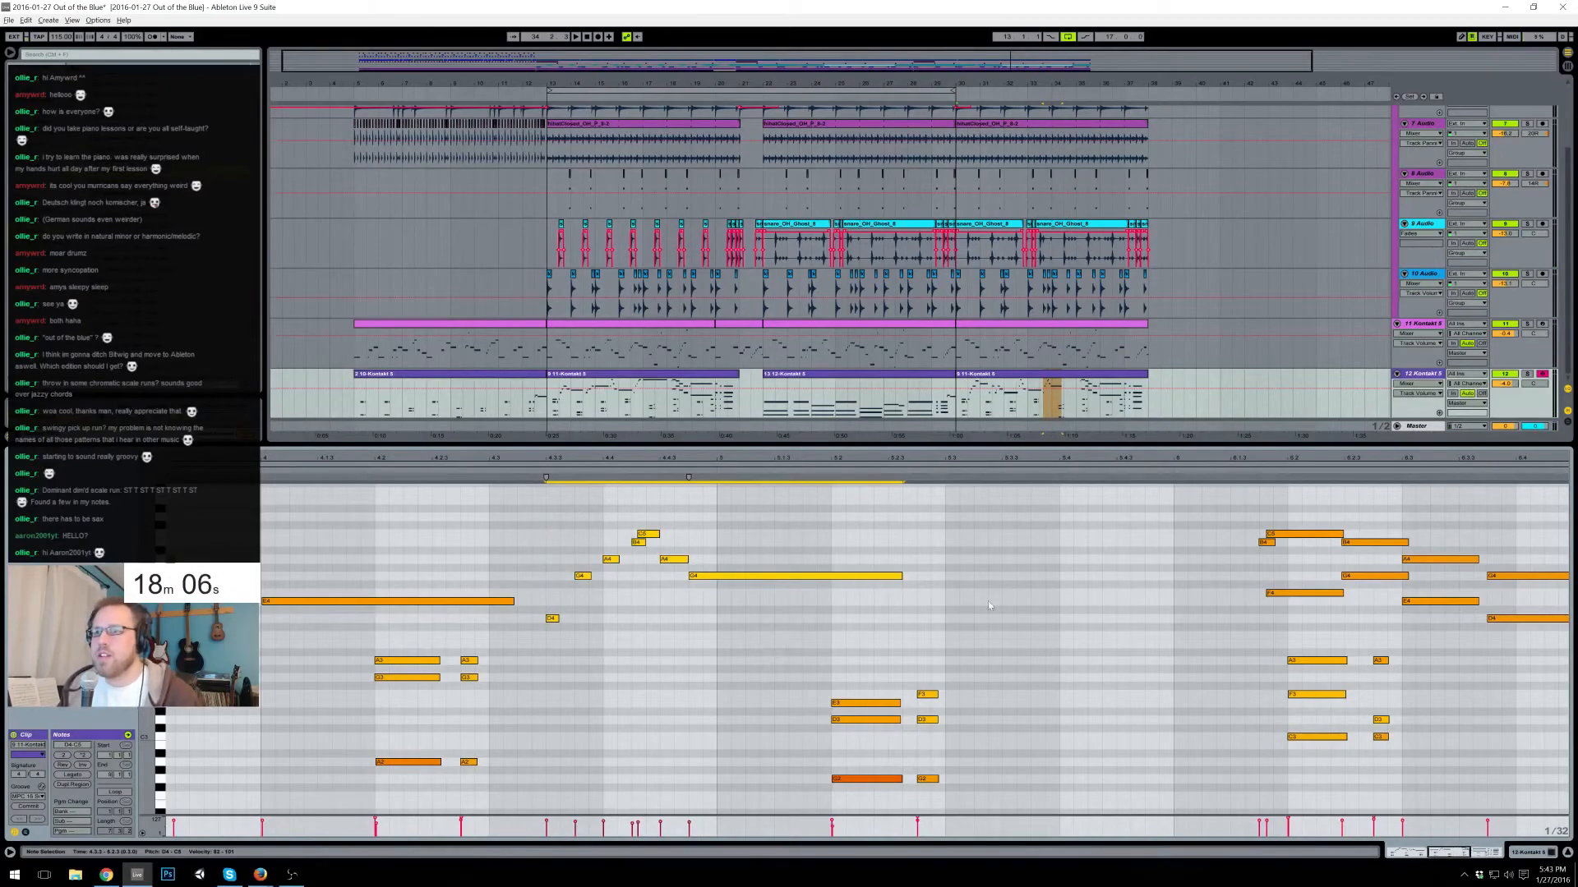
key("ctrl+d")
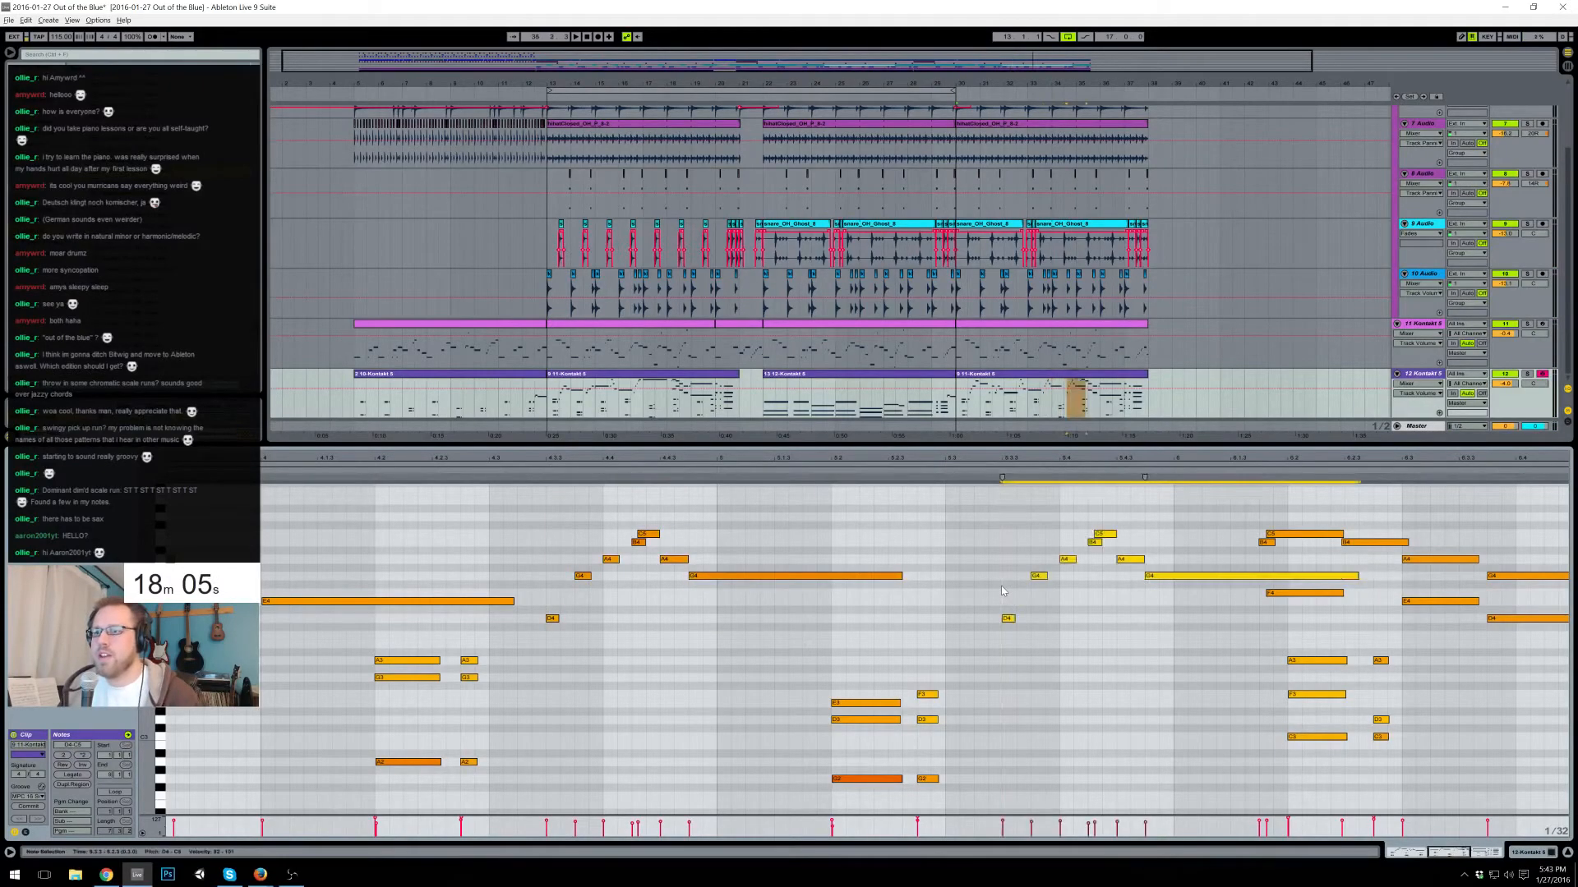
left_click_drag(1358, 575, 1202, 577)
left_click(1368, 575)
double_click(1337, 579)
left_click_drag(1335, 577, 1349, 576)
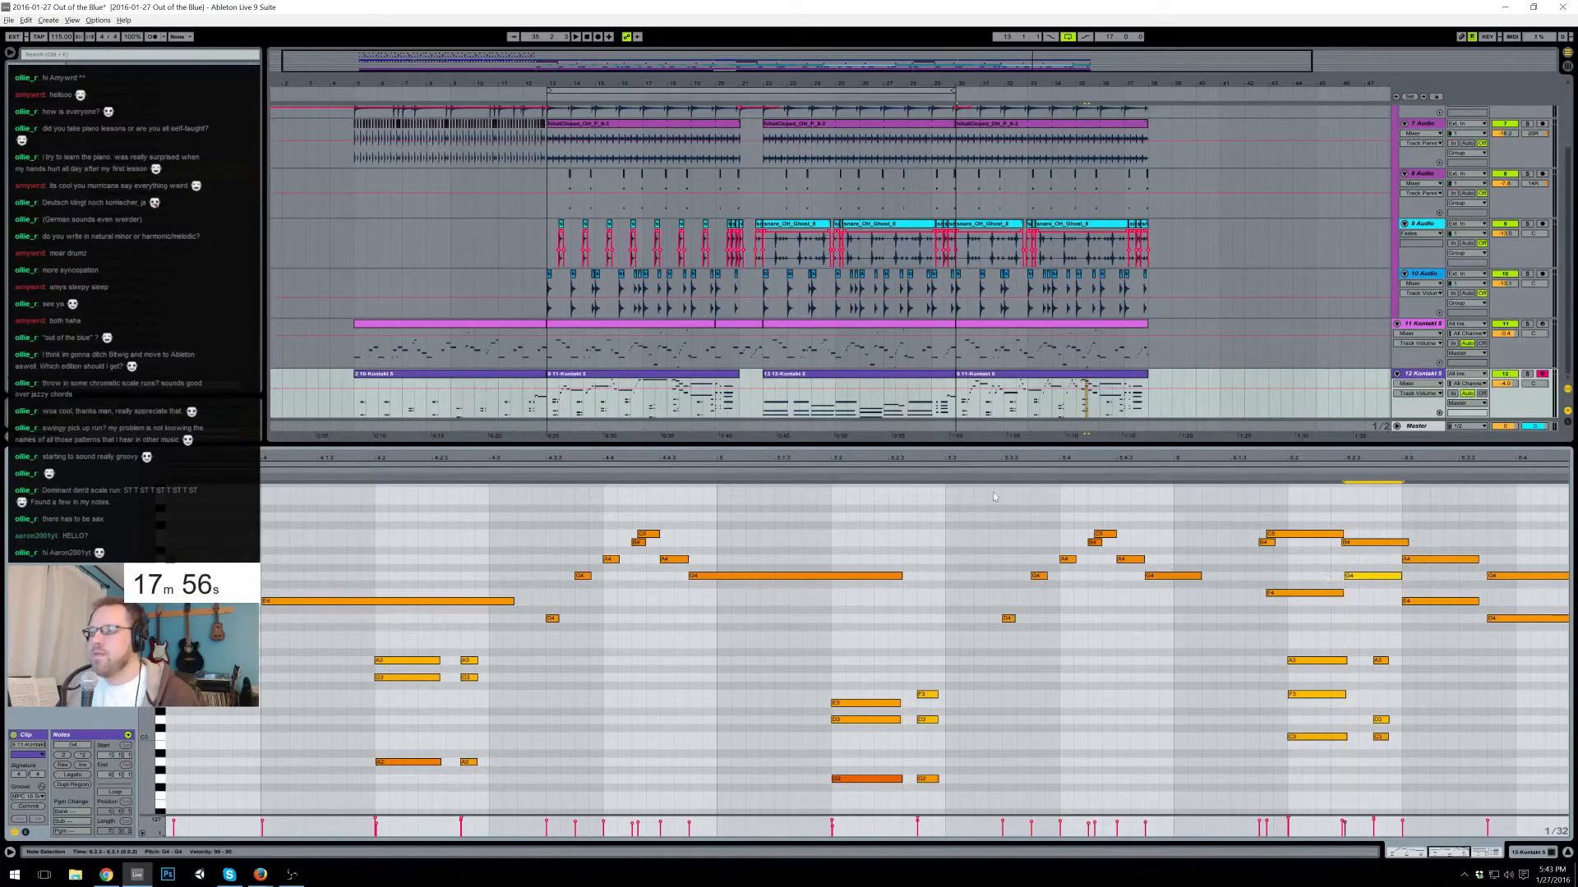
left_click(925, 474)
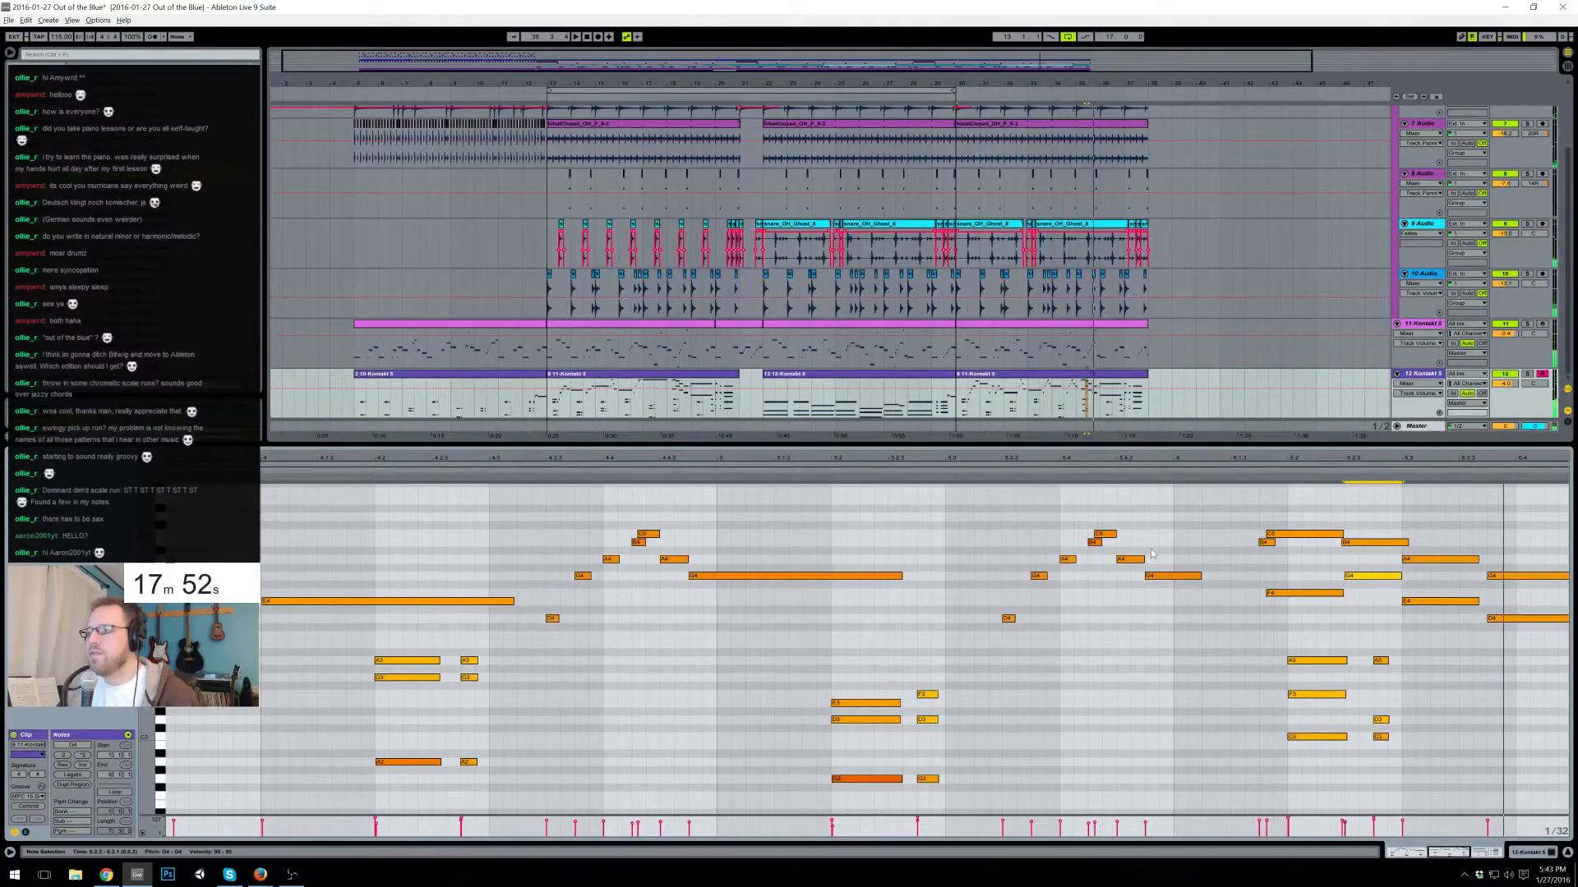
- Delete the final A4 and G4 from the duplicated phrase and shift its remaining rising run later, across the start of bar 35
left_click_drag(997, 524, 1219, 672)
left_click_drag(1130, 540, 1193, 610)
key("Delete")
left_click_drag(966, 506, 1144, 658)
key("Right")
key("Right")
key("Right")
key("Right")
left_click(1203, 526)
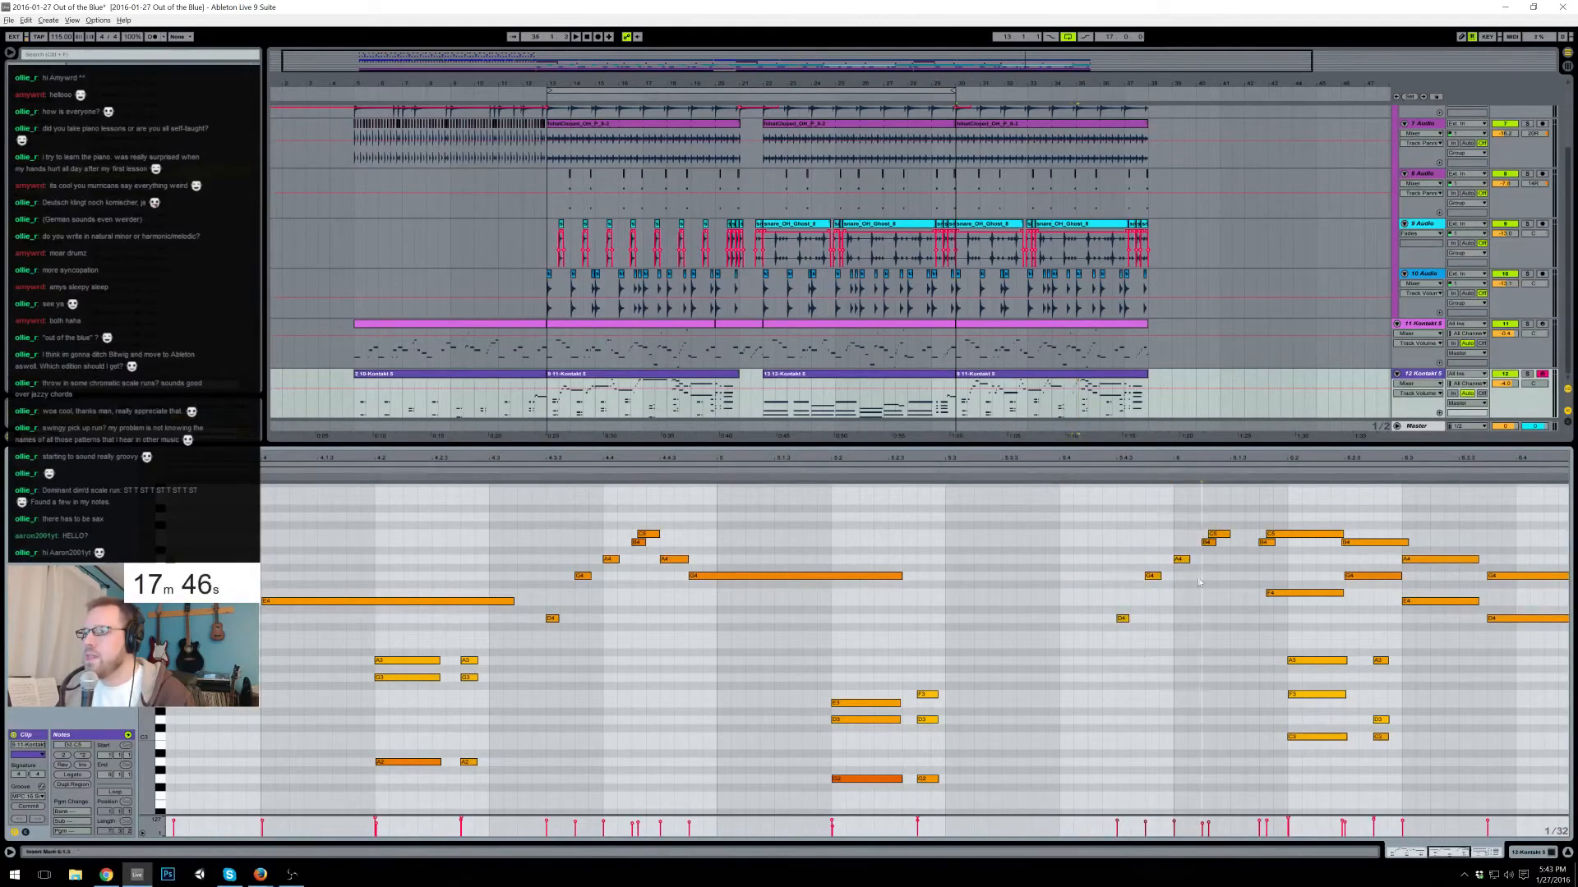
- Move the C5 and F4 pair in bar 35 earlier onto the end of the rising run and lengthen both notes toward the next B4
left_click_drag(1232, 516, 1293, 609)
key("Left")
key("Left")
key("Left")
key("Left")
left_click(1262, 516)
left_click_drag(1261, 515, 1286, 608)
left_click_drag(1286, 534, 1335, 537)
left_click(1400, 506)
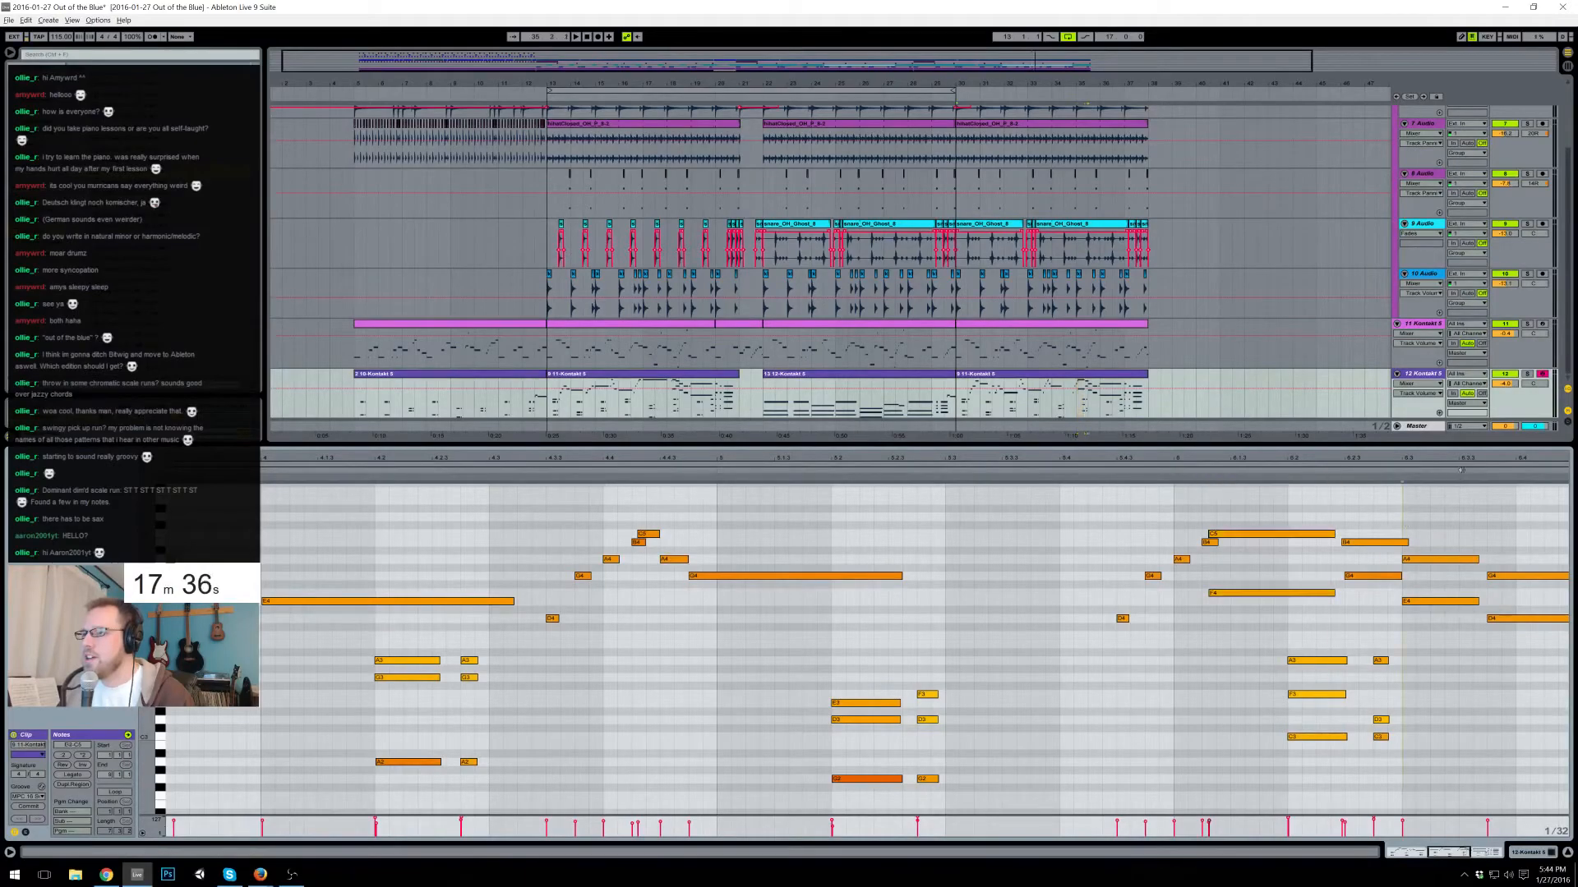
- In the final 11 Kontakt 5 bass clip, shorten the A1 note at bar 37 and add a short A2 note after it
left_click_drag(1477, 461, 504, 461)
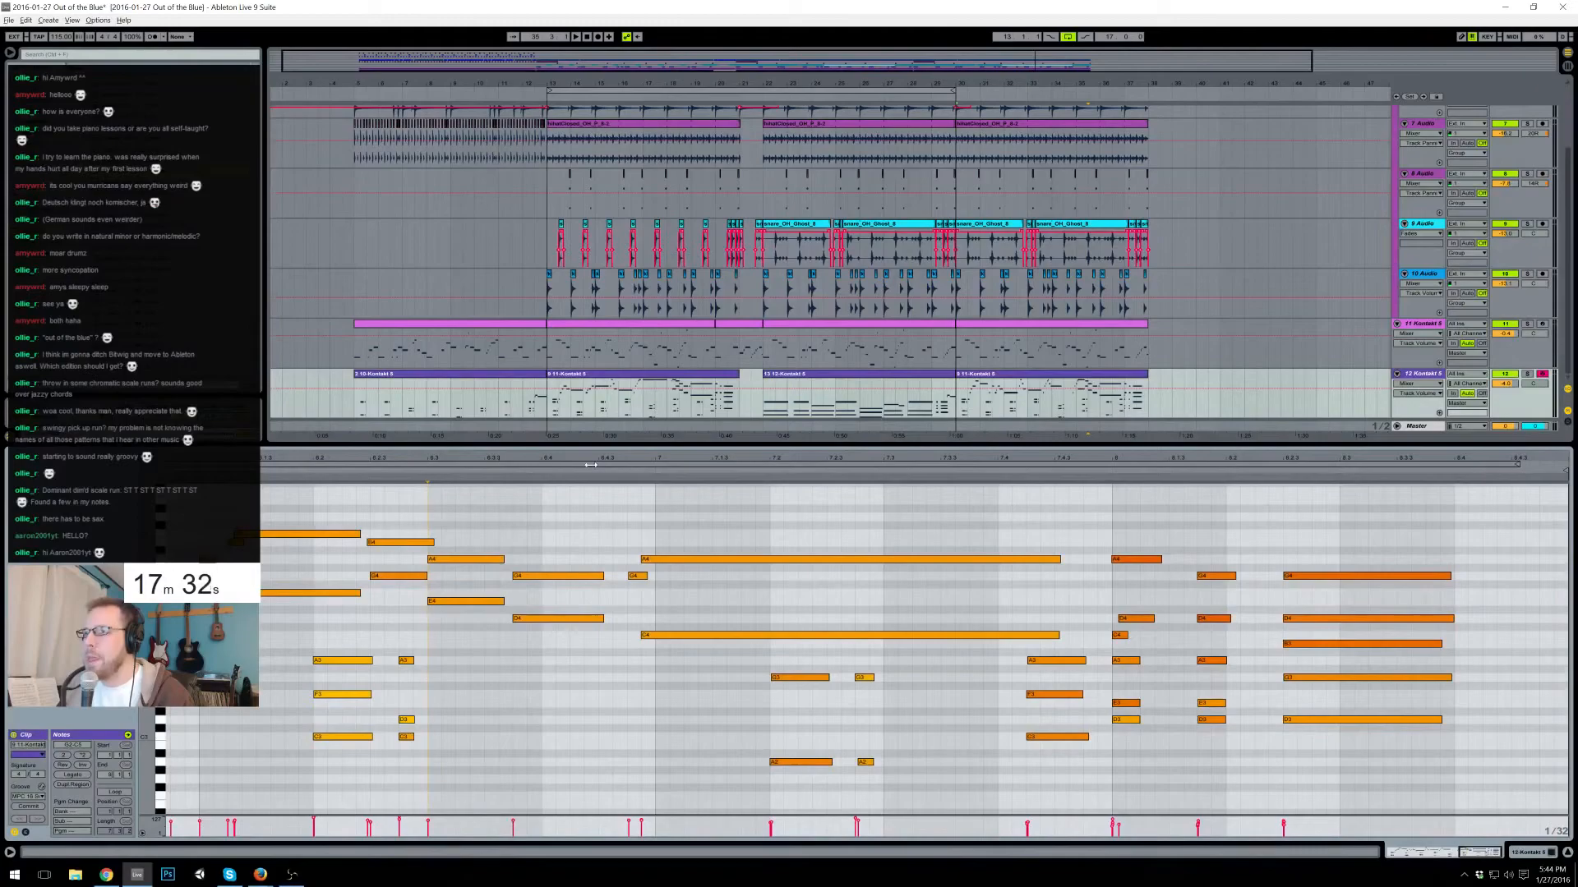
left_click_drag(1189, 83, 1325, 209)
double_click(821, 324)
left_click(1229, 598)
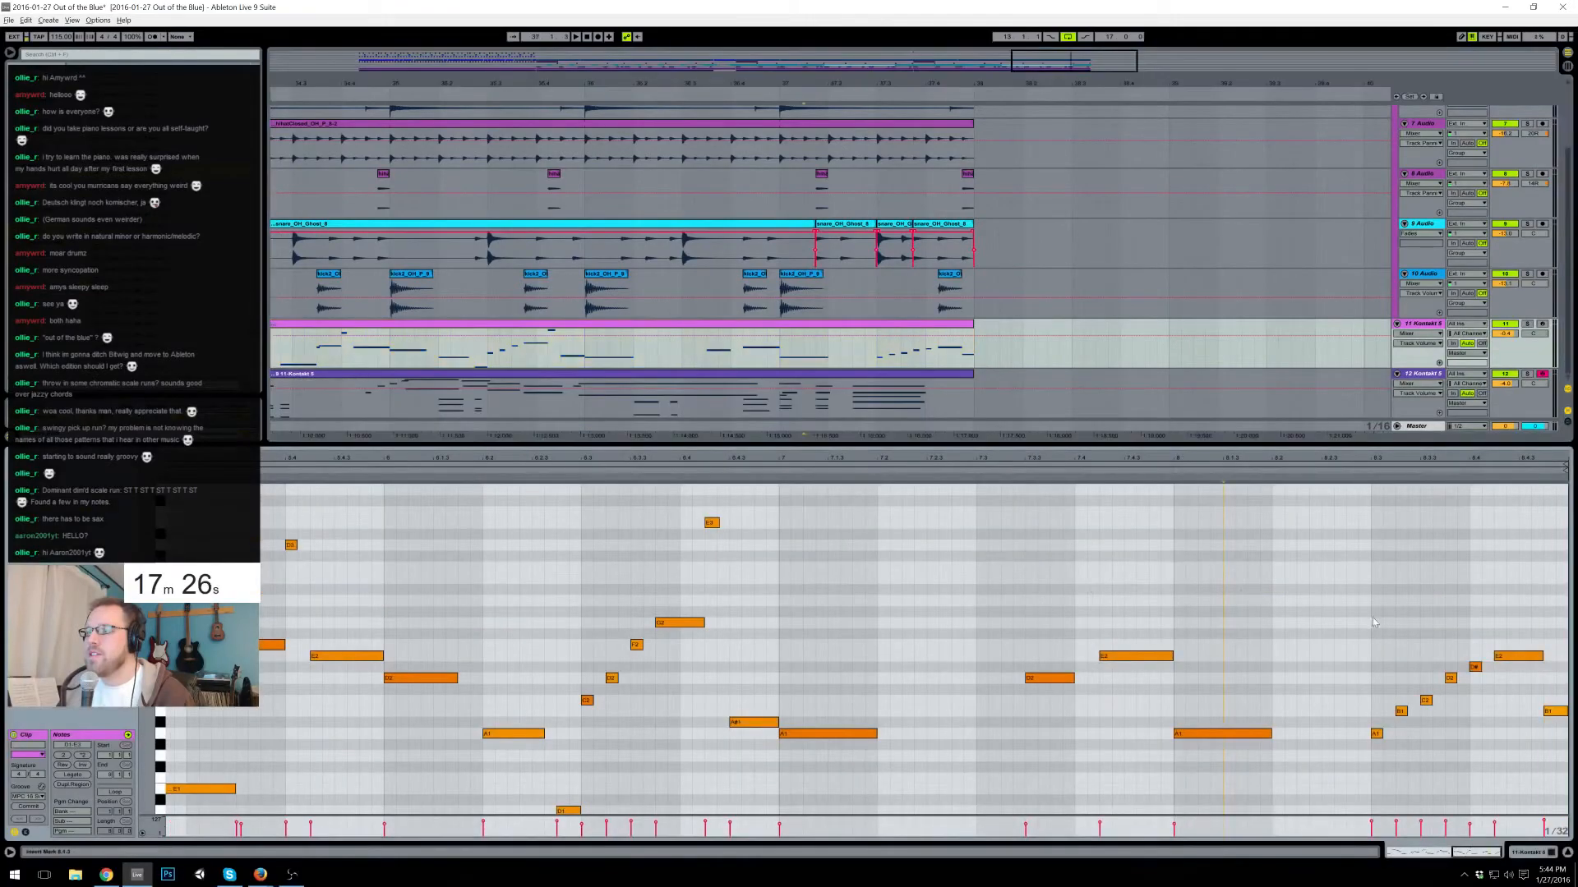
left_click_drag(1271, 734, 1221, 734)
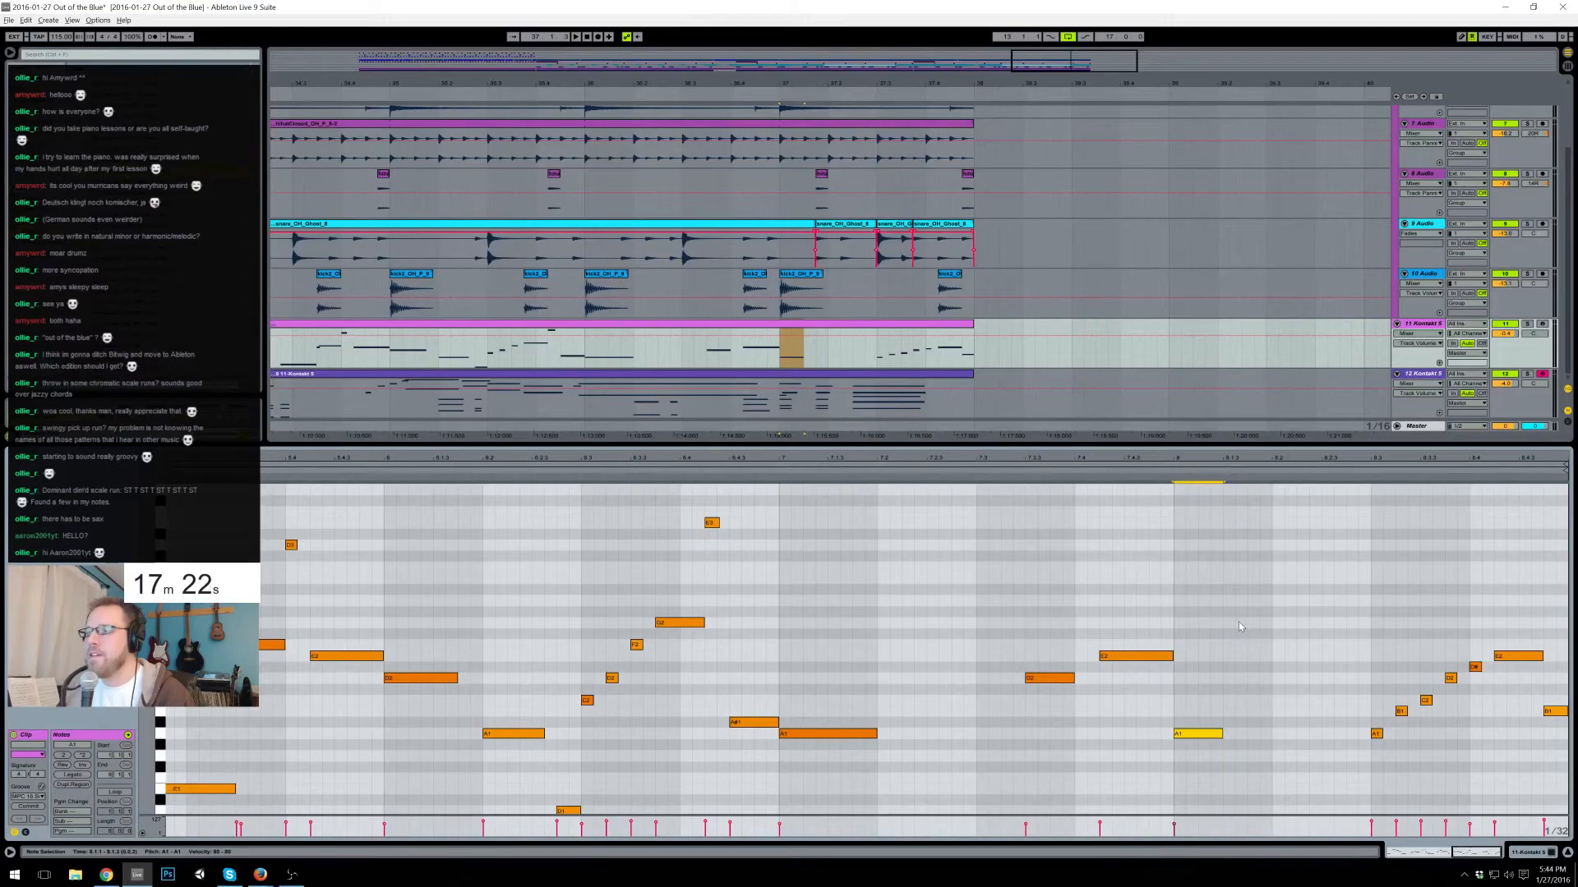
left_click(1236, 600)
double_click(1257, 601)
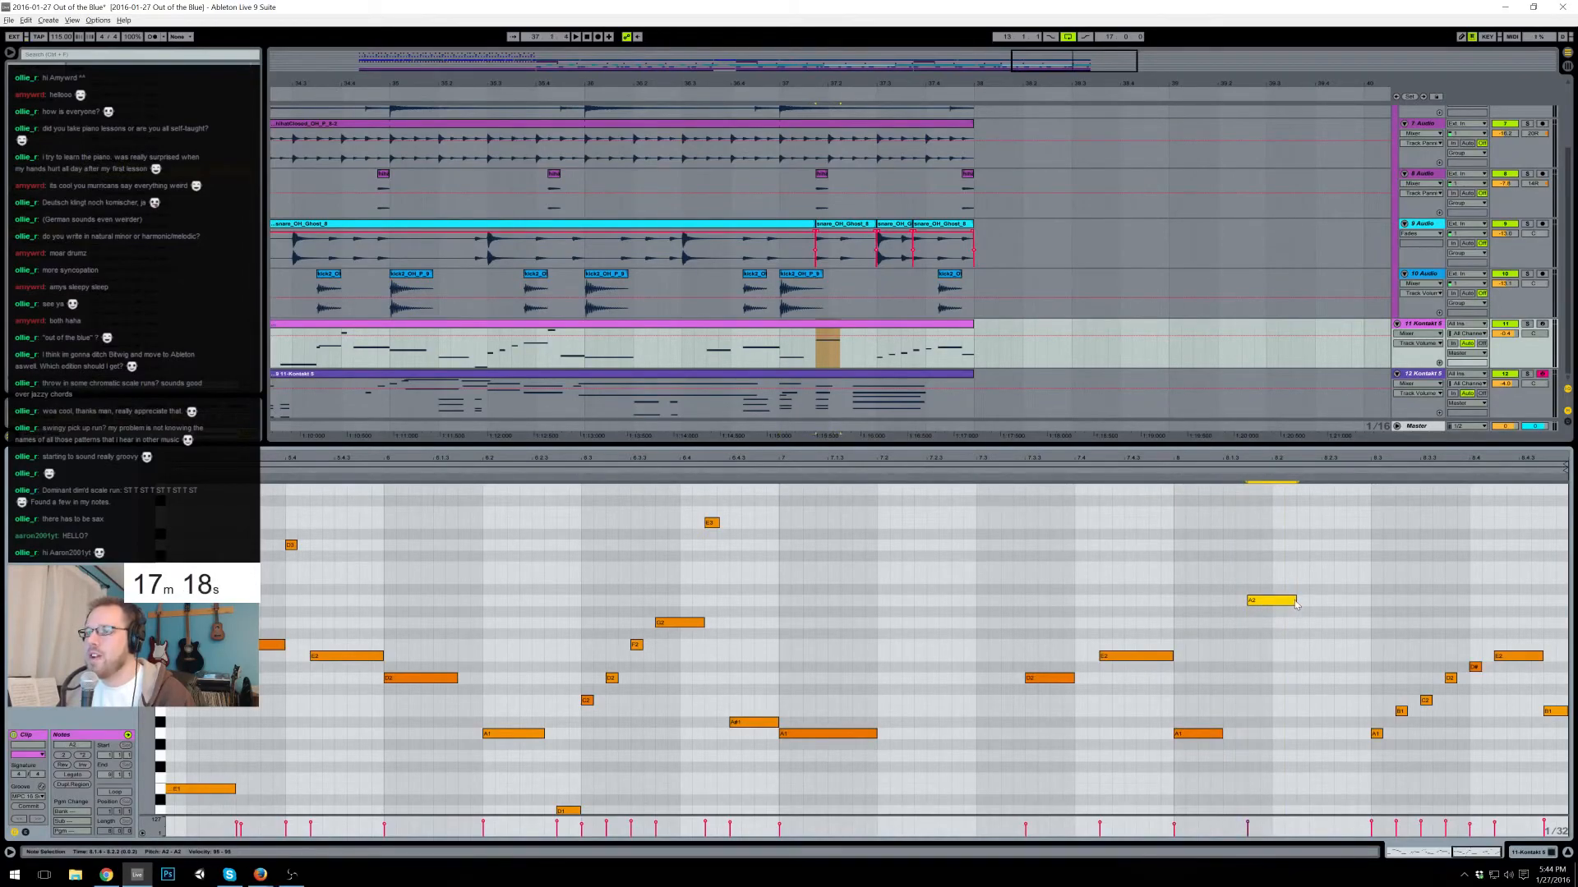
- Replace the ascending bass run at the end of bar 37 with one long E2 note
double_click(1324, 656)
left_click_drag(1346, 656, 1555, 764)
key("Delete")
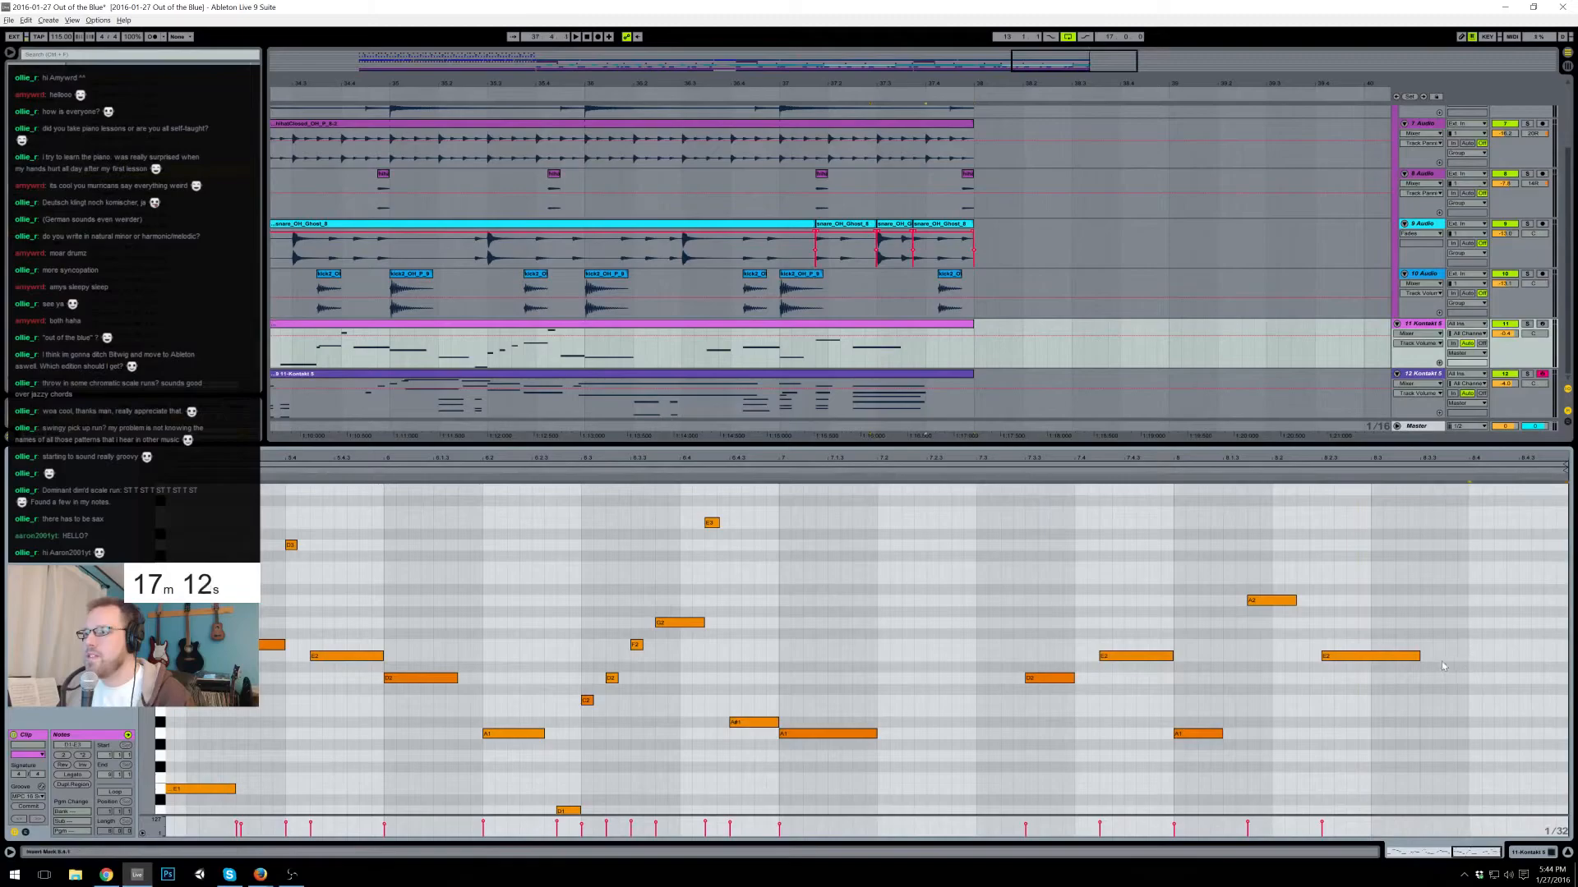
left_click_drag(1418, 656, 1493, 655)
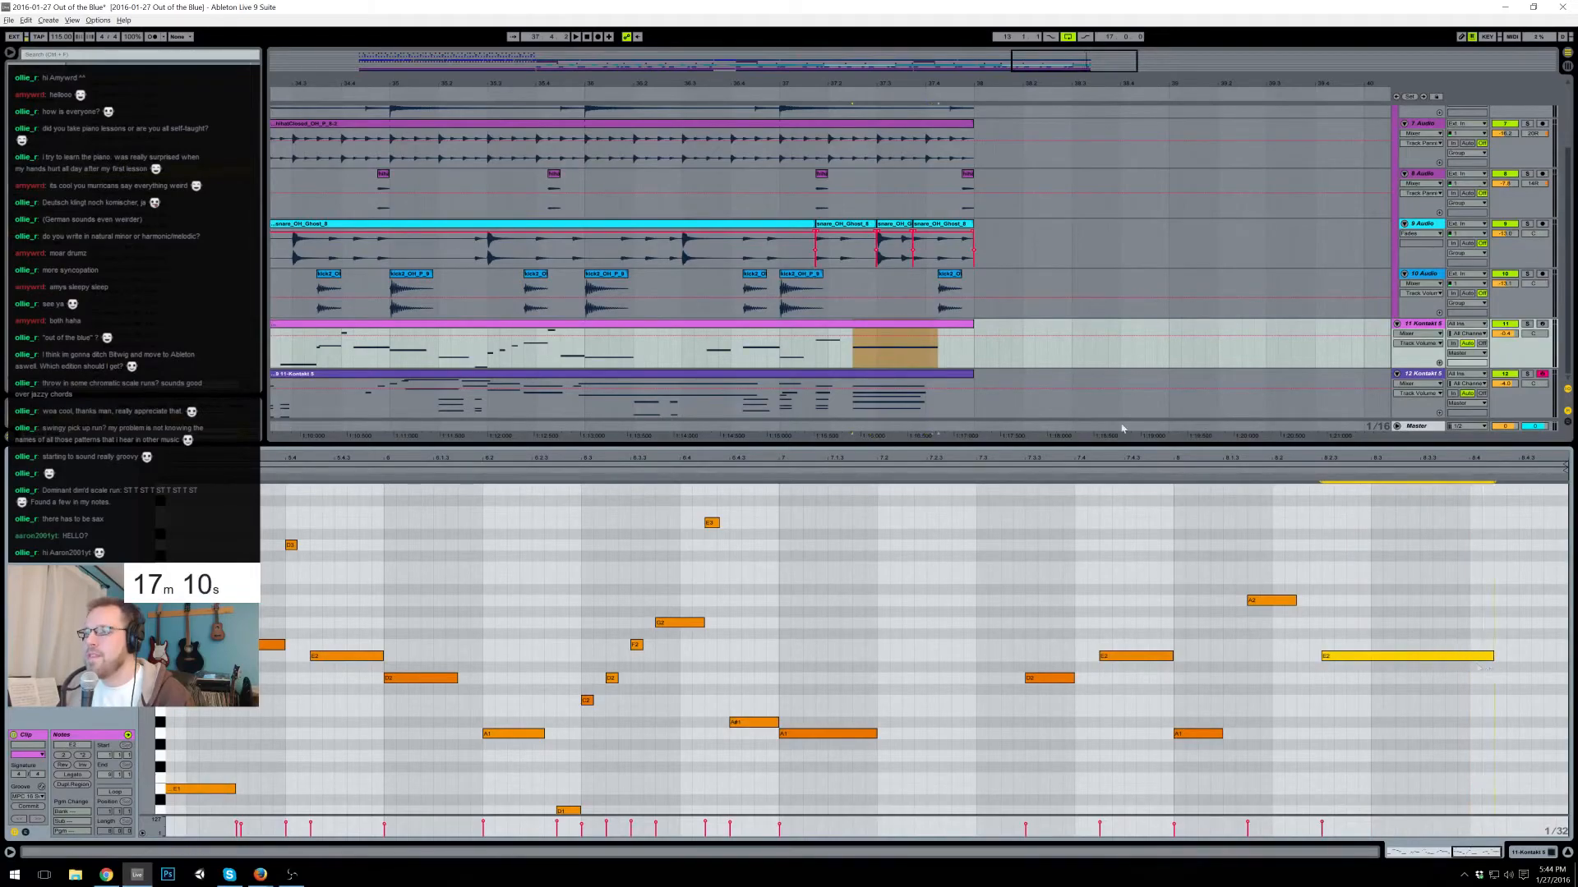
- On the 6 Audio drum track, place two copies of the bar 37 hit in line with the A2 and E2 bass notes
scroll(909, 287, "up", 3)
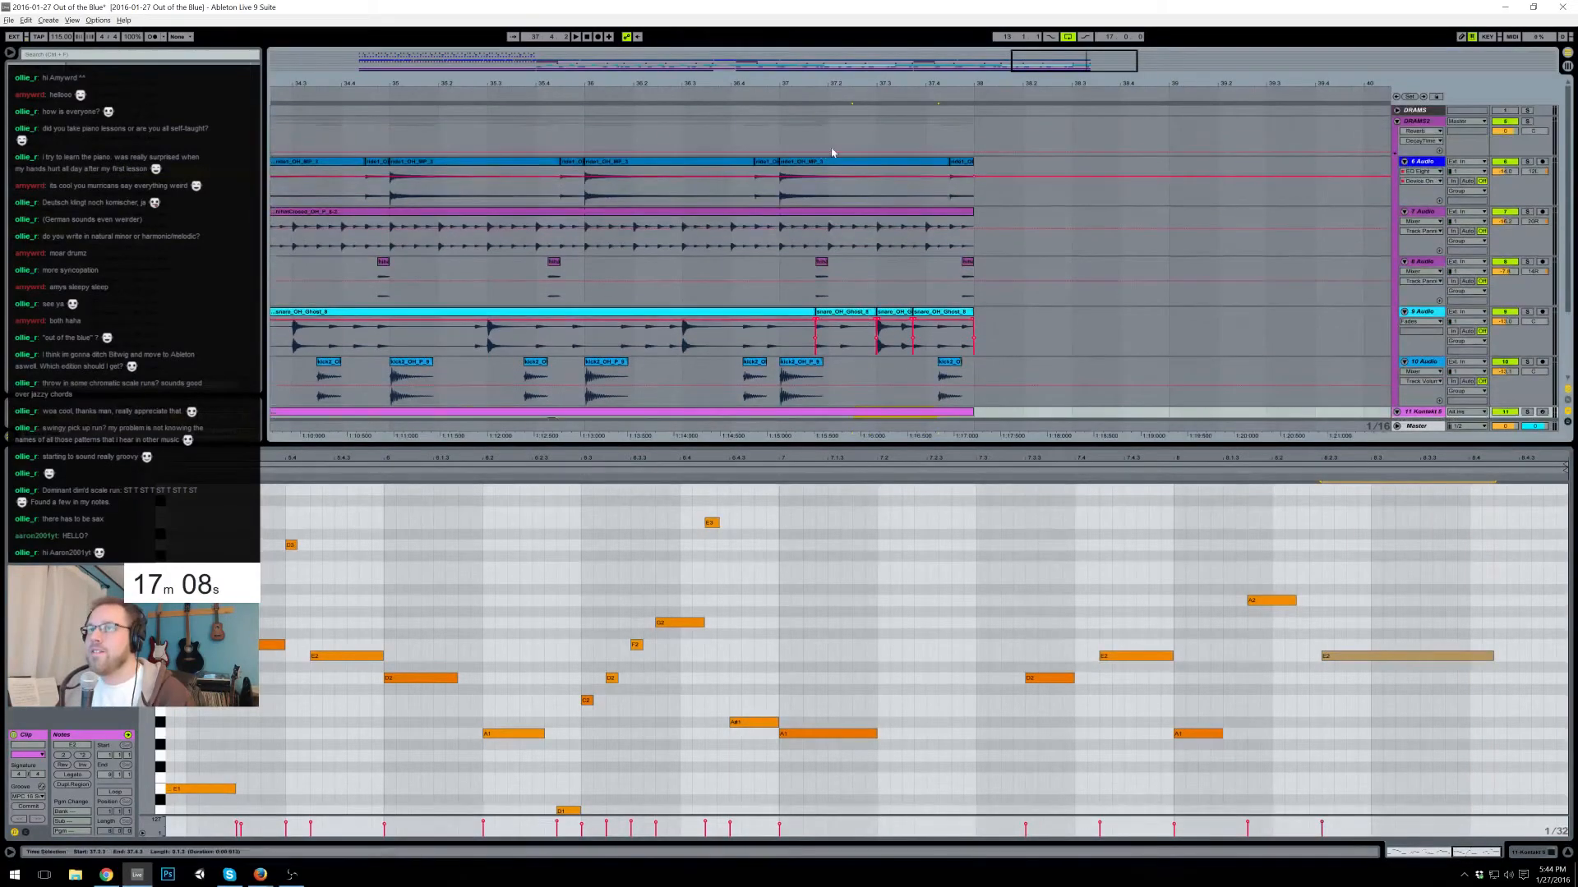
scroll(980, 129, "down", 3)
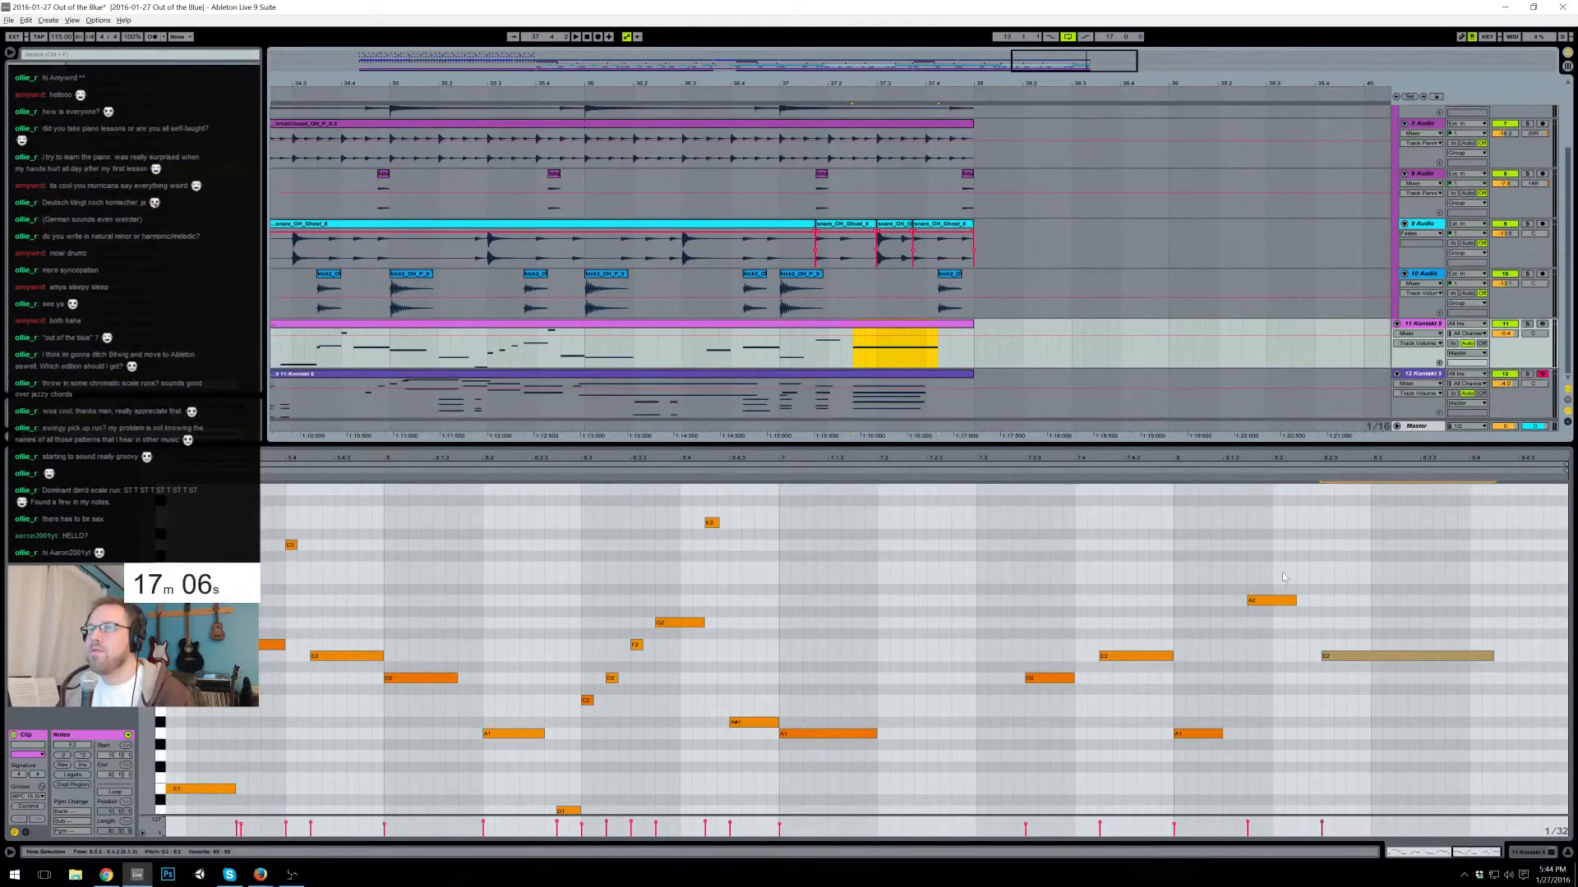
scroll(1057, 257, "up", 2)
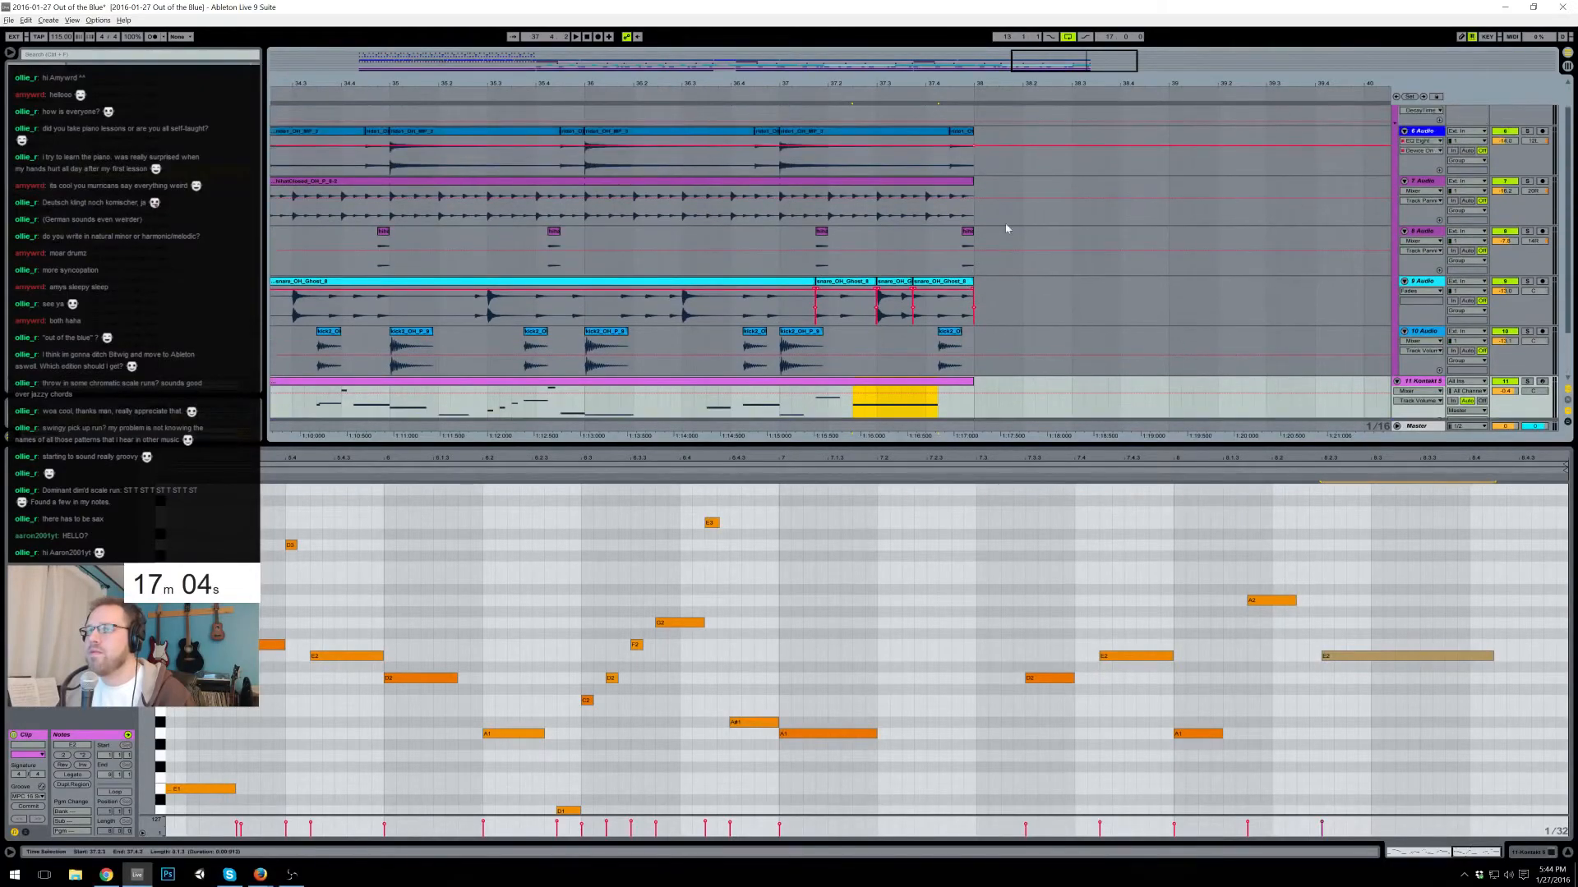
left_click(819, 163)
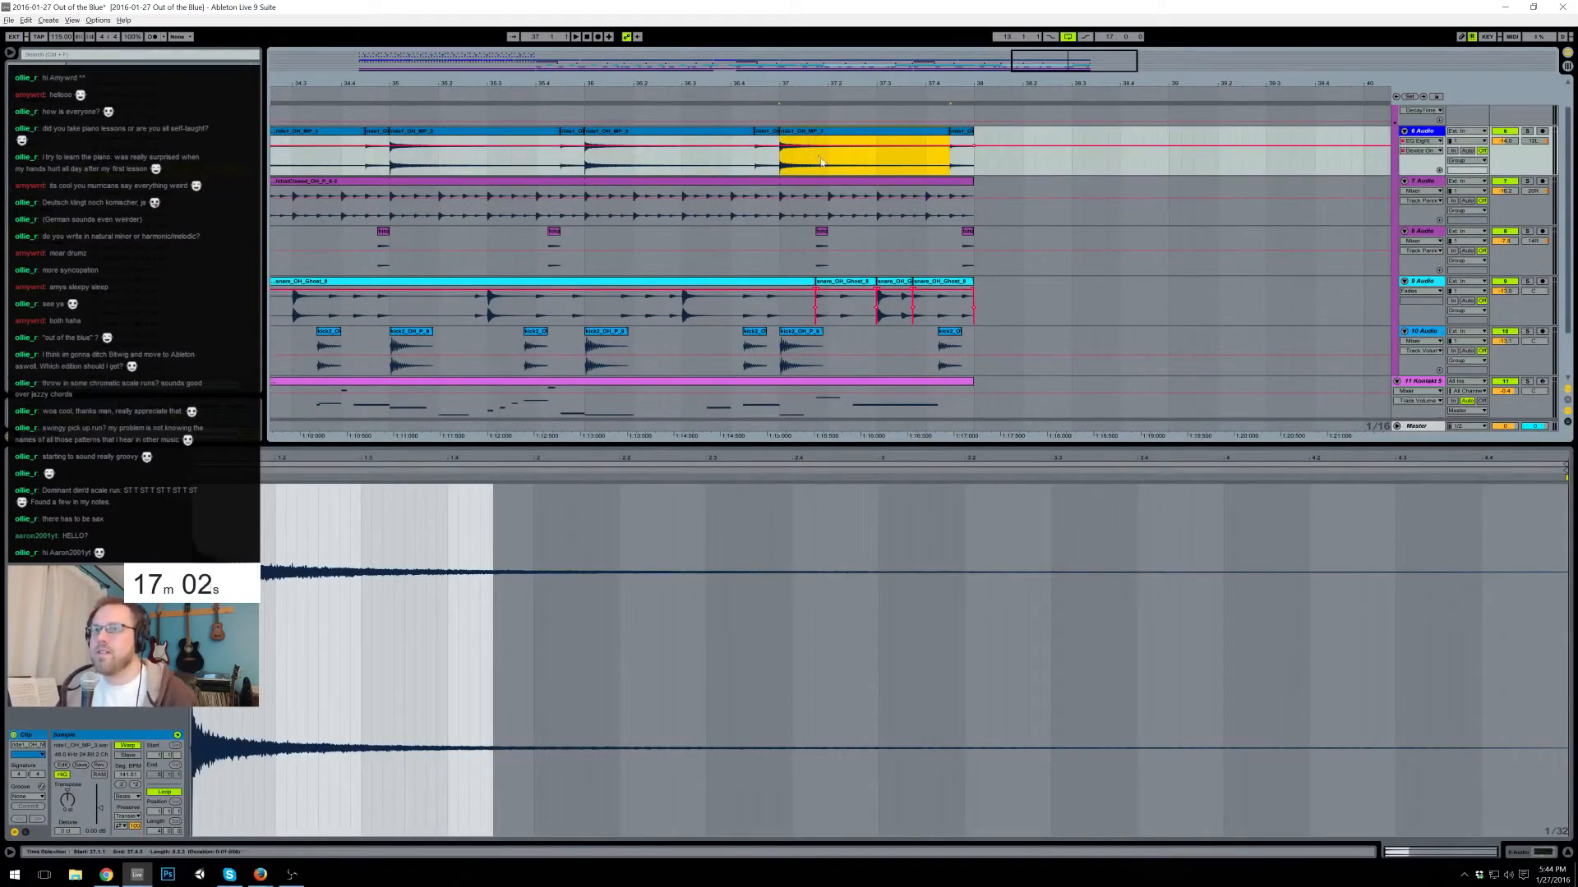
left_click_drag(818, 164, 845, 166)
left_click(859, 166)
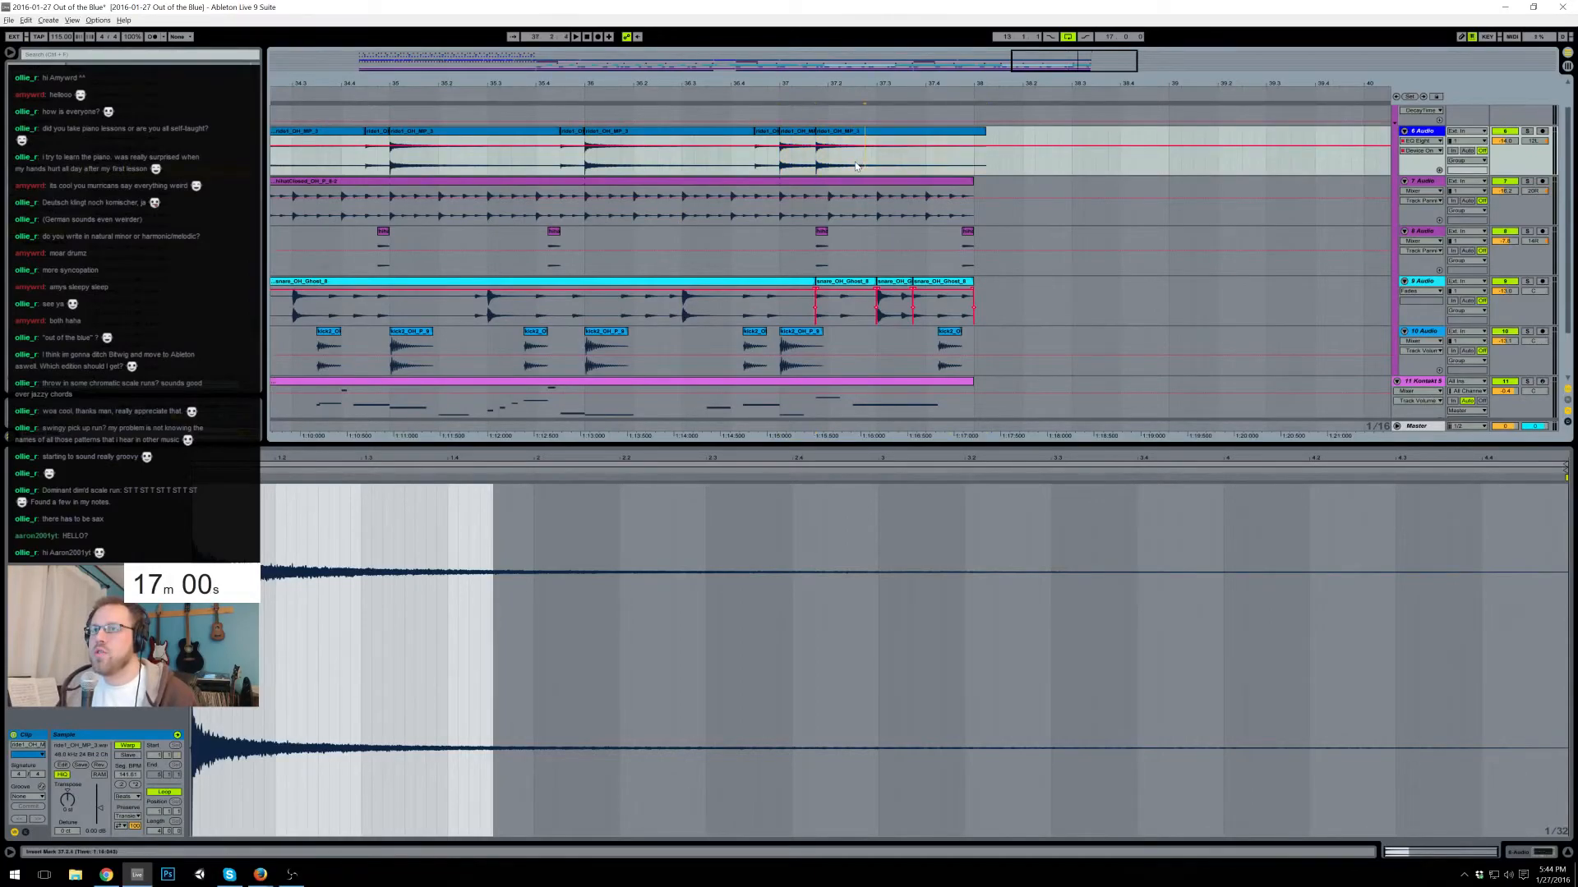
key("ctrl+v")
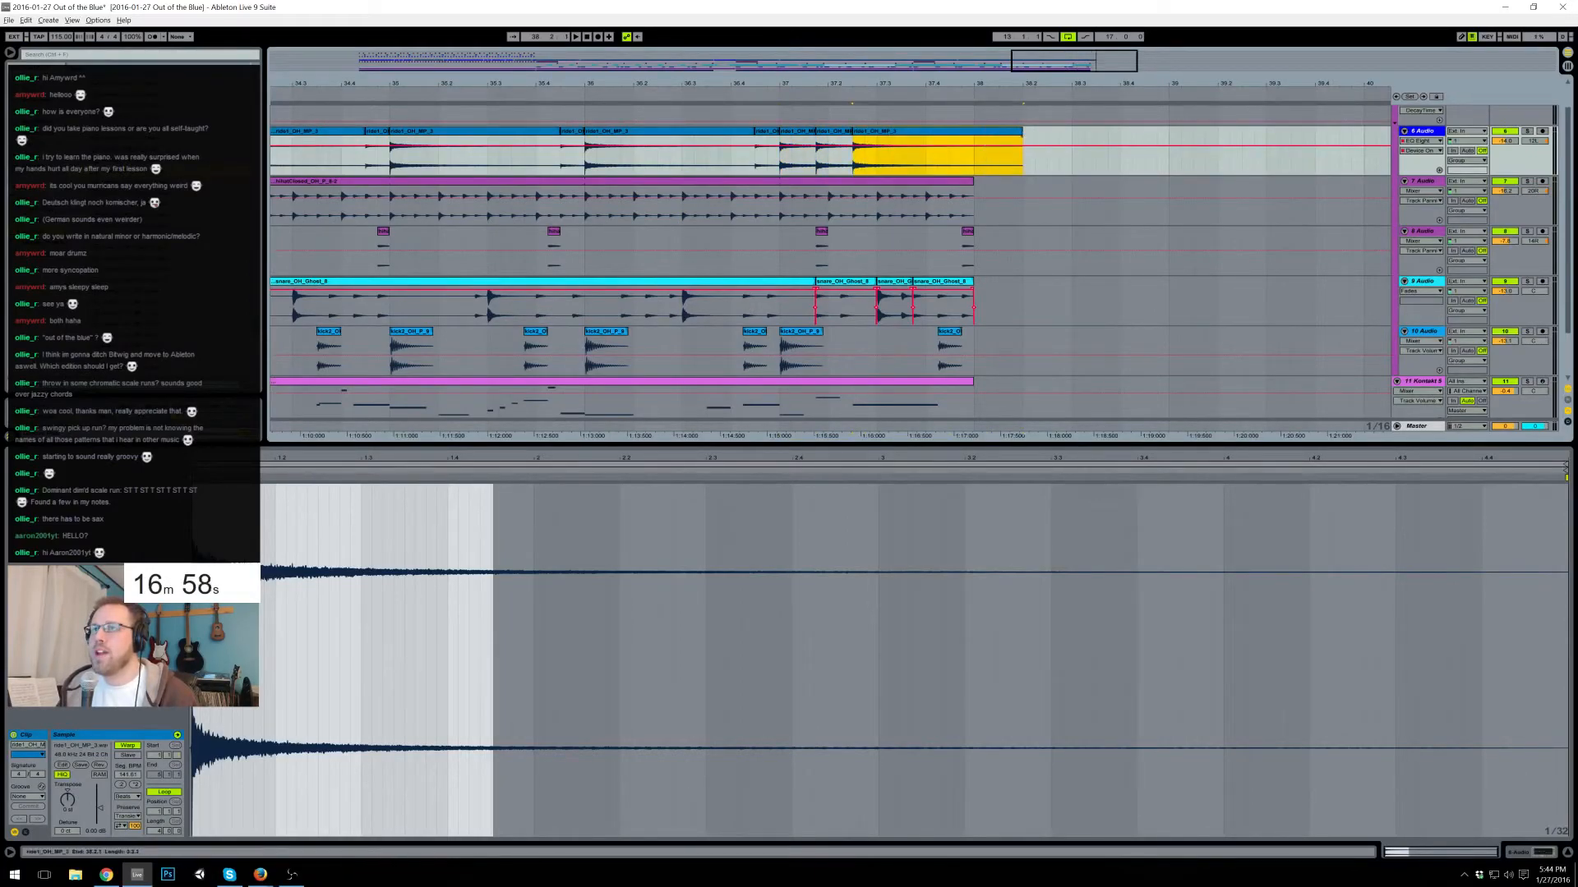
- Lengthen the last 6 Audio hit to bar 38.4, and on 10 Audio replace the late kick with two copies of the shortened bar 37 kick
left_click_drag(1037, 141, 1125, 146)
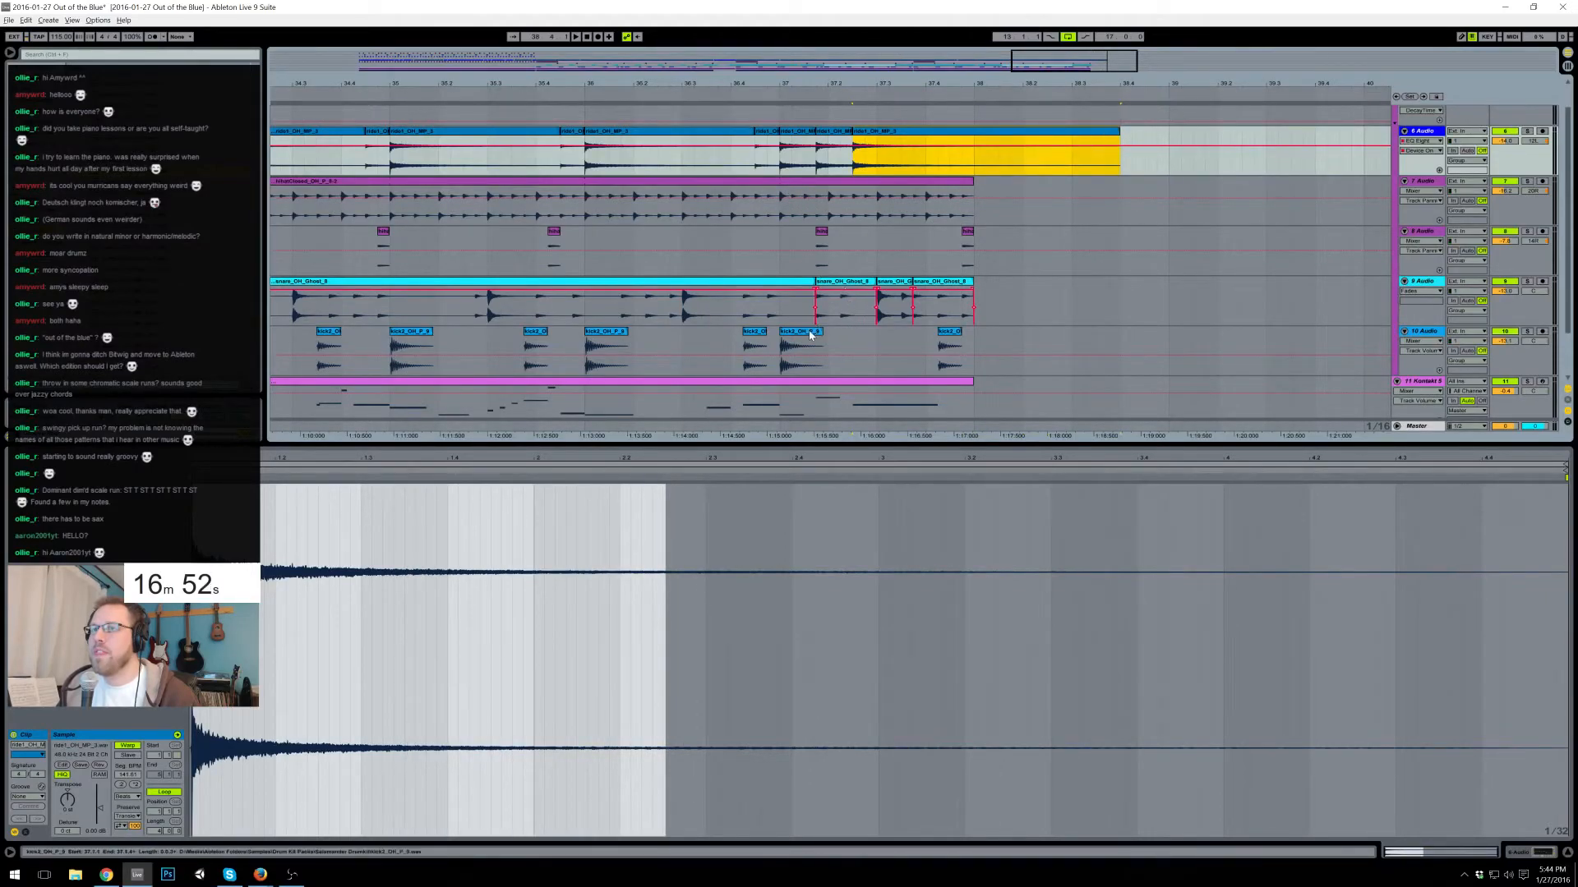
left_click(785, 337)
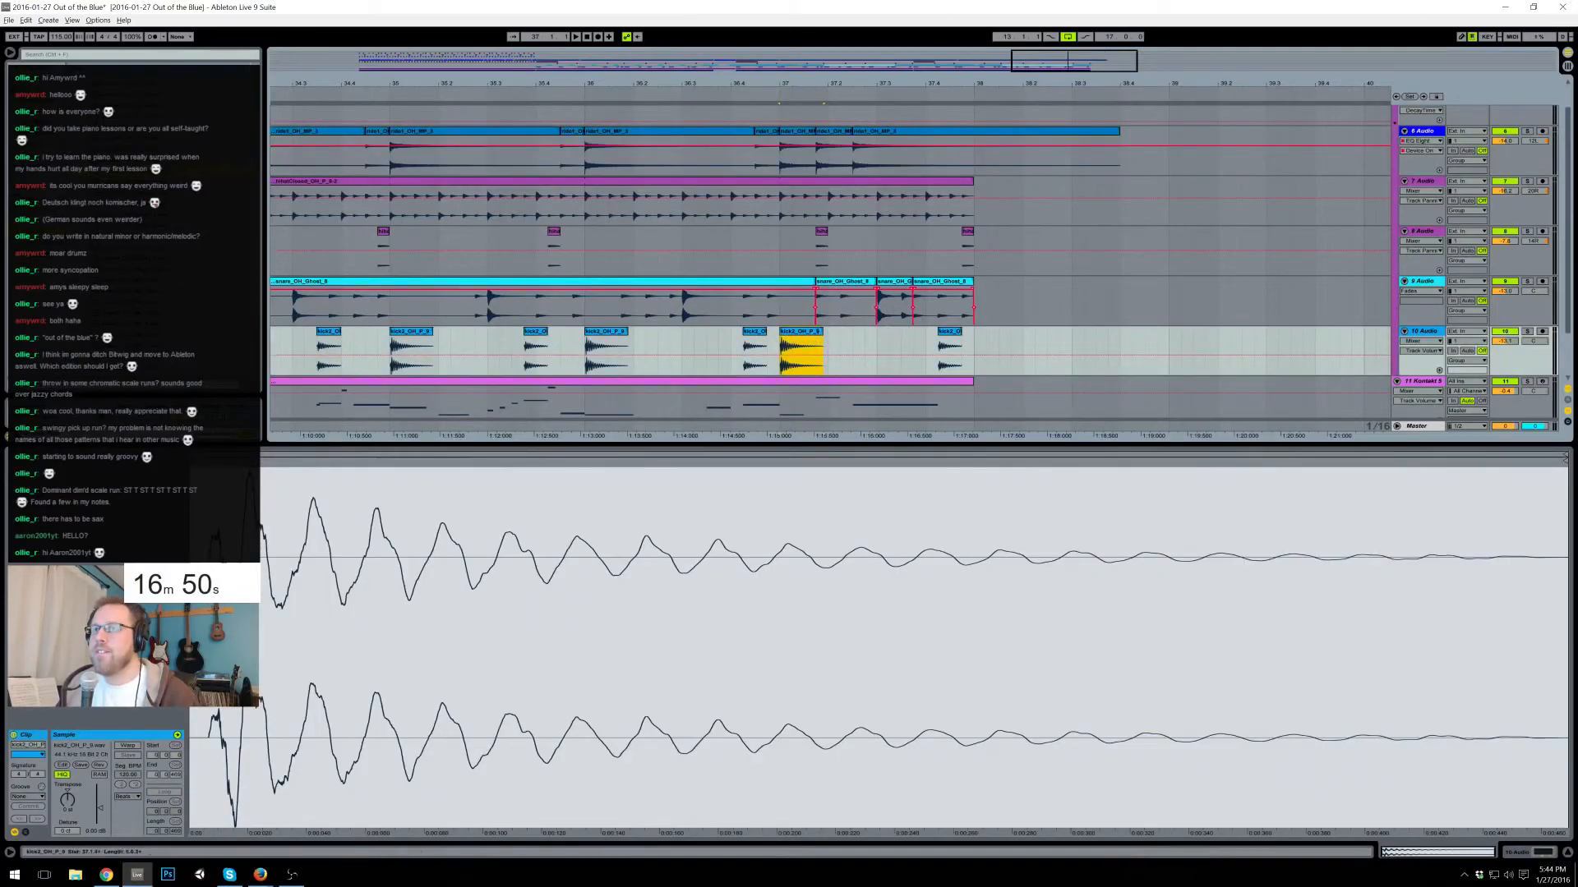
left_click_drag(822, 337, 814, 338)
key("ctrl+d")
key("ctrl+d")
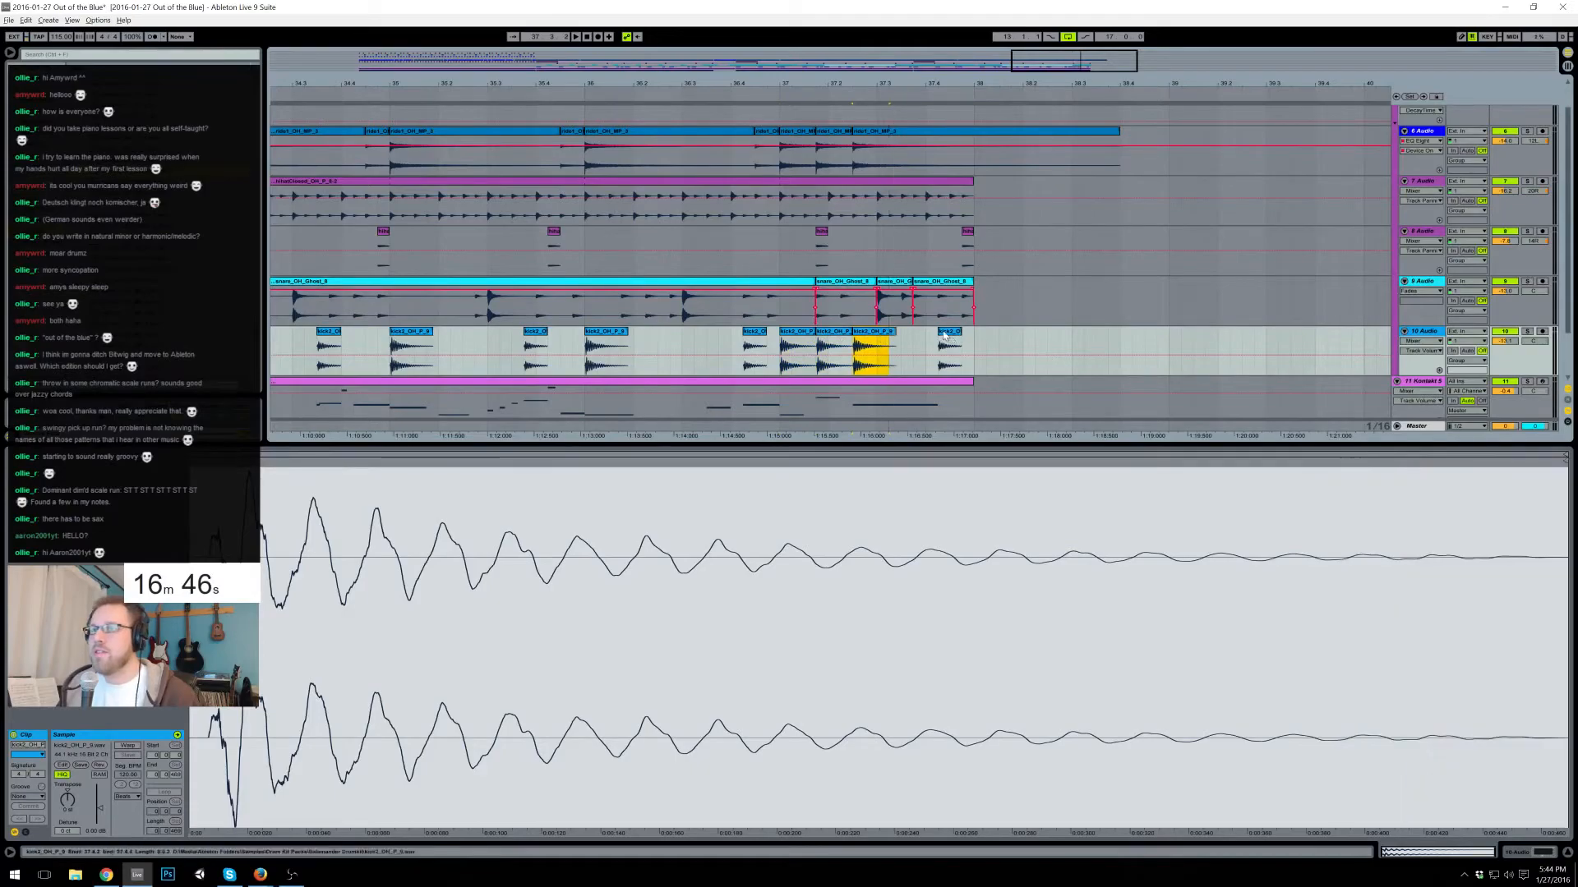
left_click(949, 345)
key("Delete")
- Rearrange the bar 37 snare hits on 9 Audio to line up with the three kicks and delete the leftover snare clip
left_click_drag(888, 283, 841, 283)
key("ctrl+d")
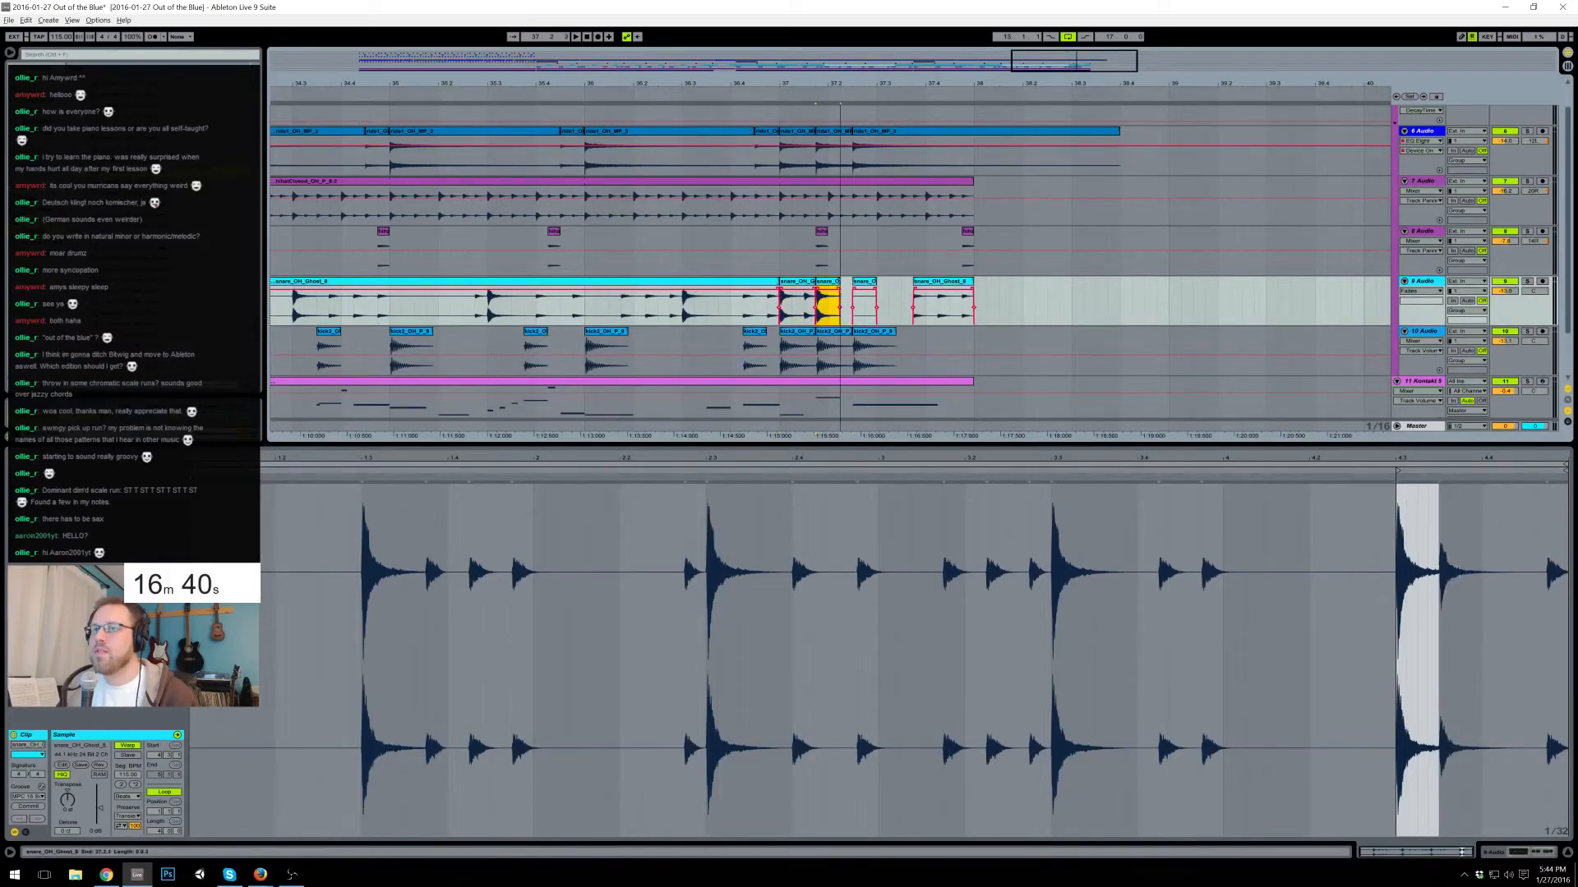
left_click(869, 284)
left_click(873, 282)
mouse_move(875, 282)
left_mouse_down()
mouse_move(985, 281)
mouse_move(877, 282)
left_mouse_up()
left_click(942, 289)
key("Delete")
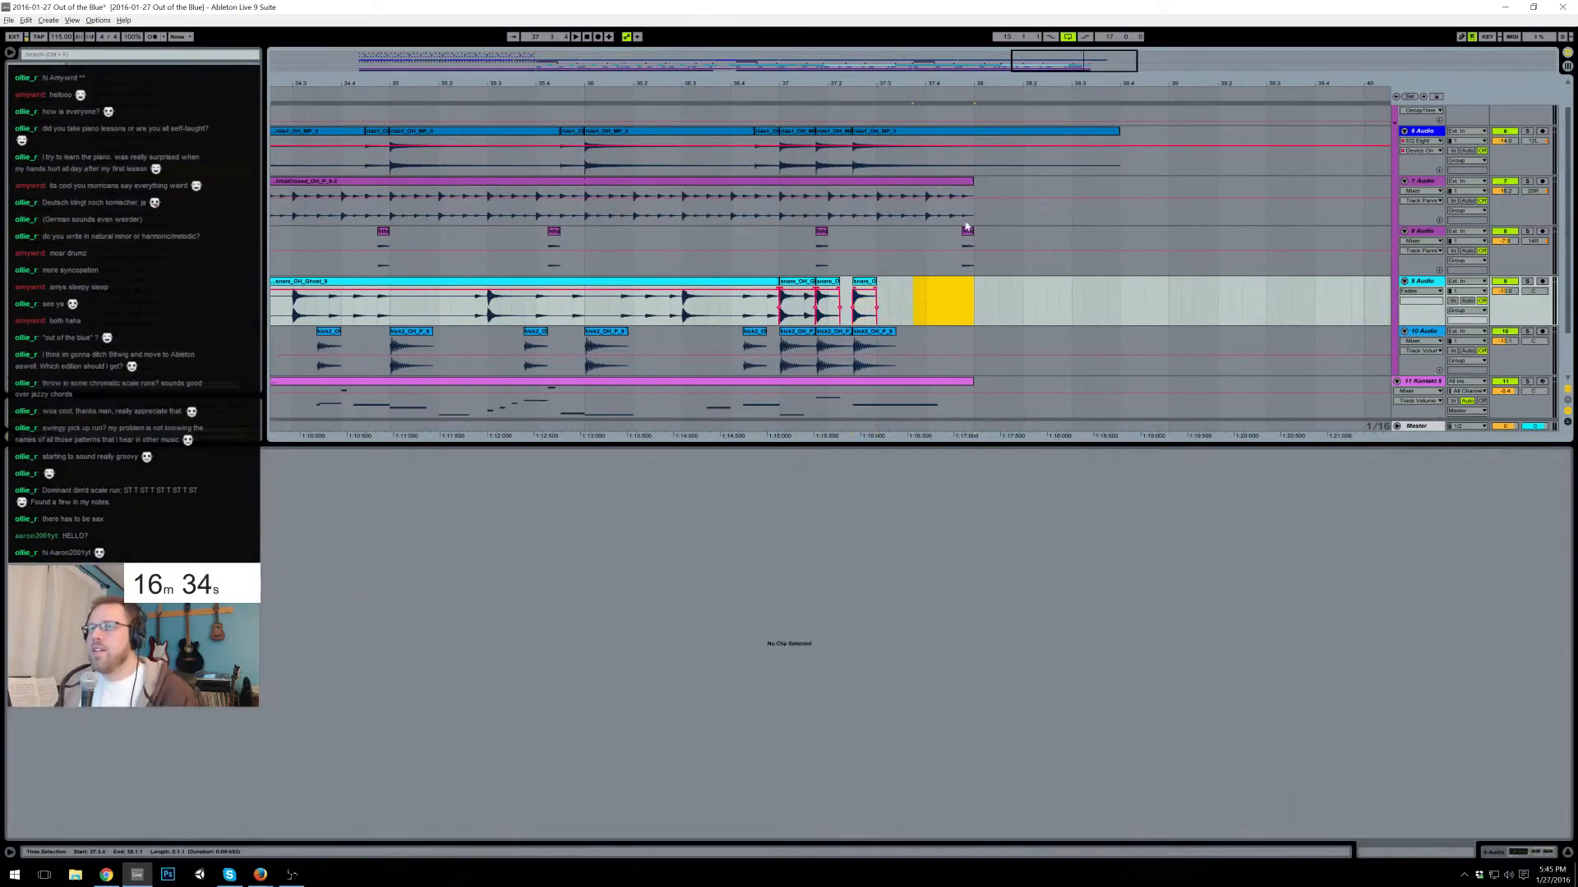
- Cut the 7 Audio hi-hats from bar 37 onward, delete the two last 8 Audio hits, and play the ending from bar 37
left_click(958, 210)
left_click_drag(960, 210, 779, 209)
left_click(823, 233)
key("Delete")
left_click(967, 232)
key("Delete")
left_click(779, 240)
key("space")
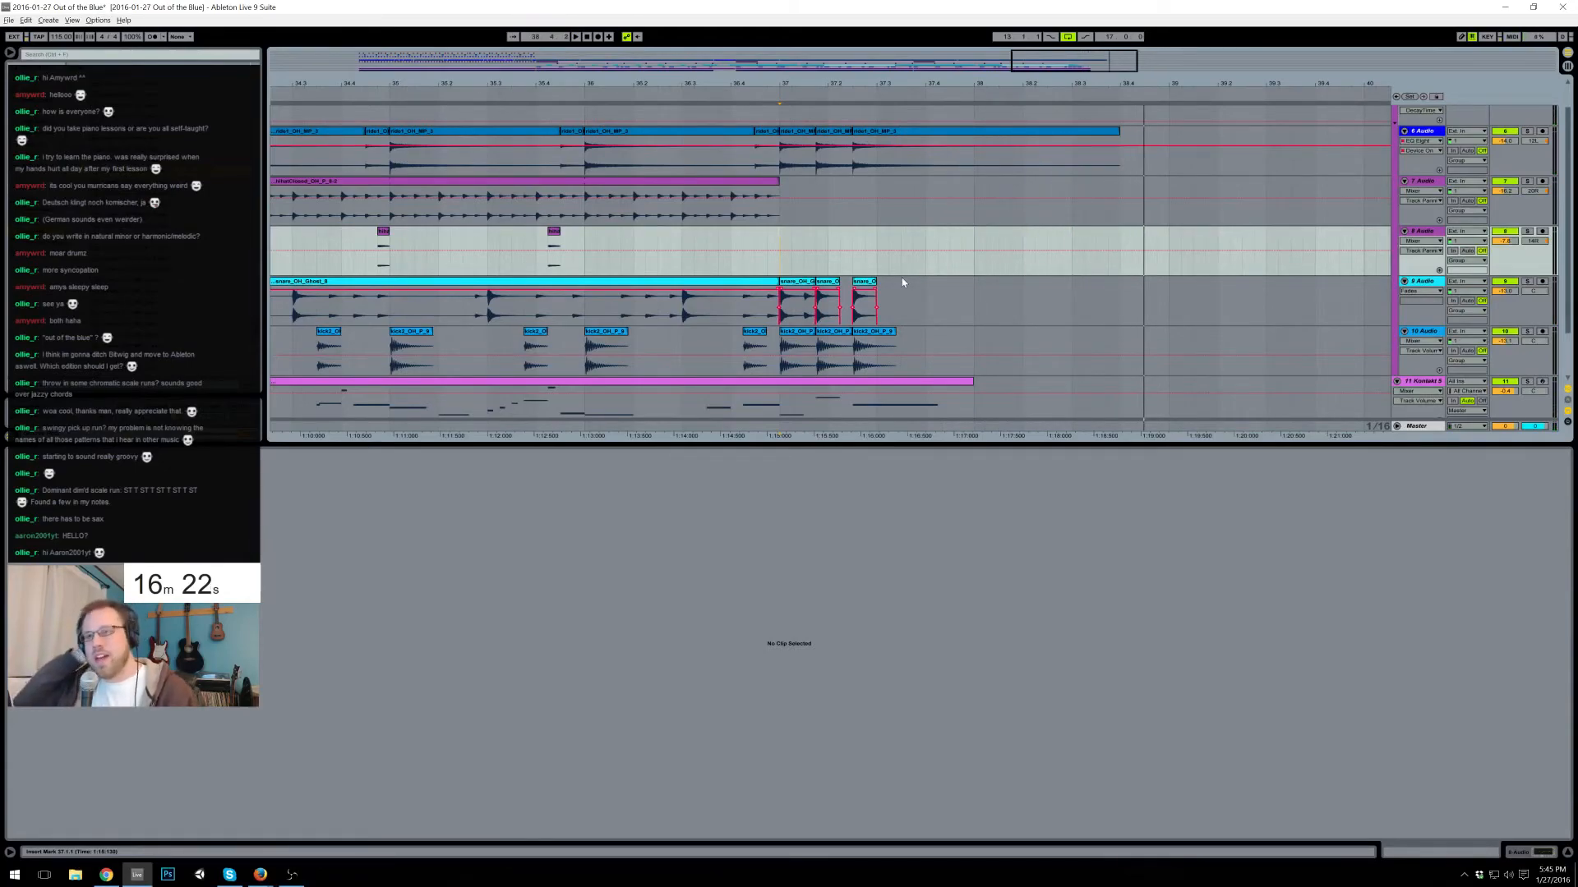
- Search the browser for a cymbal roll and place the 14-roll-03 sample on 9 Audio at bar 38.4
scroll(920, 280, "down", 2)
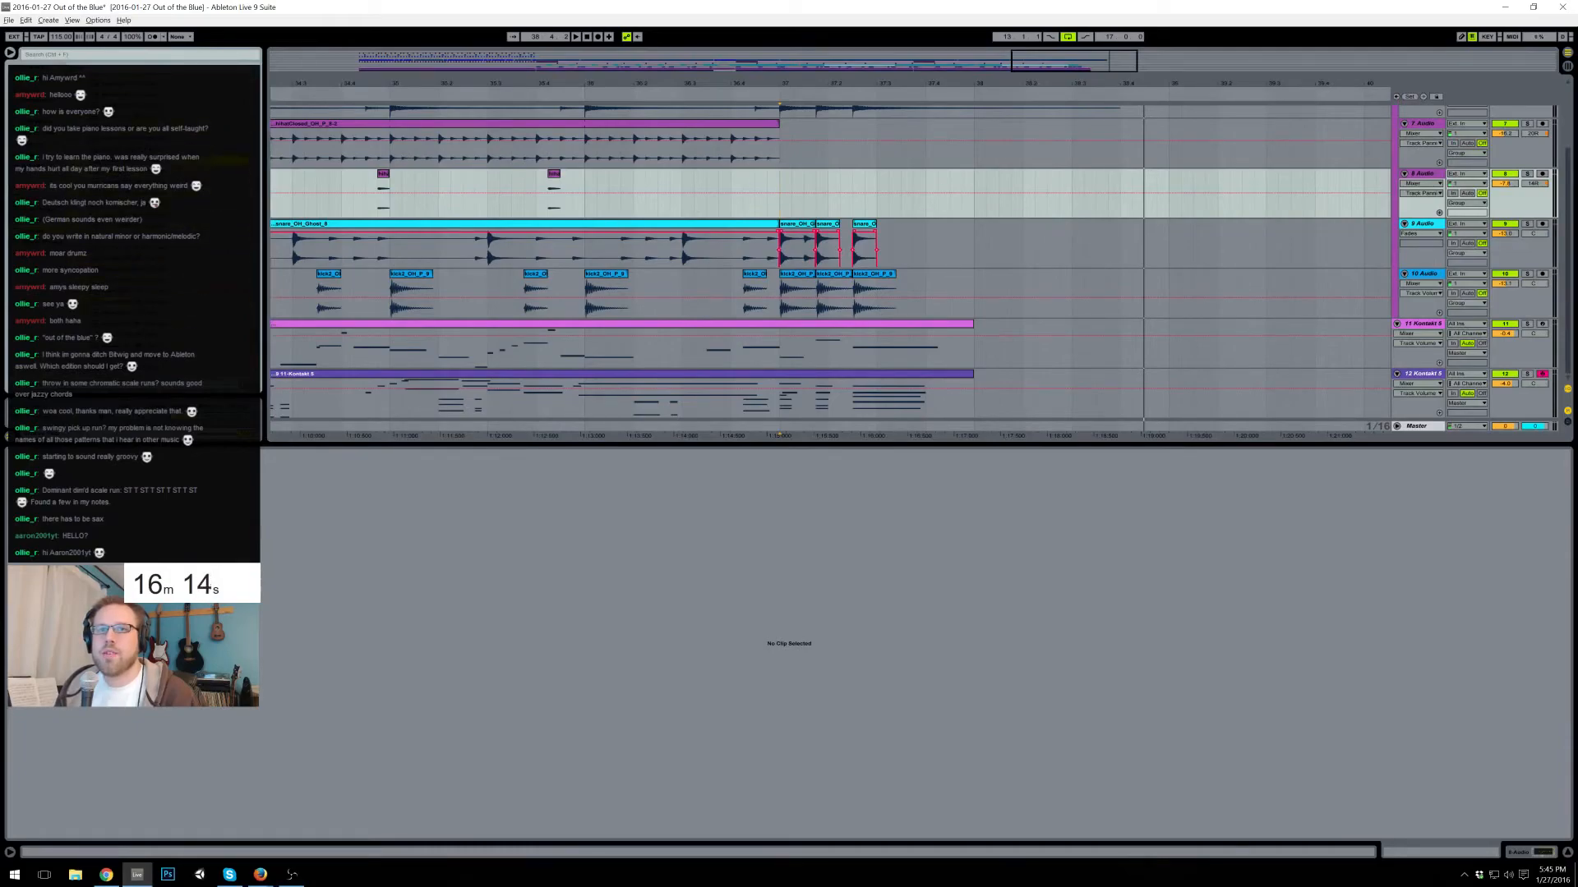
left_click(92, 58)
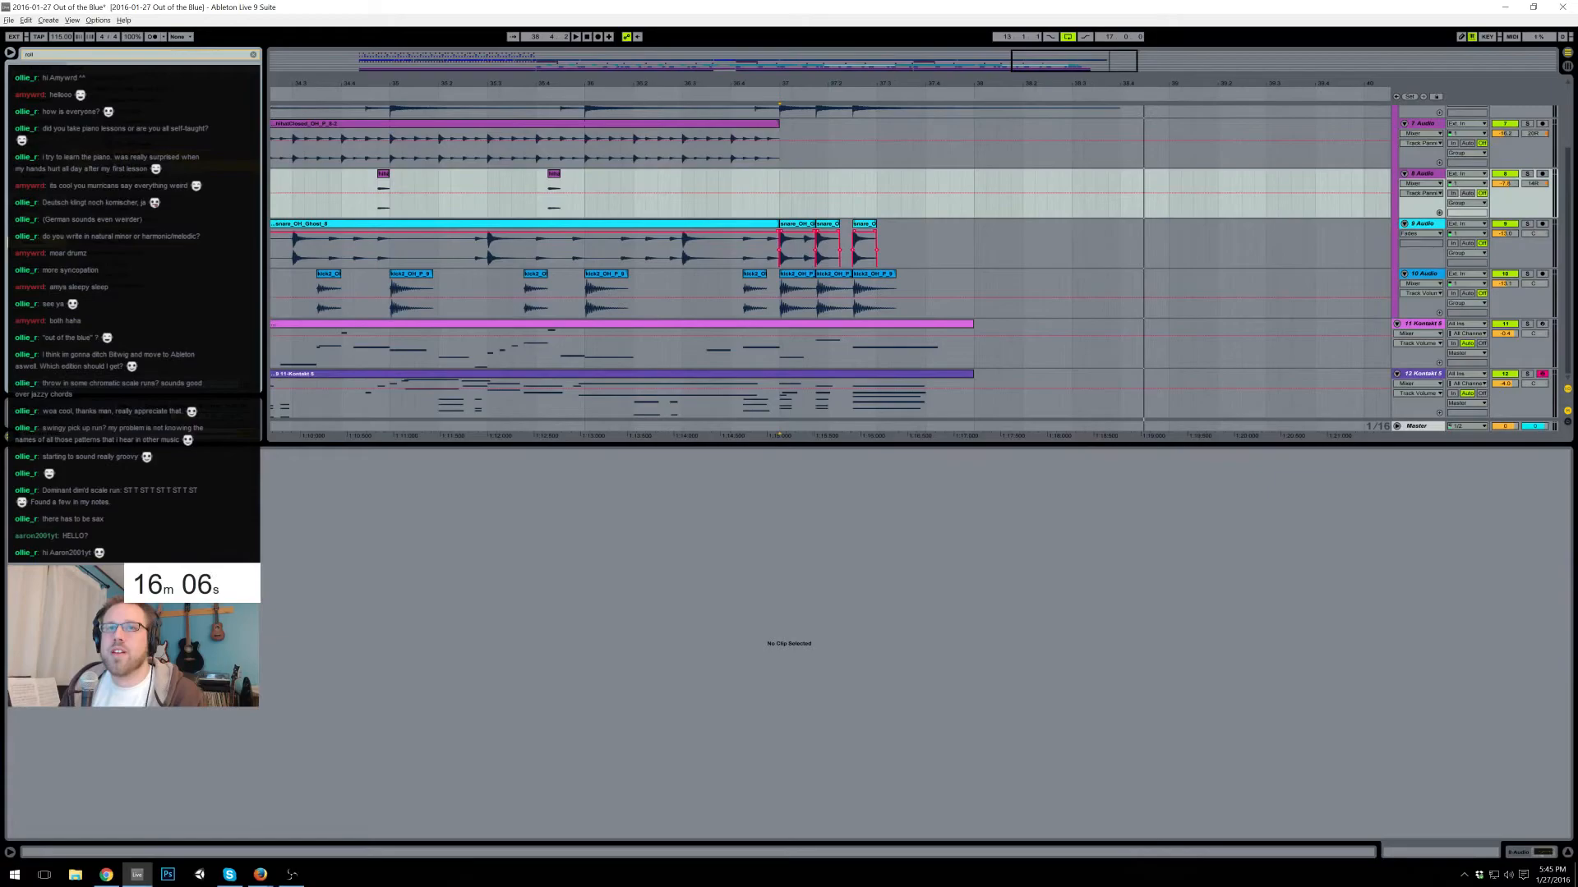
mouse_move(394, 197)
left_mouse_down()
mouse_move(1138, 240)
mouse_move(1124, 244)
left_mouse_up()
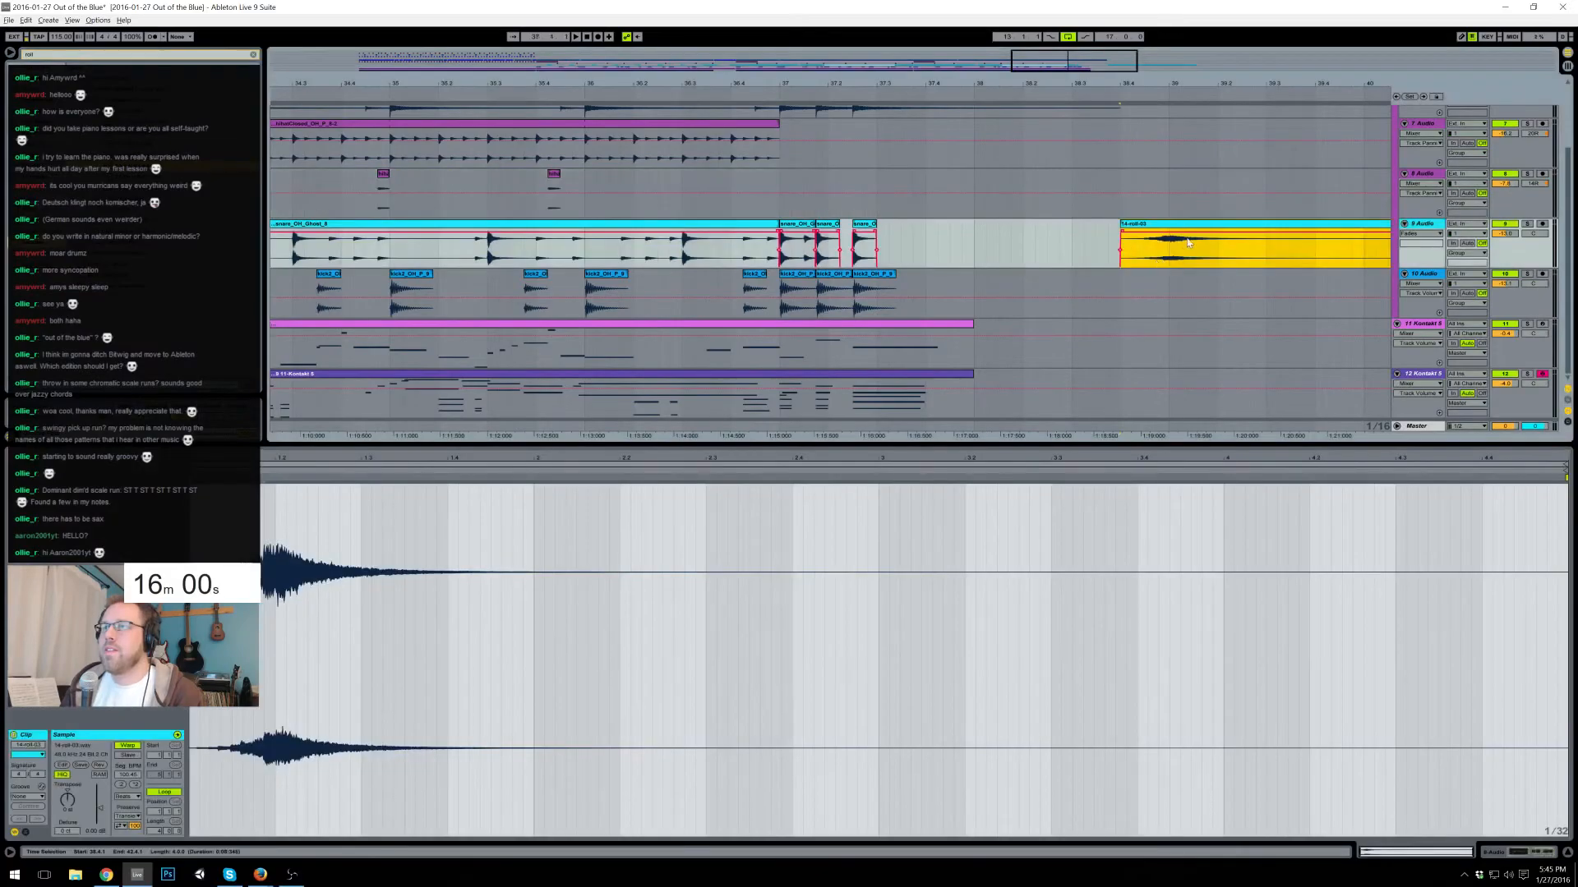
- Copy the final 6 Audio hit and paste it at bar 39 on the same track
left_click_drag(569, 83, 568, 59)
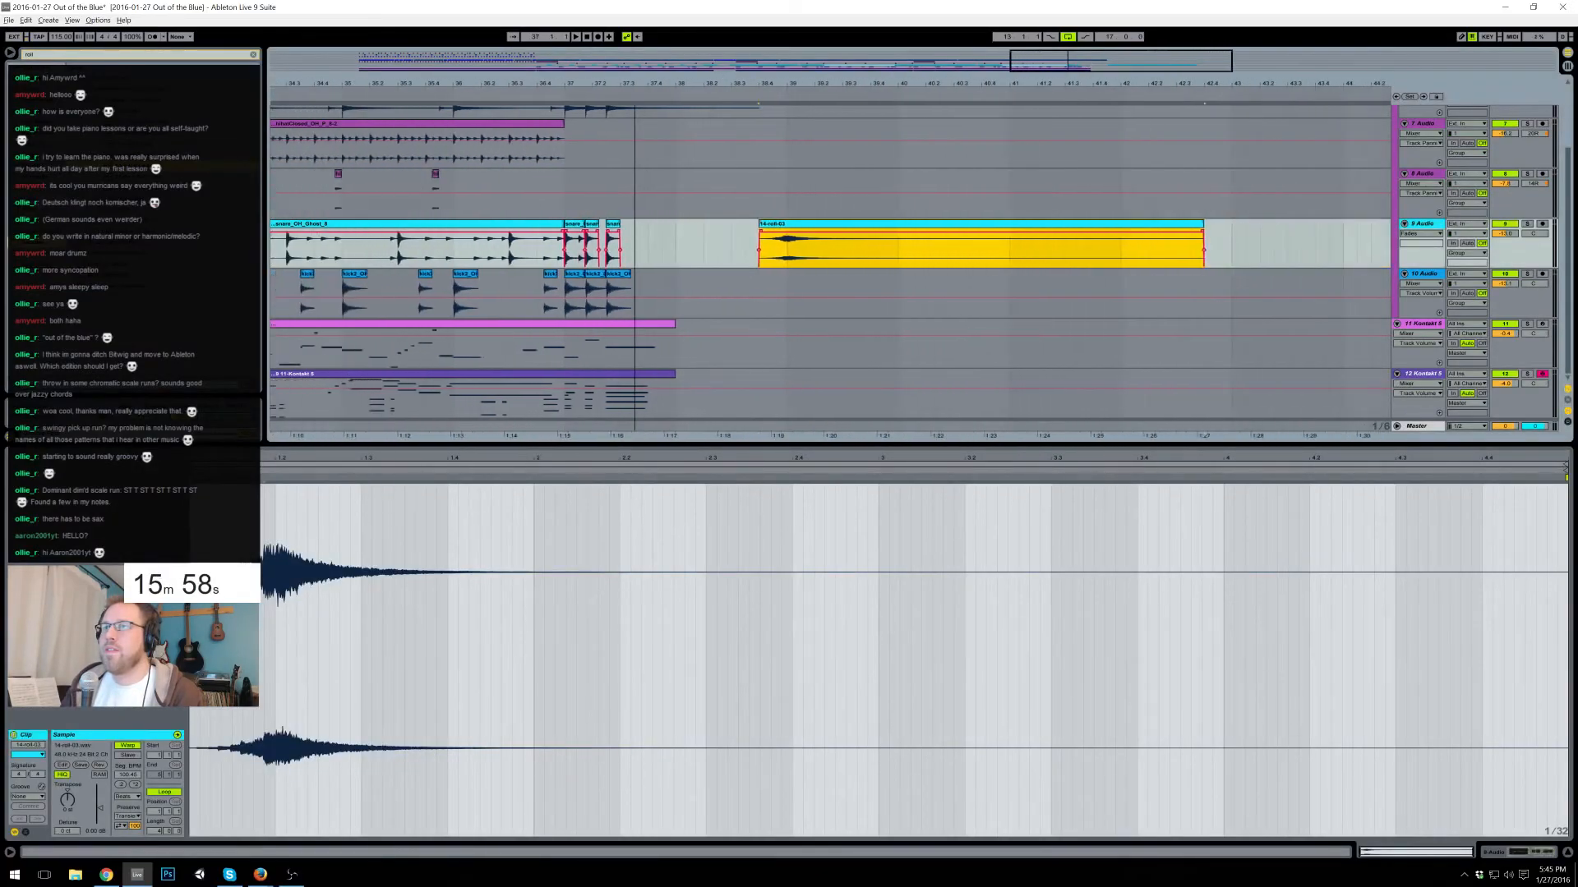
scroll(679, 129, "up", 2)
left_click(649, 120)
key("ctrl+c")
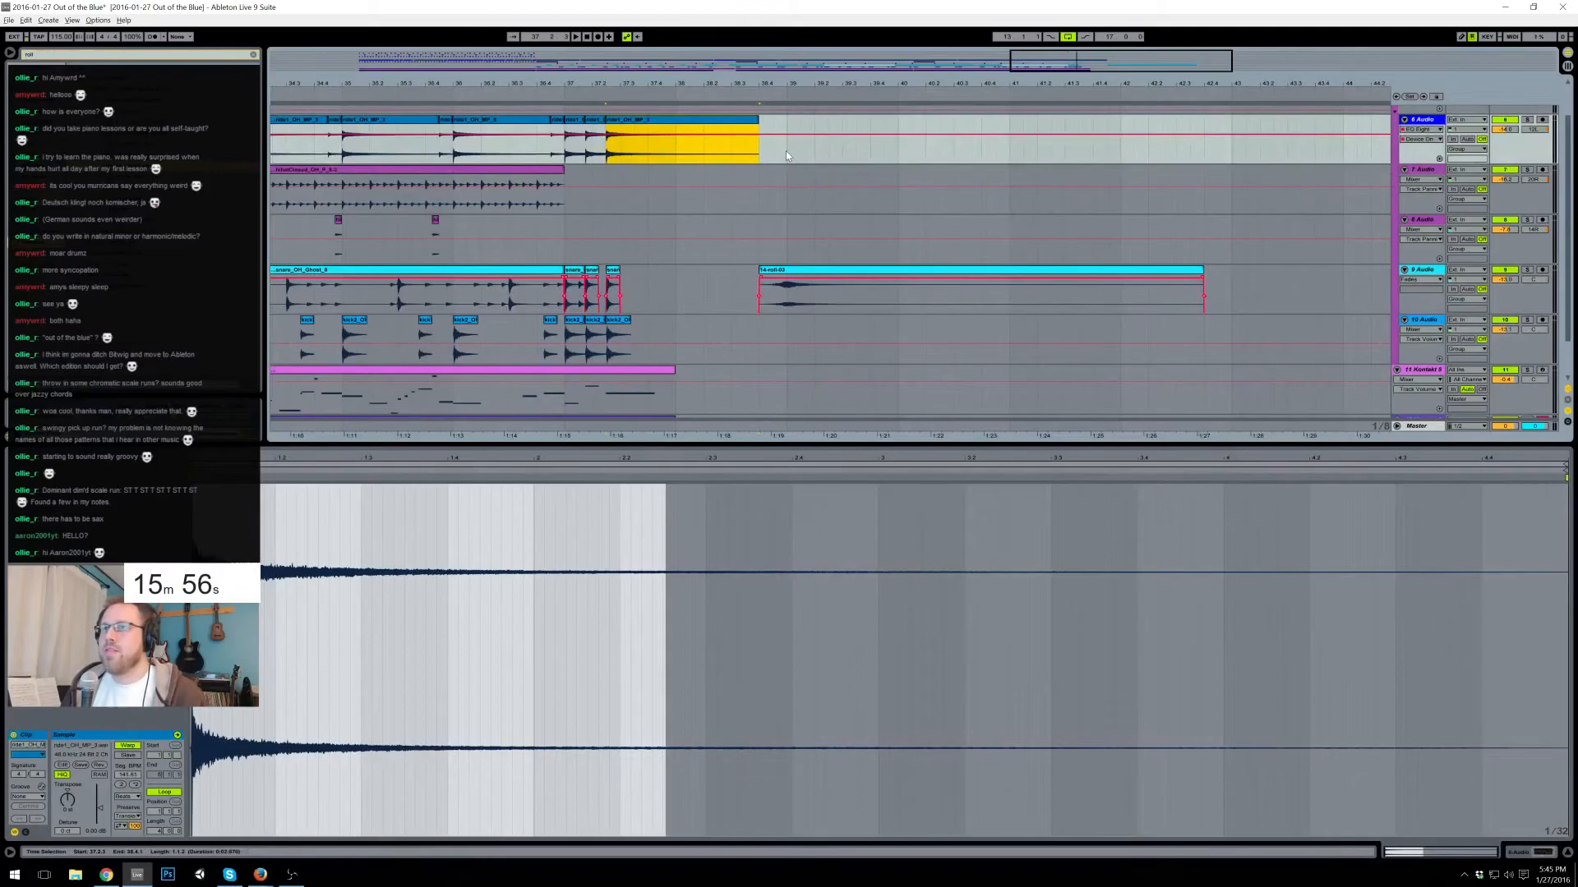
left_click(787, 152)
key("ctrl+v")
- Trim the 14-roll-03 clip on 9 Audio so that it ends at bar 40.4
left_click(828, 269)
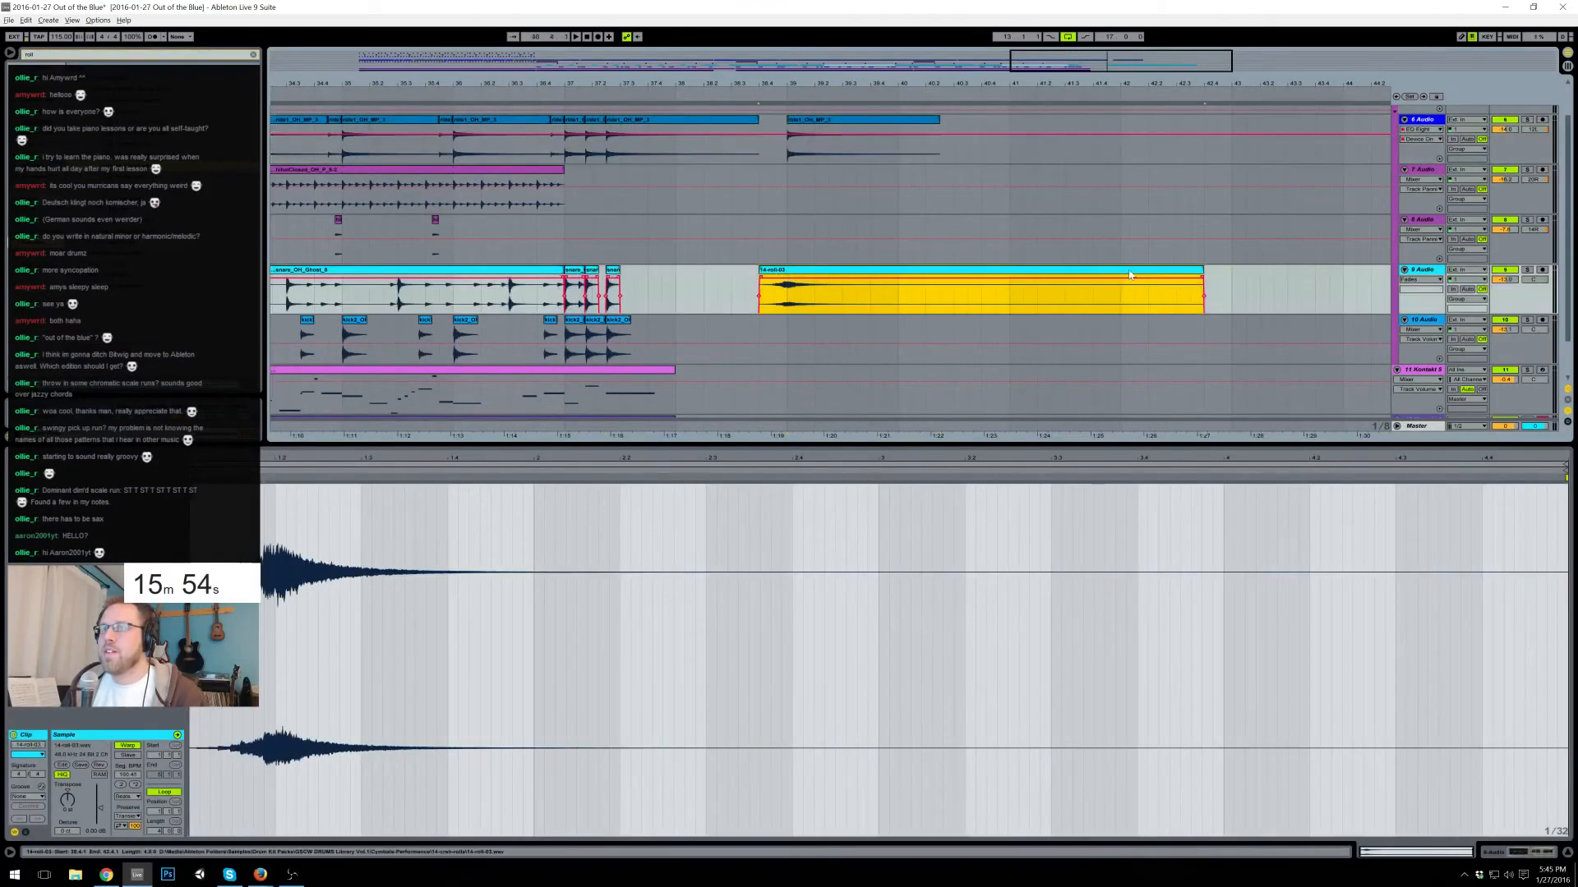
left_click_drag(1202, 271, 826, 279)
key("space")
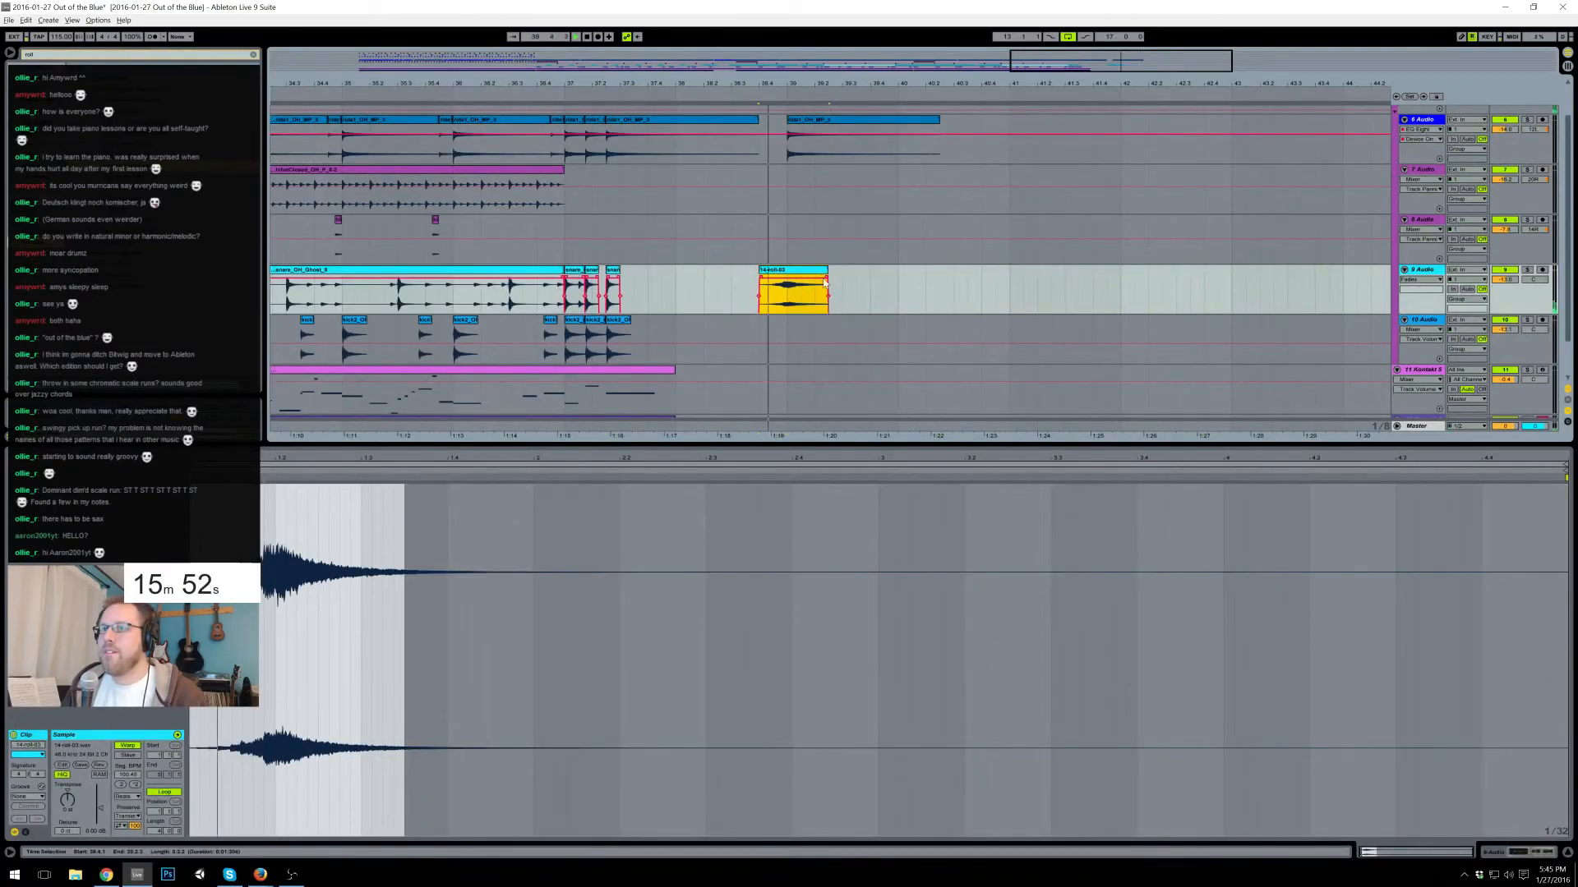
left_click_drag(825, 279, 980, 278)
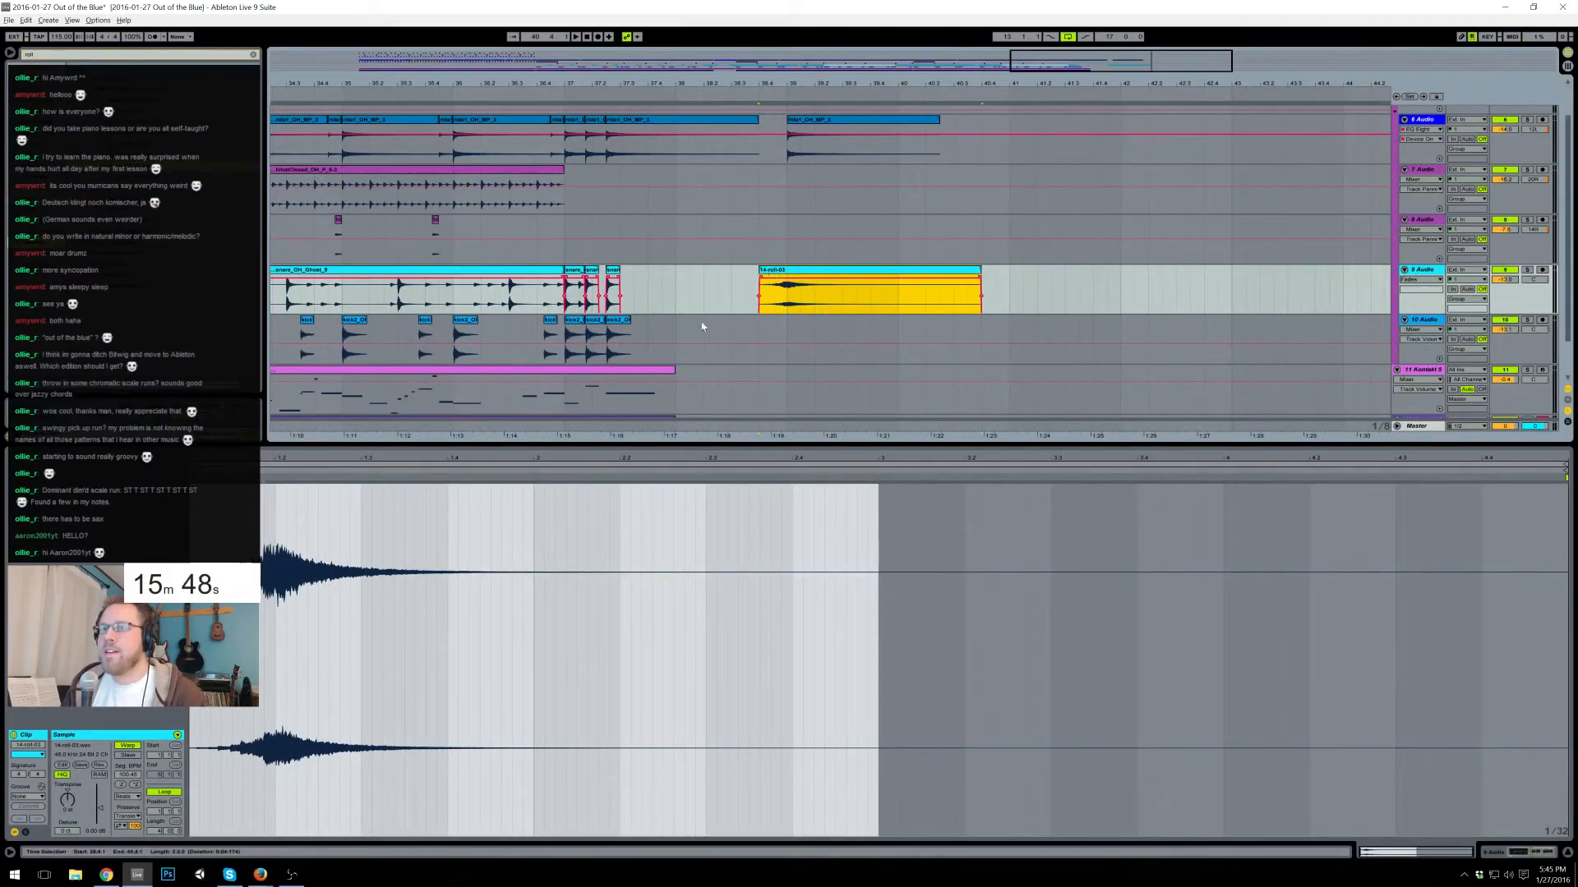
- Copy the last 10 Audio kick to bar 39 and extend the 11 Kontakt 5 bass clip to bar 39
left_click_drag(620, 322, 792, 334)
scroll(682, 324, "down", 2)
left_click(673, 324)
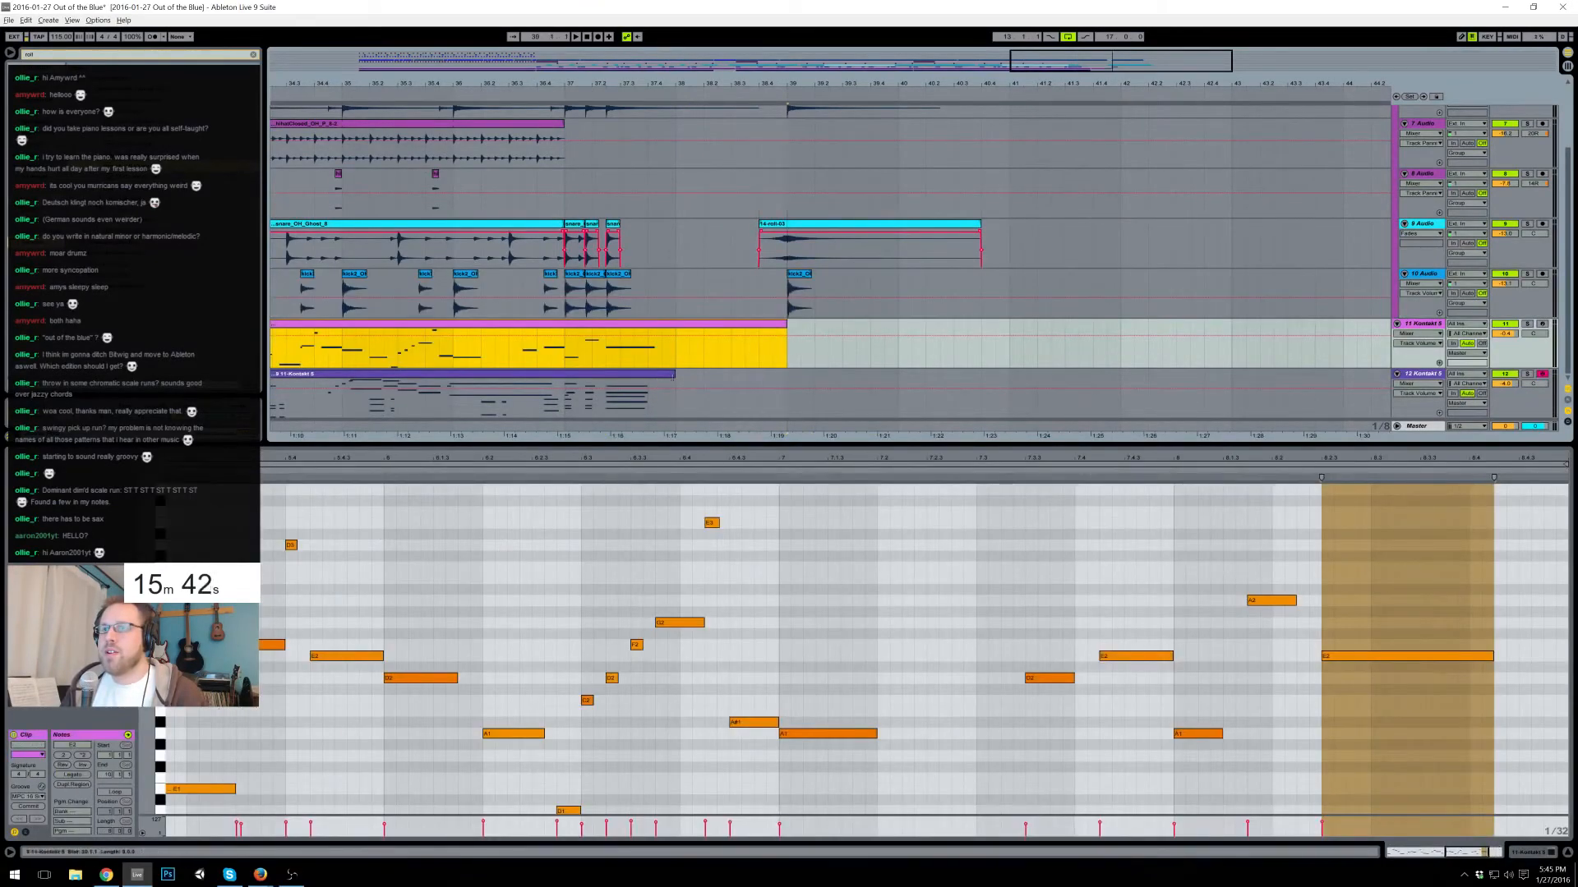
- Extend the 12 Kontakt 5 clip to bar 39 and lengthen all notes of its final chord by about one bar
left_click_drag(674, 374, 792, 376)
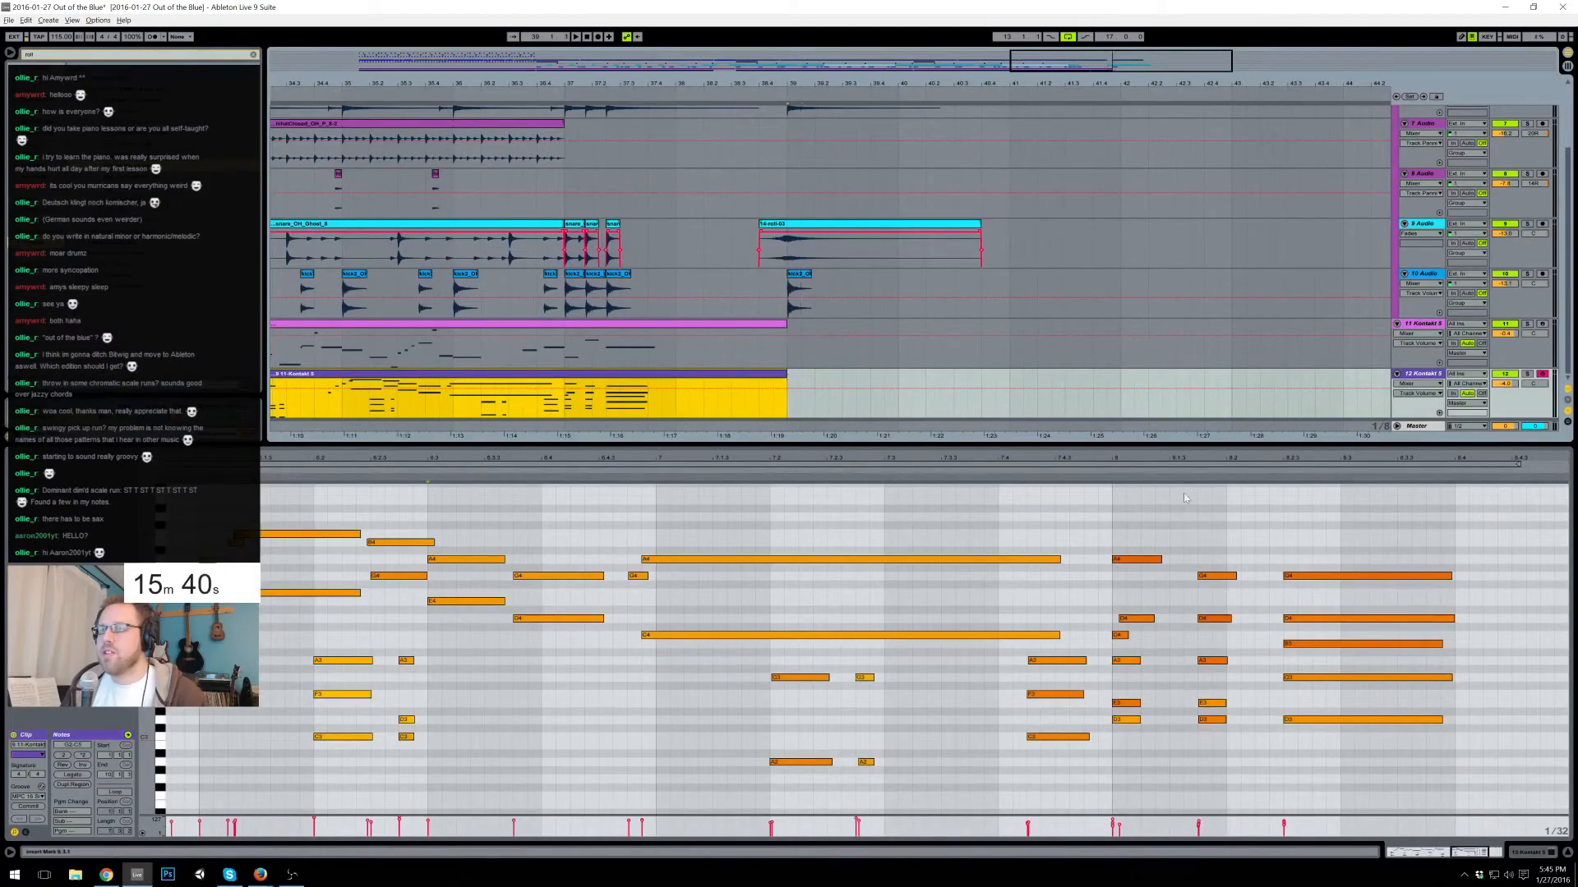
left_click_drag(1356, 522, 1402, 729)
scroll(1022, 528, "right", 8)
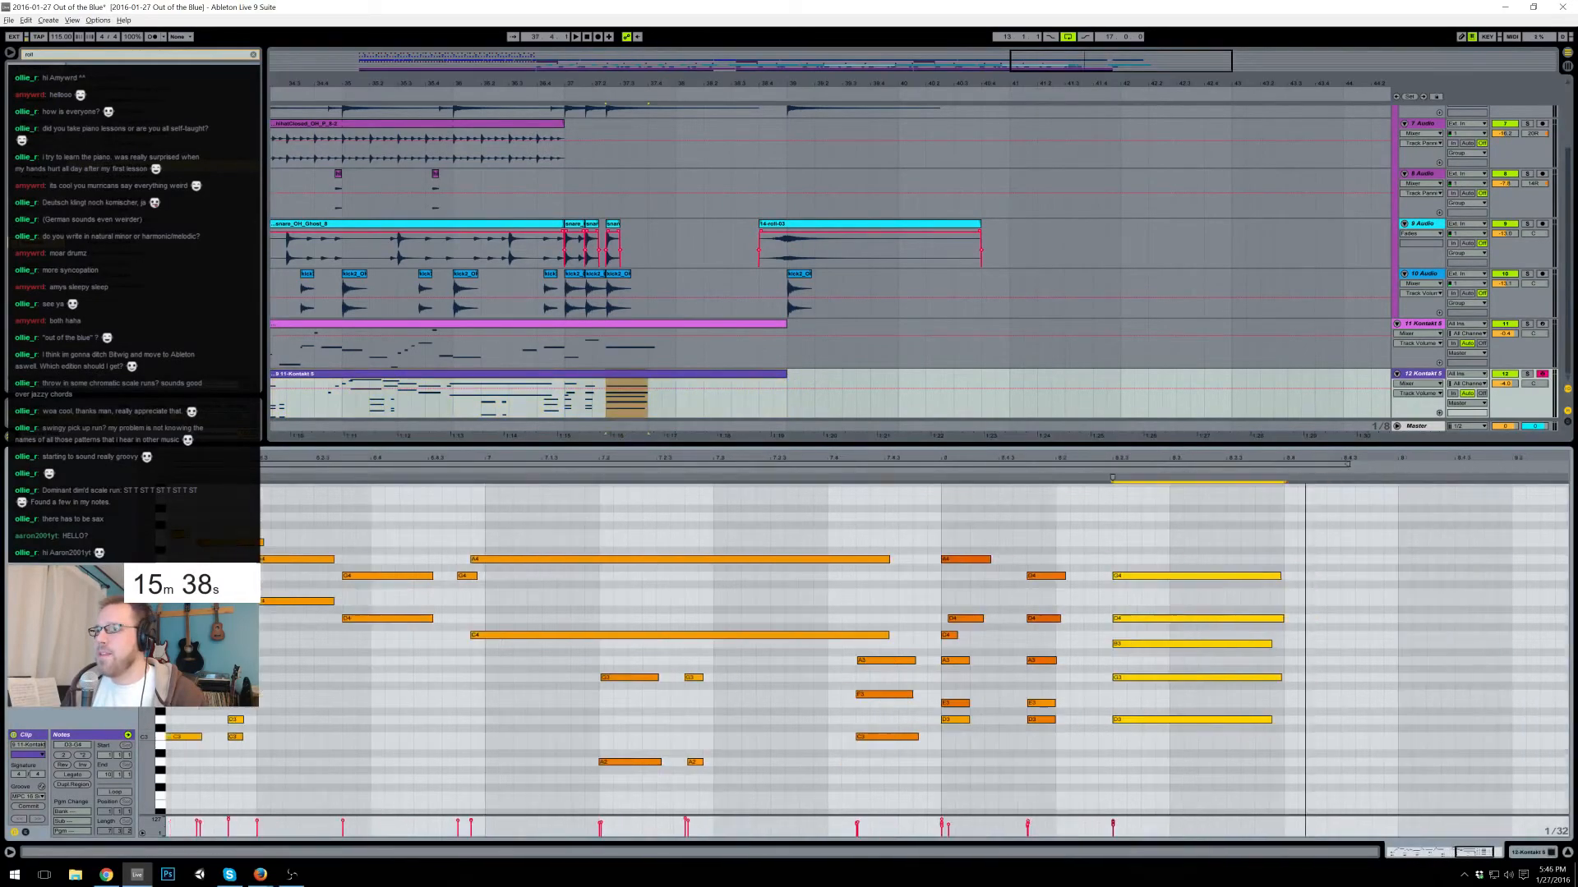
left_click_drag(1037, 580, 1347, 576)
- Move the final kick and 6 Audio hit to bar 38.3, and the 14-roll-03 clip to bar 38.2
left_click_drag(803, 282, 739, 279)
left_click_drag(835, 228, 781, 231)
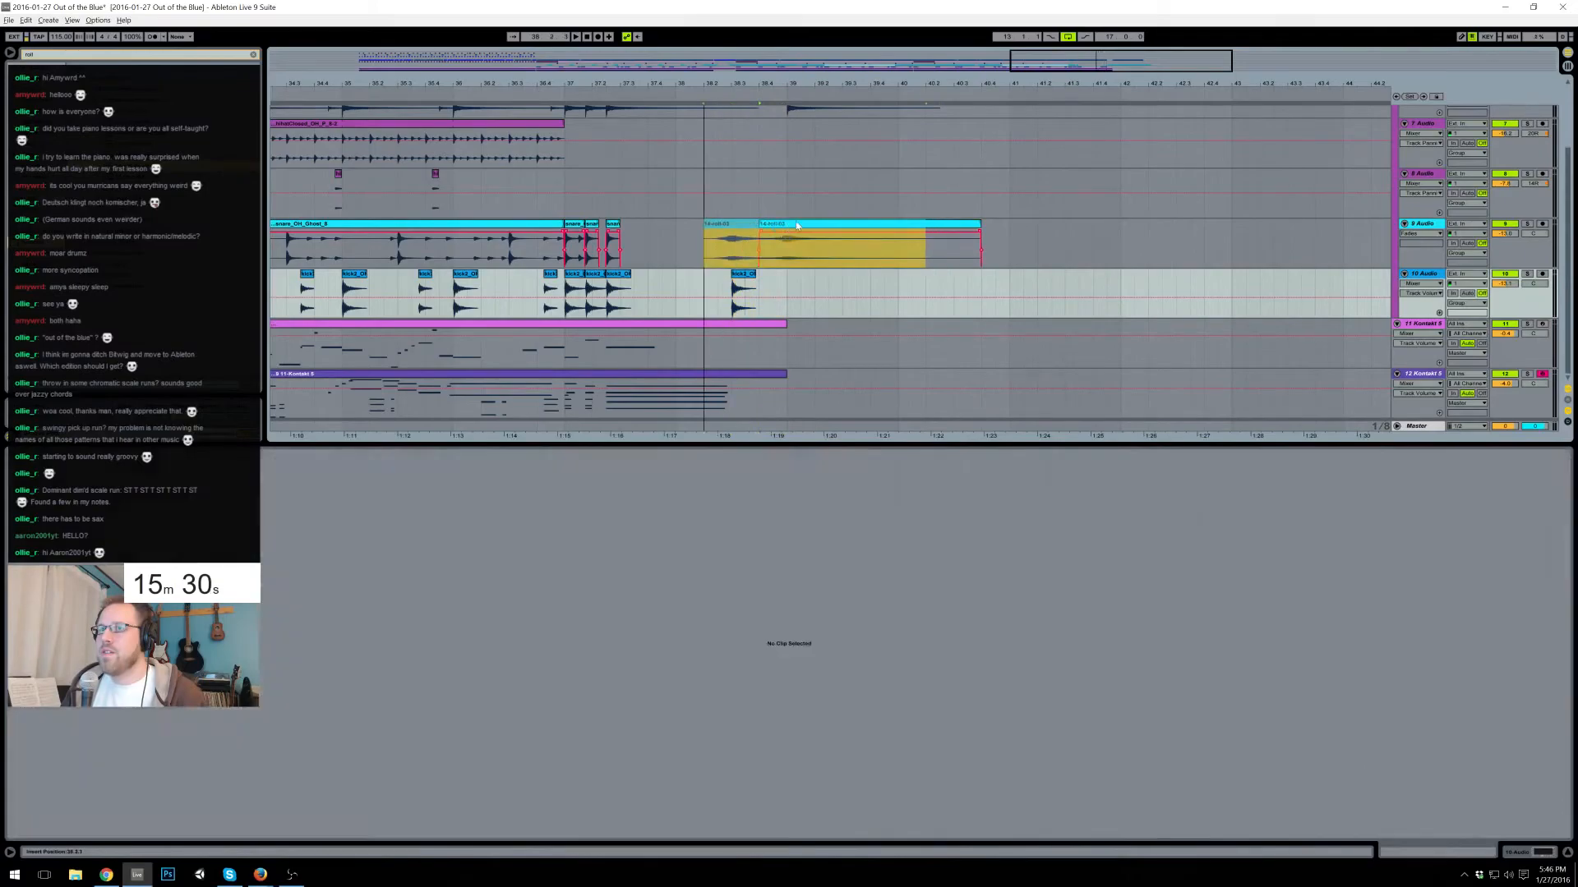
scroll(786, 220, "up", 1)
left_click_drag(812, 123, 757, 136)
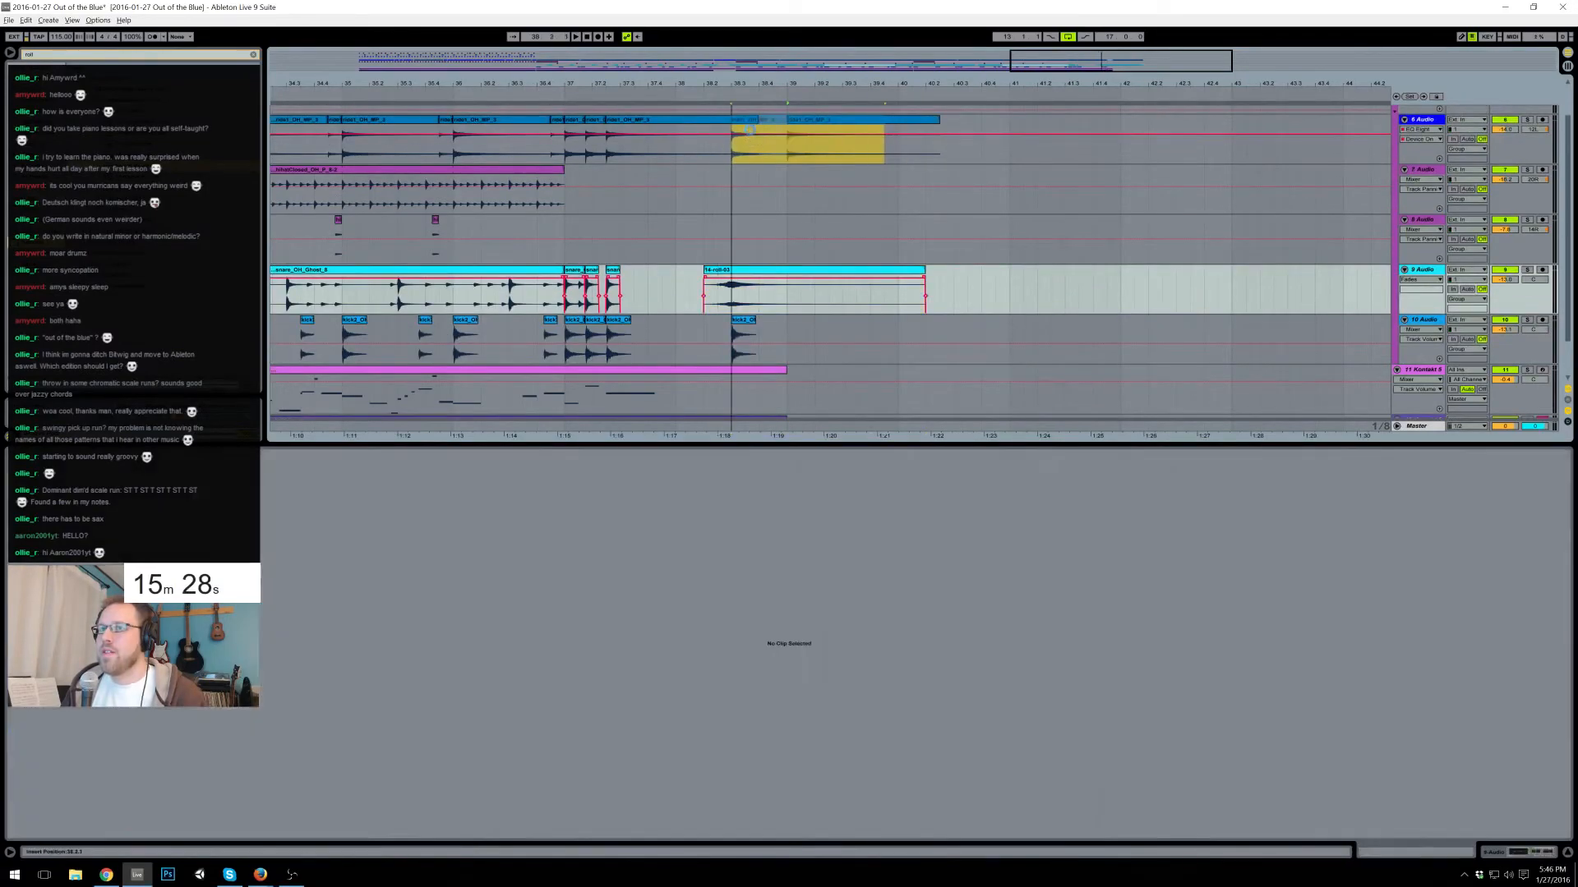
- In the 11 Kontakt 5 bass clip, lengthen the final E2 note until shortly before bar 38.3
scroll(657, 300, "down", 1)
left_click(652, 333)
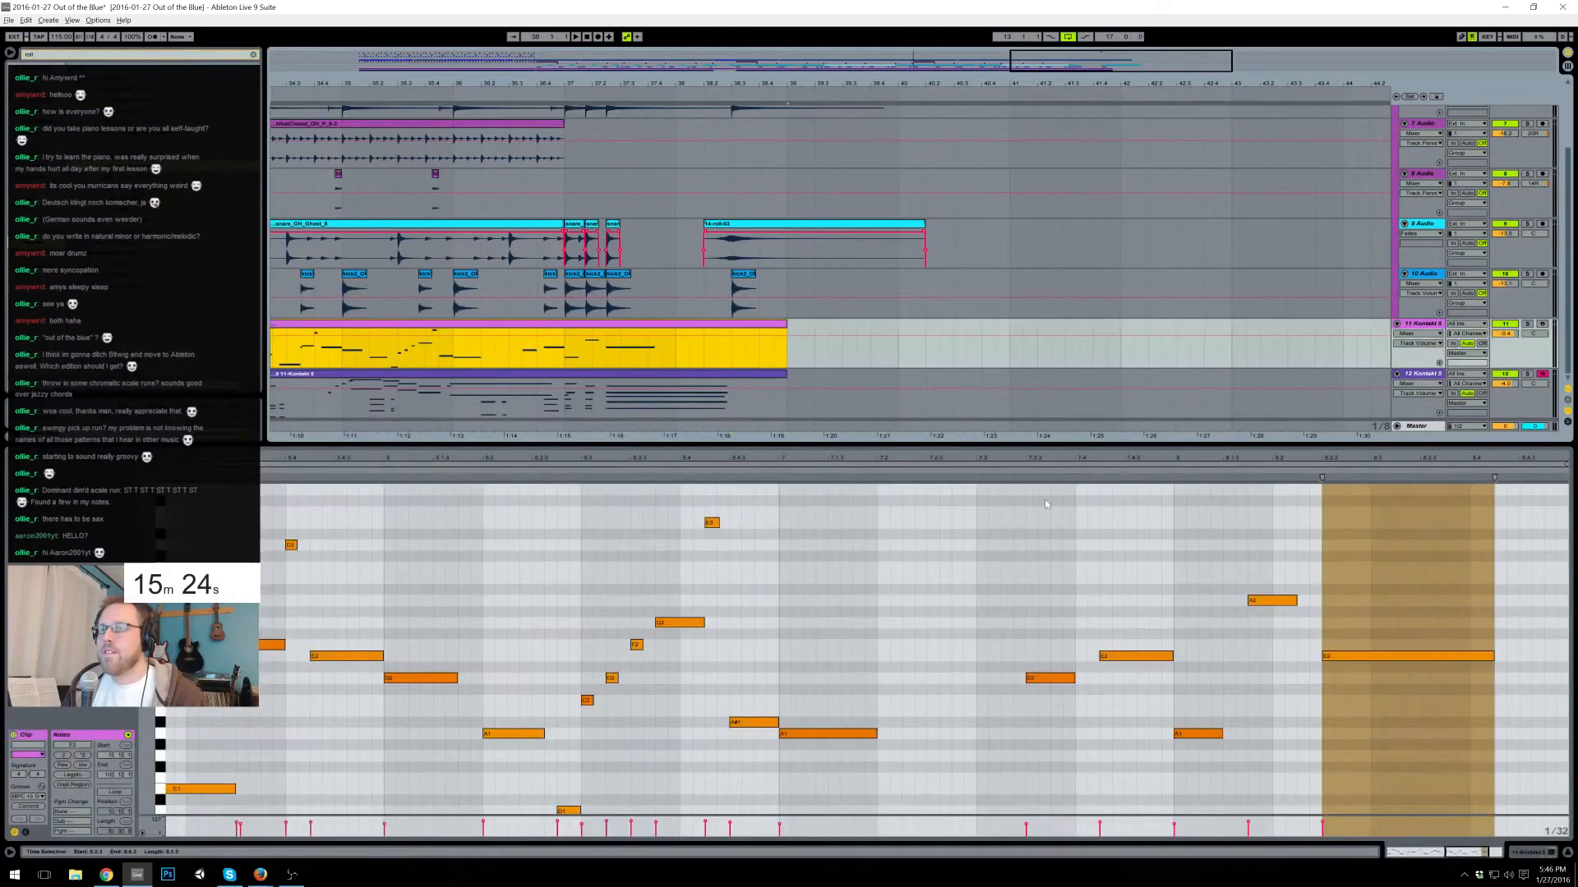
left_click_drag(1379, 460, 1085, 580)
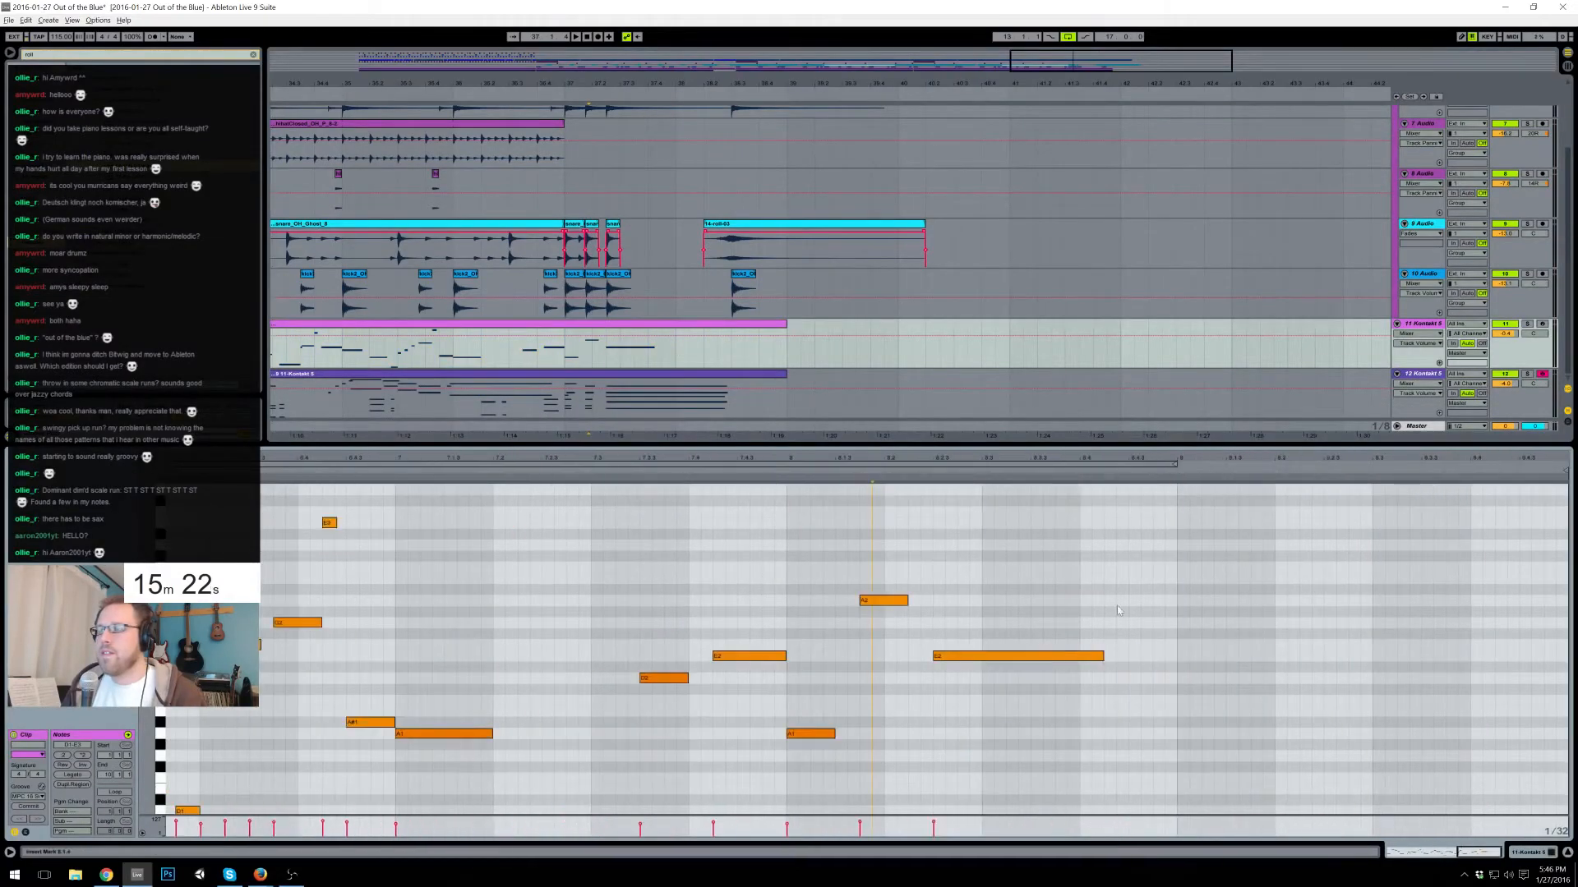
left_click_drag(1104, 654, 1337, 655)
- Add a long A1 bass note at bar 38.3 on 11 Kontakt 5, extending the clip to hold it
scroll(1442, 626, "down", 1)
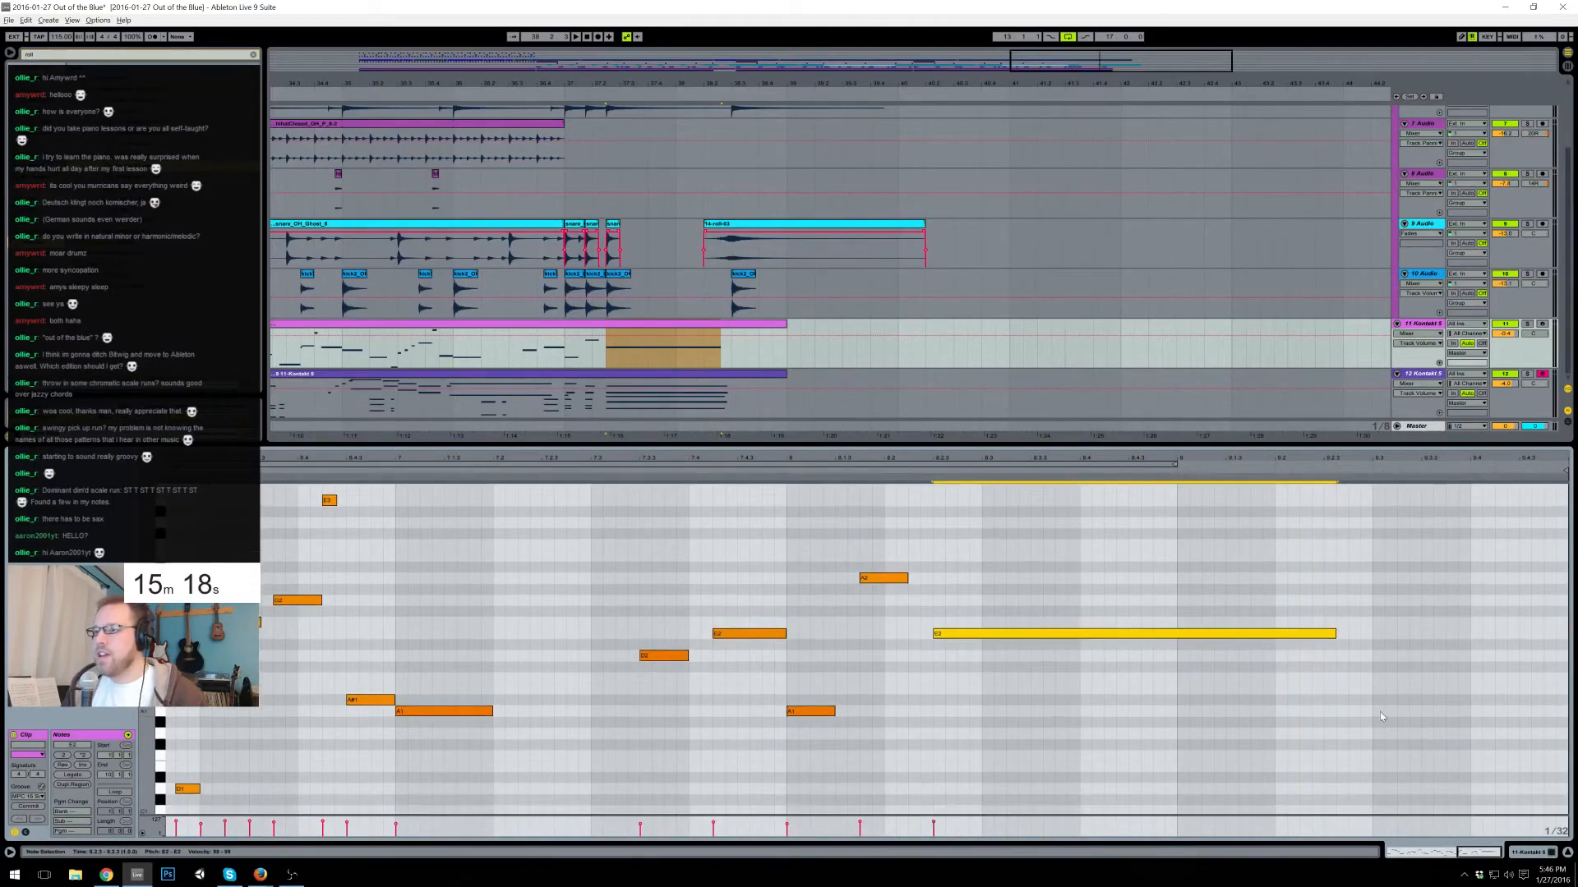
double_click(1378, 712)
left_click_drag(1383, 712, 1570, 712)
left_click(849, 328)
left_click_drag(787, 324, 884, 324)
left_click(1488, 720)
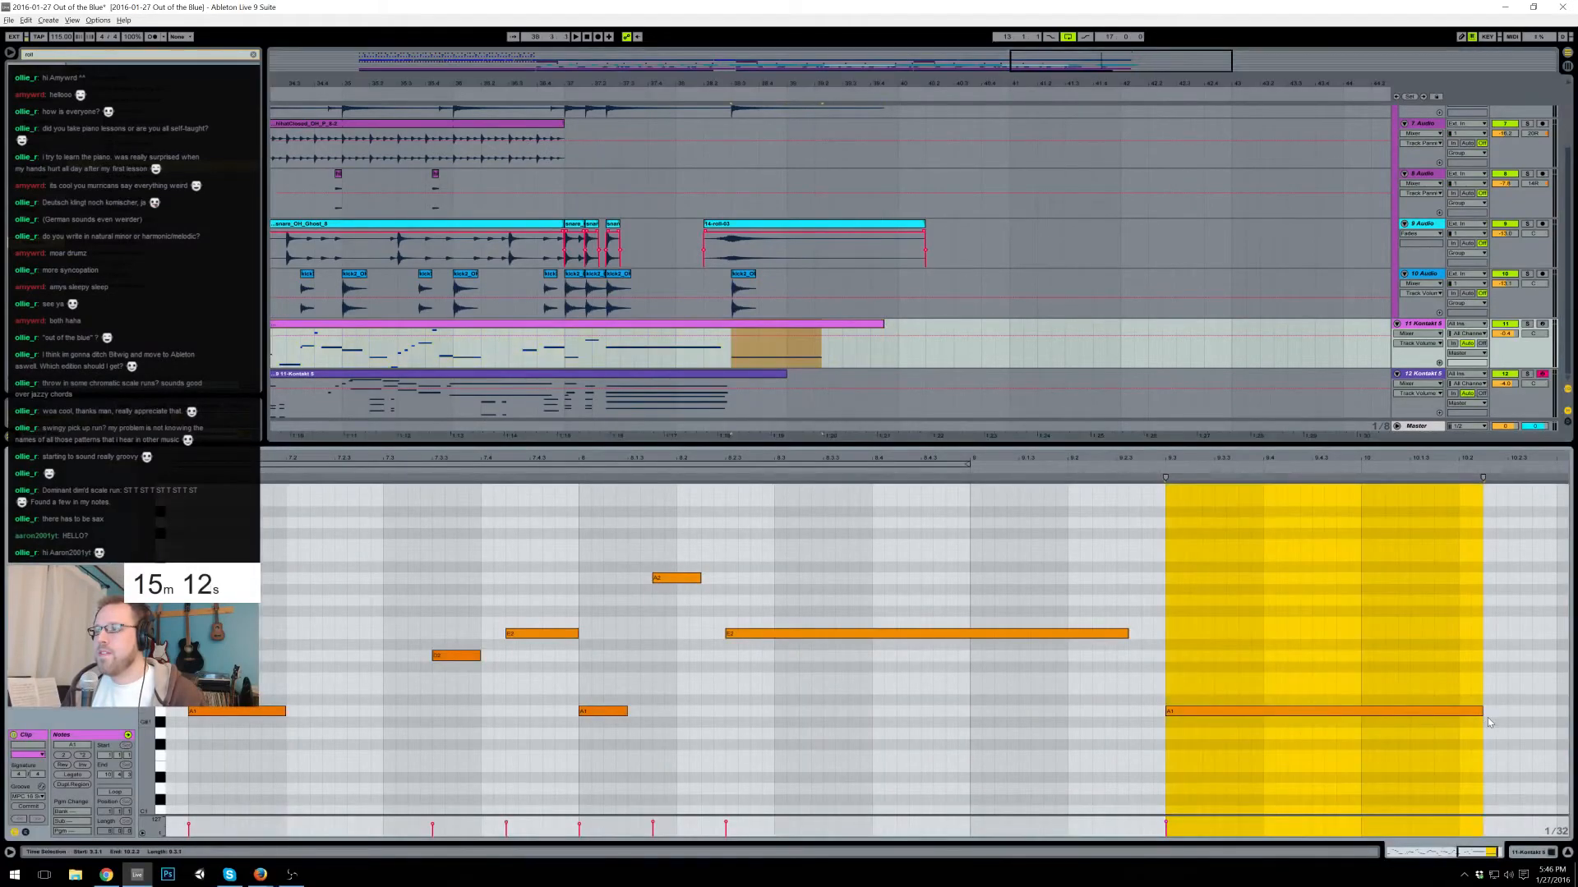
left_click_drag(1488, 711, 1536, 717)
- Extend the 12 Kontakt 5 clip to bar 40.2 and shorten its held final chord slightly so it stops before bar 38.3
left_click_drag(786, 375, 925, 375)
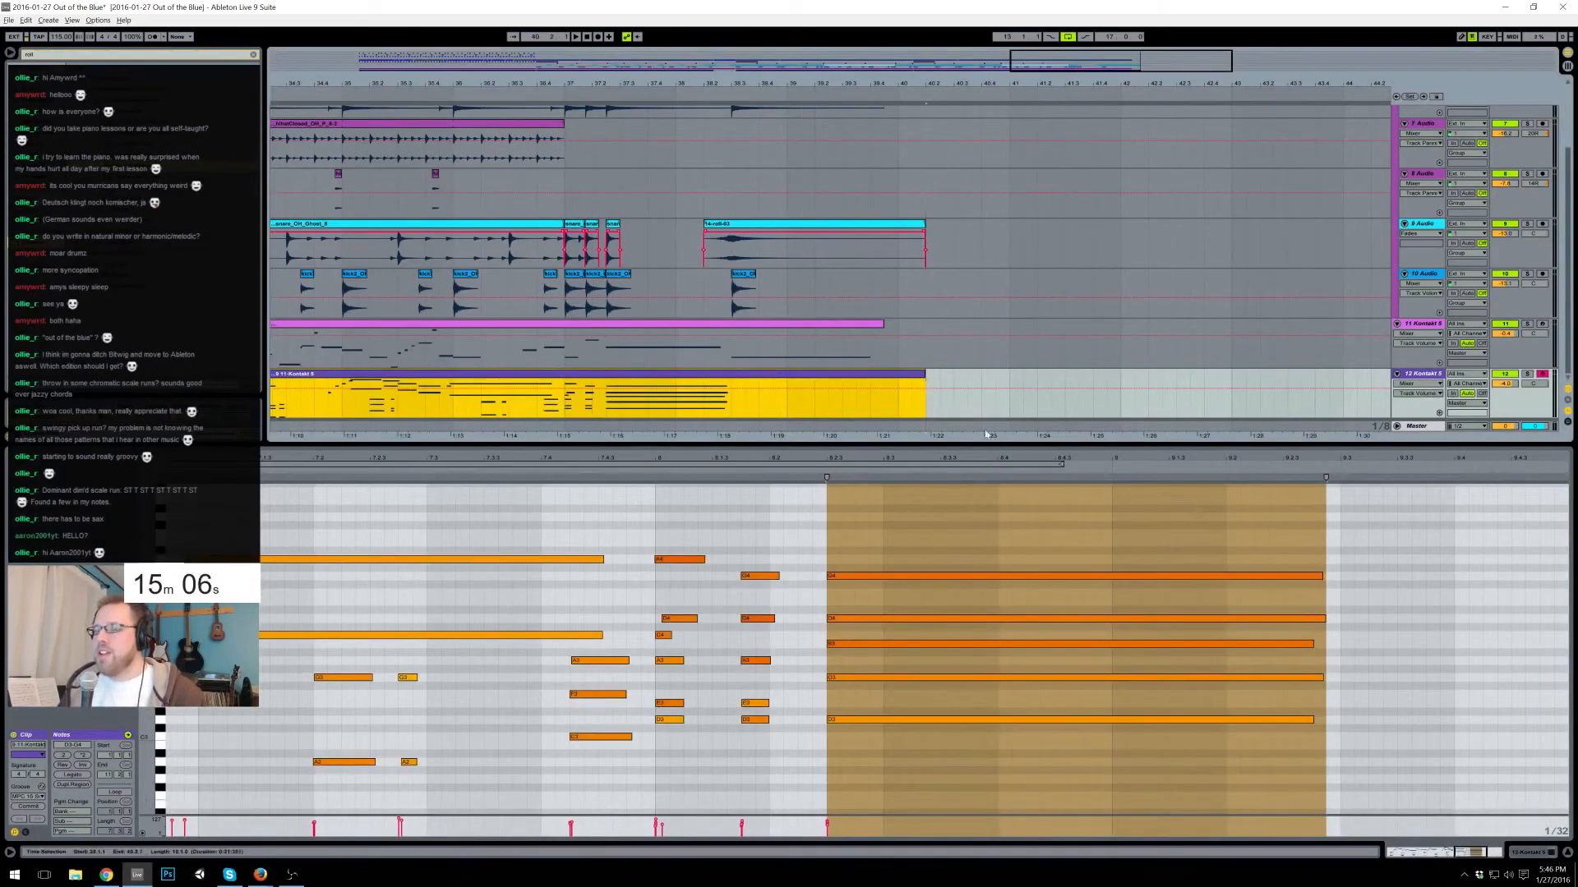
left_click_drag(1408, 456, 838, 457)
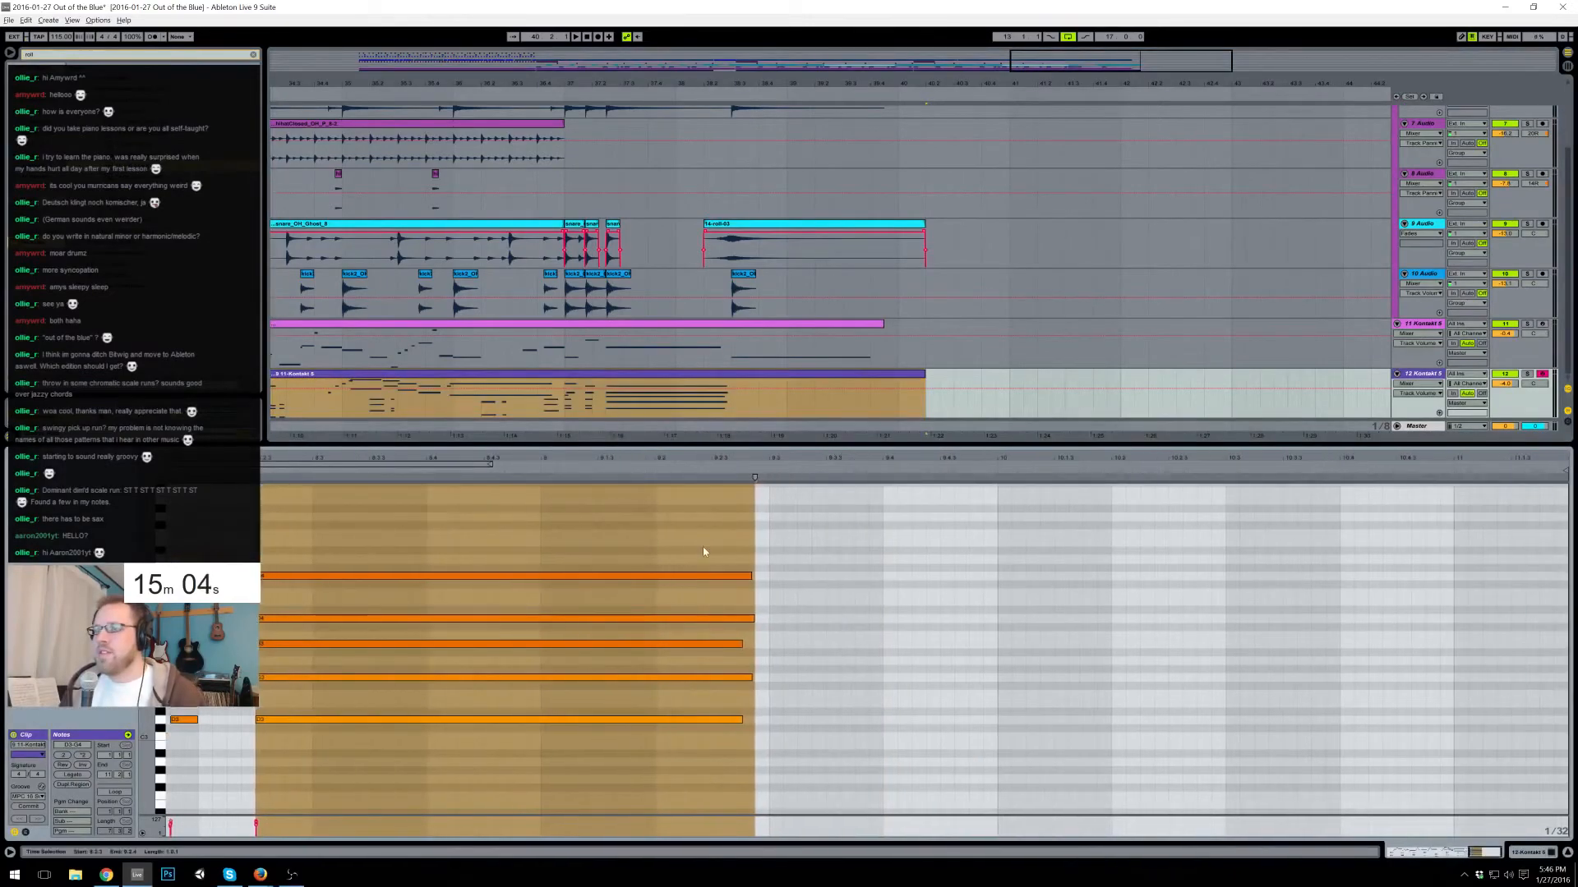
left_click_drag(703, 536, 734, 728)
left_click_drag(751, 575, 705, 580)
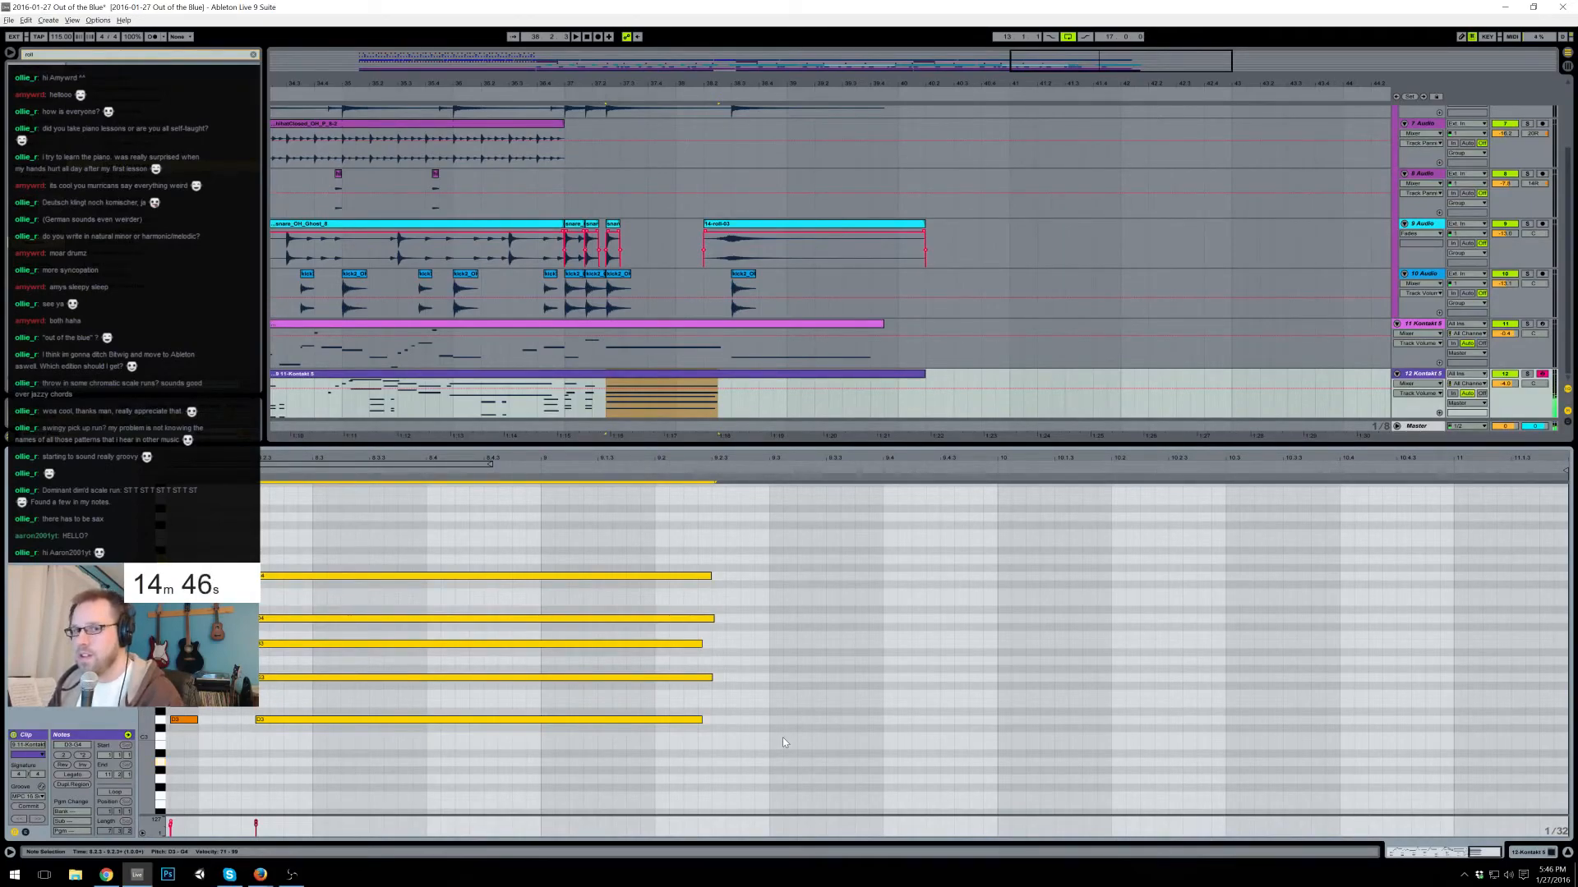
- Record a rising rolled chord ending on 12 Kontakt 5 from bar 38.3
left_click(772, 653)
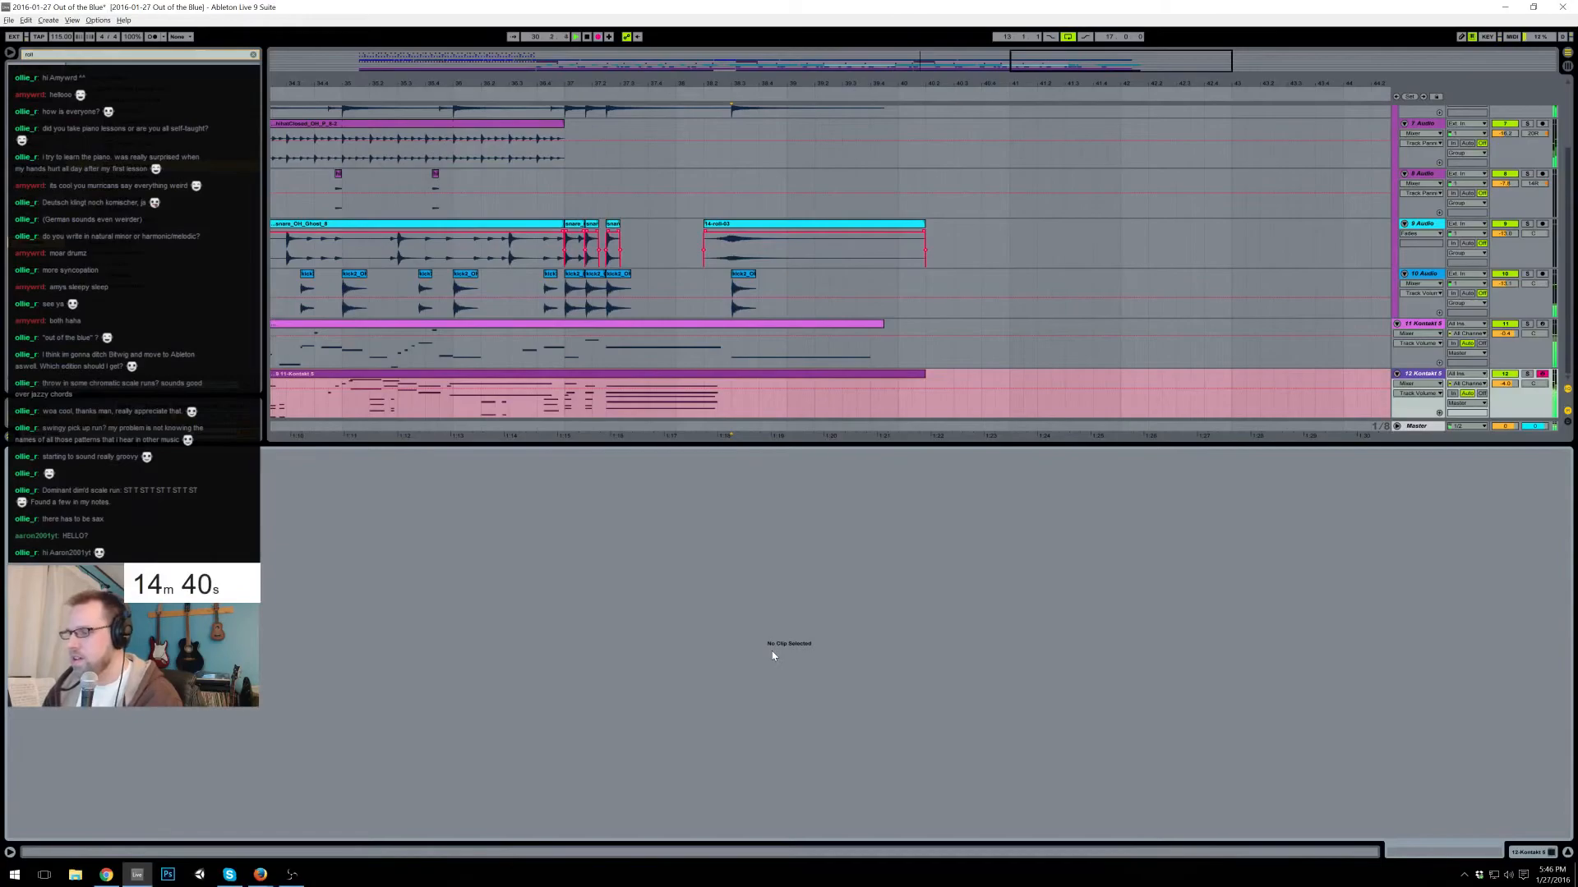
key("F9")
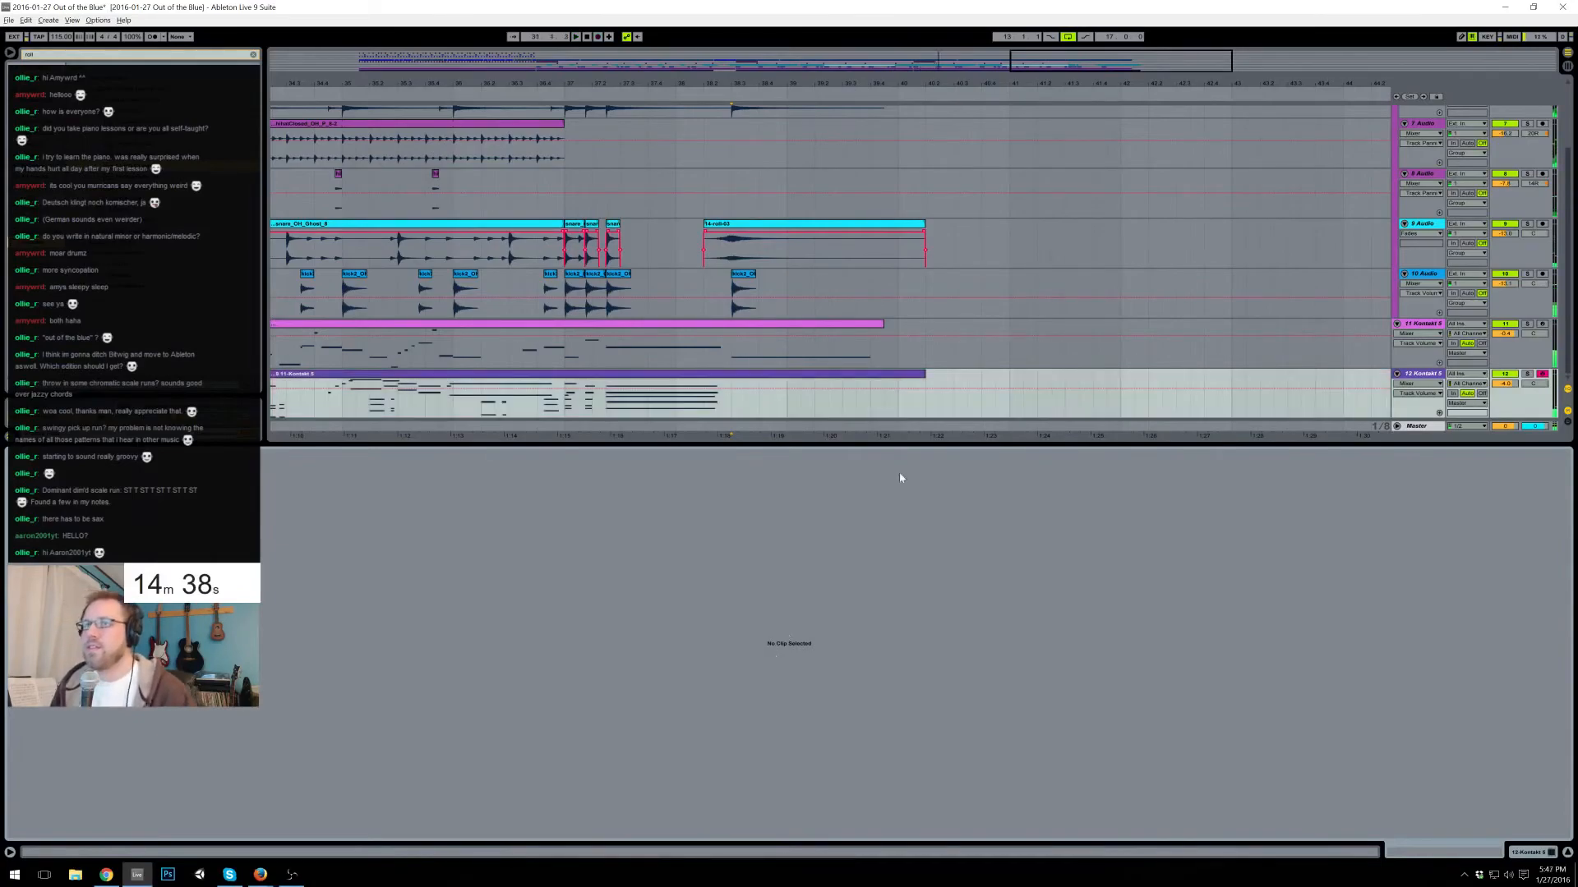
left_click(735, 408)
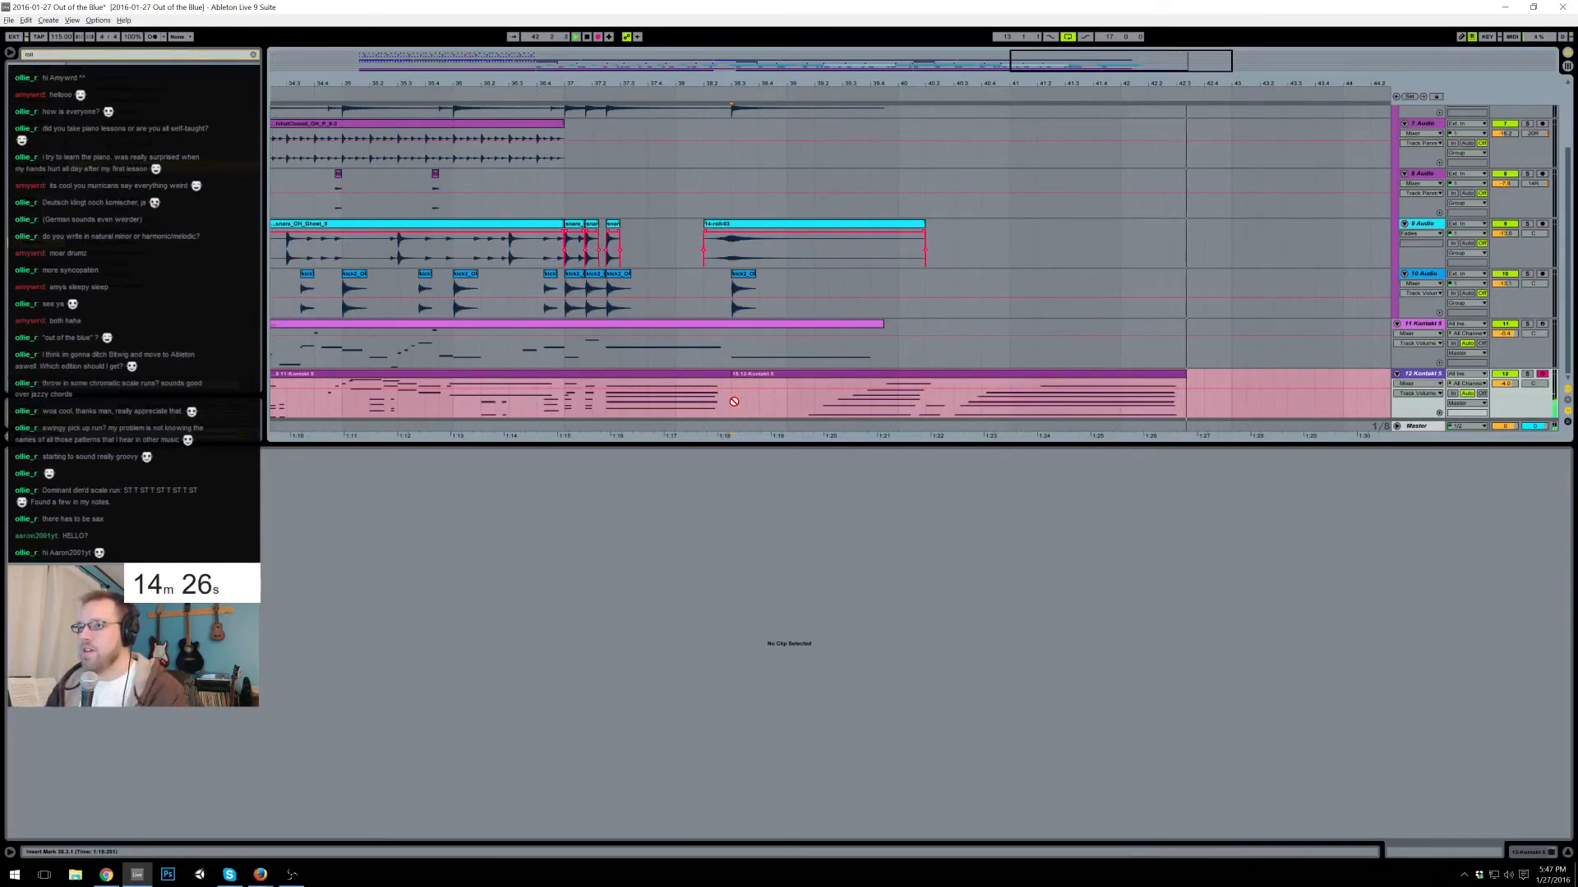
key("space")
- In the second rolled chord of the final 12 Kontakt 5 clip, move the E3, G3, B3, D4 and G4 notes earlier for a tighter roll
left_click(1078, 374)
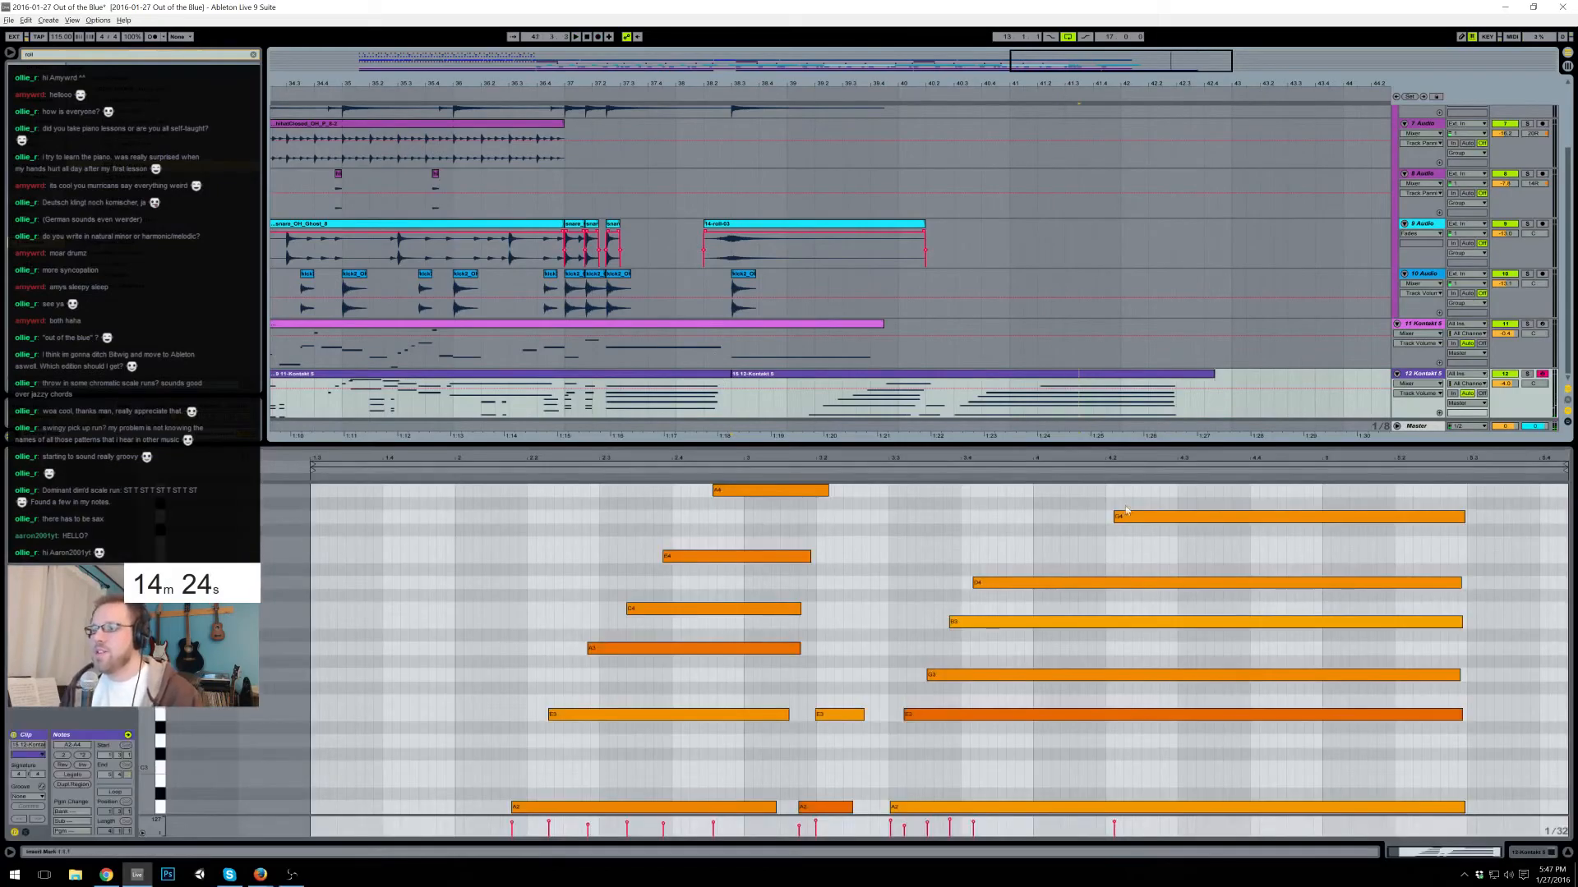
left_click_drag(1147, 519, 1038, 524)
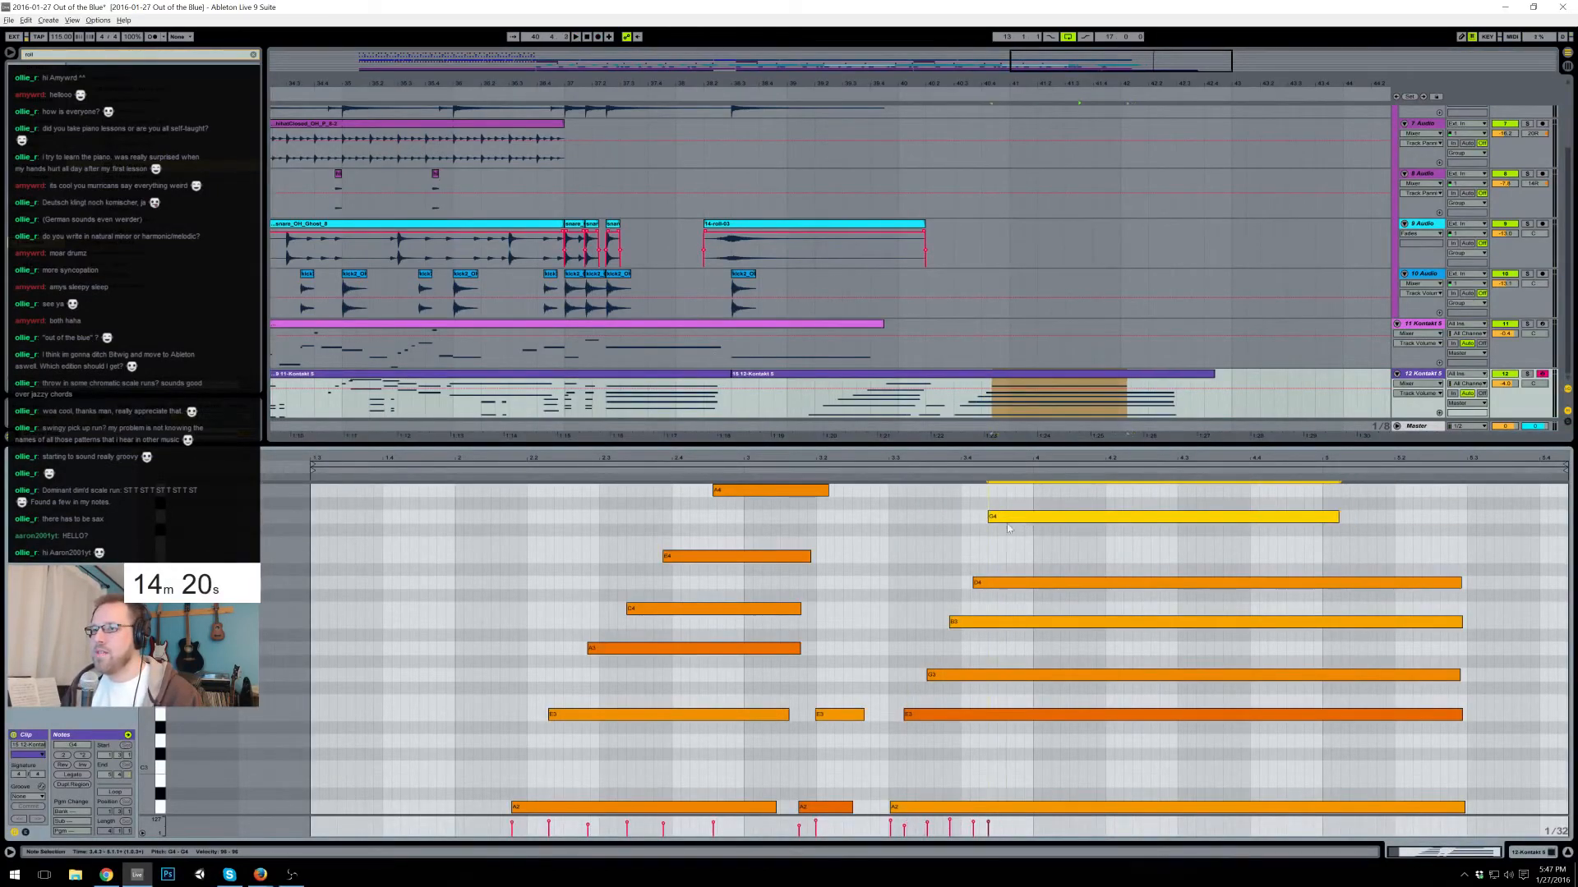
left_click_drag(929, 718, 924, 718)
left_click(947, 676)
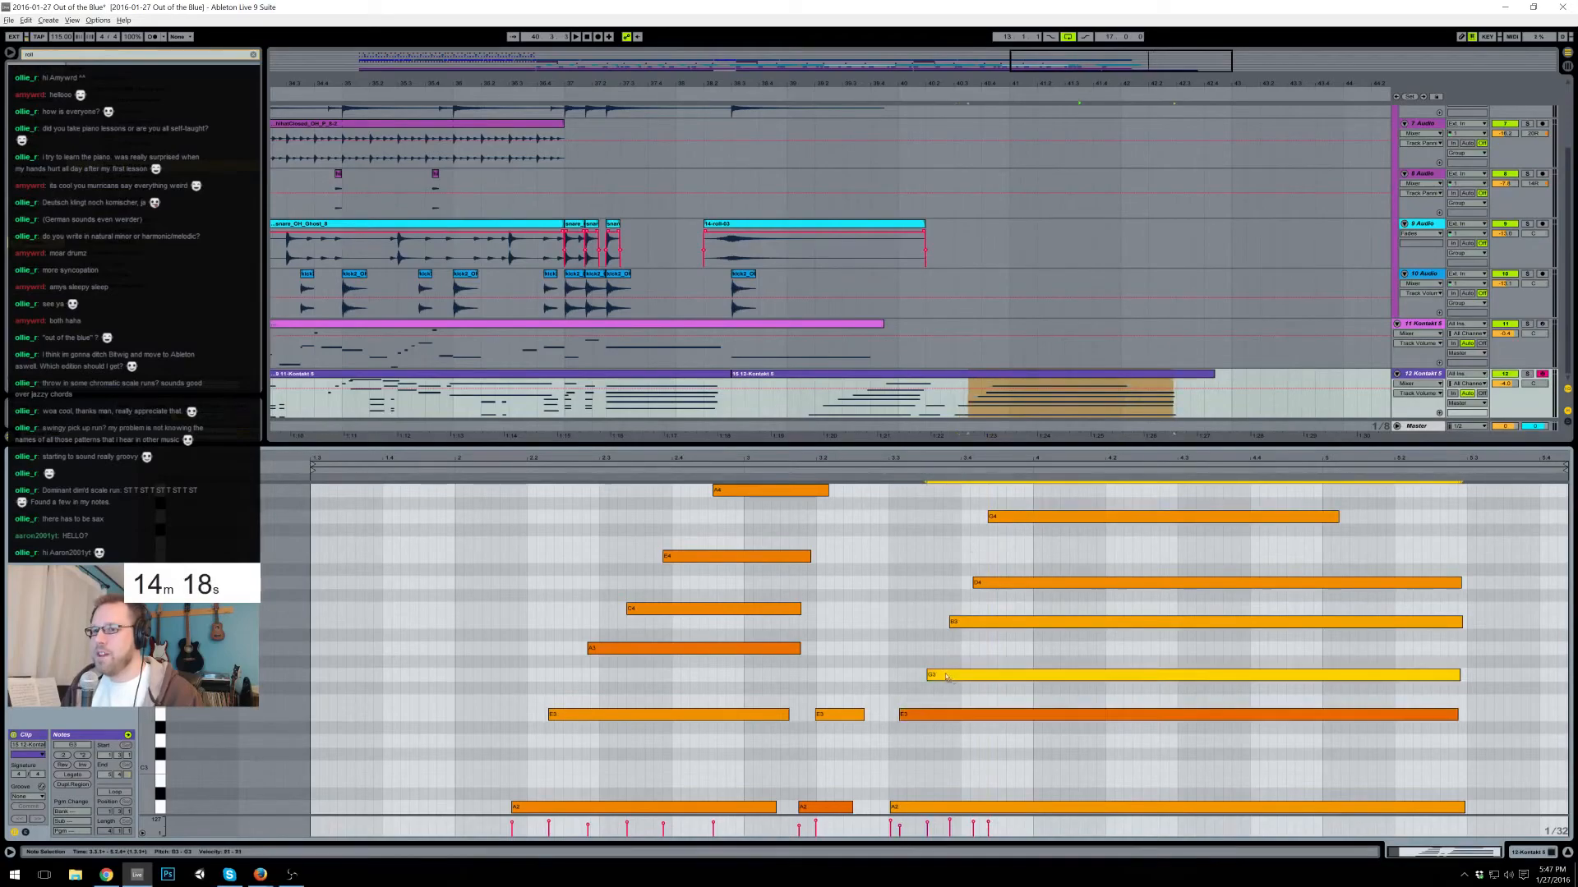
left_click_drag(967, 623, 936, 626)
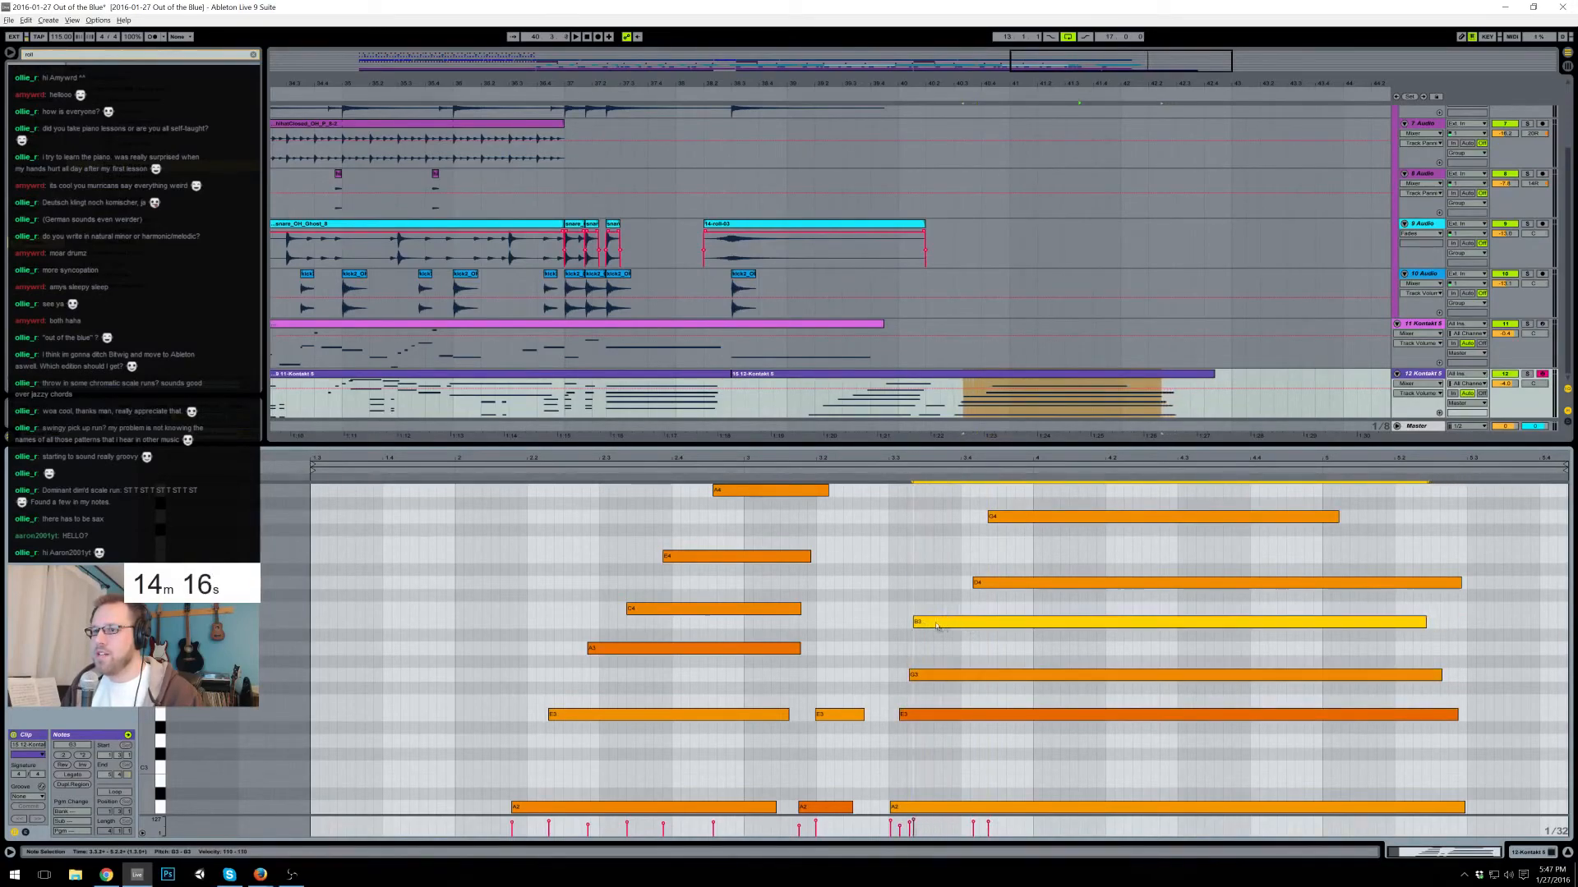
left_click(928, 716)
left_click(932, 677)
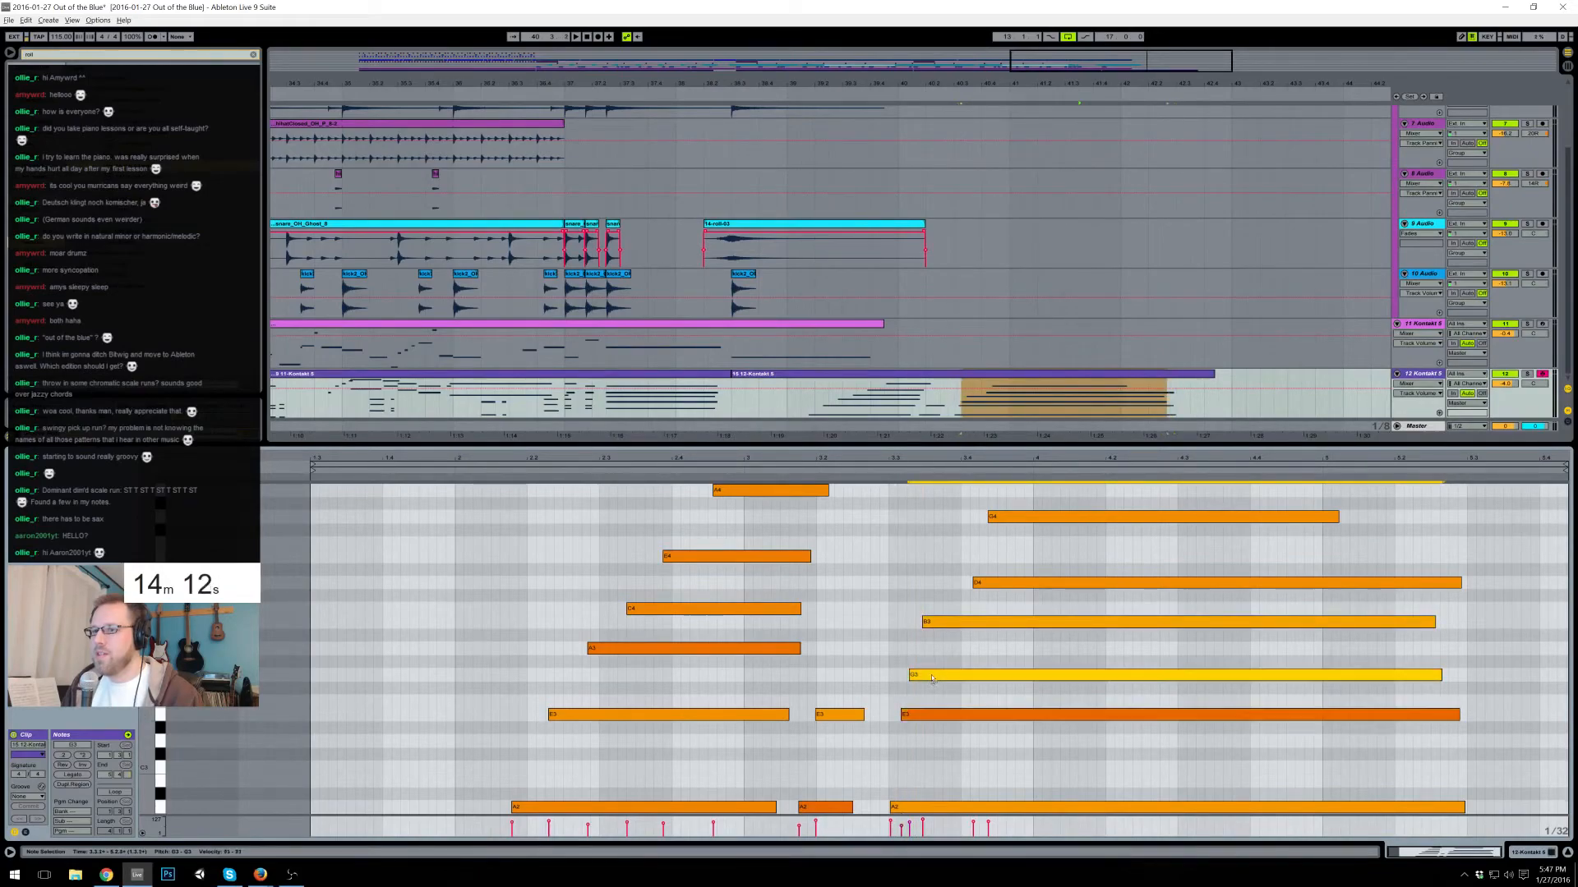
left_click(948, 624)
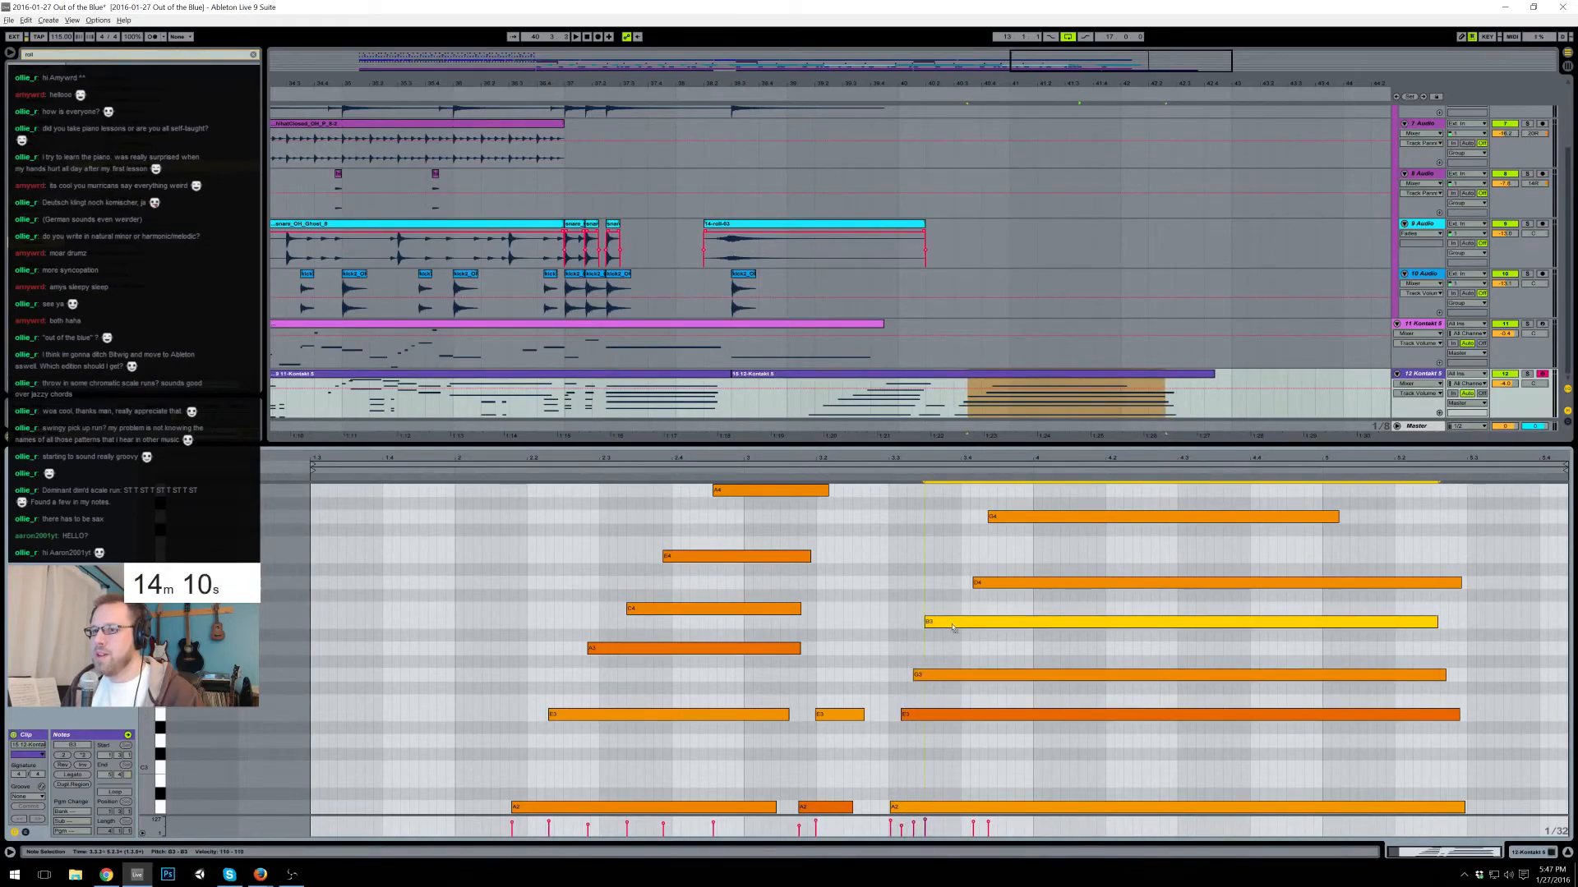
left_click_drag(996, 588, 978, 586)
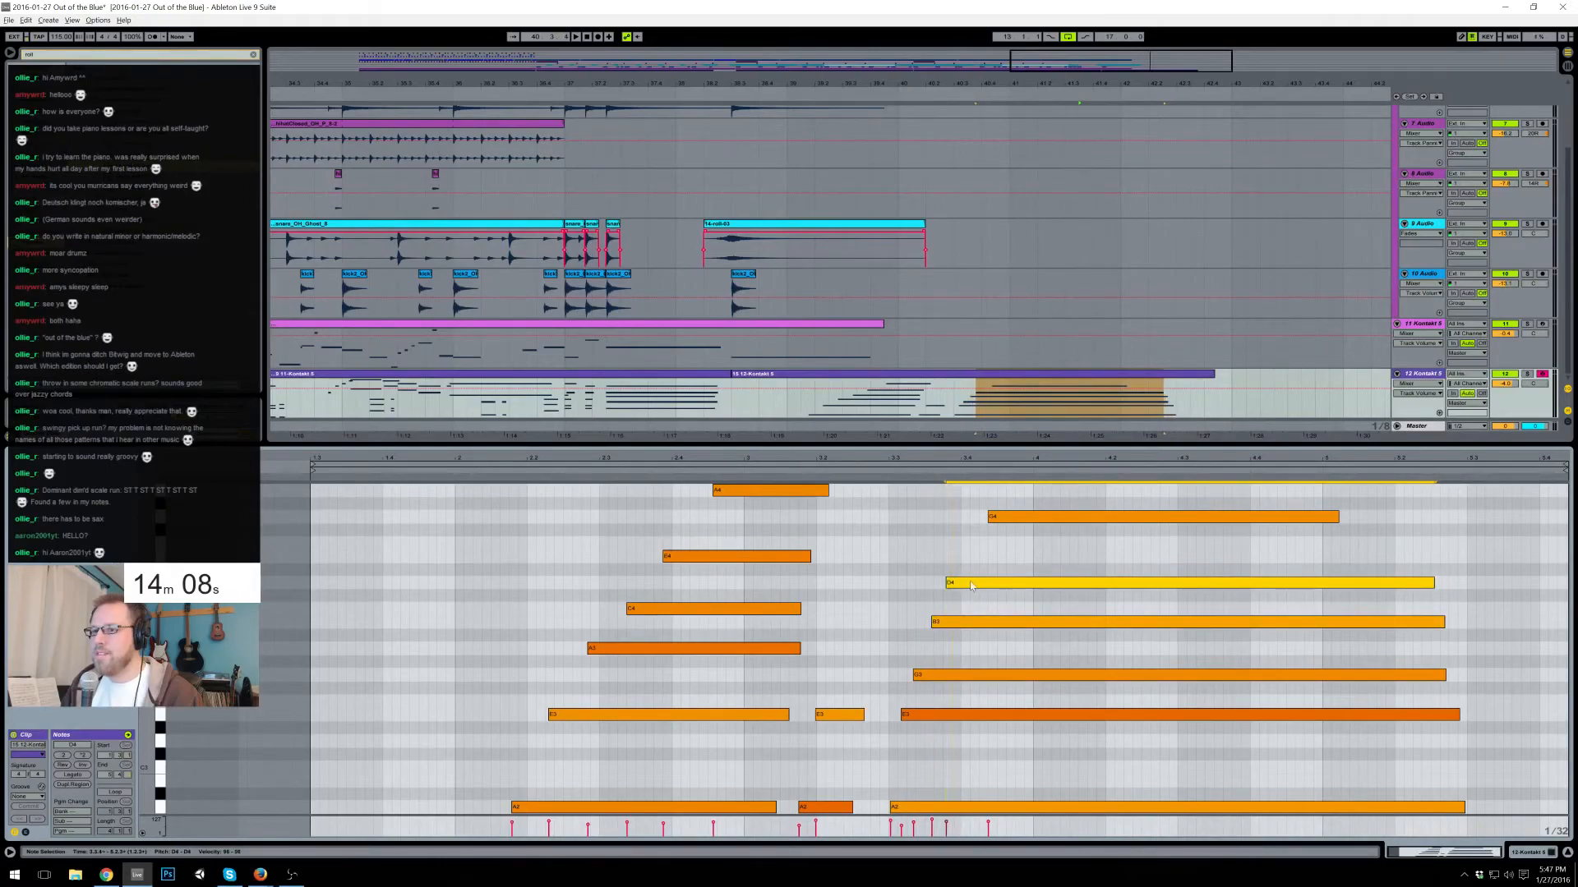
- Delete the first rolled chord and move the tightened second one to the clip start at bar 38.3, then play back the ending
left_click_drag(1018, 520, 1107, 860)
key("Delete")
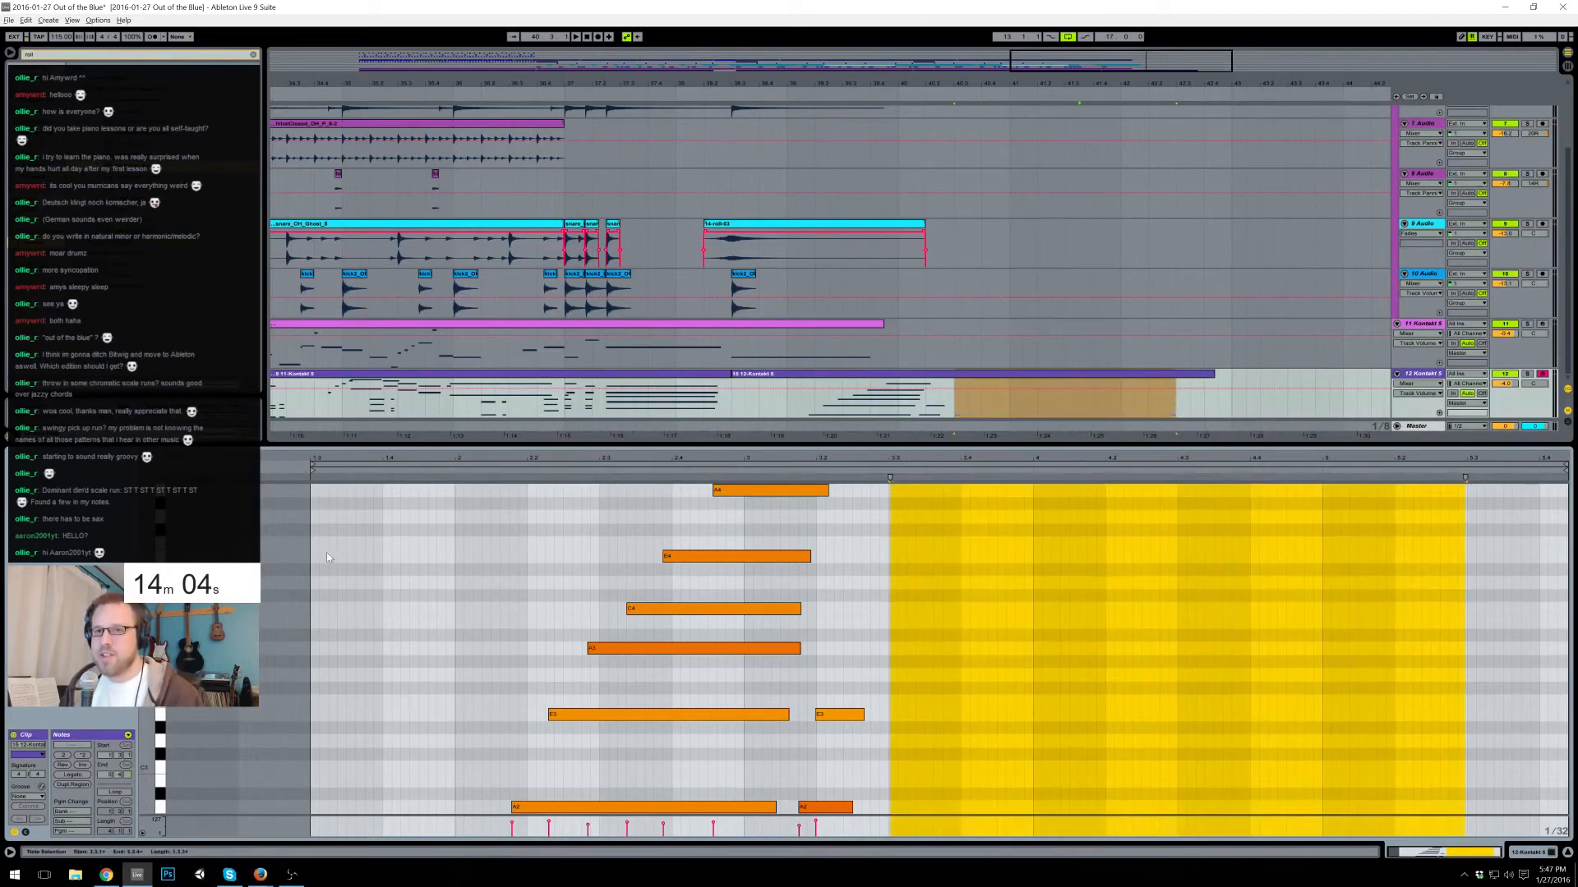
left_click(312, 553)
key("ctrl+a")
key("Delete")
left_click(314, 544)
key("ctrl+v")
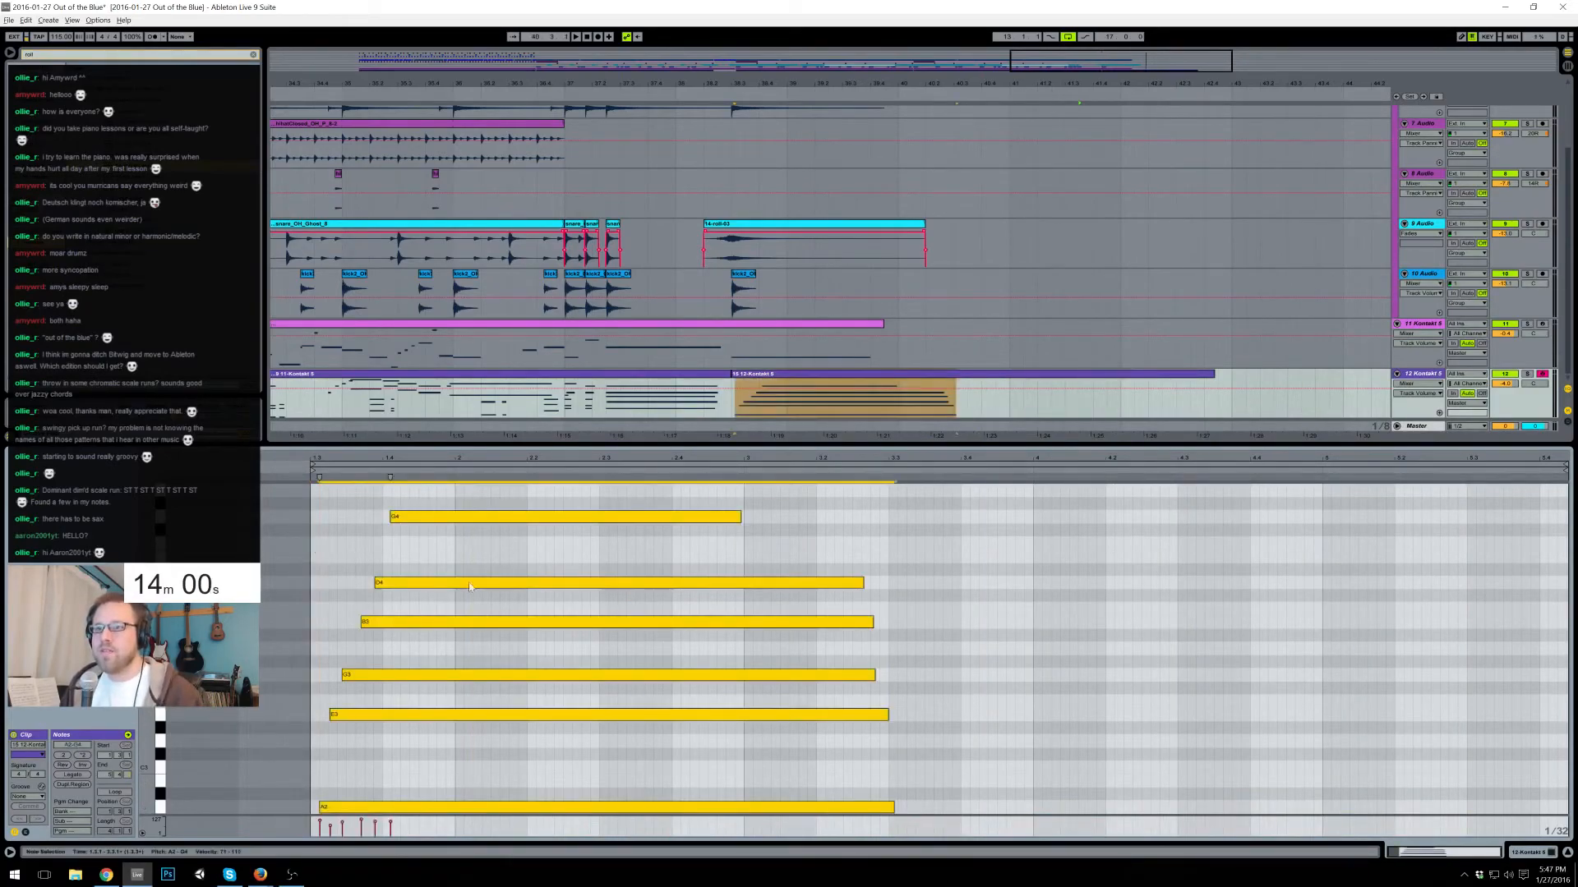
left_click_drag(344, 810, 335, 810)
key("space")
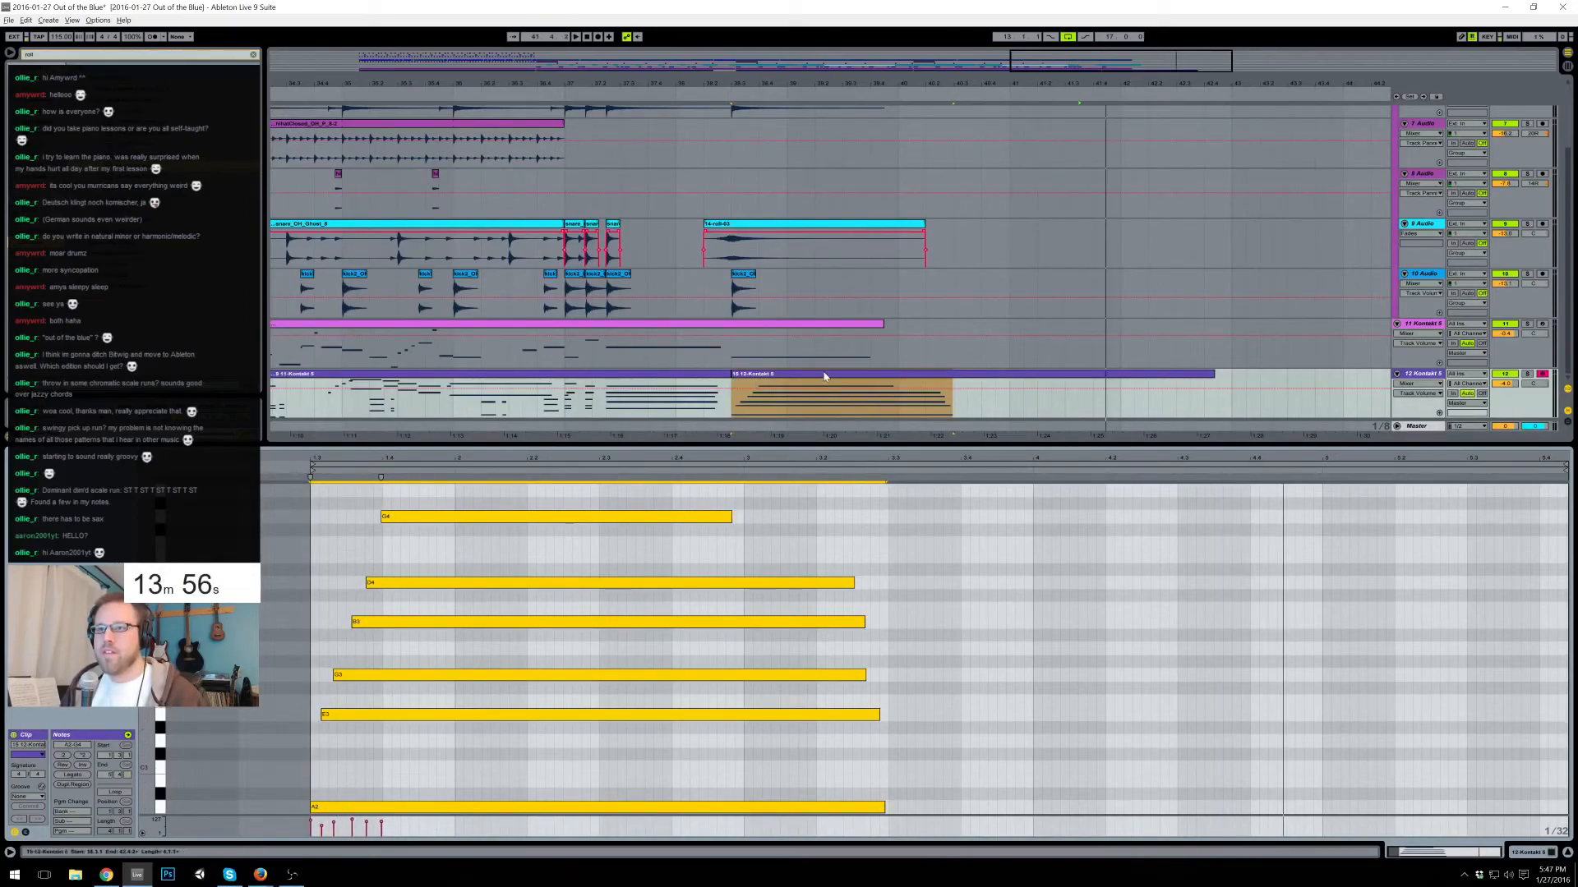
left_click(825, 376)
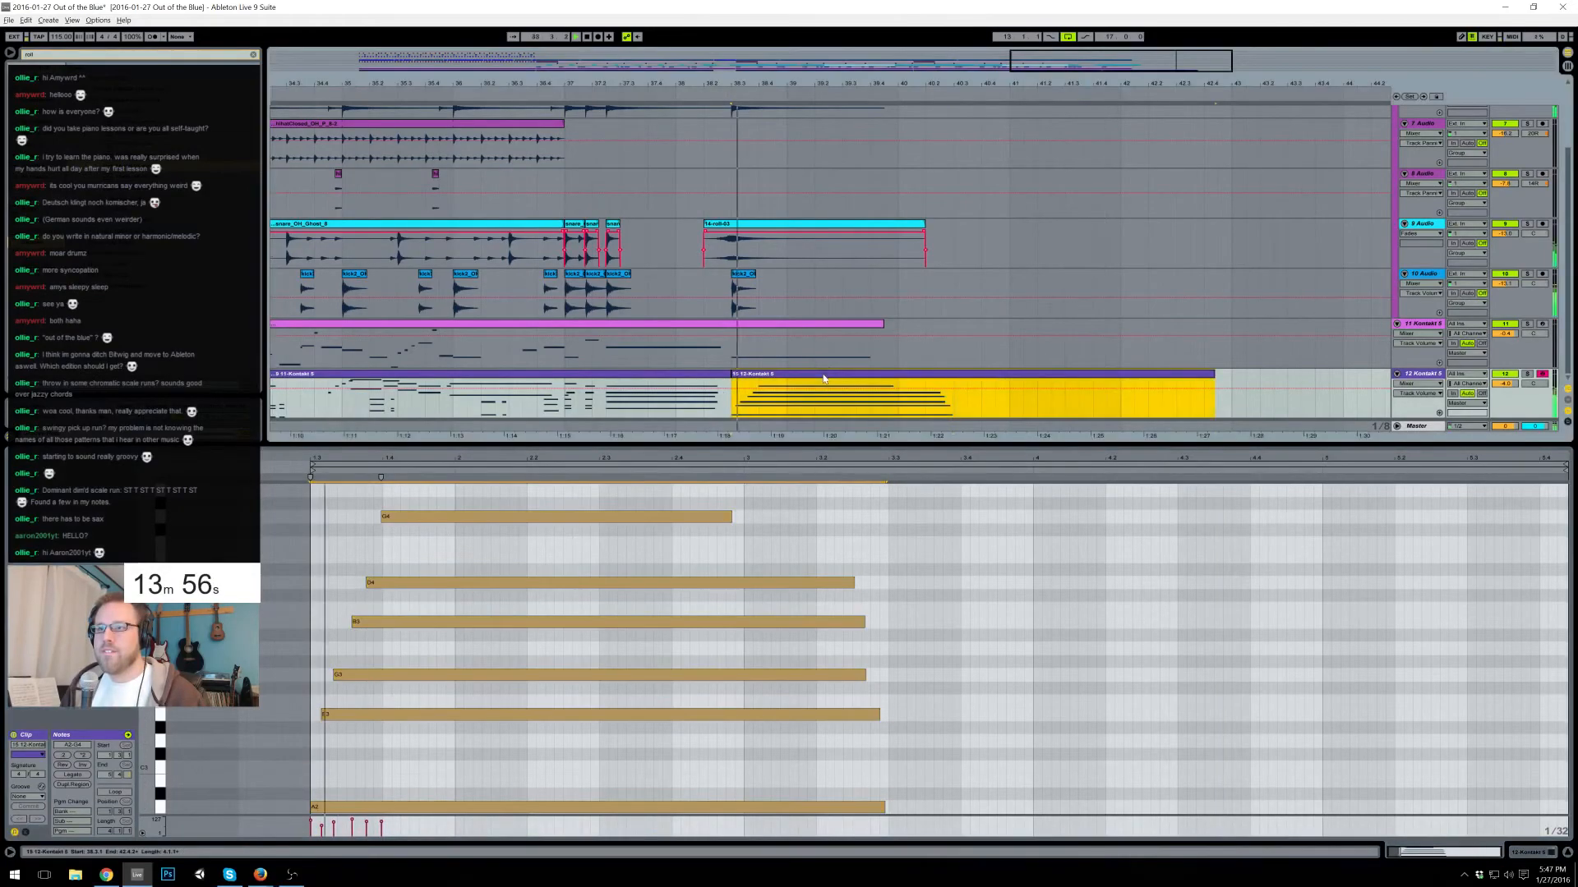
left_click(728, 359)
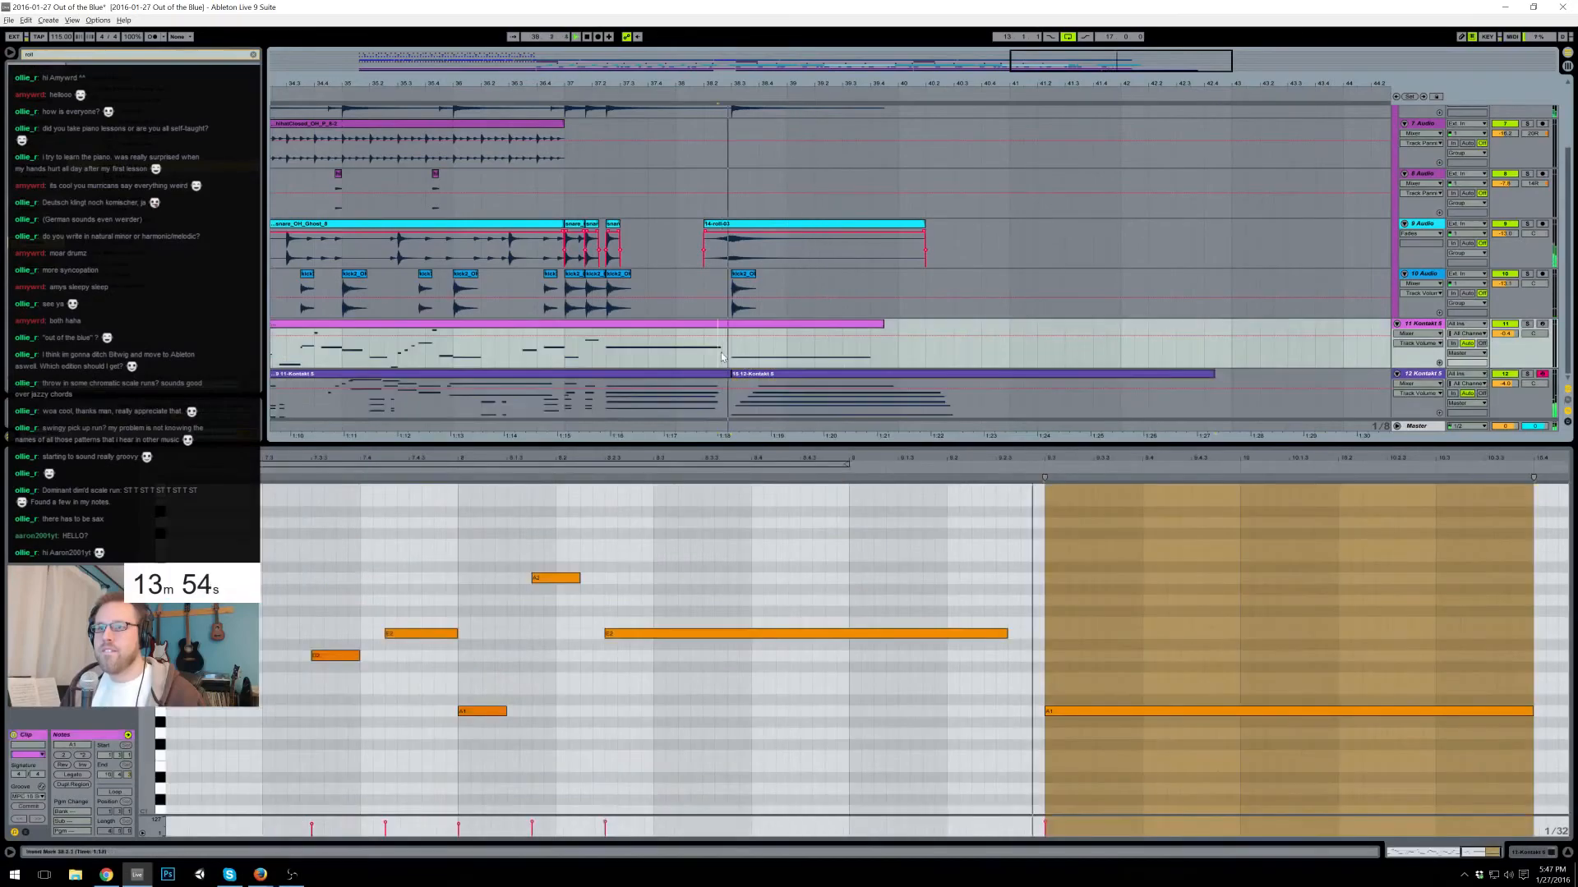
- Add an A4 note above the rolled chord, starting after its other notes, and switch off the note grid
left_click(761, 374)
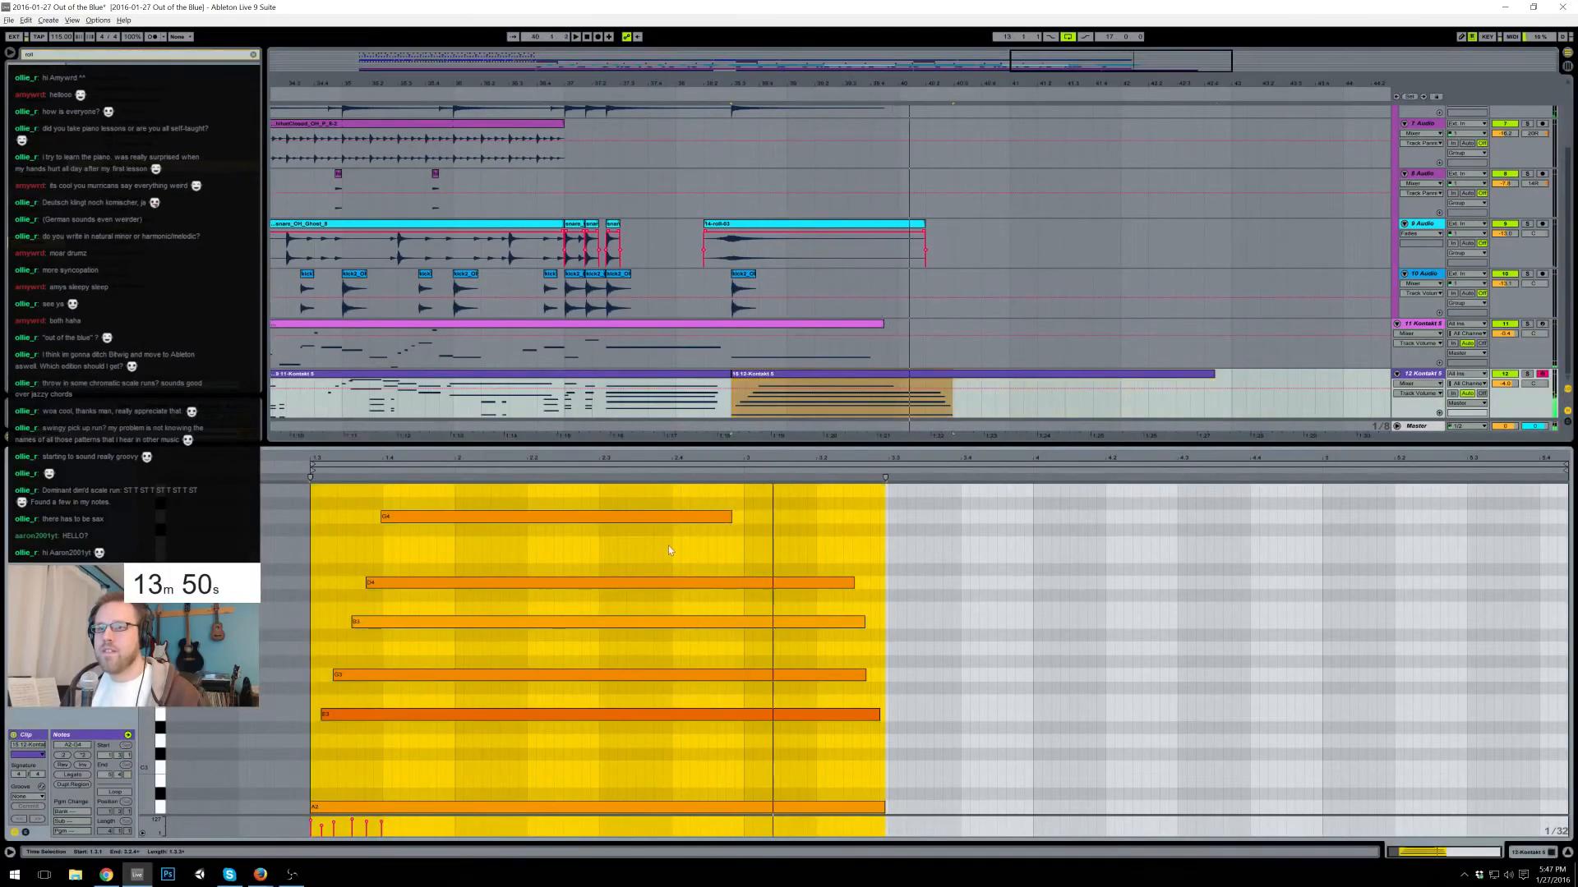
left_click(666, 543)
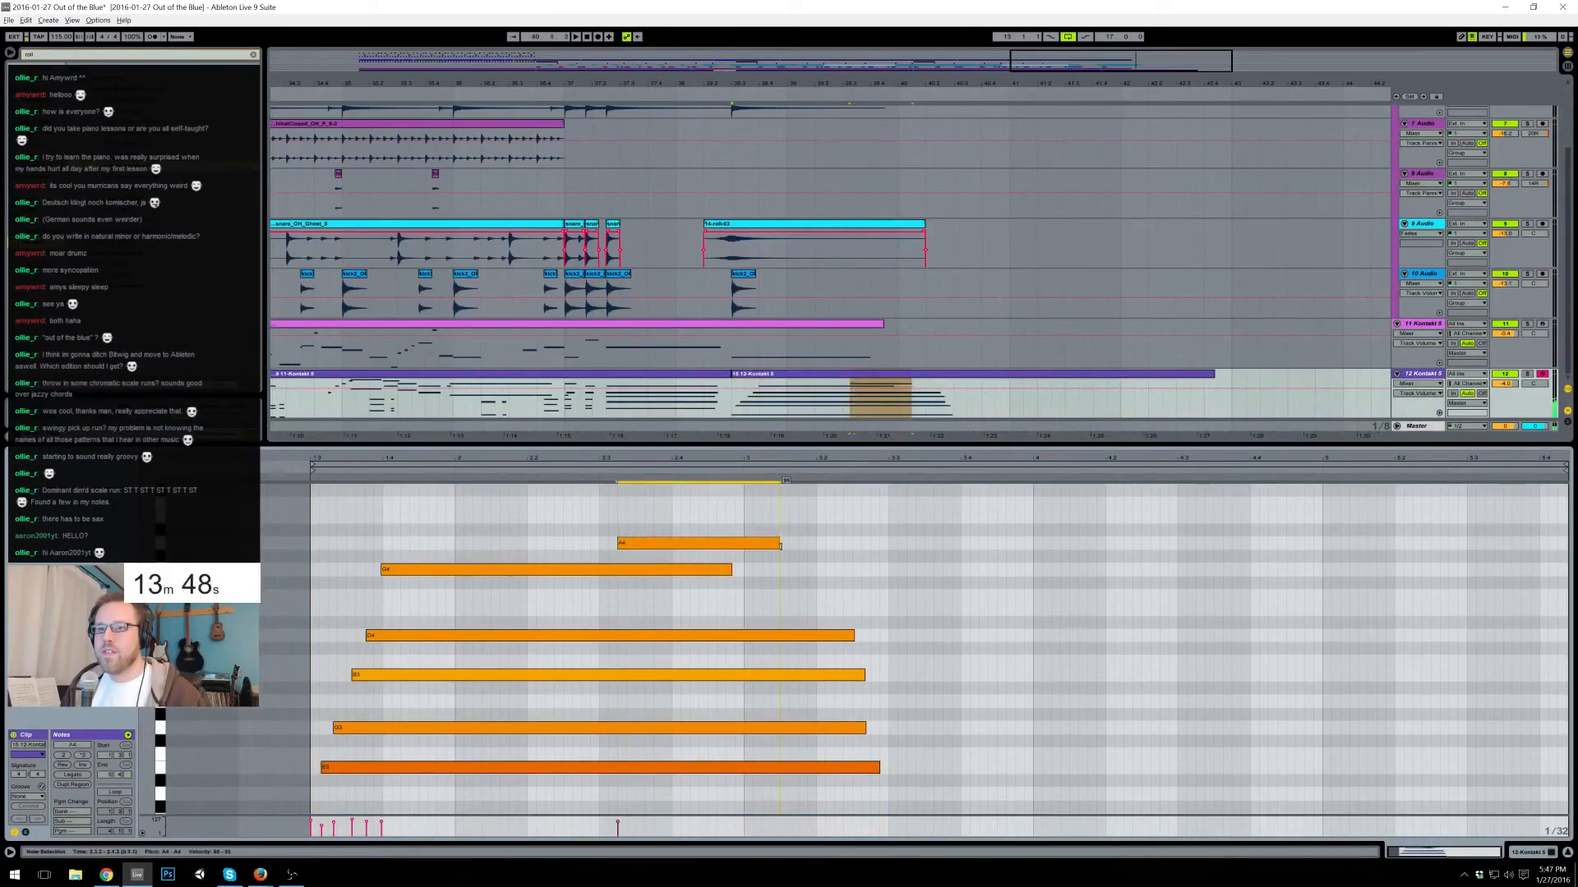
left_click_drag(392, 844, 334, 826)
left_click(313, 788)
scroll(328, 753, "down", 1)
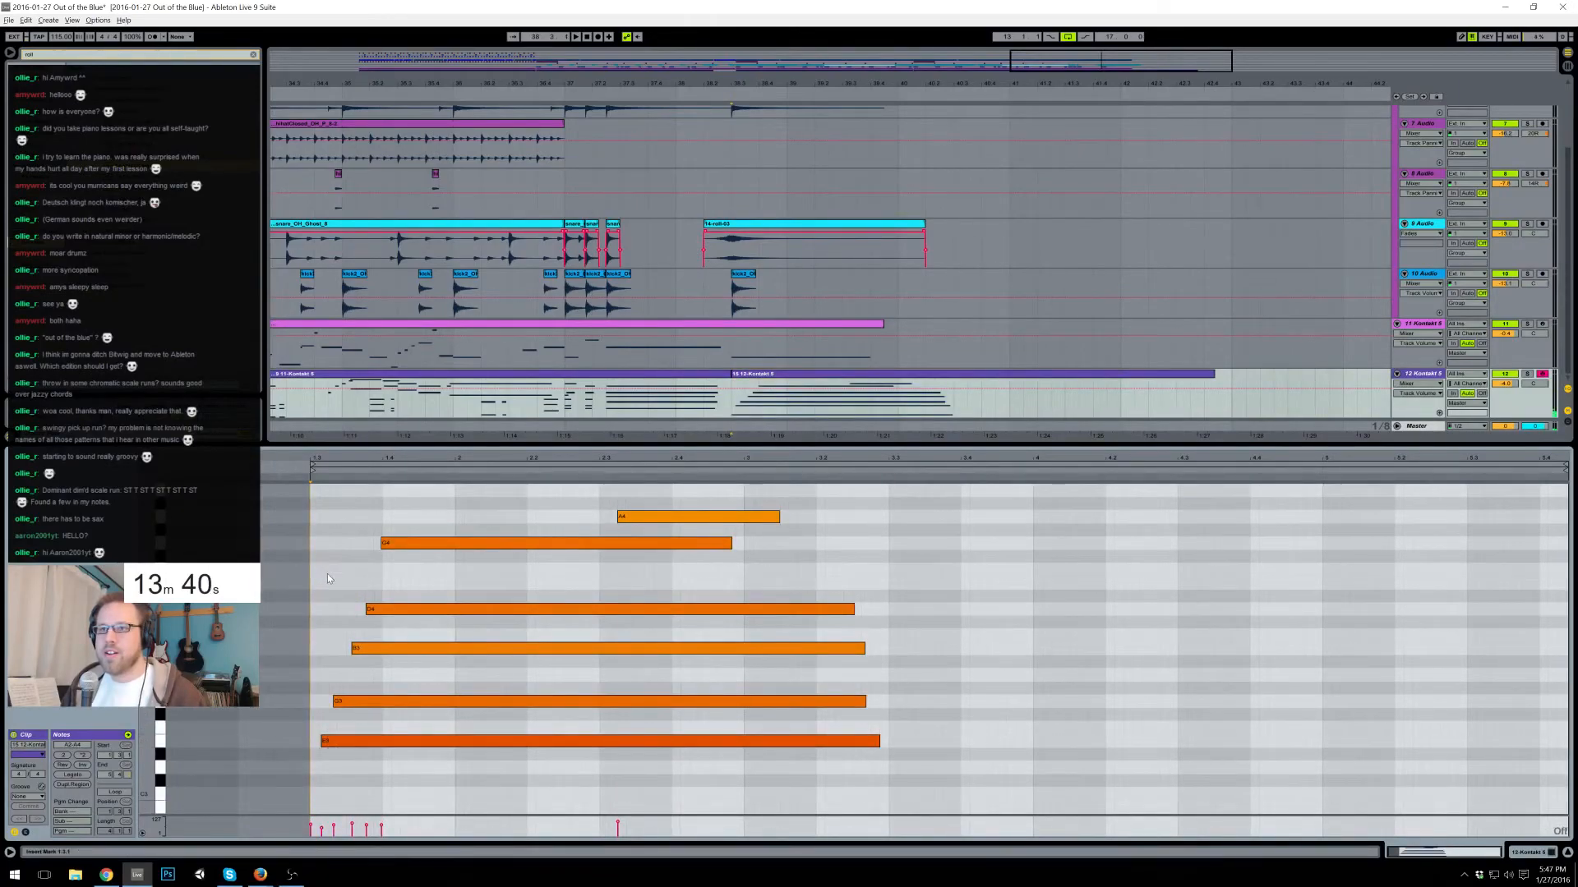
- Nudge the whole chord slightly later, then move its E3, G3, B3, D4, G4 and A4 notes earlier for a faster roll
key("ctrl+a")
left_click_drag(338, 743, 341, 749)
scroll(339, 744, "down", 1)
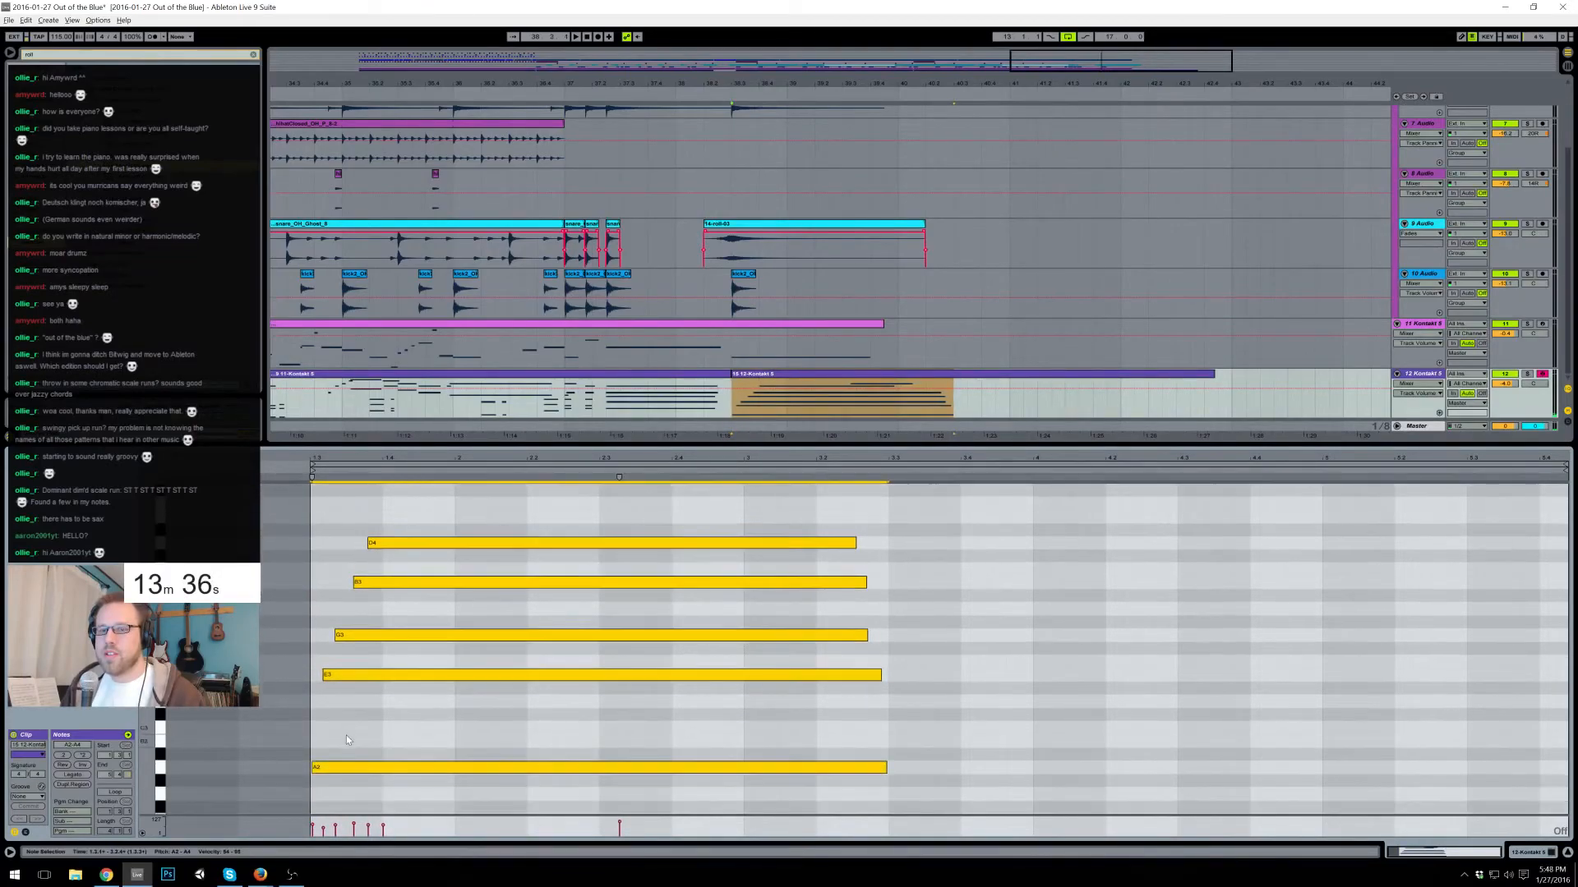
left_click(343, 688)
left_click_drag(340, 679, 367, 548)
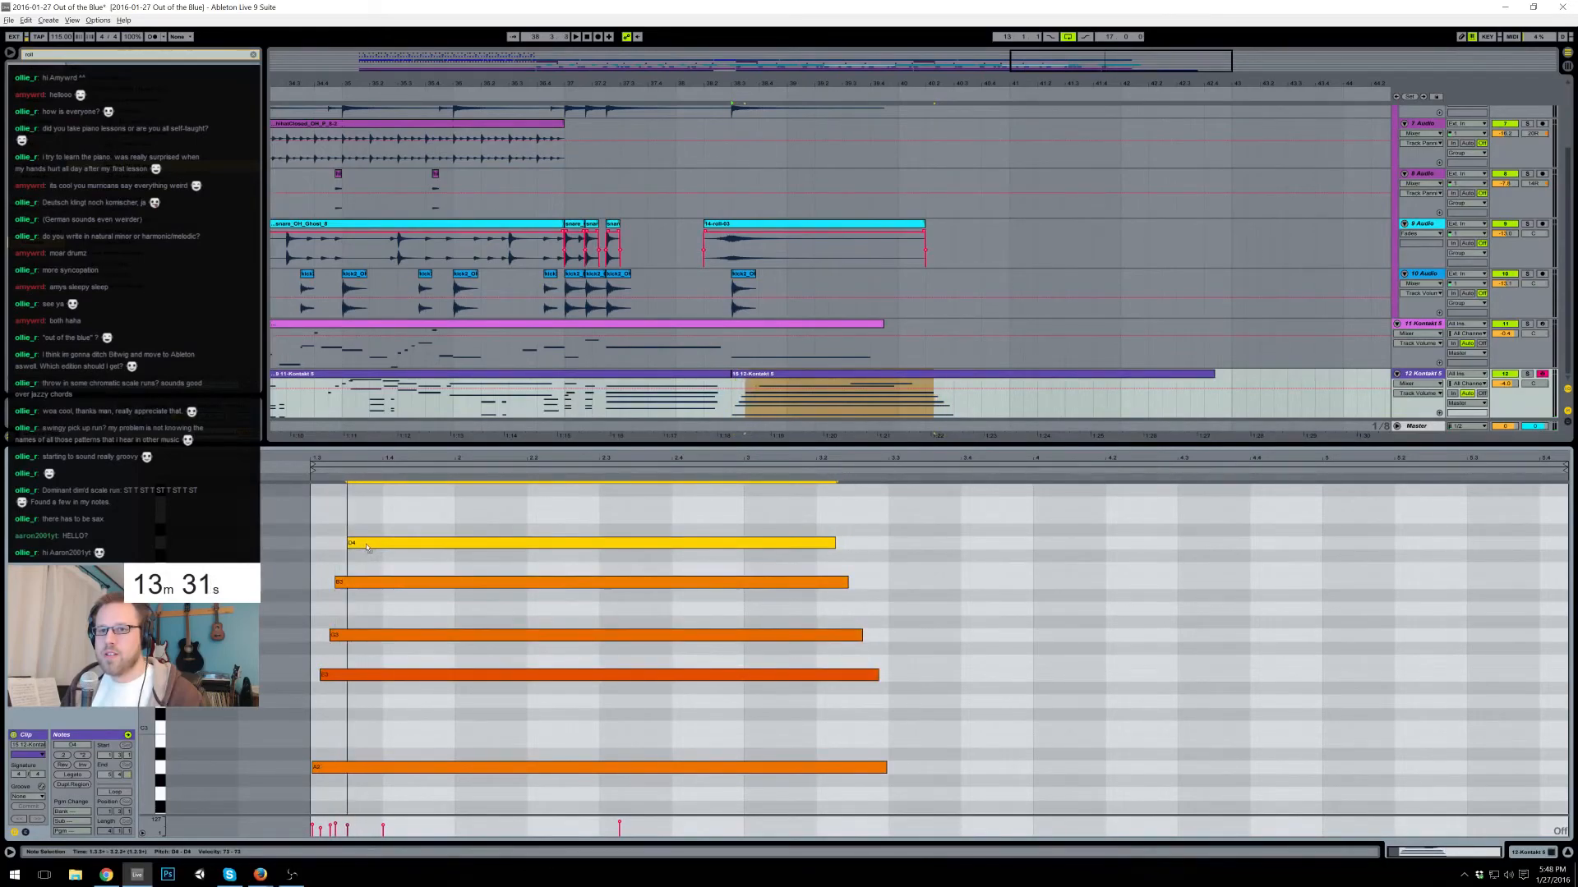
left_click(344, 637)
scroll(438, 579, "up", 3)
left_click_drag(424, 570, 401, 569)
left_click_drag(661, 546, 562, 546)
- Add an F3 note after the A4 entry, followed by a longer E3 note starting before the F3 ends
scroll(594, 672, "down", 2)
left_click_drag(585, 689, 838, 689)
key("space")
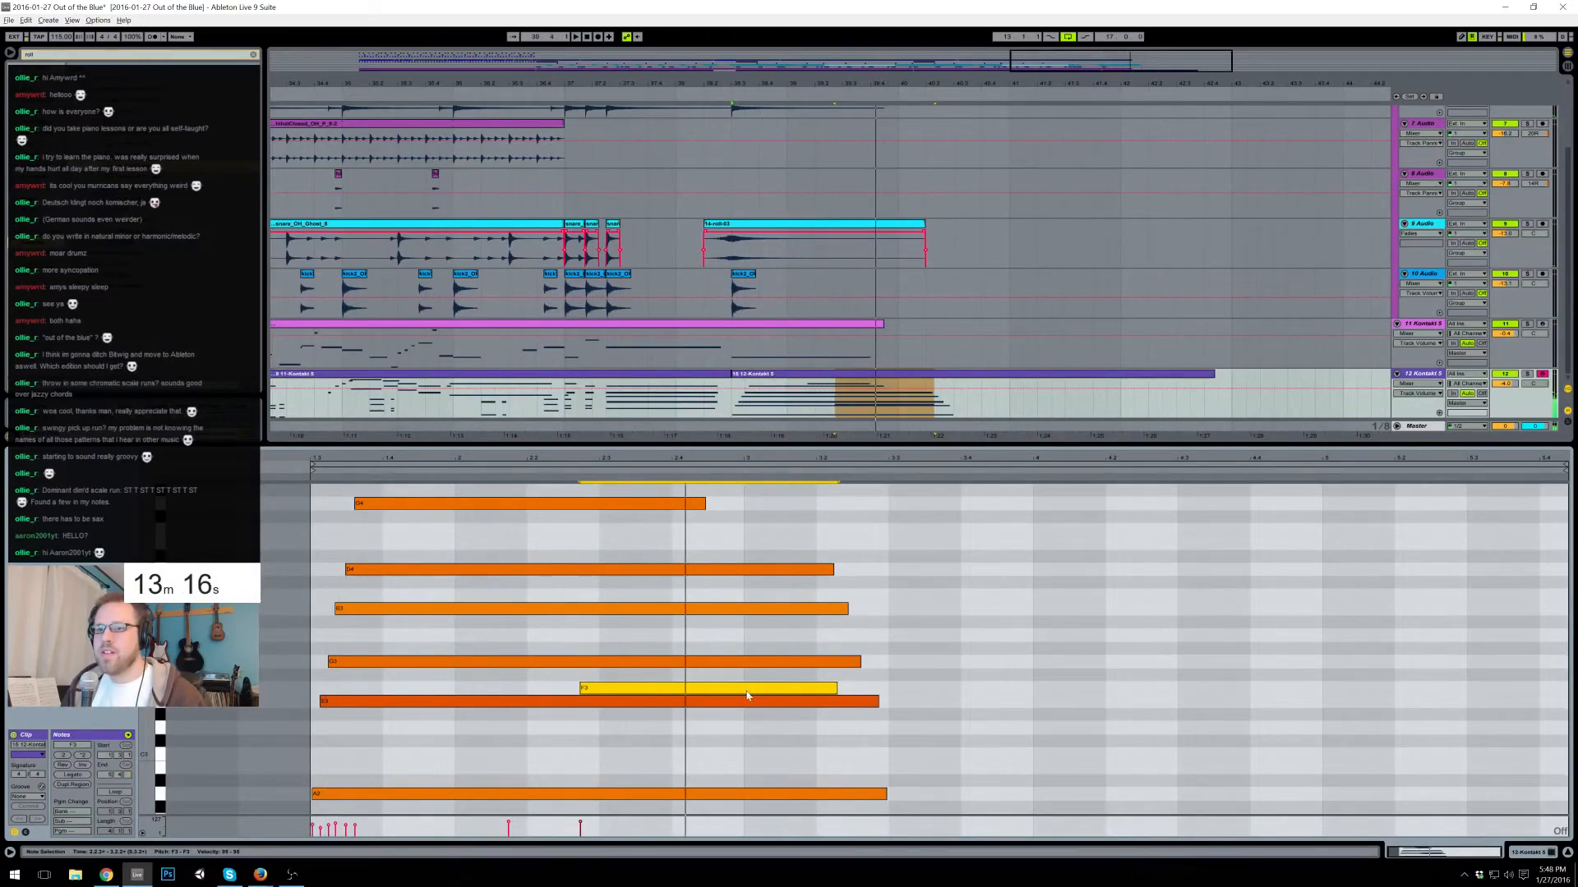
left_click_drag(650, 697, 708, 697)
mouse_move(911, 703)
left_mouse_down()
mouse_move(1046, 705)
mouse_move(790, 707)
mouse_move(1068, 713)
left_mouse_up()
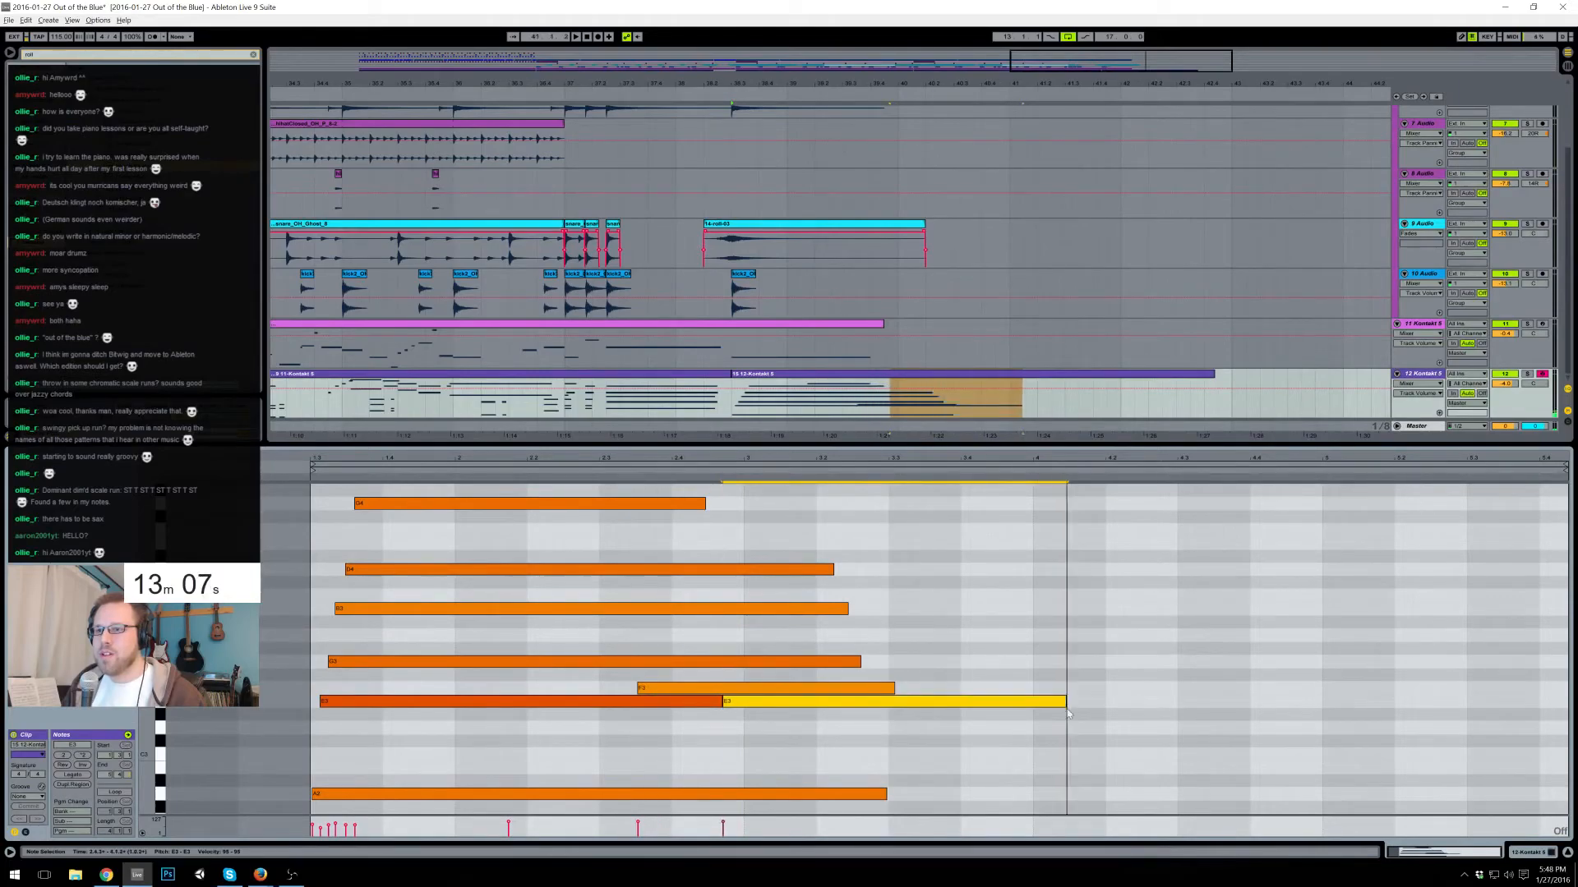
- Add a long C#3 note after the new E3 entry, replacing a first try that starts earlier
left_click(830, 741)
left_click_drag(830, 742, 1164, 742)
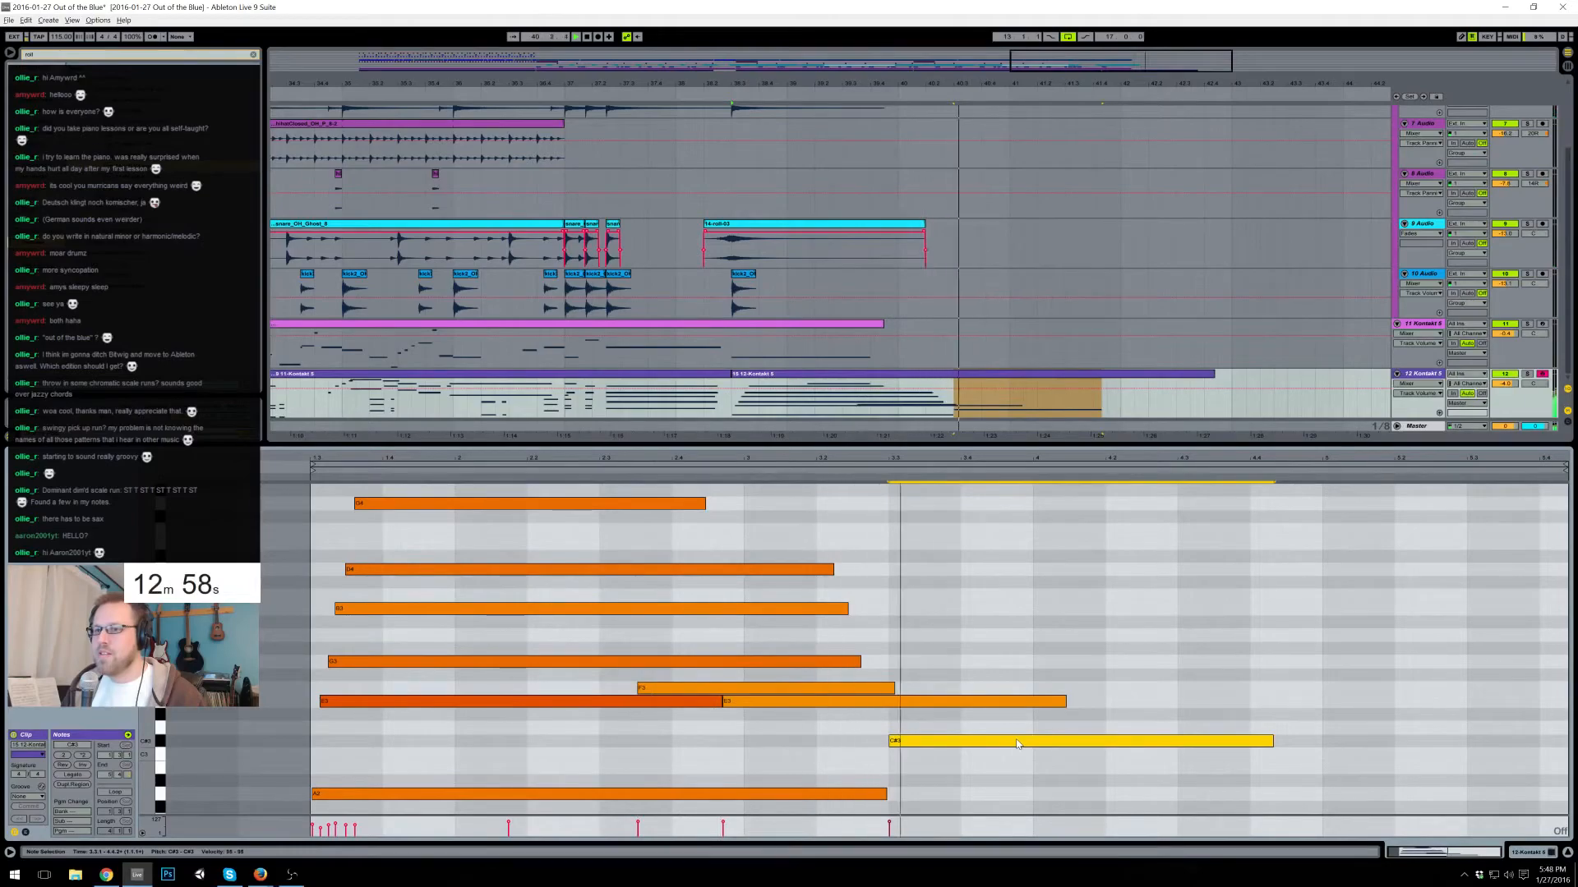
key("Delete")
key("space")
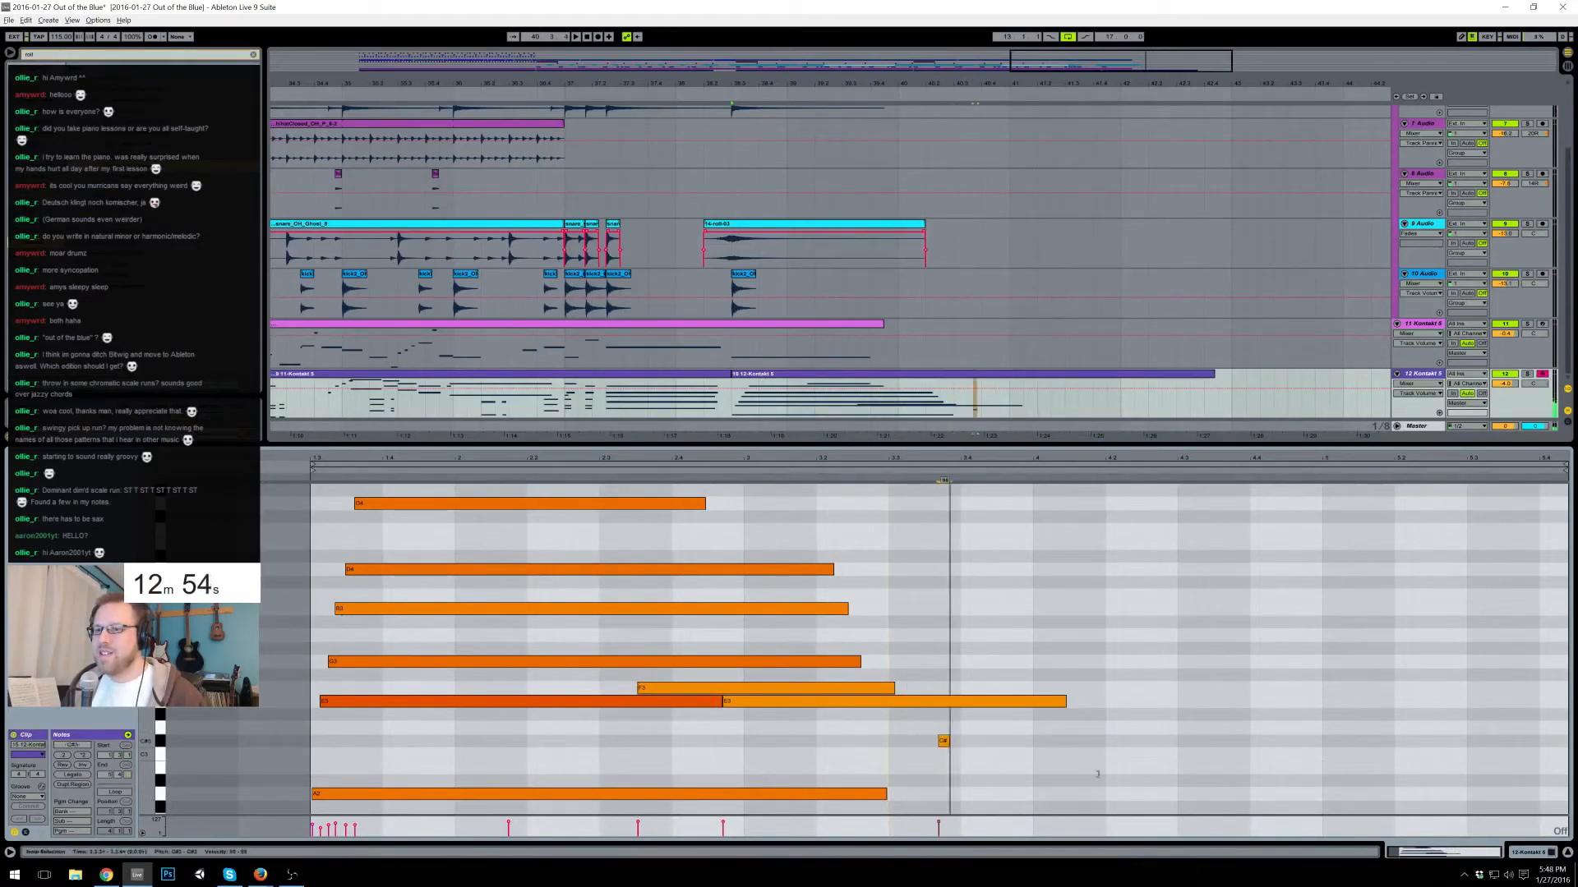
left_click_drag(1387, 818, 1528, 777)
- Lengthen the chord's A2, F3, later E3, G3, B3, D4, G4 and A4 notes so they ring on toward the clip end
left_click_drag(858, 810, 829, 573)
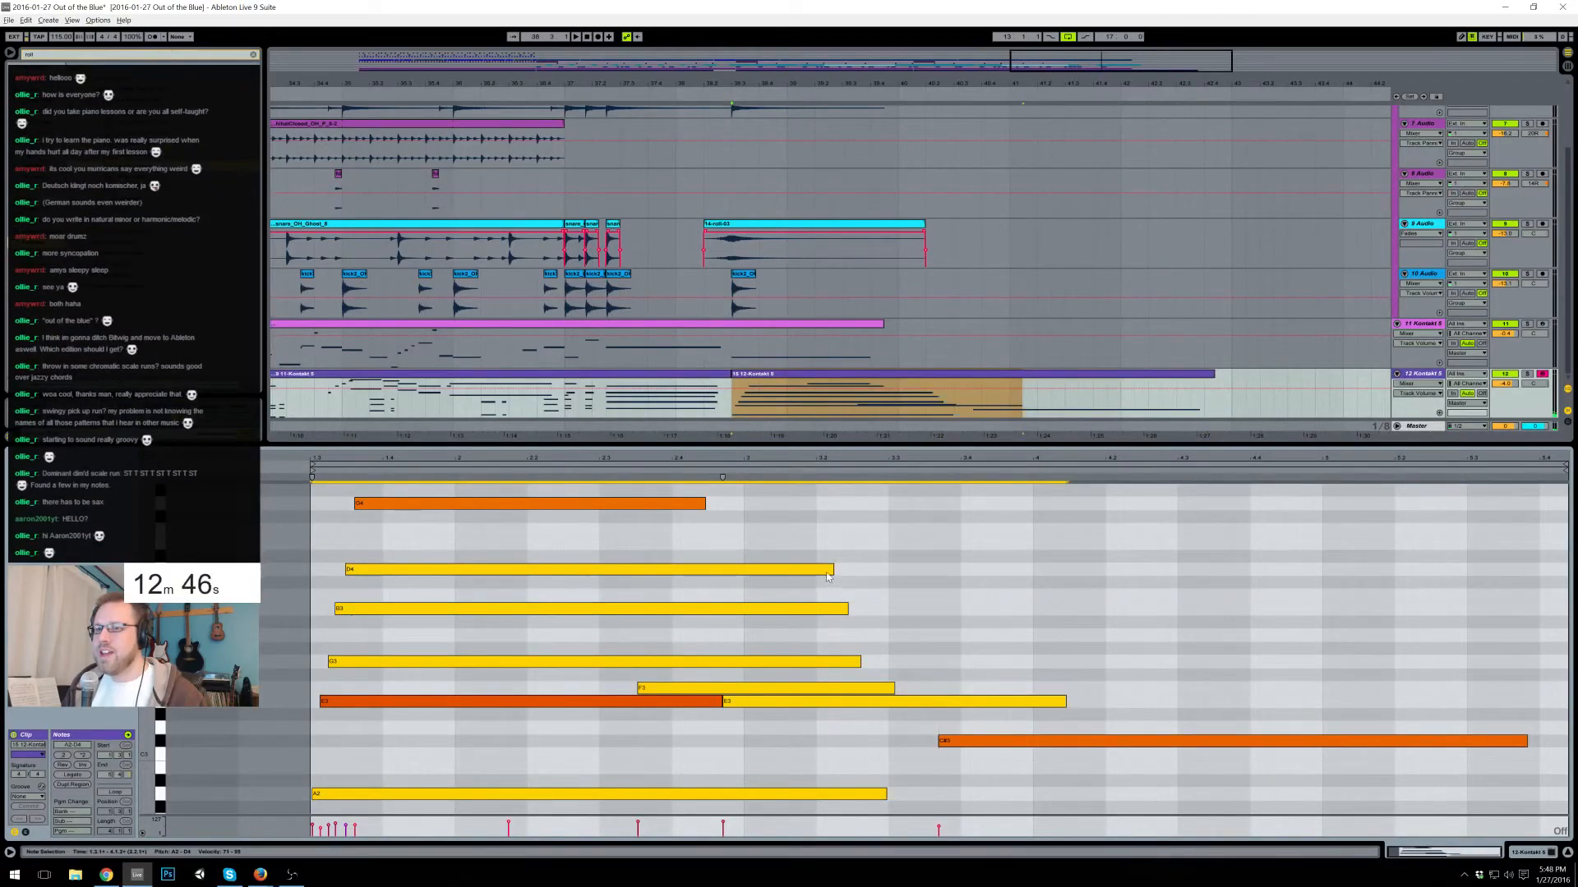
left_click_drag(835, 568, 1297, 568)
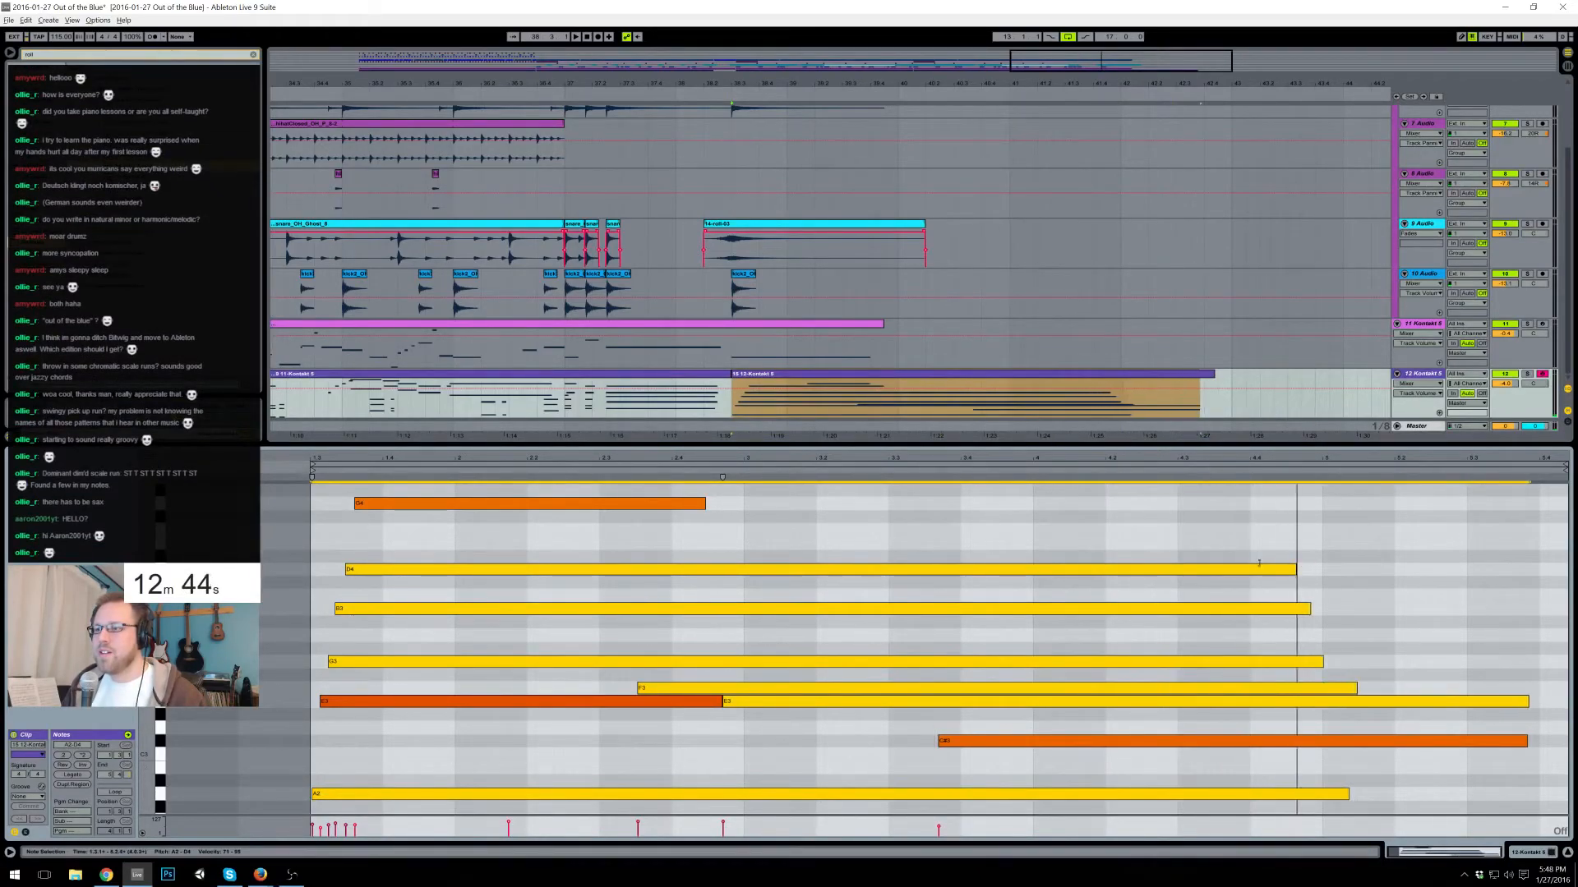
left_click(1115, 534)
left_click_drag(704, 503, 1486, 503)
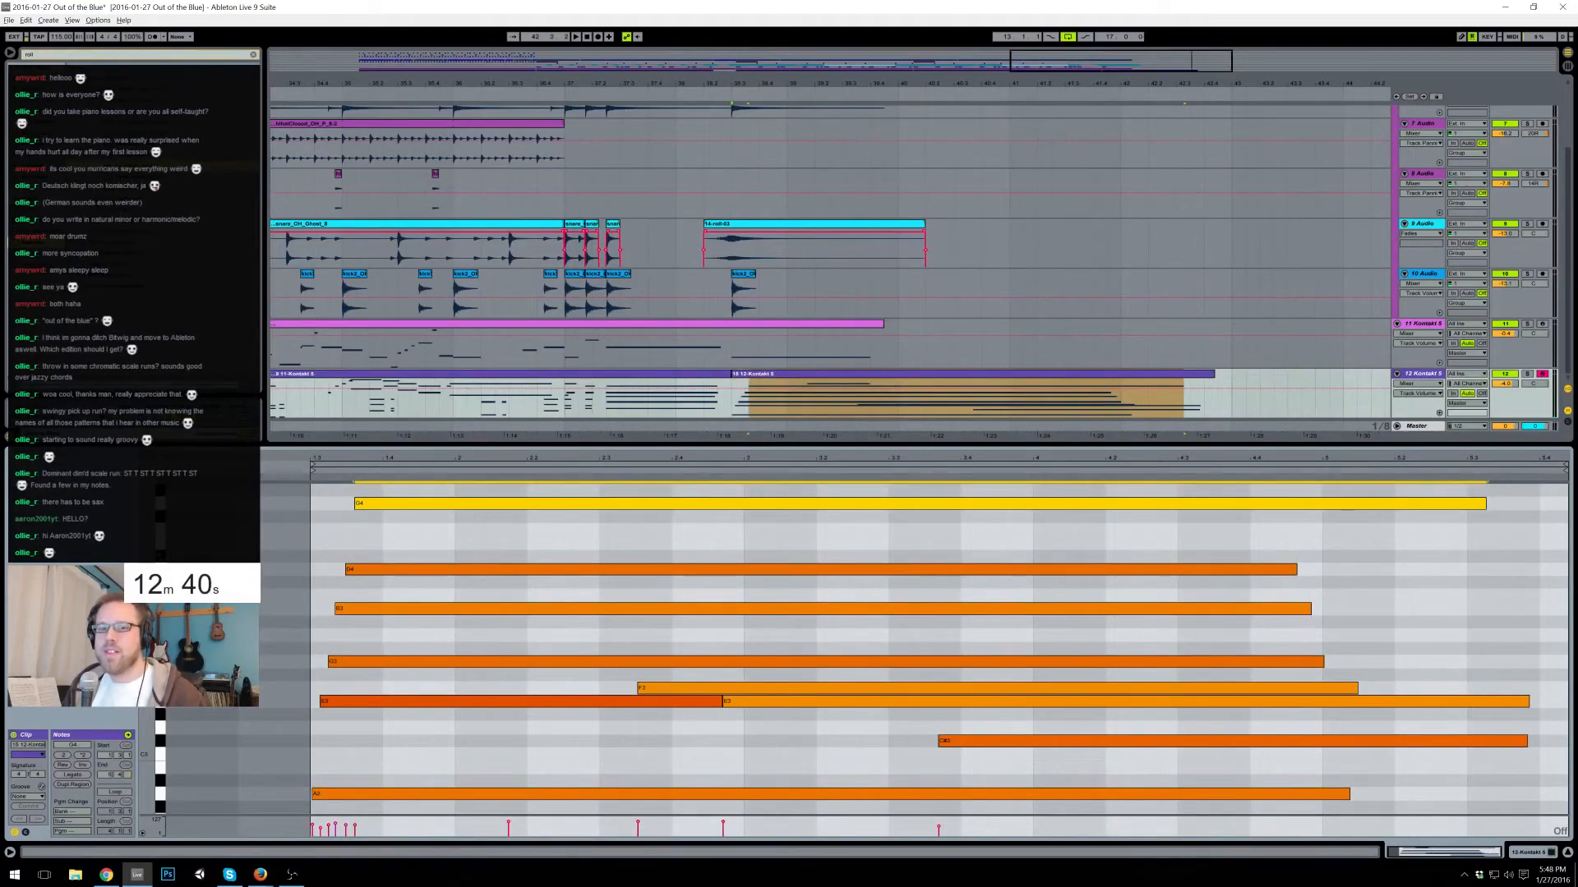
scroll(705, 531, "up", 3)
left_click(705, 531)
left_click_drag(670, 547, 1514, 547)
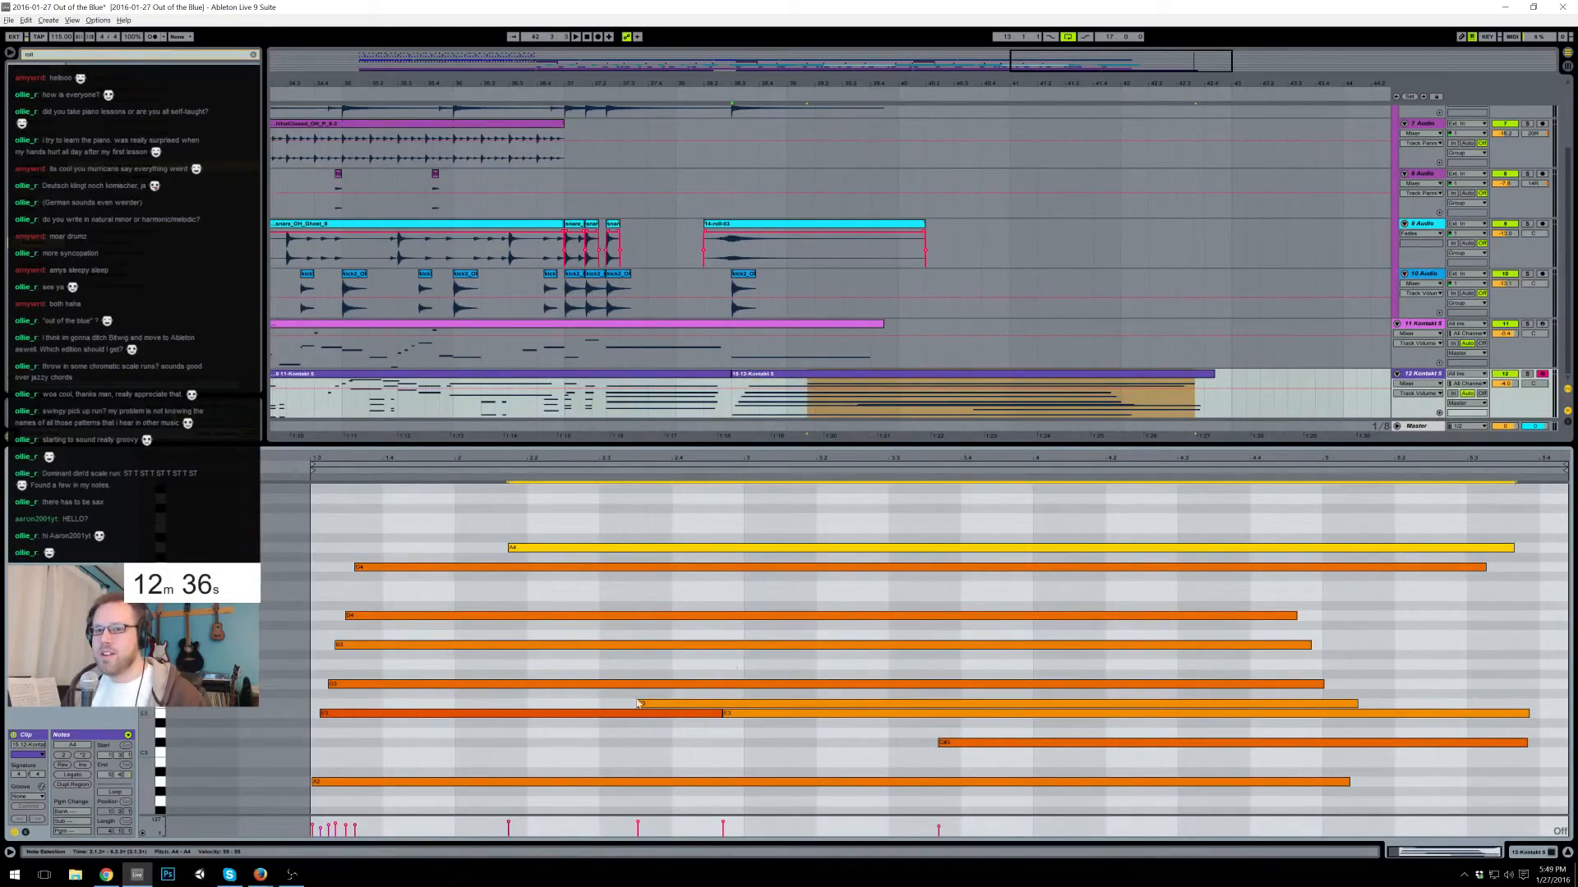
- Move the added F3, E3 and C#3 notes earlier and lengthen the A2 note toward the clip end
key("space")
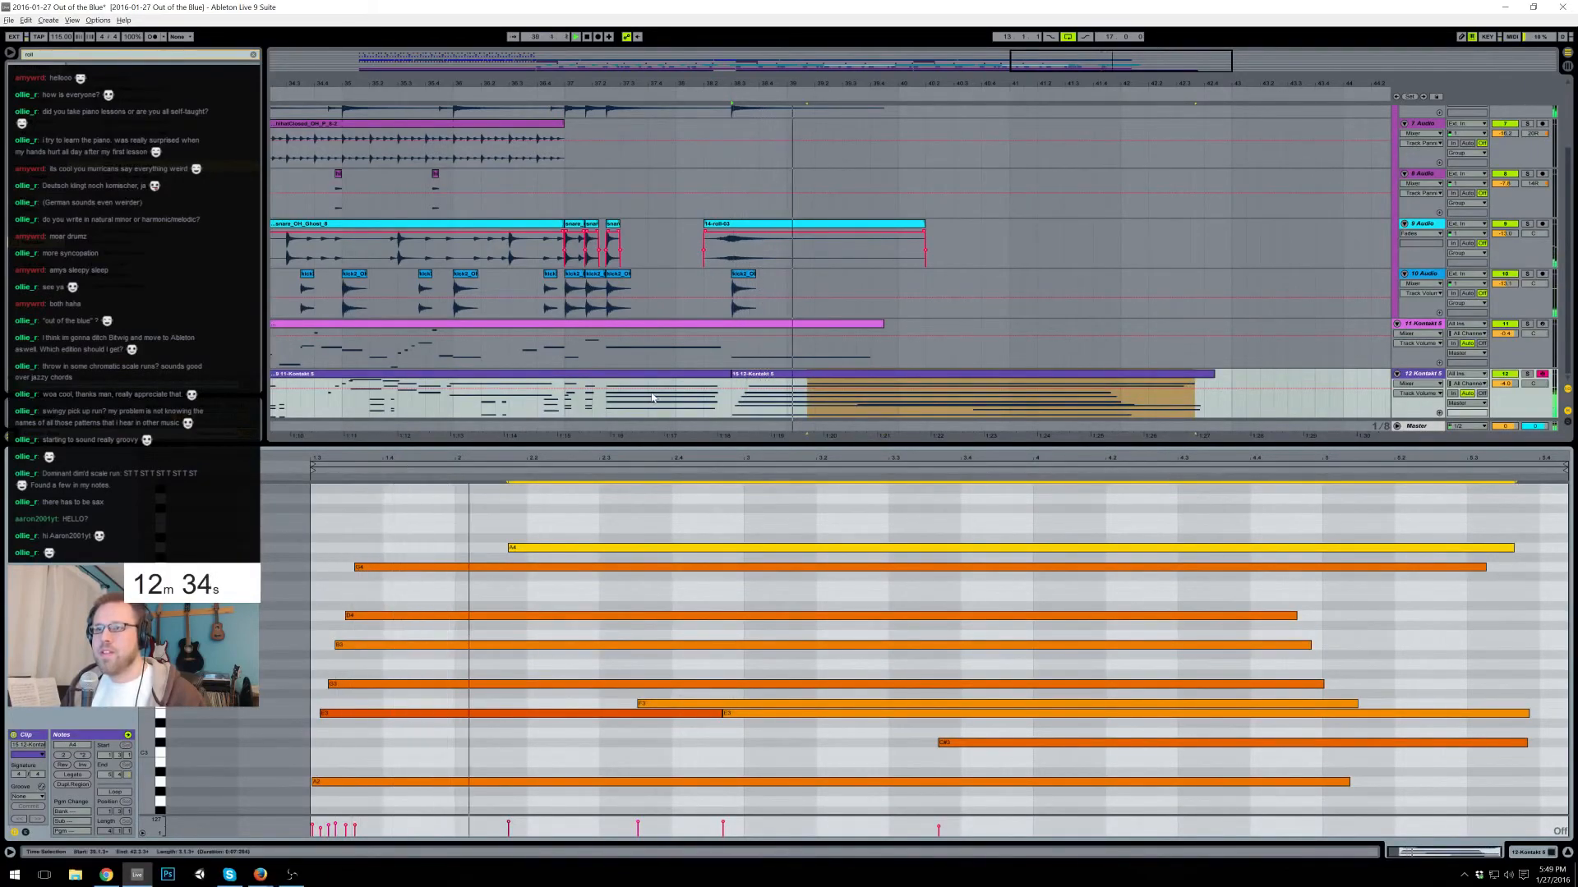
left_click(735, 705)
left_click(768, 714, "shift")
left_click_drag(755, 711, 723, 712)
left_click(894, 743)
left_click_drag(946, 744, 846, 747)
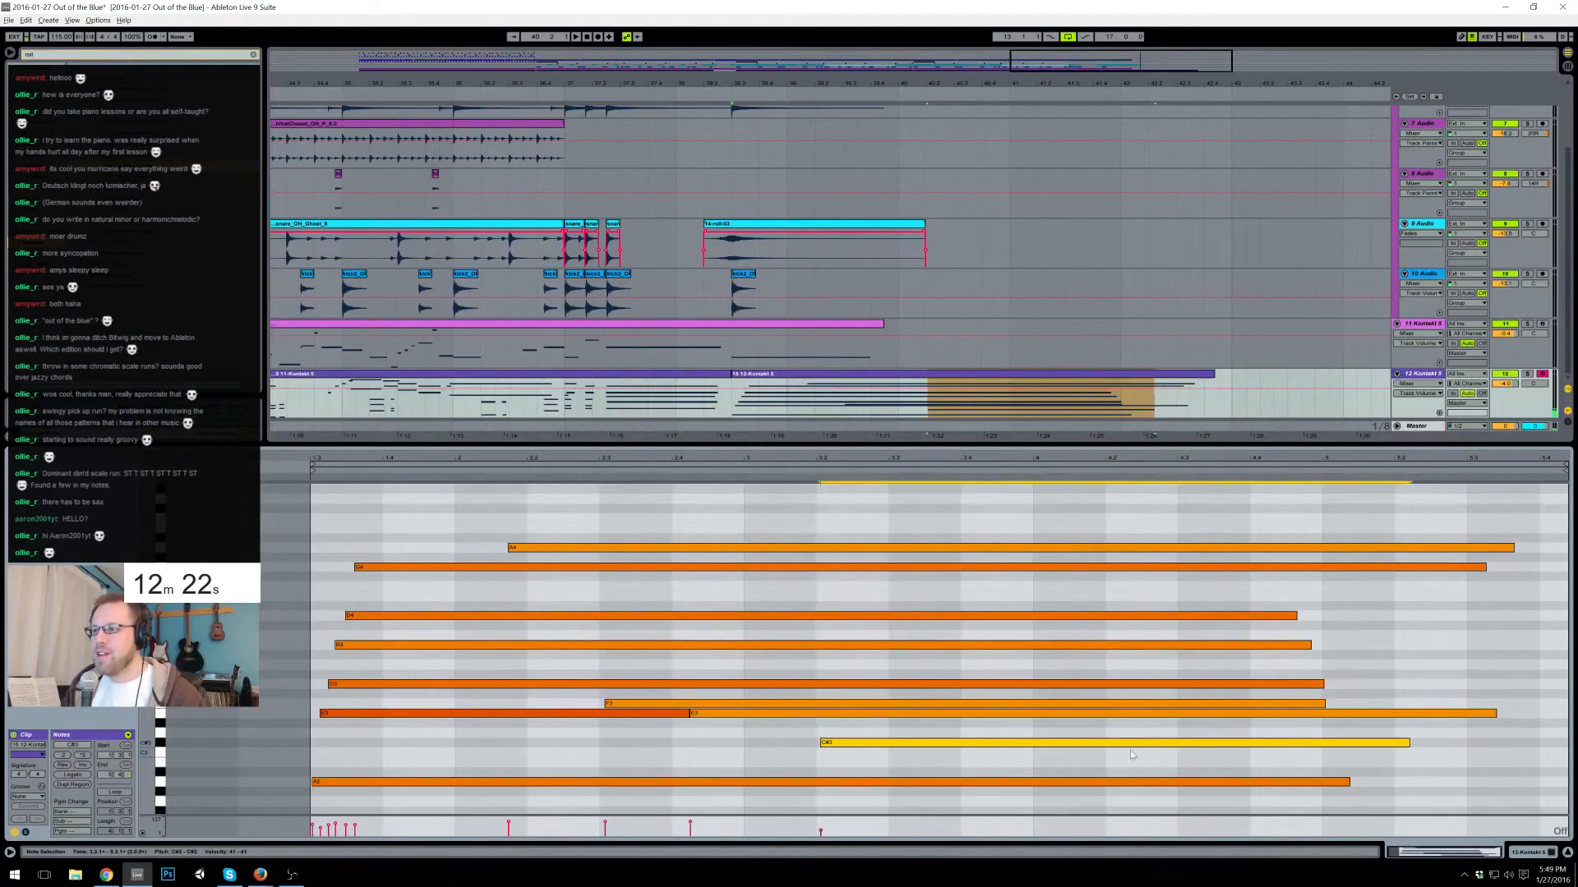
left_click(1424, 769)
left_click_drag(1348, 782, 1506, 781)
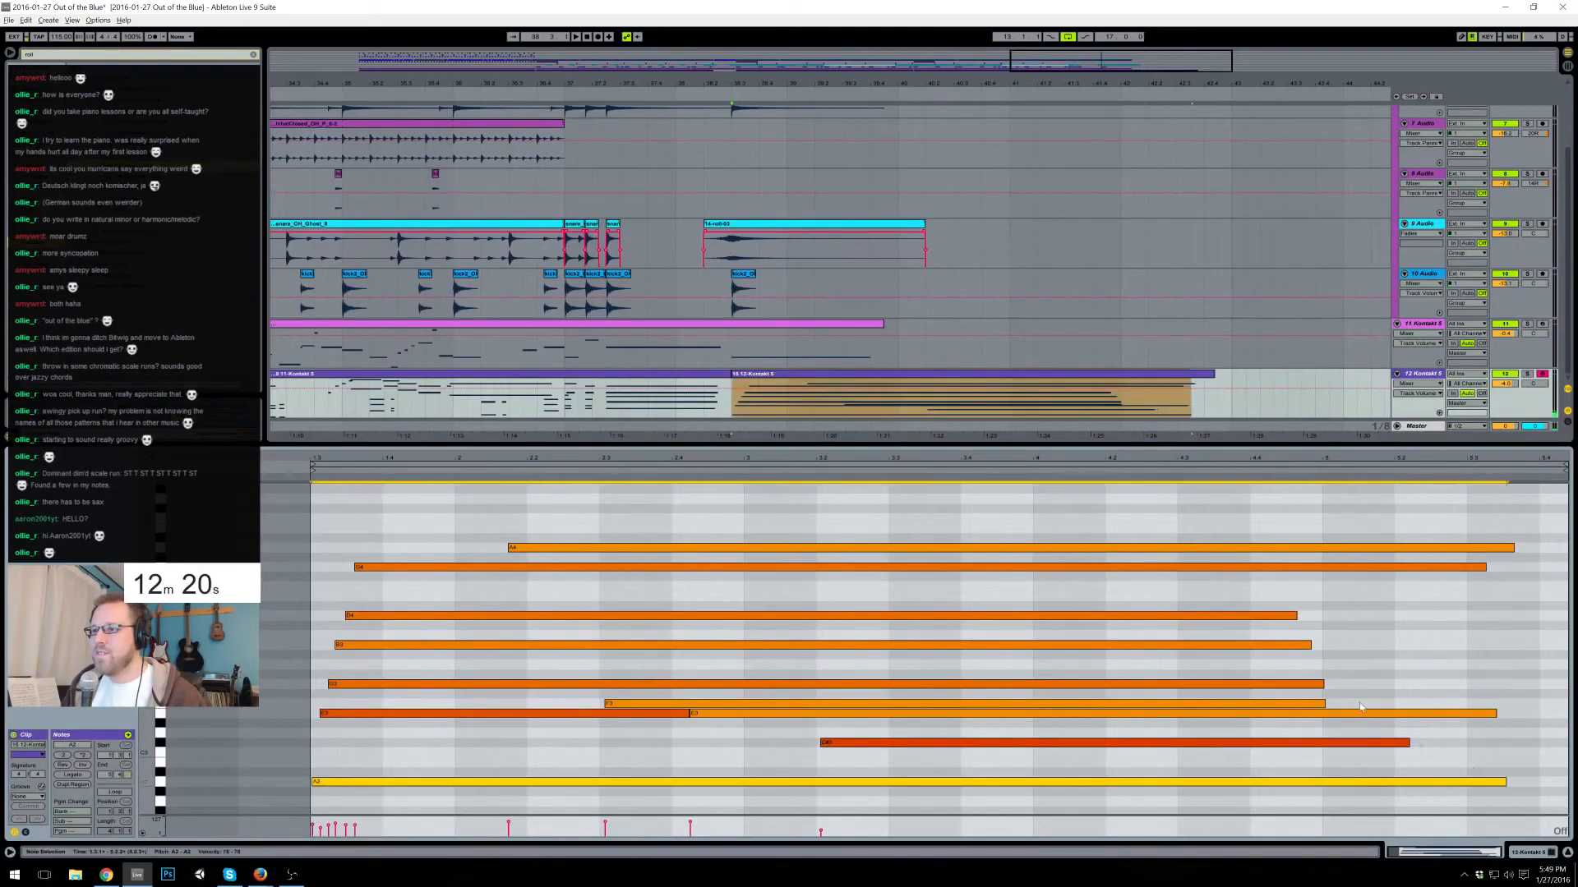
- Play back the ending from bar 38.3 and check the long A1 bass note on 11 Kontakt 5 against the chord
left_click(743, 339)
left_click(987, 662)
left_click(1069, 712)
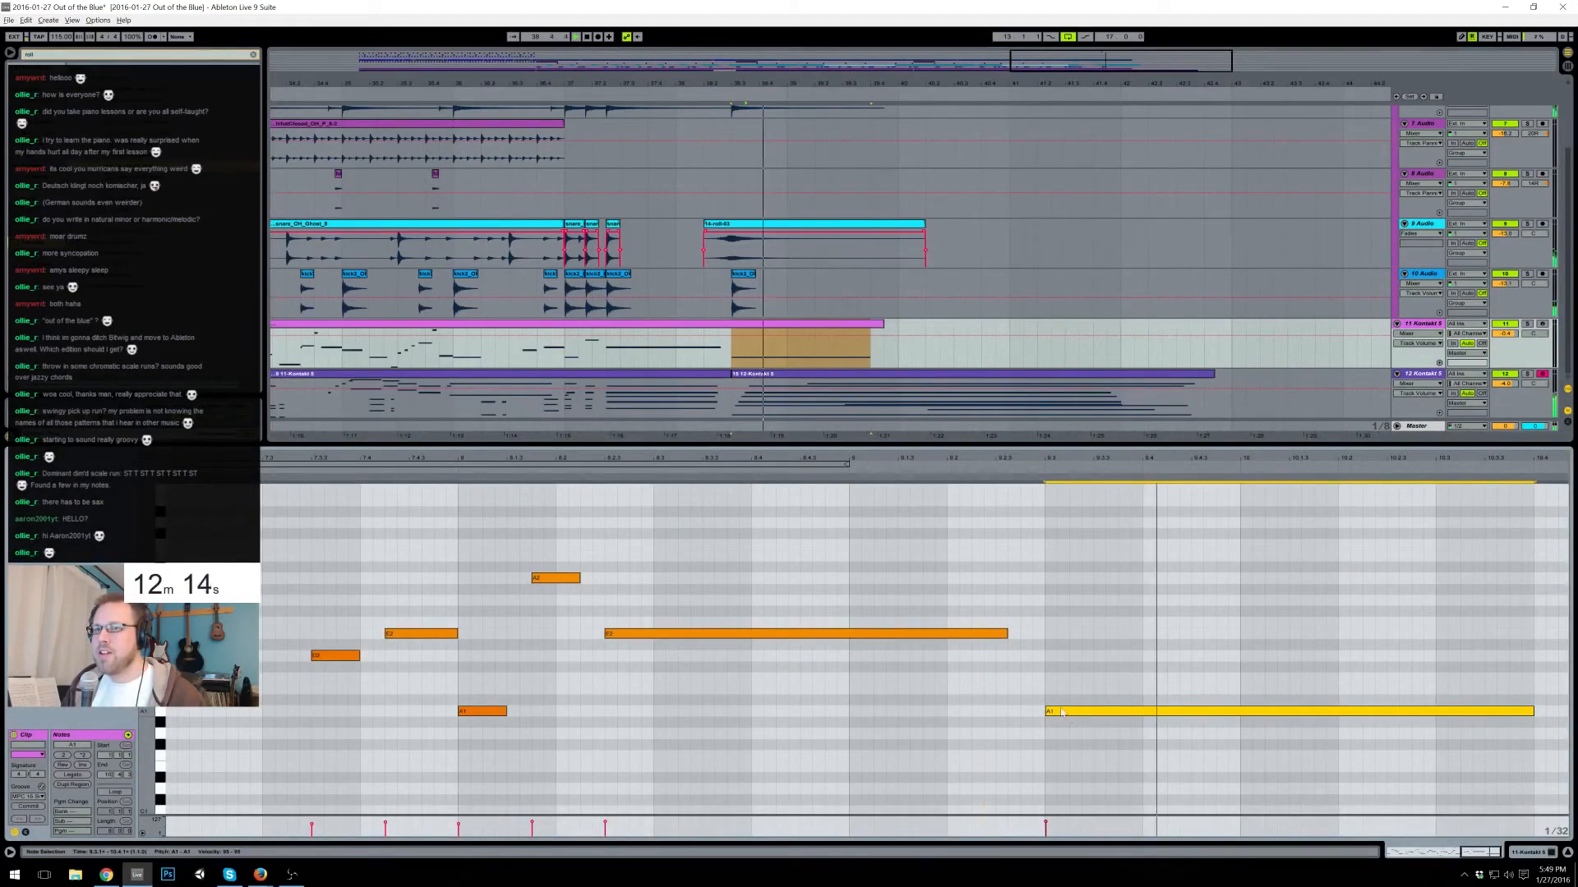
left_click(731, 405)
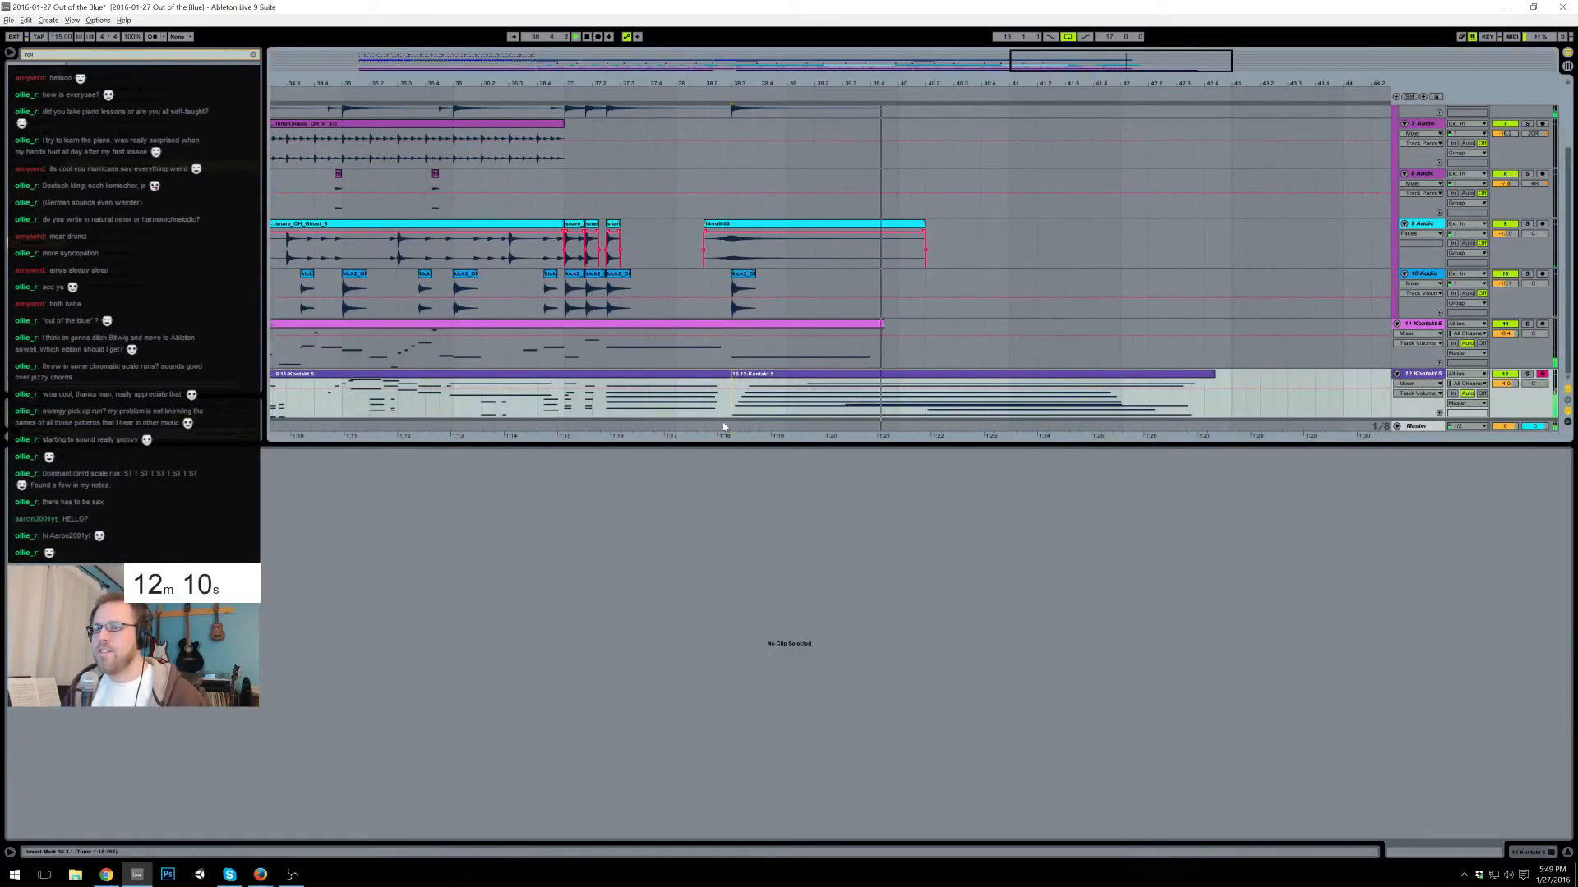
key("space")
- Fine-tune the velocities of the A4 and C#3 notes in the final 12 Kontakt 5 clip and play back the ending
double_click(933, 374)
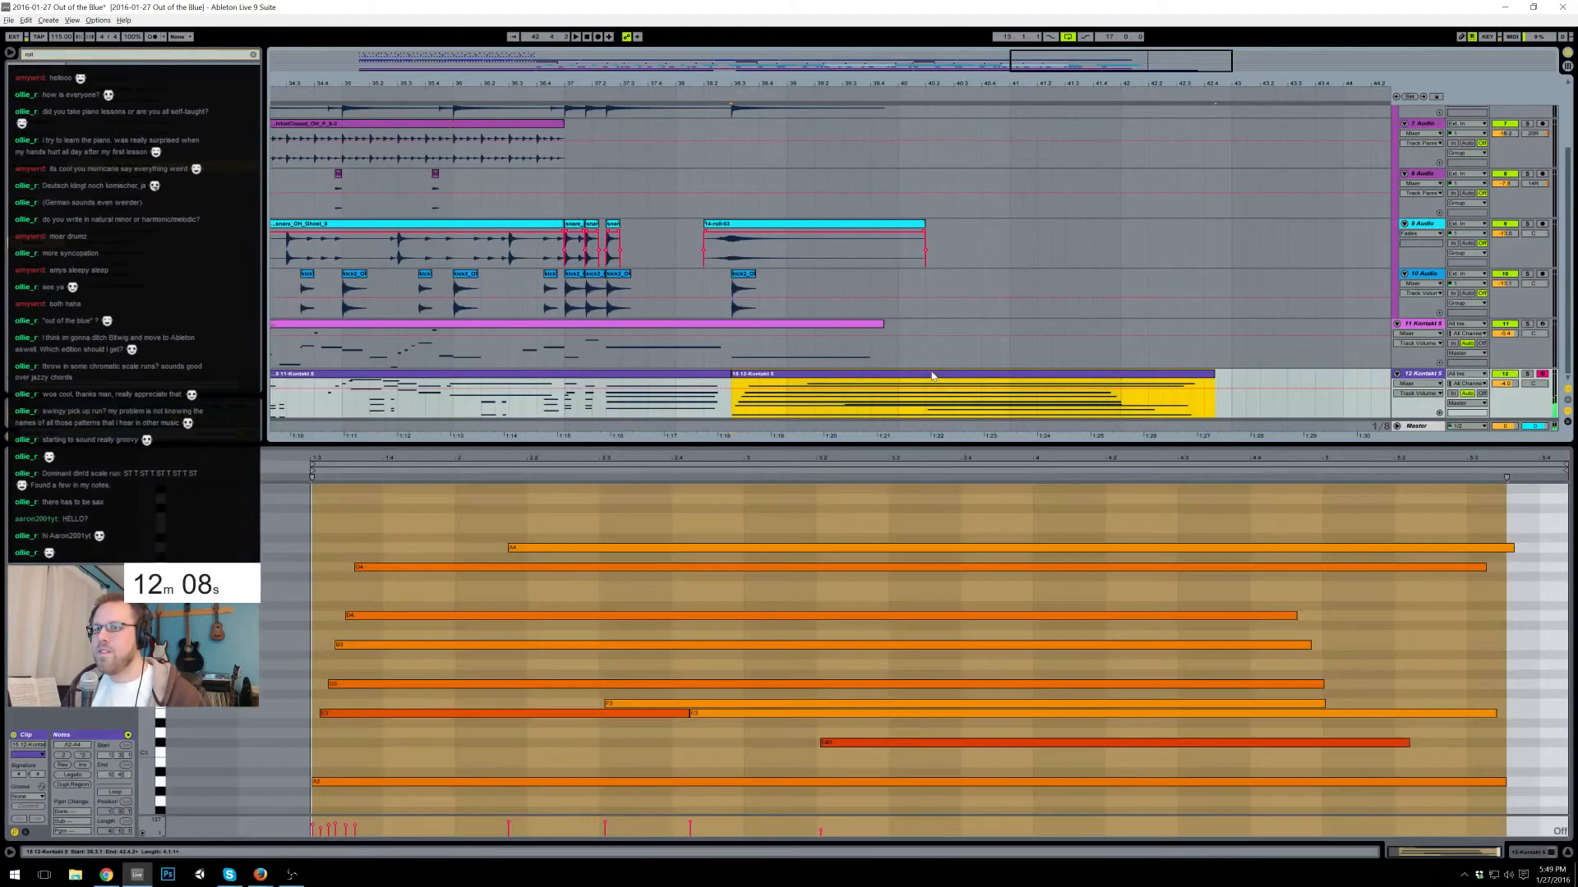
left_click(702, 503)
left_click(594, 543)
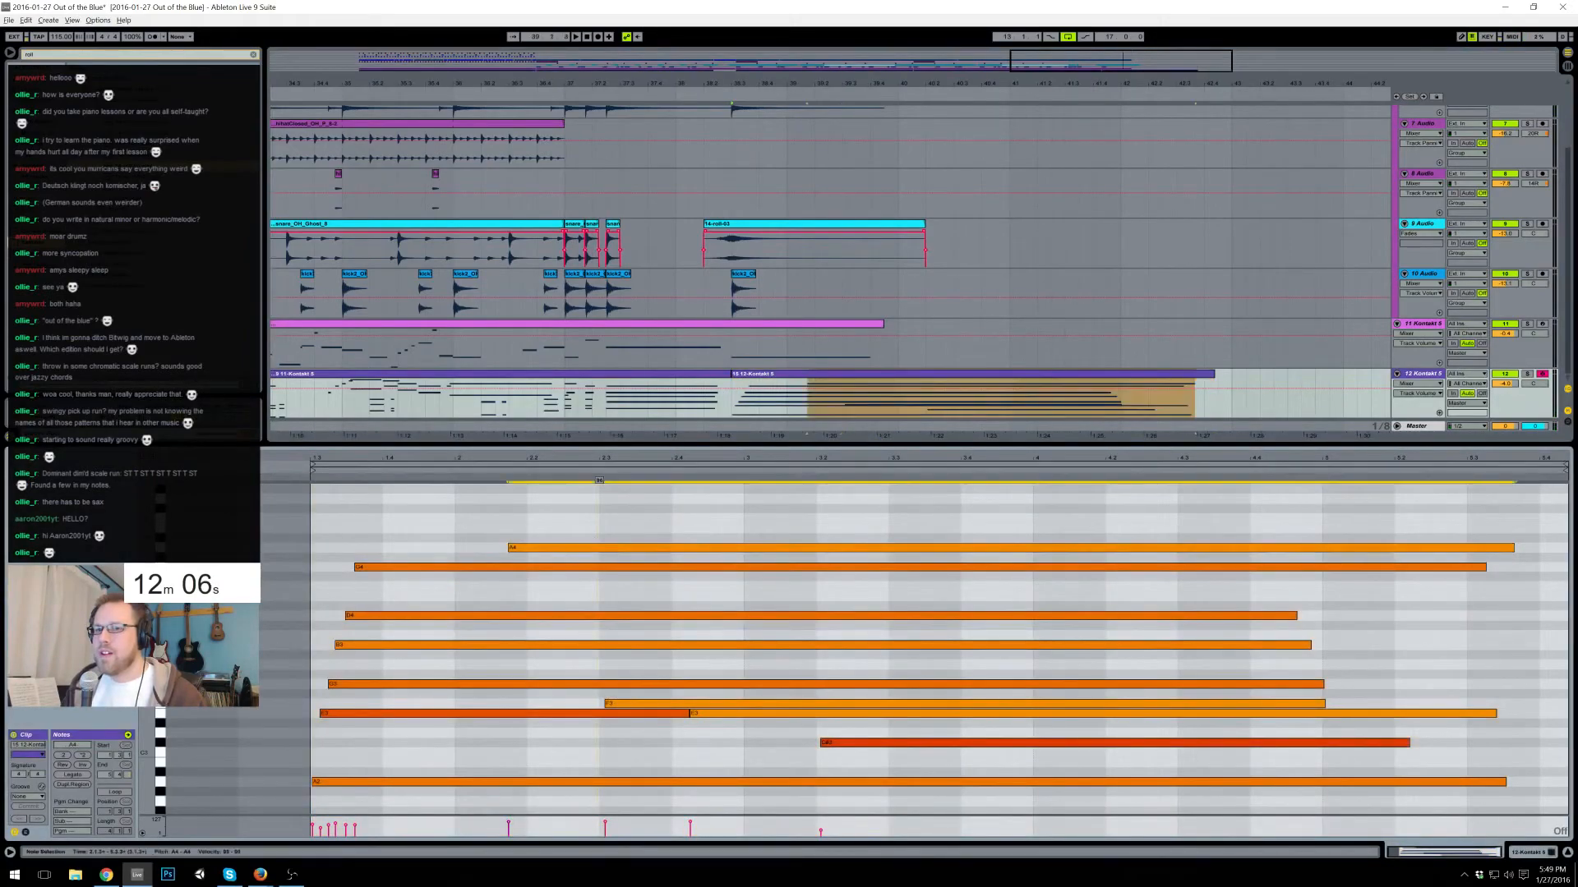
left_click(1011, 742)
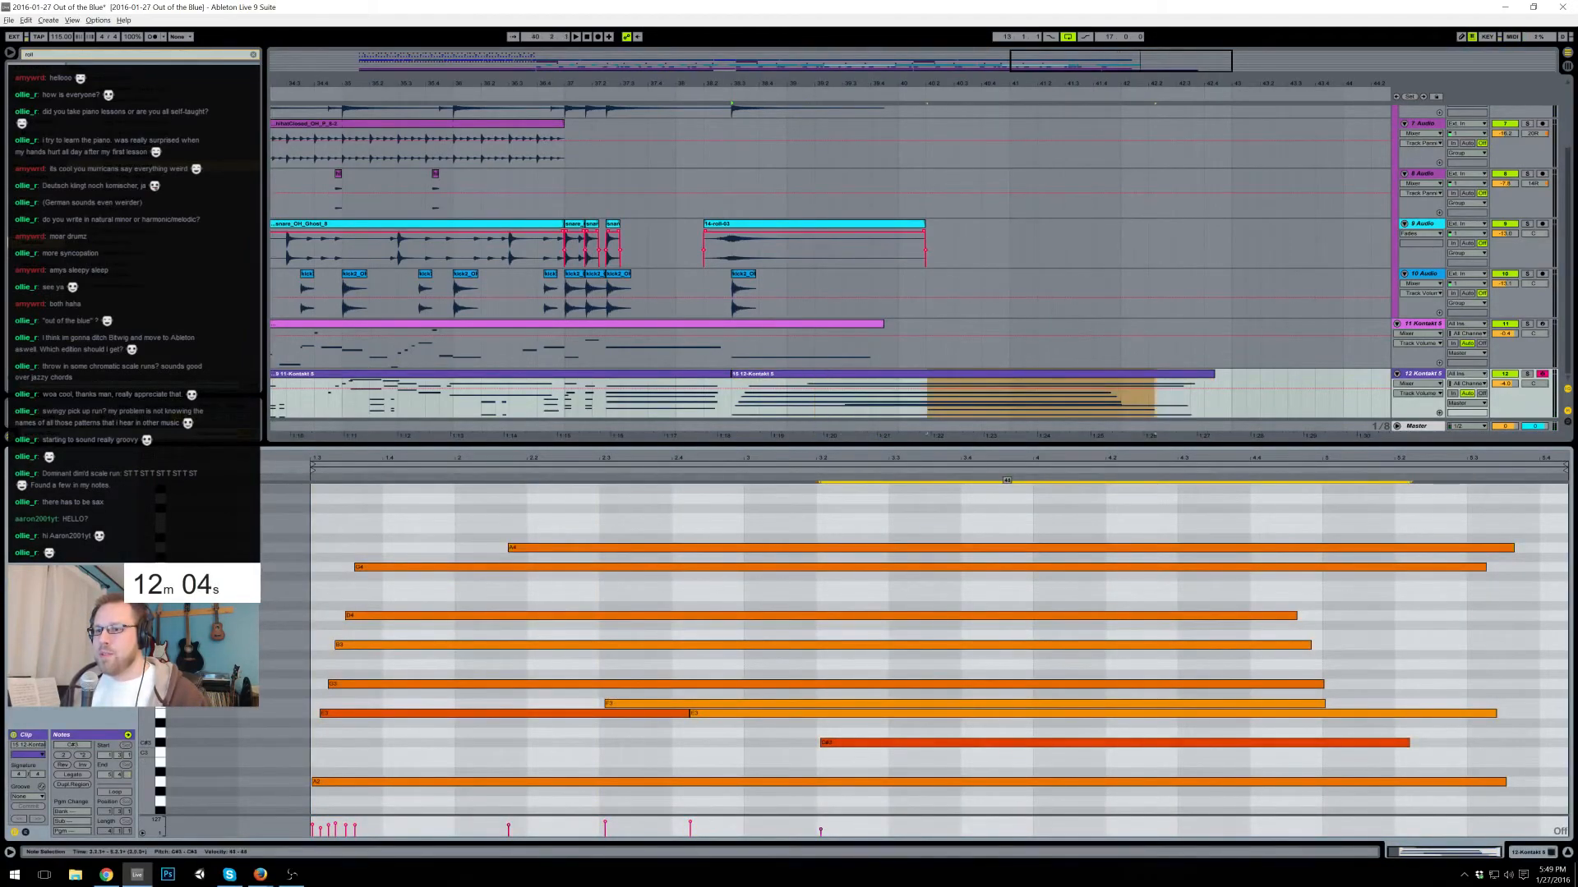
key("space")
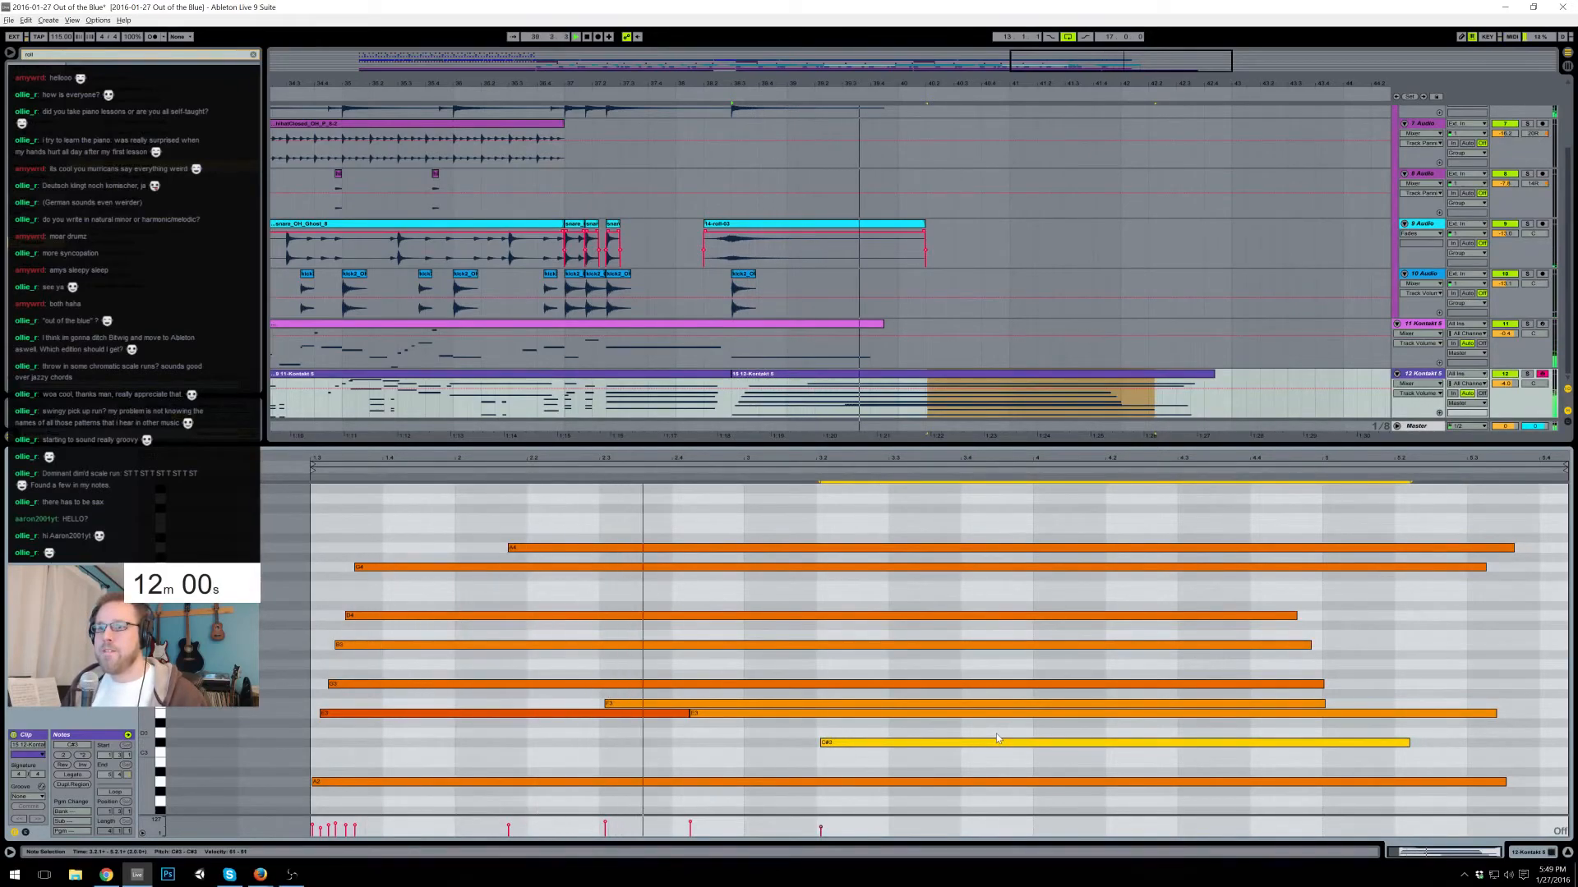
- Nudge the A4, F3 and second E3 notes of the final chord slightly later, undoing the last unwanted edit
left_click(755, 734)
left_click(720, 713)
left_click_drag(567, 548, 582, 548)
left_click_drag(645, 705, 709, 715)
left_click(720, 715)
key("ctrl+z")
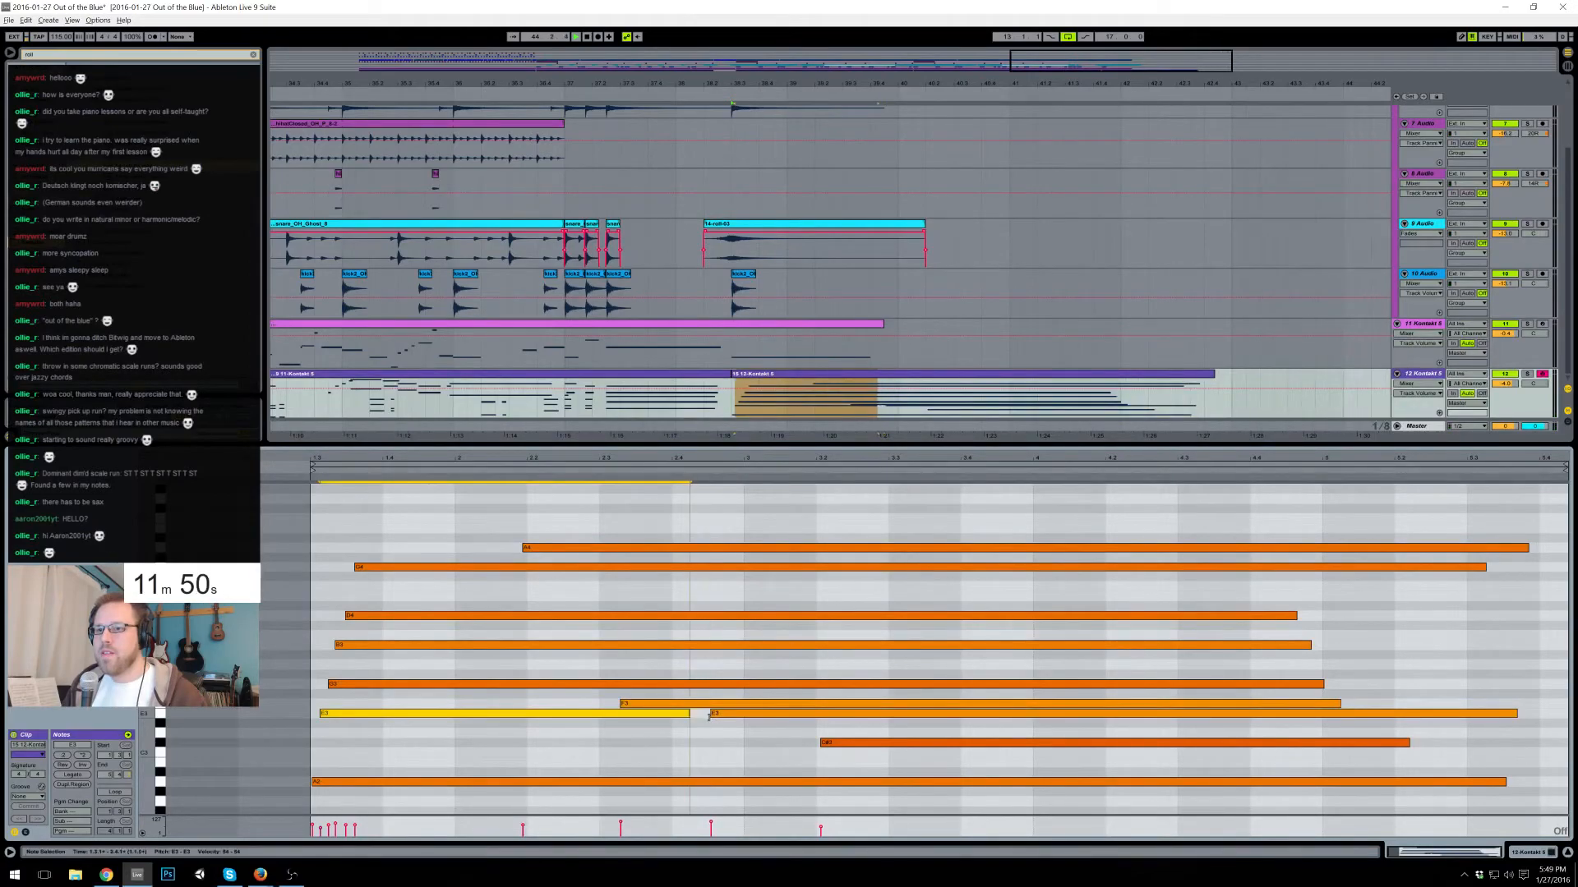
- Extend the first E3 note of the final chord up to the second E3, move the C#3 note later and play back
left_click_drag(704, 713, 707, 714)
key("space")
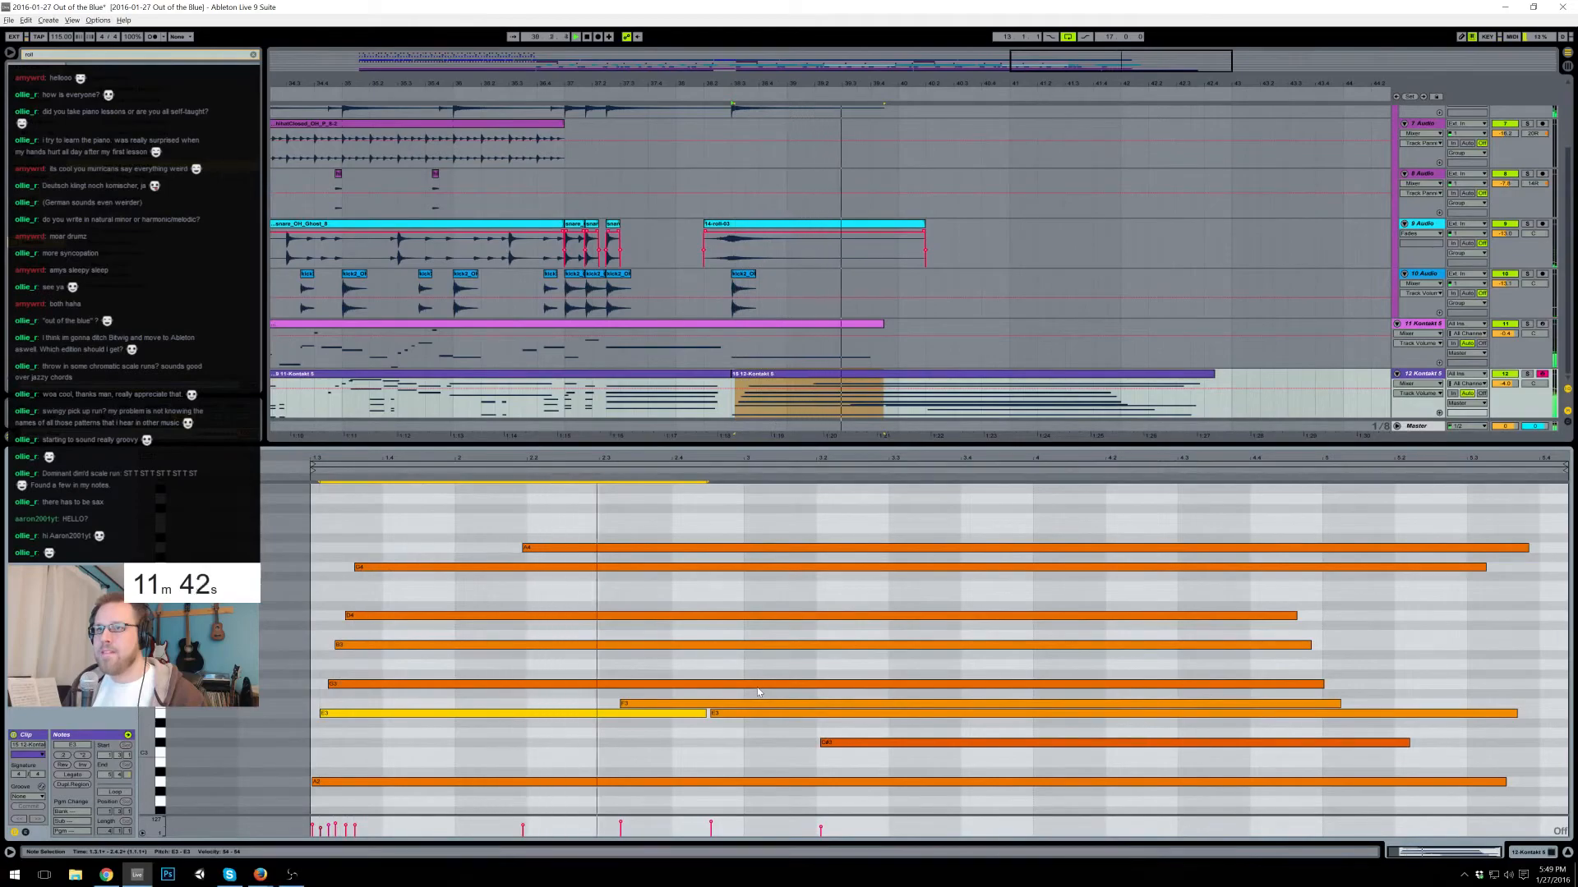
key("space")
left_click_drag(861, 742, 902, 744)
key("space")
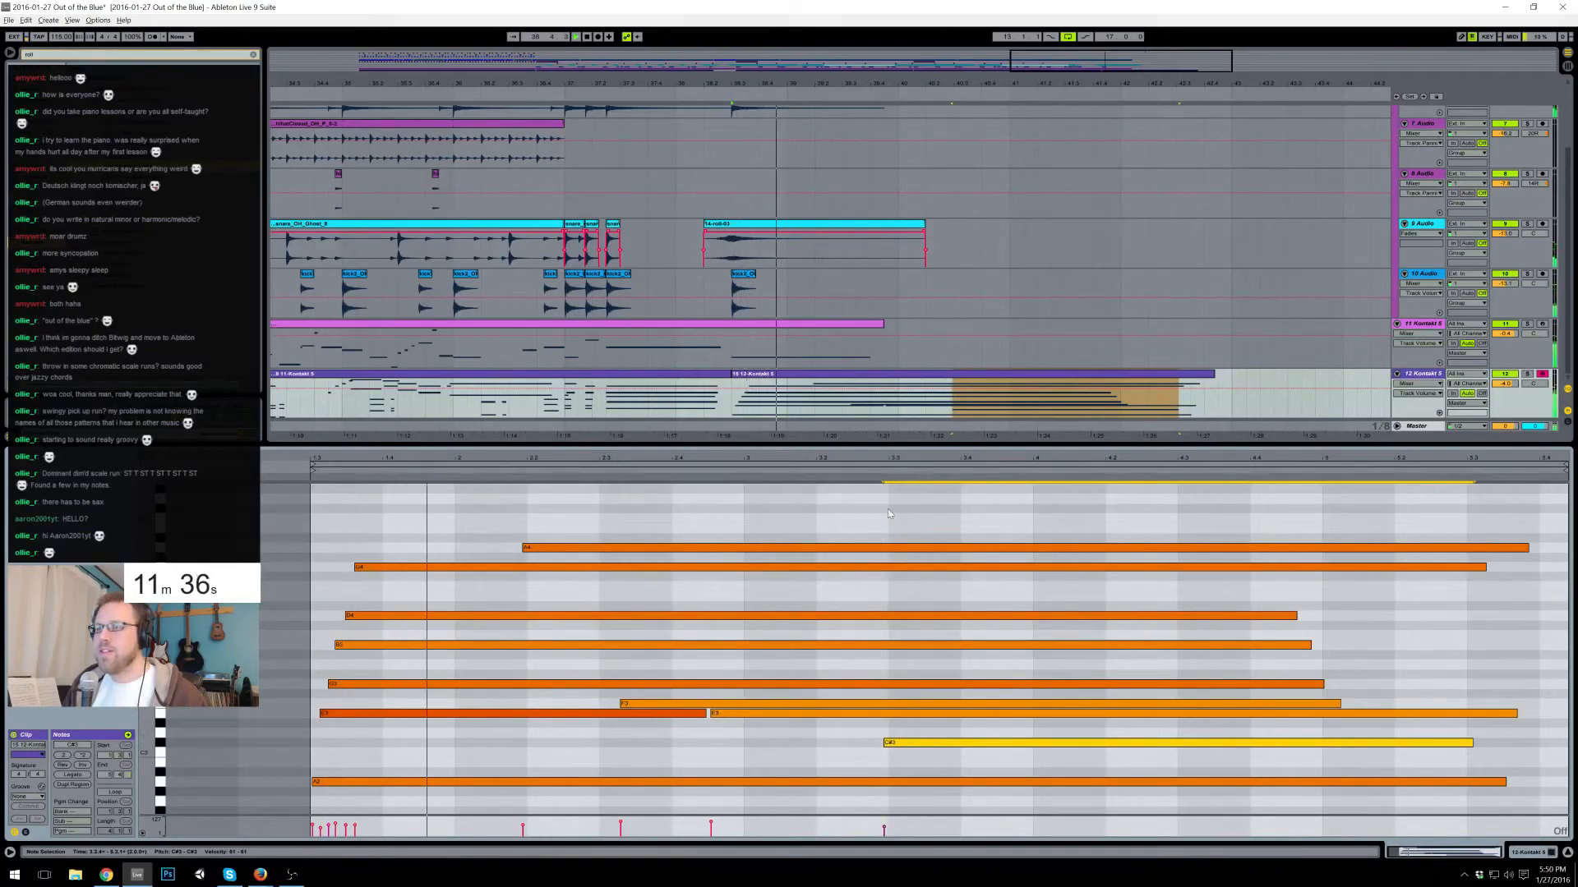
- Lengthen the final chord's F3, G3, B3 and D4 notes toward the clip end and play back from before the closing hits
left_click_drag(1278, 583, 1512, 703)
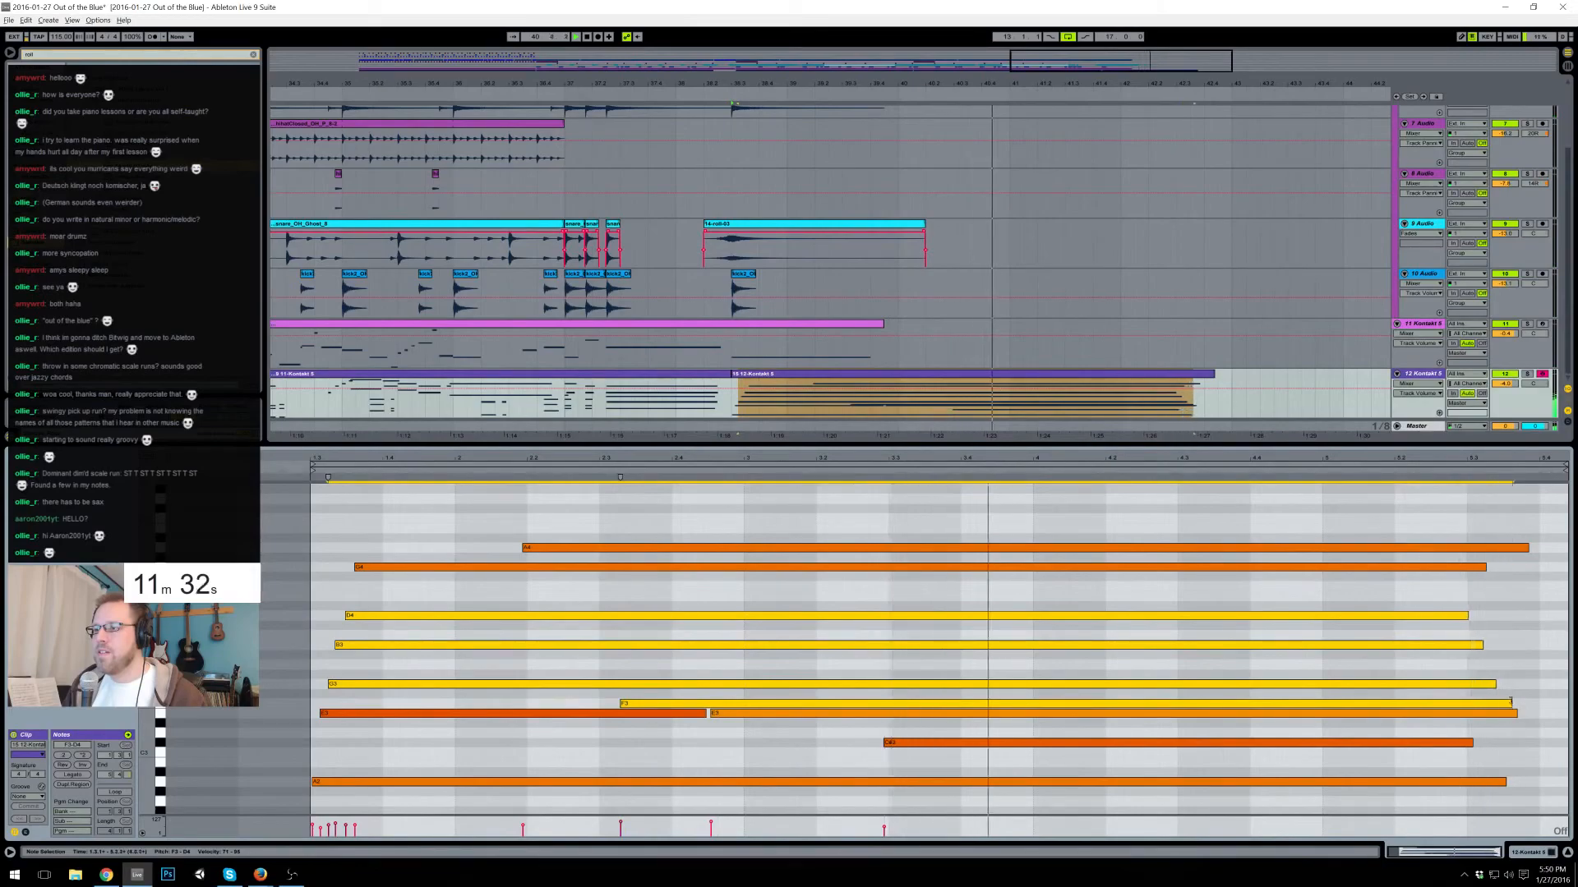
left_click(1530, 769)
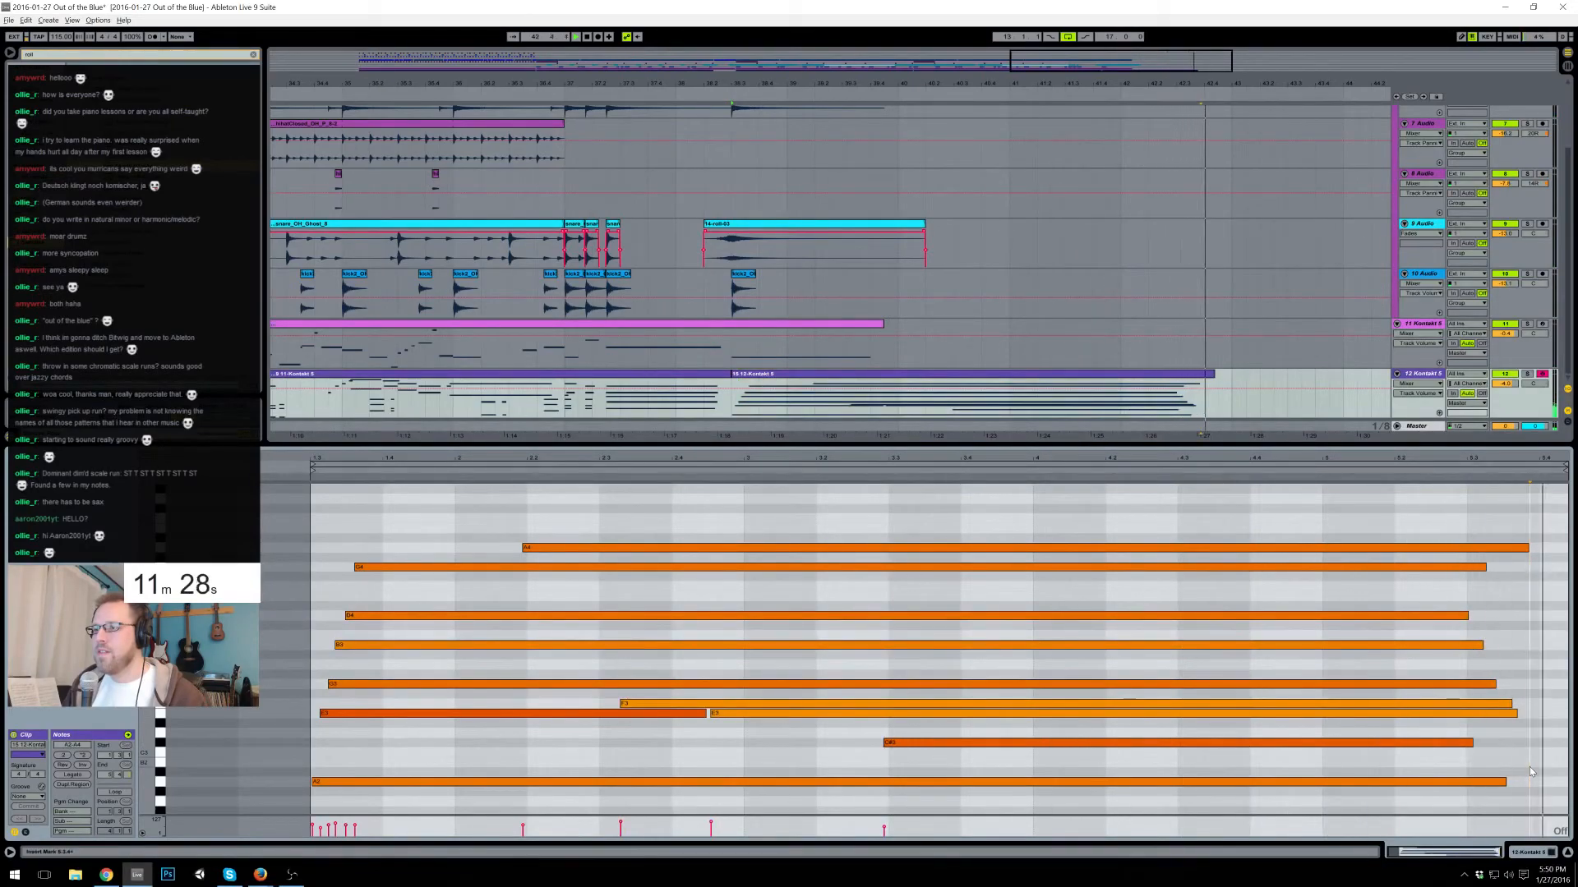
left_click(754, 239)
left_click(532, 95)
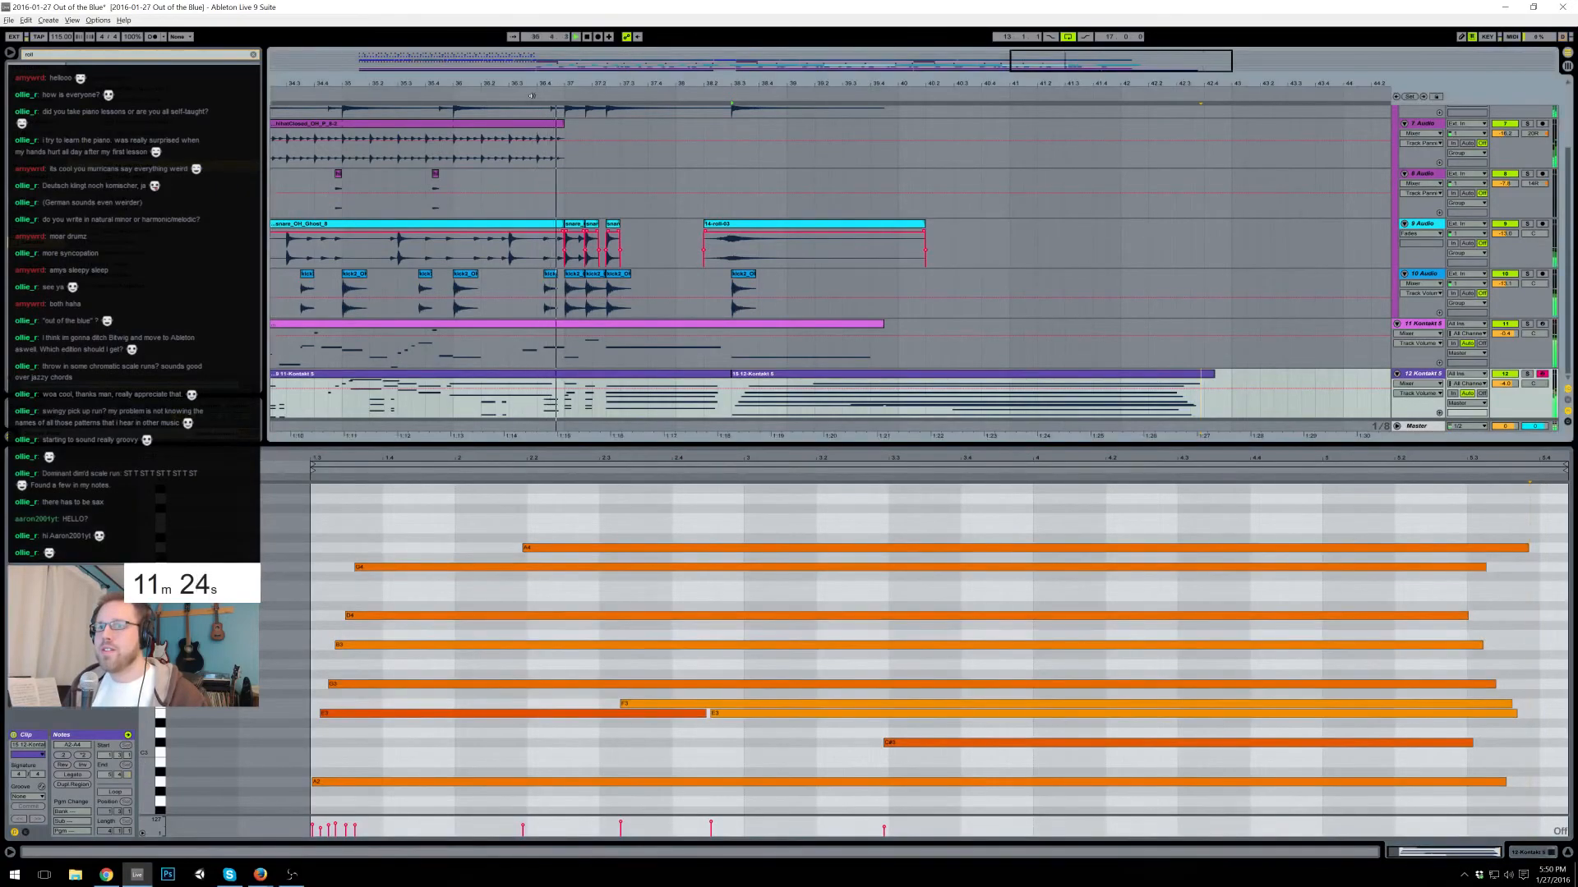
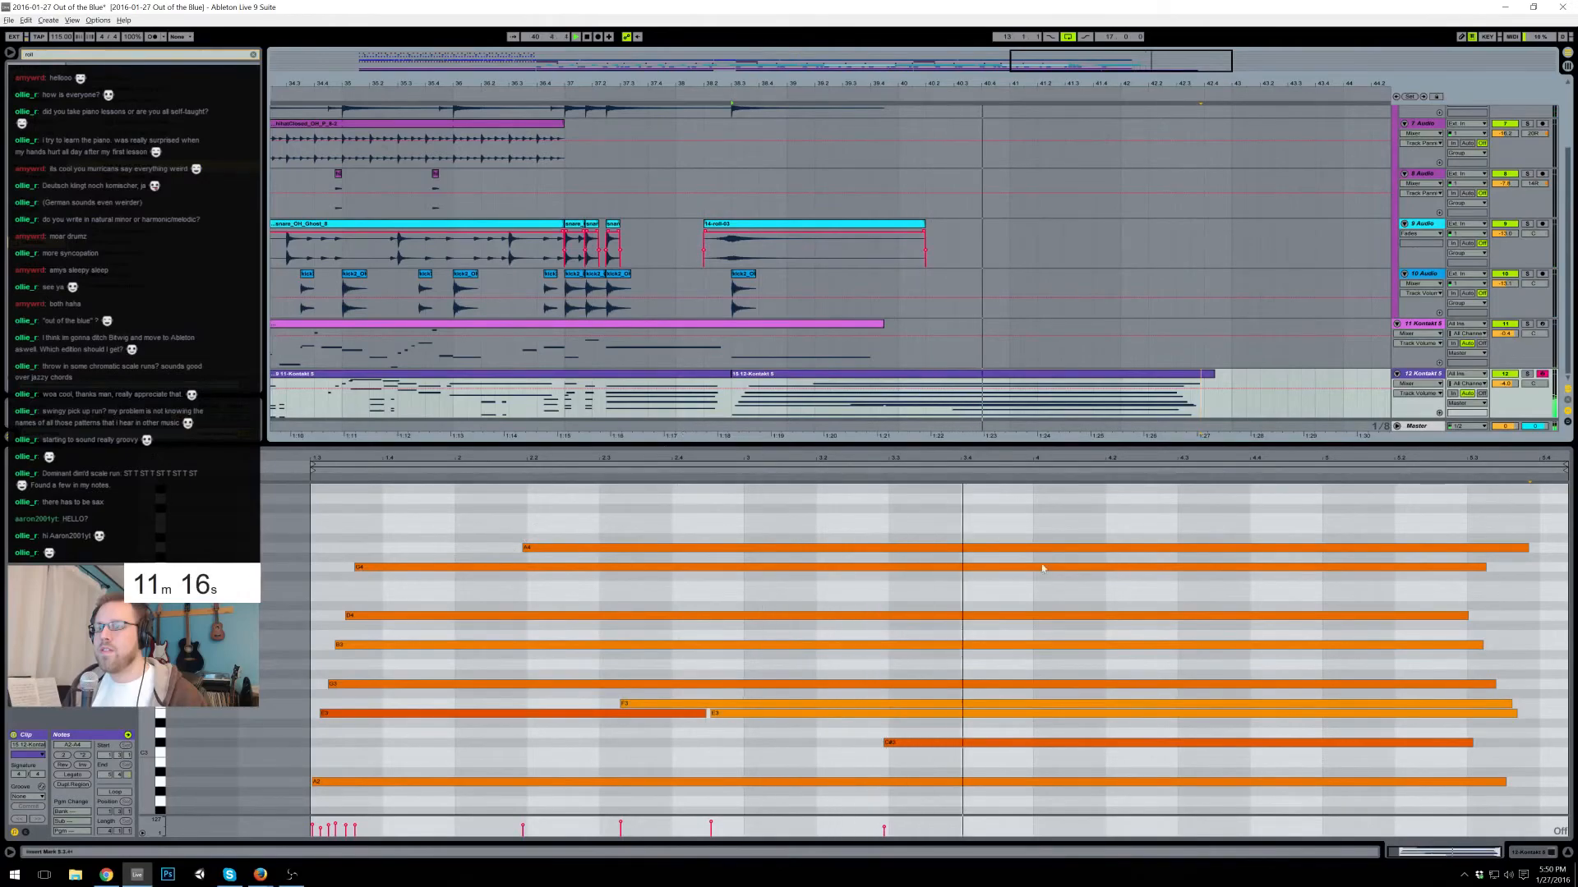
- Open the notes of the 11 Kontakt 5 bass clip that starts at bar 22
key("shift+Tab")
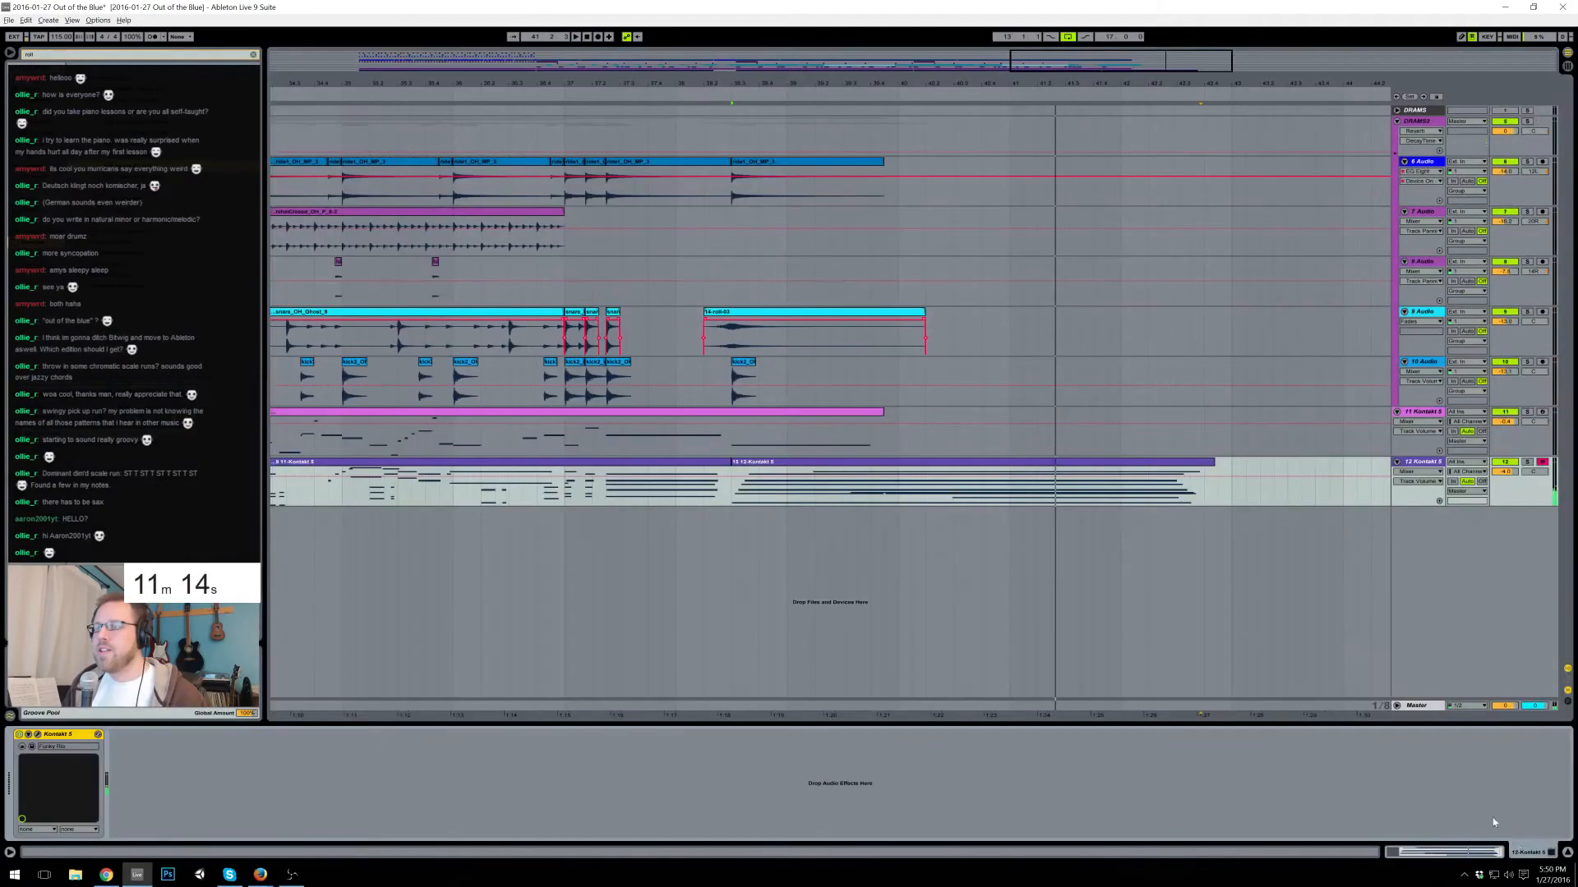
left_click_drag(1024, 84, 1019, 16)
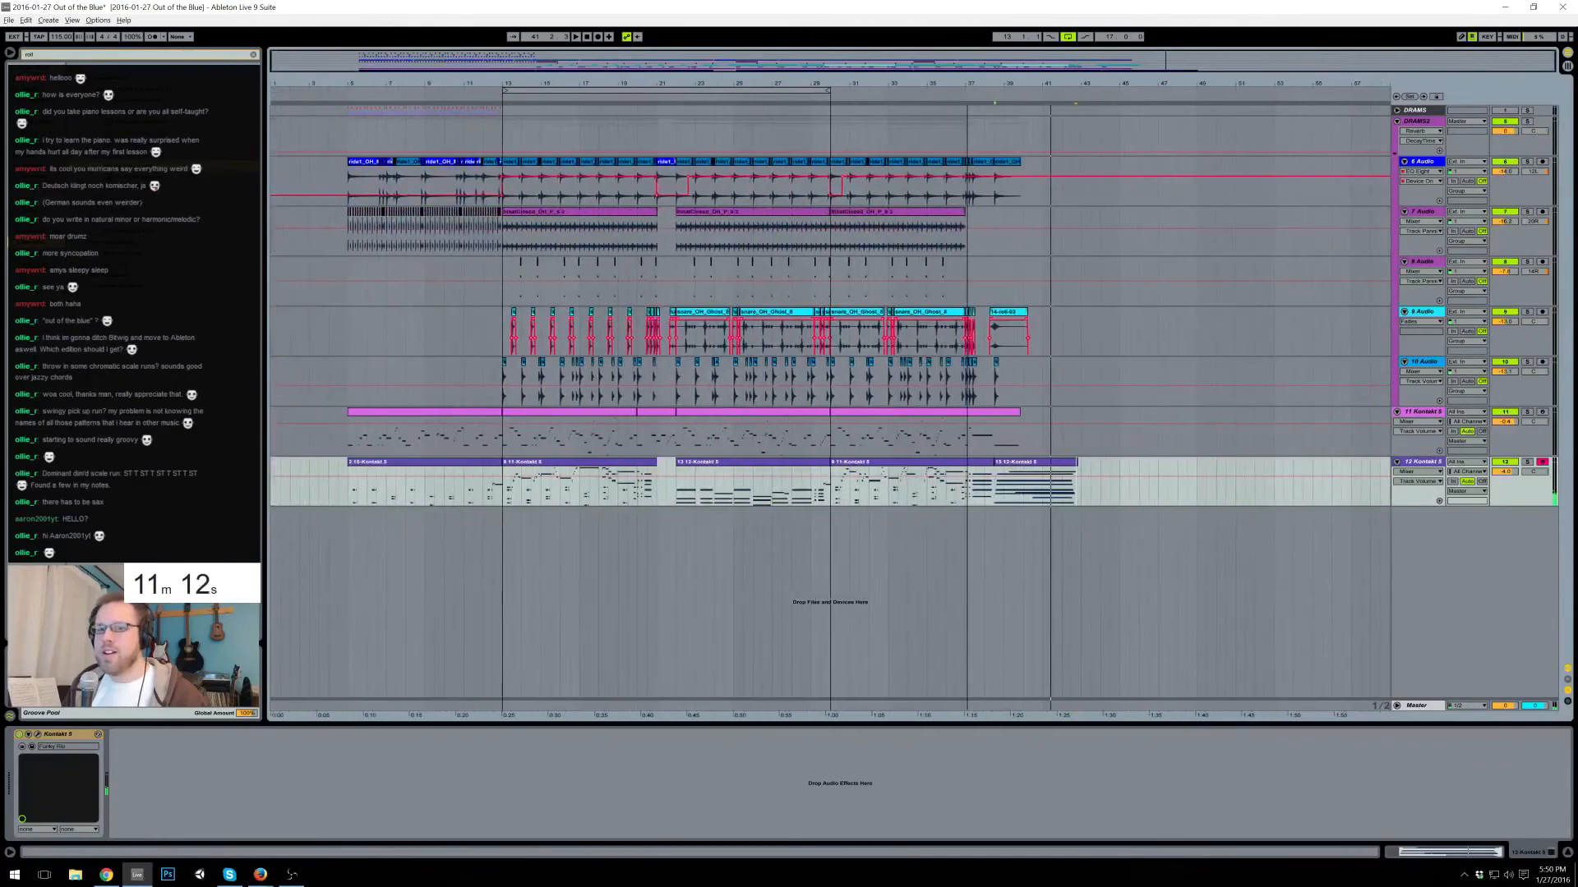
left_click_drag(1024, 85, 1577, 151)
mouse_move(775, 55)
left_mouse_down()
mouse_move(627, 83)
mouse_move(529, 74)
mouse_move(528, 4)
left_mouse_up()
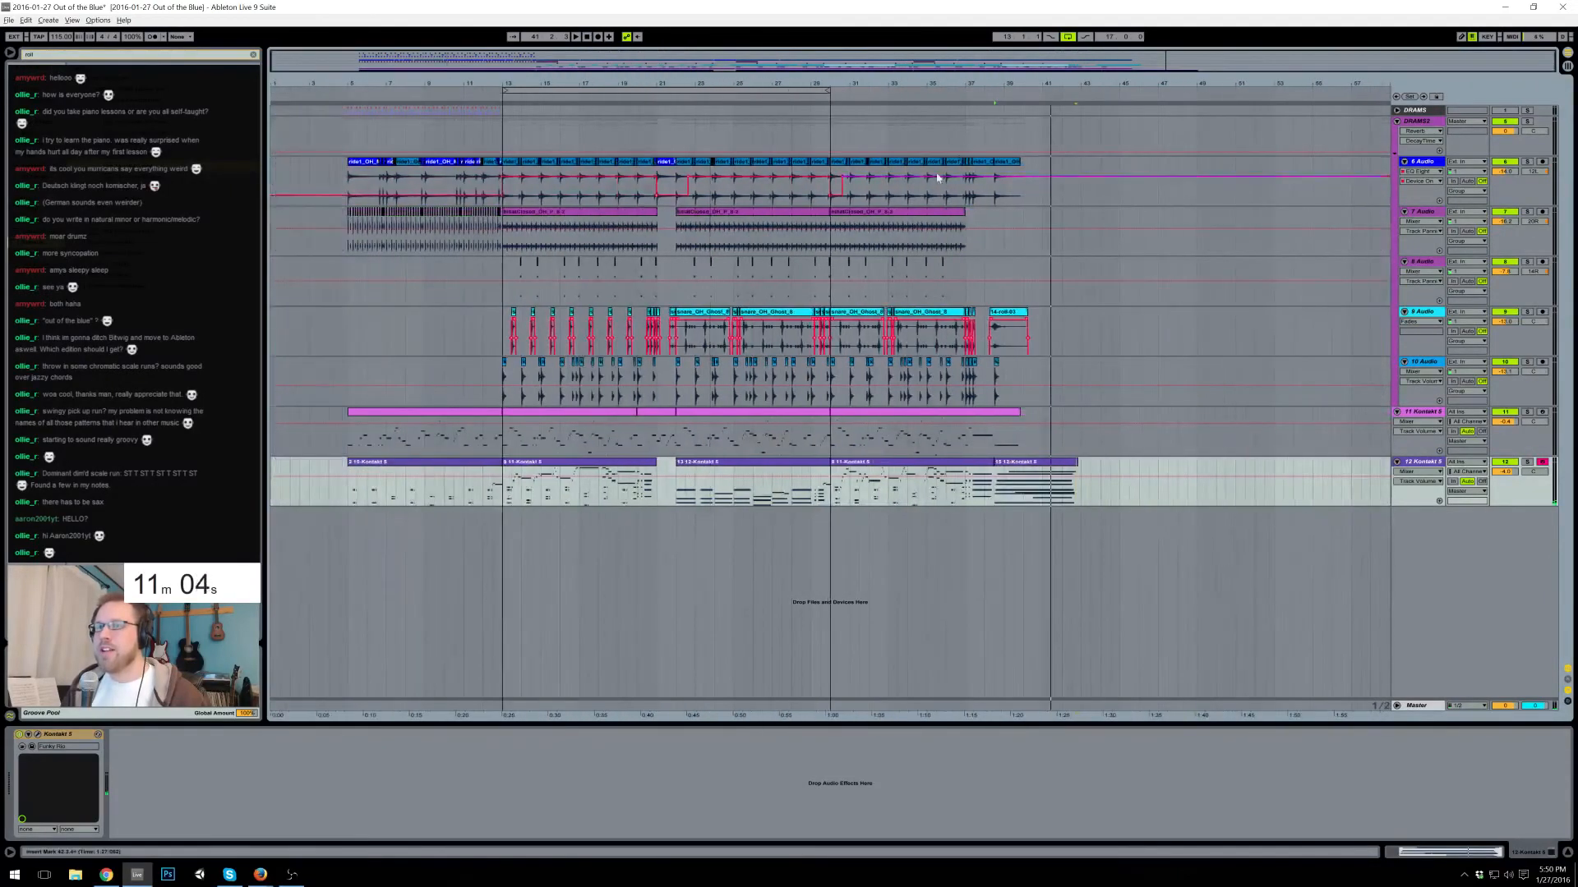
left_click(666, 137)
left_click_drag(701, 364, 677, 125)
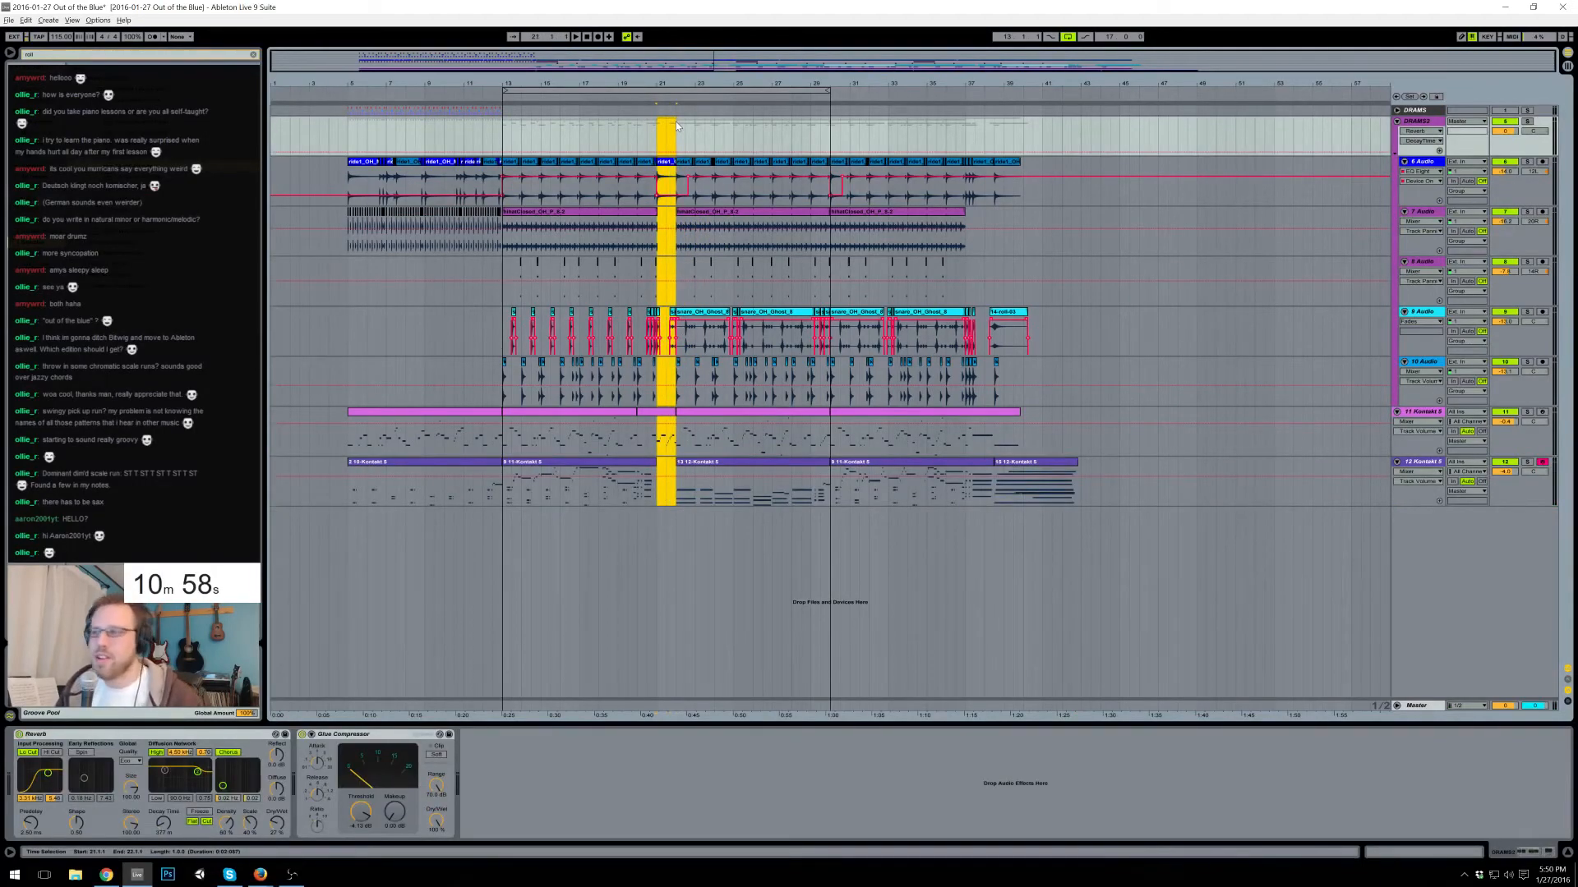
left_click_drag(729, 82, 729, 168)
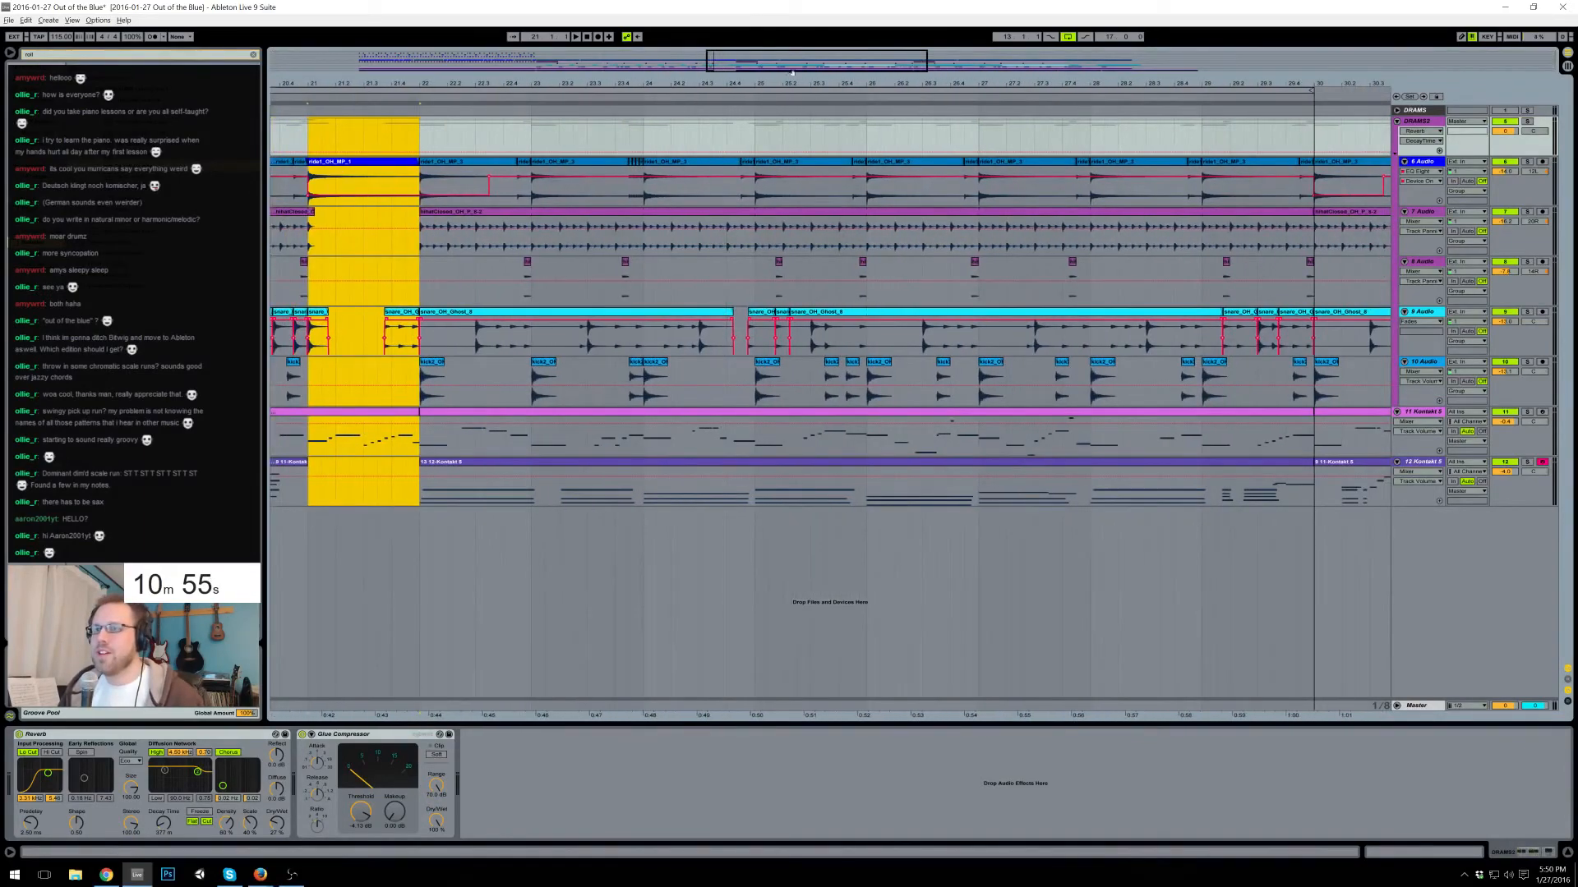
left_click(1044, 409)
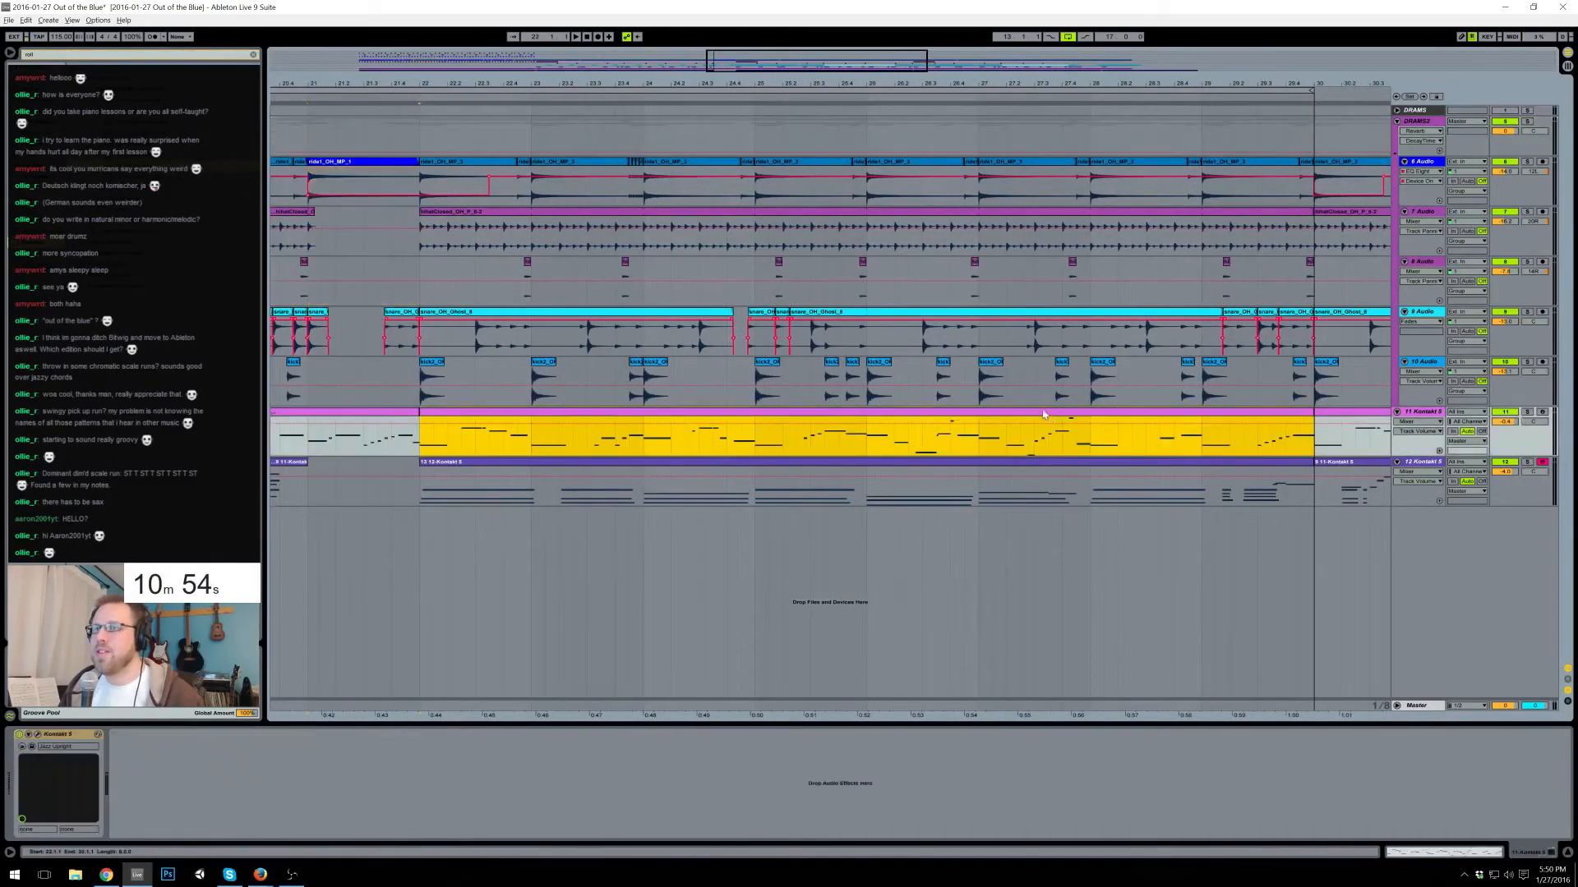
double_click(579, 413)
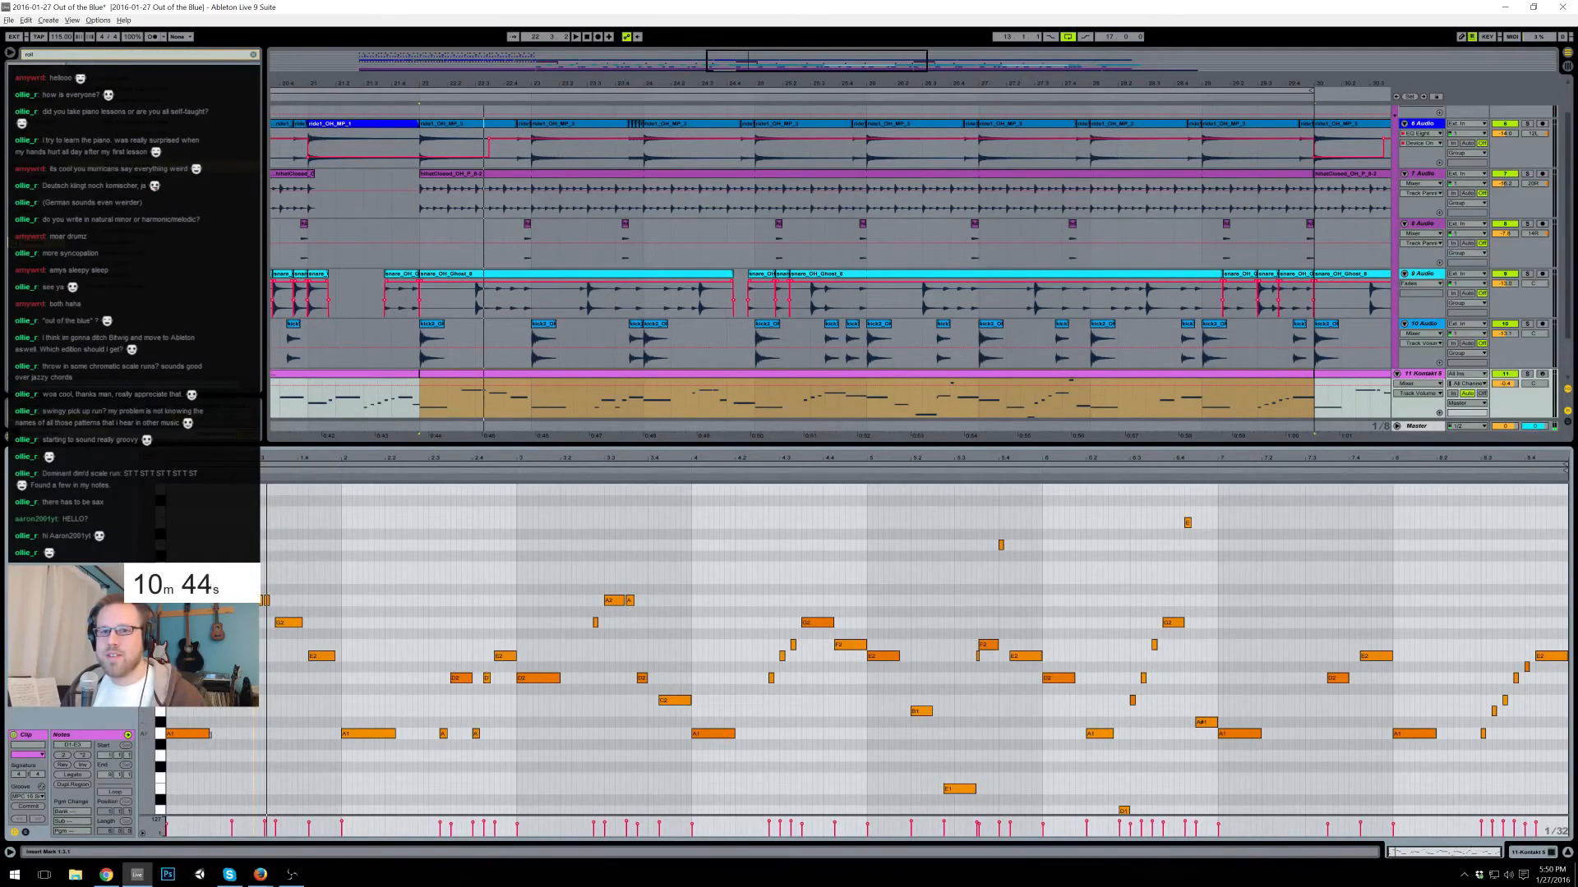
- Shorten the bass clip's opening A1 note, add short A1, D2 and G2 notes after it and play back
left_click_drag(208, 735, 199, 736)
double_click(202, 736)
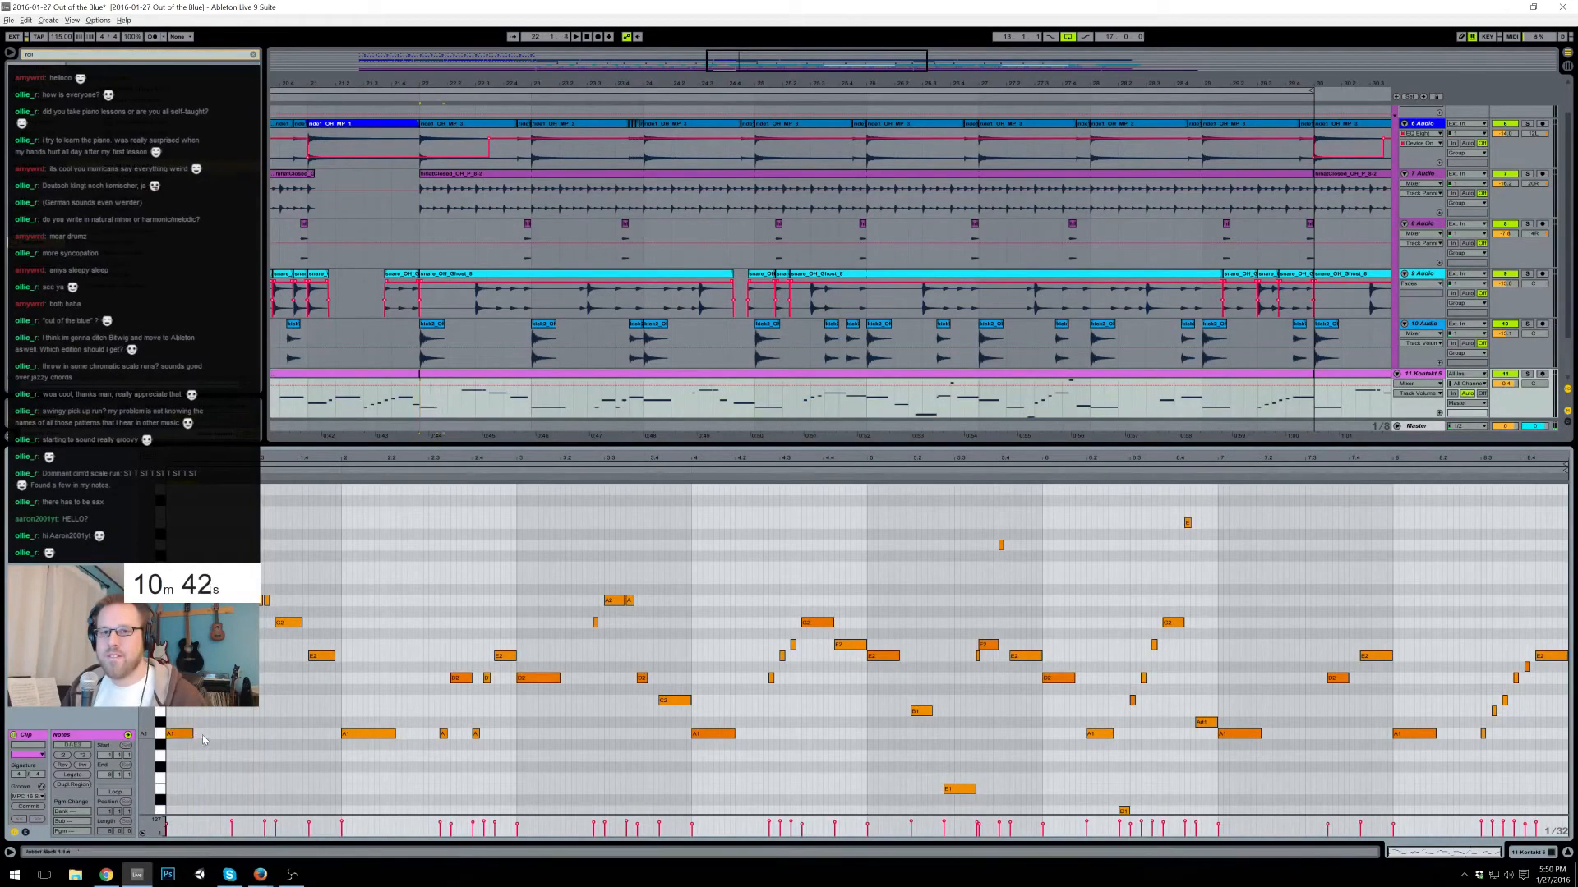
double_click(213, 679)
double_click(218, 623)
key("space")
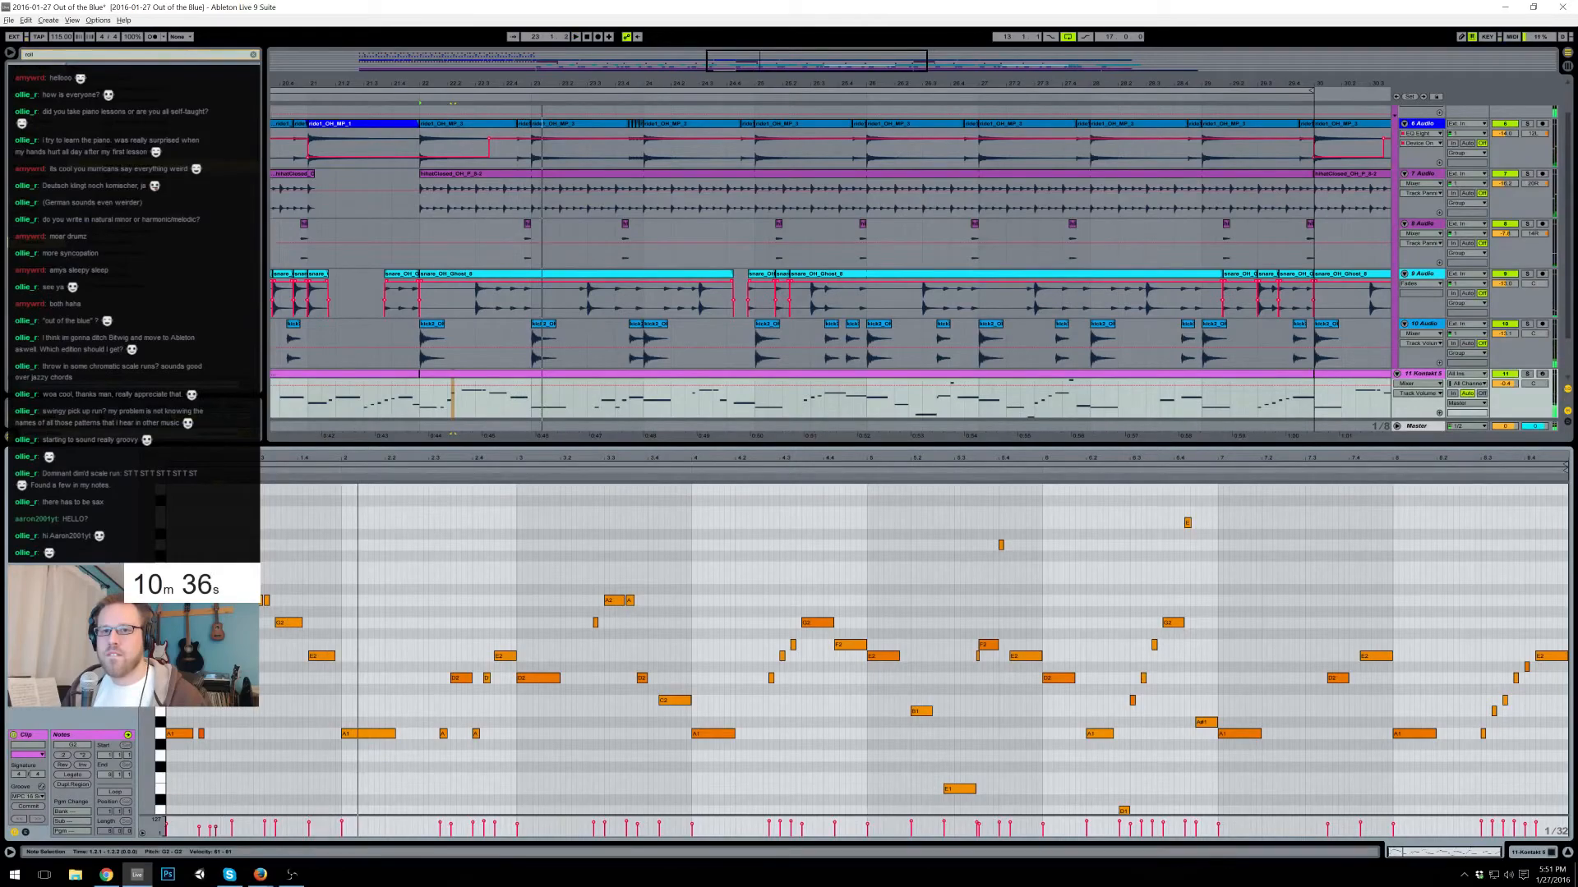
- Nudge the added G2 note slightly later, play back from bar 22 and fine-tune the velocity of the added notes
key("Right")
key("space")
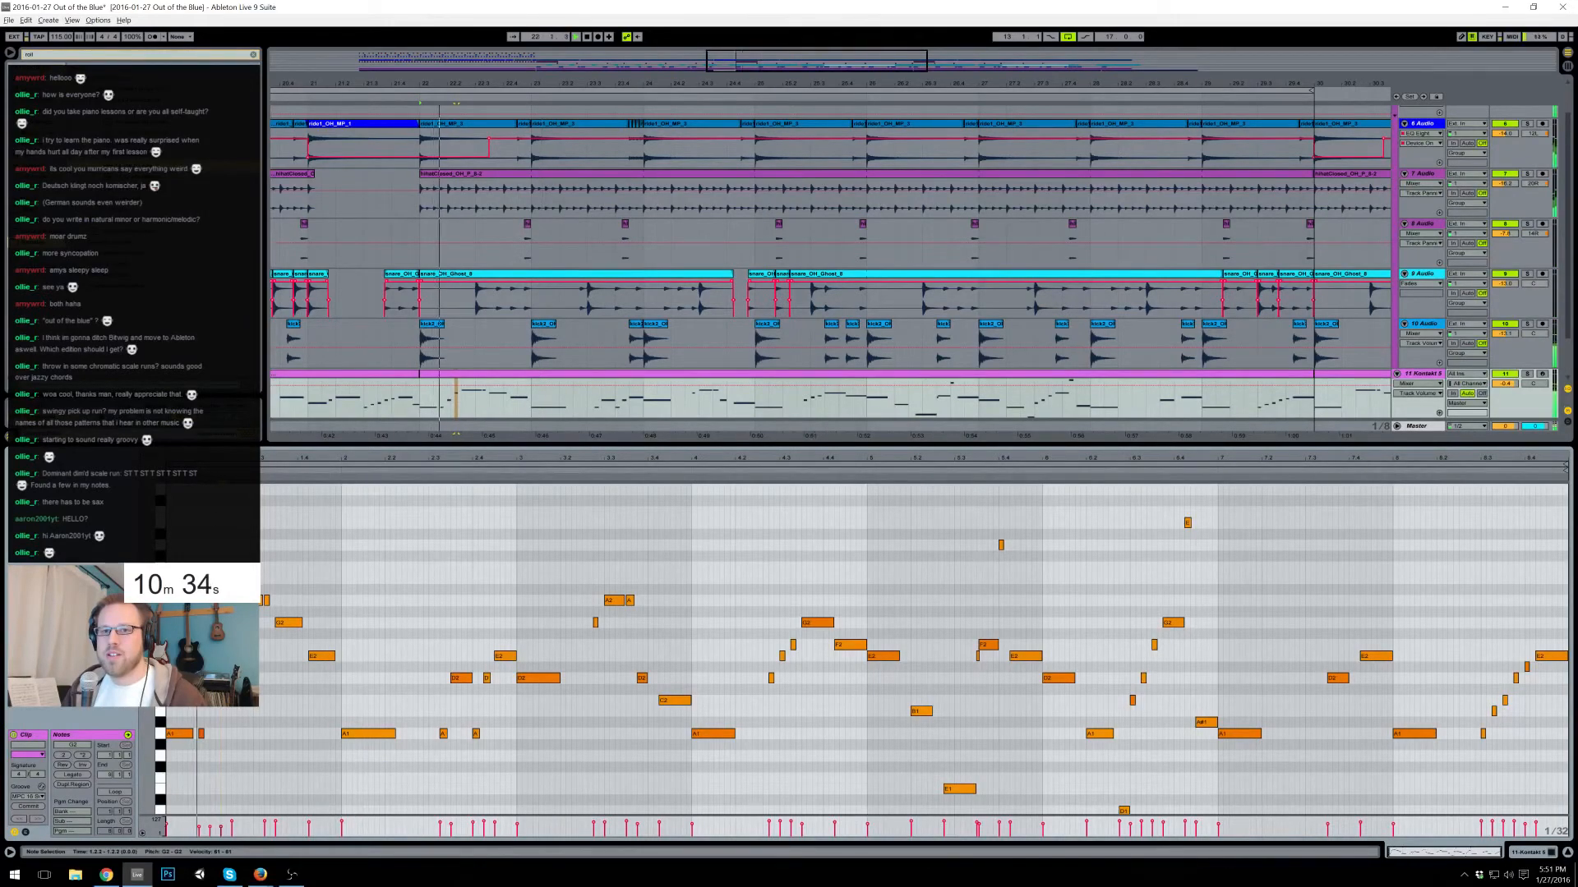
key("space")
left_click(210, 831)
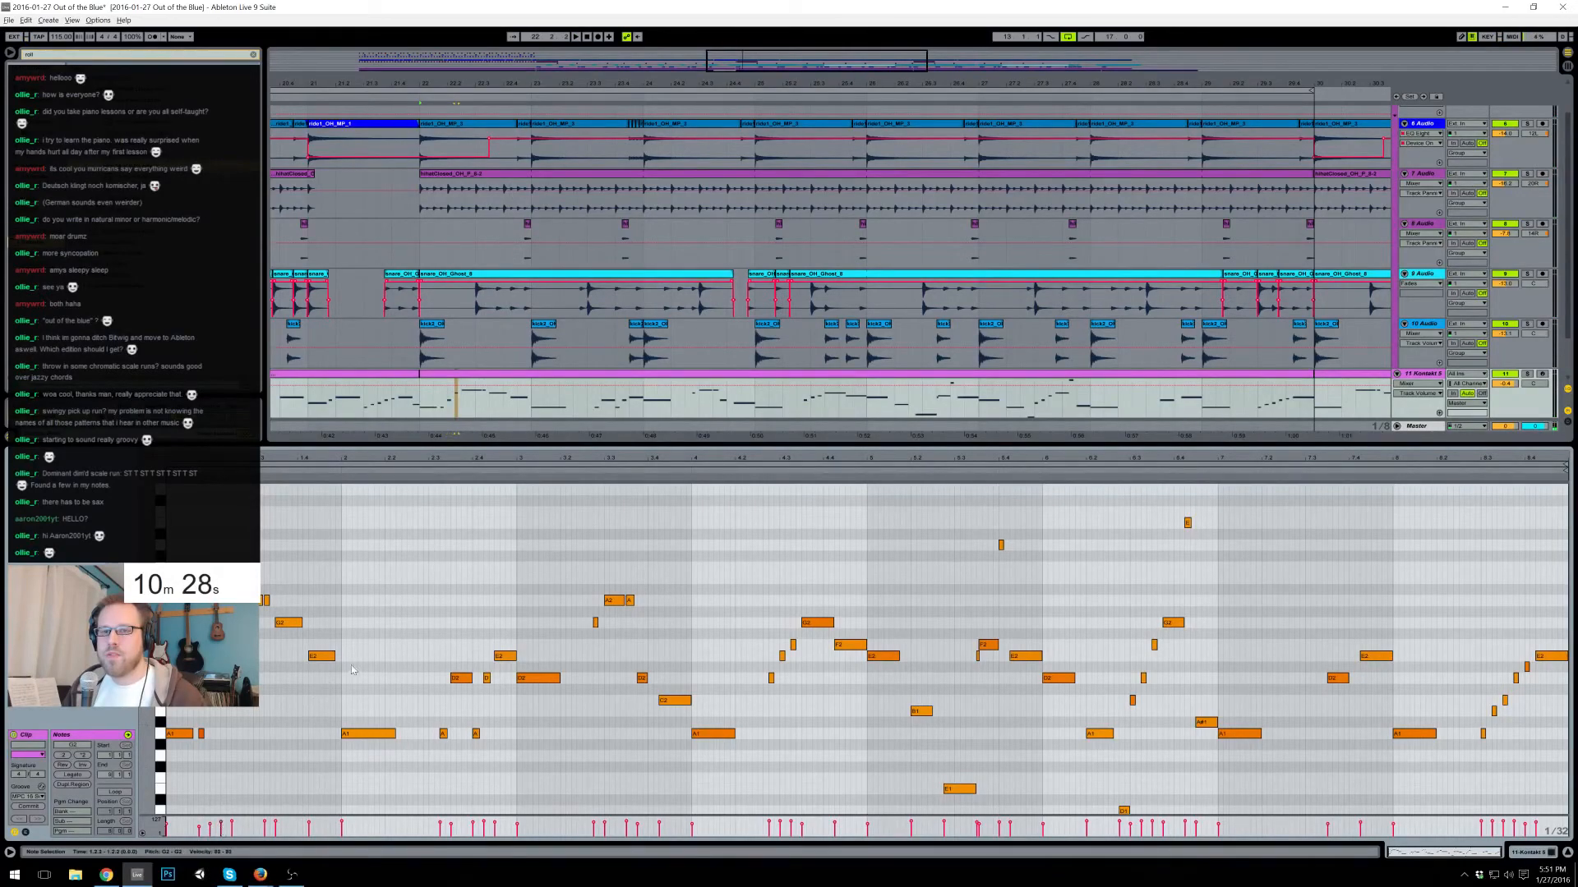
- Raise the E2 bass note just before bar 23 and the A1 note on bar 23 by an octave
left_click(321, 656)
key("shift+Up")
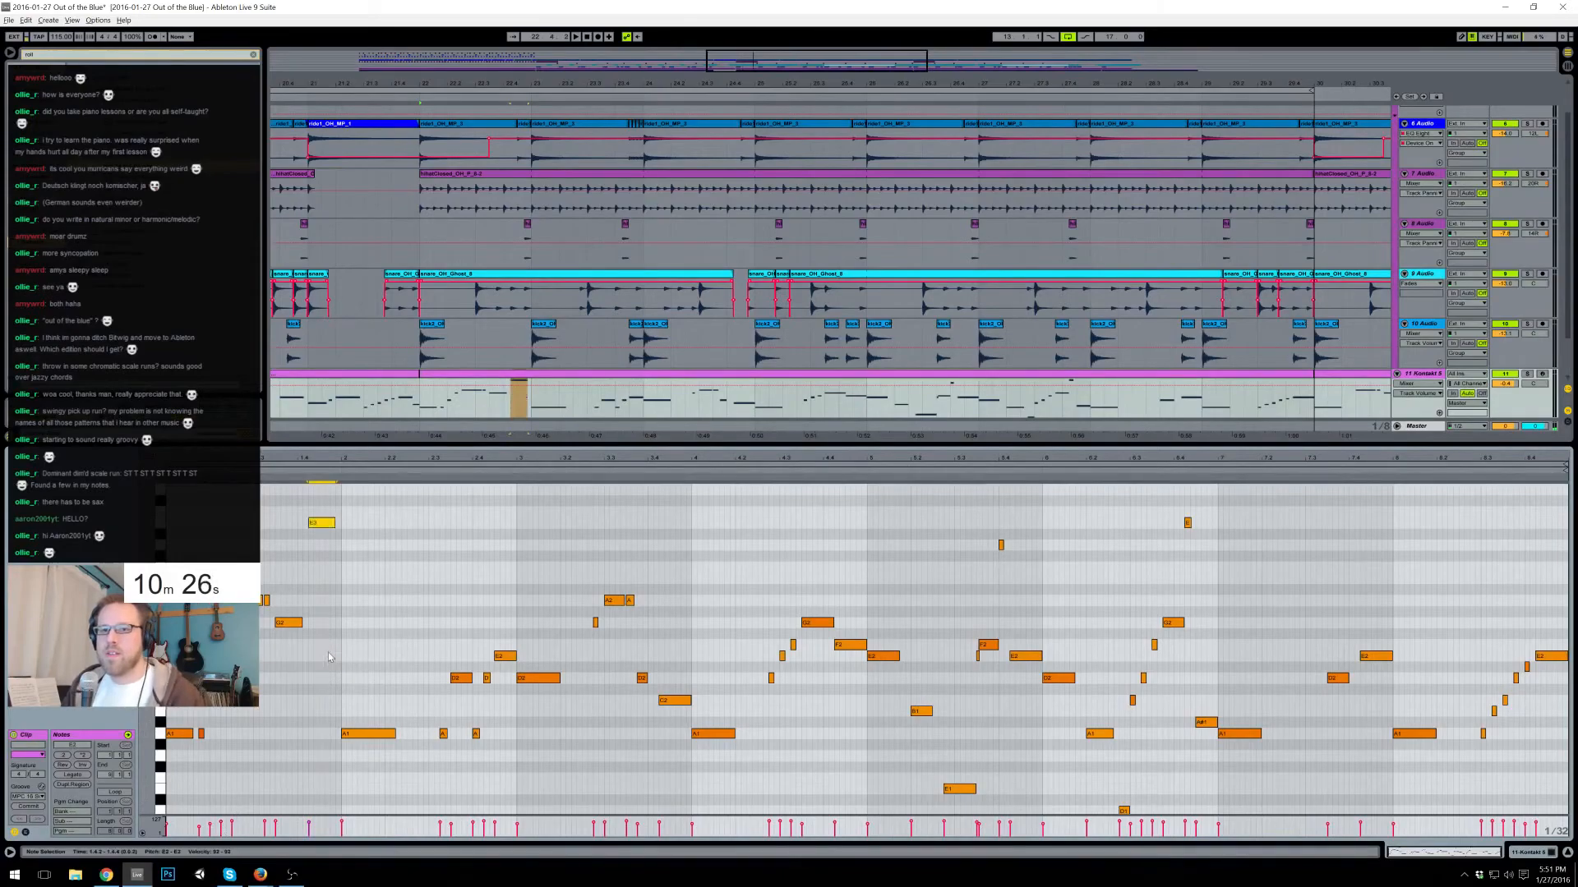
left_click(369, 733)
key("shift+Up")
- Lower the E3 note before bar 23 to B2, change the A2 note on bar 23 to C3 and play back
left_click_drag(318, 507, 366, 618)
key("Down")
key("Down")
key("Down")
key("Down")
key("Down")
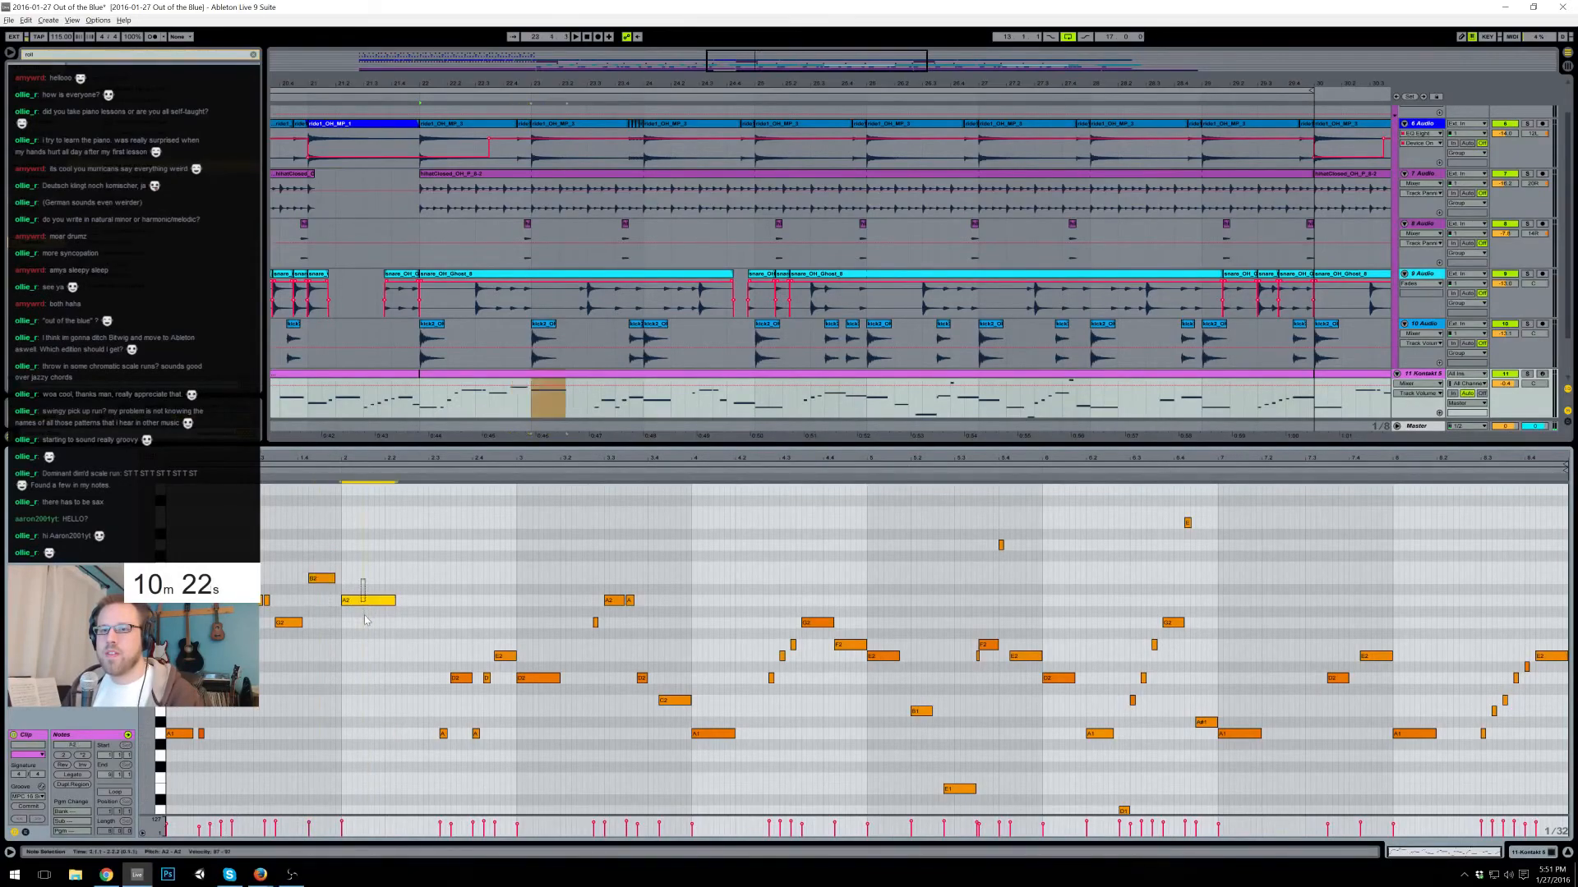
key("Up")
key("Up")
key("Up")
key("space")
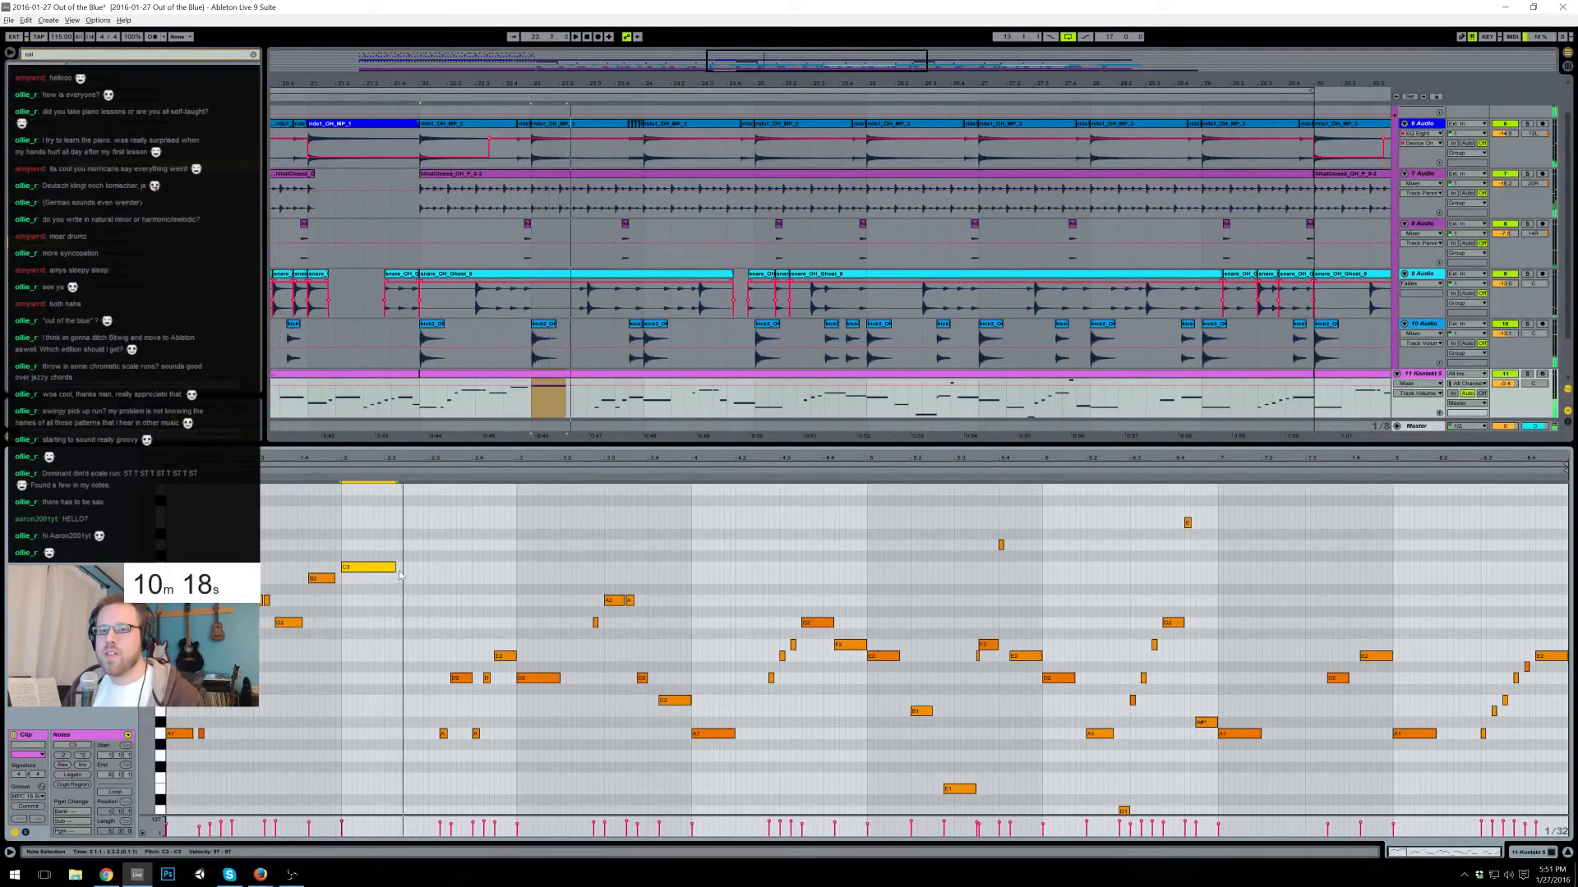
- Shorten the C3 note on bar 23 and add a short C3 after it, removing the extra short B2 tried next to it
left_click_drag(395, 566, 379, 567)
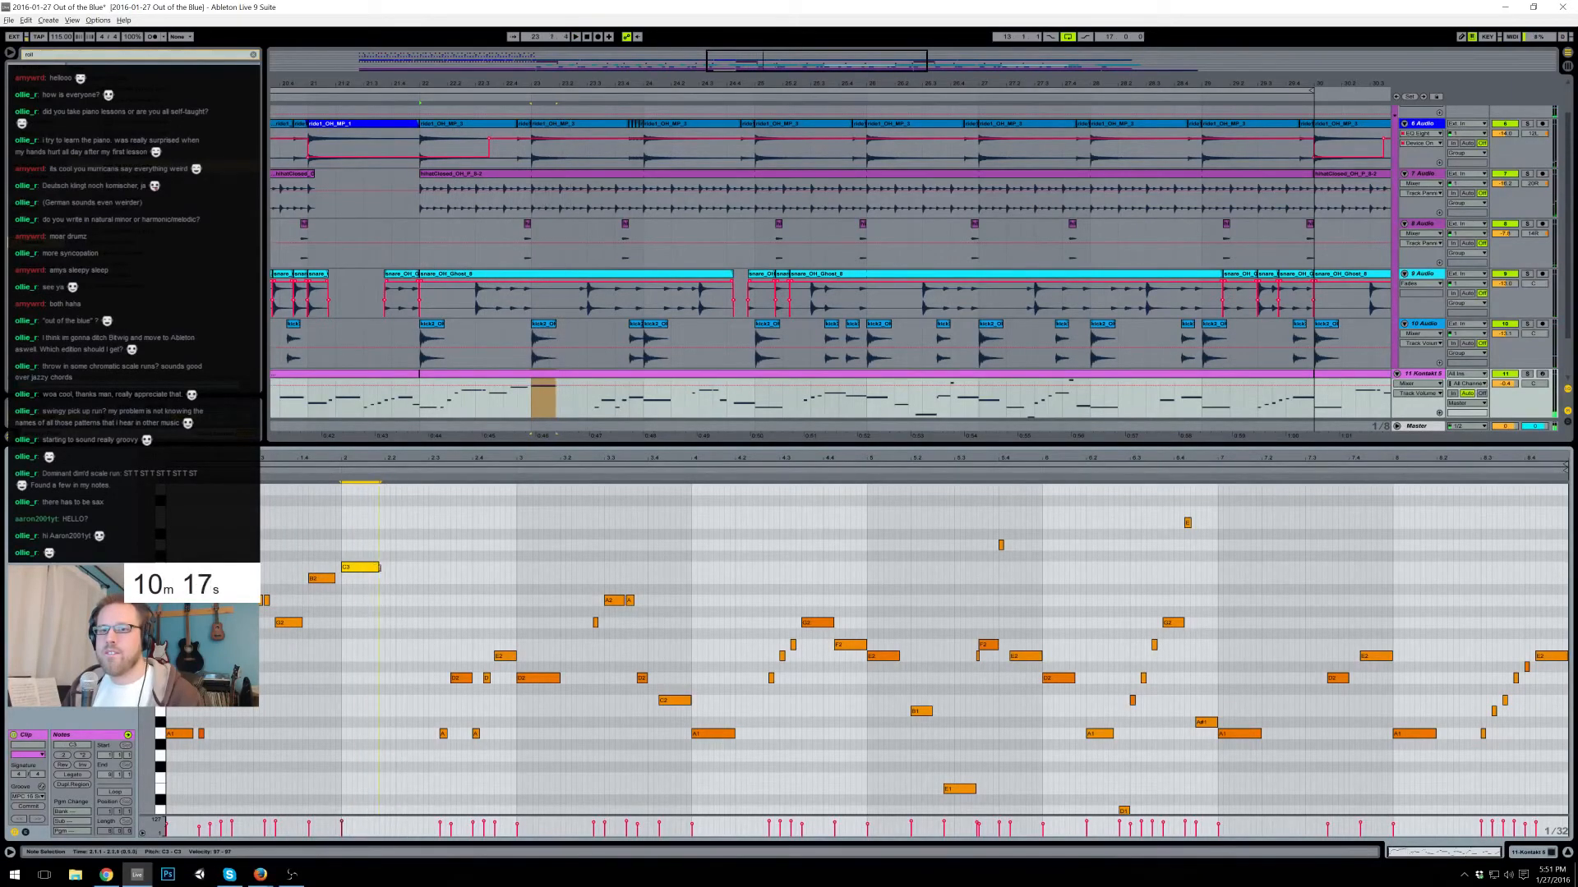
double_click(387, 568)
double_click(397, 579)
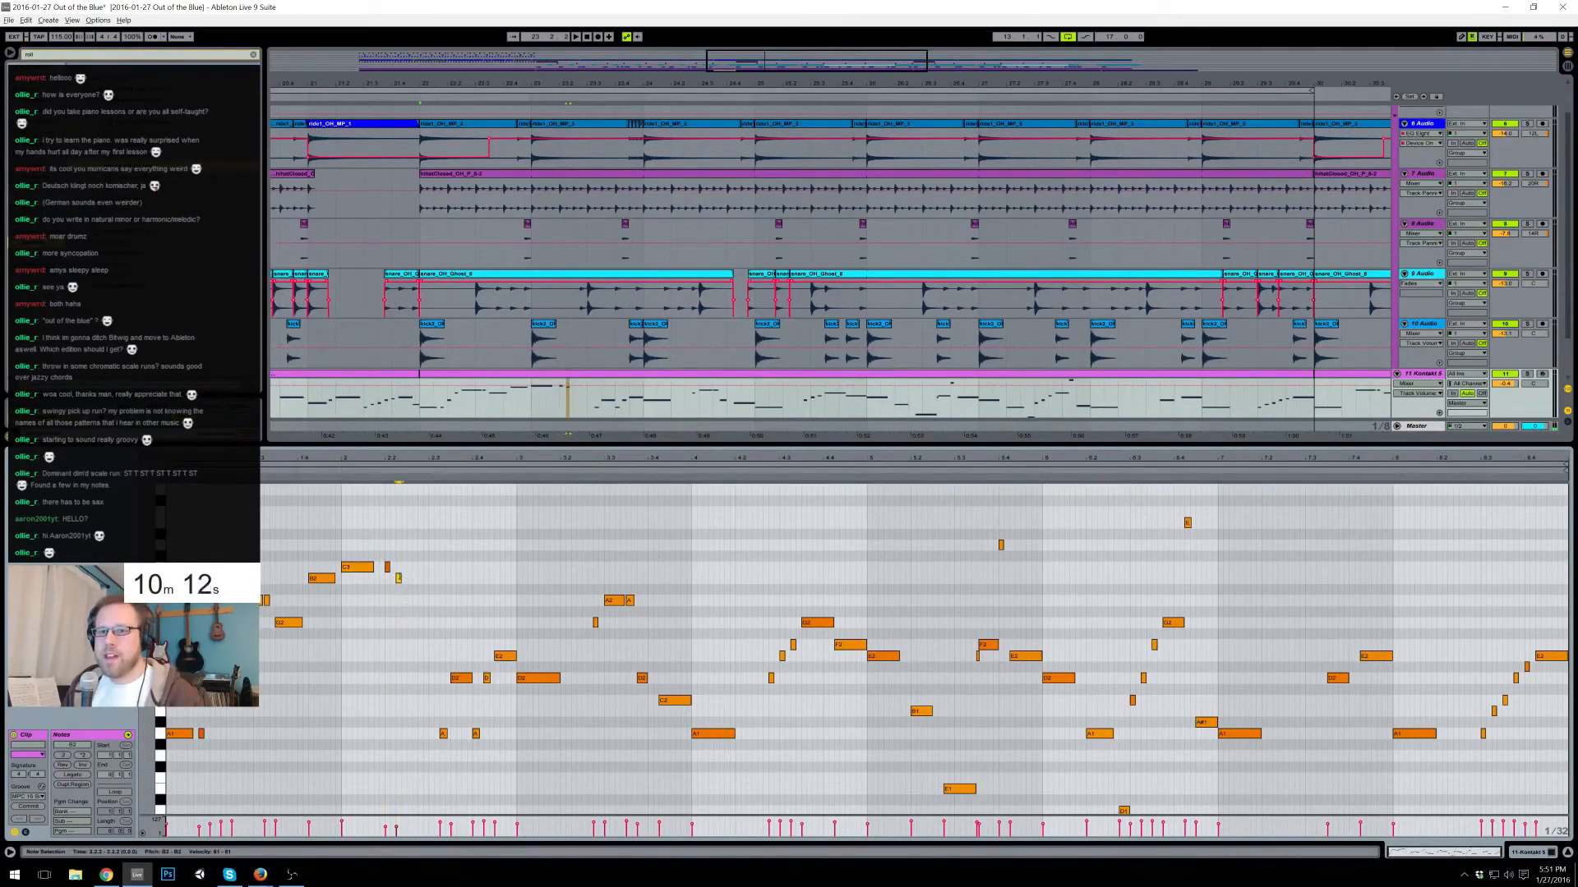
key("Delete")
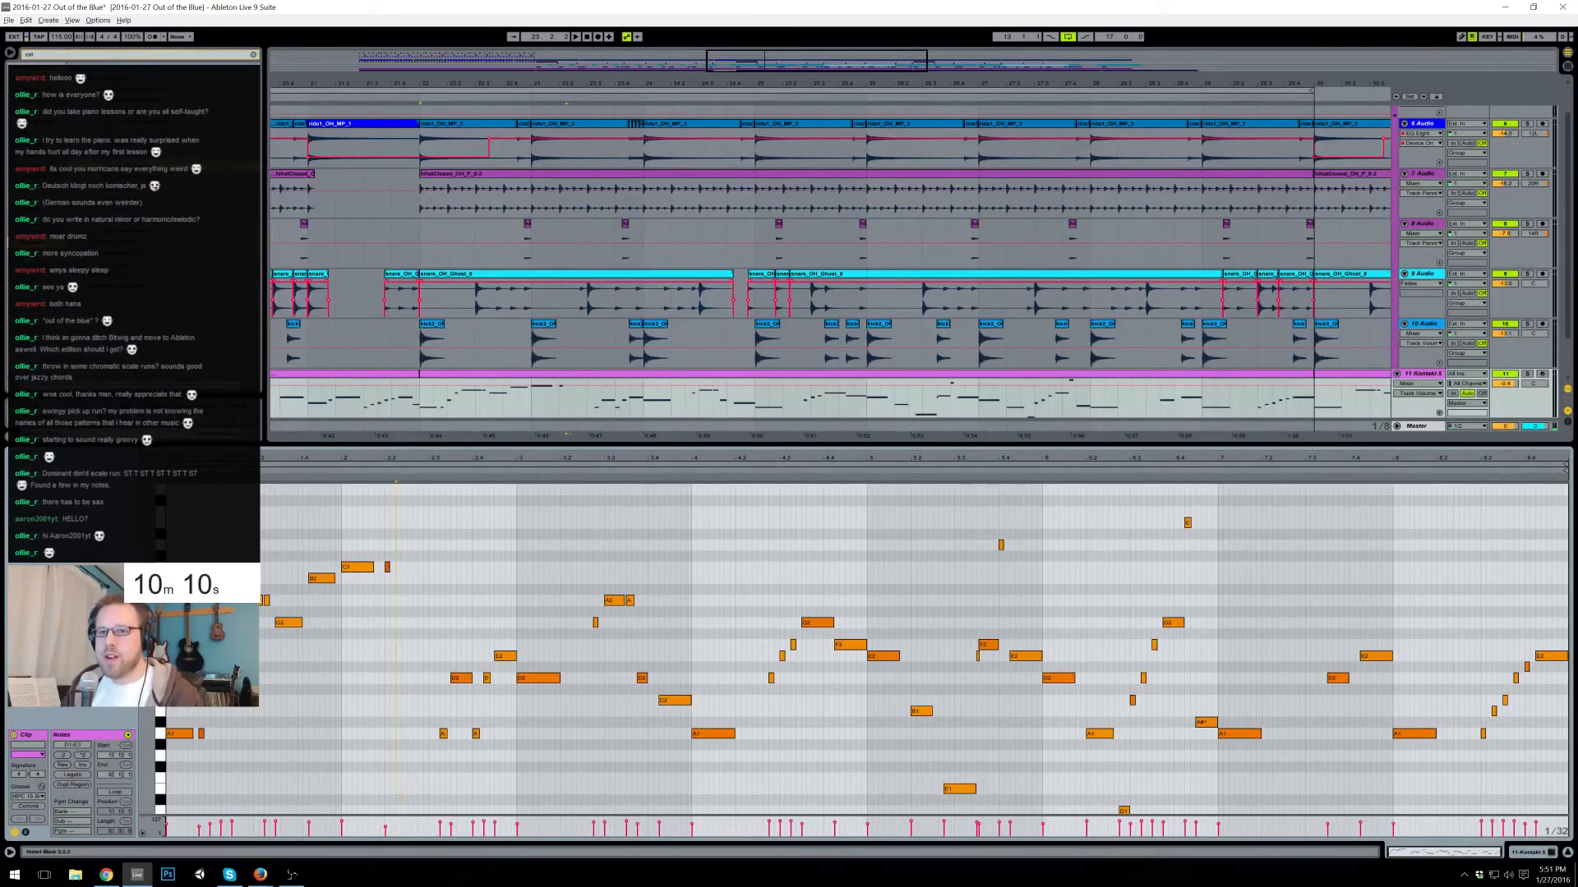
- Lower the B2 note before bar 23 to A2 and the C3 note on bar 23 to E2, and play back
left_click(387, 567)
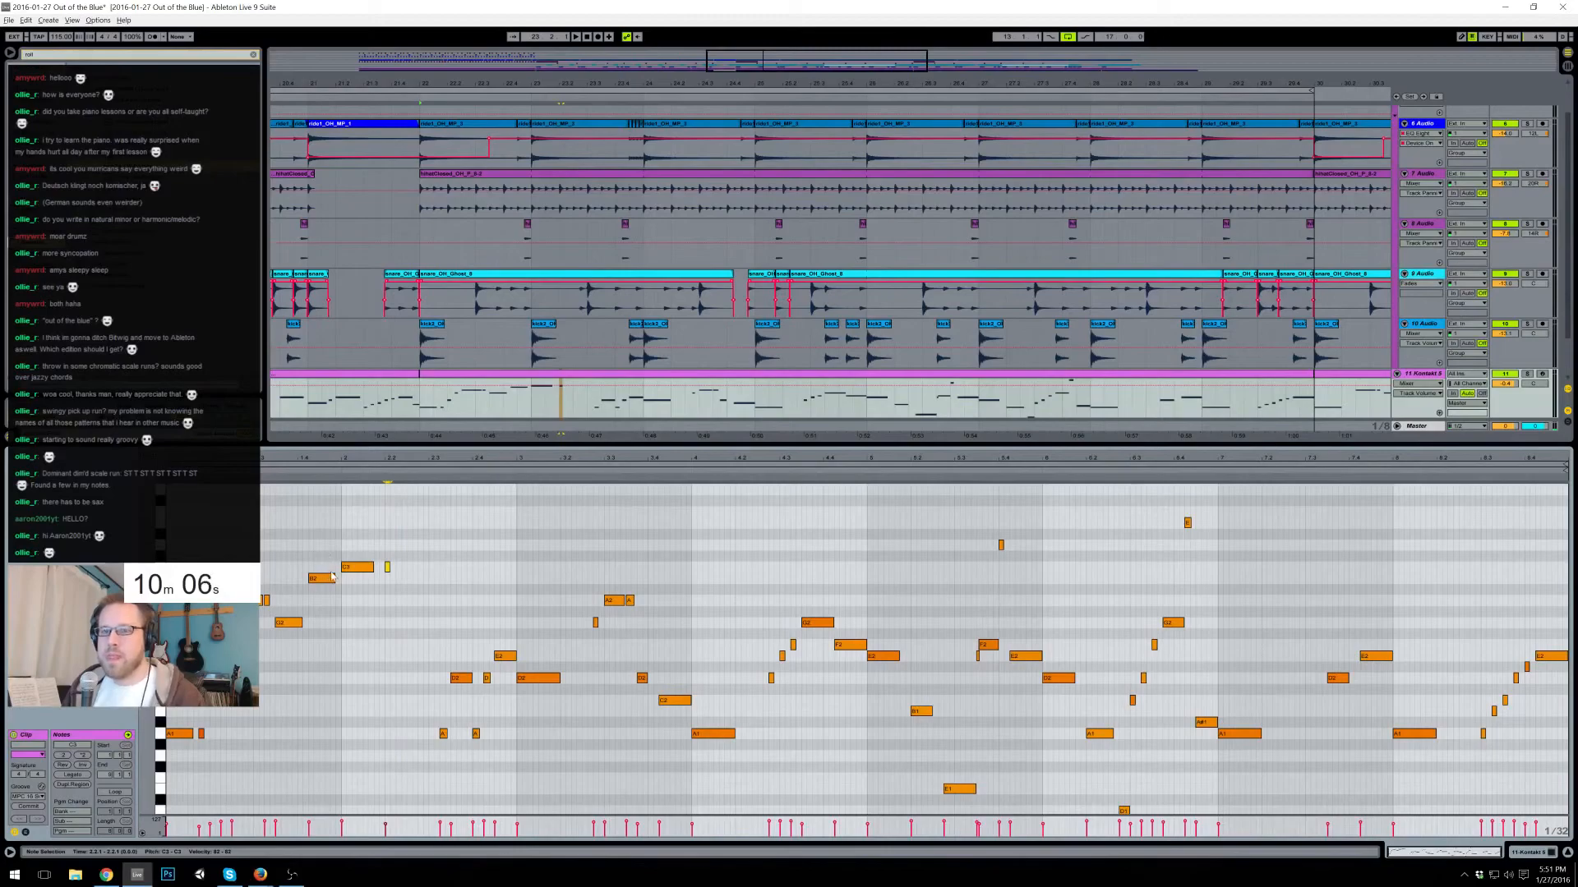
left_click_drag(320, 578, 324, 600)
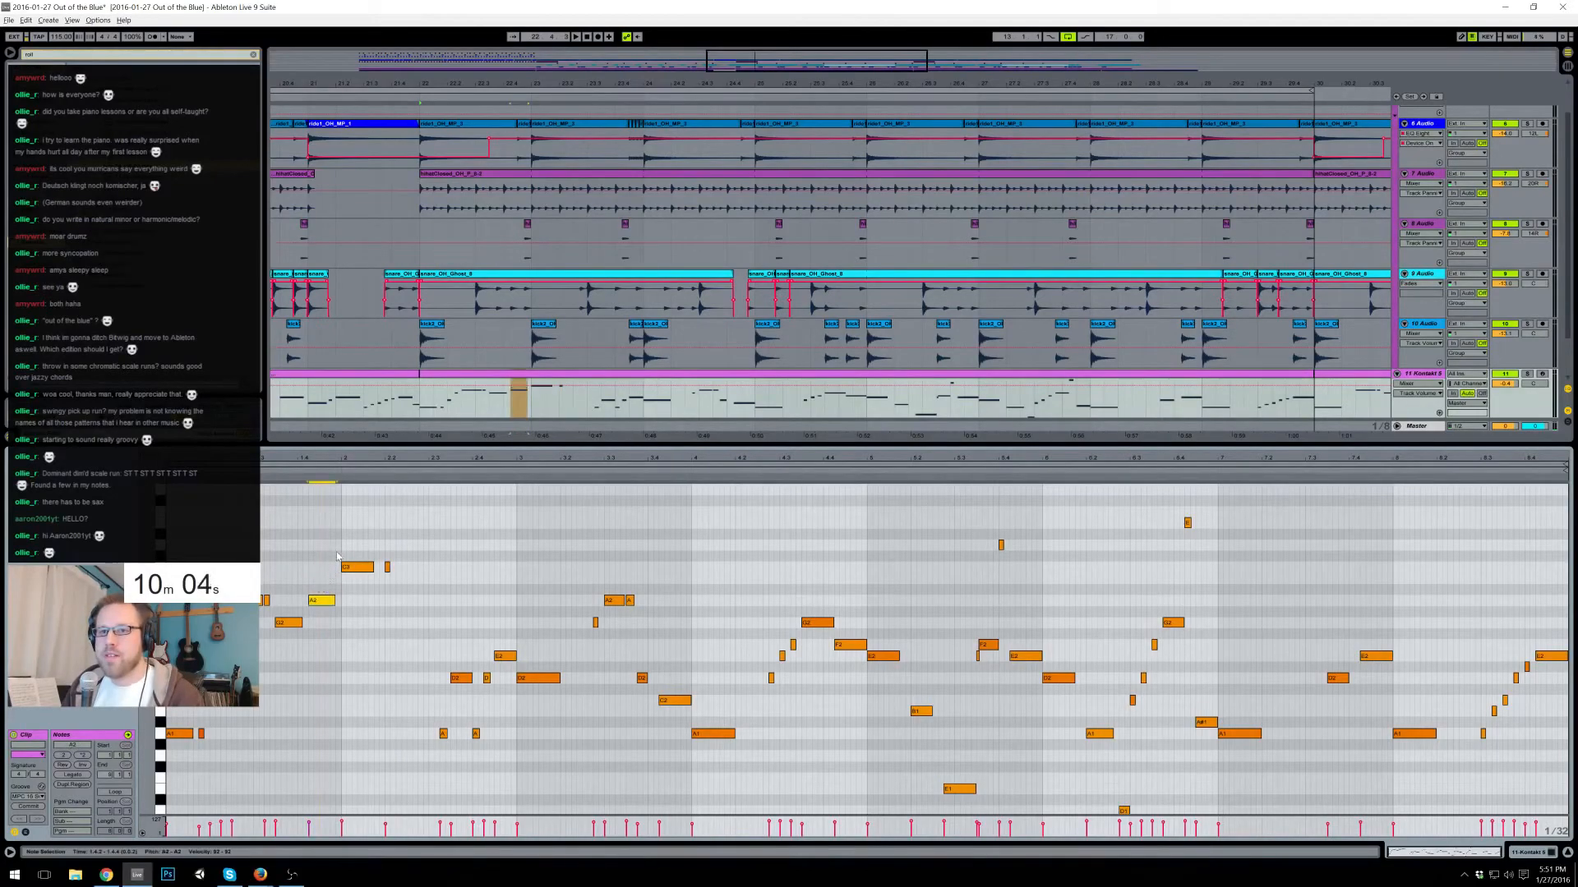
left_click(356, 568)
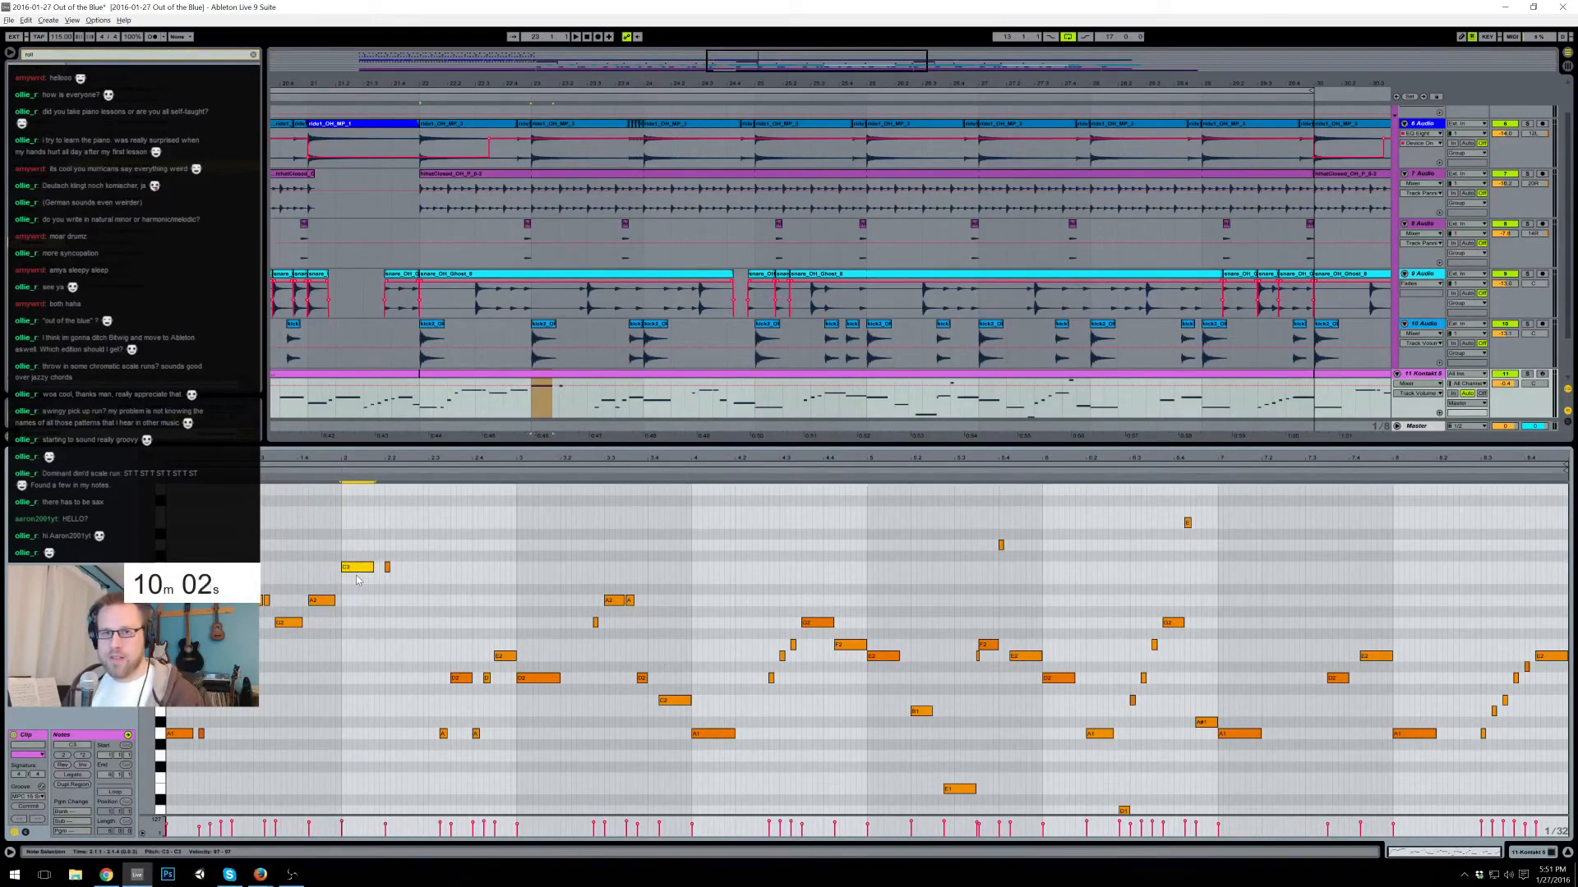
key("shift+Down")
key("Up")
key("Up")
key("Up")
key("Up")
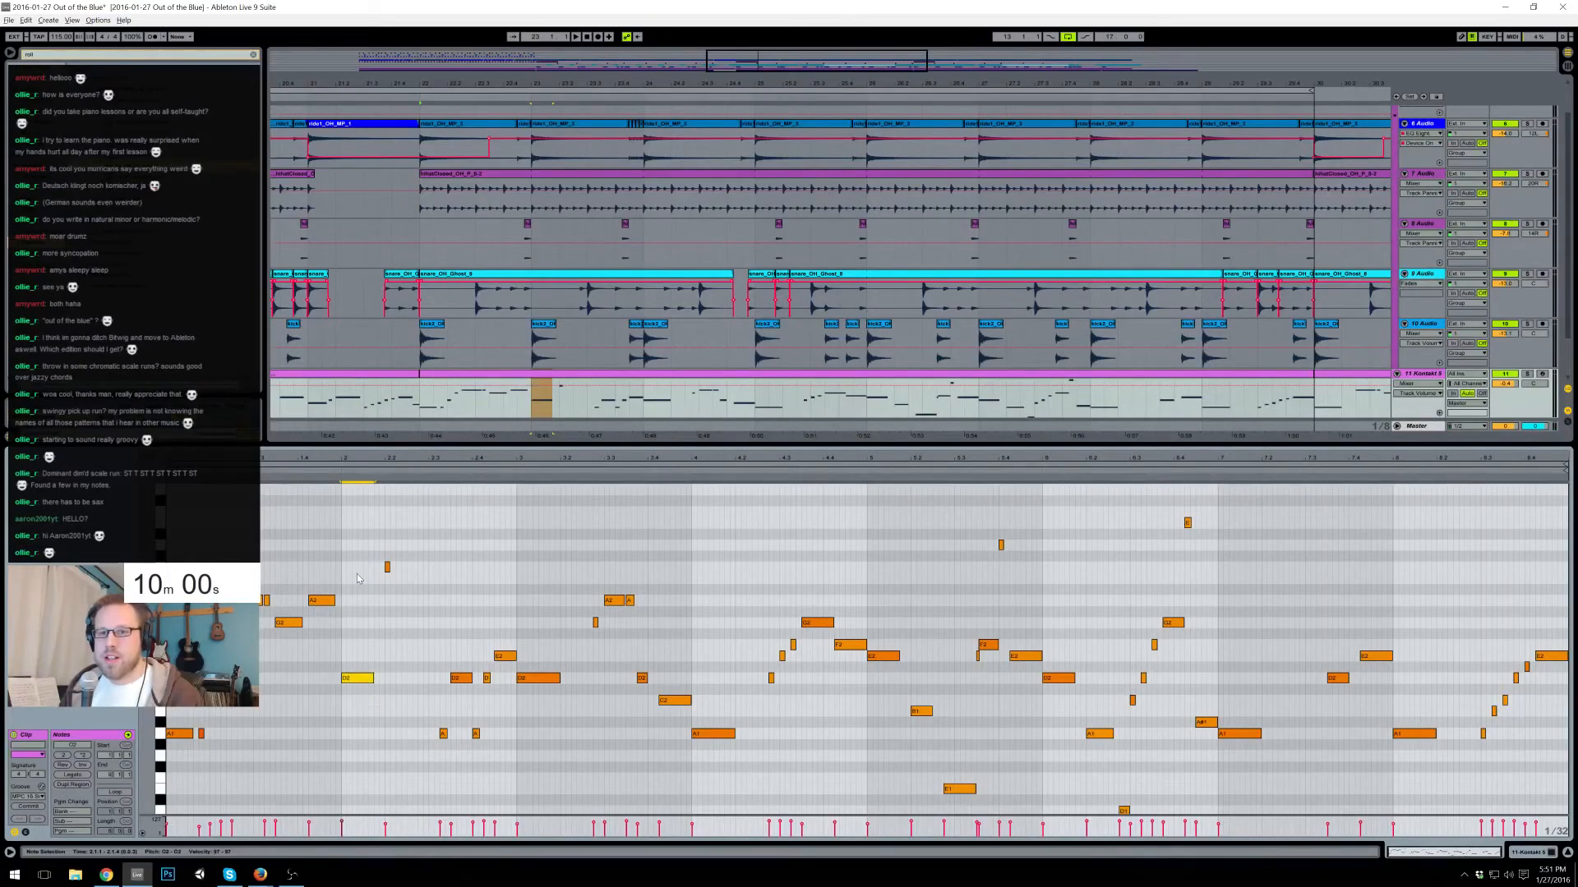
key("space")
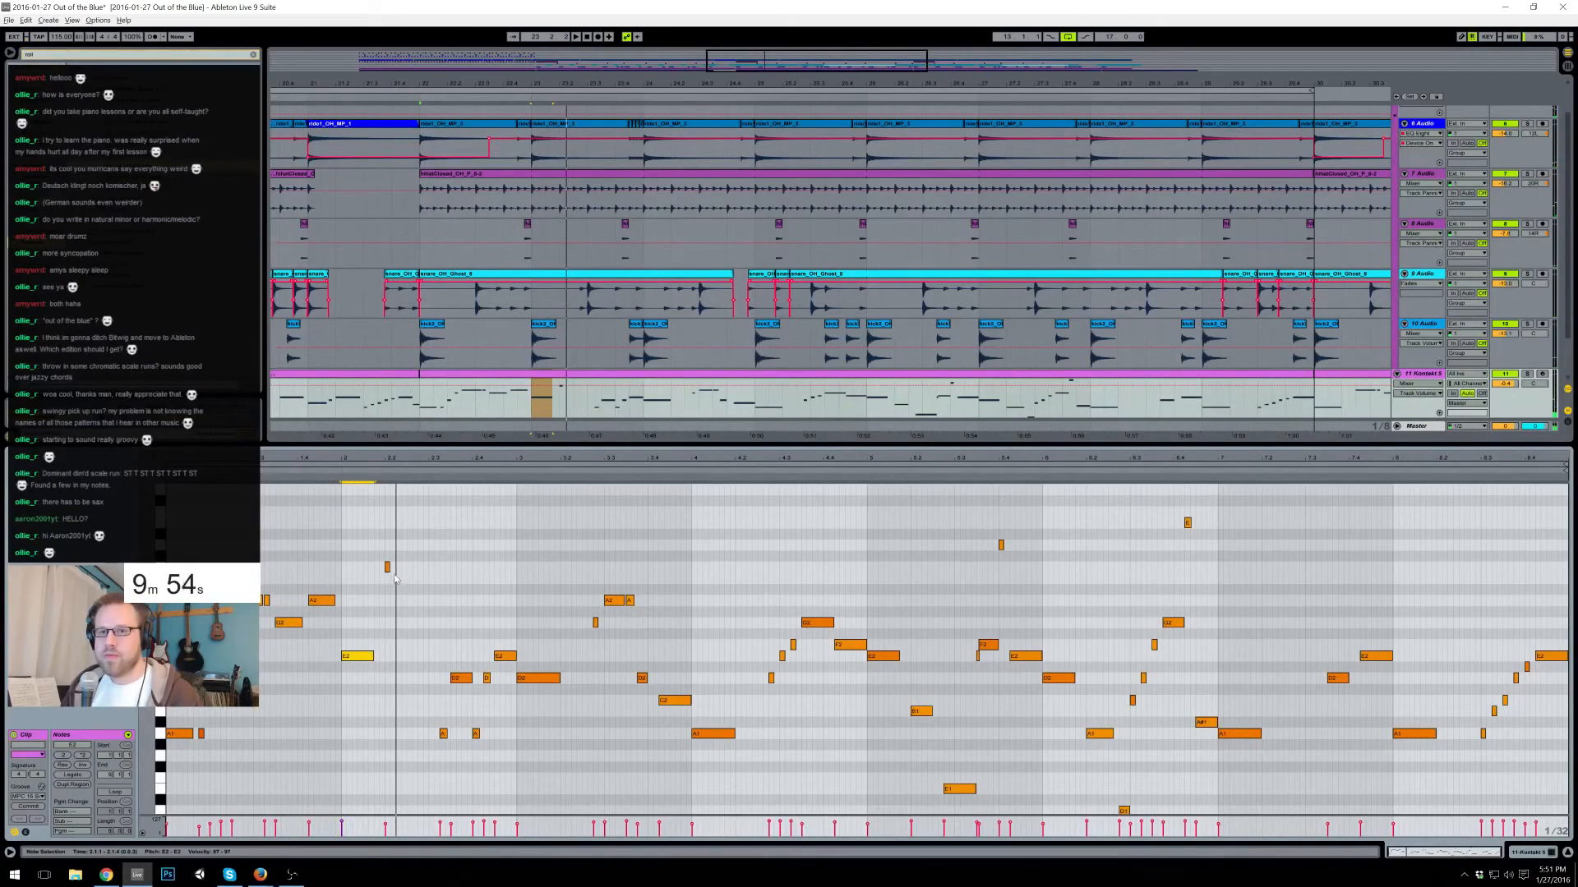
- Lengthen the short C3 note in bar 23, then add a short C3 and a slightly longer A2 after it
left_click_drag(391, 566, 404, 568)
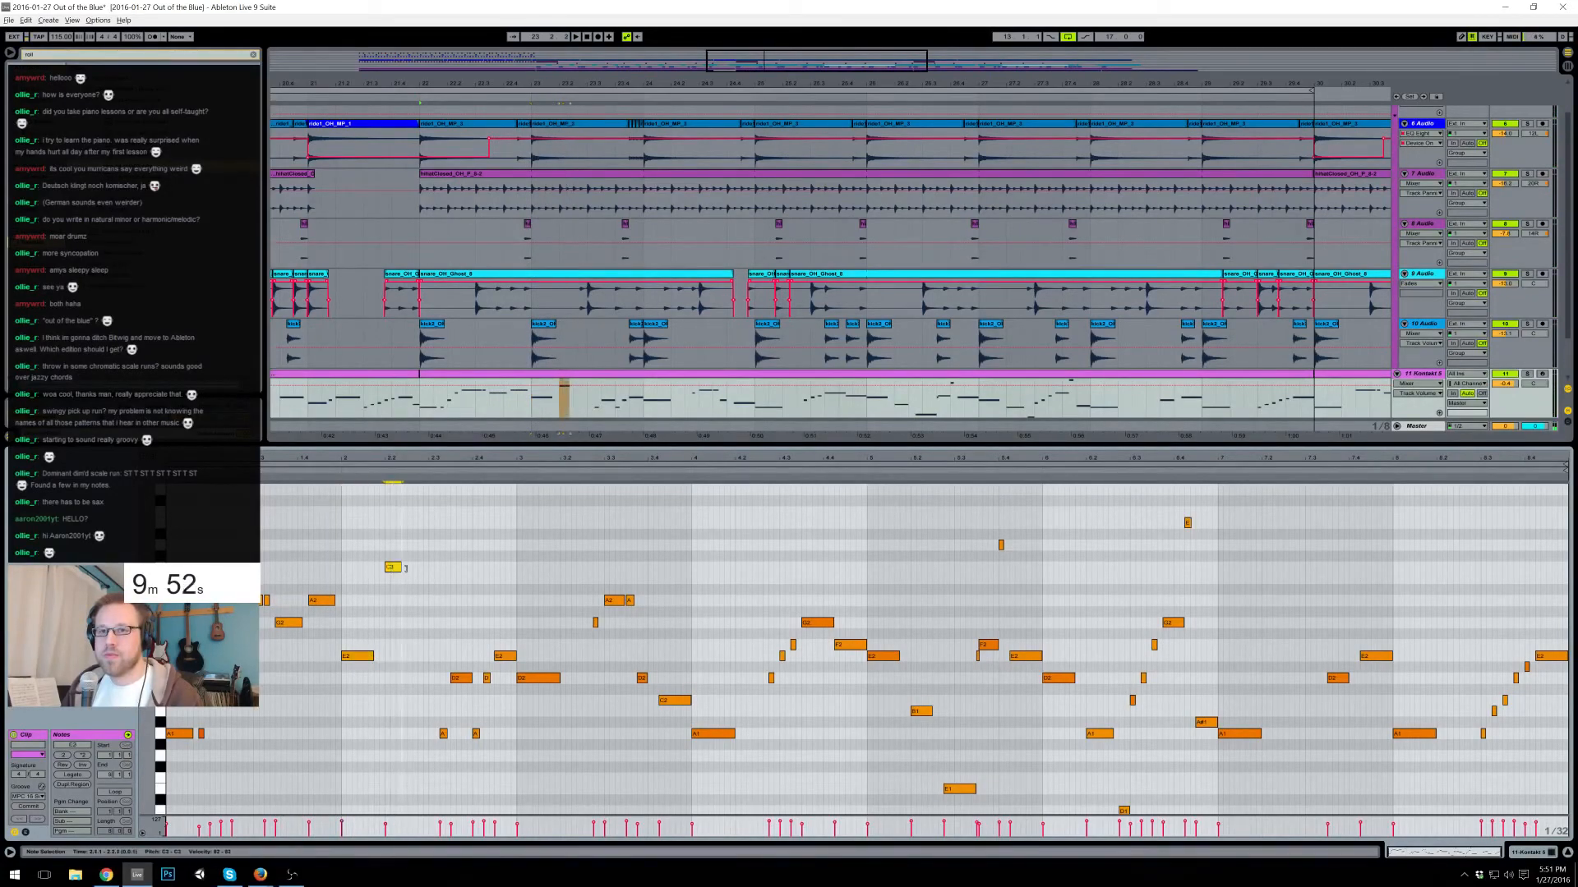
double_click(415, 567)
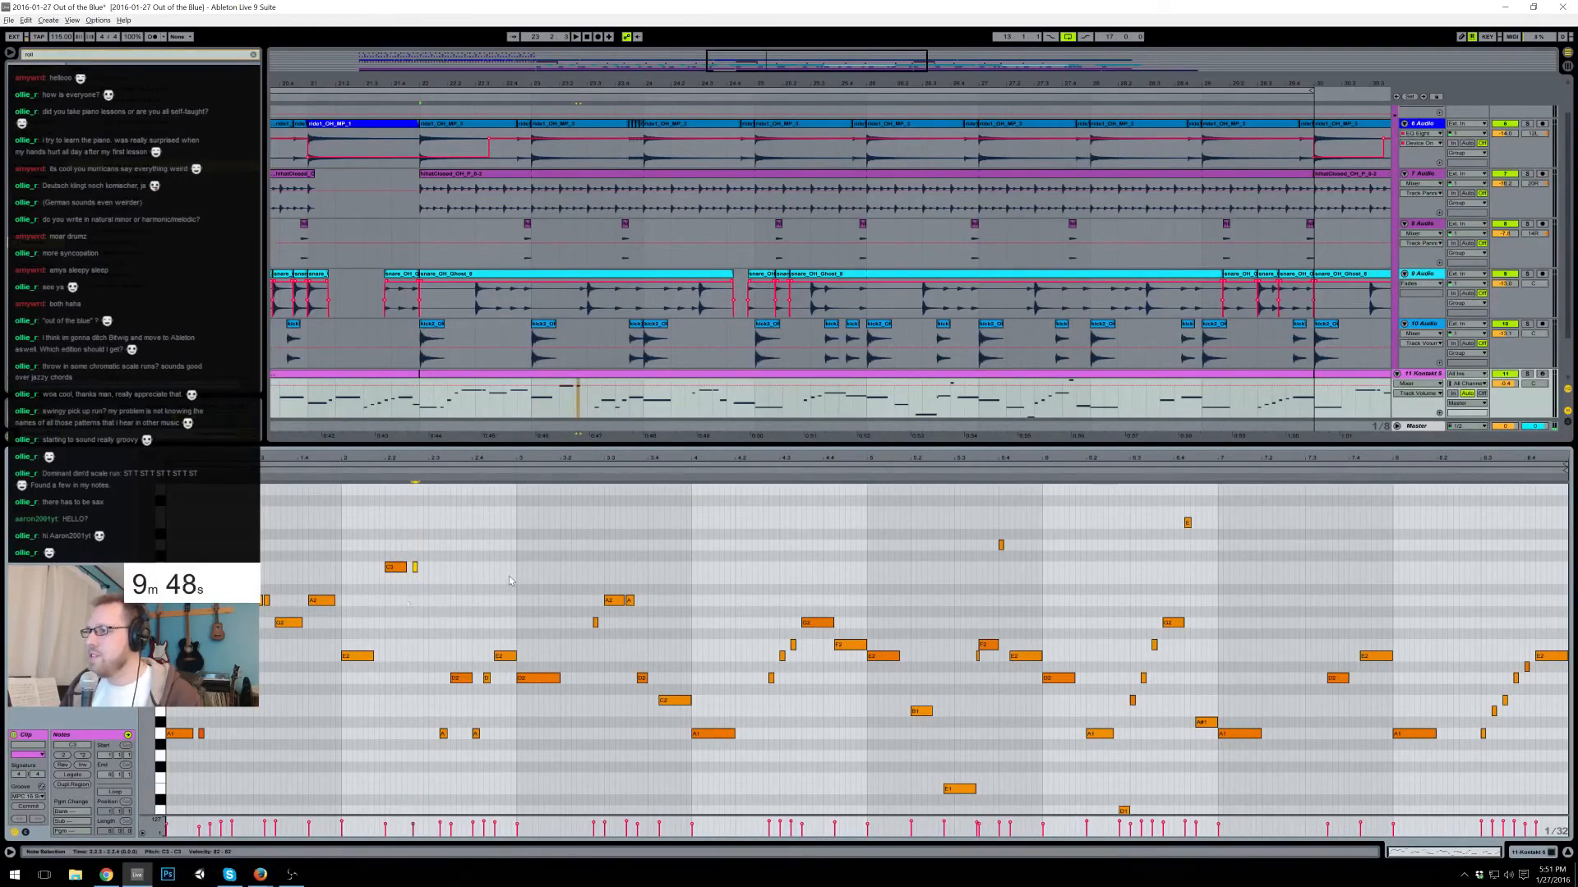
double_click(431, 600)
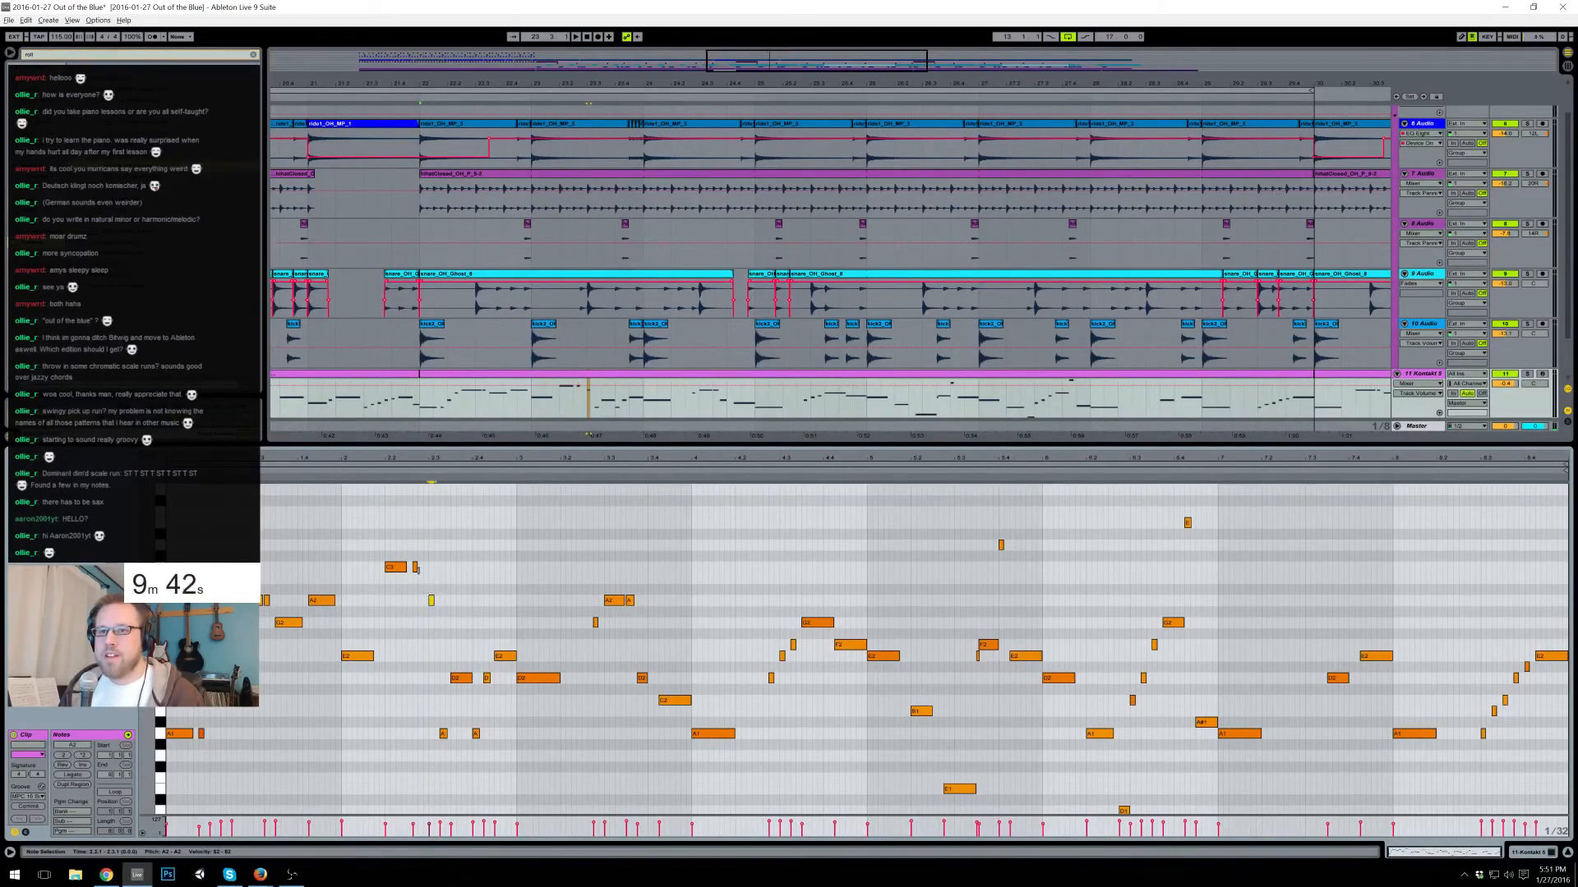
left_click(406, 567)
left_click_drag(407, 567, 449, 600)
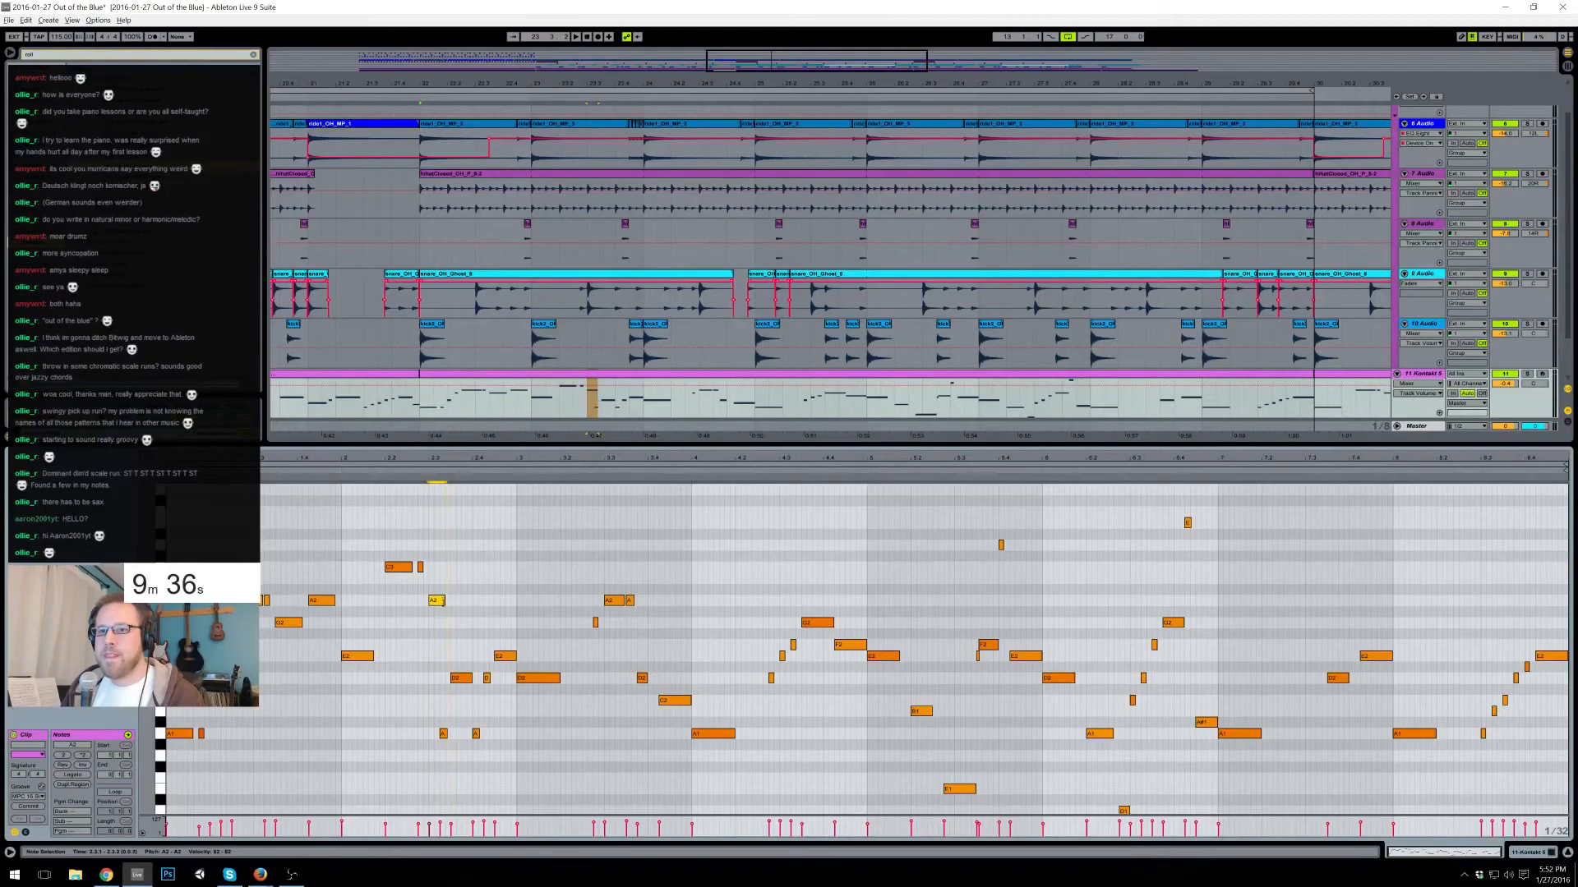
- Delete the short A1 below the added A2, shift the neighbouring D2 note earlier and trim the A2's end
left_click_drag(462, 680, 444, 742)
key("Delete")
left_click_drag(444, 599, 440, 600)
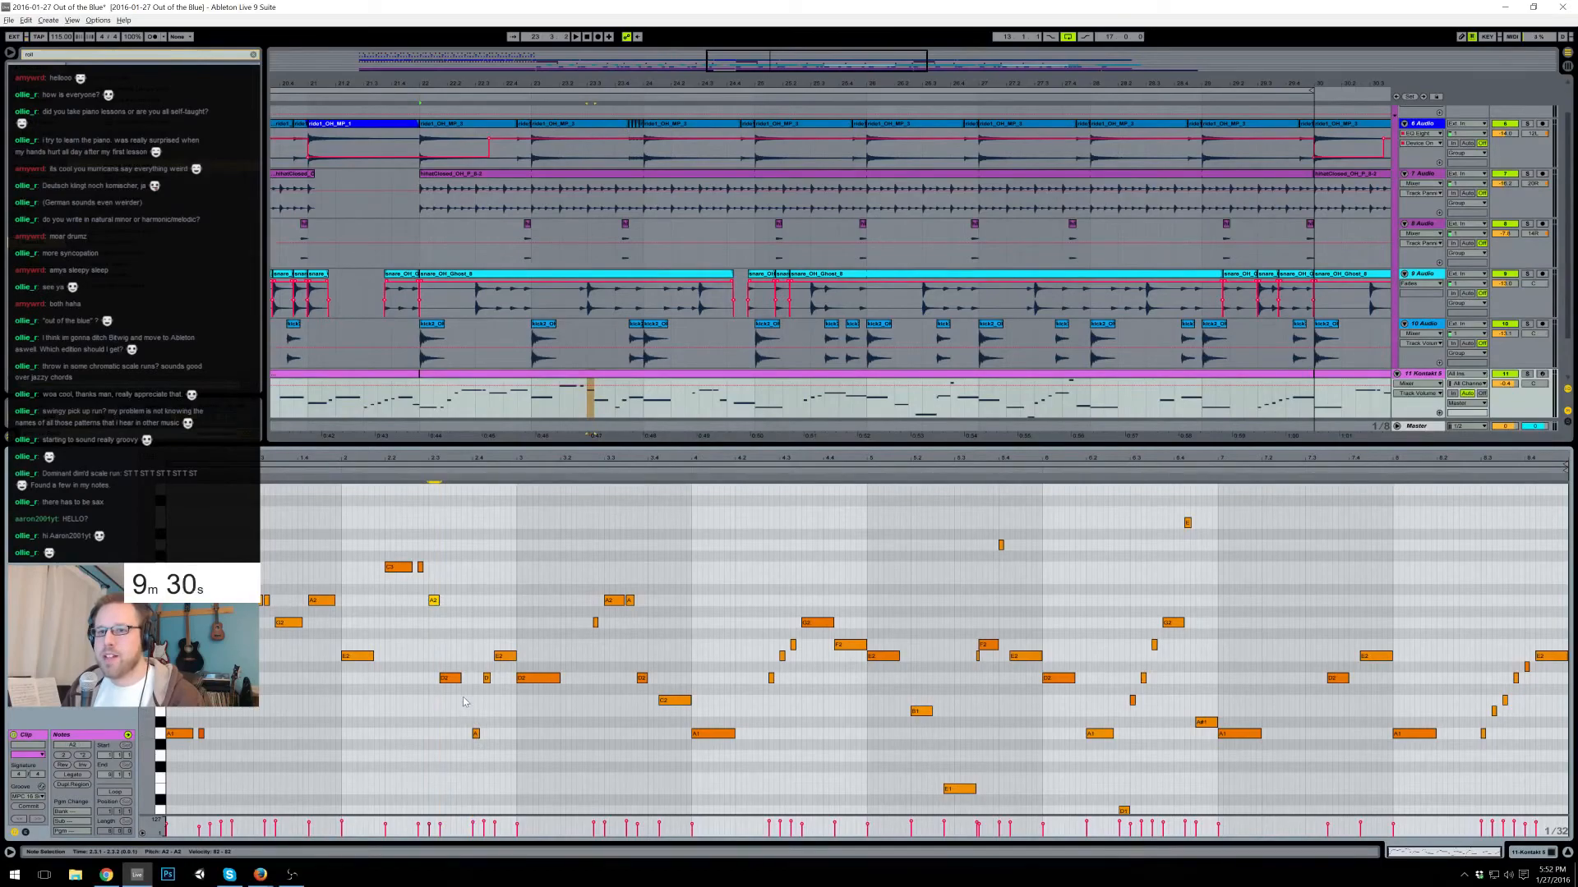
- Add a short F2 after the D2 note, raise the following short A1 to G2 and D2 to F2, and play back
double_click(465, 646)
left_click(476, 733)
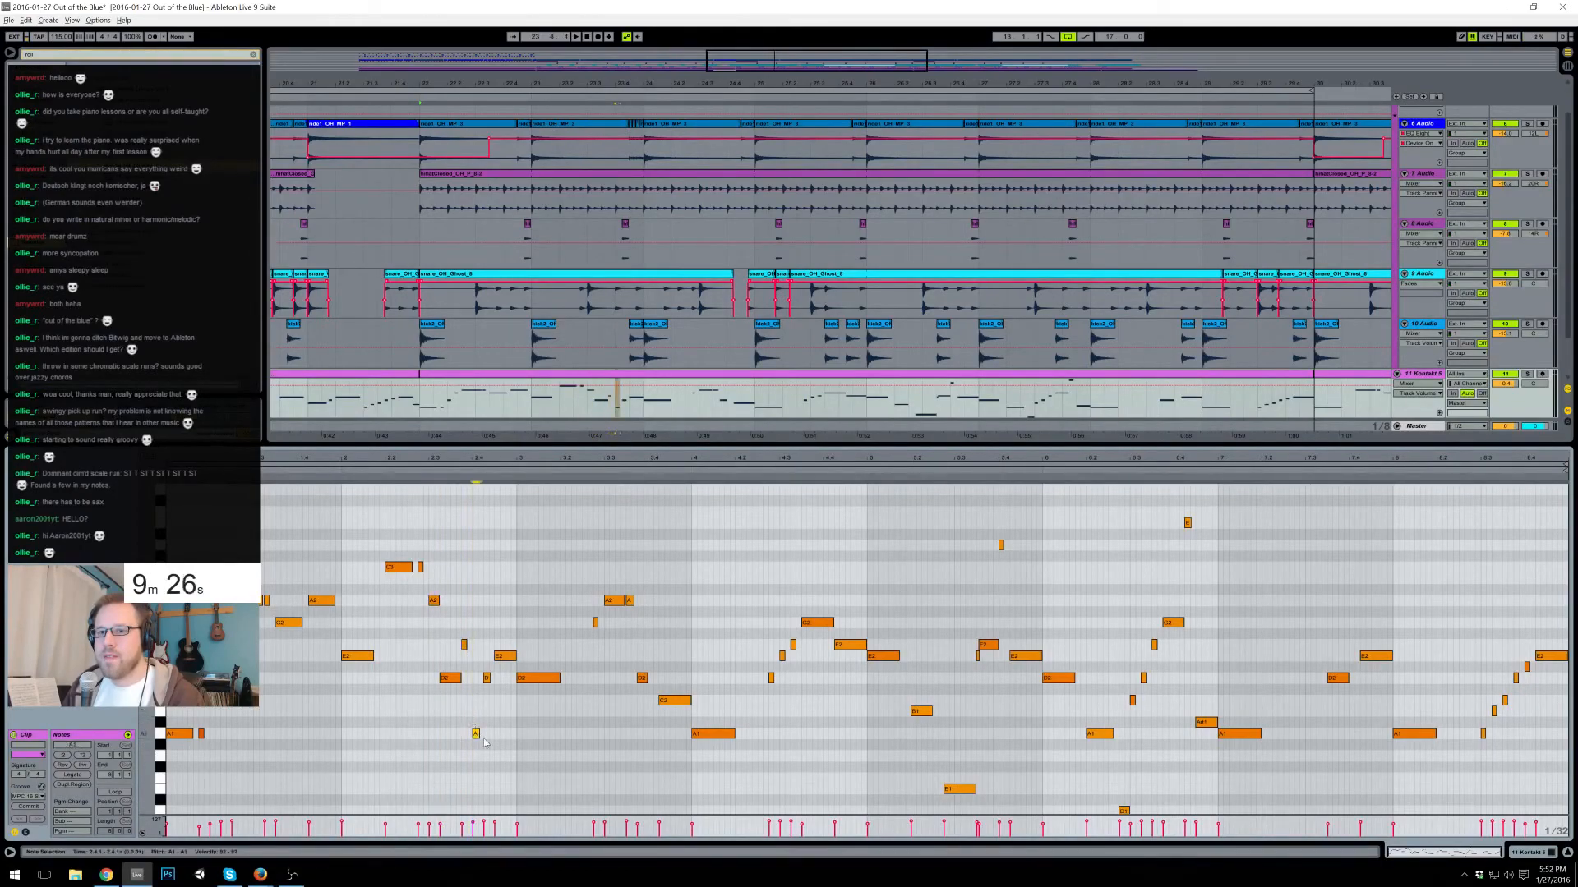
left_click(486, 678)
key("space")
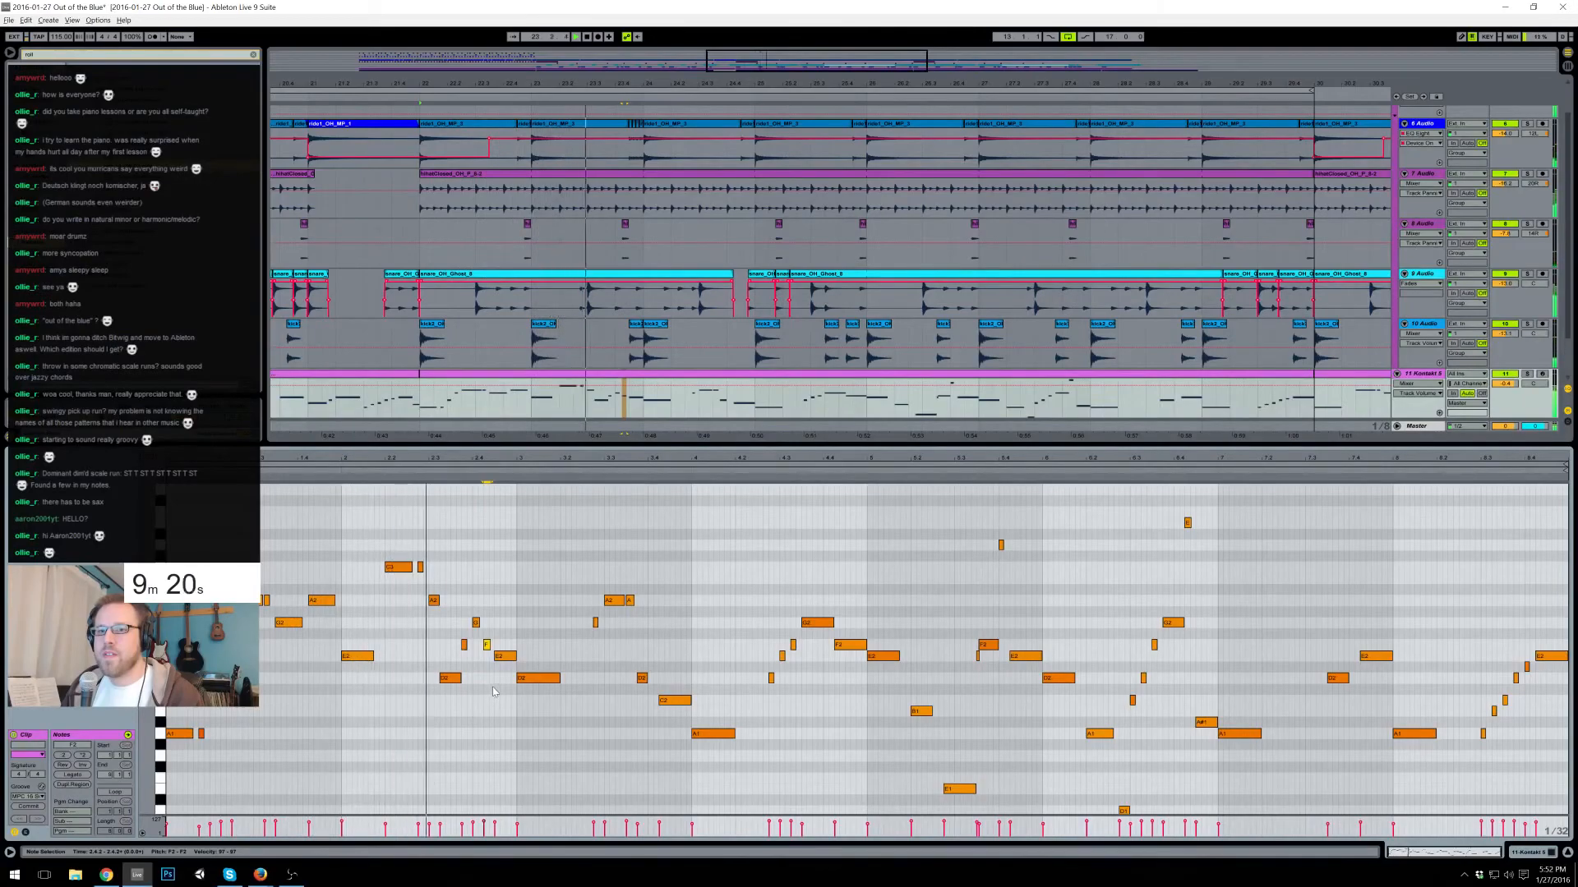
- Raise the D2 note on bar 24 to F2 and play back from shortly before it
left_click(546, 678)
key("Up")
key("Up")
key("Up")
left_click(442, 484)
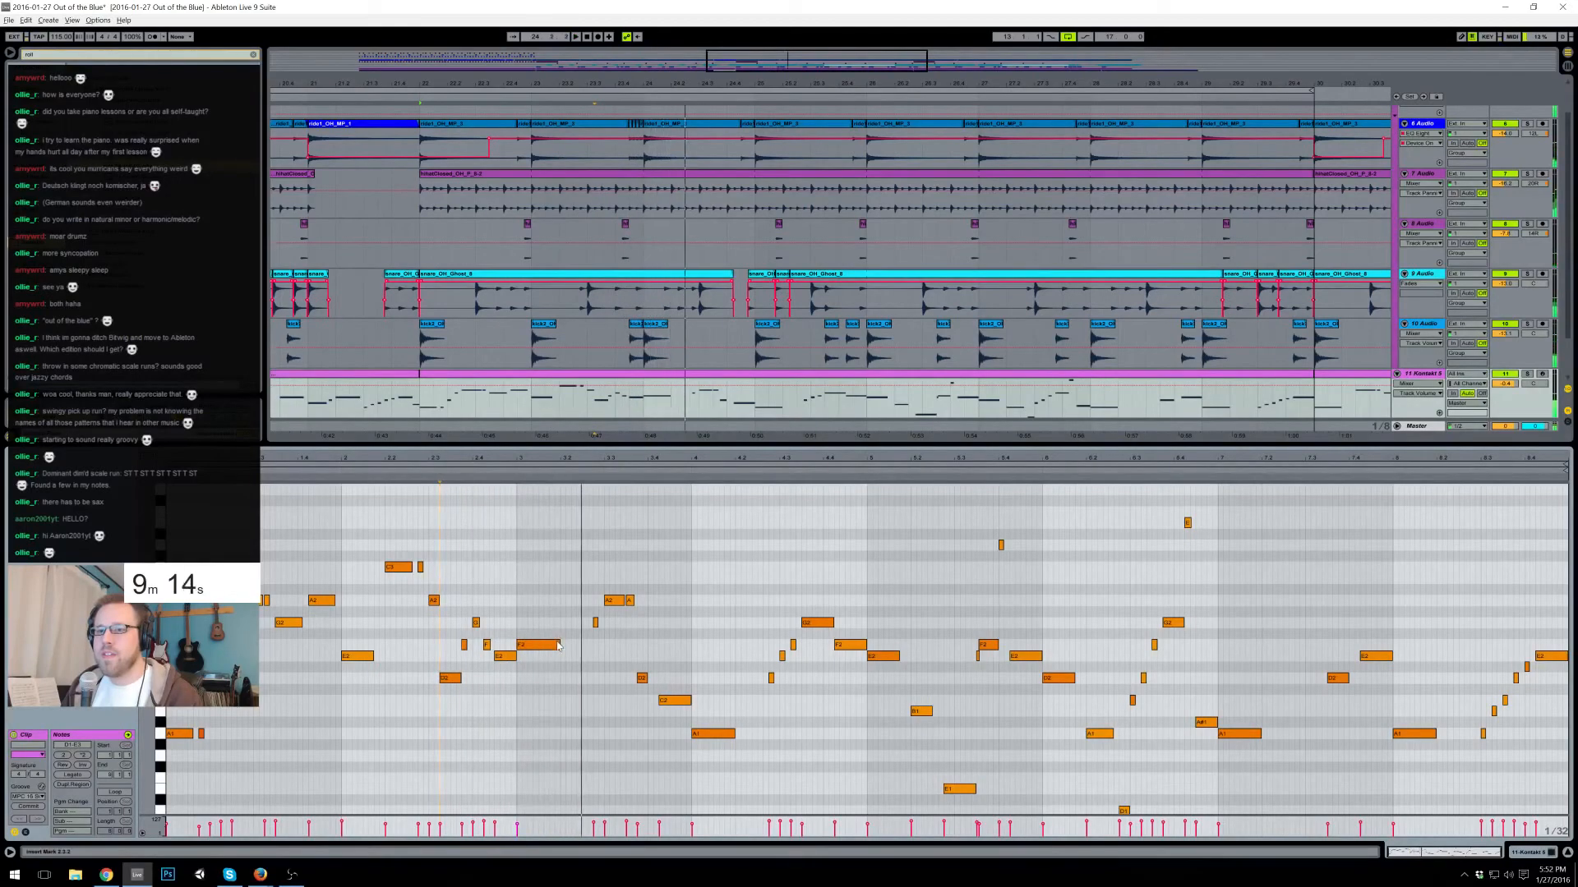
- Lengthen the F2 note on bar 24, delete the short G2 and two A2 notes above its end, and play back
left_click_drag(559, 644, 625, 645)
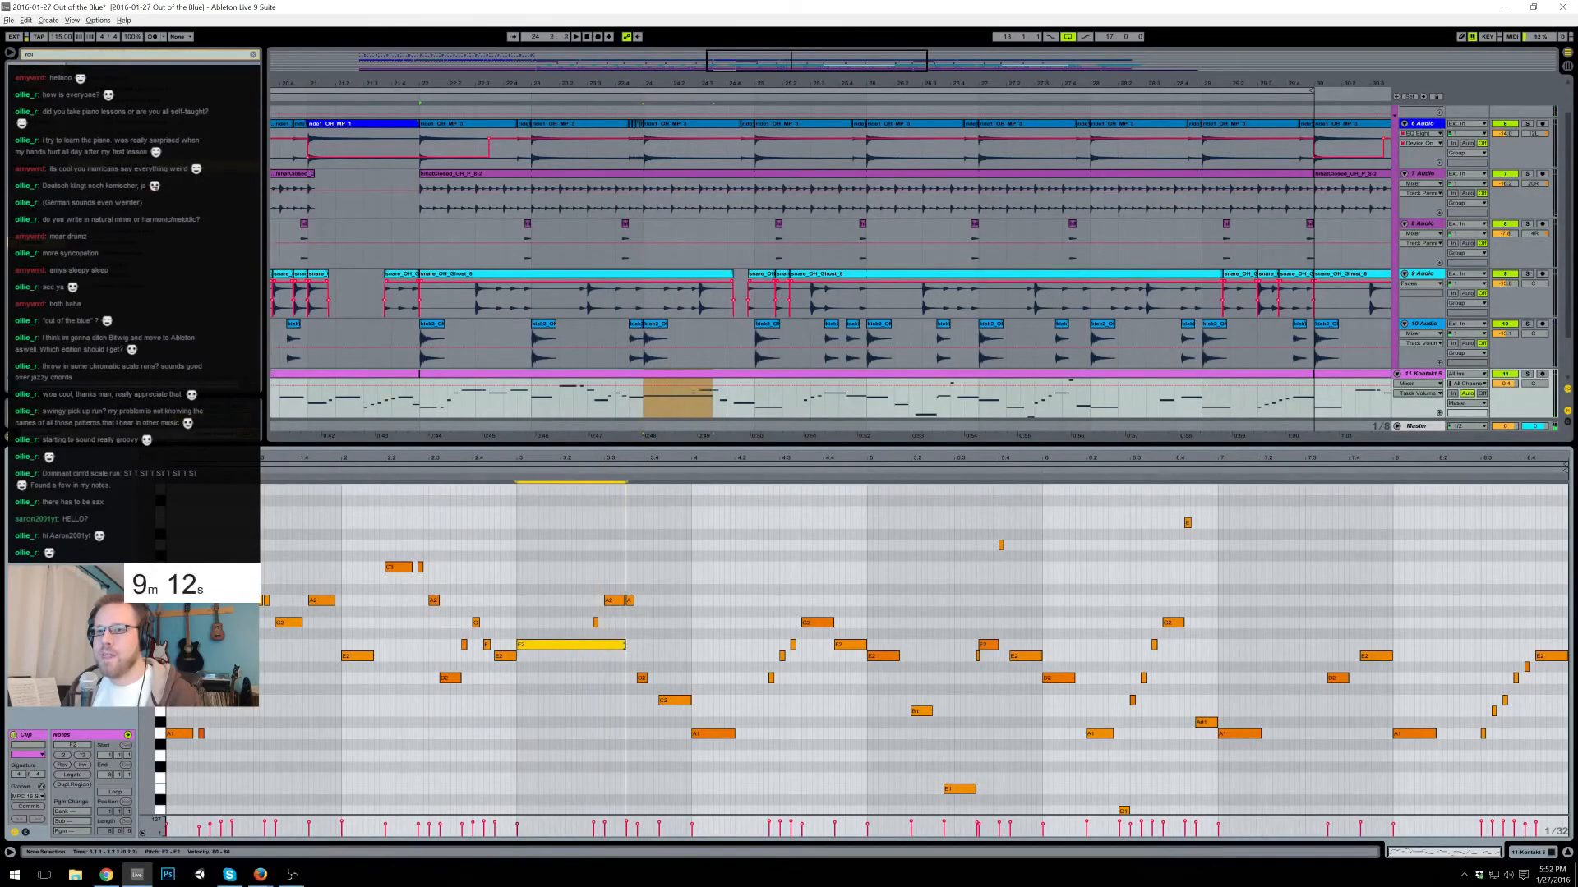
left_click_drag(586, 593, 654, 633)
key("Delete")
left_click(508, 471)
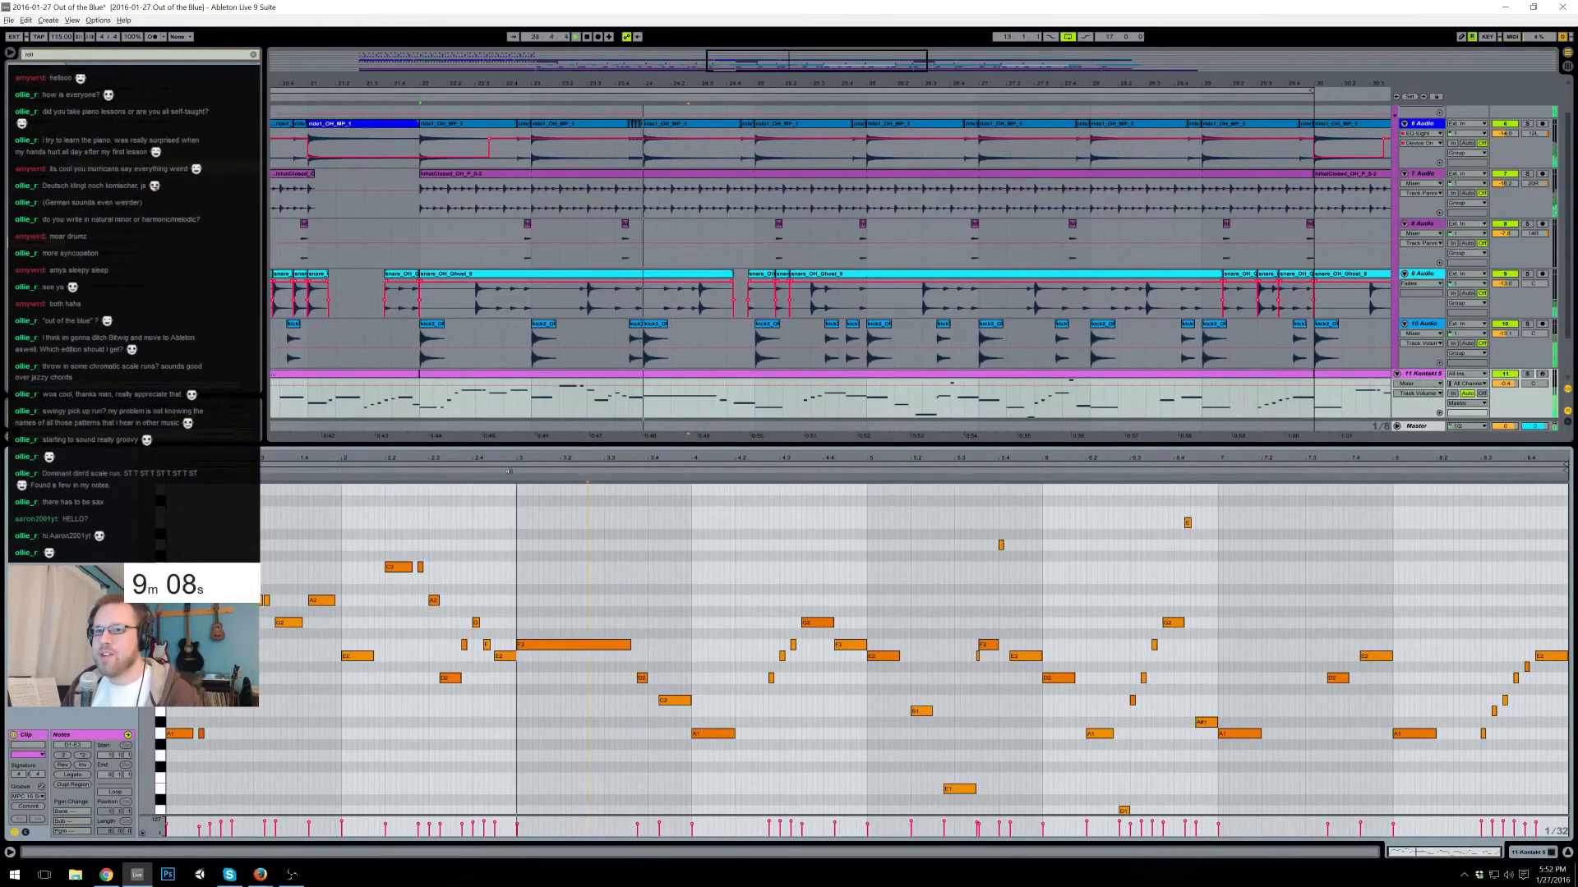
left_click_drag(630, 648, 596, 641)
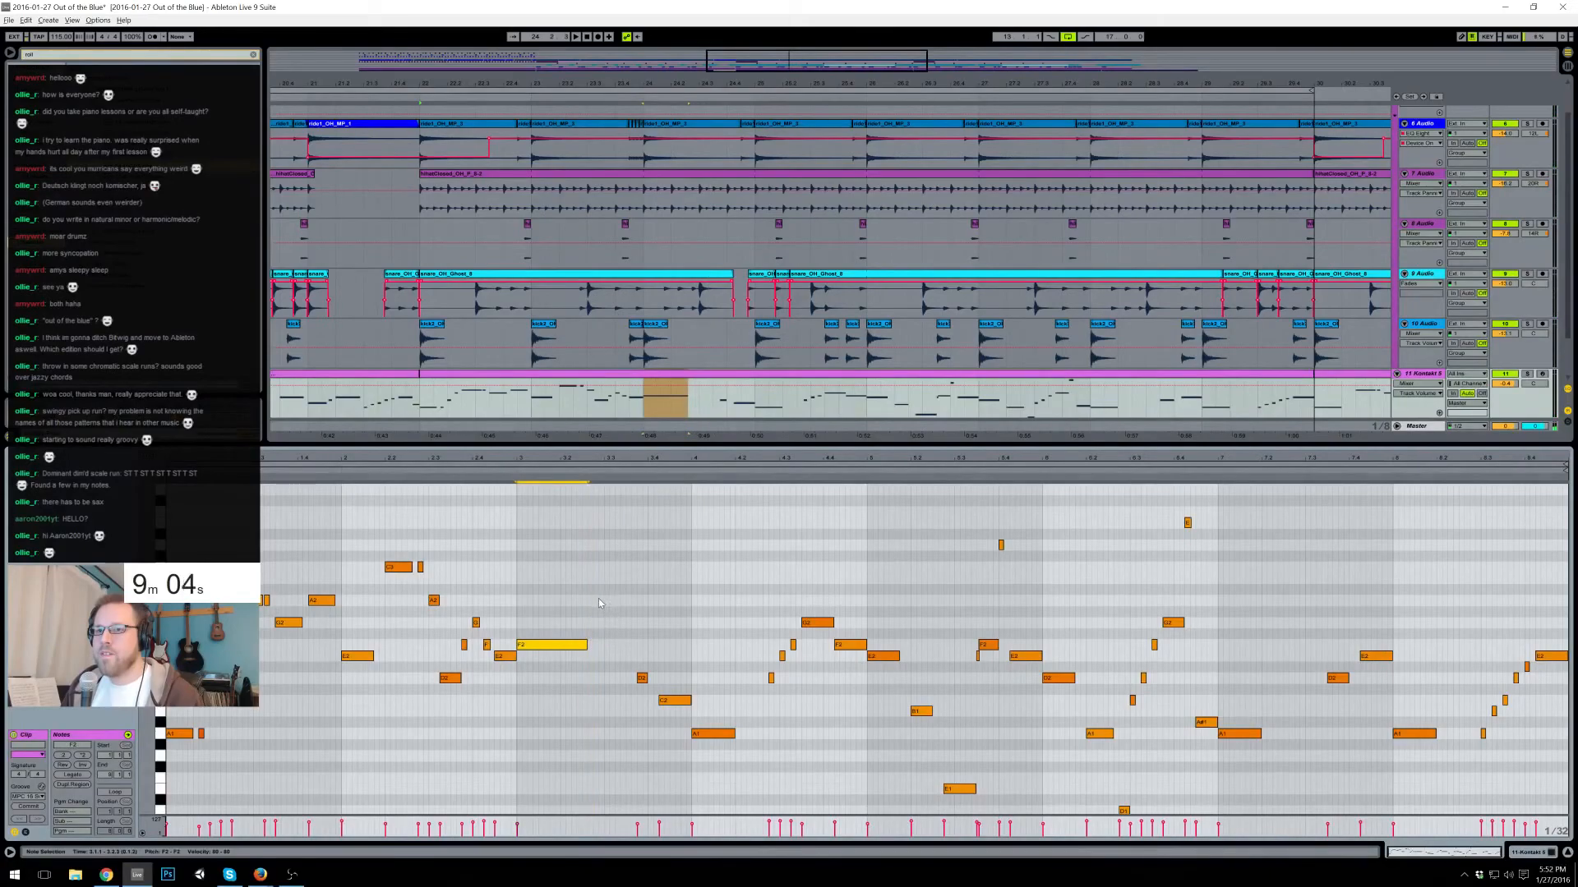
- Add a descending run of short A2, G2, F2 and E2 notes after the long F2 in bar 24, and play back
double_click(595, 601)
double_click(607, 622)
double_click(618, 645)
double_click(629, 656)
key("space")
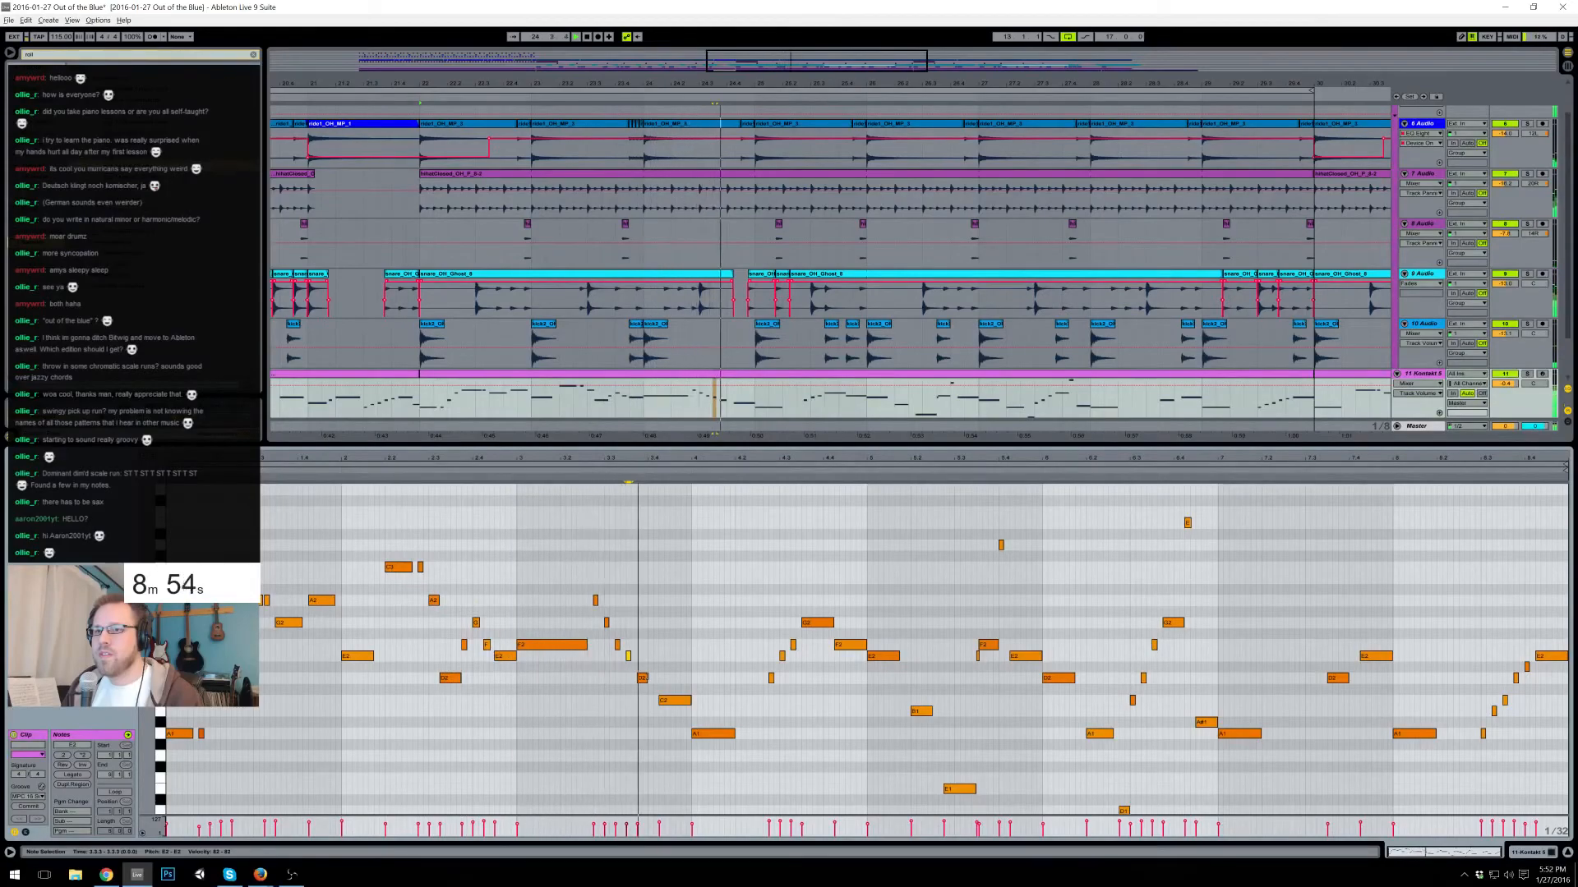
- Try raising the A1 note on bar 25 to B1 and to C2, listening to the result
key("space")
left_click(710, 734)
key("Up")
key("Up")
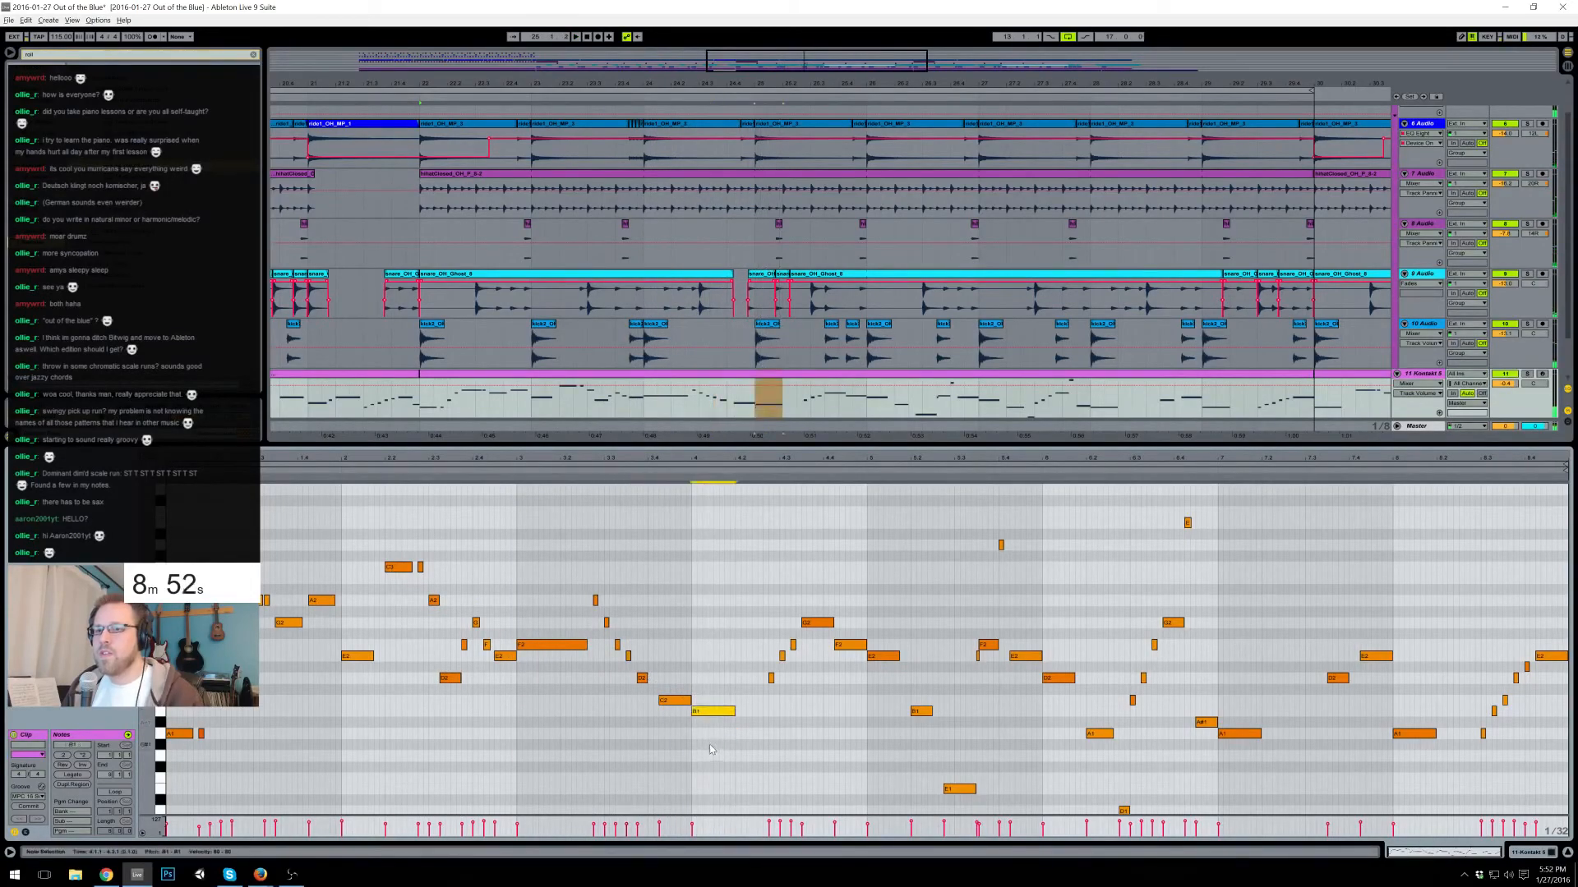
key("space")
key("Up")
key("Up")
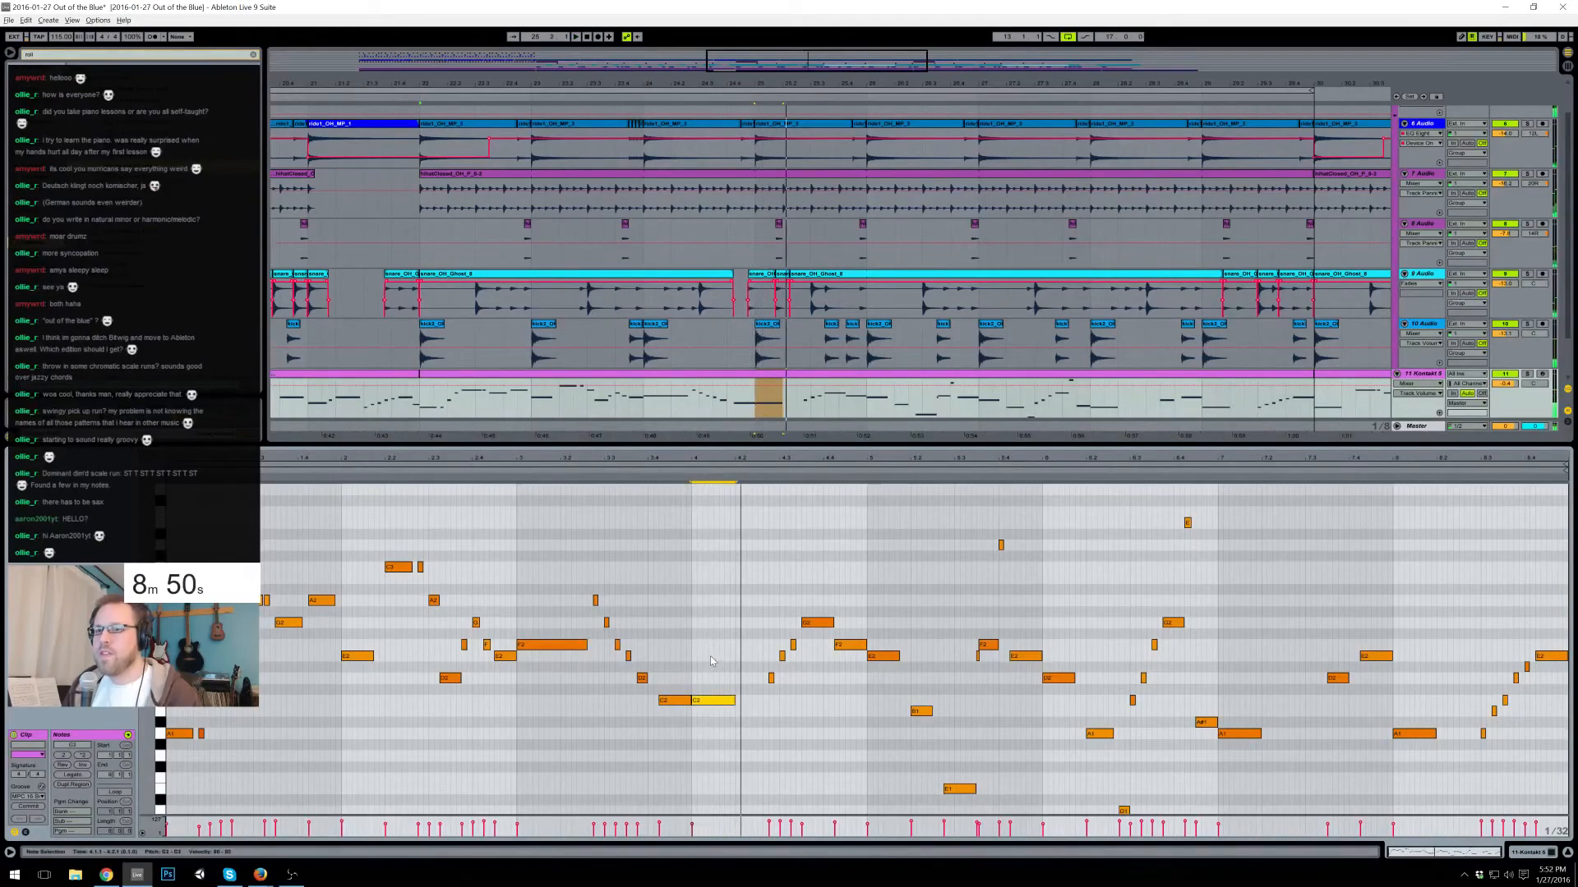
- Try the C2 note just before bar 25 at C#2, undo the change, and replay from bar 24
left_click(670, 700)
key("Up")
left_click(651, 470)
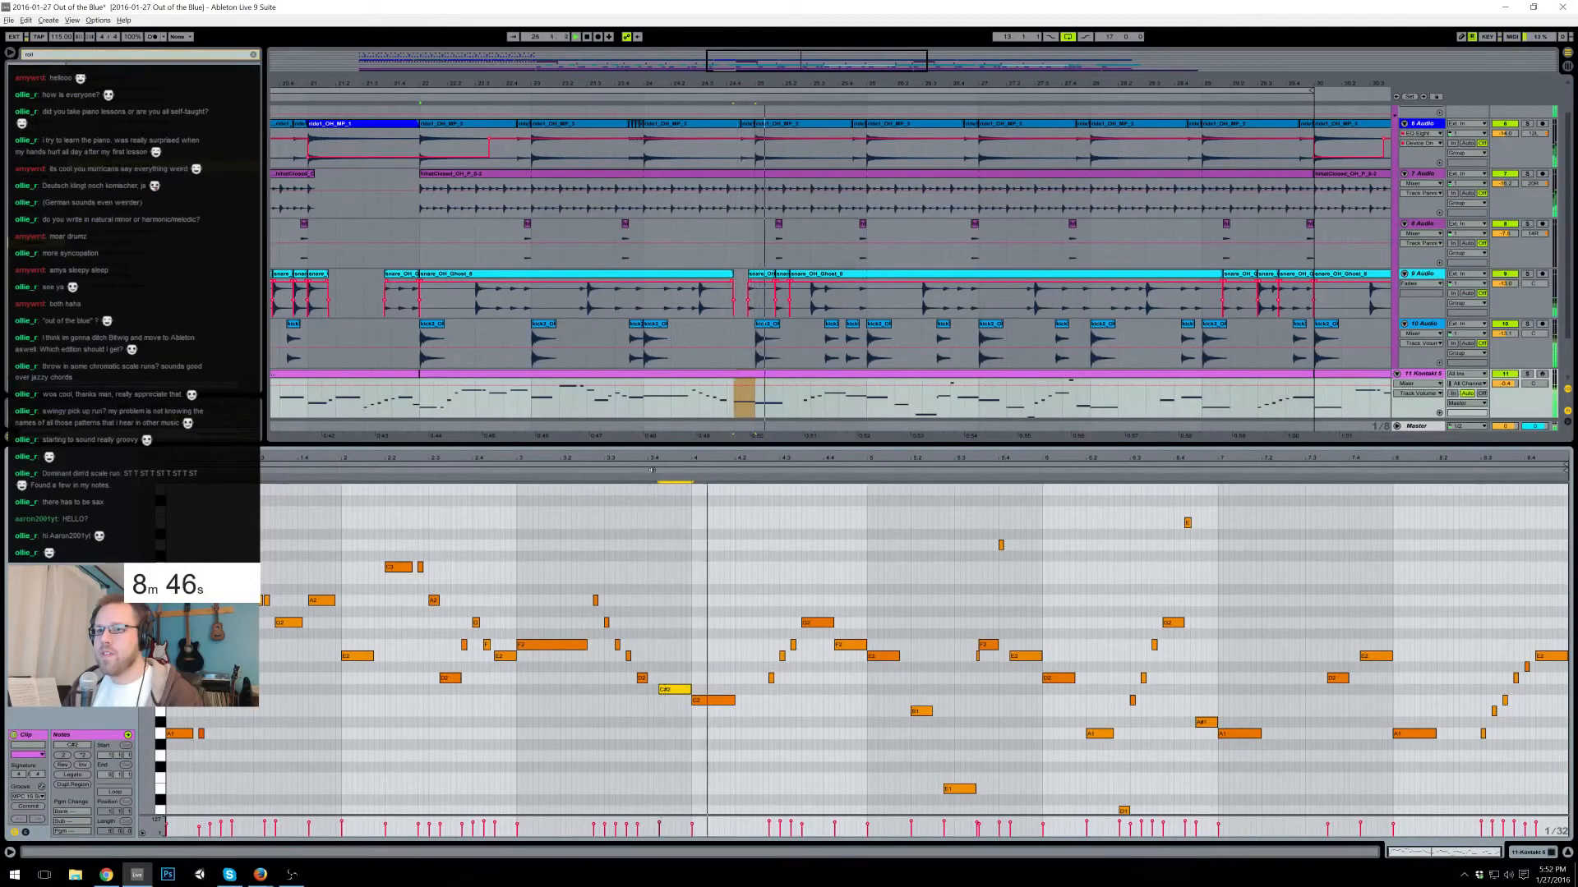
key("space")
left_click(714, 690)
key("ctrl+z")
left_click(714, 707)
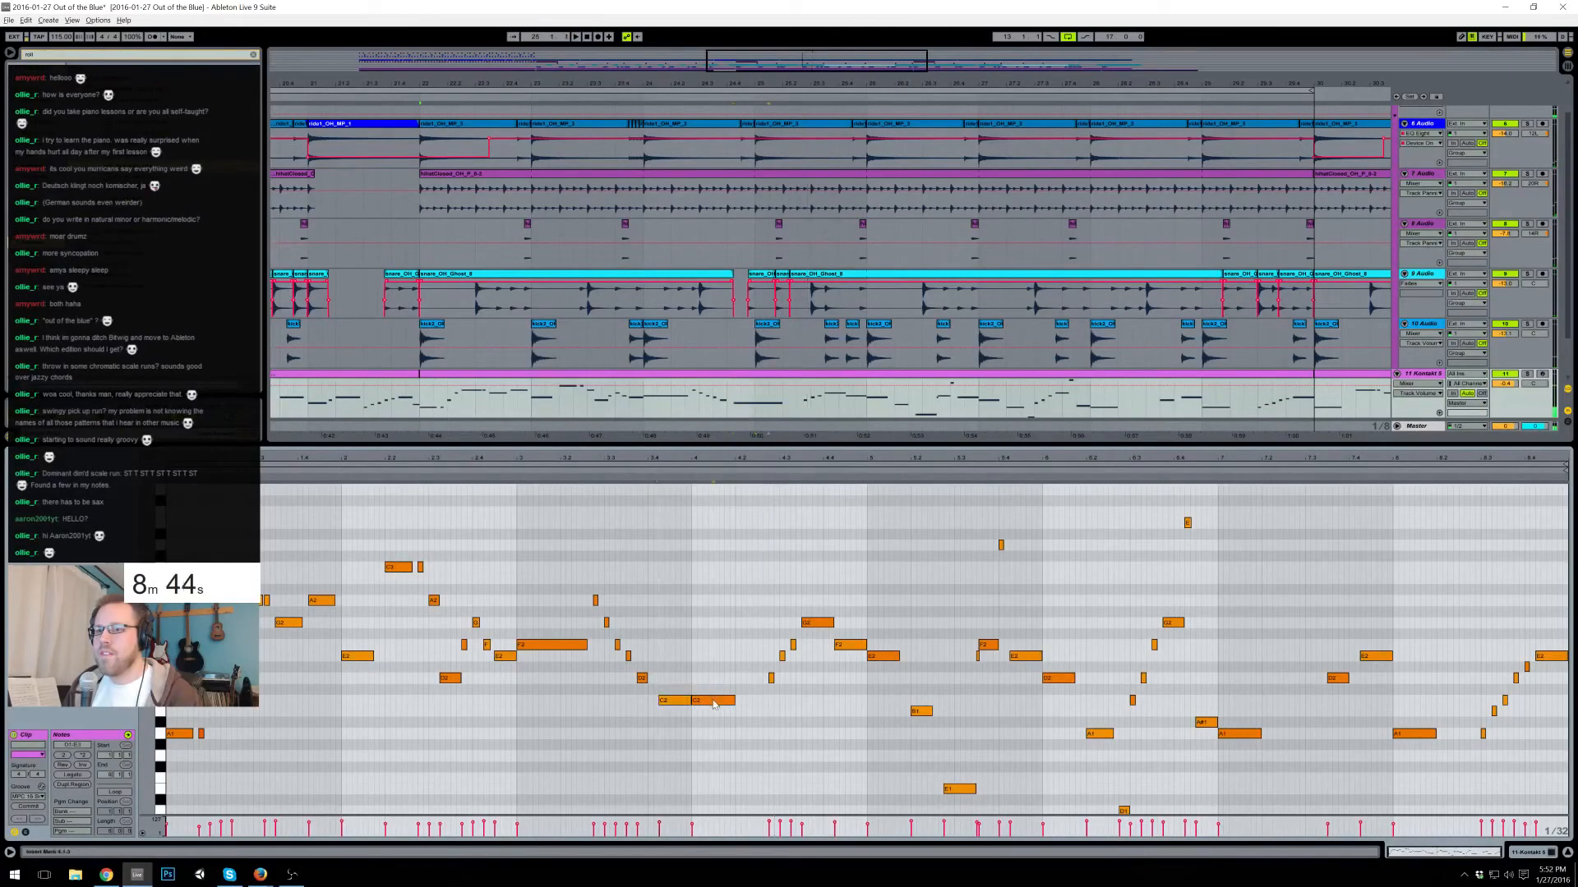
left_click(713, 703)
left_click(514, 471)
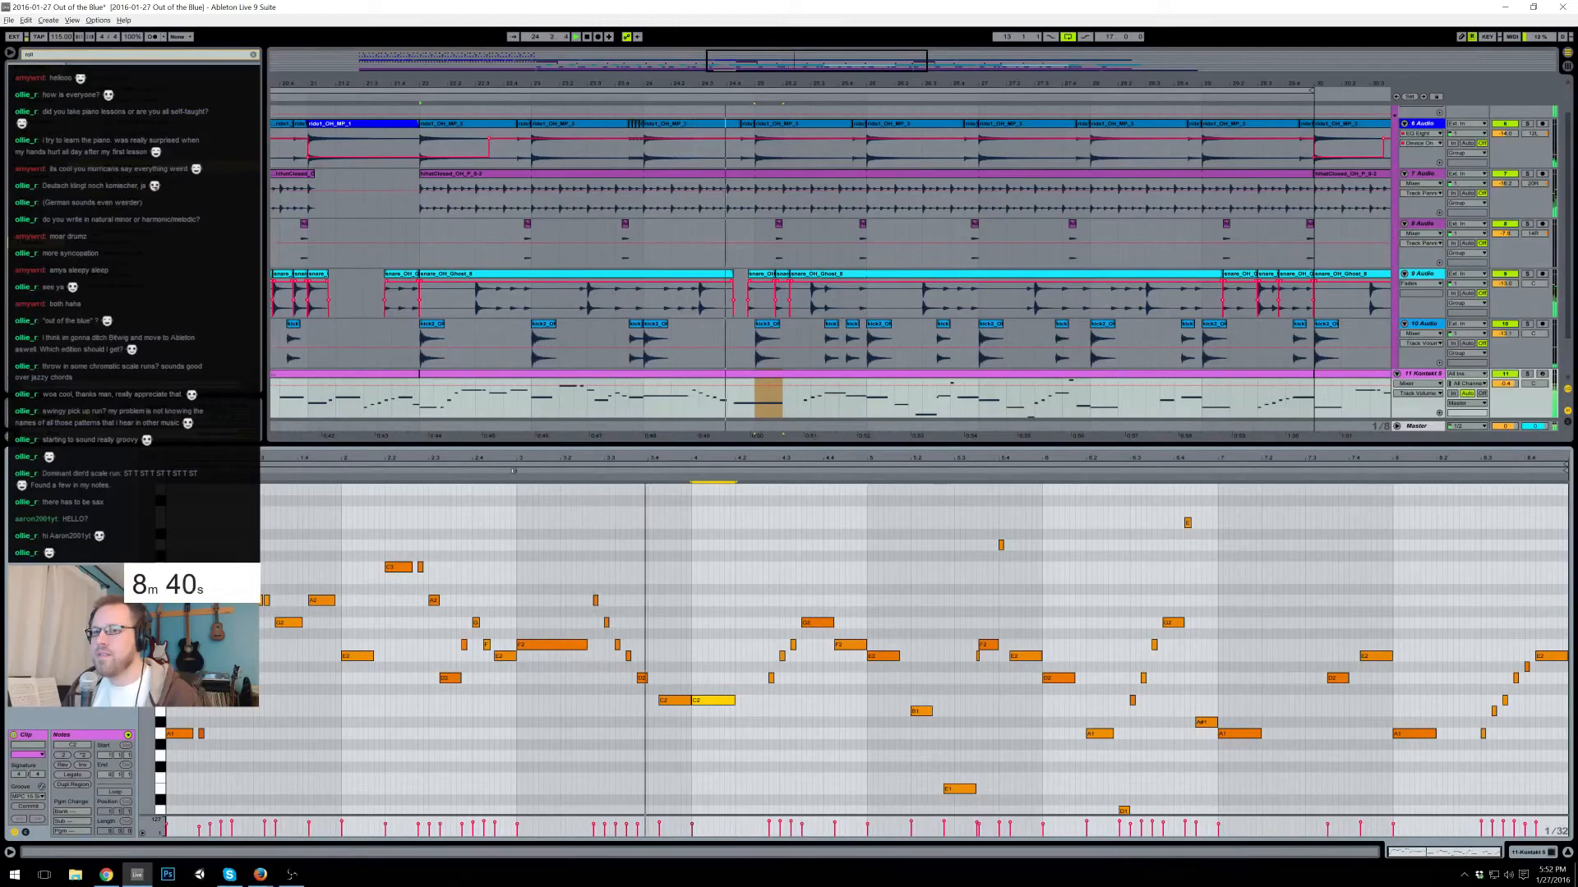
- Lower the C2 note on bar 25 to B1, trim the end of the C2 before it, and play back
key("space")
left_click_drag(711, 668, 716, 716)
key("Down")
left_click(686, 701)
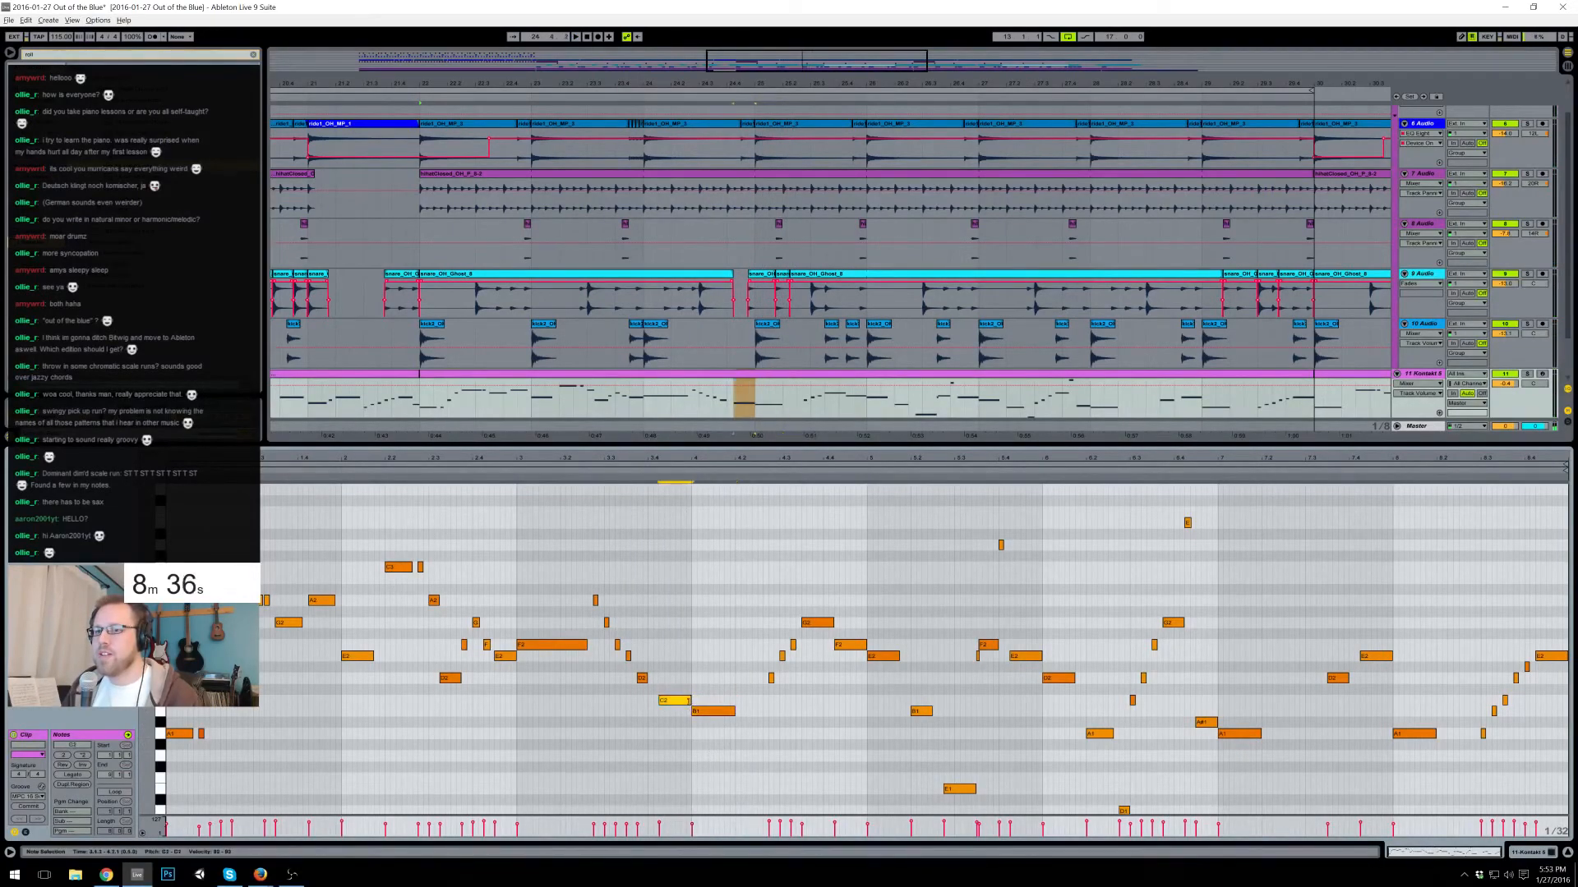
left_click(505, 471)
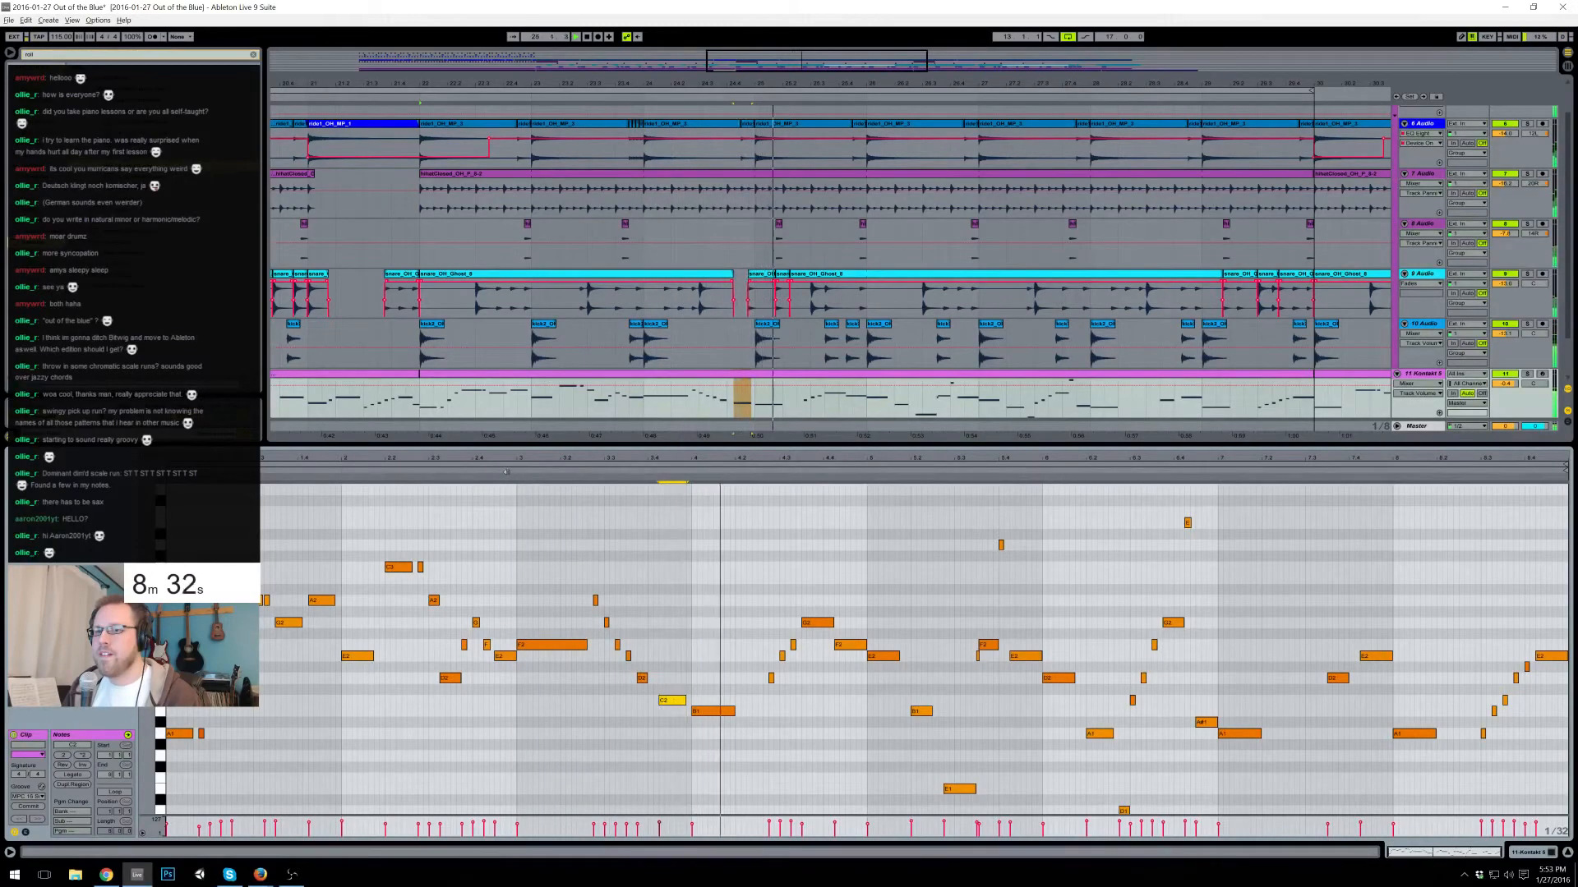
- Raise the B1 note on bar 25 to E2 and the C2 before it to F2, and play back
left_click_drag(715, 664, 723, 732)
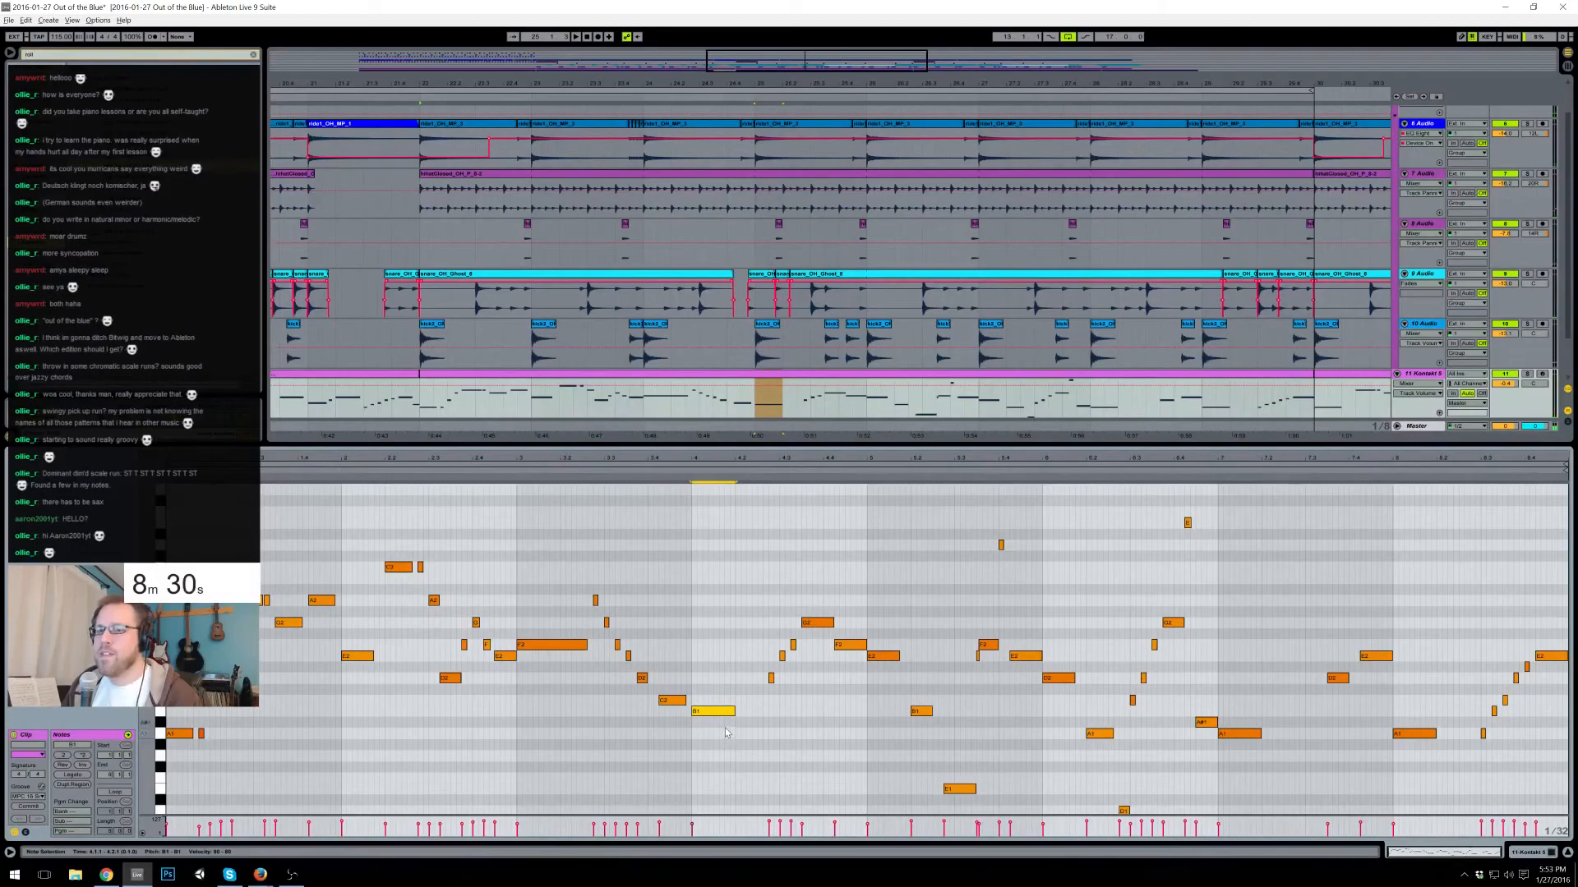
left_click_drag(670, 676, 675, 714)
key("Up")
key("Up")
key("Up")
key("Up")
left_click(710, 712)
key("Up")
key("Up")
key("Up")
key("Up")
key("Up")
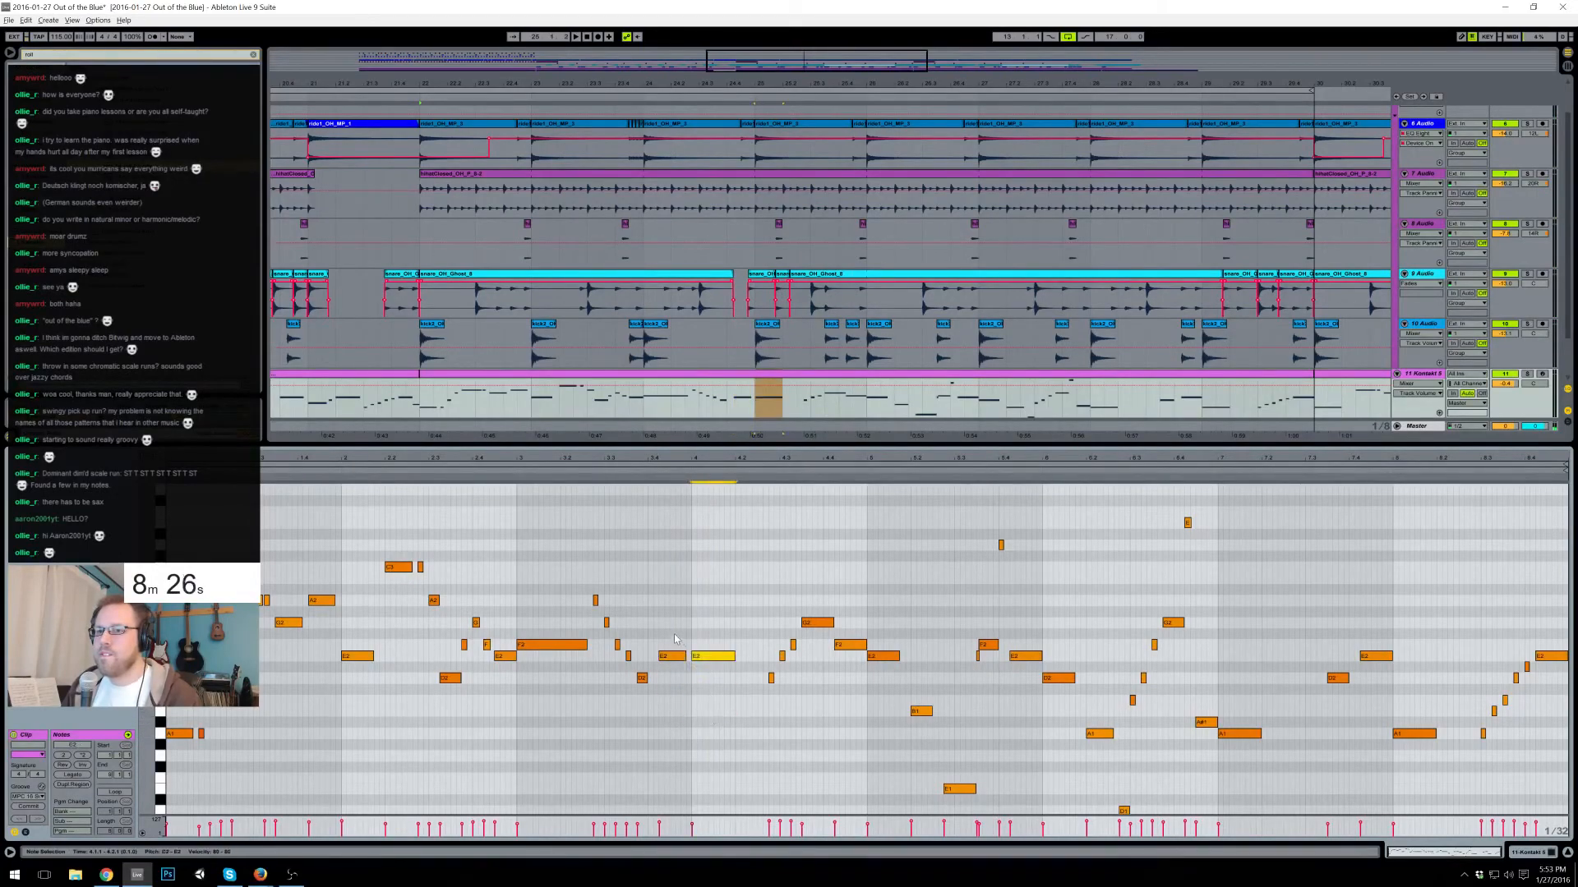
left_click(672, 656)
key("Up")
left_click(648, 482)
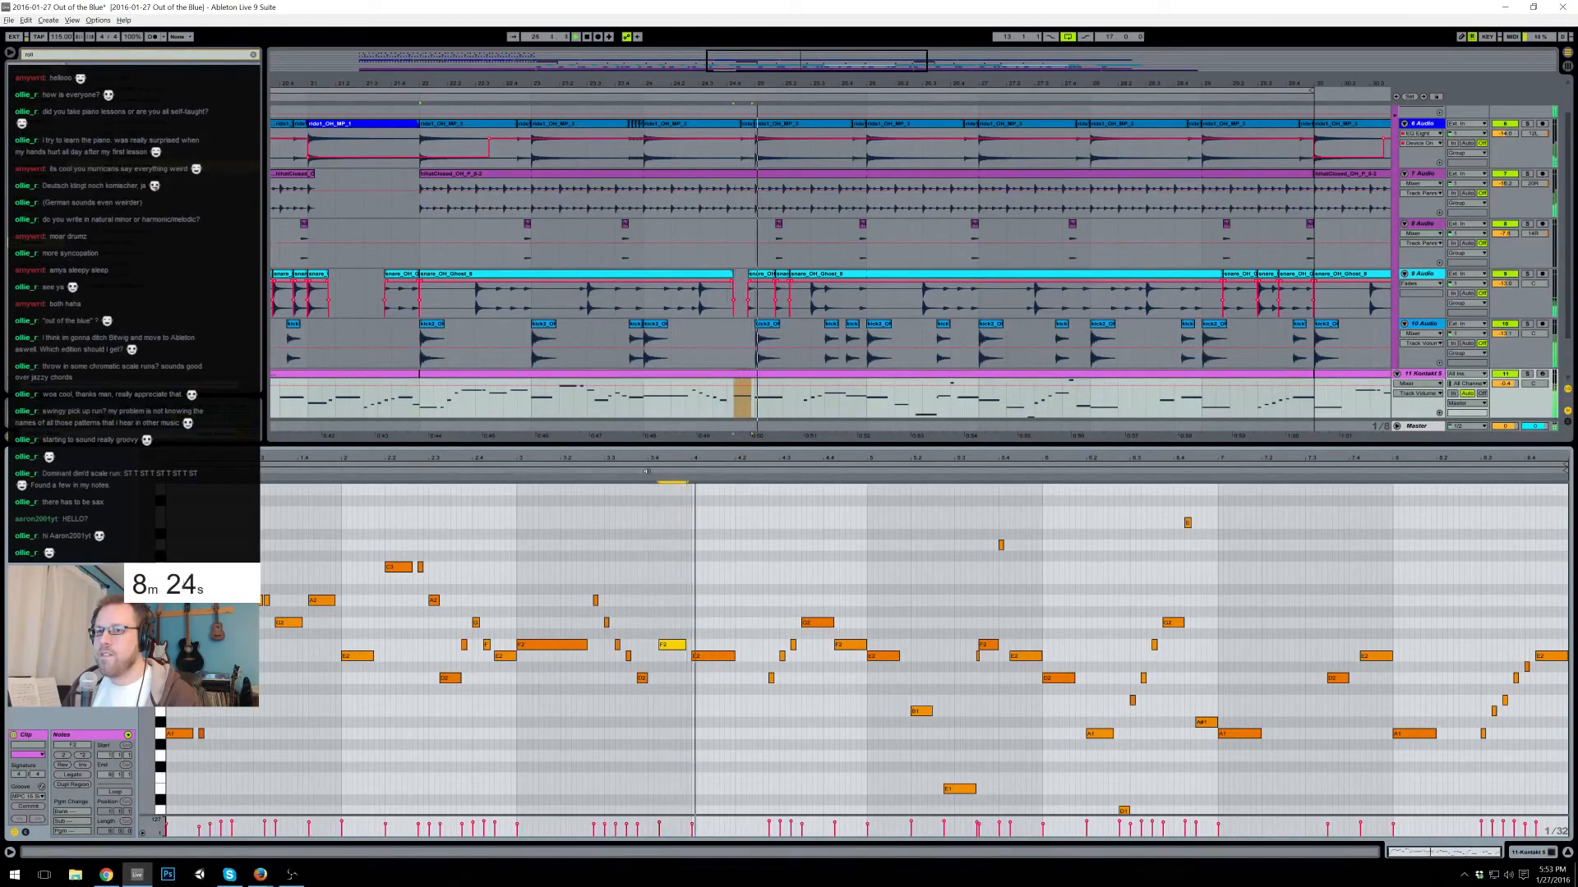
- Lengthen the E2 note on bar 25 and play on into bar 26
key("space")
left_click_drag(734, 657, 763, 657)
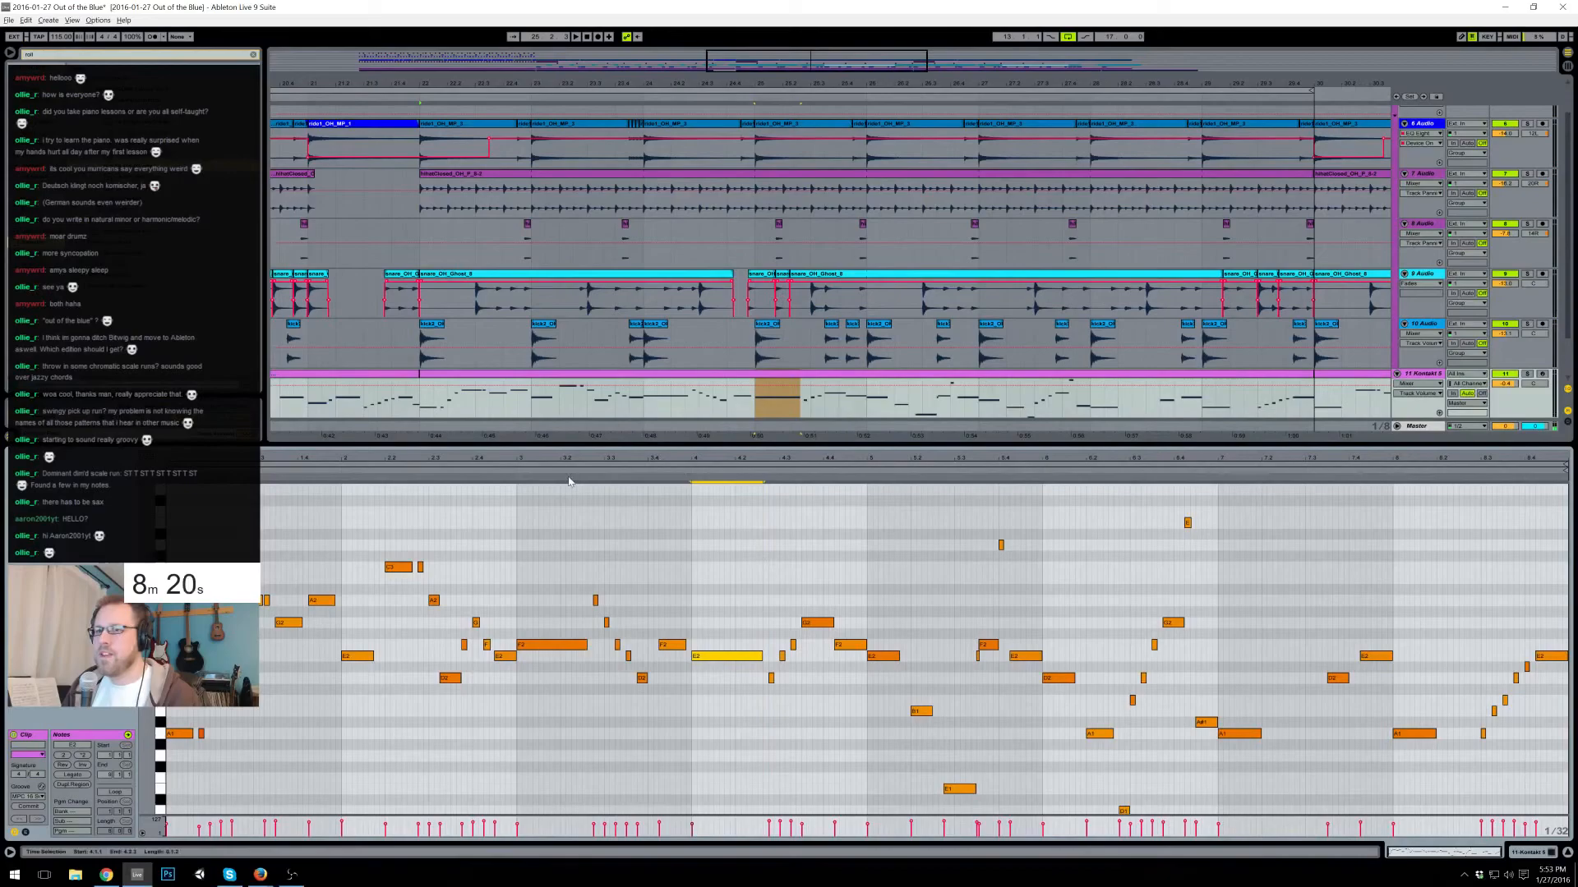
left_click(767, 475)
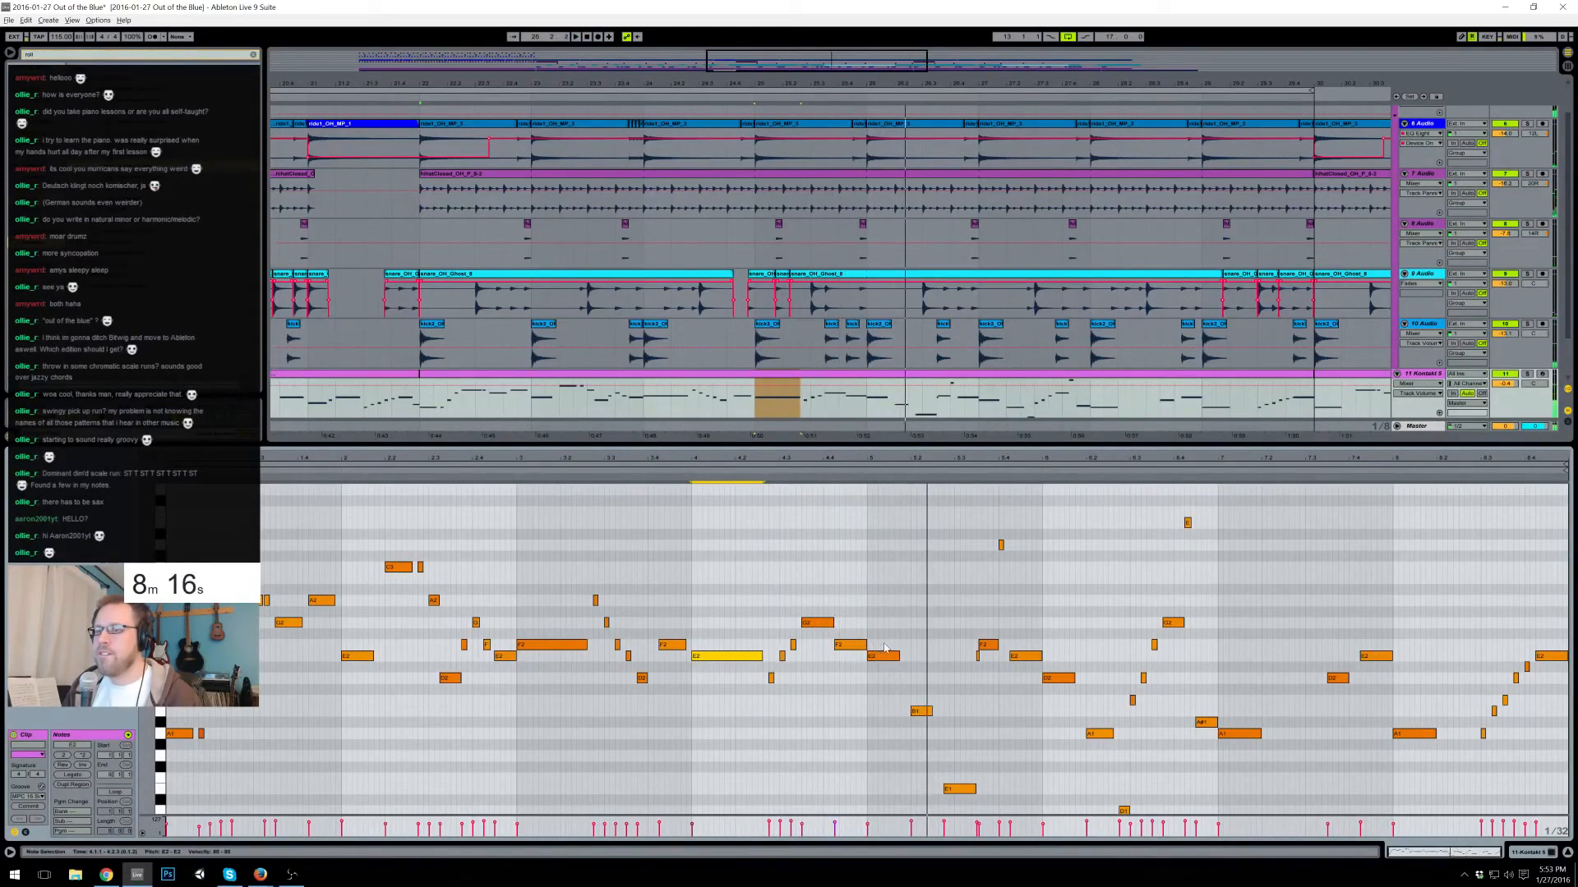
- Raise the E2 note on bar 26 to A2 and the F2 before it to G#2, and trim the A2's end
left_click_drag(883, 639, 885, 674)
left_click(851, 646)
key("Up")
key("Up")
key("Up")
key("Up")
key("Up")
key("Up")
key("Up")
key("Up")
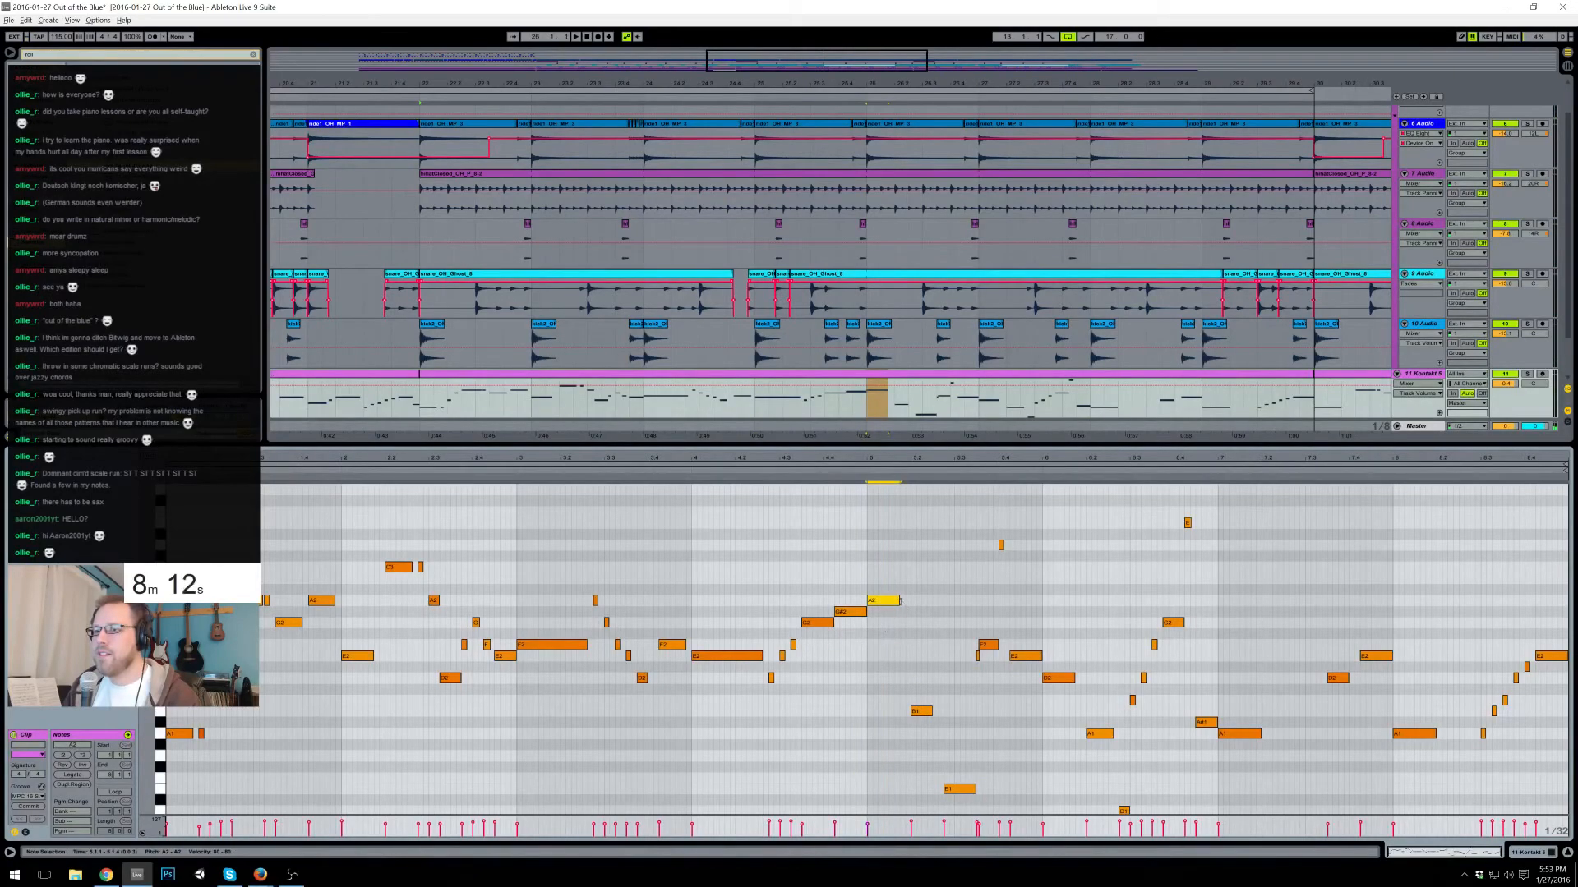
double_click(900, 600)
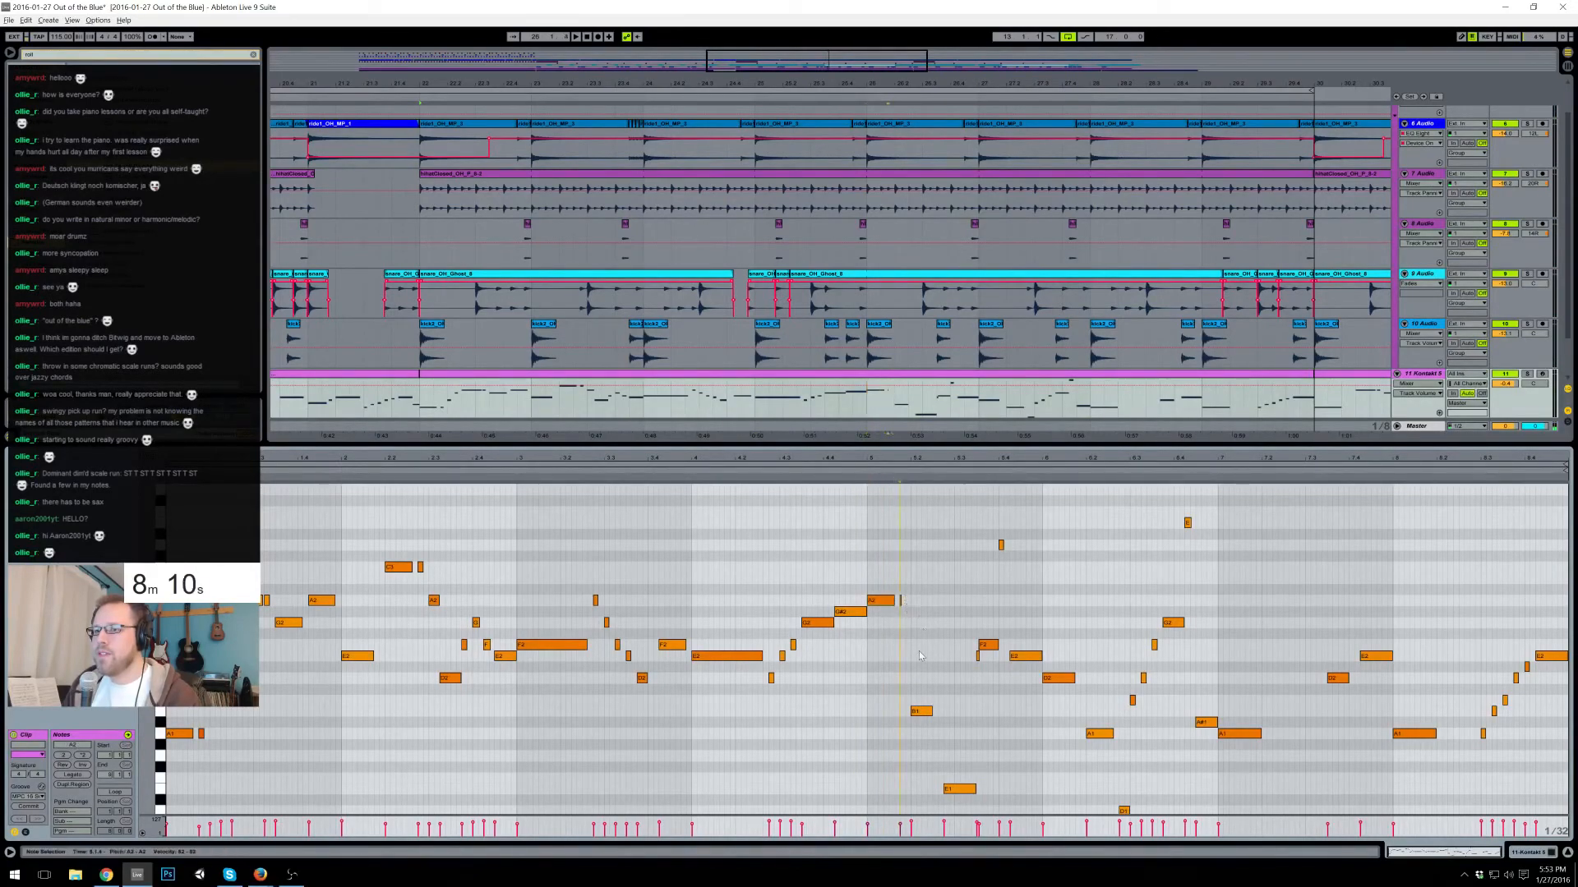
key("Delete")
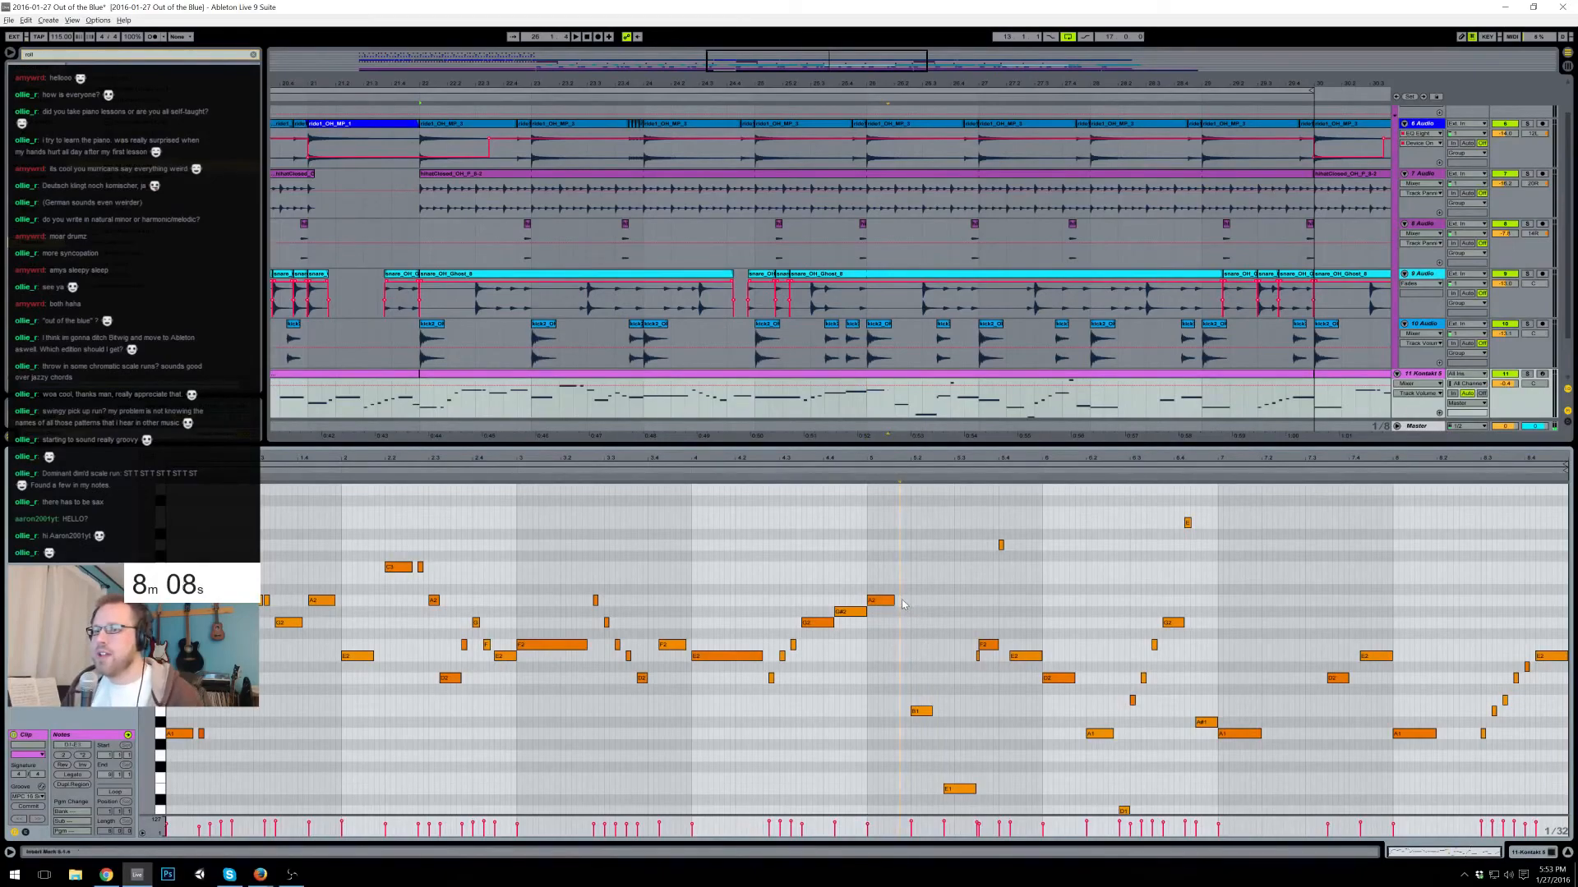
- Add a short A#2 after the bar 26 note, and raise that note to B2 and the preceding G#2 to A2
double_click(903, 600)
left_click_drag(906, 601, 899, 645)
key("Up")
key("Up")
key("ctrl+z")
key("ctrl+z")
- Raise the B1 note in bar 26 to E2
left_click(921, 711)
key("shift+Up")
key("Down")
key("Down")
key("Down")
key("Down")
key("Down")
key("Down")
key("Down")
- Raise the low E1 note in bar 26 to B1 and play back
left_click(958, 789)
key("shift+Up")
key("Down")
key("Down")
key("Down")
key("Down")
key("Down")
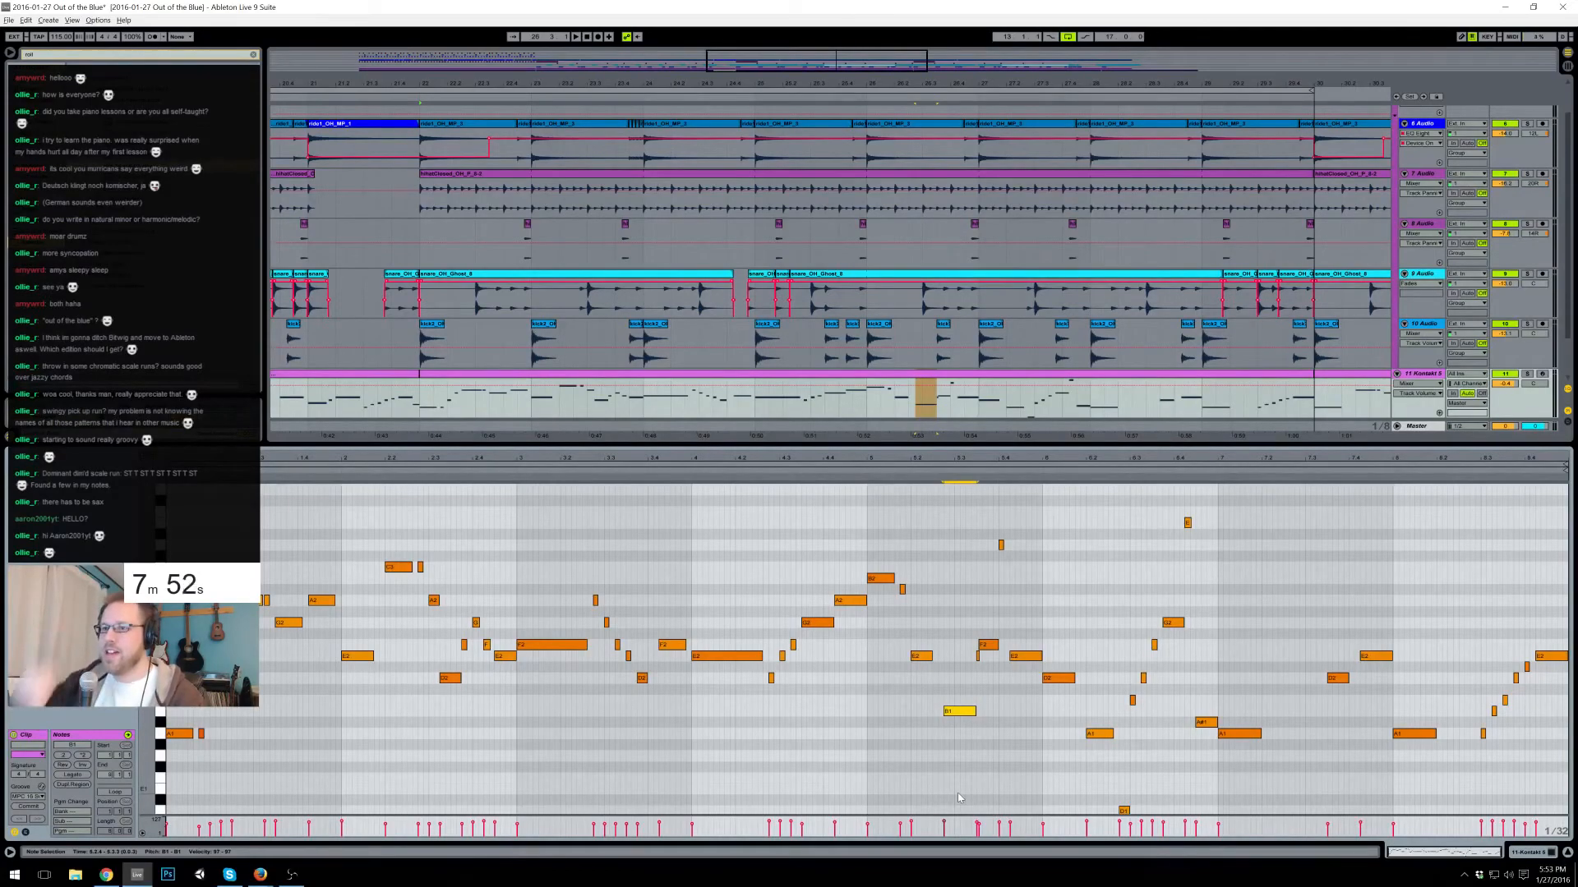
key("space")
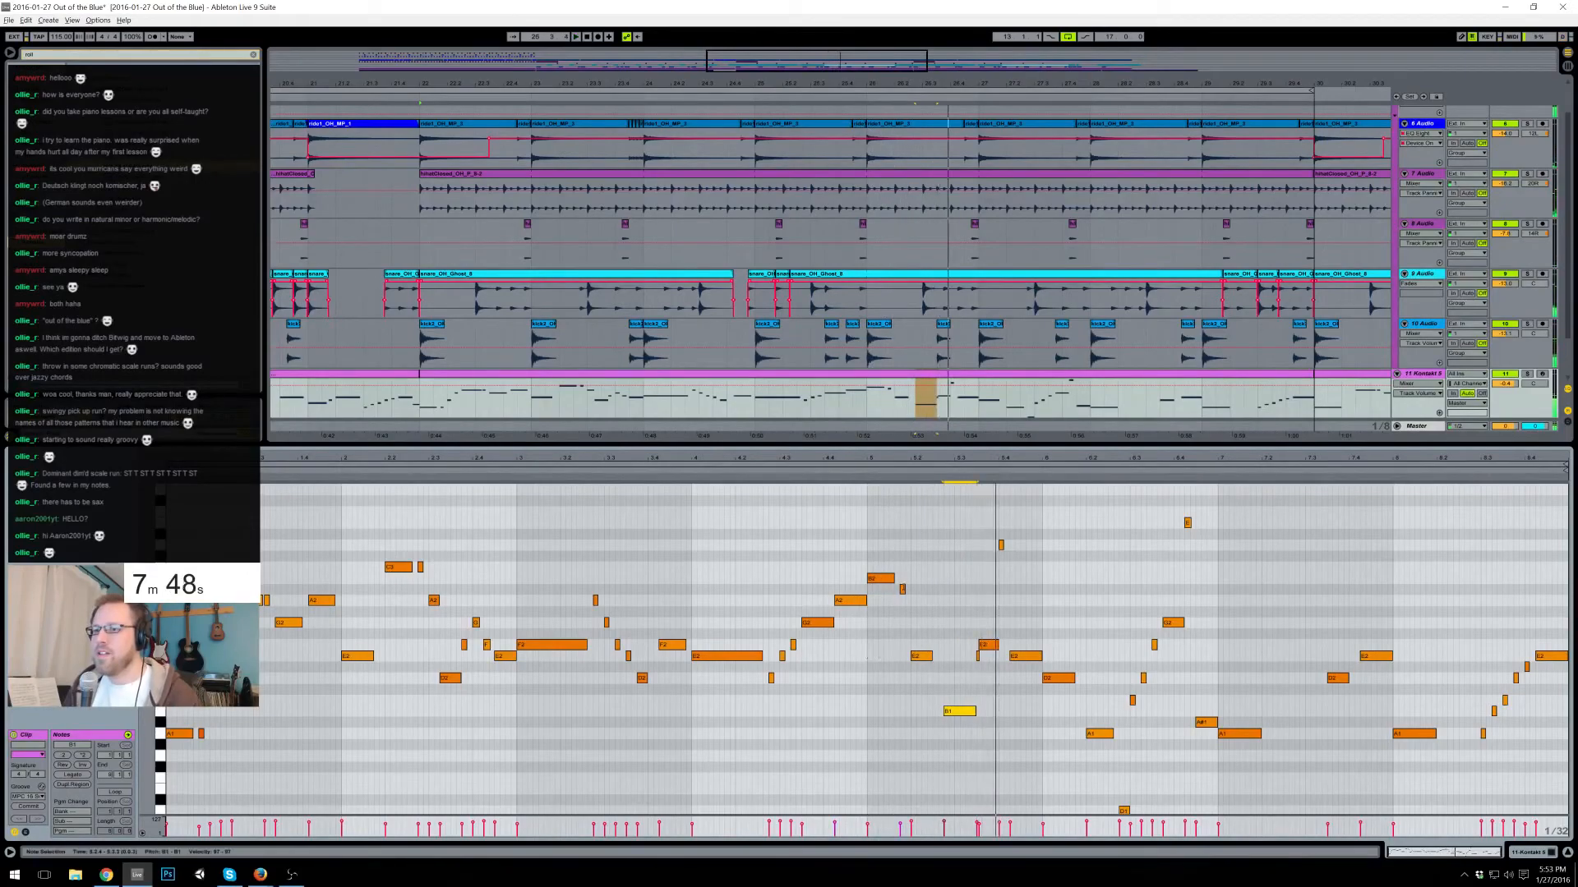
key("space")
- Lengthen the B2 note on bar 26 over the short A#2 position, and play back into bar 27
left_click(890, 579)
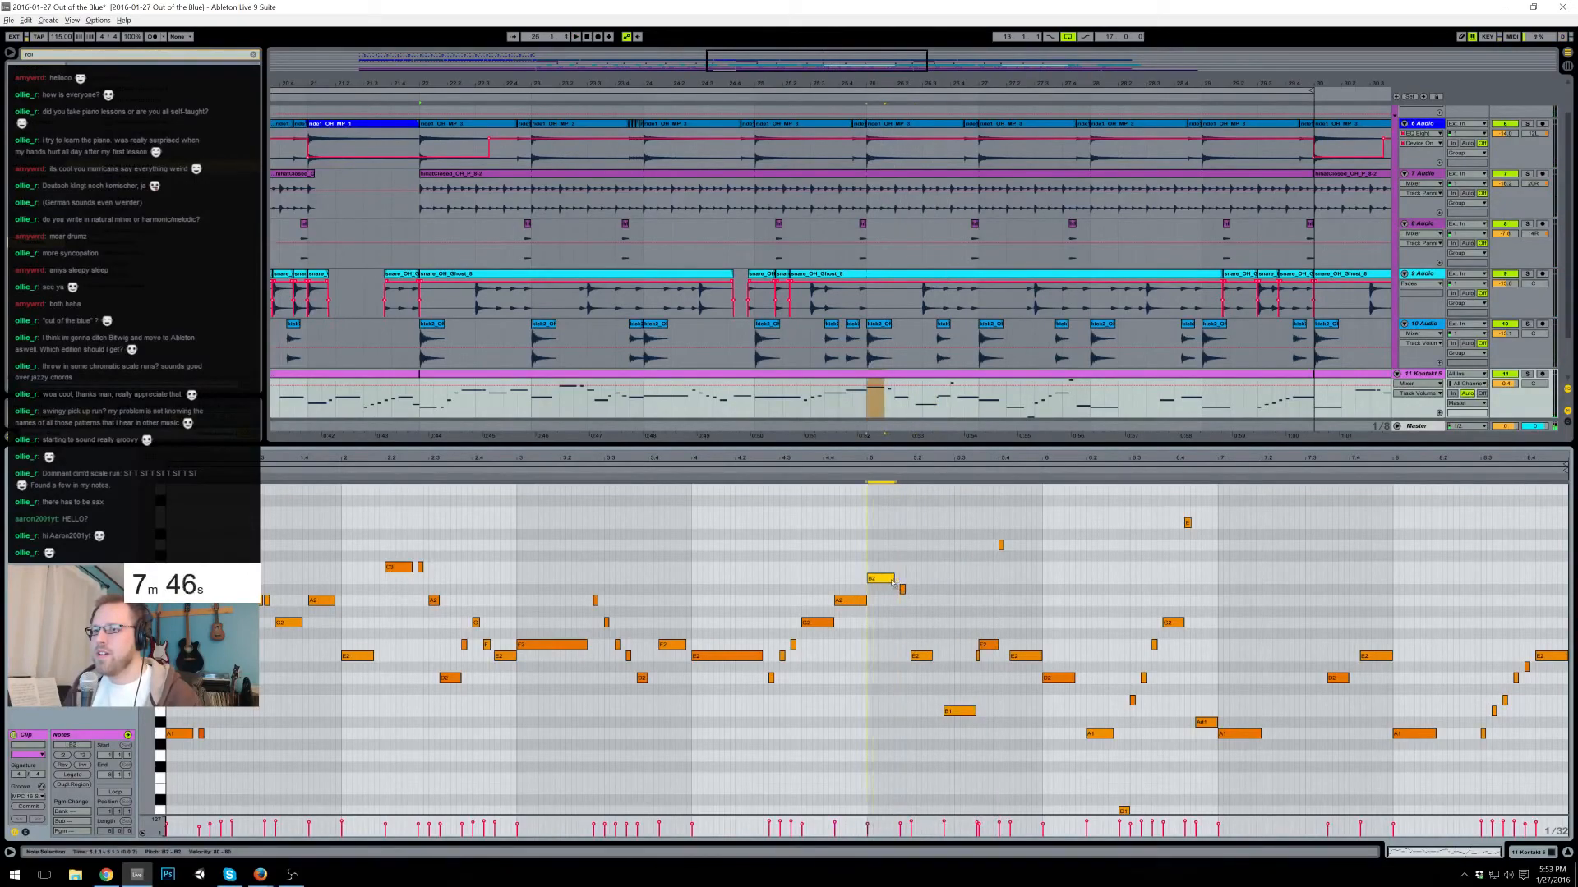
left_click_drag(892, 578, 903, 578)
left_click(871, 523)
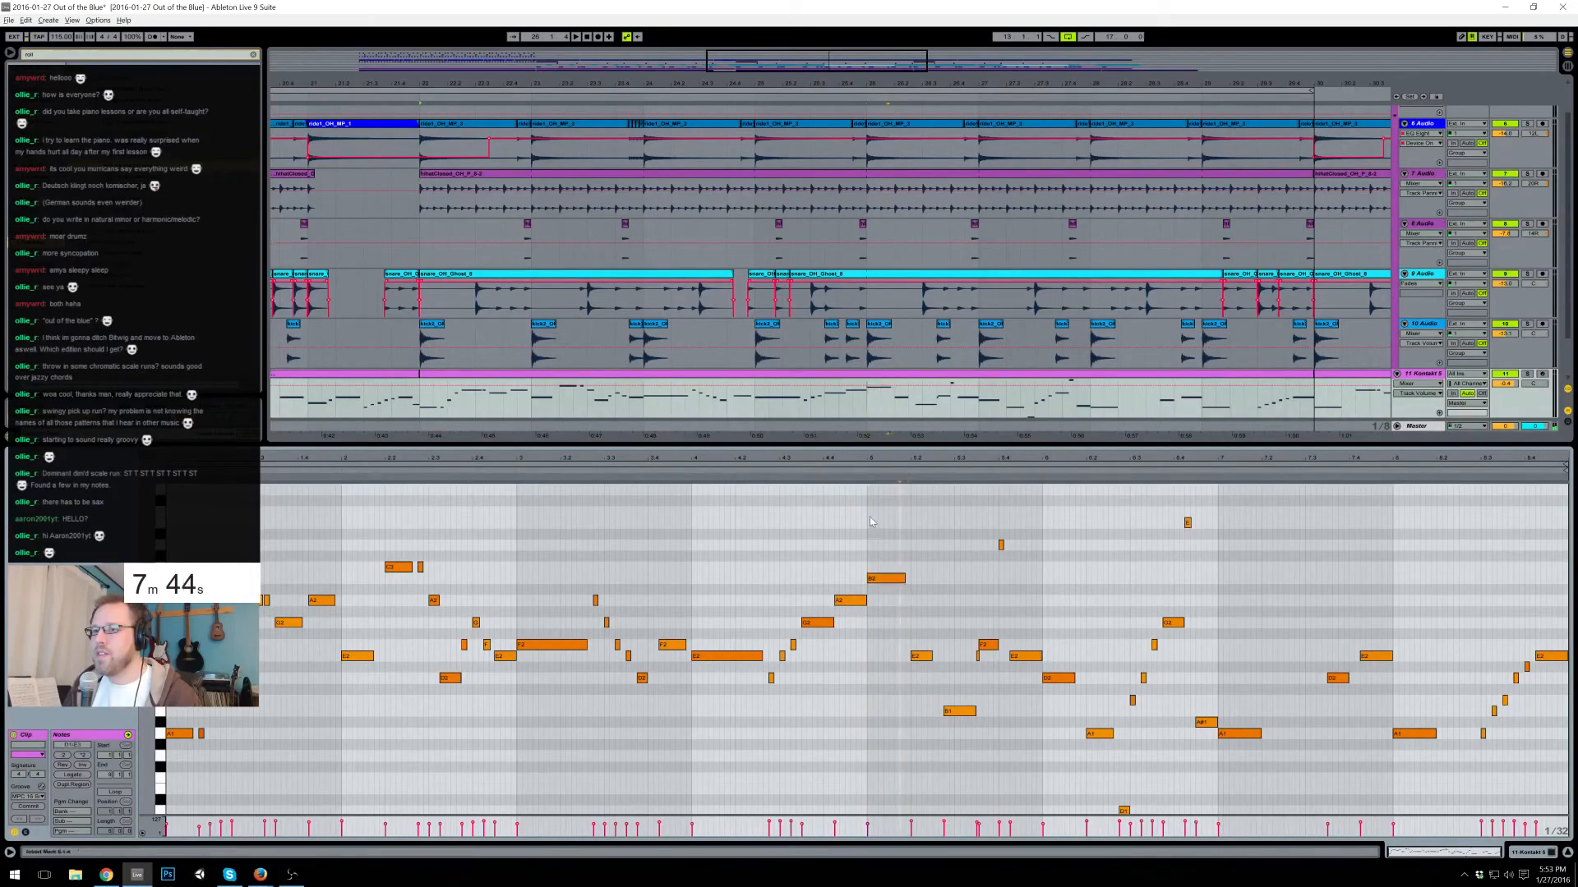
left_click(860, 482)
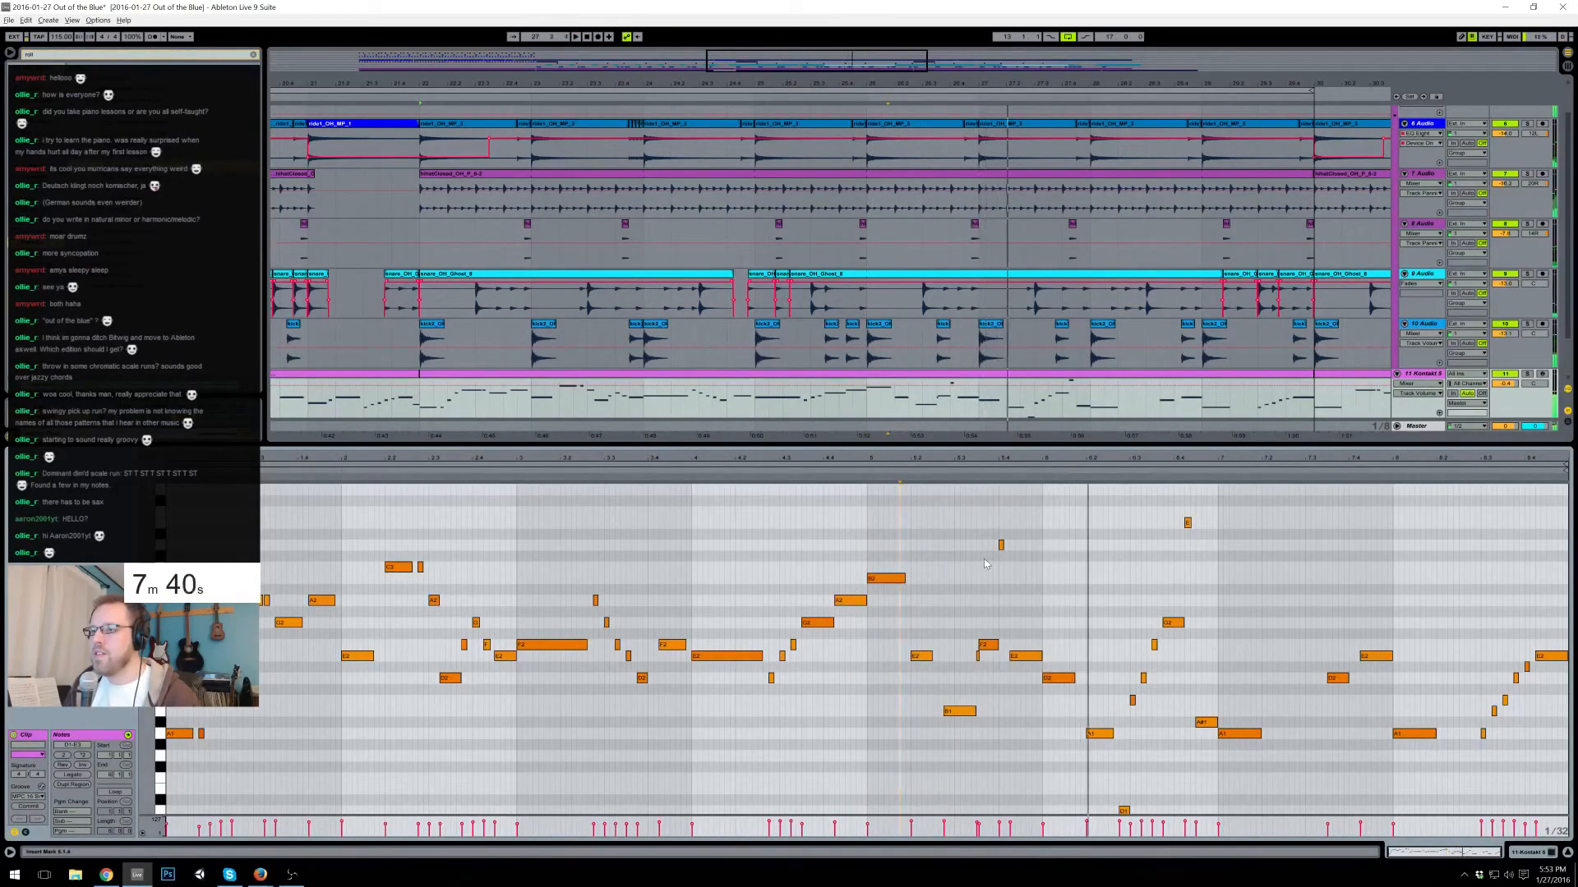
key("space")
- Raise the D2 note on bar 27 to A2
left_click(1059, 677)
key("shift+Up")
key("Down")
key("Down")
key("Down")
key("Down")
key("Down")
- Raise the A1 note following the A2 in bar 27 to D2
left_click(1096, 736)
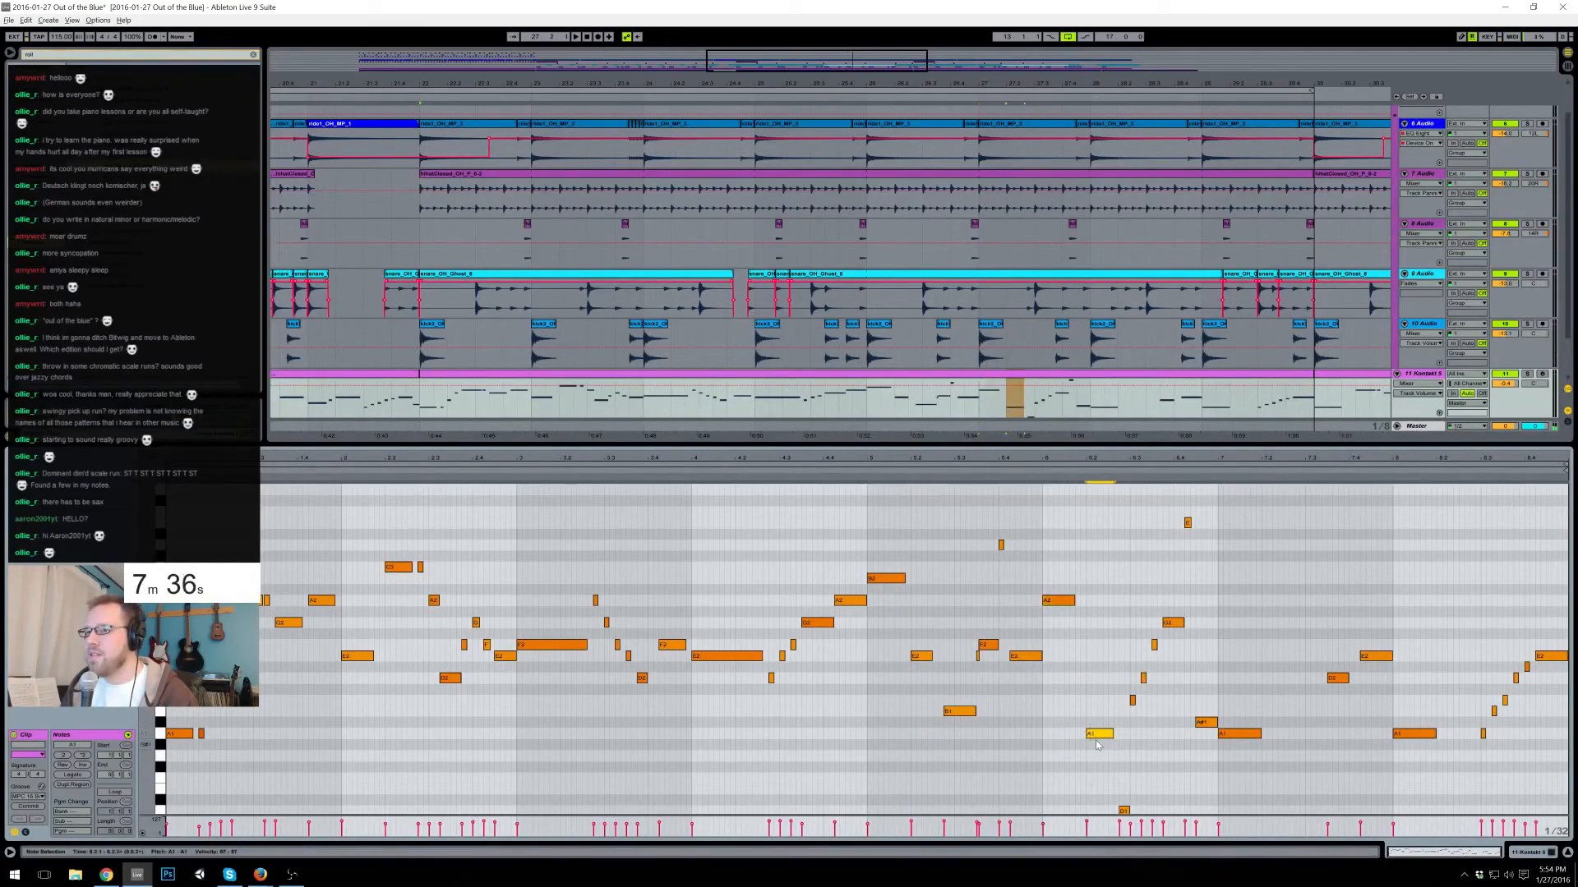
key("shift+Up")
key("Down")
key("Down")
key("Down")
key("Down")
key("Down")
key("Down")
key("Down")
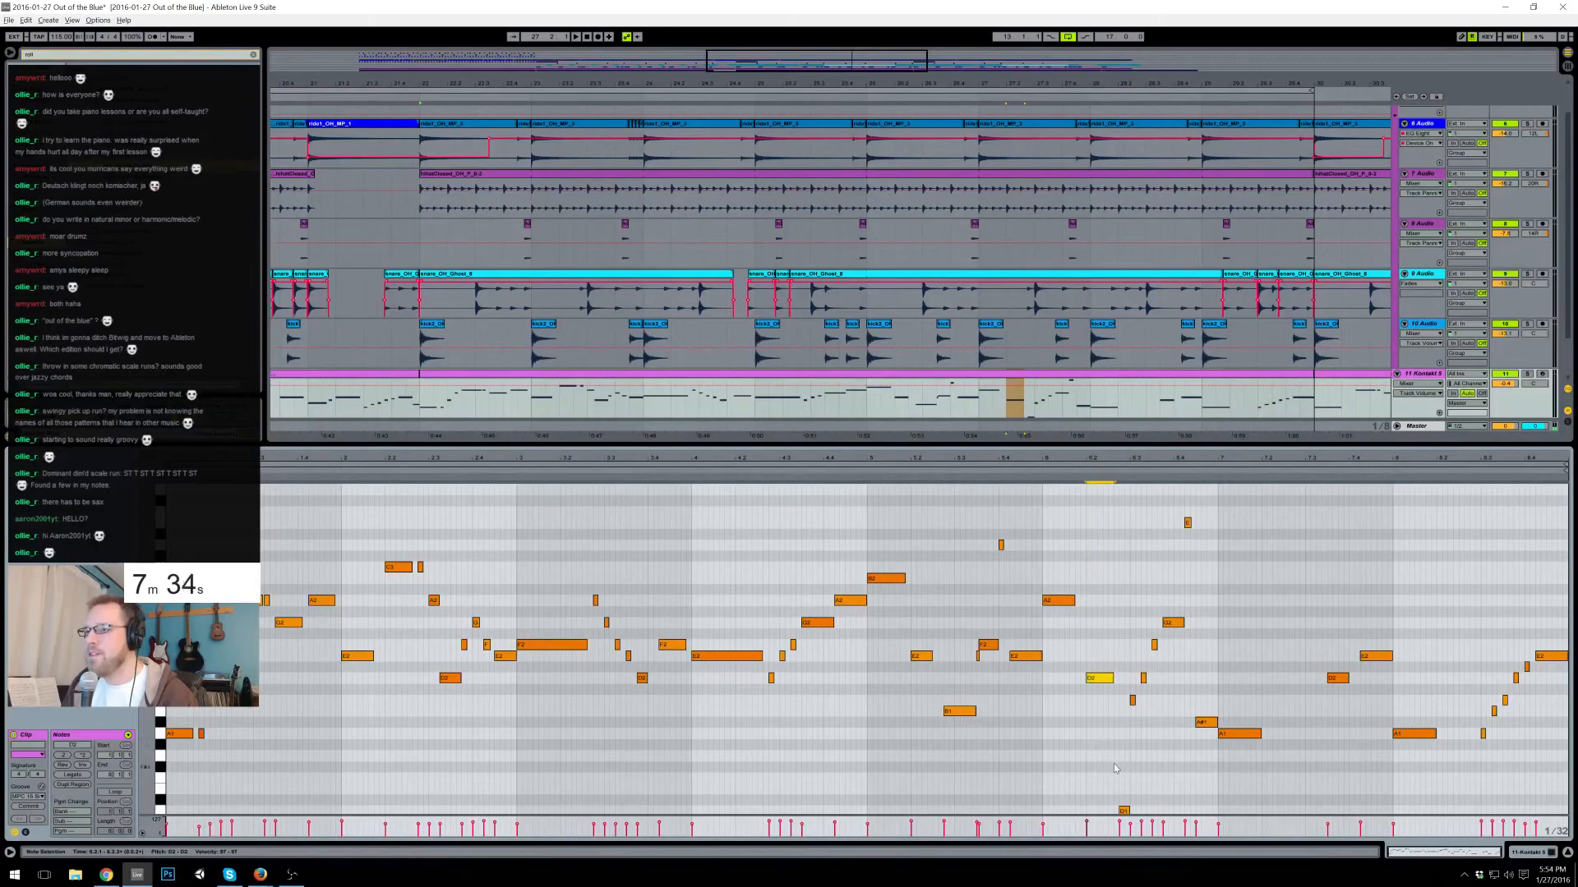
- Raise the very low D1 note in bar 27 to E2
scroll(1113, 749, "down", 1)
left_click_drag(1114, 750, 1131, 789)
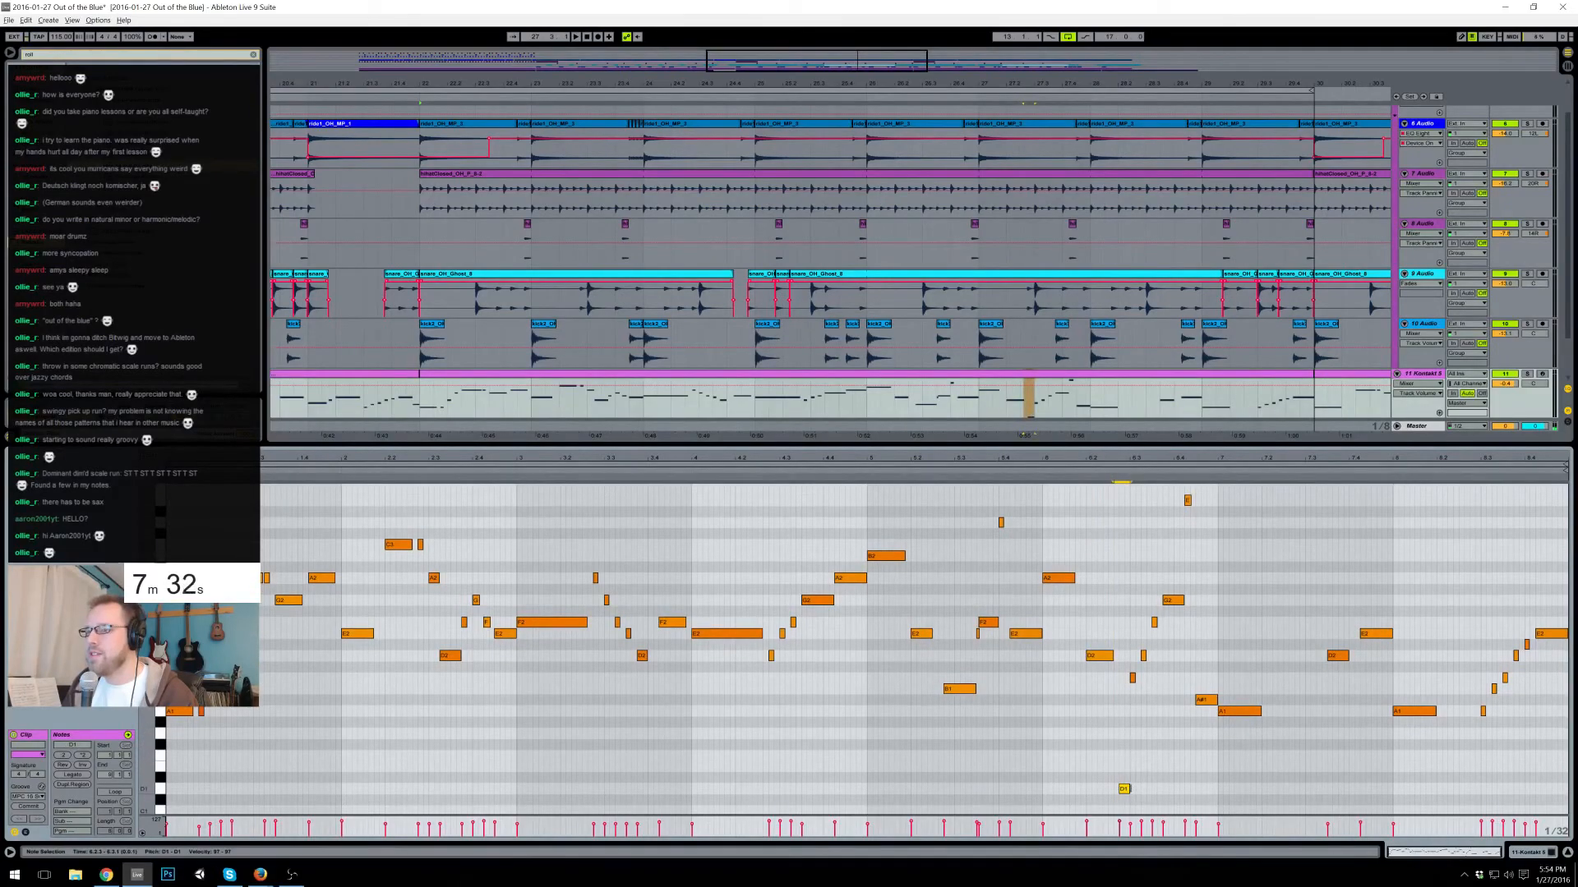
key("shift+Up")
key("Up")
key("Up")
- Raise the rising four-note run in bar 27 by four semitones, lower the E2 just before it to C2, and play back
left_click_drag(1135, 587, 1186, 687)
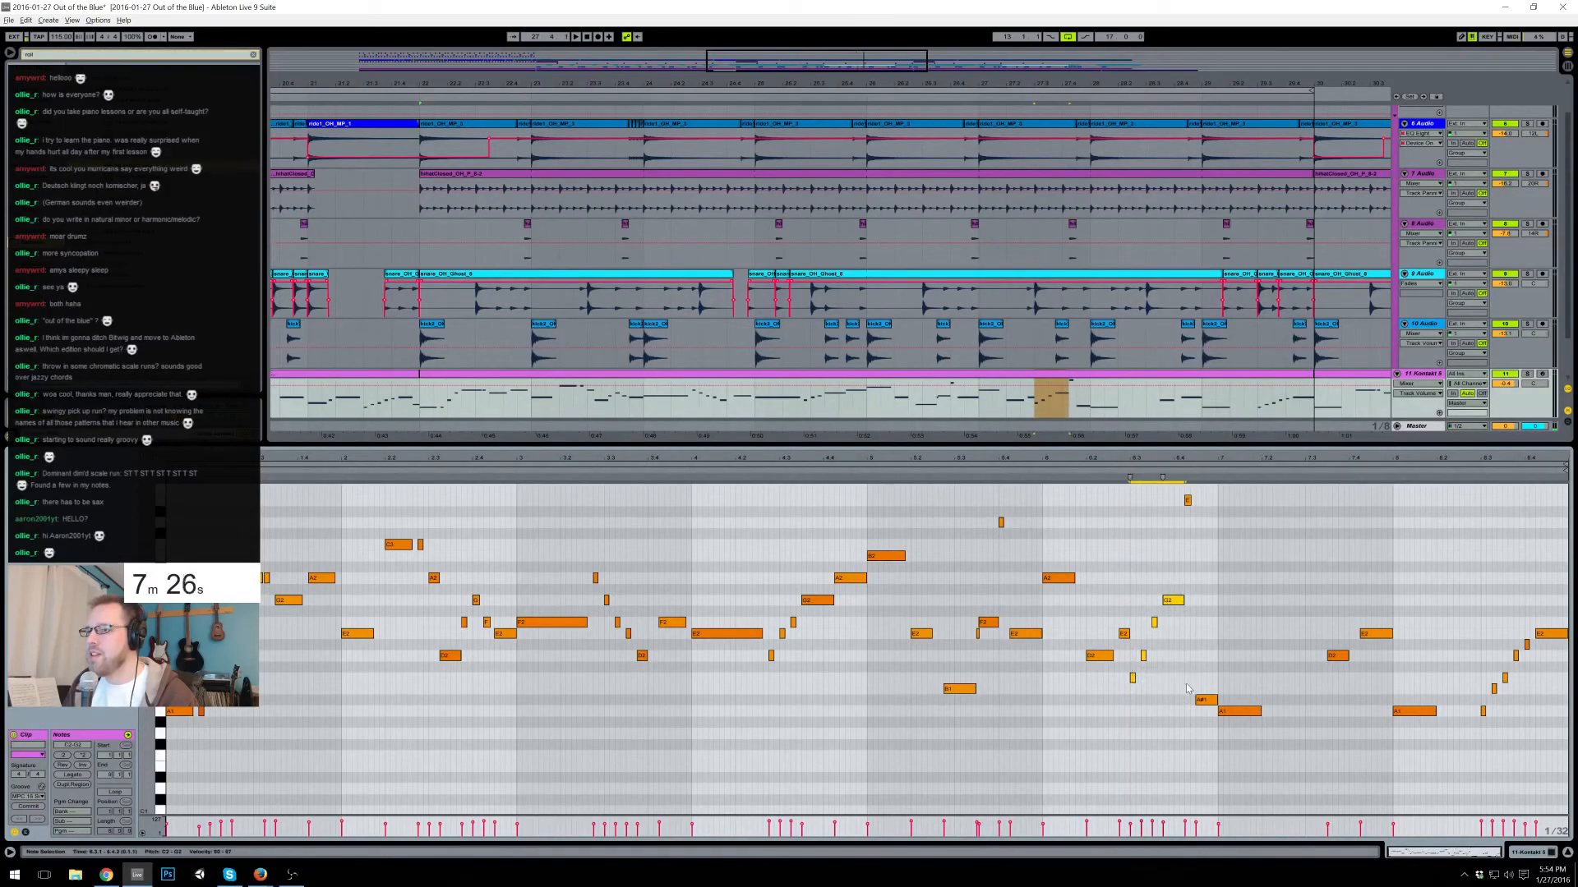
key("Up")
key("Up")
key("Up")
key("Up")
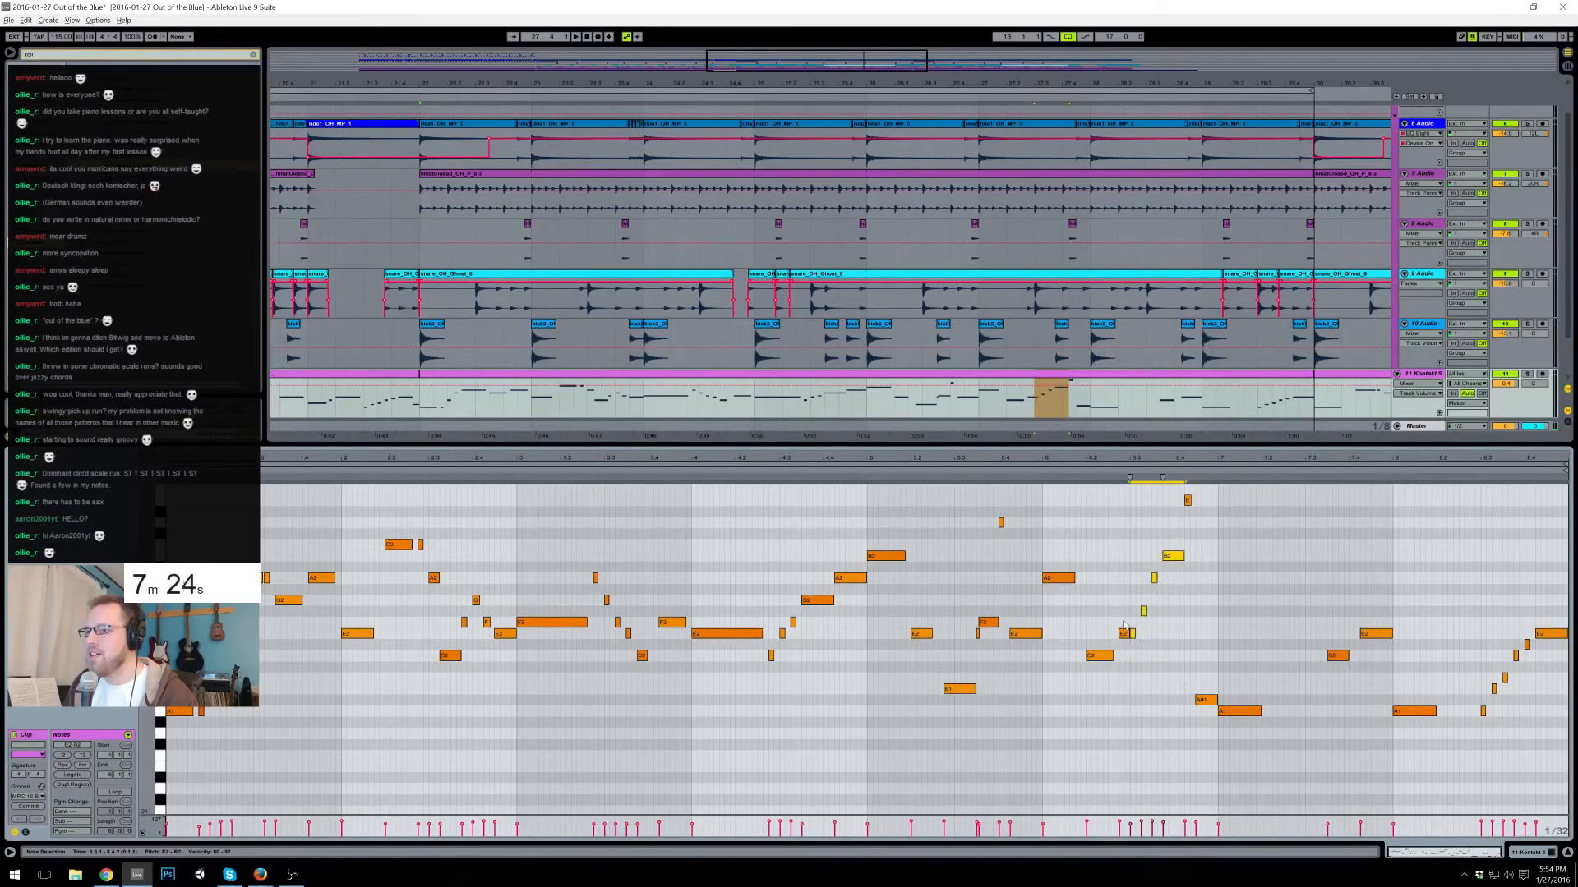
left_click(1124, 633)
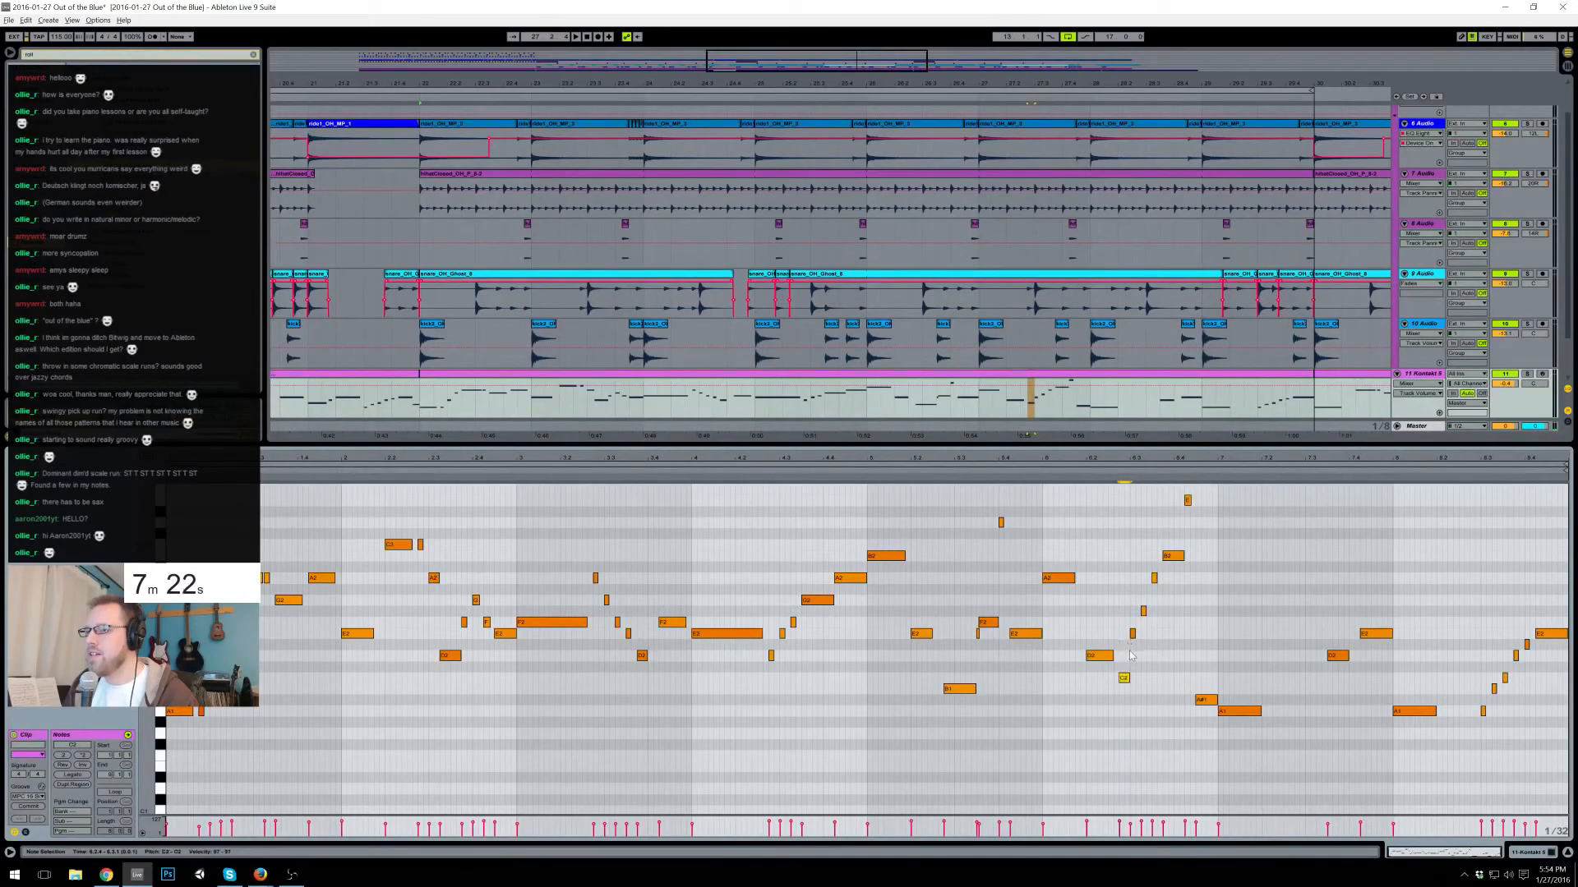
left_click(1032, 476)
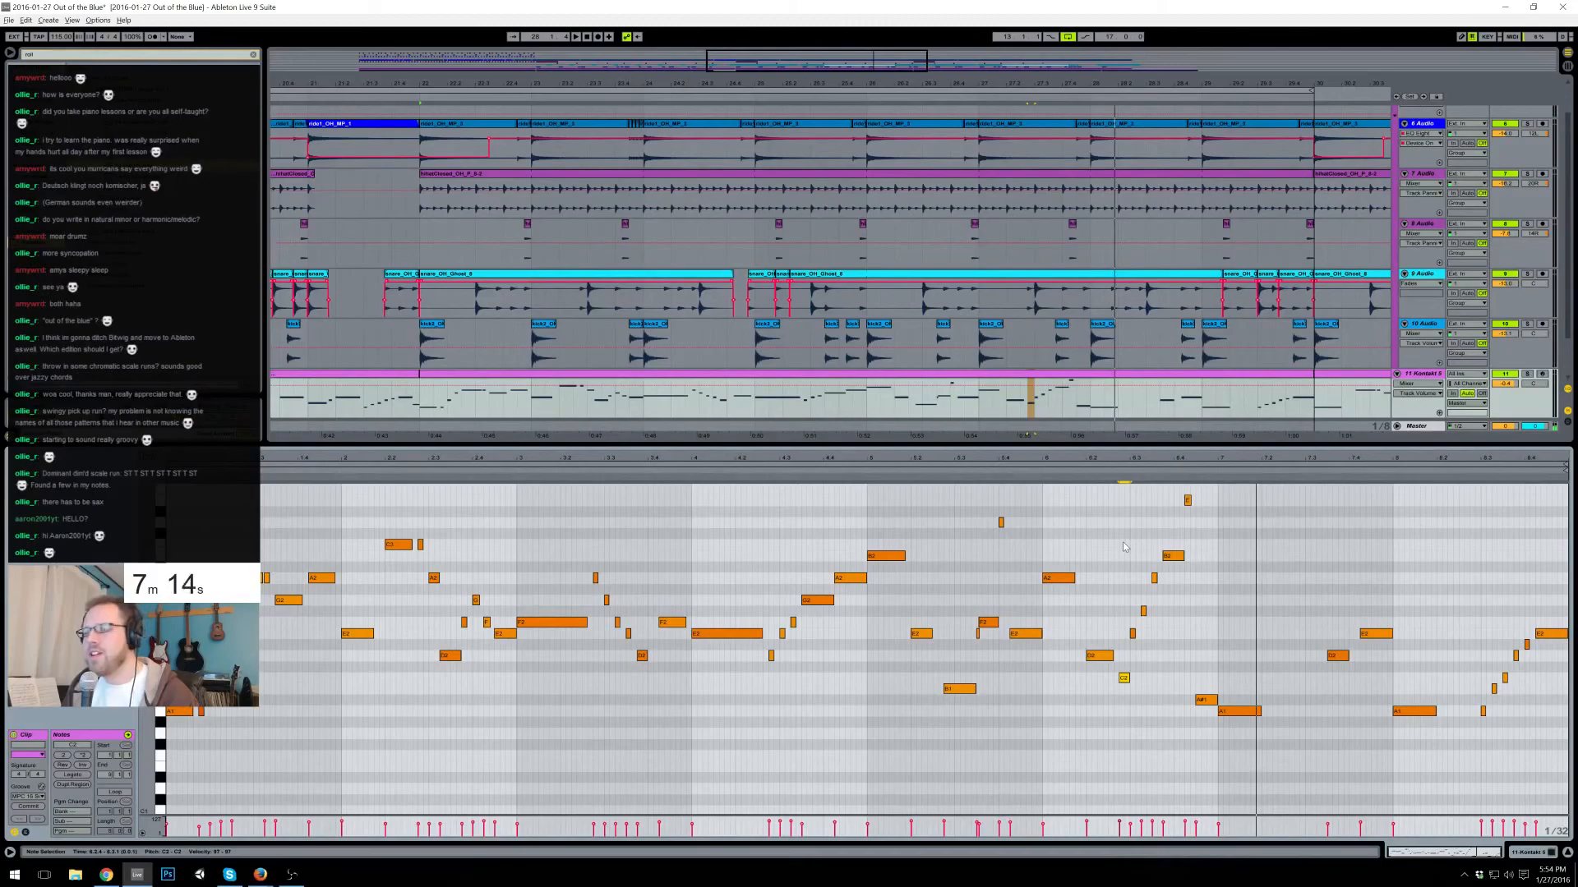
- Lower the short E3 near the end of bar 27 to D3, play back, and raise the run's F#2 to G2
left_click(1187, 500)
key("Down")
key("Down")
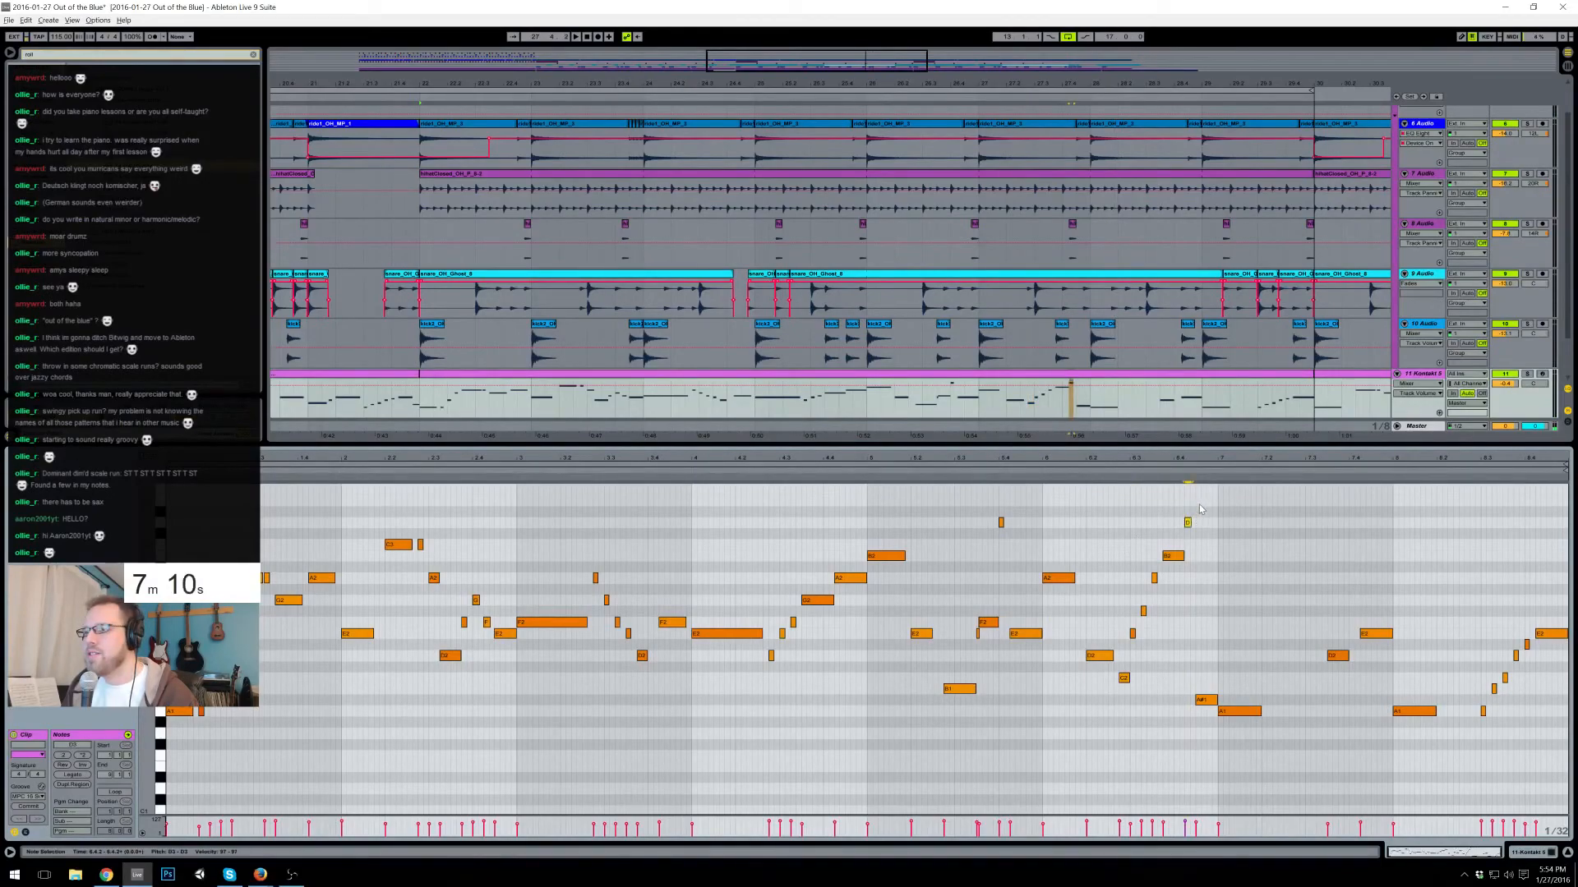
left_click(1046, 472)
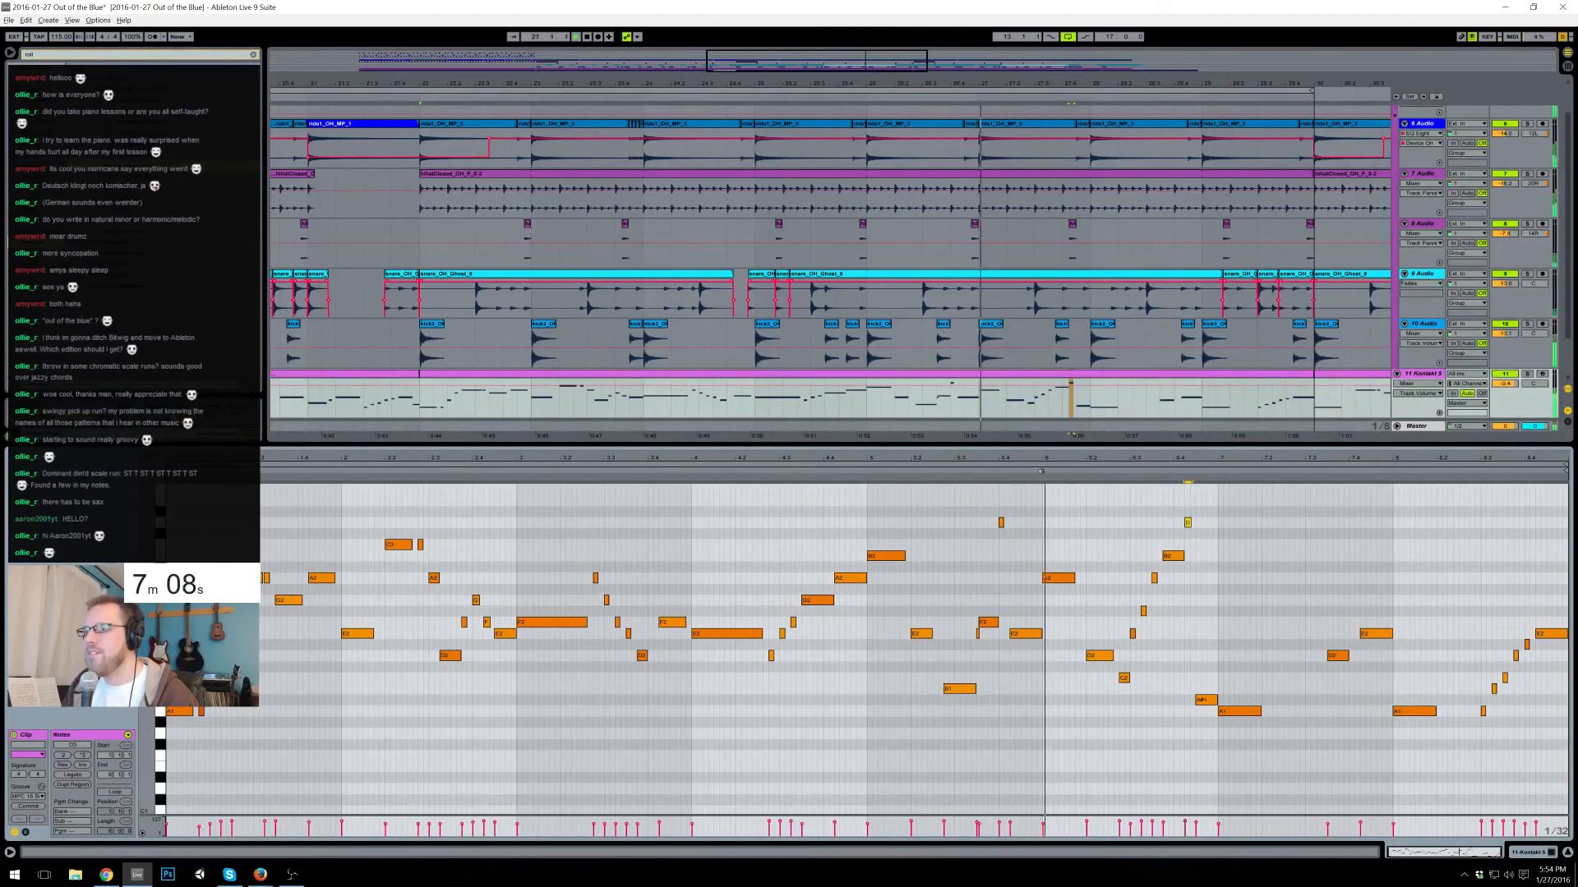
left_click(1143, 612)
key("Up")
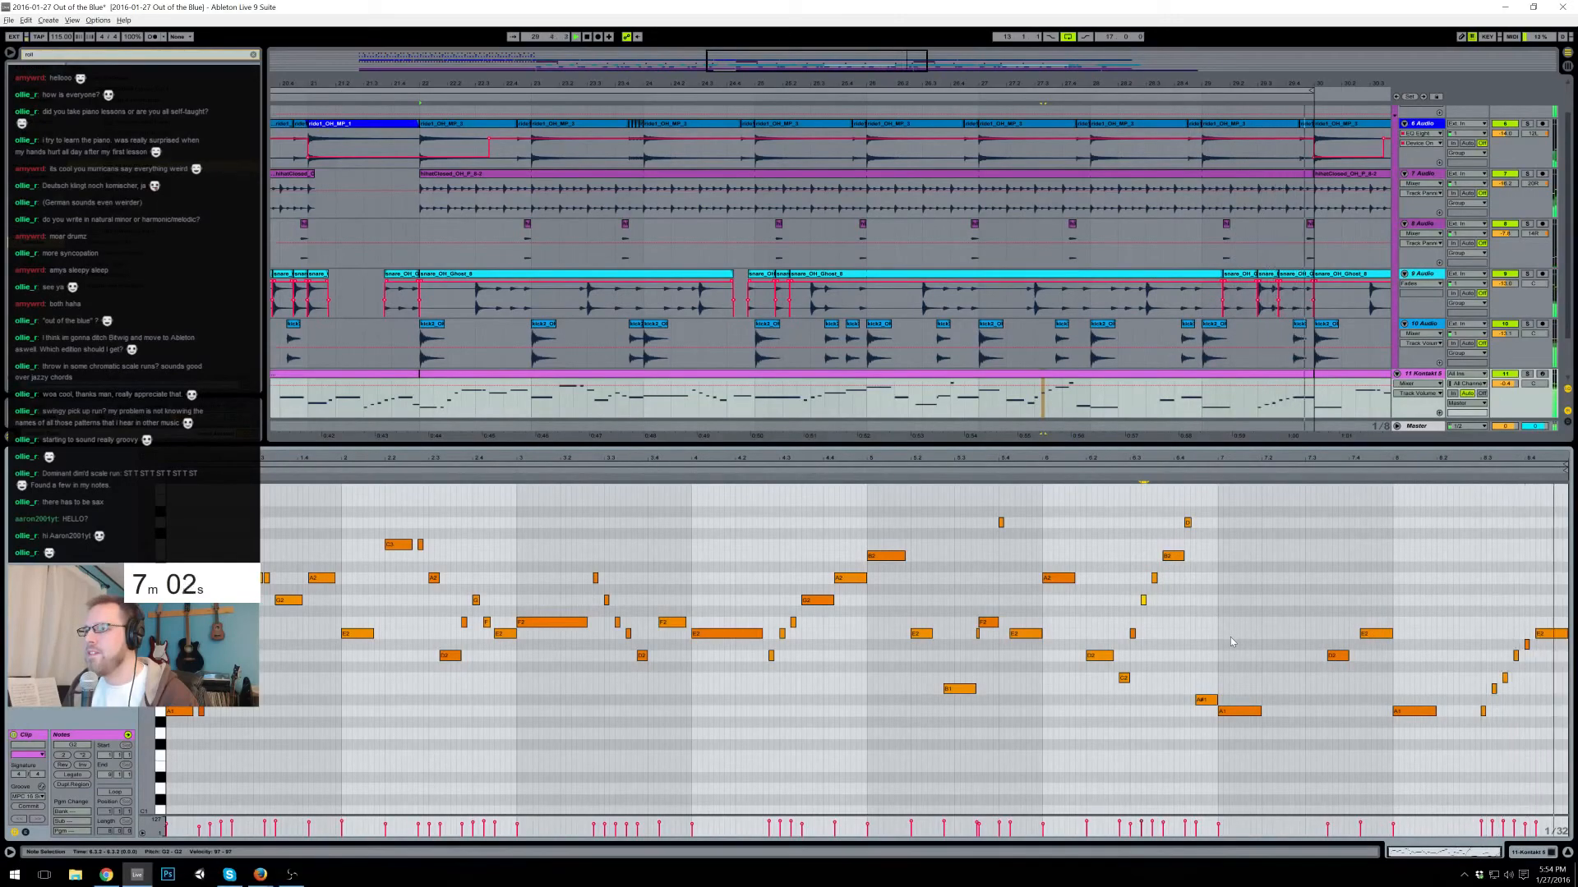
- Add the BB-Simple Mastering rack ahead of the Limiter on the Master track
left_click(1276, 421)
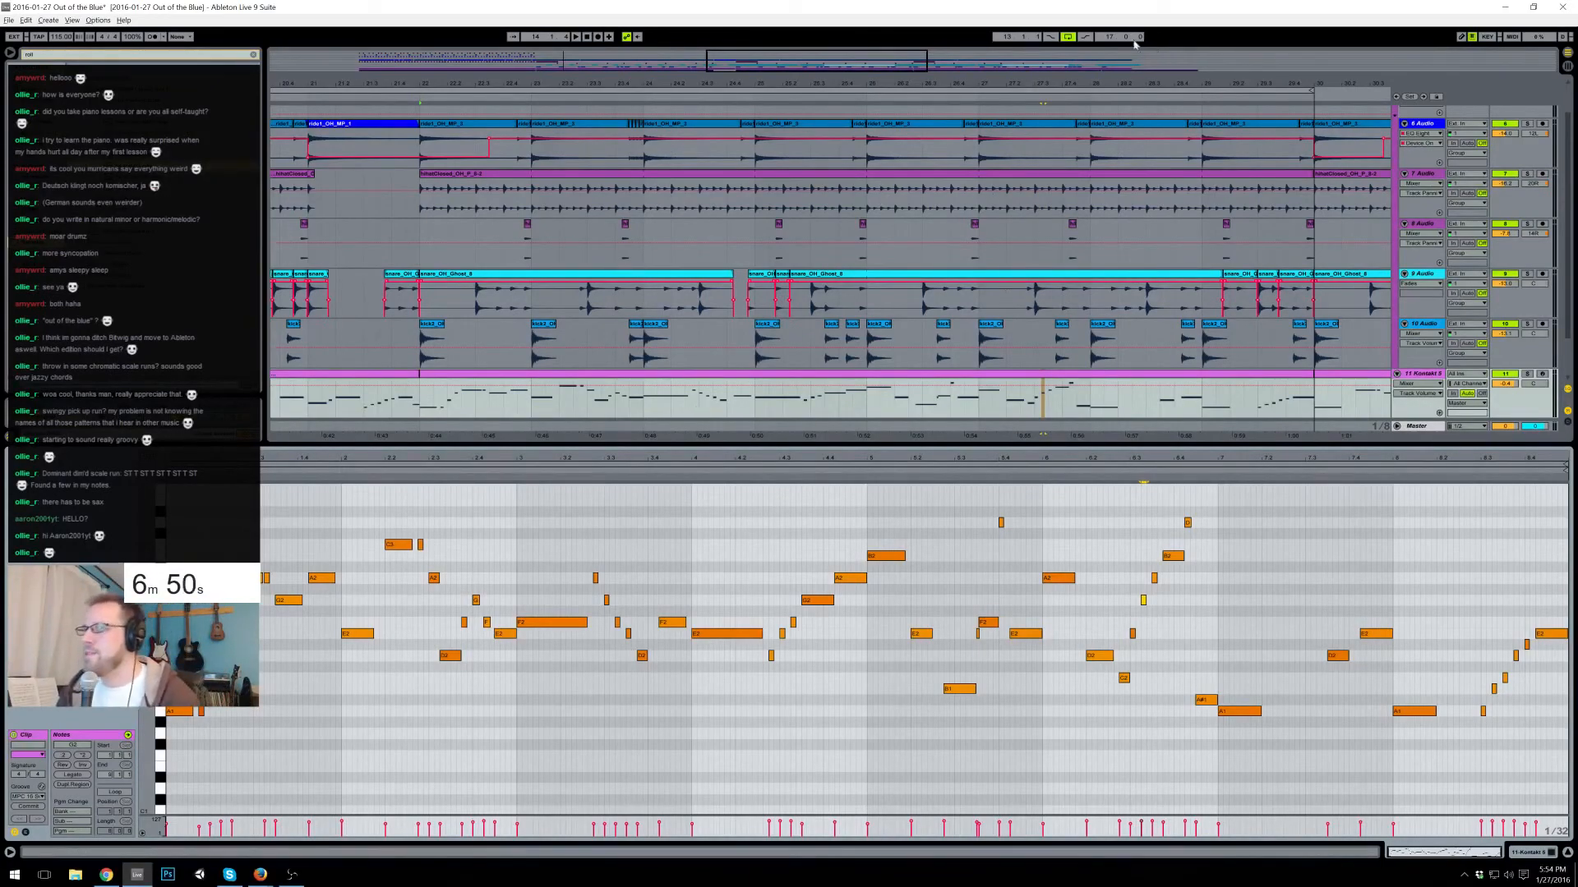
left_click_drag(845, 68, 787, 13)
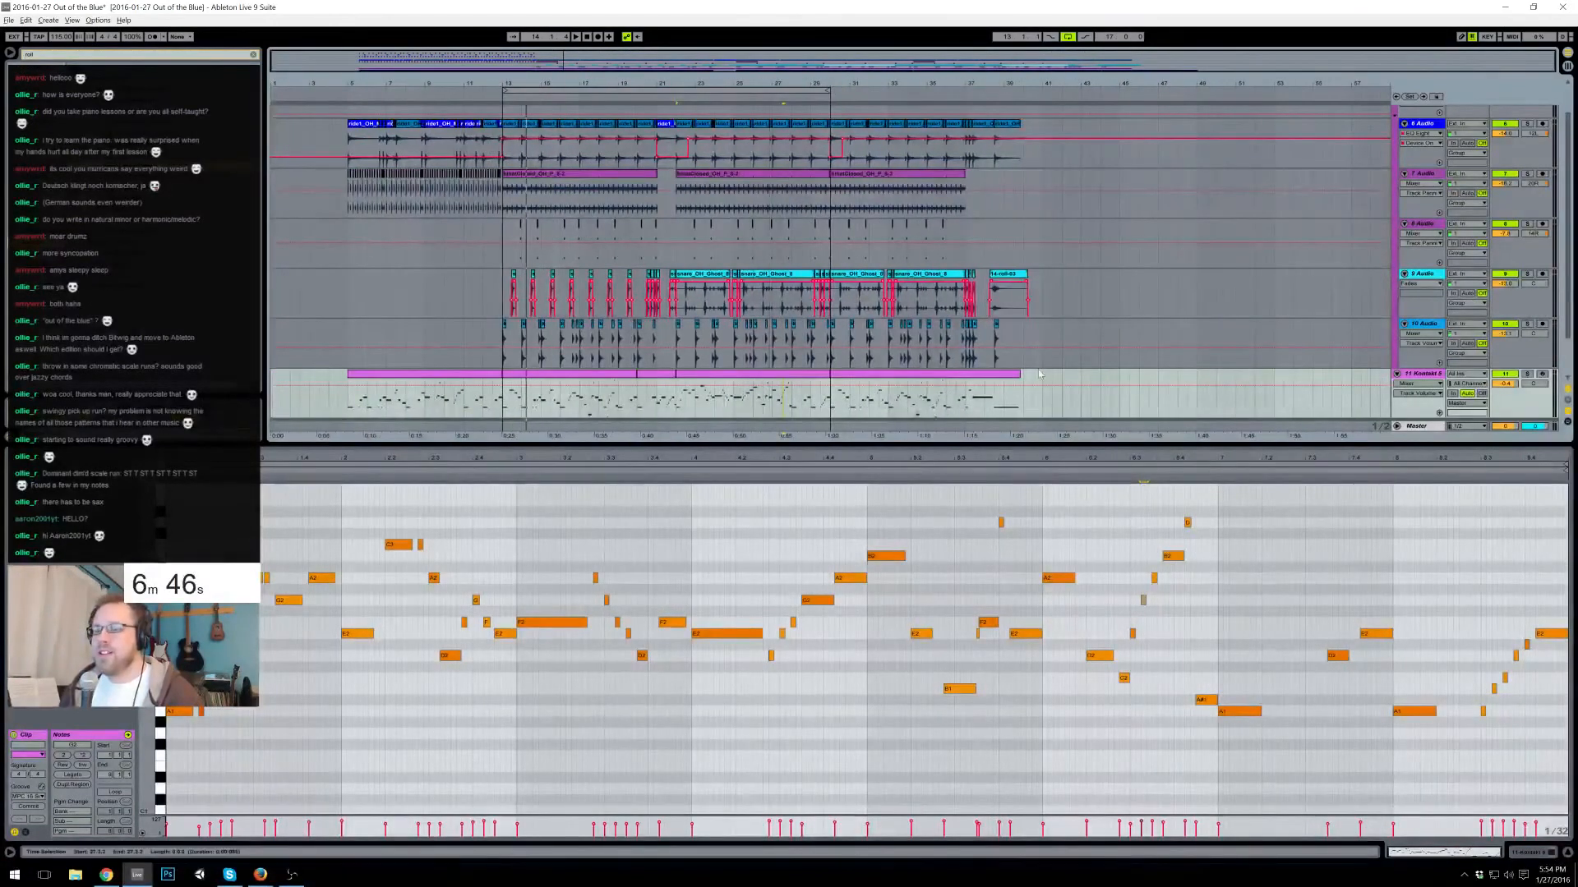
left_click(1544, 855)
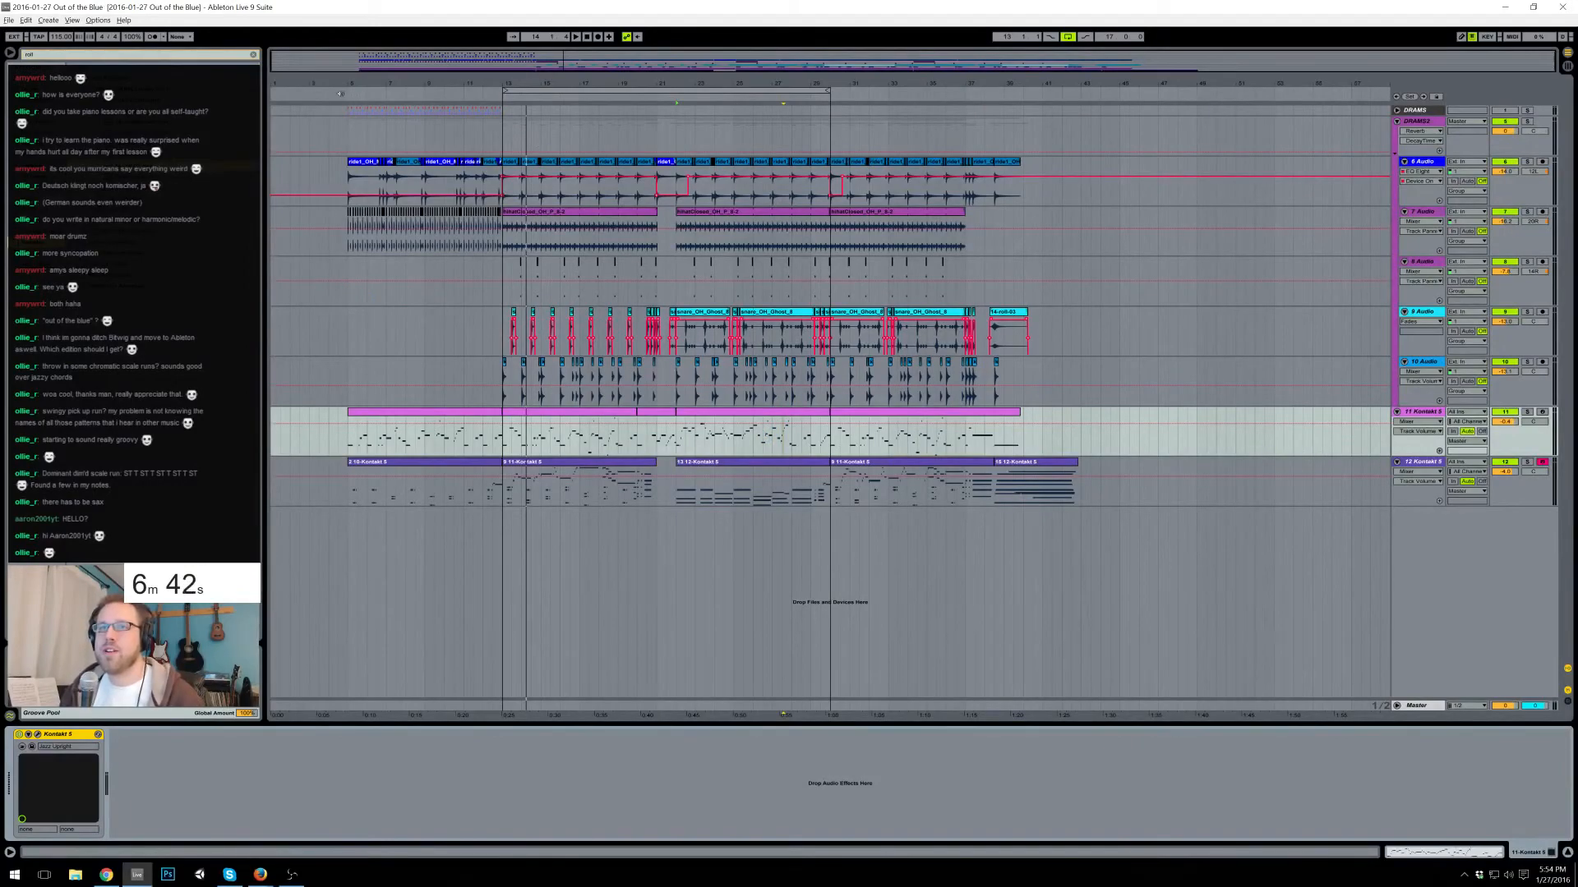
left_click(1416, 706)
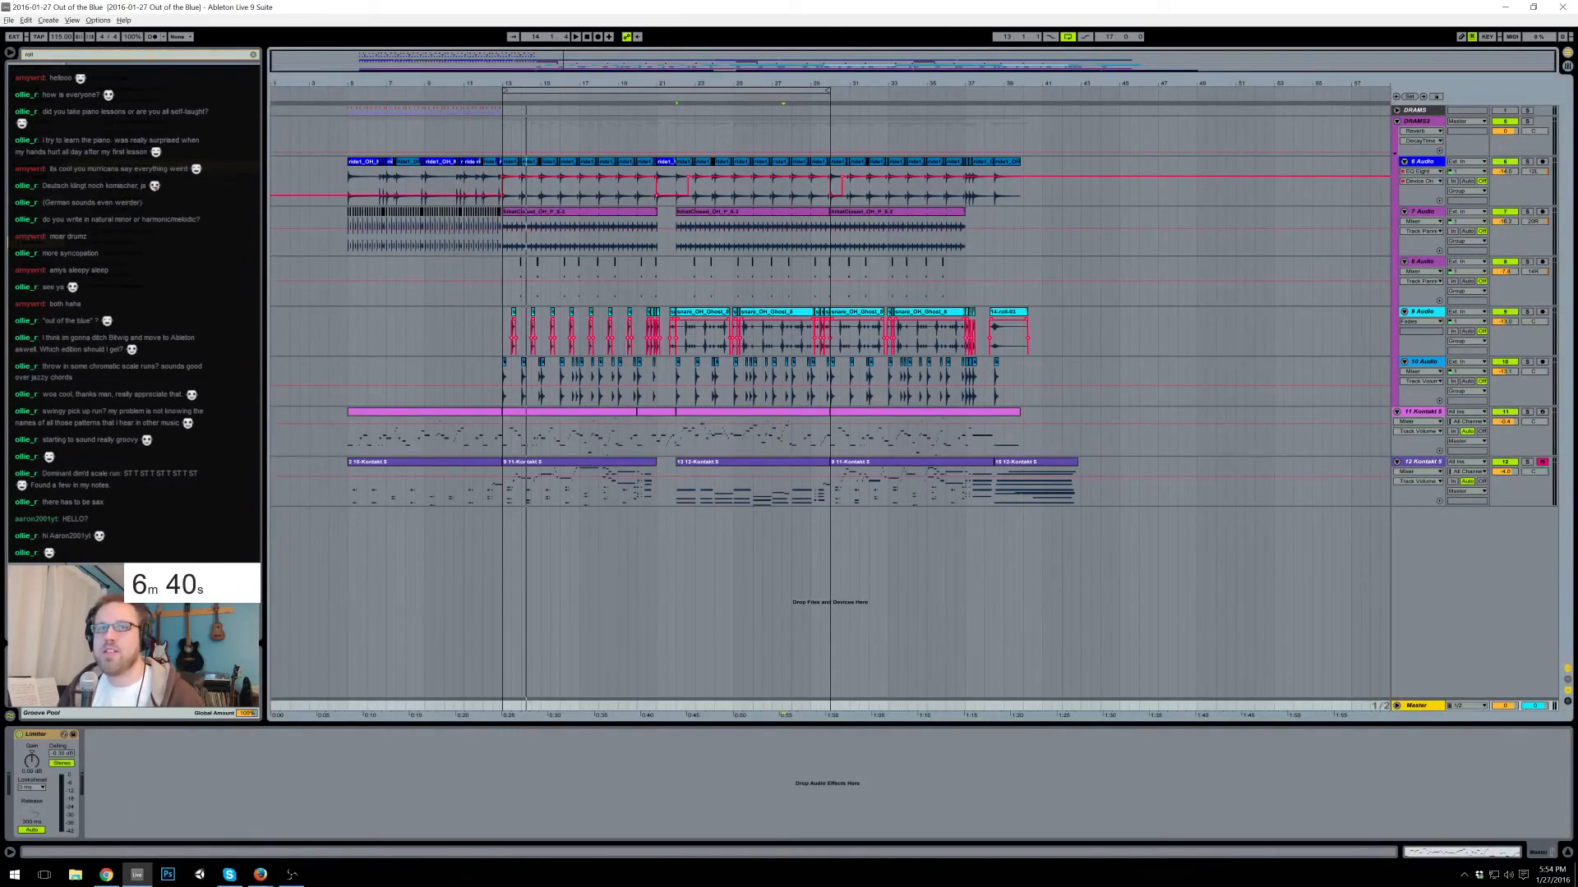
key("ctrl+f")
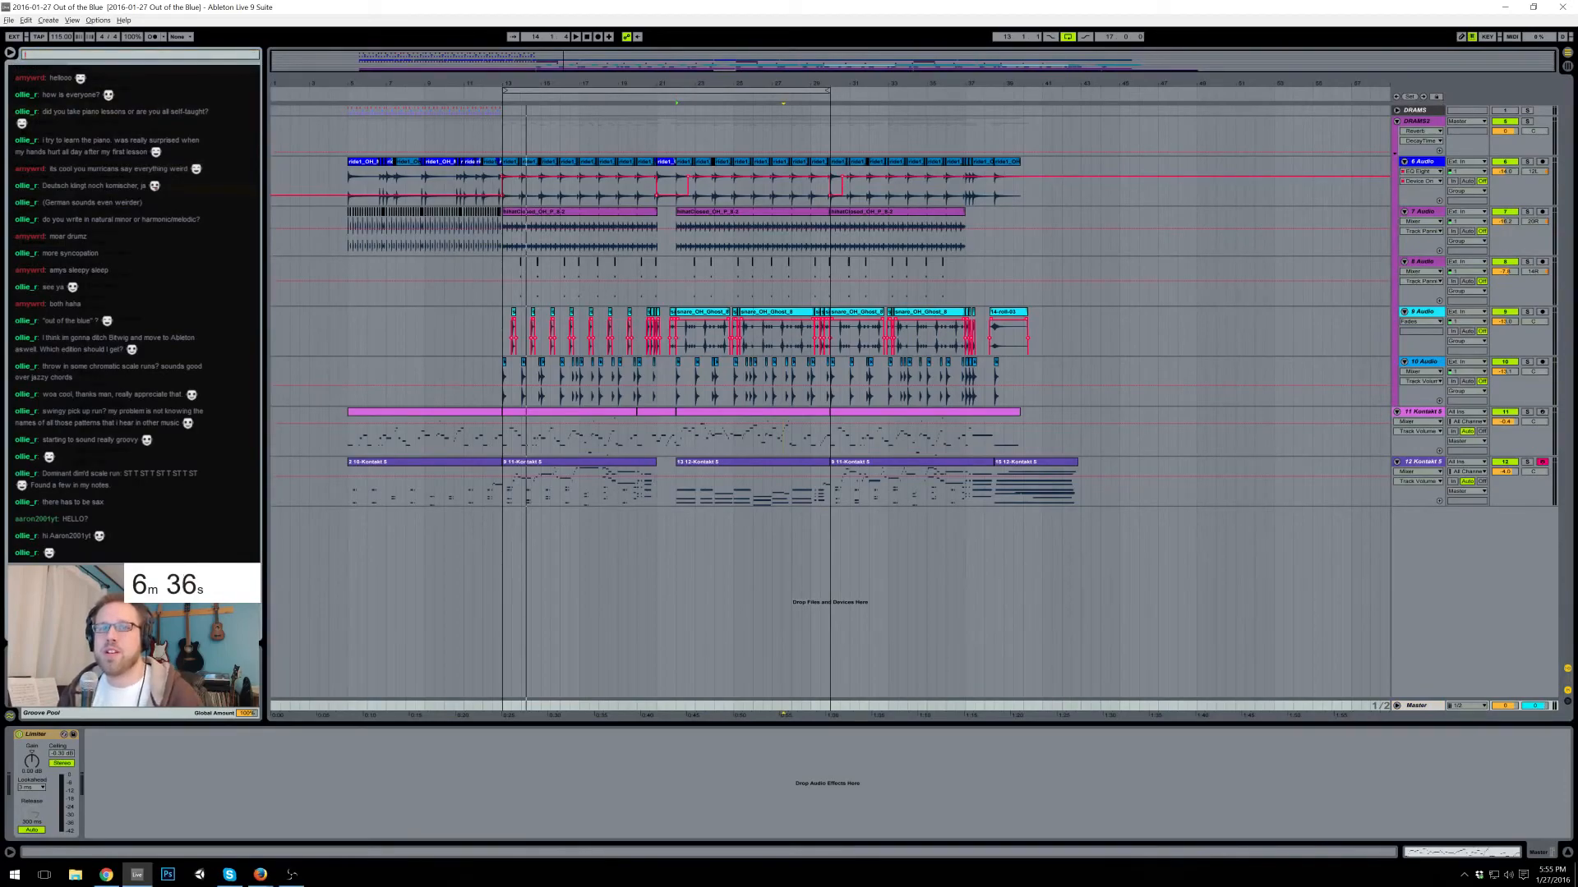
key("Escape")
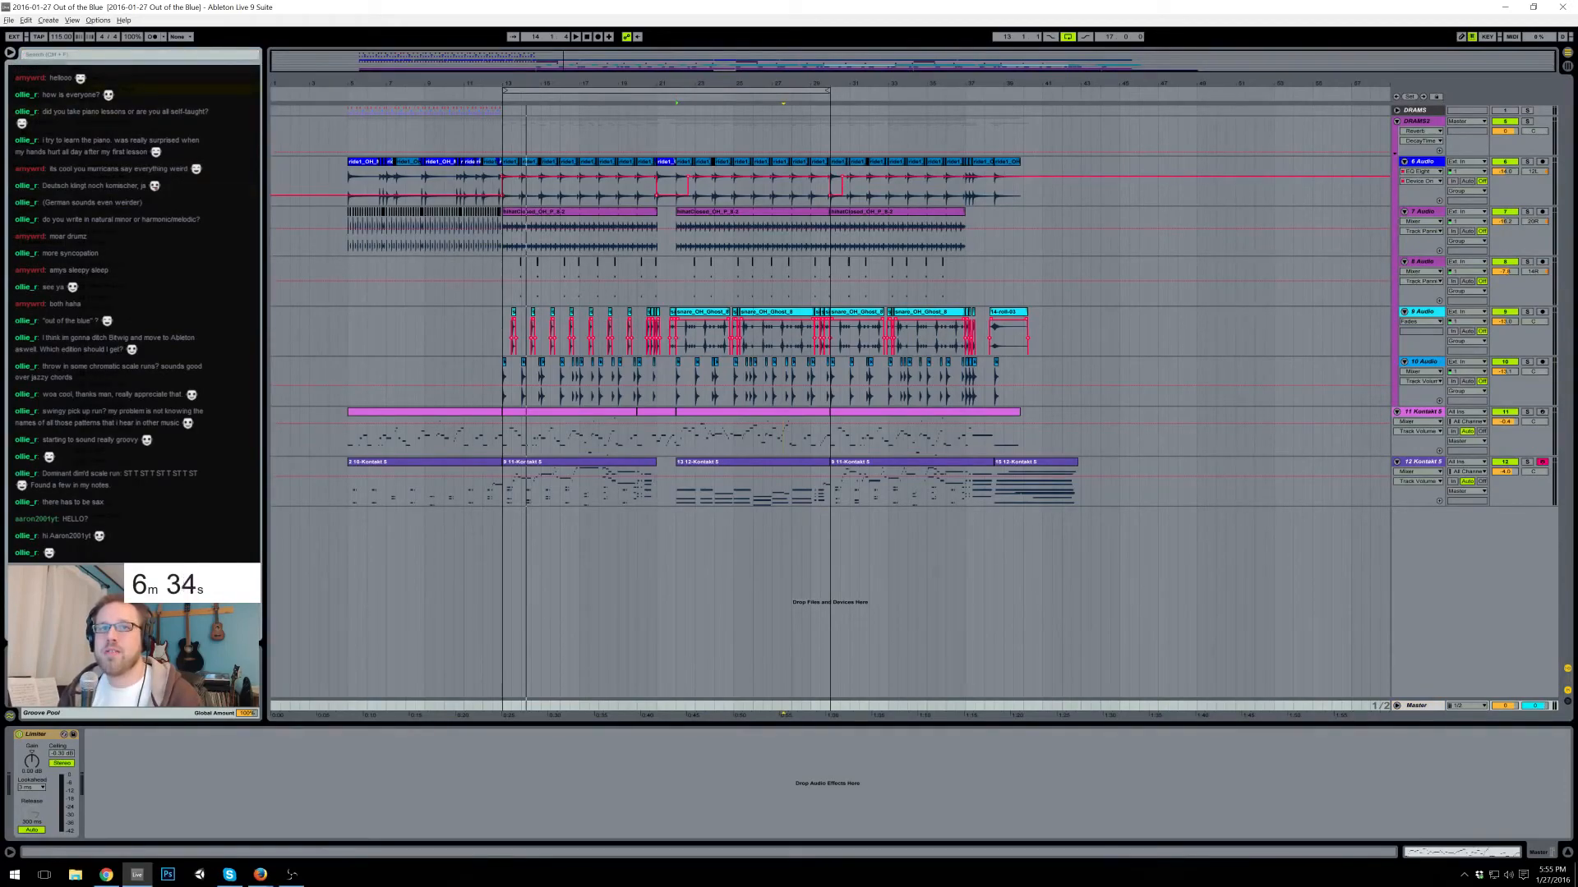
left_click_drag(11, 734, 13, 739)
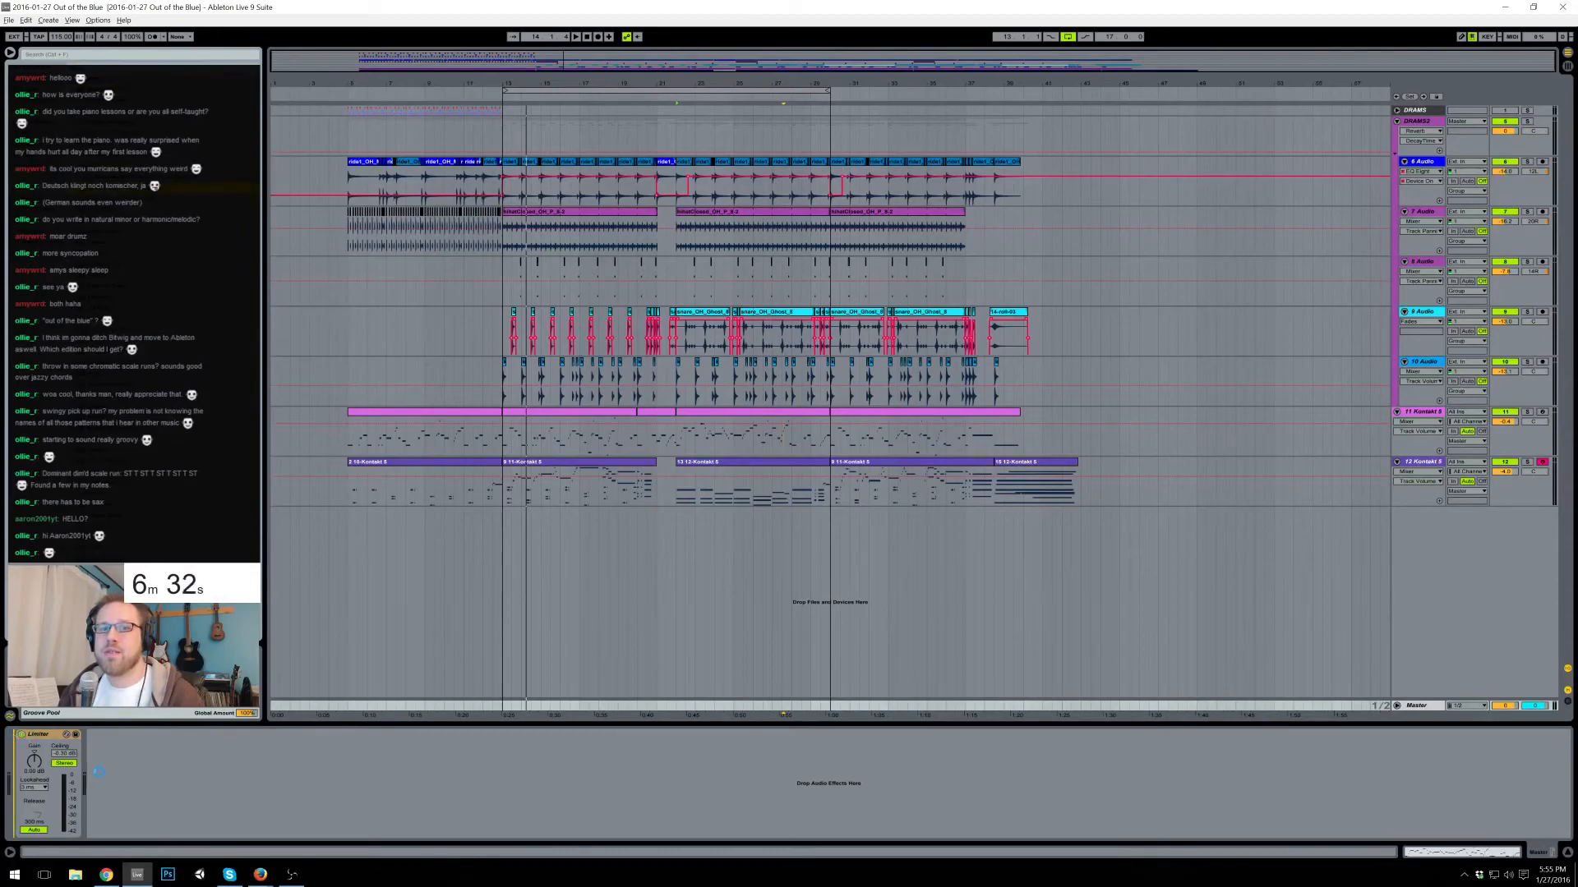
left_click_drag(235, 787, 238, 785)
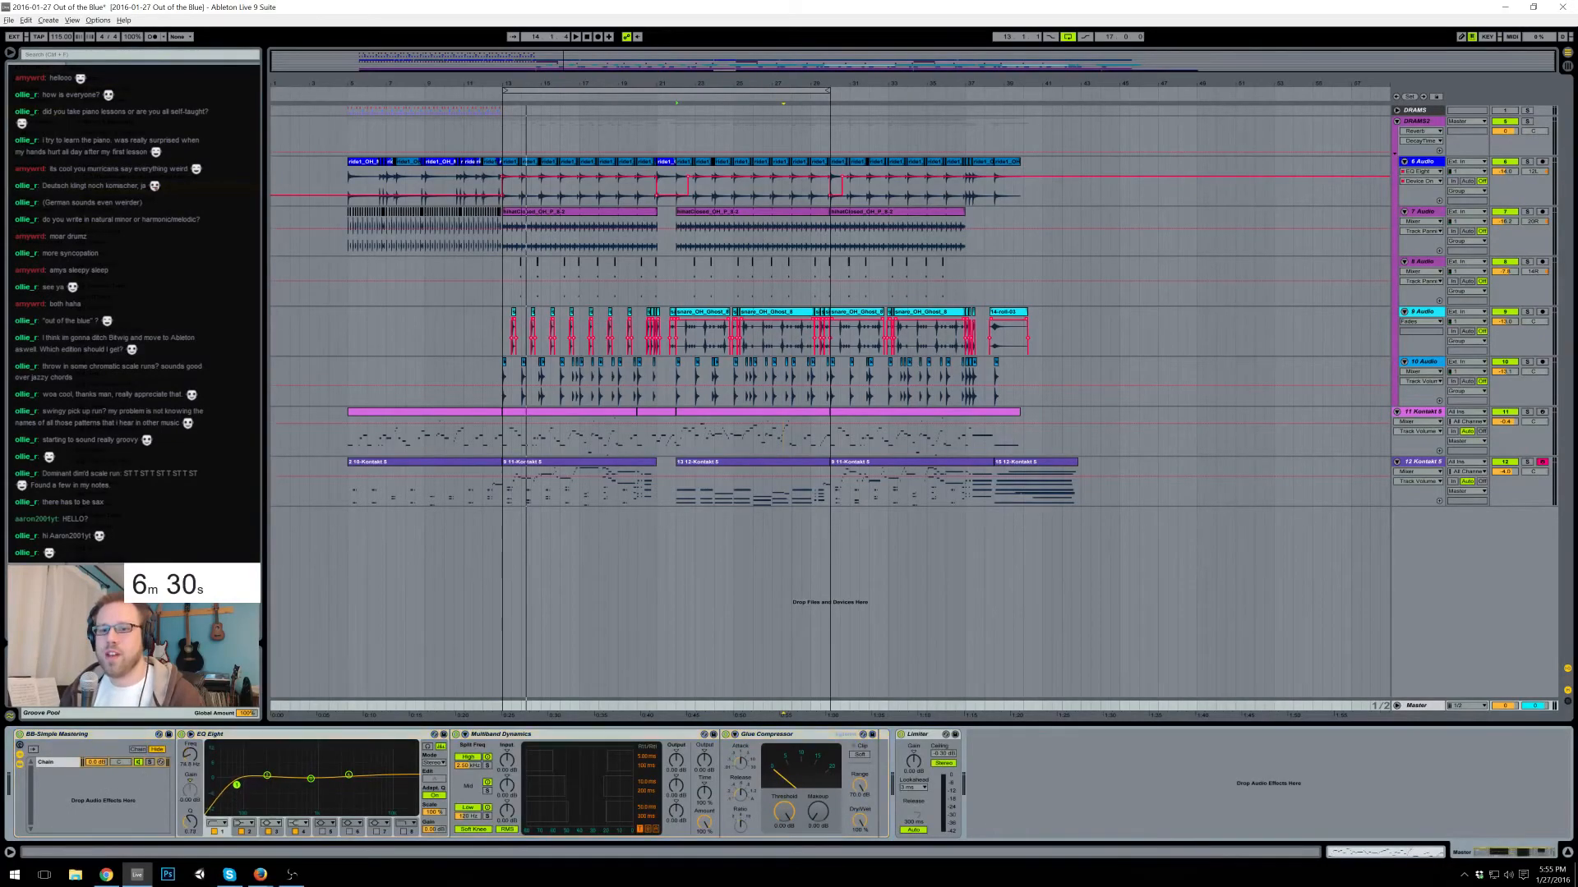
- Select the EQ Eight's third band and adjust the high, mid and low band blocks in Multiband Dynamics on the Master track
left_click(349, 776)
left_click(312, 779)
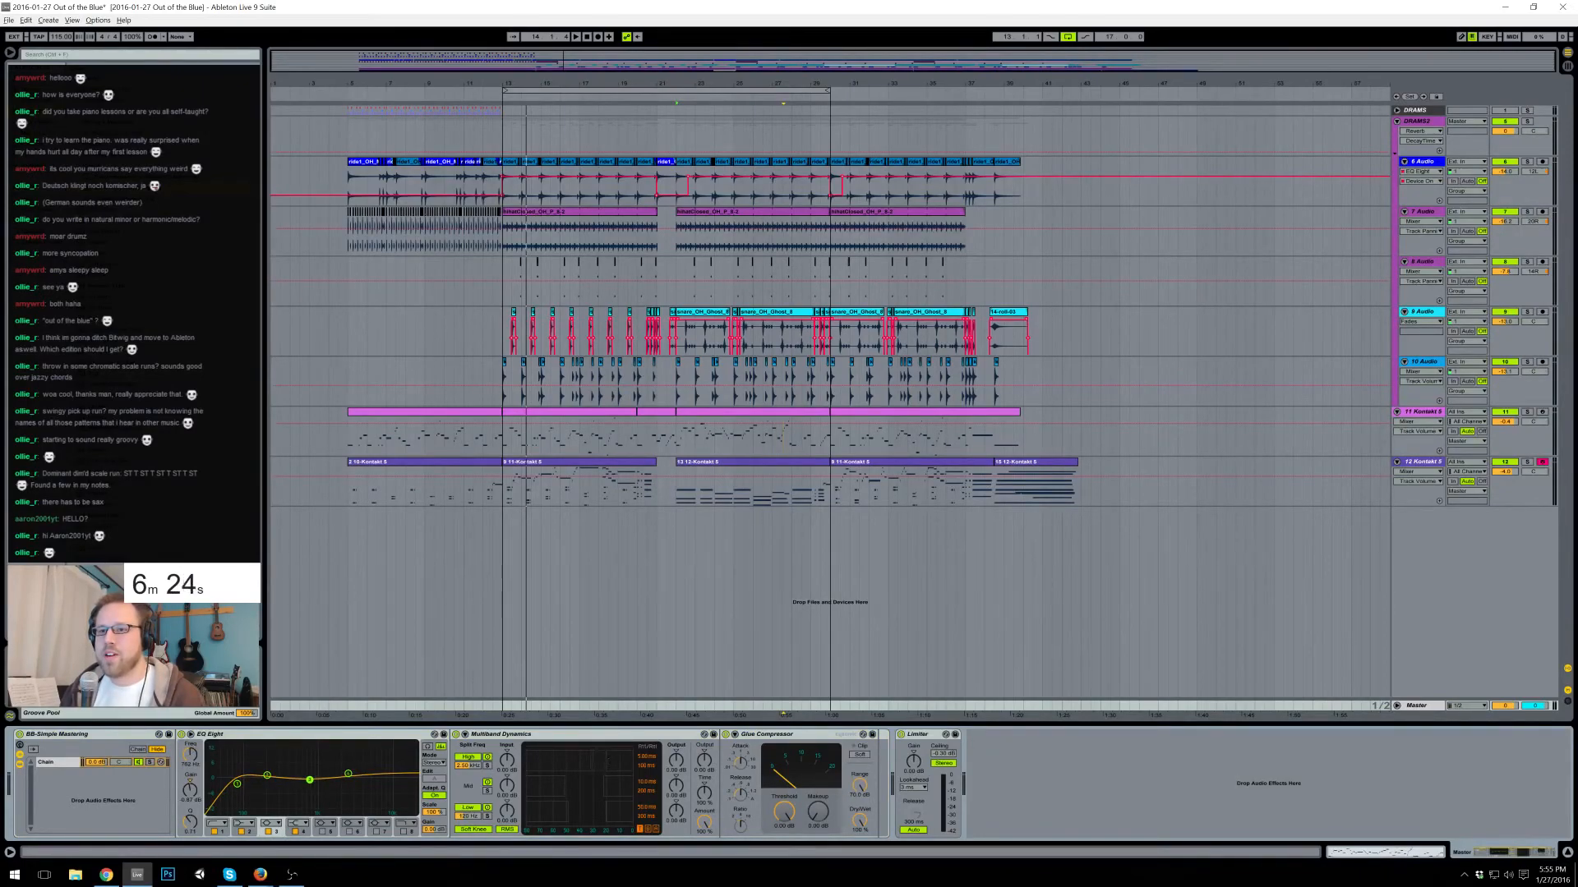
left_click(622, 762)
left_click(575, 763)
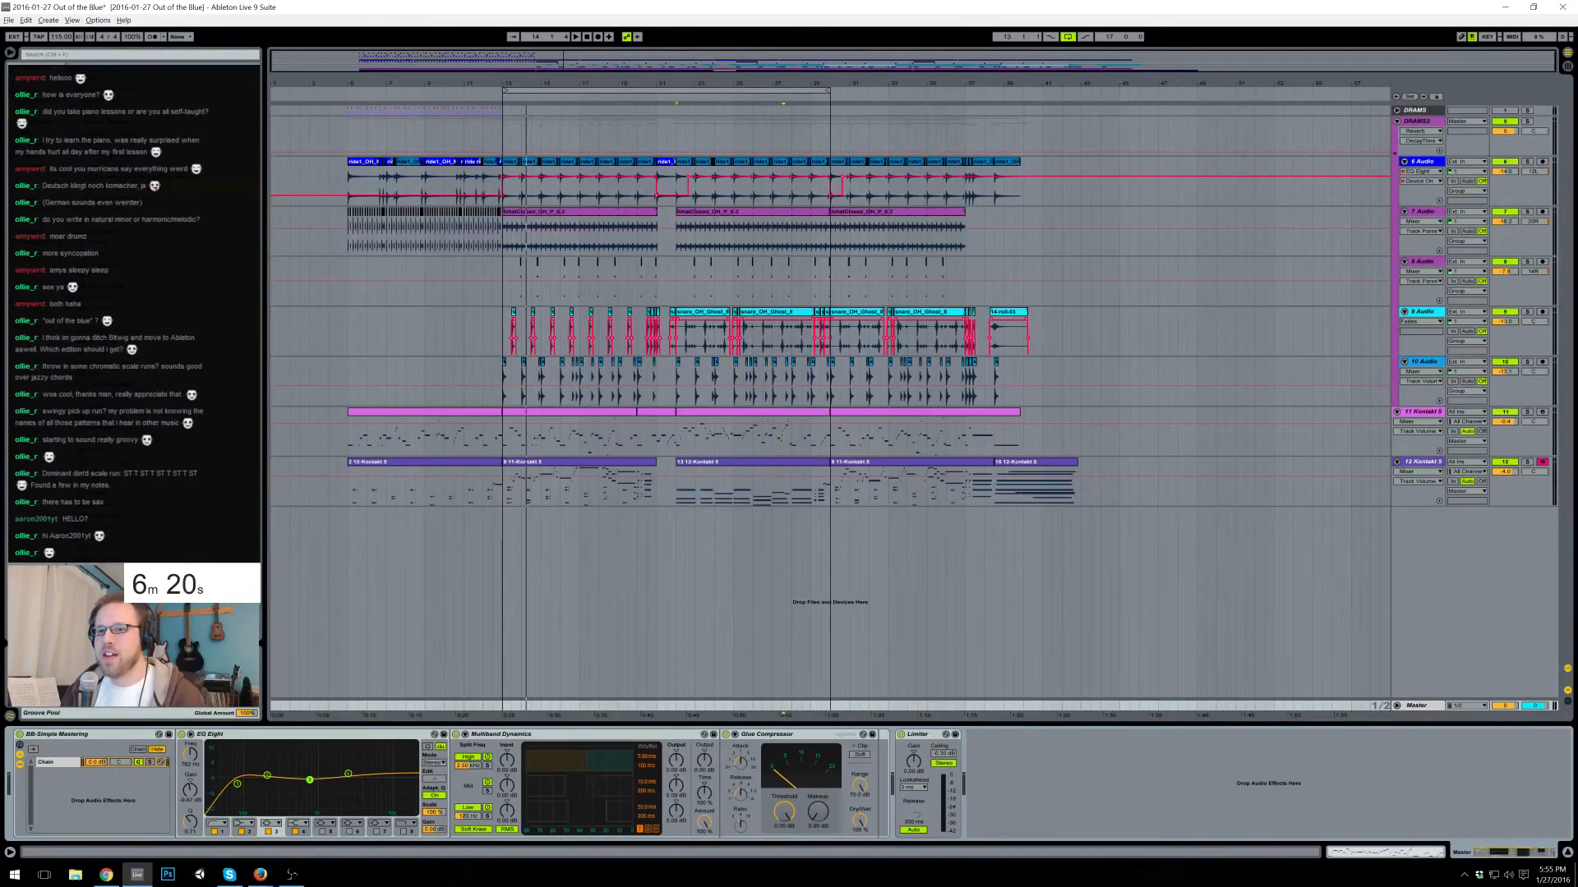
left_click(605, 787)
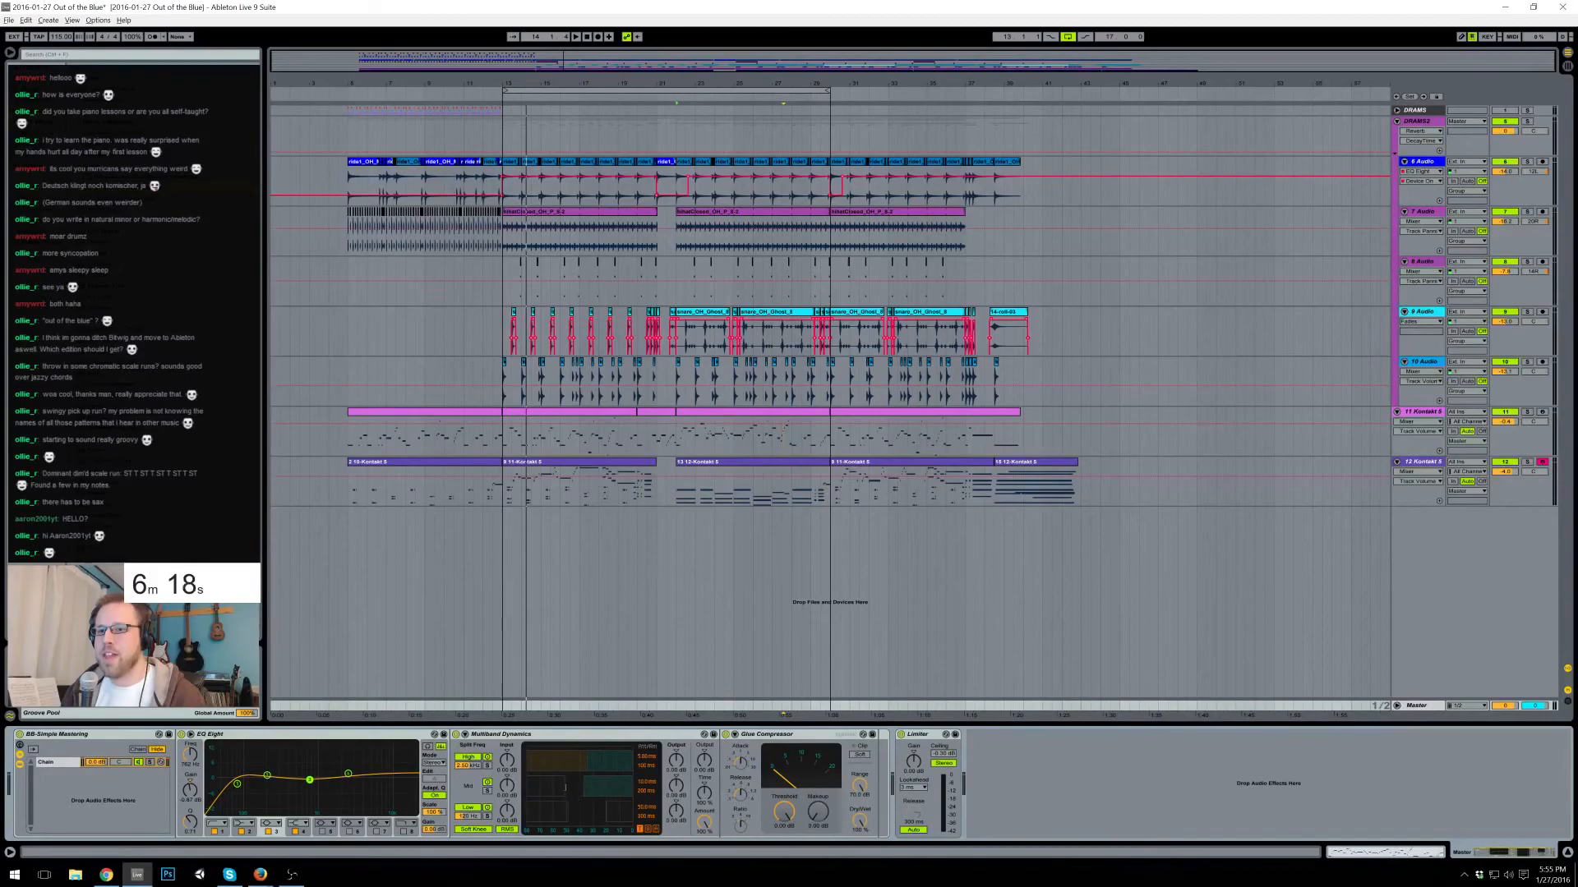
left_click(561, 789)
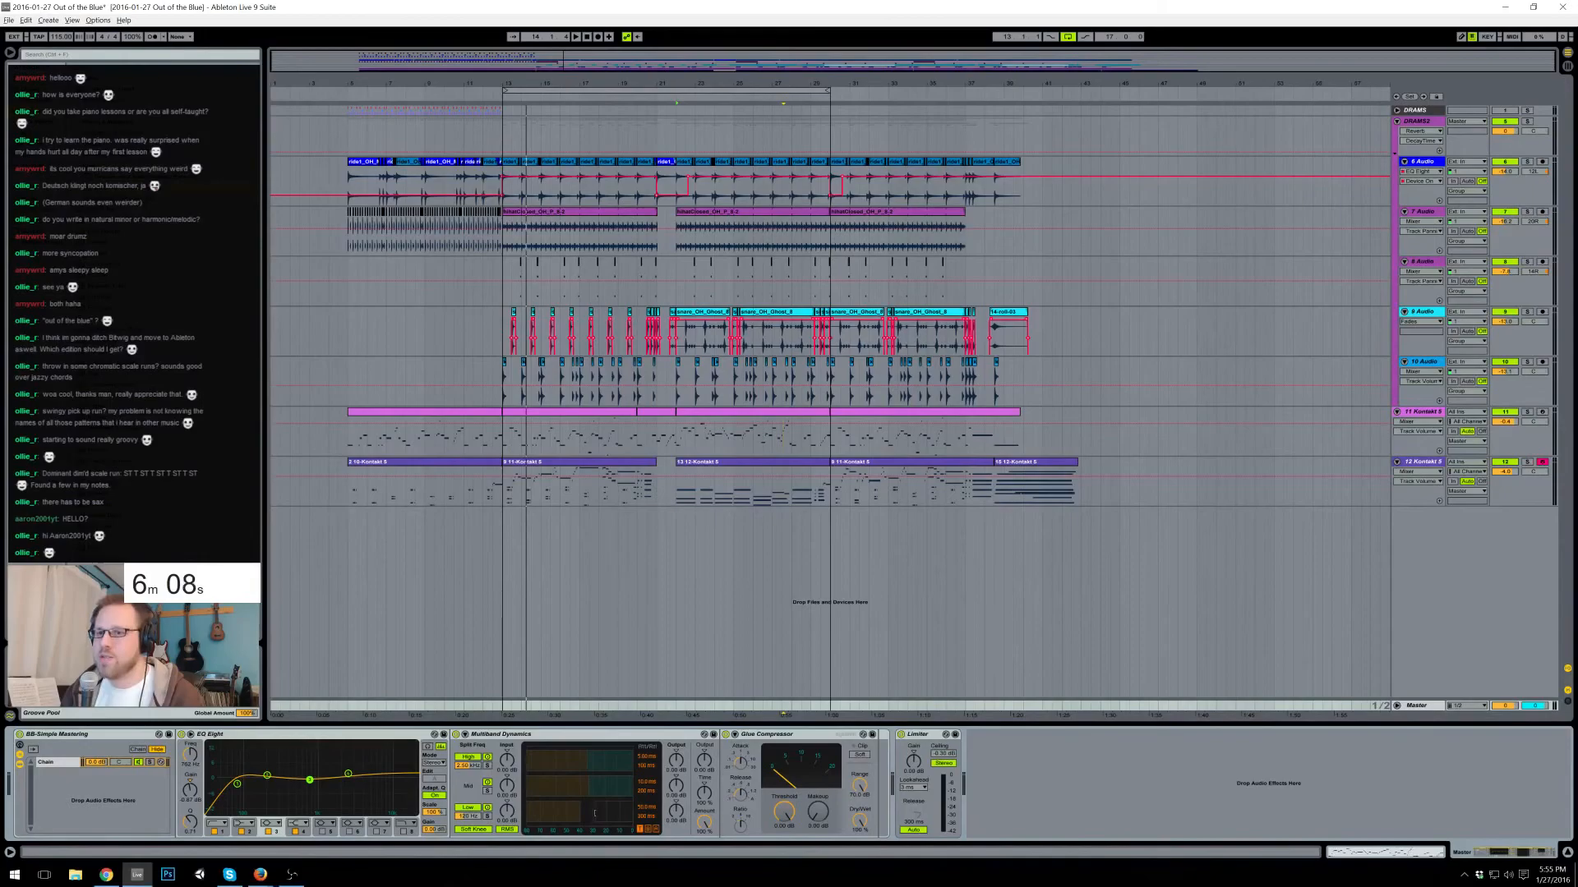
left_click_drag(604, 814, 604, 821)
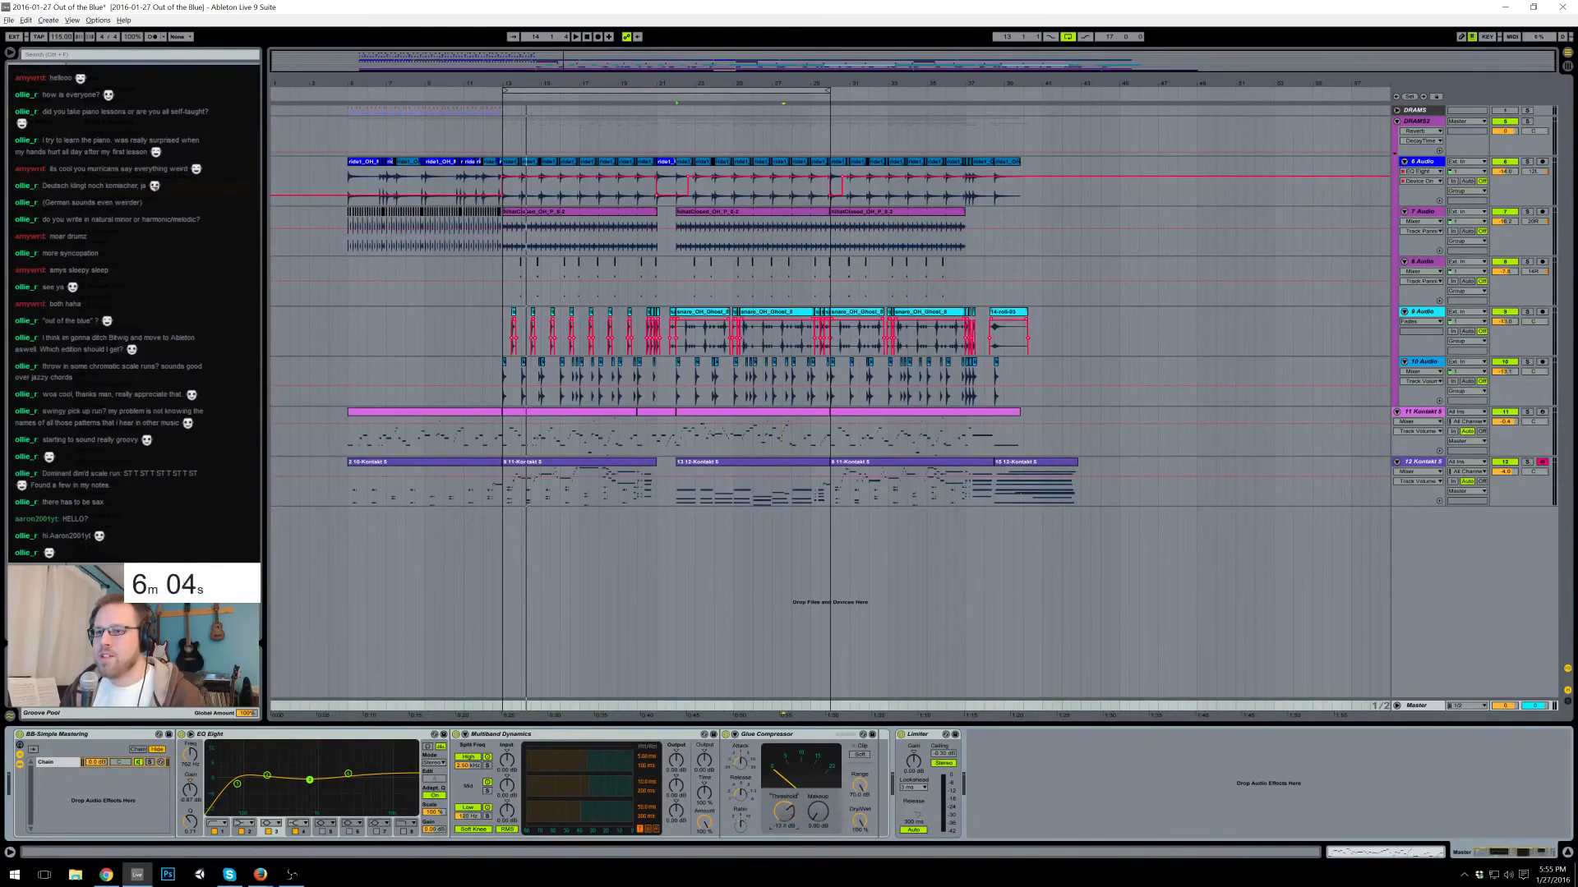
- Play back from the loop start and adjust the threshold and makeup gain of the Master track's Glue Compressor
left_click(506, 499)
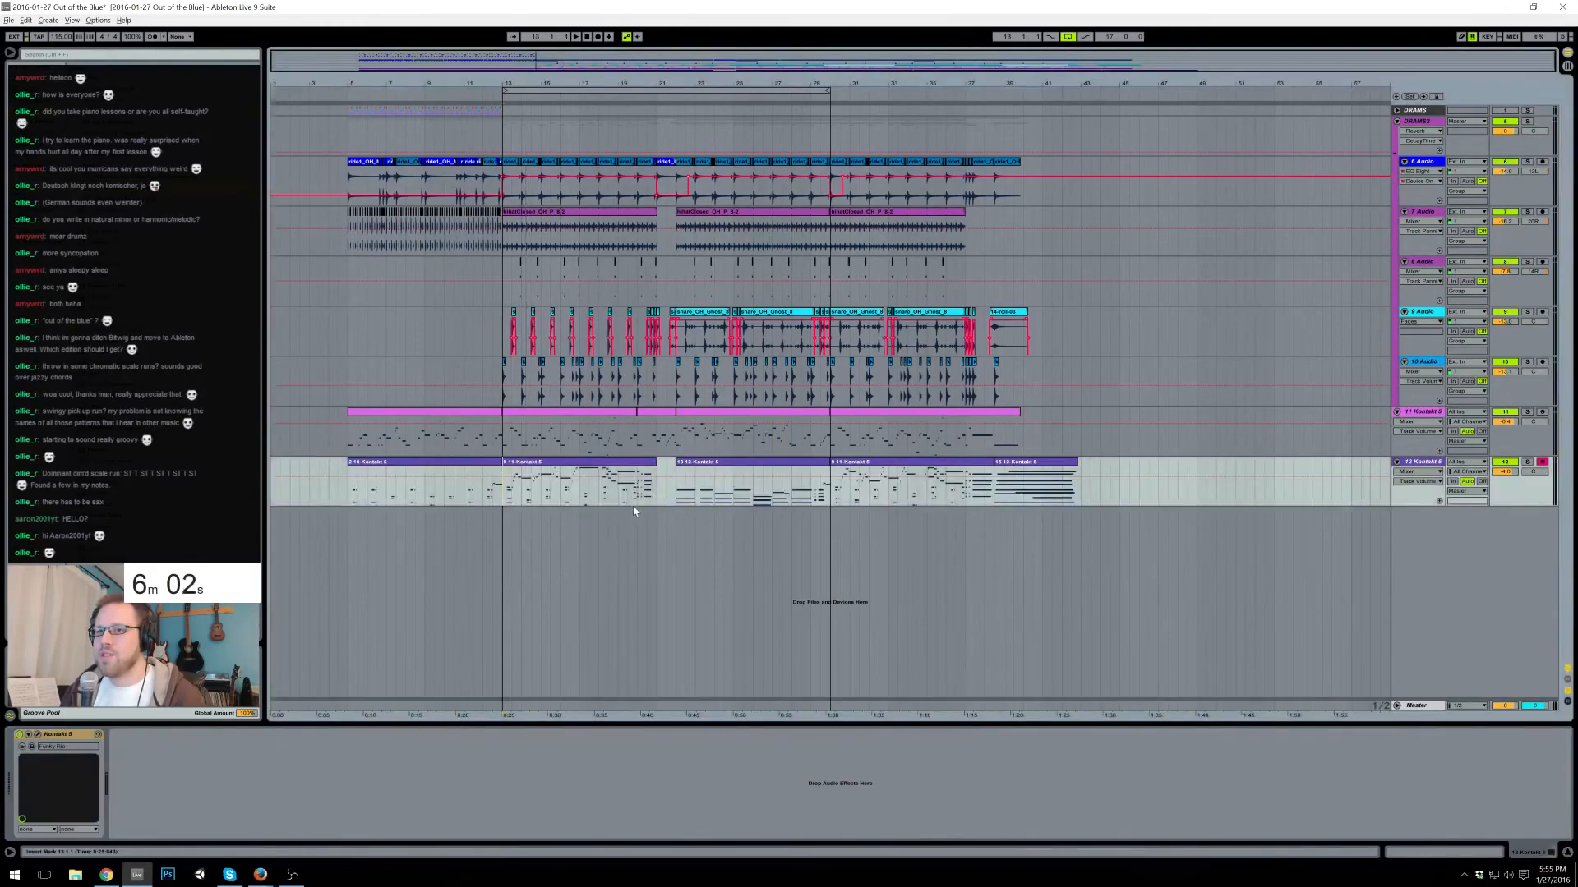
key("space")
left_click(1416, 705)
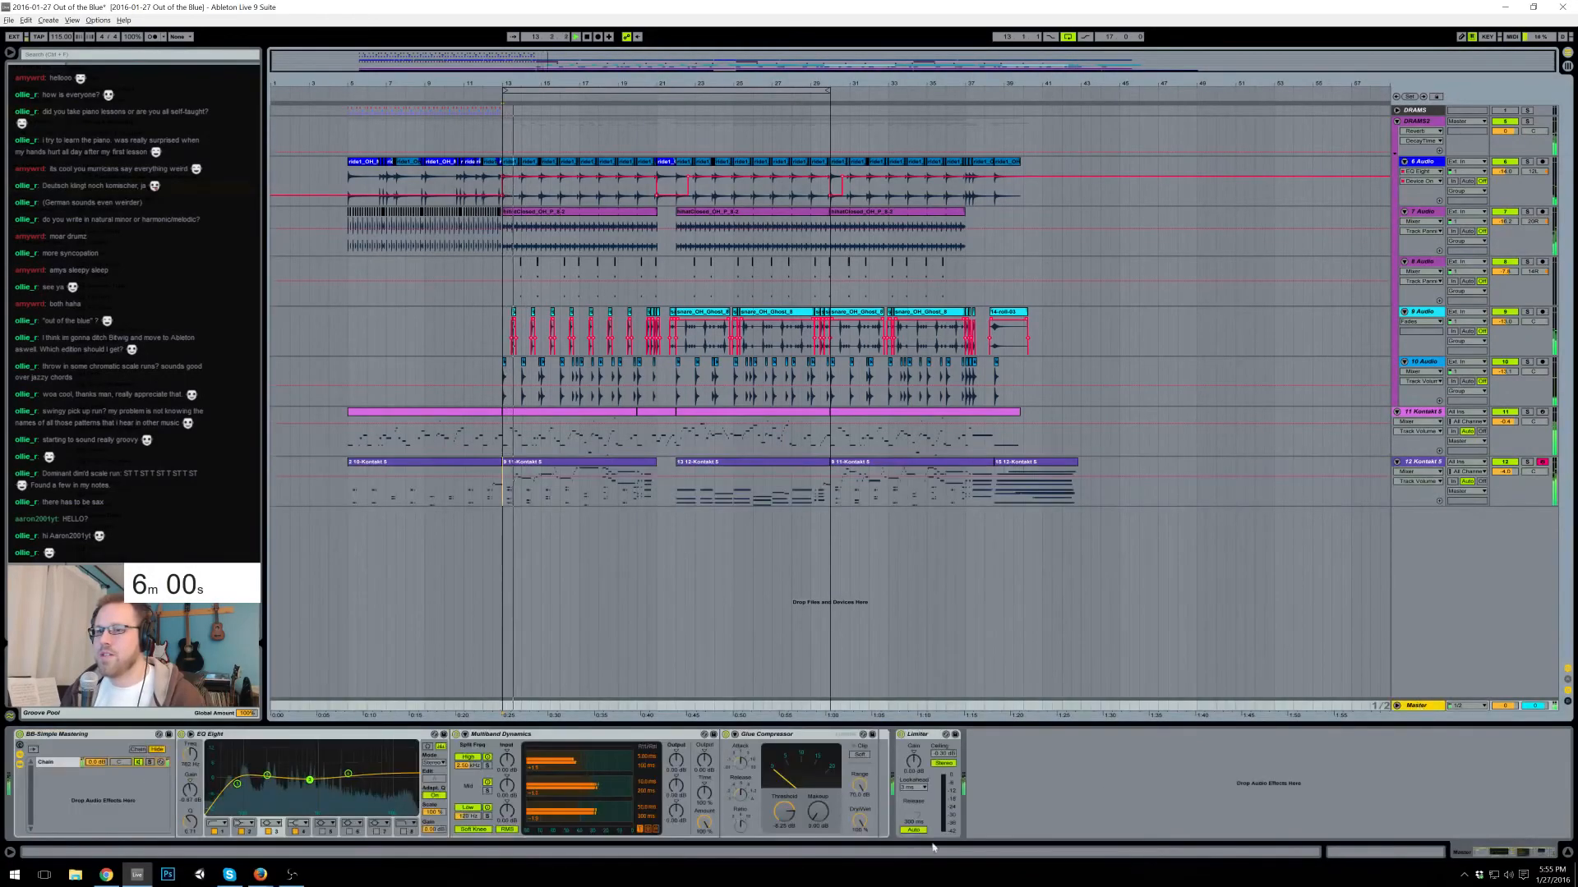
mouse_move(774, 815)
left_mouse_down()
mouse_move(774, 846)
mouse_move(786, 814)
left_mouse_up()
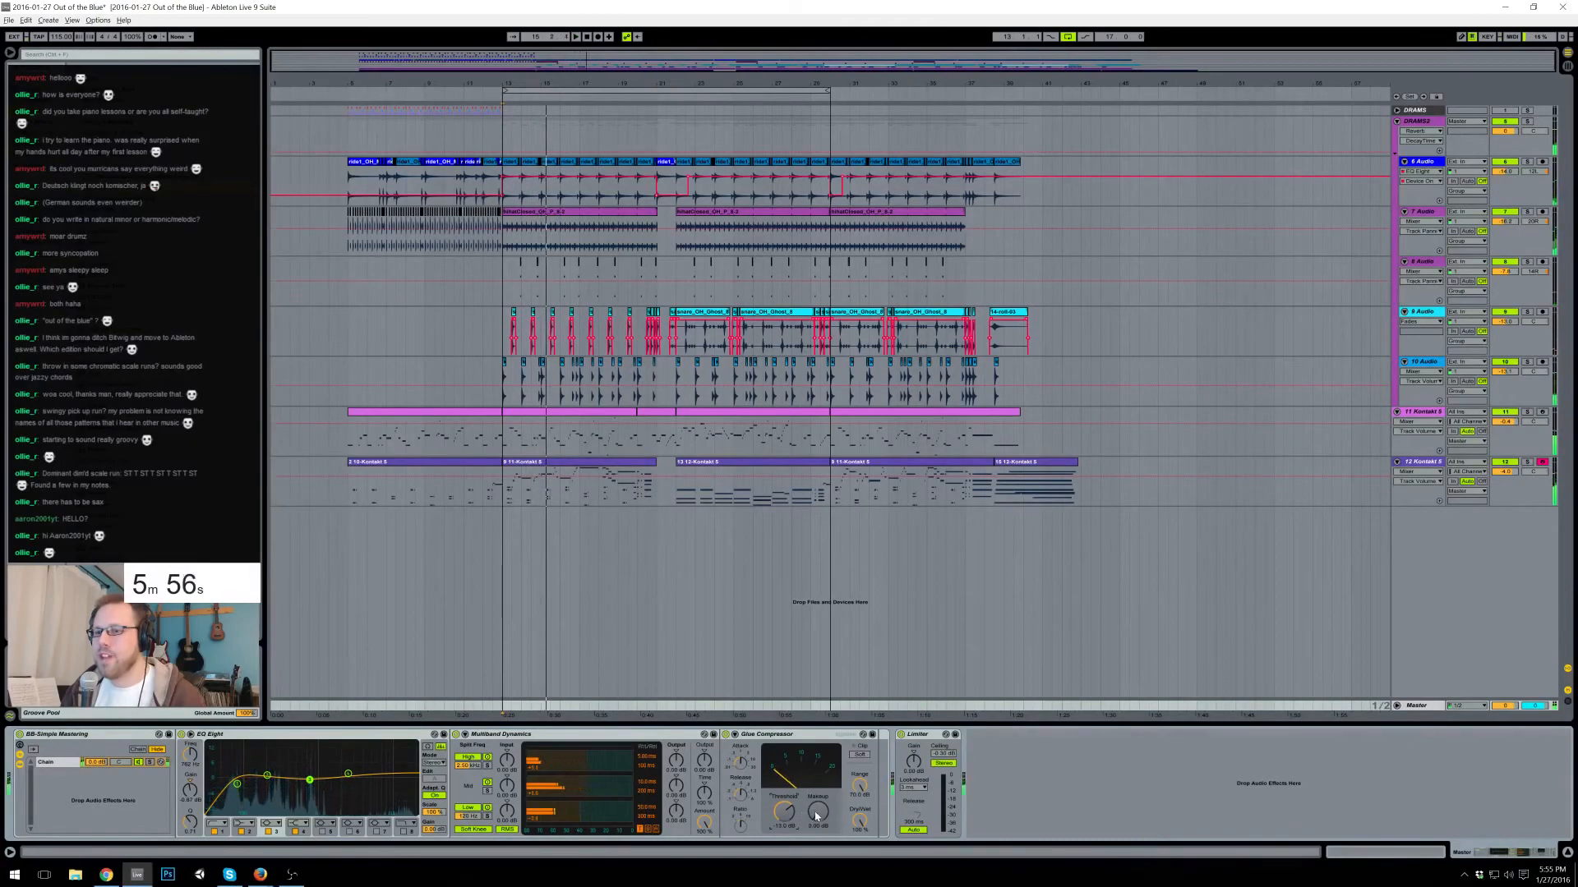
key("space")
left_click_drag(817, 817, 816, 784)
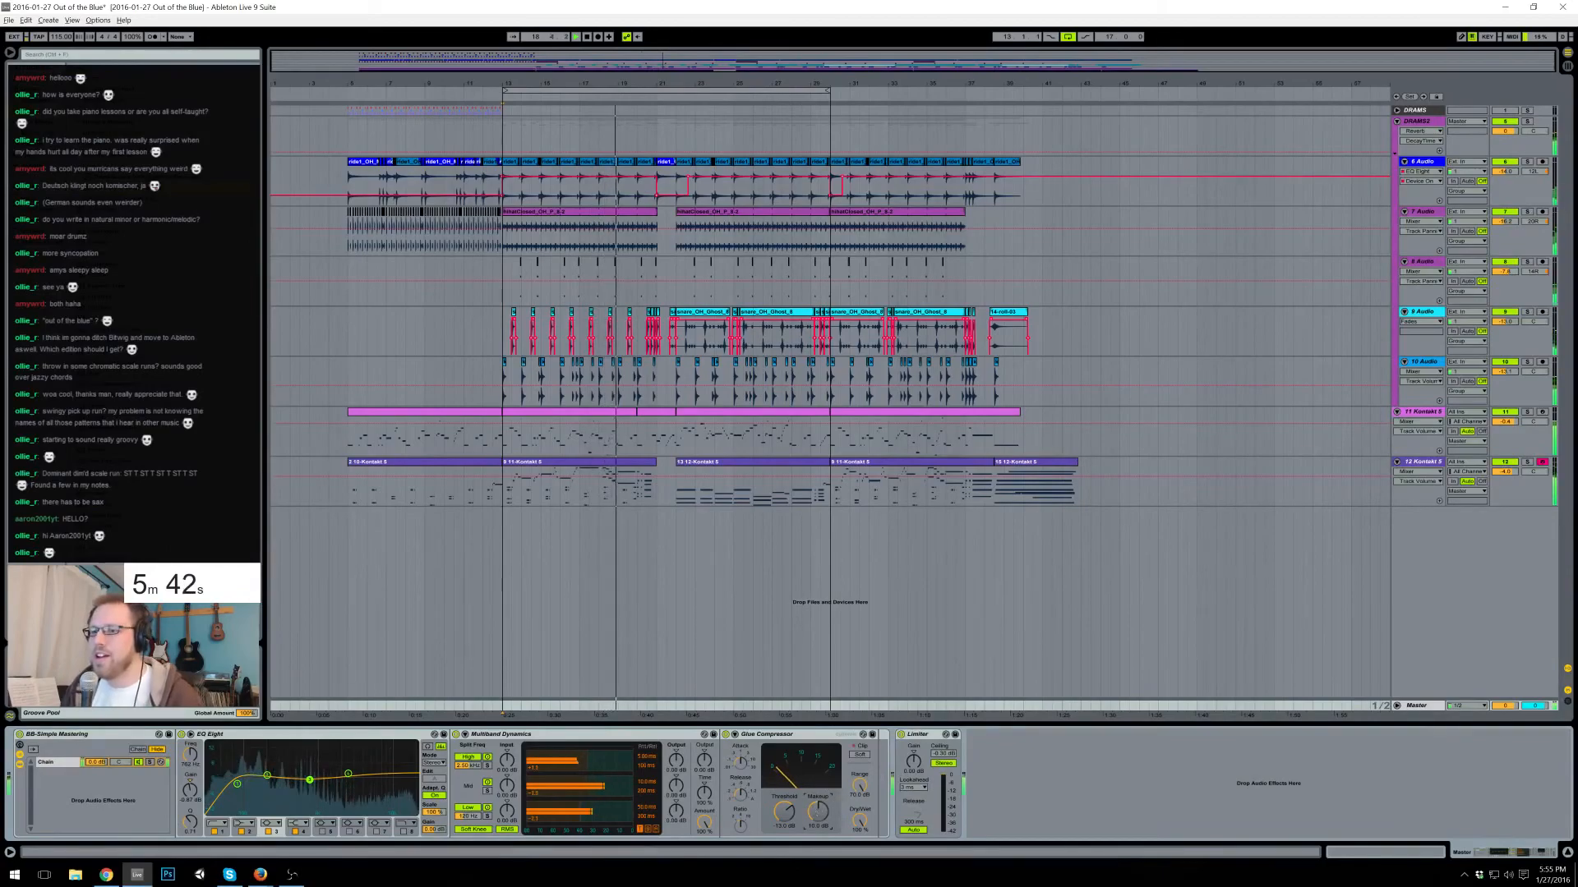
left_click_drag(815, 812, 815, 816)
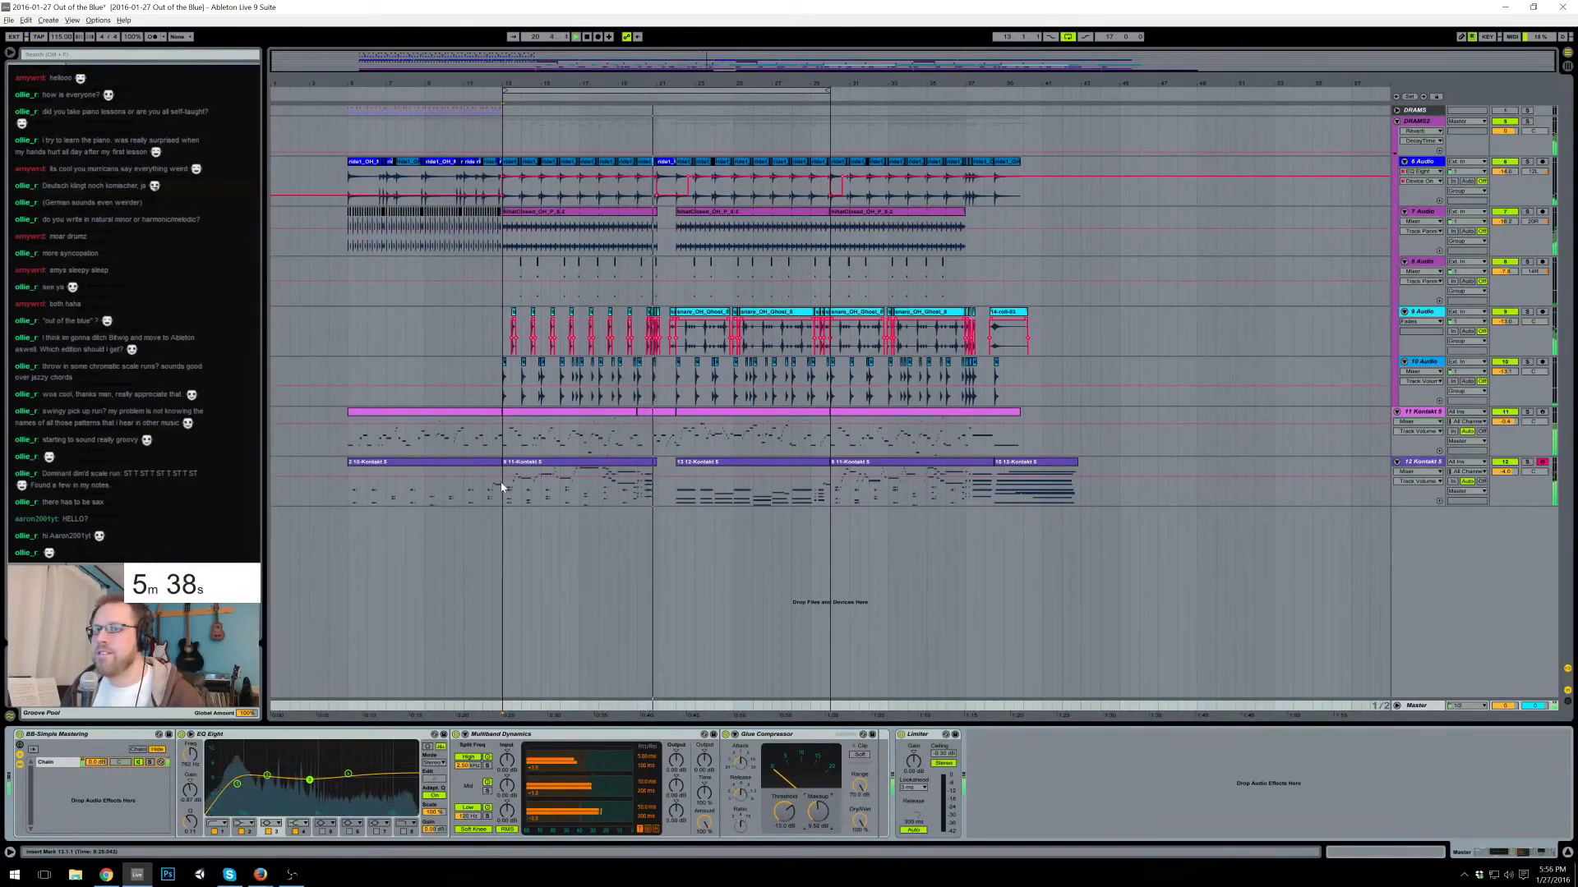
- Open the short 11 Kontakt 5 clip before bar 22 and lower the C2, D2 and E2 notes in bar 21 by three semitones
double_click(658, 411)
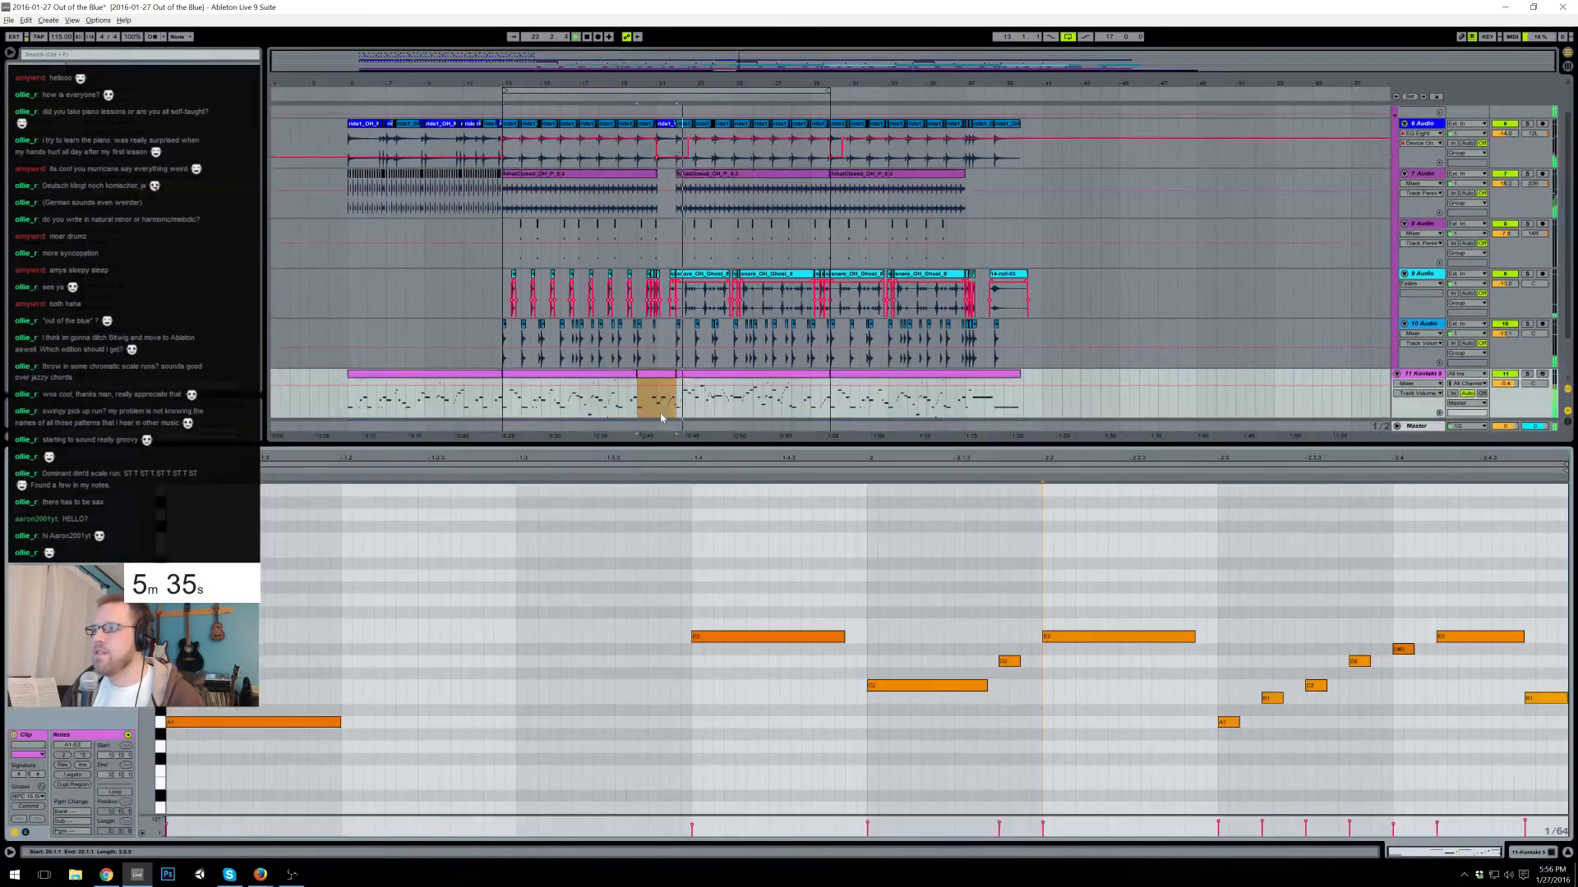
left_click(622, 633)
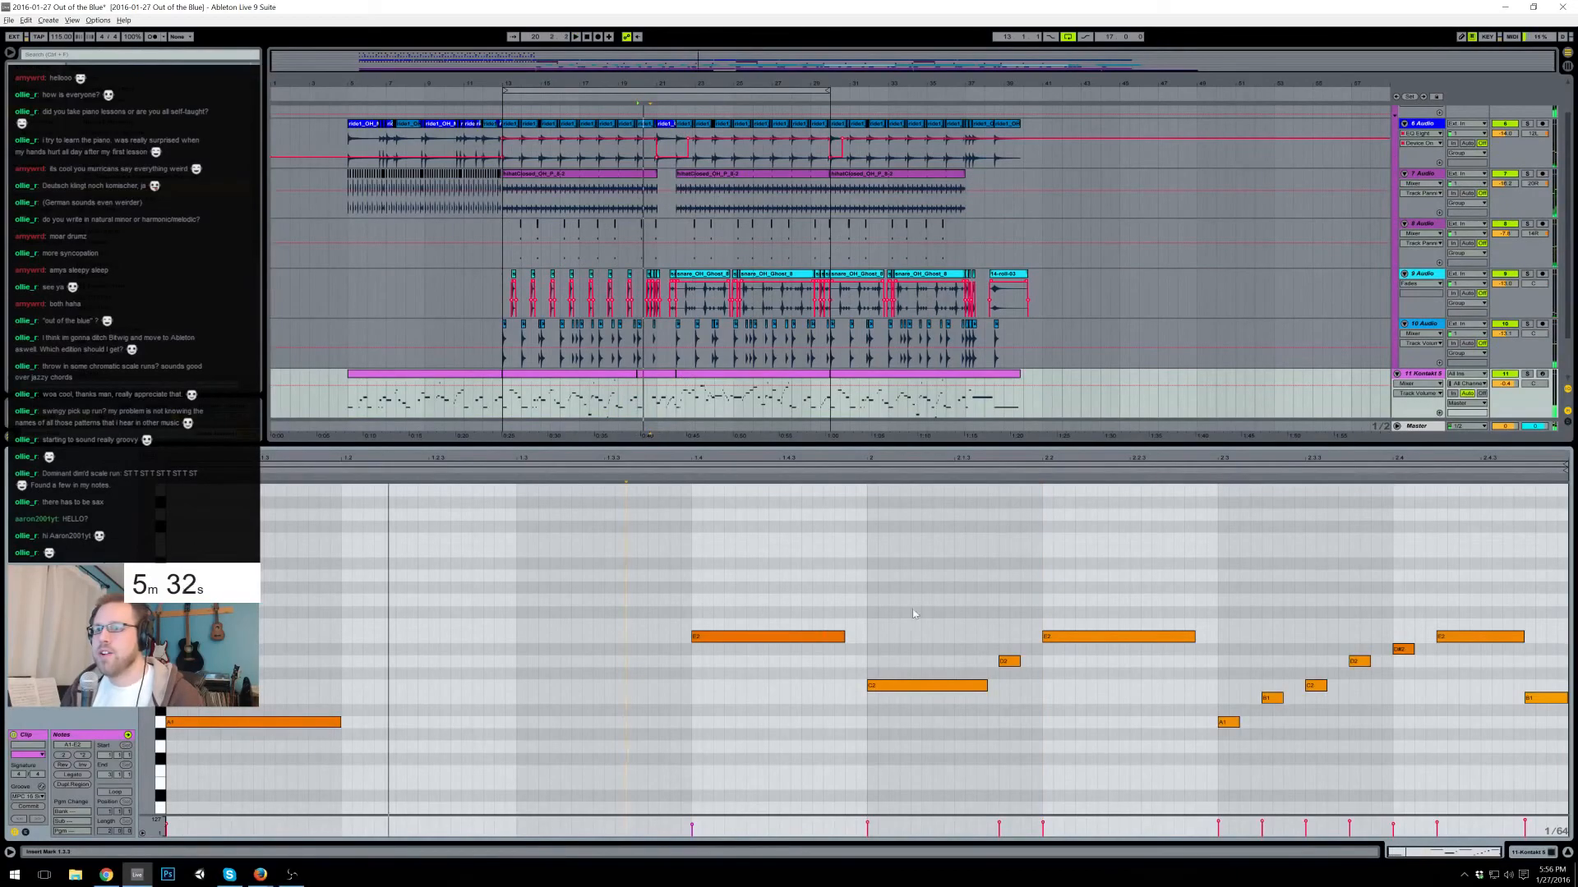
left_click(678, 468)
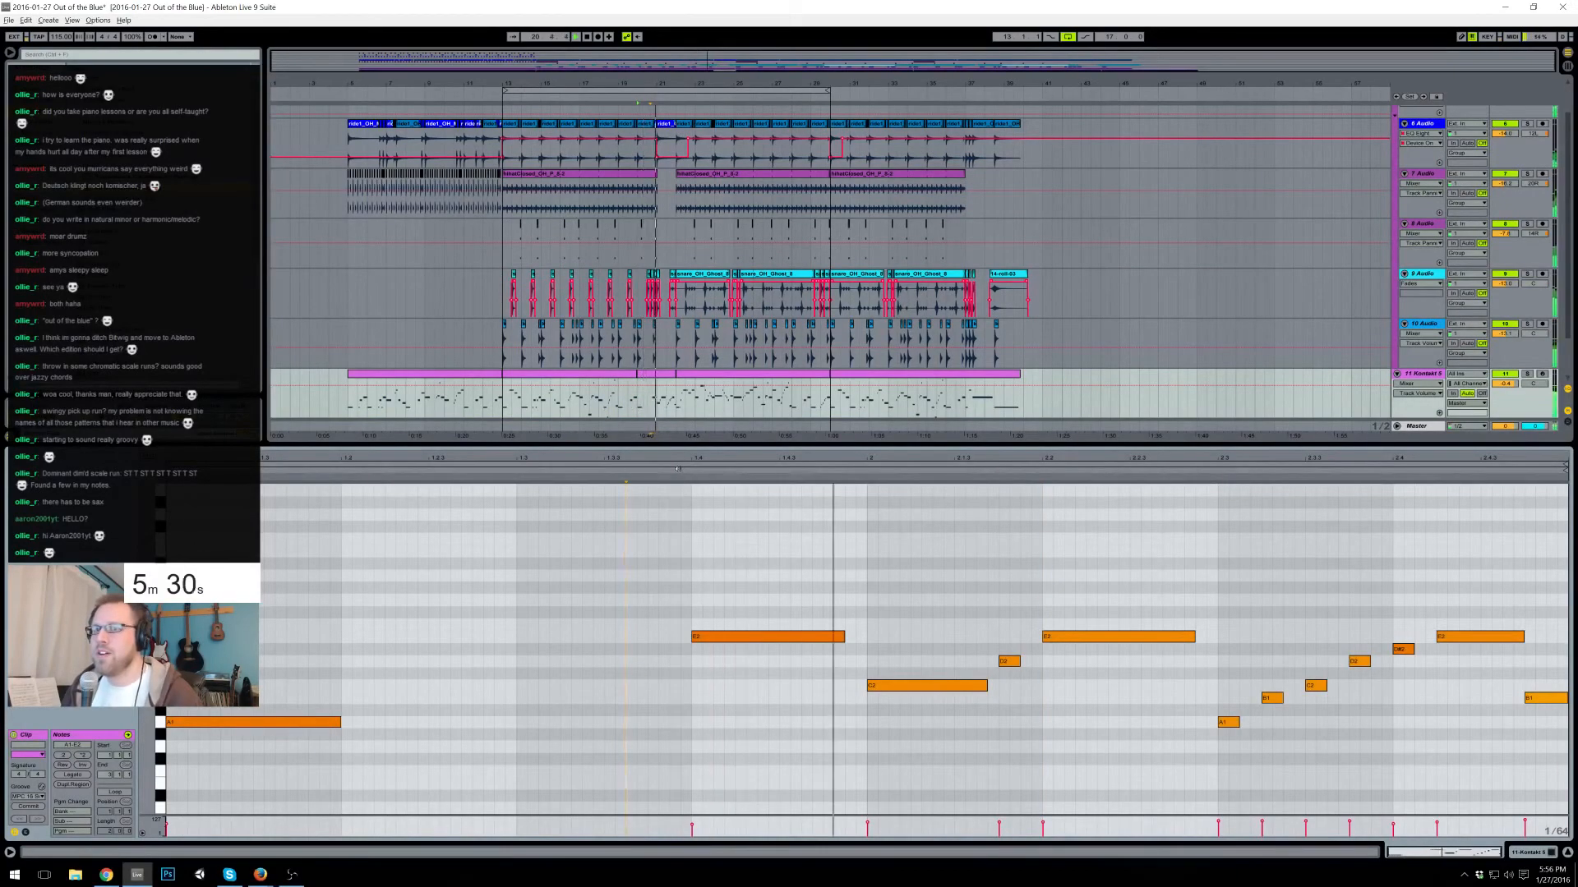
left_click_drag(1008, 606, 1092, 668)
left_click_drag(938, 599, 1082, 683)
key("Down")
key("Down")
key("Down")
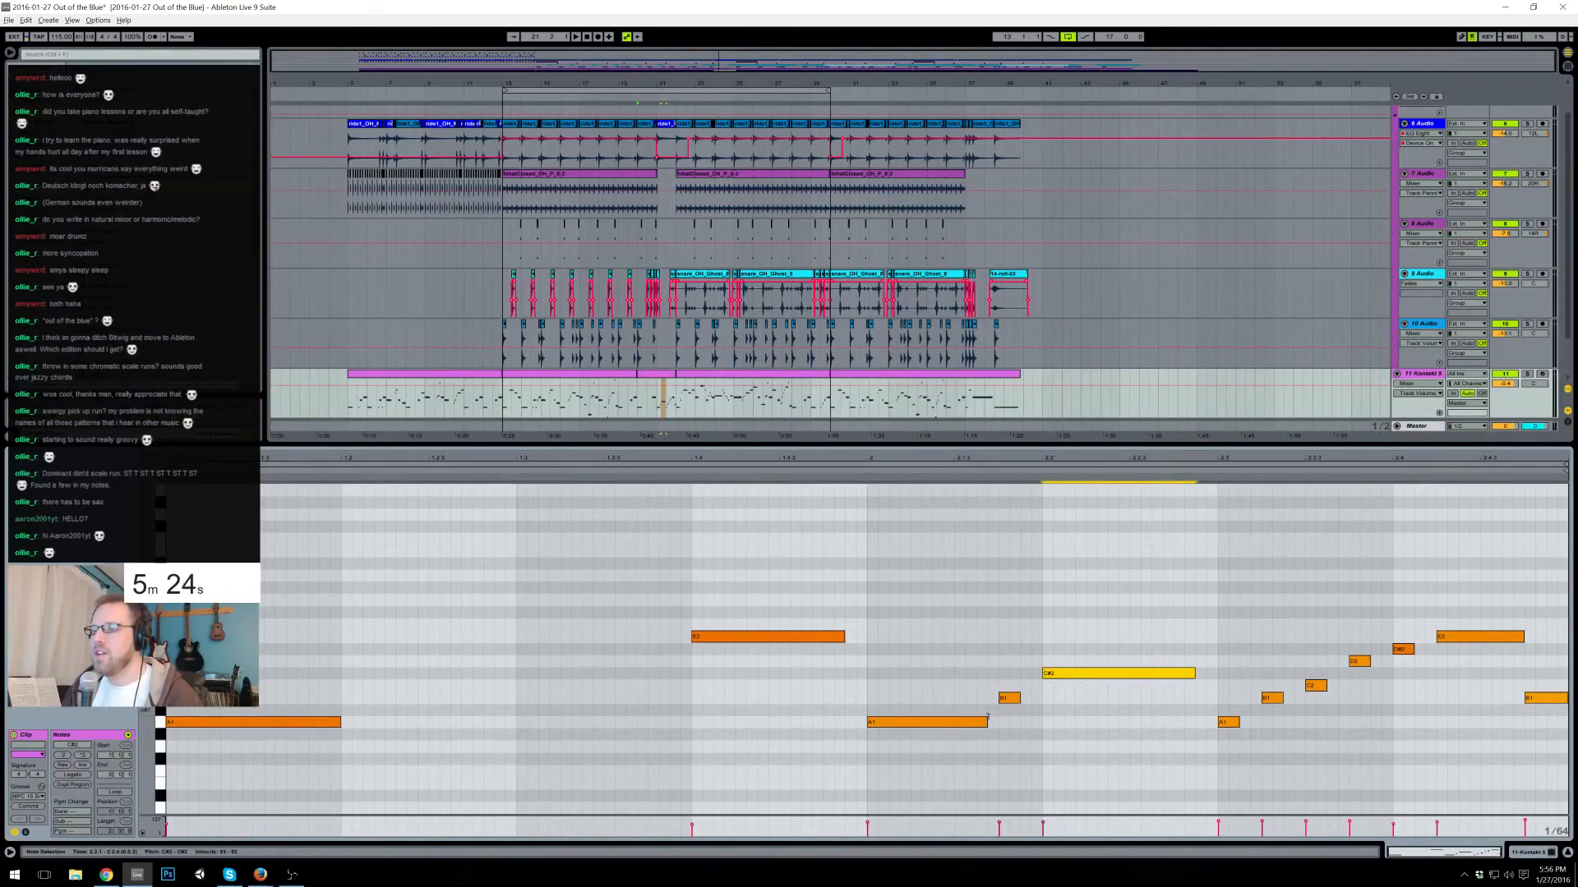
- Shorten the A1 note at the start of bar 21 and add a copy after it raised to B1
left_click_drag(986, 720, 936, 737)
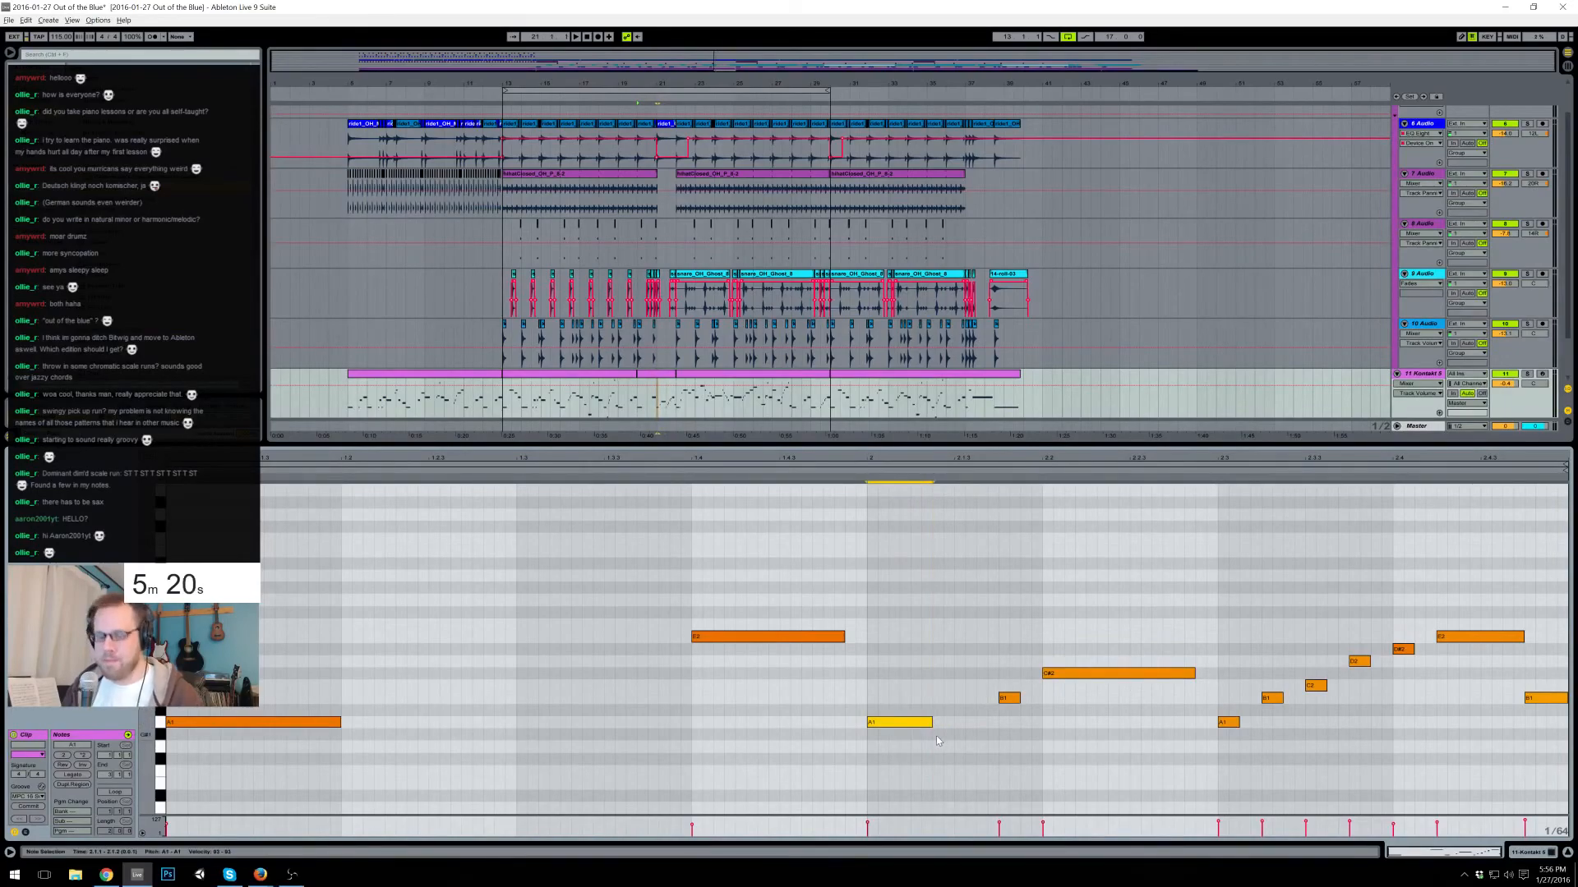
key("ctrl+d")
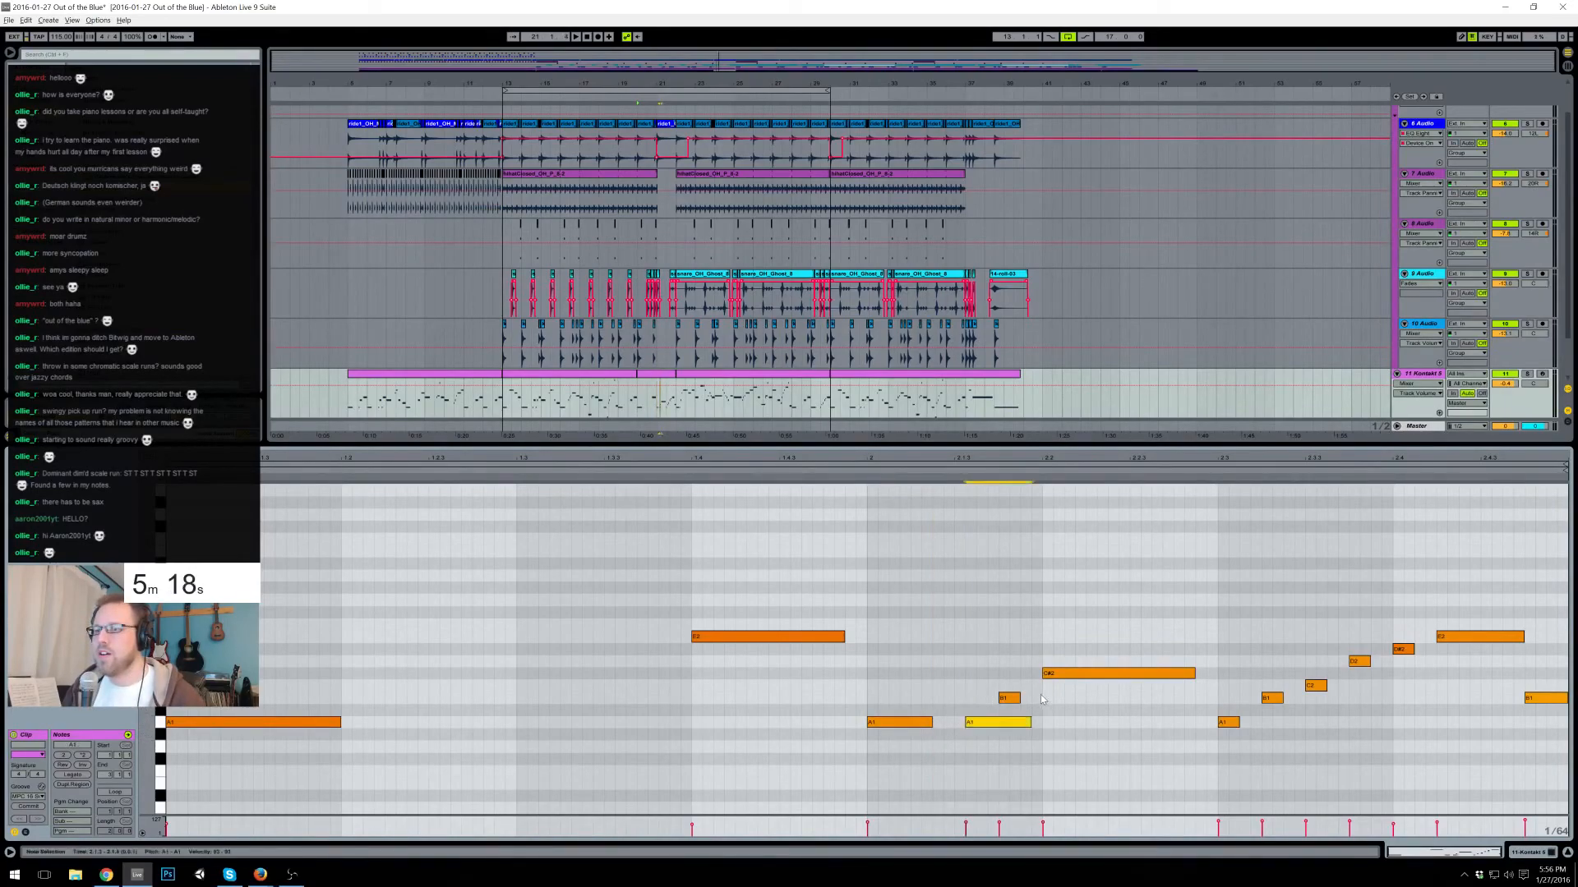
key("Up")
key("Up")
- Play back from bar 21 and lower the long C#2 note in that bar to C2
left_click(868, 655)
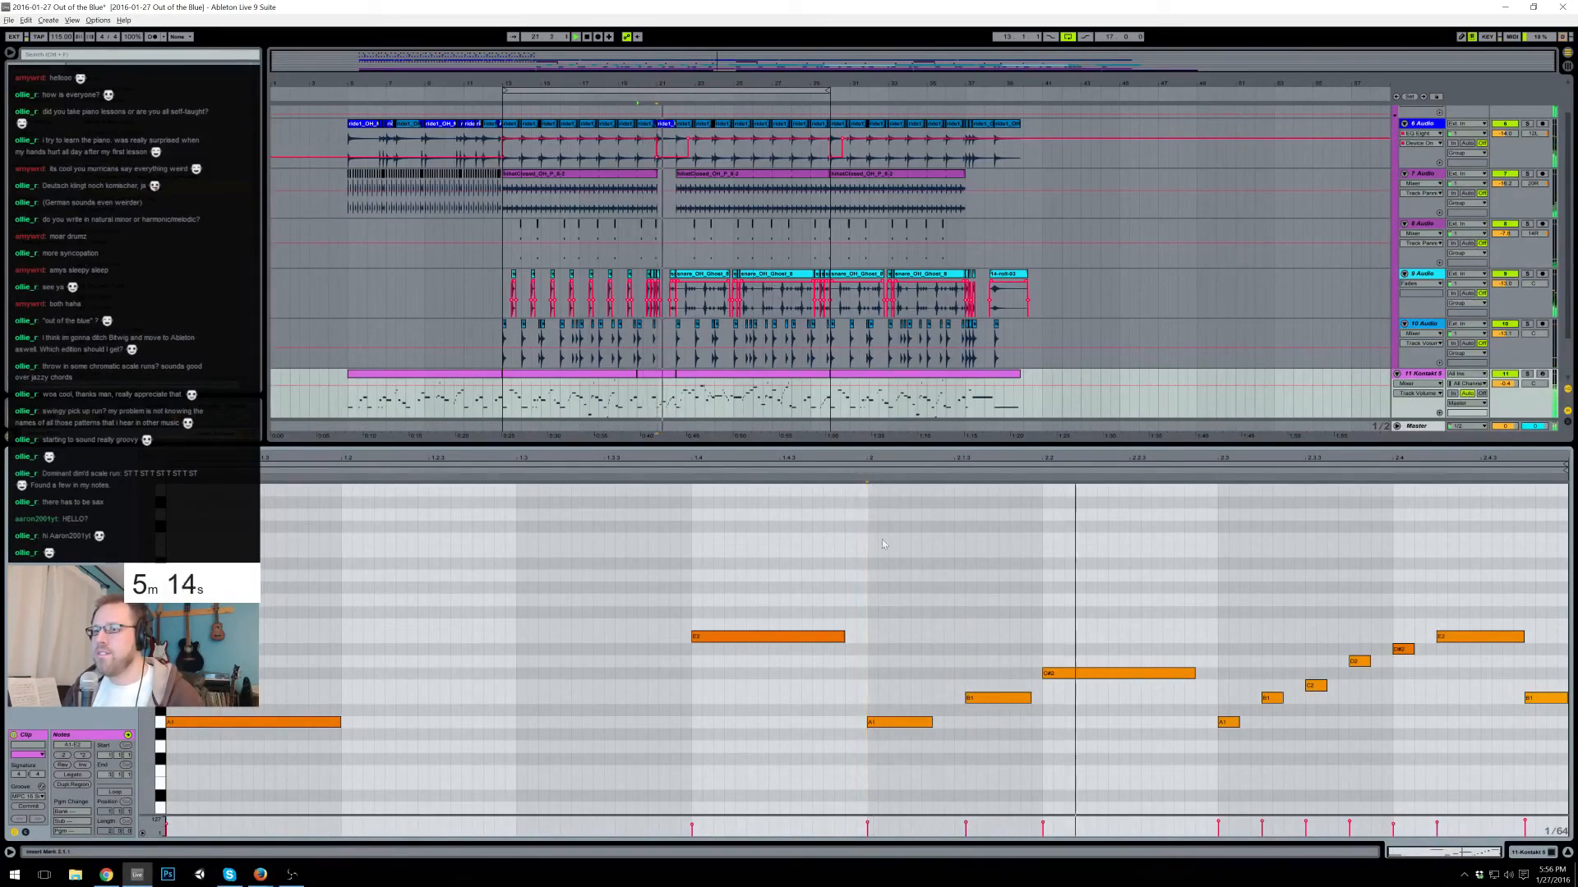
key("space")
left_click_drag(1083, 644, 1100, 680)
key("Down")
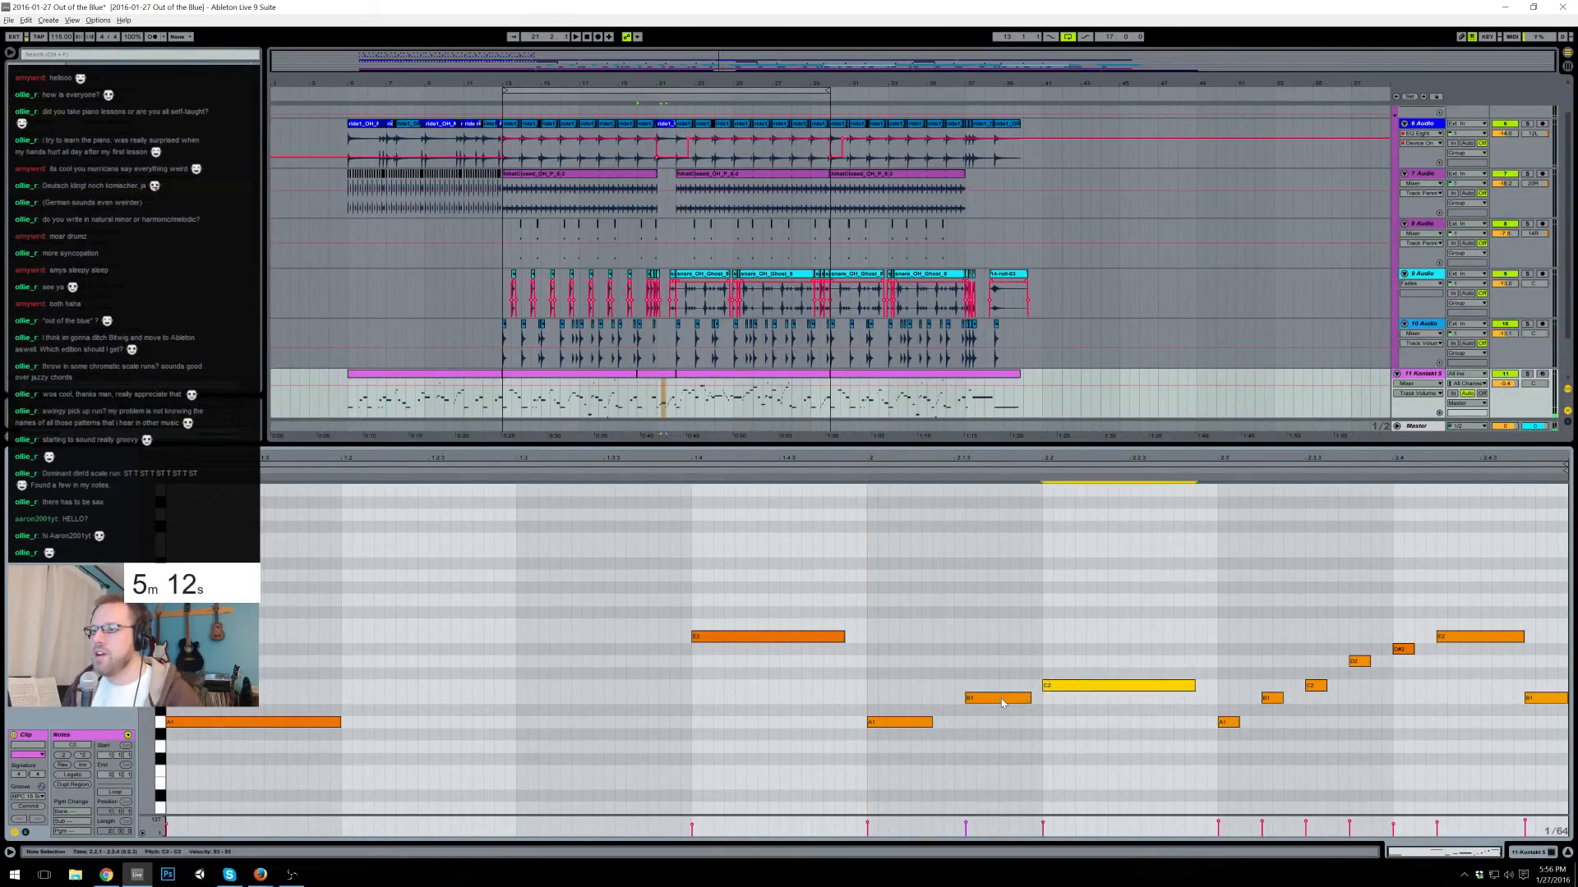
- Shift the B1 and C2 notes in bar 21 later, shorten the C2 to end before the next A1, and play back
left_click_drag(988, 702, 1178, 686)
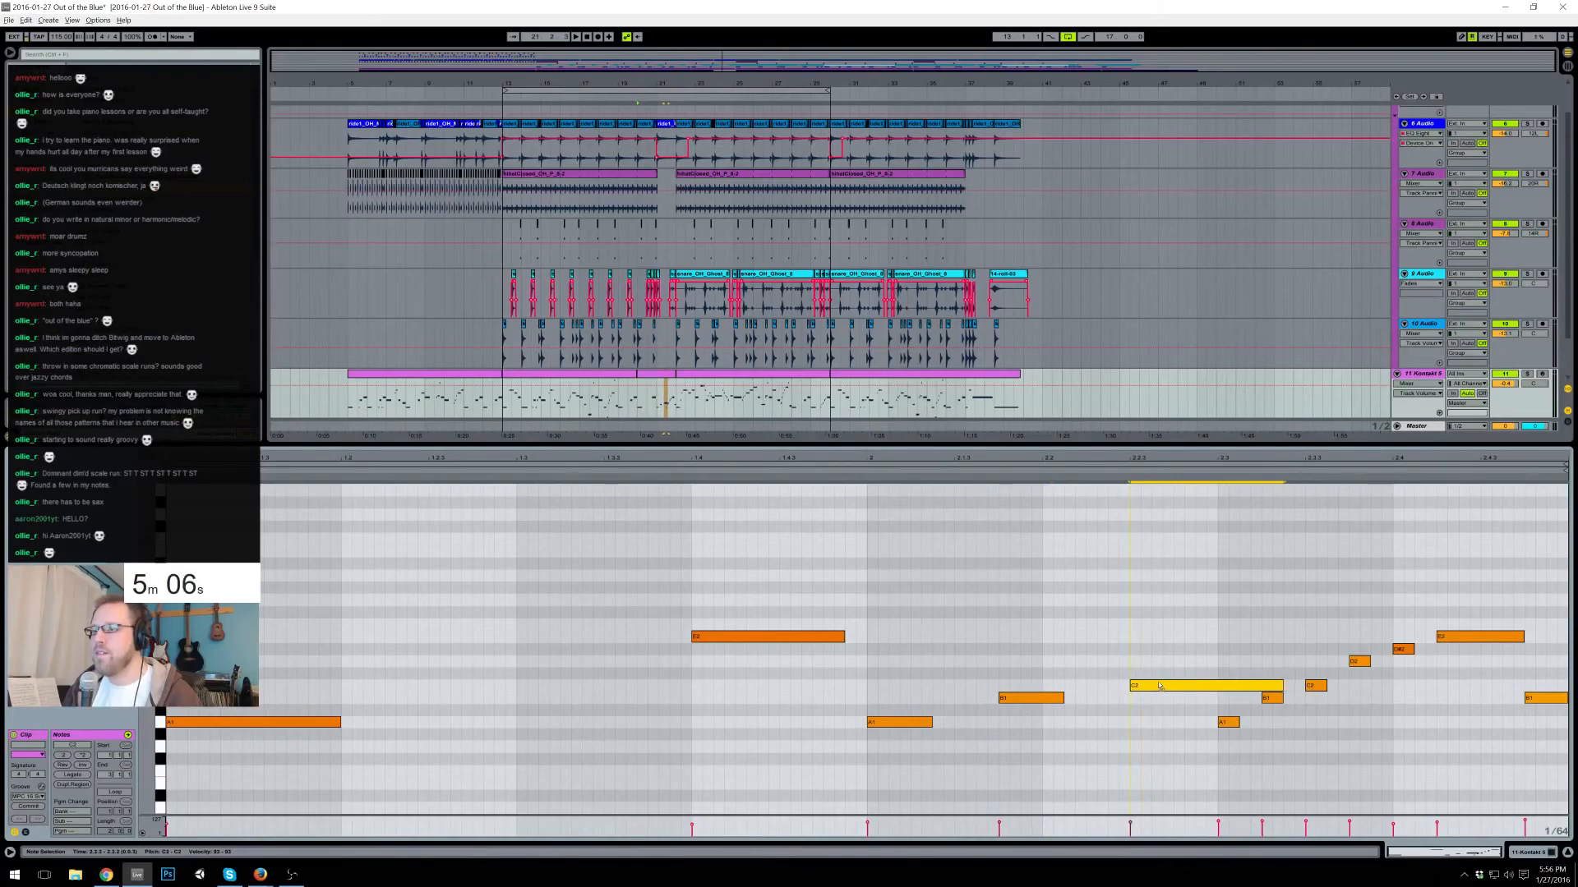
left_click_drag(1282, 685, 1213, 684)
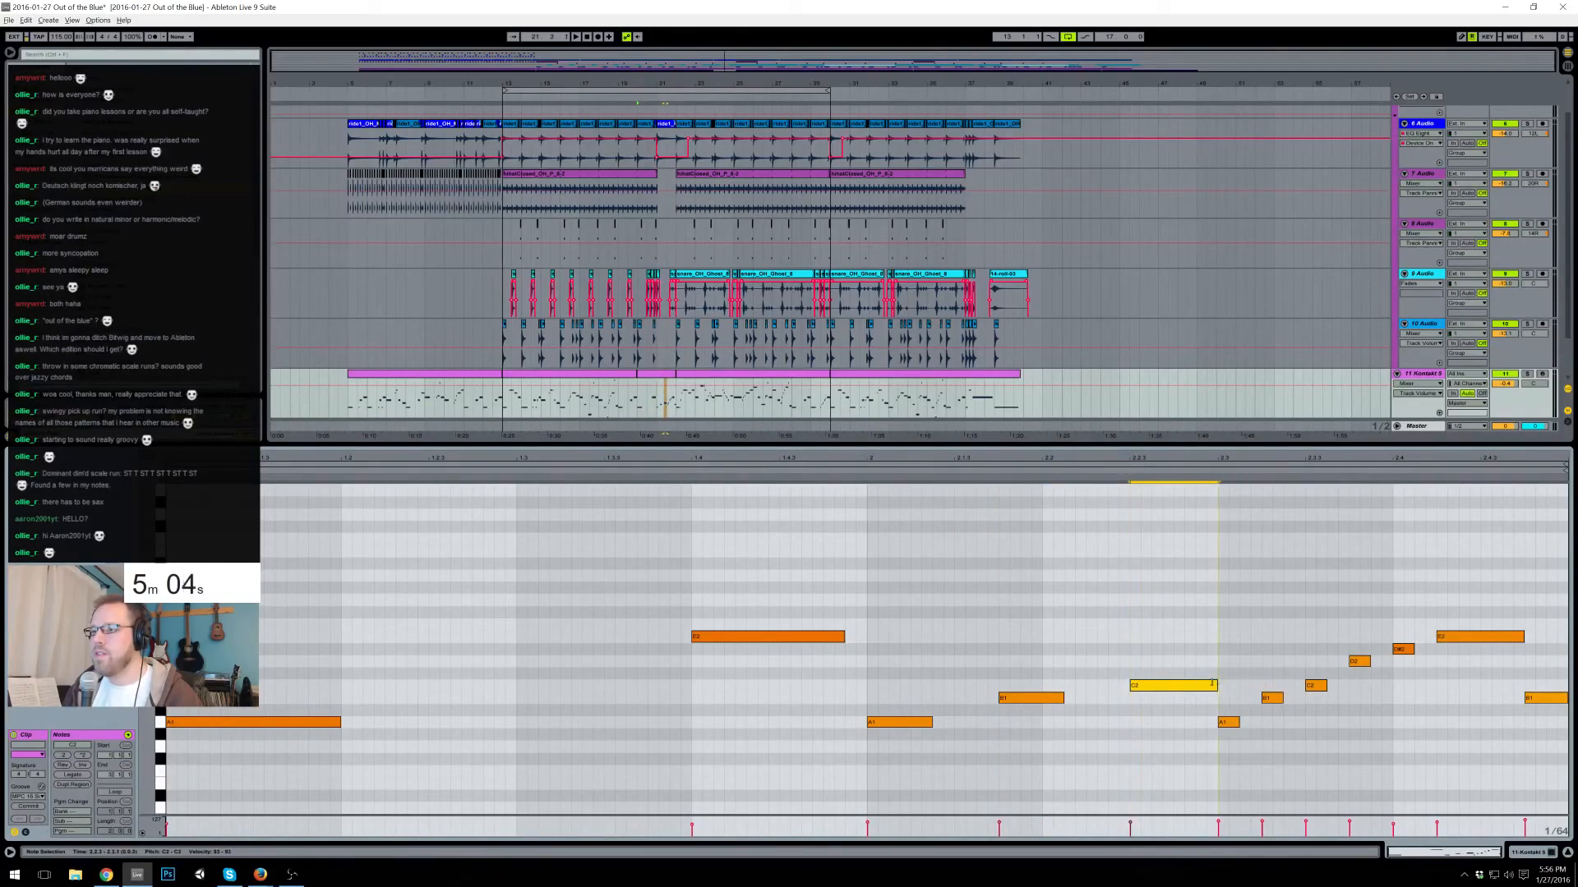
key("space")
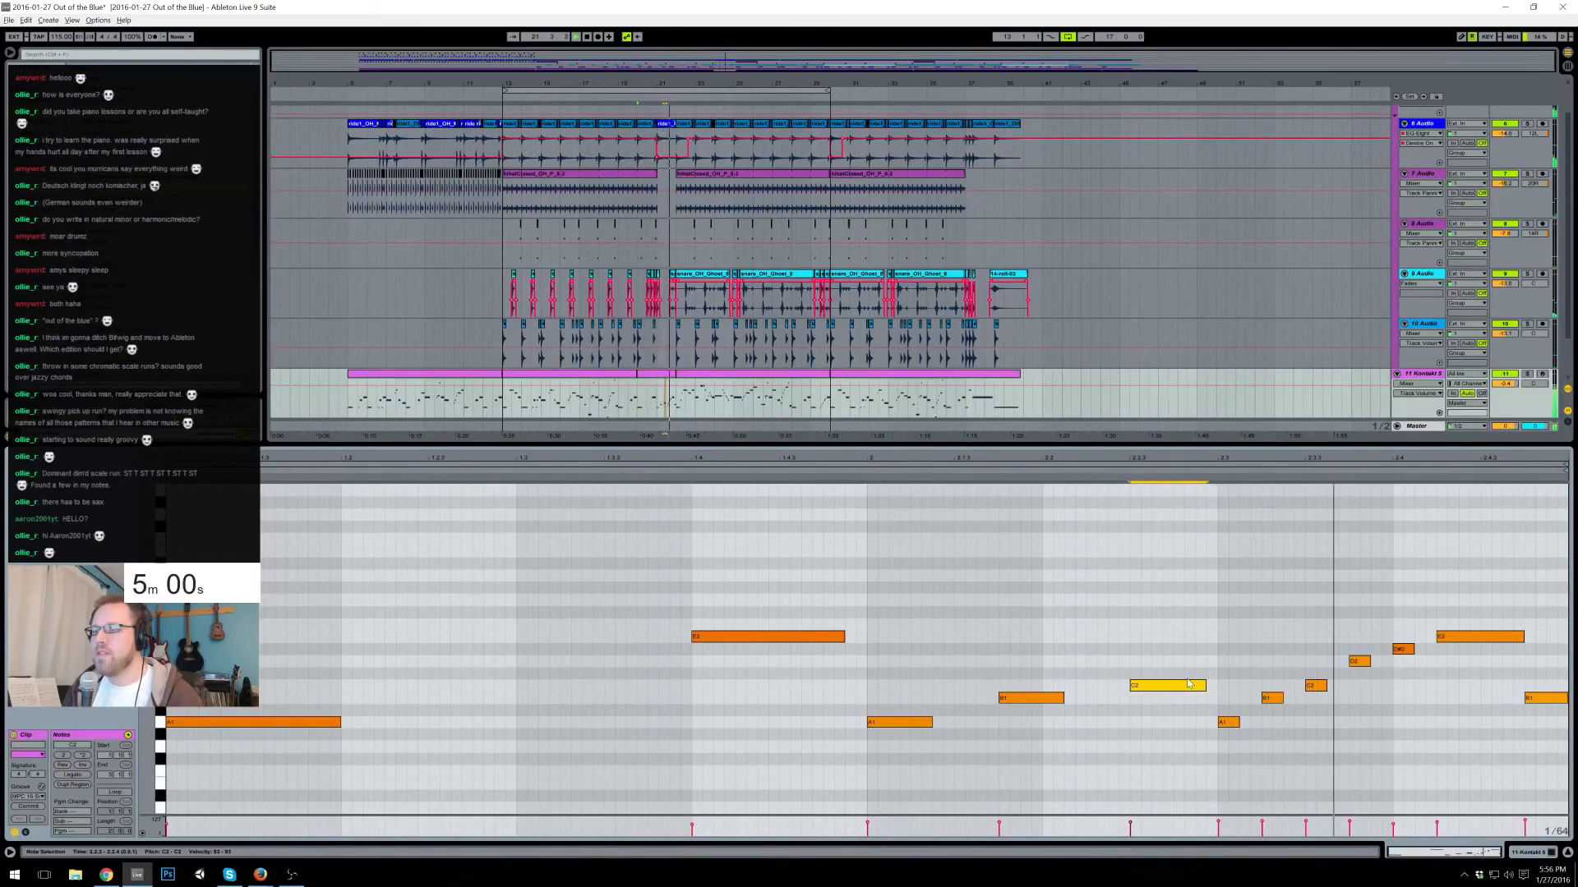
- Save the Live set, then open the long 11 Kontakt 5 clip and play it from bar 22
left_click(1542, 854)
key("ctrl+s")
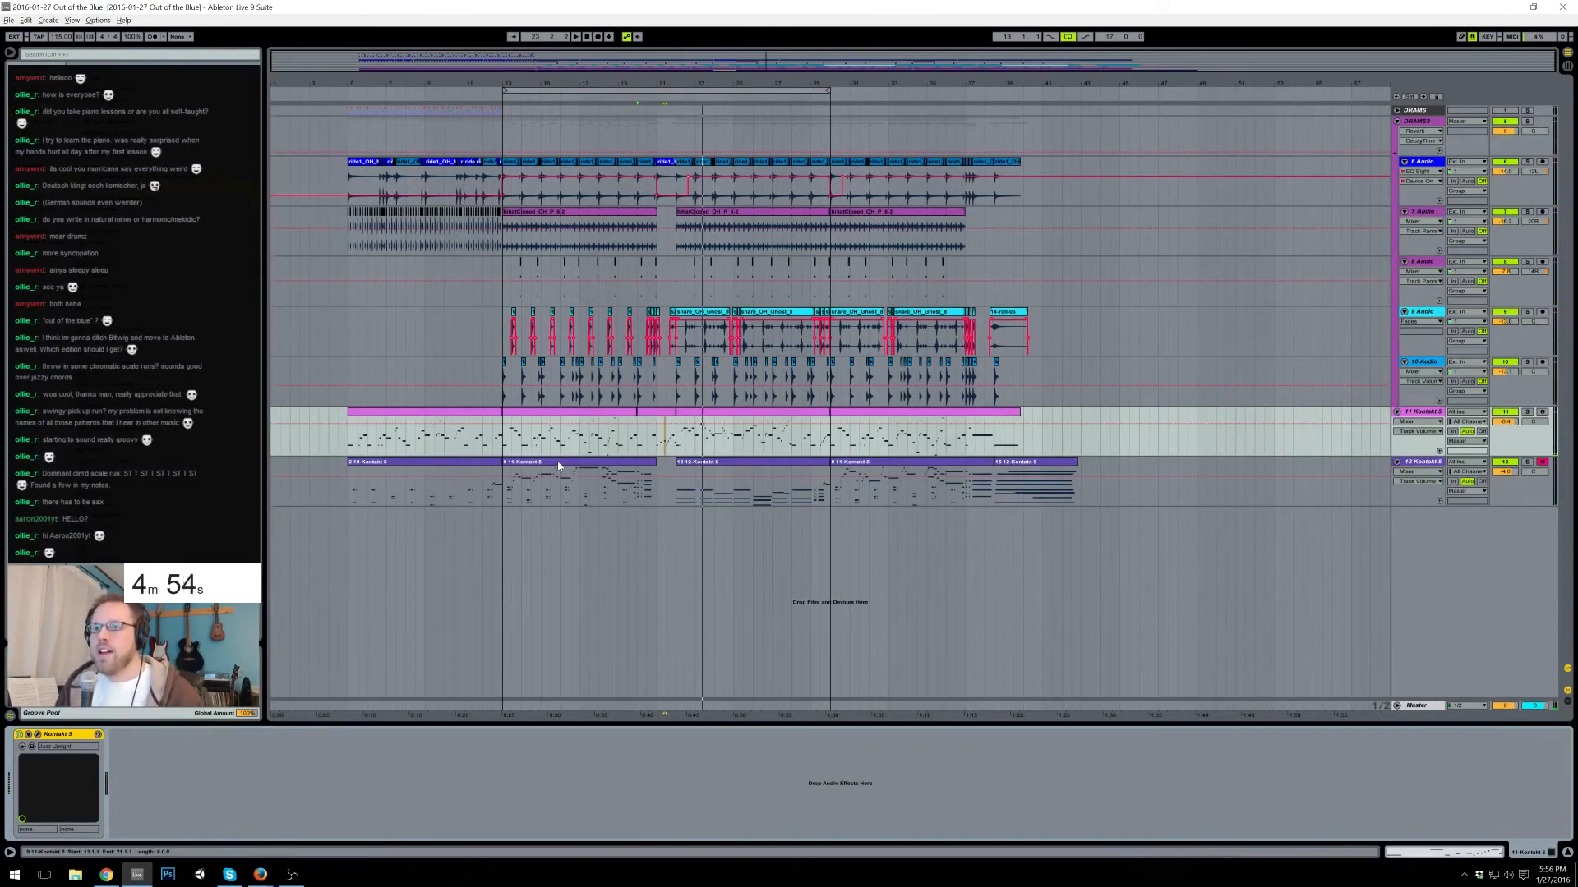
double_click(778, 420)
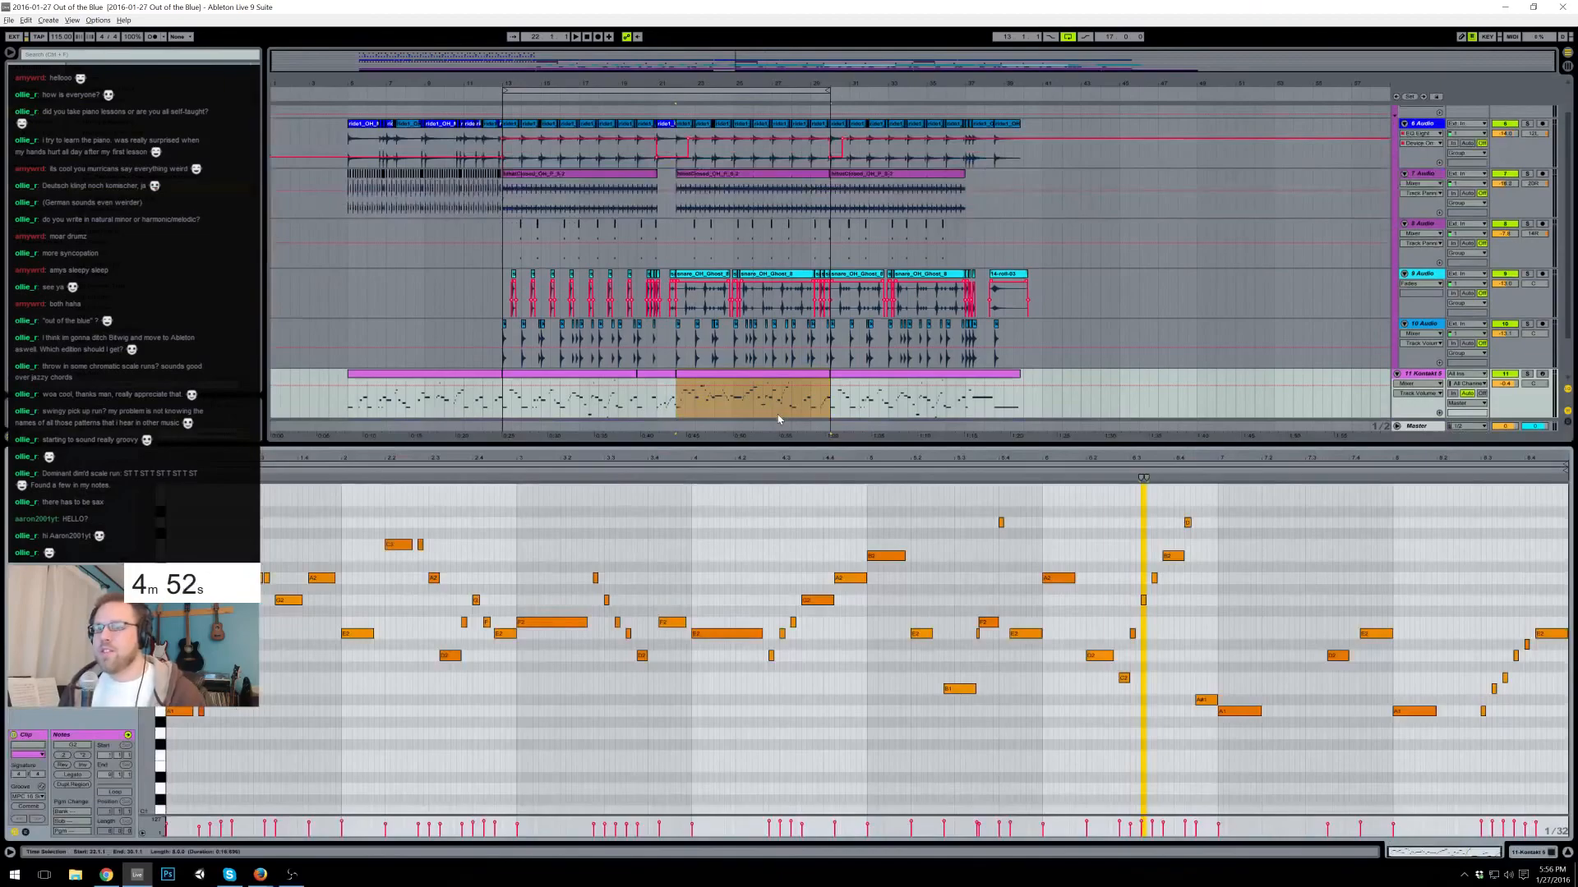
key("space")
left_click(378, 504)
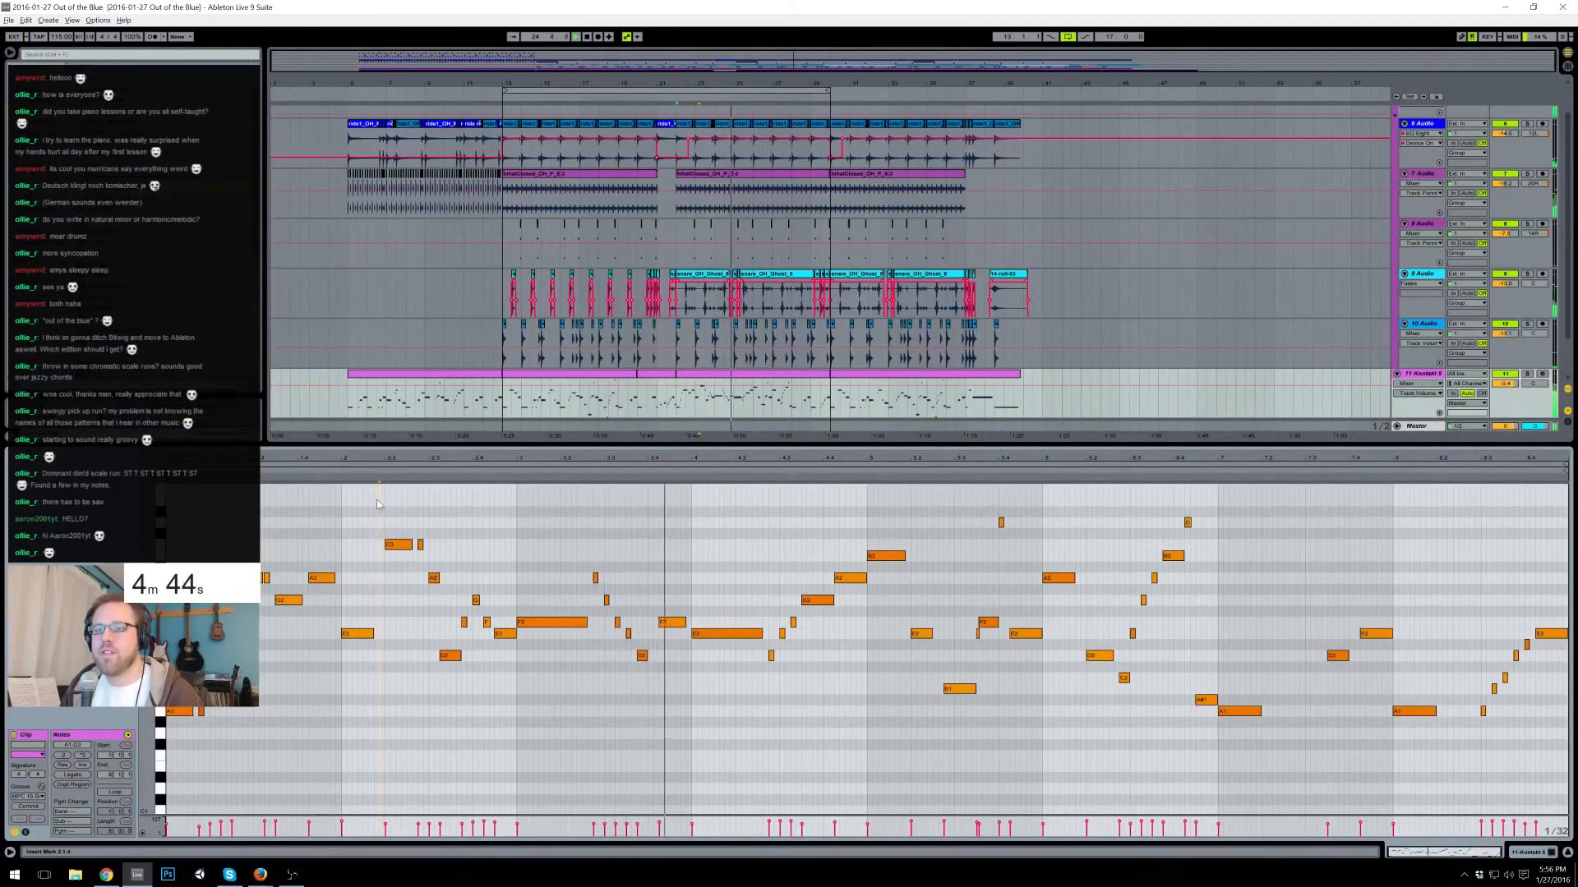
- Check the opening notes of bars 24 to 27 one after another during playback
left_click_drag(545, 622, 546, 612)
left_click_drag(720, 633, 720, 623)
left_click_drag(886, 557, 886, 545)
left_click_drag(1067, 581, 1066, 572)
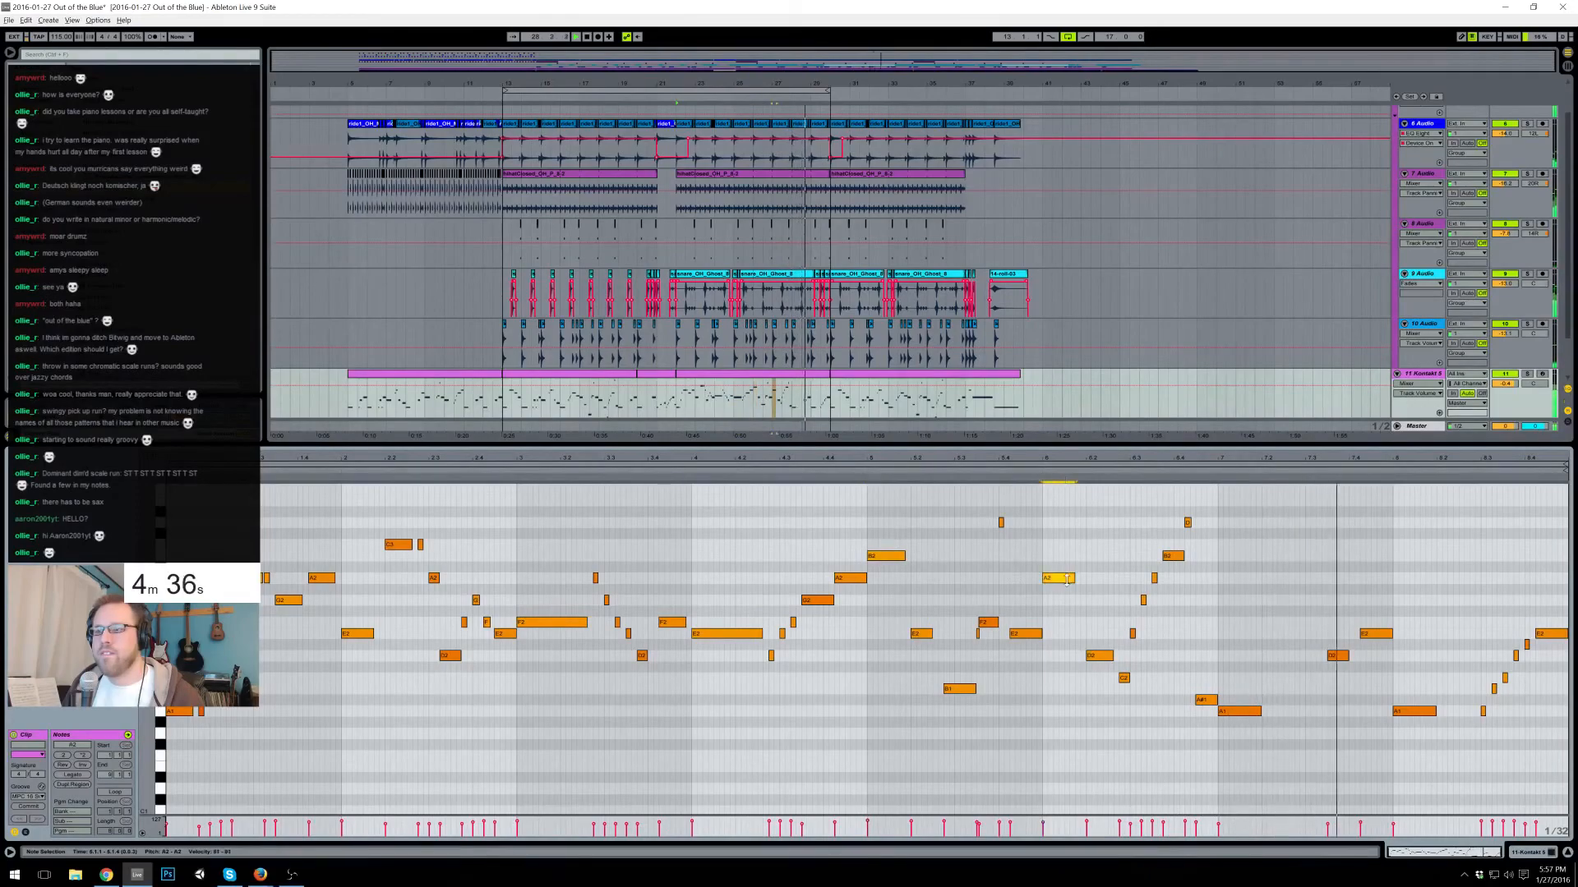
- Raise the A1 note at the start of bar 29 to F2
key("Up")
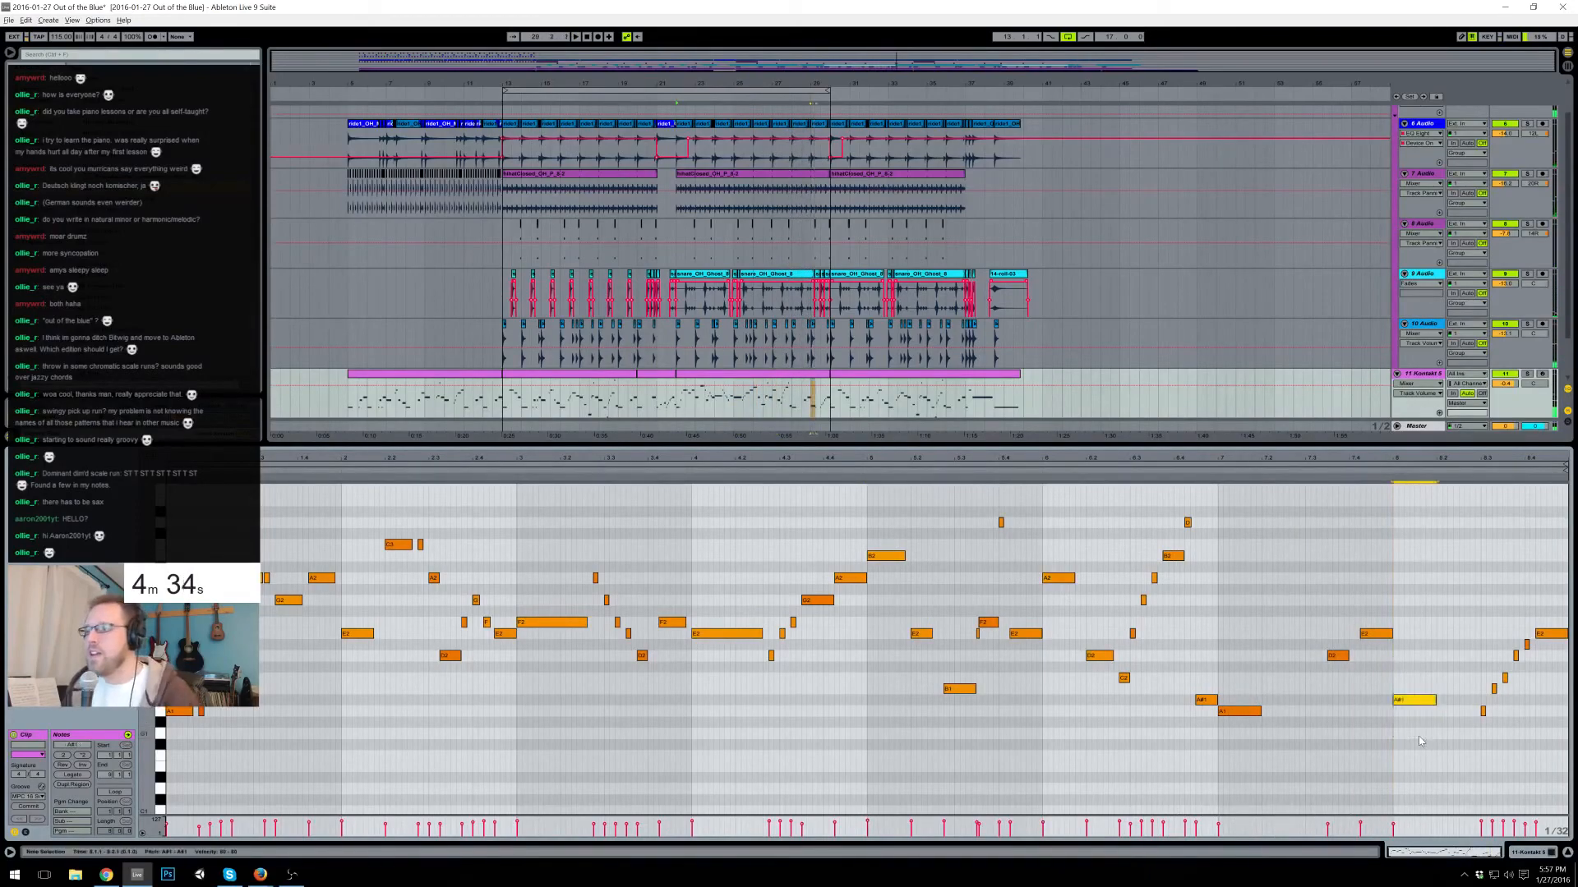
key("Up")
key("Up")
key("Up")
key("Up")
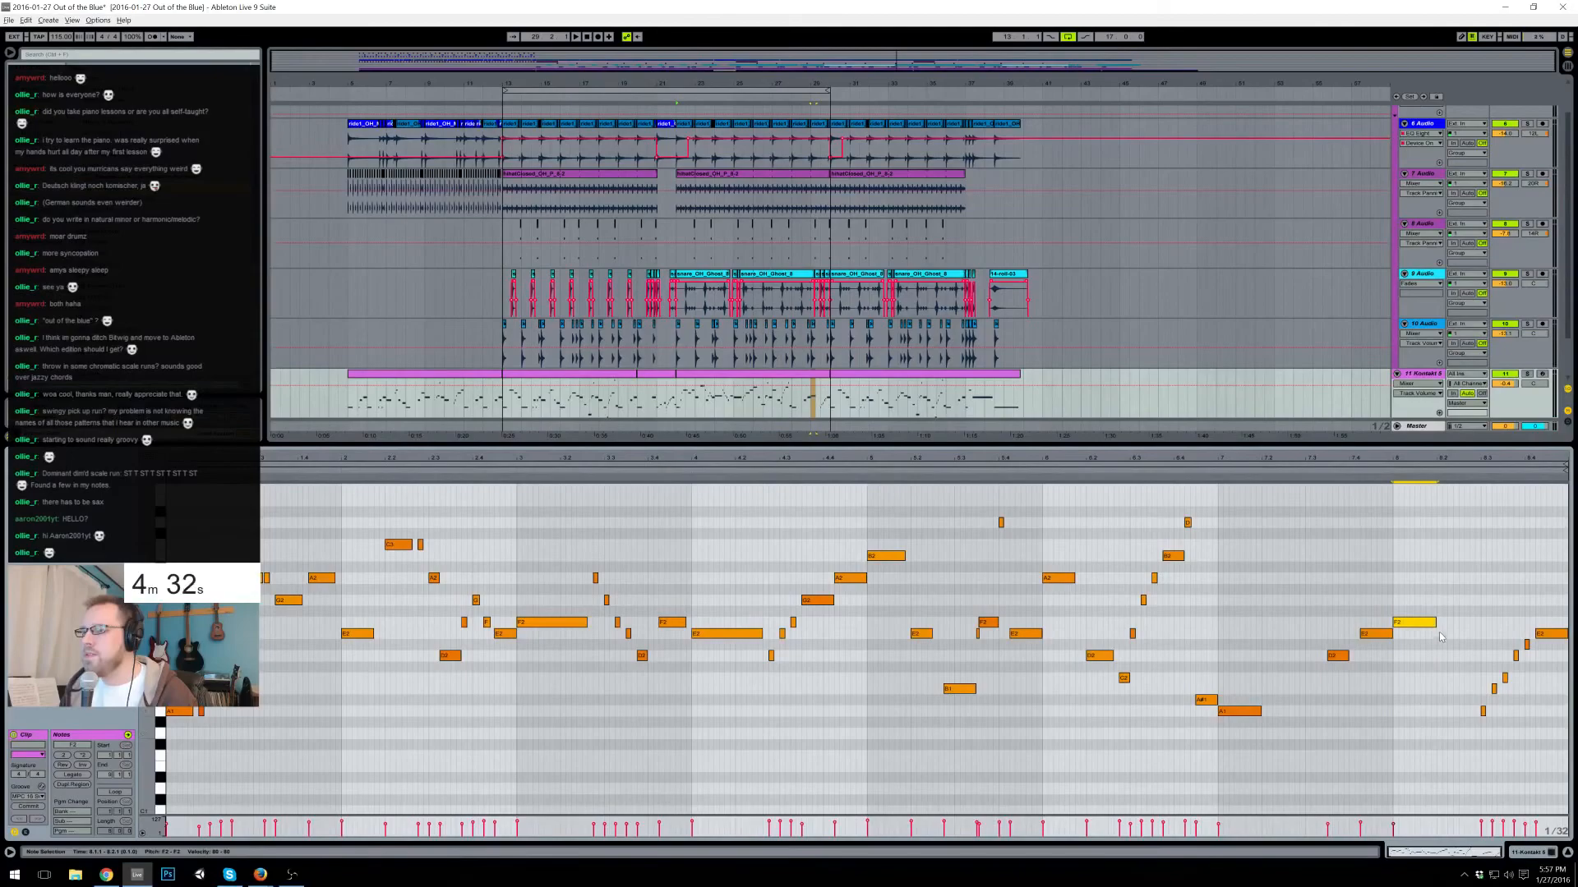
- Close the bass clip's note editor and place the insert marker at the start of the 11 Kontakt 5 part
left_click(1348, 473)
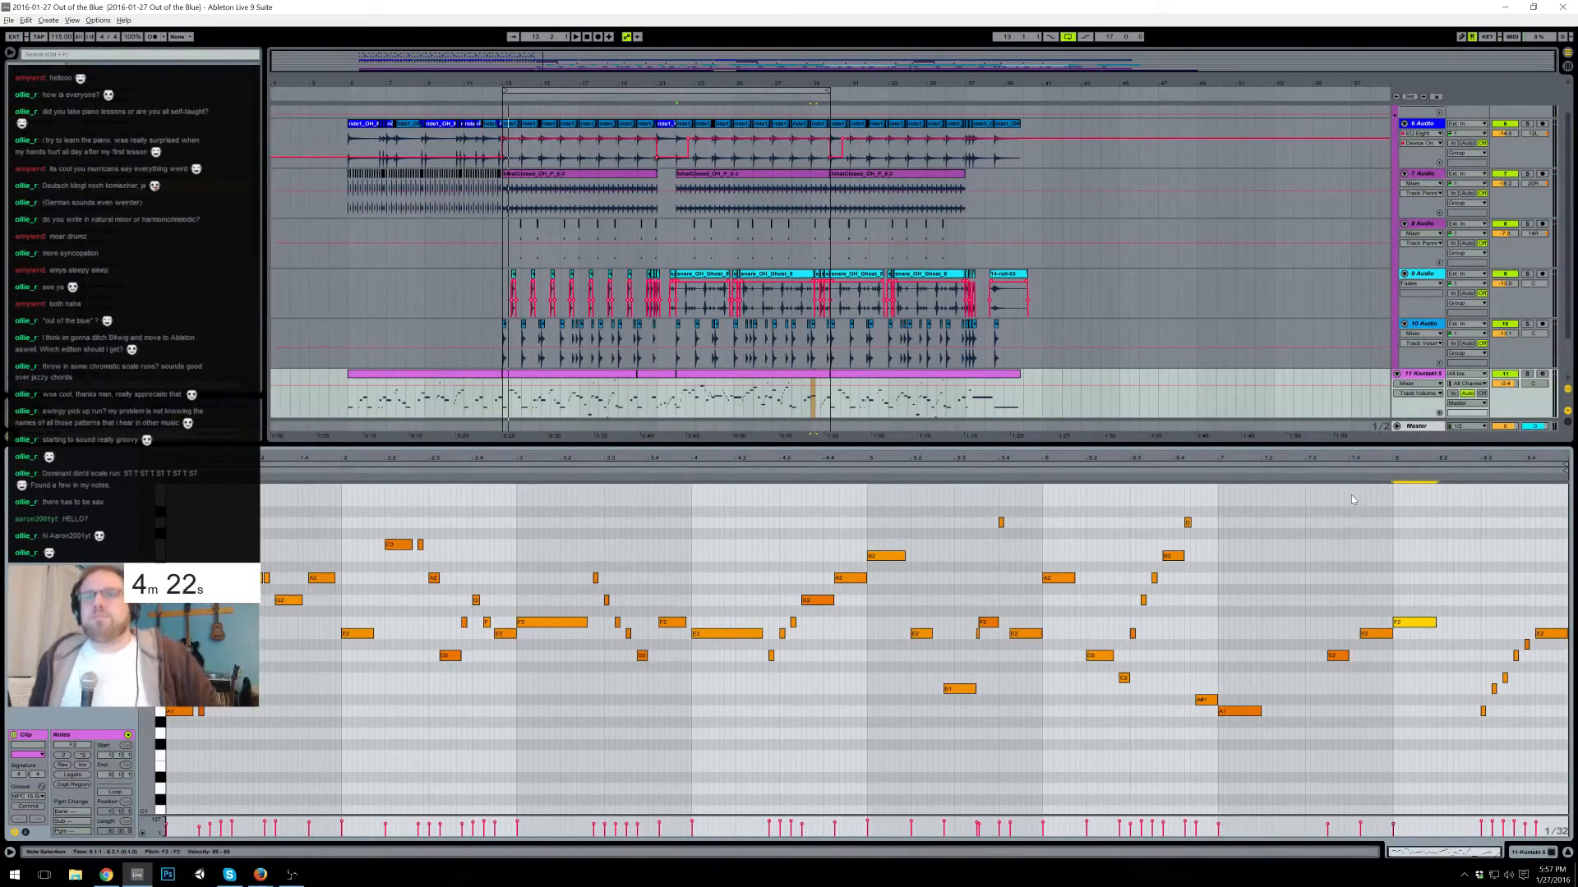
right_click(1351, 495)
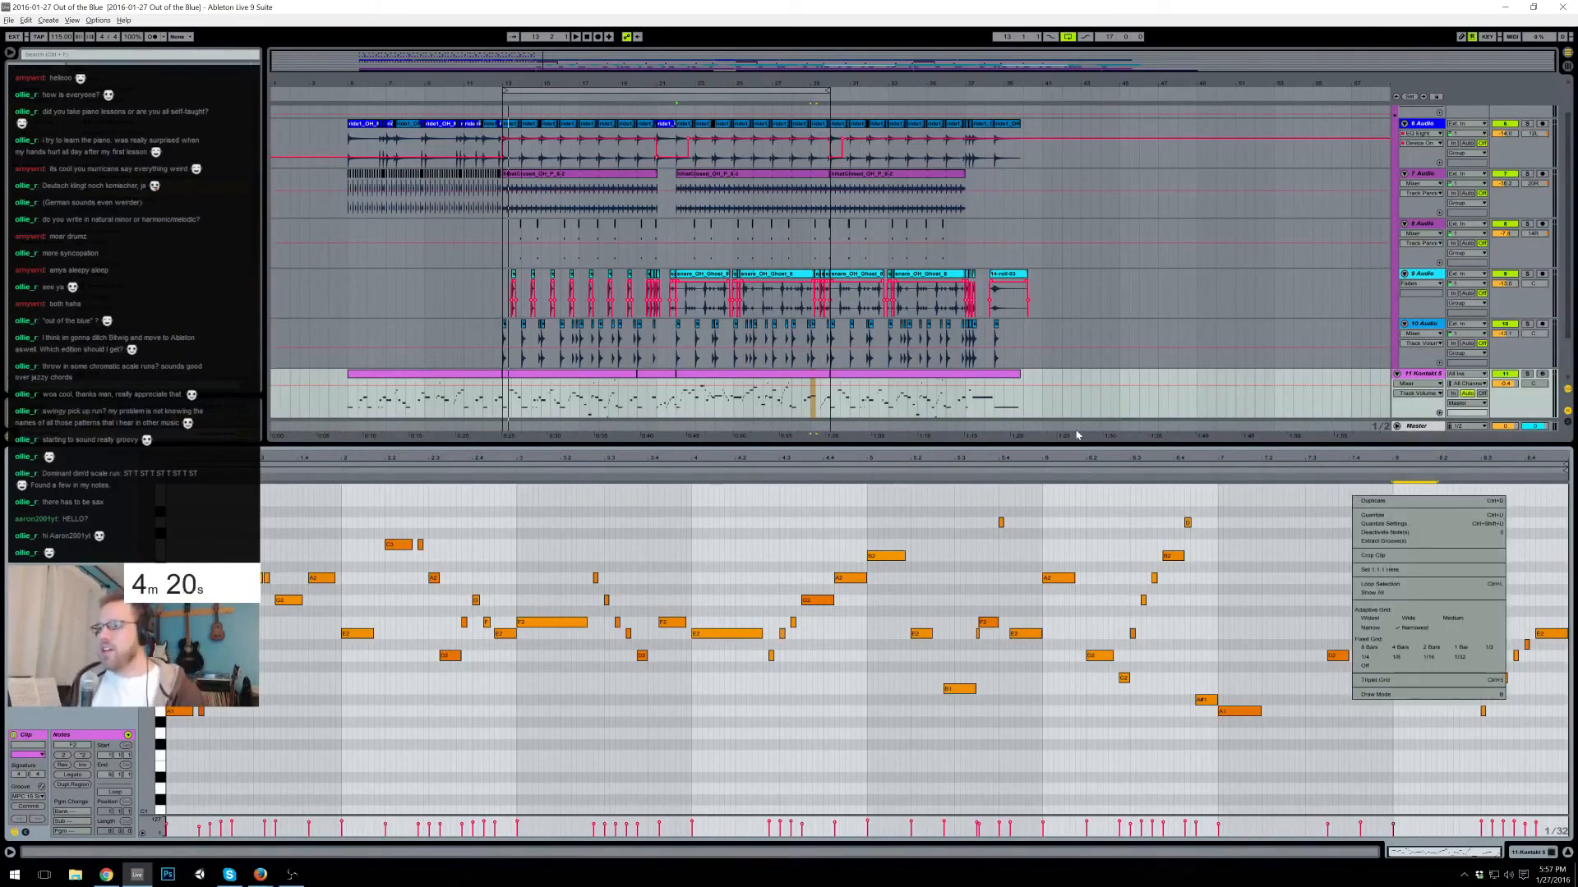
left_click(854, 532)
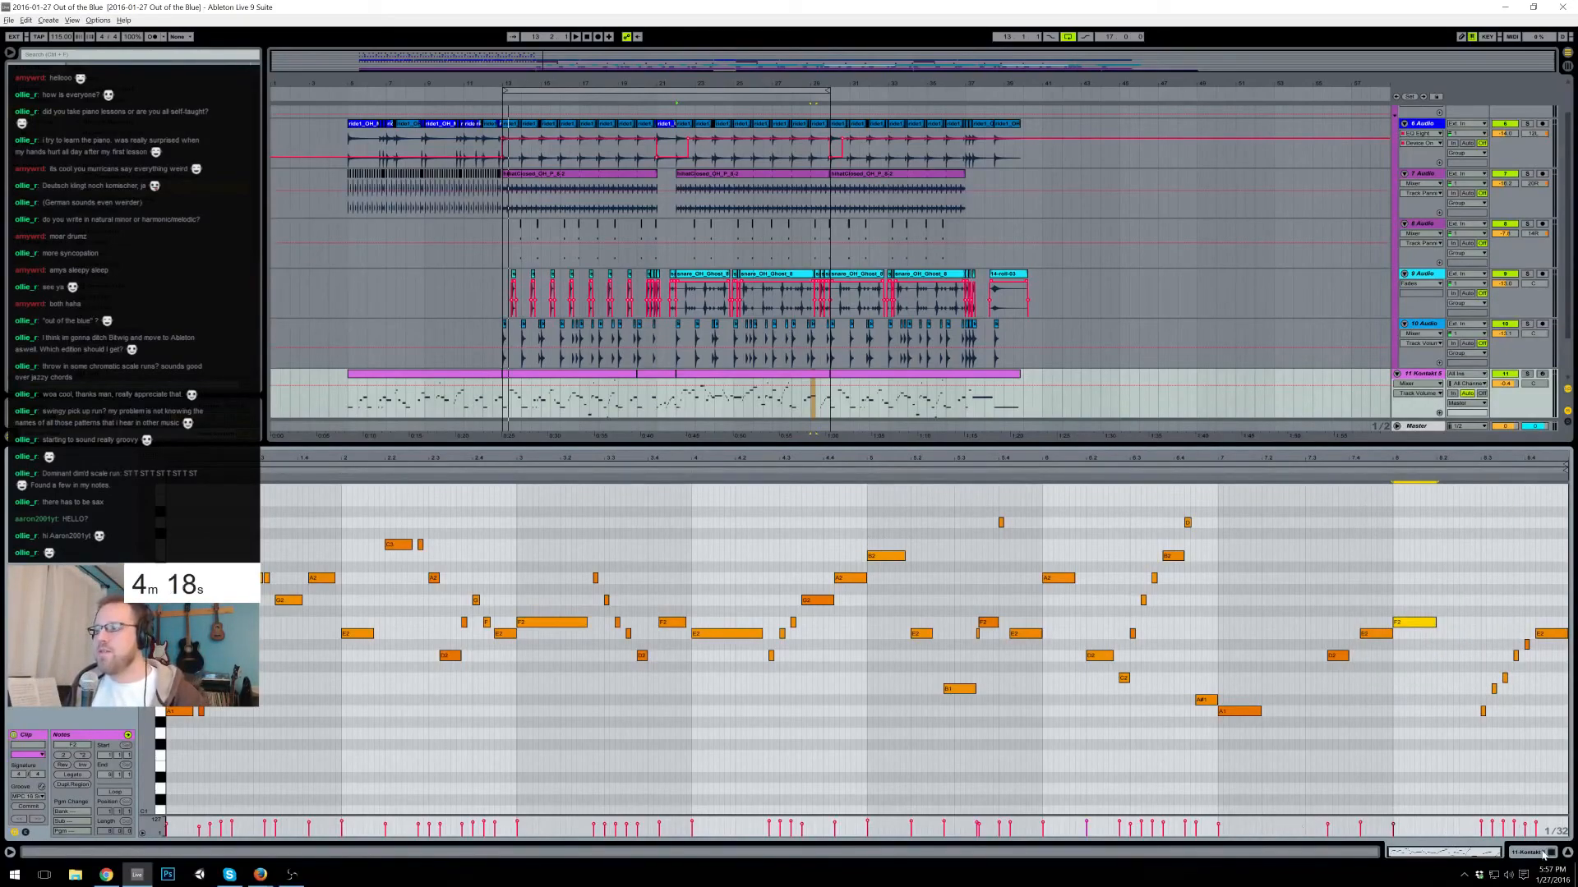
left_click(1543, 853)
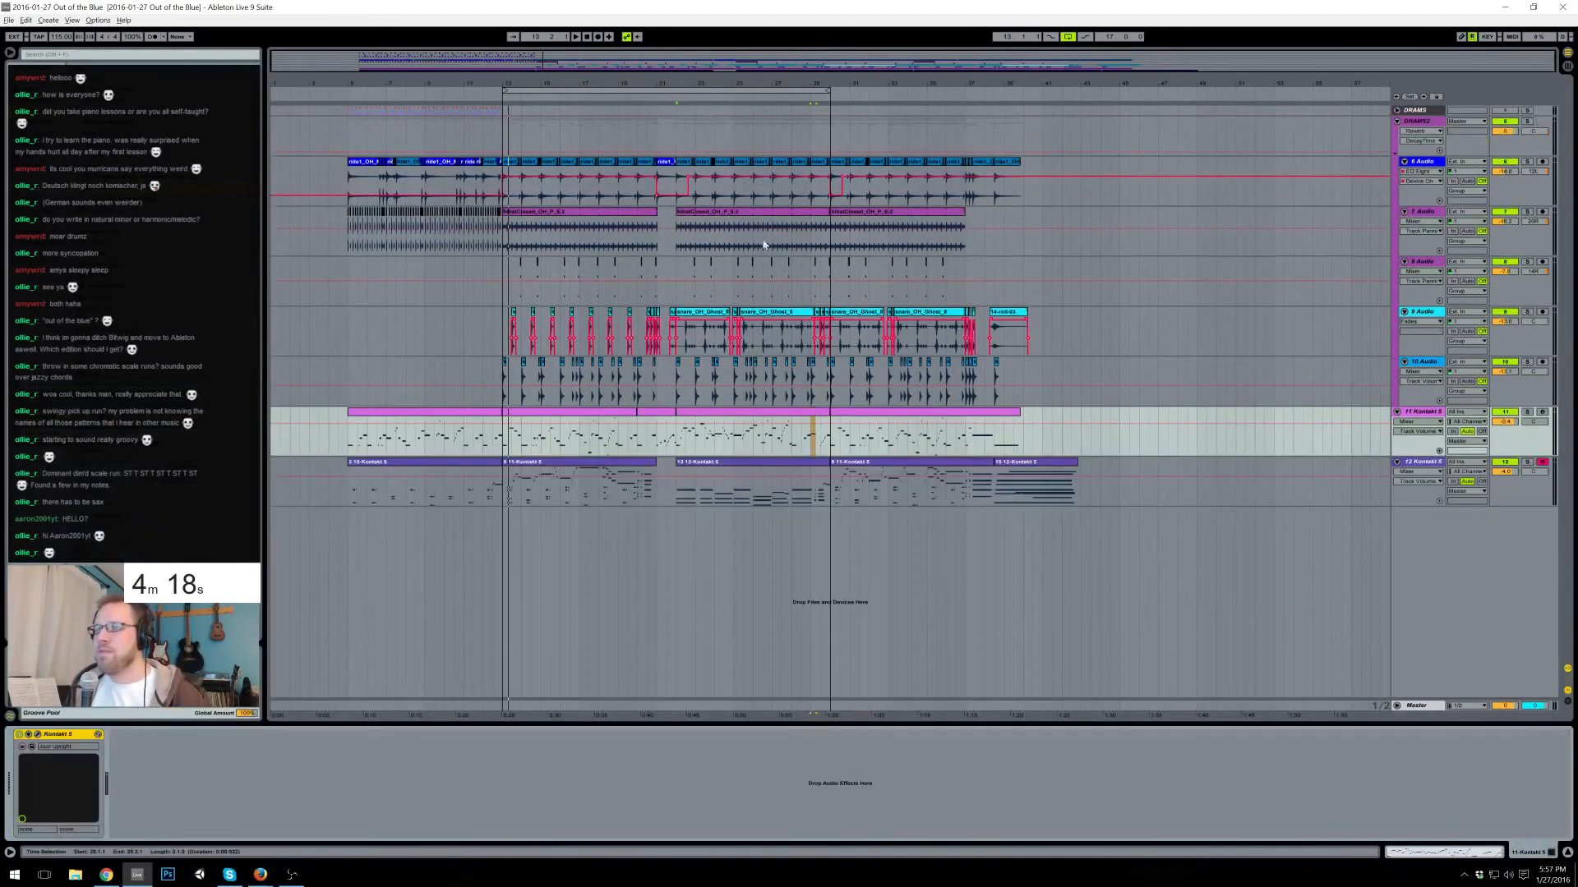
left_click(348, 438)
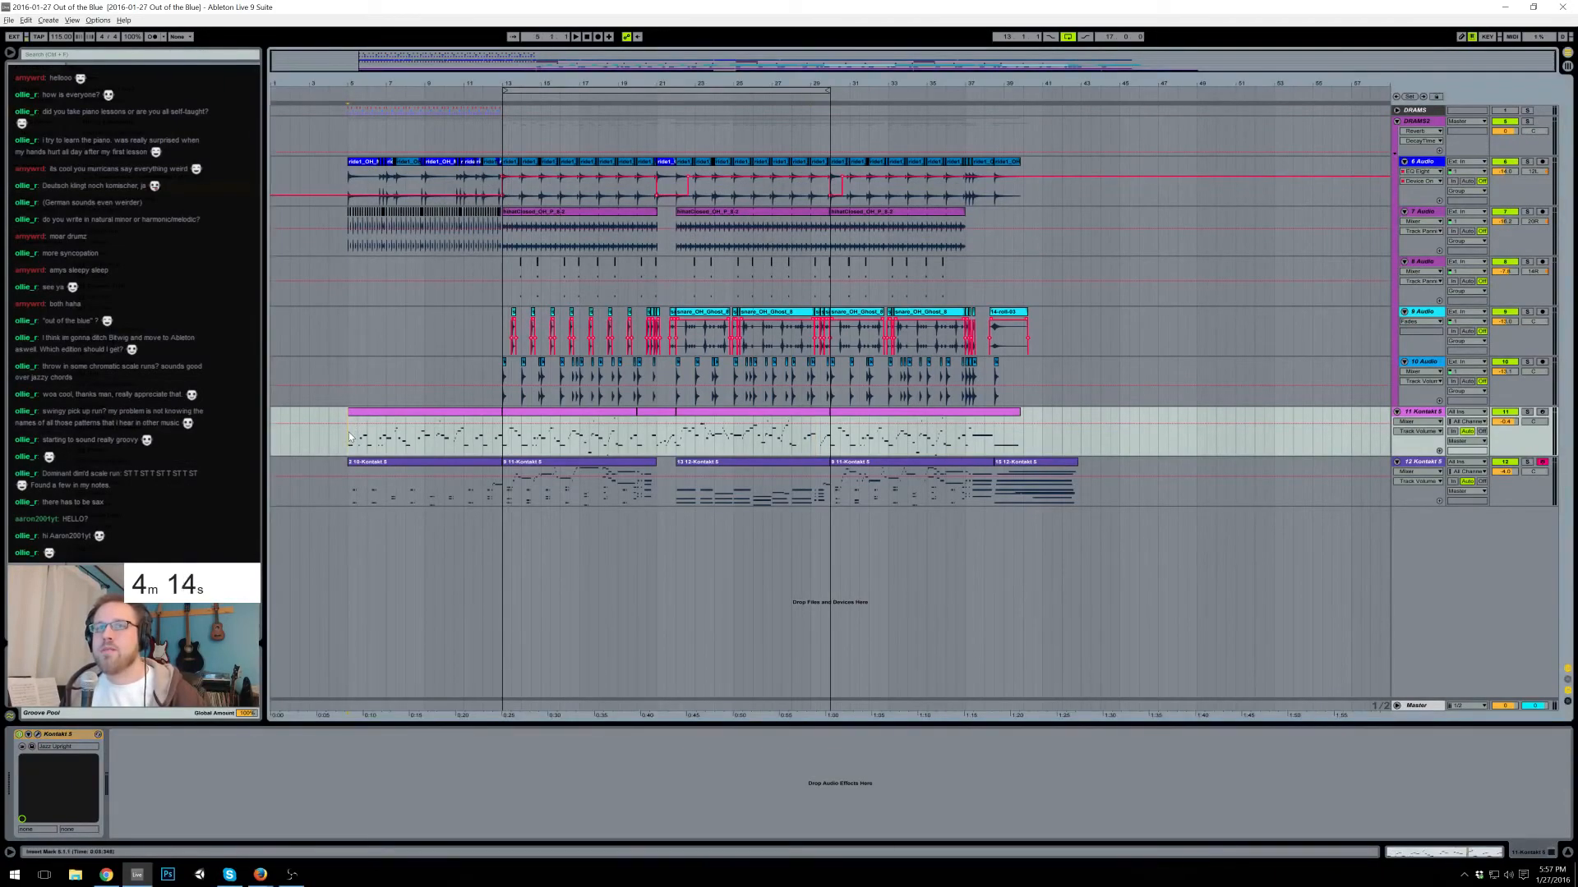
- Copy the roll clip from the end of the 9 Audio track to just before bar 5 and adjust its position
left_click(1003, 313)
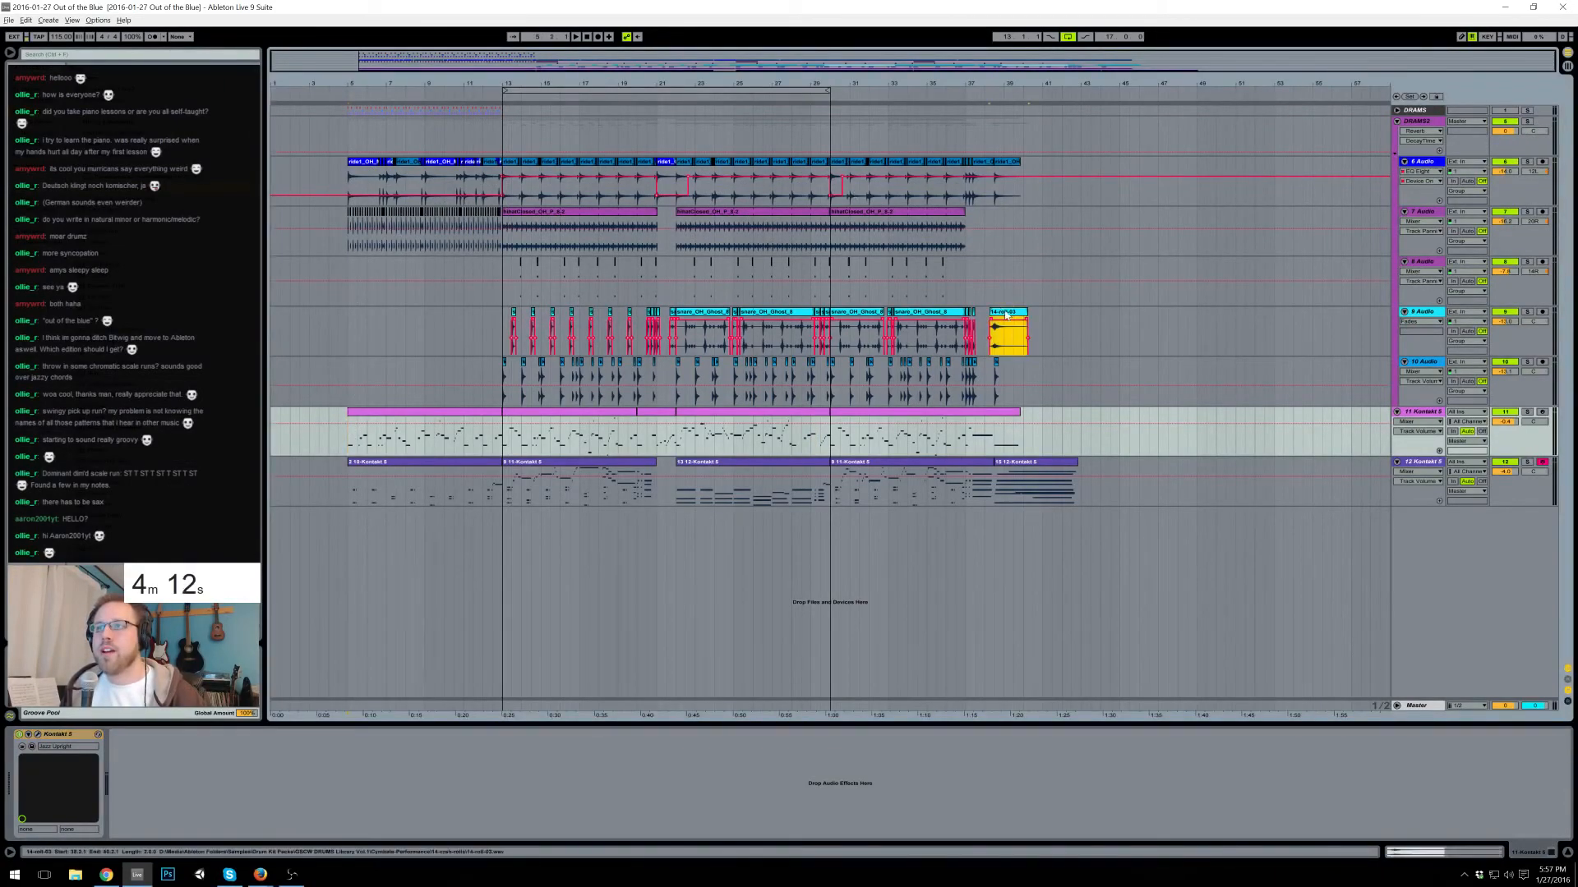
left_click(341, 326)
key("ctrl+v")
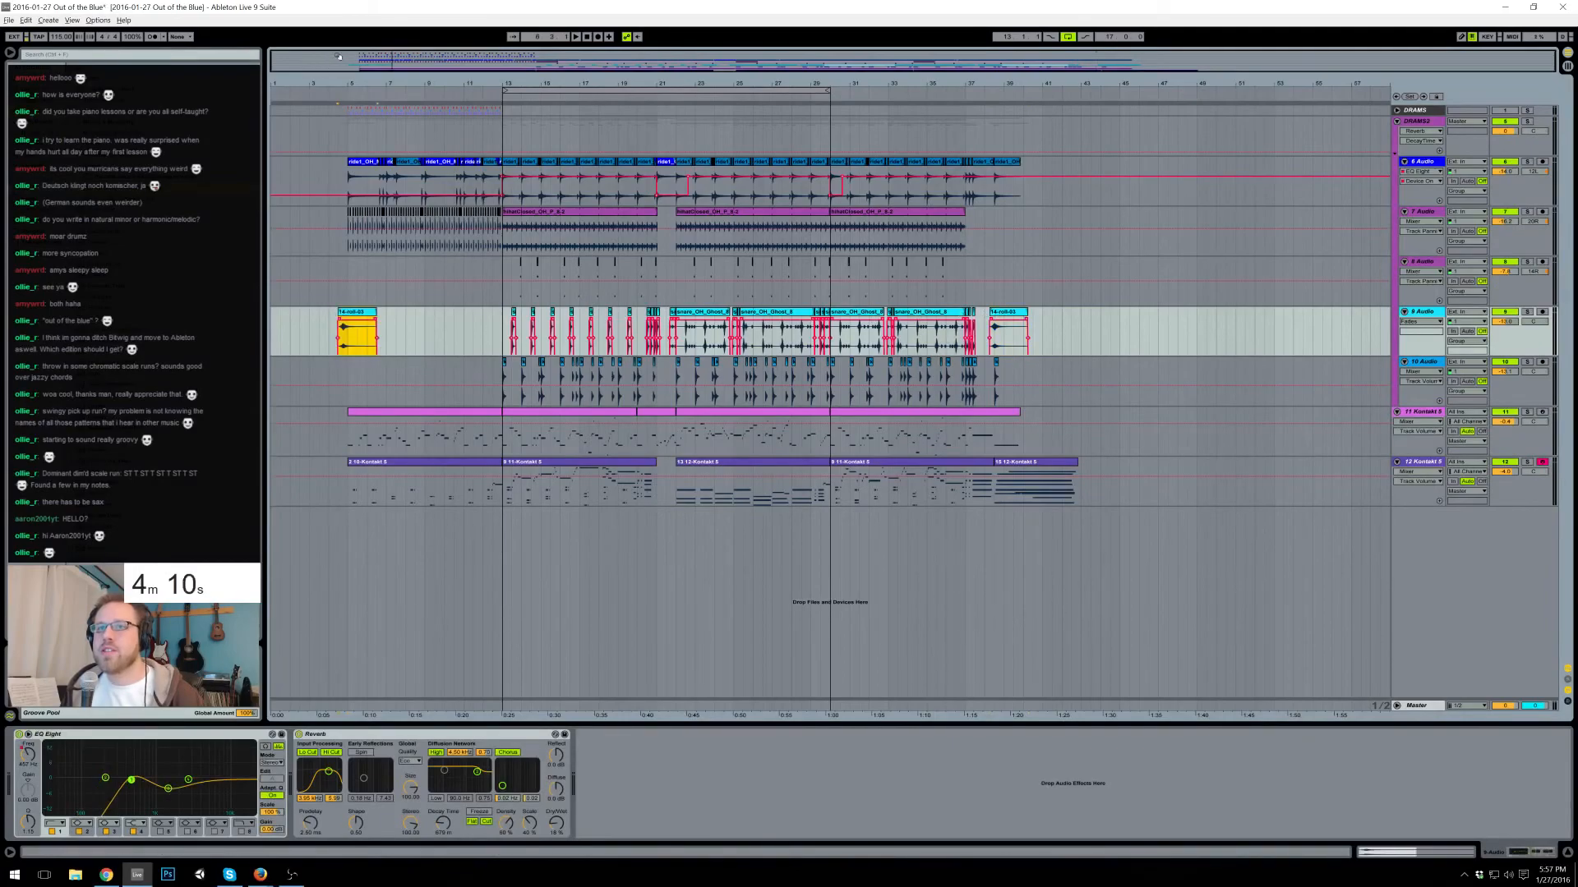
left_click_drag(350, 89, 548, 197)
left_click_drag(499, 312, 534, 313)
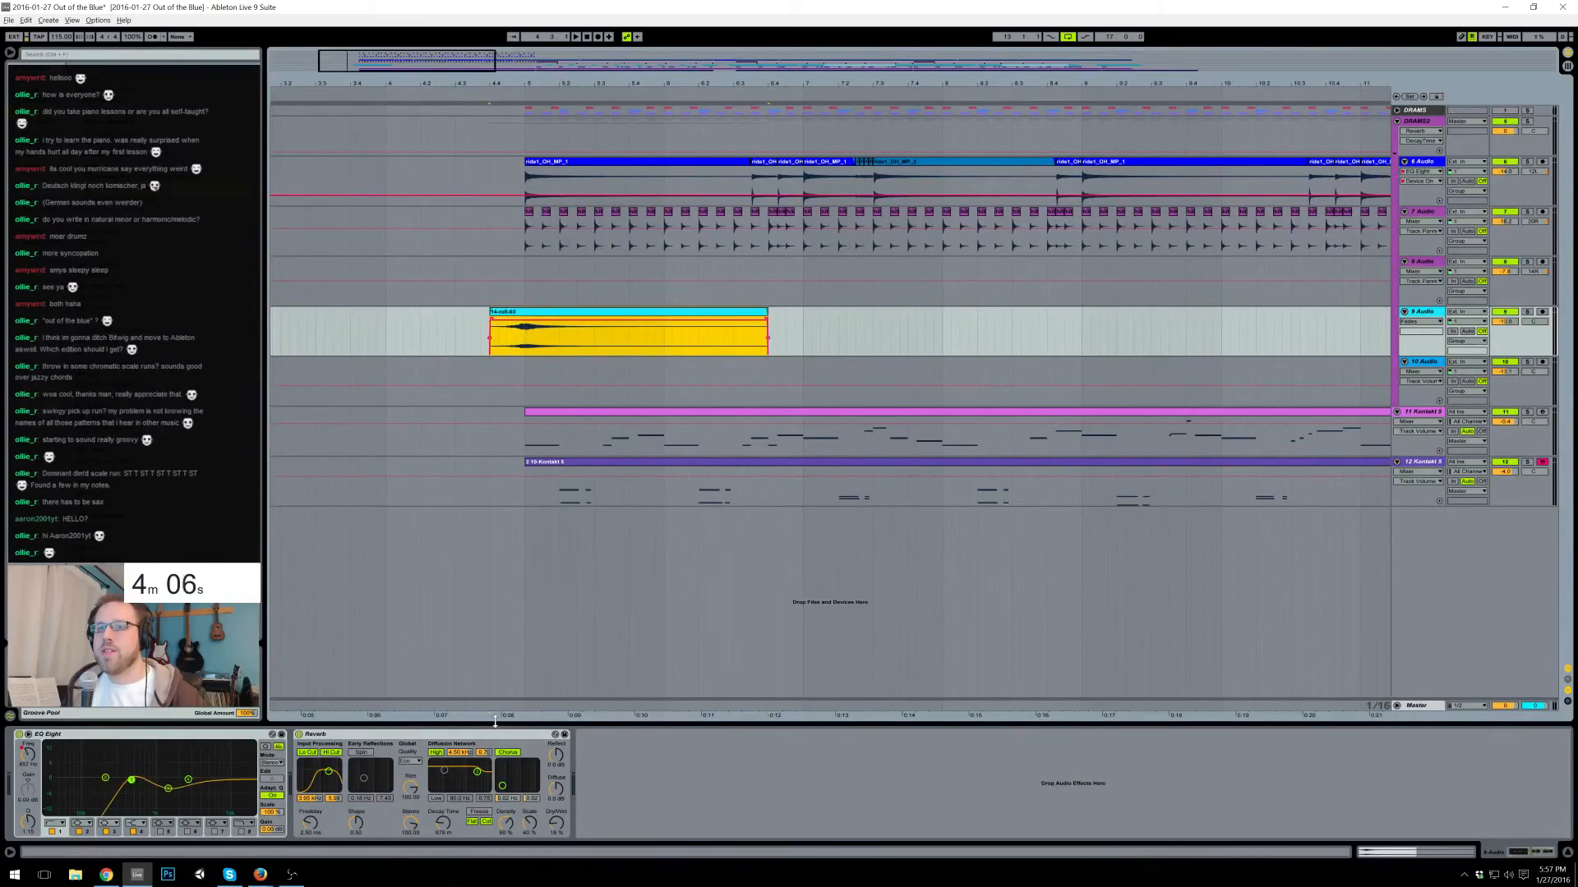
- Play the intro with the copied roll clip, lower the clip's gain, and play it back again
left_click(457, 333)
key("space")
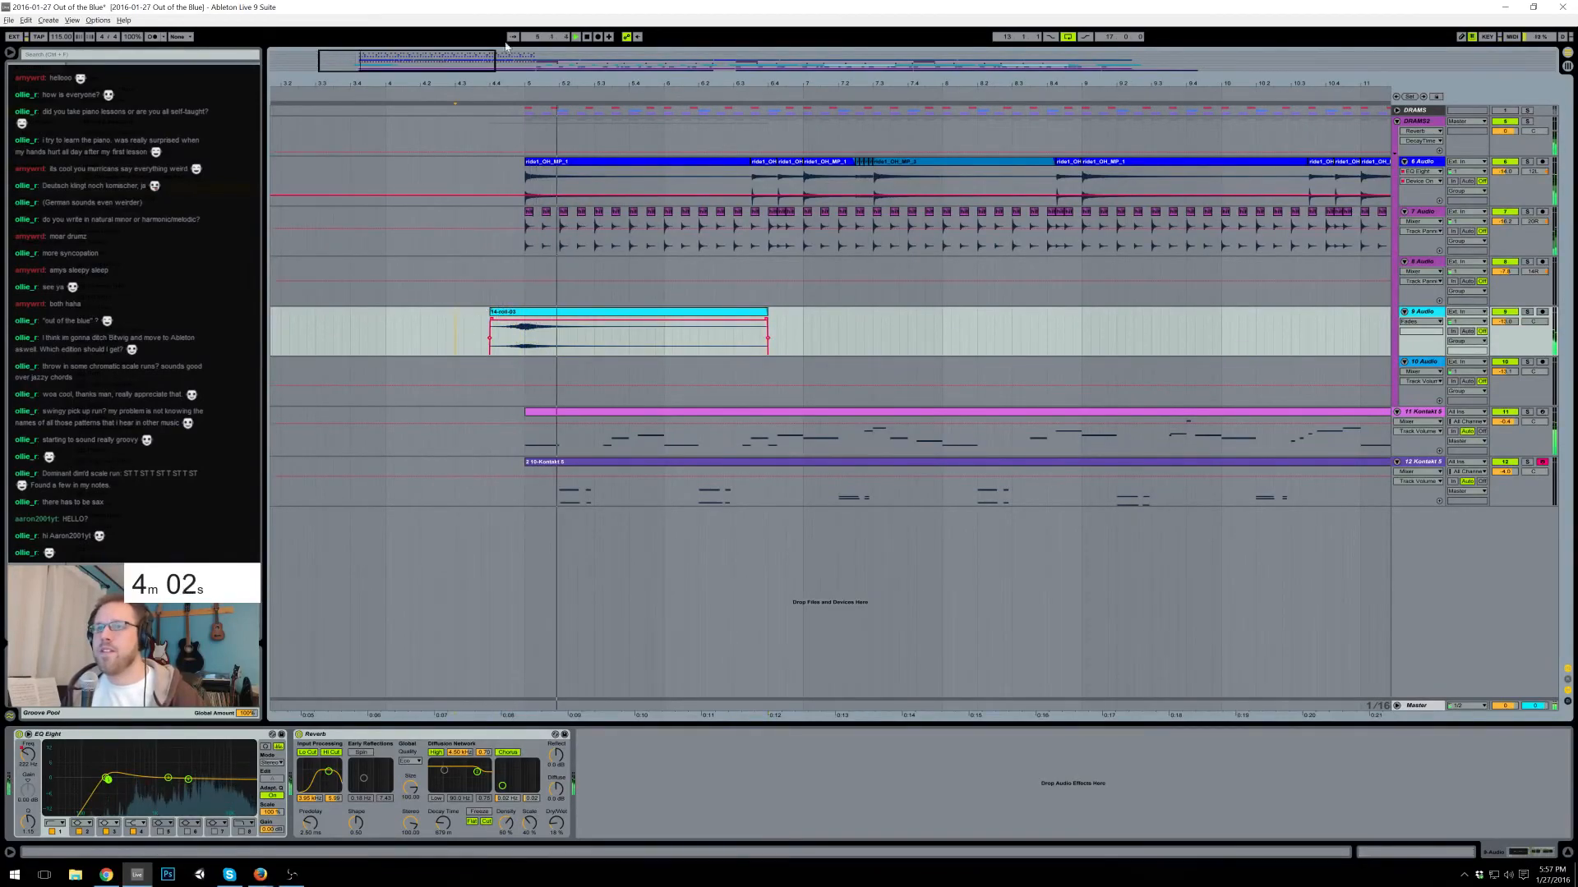
left_click(553, 312)
key("space")
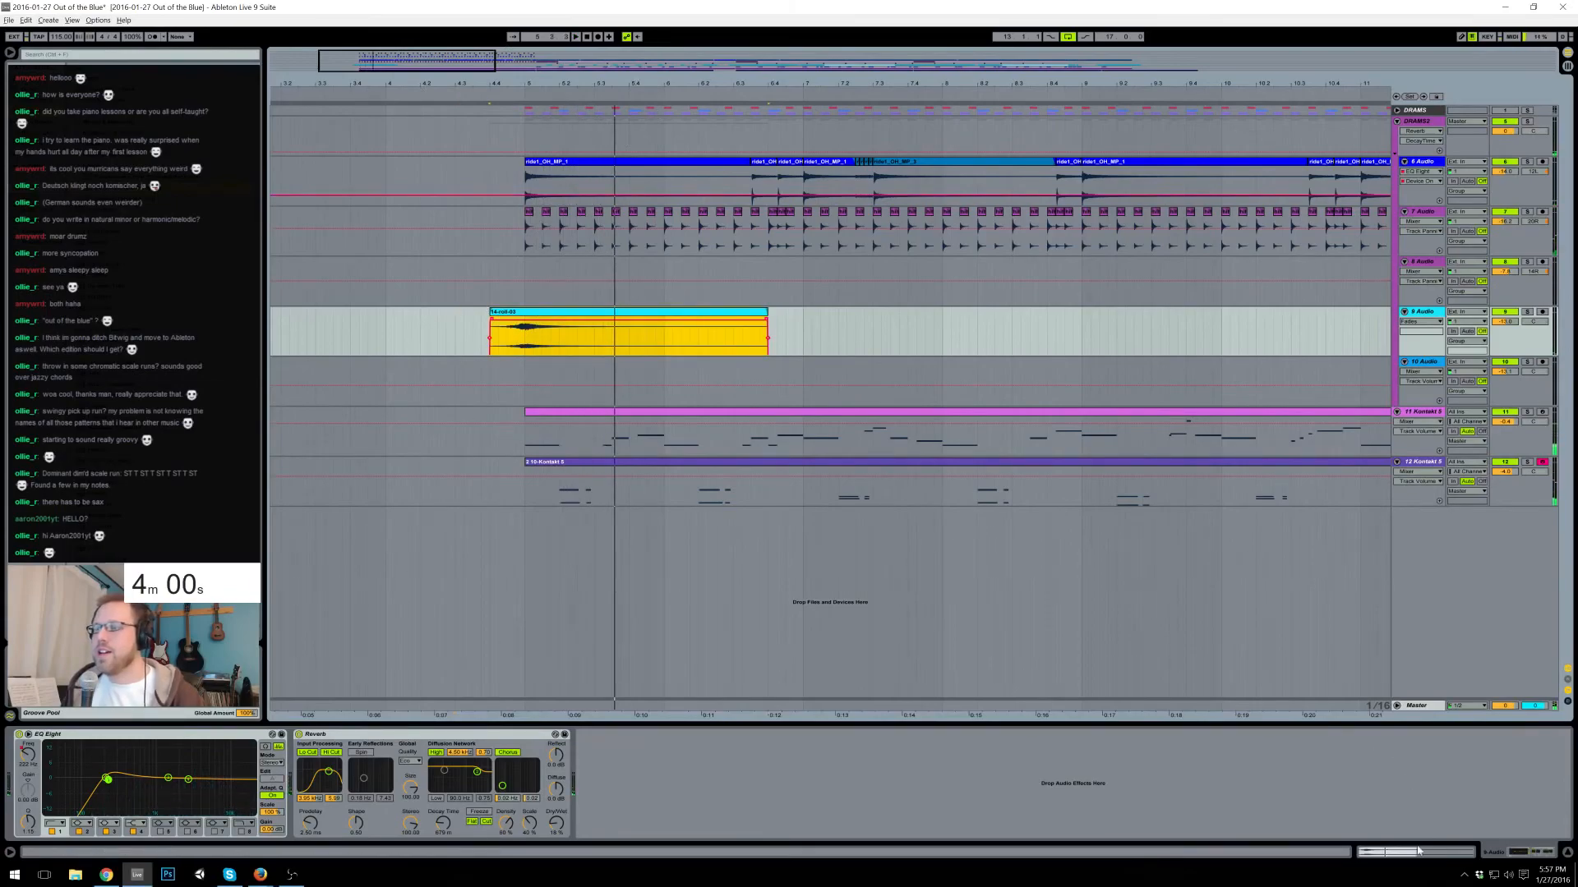
key("shift+Tab")
left_click_drag(99, 808, 100, 816)
key("space")
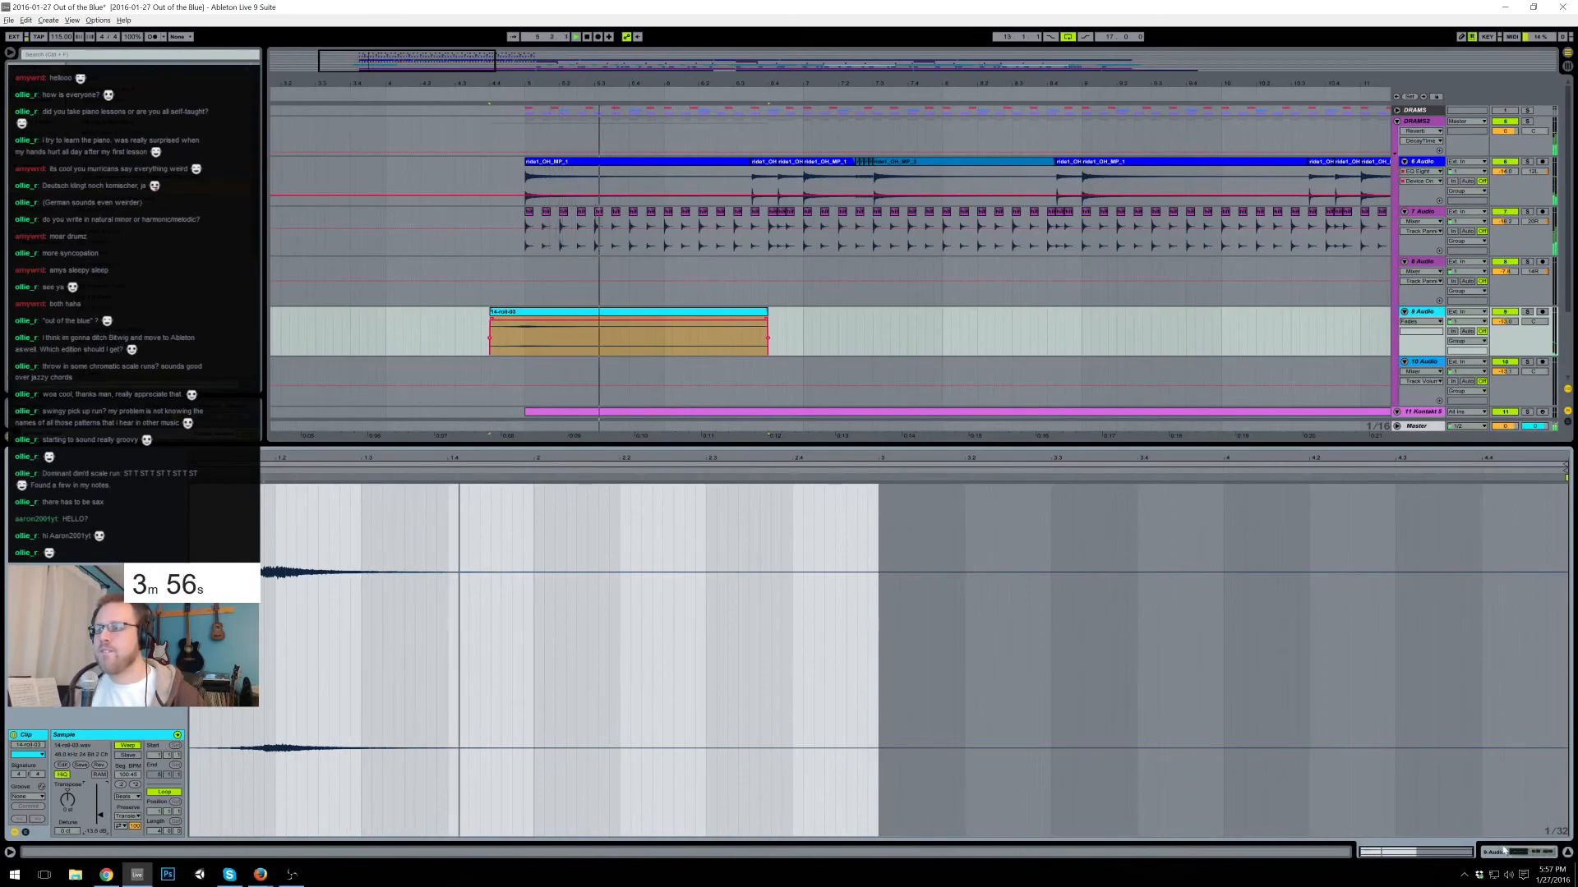
- Add a long fade-out across most of the intro roll clip on the 9 Audio track
key("shift+Tab")
left_click_drag(783, 83, 551, 45)
left_click_drag(478, 320, 390, 319)
- Lower the 6 Audio track's volume during playback
left_click_drag(1504, 171, 1504, 189)
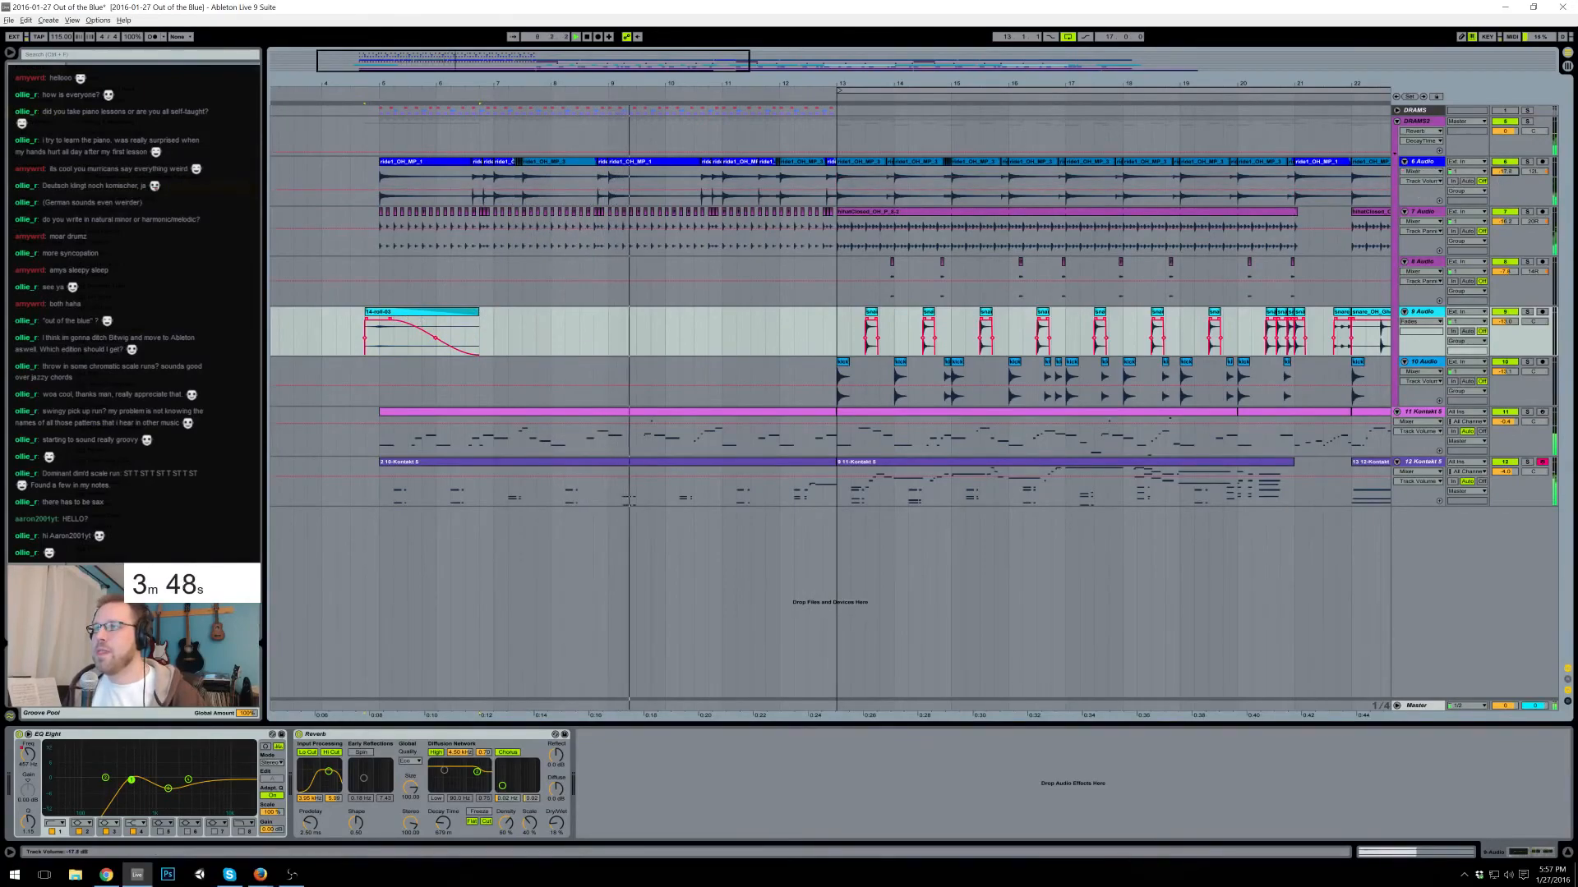
left_click(1428, 161)
left_click_drag(588, 69, 615, 38)
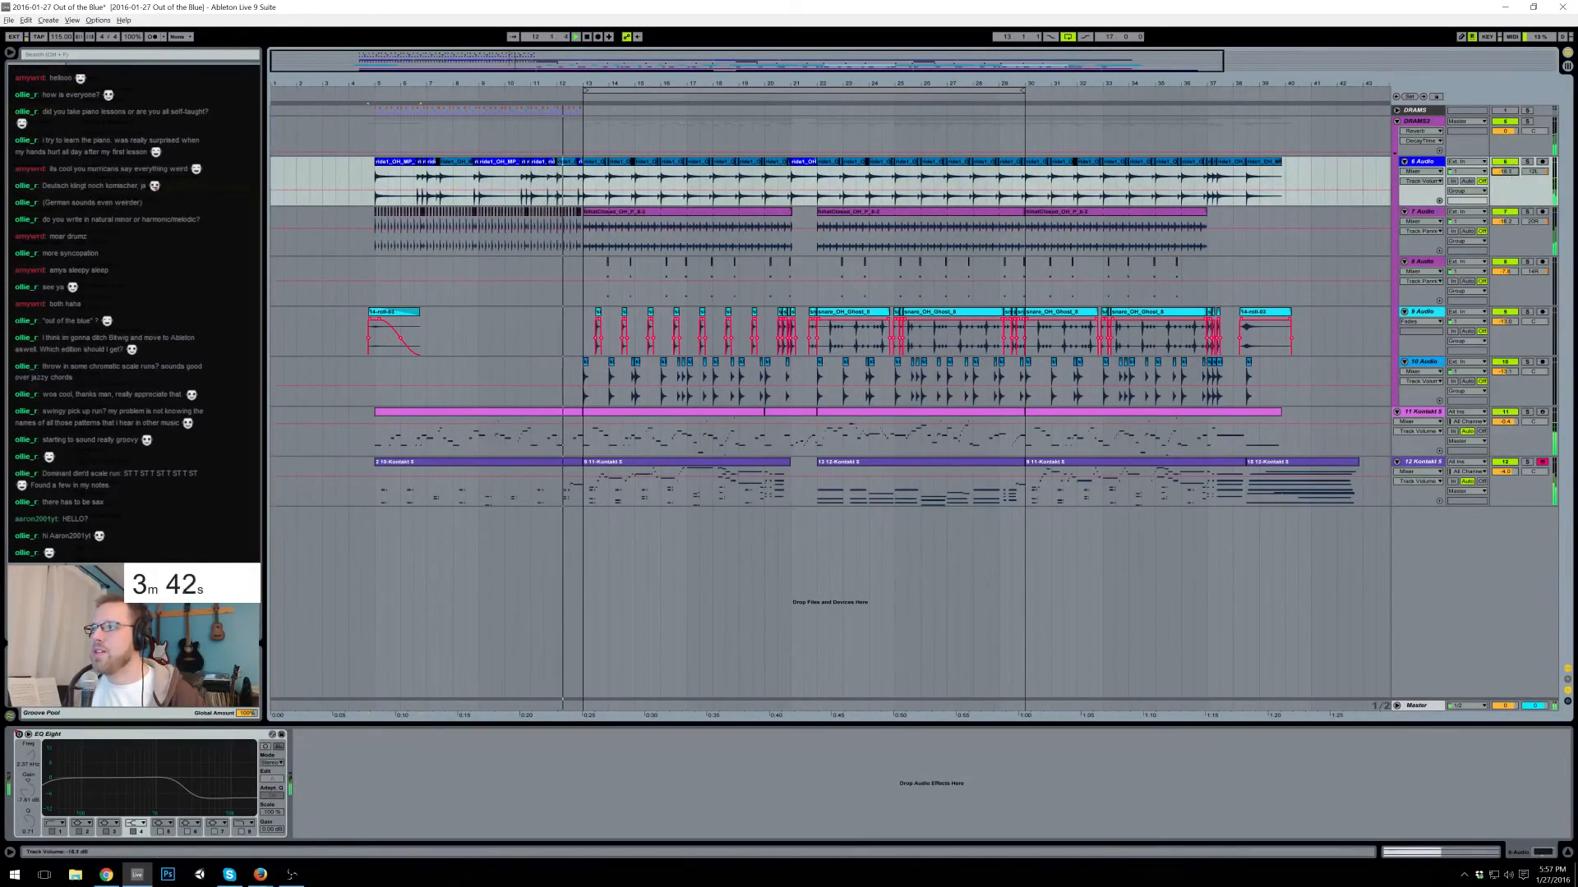
- Adjust the decay time and dry/wet mix of the Reverb on the second drum group
left_click(1419, 122)
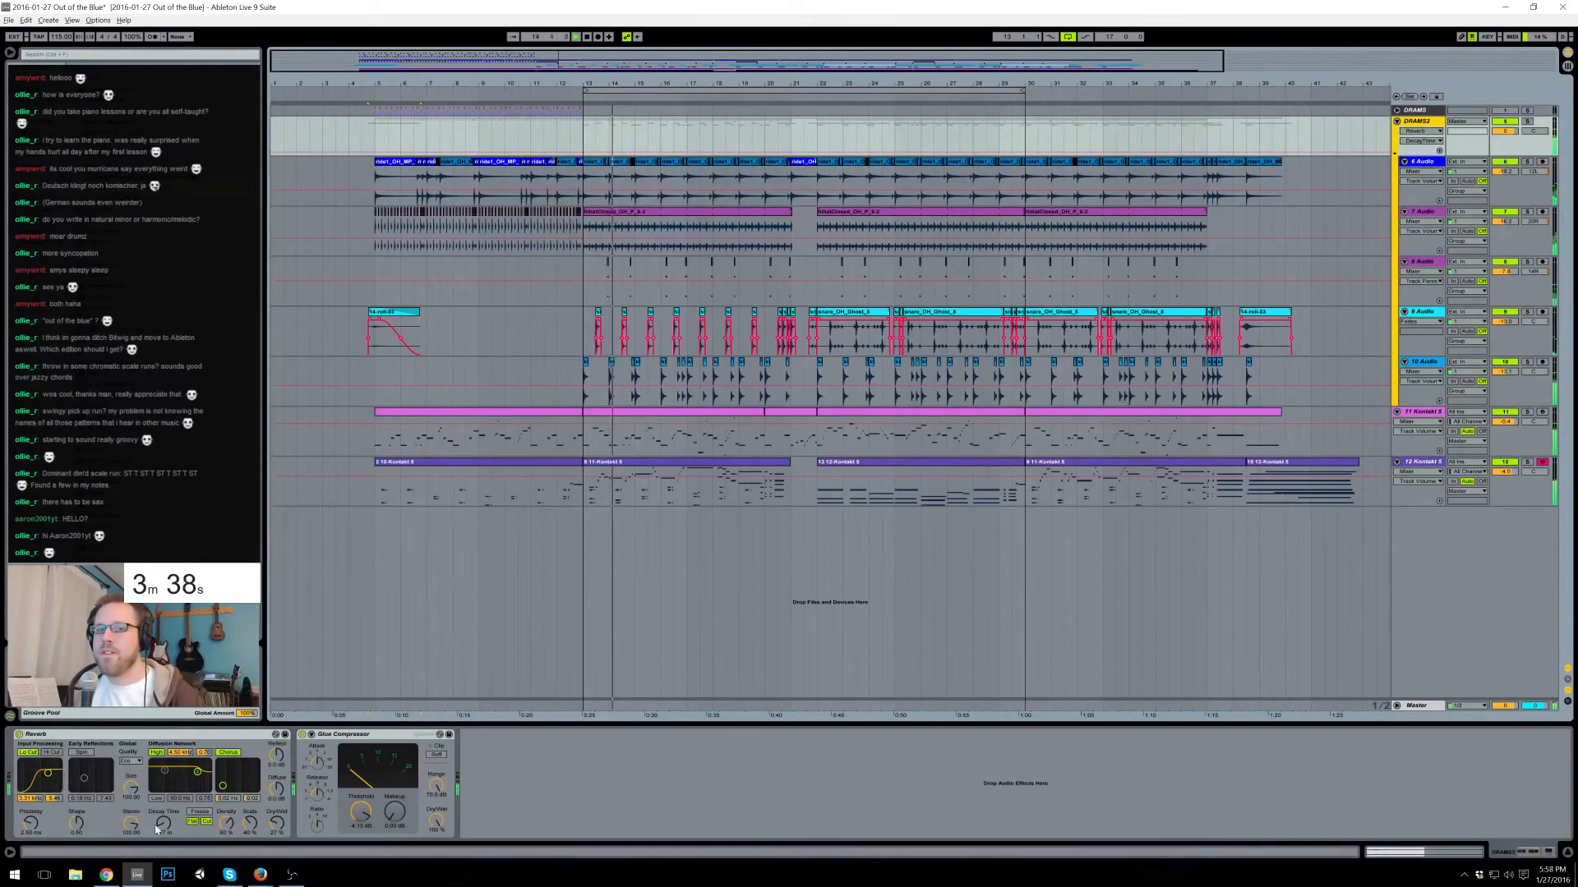
left_click_drag(164, 824, 164, 820)
left_click_drag(277, 824, 277, 822)
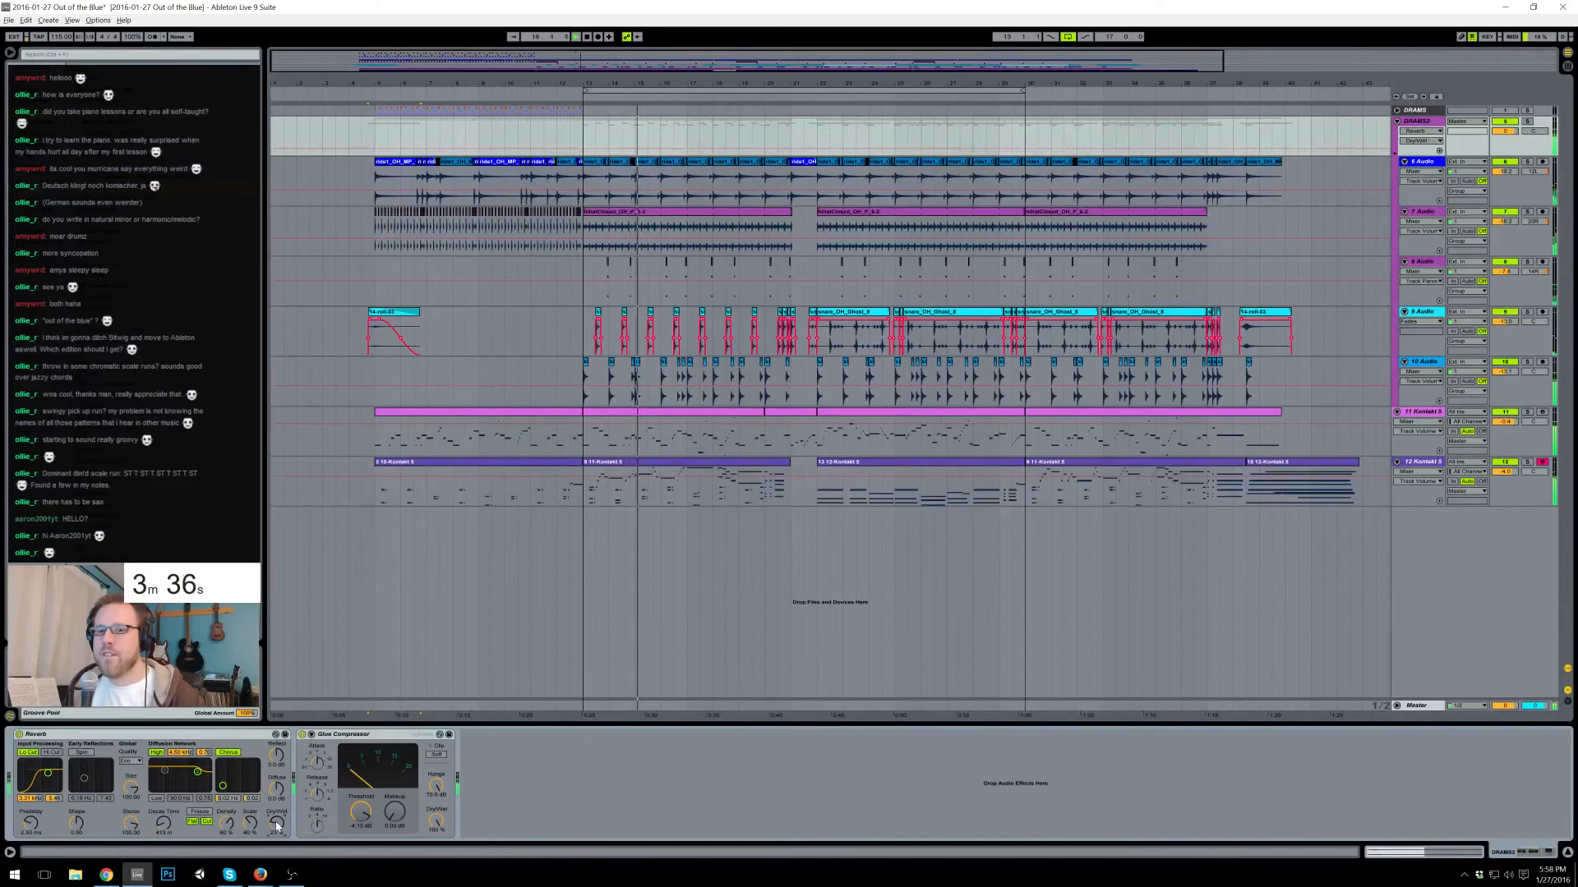
- Insert a return track, load a Reverb on it, and set its Dry/Wet to 100 % and adjust its decay time
key("ctrl+alt+t")
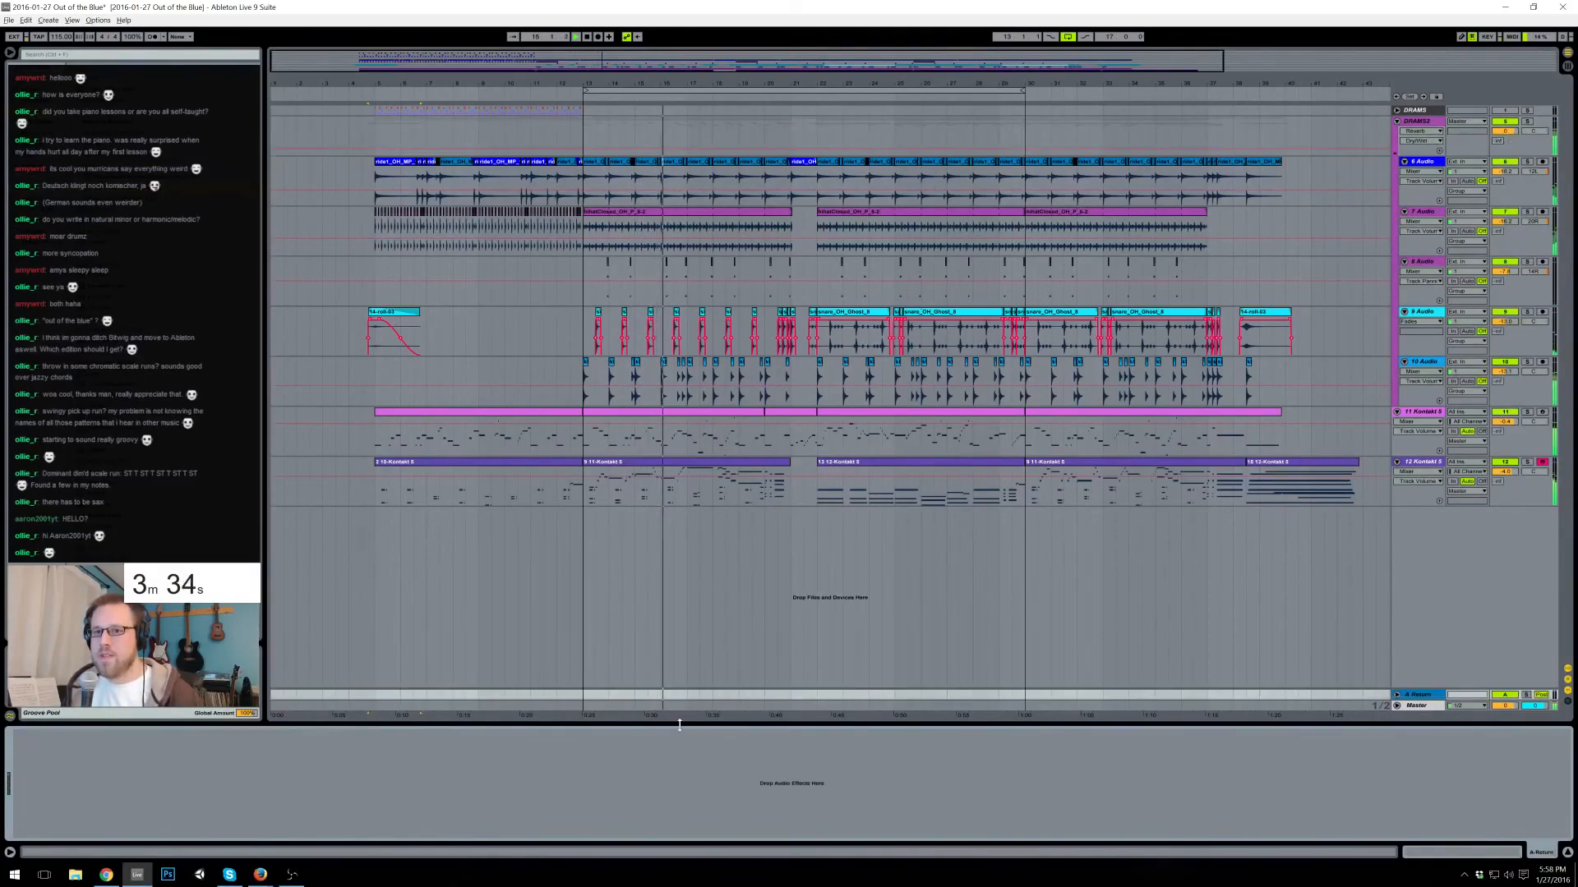
key("space")
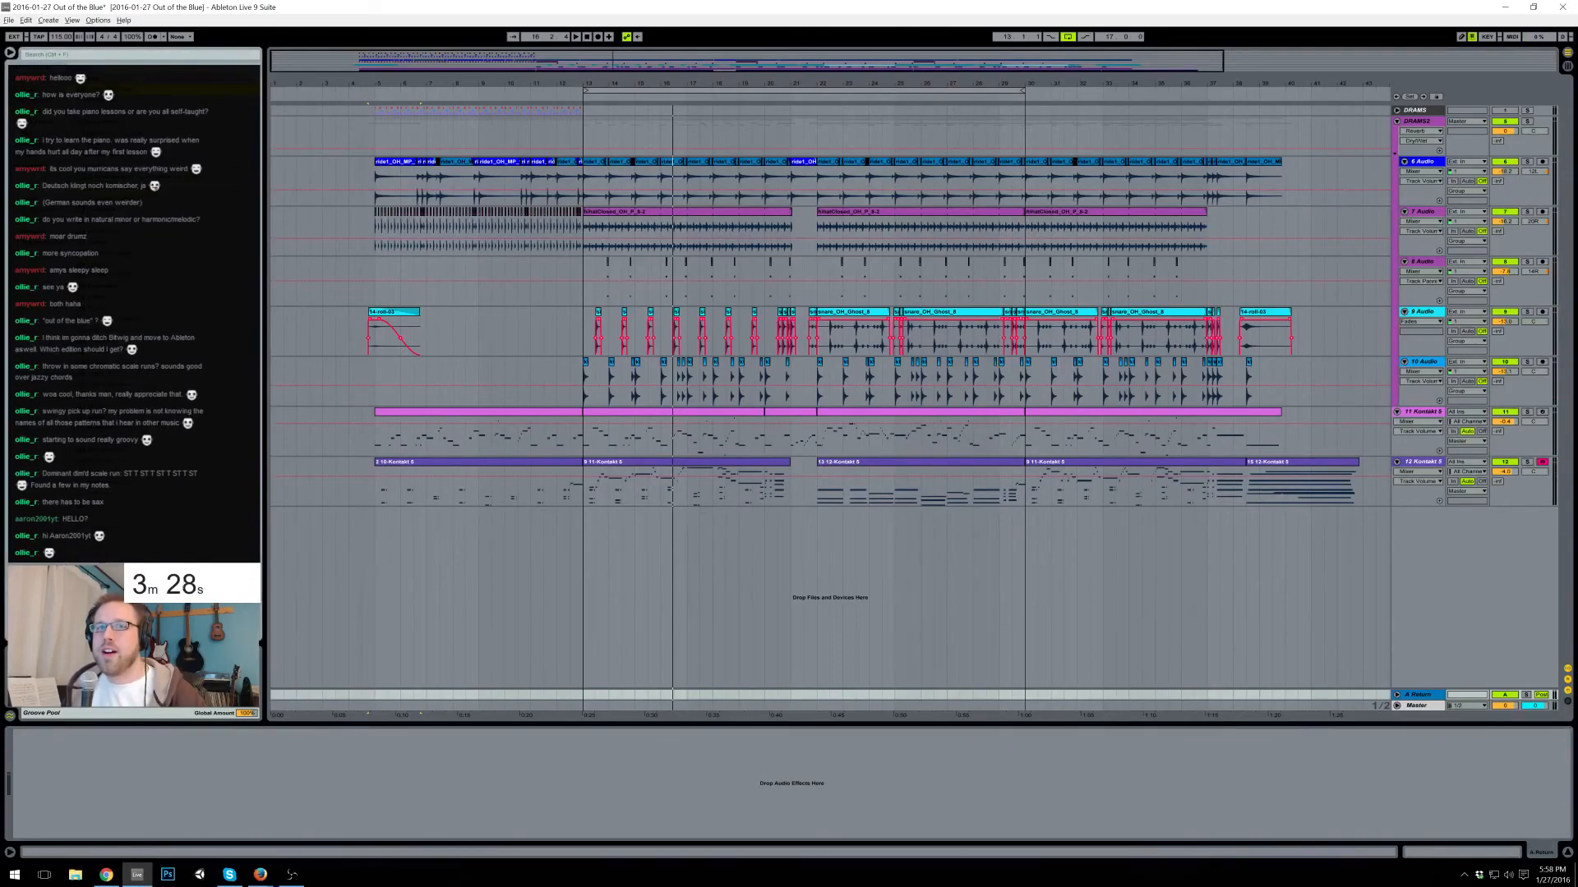
left_click_drag(765, 710, 771, 765)
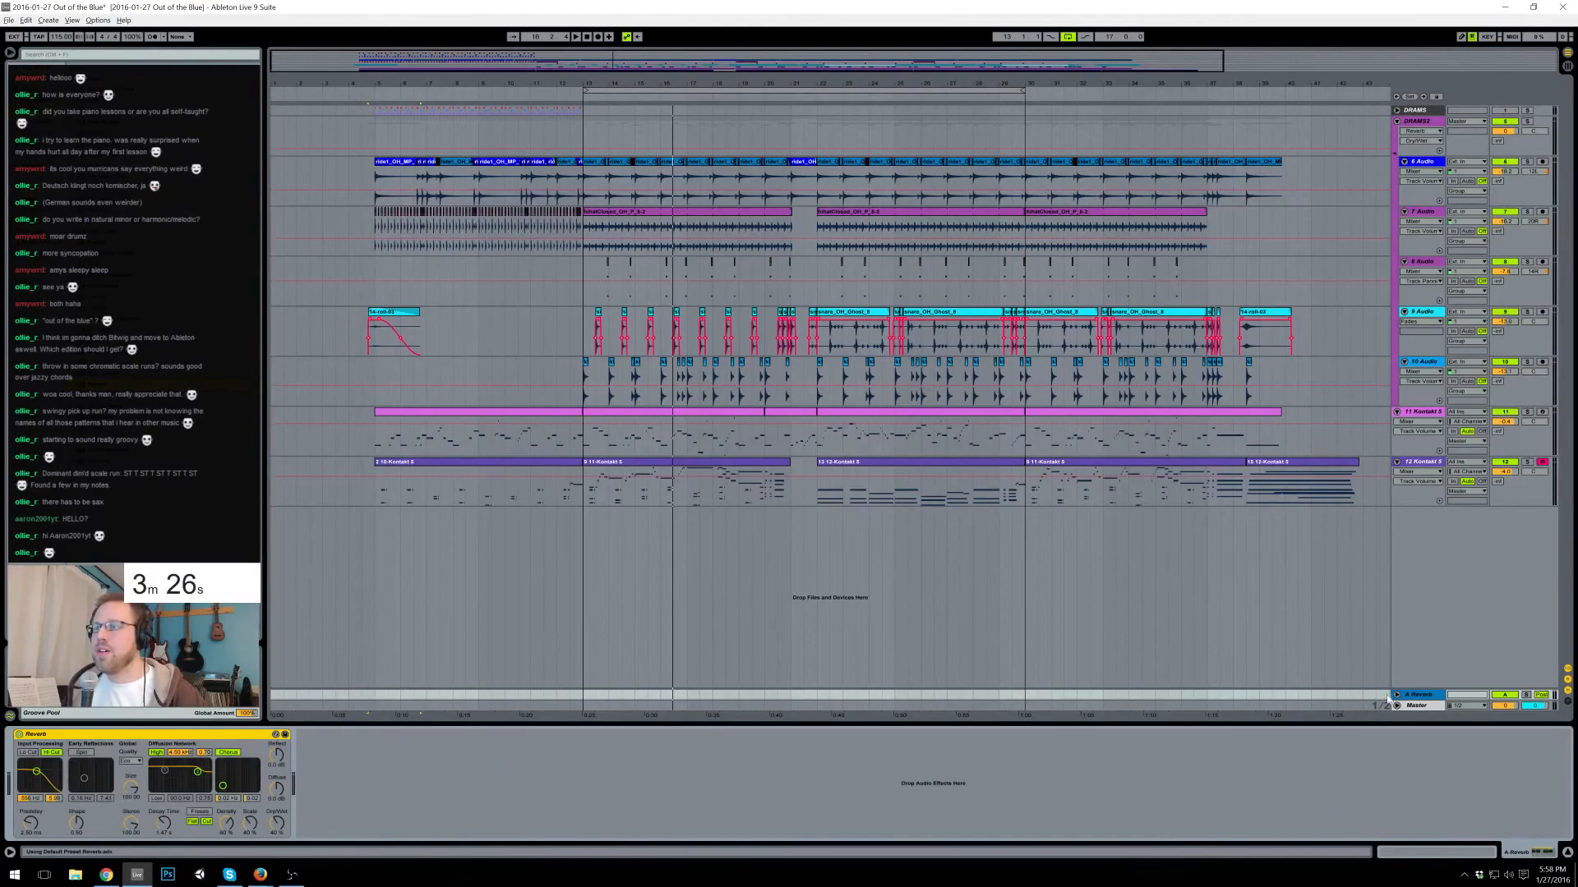
left_click(1175, 704)
left_click(20, 735)
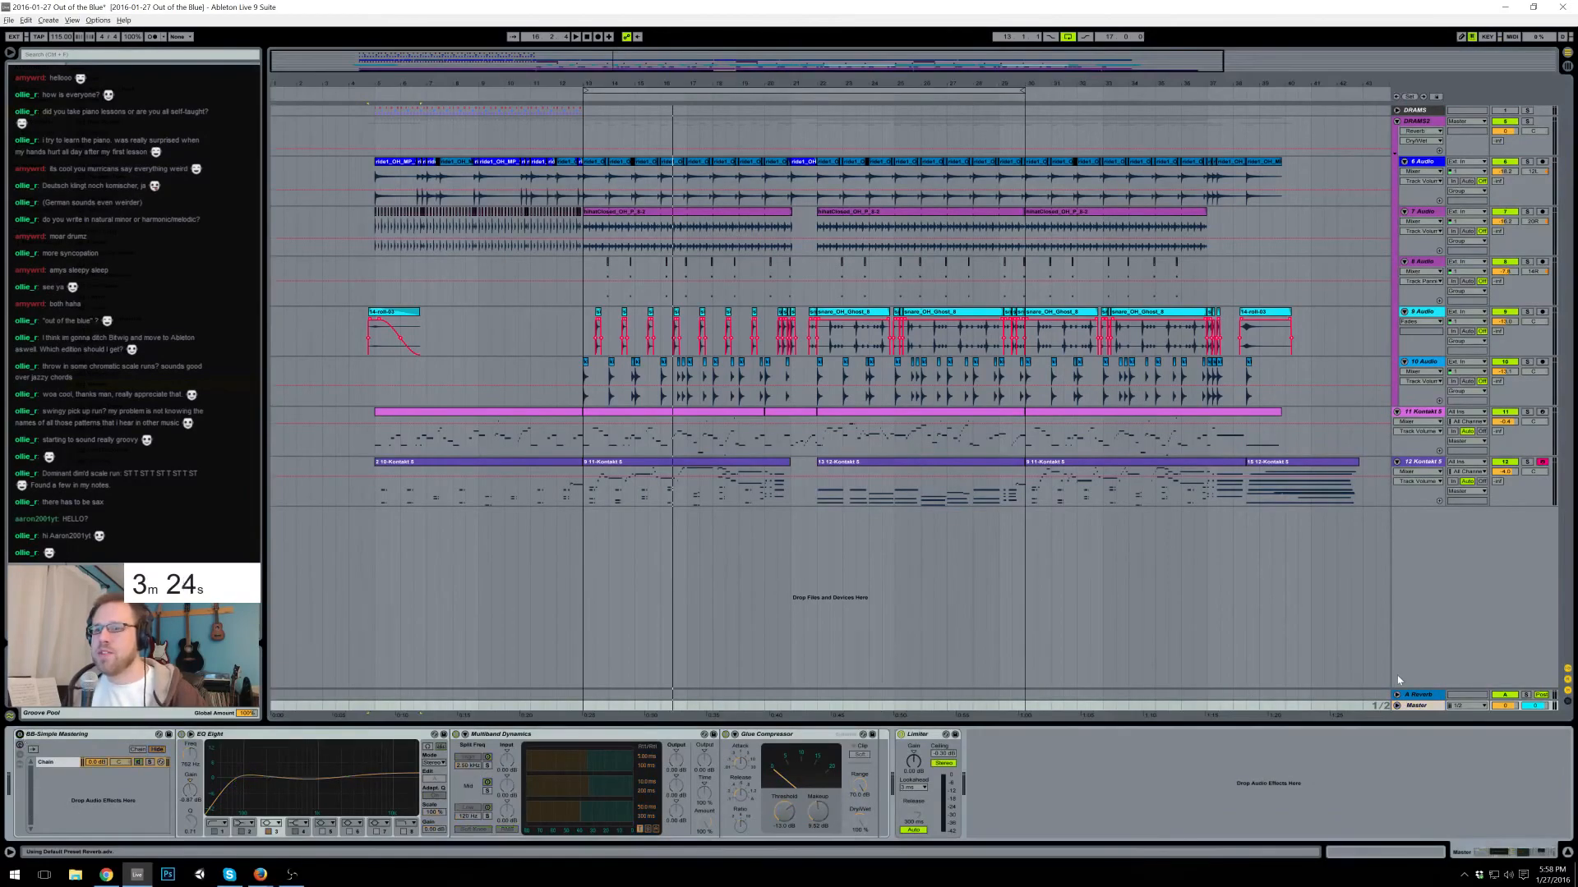
left_click(1413, 694)
left_click(165, 824)
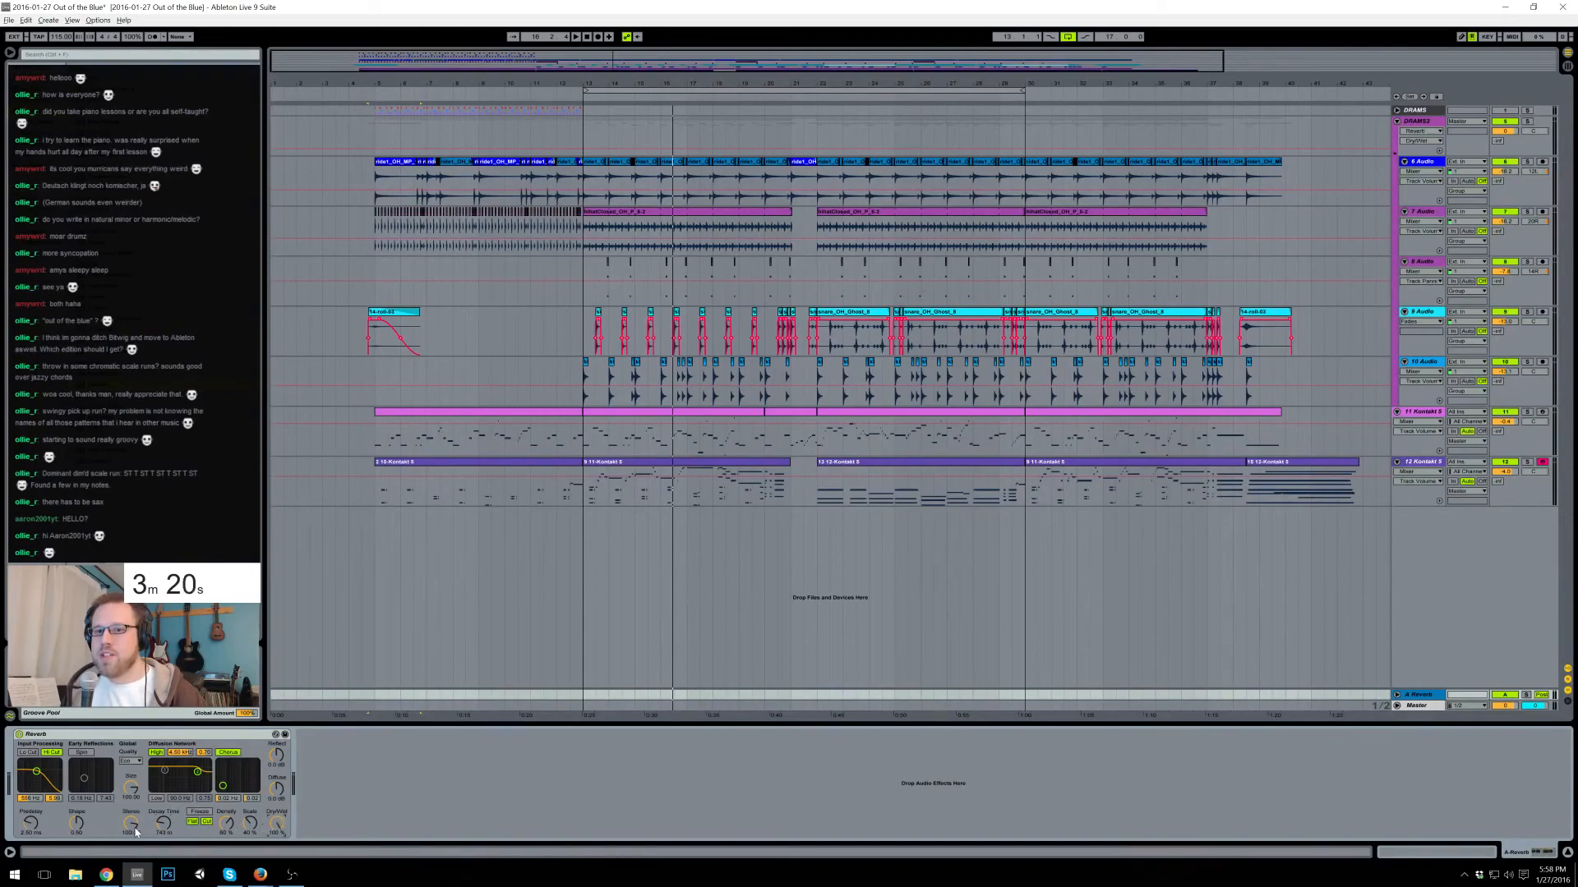
- Raise the A-Reverb sends of the drum group, 11 Kontakt 5 and 12 Kontakt 5, balancing them during playback
left_click(1500, 139)
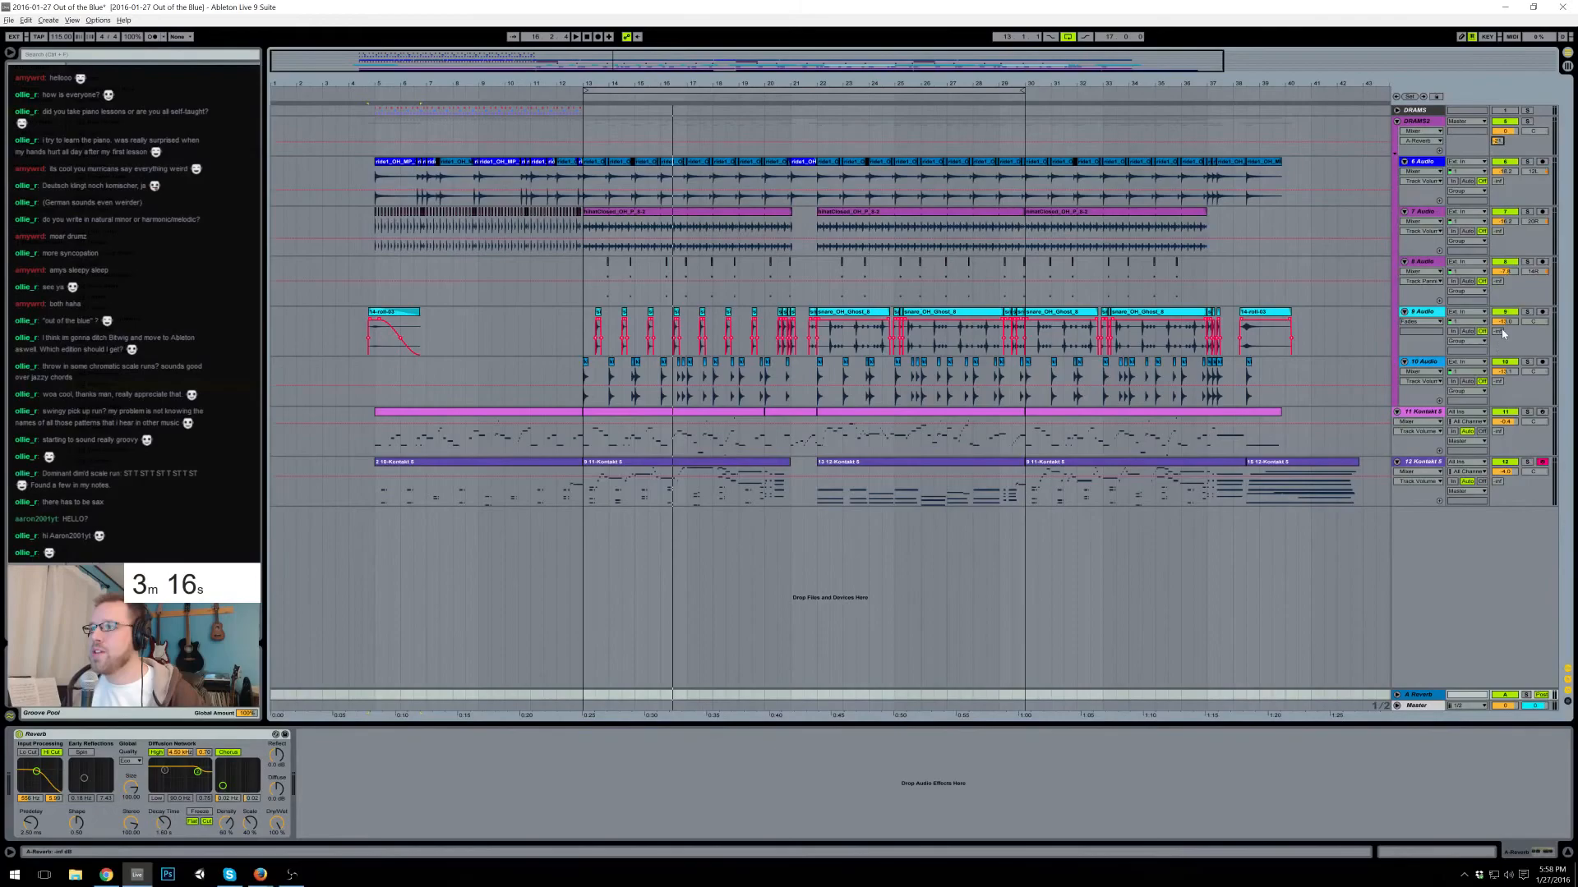
left_click_drag(1500, 431, 1499, 428)
key("space")
left_click(1497, 480)
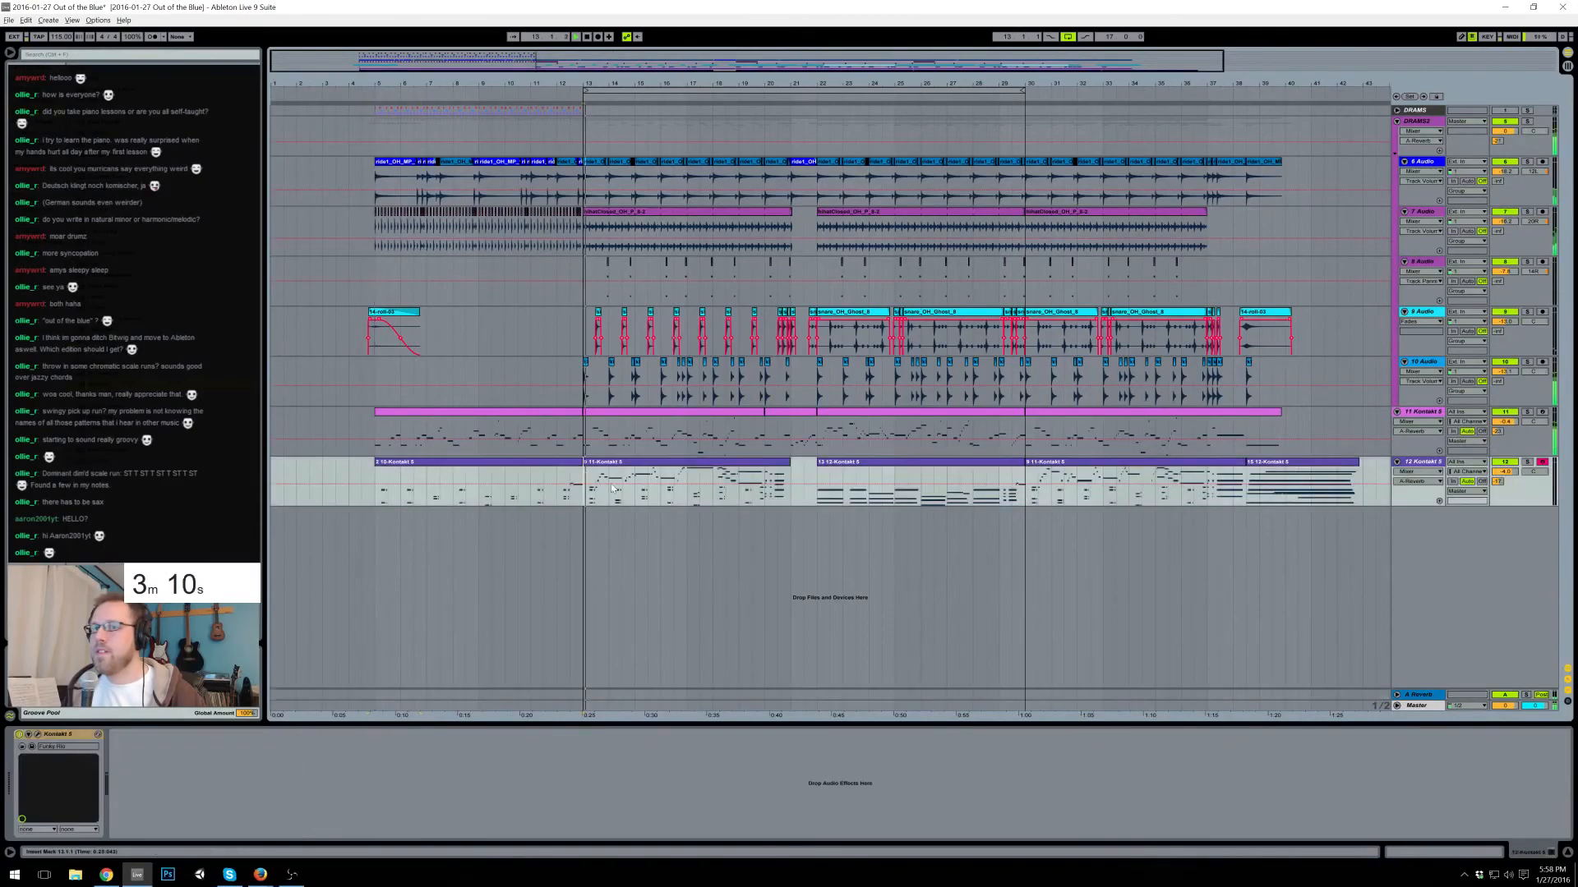
left_click_drag(1496, 483, 1497, 419)
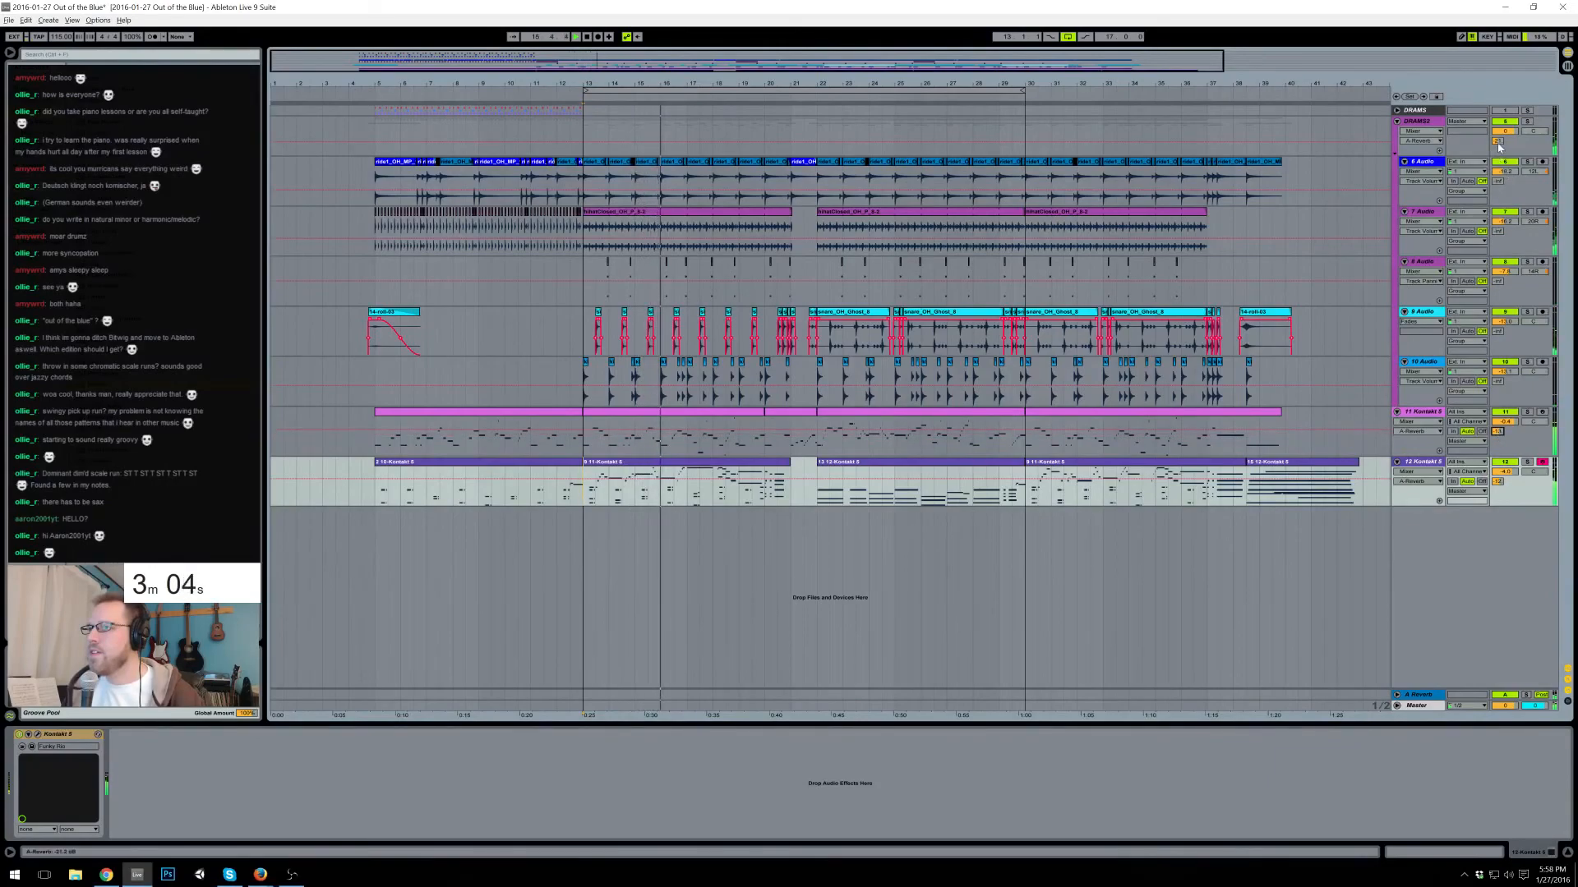
left_click_drag(1497, 432, 1497, 426)
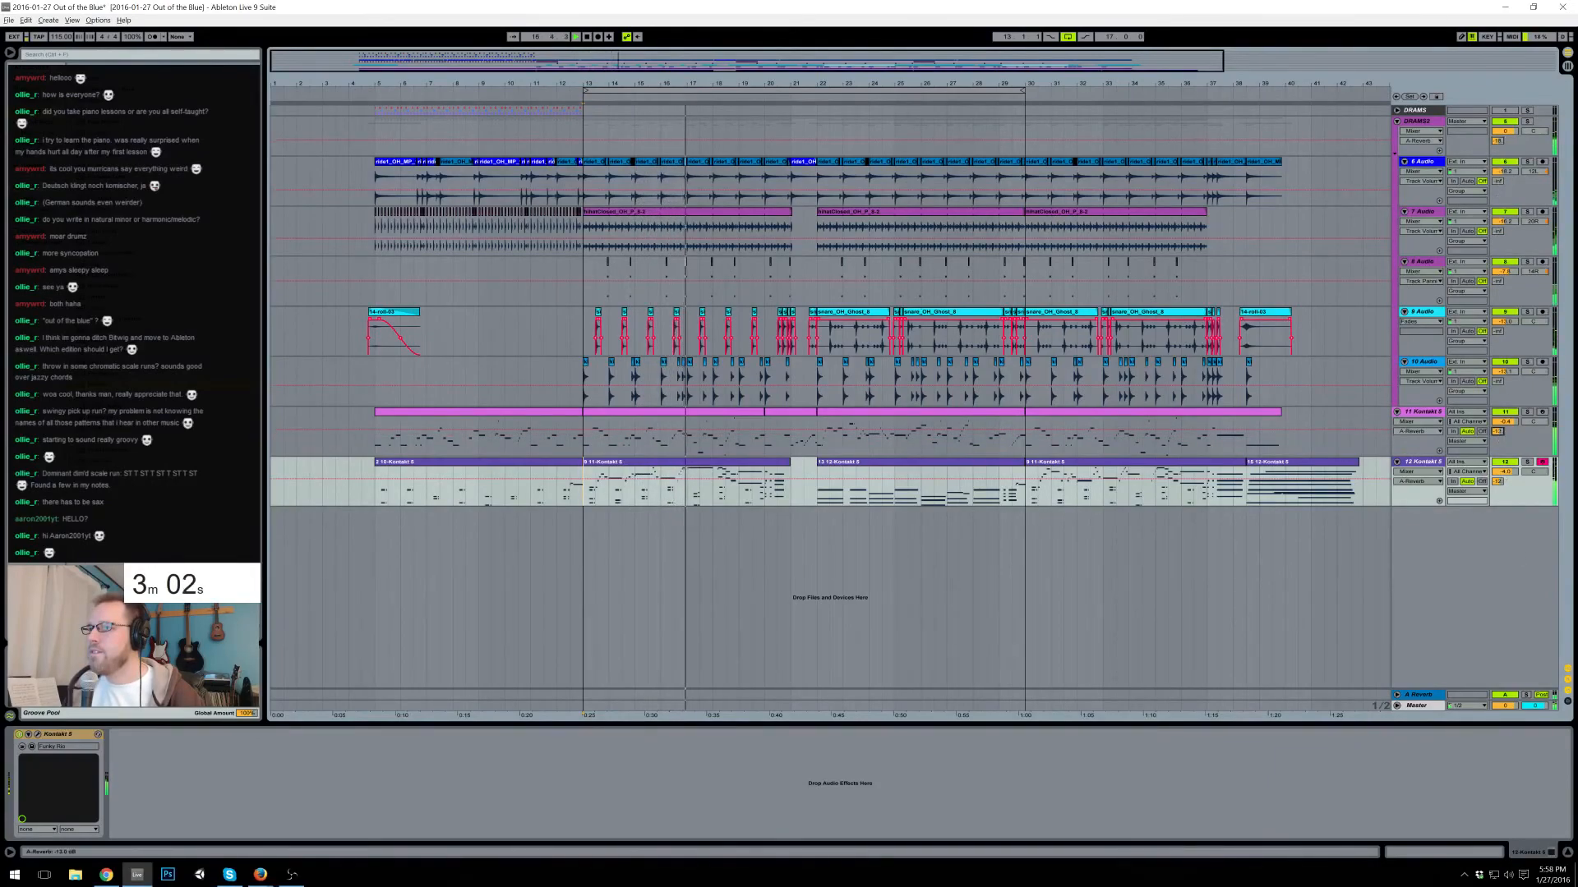
left_click_drag(1497, 482, 1497, 471)
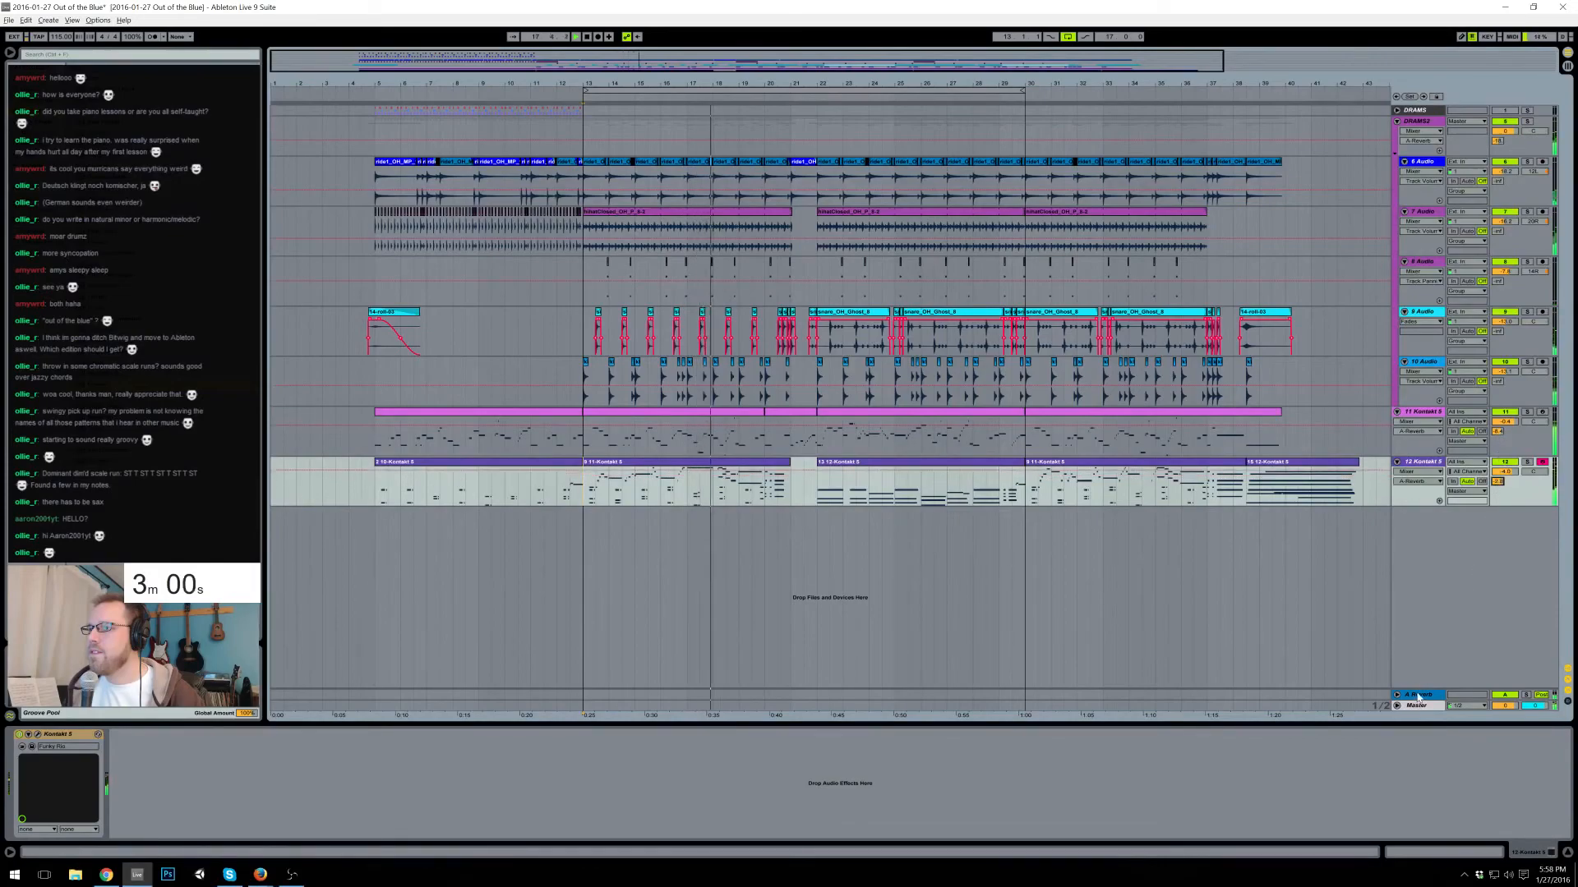
- Solo the A-Reverb return, restart playback, and fine-tune the Reverb's decay time
left_click(1535, 697)
key("space")
key("space")
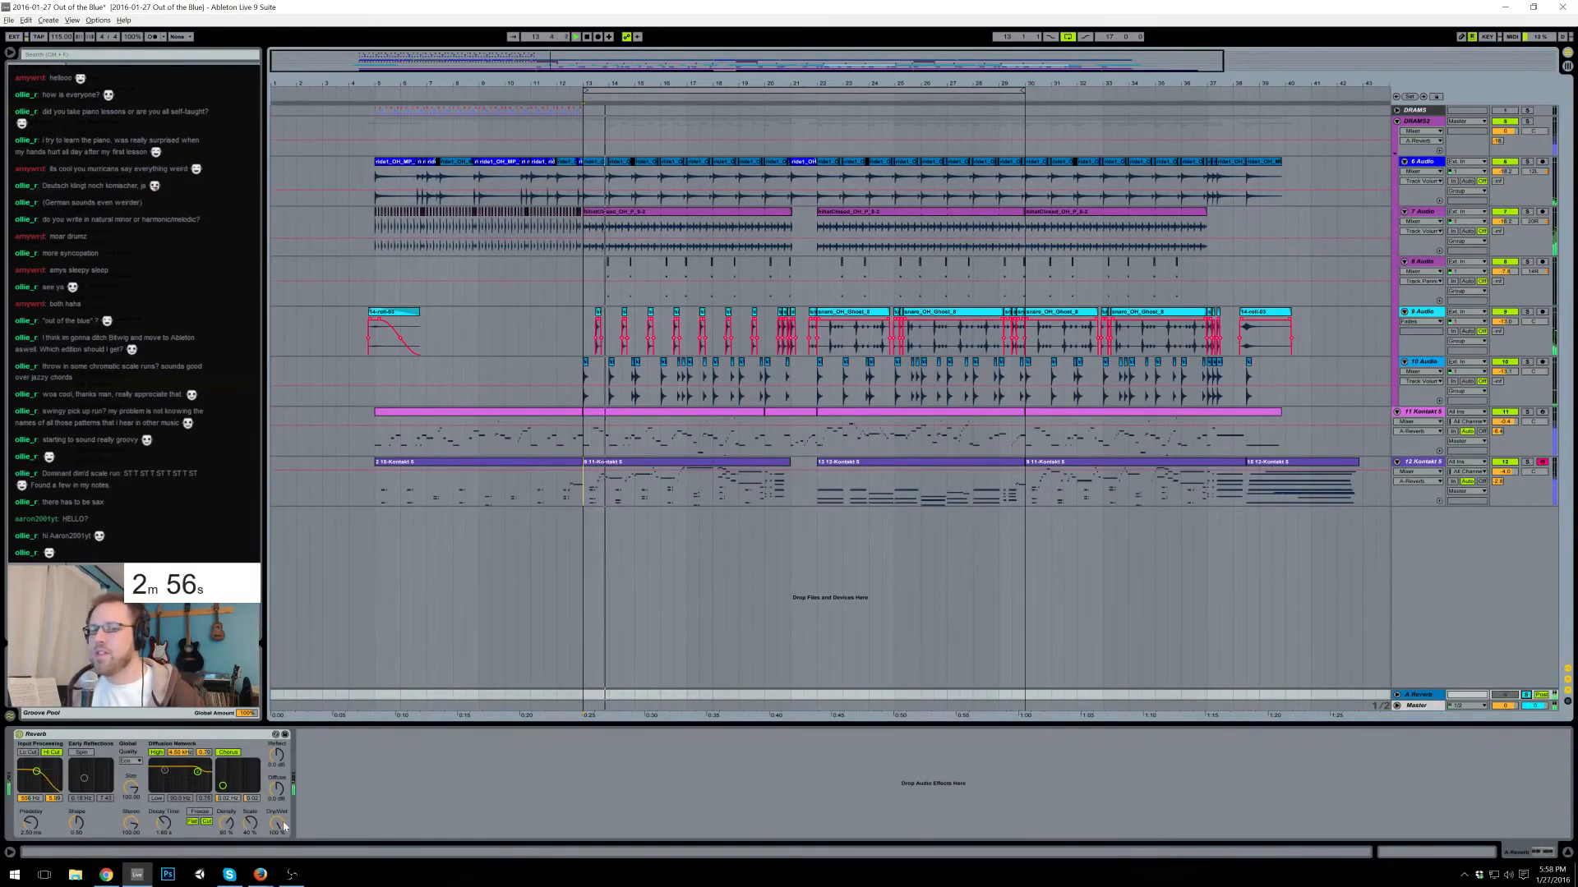
left_click_drag(163, 822, 164, 825)
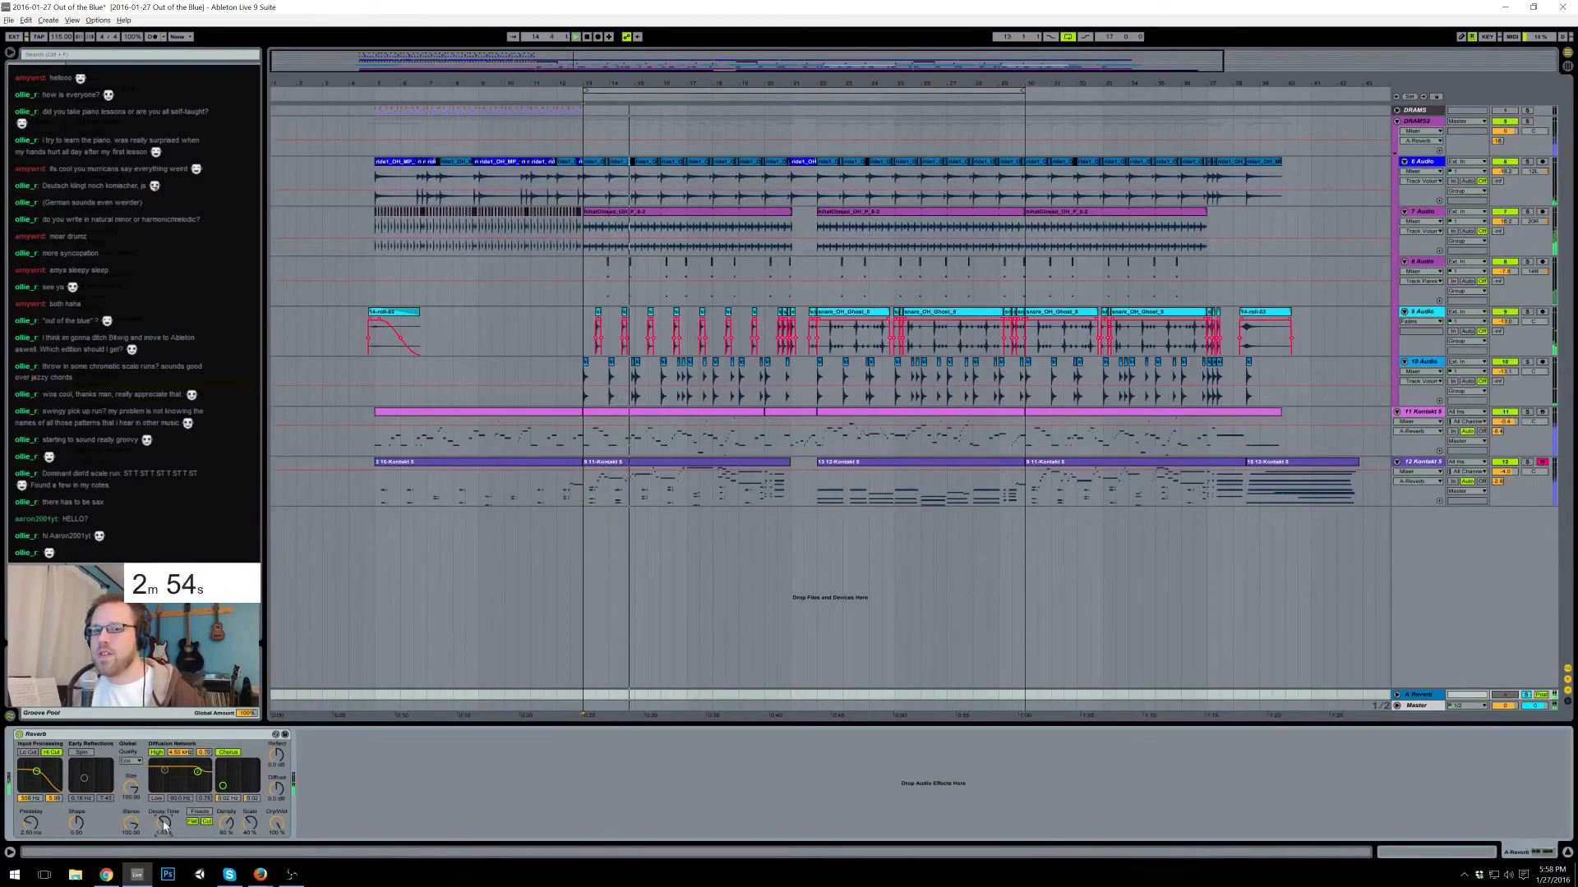
- Enable the return Reverb's low cut, shift its input filter higher, set quality to High, and widen its stereo image
left_click(30, 754)
left_click_drag(37, 779, 45, 769)
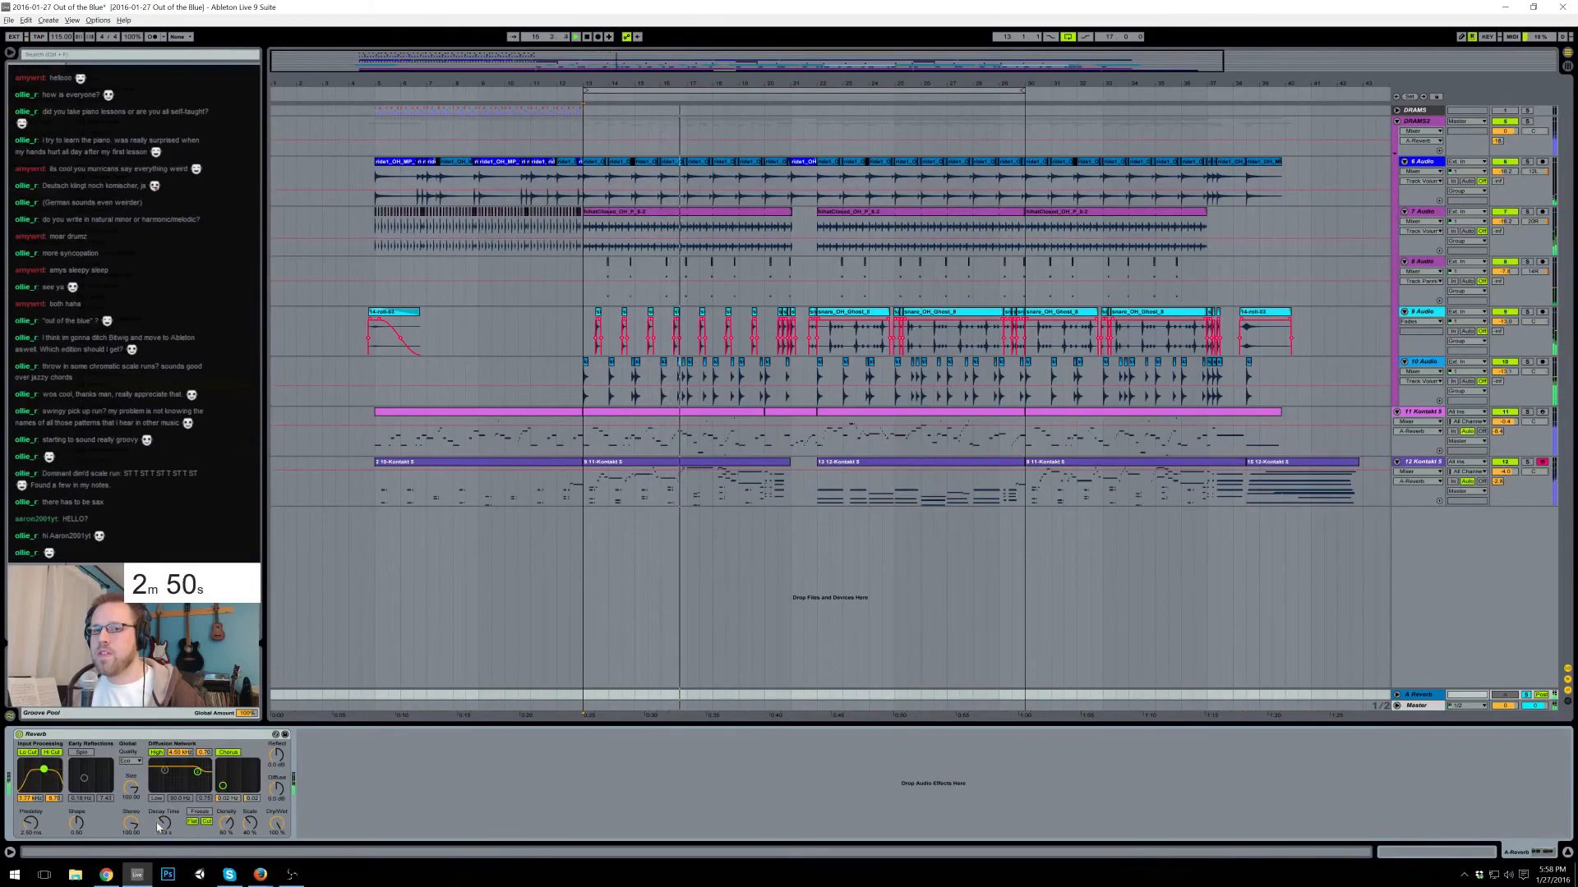
left_click(130, 761)
left_click(126, 786)
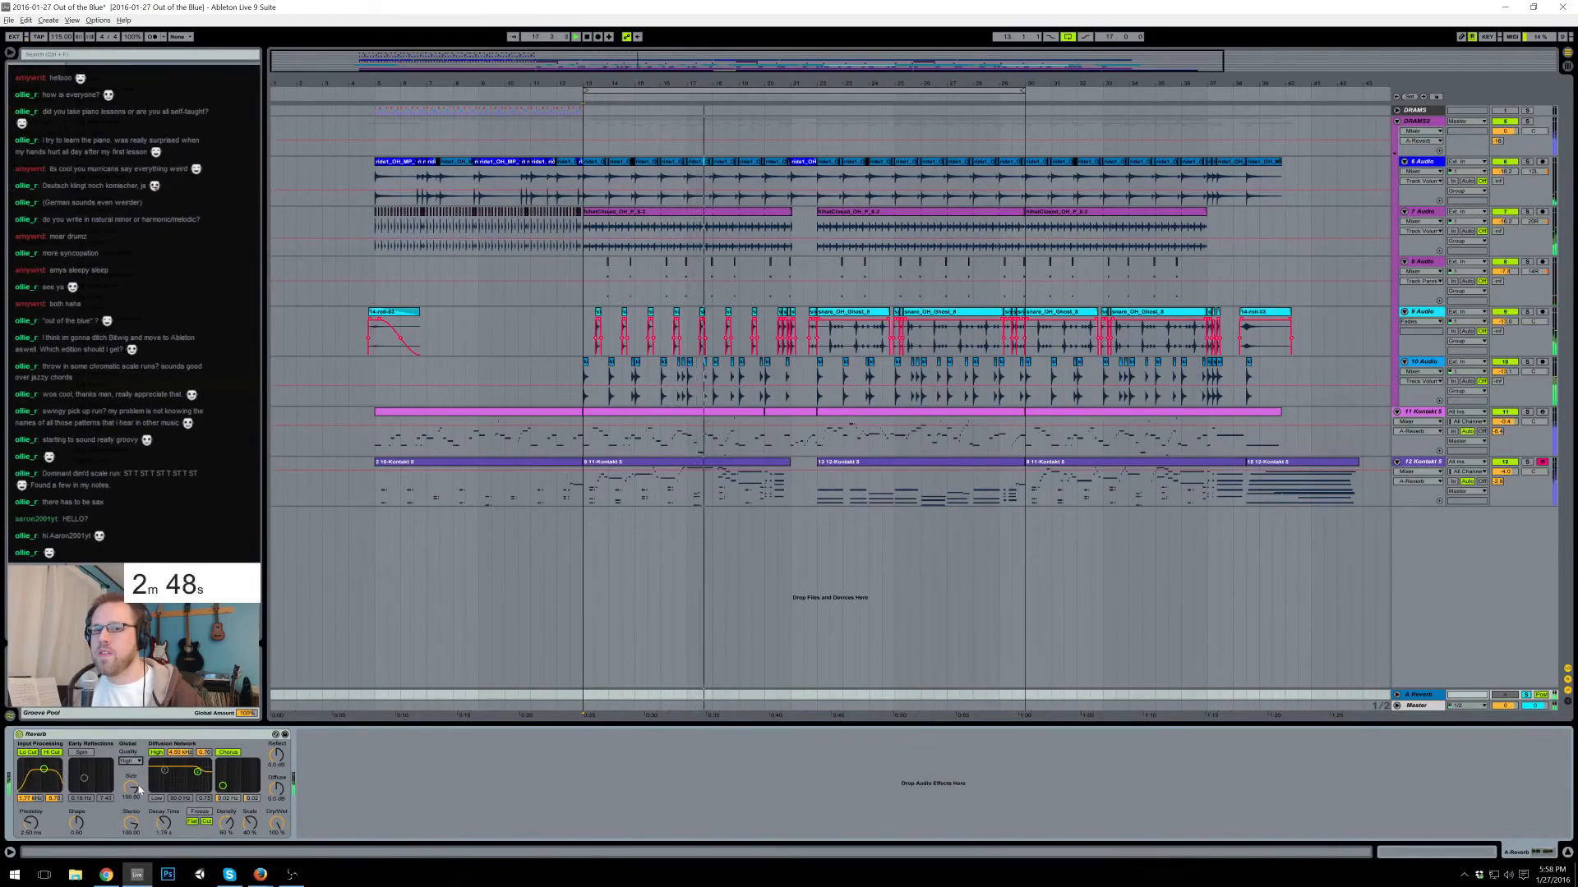
left_click_drag(131, 826, 131, 817)
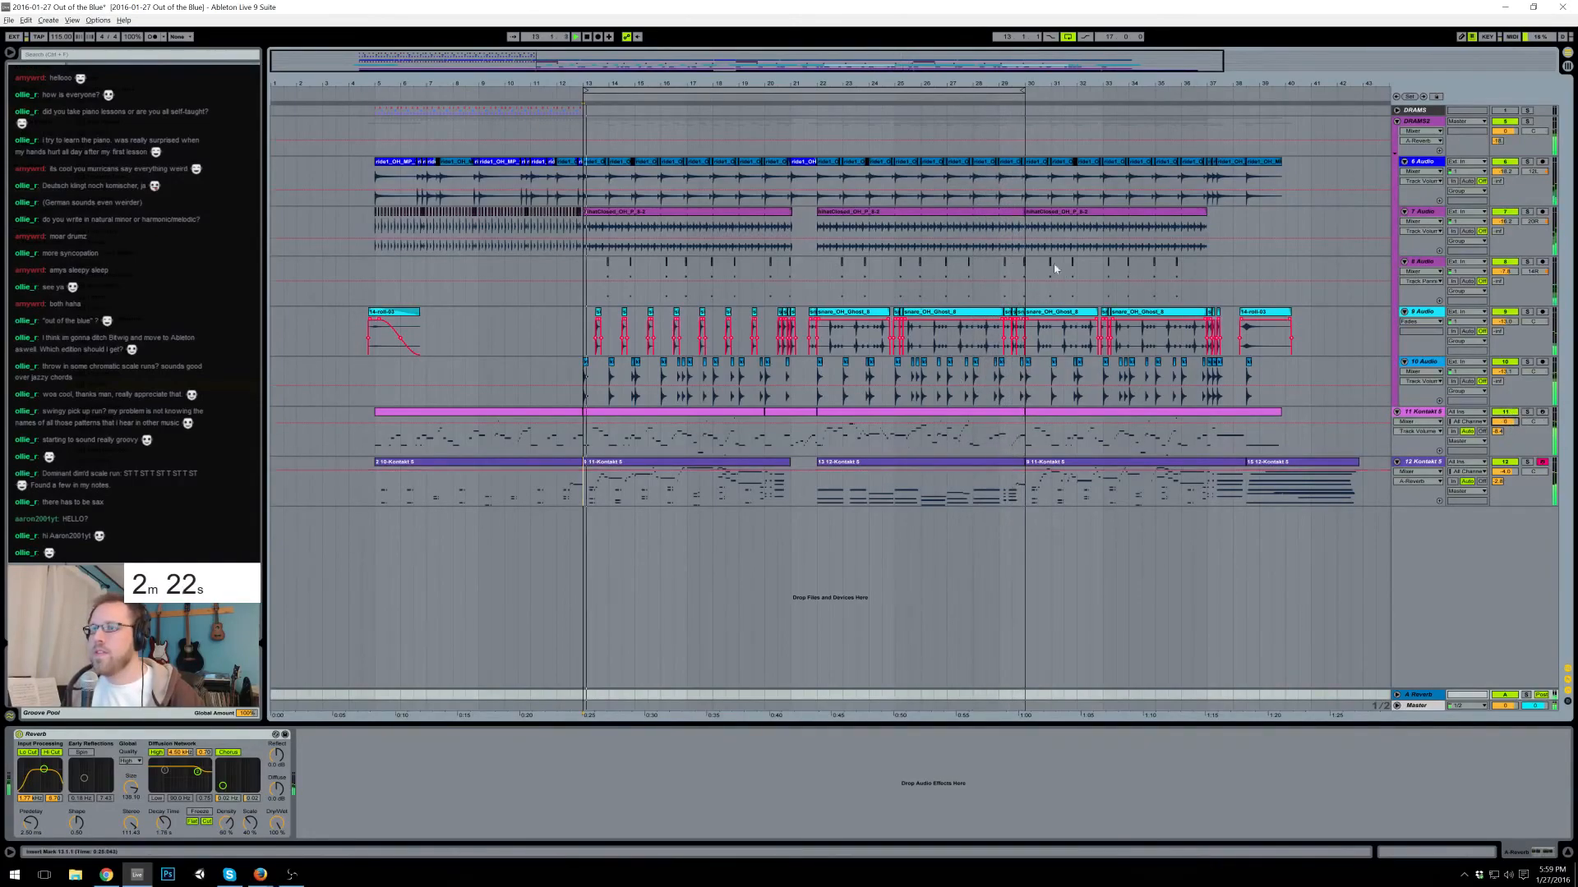
- Open the Kontakt 5 instrument window of the 11 Kontakt 5 track to check its bass patch, and close it
left_click(469, 413)
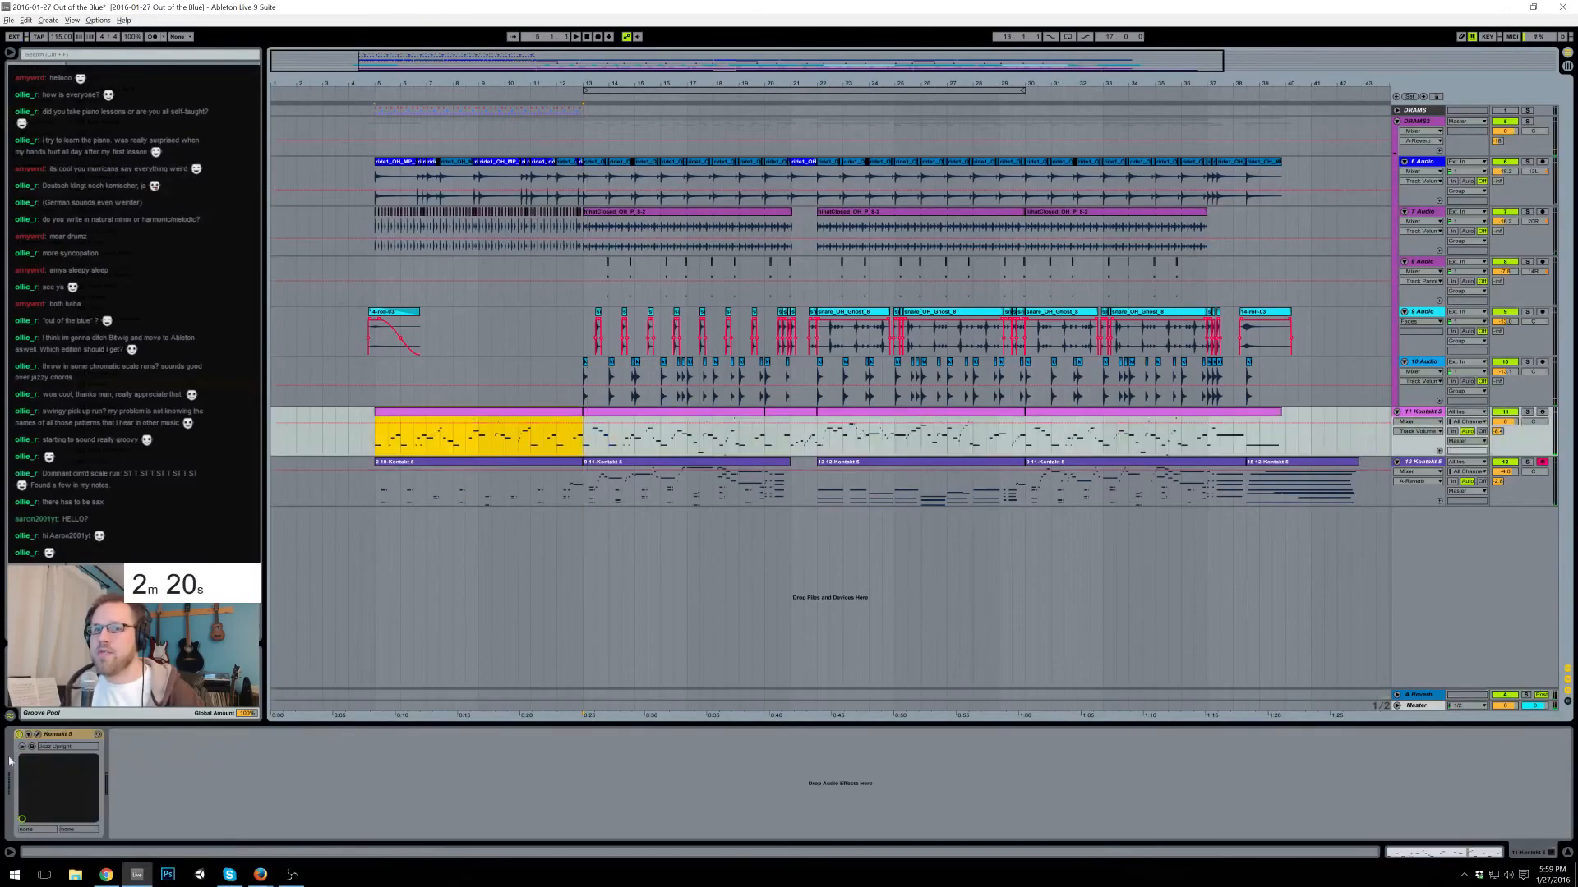
left_click(38, 734)
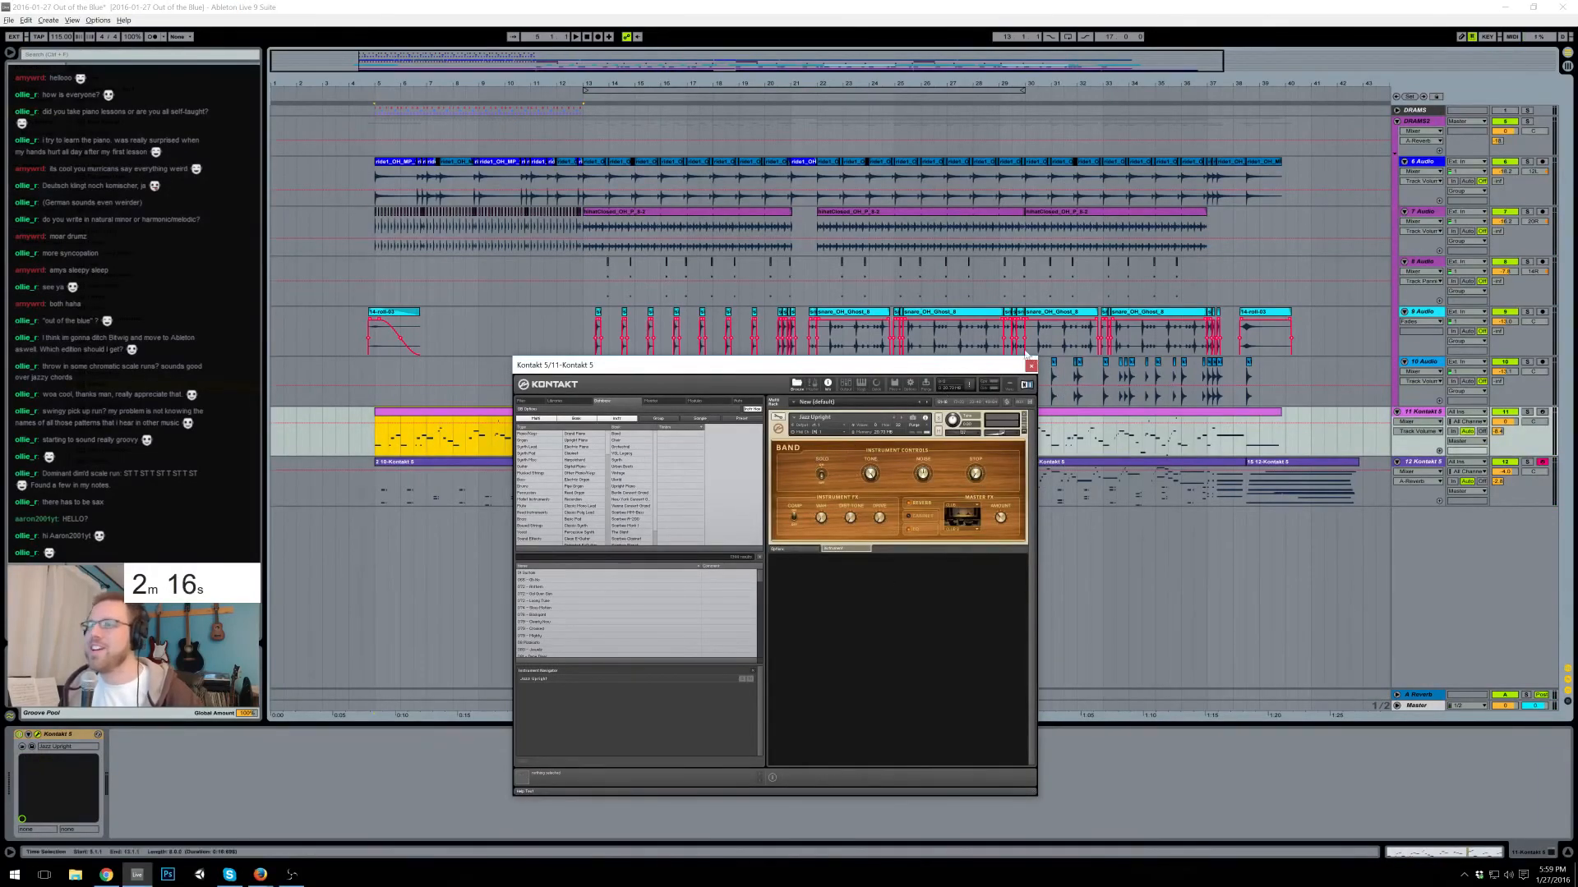
left_click(1031, 365)
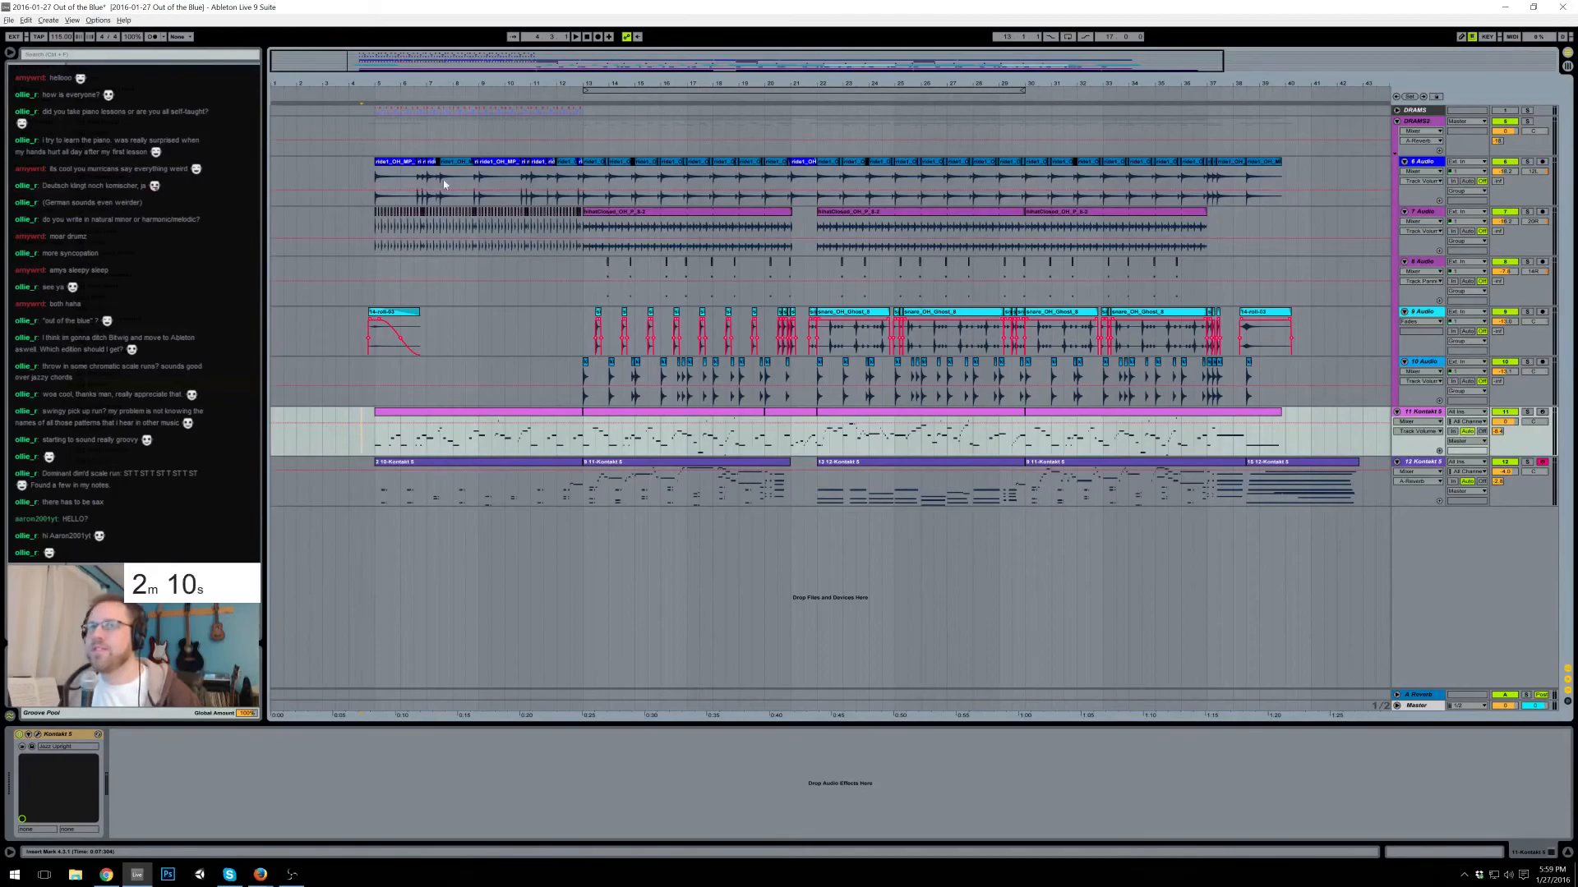
- Delete the unused first drum group track at the top of the arrangement
left_click(1412, 111)
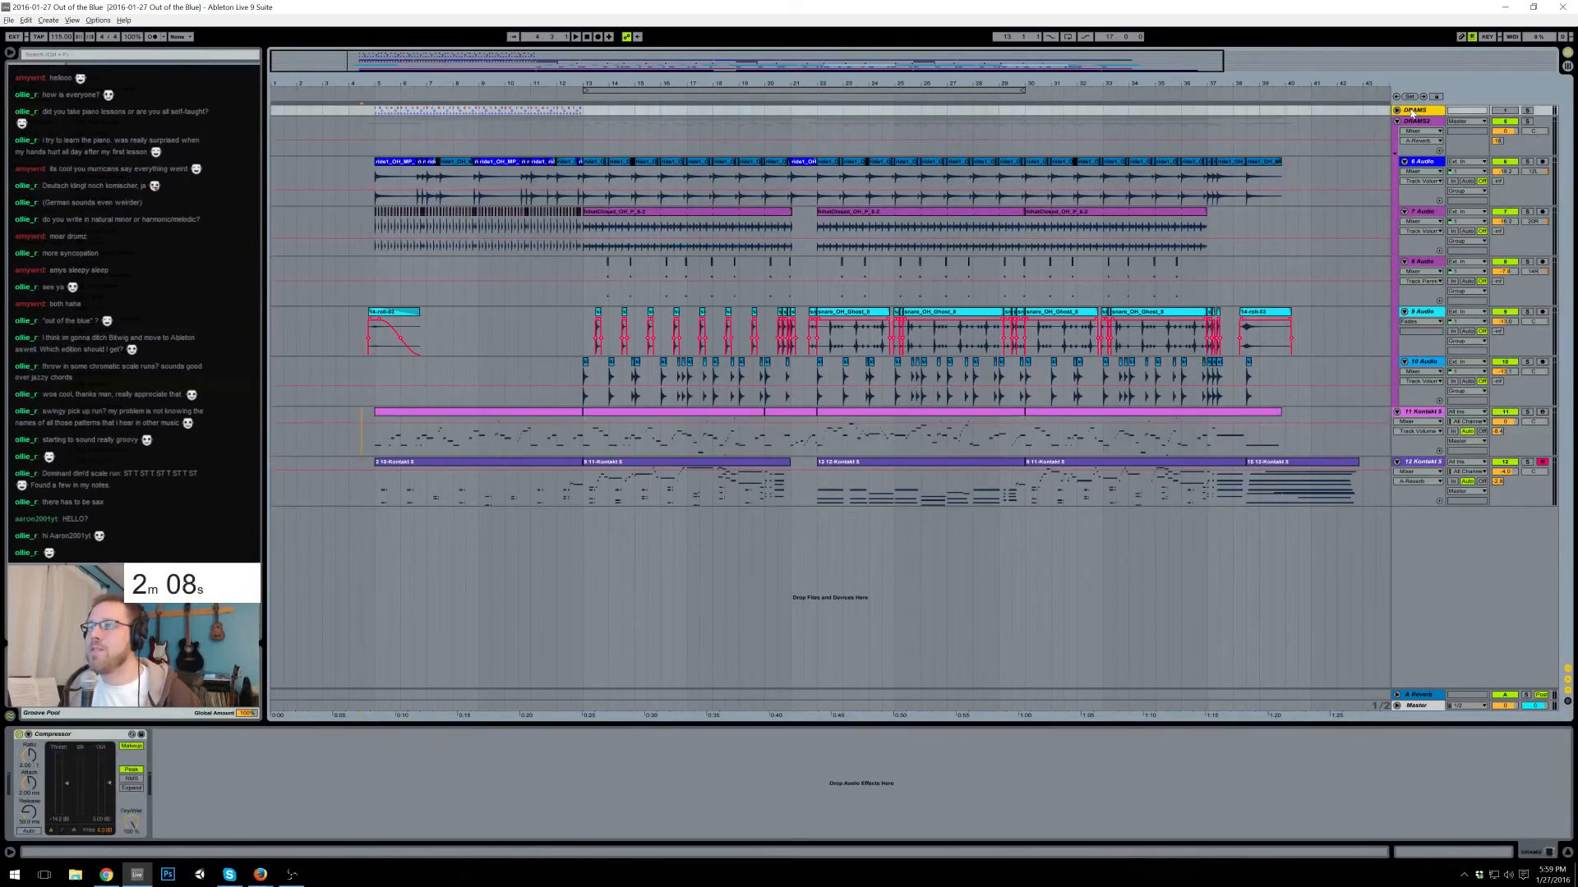
key("Delete")
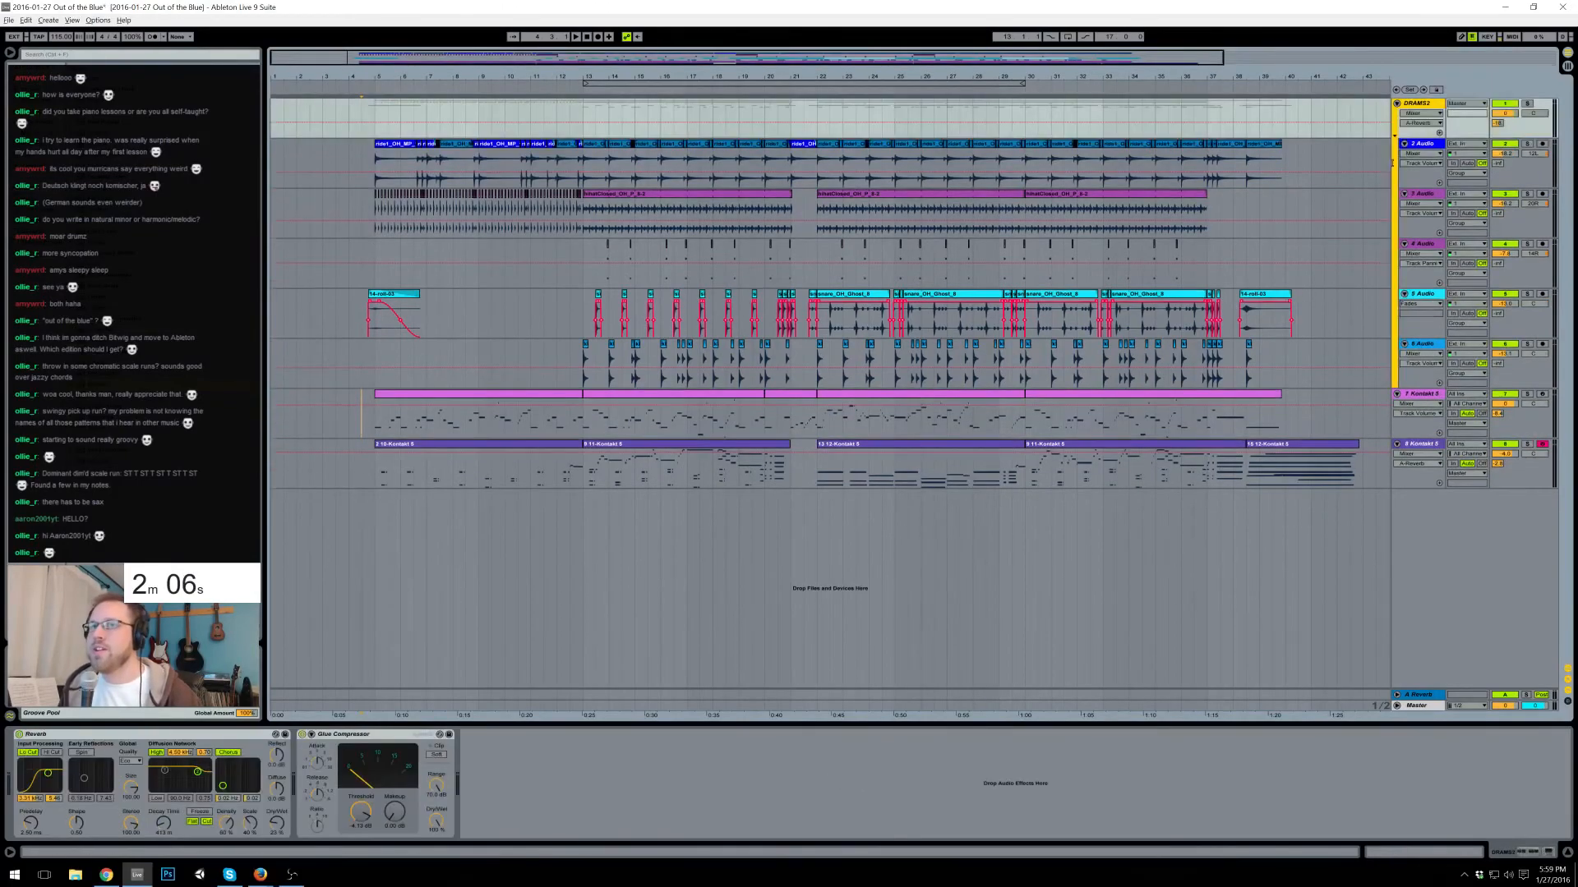
- Save the set and stretch the loop to span the whole arrangement, from just before the intro to past the final chord
left_click(362, 157)
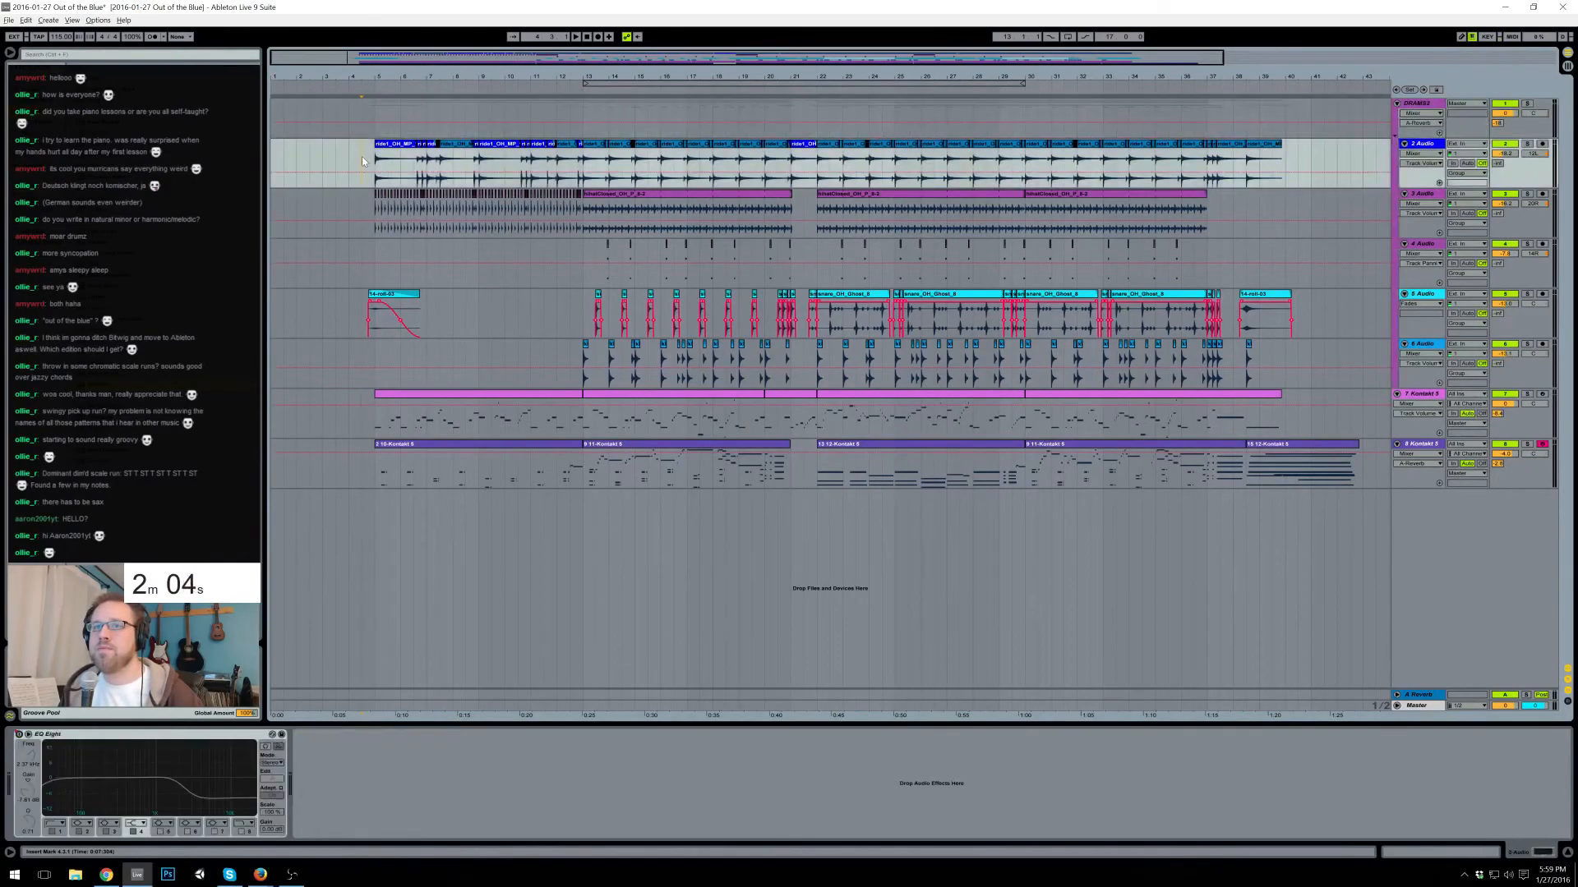
key("ctrl+s")
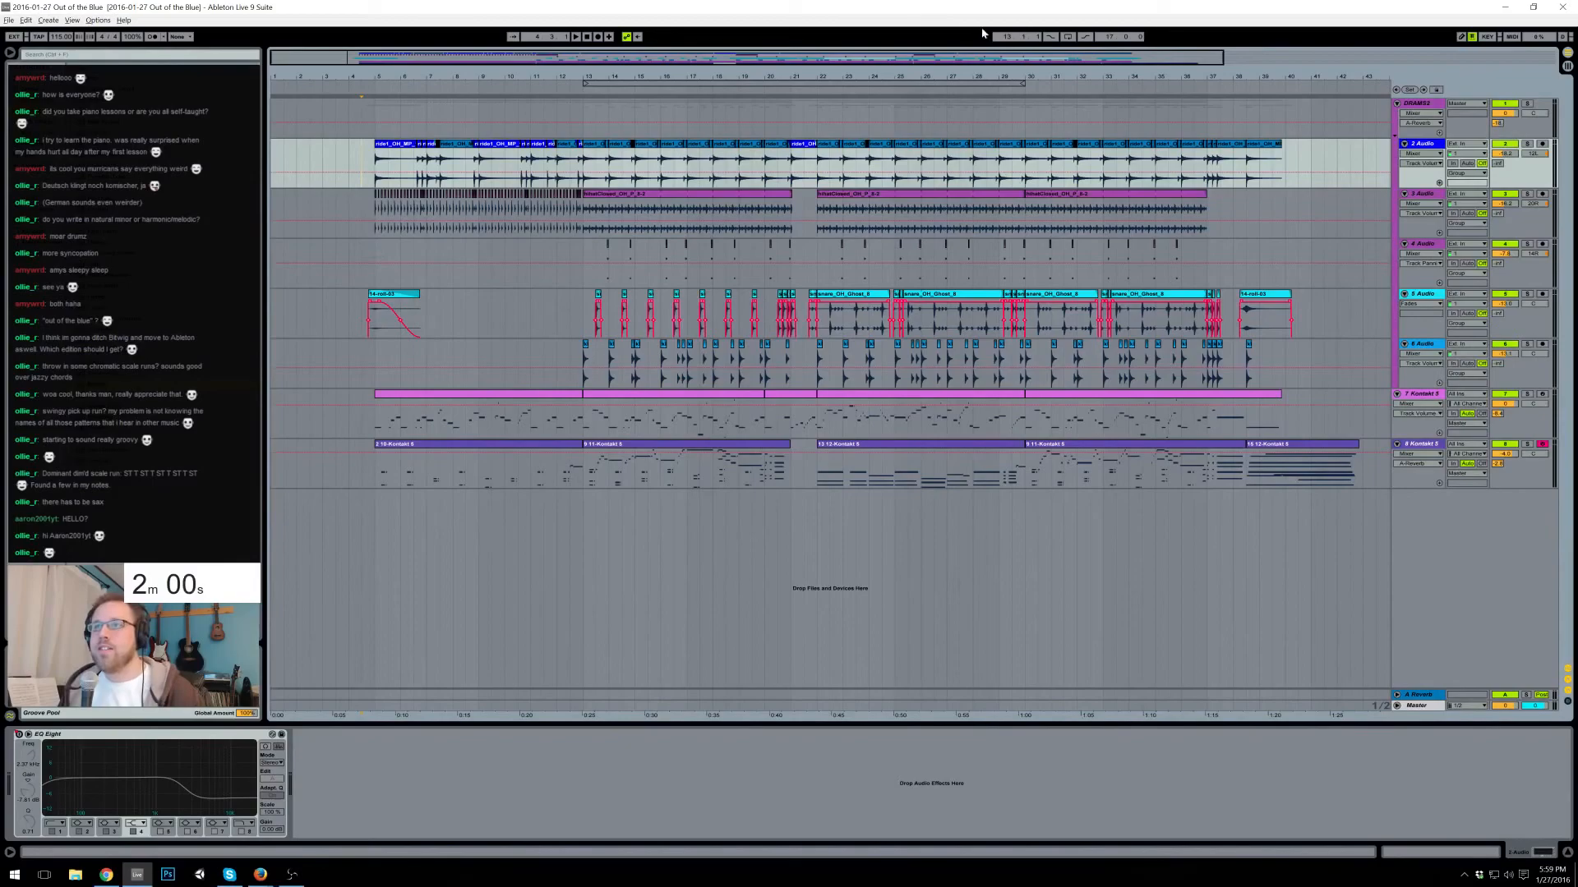
left_click_drag(586, 83, 363, 84)
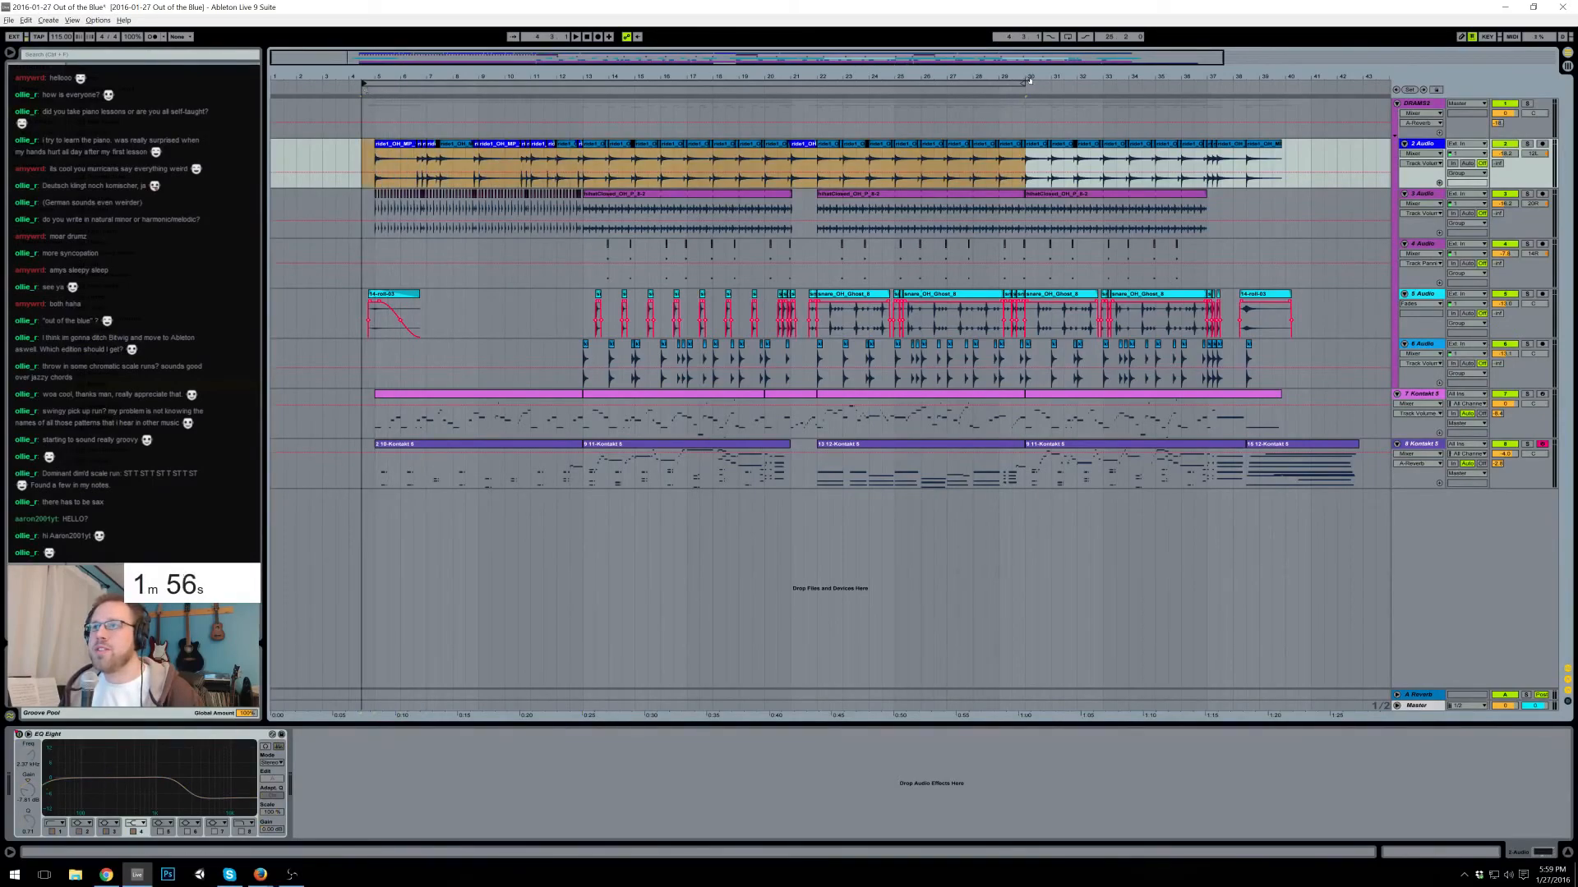
left_click_drag(1025, 83, 1361, 83)
left_click(1342, 81)
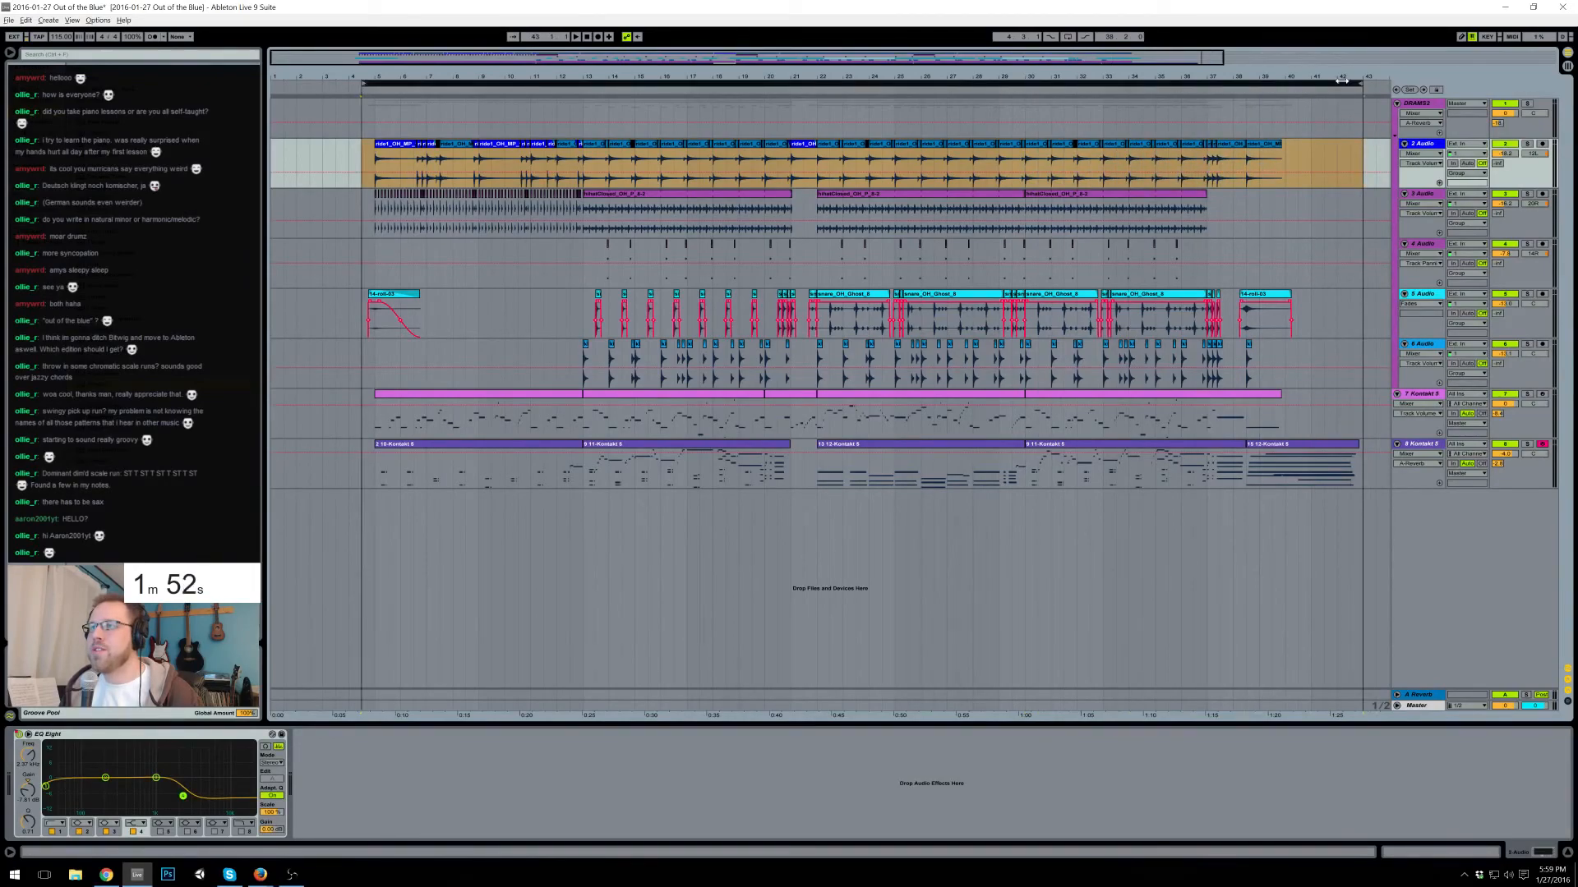
- Check the Export Audio settings for the looped range, and close them without exporting
key("ctrl+shift+r")
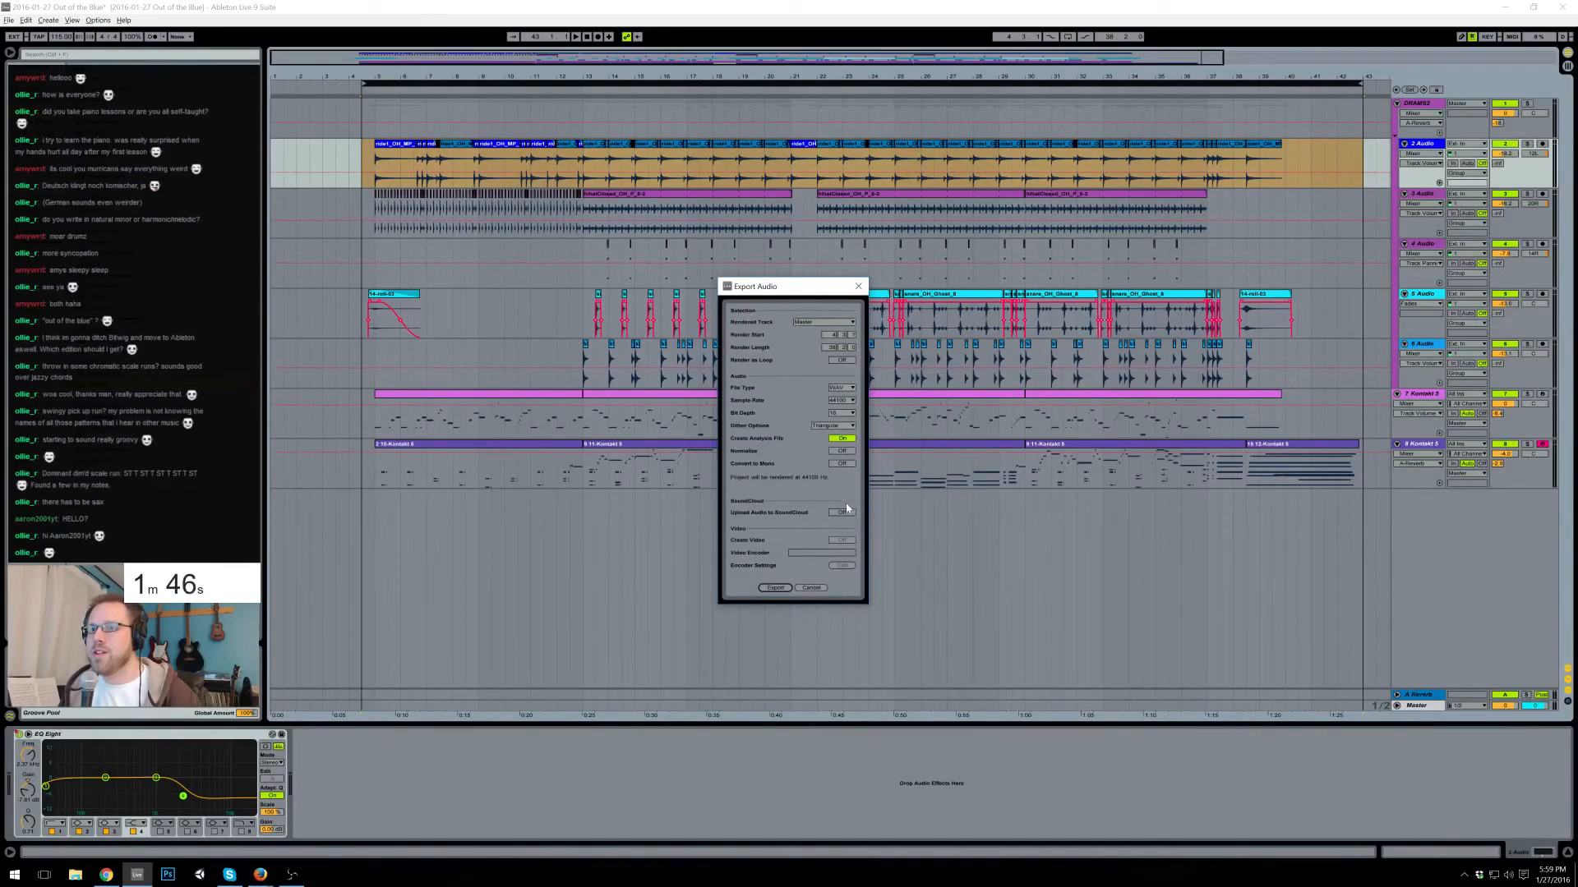
key("Escape")
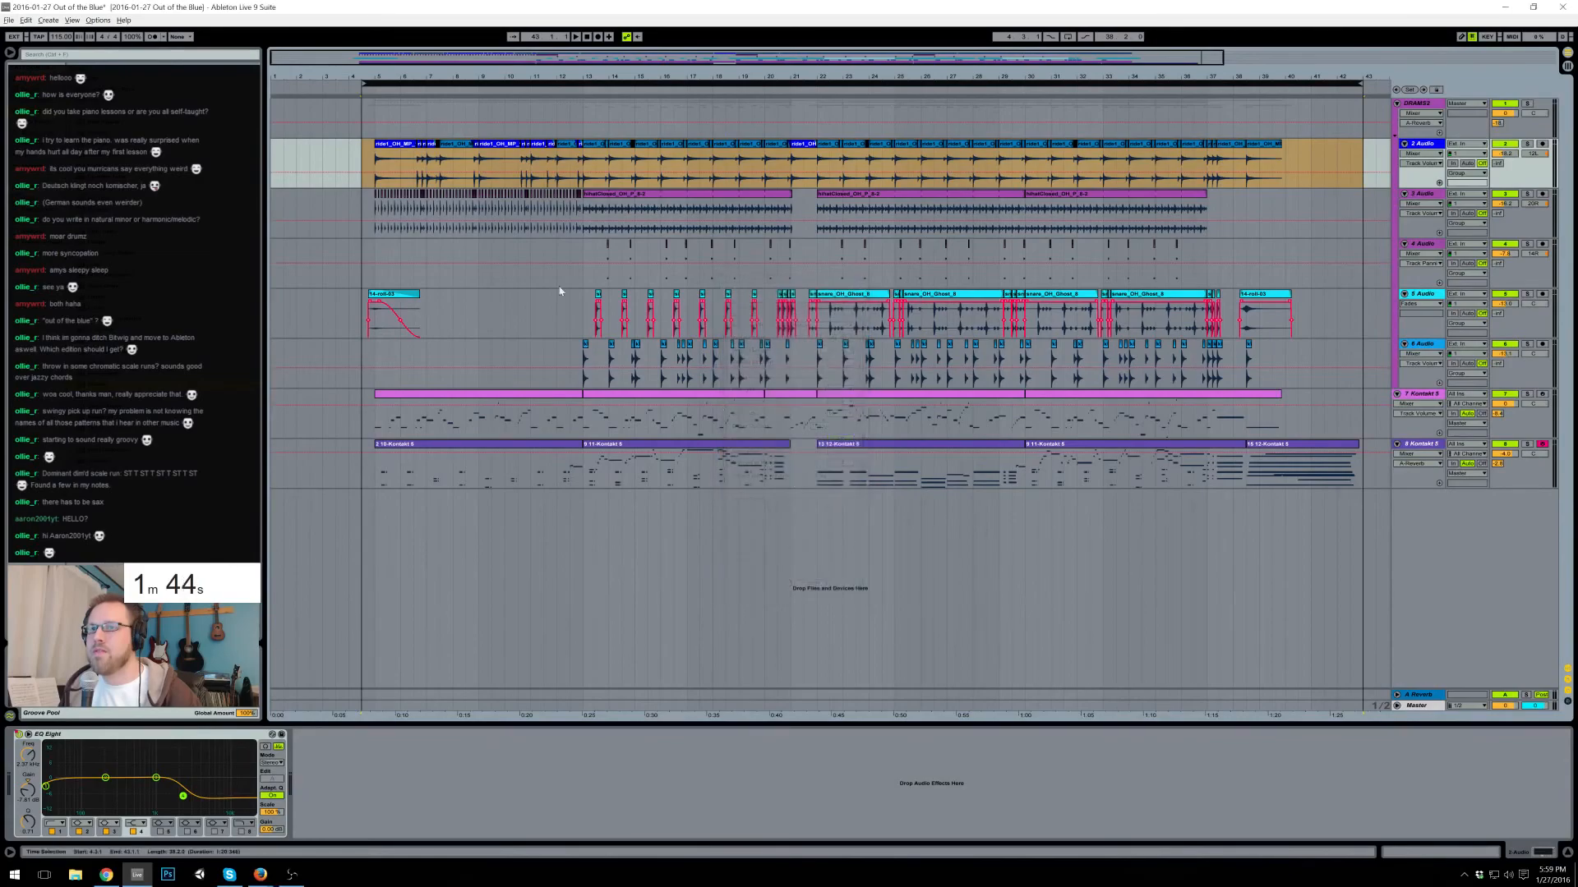
- Enable the BB-Simple Mastering rack on the Master track and replay the arrangement from the start of the intro
left_click(363, 307)
key("space")
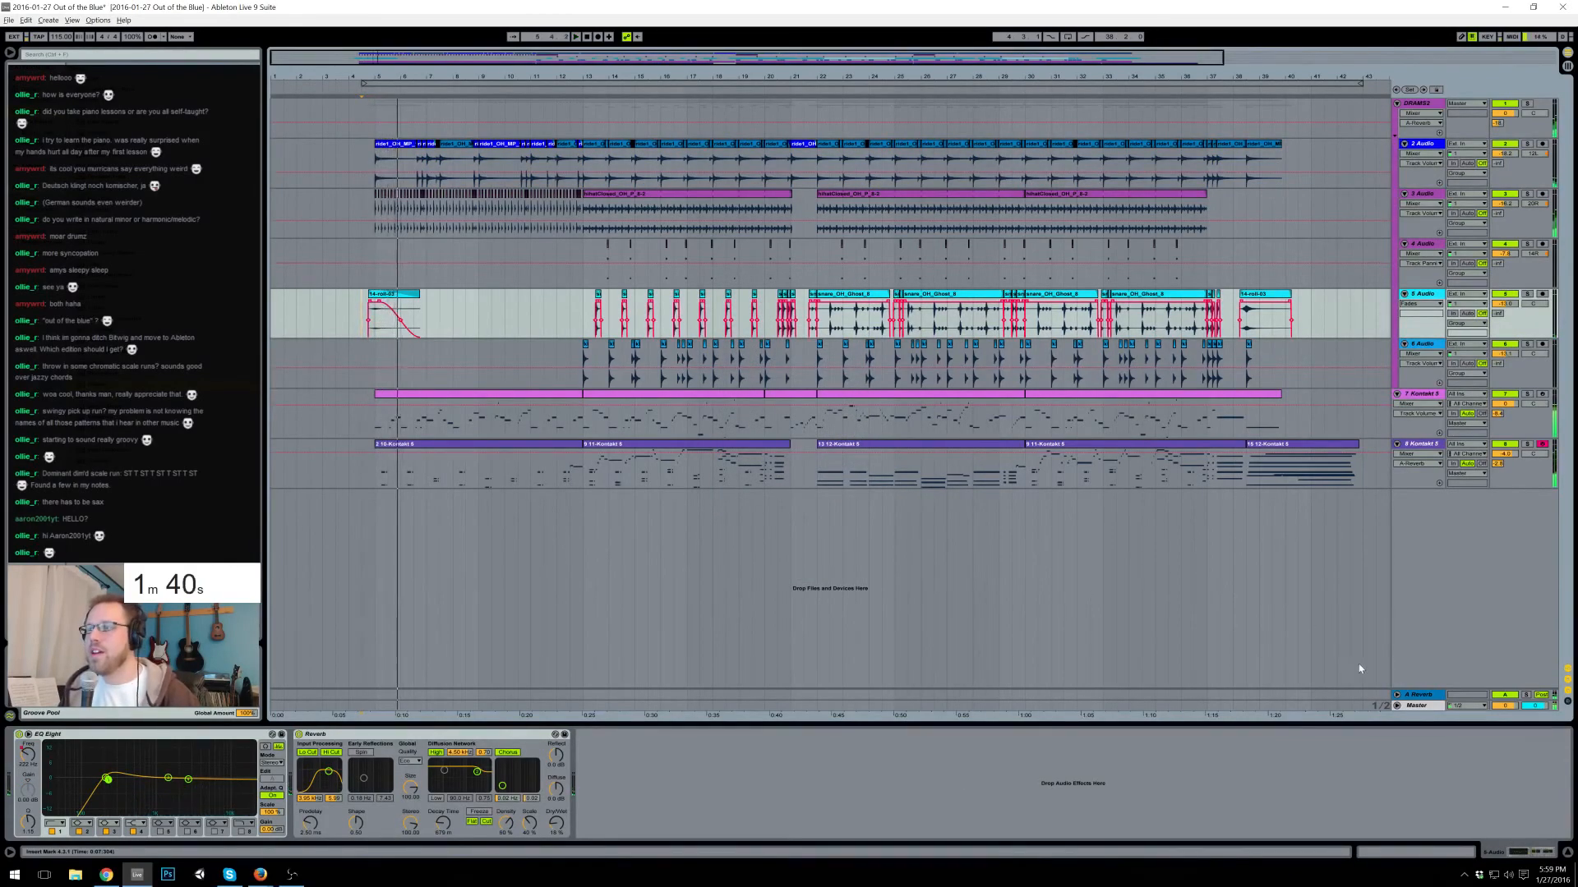
left_click(1398, 706)
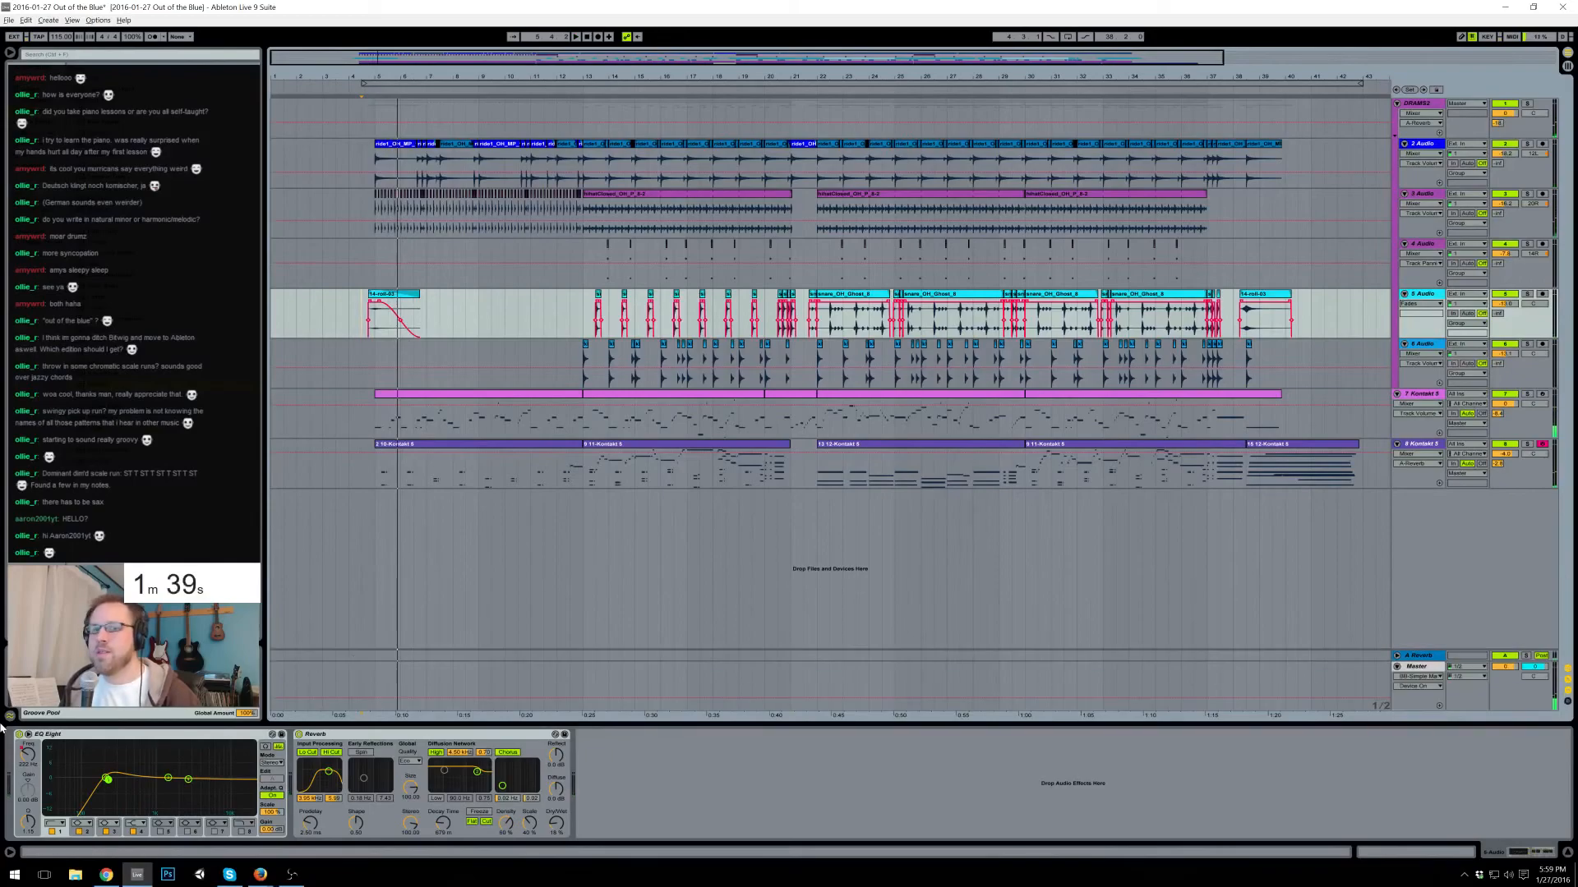
left_click(1419, 670)
left_click(19, 735)
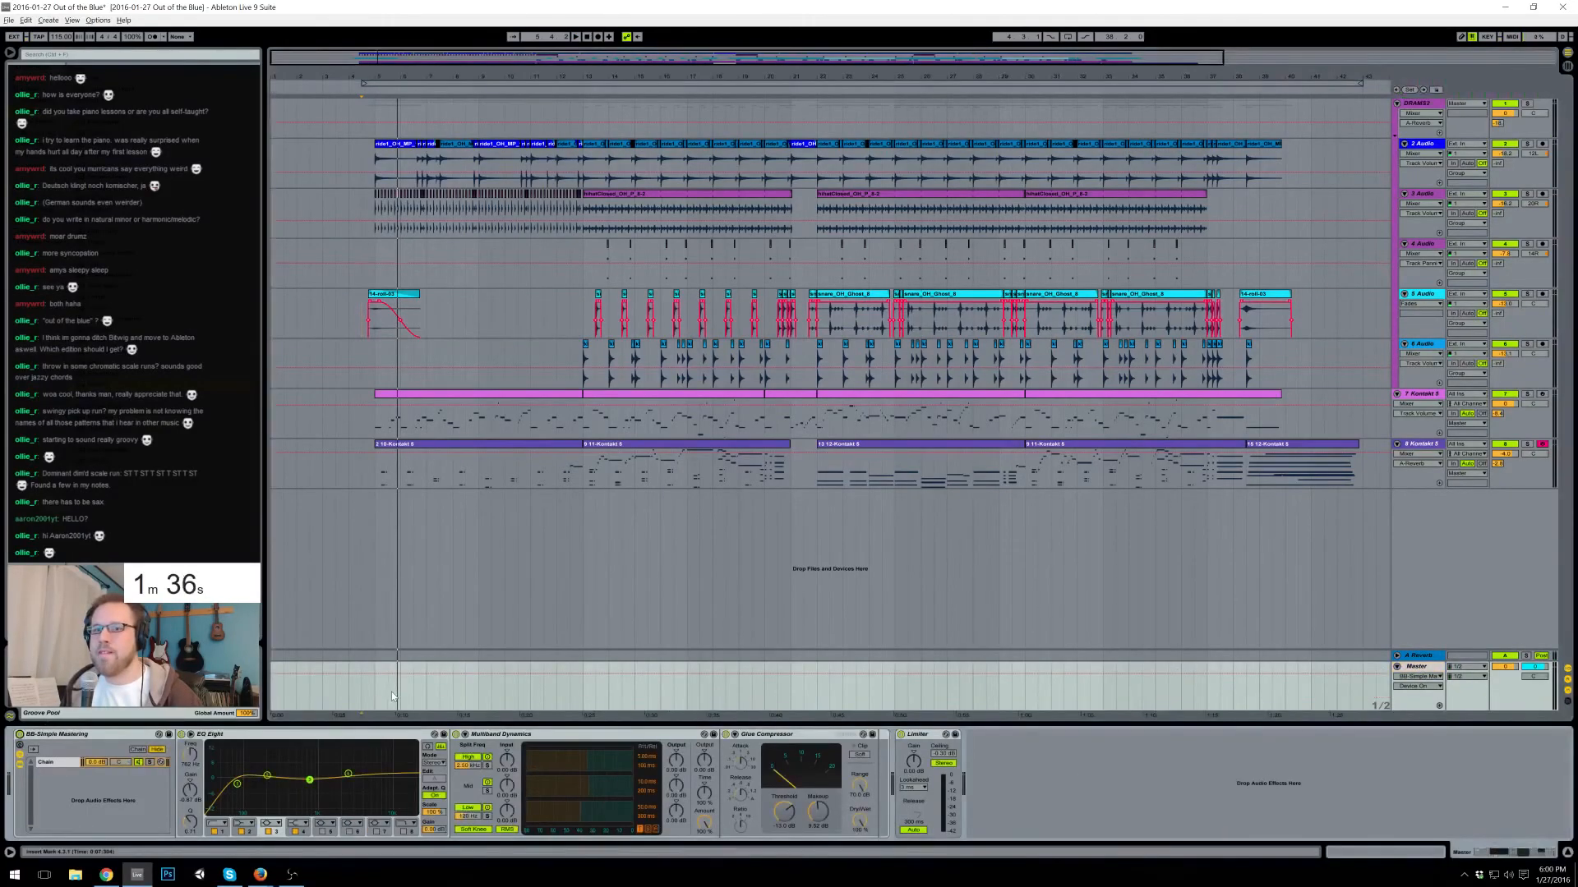
left_click(361, 694)
key("space")
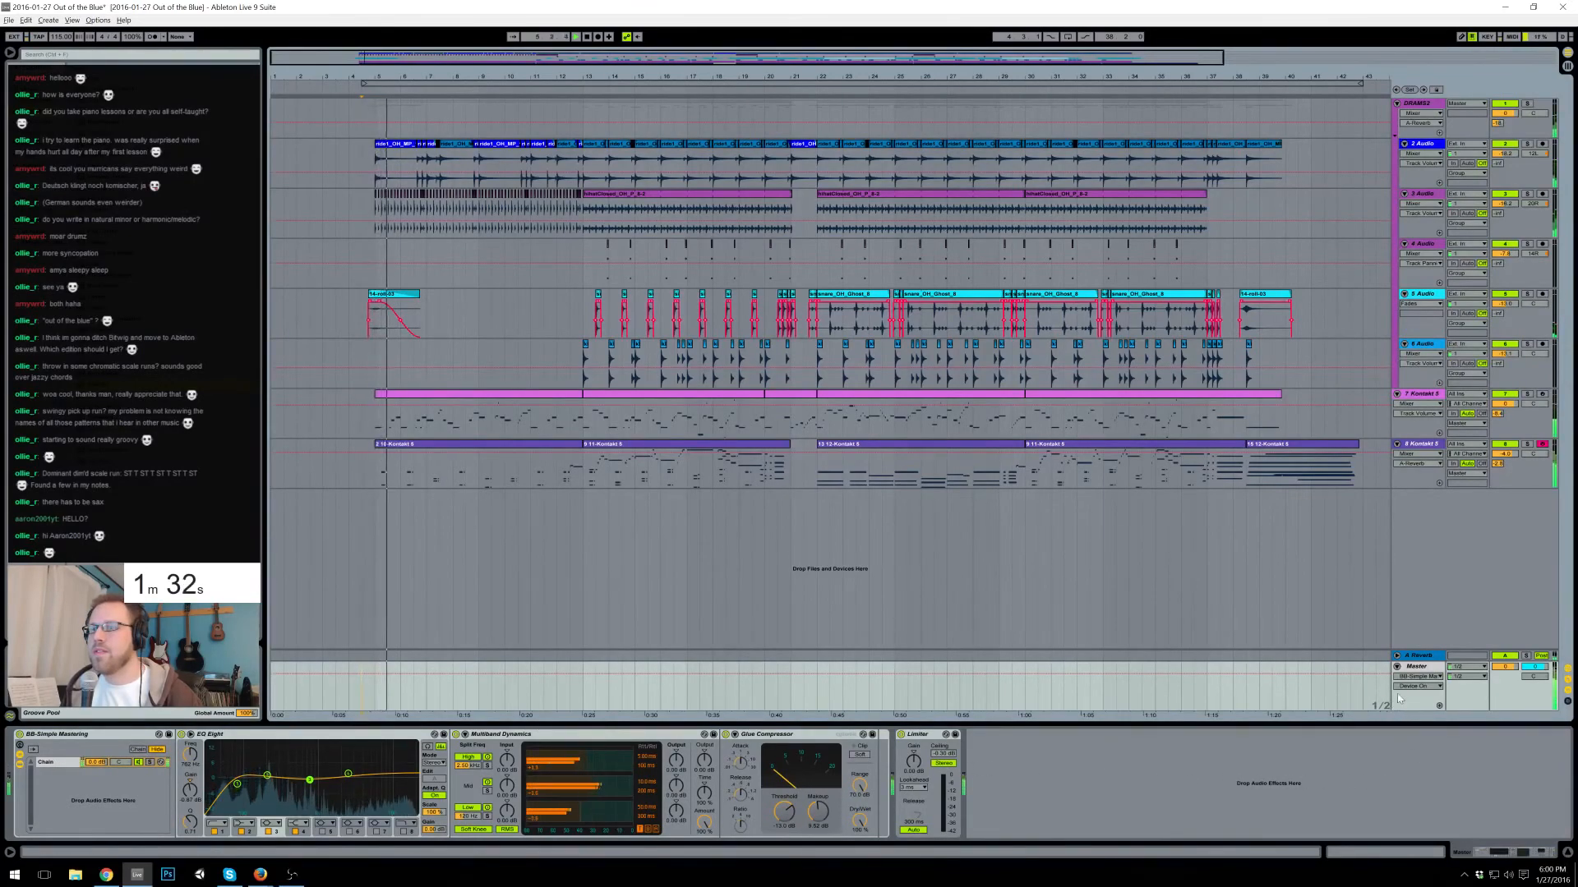
- Fold the Master track, adjust the return Reverb's input filter during playback, and lower the 3 Audio hi-hat track's volume
left_click(1397, 666)
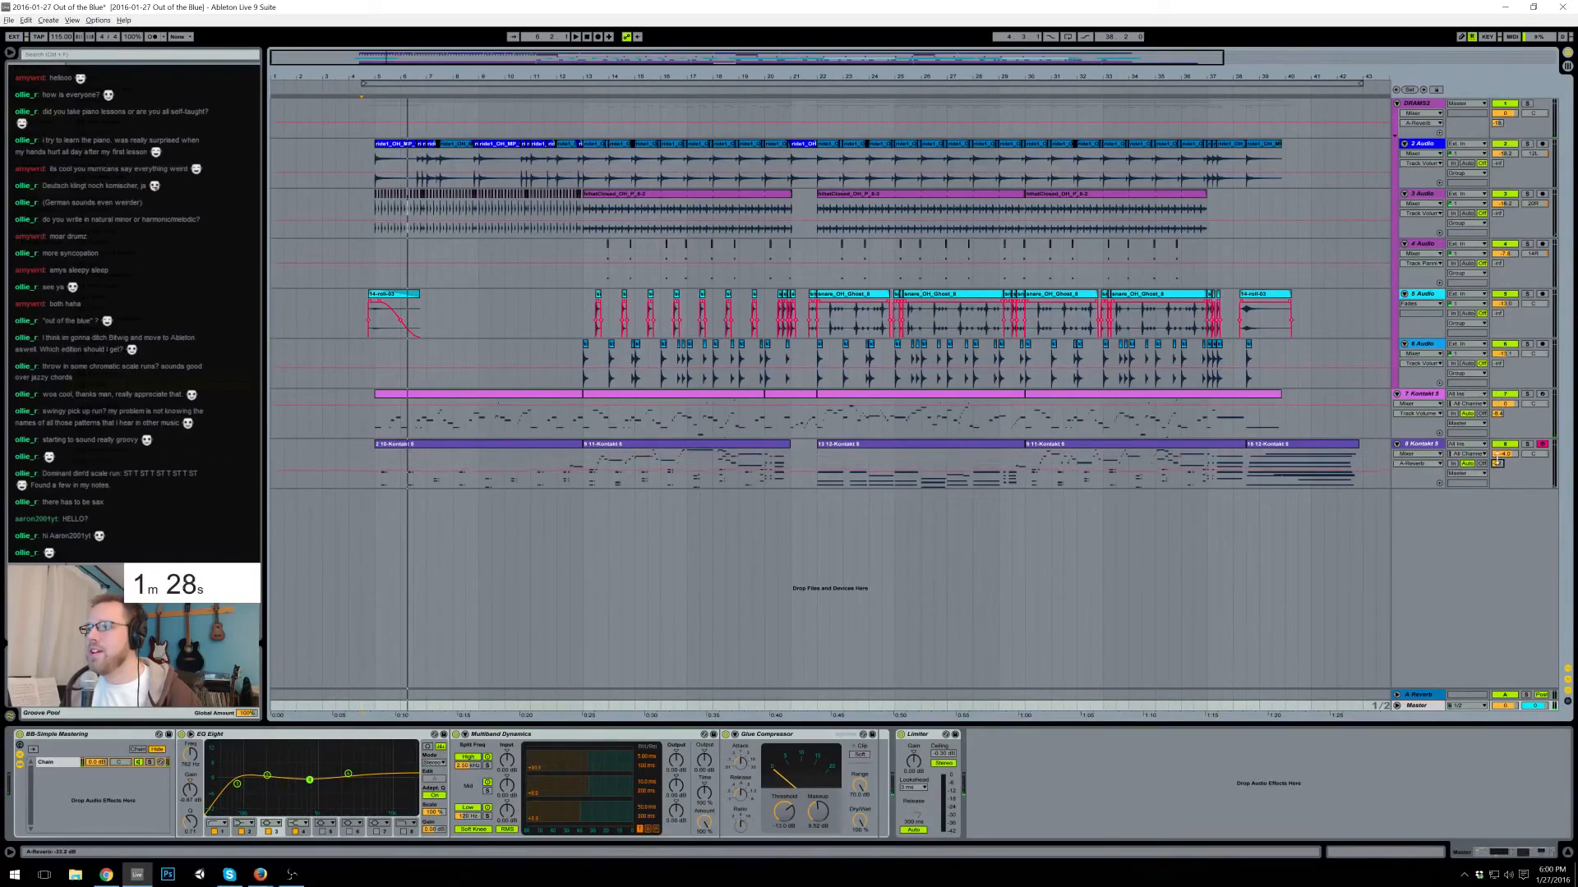
key("space")
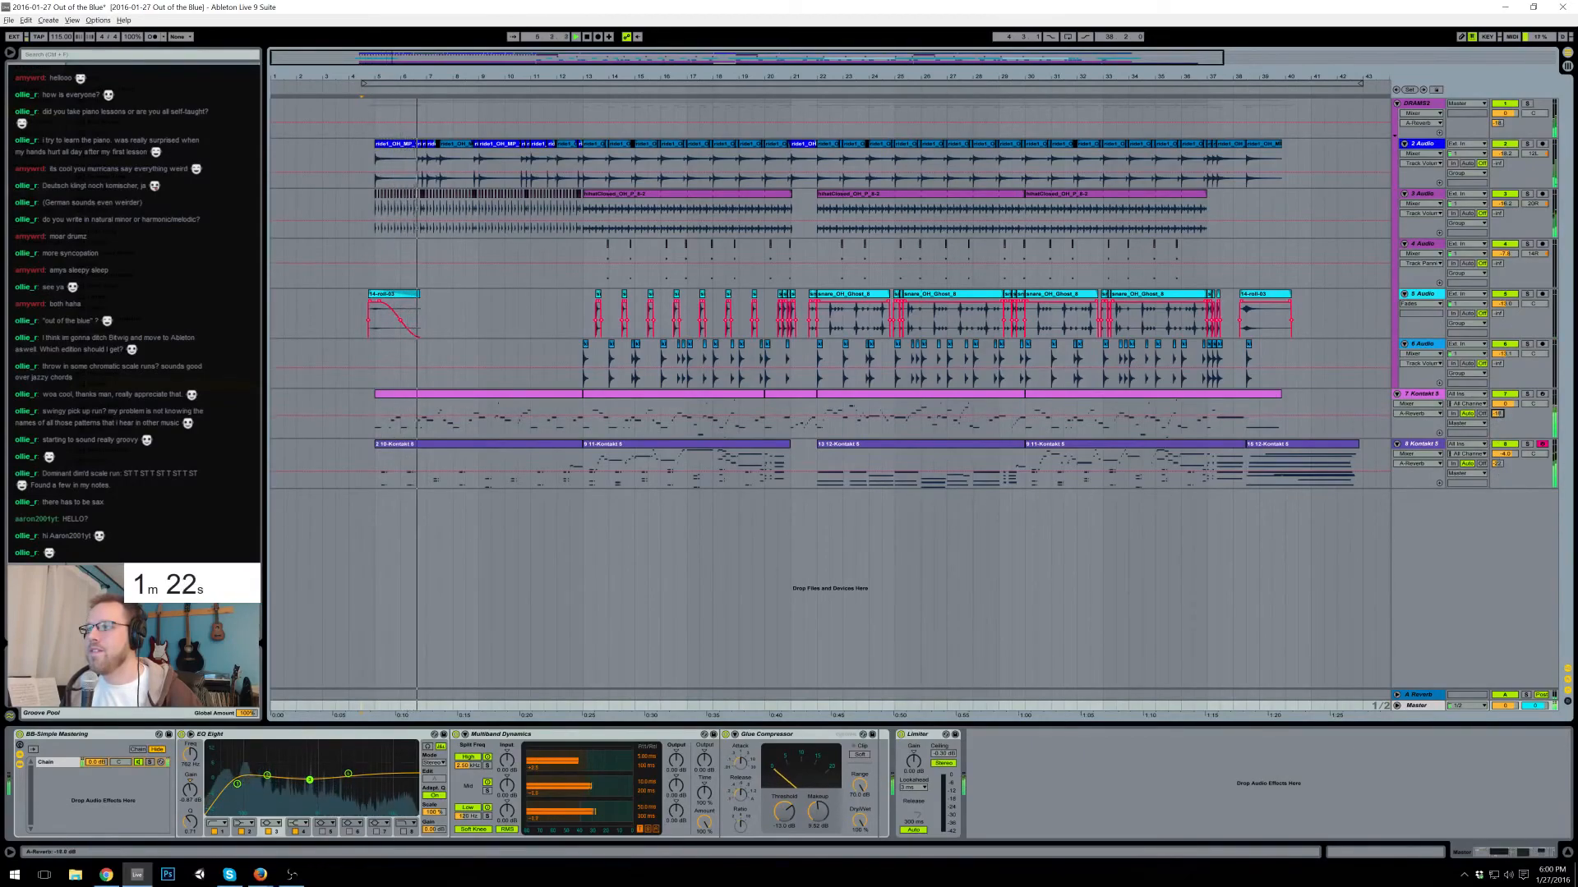
left_click(1413, 695)
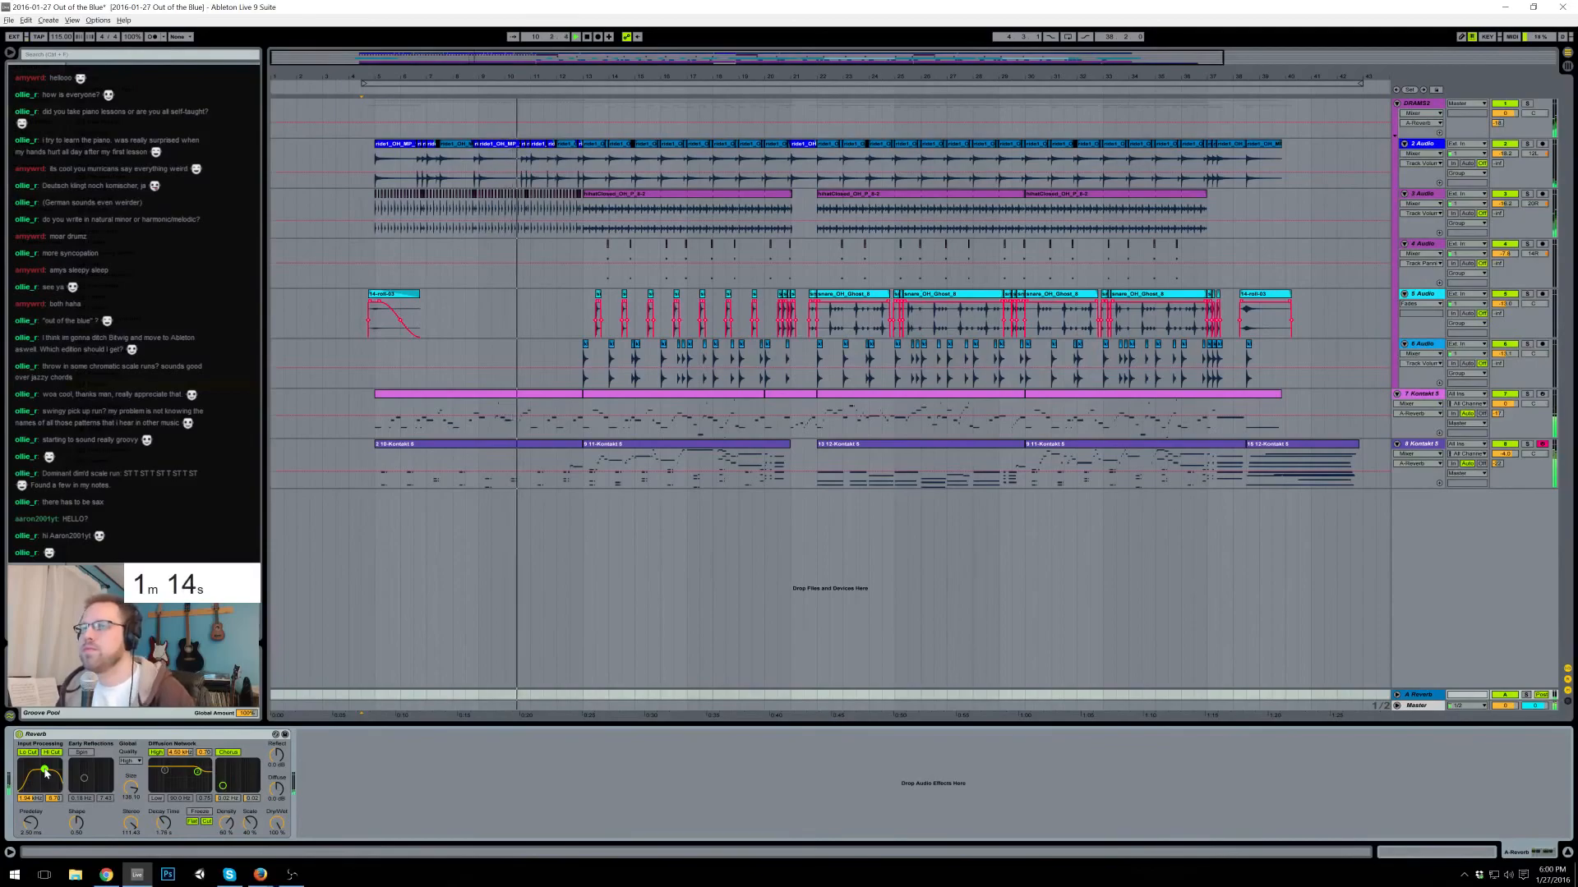
left_click_drag(1505, 204, 1505, 210)
- Clear the EQ Eight's on/off automation on the 2 Audio track and leave the EQ switched on
left_click(1446, 151)
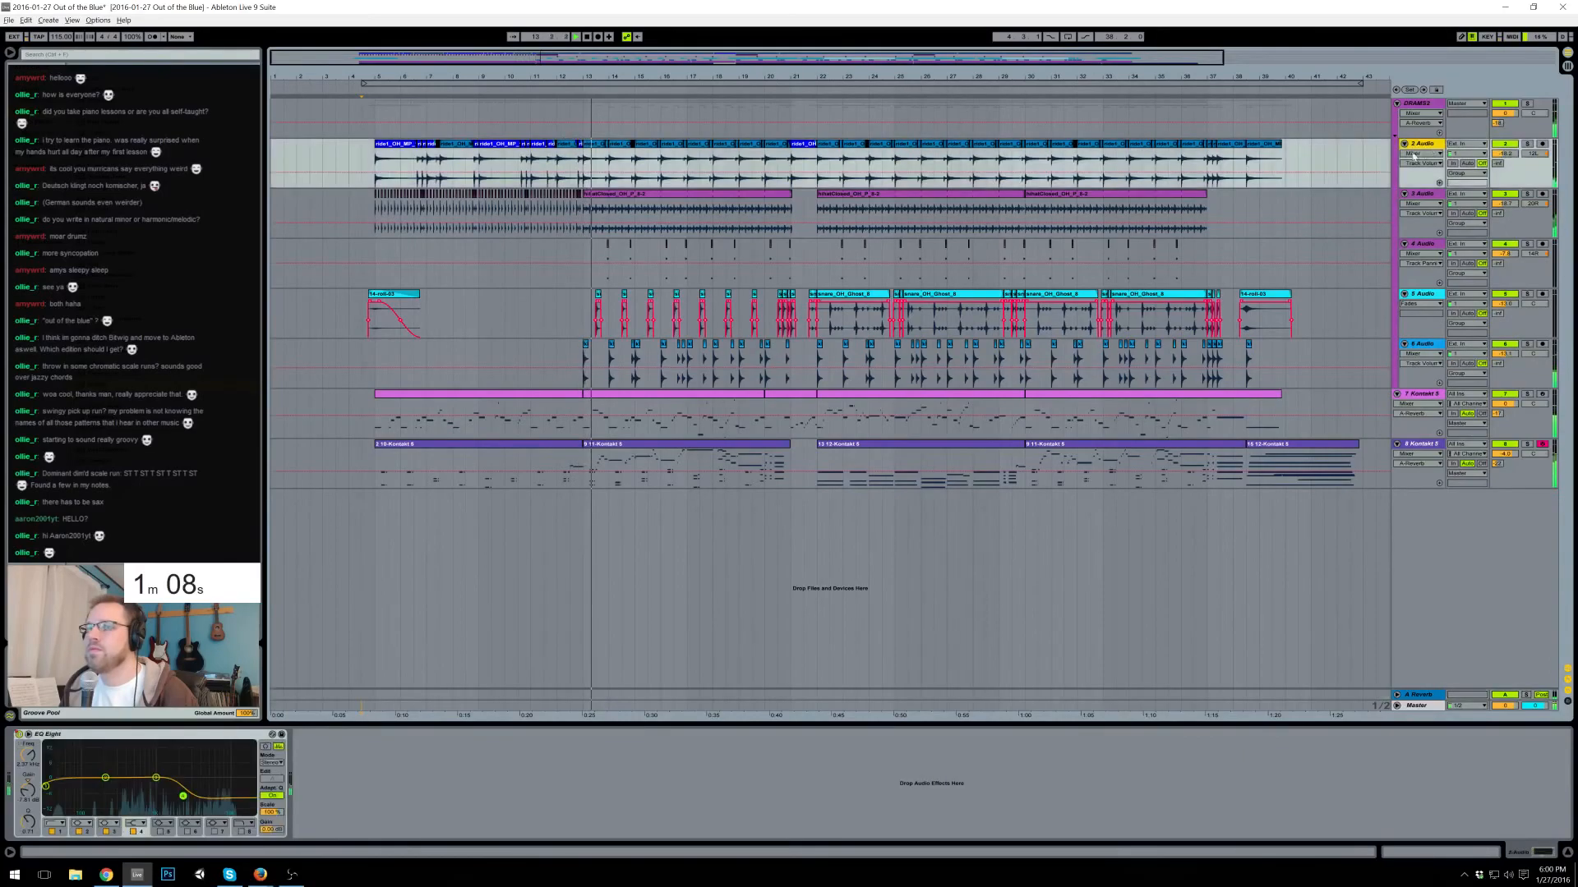
right_click(20, 735)
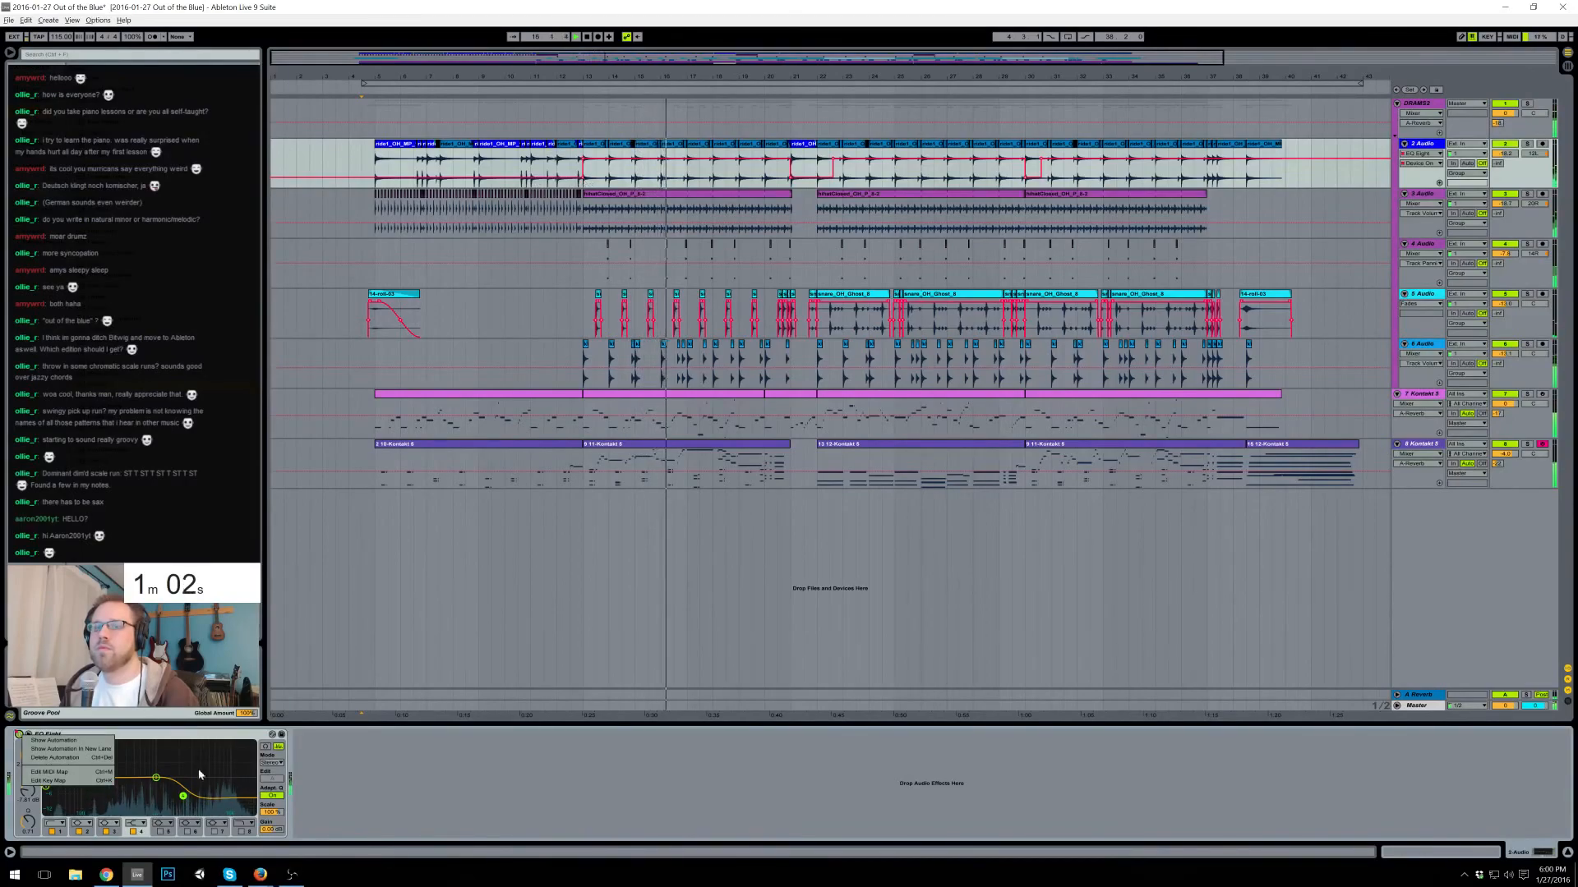
left_click(341, 800)
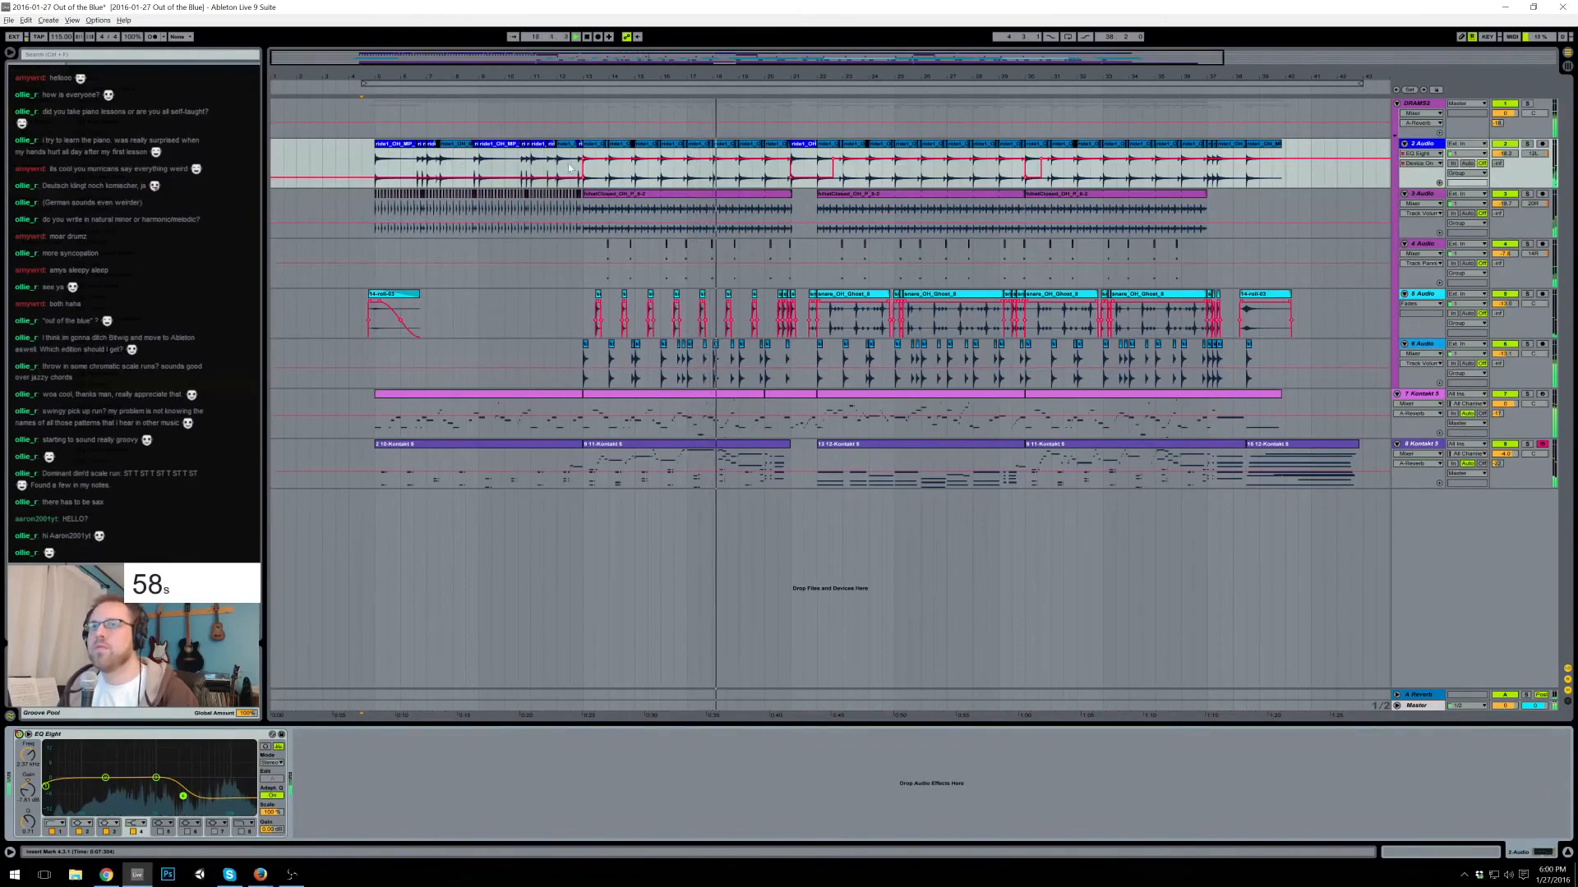
left_click_drag(583, 165, 784, 187)
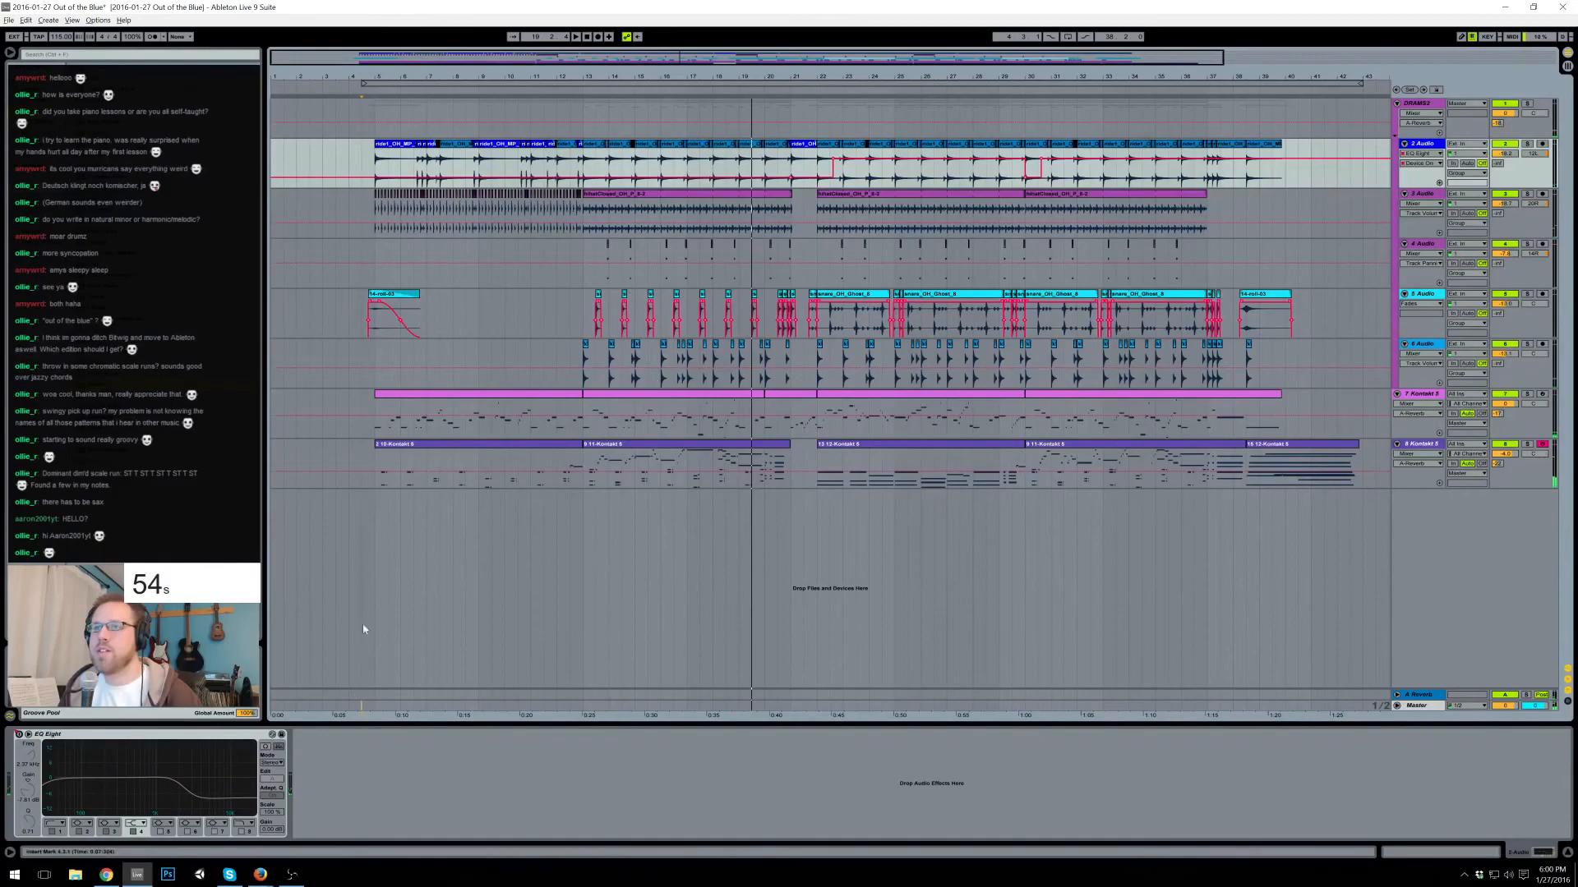
left_click(18, 734)
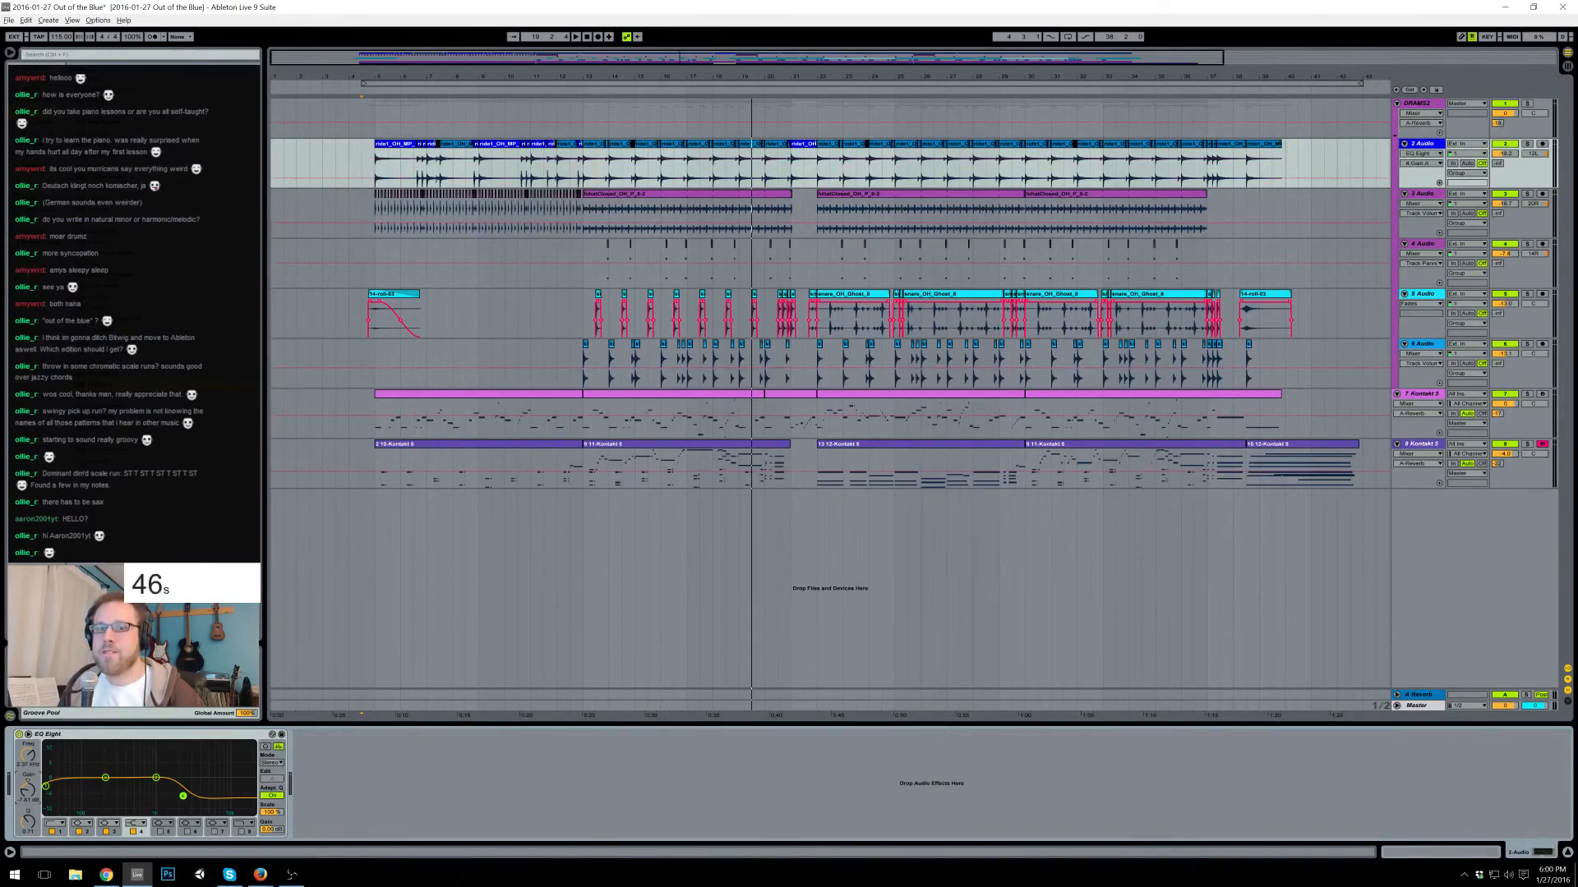
- Raise the 2 Audio EQ Eight's band 4 gain automation across the intro, bars 5 to 13, fine-tuning it during playback
left_click(584, 171)
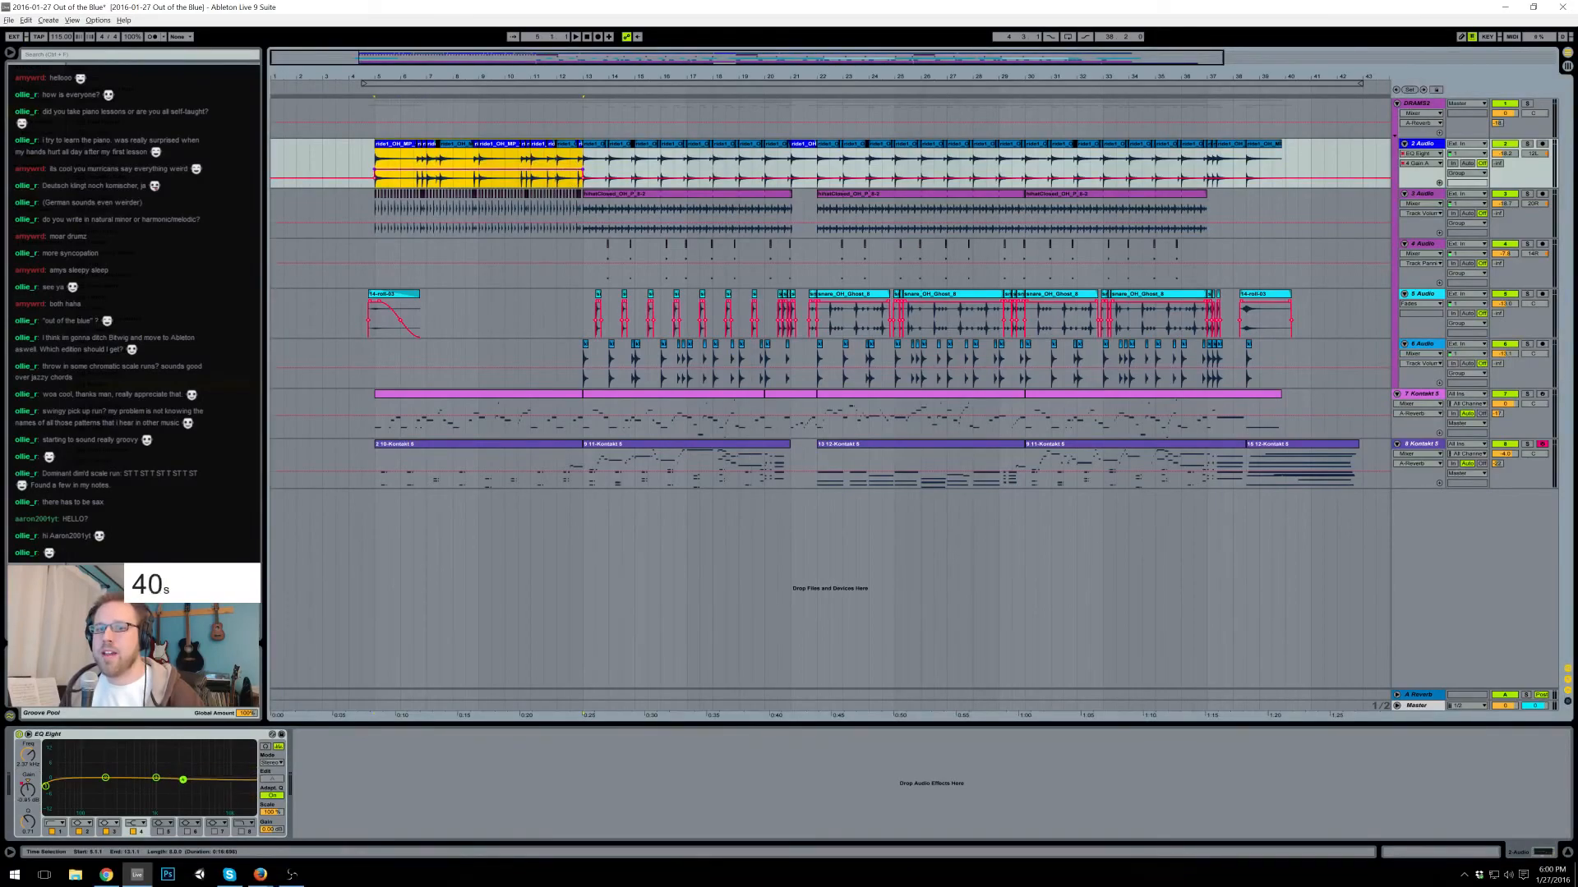
left_click(375, 160)
key("space")
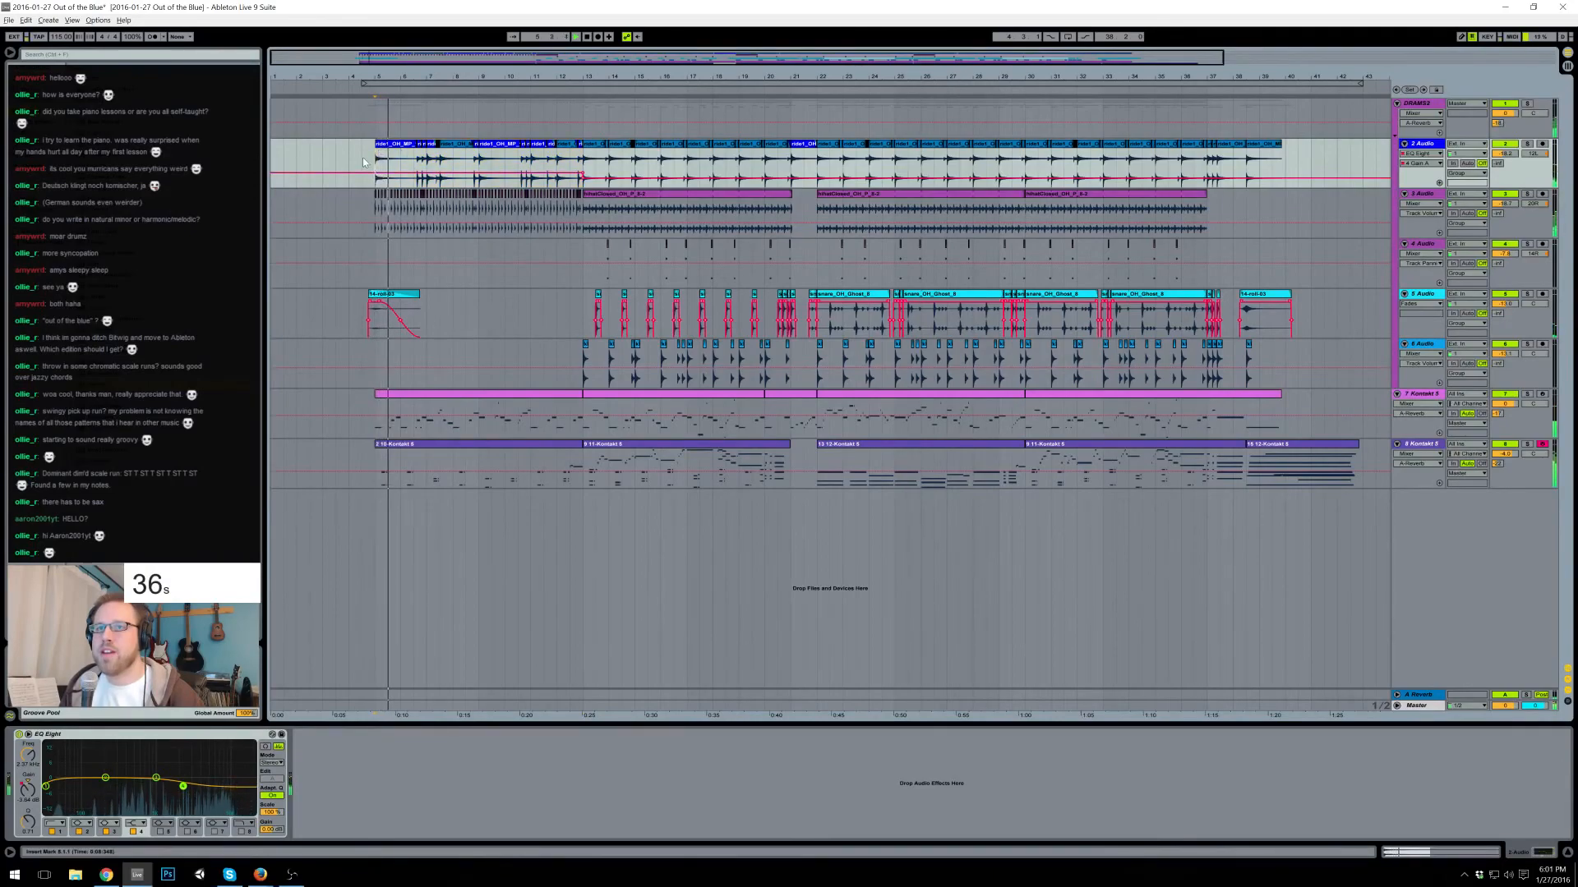
left_click_drag(409, 173, 409, 176)
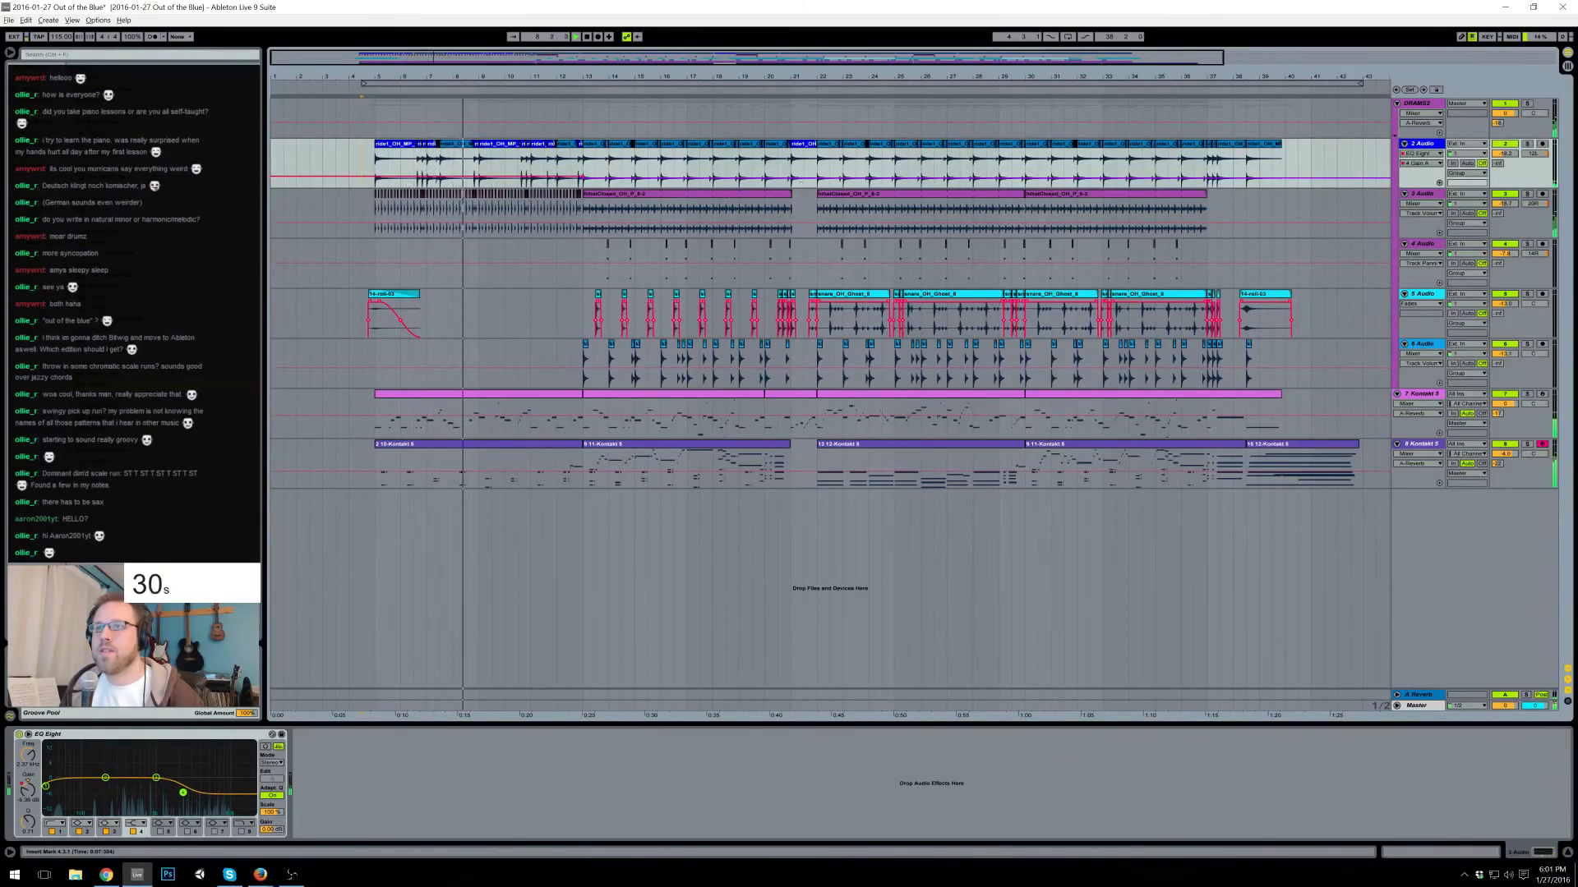
- Using a separate automation lane, raise the EQ Eight's band 4 gain over the bar 21 break and the ending from bar 37
left_click(1438, 182)
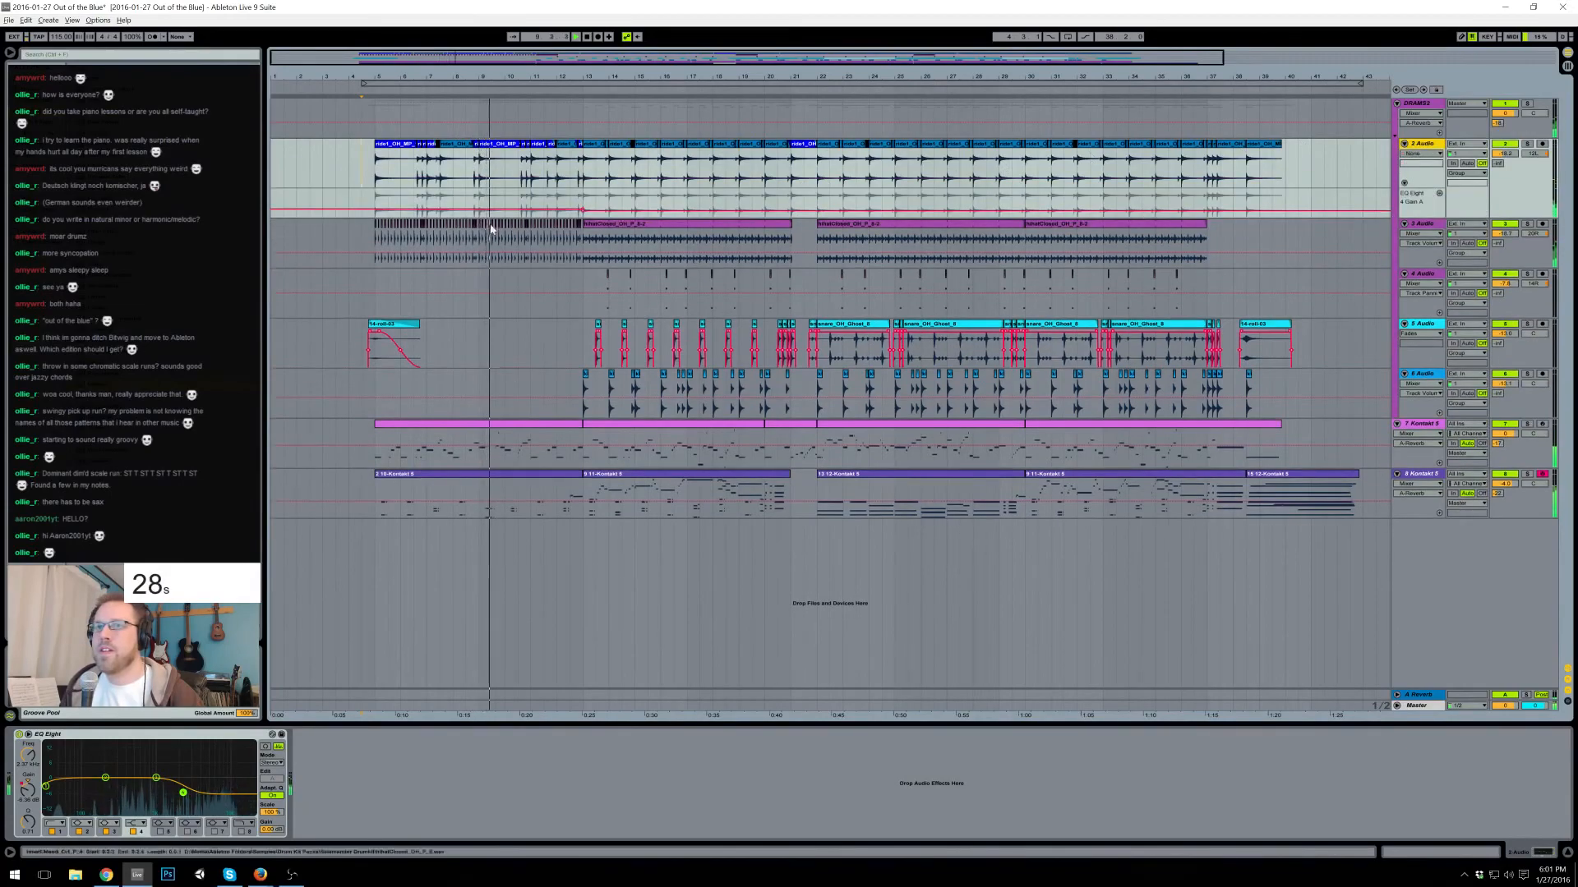
left_click_drag(790, 194, 803, 201)
key("ctrl+d")
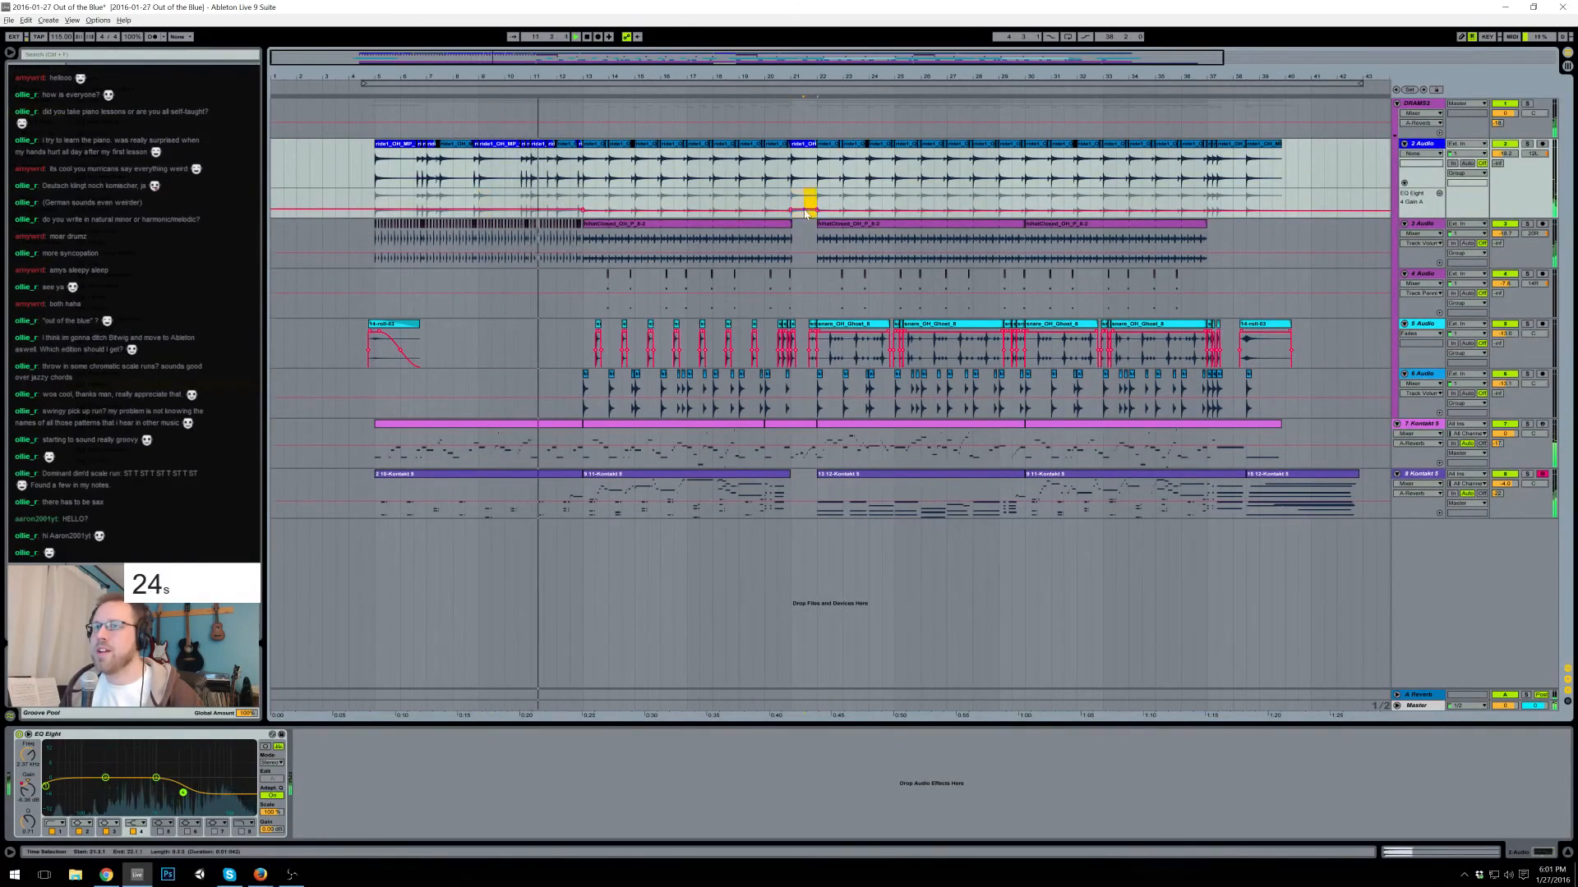
left_click(793, 202)
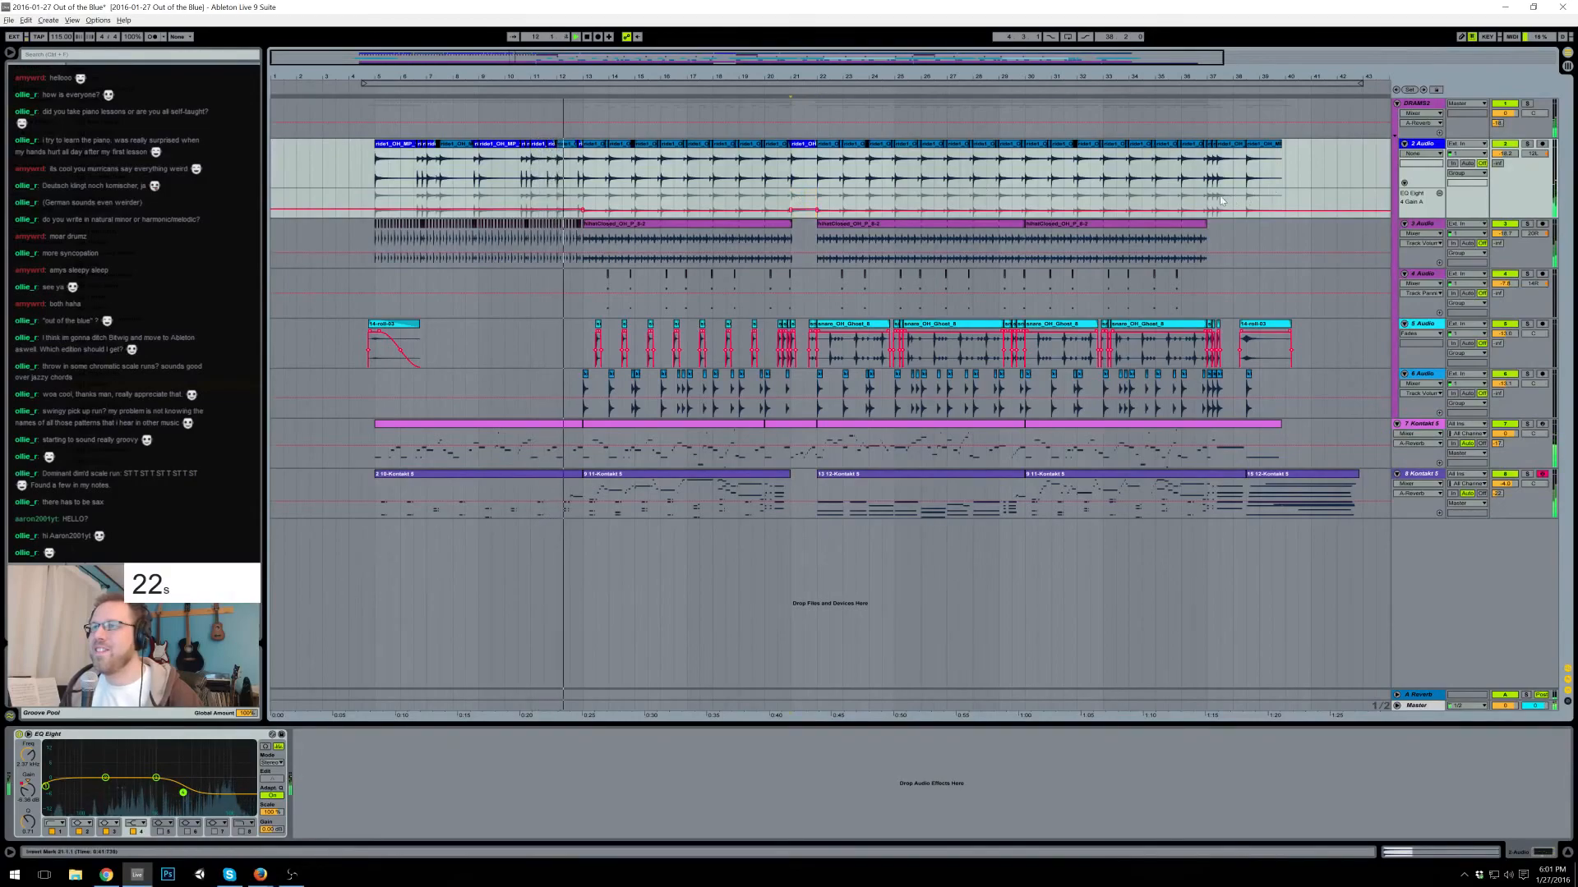
left_click_drag(1208, 197, 1220, 201)
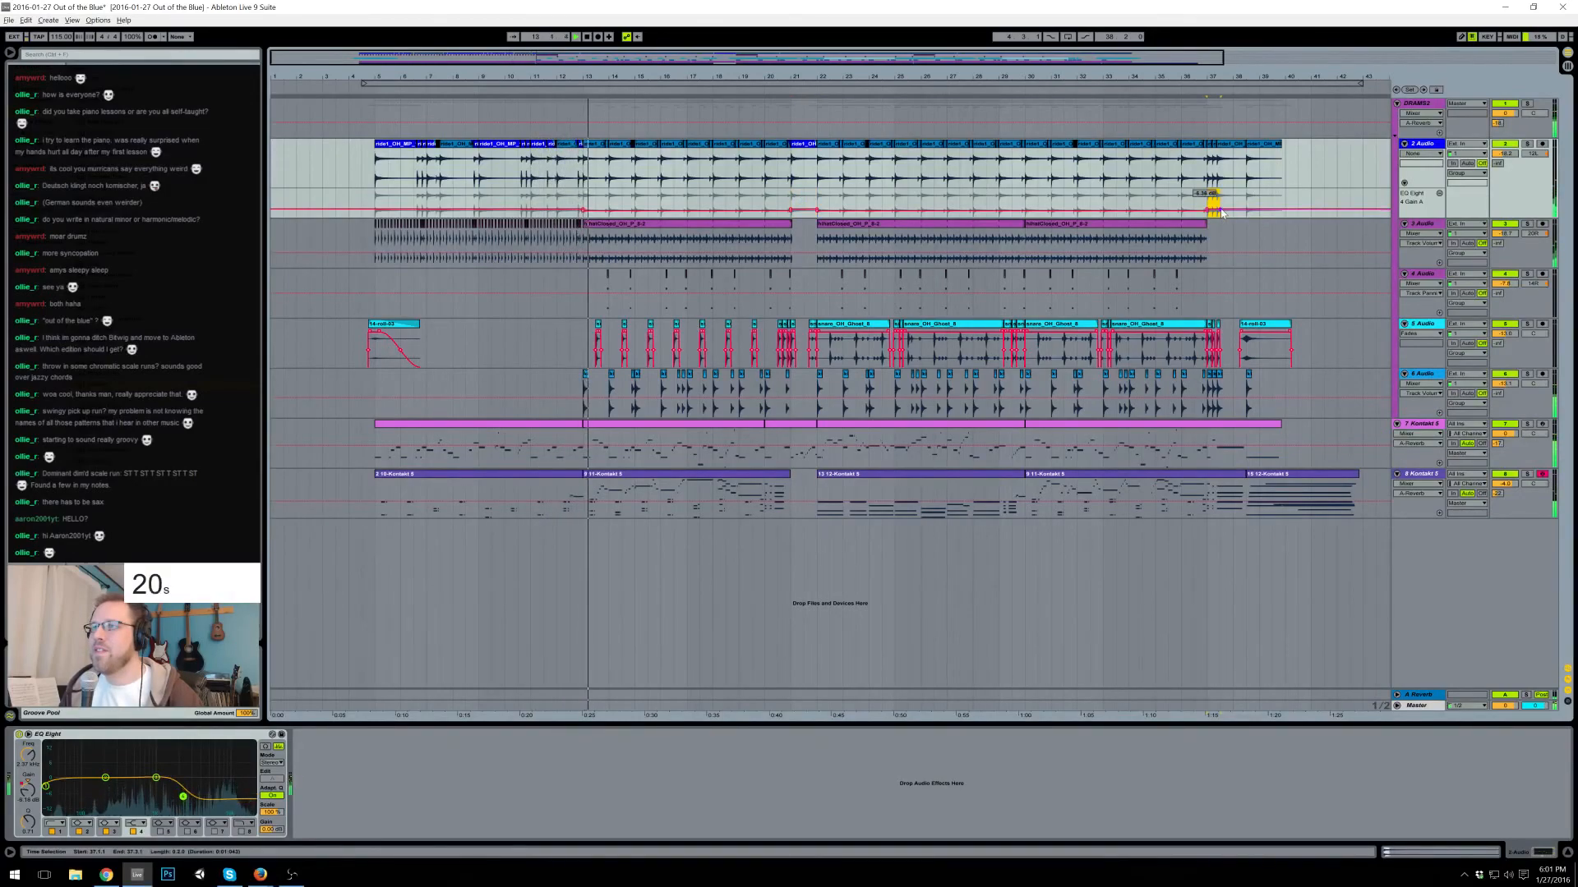
left_click(1439, 193)
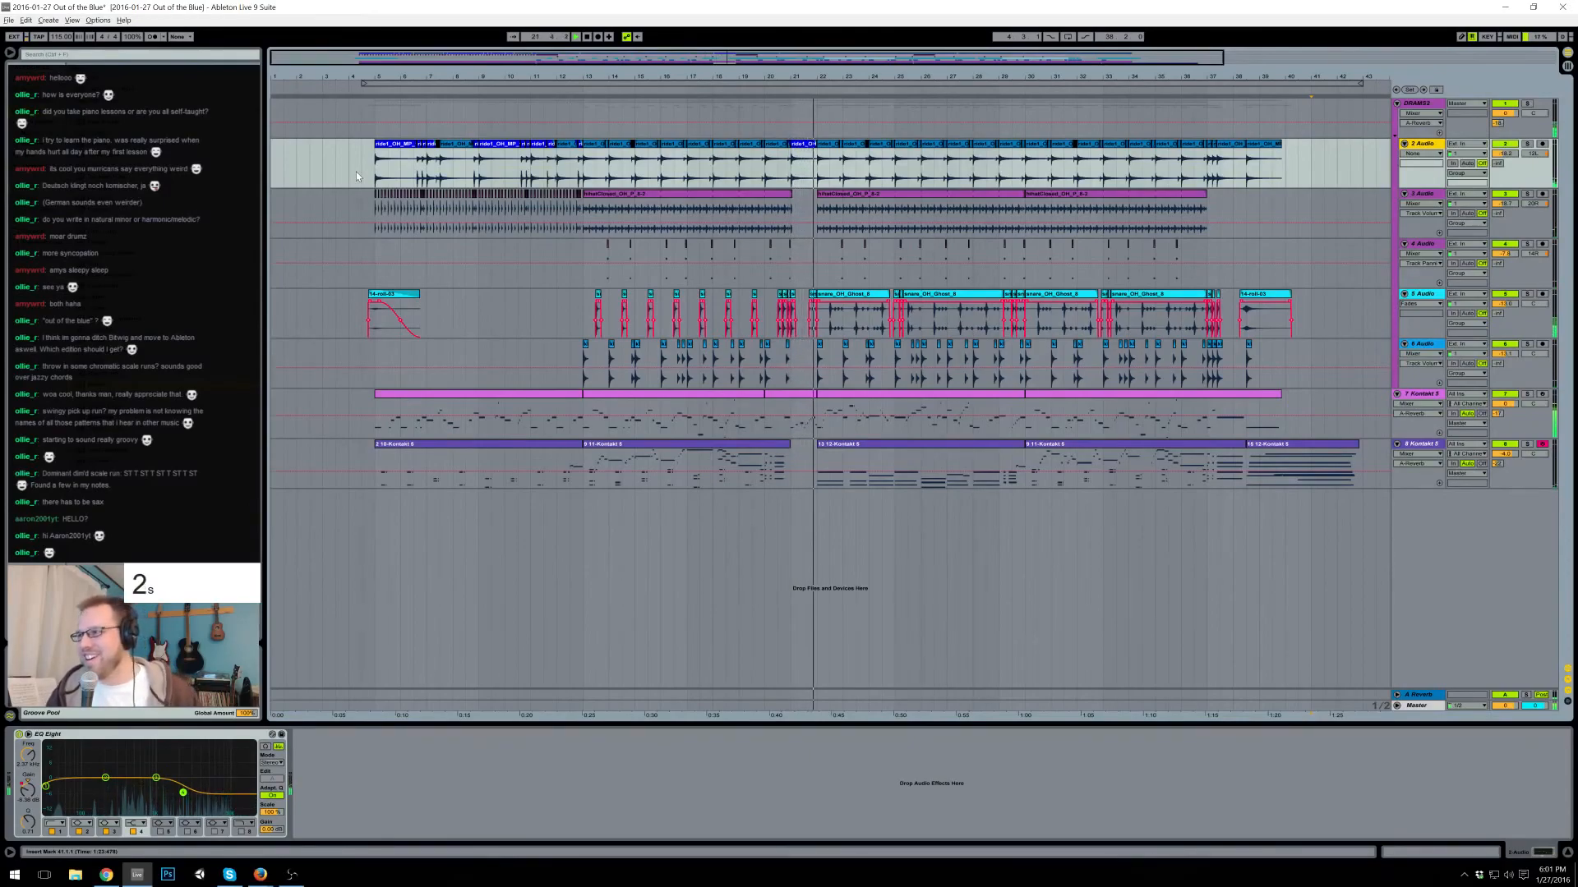
- Switch to the countdown timer window in Firefox to check it, and minimize it to return to Ableton Live
left_click(261, 875)
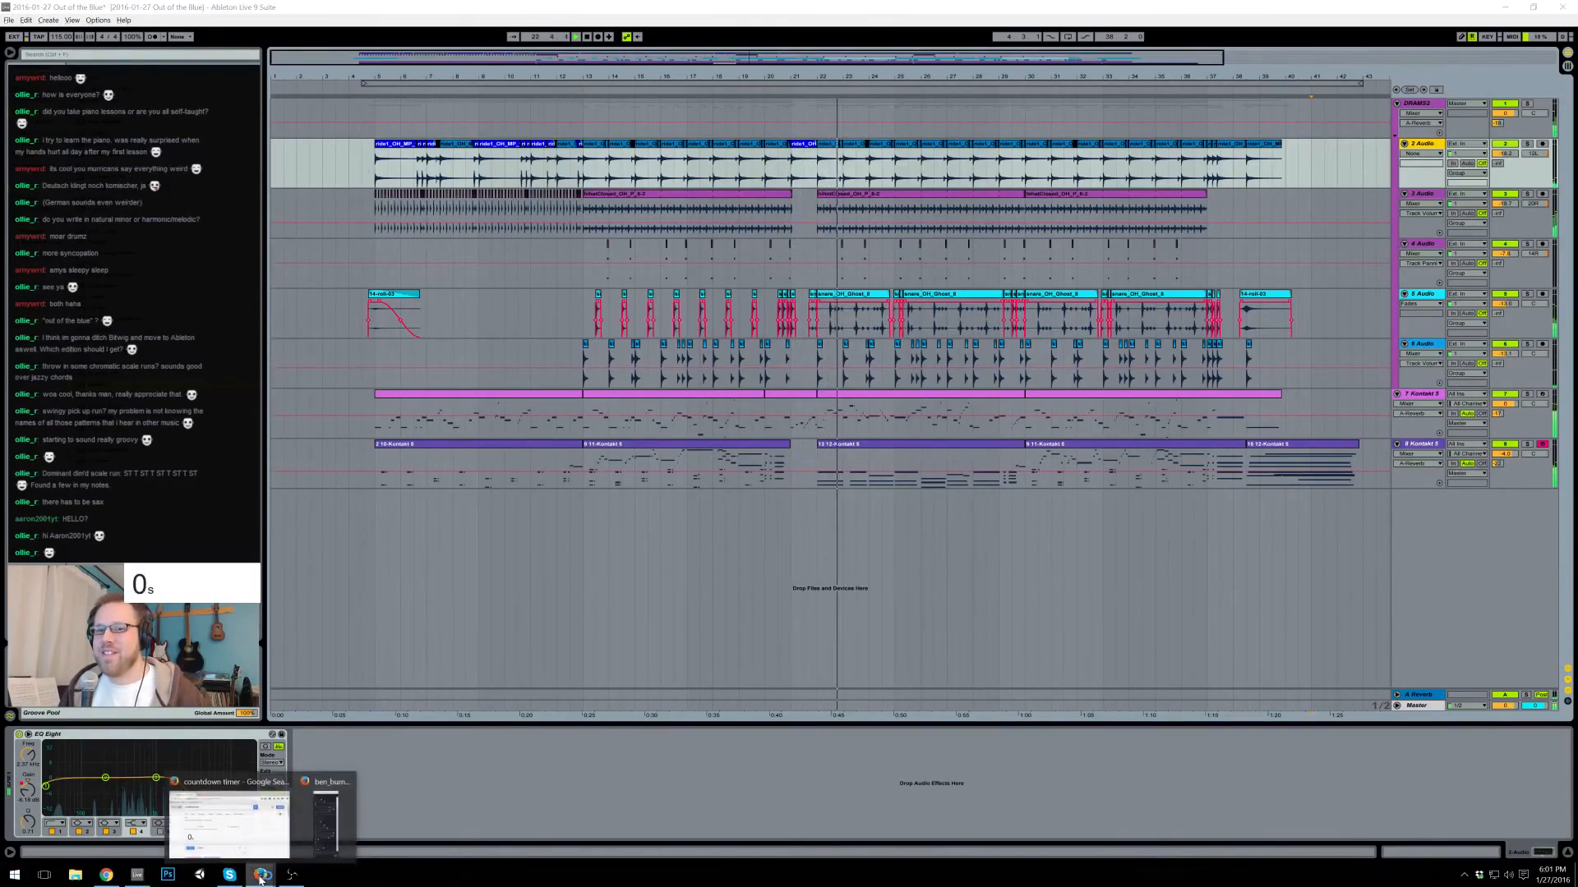
left_click(268, 812)
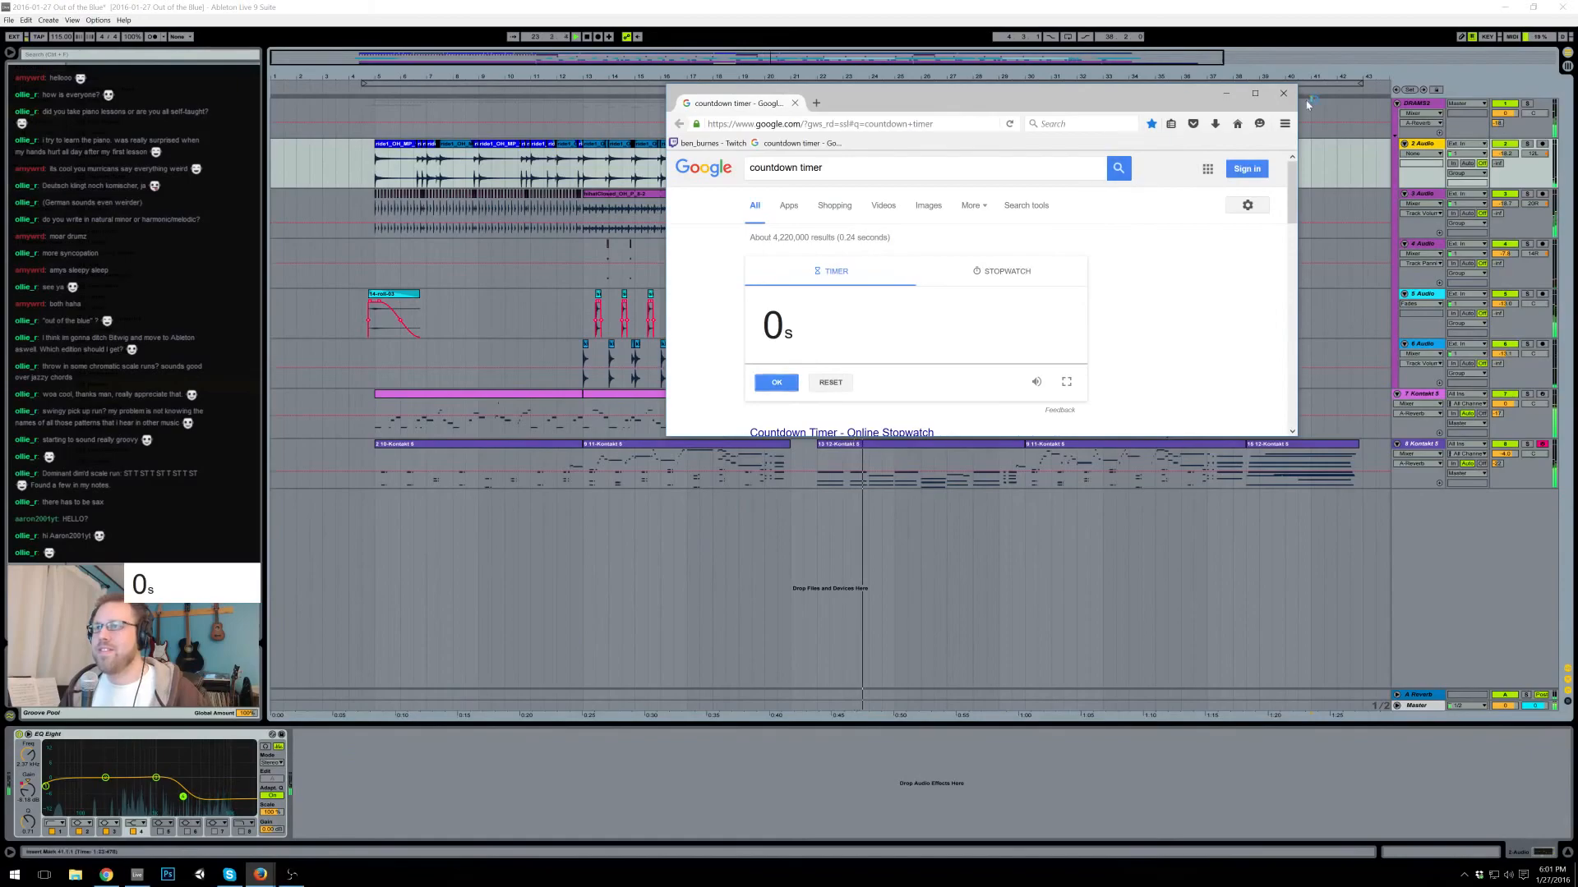
left_click(1221, 97)
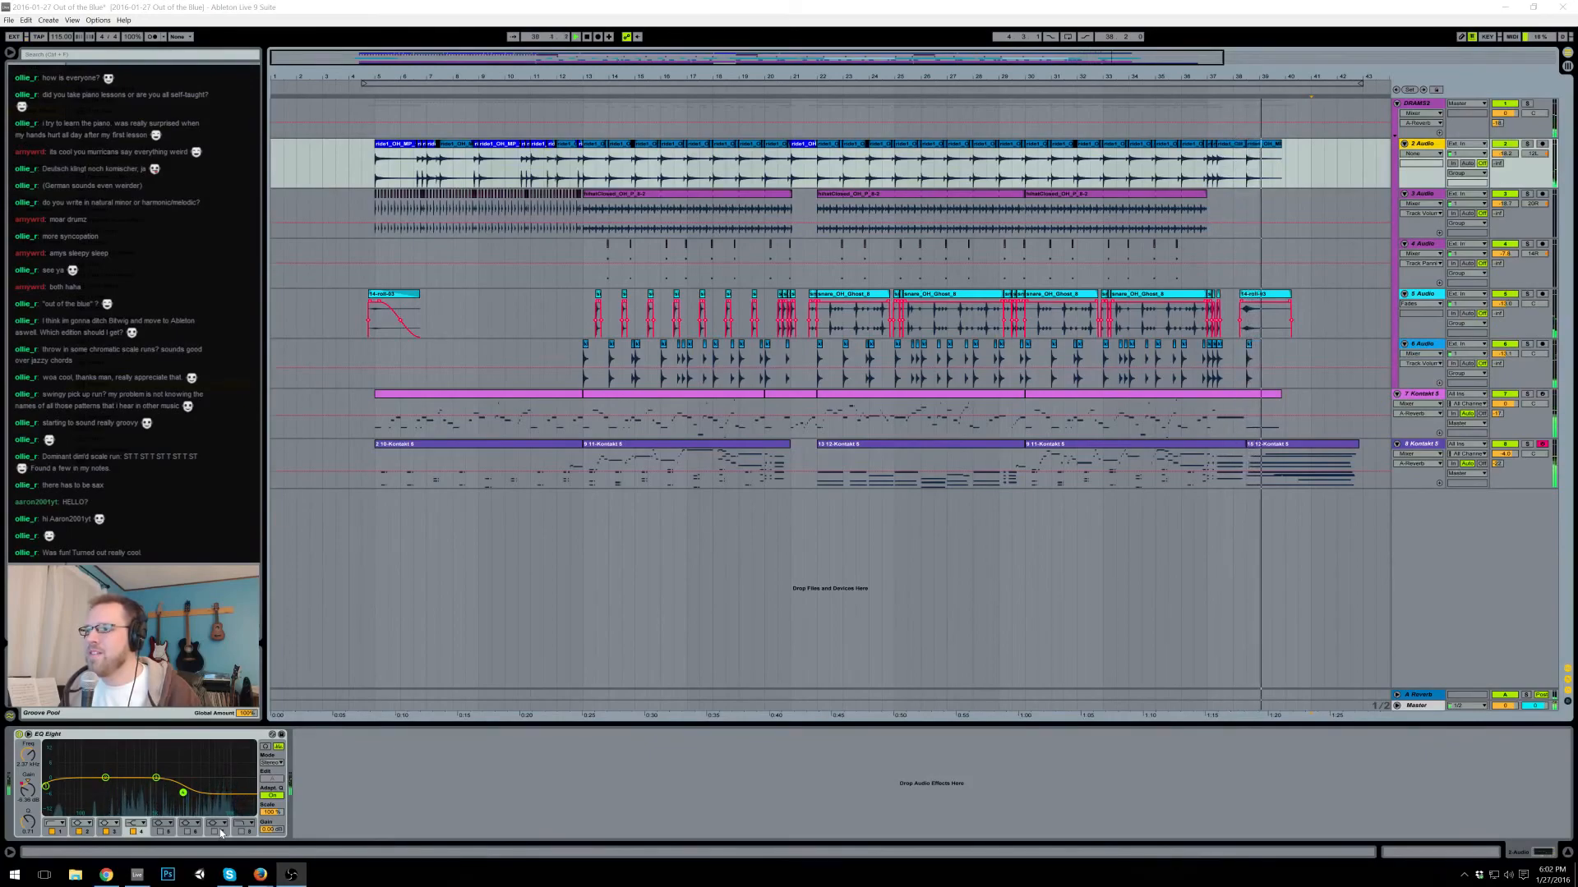
- Consolidate the ending of the lower Kontakt 5 track from bar 37 into one clip and open its final chord's notes
left_click(1302, 447)
left_click_drag(1211, 457, 1370, 450)
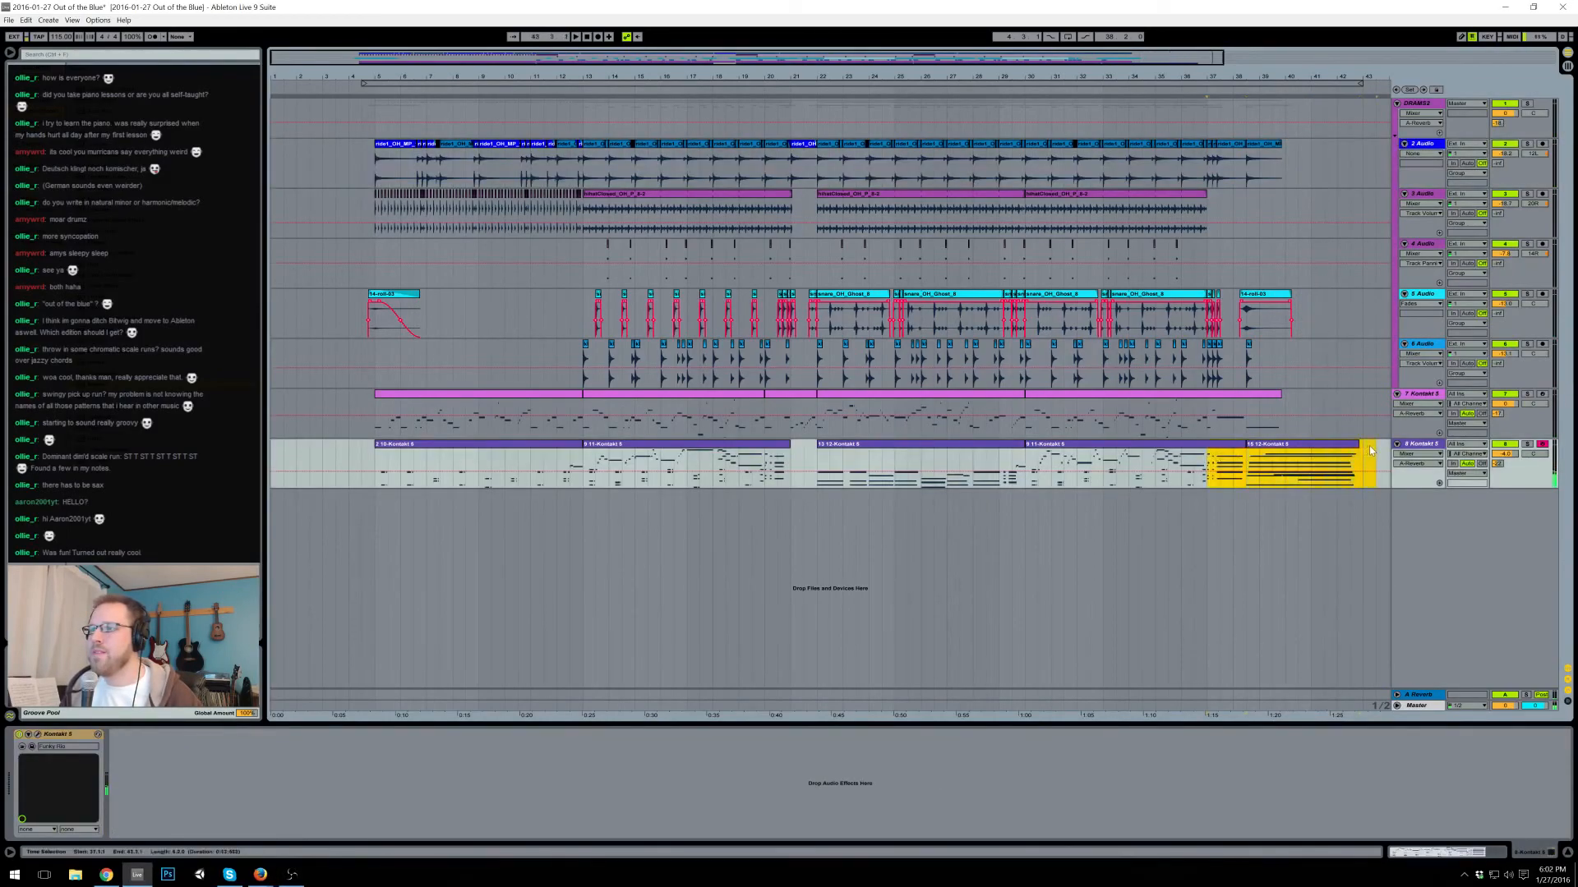
double_click(1255, 448)
left_click_drag(147, 600, 203, 433)
left_click_drag(311, 644, 313, 725)
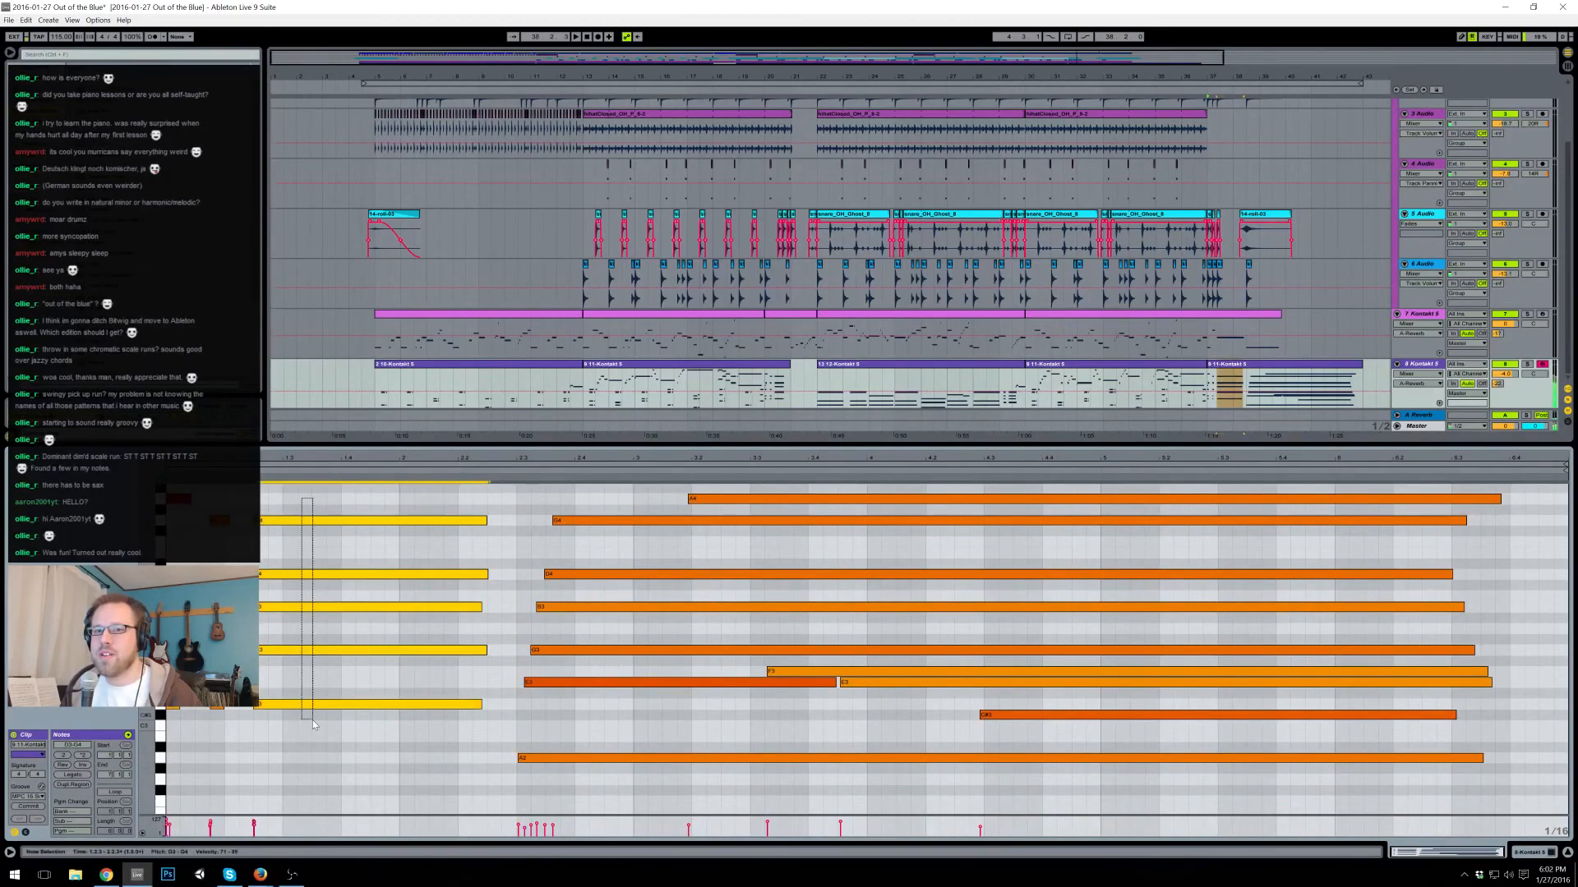
left_click_drag(532, 503, 603, 816)
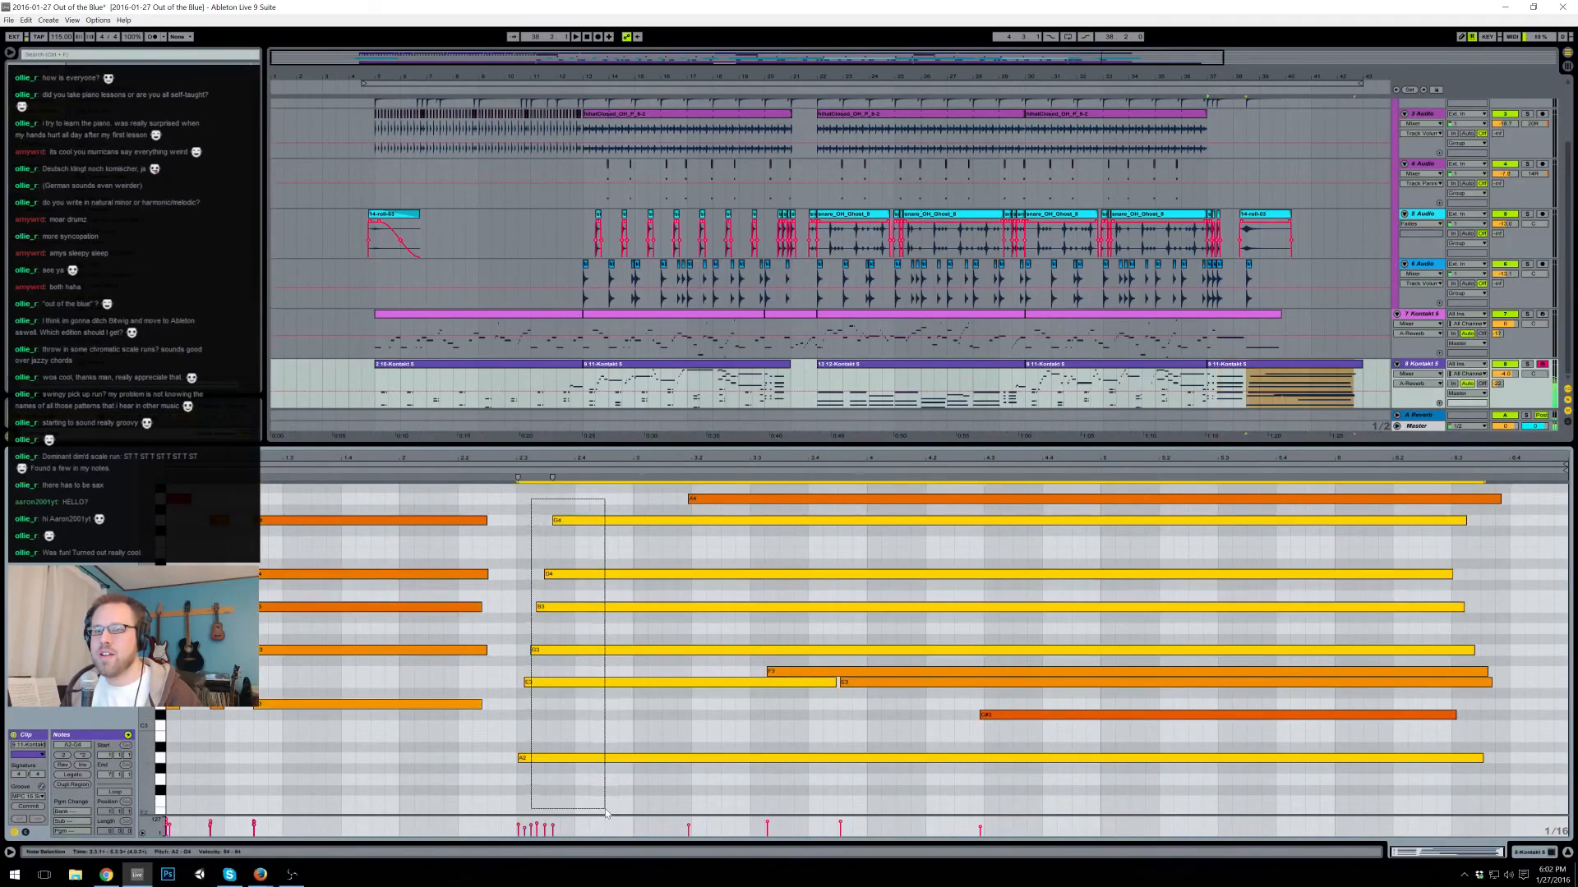
- In the final chord, raise the D4 note two semitones and the B3 note one semitone to C4, and audition the chord
left_click(550, 575)
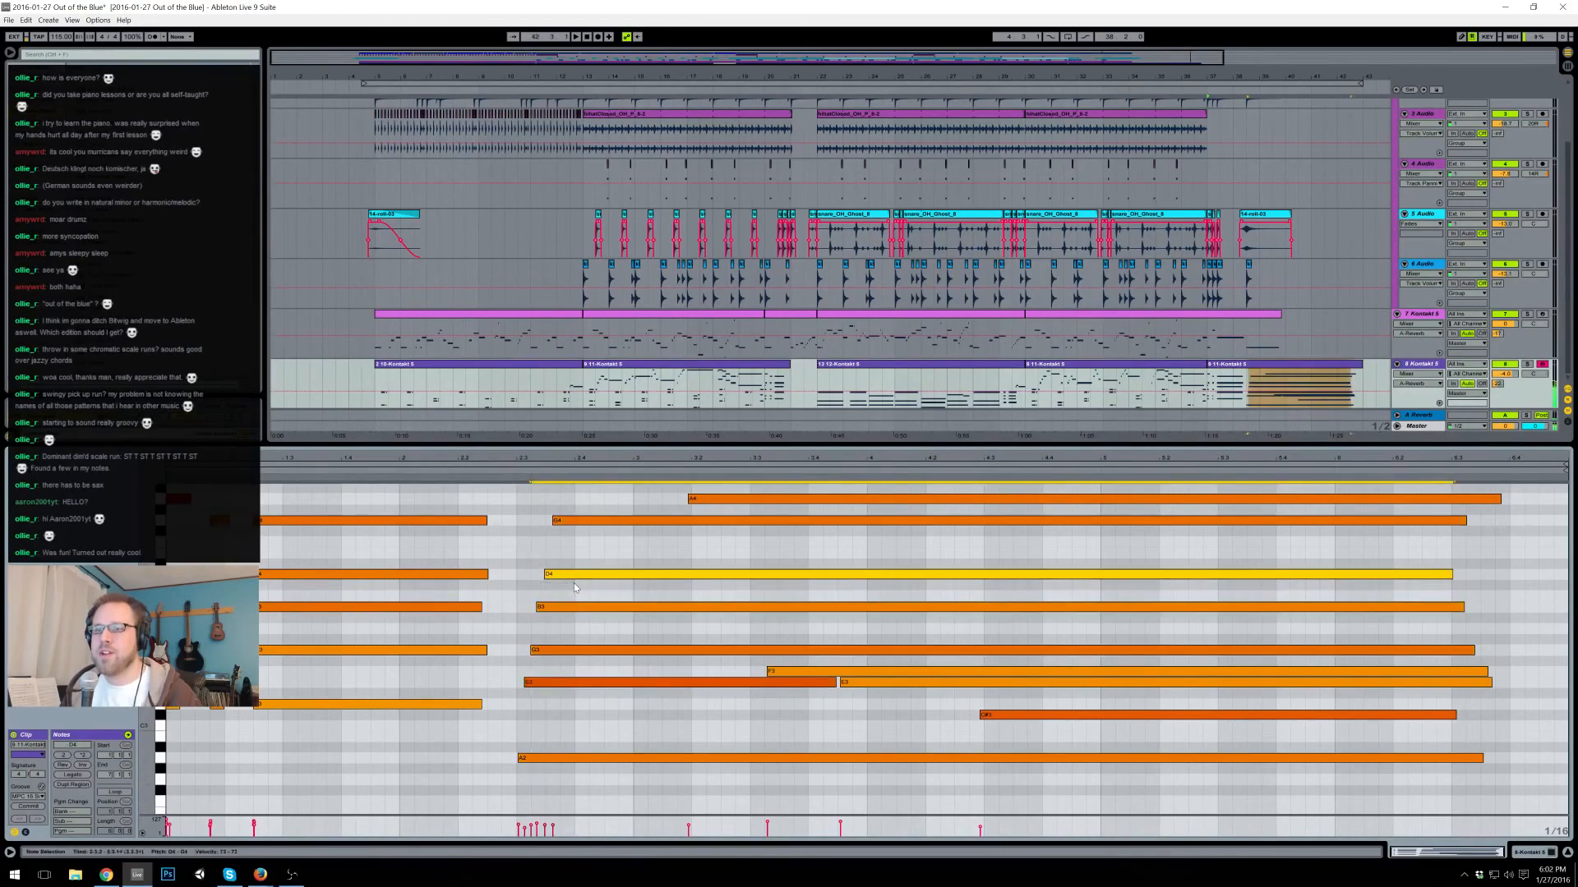
key("Up")
key("Up")
left_click(551, 587)
left_click(549, 607)
key("Up")
left_click_drag(523, 500, 609, 769)
left_click(494, 470)
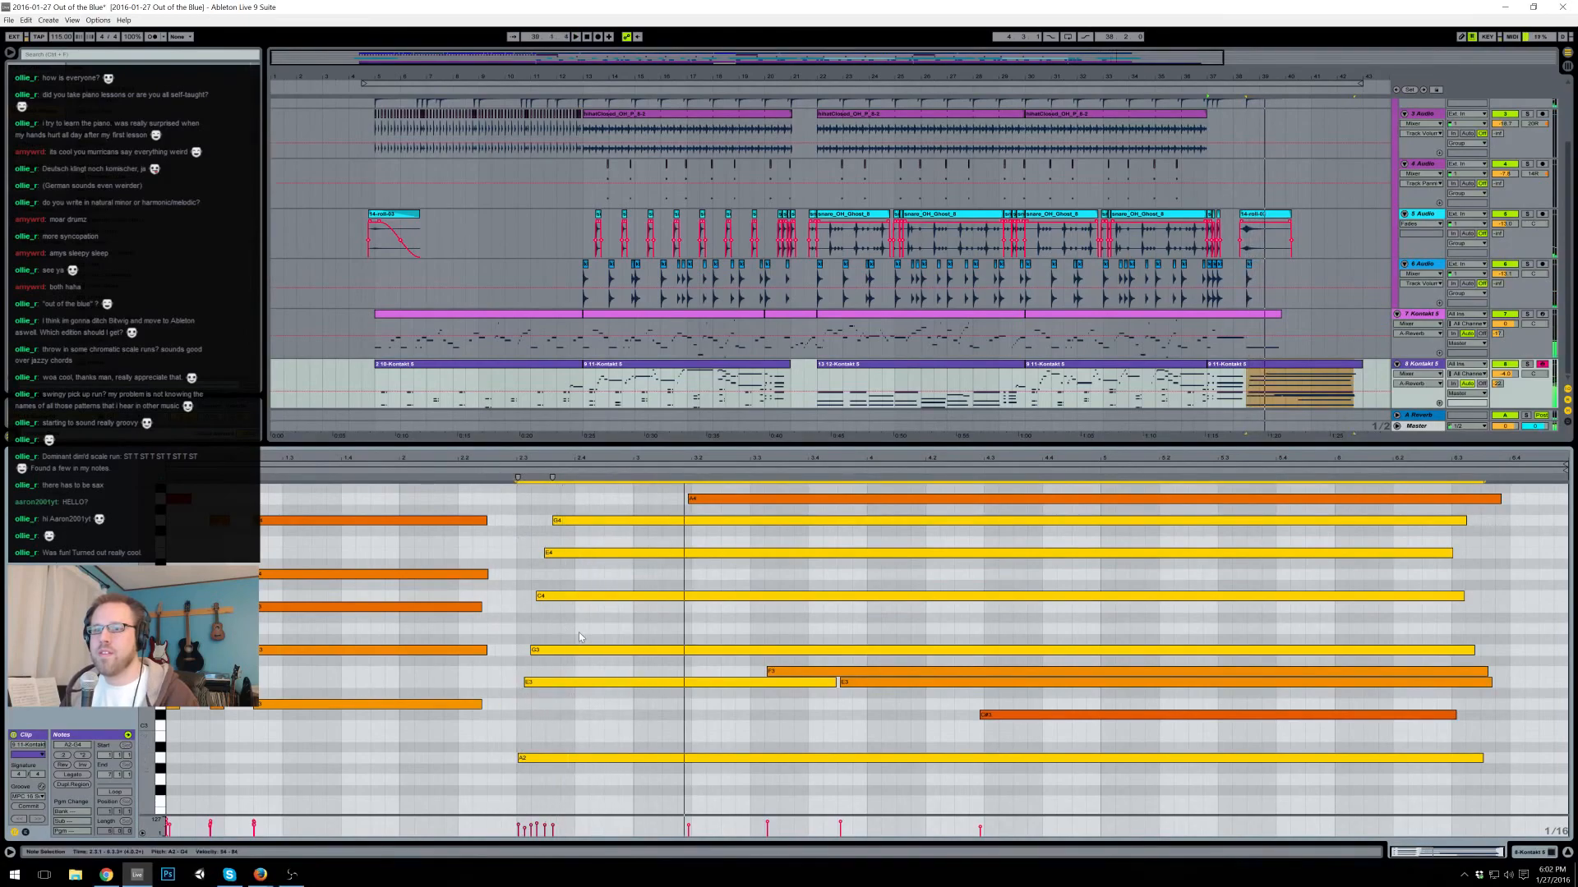
- Raise the final chord's G3 note two semitones to A3
left_click(568, 650)
key("Up")
key("Up")
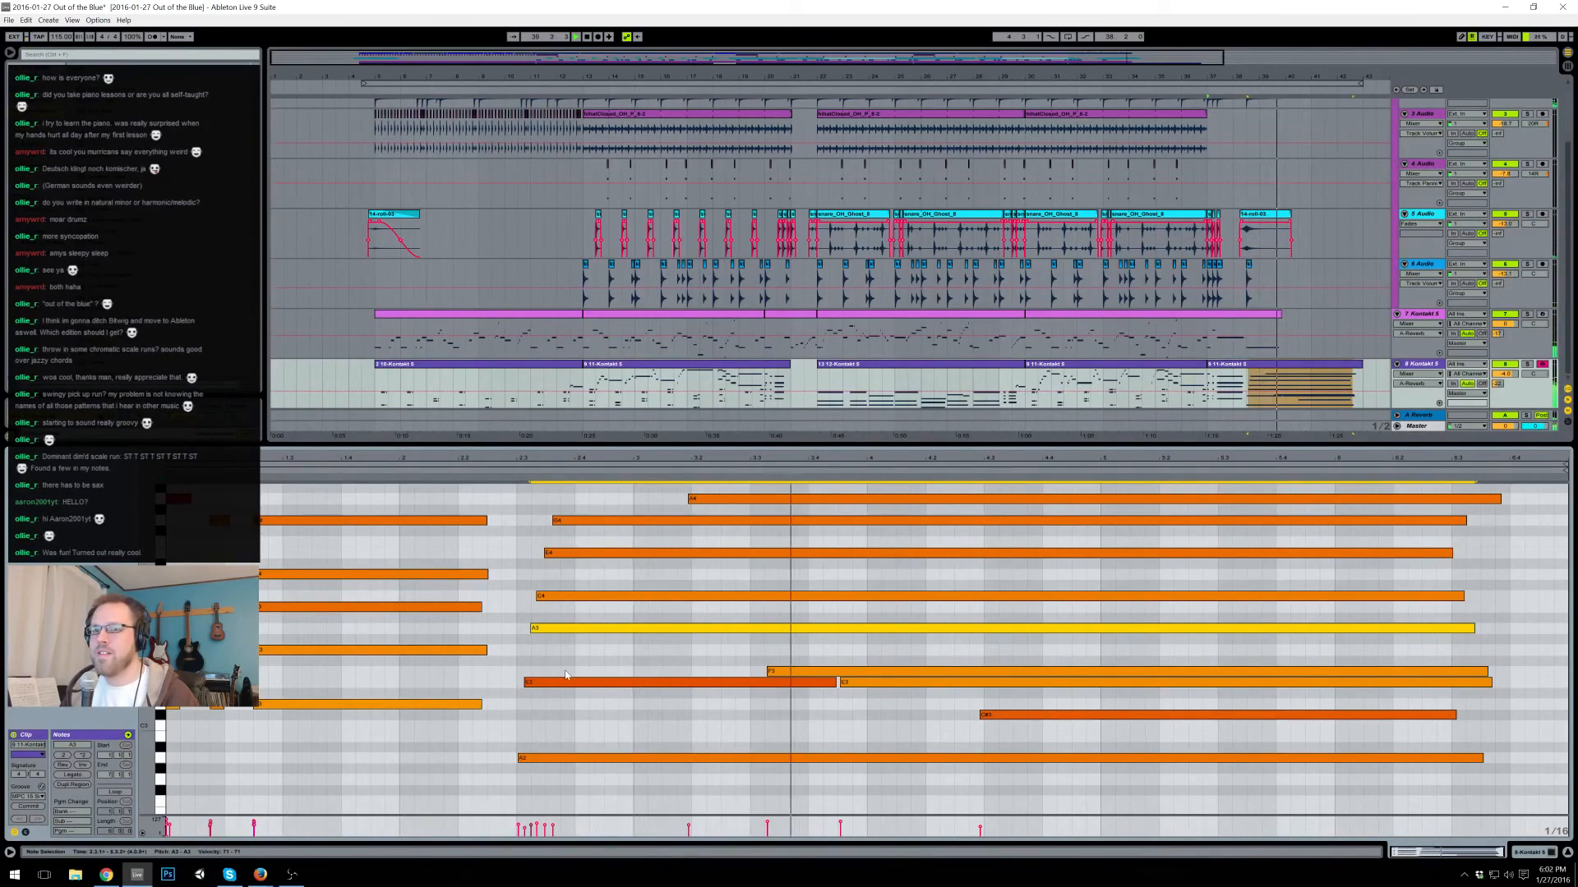
- Raise the final chord's G4 note two semitones to A4 and audition the chord
left_click(580, 521)
key("Up")
key("Up")
left_click(501, 469)
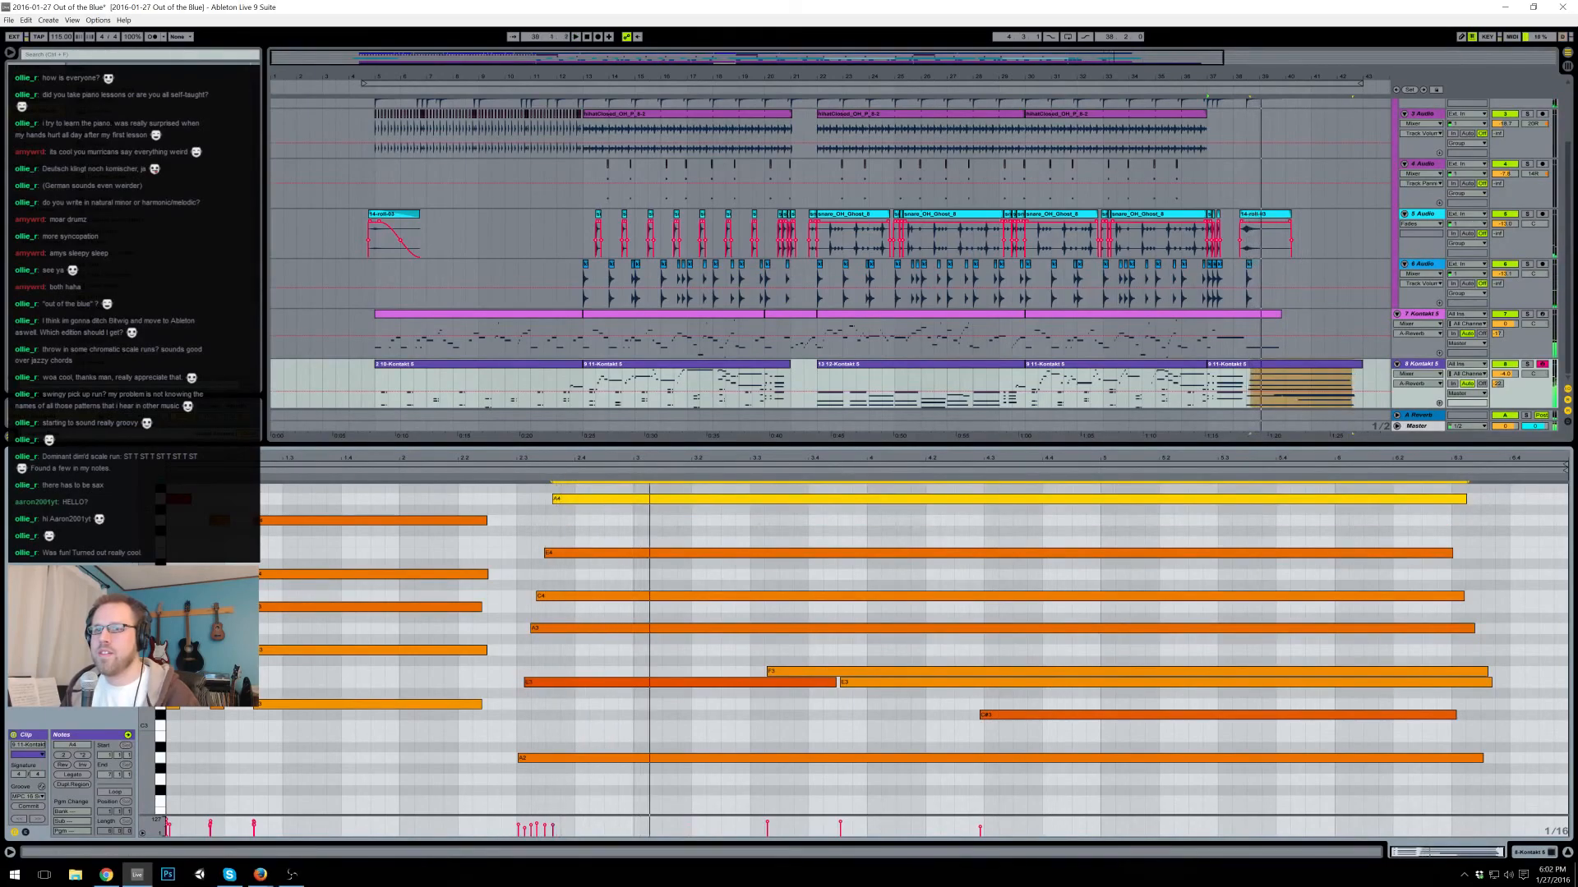
left_click_drag(613, 497, 613, 511)
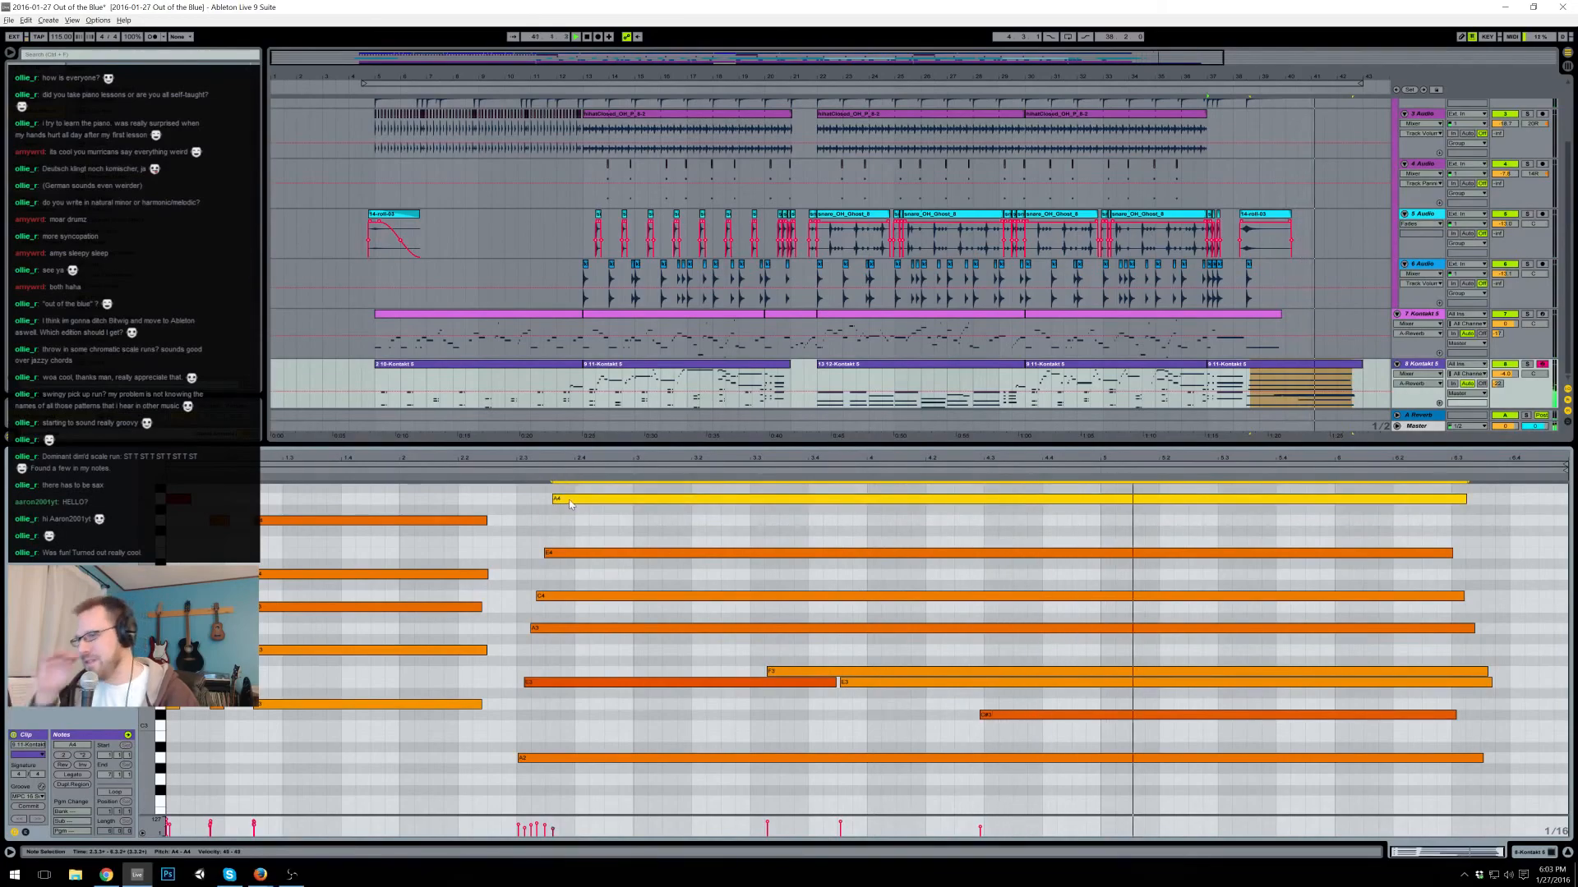
key("space")
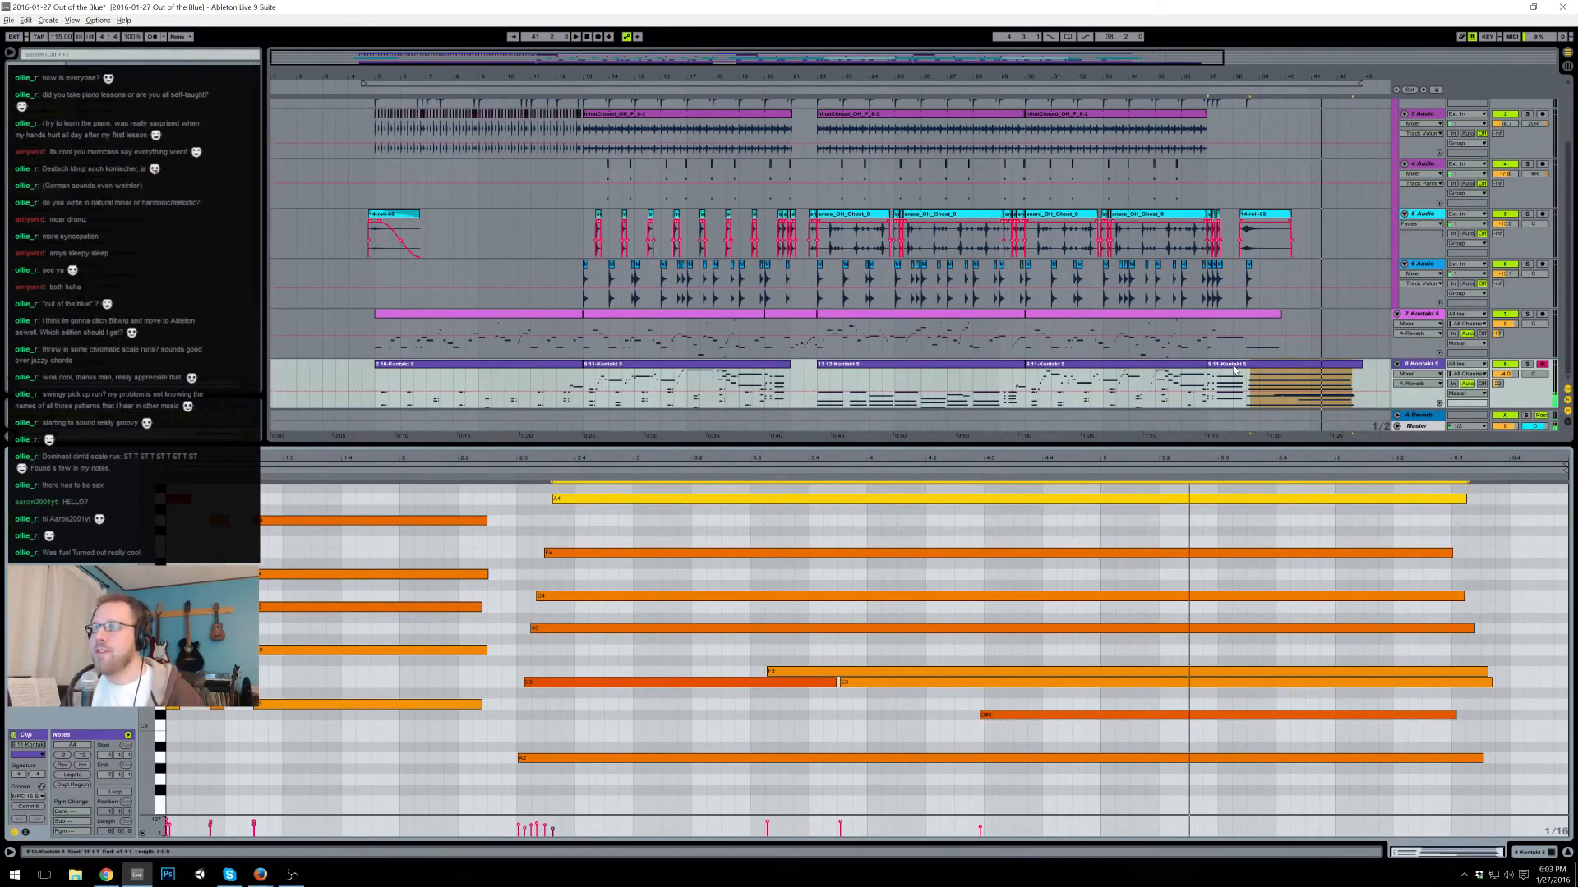
- Show the lower Kontakt 5 track's devices and check its Kontakt instrument window, then close it
left_click(1234, 369)
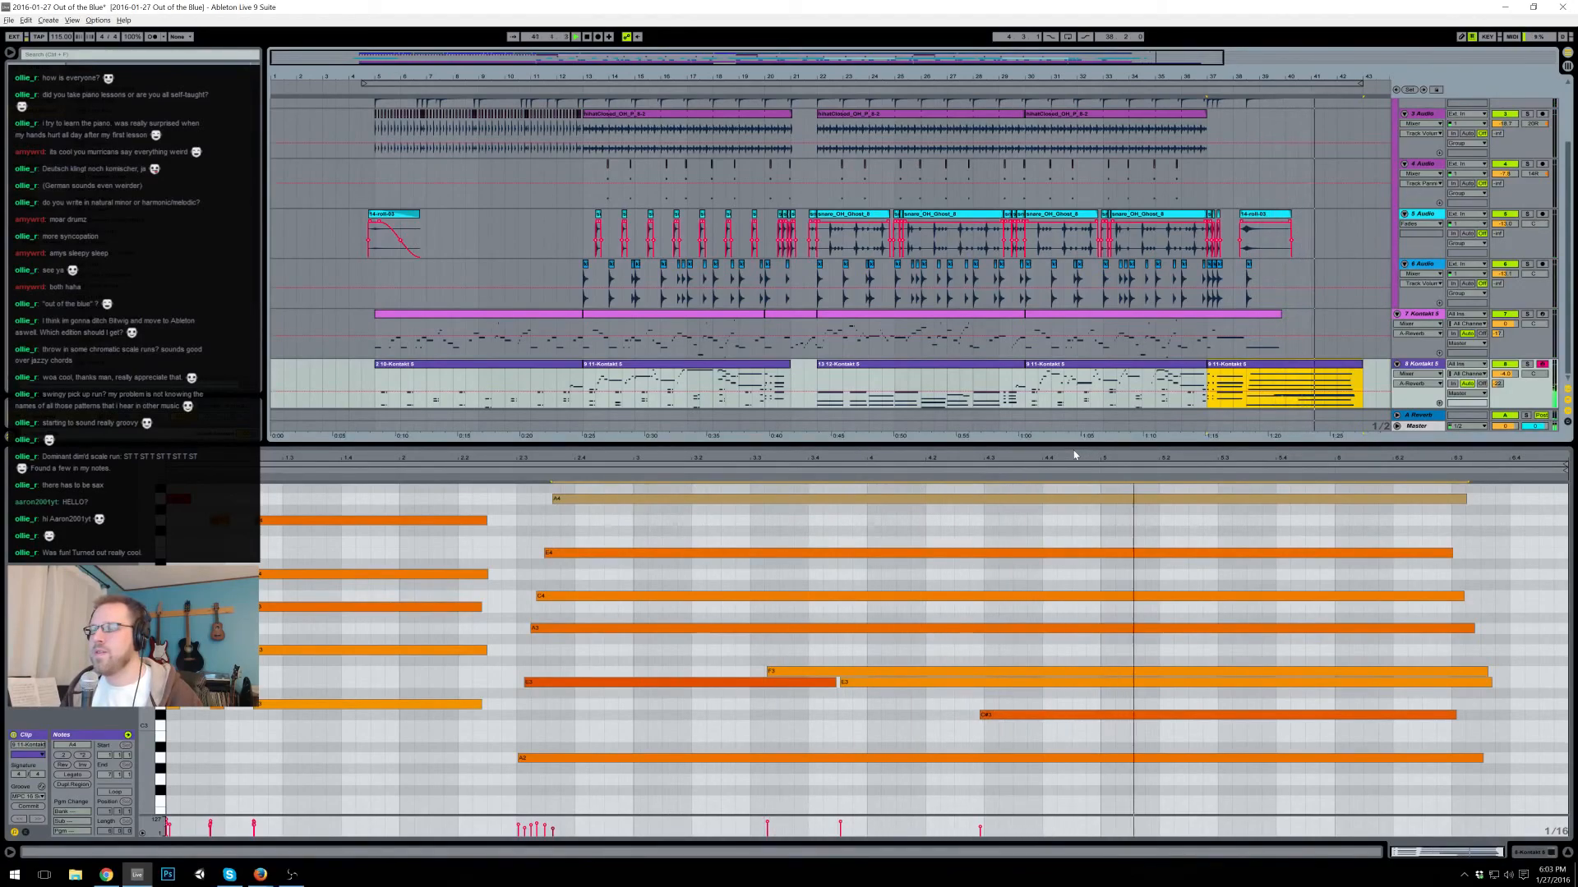
left_click(1539, 858)
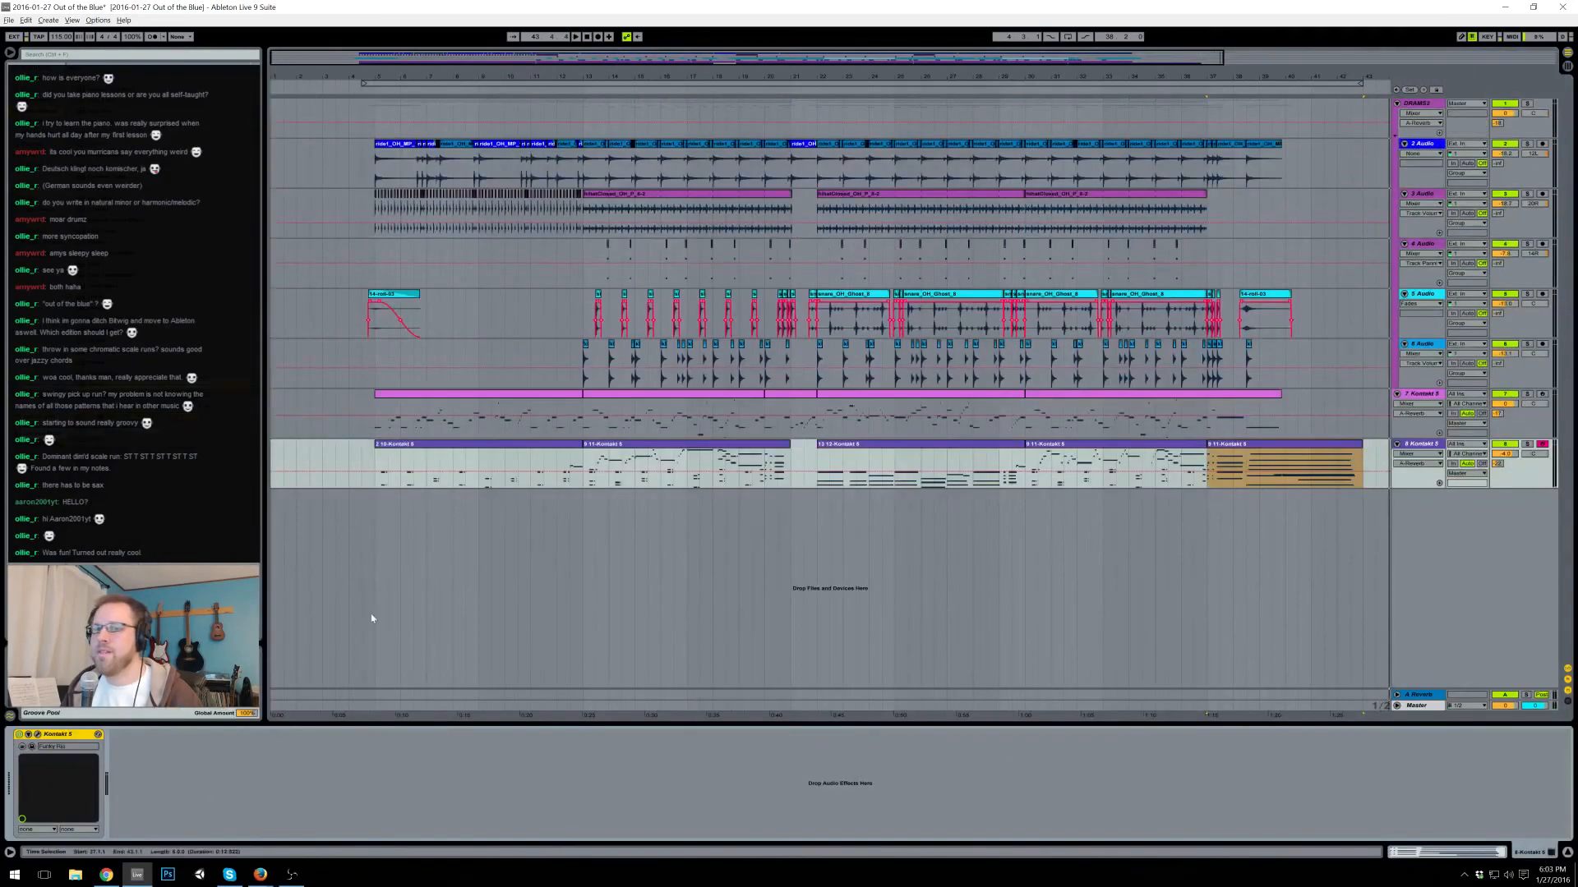
left_click(360, 470)
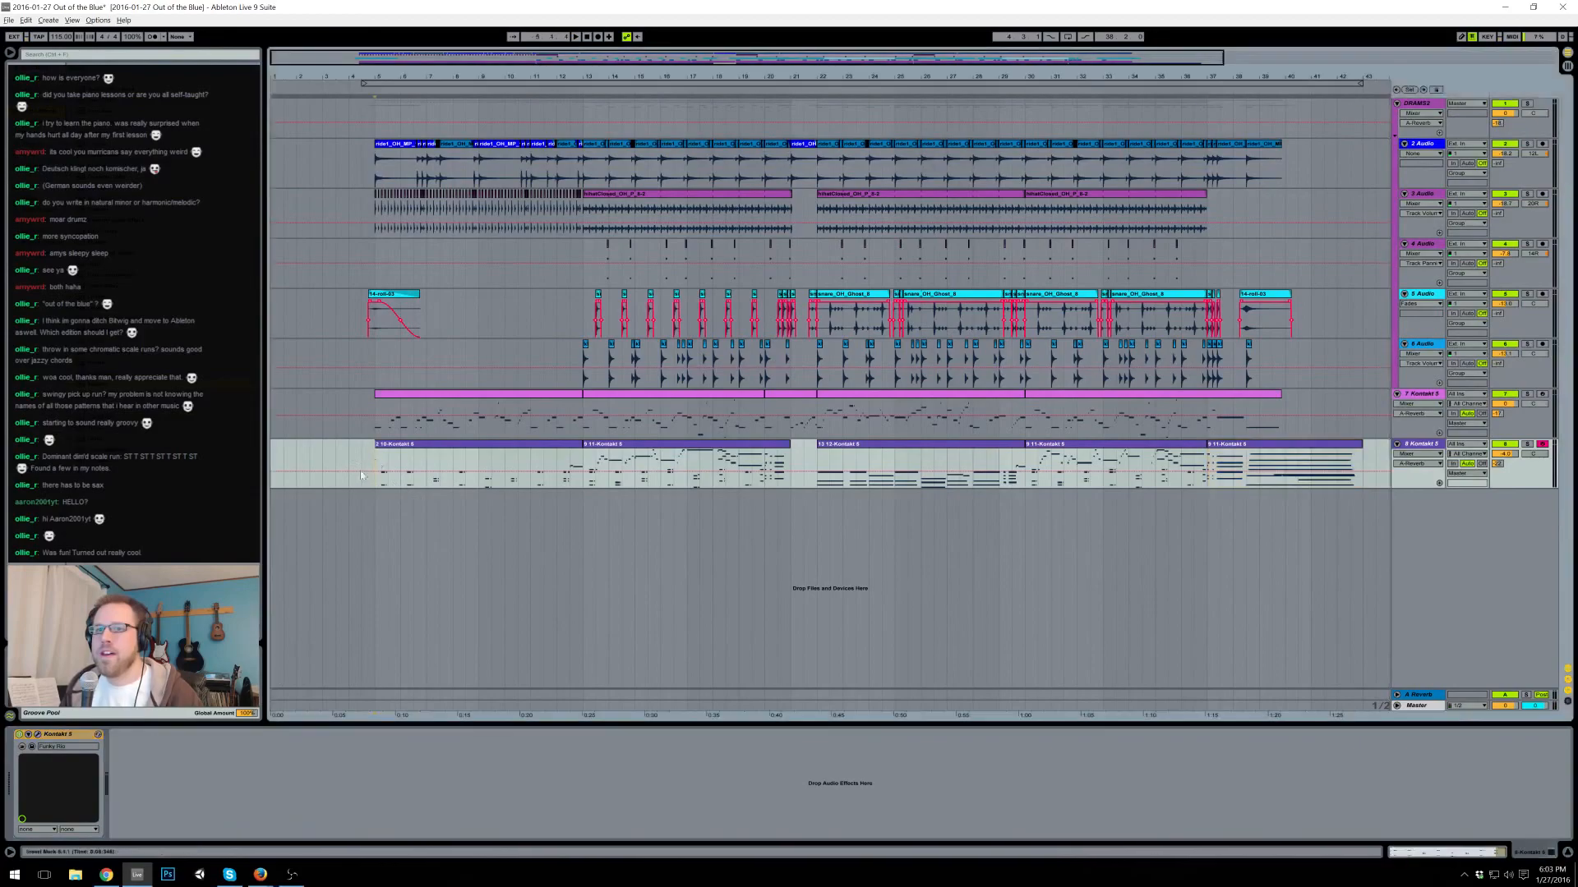
left_click(38, 736)
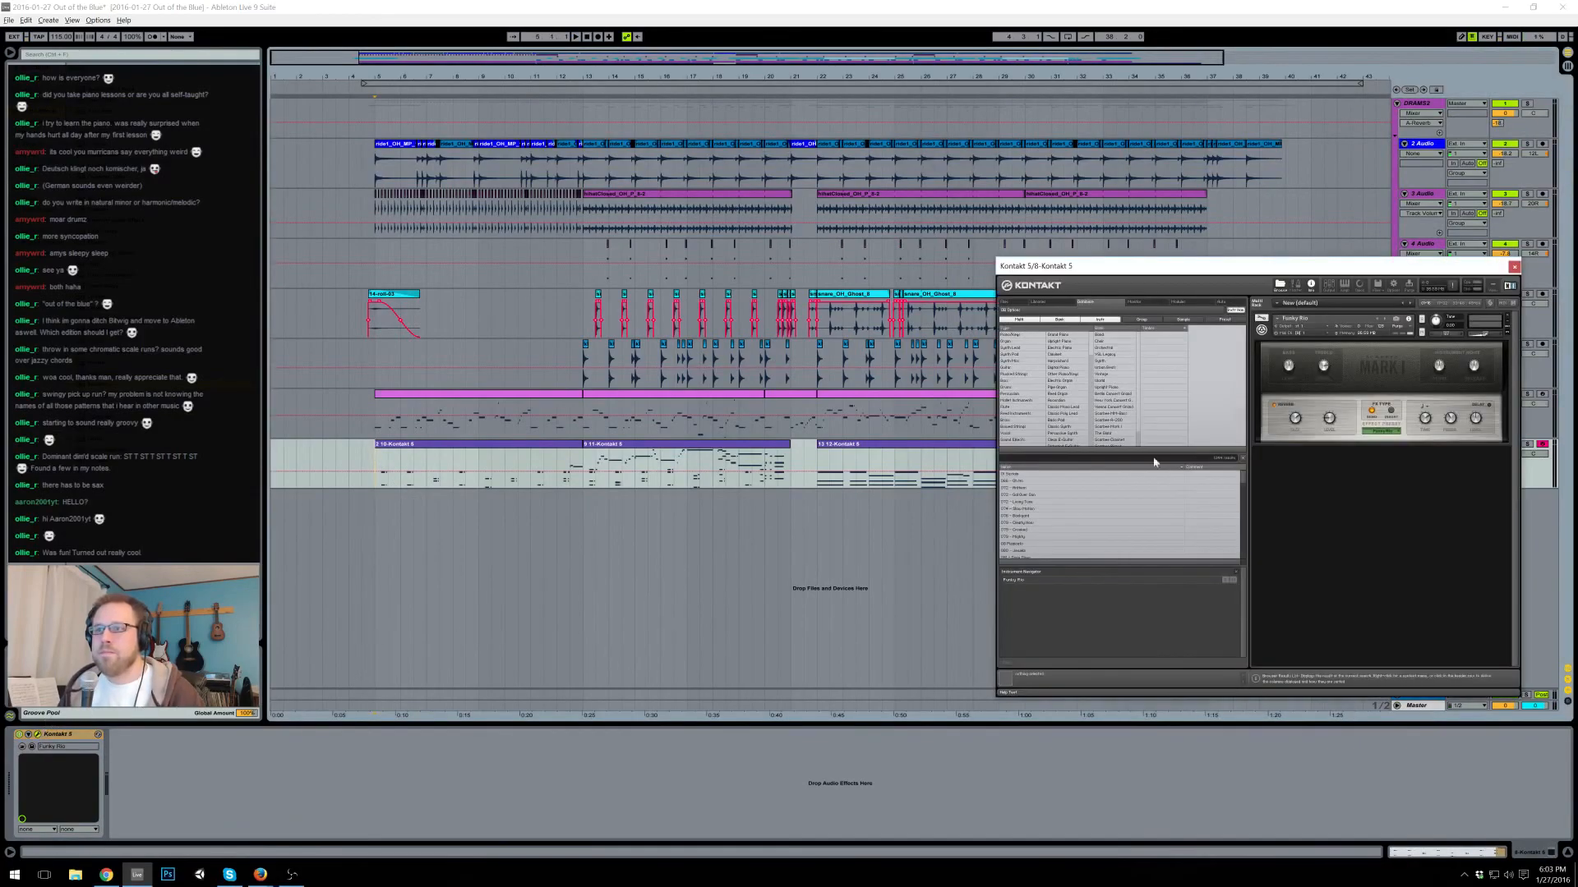
left_click(1514, 268)
- Export the song's full loop range to the Desktop as "2HTW - 2016-01-27 - Out of the Blue.wav"
left_click(1175, 83)
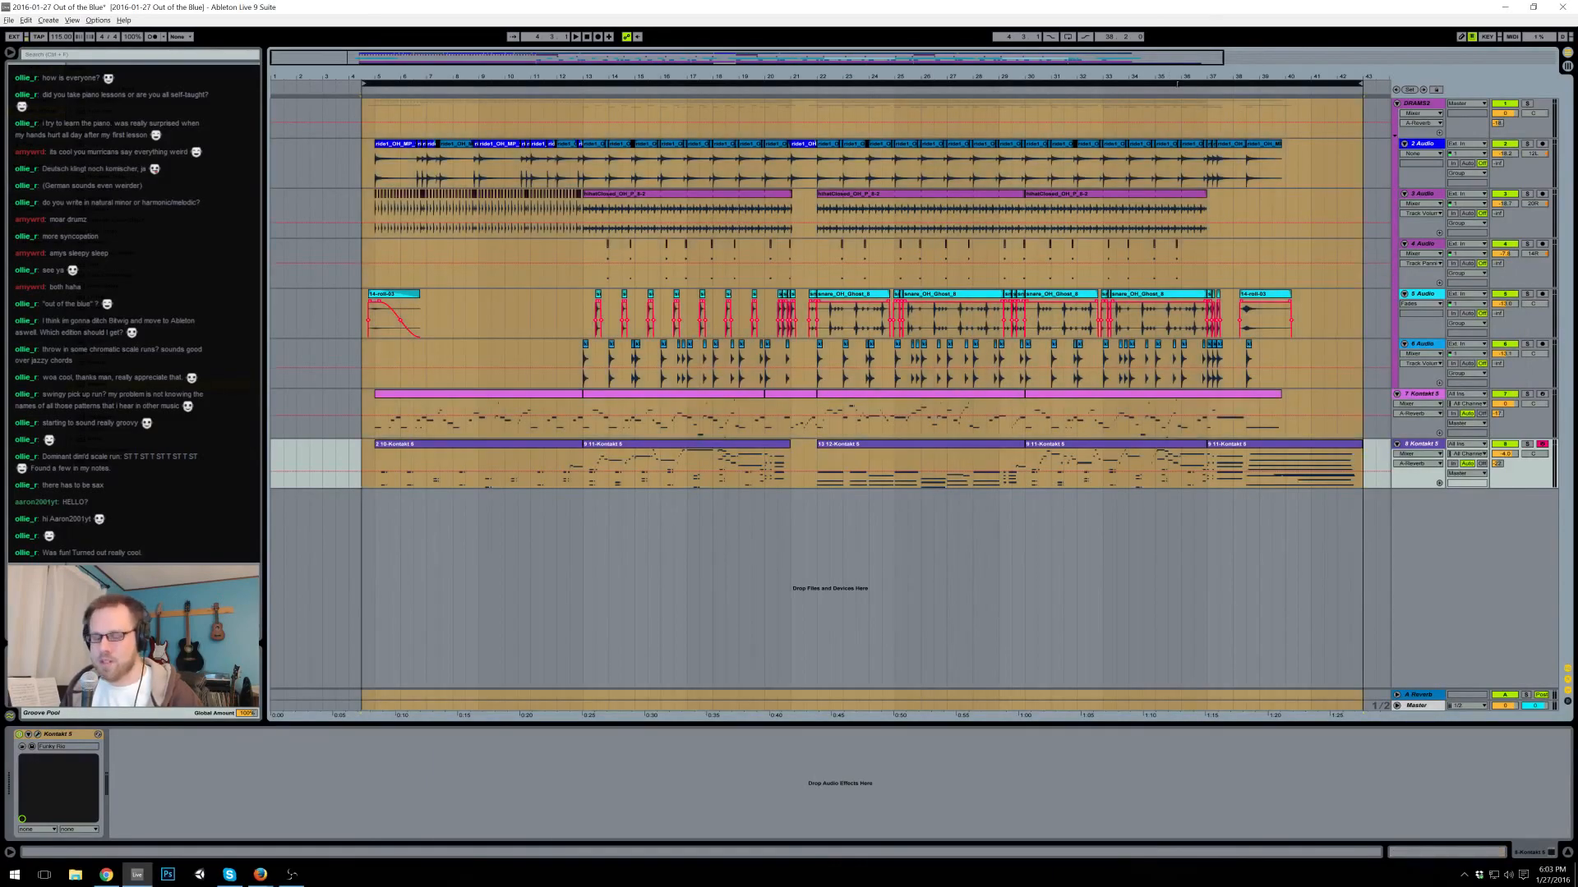
key("ctrl+shift+r")
left_click(777, 589)
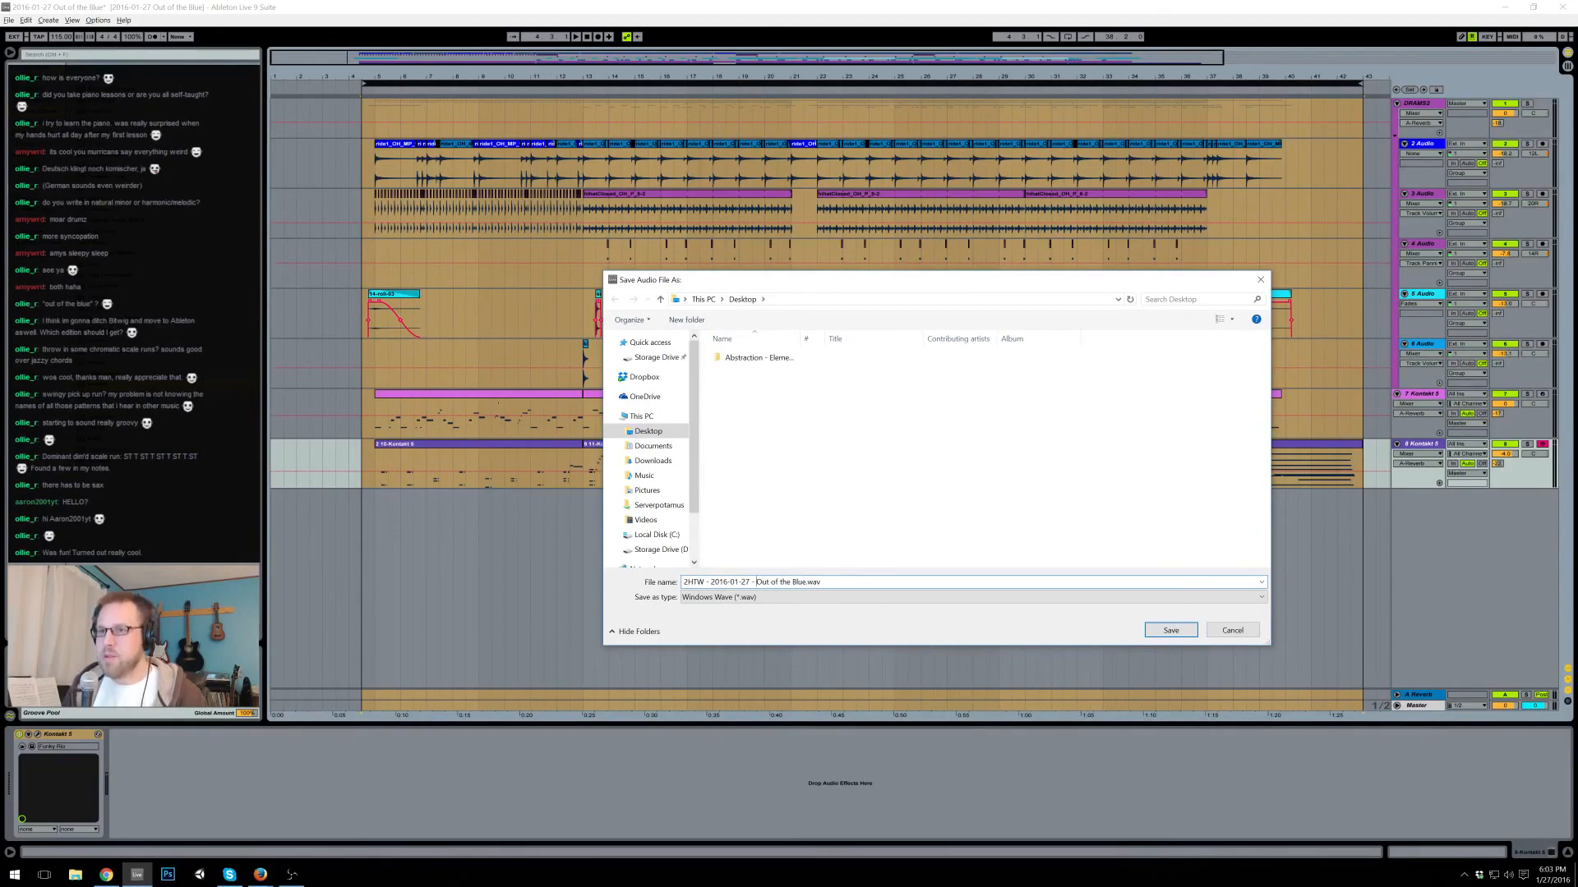
left_click(1172, 629)
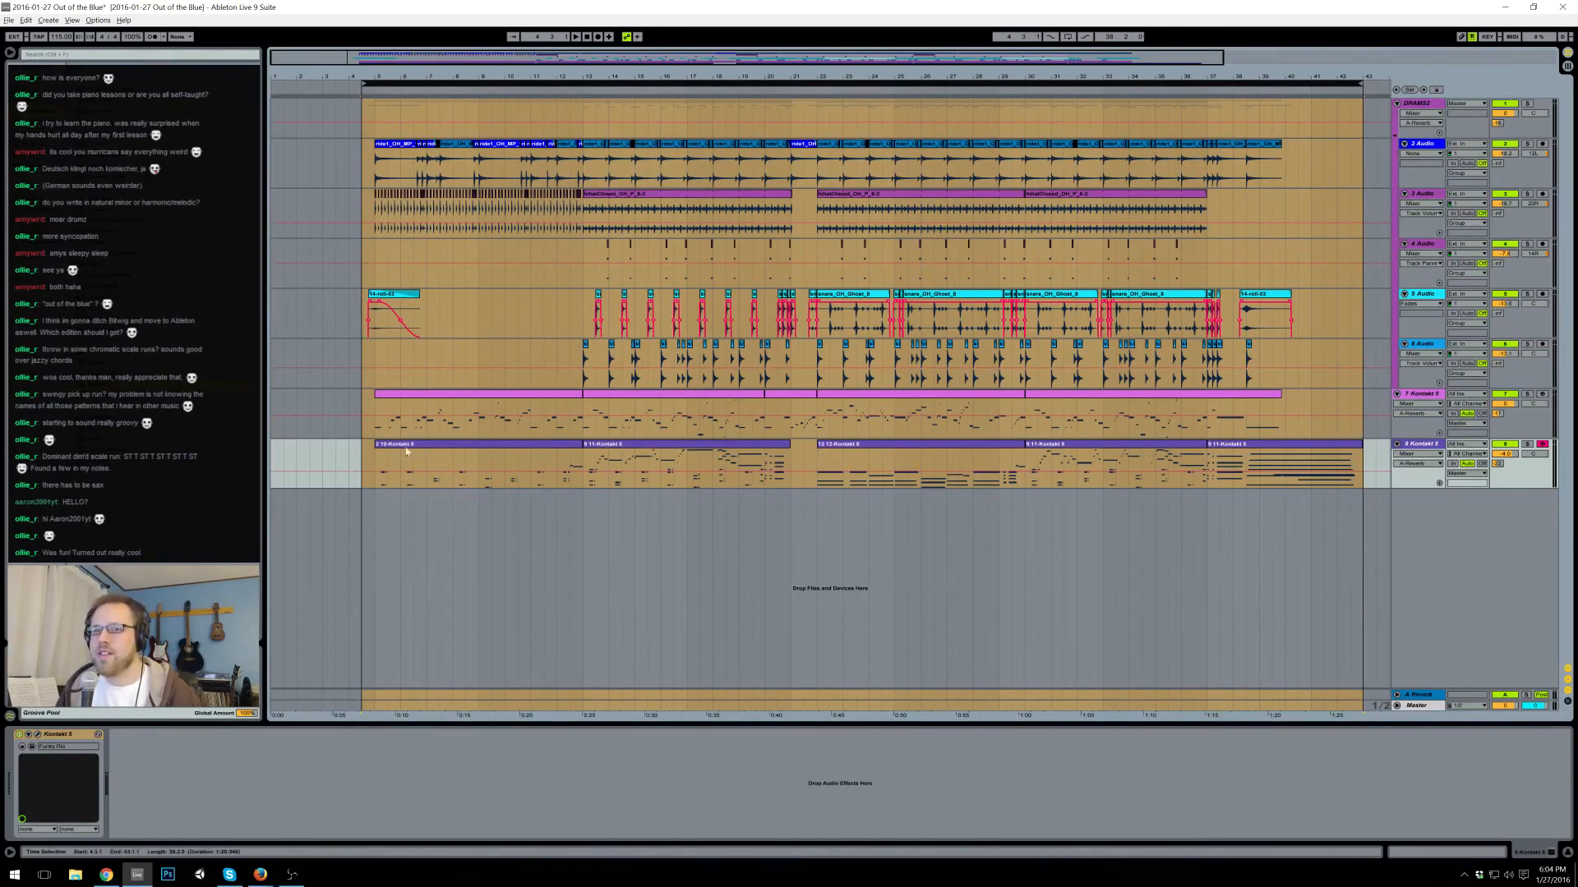
- Enable looping for the arrangement and select the song's full loop range
left_click(352, 455)
left_click(1068, 36)
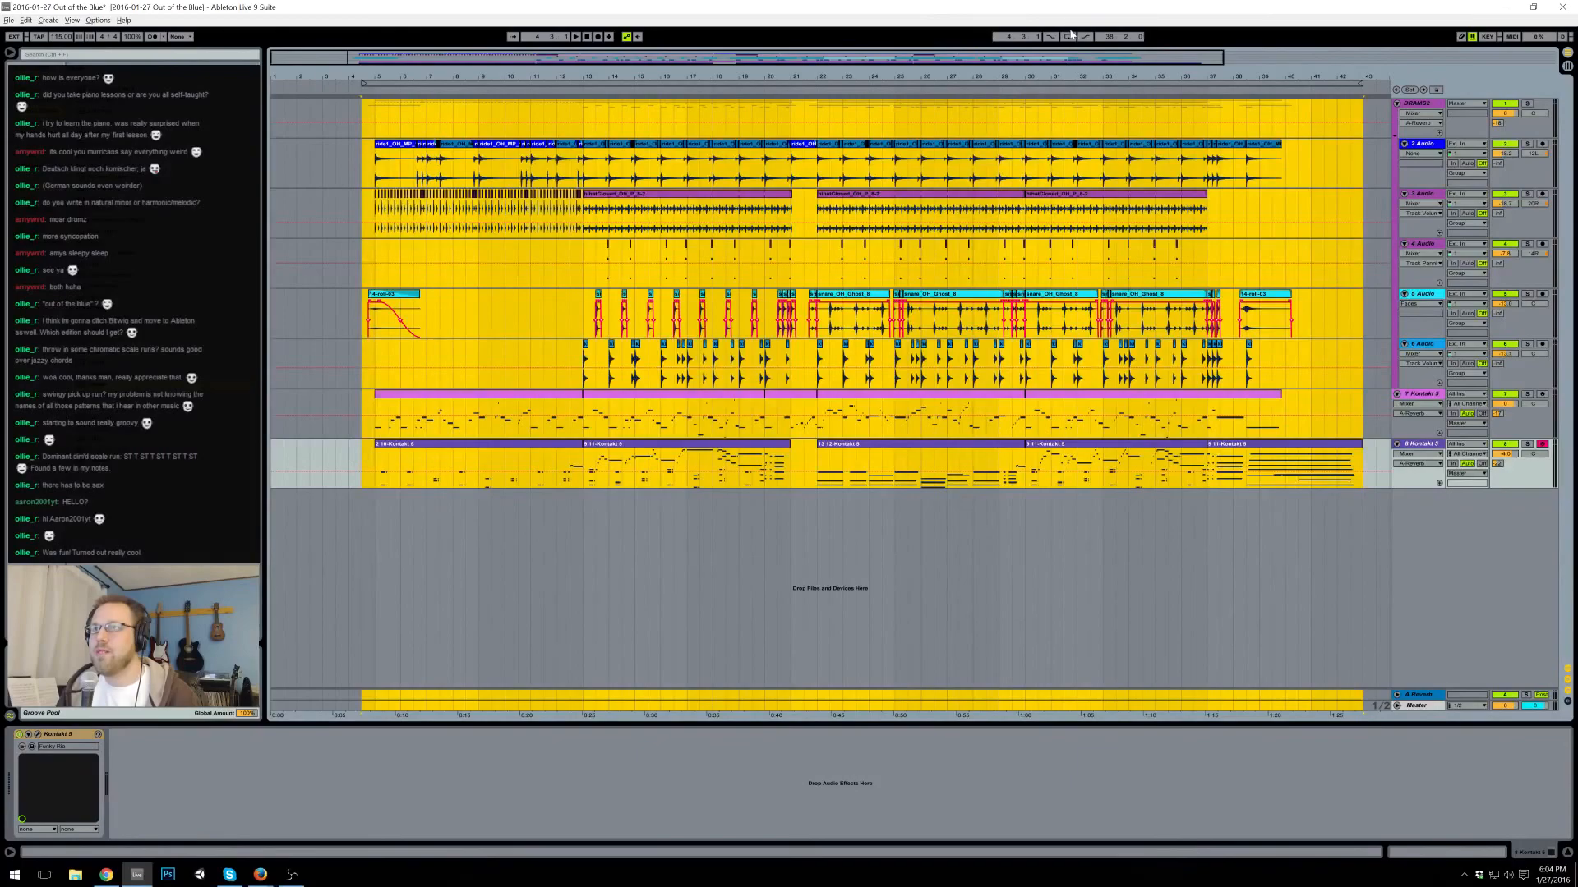
left_click(990, 83)
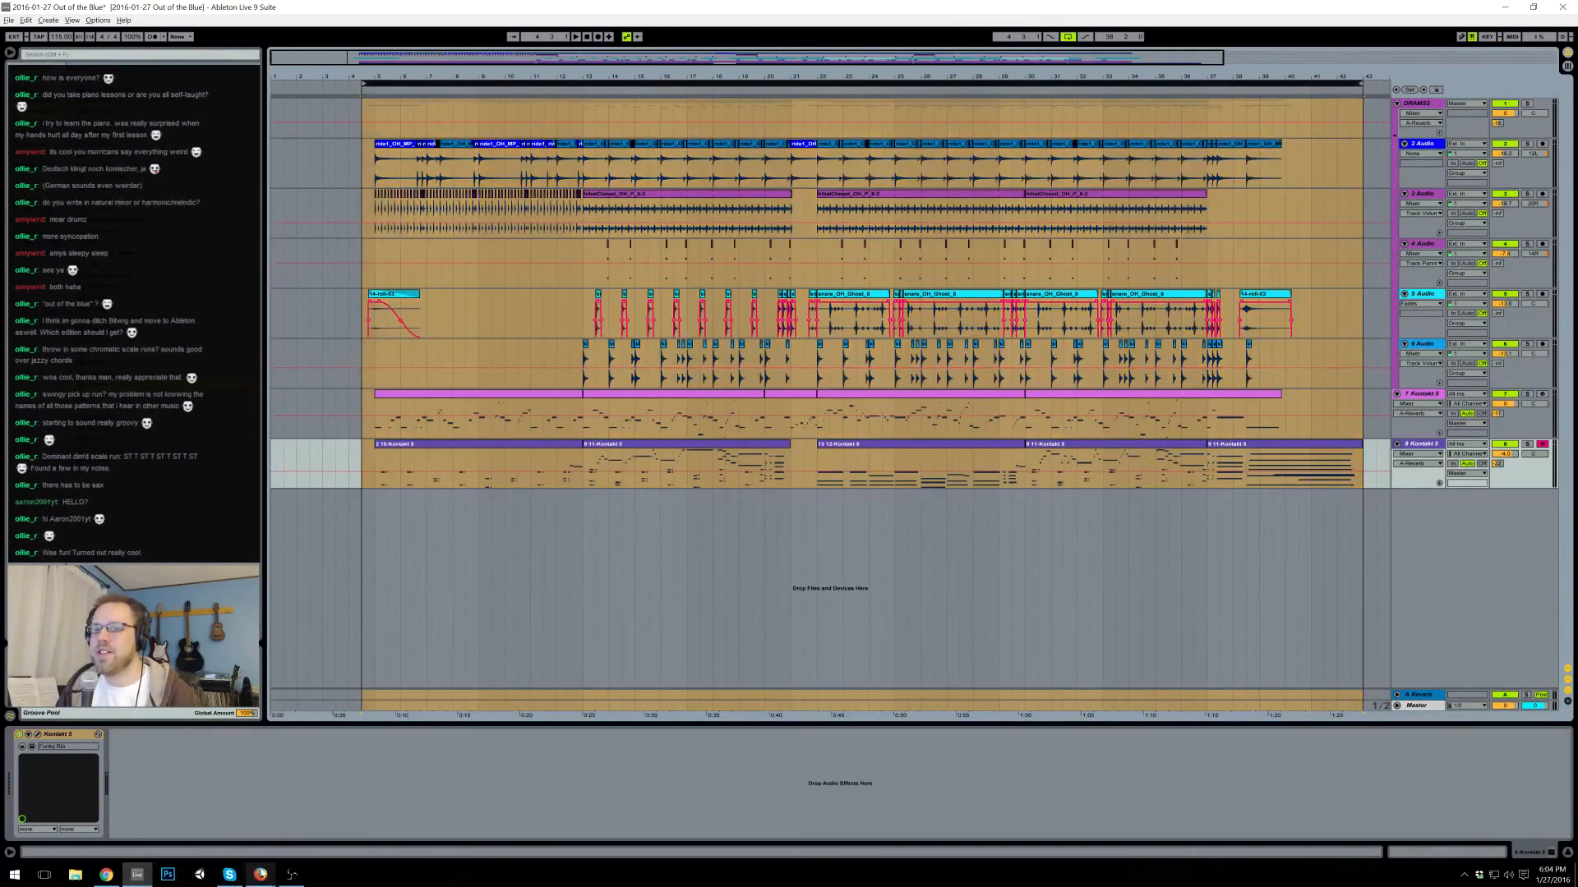
- Switch to Voicemeeter to lower the virtual input's fader gain, and return to Ableton Live to play the looped song
left_click(1462, 876)
left_click(1439, 850)
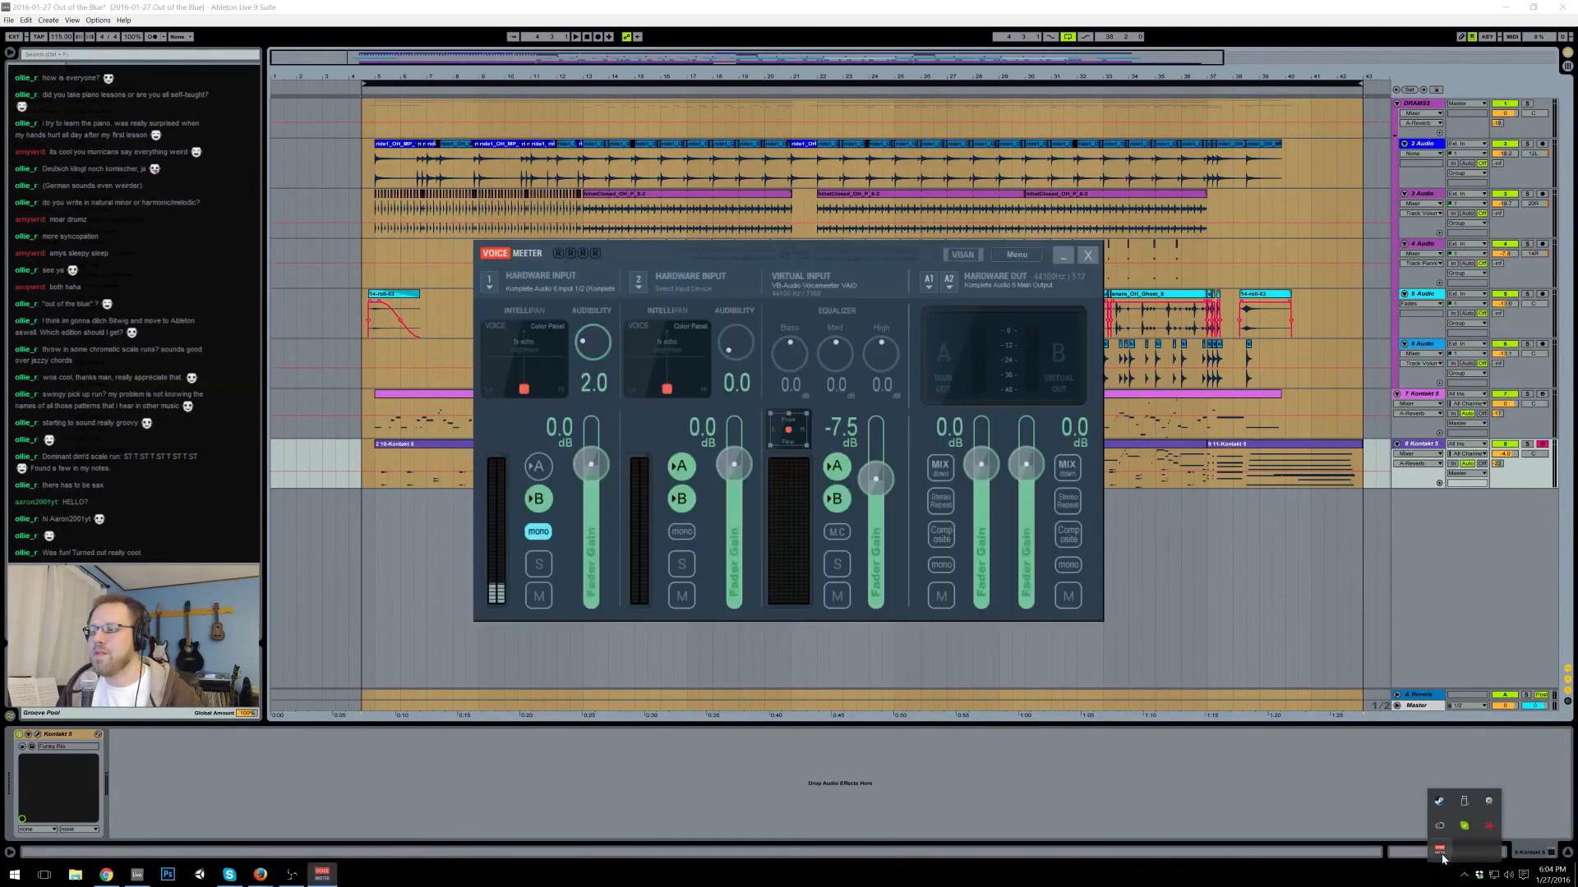
left_click_drag(876, 465, 888, 542)
left_click(792, 5)
key("space")
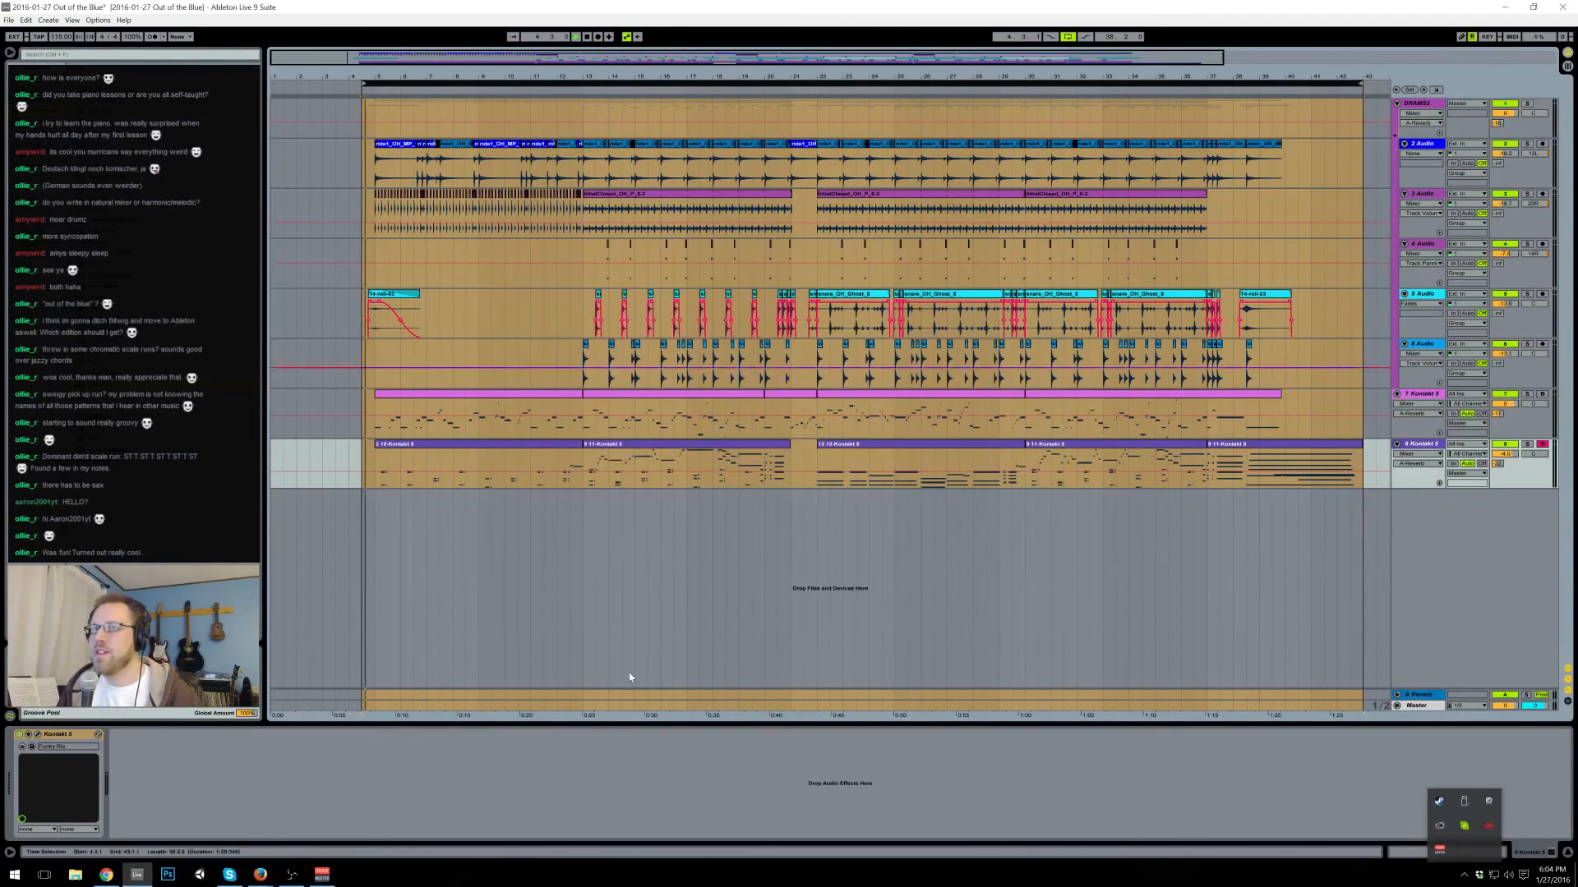
- Readjust Voicemeeter's virtual input gain to -23.2 dB during playback, return to Ableton Live and stop the song
left_click(321, 874)
left_click_drag(863, 531, 869, 503)
left_click(673, 5)
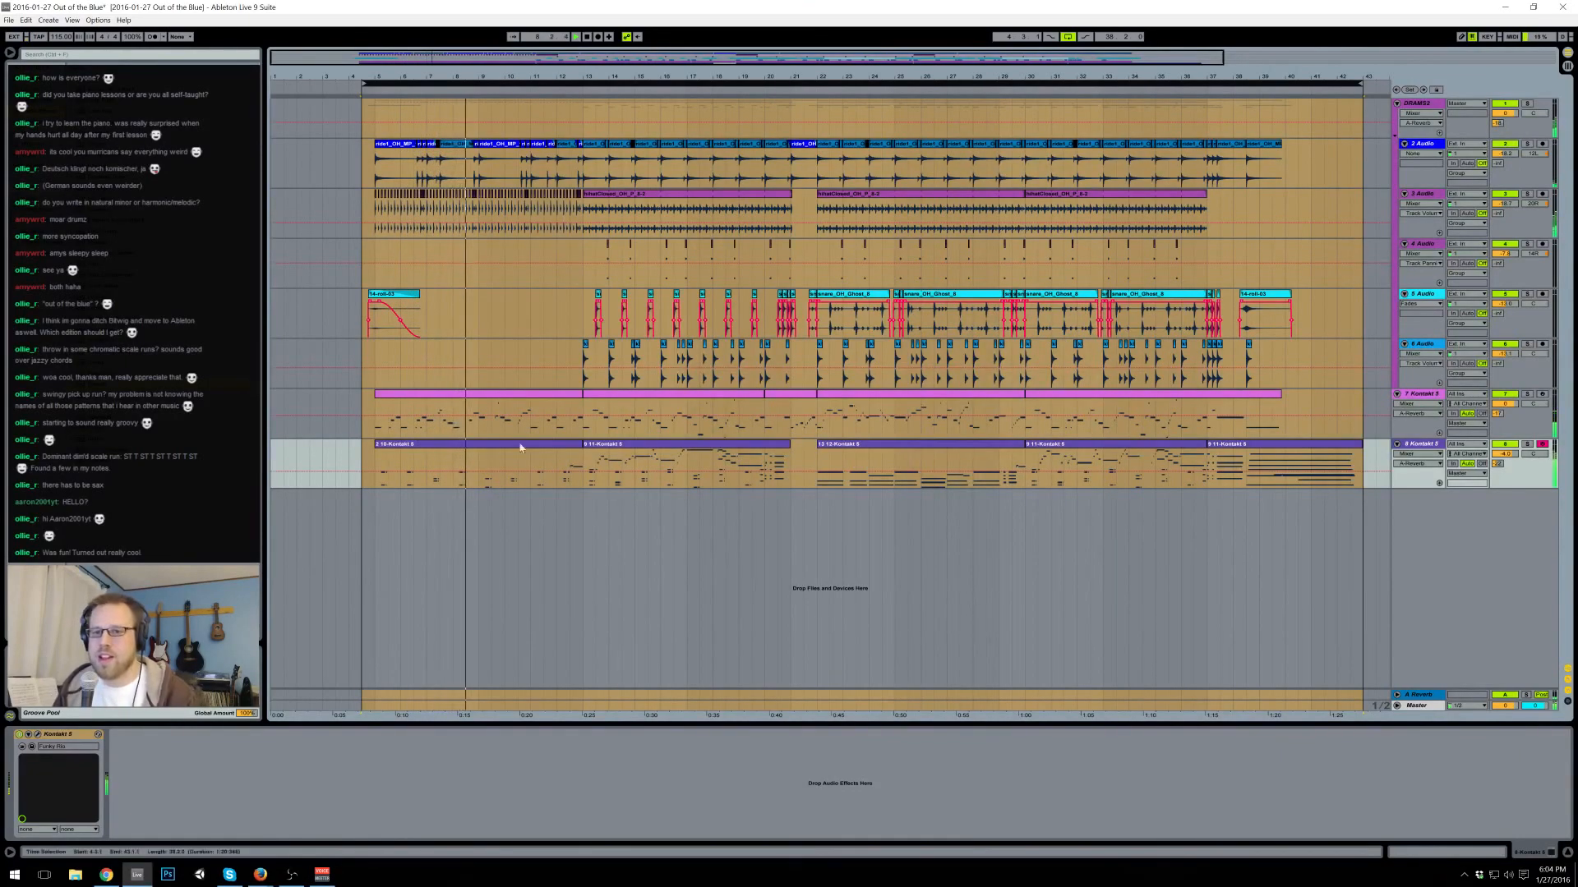
left_click(321, 875)
left_click_drag(876, 503, 880, 509)
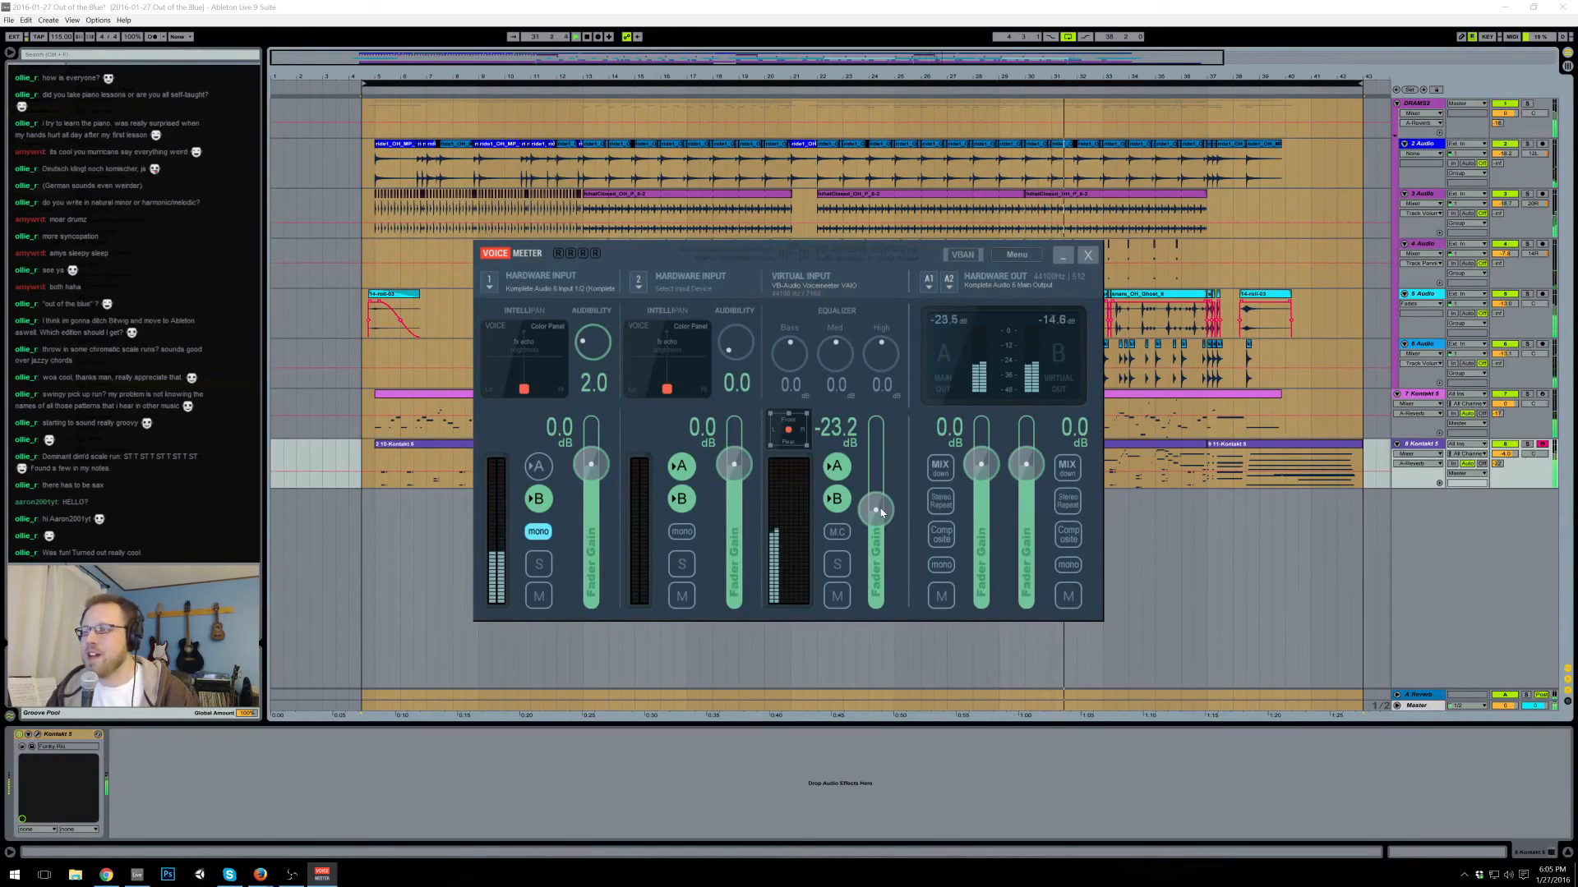
left_click(681, 5)
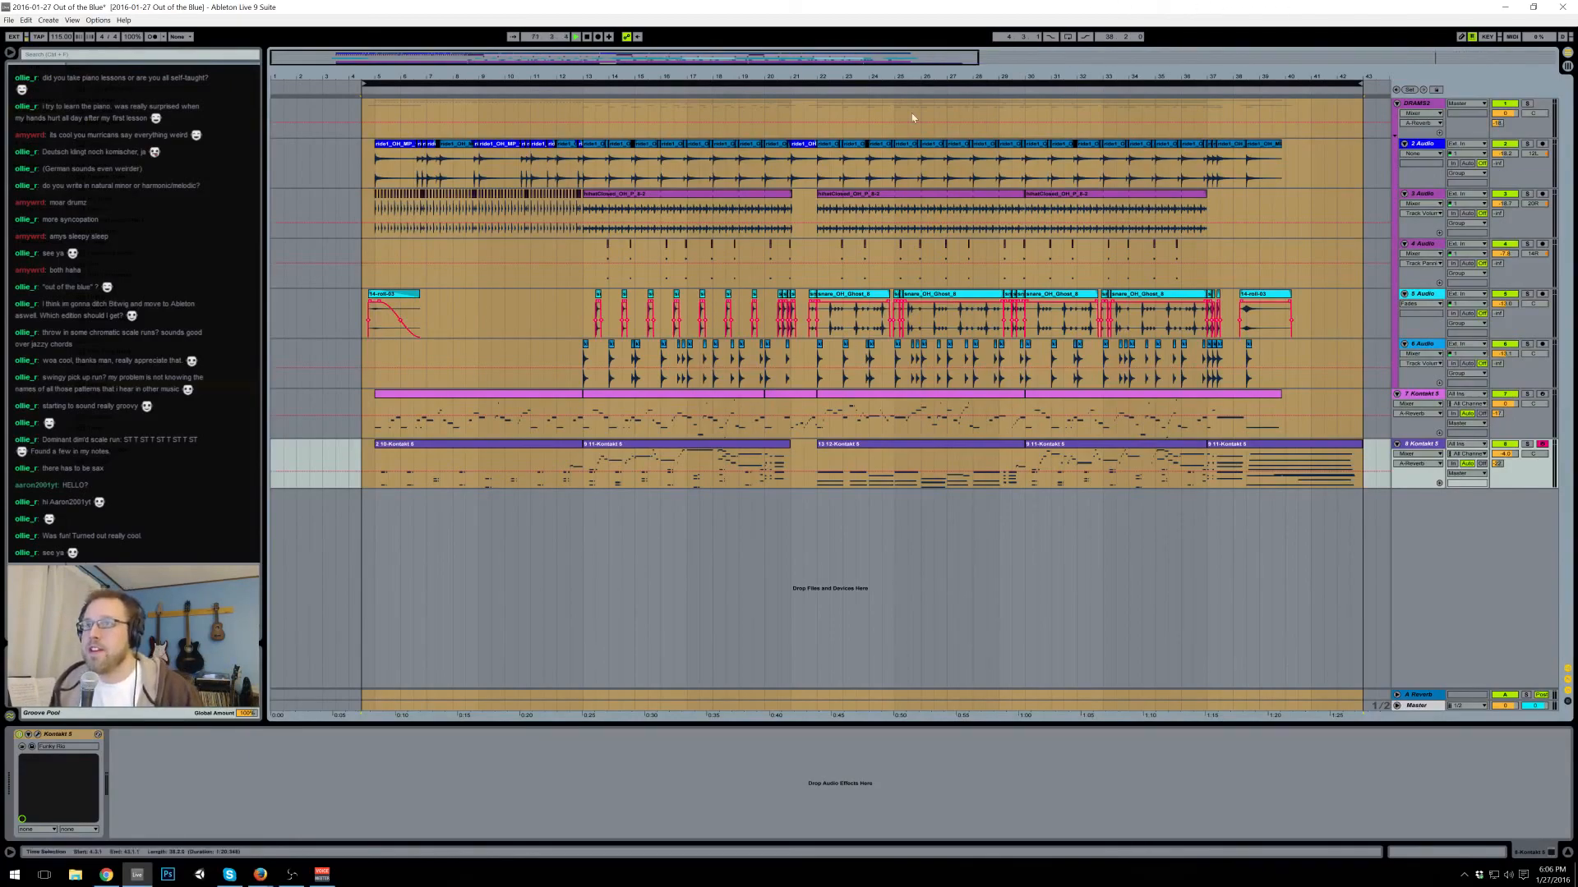
left_click(623, 108)
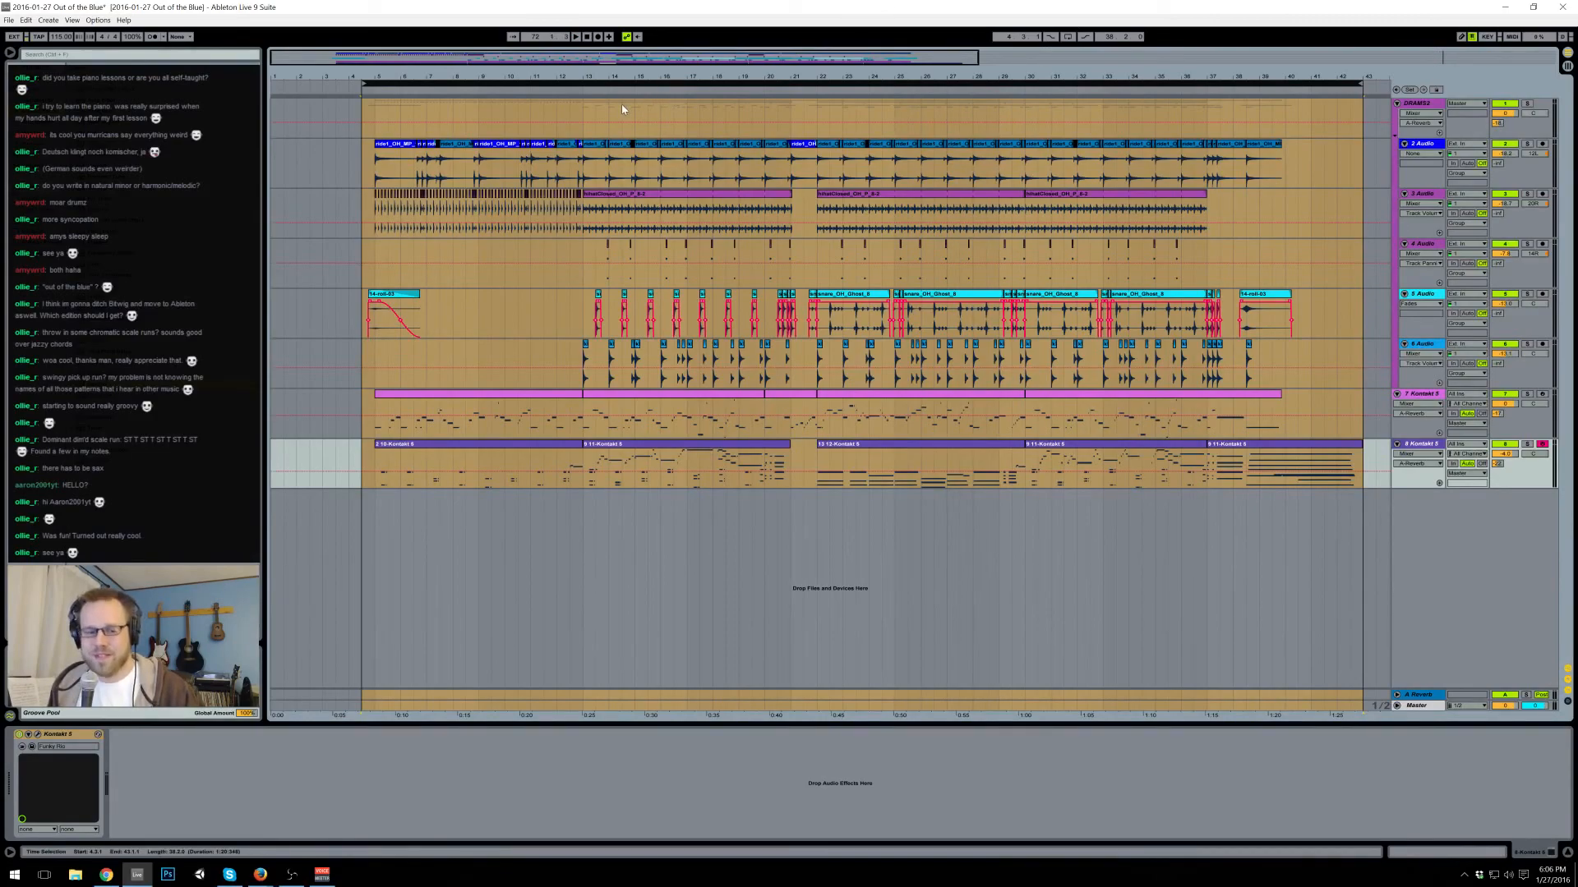